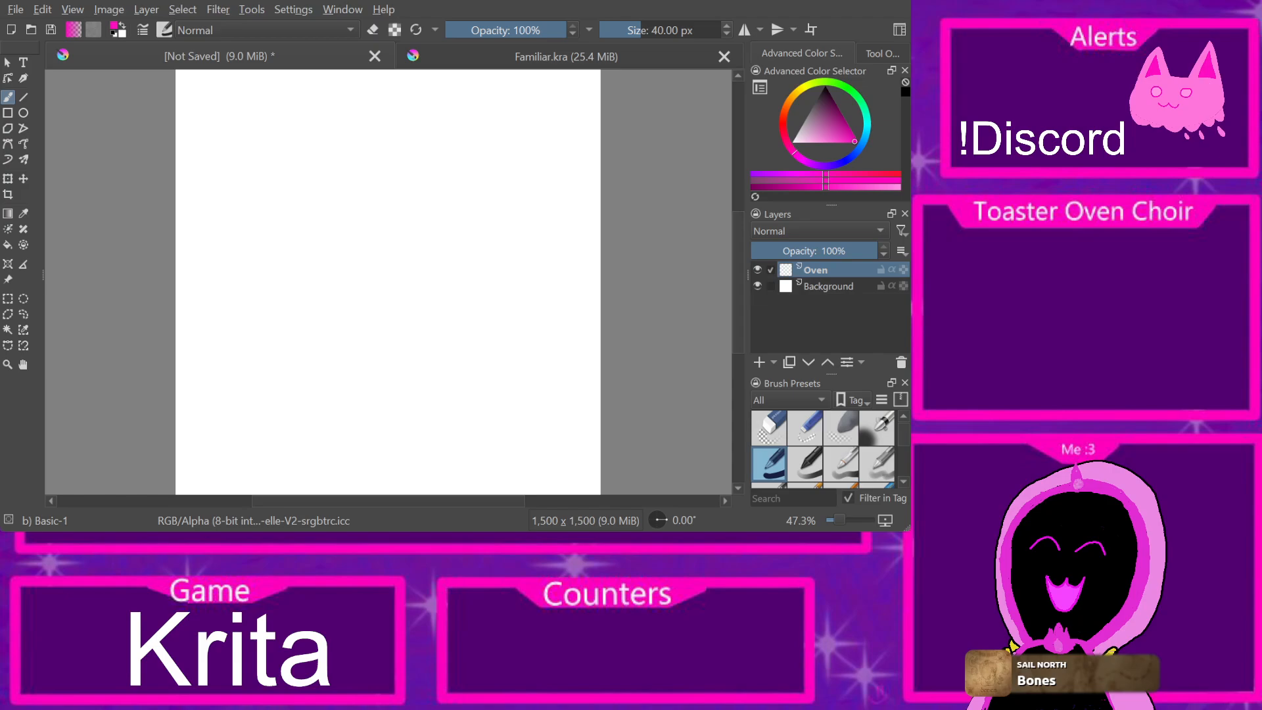
Step: Set the brush size to 20.20 px
drag(639, 30, 633, 30)
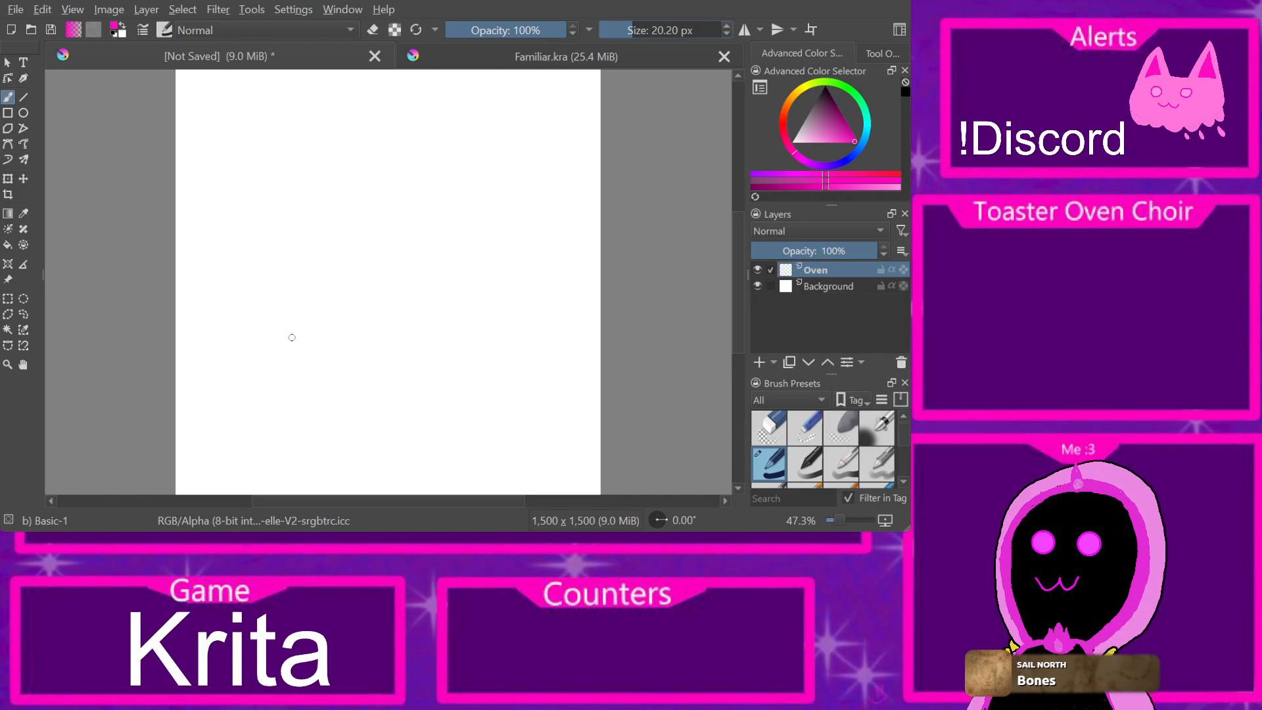
Step: Try freehand magenta dome-shaped outlines in the middle of the canvas on the Oven layer
mouse_move(293, 339)
mouse_down()
mouse_move(277, 296)
mouse_move(306, 255)
mouse_move(348, 236)
mouse_move(455, 248)
mouse_move(495, 322)
mouse_move(464, 359)
mouse_up()
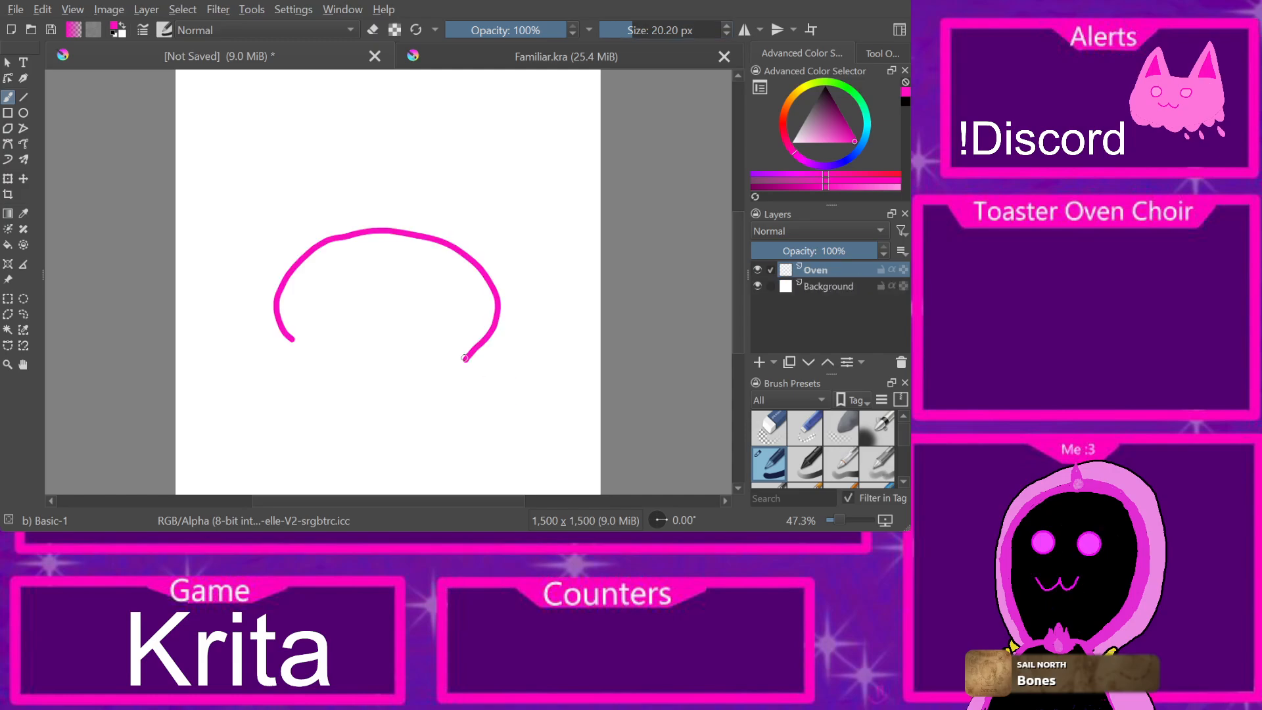
key(ctrl+z)
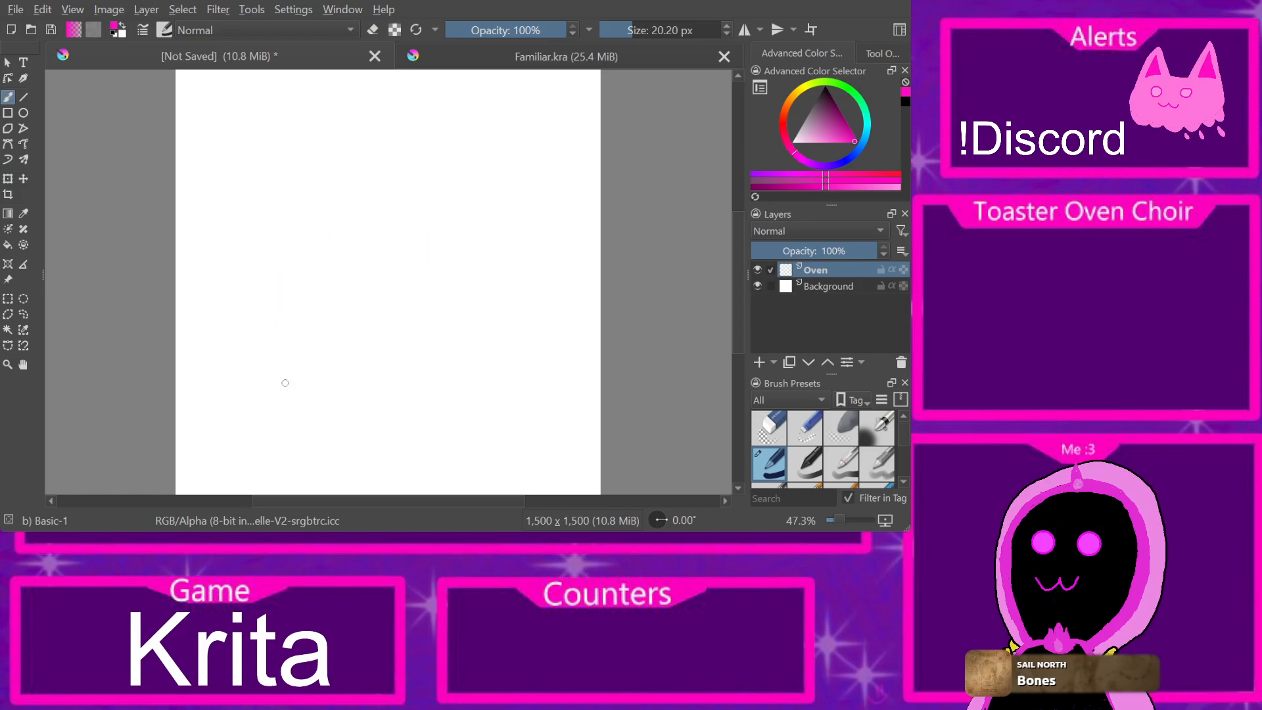
mouse_move(285, 383)
mouse_down()
mouse_move(274, 338)
mouse_move(290, 284)
mouse_move(387, 230)
mouse_move(454, 292)
mouse_move(424, 370)
mouse_up()
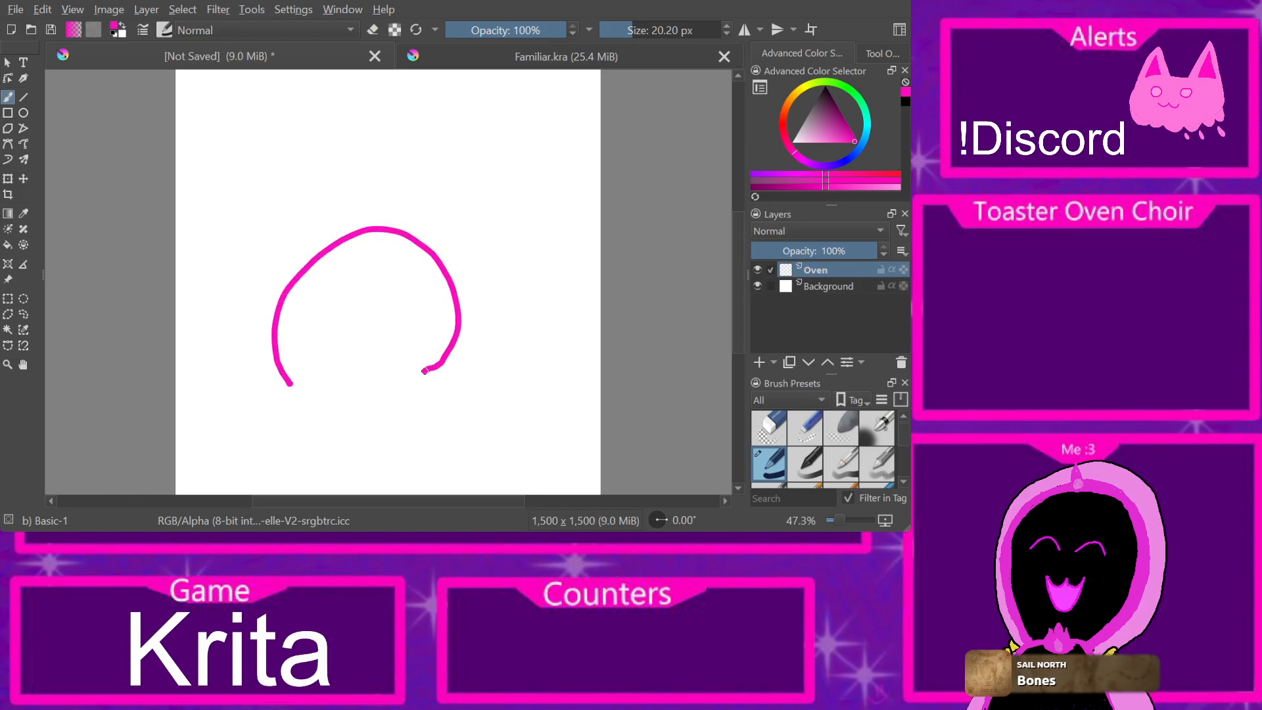
key(ctrl+z)
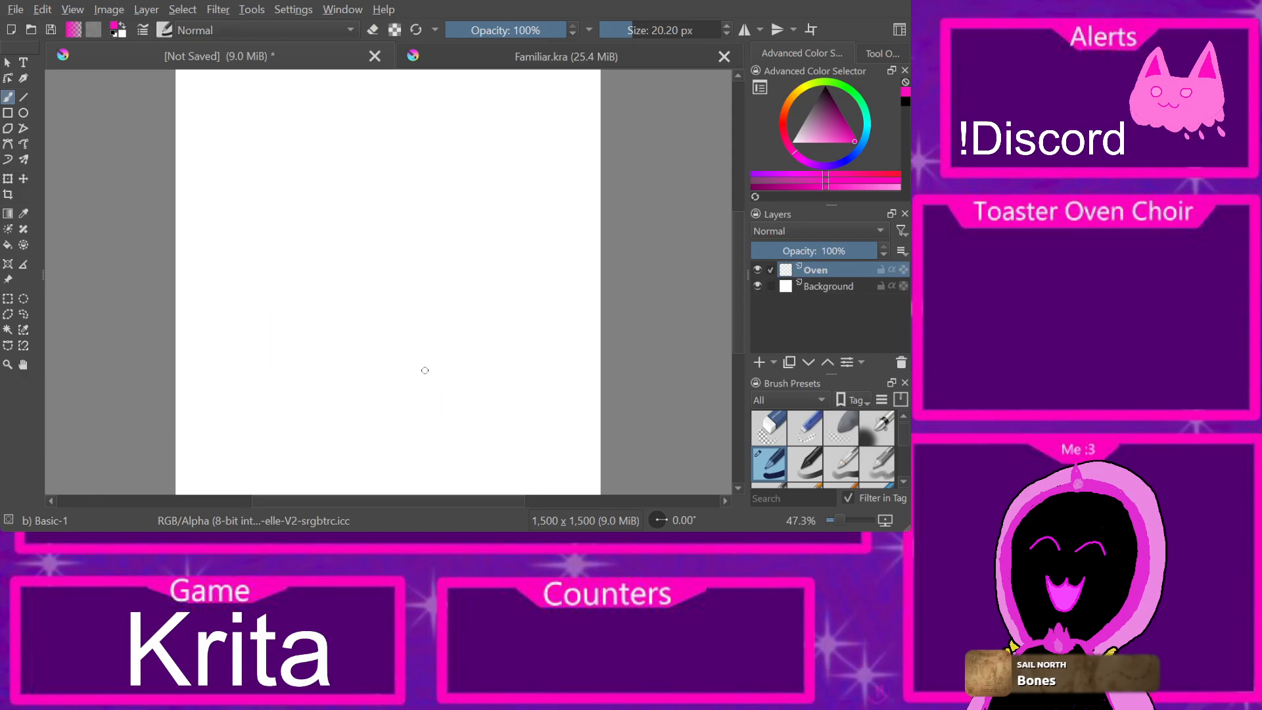
Step: Check the Familiar.kra drawing for reference and try a wide magenta blob outline with a wavy lower edge and droplets beneath it
key(ctrl+Tab)
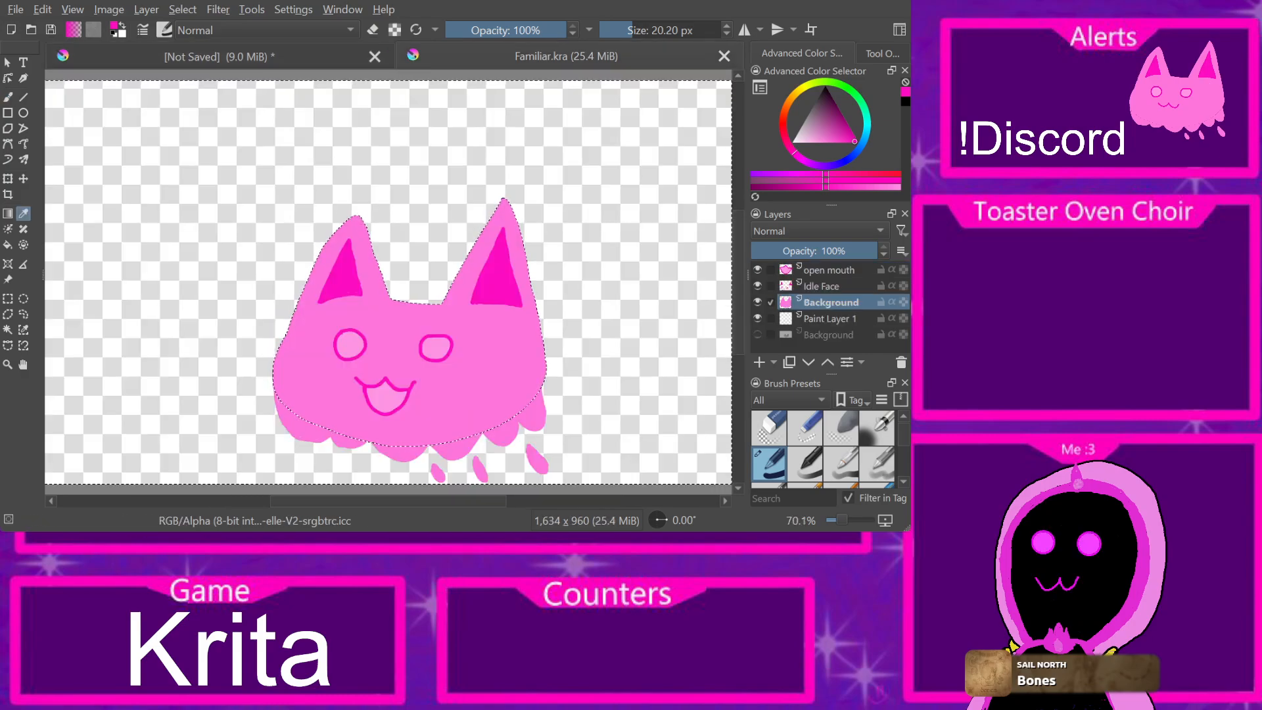
key(ctrl+Tab)
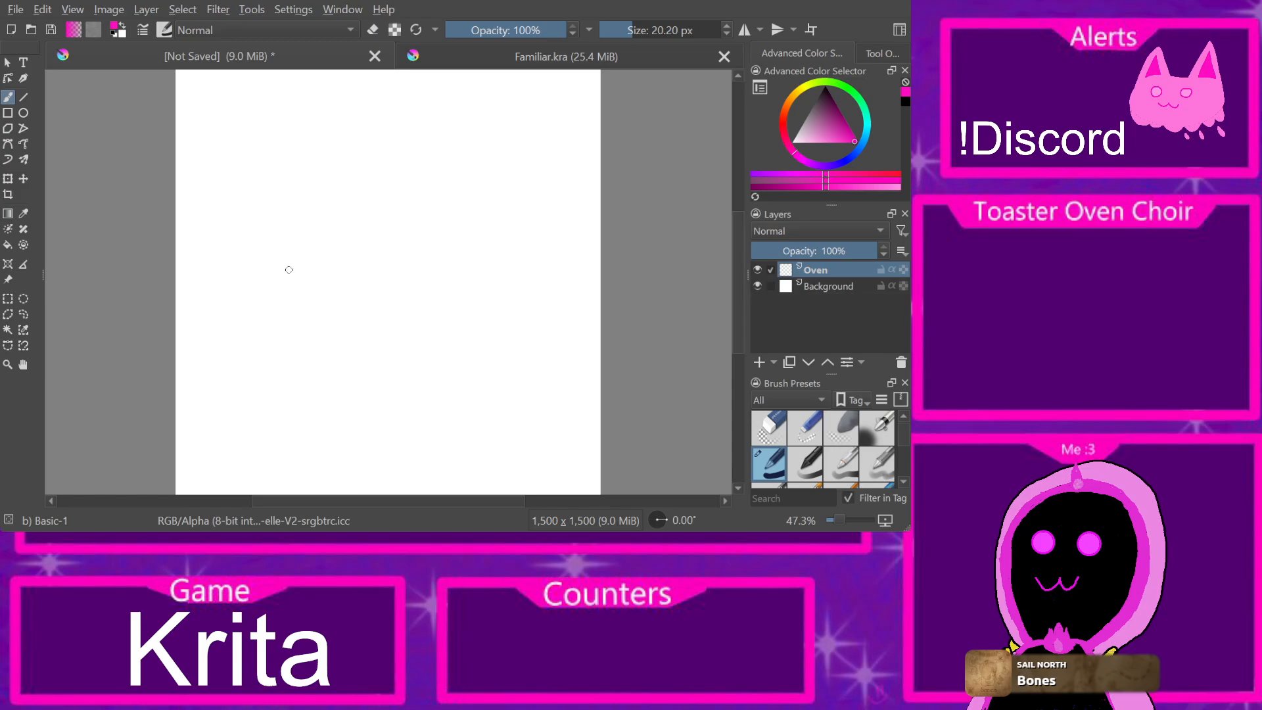
mouse_move(300, 365)
mouse_down()
mouse_move(277, 331)
mouse_move(275, 285)
mouse_move(309, 240)
mouse_move(366, 230)
mouse_move(449, 237)
mouse_move(493, 271)
mouse_move(474, 327)
mouse_move(428, 355)
mouse_up()
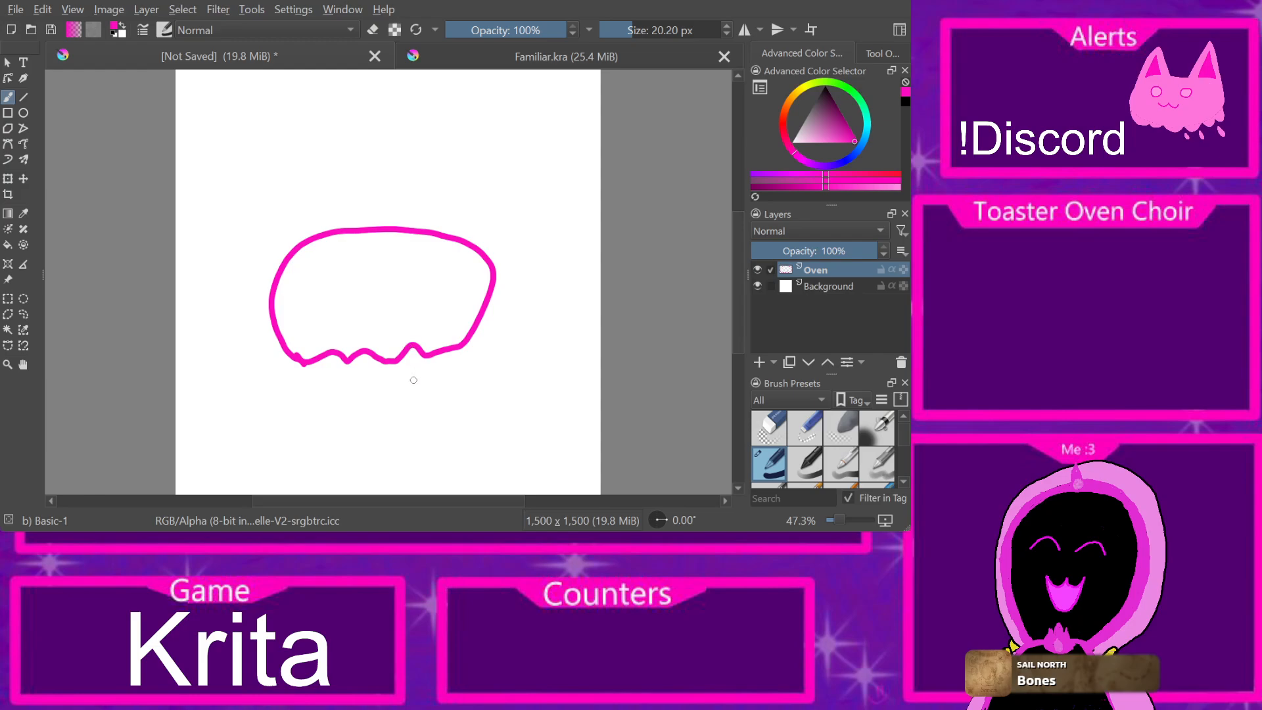
drag(412, 397, 423, 397)
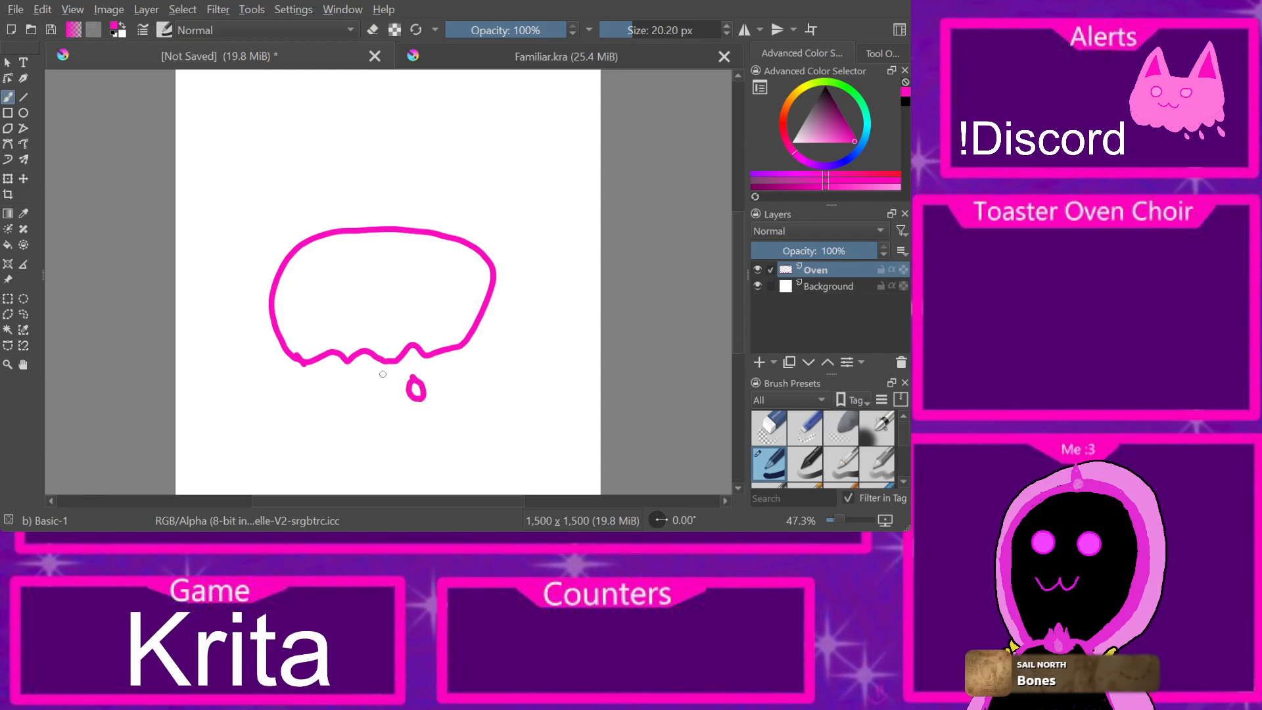
drag(361, 383, 348, 378)
key(ctrl+z)
key(ctrl+z)
key(ctrl+z)
key(ctrl+z)
key(ctrl+z)
key(ctrl+z)
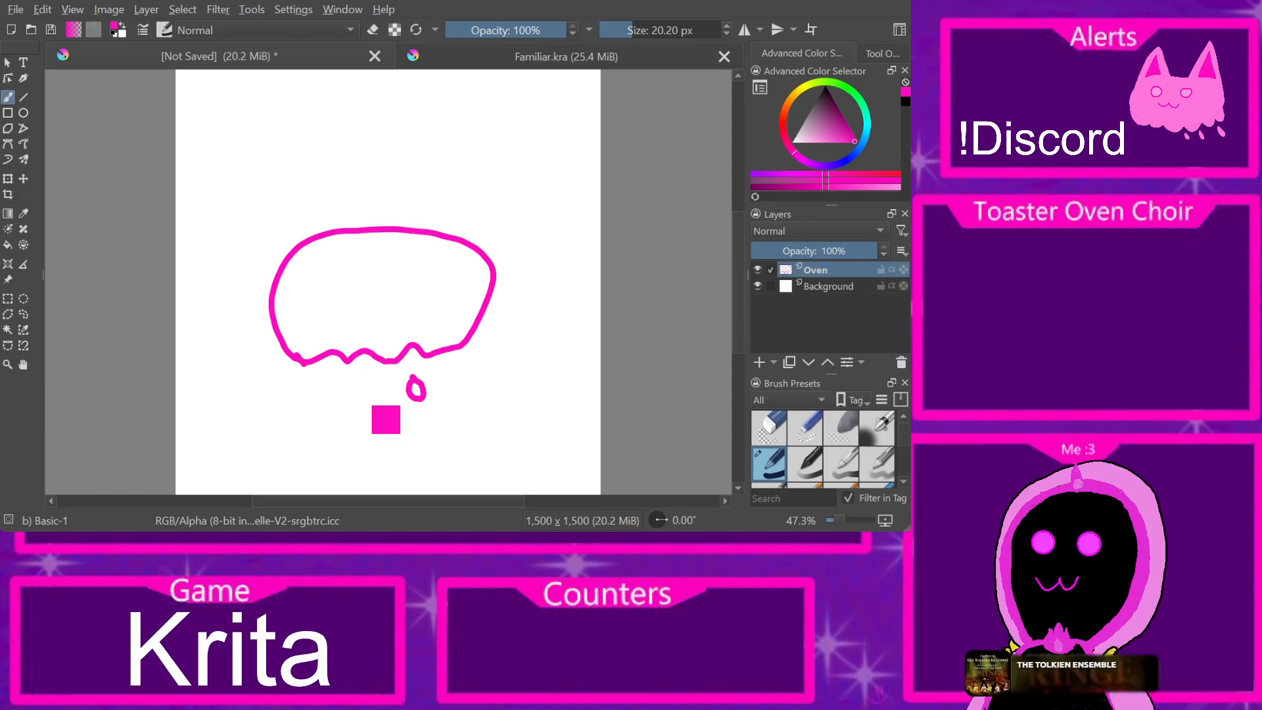
key(ctrl+z)
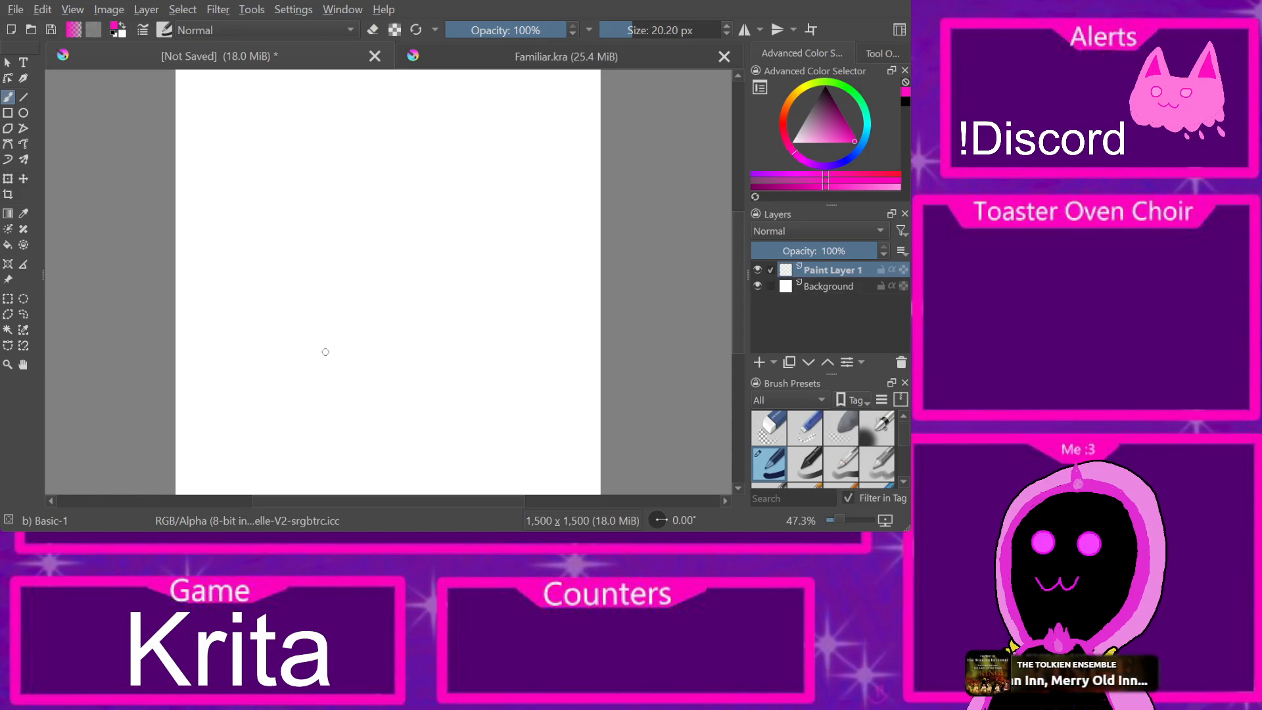
Step: Try another freehand magenta outline on Paint Layer 1
click(317, 367)
mouse_move(317, 366)
mouse_down()
mouse_move(321, 252)
mouse_move(400, 218)
mouse_move(499, 260)
mouse_move(478, 347)
mouse_up()
key(ctrl+z)
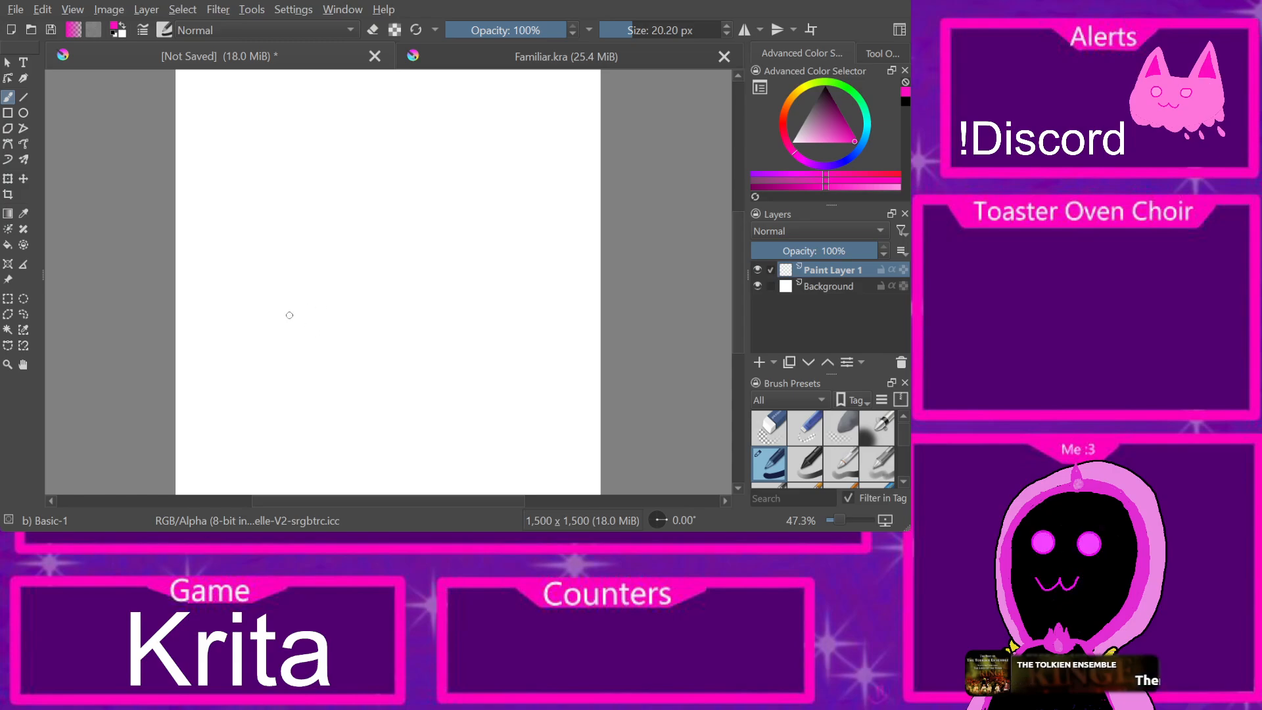
Step: Draw a closed magenta dome outline with a dripping lower edge and four droplet outlines beneath it, two of them stacked at the left
mouse_move(283, 343)
mouse_down()
mouse_move(271, 316)
mouse_move(311, 200)
mouse_move(457, 198)
mouse_move(491, 310)
mouse_move(454, 353)
mouse_move(416, 375)
mouse_move(385, 355)
mouse_move(367, 371)
mouse_move(280, 343)
mouse_up()
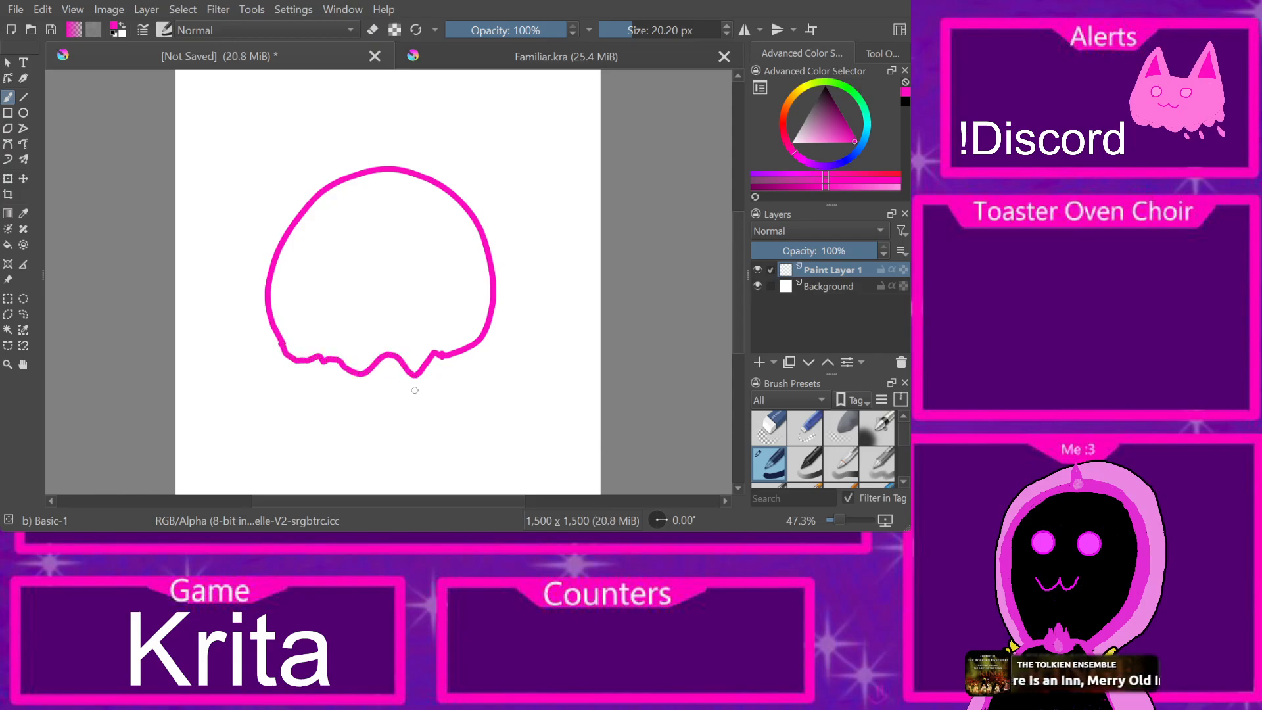
mouse_move(409, 388)
mouse_down()
mouse_move(410, 407)
mouse_move(423, 407)
mouse_move(407, 389)
mouse_move(358, 394)
mouse_move(358, 415)
mouse_move(357, 387)
mouse_move(290, 396)
mouse_move(303, 412)
mouse_move(299, 377)
mouse_up()
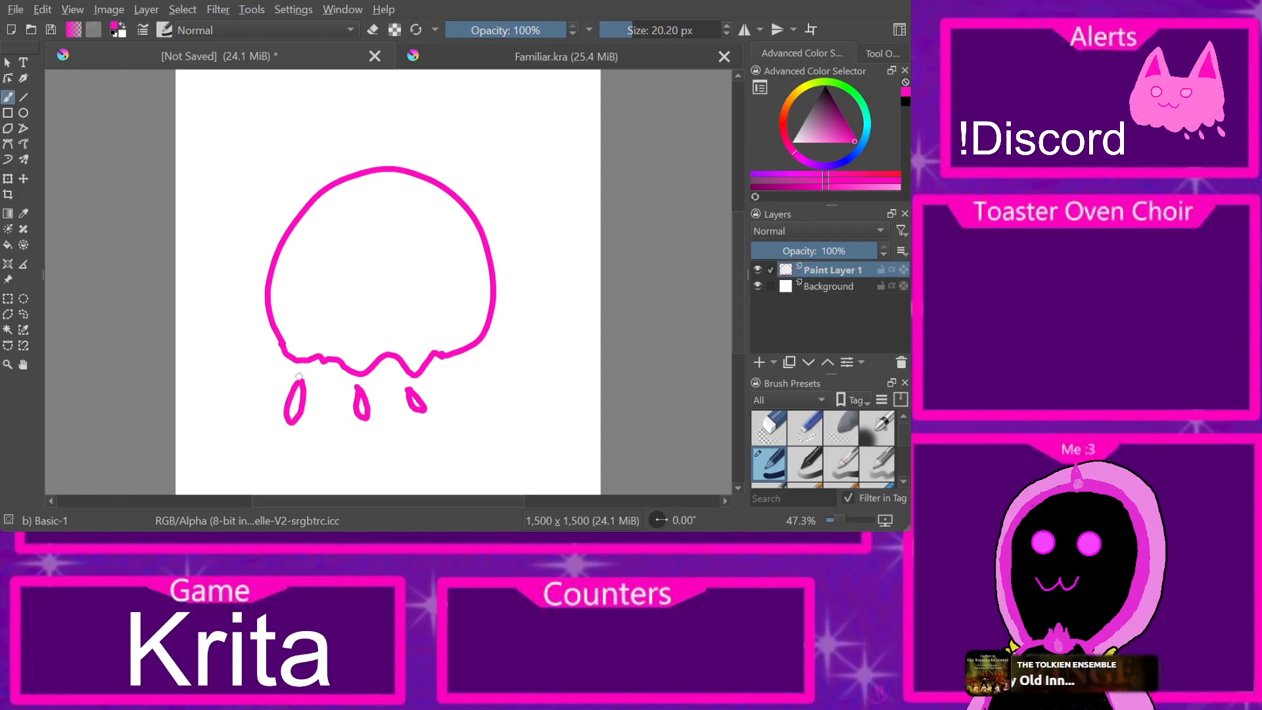
key(ctrl+z)
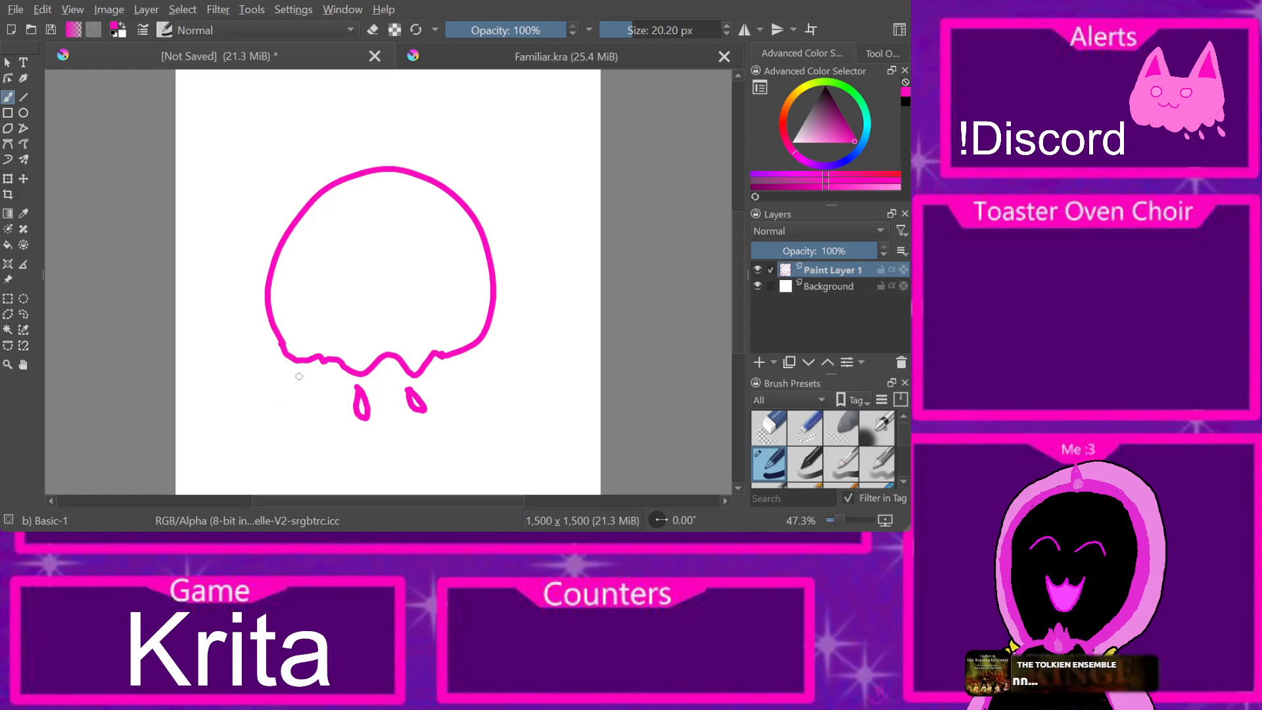
drag(301, 389, 299, 377)
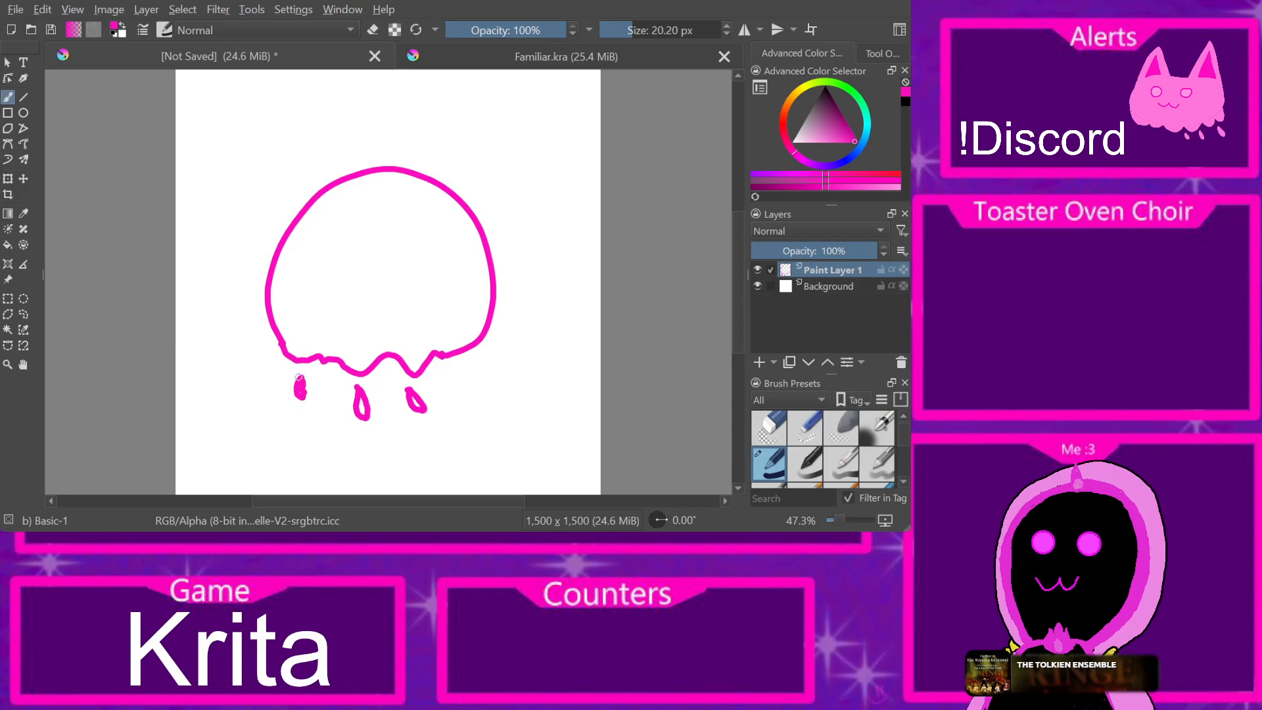
key(ctrl+z)
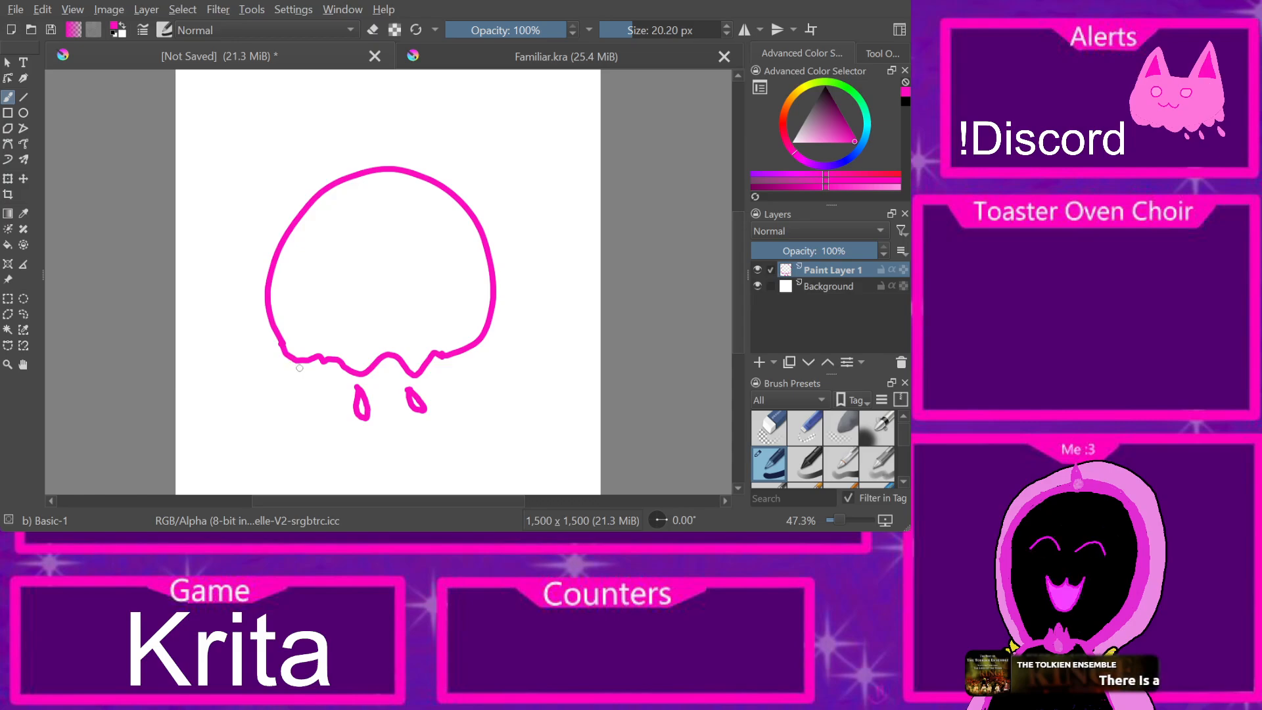
mouse_move(293, 375)
mouse_down()
mouse_move(284, 386)
mouse_move(301, 397)
mouse_move(287, 377)
mouse_up()
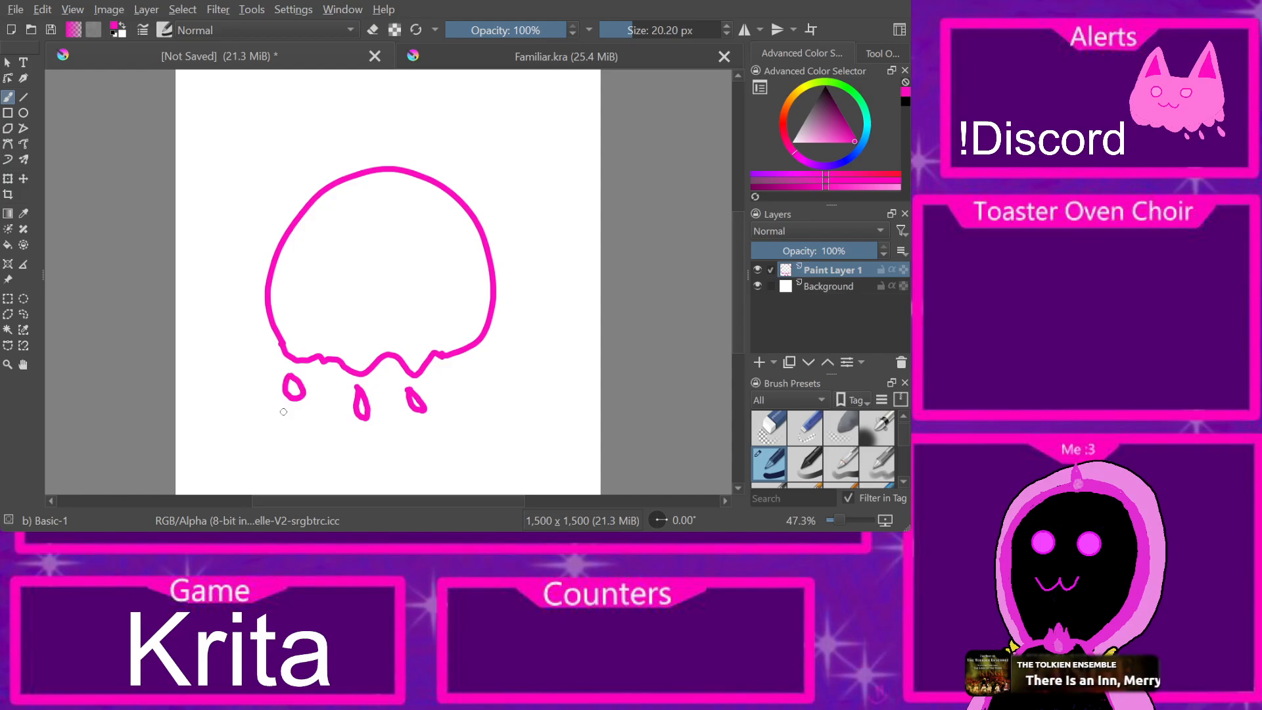
key(ctrl+z)
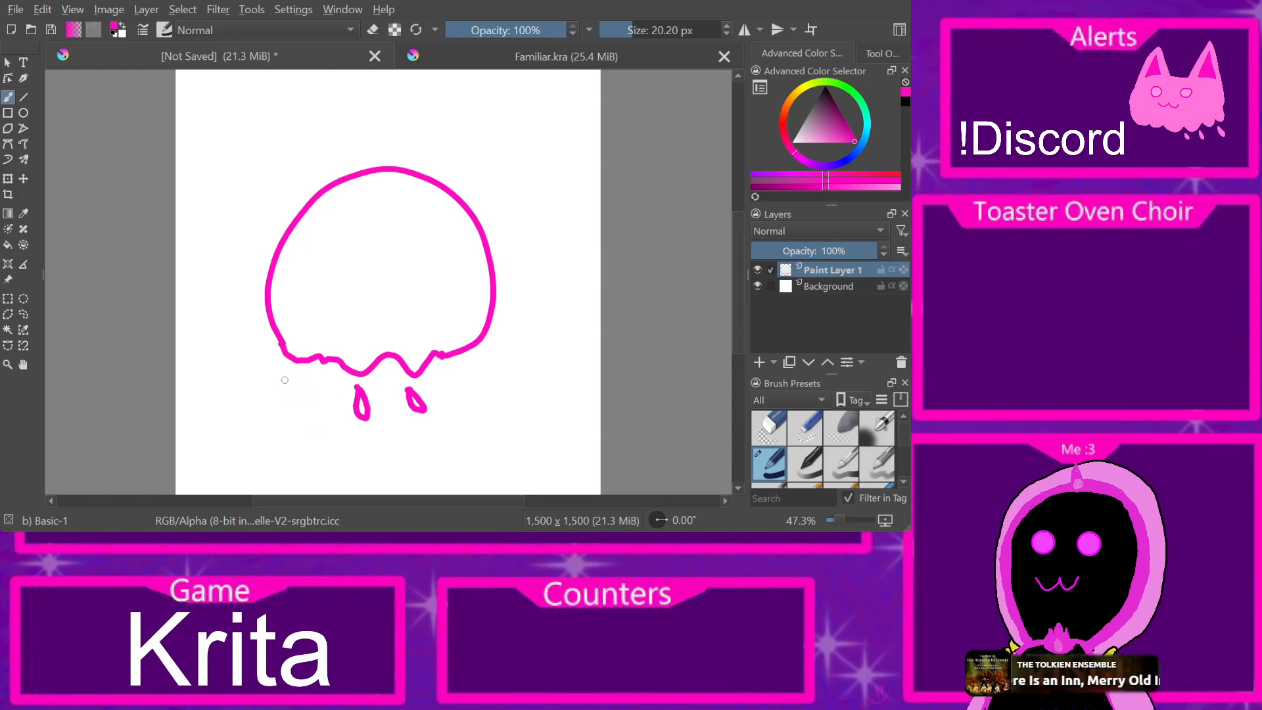
mouse_move(289, 376)
mouse_down()
mouse_move(282, 422)
mouse_move(295, 436)
mouse_move(288, 409)
mouse_up()
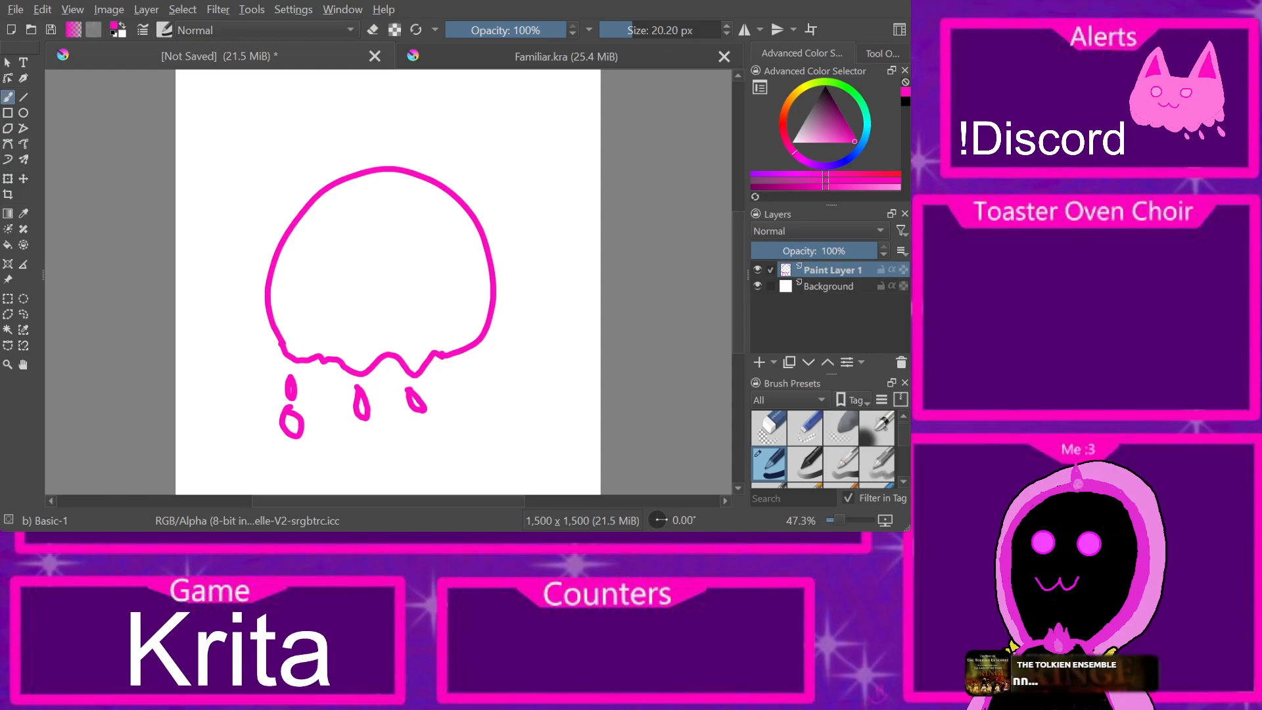
Step: Sample the light pink of the cat's face in Familiar.kra and fill the dome body and the three larger droplets with it
key(f)
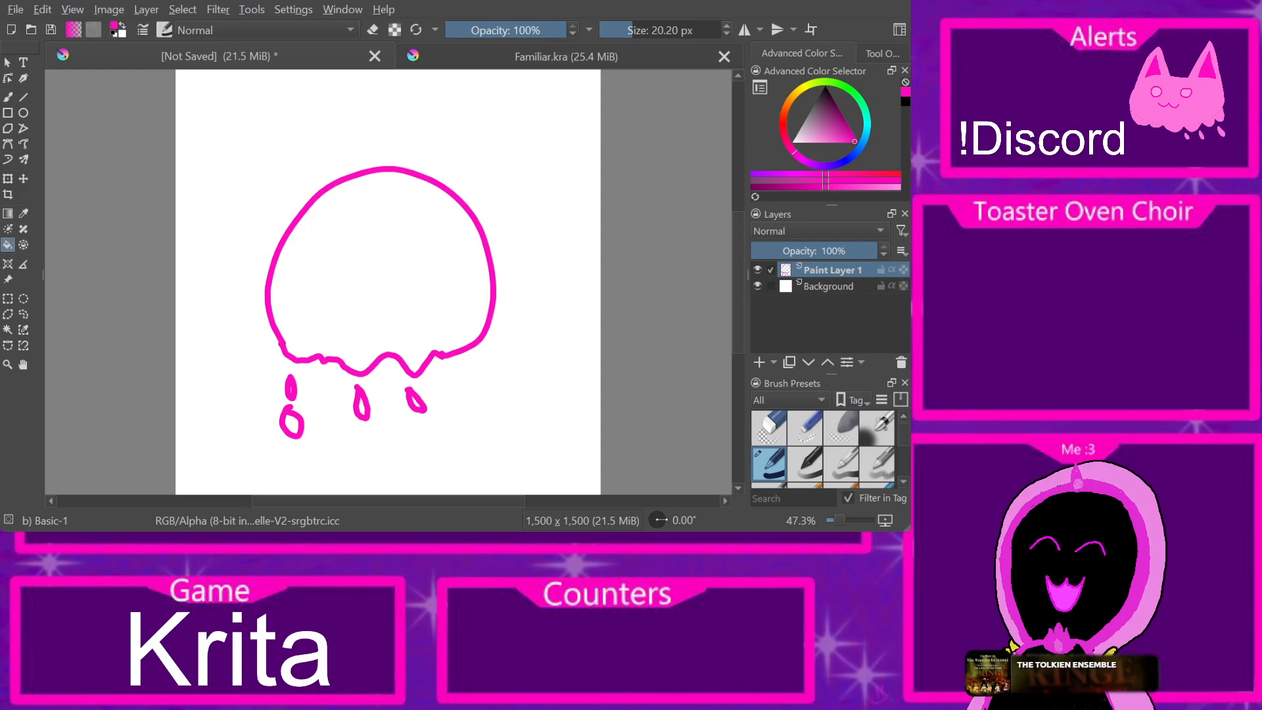
click(566, 56)
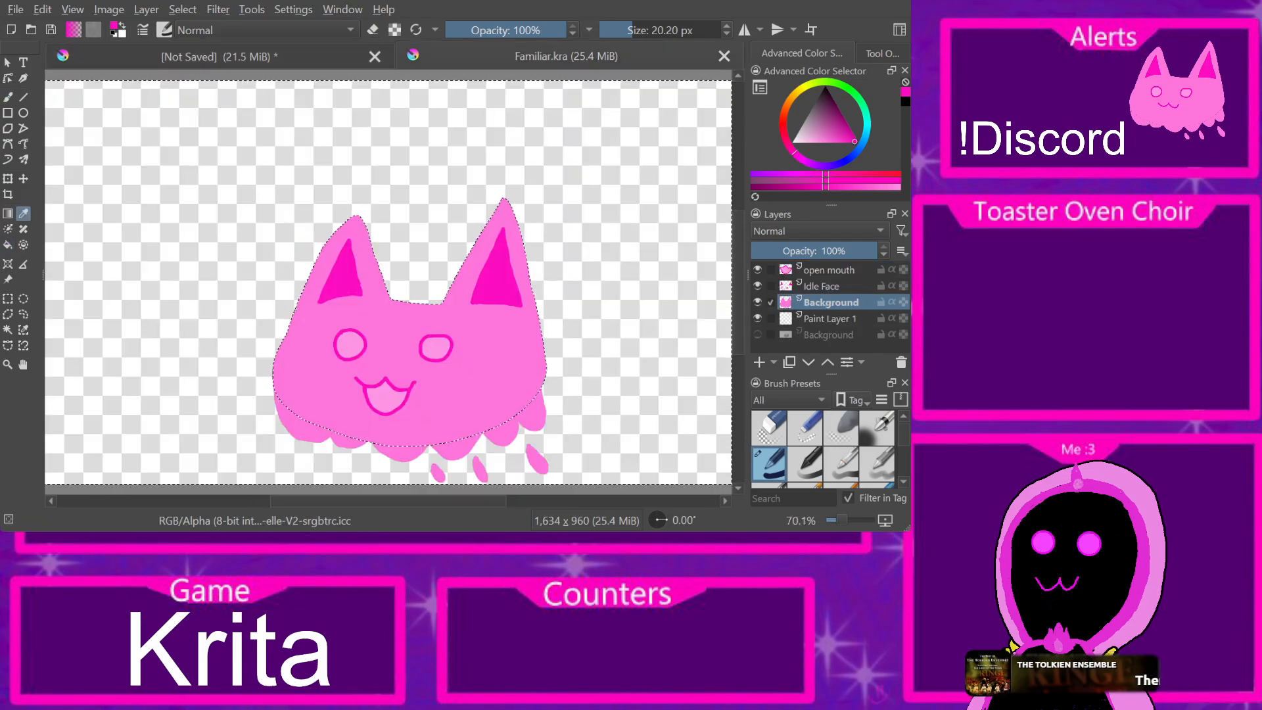
click(408, 328)
click(219, 57)
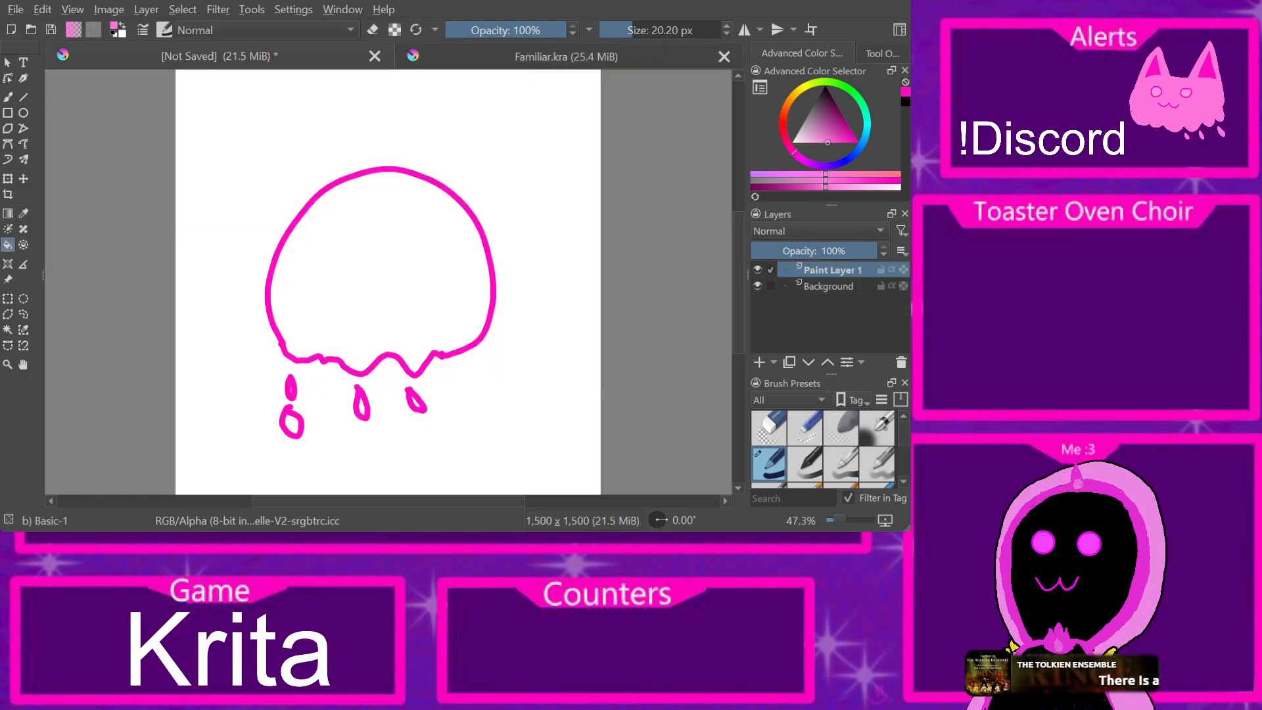
click(381, 263)
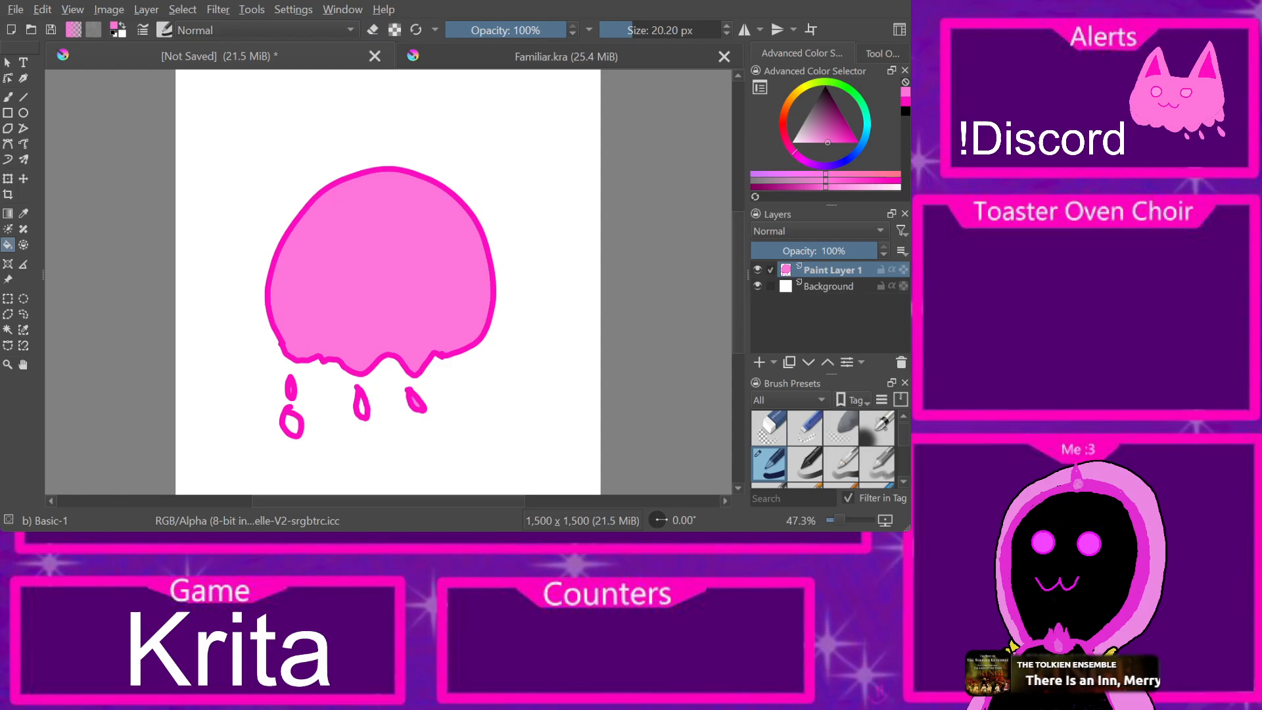
click(291, 424)
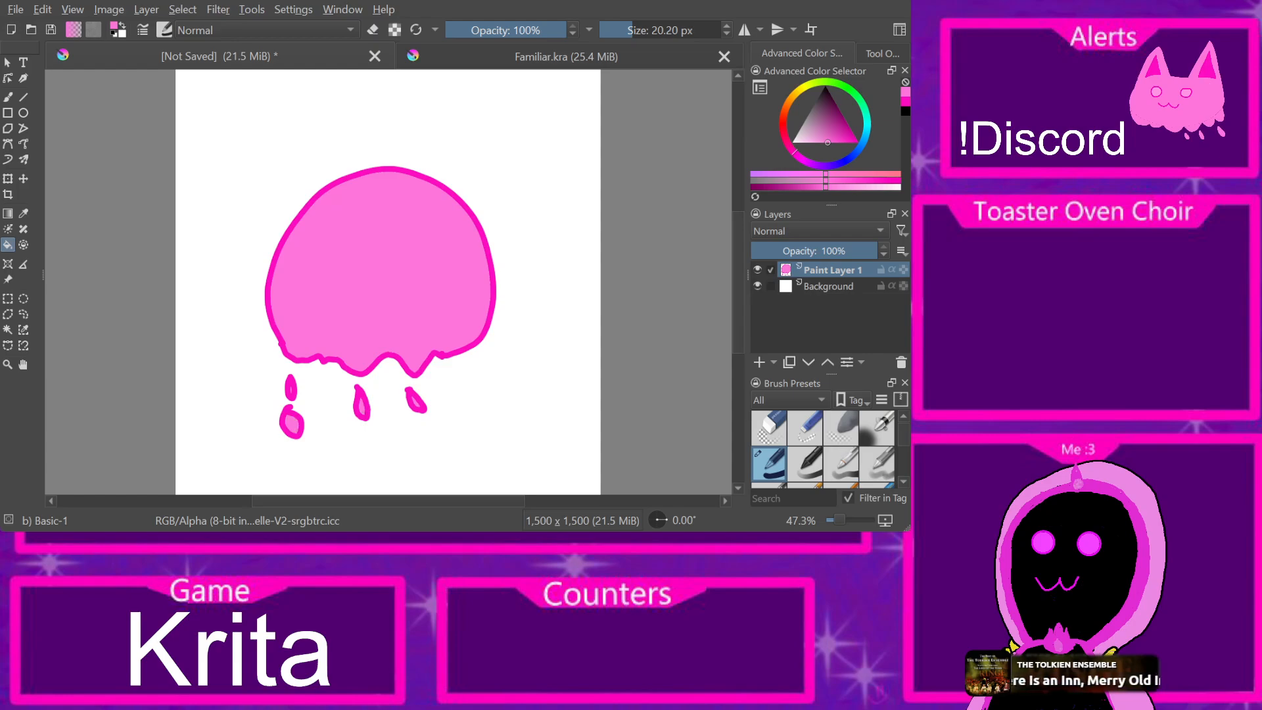
Step: Try to fill the narrow interior of the small upper-left droplet with the light pink
click(290, 387)
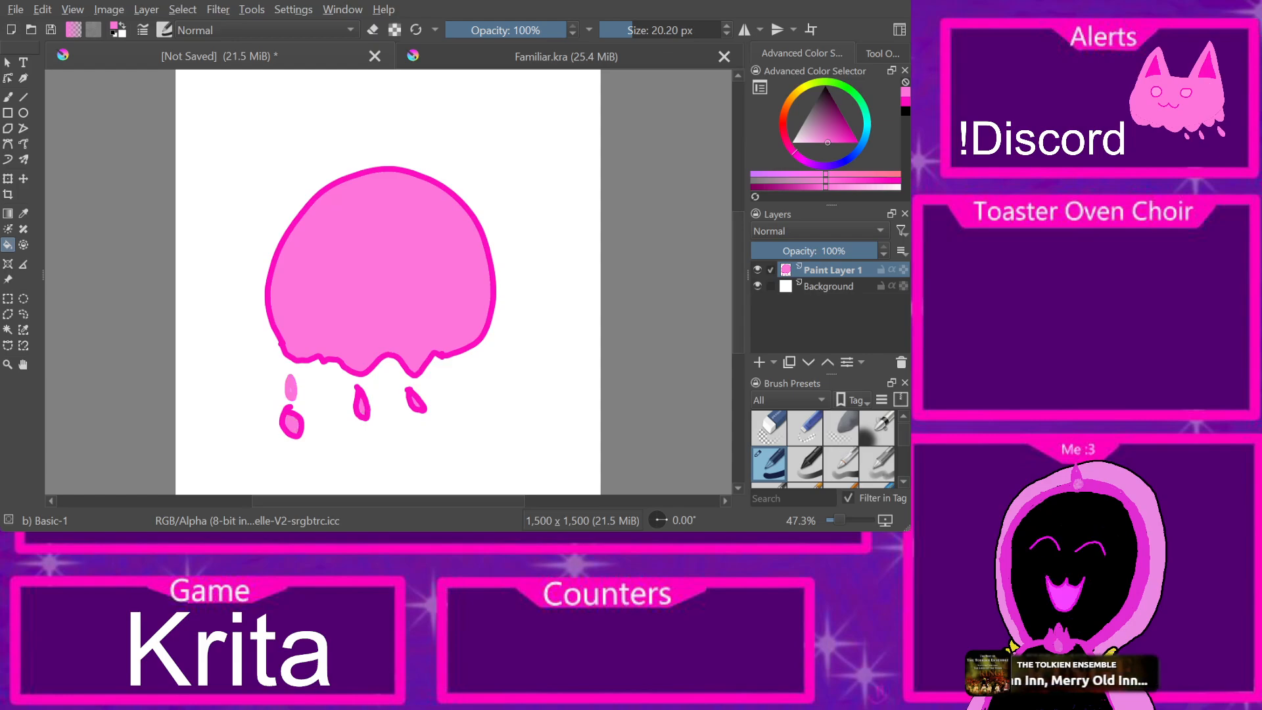
key(ctrl+z)
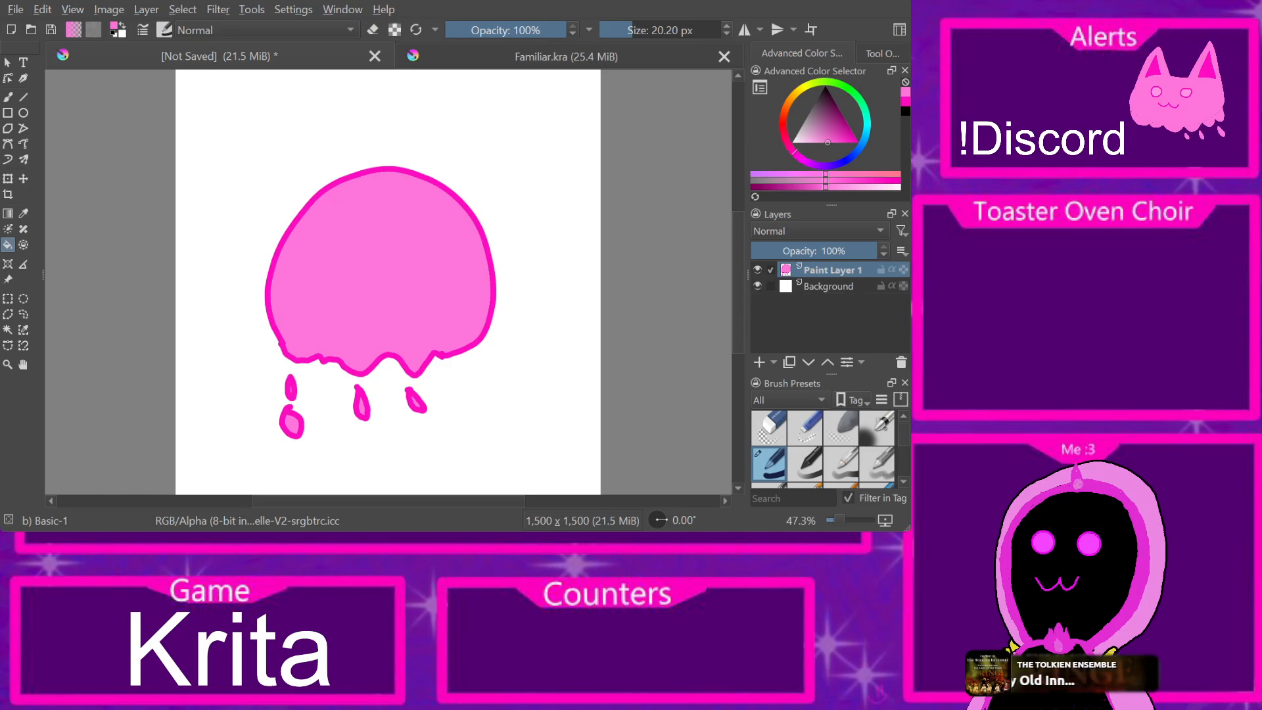
click(291, 387)
key(ctrl+z)
click(290, 388)
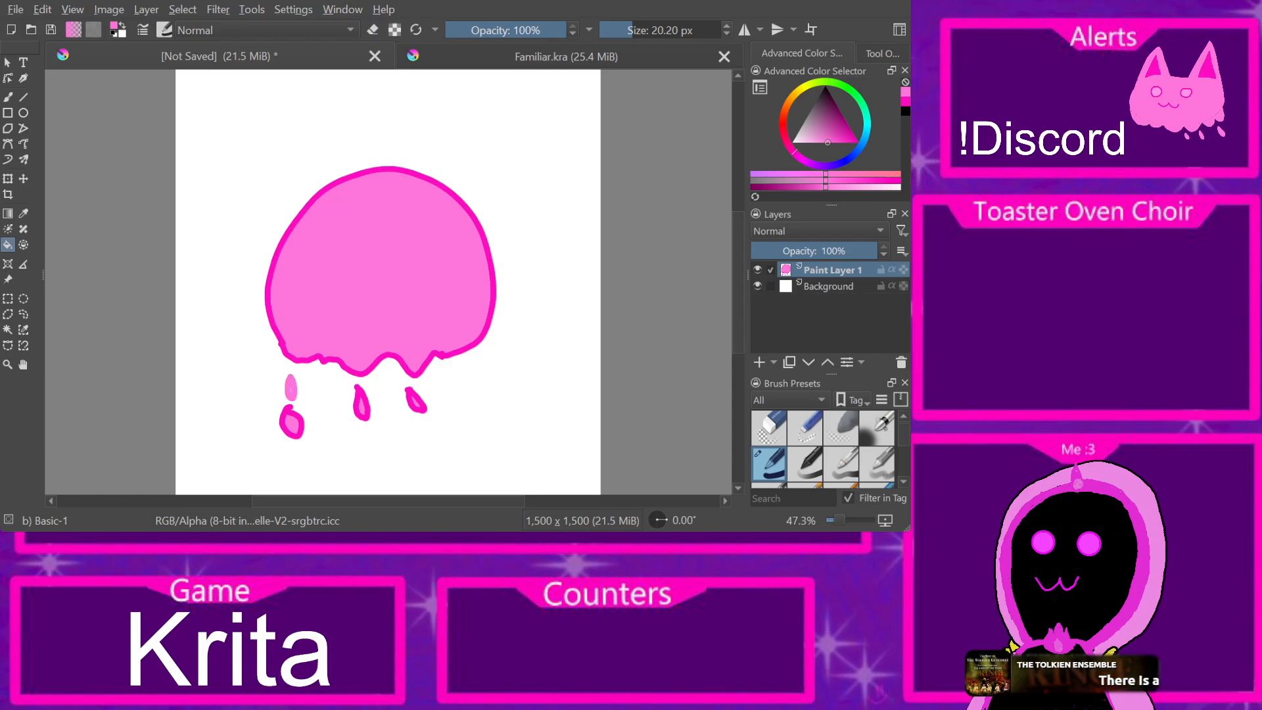
key(ctrl+z)
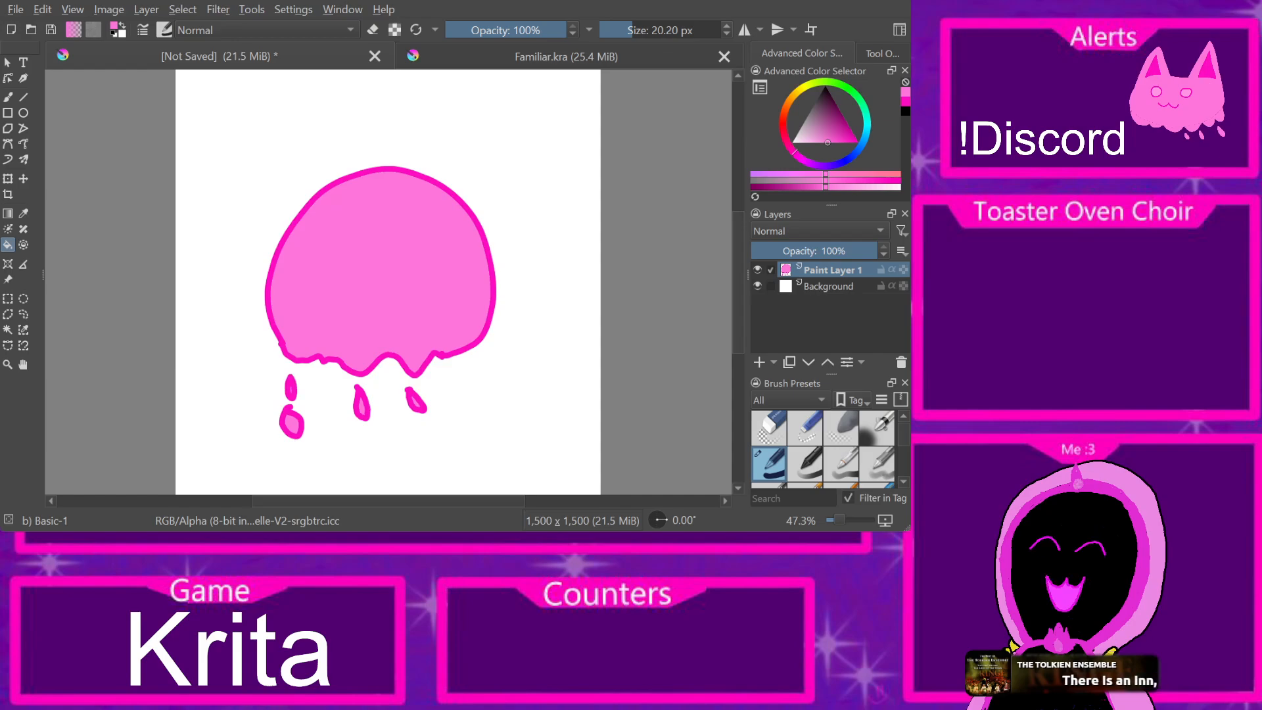
scroll(332, 429, up, 6)
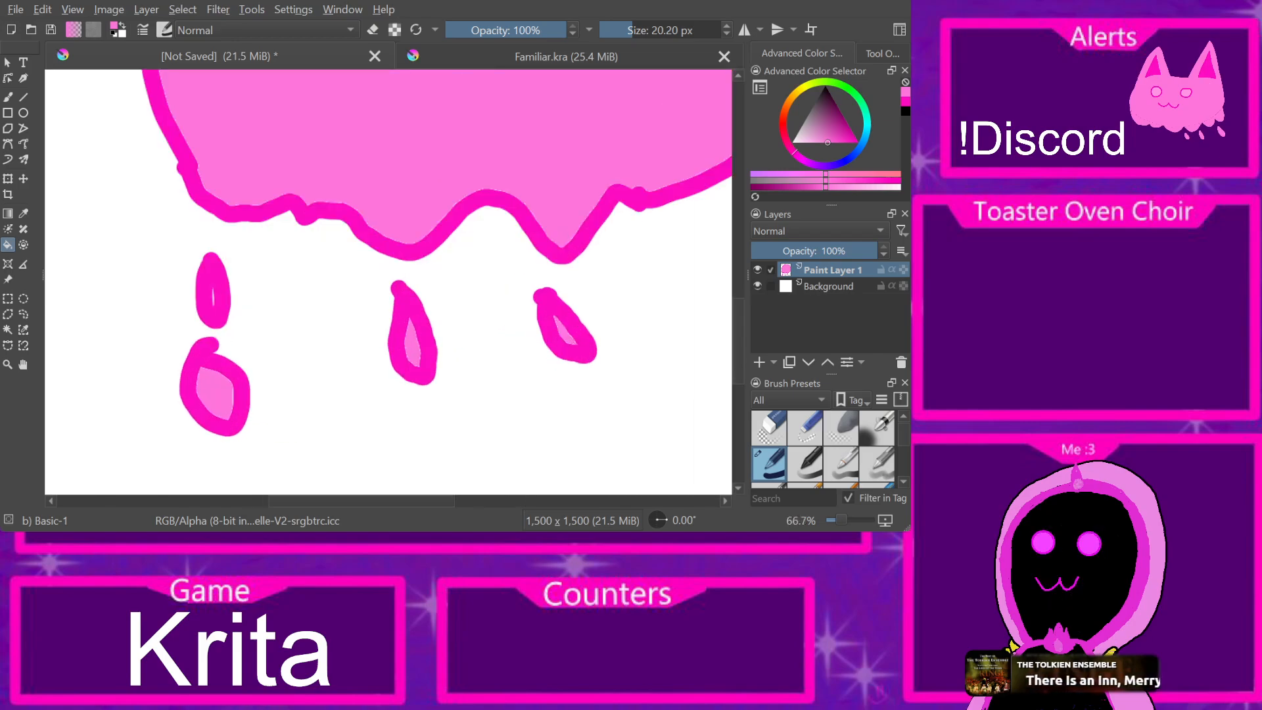
scroll(332, 375, down, 1)
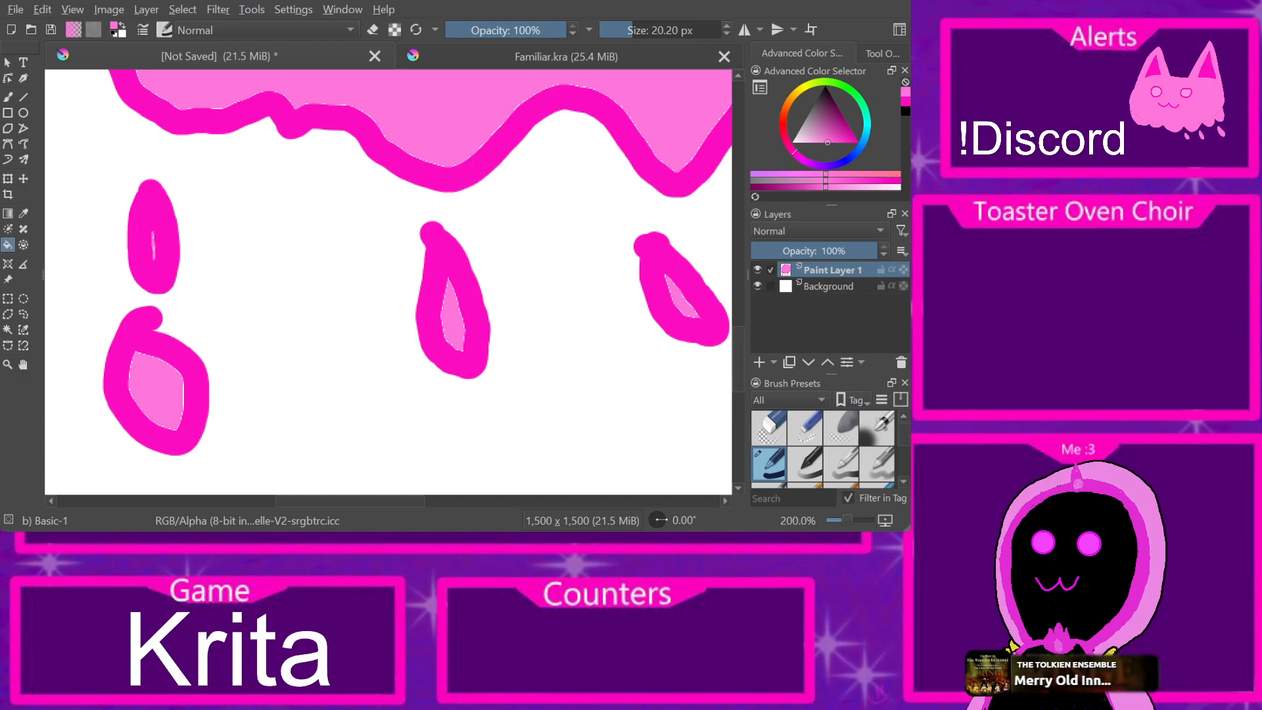
click(152, 216)
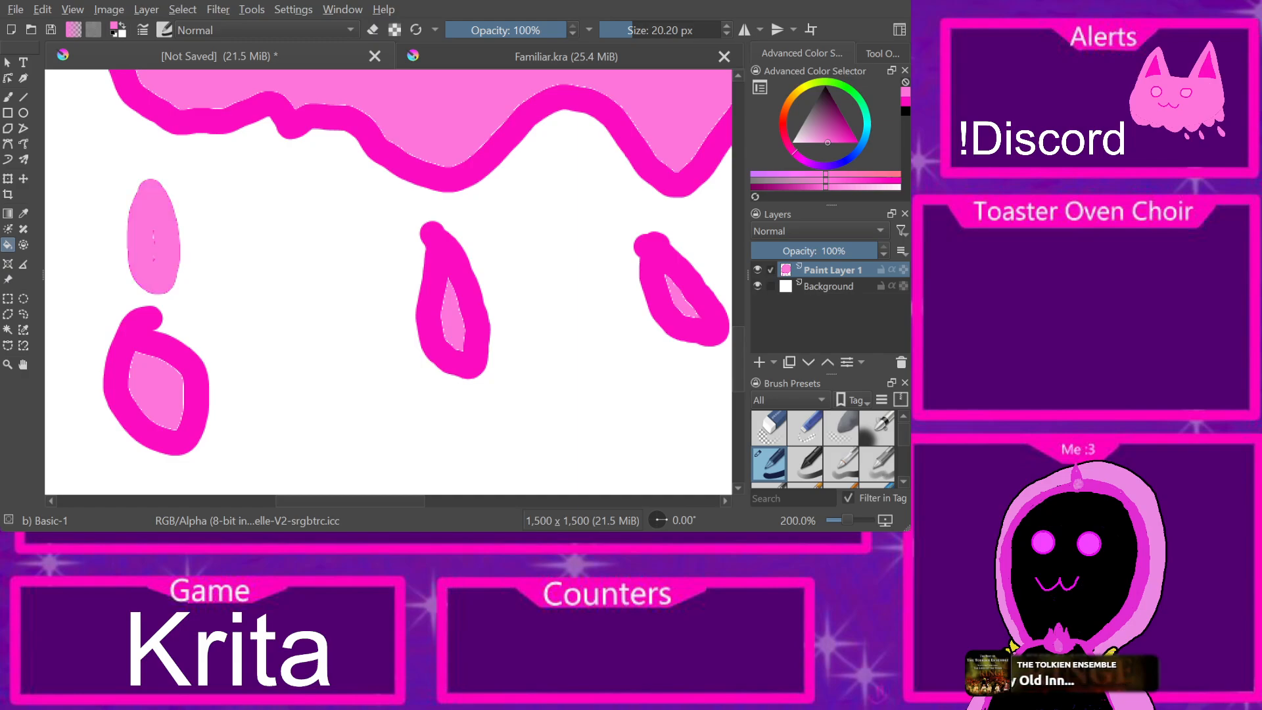
key(ctrl+z)
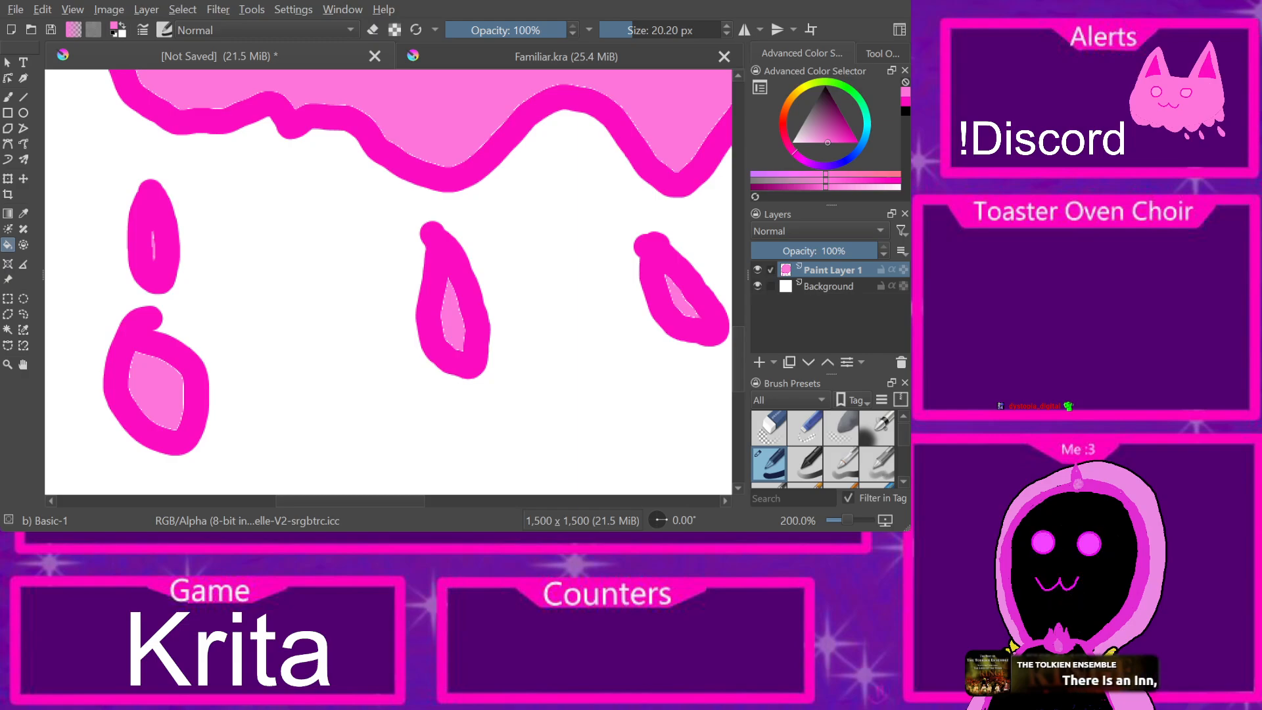
scroll(469, 153, down, 4)
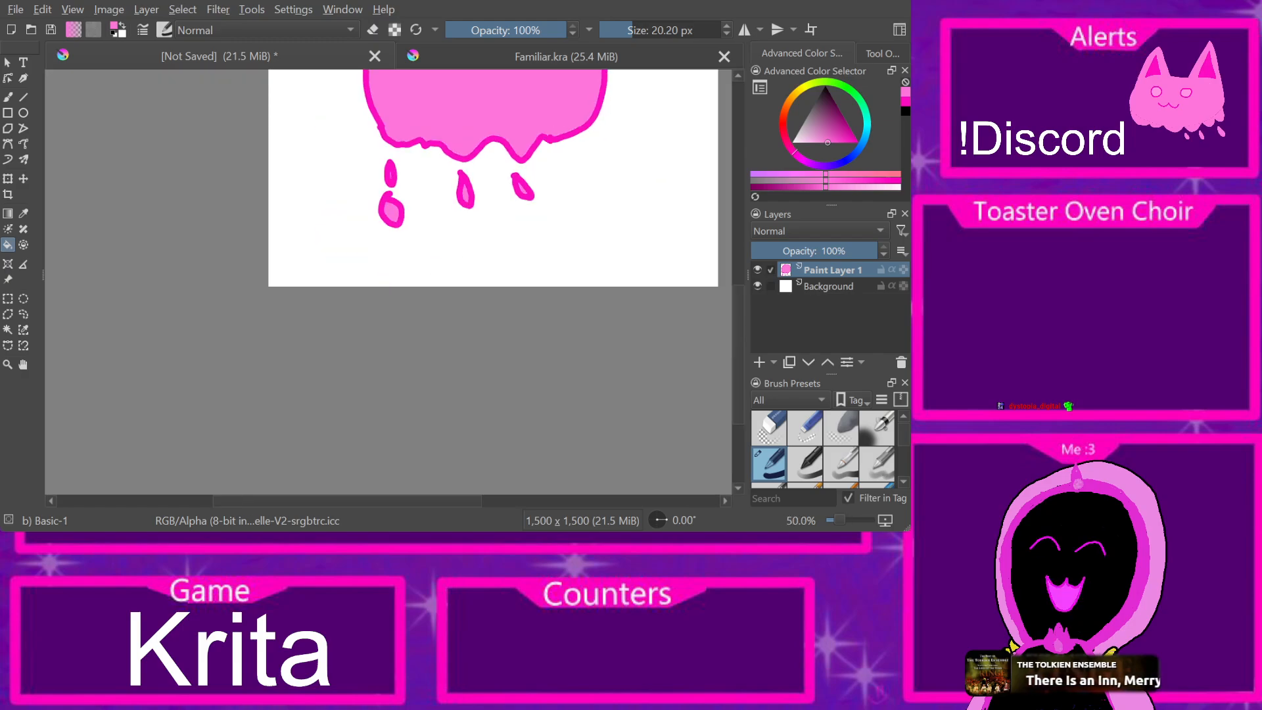
scroll(356, 242, up, 1)
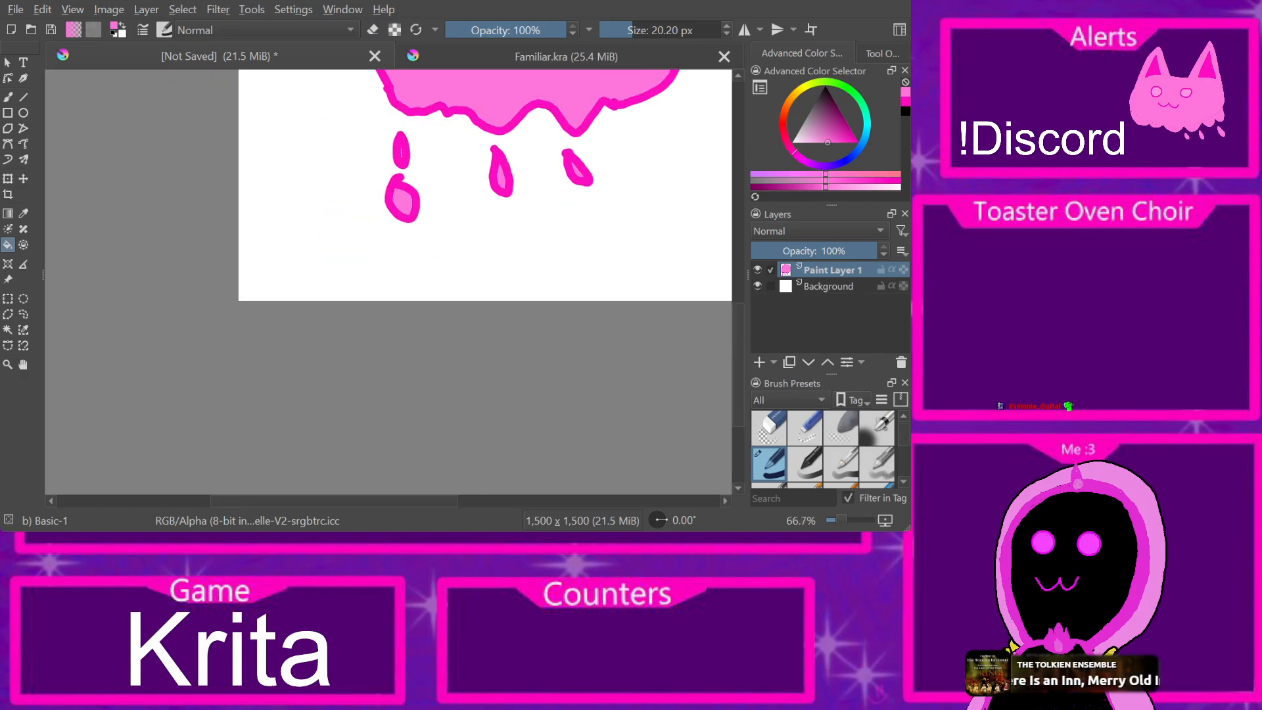
Step: Sample the magenta of the dome's outline as the drawing colour
scroll(237, 309, down, 4)
scroll(289, 217, up, 3)
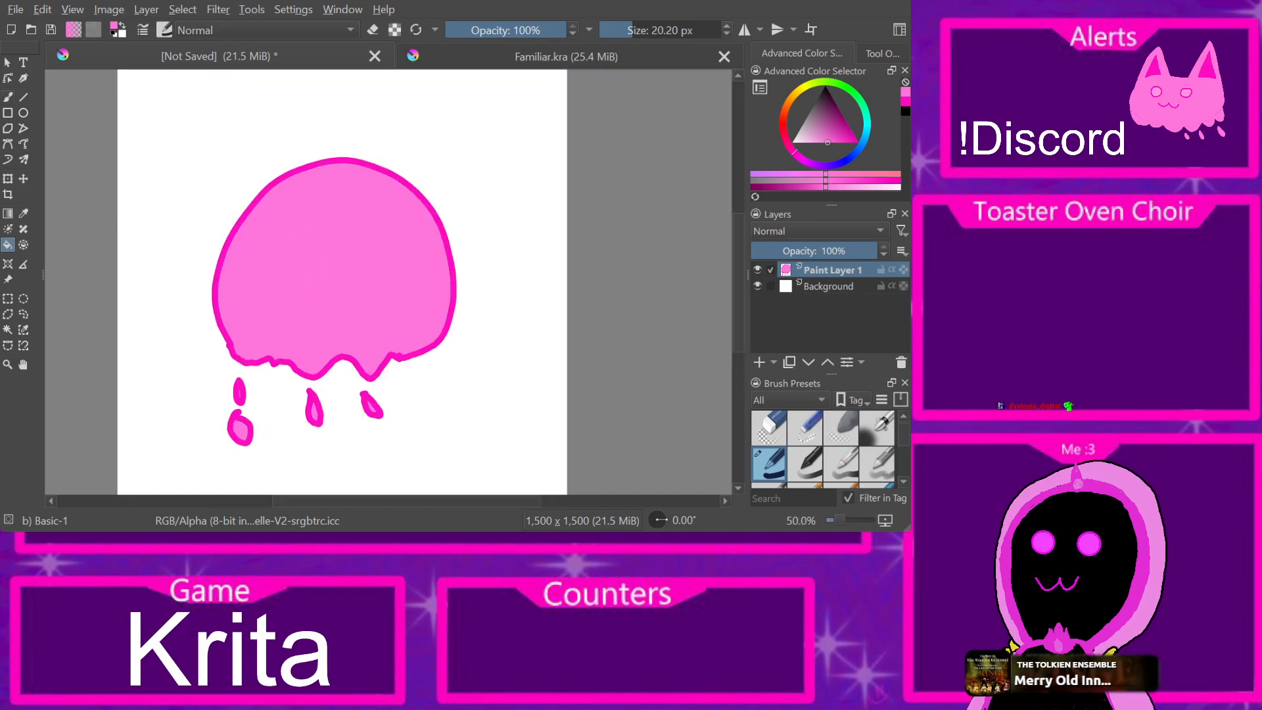
key(p)
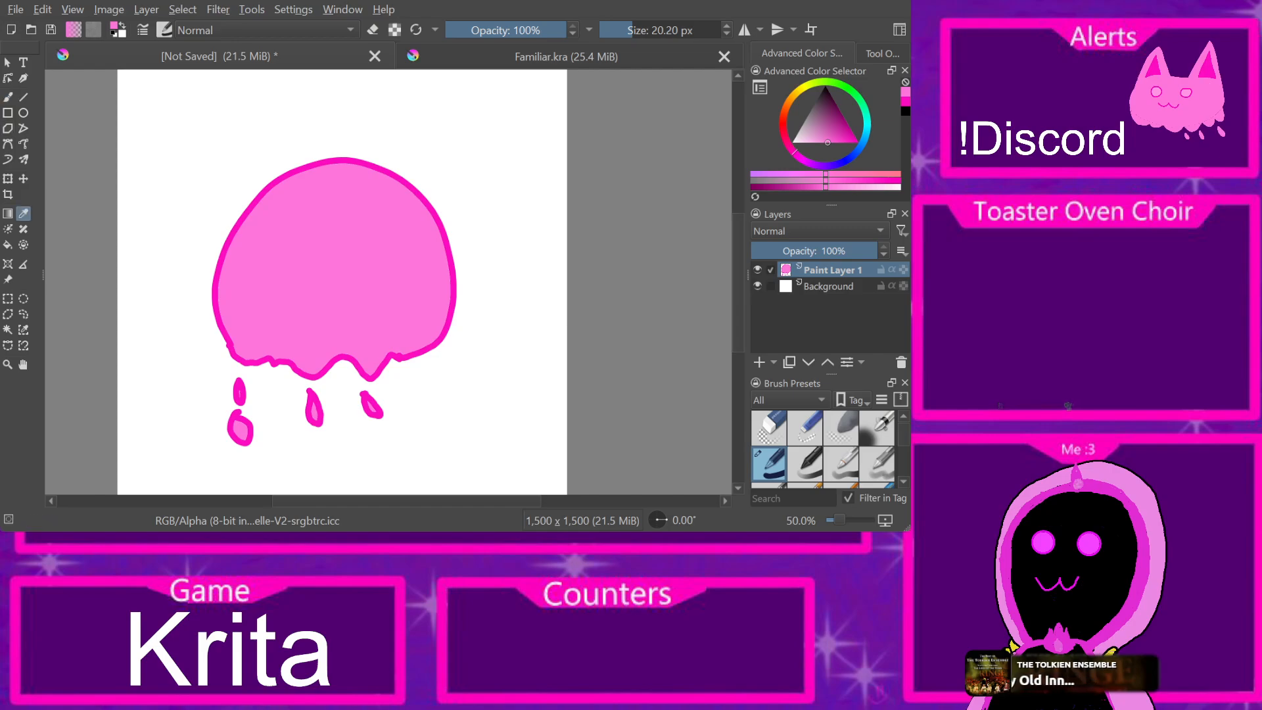
click(209, 289)
click(215, 290)
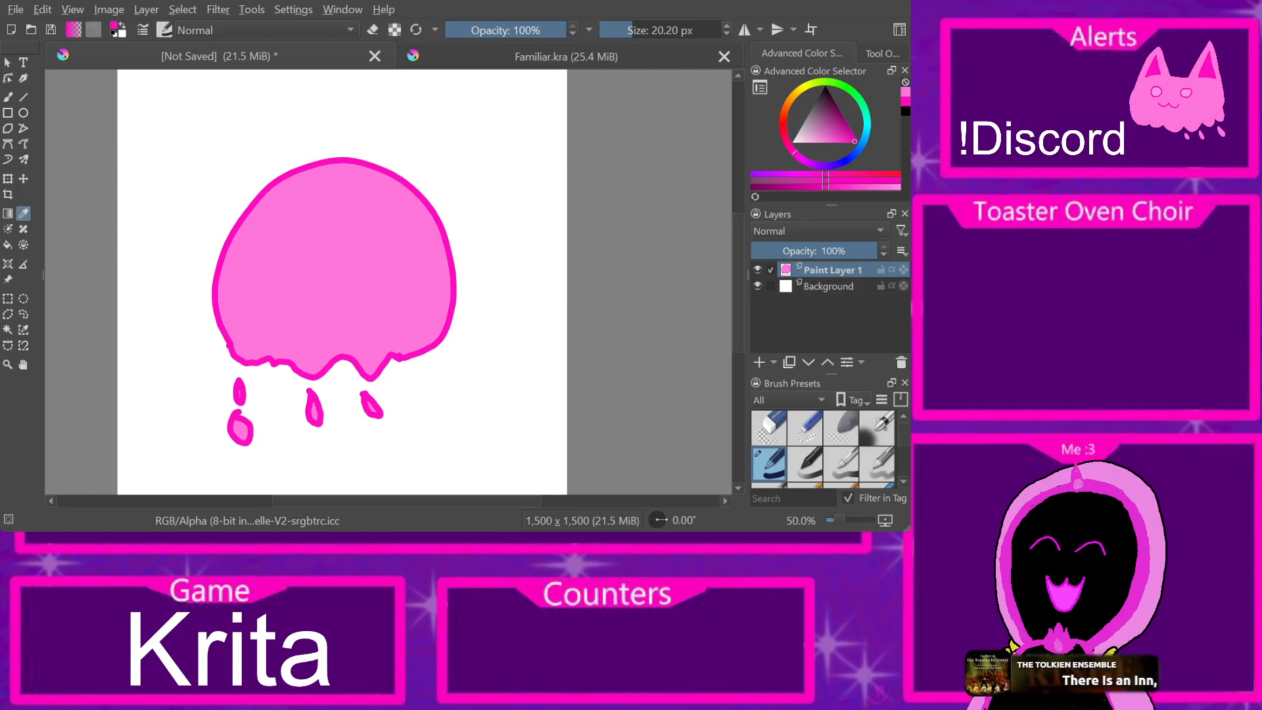
Step: Add a new paint layer above Paint Layer 1 and name it ears
key(Insert)
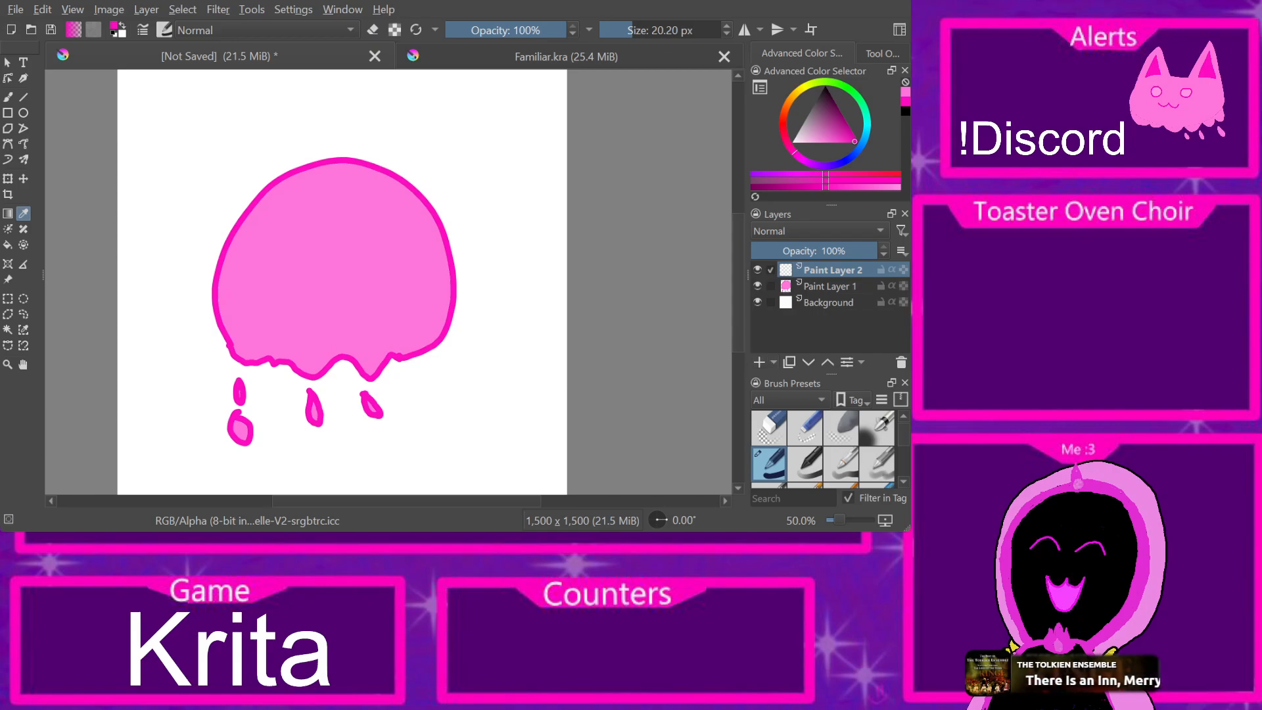
key(F2)
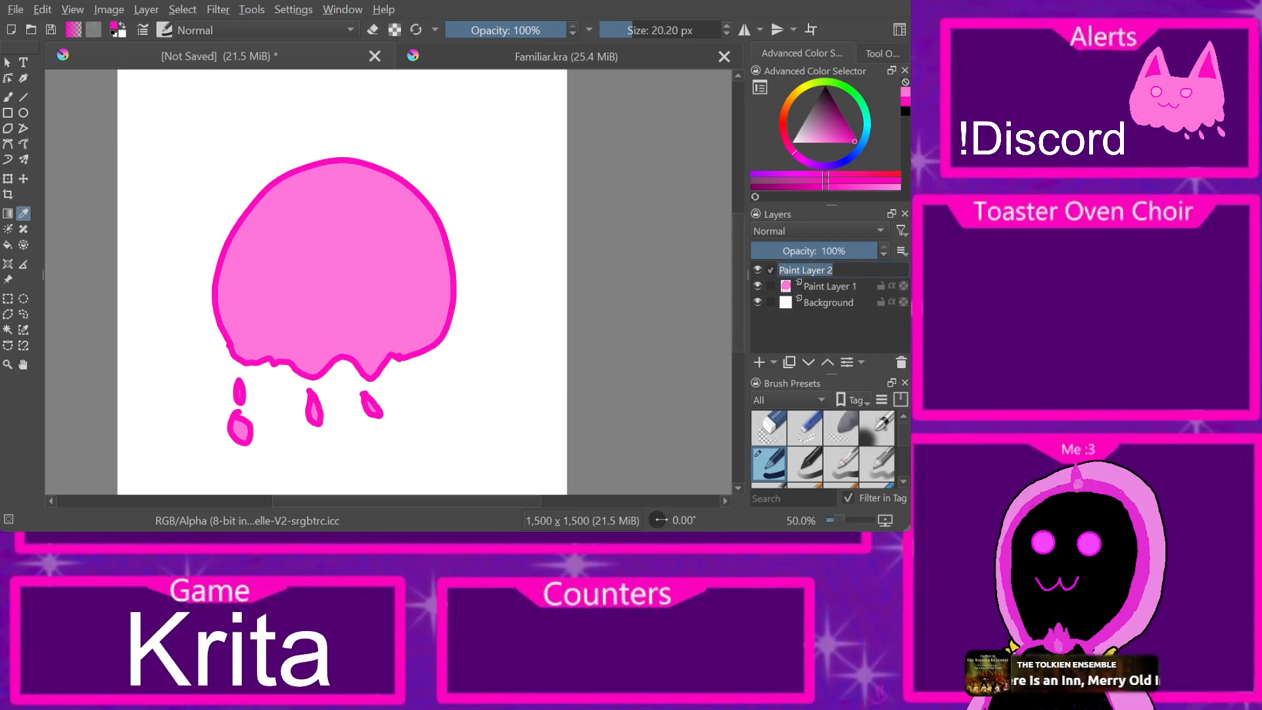
text(ears)
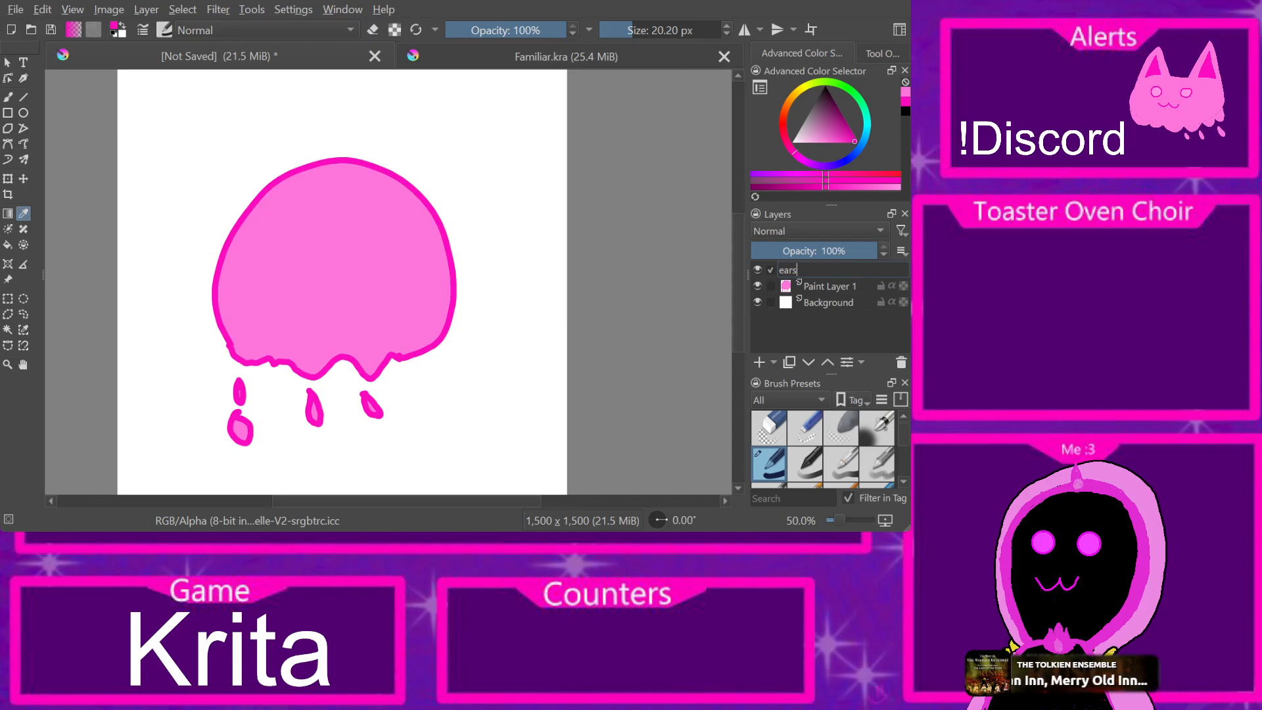
key(Return)
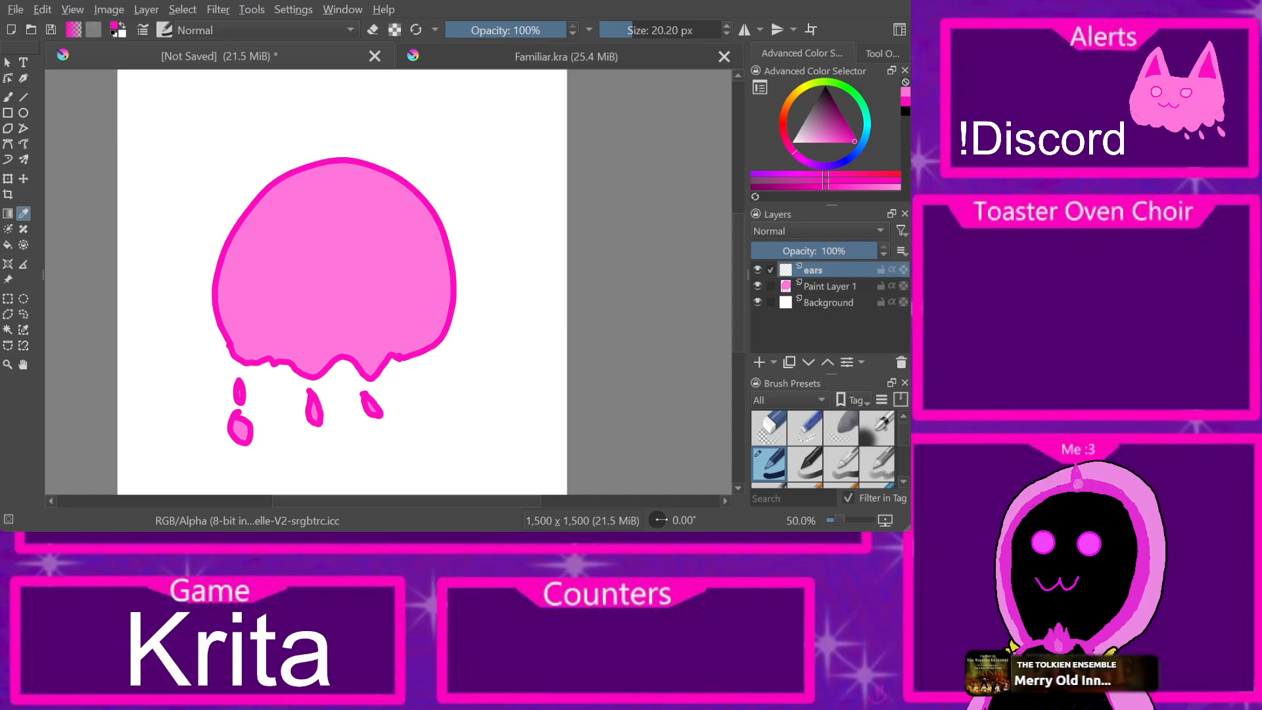
Step: Draw a pointed magenta ear with an inner fold line on the dome's upper-left edge, on the ears layer
key(b)
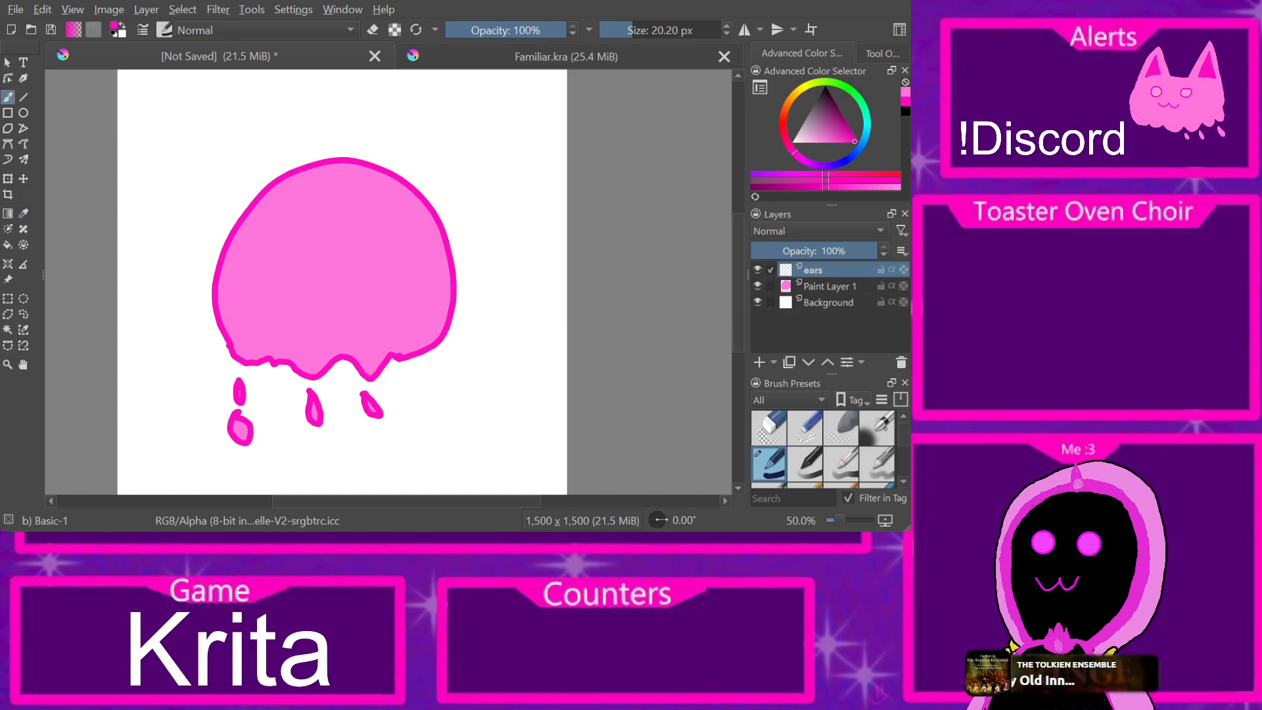
mouse_move(290, 172)
mouse_down()
mouse_move(273, 161)
mouse_move(234, 169)
mouse_up()
key(ctrl+z)
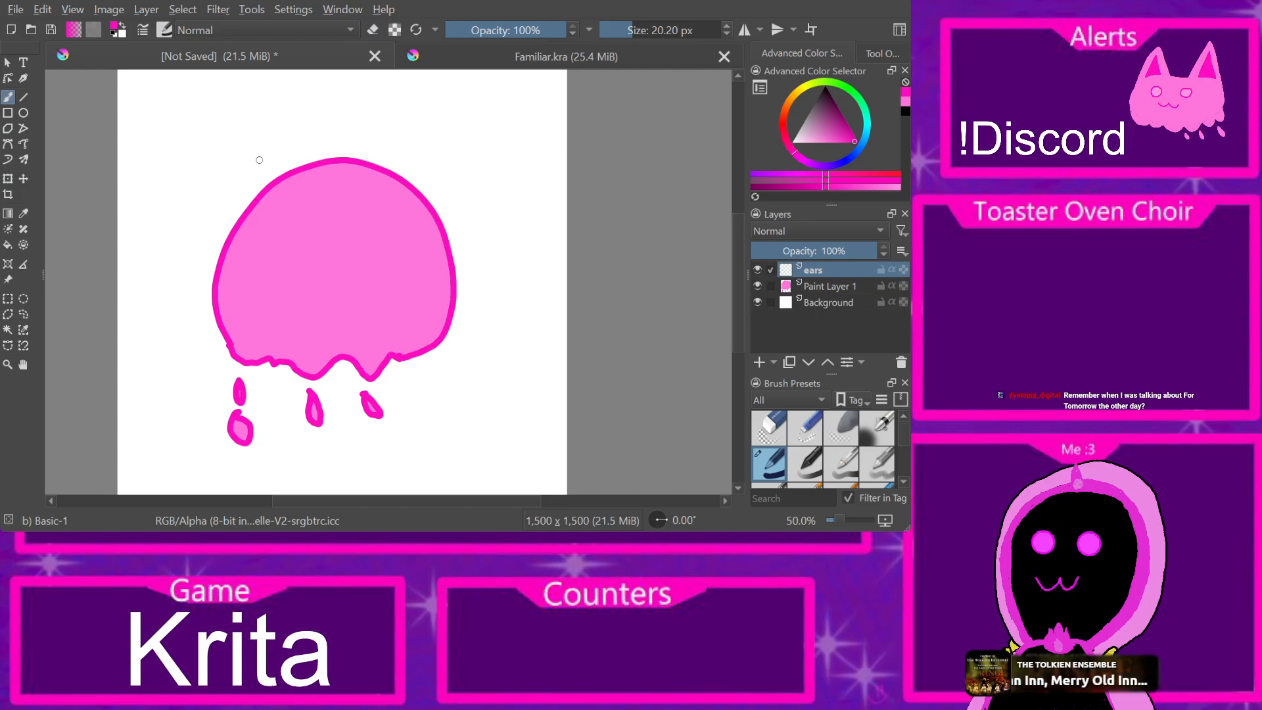
mouse_move(286, 173)
mouse_down()
mouse_move(232, 167)
mouse_move(257, 200)
mouse_up()
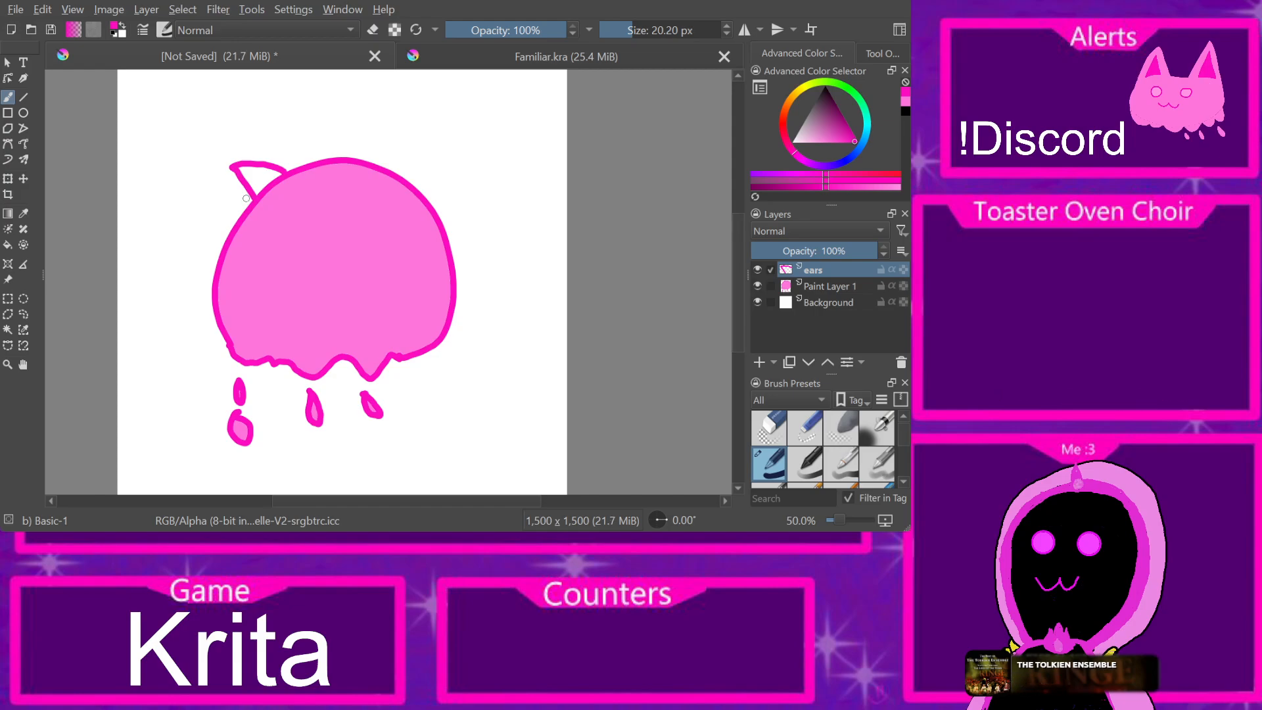
drag(230, 164, 235, 212)
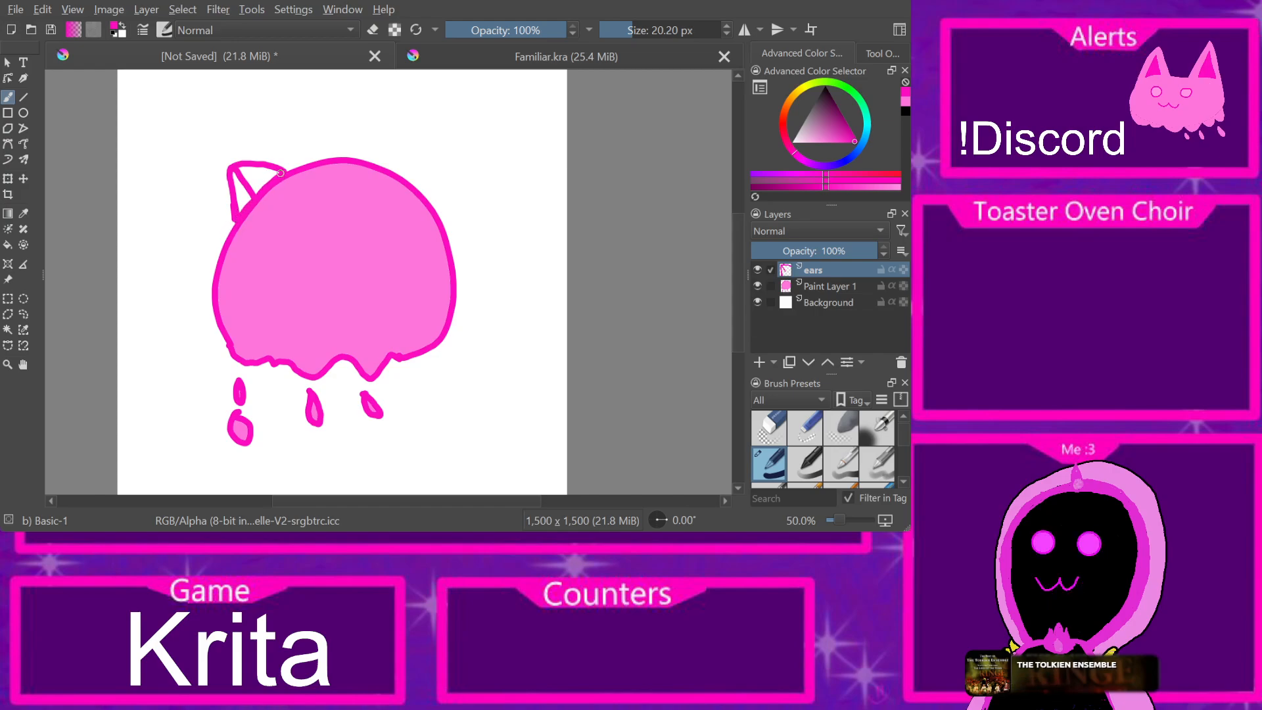
Step: Draw a matching folded magenta ear on the dome's upper-right edge, undoing the unsatisfactory attempts
mouse_move(402, 179)
mouse_down()
mouse_move(392, 171)
mouse_move(424, 198)
mouse_move(413, 157)
mouse_move(445, 171)
mouse_up()
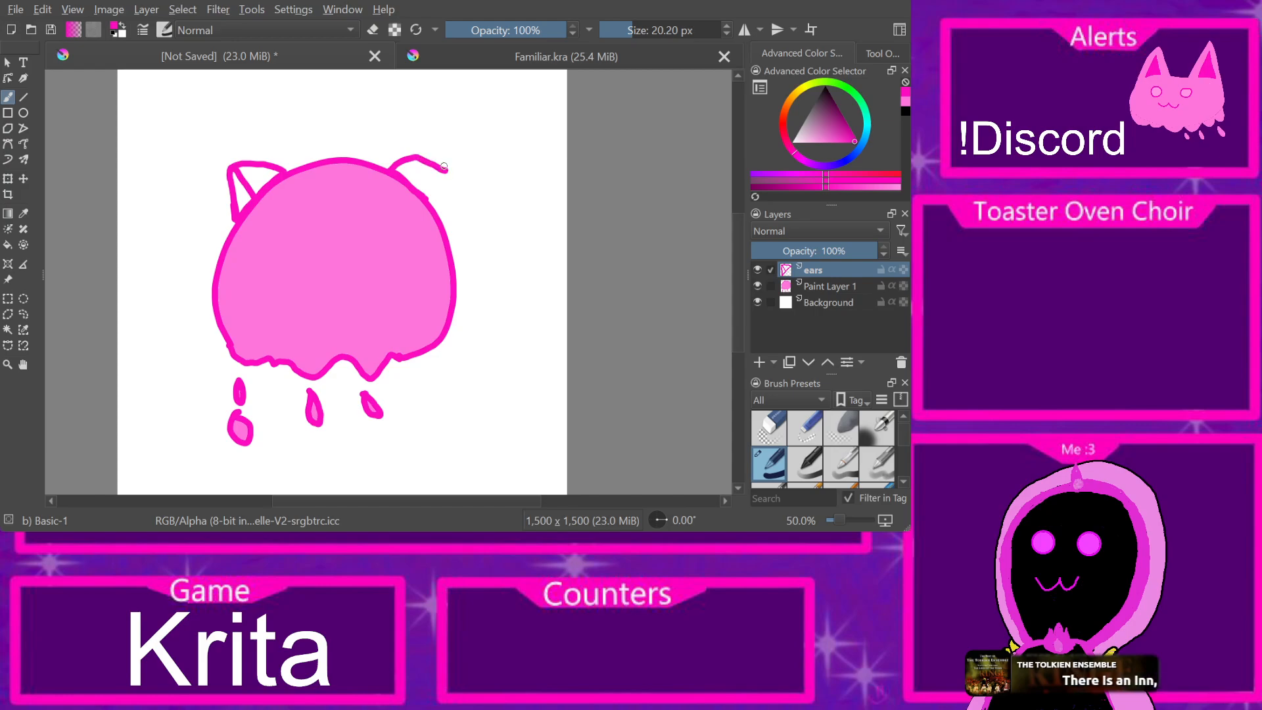
key(ctrl+z)
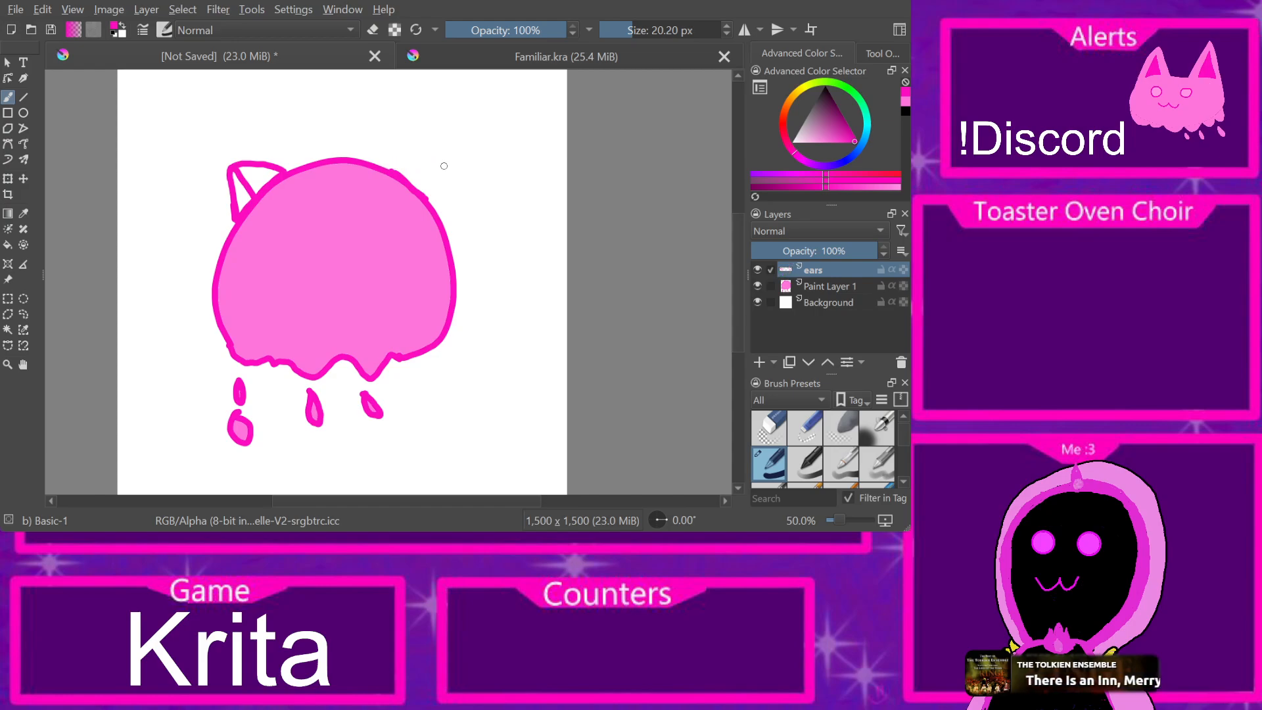
mouse_move(391, 169)
mouse_down()
mouse_move(434, 164)
mouse_move(411, 196)
mouse_up()
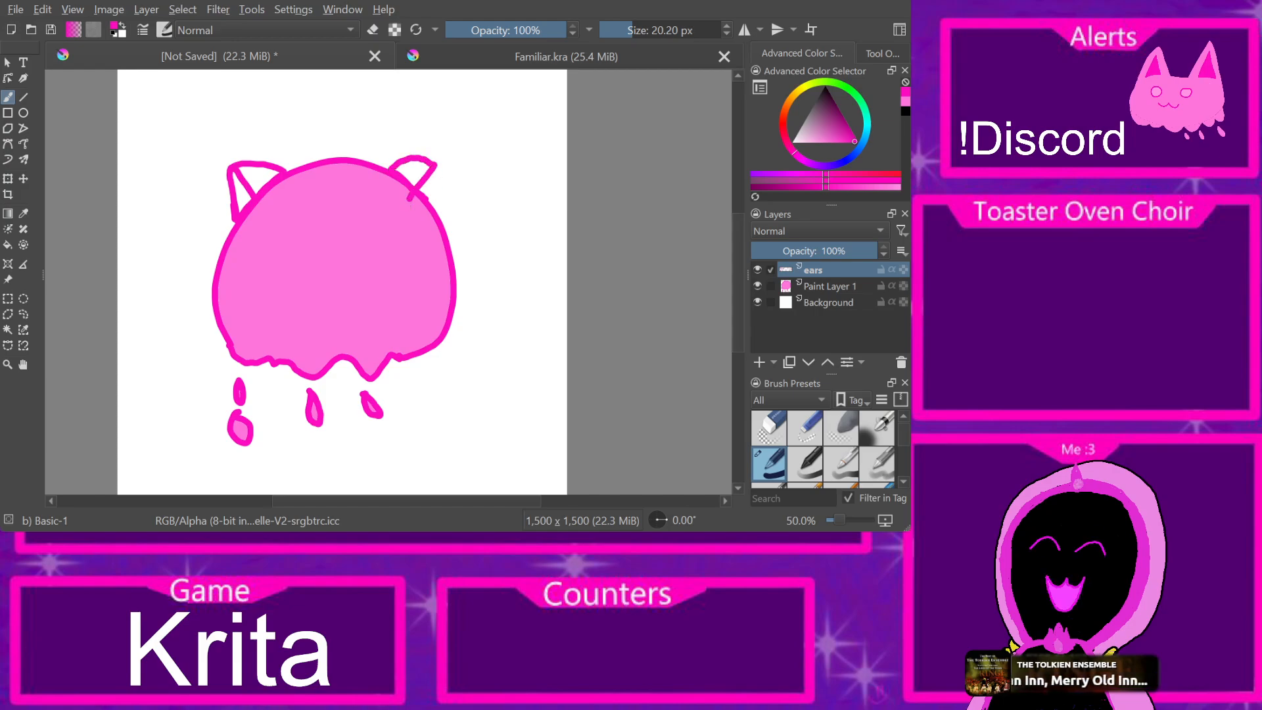
key(ctrl+z)
mouse_move(392, 166)
mouse_down()
mouse_move(434, 157)
mouse_move(439, 167)
mouse_move(414, 186)
mouse_move(433, 184)
mouse_move(428, 195)
mouse_up()
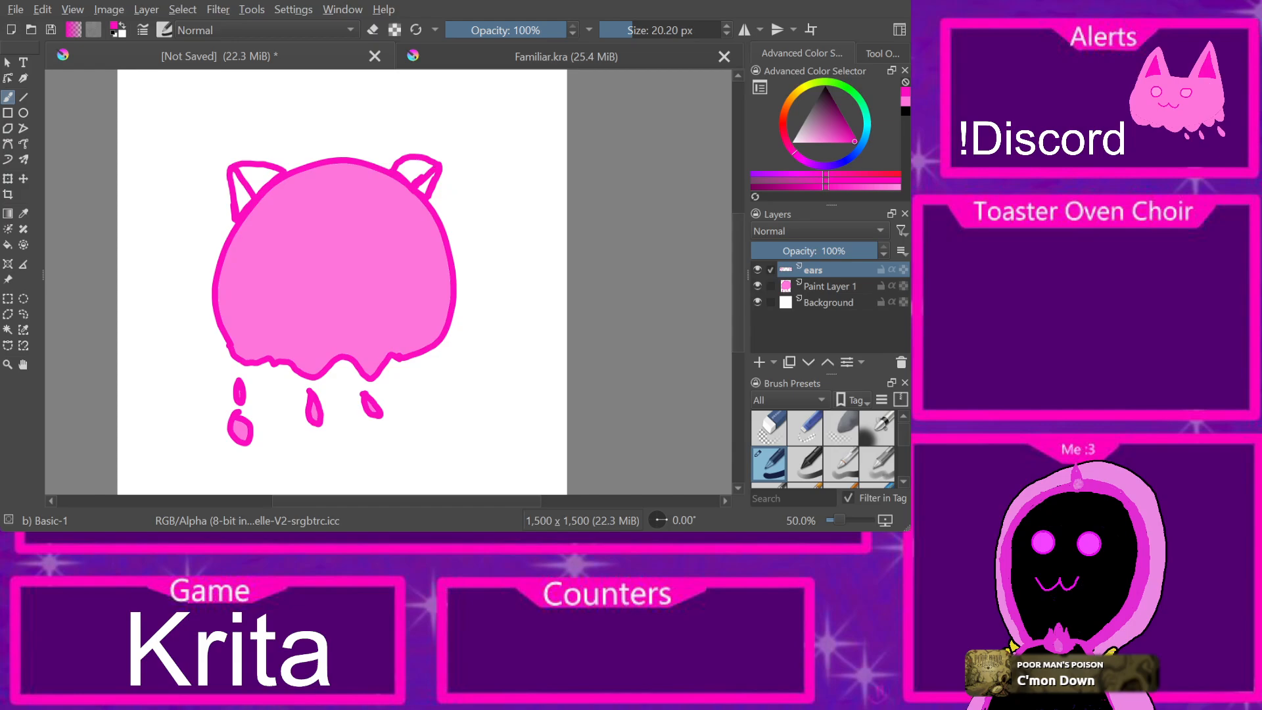
Step: Sample the dome's light pink and fill both parts of each ear with it
key(p)
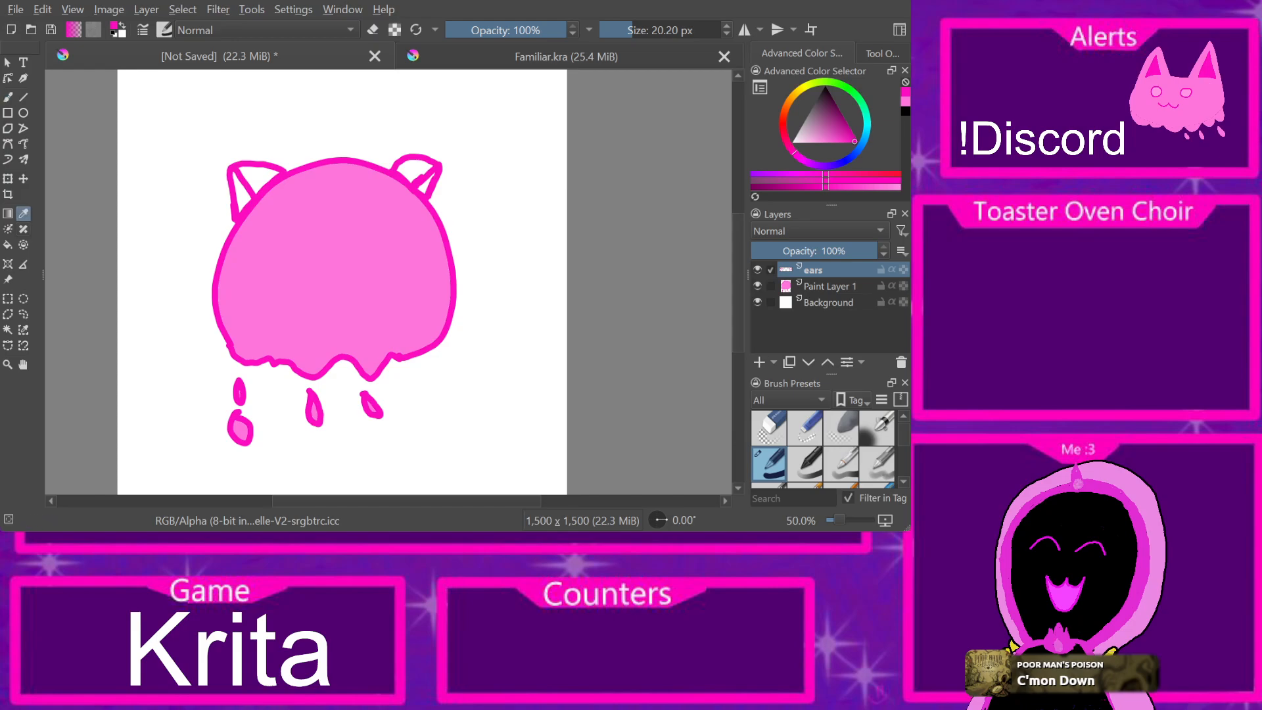
click(315, 237)
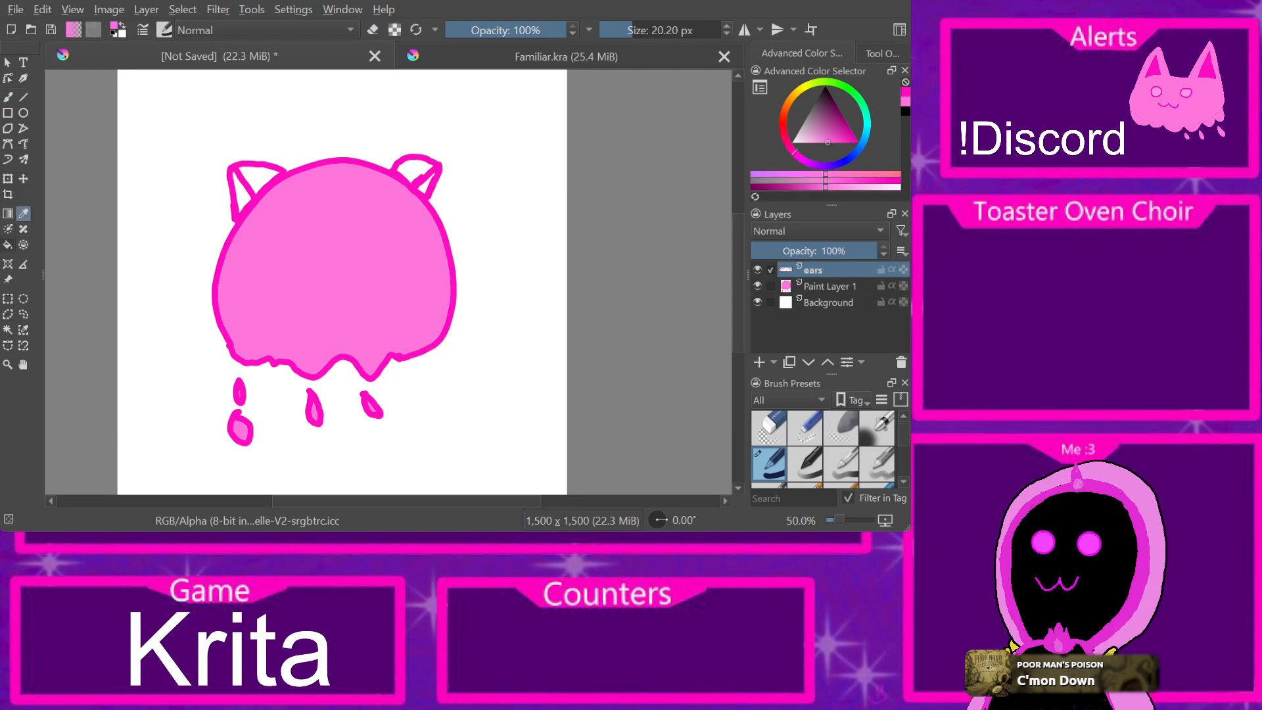
key(f)
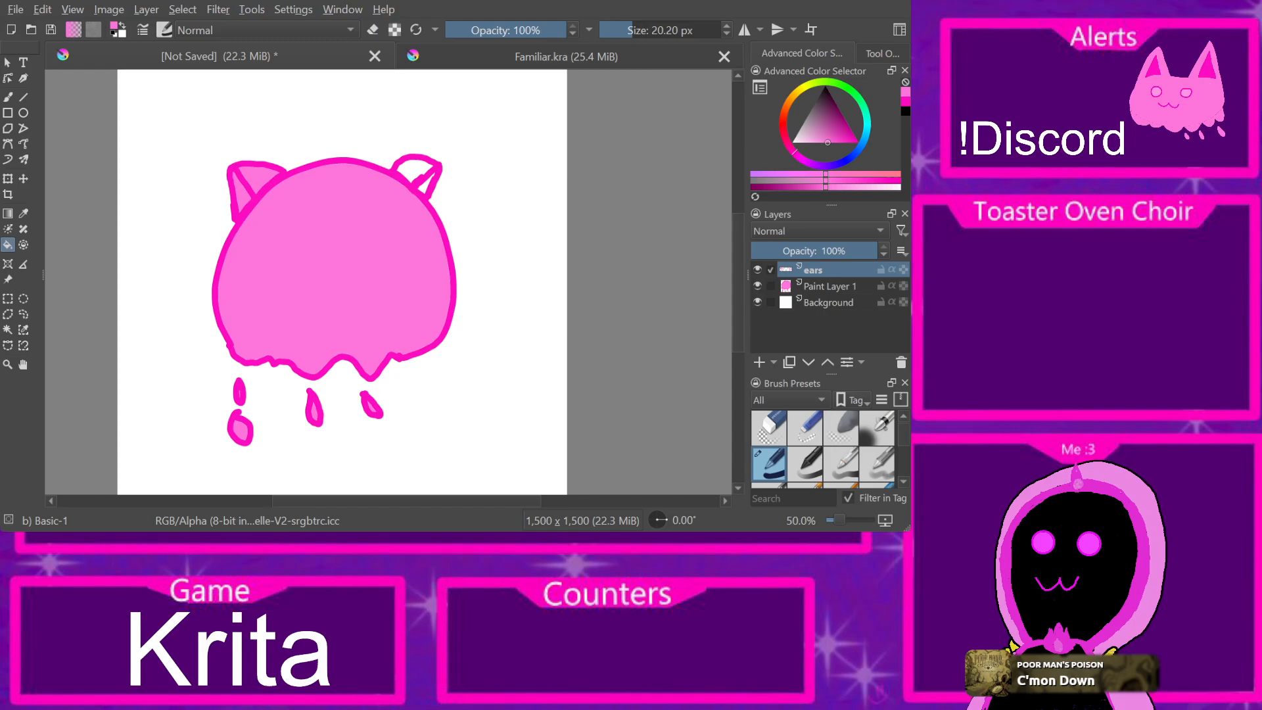
click(414, 171)
click(425, 187)
Step: Resample the outline's magenta, set the brush size to 5.21 px and draw fine inner-ear details in both ears
key(p)
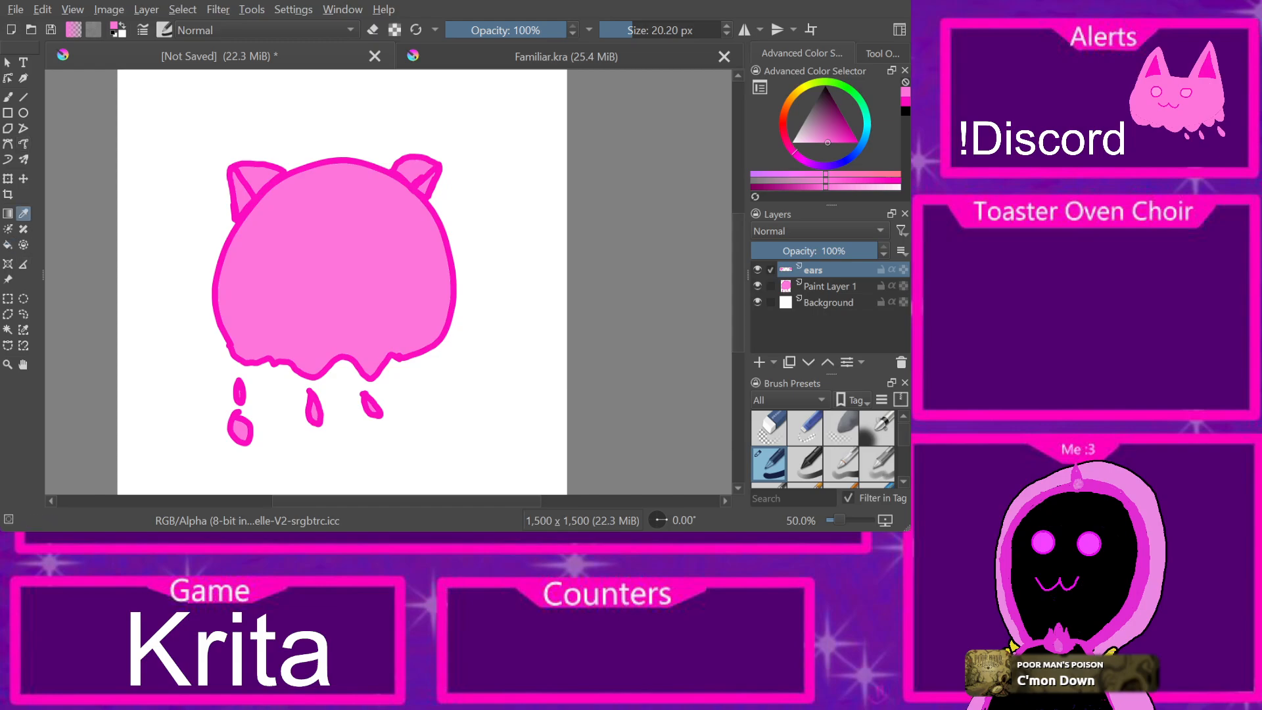
key(b)
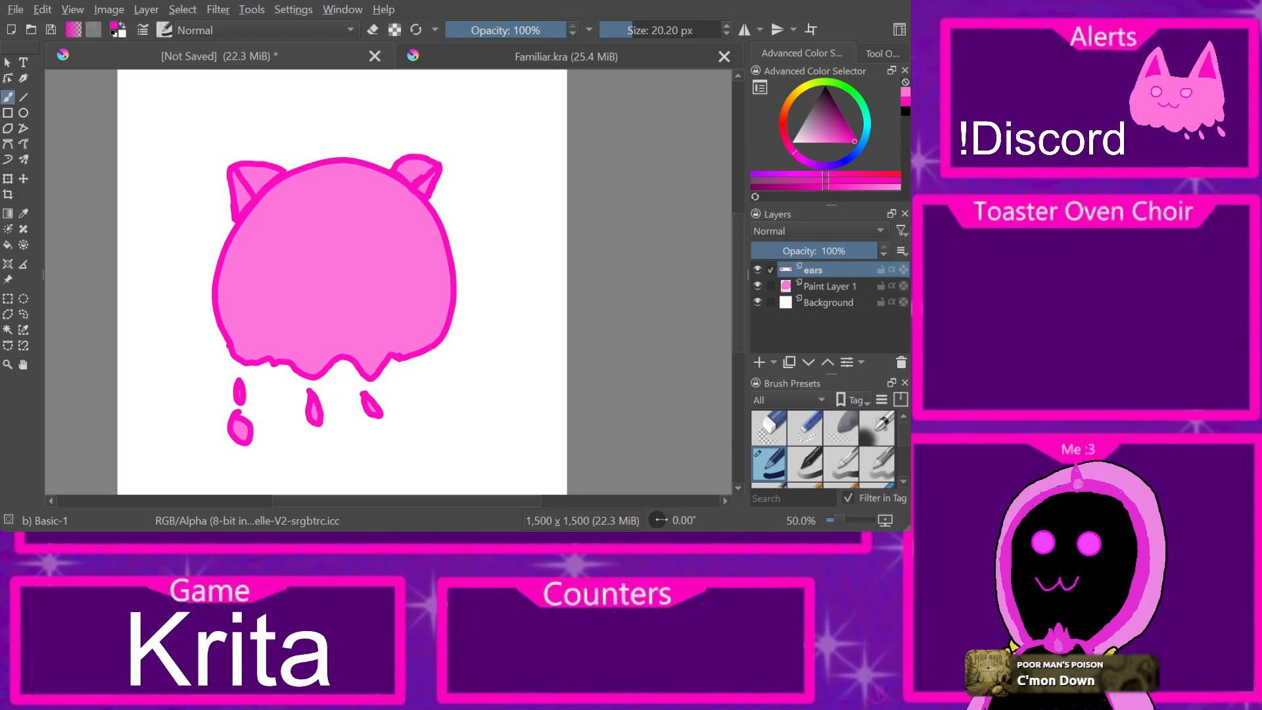
drag(626, 30, 621, 30)
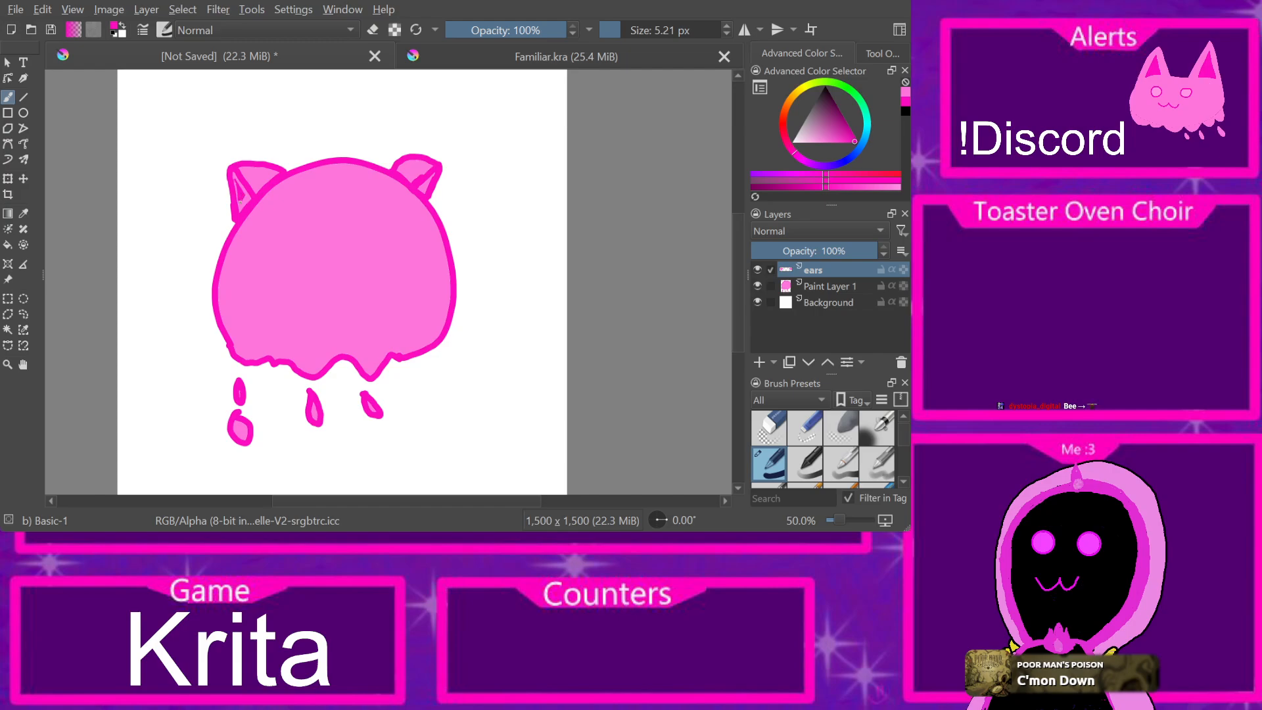
drag(243, 198, 240, 191)
Step: Add a new paint layer above ears and name it eyes
key(Insert)
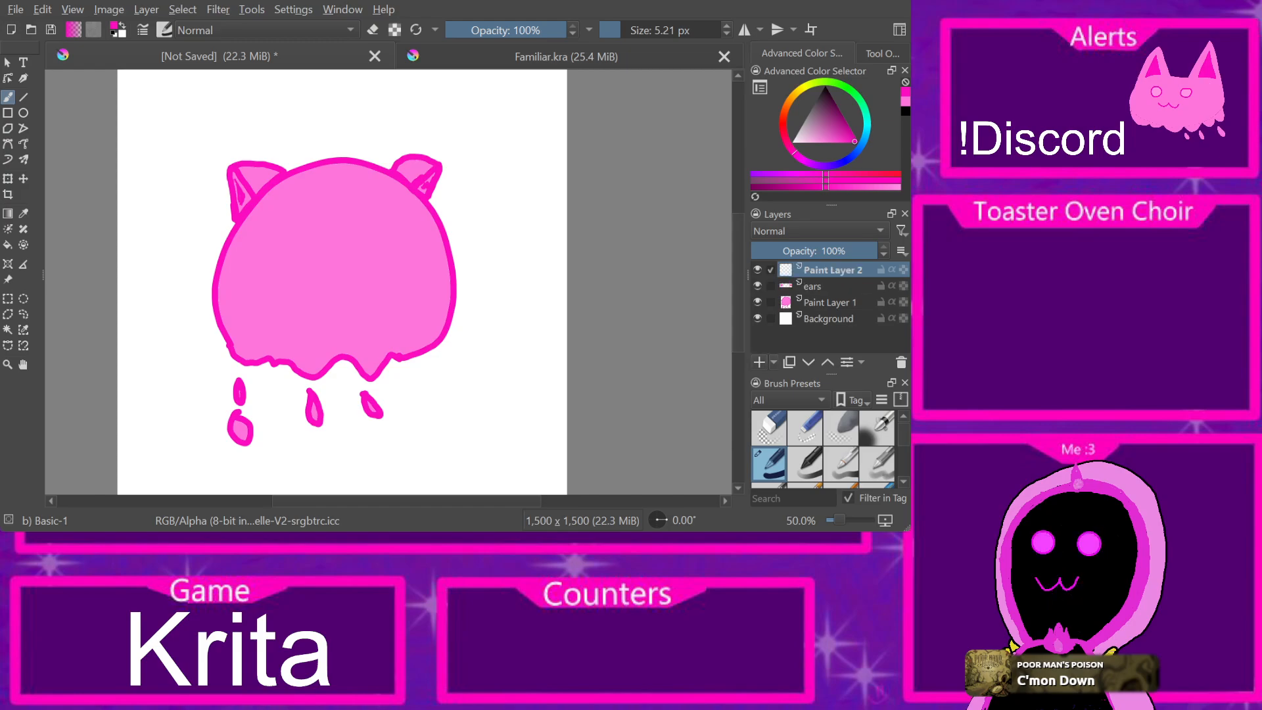
key(F2)
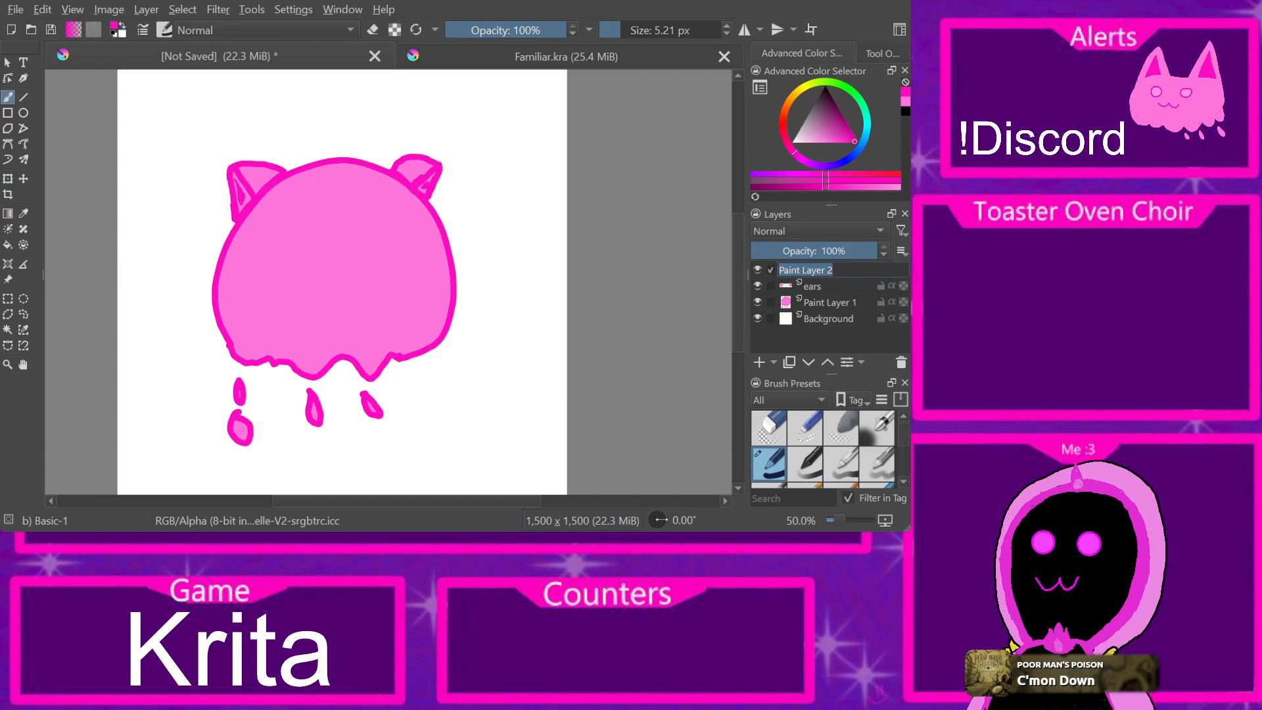
text(eyes)
key(Return)
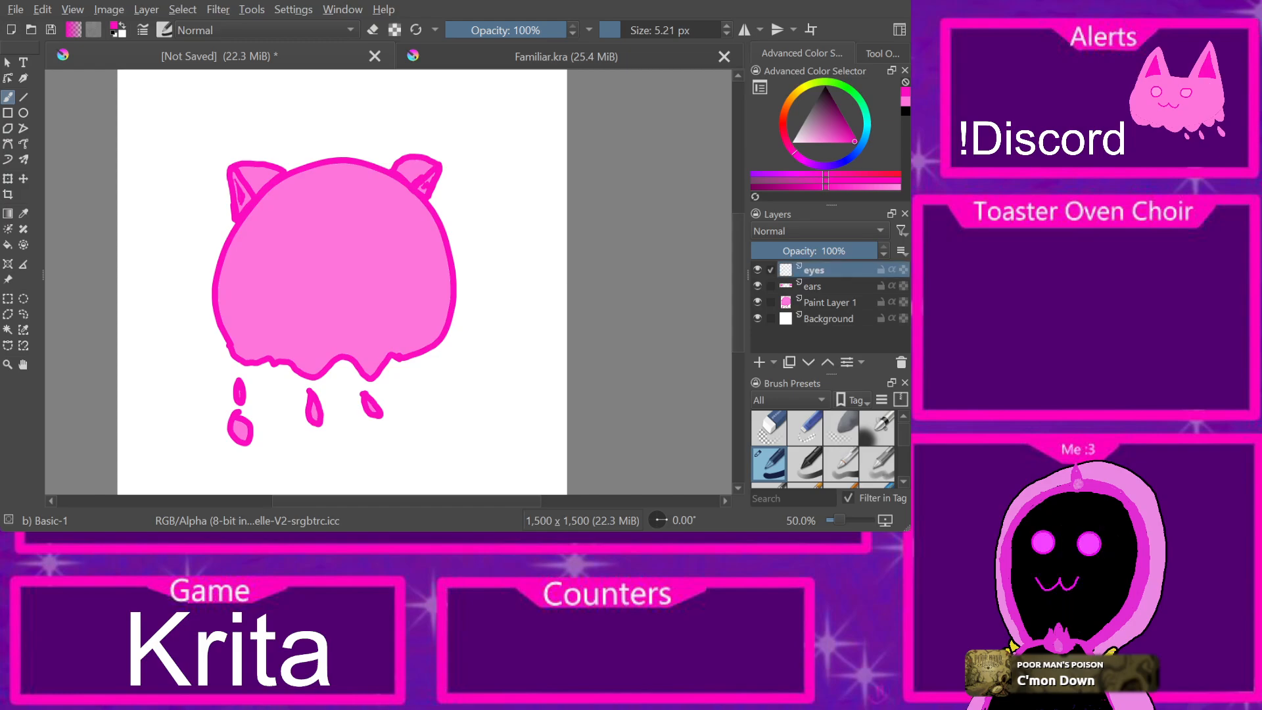
Step: Set the brush size to 20.2 px
drag(657, 30, 667, 30)
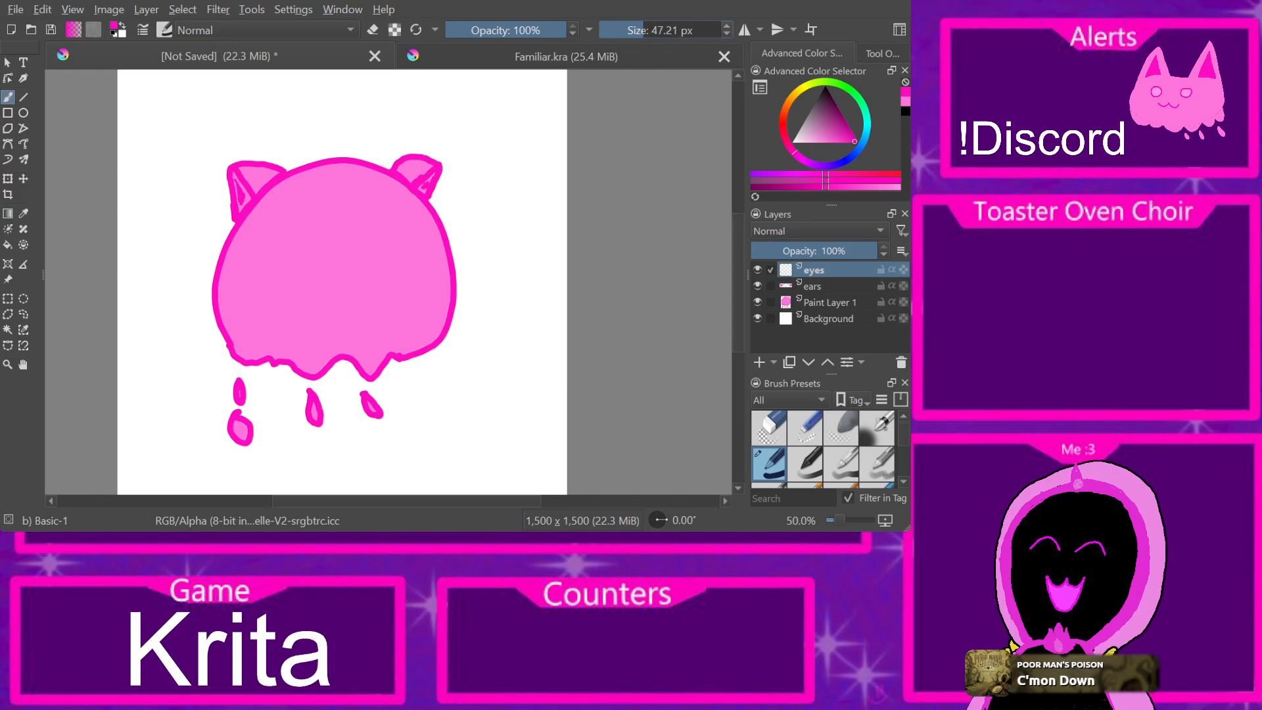
drag(667, 31, 646, 30)
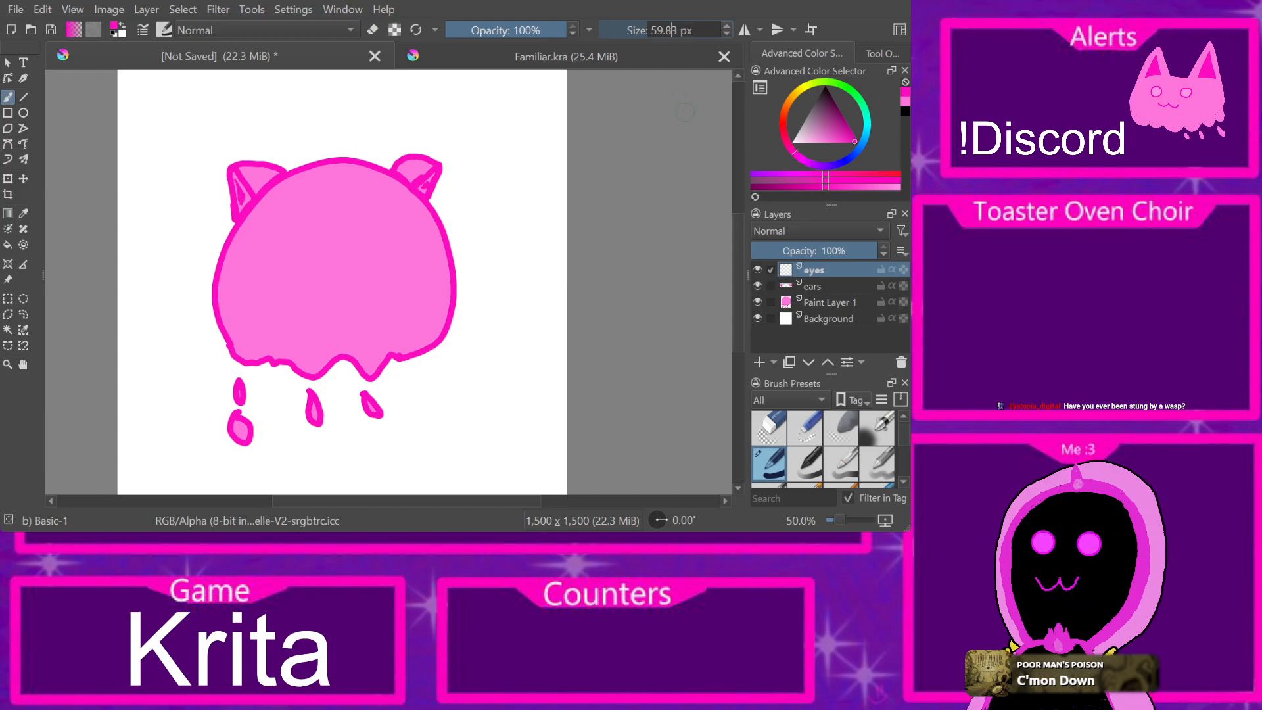
key(BackSpace)
key(BackSpace)
key(BackSpace)
key(BackSpace)
key(BackSpace)
text(20.2)
key(Return)
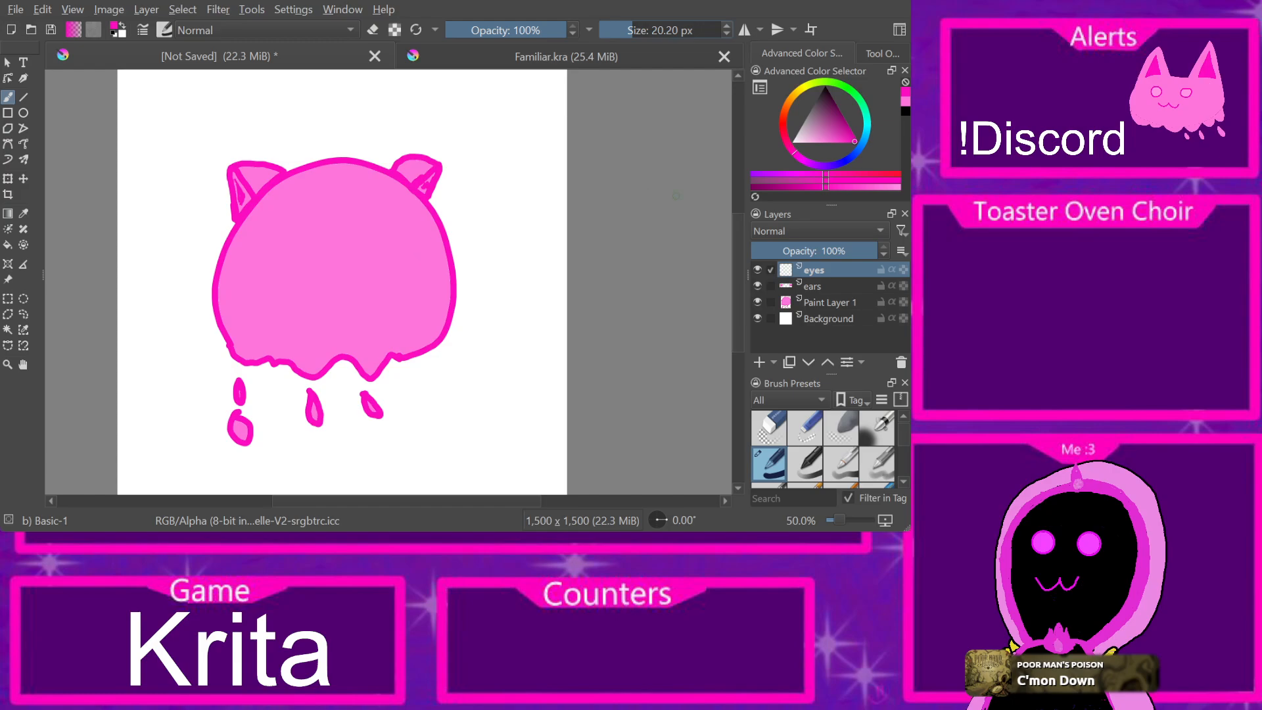
Step: Draw two inward-slanting magenta brows with an oval eye outline under each on the eyes layer, undoing the rejected eye shapes
mouse_move(375, 212)
mouse_down()
mouse_move(359, 238)
mouse_move(390, 240)
mouse_move(386, 213)
mouse_move(361, 211)
mouse_up()
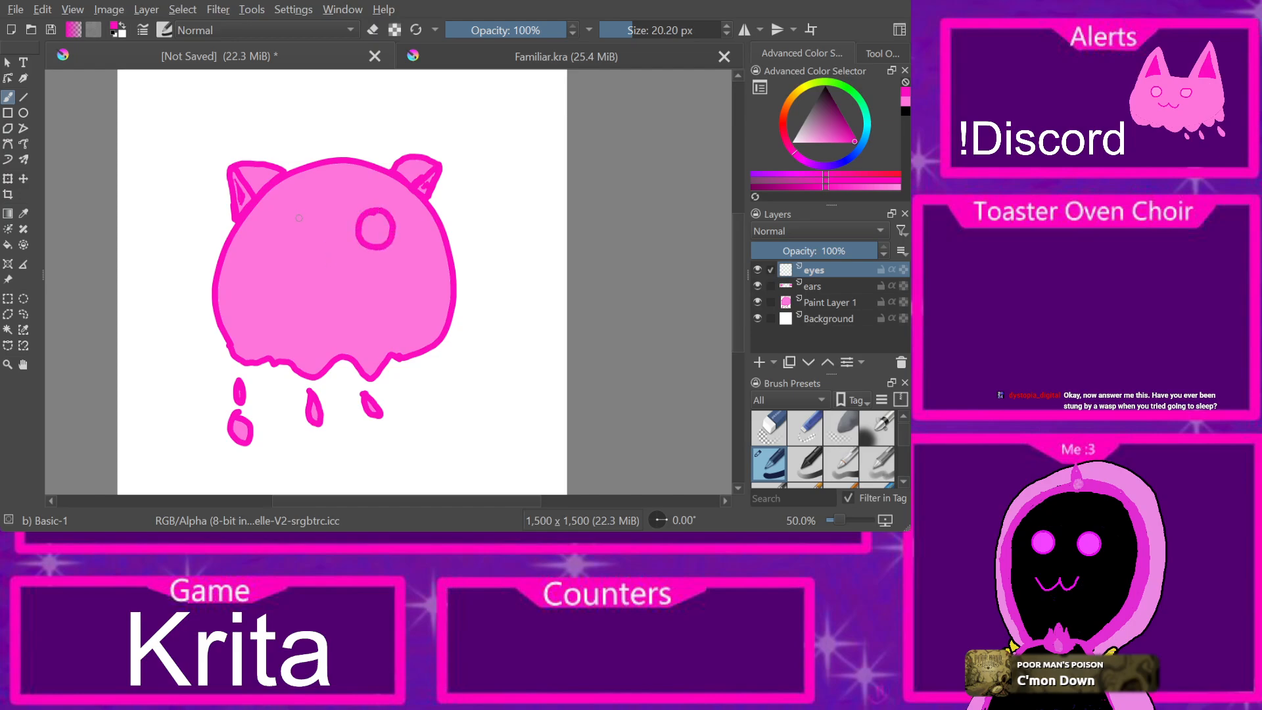
key(ctrl+z)
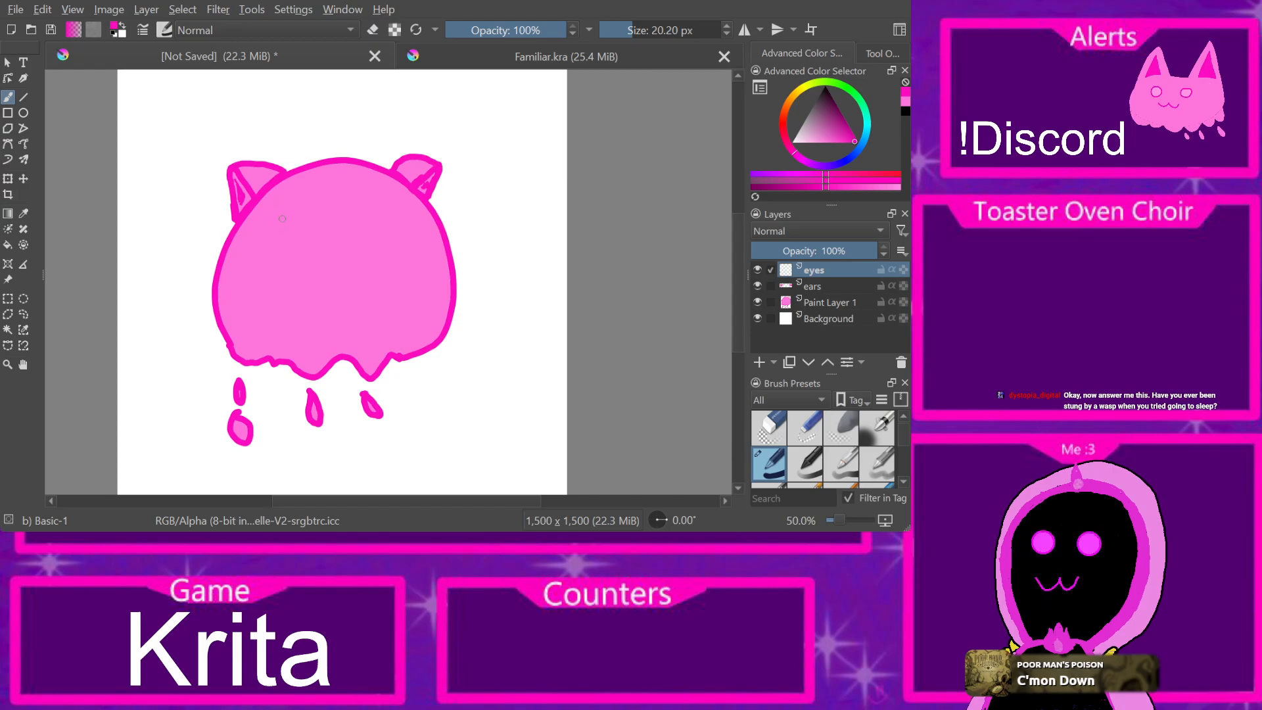
mouse_move(282, 219)
mouse_down()
mouse_move(299, 231)
mouse_move(275, 210)
mouse_up()
mouse_move(365, 230)
mouse_down()
mouse_move(387, 204)
mouse_move(365, 228)
mouse_move(385, 204)
mouse_move(369, 226)
mouse_up()
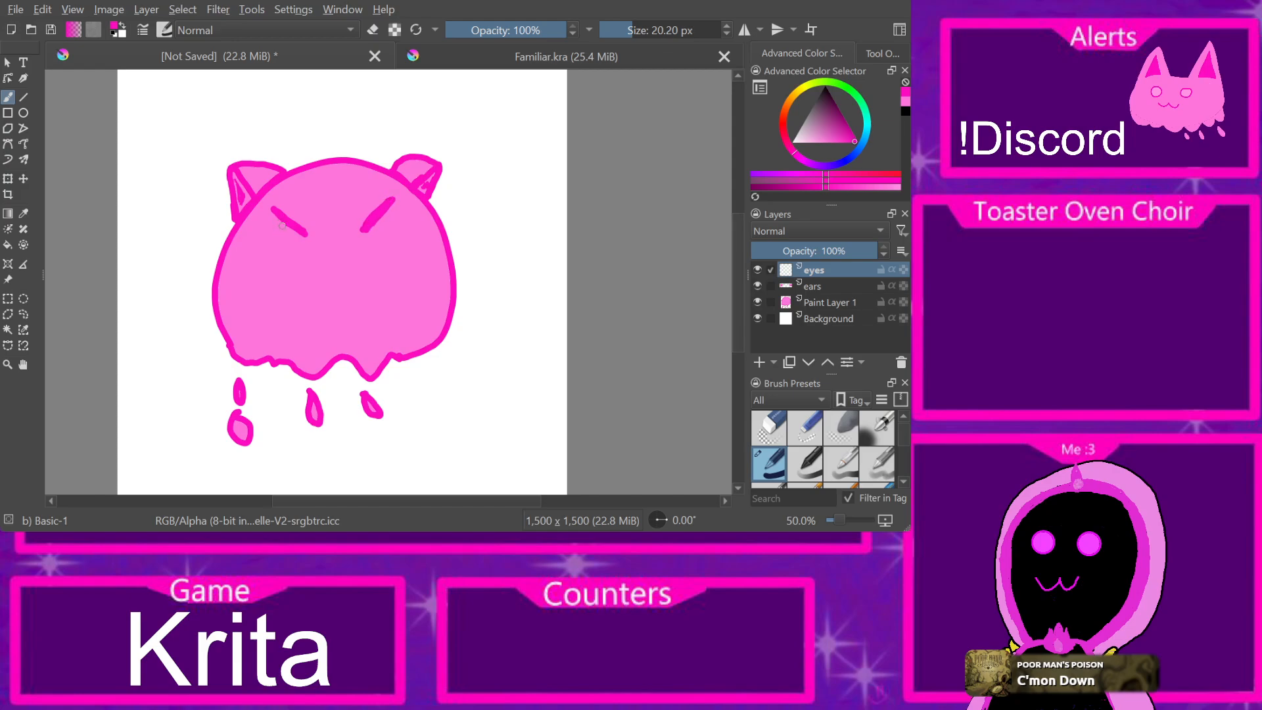
mouse_move(282, 226)
mouse_down()
mouse_move(294, 256)
mouse_move(288, 225)
mouse_up()
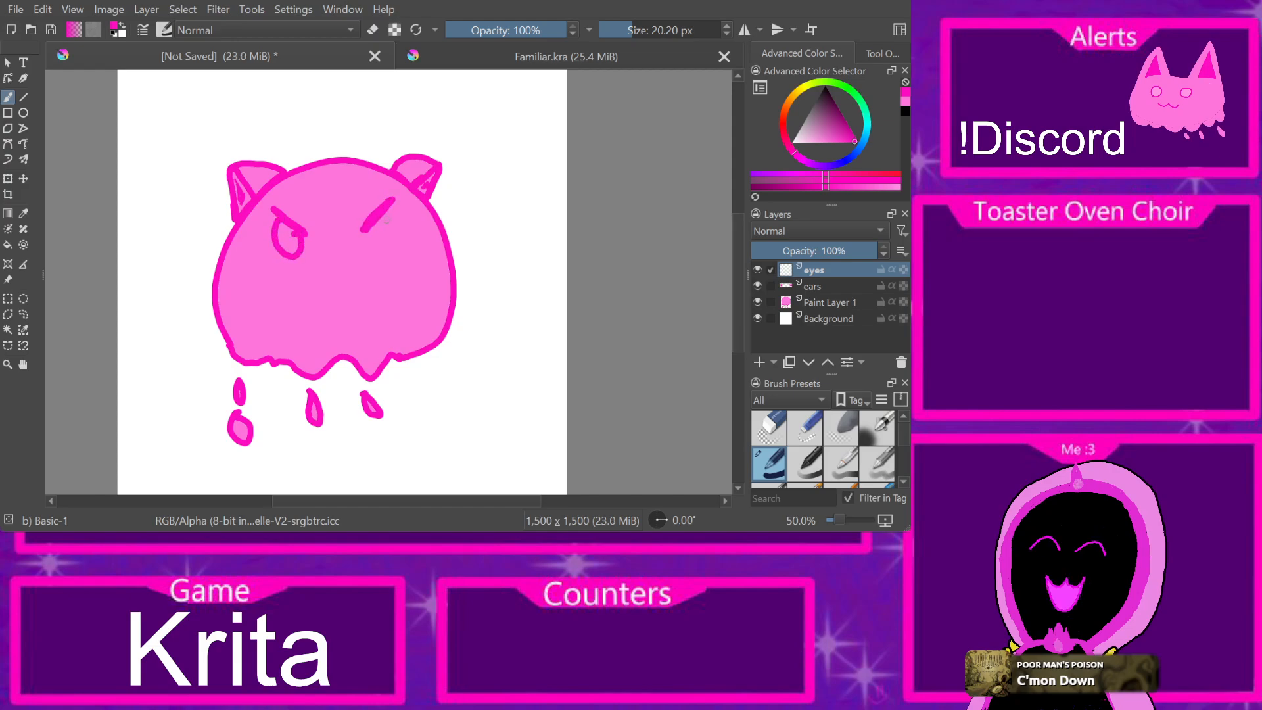
key(ctrl+z)
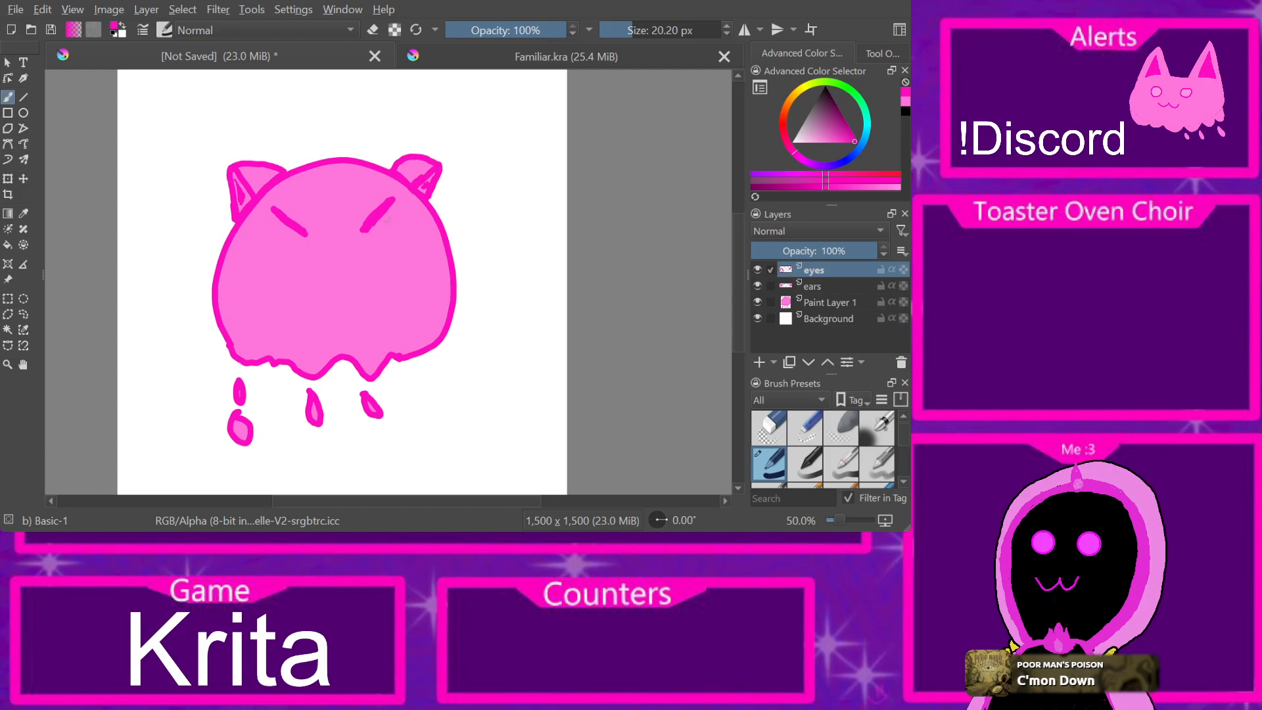
mouse_move(280, 223)
mouse_down()
mouse_move(299, 260)
mouse_move(296, 233)
mouse_move(366, 241)
mouse_move(385, 261)
mouse_move(401, 232)
mouse_move(369, 222)
mouse_up()
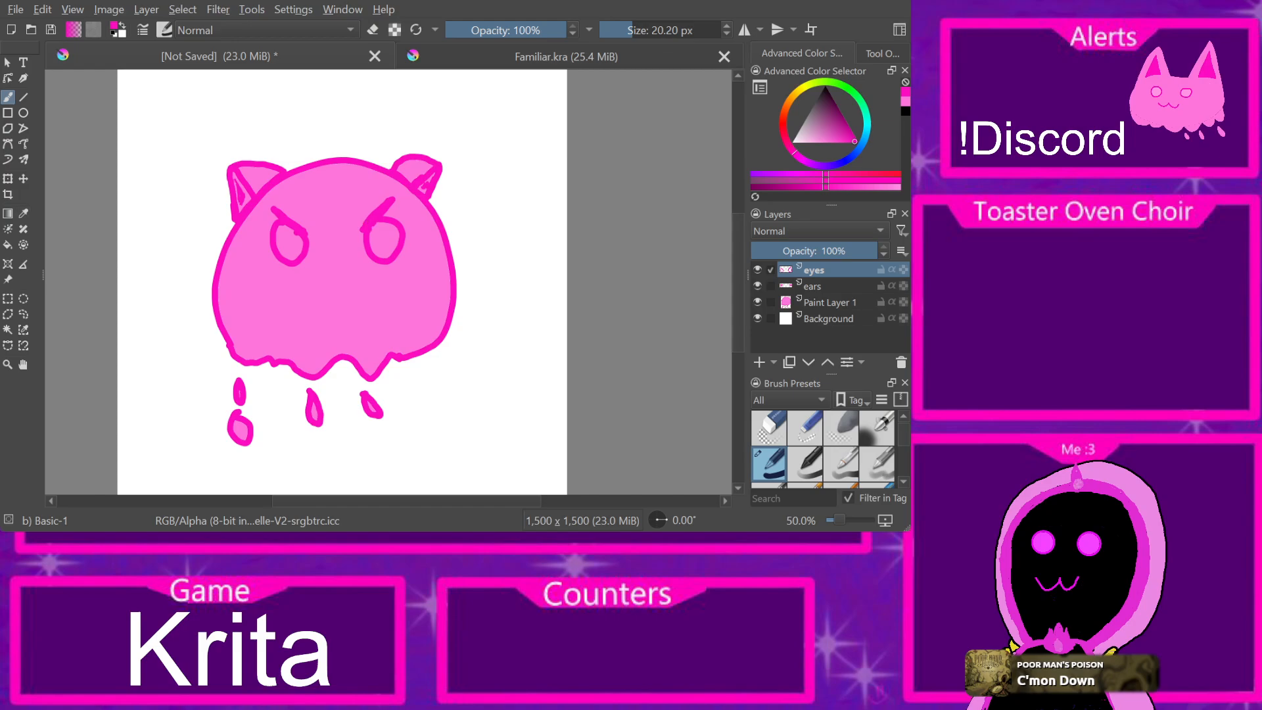
Step: Sample the light pink from the drawing in Familiar.kra and fill both eye ovals on the eyes layer
click(565, 57)
click(470, 380)
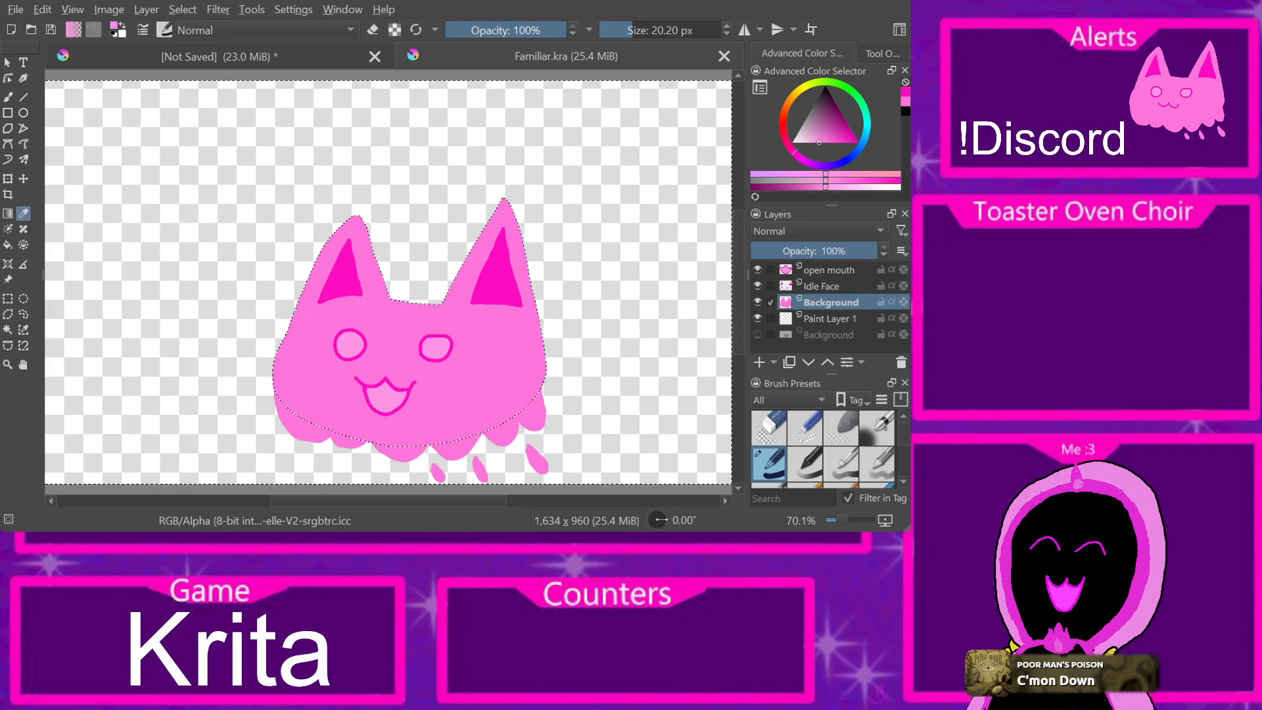
click(219, 57)
click(8, 97)
key(f)
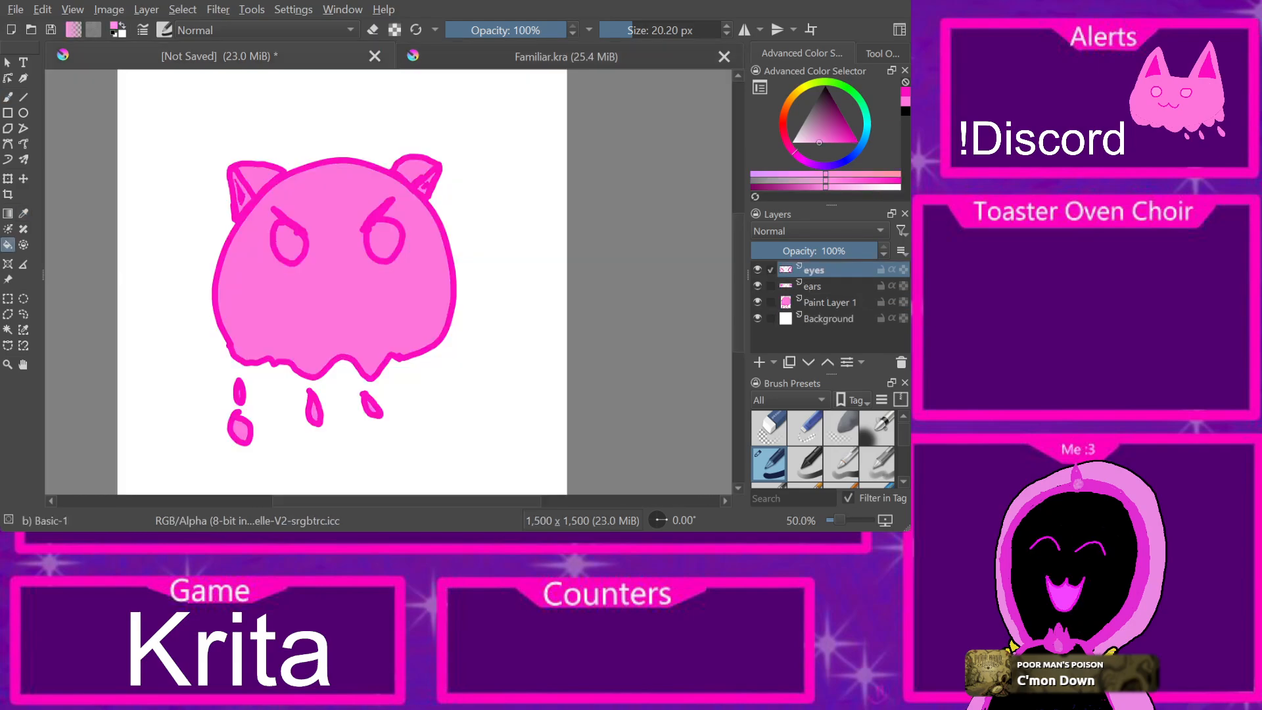
click(289, 243)
click(385, 240)
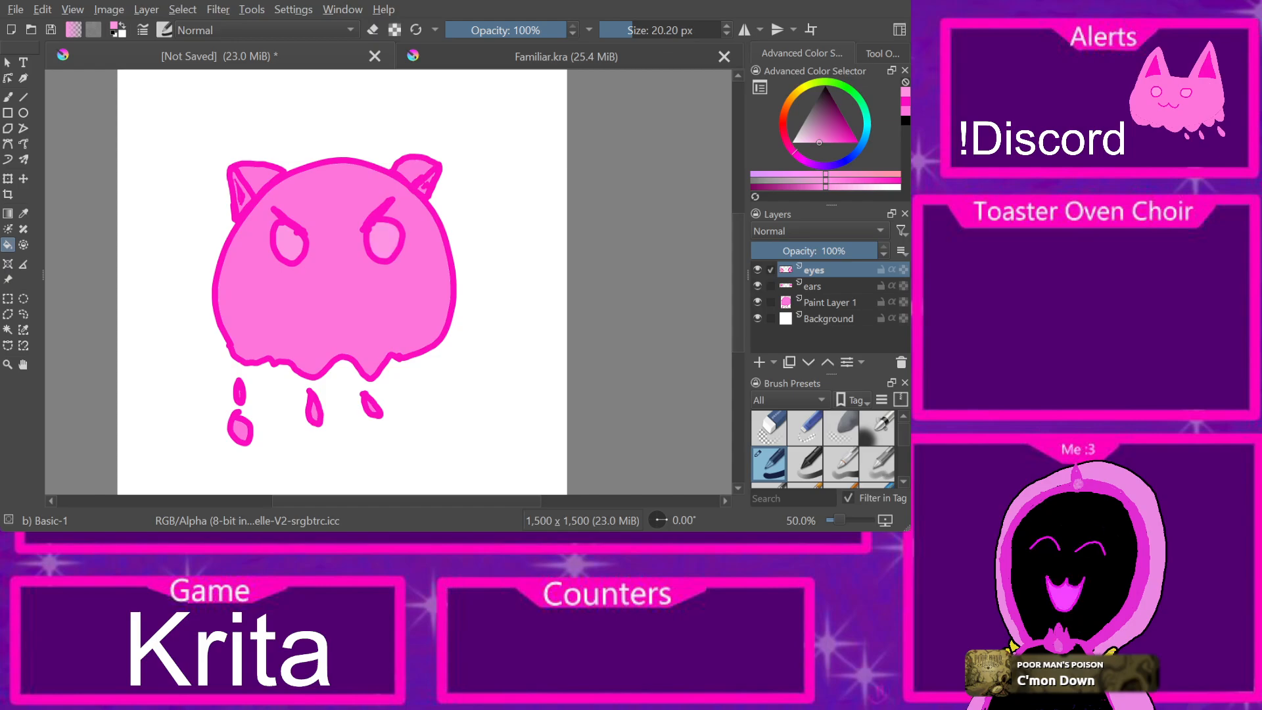
key(b)
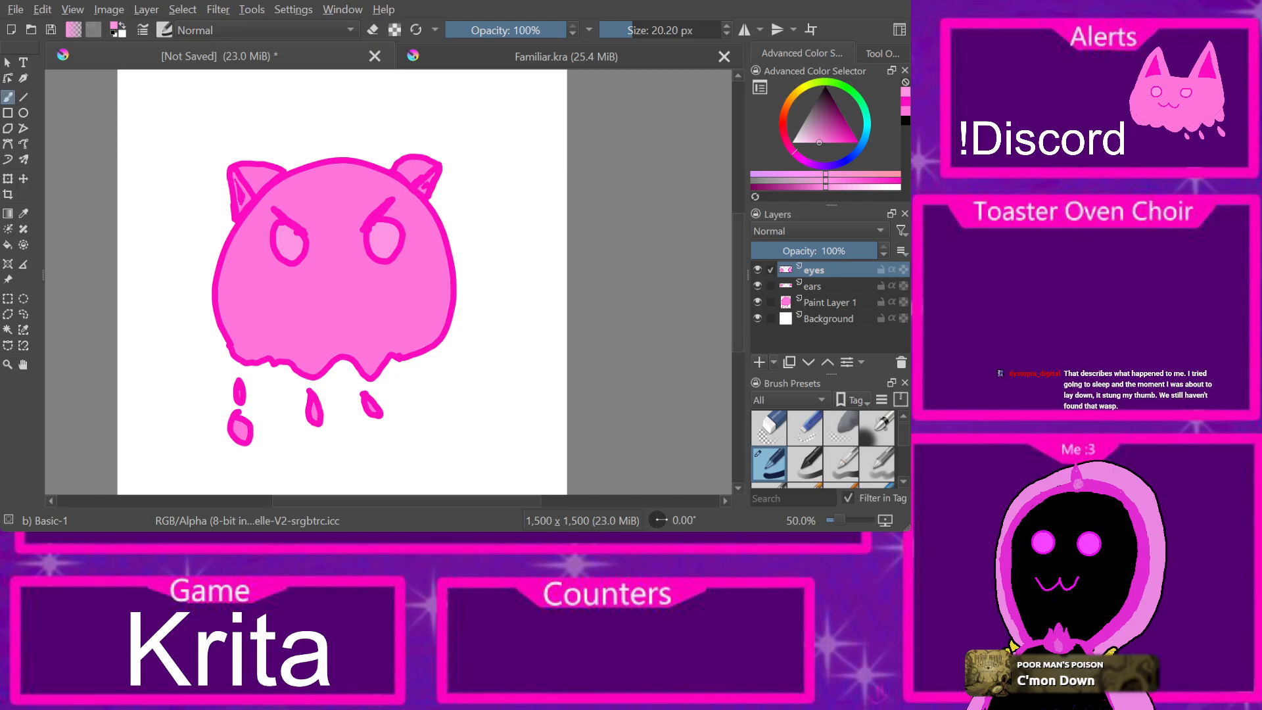
Step: Add a new paint layer above eyes and name it mouth
click(759, 362)
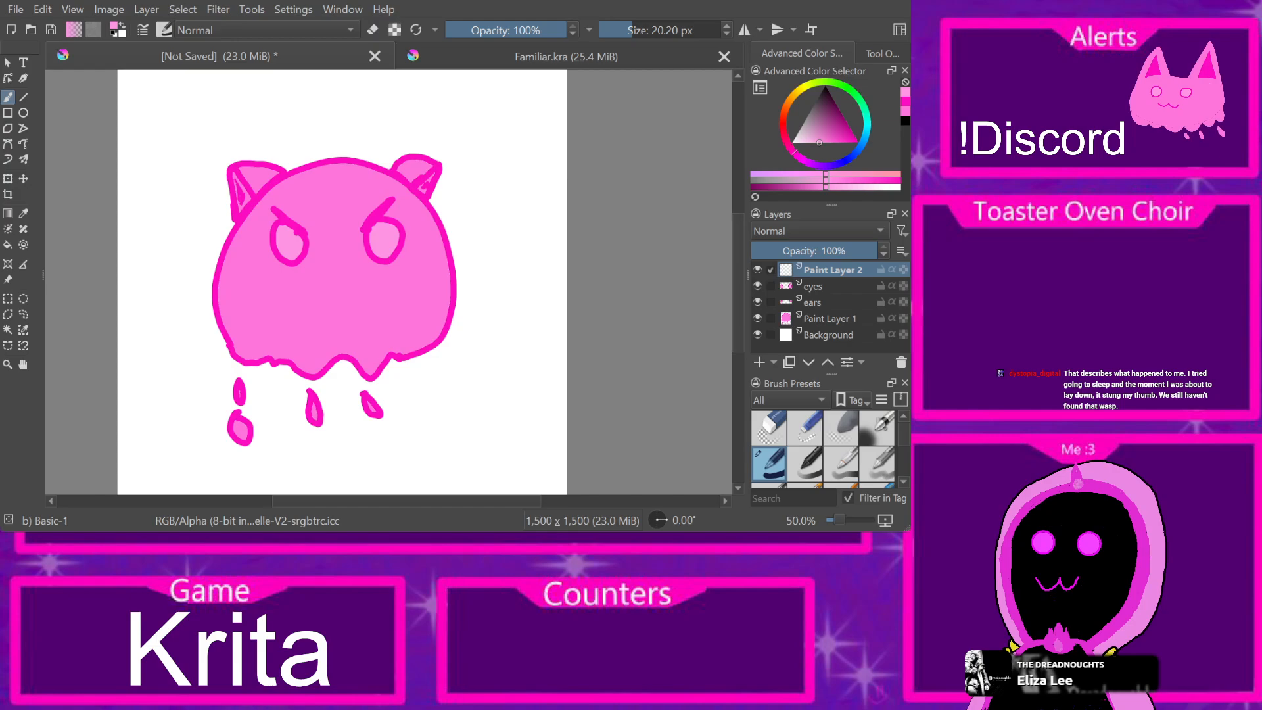
key(F2)
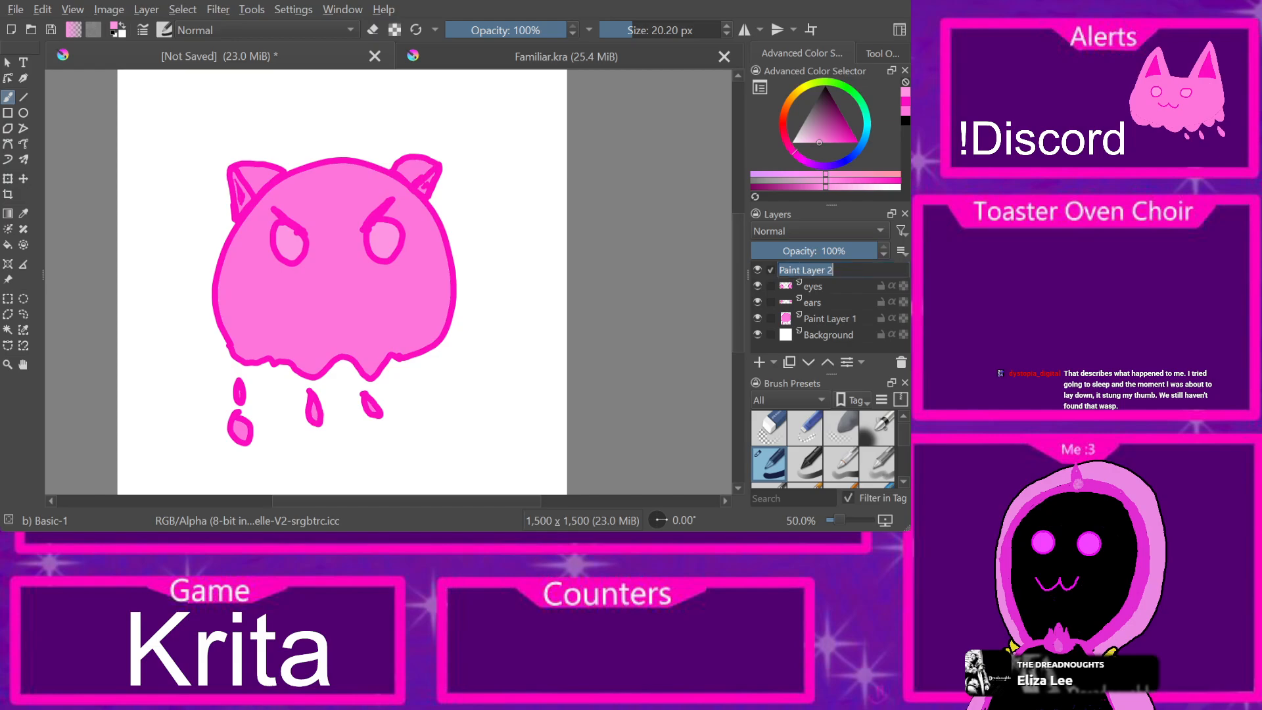
text(mouth)
key(Return)
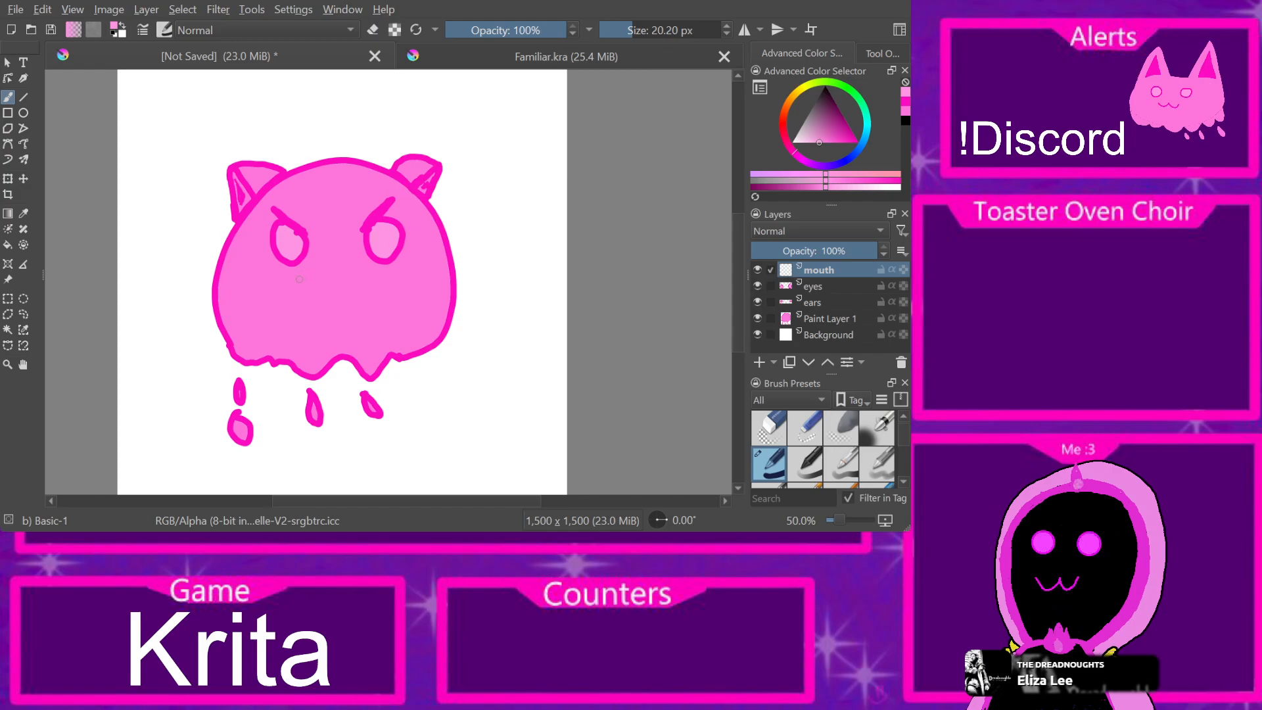
Step: Resample the outline's magenta and draw a small W-shaped cat mouth between and below the eyes on the mouth layer
drag(299, 279, 321, 269)
key(ctrl+z)
click(23, 213)
click(258, 160)
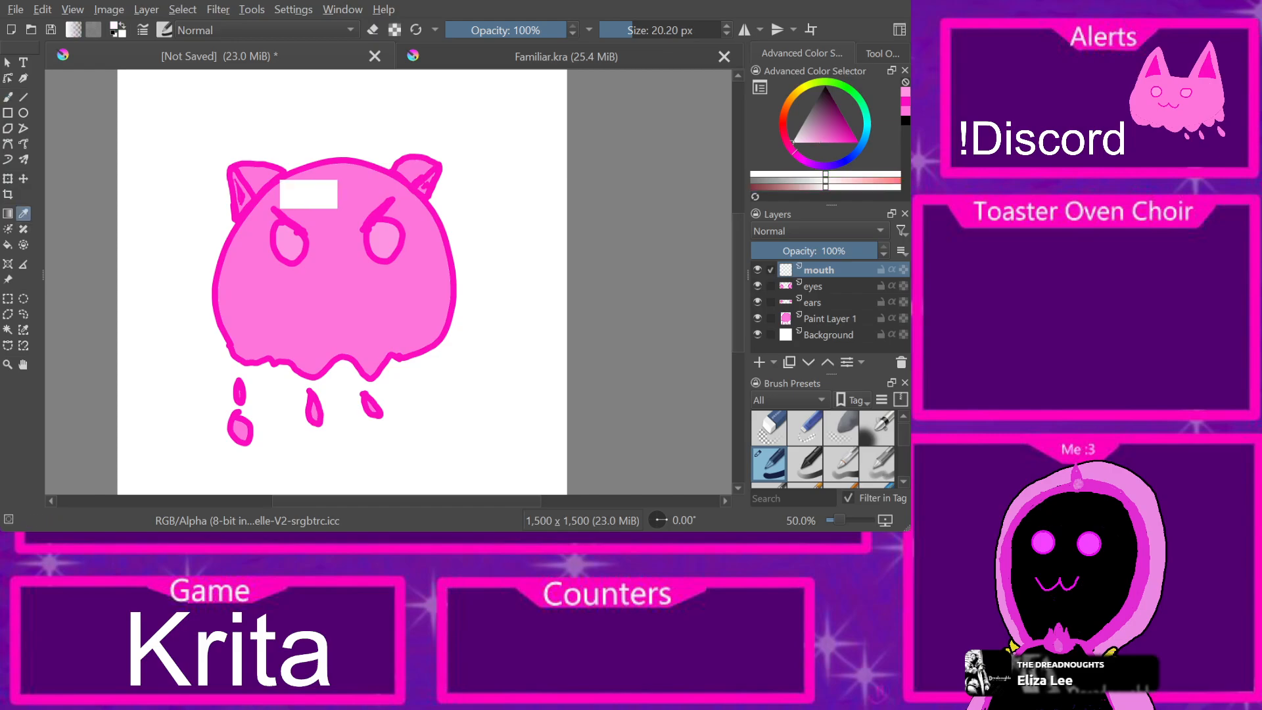
click(258, 162)
key(b)
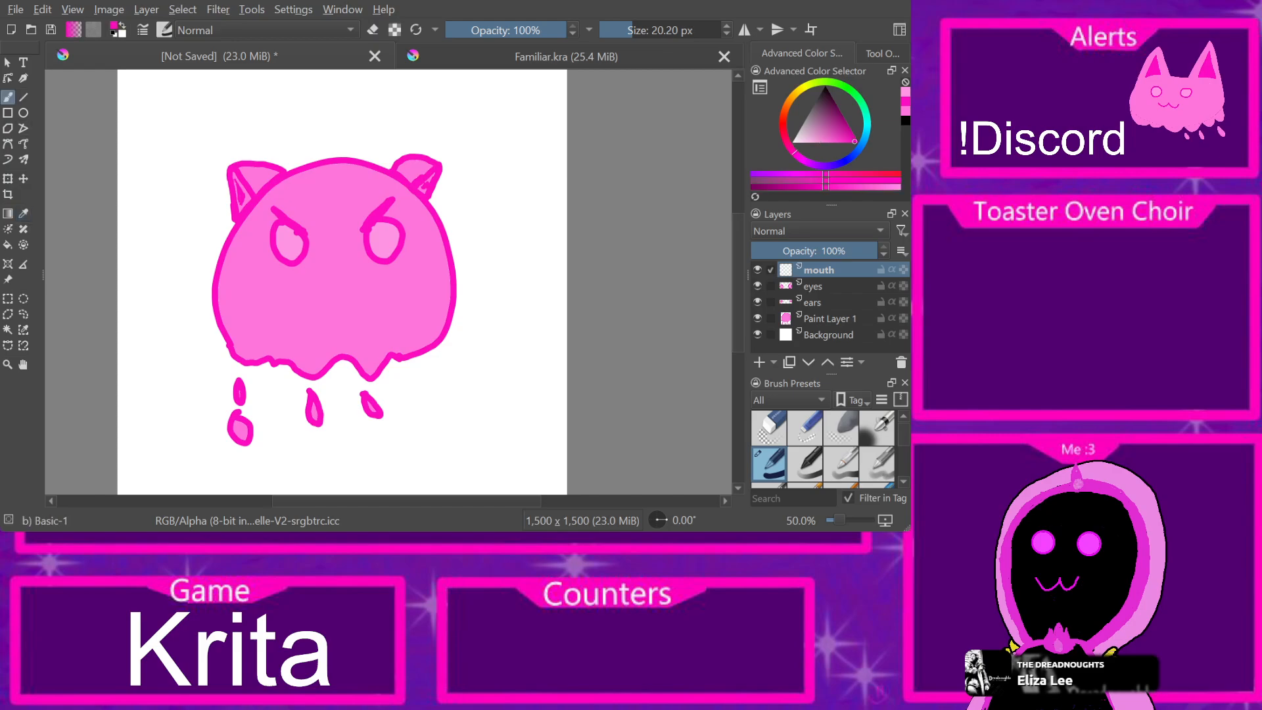
drag(312, 267, 354, 263)
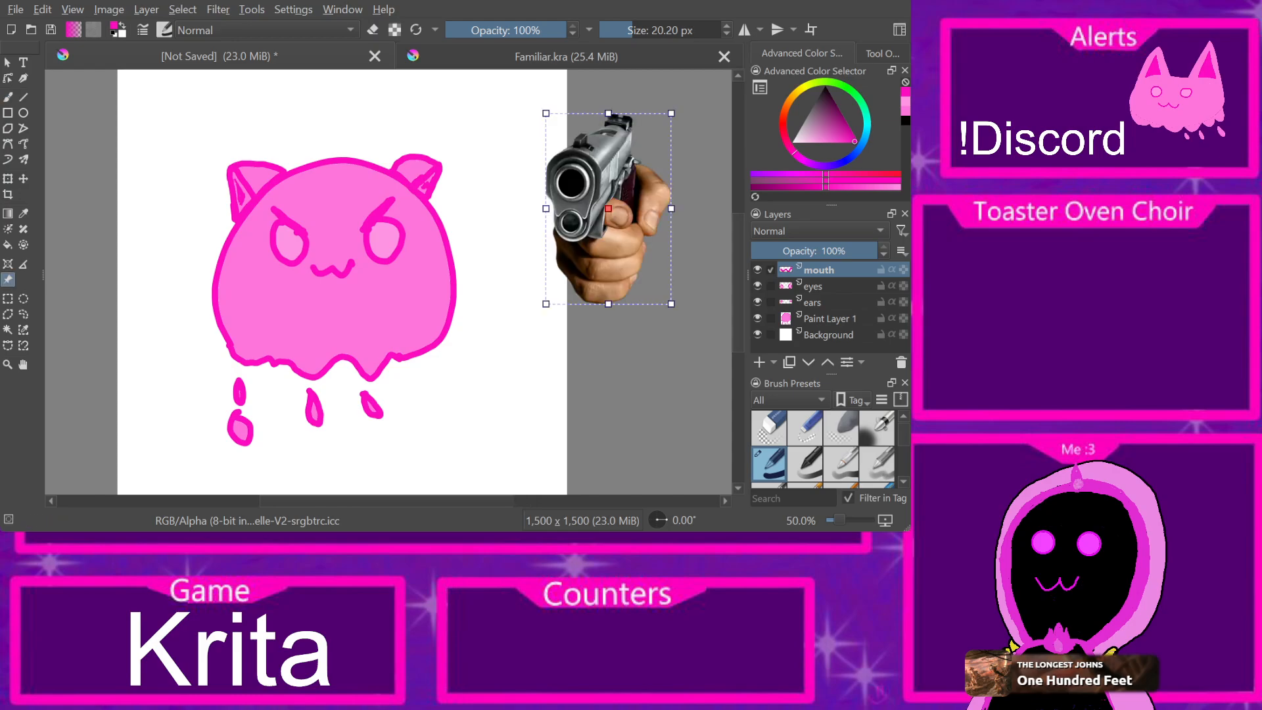
Step: Move the pistol reference image off the canvas into the grey area beside the blob
drag(606, 209, 628, 258)
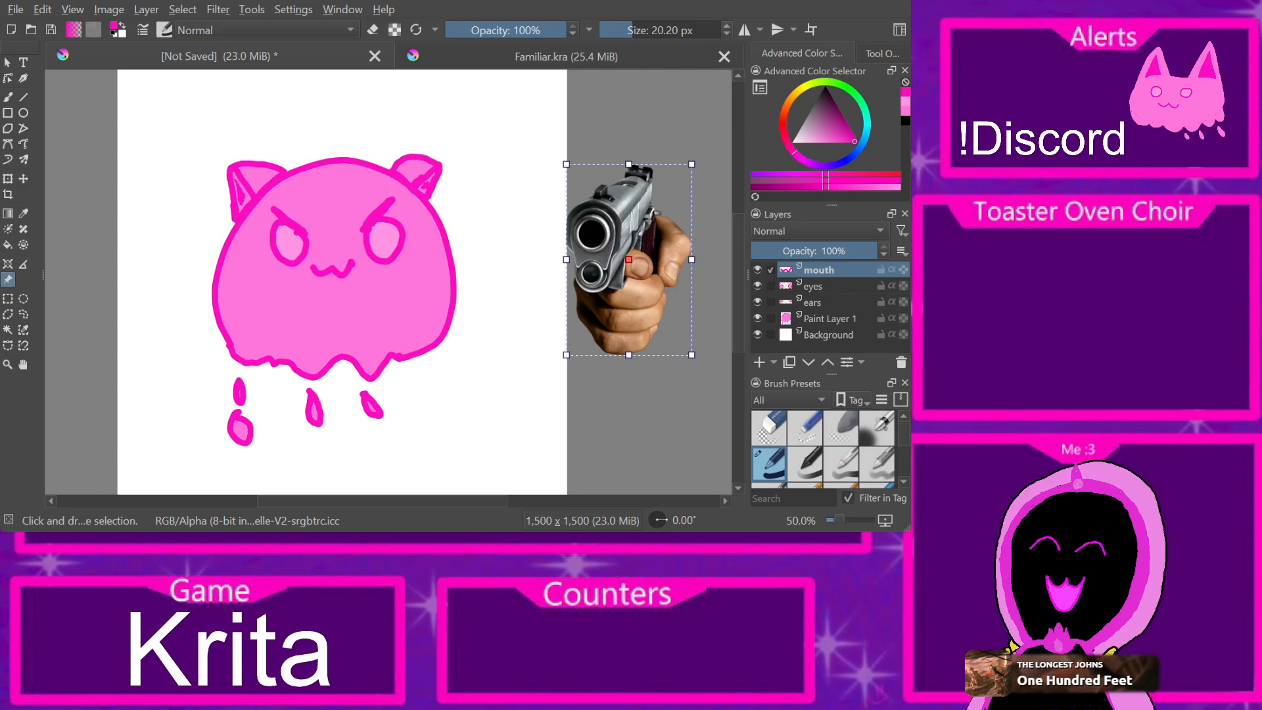
click(501, 365)
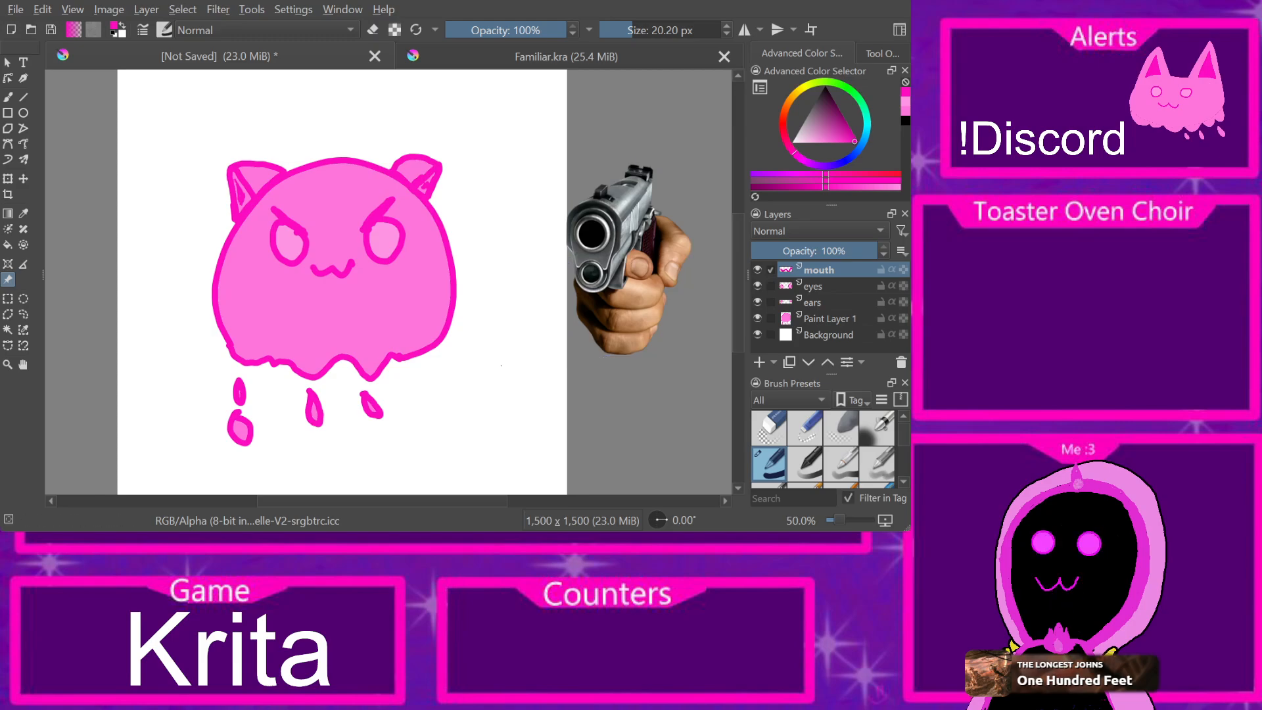
click(629, 259)
drag(629, 259, 637, 302)
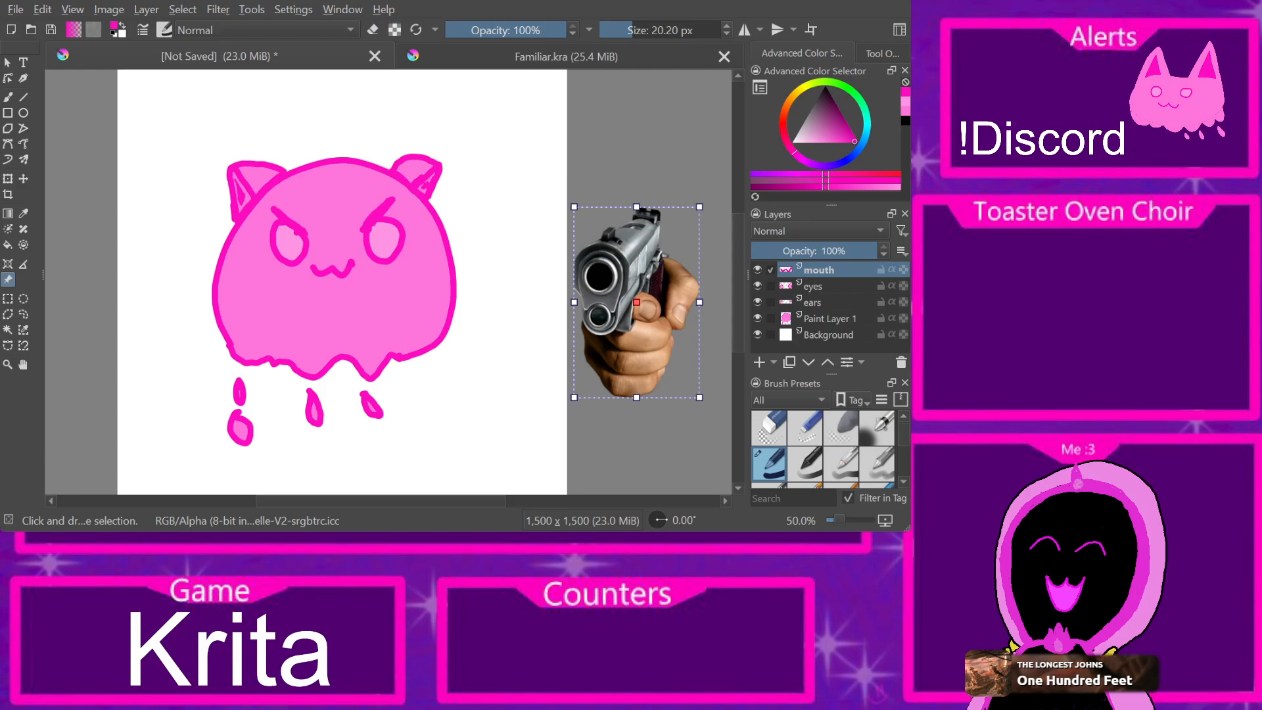
key(b)
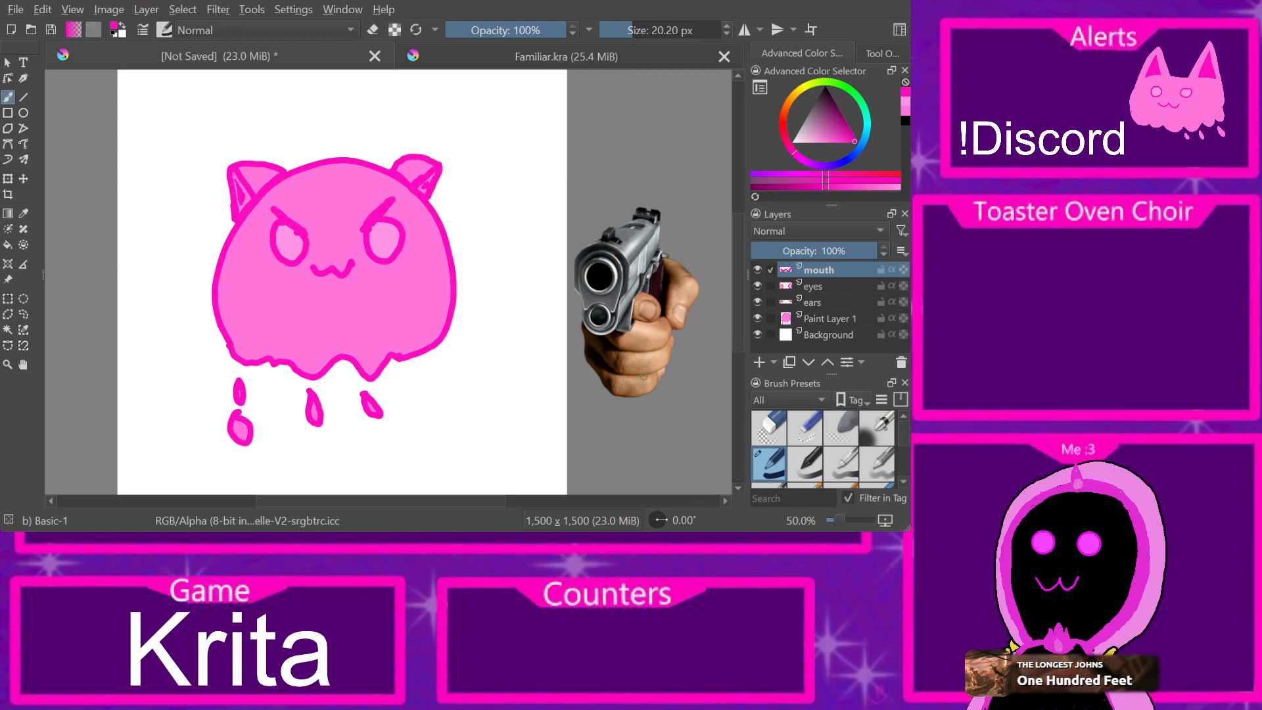
Step: Add a new paint layer above mouth and name it gun
click(759, 362)
key(F2)
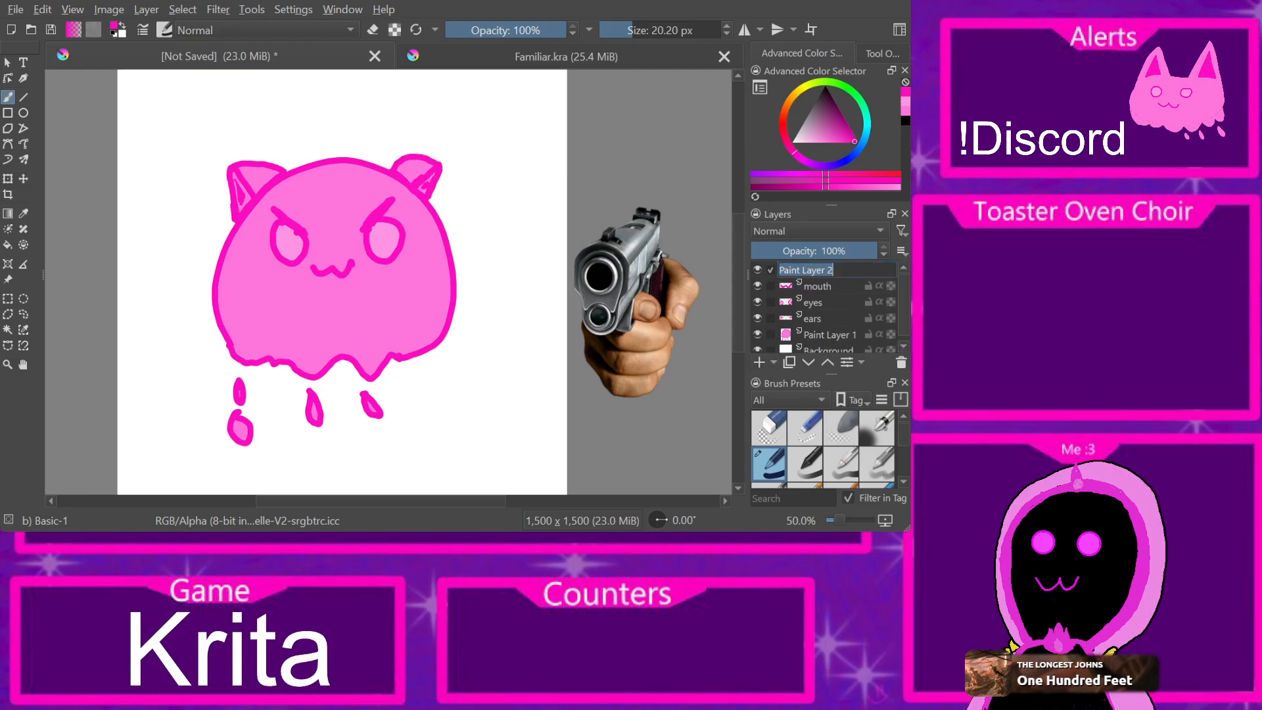
text(gun)
key(Return)
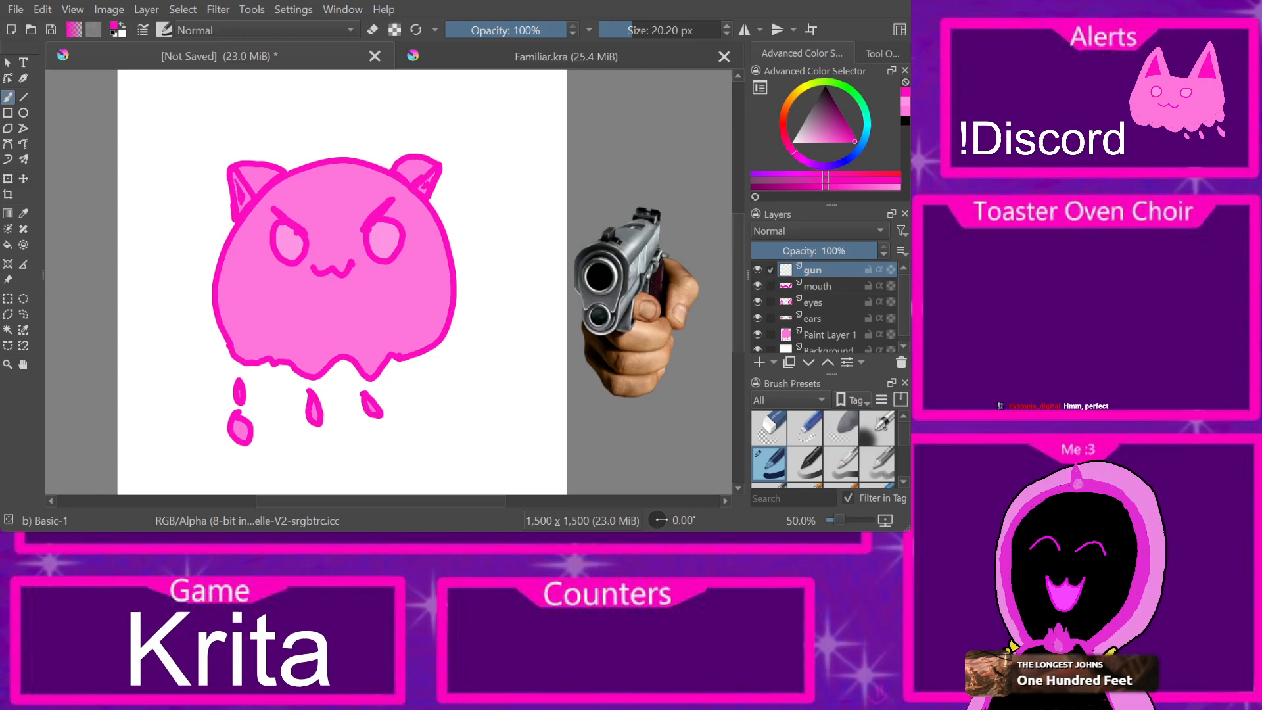
Step: Move the ears layer below Paint Layer 1
double_click(813, 319)
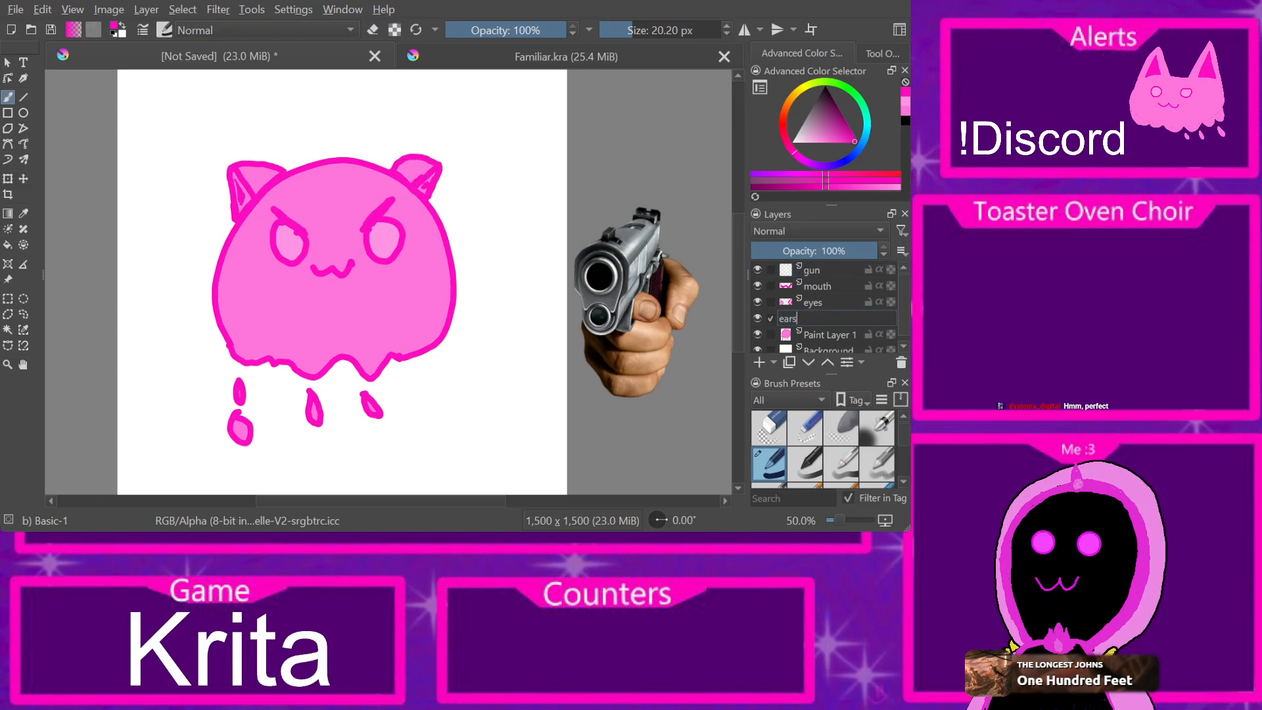
click(829, 335)
click(812, 318)
drag(812, 319, 813, 341)
click(830, 318)
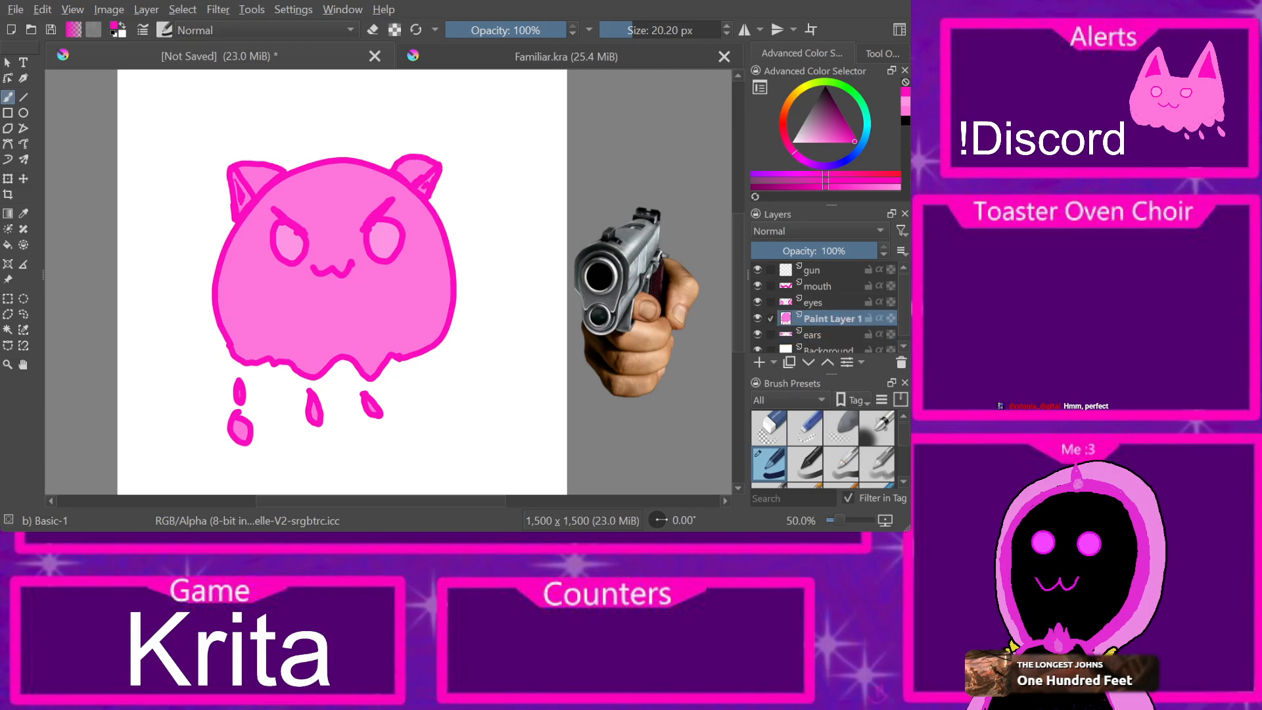
Step: Draw a short angled magenta stroke over the pistol reference on the gun layer and move it onto the canvas beside the blob
click(819, 286)
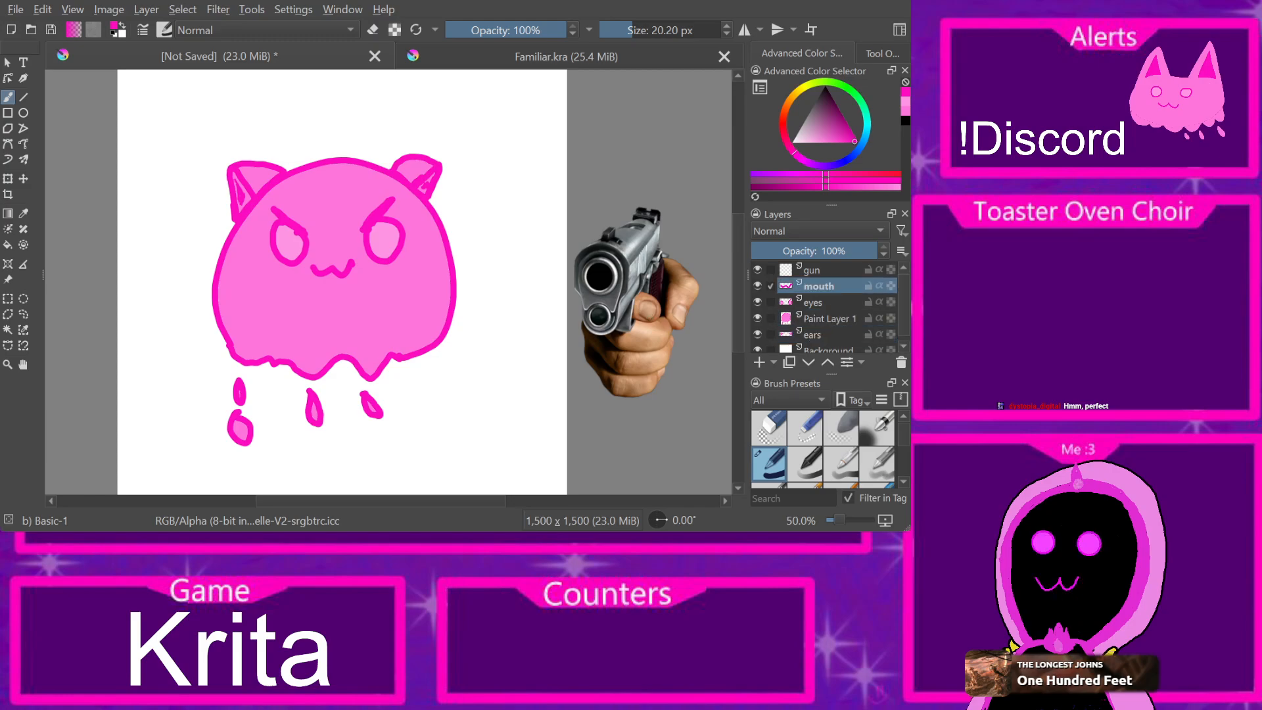
click(815, 270)
scroll(829, 289, down, 1)
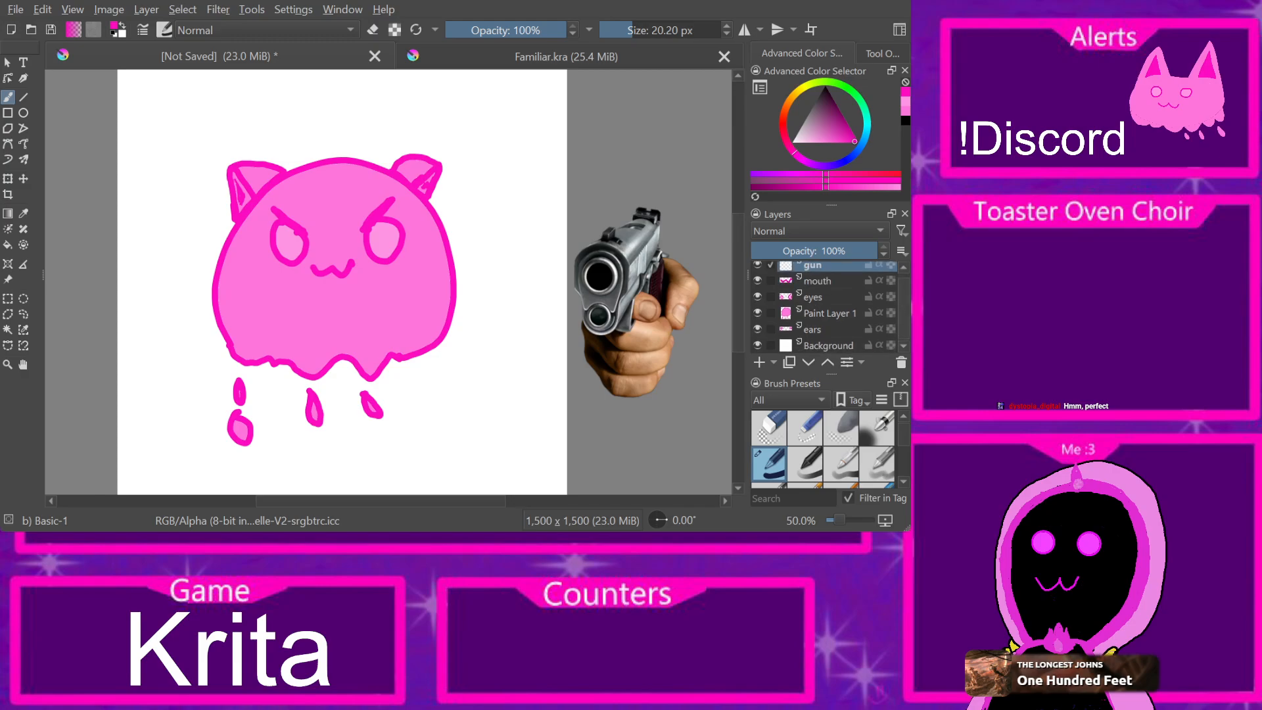
scroll(829, 289, up, 1)
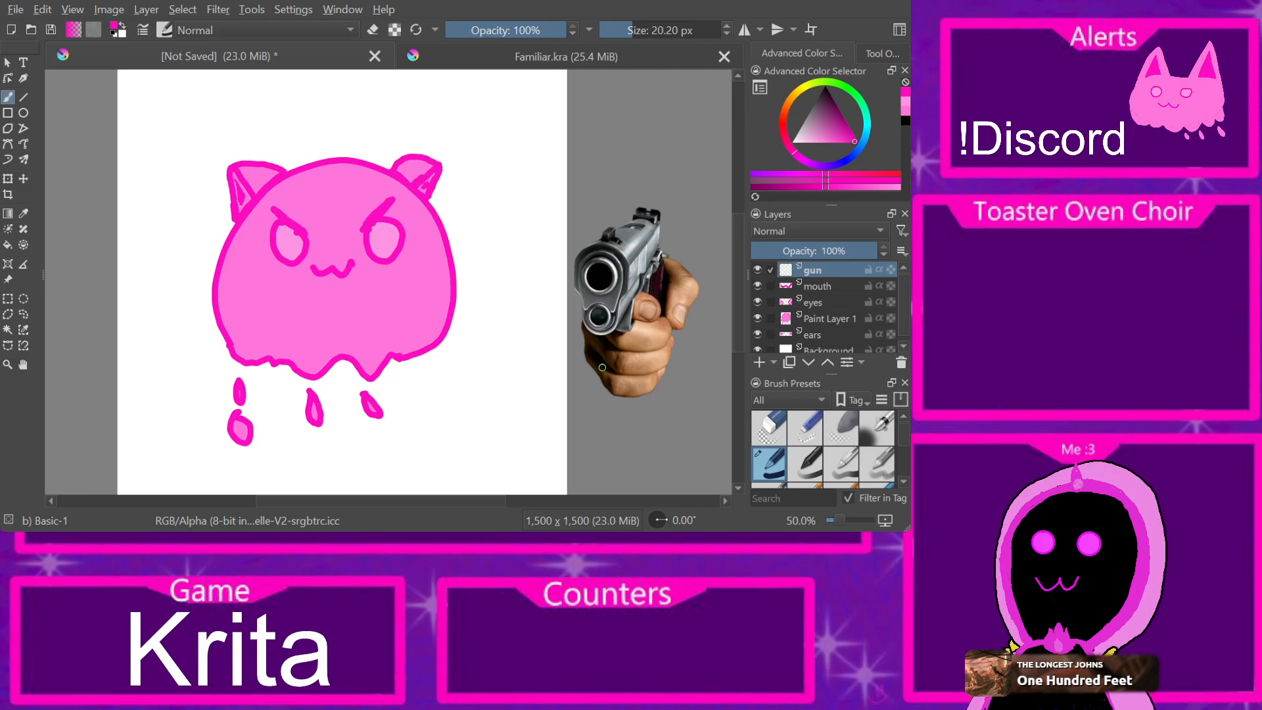
click(8, 62)
key(t)
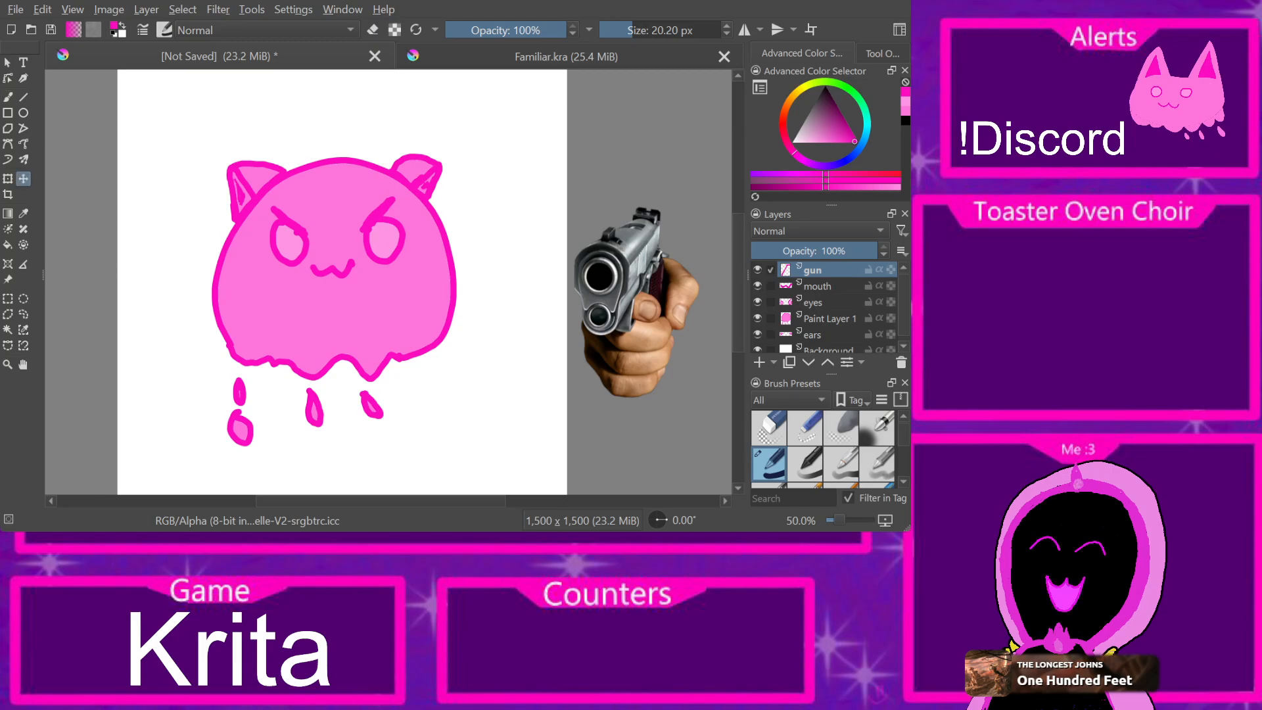
mouse_move(614, 343)
mouse_down()
mouse_move(539, 396)
mouse_move(487, 368)
mouse_up()
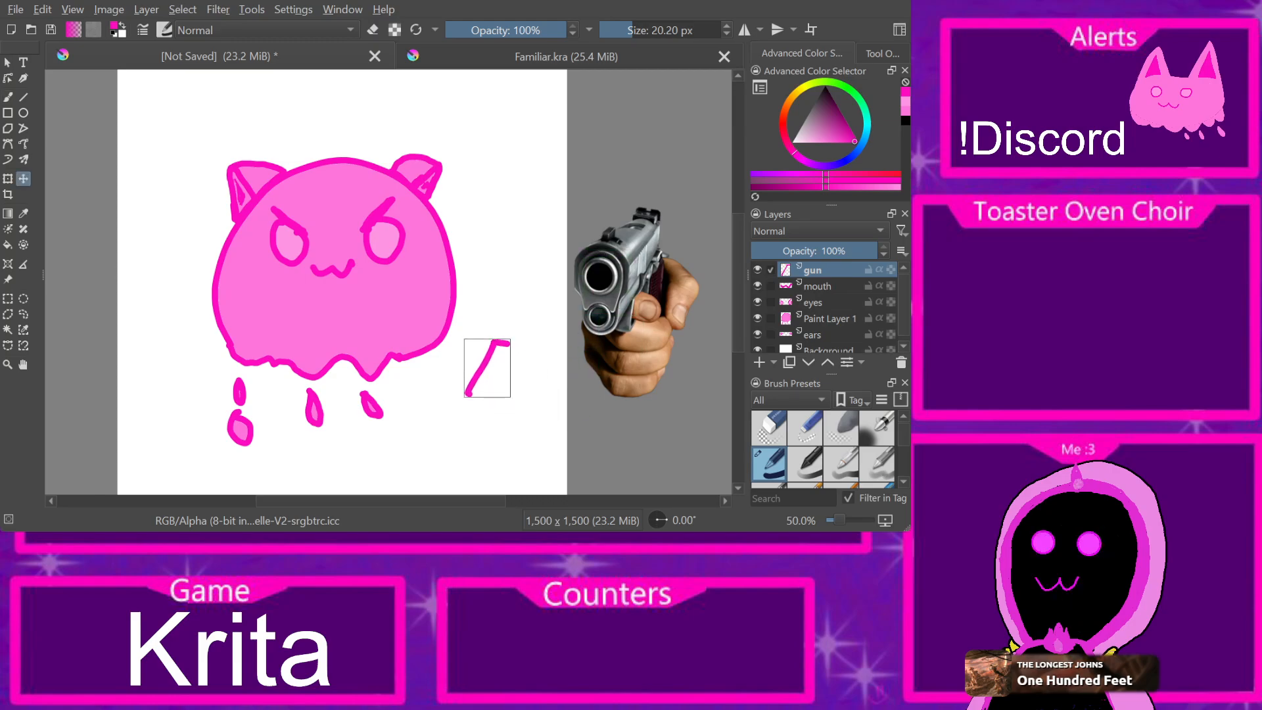
key(ctrl+z)
key(ctrl+z)
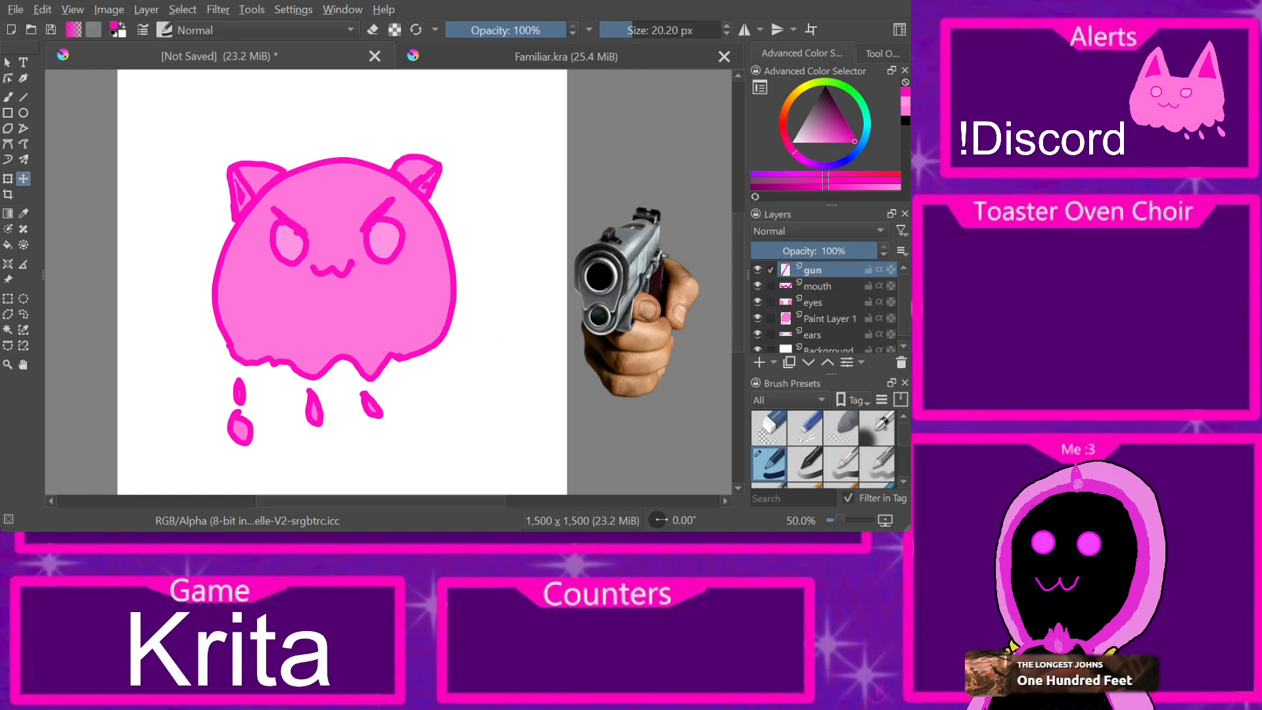
mouse_move(614, 343)
mouse_down()
mouse_move(564, 204)
mouse_move(515, 294)
mouse_up()
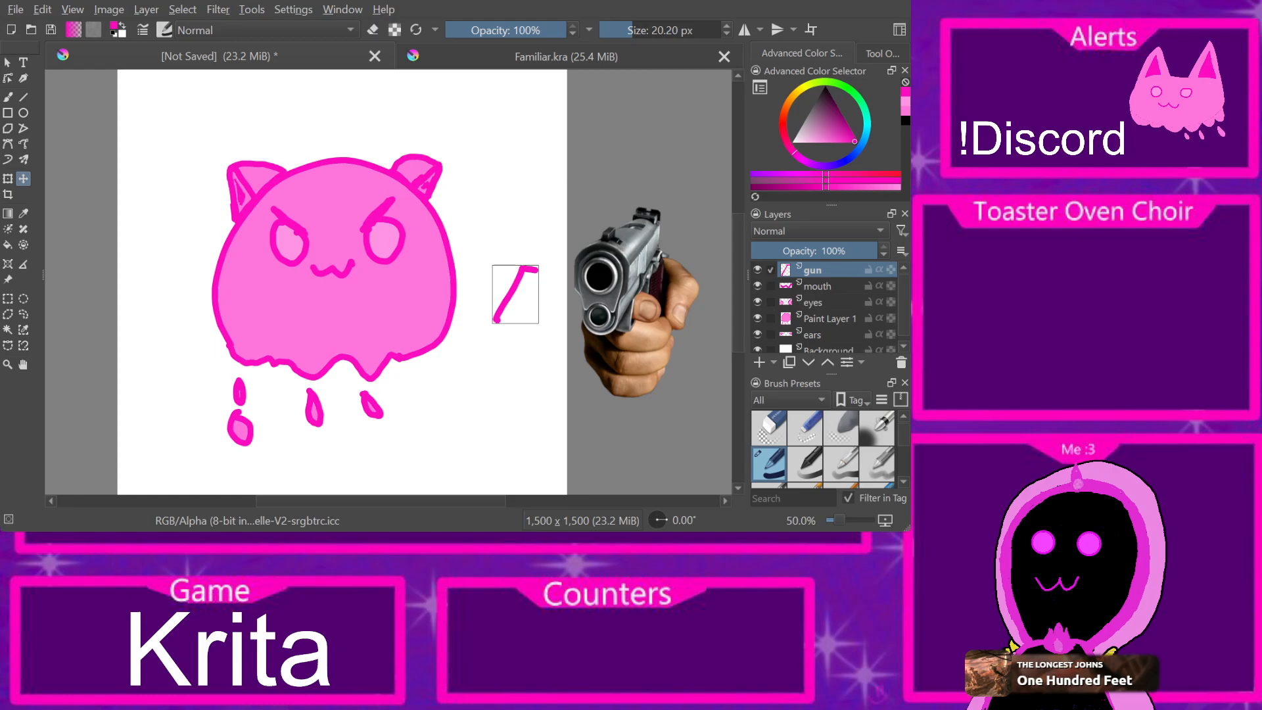
Step: Undo the white fill of the gun layer and nudge the mouth slightly to the right on the mouth layer
key(BackSpace)
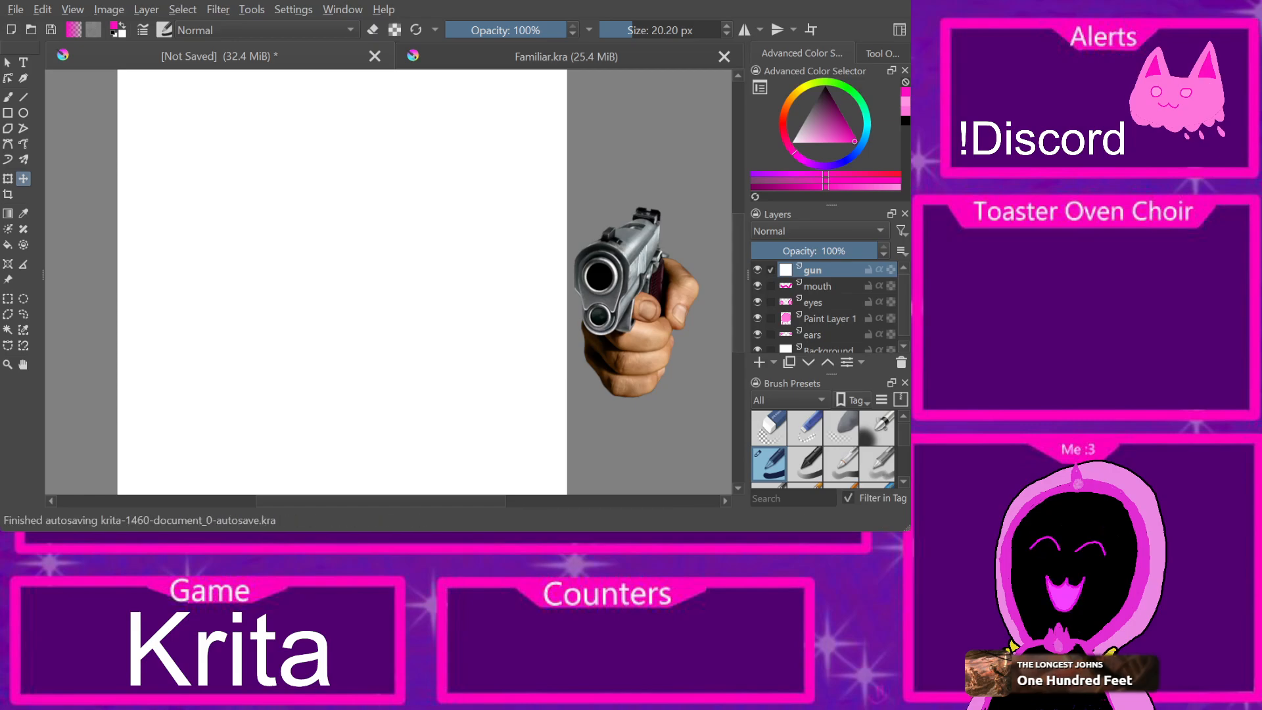
key(Page_Down)
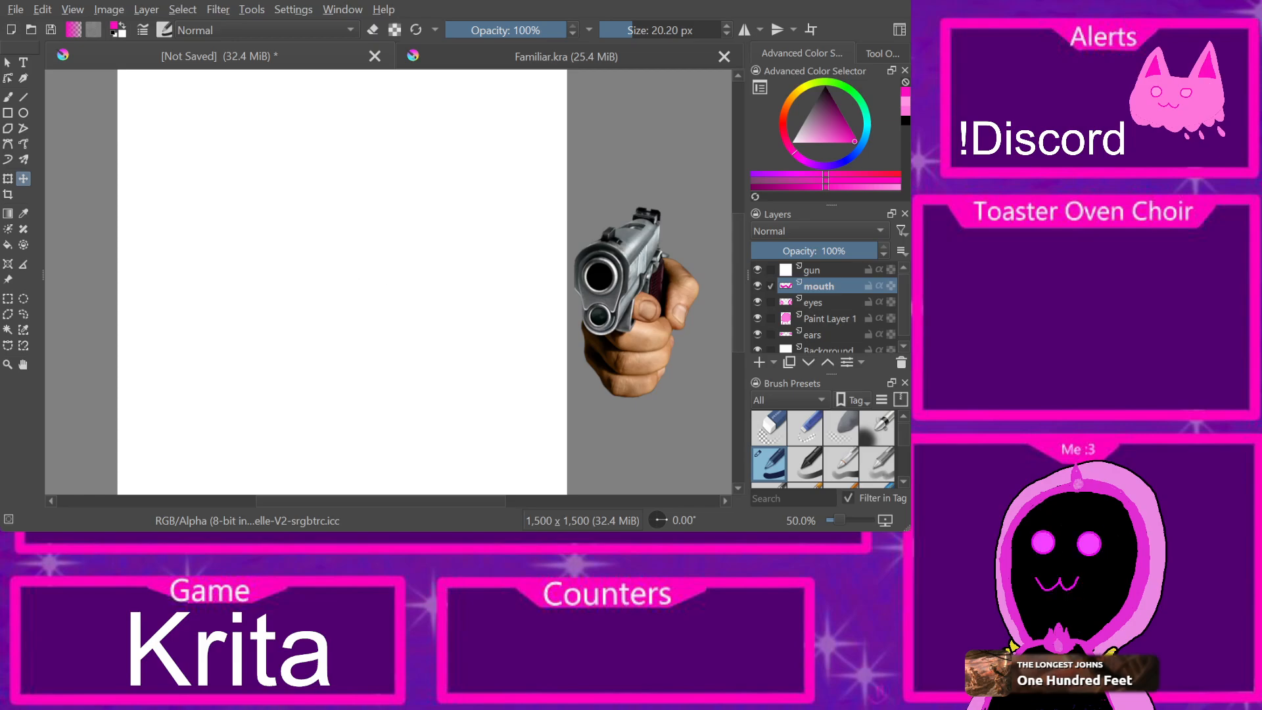
key(ctrl+z)
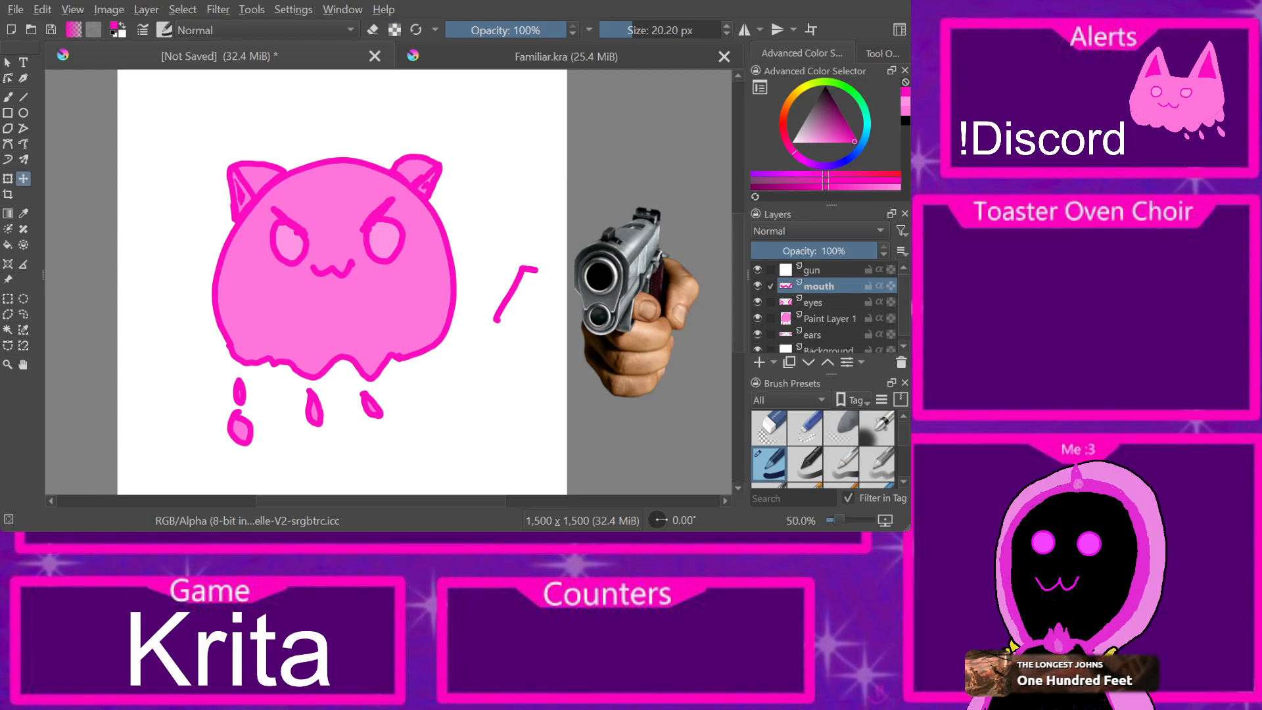
drag(333, 269, 340, 270)
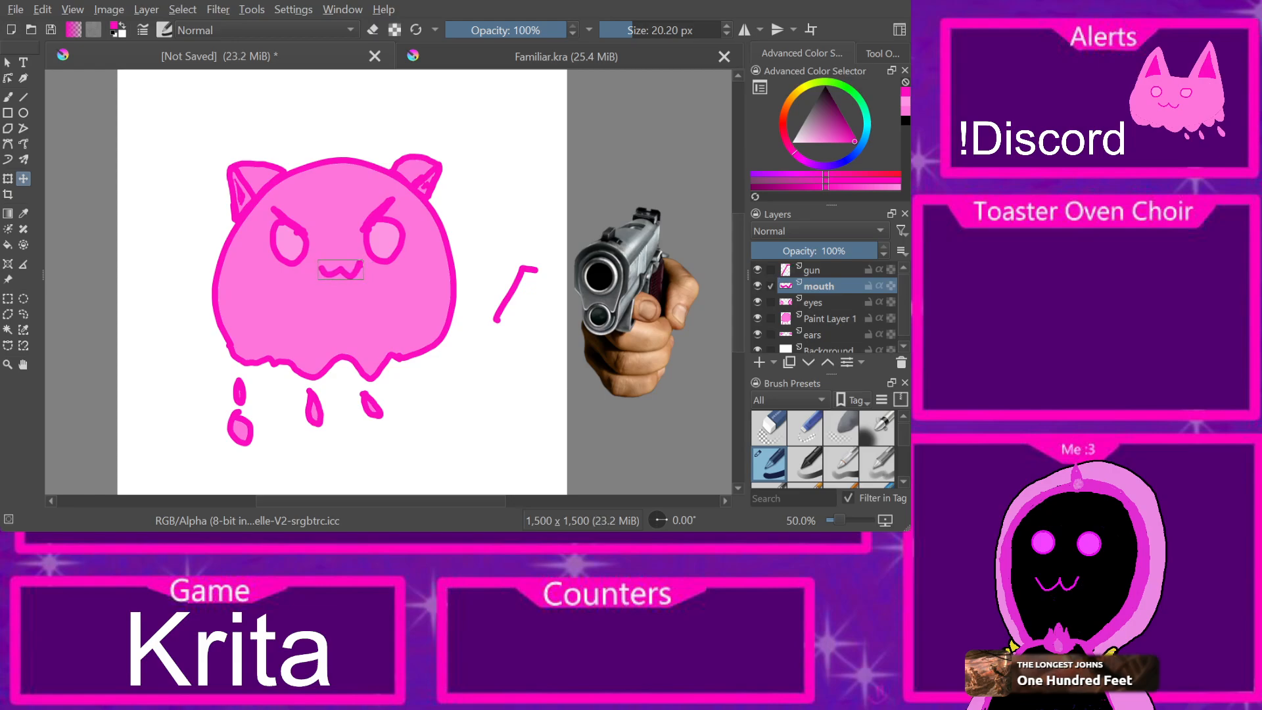
Step: Move the angled stroke on the gun layer slightly down, erase it completely and return to the Basic-1 brush
click(812, 270)
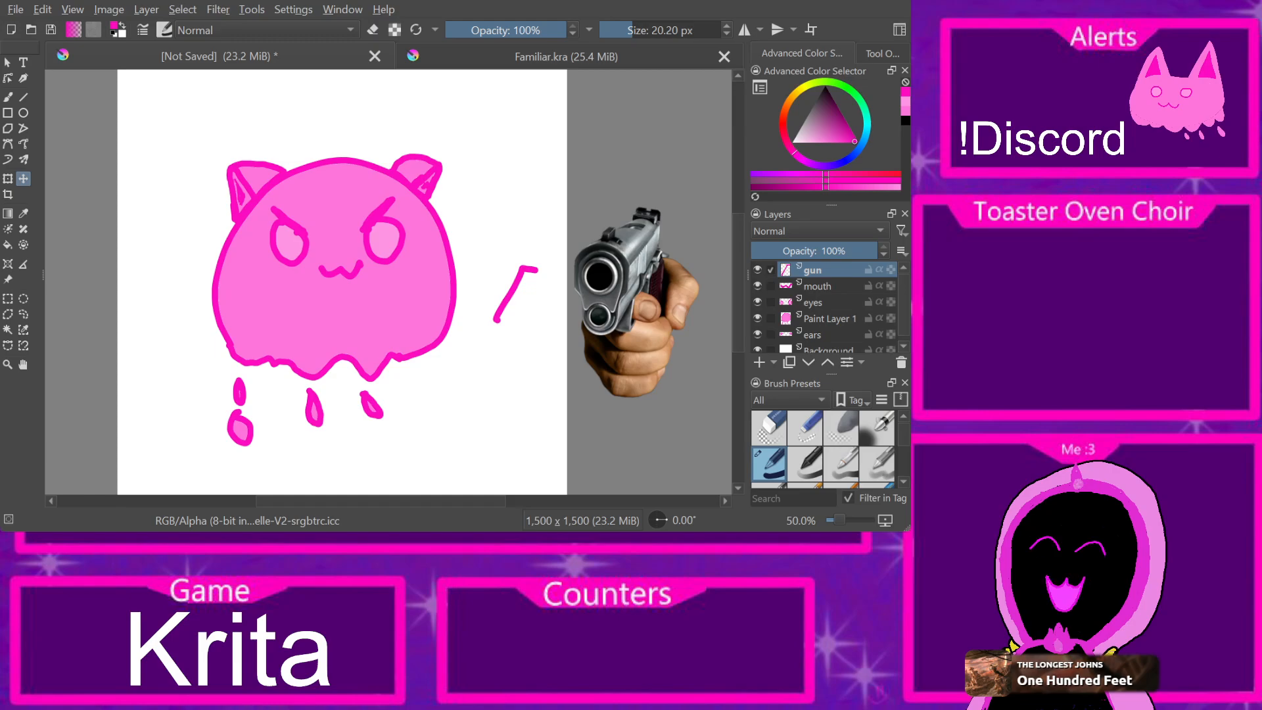
drag(516, 292, 517, 315)
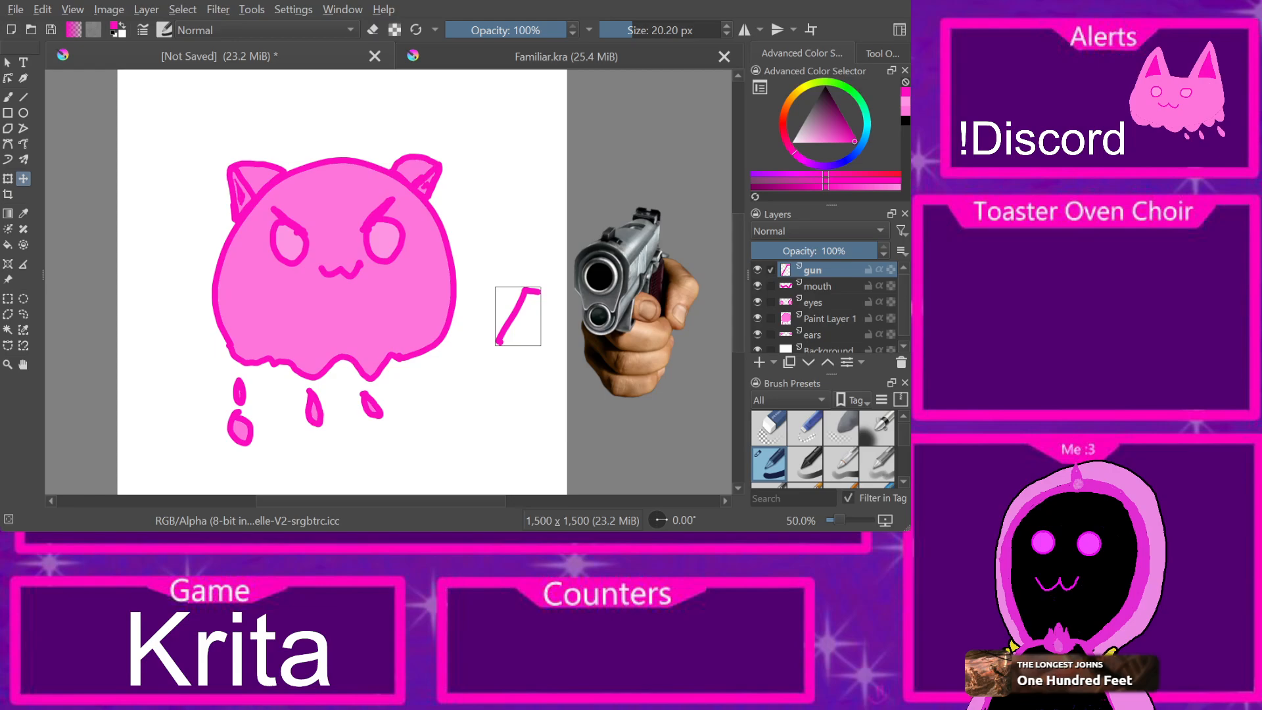
key(b)
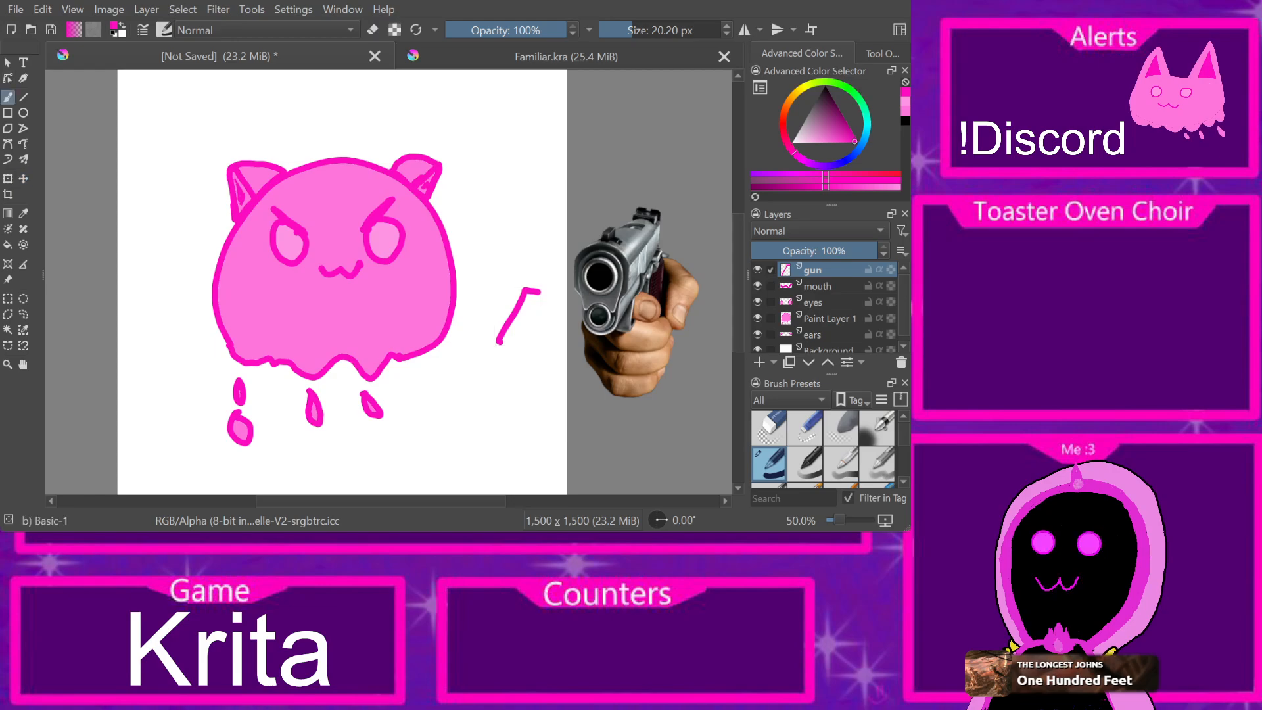
click(768, 428)
drag(509, 343, 533, 288)
click(805, 464)
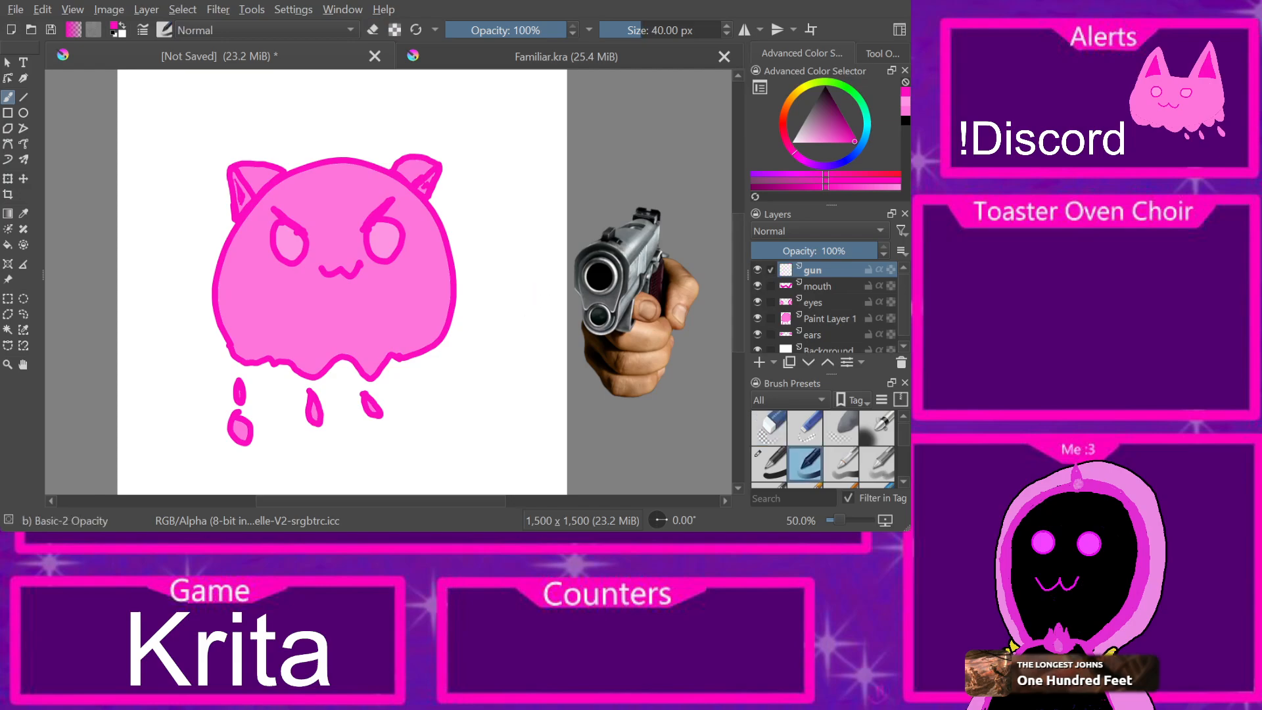
click(769, 464)
key(t)
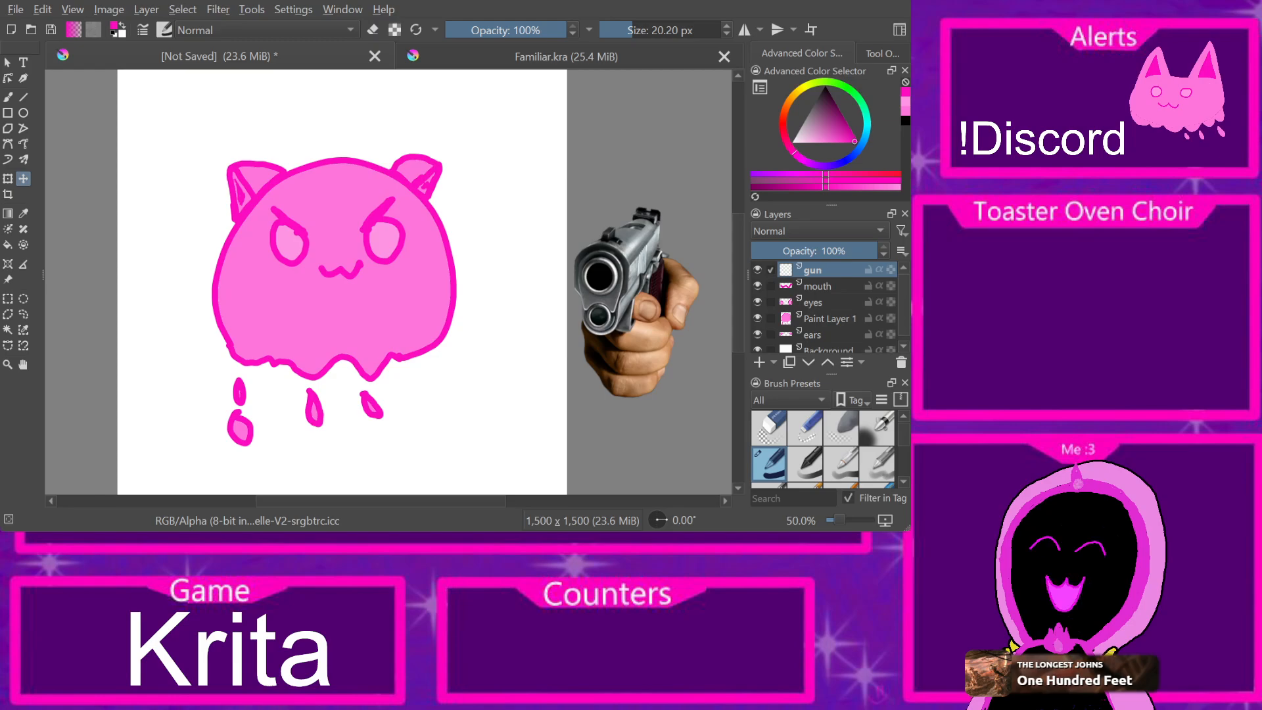
key(b)
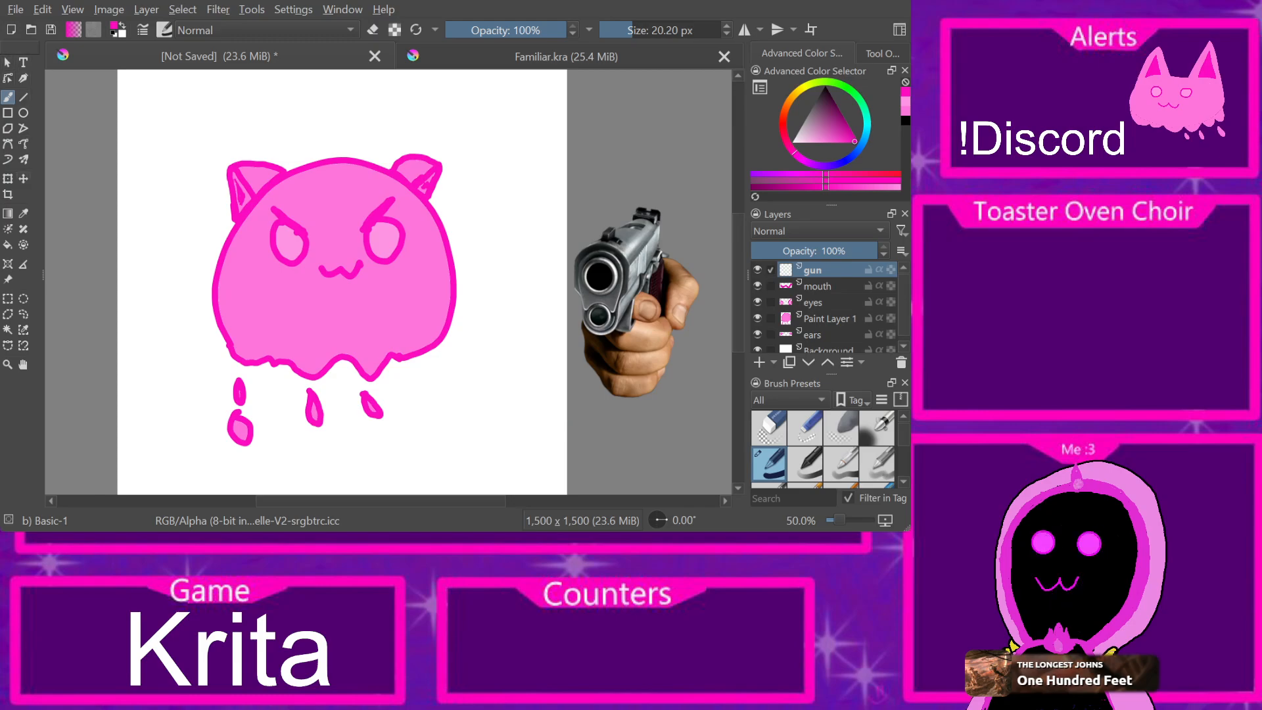
Step: Try a short curved stroke in the blob's light pink beside the lower-left drips on the gun layer, and undo it
click(23, 364)
drag(368, 283, 374, 284)
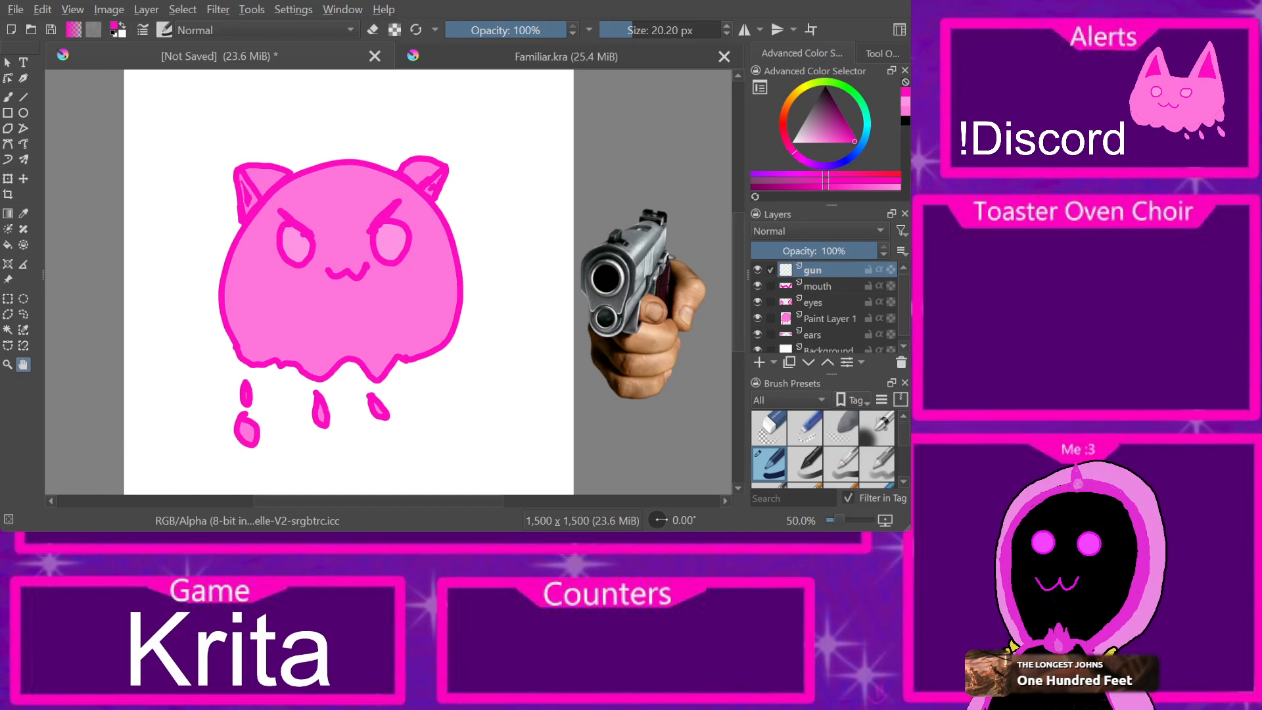
click(8, 61)
key(b)
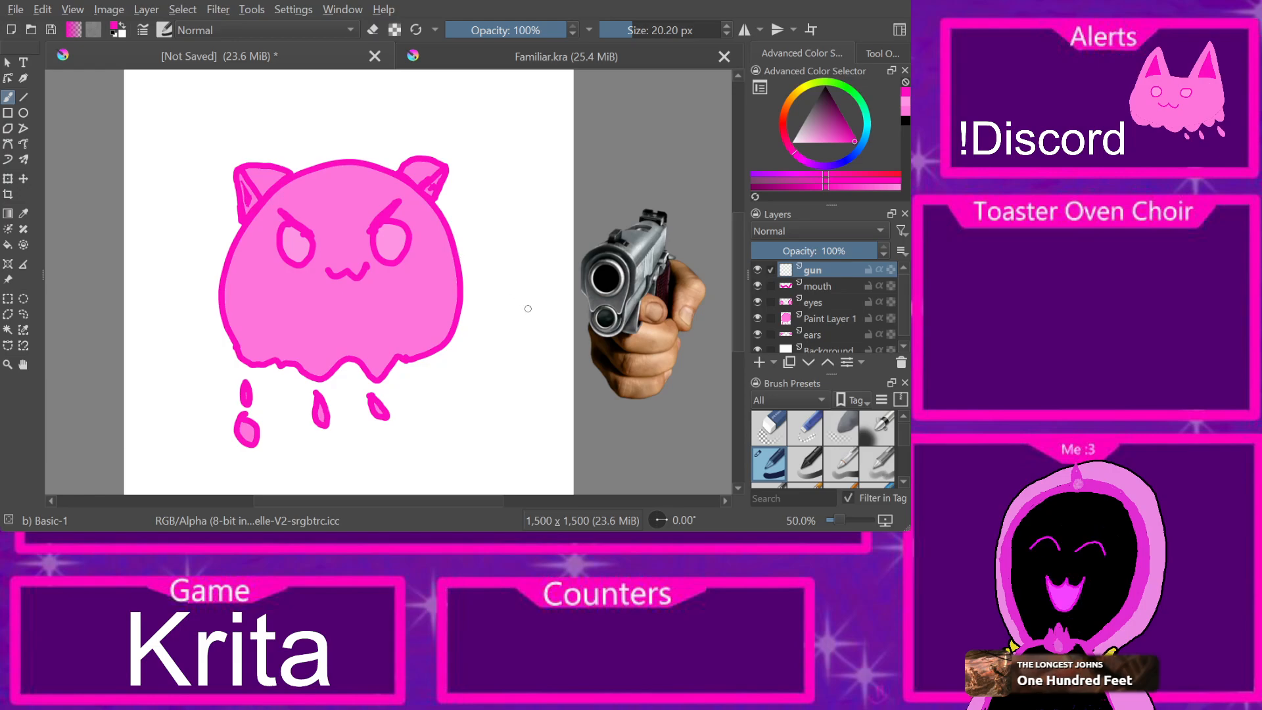
key(p)
click(630, 246)
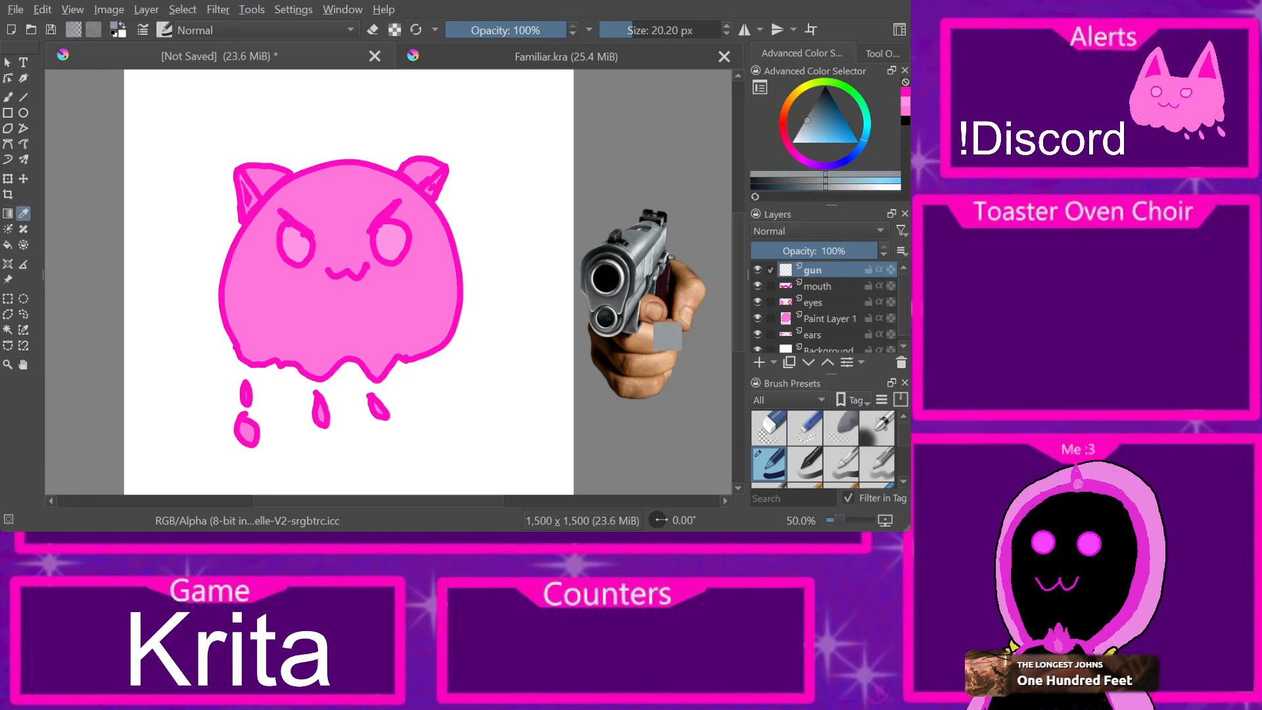
click(649, 334)
click(651, 342)
drag(651, 341, 655, 340)
click(411, 345)
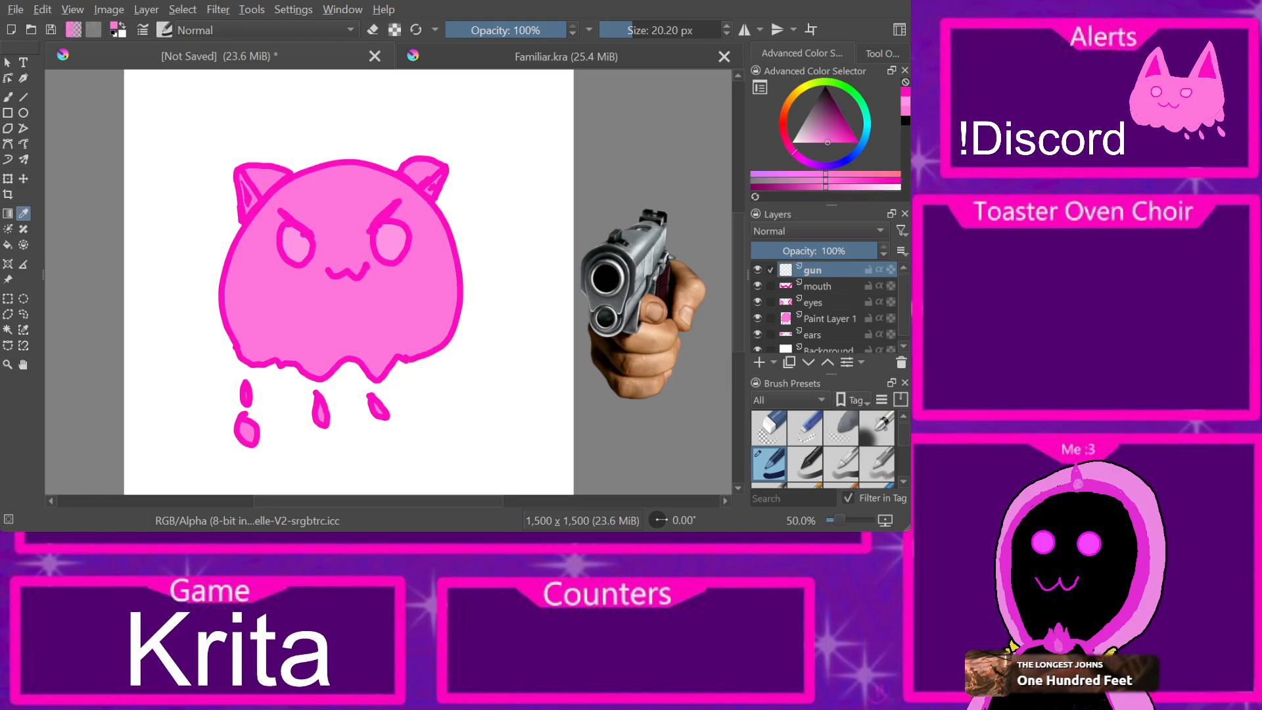
key(b)
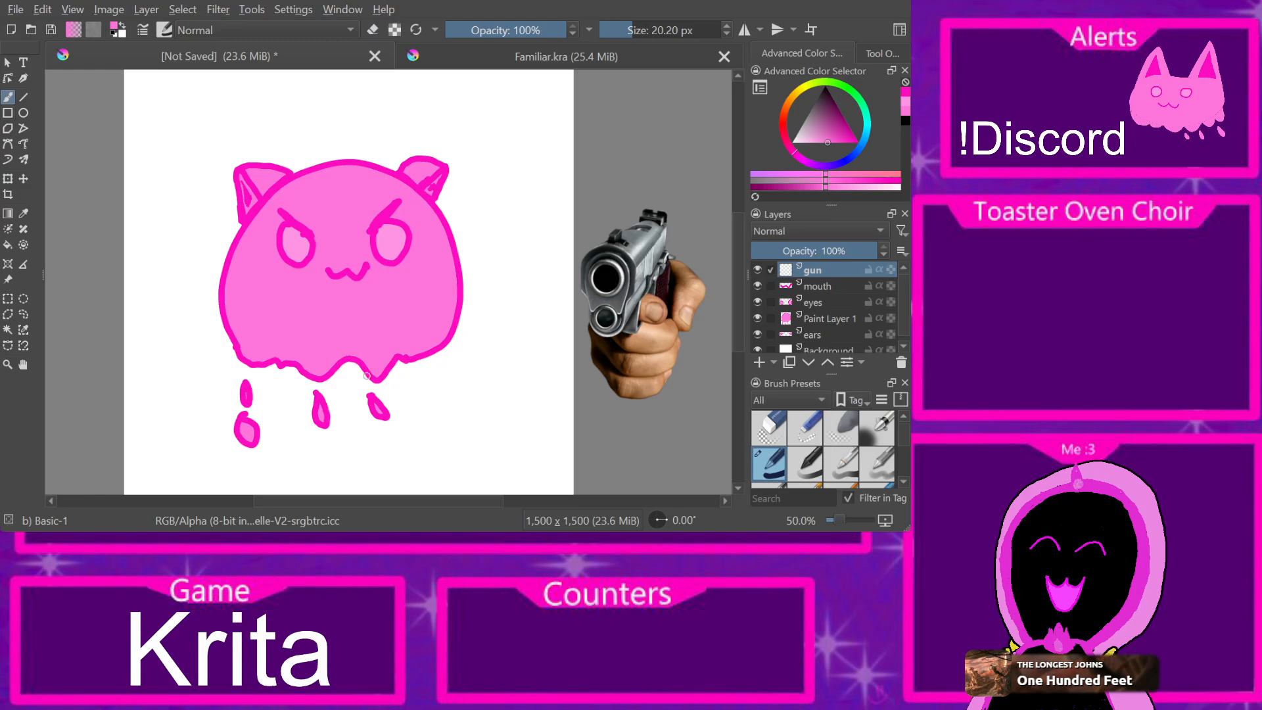
drag(188, 404, 213, 401)
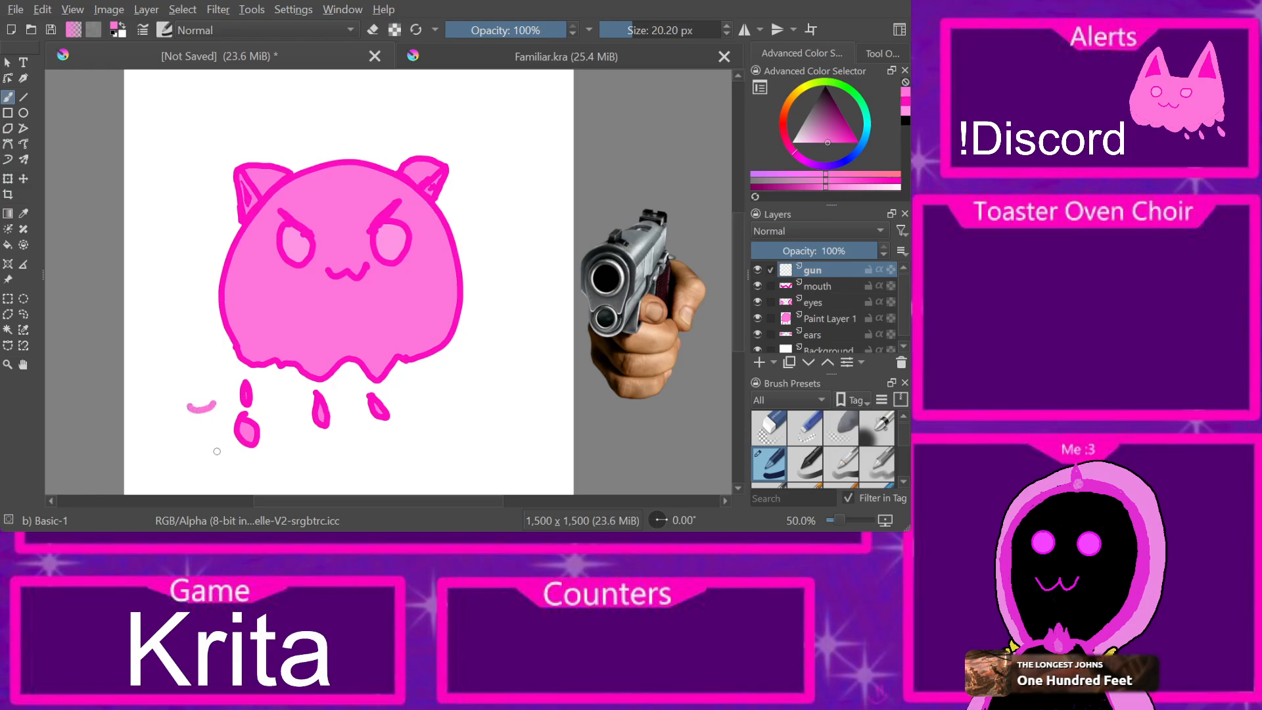
key(ctrl)
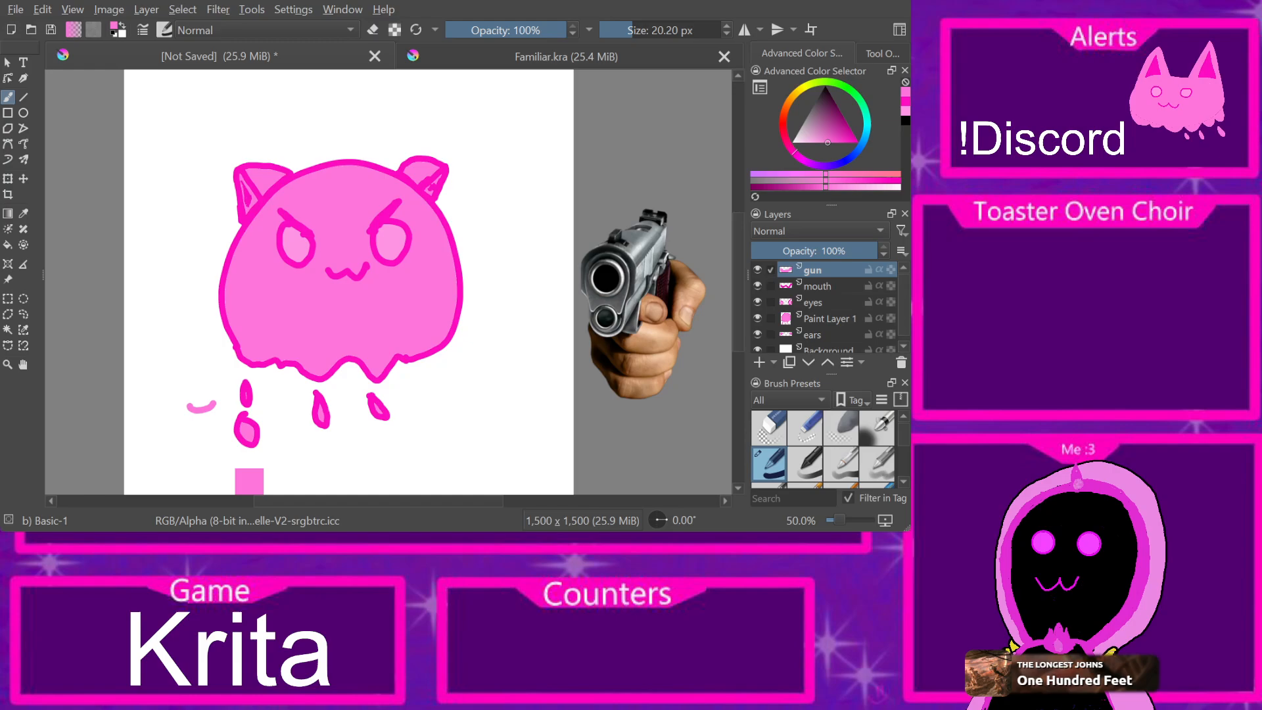
key(ctrl+z)
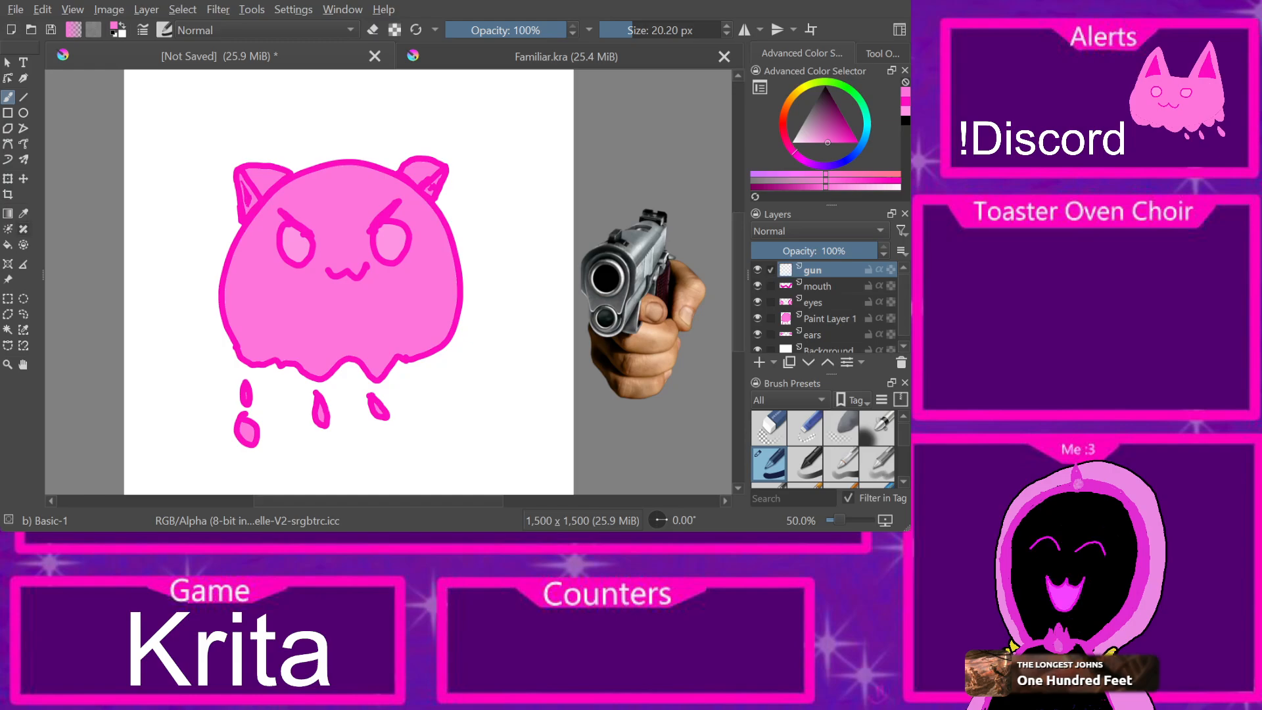
Step: Sample the ear outline's magenta and draw the outlined curled fingers of a hand beside the blob's lower-left drips
key(p)
click(259, 202)
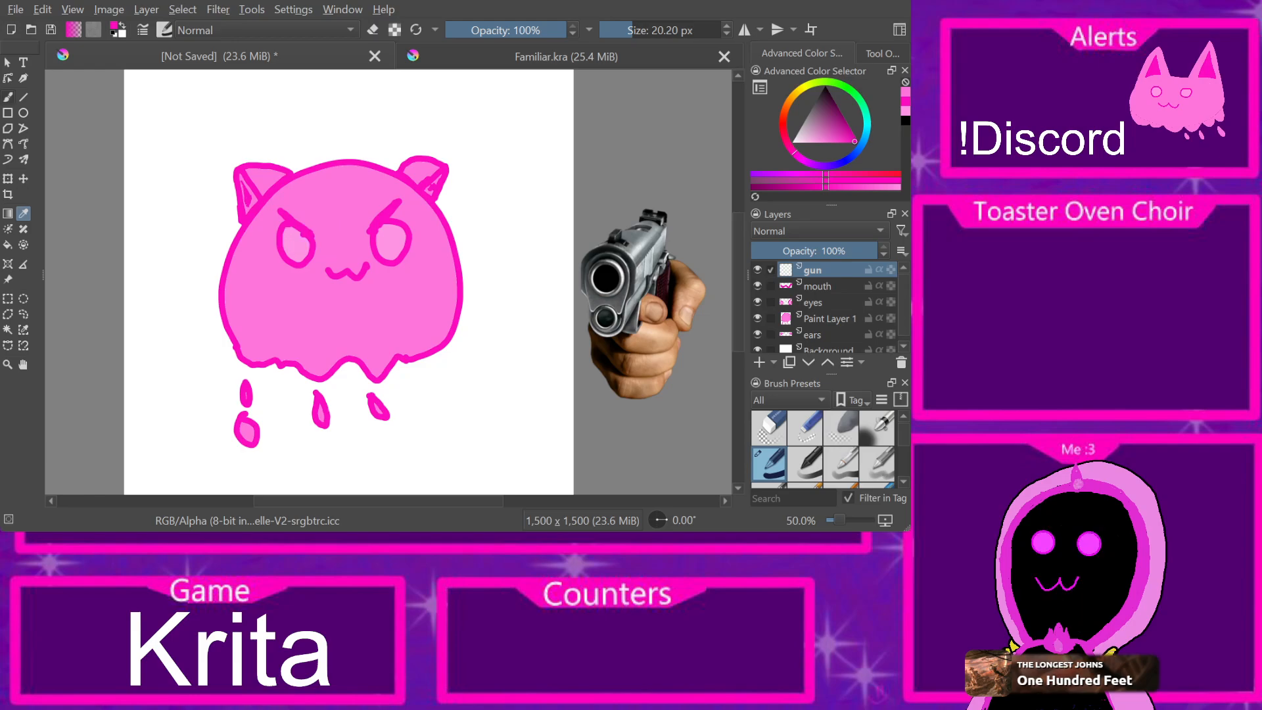
key(b)
mouse_move(212, 372)
mouse_down()
mouse_move(182, 365)
mouse_move(215, 376)
mouse_move(209, 391)
mouse_move(181, 383)
mouse_move(215, 388)
mouse_move(177, 400)
mouse_up()
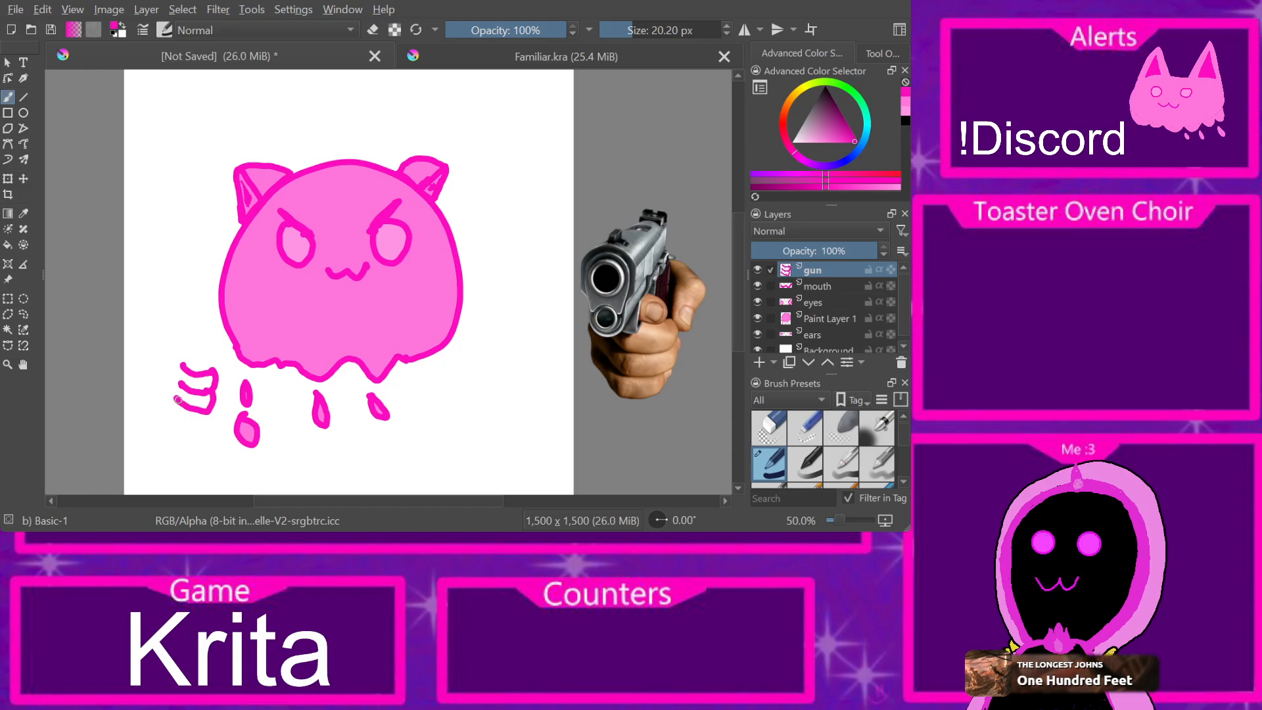
mouse_move(200, 413)
mouse_down()
mouse_move(165, 404)
mouse_move(185, 365)
mouse_up()
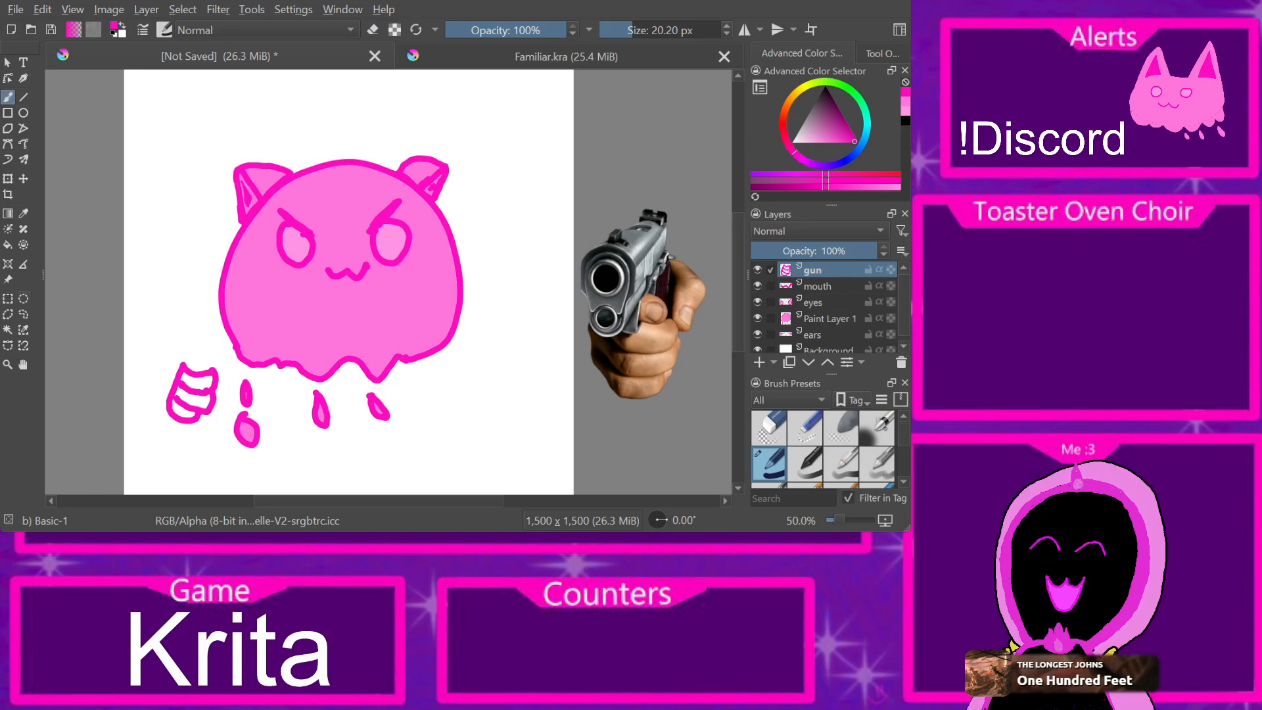
Step: Sample dark grey from the pistol reference, set the brush size to 5.67 px and draw a thick curve rising from the top finger
key(p)
click(630, 246)
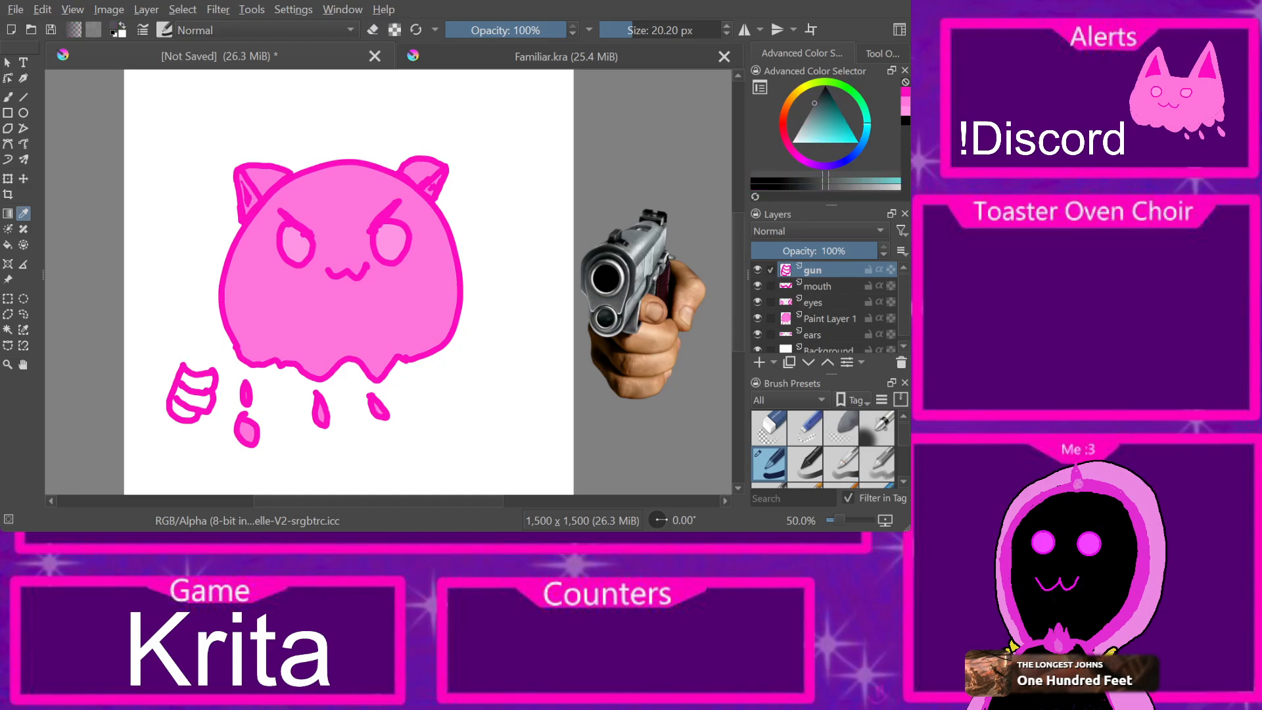
key(b)
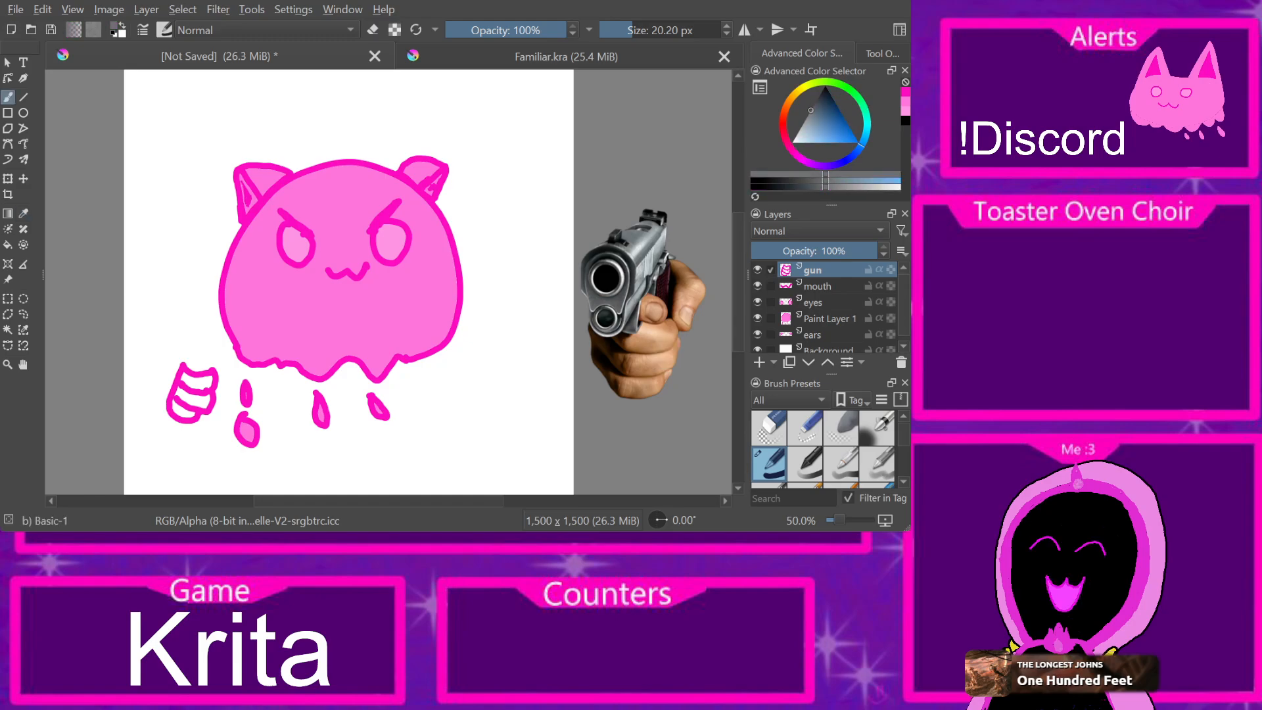
click(621, 30)
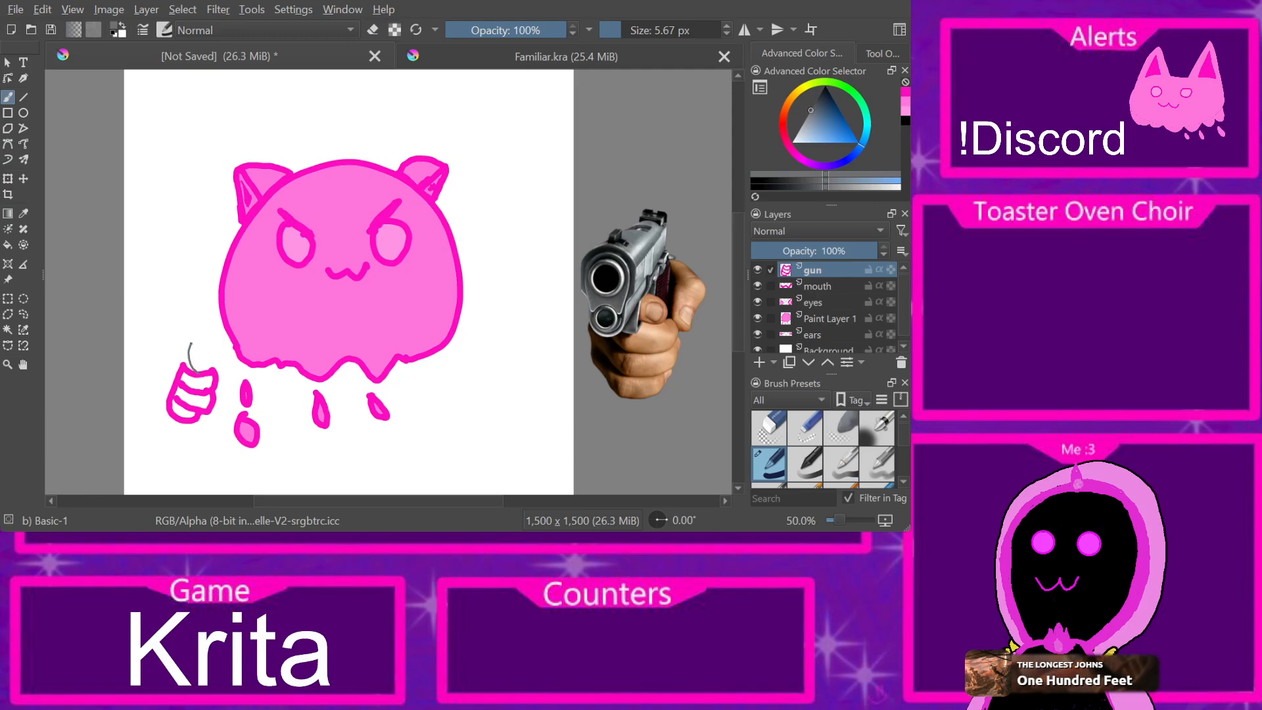
drag(192, 343, 189, 336)
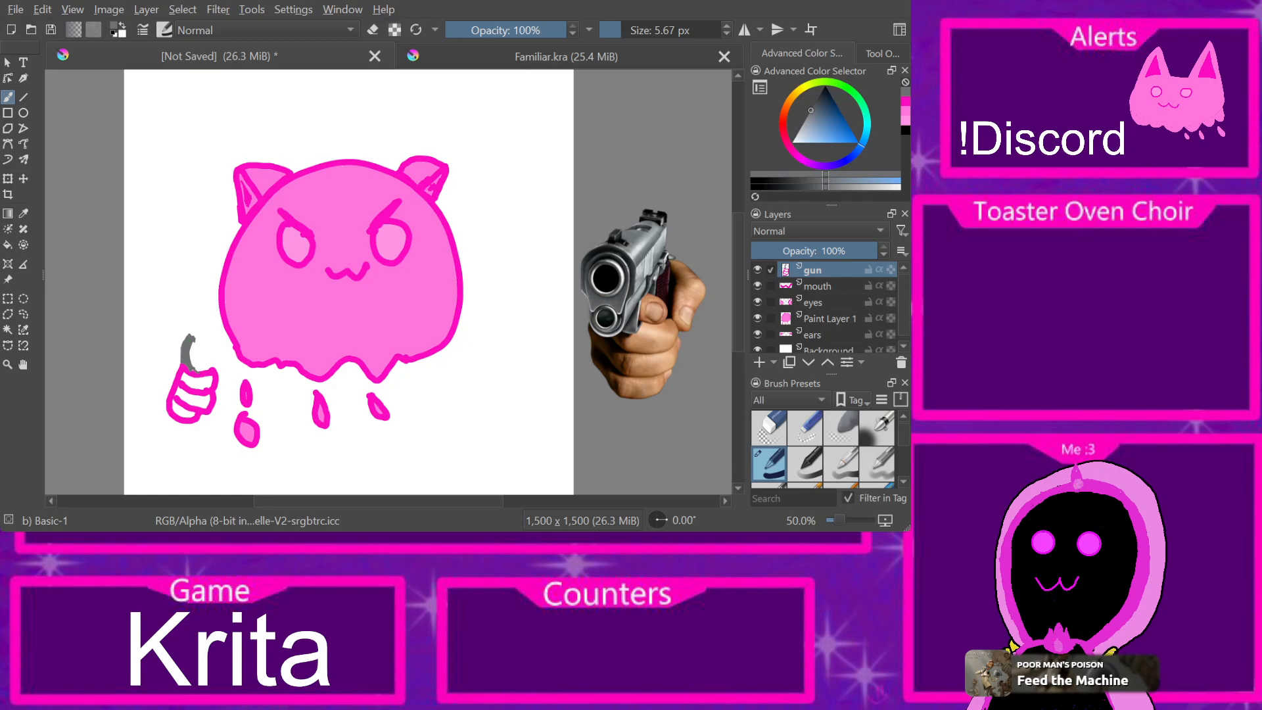
Step: Paint a small grey oval above the curve and close the curve into a trigger-guard ring over the fingers
mouse_move(185, 320)
mouse_down()
mouse_move(189, 335)
mouse_move(201, 322)
mouse_move(184, 319)
mouse_move(186, 334)
mouse_move(191, 322)
mouse_up()
drag(196, 329, 198, 342)
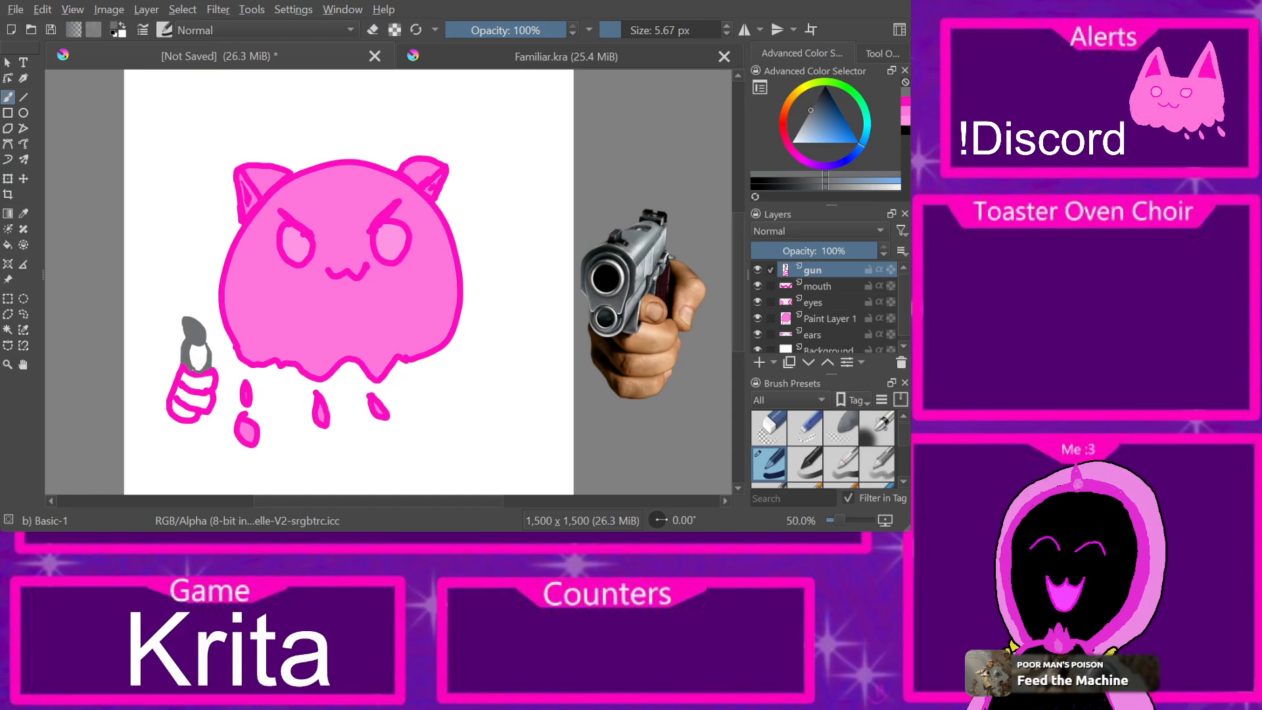
drag(207, 341, 211, 353)
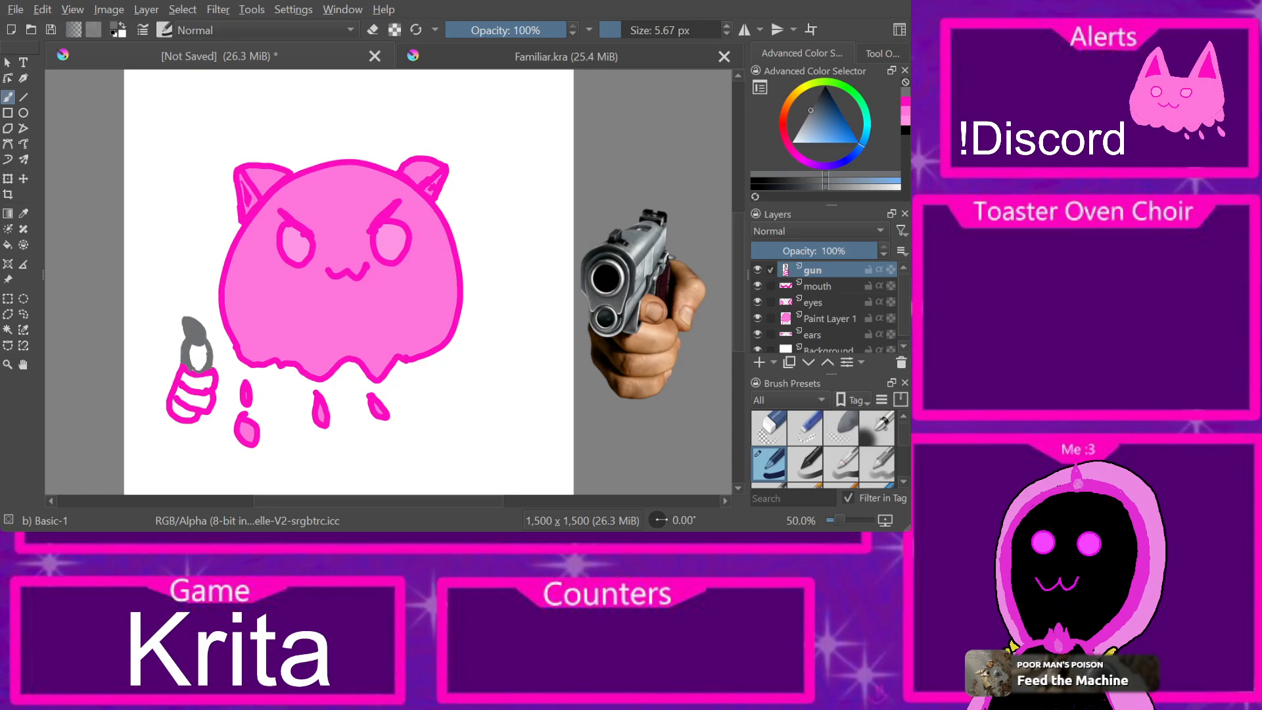
Step: Outline an angular gun slide around the grey oval, redoing the first attempt, and fill it with a lighter grey
mouse_move(183, 313)
mouse_down()
mouse_move(210, 314)
mouse_move(207, 339)
mouse_up()
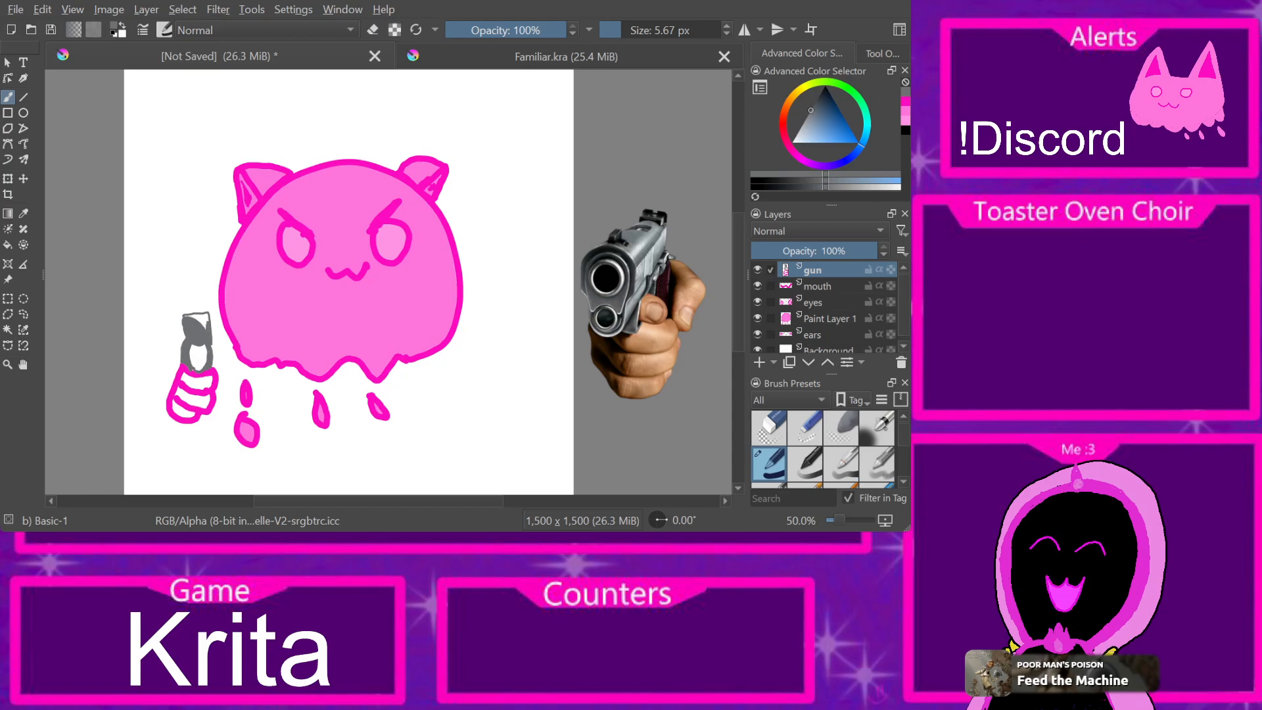
key(ctrl+z)
key(ctrl+z)
drag(184, 317, 214, 332)
key(l)
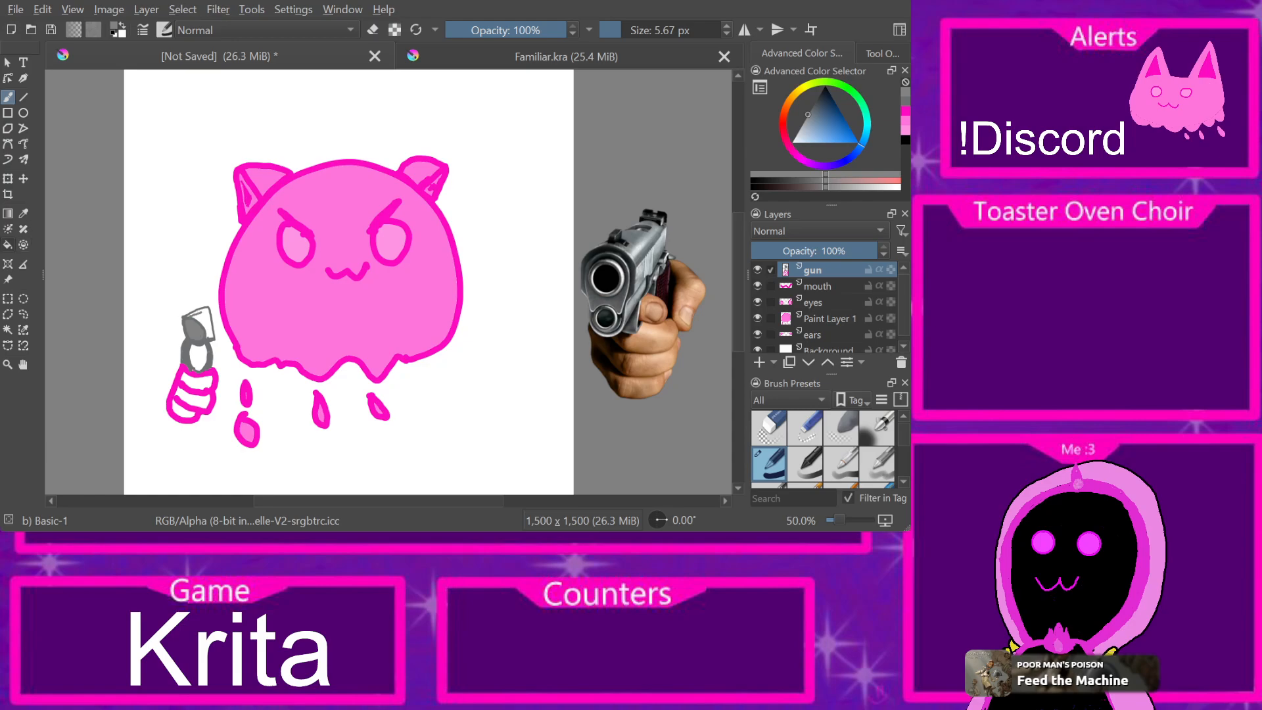
key(f)
click(206, 323)
key(b)
Step: Try a thin stroke above the slide in the ring's dark grey, and undo the gun drawing back to the first curve
key(p)
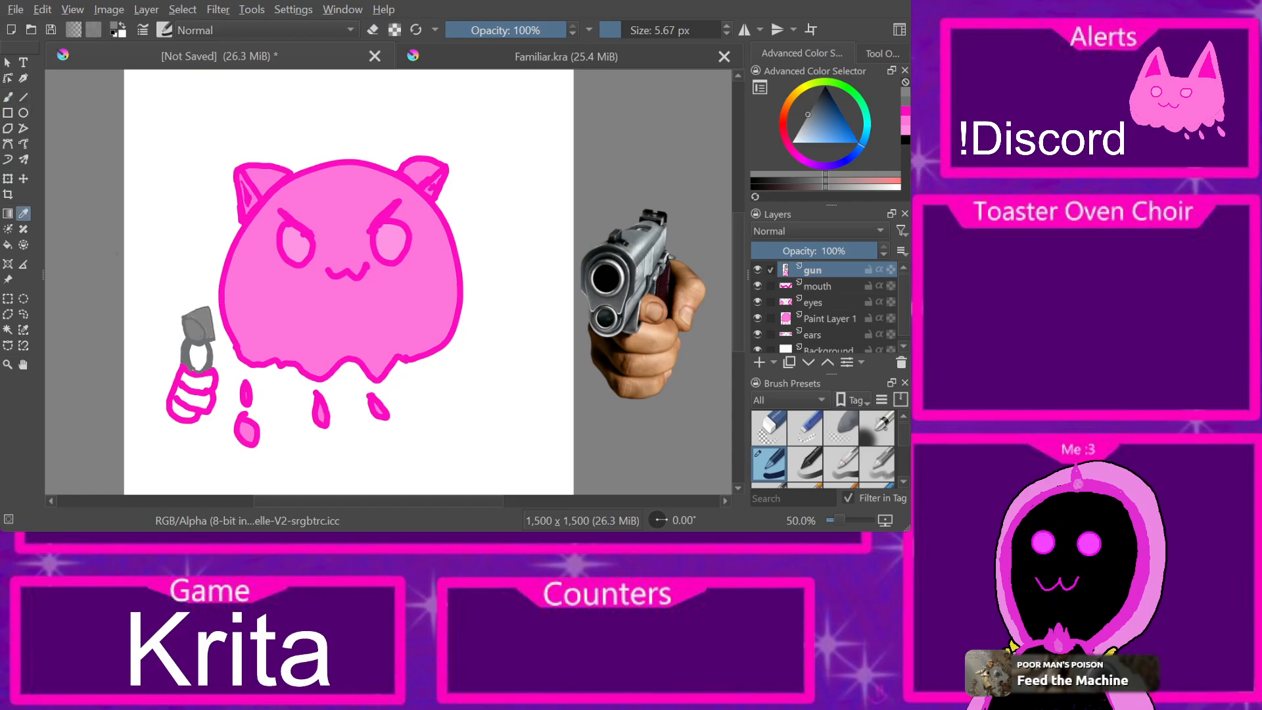
click(209, 361)
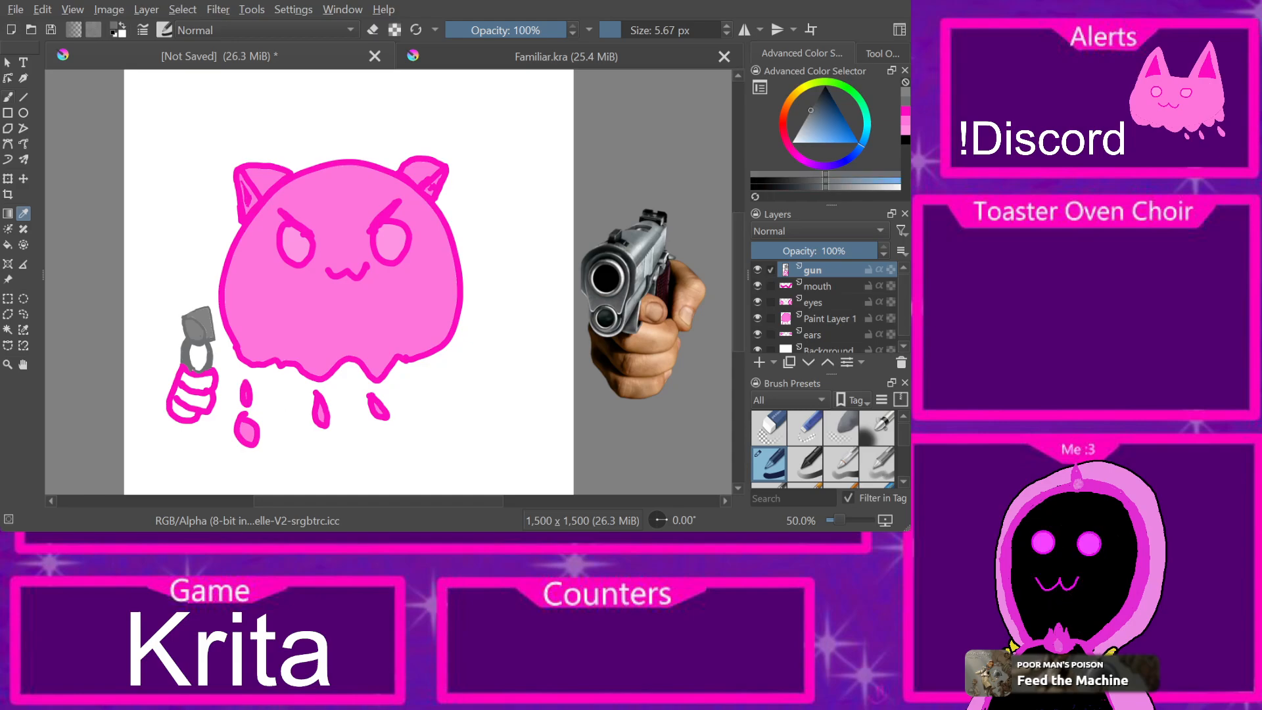
key(b)
drag(203, 288, 176, 286)
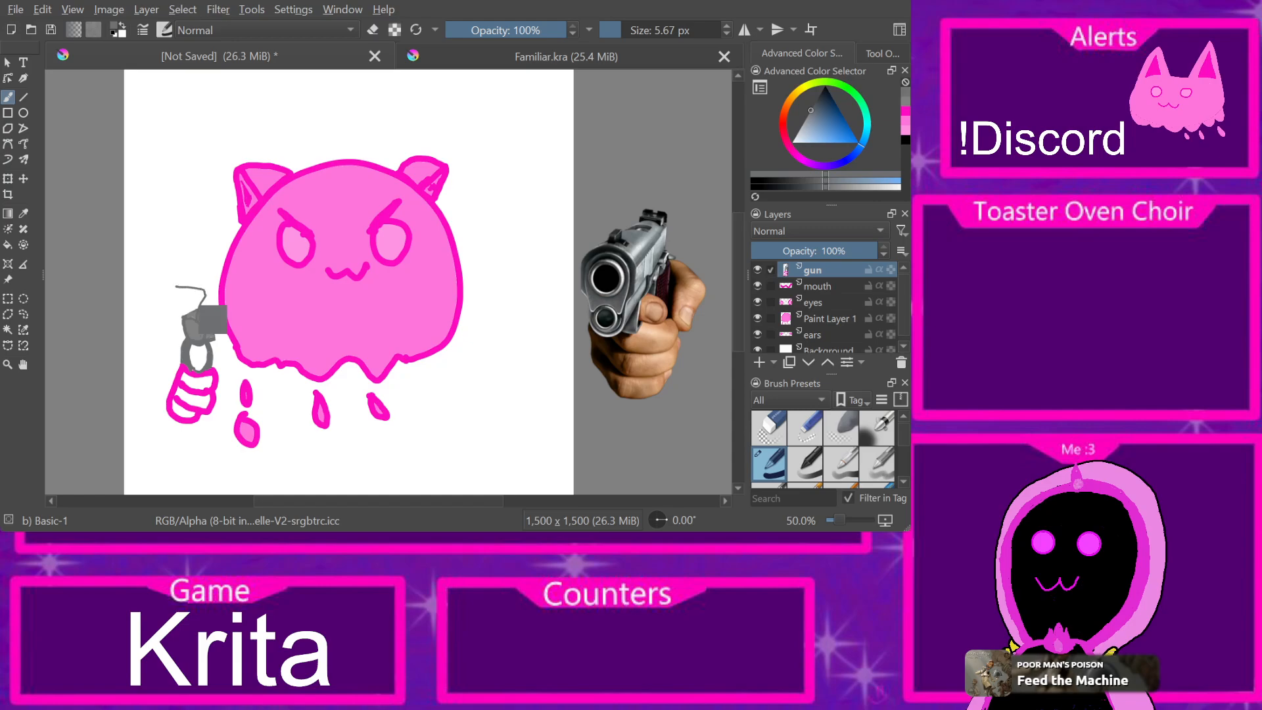
key(ctrl+z)
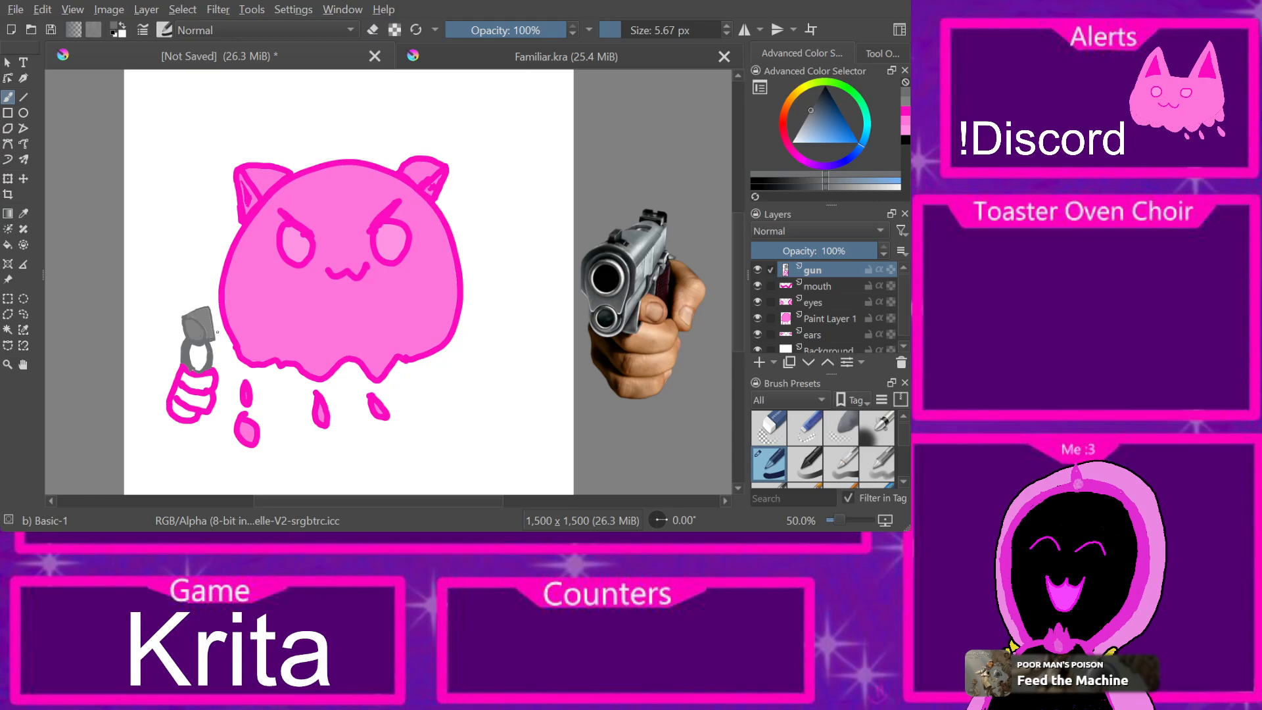
key(ctrl+z)
key(ctrl+z)
key(ctrl+z)
key(ctrl+z)
key(ctrl+z)
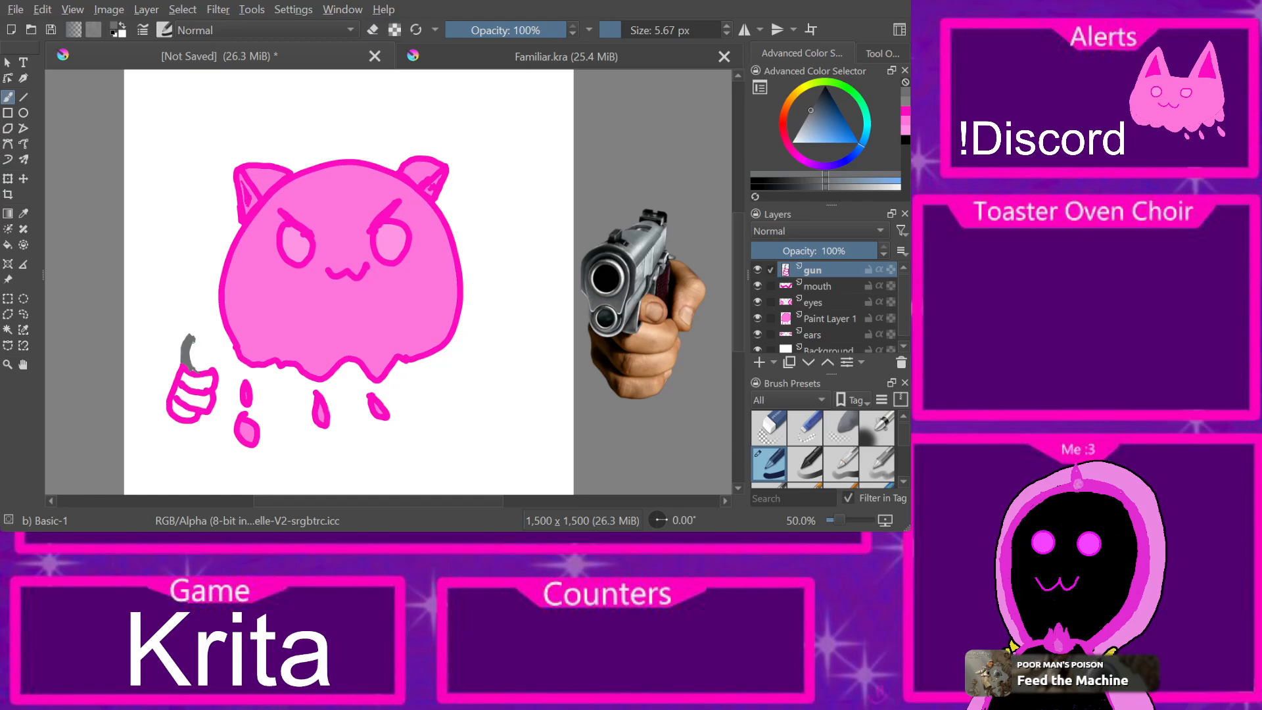
Step: Close the grey curve into a ring, and add a finger inside it and the palm outline in the fingers' magenta
drag(200, 340, 214, 366)
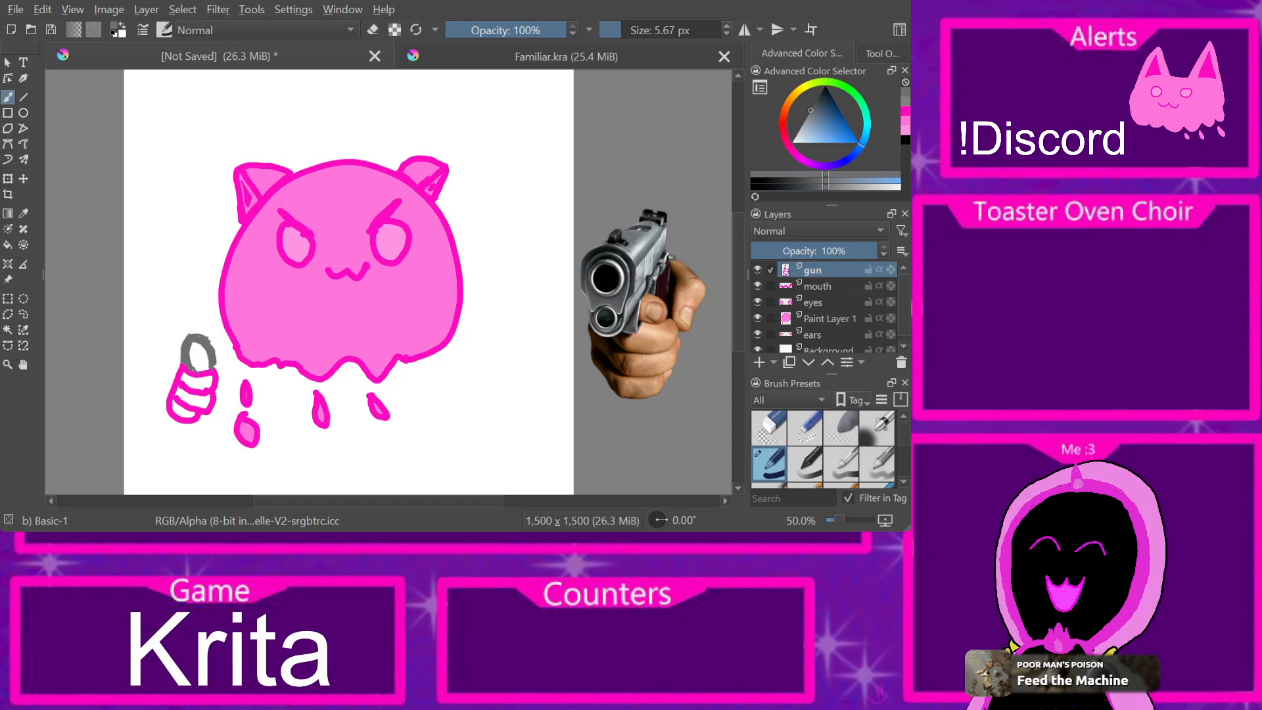
key(p)
click(213, 381)
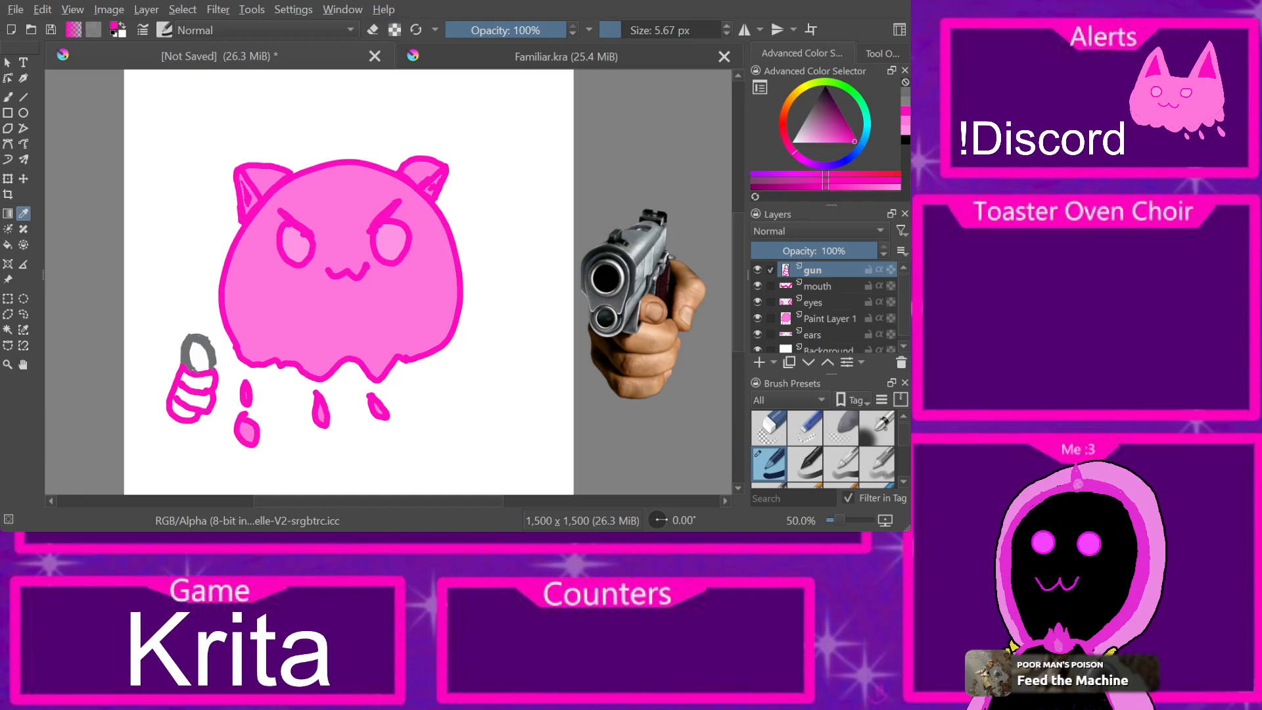
key(b)
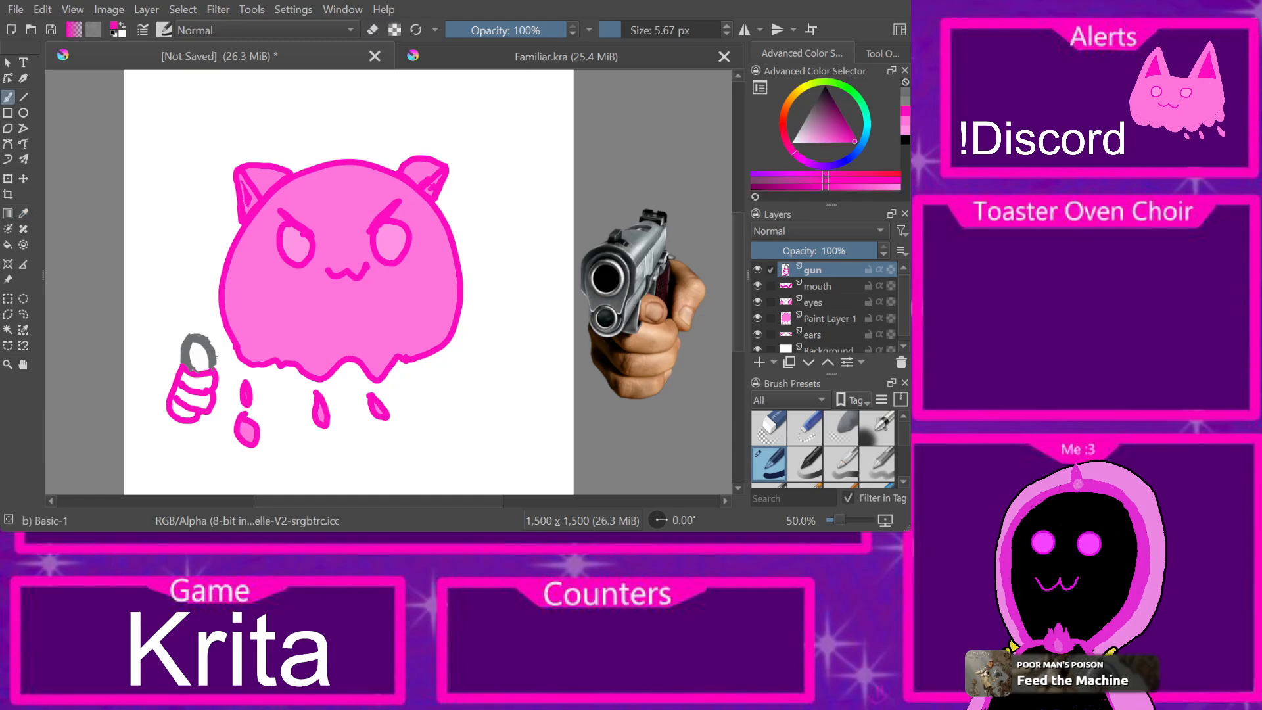
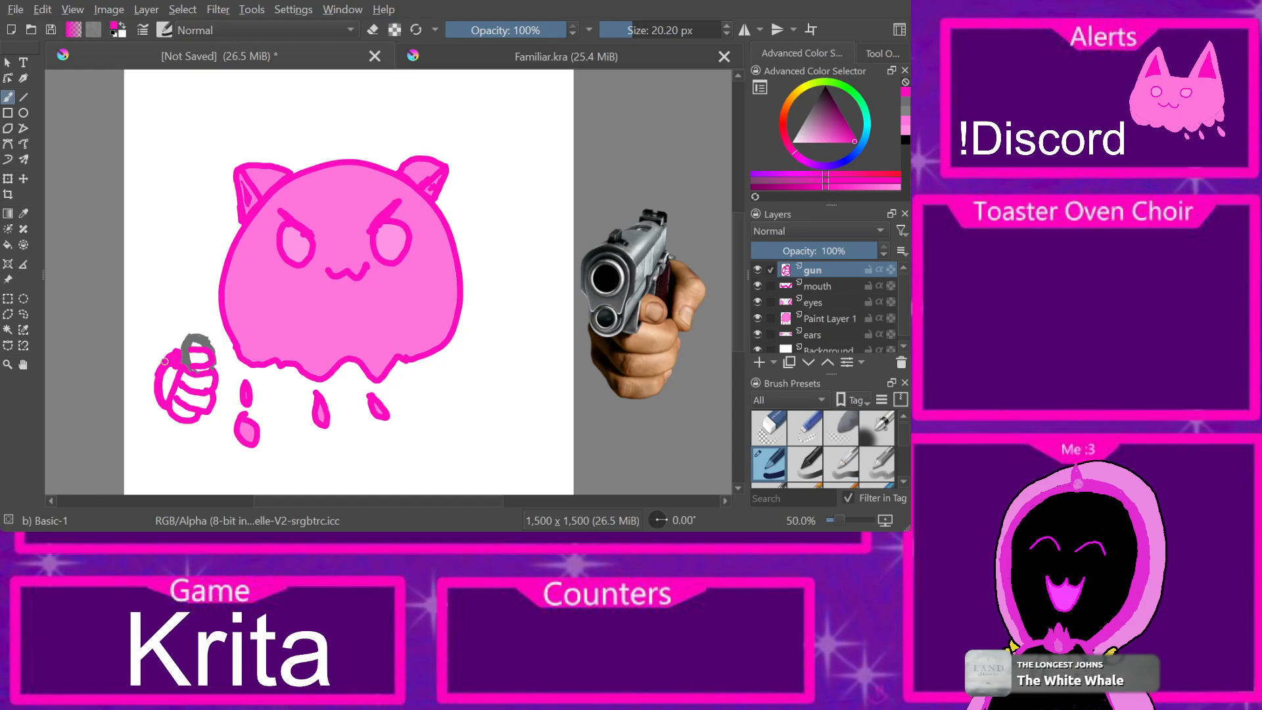
Step: Try a large dark grey oval above the hand with a colour sampled from the pistol reference, and undo it
key(p)
drag(629, 261, 623, 295)
key(b)
mouse_move(199, 333)
mouse_down()
mouse_move(172, 314)
mouse_move(212, 293)
mouse_move(184, 330)
mouse_move(206, 289)
mouse_move(185, 322)
mouse_move(188, 308)
mouse_move(198, 325)
mouse_move(188, 314)
mouse_up()
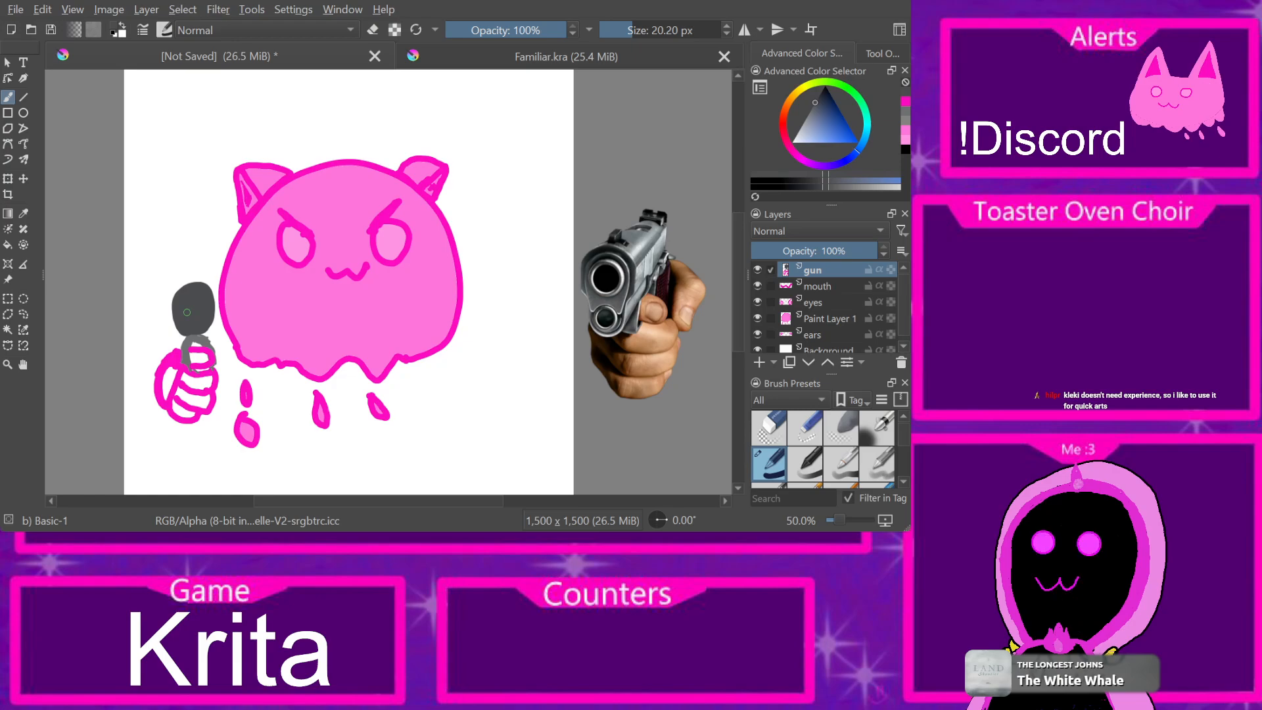
key(ctrl+z)
key(ctrl+z)
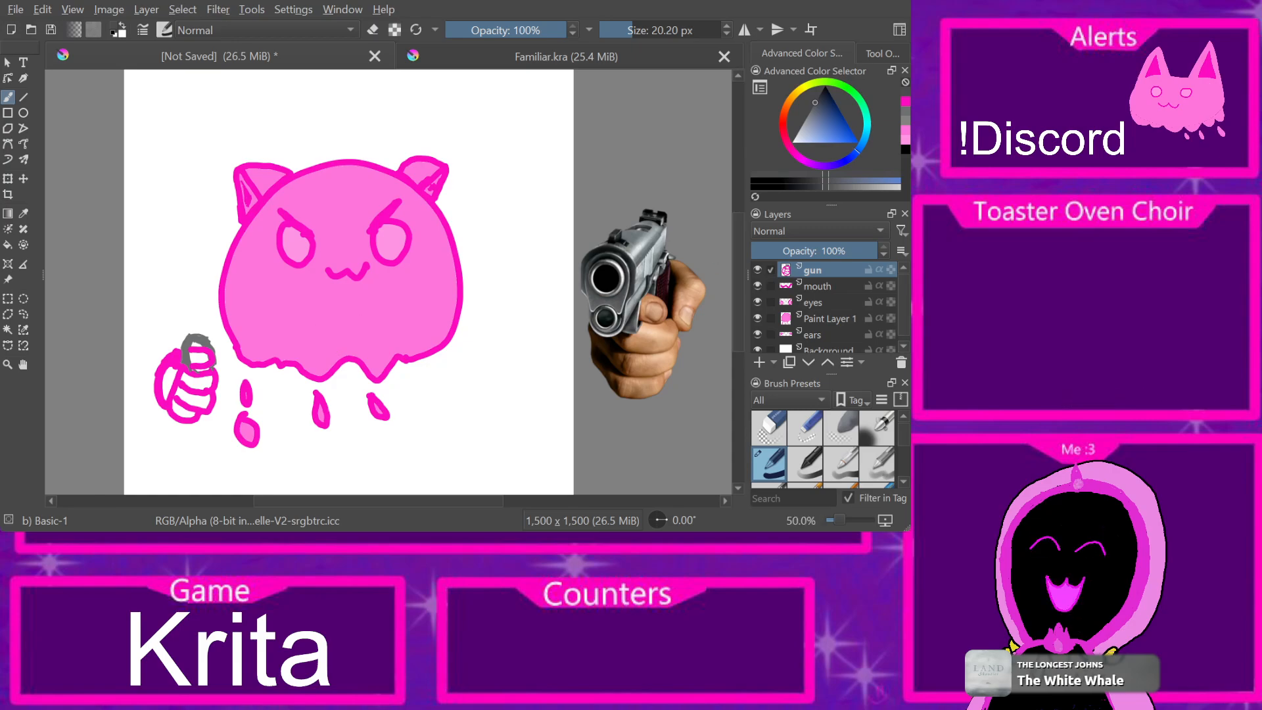
Step: Paint an oval gun barrel above the hand in the ring's grey, and give it a small centre one shade darker
key(p)
click(205, 349)
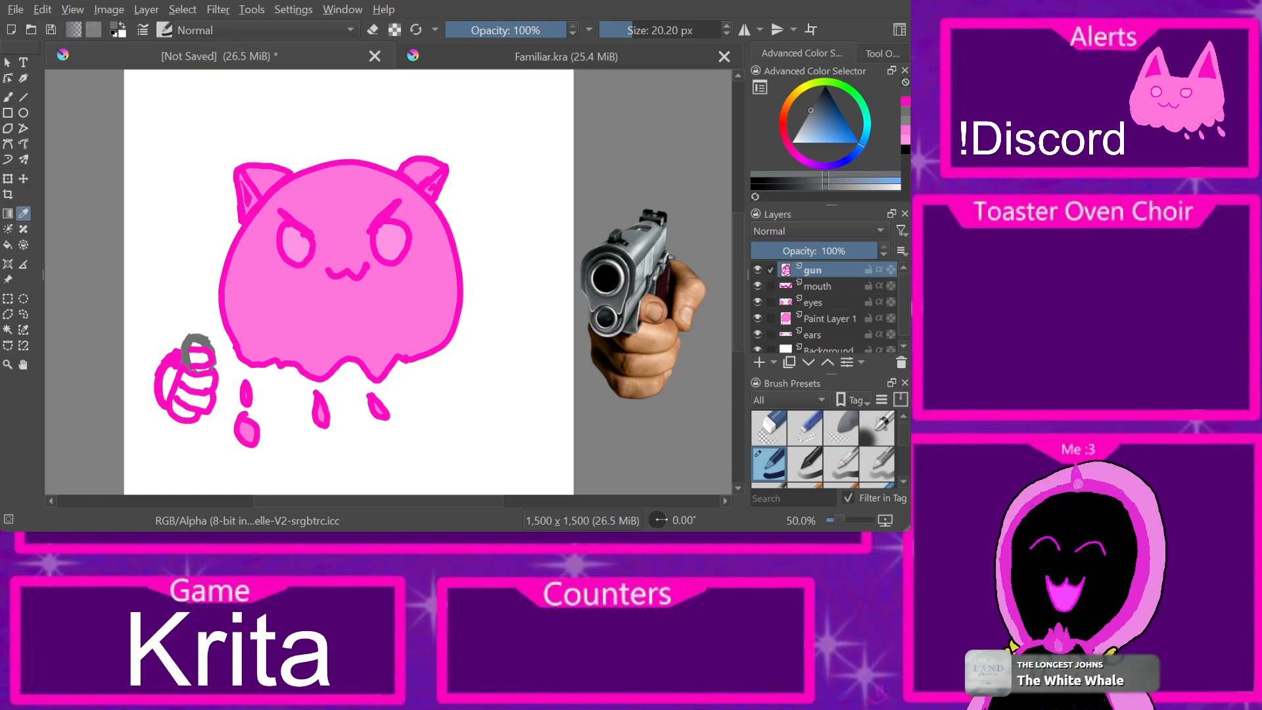
key(b)
mouse_move(203, 328)
mouse_down()
mouse_move(182, 309)
mouse_move(180, 334)
mouse_move(185, 299)
mouse_up()
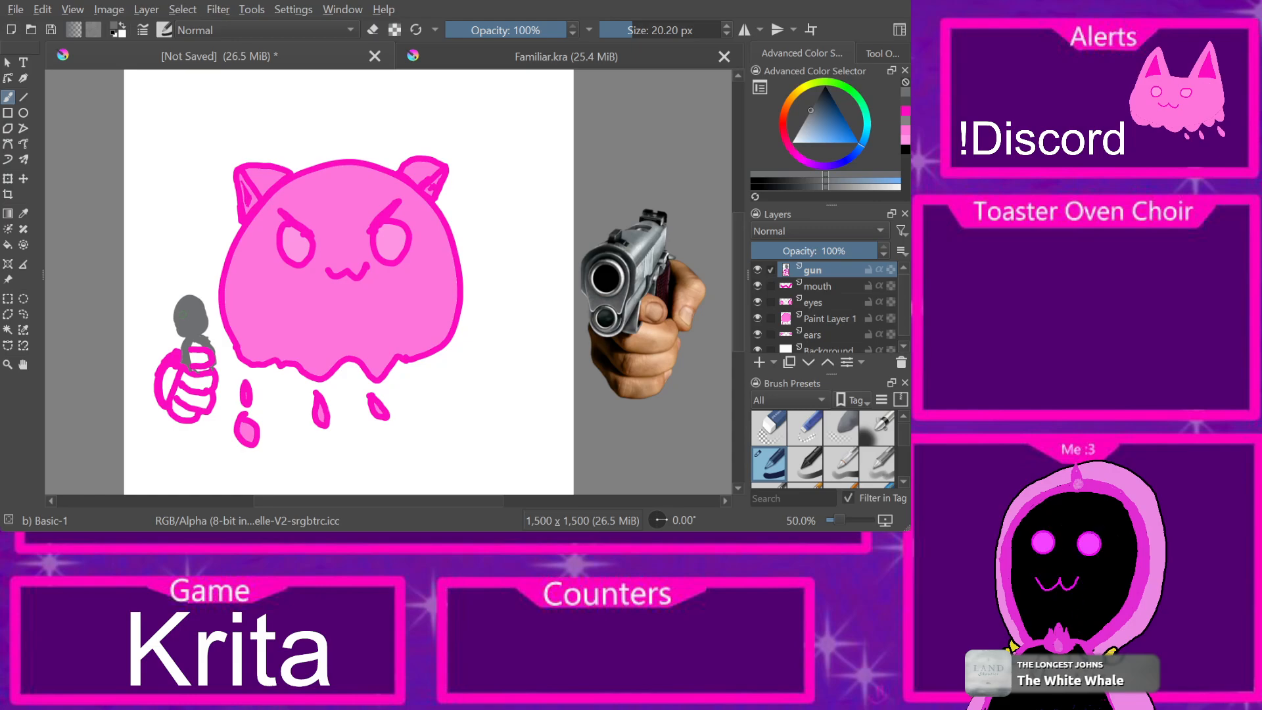
key(k)
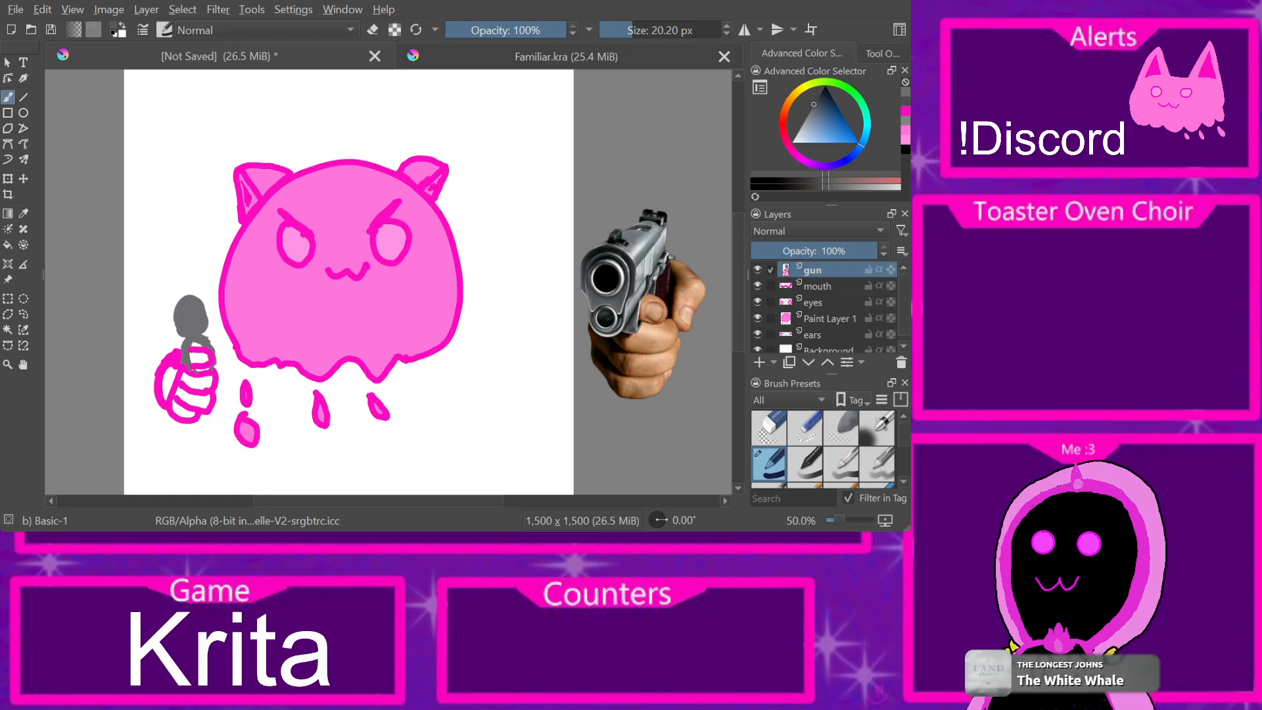
drag(183, 307, 188, 314)
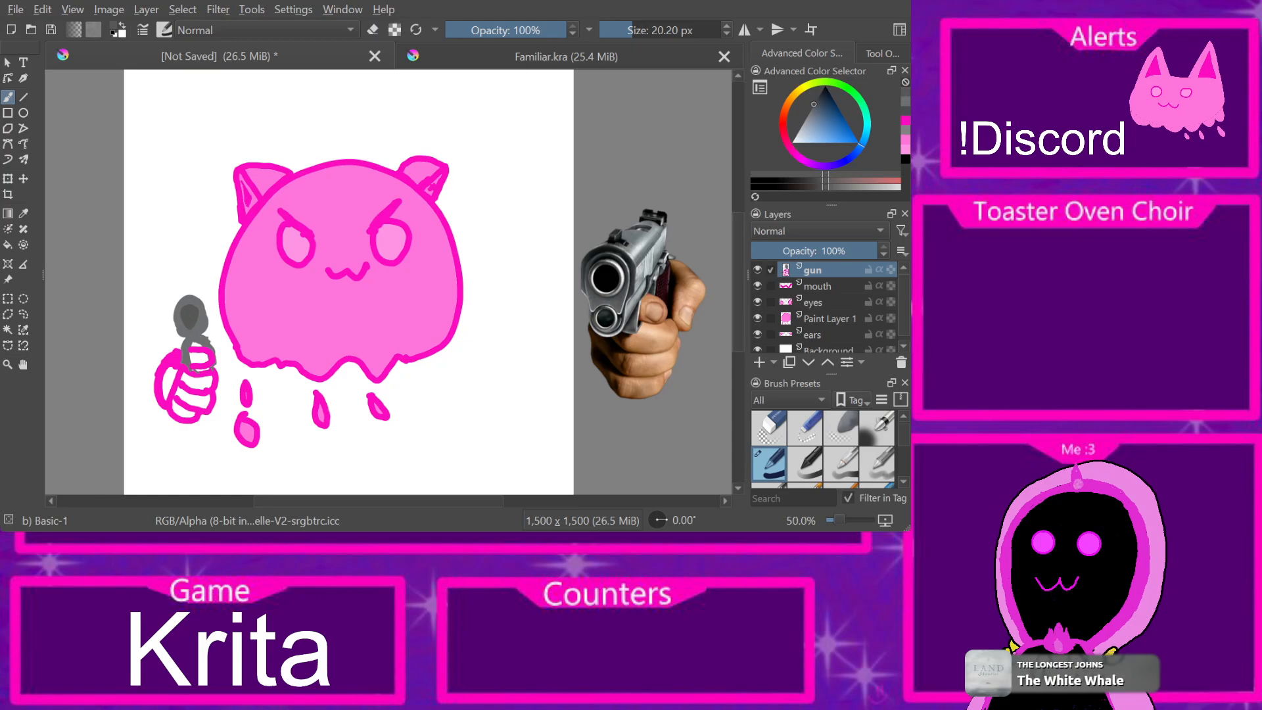
key(ctrl+z)
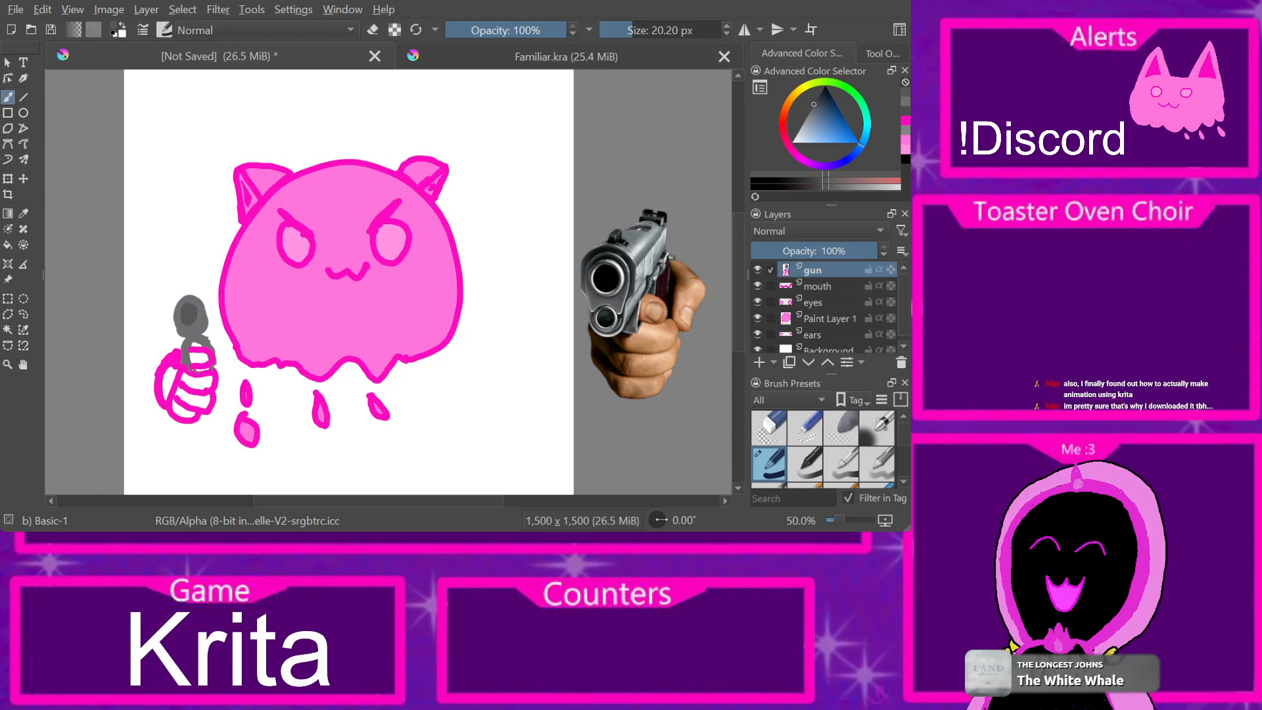
Step: Darken the brush colour to black and paint a small round muzzle hole in the centre of the gun barrel
key(k)
key(k)
key(k)
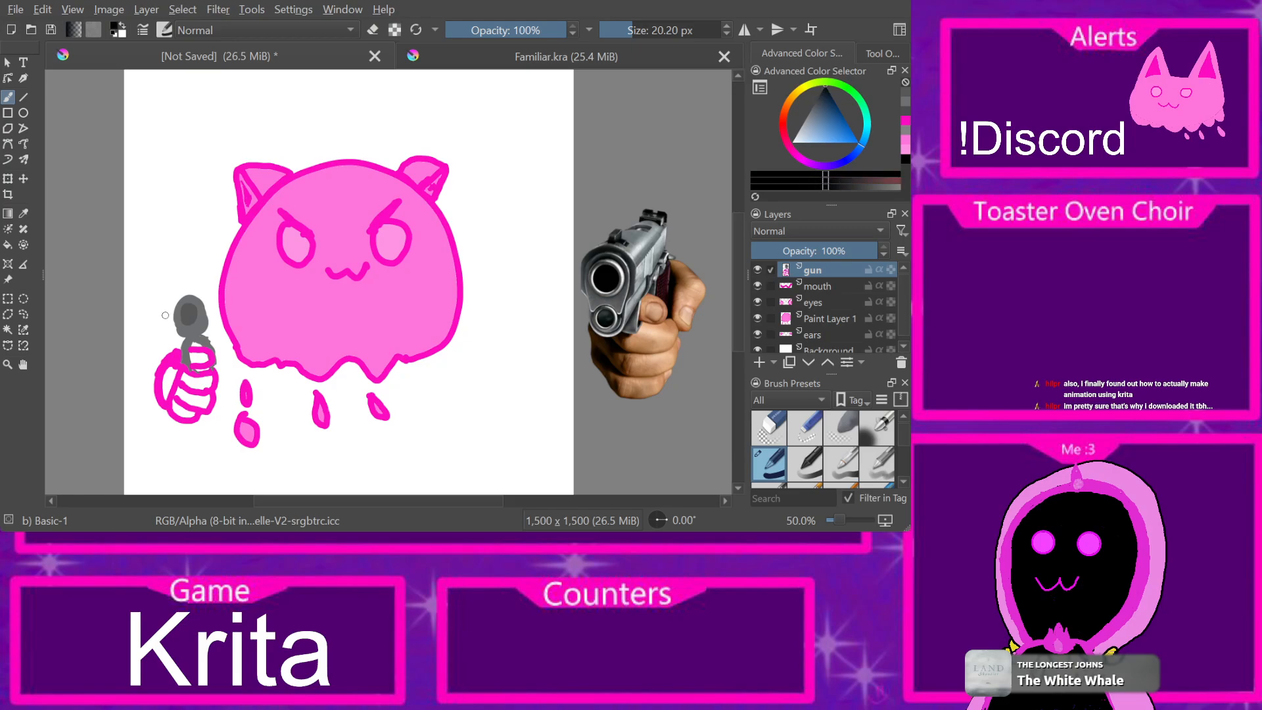
drag(187, 314, 186, 316)
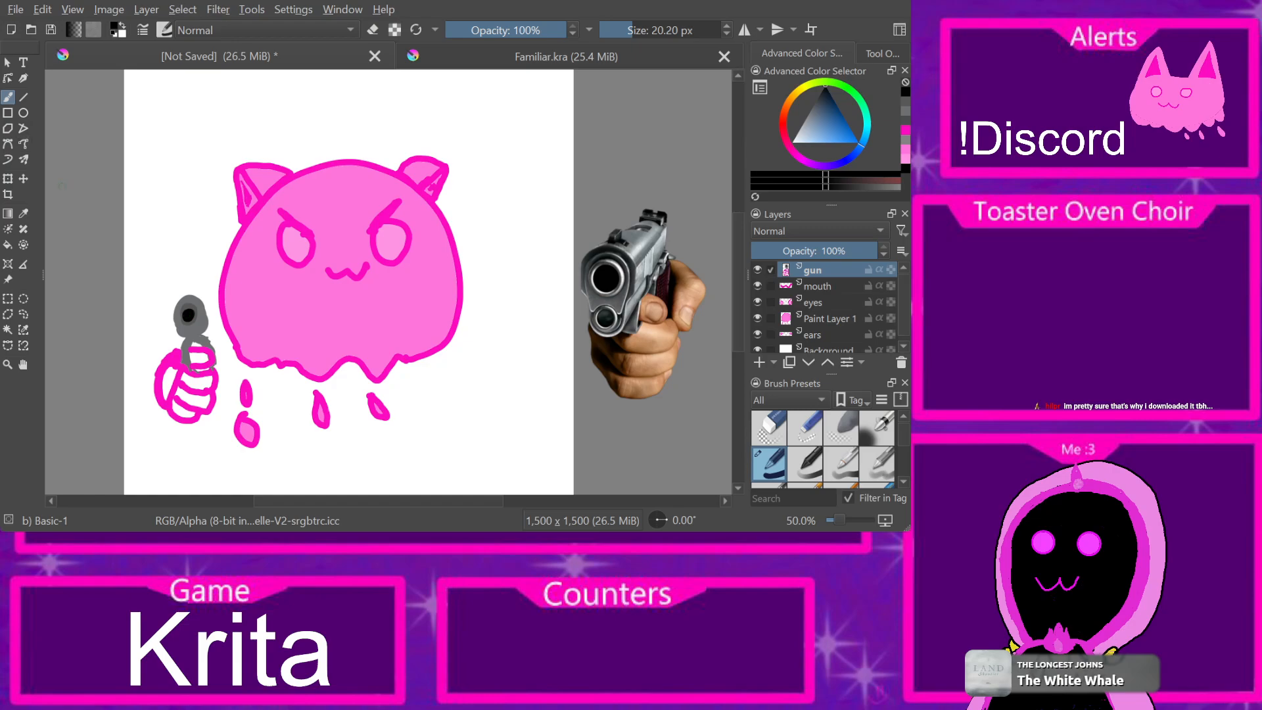
Step: Paint the gun's slide beside the barrel in the barrel's sampled grey, and add a lighter grey highlight to it
ctrl+click(197, 330)
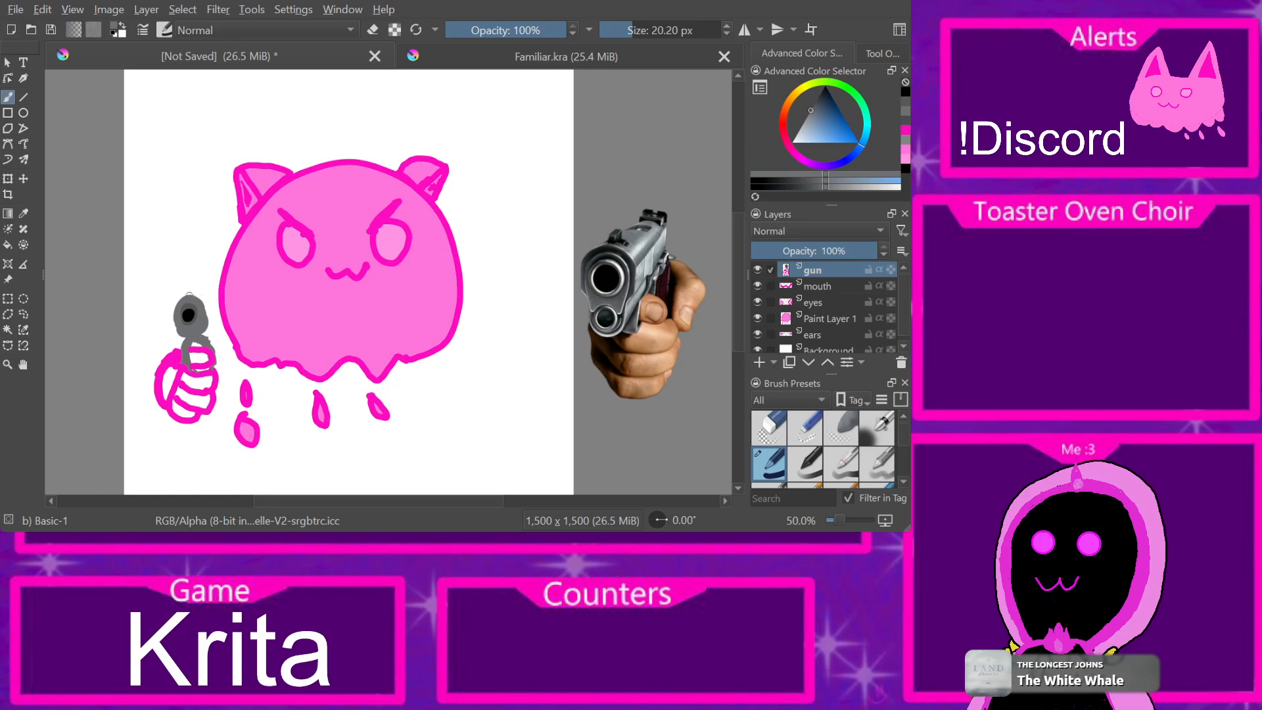
mouse_move(194, 296)
mouse_down()
mouse_move(212, 289)
mouse_move(215, 338)
mouse_move(203, 337)
mouse_up()
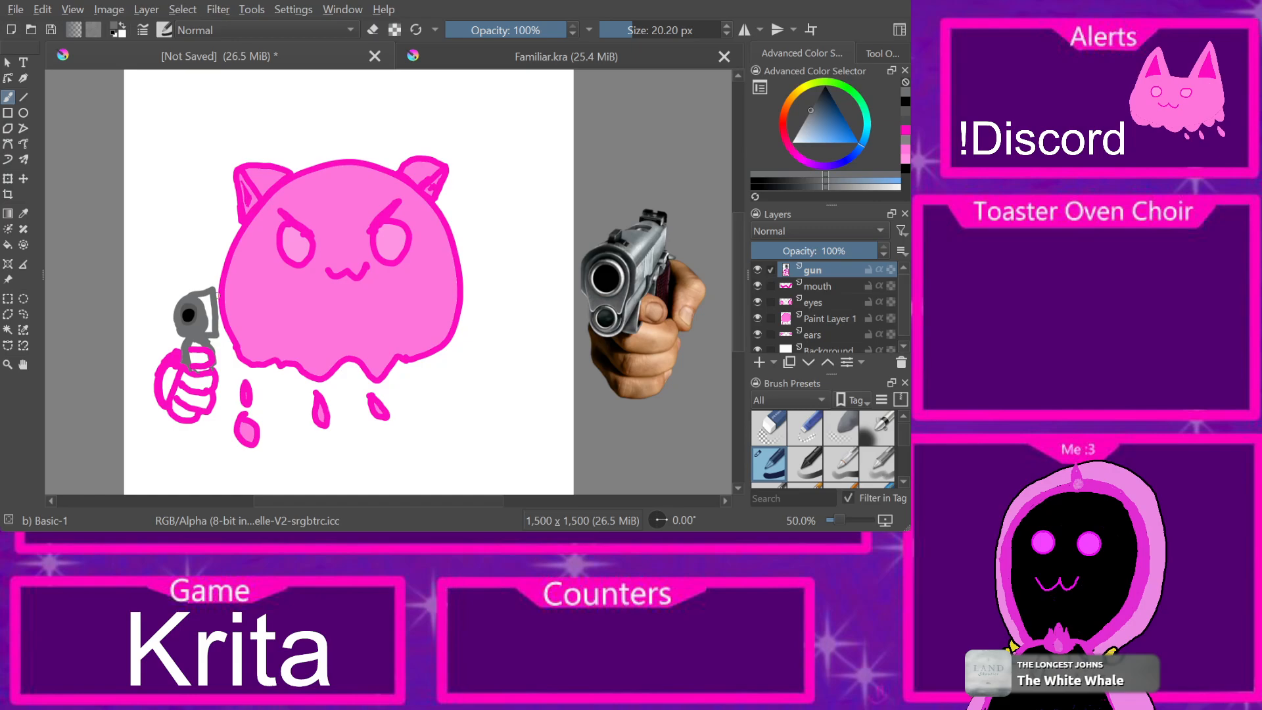
drag(221, 294, 223, 337)
click(803, 123)
mouse_move(205, 301)
mouse_down()
mouse_move(213, 332)
mouse_move(210, 289)
mouse_up()
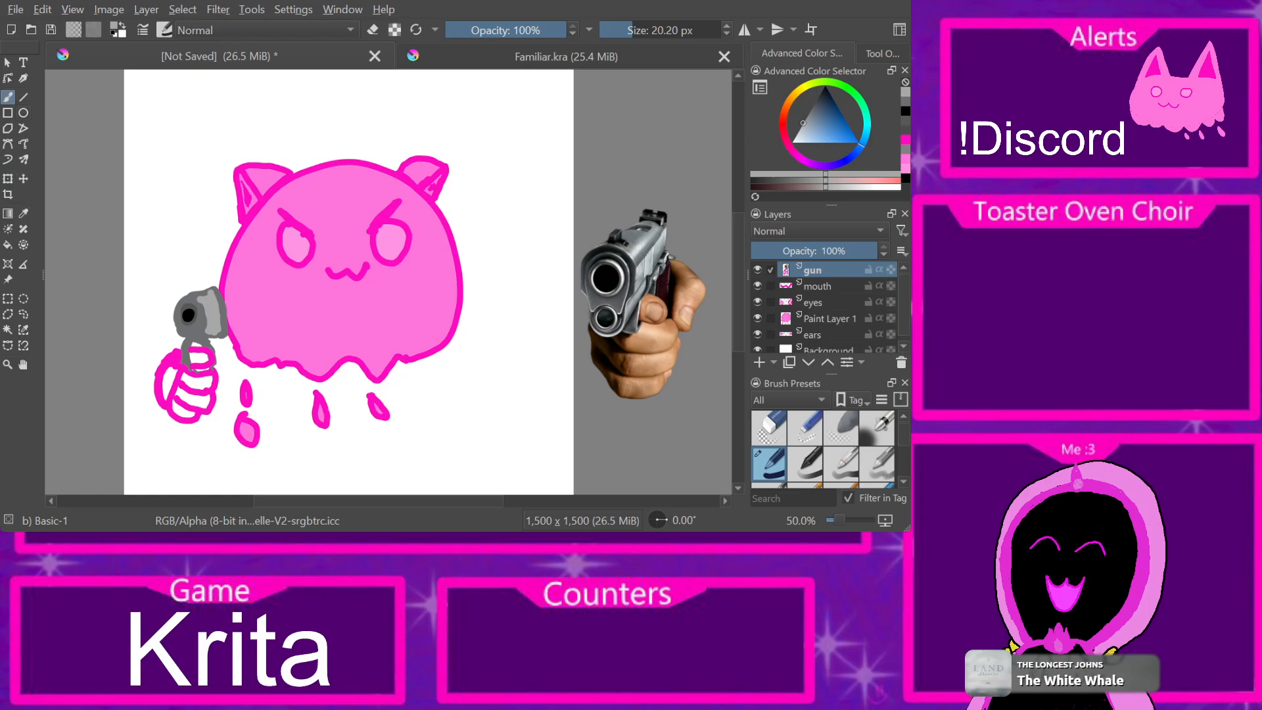
Step: Switch the brush colour to dark brown and paint the gun's grip below the slide
click(793, 96)
drag(817, 121, 839, 111)
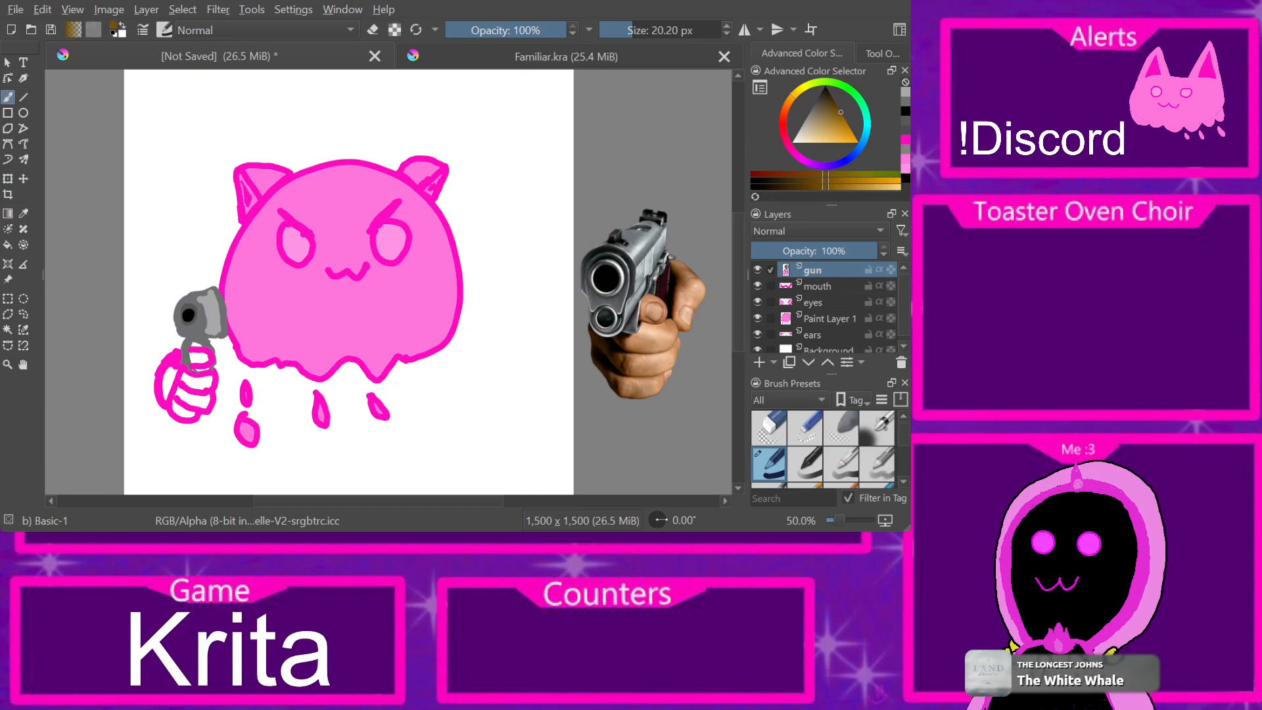
mouse_move(215, 340)
mouse_down()
mouse_move(222, 376)
mouse_move(227, 349)
mouse_up()
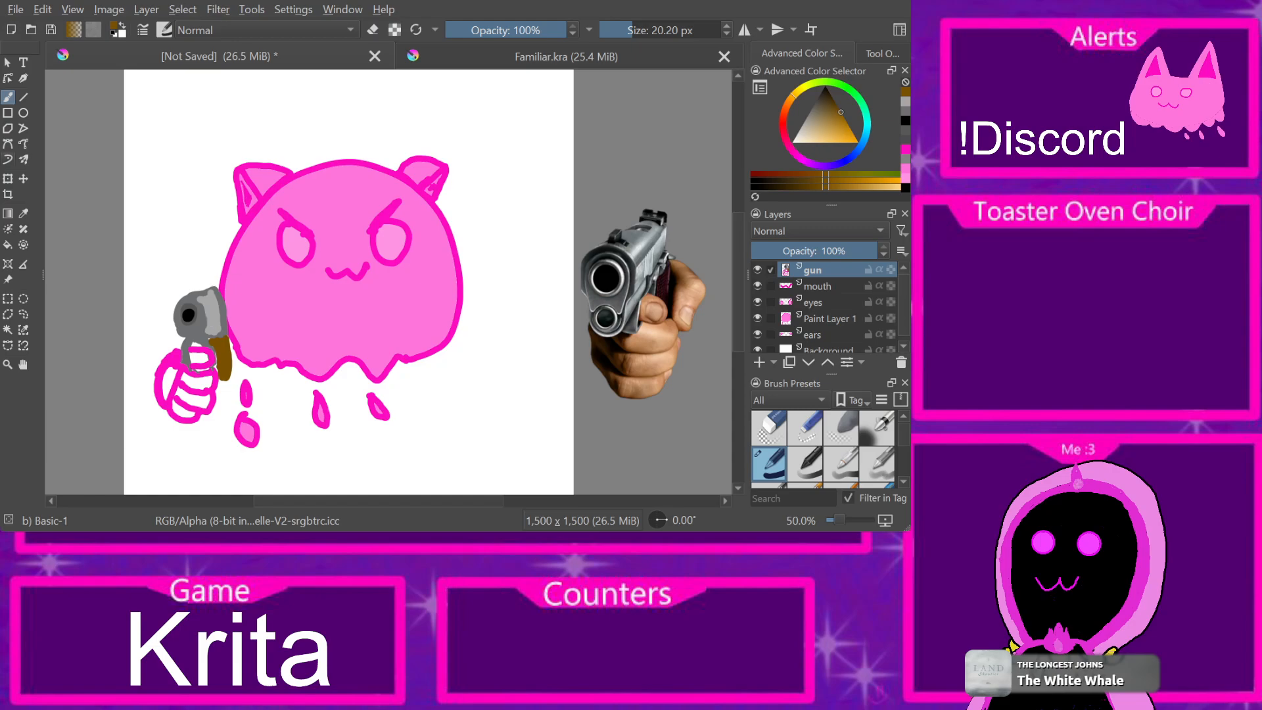
Step: Sample the hand outline's magenta and draw a thumb outline over the brown grip
click(8, 280)
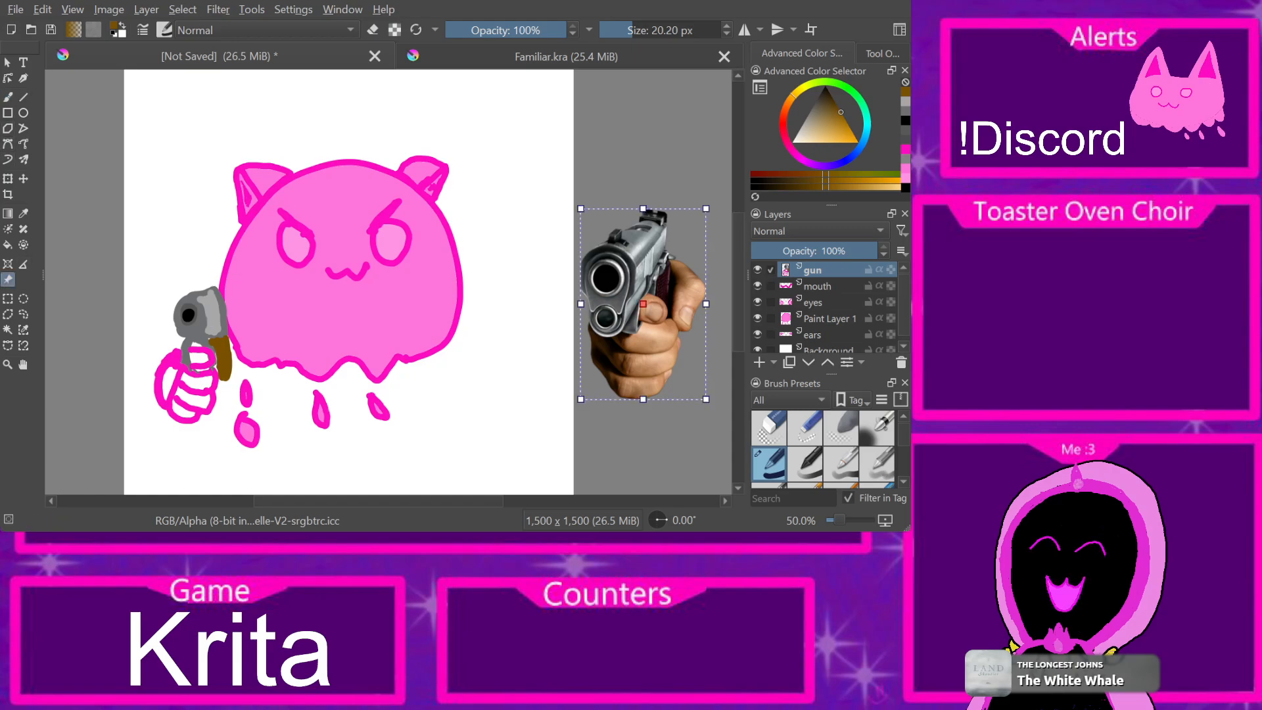
click(23, 213)
click(213, 380)
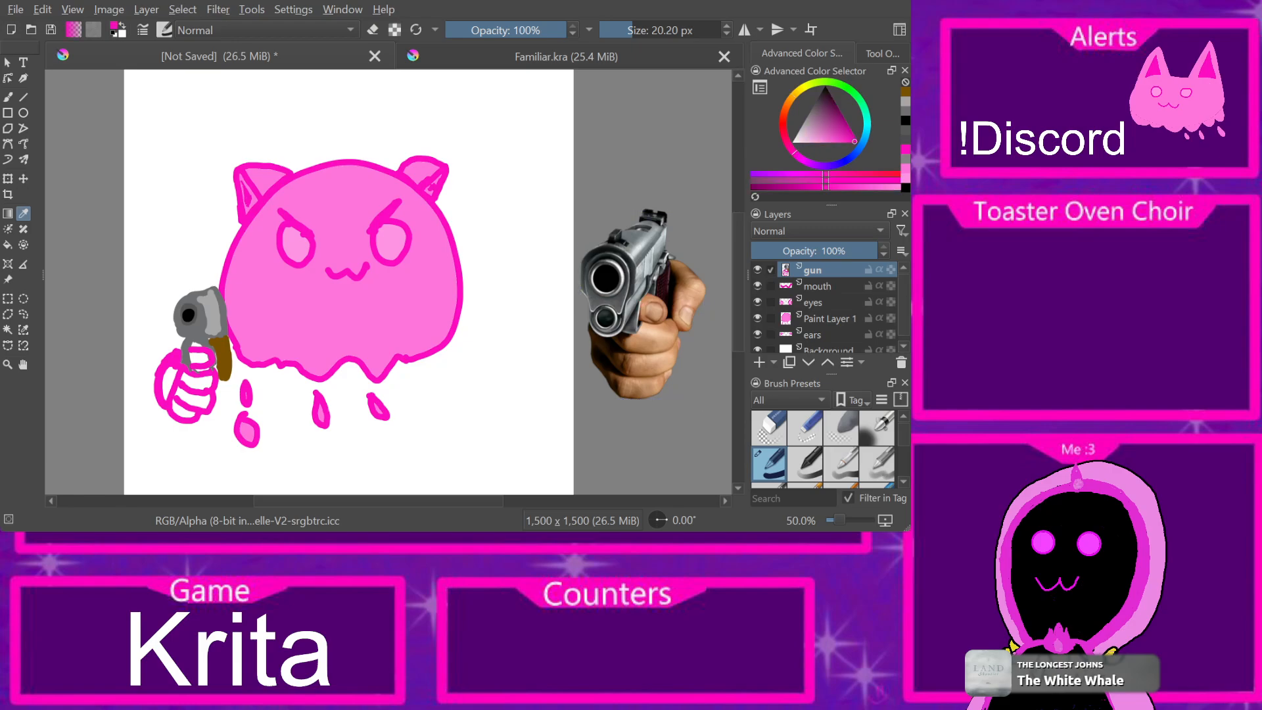
key(b)
mouse_move(217, 367)
mouse_down()
mouse_move(232, 363)
mouse_move(226, 380)
mouse_up()
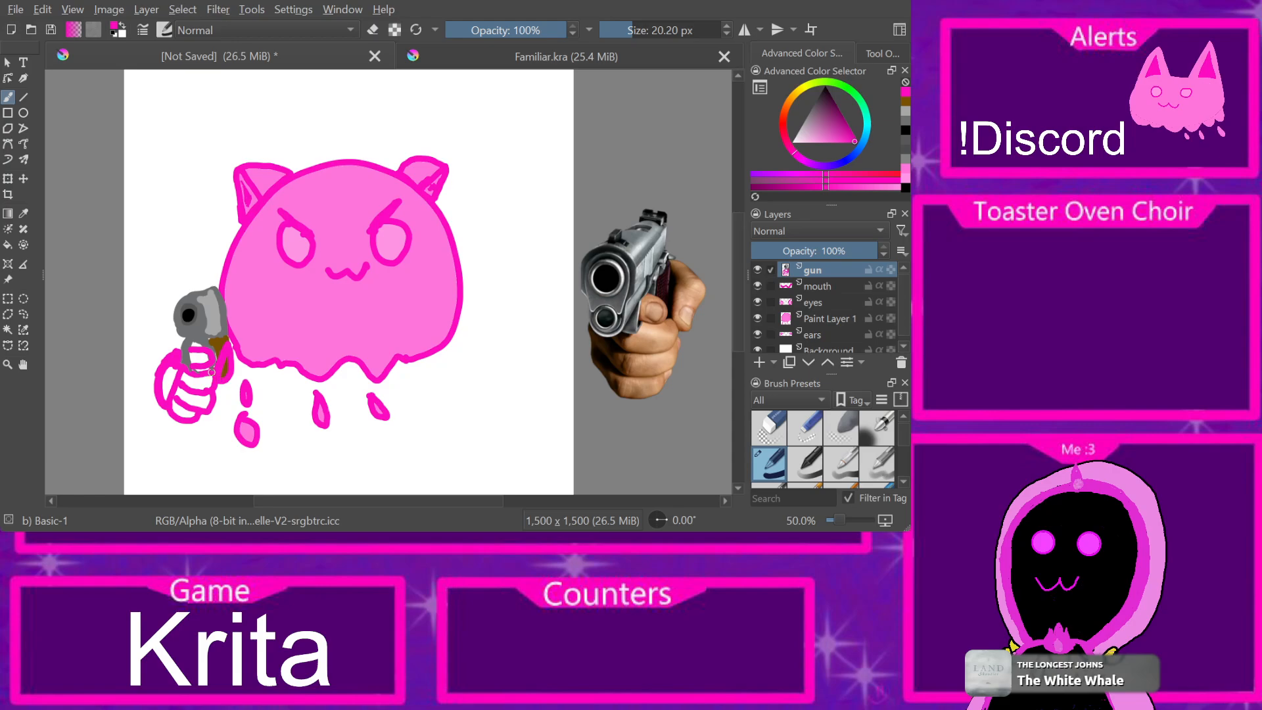
Step: Fill the palm, fingers and thumb of the hand with the light pink sampled from the blob's body
click(23, 212)
click(263, 296)
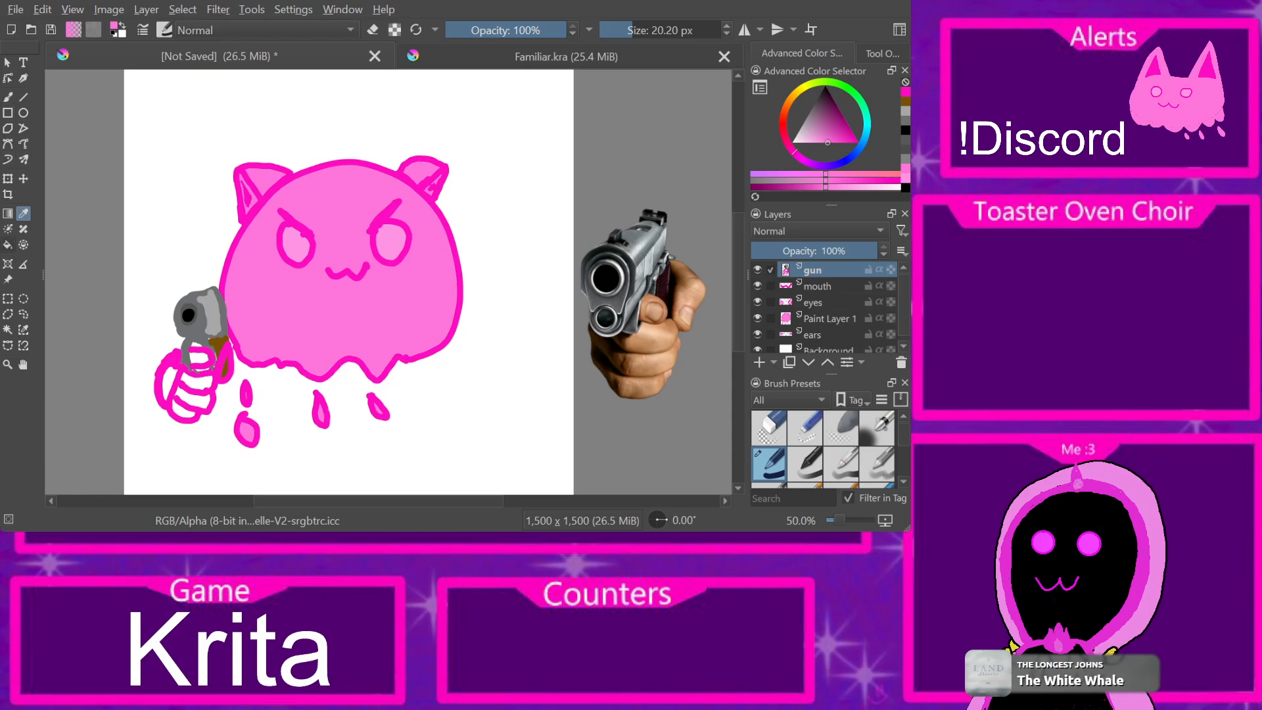
key(f)
click(192, 399)
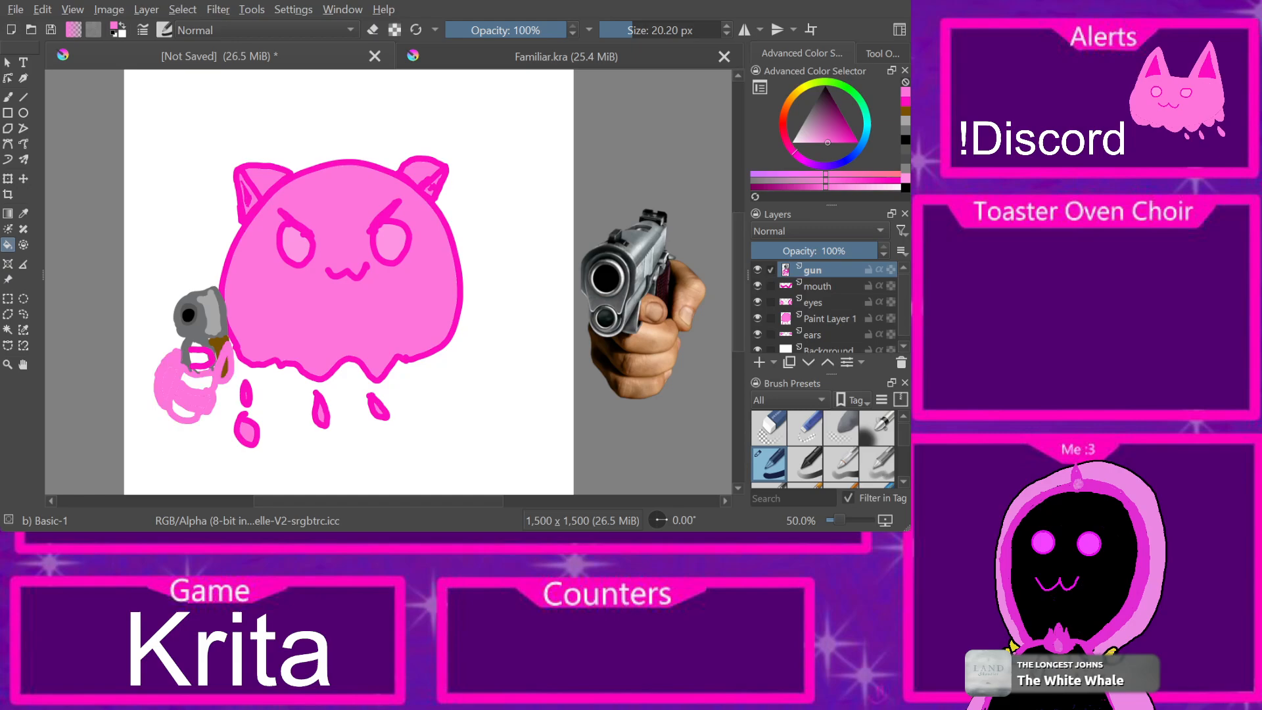
key(ctrl+z)
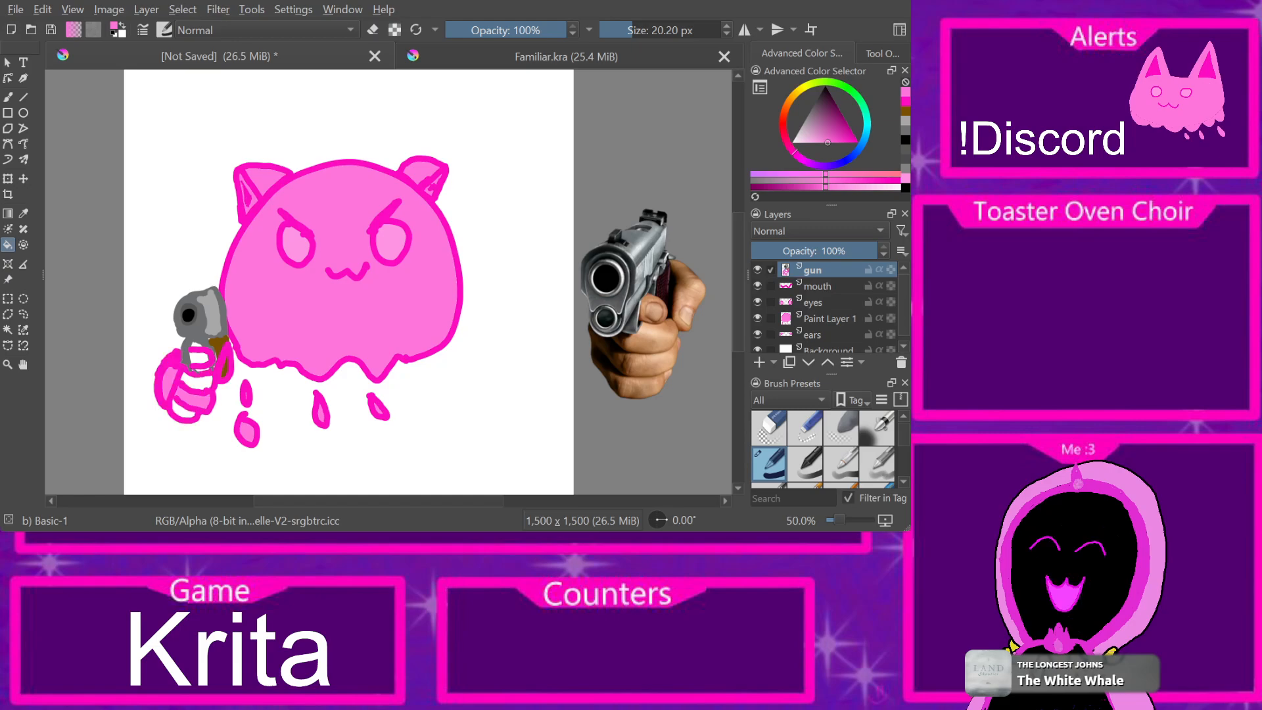
click(184, 409)
click(196, 381)
click(200, 357)
click(224, 368)
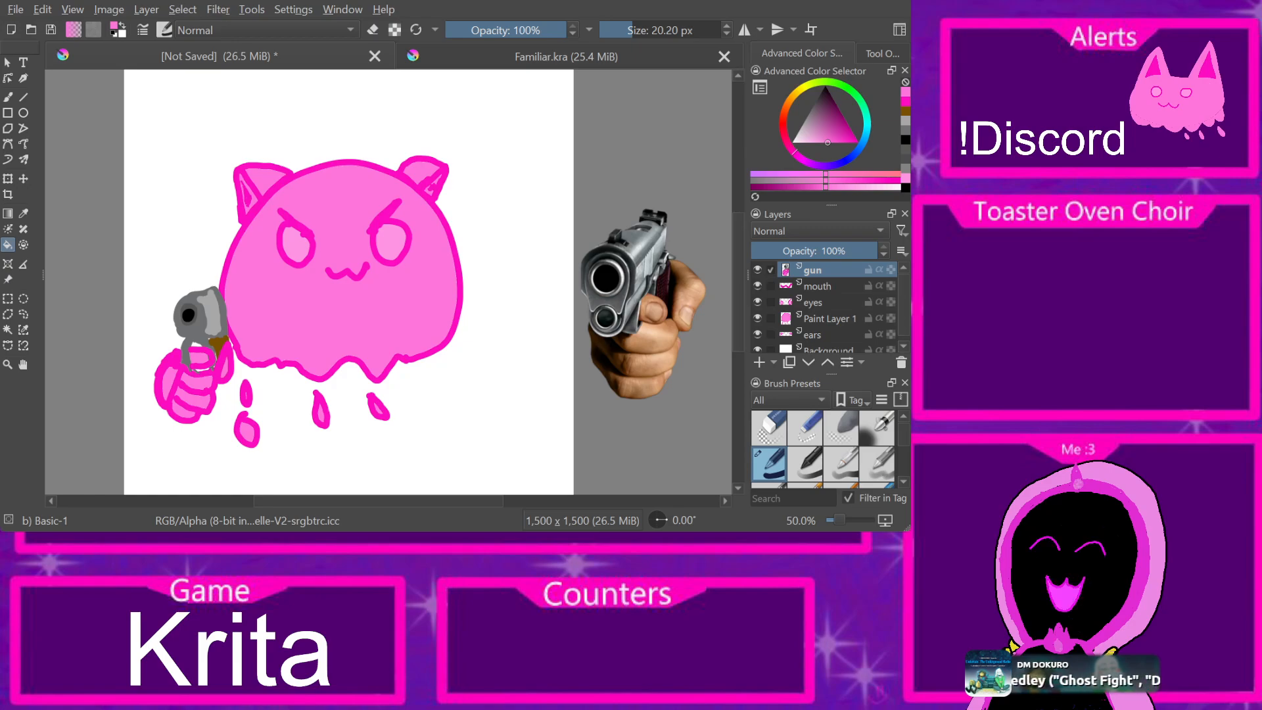
Step: Brush light pink over the grey sliver left inside the finger beneath the gun
scroll(203, 357, up, 7)
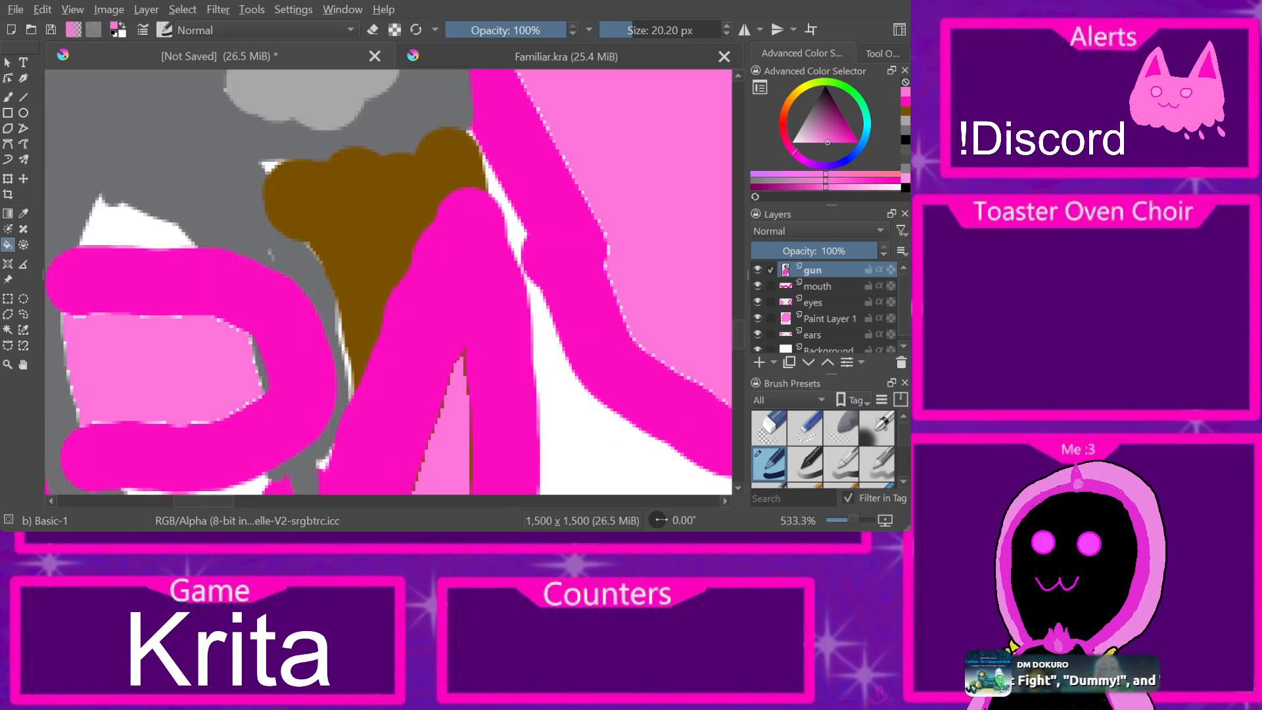
key(b)
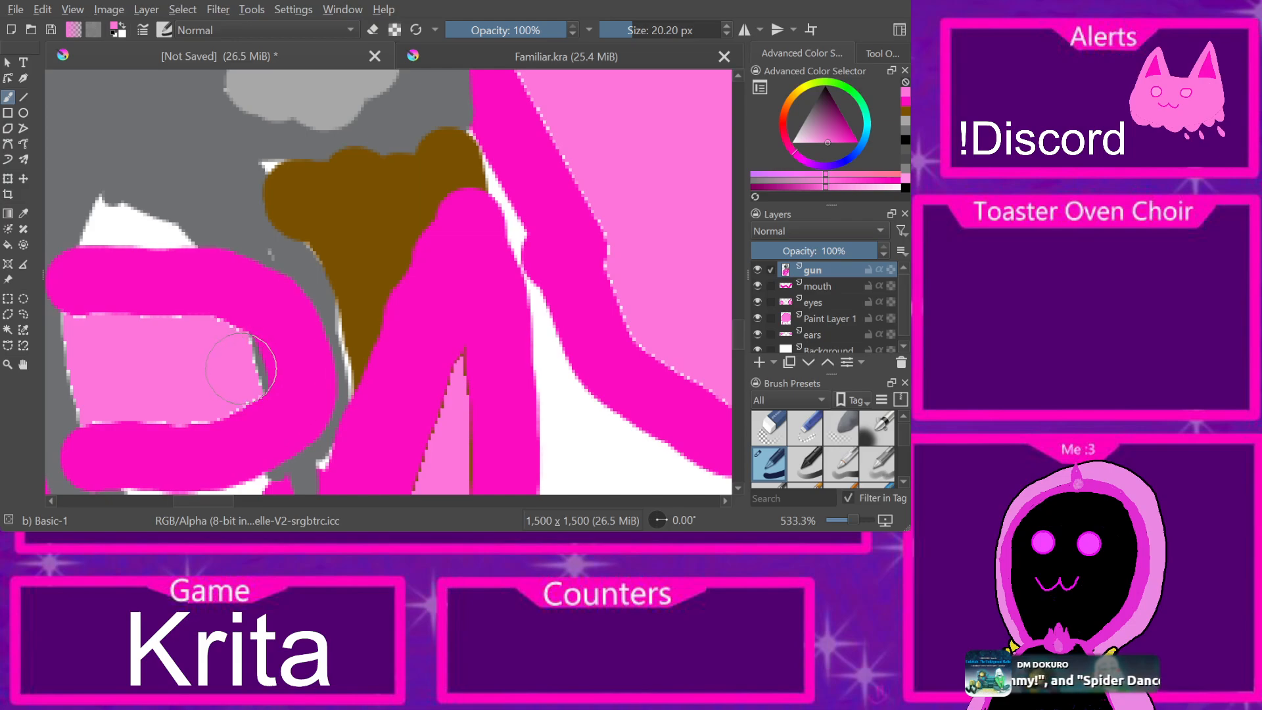
drag(222, 358, 225, 386)
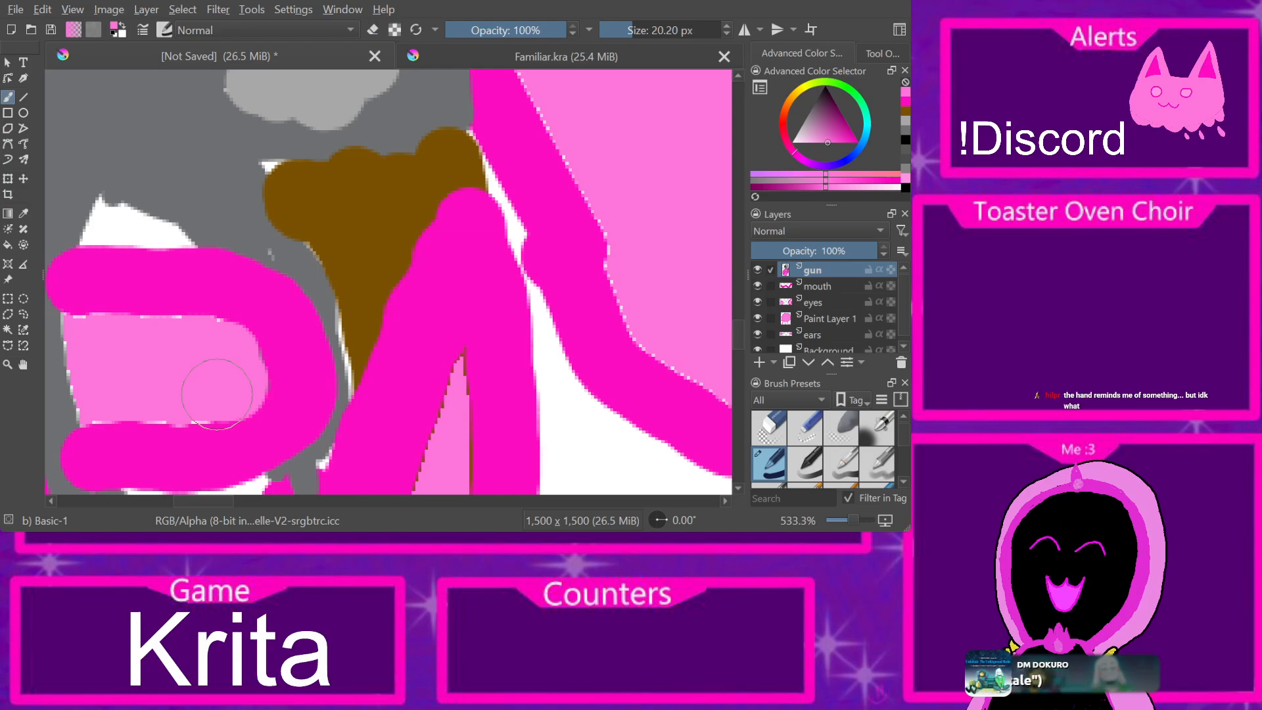
scroll(216, 393, down, 10)
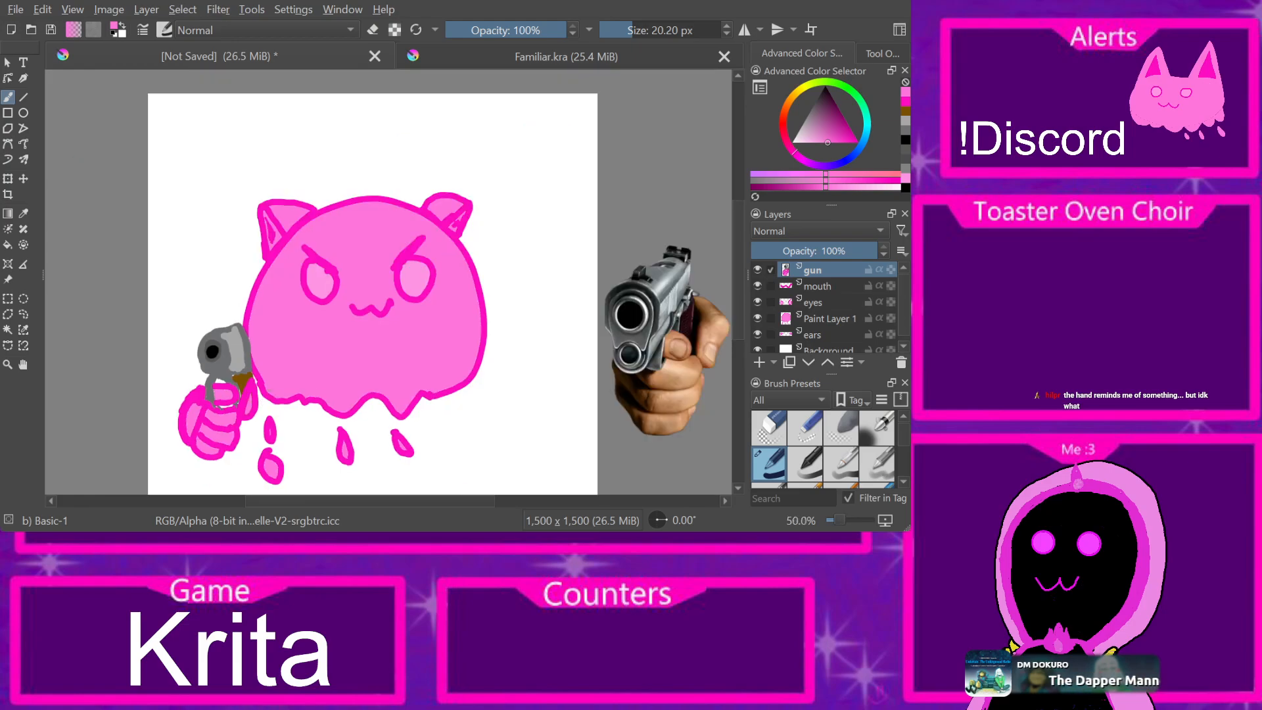
Step: Move the gun and hand up and to the right so they overlap the lower-left side of the blob's body
click(24, 365)
drag(342, 411, 413, 382)
scroll(378, 332, up, 2)
scroll(378, 332, down, 1)
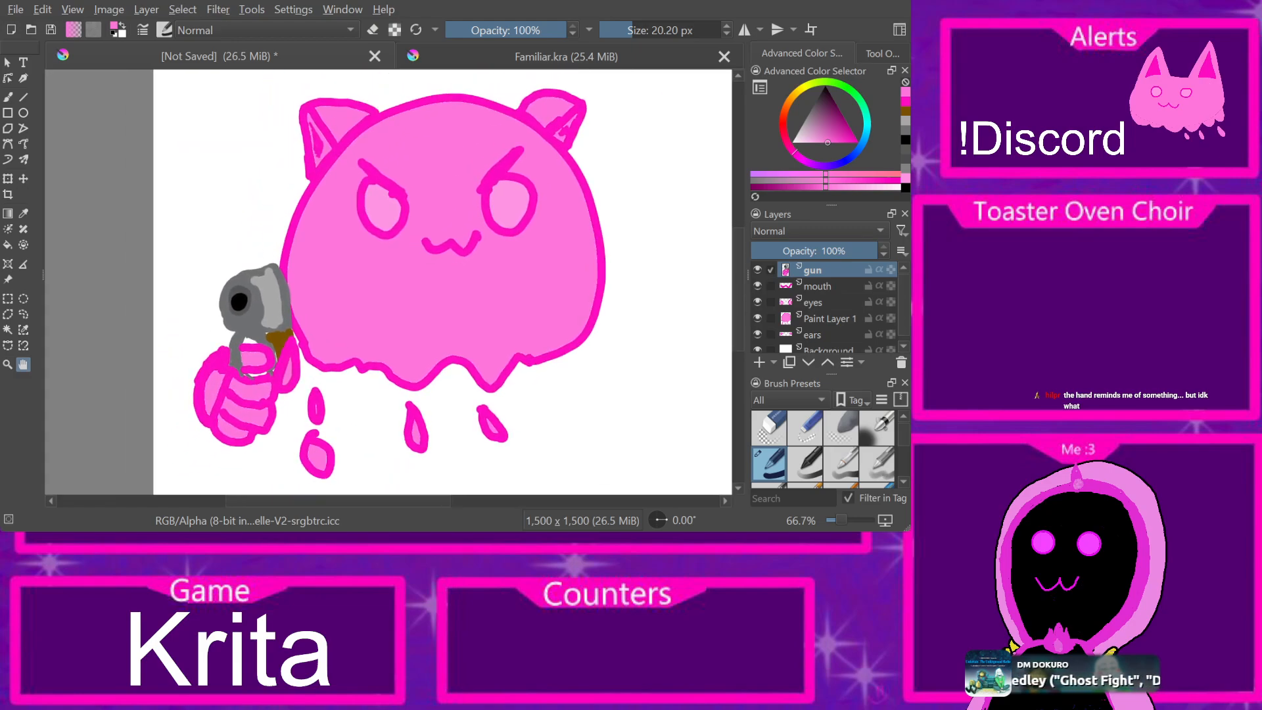
click(23, 178)
drag(248, 358, 324, 310)
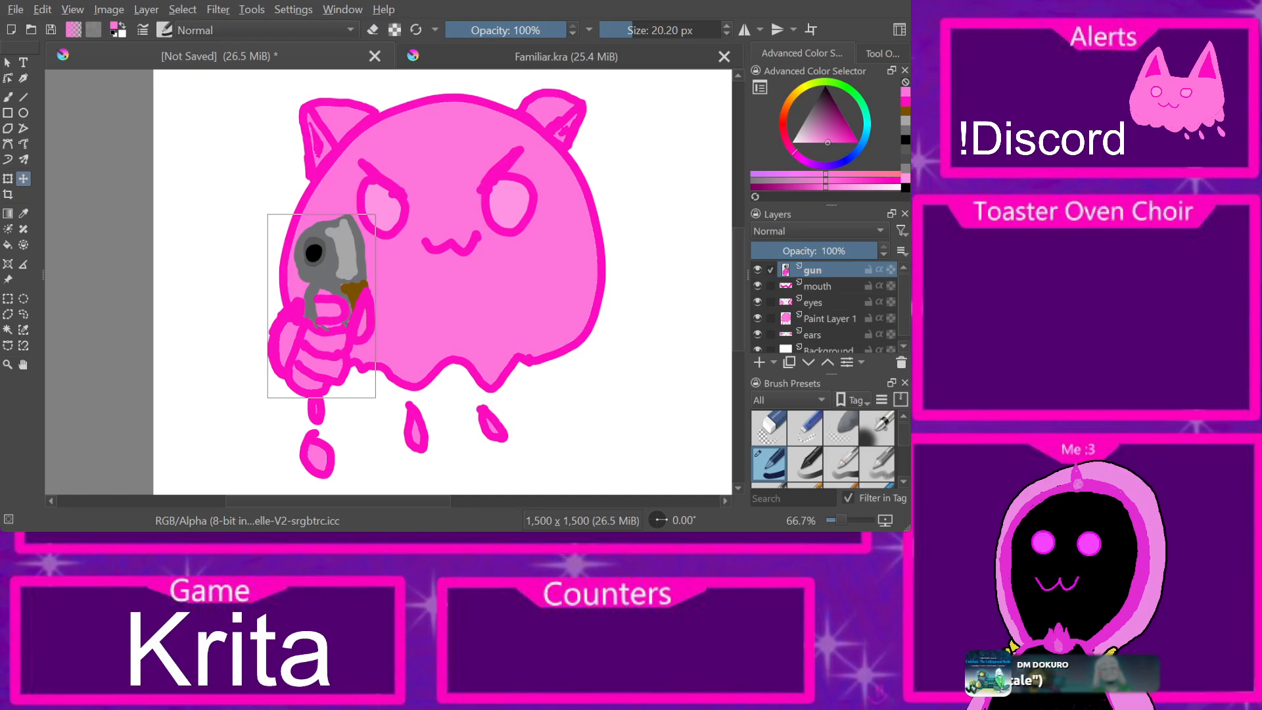
drag(321, 307, 327, 321)
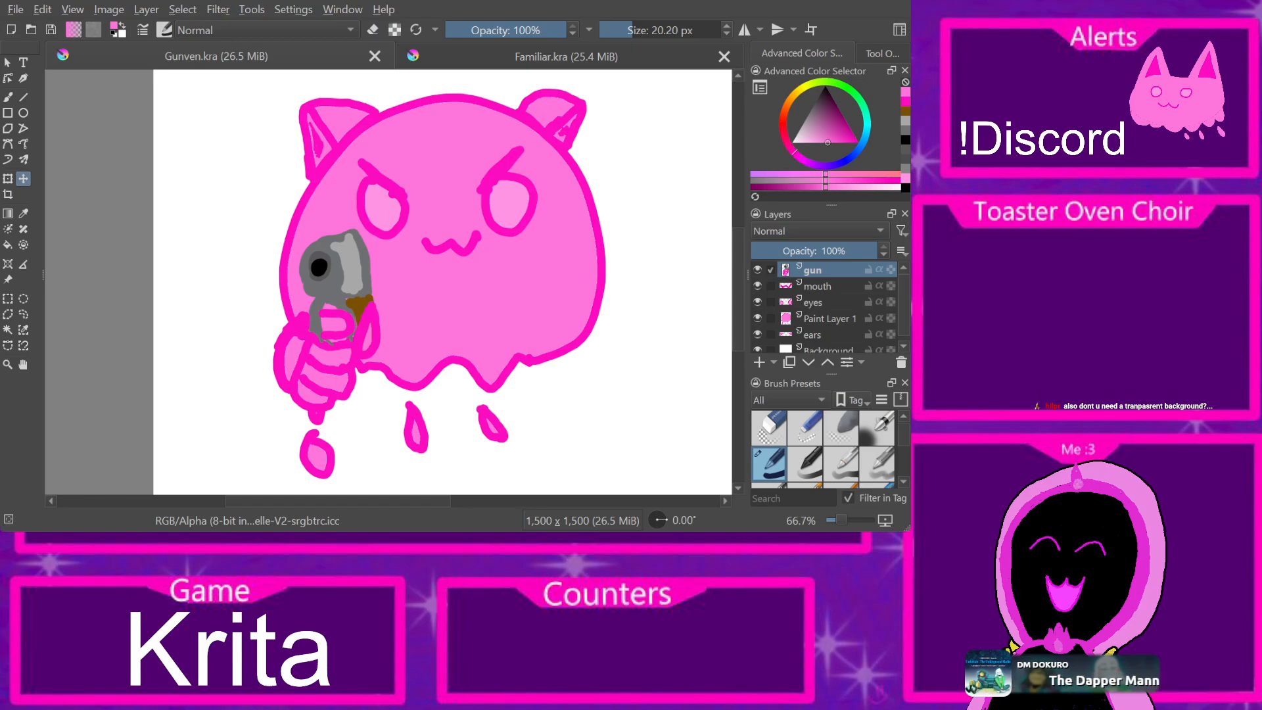
Step: Hide the white Background layer for transparency, and nudge the gun and hand slightly upward
scroll(824, 308, down, 1)
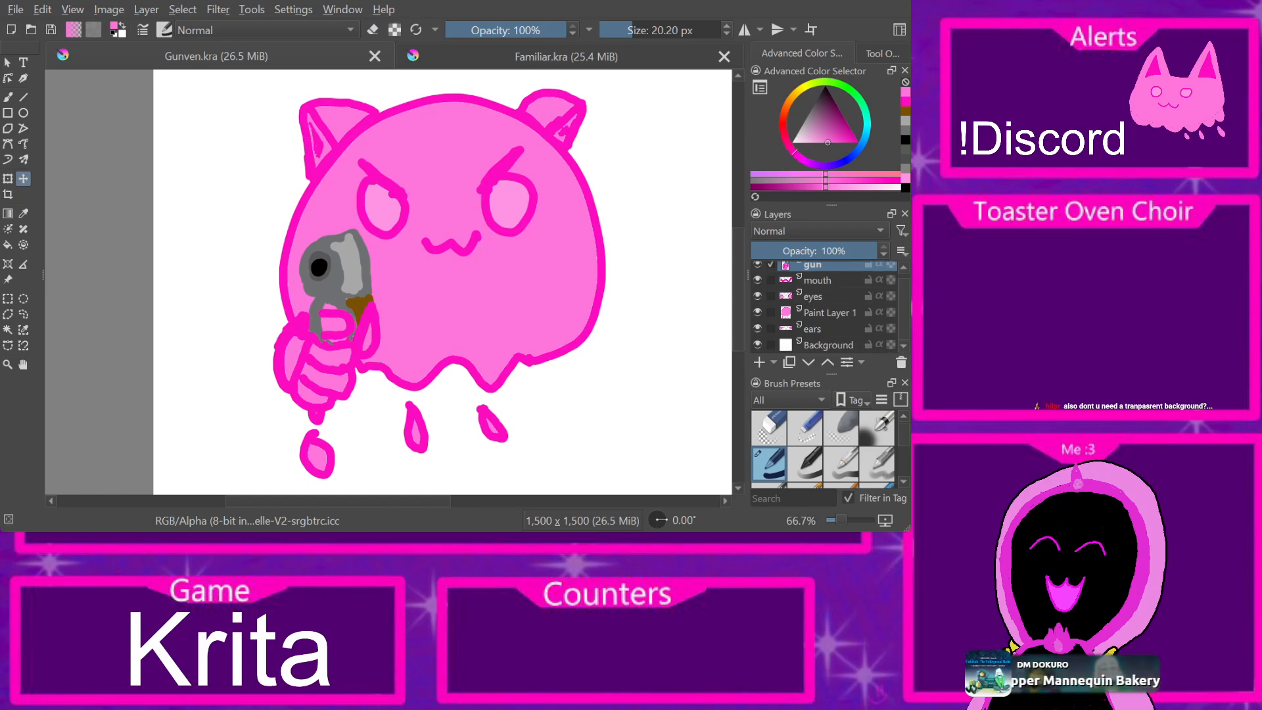
click(757, 345)
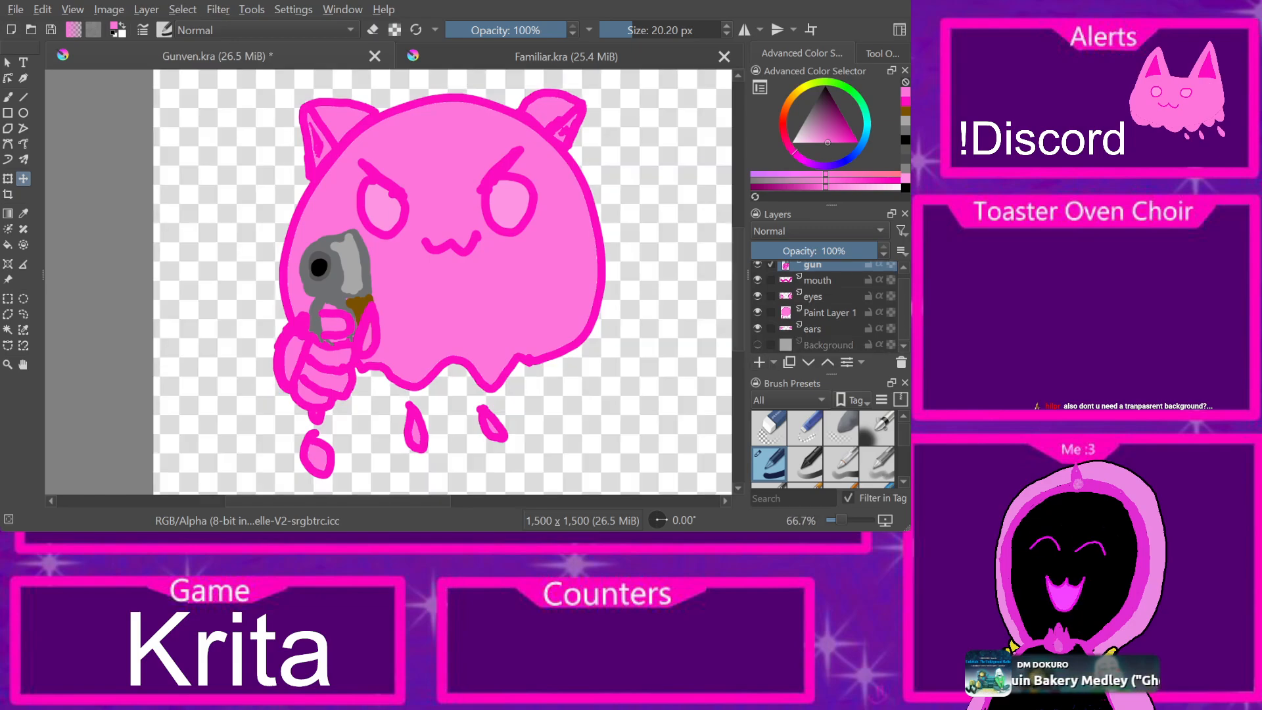
scroll(586, 283, down, 3)
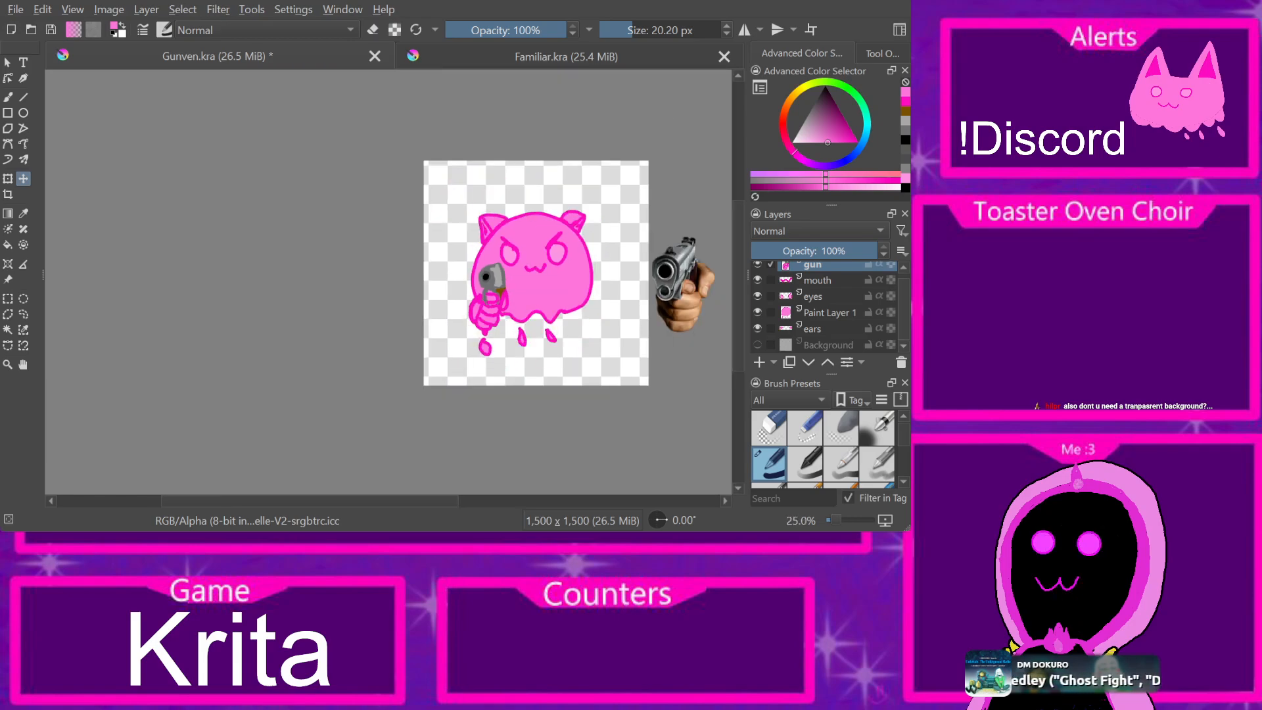
mouse_move(489, 296)
mouse_down()
mouse_move(480, 300)
mouse_move(489, 287)
mouse_up()
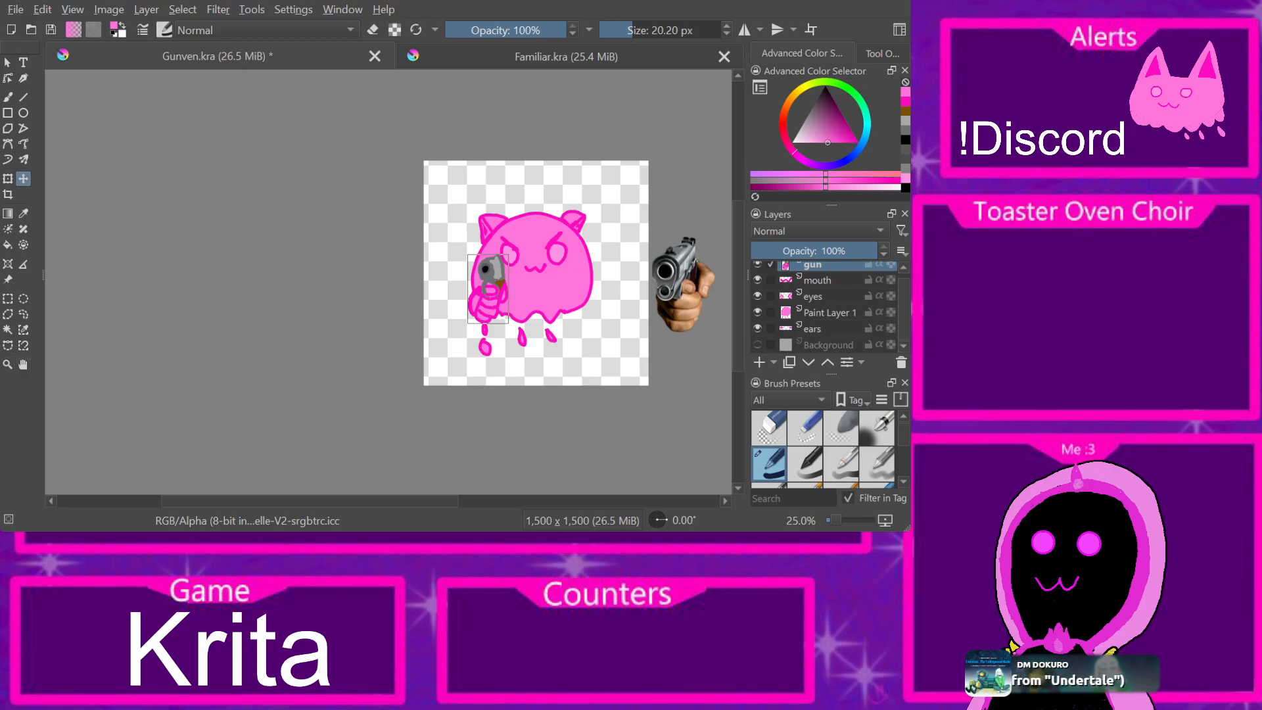
Step: Save the finished blob cat drawing to Gunven.kra
click(23, 364)
scroll(572, 334, up, 3)
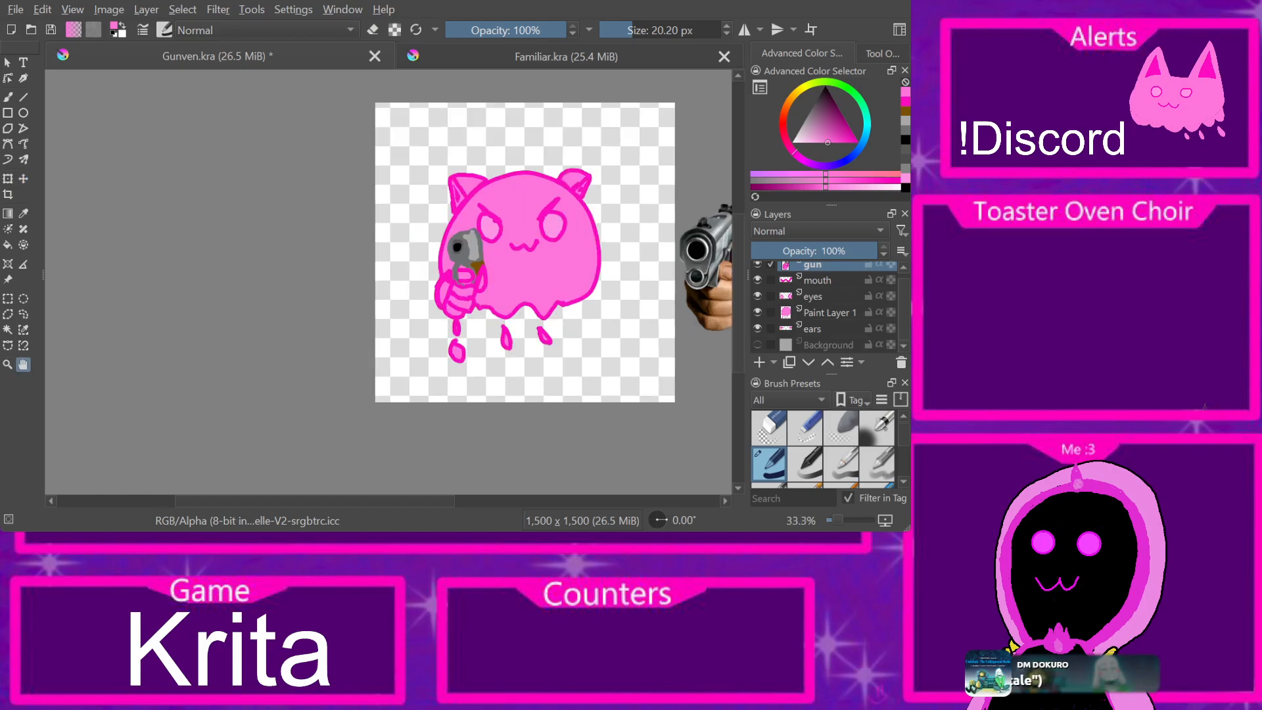
drag(572, 334, 485, 419)
scroll(504, 332, down, 1)
mouse_move(505, 332)
mouse_down()
mouse_move(506, 358)
mouse_move(527, 332)
mouse_up()
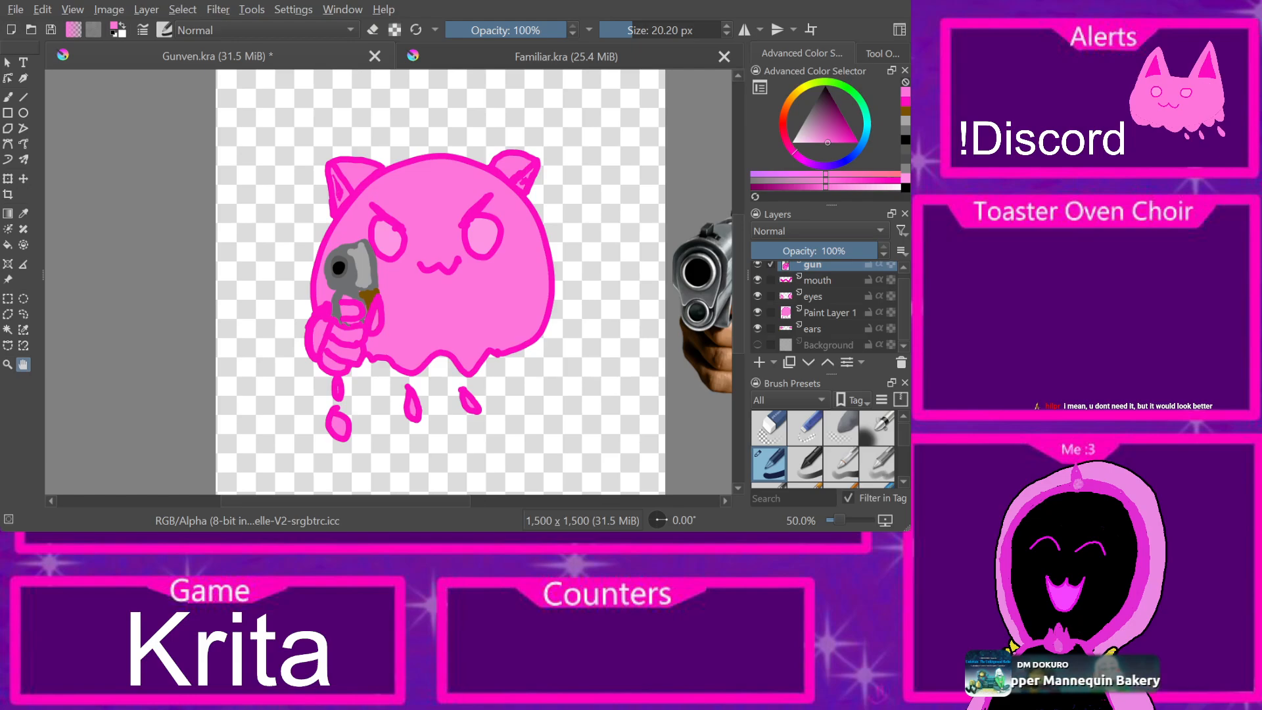
key(ctrl+s)
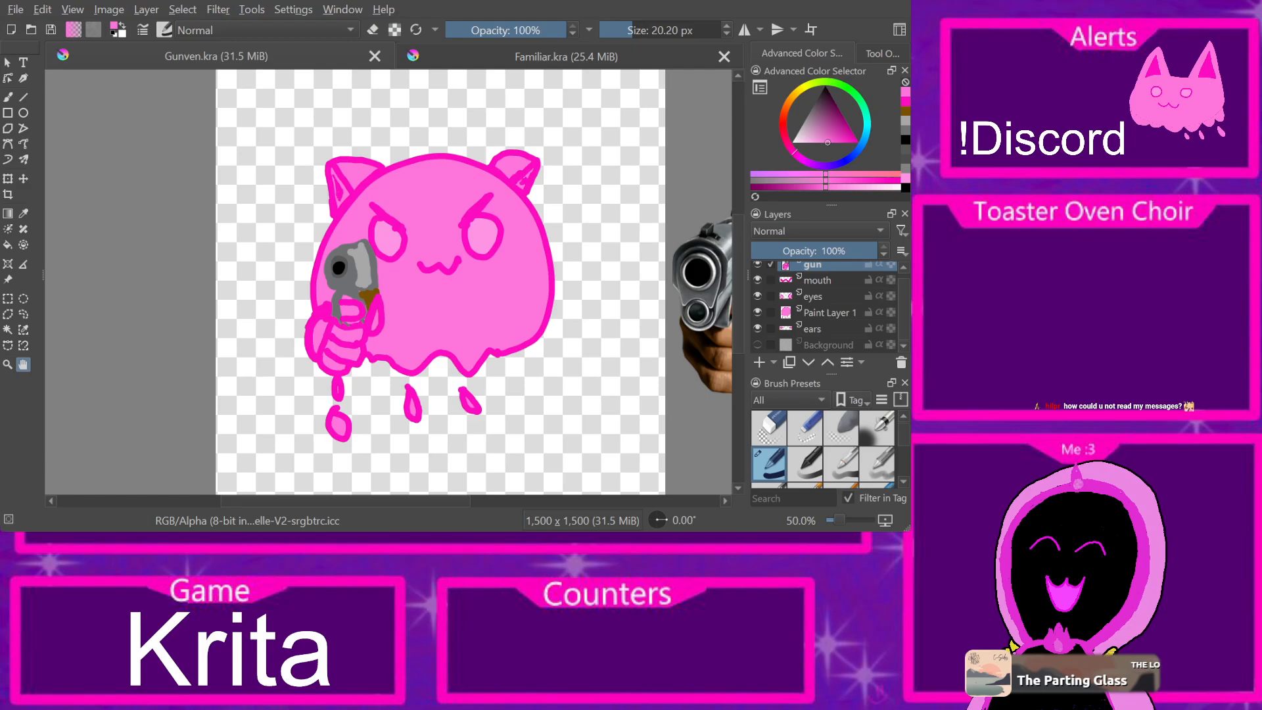
Step: Close the Gunven.kra document and create a new blank 1,500 x 1,500 px document
mouse_move(434, 289)
mouse_down()
mouse_move(453, 247)
mouse_move(445, 283)
mouse_up()
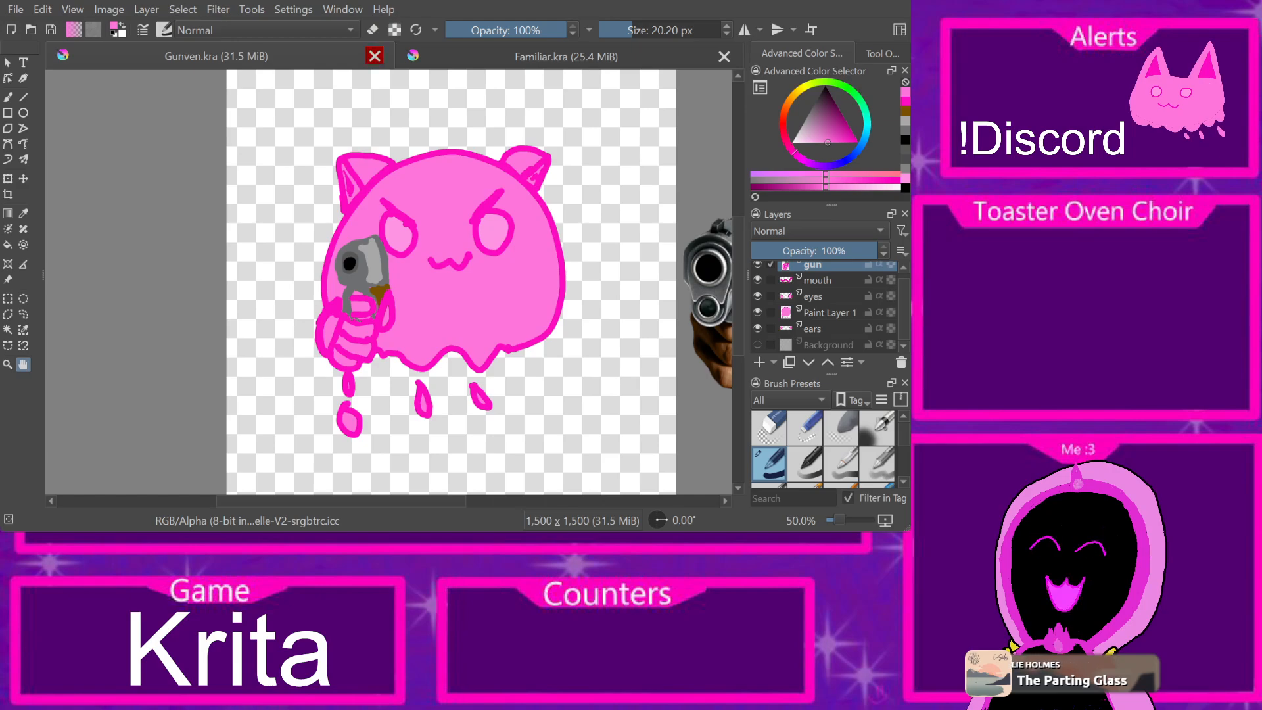
click(375, 56)
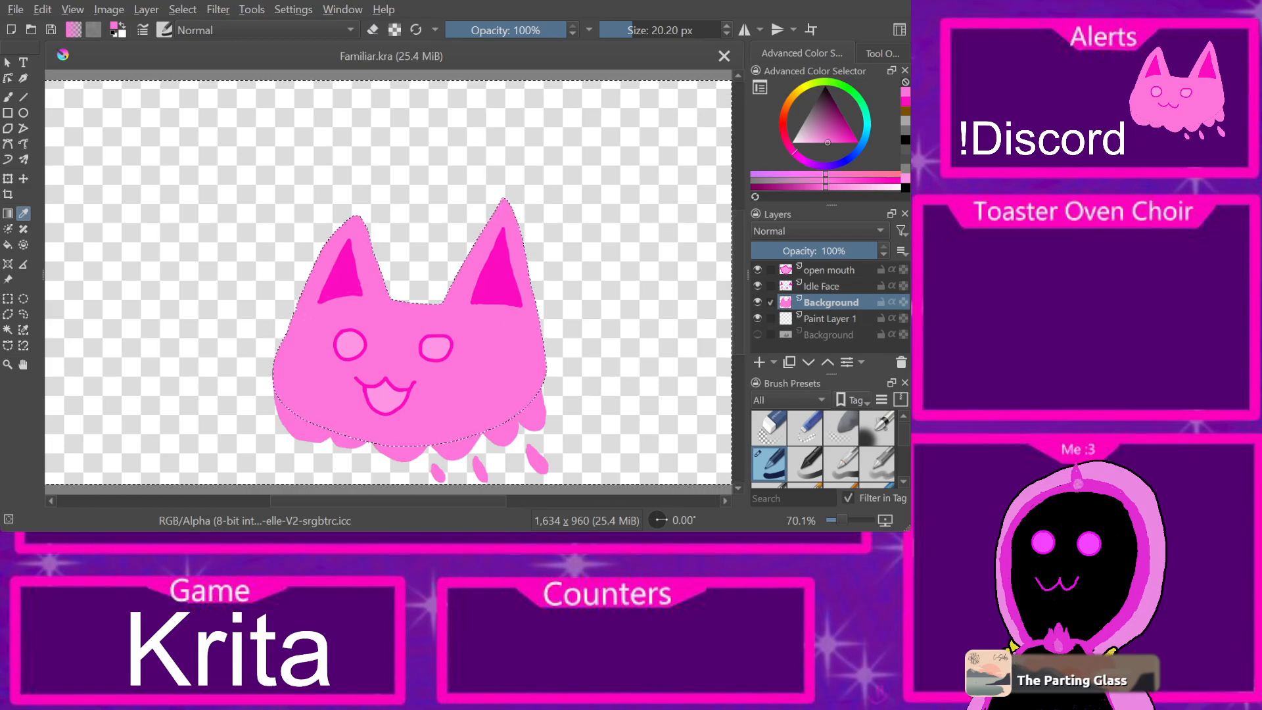
click(15, 9)
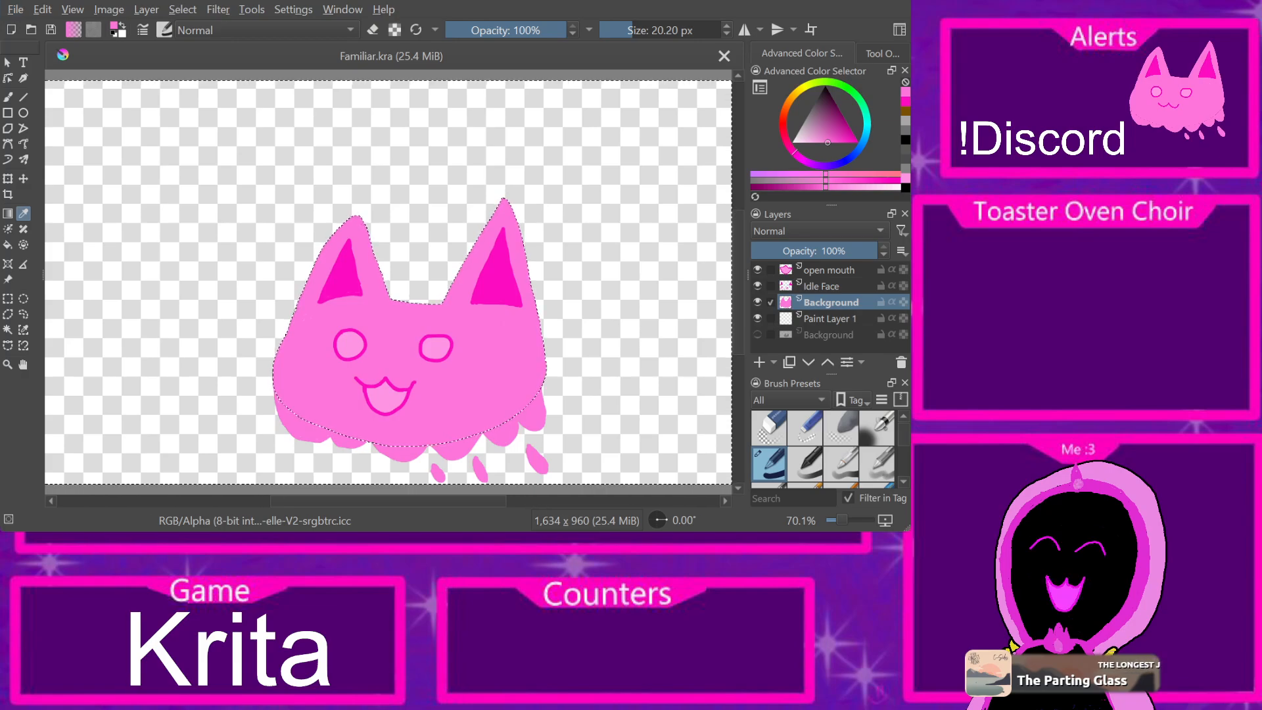
key(Return)
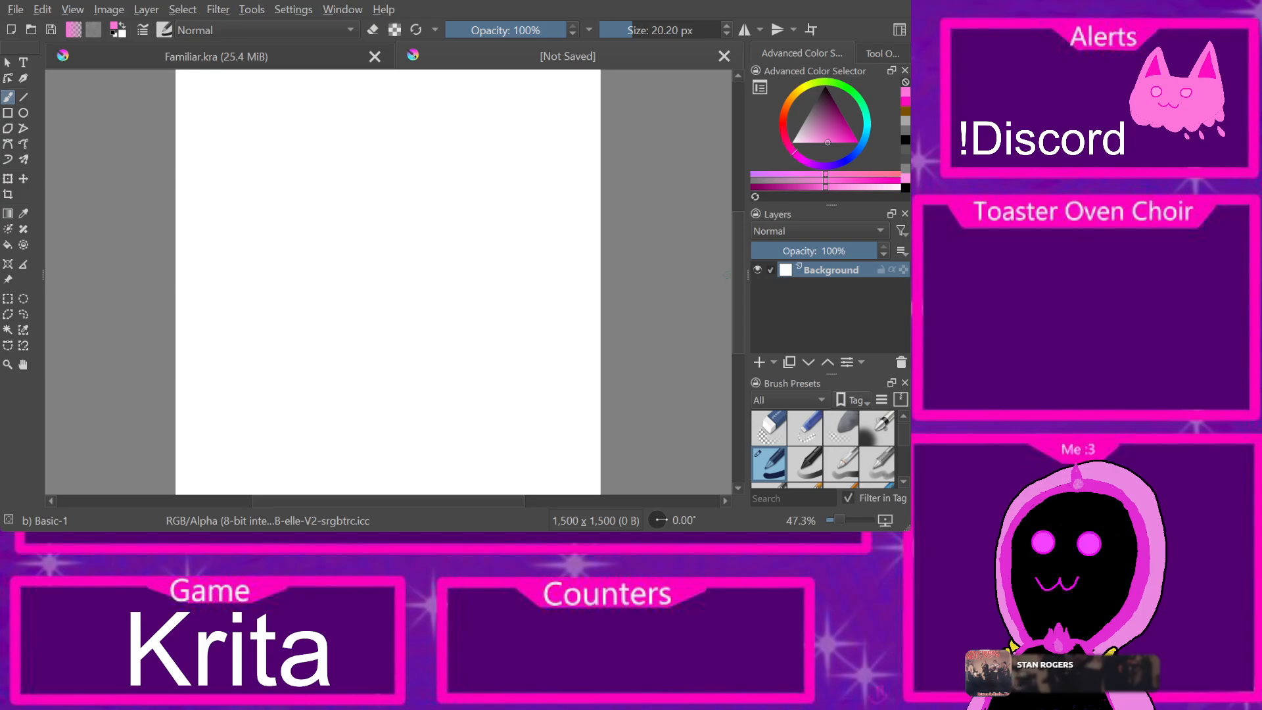
Step: Try light pink strokes on the blank canvas and undo them
mouse_move(491, 328)
mouse_down()
mouse_move(427, 336)
mouse_move(412, 391)
mouse_up()
key(ctrl+z)
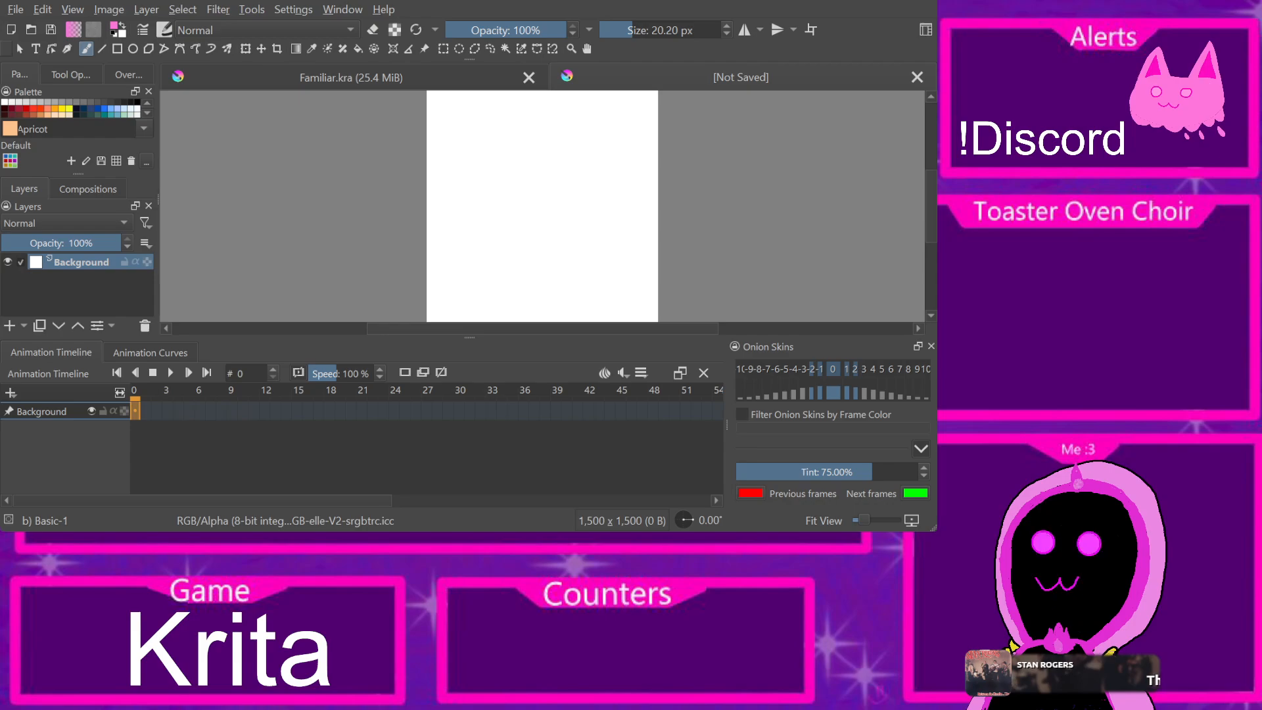
mouse_move(526, 281)
mouse_down()
mouse_move(594, 240)
mouse_move(528, 276)
mouse_up()
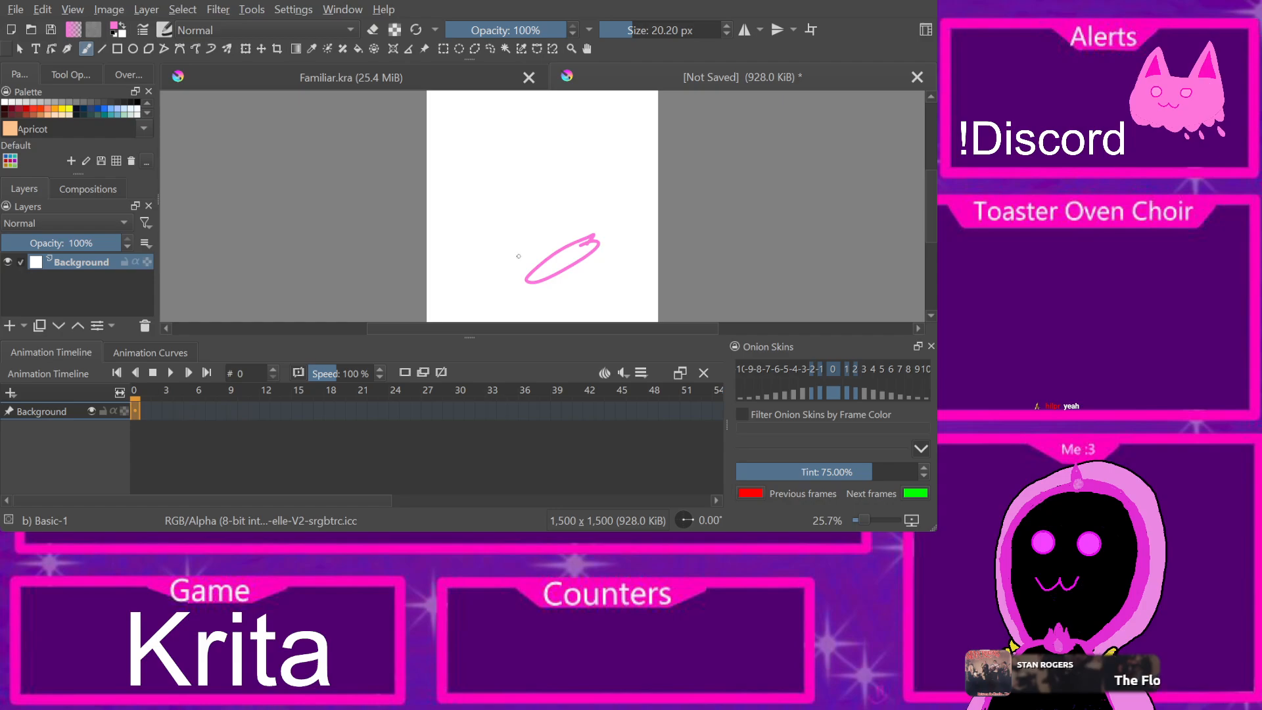
key(ctrl+z)
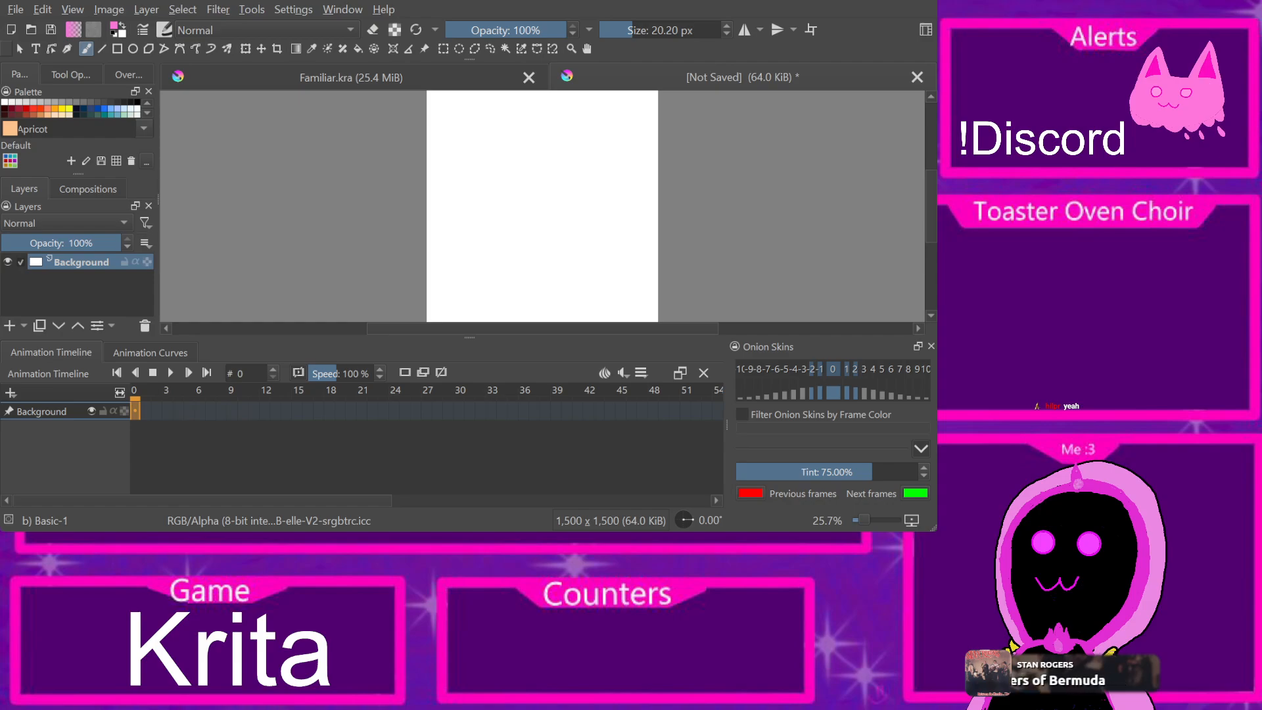
Step: Examine the pink cat in the Familiar.kra document as a reference, and return to the unsaved blank document
click(351, 78)
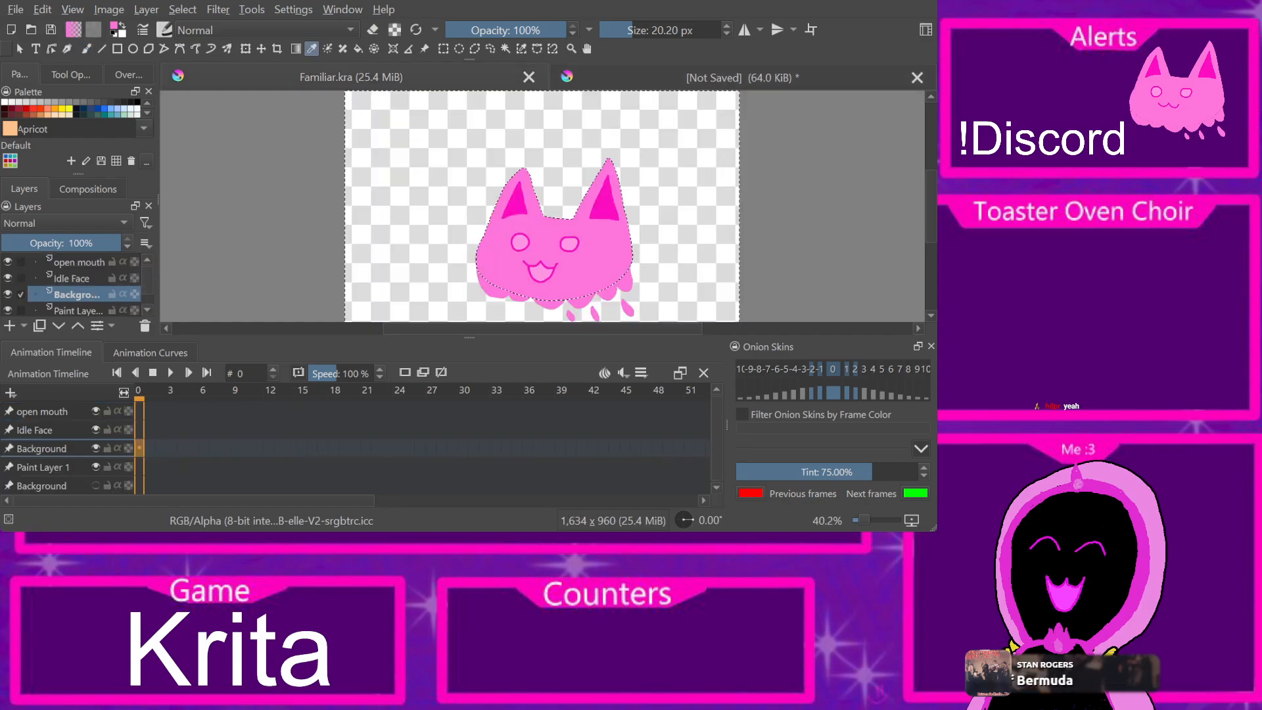
click(742, 78)
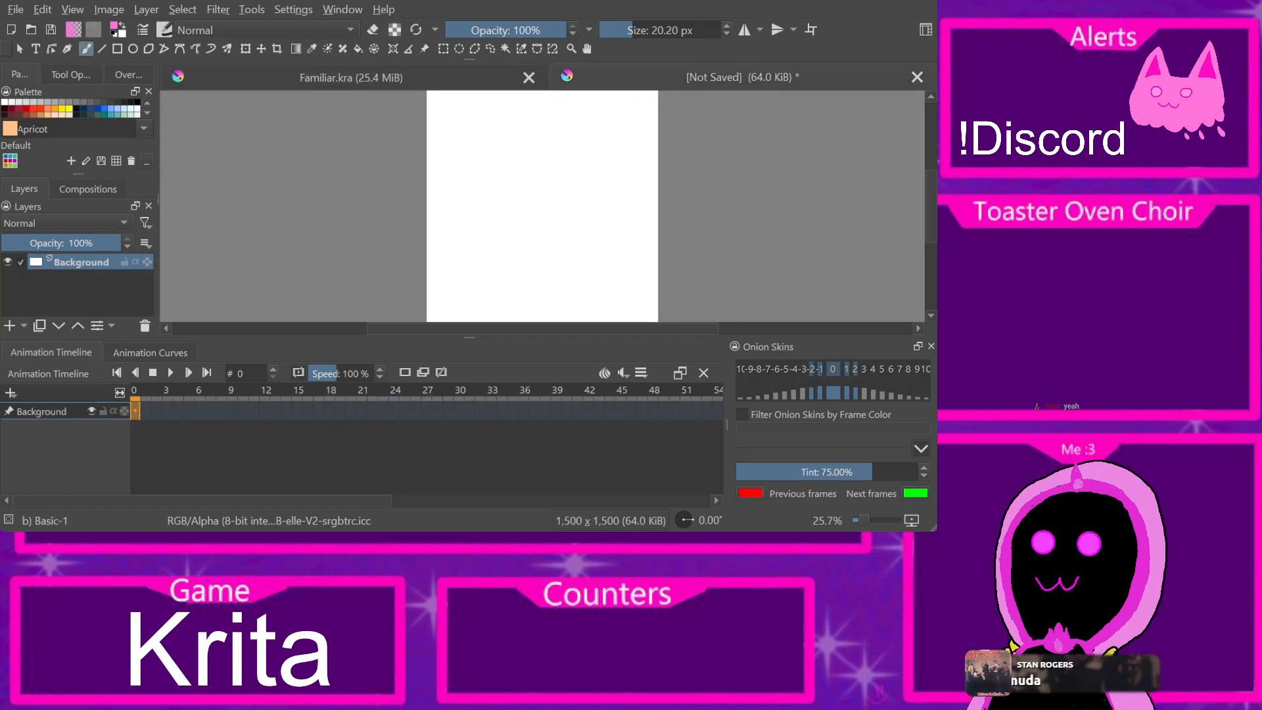
click(351, 78)
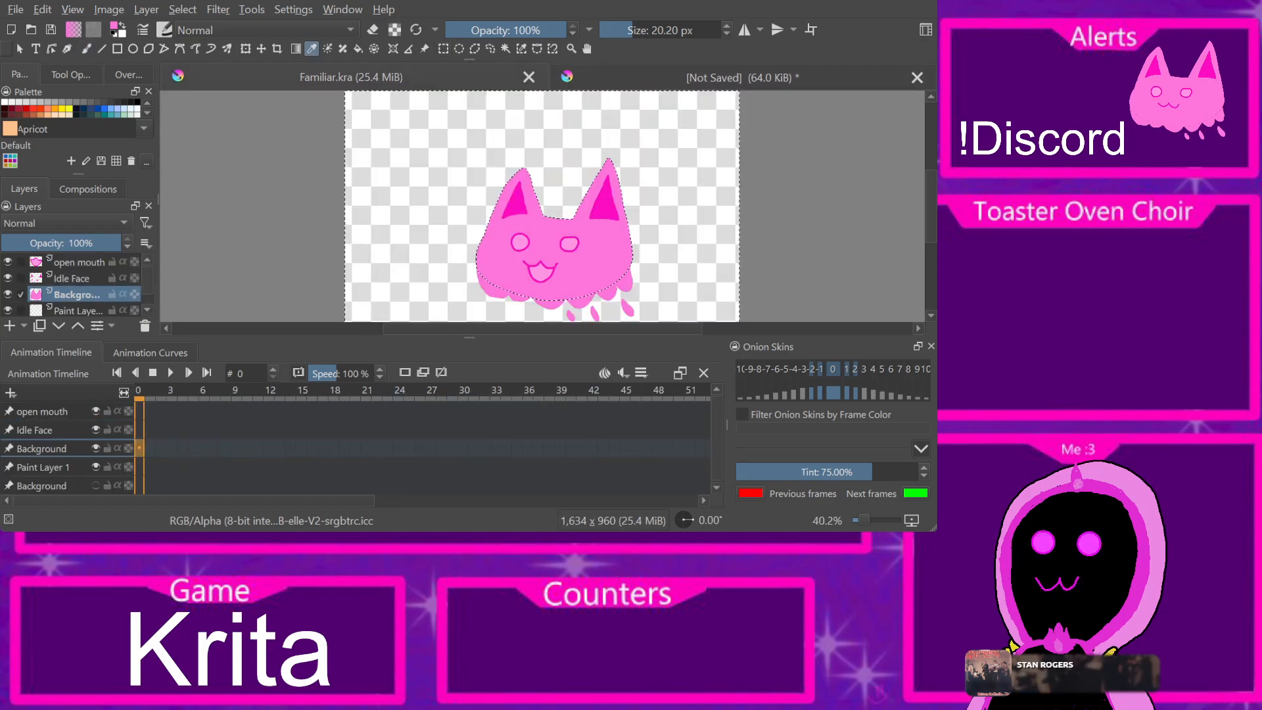
click(517, 200)
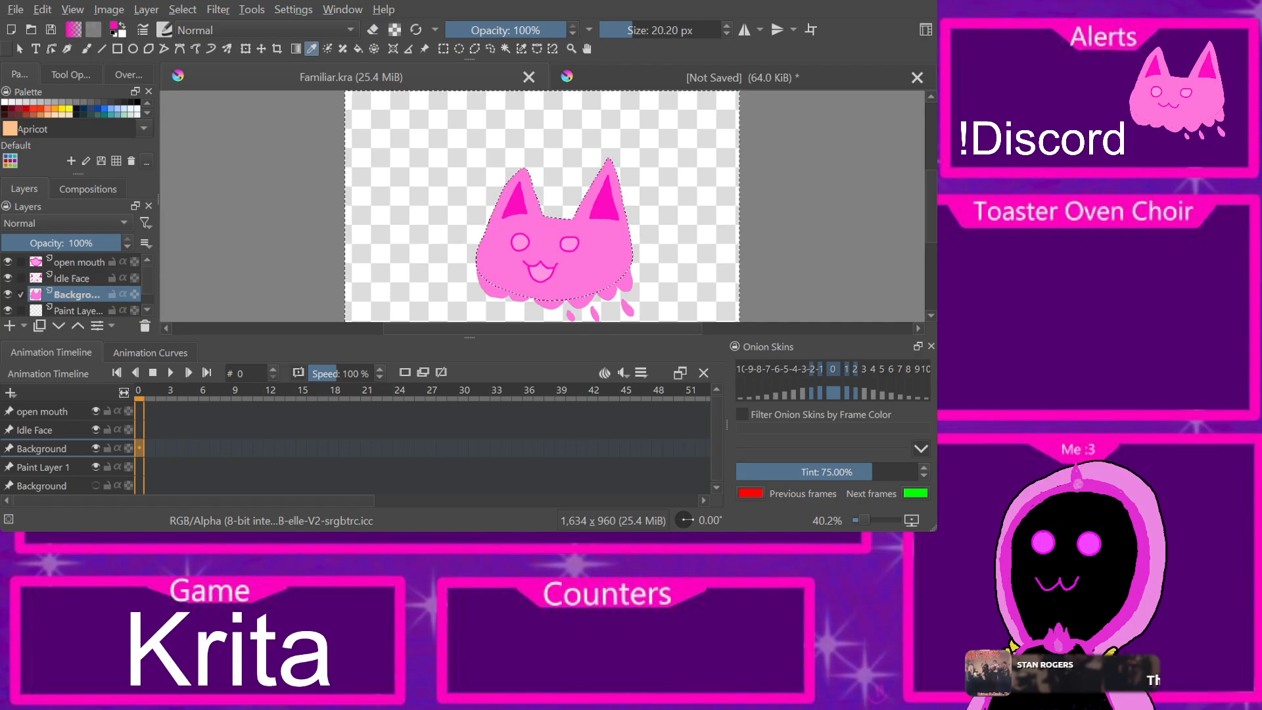
click(592, 77)
mouse_move(529, 194)
mouse_down()
mouse_move(502, 255)
mouse_move(522, 265)
mouse_move(568, 245)
mouse_move(573, 188)
mouse_move(517, 199)
mouse_up()
key(ctrl+z)
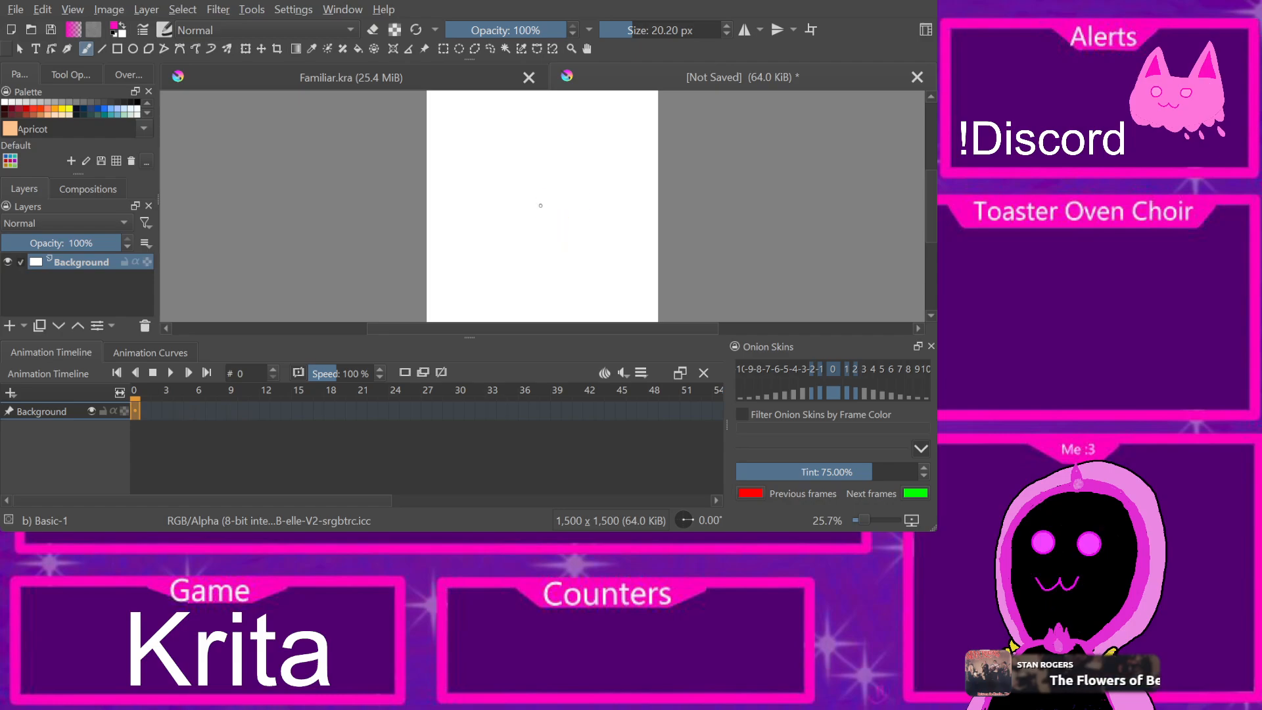
mouse_move(543, 204)
mouse_down()
mouse_move(514, 221)
mouse_move(545, 258)
mouse_move(537, 199)
mouse_up()
key(ctrl+z)
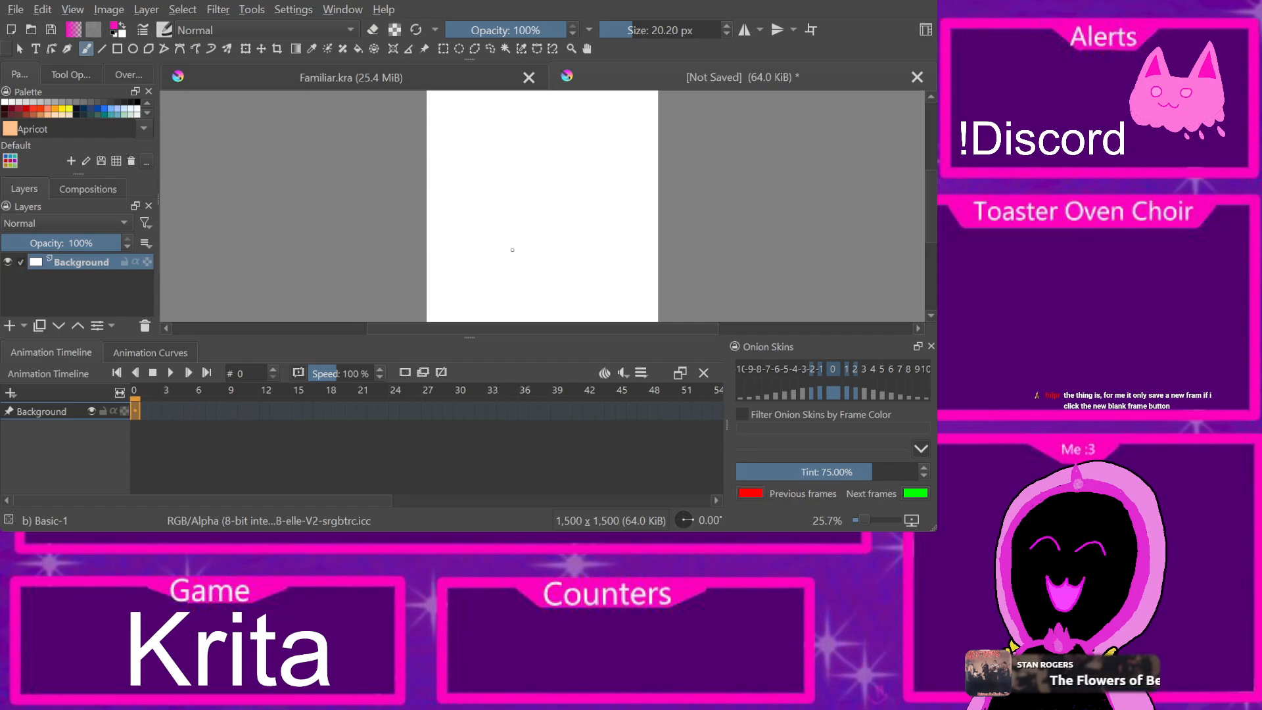
Step: Add a new paint layer above the Background layer and name it Body
key(Insert)
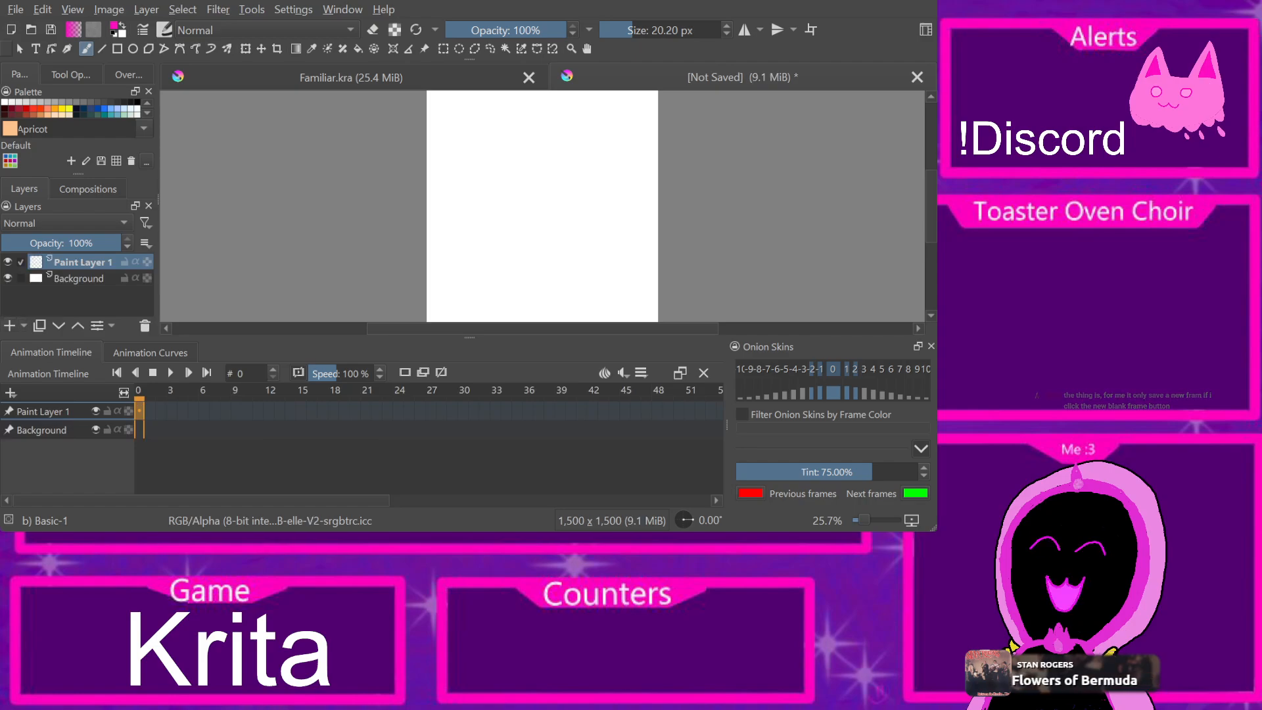
key(F2)
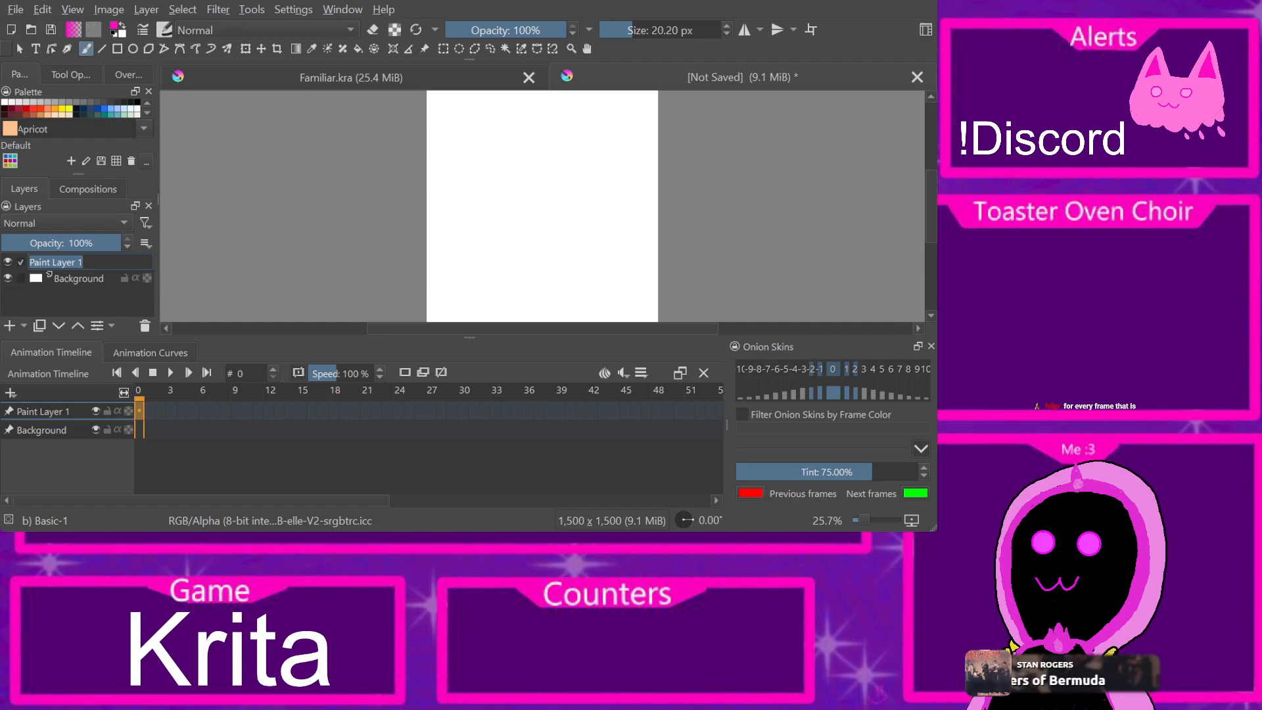
key(BackSpace)
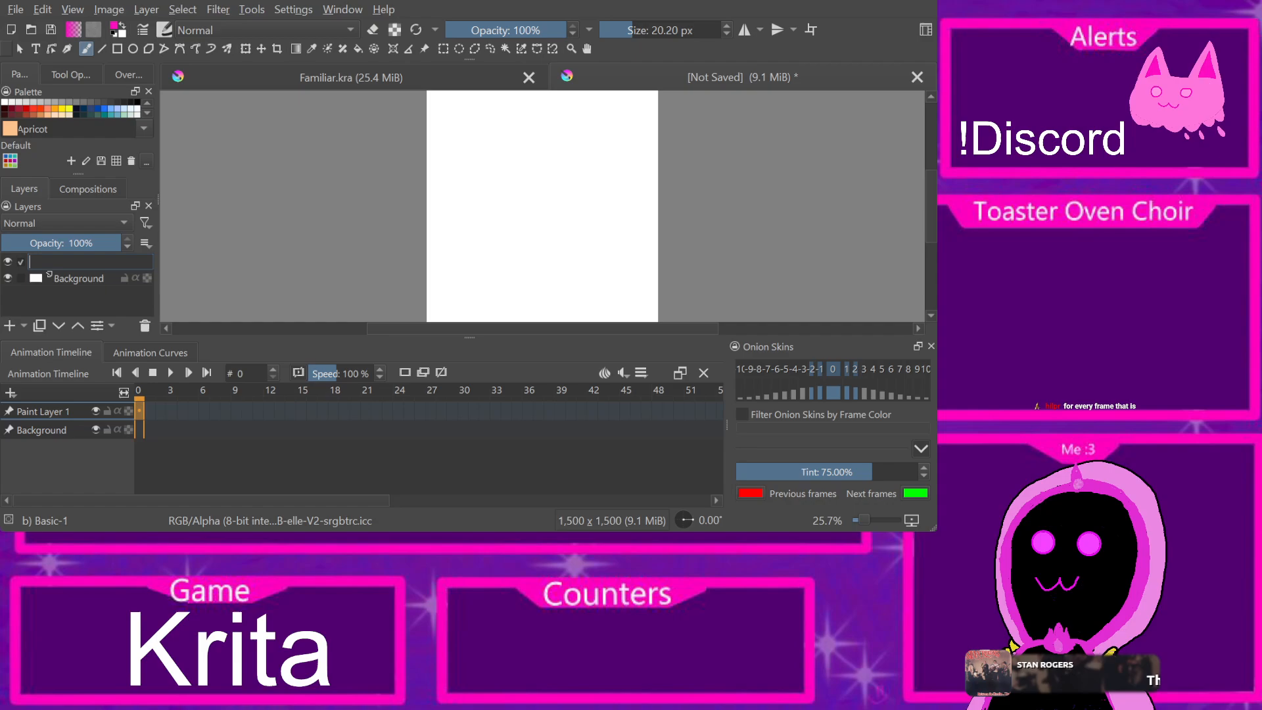
key(Return)
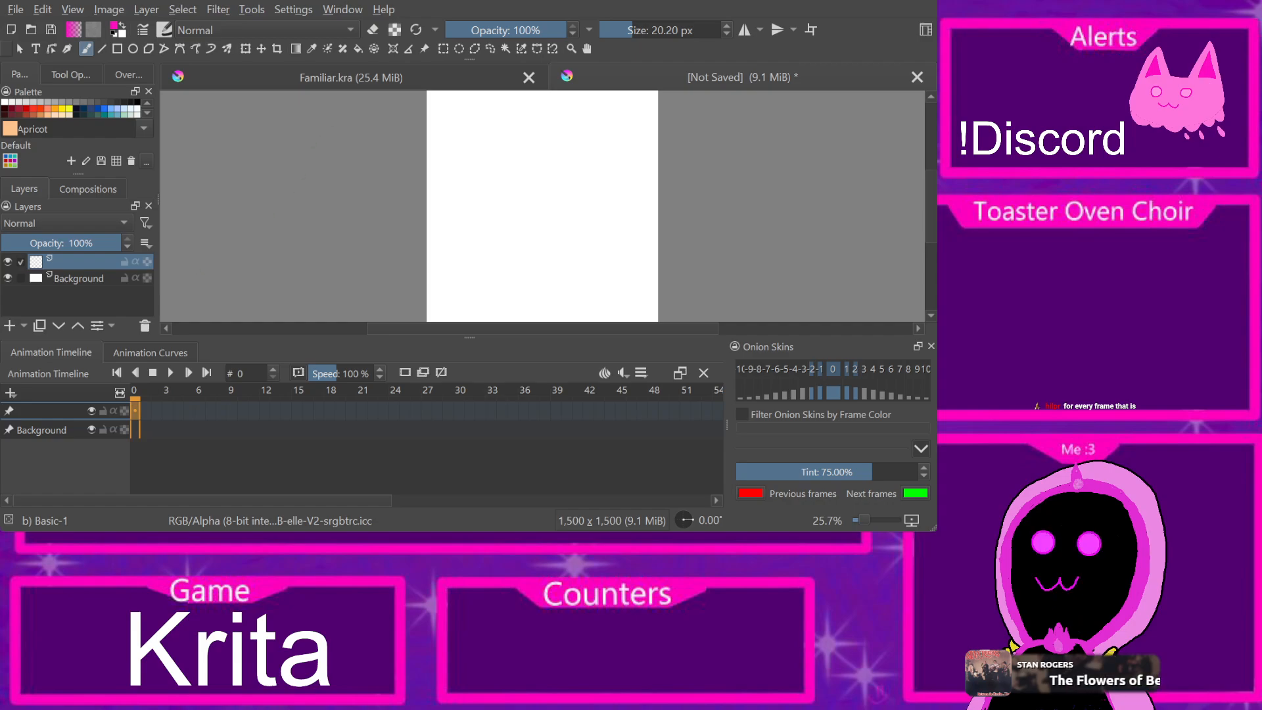
key(F2)
text(Body)
key(Return)
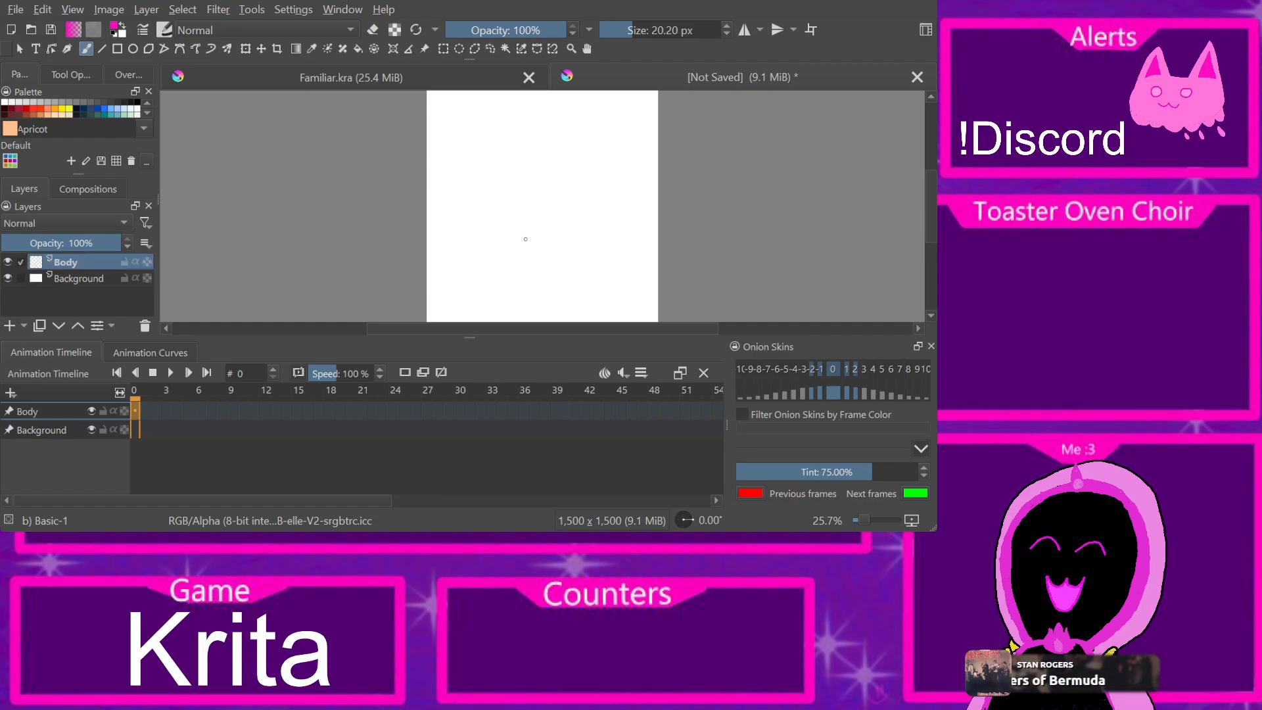
mouse_move(526, 241)
mouse_down()
mouse_move(589, 242)
mouse_move(579, 209)
mouse_move(537, 199)
mouse_move(504, 221)
mouse_move(526, 242)
mouse_up()
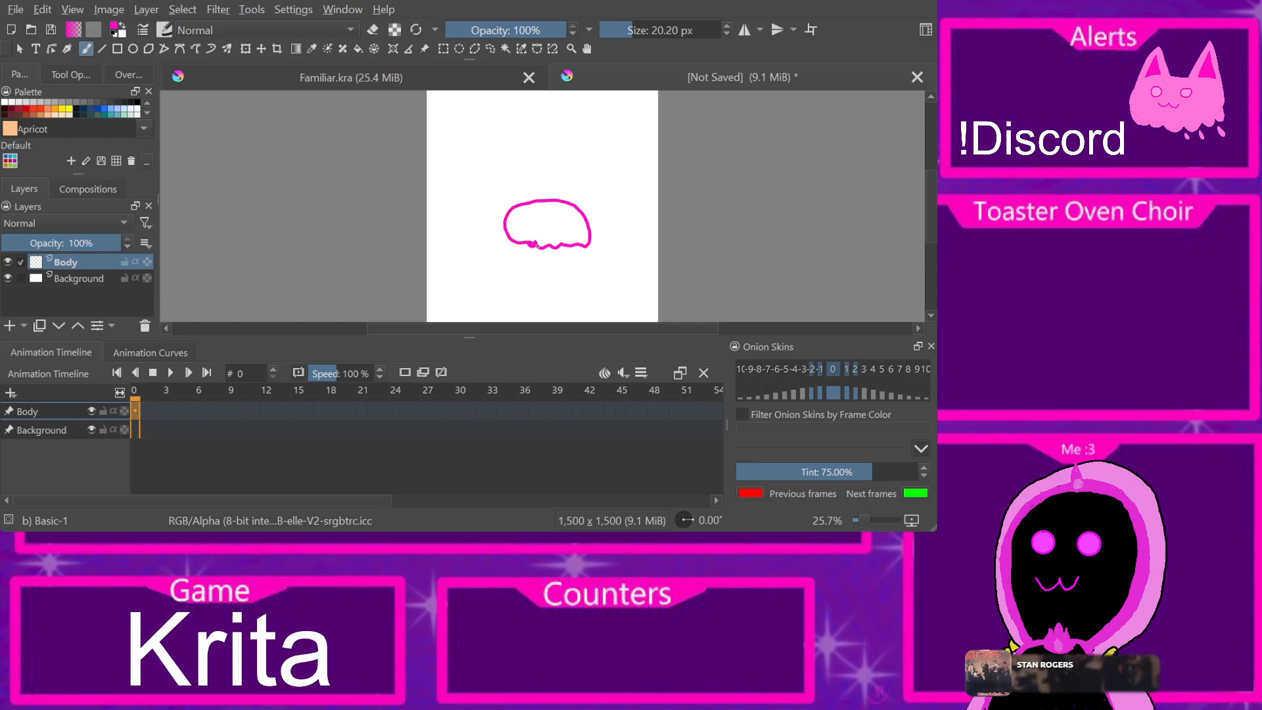
key(ctrl+z)
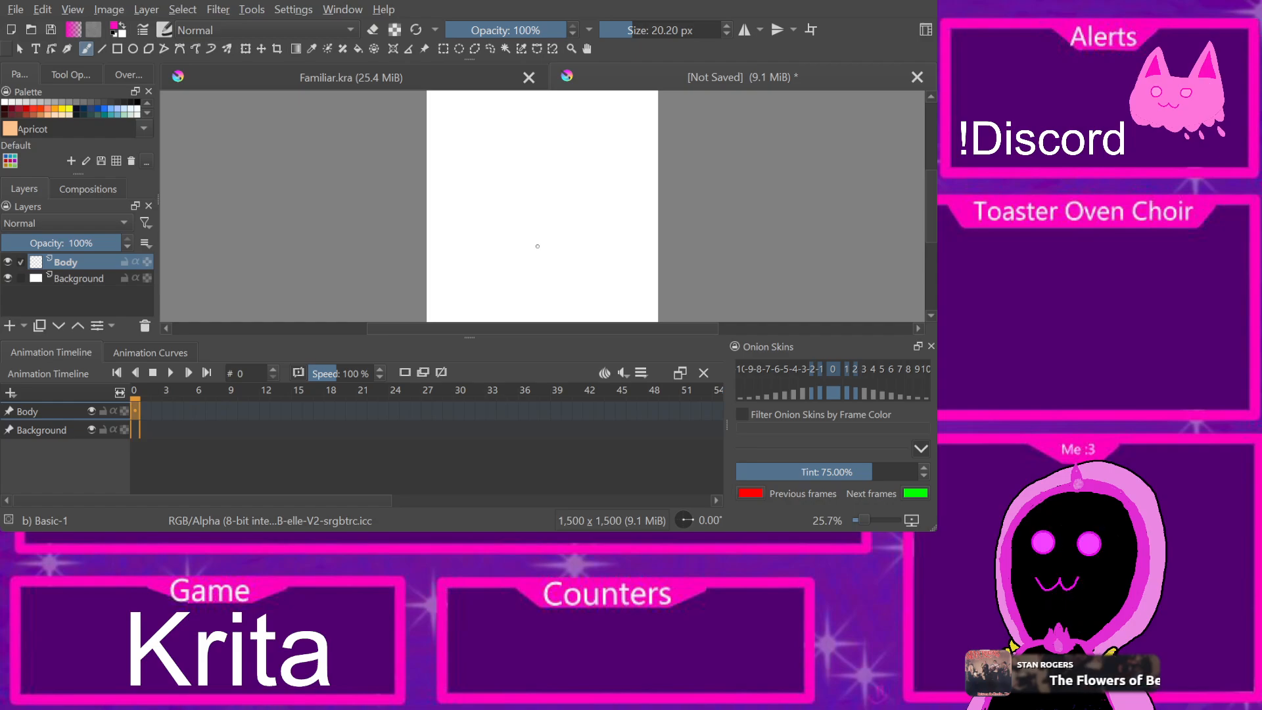
mouse_move(506, 254)
mouse_down()
mouse_move(519, 202)
mouse_move(545, 198)
mouse_move(566, 218)
mouse_move(571, 245)
mouse_move(551, 258)
mouse_move(503, 237)
mouse_up()
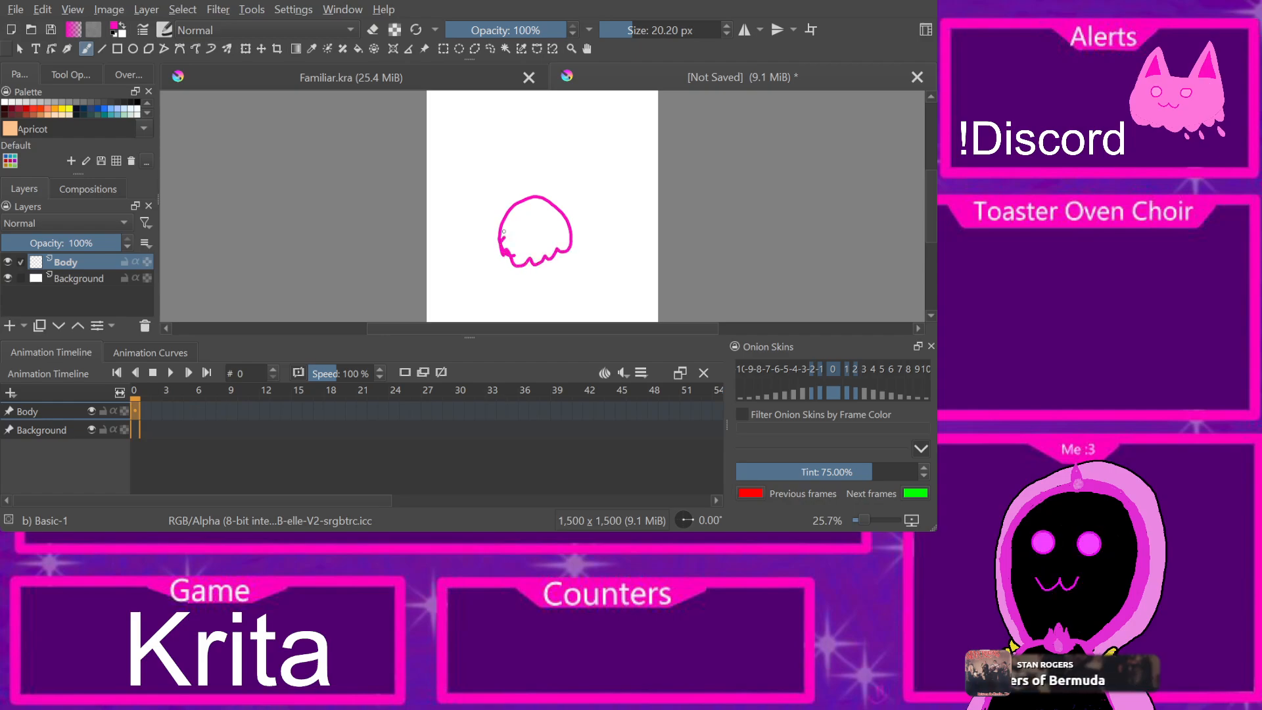
key(ctrl)
key(Delete)
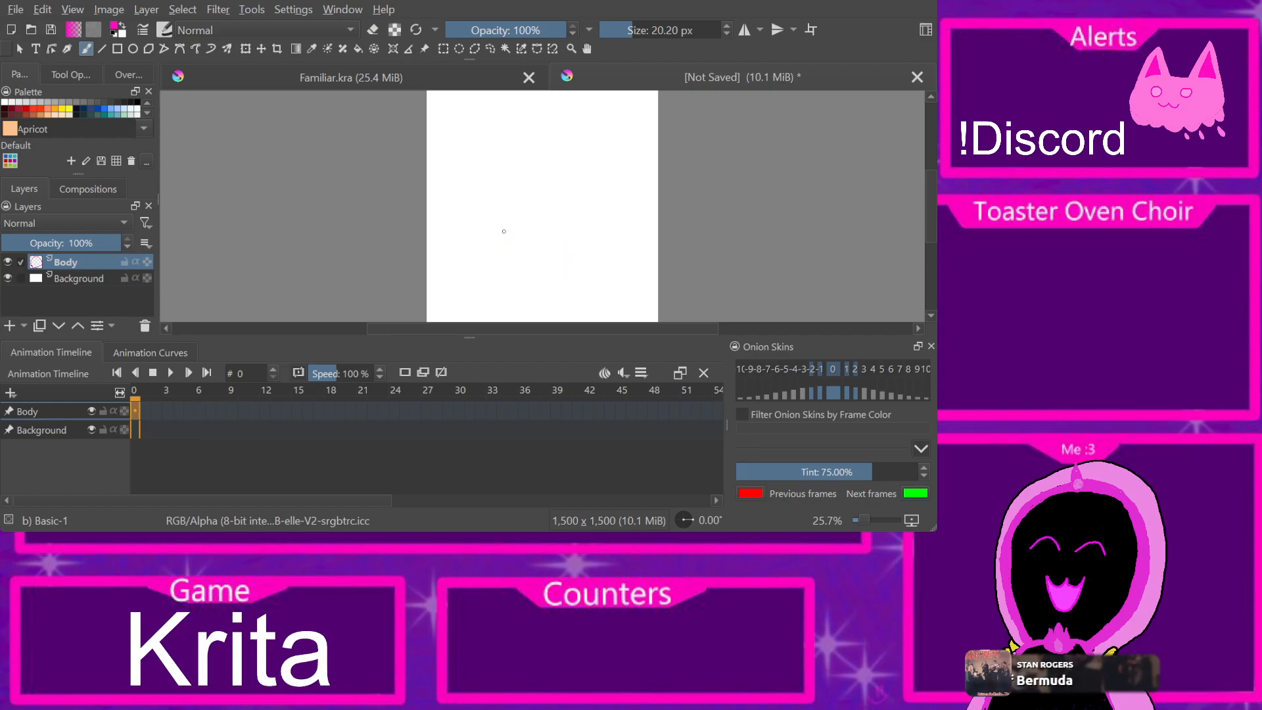
mouse_move(507, 258)
mouse_down()
mouse_move(491, 244)
mouse_move(496, 223)
mouse_move(522, 208)
mouse_move(564, 219)
mouse_move(572, 245)
mouse_move(505, 259)
mouse_up()
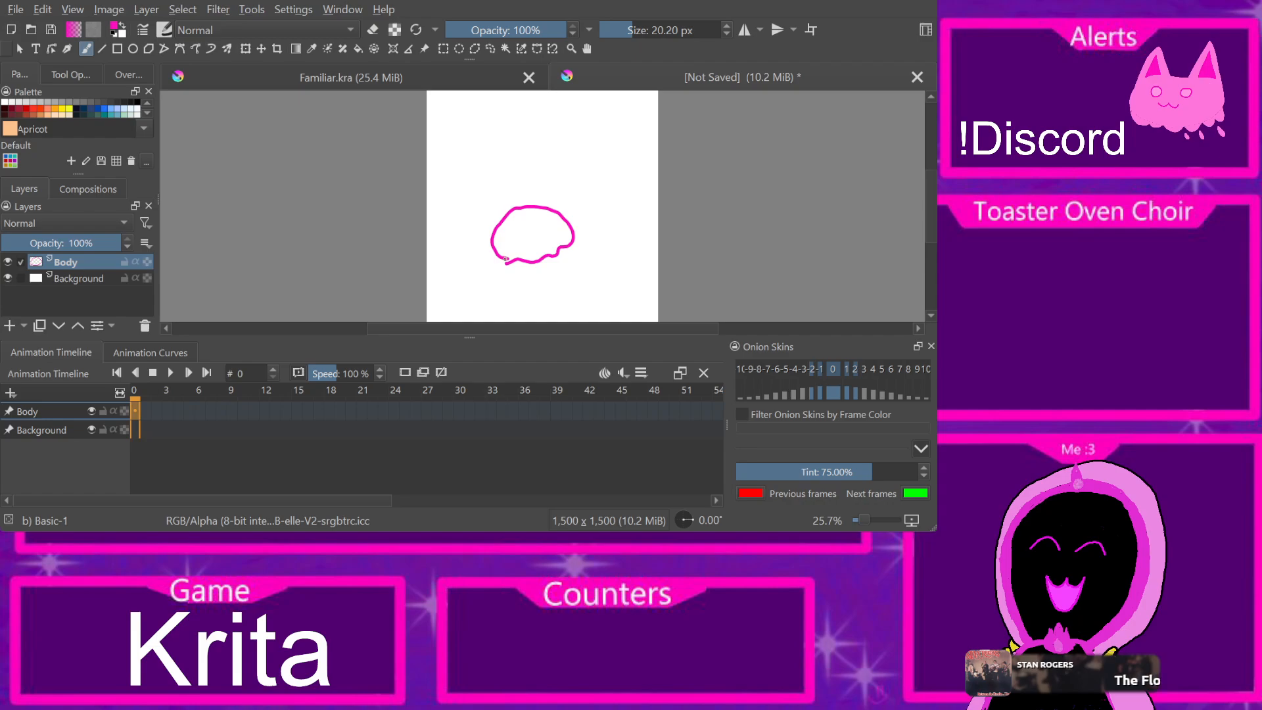
key(ctrl+z)
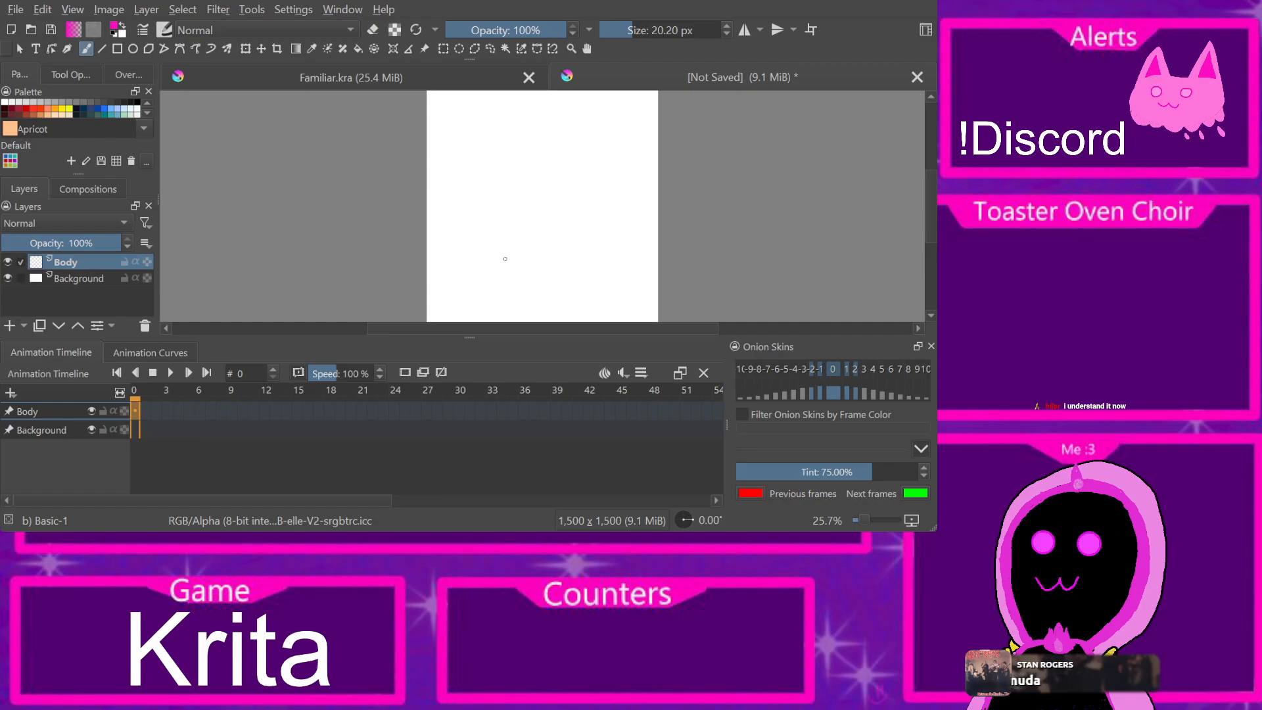
Step: Draw a magenta dome-shaped blob outline with a wavy lower edge and four small drips beneath it on the Body layer
mouse_move(512, 248)
mouse_down()
mouse_move(498, 208)
mouse_move(521, 177)
mouse_move(552, 175)
mouse_move(578, 224)
mouse_move(568, 243)
mouse_move(512, 252)
mouse_up()
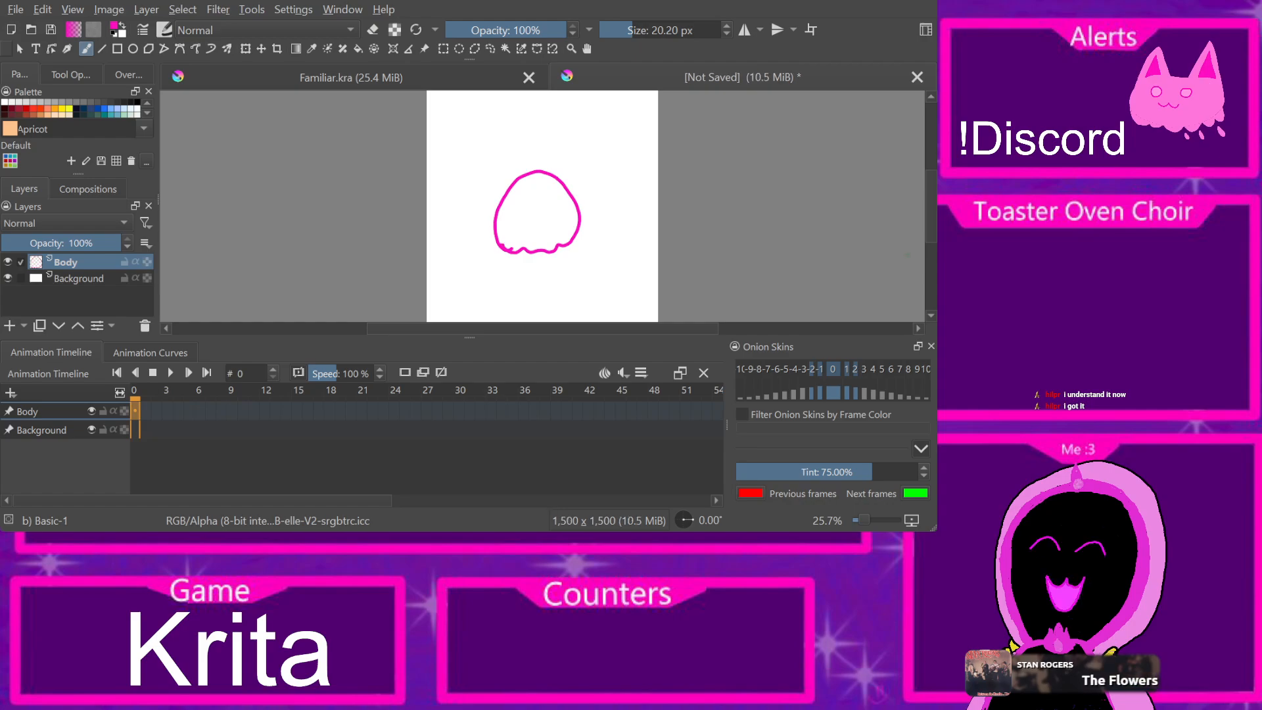
mouse_move(530, 260)
mouse_down()
mouse_move(533, 273)
mouse_move(535, 261)
mouse_up()
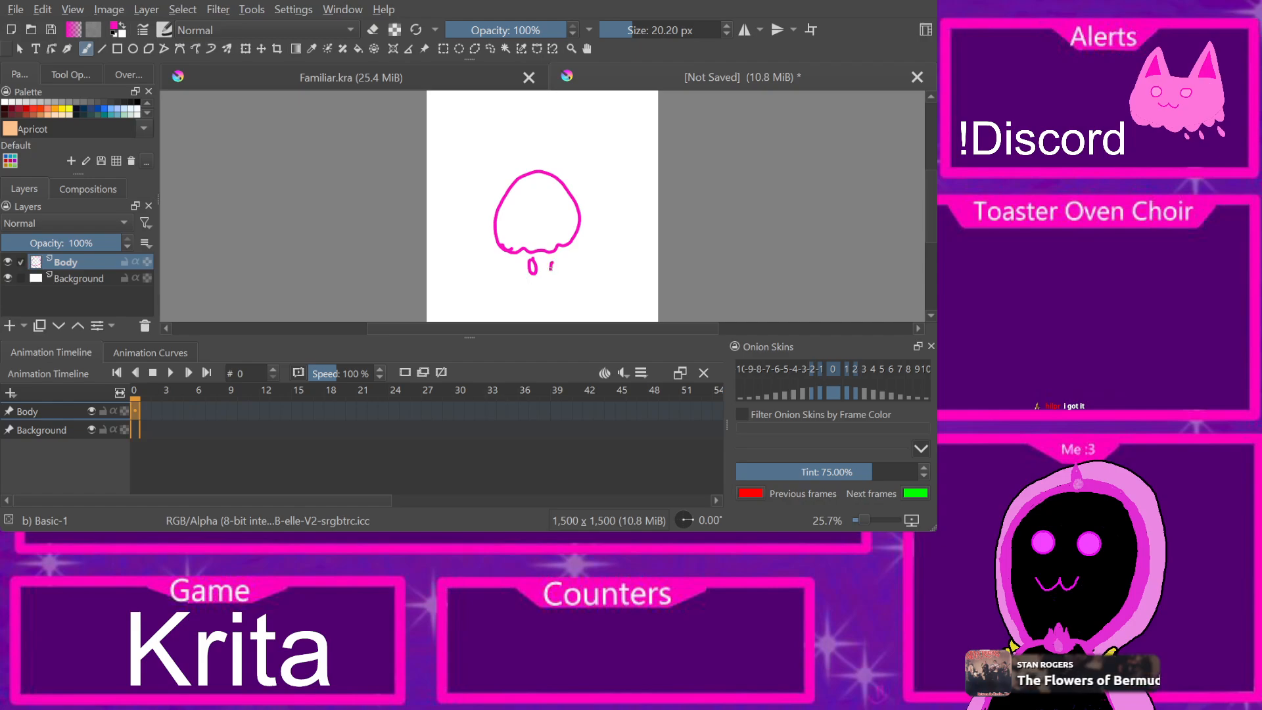
mouse_move(554, 265)
mouse_down()
mouse_move(558, 275)
mouse_move(552, 257)
mouse_move(512, 271)
mouse_move(512, 257)
mouse_up()
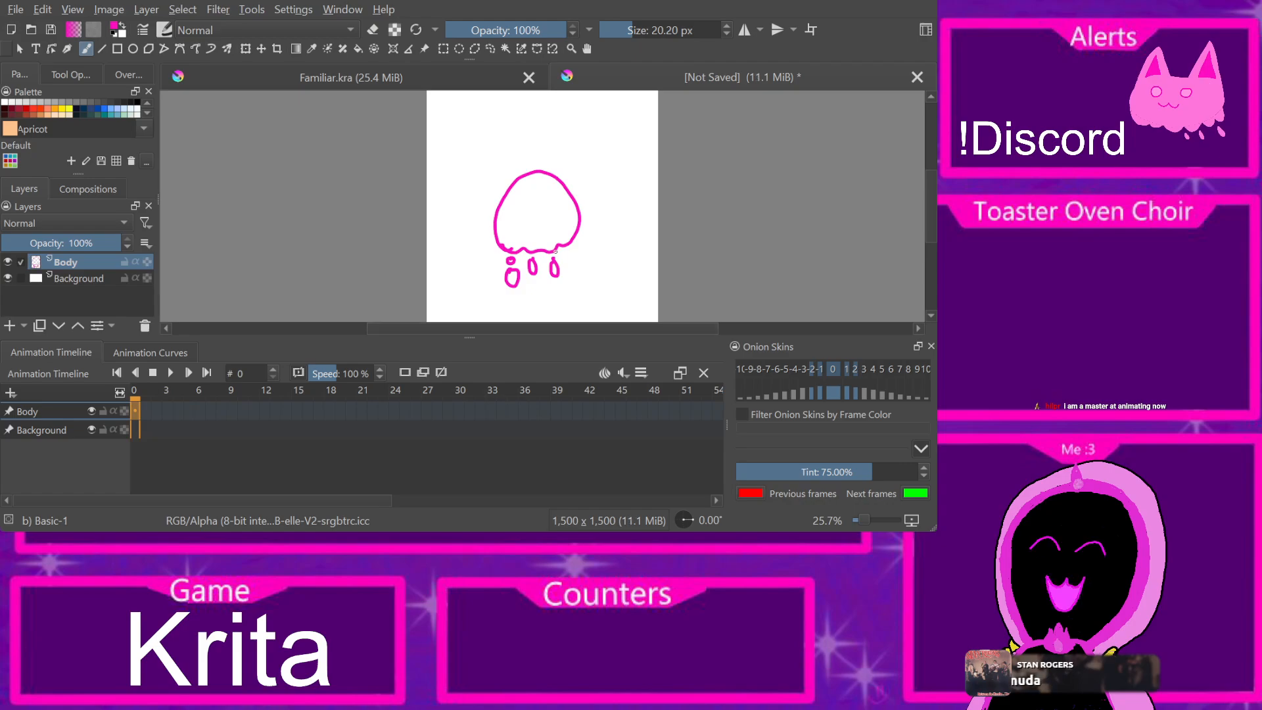
key(ctrl+z)
key(ctrl+z)
drag(512, 257, 507, 270)
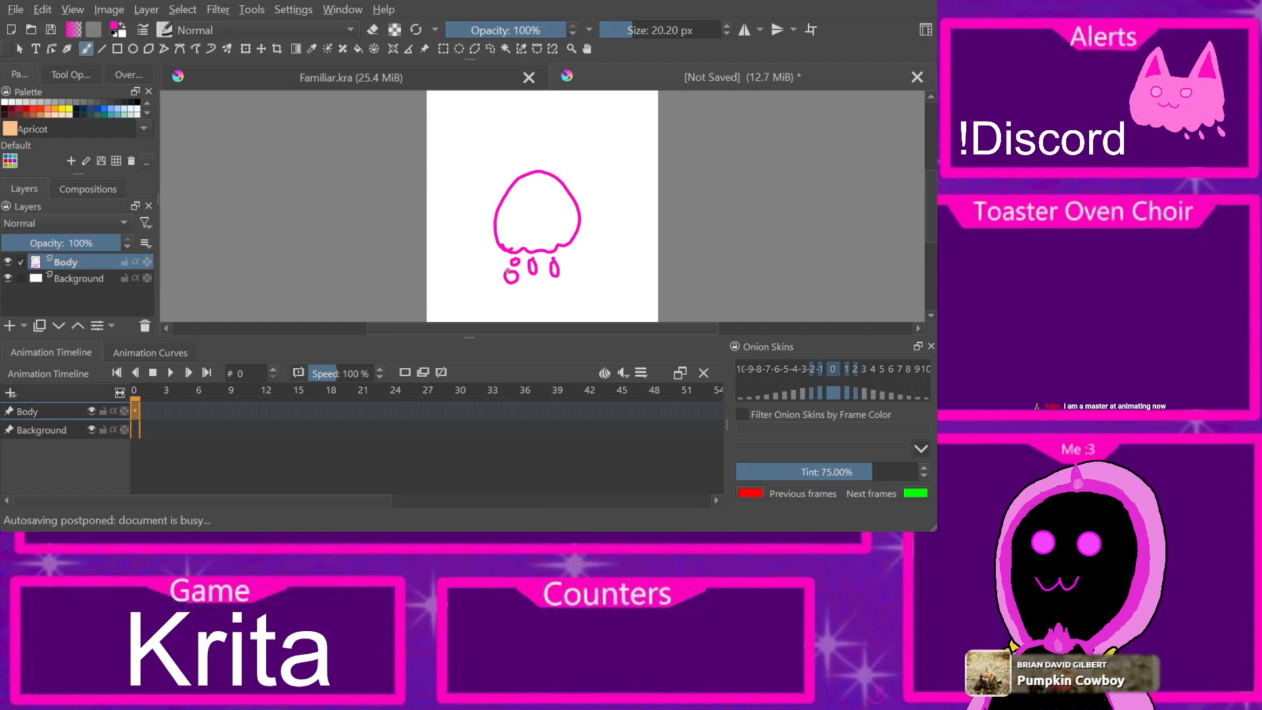
Step: Check the cat in Familiar.kra, return to the new document, and fill the blob and its drips with light pink
key(ctrl+Tab)
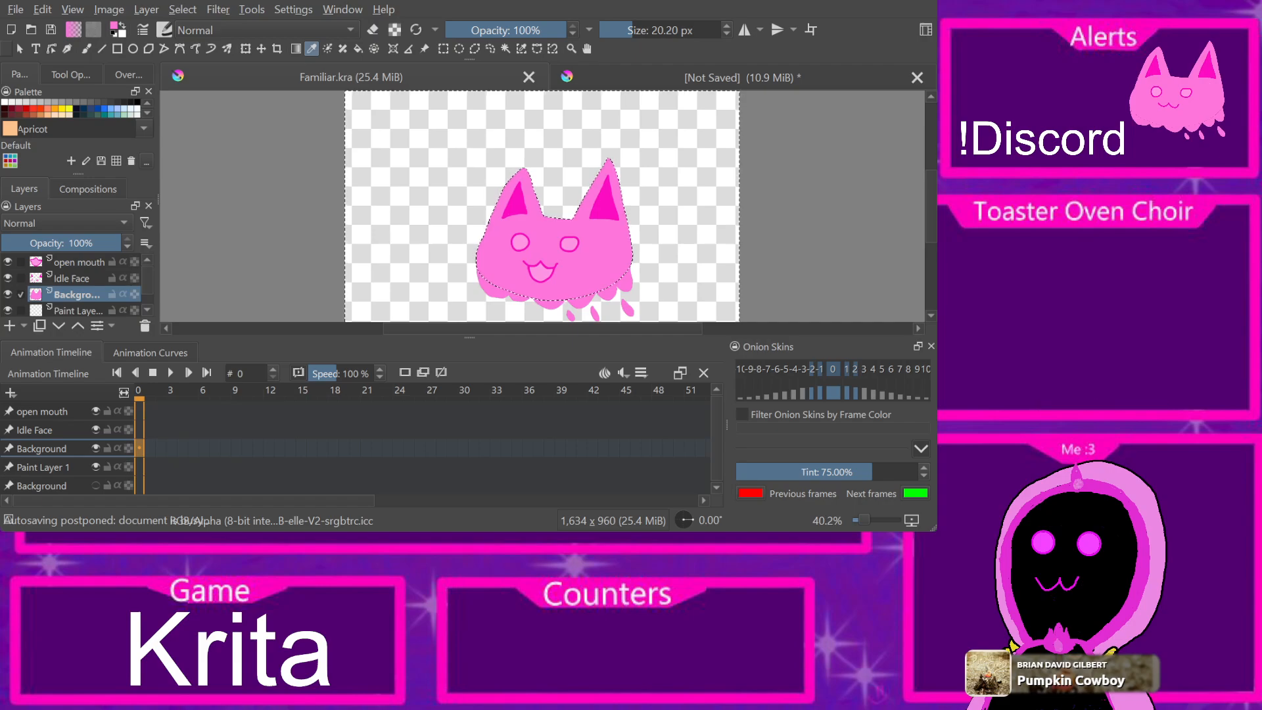
key(ctrl+Tab)
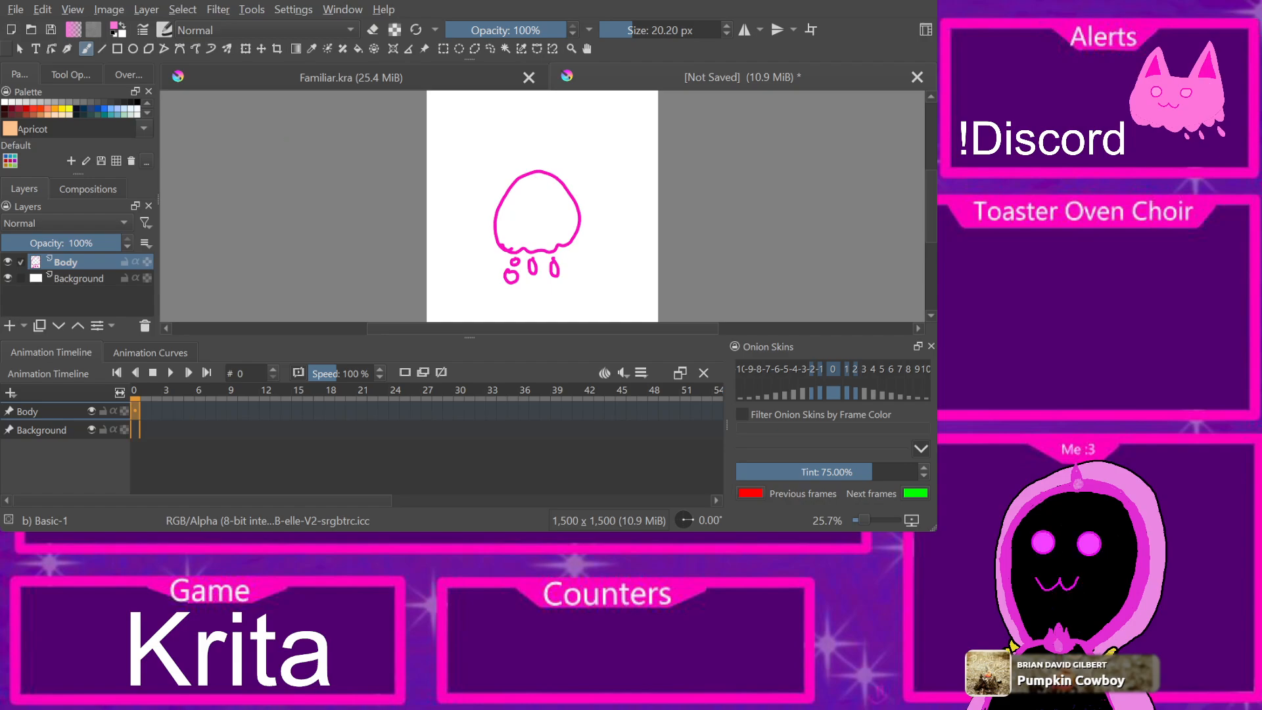
key(f)
click(537, 210)
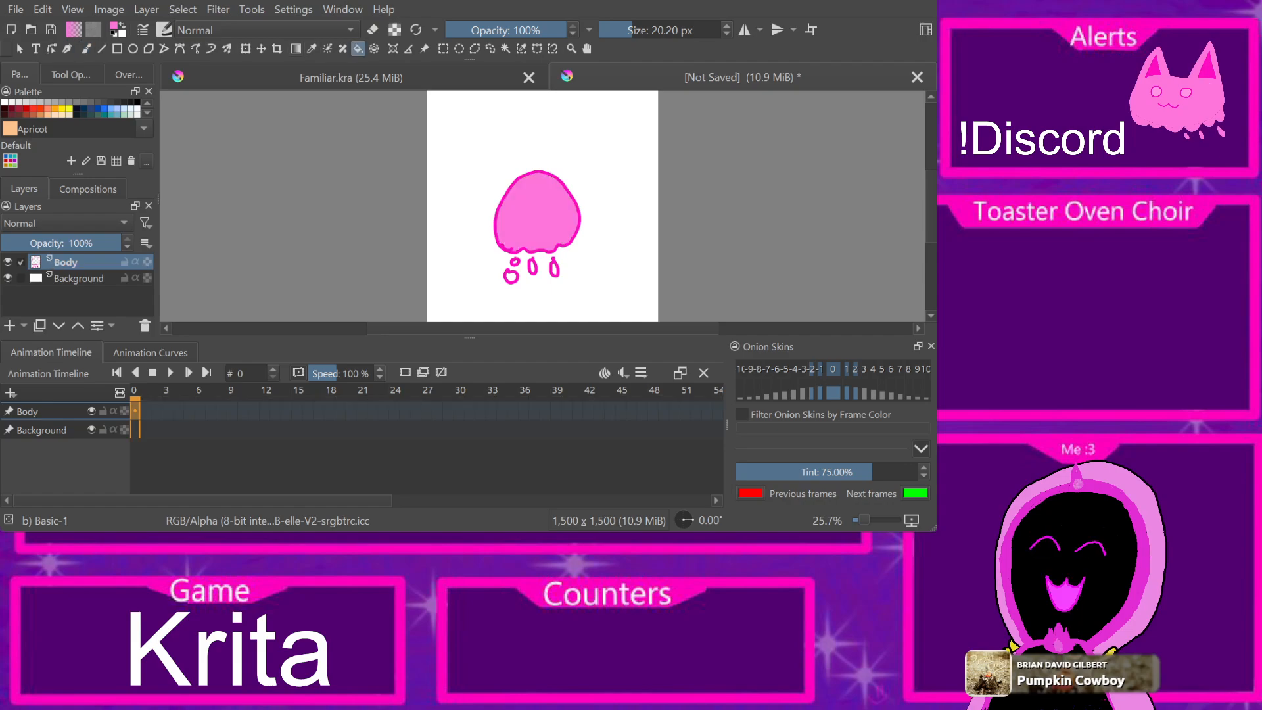
click(511, 276)
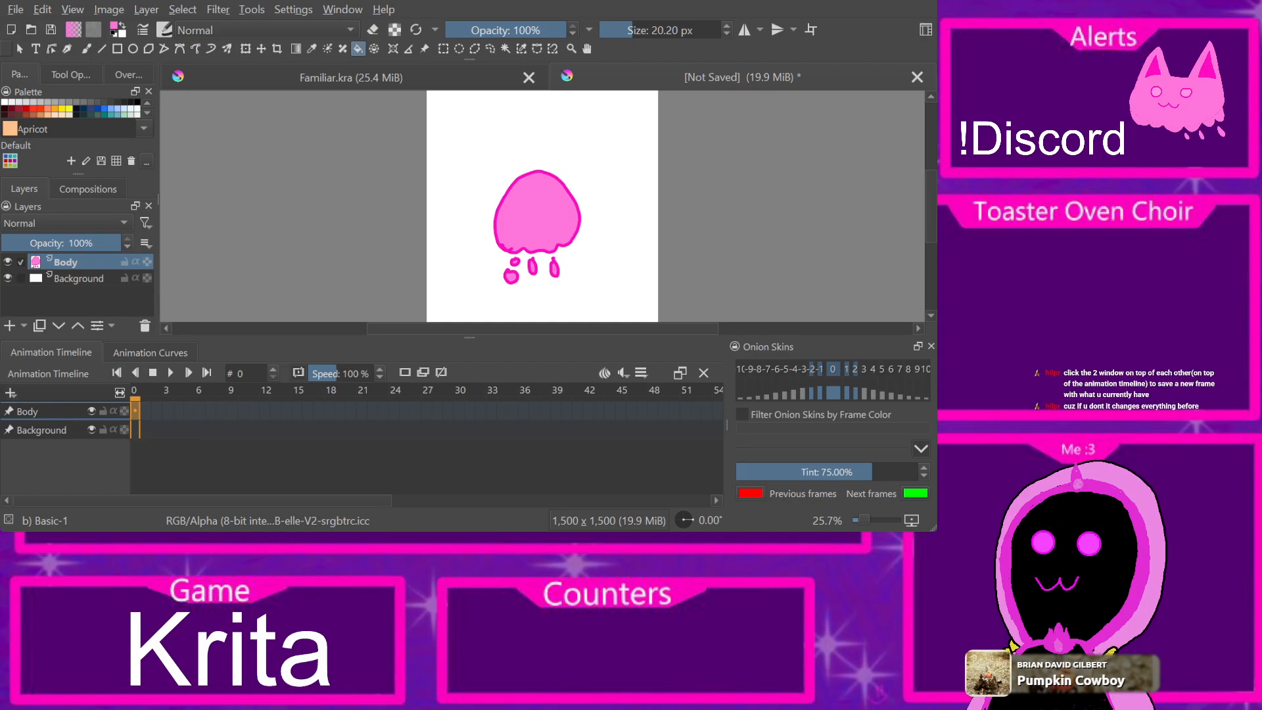
key(ctrl+j)
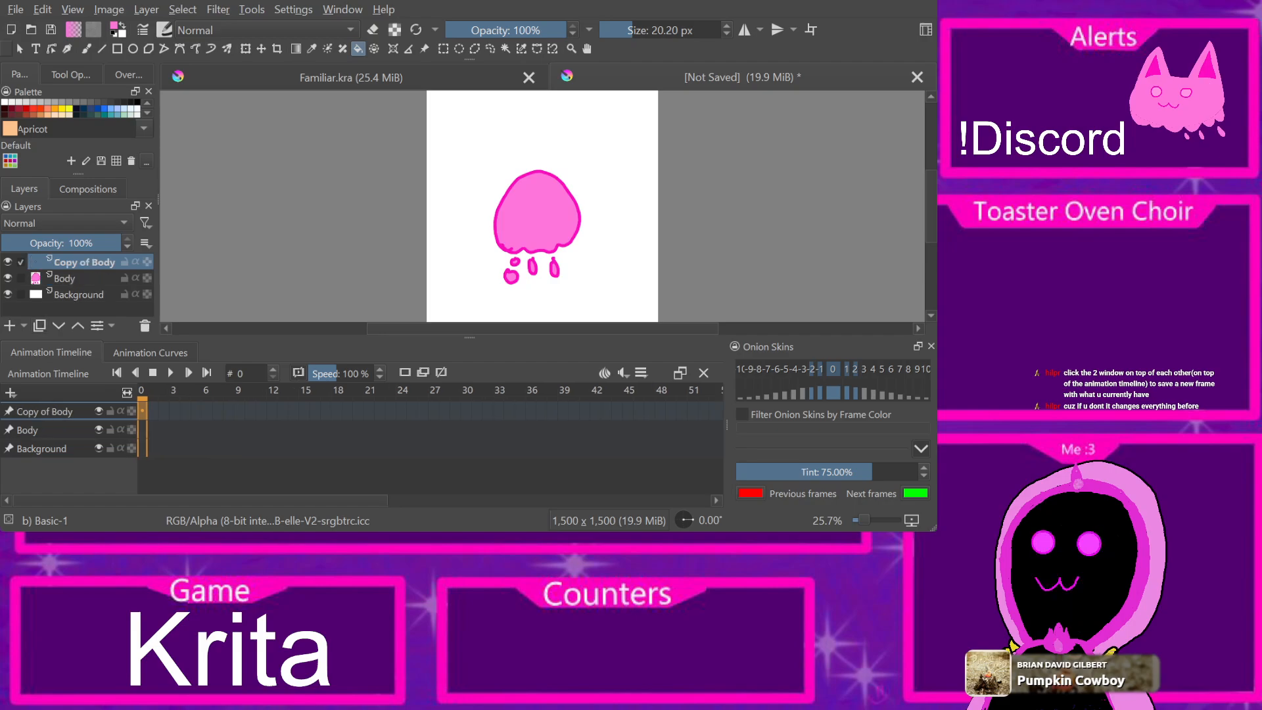
click(175, 411)
click(153, 412)
click(142, 411)
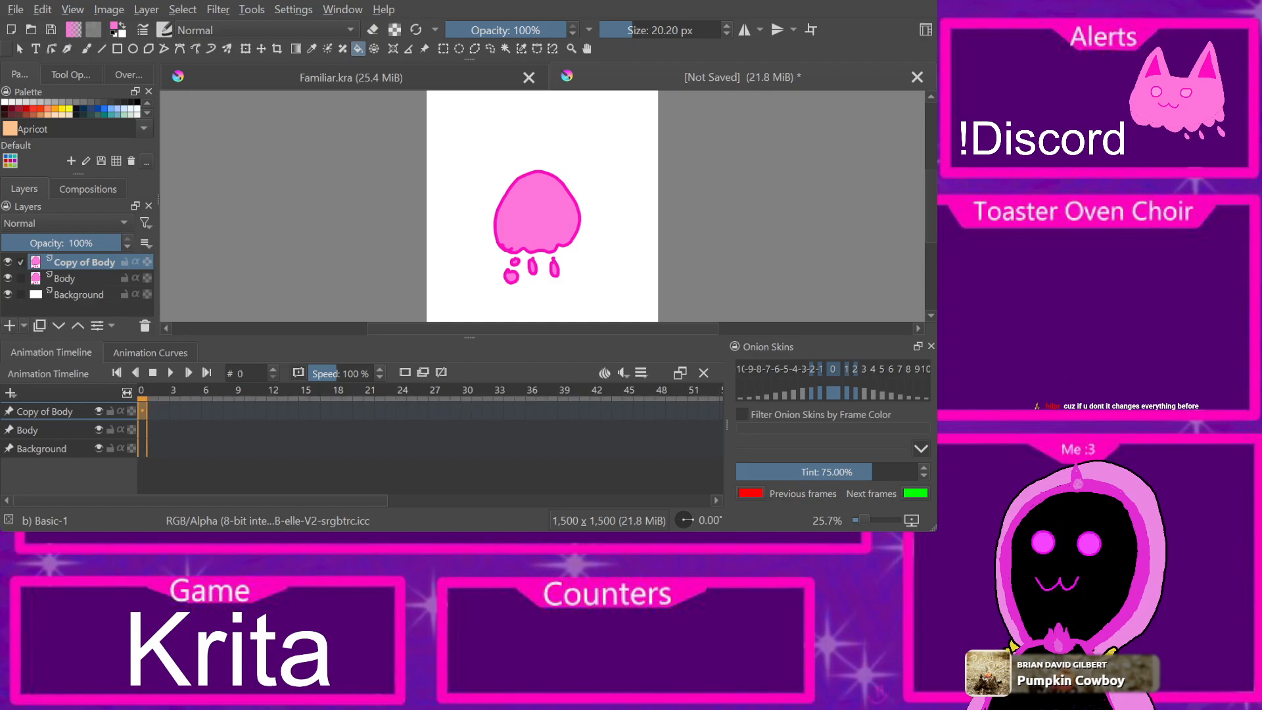
click(58, 326)
click(78, 326)
click(58, 325)
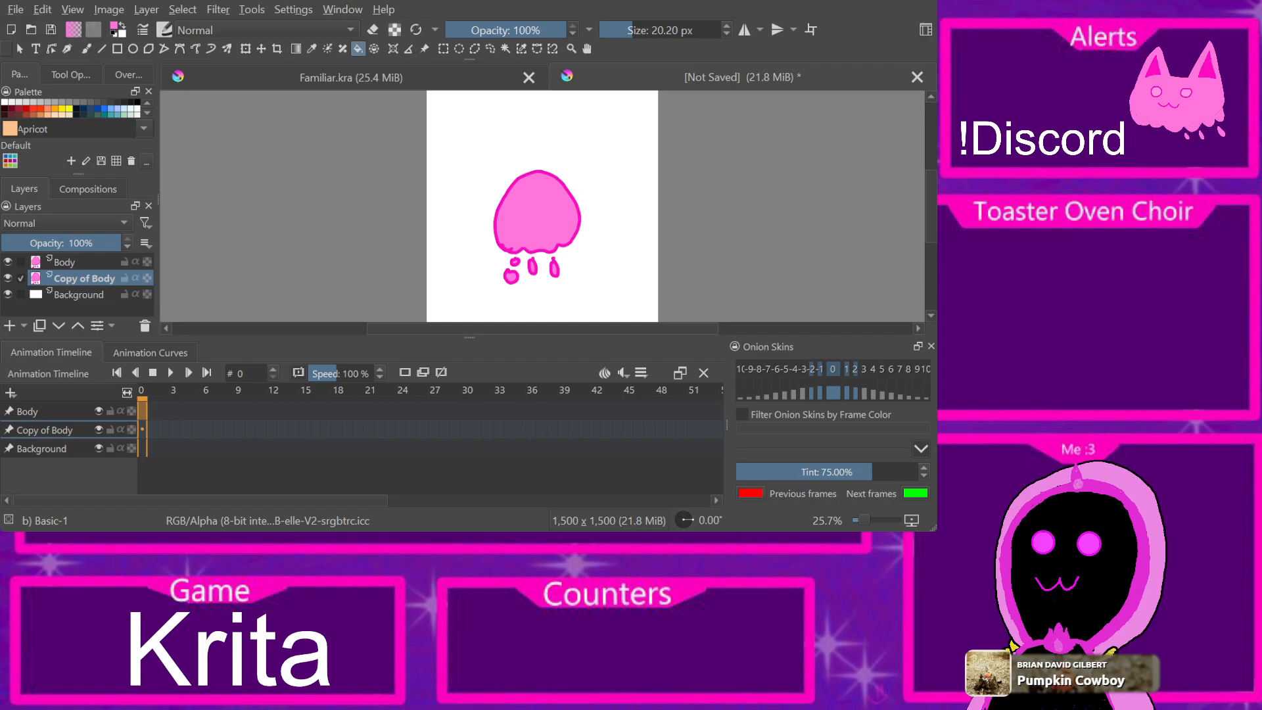
click(145, 325)
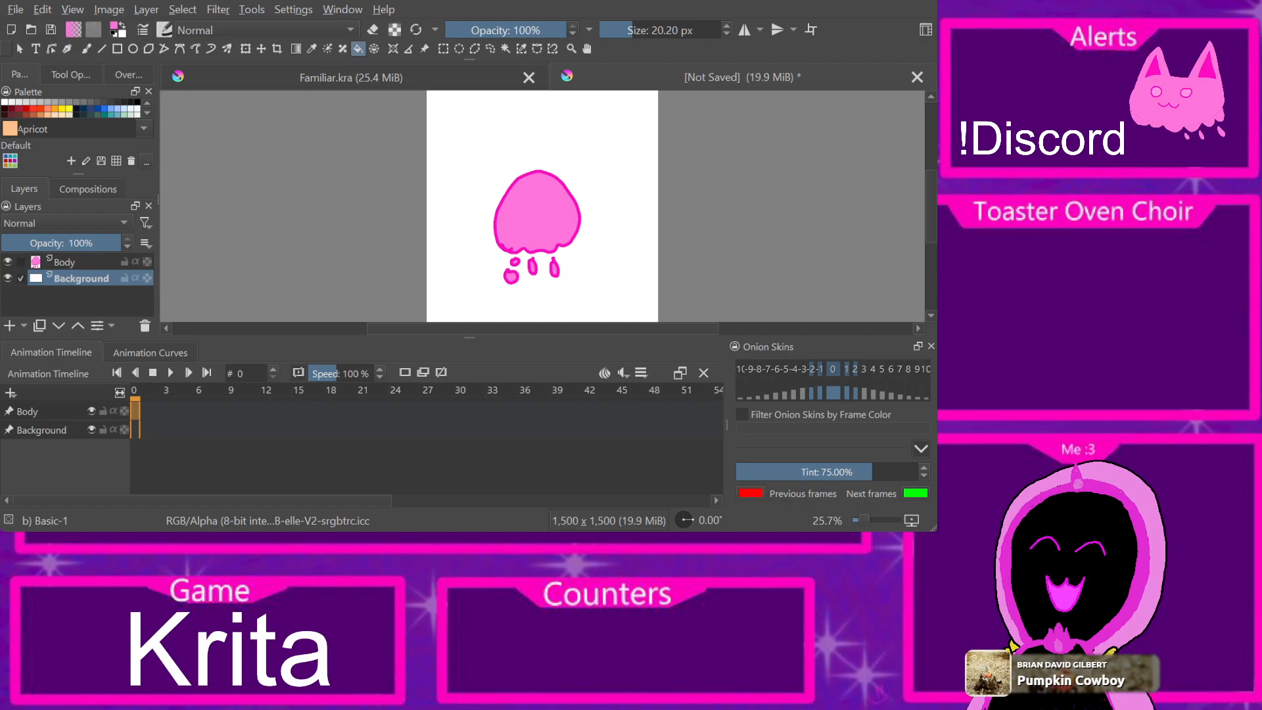
Step: On the Body layer, create a keyframe at frame 0 and a duplicate keyframe at frame 1
click(64, 262)
click(145, 412)
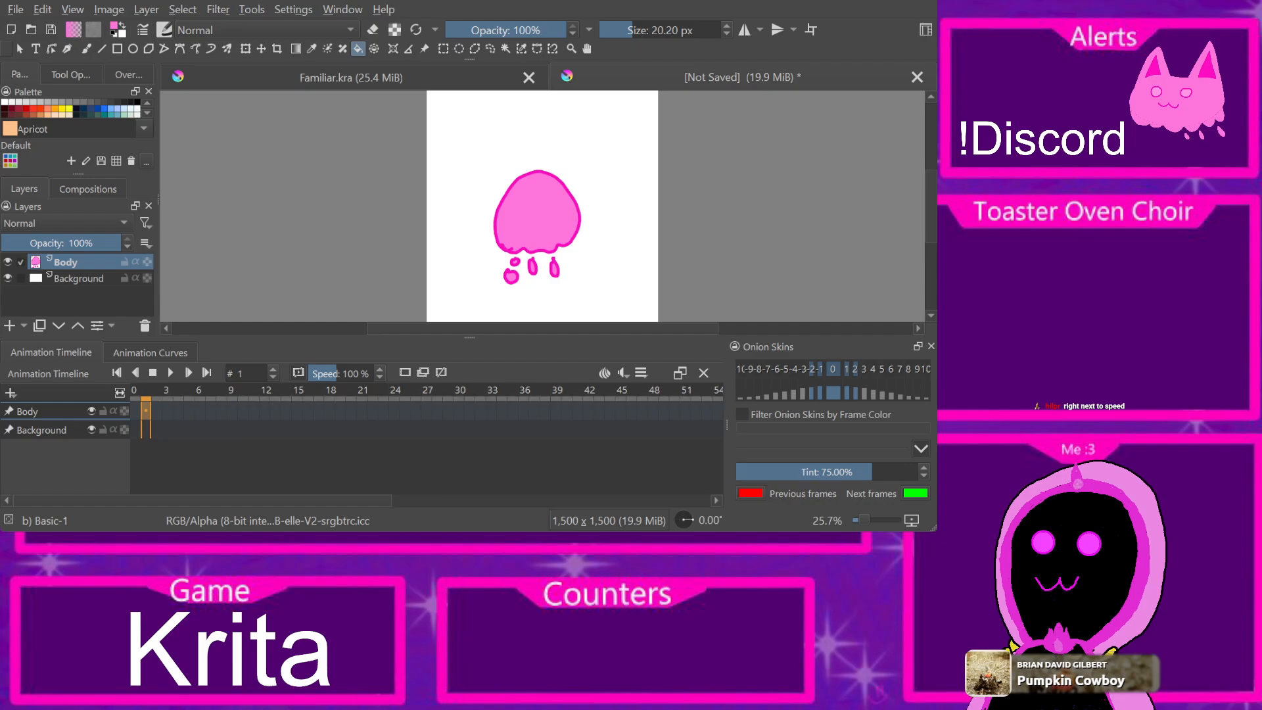
click(135, 411)
click(404, 373)
click(156, 411)
click(146, 412)
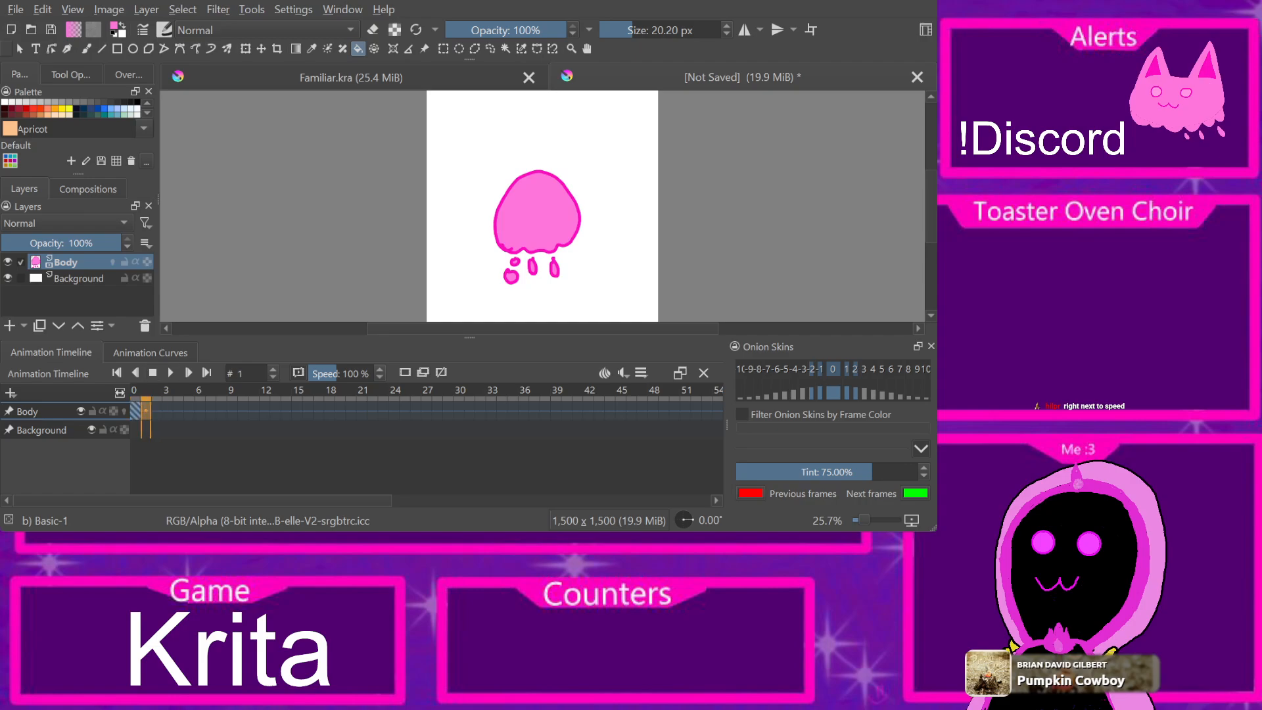
click(422, 372)
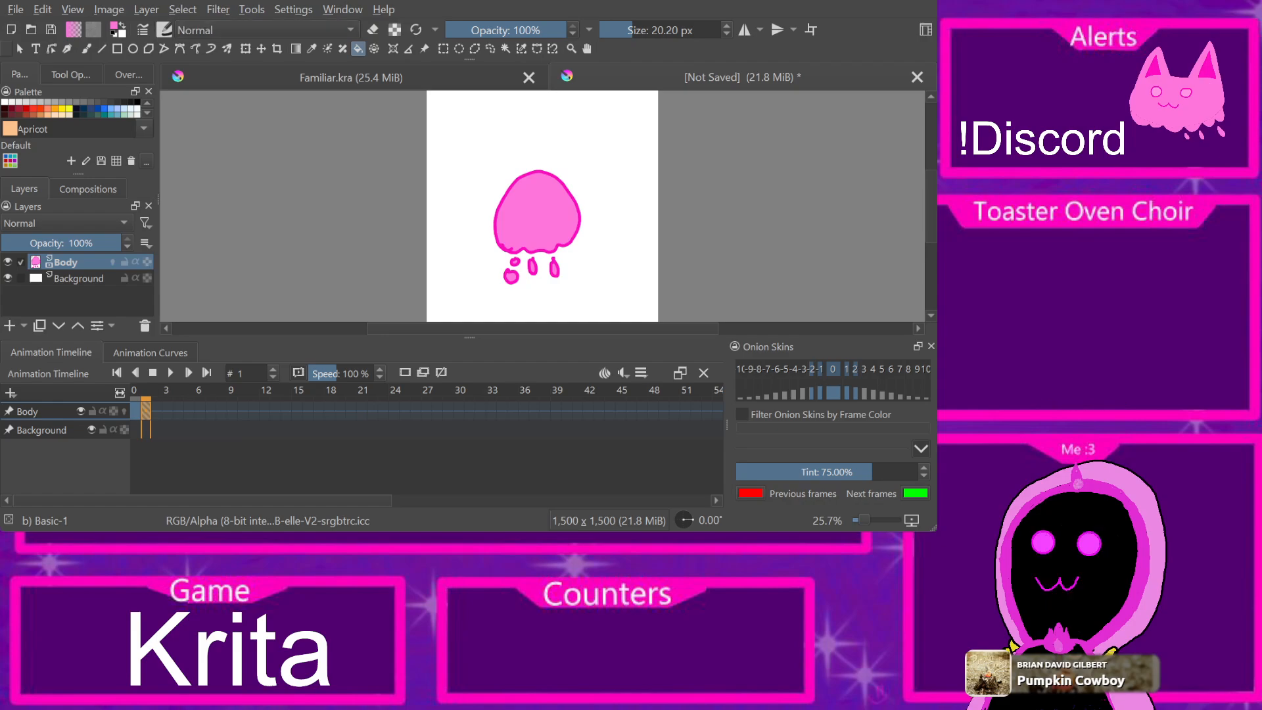
Step: Erase the blob's fill and outline on frame 1, keeping the drips, and compare frames 0 and 1
key(slash)
drag(537, 217, 538, 251)
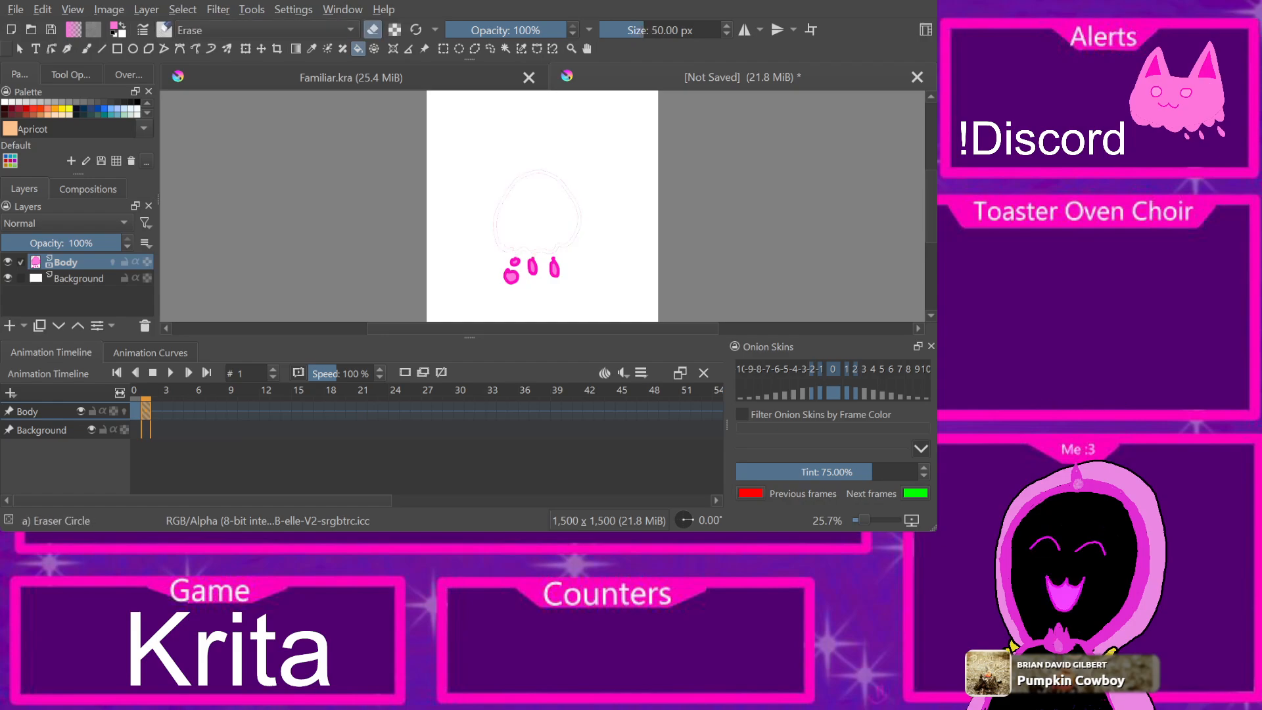
key(Left)
key(Right)
key(Right)
key(Left)
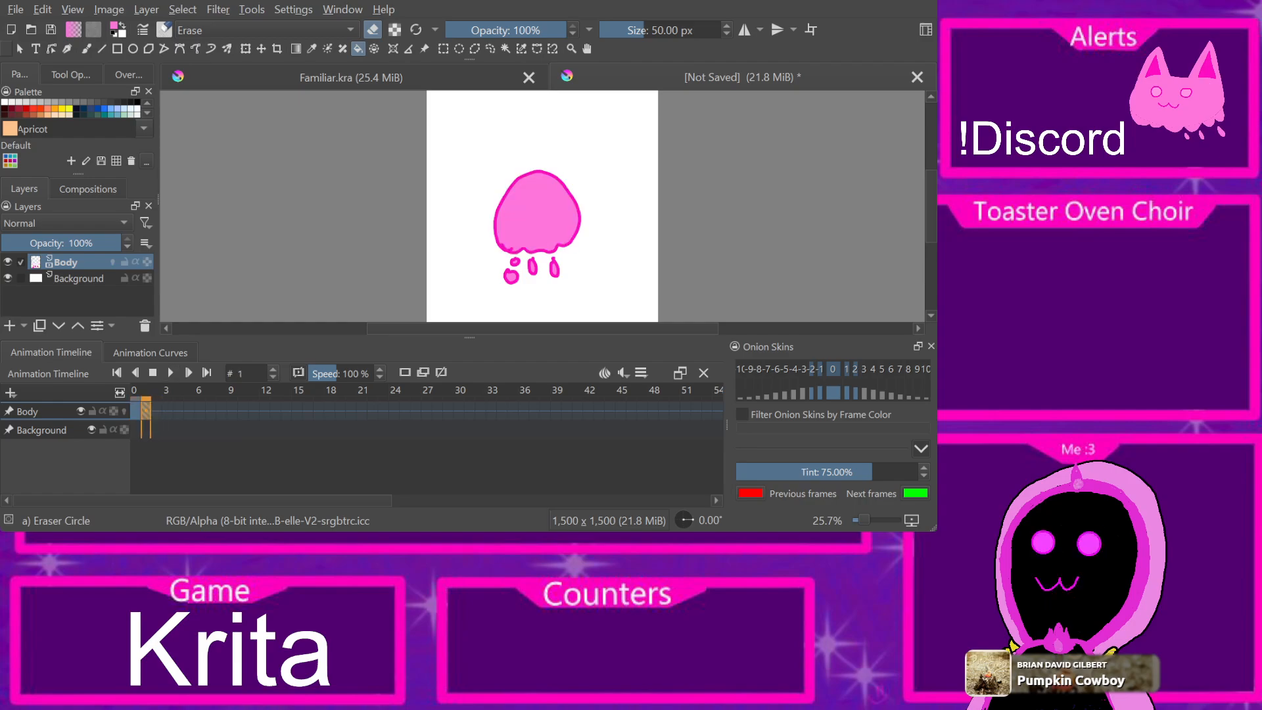
key(Left)
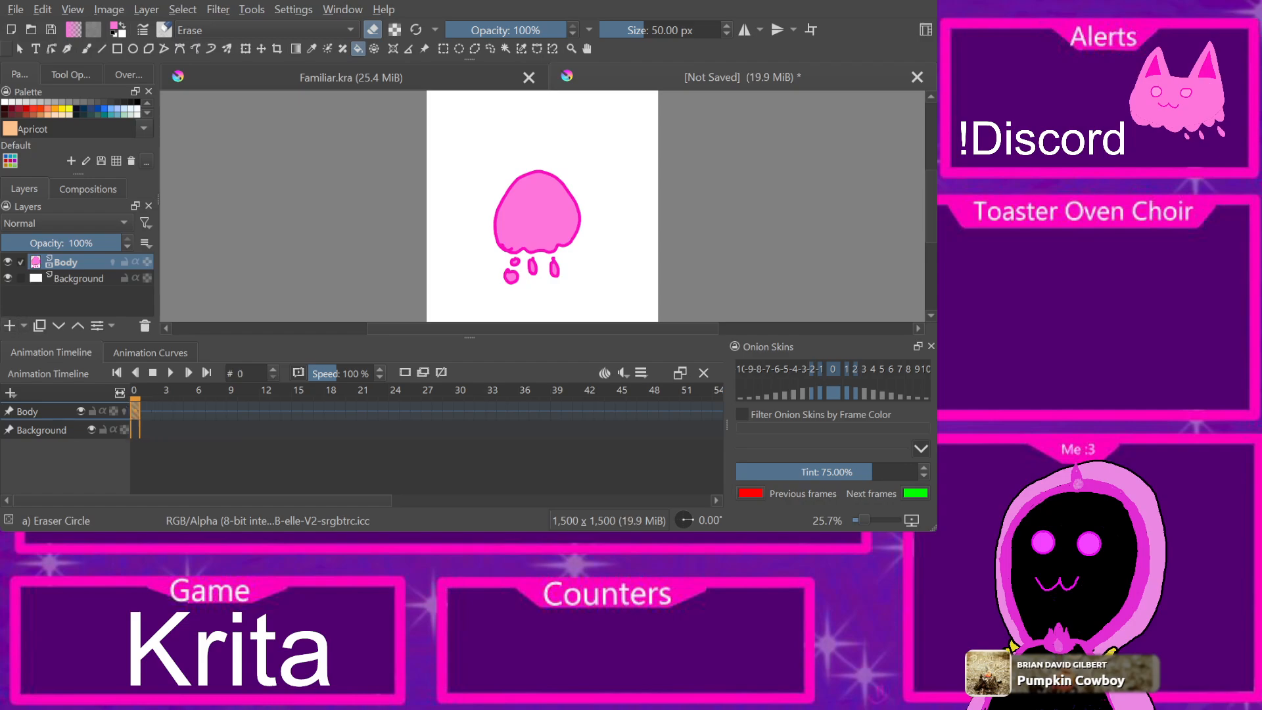
Step: Add a new paint layer above Body, keeping its default name, and go to frame 1
click(9, 325)
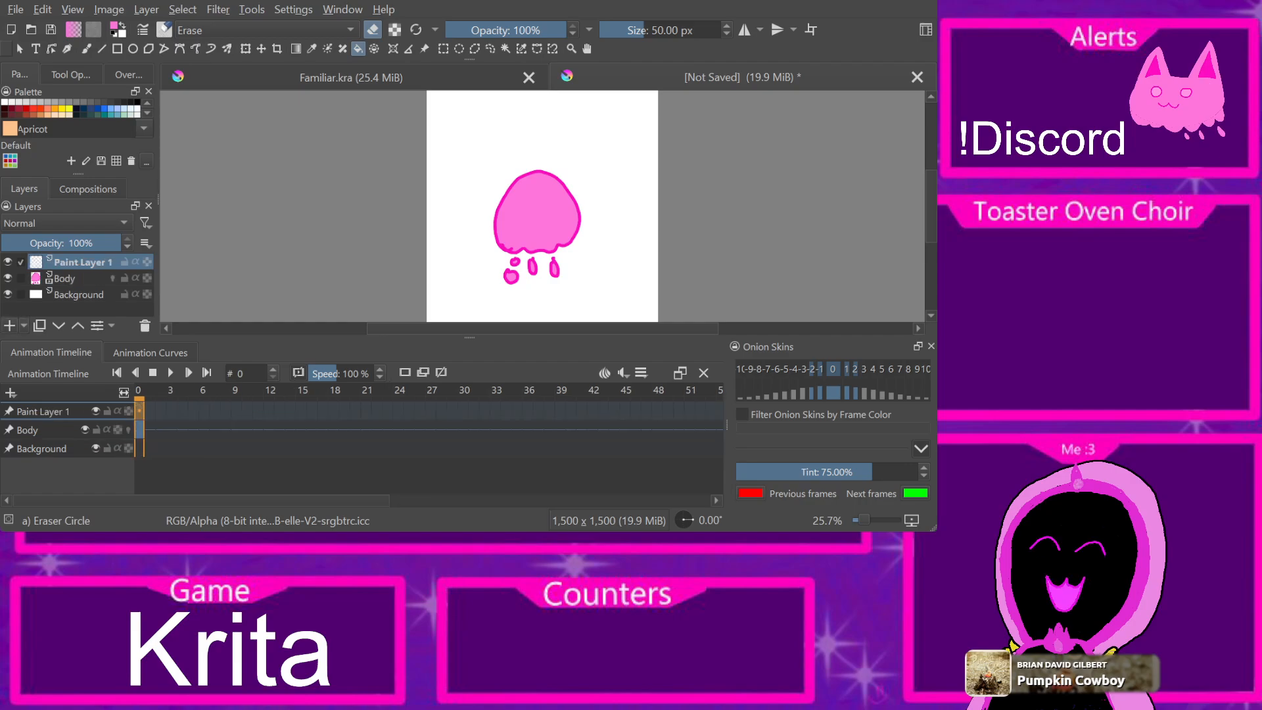
key(F2)
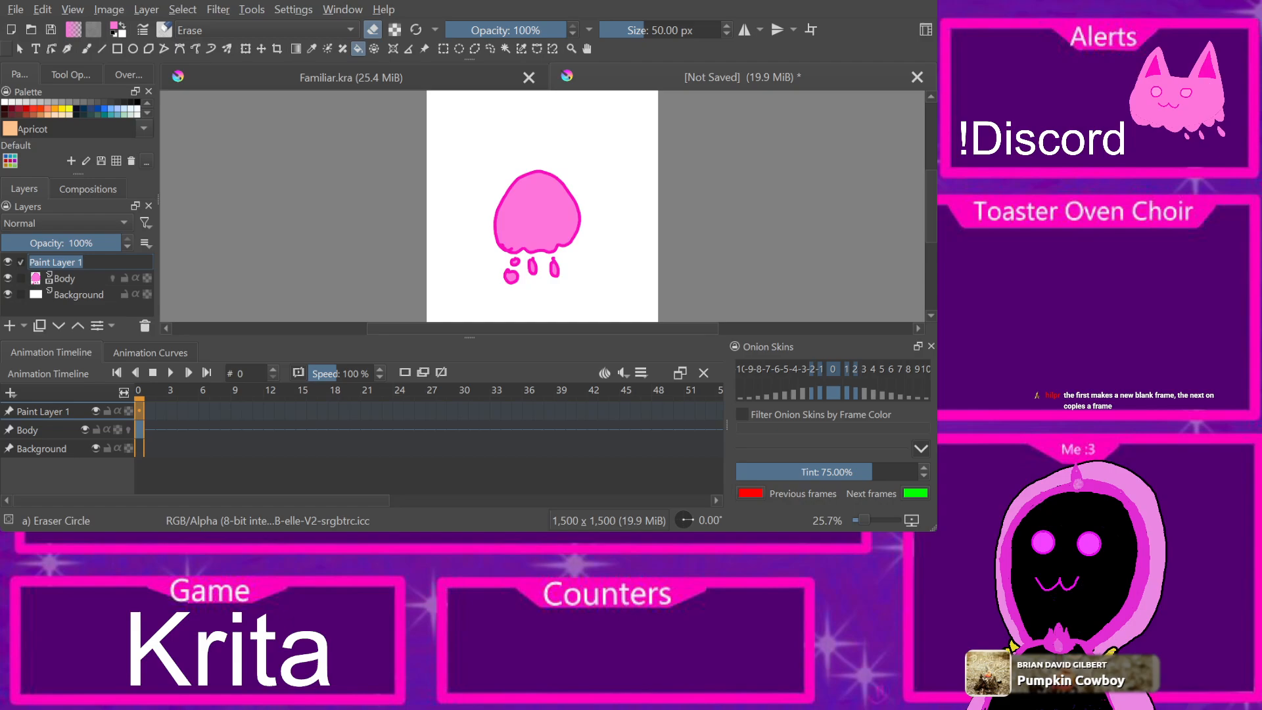
key(Return)
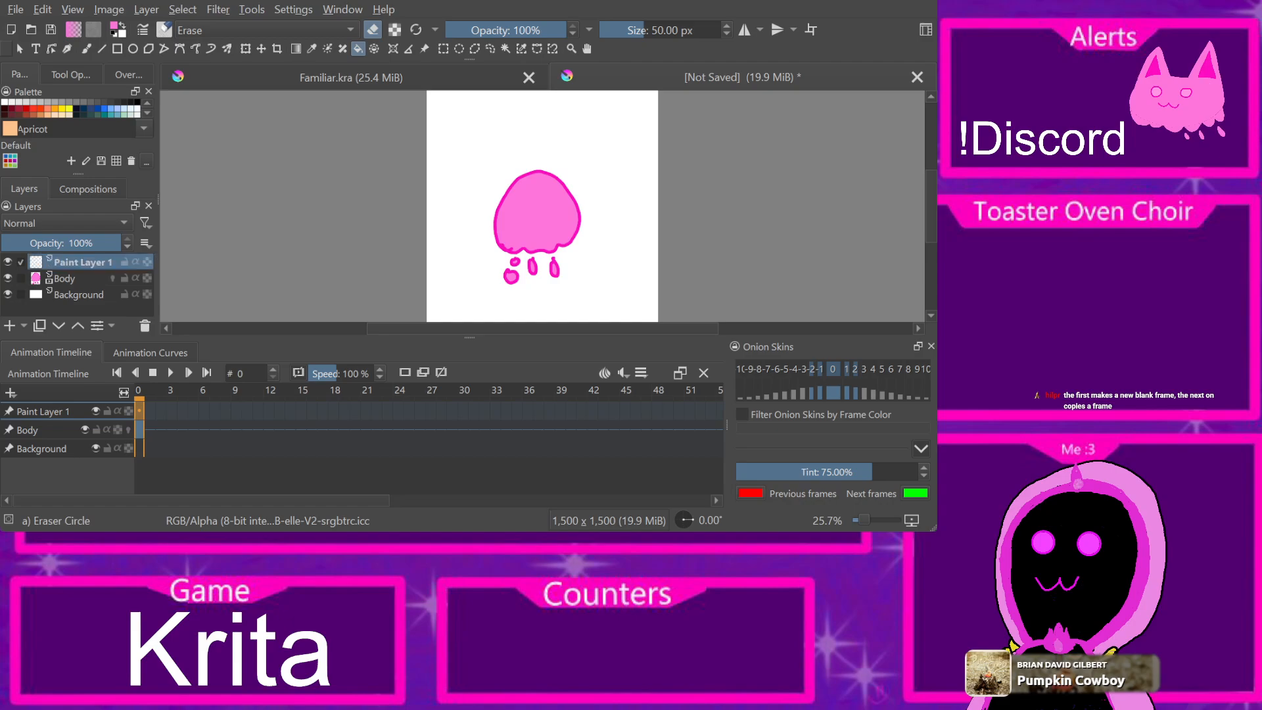
click(139, 430)
click(149, 430)
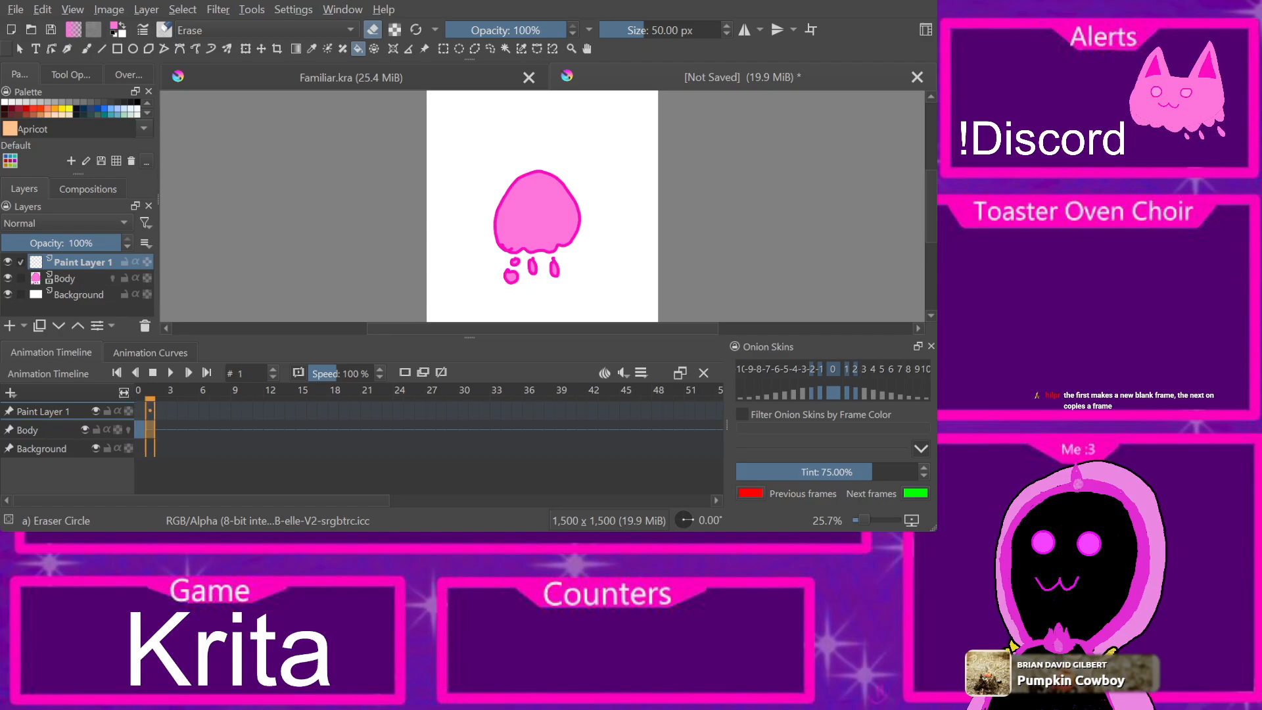
Step: Extend the onion skins to next frames 3 and 4 at reduced opacity, keeping the frame color filter off
scroll(498, 194, up, 2)
scroll(498, 207, down, 1)
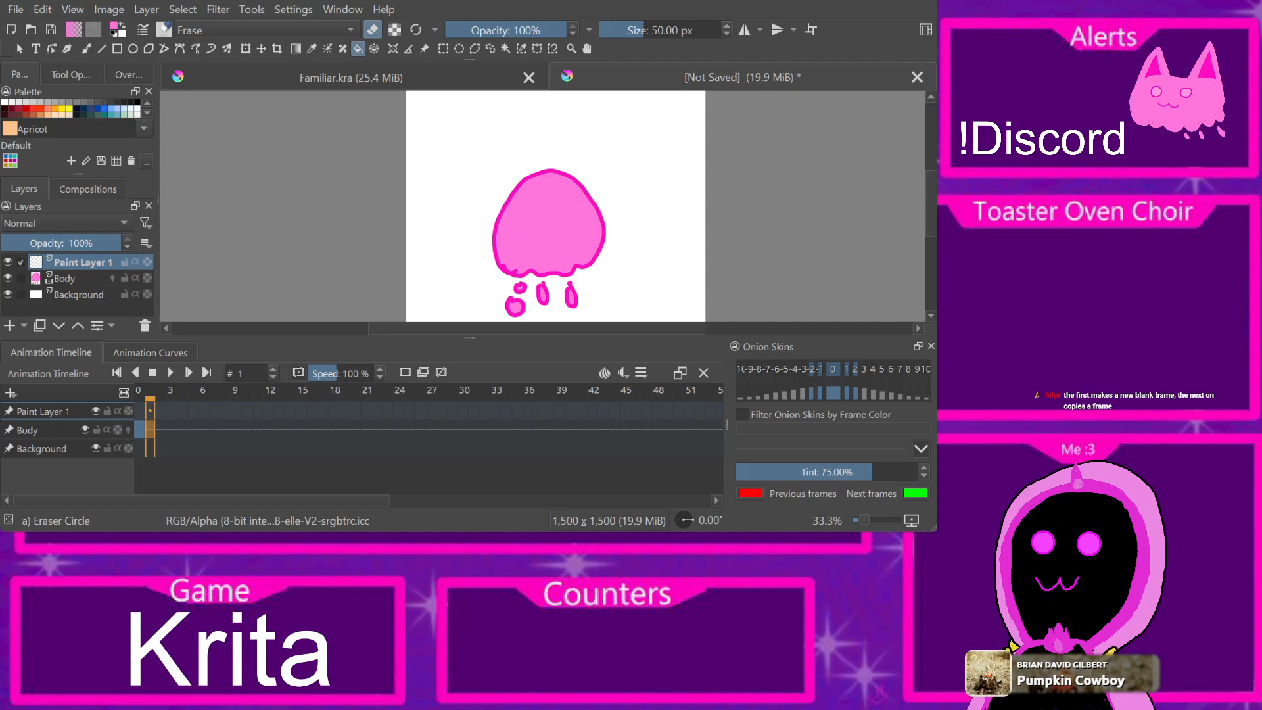
drag(930, 204, 931, 217)
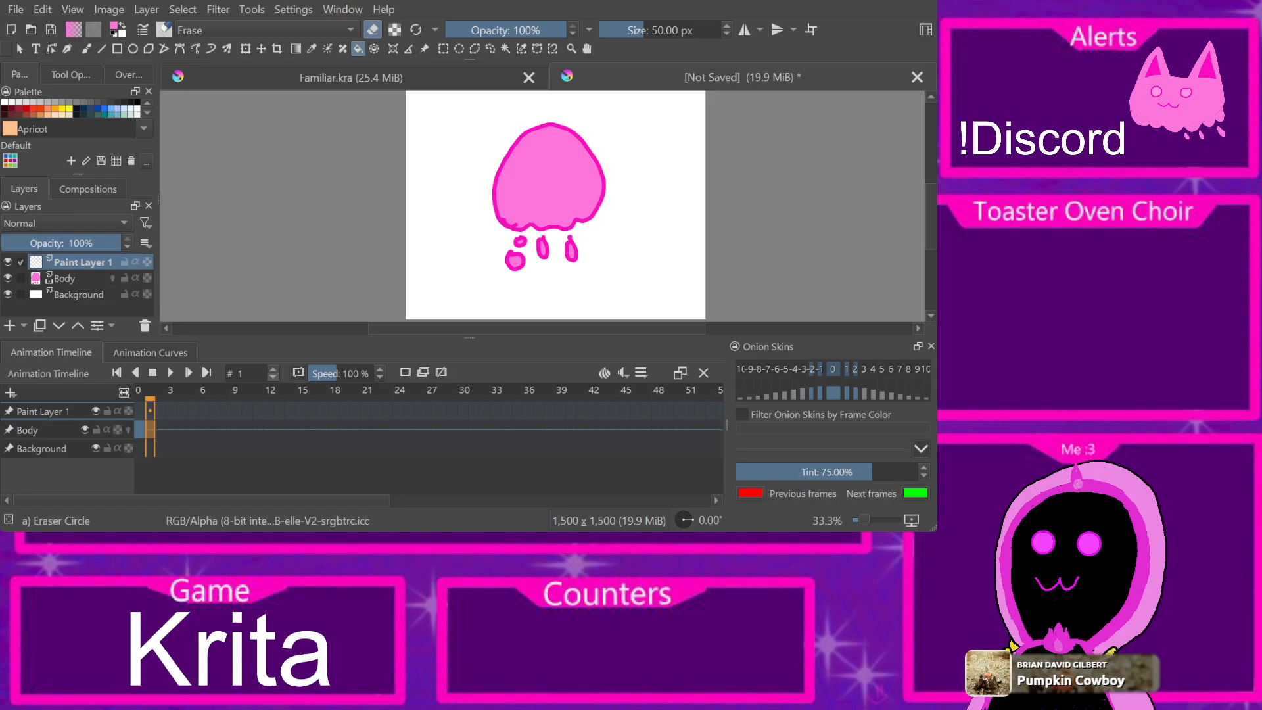
click(273, 369)
click(273, 377)
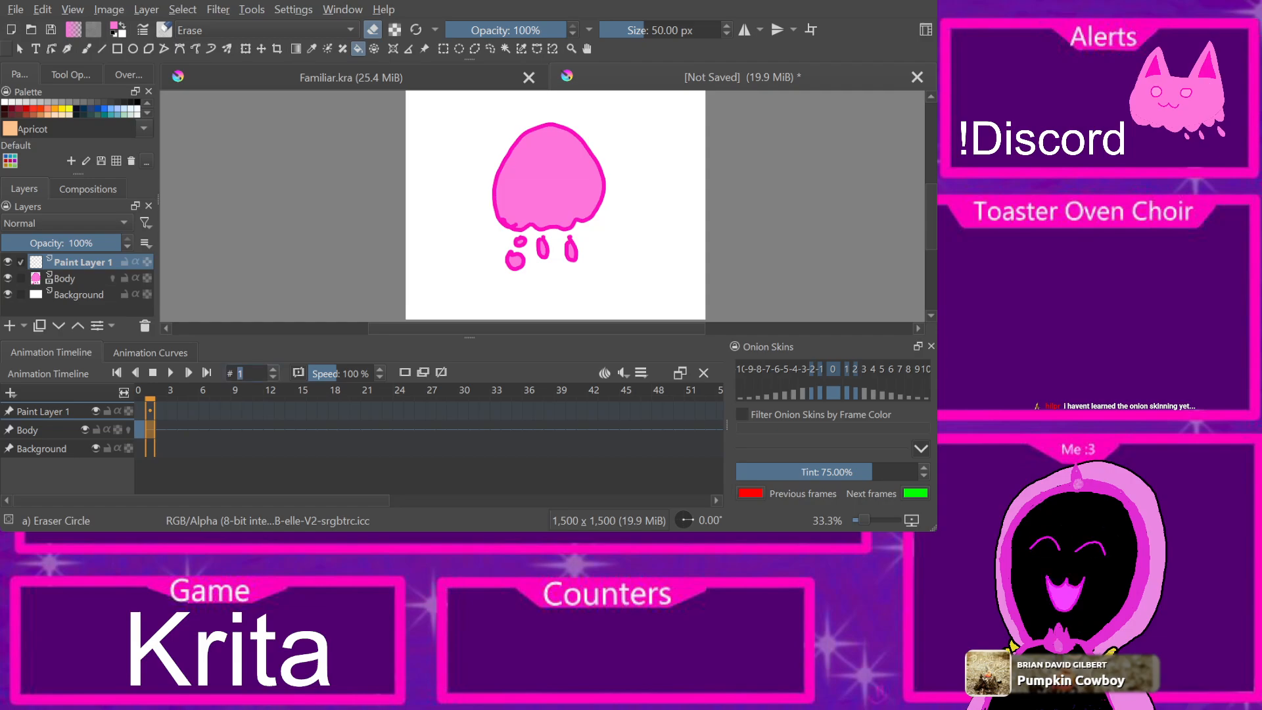
click(742, 414)
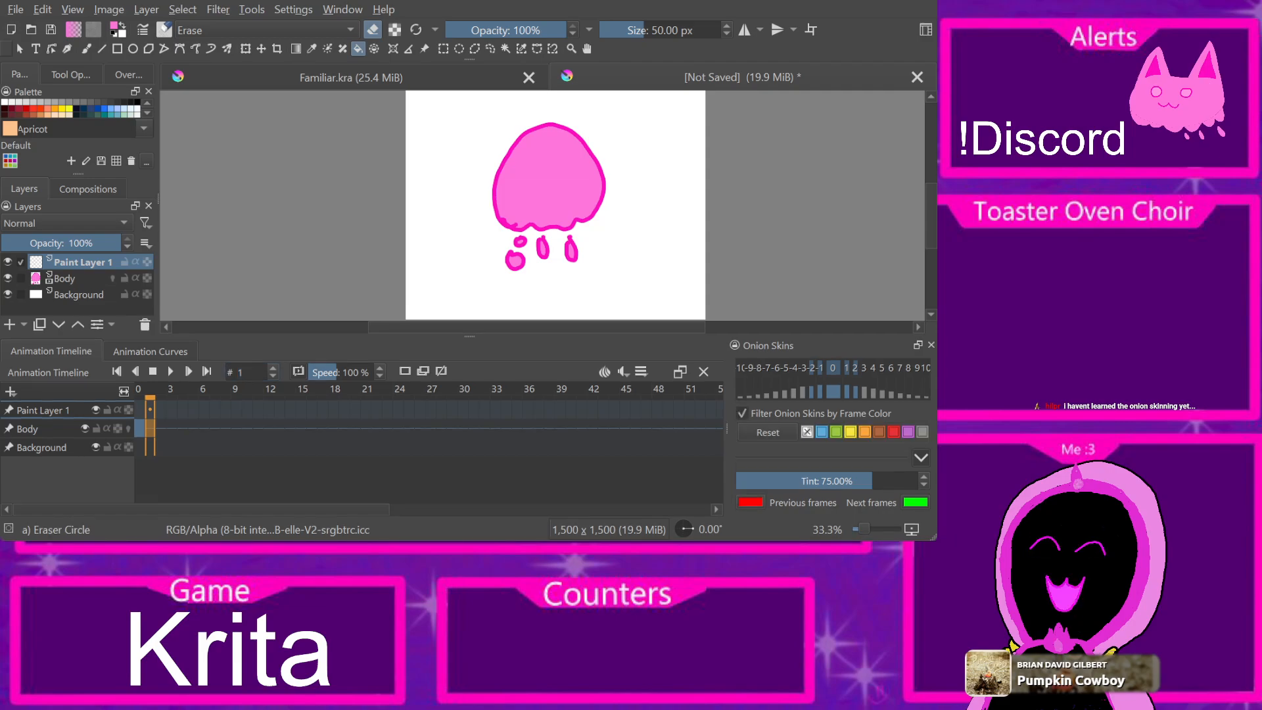
click(741, 413)
click(873, 400)
click(855, 402)
click(865, 405)
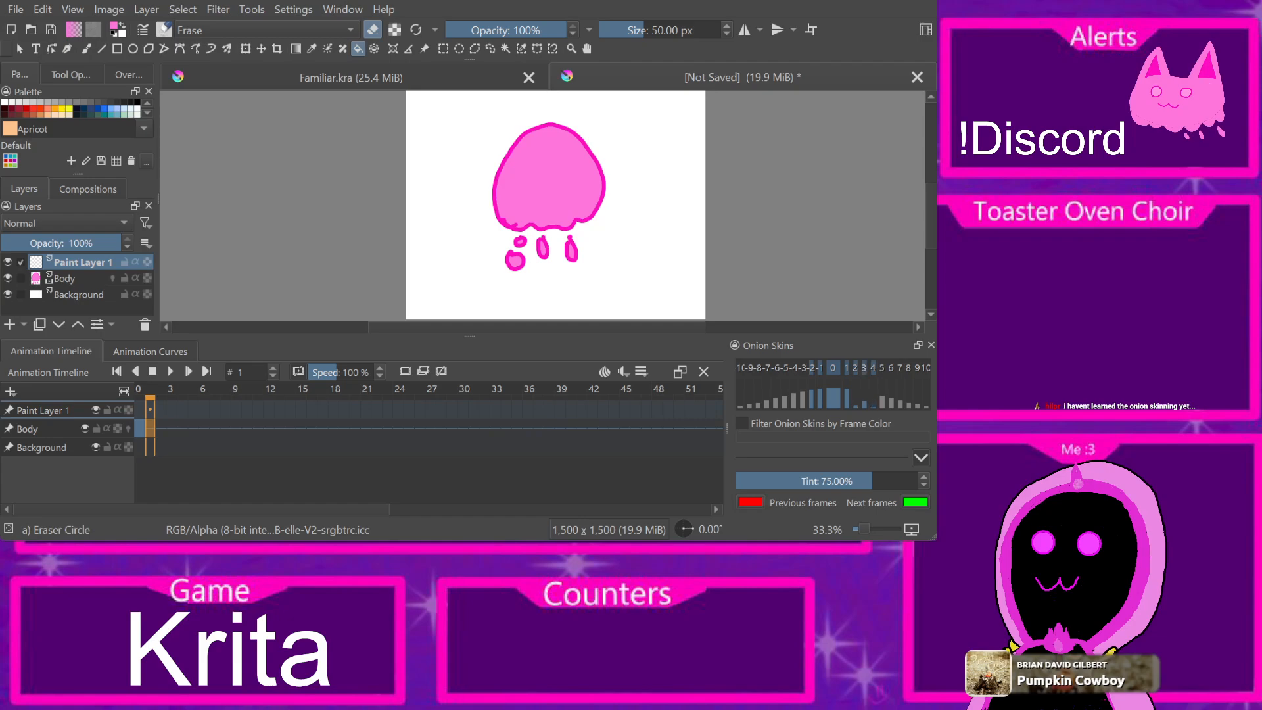
Step: Delete Paint Layer 1 and undo the deletion
key(shift+Delete)
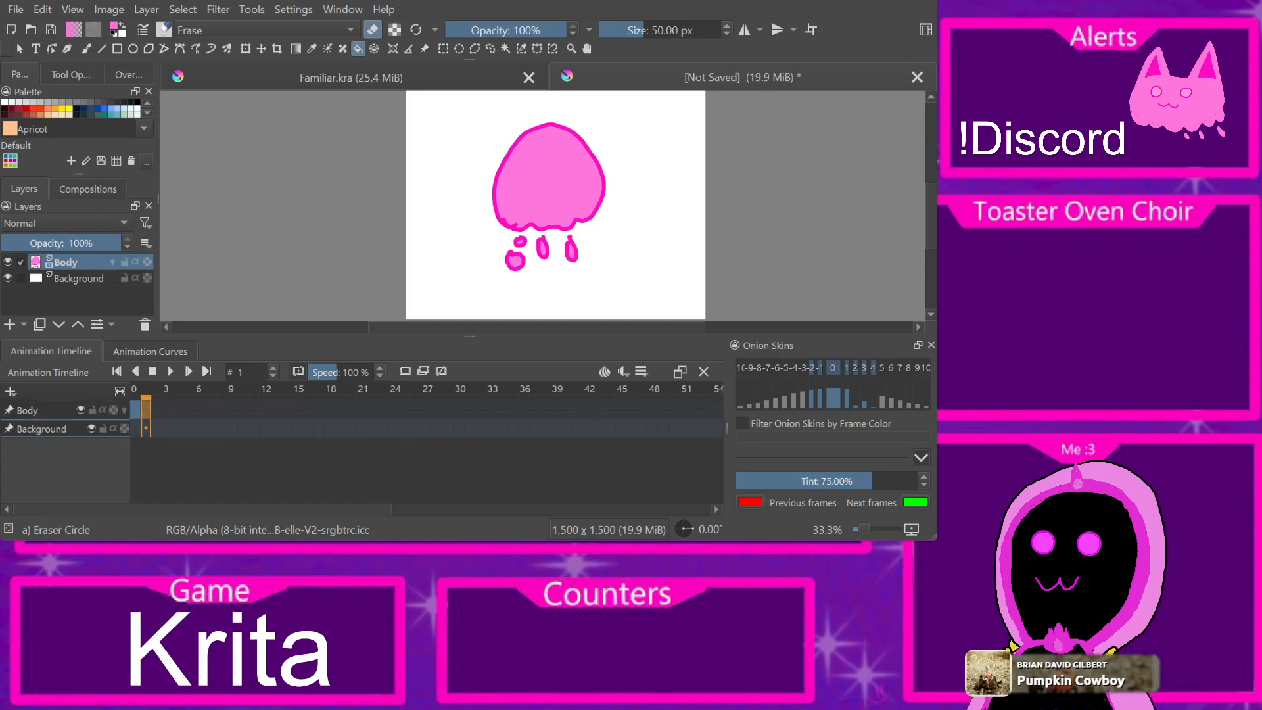
key(ctrl+z)
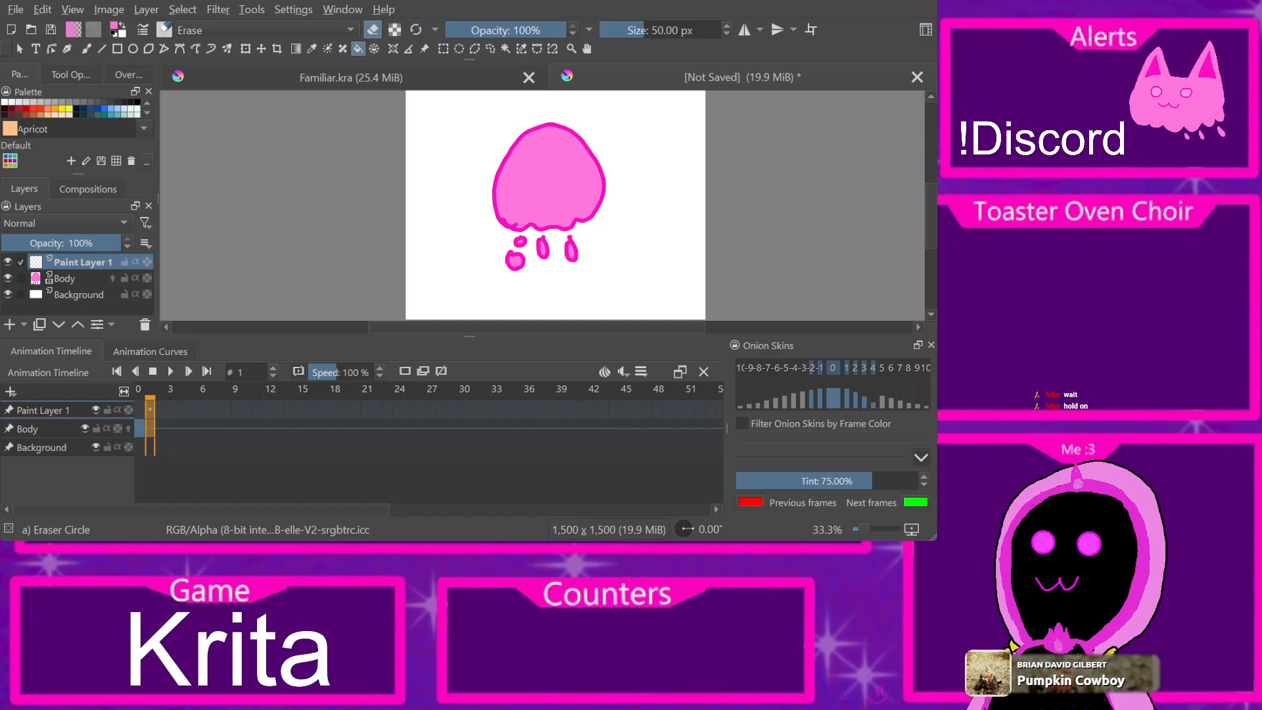
Step: Dock the Onion Skins settings beside the canvas and set their tint to 76.45%
click(921, 458)
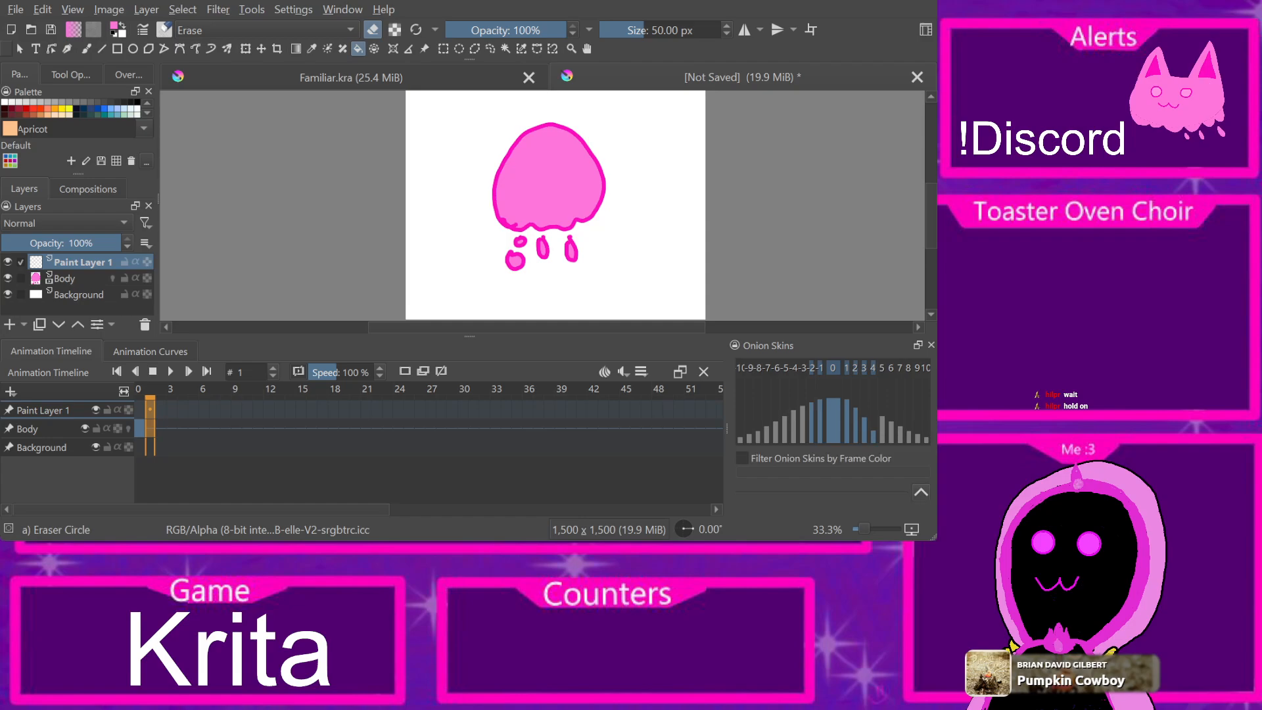
click(921, 491)
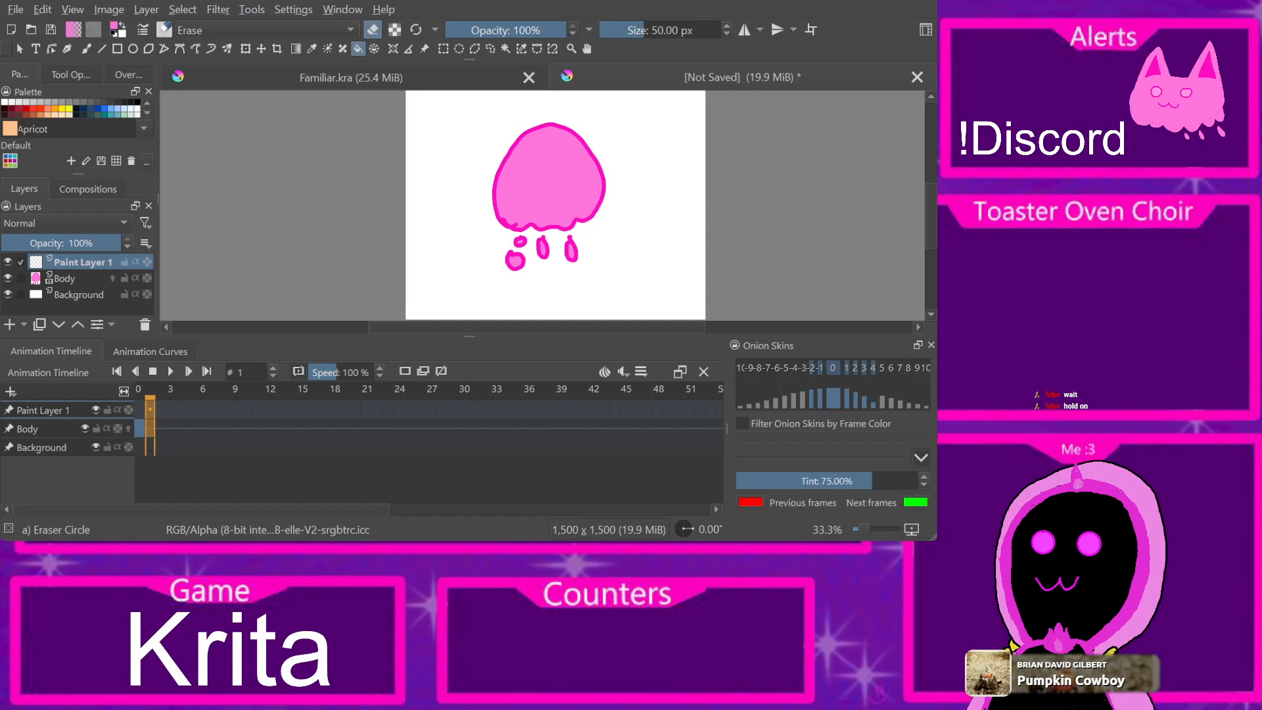
drag(808, 345, 900, 184)
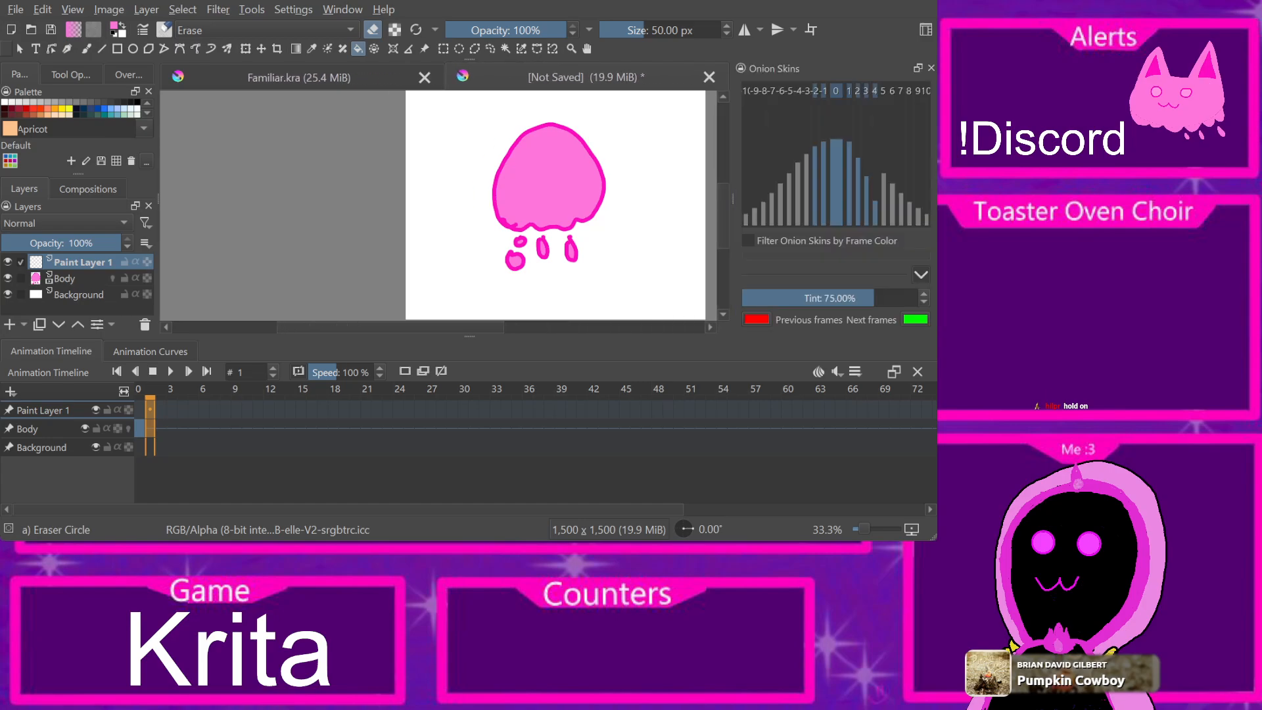
click(920, 275)
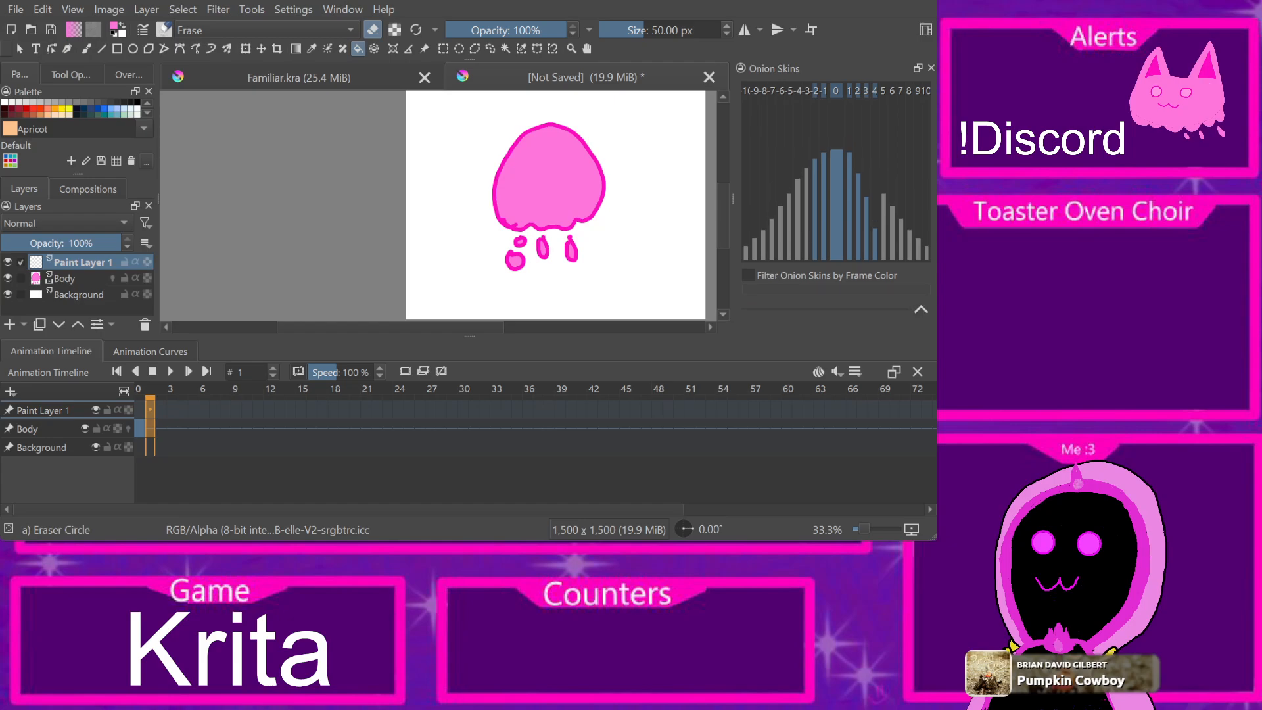
click(921, 309)
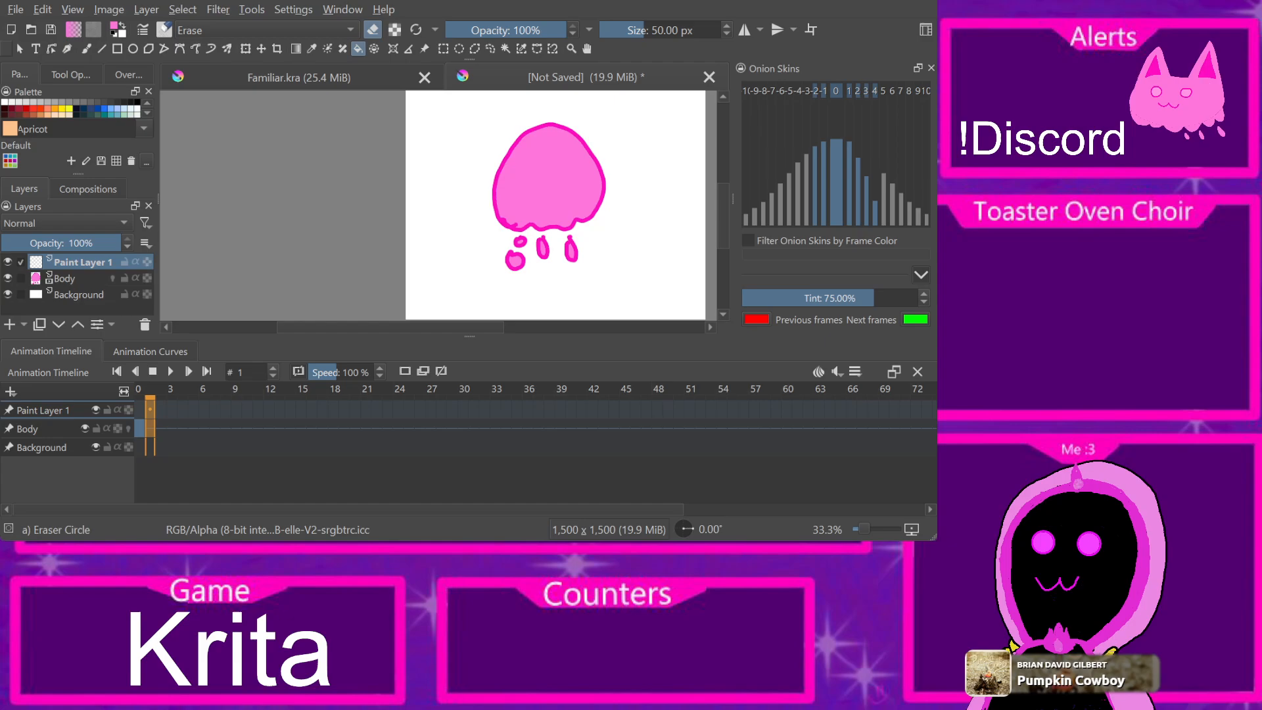
mouse_move(874, 298)
mouse_down()
mouse_move(887, 299)
mouse_move(876, 299)
mouse_up()
Step: Try moving the blob to the right on frame 1 of the Body layer
click(66, 279)
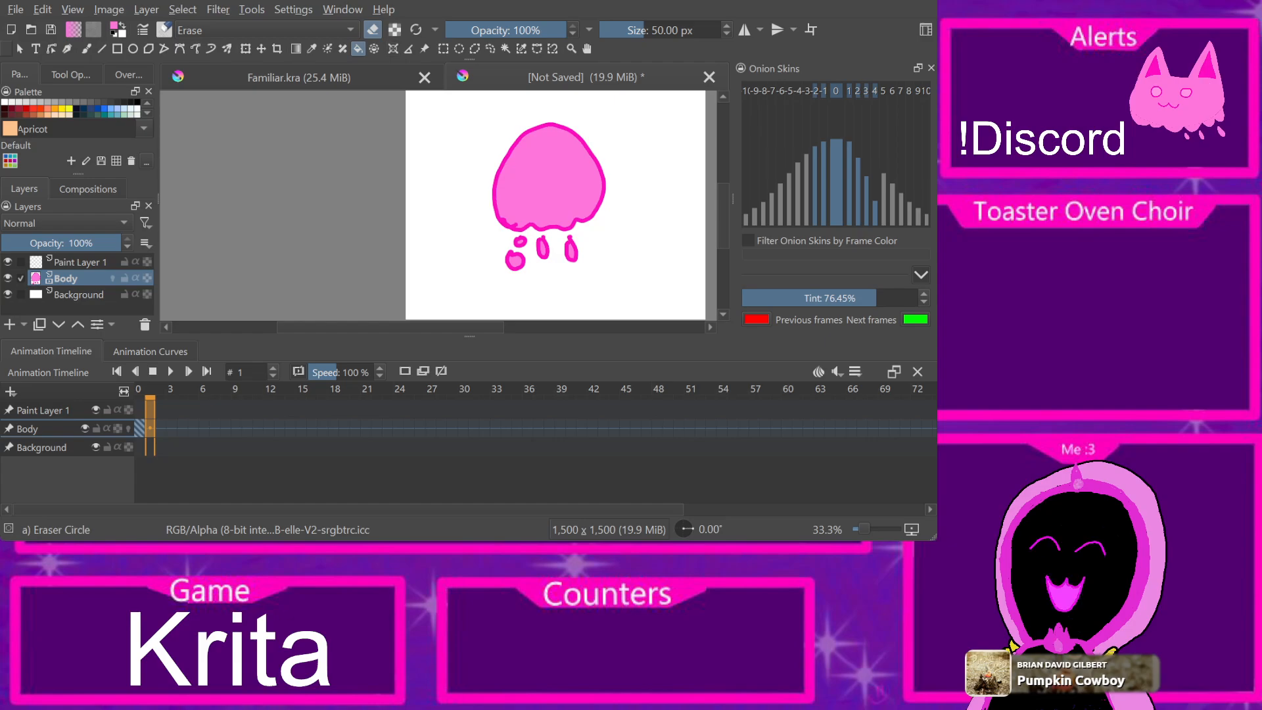
key(t)
drag(549, 197, 589, 197)
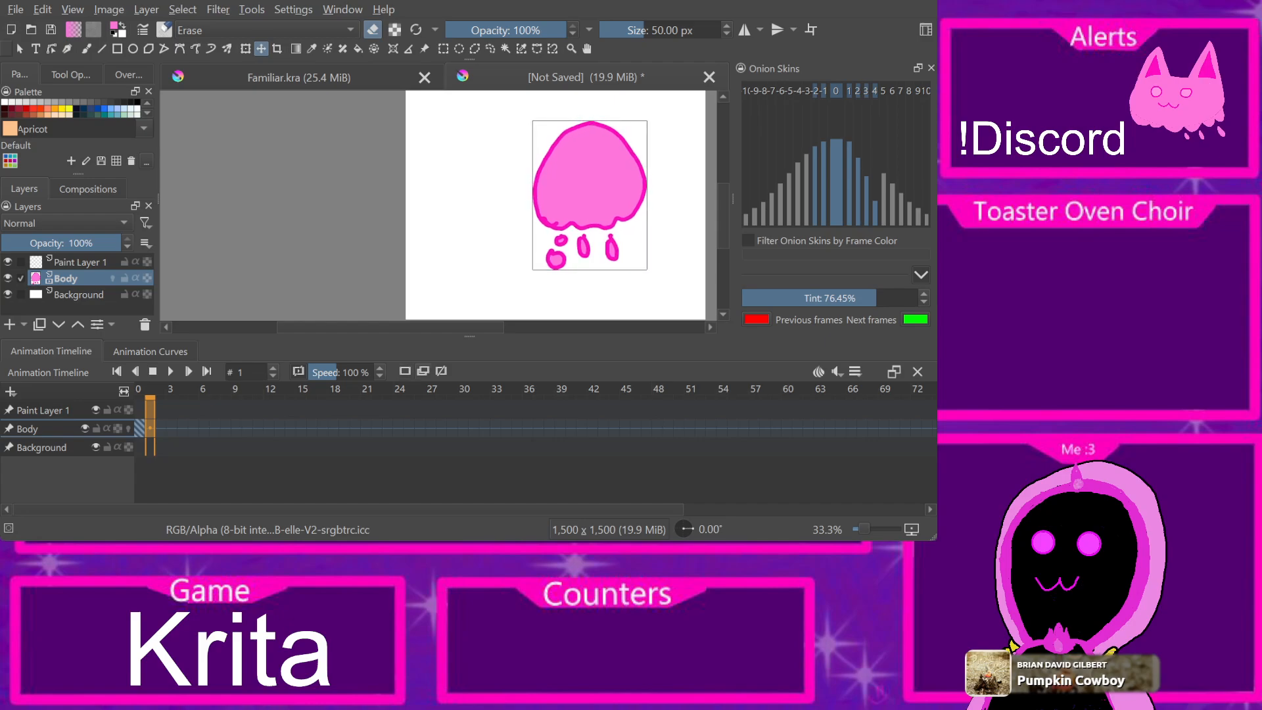
Step: Try a blank keyframe at frame 1 on the Body layer, compare frames 0 to 2, and undo the attempt
click(405, 371)
click(171, 428)
click(151, 428)
click(161, 429)
click(171, 428)
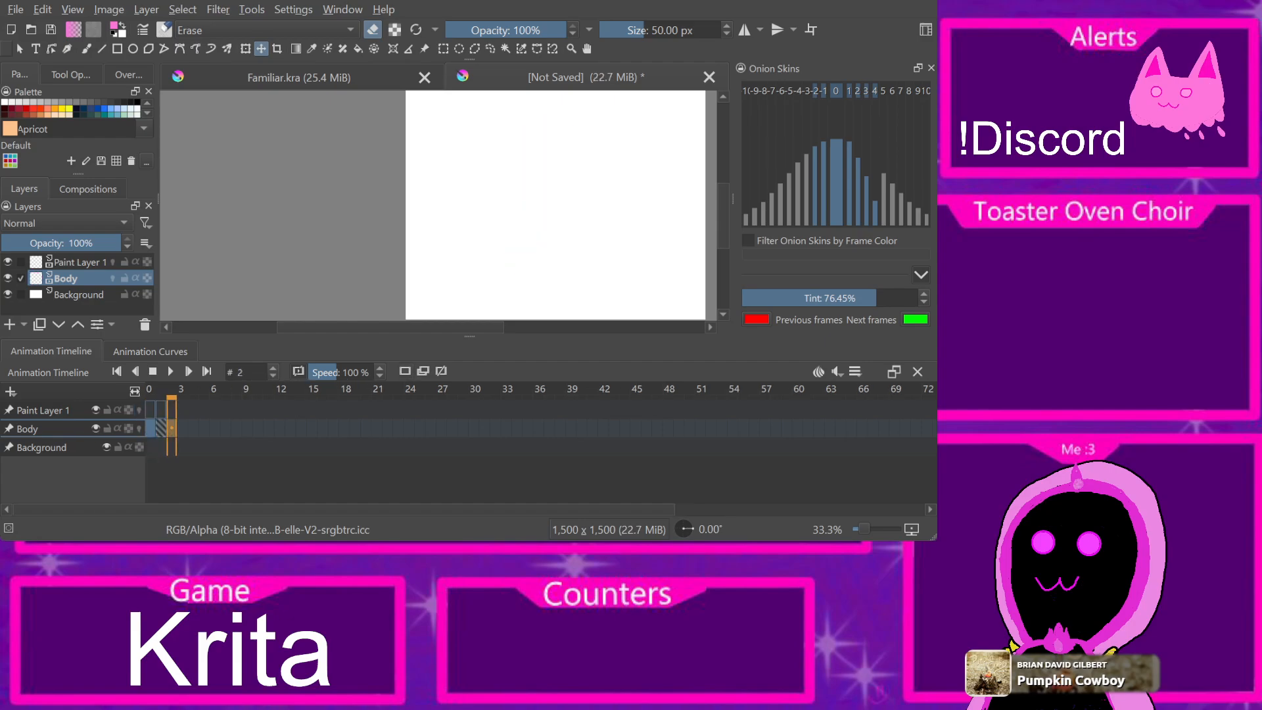
click(161, 429)
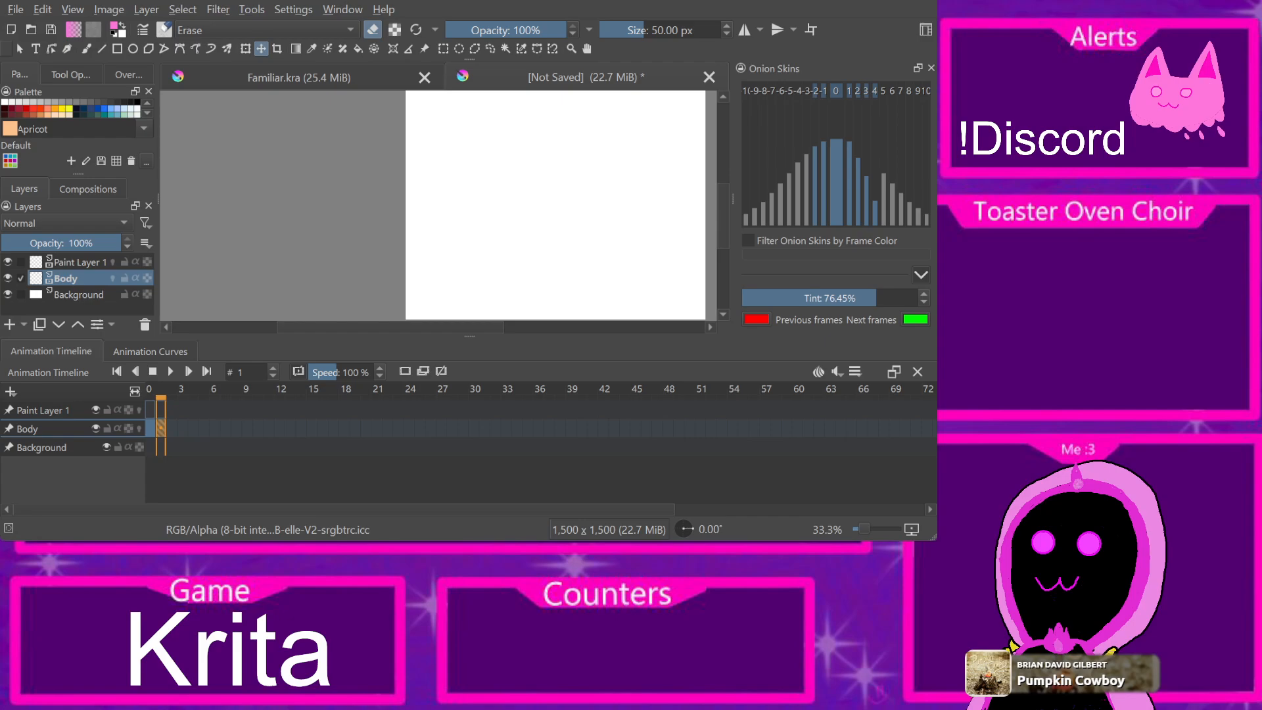
click(171, 428)
click(150, 429)
click(161, 429)
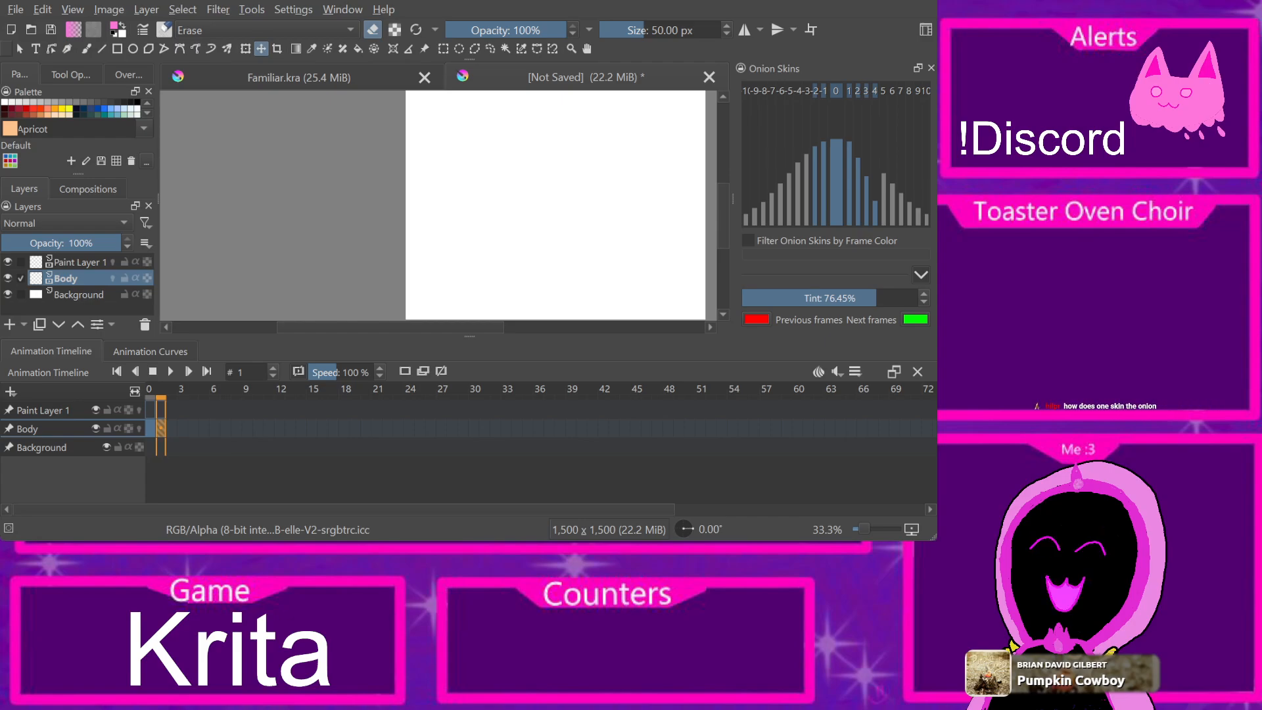
key(ctrl+z)
key(ctrl+z)
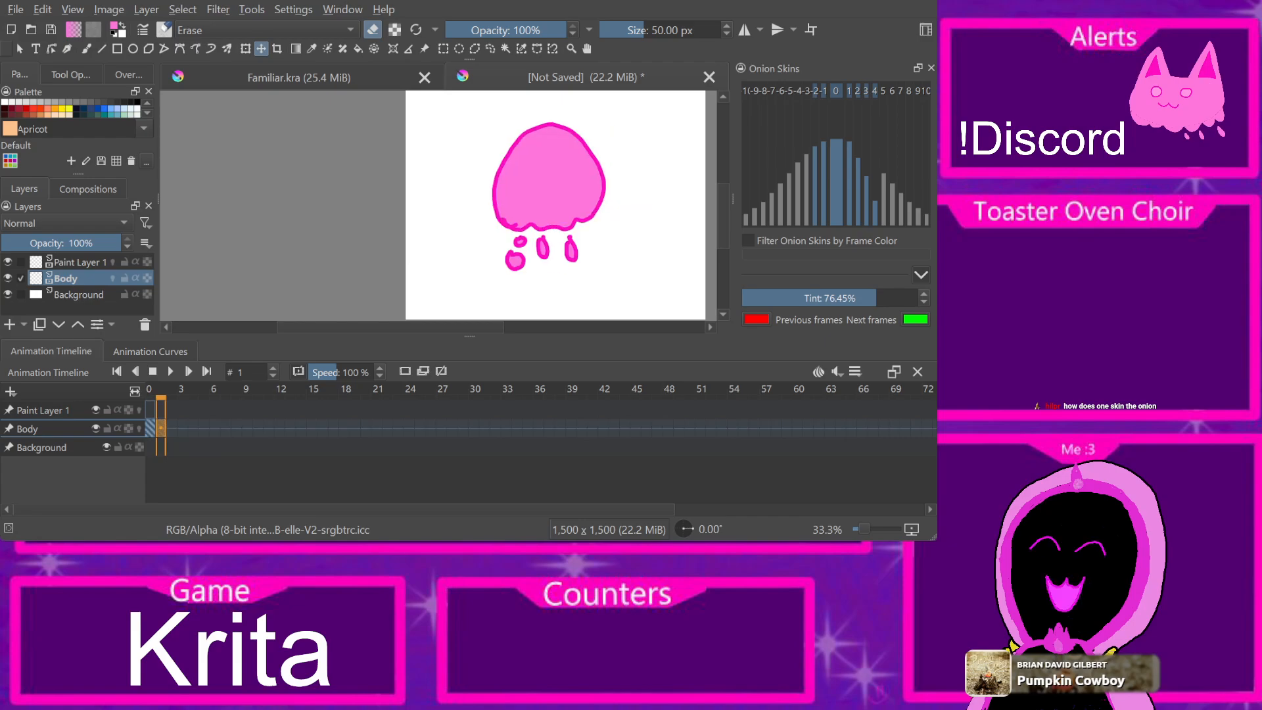
Step: Try shifting the blob right across keyframes 1 to 3 on the Body layer, play the animation, and return to frame 0
drag(550, 190, 673, 199)
key(Right)
key(Right)
key(Right)
click(170, 371)
click(171, 371)
mouse_move(388, 410)
mouse_down()
mouse_move(151, 410)
mouse_move(172, 393)
mouse_move(323, 392)
mouse_move(150, 392)
mouse_up()
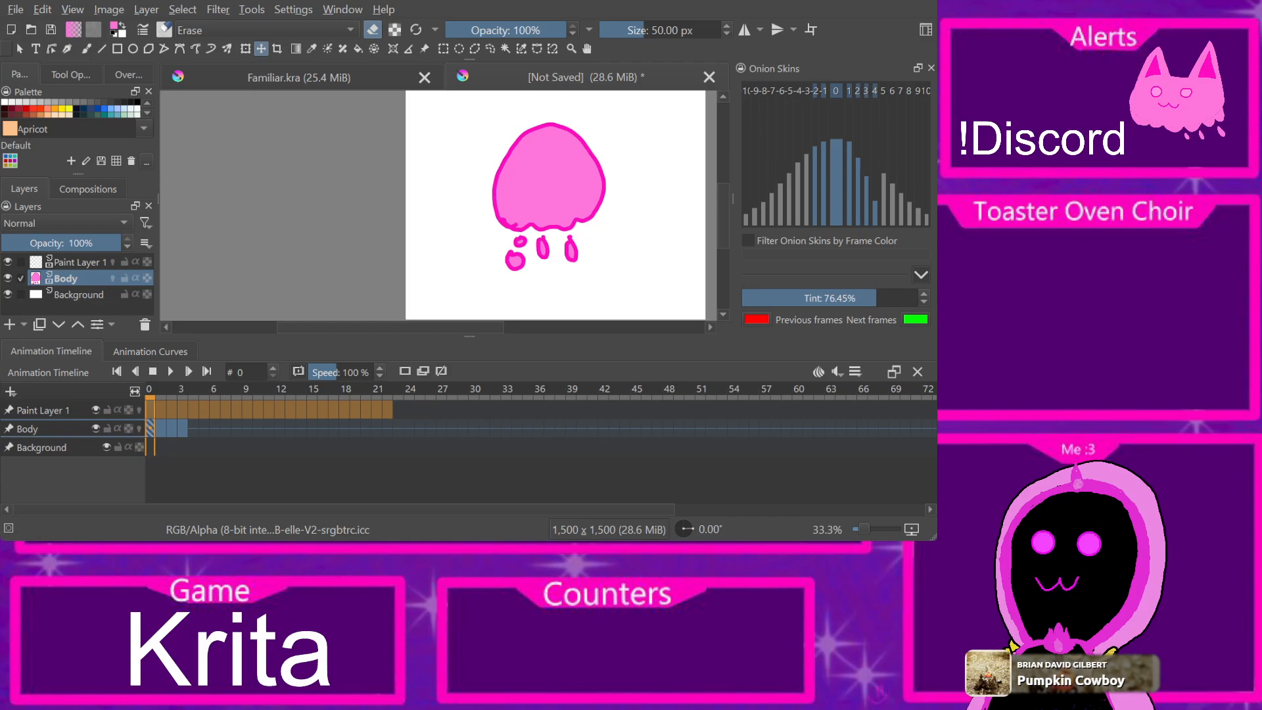
Step: Undo the blob move, its added keyframes, and the creation of Paint Layer 1
key(ctrl+z)
key(ctrl+z)
key(ctrl+z)
key(ctrl+z)
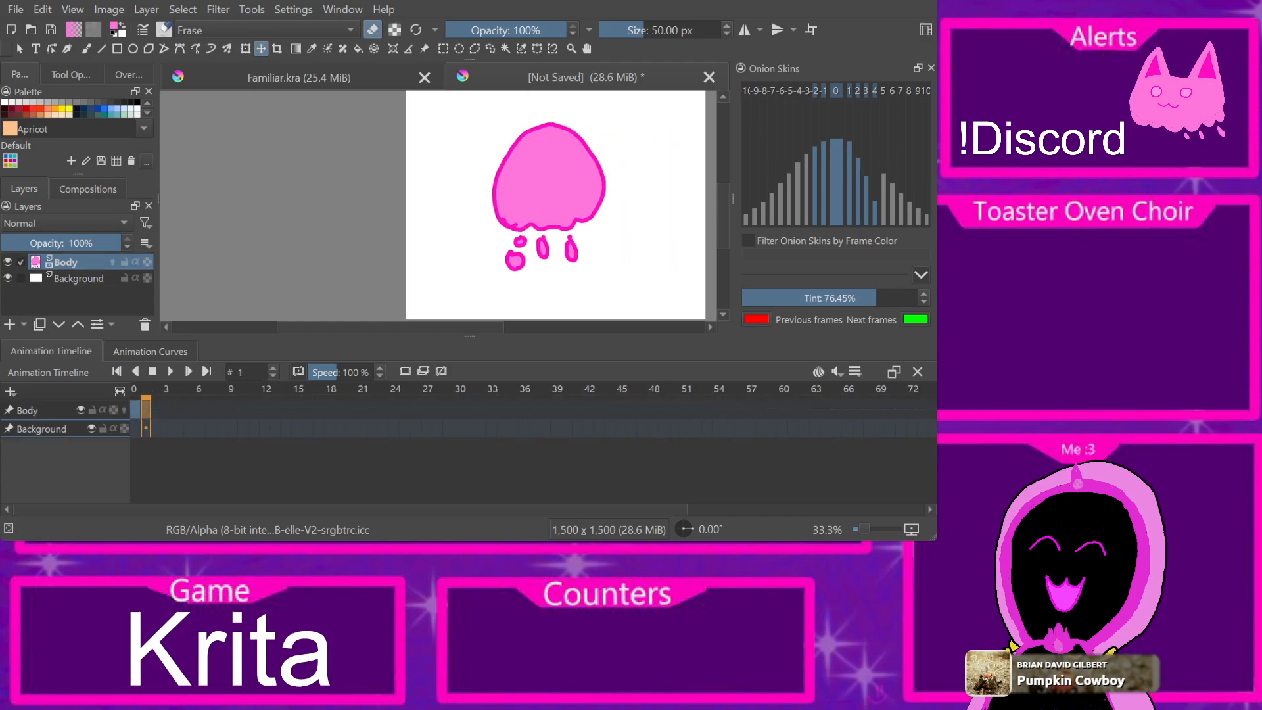
Step: Move the blob to the right on the Body layer and extend its keyframes from frame 1 through frame 4
drag(550, 187, 639, 188)
key(Right)
key(Right)
key(Right)
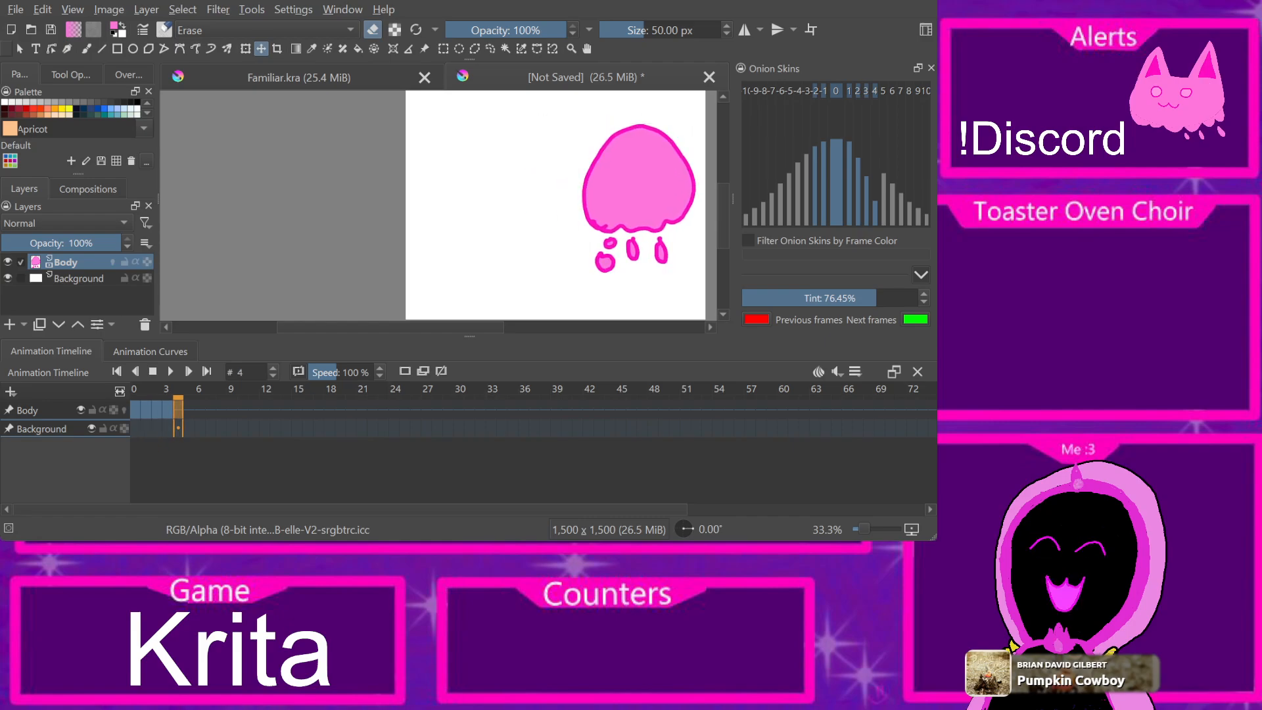
Step: Play the animation, stop it, and step back through the frames to frame 0 to review the movement
key(space)
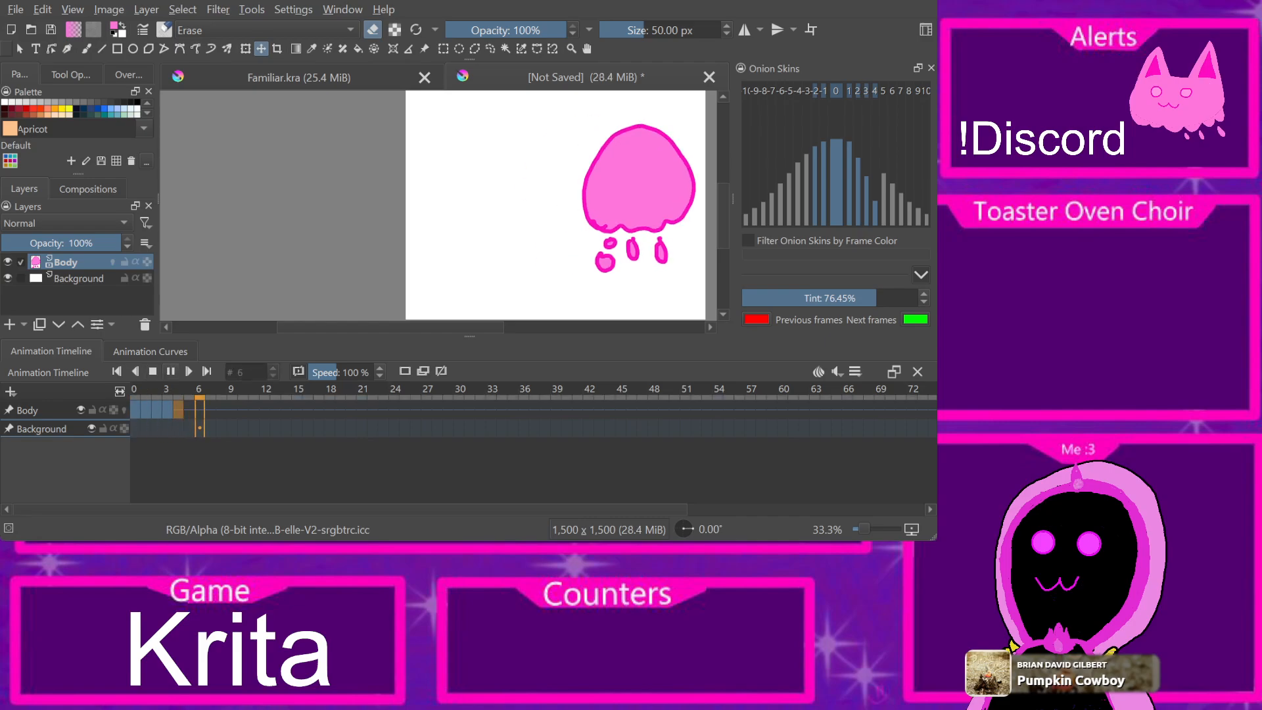
key(space)
key(Left)
key(Left)
key(Left)
key(Left)
key(Left)
key(Left)
key(Left)
key(Left)
key(Left)
key(Left)
key(Left)
key(Left)
key(Left)
key(Left)
key(Left)
key(Left)
key(Left)
key(Left)
key(Left)
key(Left)
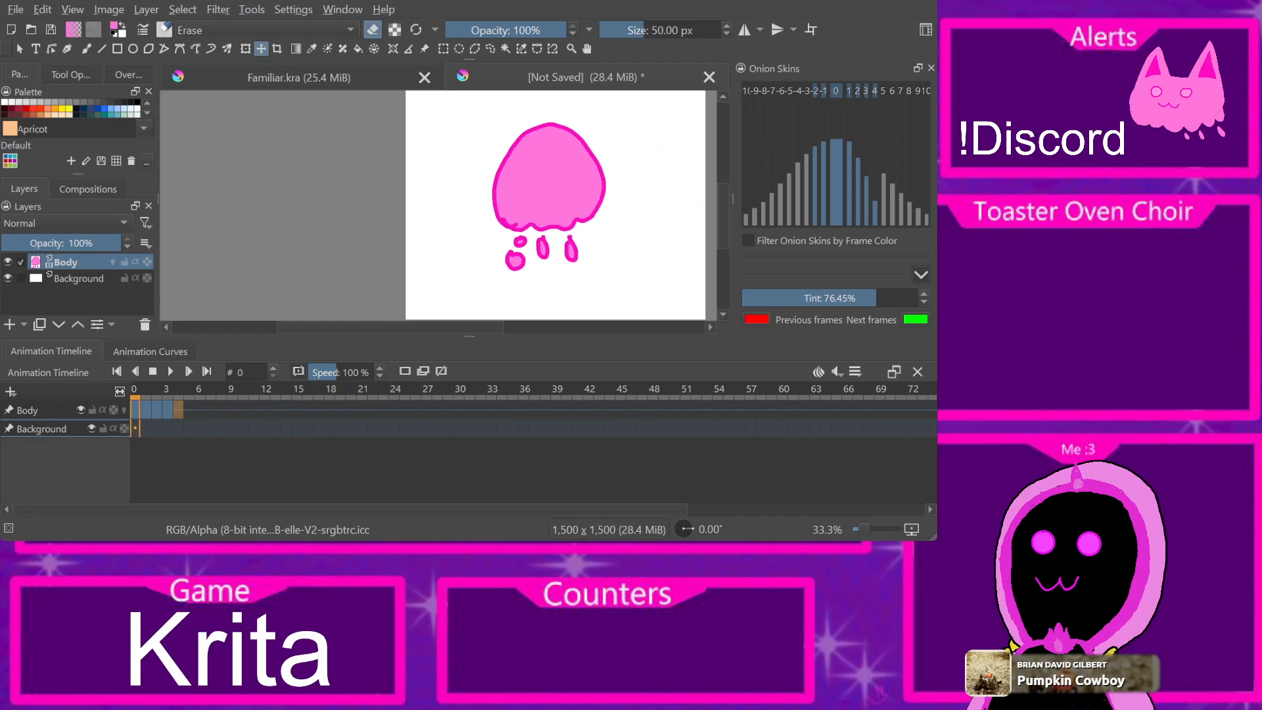
Step: Create a new 1,500 x 1,500 px document for testing the animation keyframes
click(15, 9)
key(Escape)
key(Return)
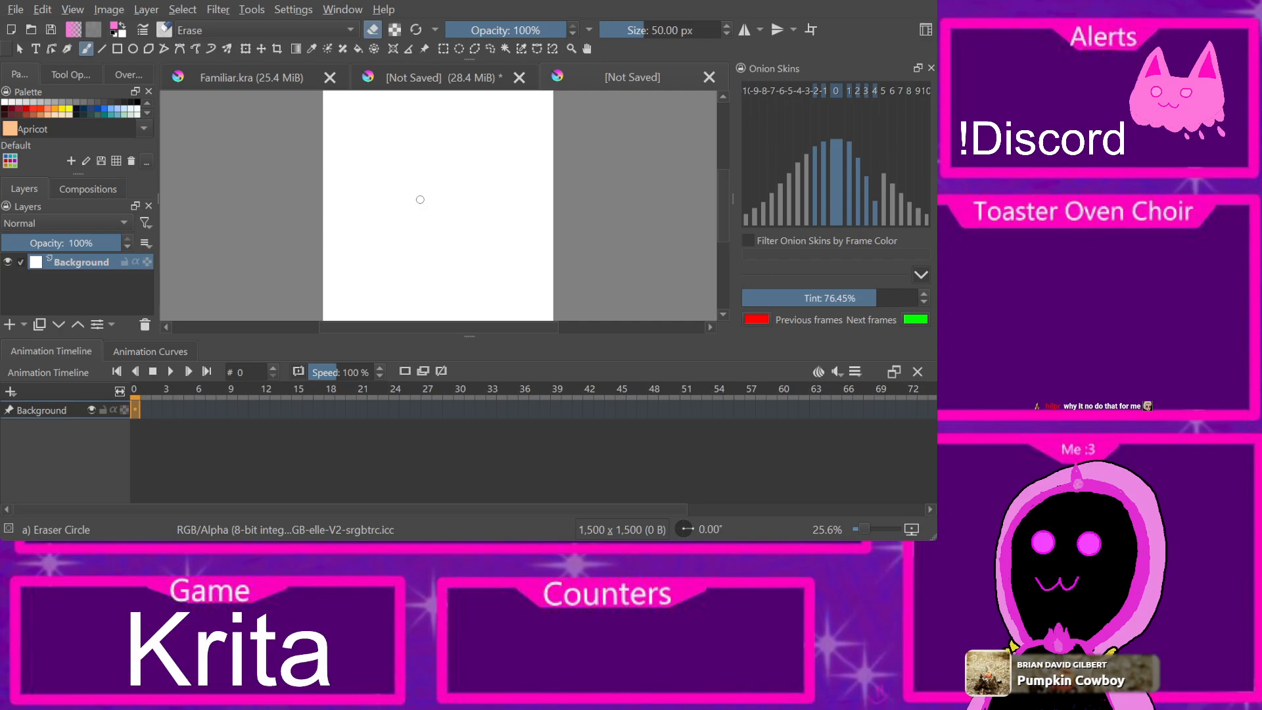
Step: Turn off eraser mode, paint a small pink dot on the Background layer with the Basic-1 brush, and compare frames 0 and 1
mouse_move(353, 178)
mouse_down()
mouse_move(340, 207)
mouse_move(363, 231)
mouse_up()
key(ctrl+z)
key(e)
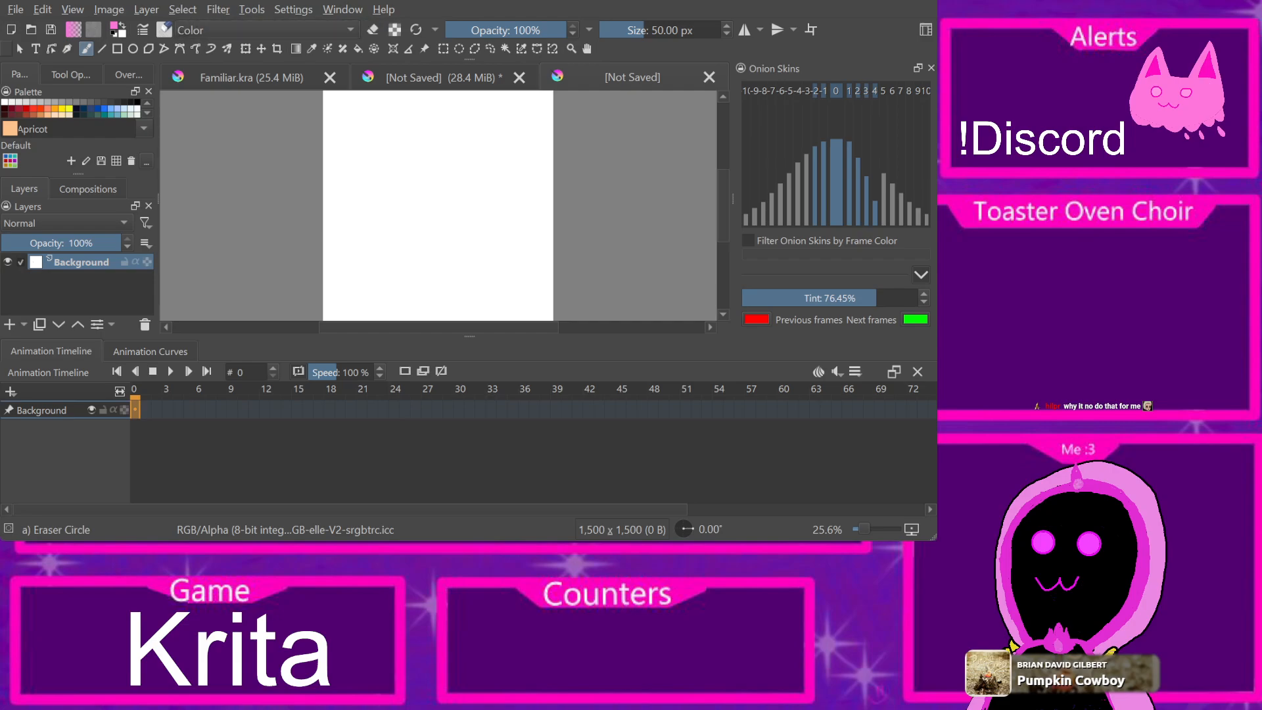
key(/)
drag(355, 197, 366, 193)
key(Right)
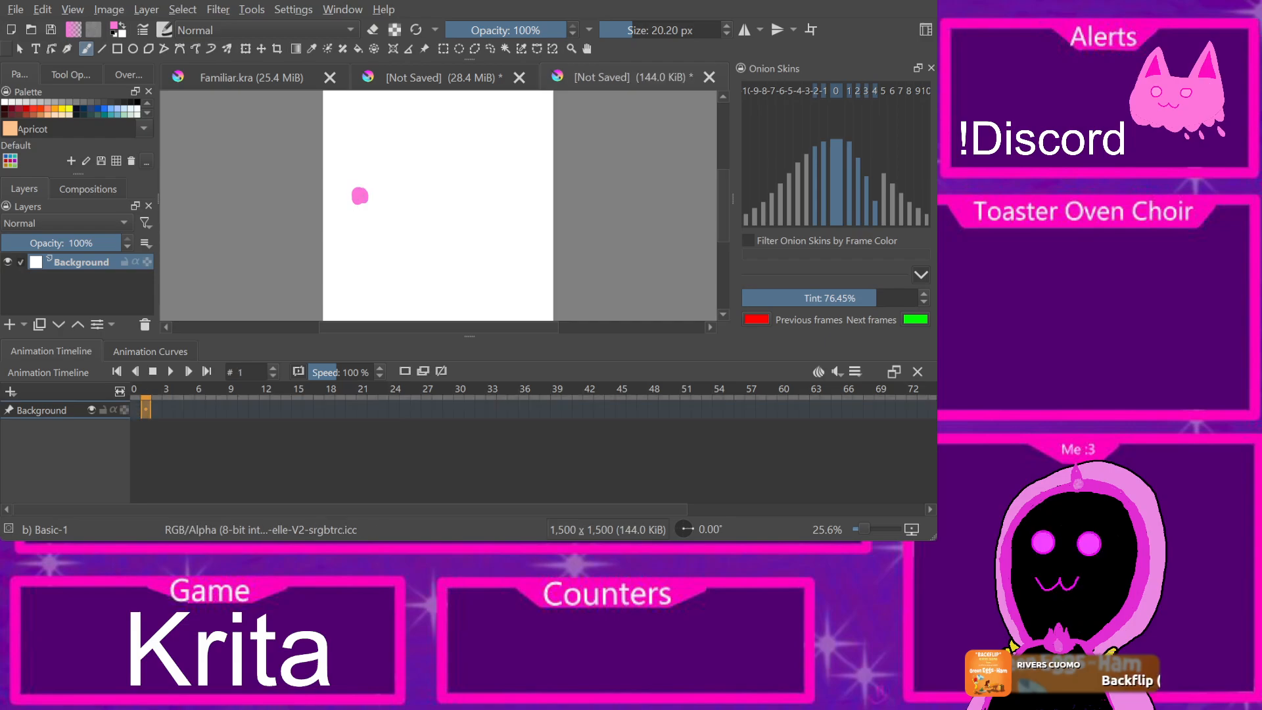
key(Left)
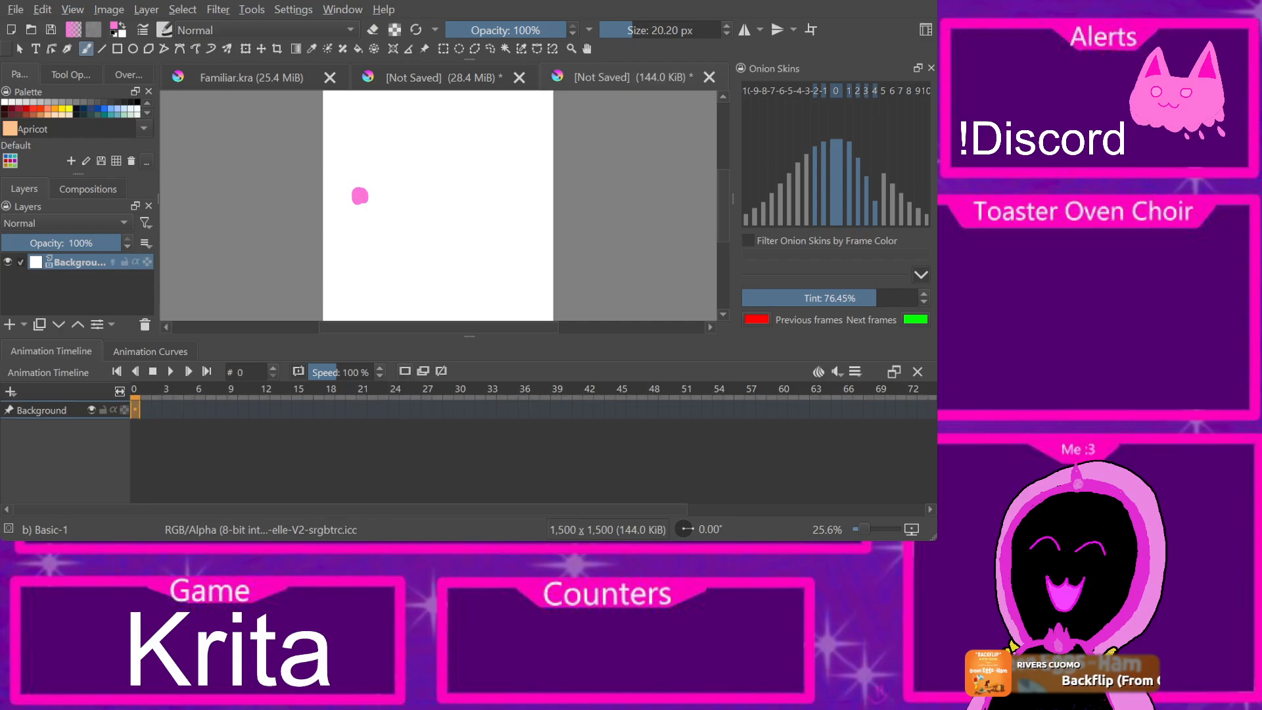
Step: Add a duplicate keyframe at frame 1 on the Background layer and paint a short pink stroke beside the dot
click(423, 371)
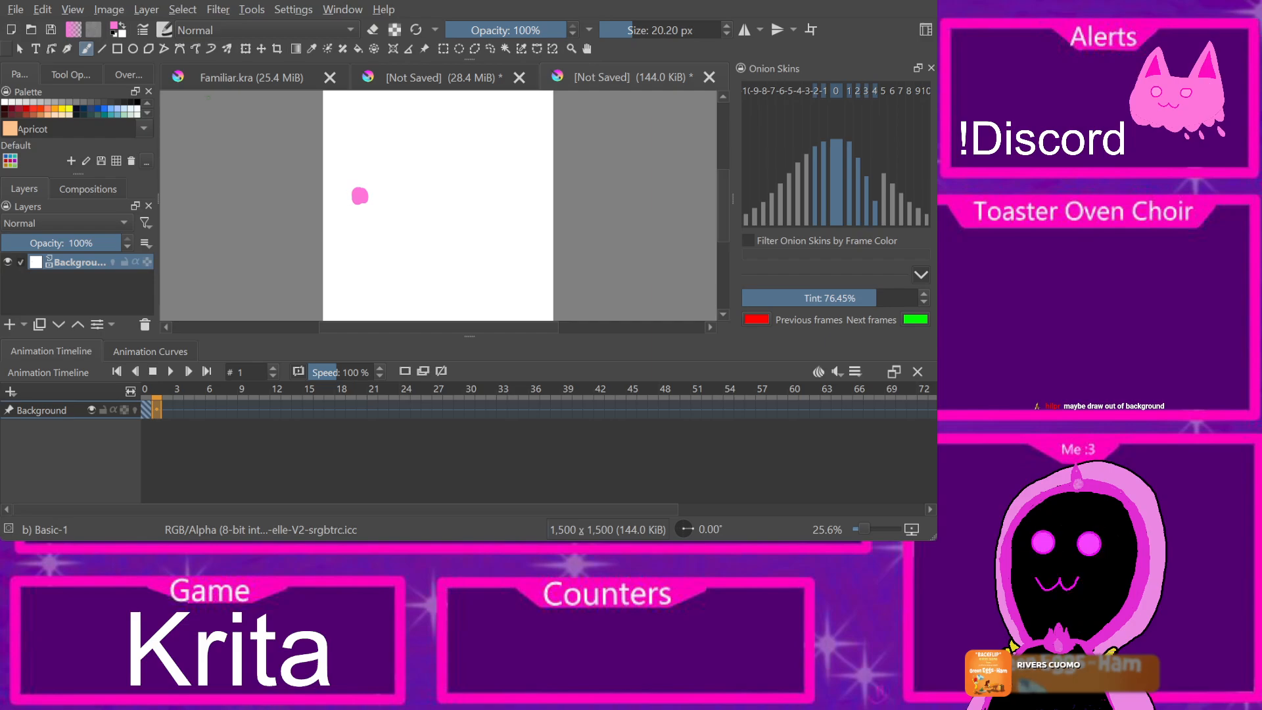
key(slash)
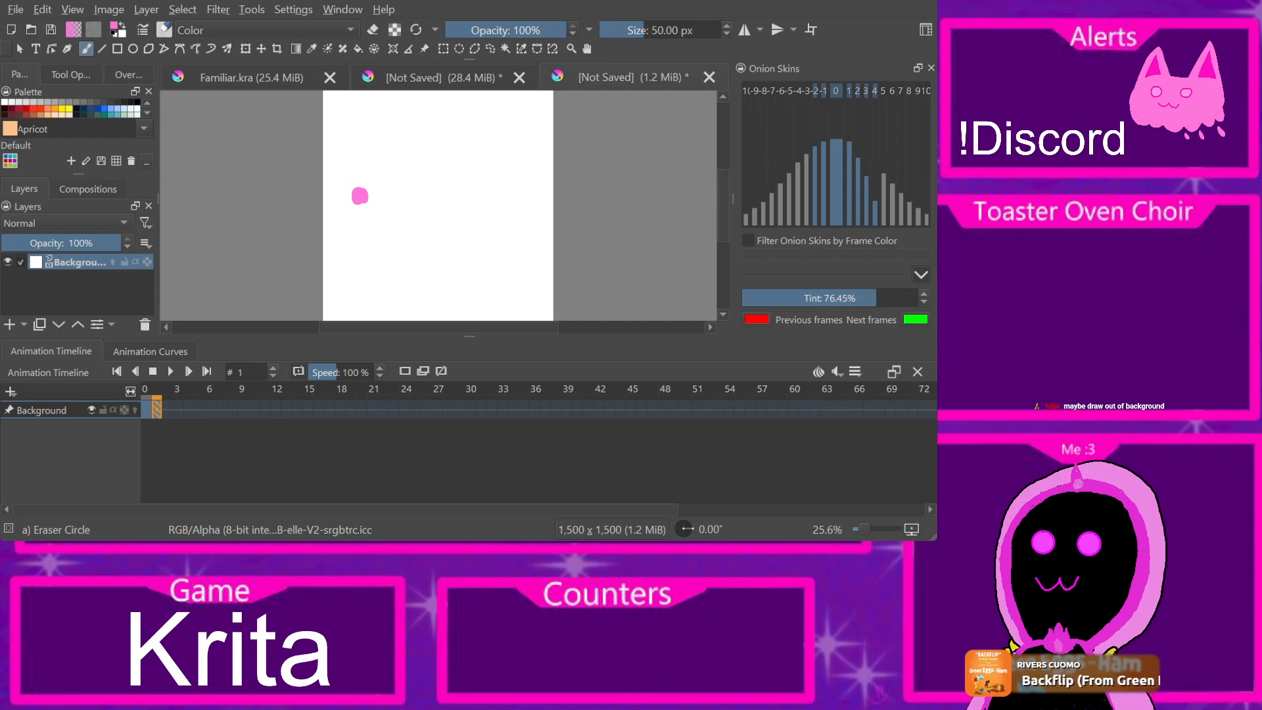
key(/)
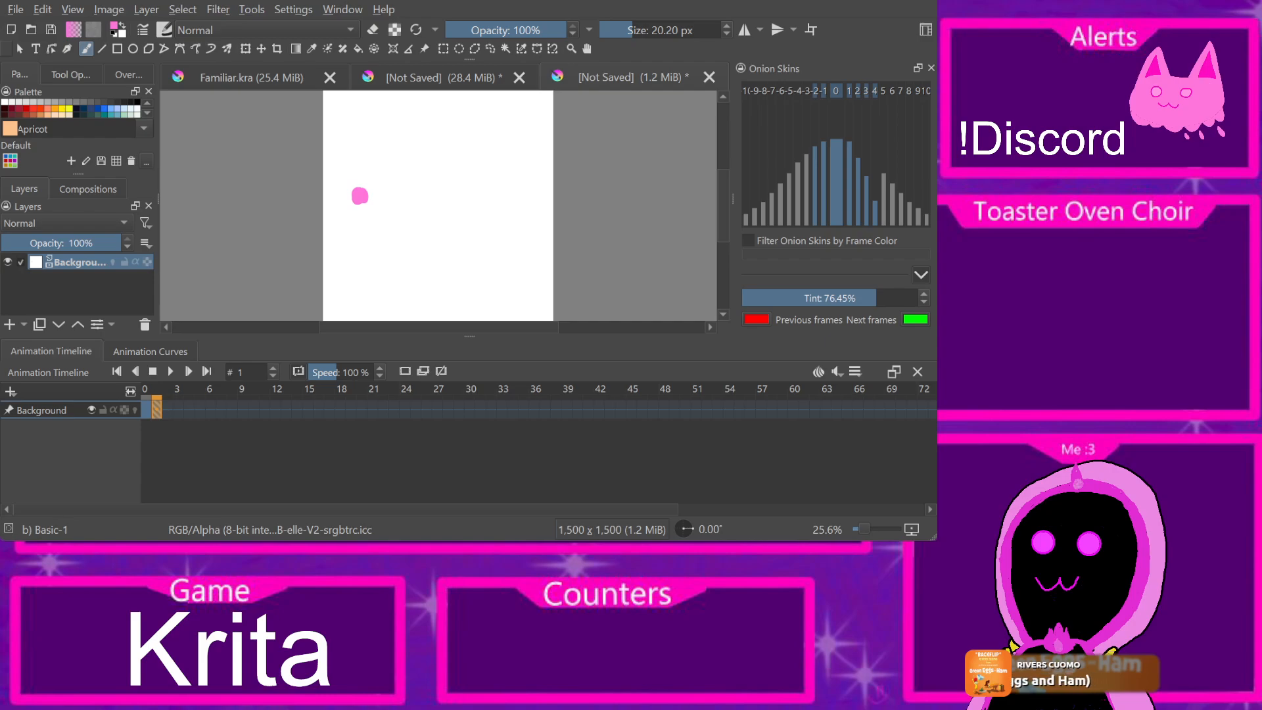
drag(371, 194, 398, 188)
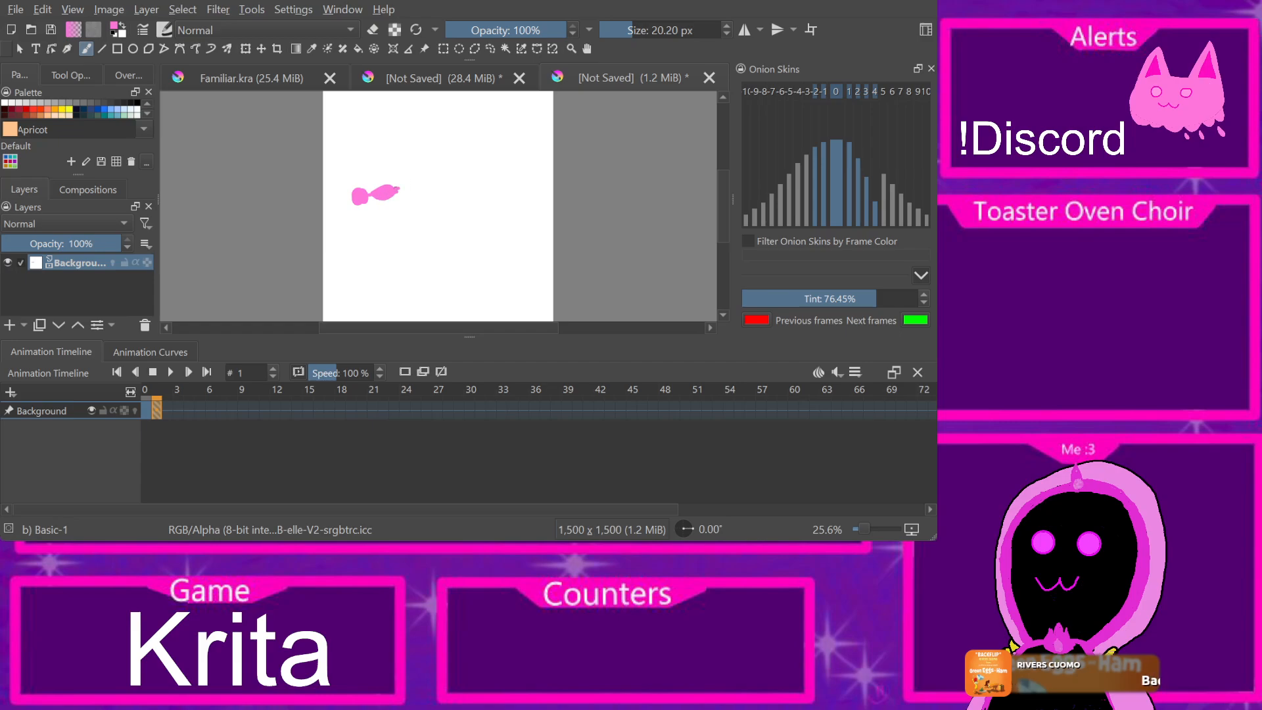
Step: Undo the last stroke at frame 1, return to frame 0, and hide the Background layer
key(ctrl+z)
key(Left)
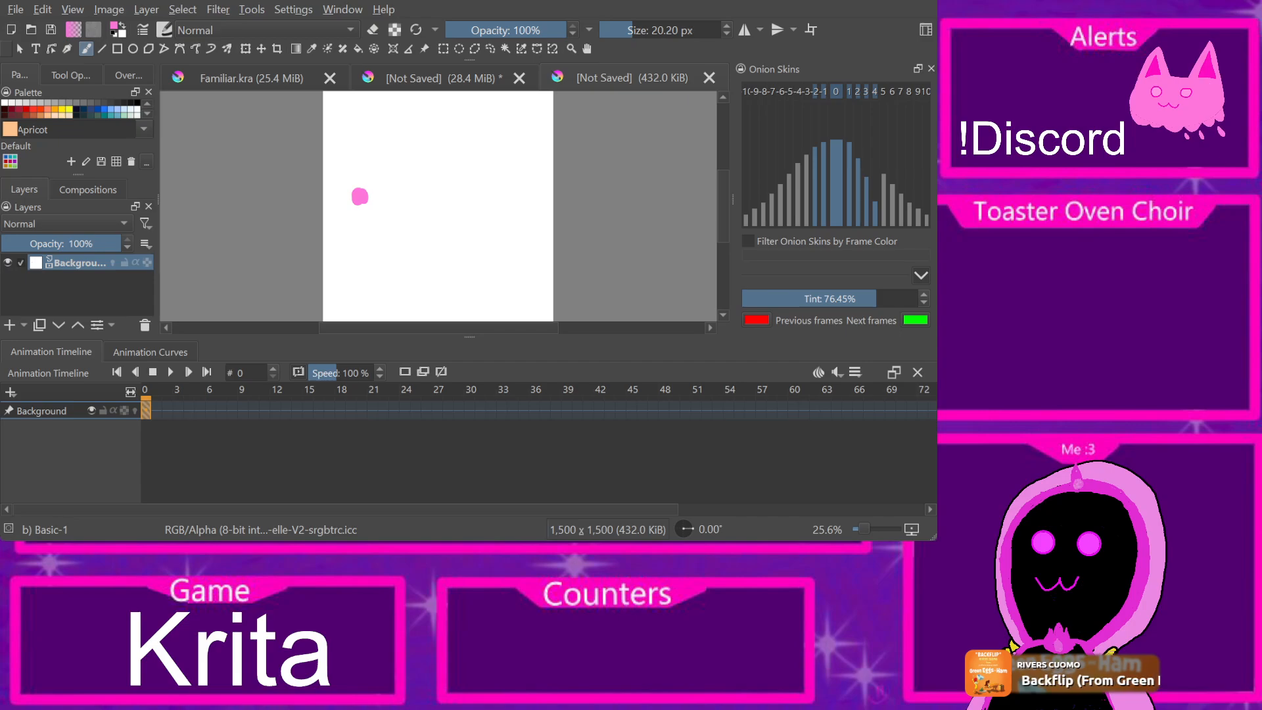
click(8, 262)
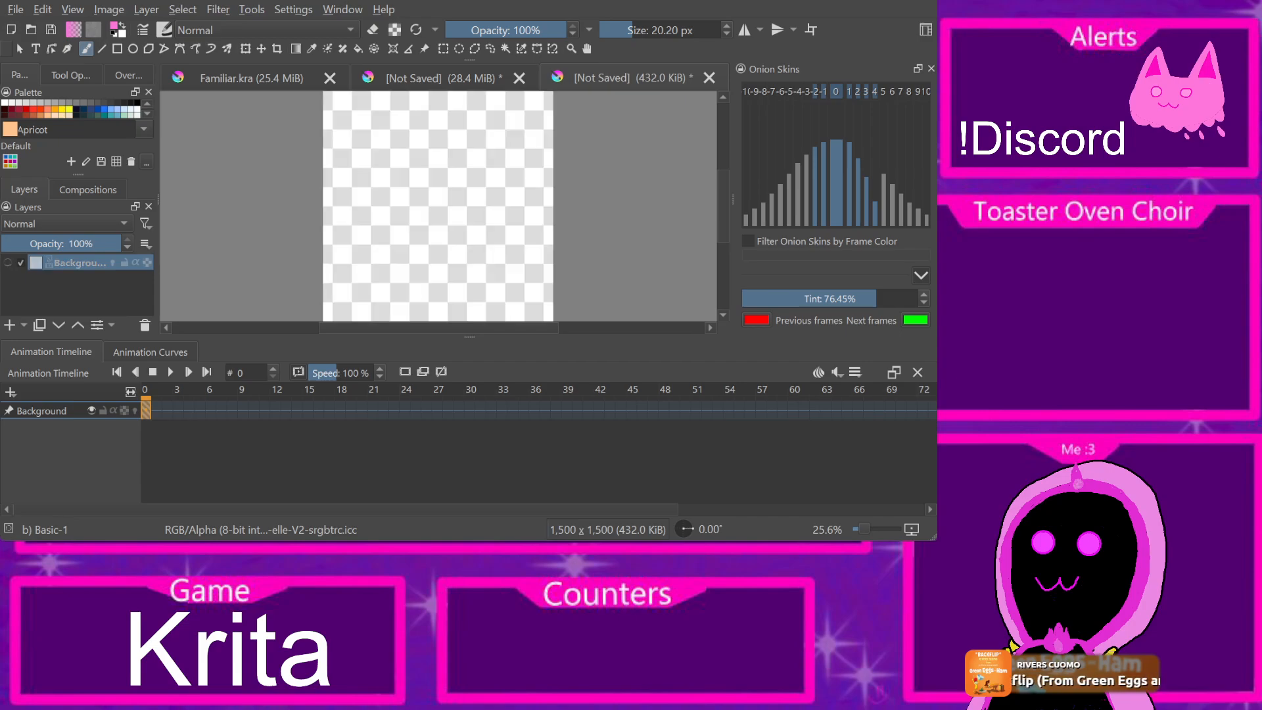
Step: Add a new paint layer at 100% opacity above the Background and name it "ball"
click(9, 324)
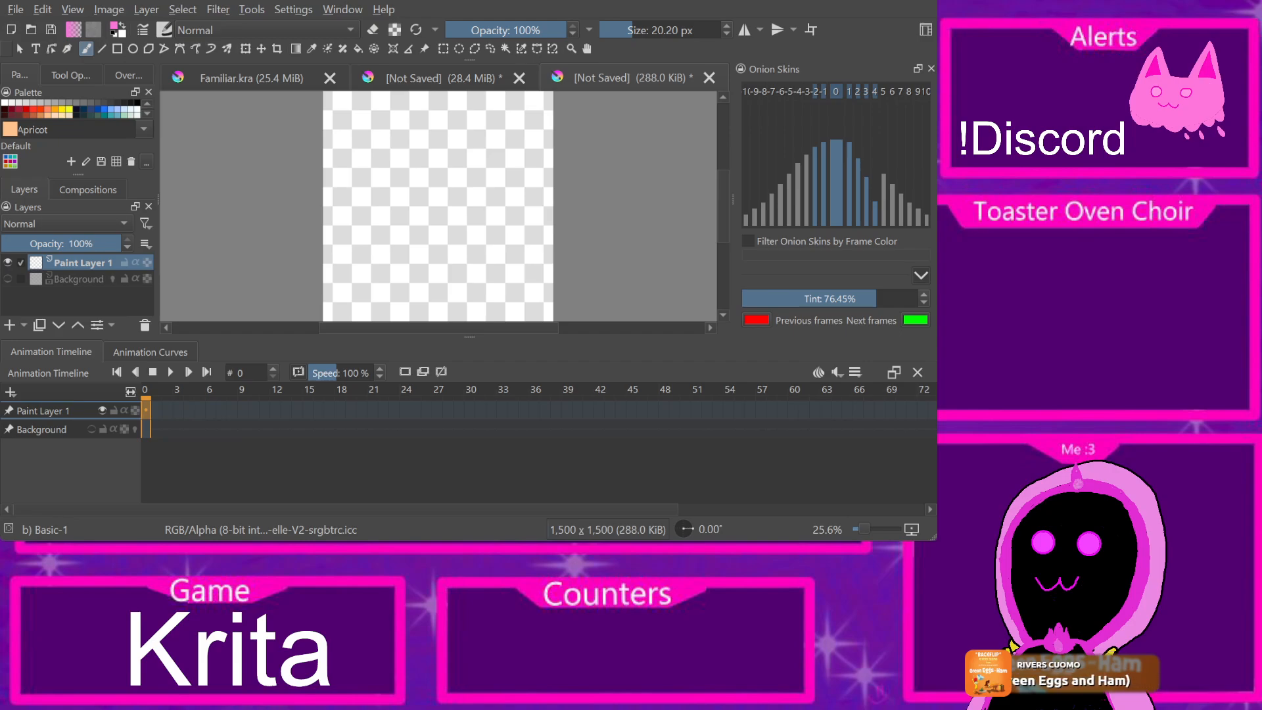
click(88, 243)
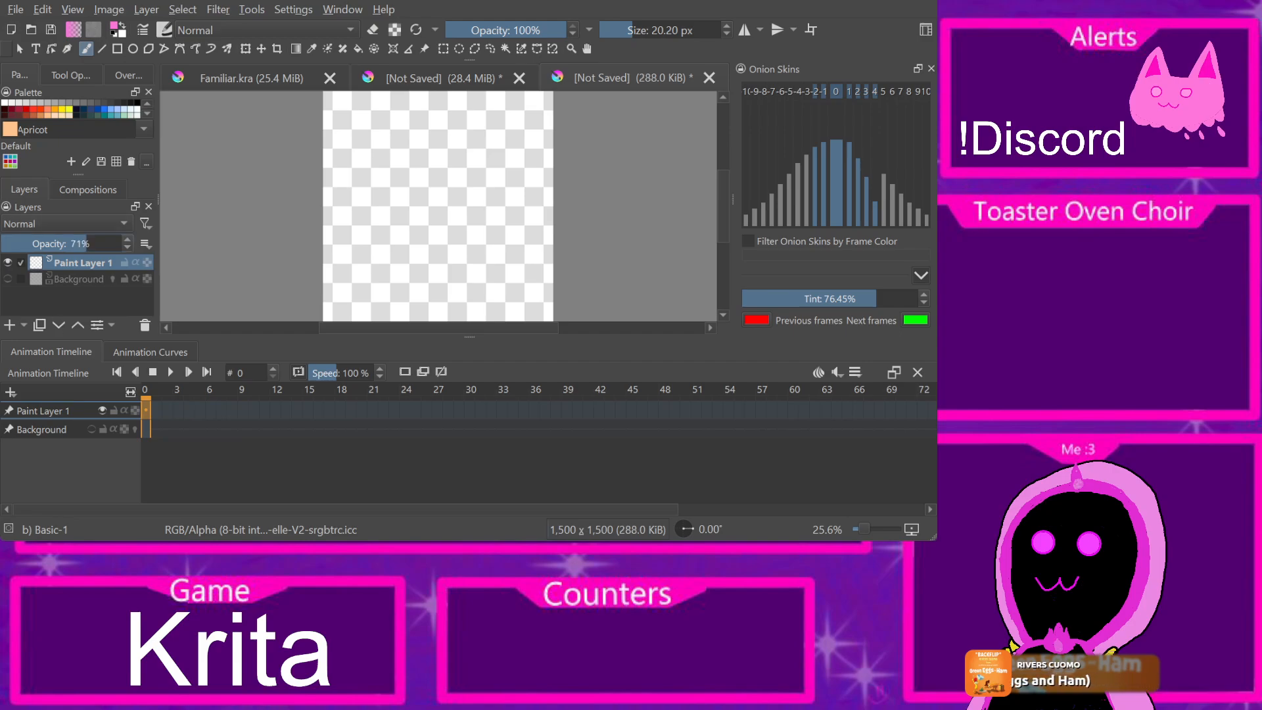
click(125, 243)
double_click(79, 263)
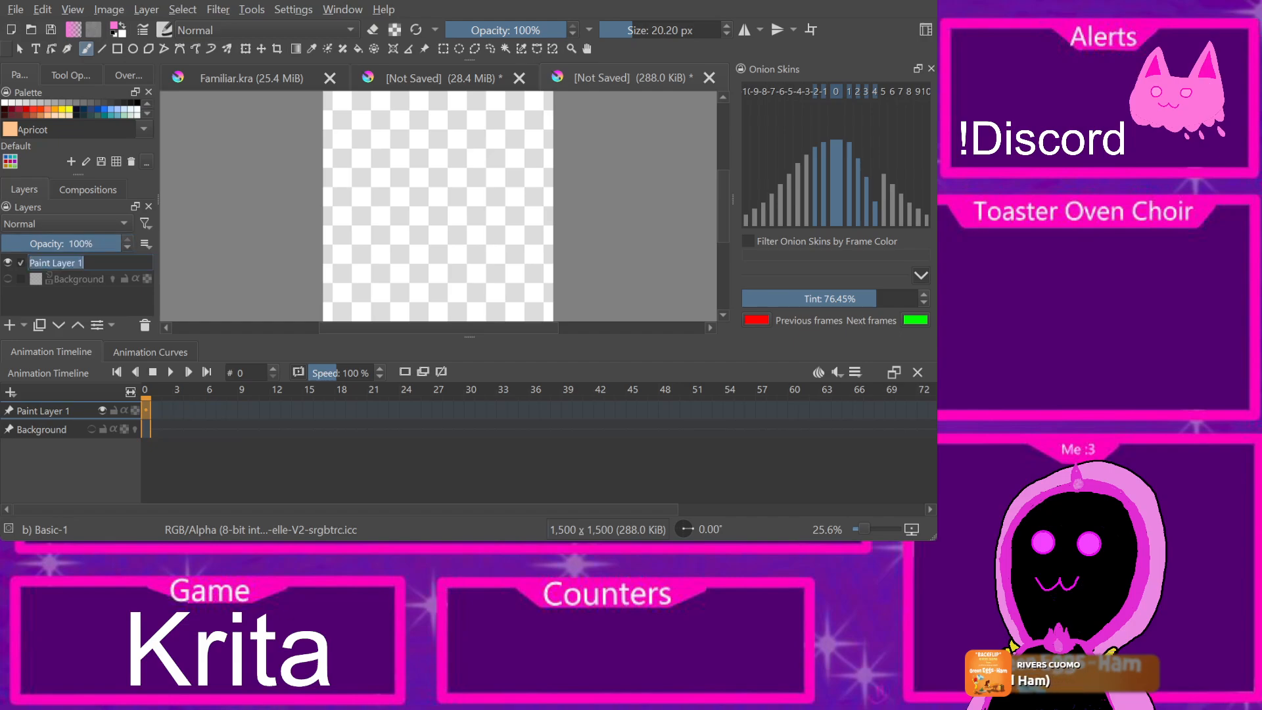
key(BackSpace)
text(ba)
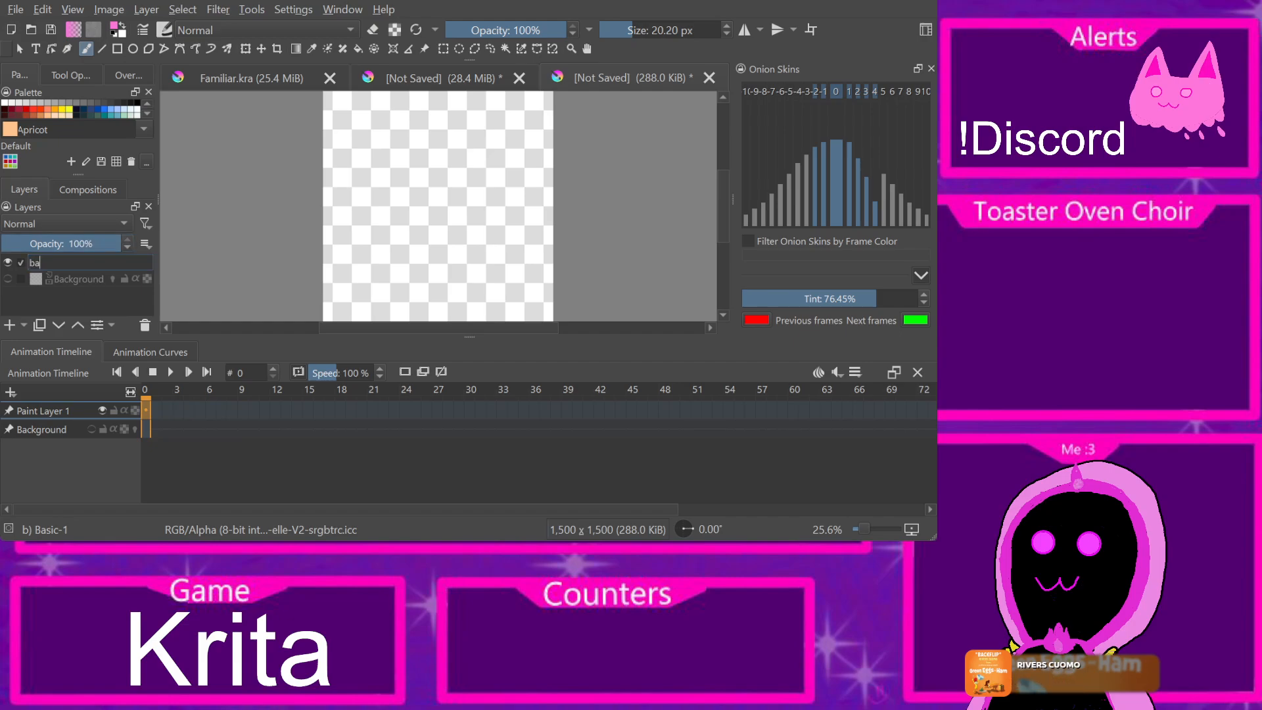
text(ll)
key(Return)
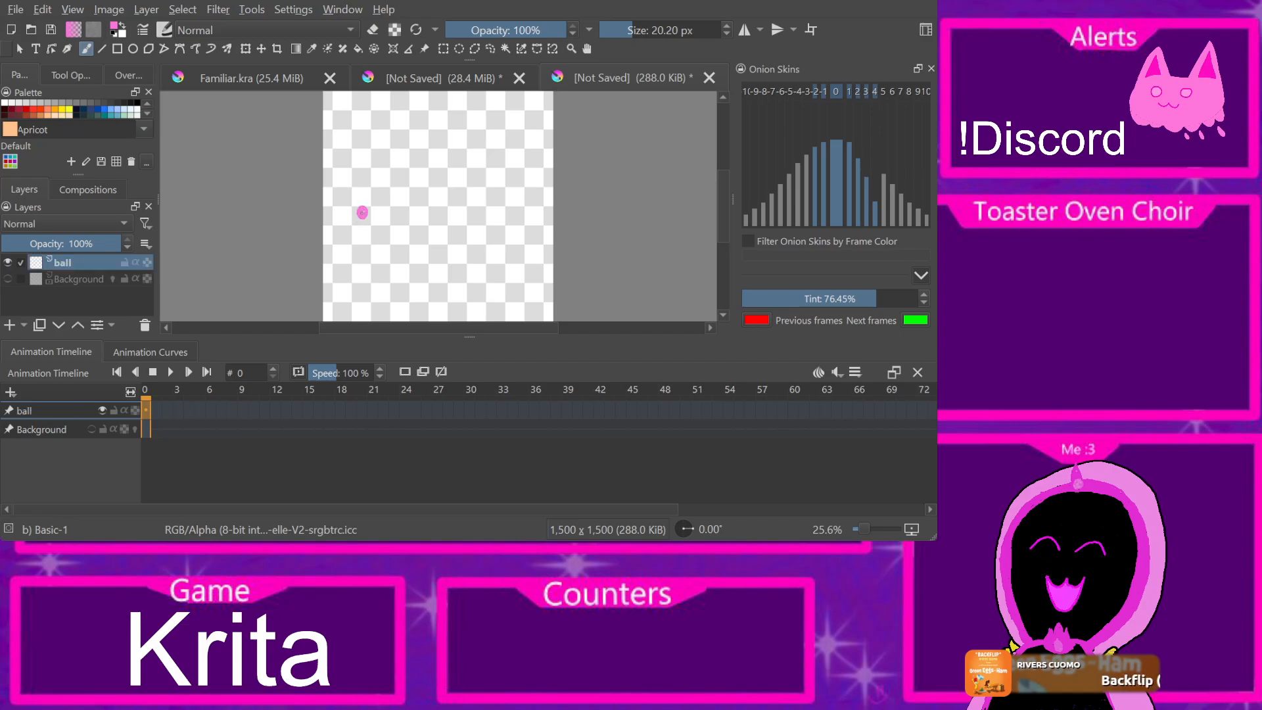
Step: Paint a small pink dot on the ball layer at frame 0 and undo the trial strokes at frame 1
click(363, 212)
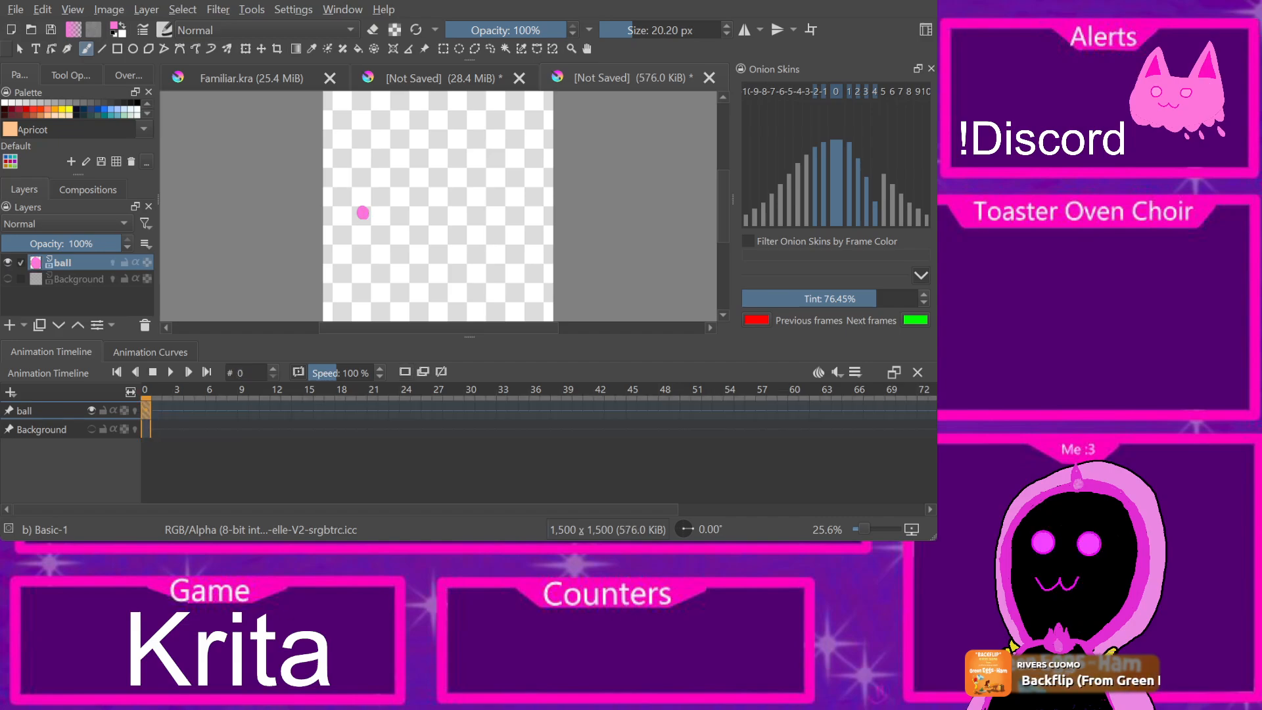
key(period)
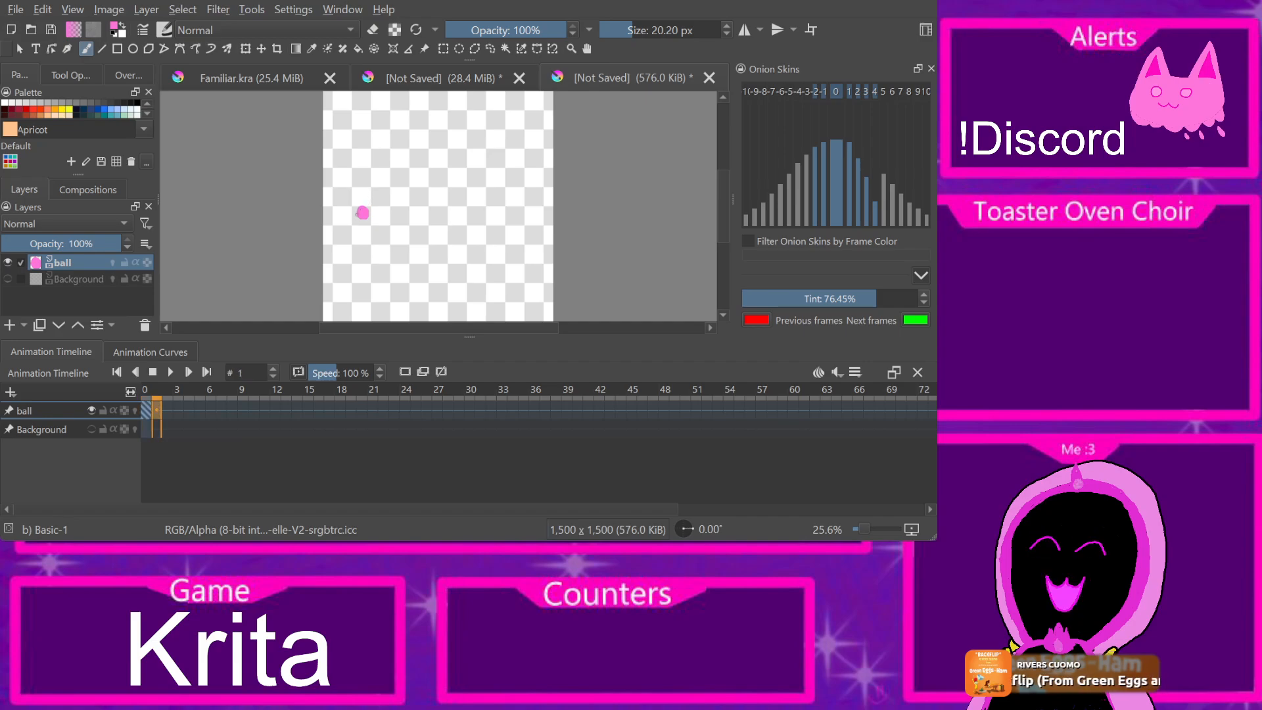
click(354, 213)
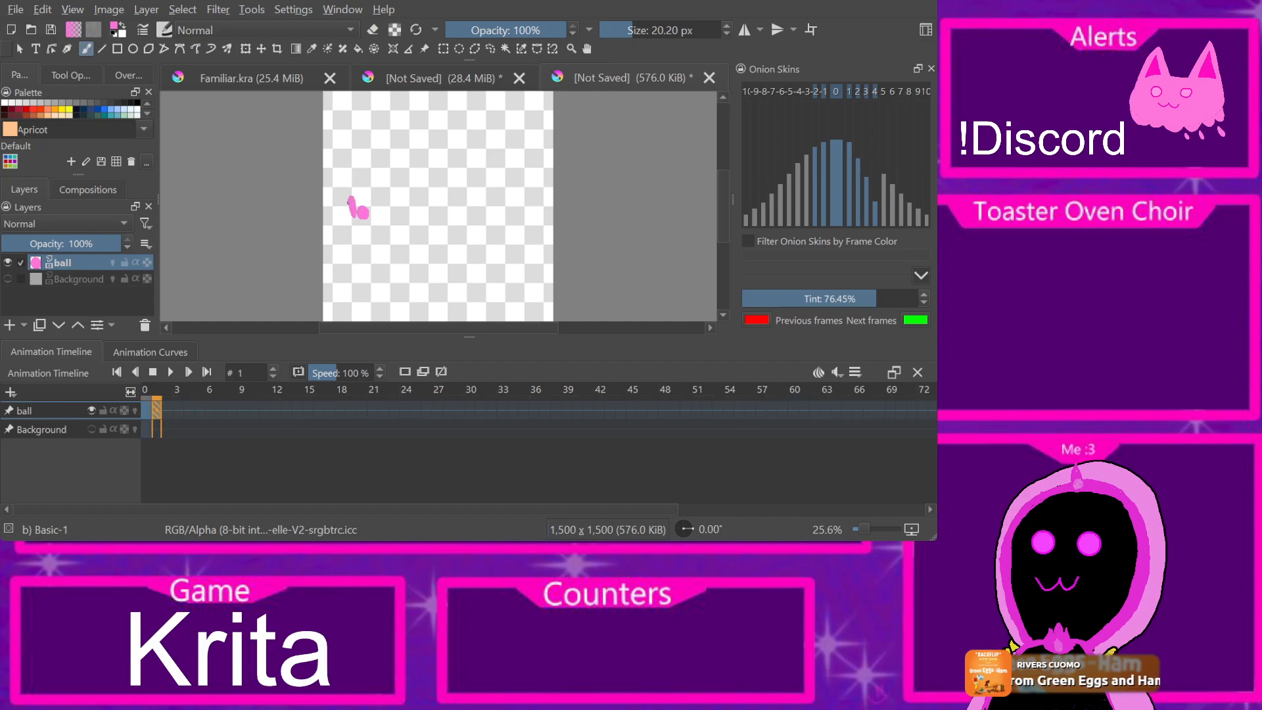
key(ctrl+z)
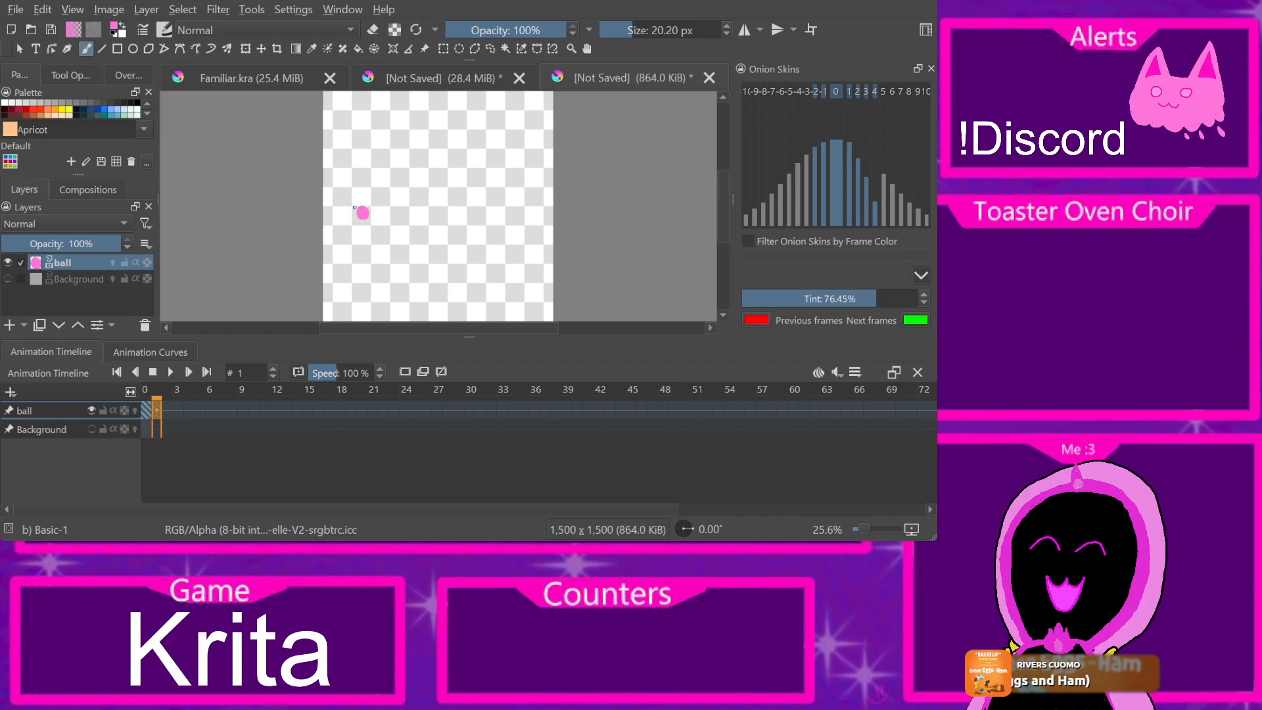
key(ctrl+z)
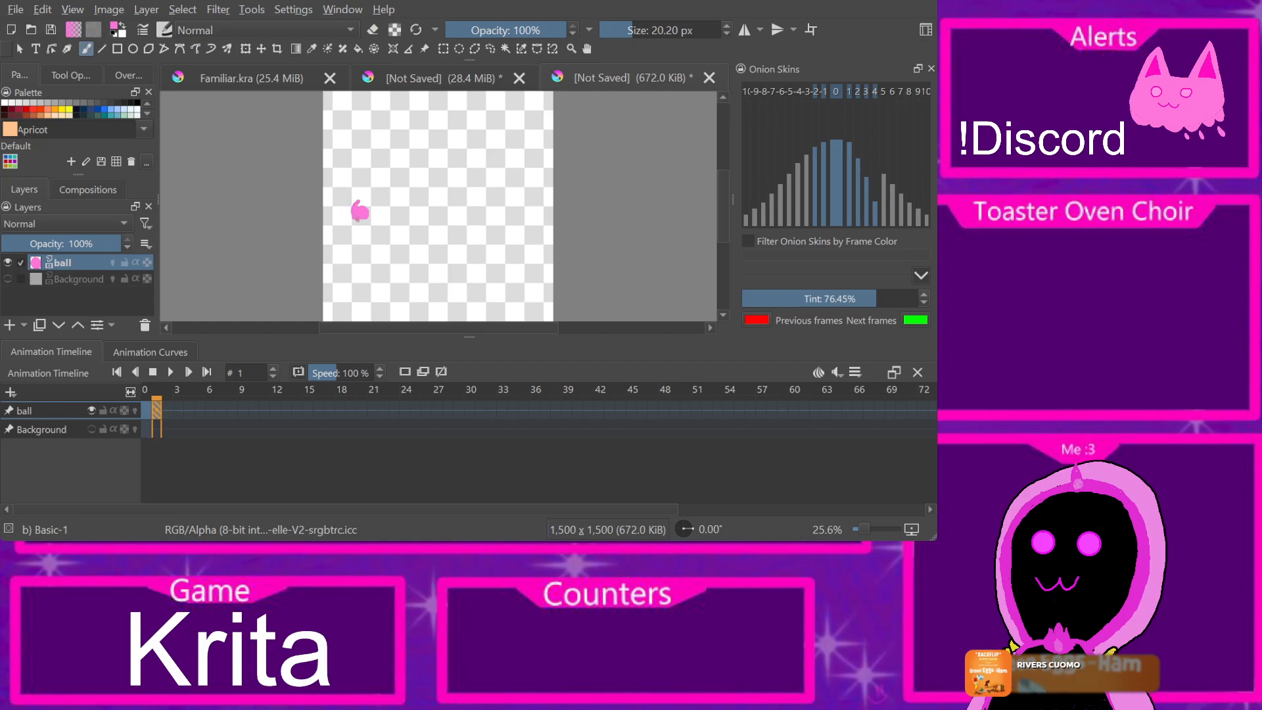
Step: Paint short pink strokes beside the dot on the ball layer, advancing one frame at a time from frame 2 to 5
click(167, 410)
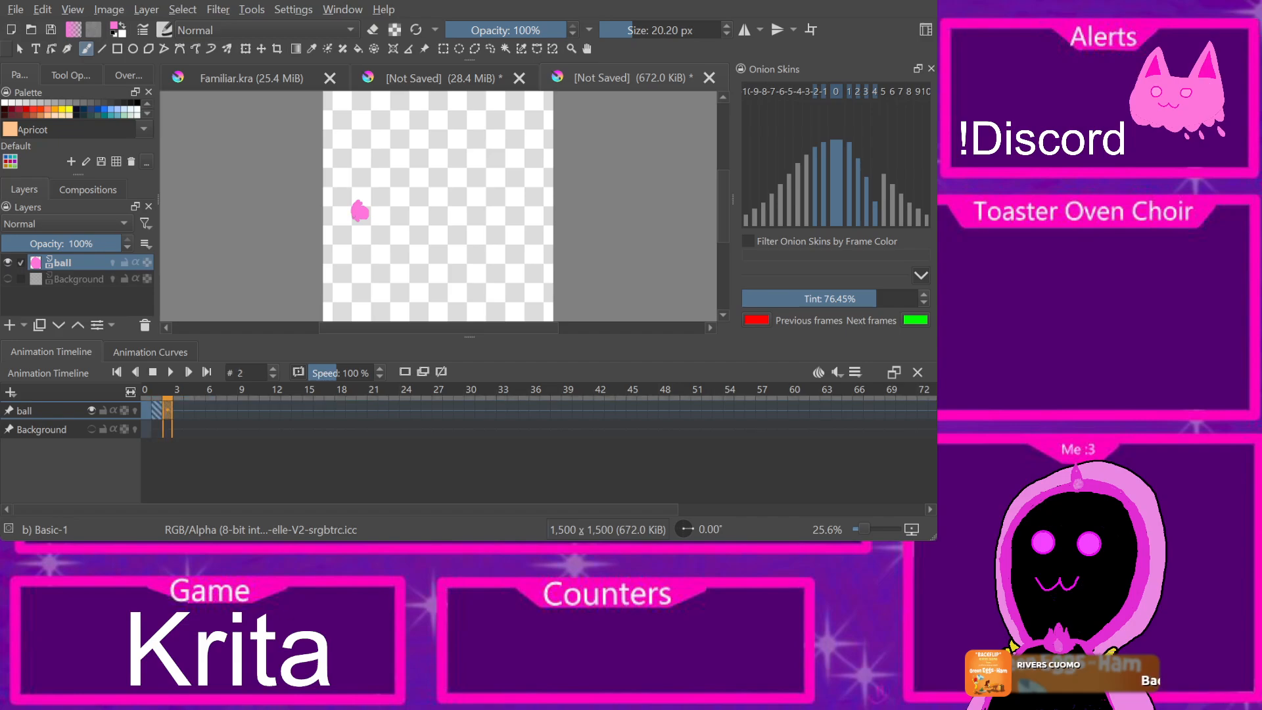
drag(371, 211, 389, 210)
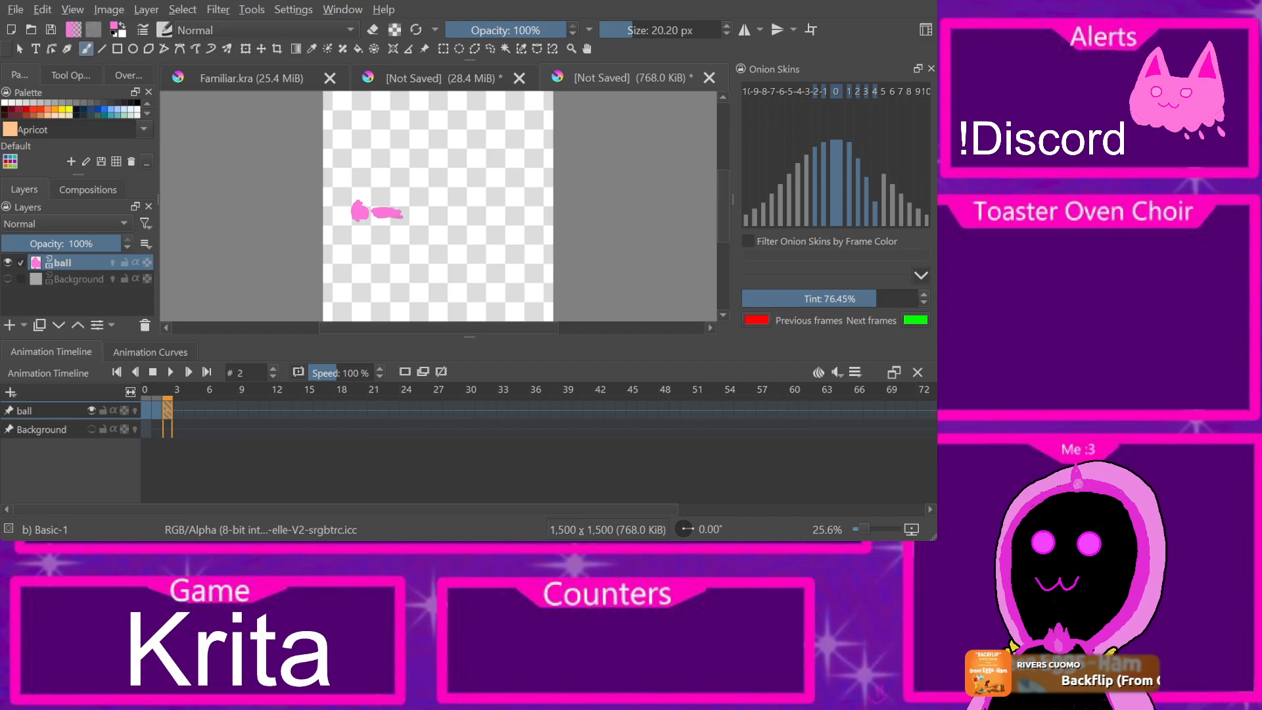
key(Right)
drag(402, 211, 408, 211)
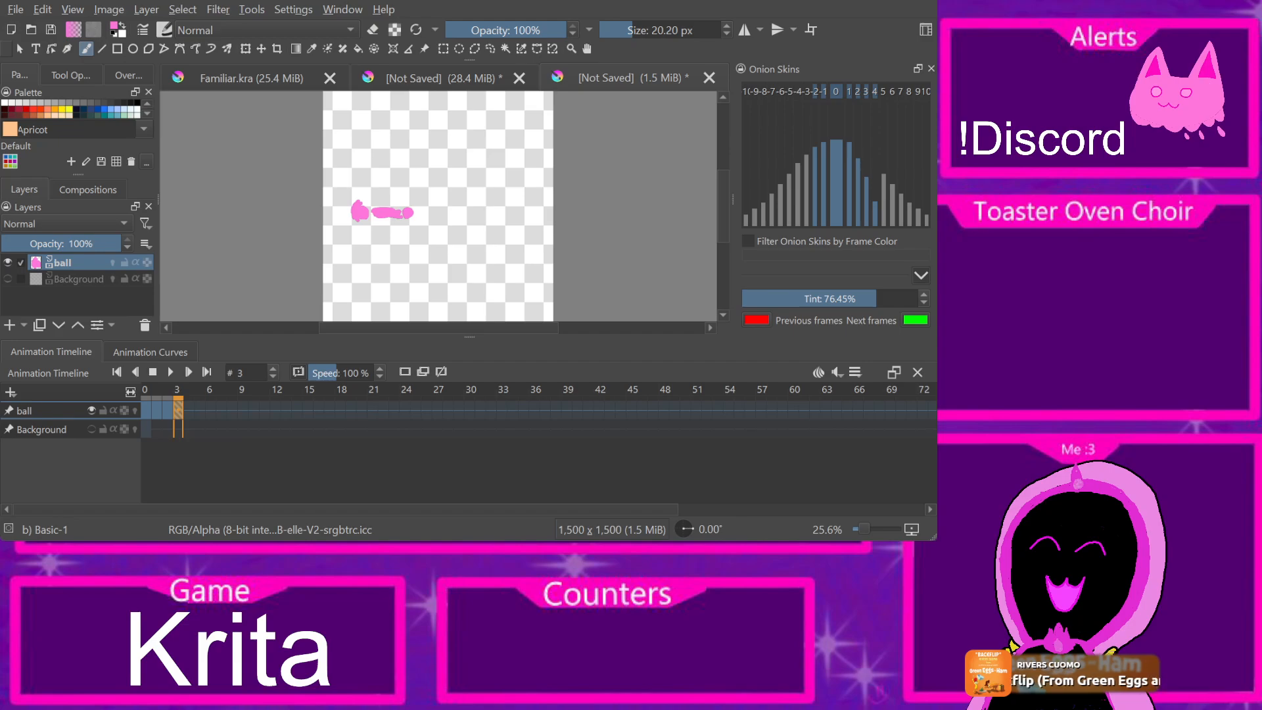
key(Right)
click(410, 211)
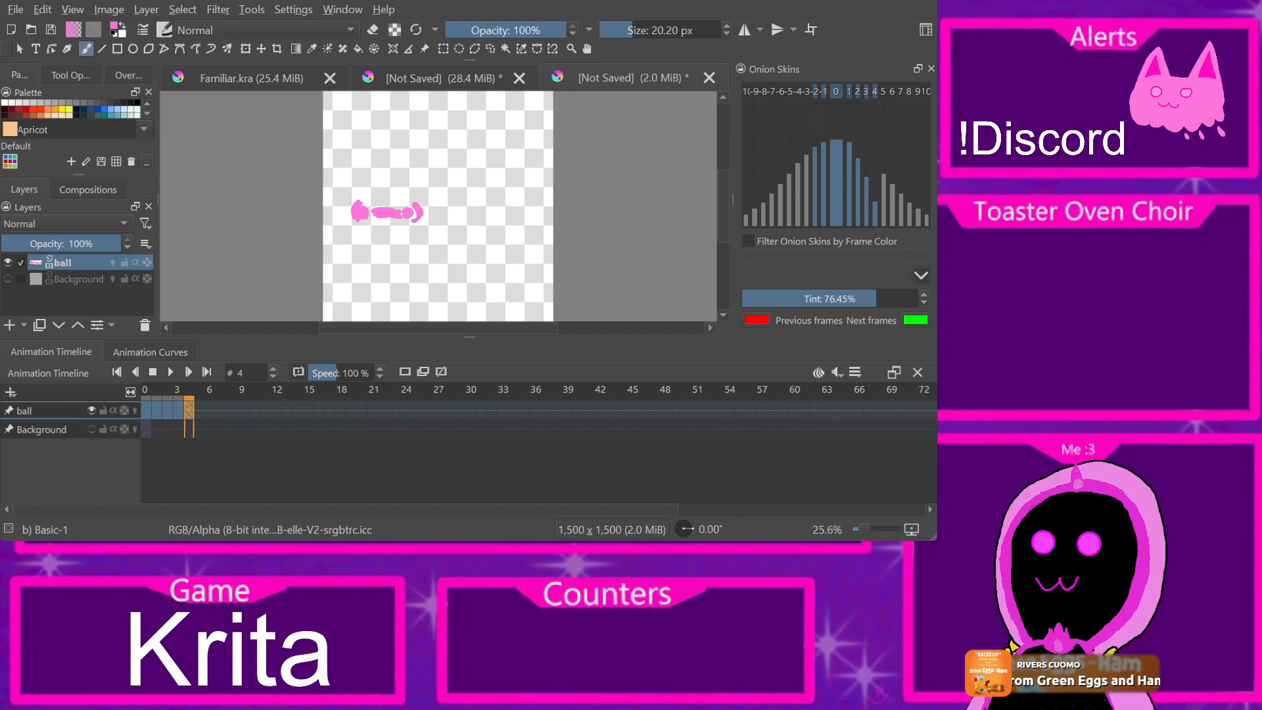
key(Right)
click(424, 218)
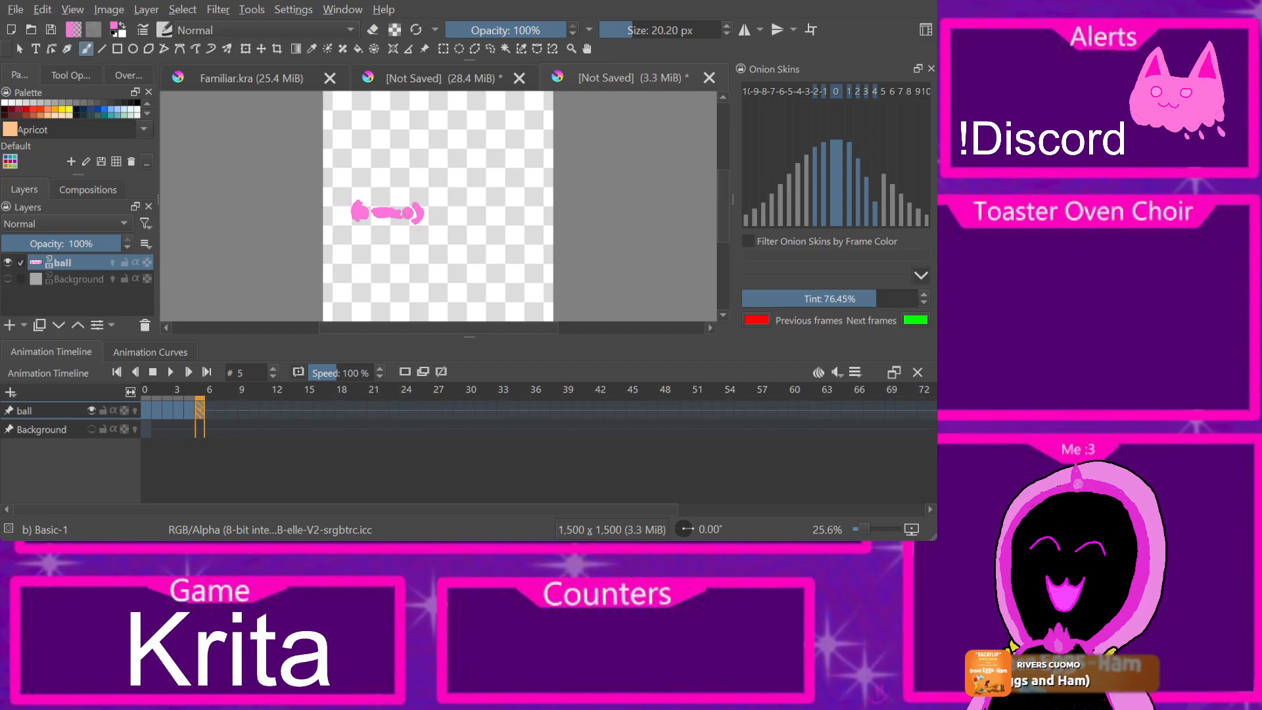
Step: Return to frame 0, play the animation, stop it, and step back through the frames to review the strokes
key(Left)
key(Left)
key(Left)
key(Left)
key(Left)
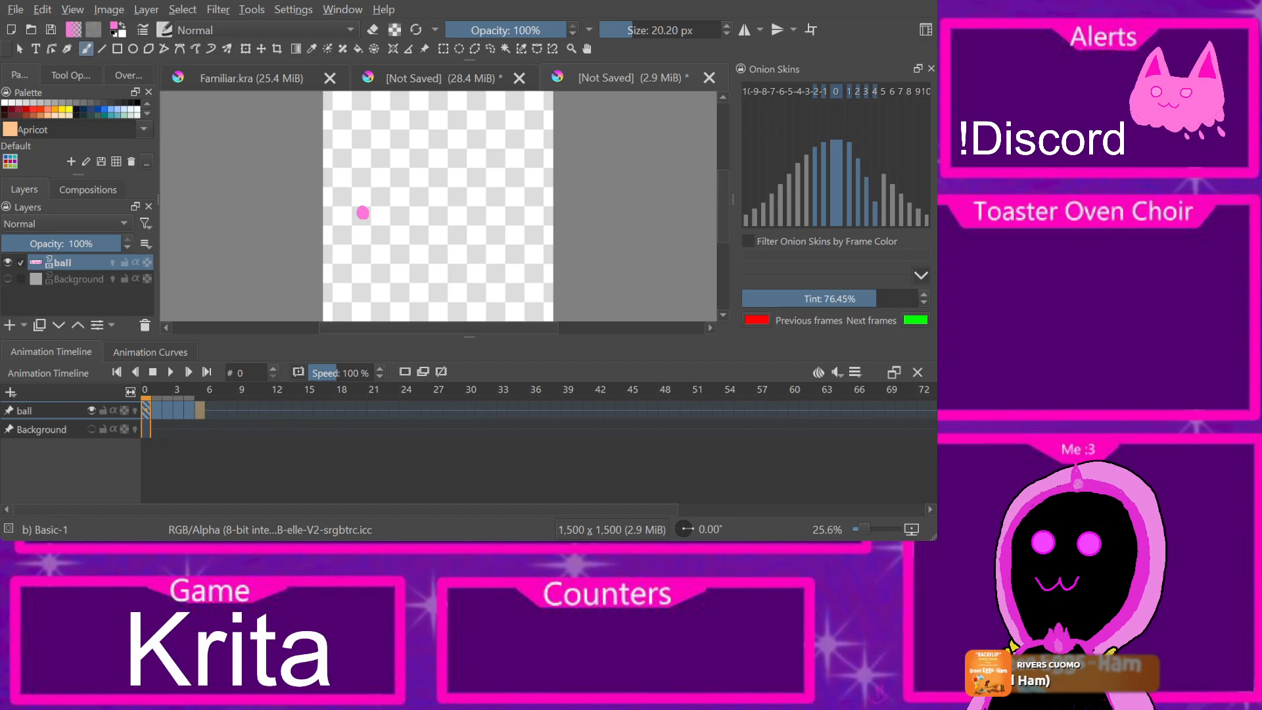
key(space)
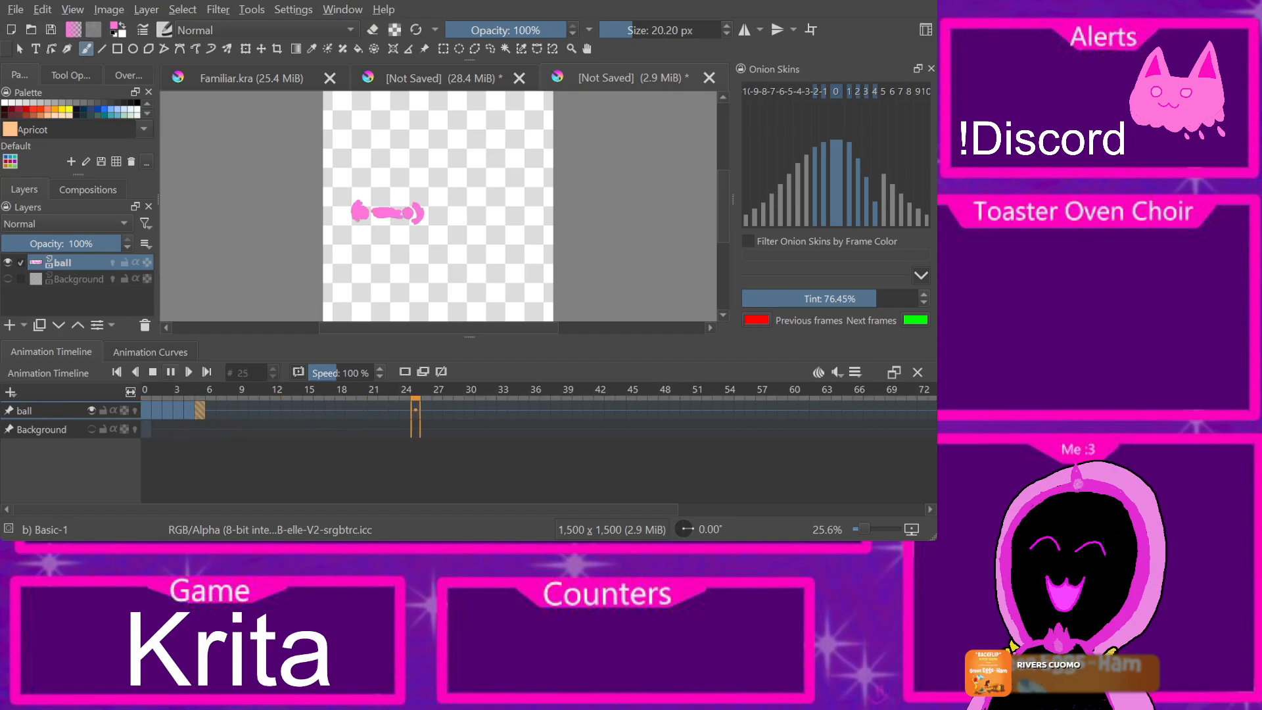
key(Left)
key(Left)
key(Left)
key(Left)
key(Left)
key(Left)
key(Left)
key(Left)
key(Left)
key(Left)
key(Left)
key(Left)
key(Left)
key(Left)
key(Left)
key(Left)
key(Left)
key(Left)
key(Left)
key(Left)
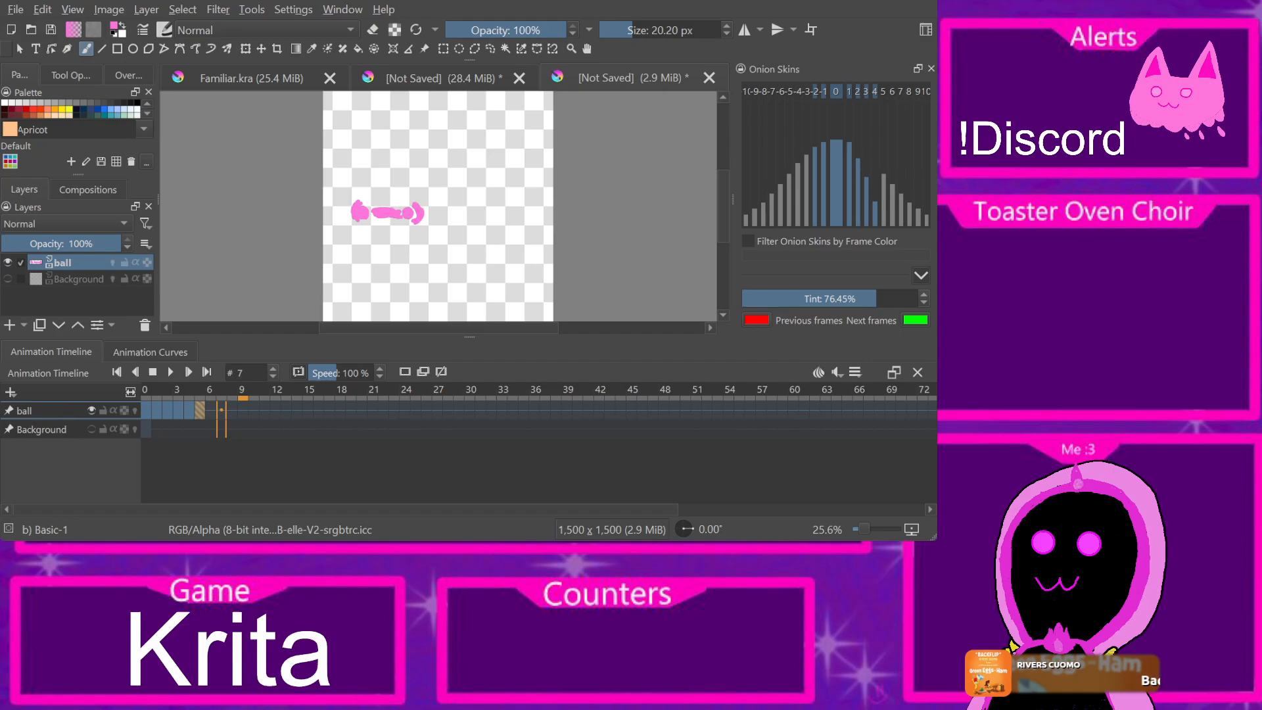
Step: Undo the trial strokes after frame 0 and the layer rename, and move to frame 1
key(ctrl+z)
key(ctrl+z)
key(ctrl+z)
key(ctrl+z)
key(ctrl+z)
key(ctrl+z)
key(ctrl+z)
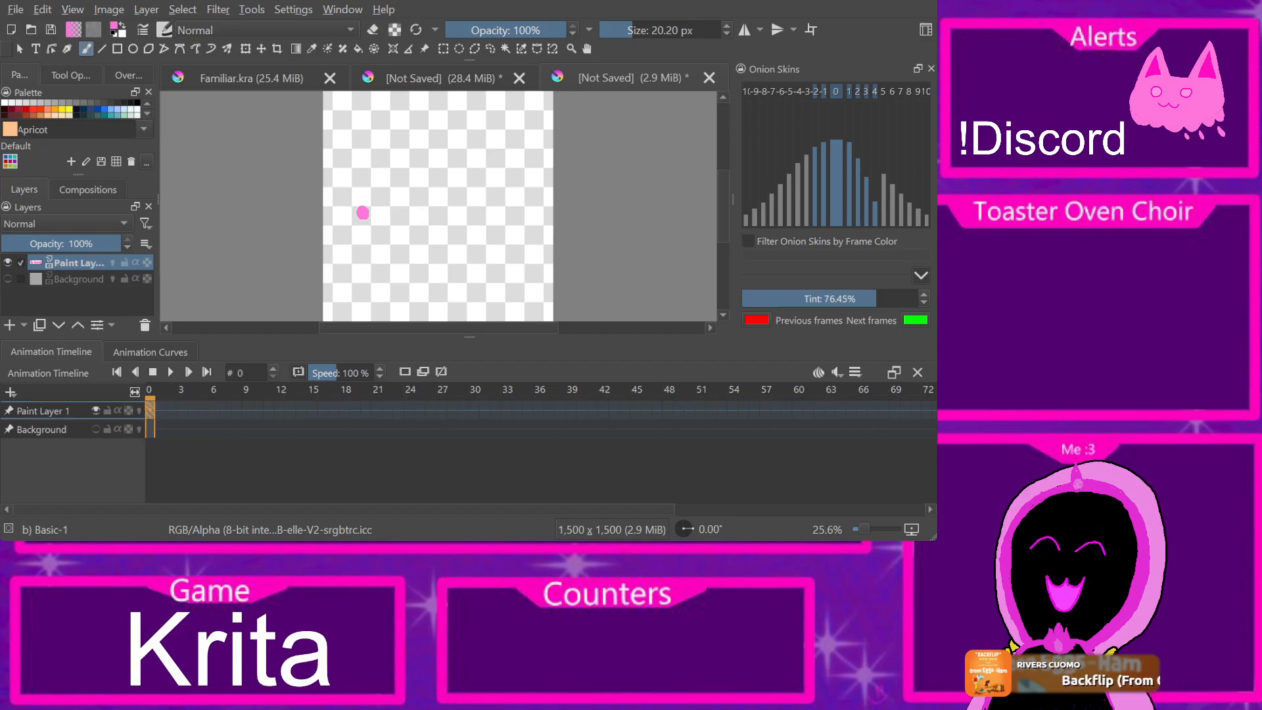
key(Right)
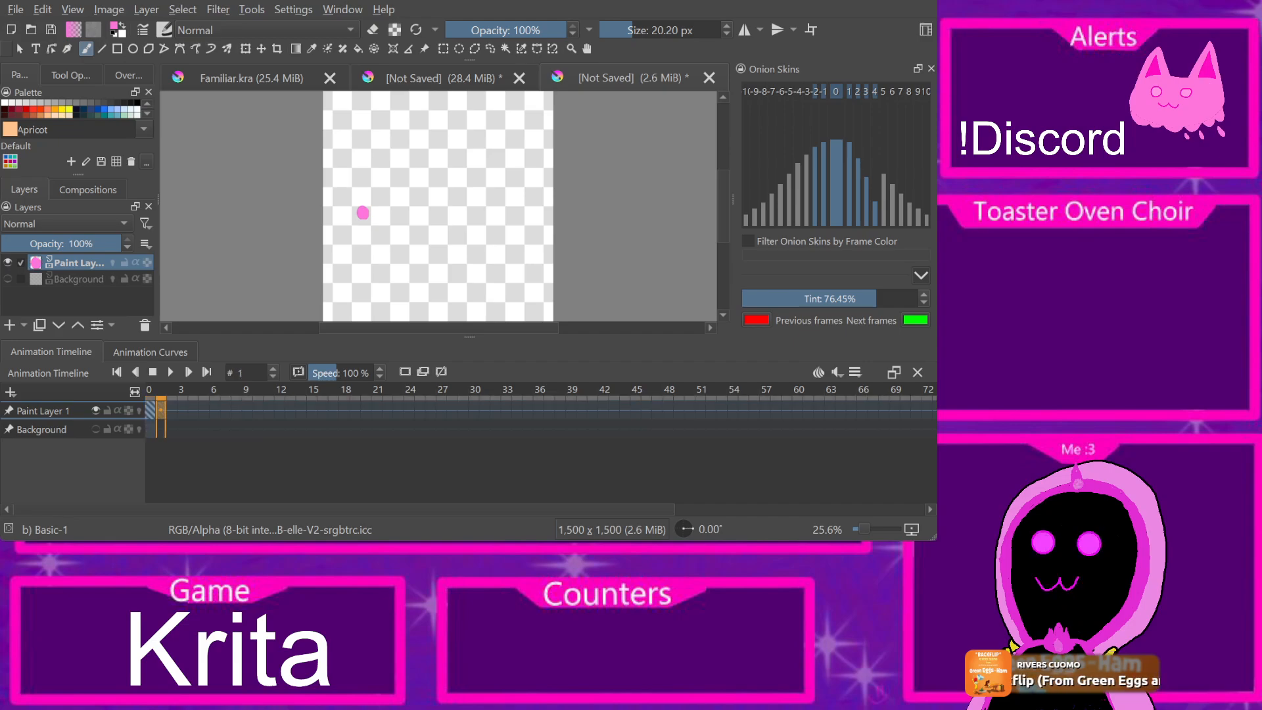
Step: Try a white-filled keyframe at frame 1 on Paint Layer 1, compare it with frame 0, and undo it
key(ctrl+z)
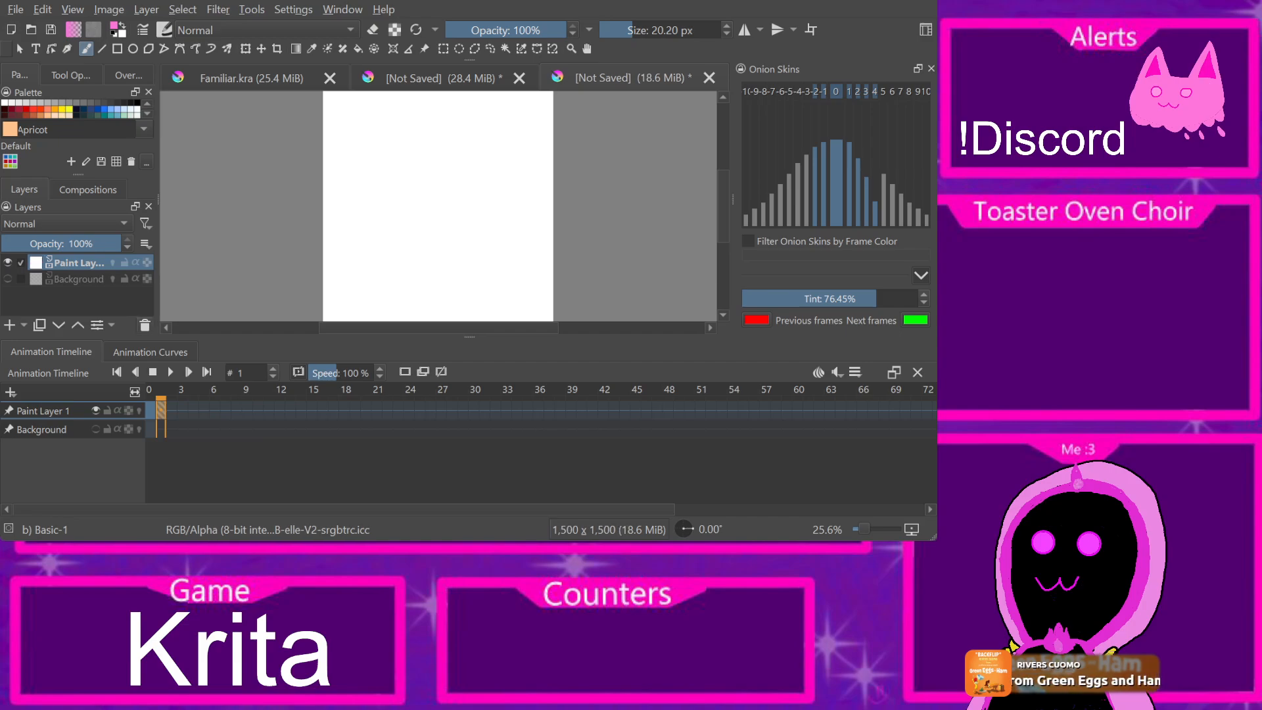
key(Left)
key(Right)
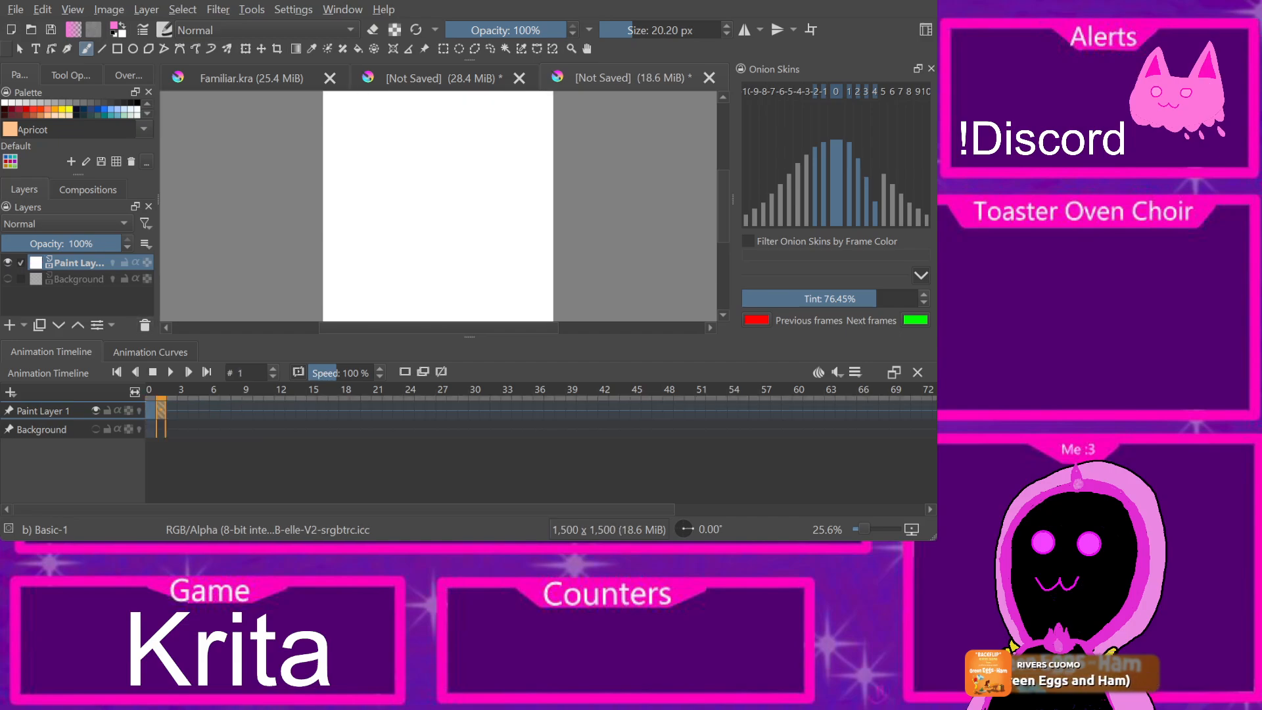
key(ctrl+z)
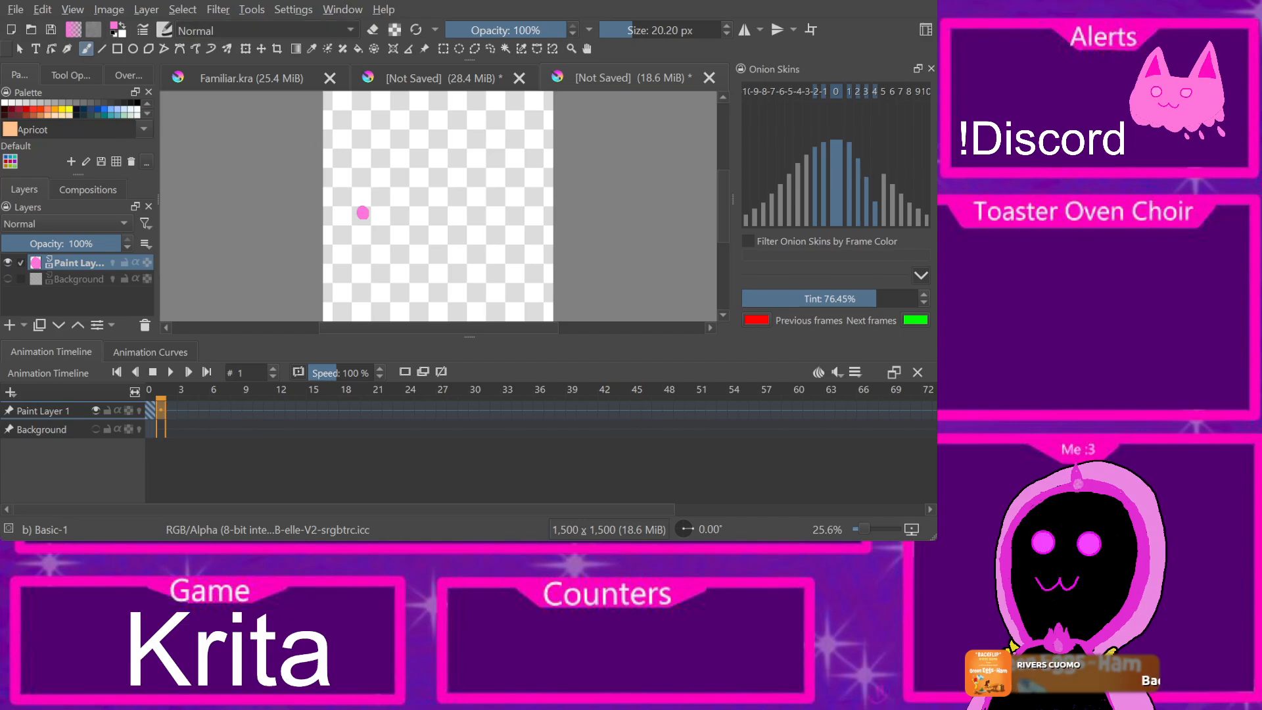
Step: Set the blending mode to Color and paint a pink scribble at frame 1 with the 50 px Eraser Circle preset
key(alt+shift+c)
key(slash)
drag(463, 209, 425, 220)
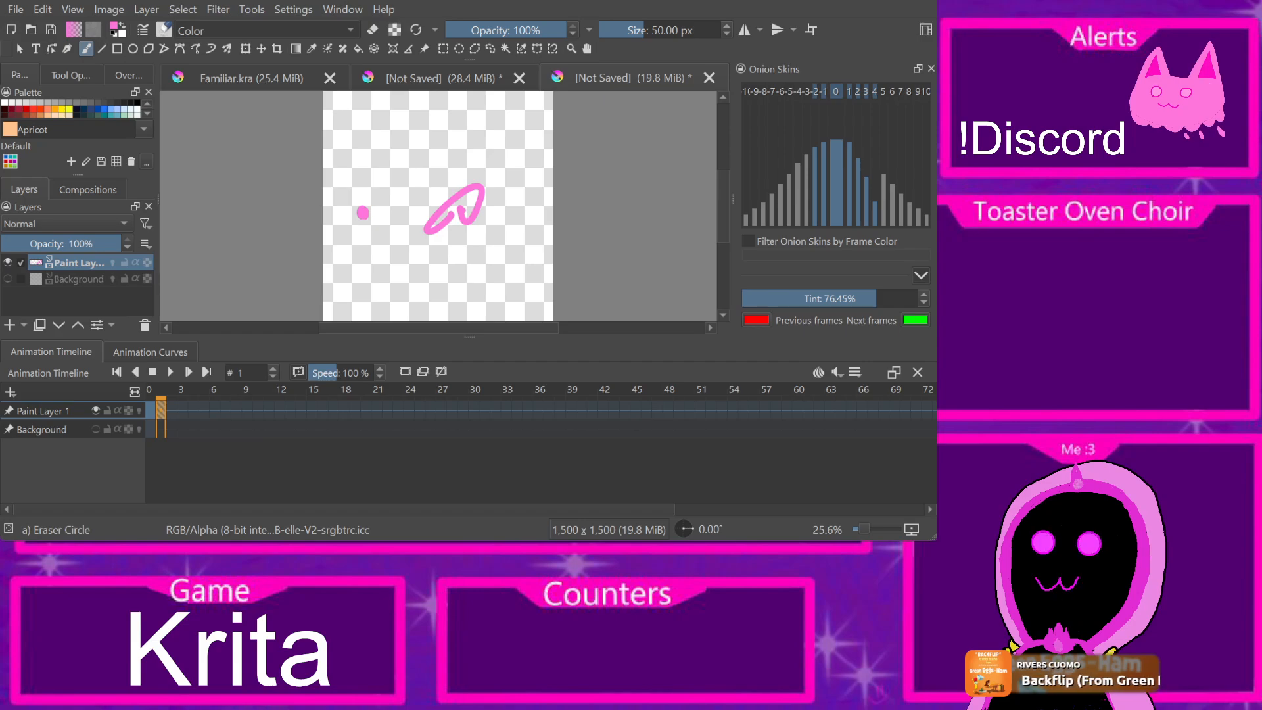
Step: Erase the scribble and the pink dot from frame 1 and switch back to the Basic-1 brush
key(e)
drag(426, 226, 492, 143)
drag(490, 192, 438, 237)
drag(362, 211, 357, 229)
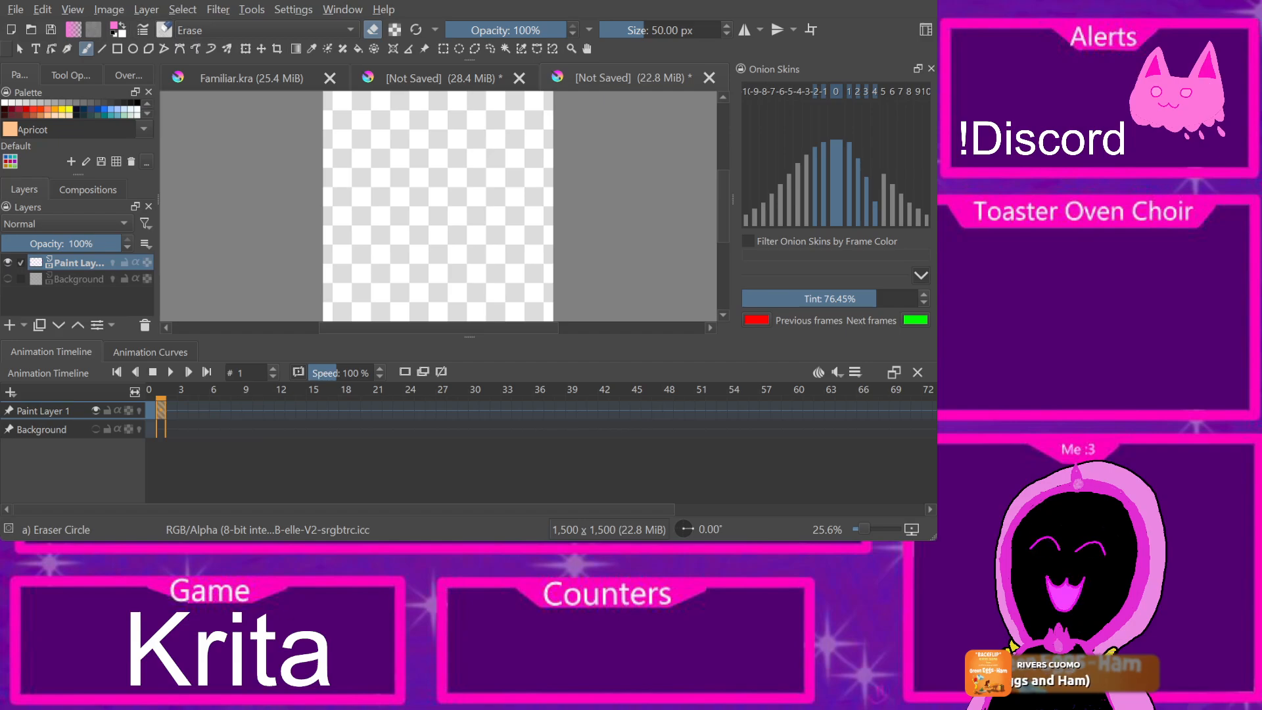
key(/)
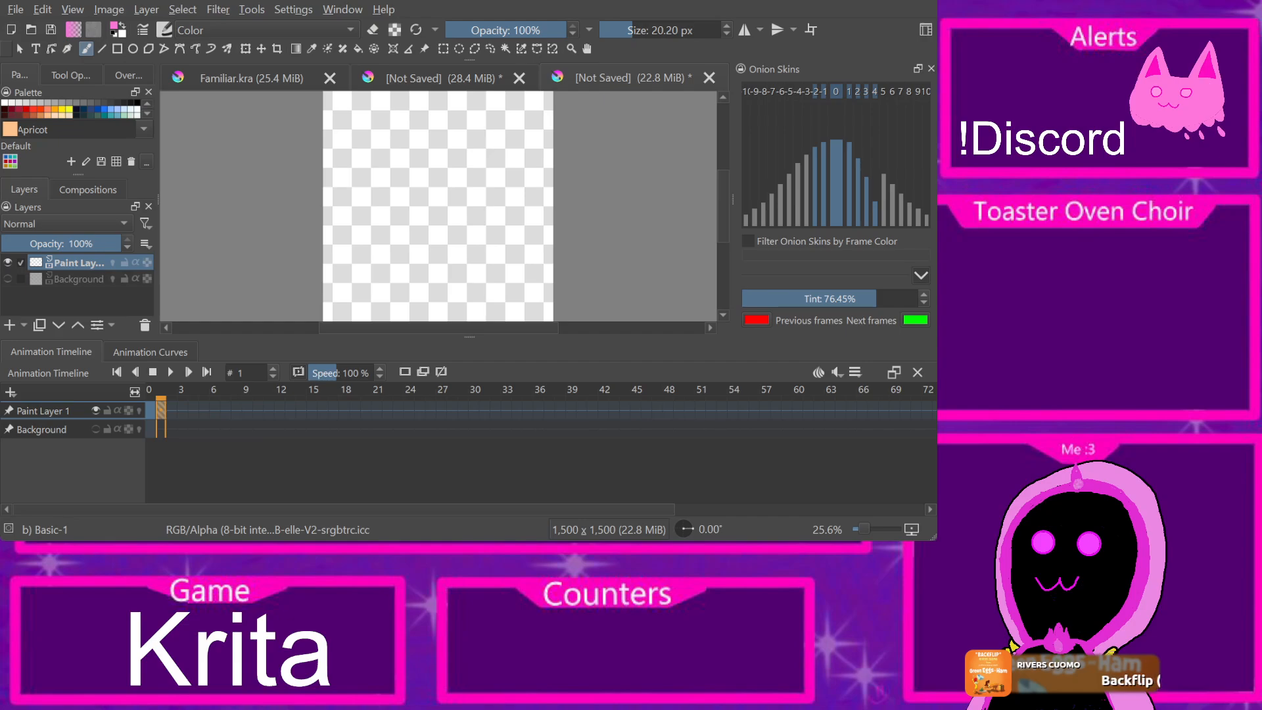
Step: Limit the onion skins to one previous and one next frame without color filtering, and set their tint to 98.98%
click(748, 241)
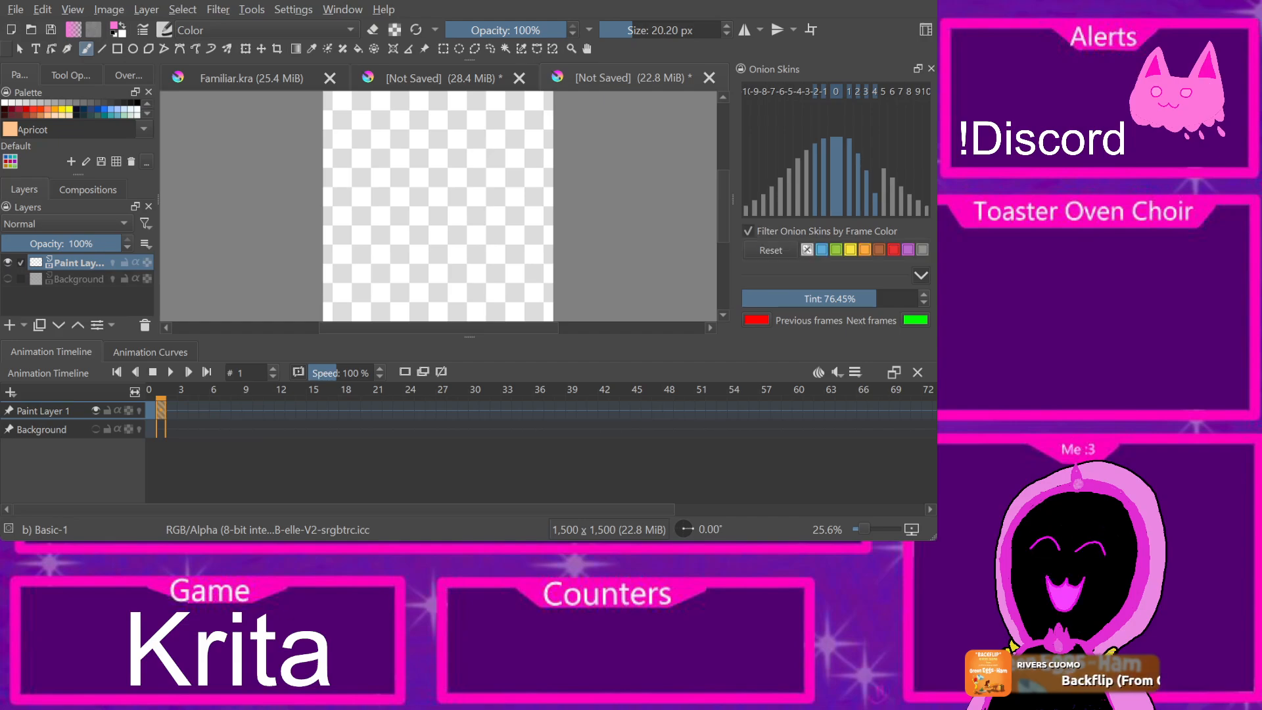
click(748, 231)
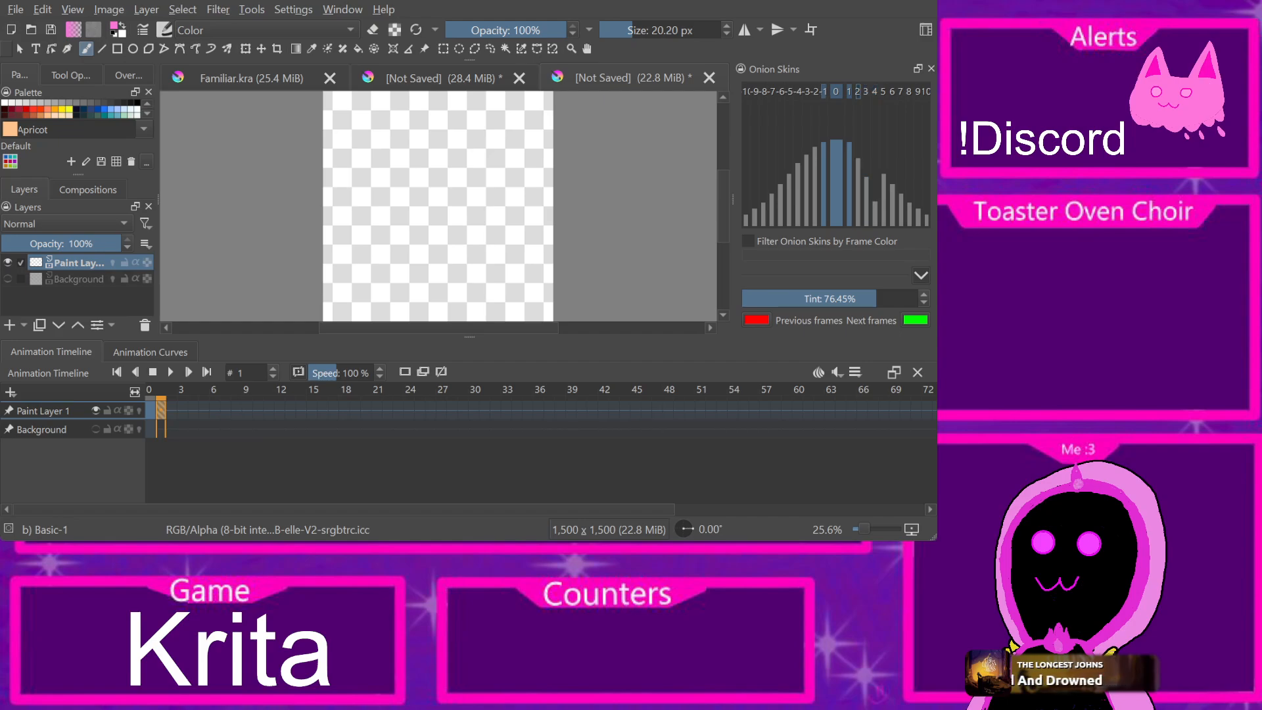
click(889, 298)
drag(889, 299, 916, 299)
click(920, 275)
click(921, 313)
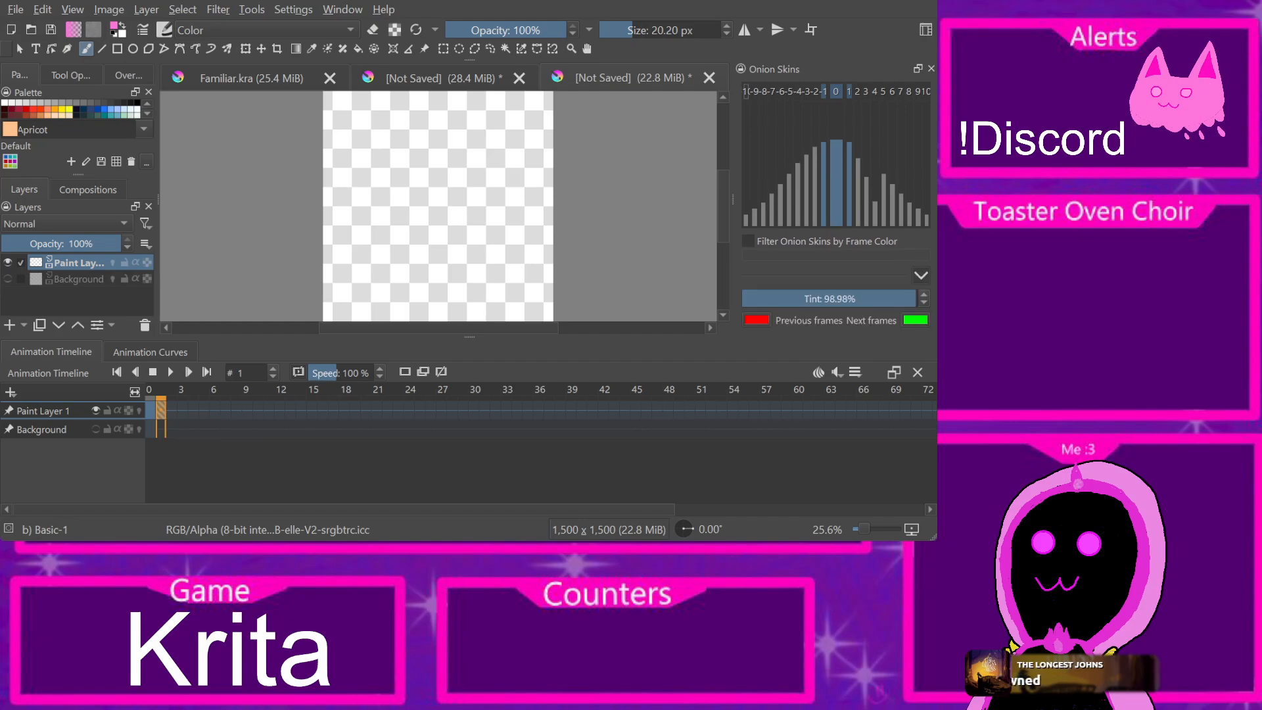
Step: Close and reopen the onion skin settings and collapse their tint options
click(931, 68)
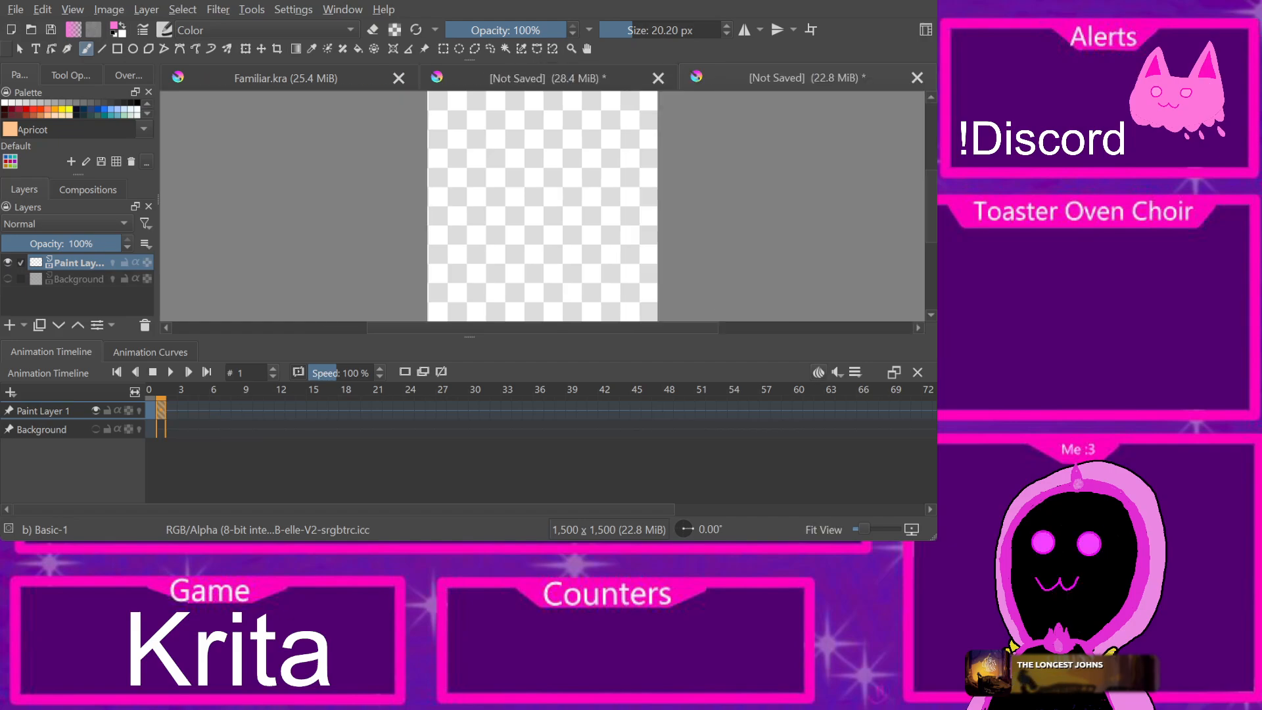
click(818, 373)
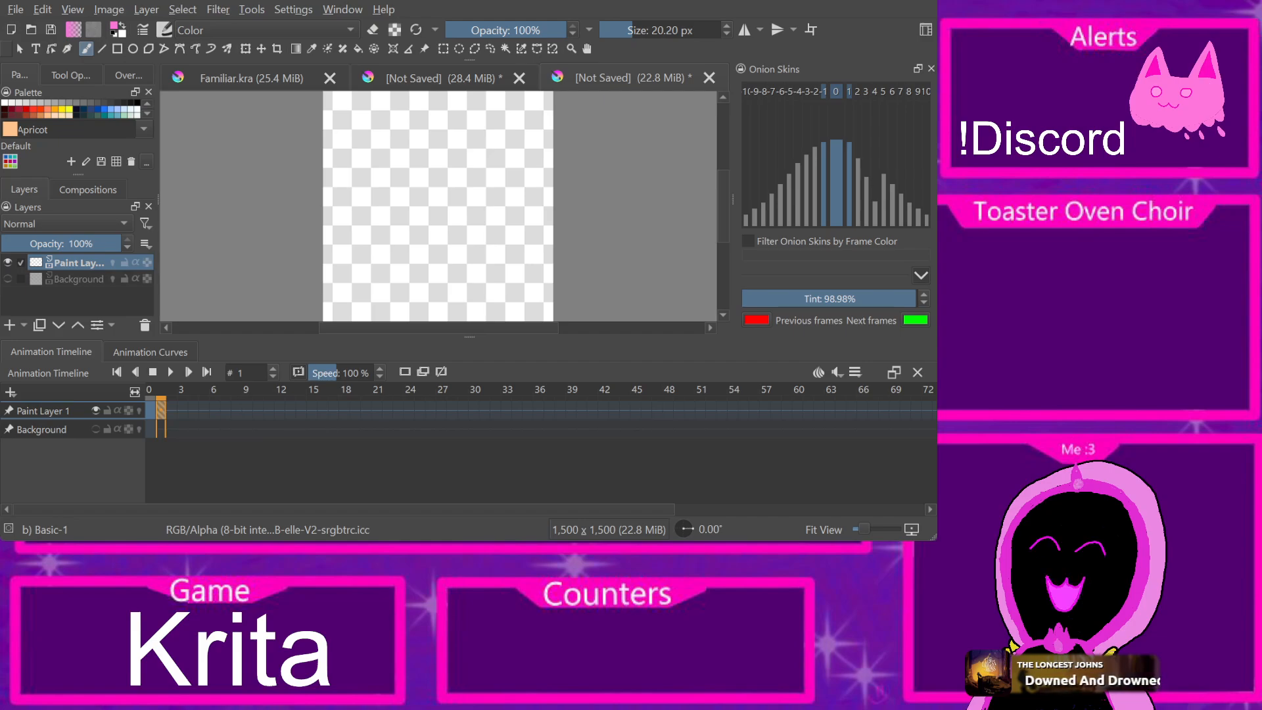
click(921, 275)
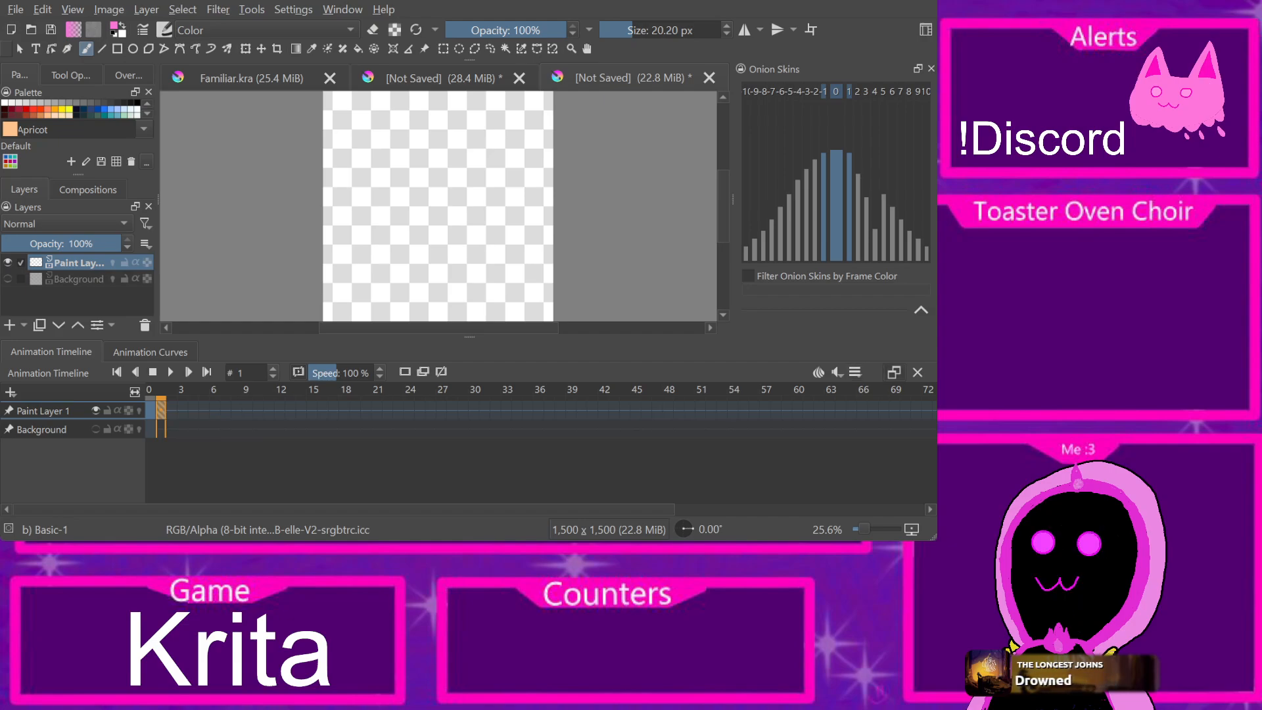
Step: Undock the Animation Timeline and dock it again below the canvas
click(894, 372)
click(894, 372)
click(894, 372)
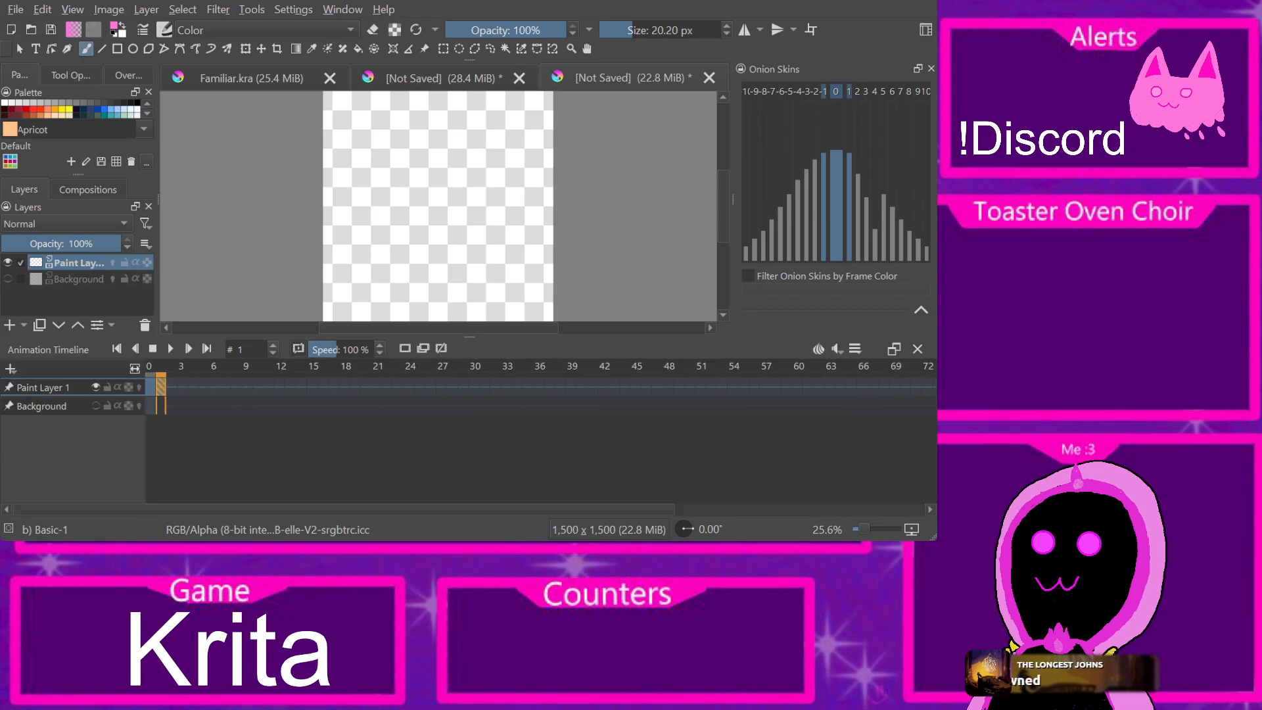
Step: Dock the Animation Timeline together with Animation Curves below the canvas and compare the two panels
click(894, 372)
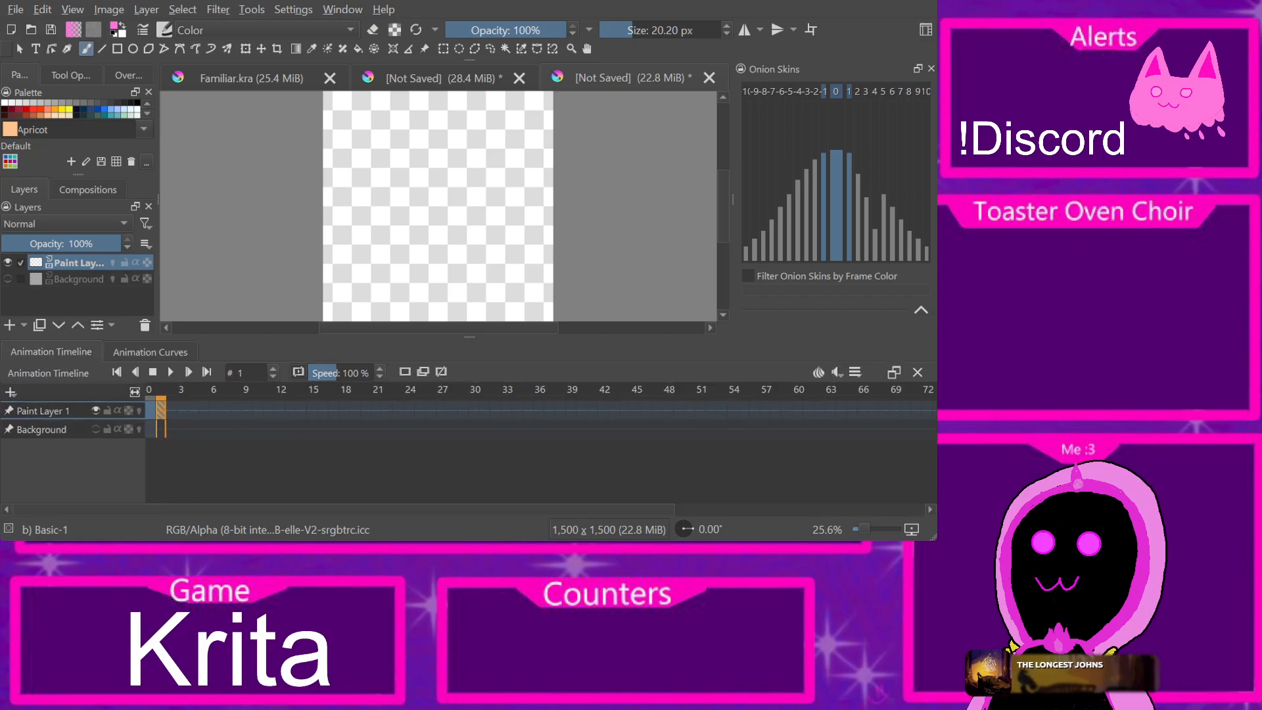
click(149, 352)
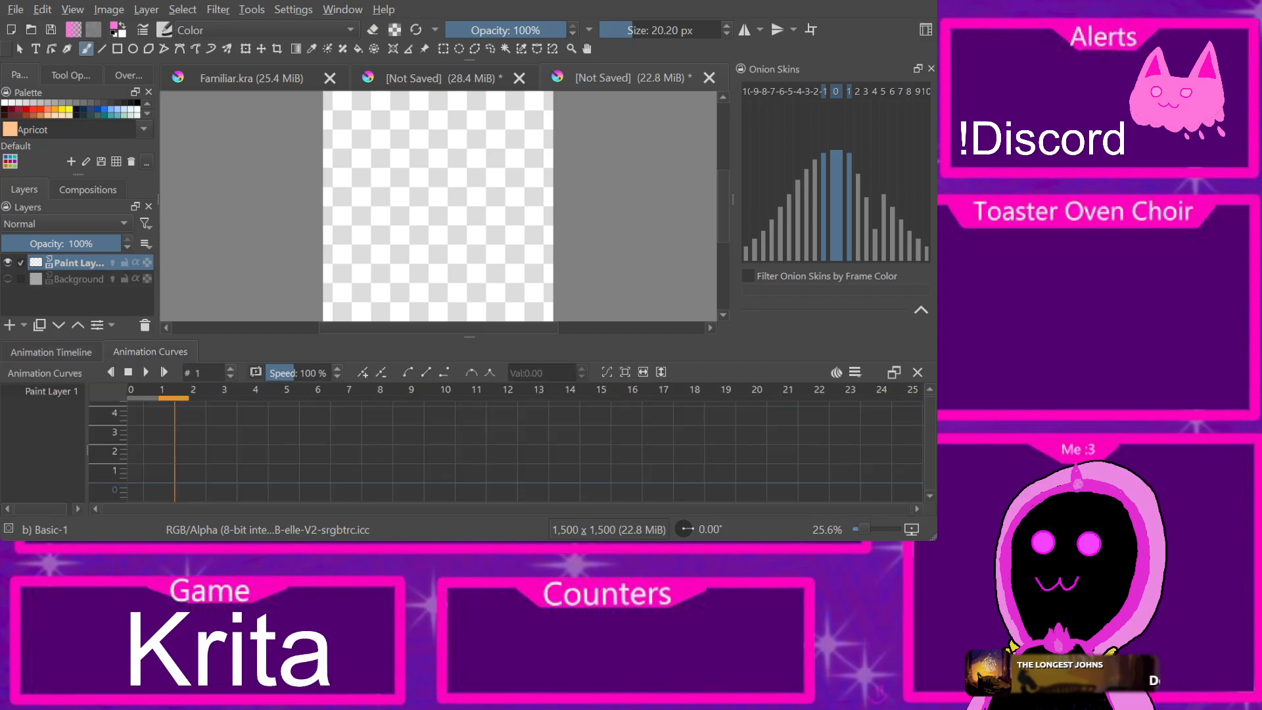
click(52, 352)
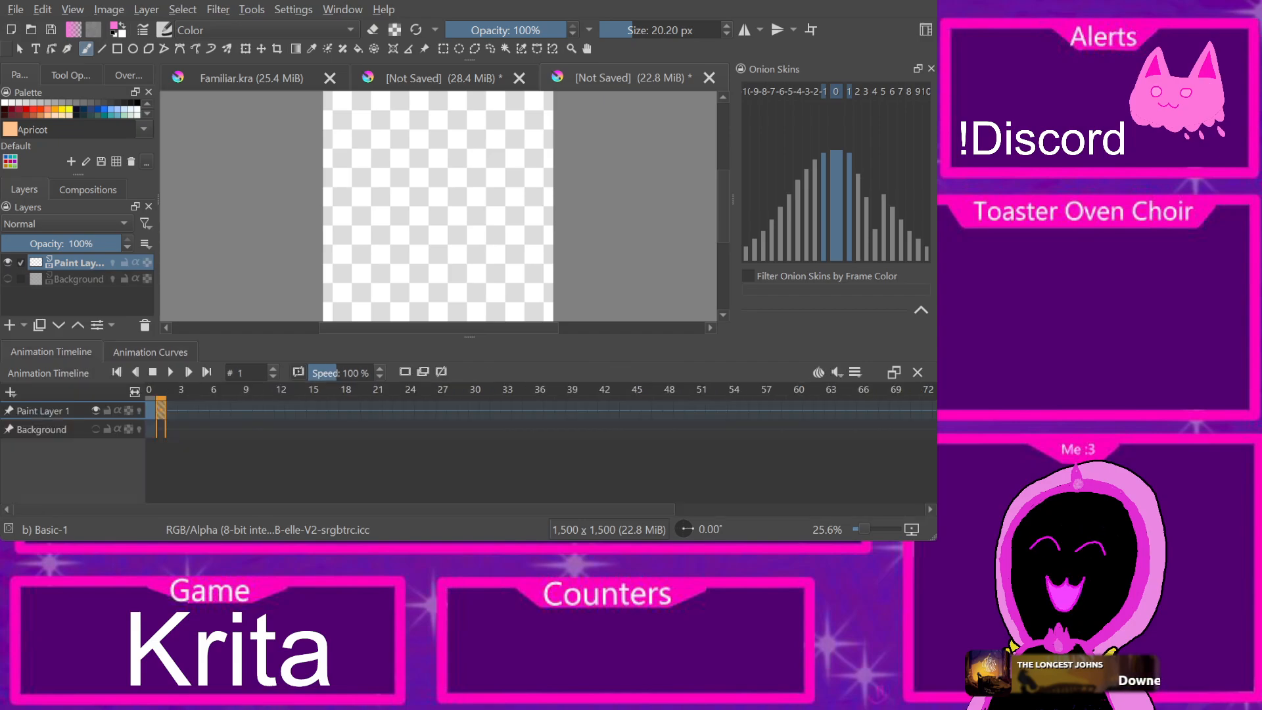
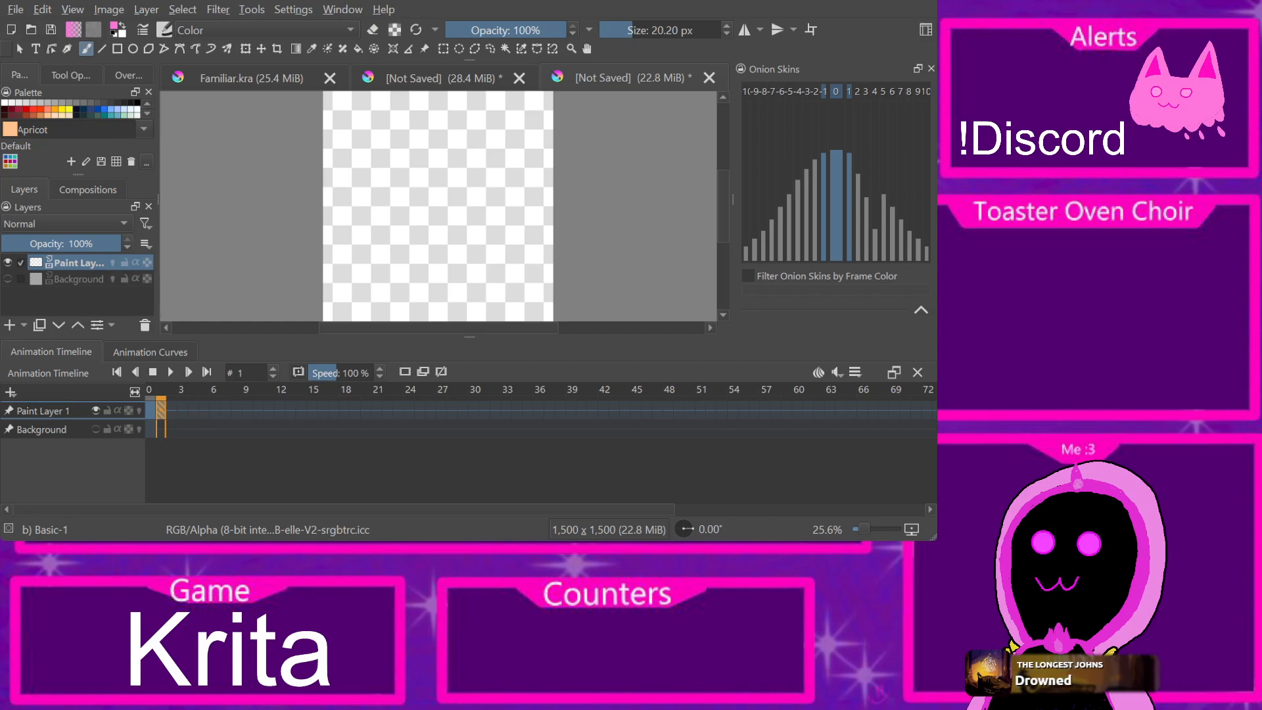
Step: Paint a small pink dot on frame 0 in the left part of the canvas and step through to frame 1
drag(343, 510, 513, 521)
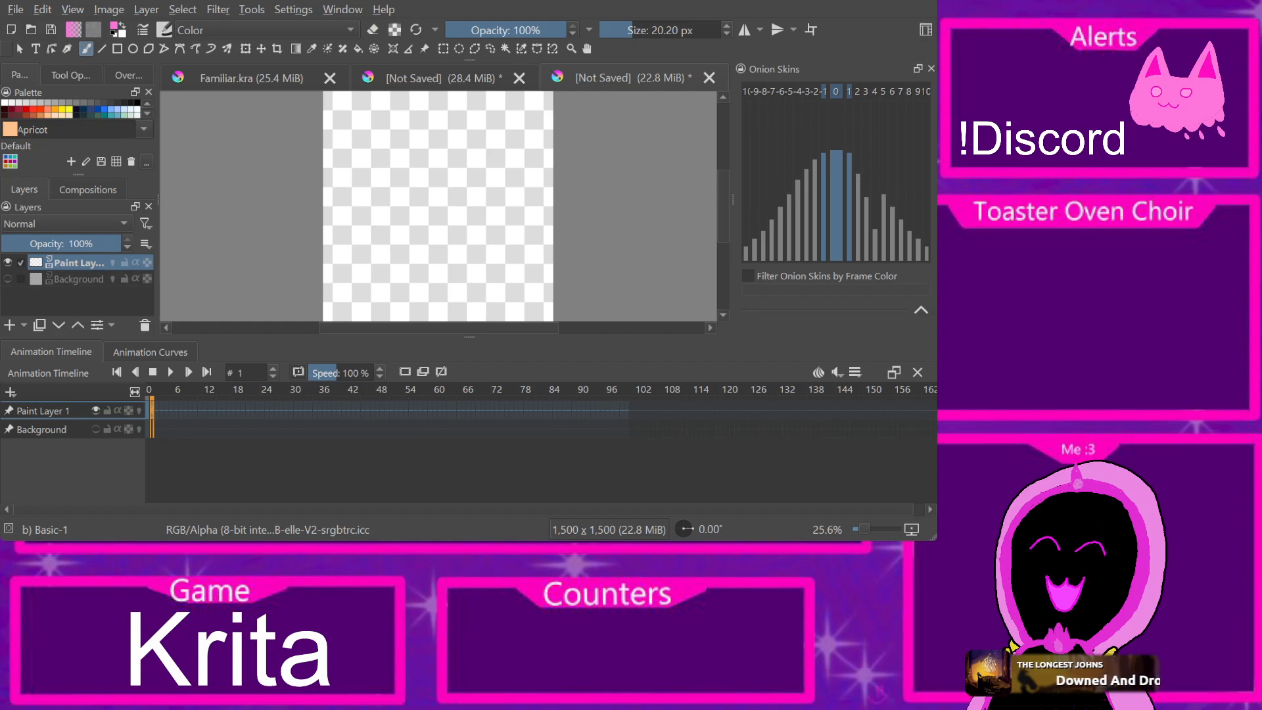
click(363, 212)
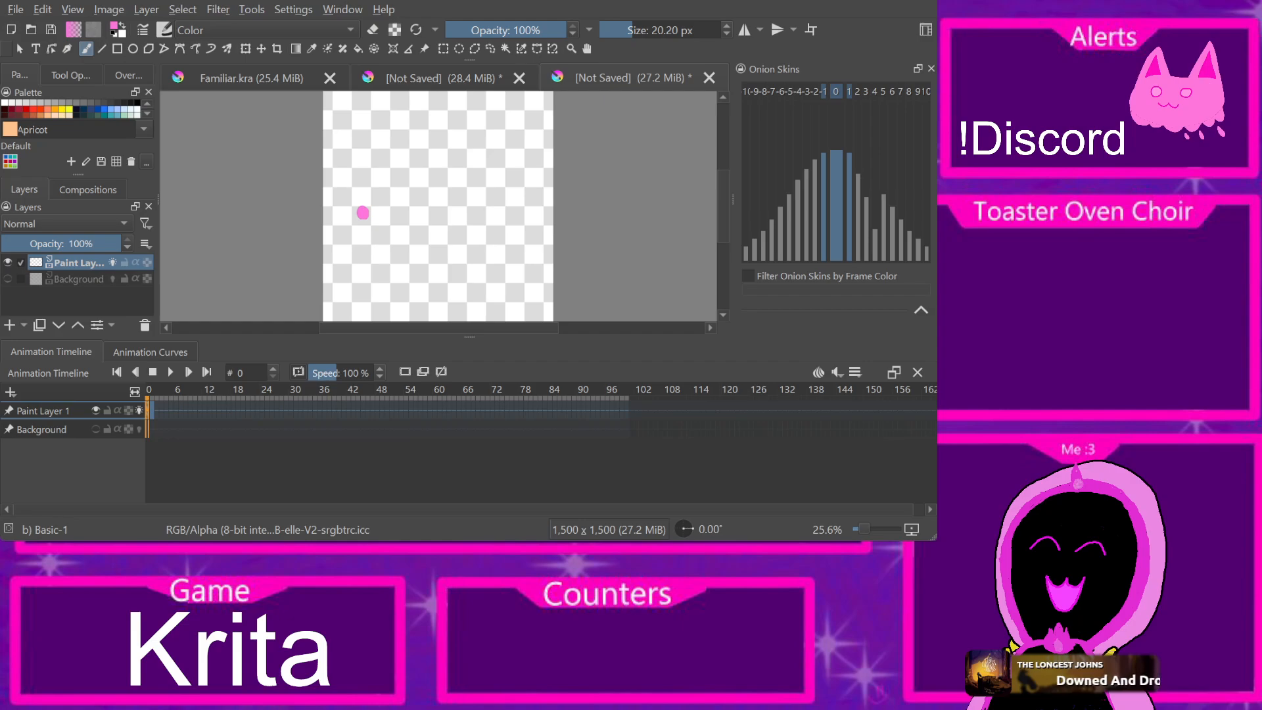
key(Left)
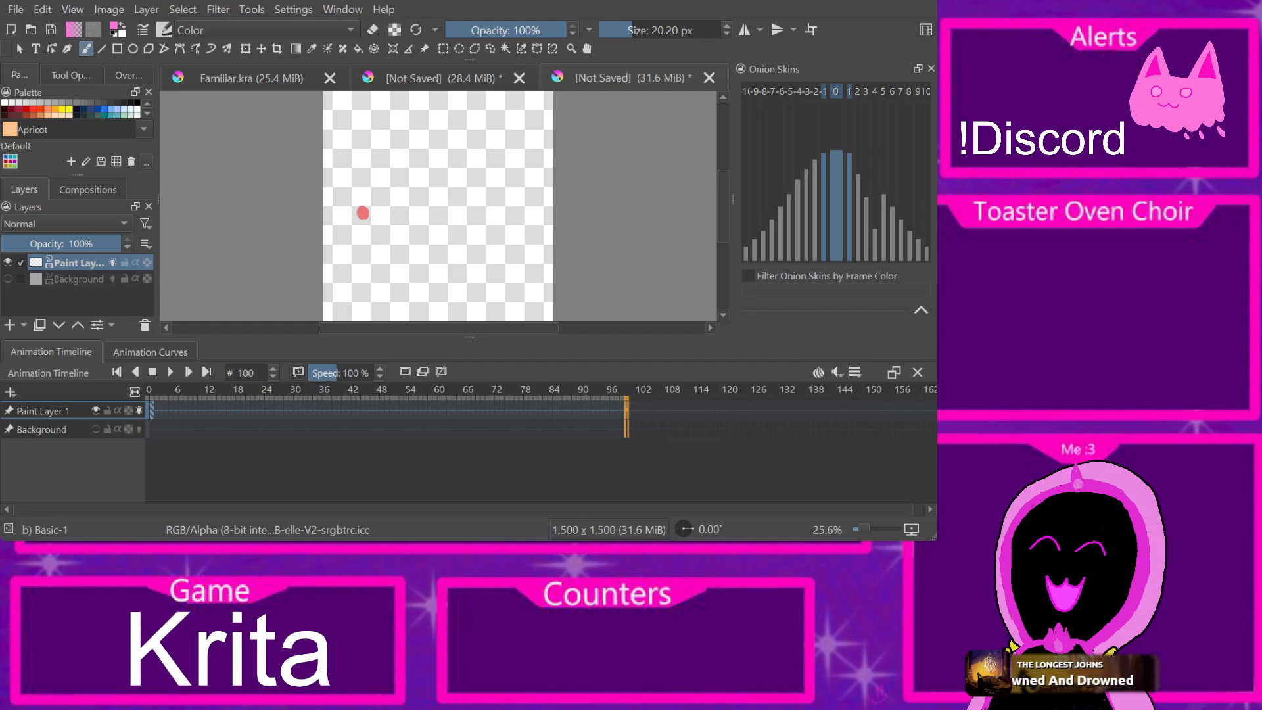
key(Right)
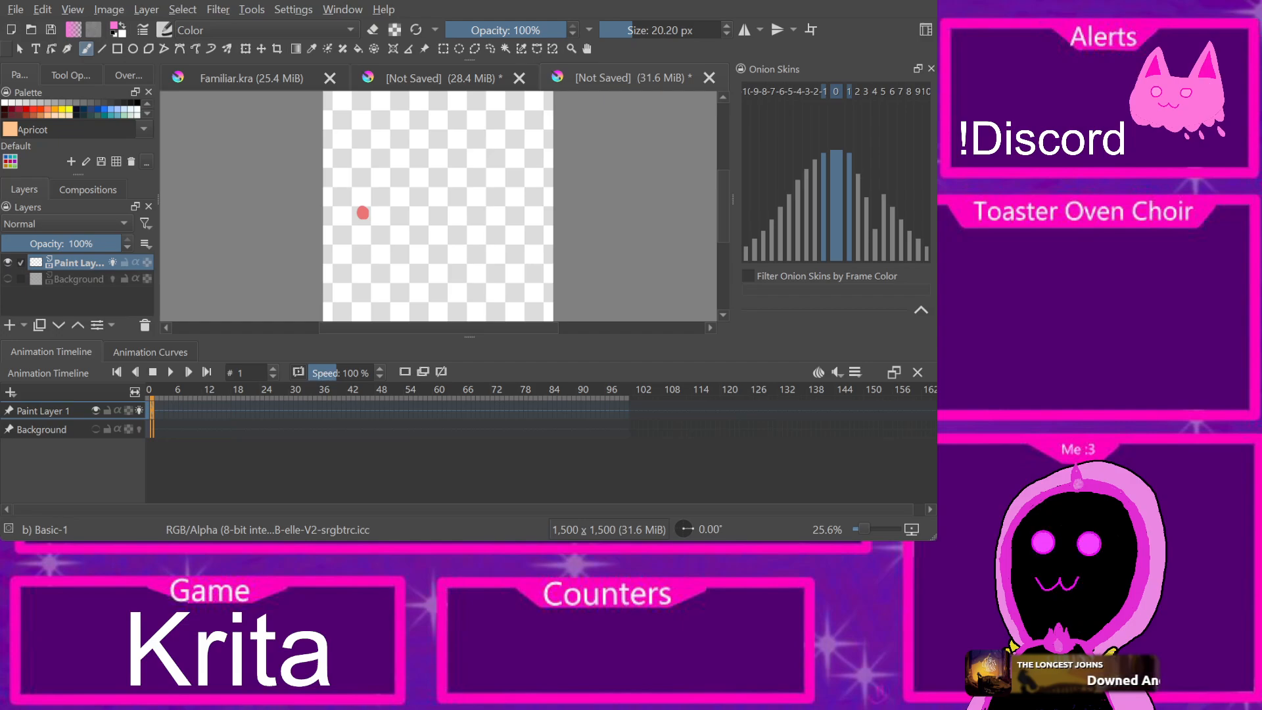
Step: Select frames 100 through 152 of Paint Layer 1 in the Animation Timeline and try to delete them
click(917, 372)
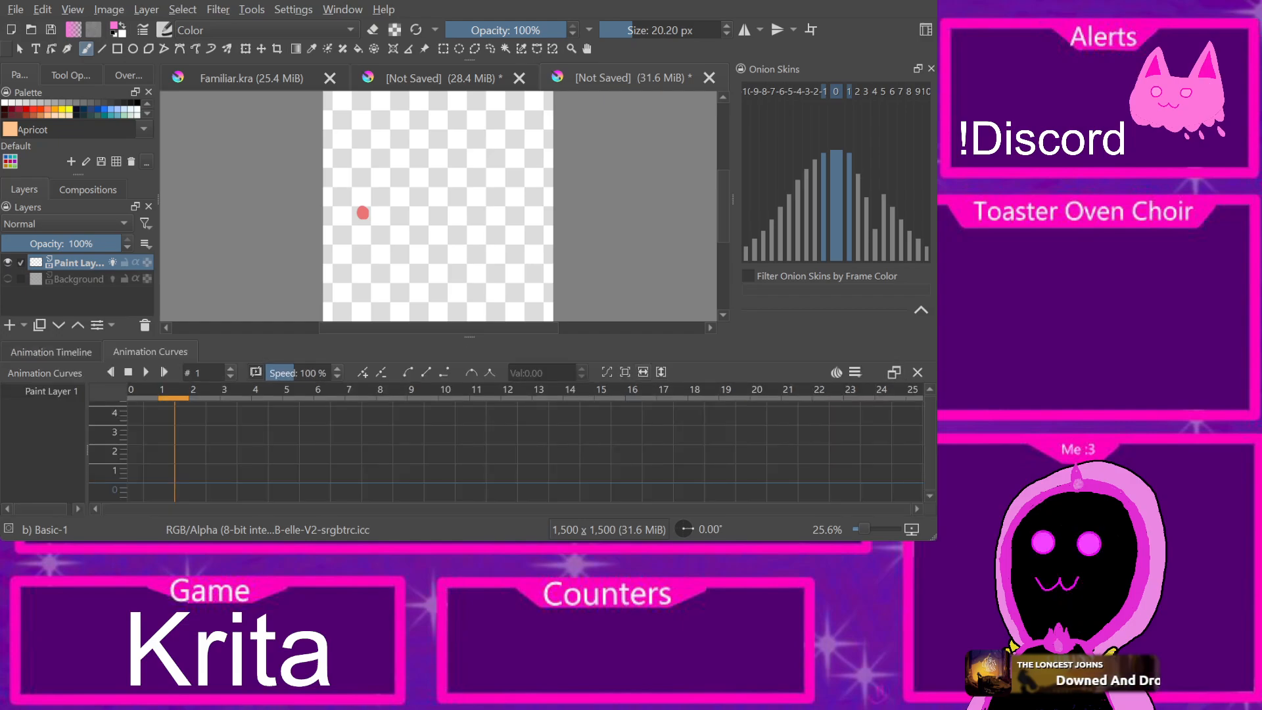
click(52, 352)
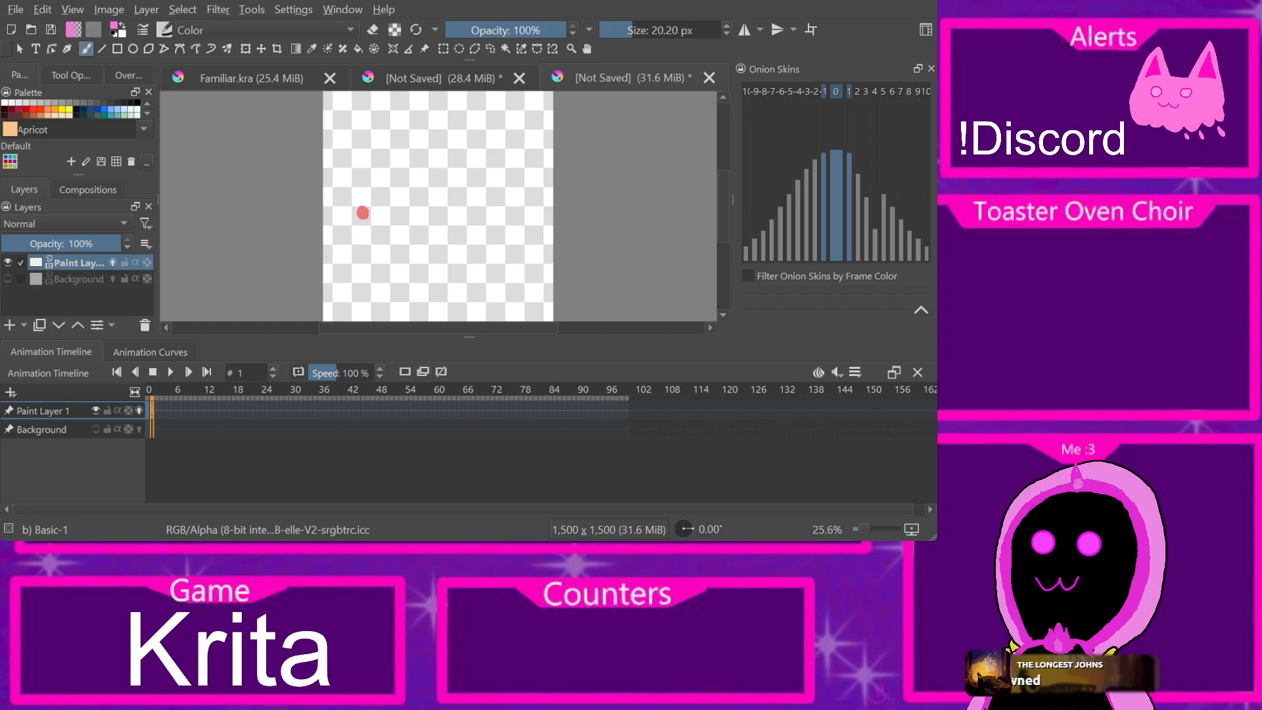
drag(631, 411, 626, 411)
click(630, 410)
mouse_move(630, 397)
mouse_down()
mouse_move(579, 397)
mouse_move(626, 397)
mouse_up()
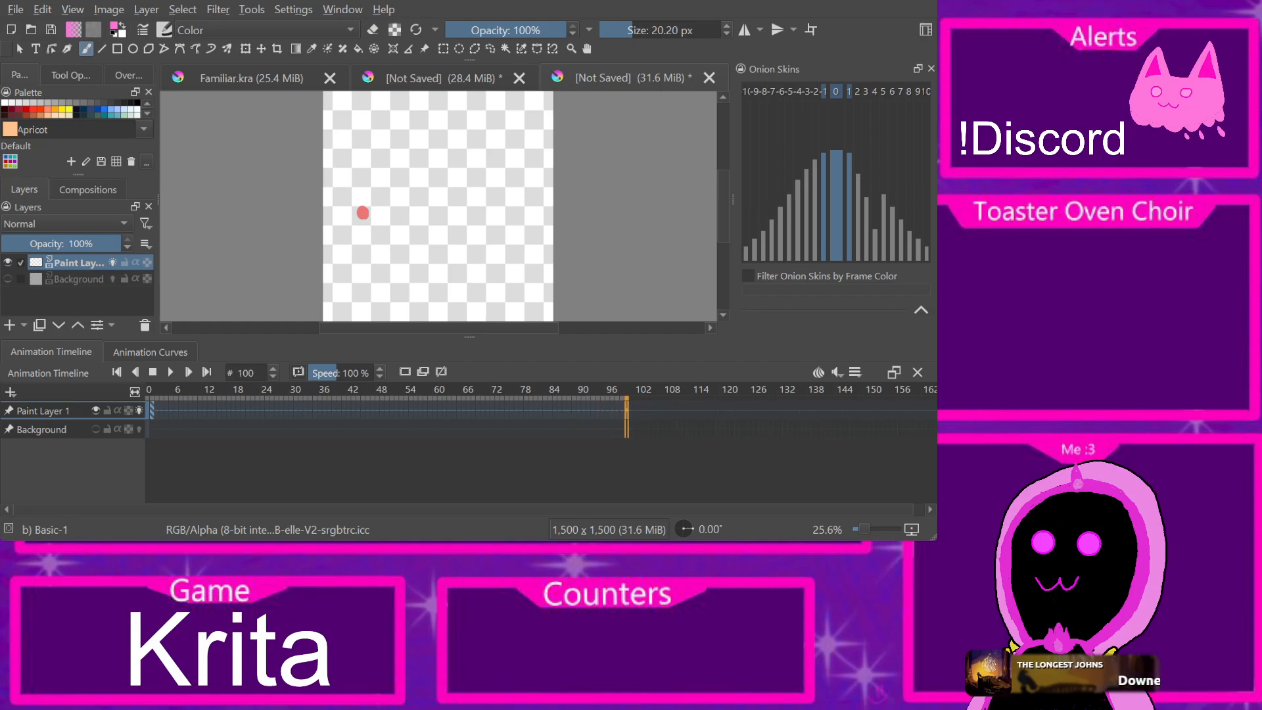
shift+click(876, 411)
key(BackSpace)
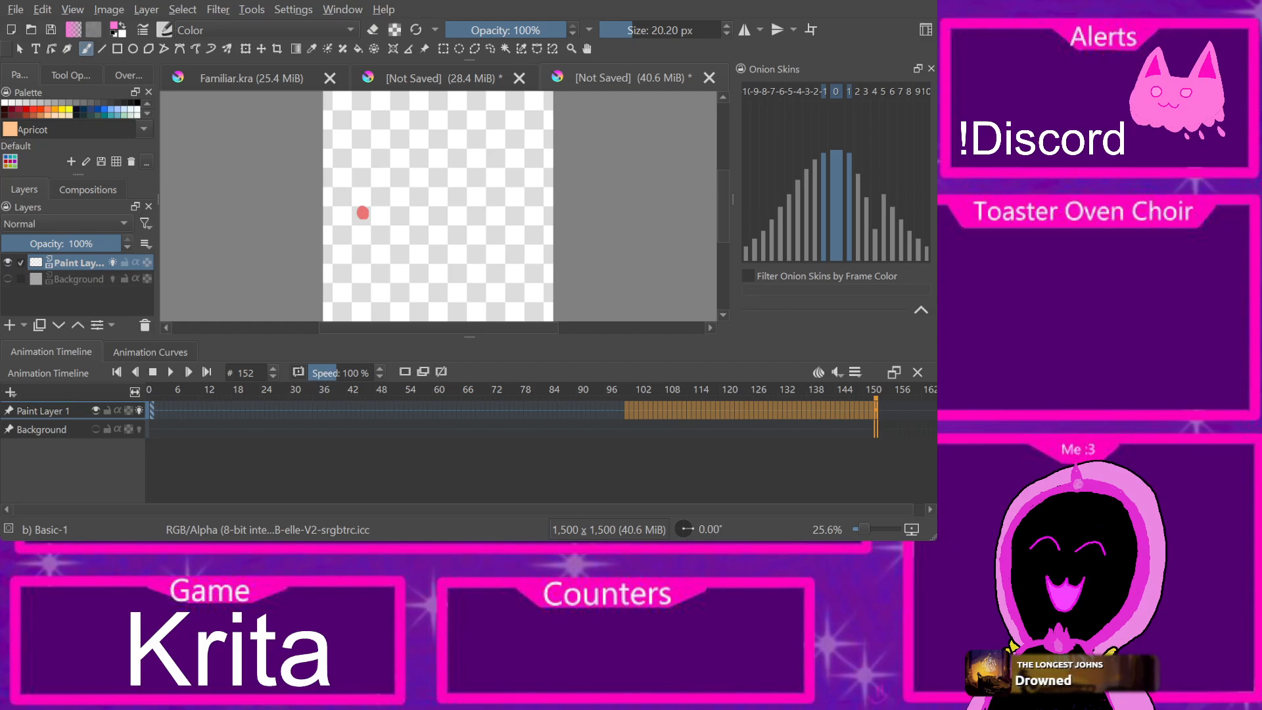
Step: Return to frame 1 and paint a pink crescent around the left side of the onion-skinned dot
click(613, 410)
click(549, 410)
click(324, 410)
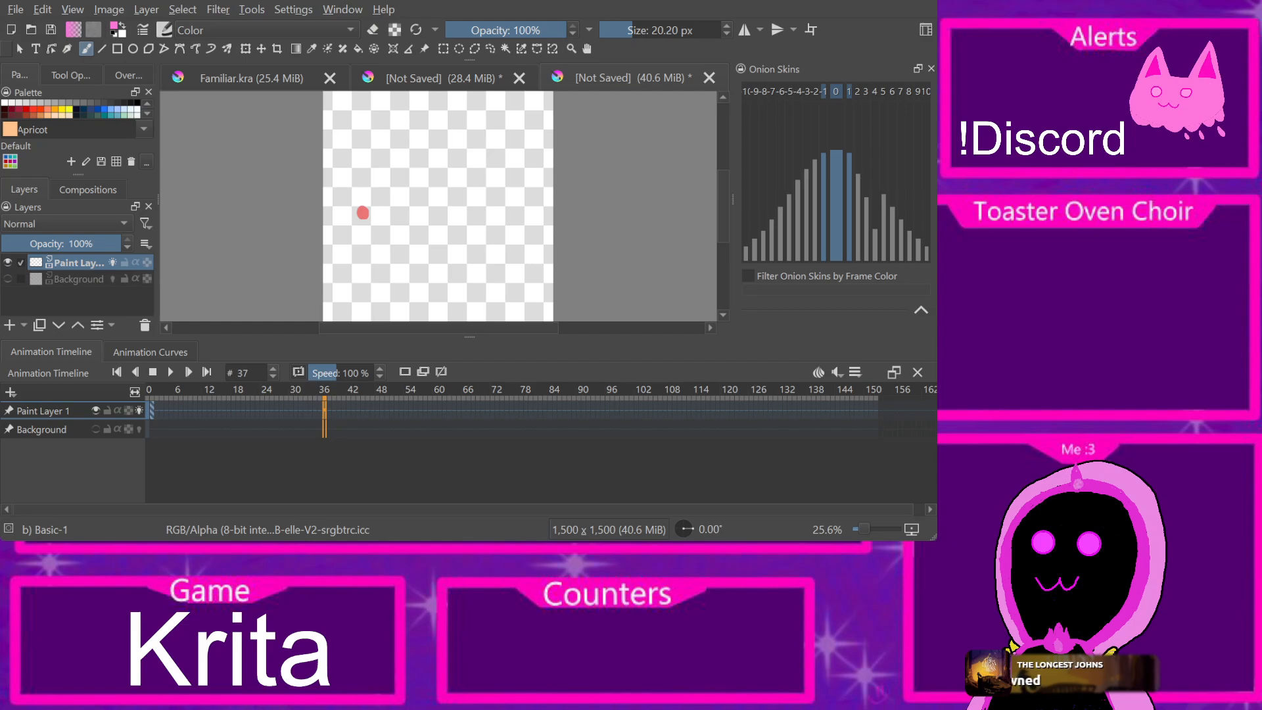
click(152, 410)
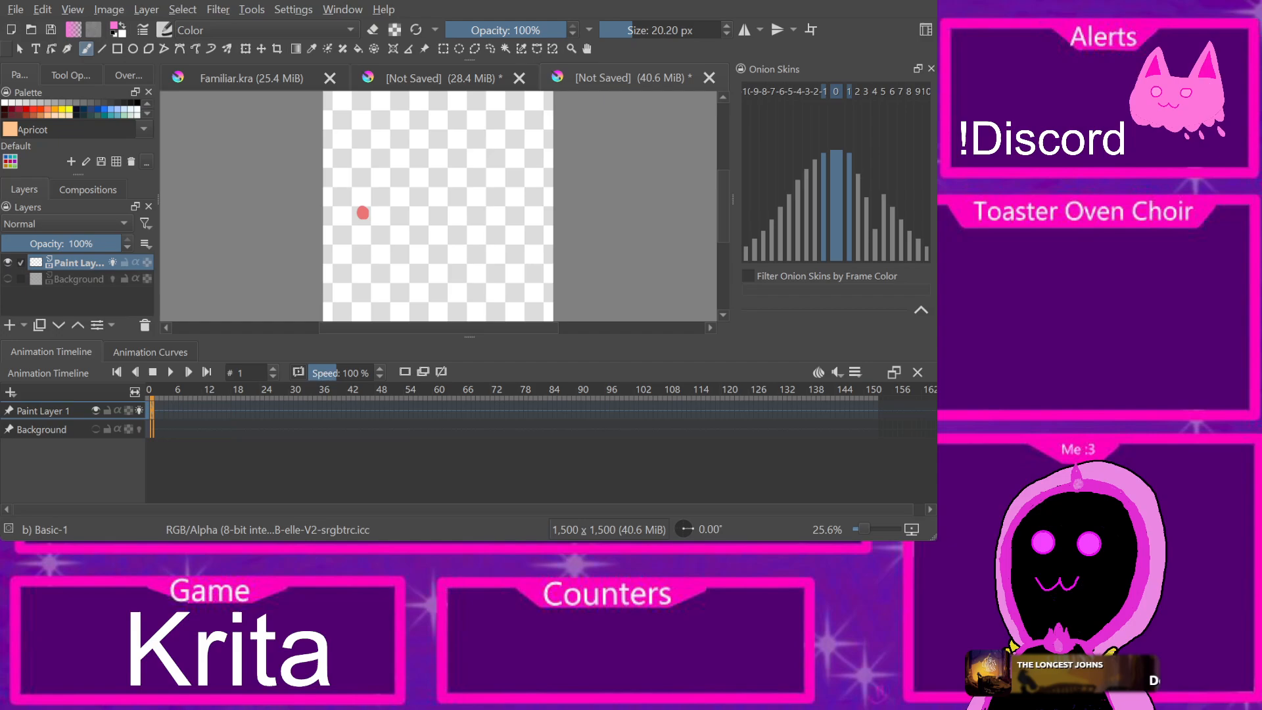
drag(360, 207, 353, 219)
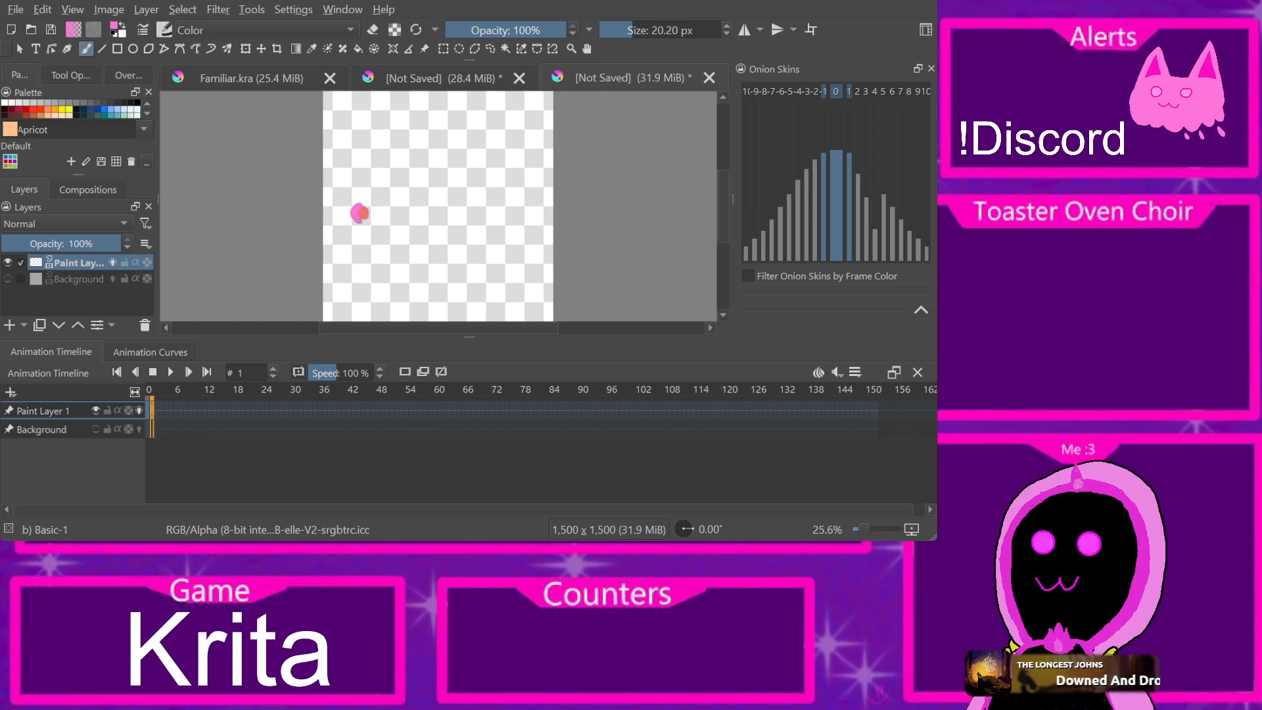
Step: On frame 2, erase the carried-over crescent and paint a short horizontal pink stroke to its right
key(Right)
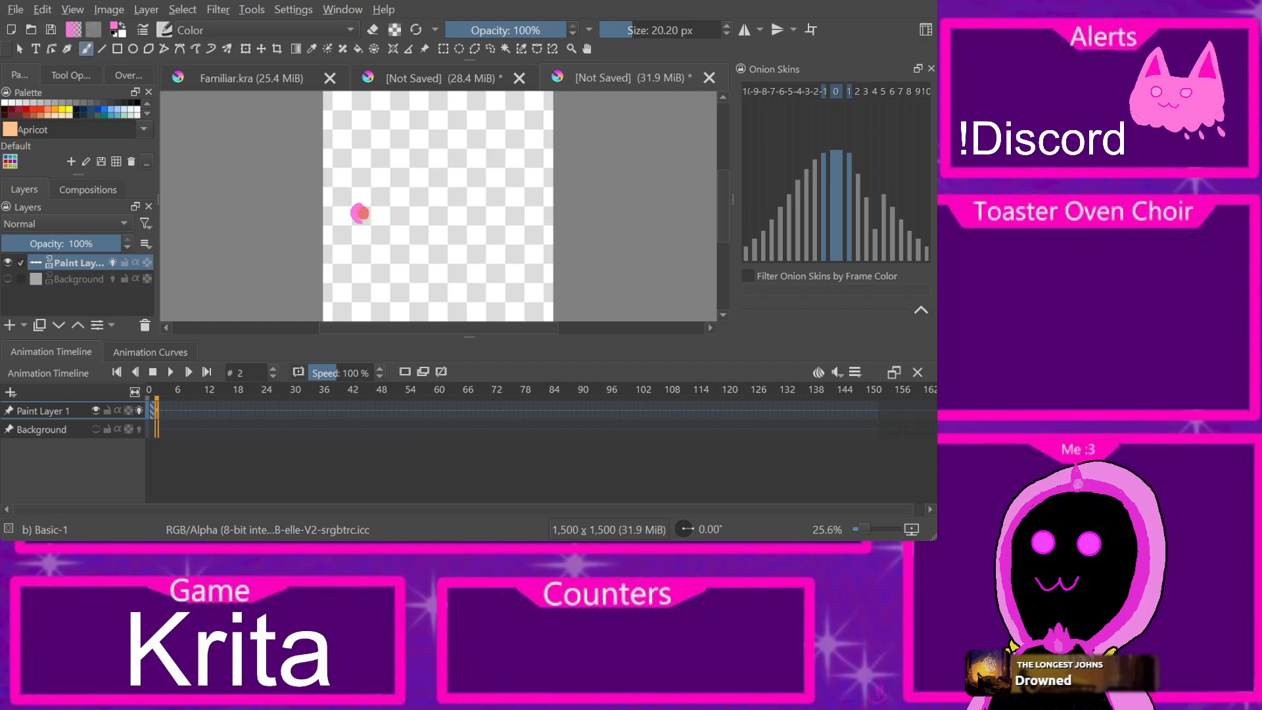
key(e)
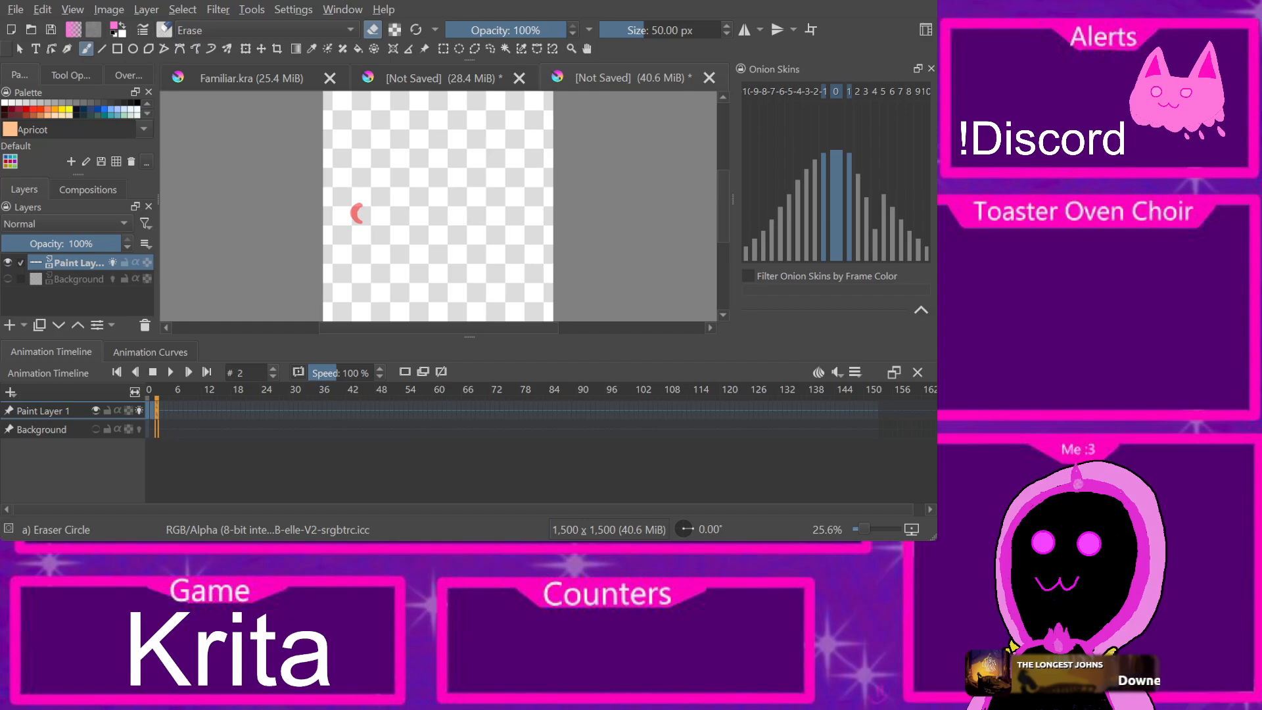
key(e)
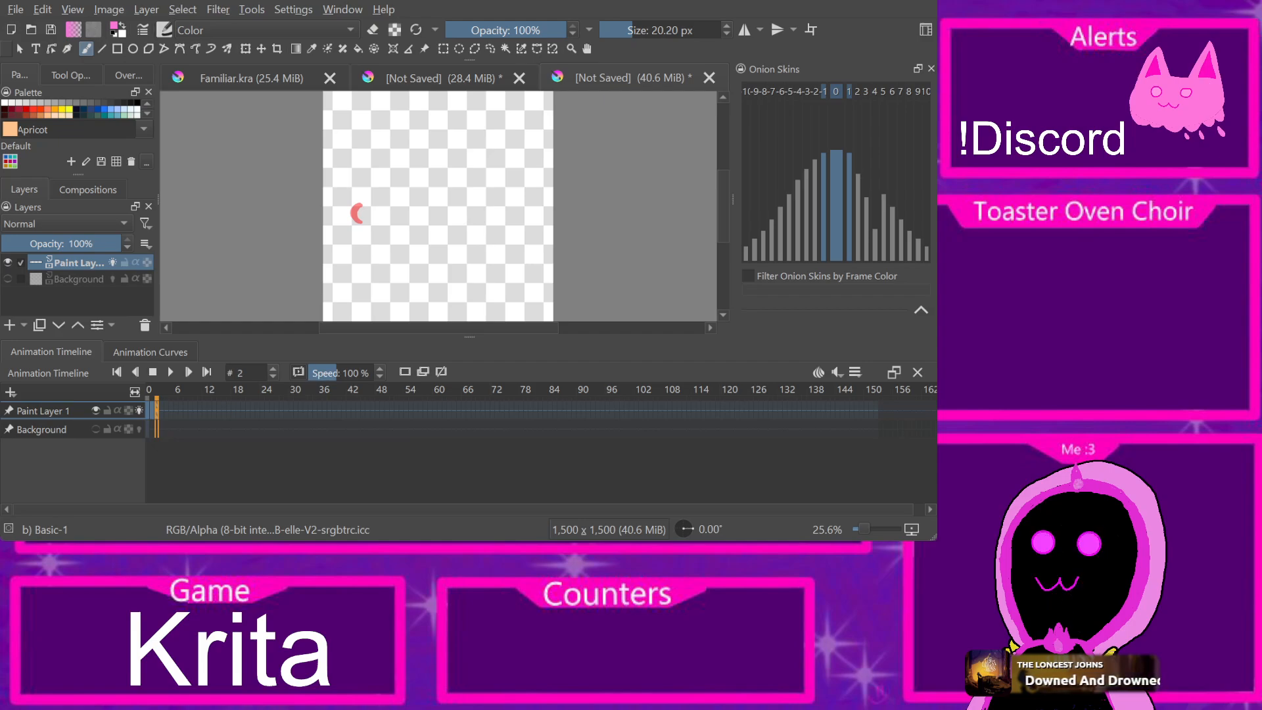
mouse_move(372, 212)
mouse_down()
mouse_move(414, 209)
mouse_move(375, 214)
mouse_move(402, 210)
mouse_move(390, 216)
mouse_up()
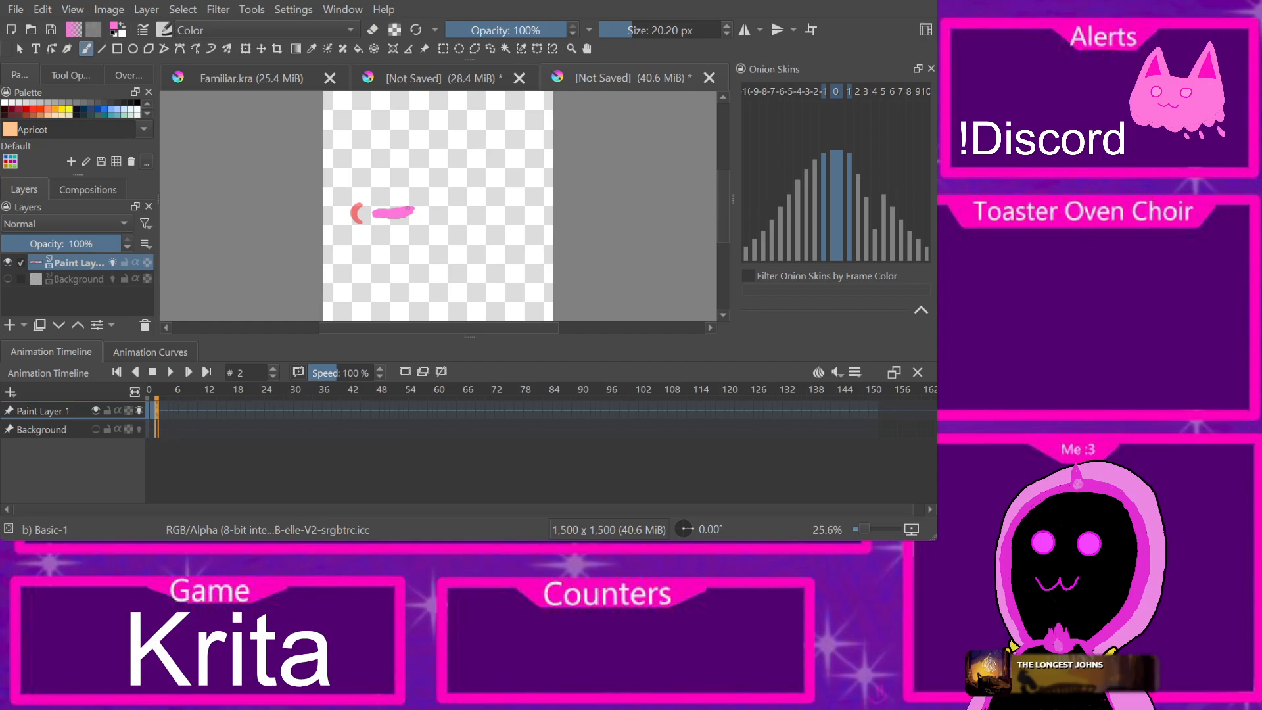
key(ctrl+z)
drag(375, 211, 395, 214)
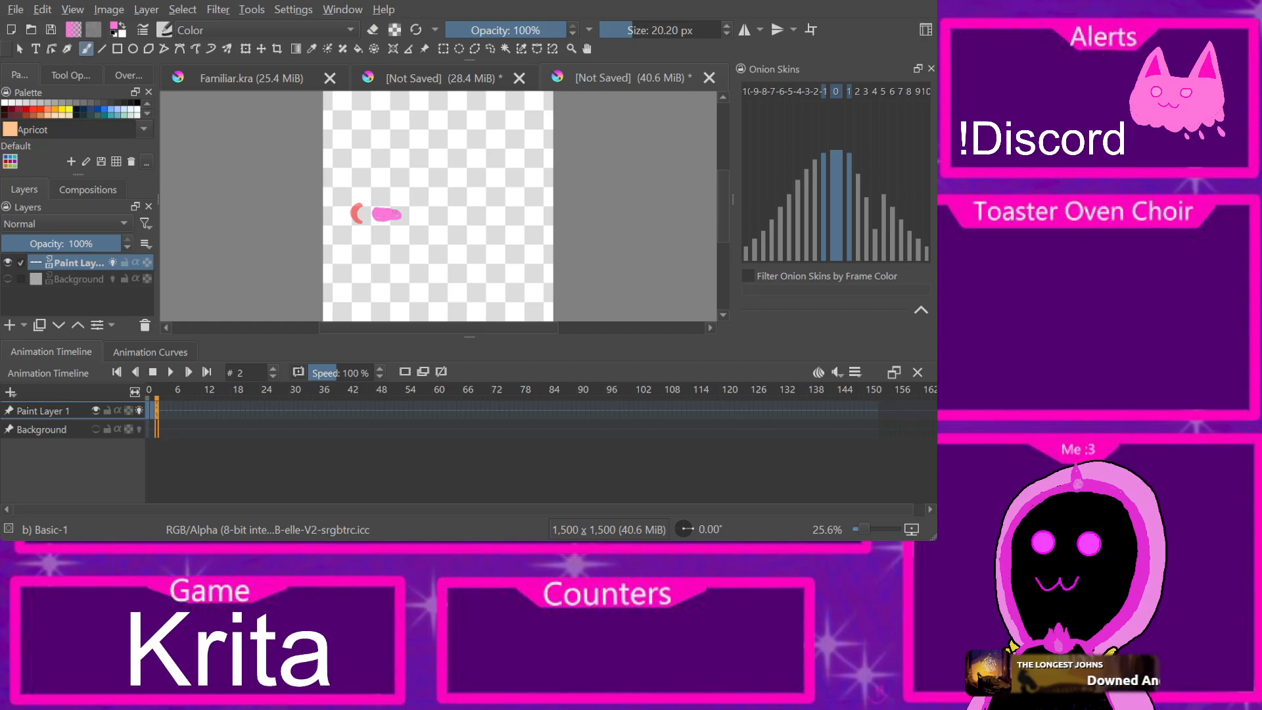
Step: On frame 3, erase the carried-over stroke and paint a thinner horizontal pink stroke reaching further right
drag(156, 411, 162, 411)
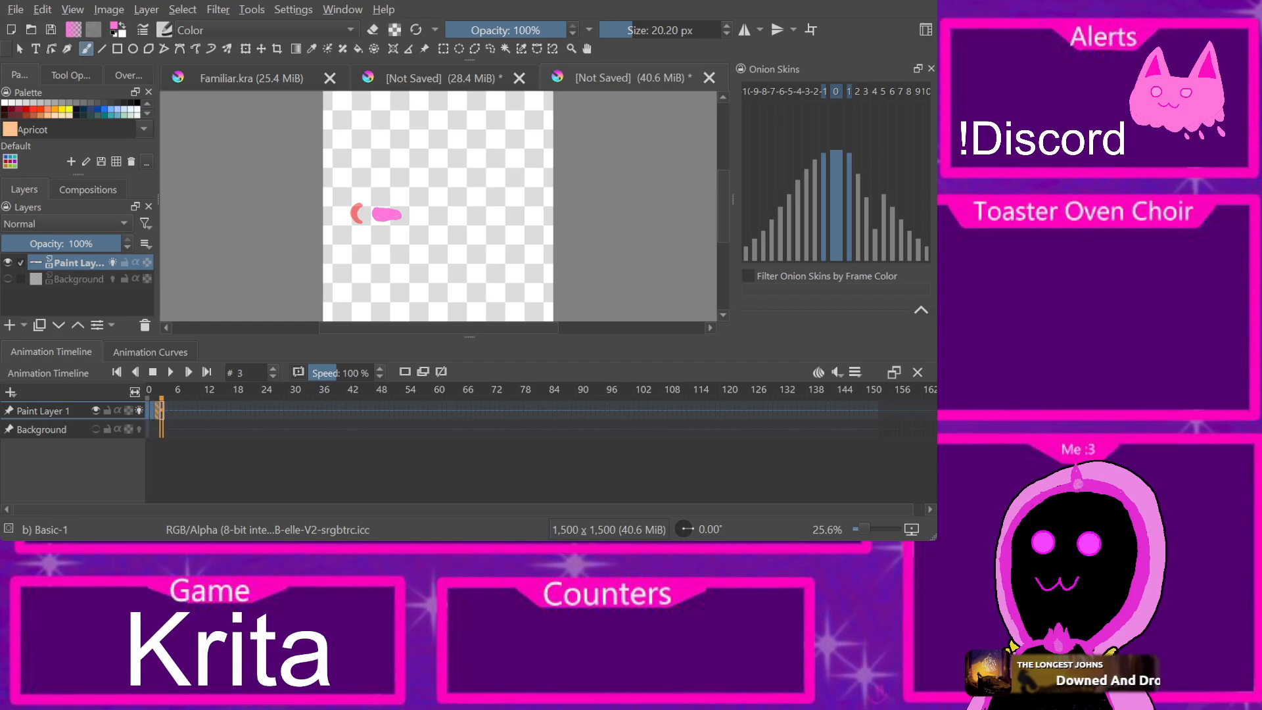
click(157, 411)
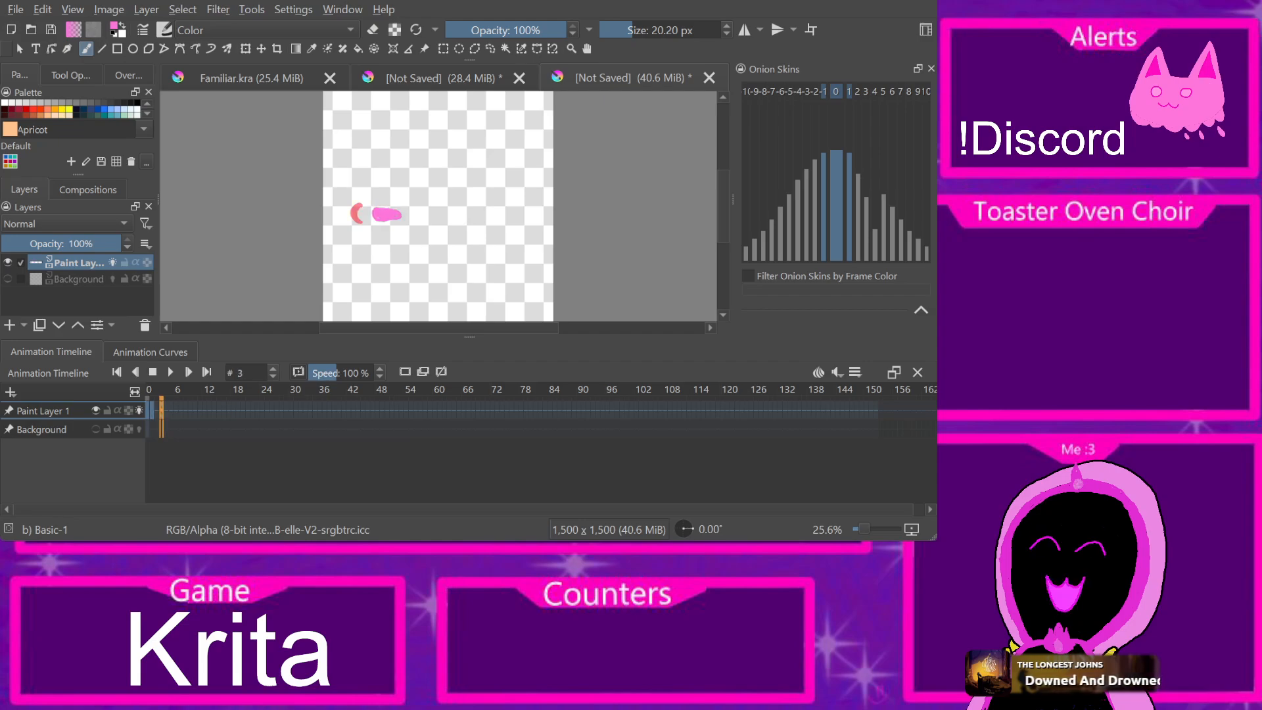
key(period)
key(comma)
key(period)
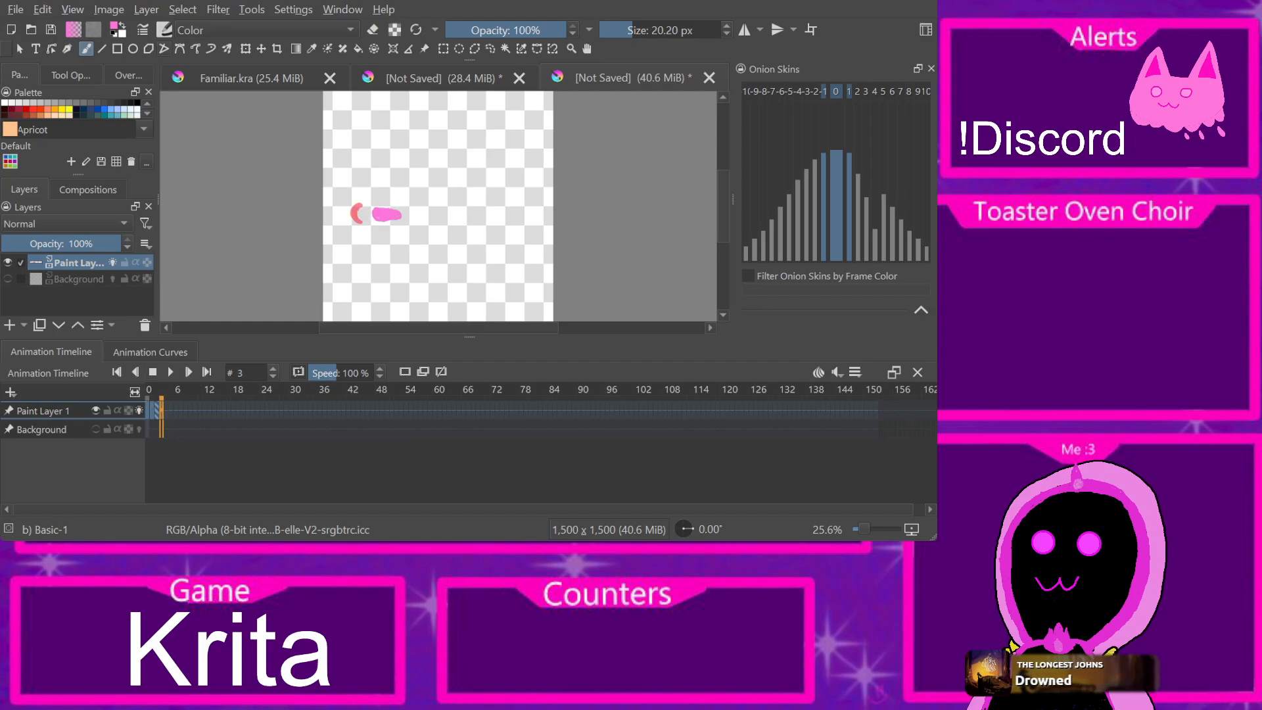
key(e)
drag(403, 212, 395, 221)
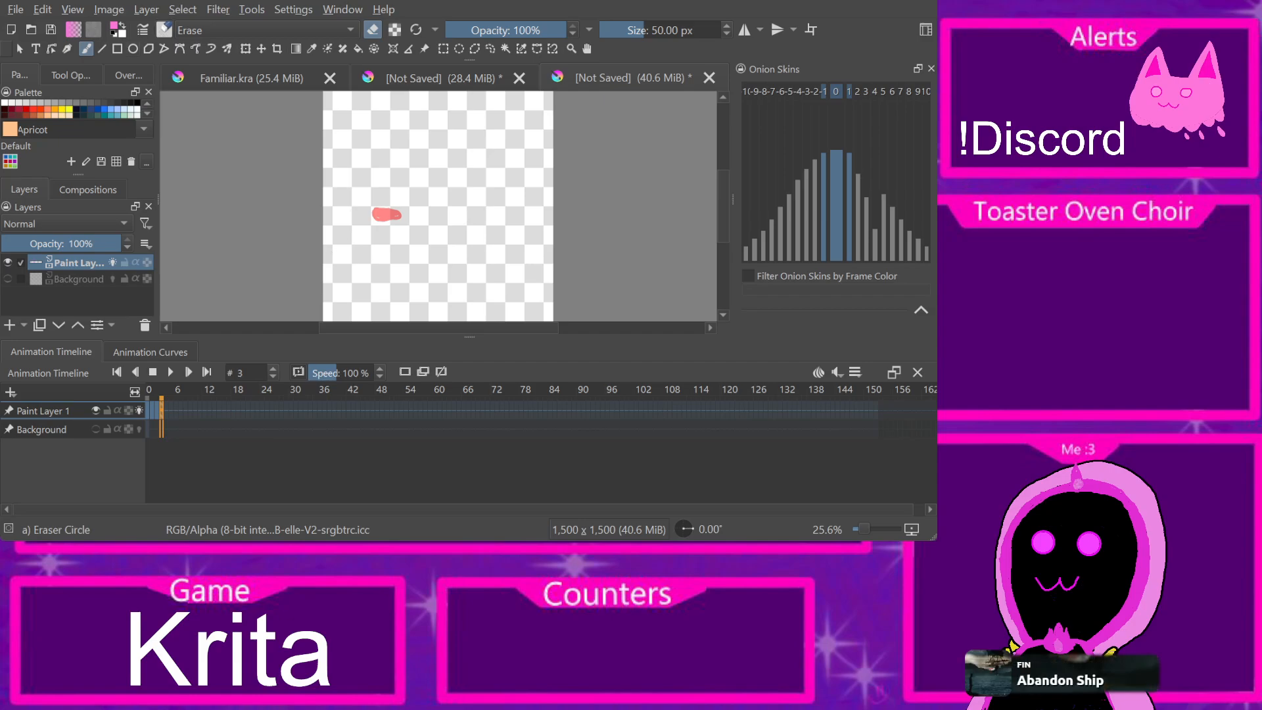
key(e)
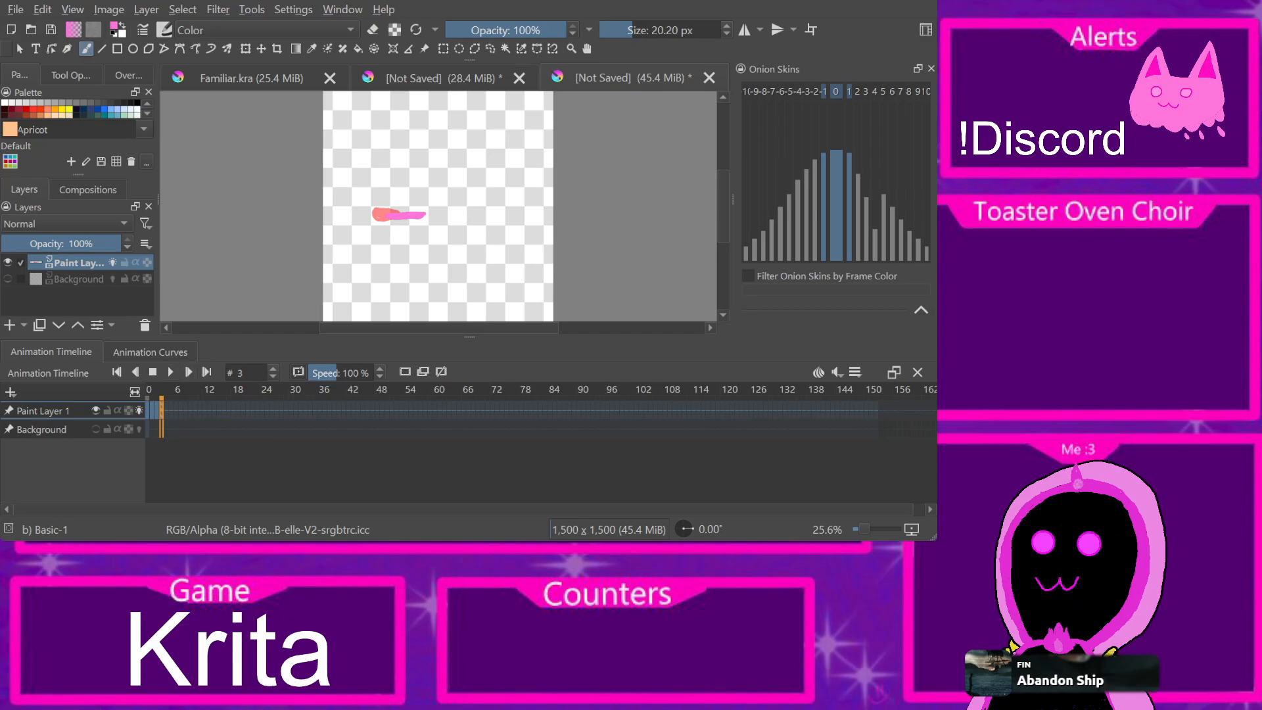
Step: On frame 4, erase the carried-over stroke and paint a small pink dot at the right end of its onion skin
key(period)
key(e)
drag(372, 215, 398, 216)
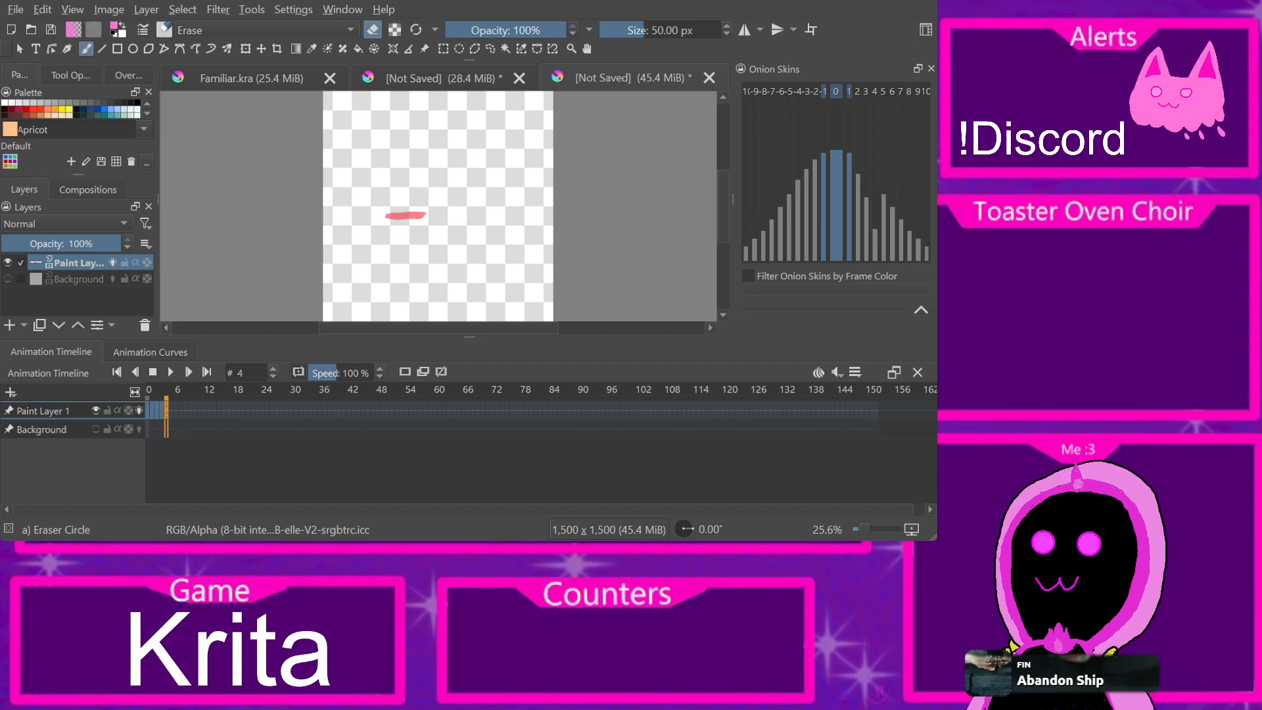
key(e)
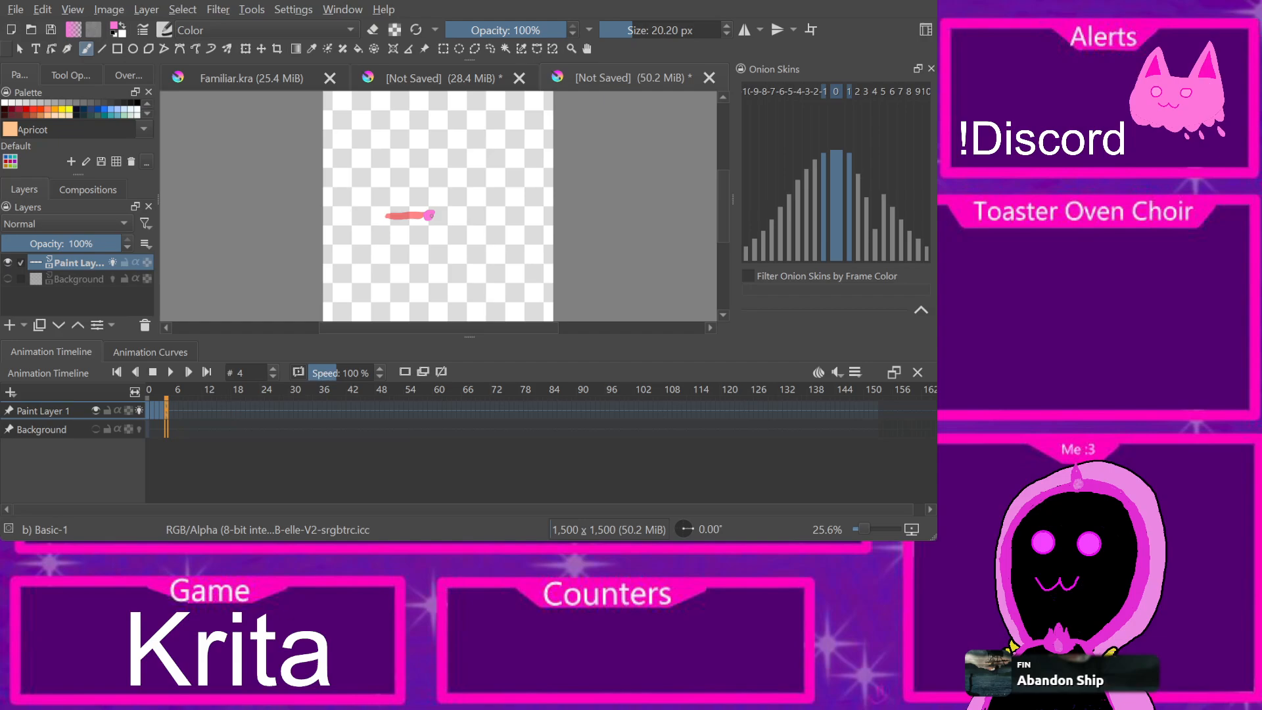
Step: Replace the carried-over drawing on frame 5 with a pink crescent over the previous dot, showing two previous frames as onion skins
key(e)
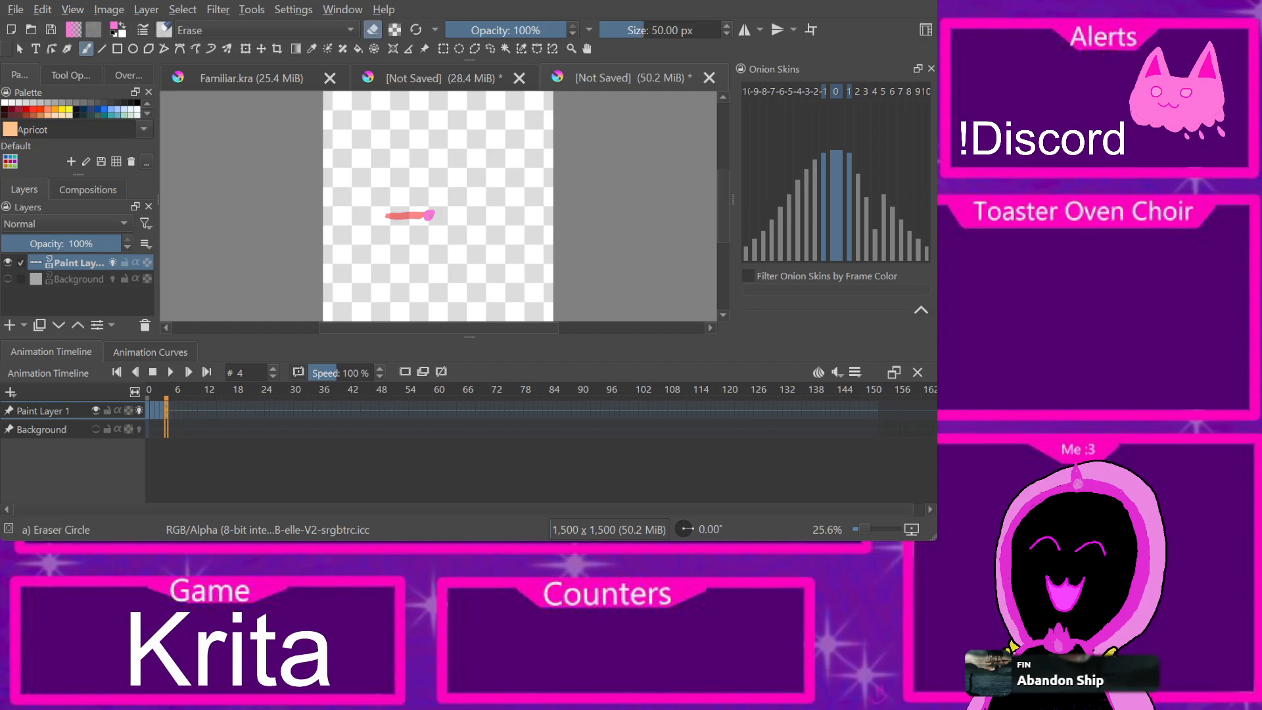
key(period)
drag(420, 214, 387, 215)
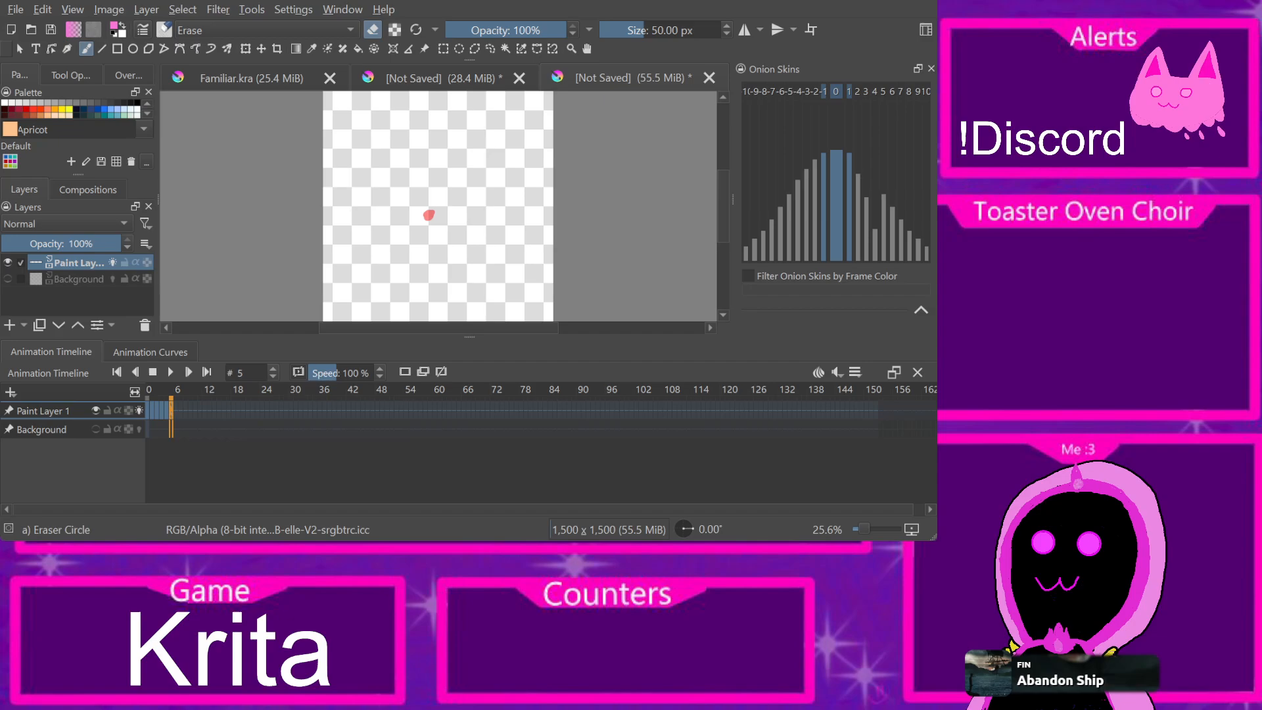
key(ctrl+z)
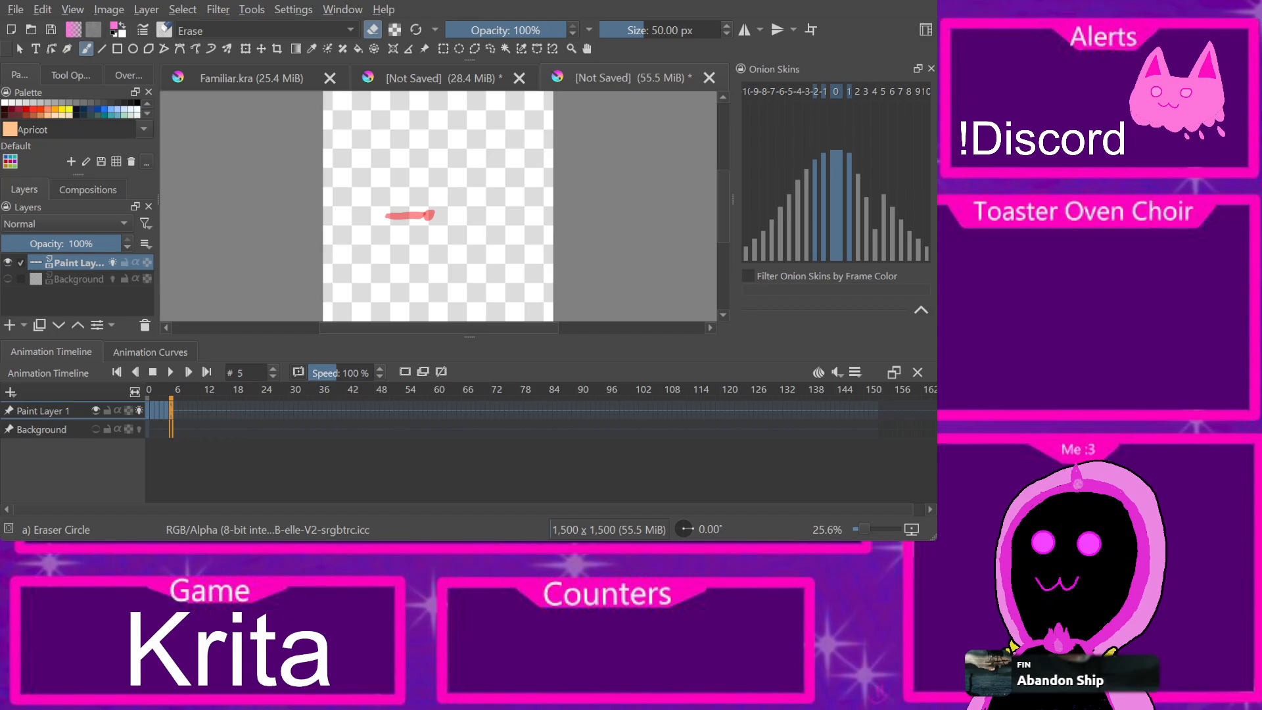
key(slash)
key(comma)
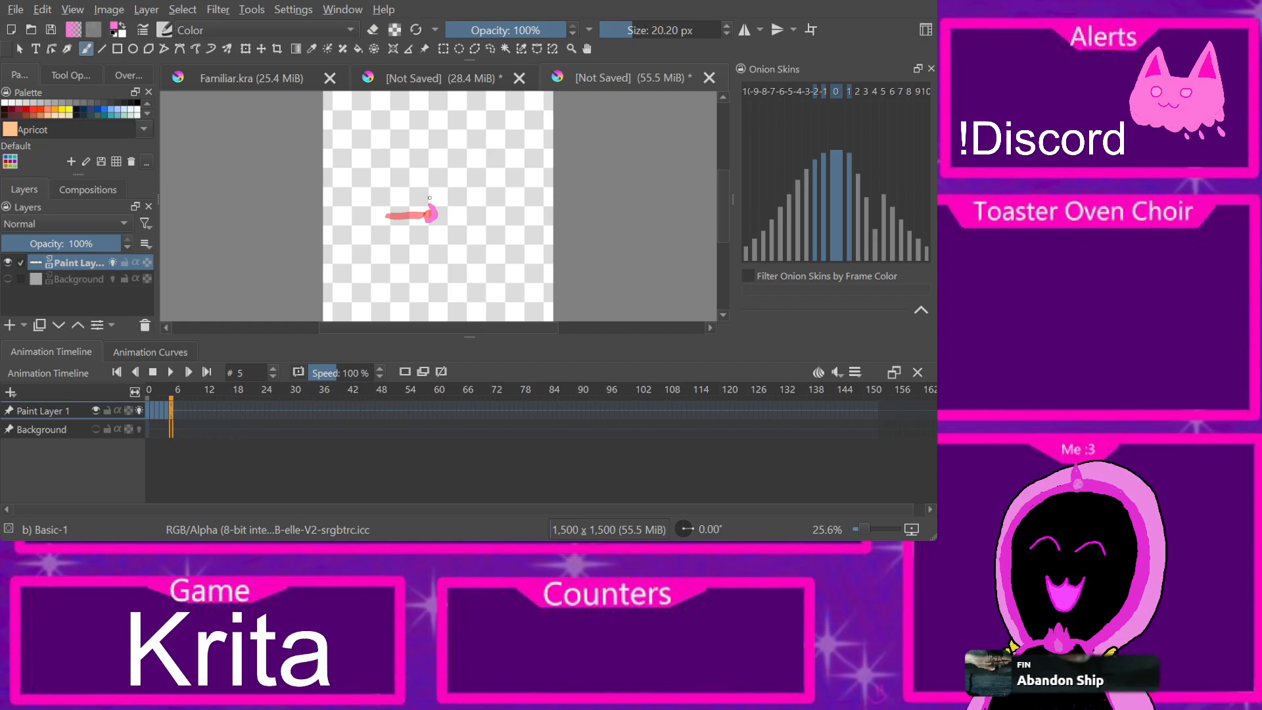
Step: On frame 6, erase the carried-over crescent and paint a pink dot in the same spot
key(Right)
key(e)
drag(386, 216, 447, 213)
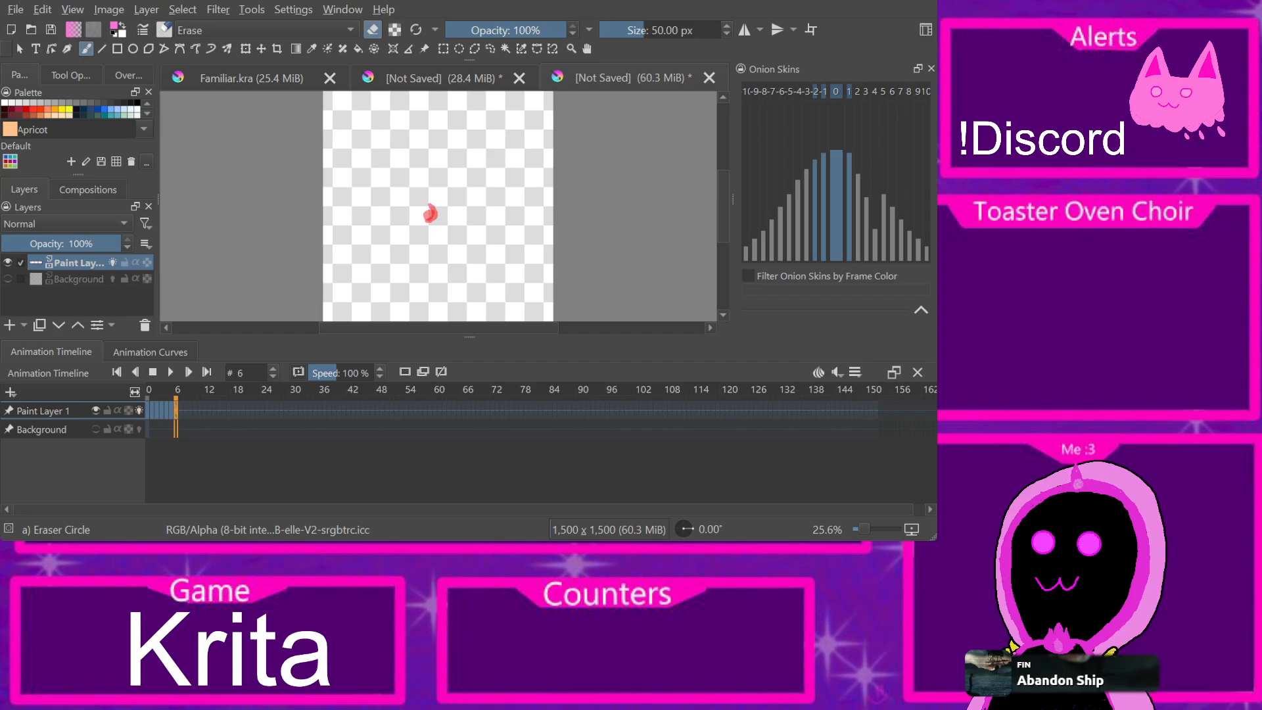
key(slash)
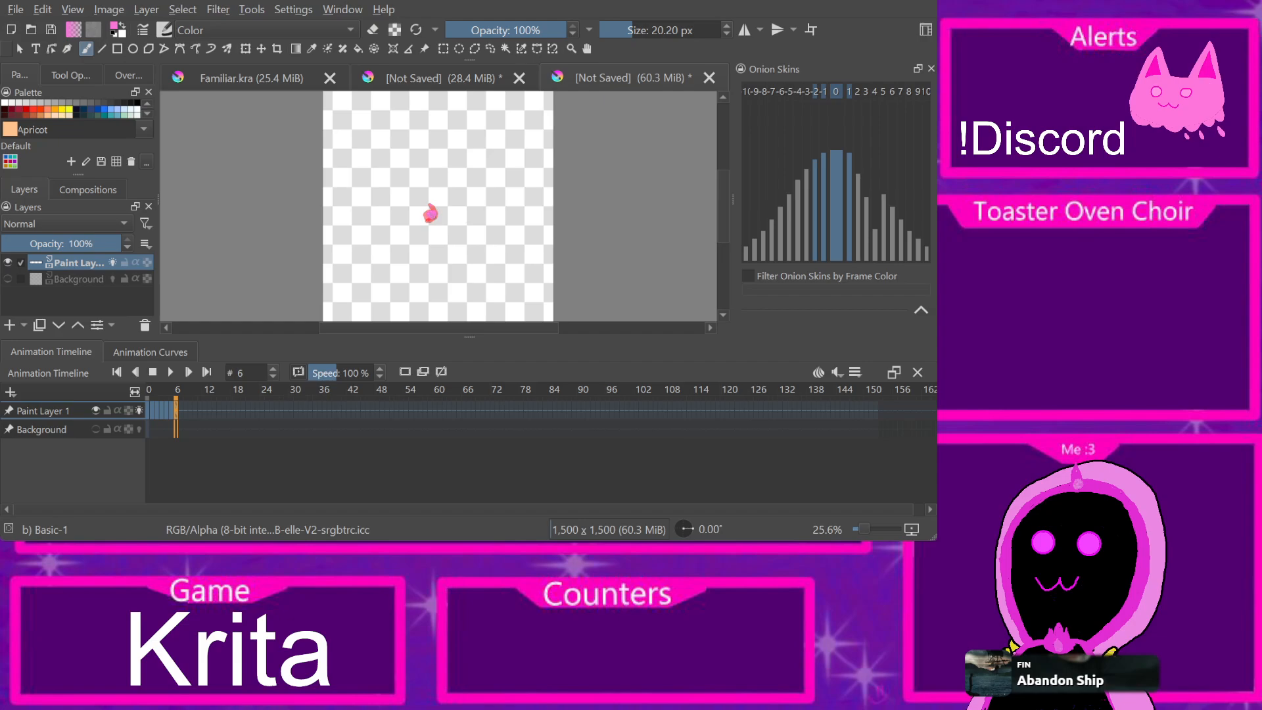
Step: Rewind to frame 0 and play the test animation to review its motion
drag(175, 392, 148, 393)
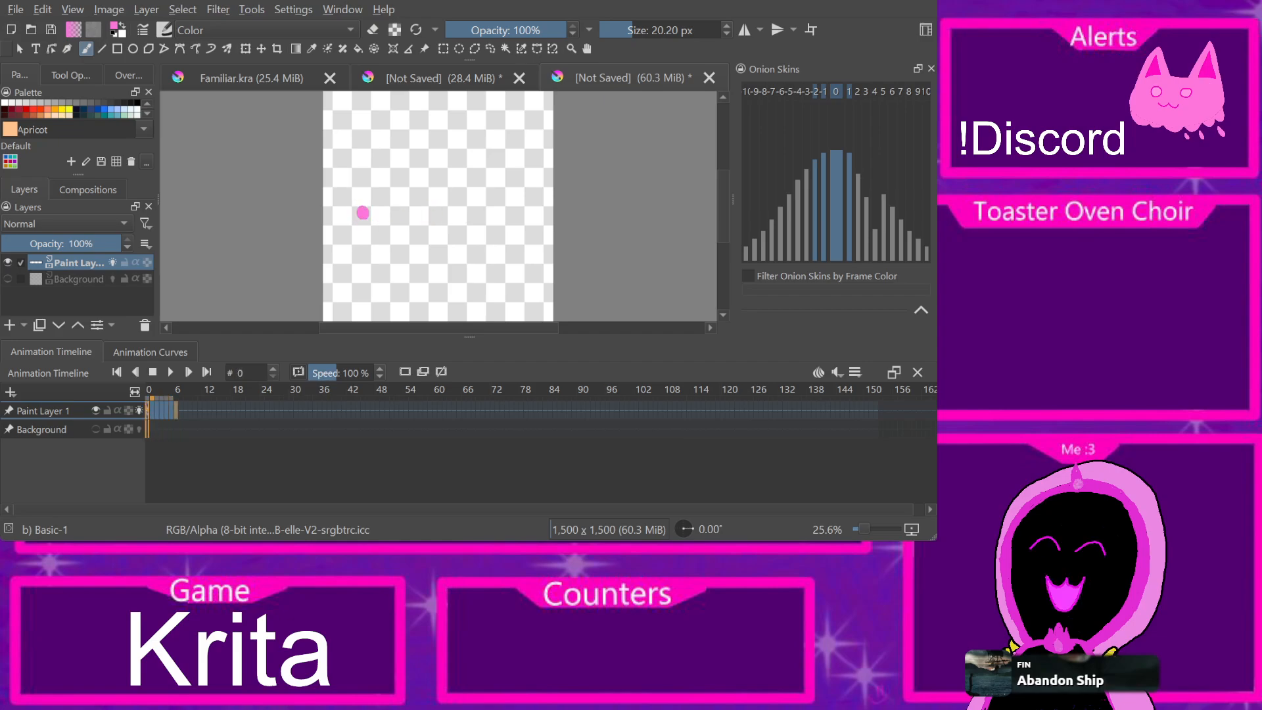
key(space)
drag(228, 392, 148, 393)
key(space)
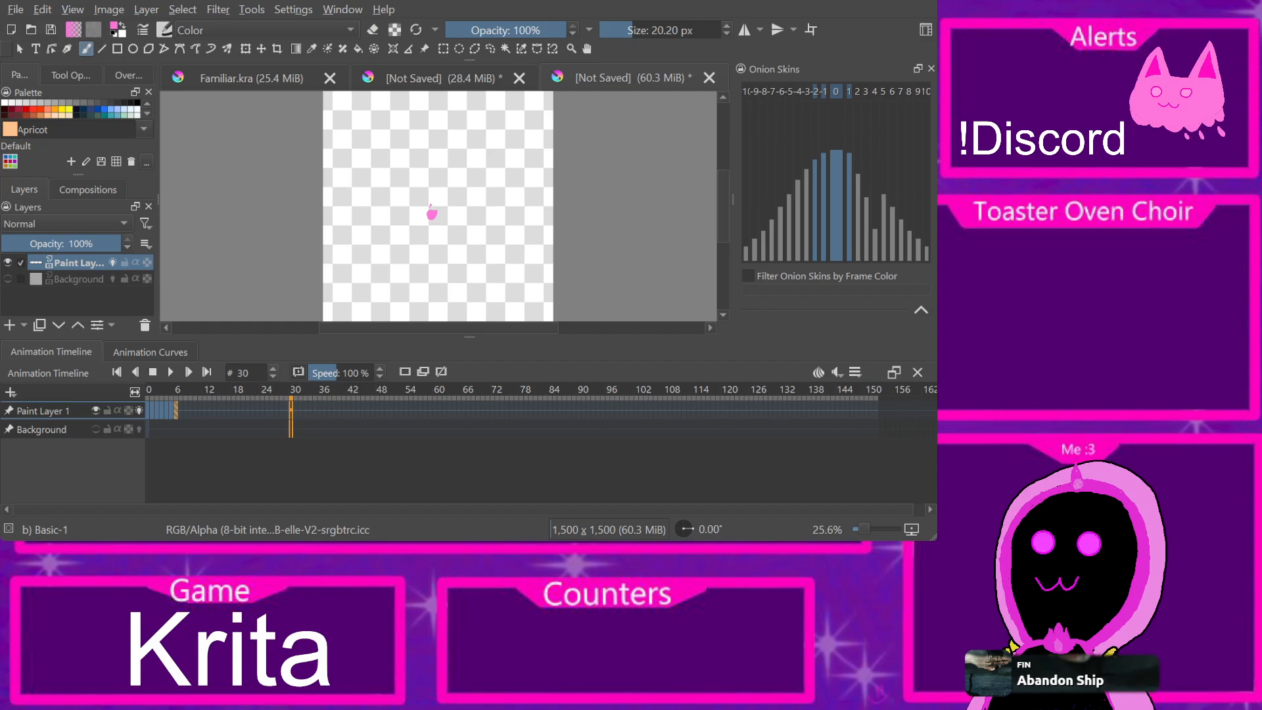
Step: Step back and forth through the test animation frame by frame to compare its drawings, and close the test document
key(Left)
key(Left)
key(Left)
key(Left)
key(Left)
key(Left)
key(Left)
key(Left)
key(Left)
key(Left)
key(Left)
key(Left)
key(Left)
key(Left)
key(Left)
key(Left)
key(Left)
key(Left)
key(Left)
key(Left)
key(Left)
key(Left)
key(Left)
key(Left)
key(Left)
key(Left)
key(Right)
key(Right)
key(Right)
key(Right)
key(Right)
key(Right)
key(Left)
key(Left)
key(Left)
key(Left)
key(Left)
key(Left)
click(709, 77)
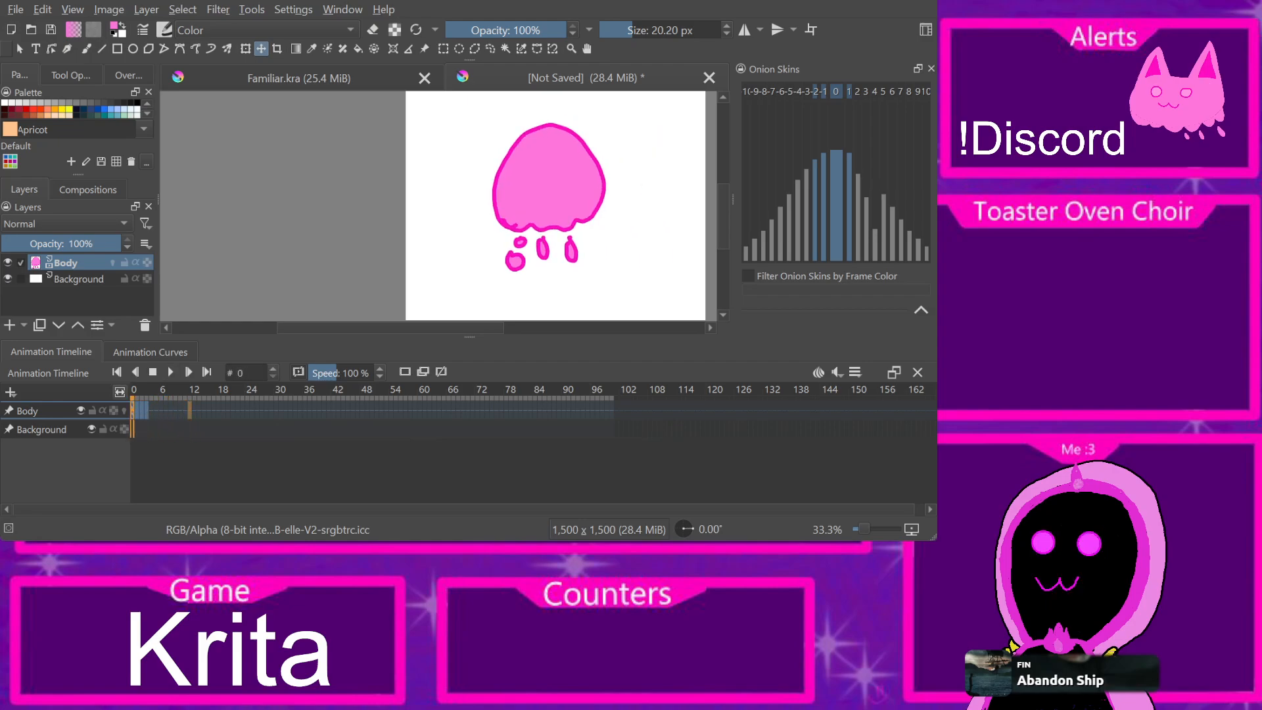
Step: Duplicate the Body layer of the blob document and delete the copy
key(ctrl+j)
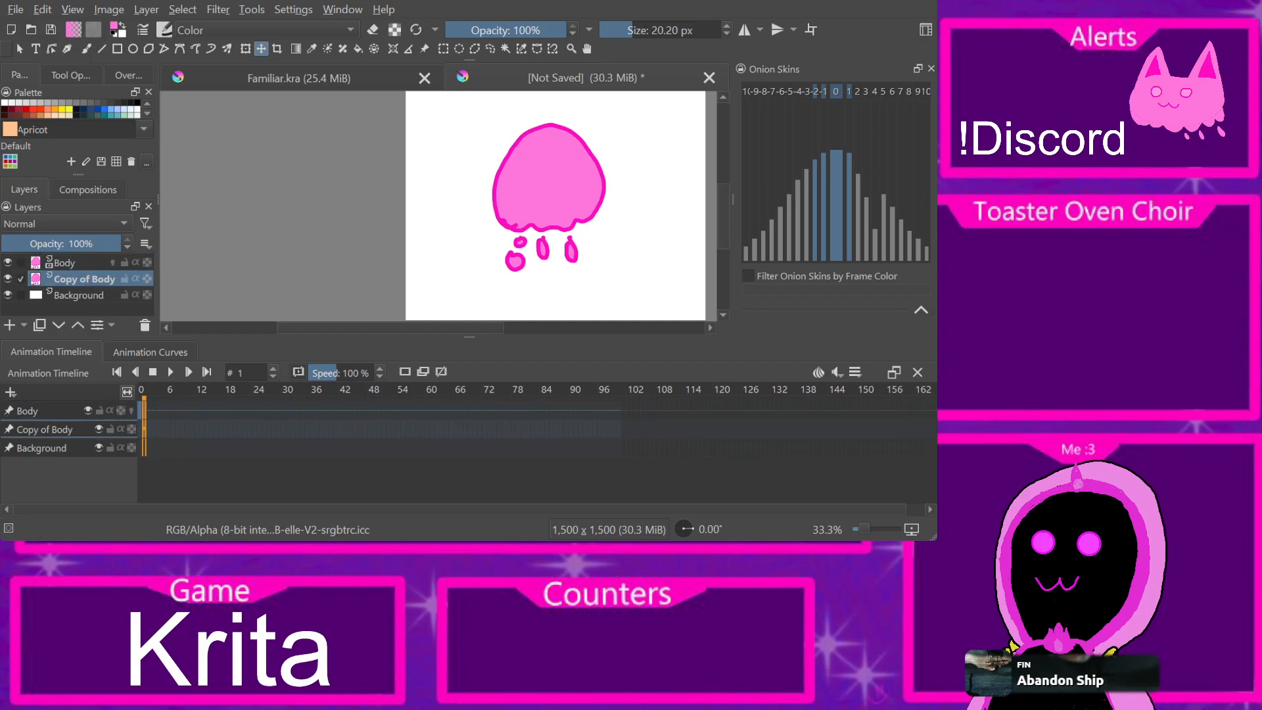
key(shift+Delete)
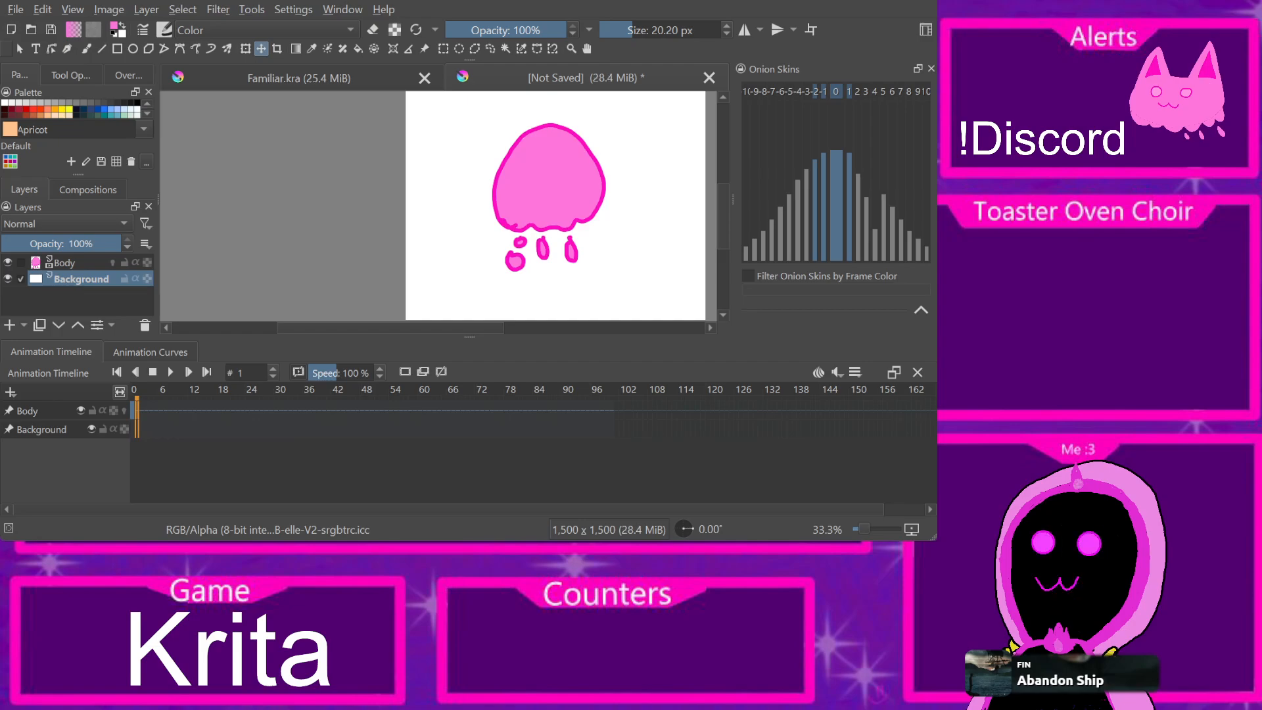
Step: Hide the Background layer, go to frame 48 and look at the animation curves before returning to the timeline
click(7, 278)
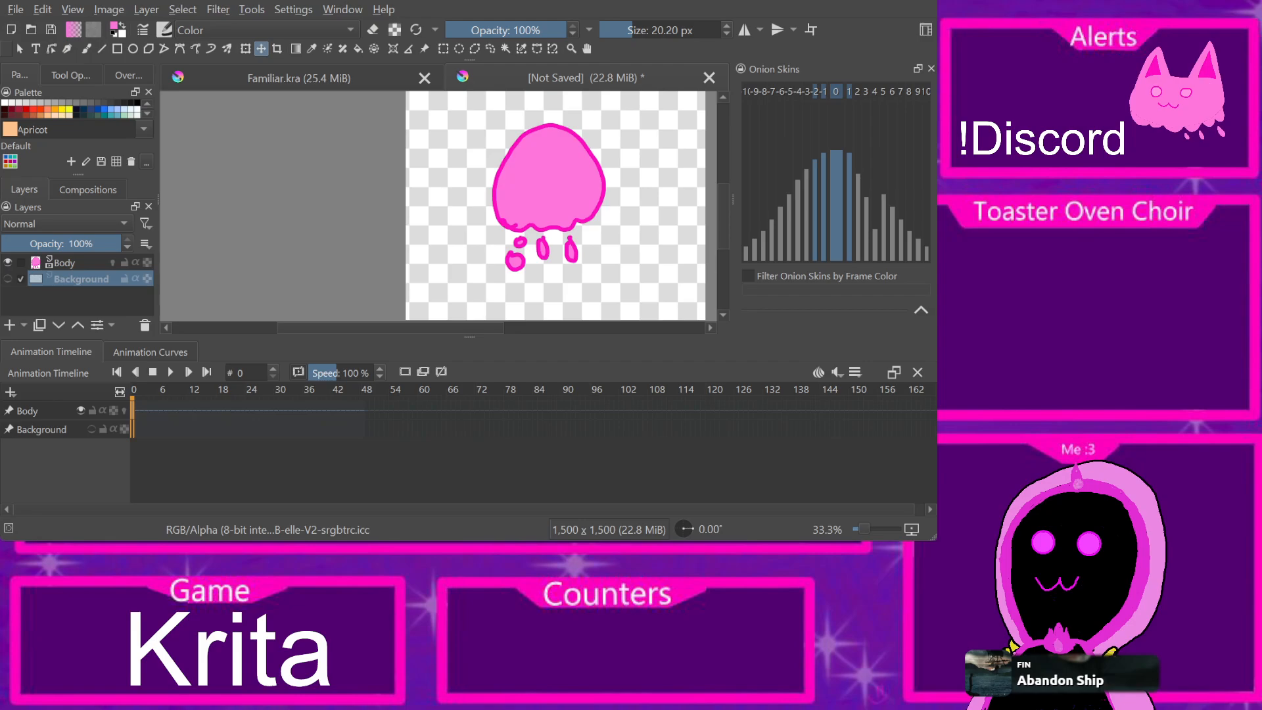
key(Left)
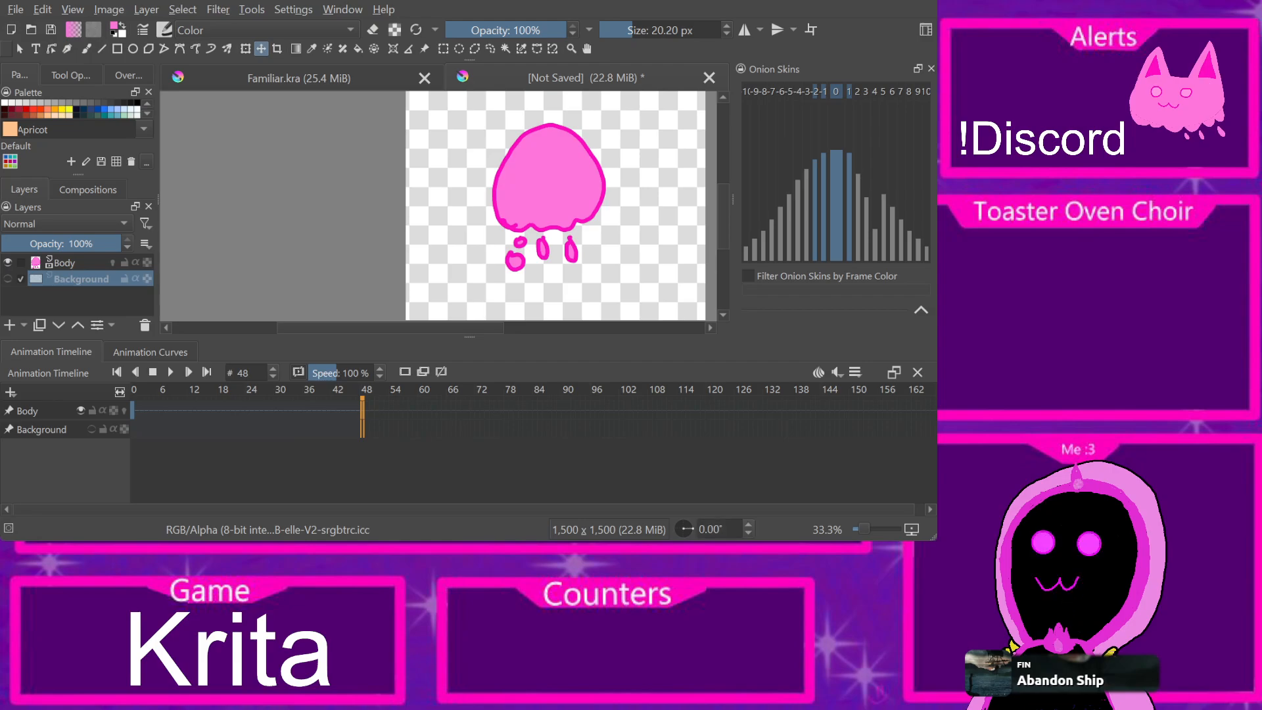
mouse_move(864, 529)
mouse_down()
mouse_move(880, 529)
mouse_move(862, 529)
mouse_up()
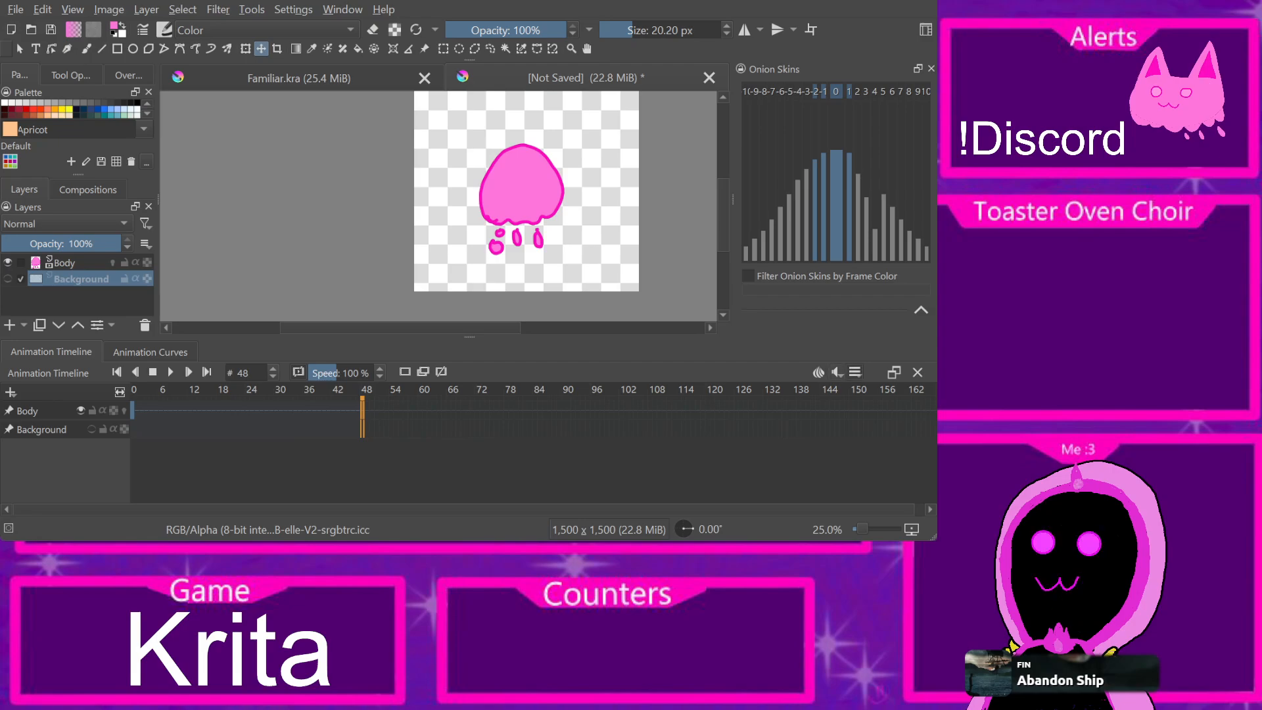
click(150, 353)
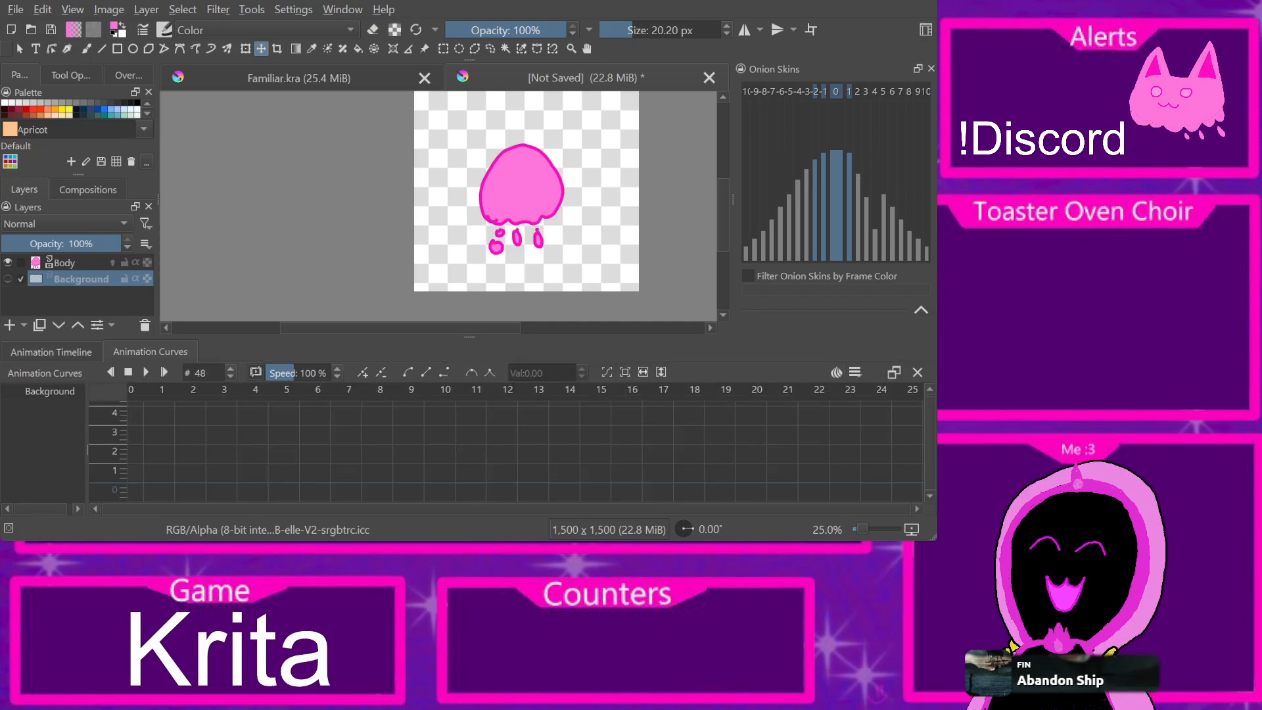
click(52, 352)
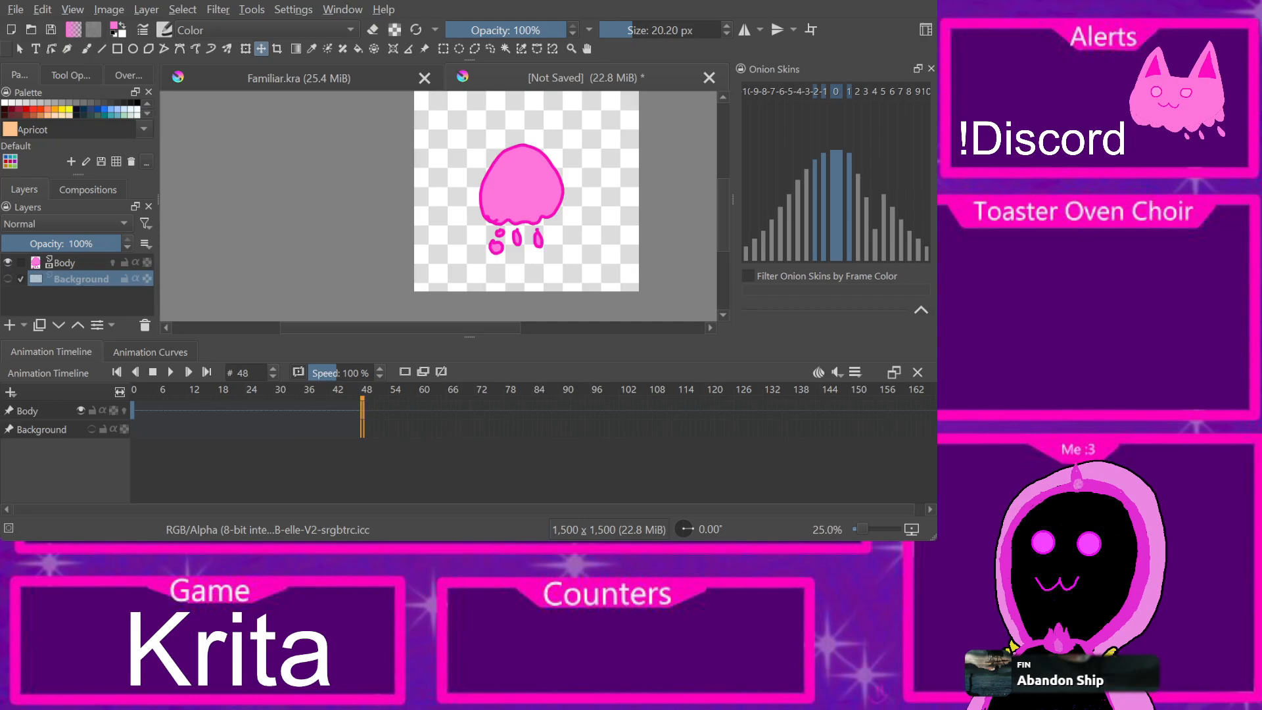
Step: Widen the timeline's frames so 0 to 48 fill the view, and add a Body keyframe at frame 48
drag(120, 391, 226, 392)
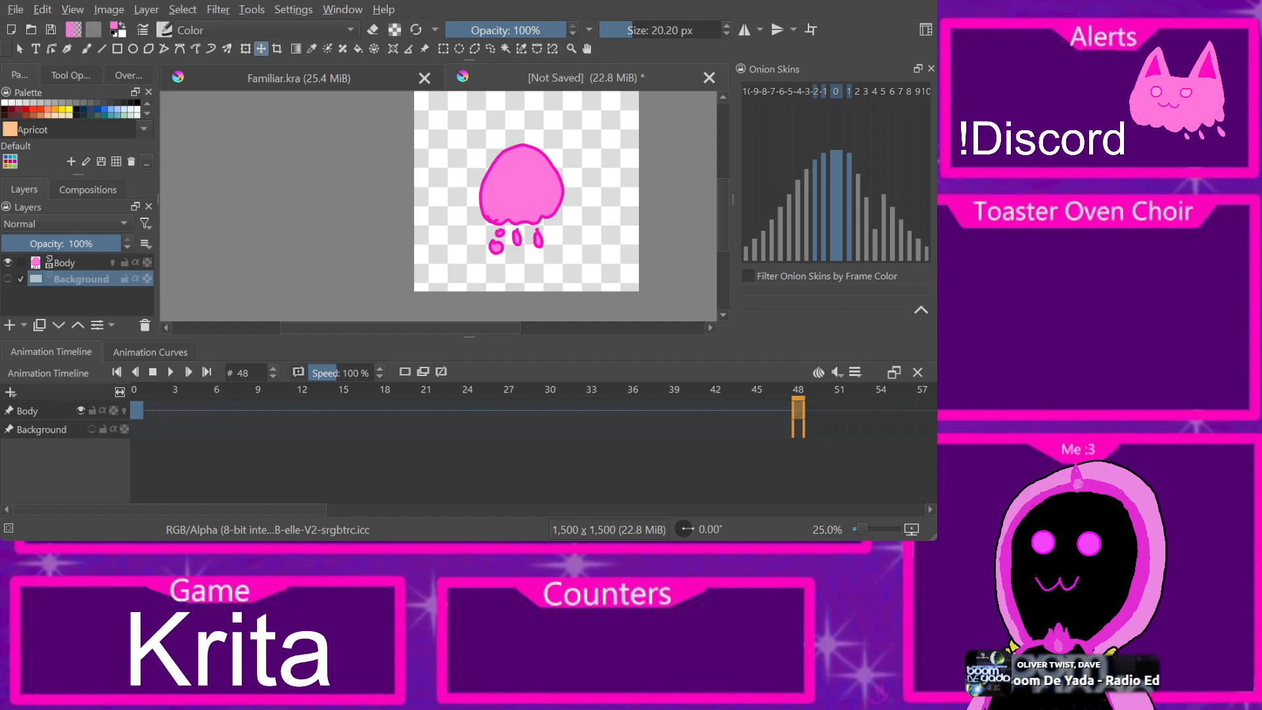
drag(120, 392, 136, 392)
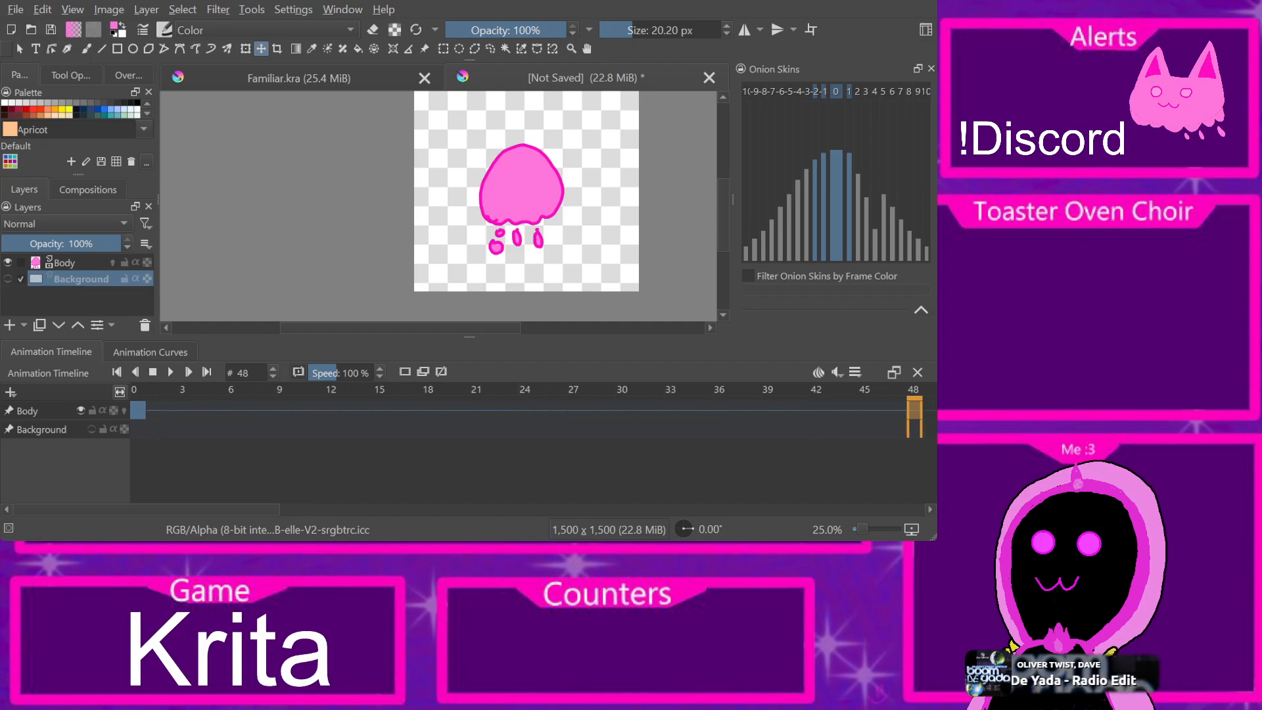
click(154, 390)
click(137, 390)
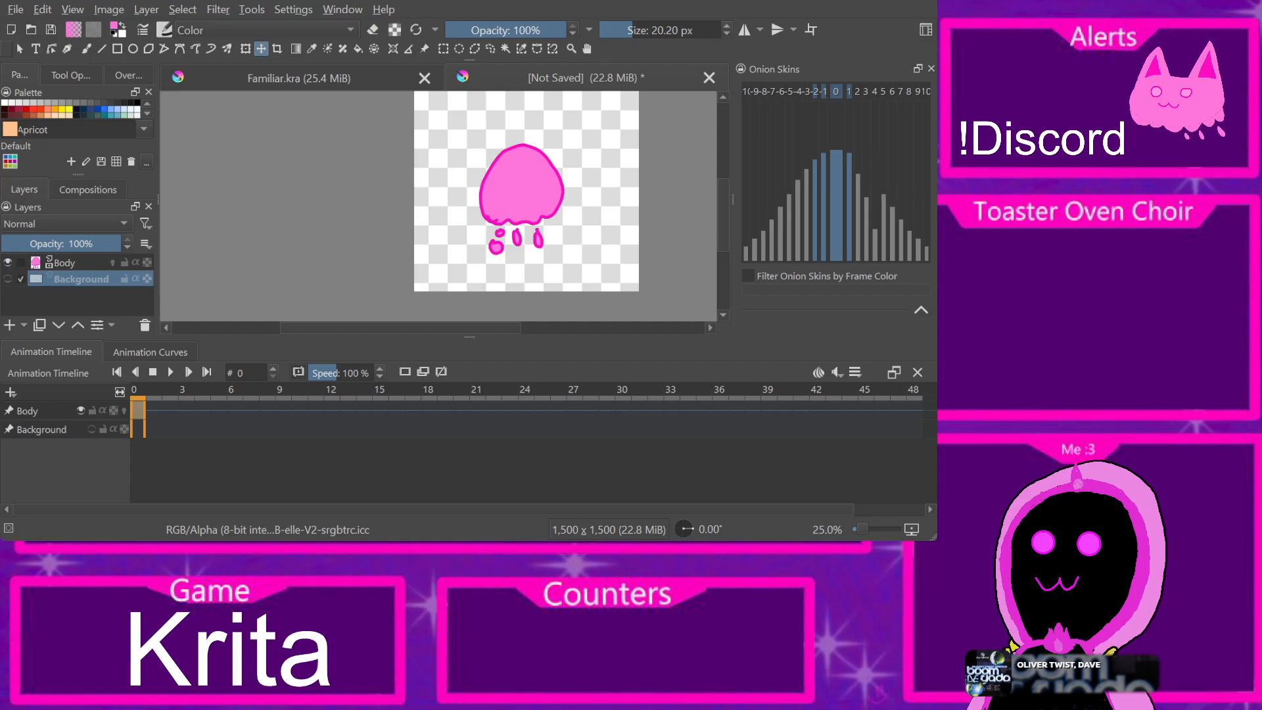
click(914, 391)
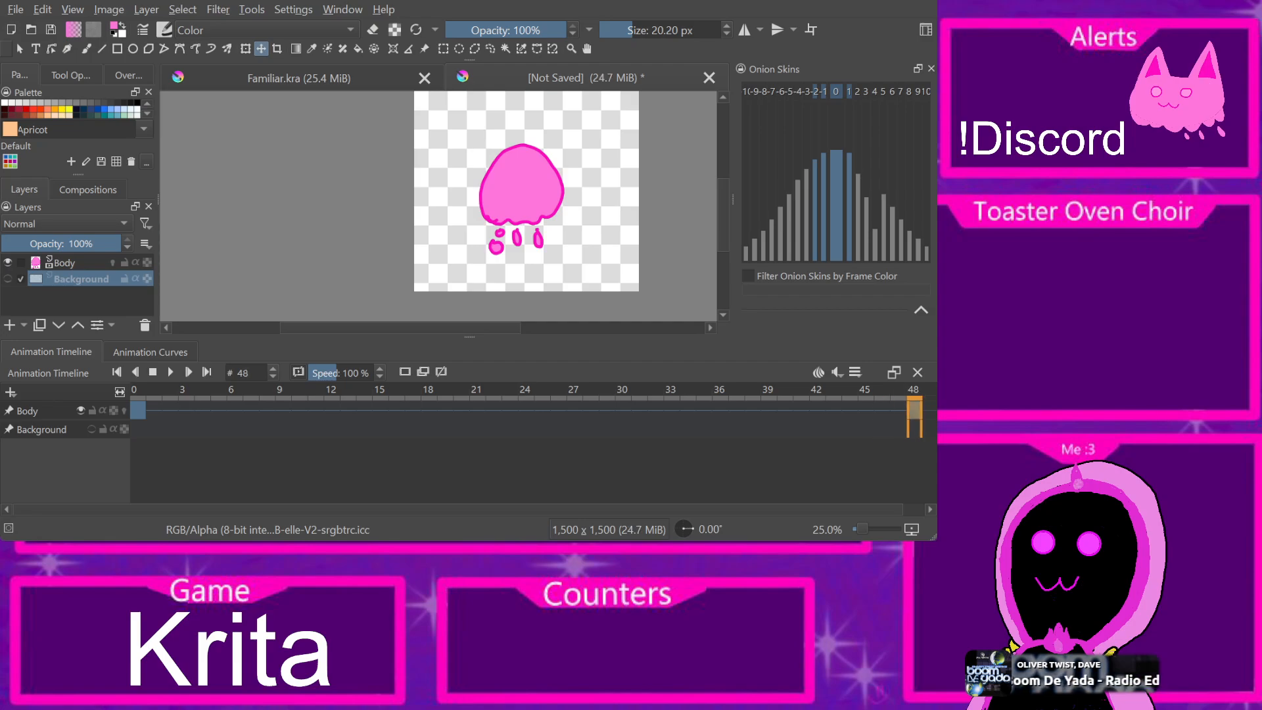
Step: Move the blob on the Body layer to the right and slightly down at frame 24
click(154, 411)
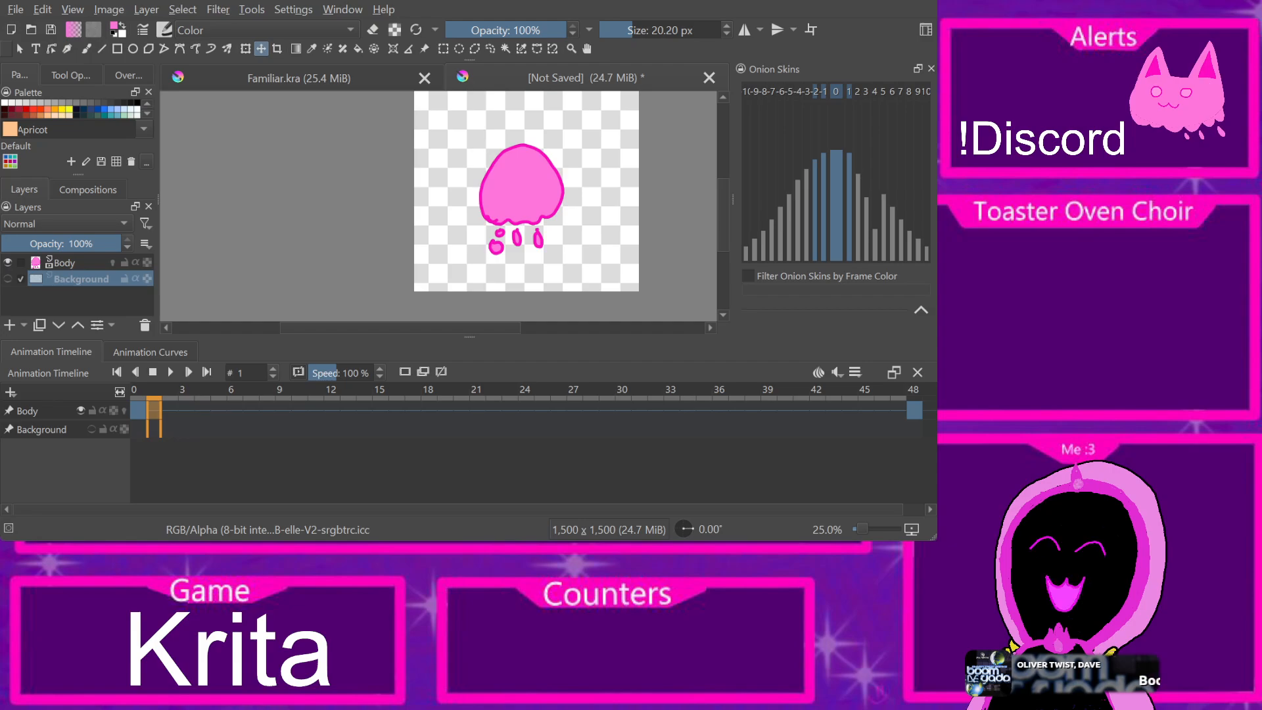
click(526, 411)
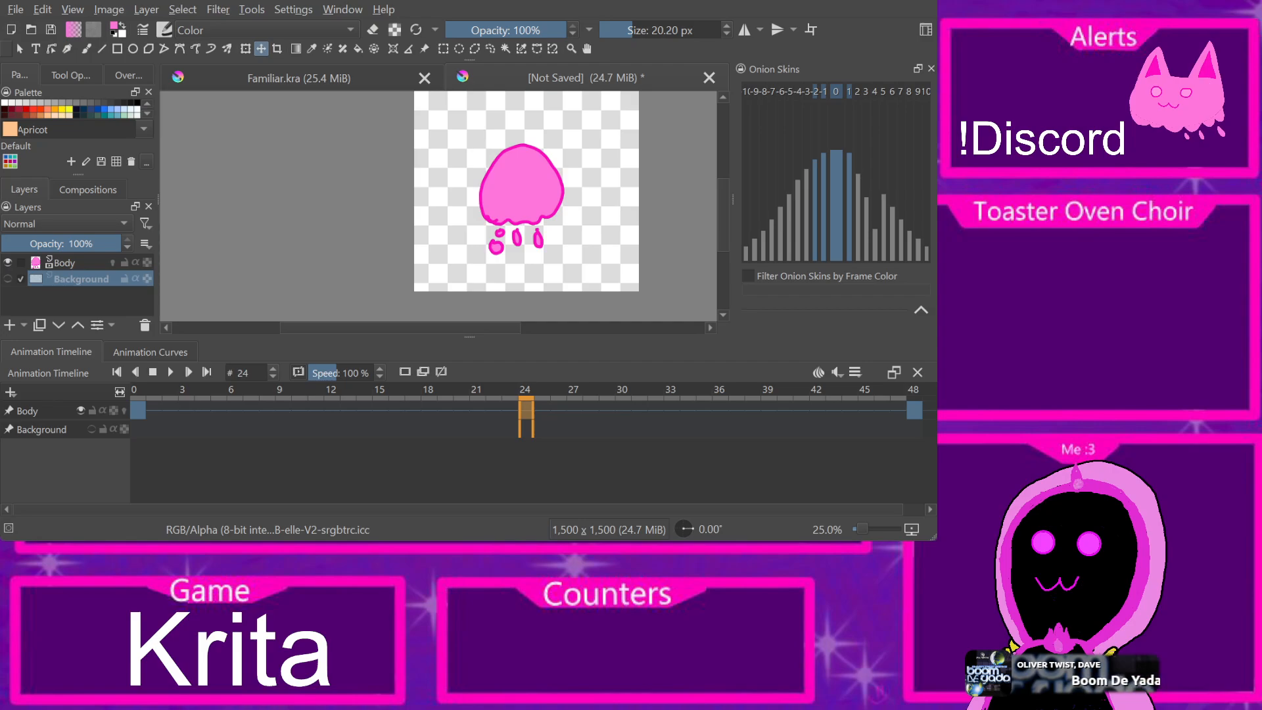
click(72, 263)
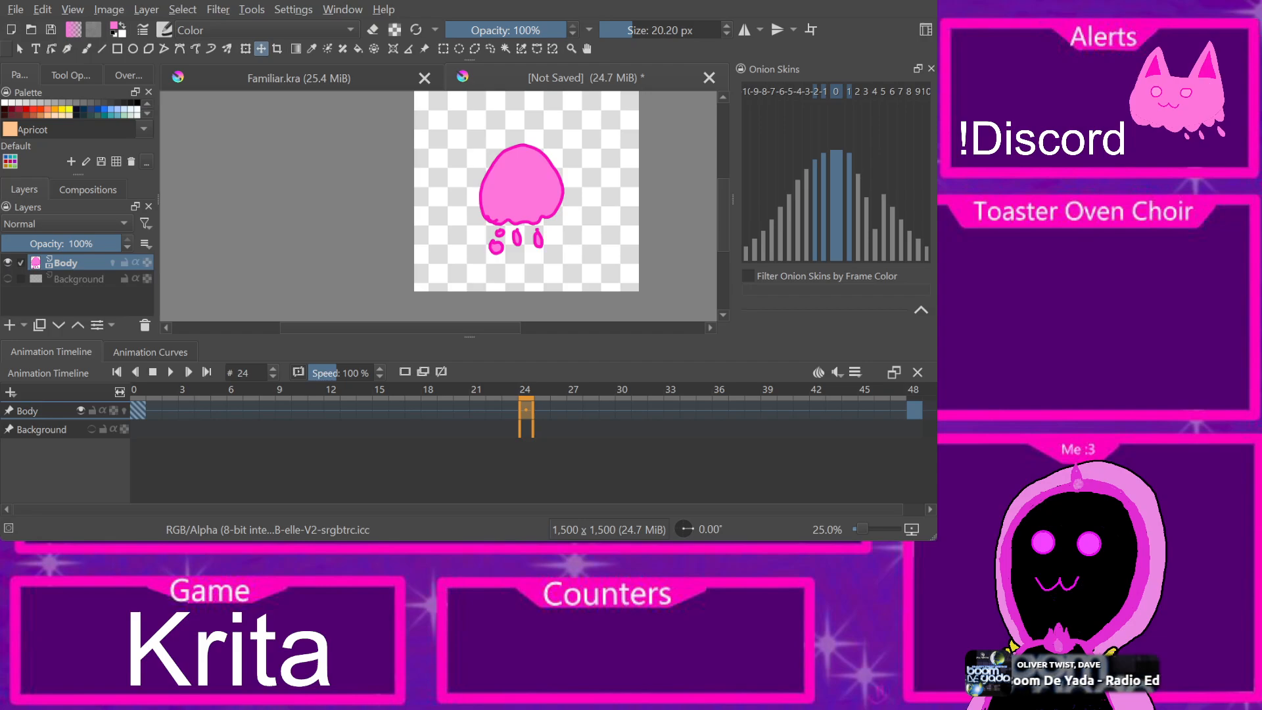
click(751, 410)
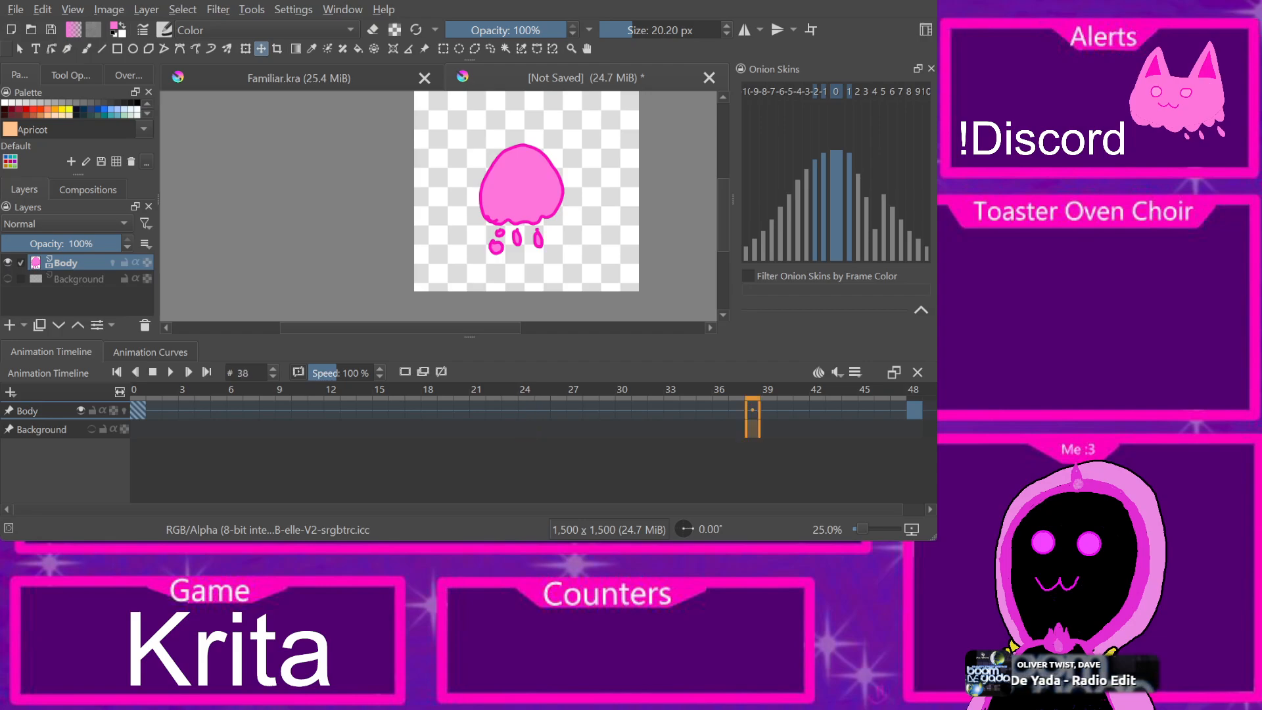
click(526, 410)
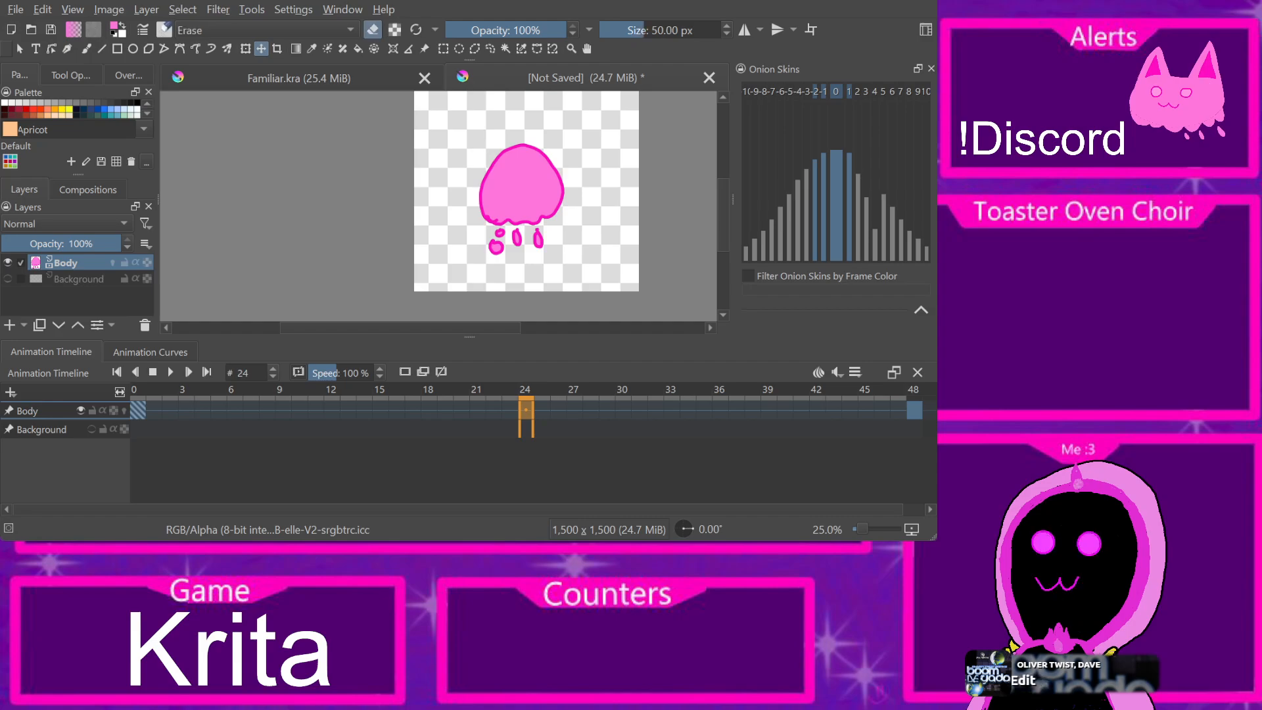
mouse_move(523, 190)
mouse_down()
mouse_move(422, 199)
mouse_move(552, 199)
mouse_up()
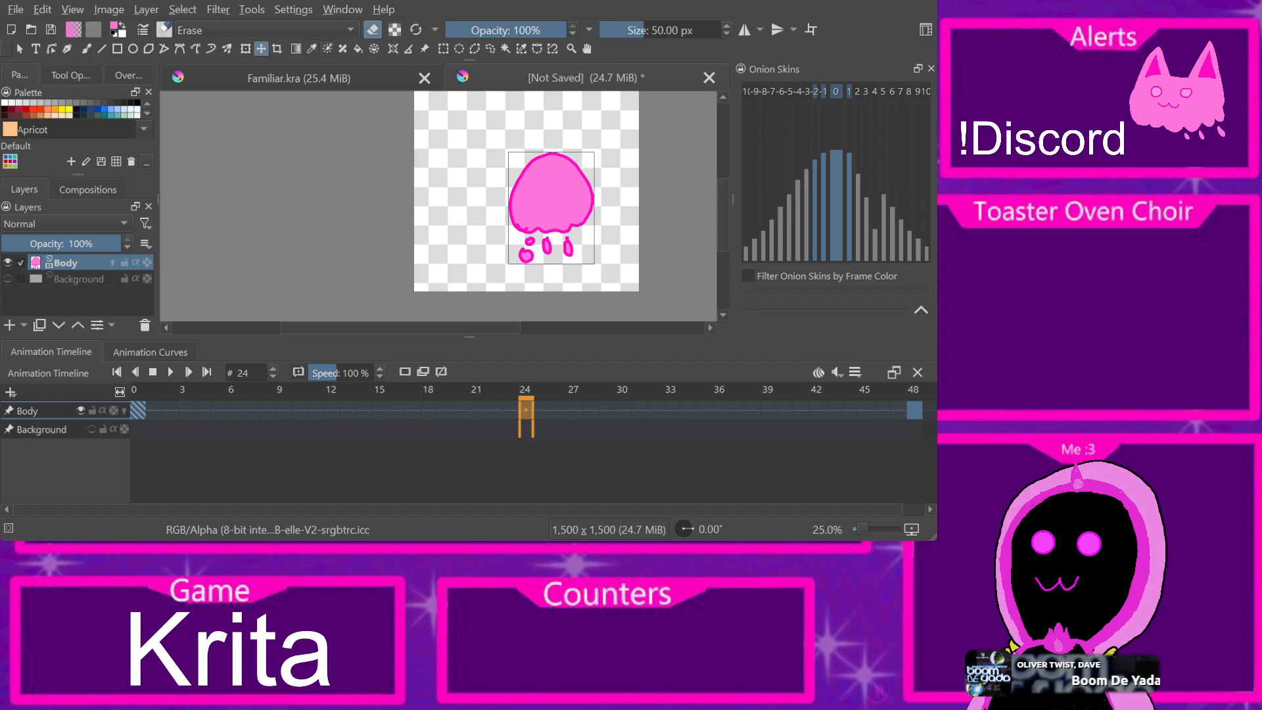
Step: Erase the whole blob from the Body layer on frame 24 with the 50 px eraser
key(f)
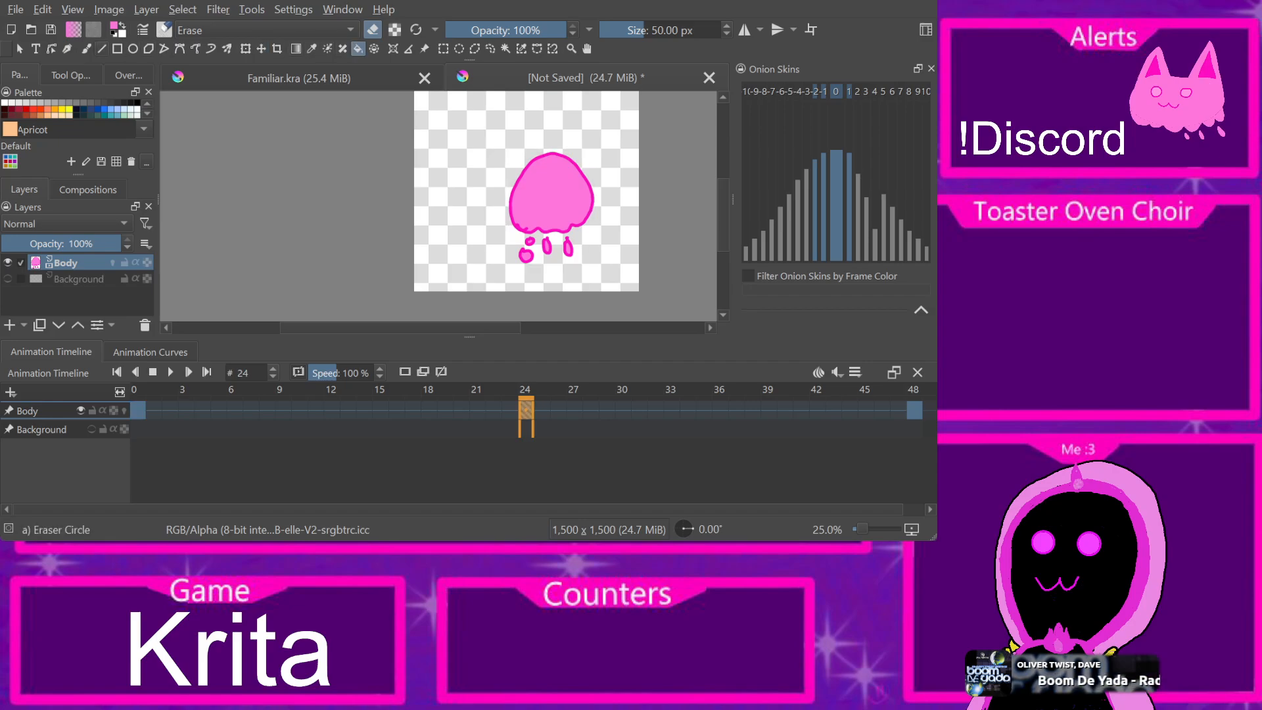
key(b)
mouse_move(526, 169)
mouse_down()
mouse_move(590, 182)
mouse_move(533, 172)
mouse_up()
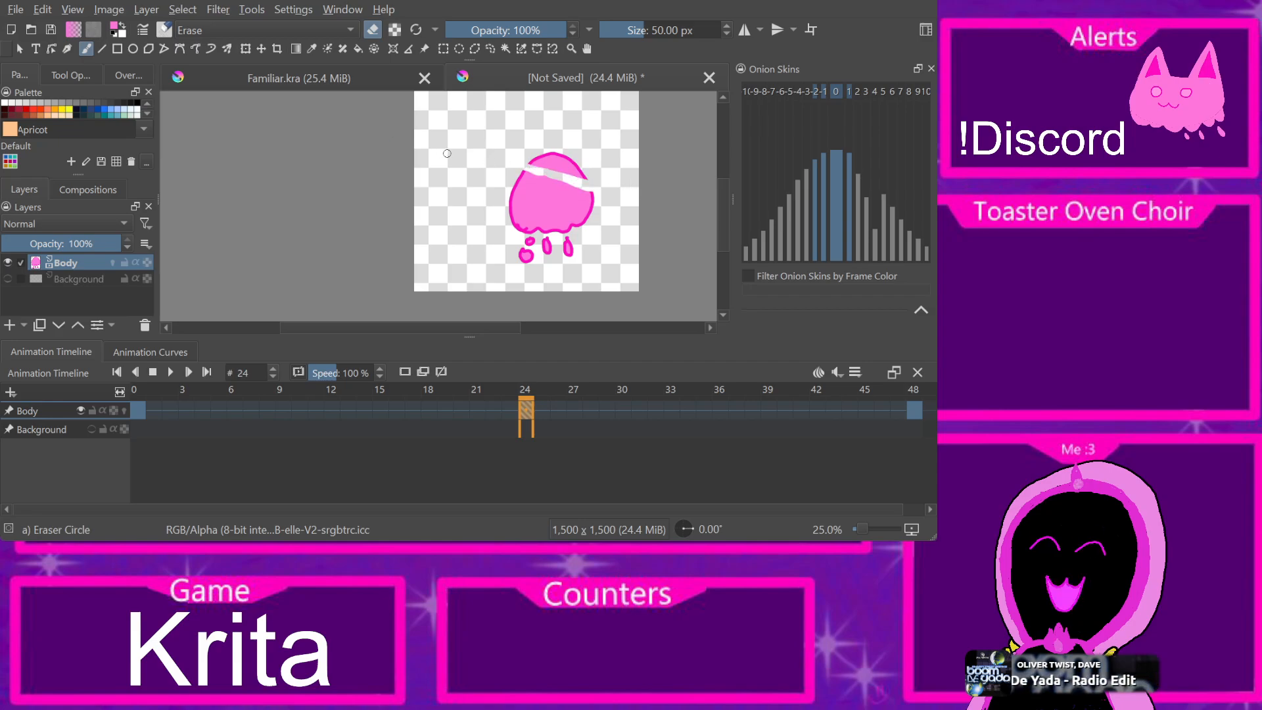
mouse_move(575, 247)
mouse_down()
mouse_move(536, 253)
mouse_move(582, 226)
mouse_move(591, 197)
mouse_move(572, 225)
mouse_move(519, 210)
mouse_move(552, 210)
mouse_move(526, 197)
mouse_move(499, 232)
mouse_move(534, 201)
mouse_move(511, 193)
mouse_move(522, 175)
mouse_up()
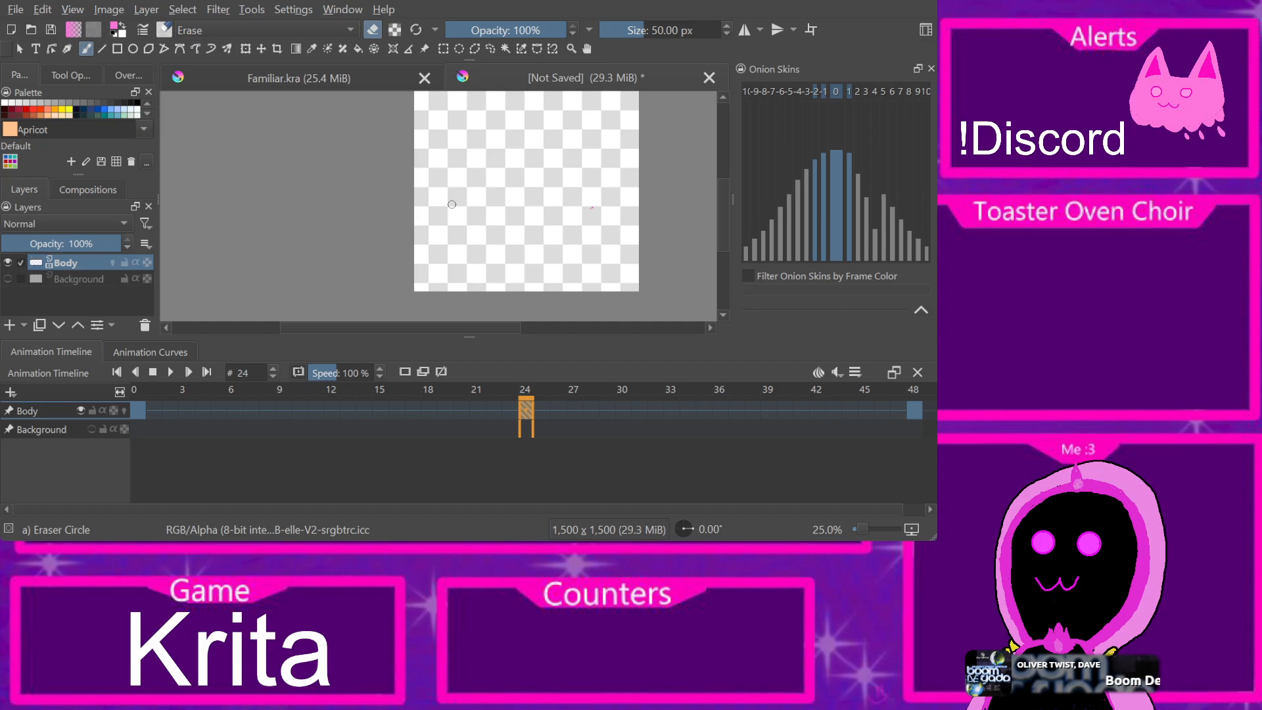
Step: Undo the erasing and move on frame 24, the Body keyframes, the hidden Background and the layer rename
key(ctrl+z)
key(ctrl+z)
key(ctrl+z)
key(ctrl+z)
key(ctrl+z)
key(ctrl+z)
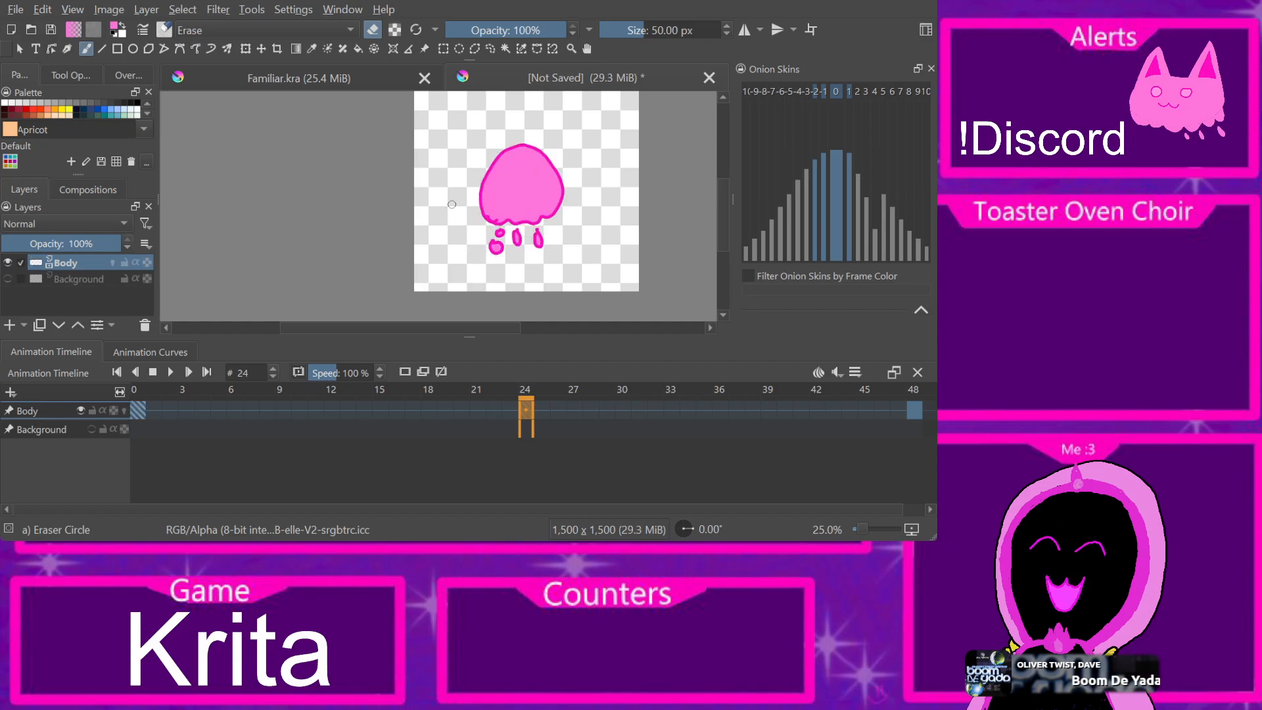
key(ctrl+z)
key(ctrl+z)
key(ctrl+z)
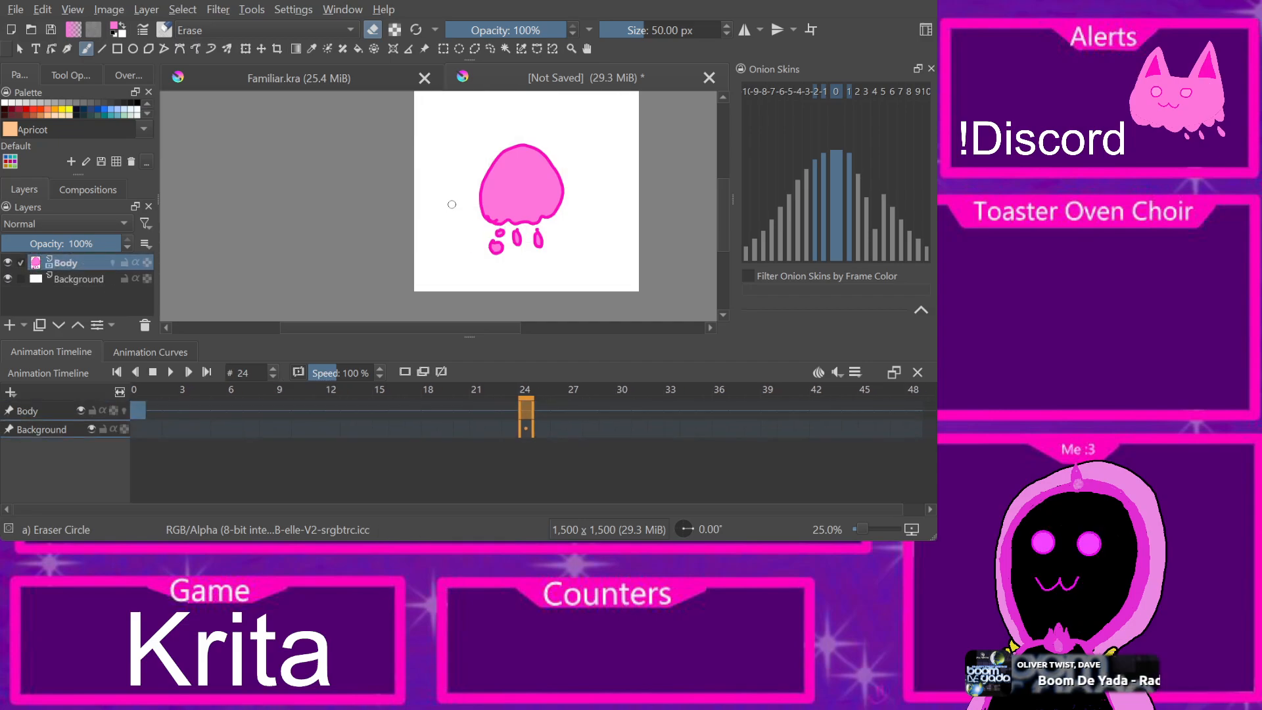
key(ctrl+z)
key(ctrl+z)
key(ctrl+z)
key(ctrl+z)
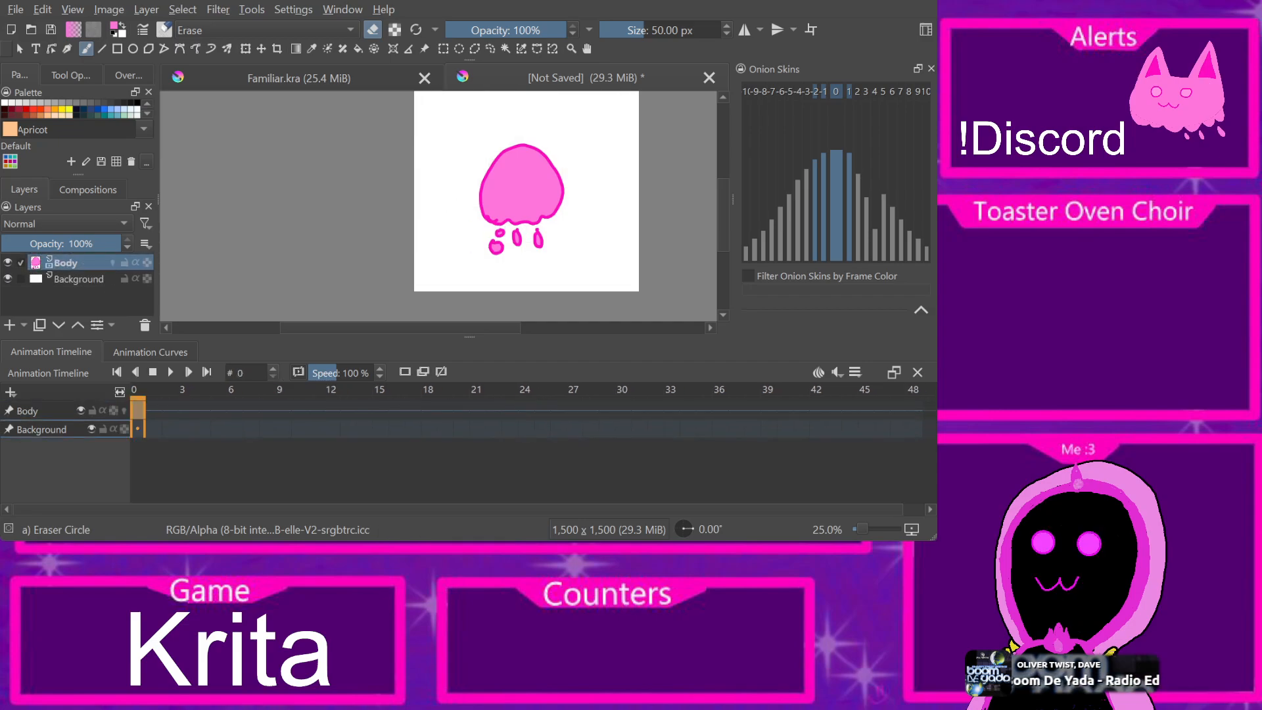
key(ctrl+z)
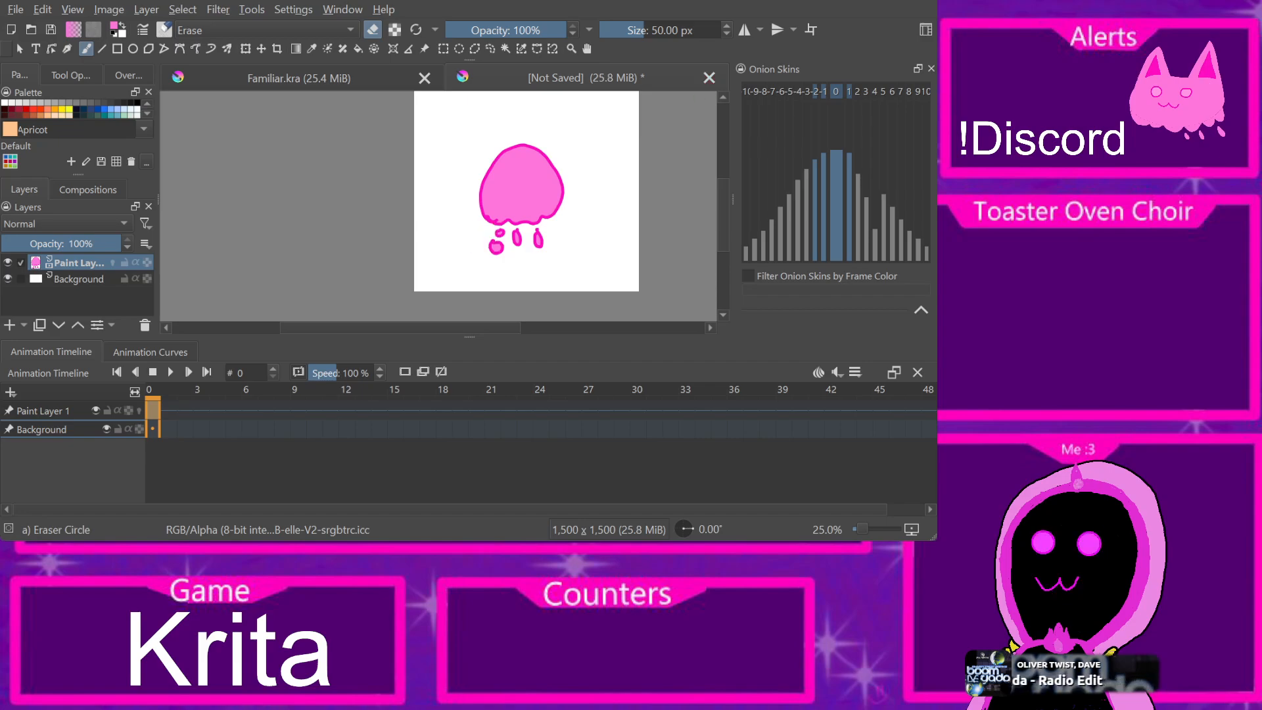
Step: Close the blob document and create a new blank 1,500 x 1,500 px document
key(ctrl+w)
key(alt)
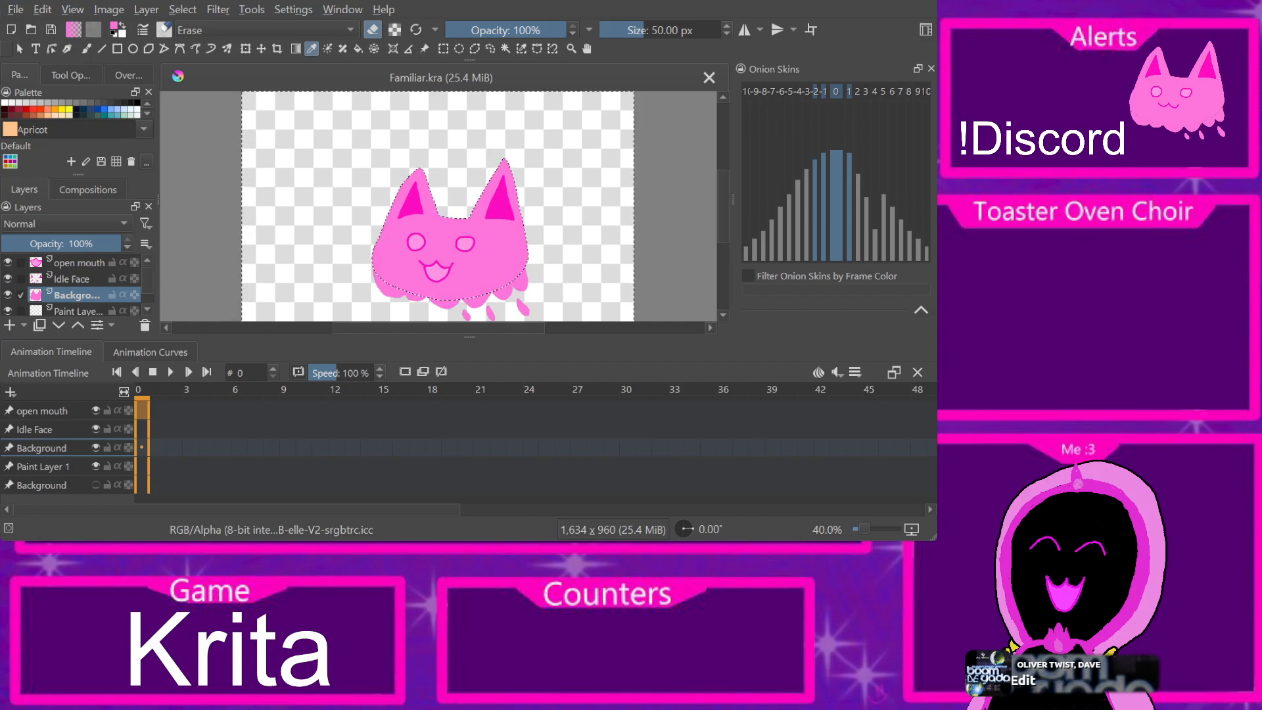
click(572, 279)
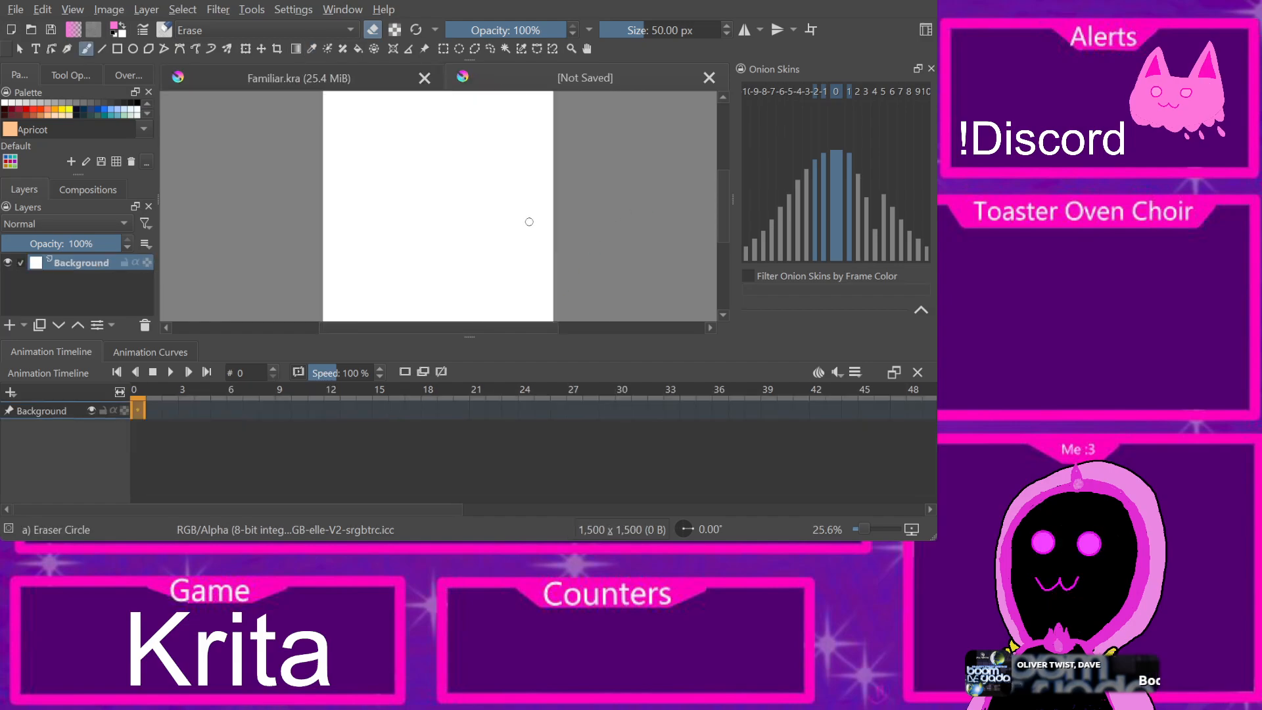
Step: Add a paint layer above the Background and name it "base"
key(Insert)
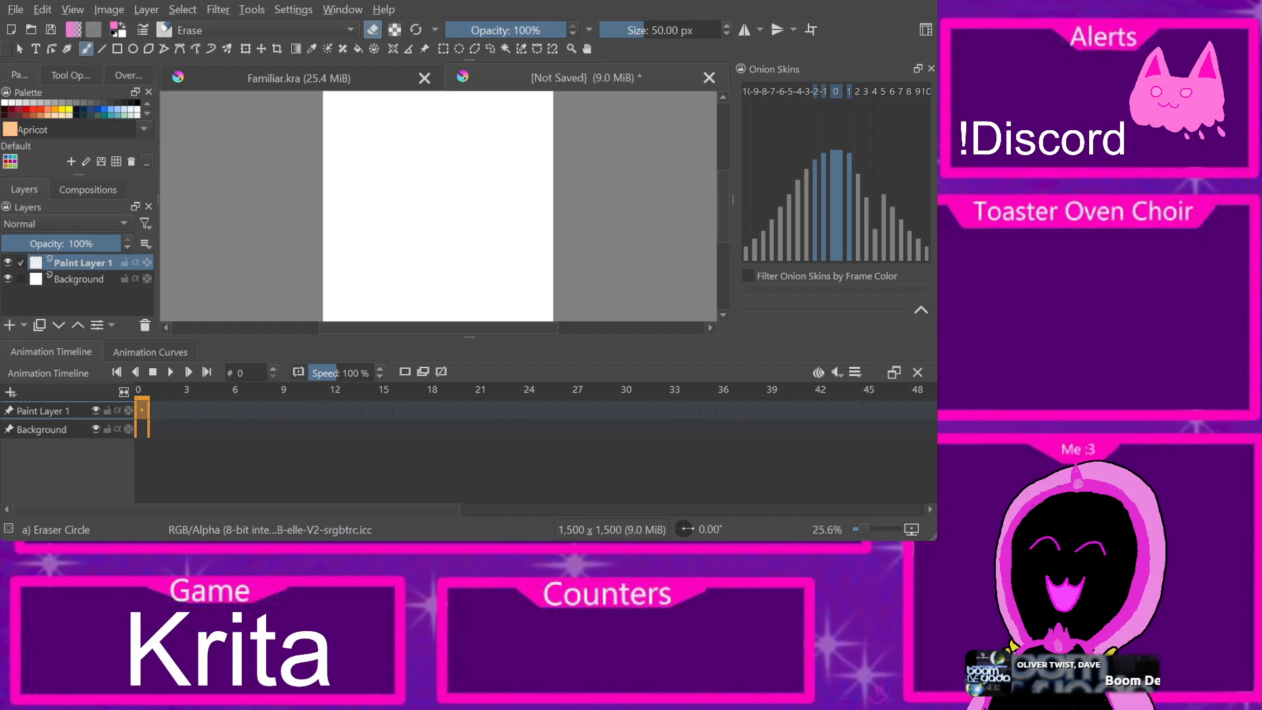
key(F2)
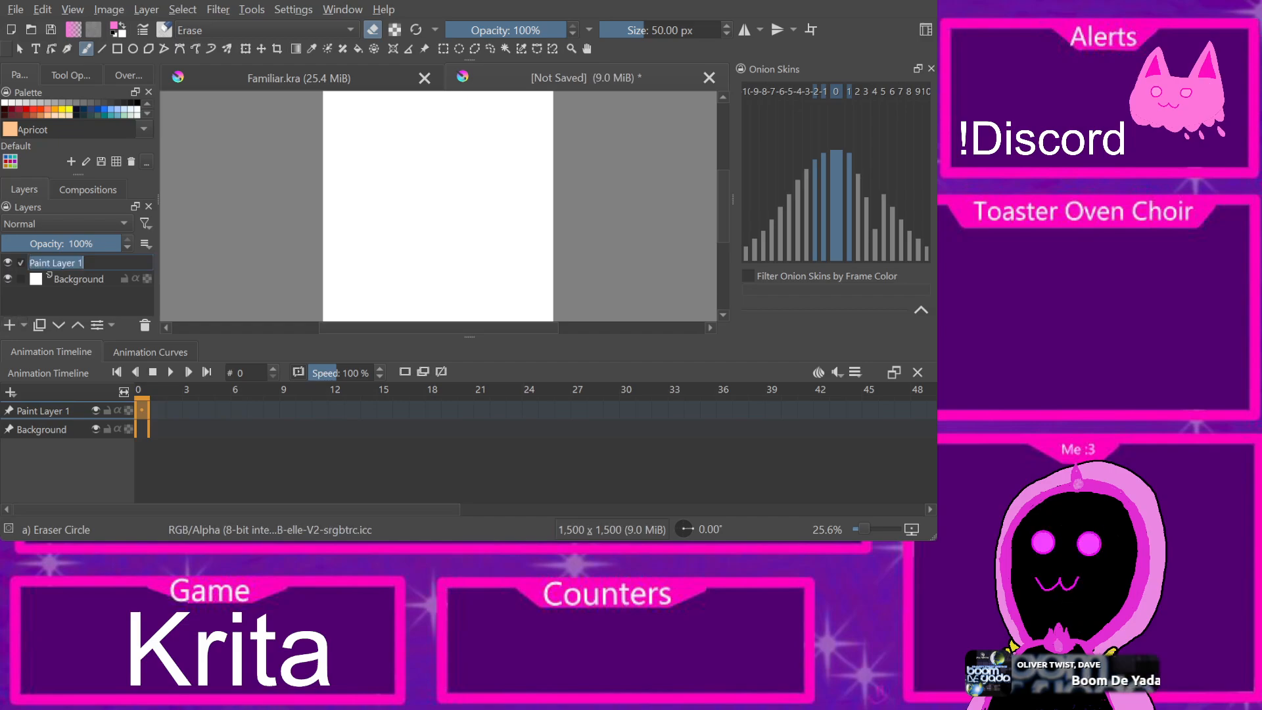
text(base)
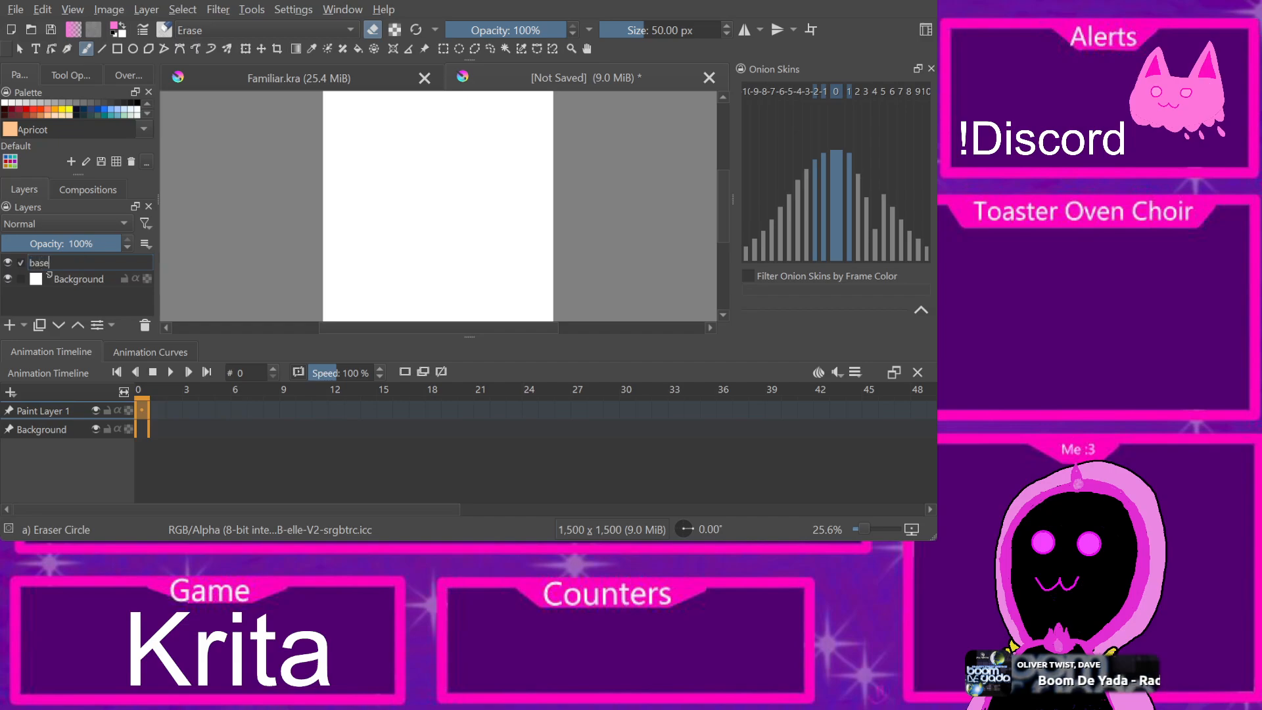
key(Return)
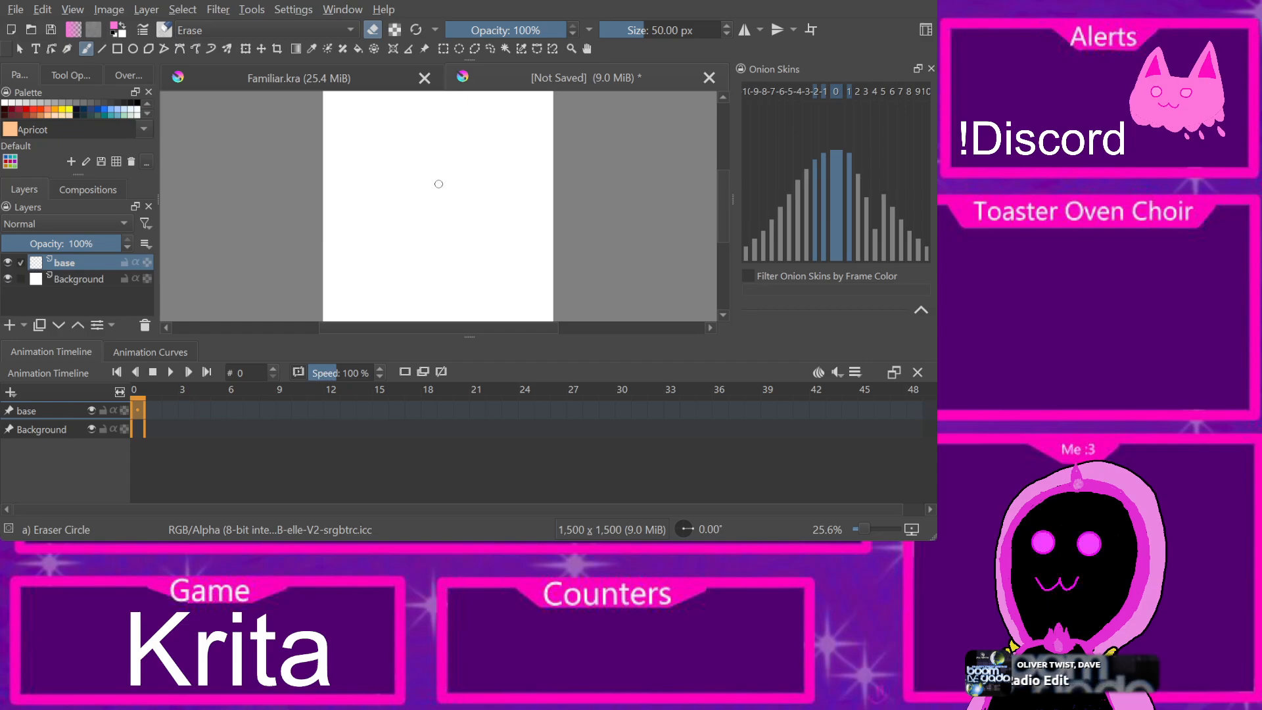
Step: Draw a pink circle outline on the base layer with the Ellipse tool and the 20.20 px Basic-1 brush, just under half the canvas width
click(133, 49)
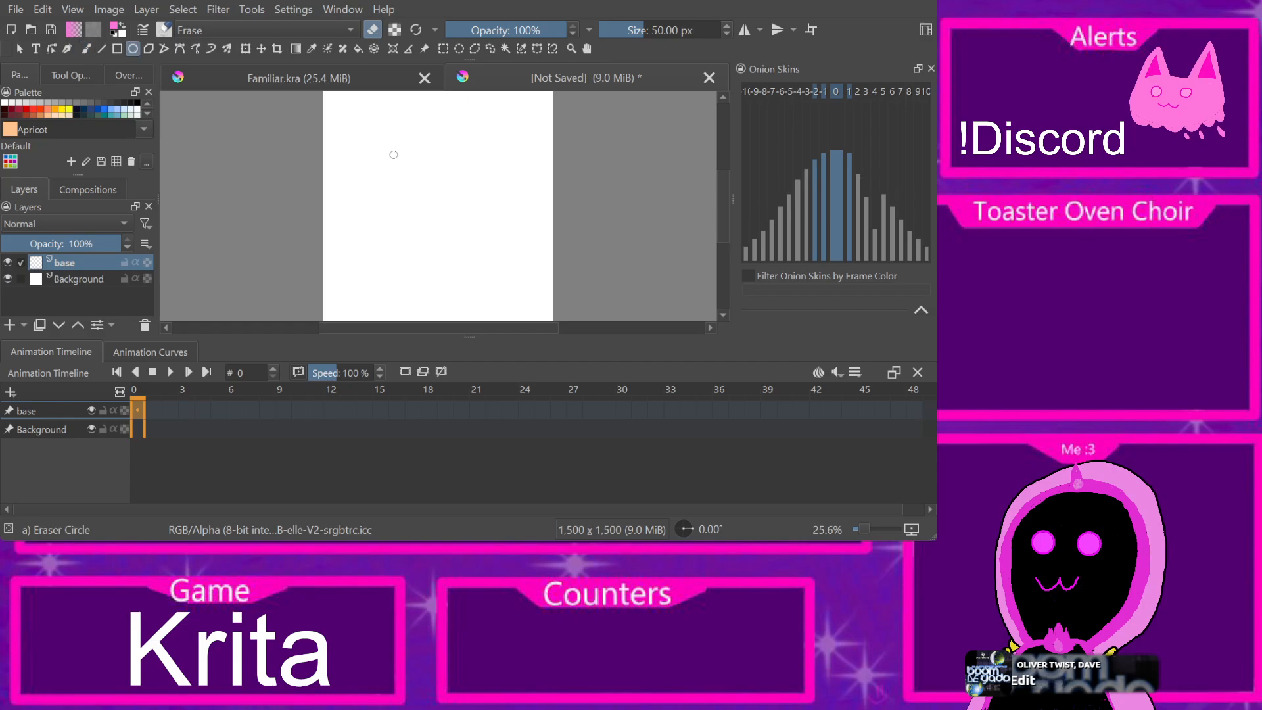
drag(389, 172, 475, 232)
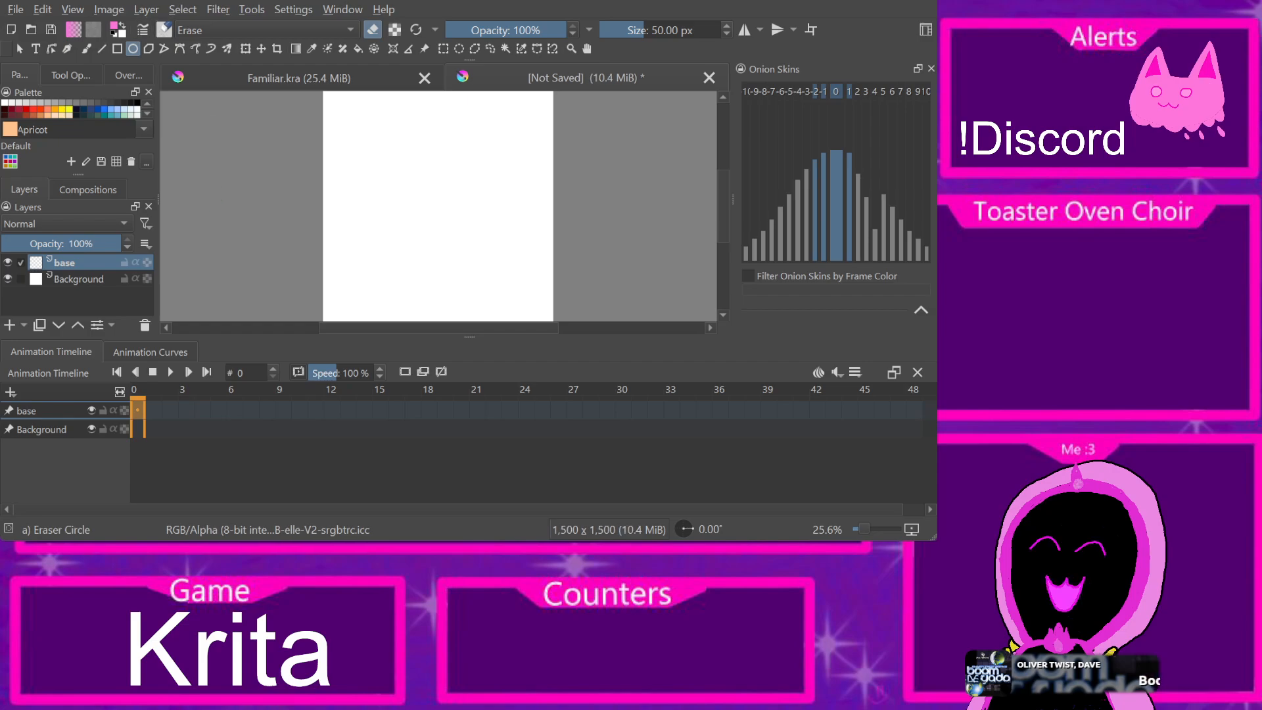
key(e)
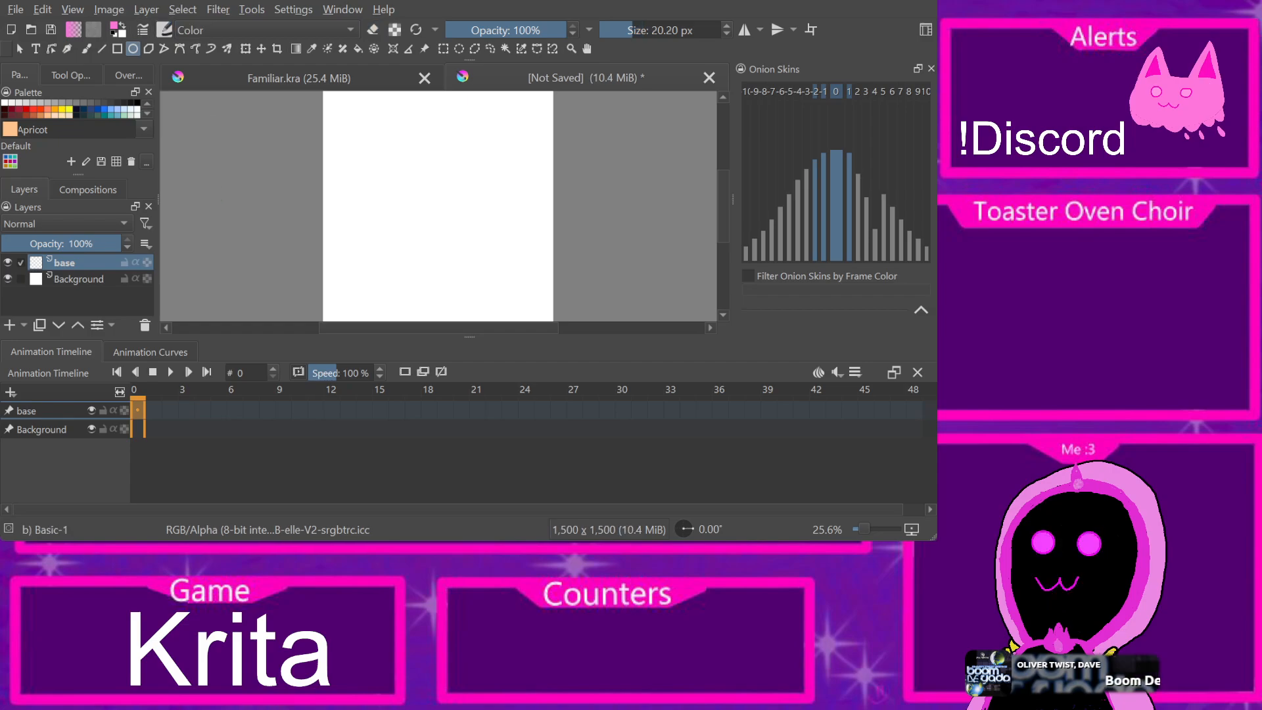
drag(438, 172, 513, 224)
key(ctrl+z)
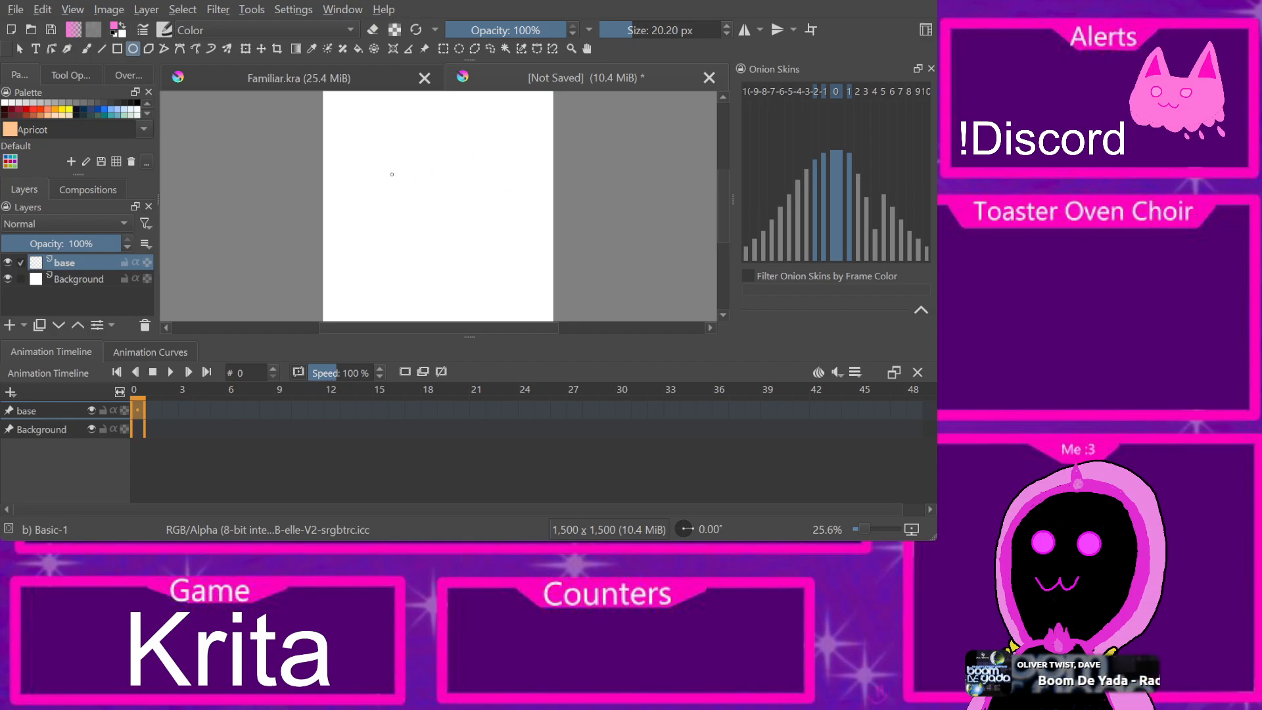
drag(402, 158, 491, 253)
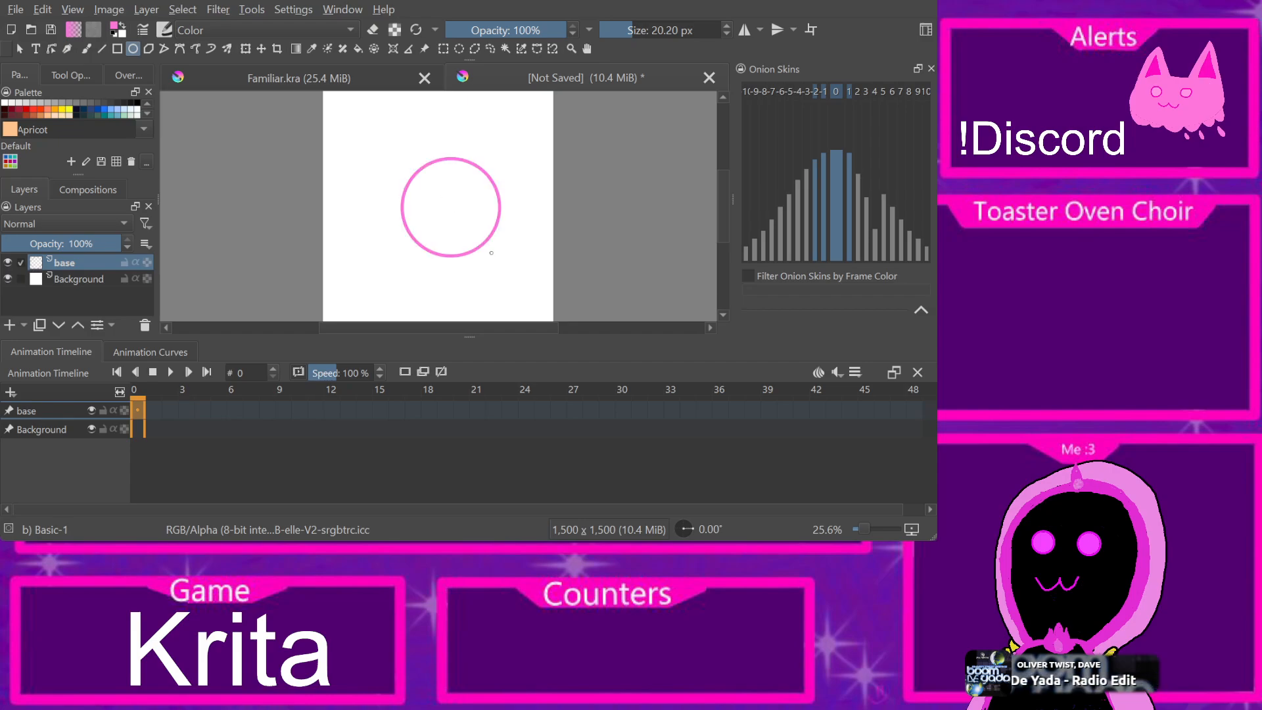
Step: Hide the Background layer, check the Familiar.kra drawing for reference, and fill the circle outline with the same pink
click(8, 279)
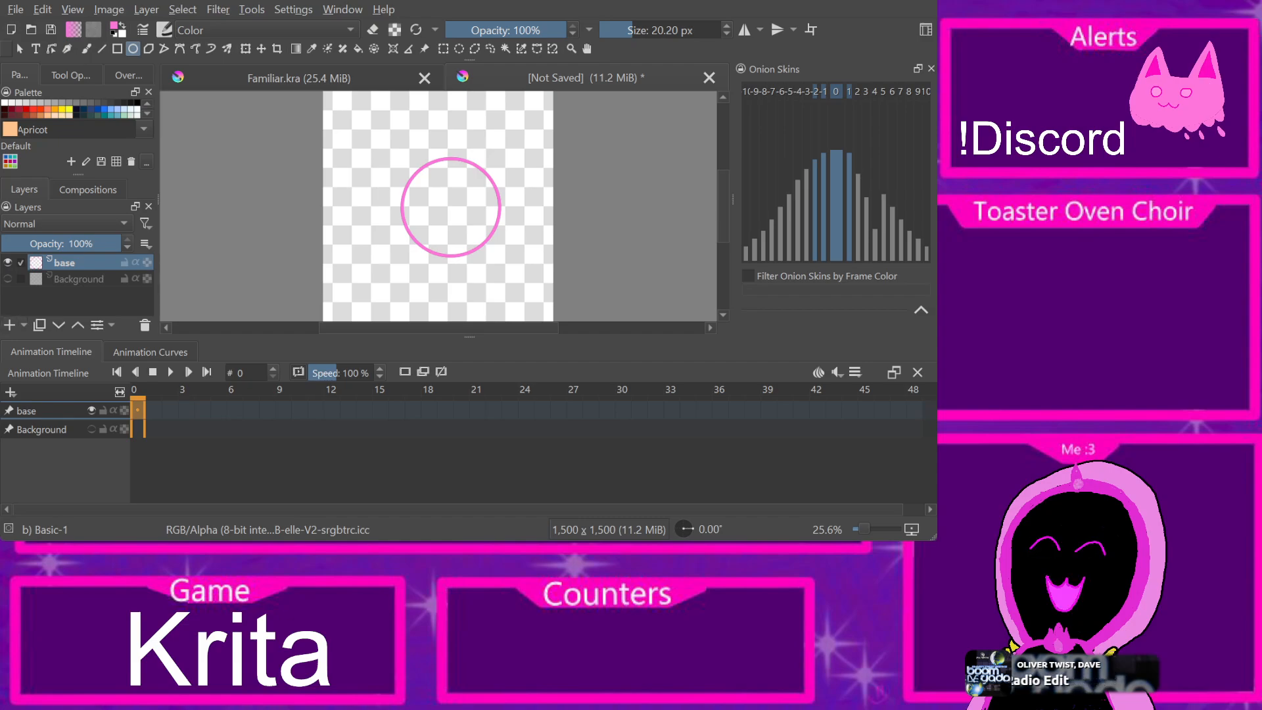
click(299, 78)
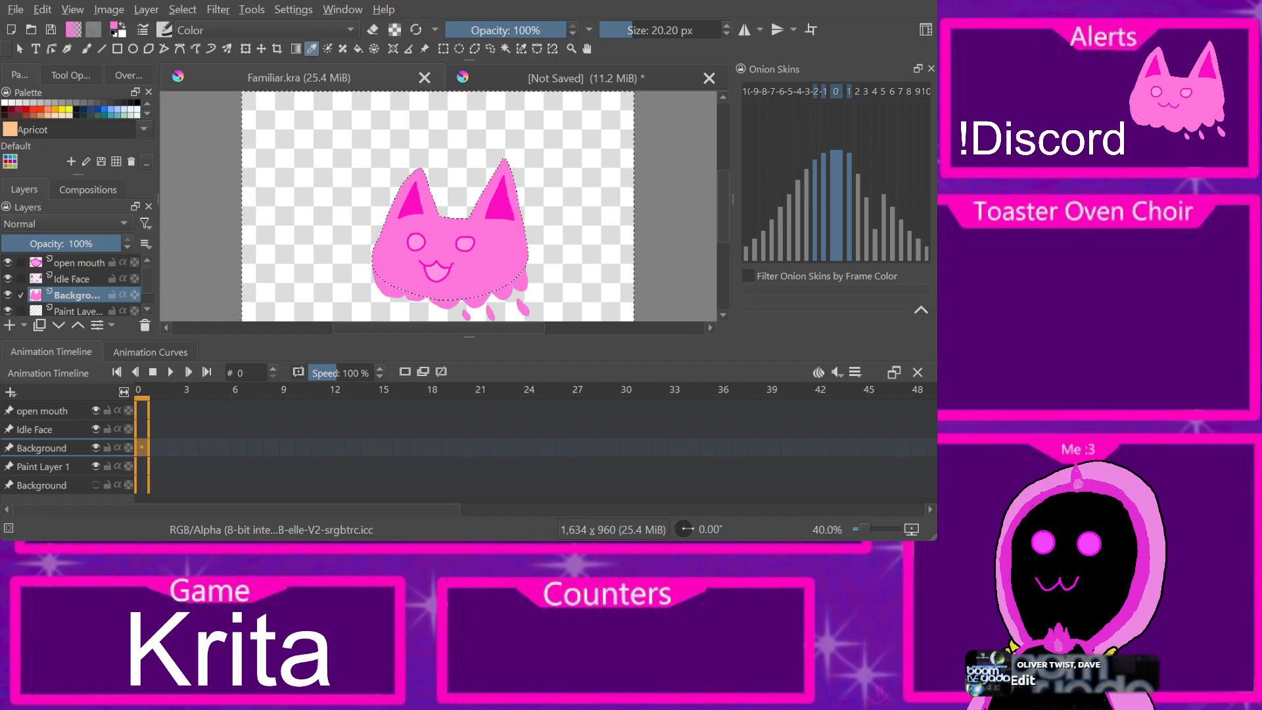
click(585, 77)
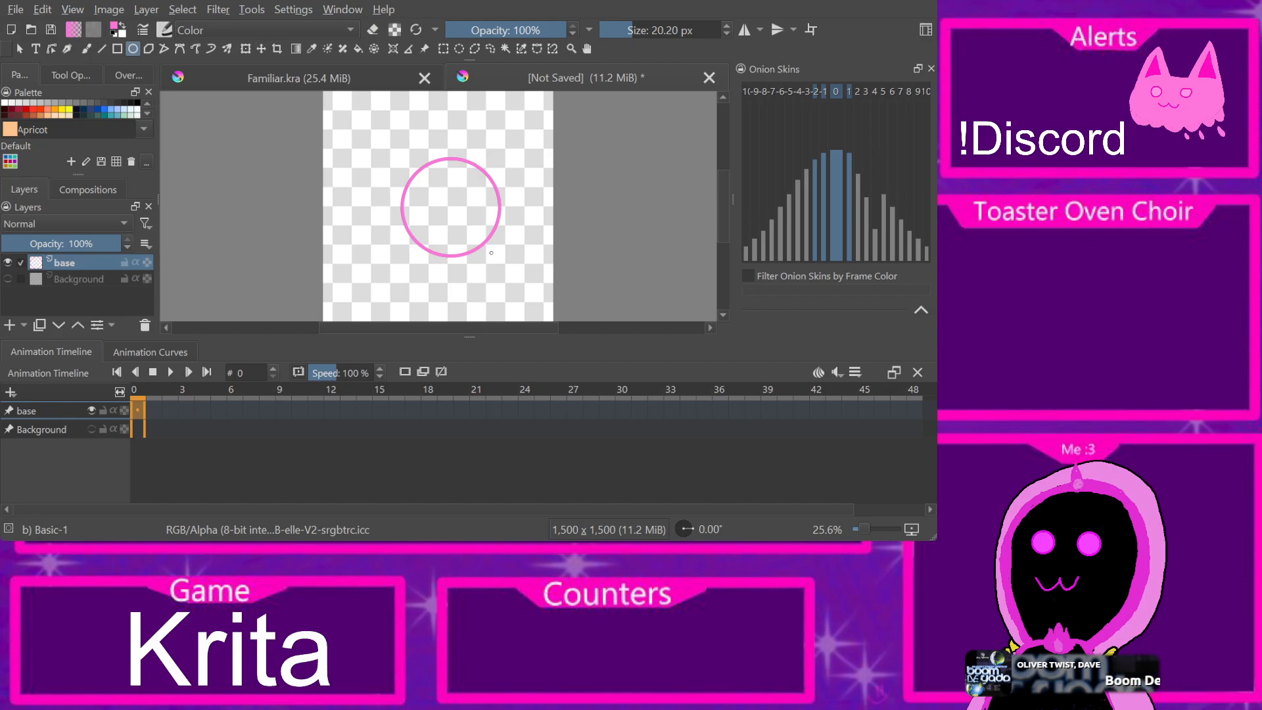
key(f)
click(453, 211)
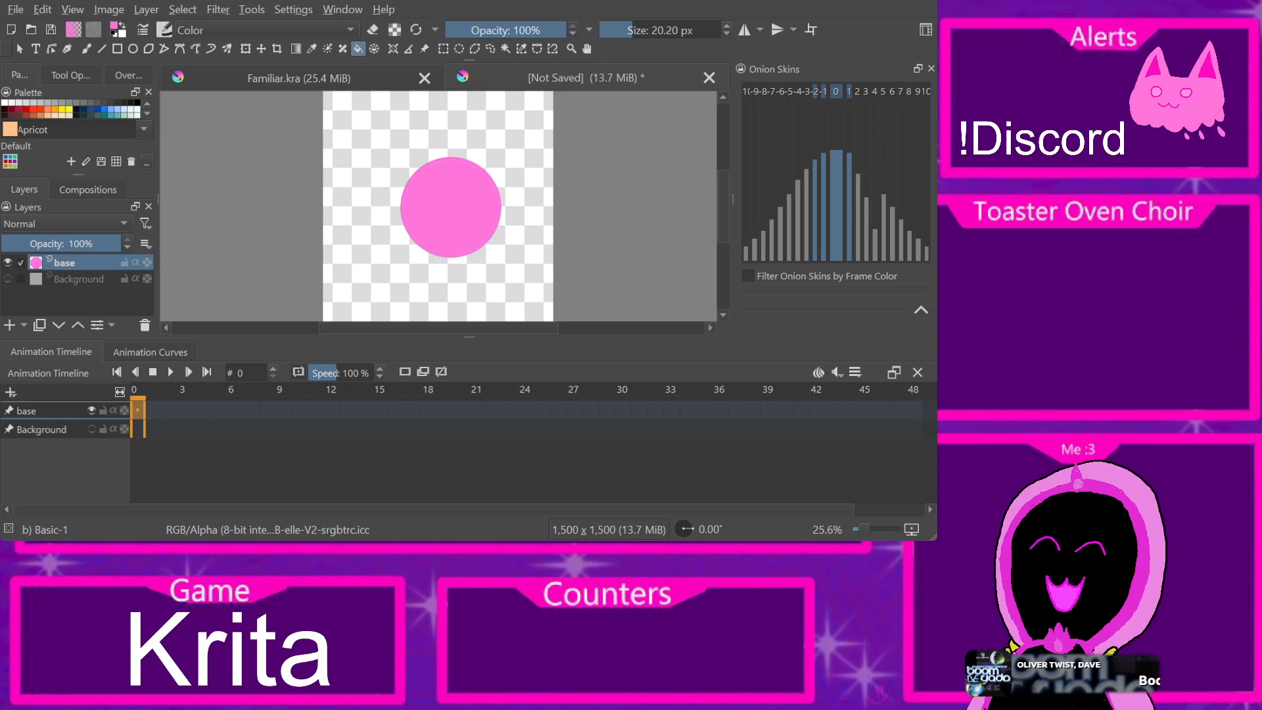
click(169, 392)
drag(170, 410, 137, 394)
click(348, 395)
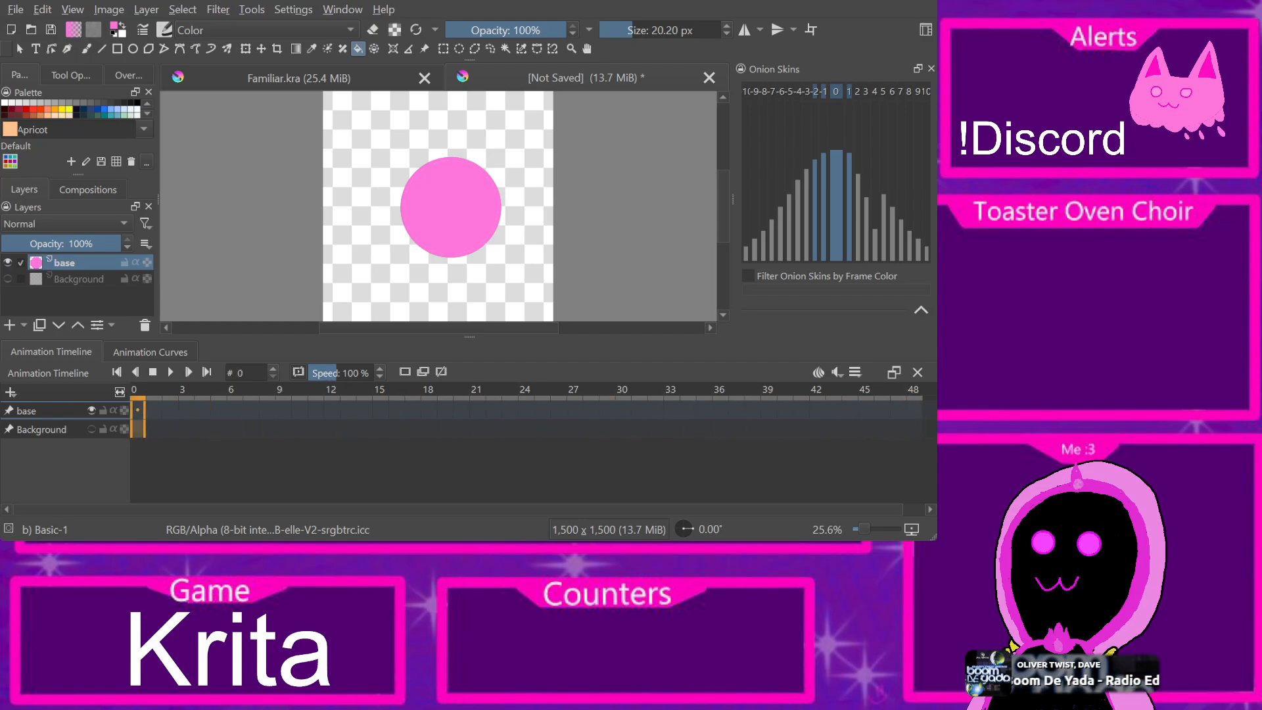
Step: Add a paint layer above base and name it "ears"
key(Insert)
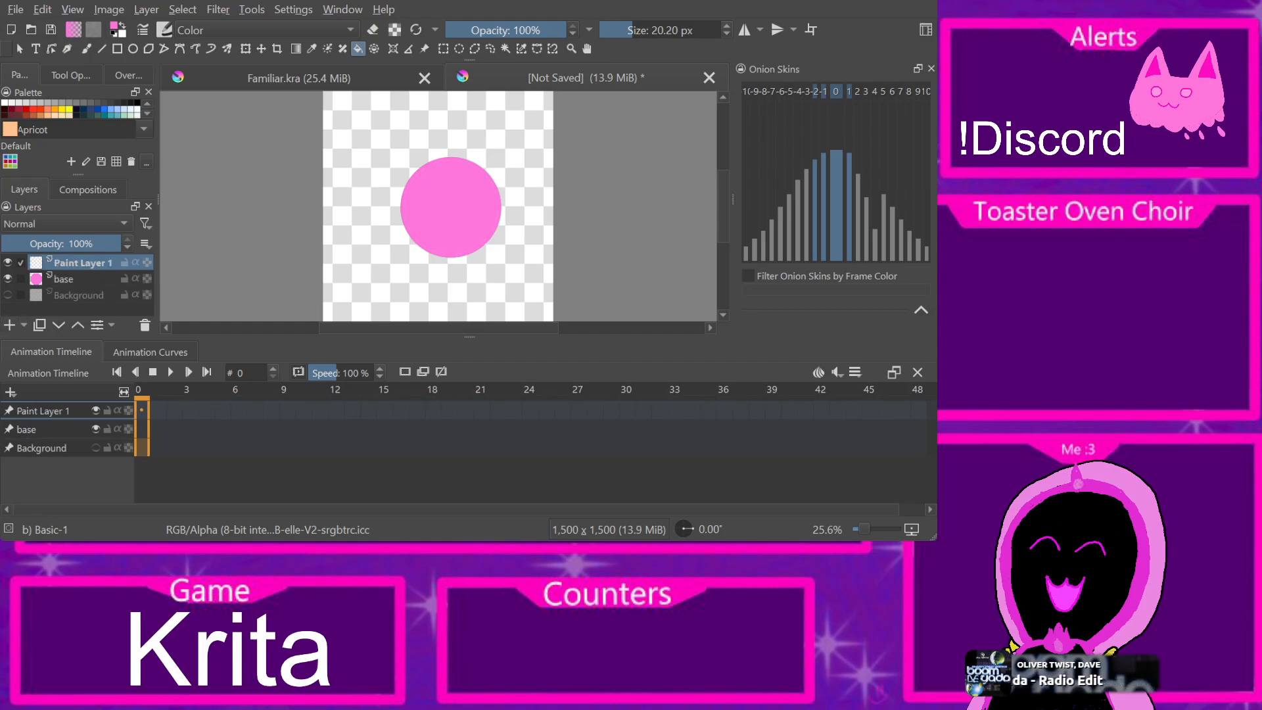
key(F2)
text(ea)
key(Return)
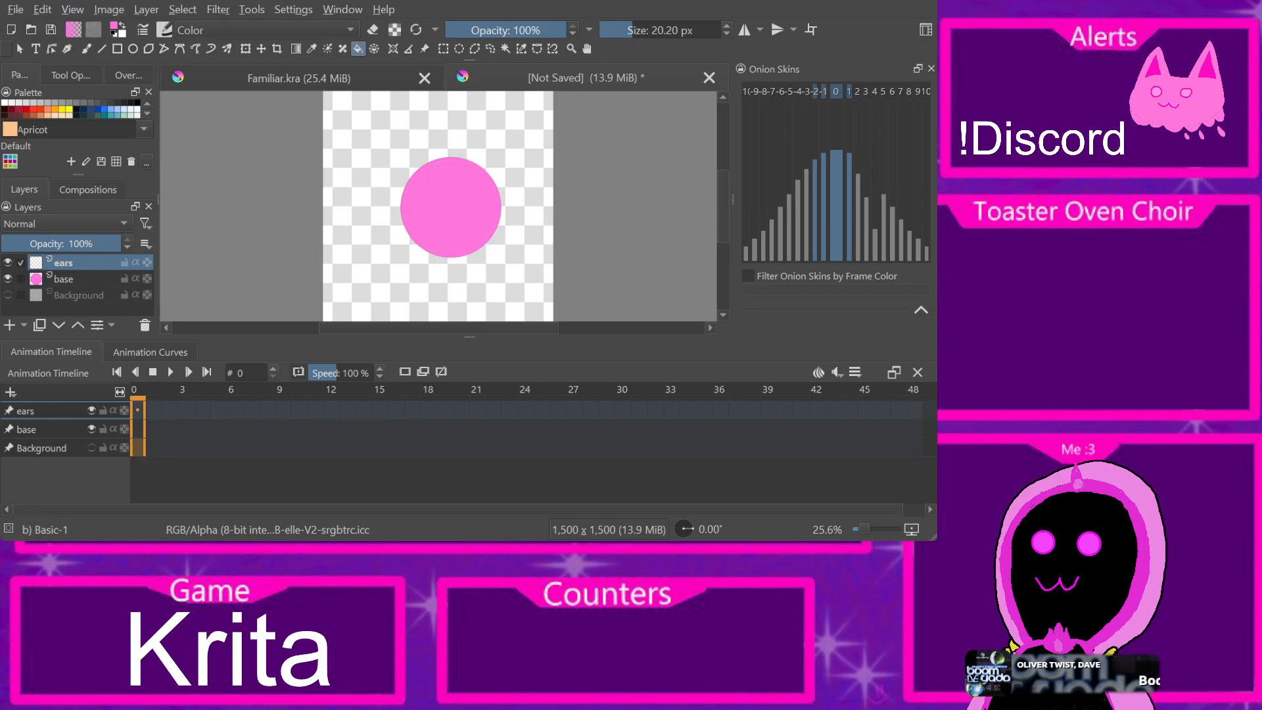
Step: Sample the darker inner-ear pink from Familiar.kra and outline two pointed cat ears on top of the circle in the unsaved document
click(405, 78)
click(501, 205)
click(583, 78)
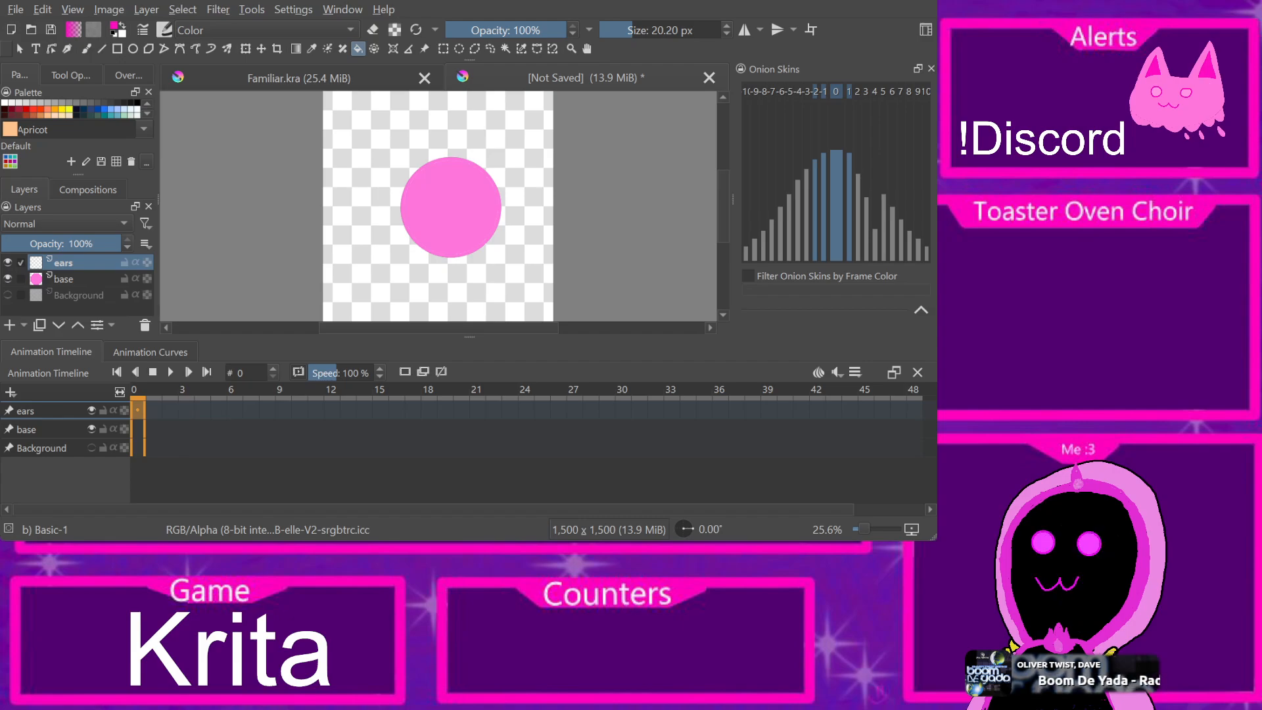
key(b)
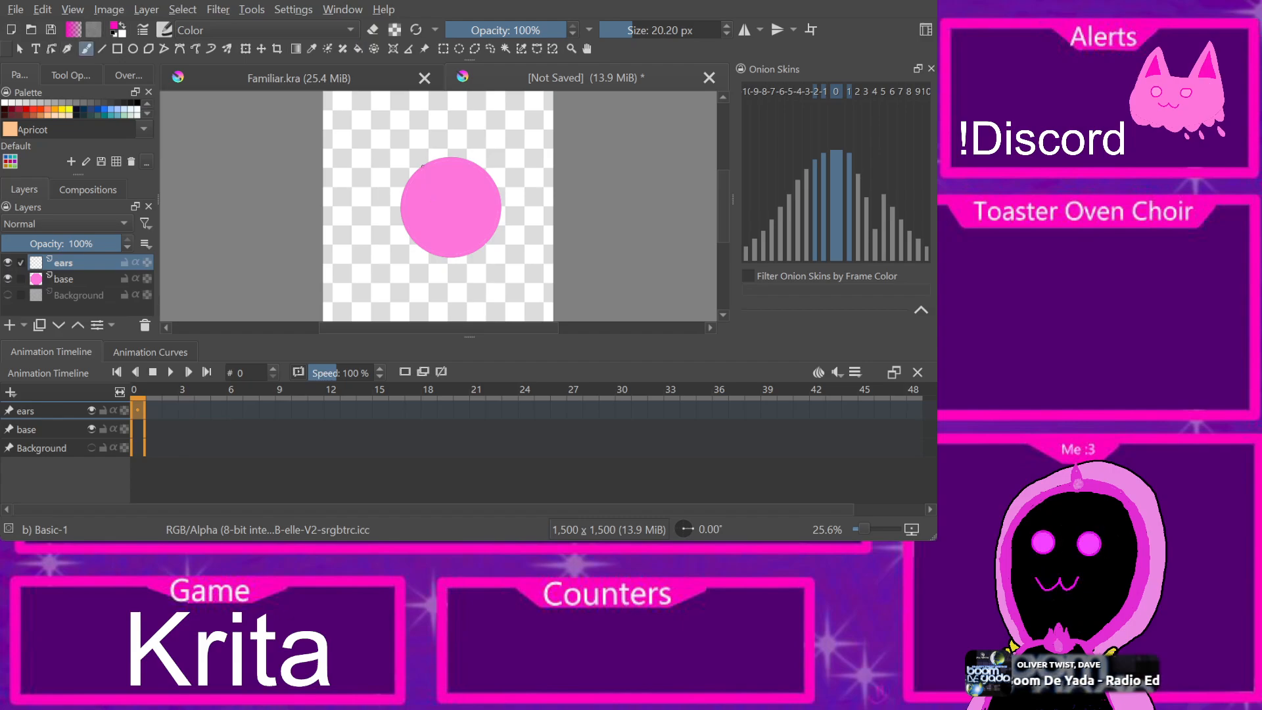
mouse_move(420, 172)
mouse_down()
mouse_move(439, 161)
mouse_move(417, 174)
mouse_move(416, 147)
mouse_move(417, 176)
mouse_up()
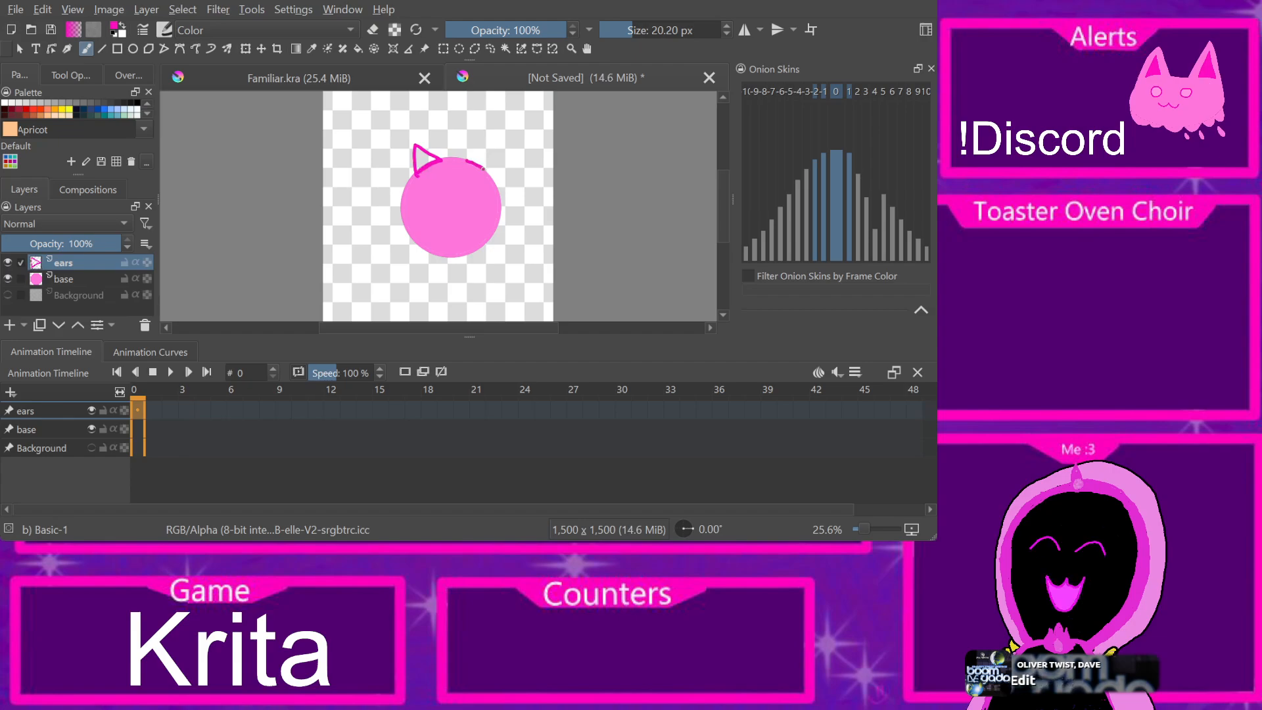
drag(465, 160, 481, 168)
key(period)
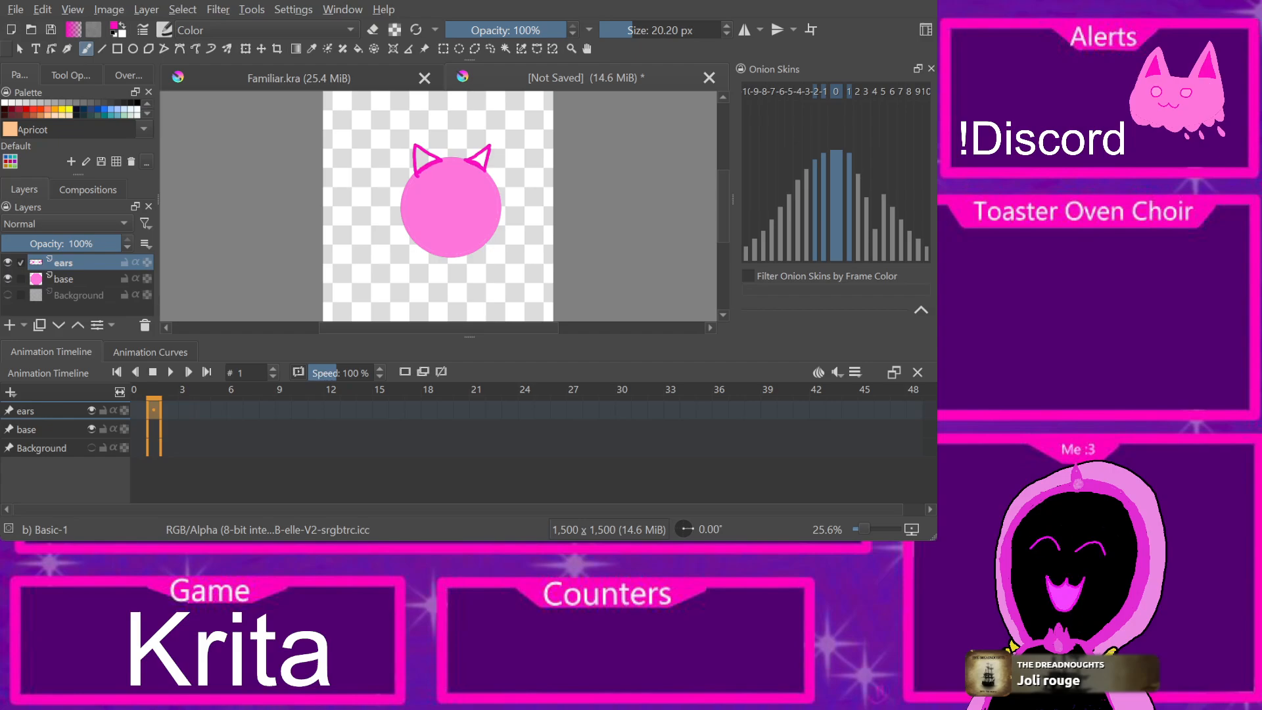
key(Left)
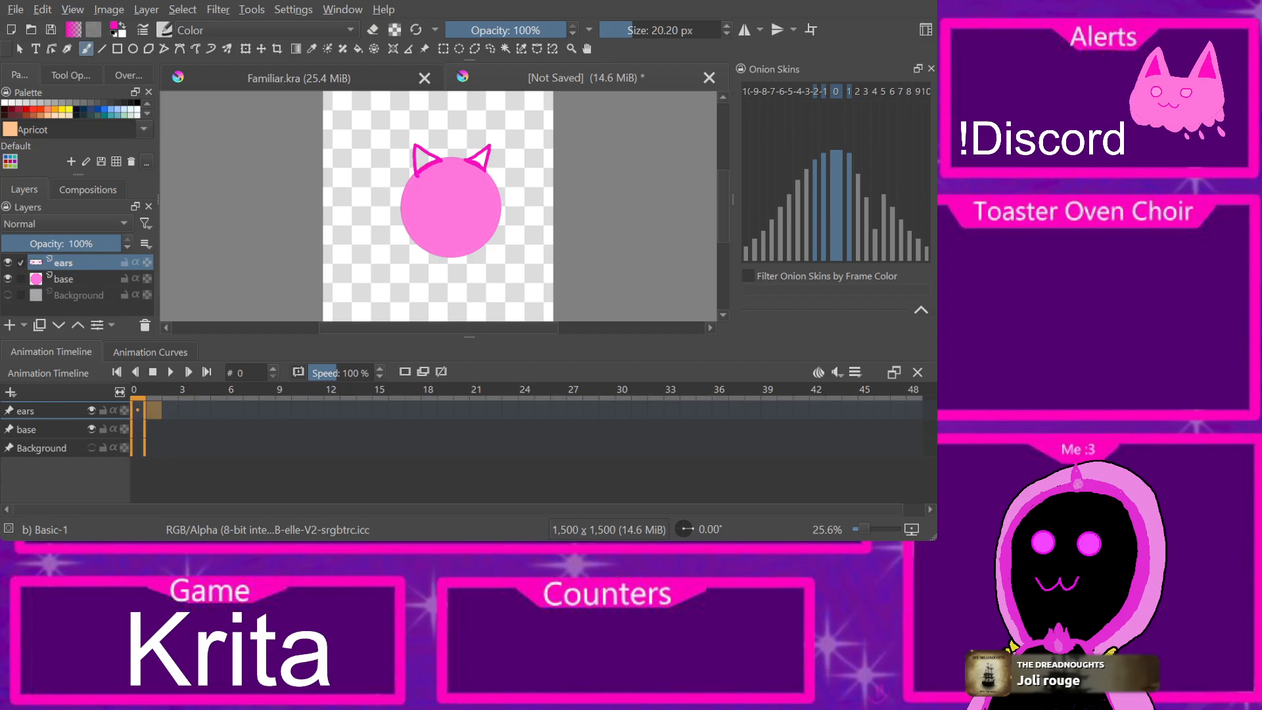
Step: Undo the ear drawing and the renaming of its layer, leaving an empty paint layer above the pink circle
key(ctrl+z)
key(ctrl+z)
key(ctrl+z)
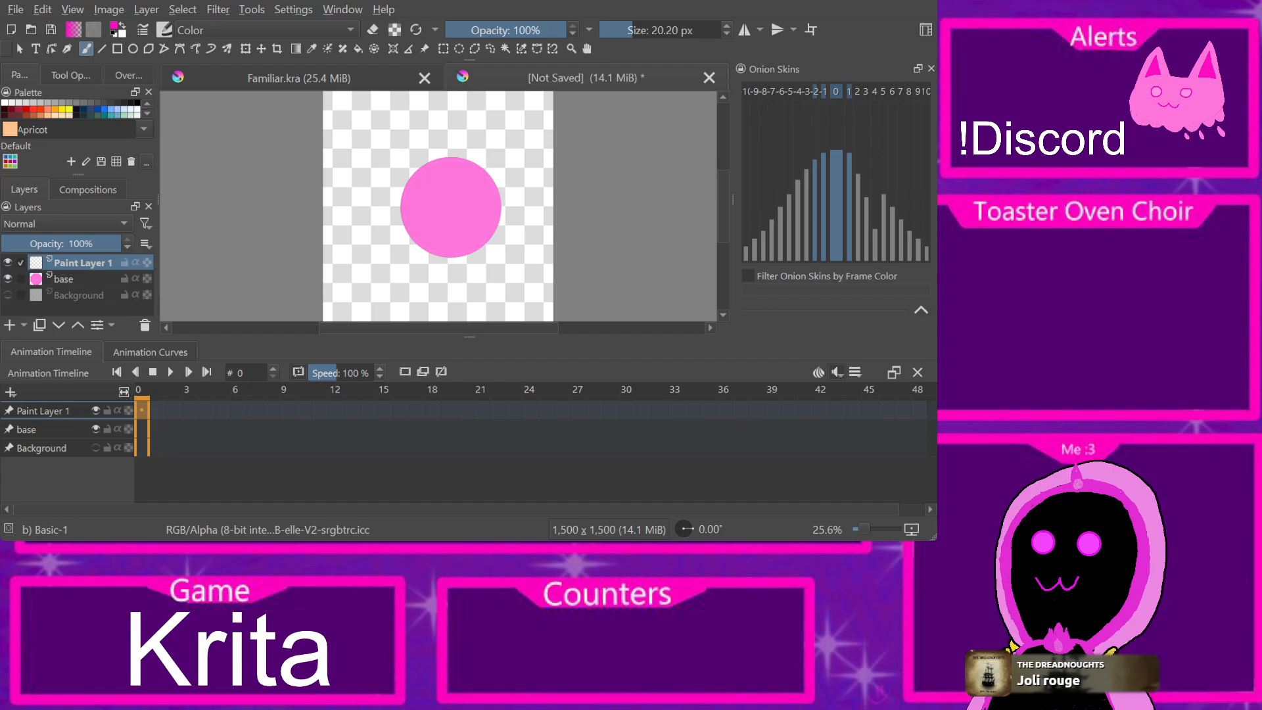
click(819, 372)
click(818, 372)
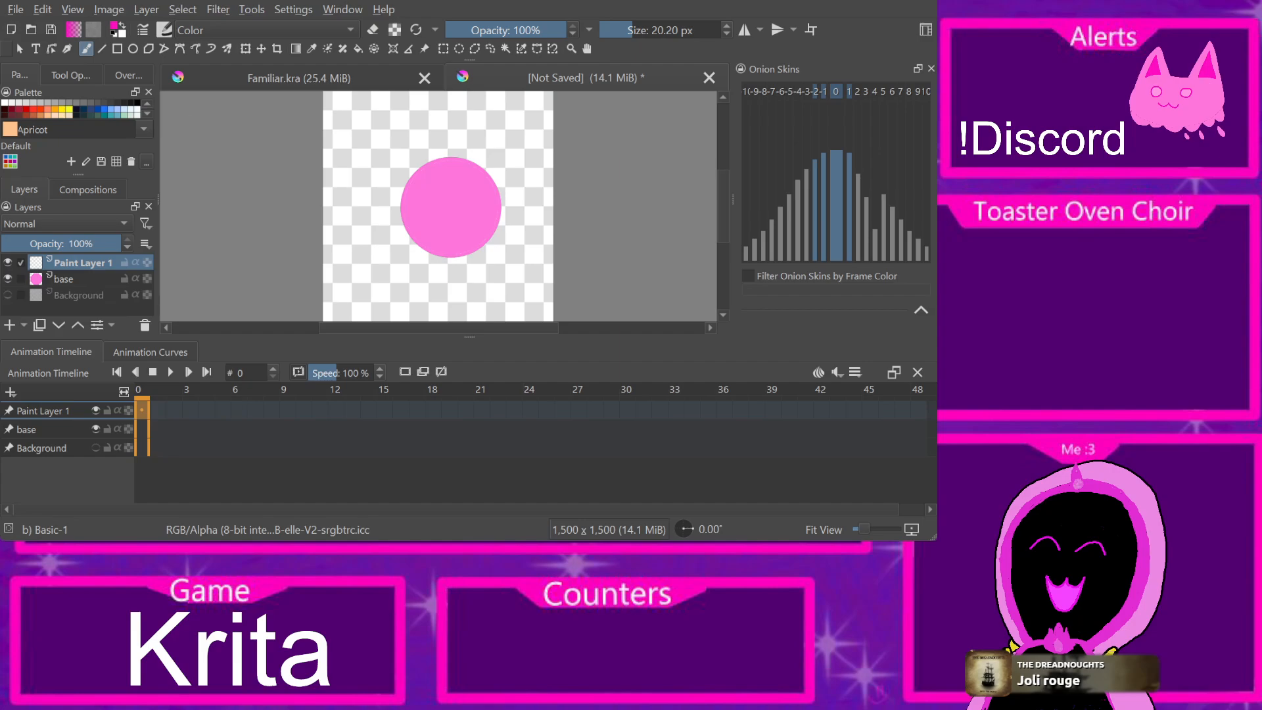
click(88, 189)
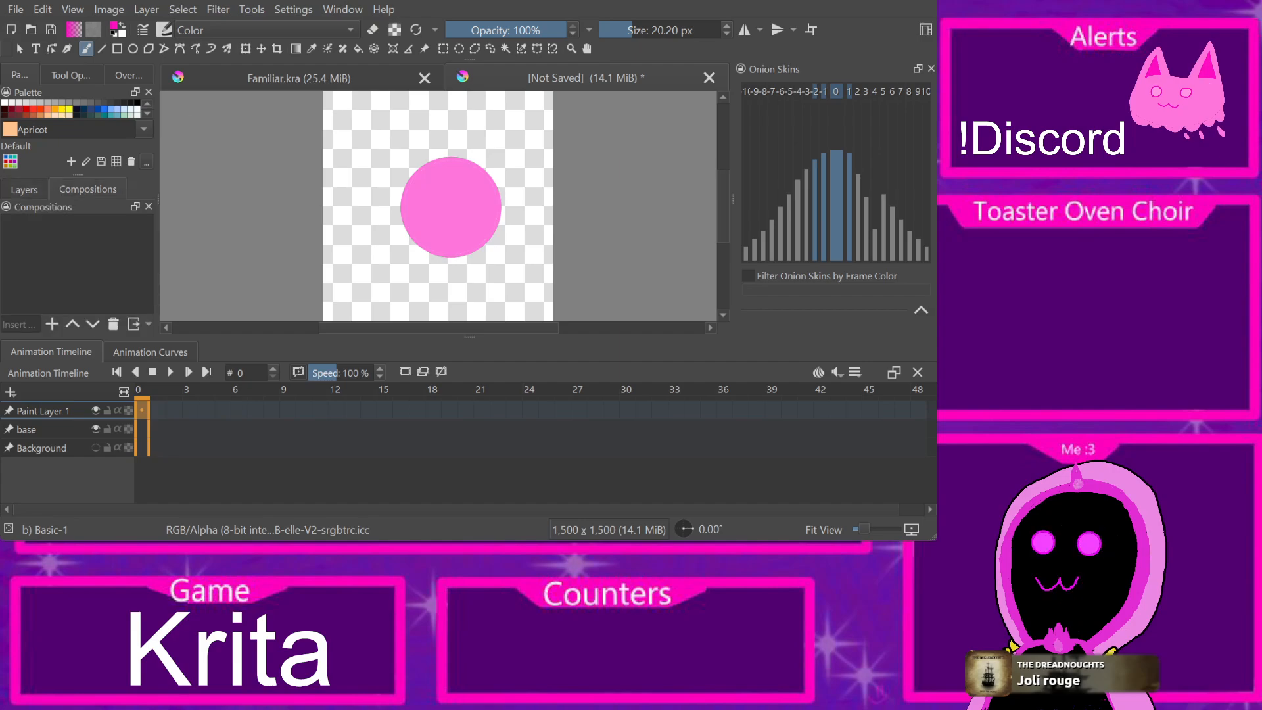
click(25, 189)
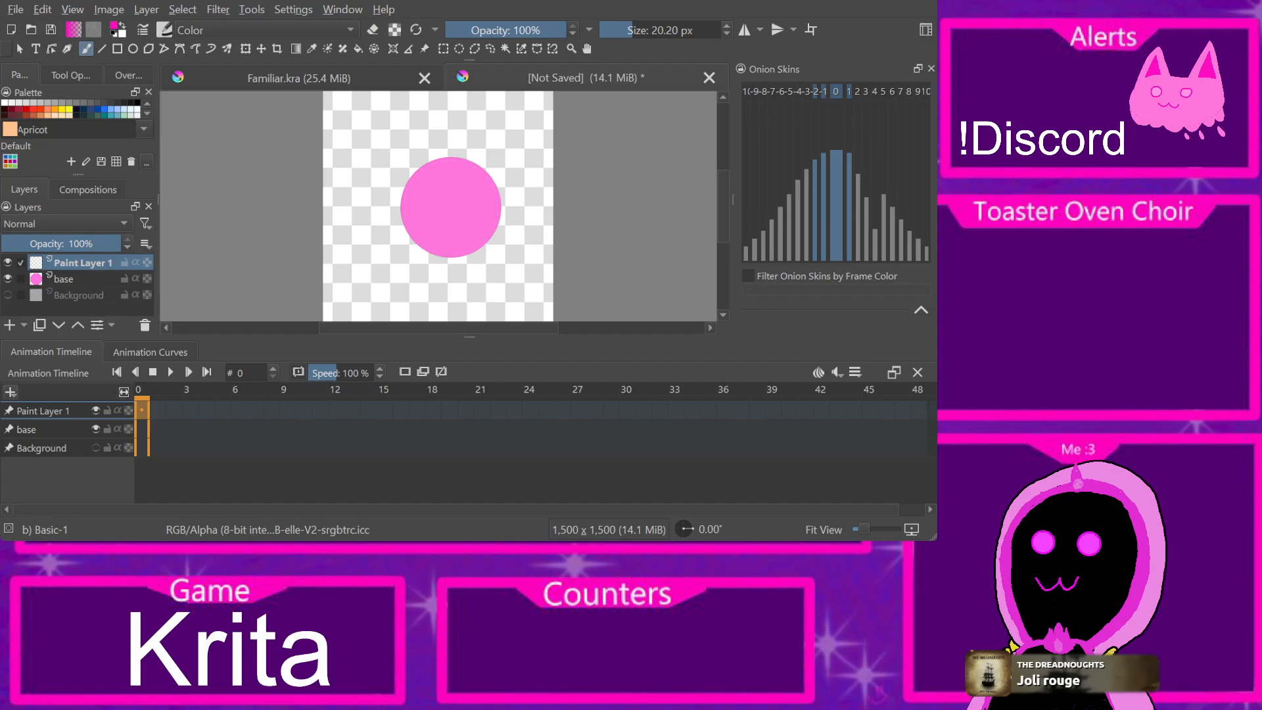
click(158, 410)
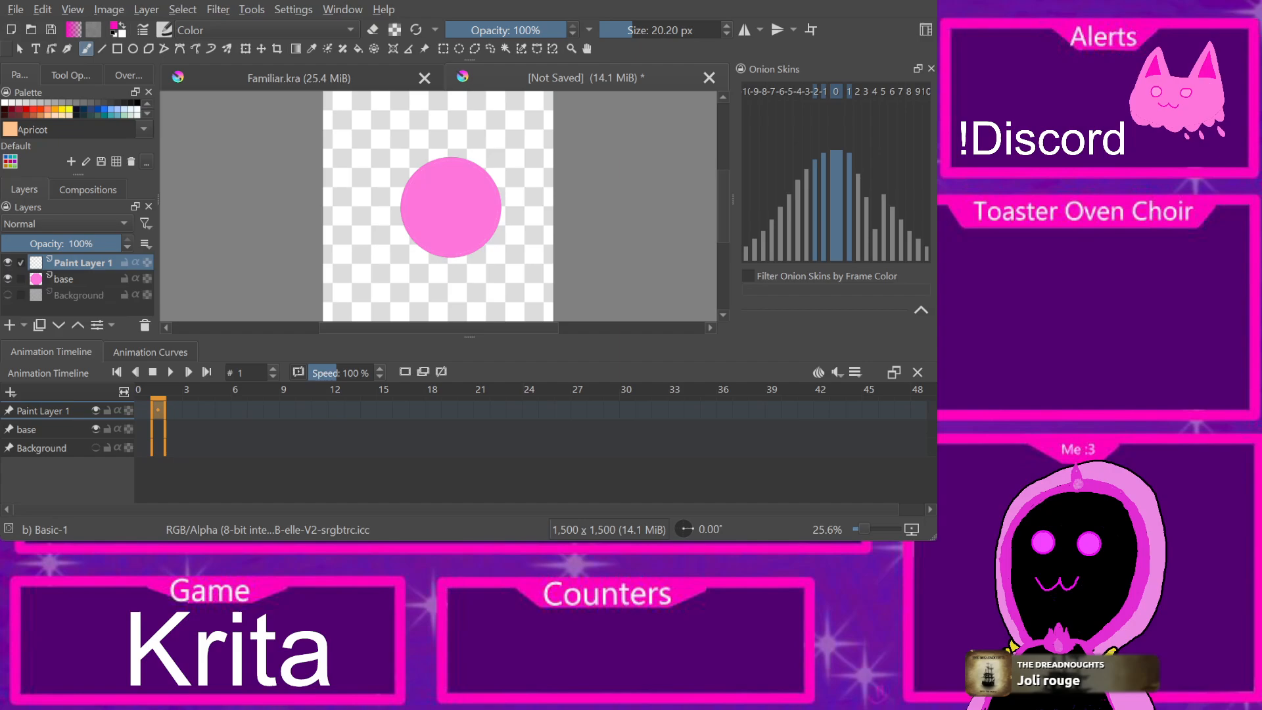
click(141, 410)
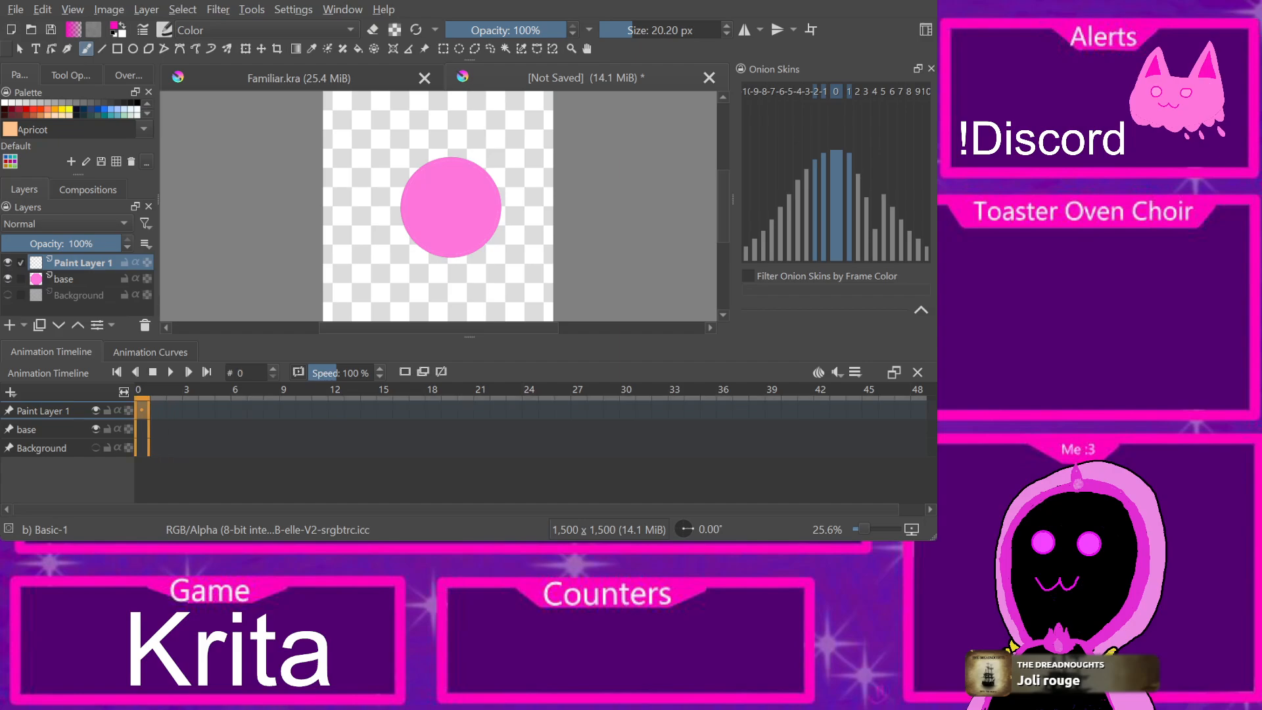
click(417, 410)
click(158, 410)
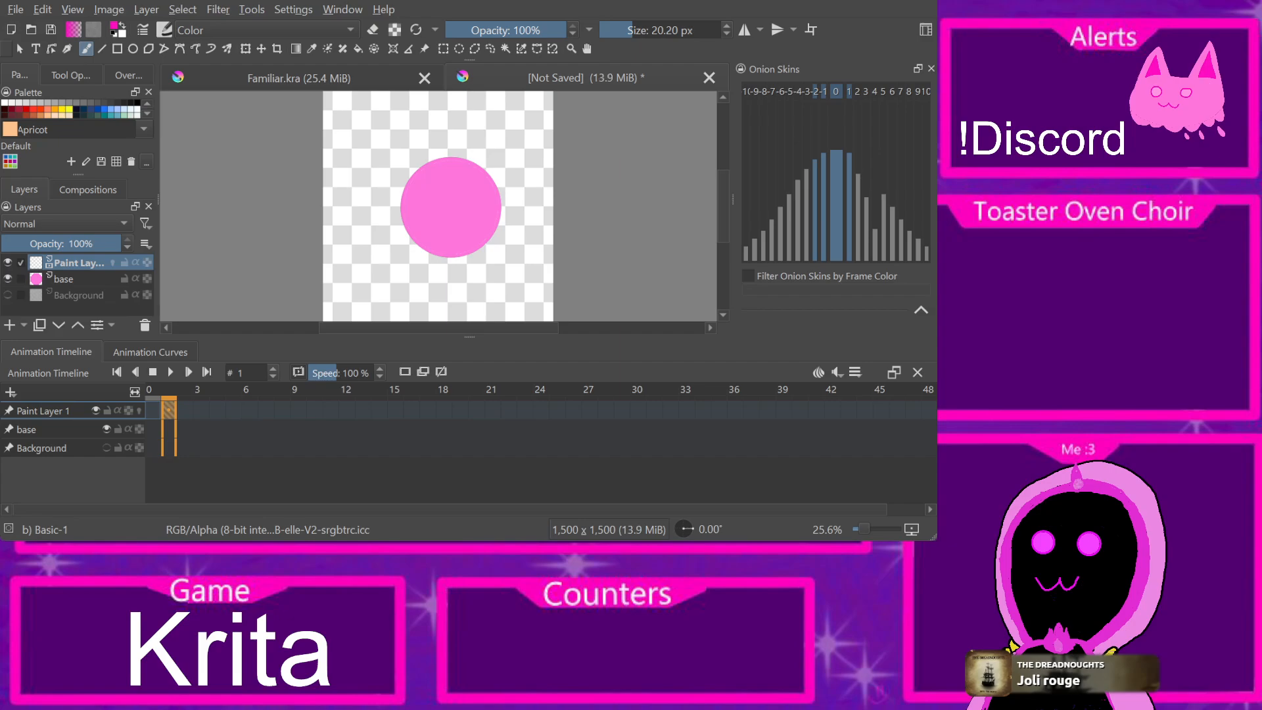
key(ctrl+z)
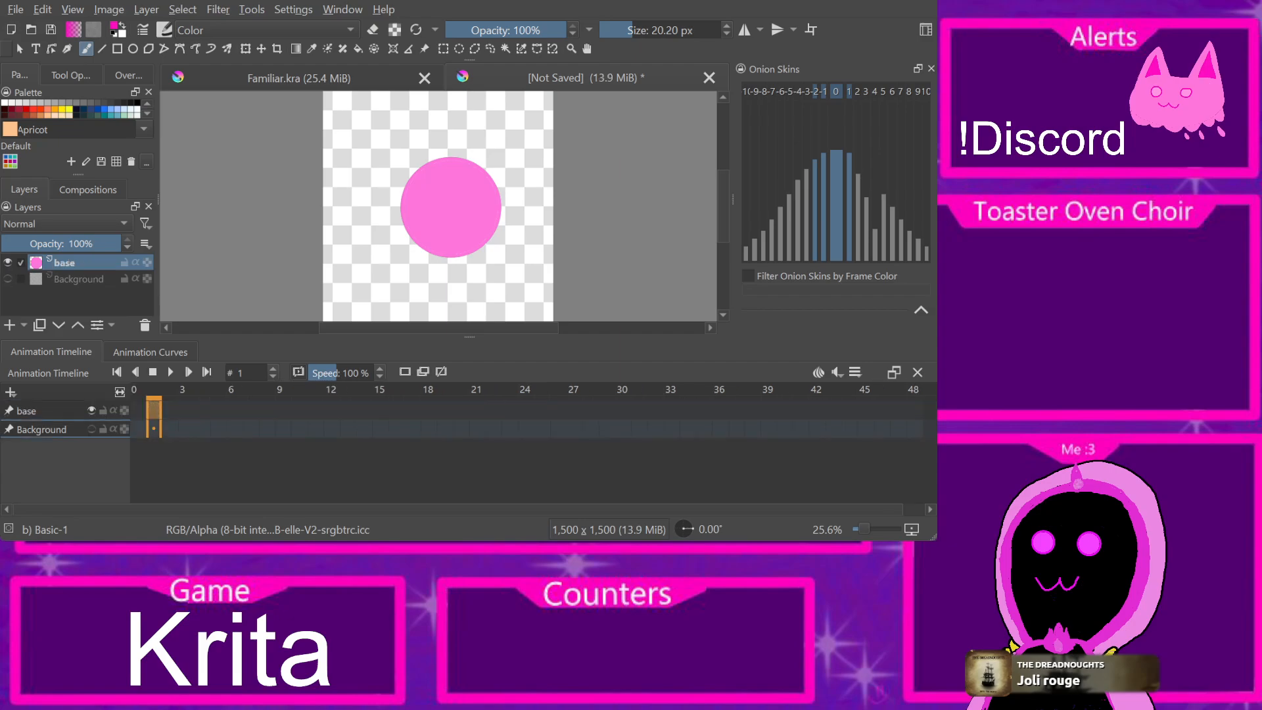
Step: Add a new paint layer above the base layer with a blank keyframe at frame 0
key(Left)
key(Insert)
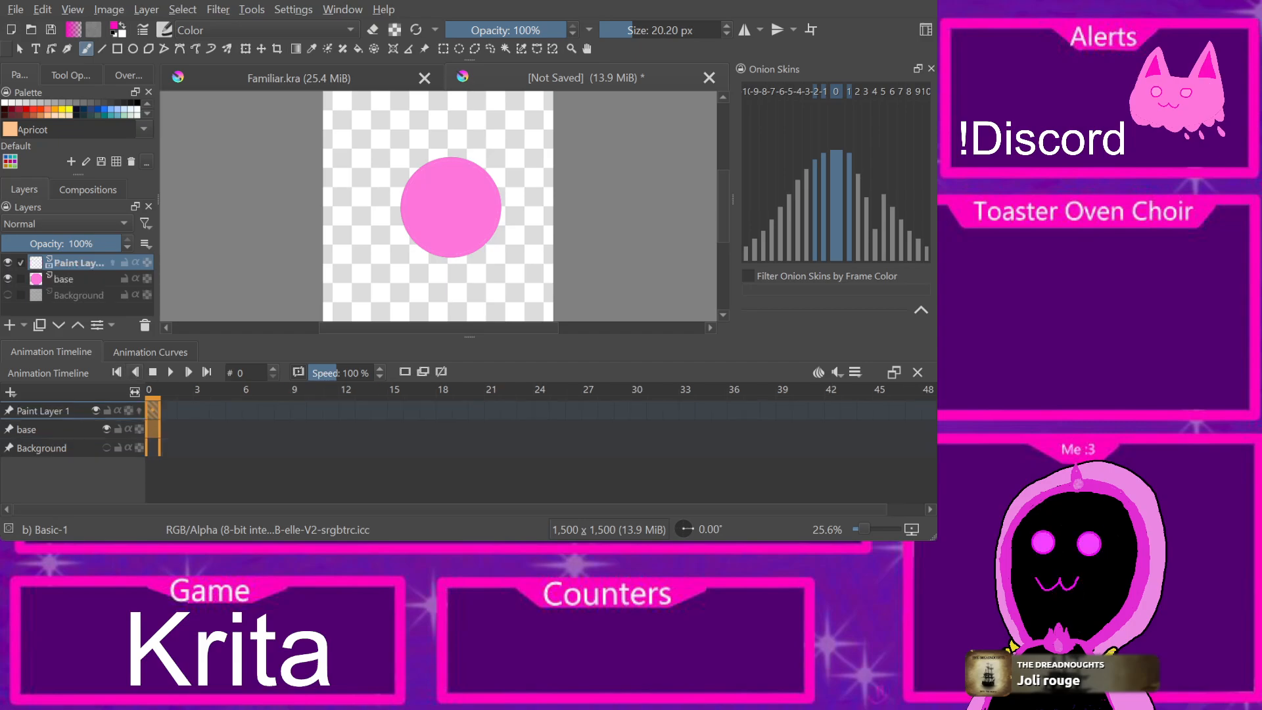
key(Right)
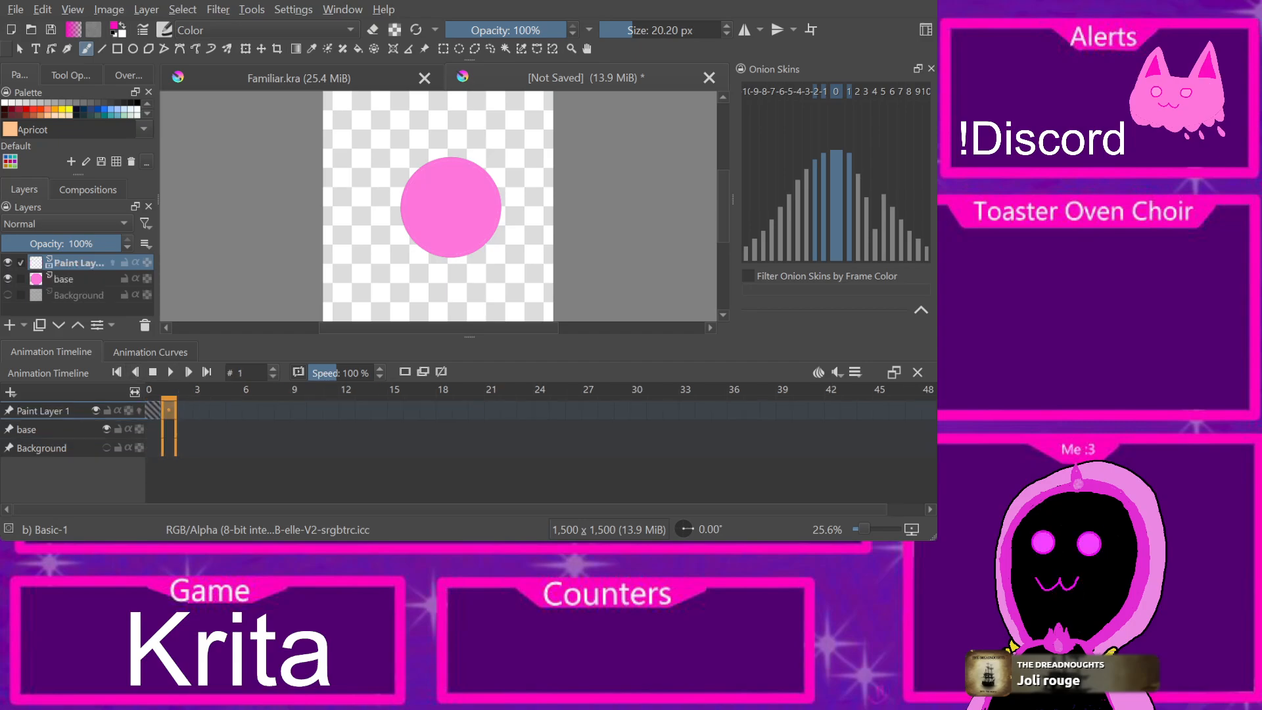
click(169, 410)
key(Left)
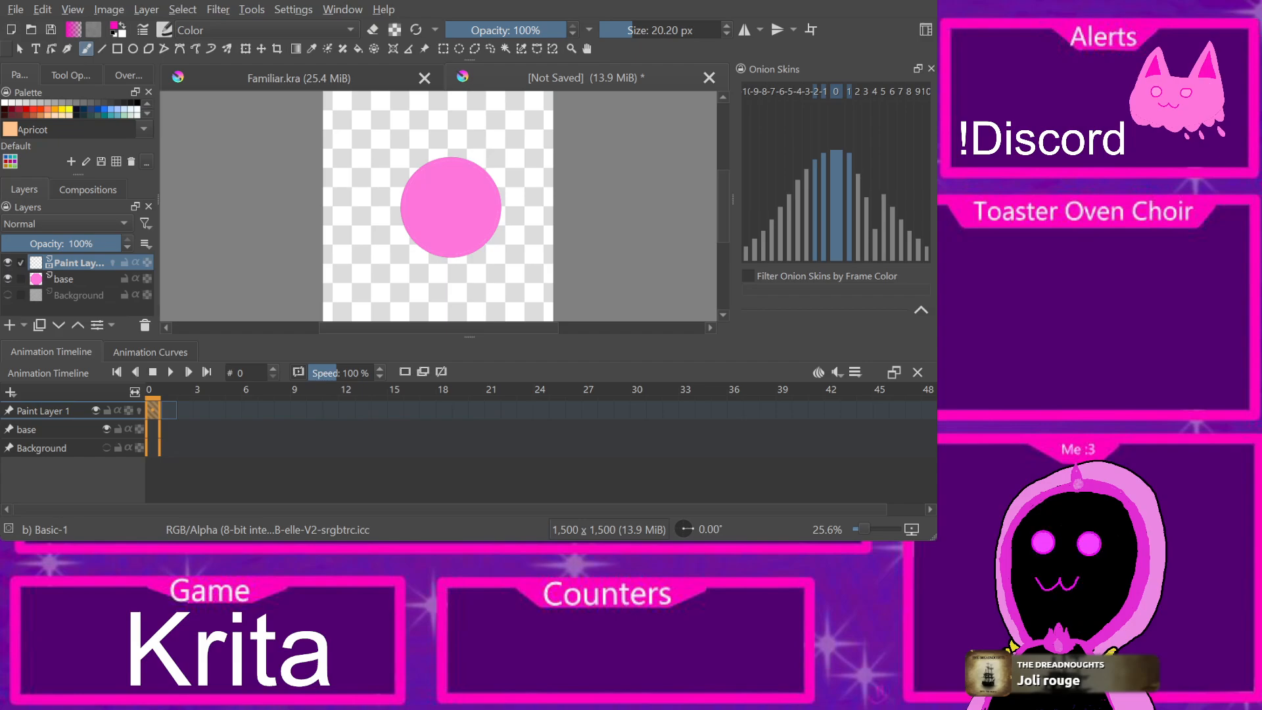
mouse_move(429, 161)
mouse_down()
mouse_move(441, 159)
mouse_move(417, 173)
mouse_move(414, 151)
mouse_move(417, 173)
mouse_move(484, 171)
mouse_move(485, 150)
mouse_move(483, 168)
mouse_up()
key(ctrl+z)
key(ctrl+z)
key(ctrl+z)
key(ctrl+z)
key(ctrl+z)
Step: Draw two pointed ears atop the circle at frame 0, and two curved ears shifted toward its upper left in a keyframe at frame 1
mouse_move(415, 171)
mouse_down()
mouse_move(418, 143)
mouse_move(487, 174)
mouse_move(470, 161)
mouse_move(488, 172)
mouse_move(494, 152)
mouse_move(469, 162)
mouse_up()
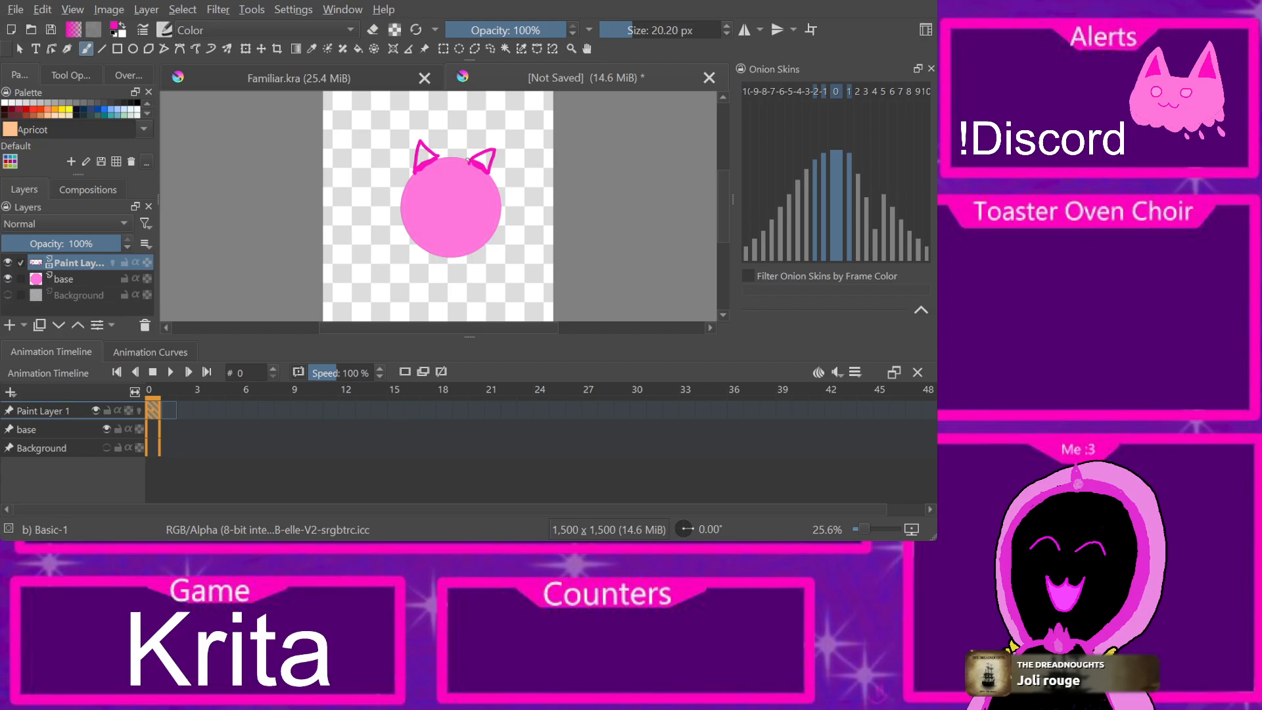
key(period)
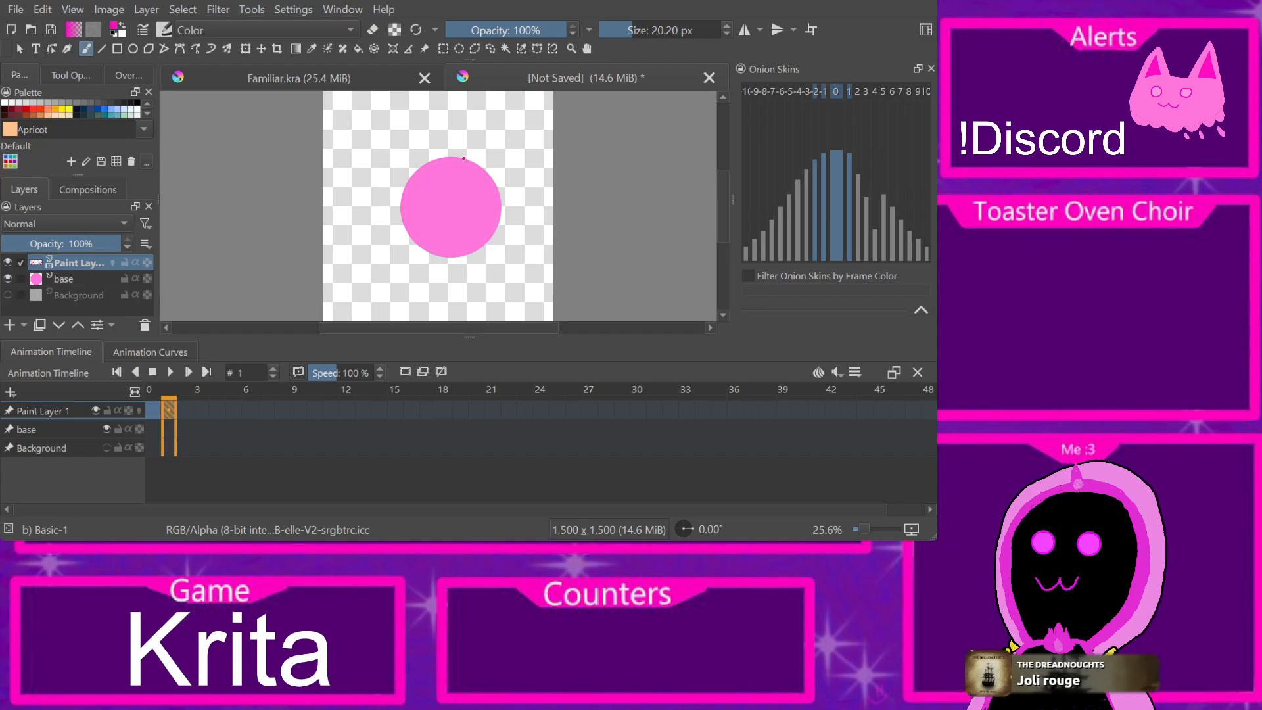
mouse_move(468, 163)
mouse_down()
mouse_move(451, 143)
mouse_move(456, 157)
mouse_move(398, 164)
mouse_move(407, 170)
mouse_up()
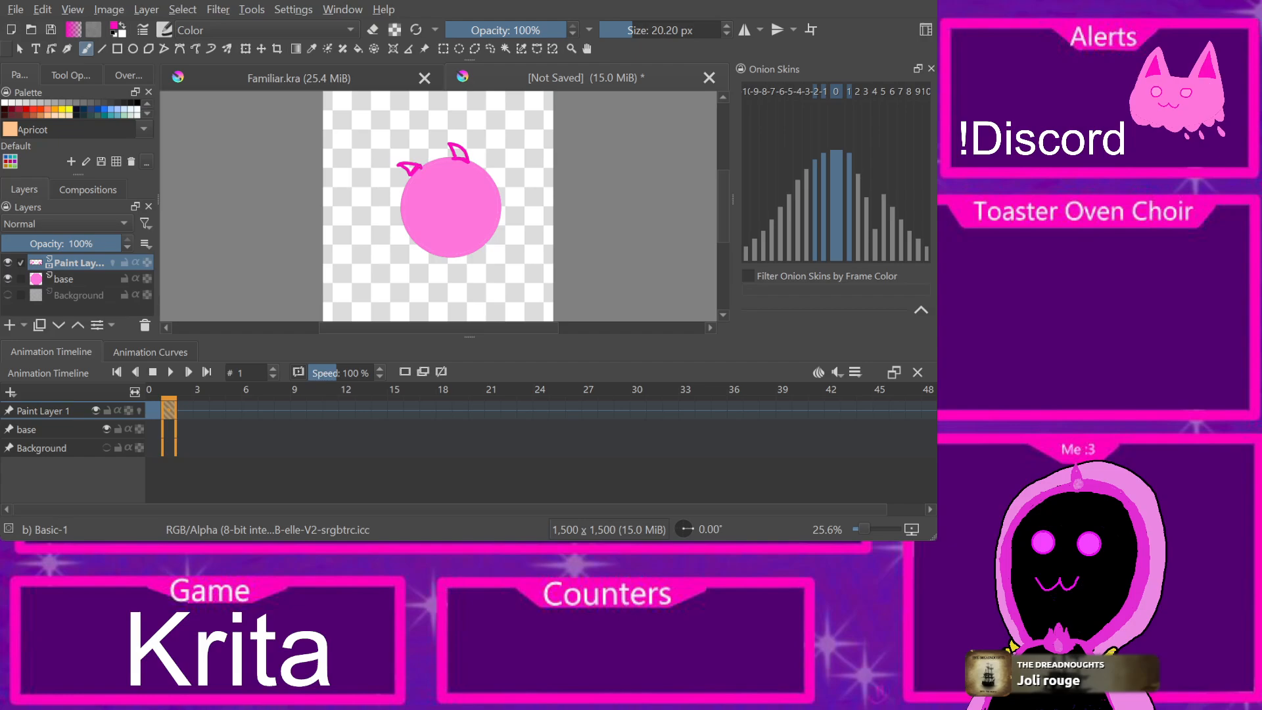
Step: Turn on onion skins for the paint layer and draw curved ears at the circle's upper-right and right edges in a blank keyframe at frame 2
key(Right)
click(138, 411)
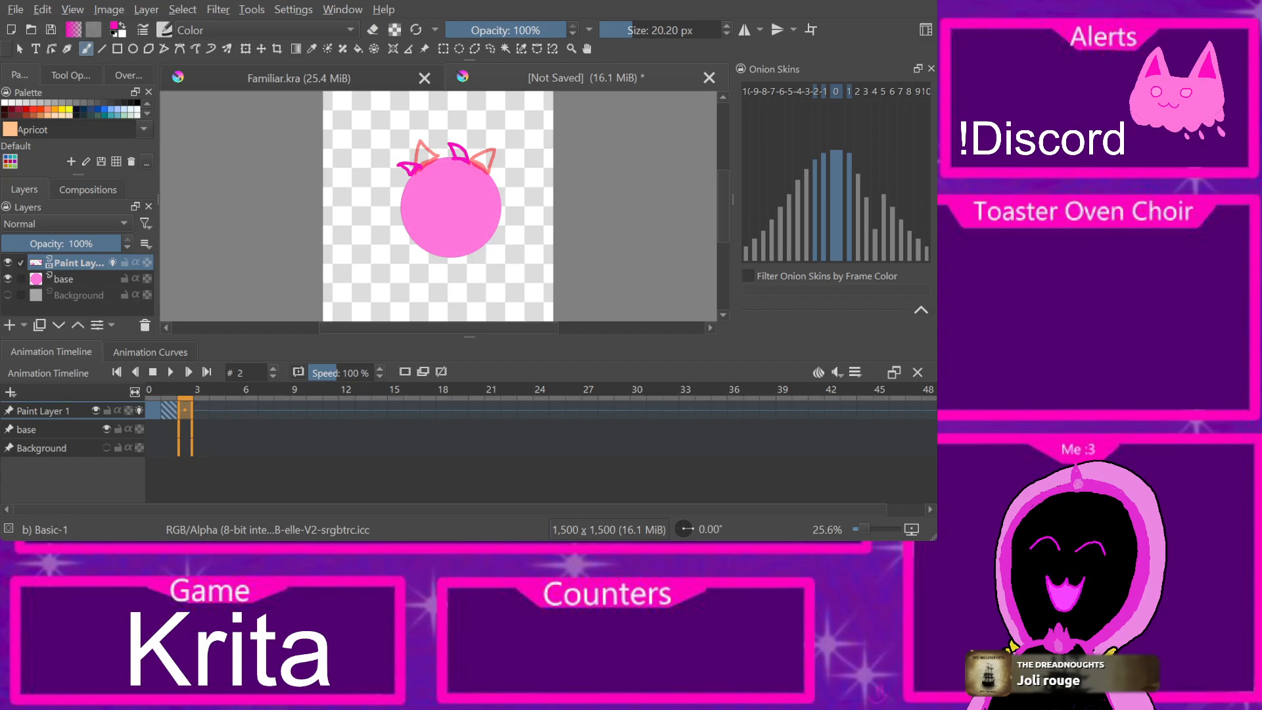
click(405, 372)
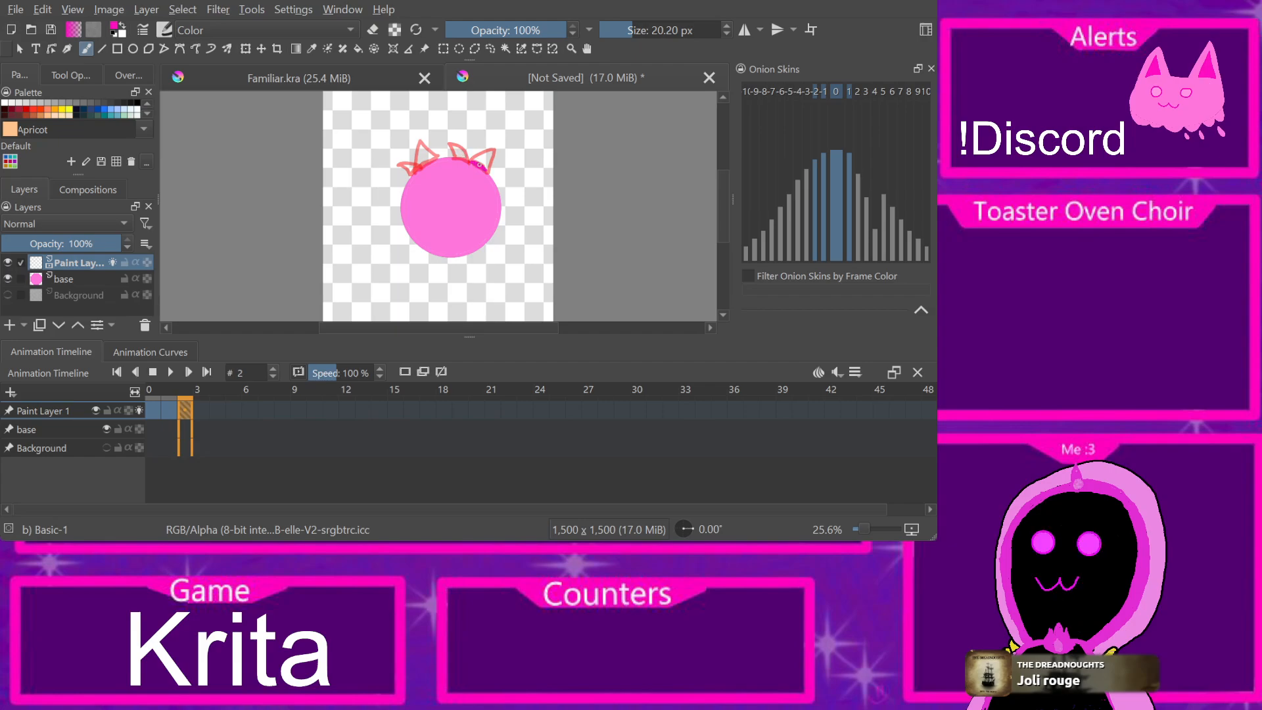
drag(486, 169, 453, 142)
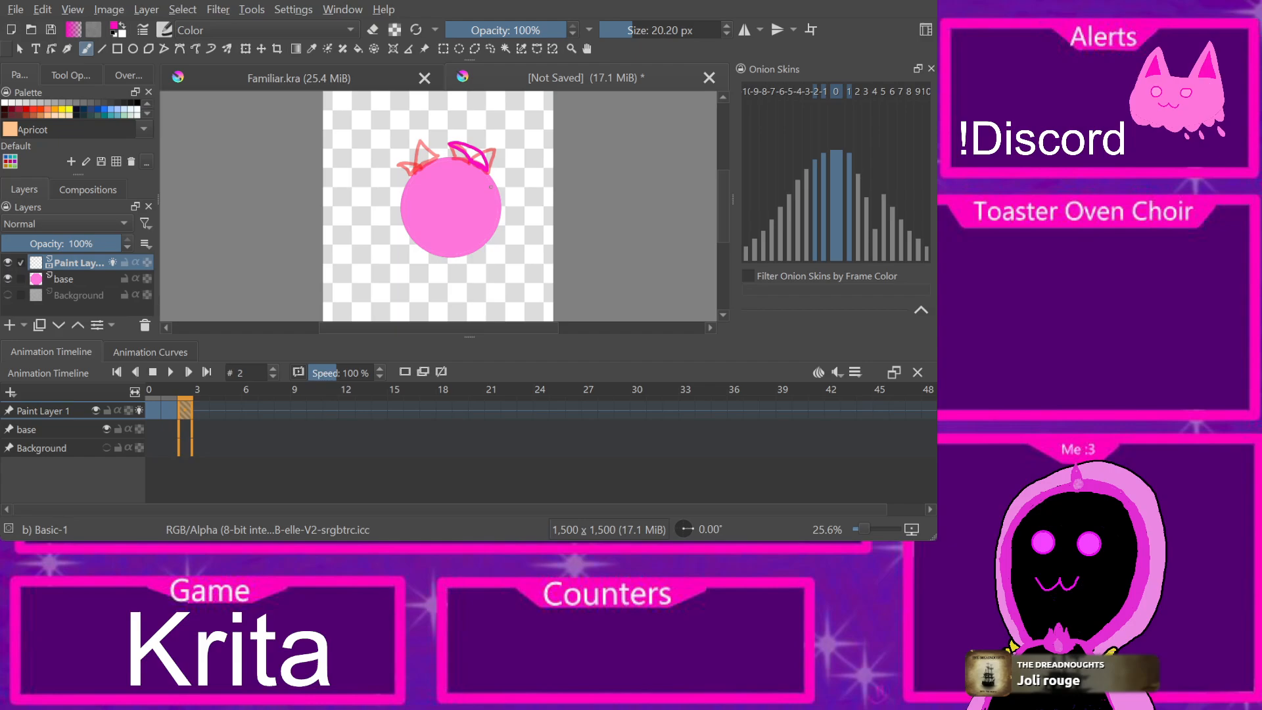
drag(502, 212, 495, 226)
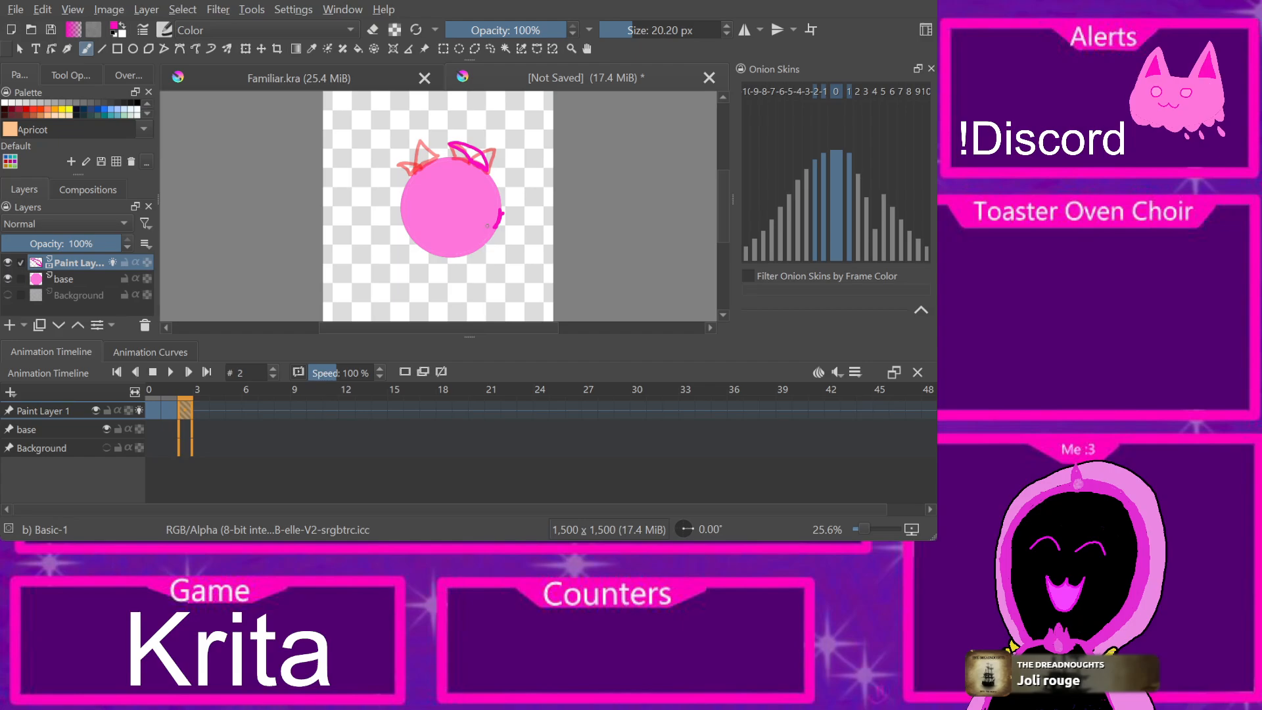
mouse_move(497, 226)
mouse_down()
mouse_move(511, 227)
mouse_move(517, 184)
mouse_move(499, 213)
mouse_up()
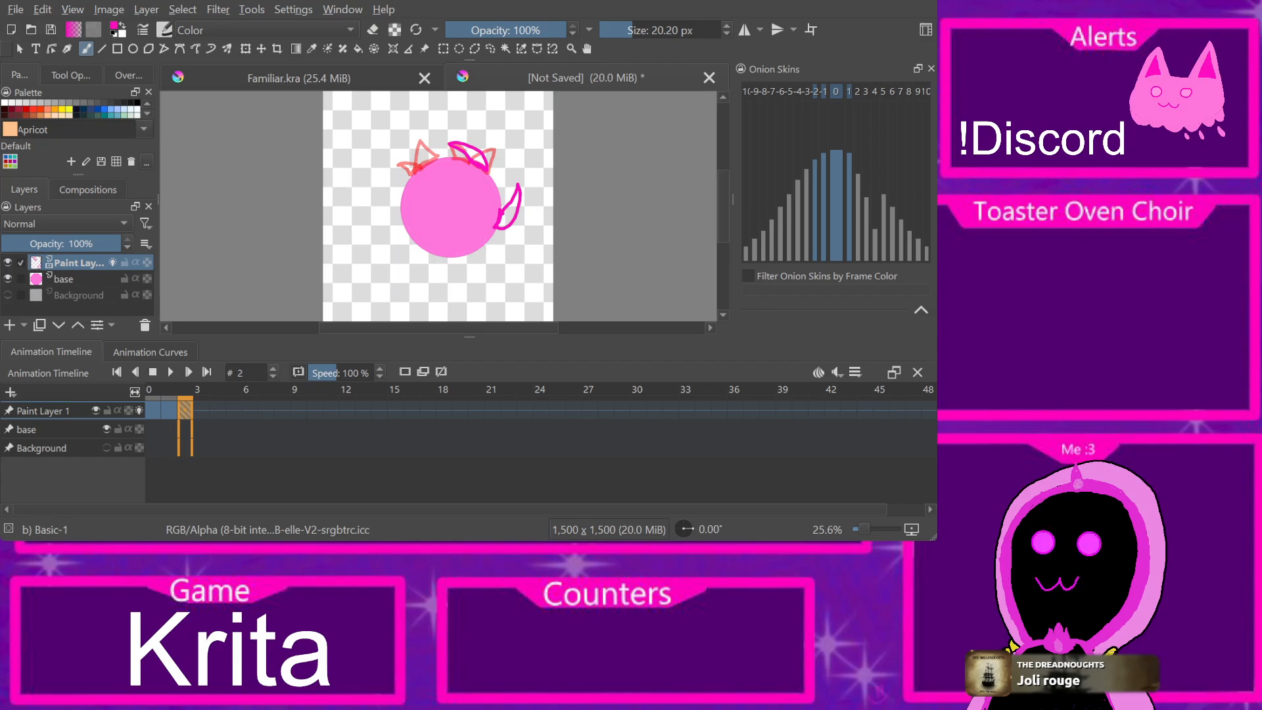
Step: Add a blank keyframe at frame 3 and draw the two ears at the circle's bottom and lower-left edges
key(period)
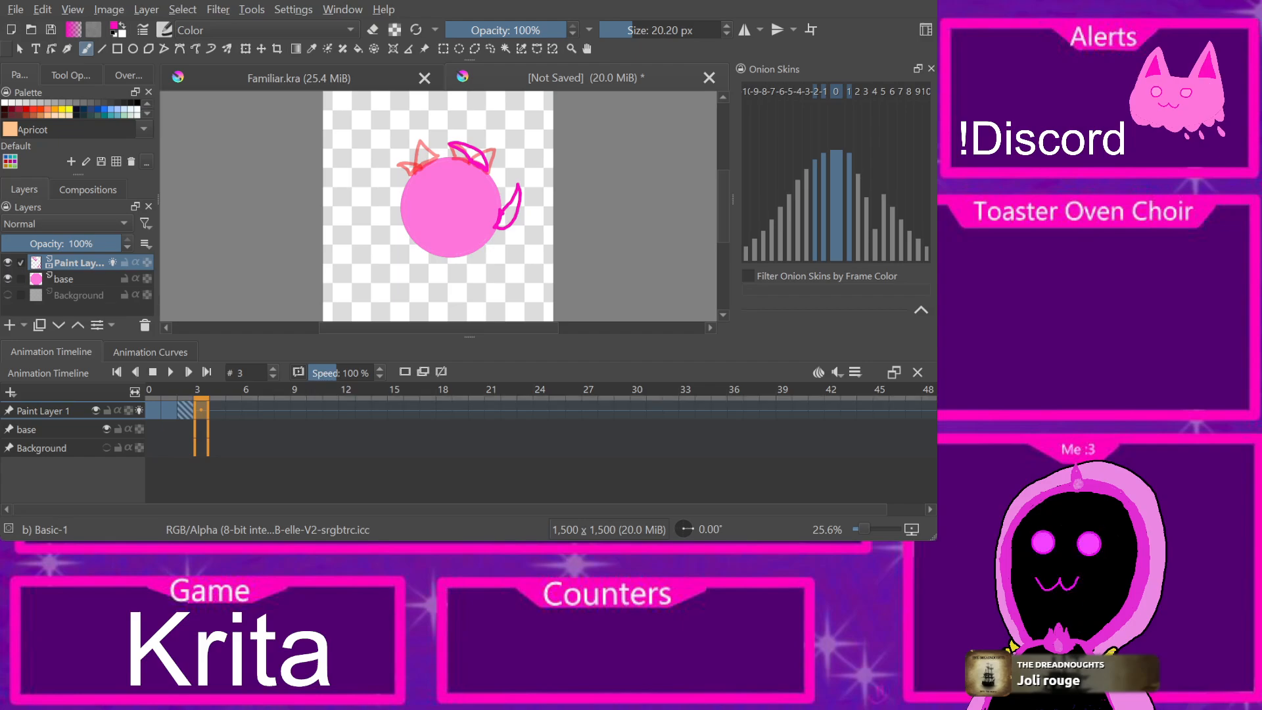
key(Insert)
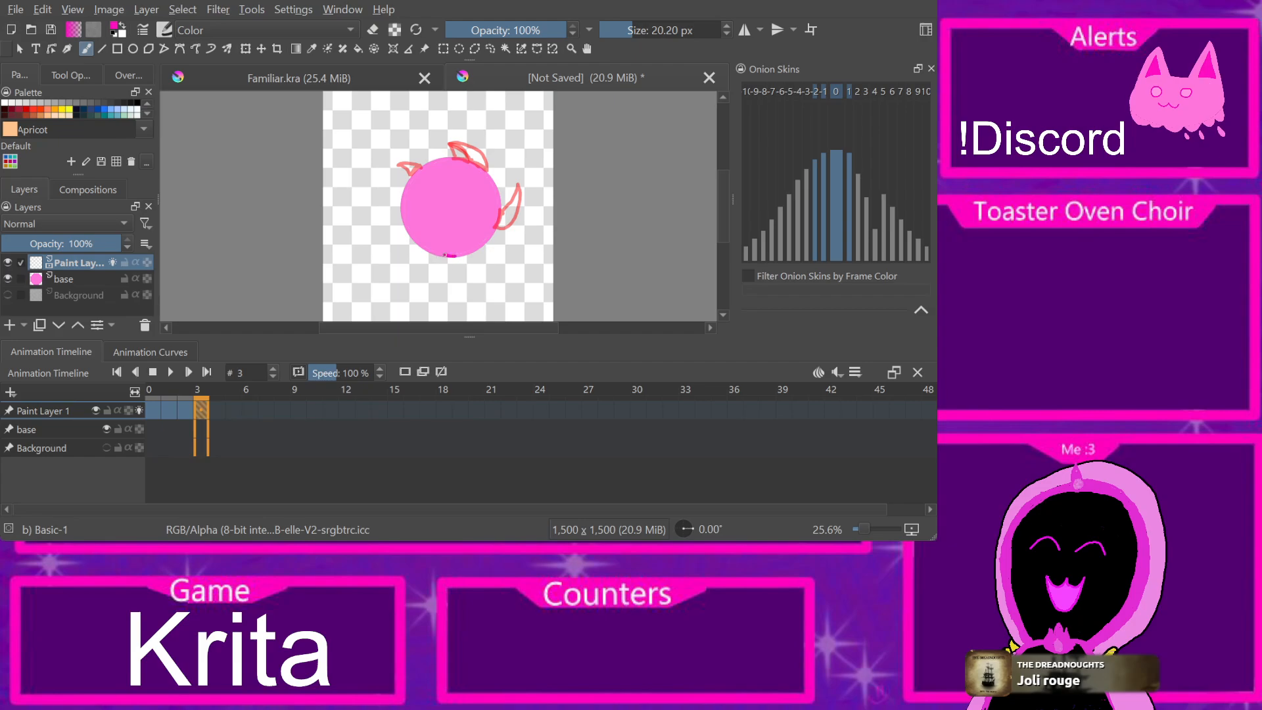
mouse_move(458, 256)
mouse_down()
mouse_move(440, 255)
mouse_move(479, 263)
mouse_up()
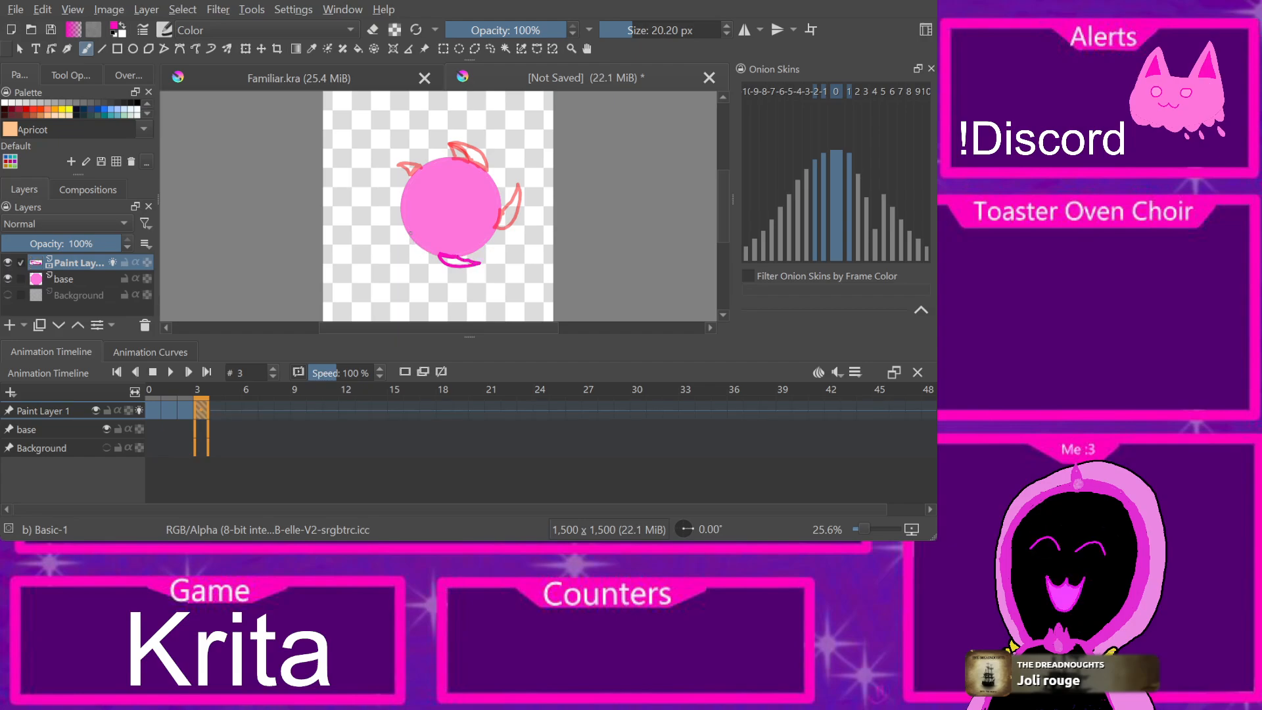
mouse_move(406, 230)
mouse_down()
mouse_move(421, 263)
mouse_move(419, 252)
mouse_up()
Step: Add a blank keyframe at frame 4 and draw the two ears along the circle's left and lower-left edges
key(period)
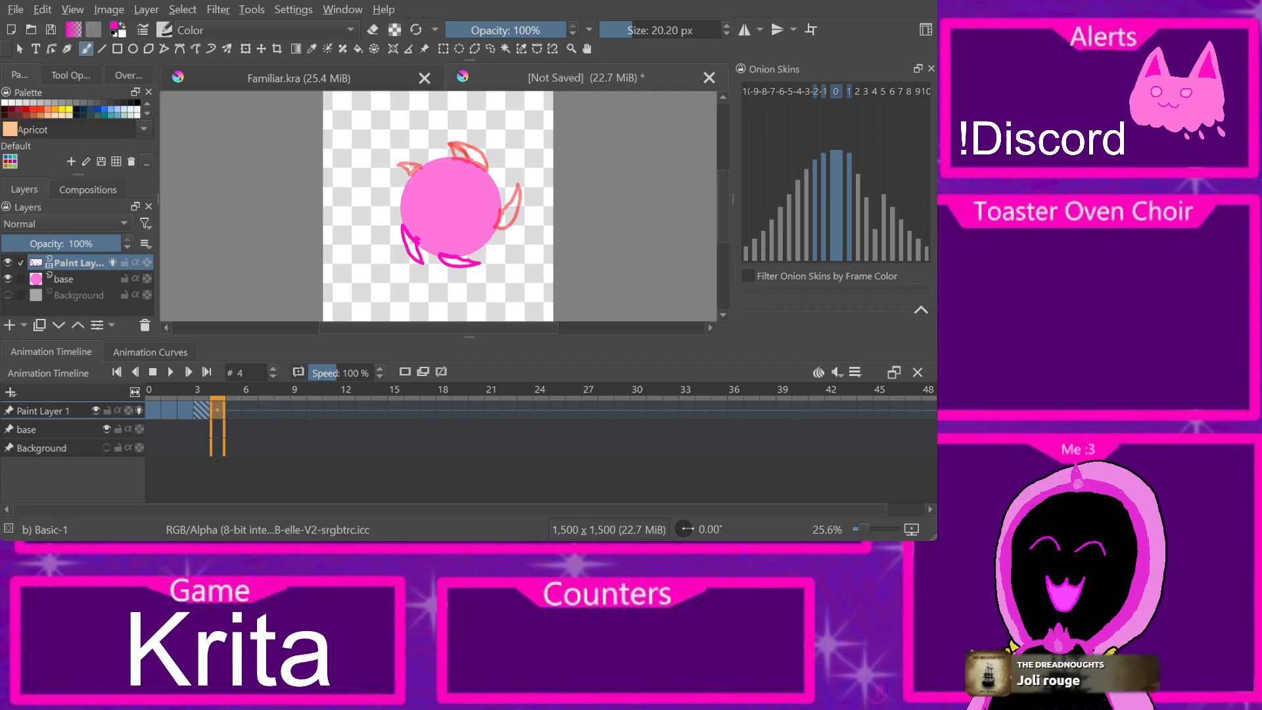
key(comma)
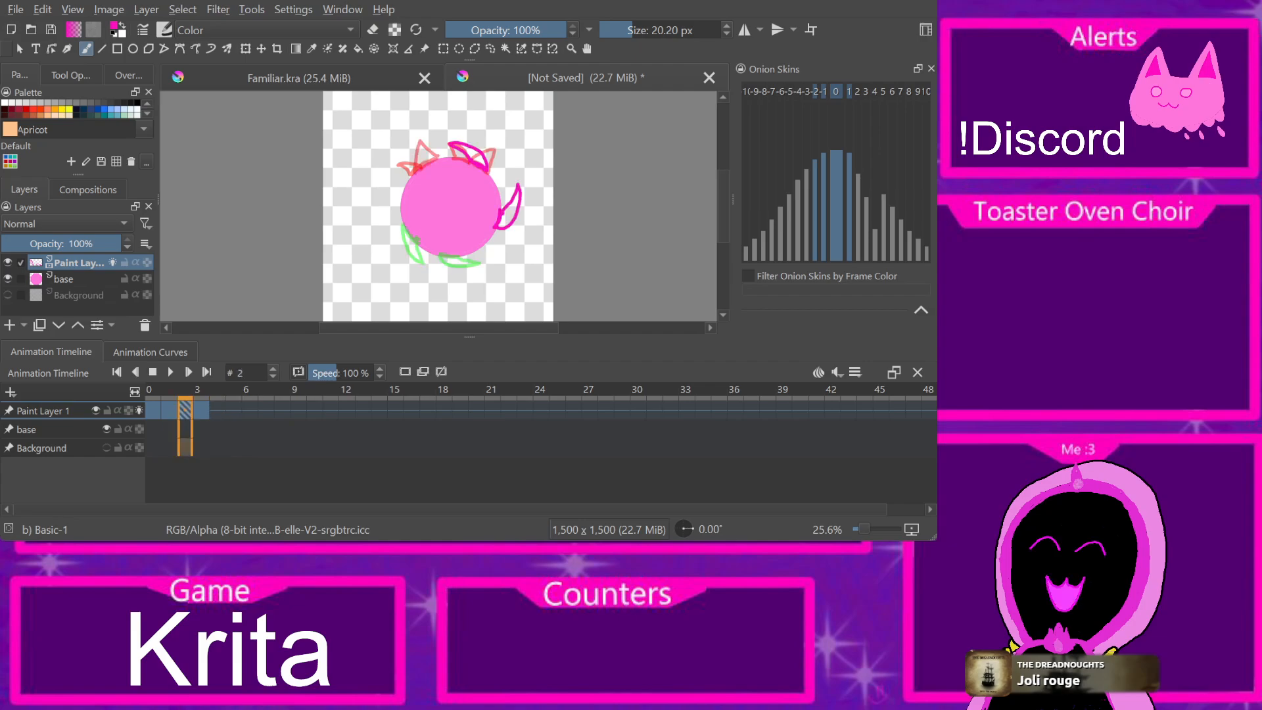
key(period)
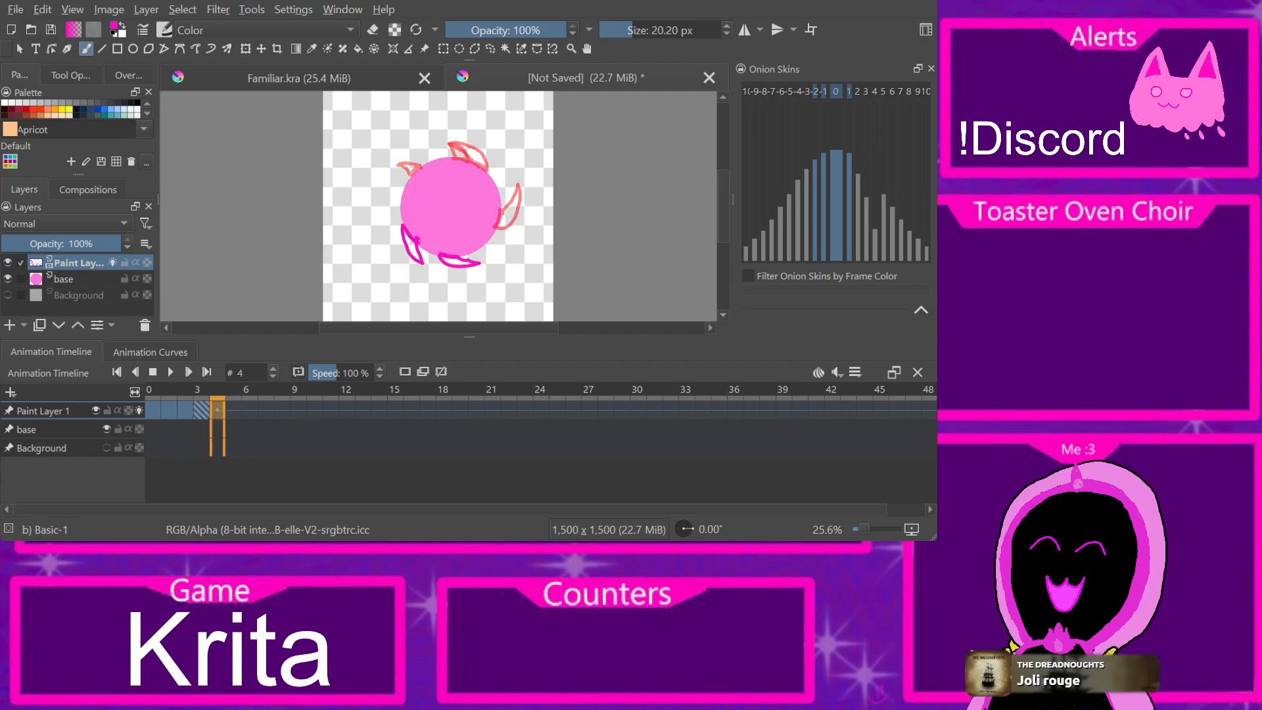
click(405, 371)
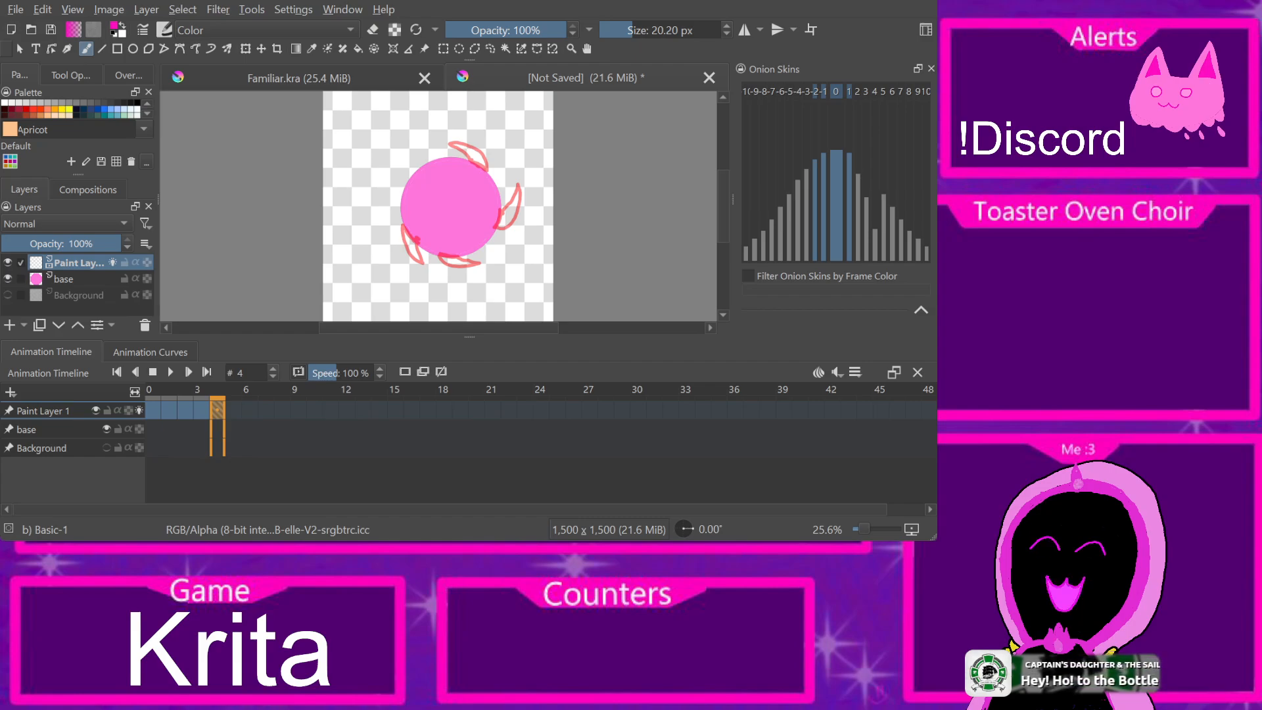
mouse_move(409, 178)
mouse_down()
mouse_move(395, 213)
mouse_move(407, 190)
mouse_up()
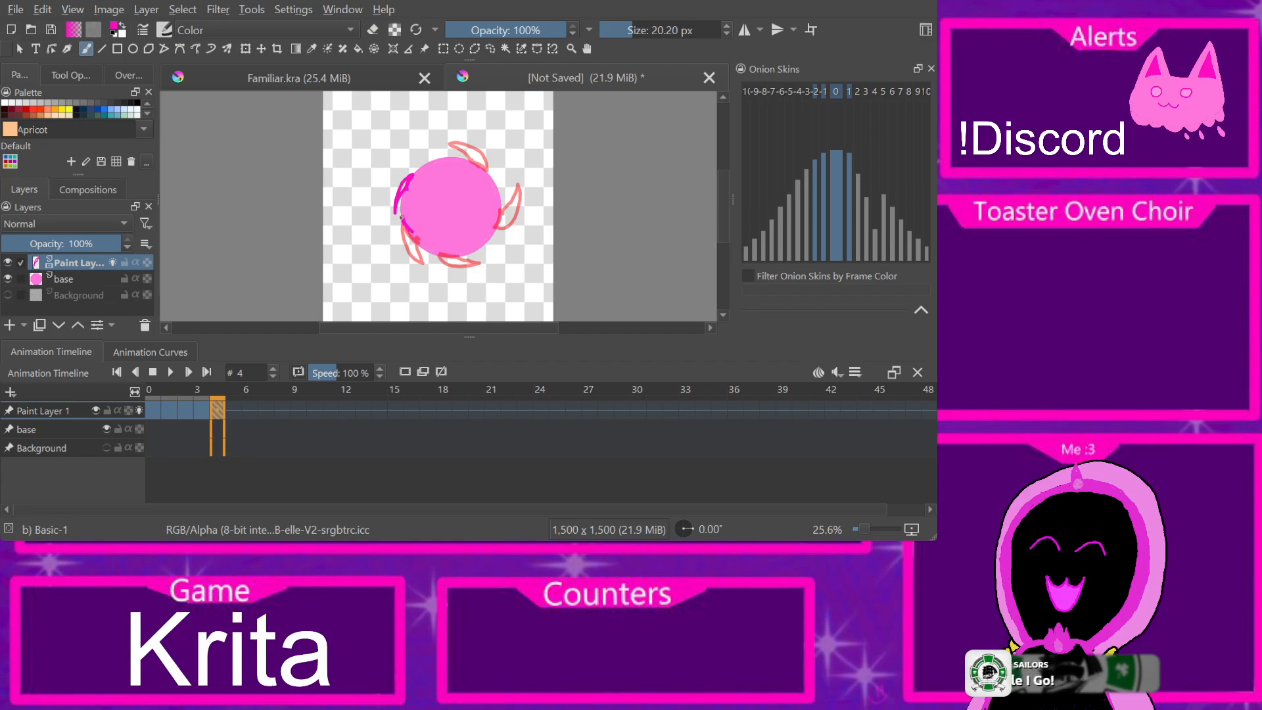
mouse_move(408, 243)
mouse_down()
mouse_move(419, 256)
mouse_move(412, 231)
mouse_up()
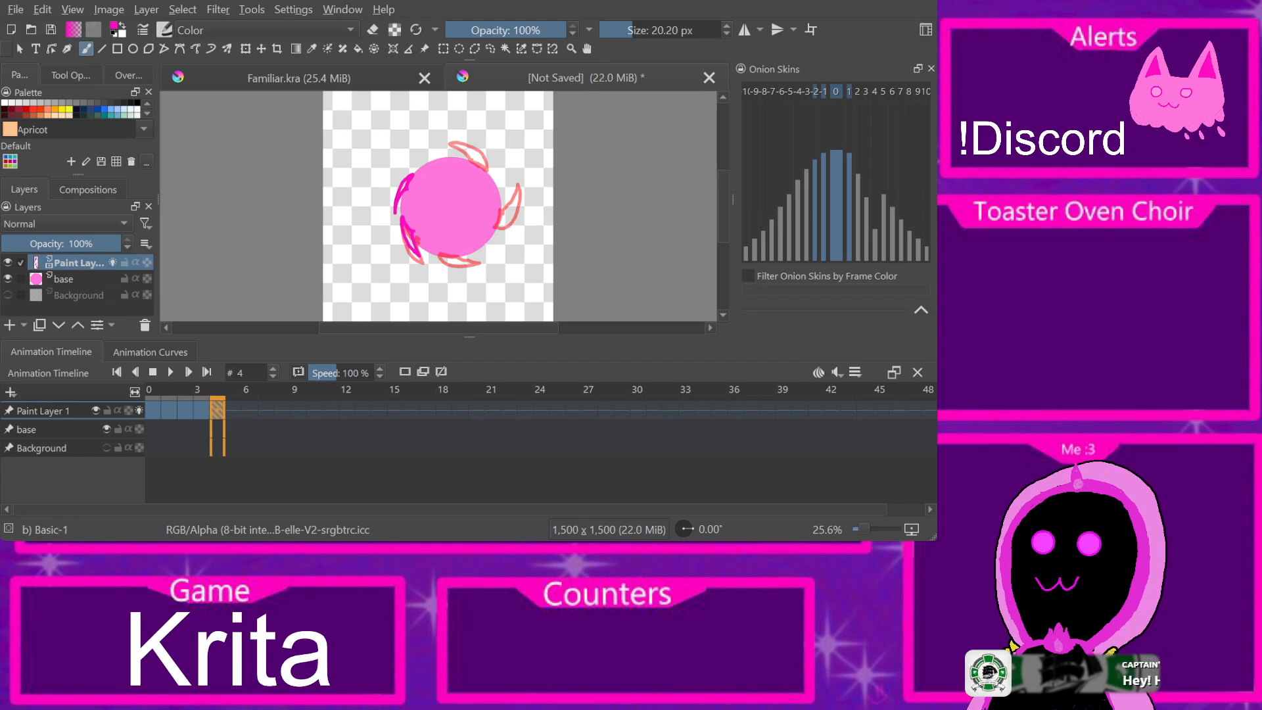
Step: Add a blank keyframe at frame 5, draw small ears at the circle's top and upper-right edges, and advance to frame 6
key(period)
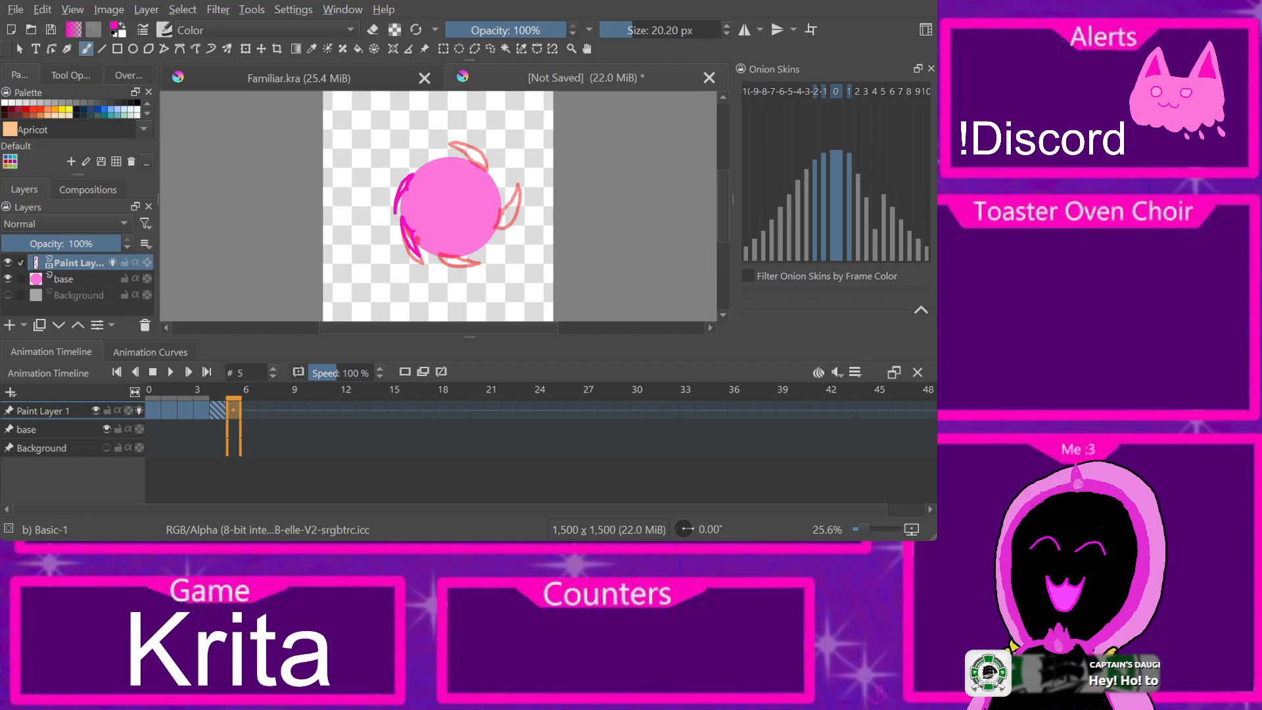
click(153, 409)
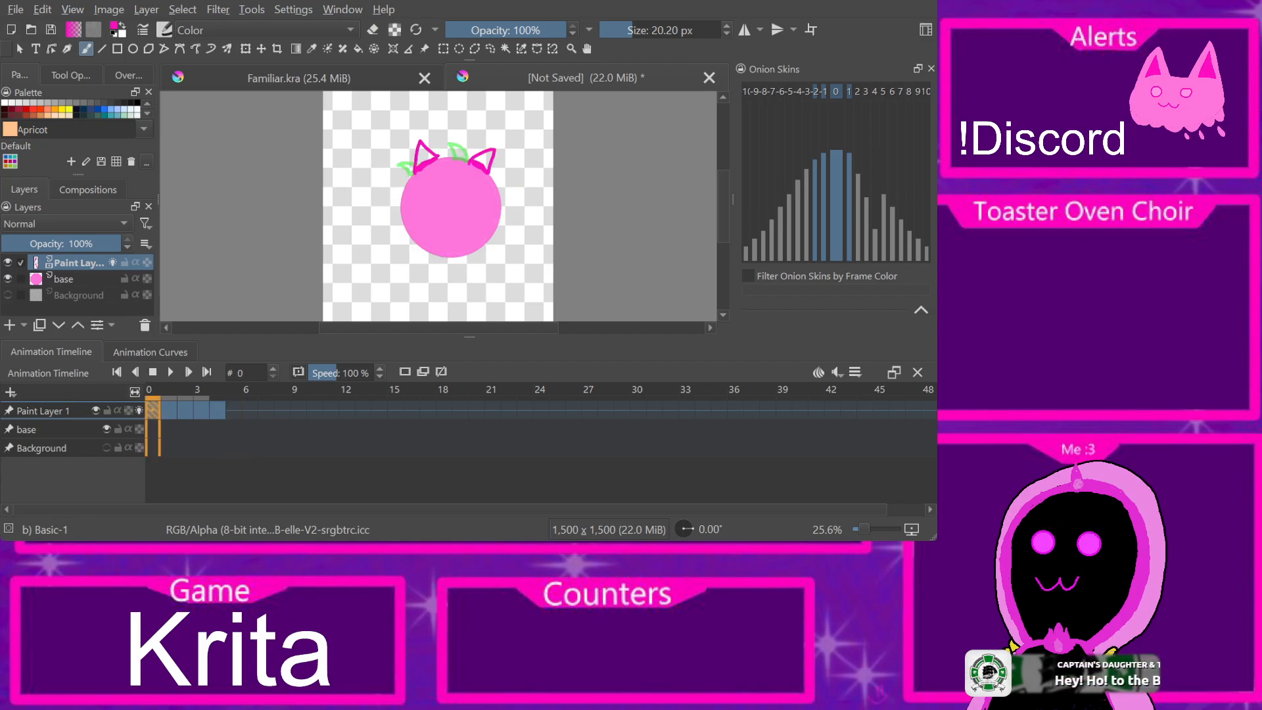
click(233, 410)
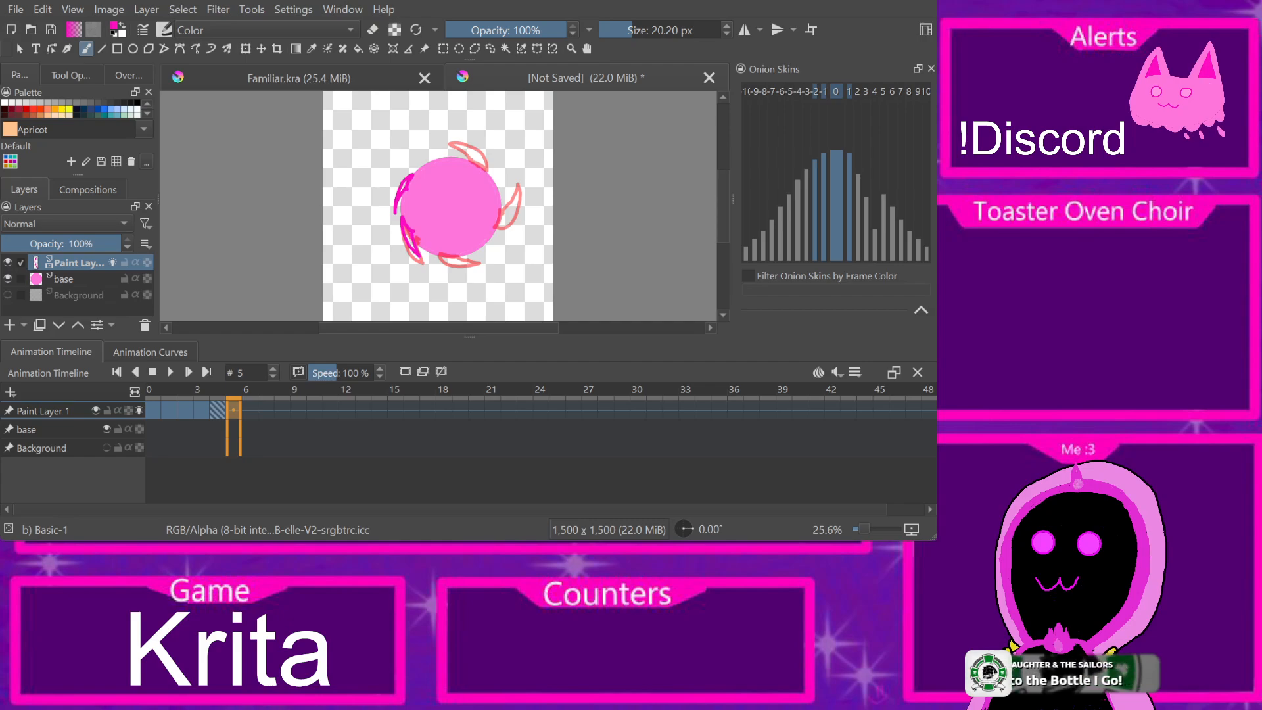
click(405, 372)
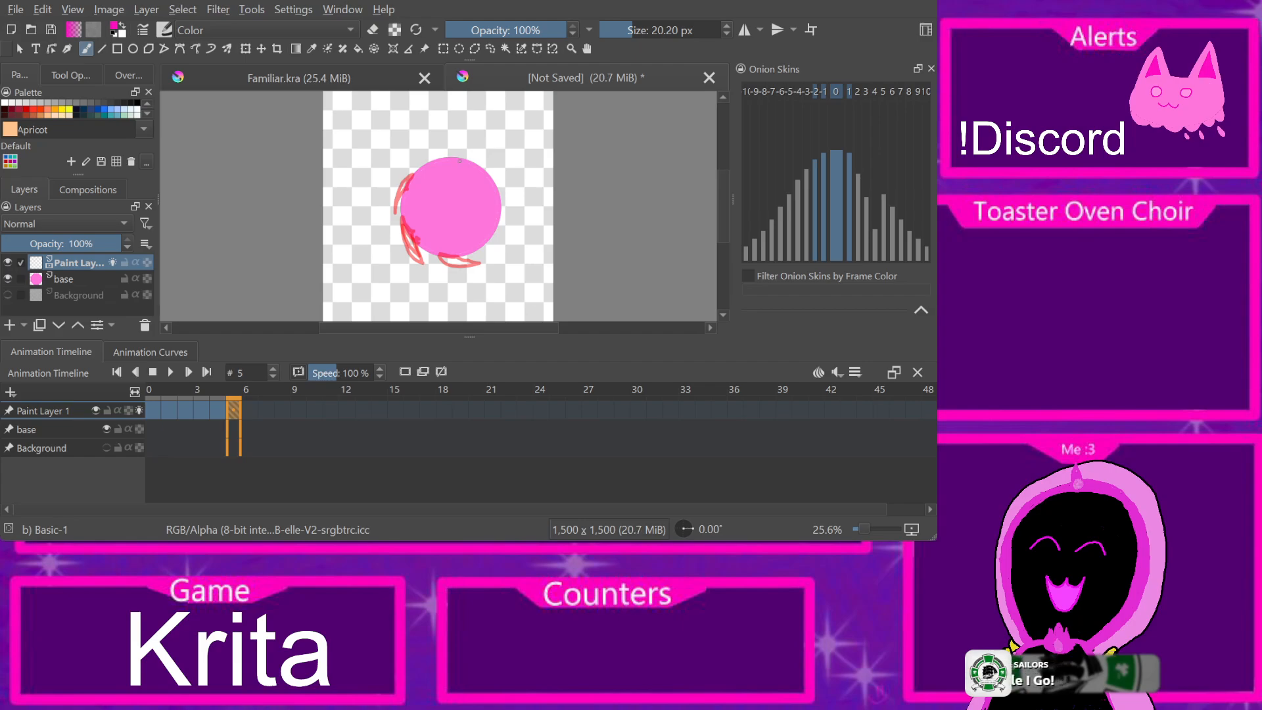
drag(464, 160, 477, 163)
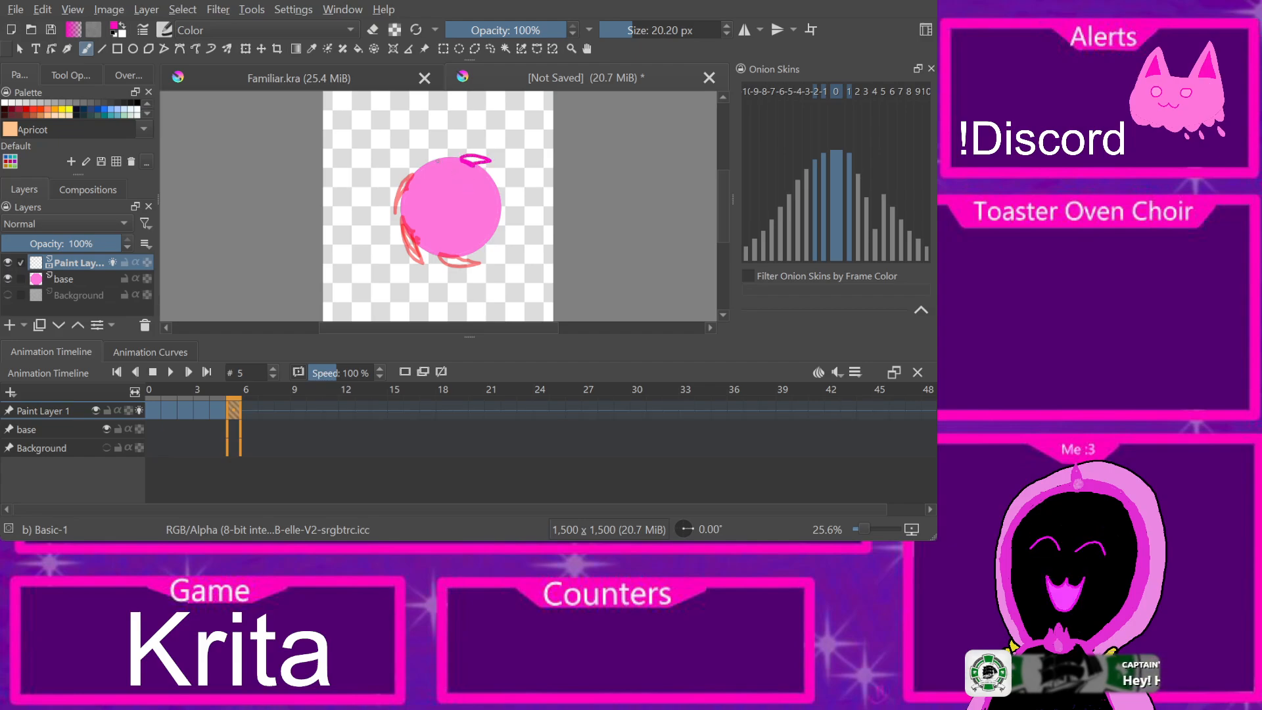
drag(489, 179, 509, 200)
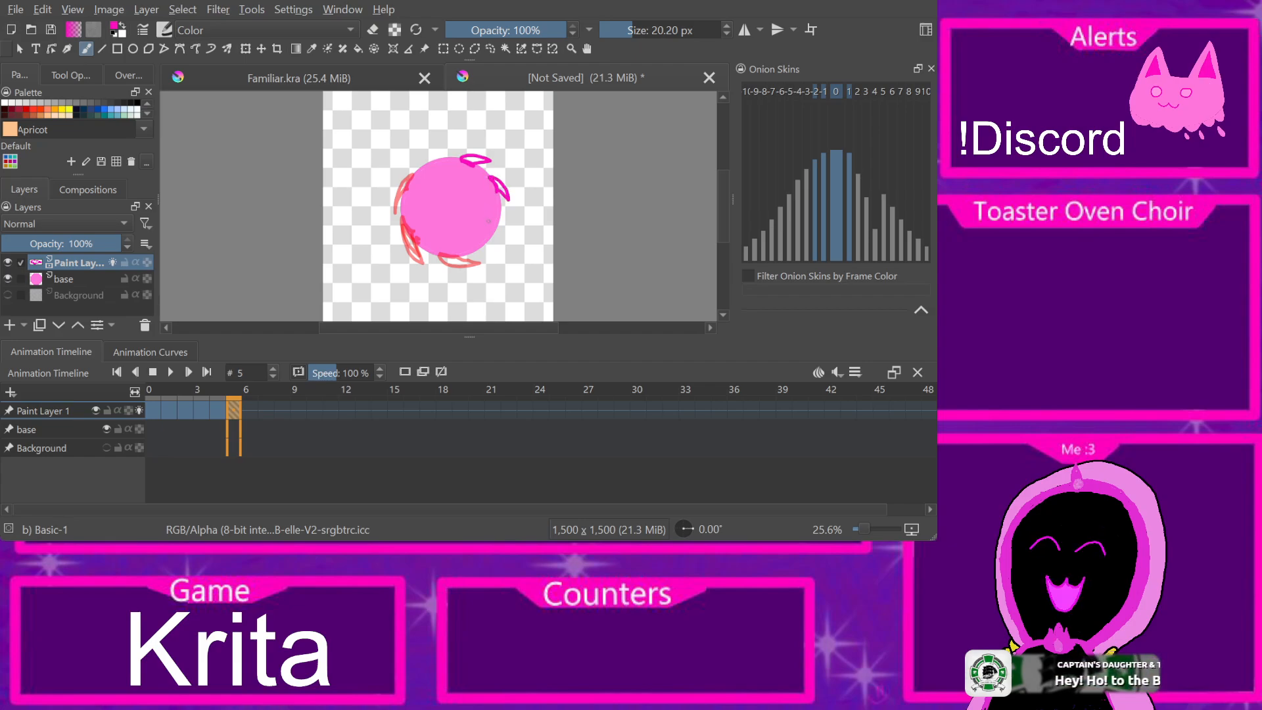
key(period)
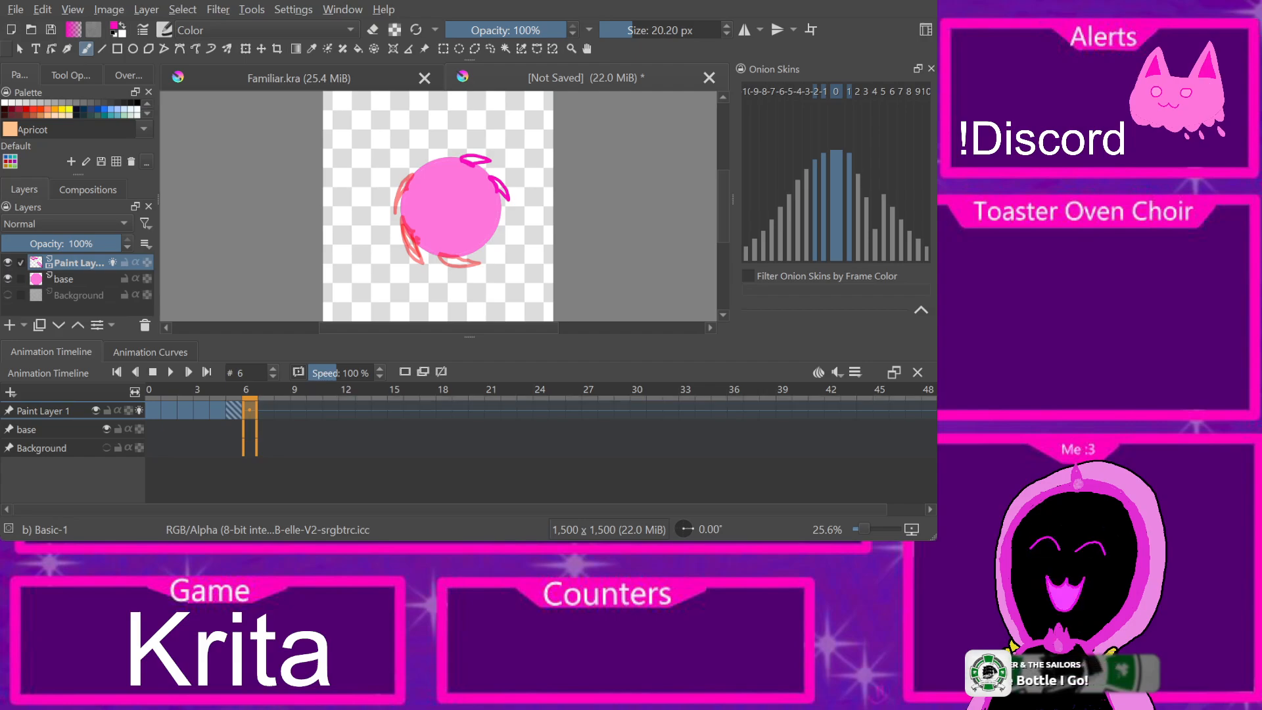
Step: Add a blank keyframe at frame 6 and draw two upright cat ears on top of the circle
click(405, 372)
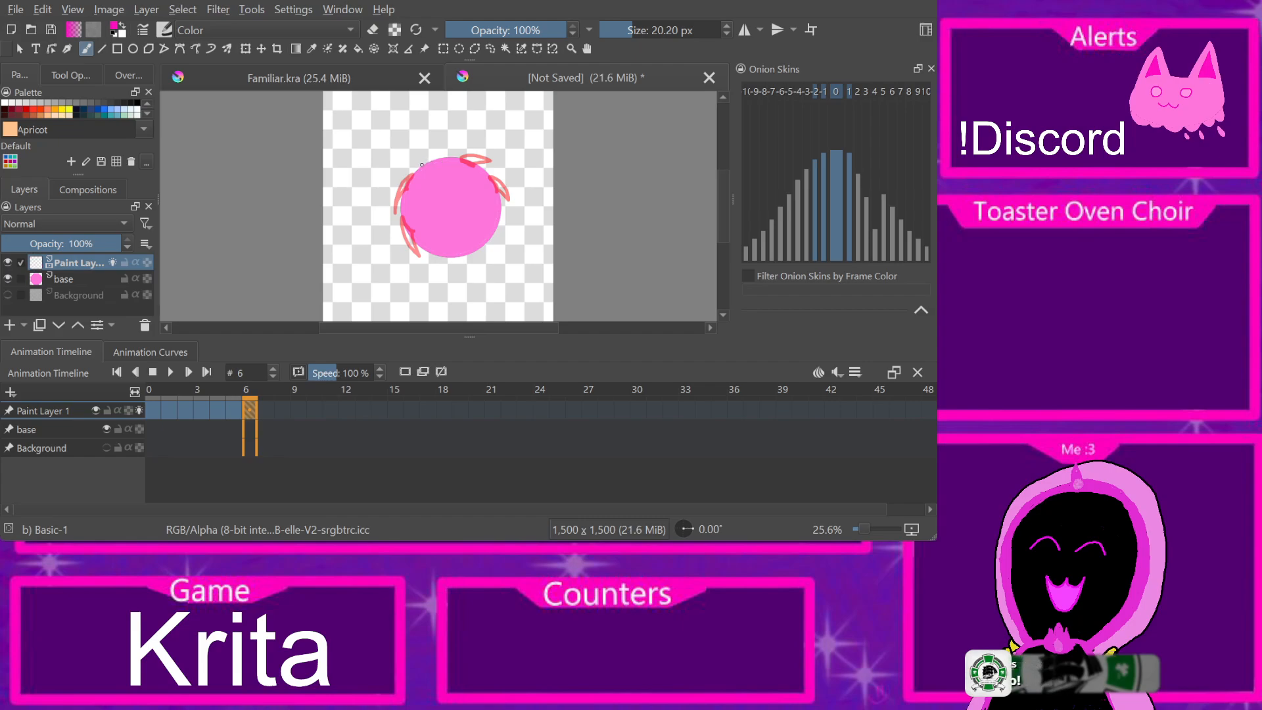
drag(421, 166, 427, 149)
key(ctrl+z)
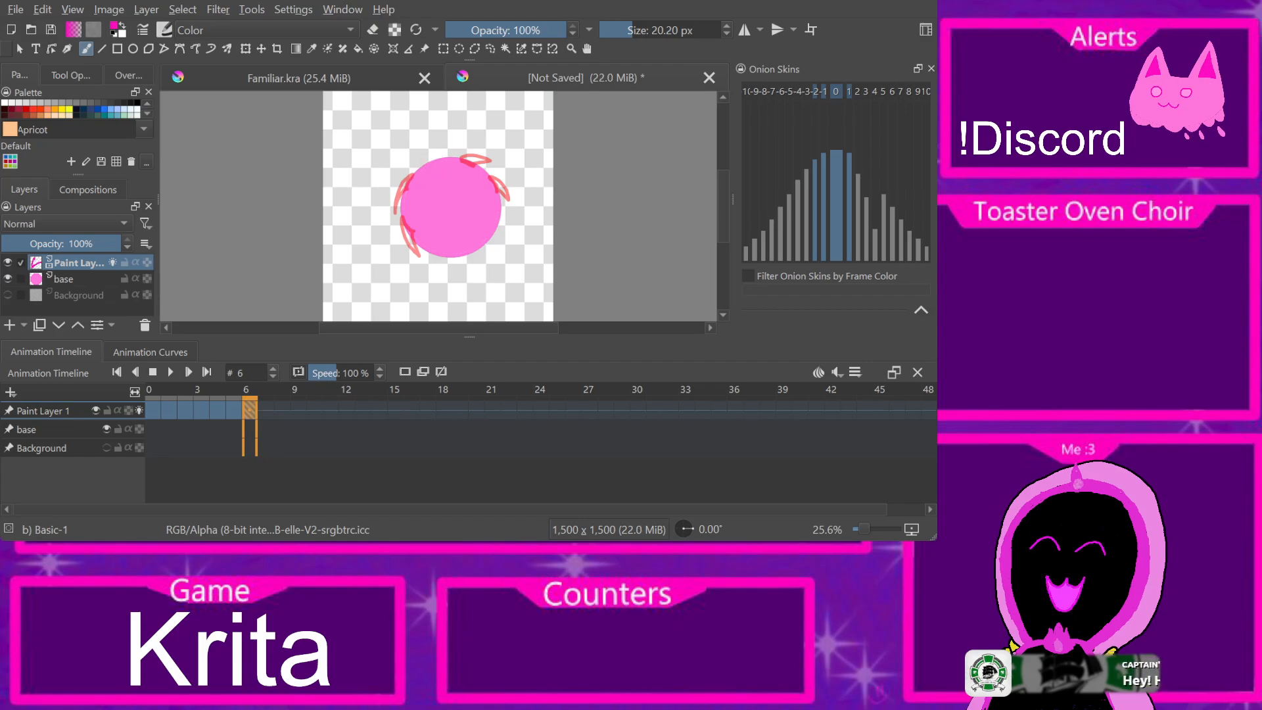
mouse_move(421, 166)
mouse_down()
mouse_move(479, 147)
mouse_move(489, 161)
mouse_up()
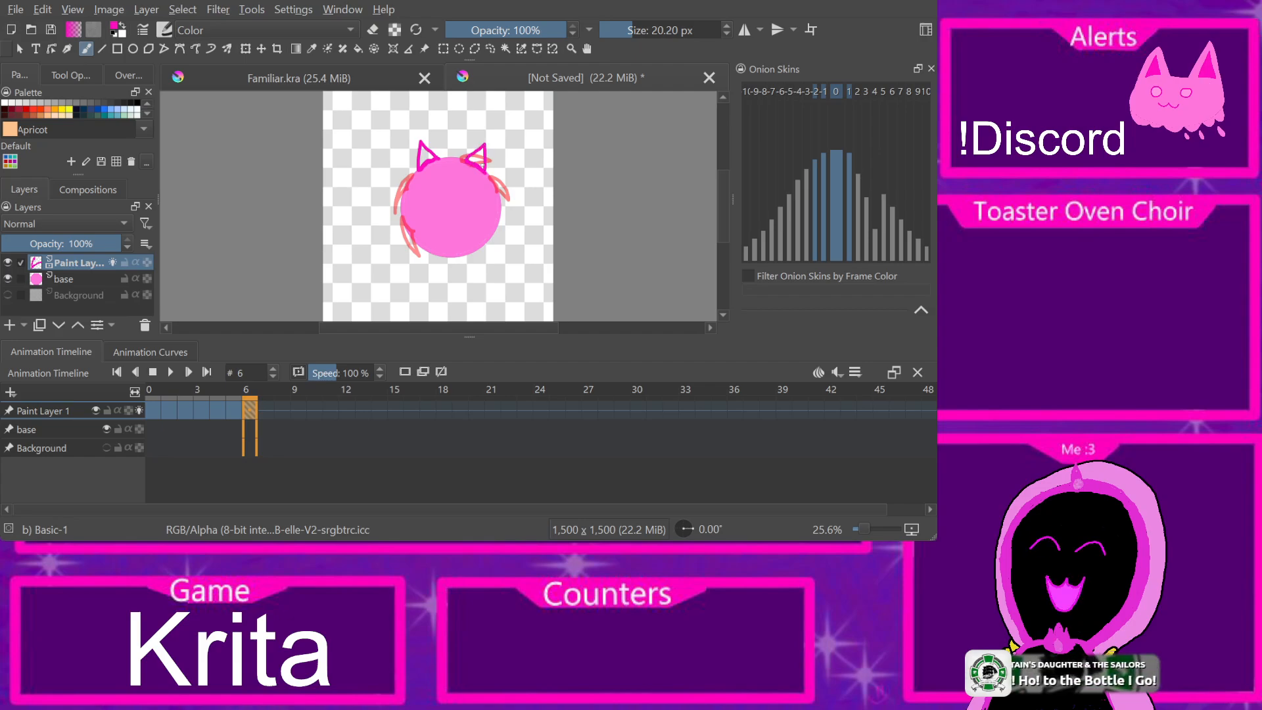
Step: Return to frame 0 and play the animation to review the ear rotation
key(Left)
key(Left)
key(Left)
key(Left)
key(Left)
key(Left)
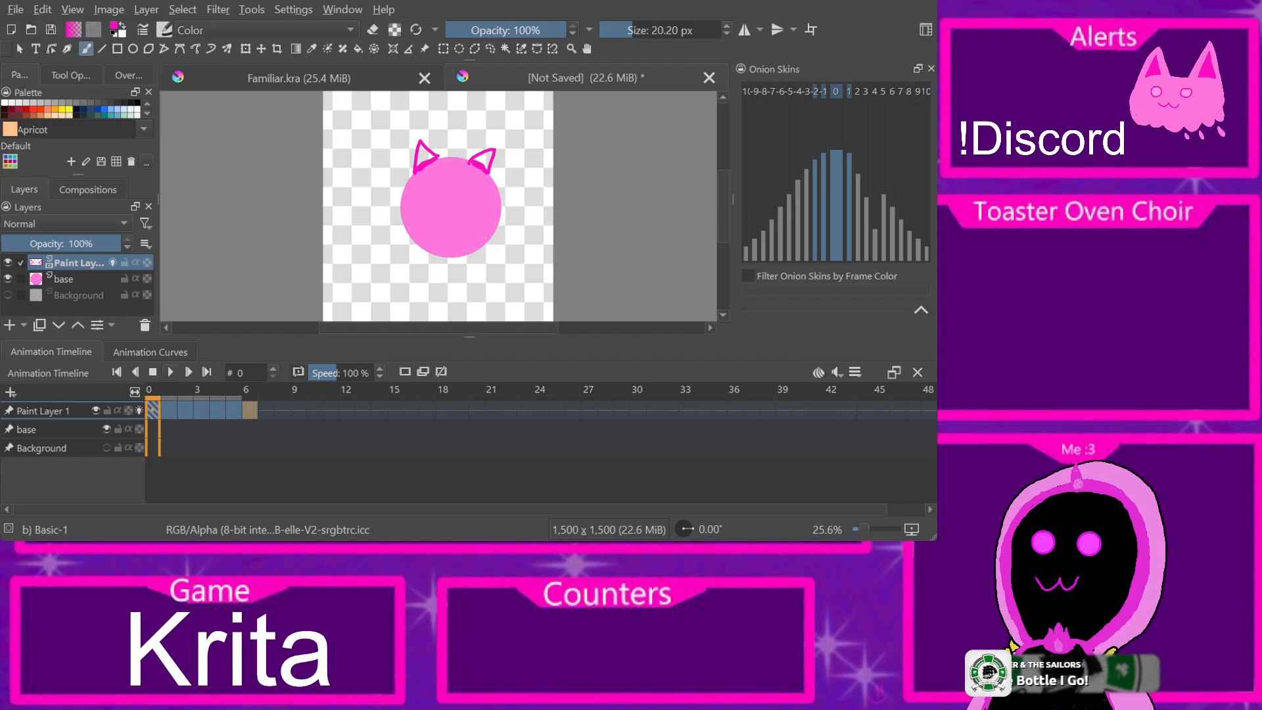
key(space)
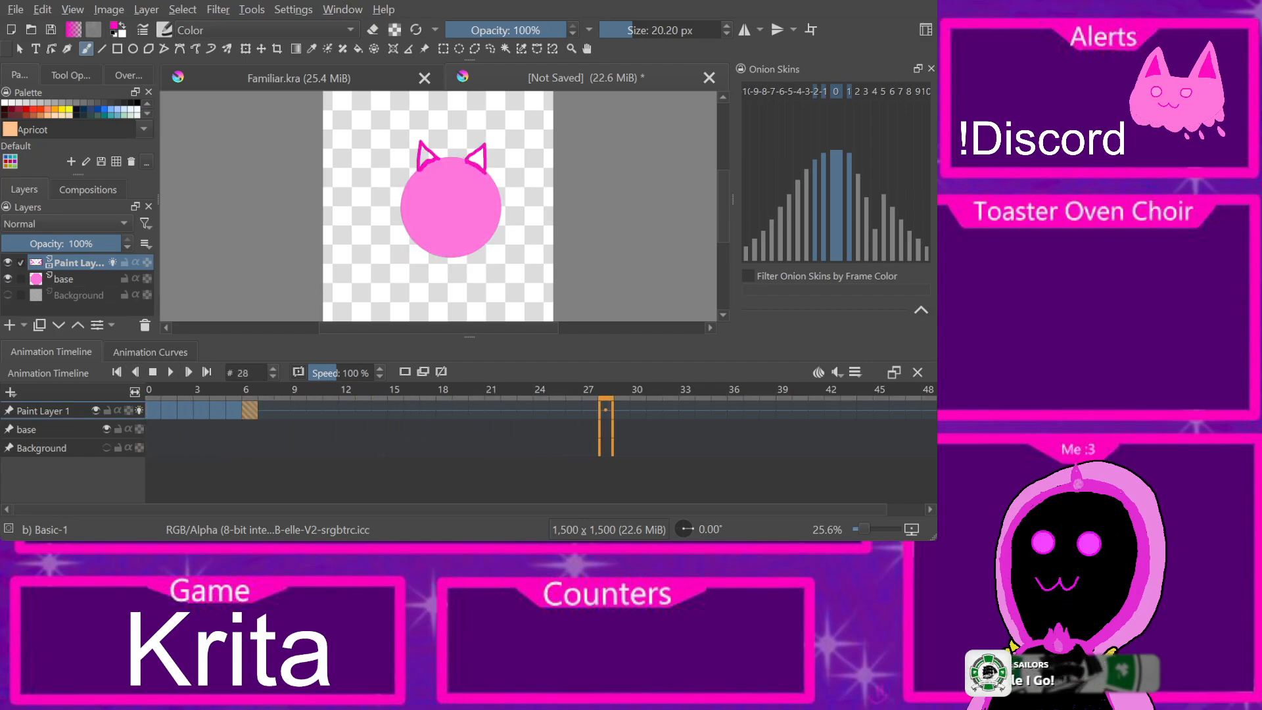
key(space)
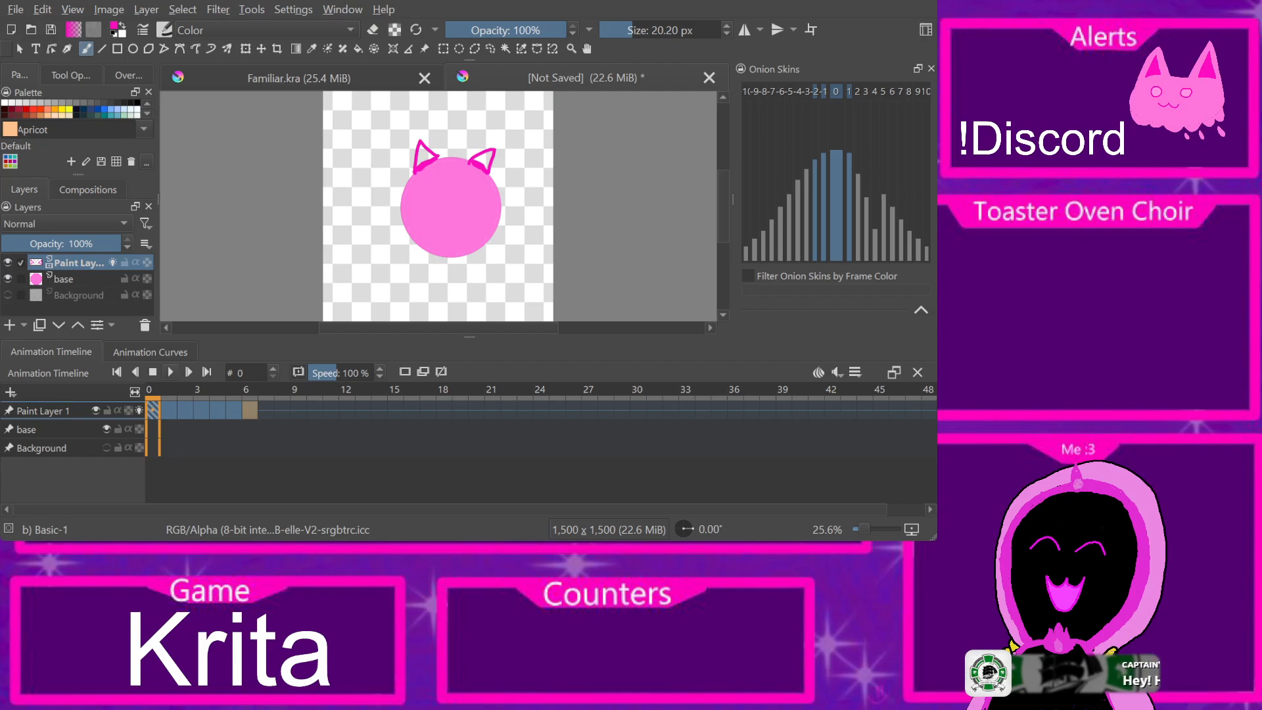
Step: Replay the animation and step back and forth through the frames to examine each ear position
key(space)
key(Left)
key(Left)
key(Left)
key(Left)
key(Left)
key(Left)
key(Left)
key(Left)
key(Left)
key(Left)
key(Left)
key(Left)
key(Right)
key(Right)
key(Right)
key(Right)
key(Right)
key(Right)
key(Left)
key(Left)
key(Left)
key(Left)
key(Left)
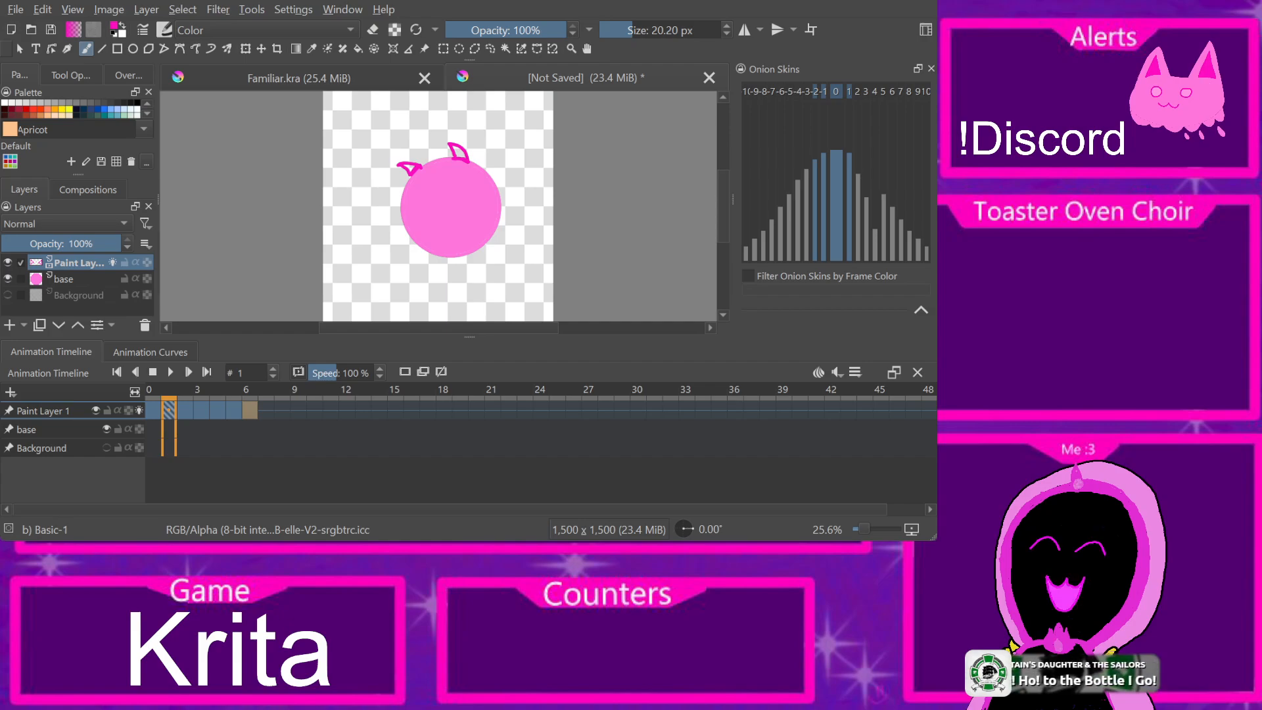
click(169, 411)
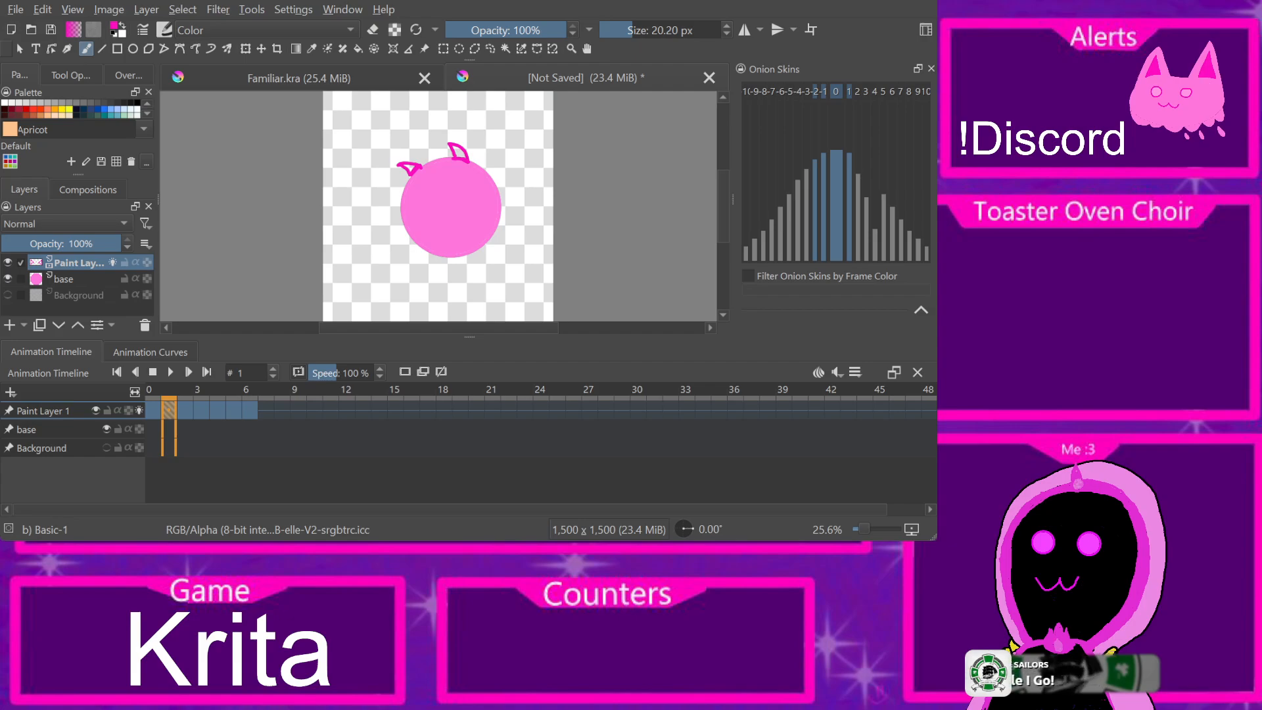
click(153, 411)
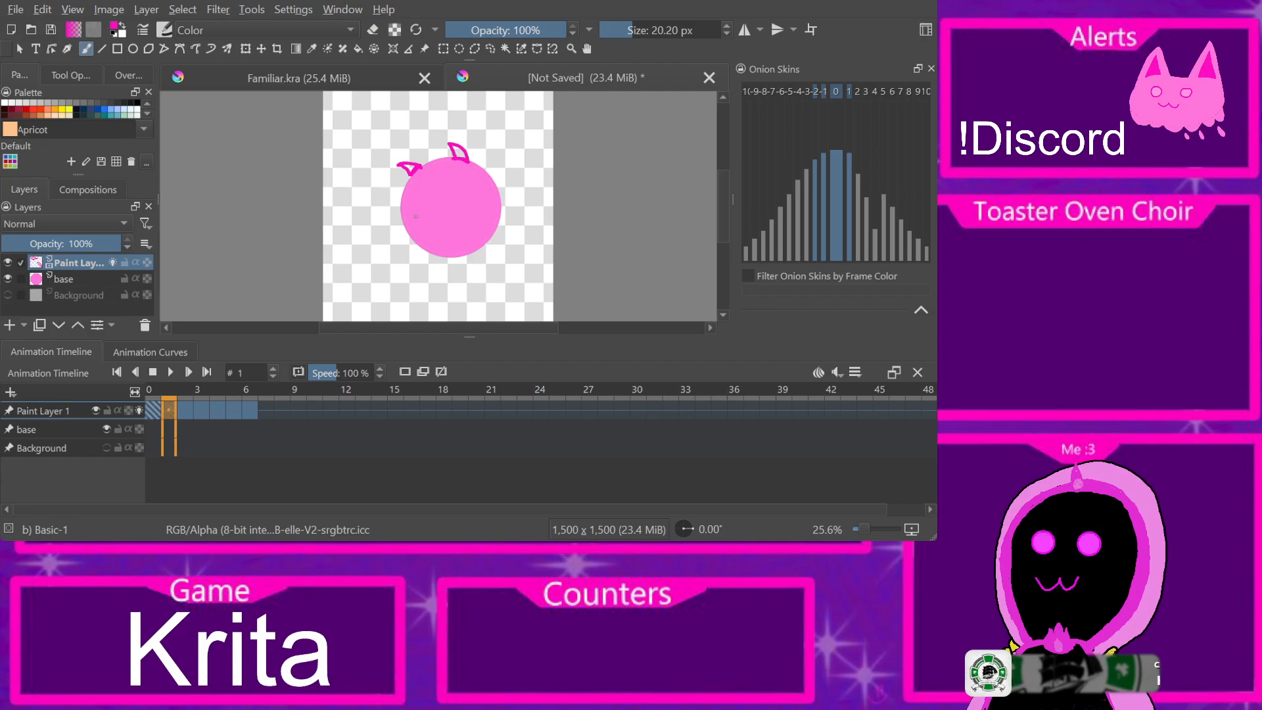
key(ctrl+z)
key(ctrl+z)
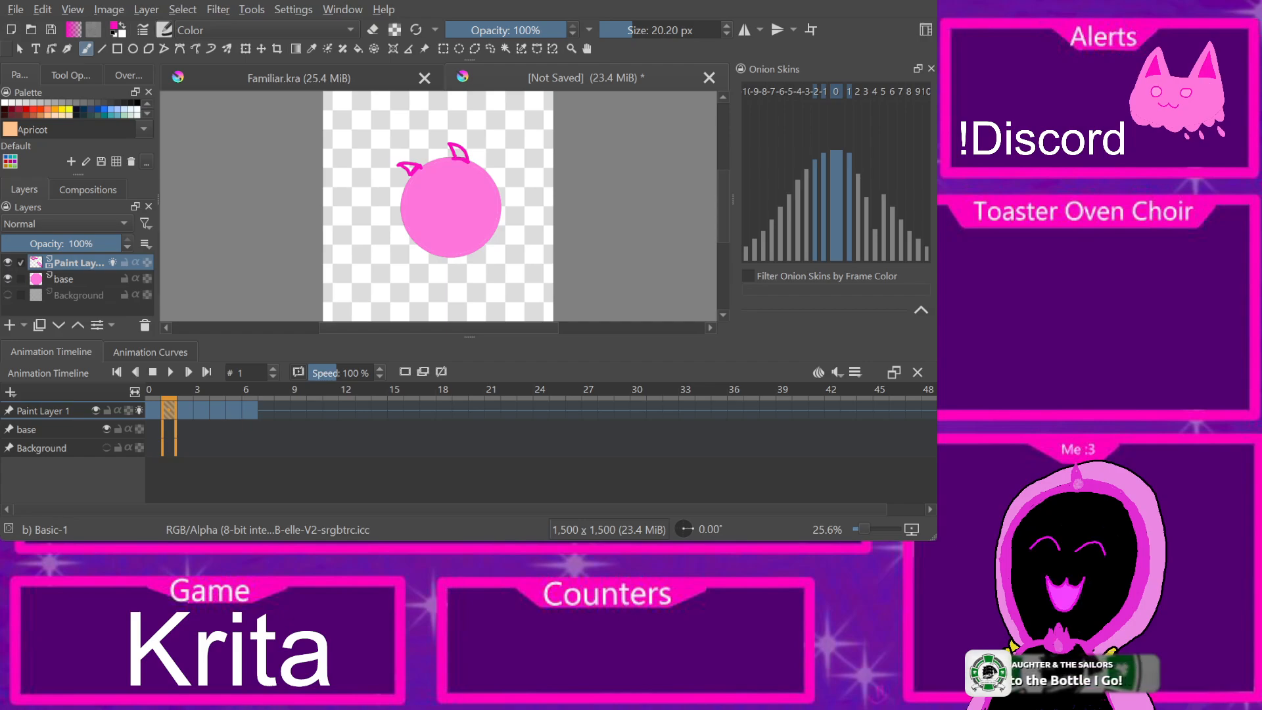
Step: Erase the two small ears at the circle's top and upper-right edges with the eraser at 50 px
key(e)
mouse_move(460, 156)
mouse_down()
mouse_move(502, 122)
mouse_move(438, 139)
mouse_move(447, 129)
mouse_move(482, 159)
mouse_move(452, 266)
mouse_move(509, 169)
mouse_move(415, 224)
mouse_move(394, 265)
mouse_up()
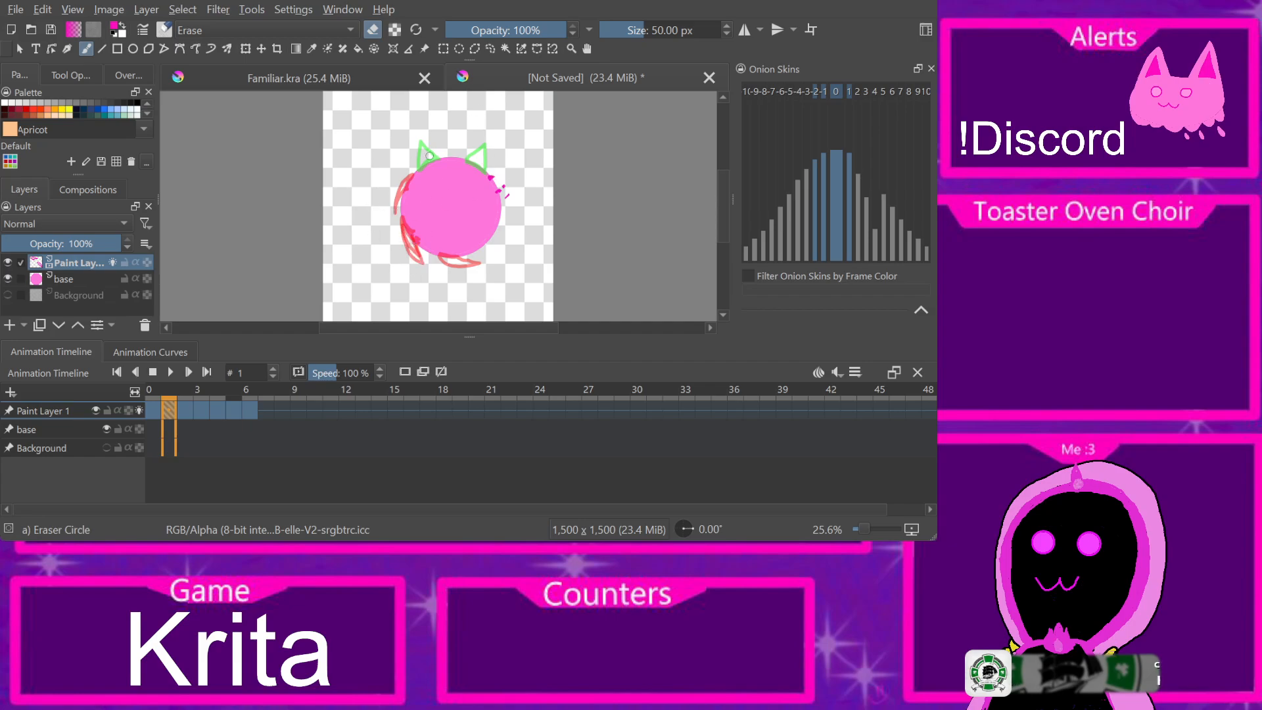
drag(526, 168, 500, 189)
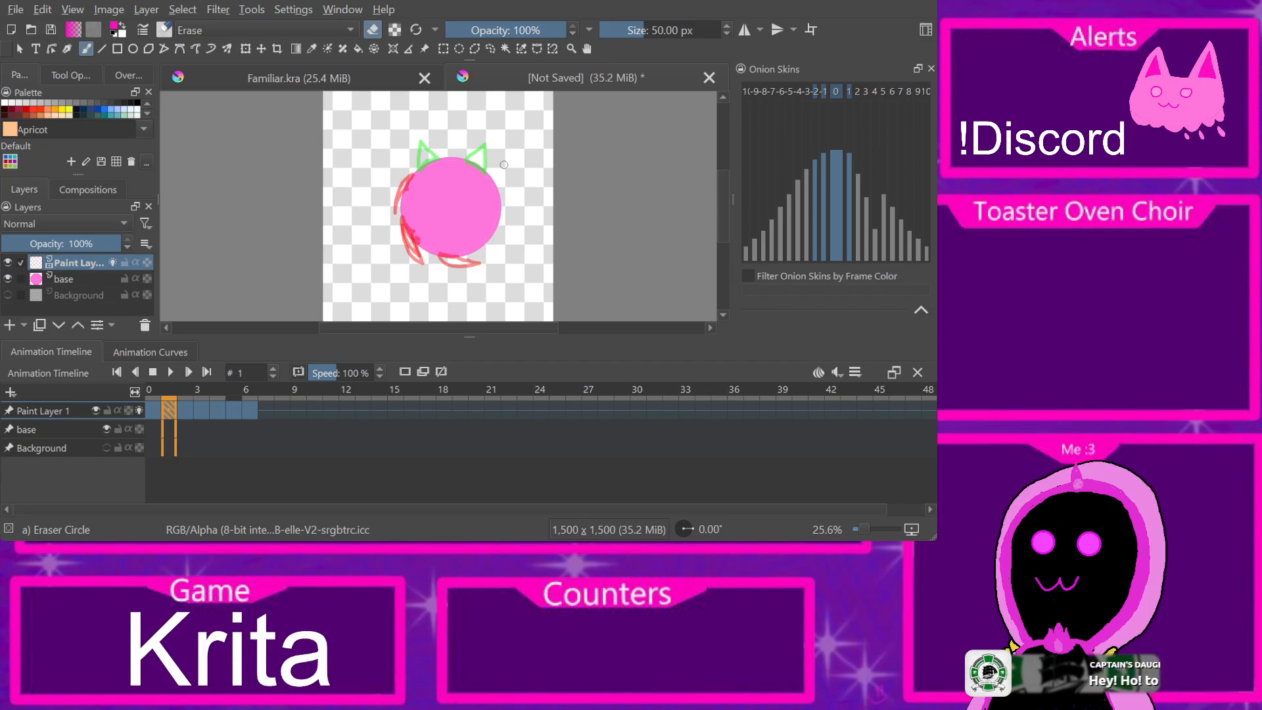
Step: Try to erase the small curved ears at the circle's upper-left and top edges on frame 1
key(period)
key(comma)
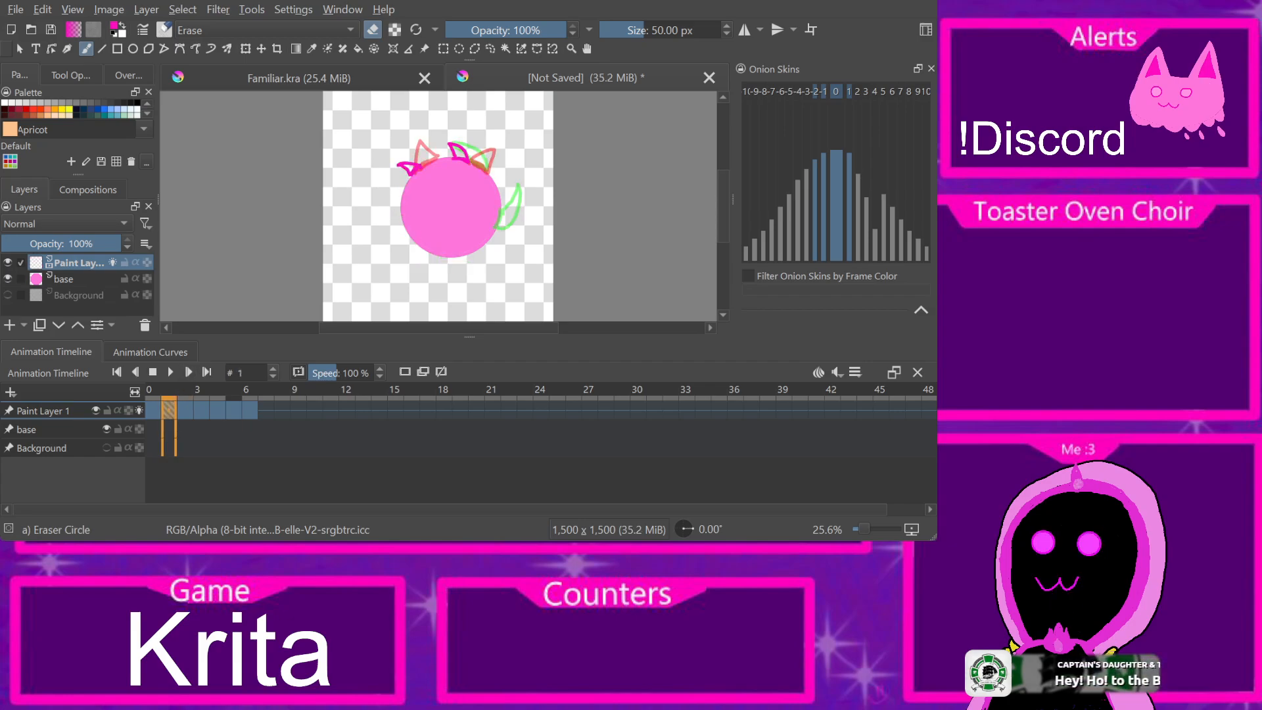
mouse_move(399, 164)
mouse_down()
mouse_move(414, 174)
mouse_move(464, 153)
mouse_up()
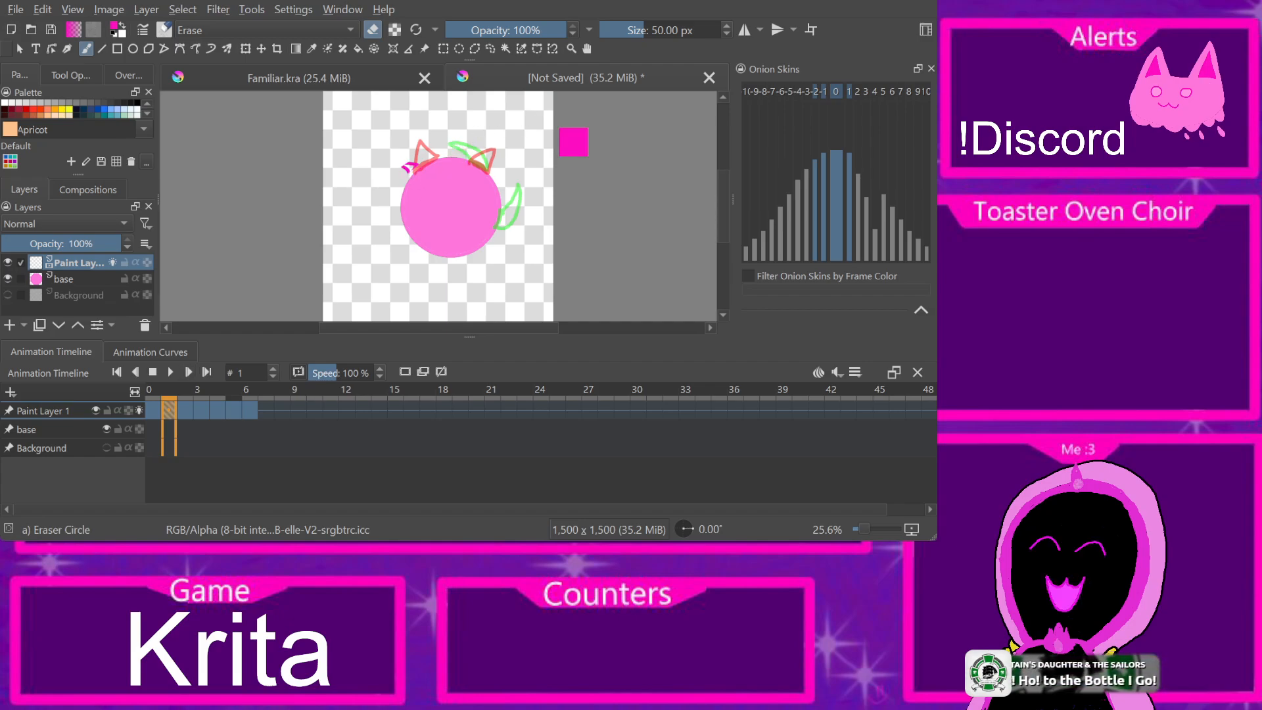
Step: Step through the paint layer's keyframes up to frame 6 to compare the ears with the onion skins
key(period)
key(period)
key(period)
key(period)
key(period)
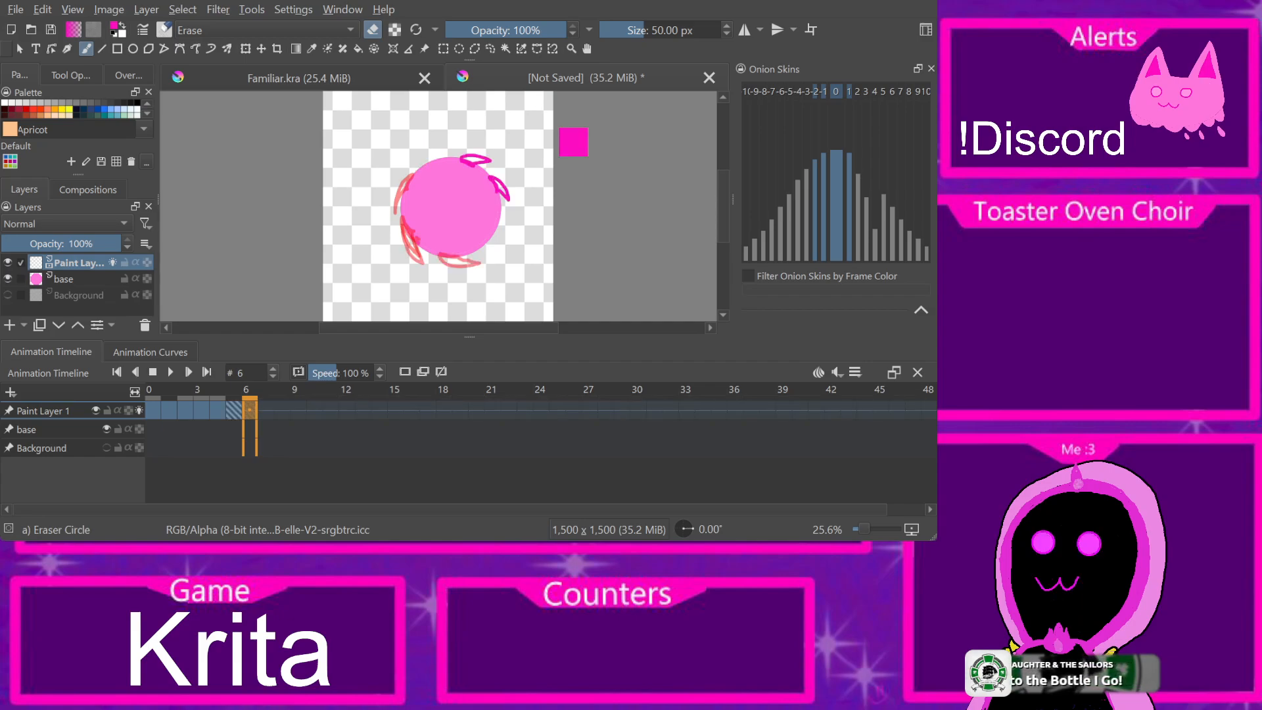
key(comma)
key(comma)
key(comma)
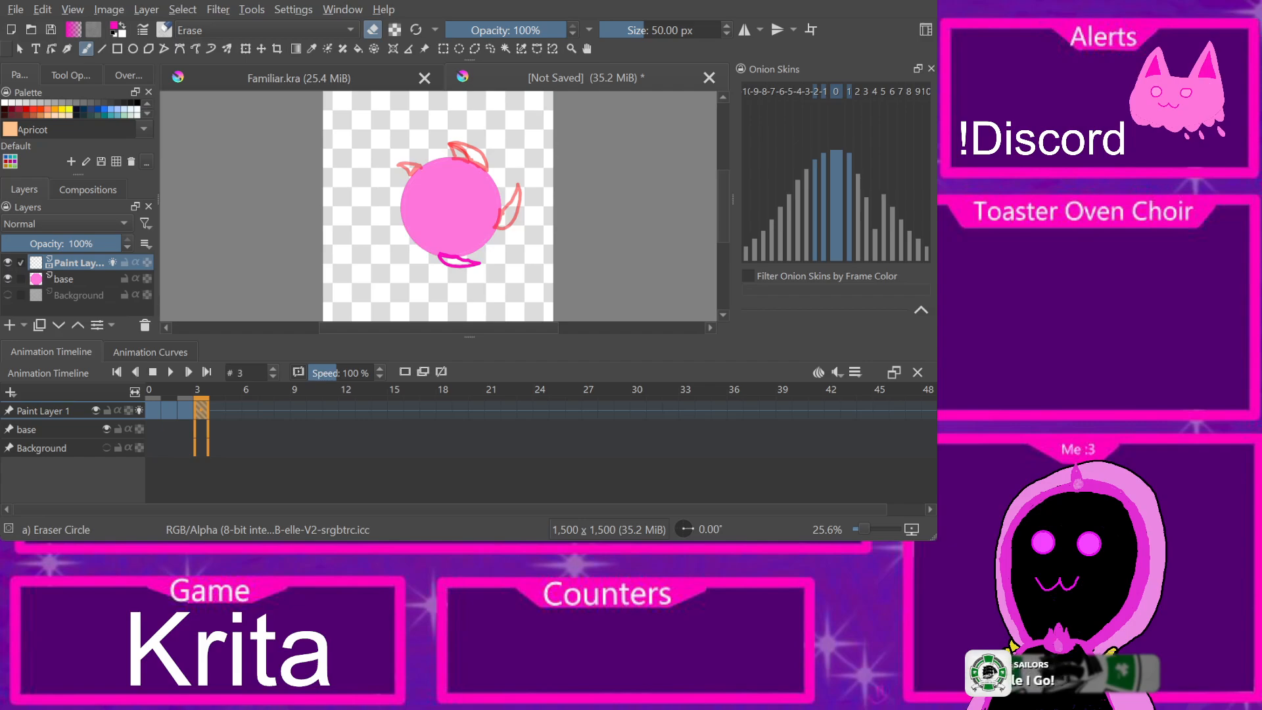
key(period)
key(period)
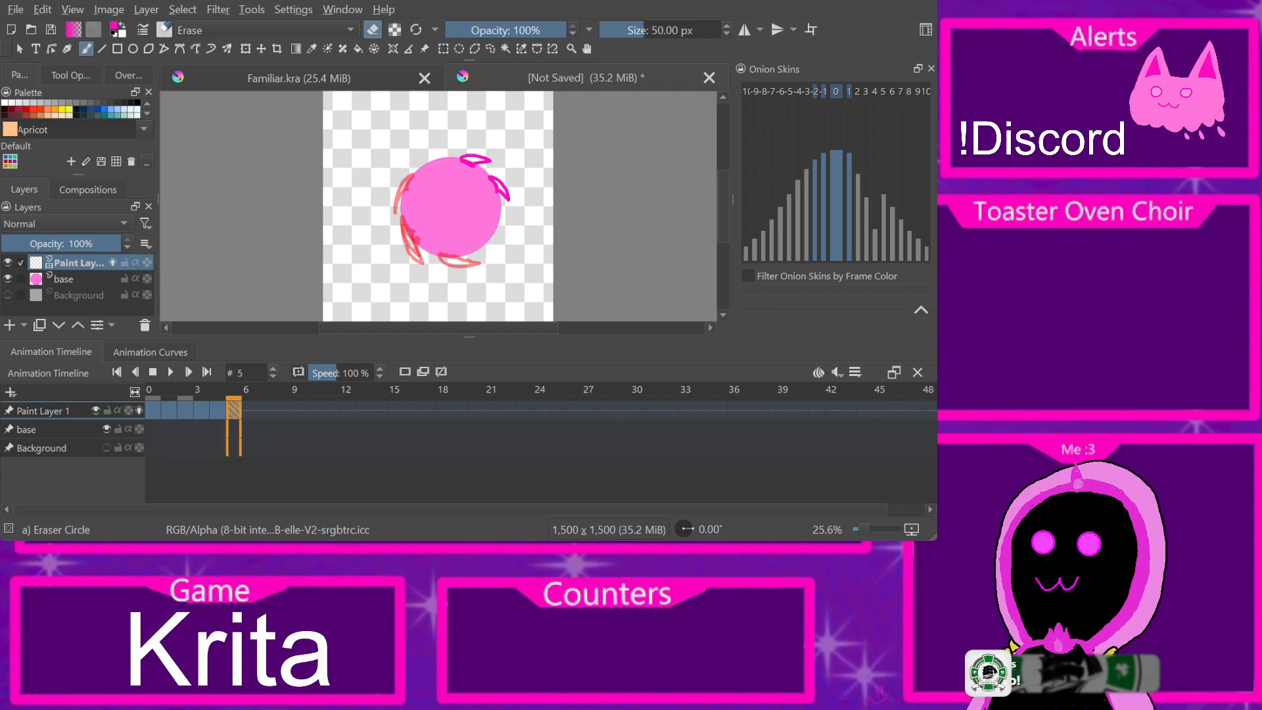
key(period)
key(comma)
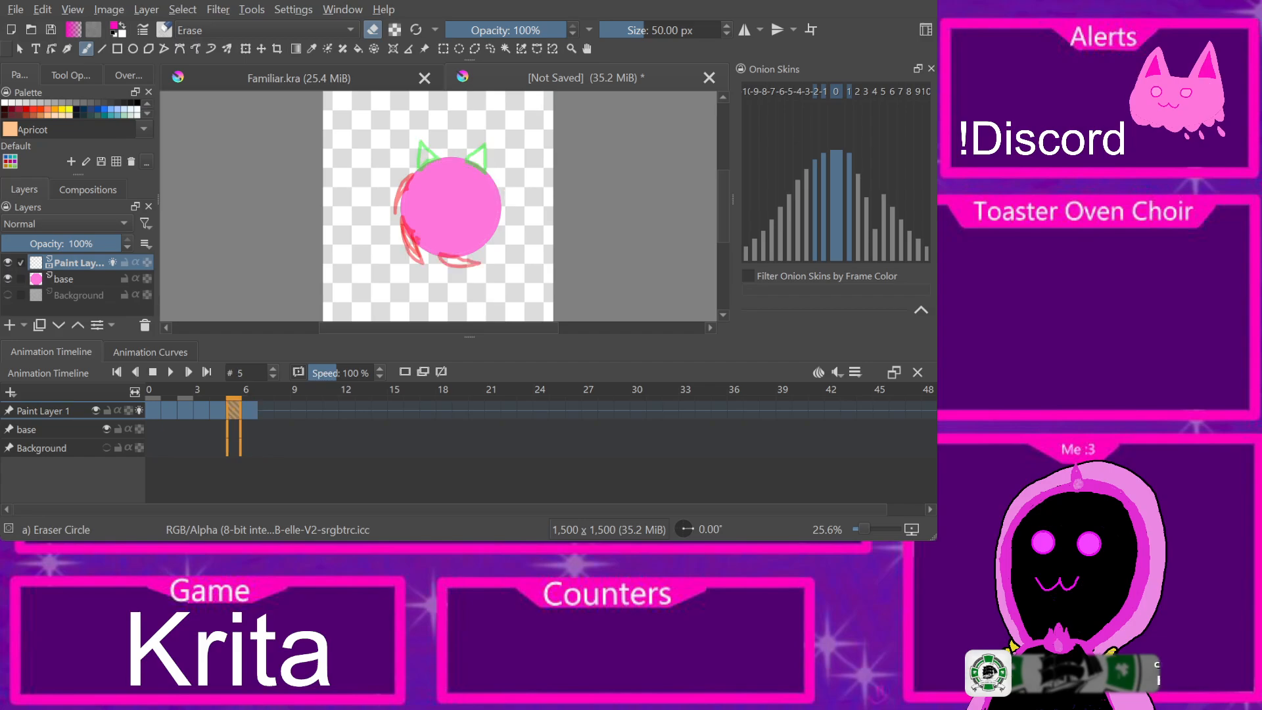
Step: Erase both ears on frame 1 and redraw them with the 20.20 px brush at the circle's upper-left and top edges
click(169, 410)
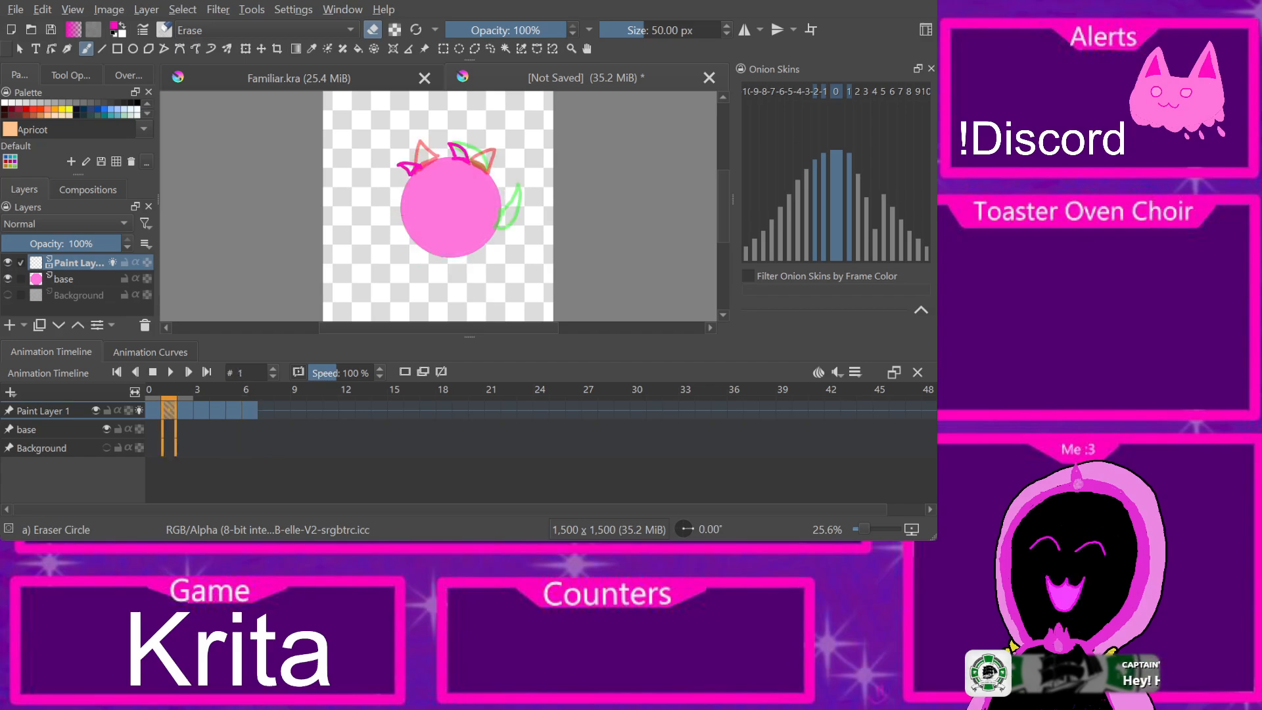
mouse_move(399, 164)
mouse_down()
mouse_move(459, 144)
mouse_move(467, 162)
mouse_up()
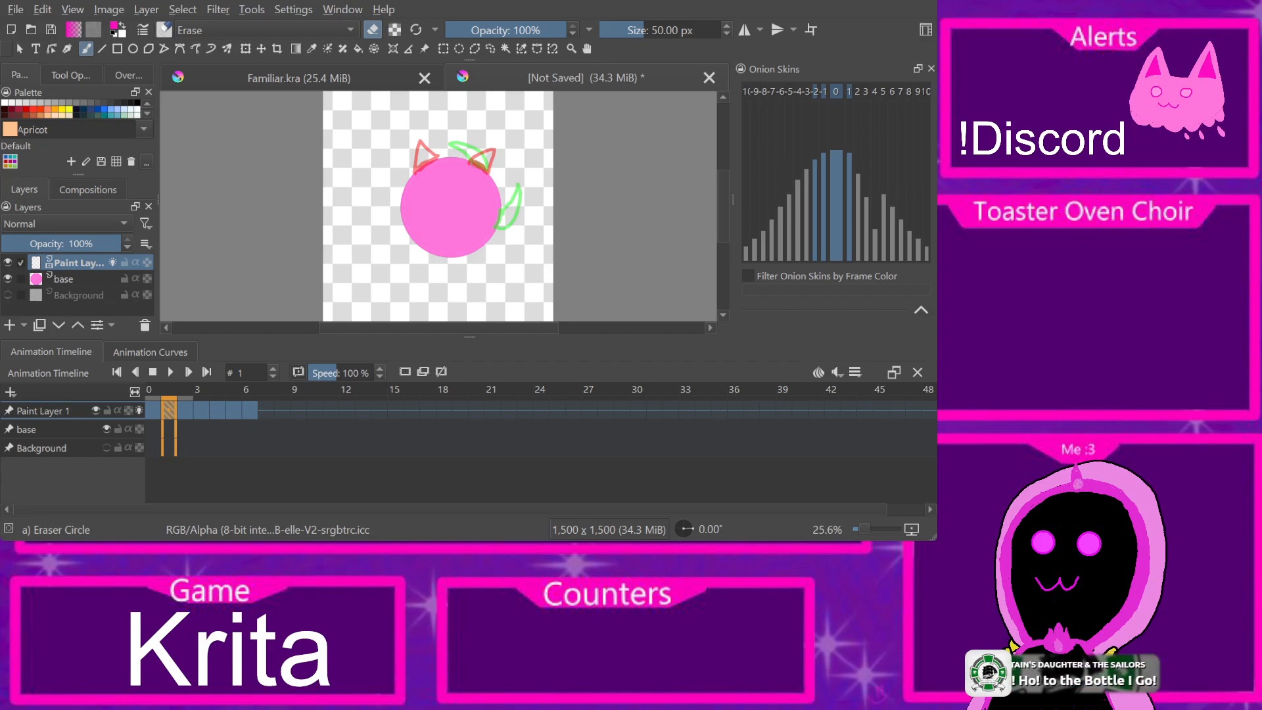
key(slash)
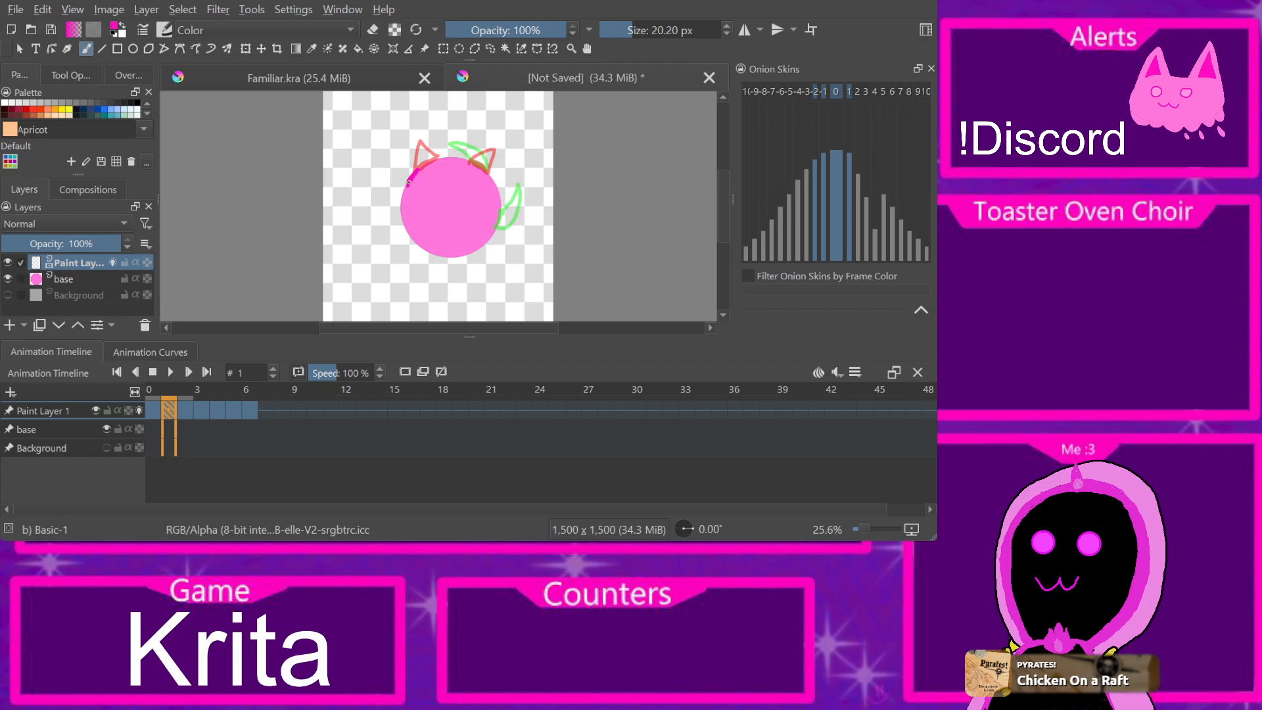
drag(408, 171, 416, 151)
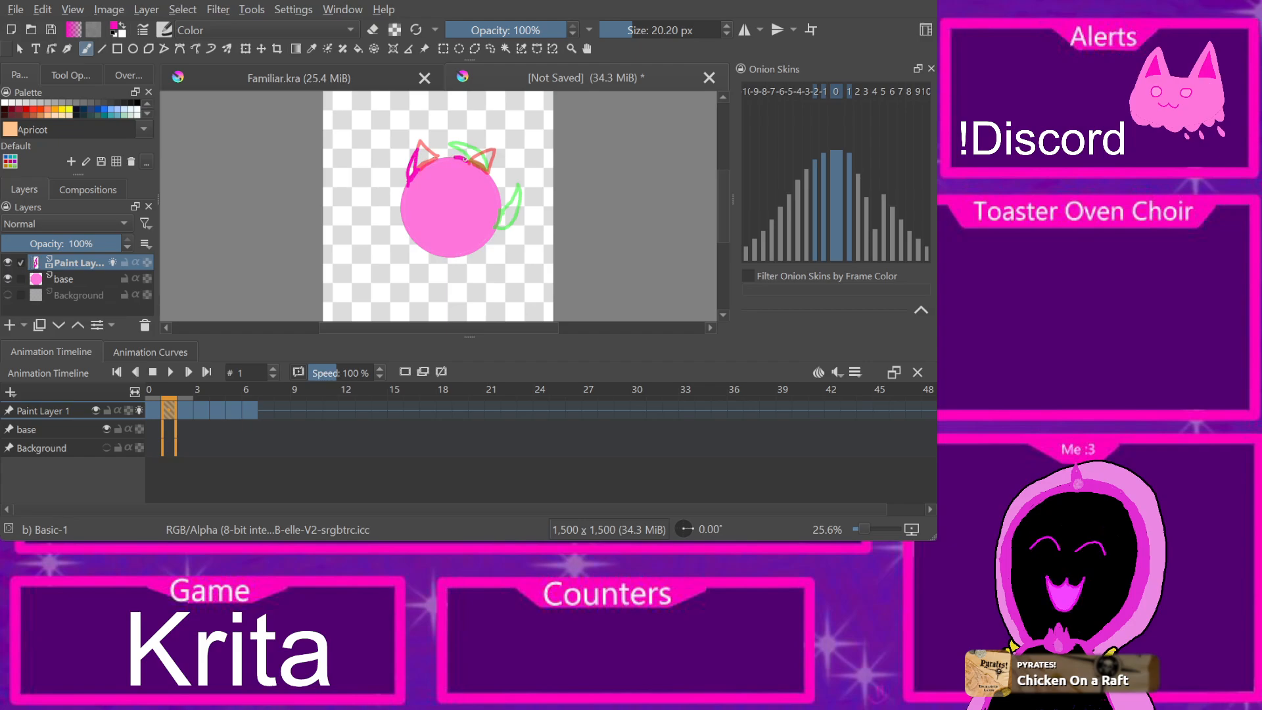
mouse_move(457, 153)
mouse_down()
mouse_move(475, 140)
mouse_move(469, 162)
mouse_up()
Step: Play the animation and step through the frames around frame 5 to check the ear motion
key(Left)
key(space)
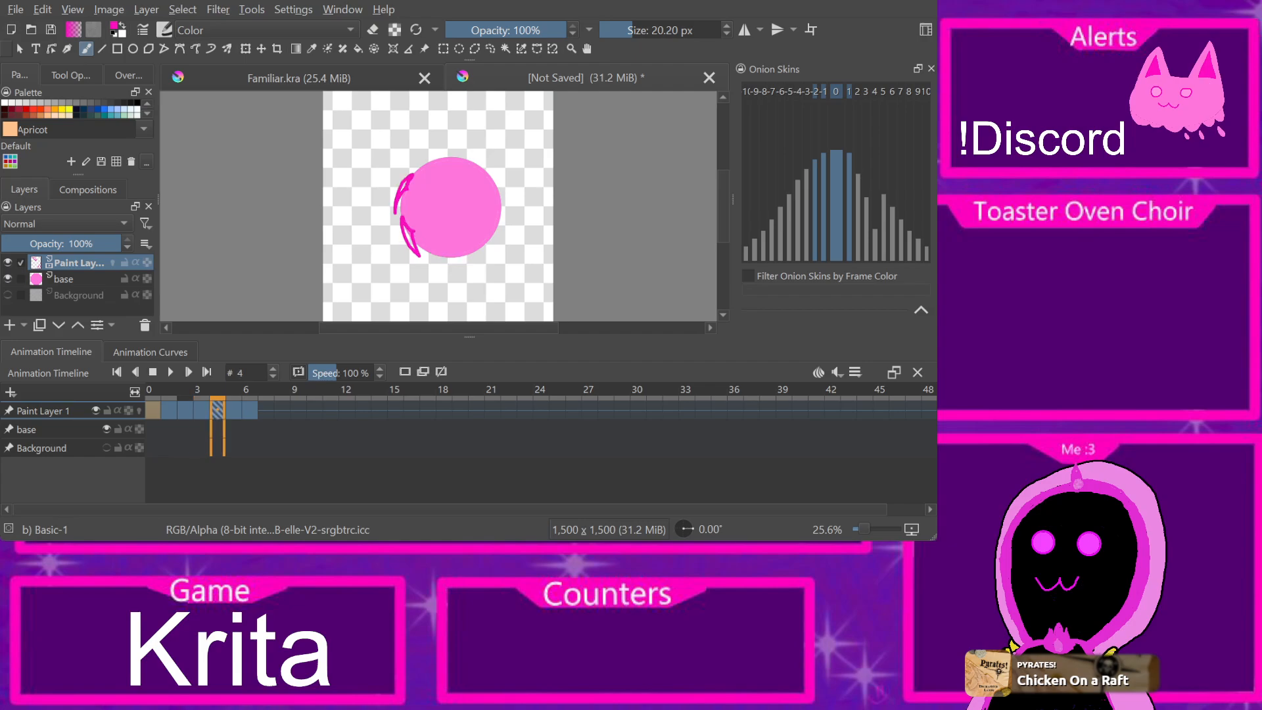
key(Left)
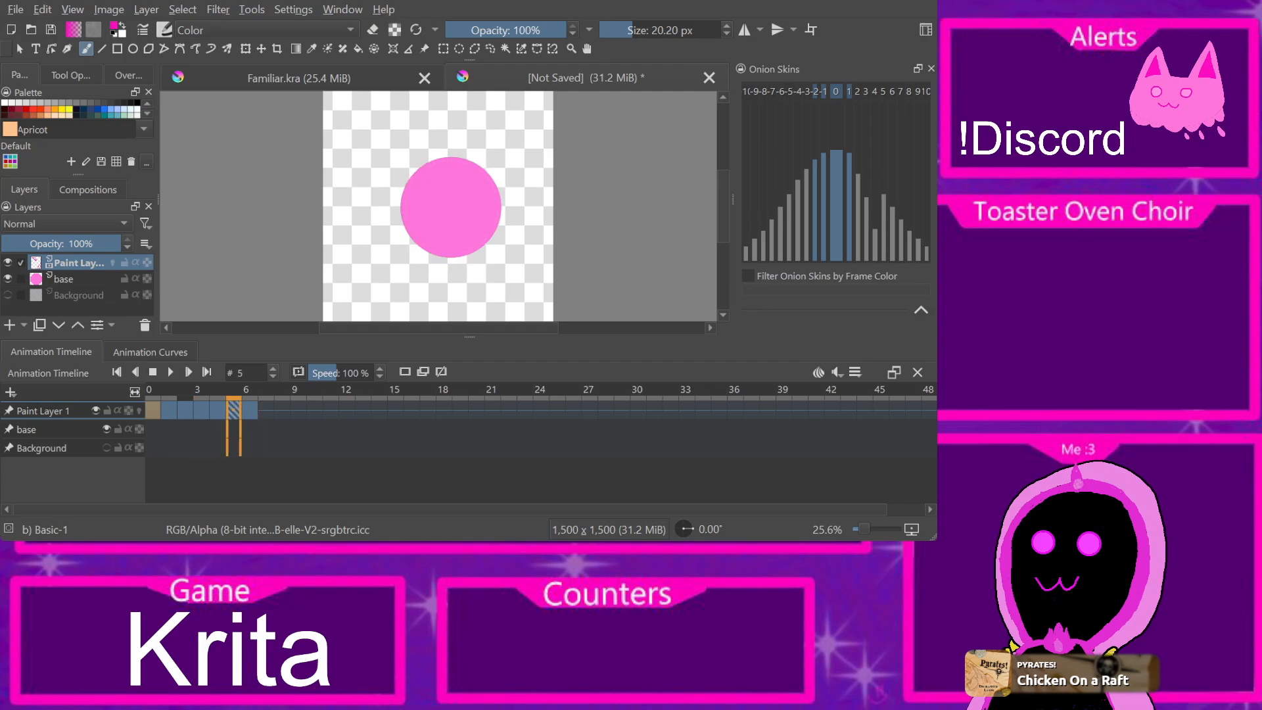
key(Left)
key(Right)
key(Right)
key(Left)
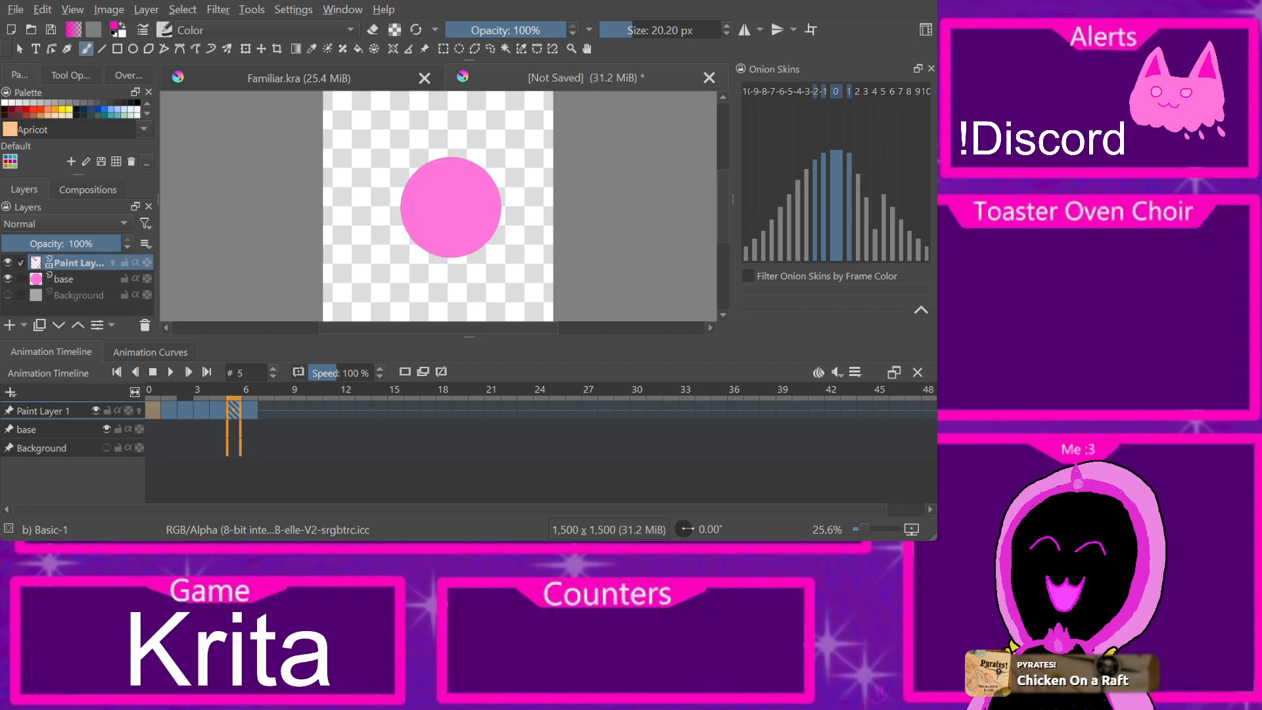
key(Left)
key(Left)
key(Right)
key(Right)
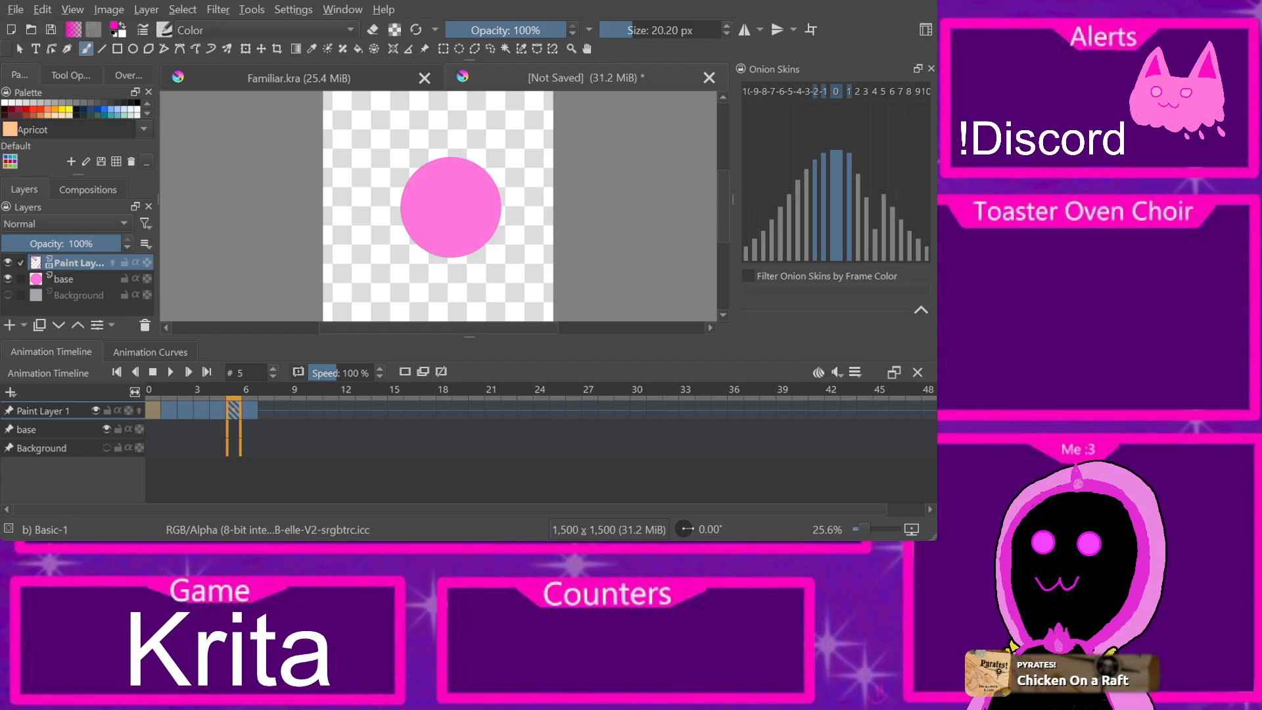
Step: Turn the paint layer's onion skins back on and compare frames 5 and 6
click(139, 411)
click(234, 410)
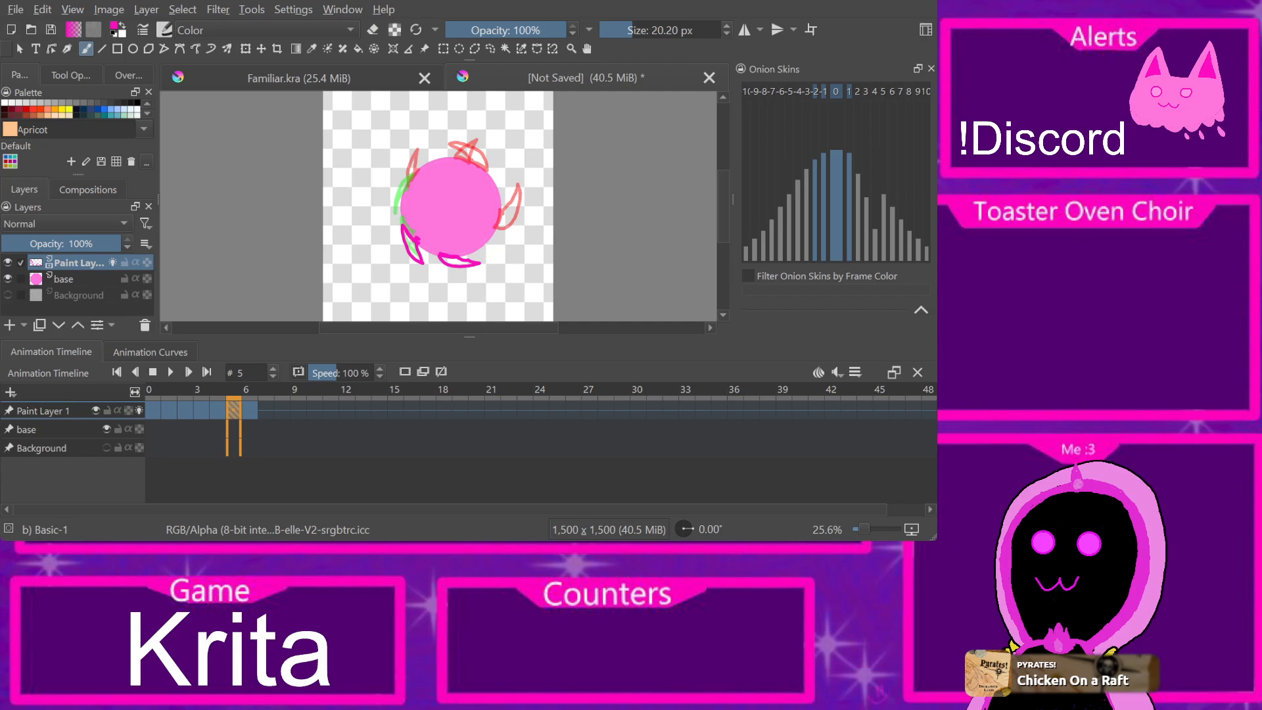
key(Right)
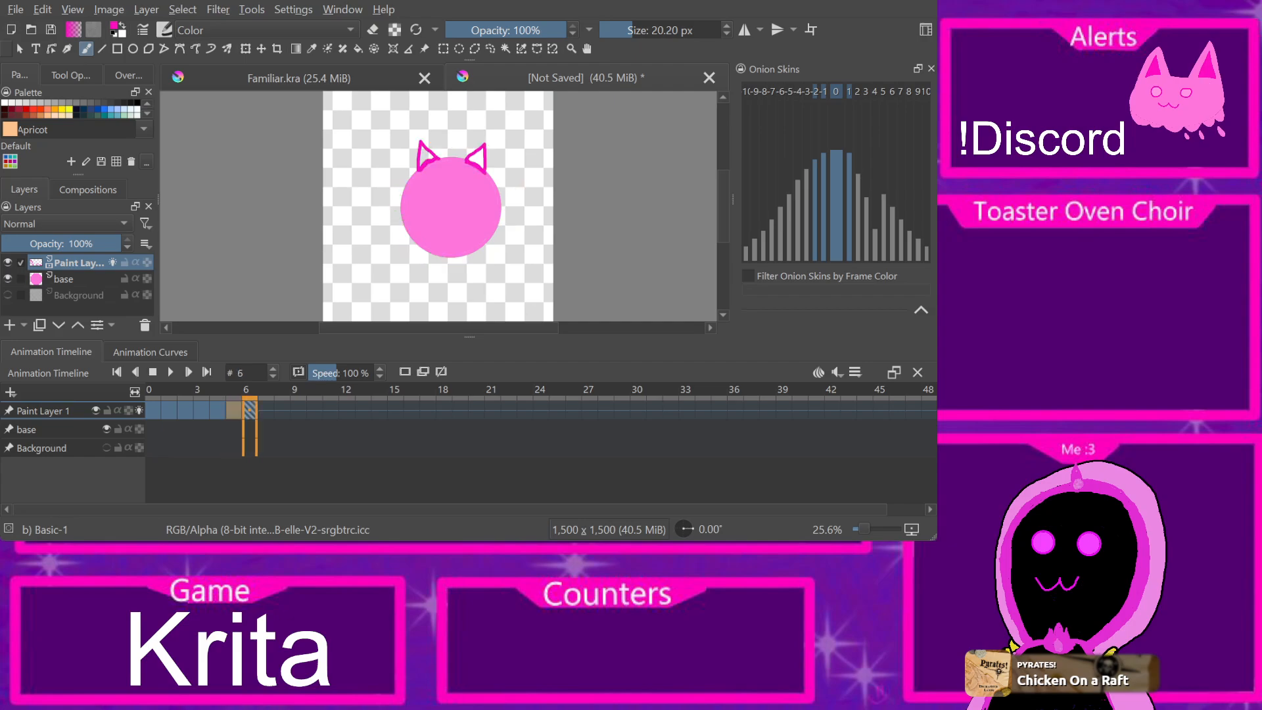
key(Left)
key(Right)
key(Left)
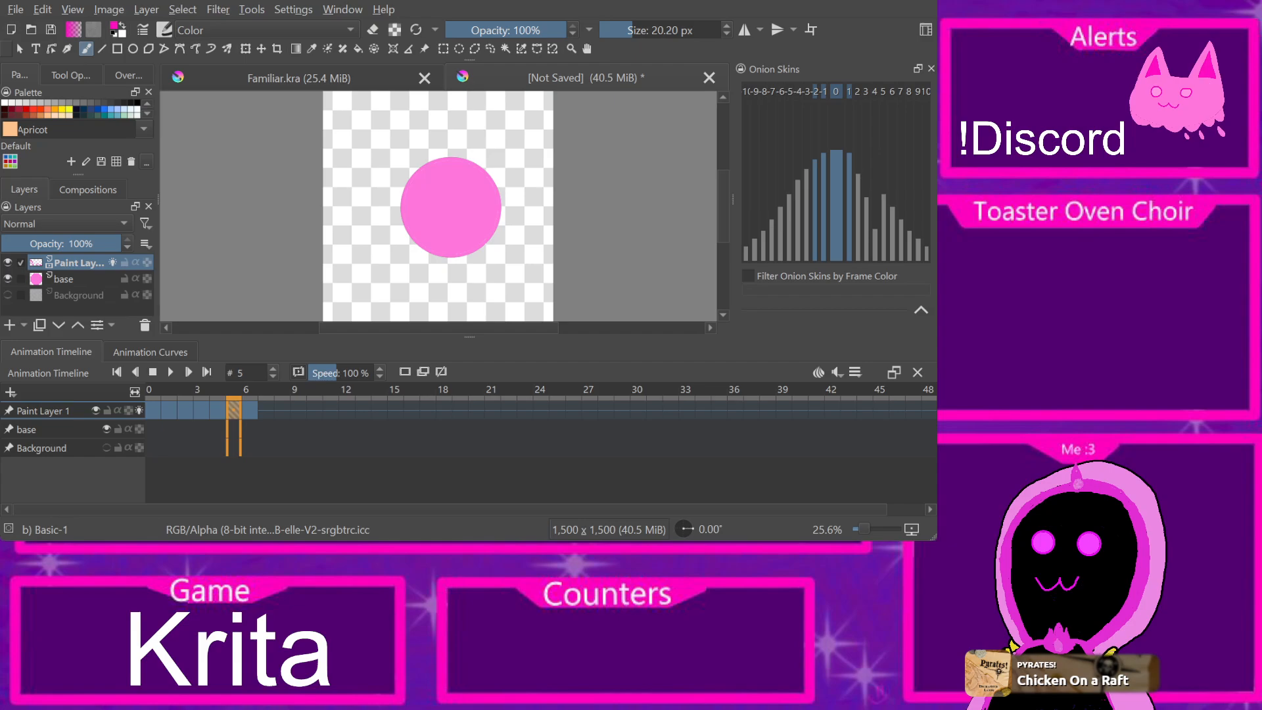
Step: Toggle the paint layer's onion skins and step between frames 3 and 5 to examine the ear drawings
drag(402, 224, 420, 263)
drag(439, 254, 480, 264)
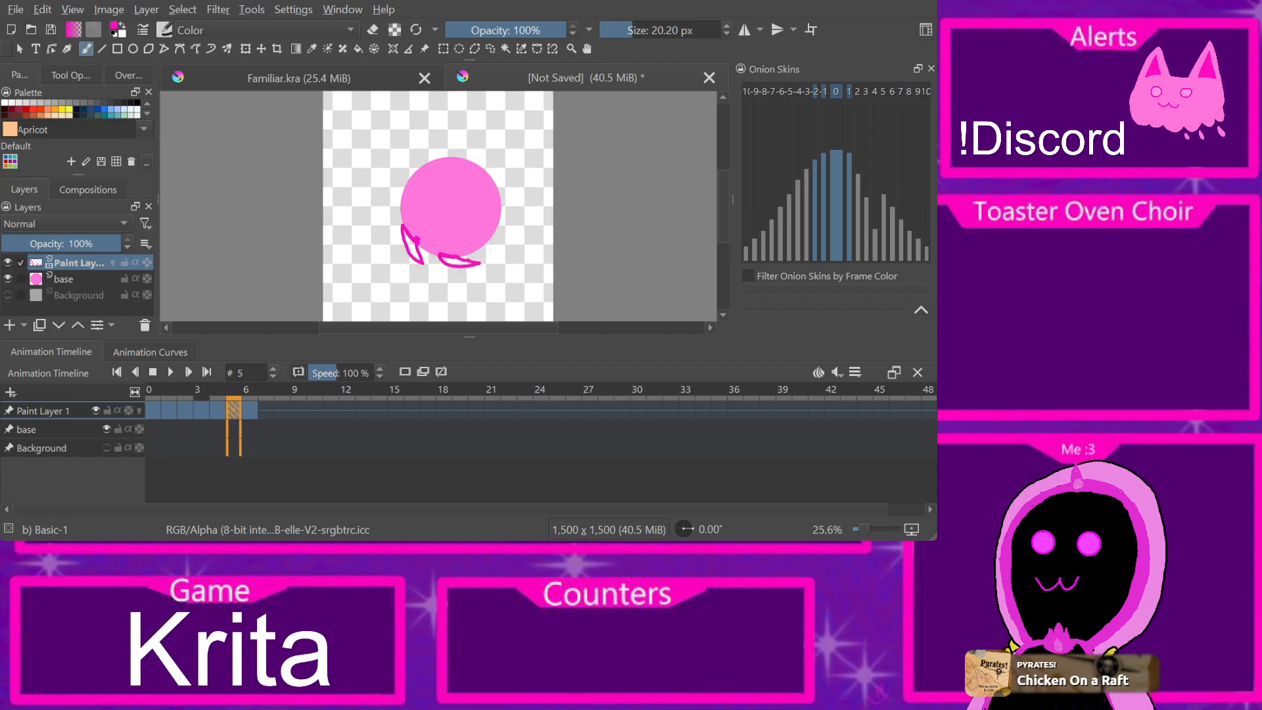
click(139, 410)
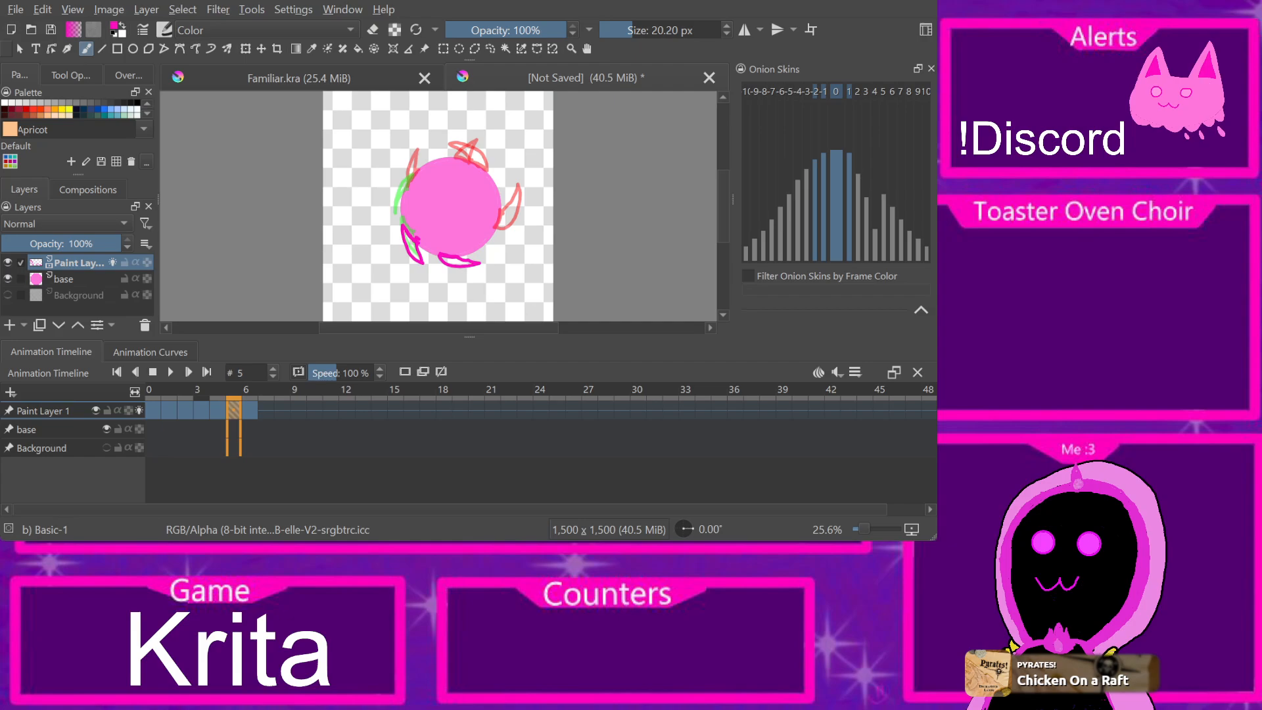
click(201, 411)
click(233, 411)
key(Left)
key(Left)
key(Right)
key(Right)
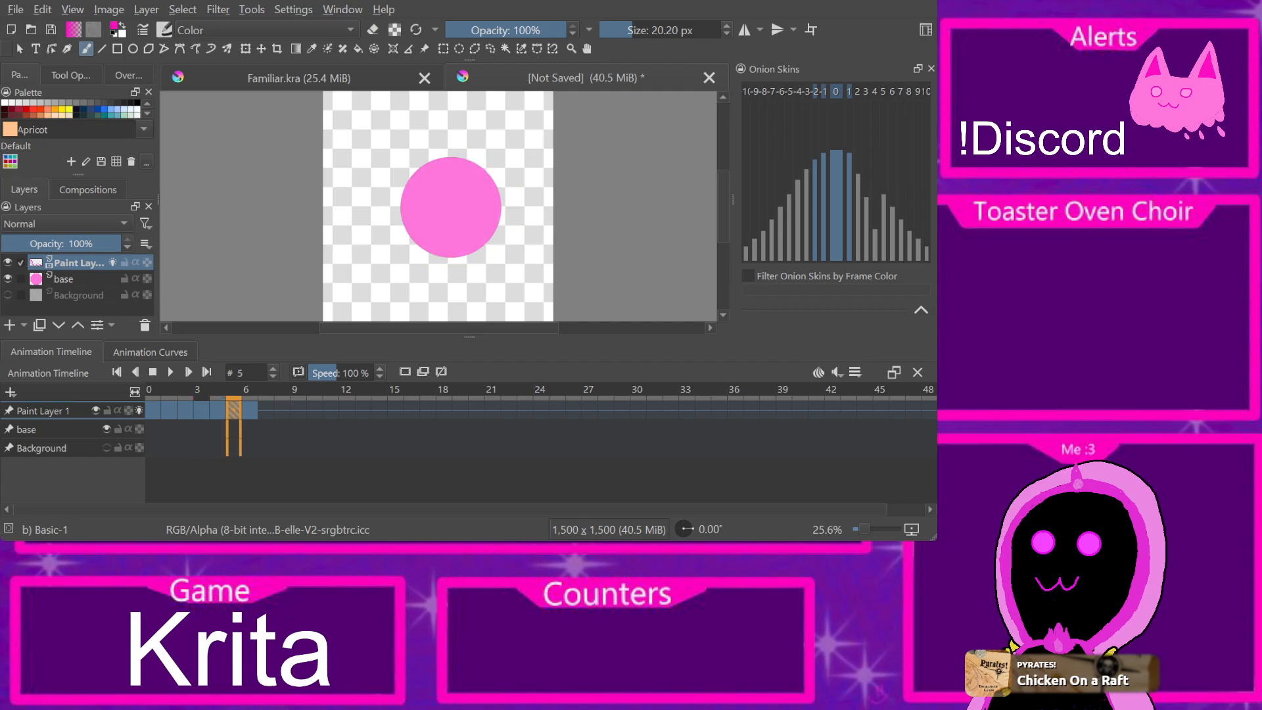
Step: Redraw both ears on frame 5 along the circle's top and upper-right edges, comparing the neighbouring frames' ears through the onion skins
click(201, 410)
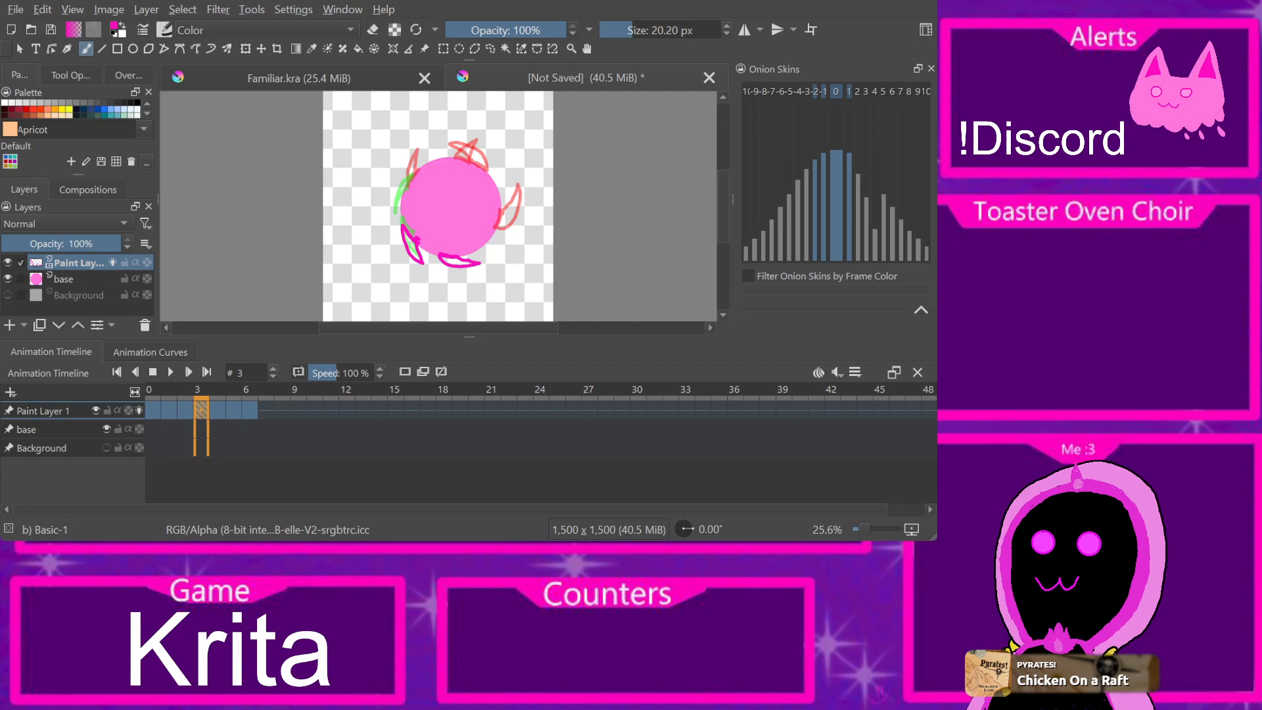
key(Right)
key(Right)
key(Right)
key(Left)
key(Left)
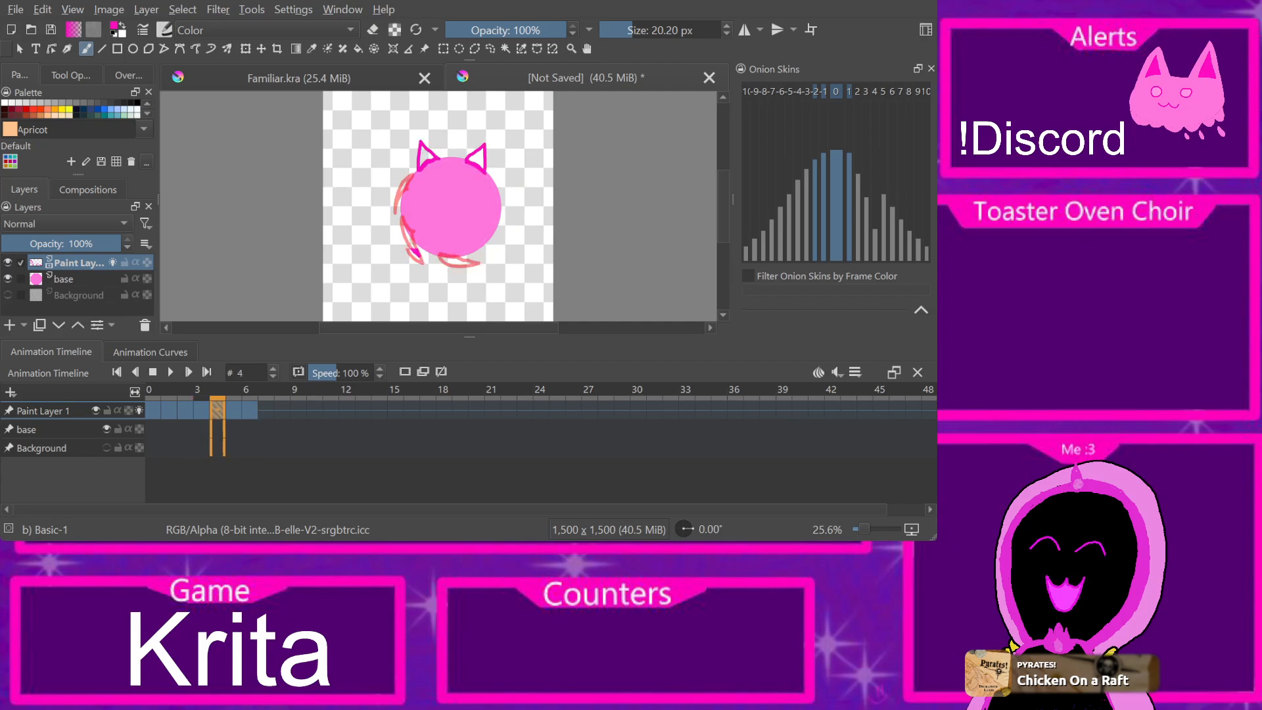
key(Right)
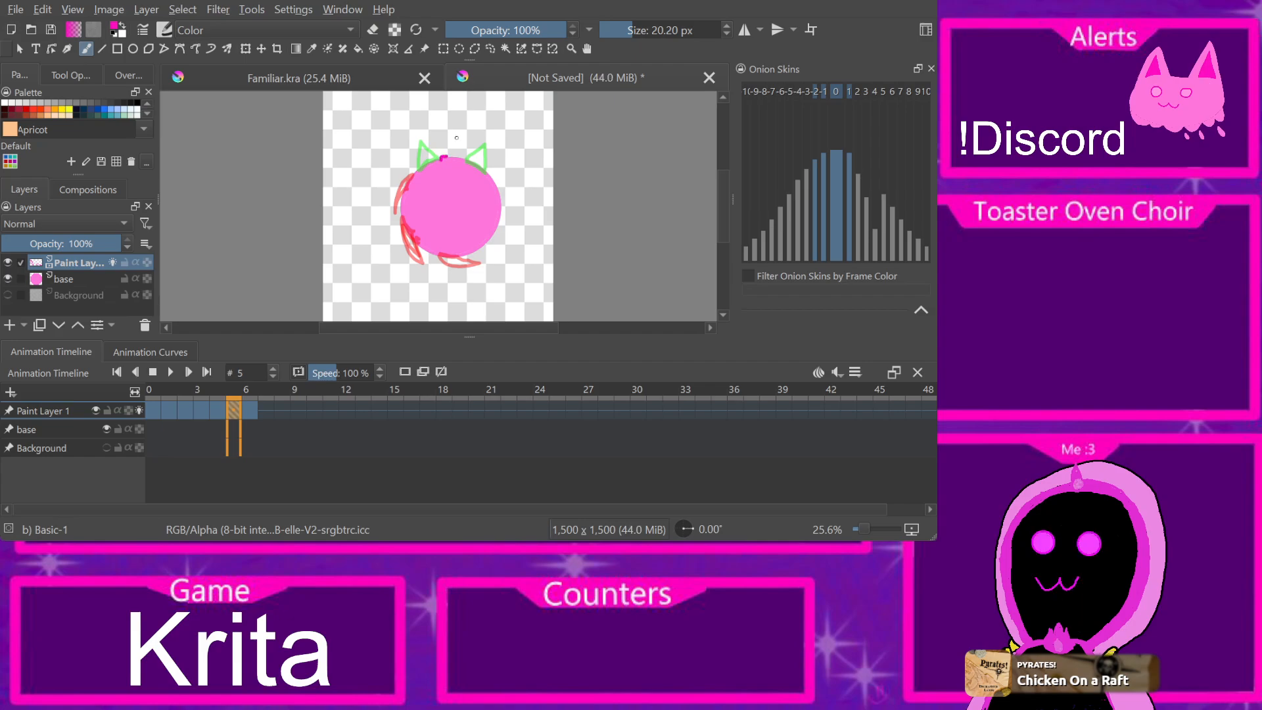
key(ctrl+z)
mouse_move(444, 158)
mouse_down()
mouse_move(454, 146)
mouse_move(496, 192)
mouse_move(508, 189)
mouse_up()
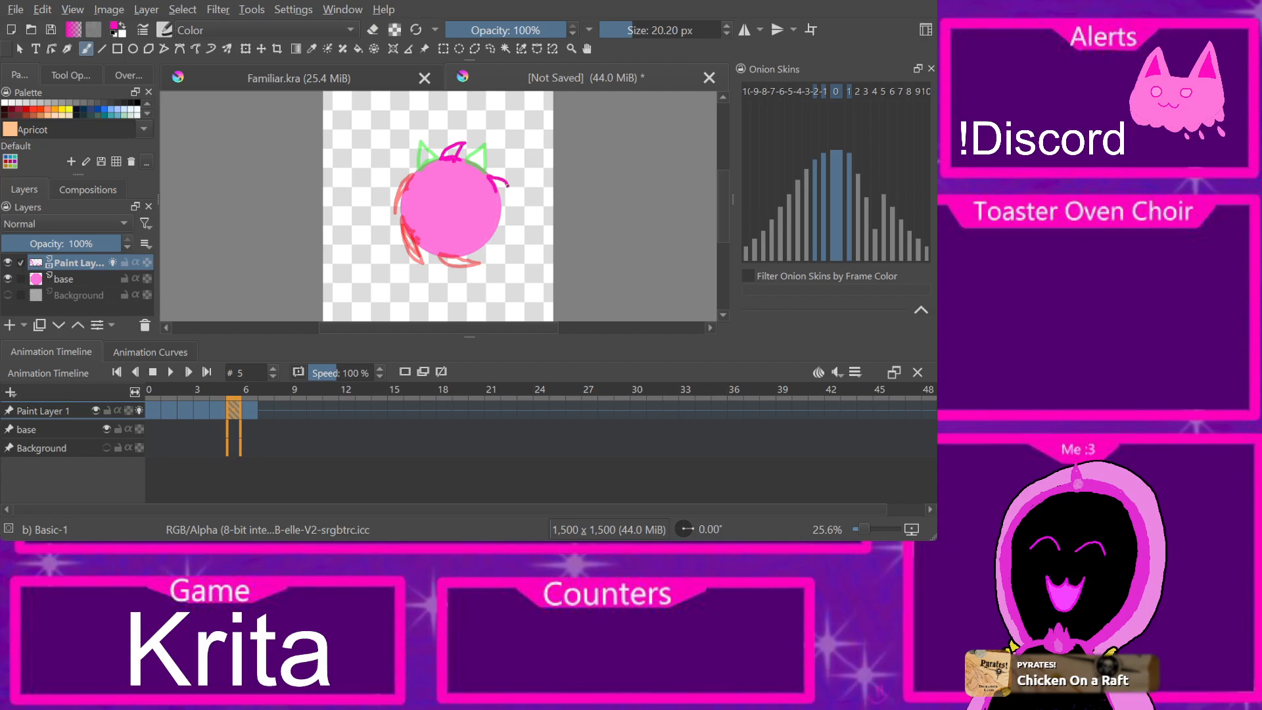
key(ctrl+z)
drag(494, 173, 510, 190)
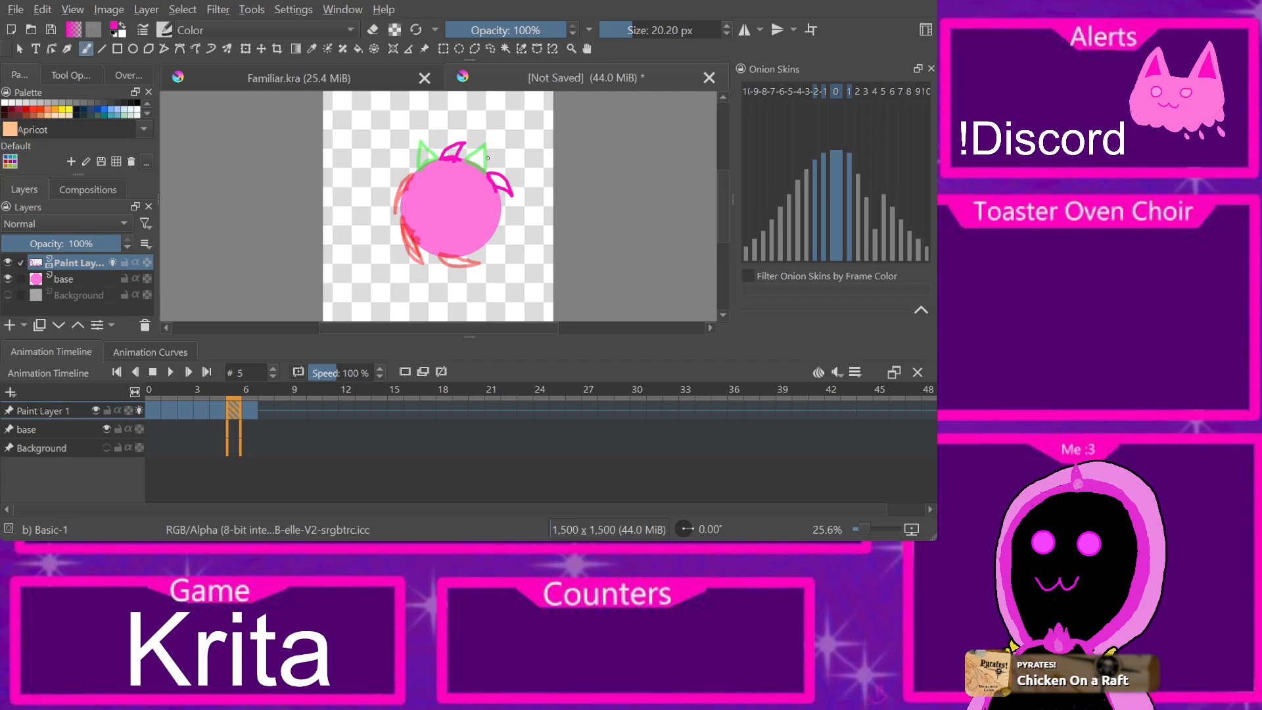
Step: Step through frames 0 to 6 with onion skins on to review the sequence of ear drawings
key(period)
key(comma)
key(comma)
key(comma)
key(comma)
key(comma)
key(comma)
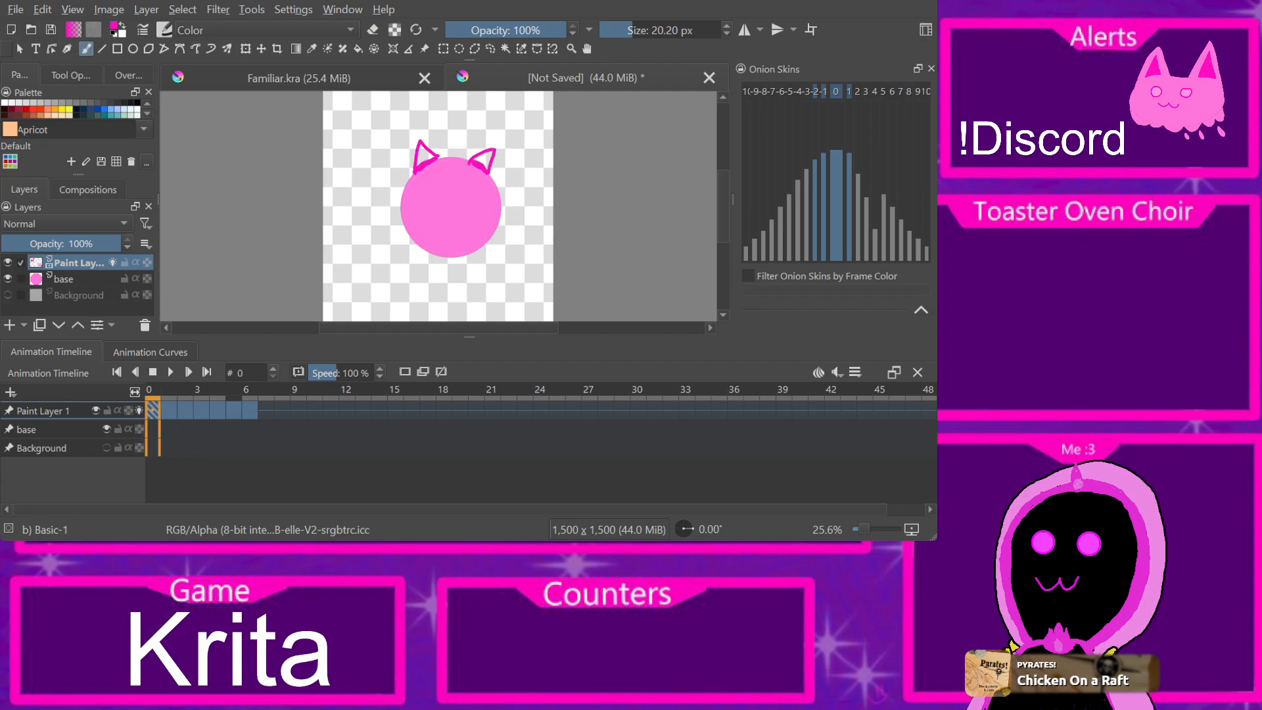
key(period)
key(period)
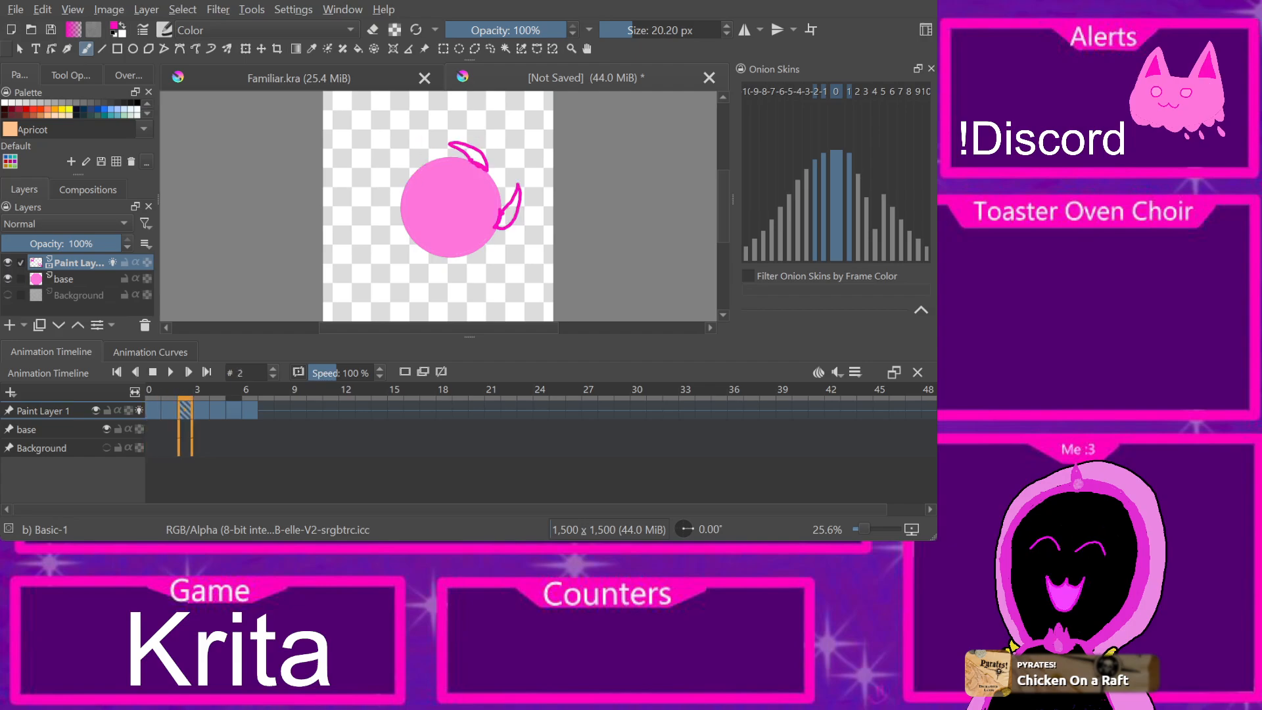
key(period)
key(period)
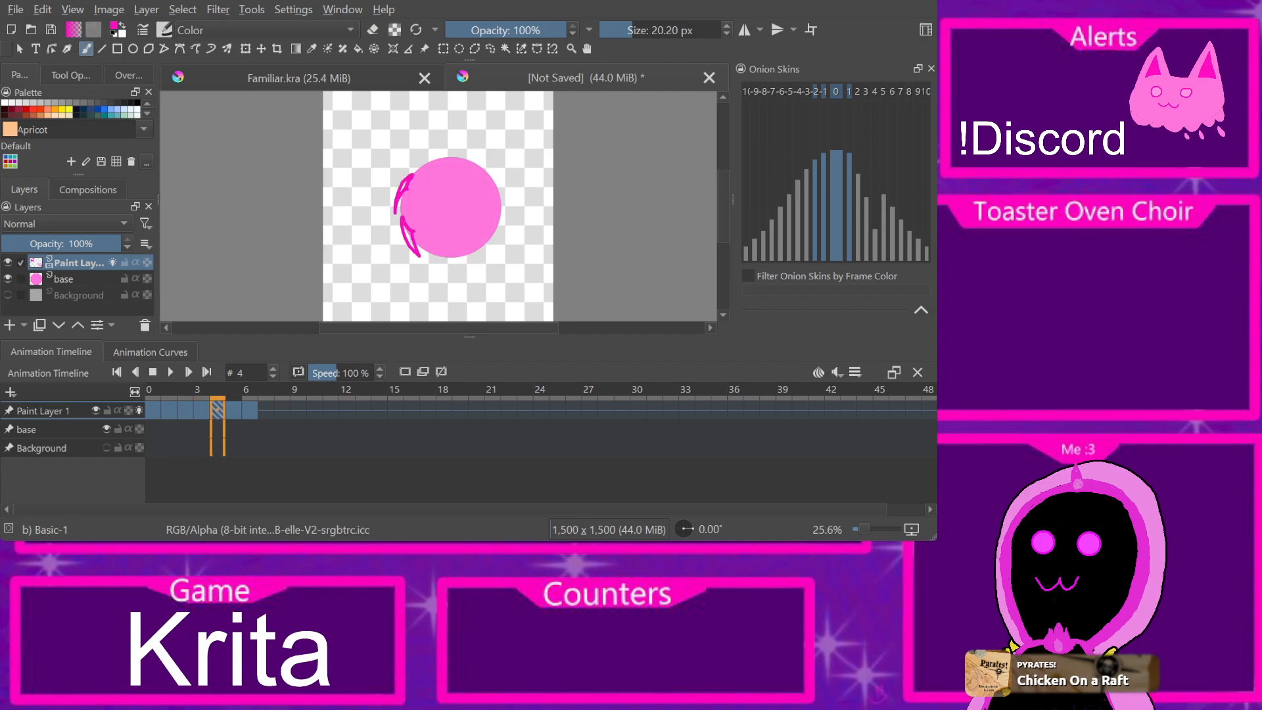
key(period)
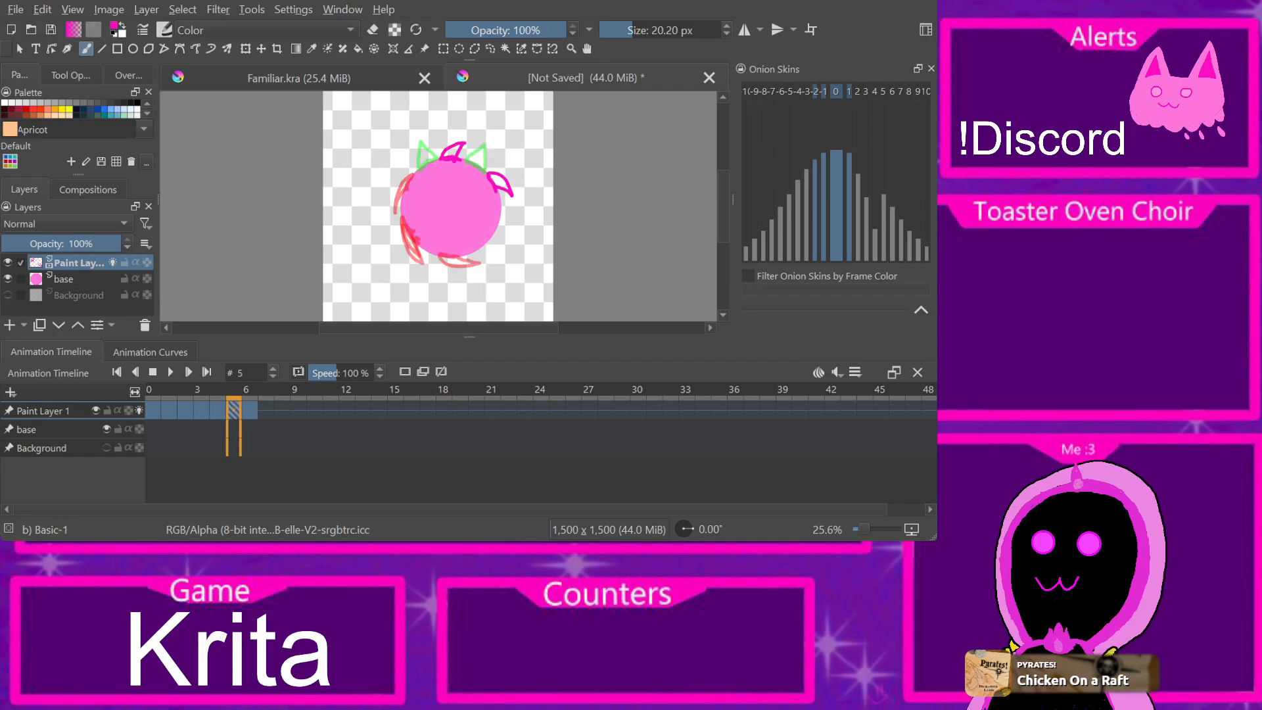
key(period)
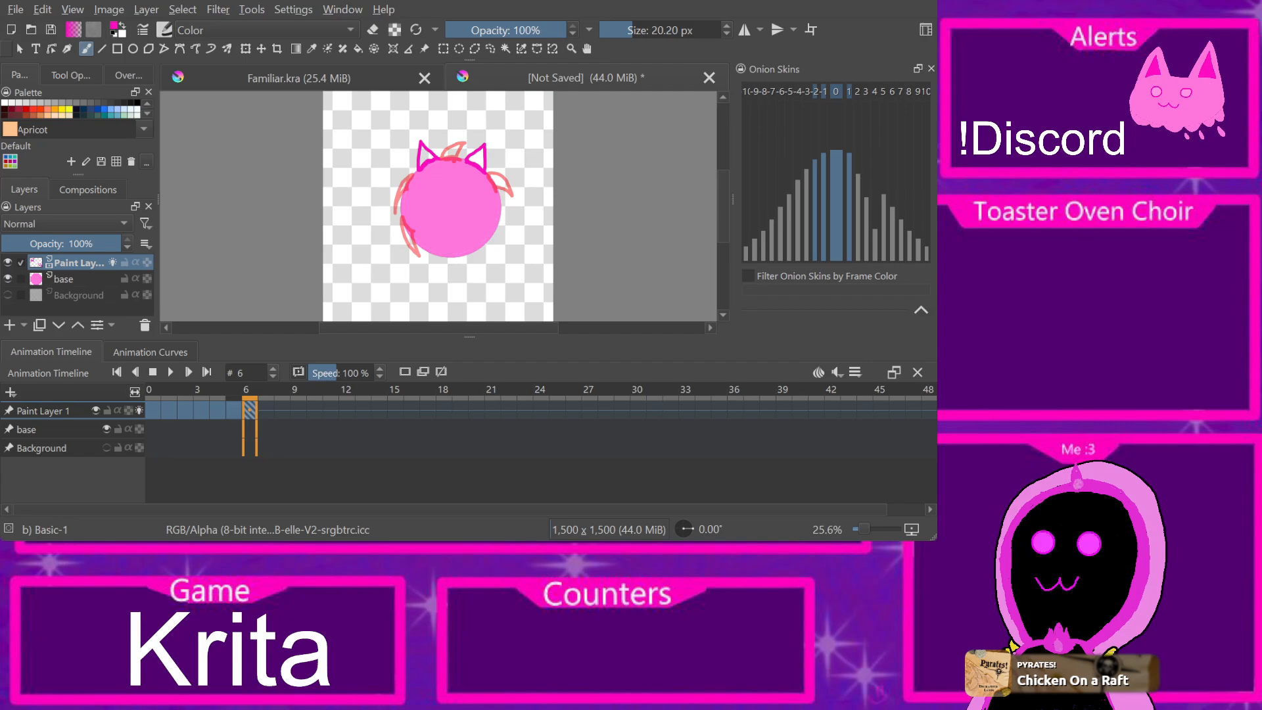
Step: Turn off Paint Layer 1's onion skins and step through frames 0 to 6 to review the clean ear drawings
click(138, 411)
key(comma)
key(comma)
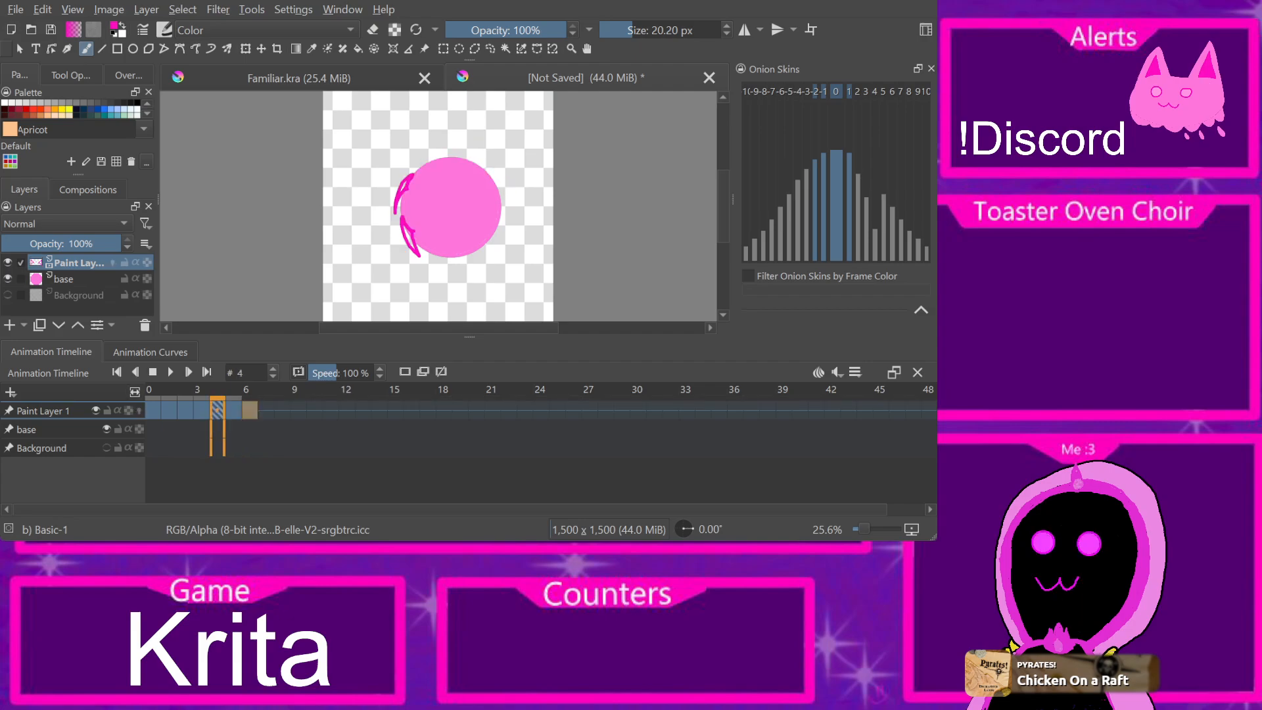
key(comma)
key(comma)
key(comma)
key(comma)
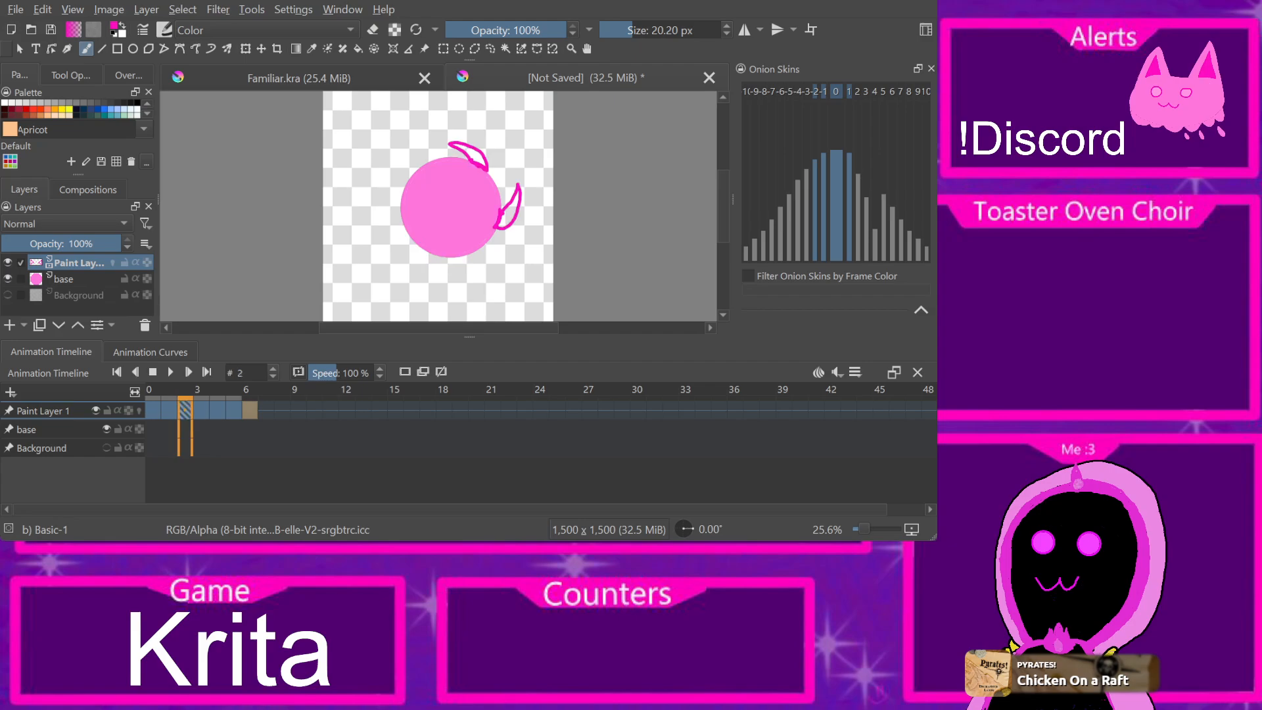
key(period)
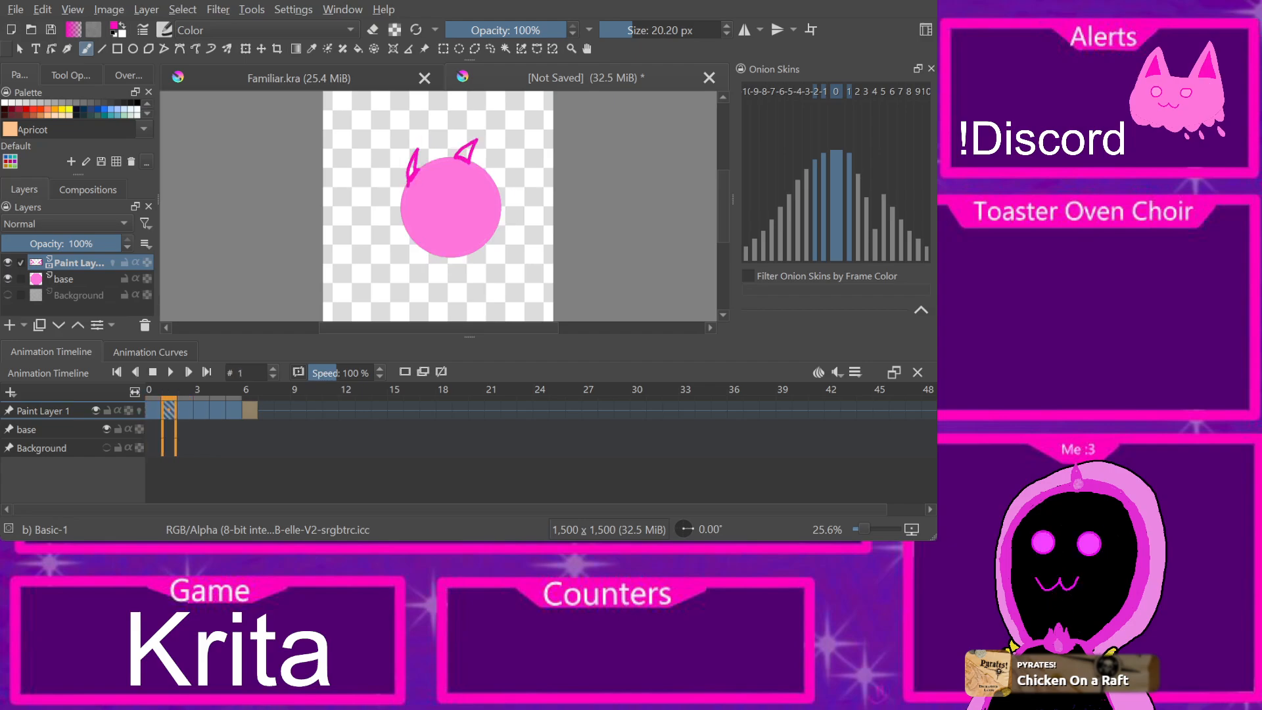
key(period)
key(period)
key(period)
key(period)
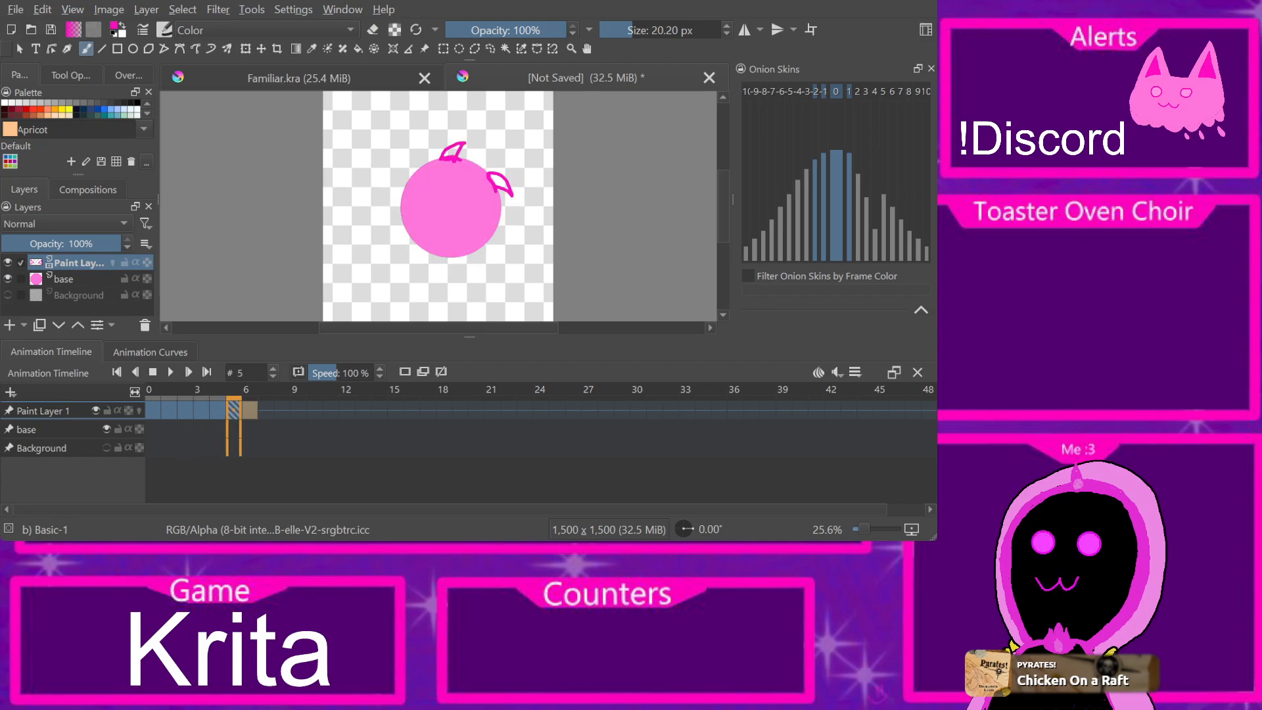
key(period)
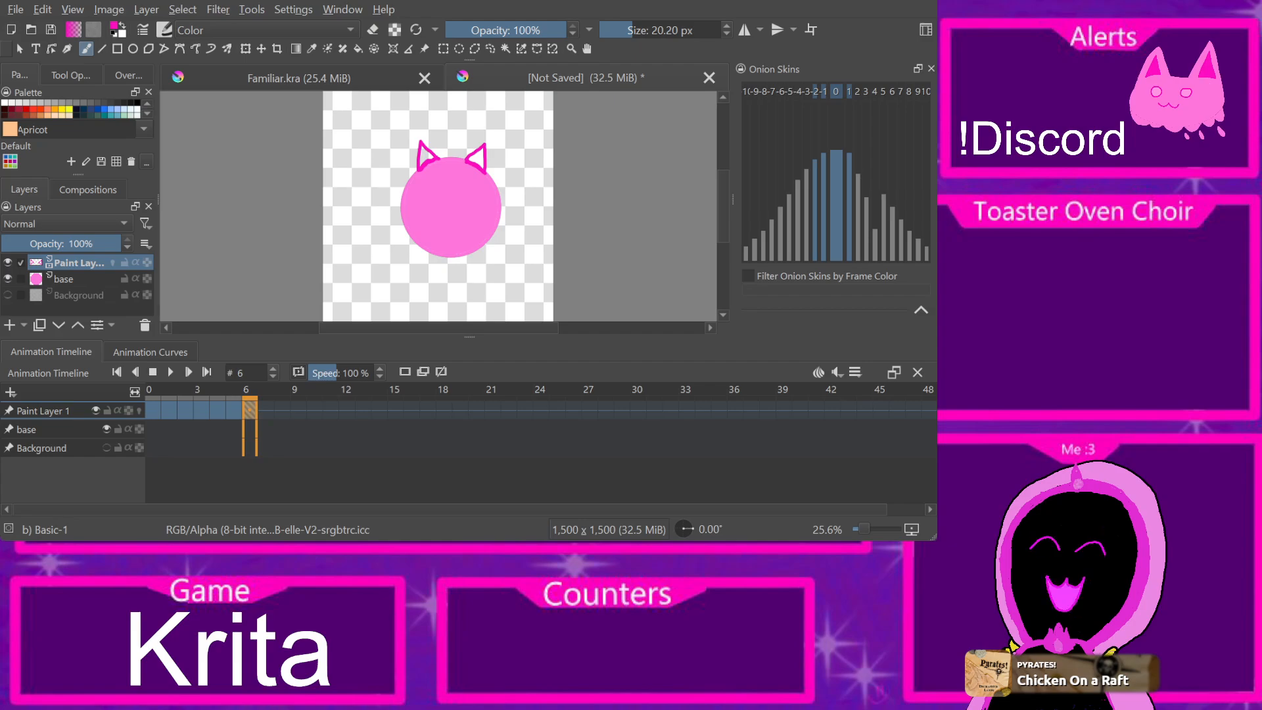
Step: Play the ear animation, stop it and step back through its frames to check the motion
key(space)
key(space)
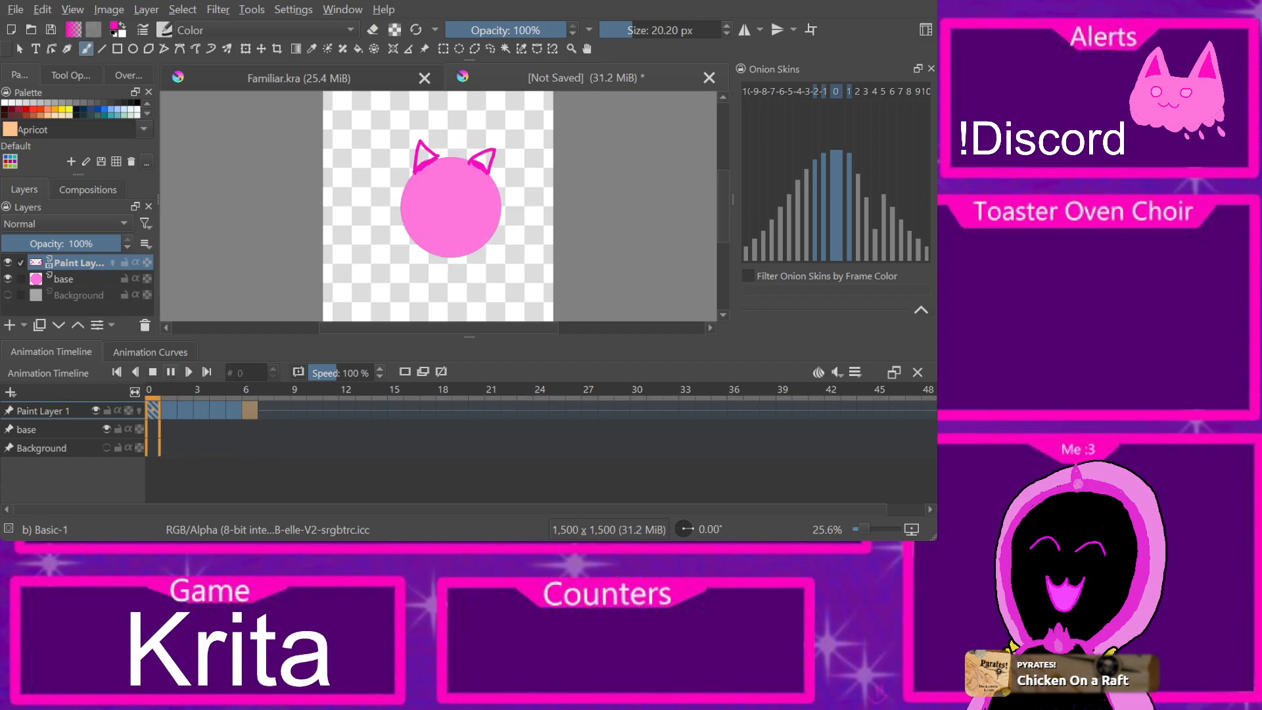
key(space)
key(Left)
key(Left)
key(Left)
key(Left)
key(Left)
key(Left)
key(Left)
key(Left)
key(Left)
Step: Move Paint Layer 1's last ear keyframe from frame 6 to frame 8
click(249, 411)
click(266, 411)
key(Right)
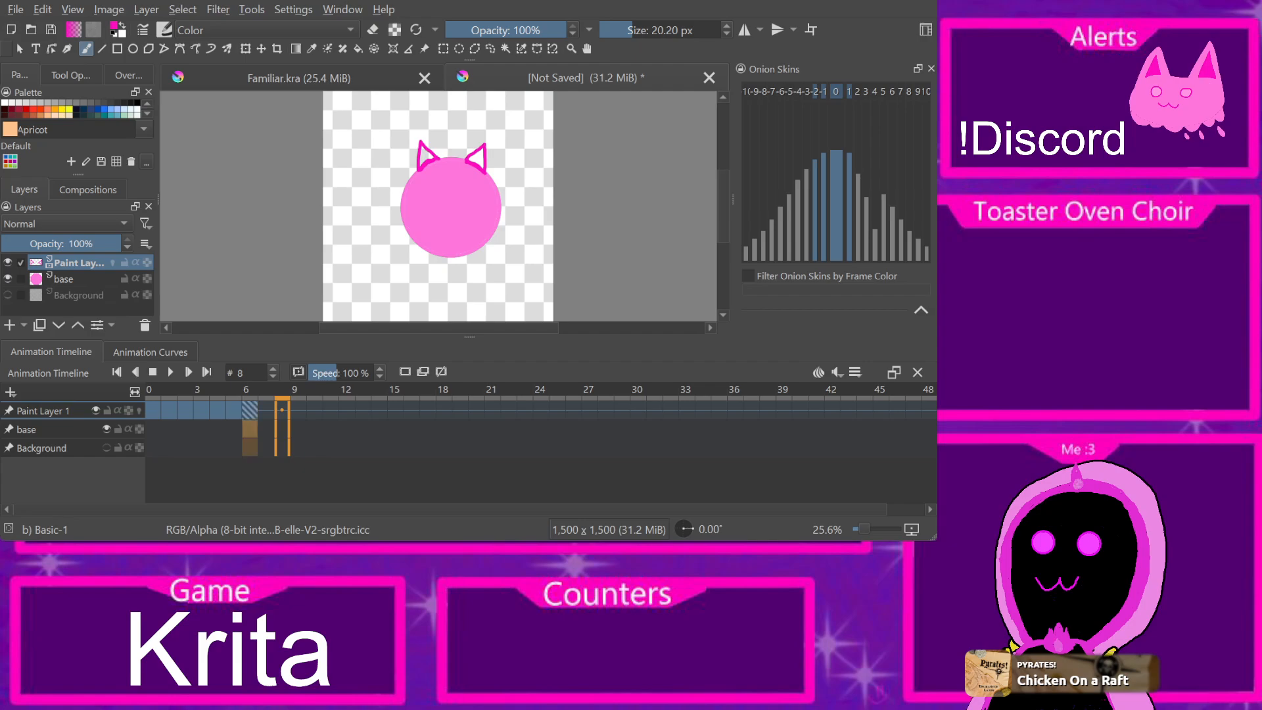
click(265, 410)
click(282, 411)
drag(249, 411, 282, 411)
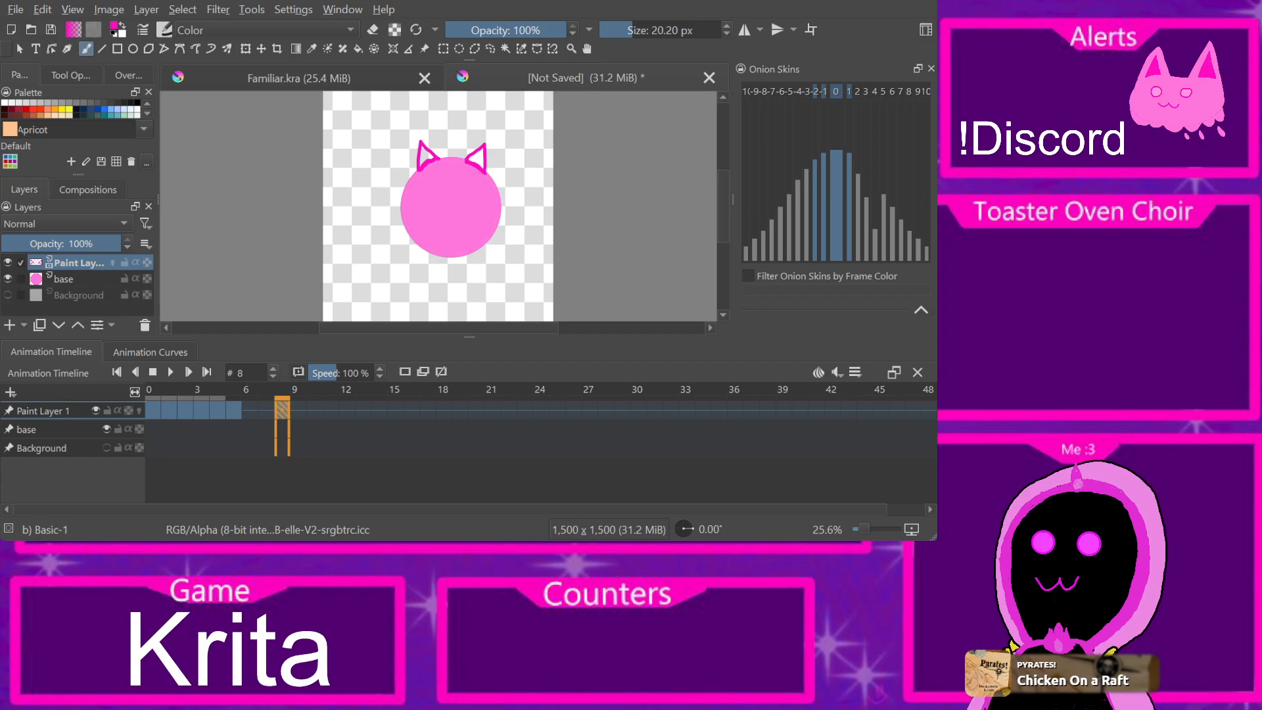
Step: Shift the last two, and after that the last three, Paint Layer 1 keyframes two frames later each, spacing them at frames 6, 9 and 12
key(Left)
key(Left)
key(Left)
shift+click(282, 410)
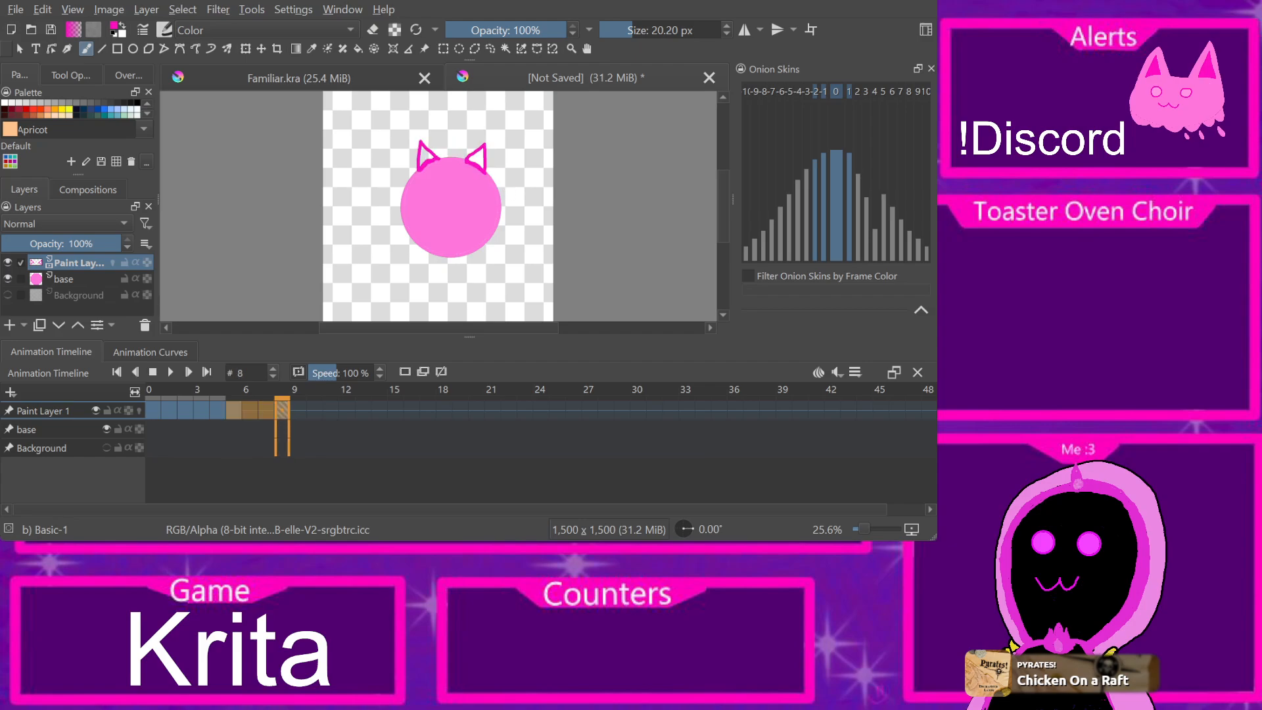
drag(282, 411, 315, 411)
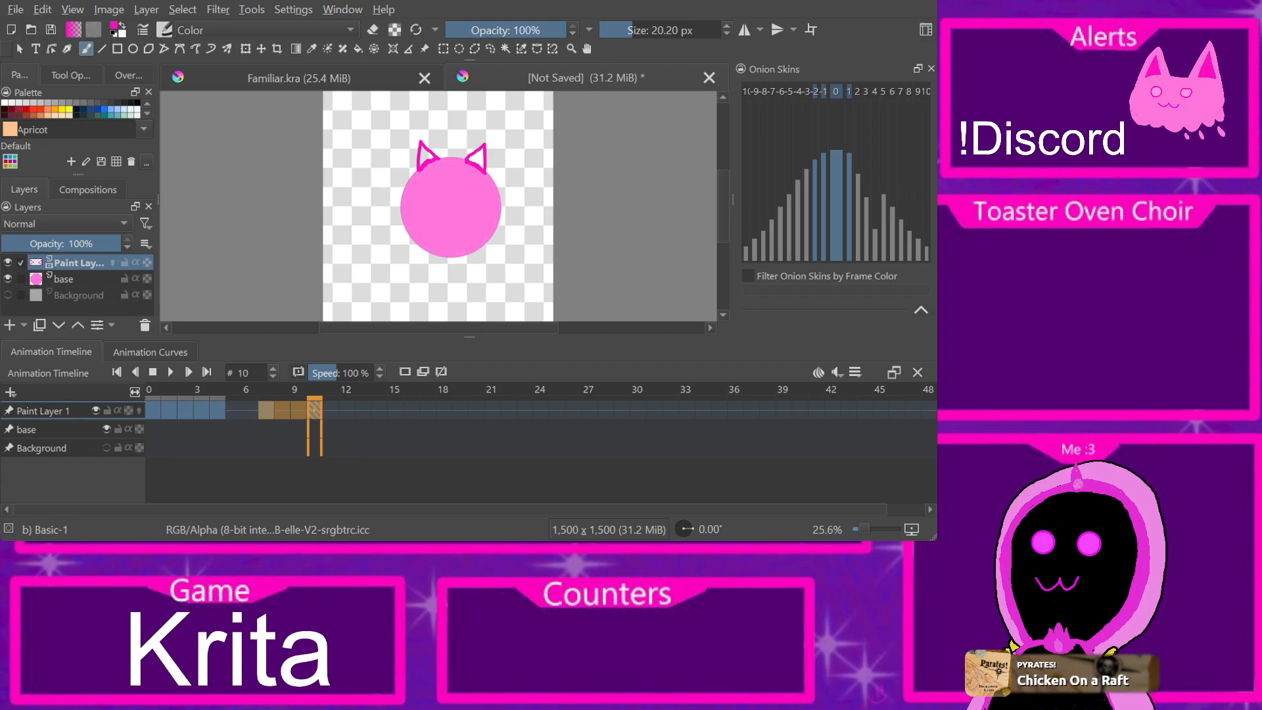
click(218, 411)
shift+click(315, 410)
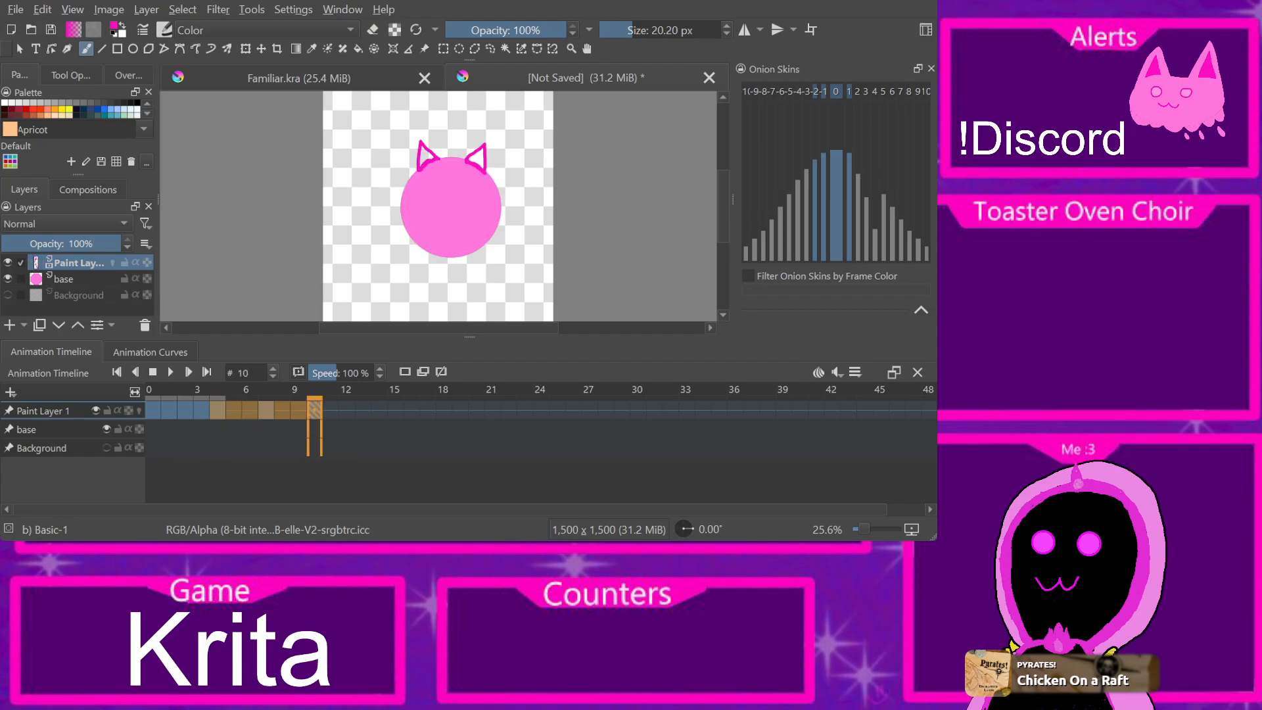
drag(315, 411, 347, 411)
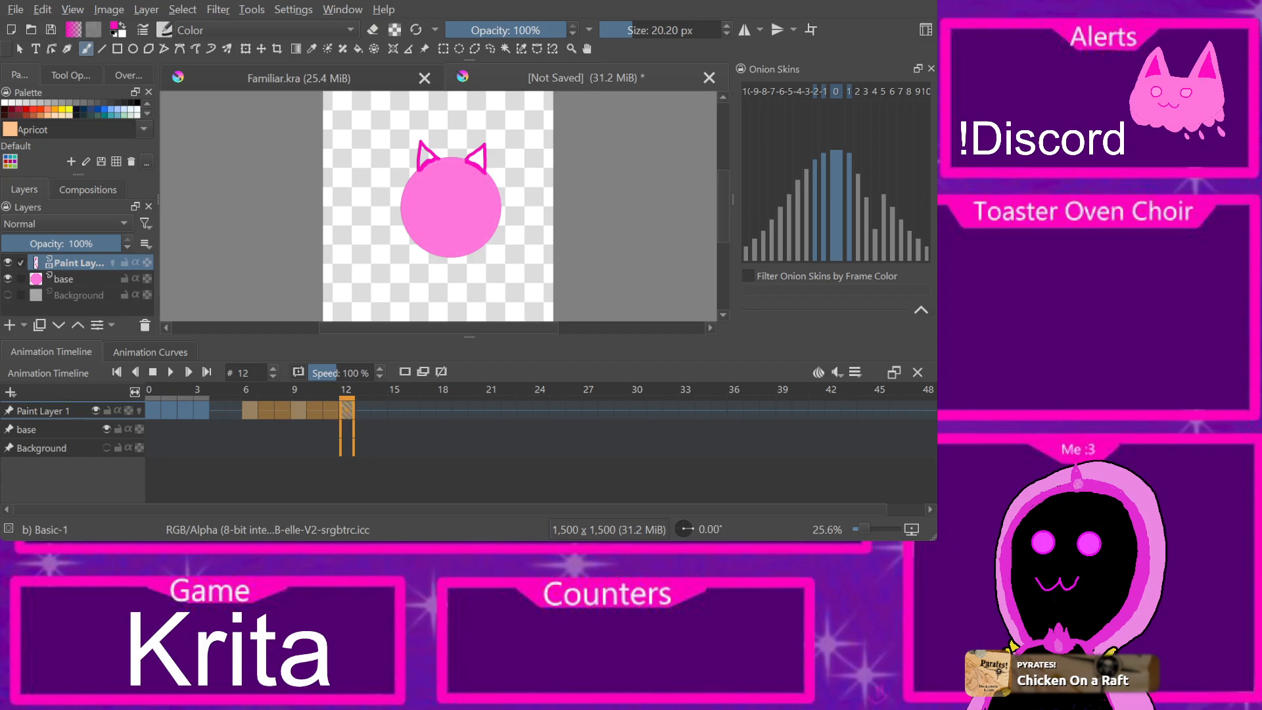
Step: Extend the spacing to the keyframes on frames 3 and 2, placing the last five keyframes at frames 4, 7, 10, 13 and 16
click(347, 411)
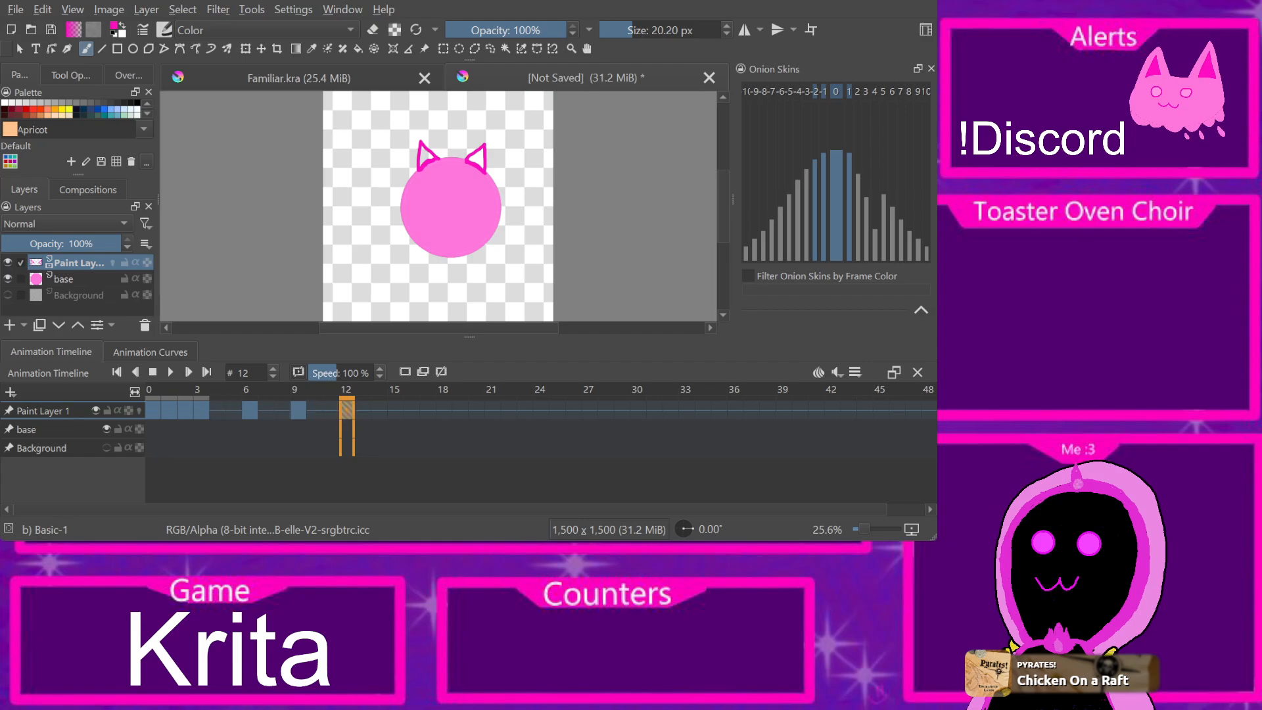
shift+click(201, 410)
drag(347, 410, 381, 407)
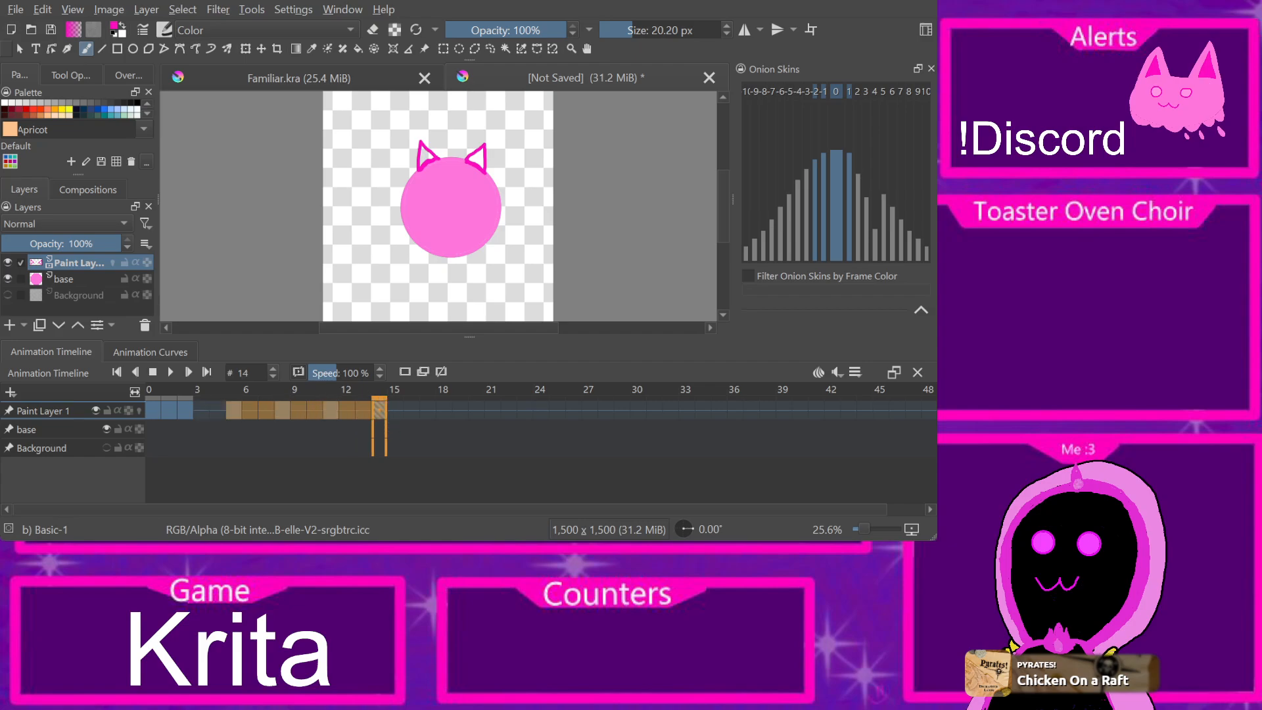
click(395, 410)
click(380, 410)
shift+click(186, 410)
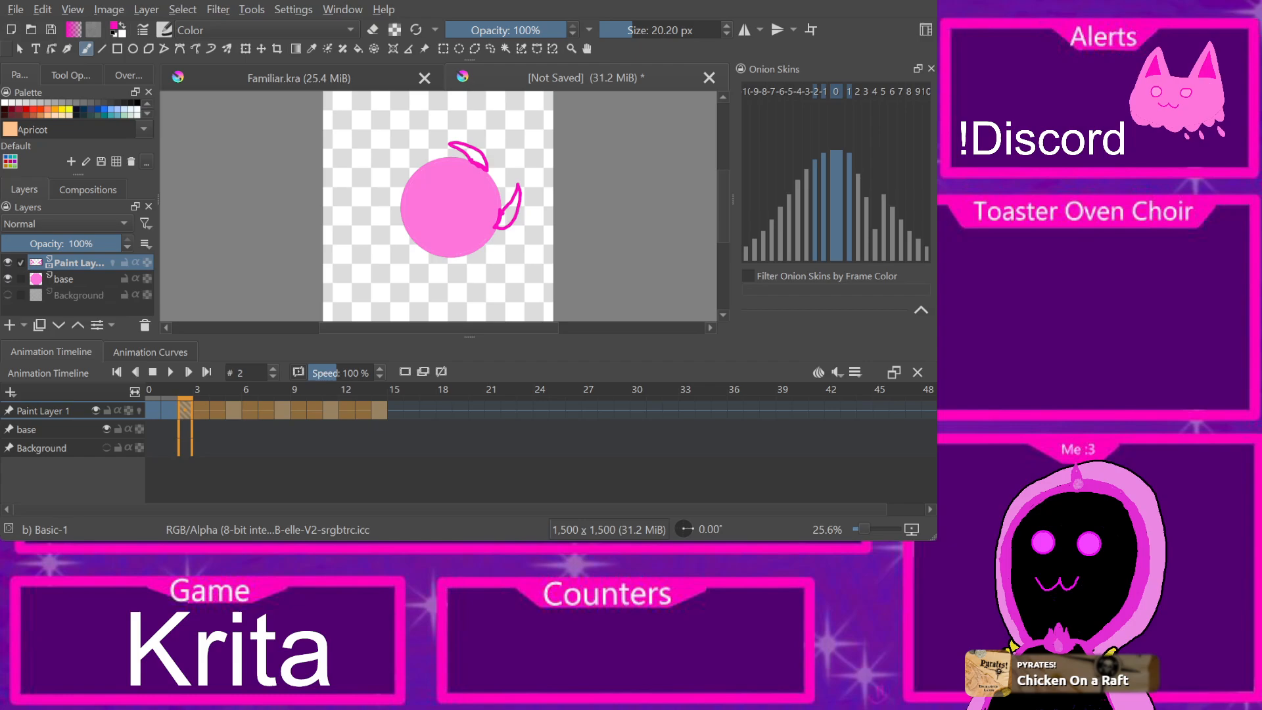
drag(380, 410, 411, 410)
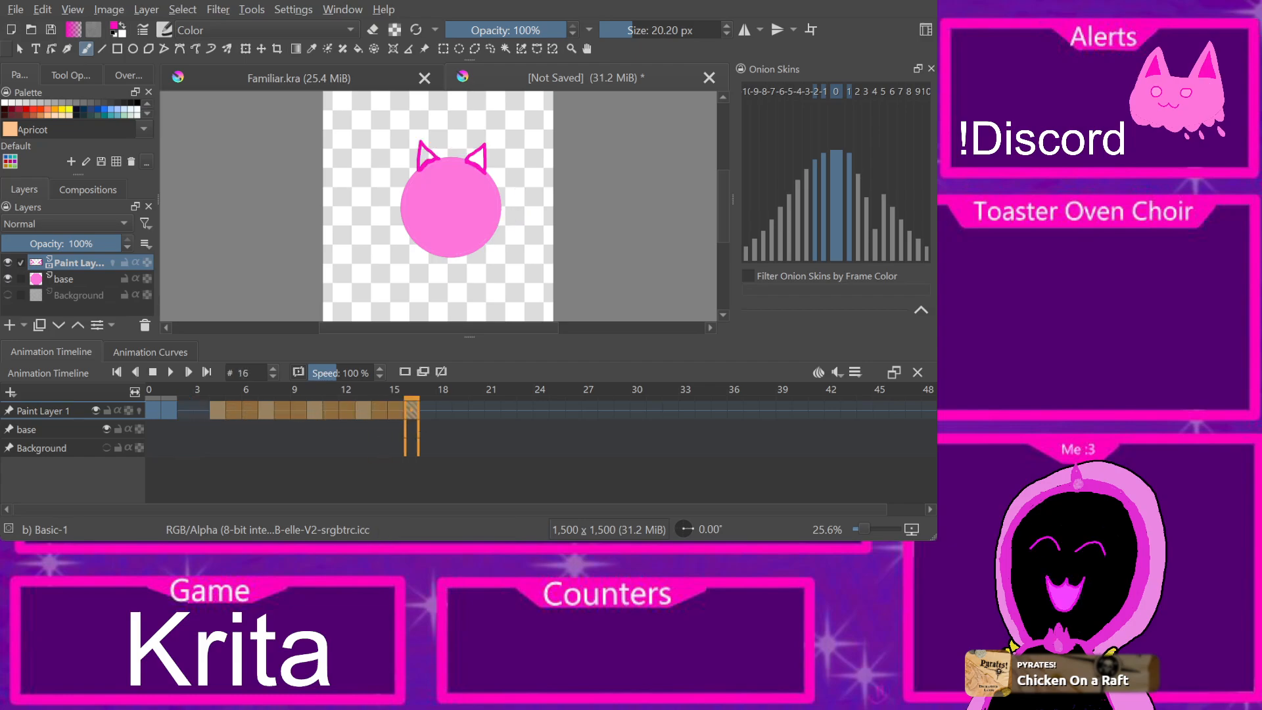
Step: Shift every Paint Layer 1 keyframe after frame 0 two frames later, placing them at frames 3, 6, 9, 12, 15 and 18
click(411, 410)
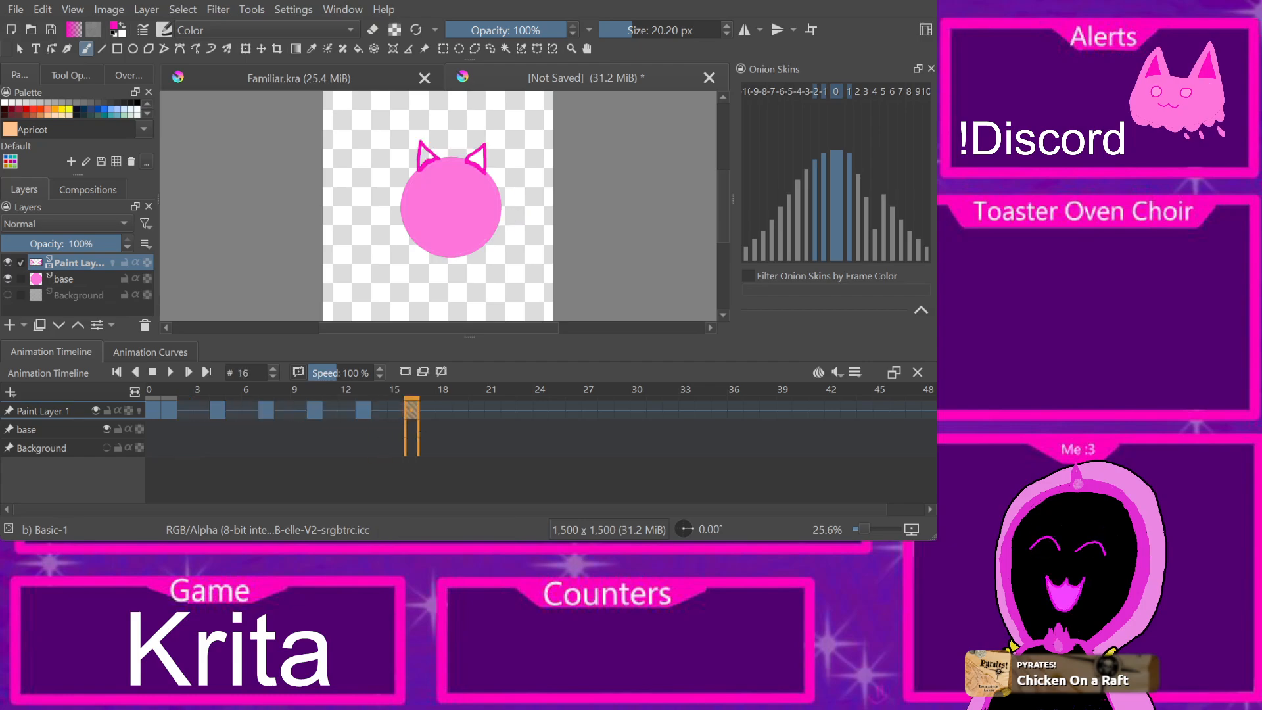
shift+click(168, 411)
drag(411, 410, 443, 410)
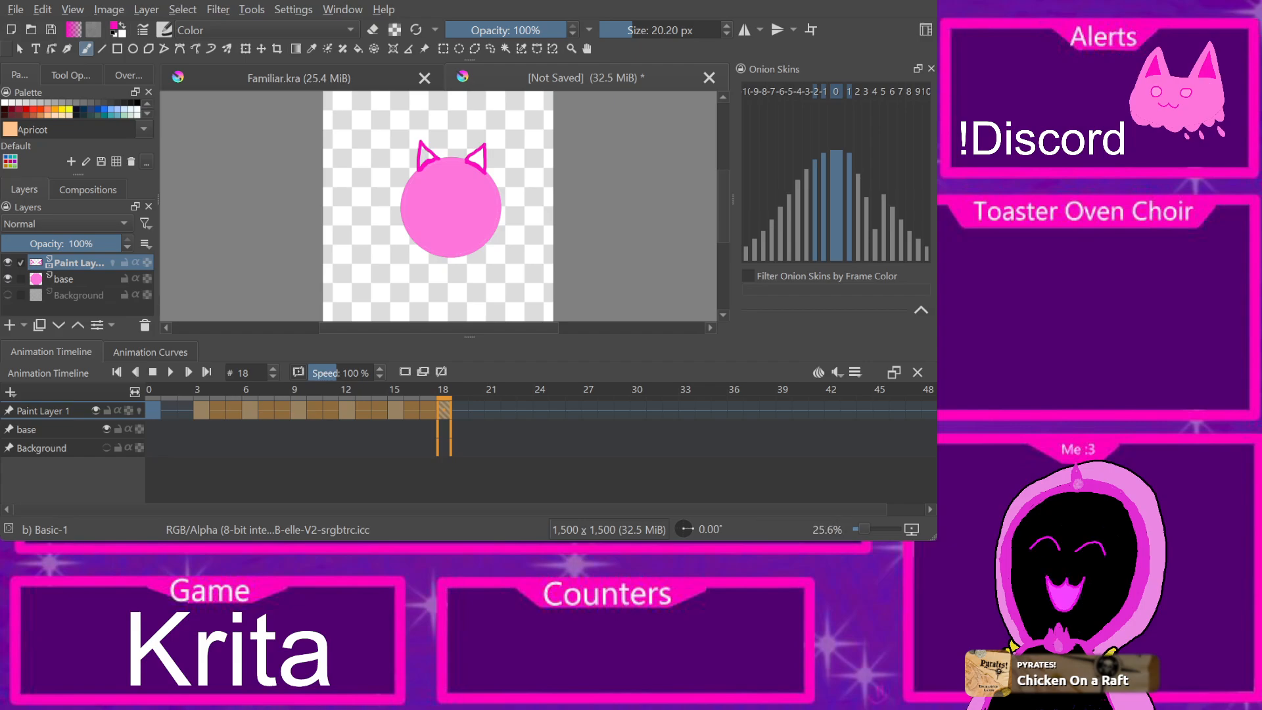
Step: Play the re-timed animation to check the ear motion and return the playhead to frame 0
click(541, 410)
click(557, 410)
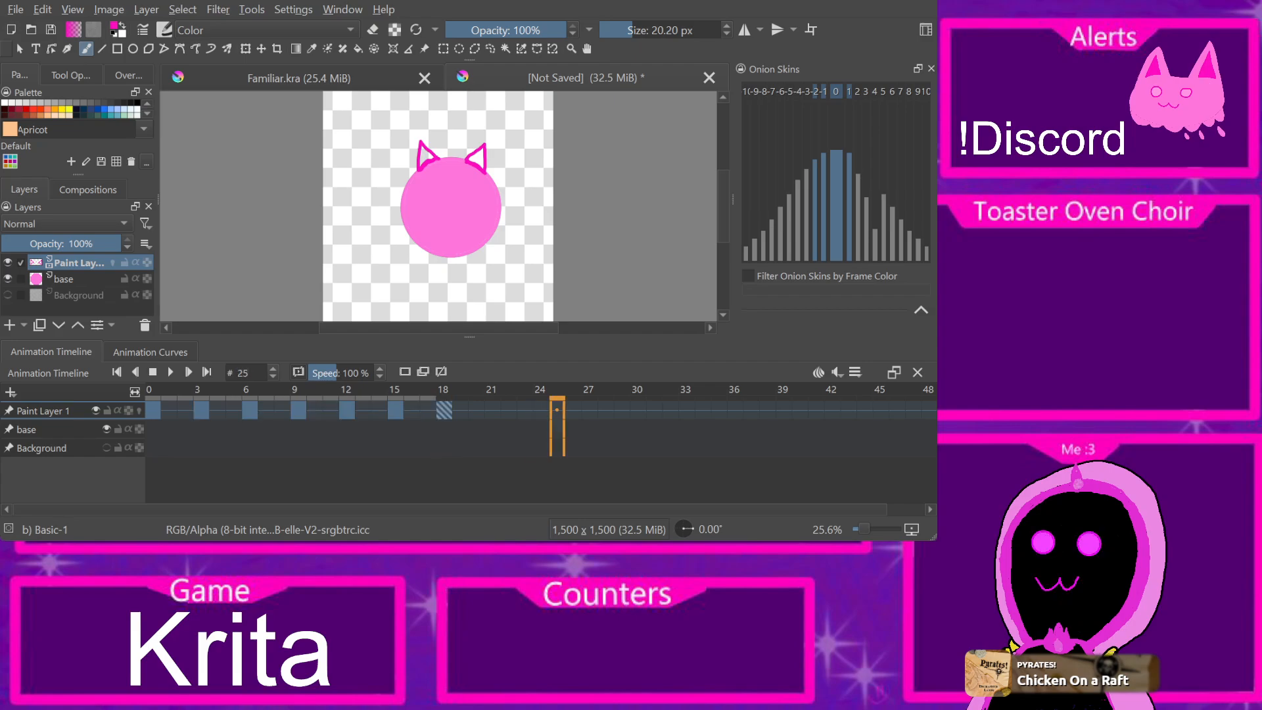
click(557, 410)
drag(557, 392, 152, 392)
click(170, 373)
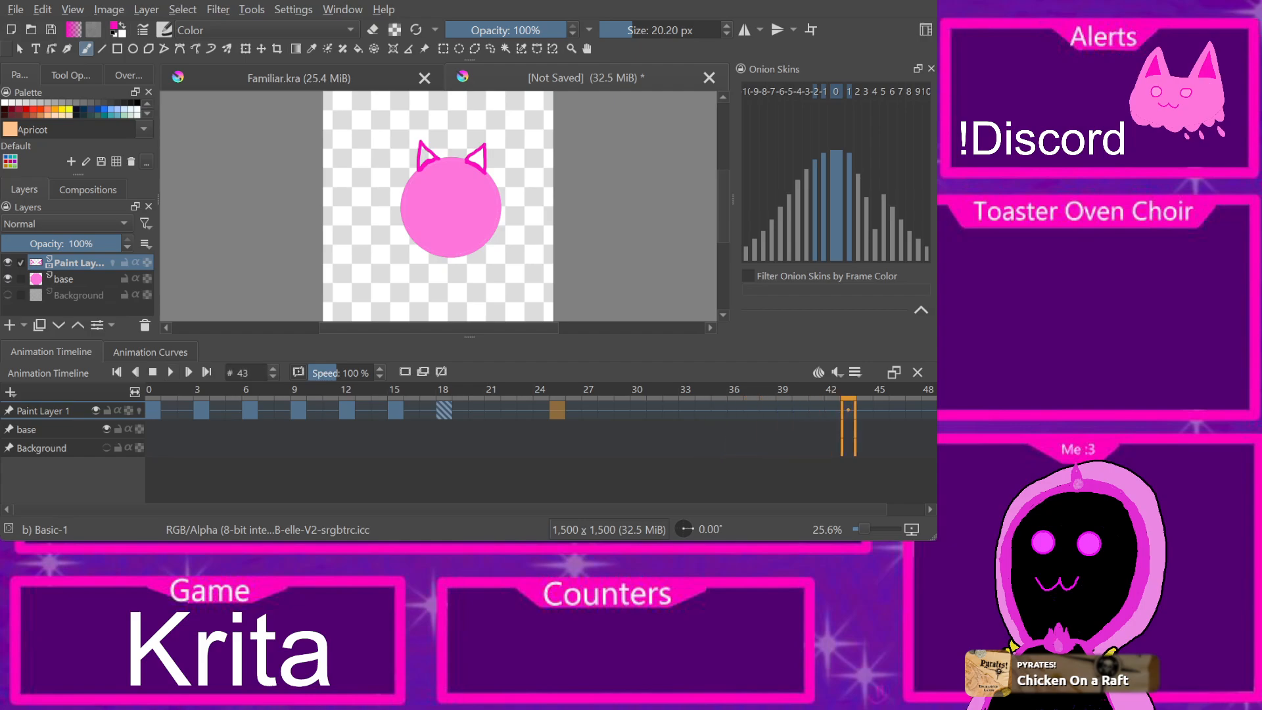
drag(848, 392, 151, 392)
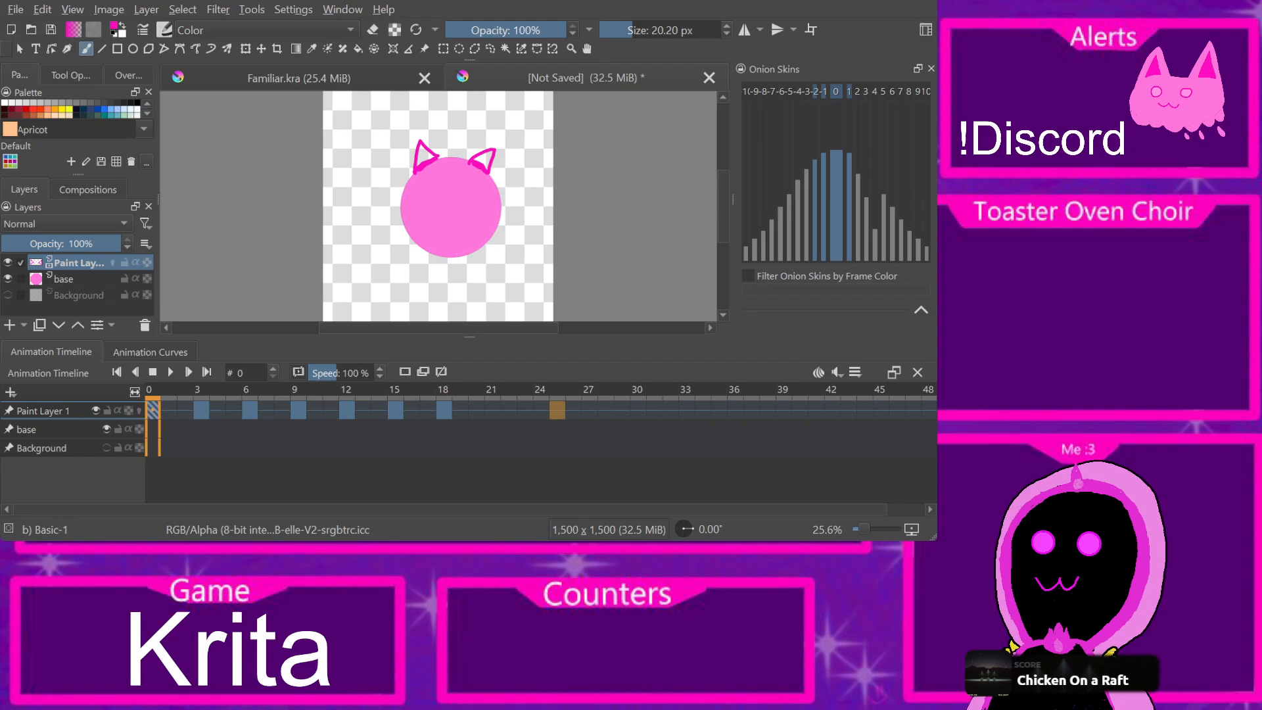
Step: Save the animation as Alert WIP.kra and close the document
key(Return)
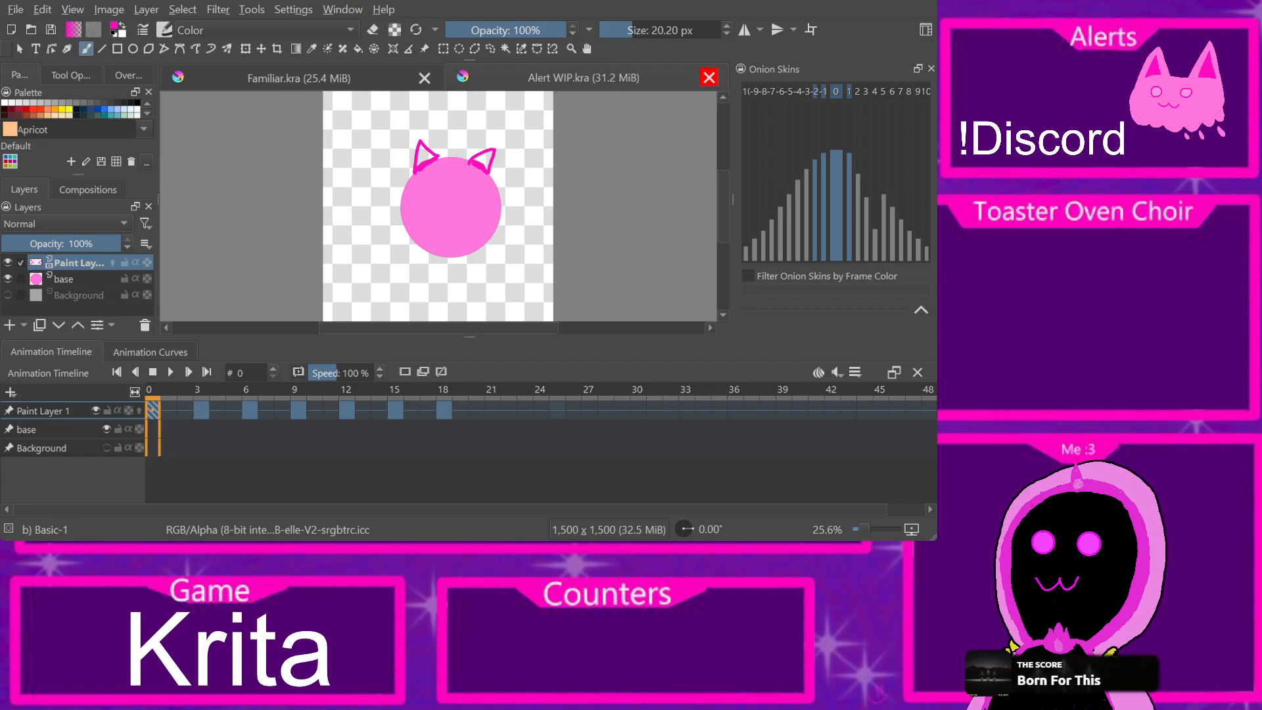
click(709, 77)
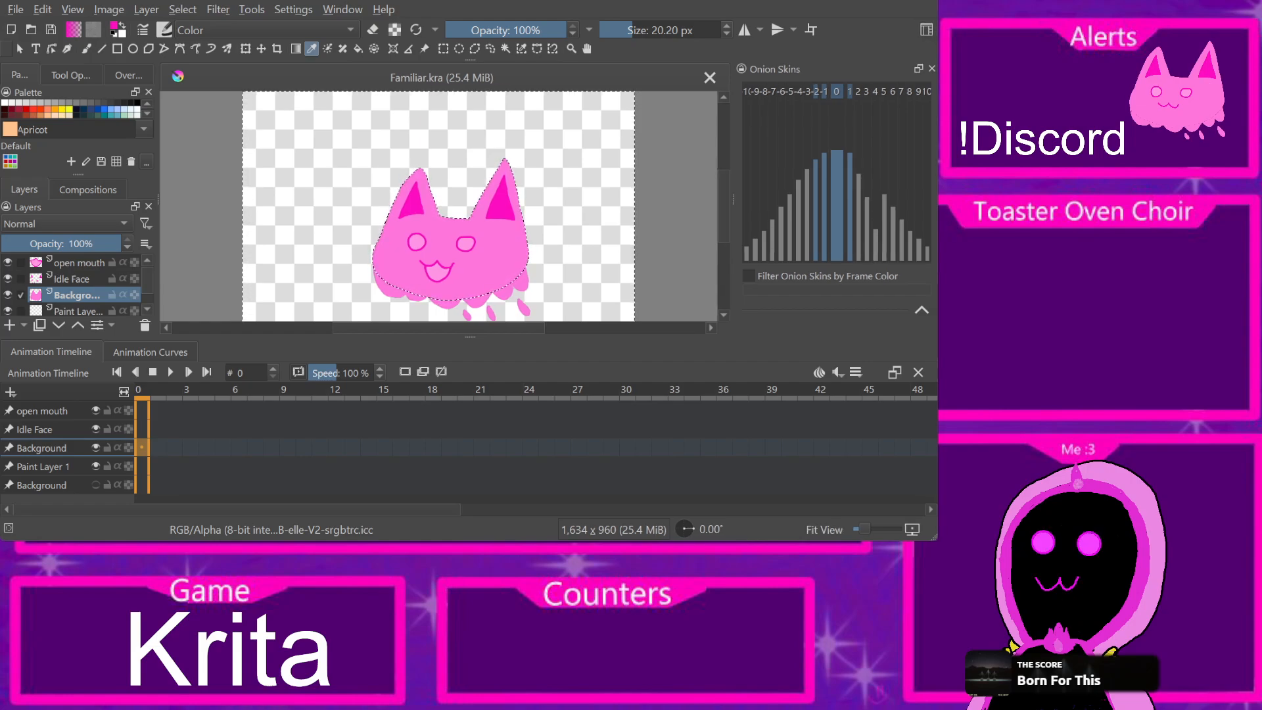
Step: Switch Familiar.kra from the animation workspace to the painting layout with the Advanced Color Selector and Brush Presets
key(Down)
key(Down)
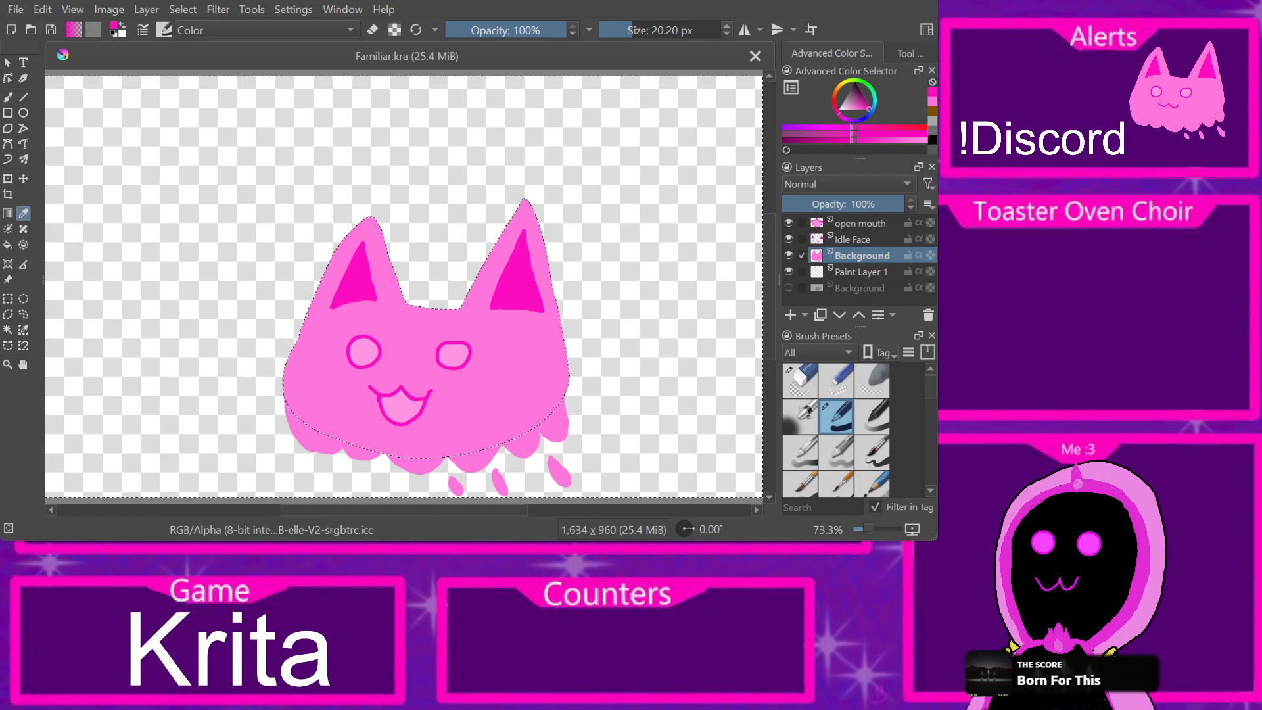
scroll(503, 220, down, 3)
scroll(490, 205, up, 2)
scroll(264, 127, down, 1)
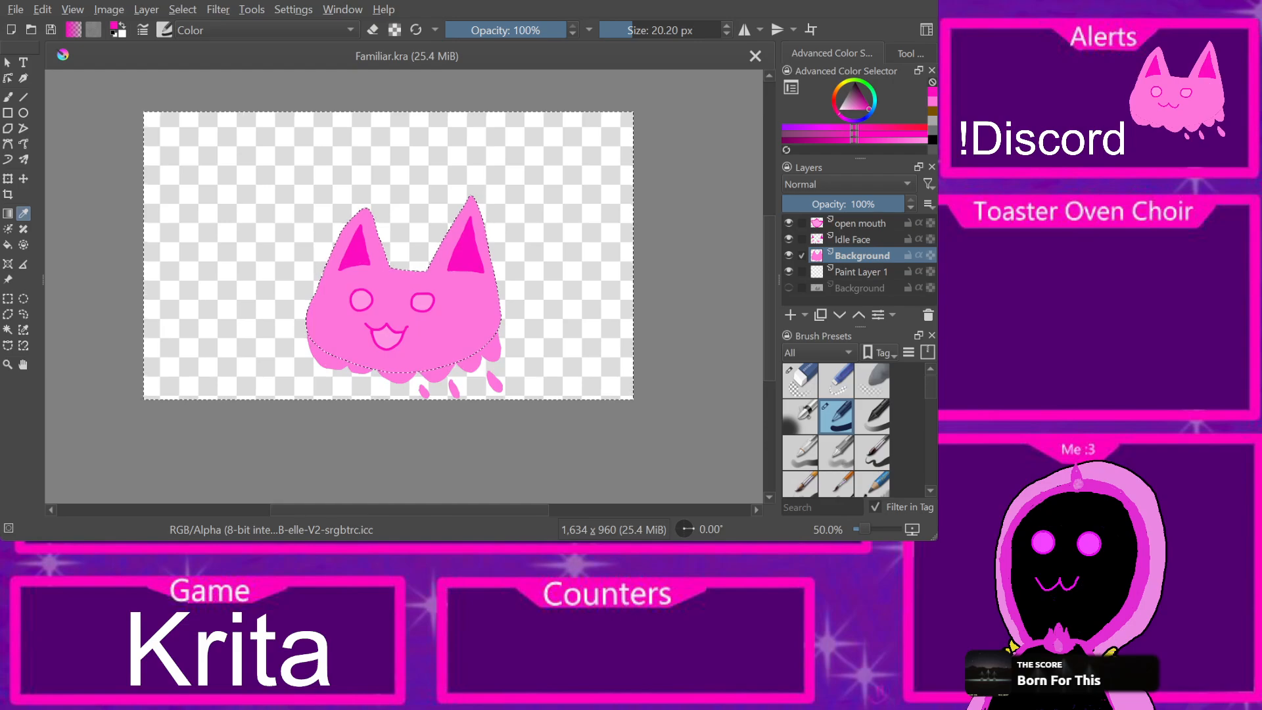
Step: Create a new 1,500 × 1,500 document with an added paint layer and the white Background layer hidden
click(524, 484)
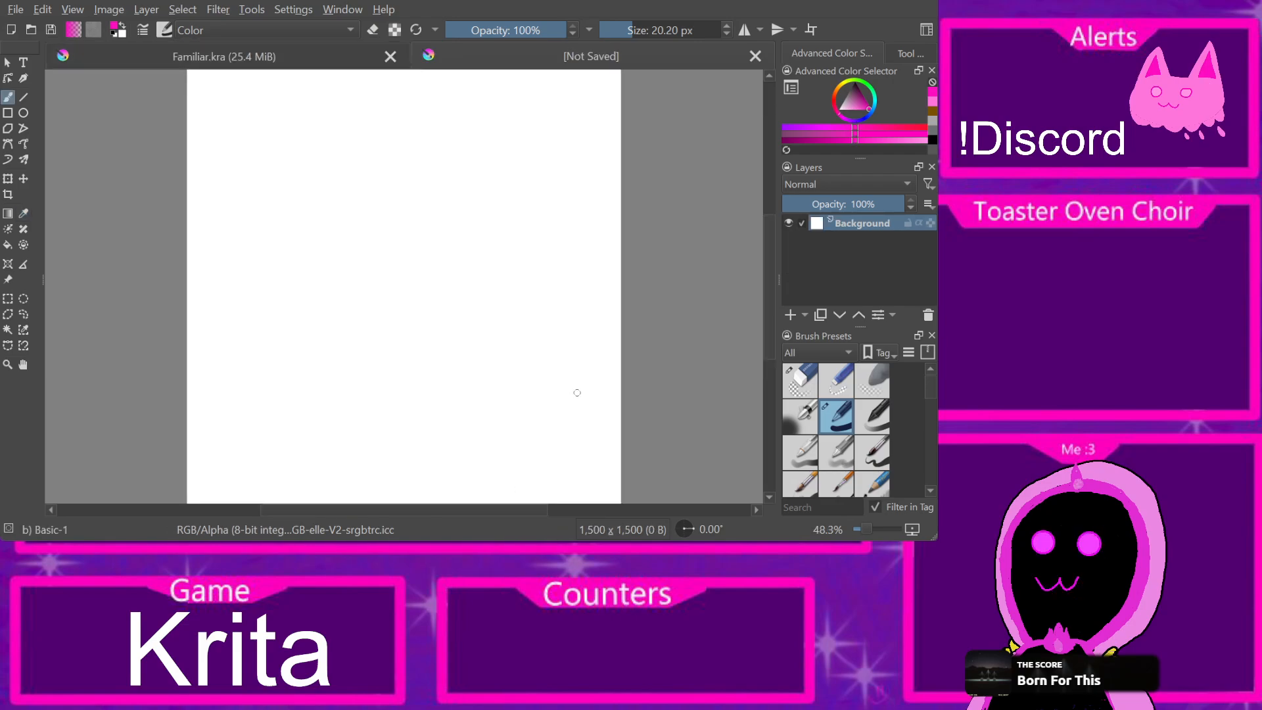
click(791, 315)
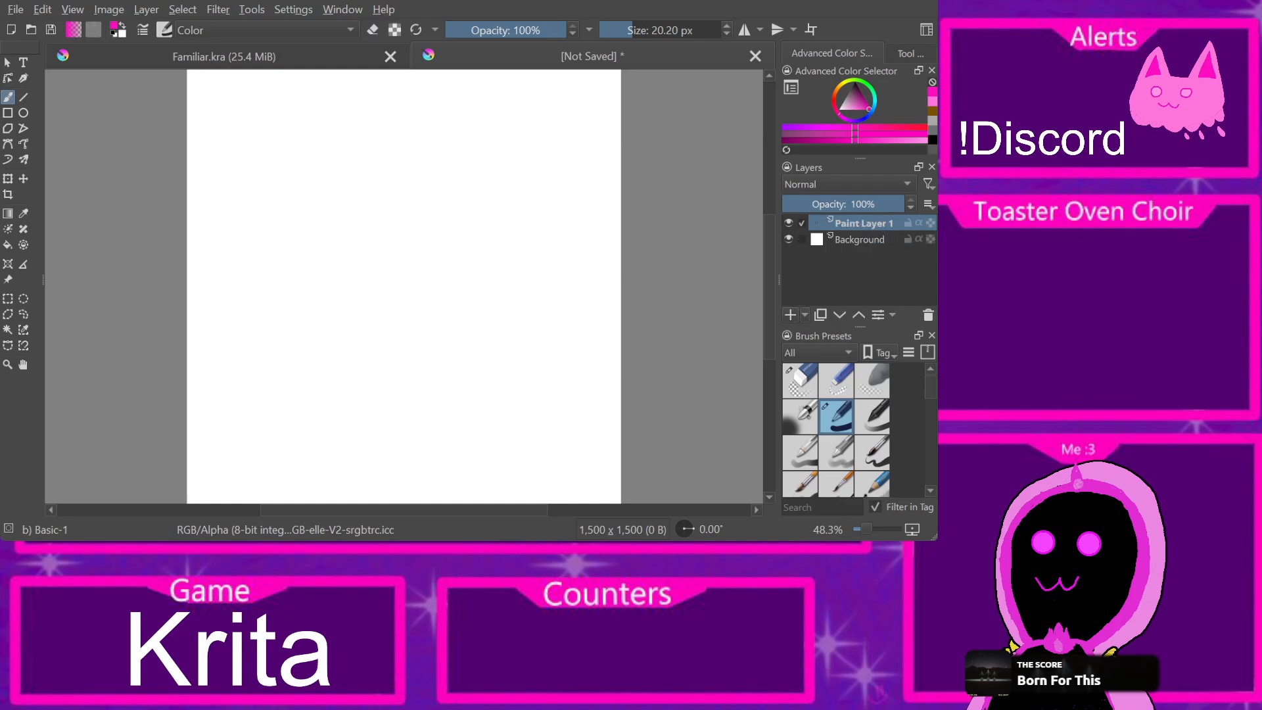
click(862, 239)
click(788, 240)
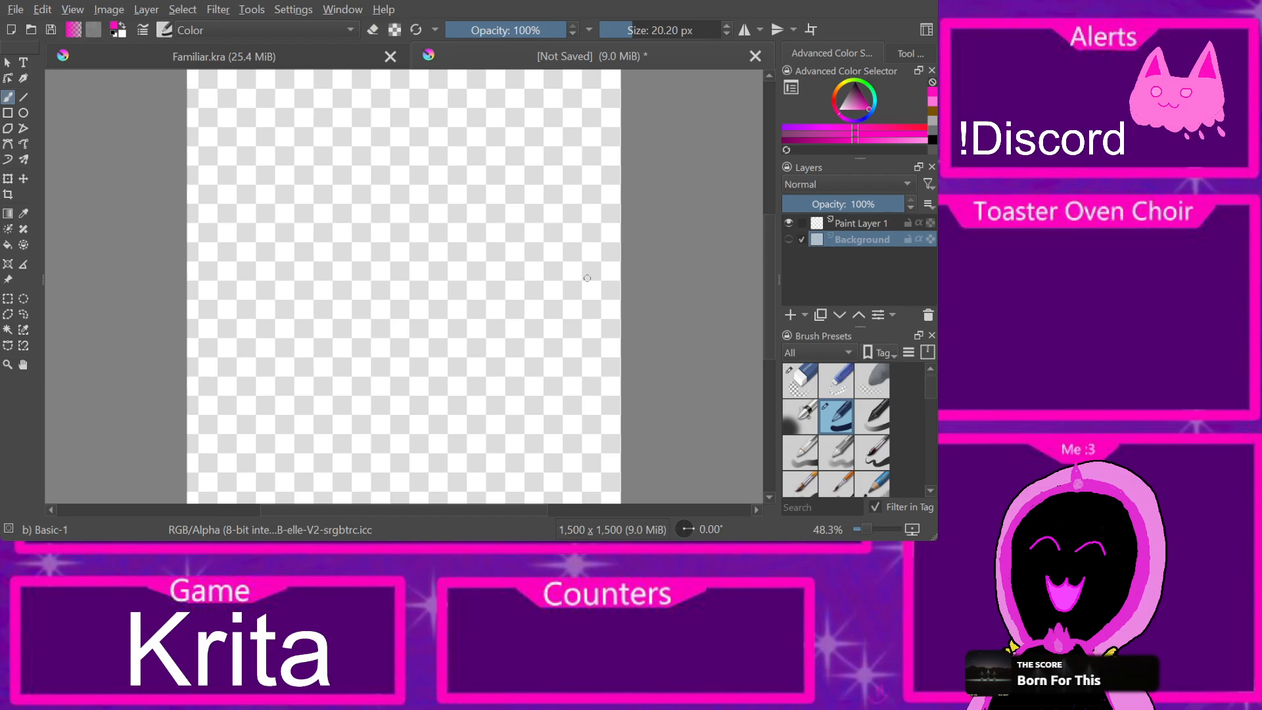
click(23, 62)
click(8, 63)
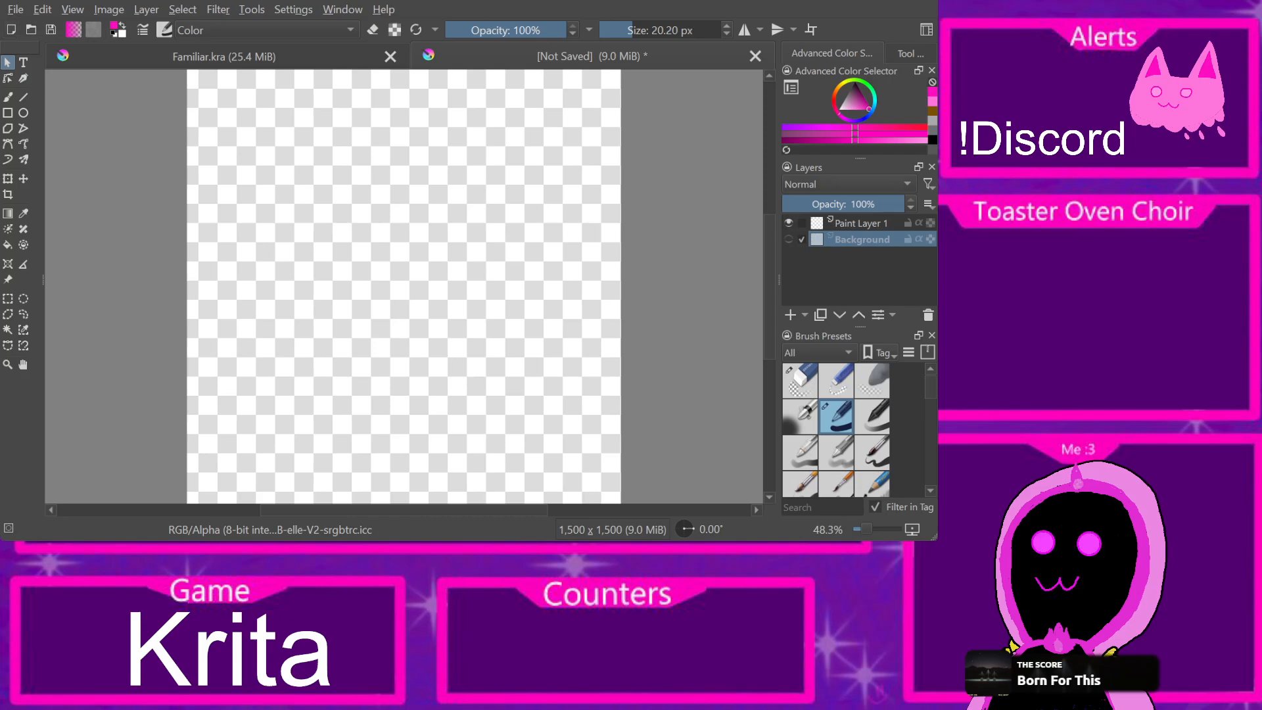
Step: Enlarge the Advanced Color Selector, choose a dark brown, and make Paint Layer 1 active for painting with the brush
drag(860, 159, 861, 233)
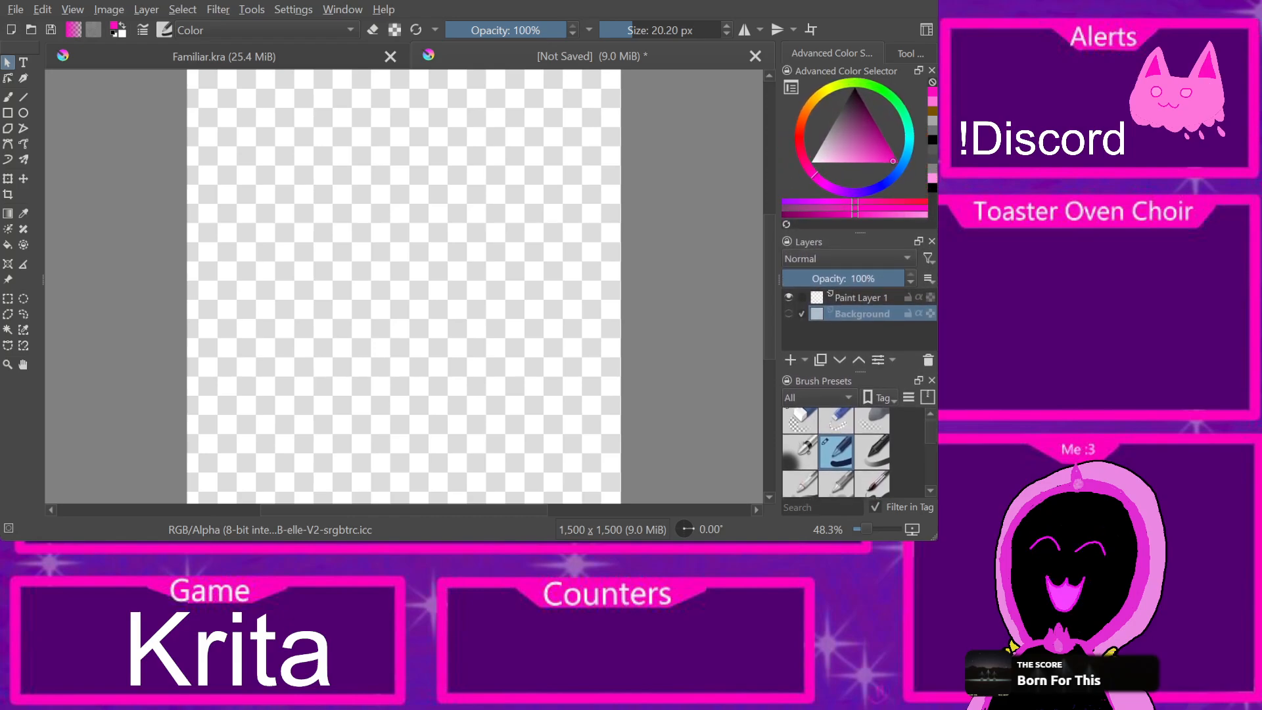
mouse_move(814, 100)
mouse_down()
mouse_move(801, 121)
mouse_move(804, 108)
mouse_up()
drag(893, 160, 865, 107)
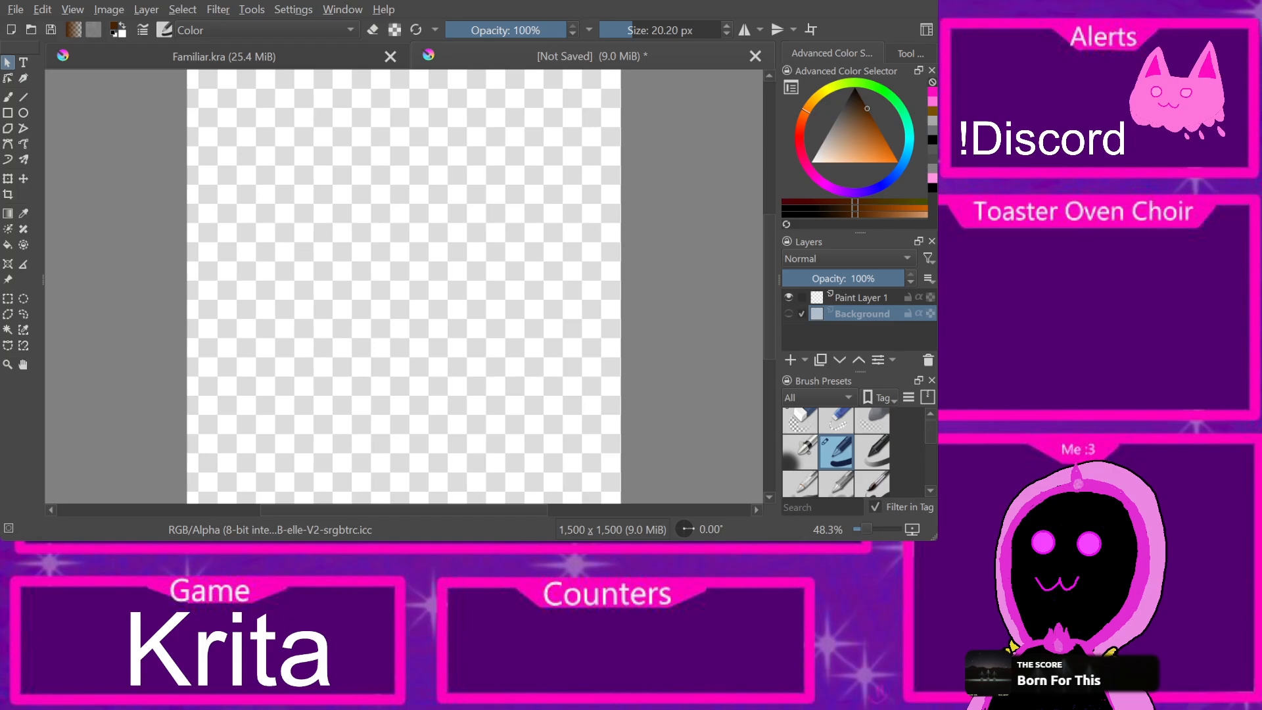
key(b)
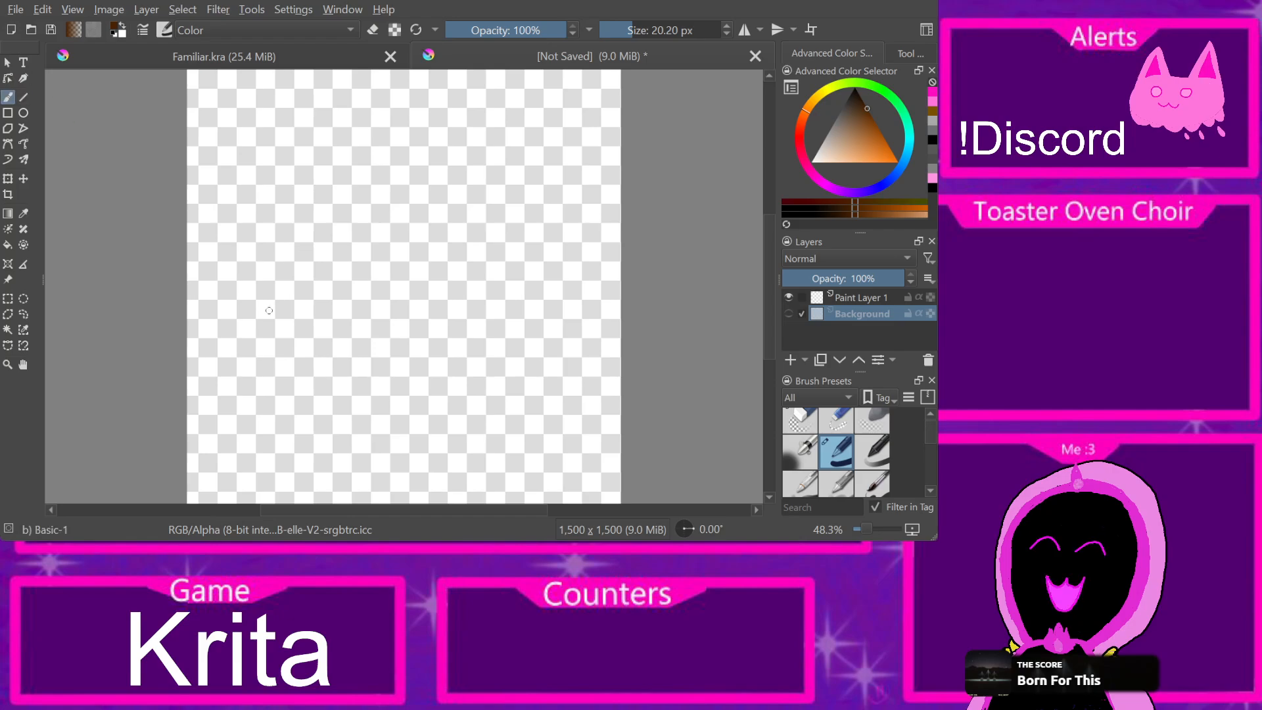
key(Page_Up)
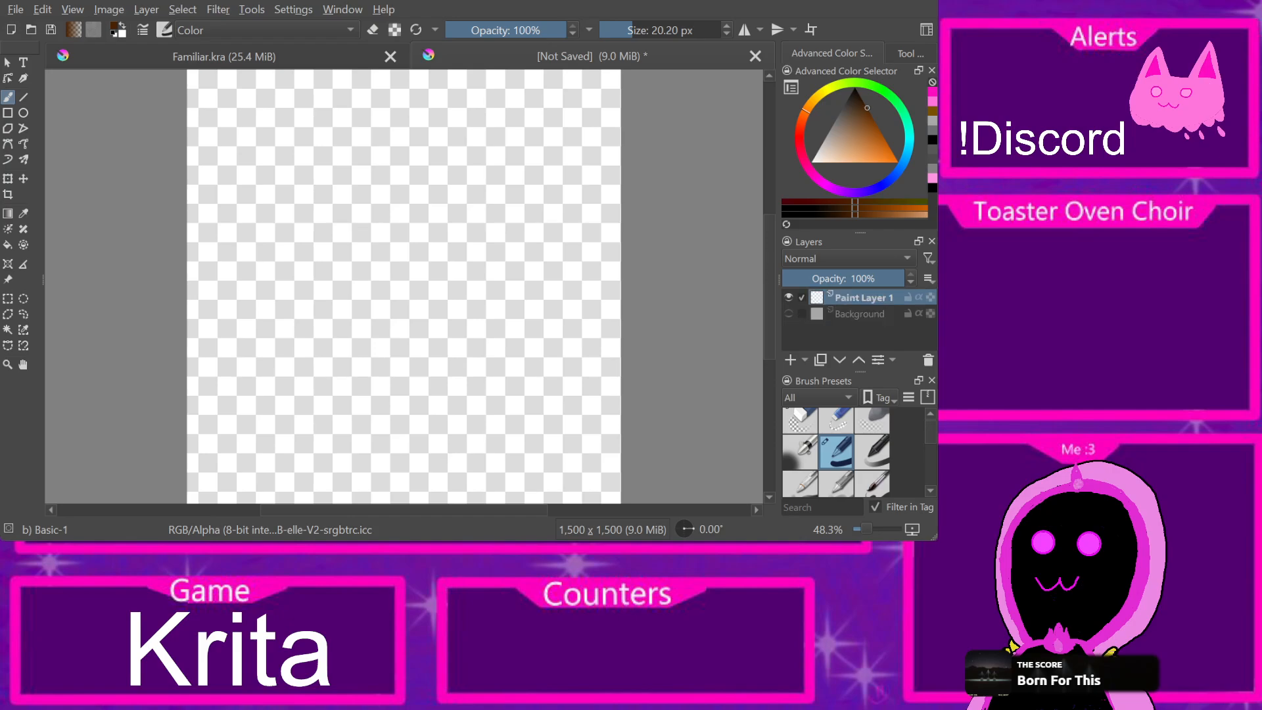
Step: Try several dark brown strokes for the base line near the canvas's lower edge, undoing each rejected one
drag(307, 479, 435, 484)
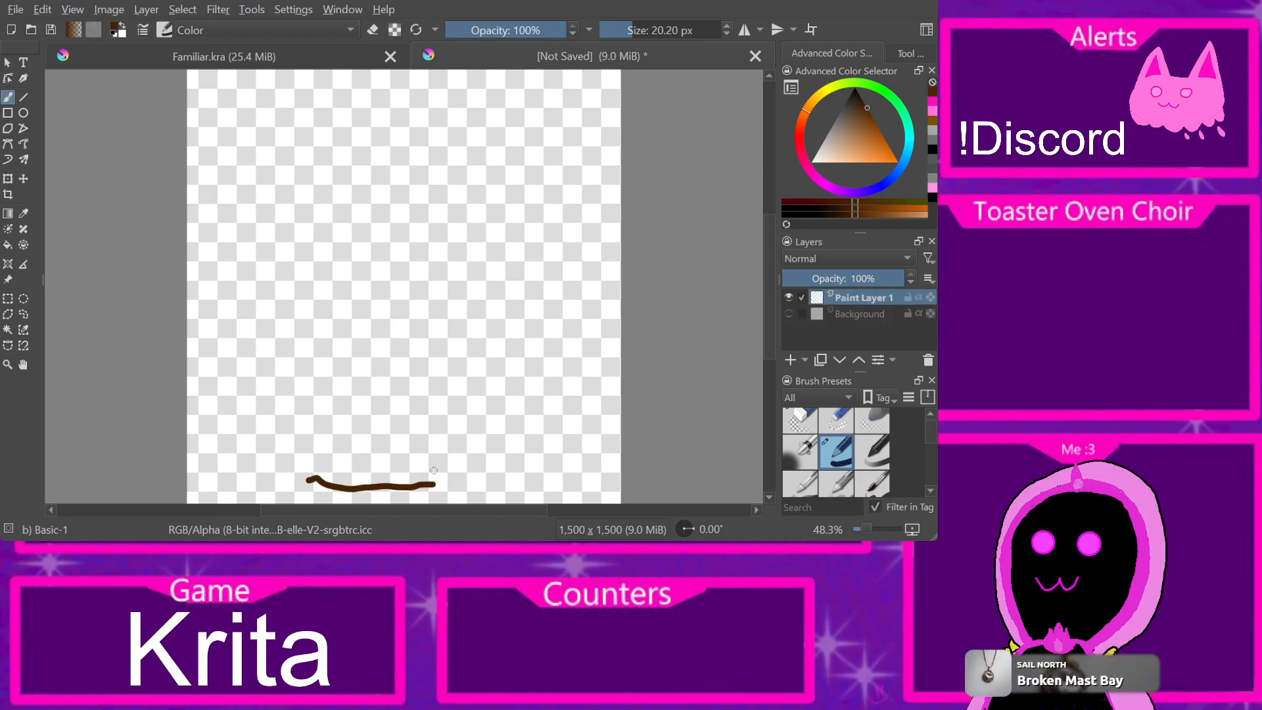
key(ctrl+z)
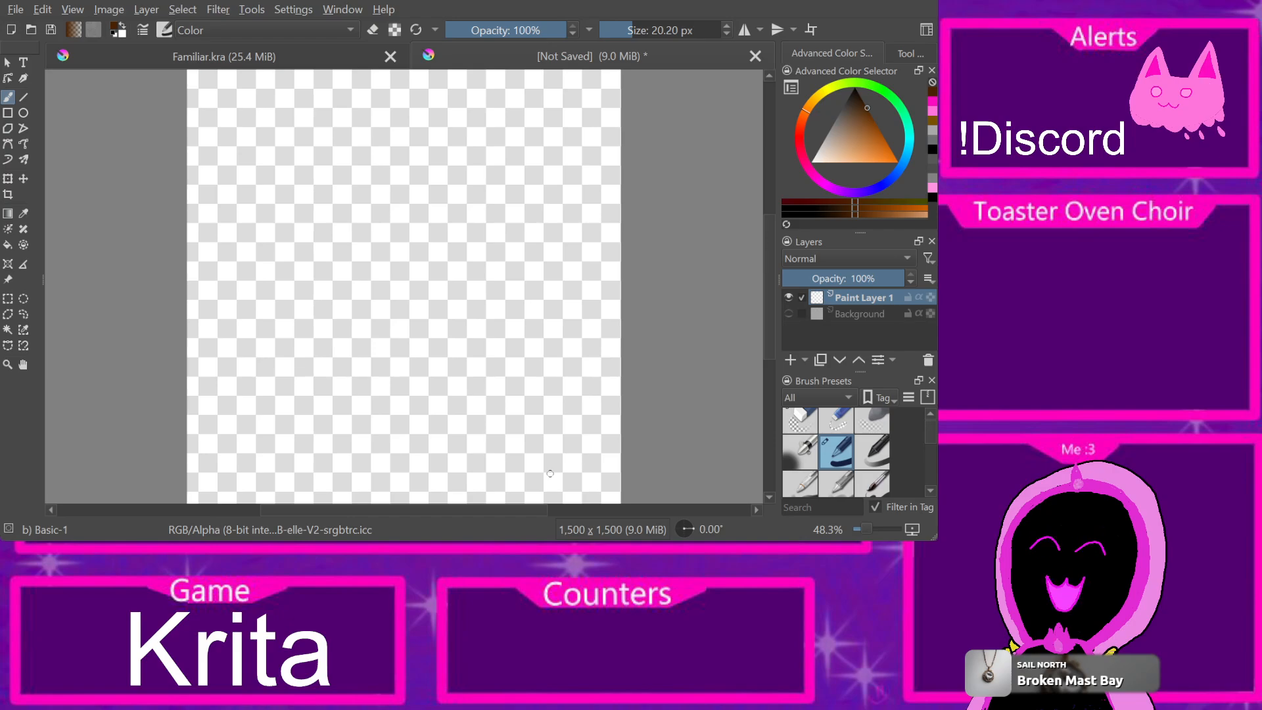
mouse_move(297, 467)
mouse_down()
mouse_move(368, 485)
mouse_move(464, 483)
mouse_up()
key(ctrl+z)
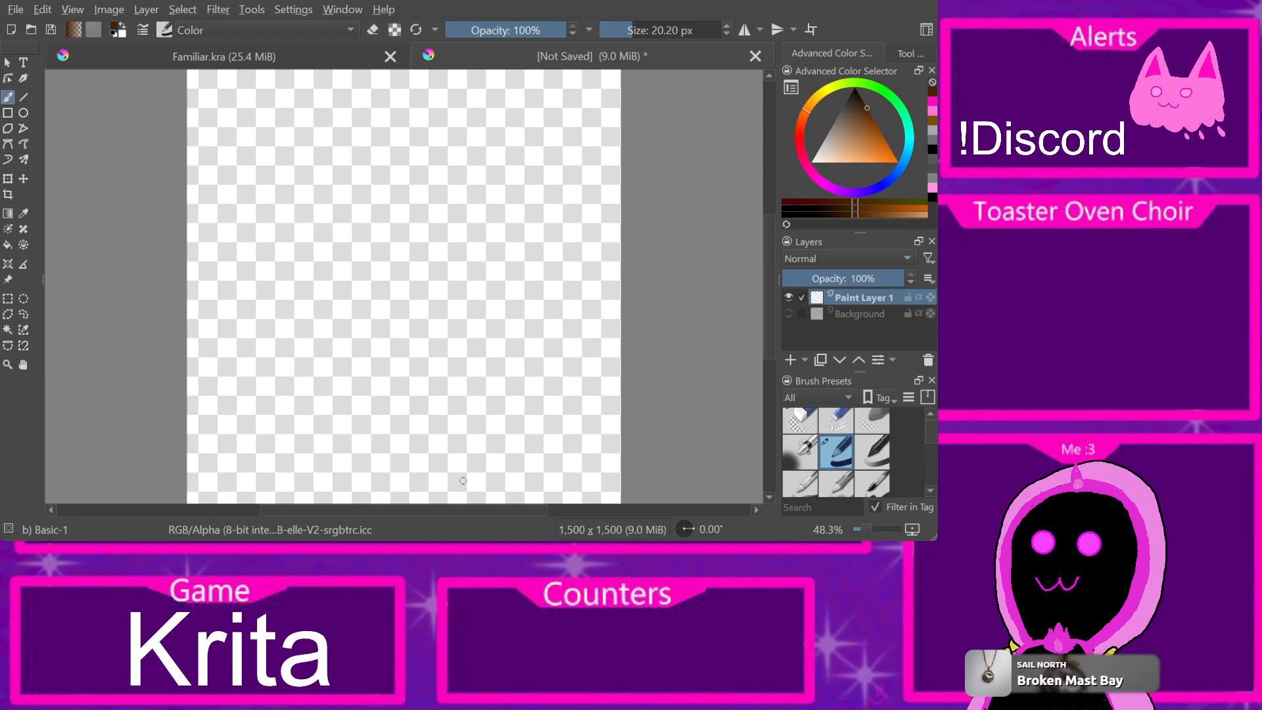
drag(301, 472, 478, 447)
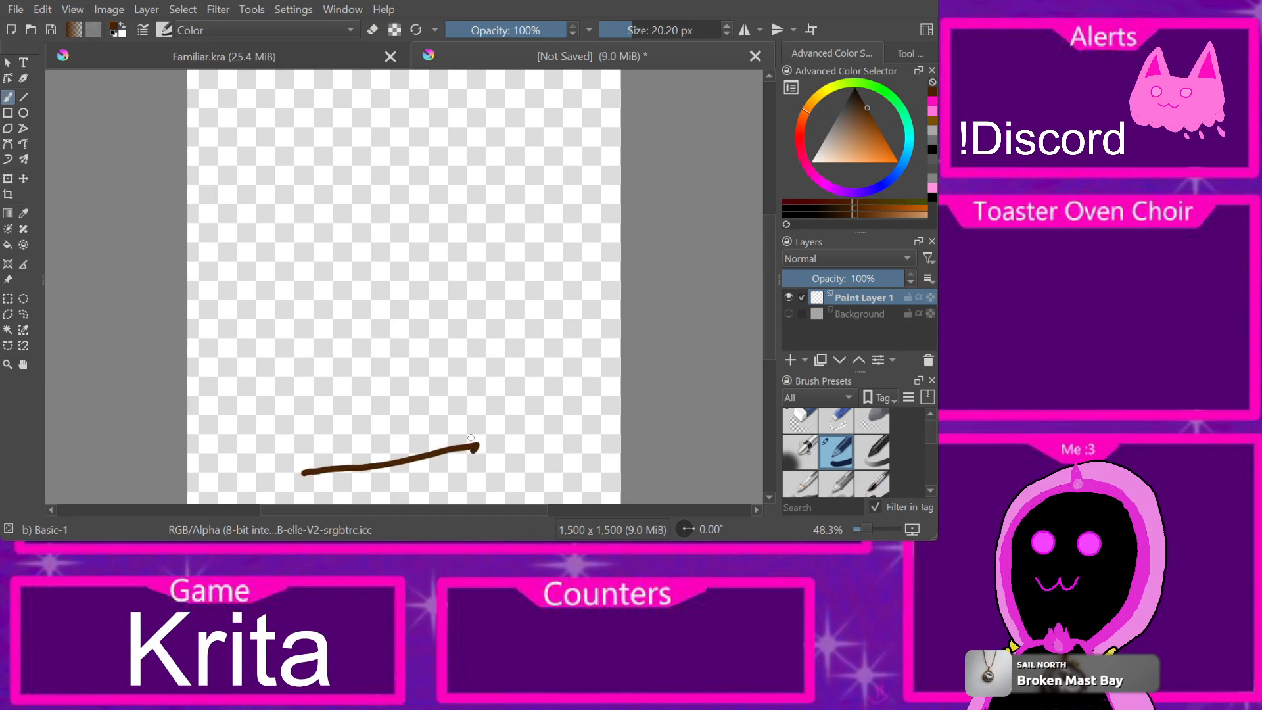
key(ctrl)
key(ctrl+z)
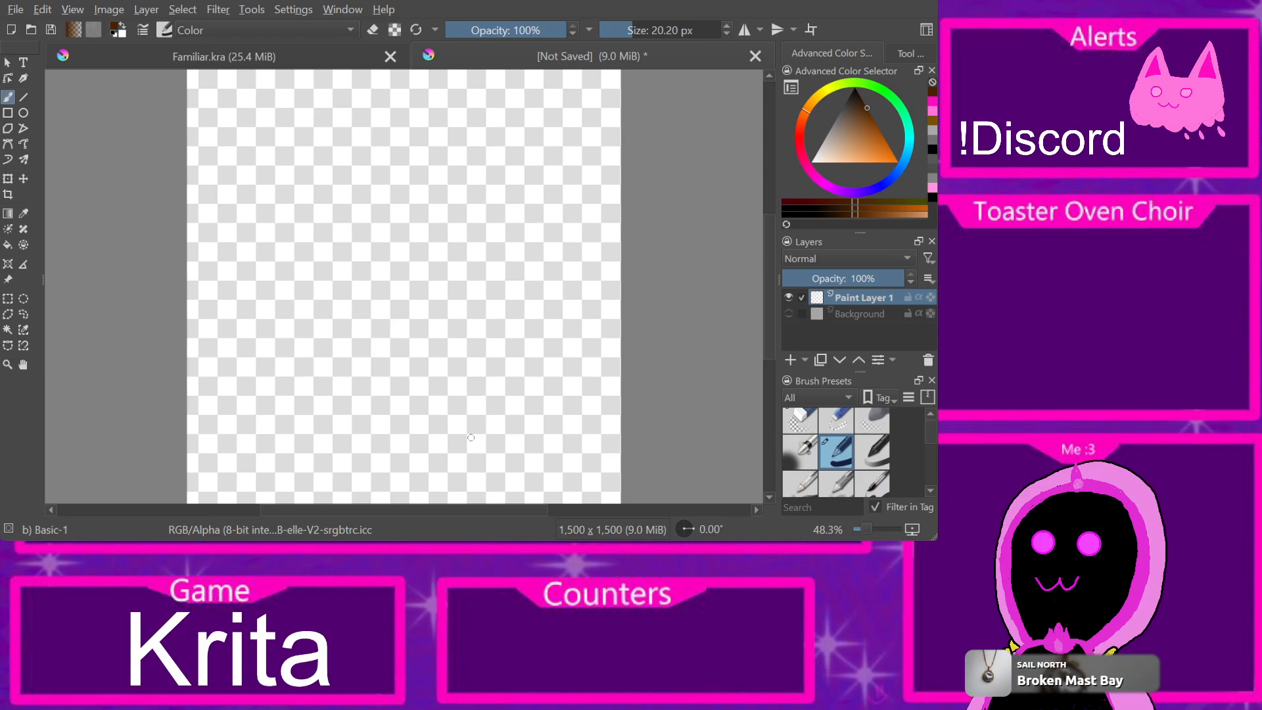
drag(313, 462, 488, 458)
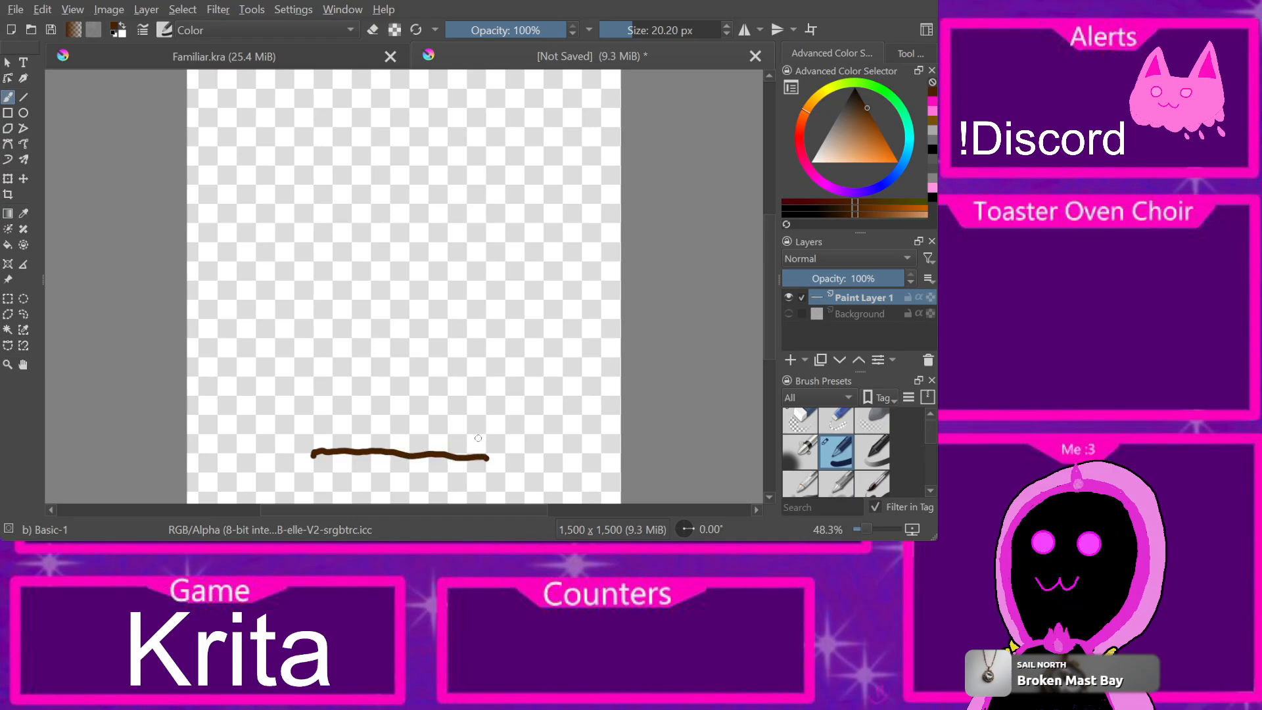
Step: Test lighter browns with short strokes, choose a medium orange-brown, and undo all strokes on Paint Layer 1
drag(872, 117, 877, 126)
drag(470, 389, 504, 386)
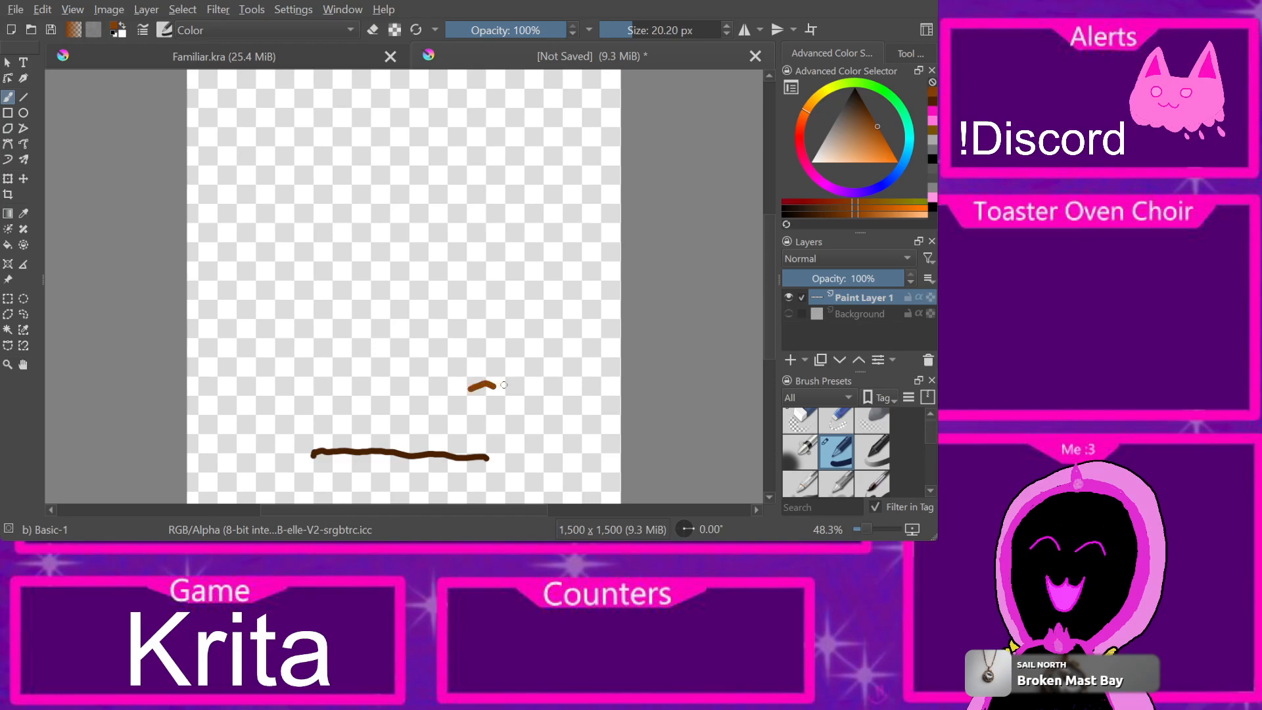
click(887, 142)
drag(416, 348, 497, 310)
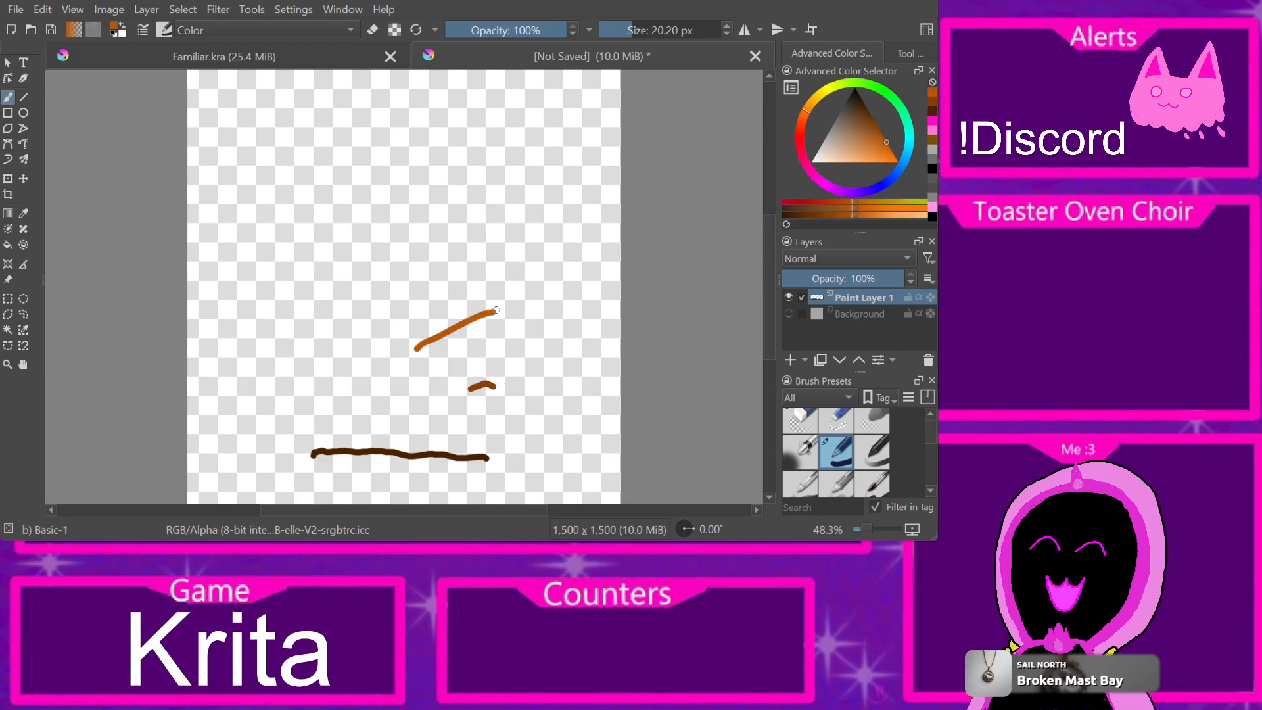
key(ctrl+z)
key(ctrl+z)
key(ctrl+z)
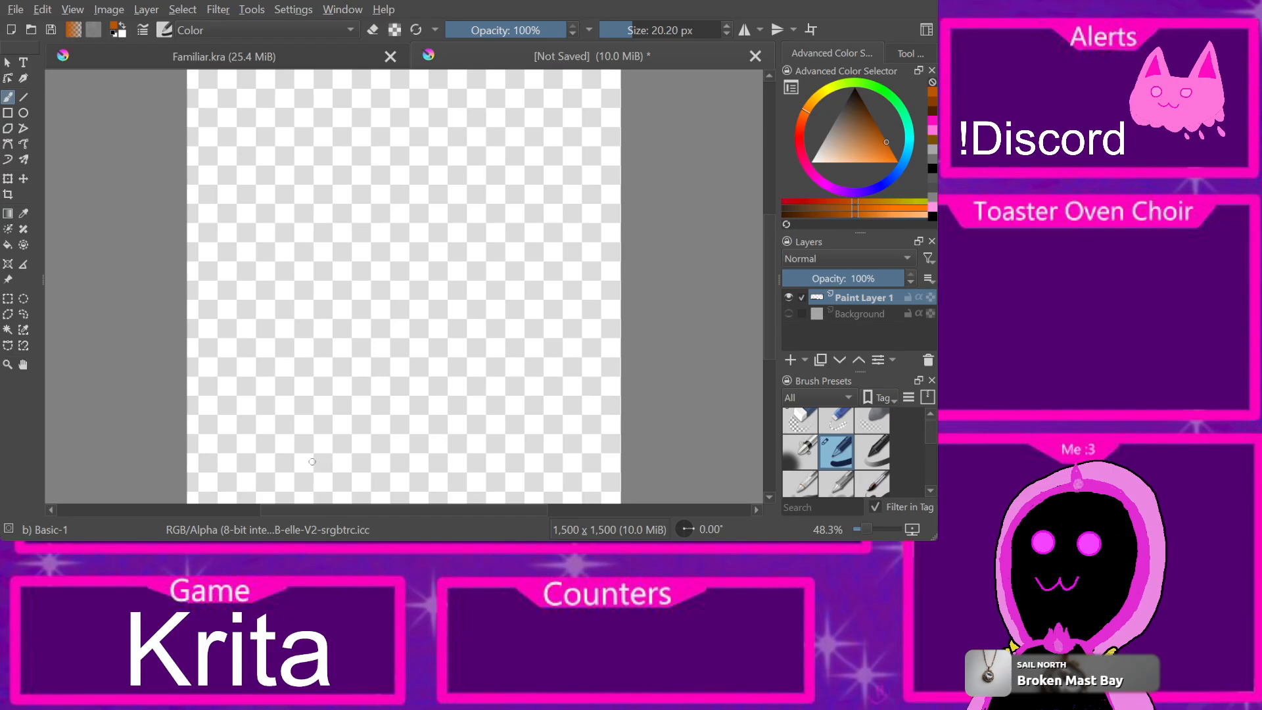
Step: Try a wide orange-brown bread outline with a base, flared sides and a rounded top lobe, and undo it
drag(291, 449, 540, 438)
key(ctrl+z)
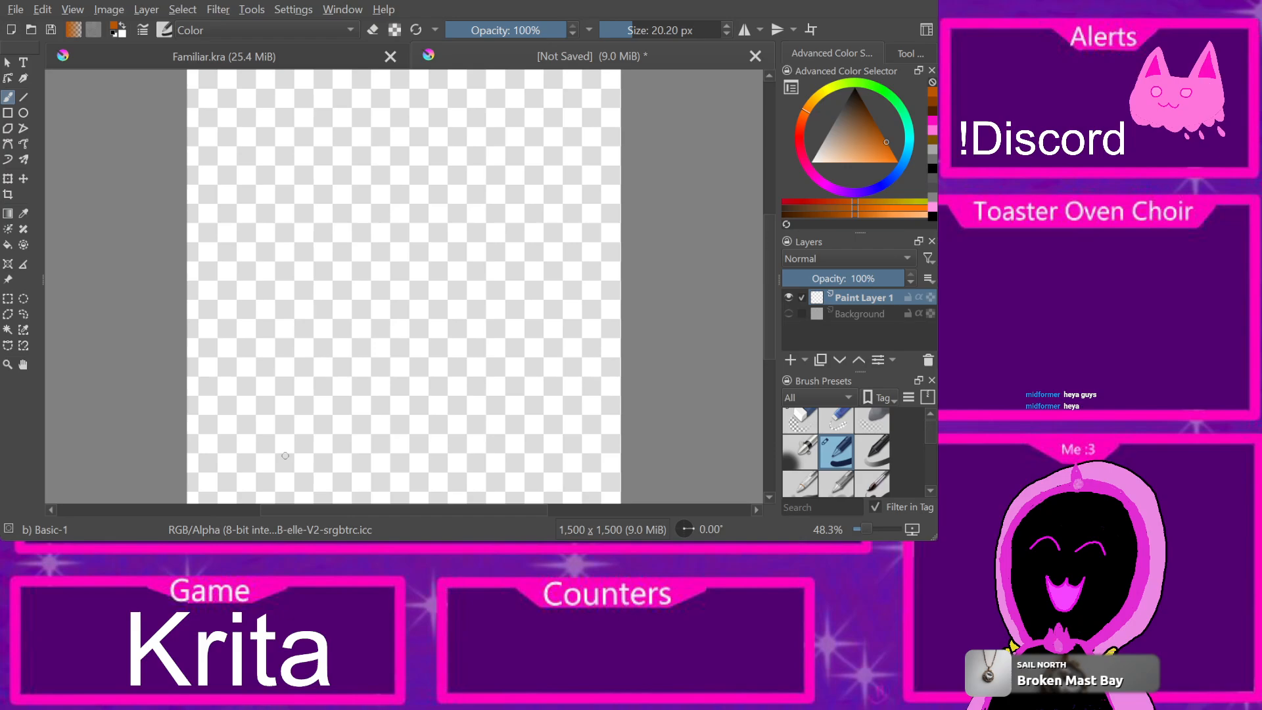
mouse_move(285, 455)
mouse_down()
mouse_move(507, 453)
mouse_move(530, 288)
mouse_up()
drag(284, 454, 269, 293)
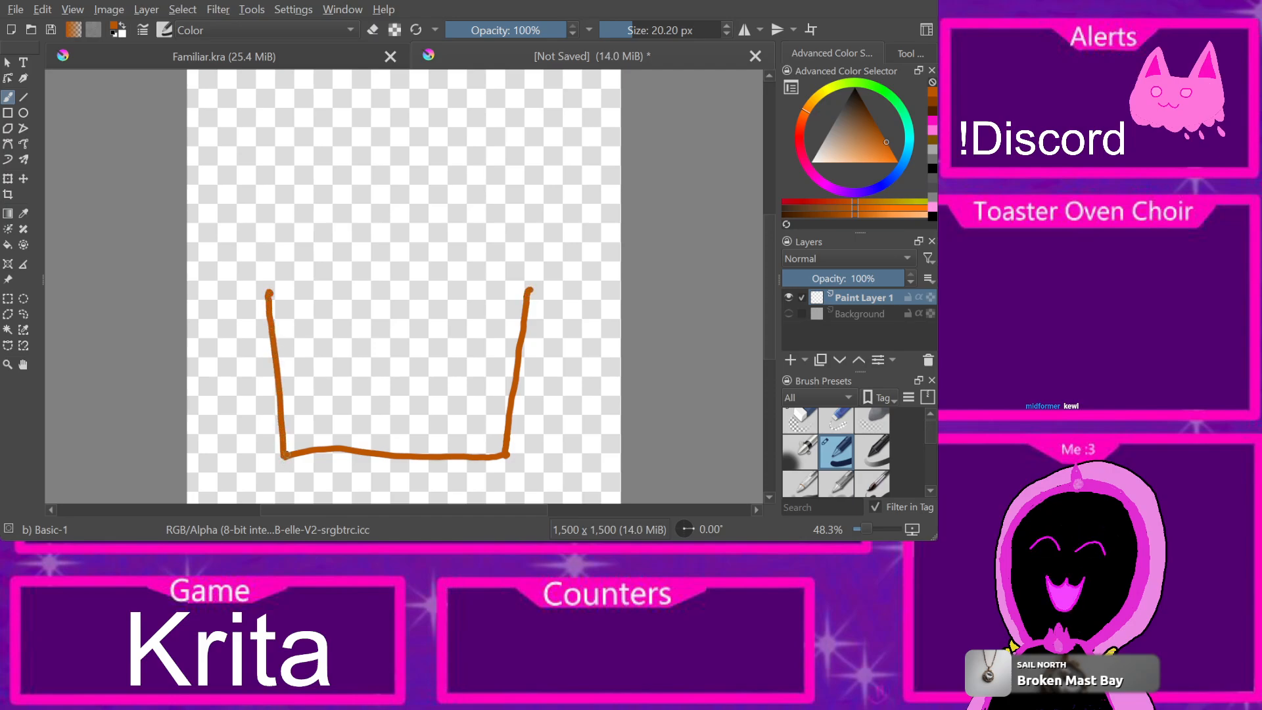
mouse_move(526, 290)
mouse_down()
mouse_move(533, 236)
mouse_move(506, 220)
mouse_move(466, 224)
mouse_move(451, 254)
mouse_move(399, 262)
mouse_up()
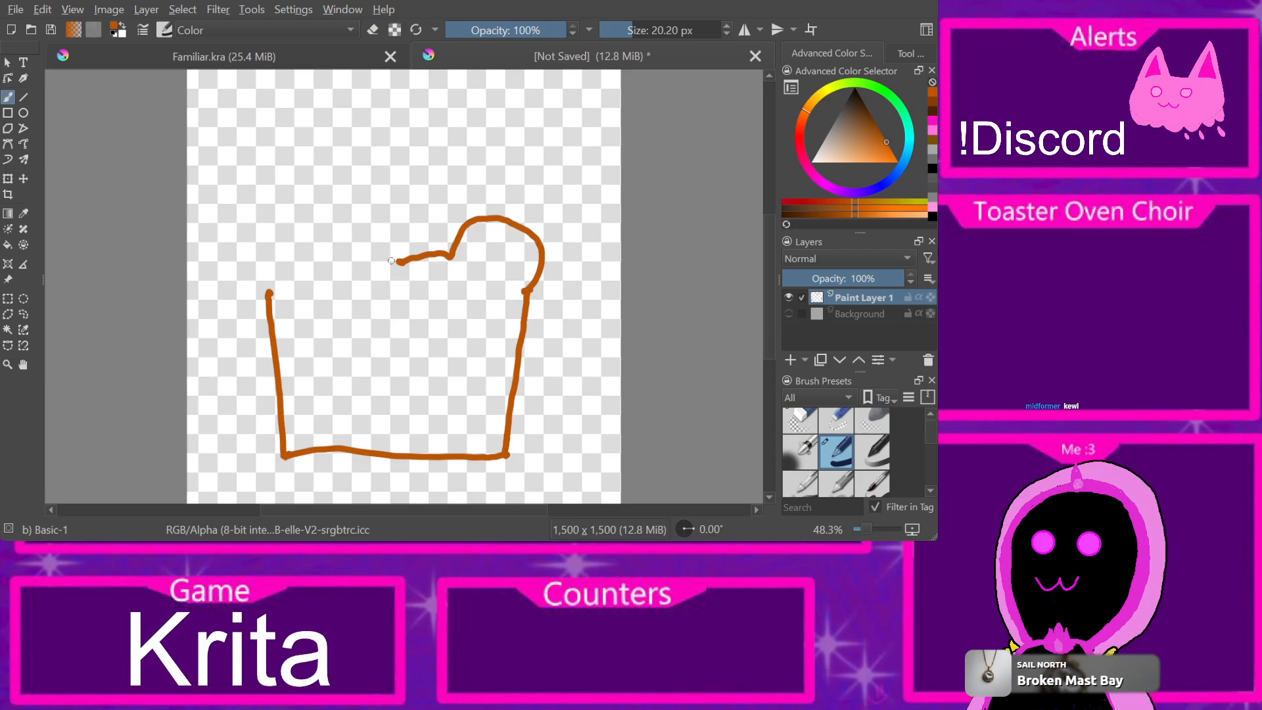
key(ctrl+z)
key(ctrl+z)
key(ctrl+z)
key(ctrl+z)
Step: Draw a narrower orange-brown bread outline with two rounded top lobes, redrawing its left side to curve into the base
mouse_move(313, 456)
mouse_down()
mouse_move(466, 455)
mouse_move(495, 329)
mouse_move(482, 281)
mouse_move(450, 293)
mouse_move(452, 318)
mouse_up()
key(ctrl+z)
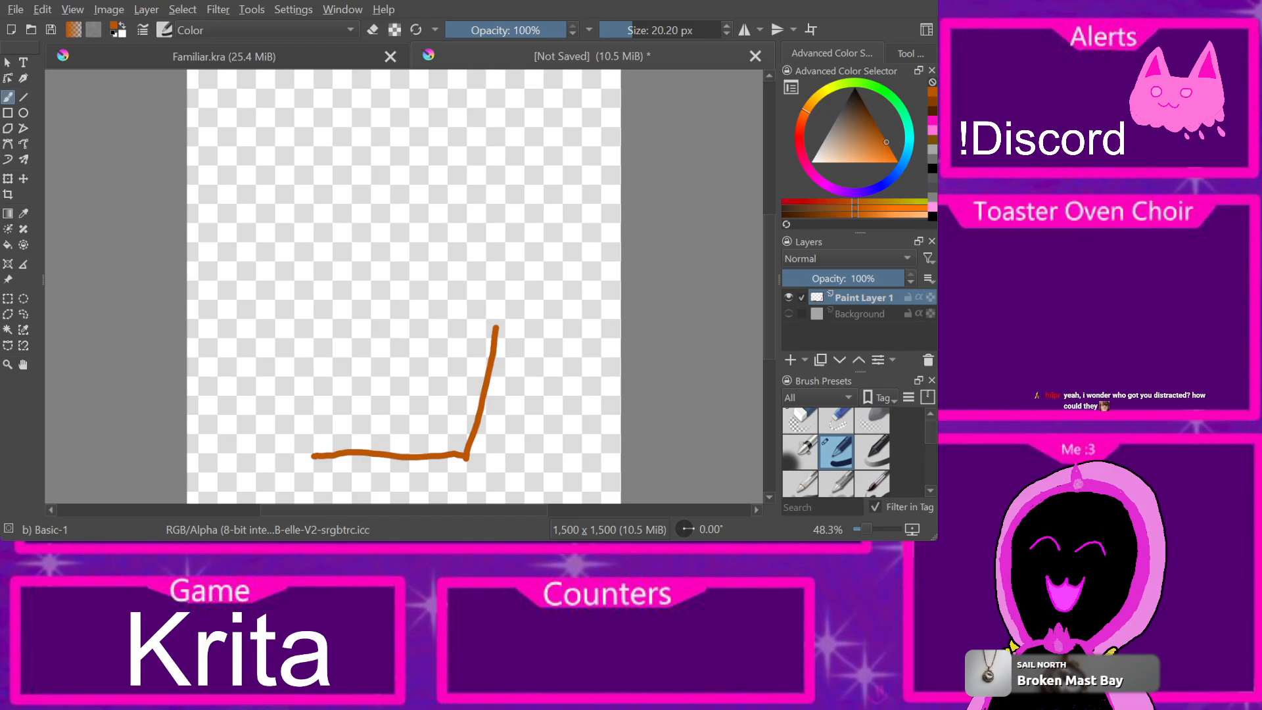
mouse_move(497, 327)
mouse_down()
mouse_move(503, 268)
mouse_move(479, 250)
mouse_move(446, 252)
mouse_move(434, 295)
mouse_move(397, 291)
mouse_move(345, 254)
mouse_move(326, 282)
mouse_move(339, 299)
mouse_move(319, 458)
mouse_up()
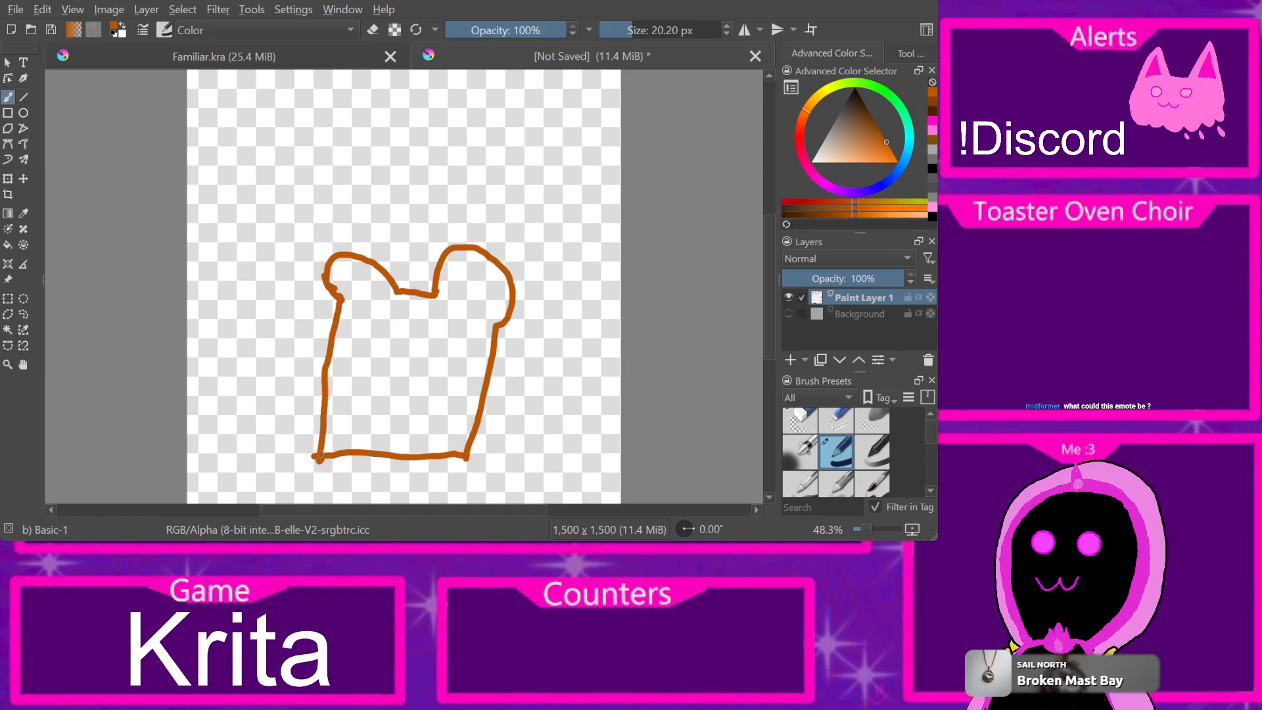
key(ctrl+z)
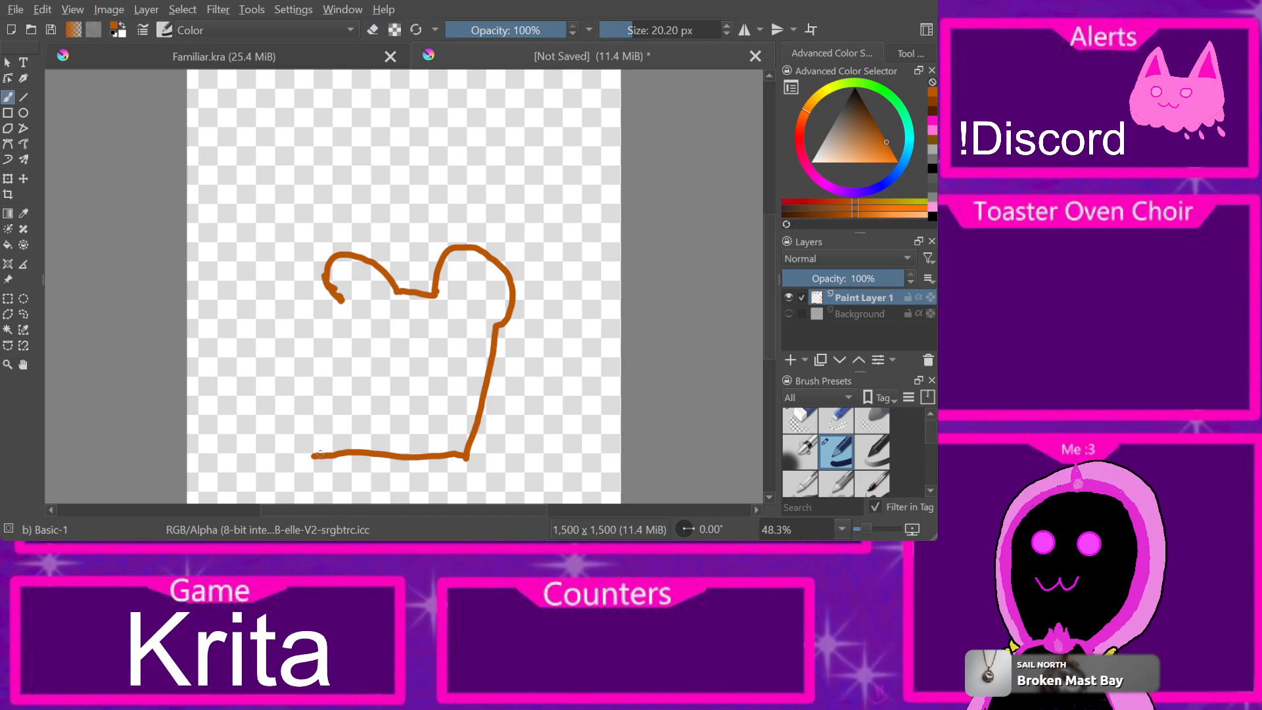
mouse_move(338, 295)
mouse_down()
mouse_move(346, 426)
mouse_move(362, 444)
mouse_up()
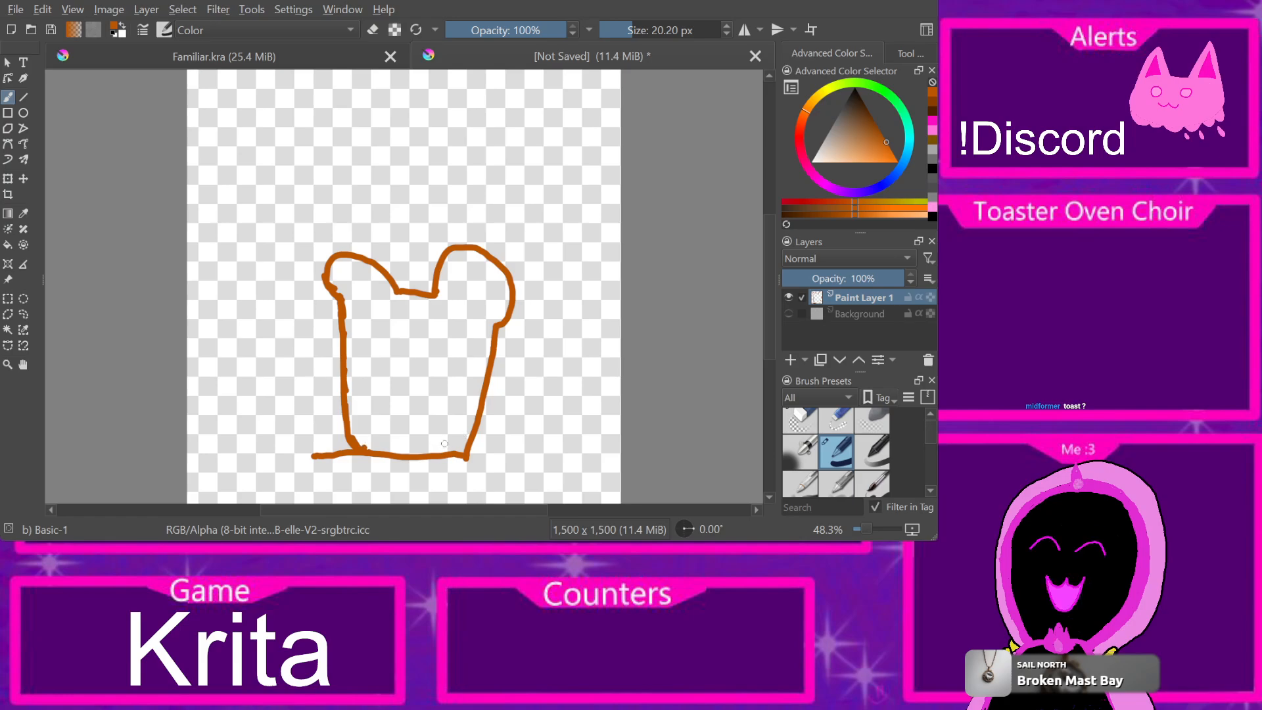
Step: Round the bread outline's lower-right corner and erase the excess line ends at the base with Eraser Small
drag(450, 453, 470, 427)
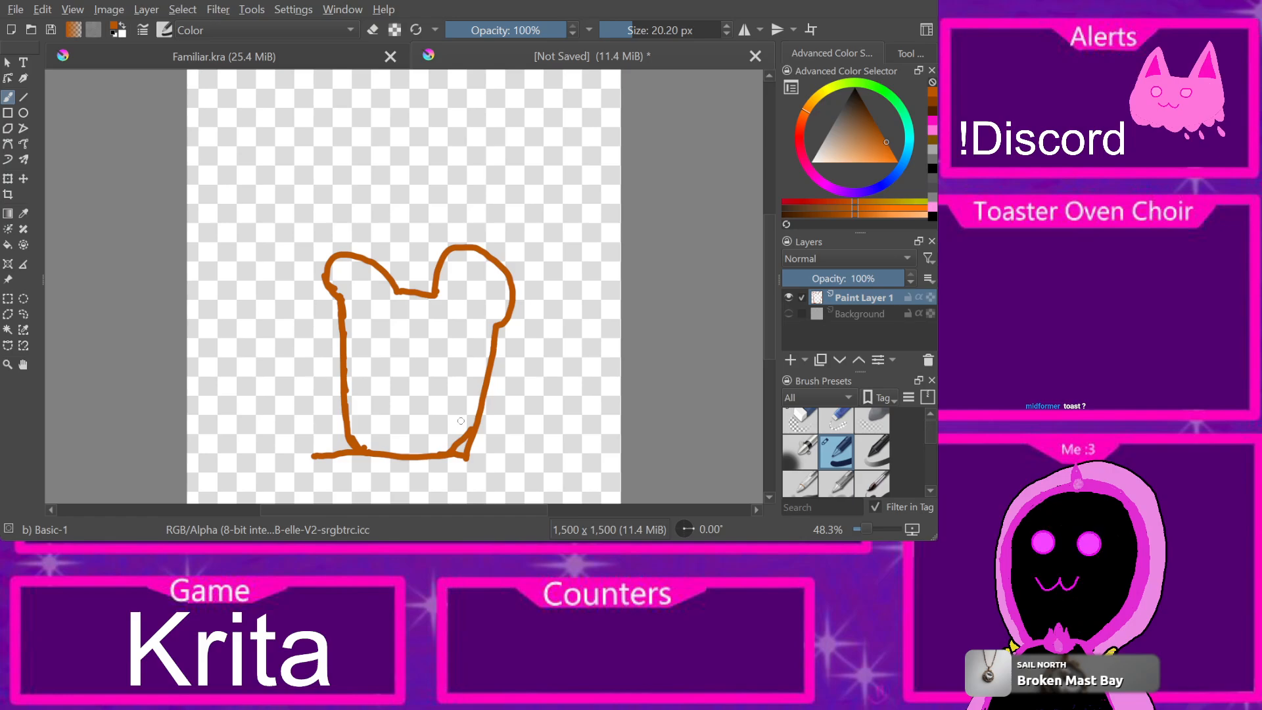
key(ctrl+z)
drag(448, 452, 476, 422)
key(e)
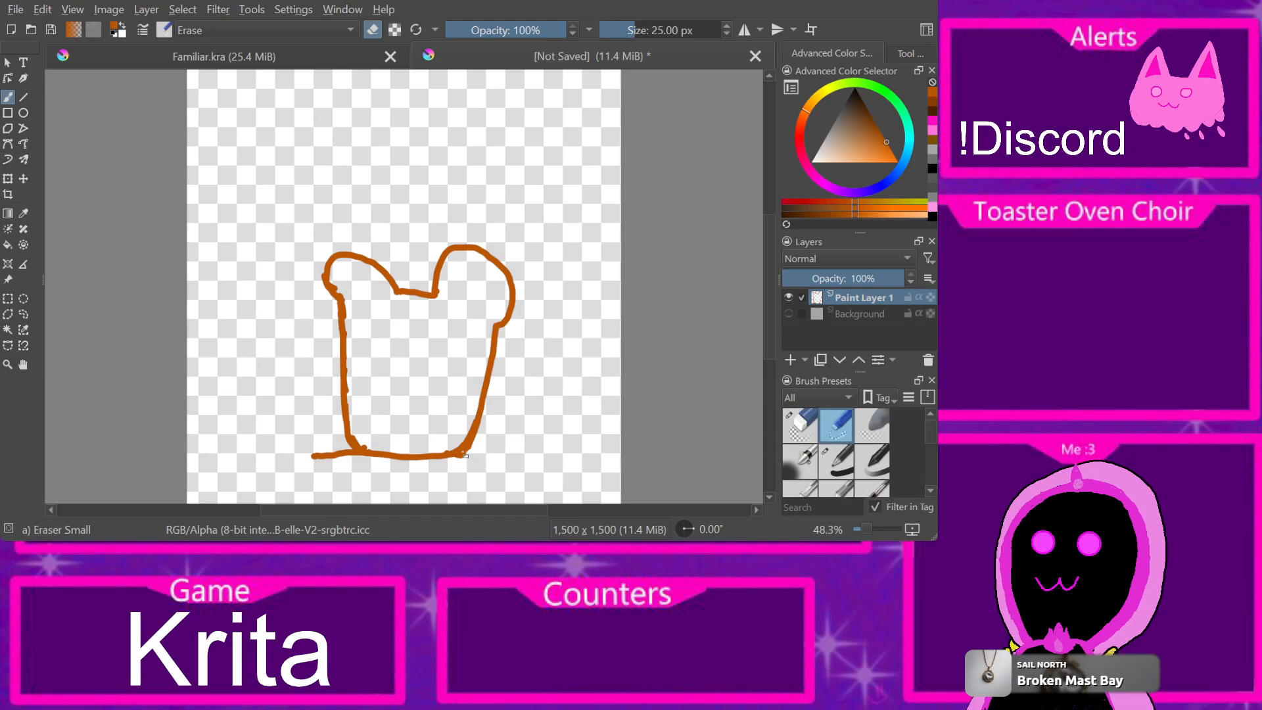
mouse_move(332, 456)
mouse_down()
mouse_move(306, 454)
mouse_move(353, 453)
mouse_up()
Step: Fill the inside of the bread outline with a light peach-orange
drag(881, 150, 852, 162)
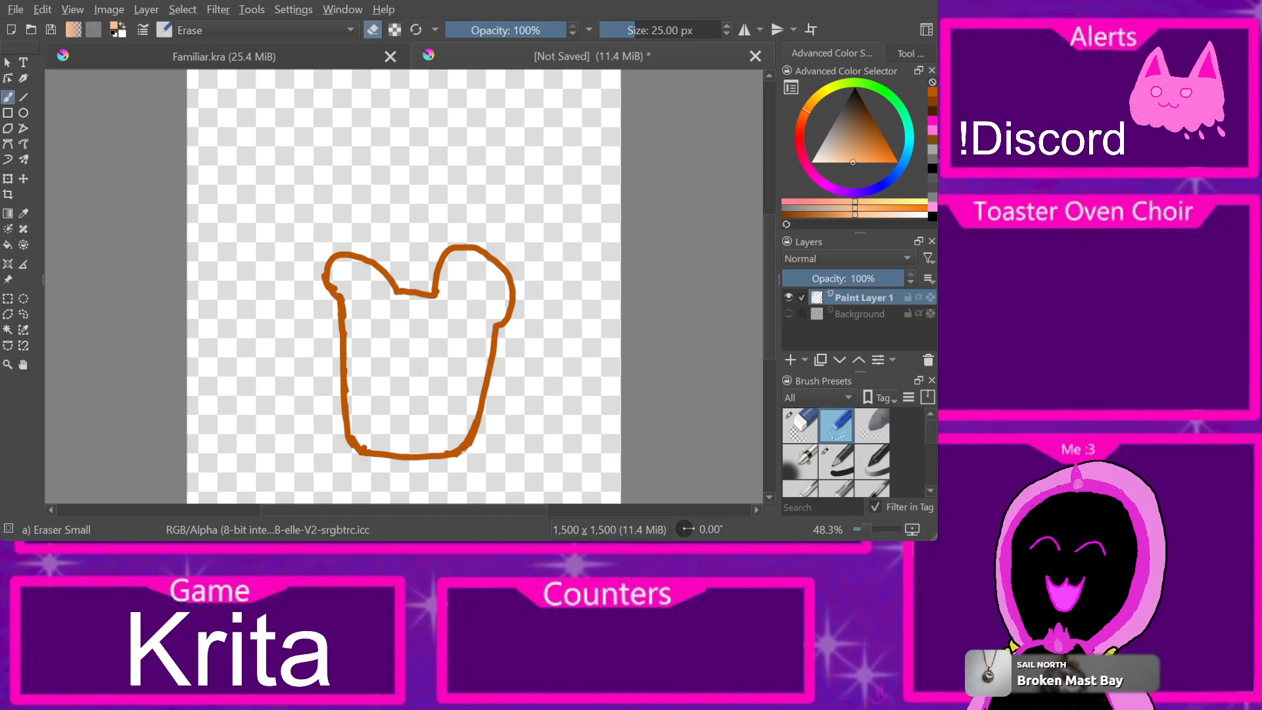
click(836, 461)
drag(429, 372, 432, 372)
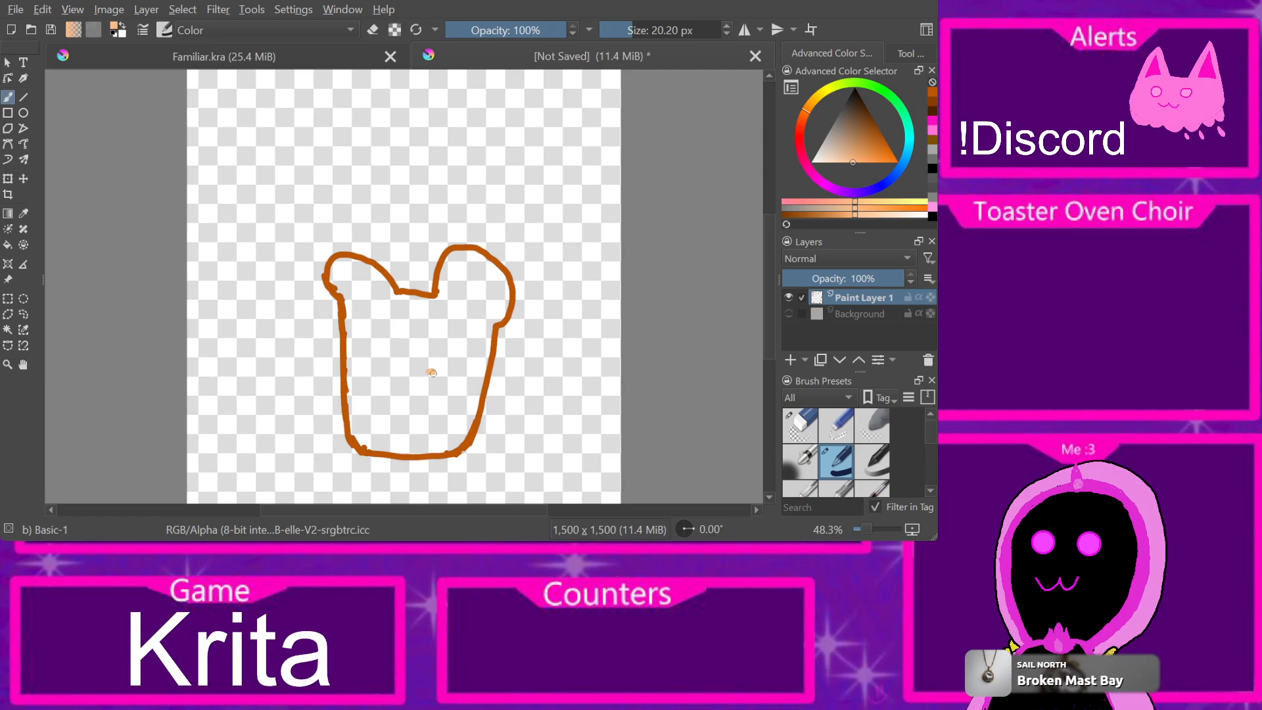
key(f)
click(421, 365)
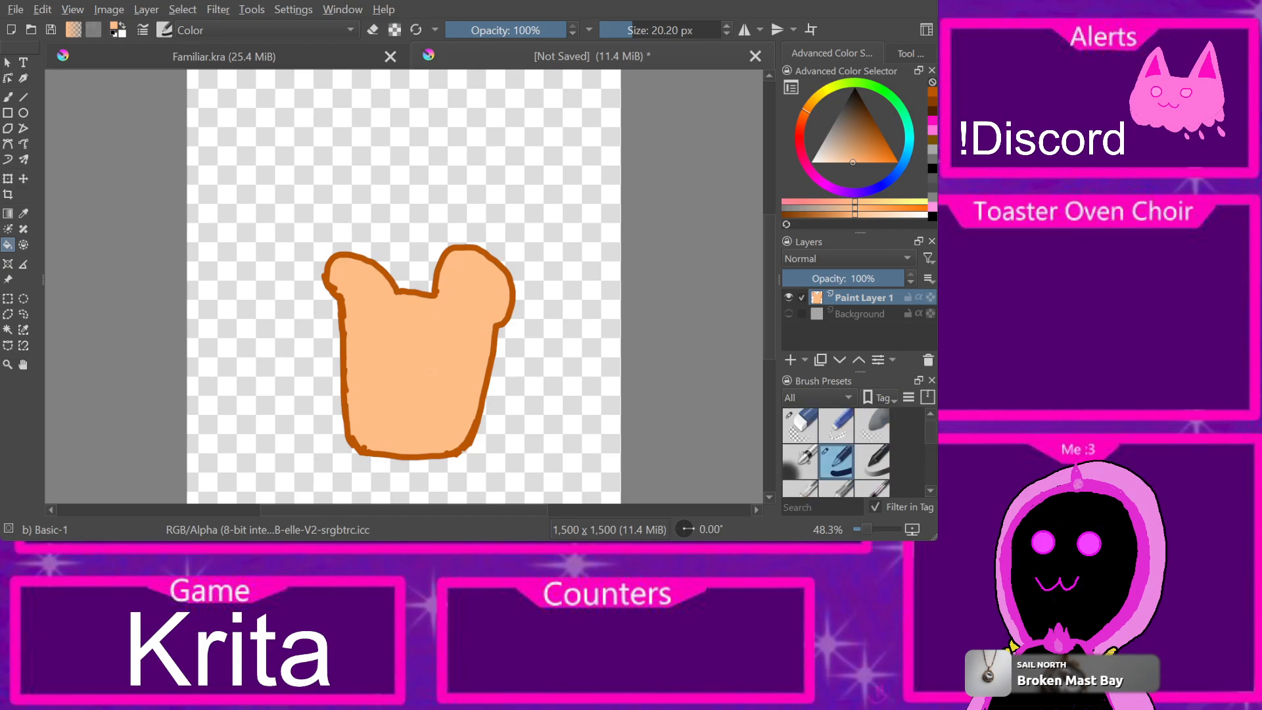
Step: Try a brighter orange with a test stroke on the empty canvas beside the bread, and undo it
key(b)
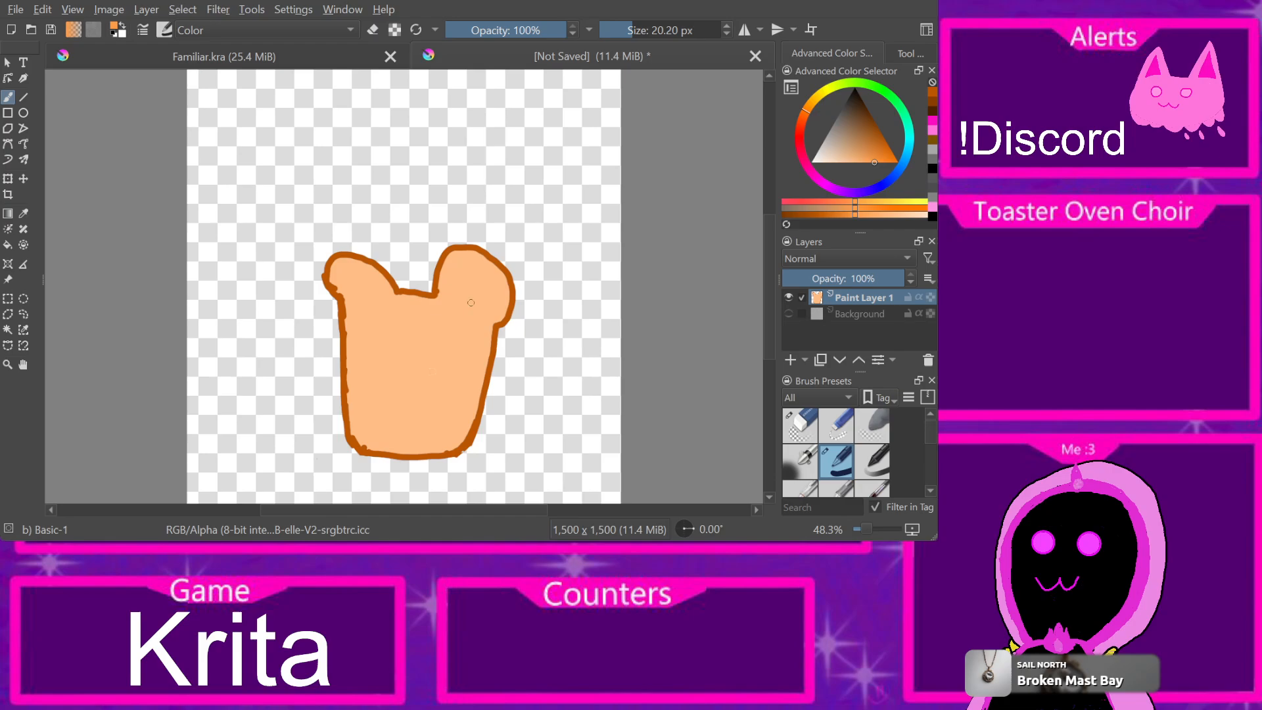
drag(466, 297, 427, 351)
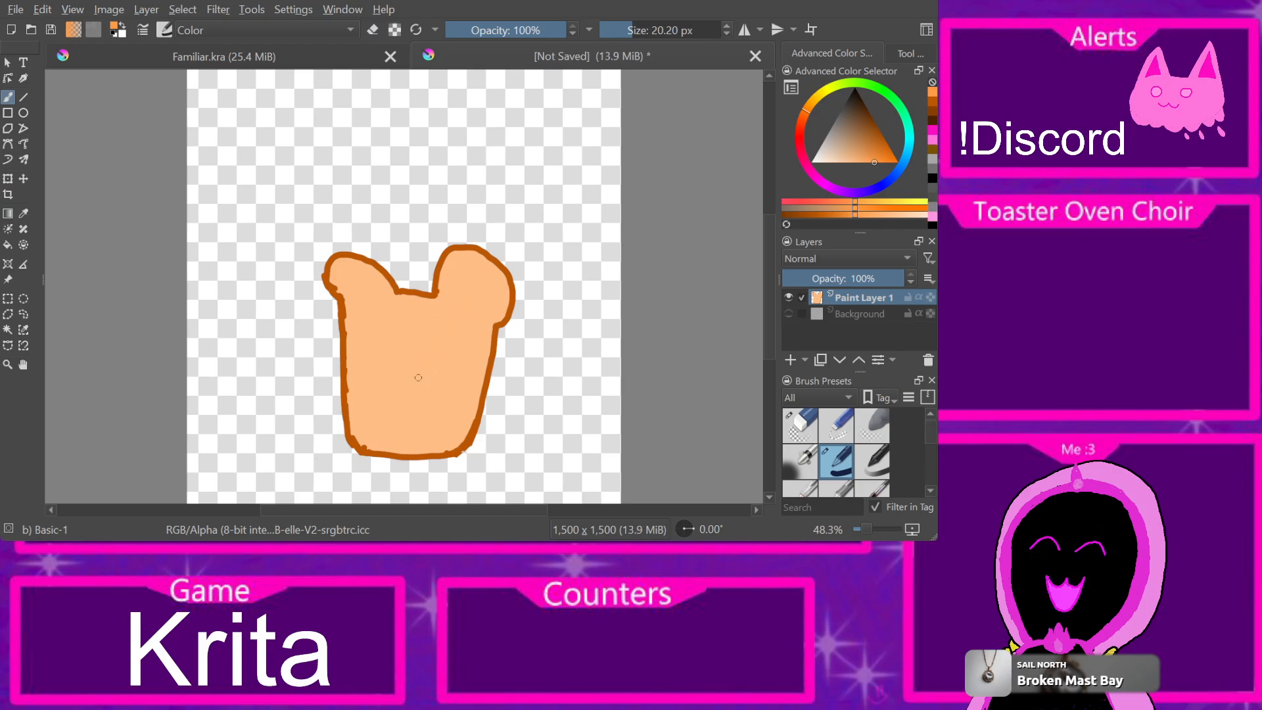
drag(874, 162, 883, 161)
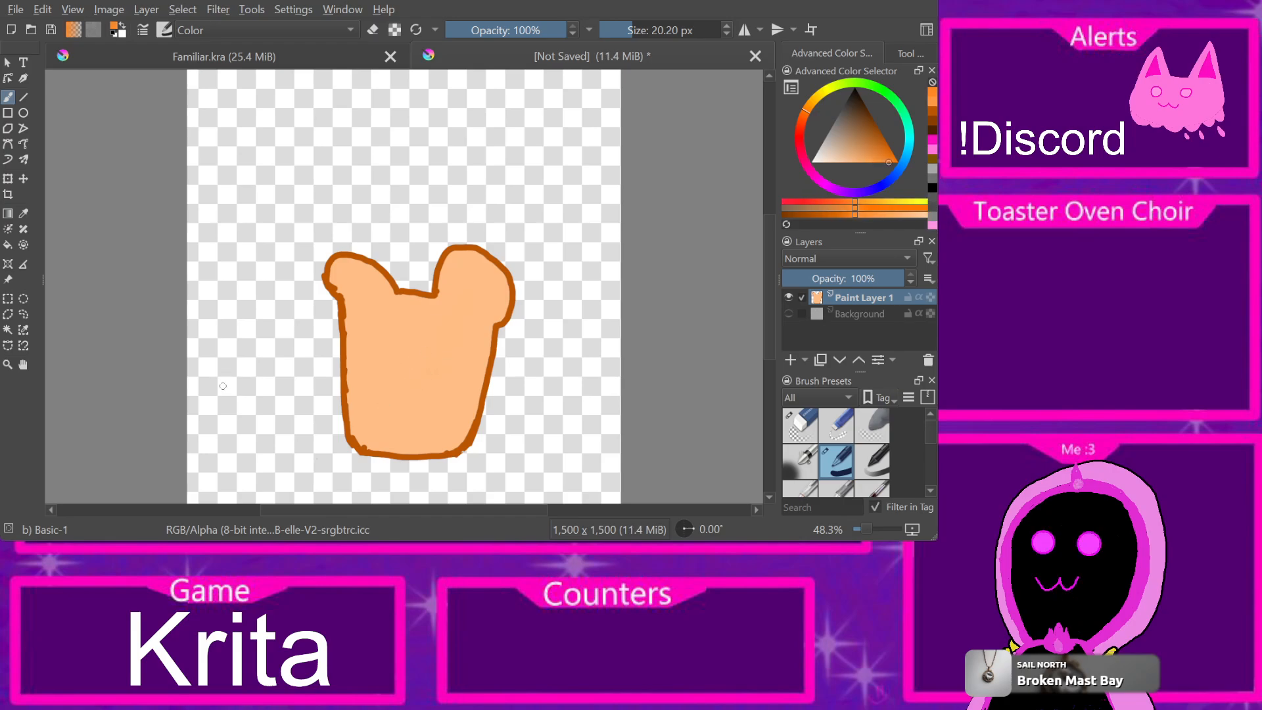
drag(222, 386, 274, 366)
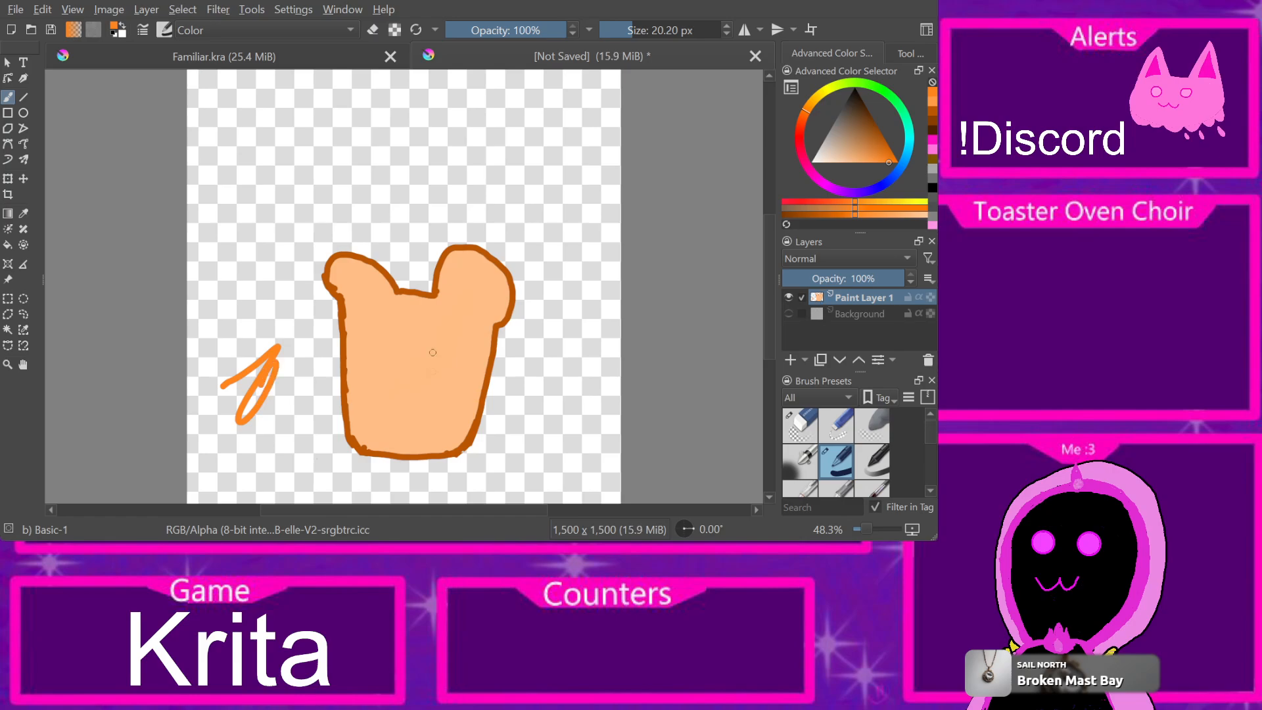
key(ctrl+z)
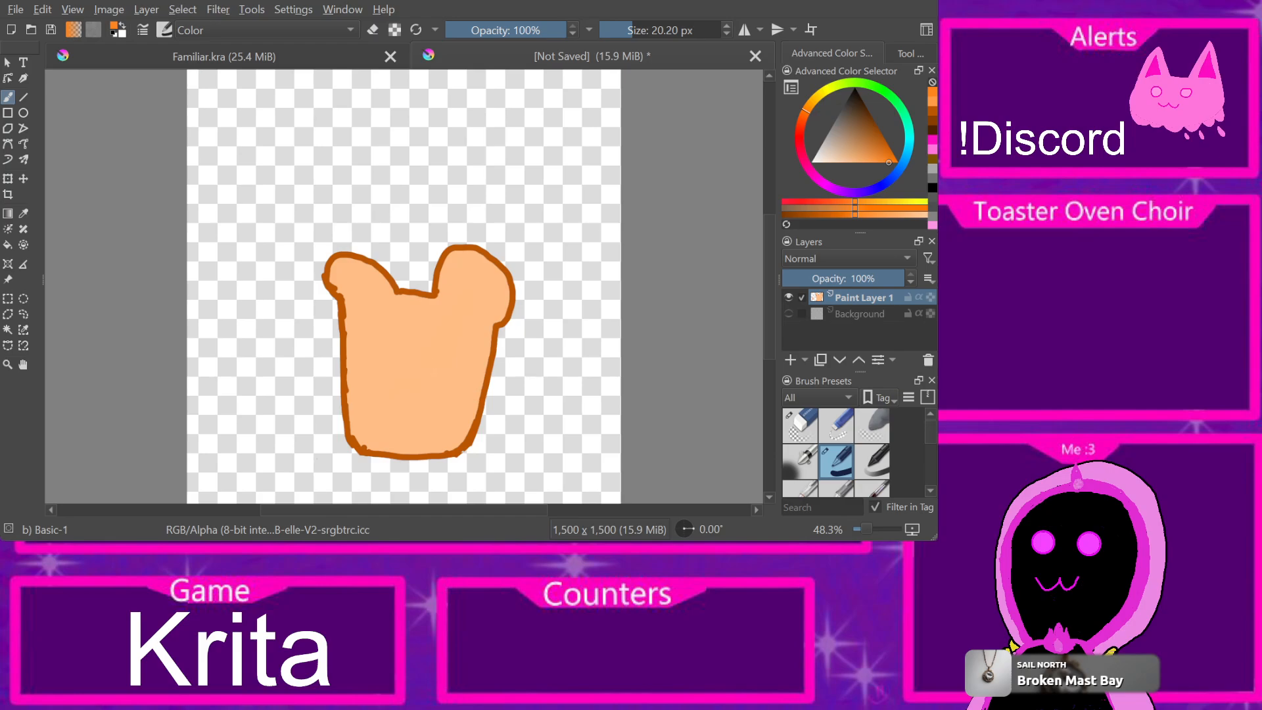
Step: Try a muted brown with test strokes beside the bread's lower-left edge, and undo them
click(873, 157)
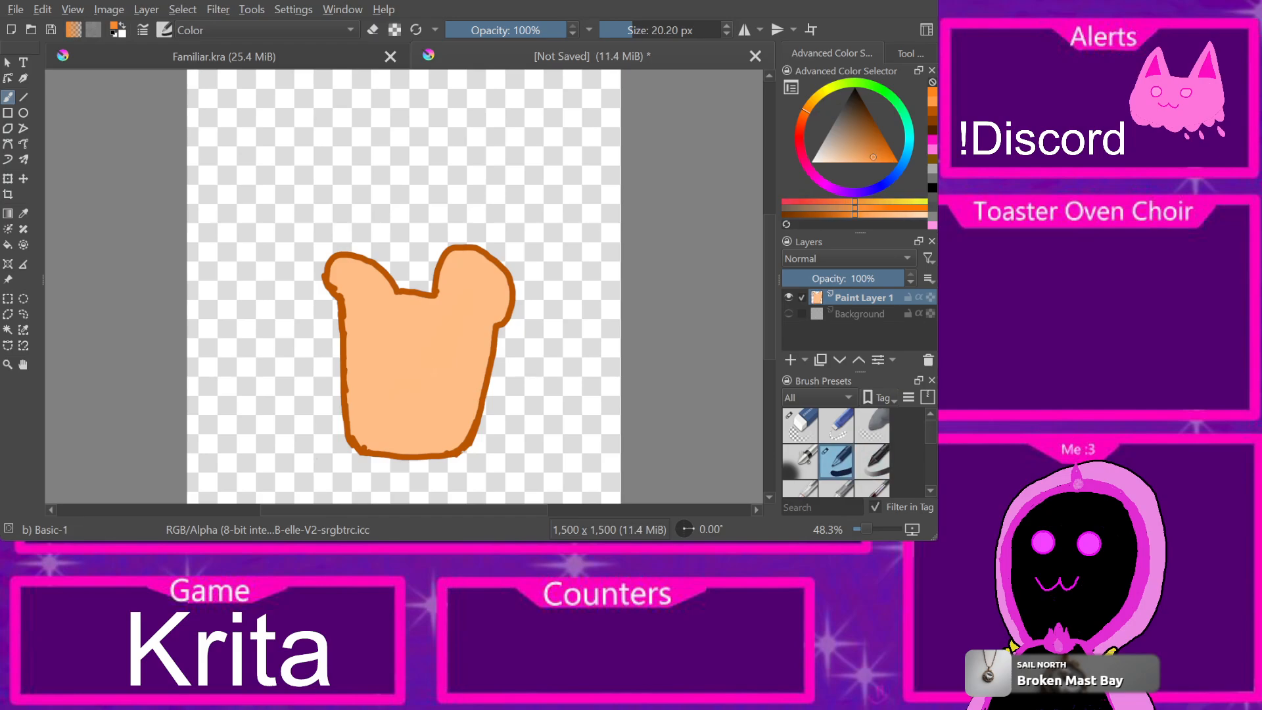
drag(871, 156, 867, 135)
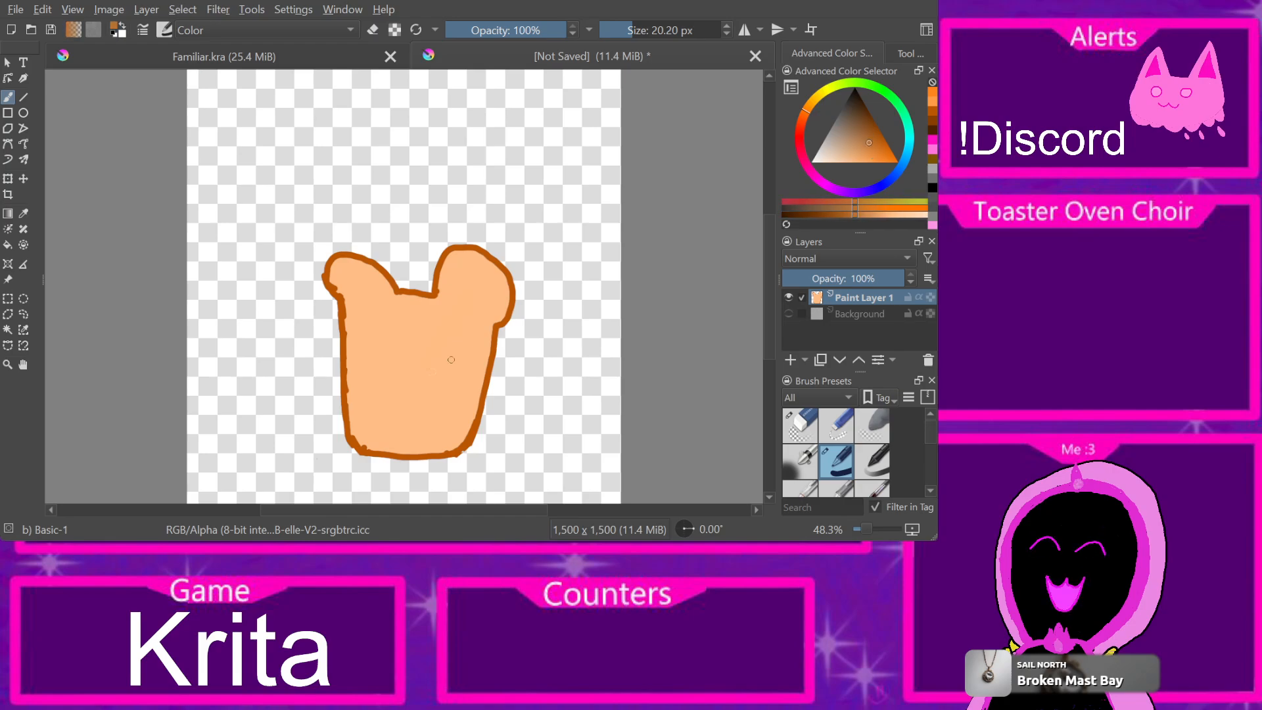
drag(238, 394, 292, 431)
mouse_move(314, 413)
mouse_down()
mouse_move(341, 382)
mouse_move(337, 414)
mouse_up()
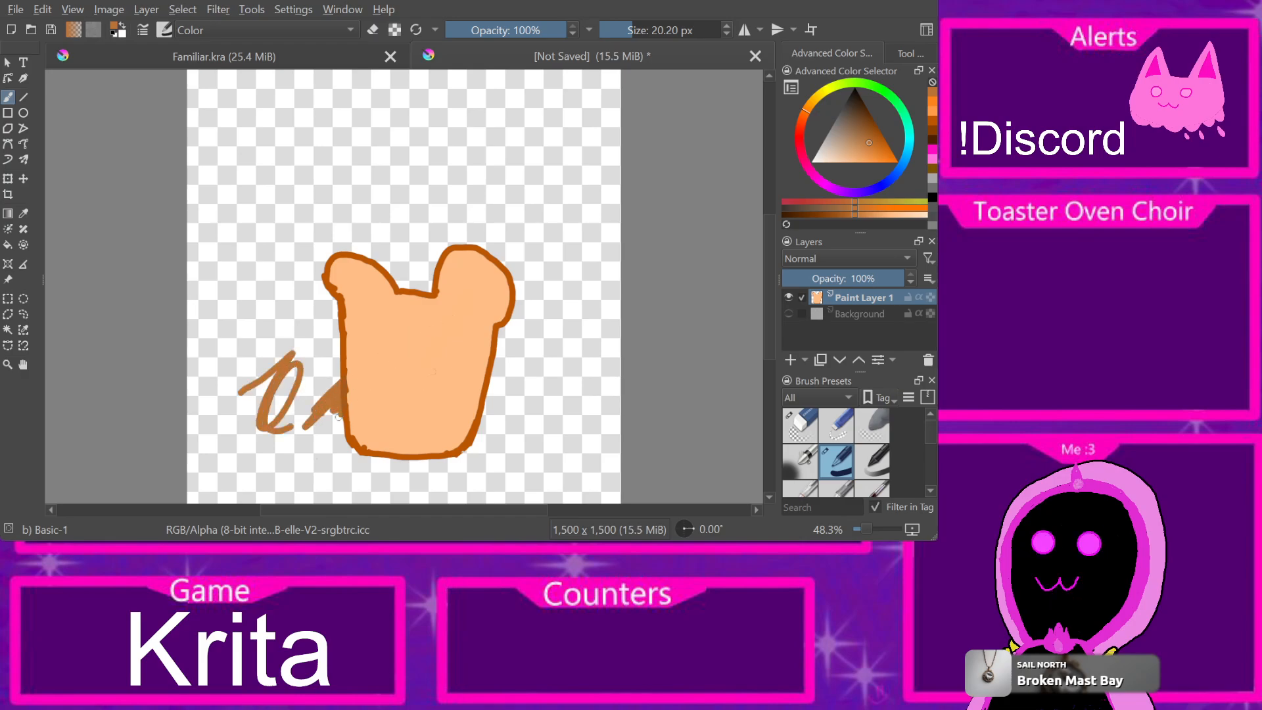
key(ctrl+z)
key(ctrl+z)
key(ctrl+z)
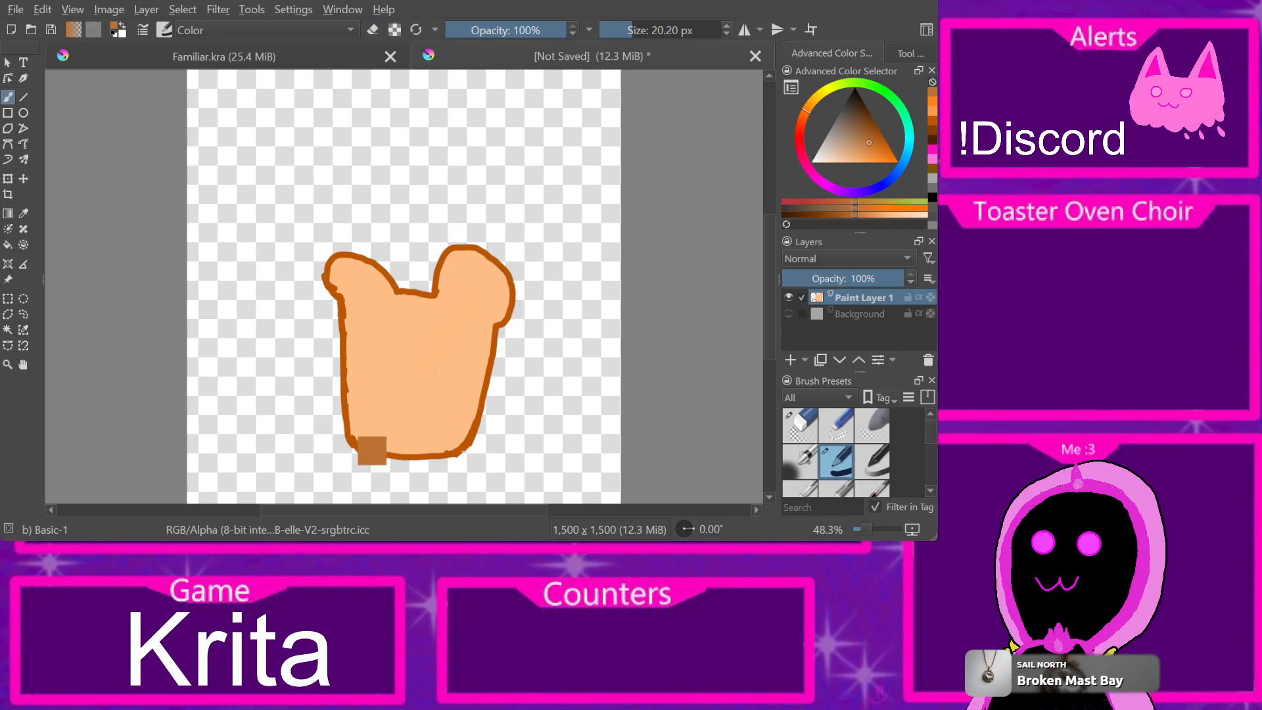
Step: Add a new paint layer above the bread layer
key(Insert)
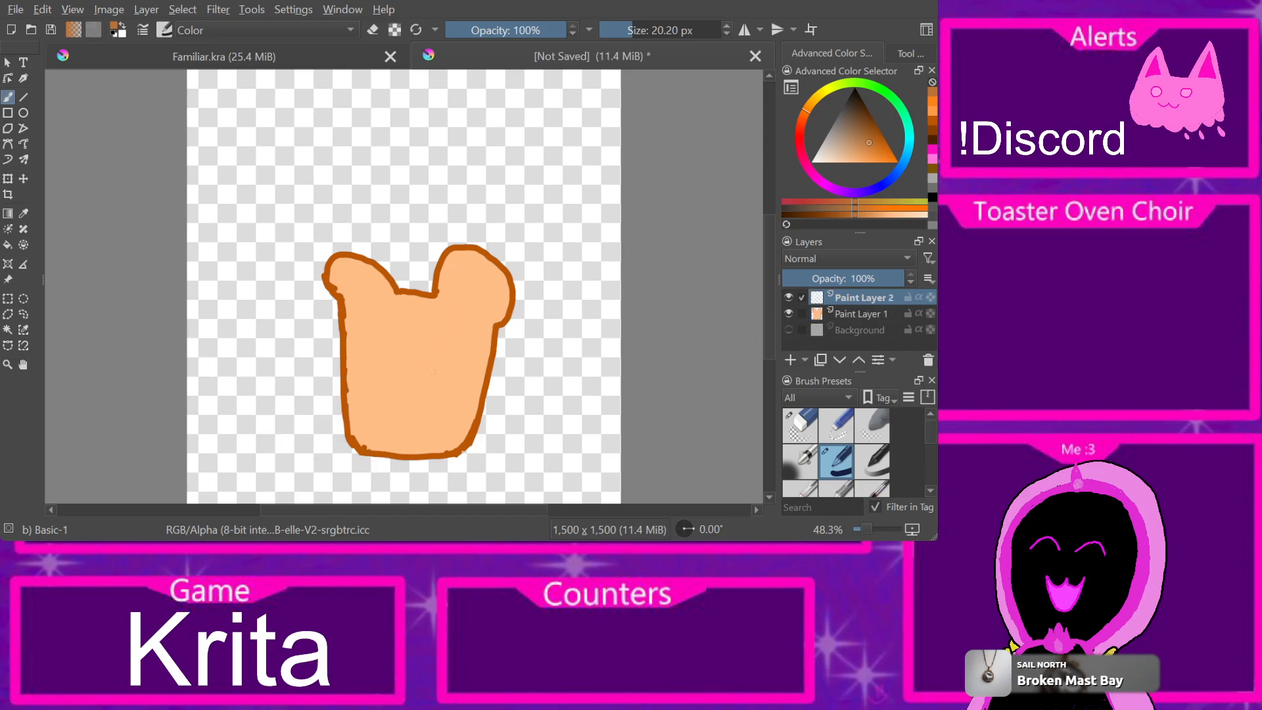
Step: Try painting a filled muted-brown rectangle in the middle of the bread, and undo its filling strokes
drag(419, 367, 404, 380)
drag(386, 335, 384, 322)
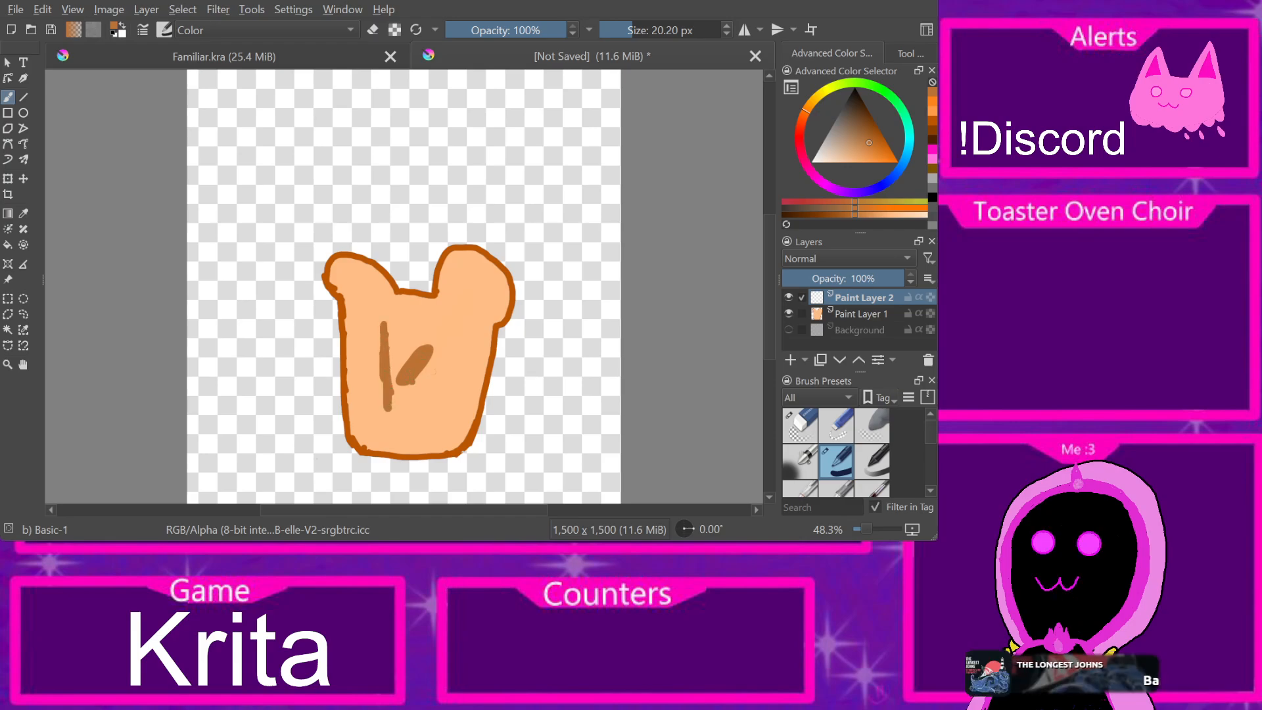
mouse_move(386, 407)
mouse_down()
mouse_move(450, 415)
mouse_move(464, 319)
mouse_move(389, 328)
mouse_move(400, 318)
mouse_move(392, 369)
mouse_up()
drag(404, 320, 392, 384)
mouse_move(412, 320)
mouse_down()
mouse_move(398, 411)
mouse_move(404, 363)
mouse_move(452, 321)
mouse_move(447, 399)
mouse_move(420, 405)
mouse_up()
mouse_move(421, 405)
mouse_down()
mouse_move(405, 410)
mouse_move(446, 408)
mouse_up()
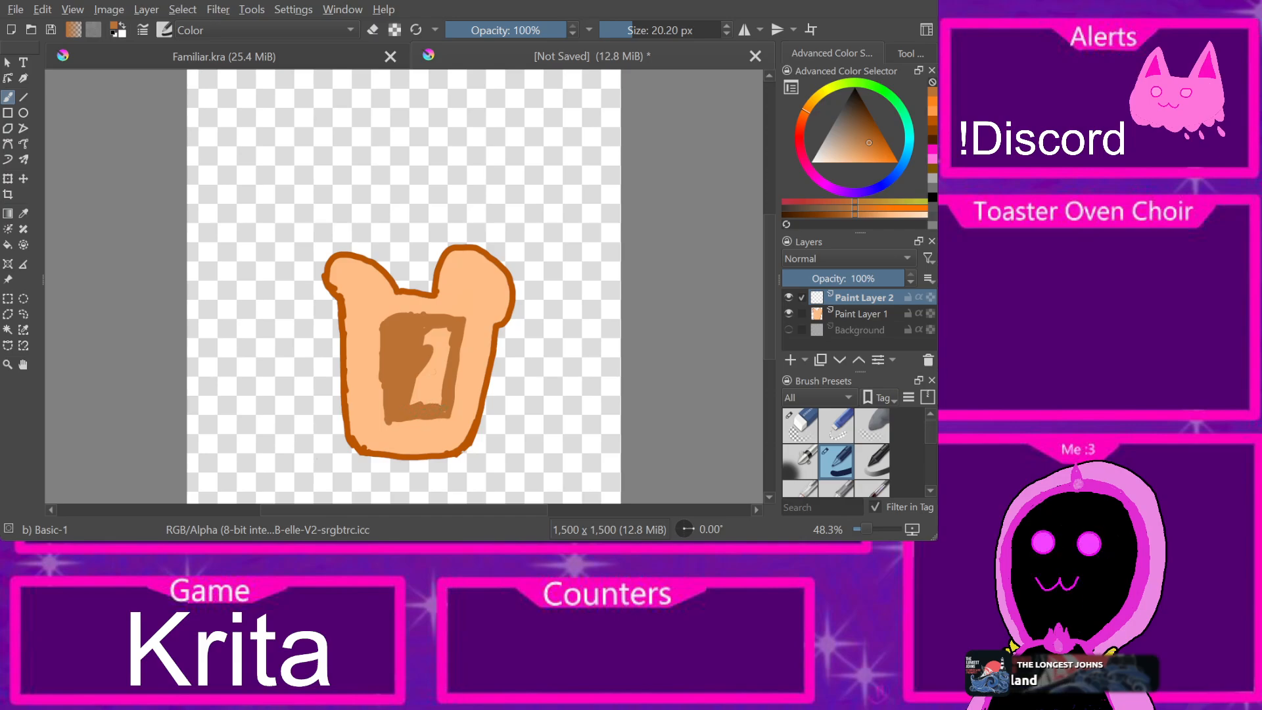
drag(449, 334, 444, 380)
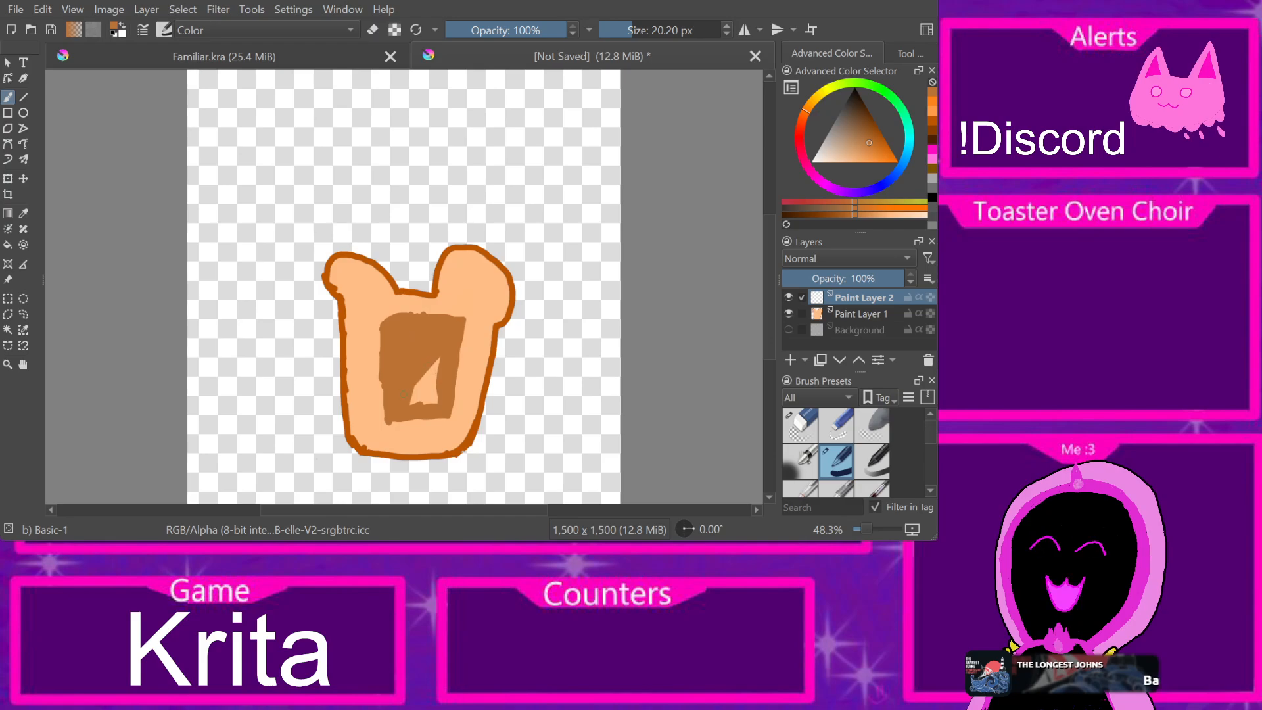
mouse_move(418, 403)
mouse_down()
mouse_move(434, 380)
mouse_move(437, 390)
mouse_up()
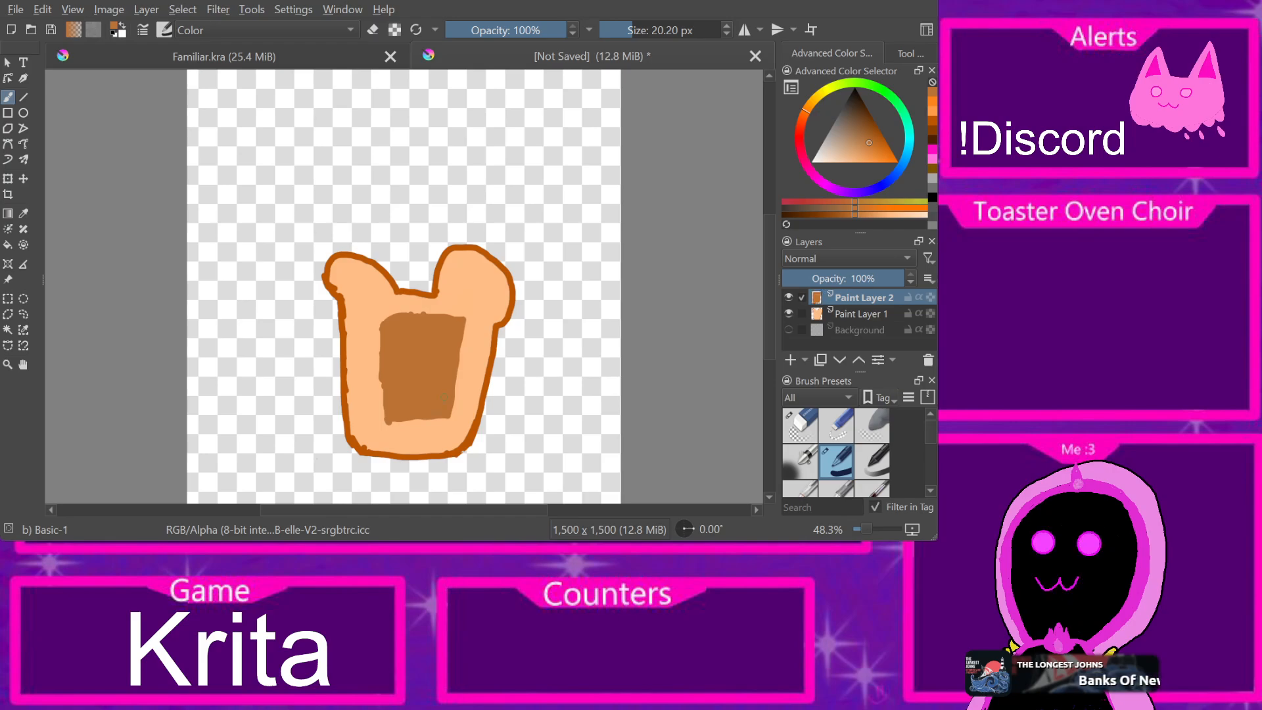
key(ctrl+z)
key(ctrl+z)
key(ctrl+z)
key(ctrl+z)
Step: Change the brush color to a golden yellow-orange for the toasted area
click(815, 98)
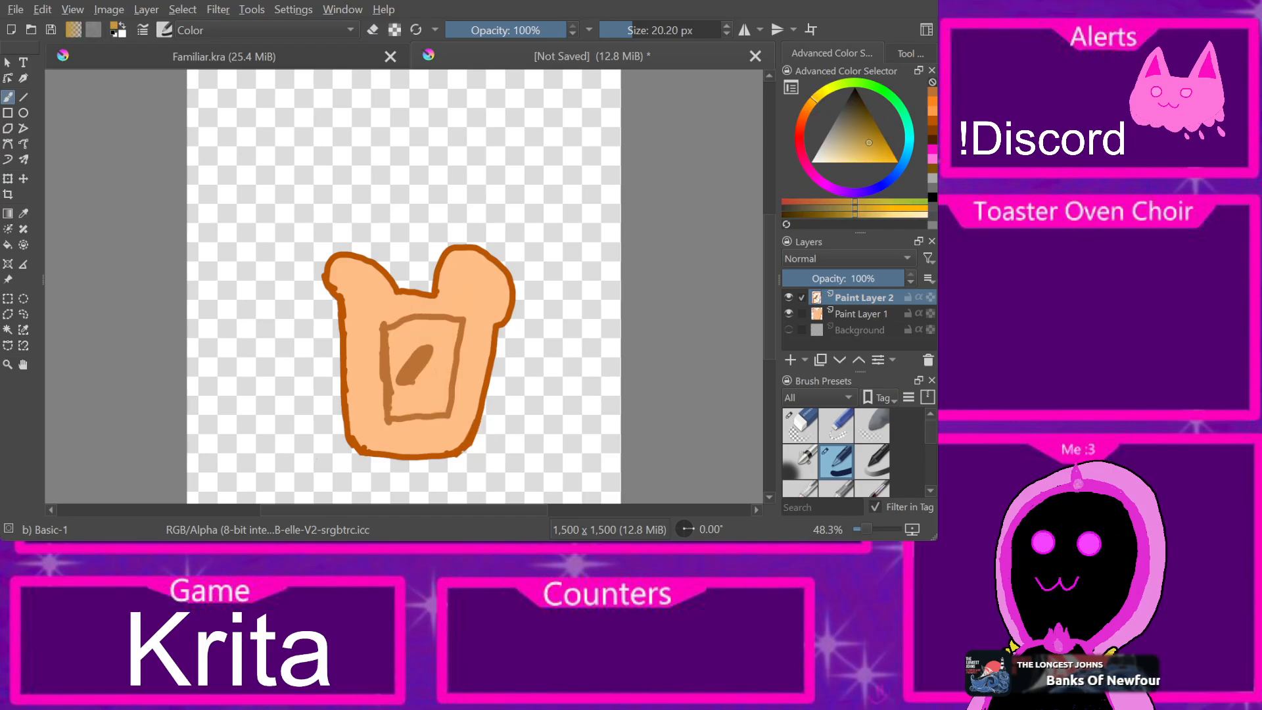
click(871, 148)
click(807, 106)
click(810, 104)
click(864, 144)
click(867, 153)
click(873, 150)
click(875, 151)
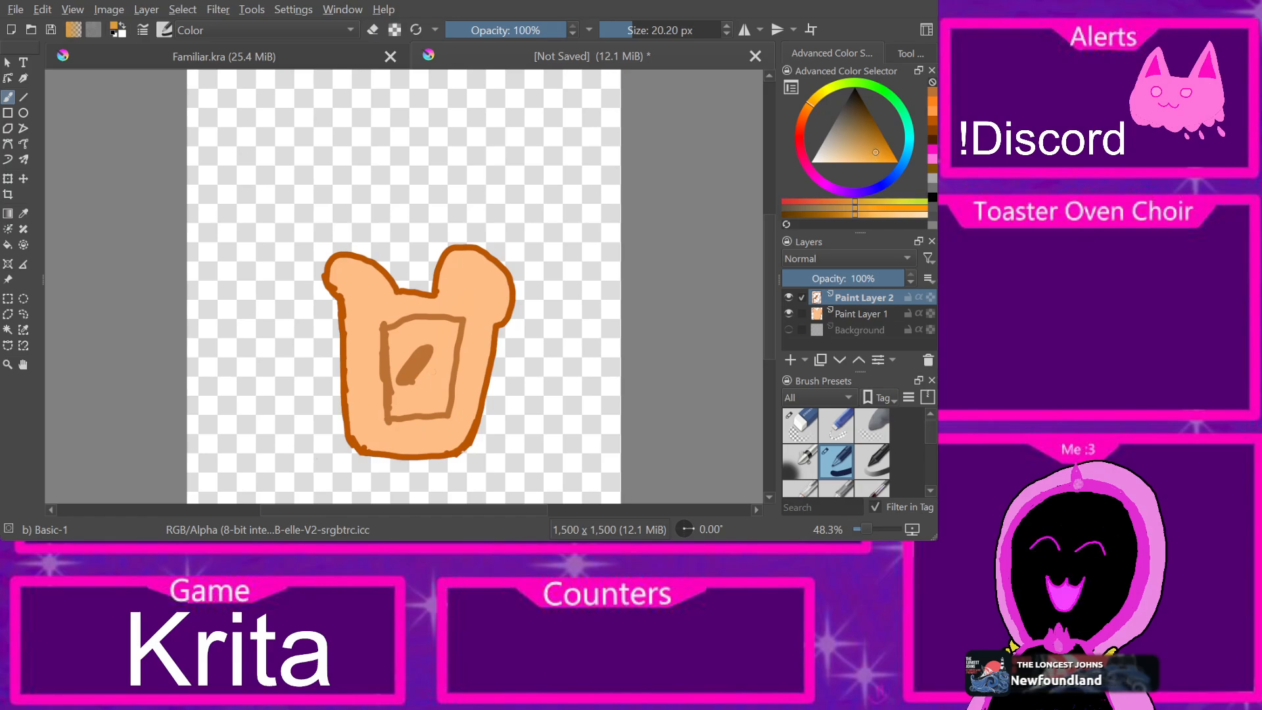
Step: Undo the remaining brown outline strokes in the middle of the bread
key(ctrl+z)
key(ctrl+z)
key(ctrl+z)
key(ctrl+z)
key(ctrl+z)
key(ctrl+z)
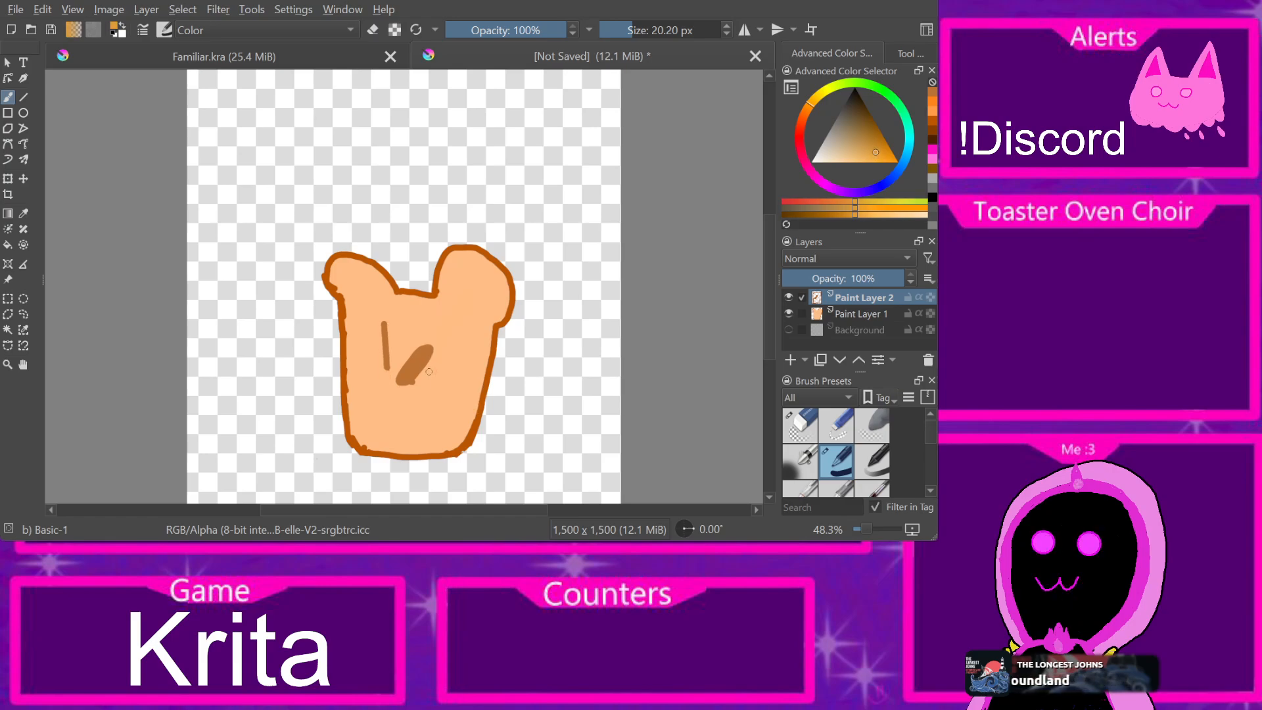
Step: Paint a solid golden toasted area in the middle of the bread, with two points reaching up into the lobes
click(413, 352)
mouse_move(411, 367)
mouse_down()
mouse_move(386, 332)
mouse_move(387, 414)
mouse_up()
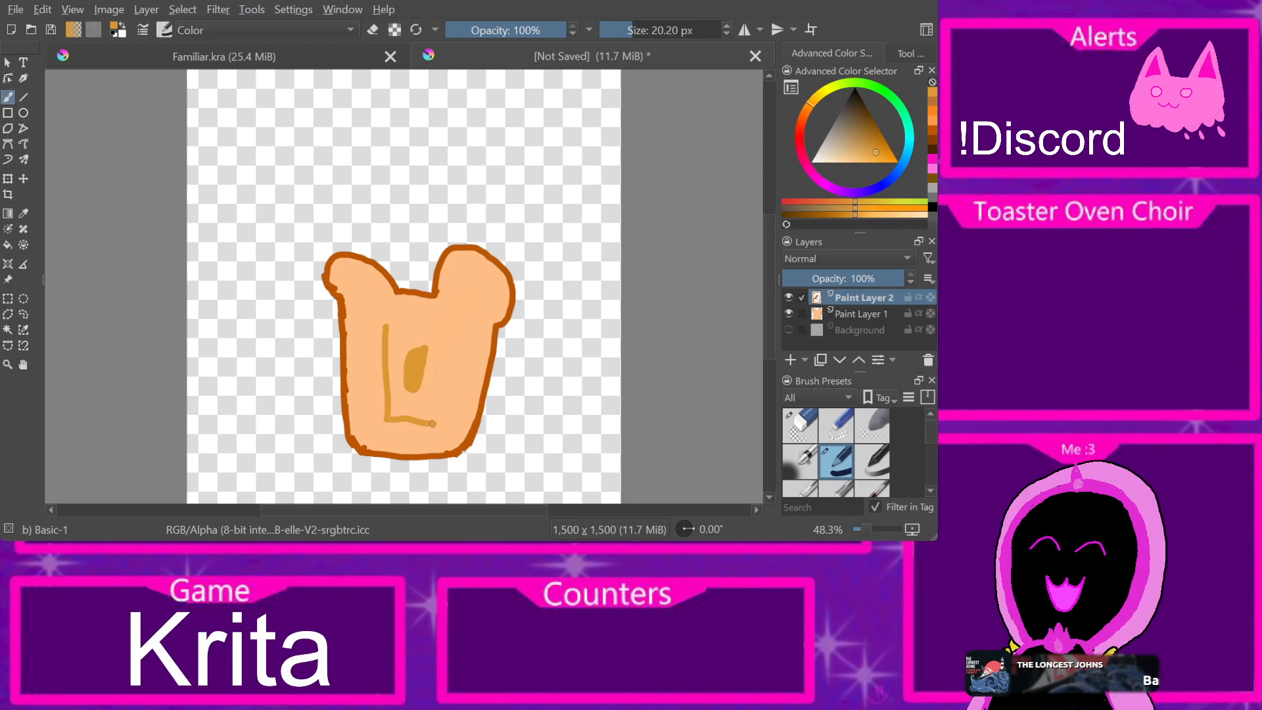
mouse_move(453, 325)
mouse_down()
mouse_move(384, 325)
mouse_move(367, 290)
mouse_up()
mouse_move(452, 320)
mouse_down()
mouse_move(472, 291)
mouse_move(437, 336)
mouse_move(436, 418)
mouse_move(437, 397)
mouse_move(416, 417)
mouse_move(437, 405)
mouse_move(412, 379)
mouse_up()
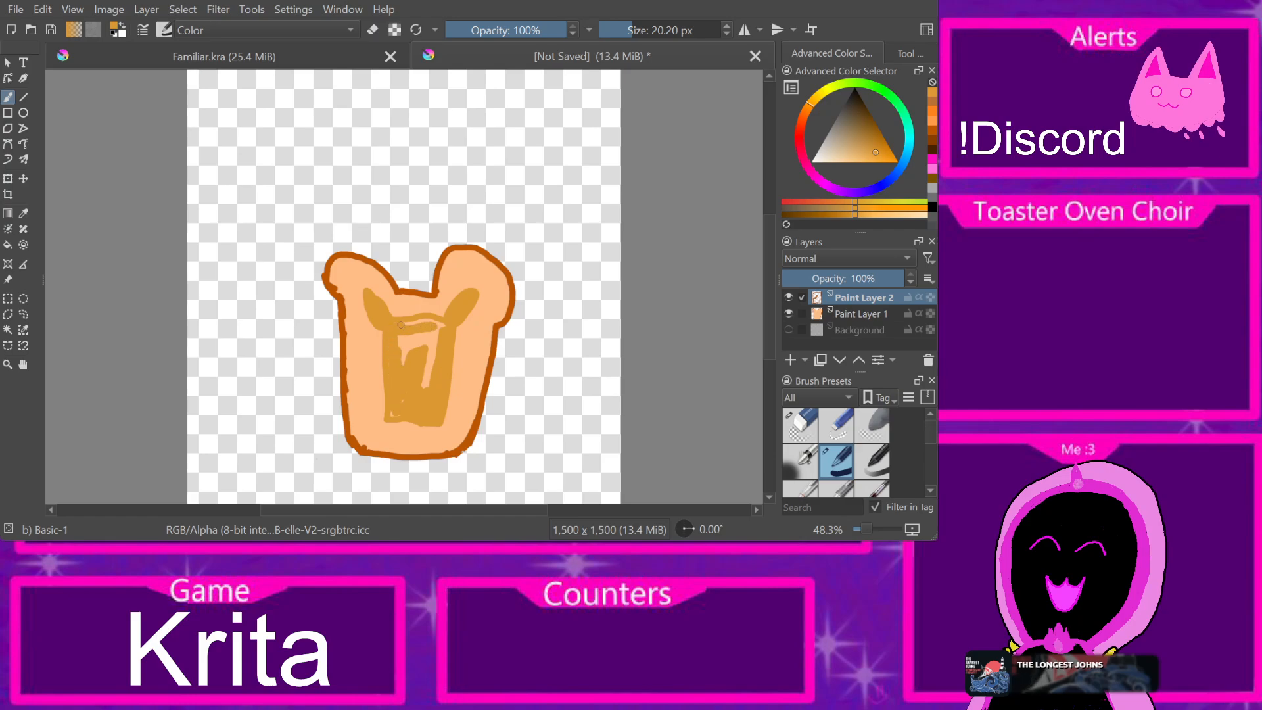
mouse_move(439, 325)
mouse_down()
mouse_move(422, 386)
mouse_move(413, 337)
mouse_up()
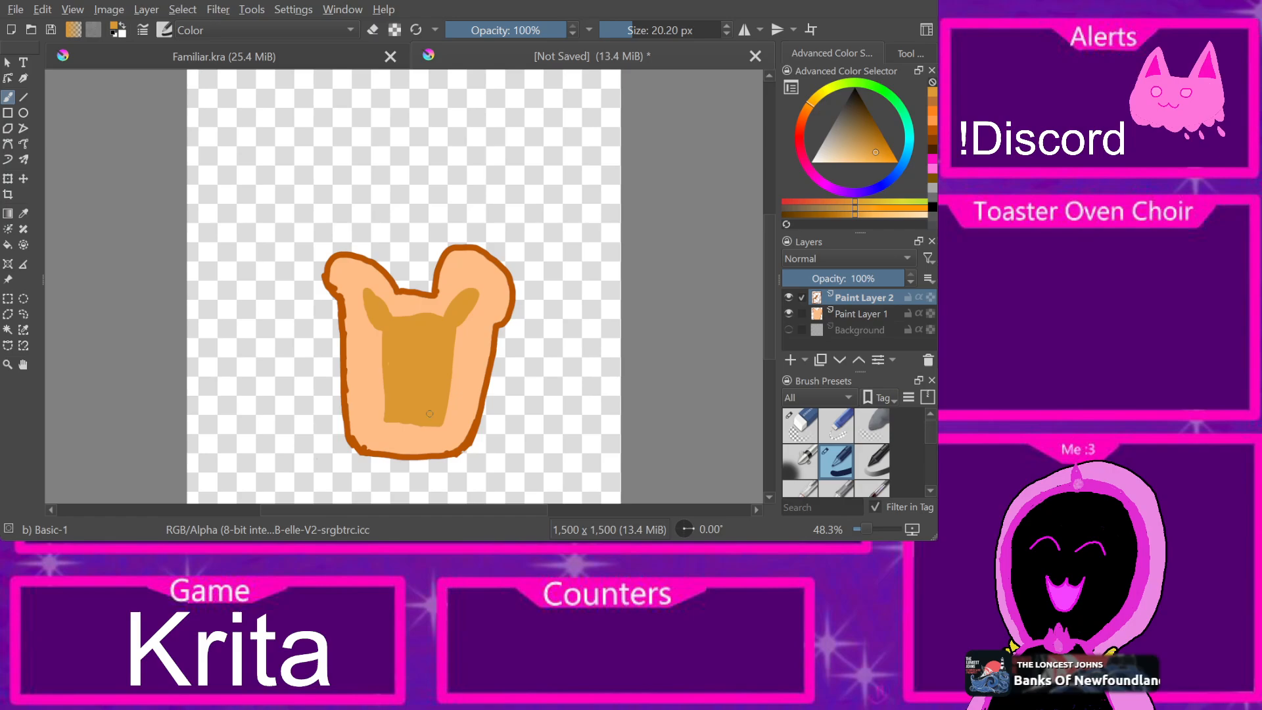
Step: Extend the golden toasted area with the Texture Noise brush, giving it soft, rough edges that leave a peach border inside the crust
scroll(836, 451, down, 5)
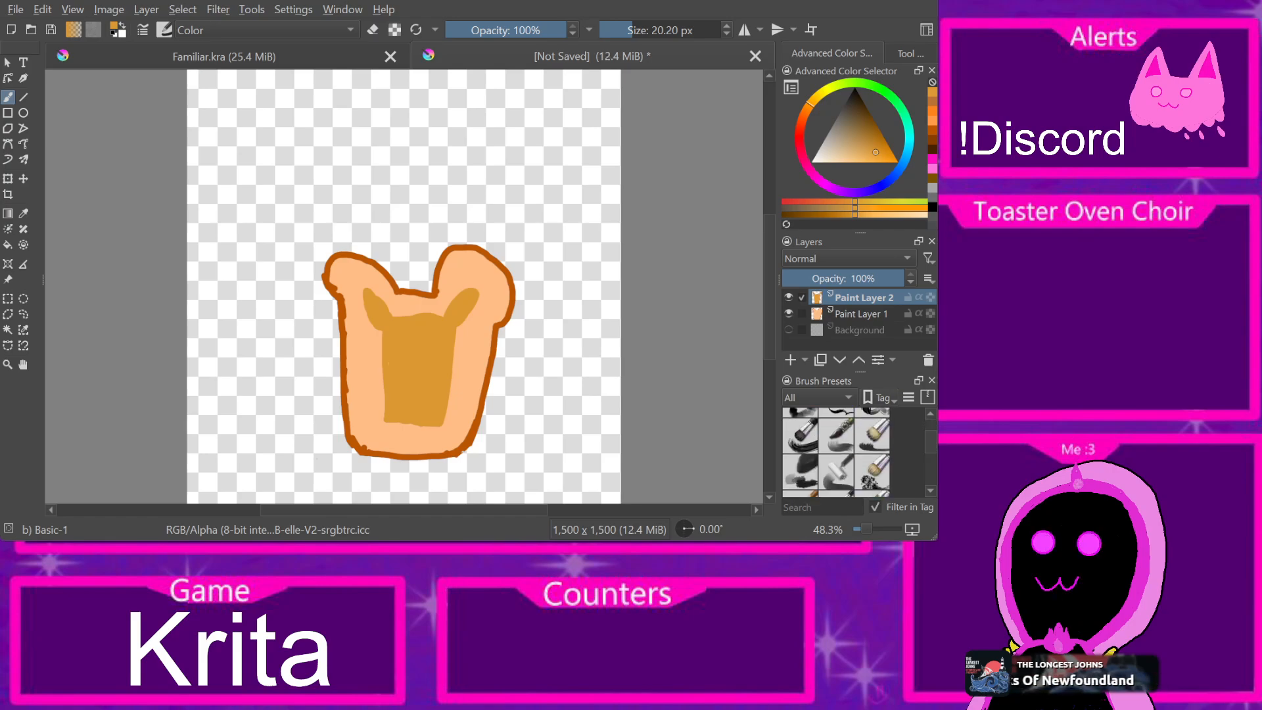
scroll(836, 452, down, 6)
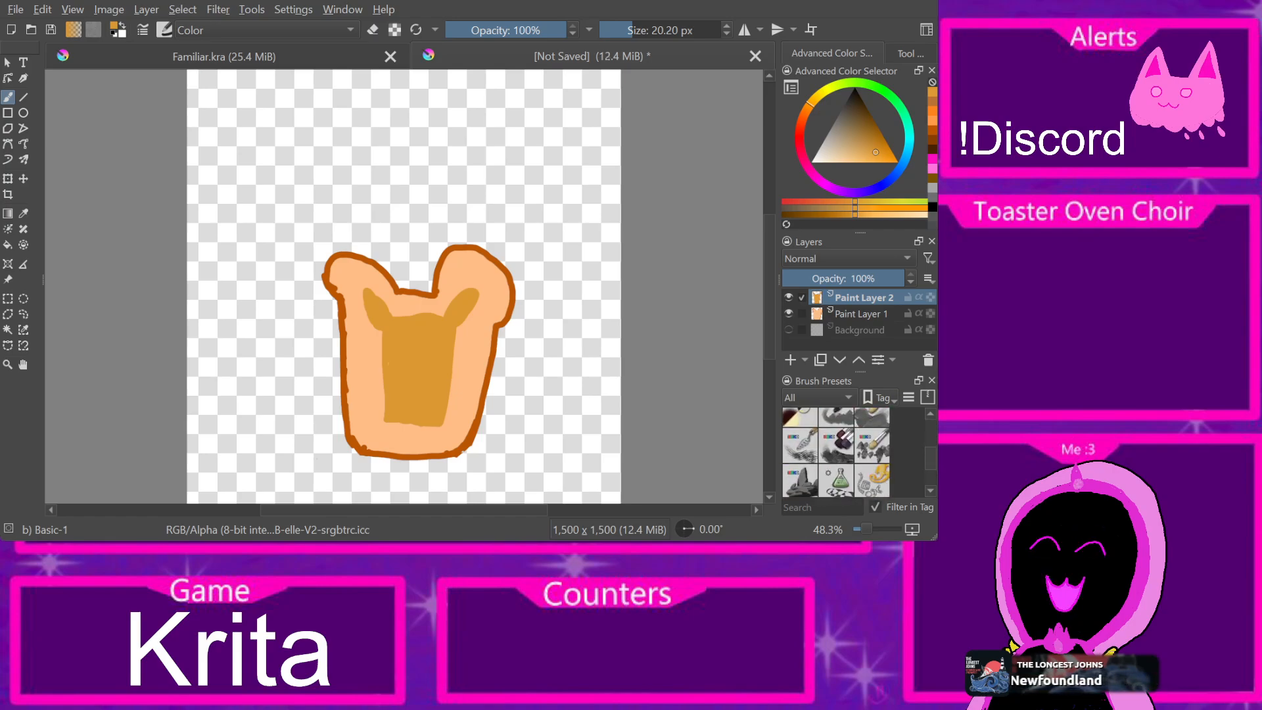
scroll(836, 451, up, 2)
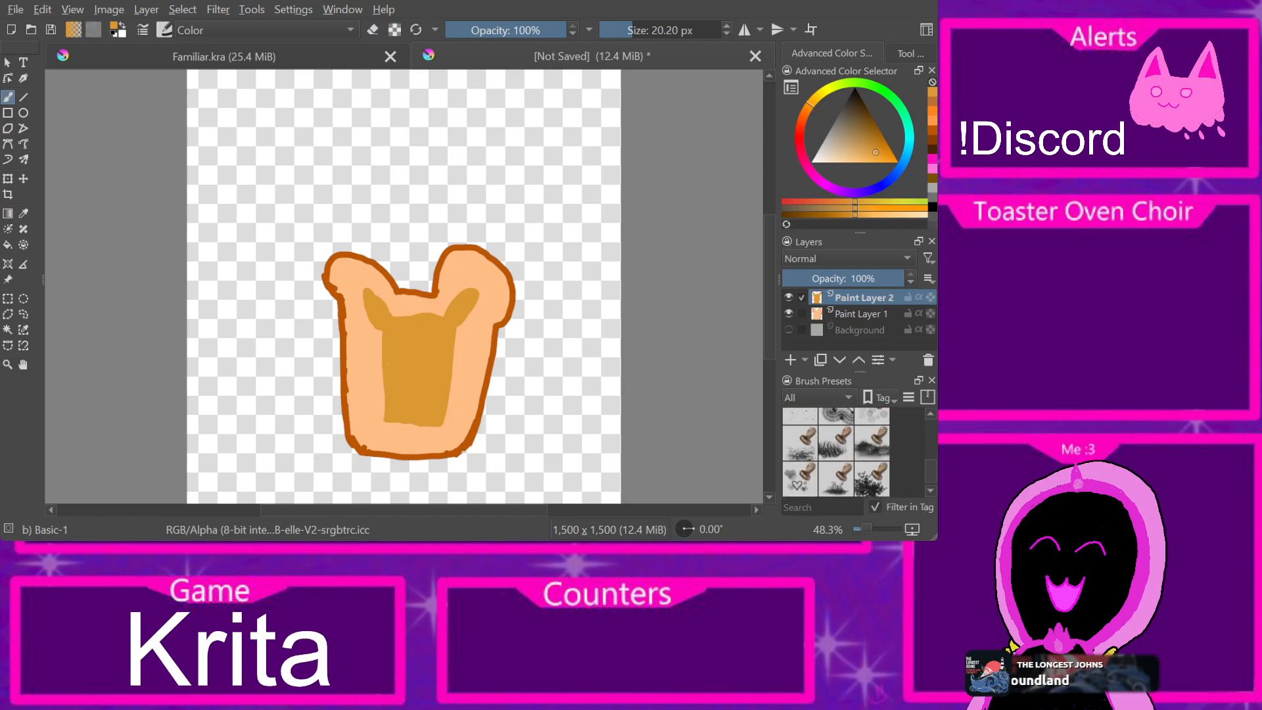
click(872, 424)
mouse_move(446, 389)
mouse_down()
mouse_move(458, 355)
mouse_move(442, 419)
mouse_move(469, 309)
mouse_move(453, 289)
mouse_move(426, 320)
mouse_move(404, 311)
mouse_up()
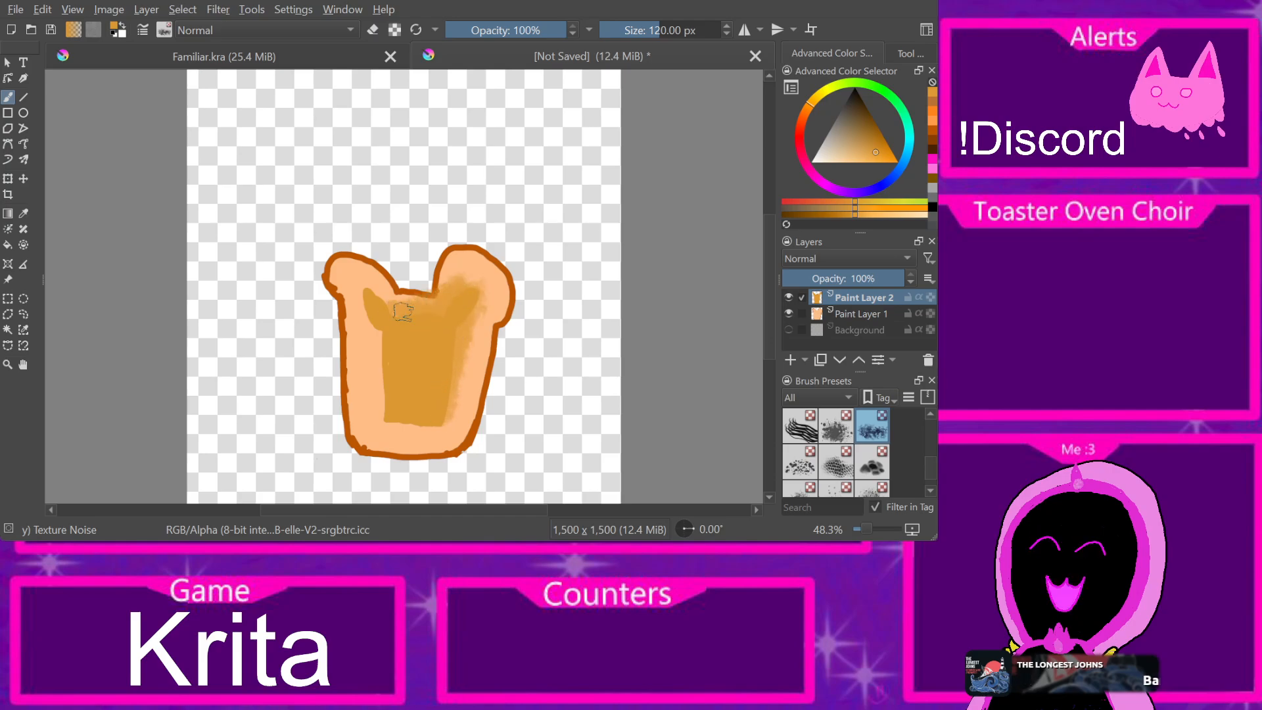
key(ctrl+z)
mouse_move(441, 310)
mouse_down()
mouse_move(473, 294)
mouse_move(460, 263)
mouse_move(442, 410)
mouse_move(401, 429)
mouse_move(386, 426)
mouse_move(372, 382)
mouse_move(392, 318)
mouse_up()
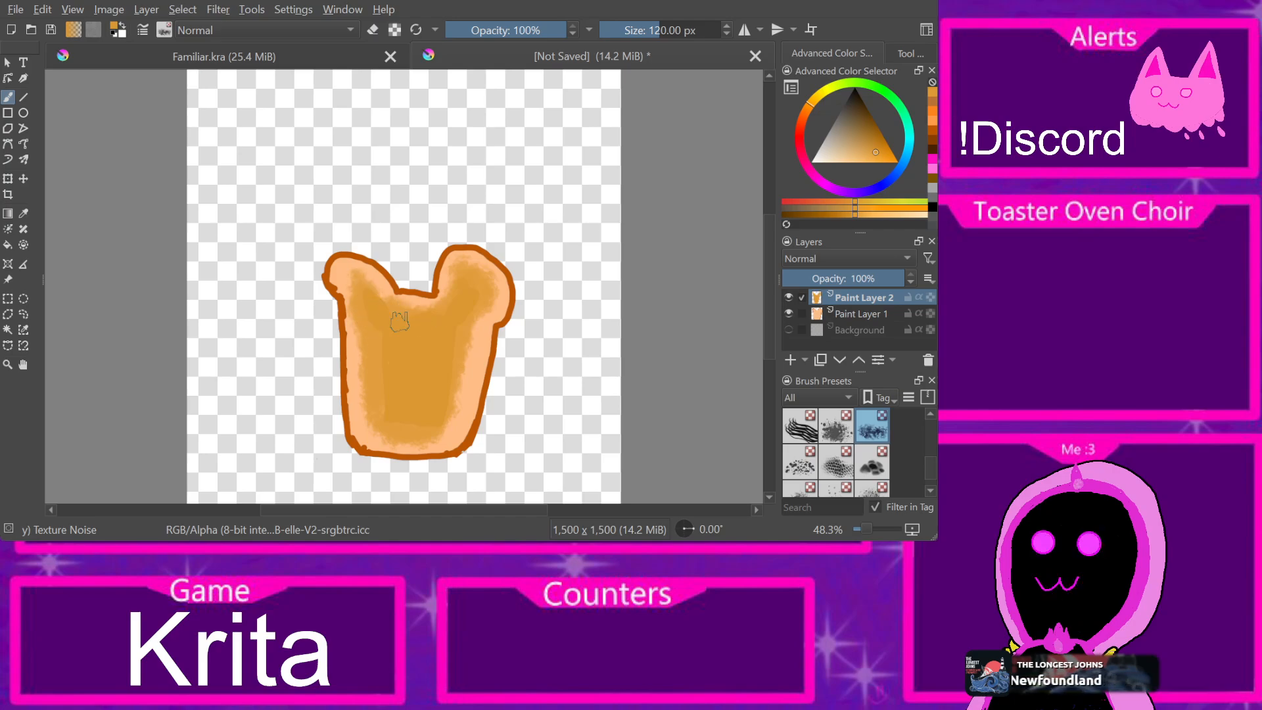
Step: Shade the center of the toasted area and the bases of both lobes with a darker golden brown
click(879, 146)
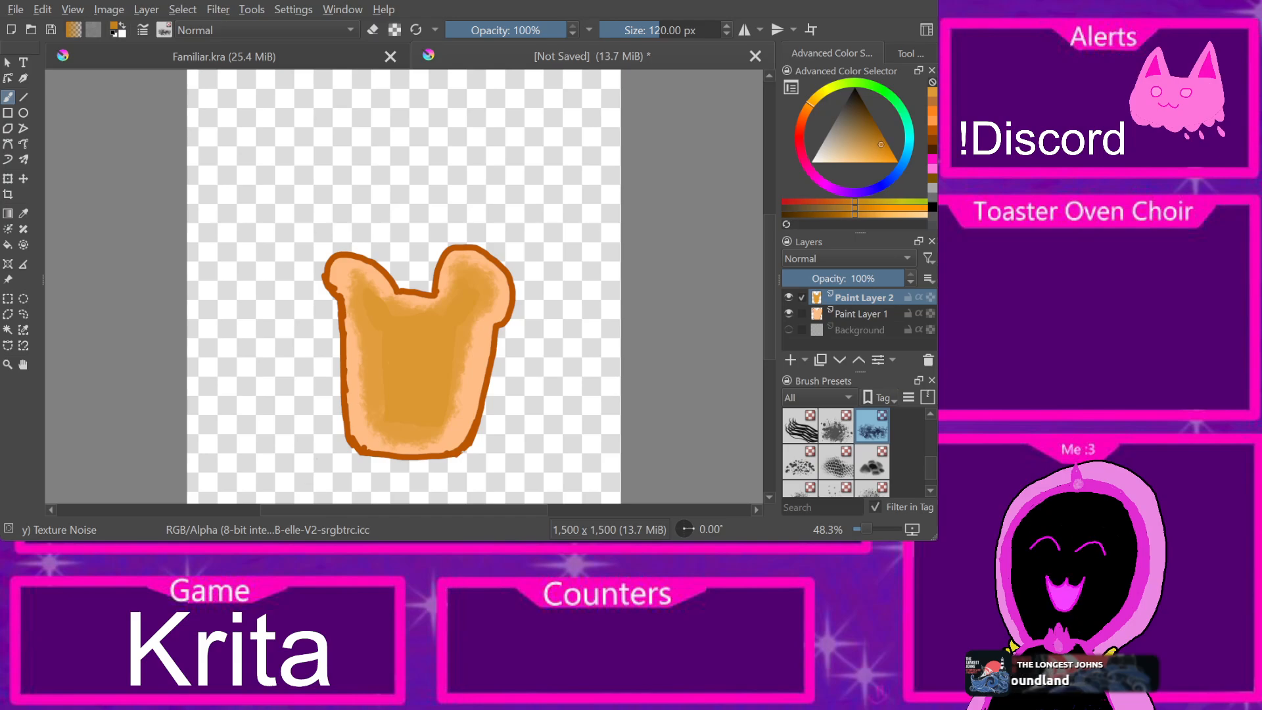
mouse_move(477, 297)
mouse_down()
mouse_move(412, 368)
mouse_move(397, 320)
mouse_move(439, 340)
mouse_move(442, 304)
mouse_up()
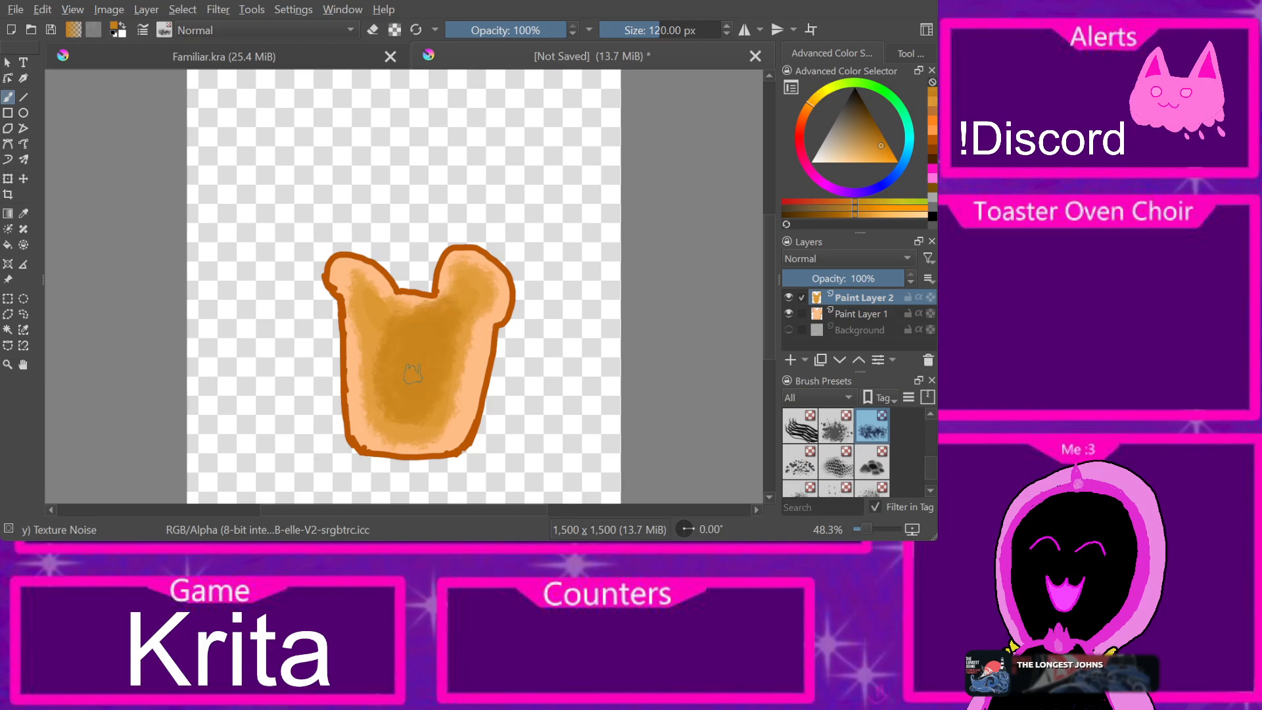
drag(380, 334, 396, 355)
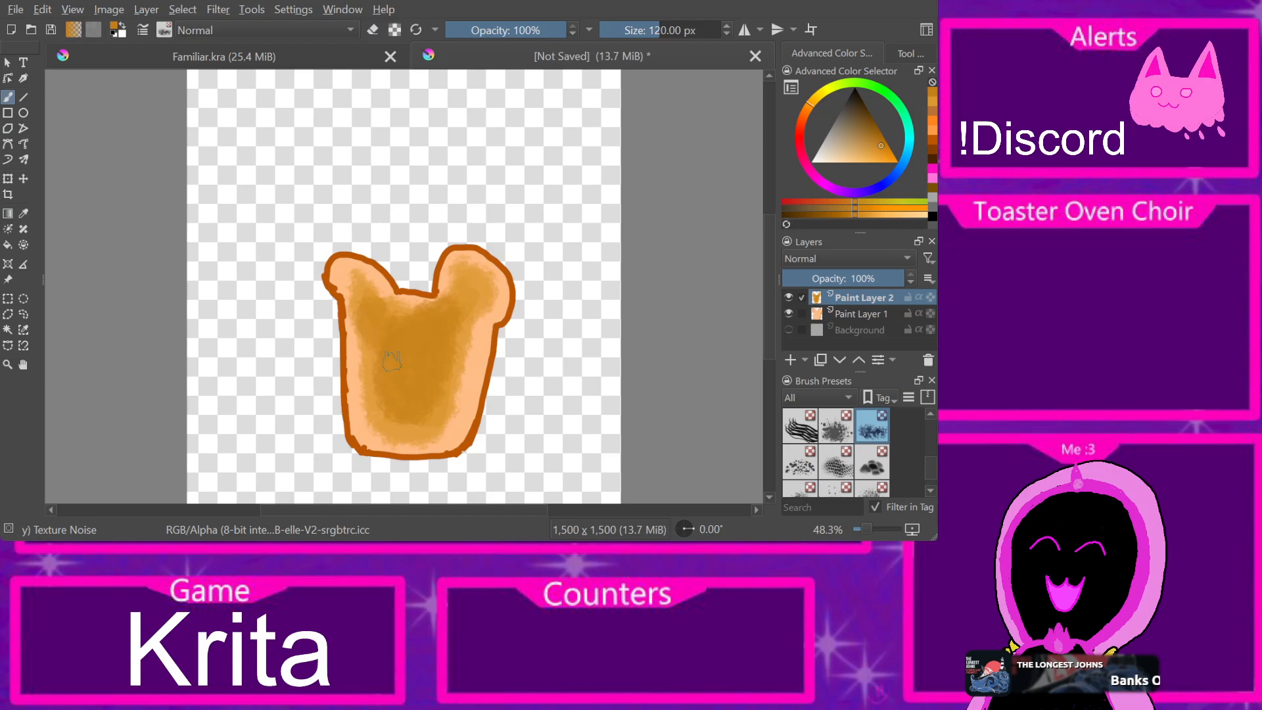
Step: Try brushing a lighter golden tan along the bread's peach border, and undo it
click(872, 156)
drag(870, 155, 858, 159)
mouse_move(354, 347)
mouse_down()
mouse_move(357, 414)
mouse_move(378, 436)
mouse_move(456, 436)
mouse_move(495, 284)
mouse_move(442, 273)
mouse_up()
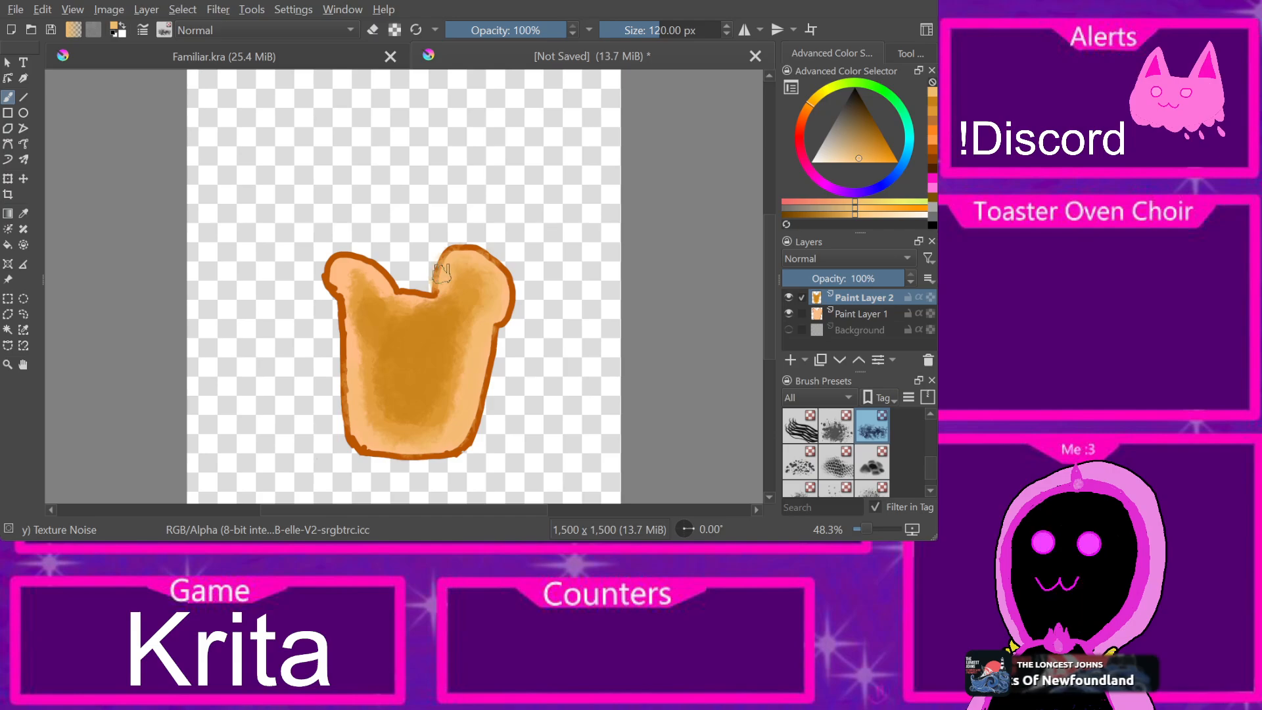
key(ctrl+z)
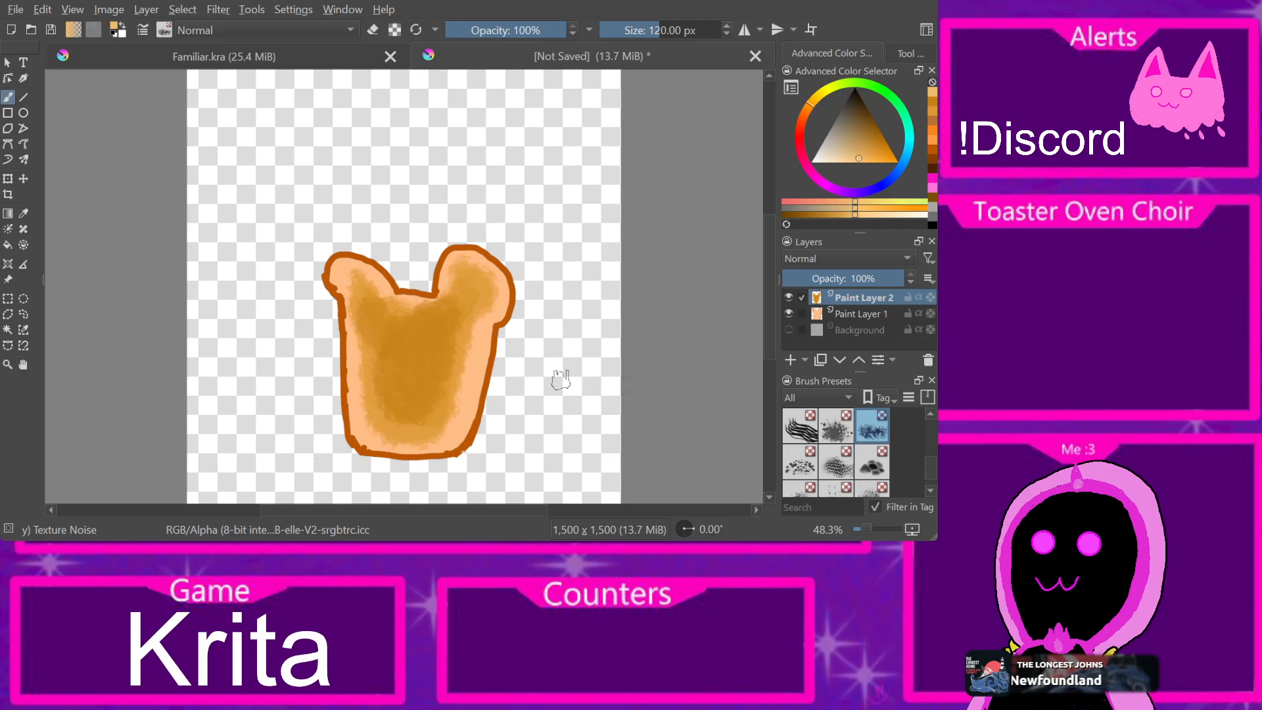
Step: Switch back to the Basic-1 brush and rename Paint Layer 1 as Bread
scroll(836, 452, up, 12)
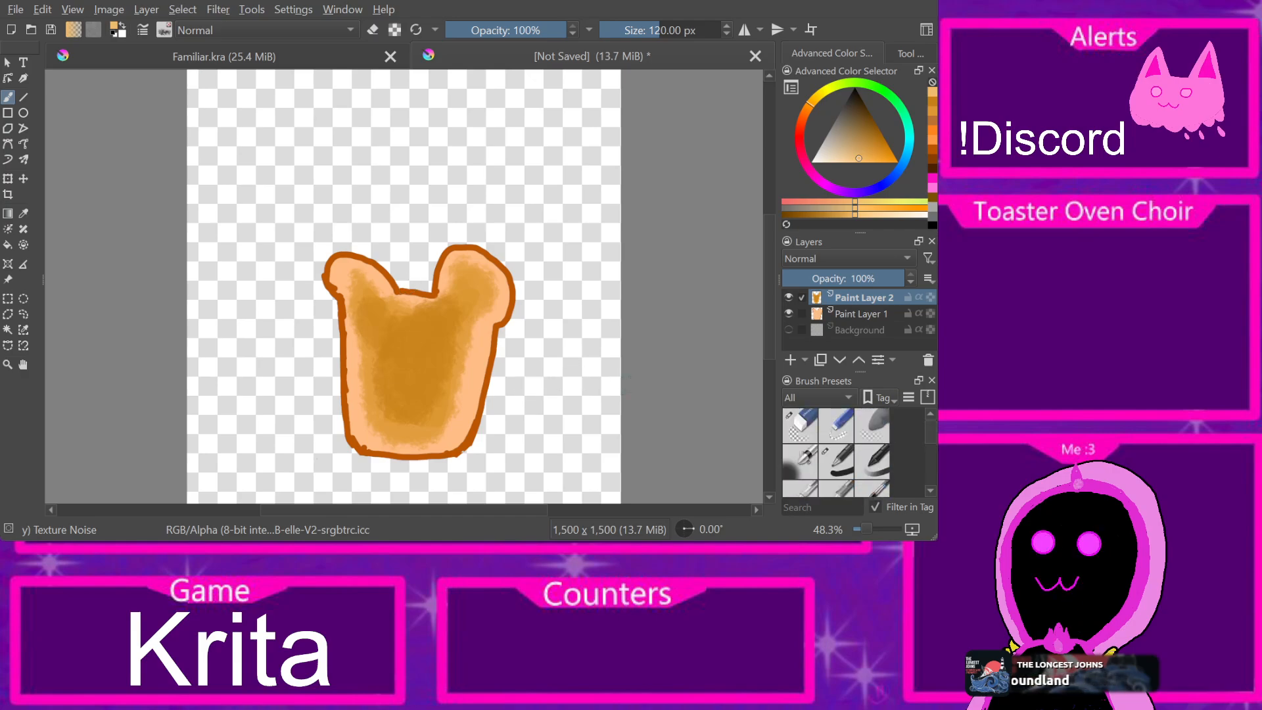
click(836, 461)
click(862, 314)
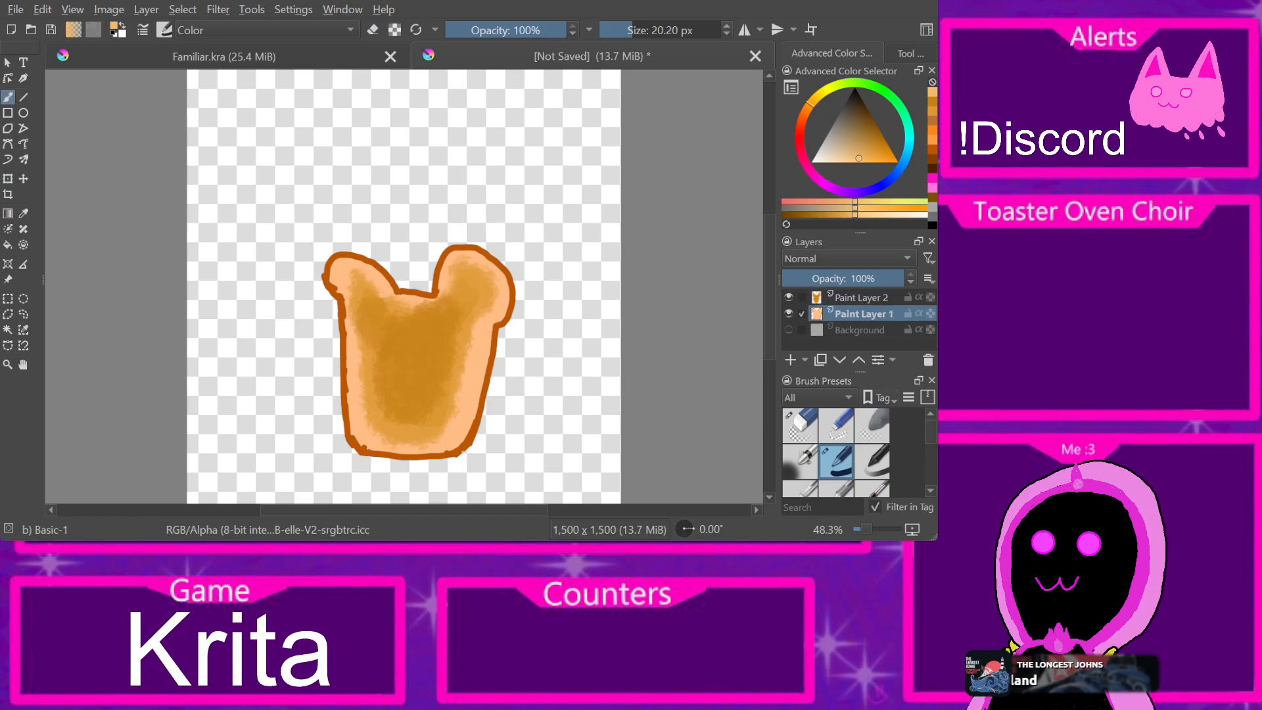
double_click(864, 314)
click(863, 314)
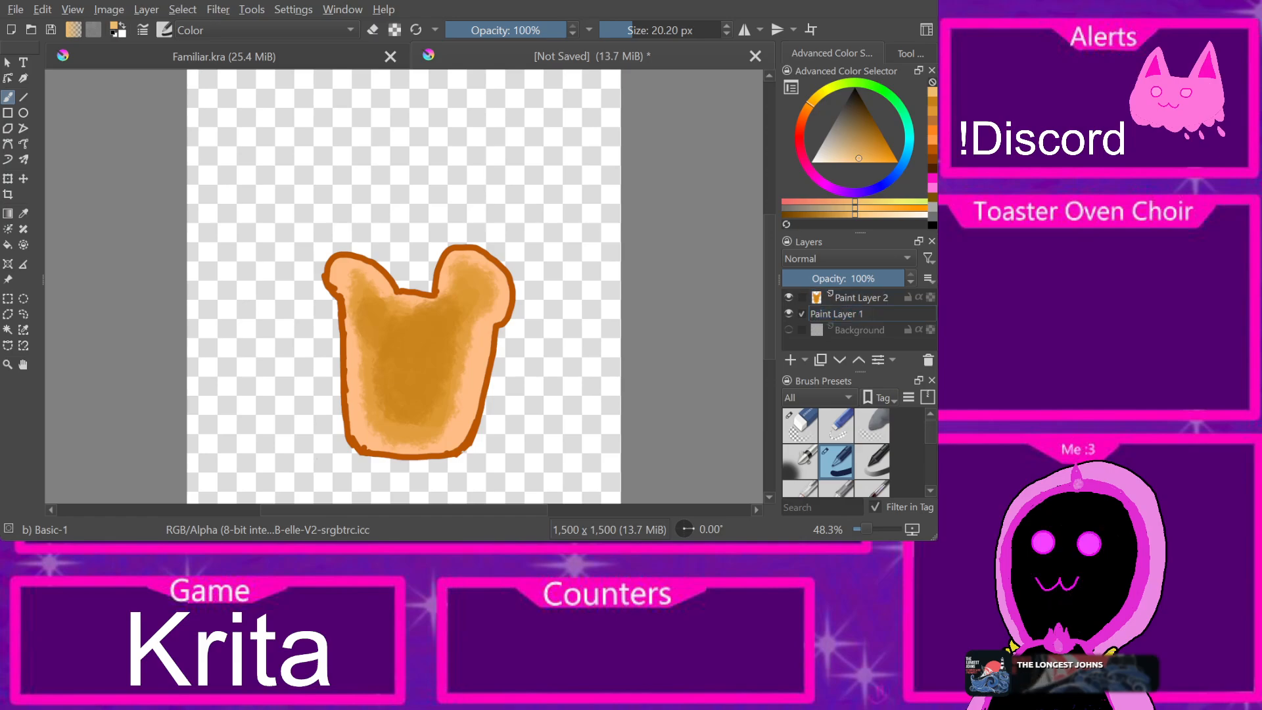
drag(864, 314, 811, 314)
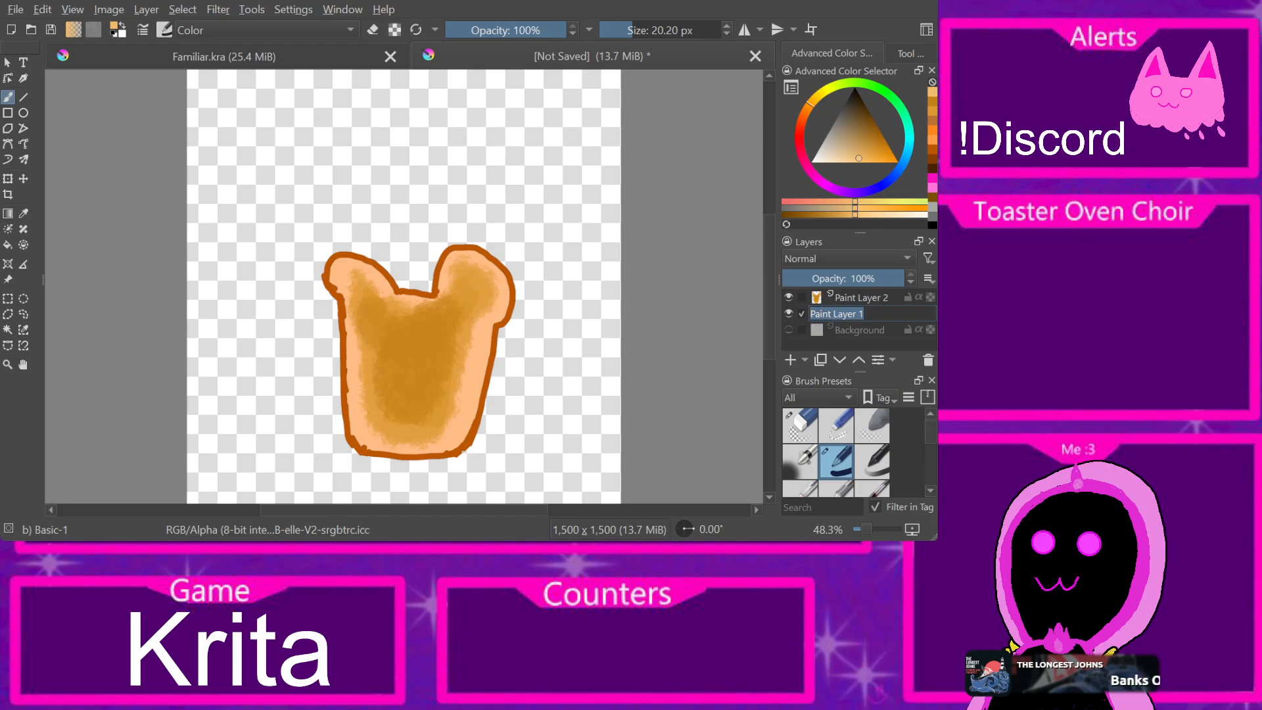
text(Bread)
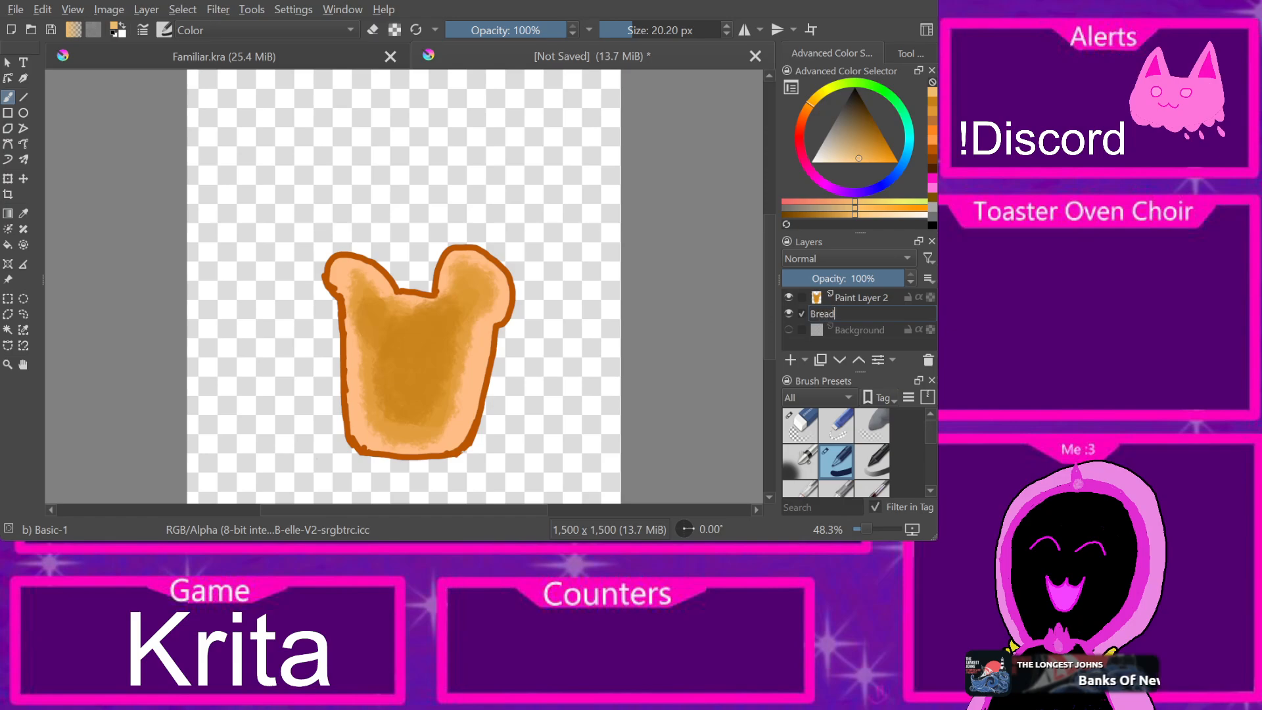
Step: Rename Paint Layer 2 as Toast and add a new paint layer named Mike above it
click(863, 298)
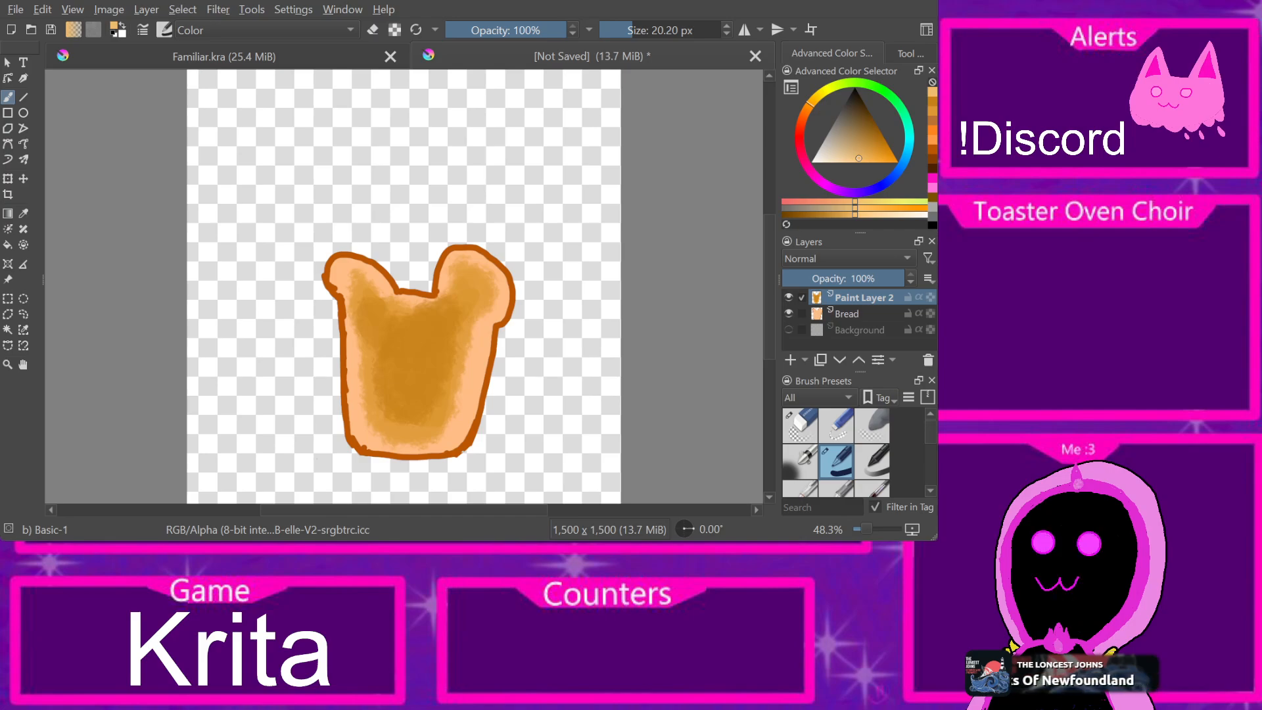
double_click(864, 298)
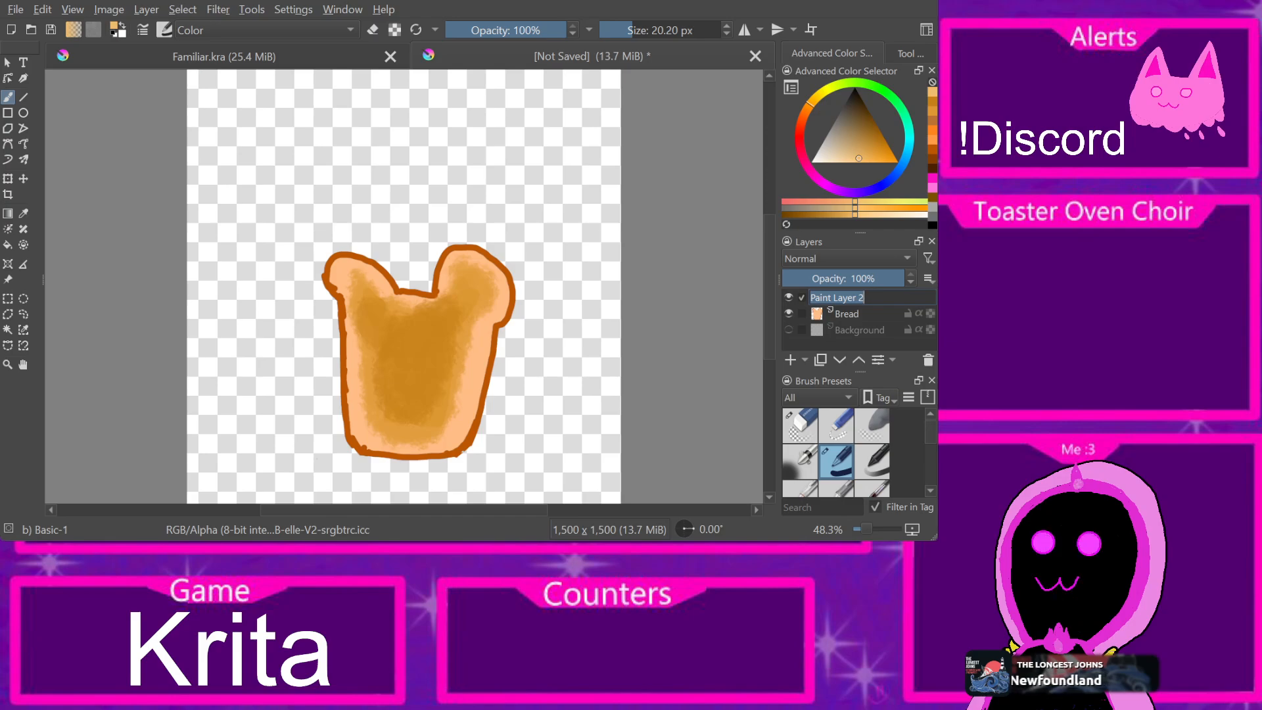
key(BackSpace)
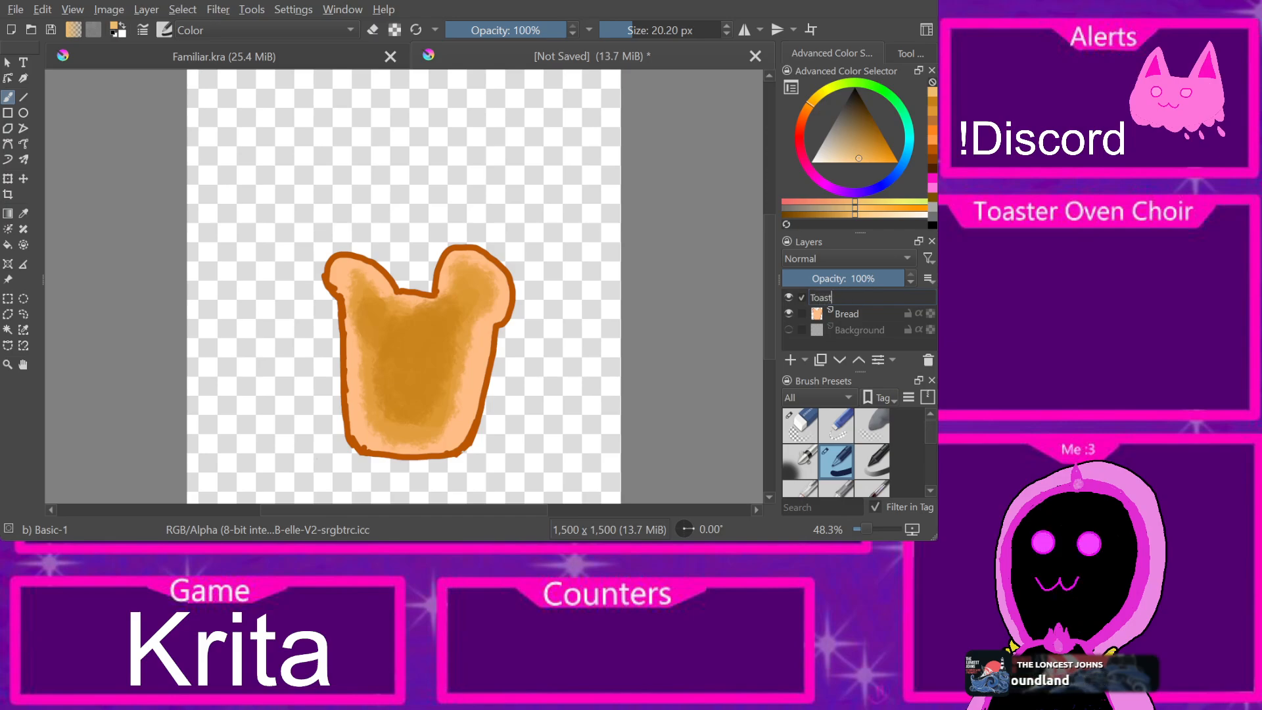
key(Return)
key(Insert)
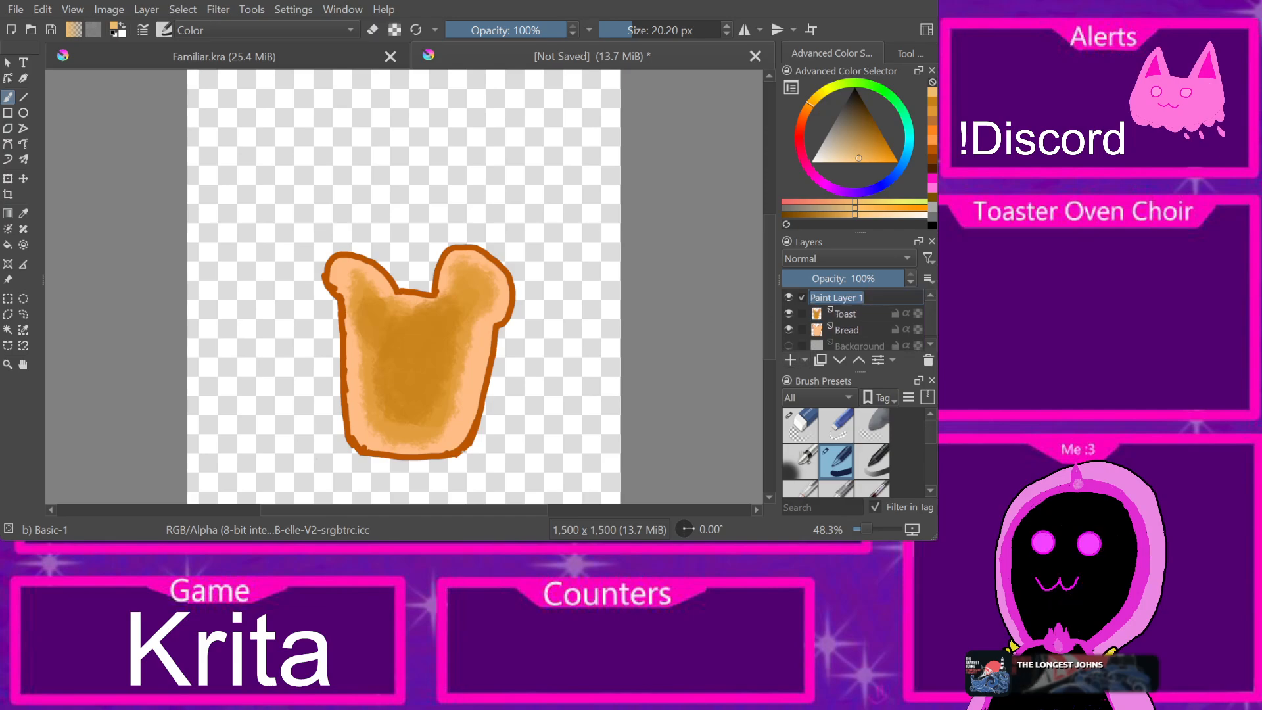
text(Mike)
key(Return)
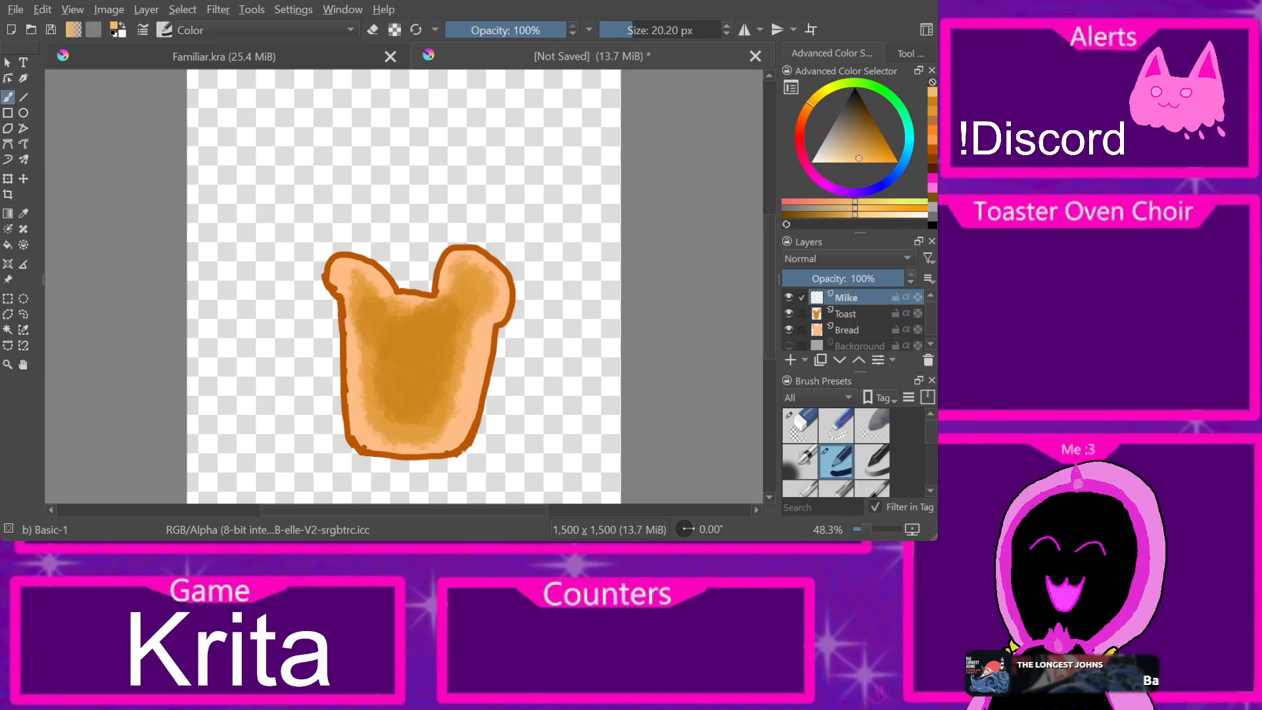
Step: Draw a dark grey slanted microphone handle outline at the bread's left edge and top it with a solid black round head
key(d)
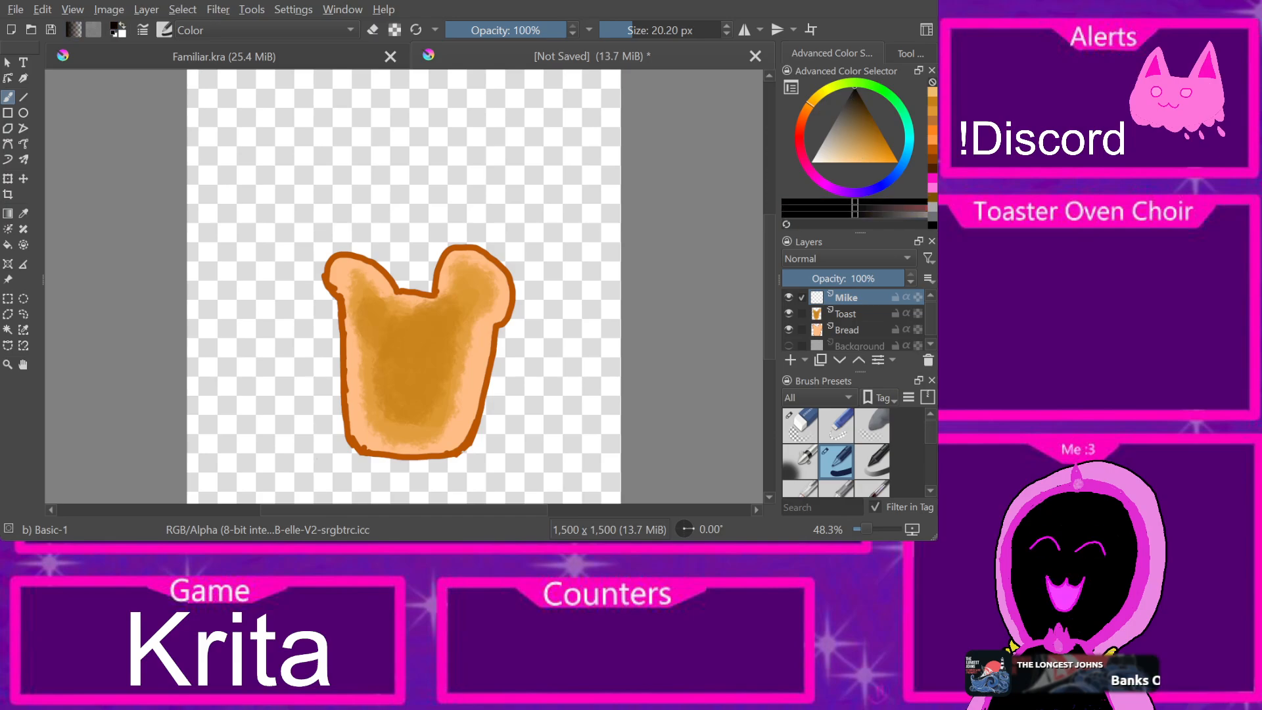
drag(844, 107, 844, 103)
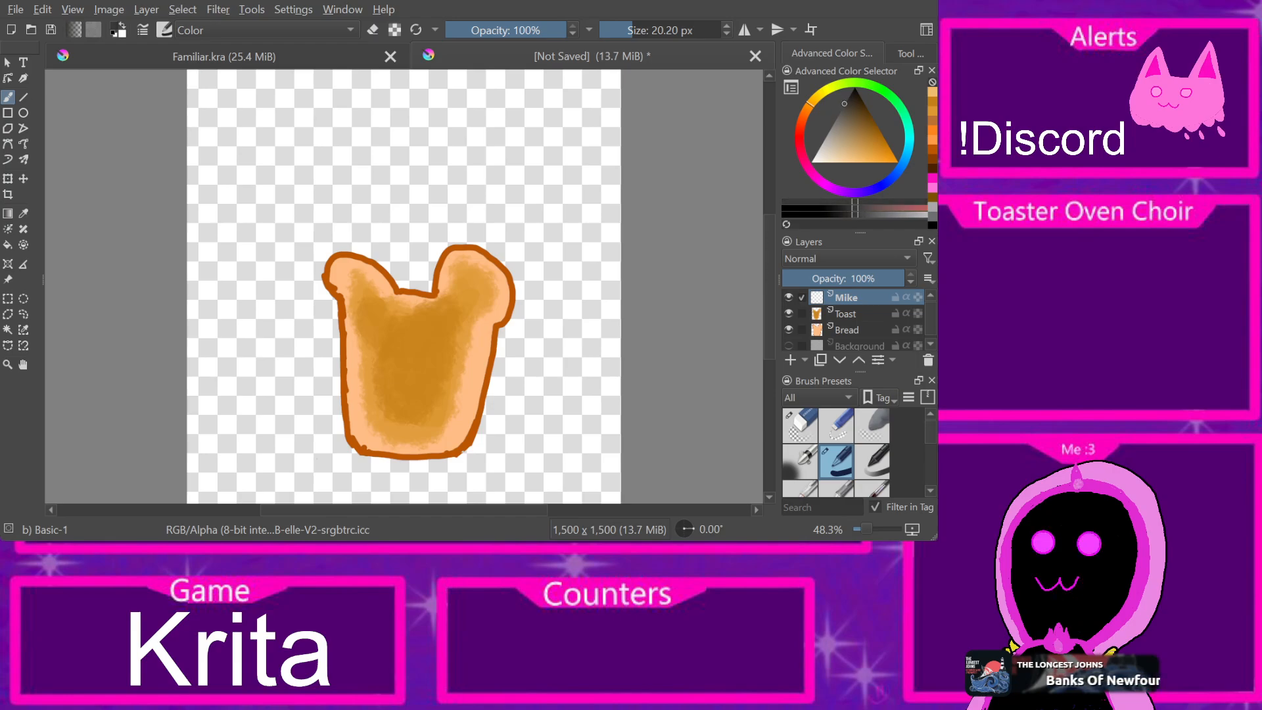
mouse_move(261, 379)
mouse_down()
mouse_move(283, 415)
mouse_move(349, 355)
mouse_up()
drag(305, 399, 341, 359)
mouse_move(263, 380)
mouse_down()
mouse_move(307, 313)
mouse_move(332, 322)
mouse_move(351, 351)
mouse_up()
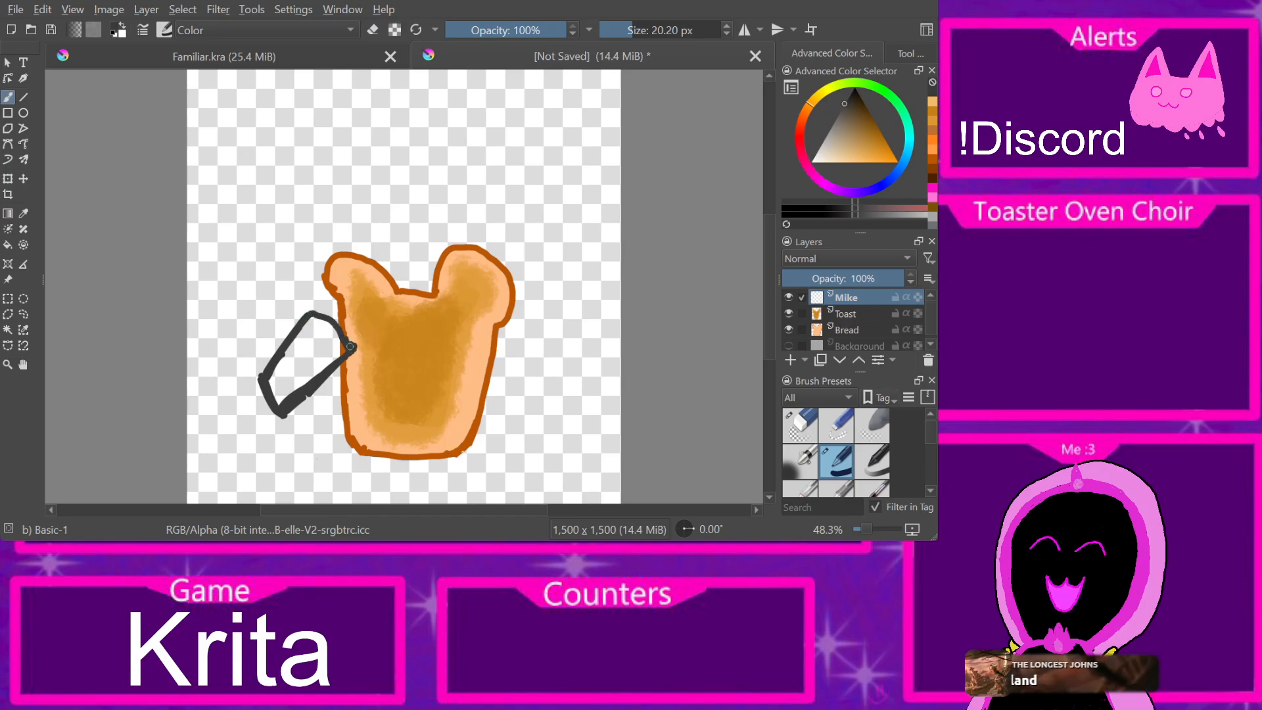
key(d)
mouse_move(333, 301)
mouse_down()
mouse_move(326, 289)
mouse_move(314, 304)
mouse_move(361, 277)
mouse_move(374, 332)
mouse_move(353, 345)
mouse_move(326, 310)
mouse_move(355, 335)
mouse_move(370, 325)
mouse_move(368, 299)
mouse_move(334, 282)
mouse_move(338, 306)
mouse_move(345, 296)
mouse_move(336, 301)
mouse_move(362, 311)
mouse_up()
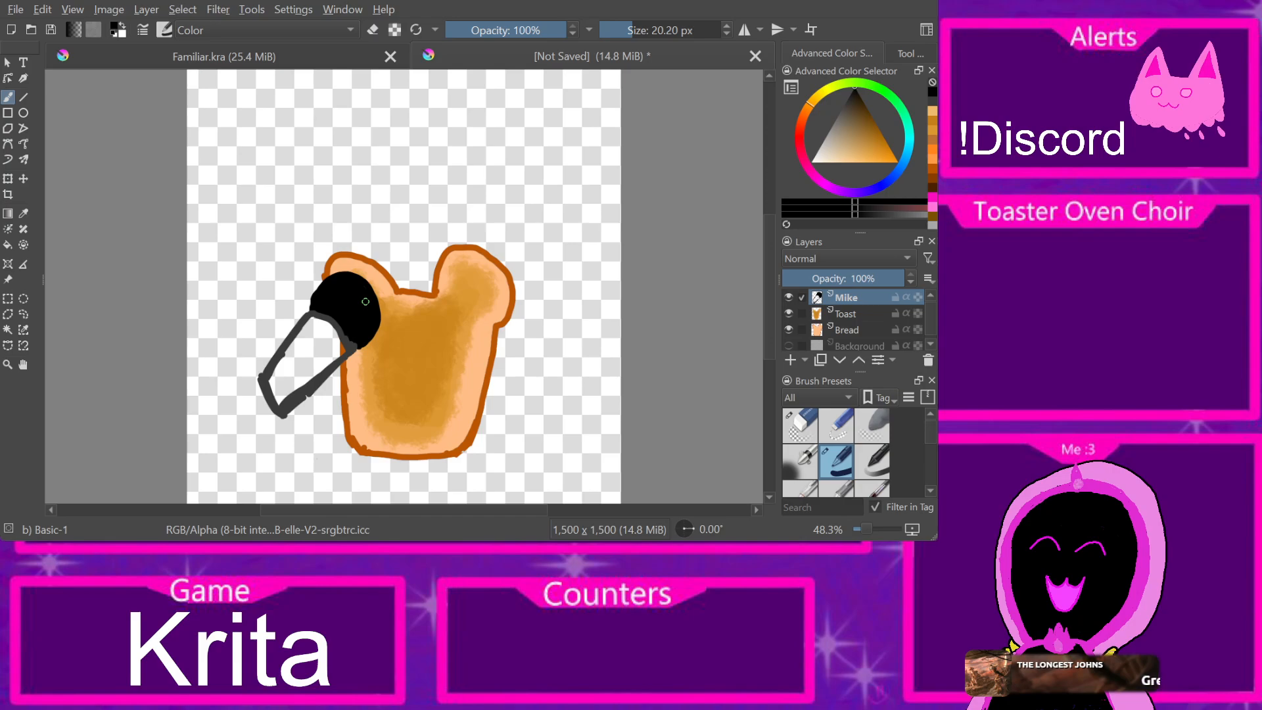
Step: Lighten the color to medium grey and fill the inside of the microphone handle with it
key(l)
key(l)
key(l)
key(l)
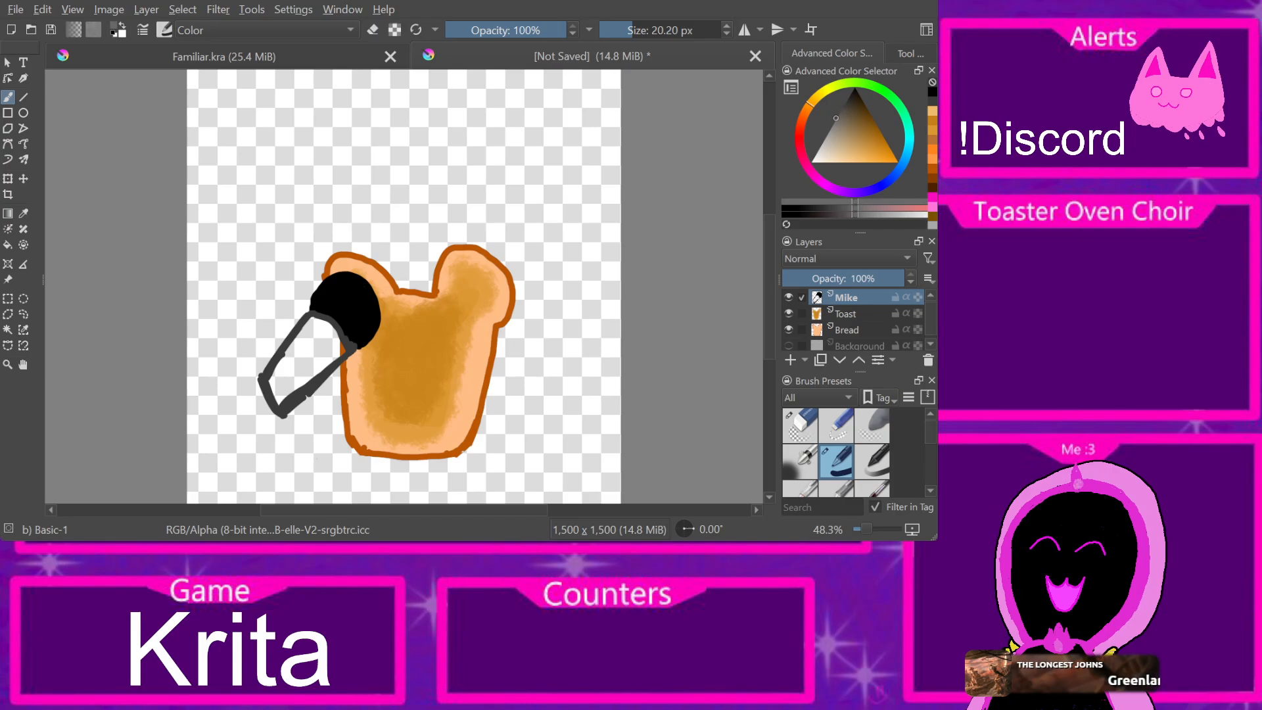
key(f)
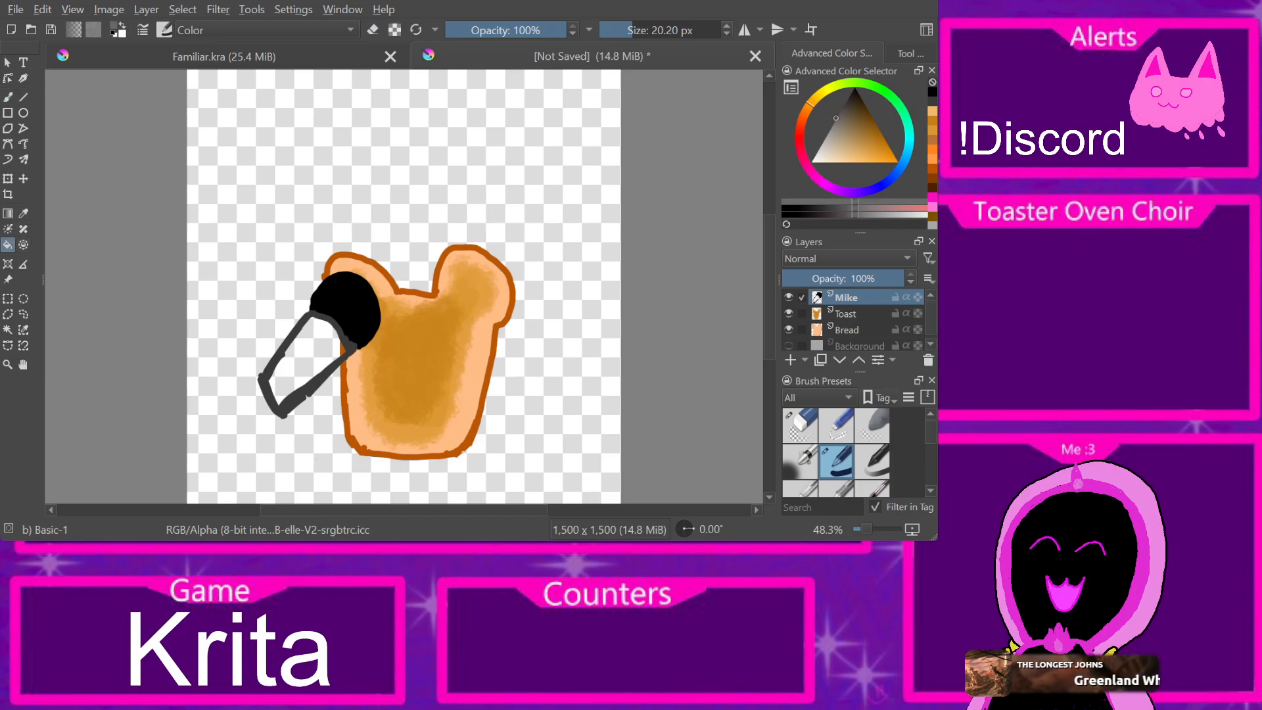
click(304, 363)
Step: Paint a small bright red dot on the microphone handle just below the black head
key(b)
click(799, 137)
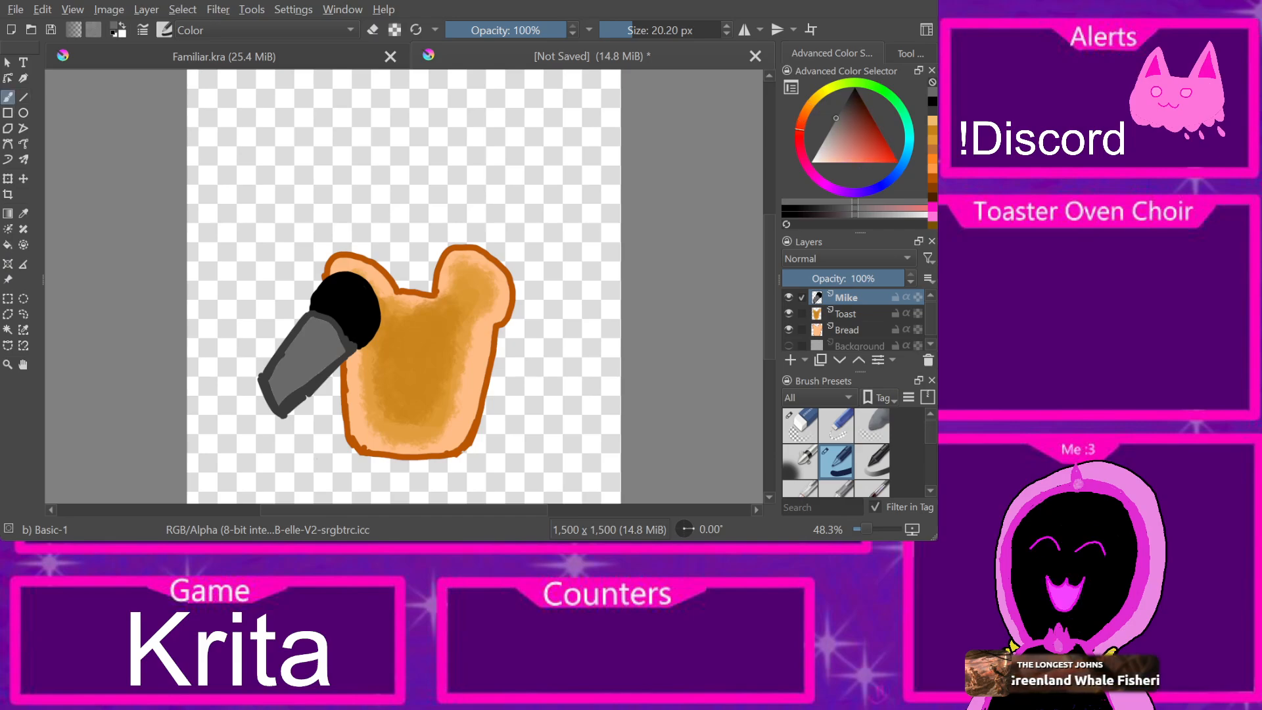
click(897, 161)
click(310, 330)
click(310, 330)
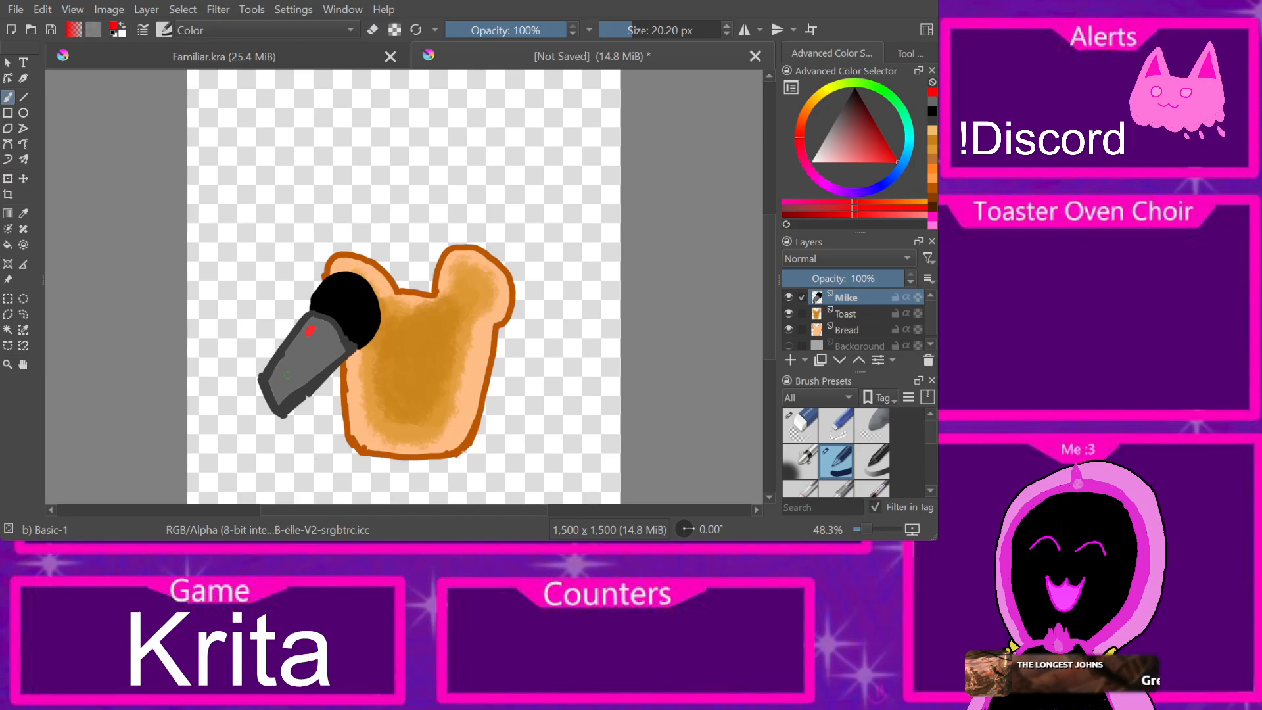
Step: Move the microphone down and slightly right so its head overlaps the toasted area
click(24, 179)
mouse_move(322, 343)
mouse_down()
mouse_move(339, 353)
mouse_move(327, 395)
mouse_up()
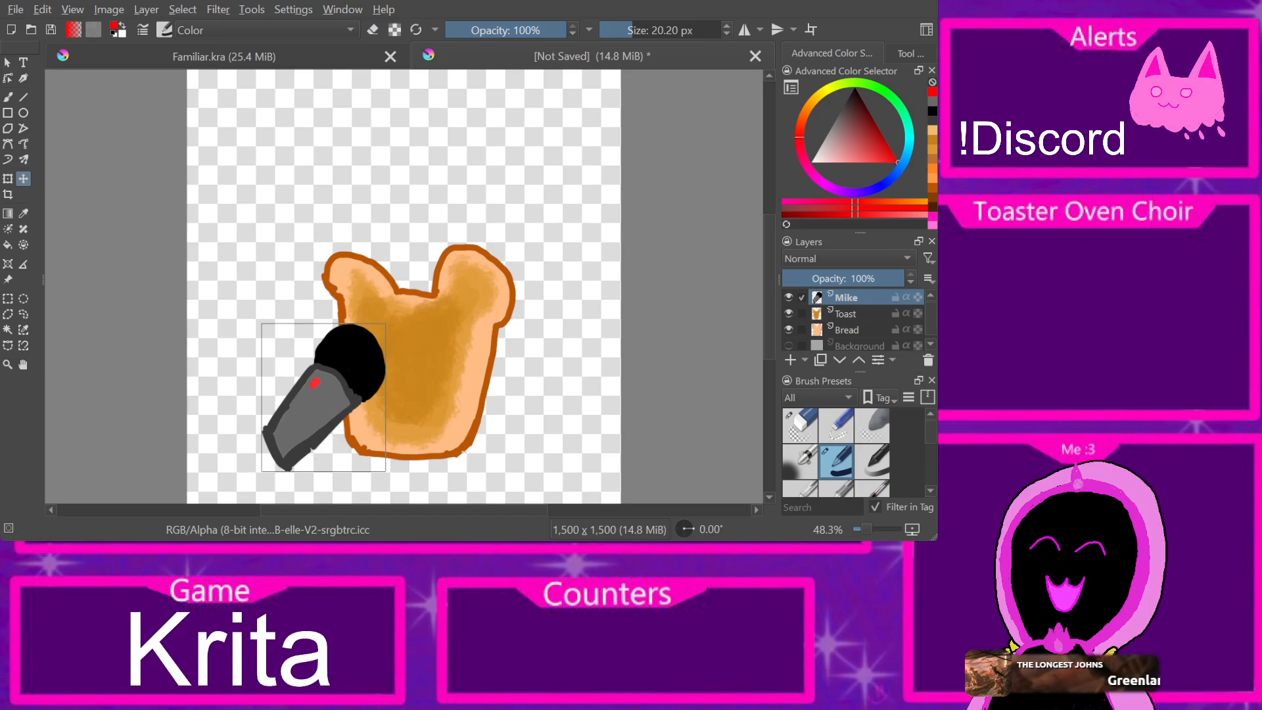
drag(329, 391, 347, 382)
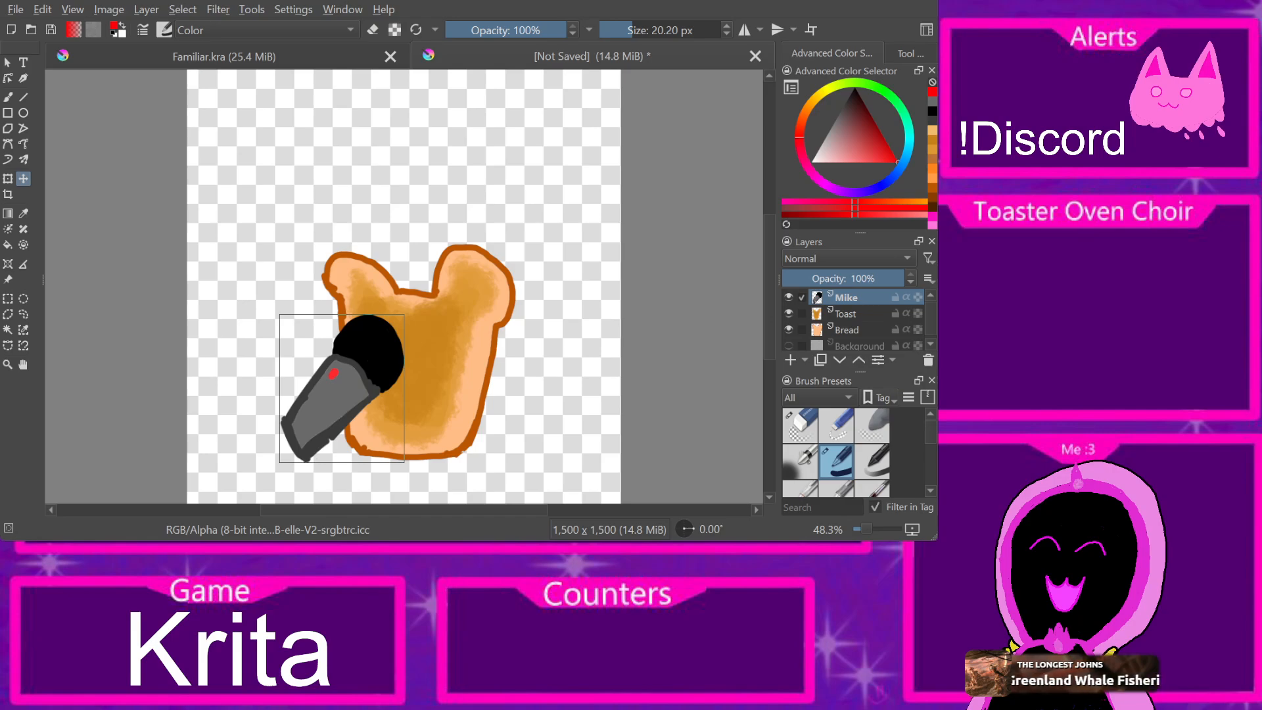
key(b)
drag(543, 283, 569, 245)
key(ctrl+z)
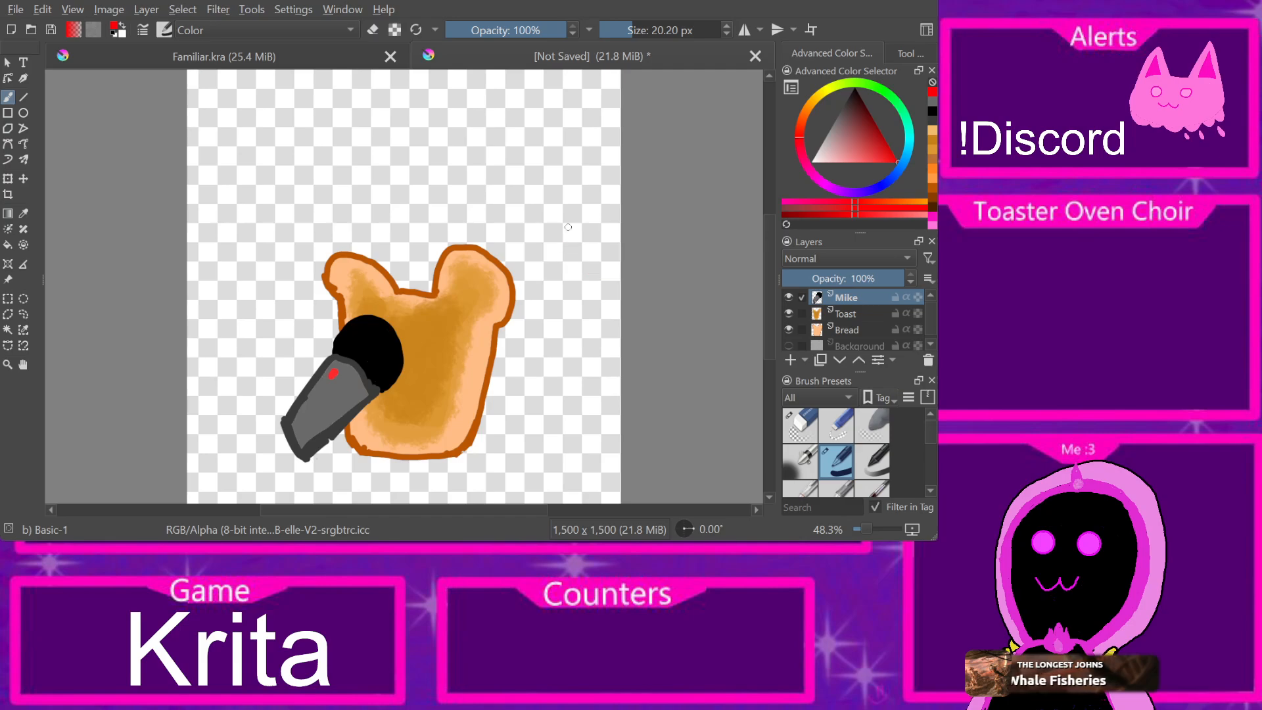
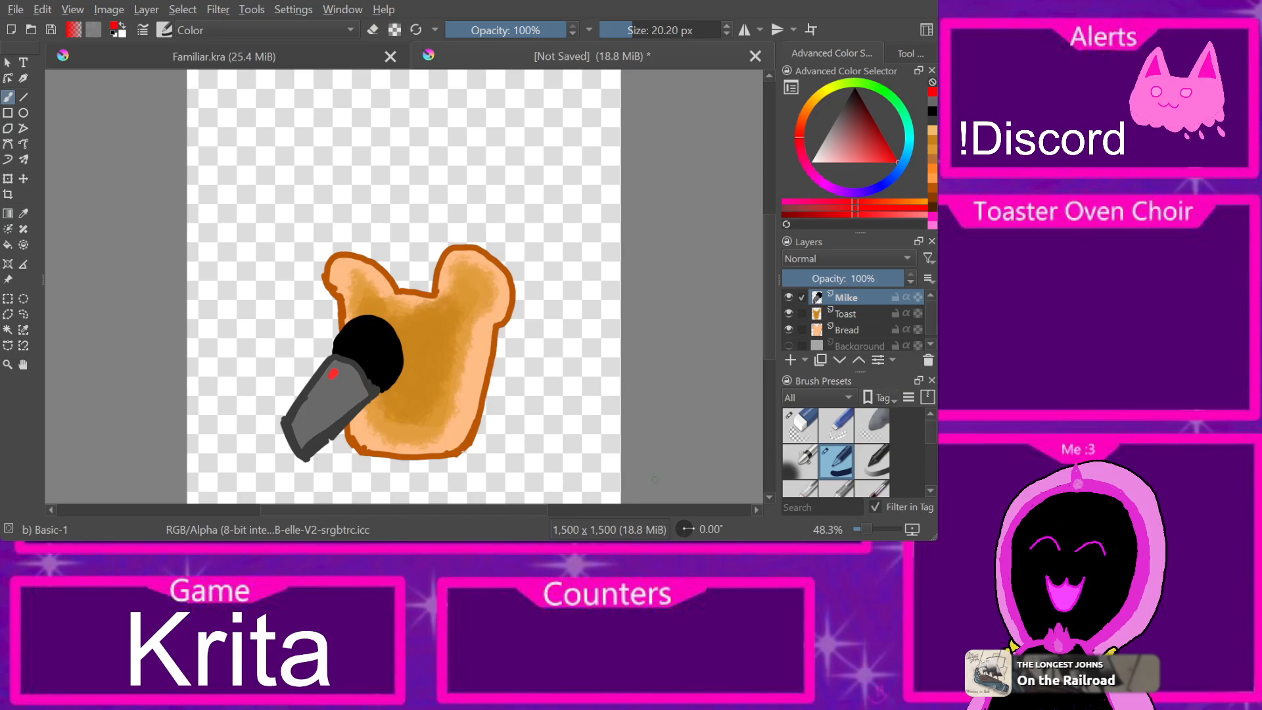
Step: Pick the magenta from Familiar.kra and draw four musical notes, single and beamed, above the toast
key(ctrl+Tab)
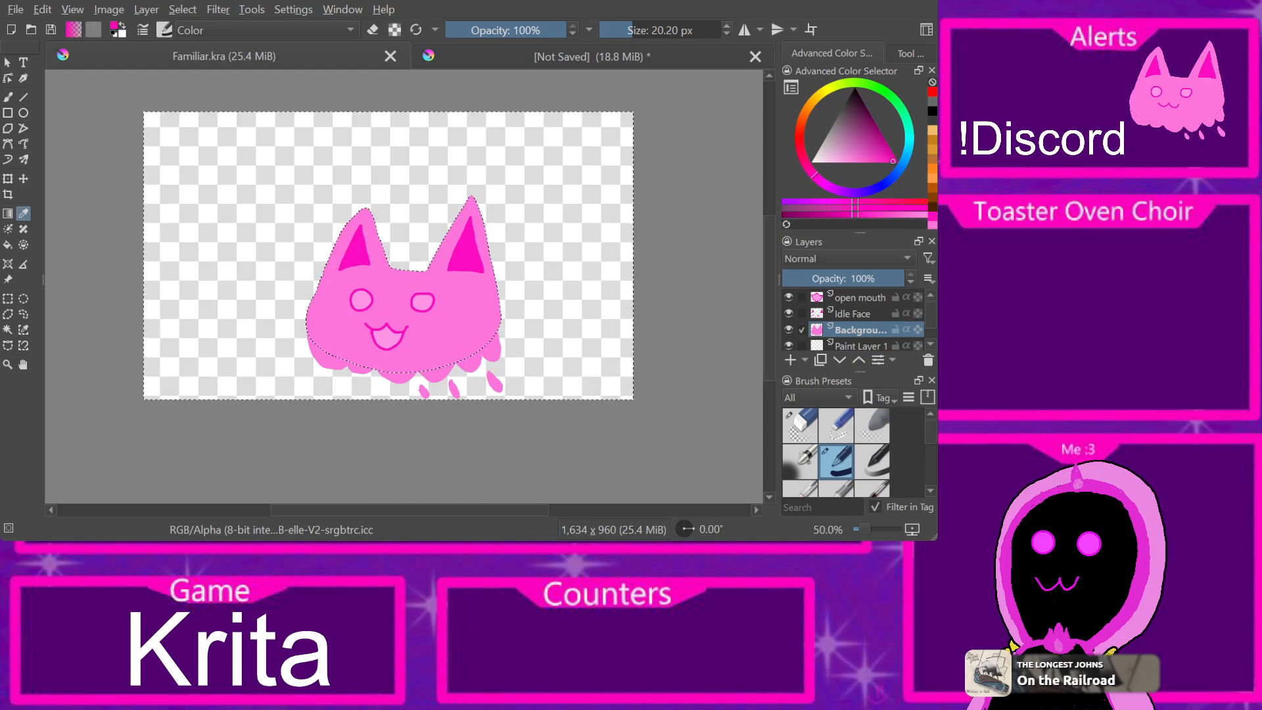
key(ctrl+Tab)
mouse_move(355, 220)
mouse_down()
mouse_move(375, 176)
mouse_move(401, 176)
mouse_up()
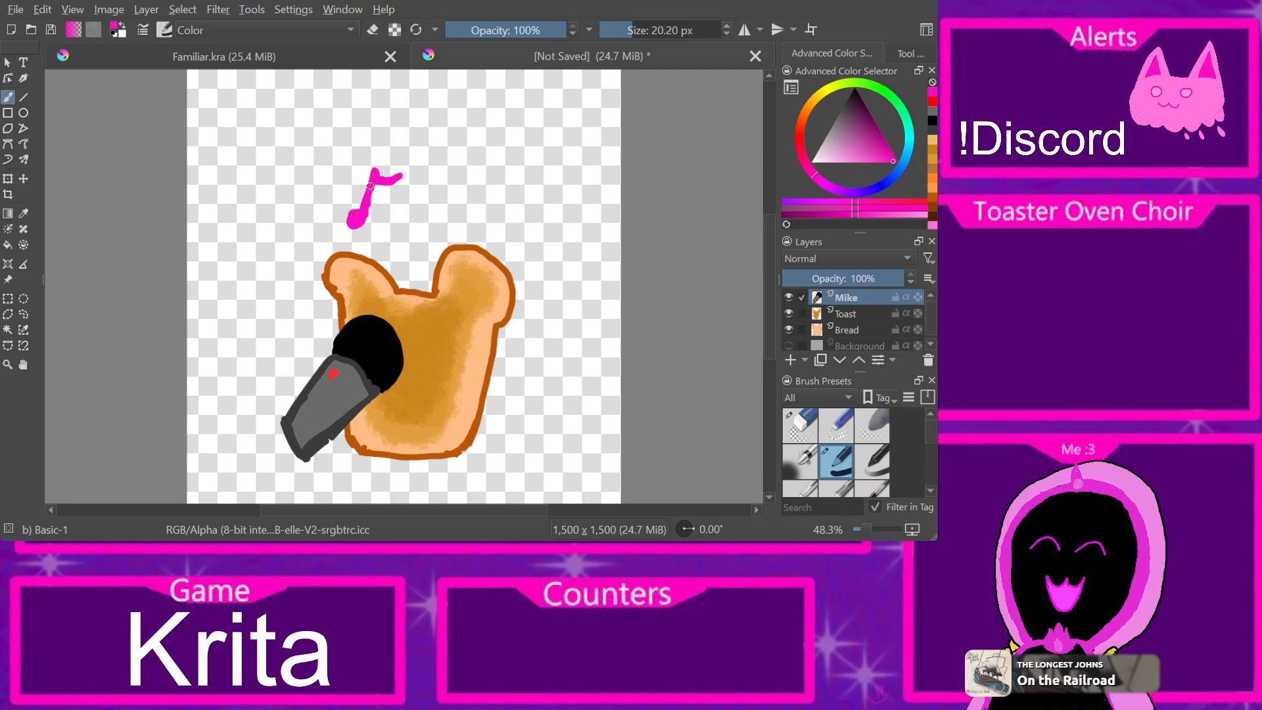
mouse_move(437, 212)
mouse_down()
mouse_move(455, 177)
mouse_move(486, 181)
mouse_move(457, 177)
mouse_move(442, 209)
mouse_move(460, 174)
mouse_move(484, 174)
mouse_move(476, 210)
mouse_up()
key(ctrl+z)
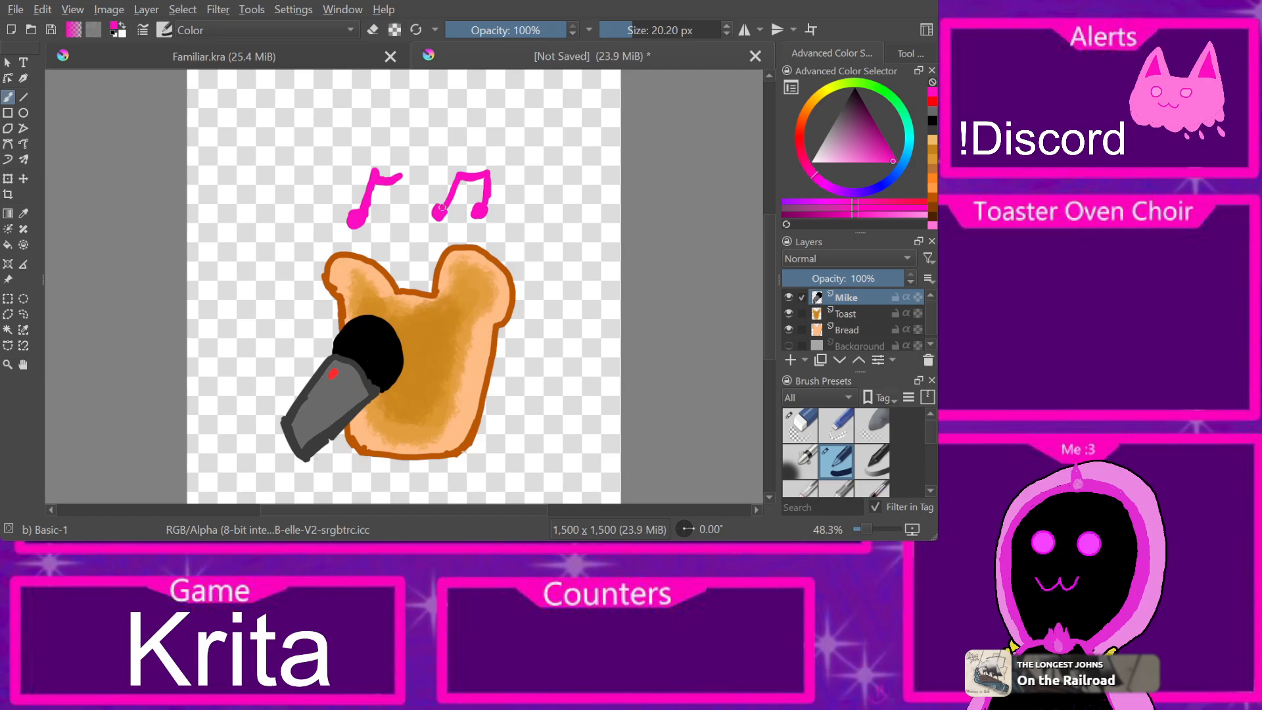
mouse_move(505, 118)
mouse_down()
mouse_move(483, 144)
mouse_move(519, 122)
mouse_up()
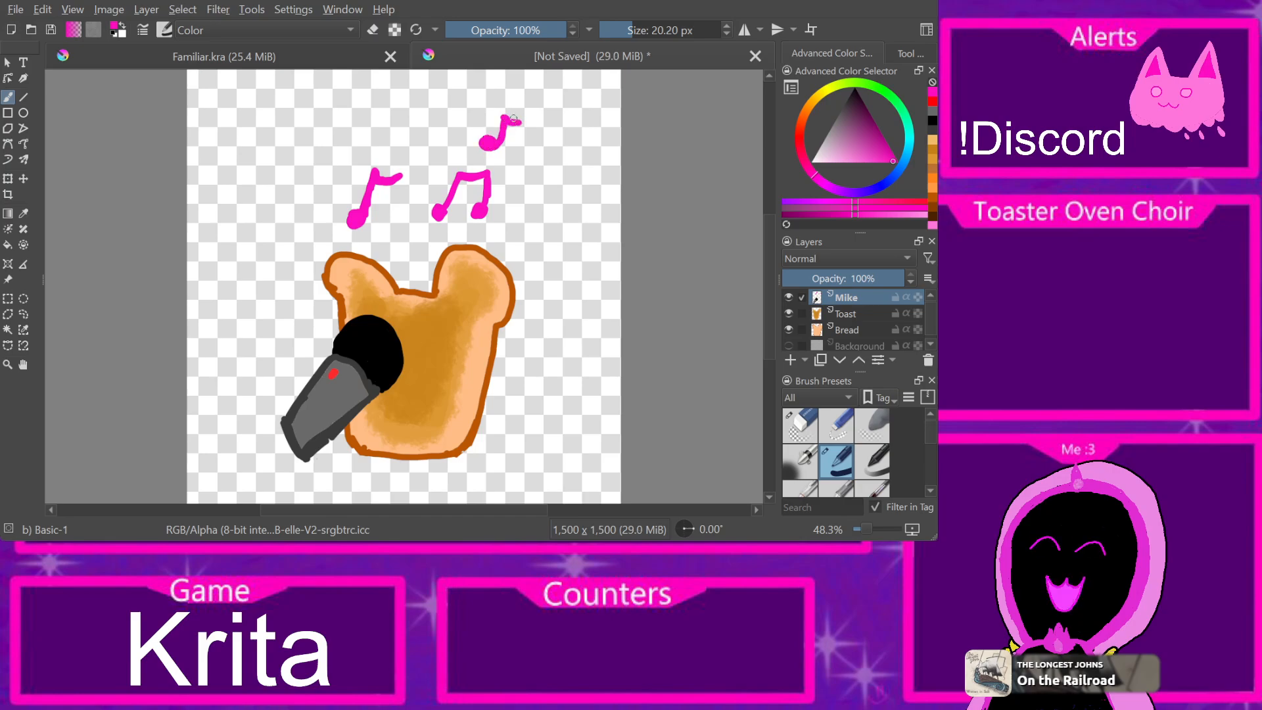
mouse_move(427, 148)
mouse_down()
mouse_move(438, 127)
mouse_move(428, 158)
mouse_move(439, 116)
mouse_up()
Step: Draw a black cable from the microphone's base to the canvas's lower-left corner and save the document as SingingTOAST.kra
click(932, 120)
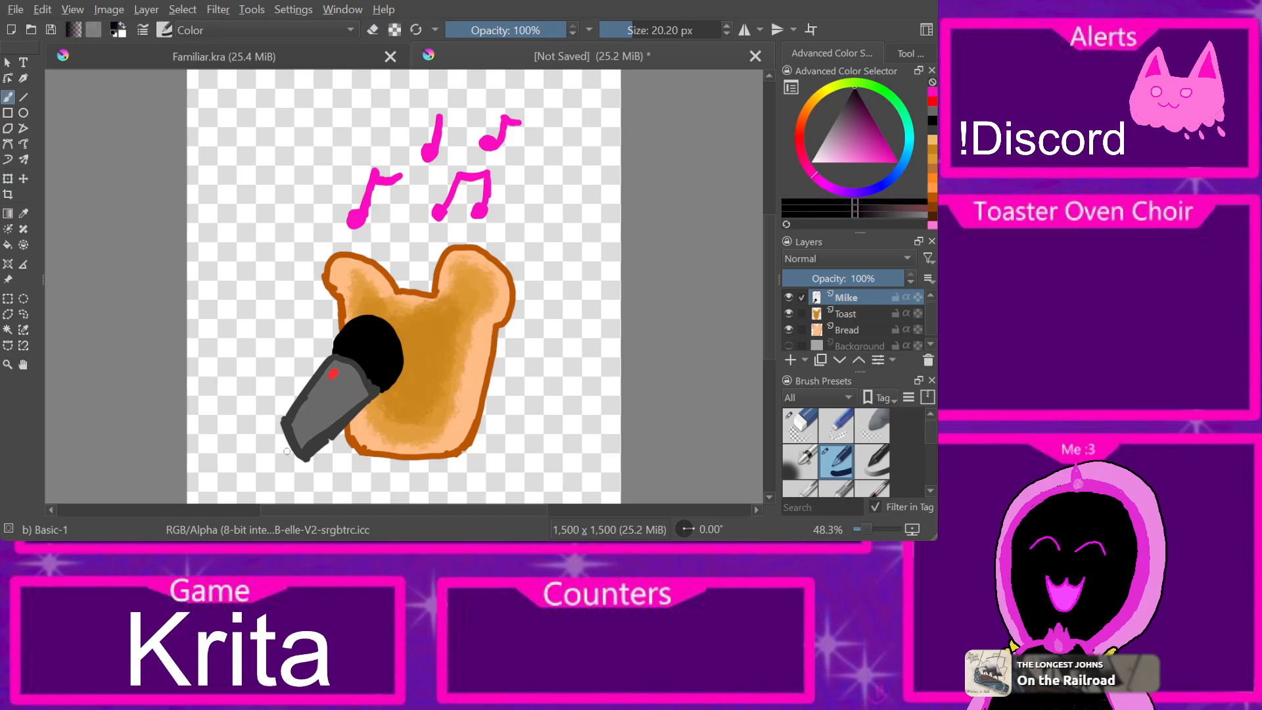
mouse_move(289, 447)
mouse_down()
mouse_move(258, 465)
mouse_move(284, 448)
mouse_move(190, 500)
mouse_move(289, 446)
mouse_move(194, 502)
mouse_up()
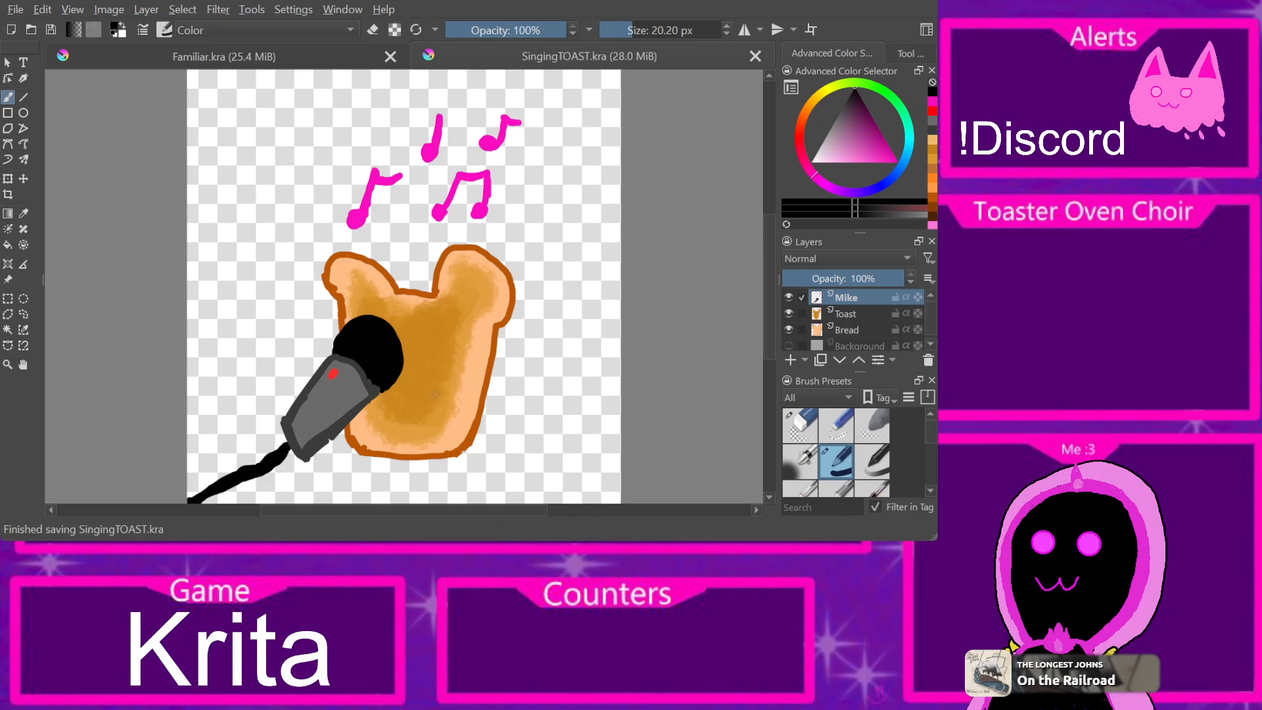
Step: Close the SingingTOAST.kra document
click(16, 10)
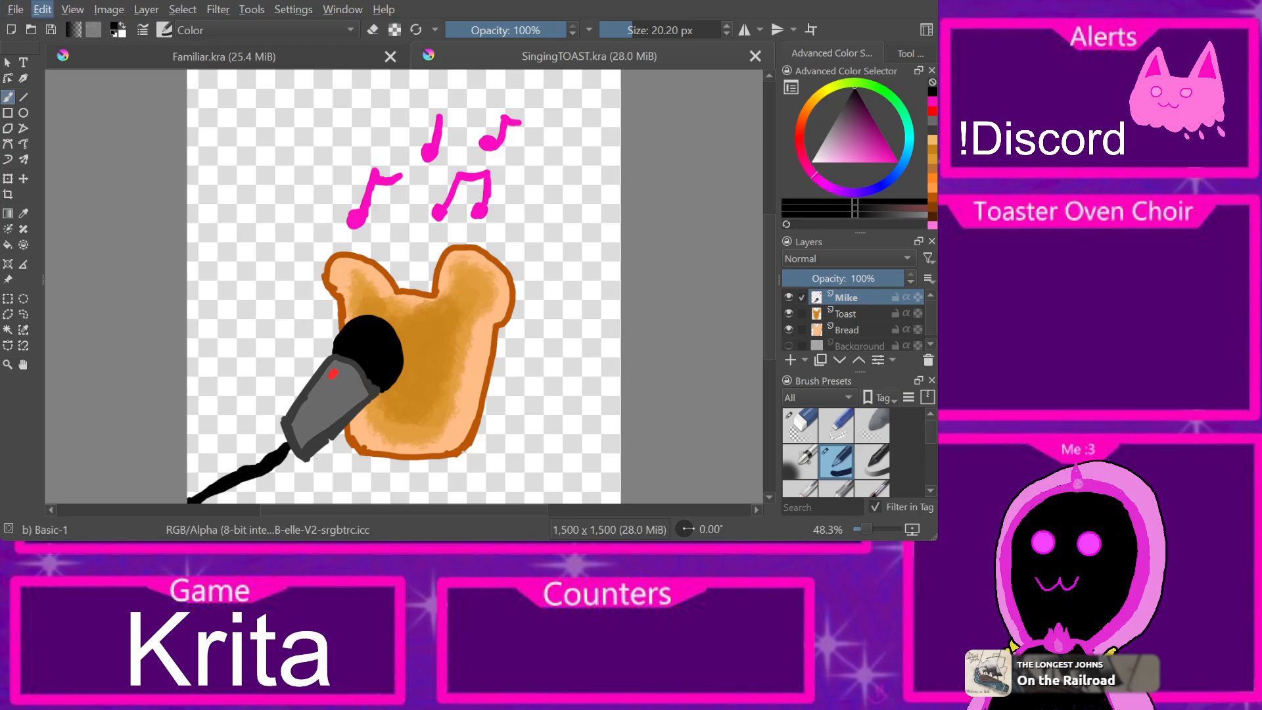
click(197, 180)
click(437, 453)
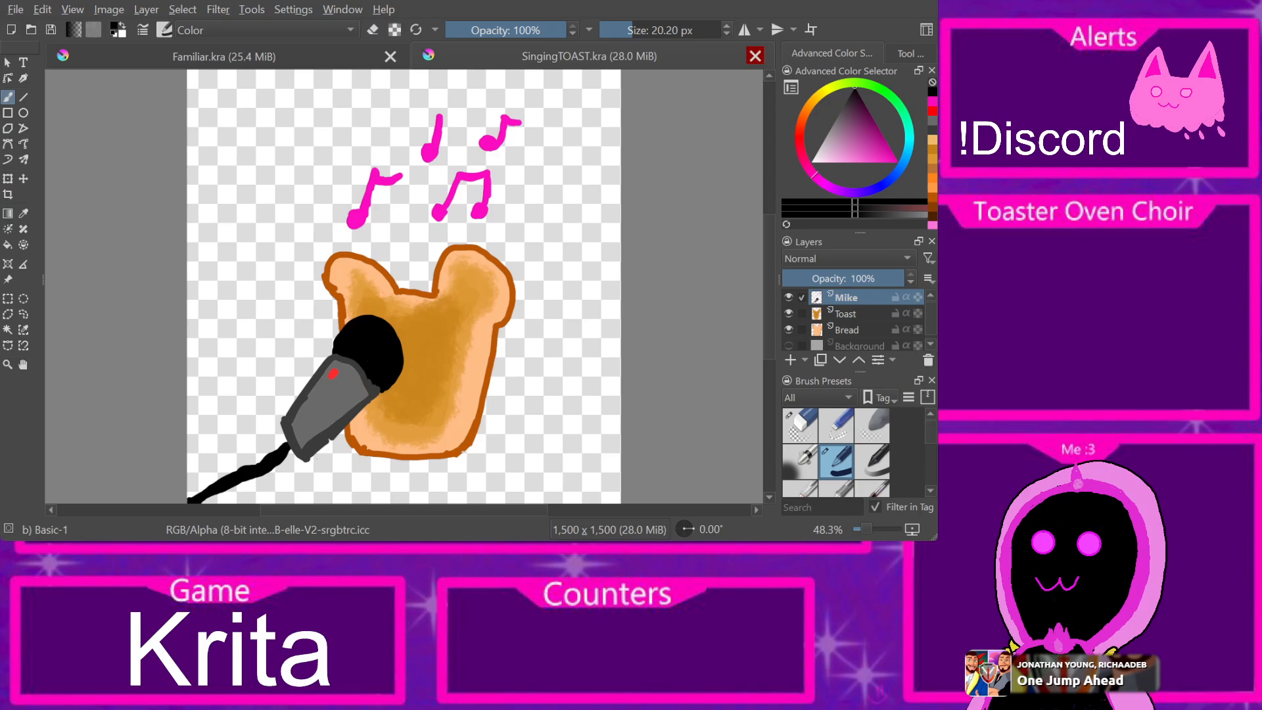
click(755, 56)
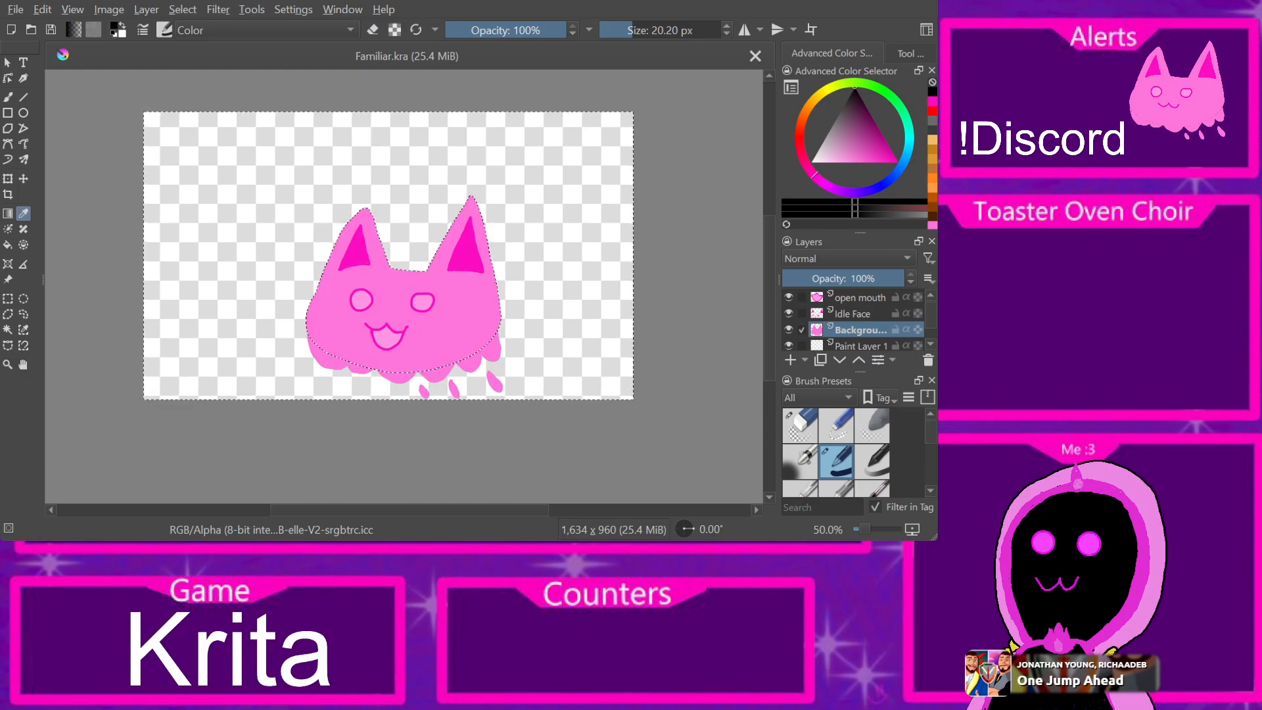
scroll(855, 319, down, 1)
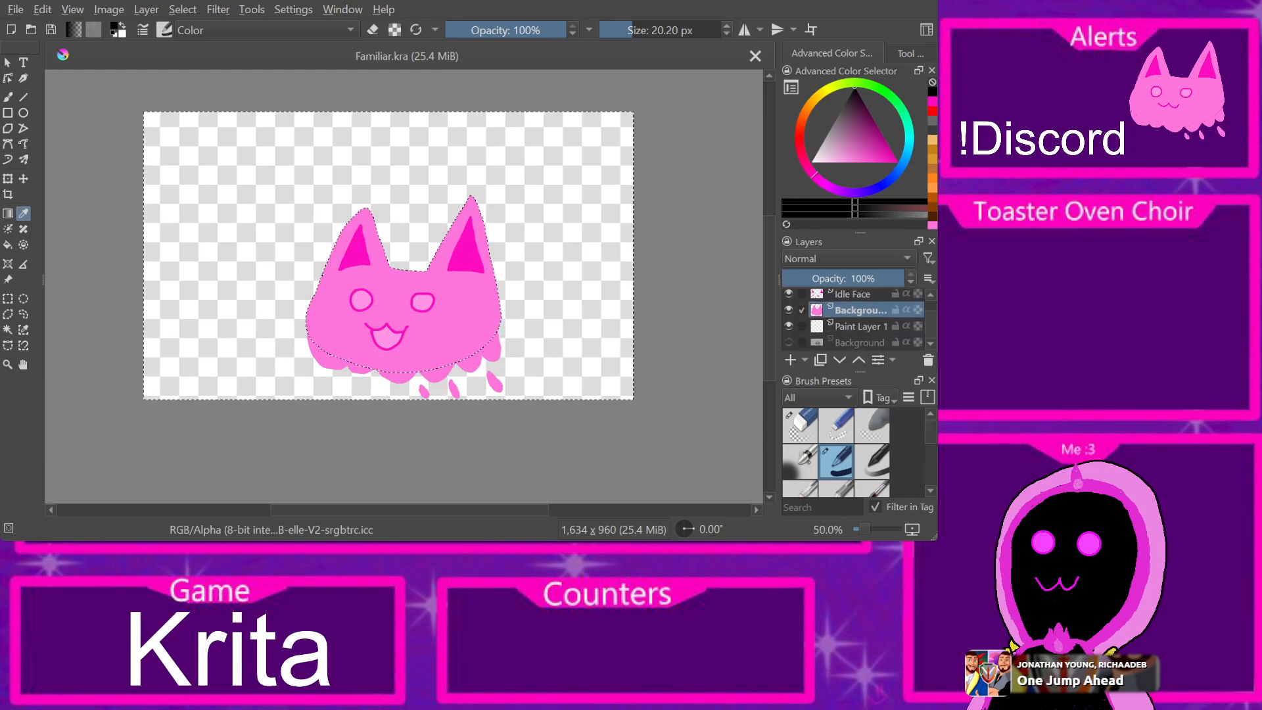
scroll(854, 319, up, 1)
scroll(854, 319, down, 1)
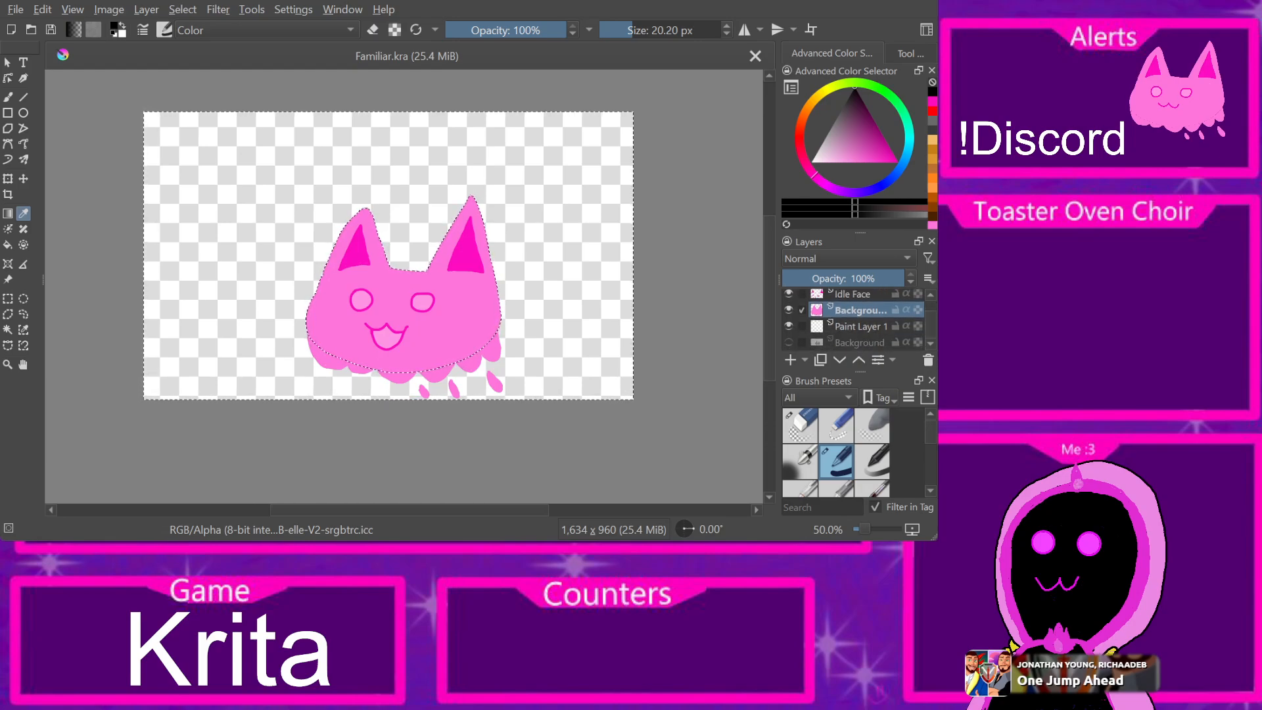
click(788, 343)
click(788, 342)
Step: Create a new 1,500 × 1,500 document and pick the magenta of the cat's inner ear from Familiar.kra for it
click(605, 442)
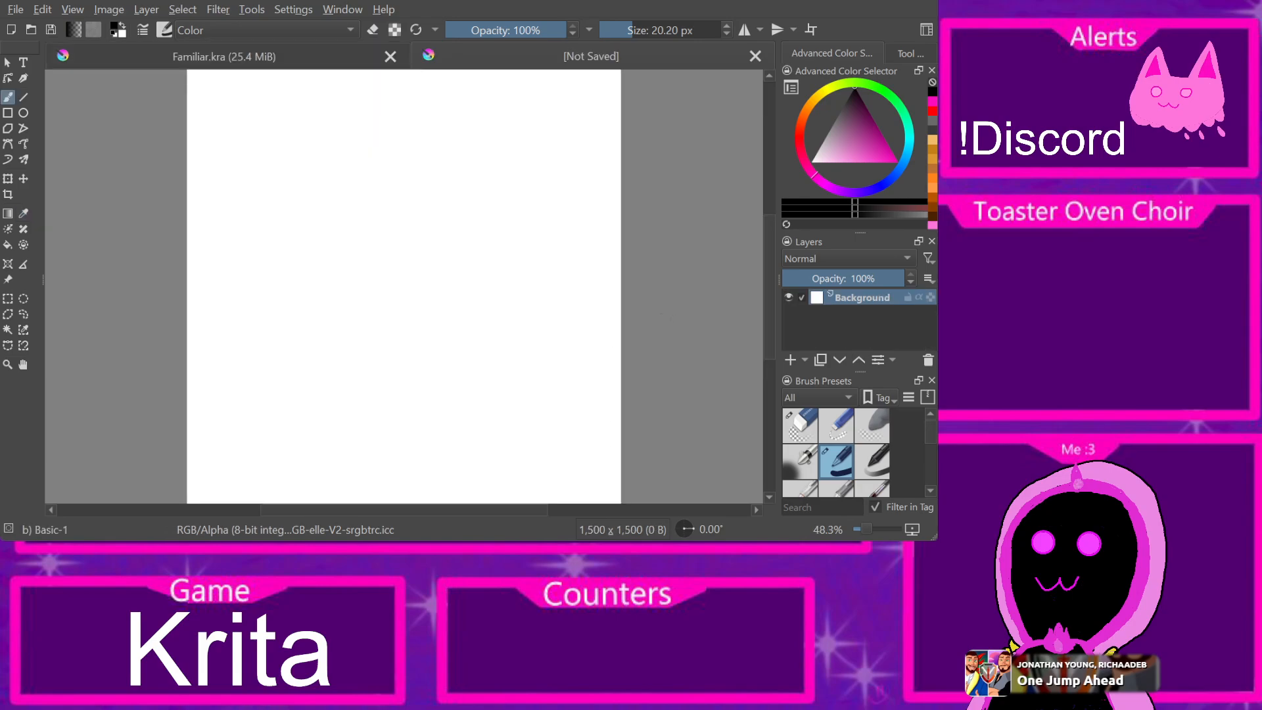
click(223, 56)
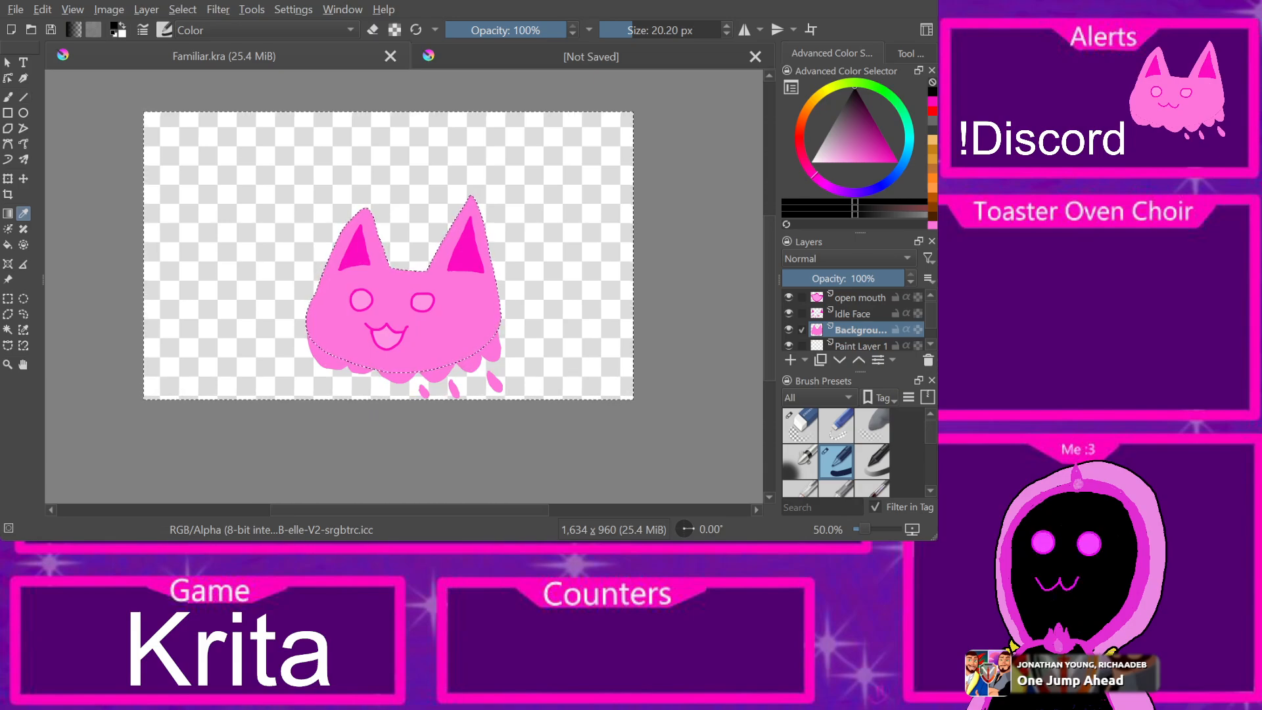
click(356, 254)
key(ctrl+Tab)
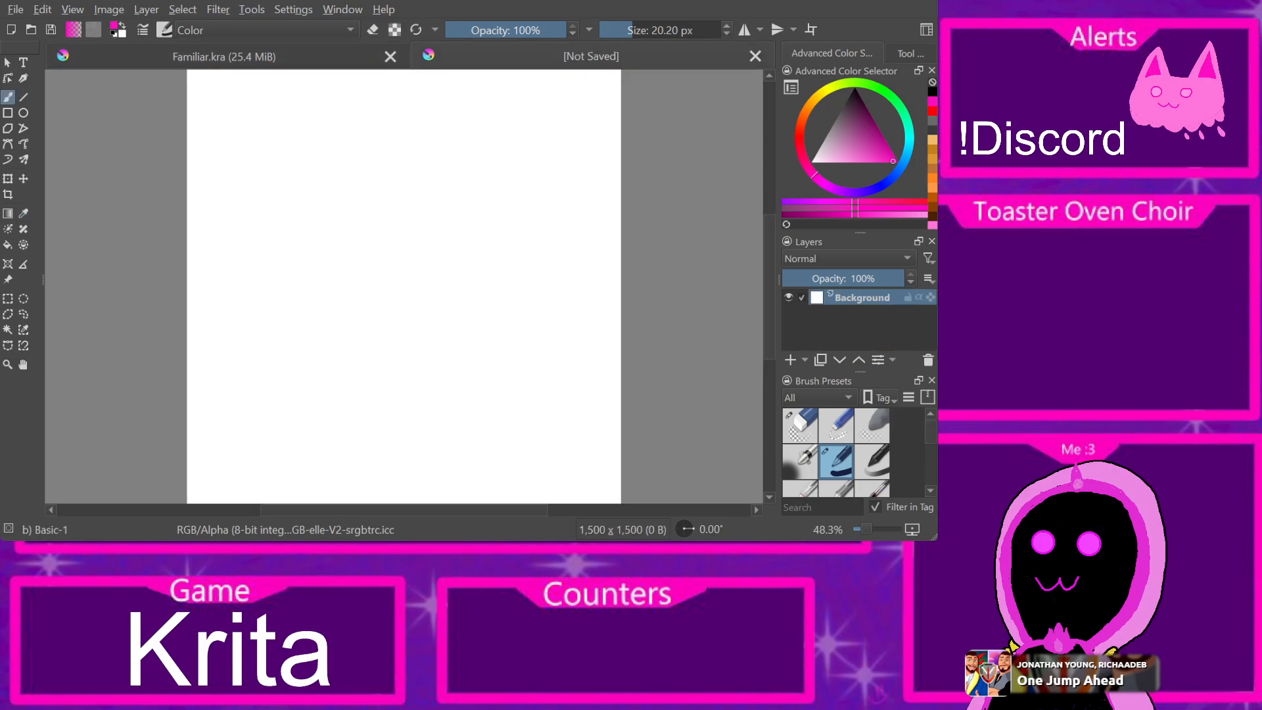
Step: Add a paint layer to the new document and hide the Background layer
key(Insert)
click(787, 313)
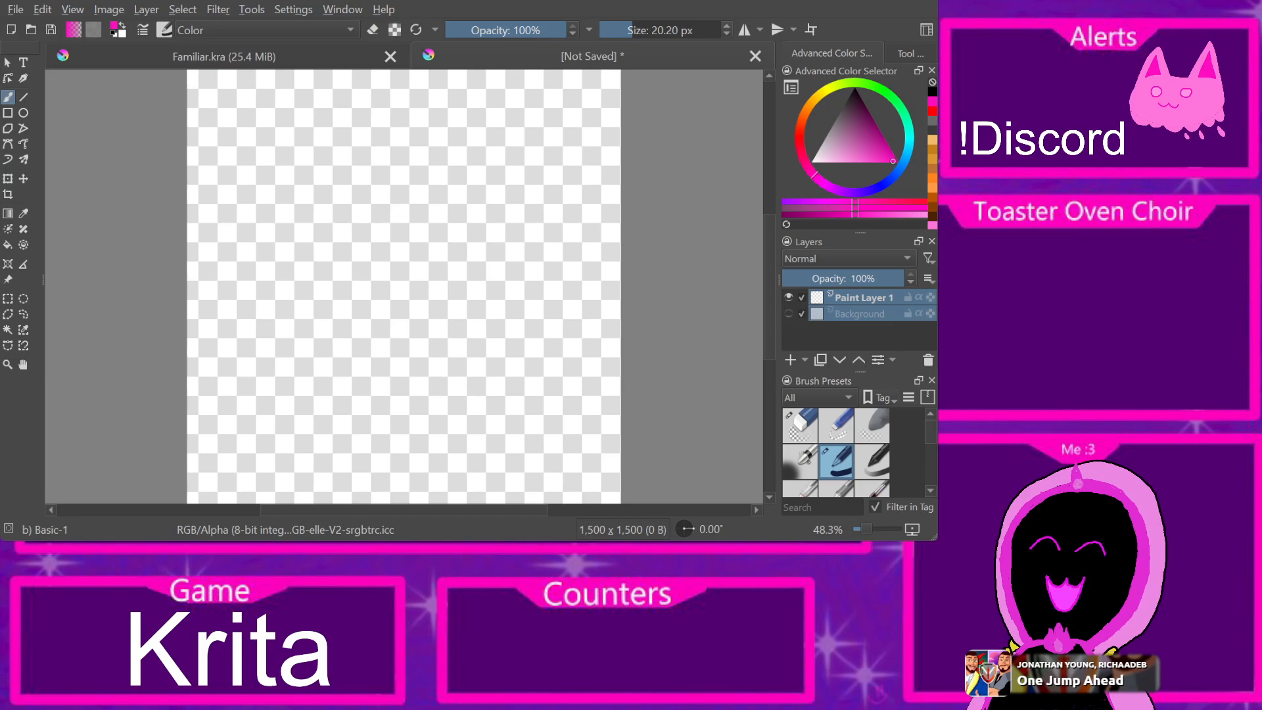
Step: Try a large round magenta outline, undo it, and draw a rounded triangular outline with a flat base instead
mouse_move(373, 173)
mouse_down()
mouse_move(330, 237)
mouse_move(328, 285)
mouse_move(359, 334)
mouse_move(456, 358)
mouse_move(517, 301)
mouse_move(460, 187)
mouse_move(341, 175)
mouse_up()
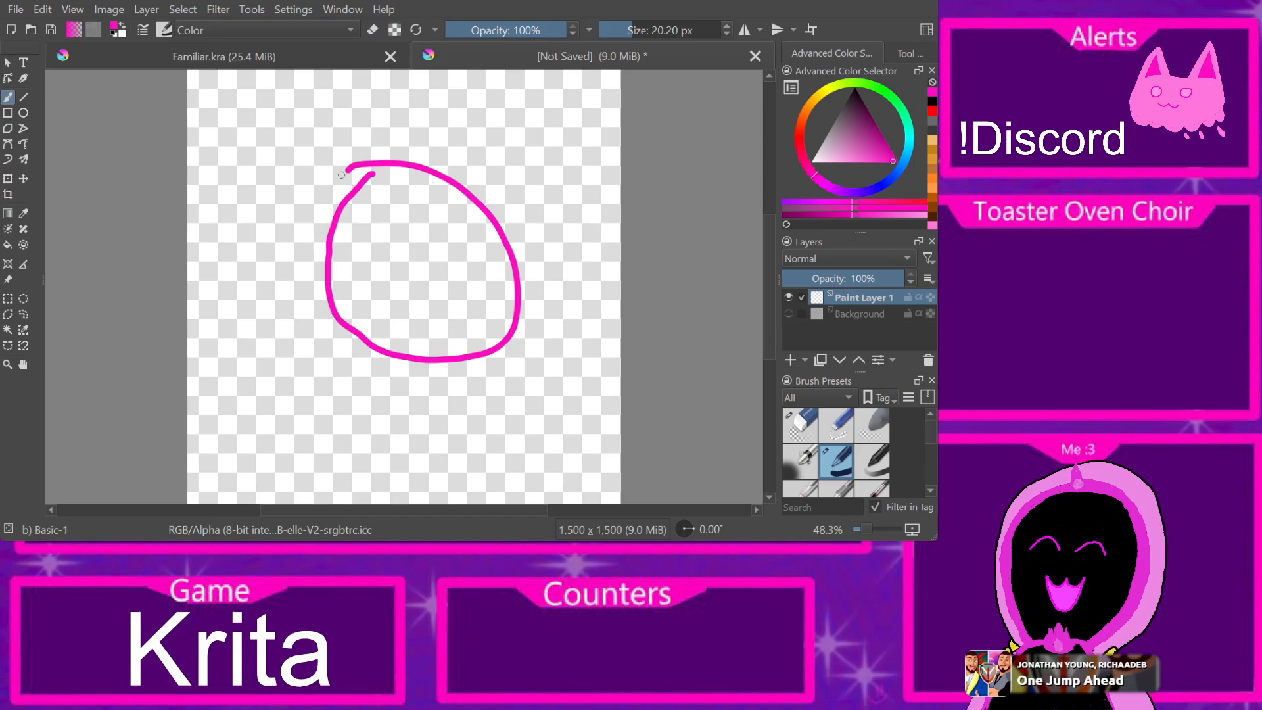
key(ctrl+z)
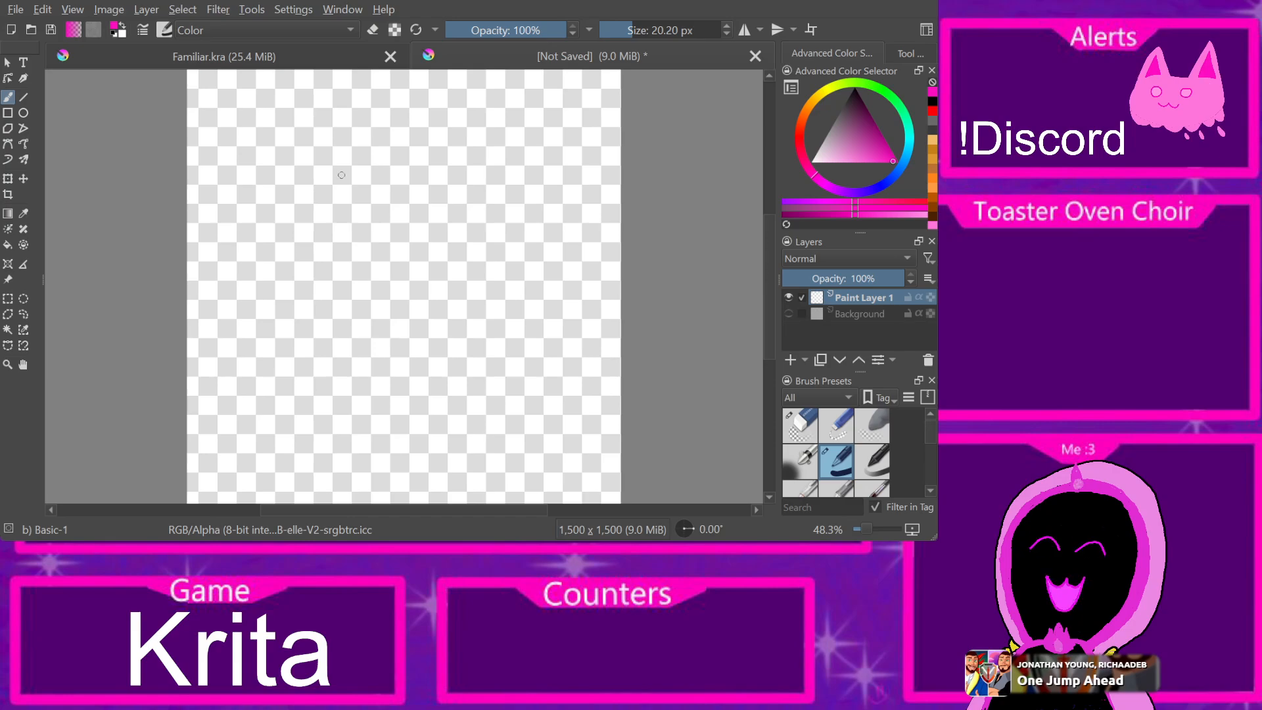
mouse_move(306, 376)
mouse_down()
mouse_move(429, 397)
mouse_move(466, 376)
mouse_move(453, 284)
mouse_move(402, 211)
mouse_move(360, 211)
mouse_move(339, 232)
mouse_move(307, 324)
mouse_move(319, 381)
mouse_move(376, 401)
mouse_up()
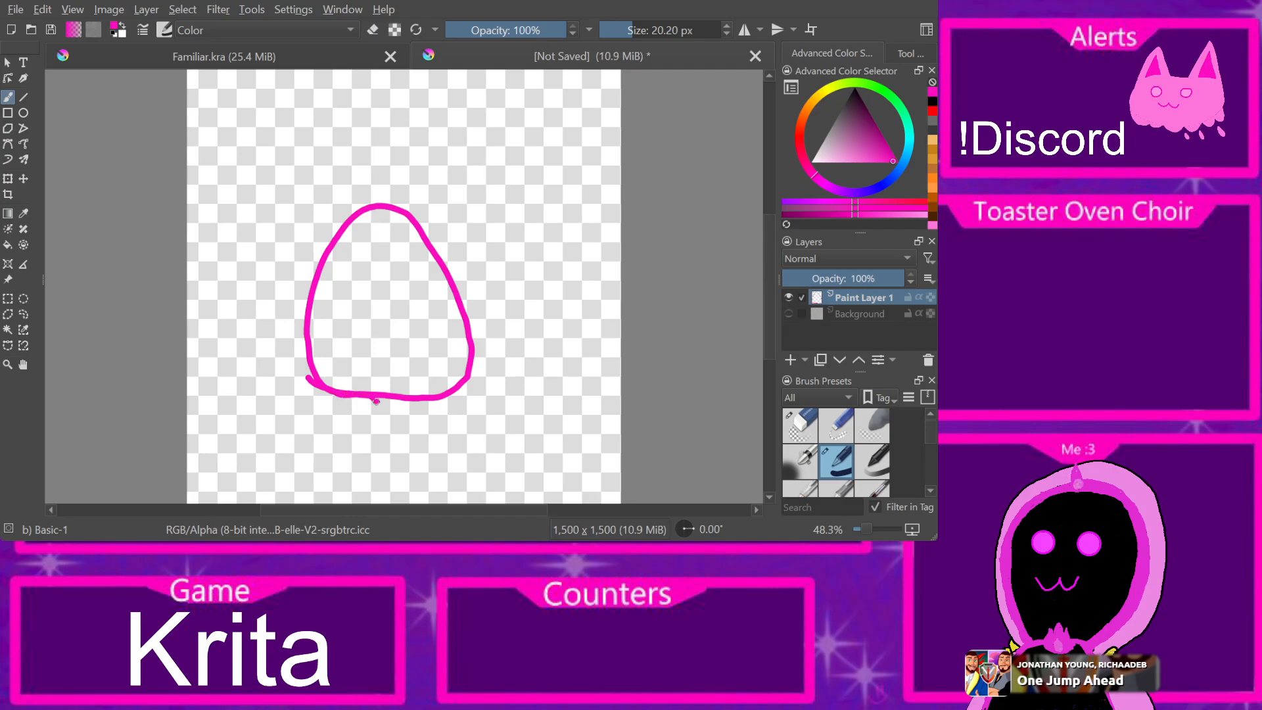
Step: Erase the stray line ends along the outline's base and fill the shape with the cat's light pink from Familiar.kra
key(e)
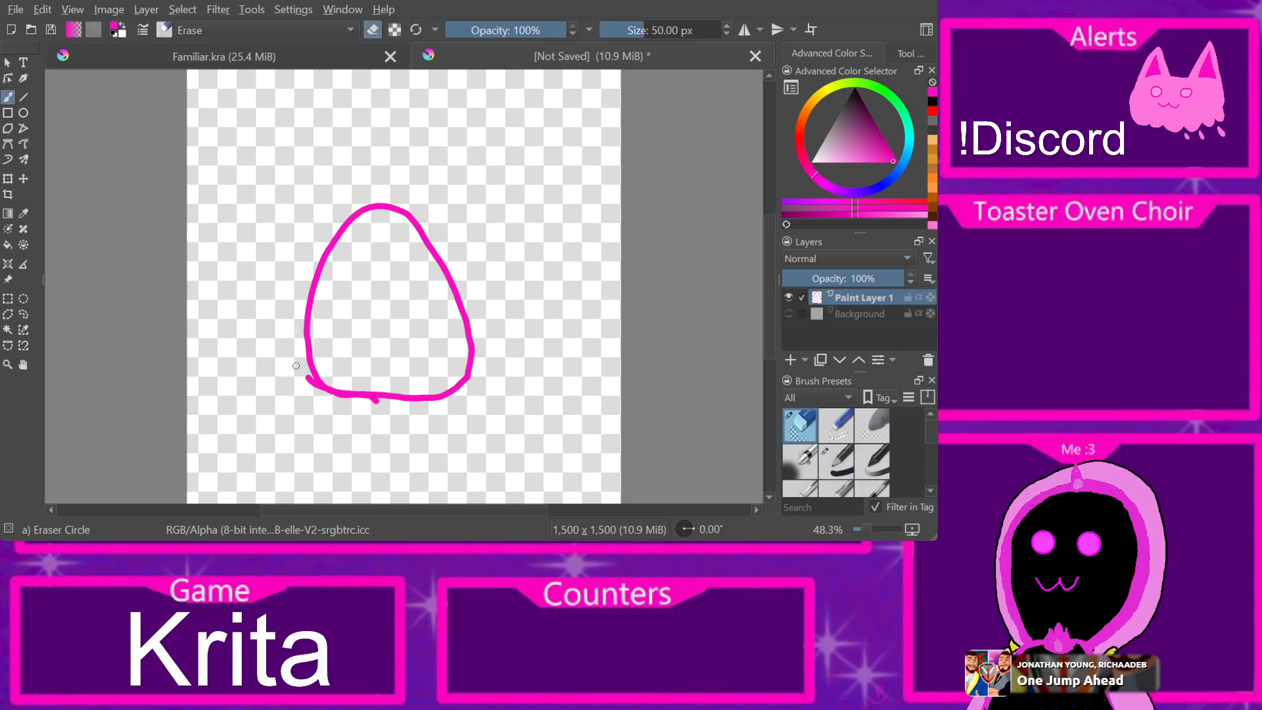
drag(309, 391, 383, 406)
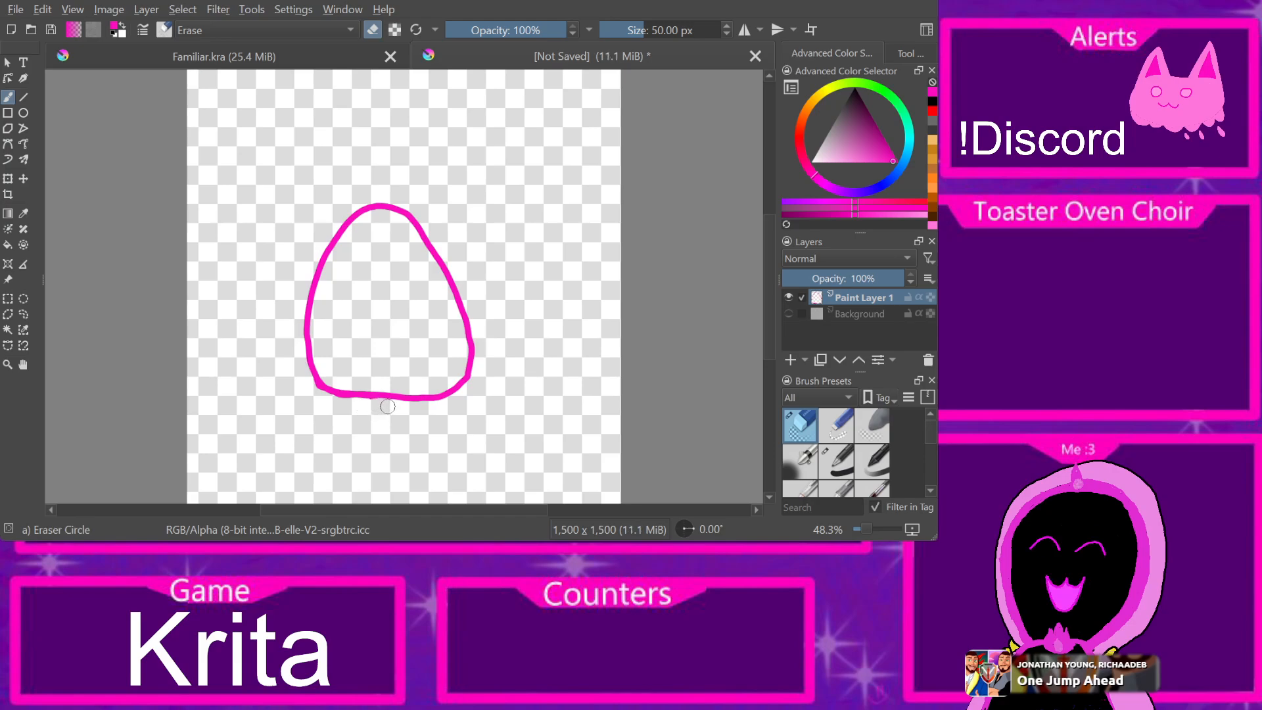
click(223, 56)
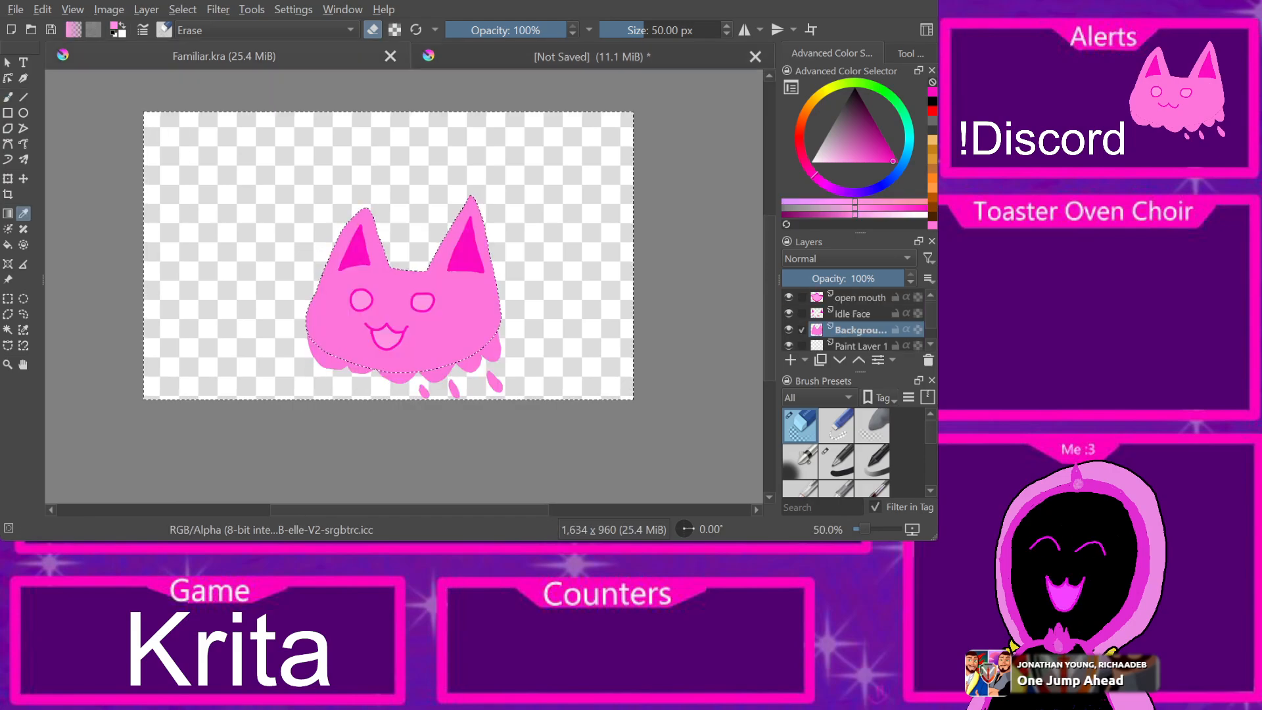
key(ctrl+Tab)
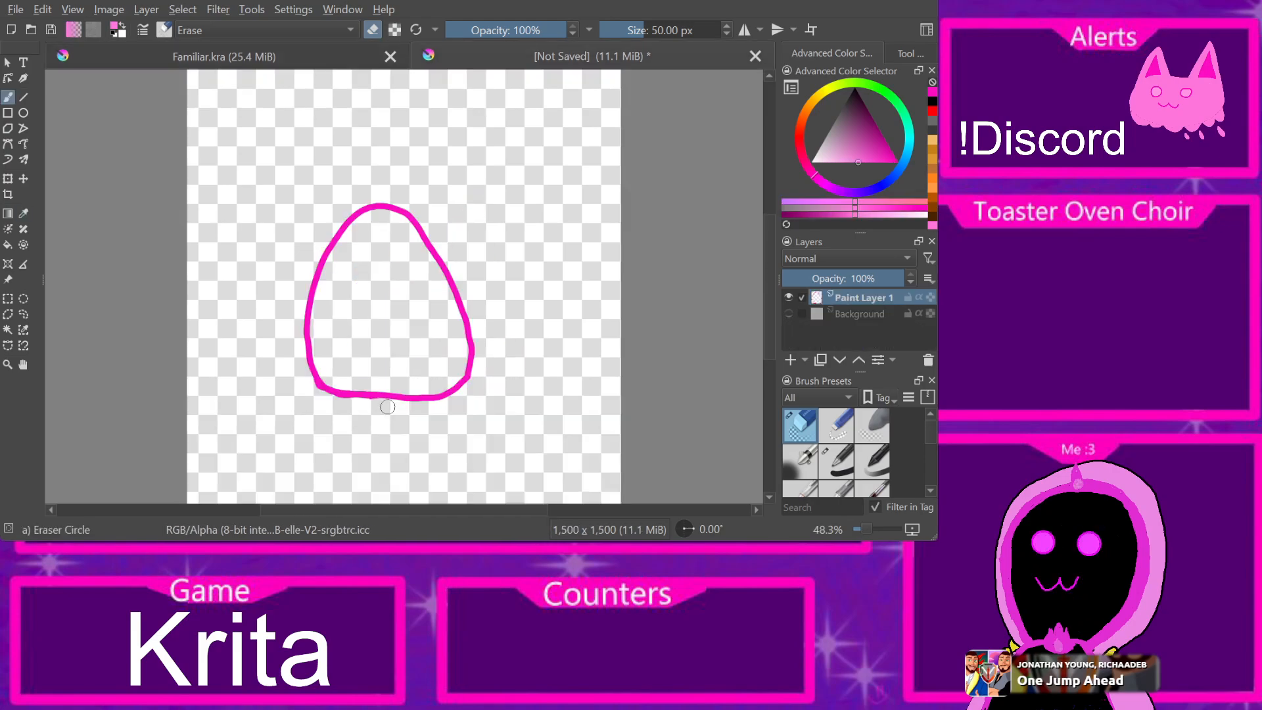
key(f)
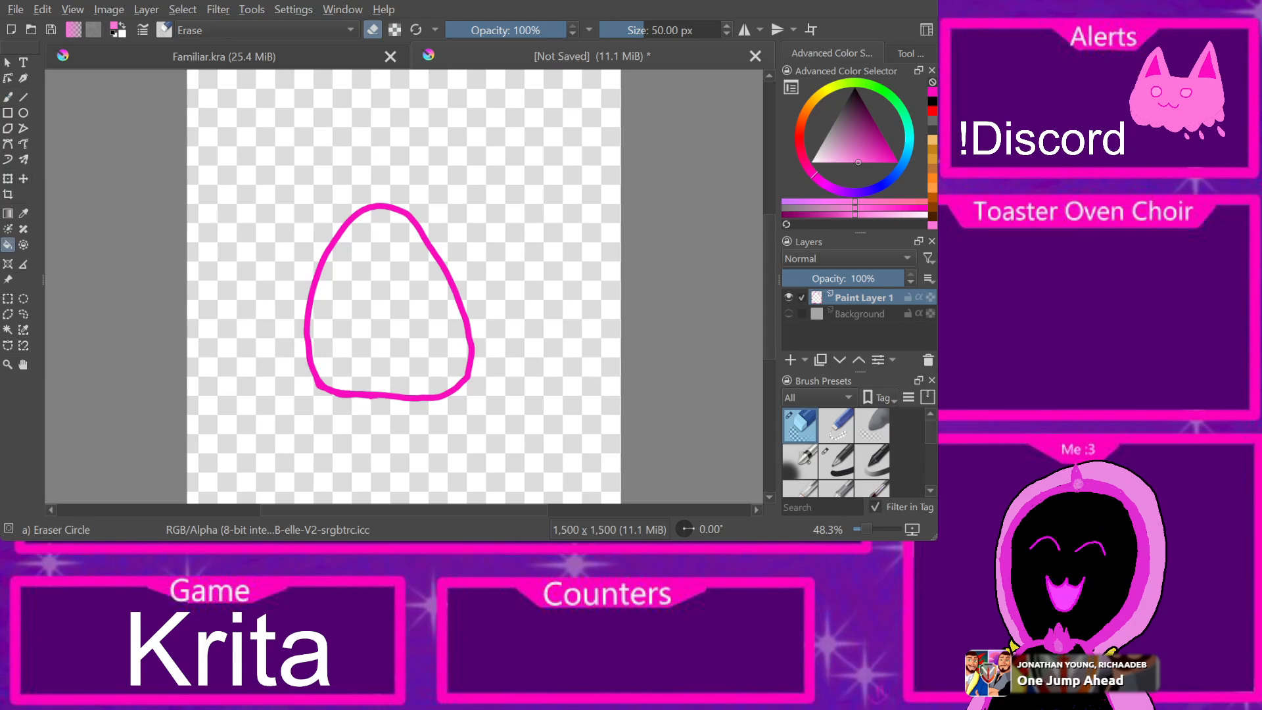
click(836, 461)
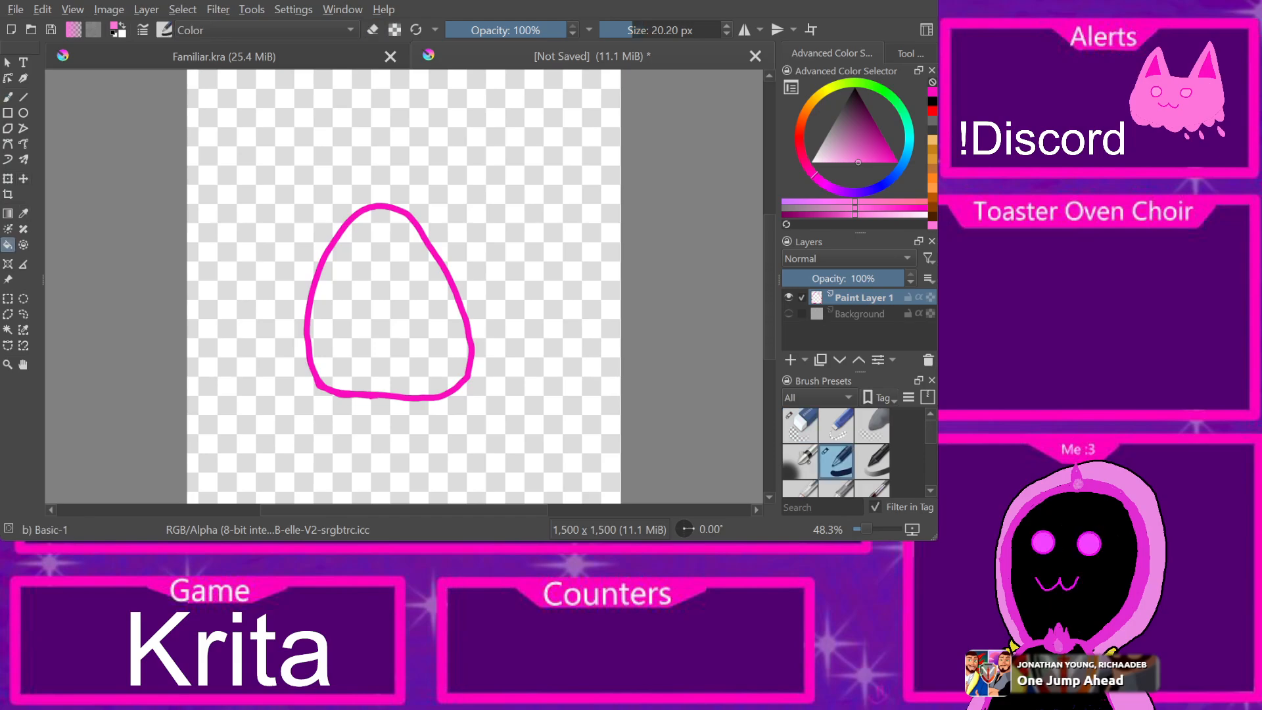
click(389, 309)
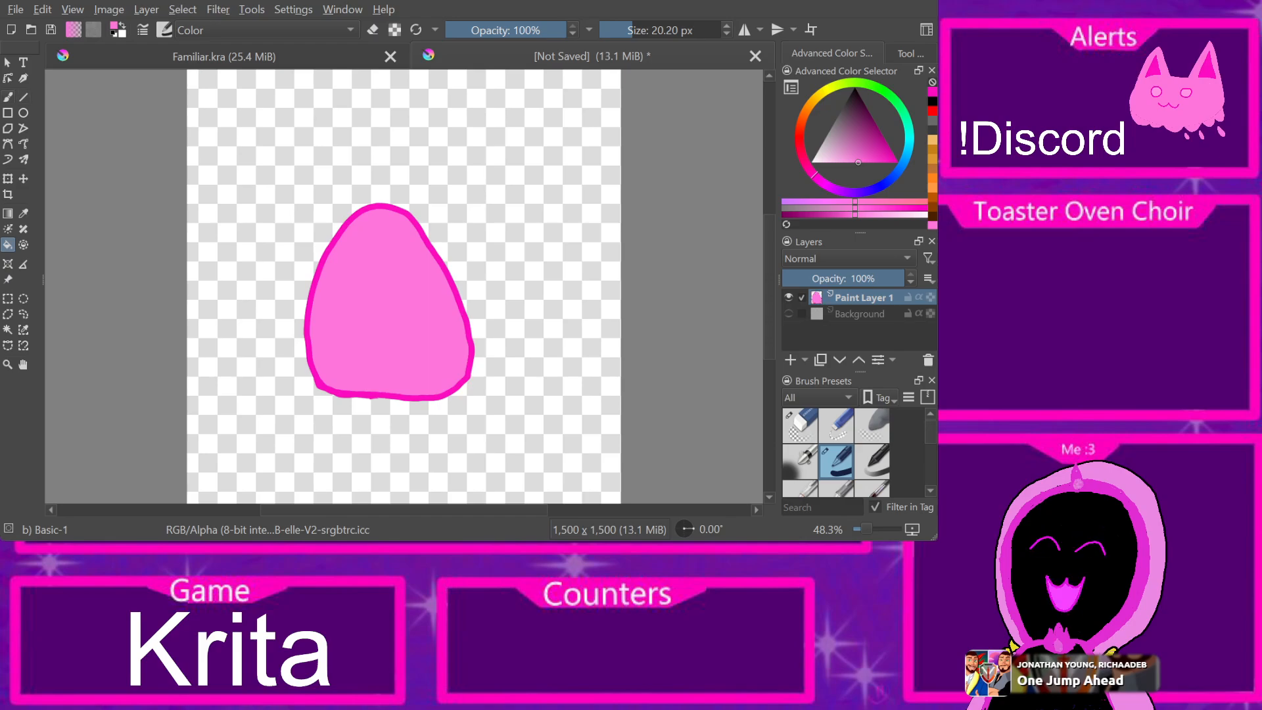
Step: Return to the freehand brush and set the painting colour to black
key(b)
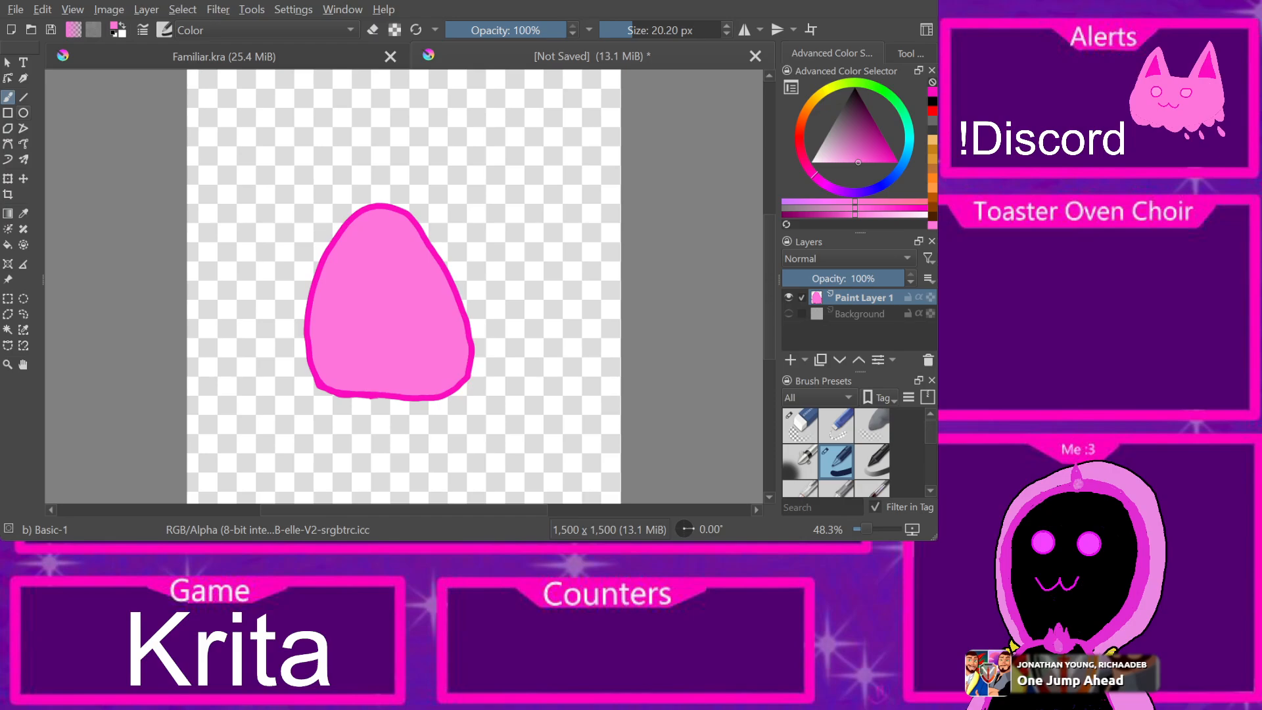
key(ctrl+Tab)
key(ctrl+Tab)
key(d)
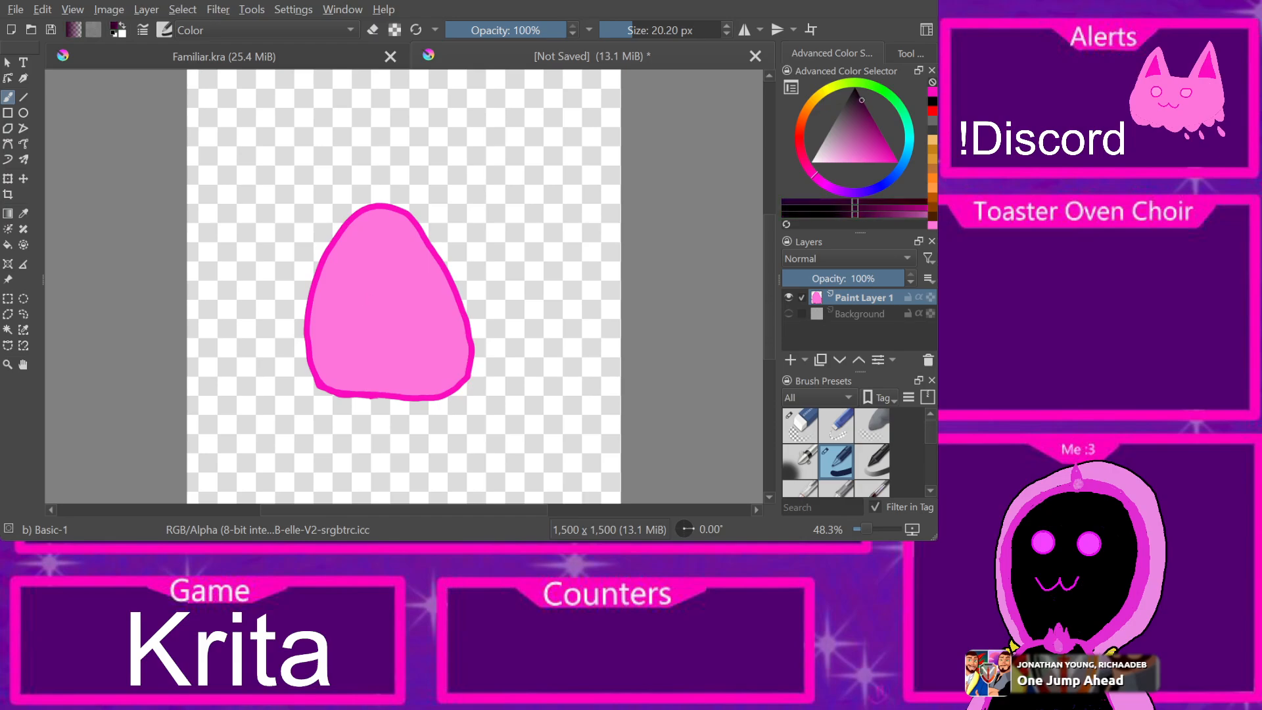
Step: Try black strokes with the Basic-1 brush on the pink shape and the canvas around it, and undo them all
drag(369, 268, 355, 315)
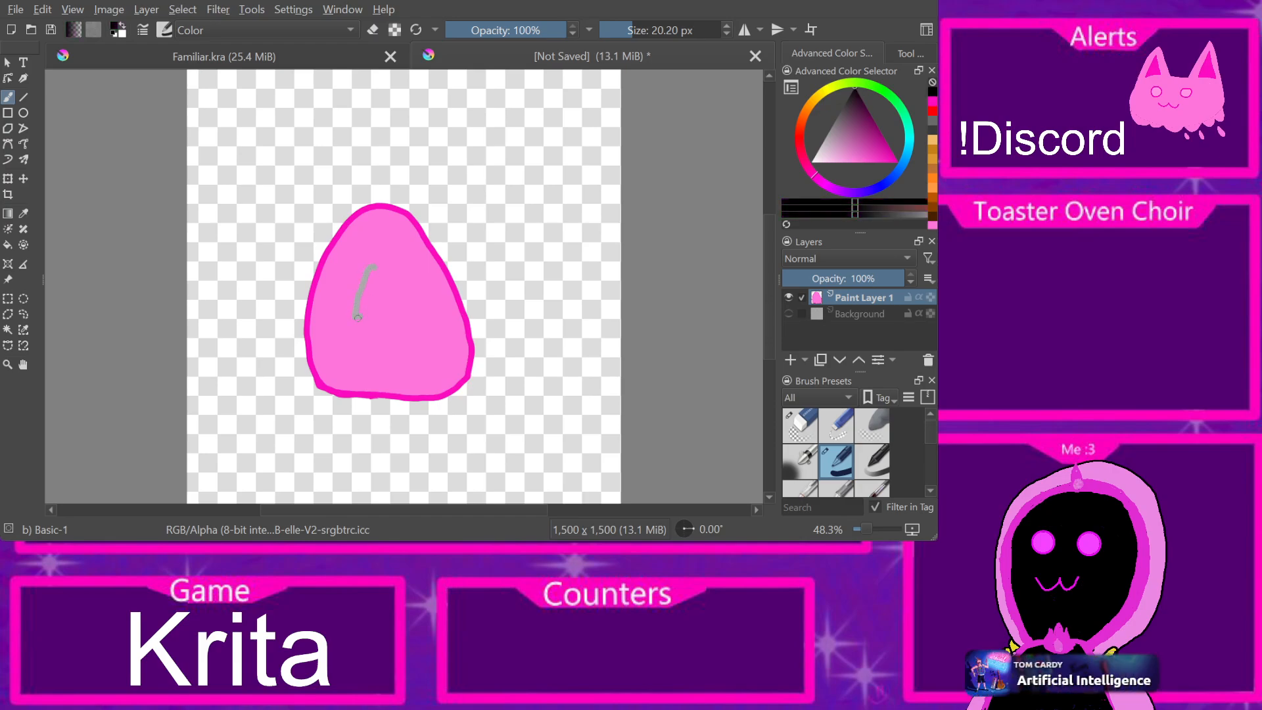
key(ctrl+z)
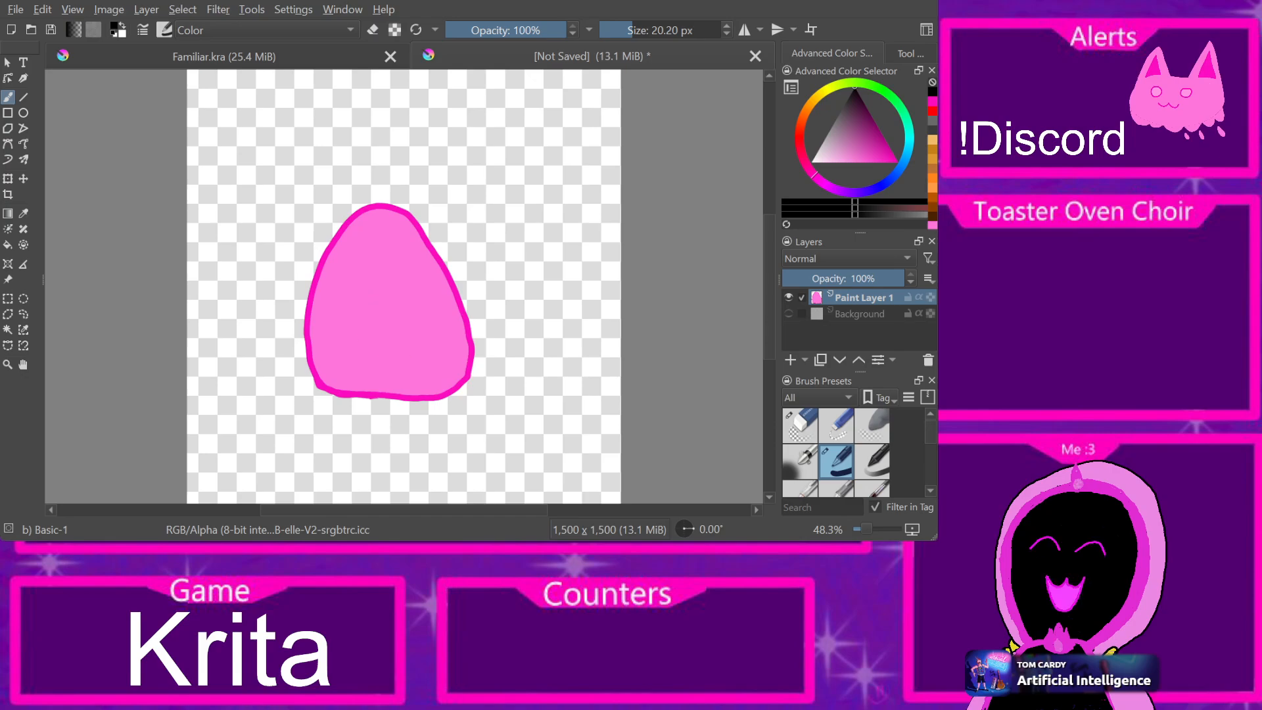
mouse_move(372, 270)
mouse_down()
mouse_move(359, 324)
mouse_move(383, 265)
mouse_up()
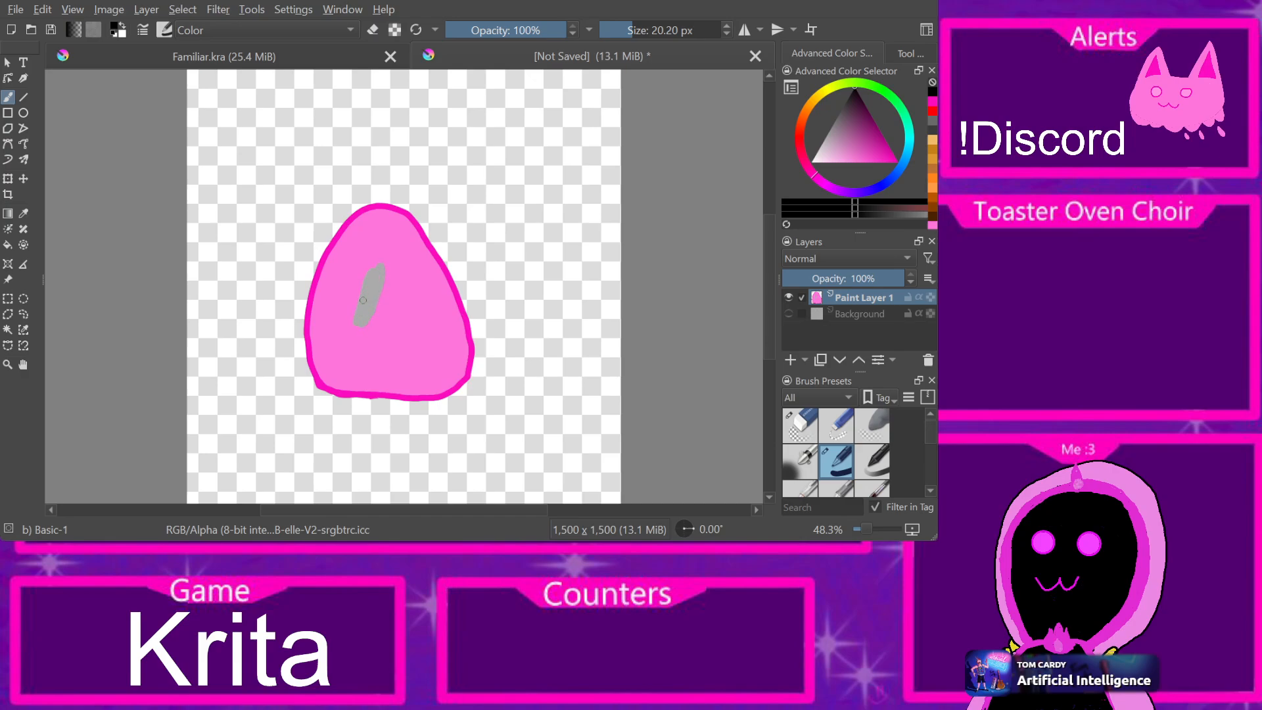
mouse_move(560, 320)
mouse_down()
mouse_move(544, 395)
mouse_move(531, 397)
mouse_up()
mouse_move(423, 407)
mouse_down()
mouse_move(480, 318)
mouse_move(425, 438)
mouse_up()
mouse_move(345, 427)
mouse_down()
mouse_move(519, 246)
mouse_move(413, 269)
mouse_move(232, 460)
mouse_up()
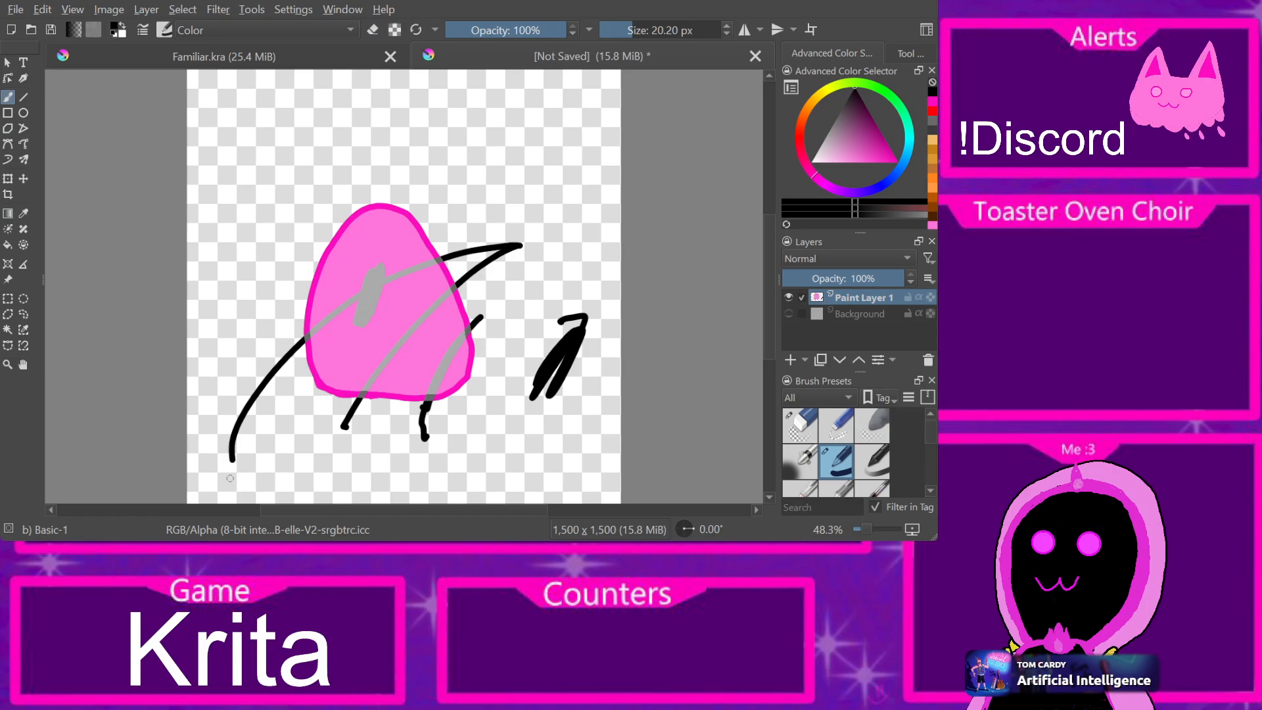
key(ctrl+z)
key(ctrl+z)
key(ctrl+z)
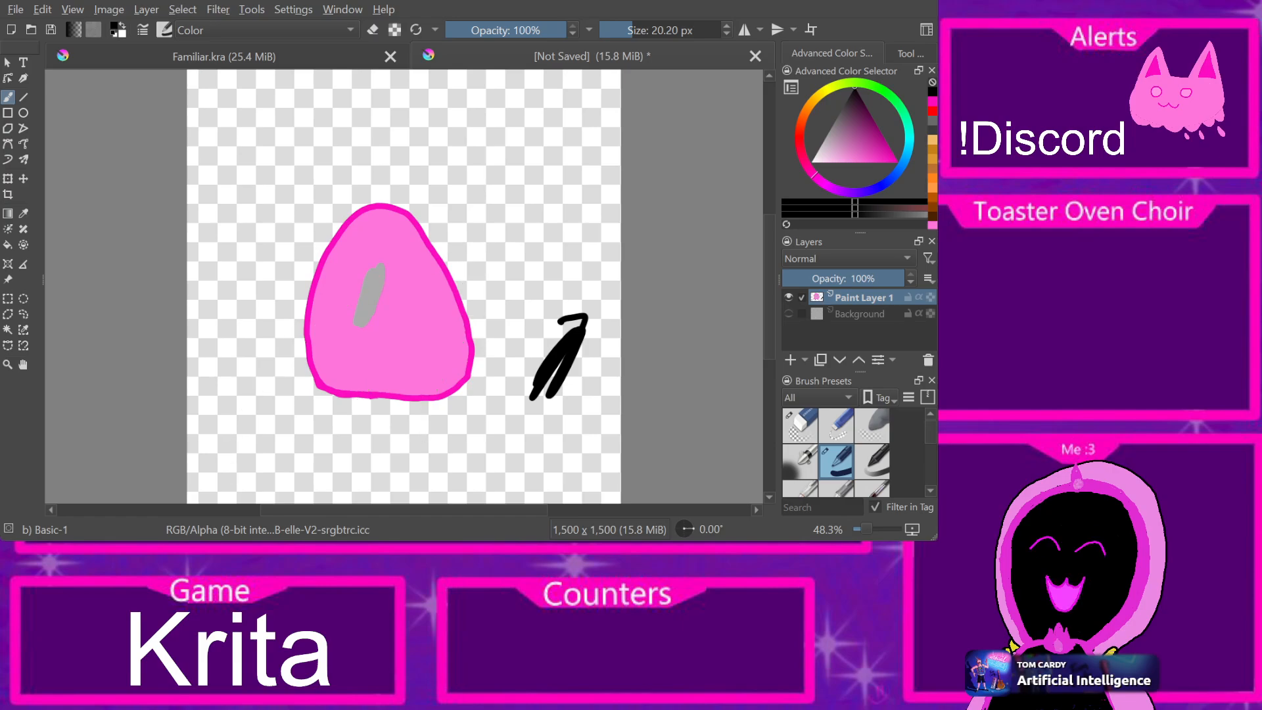
key(ctrl+z)
key(ctrl+z)
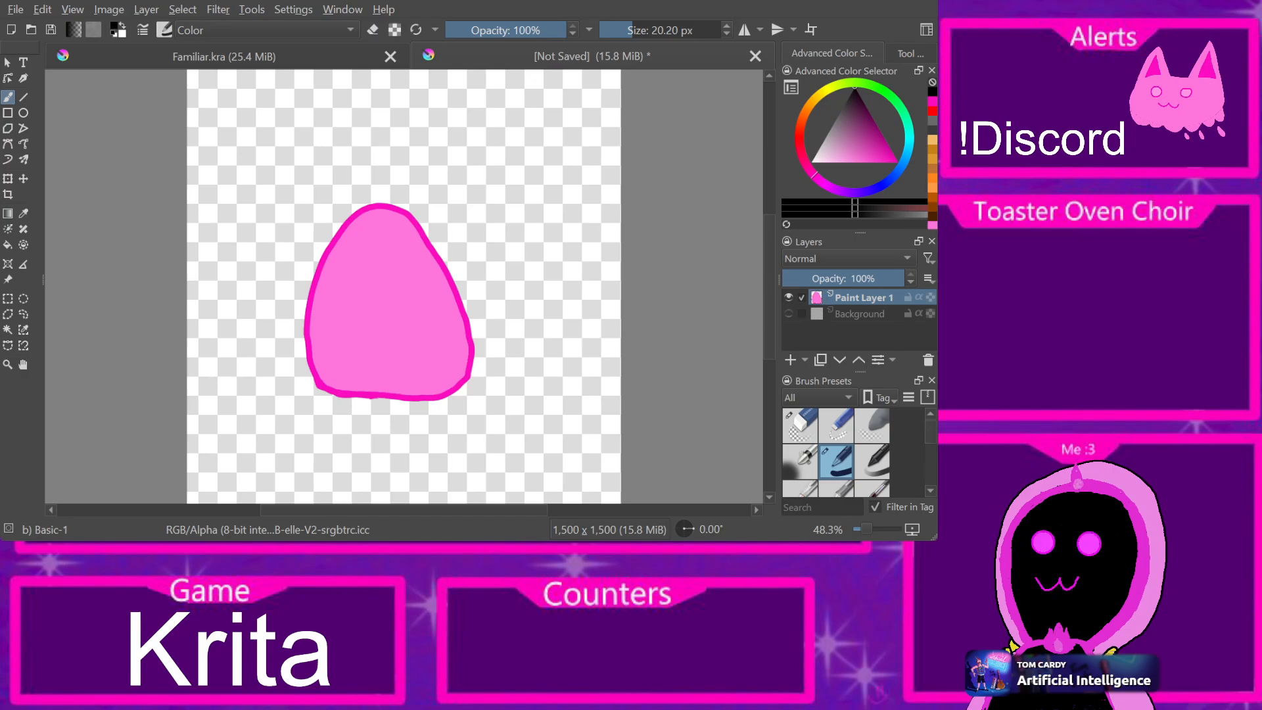
Step: Paint a black rounded triangular face opening inside the pink shape with the Basic-2 Opacity brush at 40 px
scroll(835, 452, down, 3)
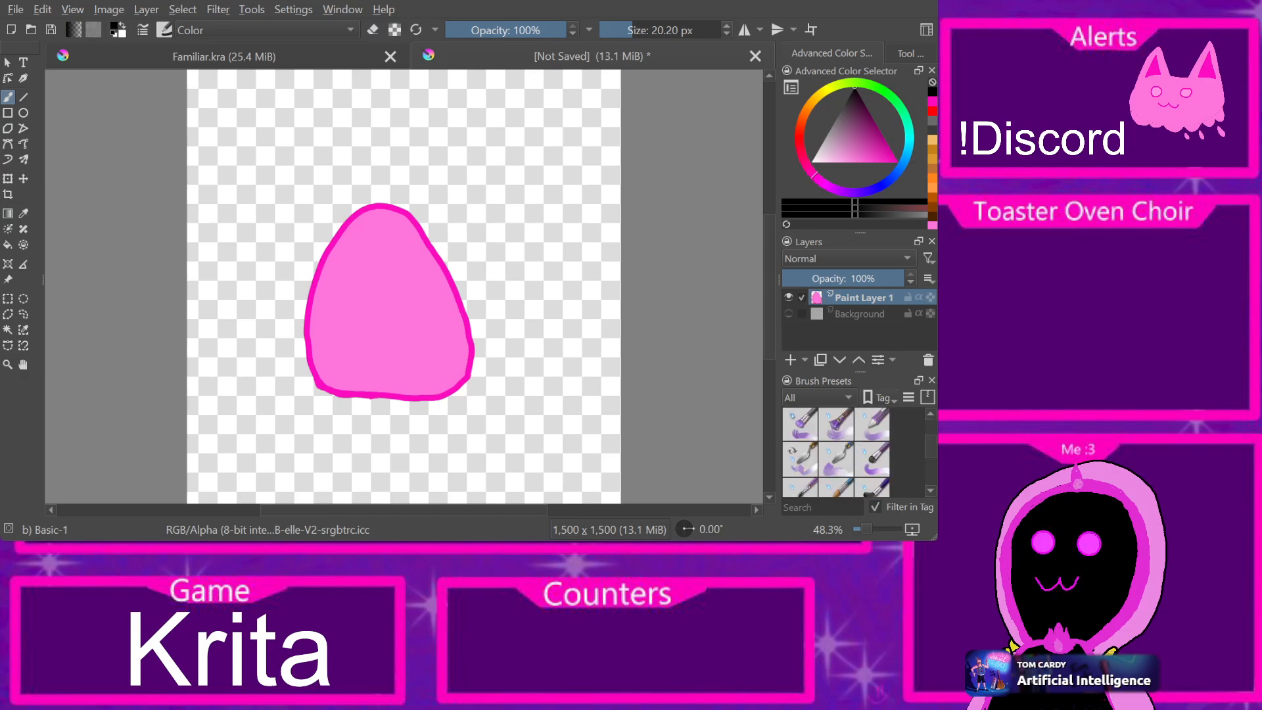
scroll(836, 452, up, 3)
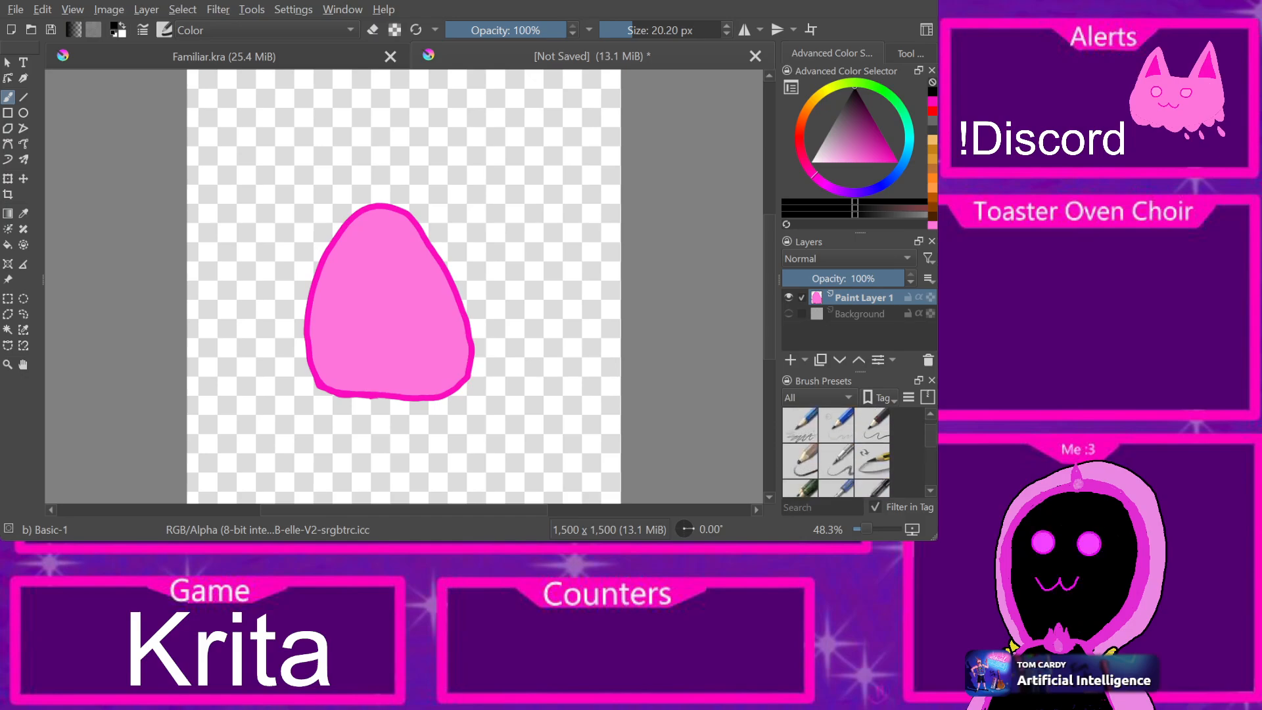
scroll(836, 452, up, 4)
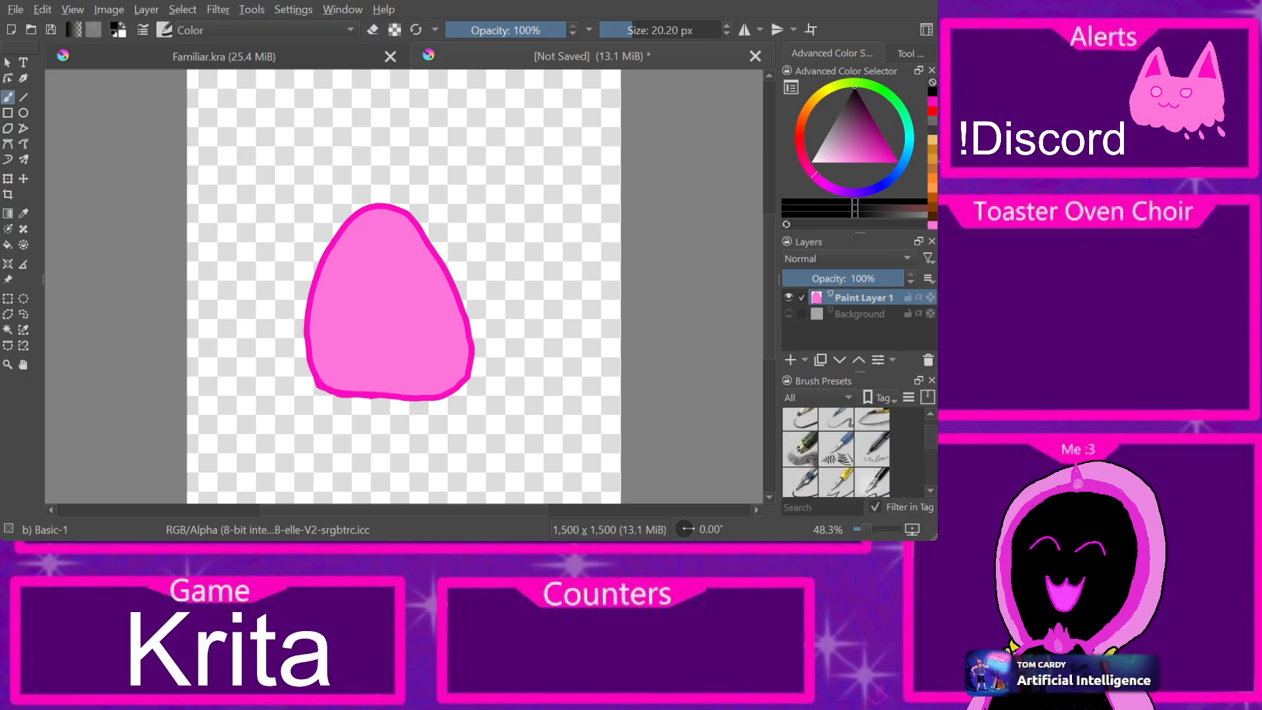
scroll(836, 452, up, 4)
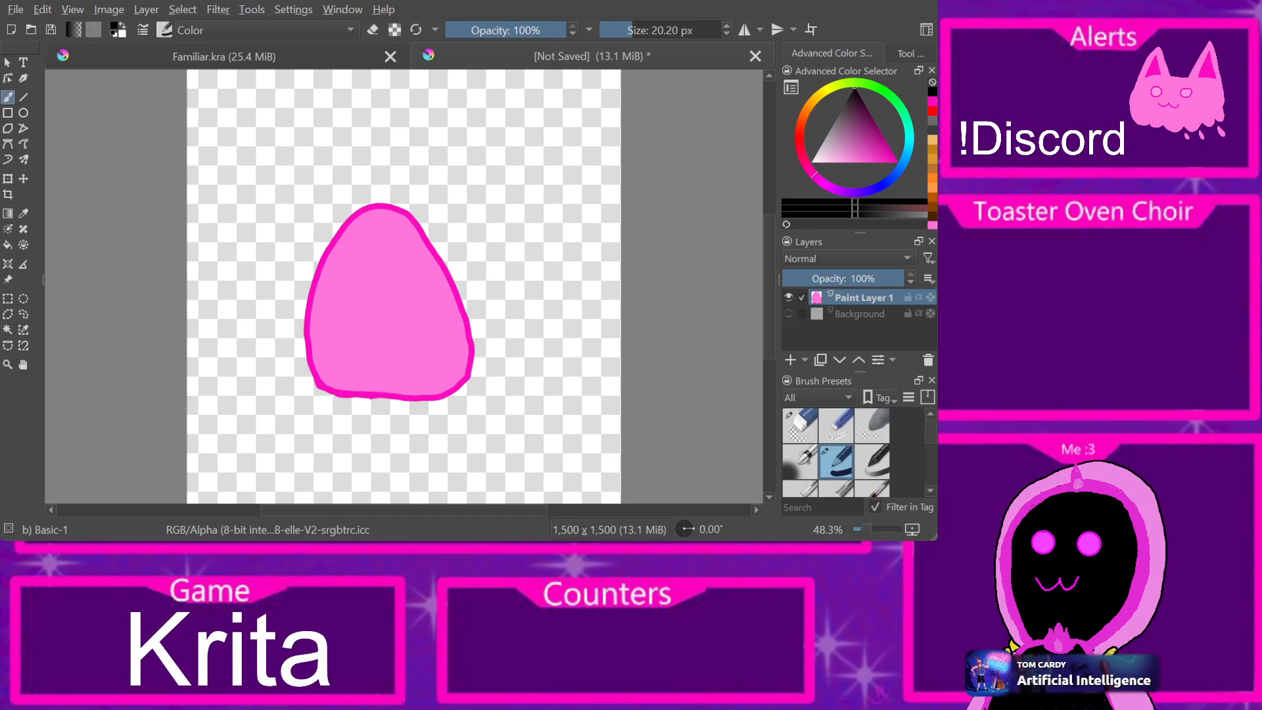
click(872, 462)
mouse_move(370, 268)
mouse_down()
mouse_move(354, 288)
mouse_move(366, 324)
mouse_move(397, 273)
mouse_move(361, 295)
mouse_move(387, 278)
mouse_move(375, 331)
mouse_move(356, 339)
mouse_move(354, 320)
mouse_move(372, 313)
mouse_move(360, 363)
mouse_move(353, 298)
mouse_move(373, 266)
mouse_move(397, 272)
mouse_move(419, 328)
mouse_move(410, 352)
mouse_move(358, 359)
mouse_move(387, 359)
mouse_move(398, 316)
mouse_move(400, 339)
mouse_move(402, 297)
mouse_move(407, 336)
mouse_move(394, 353)
mouse_move(396, 324)
mouse_move(413, 328)
mouse_move(398, 349)
mouse_move(380, 327)
mouse_move(345, 359)
mouse_move(365, 370)
mouse_move(429, 361)
mouse_move(430, 305)
mouse_move(386, 246)
mouse_move(361, 255)
mouse_move(344, 293)
mouse_move(341, 350)
mouse_move(409, 352)
mouse_move(427, 333)
mouse_move(366, 277)
mouse_up()
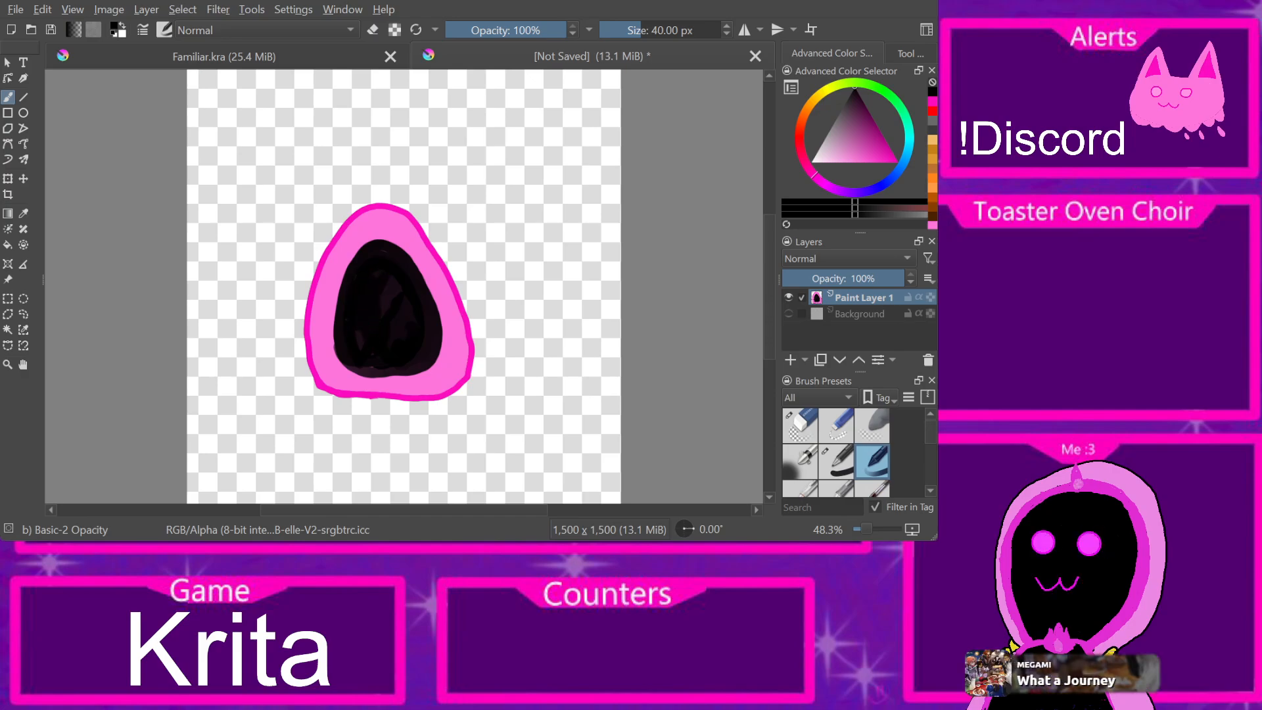
Step: Switch back to the Basic-1 brush and look through the brush presets for an alternative
click(836, 461)
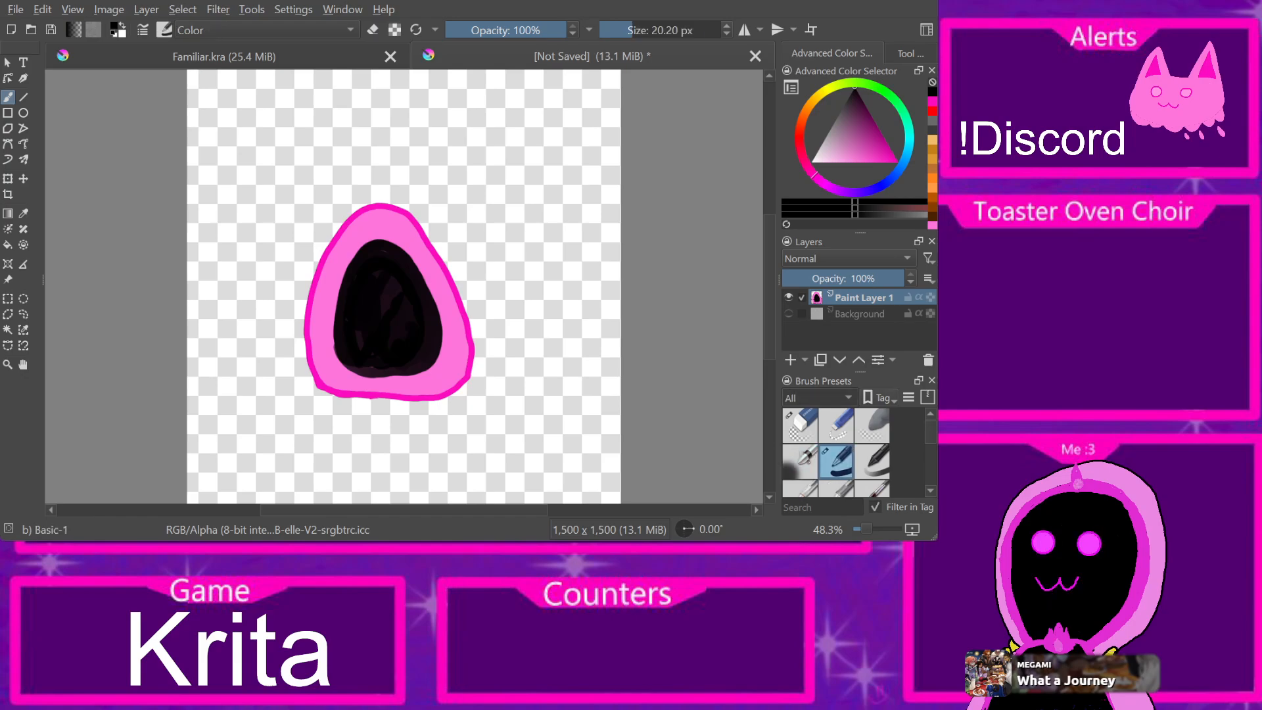
scroll(835, 453, down, 3)
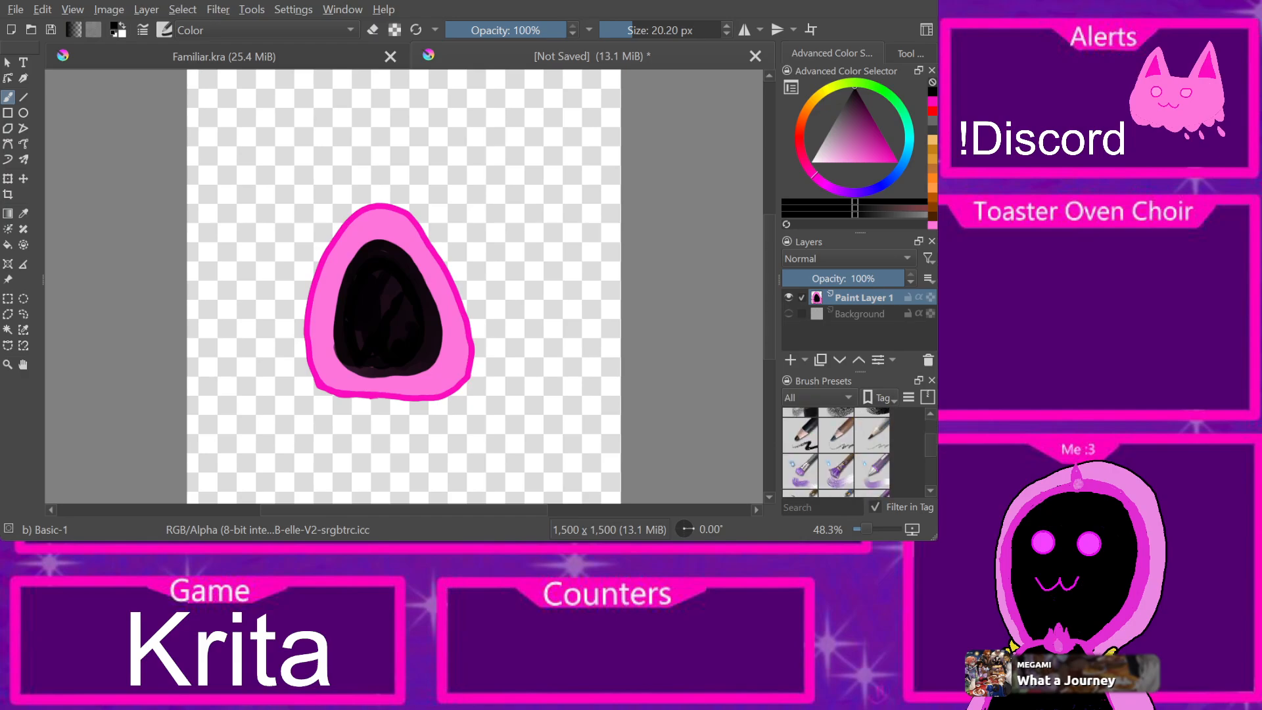
scroll(836, 452, up, 3)
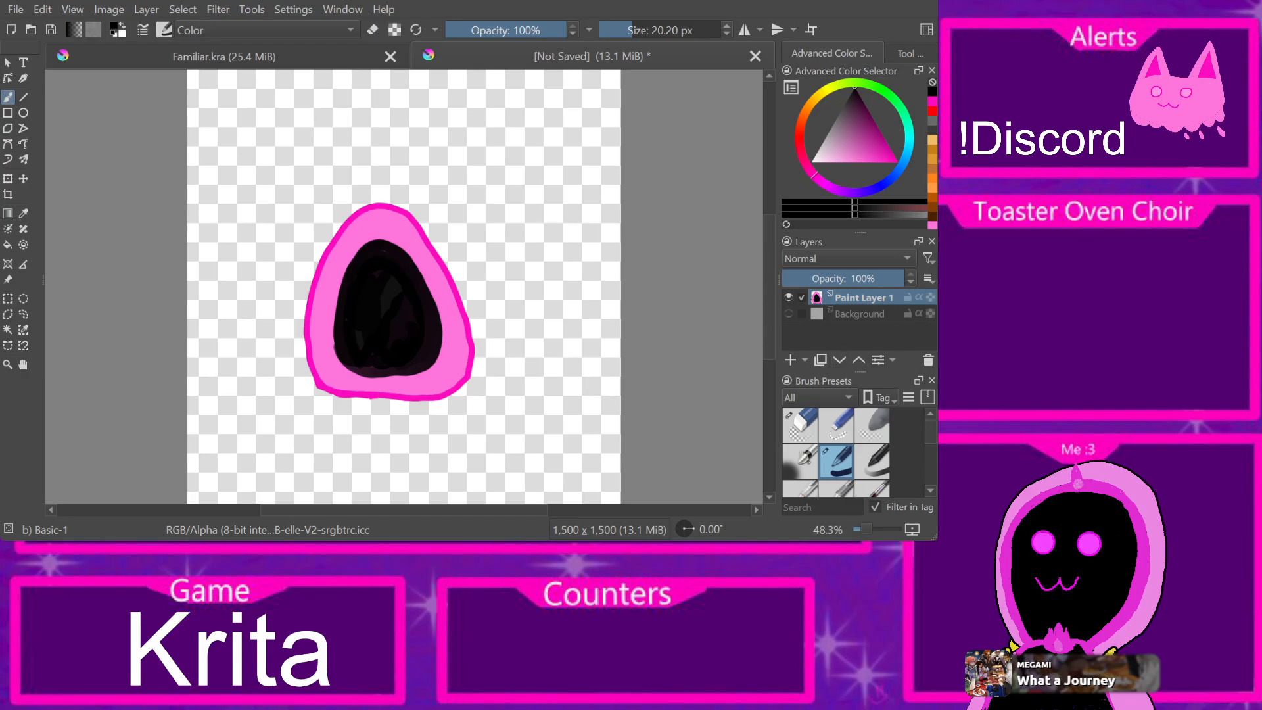
scroll(836, 451, down, 10)
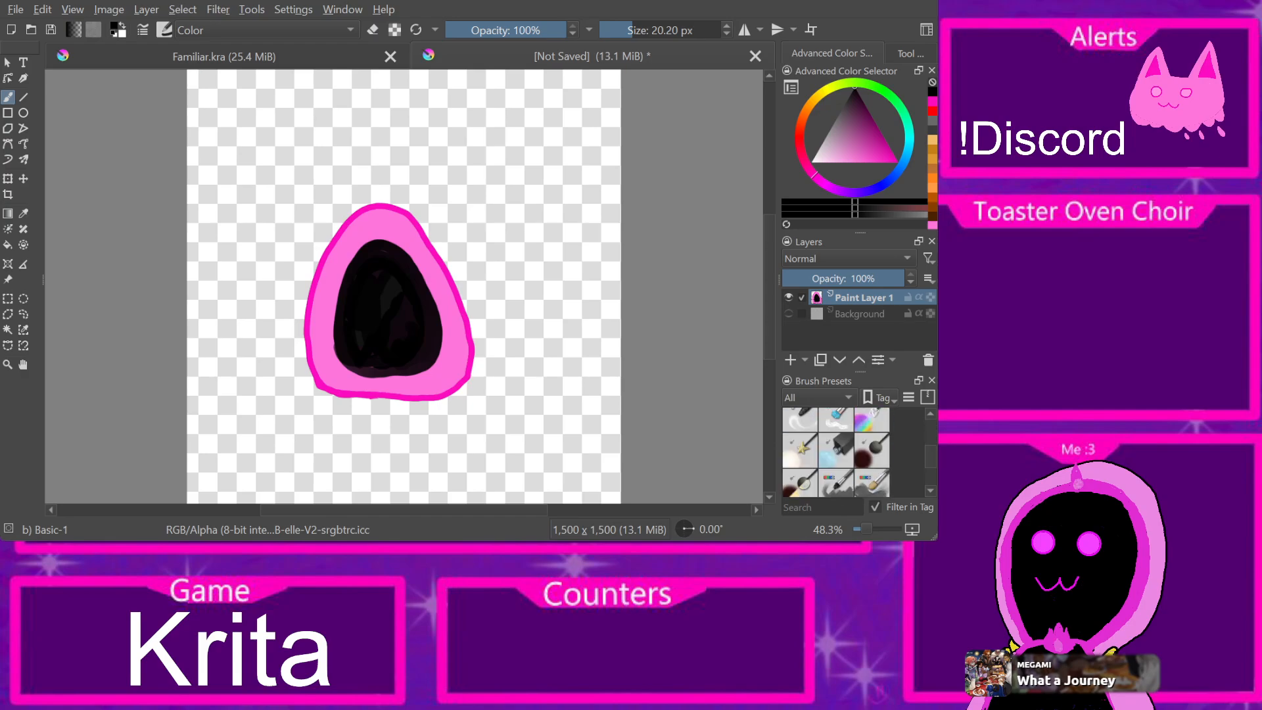
scroll(836, 451, down, 3)
scroll(835, 452, up, 8)
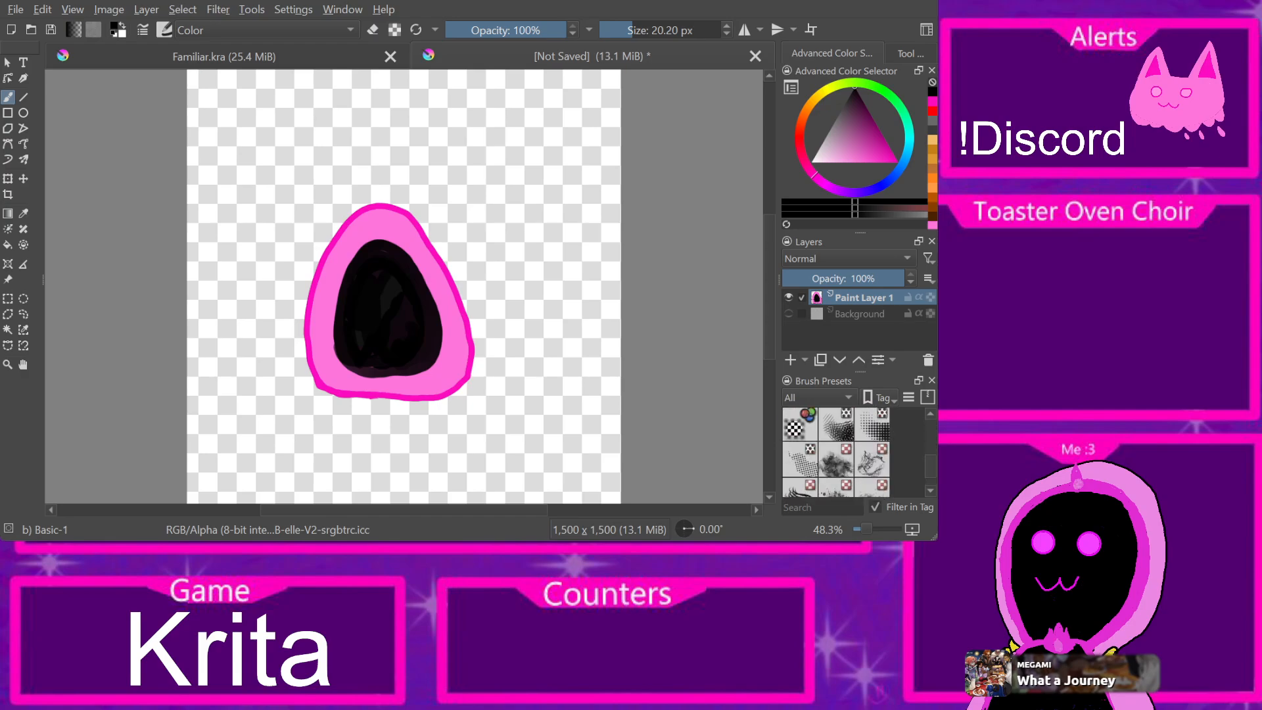
scroll(836, 451, up, 6)
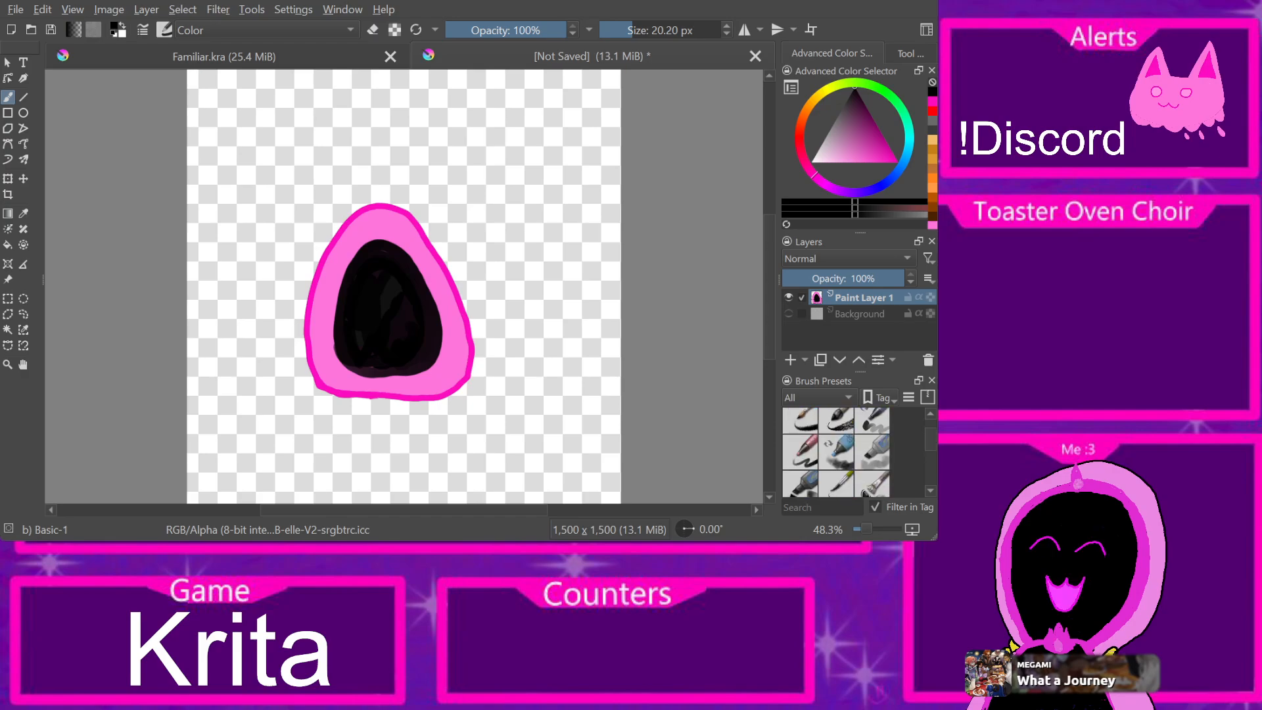
scroll(836, 451, down, 3)
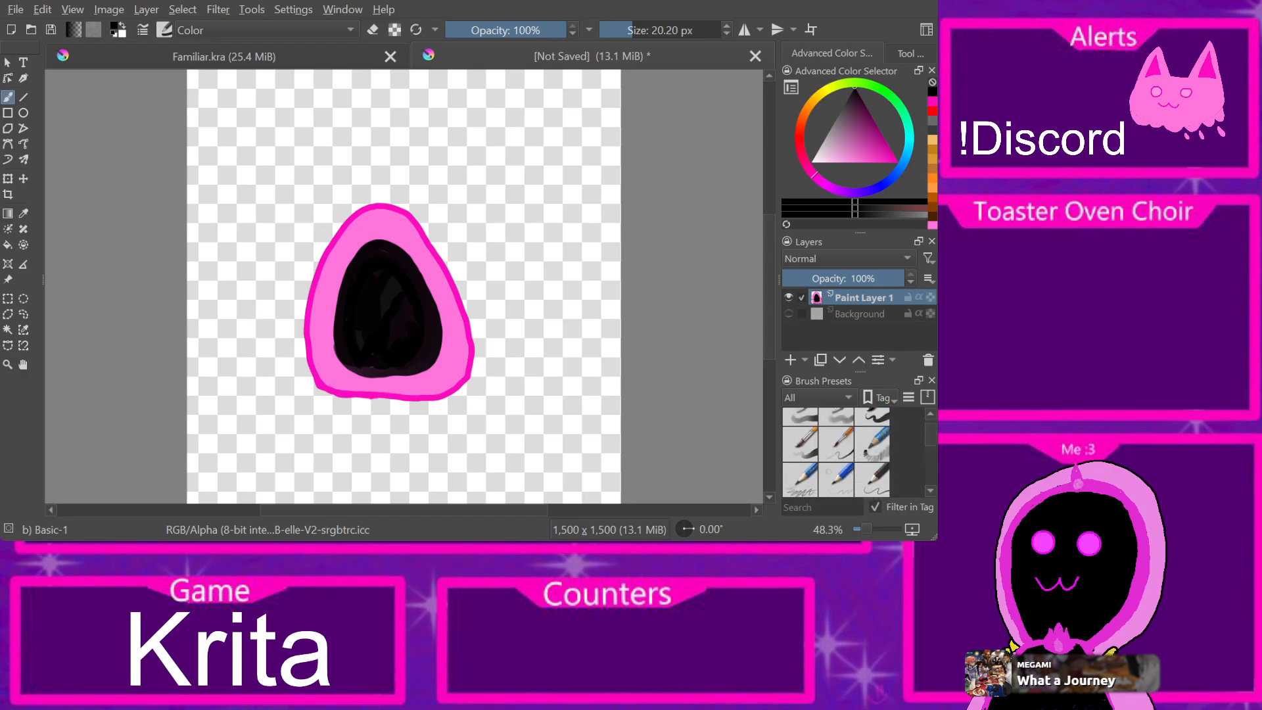
scroll(836, 452, up, 3)
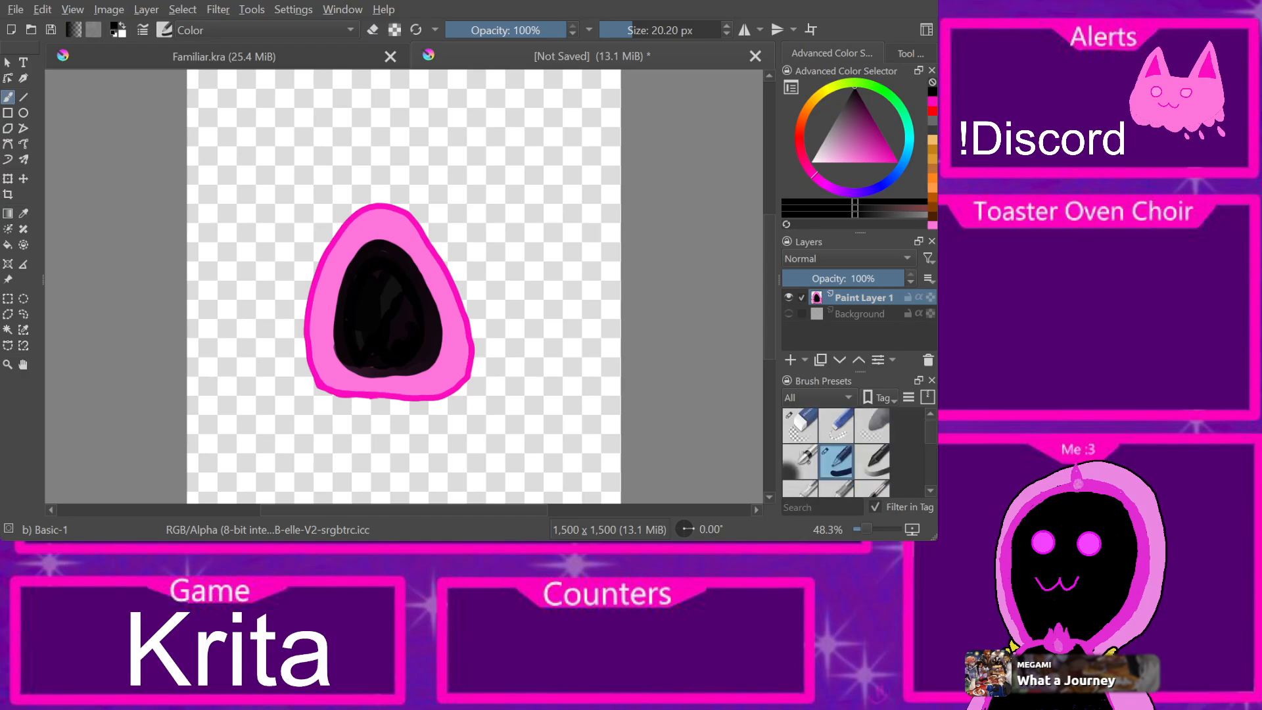
Step: Try the Pencil 1 Sketch brush with a scribble beside the pink hood, undo it, and return to Basic-1
scroll(836, 451, down, 3)
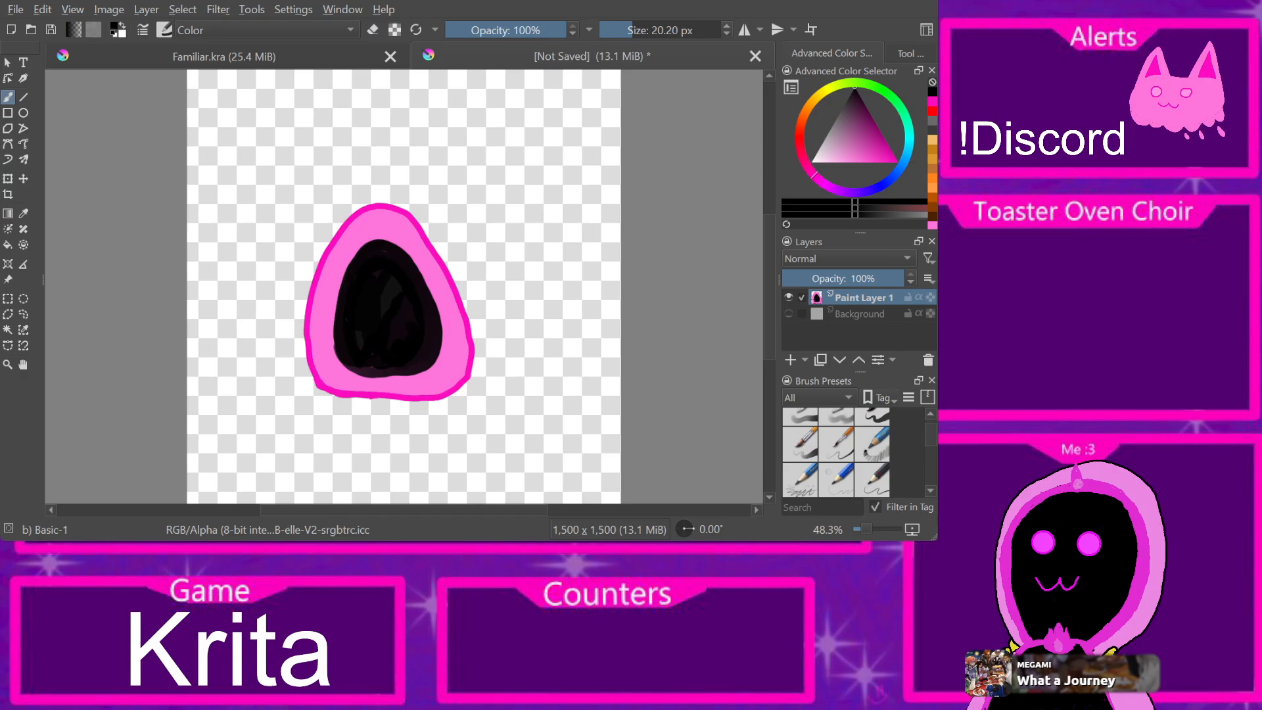
click(872, 444)
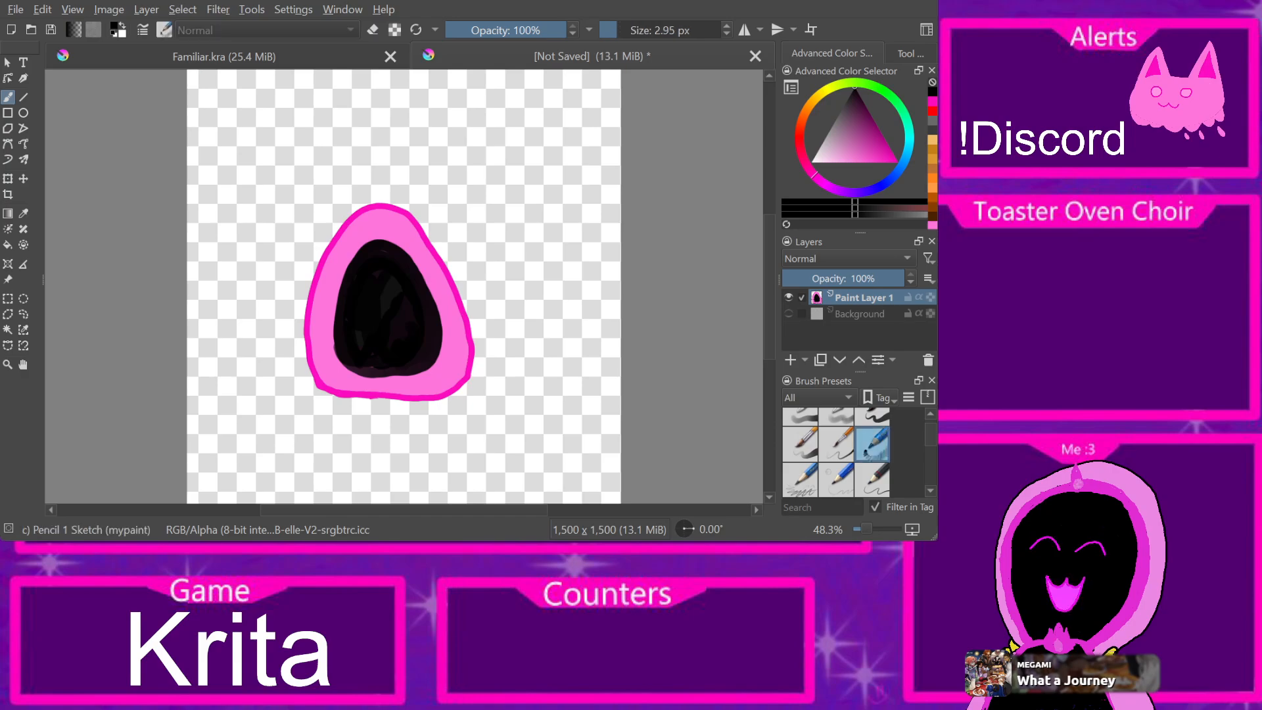
mouse_move(577, 318)
mouse_down()
mouse_move(572, 287)
mouse_move(556, 282)
mouse_move(527, 323)
mouse_move(581, 218)
mouse_up()
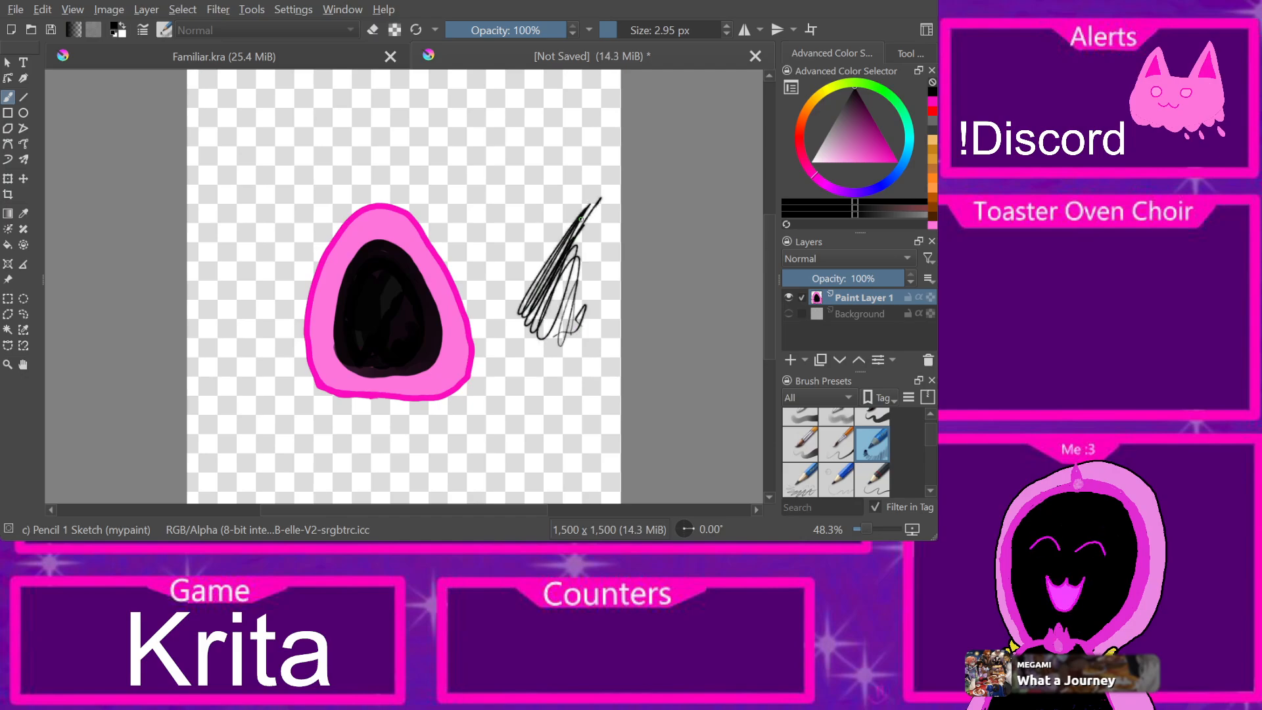
key(ctrl+z)
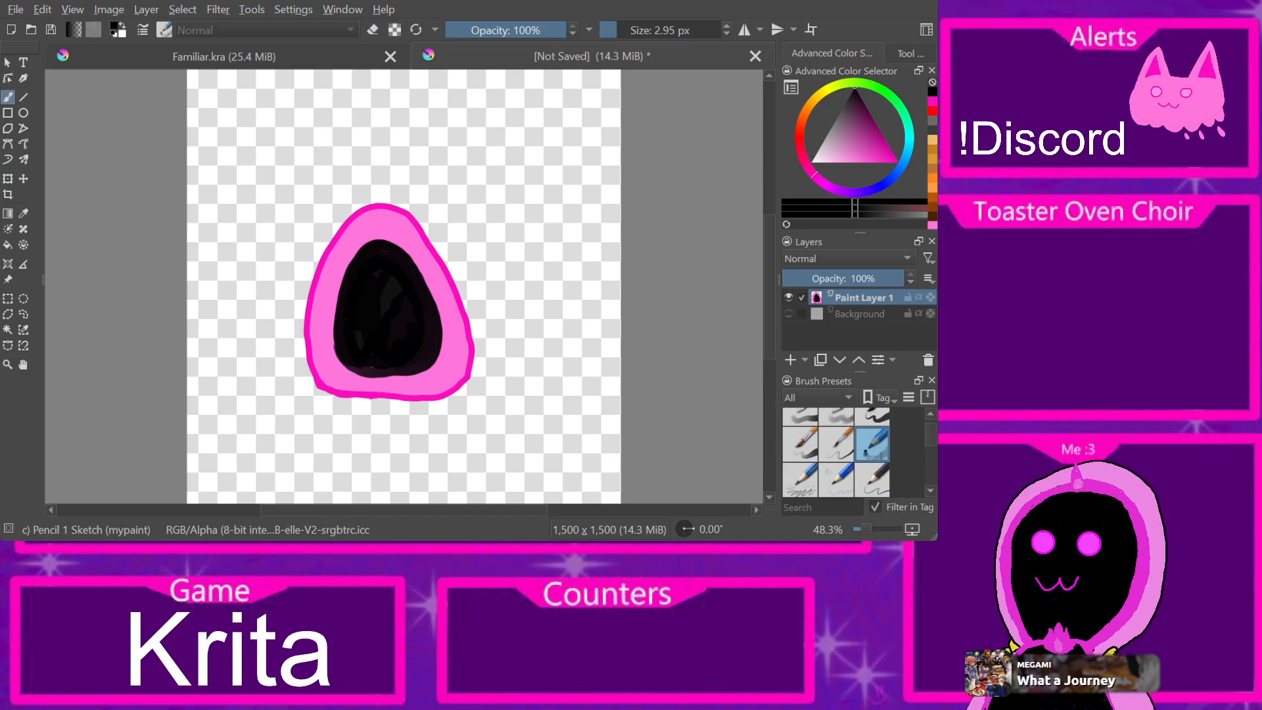
scroll(836, 451, up, 5)
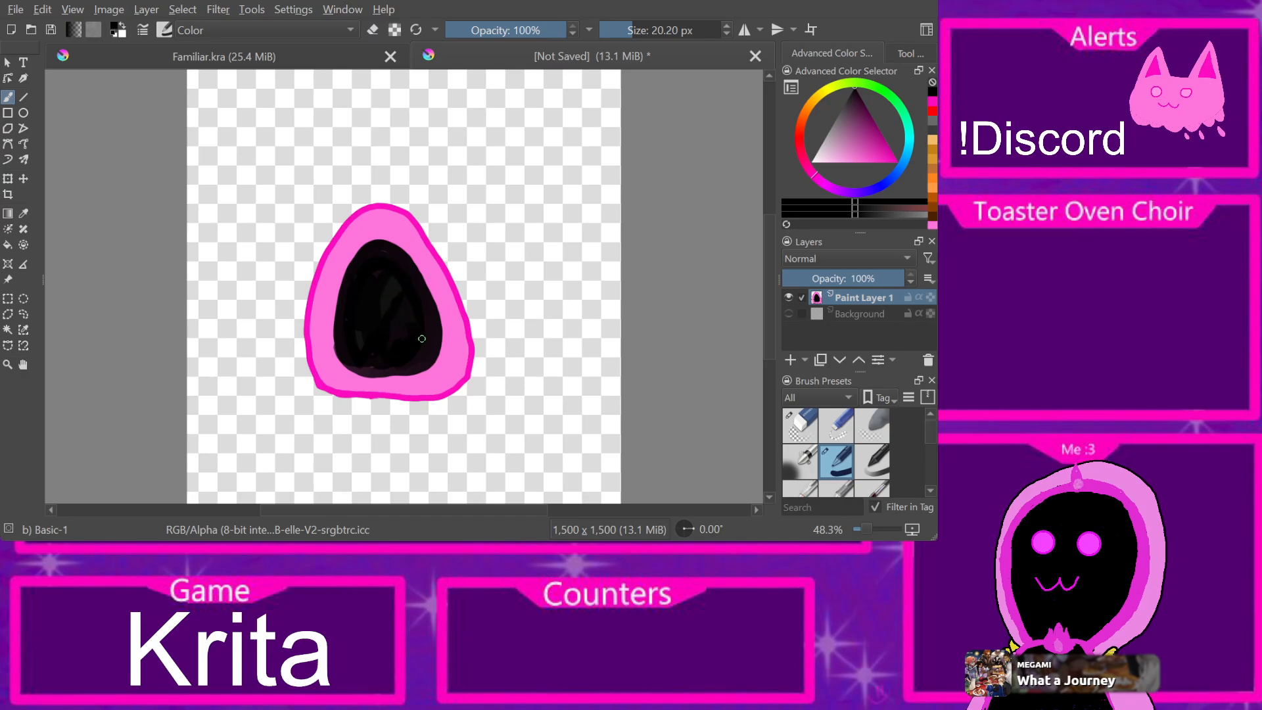
Step: Try Basic-1 strokes over the lower edge of the black face and the pink border, and undo them
mouse_move(351, 374)
mouse_down()
mouse_move(385, 367)
mouse_move(352, 351)
mouse_move(379, 370)
mouse_move(395, 350)
mouse_move(430, 382)
mouse_move(454, 337)
mouse_up()
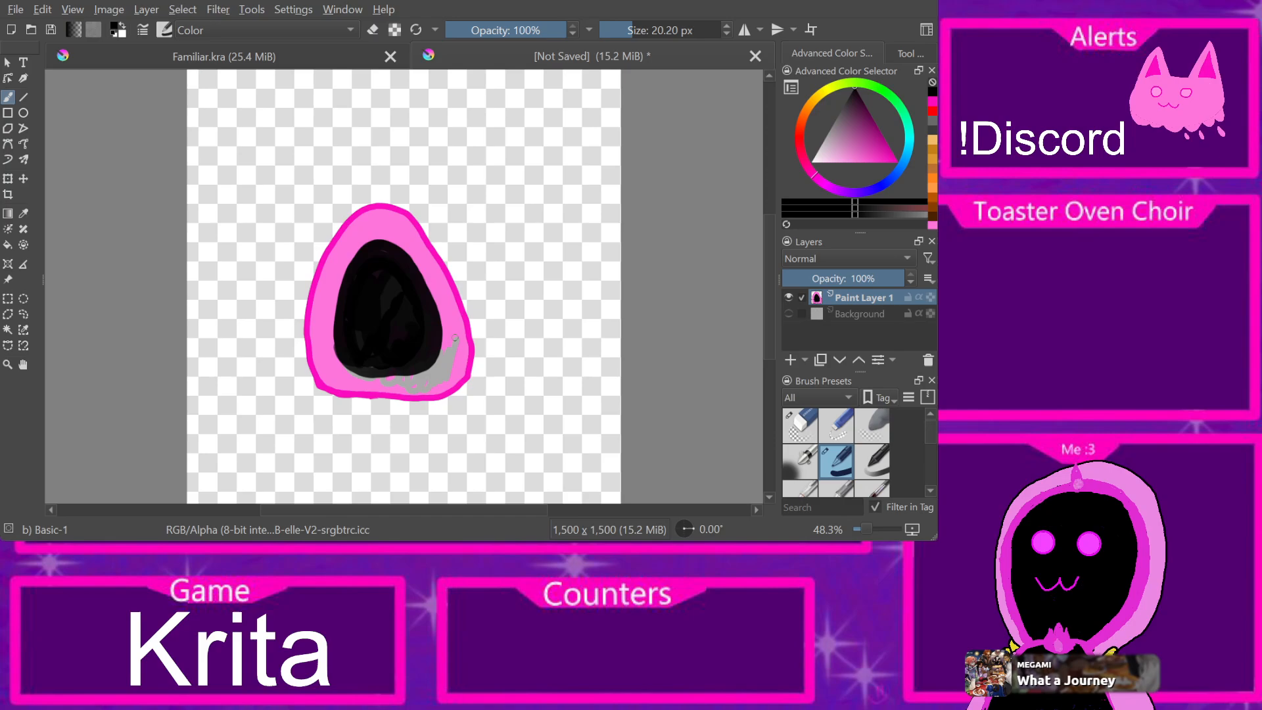
key(ctrl+z)
key(ctrl+z)
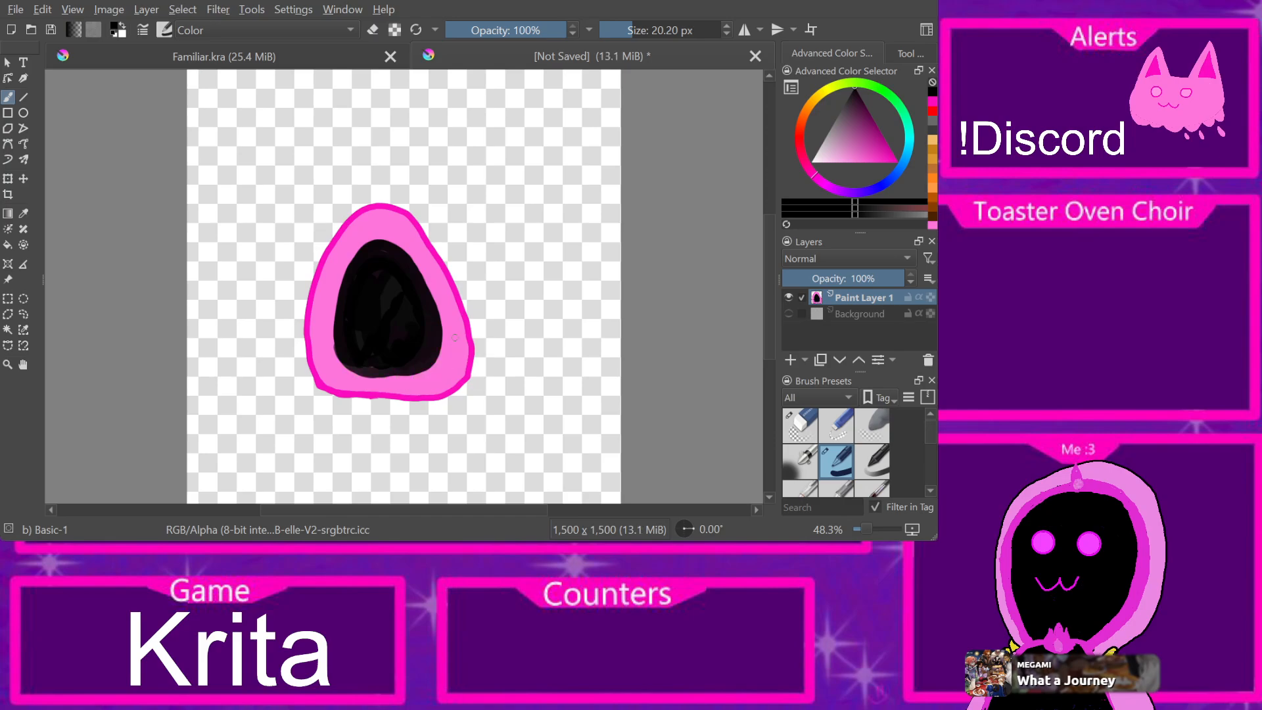
Step: Undo the black face strokes inside the pink hood, including a Basic-1 stroke tried over them
key(ctrl+z)
key(ctrl+z)
key(ctrl+z)
key(ctrl+z)
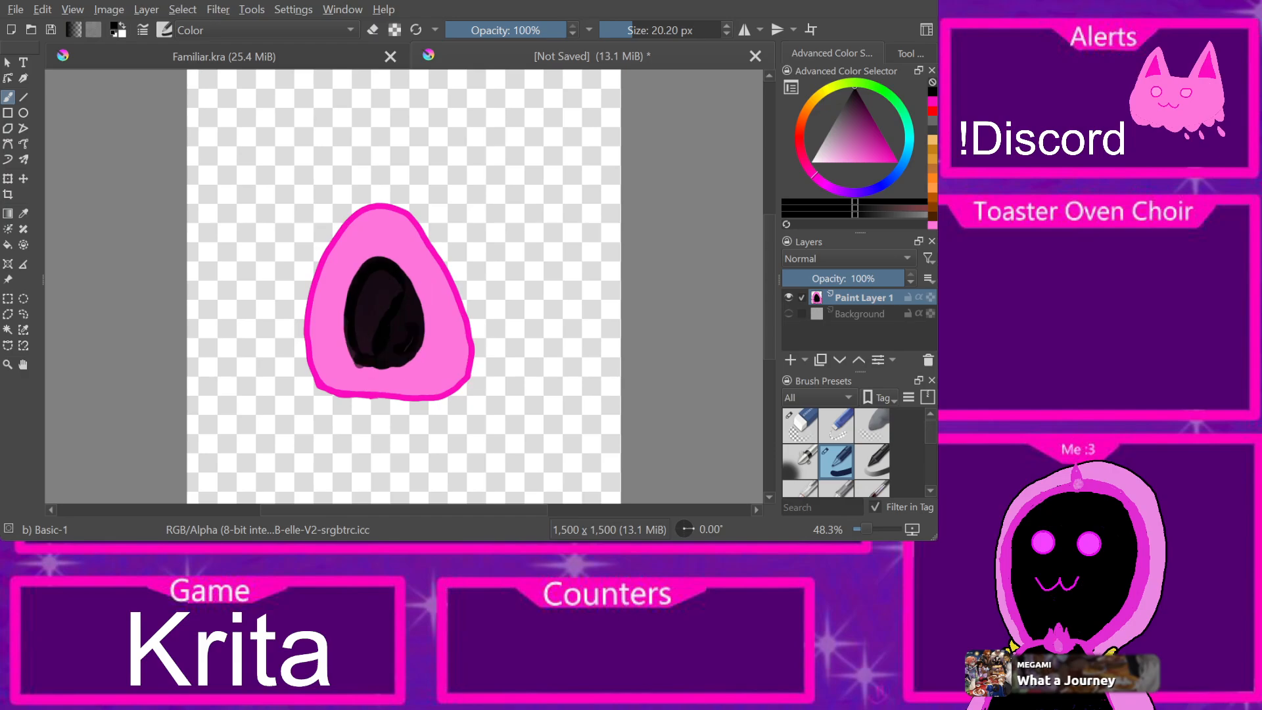
drag(386, 292, 382, 303)
key(ctrl+z)
Step: Try Airbrush Soft and 40 px Basic-2 Opacity strokes on the hood, and undo everything back to an empty canvas
click(800, 460)
drag(385, 299, 391, 307)
key(ctrl+z)
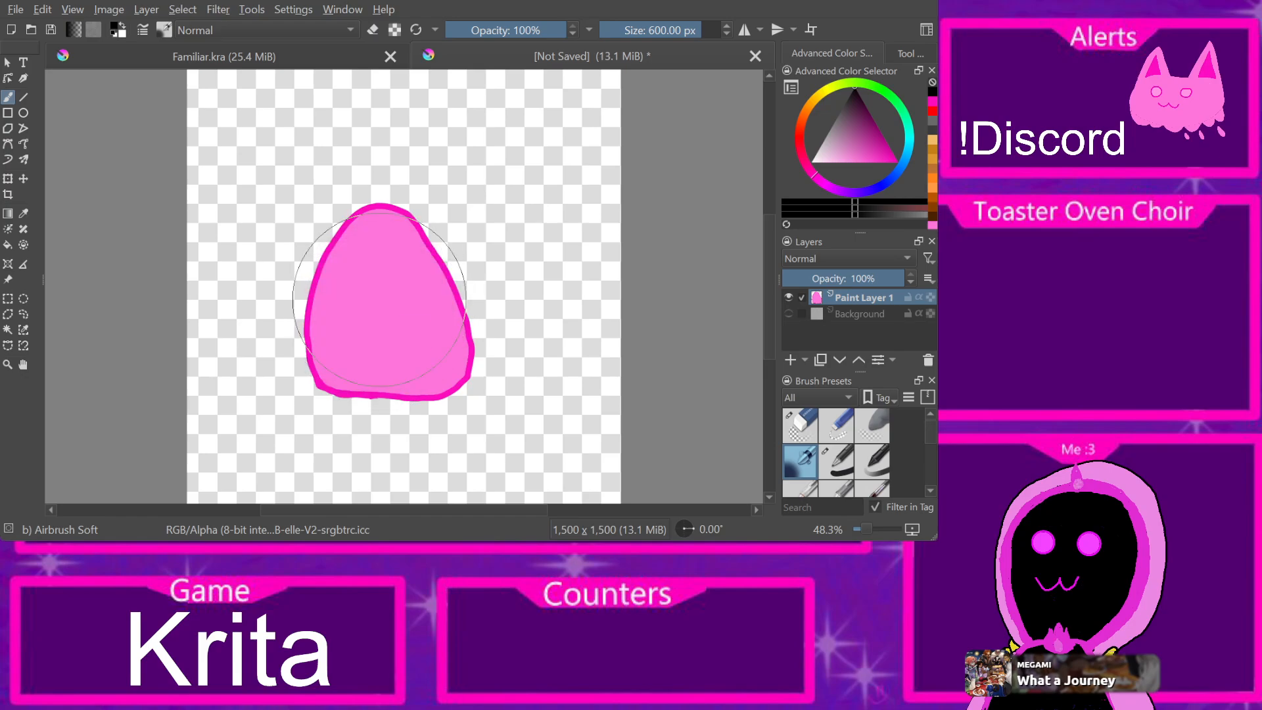
key(slash)
mouse_move(381, 300)
mouse_down()
mouse_move(400, 261)
mouse_move(415, 310)
mouse_move(405, 332)
mouse_move(353, 348)
mouse_move(344, 314)
mouse_move(357, 272)
mouse_move(390, 260)
mouse_move(406, 301)
mouse_move(398, 338)
mouse_move(366, 353)
mouse_move(350, 344)
mouse_move(381, 361)
mouse_move(414, 306)
mouse_move(414, 342)
mouse_move(387, 367)
mouse_move(348, 347)
mouse_move(339, 311)
mouse_move(370, 373)
mouse_up()
key(ctrl+z)
key(ctrl+z)
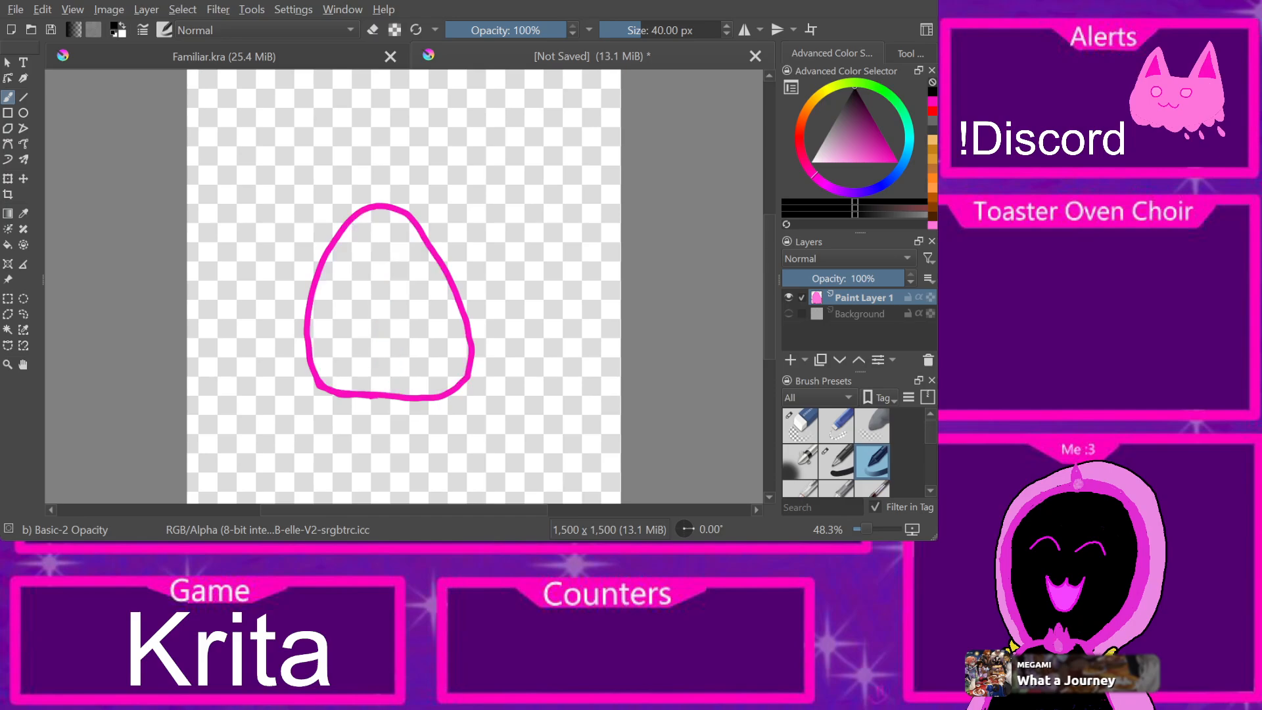
key(ctrl+z)
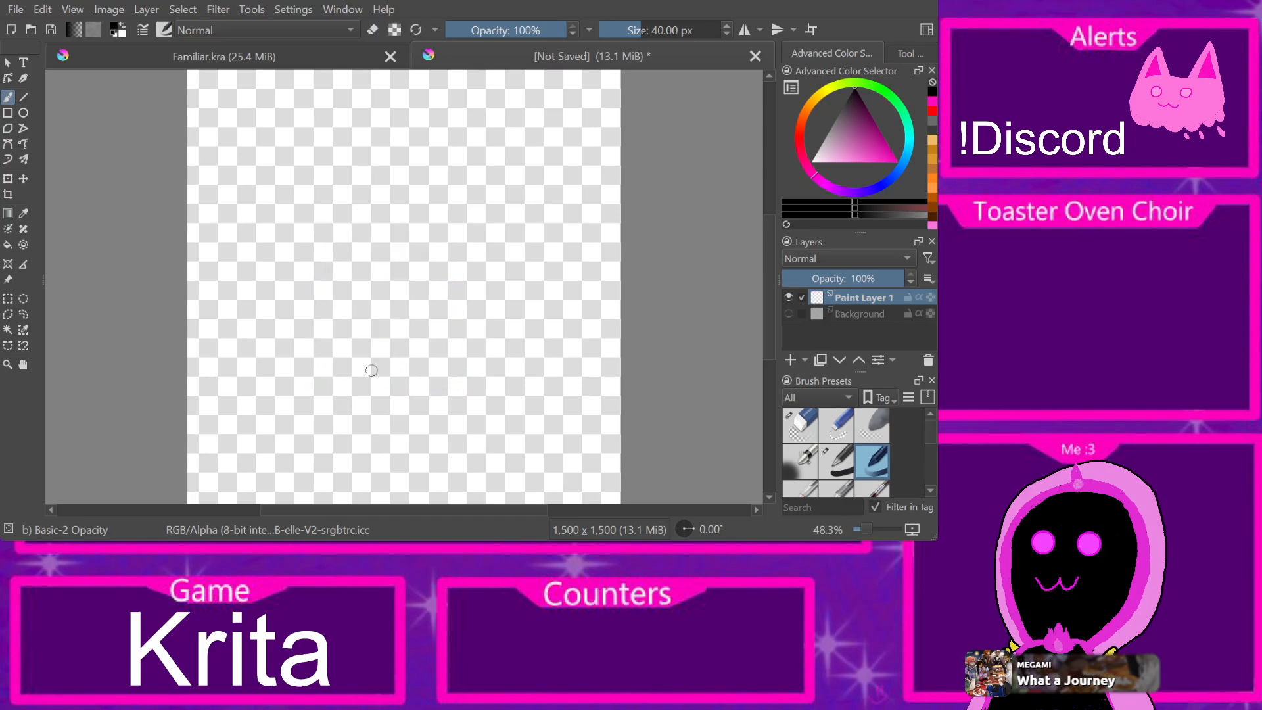
Step: Select the Basic-1 brush and sample the dark pink from Familiar.kra for the emote canvas
click(836, 462)
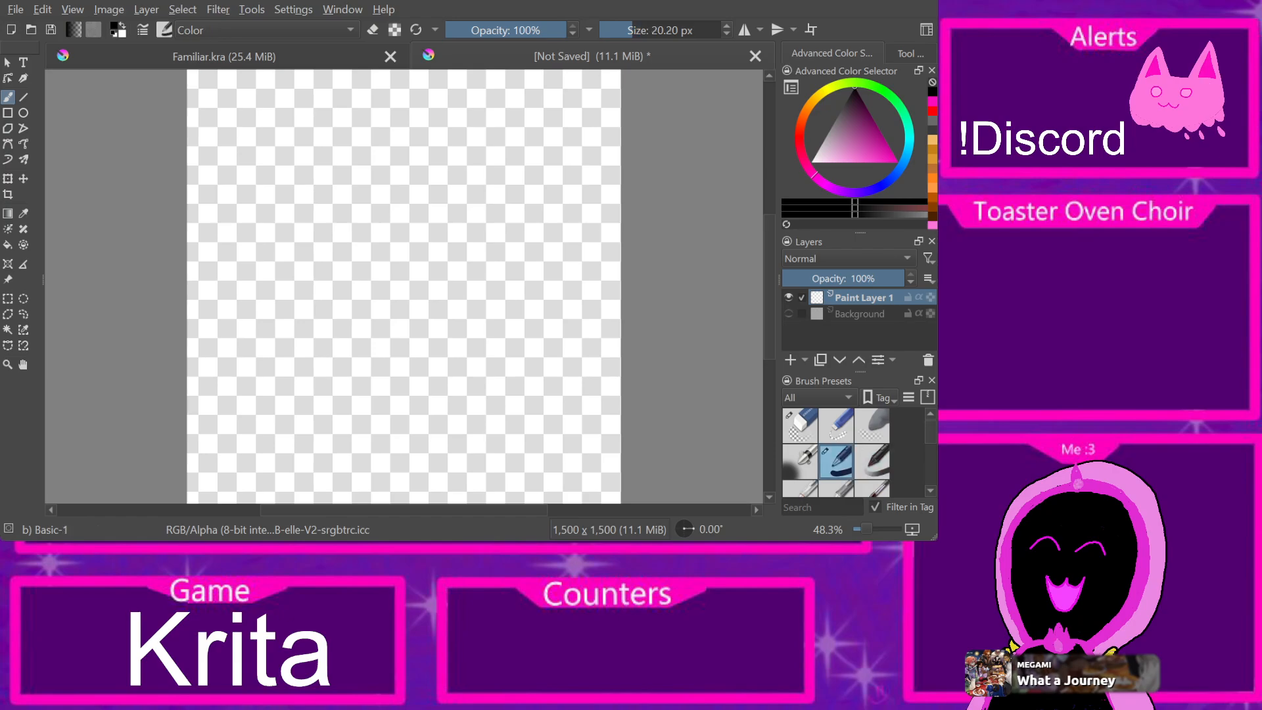
key(ctrl+Tab)
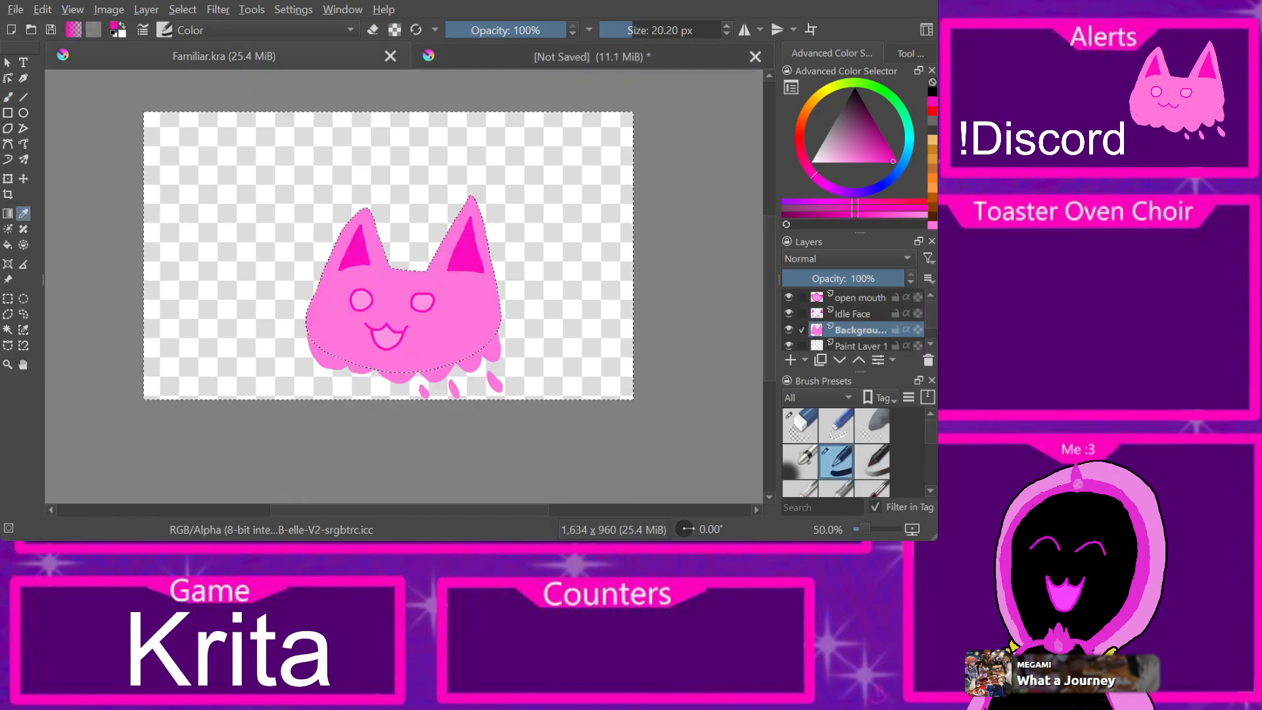
key(ctrl+Tab)
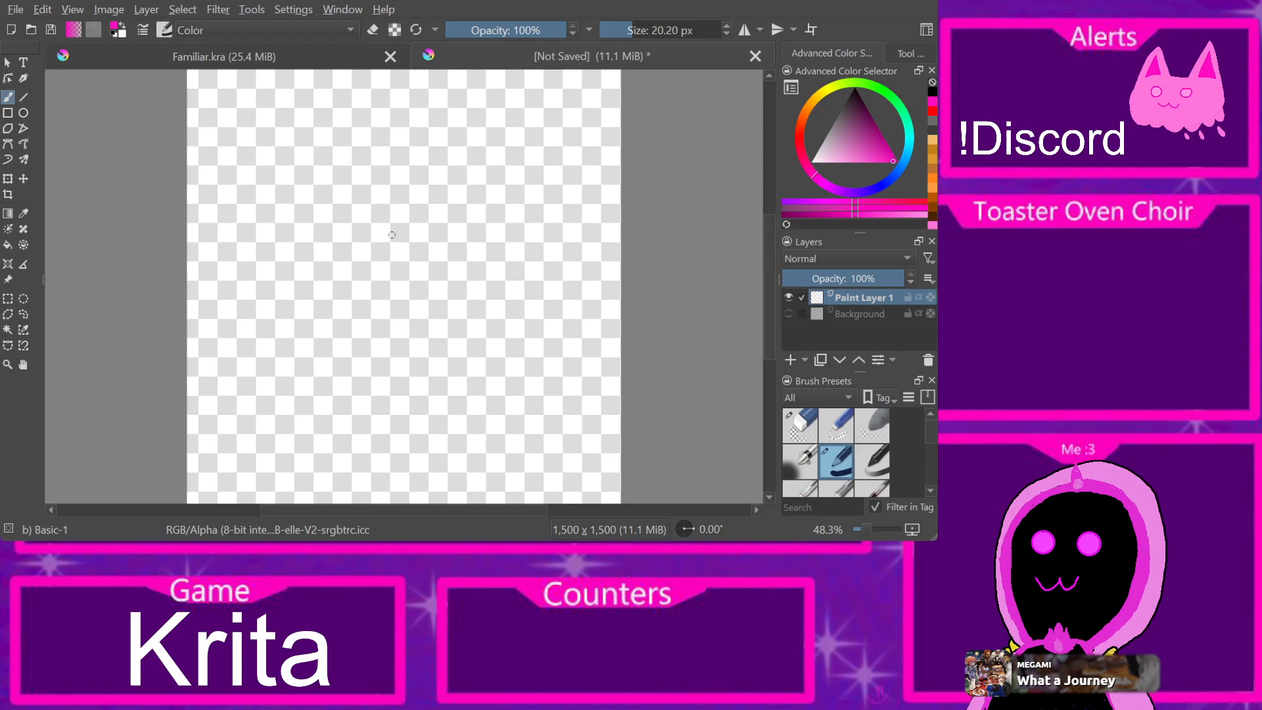
Step: Draw a large rounded hood outline in dark pink with an inner face opening, redrawing the inner loop wider
mouse_move(361, 146)
mouse_down()
mouse_move(289, 211)
mouse_move(245, 284)
mouse_move(256, 368)
mouse_move(280, 410)
mouse_move(335, 448)
mouse_move(472, 478)
mouse_move(527, 433)
mouse_move(554, 361)
mouse_move(553, 274)
mouse_move(520, 219)
mouse_move(460, 175)
mouse_move(357, 156)
mouse_up()
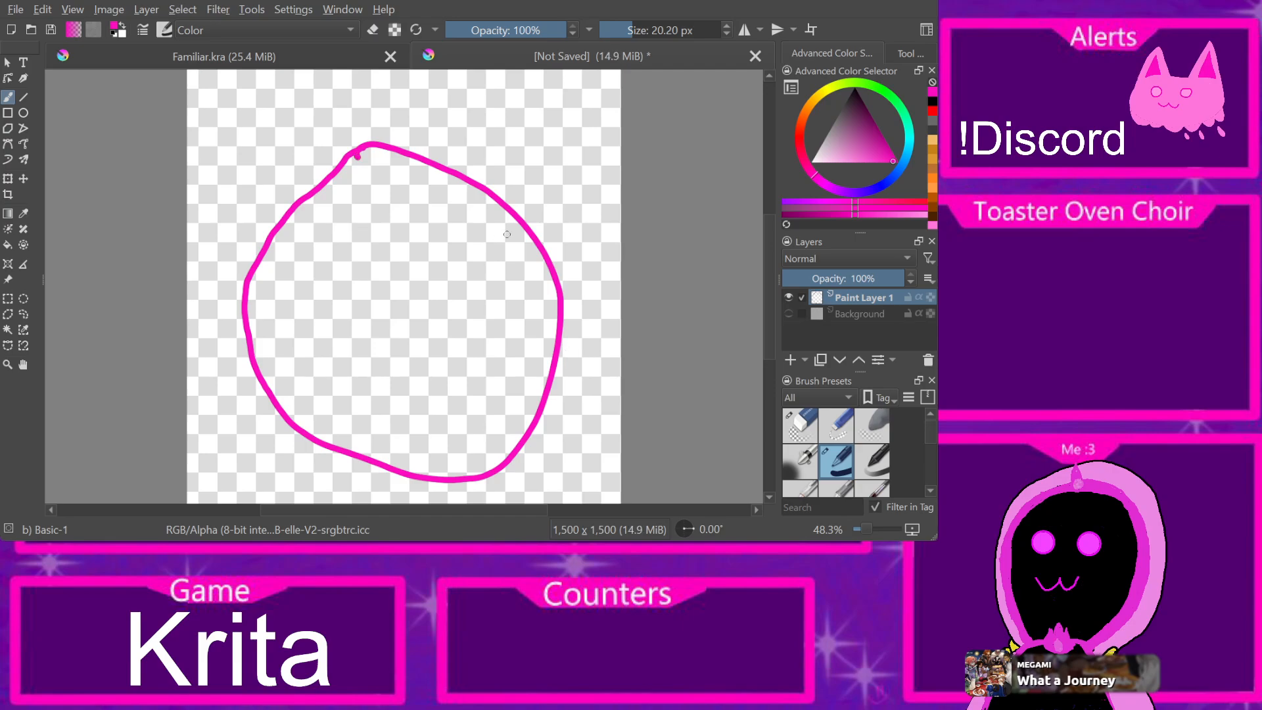
mouse_move(384, 190)
mouse_down()
mouse_move(333, 270)
mouse_move(343, 353)
mouse_move(388, 403)
mouse_move(467, 430)
mouse_move(512, 381)
mouse_move(521, 330)
mouse_move(509, 276)
mouse_move(484, 239)
mouse_move(382, 203)
mouse_up()
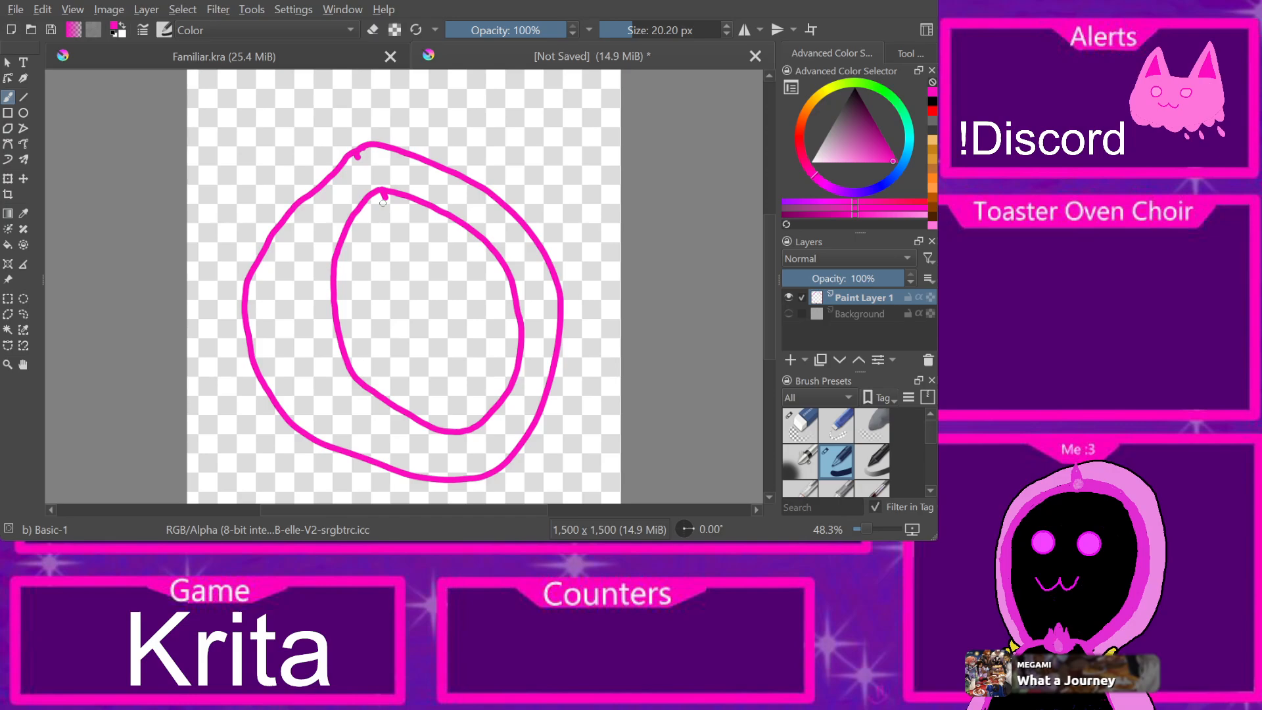
key(ctrl+z)
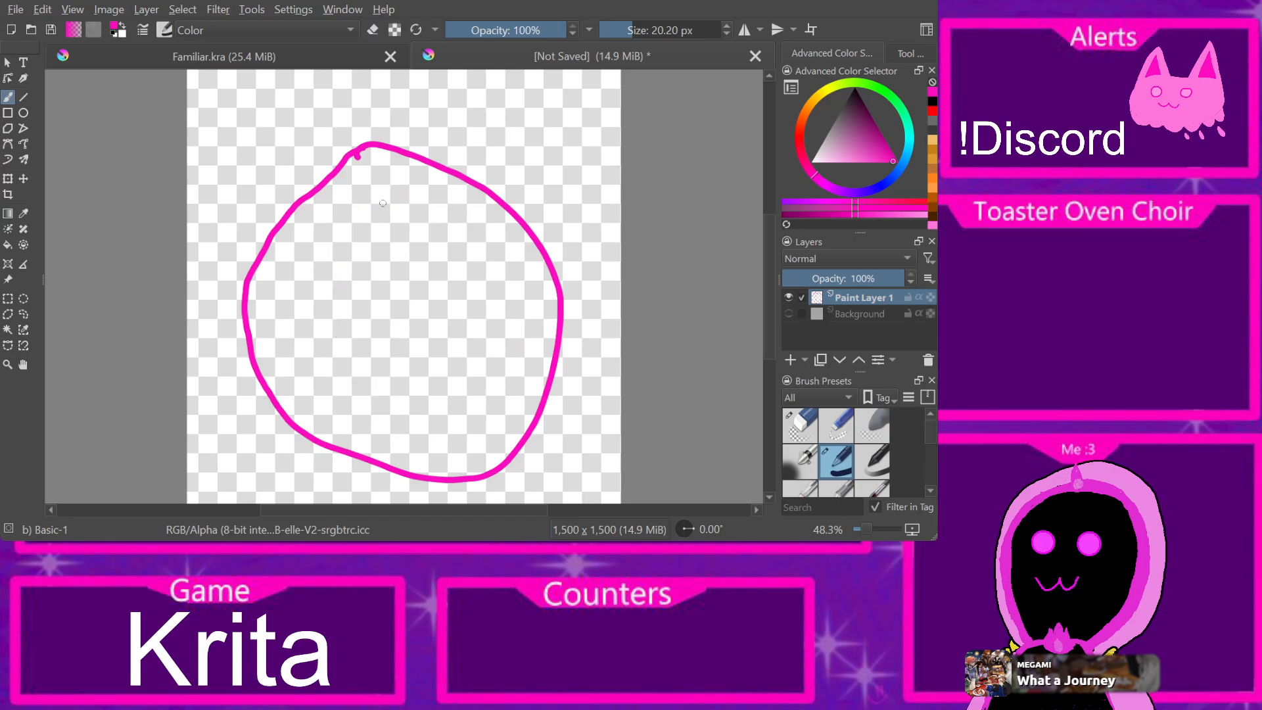
mouse_move(322, 233)
mouse_down()
mouse_move(298, 260)
mouse_move(287, 314)
mouse_move(308, 362)
mouse_move(435, 431)
mouse_move(508, 408)
mouse_move(527, 311)
mouse_move(496, 238)
mouse_move(399, 209)
mouse_move(313, 253)
mouse_up()
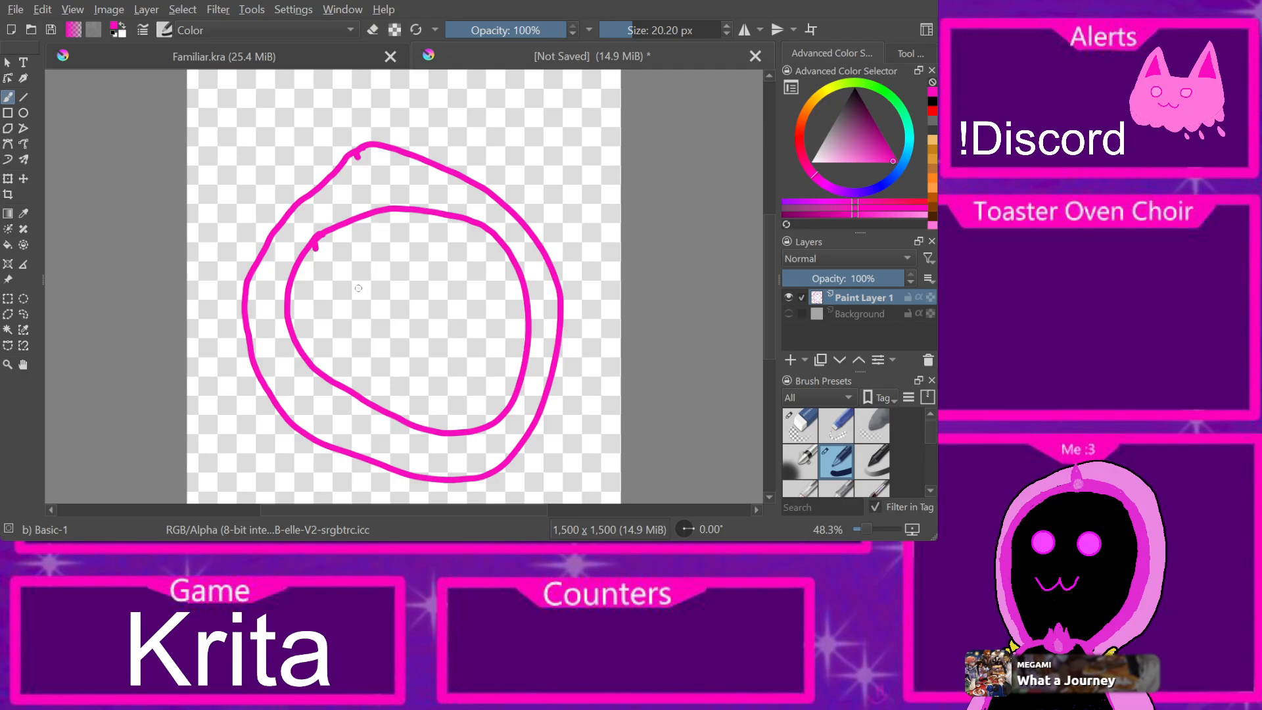
Step: Draw a winking eye, an open oval eye and a w-shaped cat mouth inside the face opening
mouse_move(352, 299)
mouse_down()
mouse_move(386, 274)
mouse_move(350, 297)
mouse_up()
mouse_move(434, 265)
mouse_down()
mouse_move(413, 279)
mouse_move(424, 310)
mouse_move(449, 301)
mouse_move(453, 268)
mouse_move(420, 259)
mouse_up()
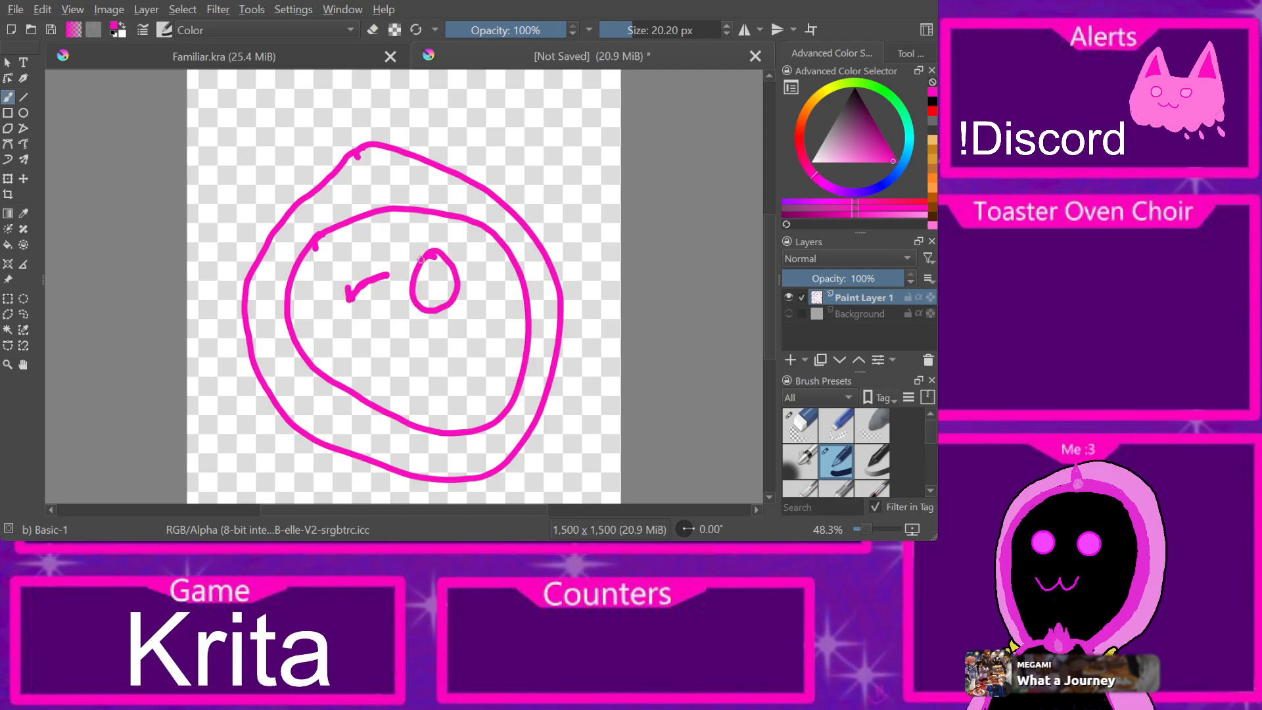
mouse_move(388, 358)
mouse_down()
mouse_move(419, 352)
mouse_move(462, 332)
mouse_up()
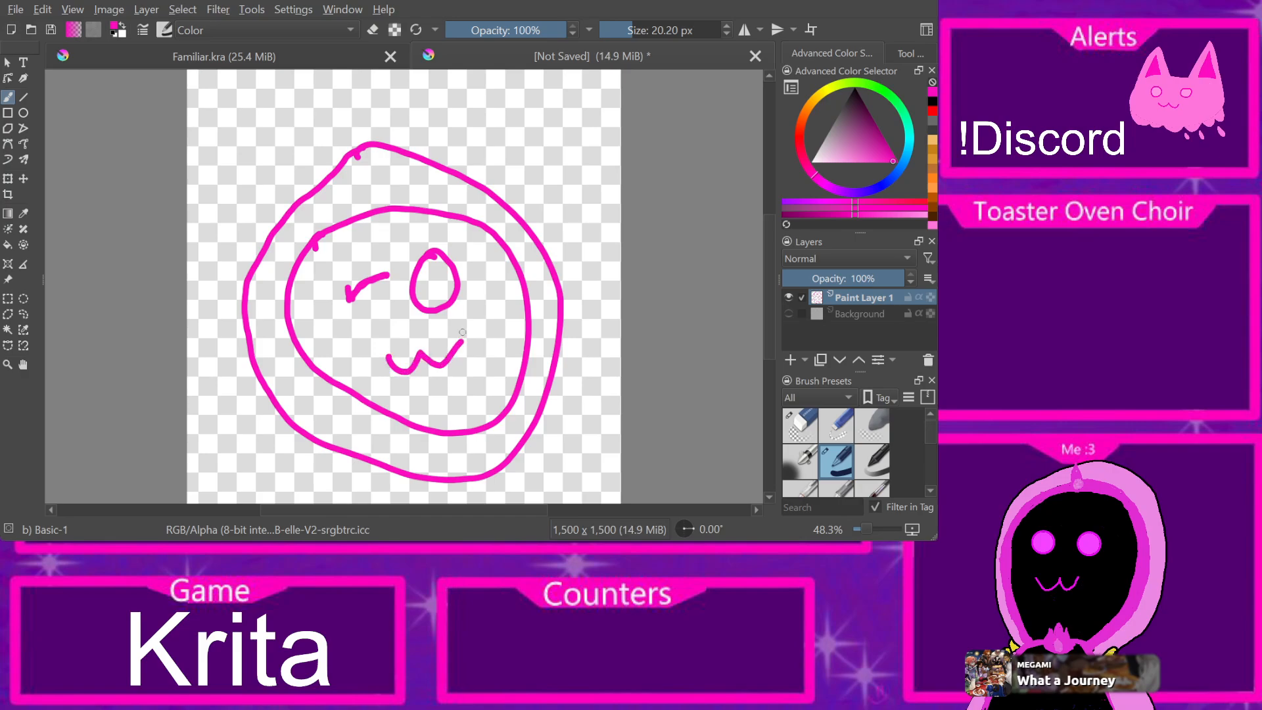
Step: Fill the hood ring around the face with the light pink sampled from the cat's body in Familiar.kra
key(ctrl+Tab)
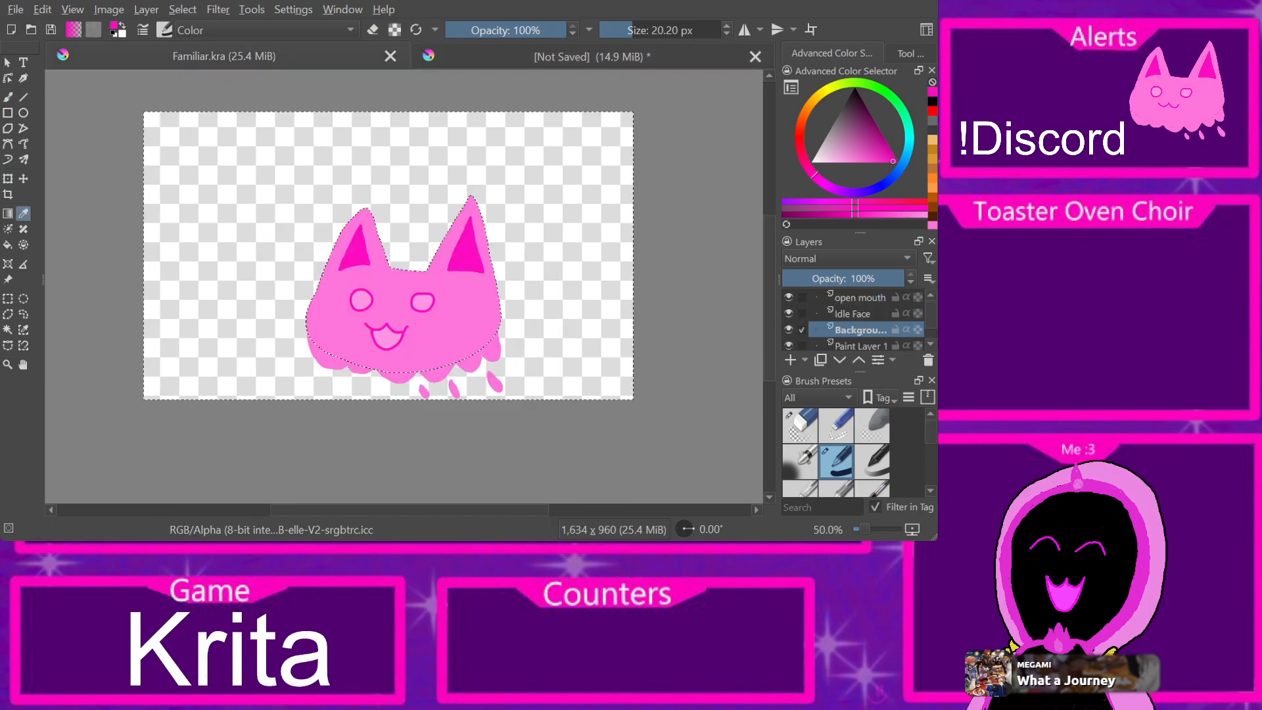
click(462, 332)
key(ctrl+Tab)
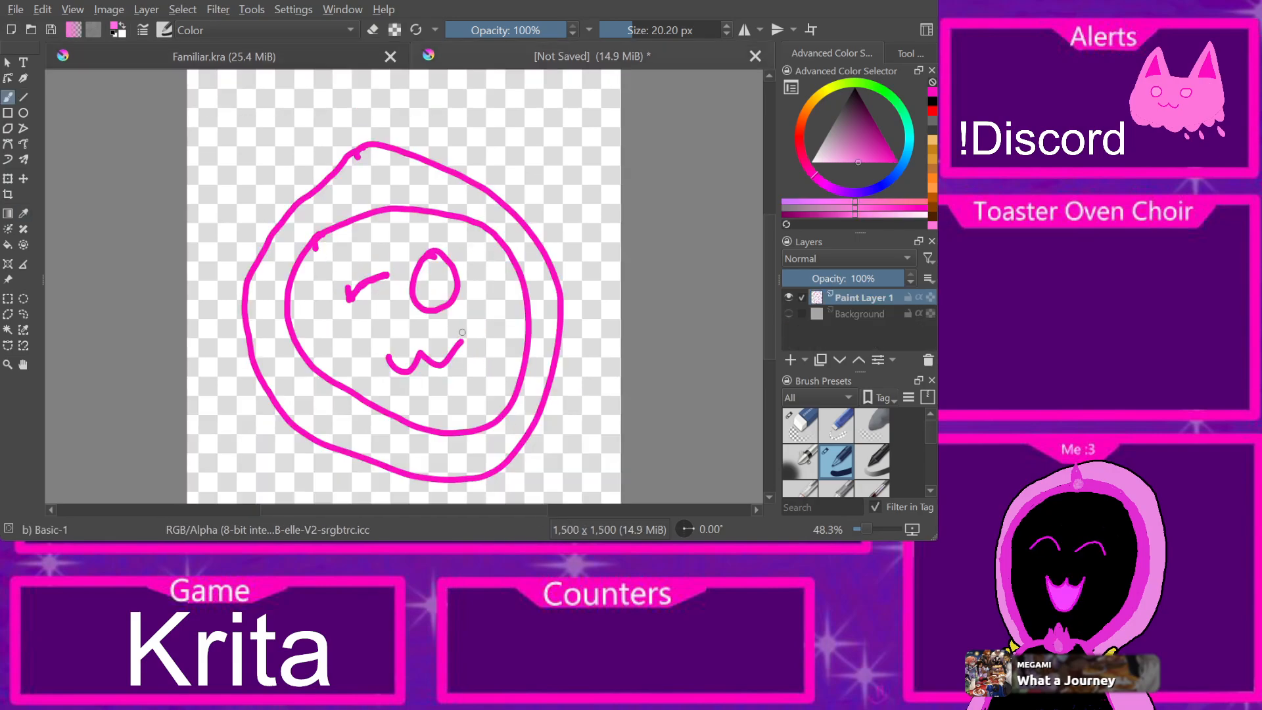
key(f)
click(275, 351)
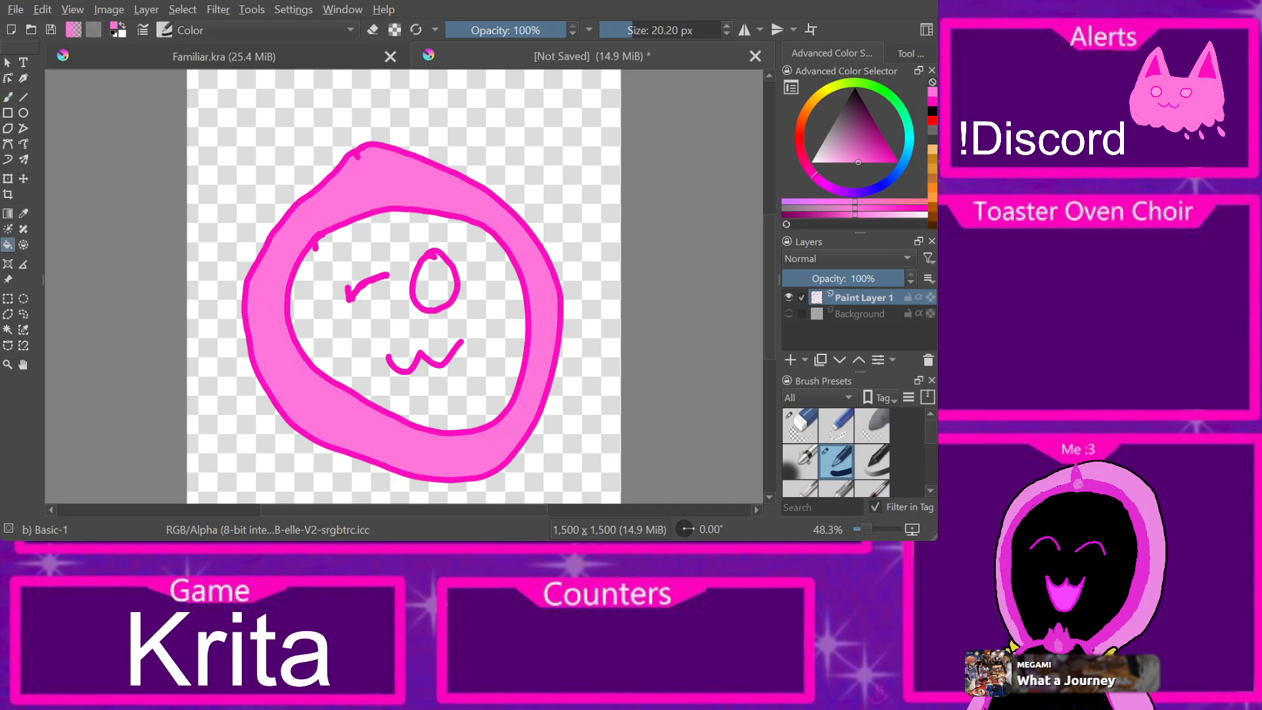
Step: Fill the face opening around the eyes and mouth with black
key(ctrl+Tab)
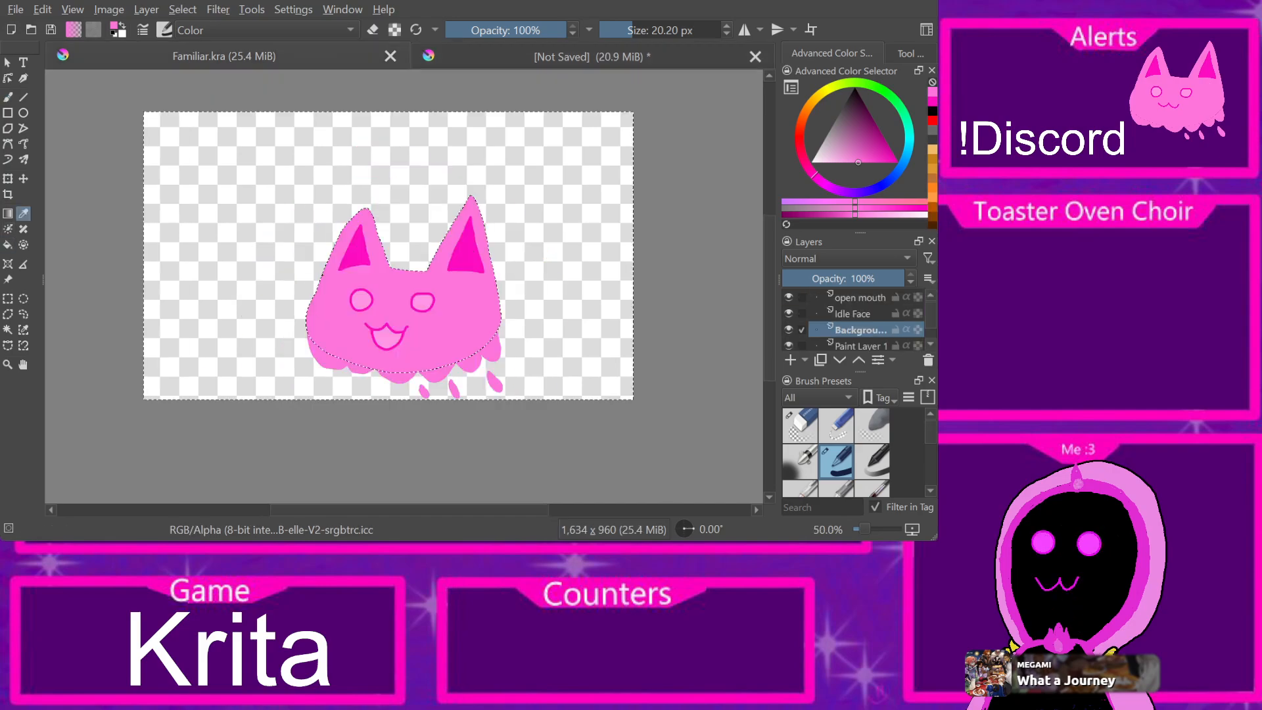
key(ctrl+Tab)
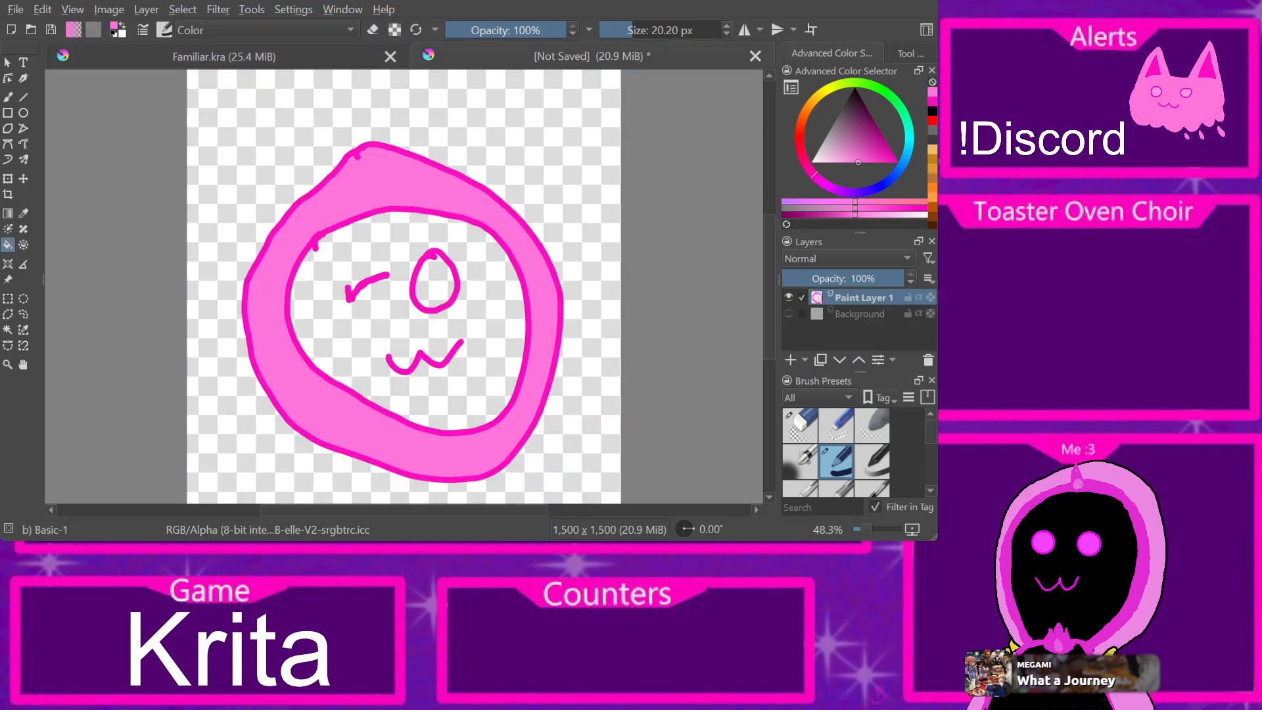
click(855, 90)
click(402, 327)
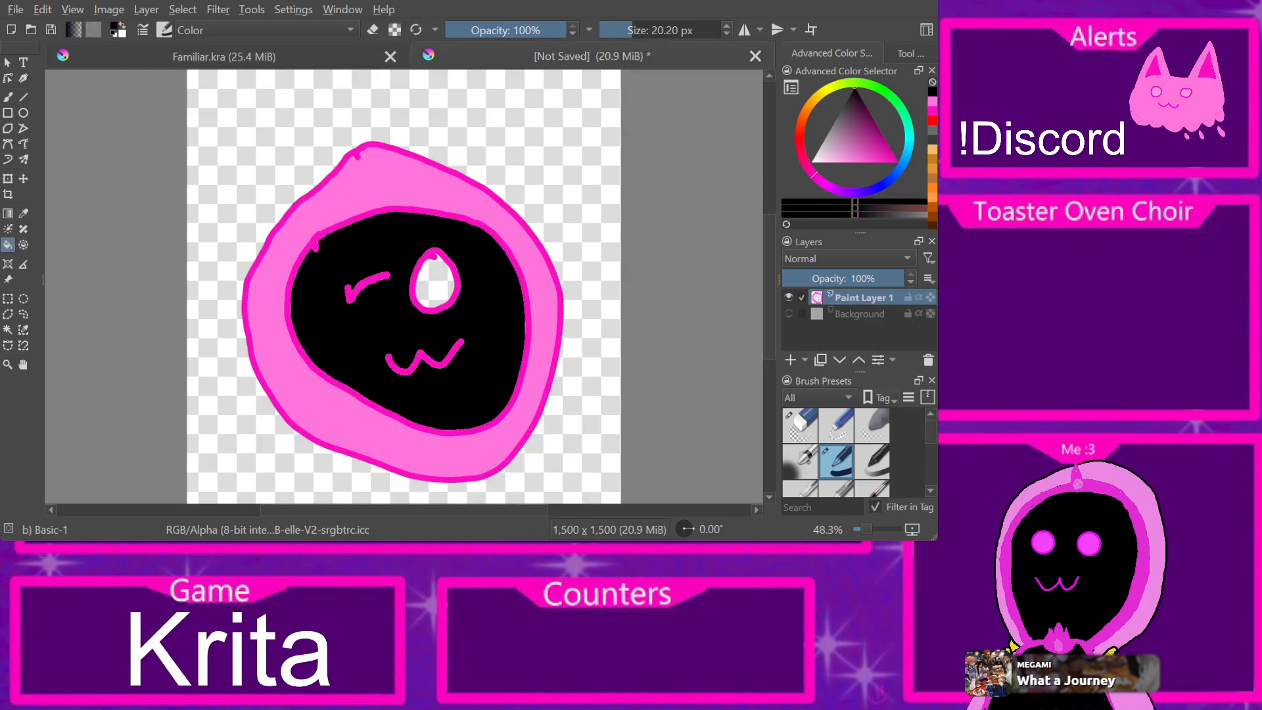
Step: Fill the open oval eye with the pale pink sampled from the cat's eye in Familiar.kra
key(ctrl+Tab)
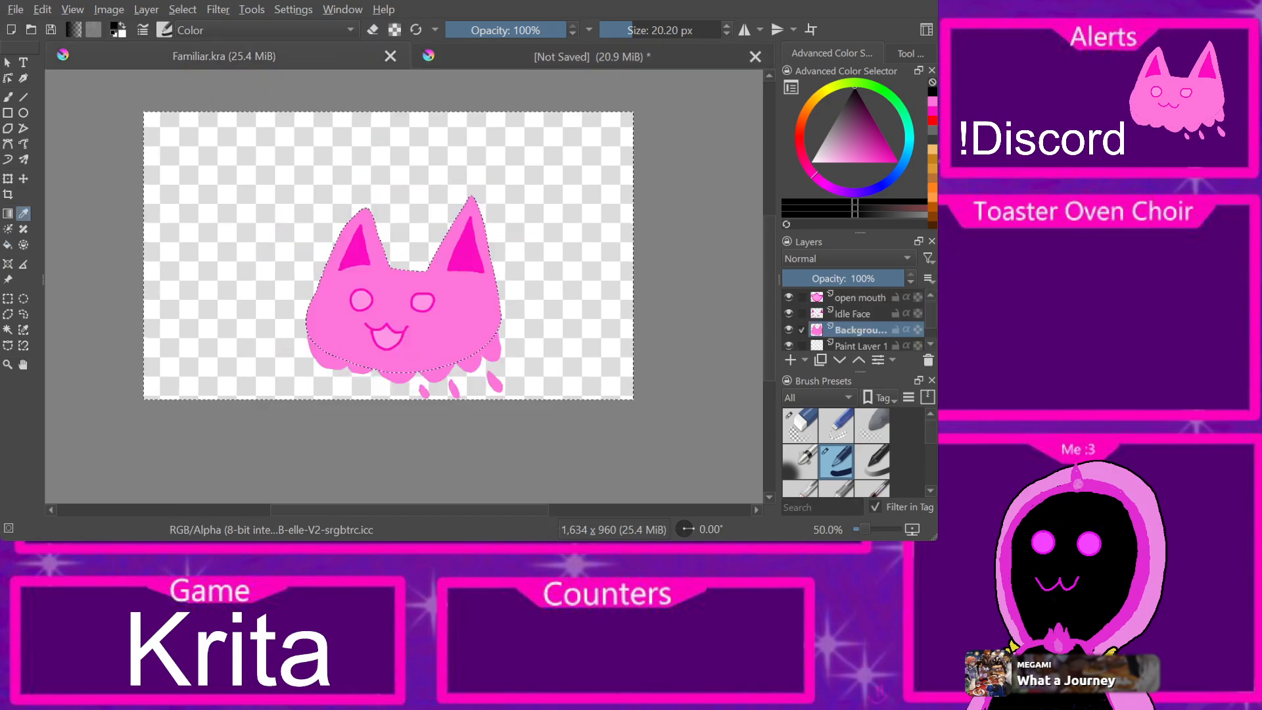
click(422, 299)
key(ctrl+Tab)
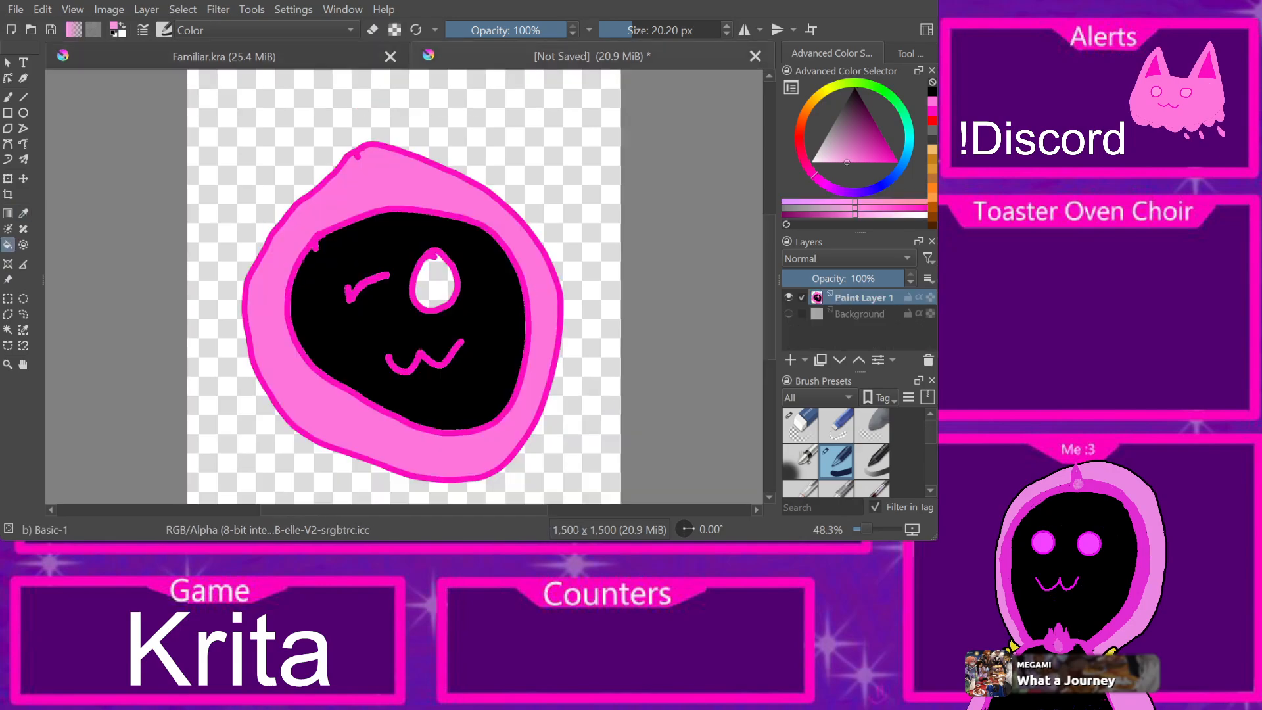
click(435, 281)
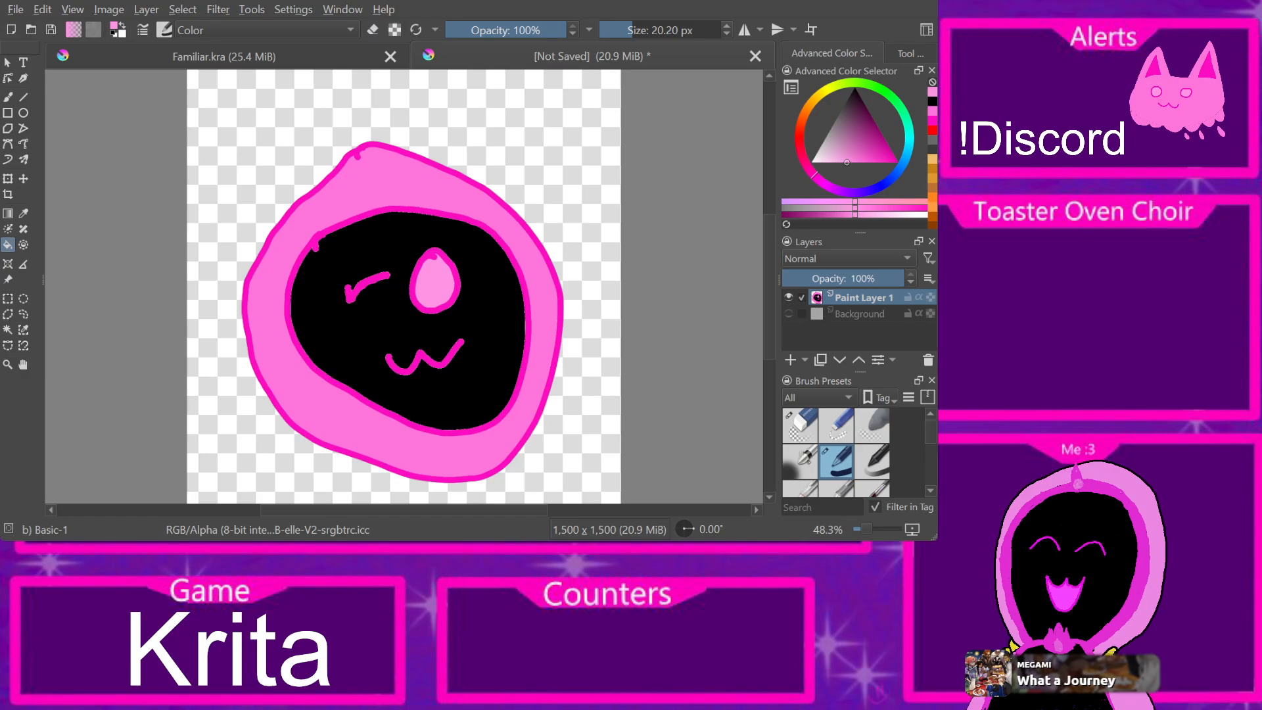
Step: Sample the dark pink from the cat's ear in Familiar.kra and return to the brush on the emote canvas
click(223, 57)
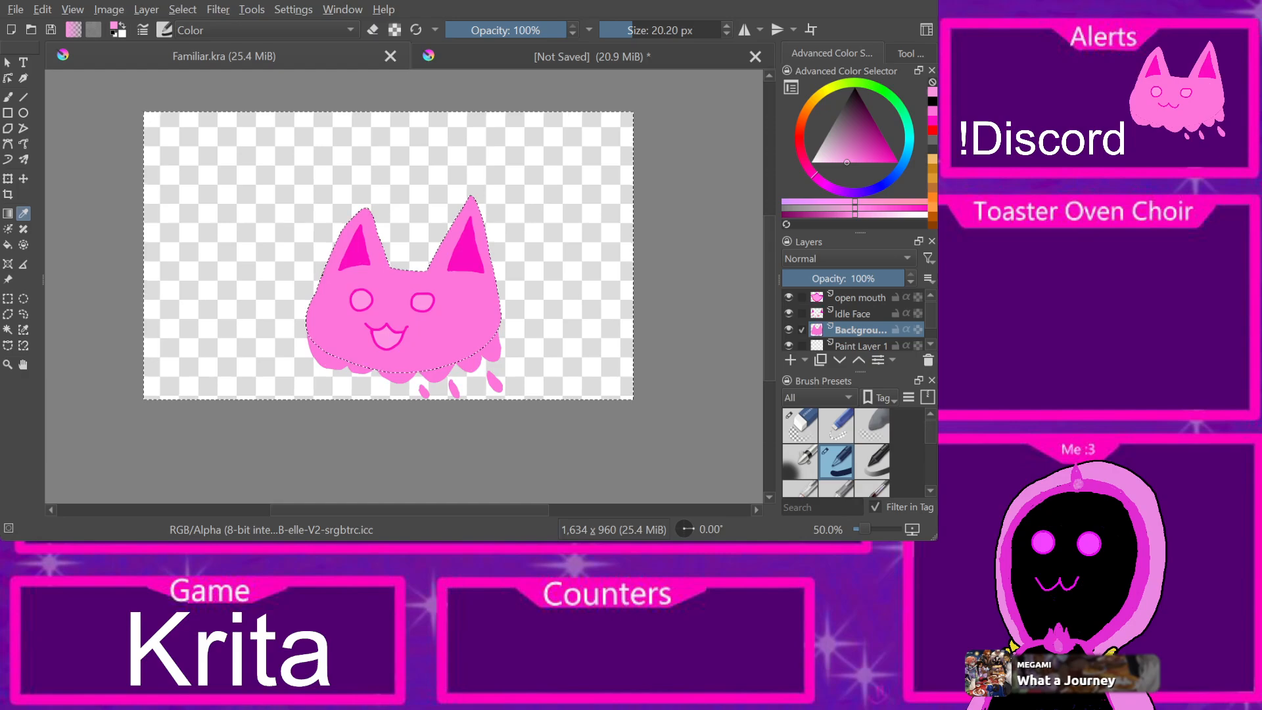
click(361, 248)
click(591, 57)
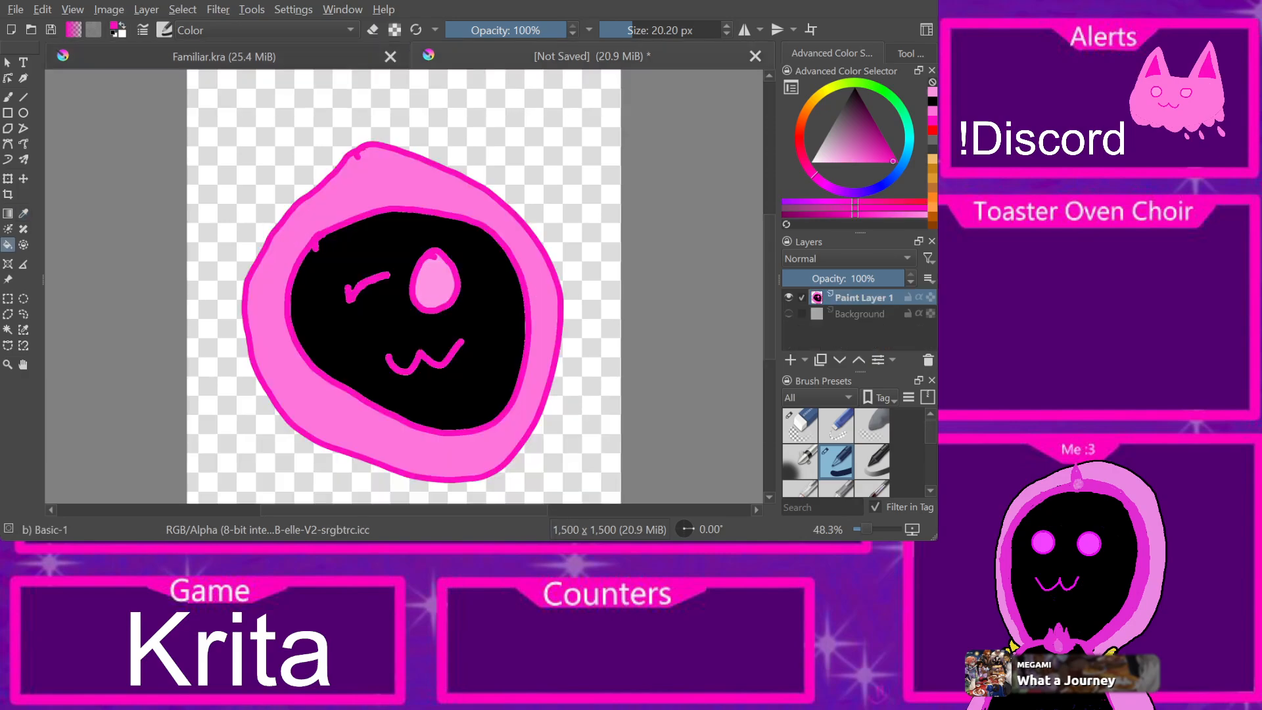
key(b)
click(451, 359)
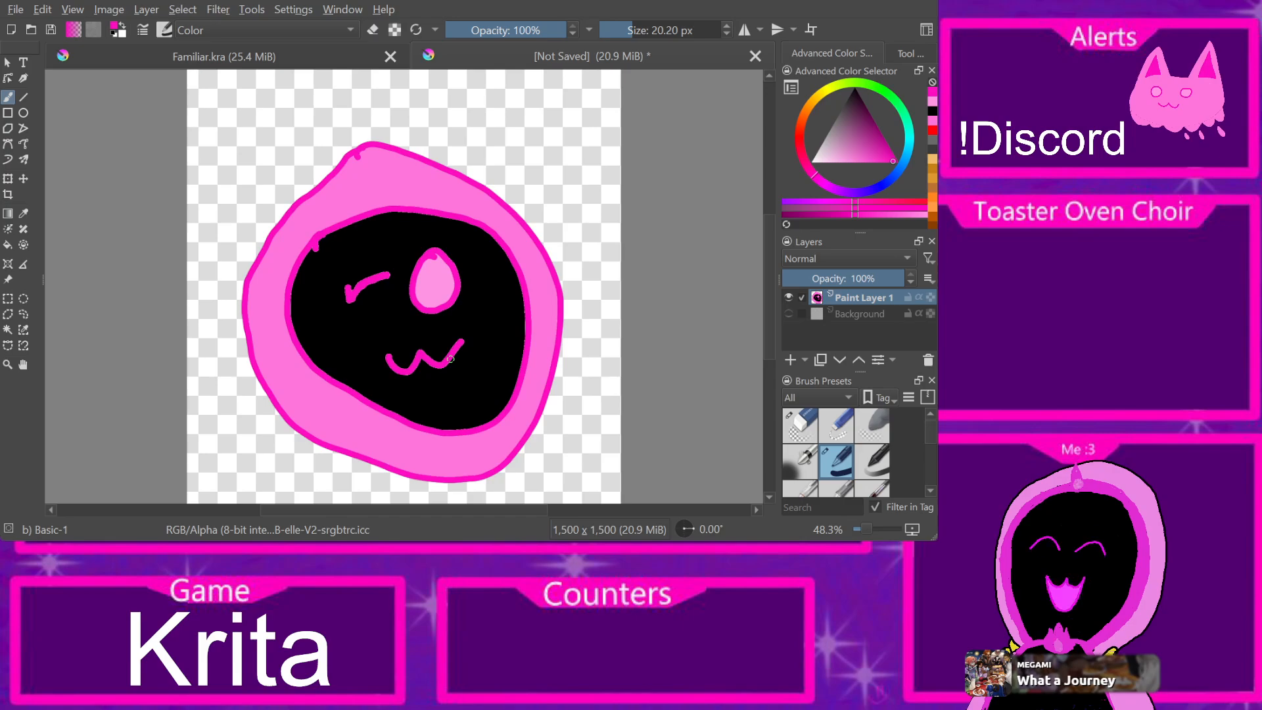
Step: Undo the whole winking hooded face, fills and outlines included, back to an empty canvas
key(ctrl+z)
key(ctrl+z)
key(ctrl+z)
key(ctrl+z)
key(ctrl+z)
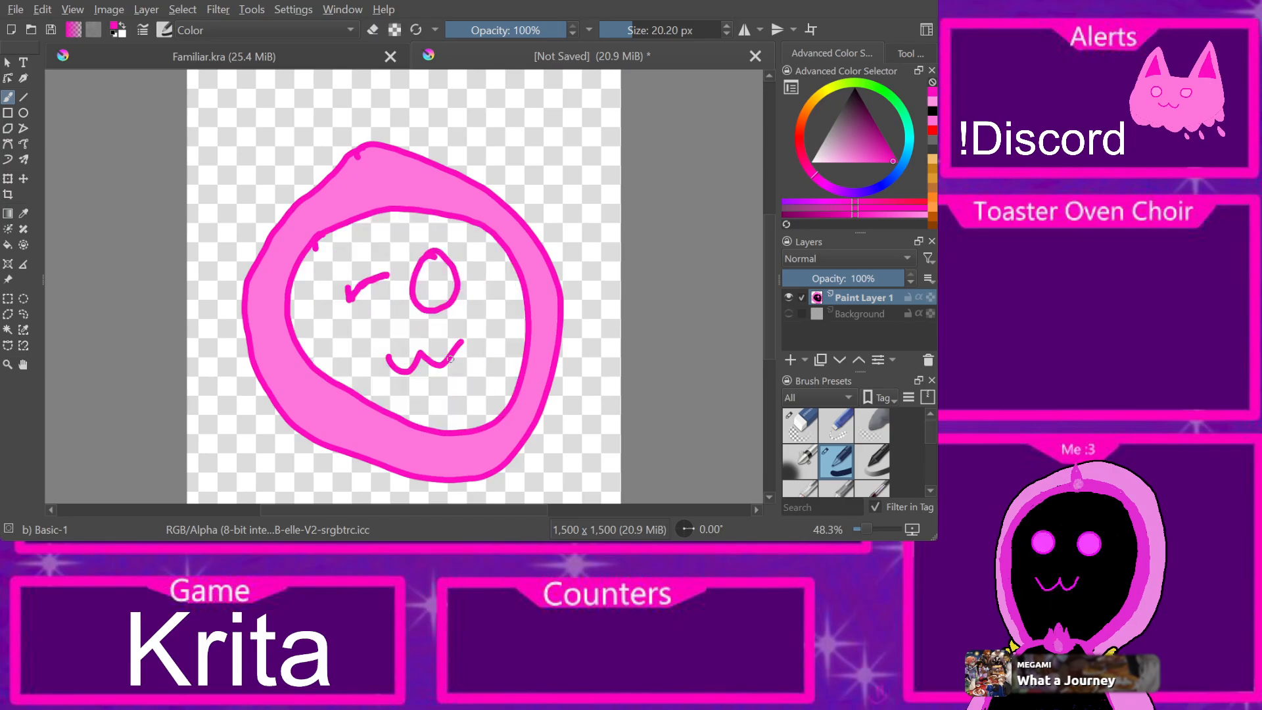
key(ctrl+z)
key(ctrl+z)
key(ctrl+z)
key(ctrl+z)
key(ctrl+z)
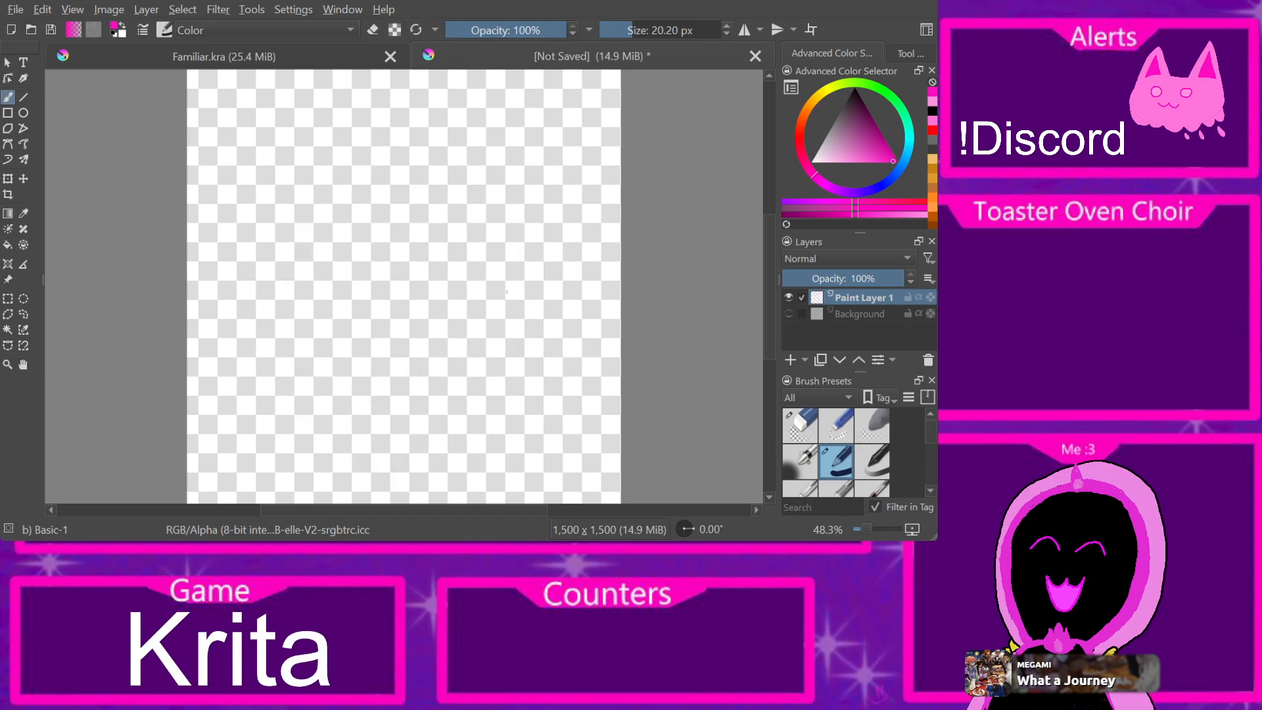
Step: Draw a large egg-shaped hood outline in dark pink with Basic-1, closing it along the lower edge
click(295, 56)
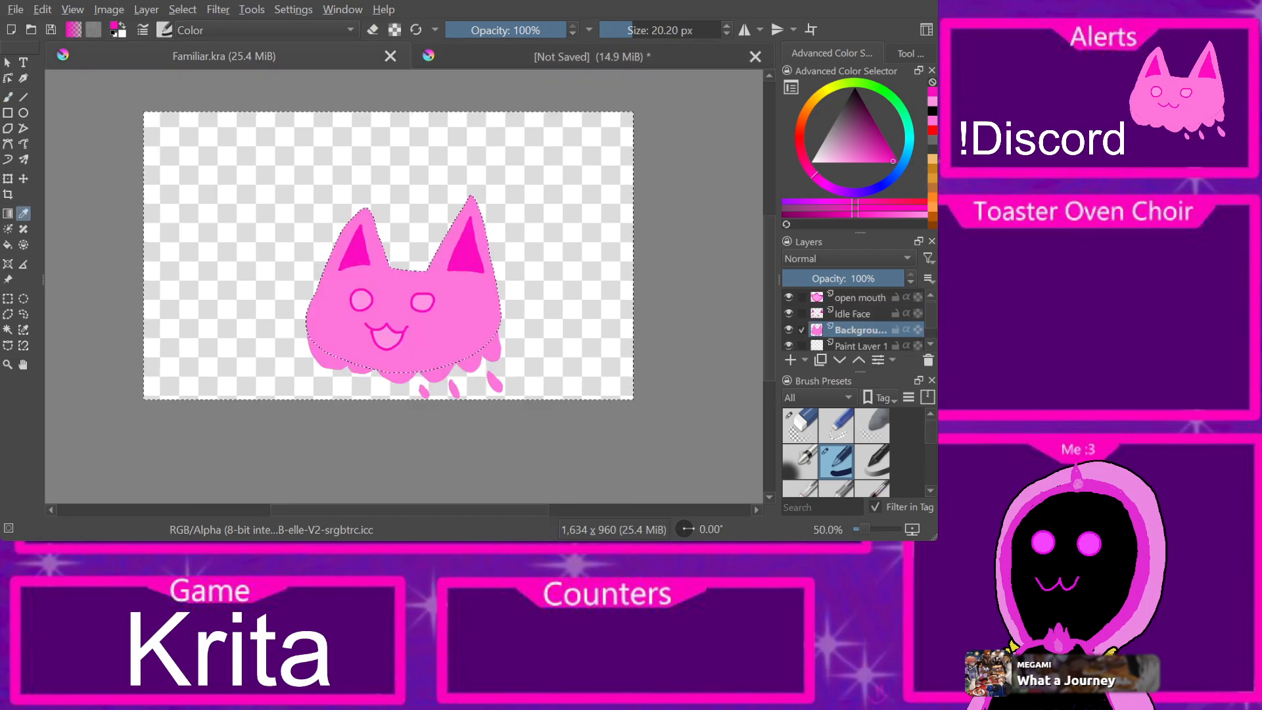
click(499, 56)
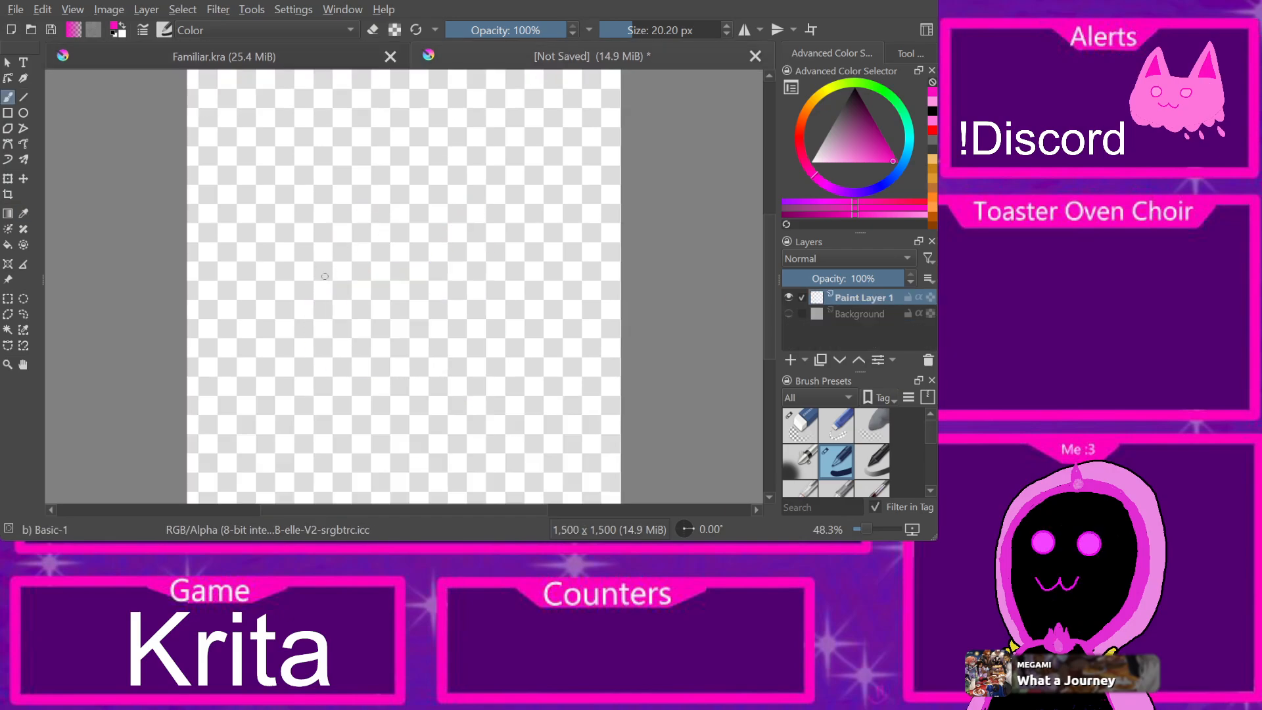
mouse_move(250, 394)
mouse_down()
mouse_move(427, 455)
mouse_move(514, 429)
mouse_move(561, 336)
mouse_move(567, 266)
mouse_move(522, 183)
mouse_move(455, 124)
mouse_move(403, 119)
mouse_move(364, 146)
mouse_move(266, 278)
mouse_move(258, 347)
mouse_move(291, 412)
mouse_move(364, 448)
mouse_move(412, 448)
mouse_up()
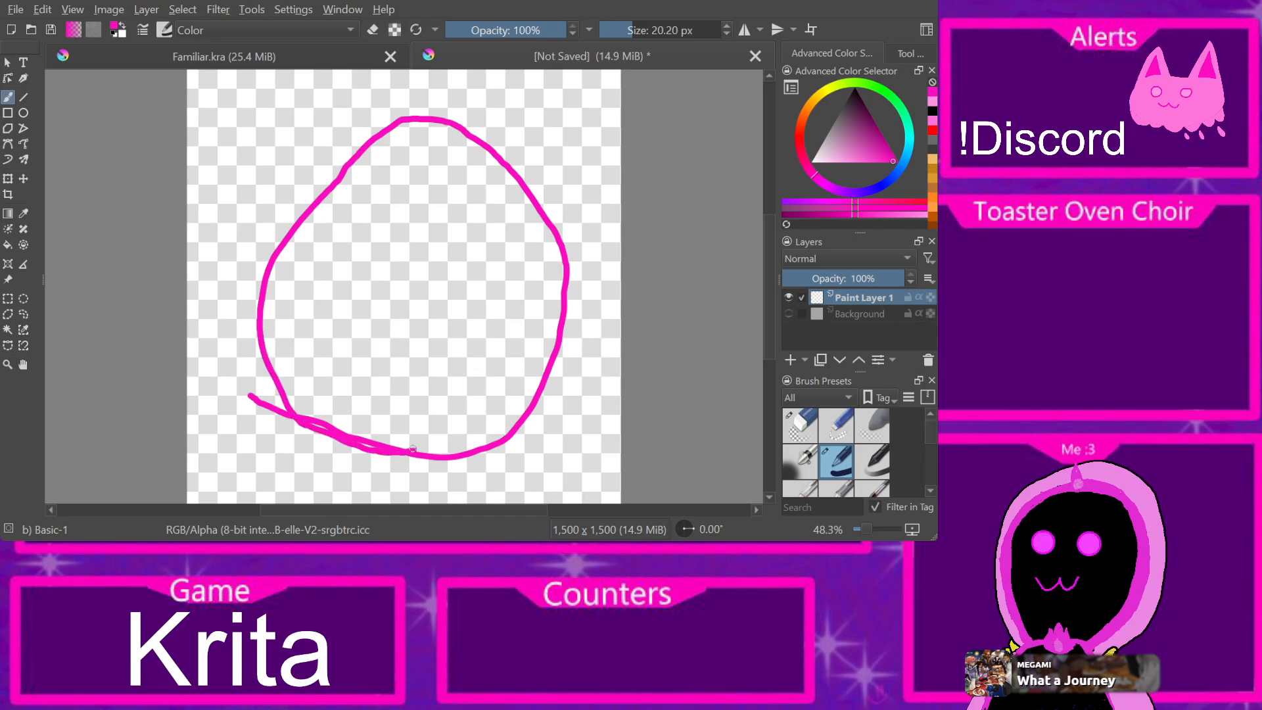
Step: Erase the overlapping tail at the outline's lower edge with the 50 px Eraser Circle, and switch back to Basic-1
click(799, 426)
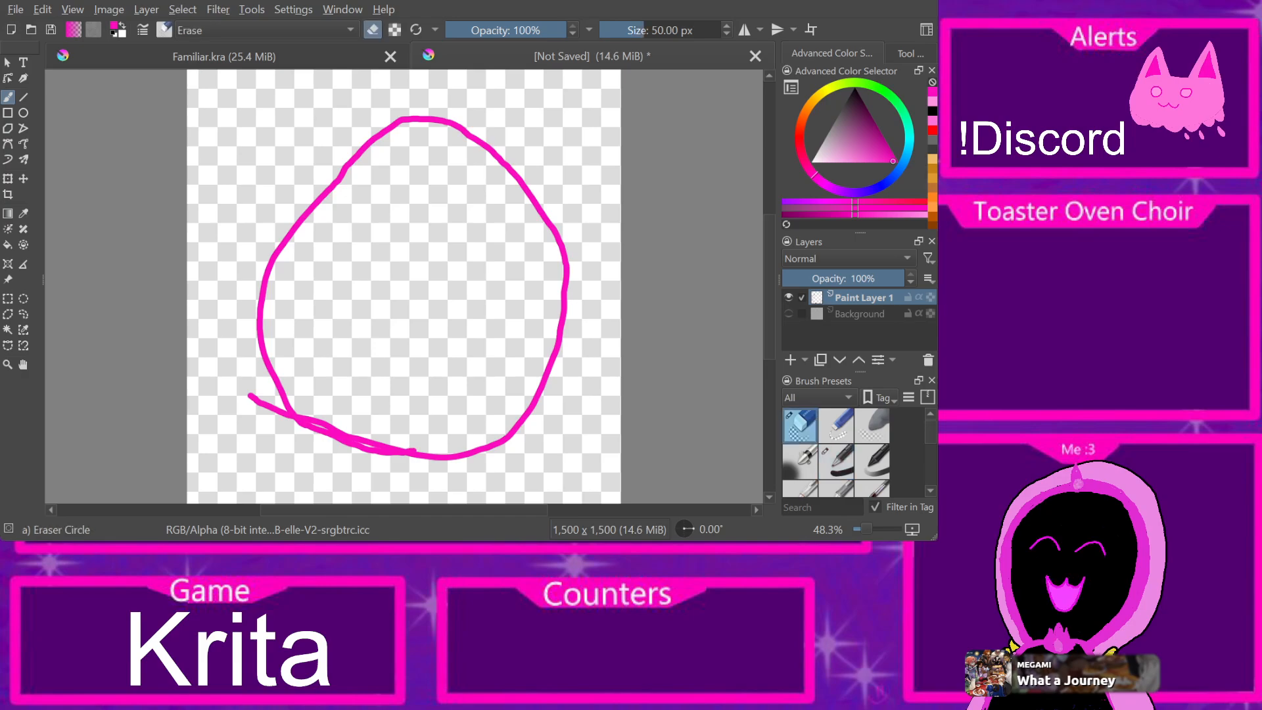
mouse_move(246, 377)
mouse_down()
mouse_move(253, 412)
mouse_move(250, 400)
mouse_move(264, 402)
mouse_move(277, 432)
mouse_move(264, 395)
mouse_move(294, 439)
mouse_move(284, 418)
mouse_move(306, 435)
mouse_move(338, 385)
mouse_move(323, 423)
mouse_move(392, 444)
mouse_move(332, 418)
mouse_move(341, 411)
mouse_move(390, 439)
mouse_up()
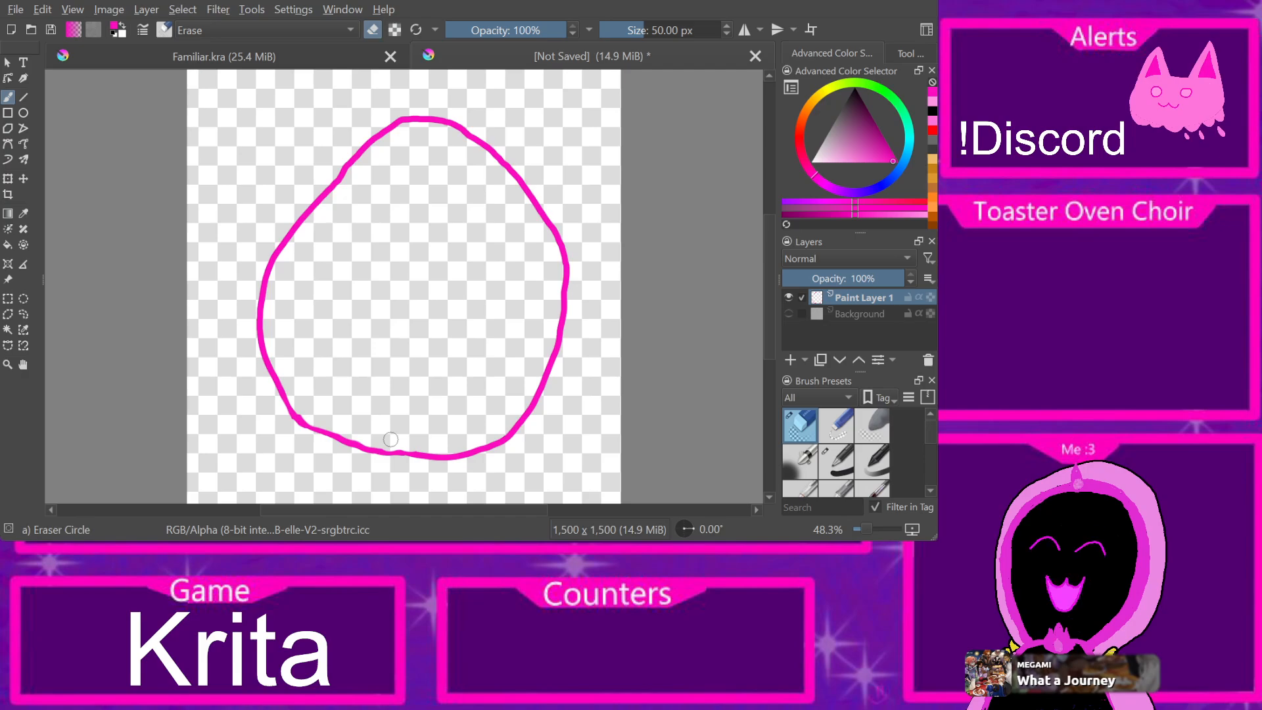
click(836, 462)
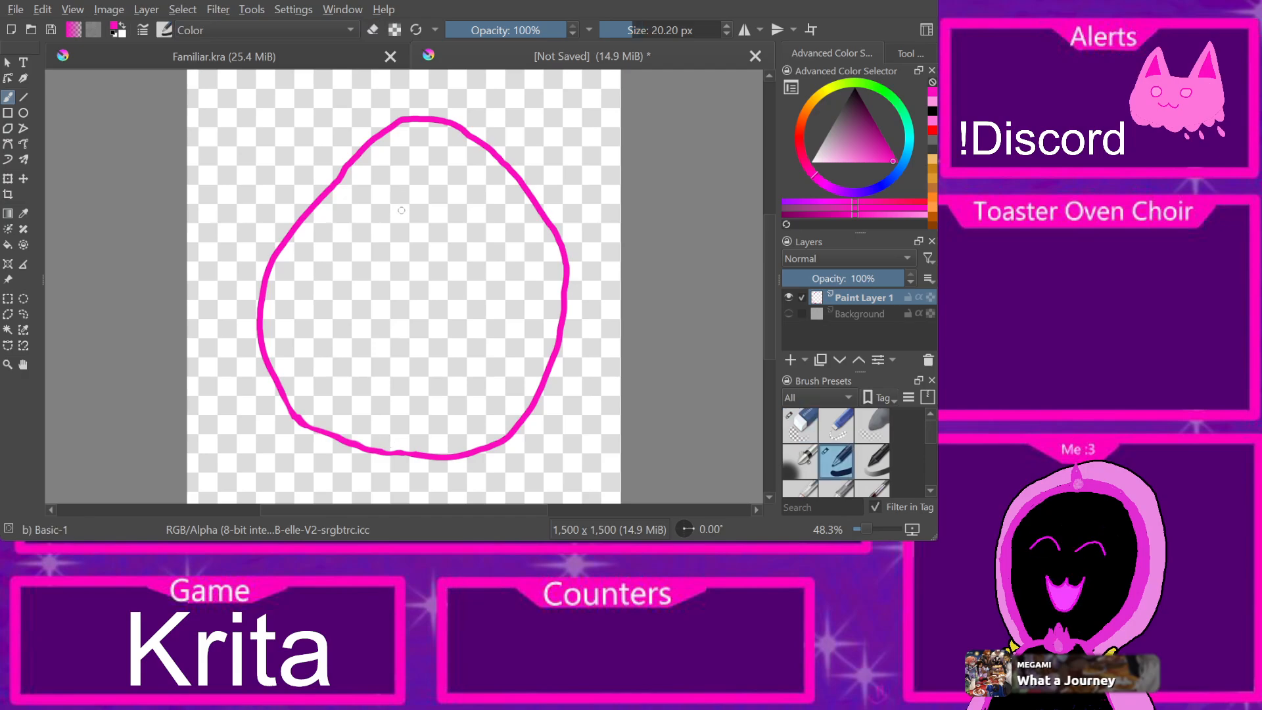
Step: Try a dark pink inner face line inside the hood outline and undo it
mouse_move(395, 201)
mouse_down()
mouse_move(358, 257)
mouse_move(355, 339)
mouse_move(401, 379)
mouse_move(429, 382)
mouse_move(462, 368)
mouse_move(470, 287)
mouse_move(457, 244)
mouse_move(398, 196)
mouse_up()
key(ctrl+z)
key(ctrl+z)
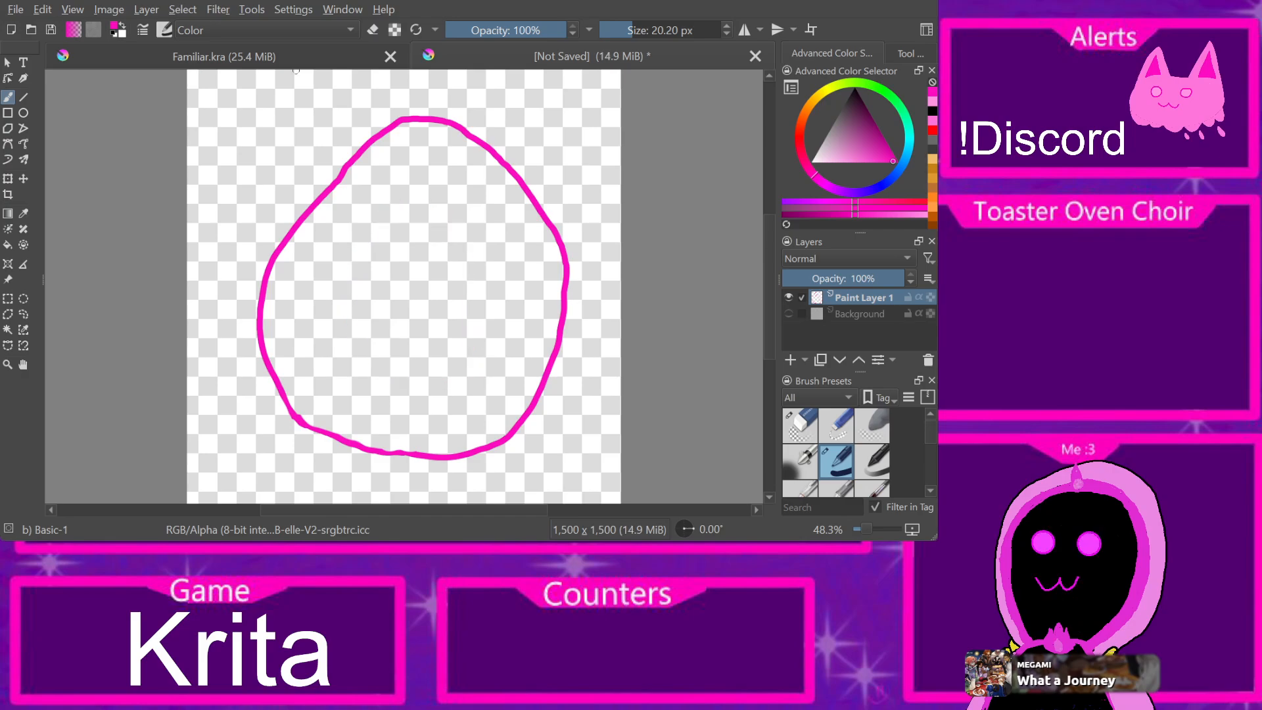
Step: Sample the light pink from the cat's body in Familiar.kra and return to the emote canvas
click(295, 57)
click(384, 283)
click(578, 56)
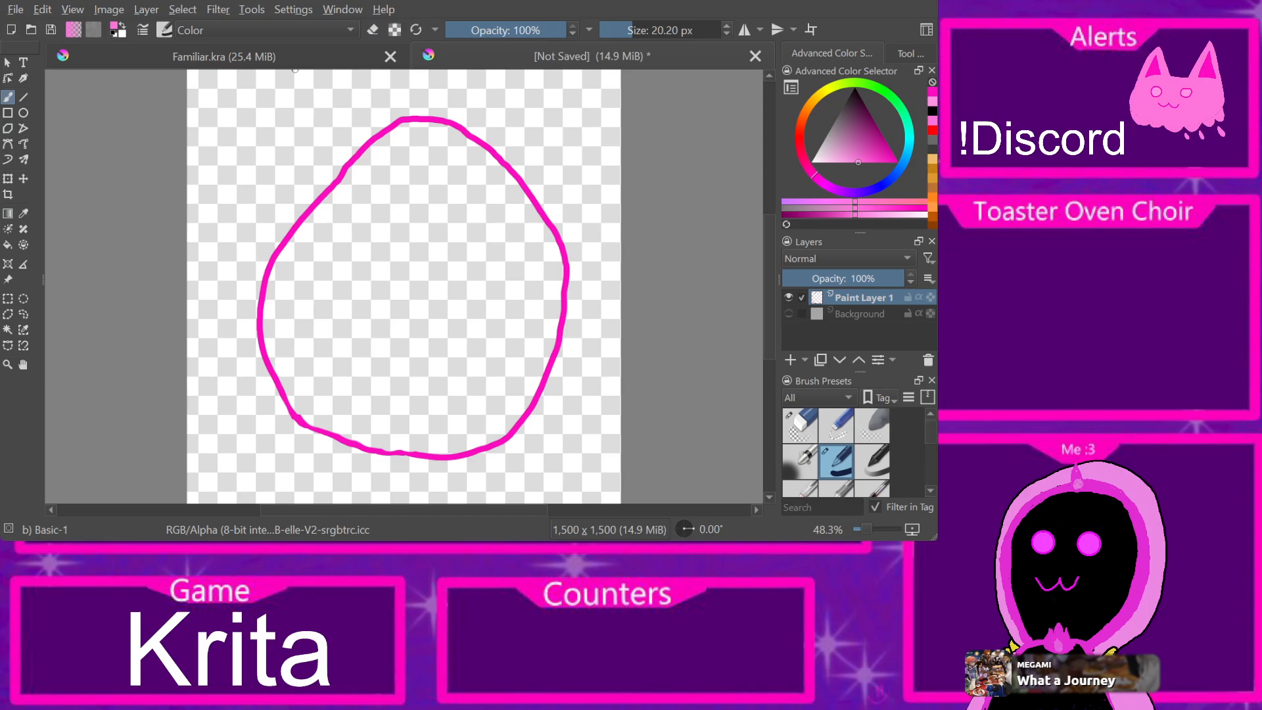
Step: Fill the inside of the hood outline with the sampled light pink and rename its layer as hood
click(8, 244)
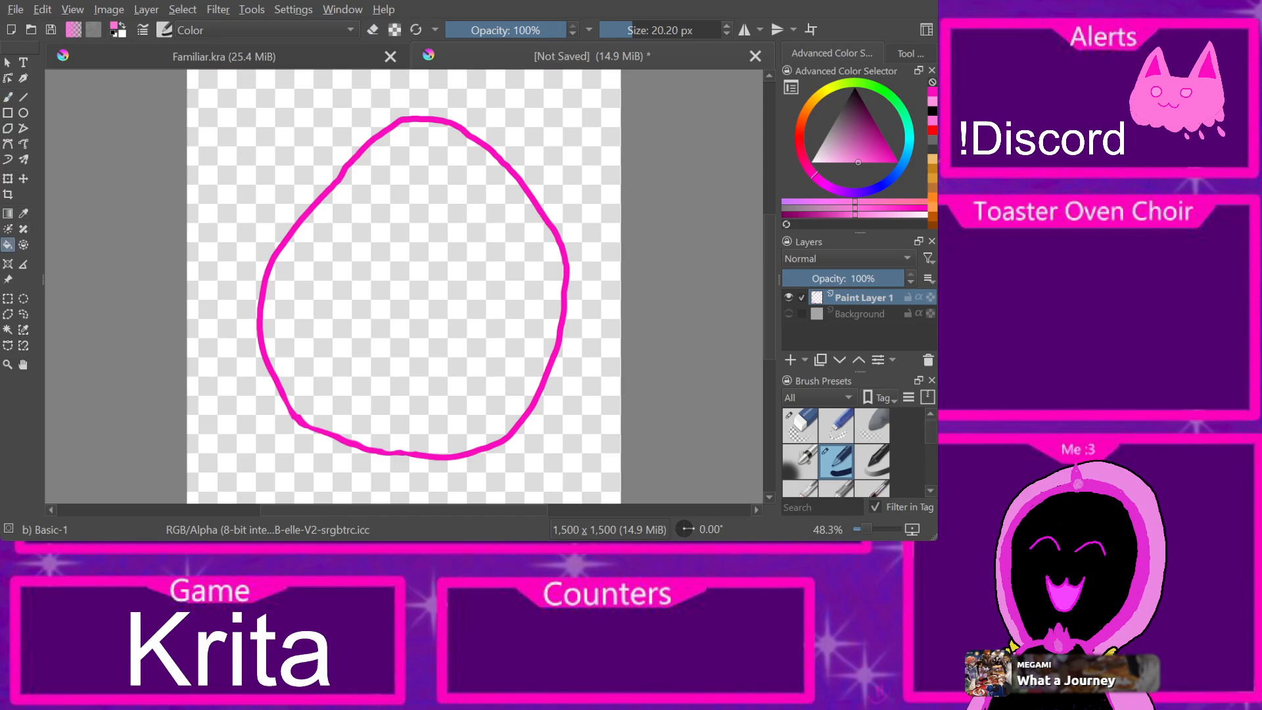
click(349, 263)
double_click(863, 298)
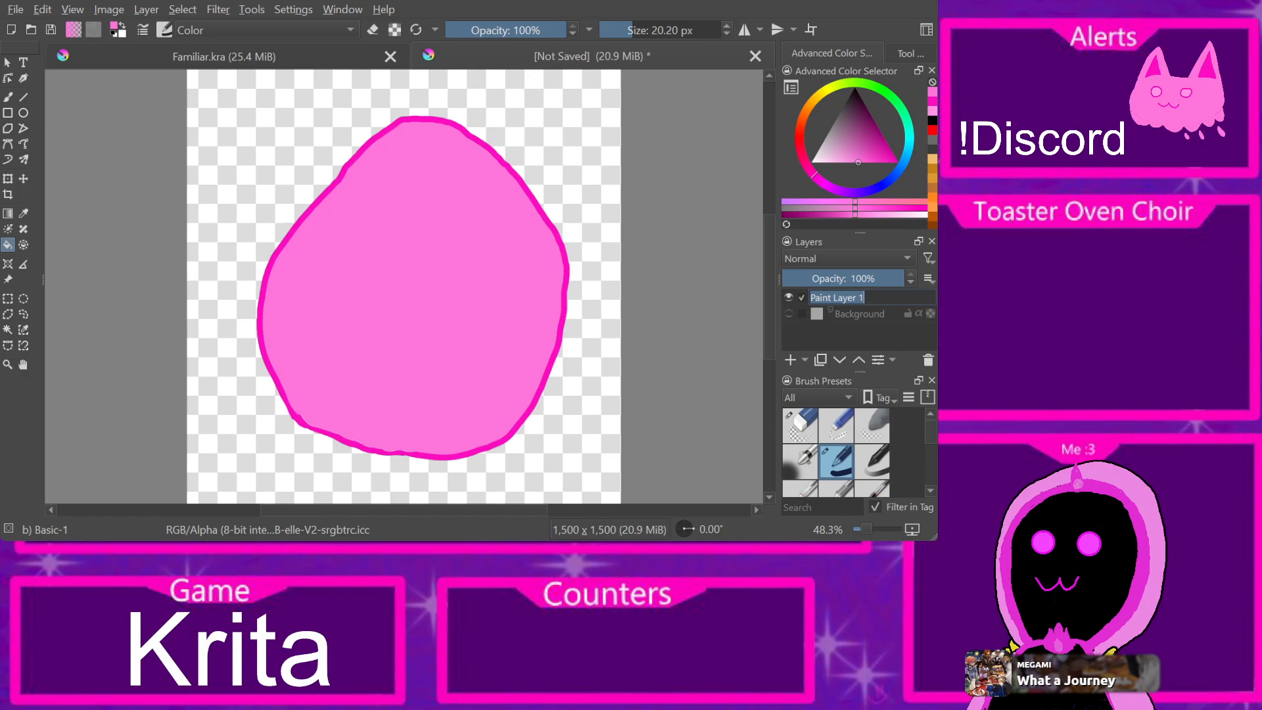
key(BackSpace)
text(gh)
key(BackSpace)
key(BackSpace)
text(hood)
key(Return)
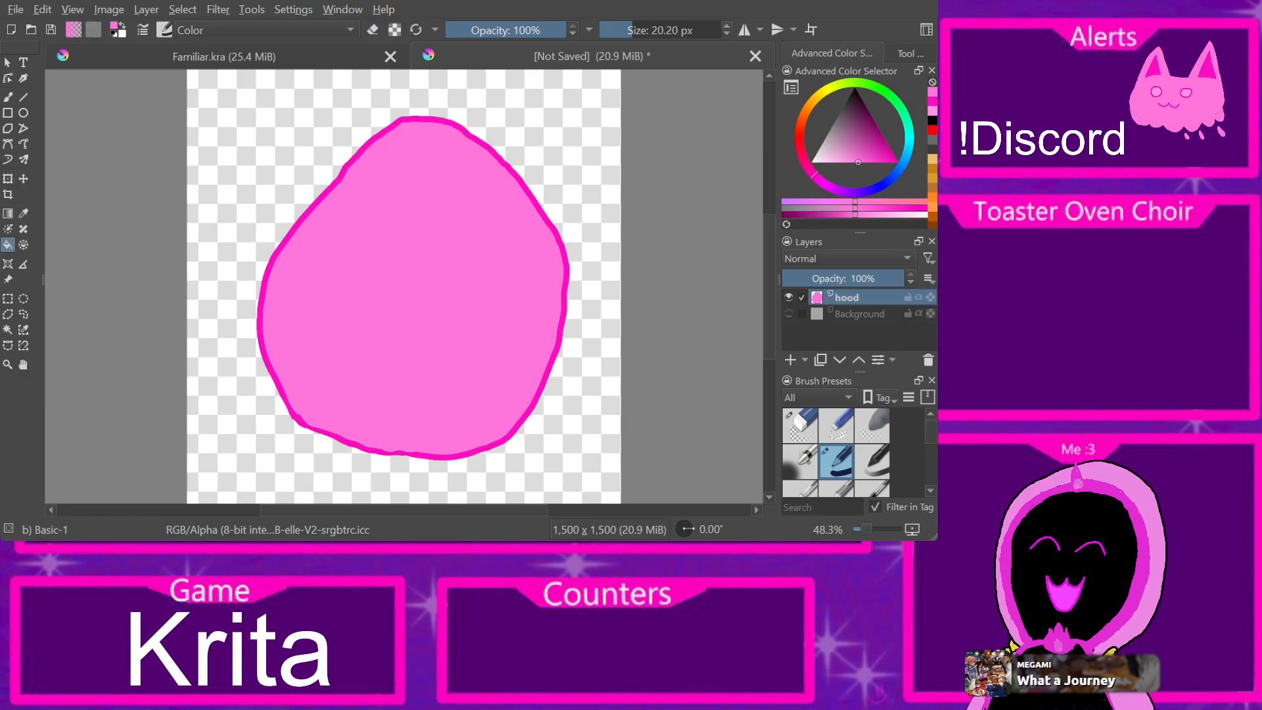
Step: Add a new paint layer above the hood layer and name it face
key(Insert)
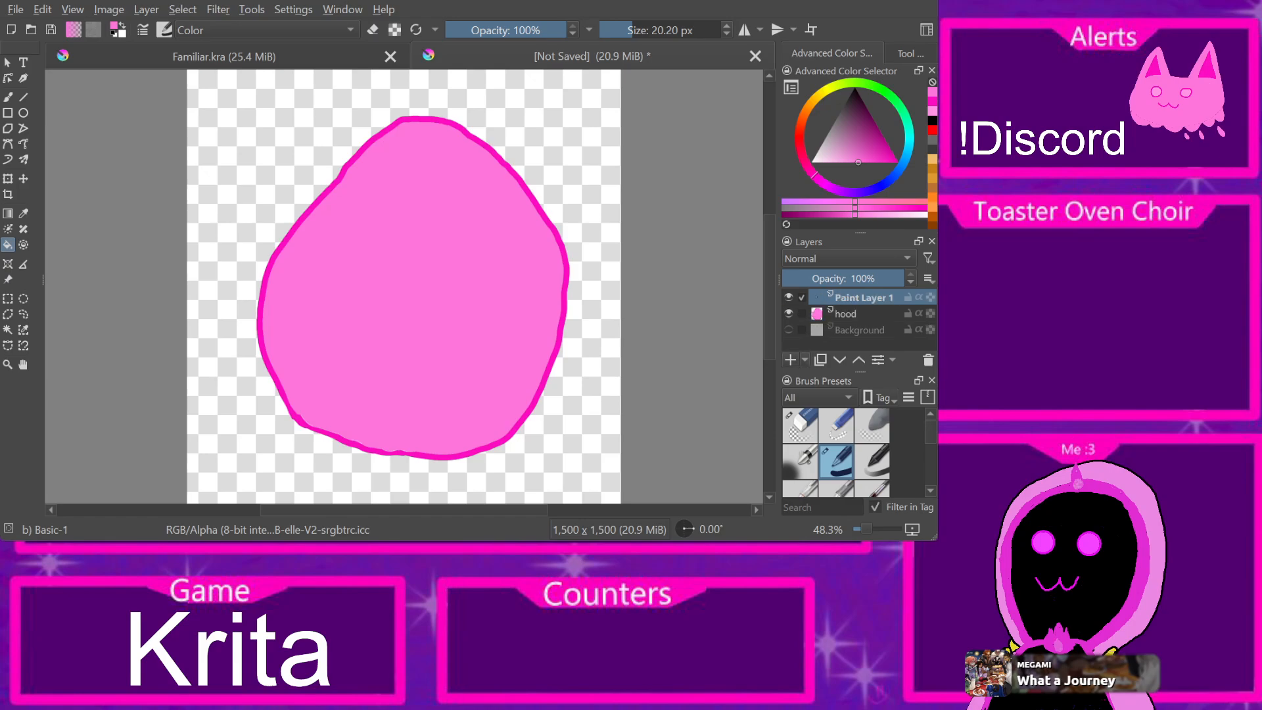
key(F2)
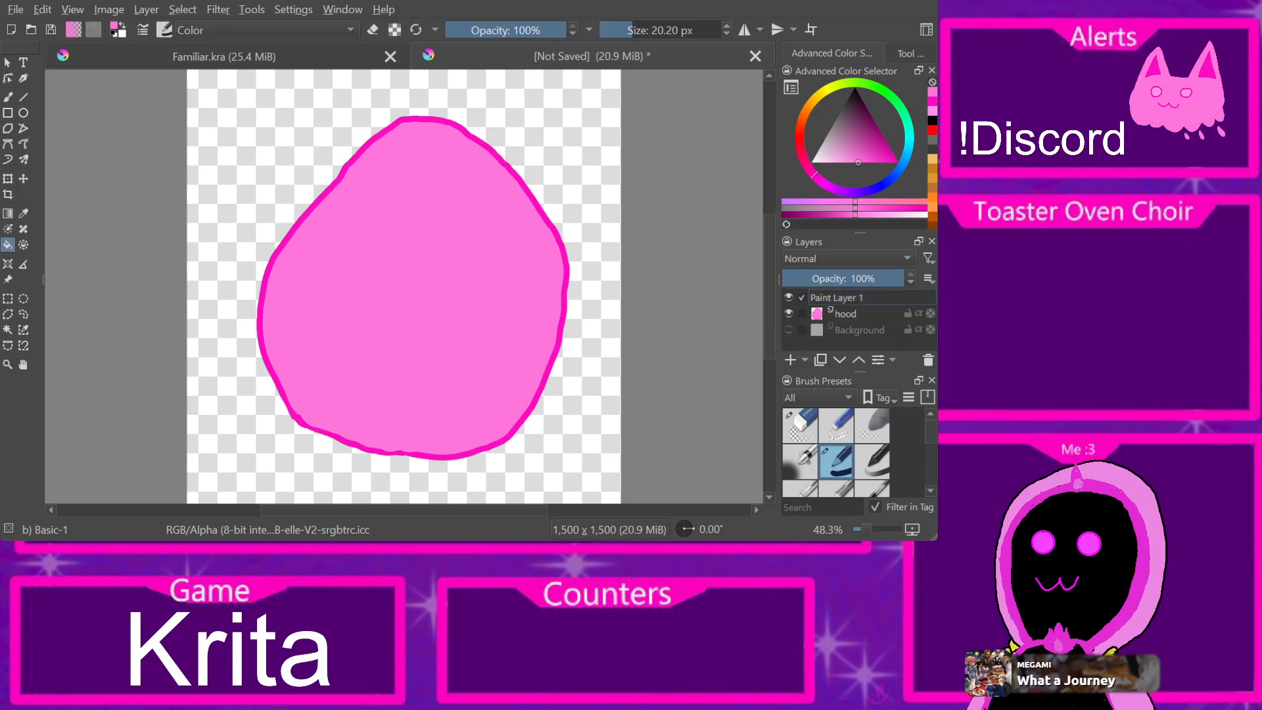
text(face)
key(Return)
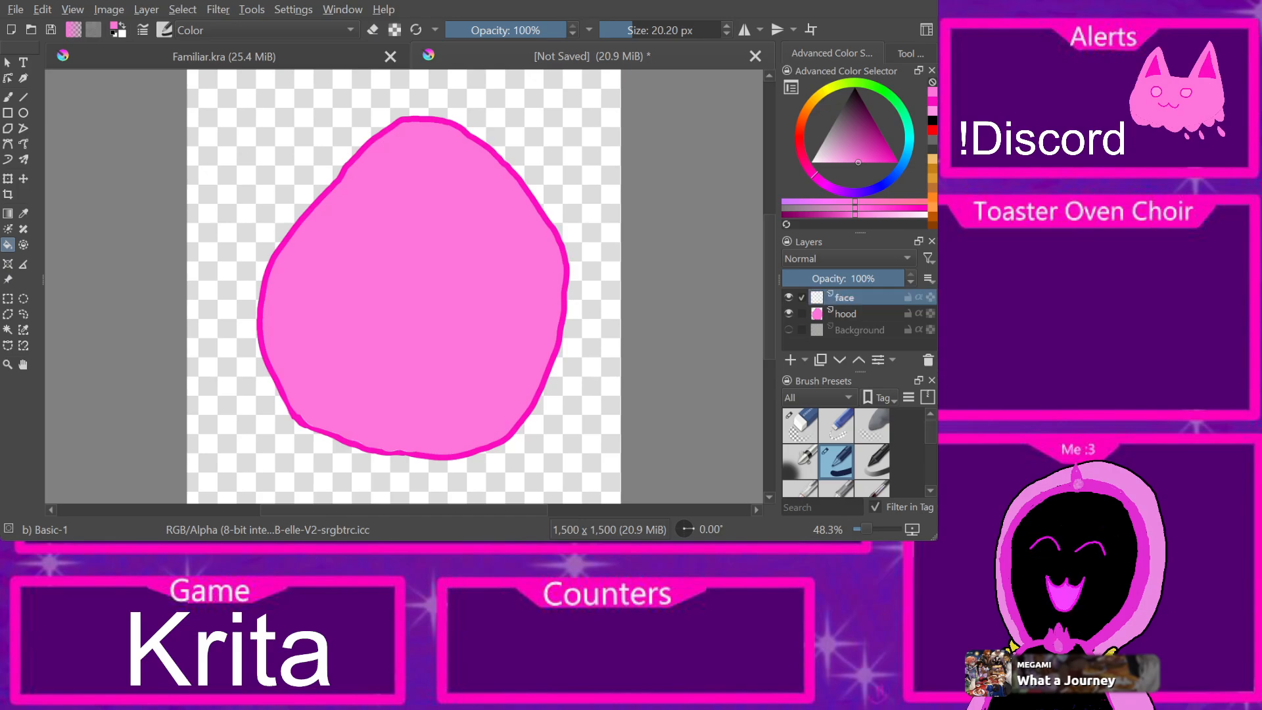
Step: Sample the dark pink from the cat's inner ear in Familiar.kra and return to the emote canvas with the brush
click(7, 97)
click(224, 56)
click(357, 254)
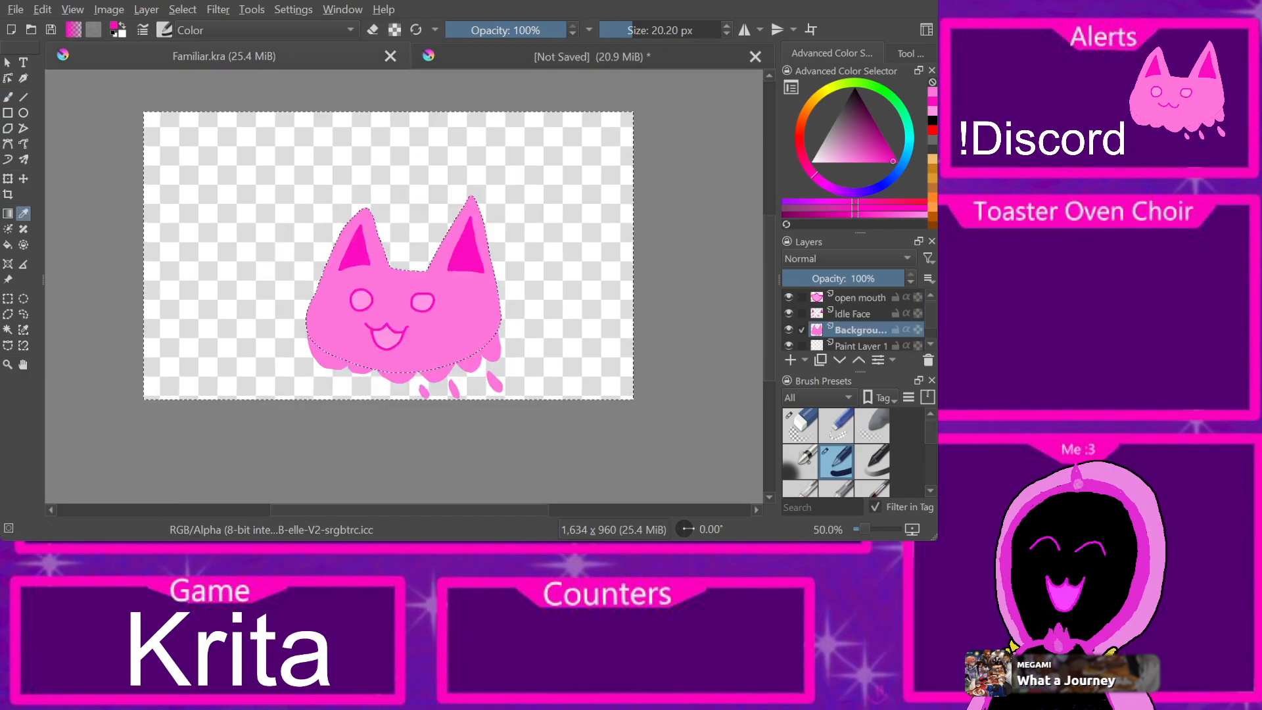
click(566, 56)
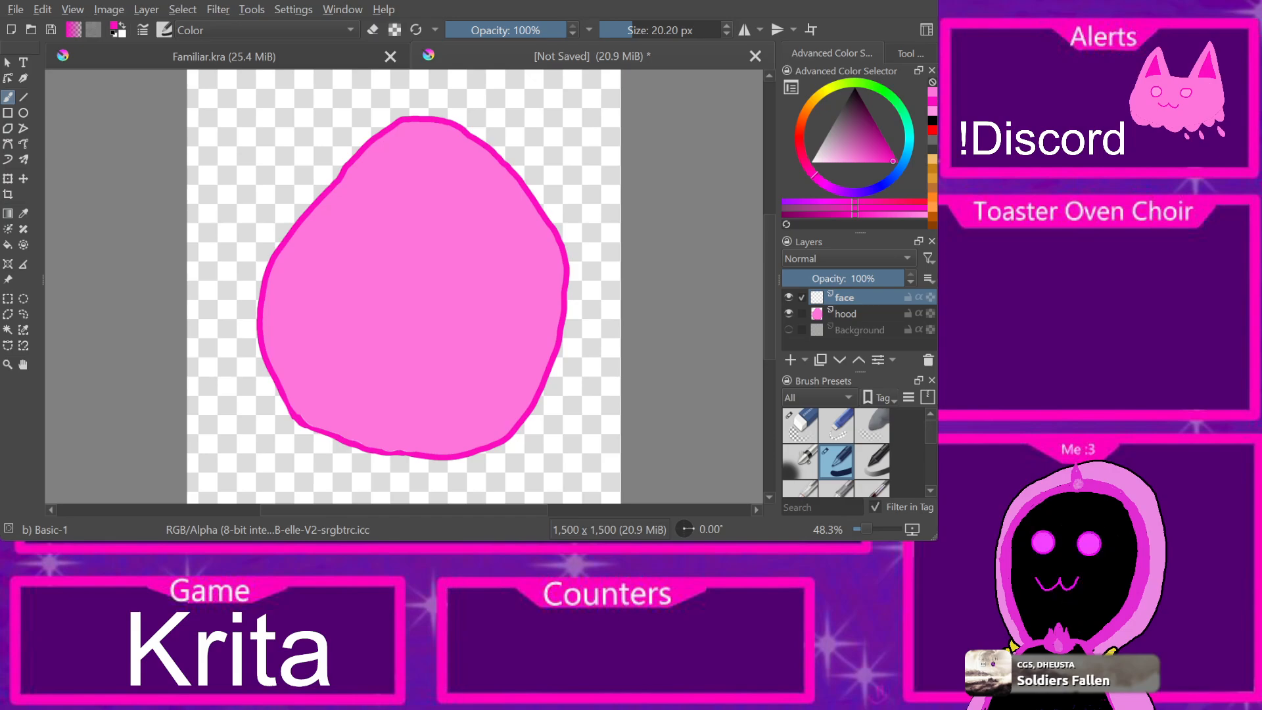
mouse_move(410, 201)
mouse_down()
mouse_move(367, 269)
mouse_move(362, 329)
mouse_move(401, 380)
mouse_move(514, 341)
mouse_move(421, 211)
mouse_up()
key(ctrl+z)
mouse_move(401, 186)
mouse_down()
mouse_move(343, 247)
mouse_move(324, 315)
mouse_move(348, 372)
mouse_move(451, 407)
mouse_move(494, 357)
mouse_move(497, 260)
mouse_move(454, 206)
mouse_move(403, 179)
mouse_move(432, 192)
mouse_move(390, 188)
mouse_move(445, 199)
mouse_move(483, 243)
mouse_move(504, 320)
mouse_up()
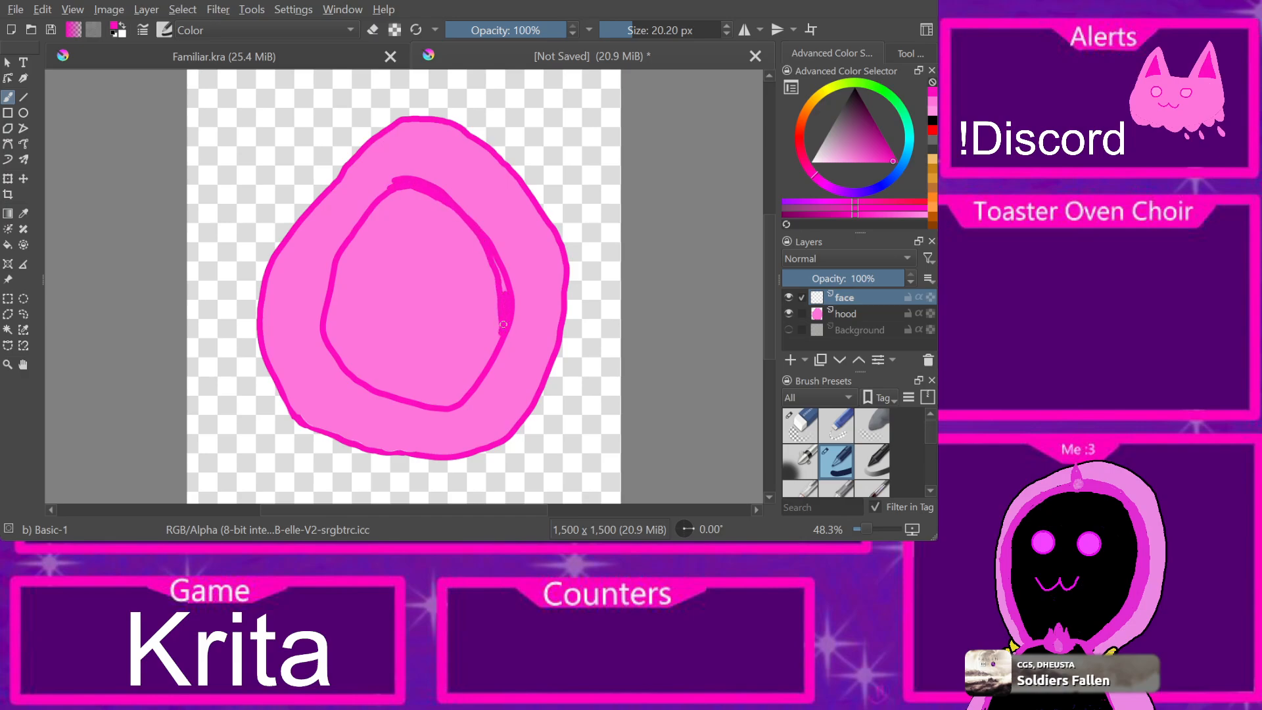
key(Delete)
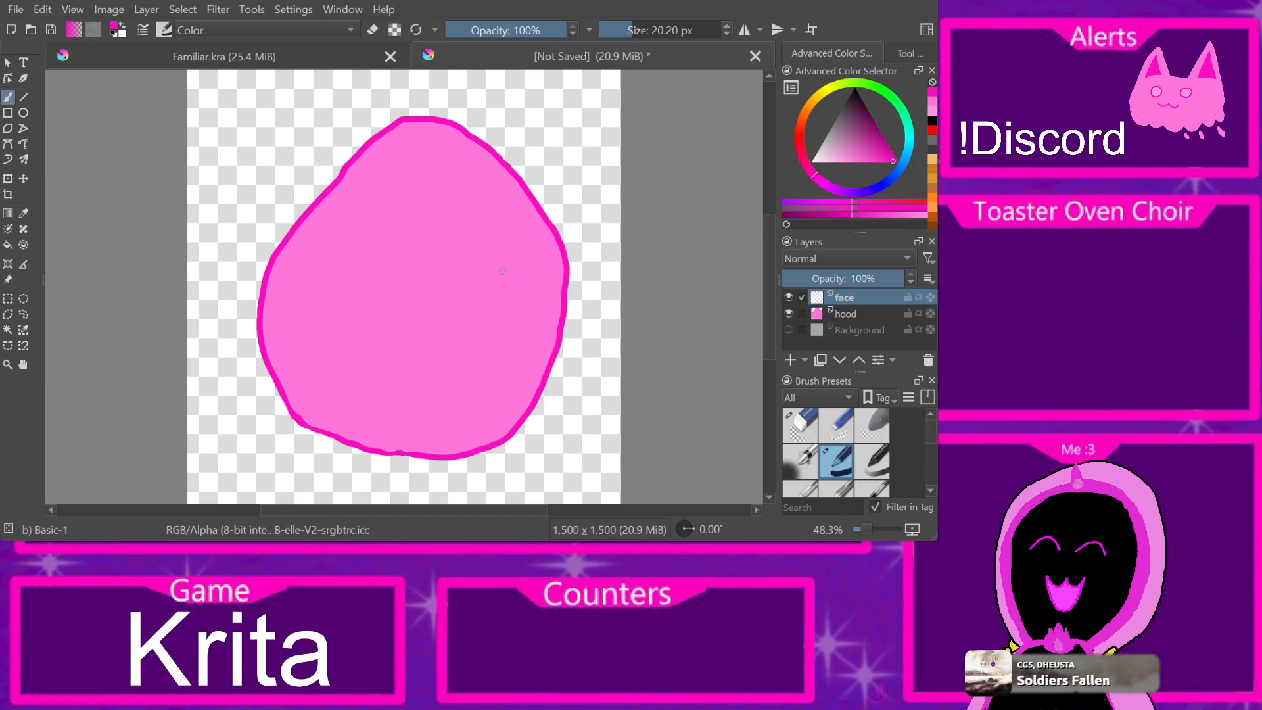
mouse_move(405, 185)
mouse_down()
mouse_move(341, 262)
mouse_move(337, 324)
mouse_move(370, 381)
mouse_move(429, 410)
mouse_move(469, 398)
mouse_move(494, 339)
mouse_move(494, 276)
mouse_move(452, 216)
mouse_move(403, 192)
mouse_move(405, 162)
mouse_move(371, 184)
mouse_move(329, 247)
mouse_move(309, 328)
mouse_move(332, 382)
mouse_move(383, 415)
mouse_move(446, 424)
mouse_move(500, 373)
mouse_move(508, 288)
mouse_move(477, 225)
mouse_move(432, 172)
mouse_up()
key(Delete)
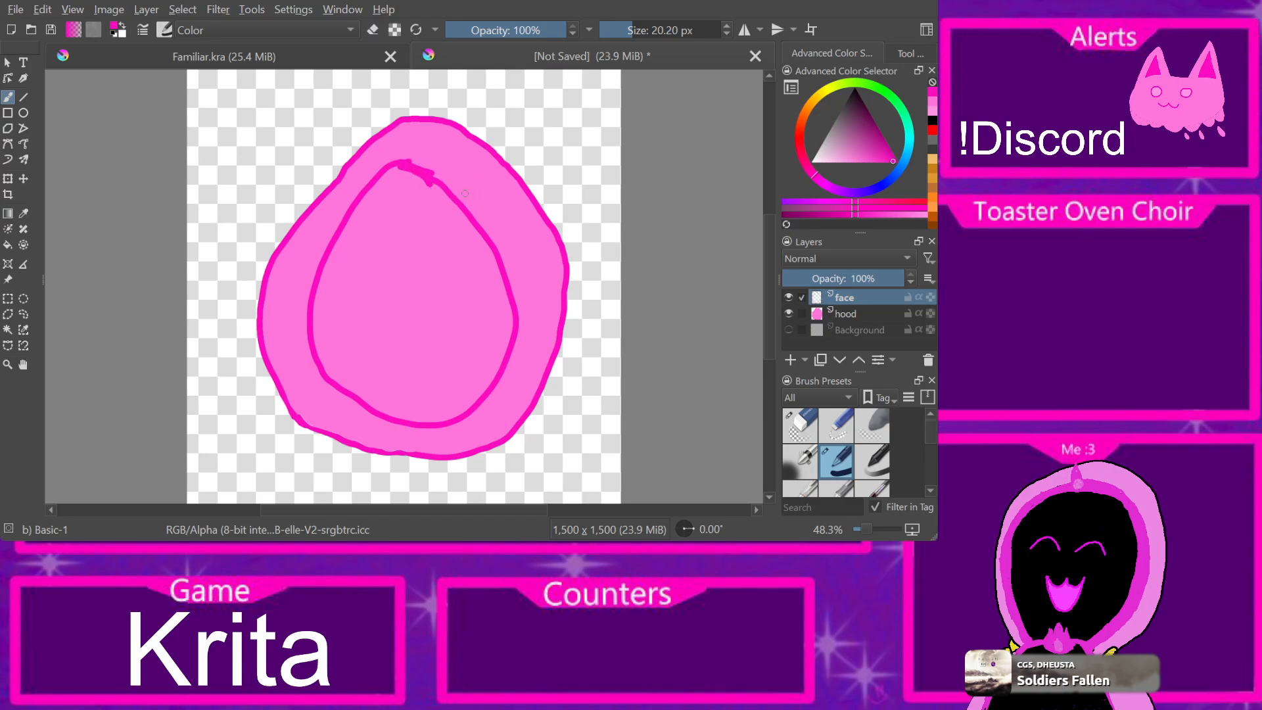
key(ctrl+z)
Step: Draw a closed egg-shaped dark pink face outline inside the hood with Basic-1 and fill it with black
mouse_move(421, 164)
mouse_down()
mouse_move(308, 273)
mouse_move(304, 337)
mouse_move(330, 387)
mouse_move(370, 414)
mouse_move(427, 418)
mouse_move(483, 387)
mouse_move(509, 325)
mouse_move(500, 254)
mouse_move(463, 204)
mouse_move(388, 179)
mouse_up()
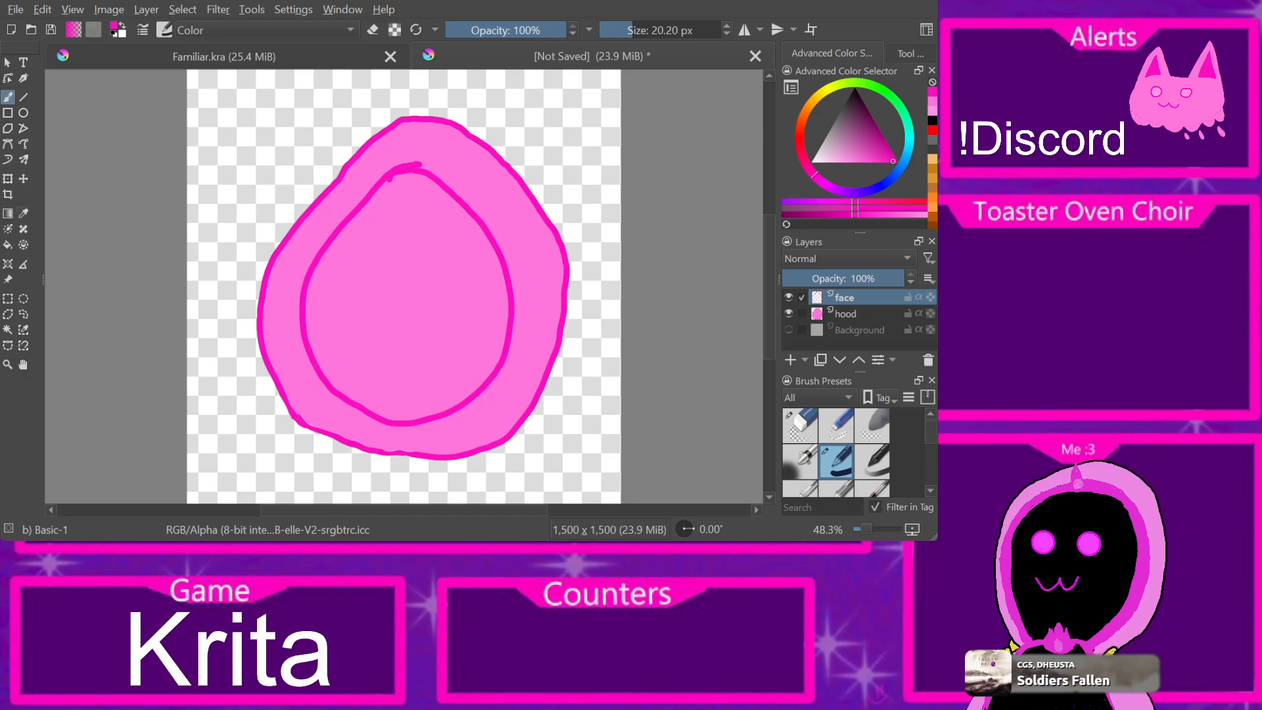
key(f)
key(d)
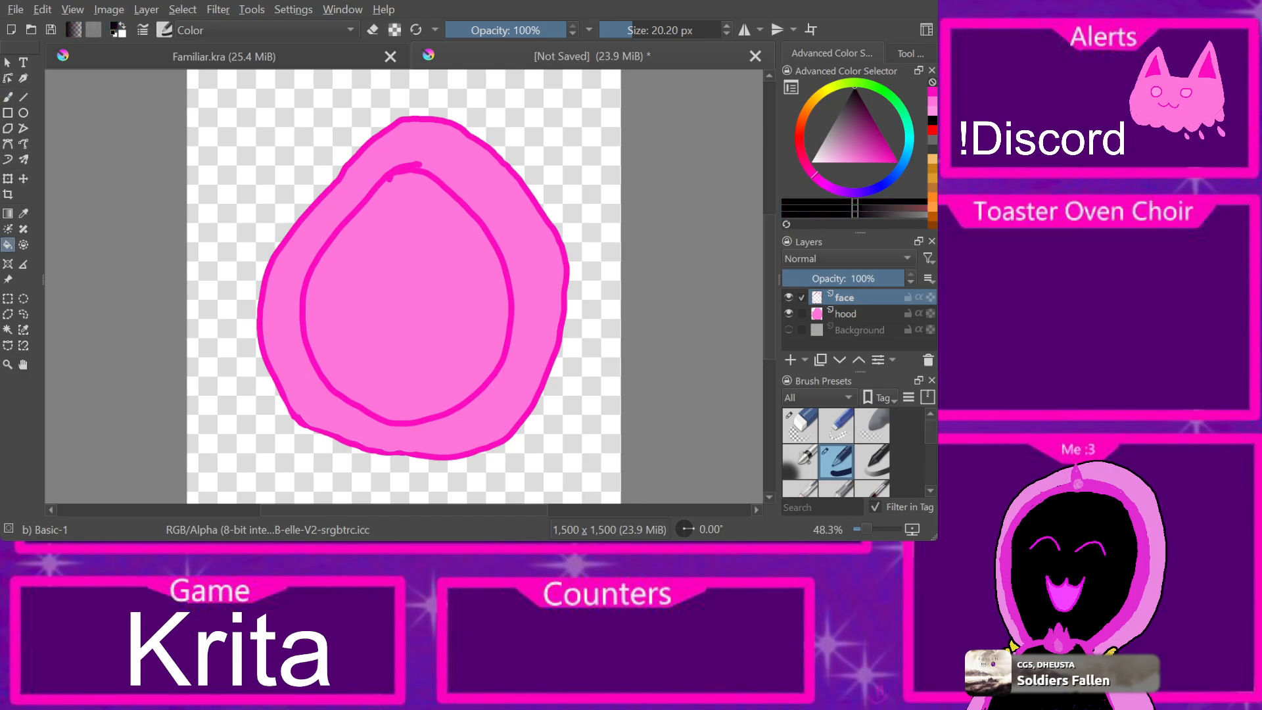
click(406, 296)
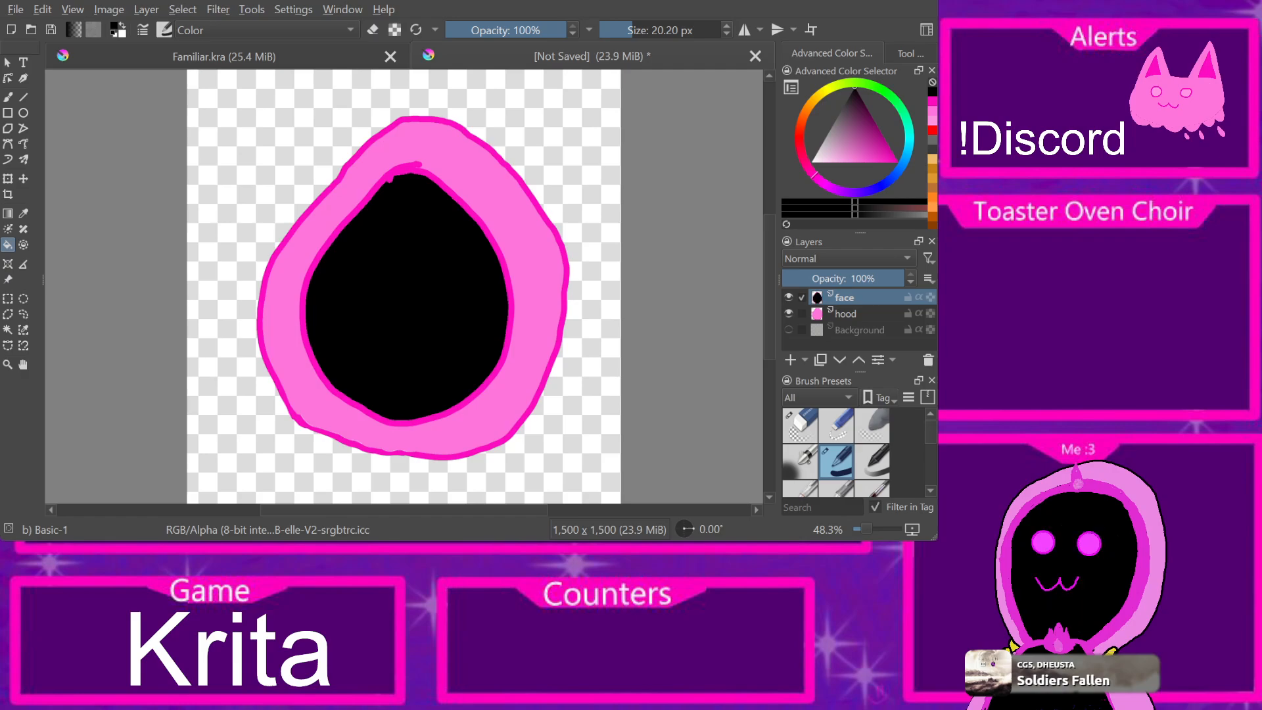
Step: Add a new paint layer above the face layer and name it eyes
key(Insert)
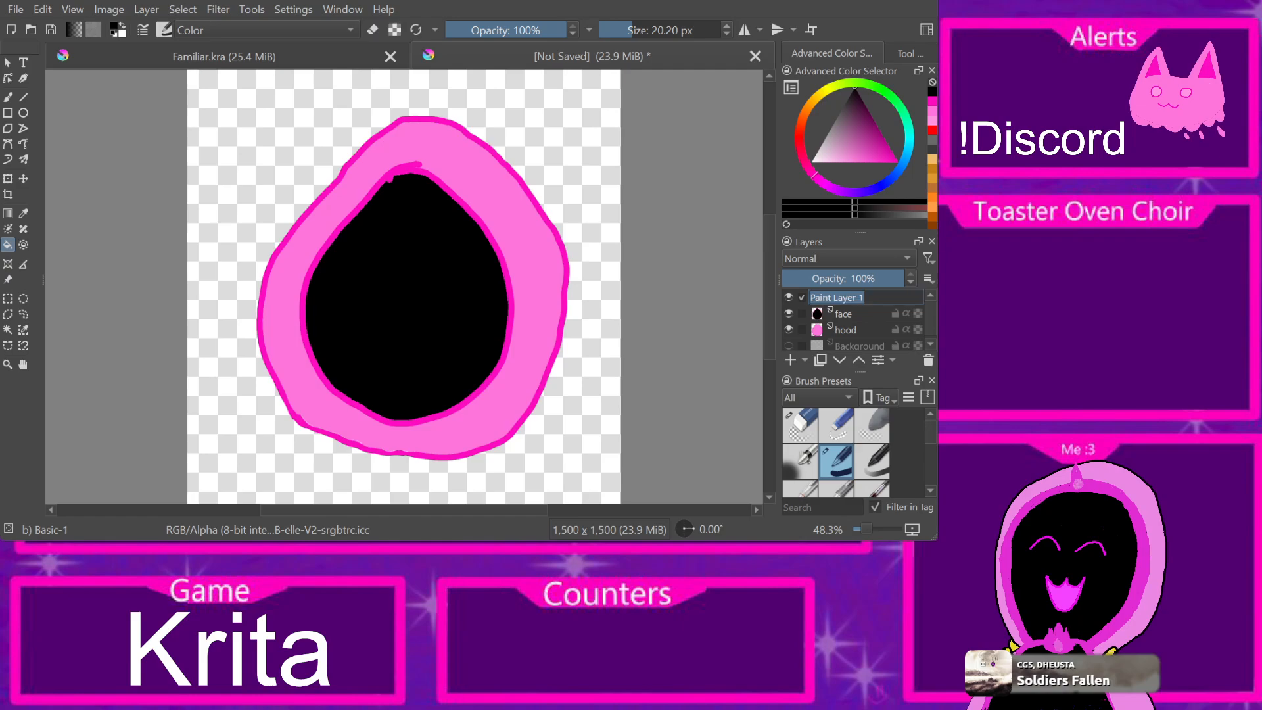
text(ey)
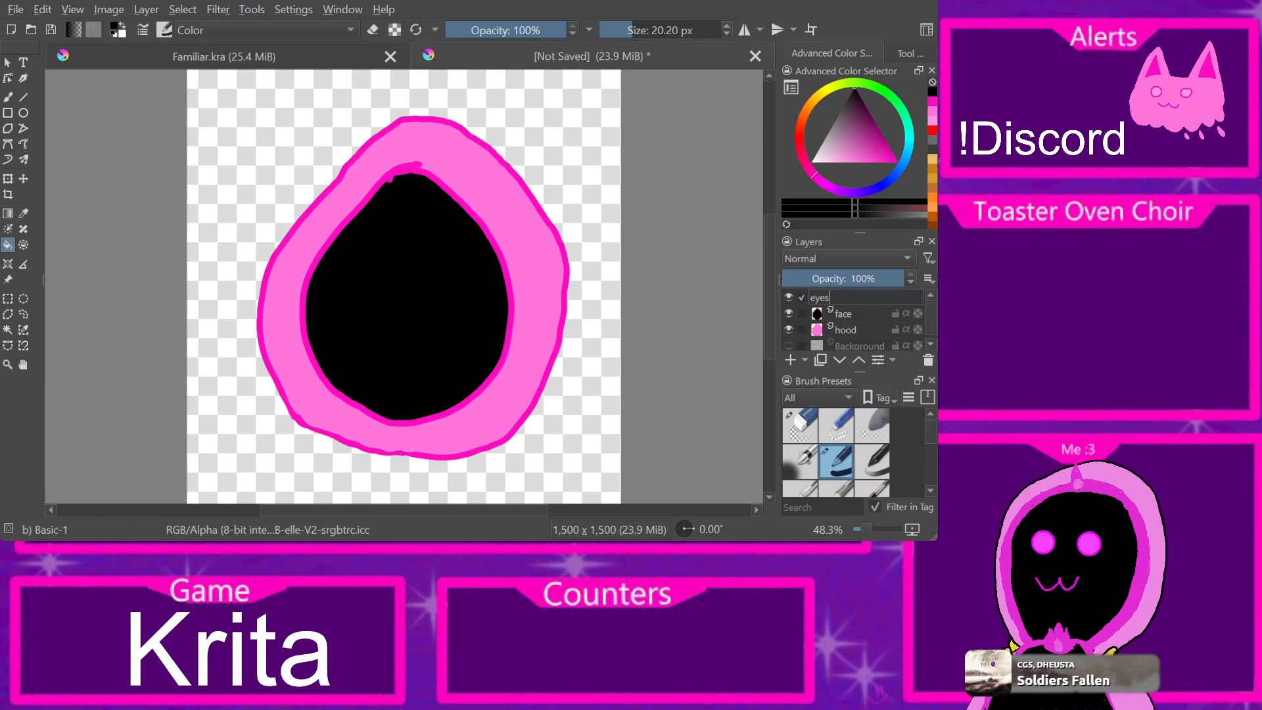
text(es)
key(Return)
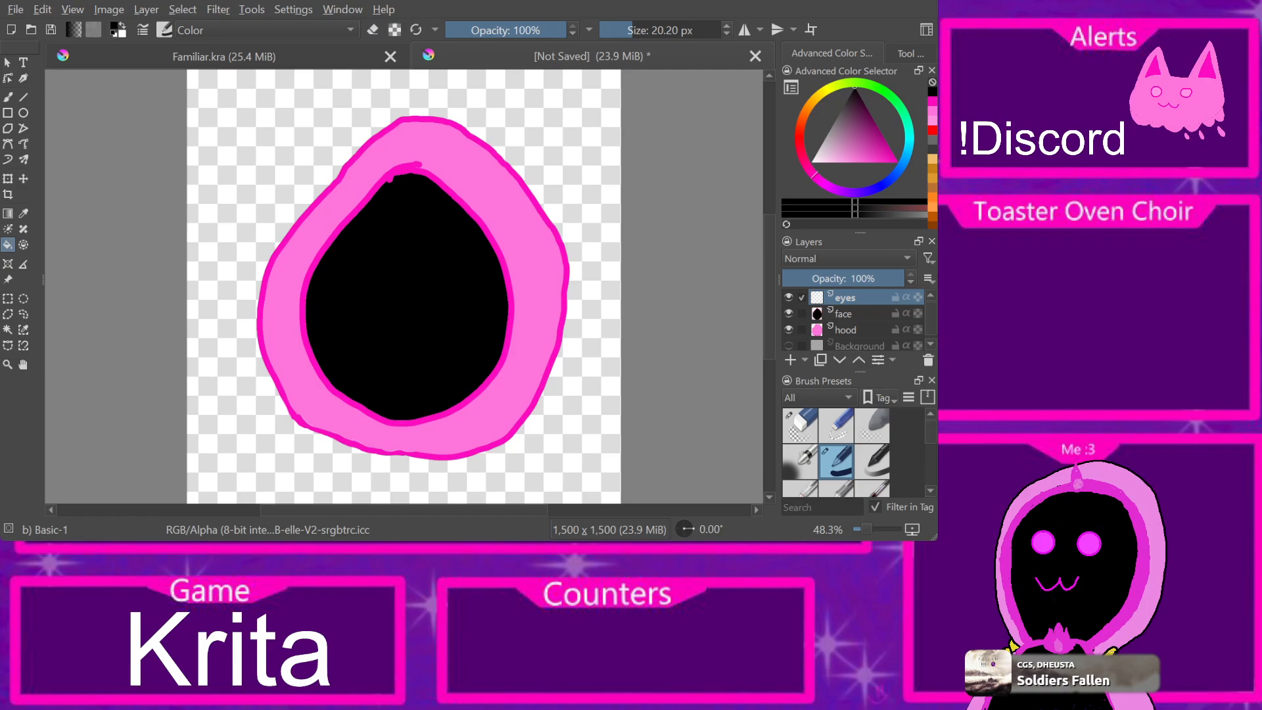
Step: Sample the dark pink from the cat's ear in Familiar.kra again and return to the emote canvas with the brush
click(224, 56)
click(465, 247)
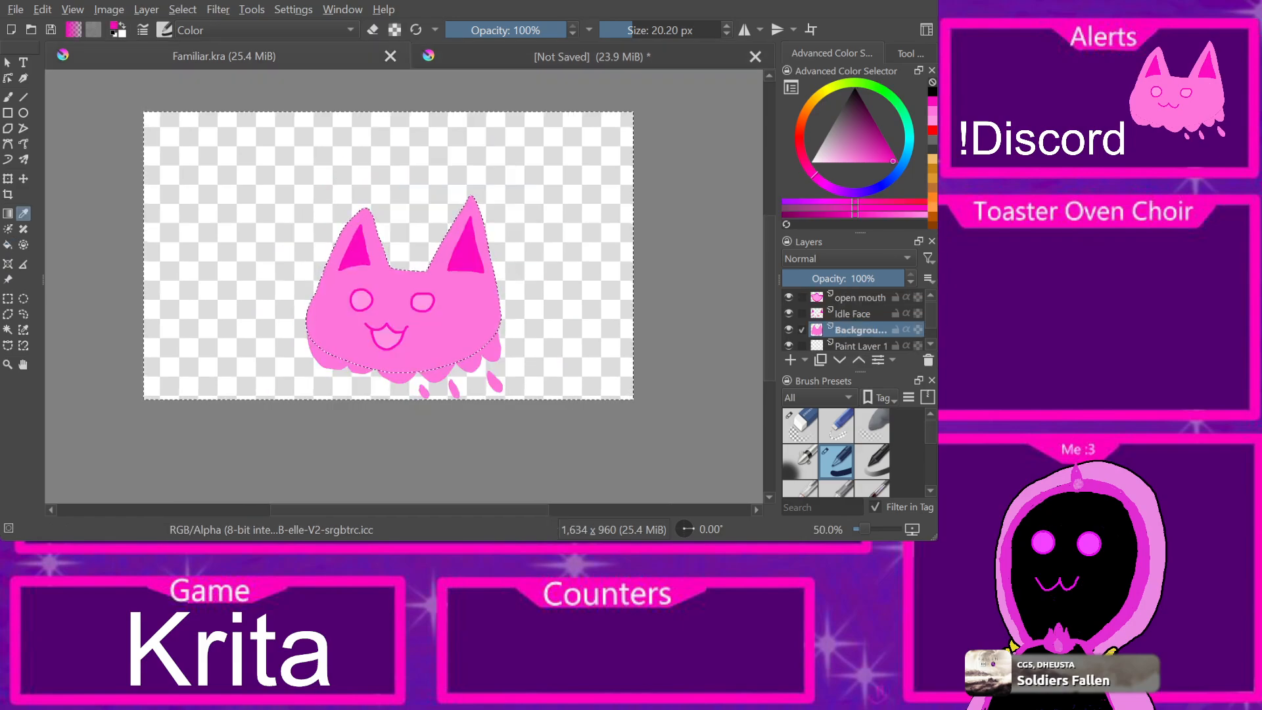
click(591, 56)
key(b)
mouse_move(353, 272)
mouse_down()
mouse_move(389, 255)
mouse_move(344, 264)
mouse_up()
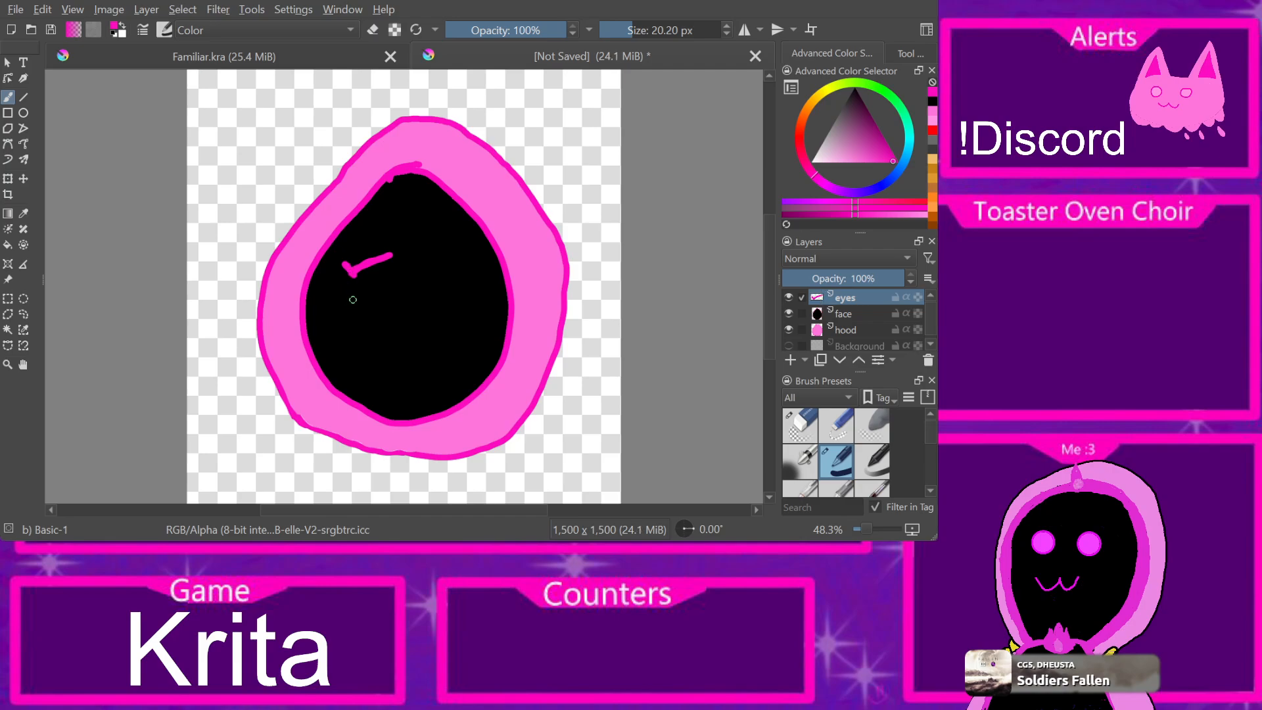
key(ctrl+z)
mouse_move(432, 234)
mouse_down()
mouse_move(417, 264)
mouse_move(435, 279)
mouse_move(458, 265)
mouse_move(415, 238)
mouse_move(433, 247)
mouse_move(428, 283)
mouse_move(468, 280)
mouse_move(423, 243)
mouse_up()
key(ctrl+z)
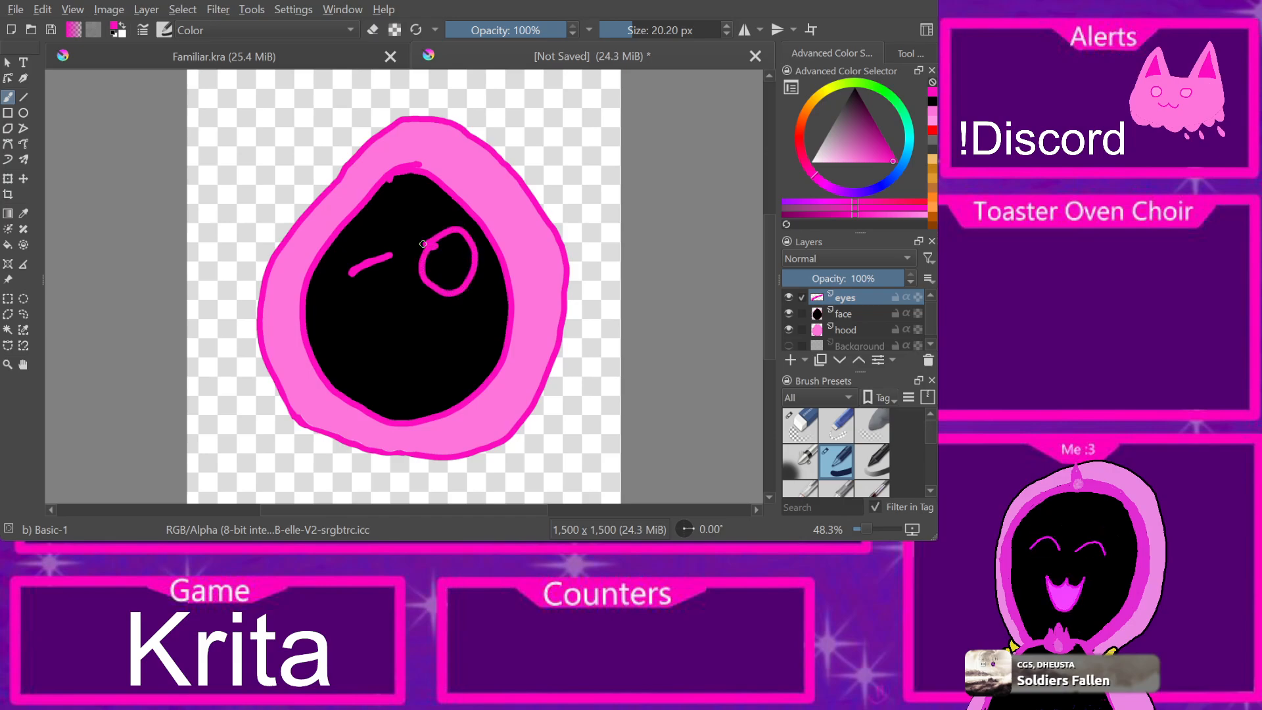
key(ctrl+z)
key(ctrl+z)
Step: Draw a short slanted winking eye and a small round eye in dark pink, cleaning the round eye's inside with the 50 px Eraser Circle
drag(354, 300, 370, 285)
mouse_move(421, 243)
mouse_down()
mouse_move(421, 286)
mouse_move(410, 253)
mouse_move(414, 280)
mouse_move(415, 237)
mouse_move(433, 242)
mouse_up()
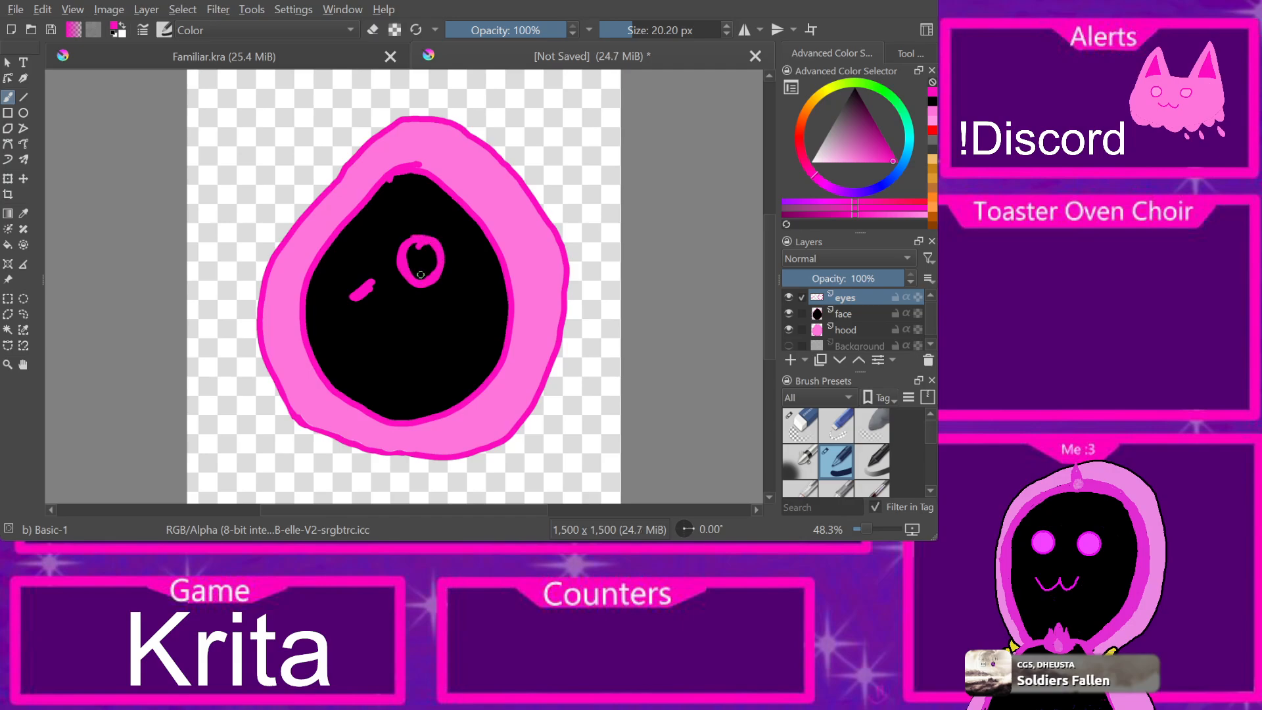
key(e)
mouse_move(424, 251)
mouse_down()
mouse_move(424, 270)
mouse_move(412, 255)
mouse_up()
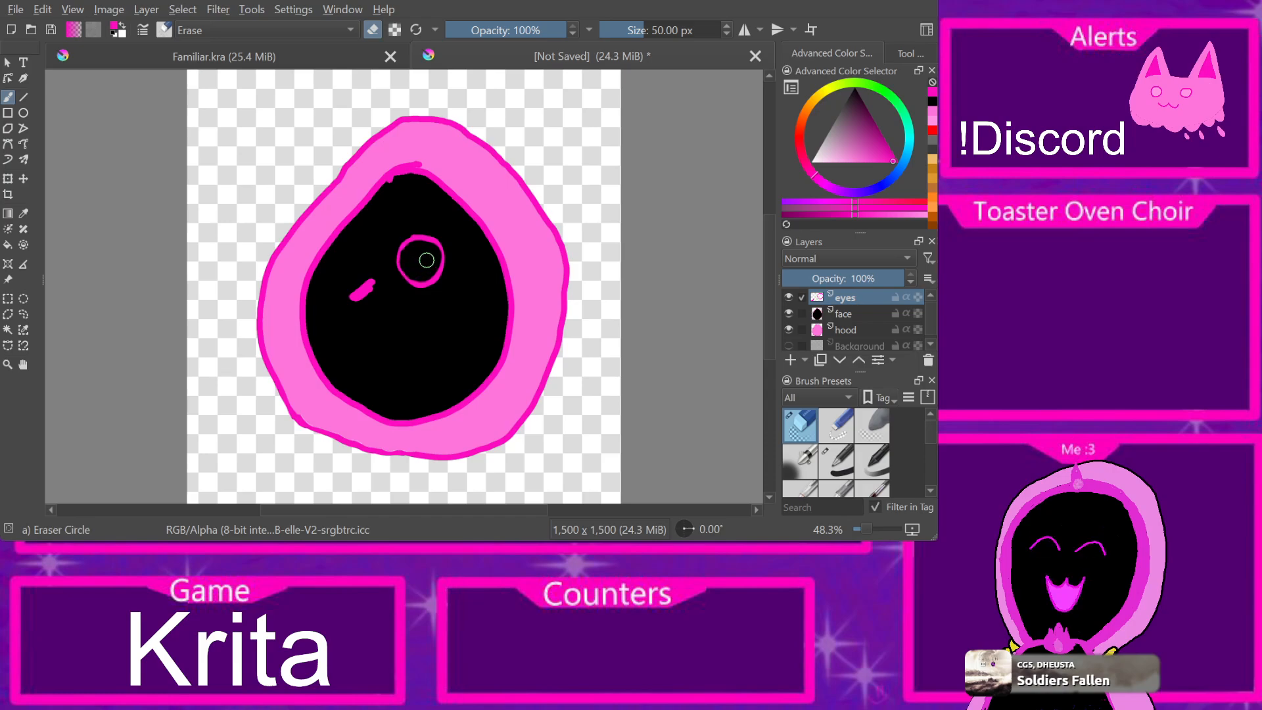
Step: Add a fine dark pink tick at the winking eye's outer end with Basic-1 at 4.78 px
click(624, 30)
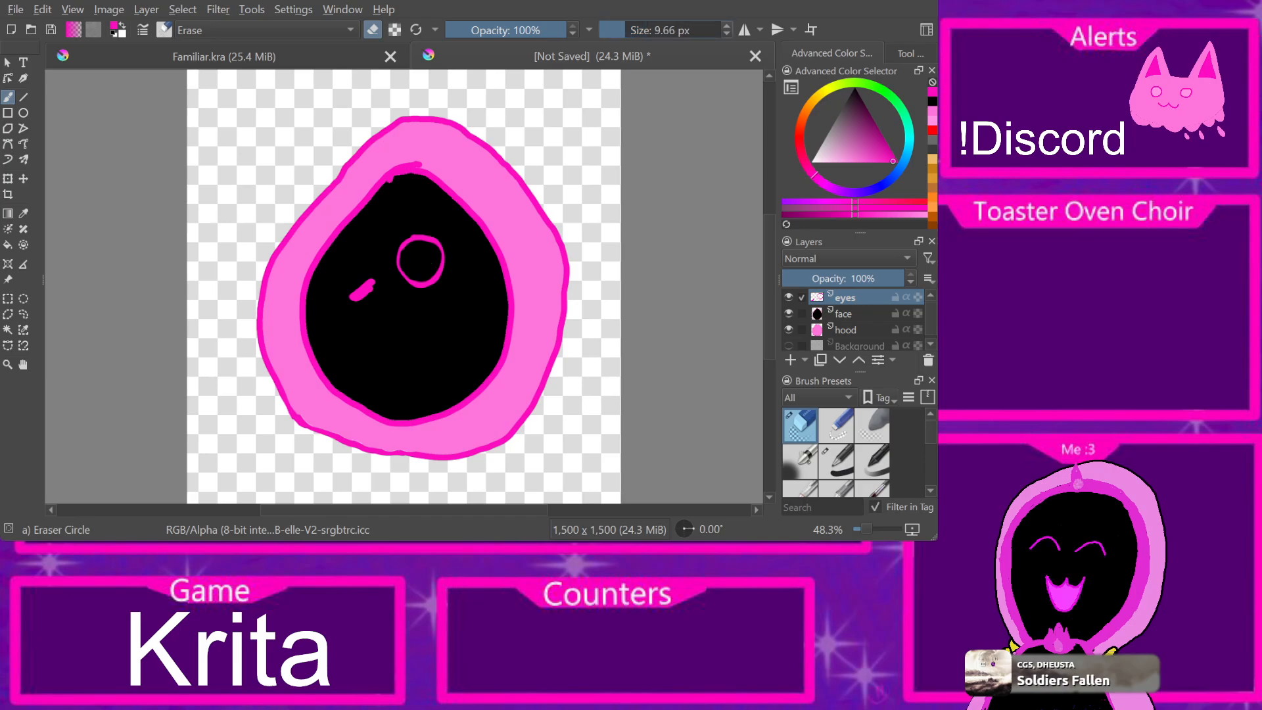
click(836, 461)
click(619, 31)
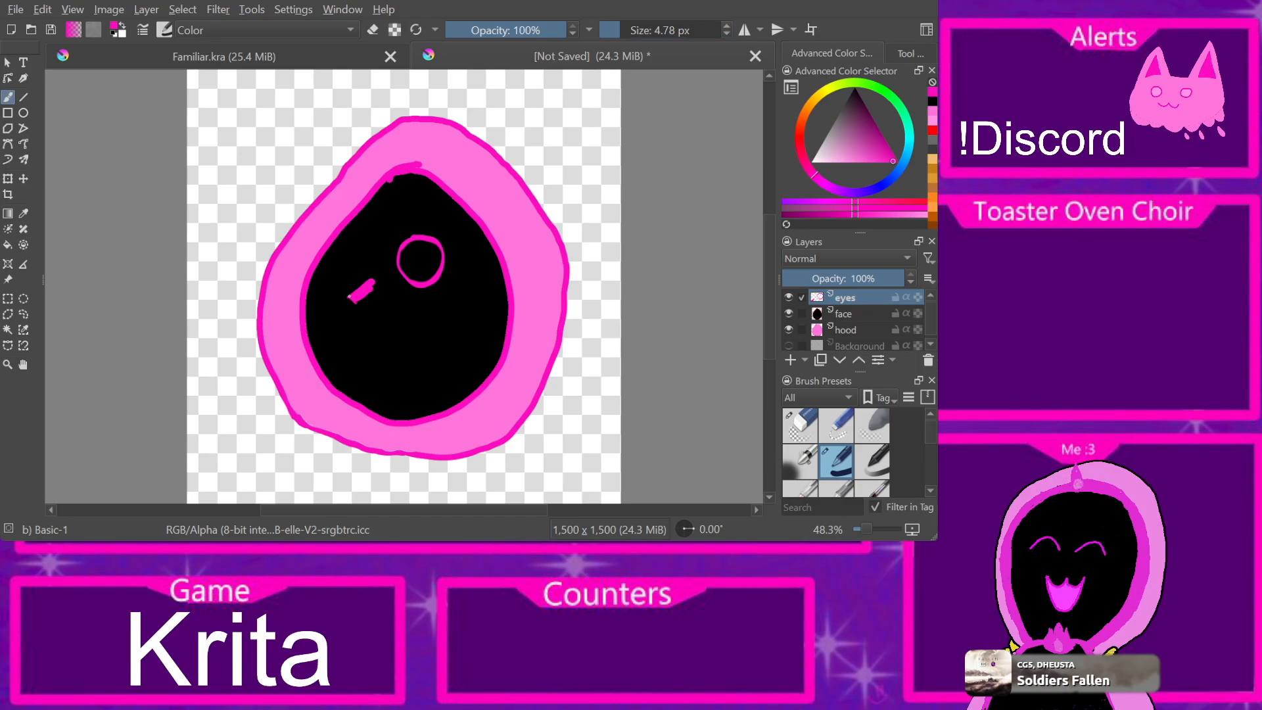
drag(351, 298, 344, 295)
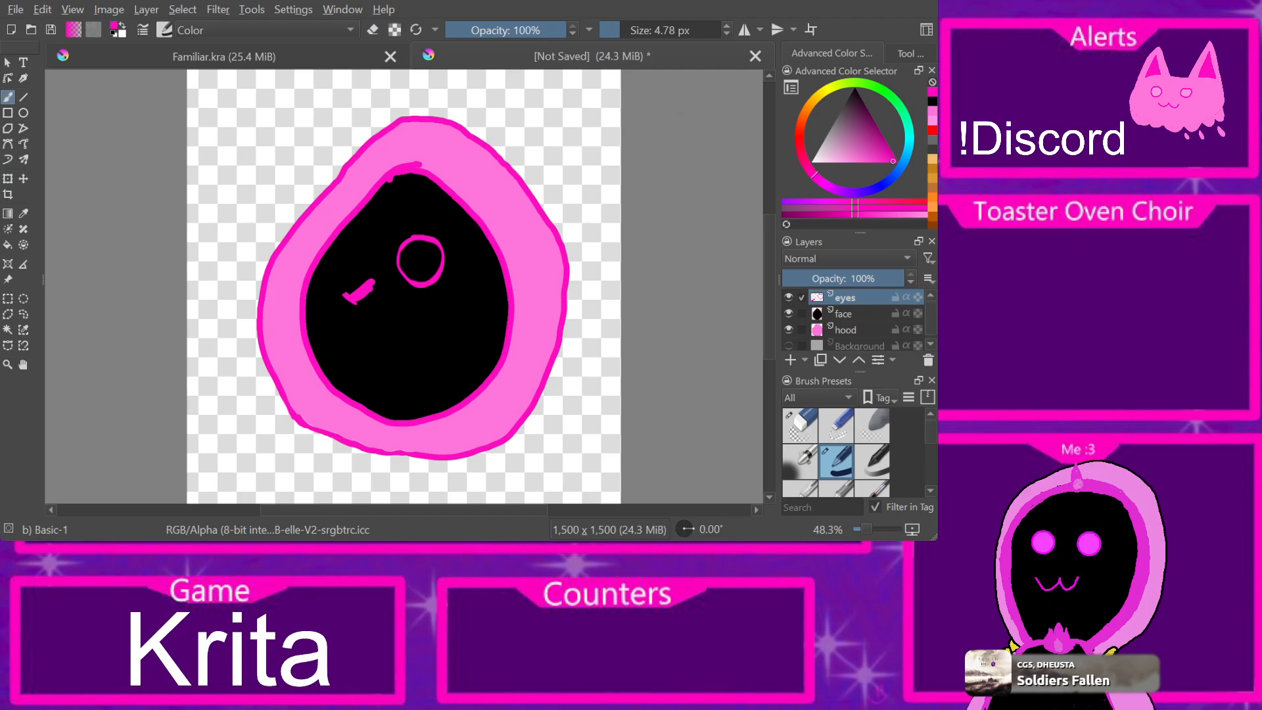
Step: Pick up the light pink from Familiar.kra and fill the round eye with it
key(ctrl+Tab)
key(ctrl+Tab)
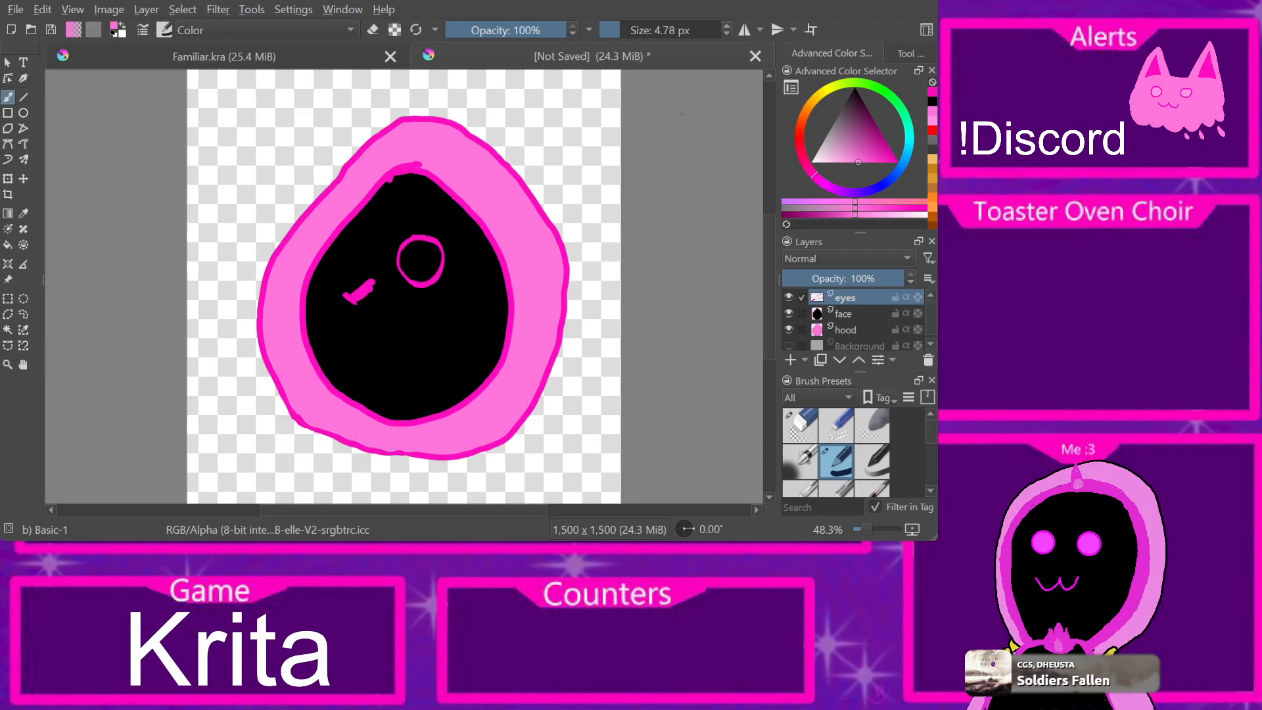
click(8, 245)
click(421, 260)
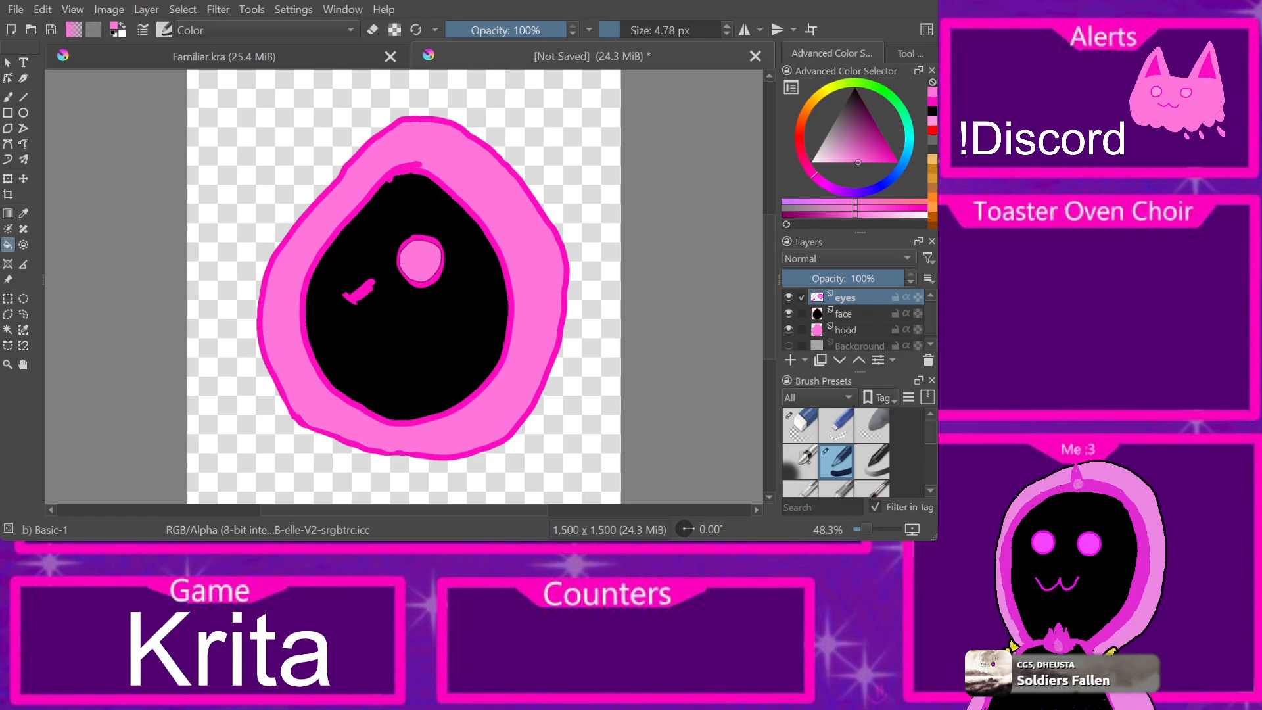
Step: Add a new paint layer above the eyes layer and name it Mouth
key(Insert)
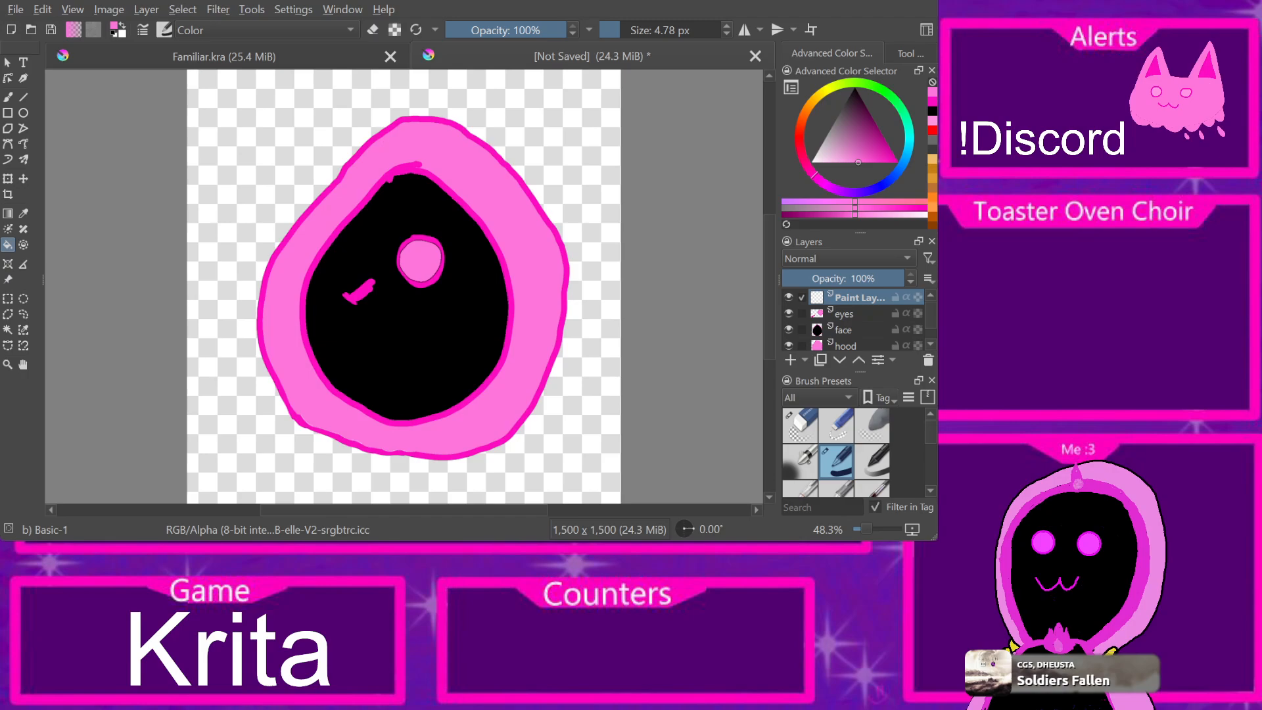
double_click(860, 298)
drag(865, 298, 809, 298)
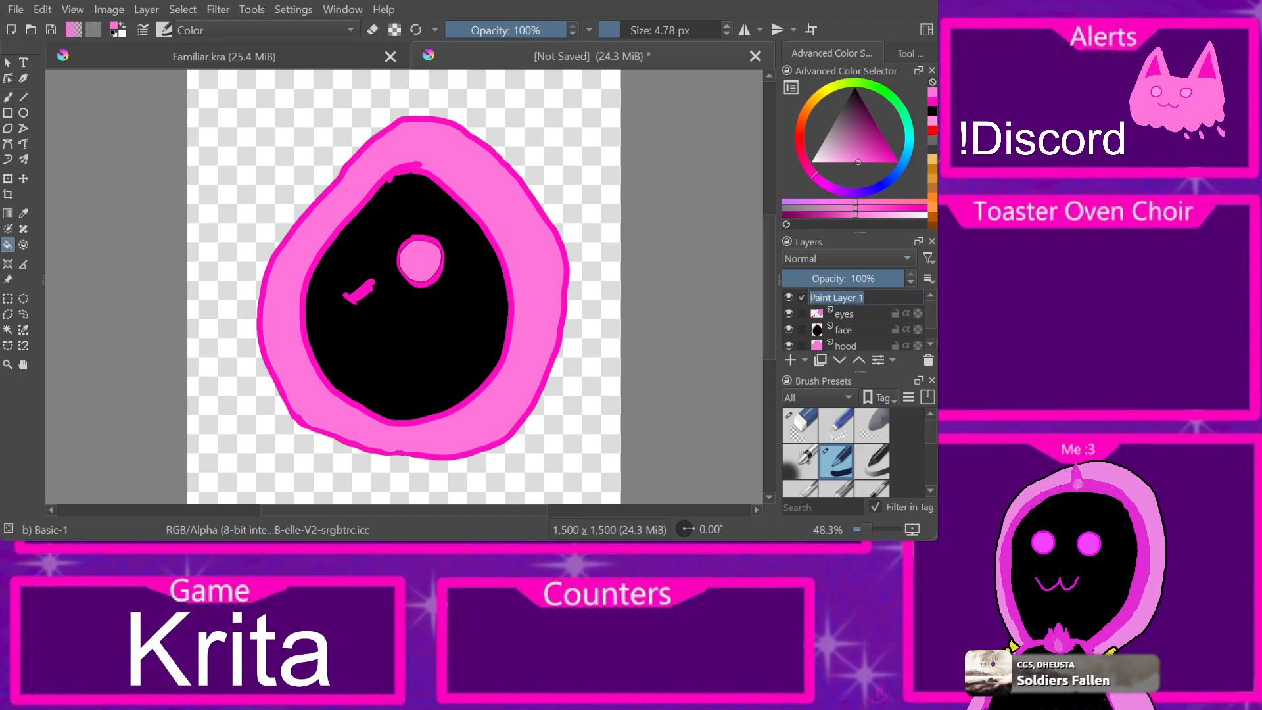
text(Mouth)
key(Return)
Step: Sample the dark pink from the cat's ear in Familiar.kra and return to the emote canvas with the brush
click(224, 57)
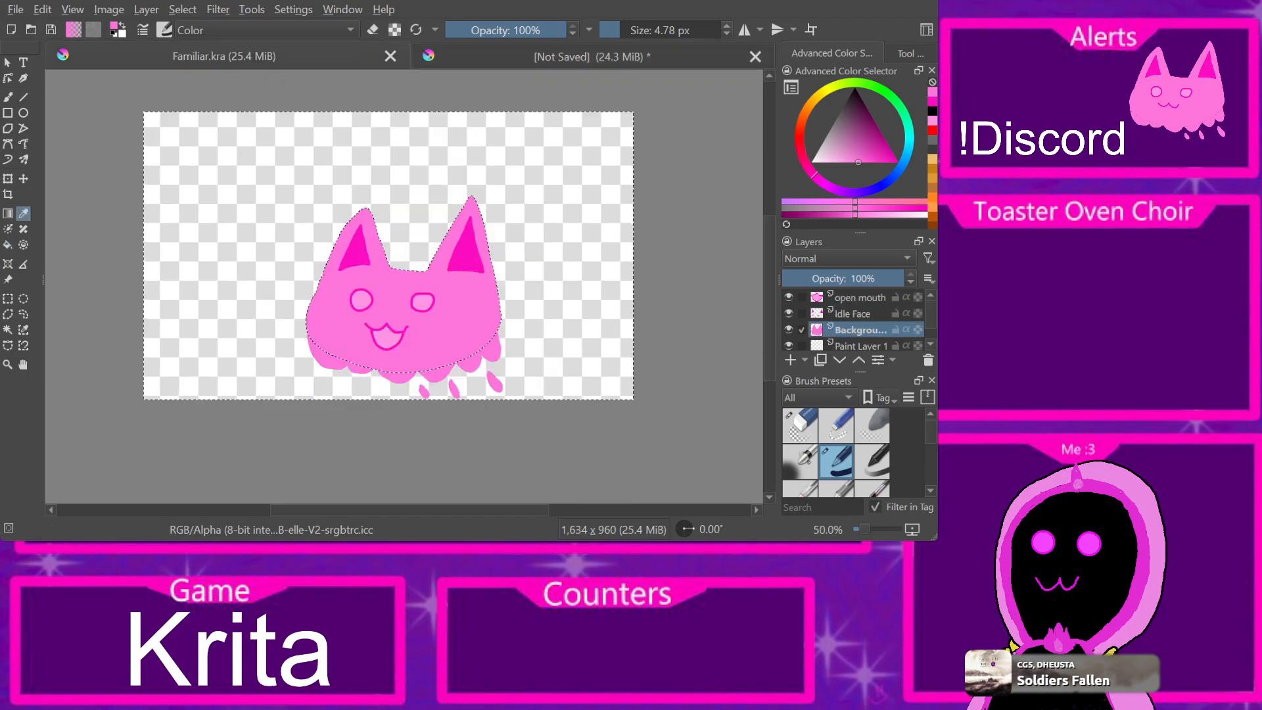
click(479, 245)
click(591, 57)
key(b)
Step: Try a thin curved mouth line below the eyes, undo it, and set the Basic-1 brush size to 20.20 px
drag(374, 345, 403, 355)
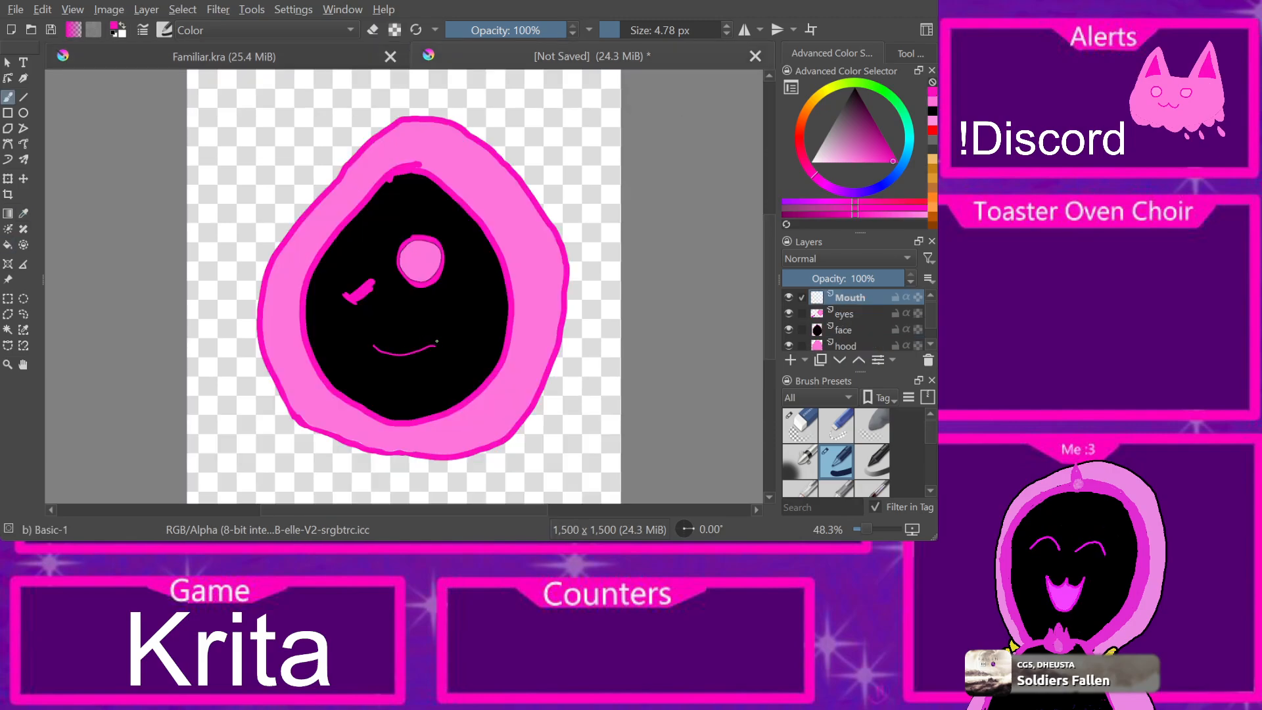
key(ctrl+z)
drag(668, 30, 672, 31)
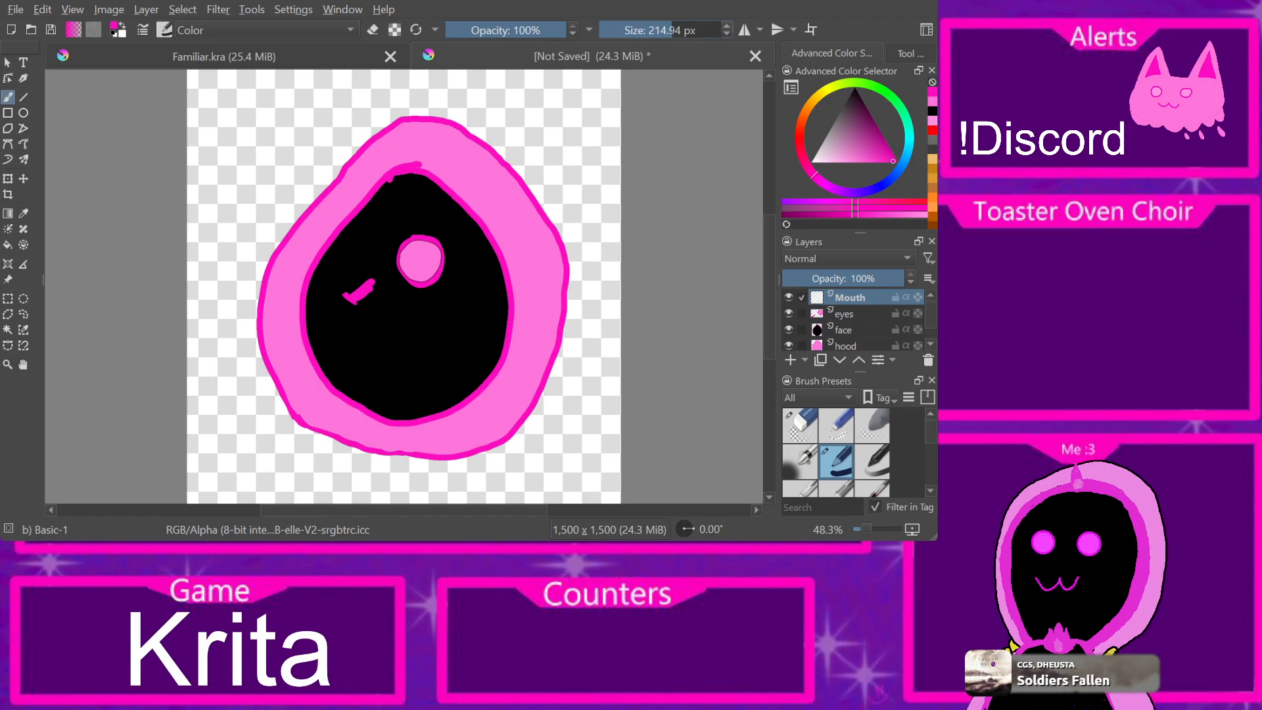
double_click(666, 30)
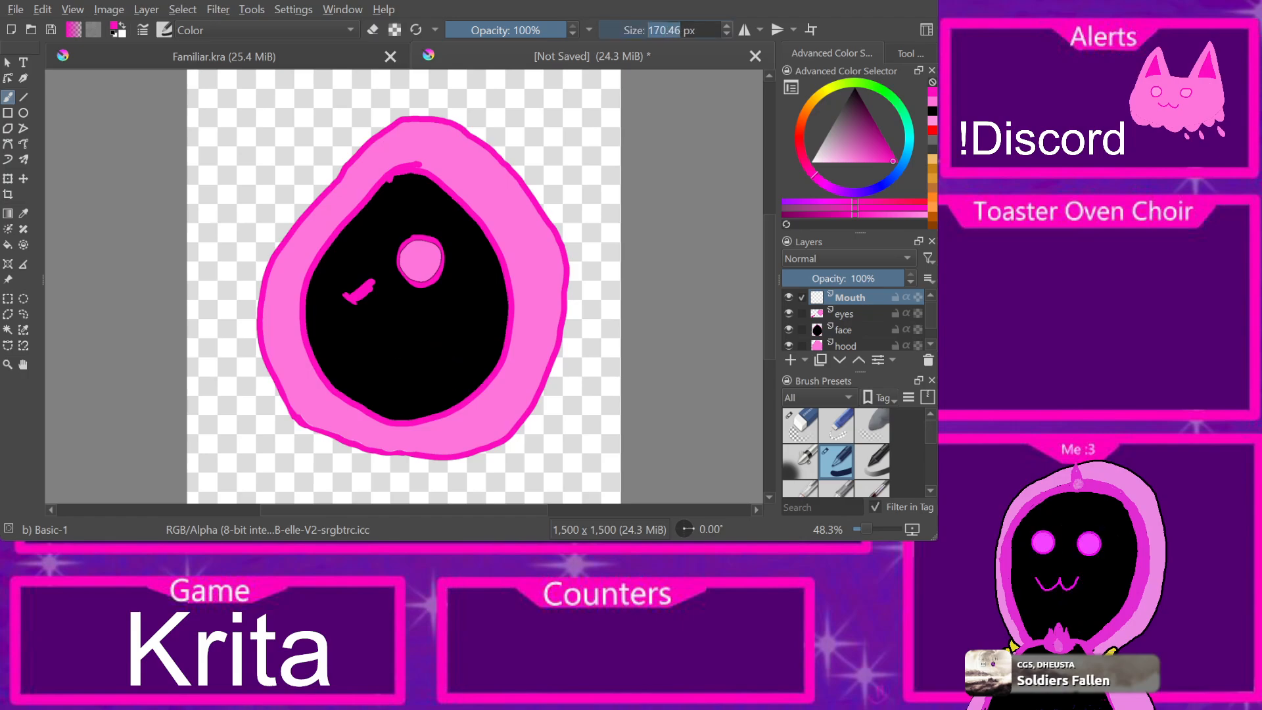
text(20)
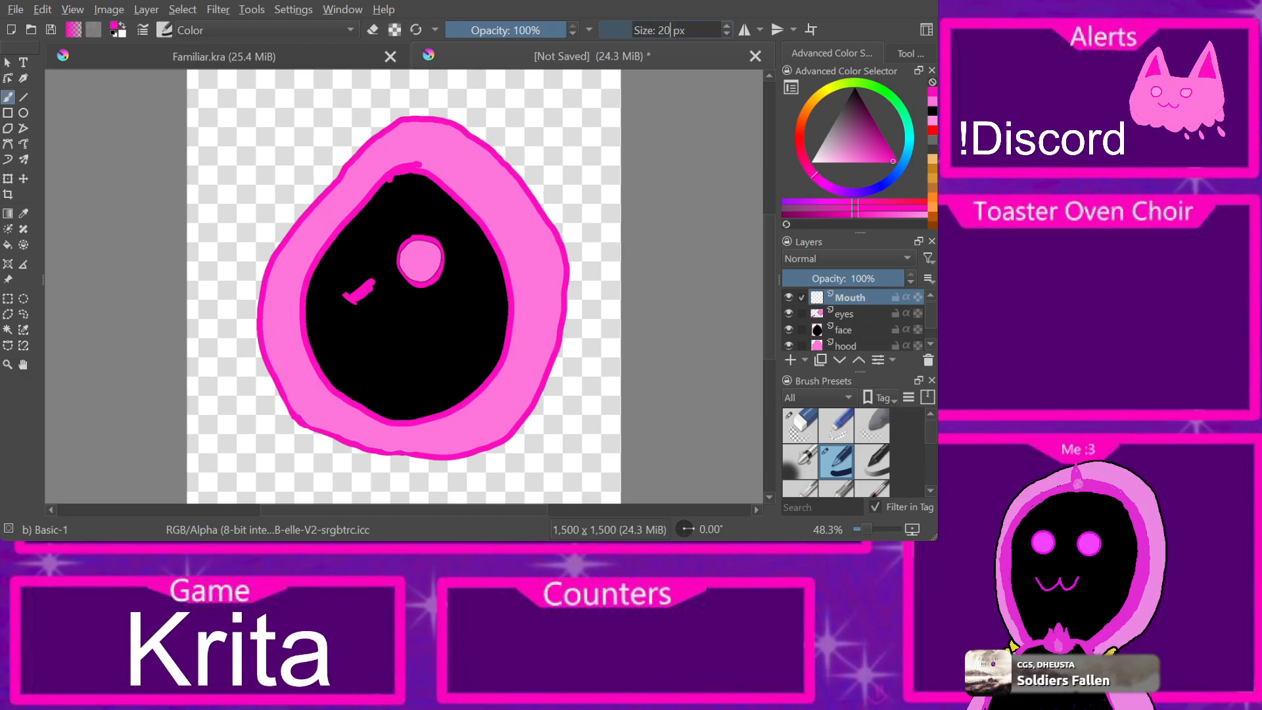
text(.20)
key(Return)
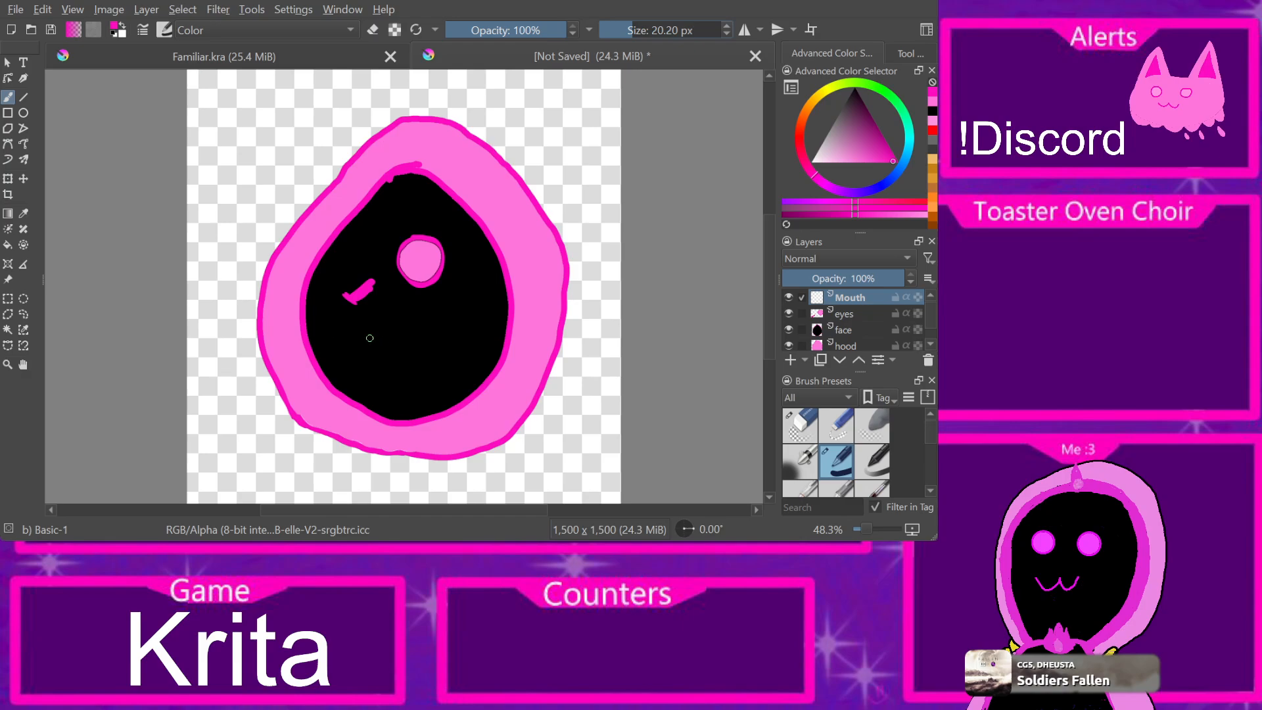
mouse_move(369, 331)
mouse_down()
mouse_move(414, 323)
mouse_move(433, 297)
mouse_up()
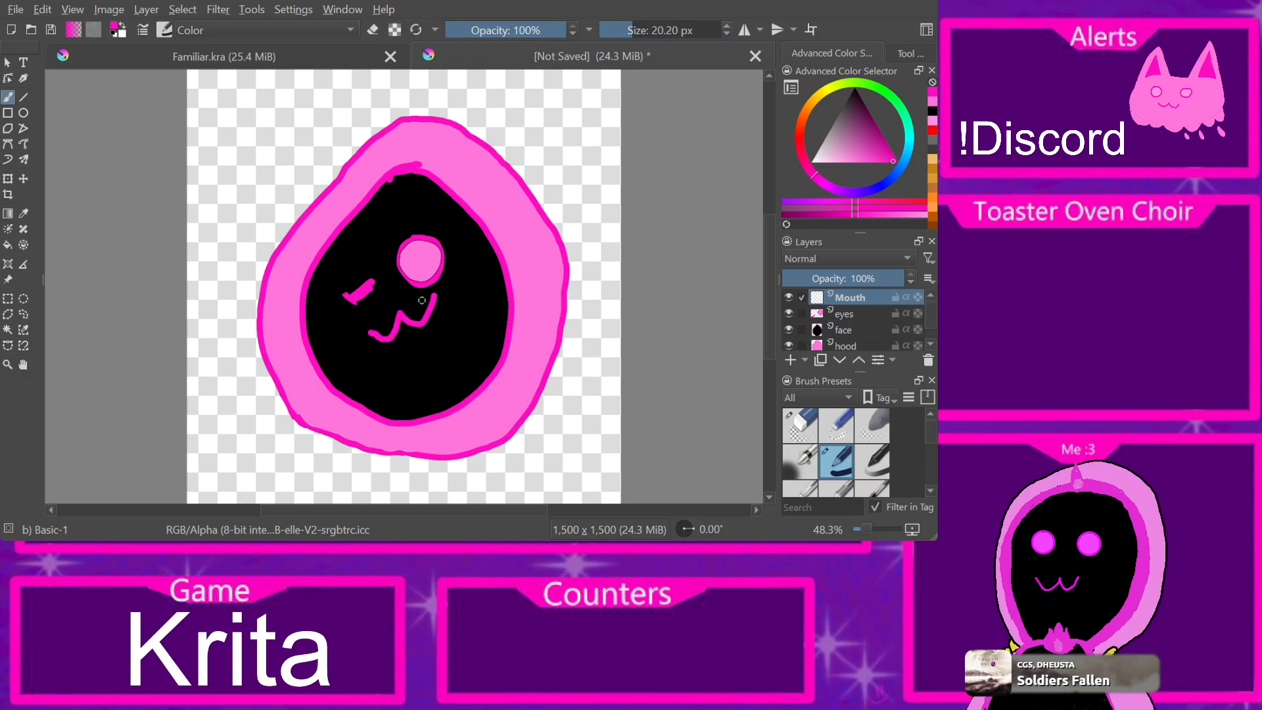
mouse_move(381, 341)
mouse_down()
mouse_move(421, 349)
mouse_move(429, 314)
mouse_up()
key(ctrl+z)
key(ctrl+z)
key(ctrl+z)
mouse_move(362, 332)
mouse_down()
mouse_move(435, 304)
mouse_move(441, 285)
mouse_up()
mouse_move(365, 334)
mouse_down()
mouse_move(423, 369)
mouse_move(441, 356)
mouse_move(439, 289)
mouse_up()
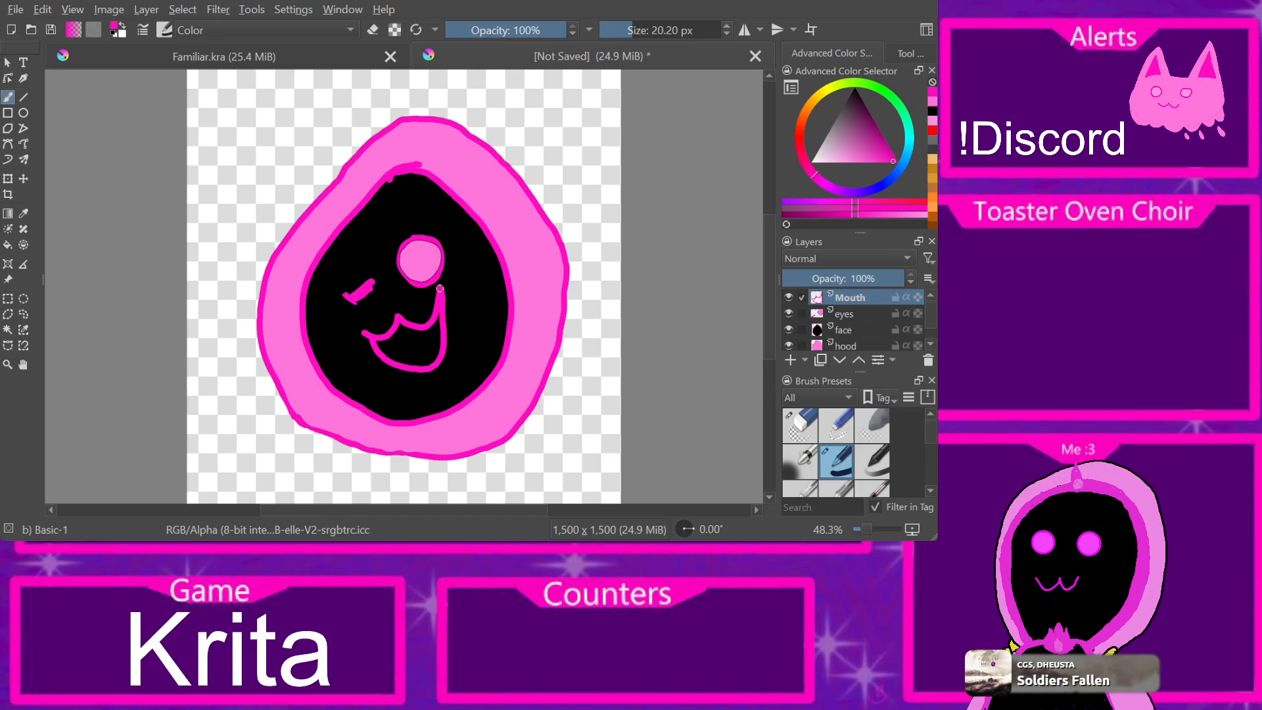
key(ctrl+z)
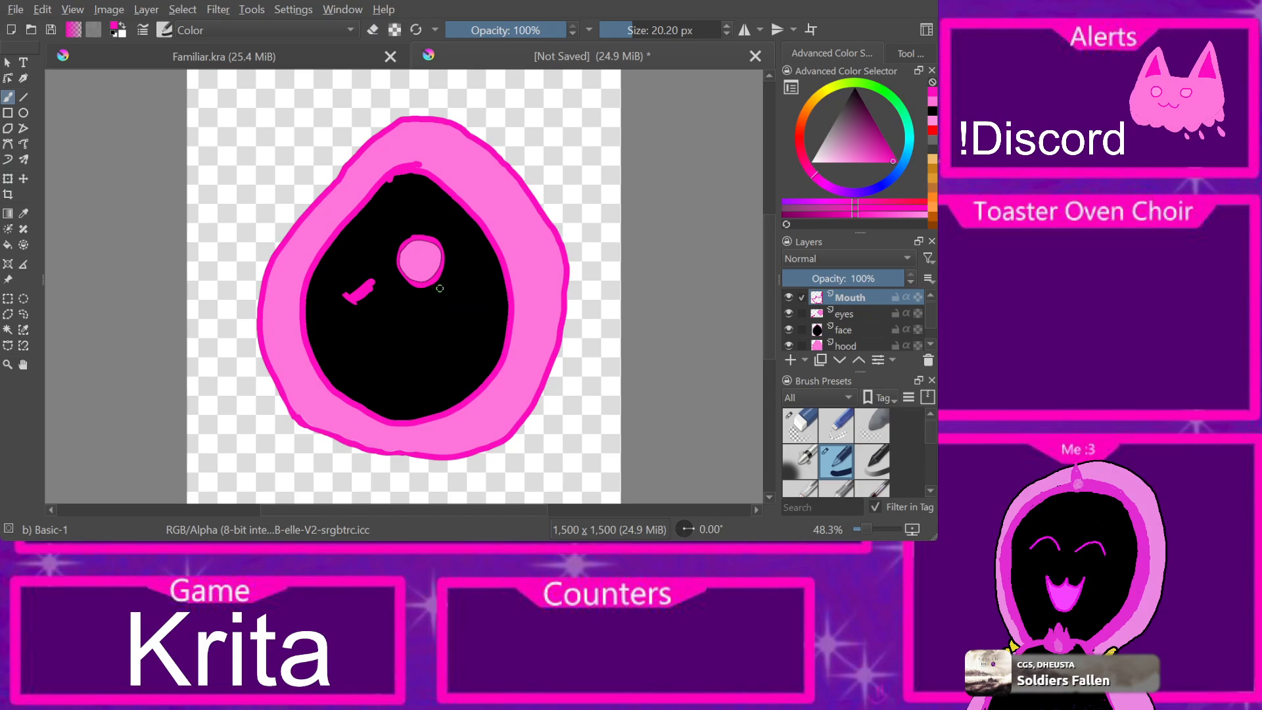
mouse_move(361, 336)
mouse_down()
mouse_move(406, 310)
mouse_move(431, 322)
mouse_move(447, 283)
mouse_up()
mouse_move(366, 339)
mouse_down()
mouse_move(422, 375)
mouse_move(450, 354)
mouse_move(442, 298)
mouse_up()
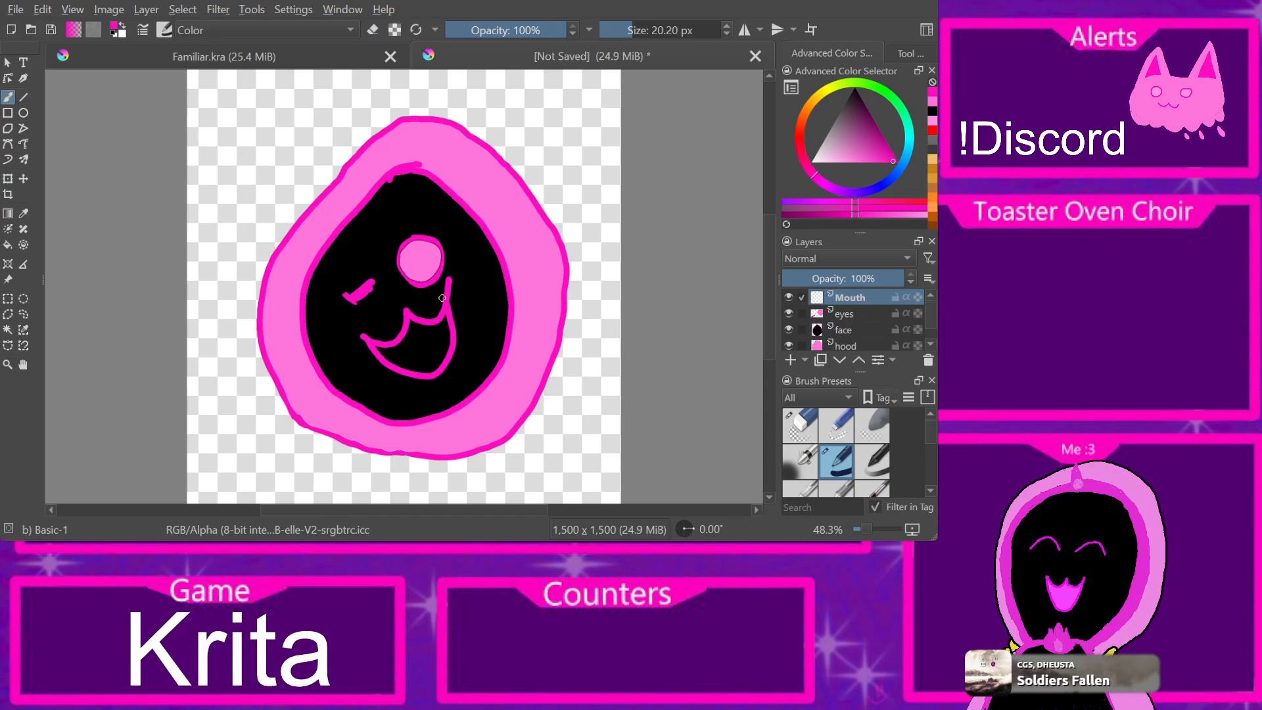
key(ctrl+z)
key(ctrl+z)
Step: Draw a small open cat-like mouth outline below the eyes and fill it with the light pink sampled from Familiar.kra
drag(375, 322, 437, 290)
mouse_move(378, 323)
mouse_down()
mouse_move(392, 341)
mouse_move(438, 346)
mouse_move(430, 301)
mouse_up()
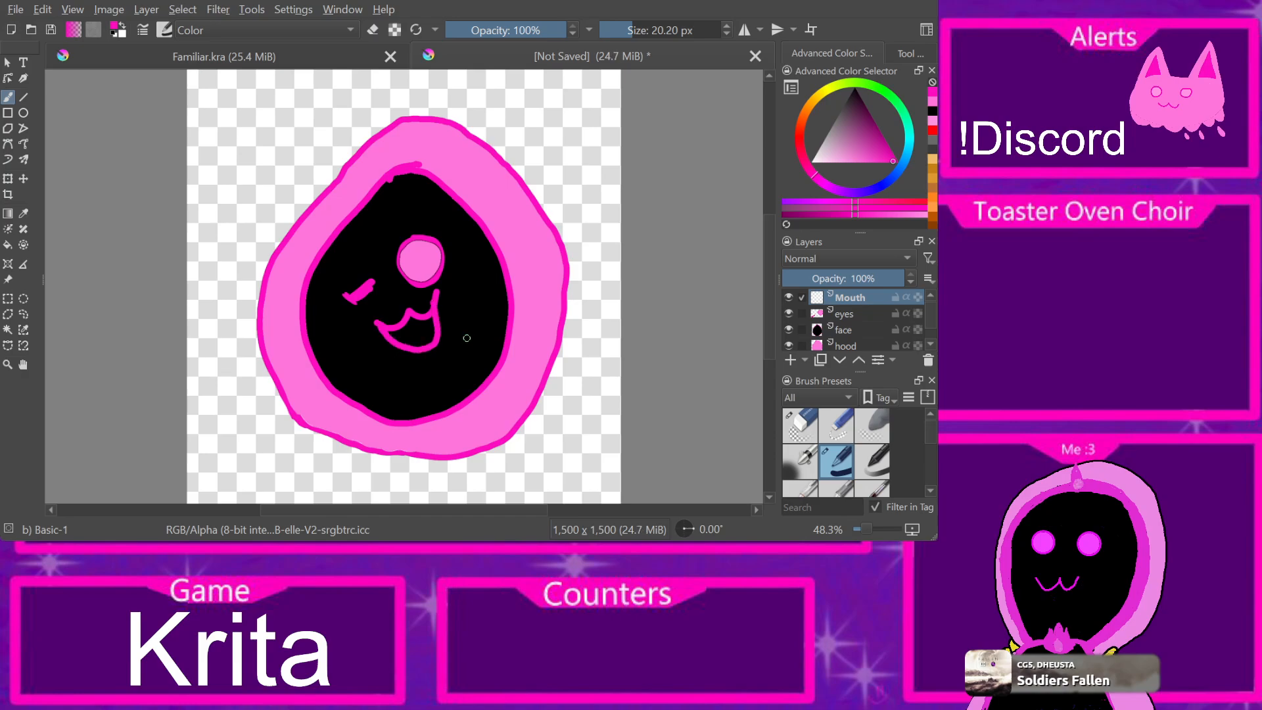
click(289, 57)
click(386, 338)
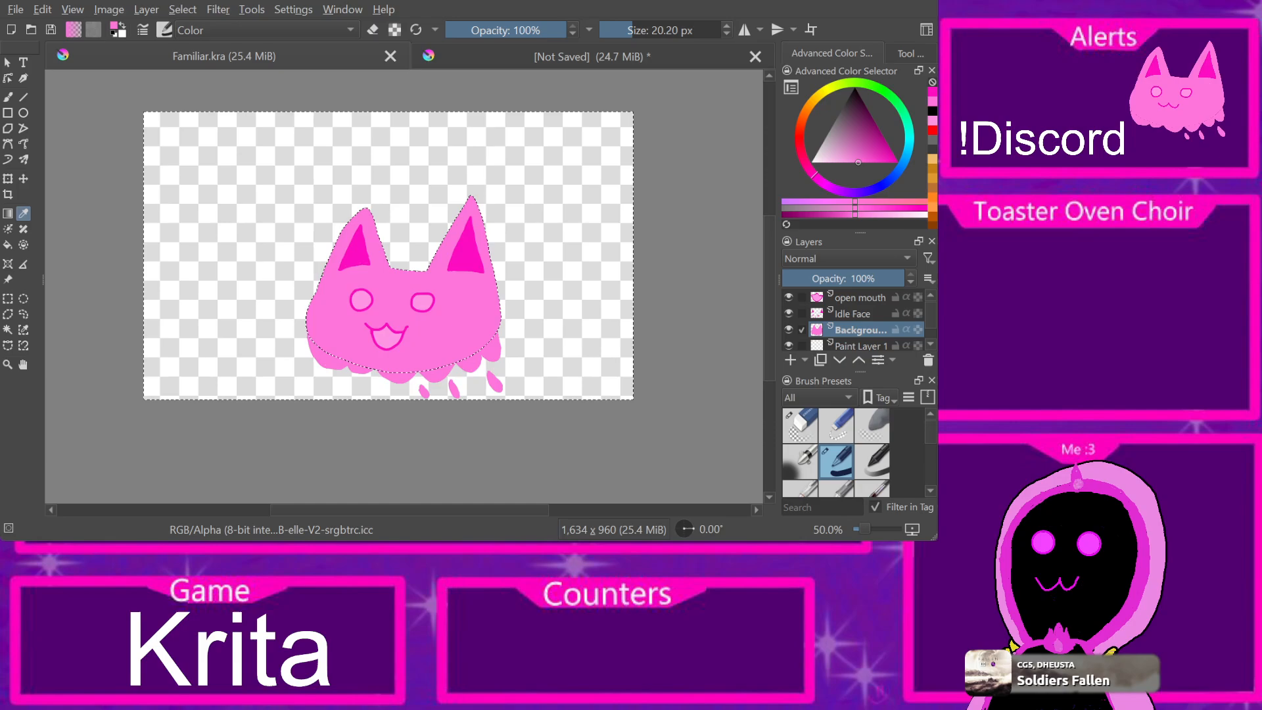
click(571, 57)
key(f)
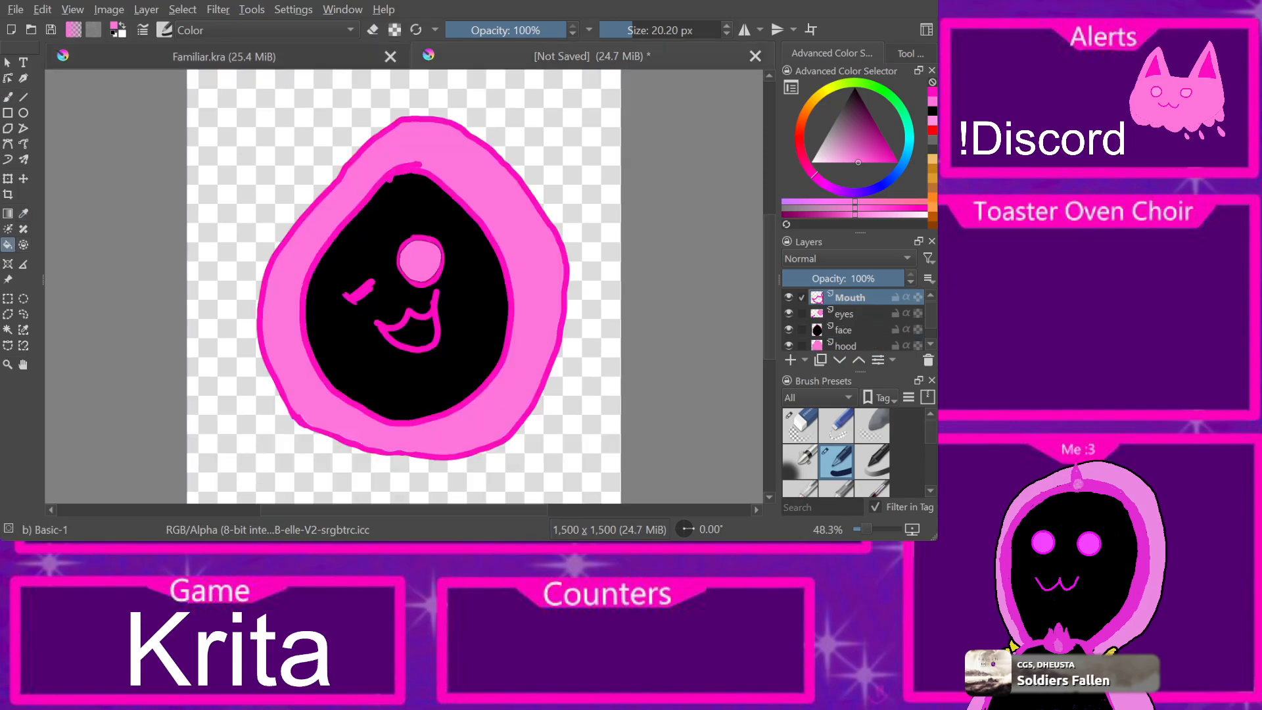
click(411, 331)
key(b)
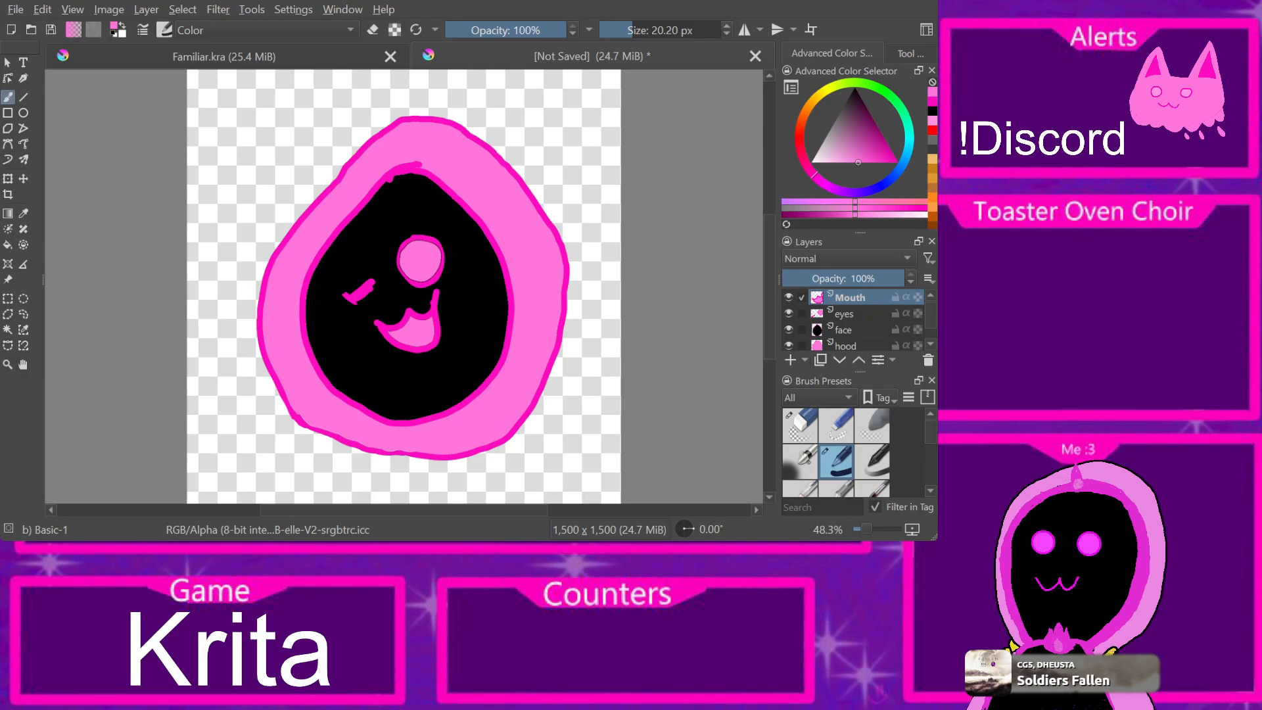
Step: Add a new paint layer above the Mouth layer and name it star
key(Insert)
key(F2)
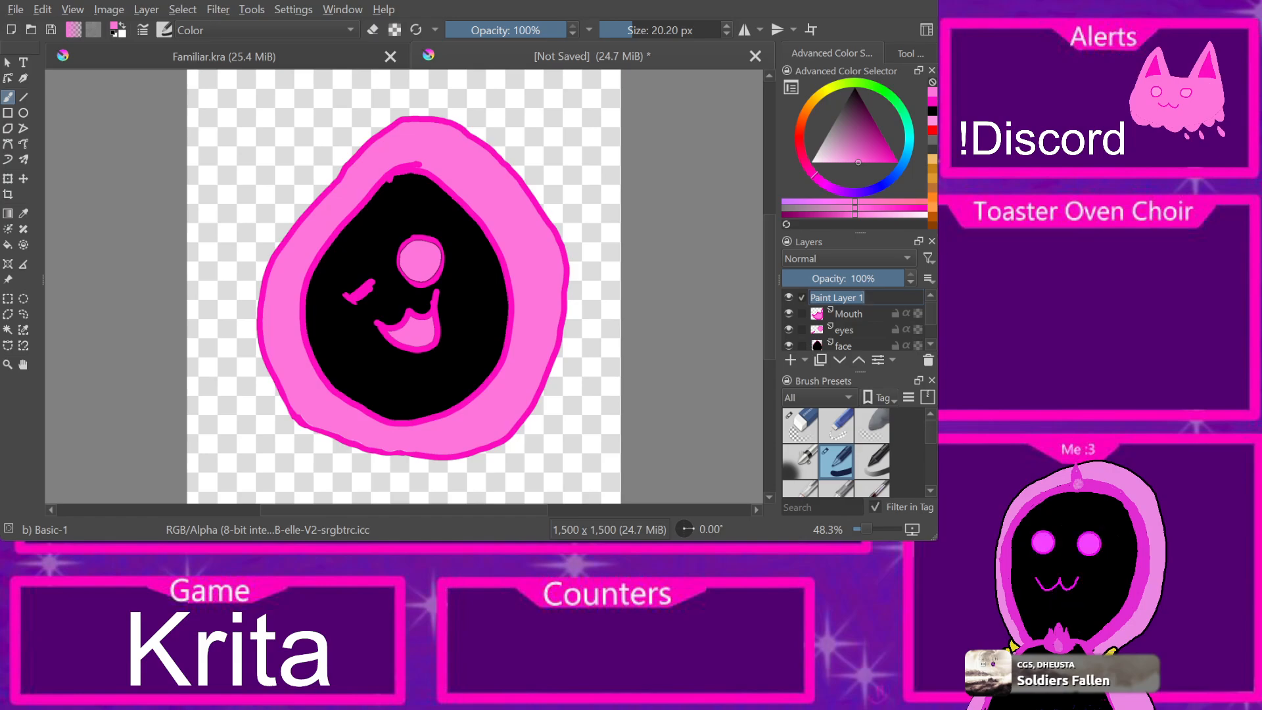
key(BackSpace)
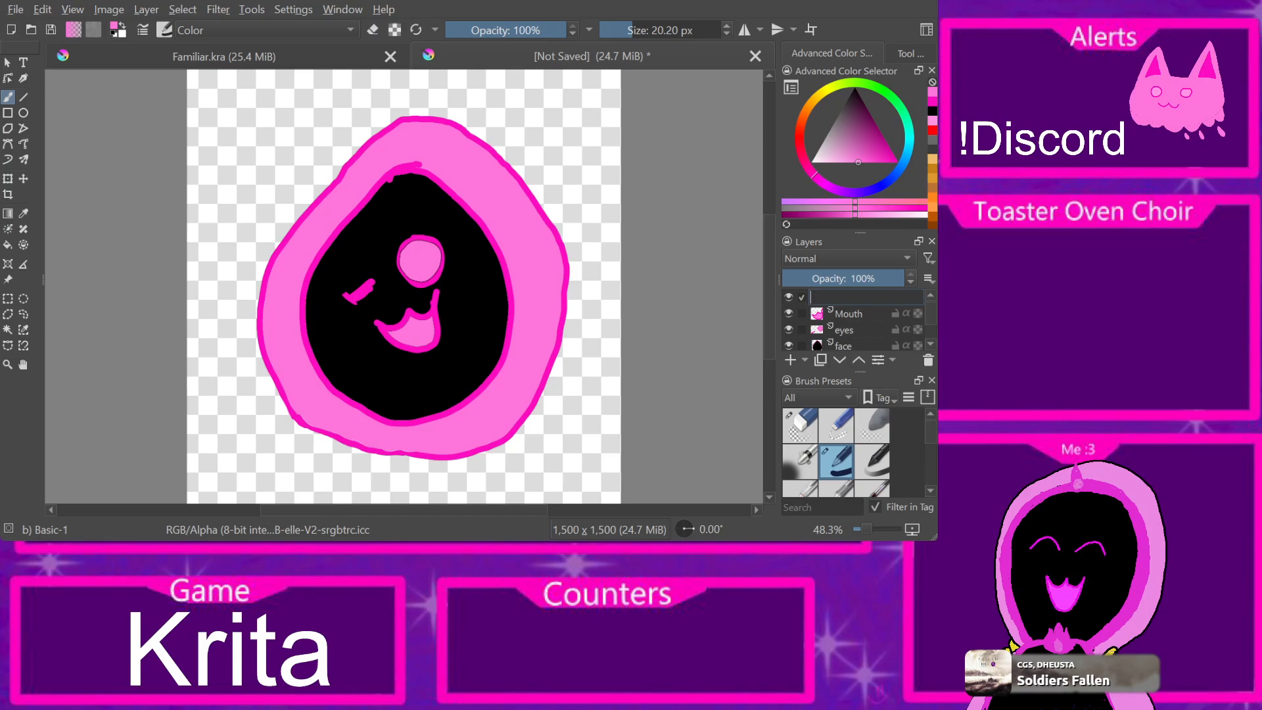
text(star)
key(Return)
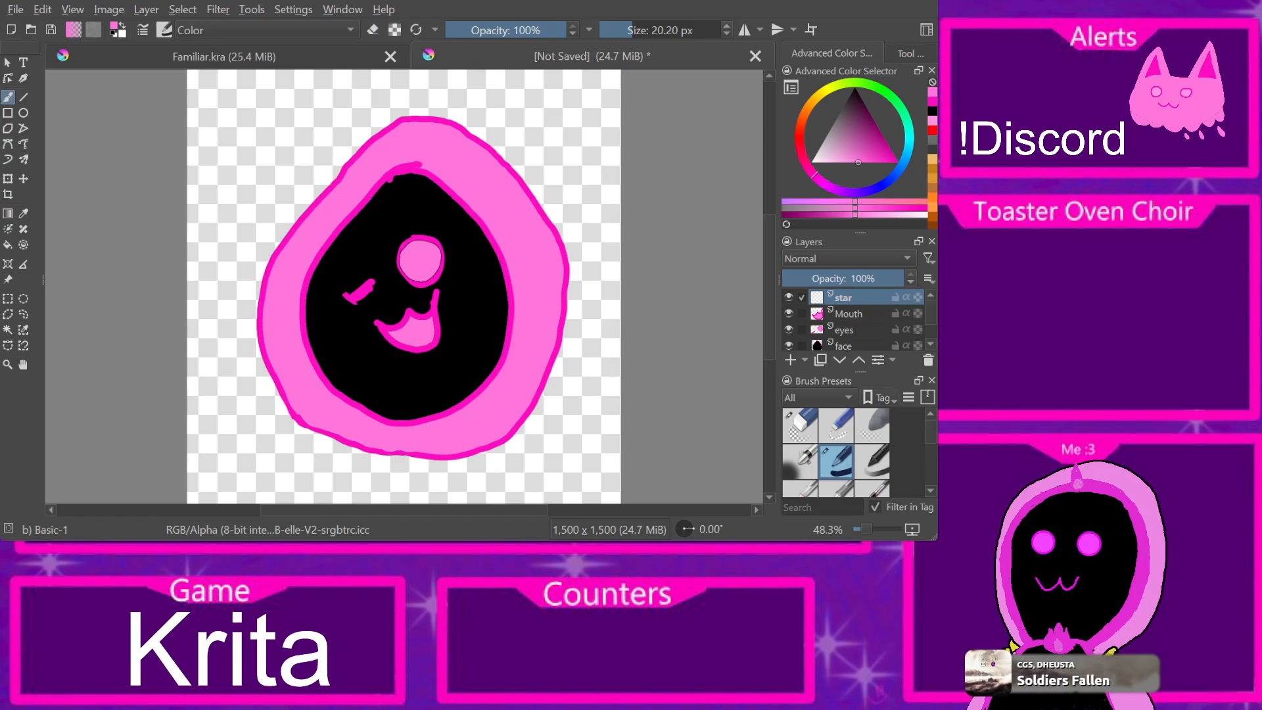
drag(630, 30, 611, 30)
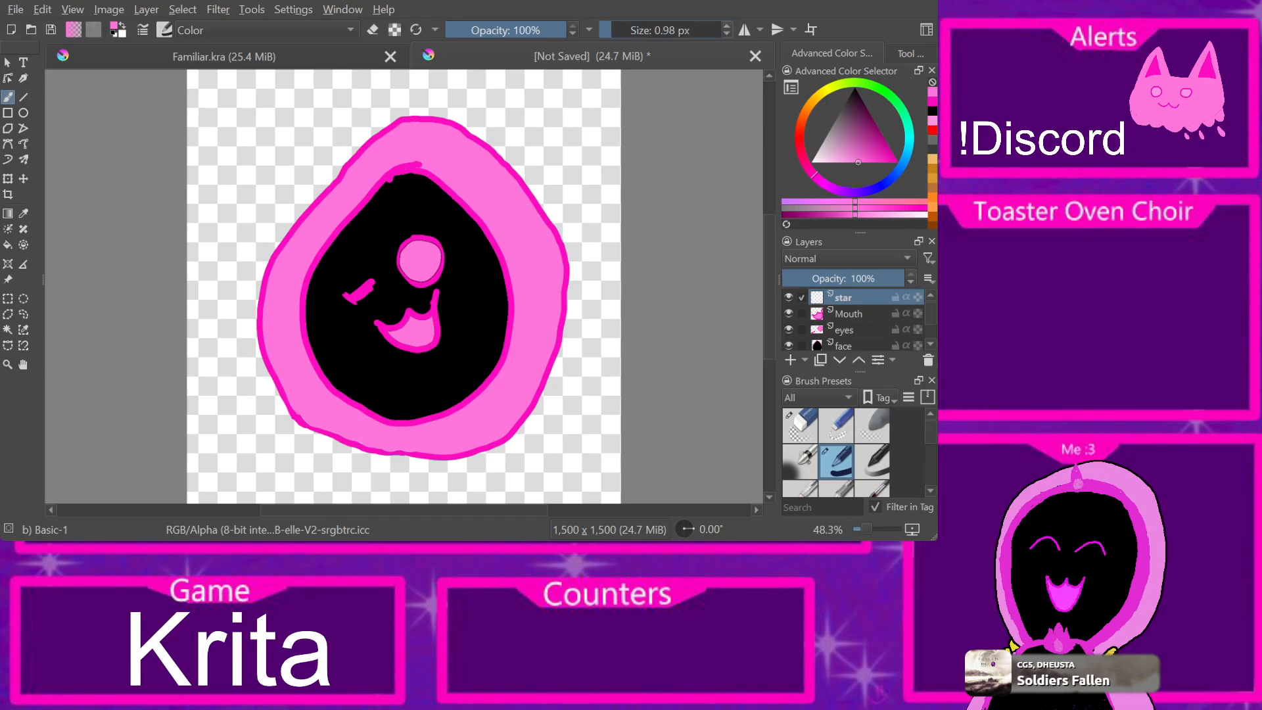
drag(340, 264, 341, 283)
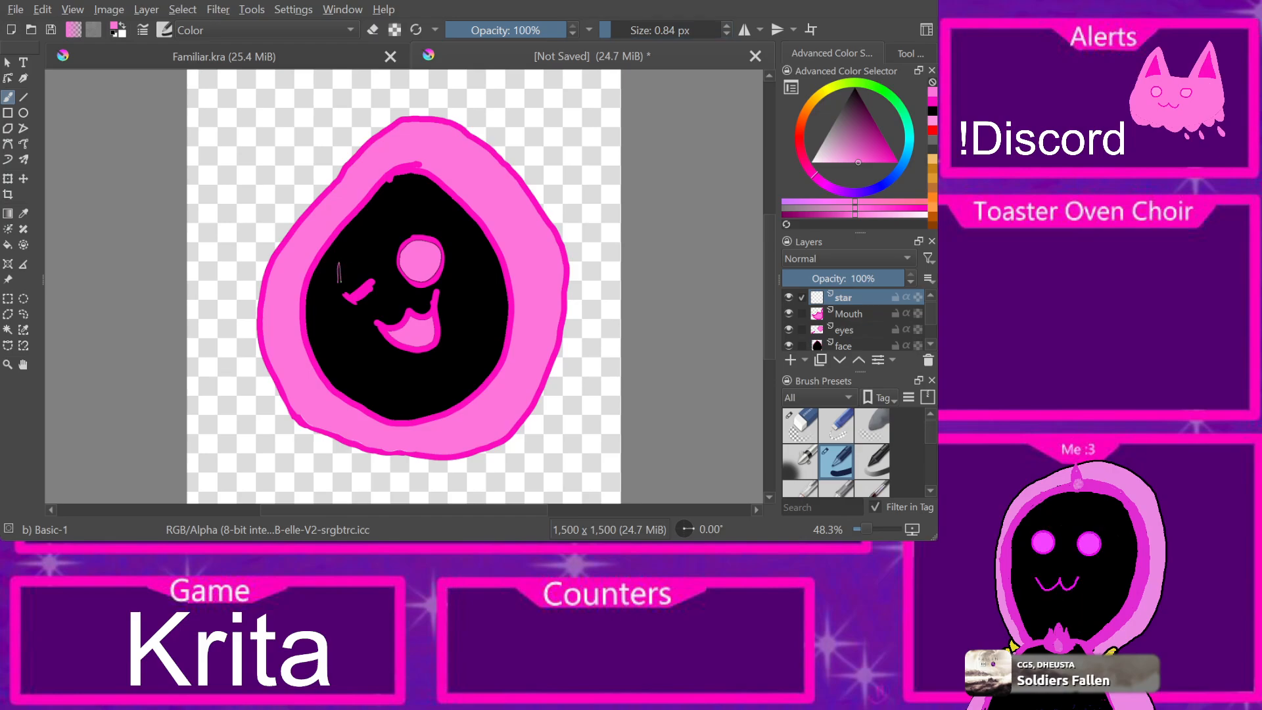
key(ctrl+z)
Step: Set the brush size to 12.61 px and draw a tiny star beside the winking eye in the dark pink sampled from Familiar.kra
click(614, 30)
drag(614, 30, 627, 30)
drag(332, 287, 333, 274)
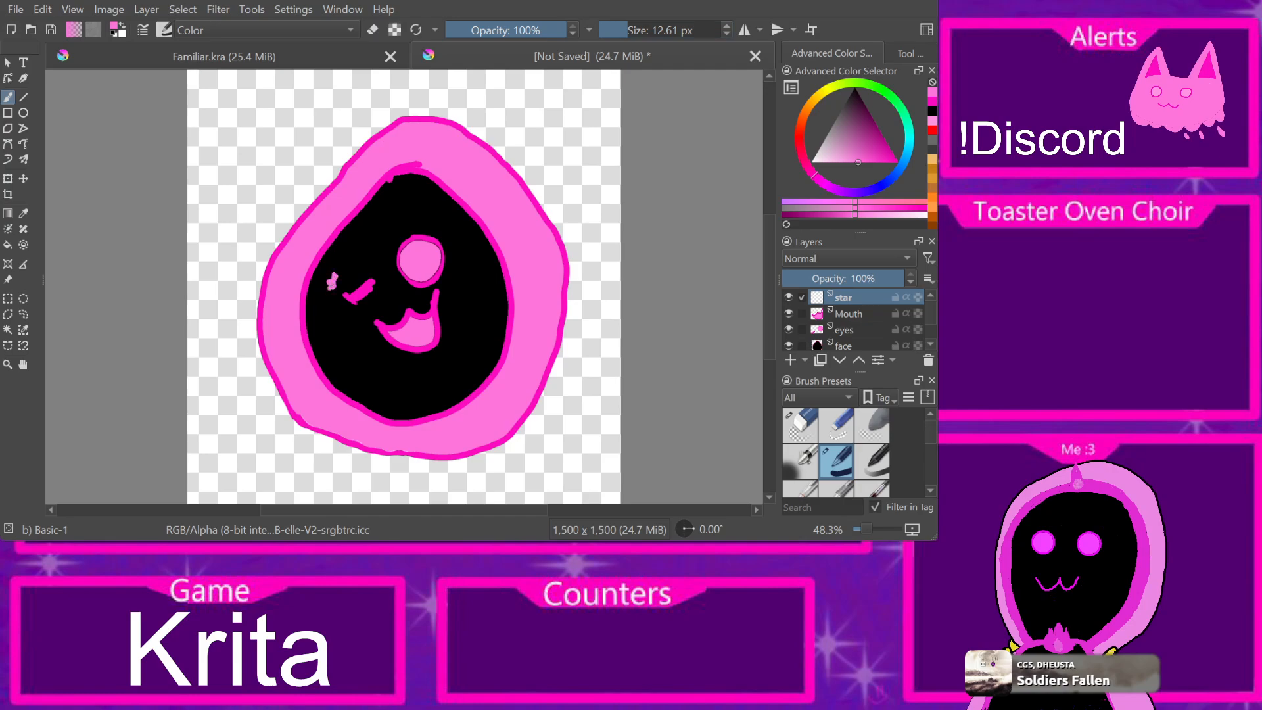
key(ctrl+z)
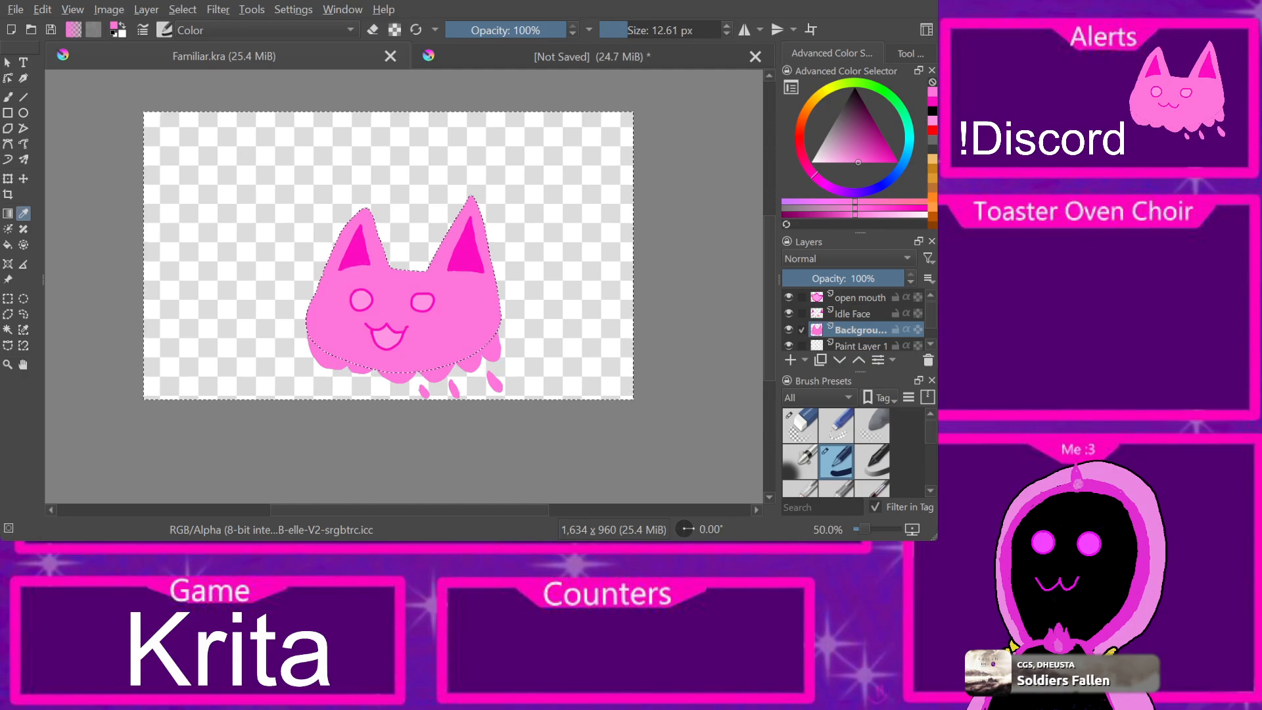
click(355, 245)
click(565, 56)
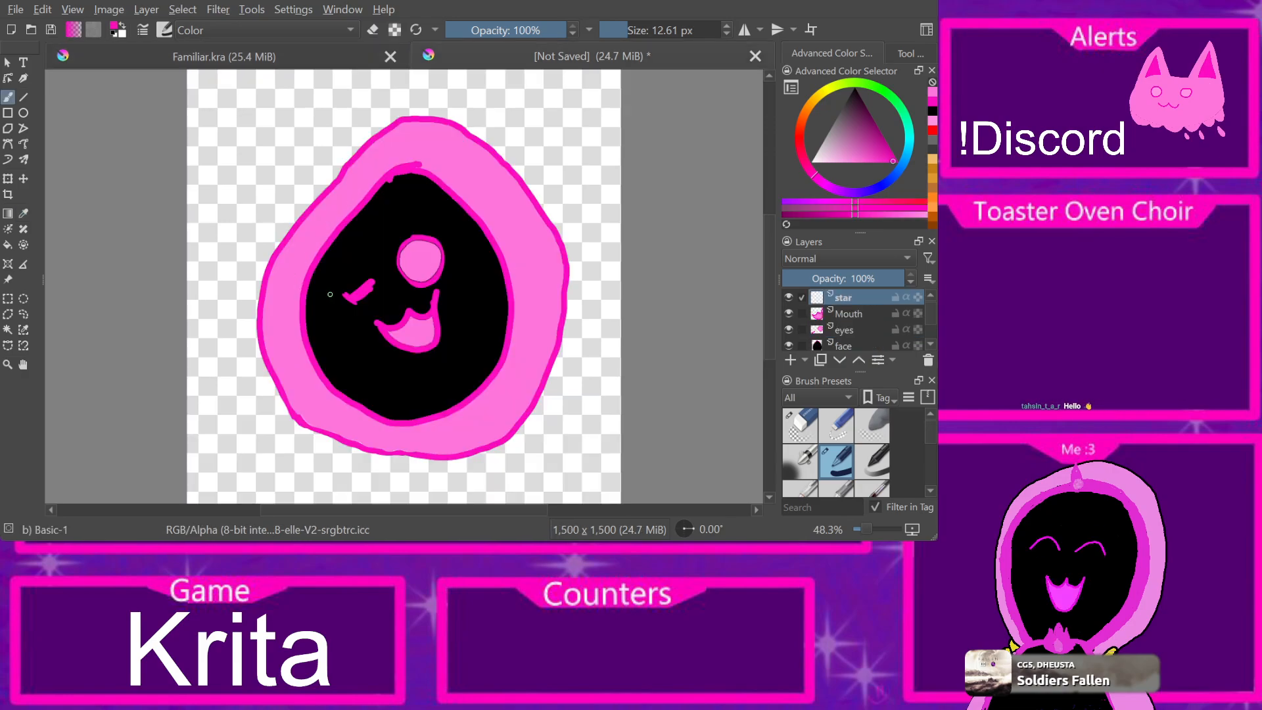
drag(334, 292, 339, 282)
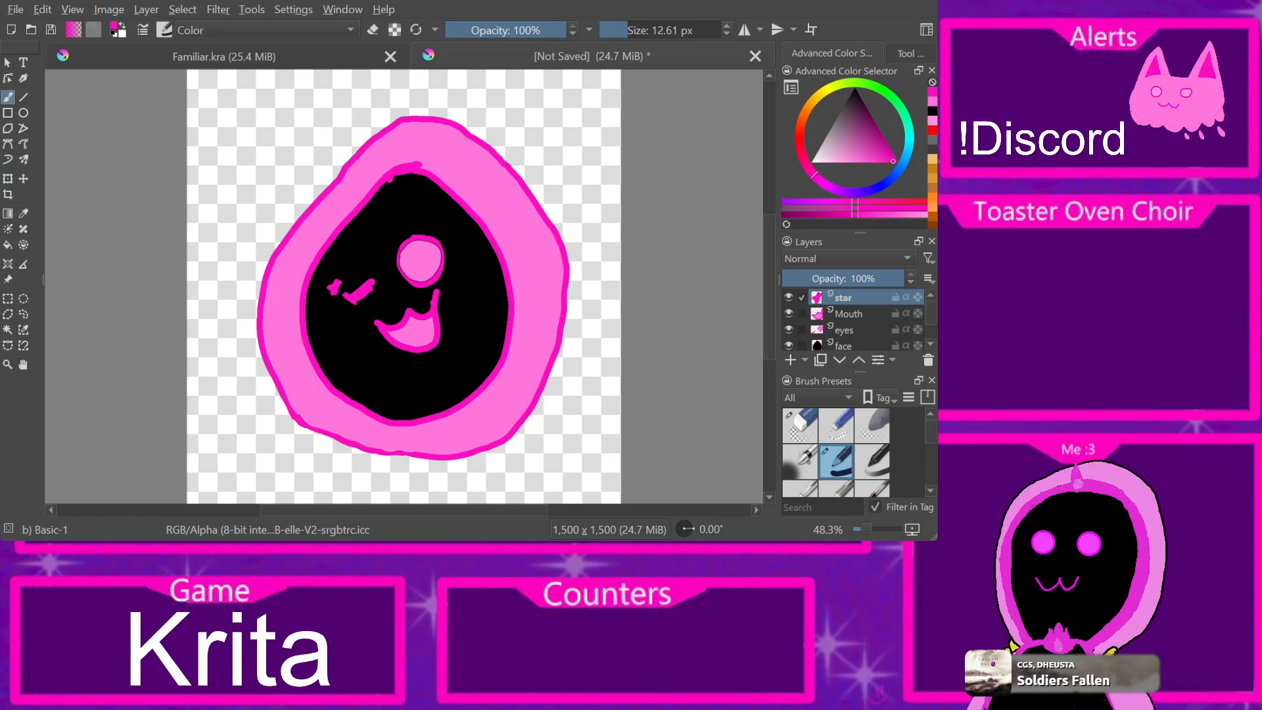
Step: Select the star, Mouth and eyes layers together, shift them toward the centre of the black face and rotate them clockwise
shift+click(844, 329)
key(t)
drag(386, 293, 401, 295)
key(ctrl+t)
drag(480, 217, 505, 256)
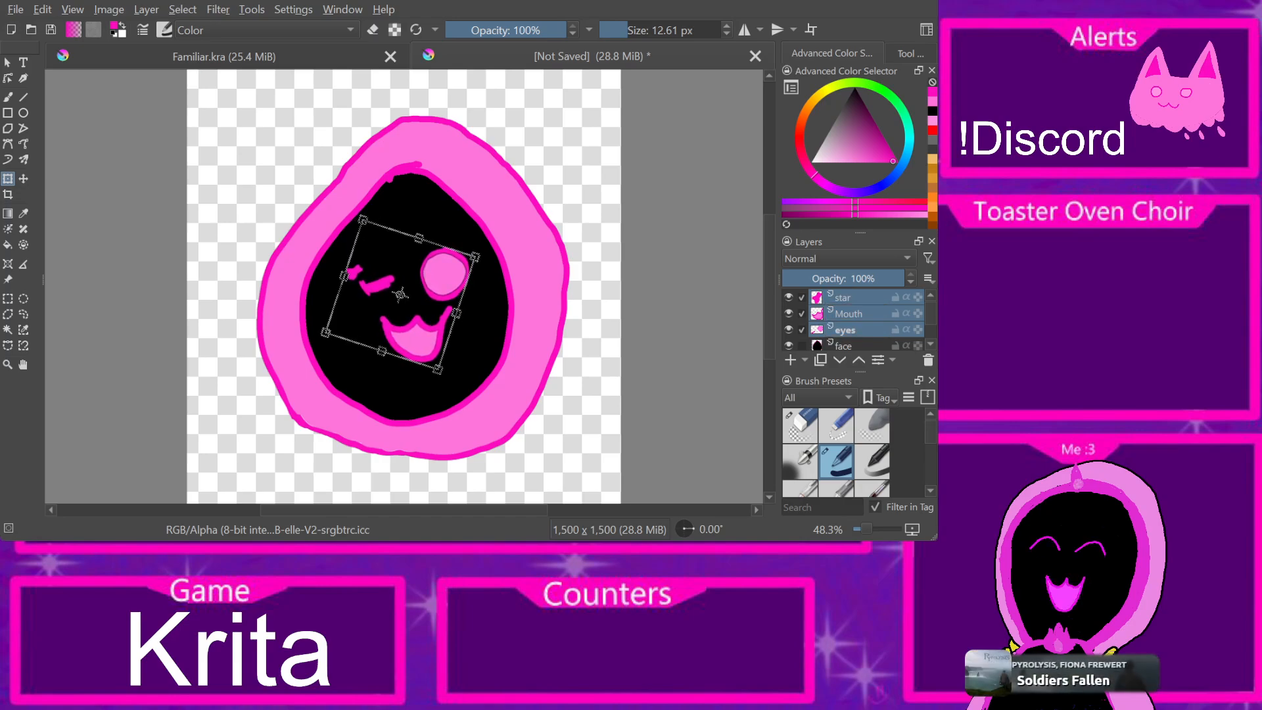
Step: On the eyes layer, extend the winking eye's line toward the round eye and add a short stroke to the star
click(845, 330)
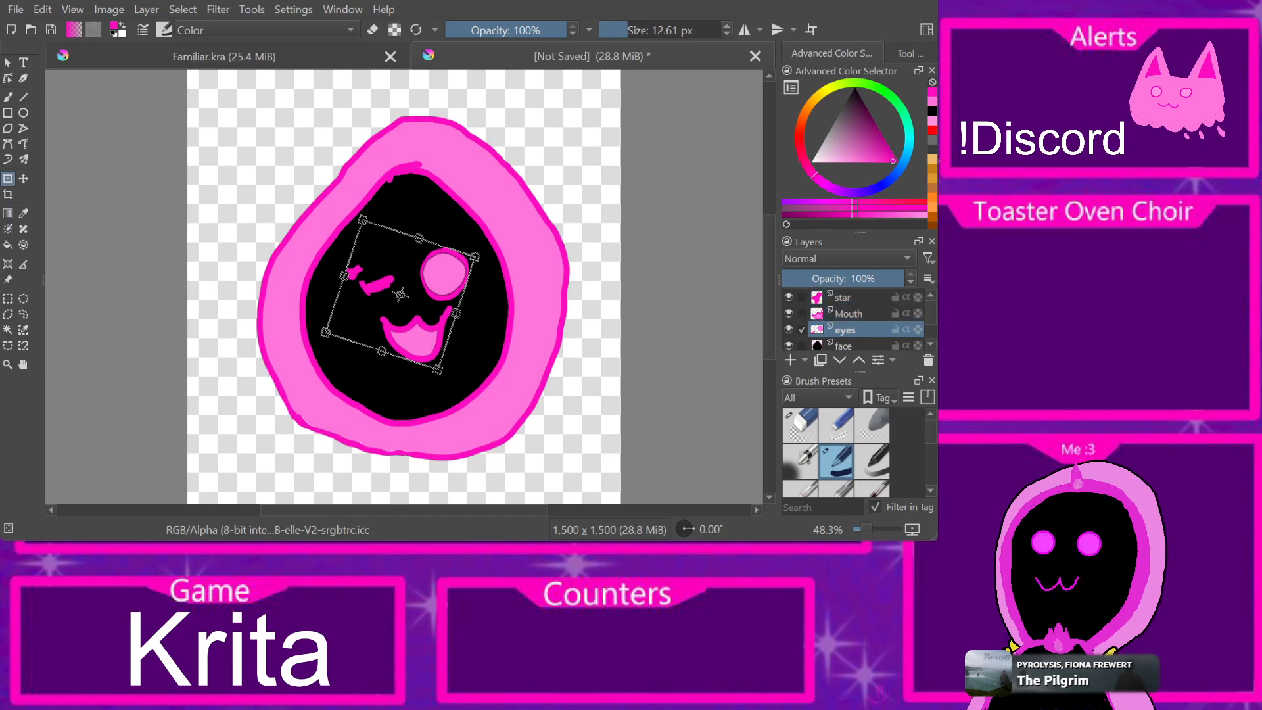
key(b)
drag(393, 285, 398, 276)
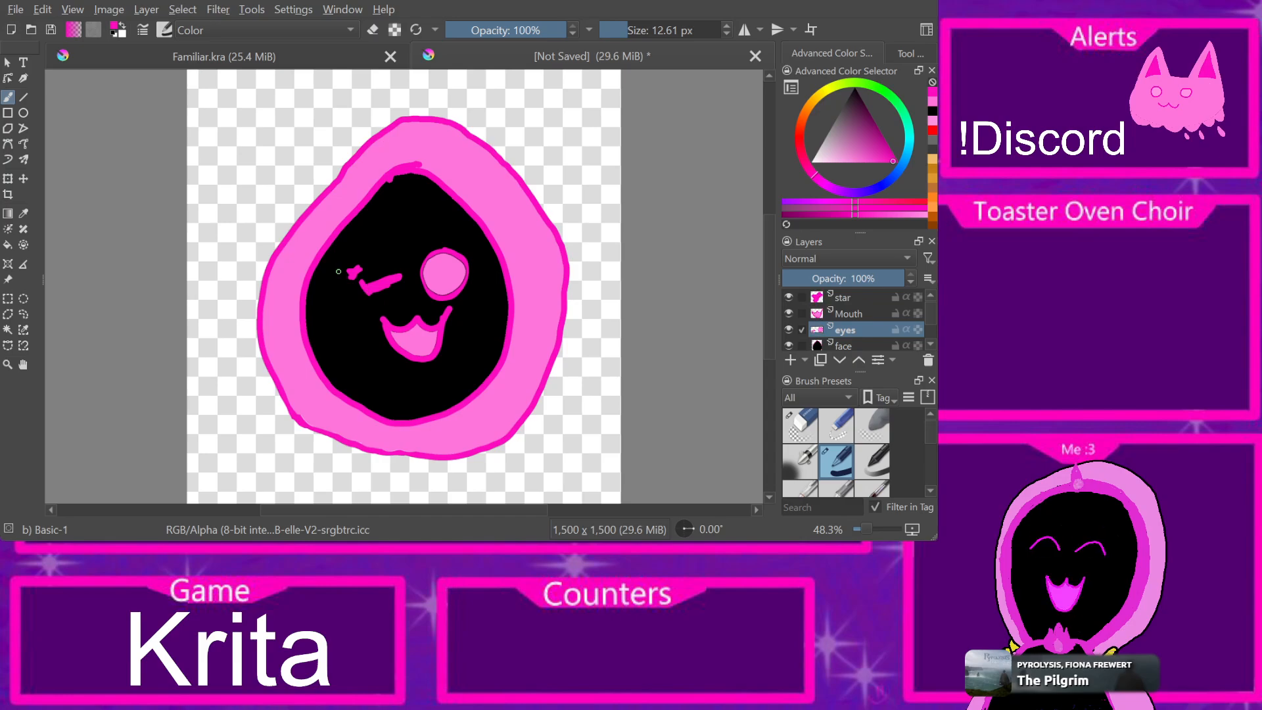
drag(351, 276, 356, 281)
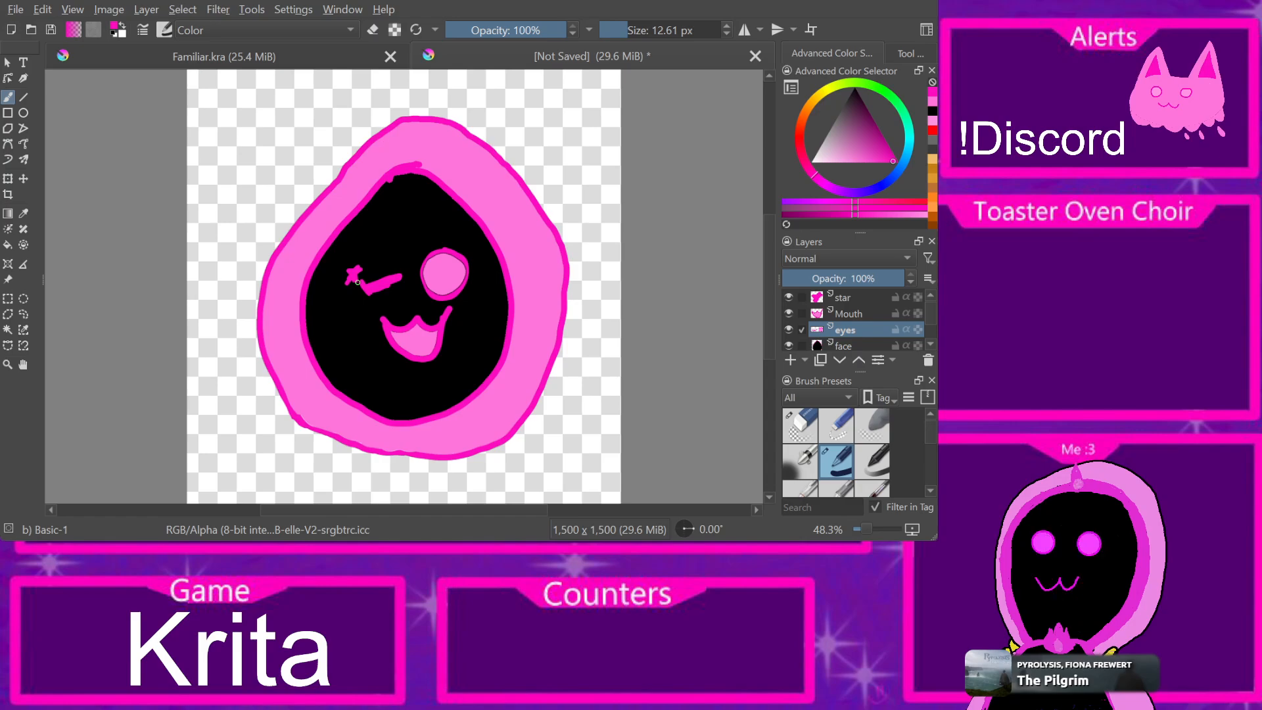
Step: Add a paint layer named head flame, move it to the top of the layer stack and paint a dark pink flame at the hood opening's peak
key(Insert)
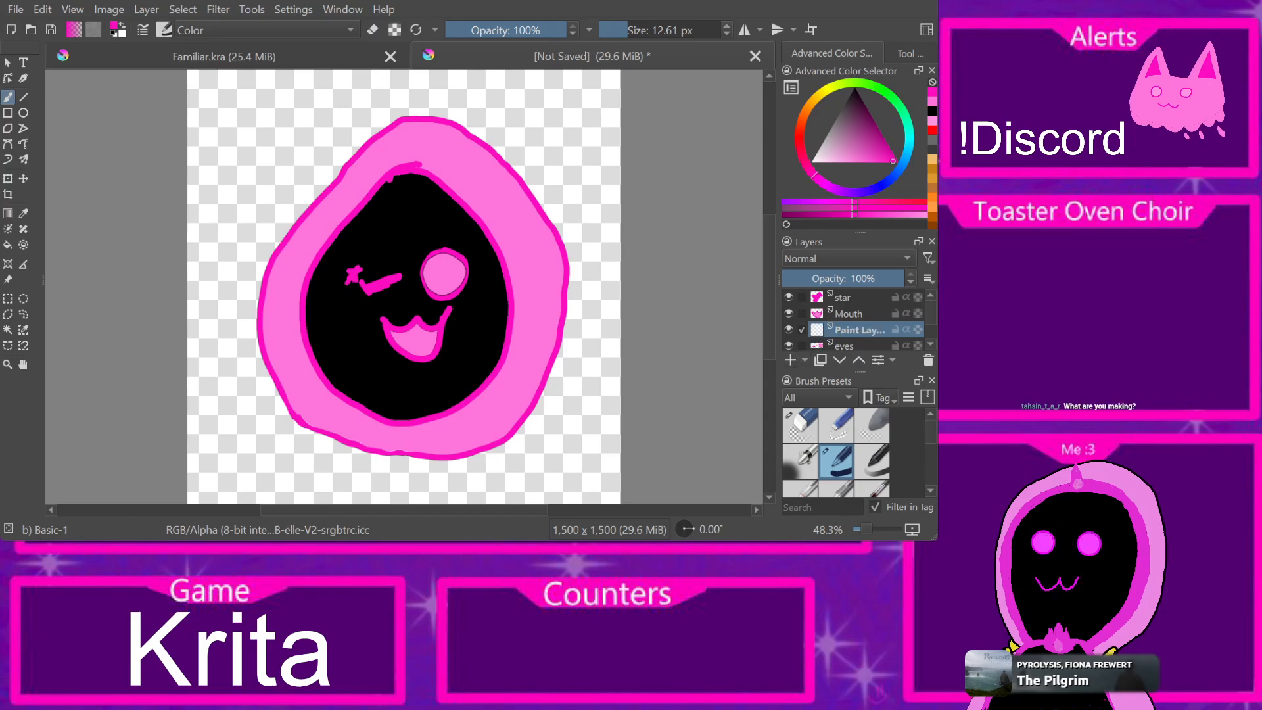
key(F2)
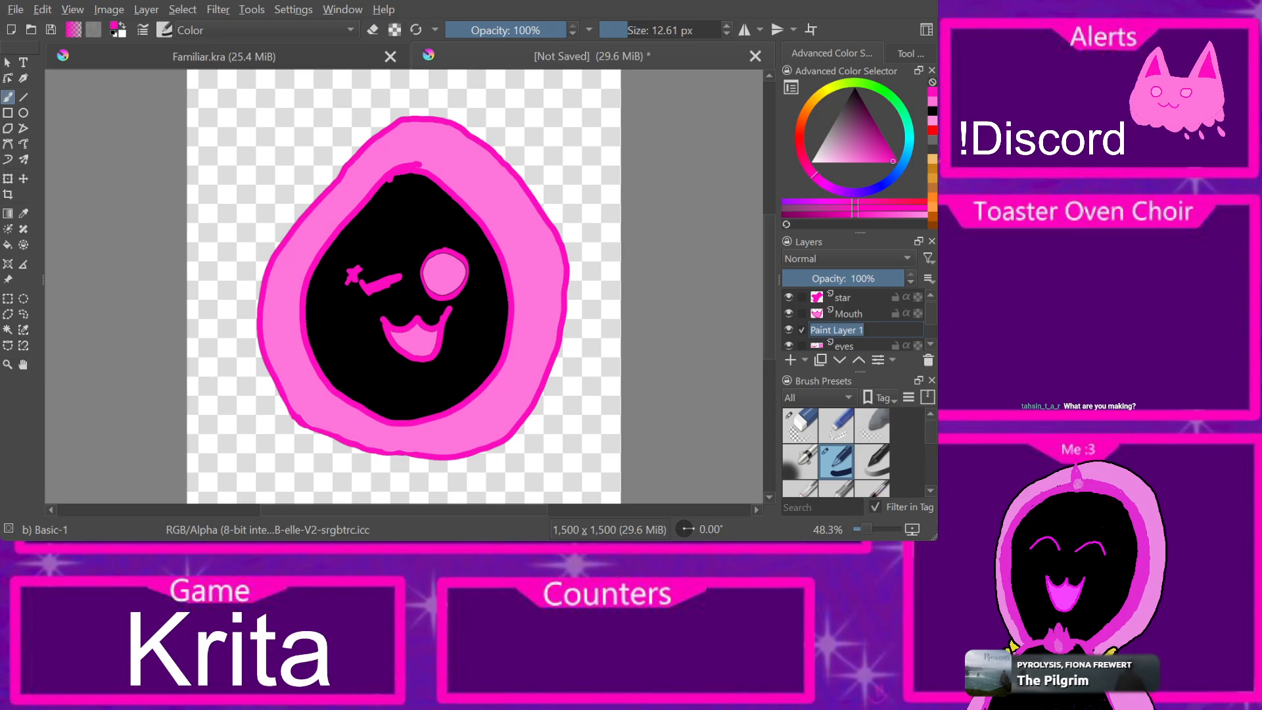
text(hea)
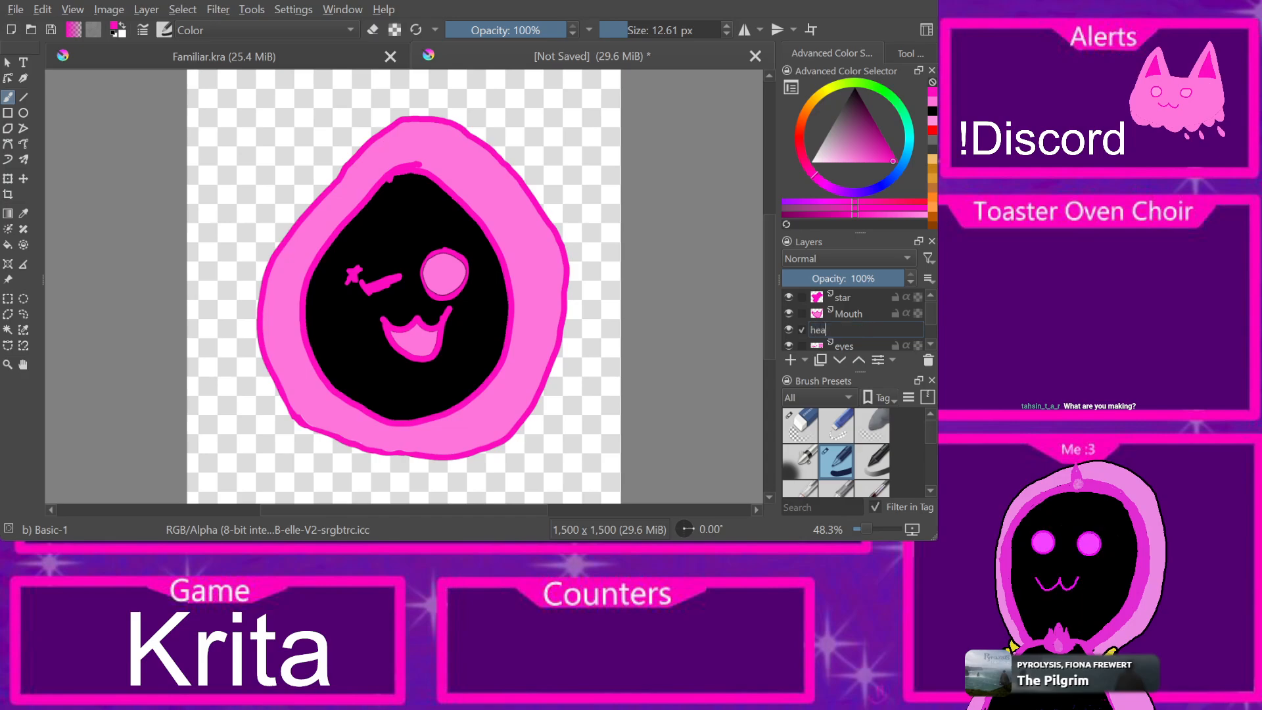
text(d flame)
key(Return)
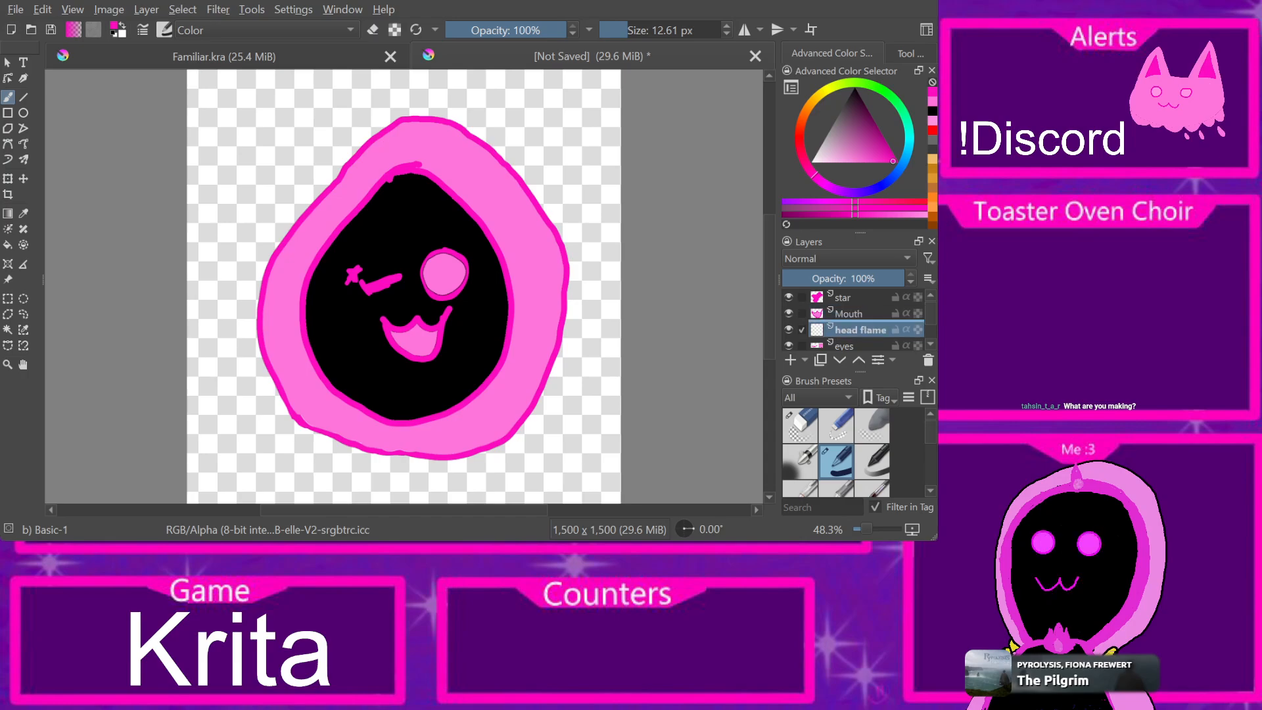
drag(859, 329, 859, 291)
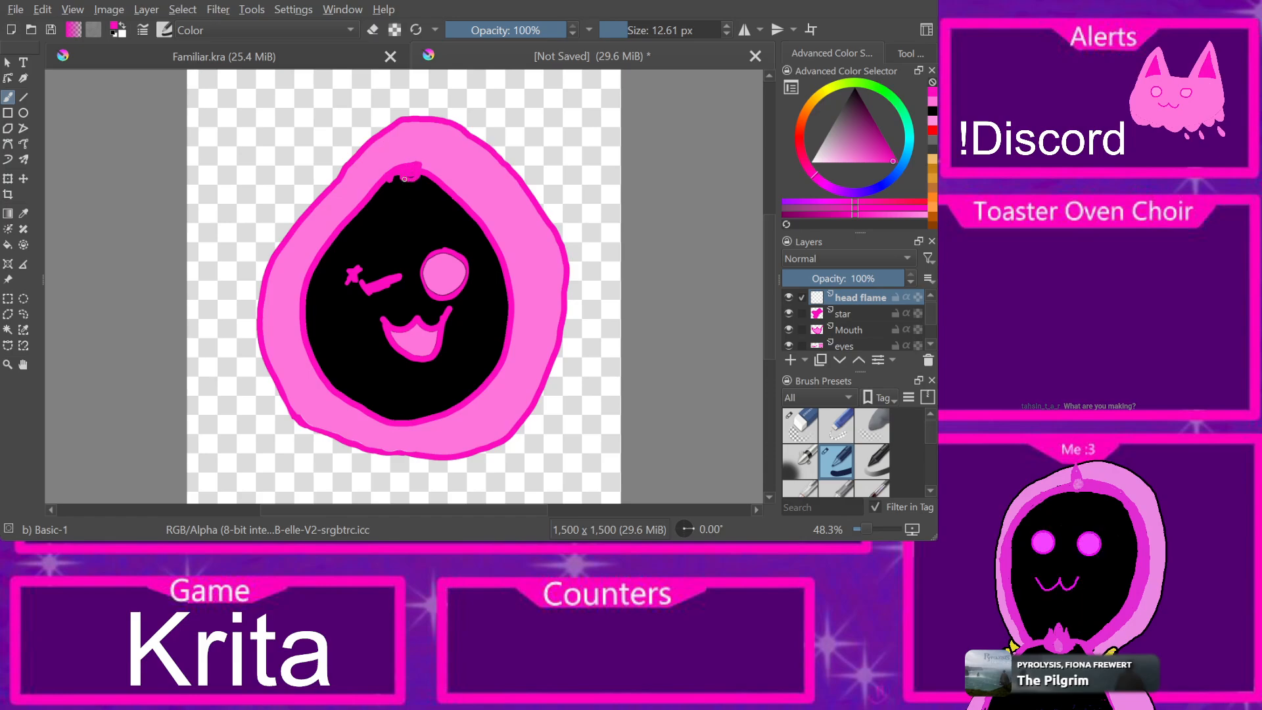
mouse_move(415, 167)
mouse_down()
mouse_move(405, 174)
mouse_move(411, 141)
mouse_move(410, 160)
mouse_up()
Step: Sample the light pink from Familiar.kra and paint a highlight inside the flame's base with the Basic-2 Opacity brush at 40 px
click(295, 57)
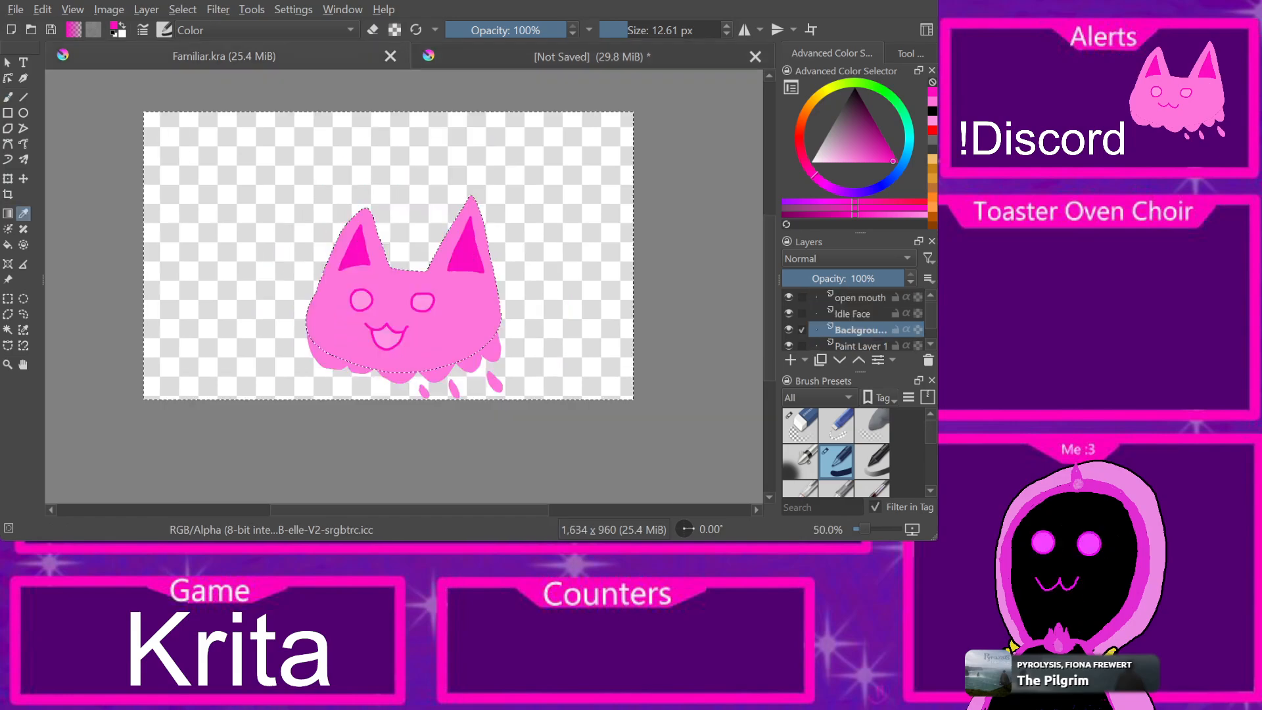
click(421, 316)
click(500, 57)
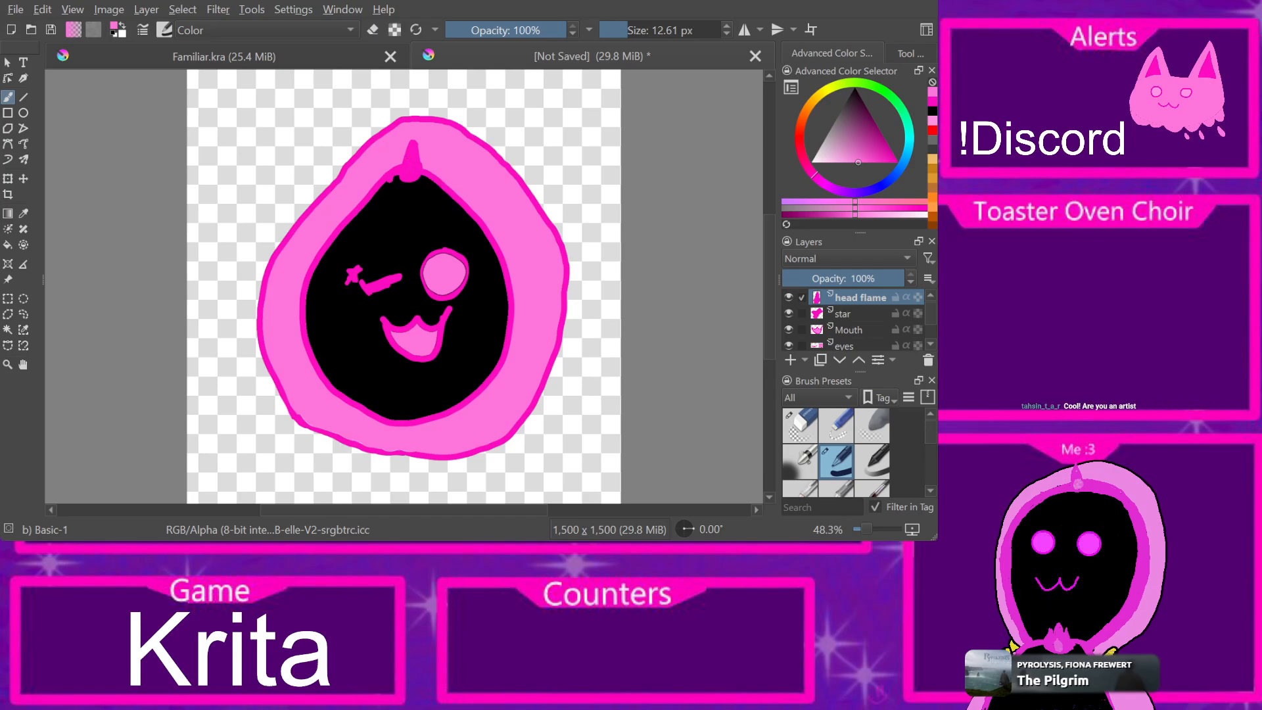
scroll(836, 454, down, 5)
scroll(836, 454, up, 5)
scroll(835, 454, down, 1)
scroll(836, 451, up, 1)
click(872, 461)
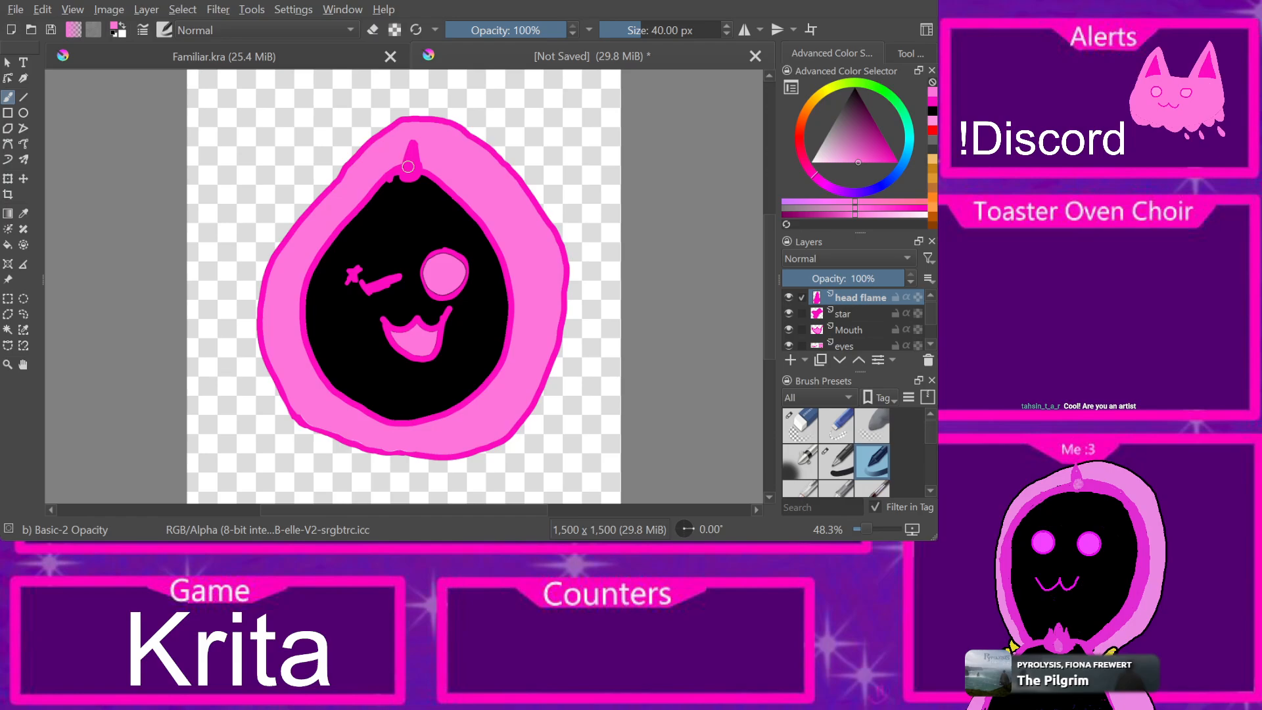
drag(412, 171, 410, 168)
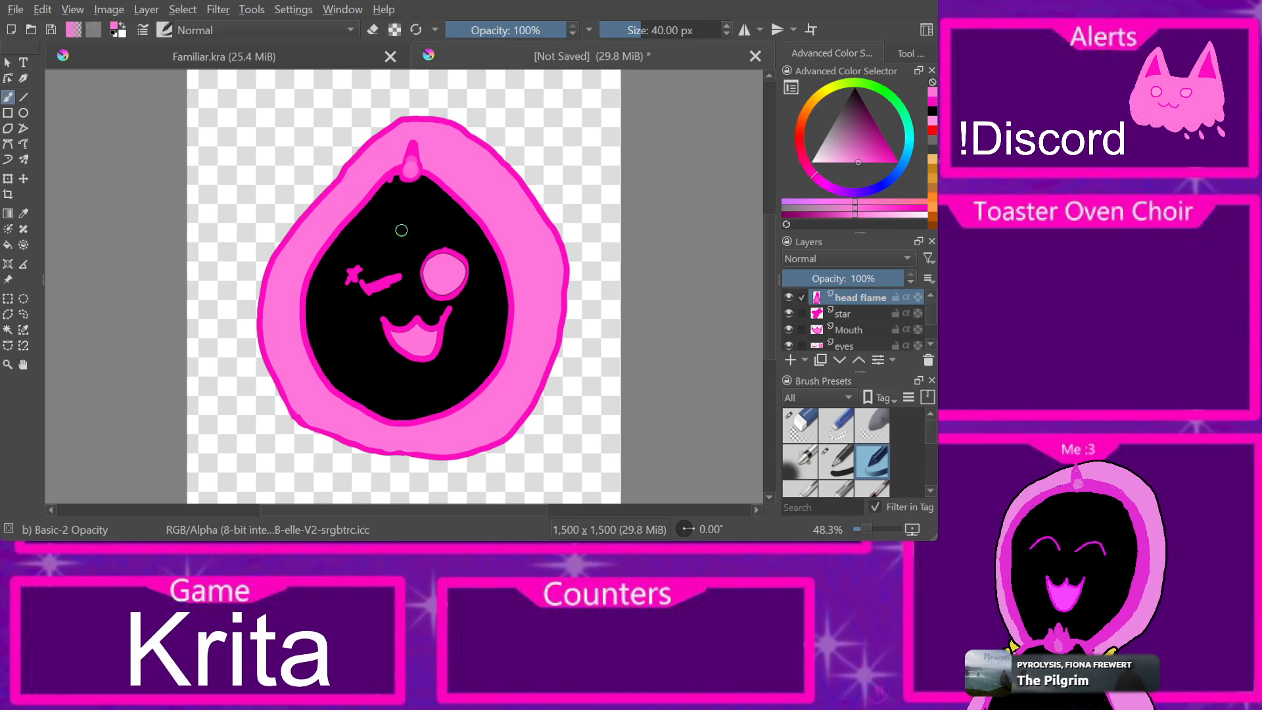
Step: On the face layer, draw two dark pink neck lines from the face to the hood's lower edge and join them with the Basic-1 brush
scroll(844, 328, down, 2)
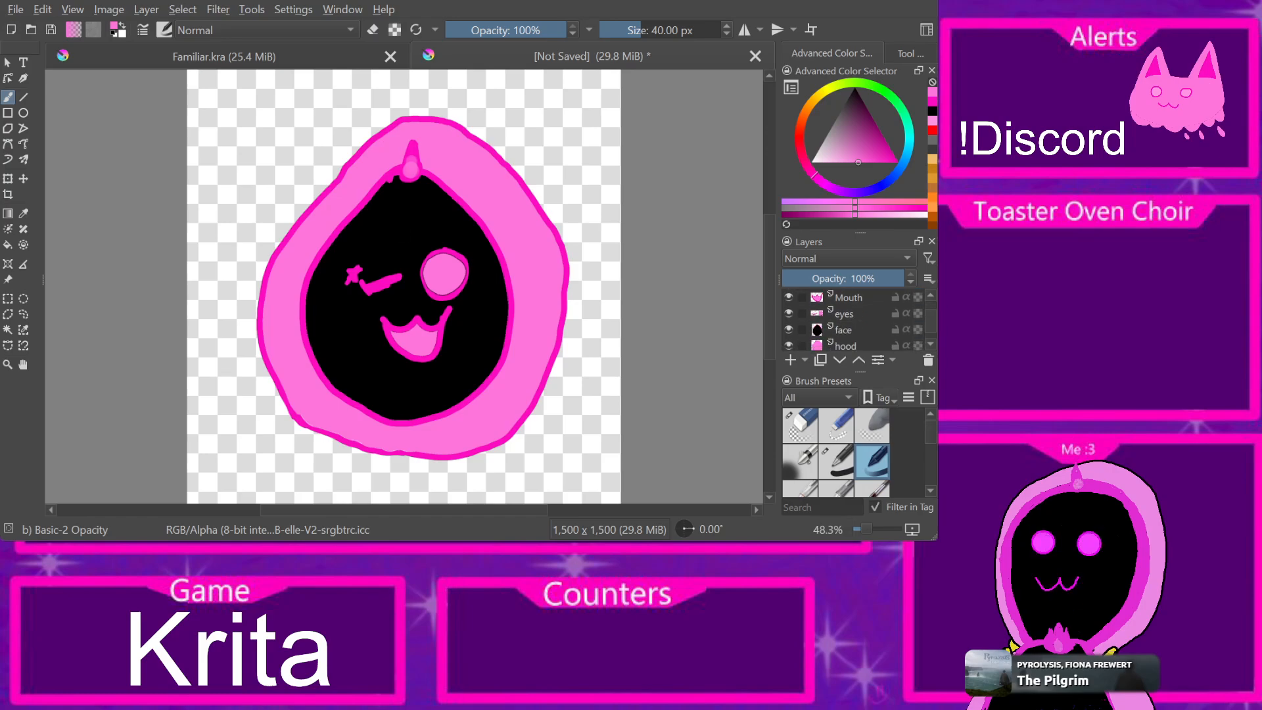
click(844, 333)
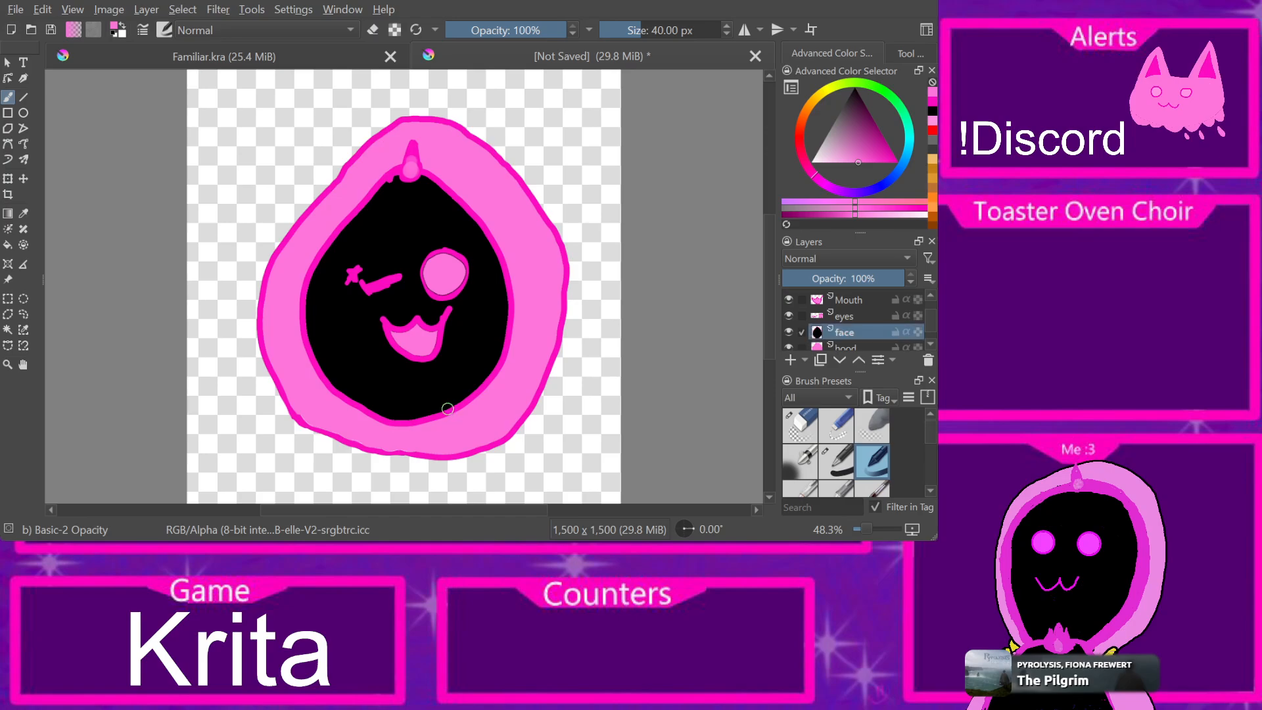
key(ctrl+Tab)
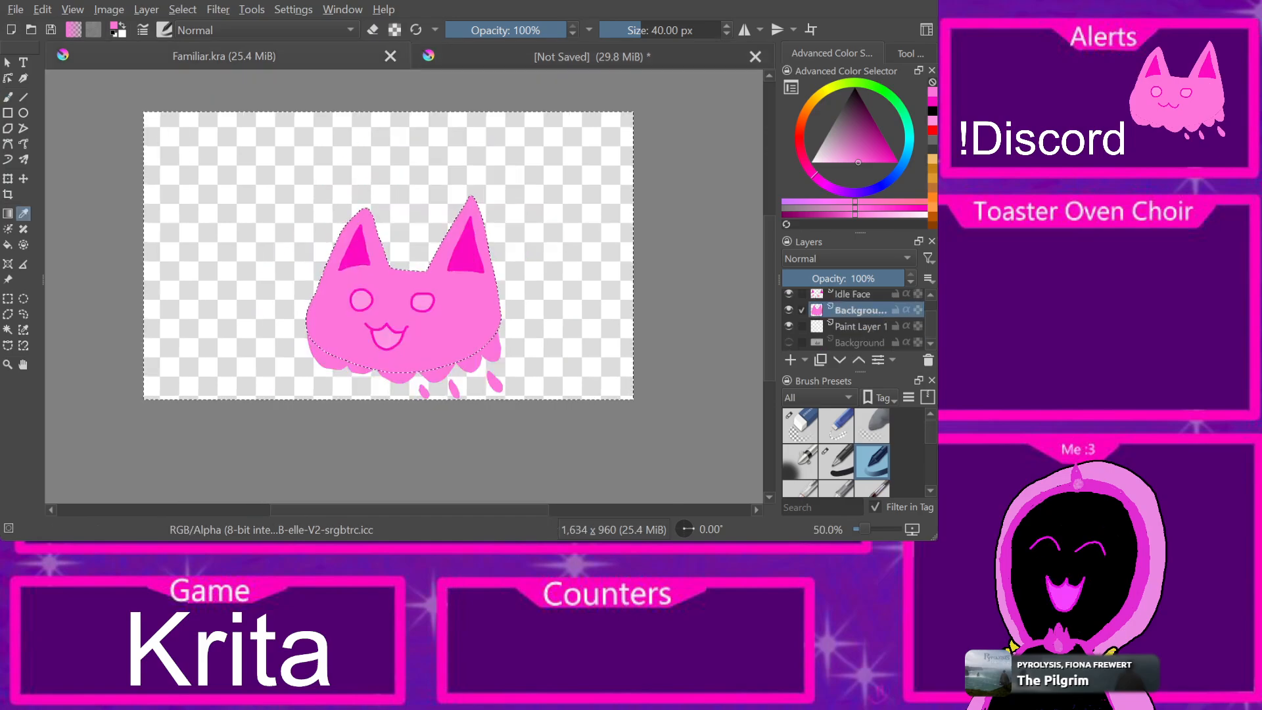
key(ctrl+Tab)
key(slash)
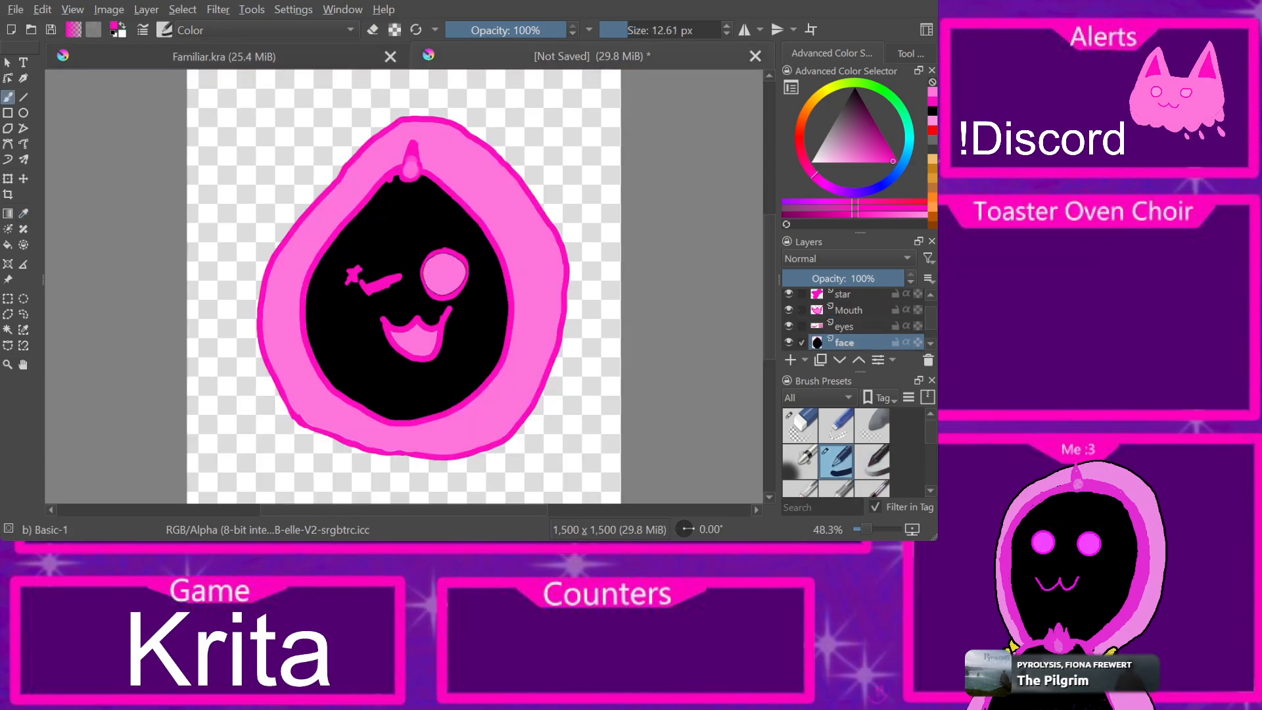
drag(333, 390, 371, 448)
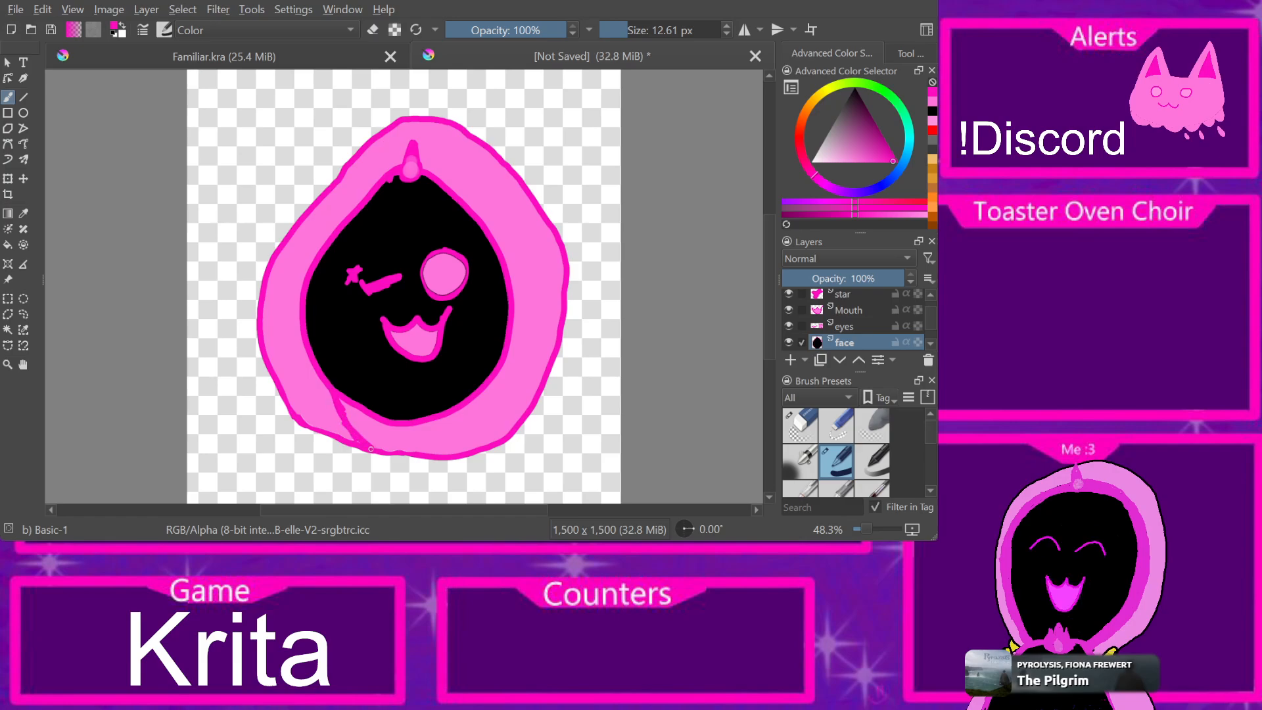
drag(485, 390, 463, 427)
drag(502, 362, 450, 453)
drag(484, 398, 449, 453)
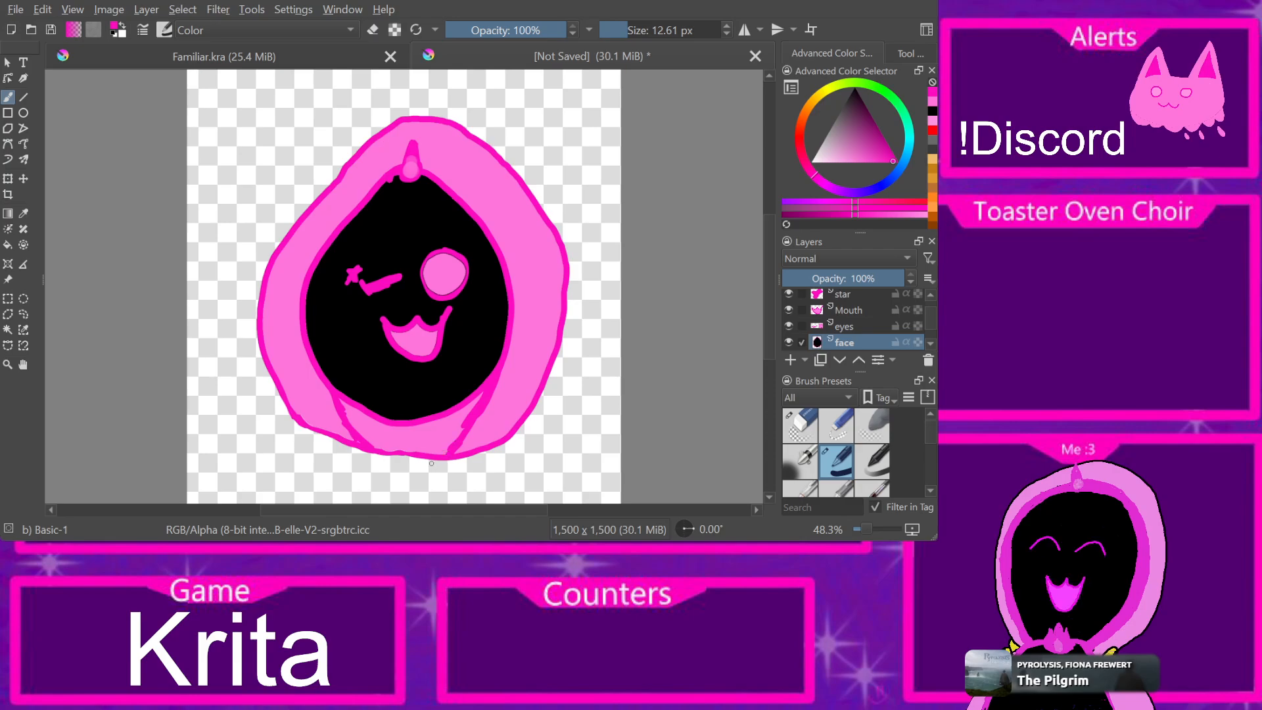
drag(364, 452, 437, 453)
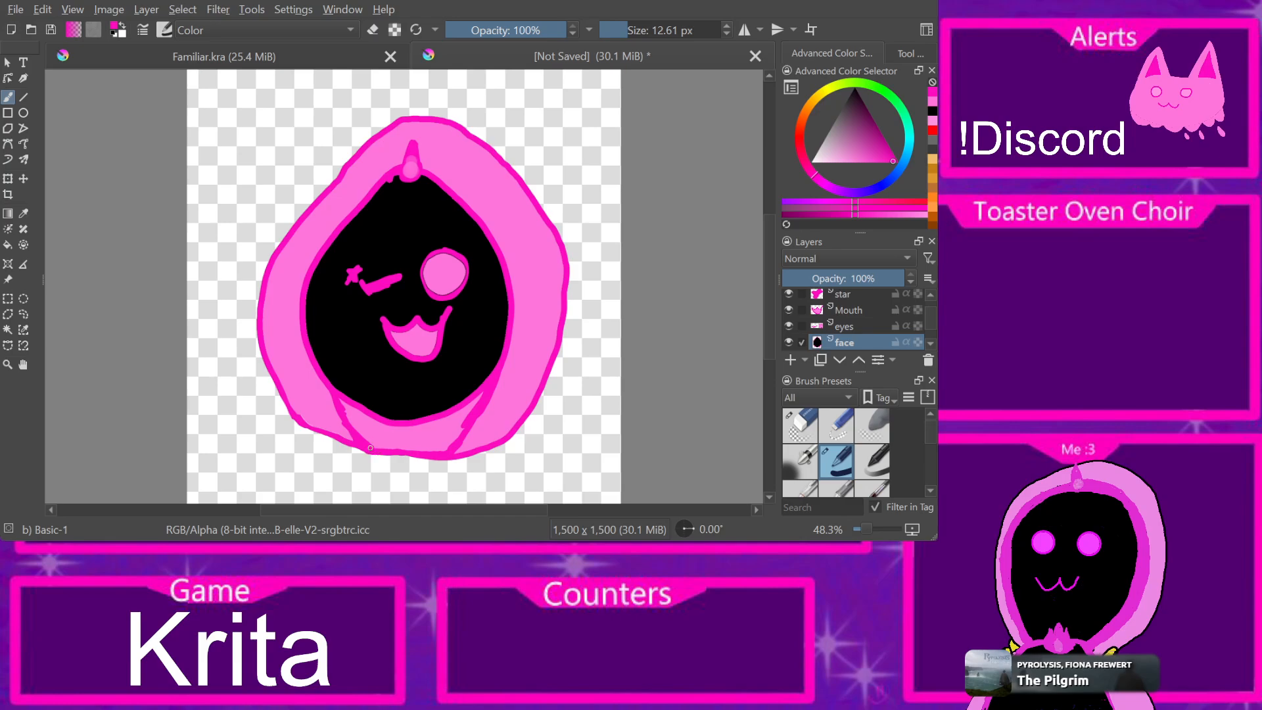
Step: Sample black from the face and try to paint the neck area black with brush strokes, undoing the strokes
click(23, 213)
click(358, 342)
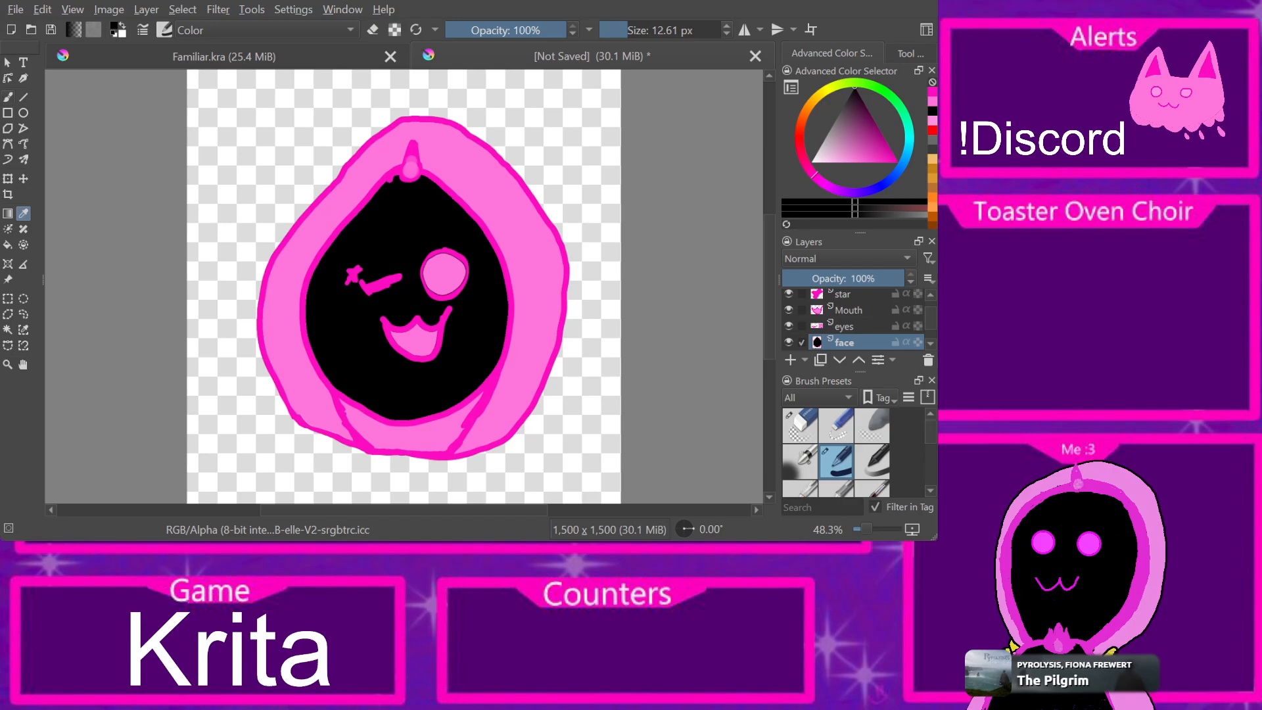
key(b)
mouse_move(353, 393)
mouse_down()
mouse_move(362, 418)
mouse_move(343, 401)
mouse_move(360, 431)
mouse_move(350, 417)
mouse_move(378, 444)
mouse_up()
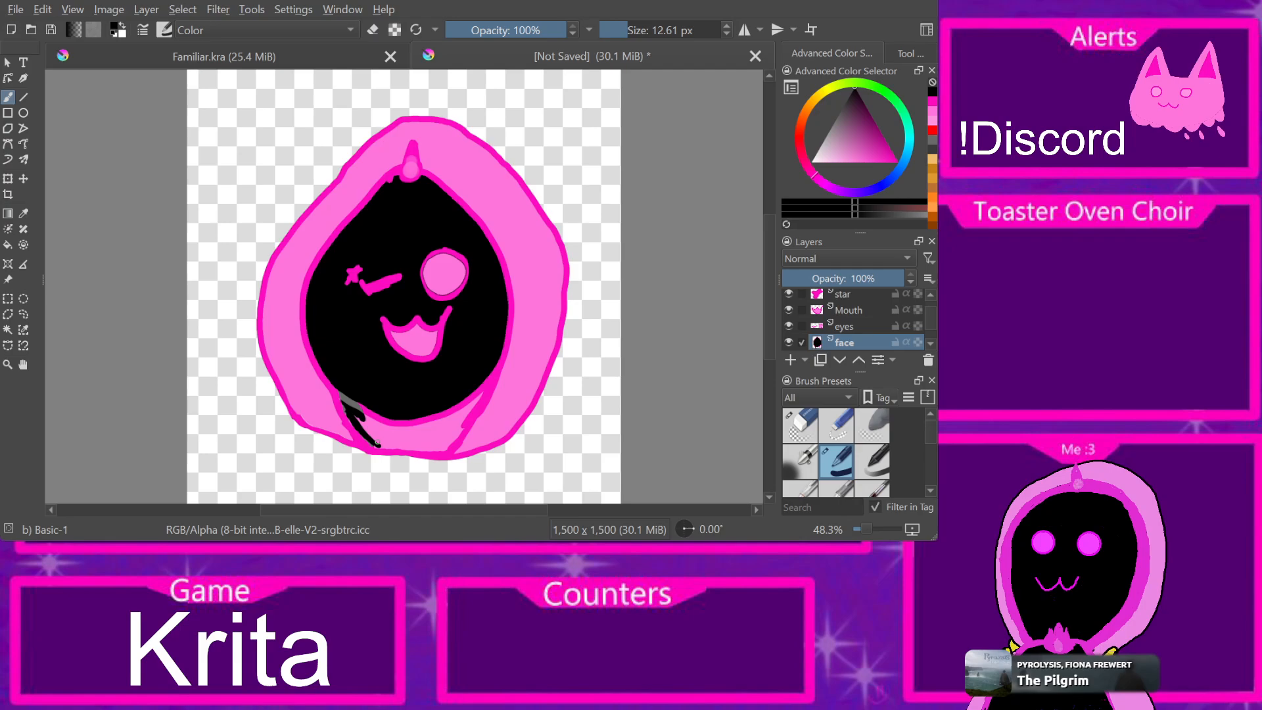
key(ctrl+z)
key(ctrl+z)
key(ctrl+z)
key(ctrl+z)
key(ctrl+z)
key(ctrl+z)
Step: Erase the face's lower edge between the neck lines with the Eraser Circle brush at 69.38 px
click(800, 426)
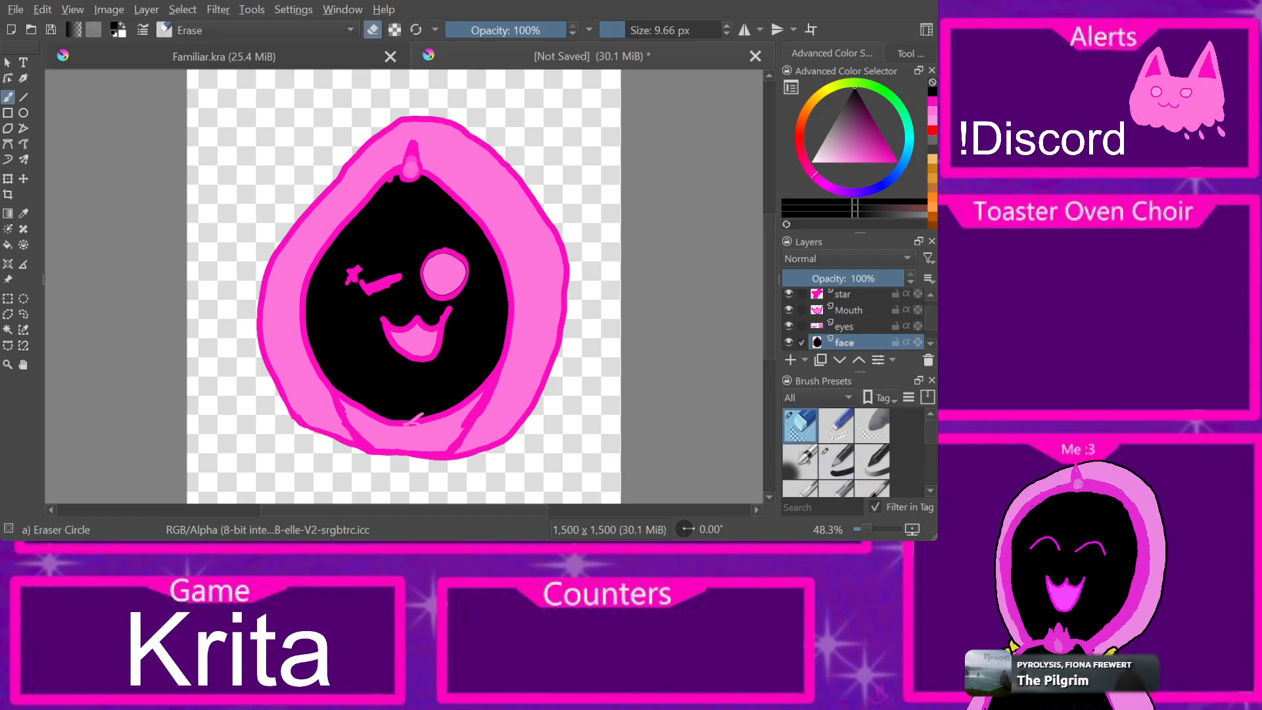
drag(638, 30, 649, 31)
mouse_move(381, 422)
mouse_down()
mouse_move(345, 392)
mouse_move(429, 413)
mouse_move(417, 421)
mouse_move(473, 385)
mouse_move(458, 418)
mouse_up()
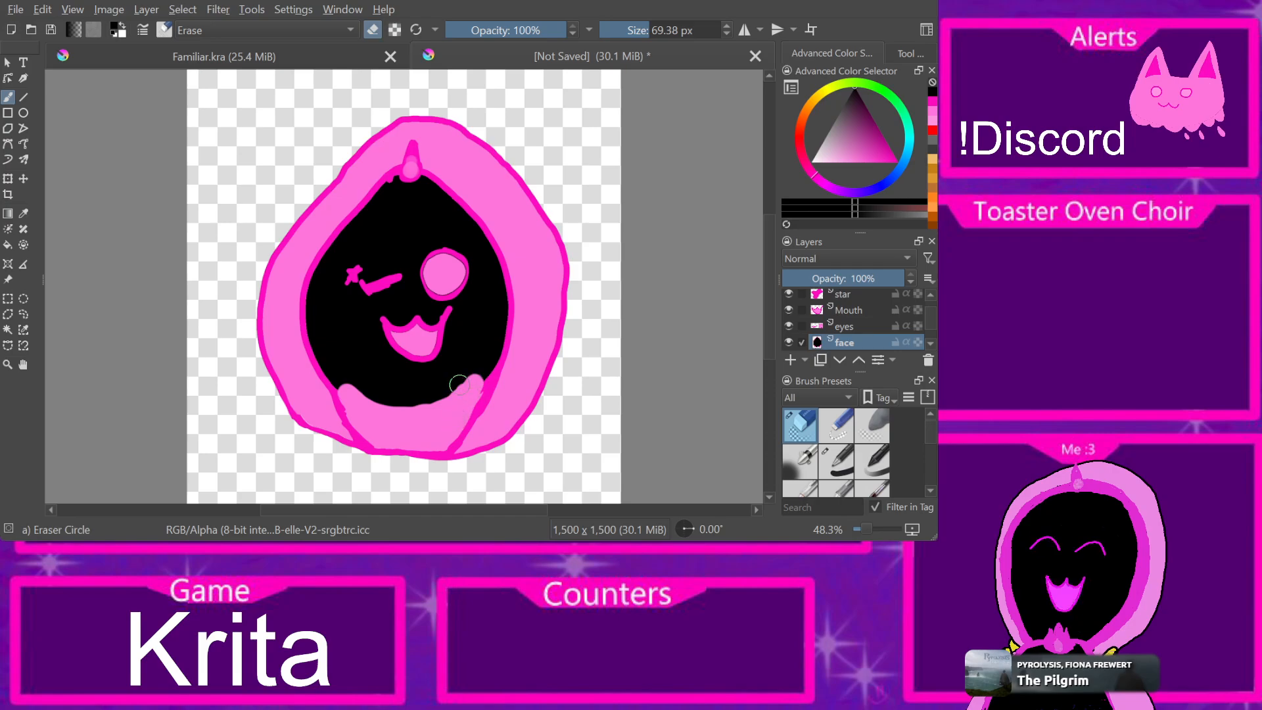
Step: Fill the neck area with black and paint over the remaining seam with the Basic-1 brush at 12.61 px
key(f)
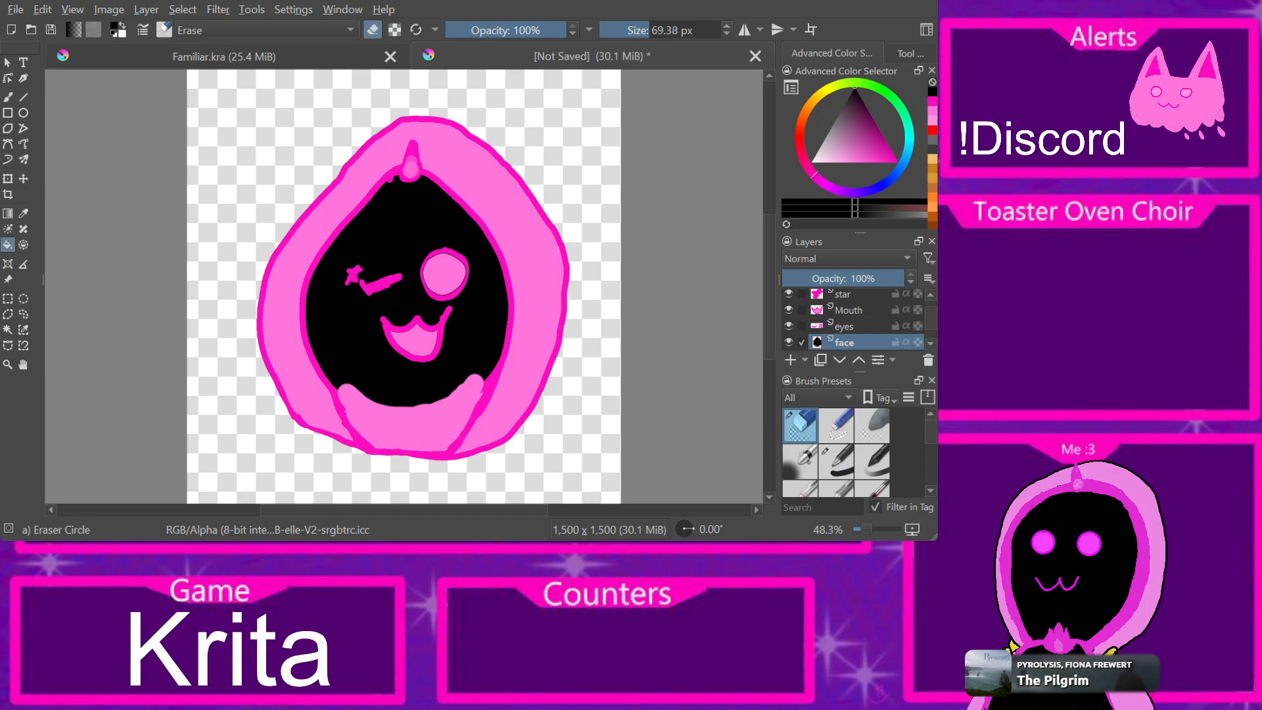
click(836, 461)
click(413, 427)
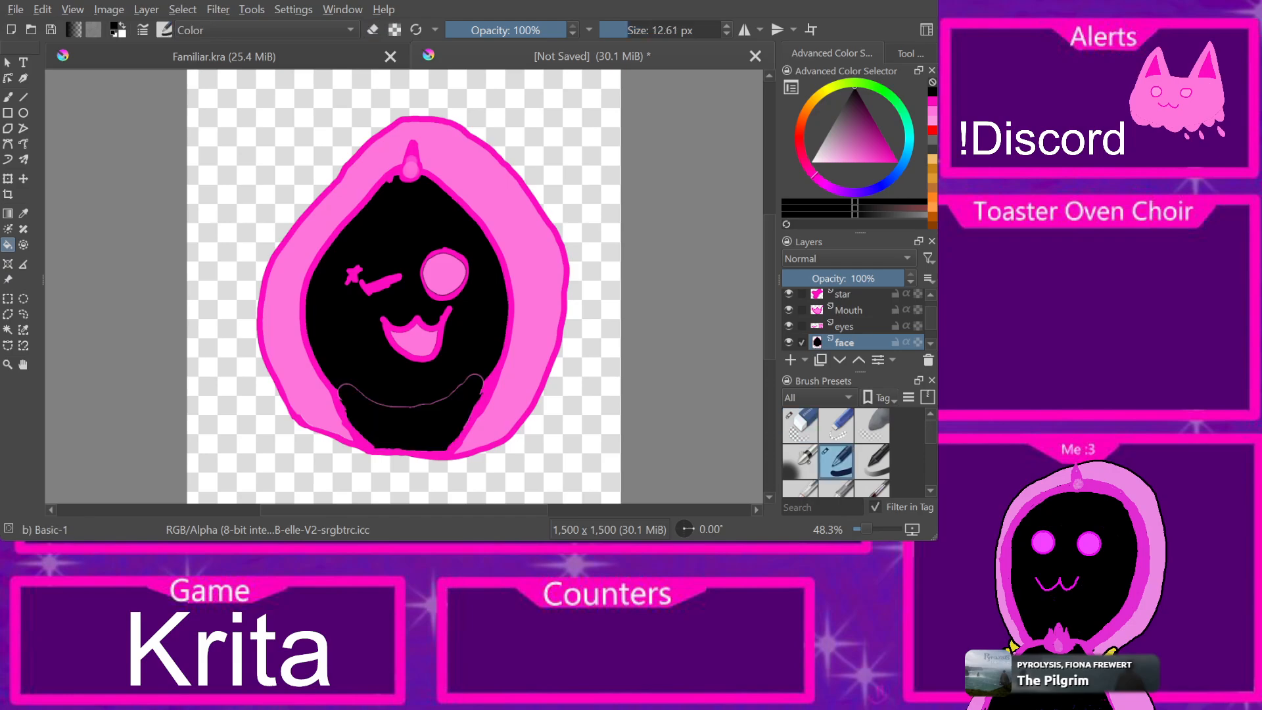
key(b)
mouse_move(355, 378)
mouse_down()
mouse_move(382, 407)
mouse_move(448, 397)
mouse_move(392, 401)
mouse_move(436, 390)
mouse_move(414, 400)
mouse_move(424, 414)
mouse_move(481, 378)
mouse_up()
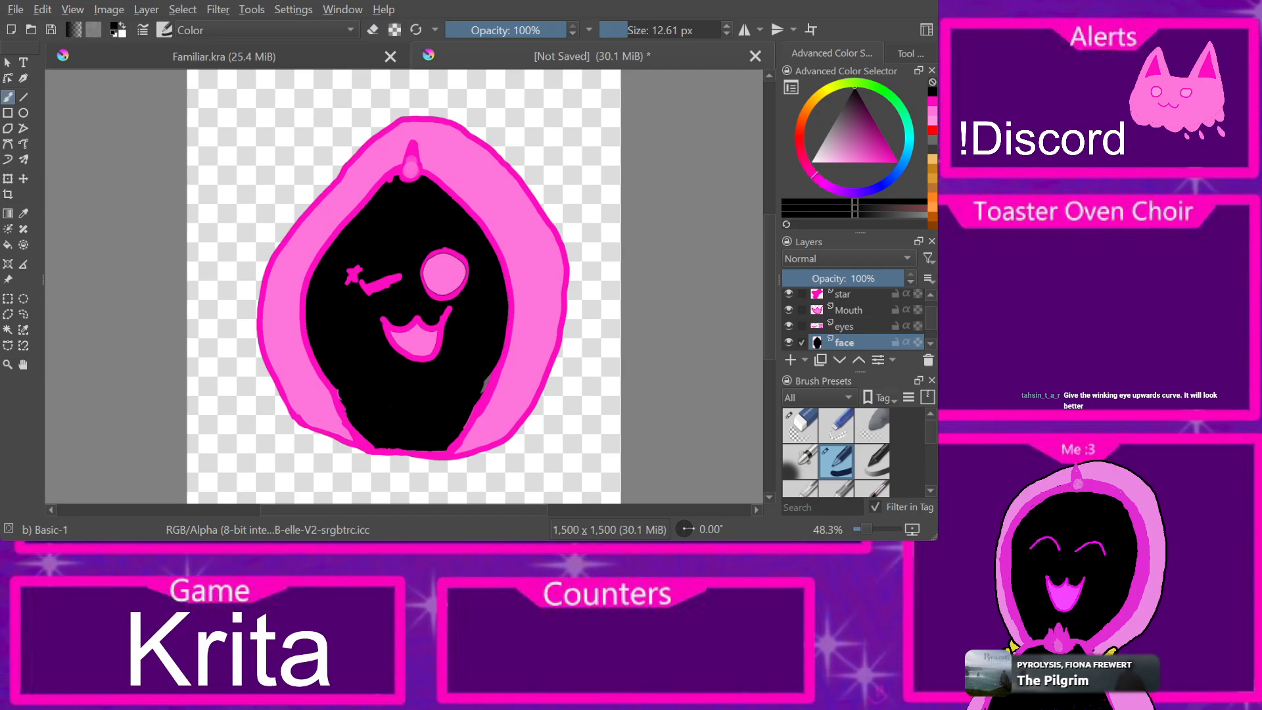
Step: Erase the winking eye's line on the eyes layer with the Eraser Circle brush at 69.38 px
click(845, 326)
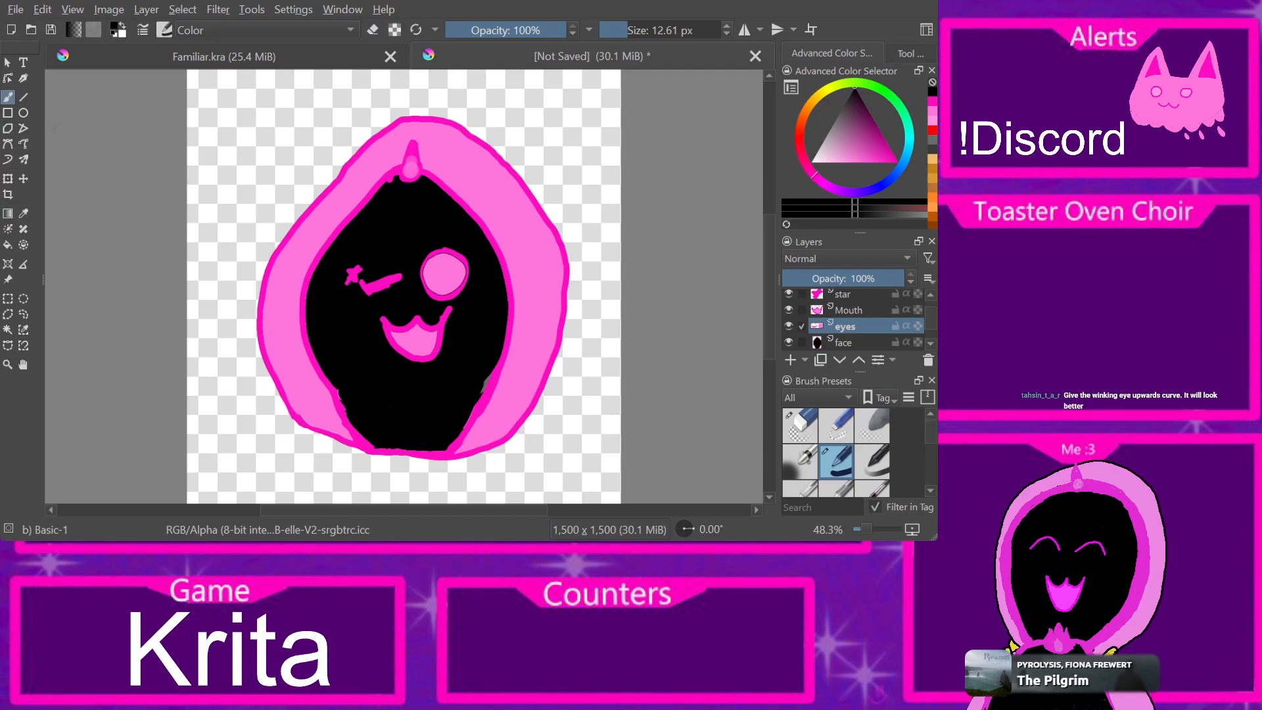
key(e)
mouse_move(381, 283)
mouse_down()
mouse_move(368, 281)
mouse_move(391, 284)
mouse_up()
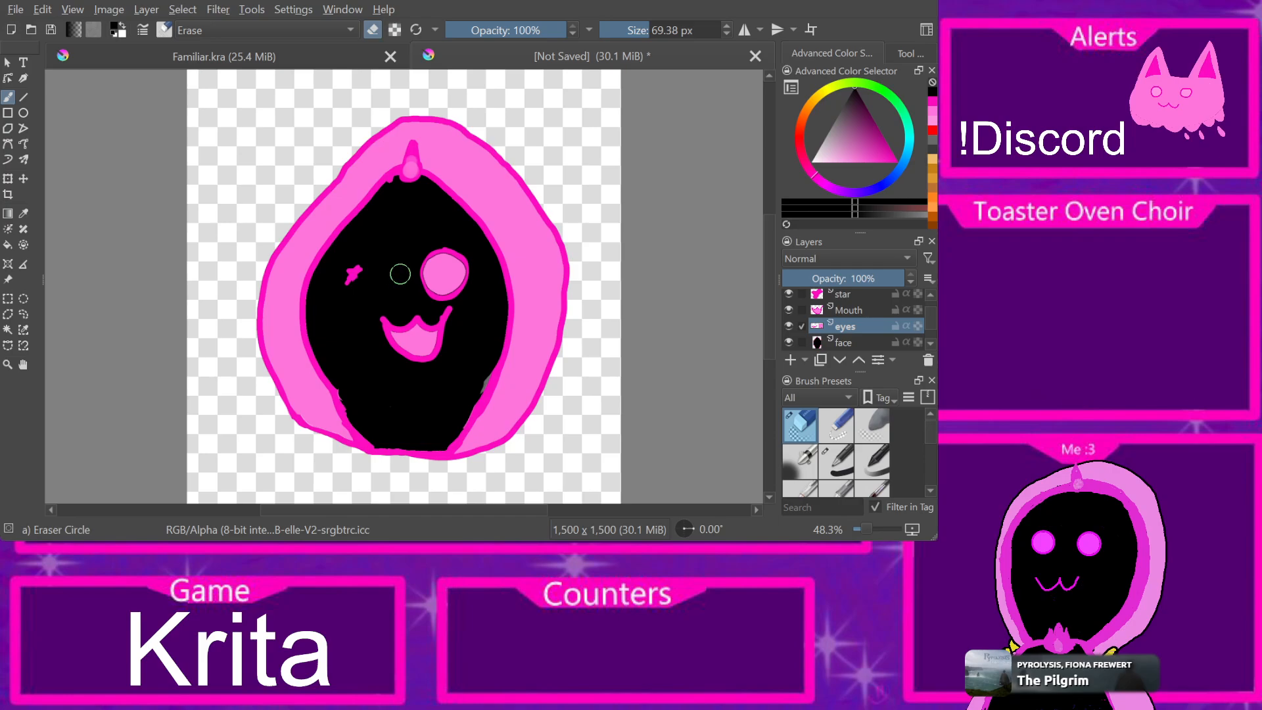
key(e)
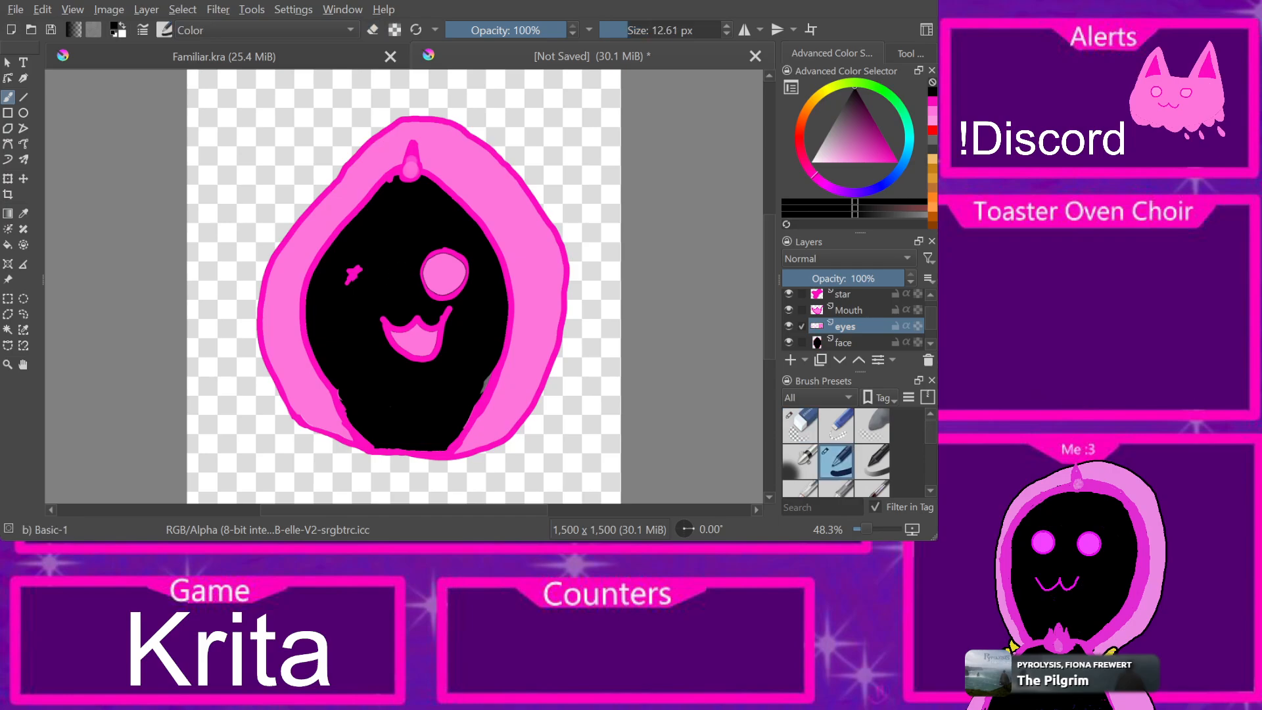
Step: Sample the dark pink from Familiar.kra and try drawing the winking eye as an upward arc, redoing the stroke
key(ctrl+Tab)
key(p)
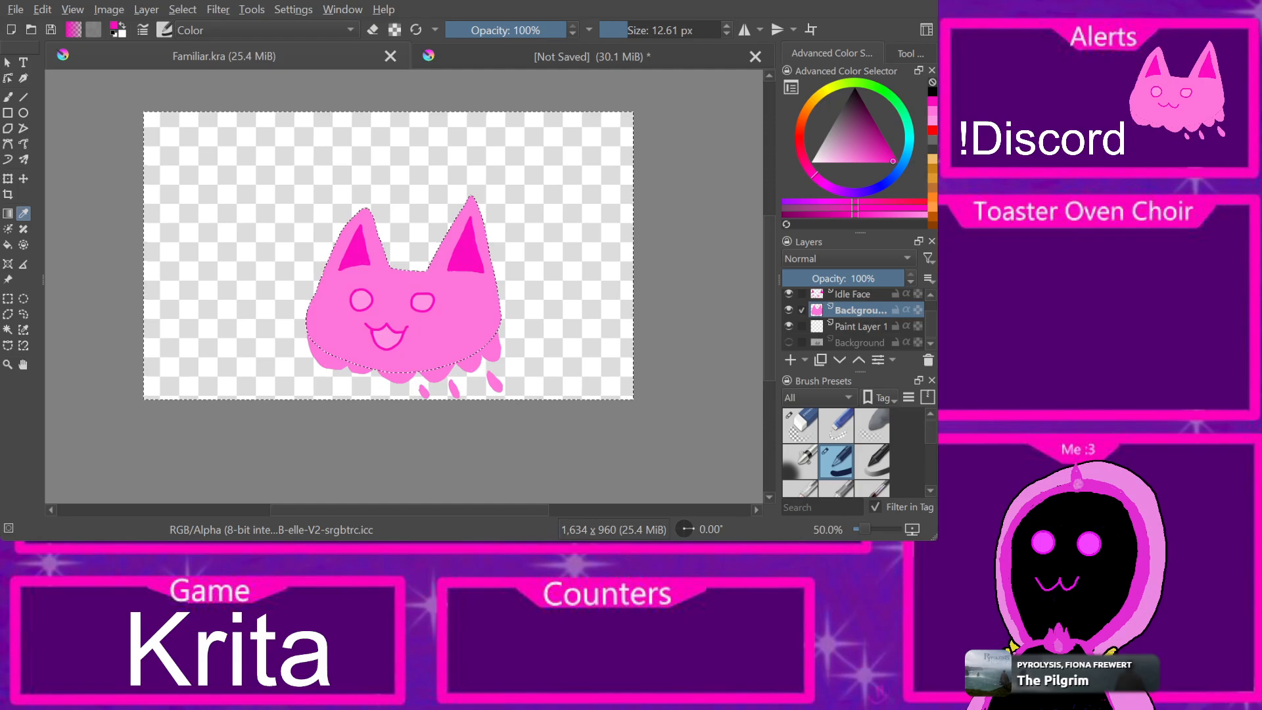
key(ctrl+Tab)
mouse_move(365, 295)
mouse_down()
mouse_move(391, 276)
mouse_move(382, 280)
mouse_up()
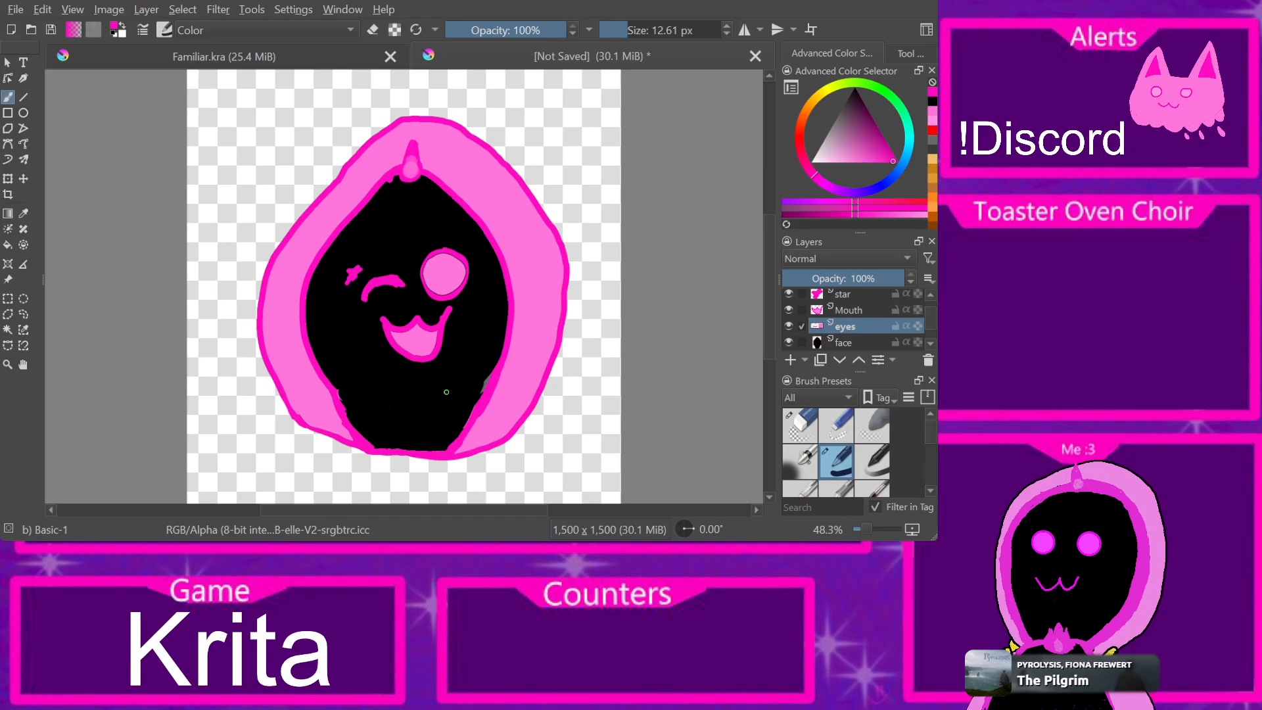
key(ctrl+z)
key(ctrl+z)
drag(362, 284, 400, 276)
Step: Undo the redrawn wink and all the neck edits, back to the face before the neck lines were drawn
key(ctrl+z)
key(ctrl+z)
key(ctrl+z)
key(ctrl+z)
key(ctrl+z)
key(ctrl+z)
key(ctrl+z)
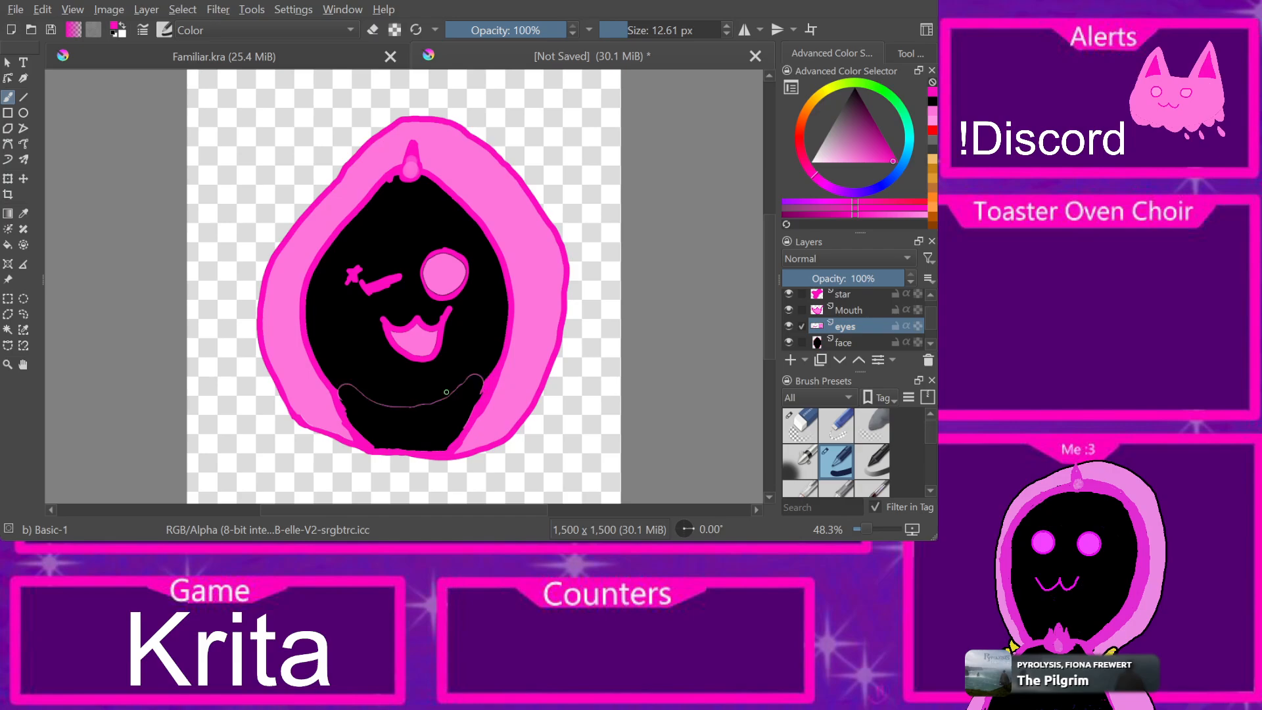
key(ctrl+z)
key(ctrl+z)
key(ctrl+z)
key(ctrl+z)
key(ctrl+z)
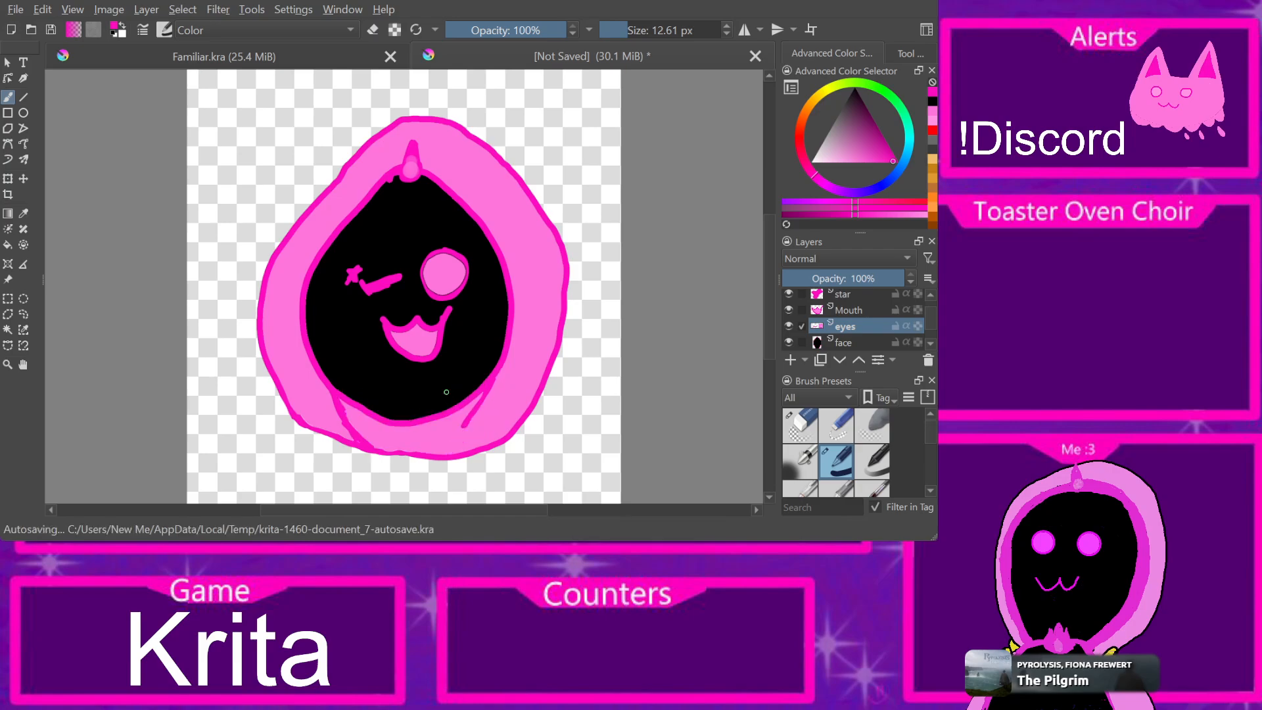
key(ctrl+z)
key(ctrl+z)
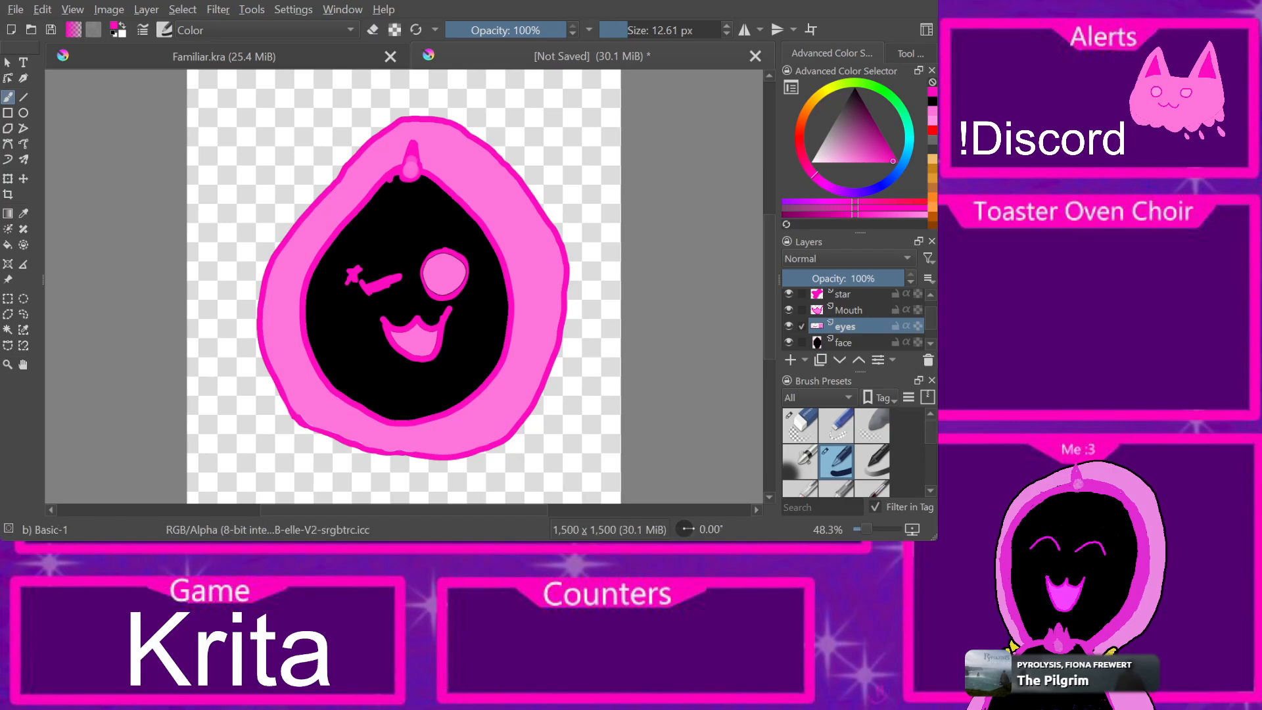
key(ctrl+z)
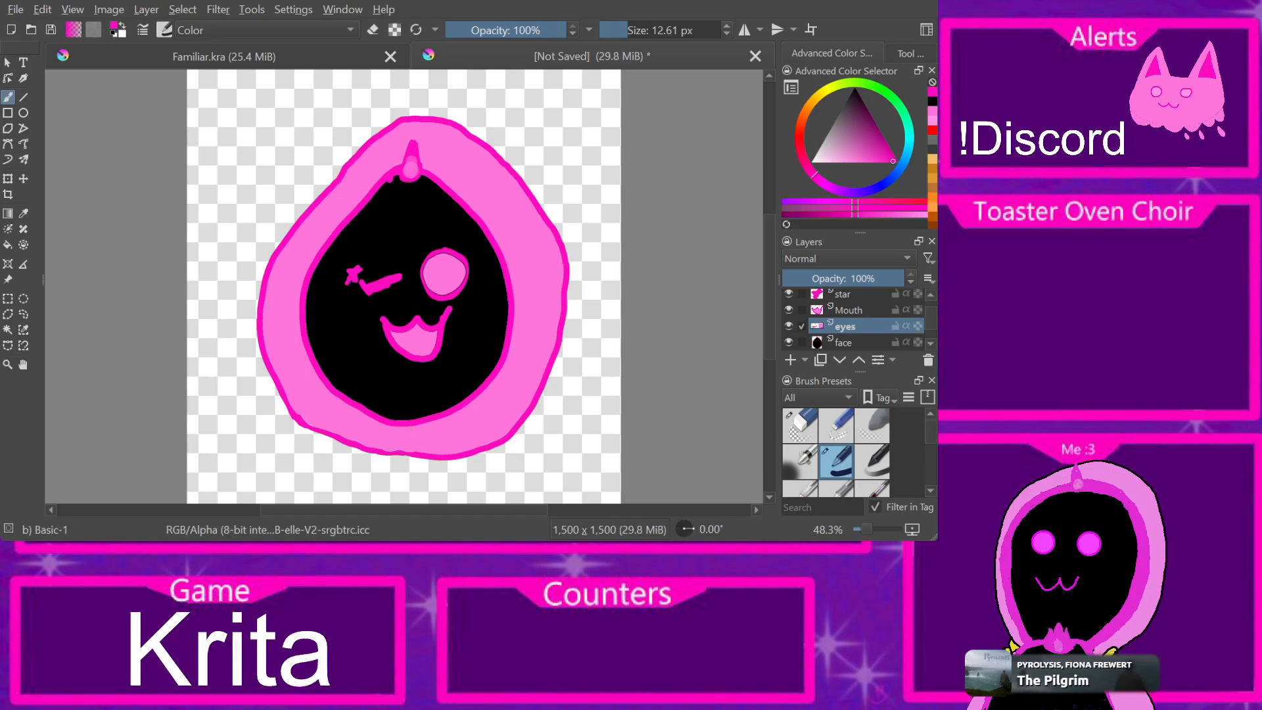
Step: Erase only the winking eye's line on the eyes layer with the Eraser Circle brush, keeping the star, and return to the Basic-1 brush
key(e)
mouse_move(394, 279)
mouse_down()
mouse_move(361, 276)
mouse_move(403, 270)
mouse_move(386, 282)
mouse_up()
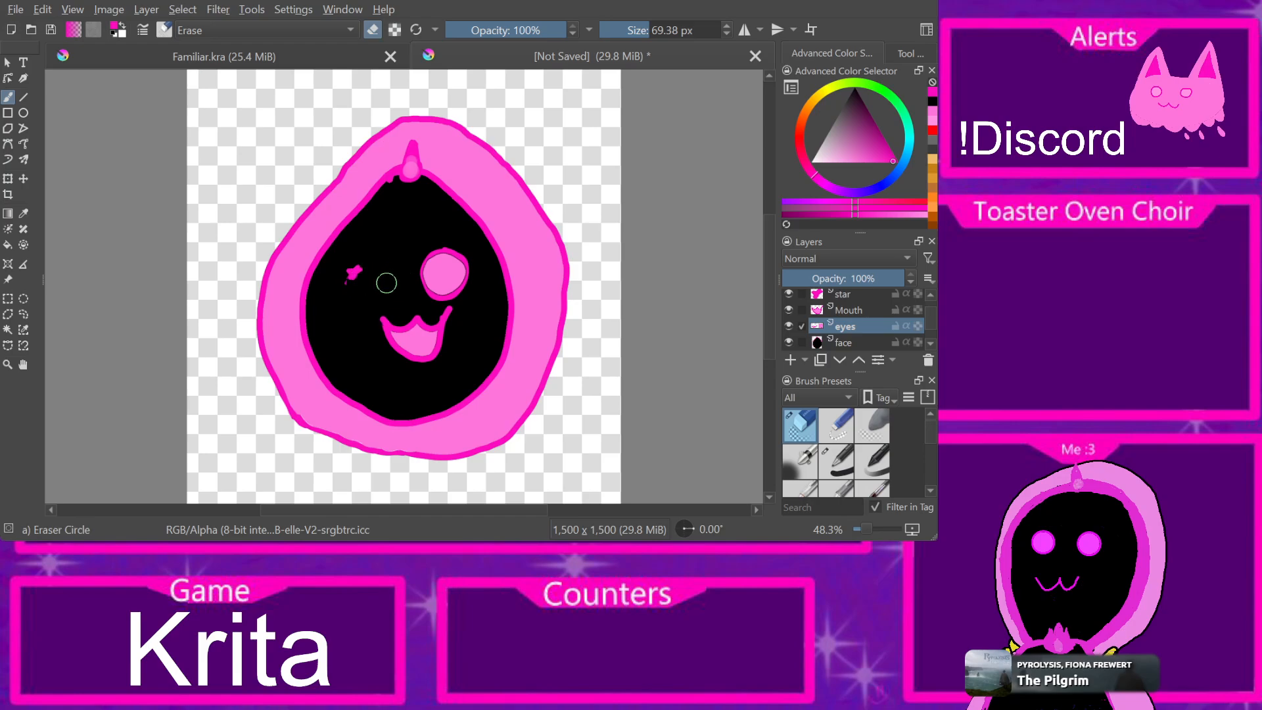
key(ctrl+z)
mouse_move(372, 270)
mouse_down()
mouse_move(361, 283)
mouse_move(397, 270)
mouse_up()
key(e)
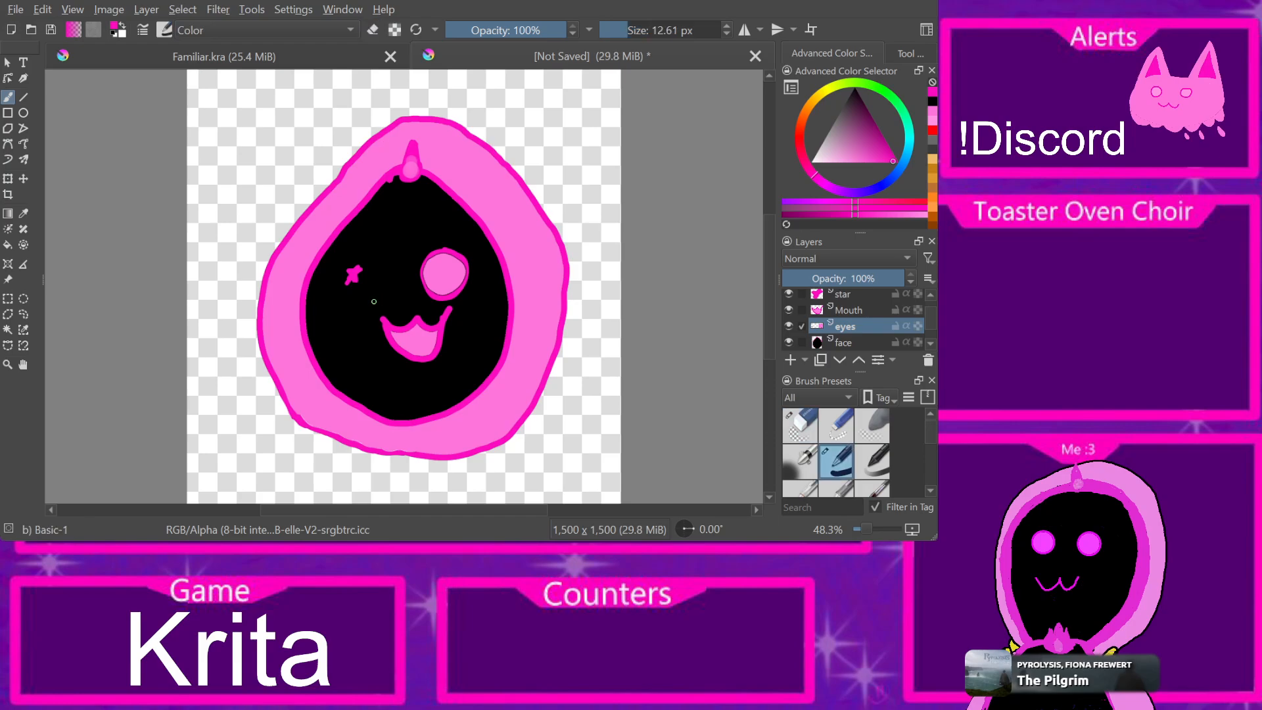
Step: On the eyes layer, draw the winking eye as a curved dark pink arc and retouch the round eye's lower outline
mouse_move(368, 299)
mouse_down()
mouse_move(389, 276)
mouse_move(404, 281)
mouse_up()
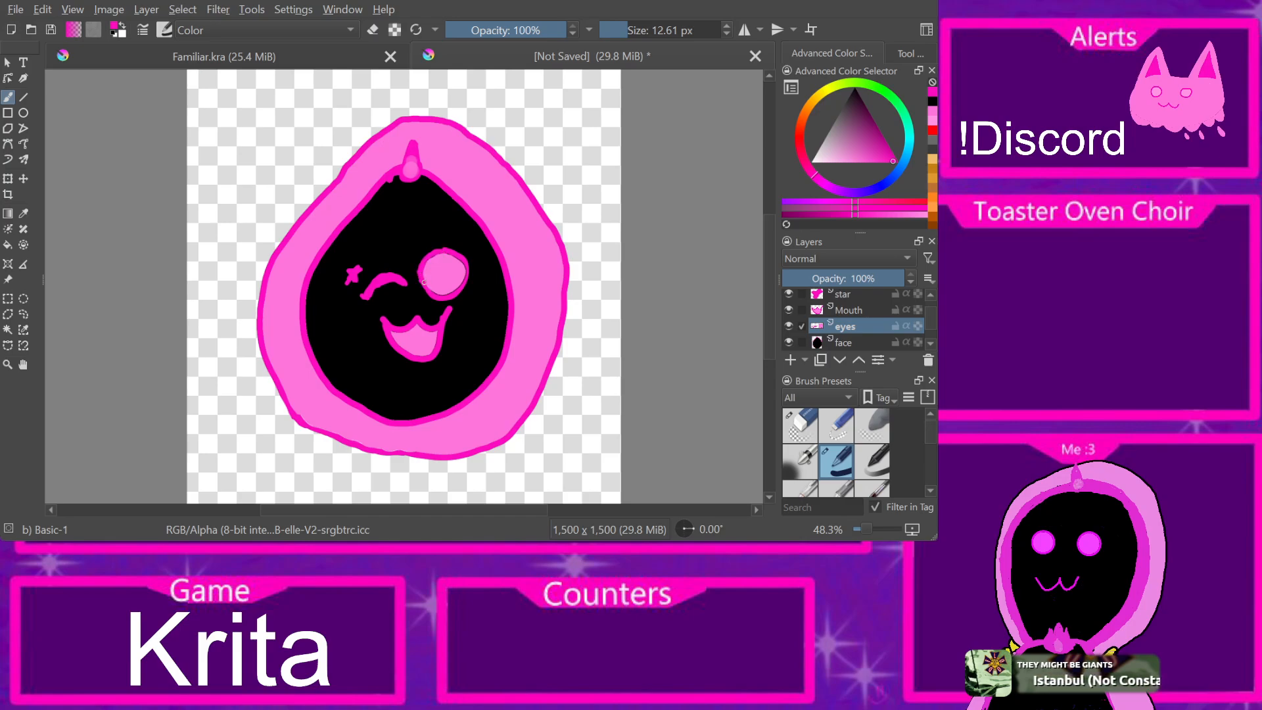
drag(429, 291, 458, 287)
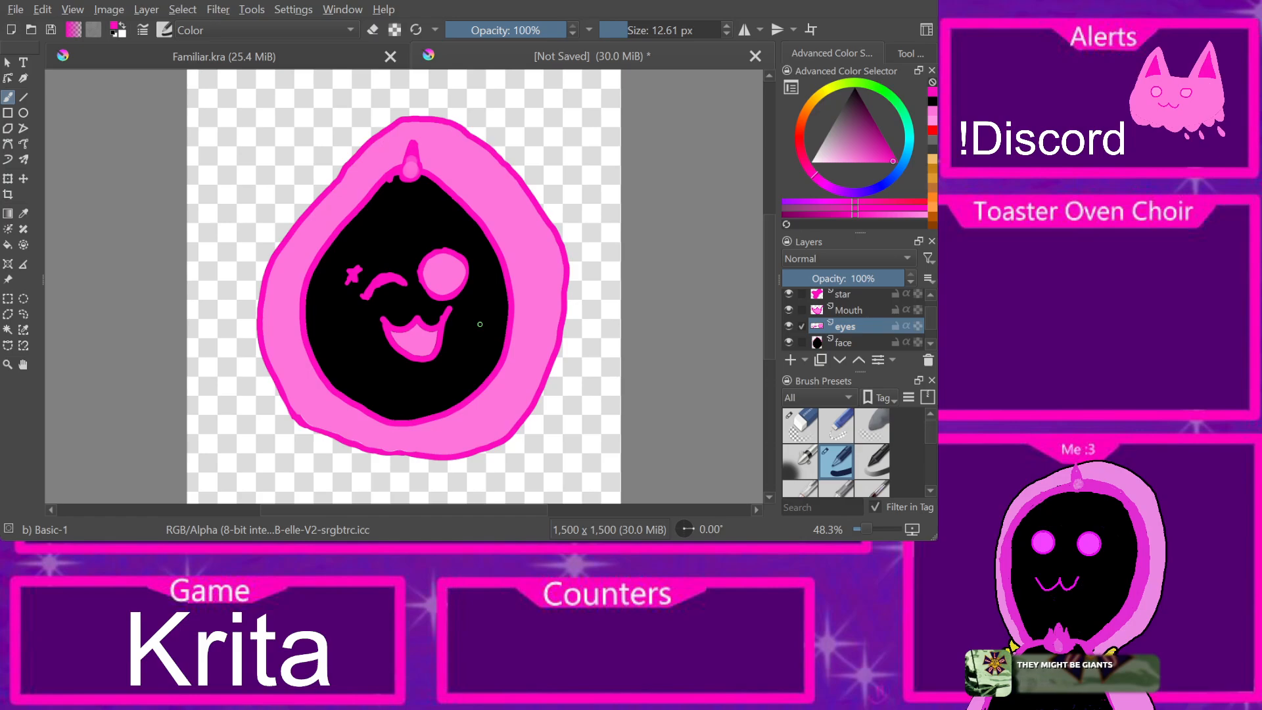
Step: On the face layer, draw two dark pink lines from the face's lower sides down to the hood's bottom edge
key(Page_Down)
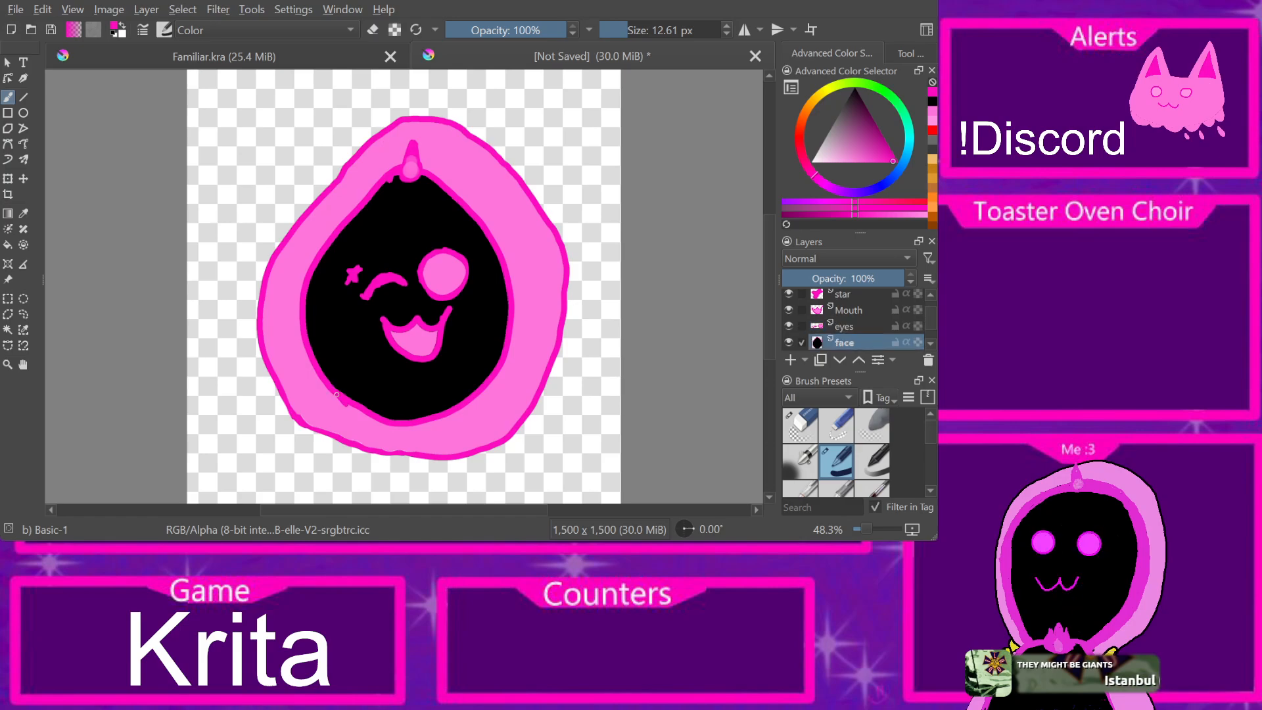
mouse_move(318, 378)
mouse_down()
mouse_move(382, 450)
mouse_move(333, 397)
mouse_move(358, 437)
mouse_up()
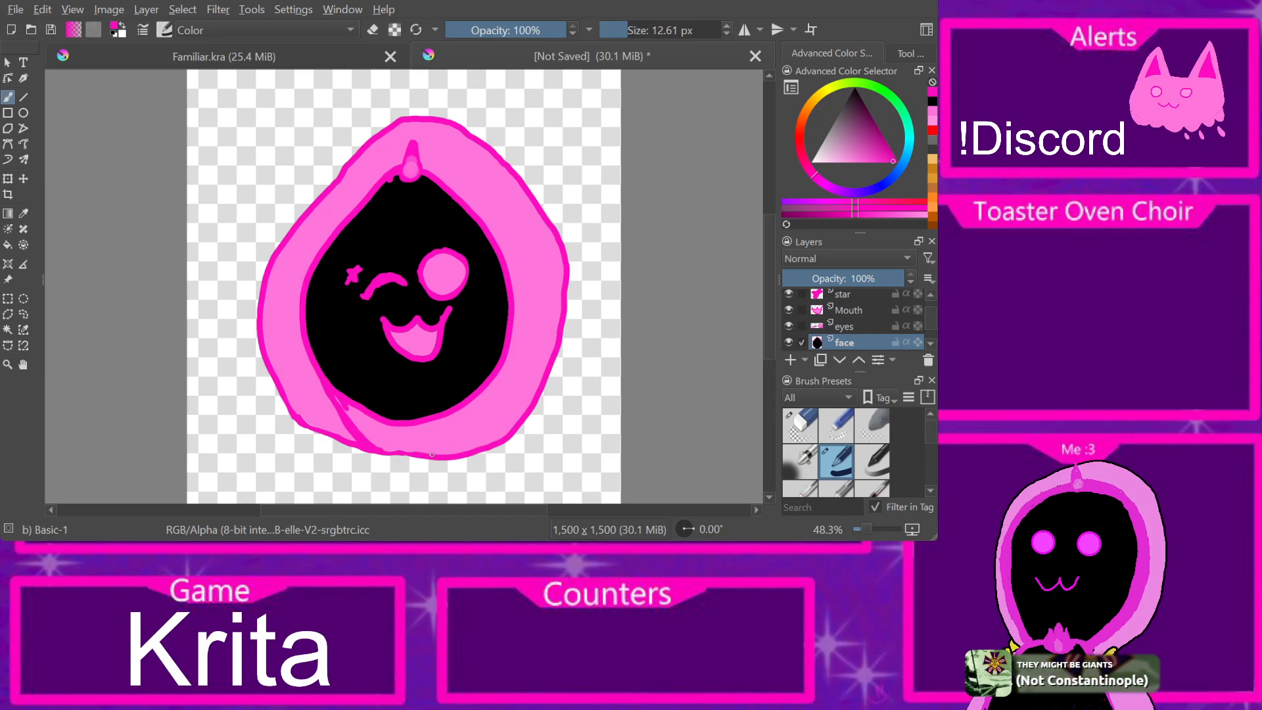
mouse_move(426, 453)
mouse_down()
mouse_move(449, 425)
mouse_move(425, 451)
mouse_move(476, 389)
mouse_move(441, 441)
mouse_up()
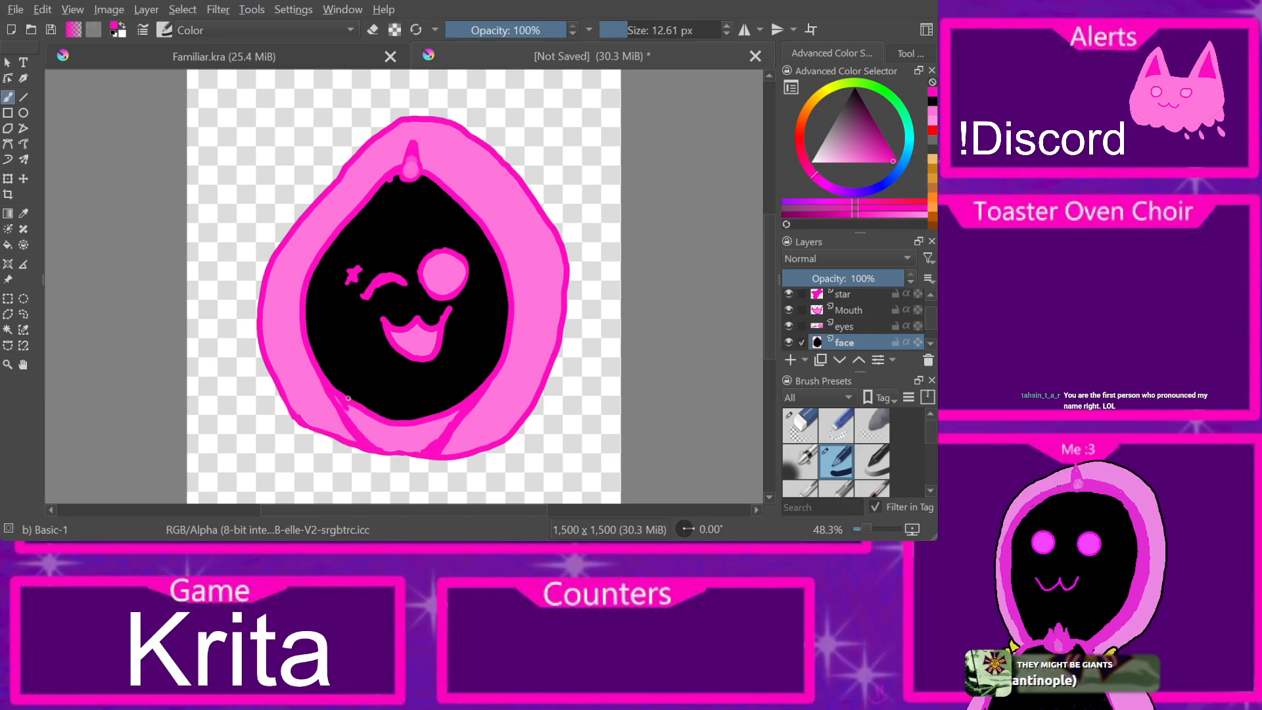
Step: Erase the face's curved lower outline between the two lines, and switch to the Basic-1 brush preset with black
key(e)
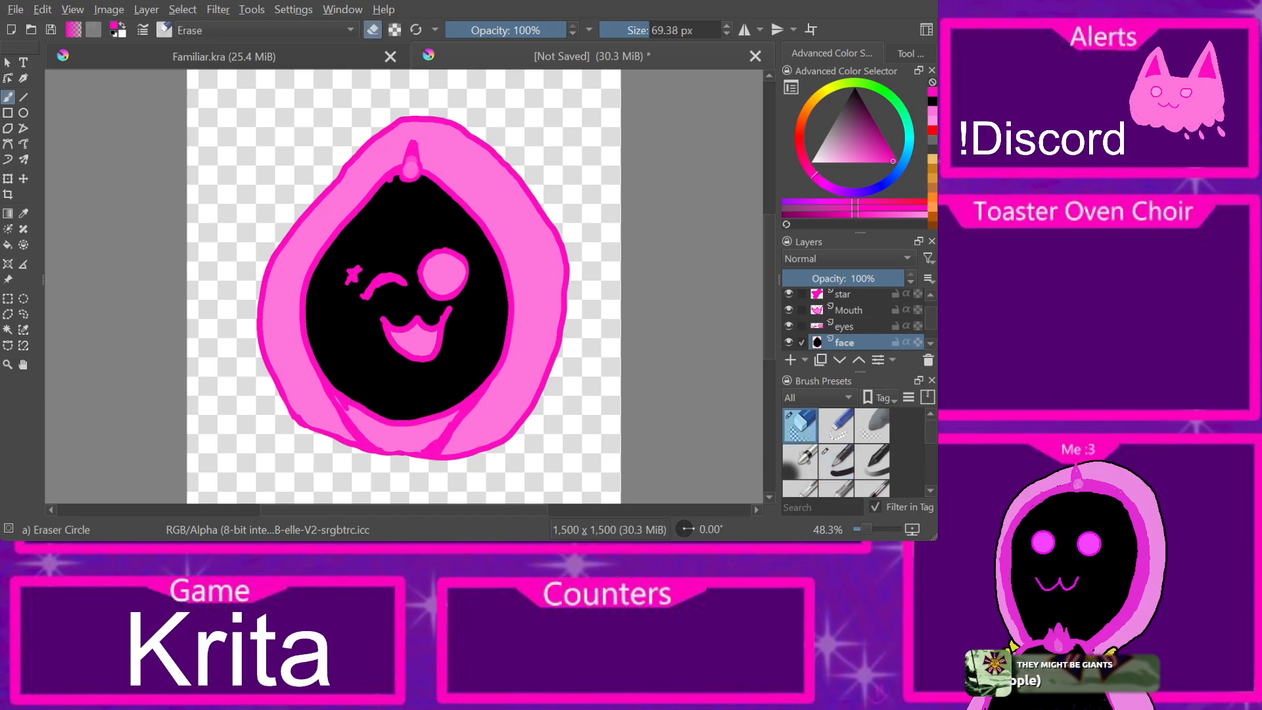
mouse_move(416, 417)
mouse_down()
mouse_move(383, 424)
mouse_move(399, 429)
mouse_move(339, 392)
mouse_move(428, 424)
mouse_move(460, 390)
mouse_move(435, 406)
mouse_up()
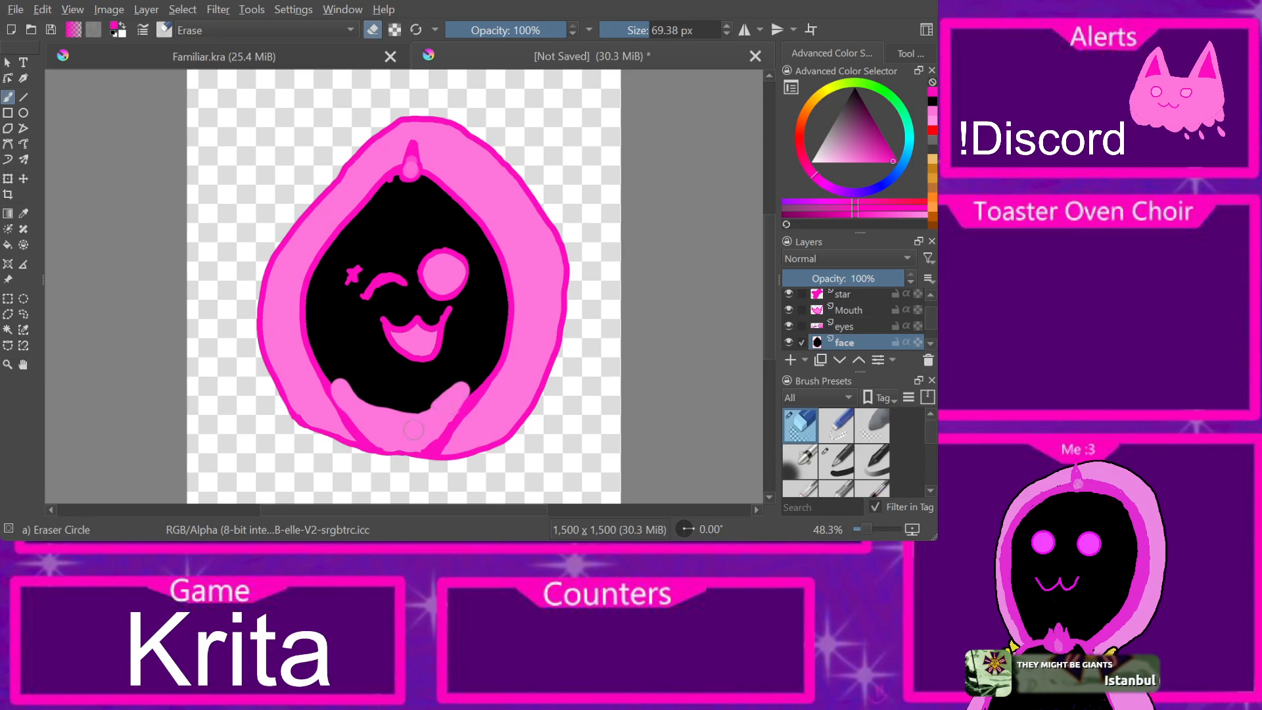
key(f)
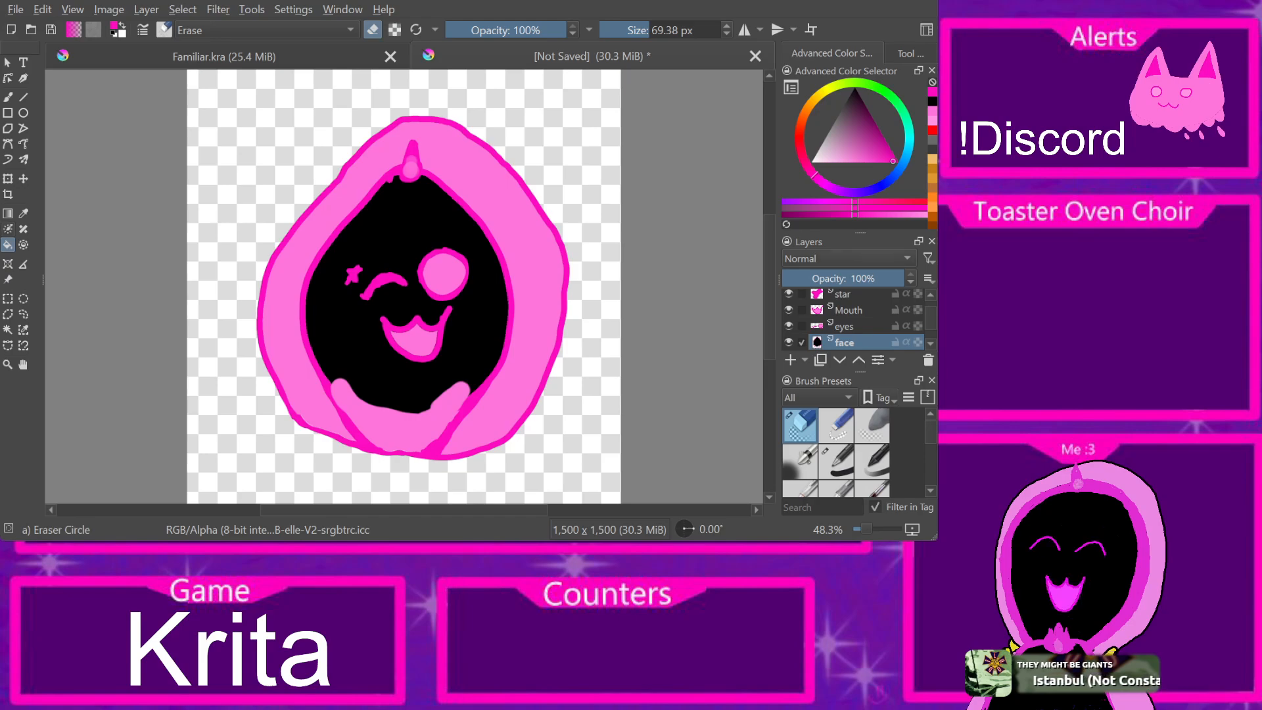
click(932, 101)
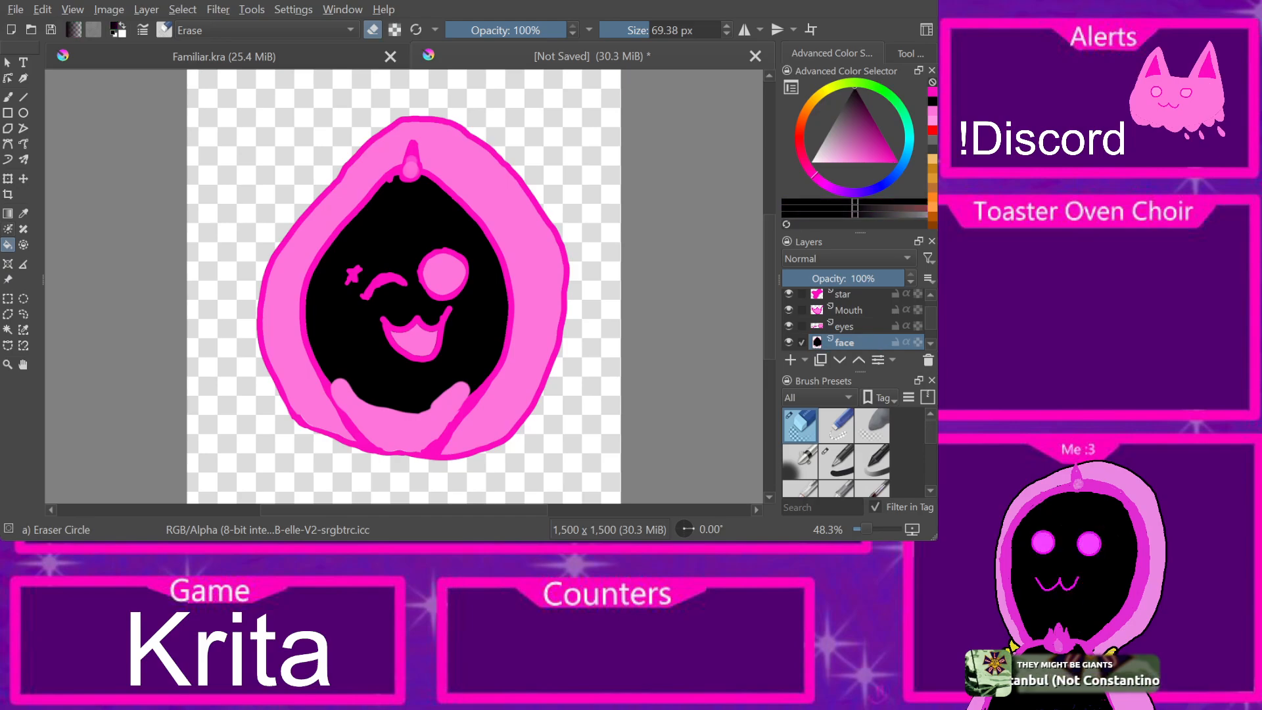
click(836, 461)
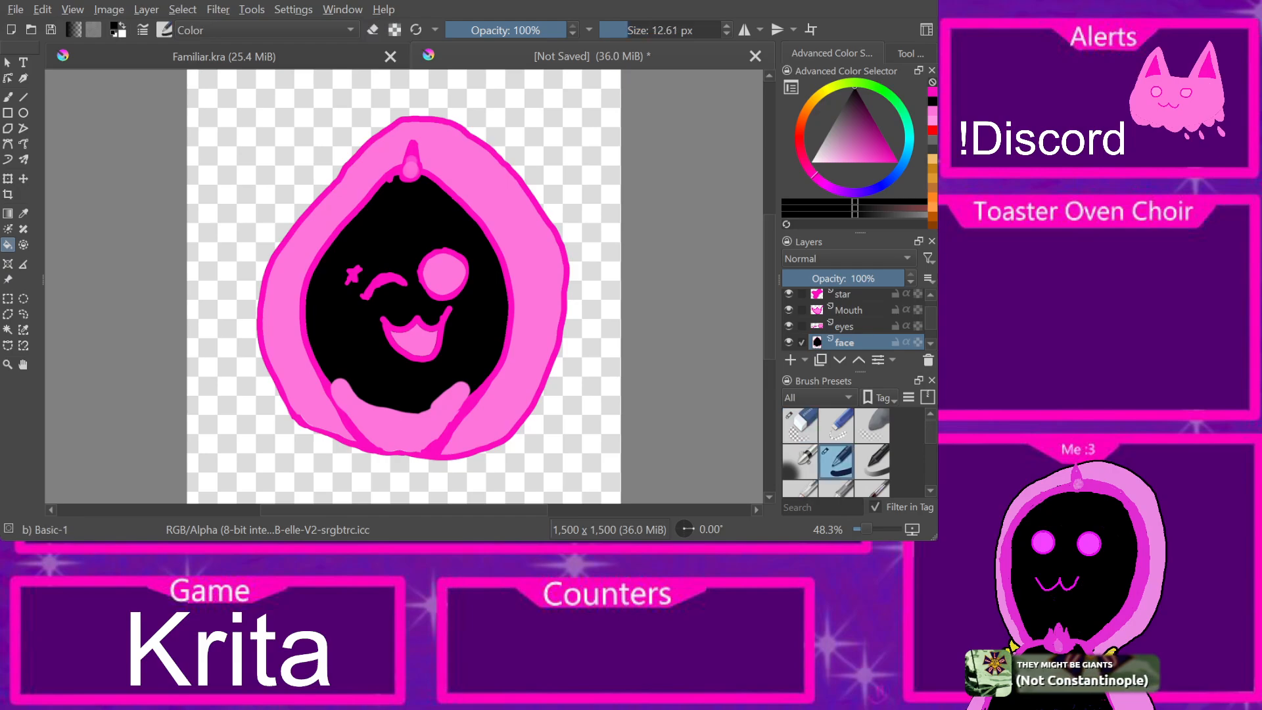
Step: Try to fill the erased chin area with black, and undo the fill
click(402, 431)
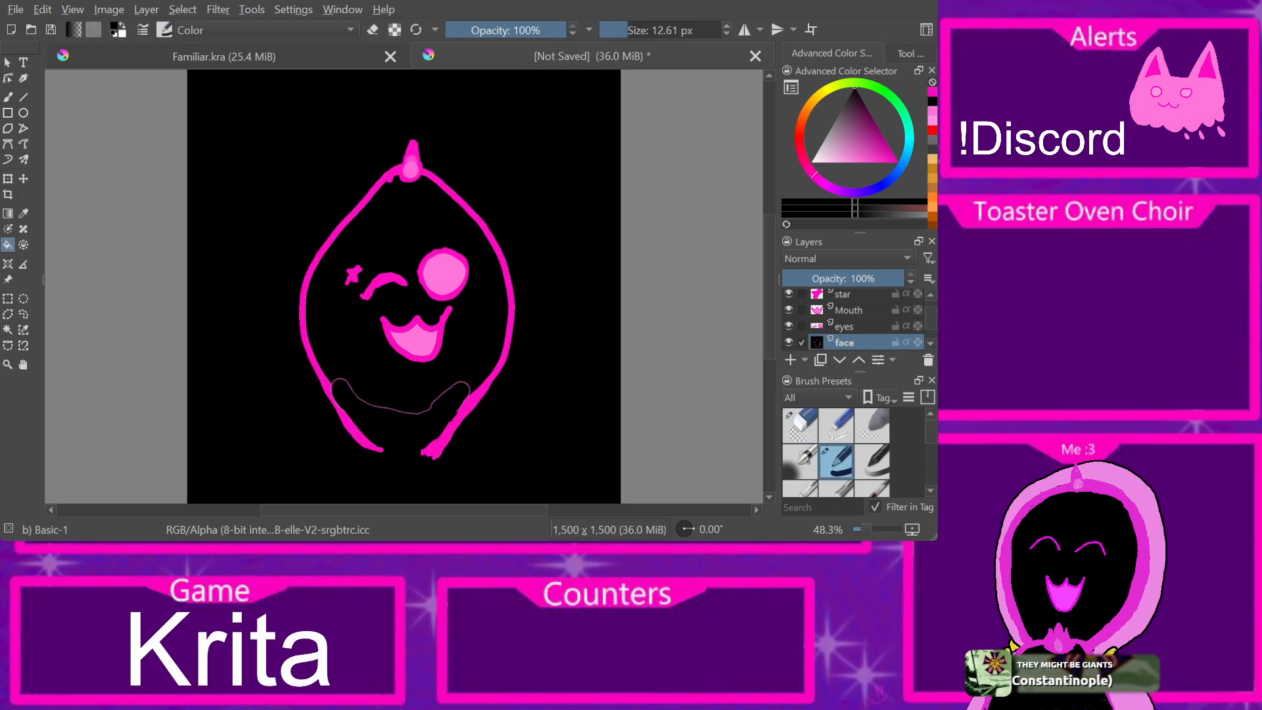
key(ctrl+z)
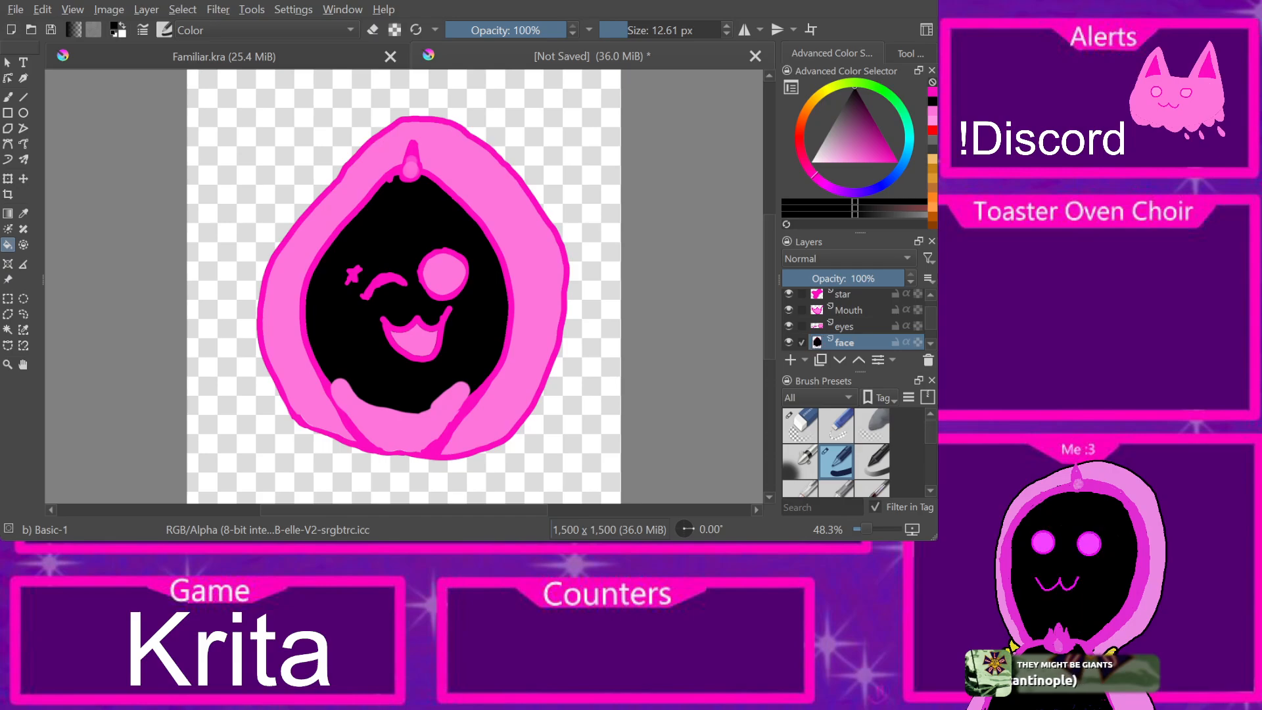
Step: Close the gap between the two chin lines along the hood's bottom edge with dark pink sampled from the face outline
click(23, 213)
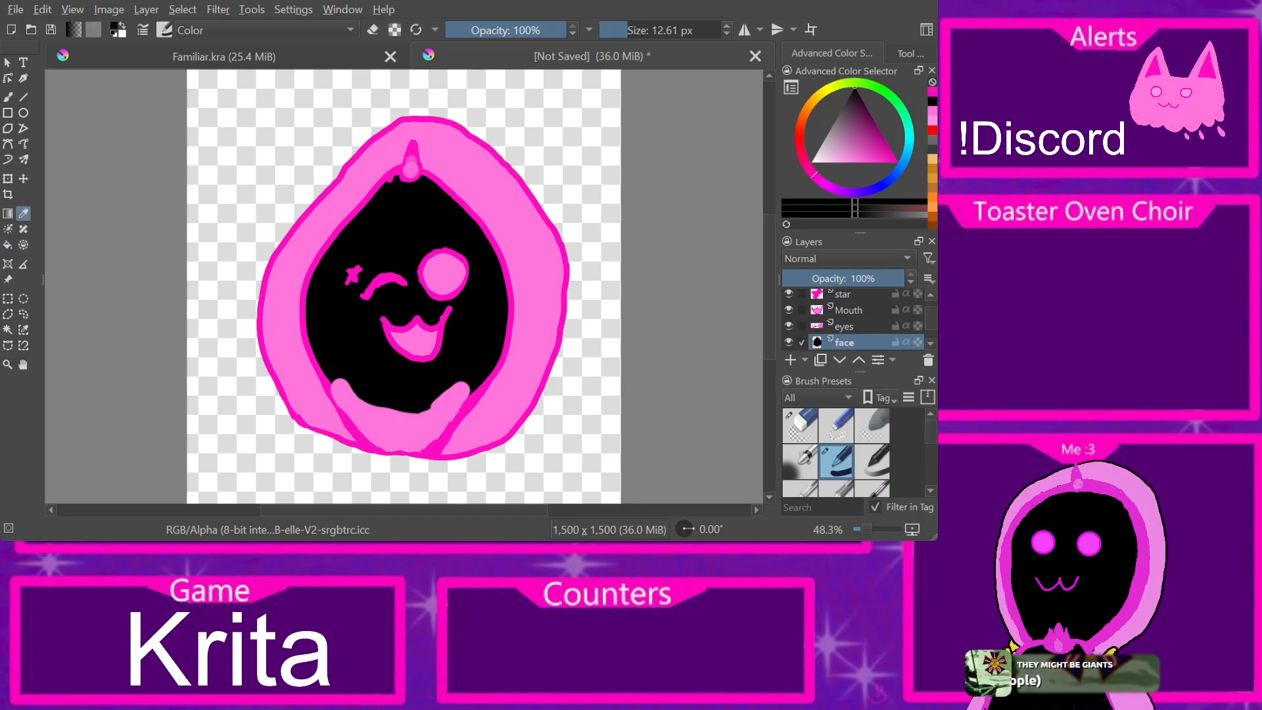
click(305, 320)
key(b)
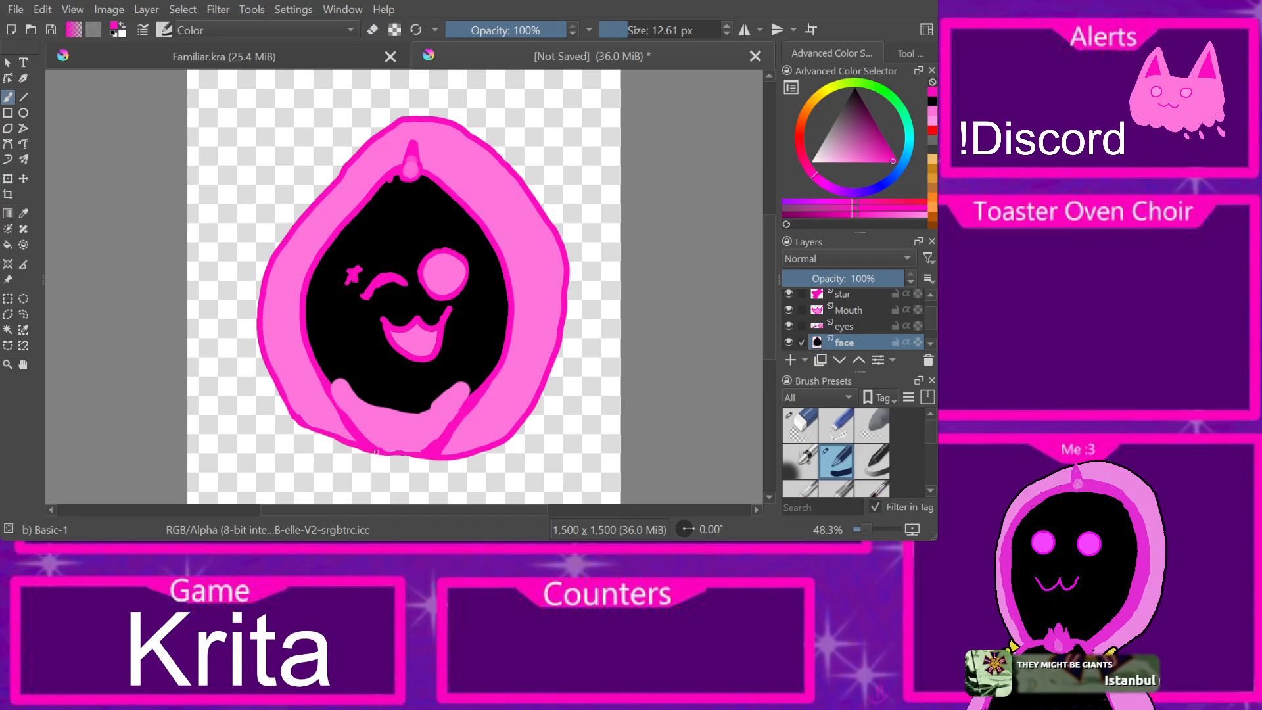
drag(379, 445, 418, 452)
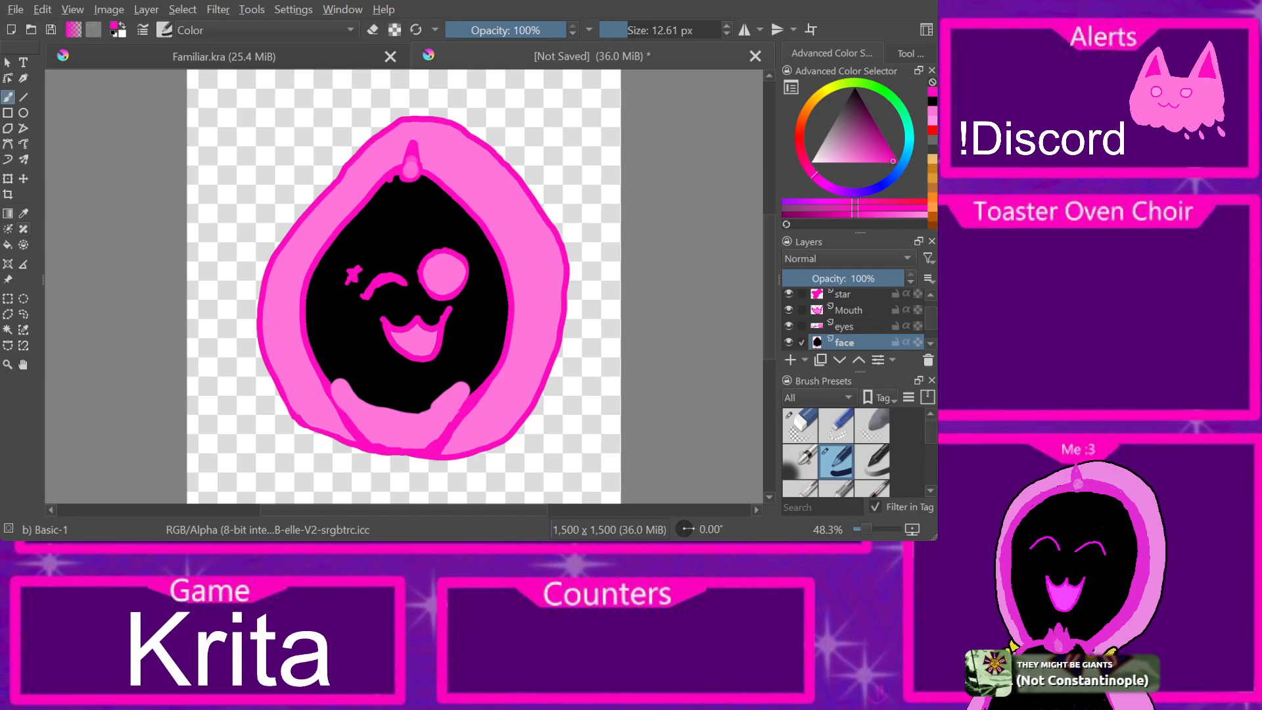
Step: Fill the enclosed chin area on the face layer with black
key(f)
key(d)
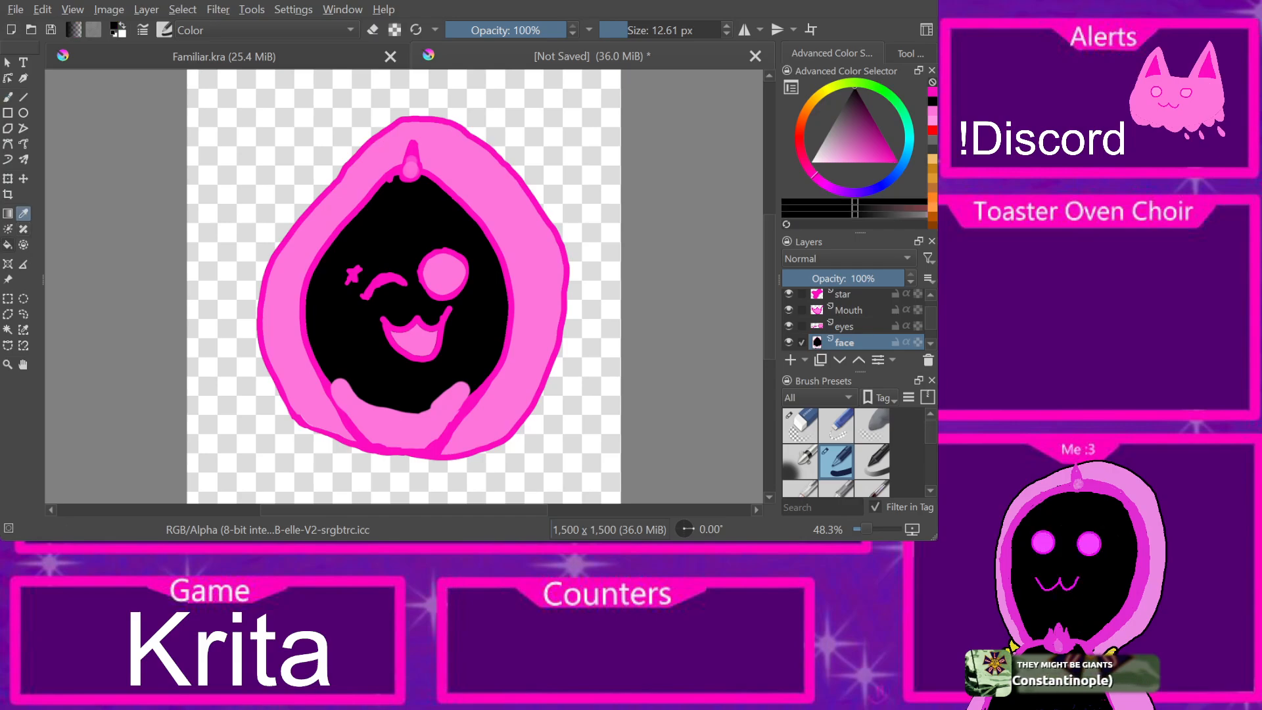
click(400, 426)
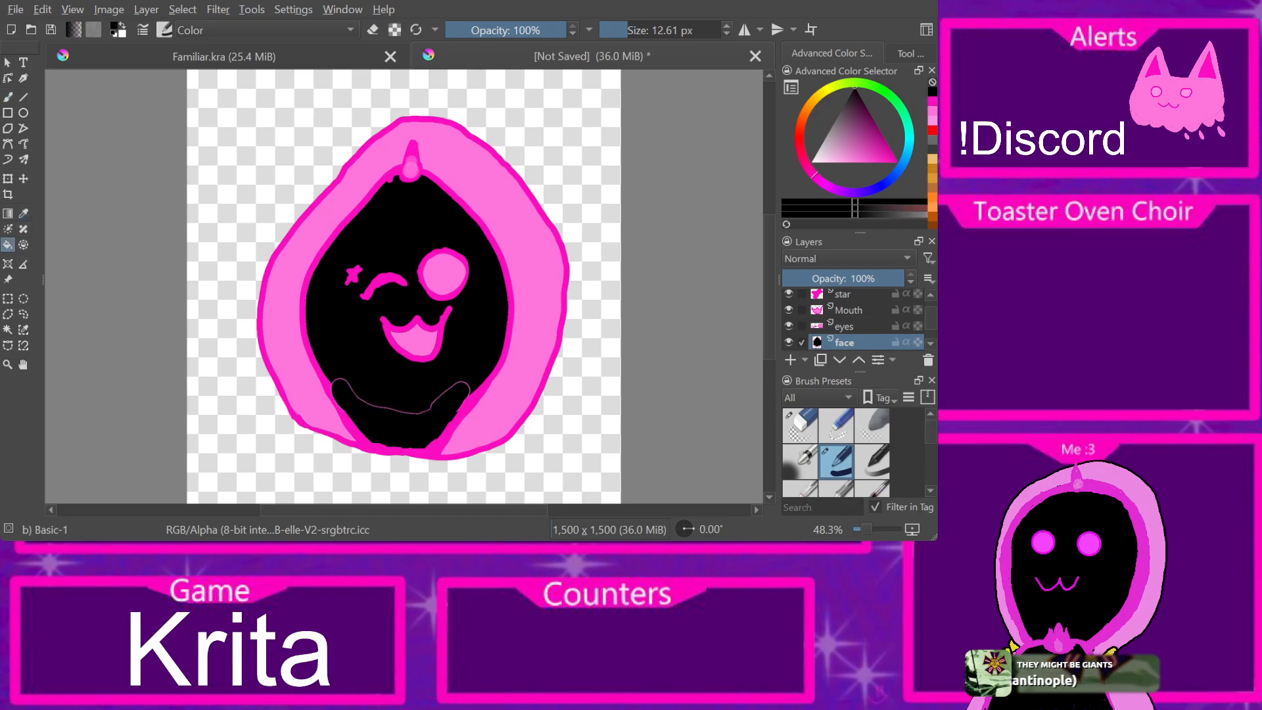
Step: Paint over the thin leftover seam across the chin with black, and add a new paint layer above the face layer
key(b)
drag(388, 415, 382, 404)
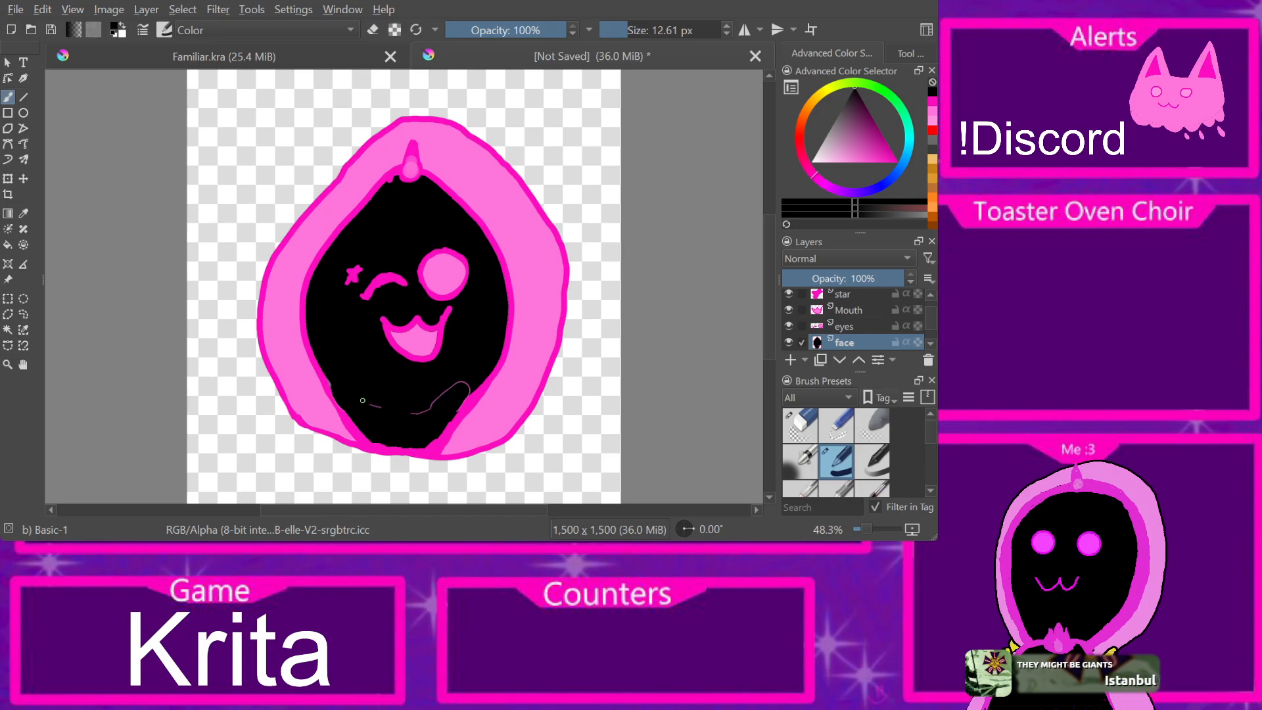
mouse_move(414, 412)
mouse_down()
mouse_move(440, 405)
mouse_move(461, 383)
mouse_move(435, 393)
mouse_move(466, 390)
mouse_up()
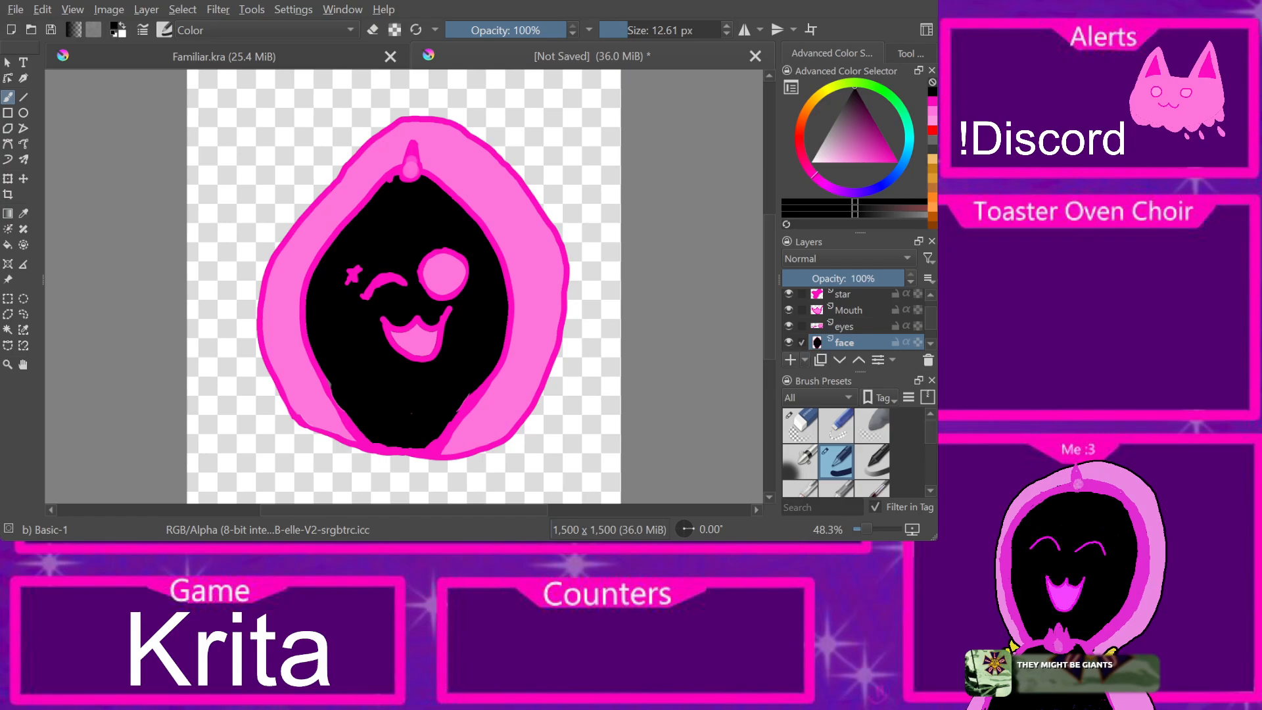
click(790, 360)
double_click(859, 342)
text(`1)
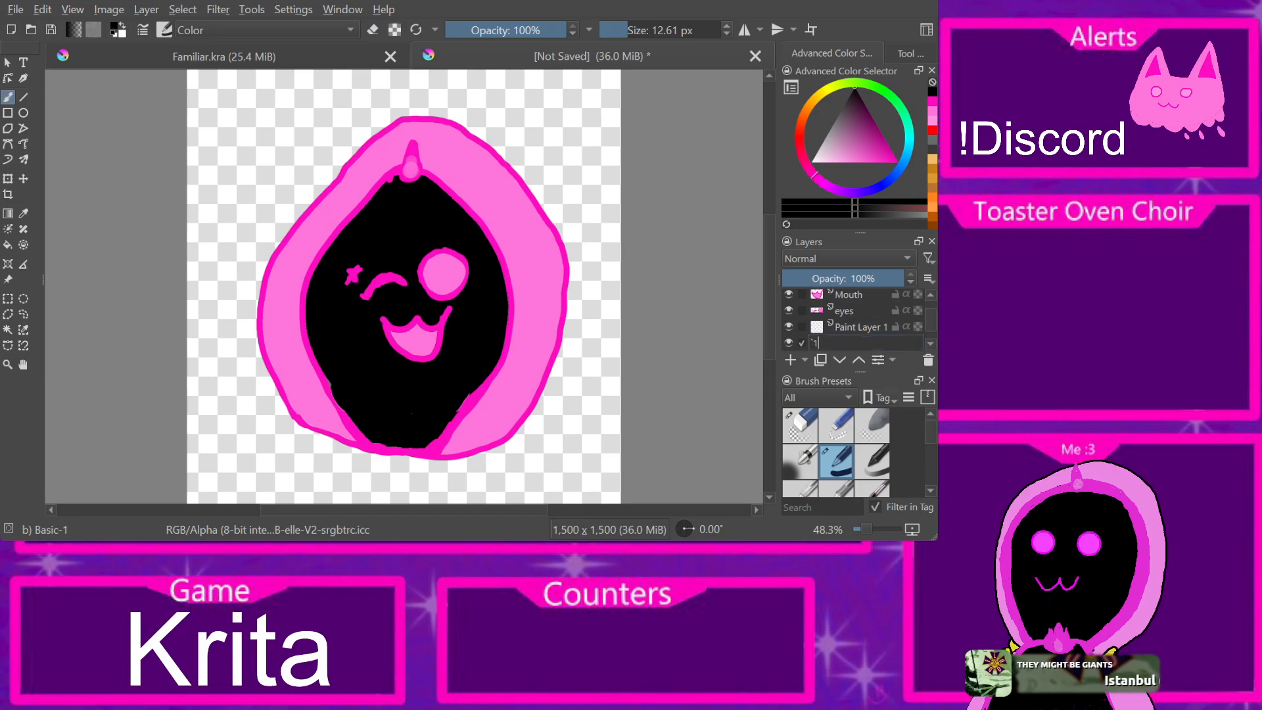
text(\)
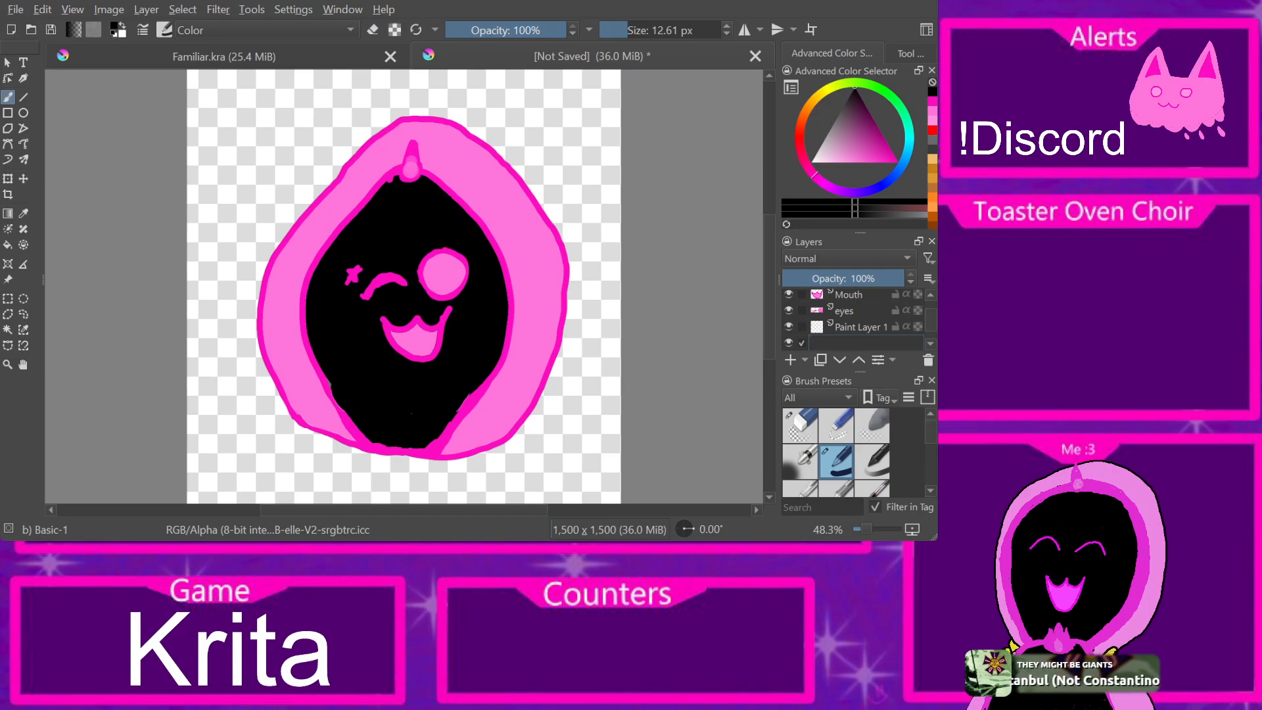
text(rooch)
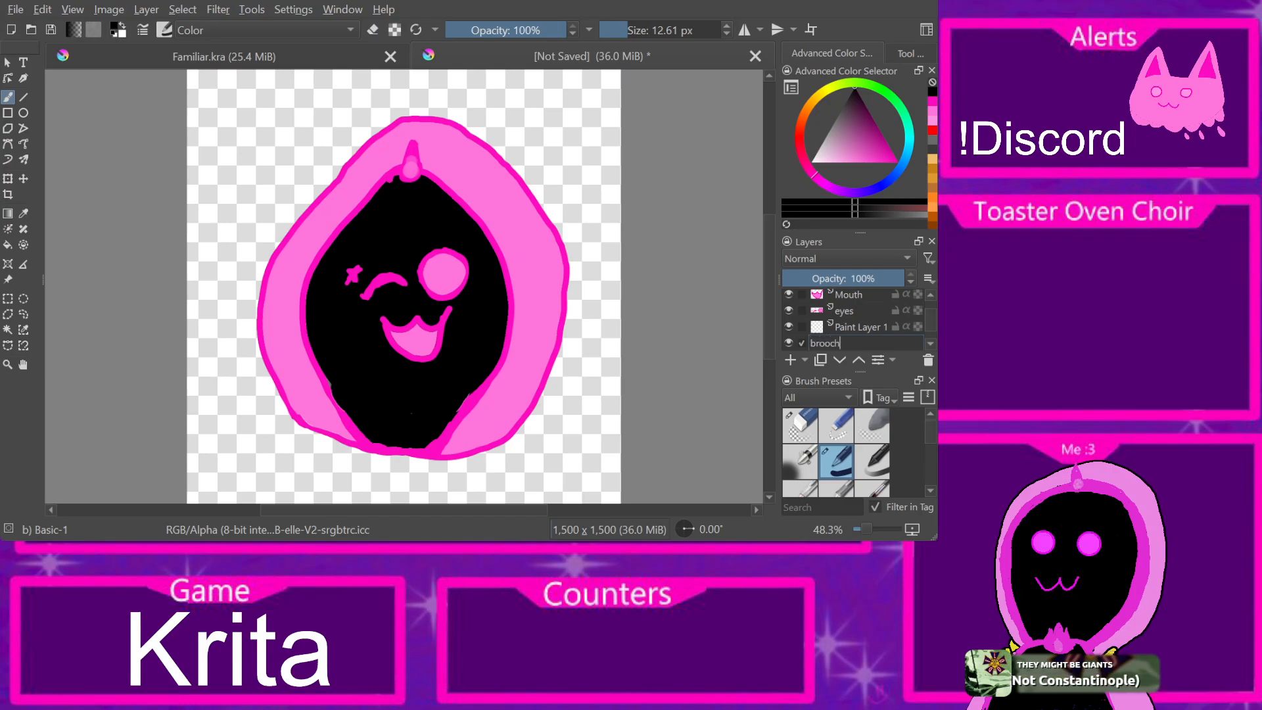
key(Return)
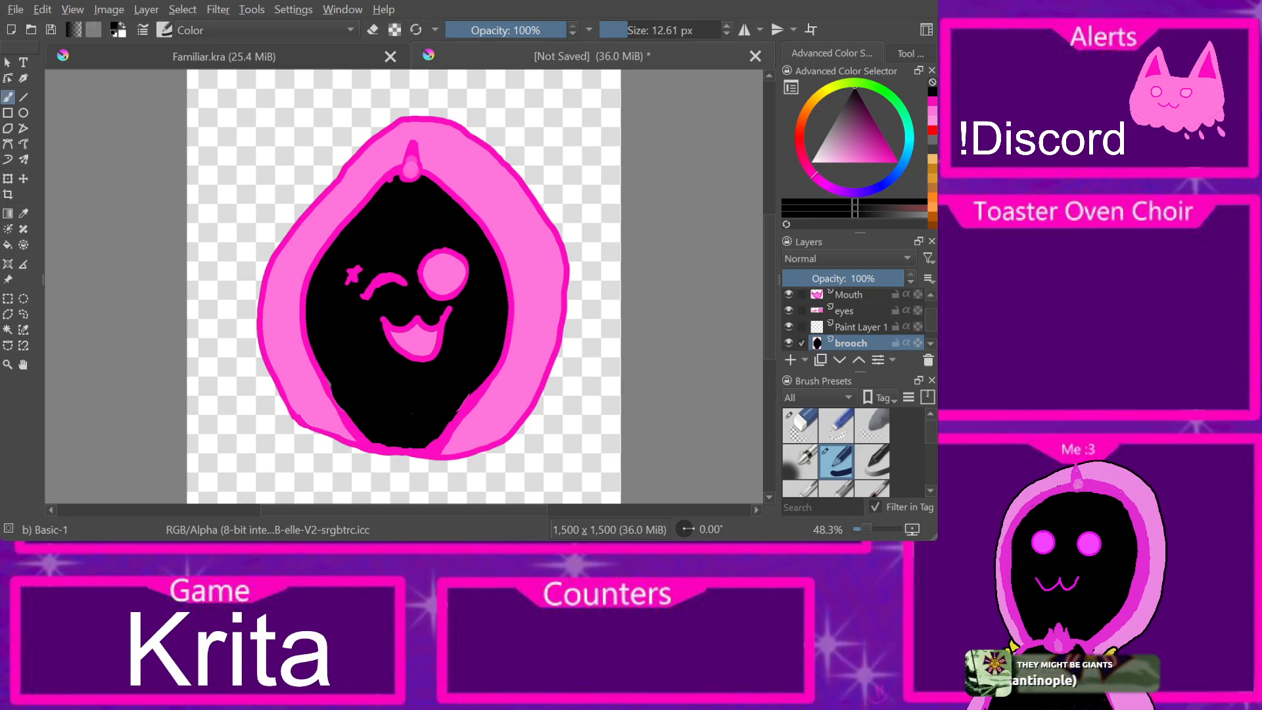
key(F2)
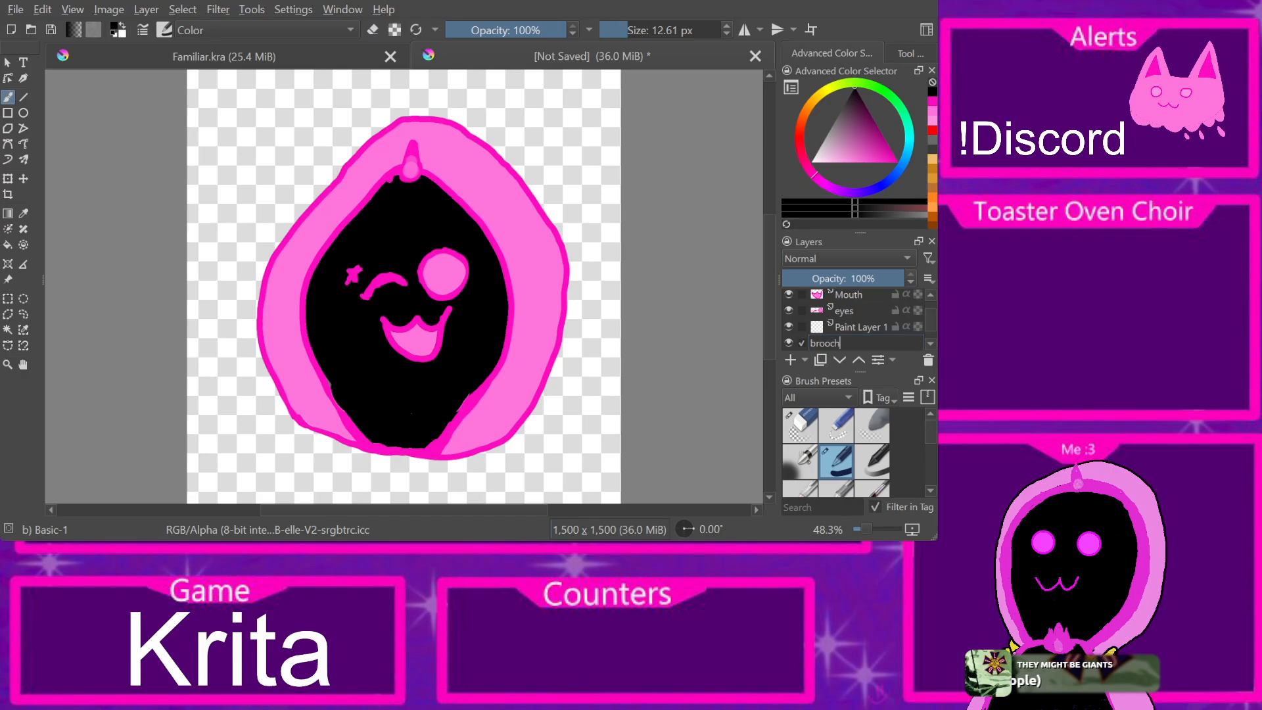
key(BackSpace)
key(Return)
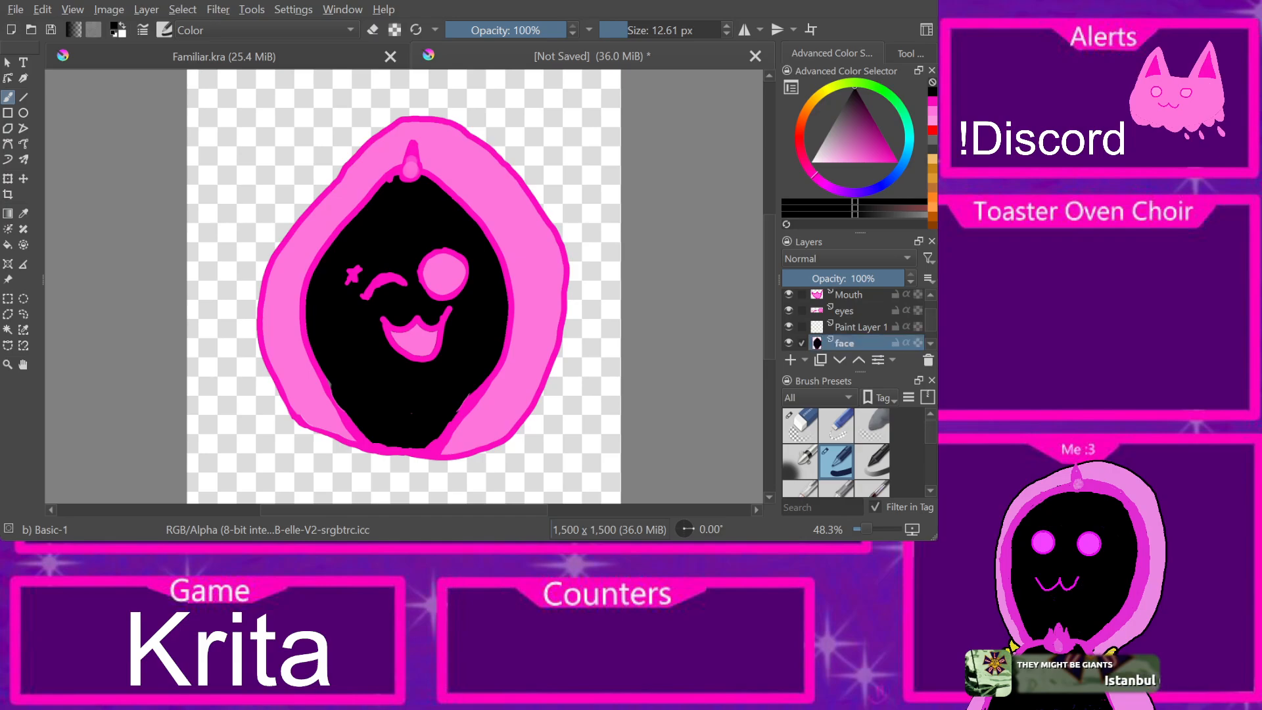
Step: Rename the new paint layer above the face layer as Brooch
click(861, 327)
double_click(861, 326)
drag(864, 327, 809, 327)
text(Brooch)
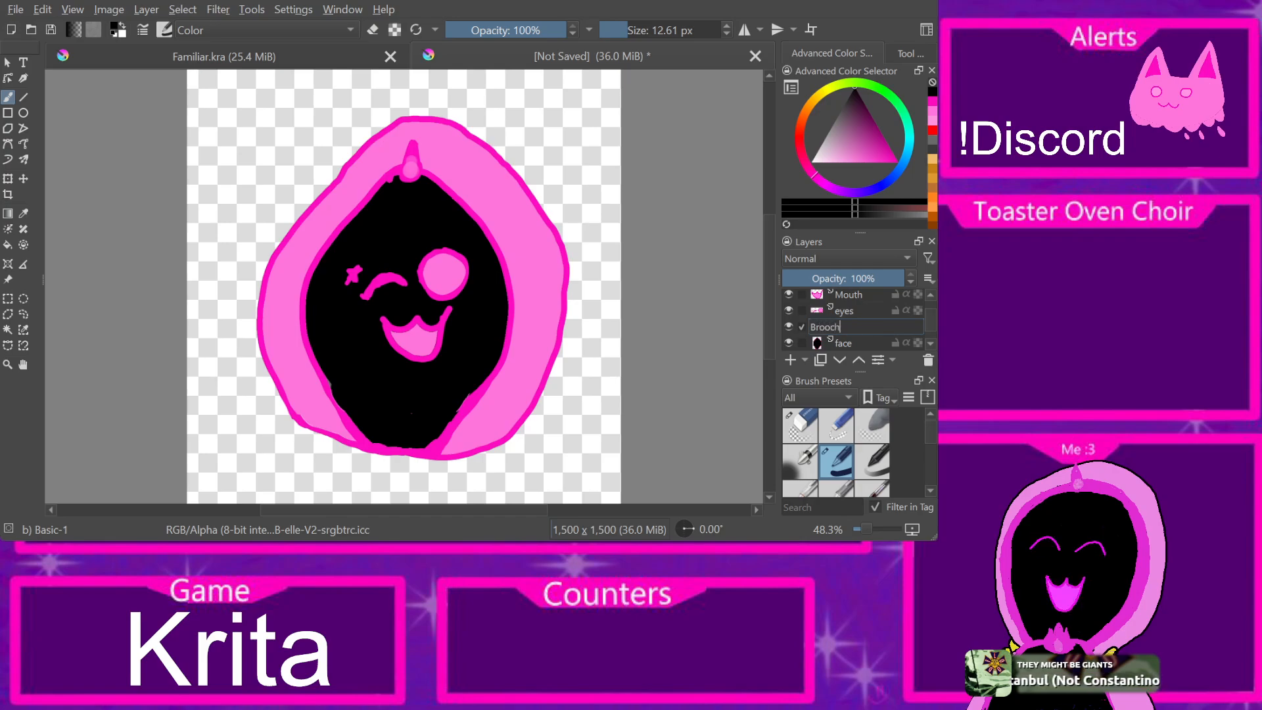
key(Return)
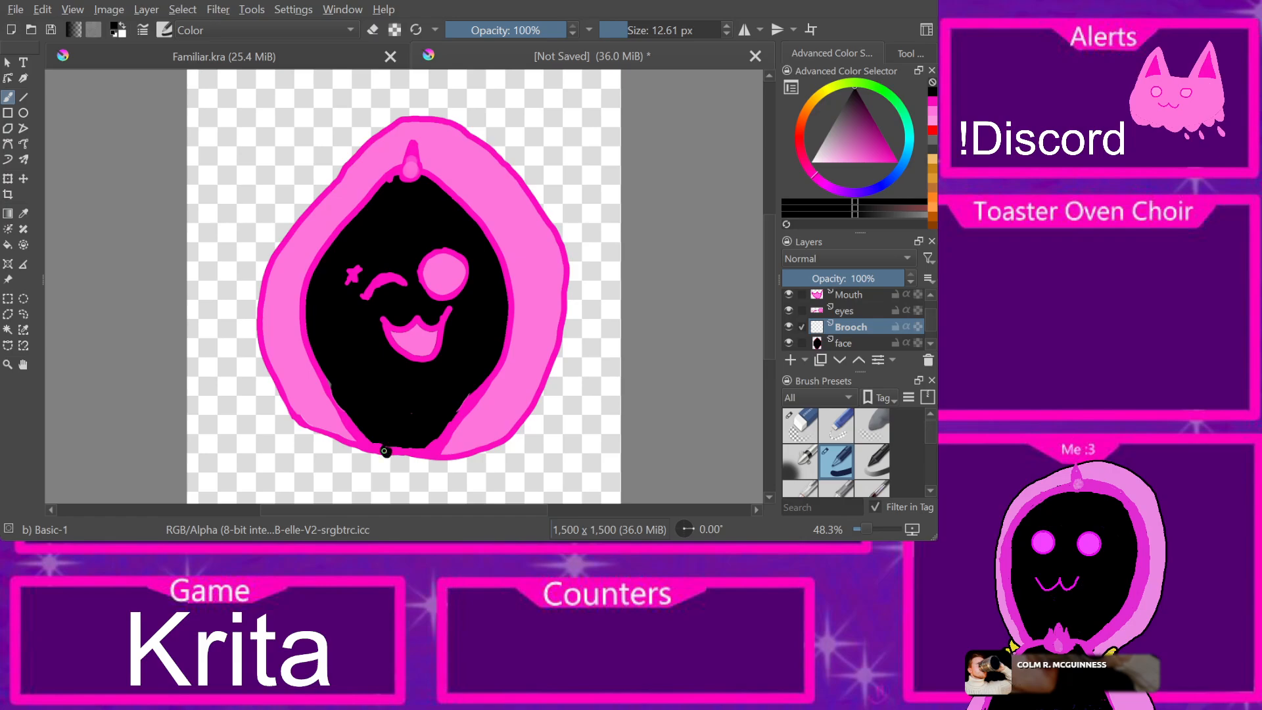
Step: Undo the stray black stroke, and paint a solid dark pink brooch with a round base and flame-like spikes below the chin
key(ctrl+z)
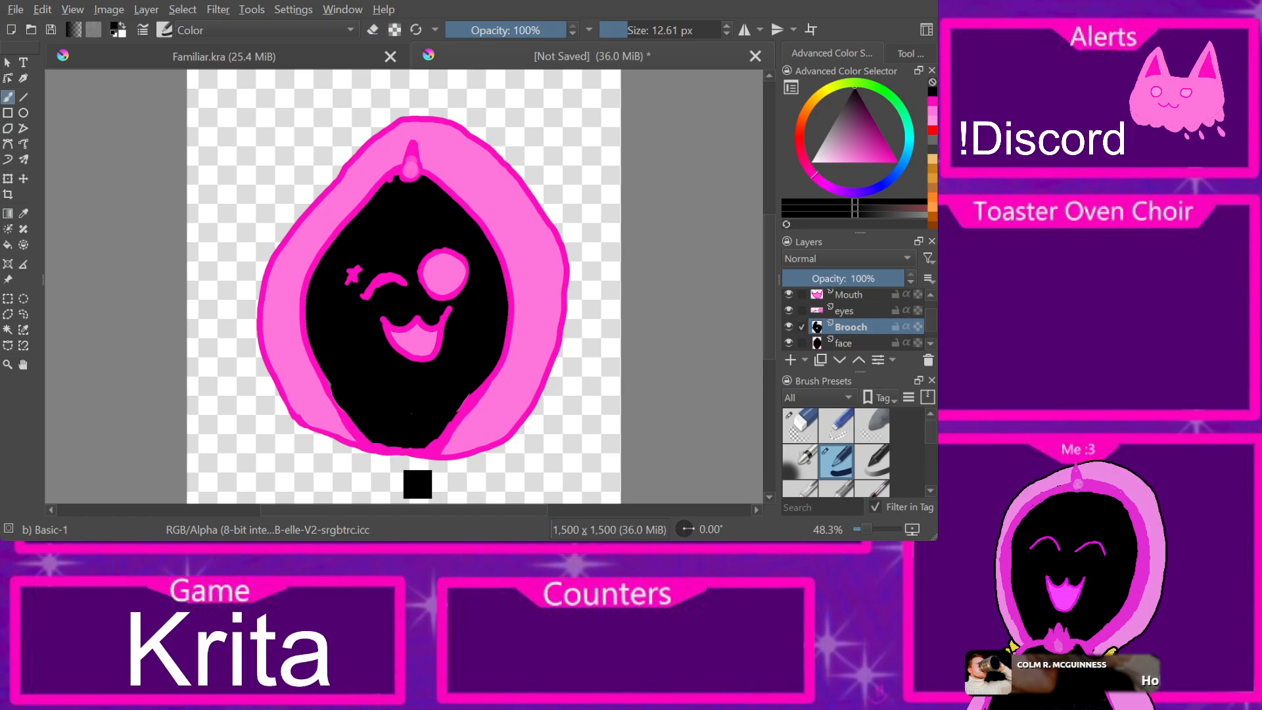
key(p)
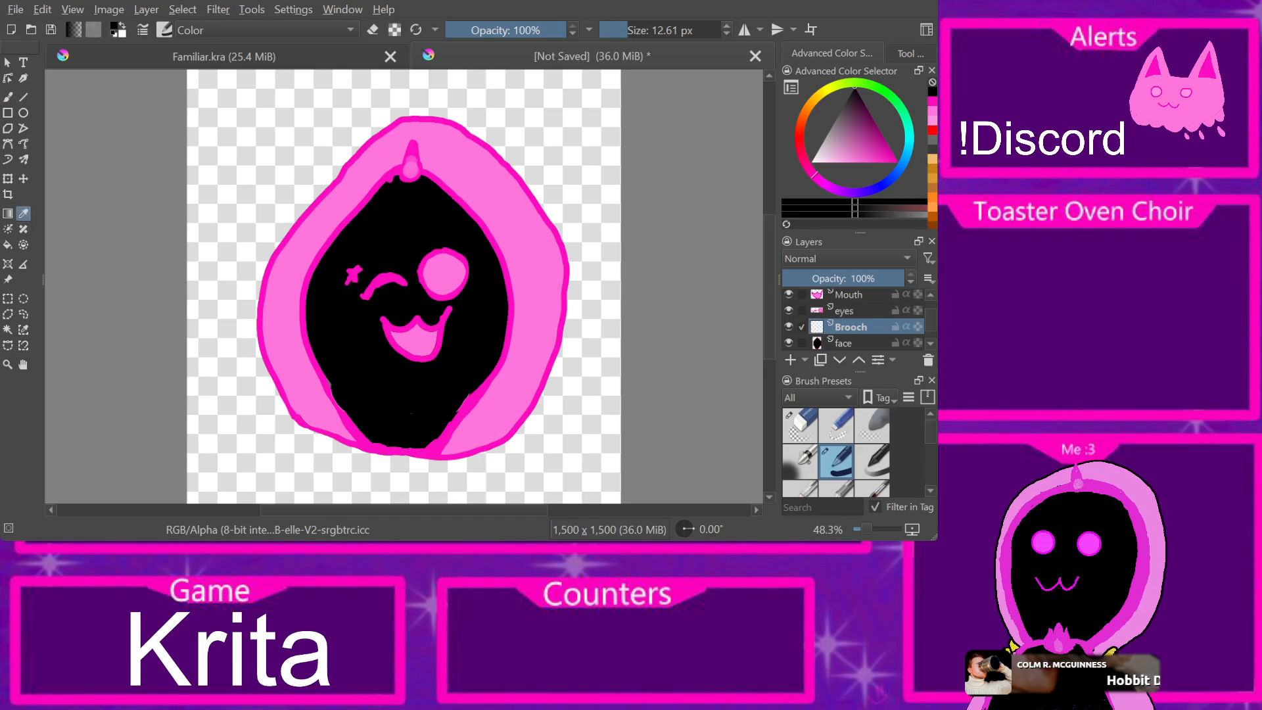
click(426, 179)
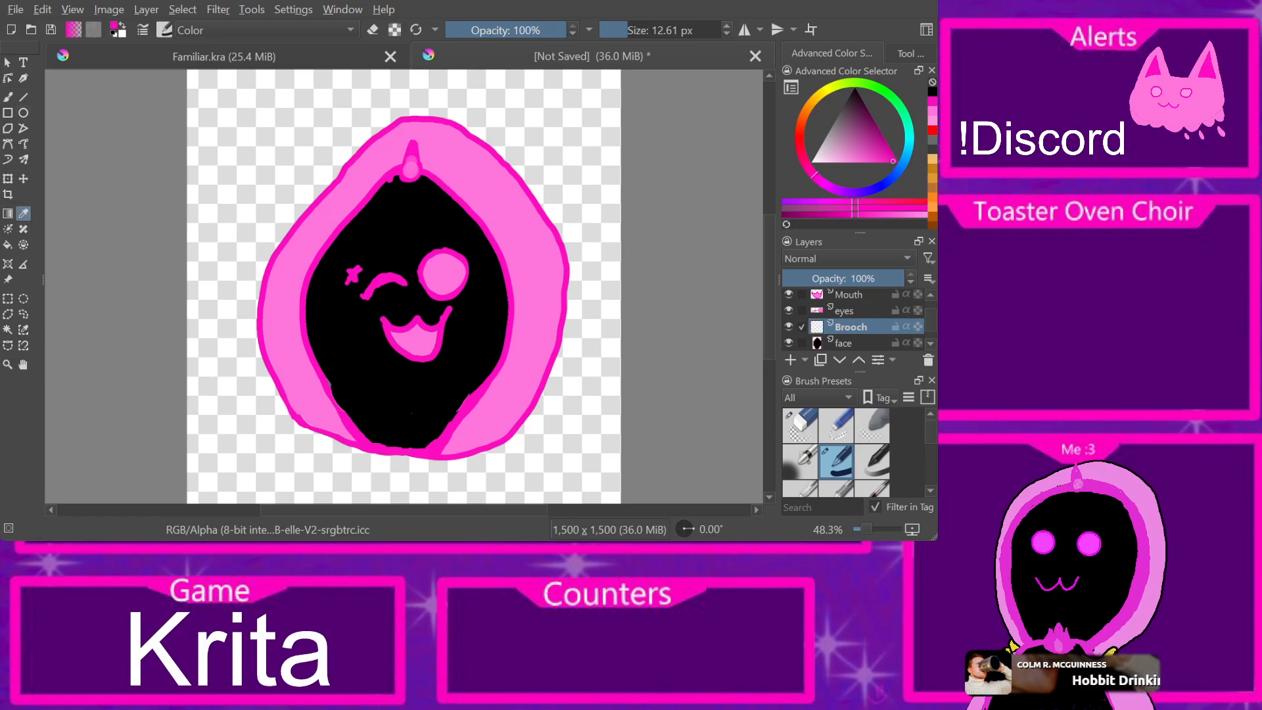
key(b)
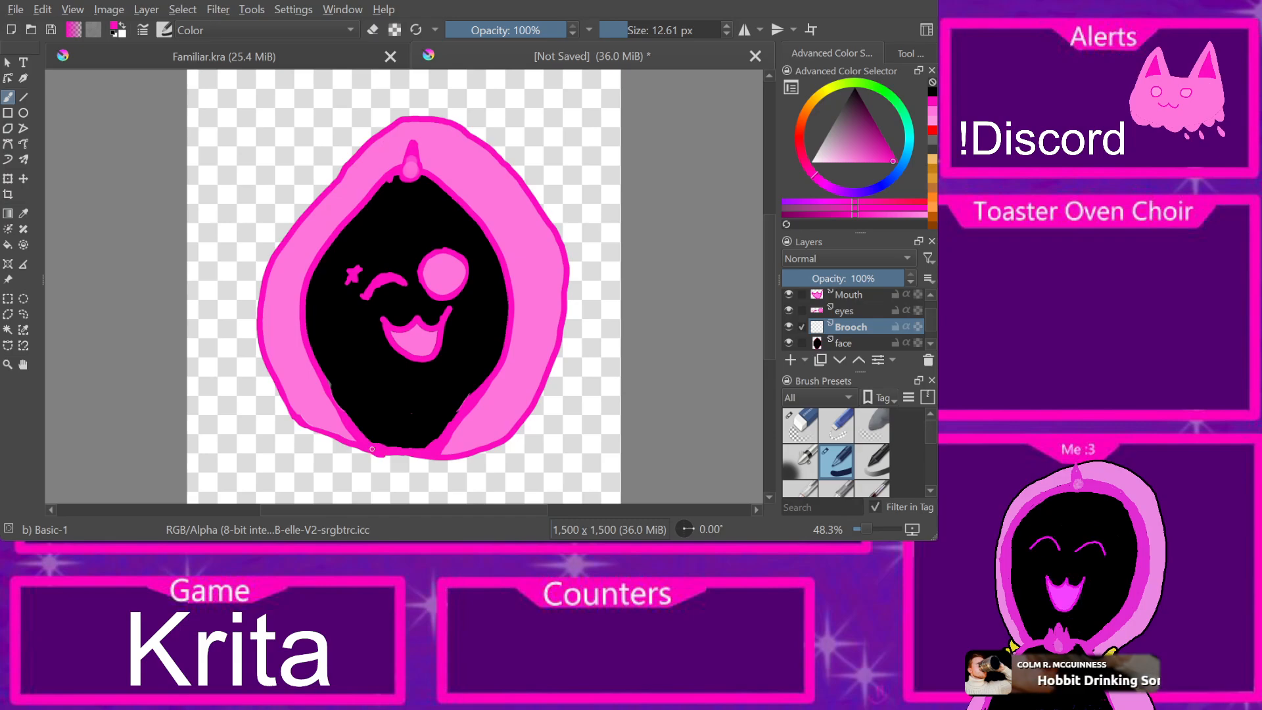
mouse_move(372, 446)
mouse_down()
mouse_move(406, 458)
mouse_move(393, 452)
mouse_move(406, 438)
mouse_move(380, 441)
mouse_up()
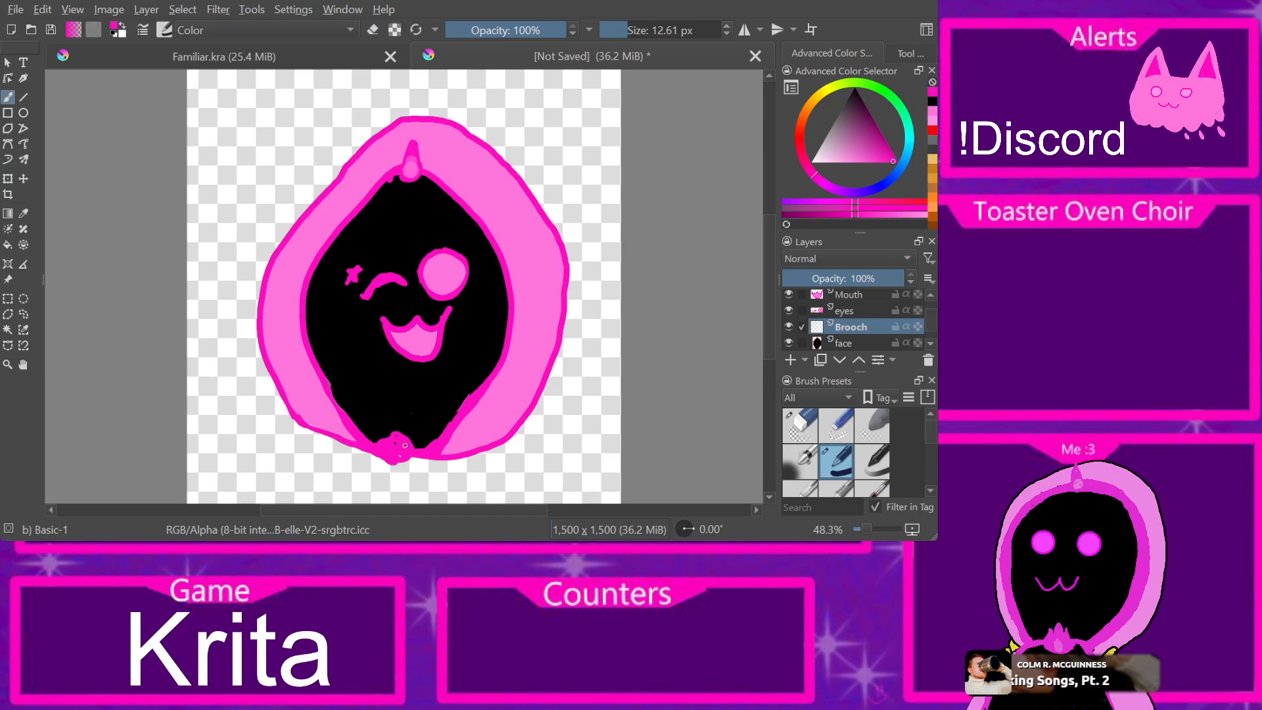
mouse_move(376, 442)
mouse_down()
mouse_move(406, 436)
mouse_move(409, 456)
mouse_up()
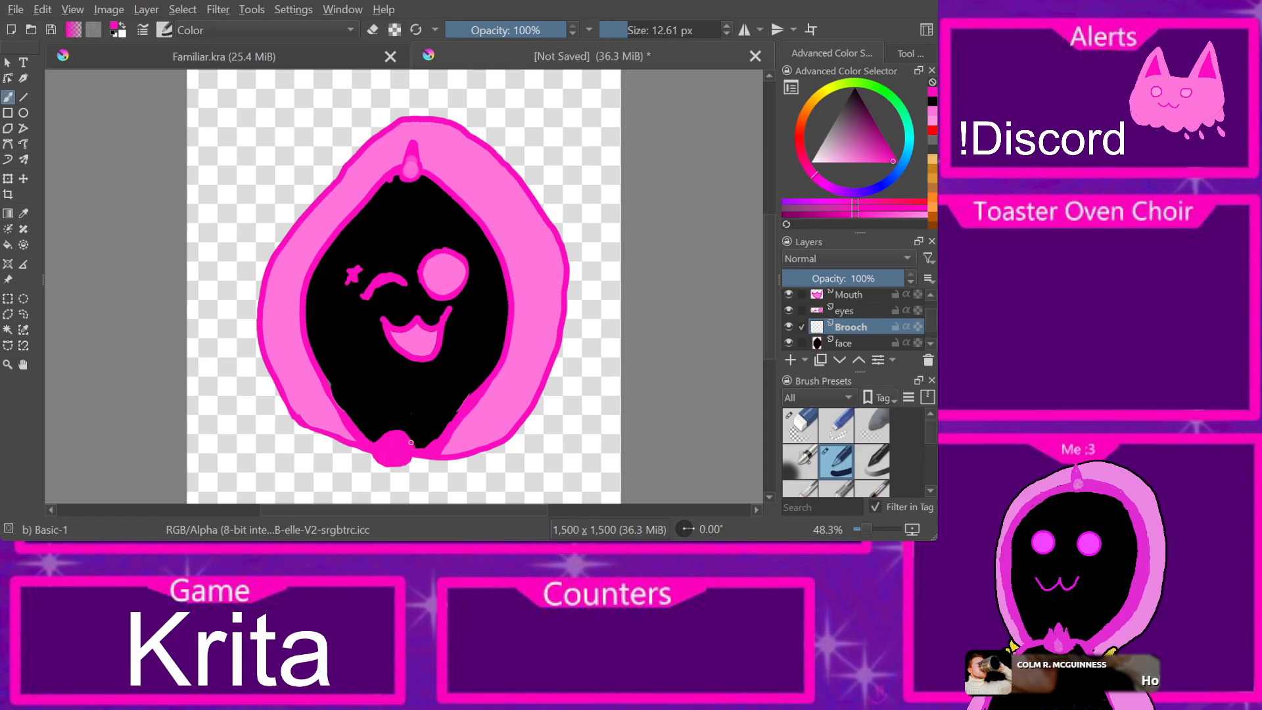
mouse_move(406, 435)
mouse_down()
mouse_move(404, 418)
mouse_move(397, 427)
mouse_up()
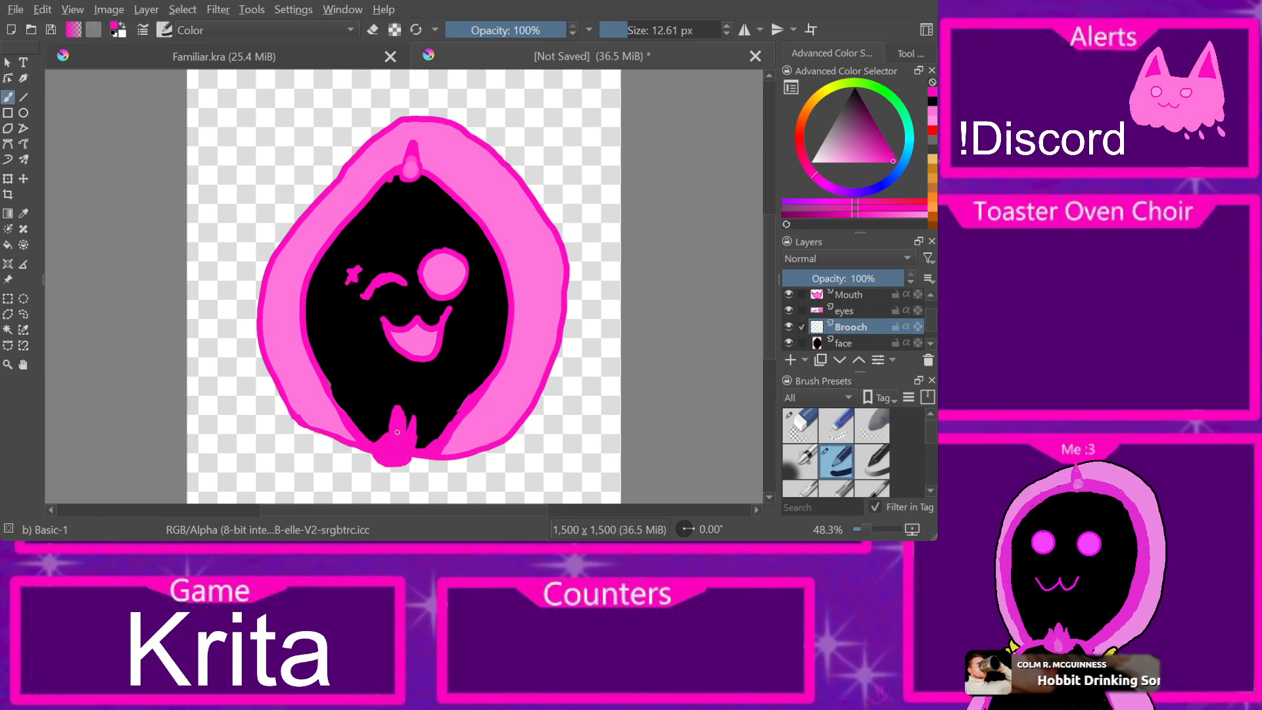
mouse_move(377, 445)
mouse_down()
mouse_move(379, 411)
mouse_move(378, 439)
mouse_move(389, 433)
mouse_up()
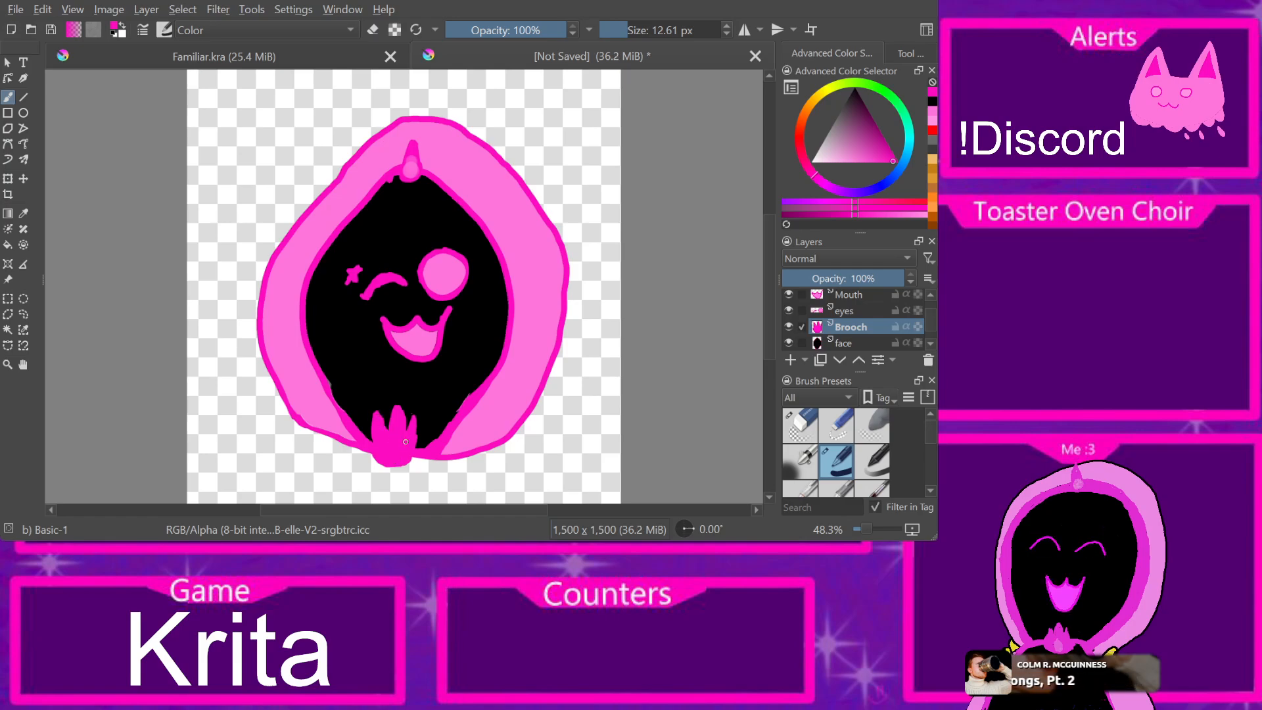
Step: Try shading the brooch's base and spikes in a slightly lighter pink with the Basic-2 Opacity brush at 40 px
drag(889, 159, 878, 163)
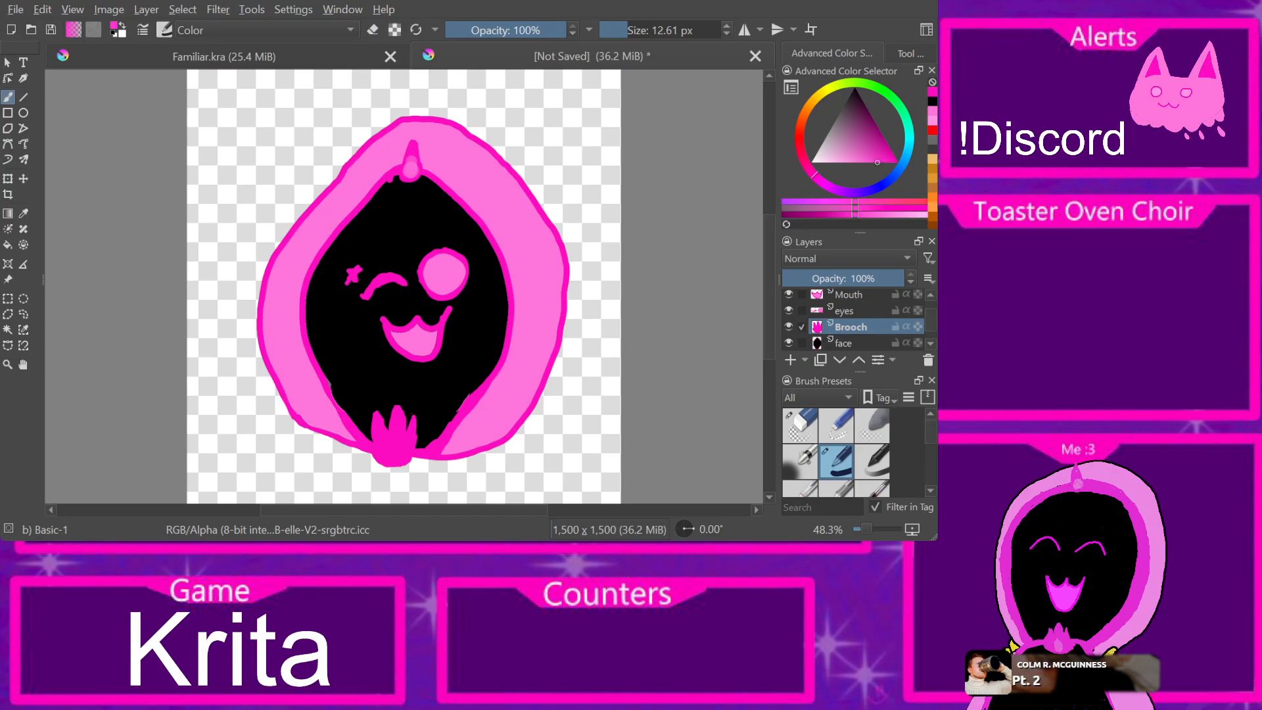
drag(378, 432, 382, 452)
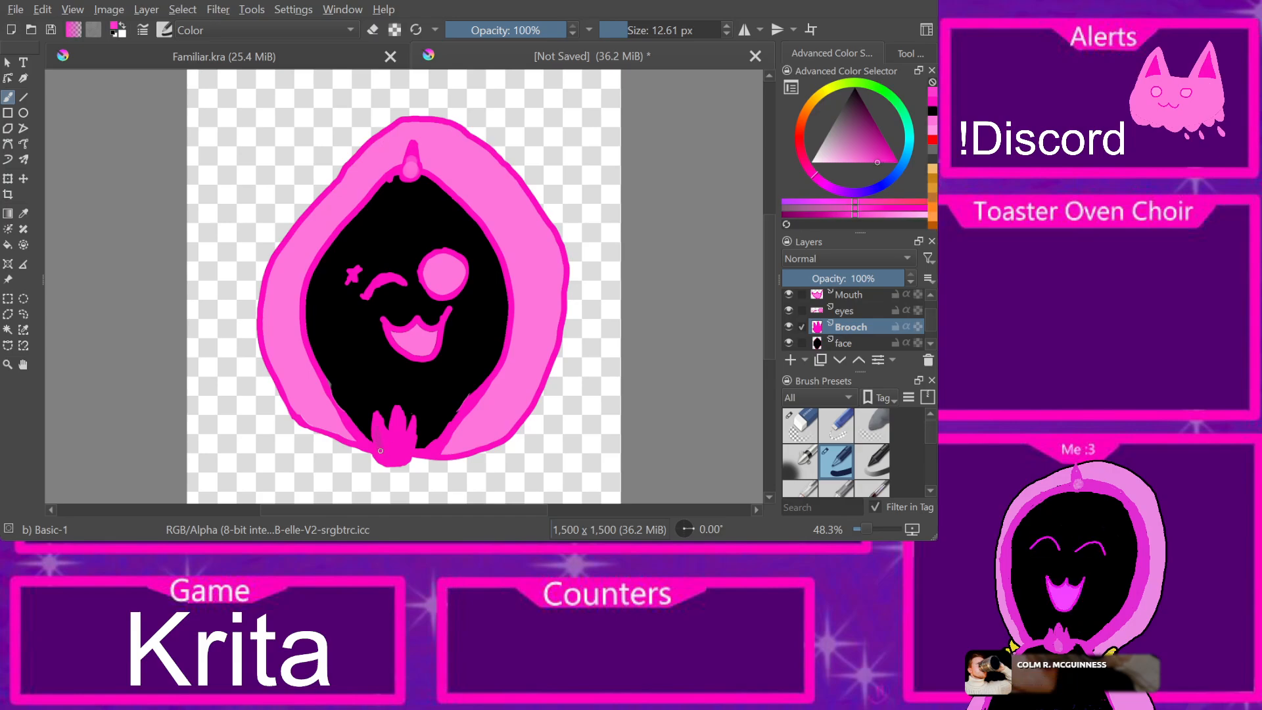
key(ctrl)
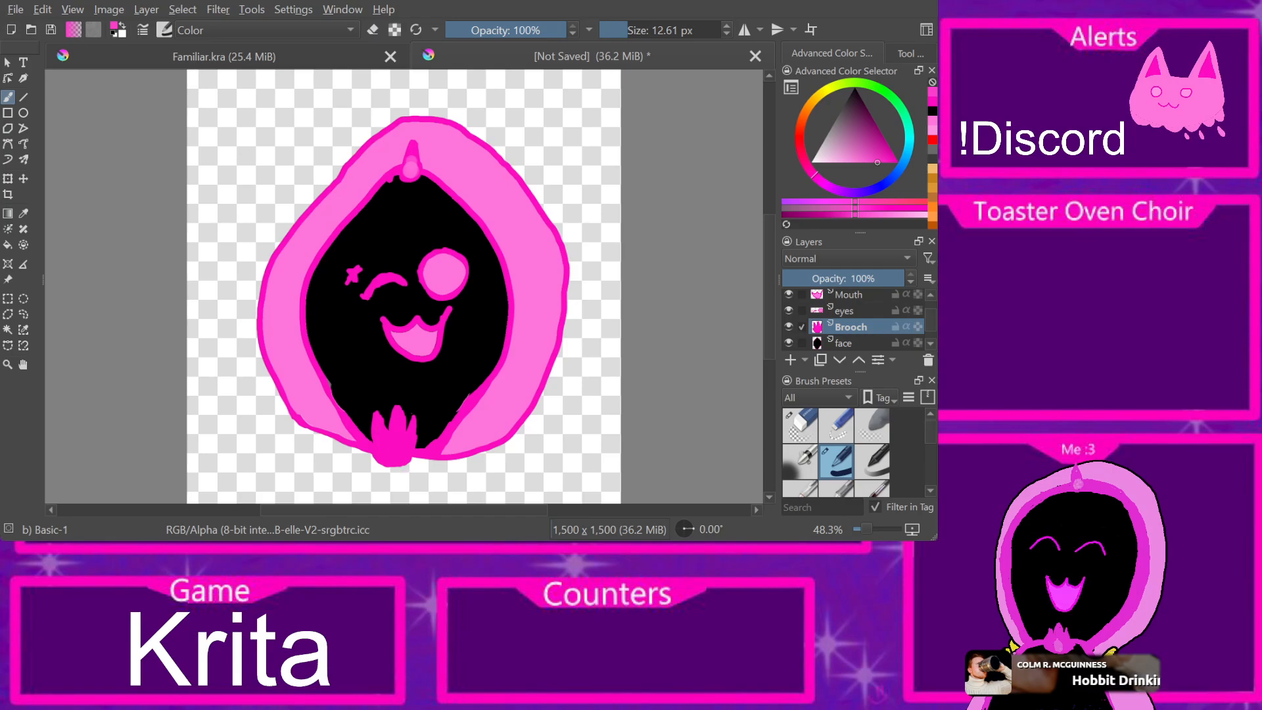
key(slash)
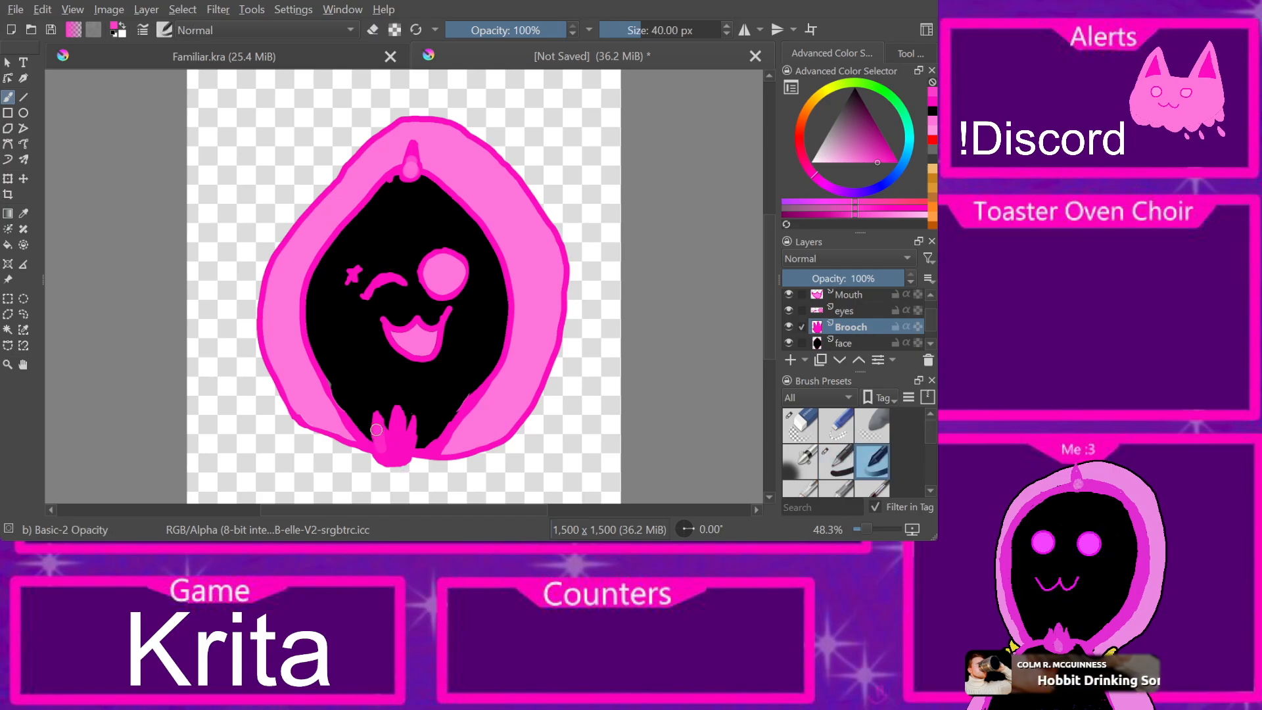
mouse_move(396, 456)
mouse_down()
mouse_move(410, 436)
mouse_move(393, 441)
mouse_up()
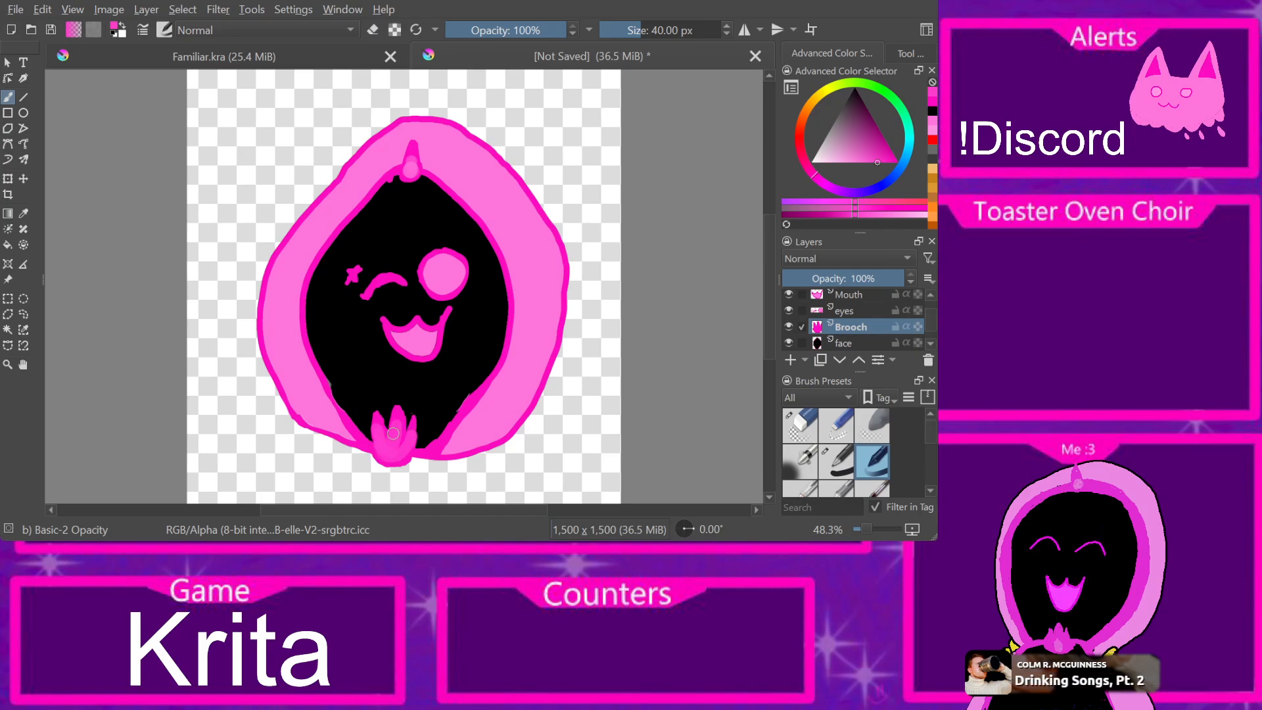
Step: Sample the brooch's lighter pink and try painting fine highlights on it with the Basic-5 Size brush at 4.37 px
ctrl+click(394, 441)
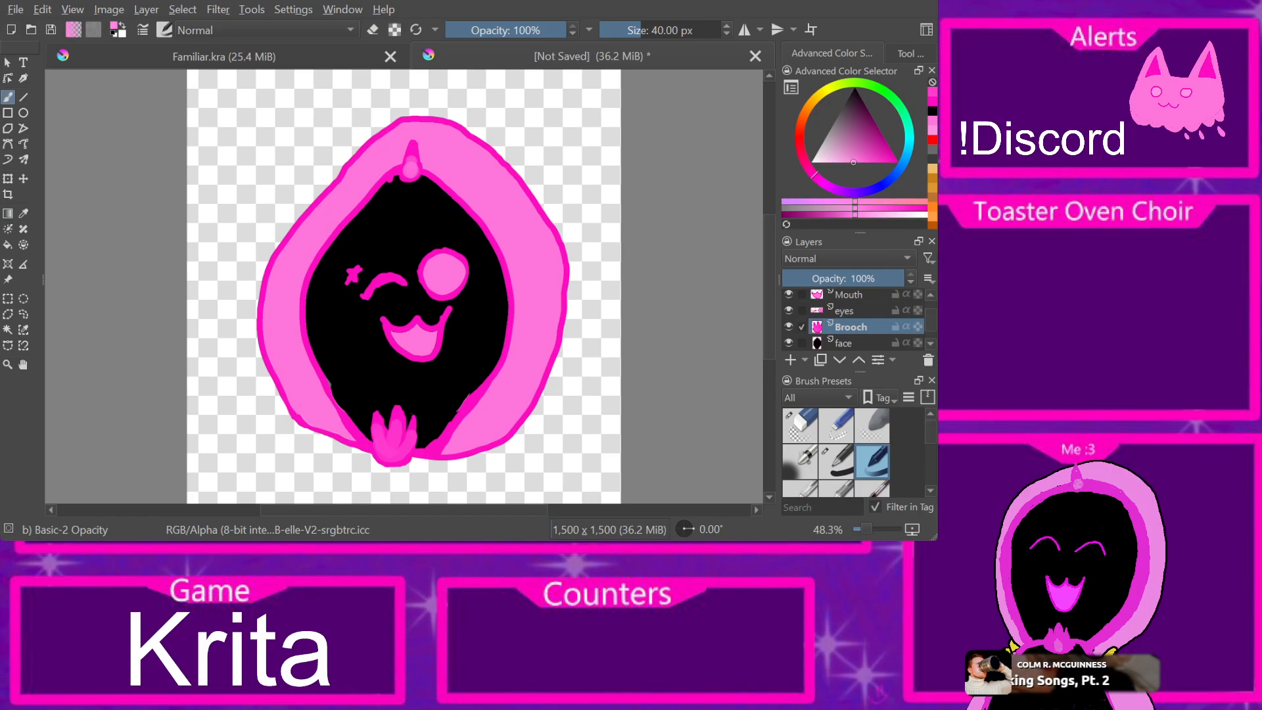
key(slash)
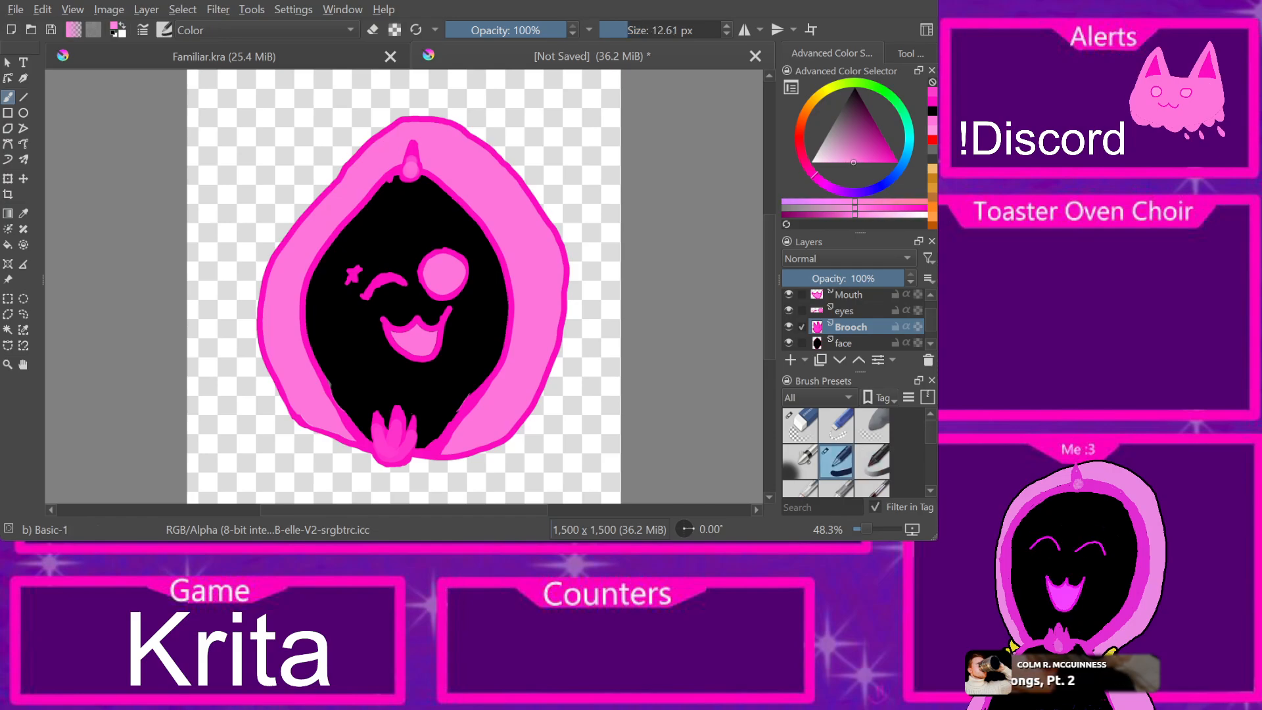
scroll(836, 452, down, 3)
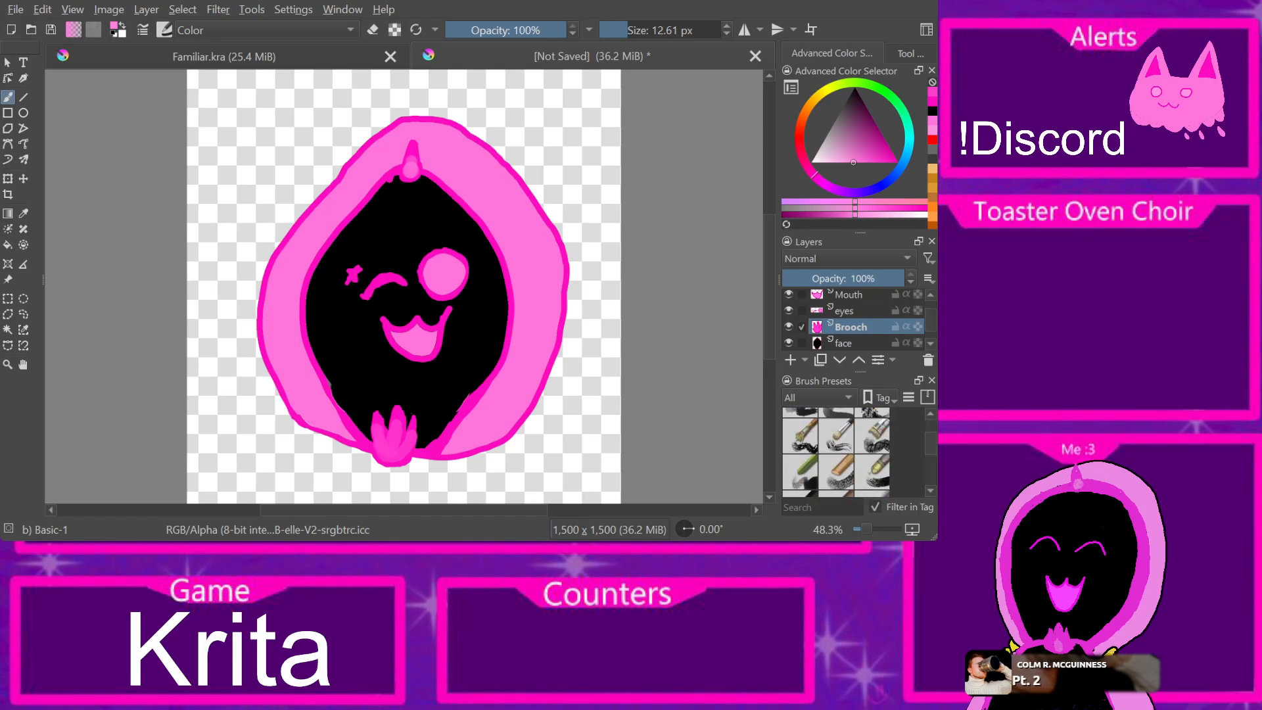
scroll(836, 452, down, 6)
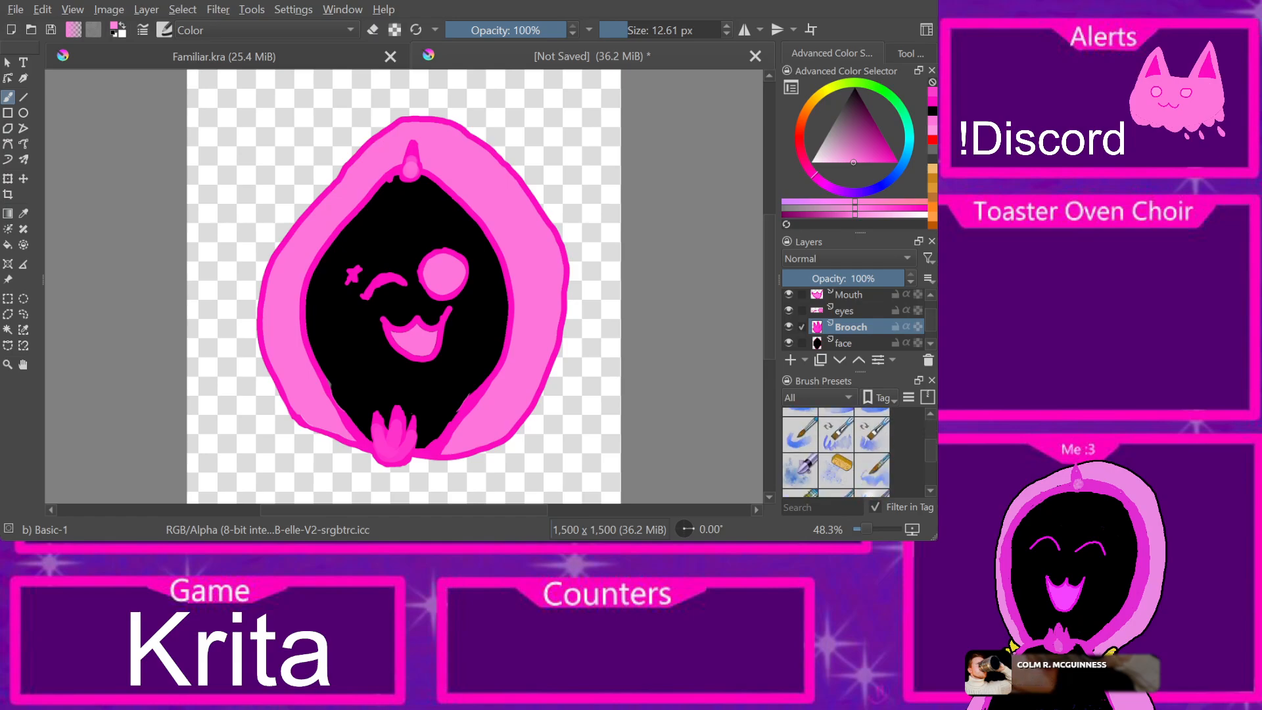
scroll(836, 451, up, 5)
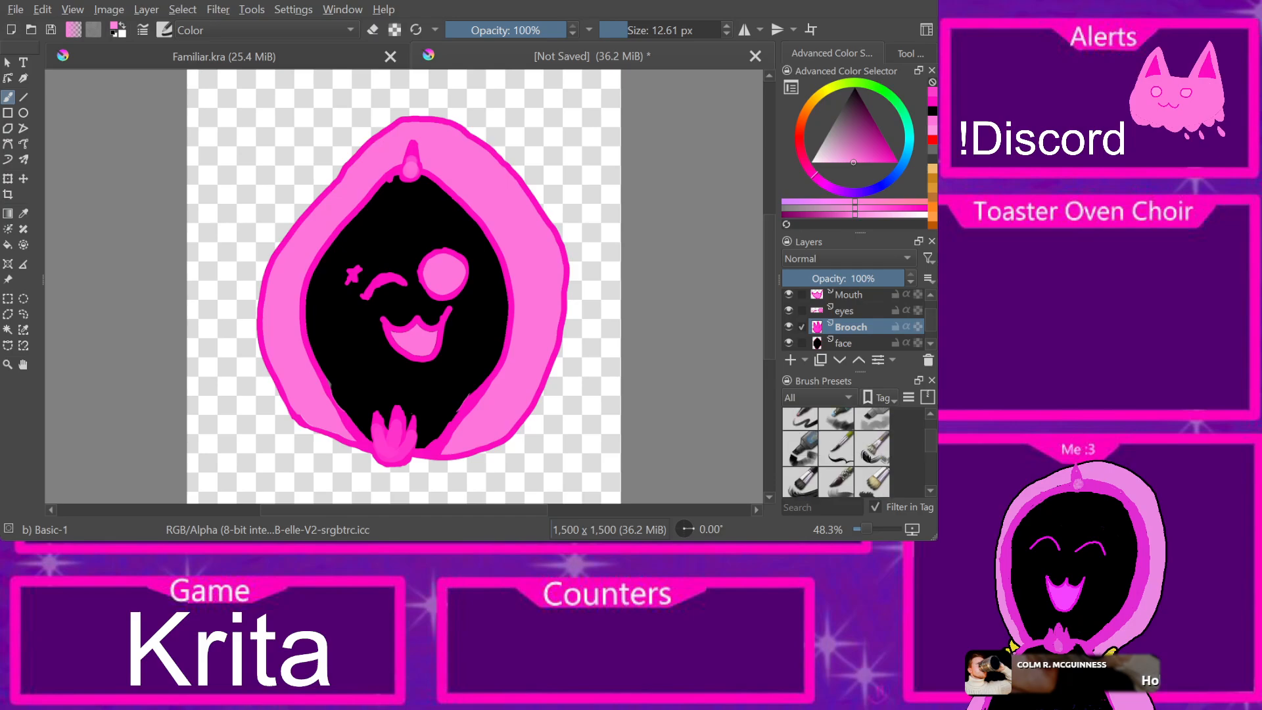
scroll(836, 451, up, 2)
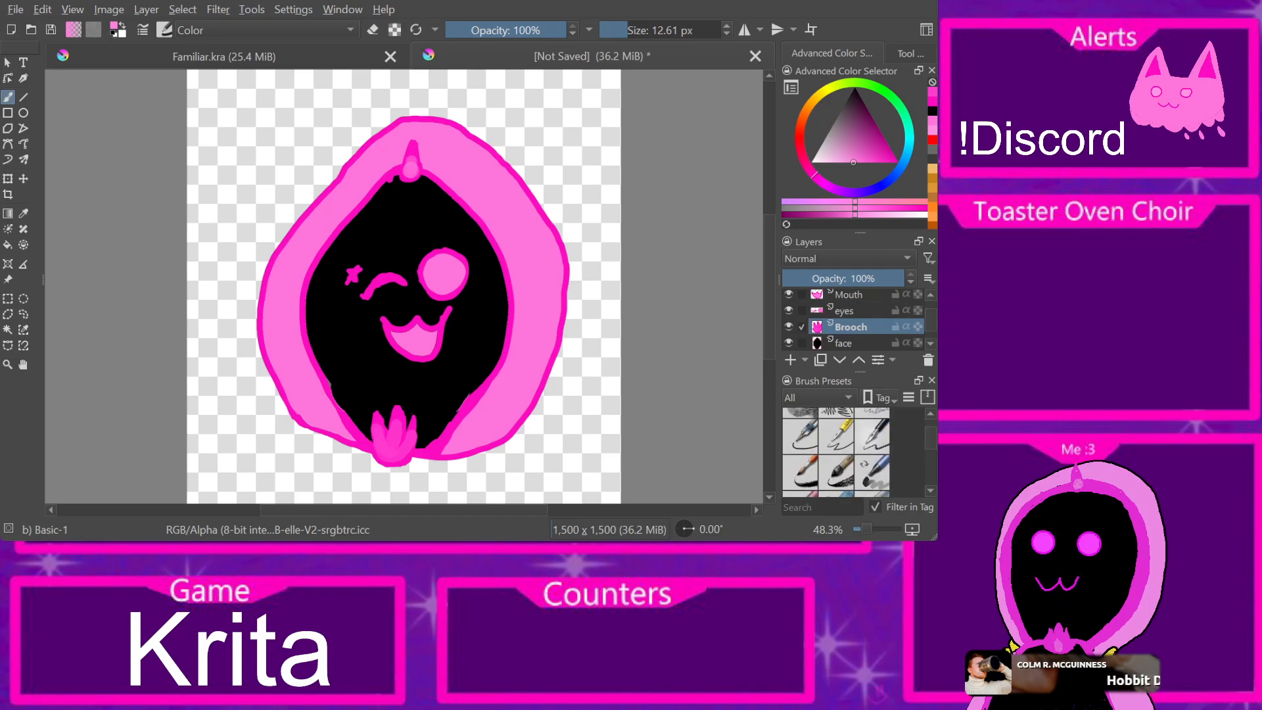
scroll(836, 451, up, 4)
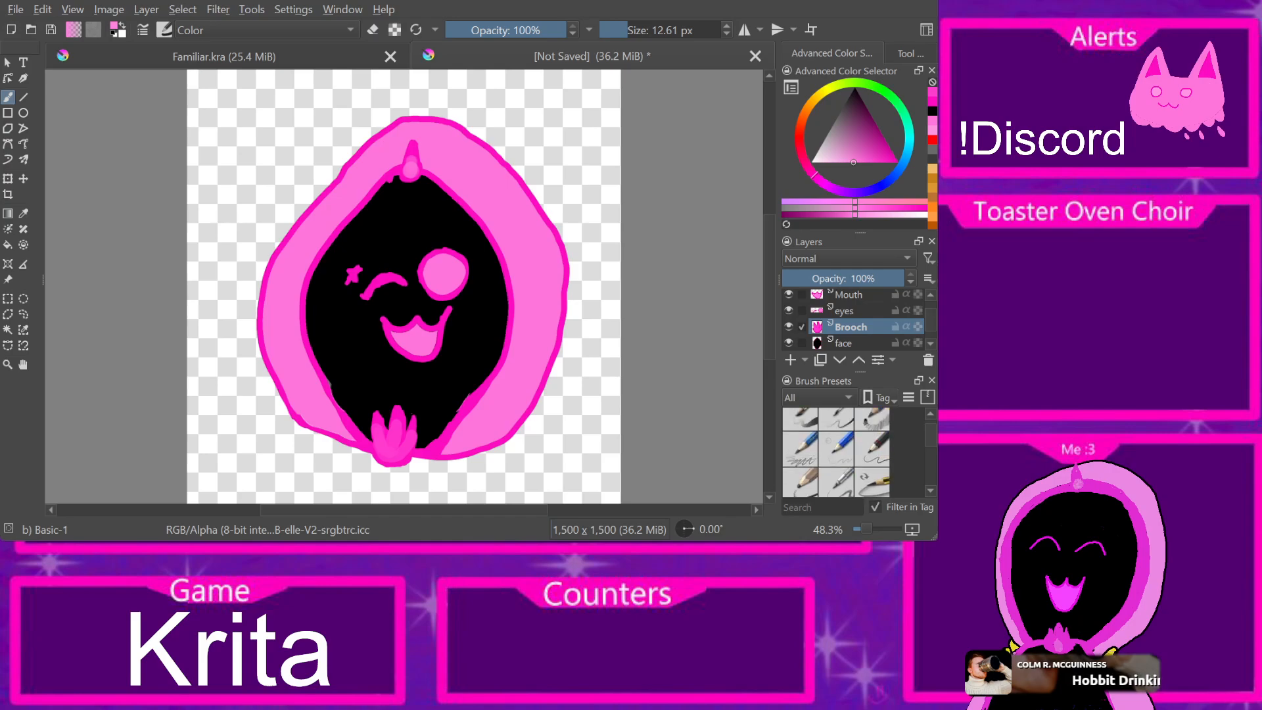
scroll(835, 451, down, 2)
scroll(836, 452, down, 1)
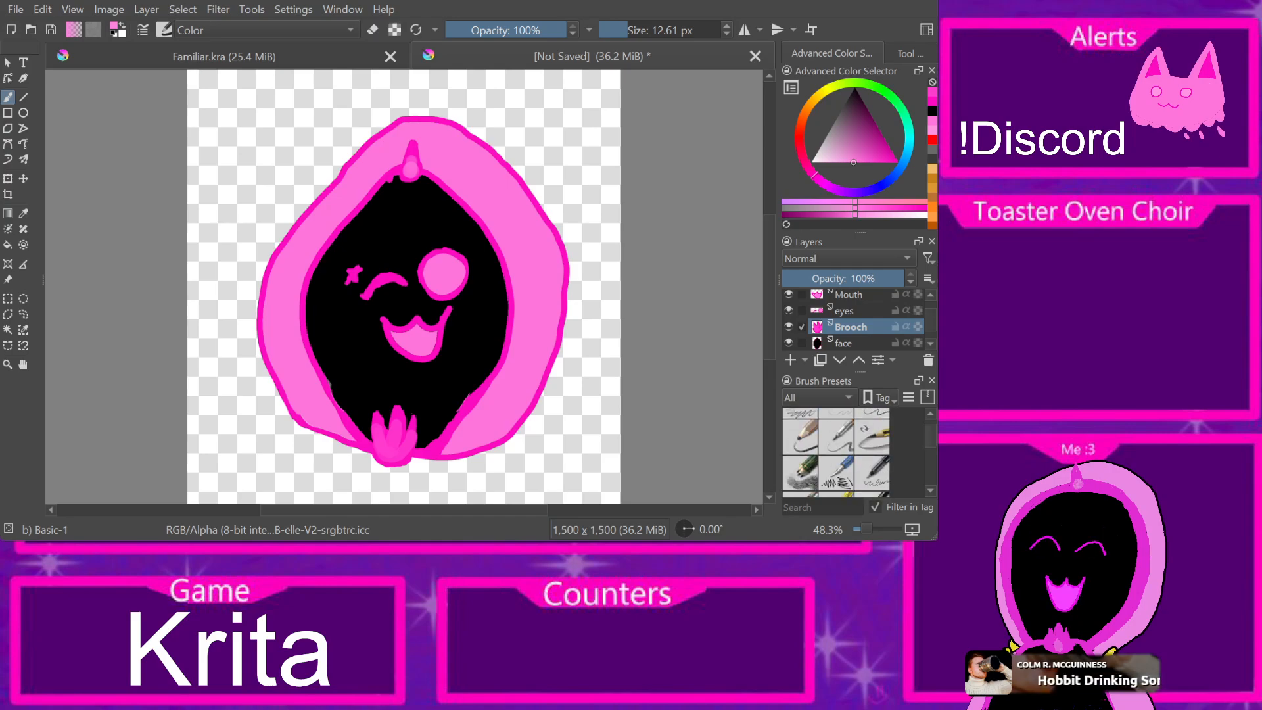
scroll(836, 451, up, 2)
scroll(836, 451, up, 2)
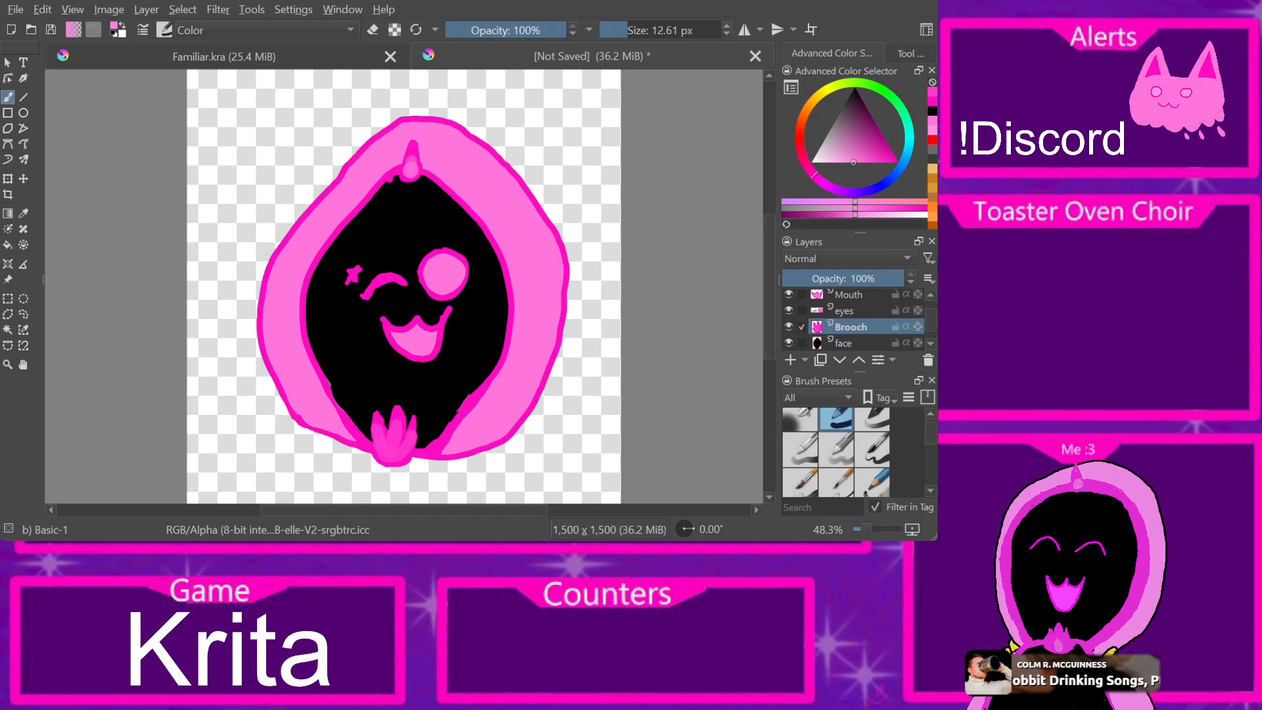
click(872, 450)
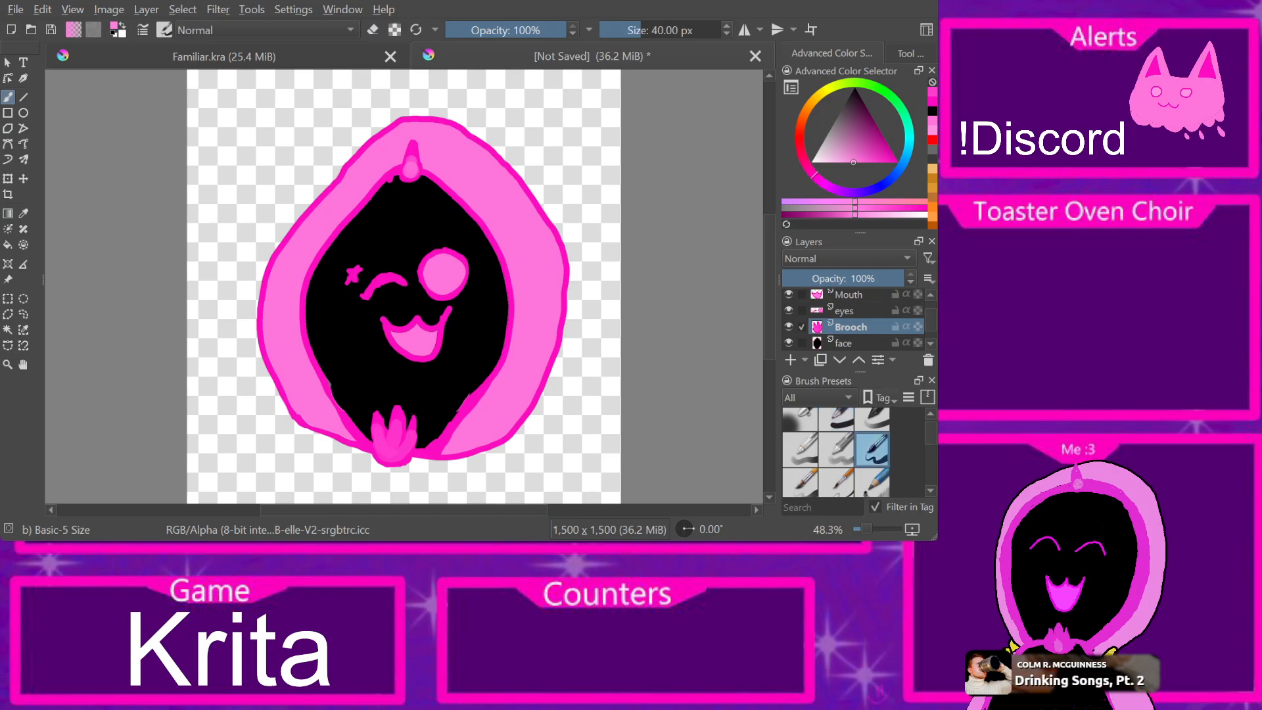
drag(630, 30, 619, 30)
drag(392, 447, 390, 451)
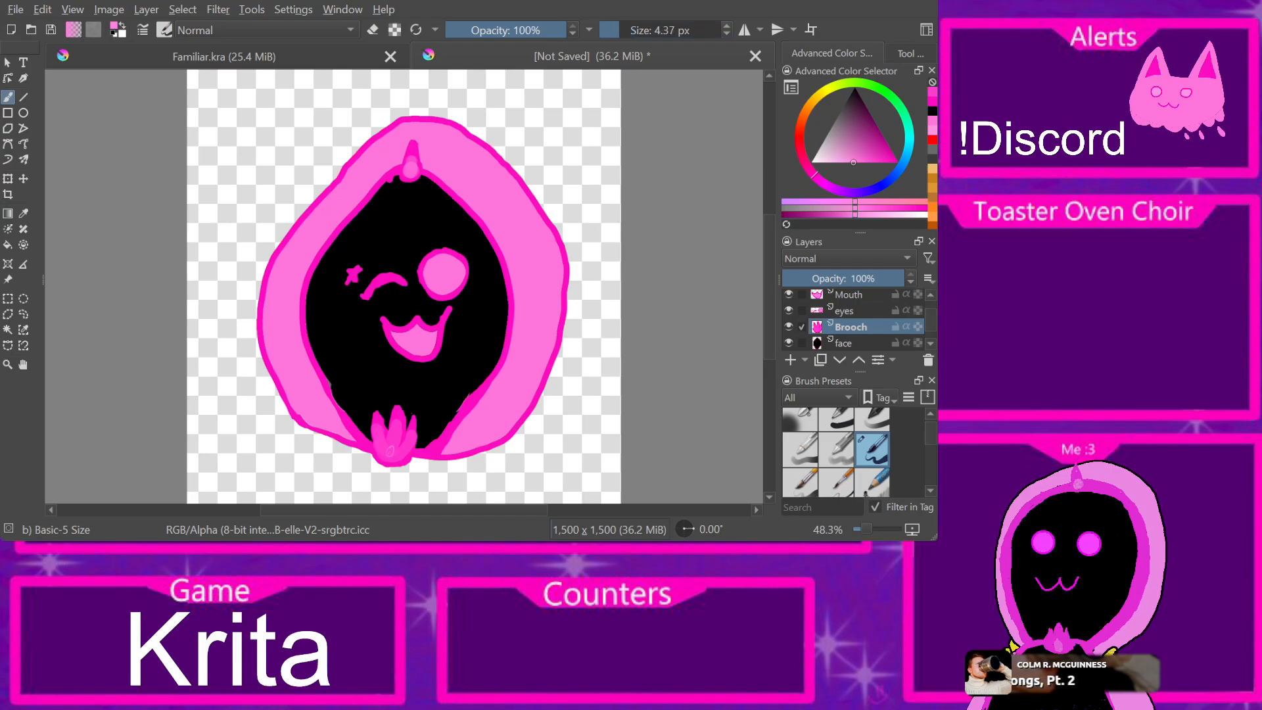
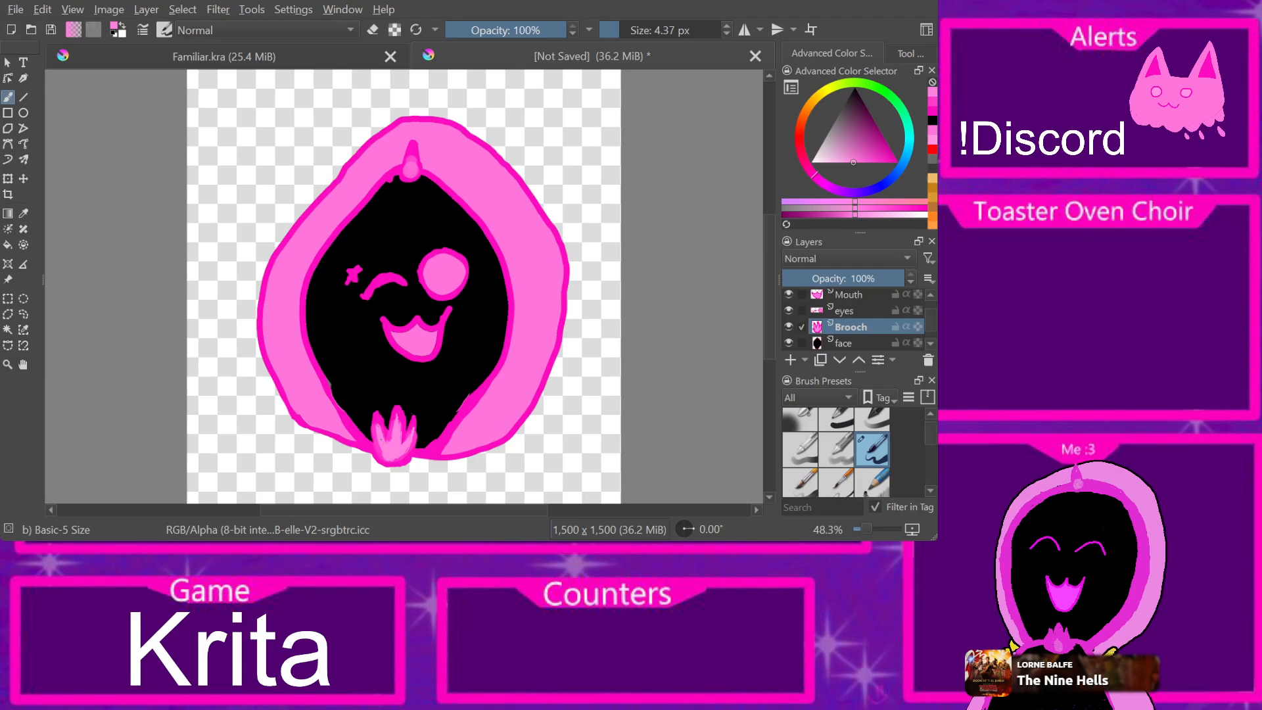
Step: Undo all the brooch's highlights, shading and base strokes until the Brooch layer is empty
key(ctrl+z)
key(ctrl+z)
key(ctrl+z)
key(ctrl+z)
key(ctrl+z)
key(ctrl+z)
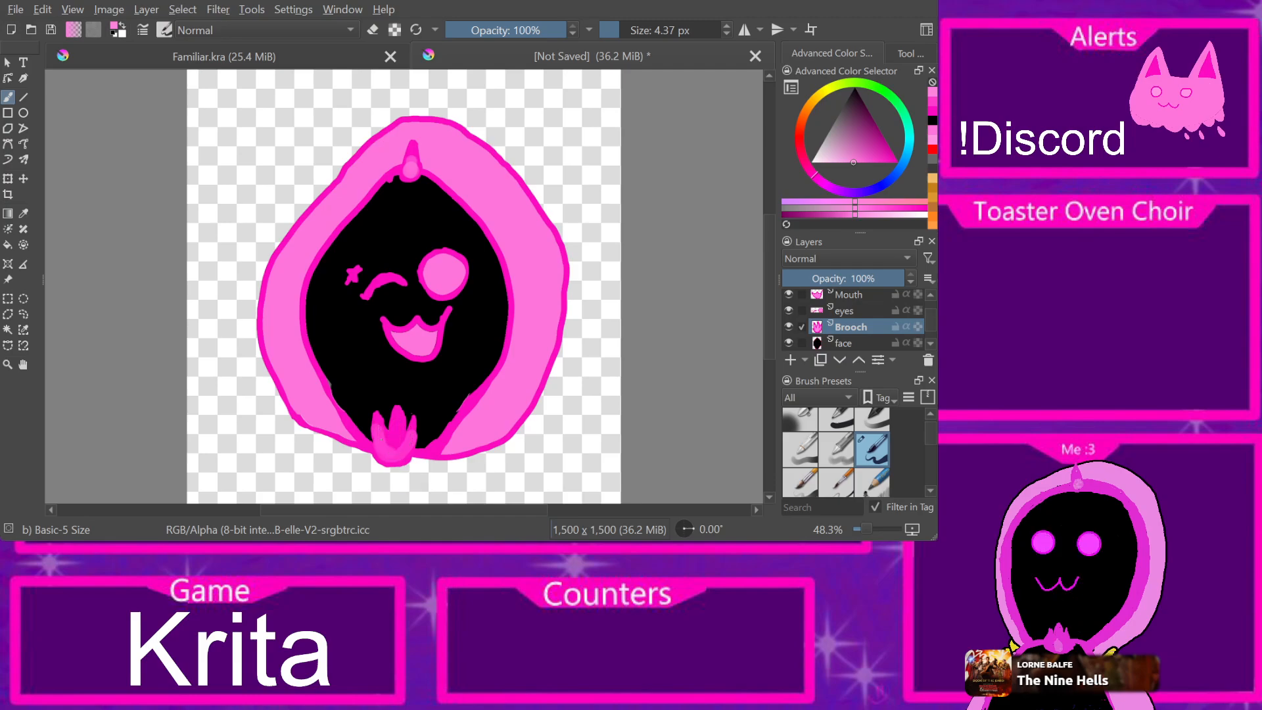
key(ctrl+z)
key(ctrl+z)
key(ctrl+z)
key(ctrl+z)
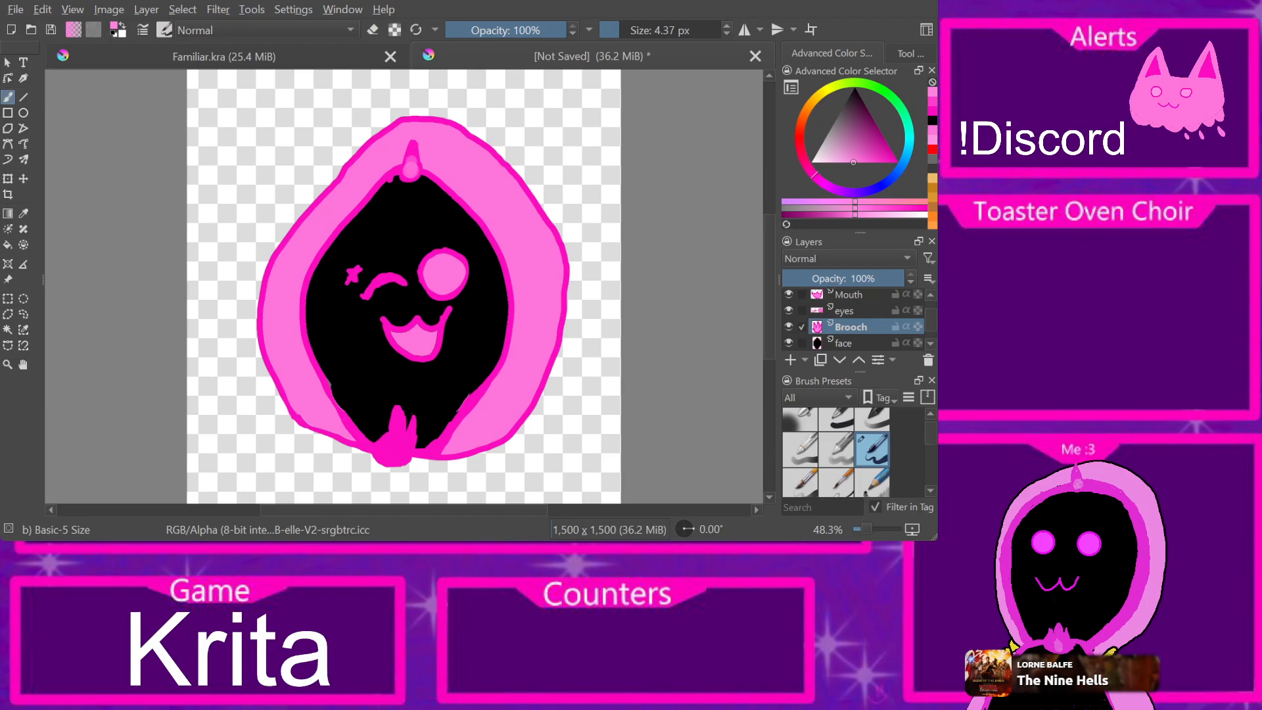
key(ctrl+z)
key(ctrl+z)
key(ctrl+z)
key(ctrl+z)
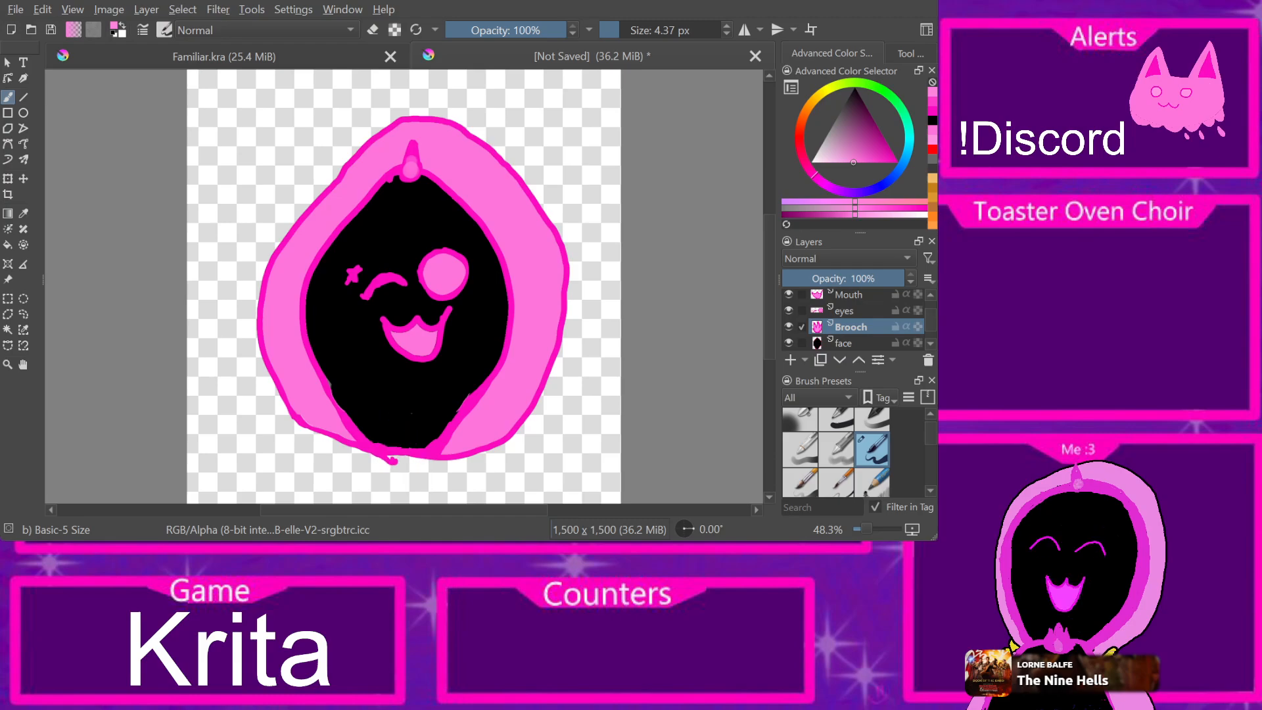
key(ctrl+z)
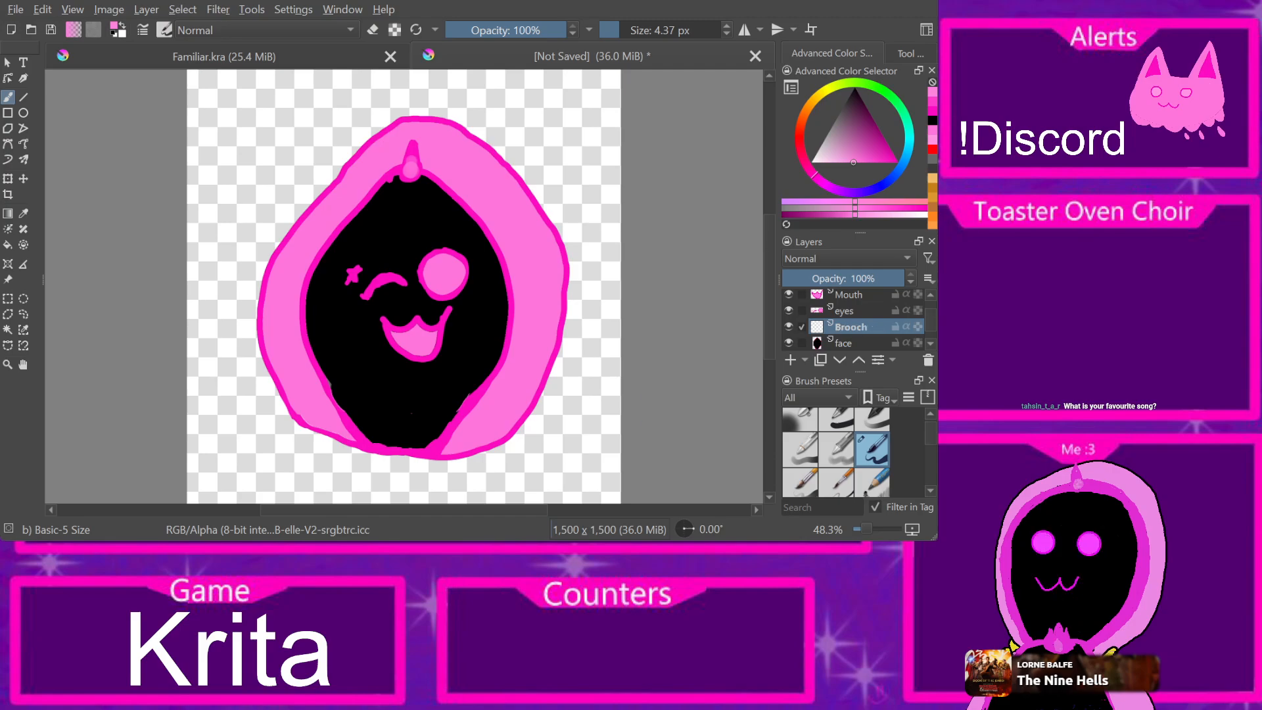
Step: Sample the dark pink of the cat's inner ear in Familiar.kra and return to the unsaved drawing
click(224, 57)
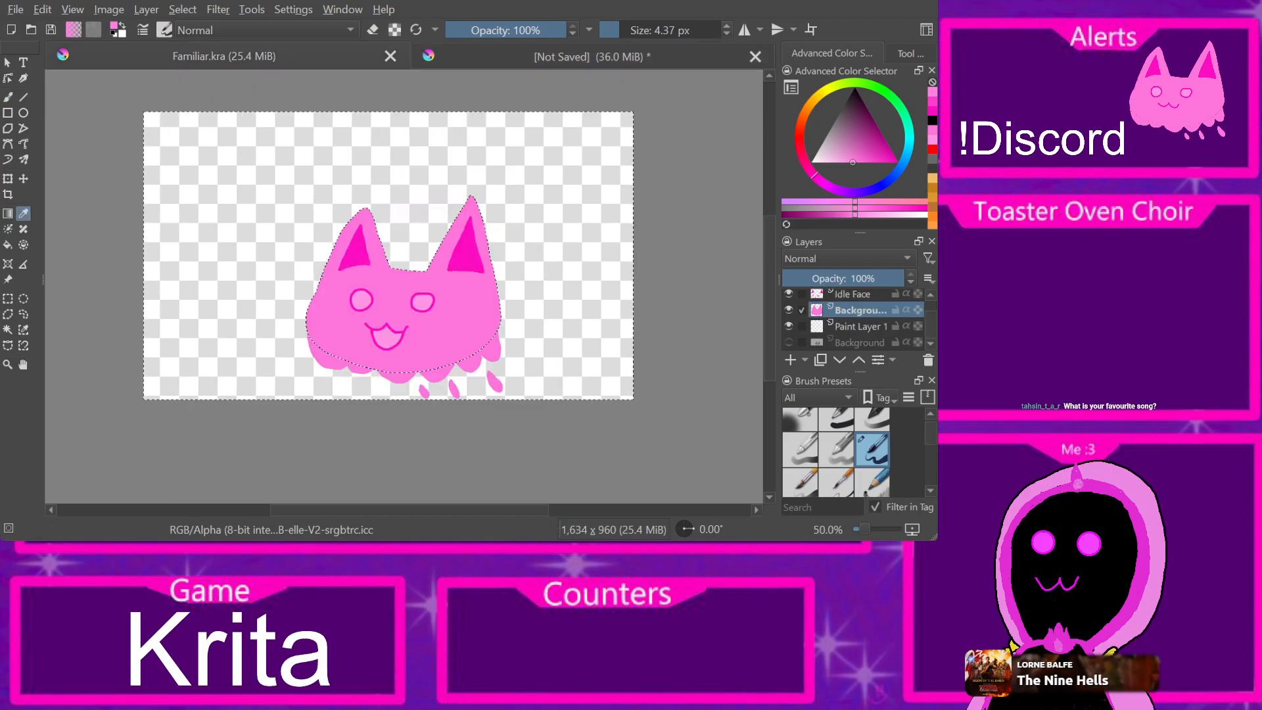
click(465, 257)
click(592, 56)
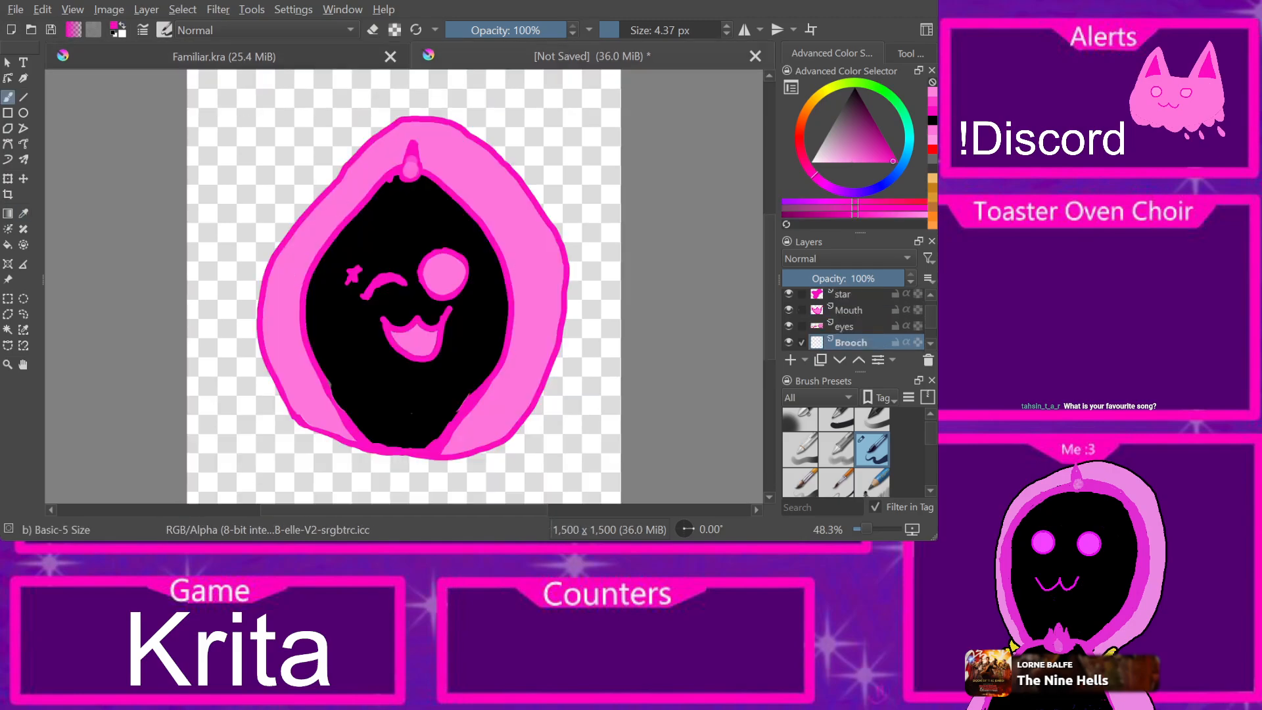
Step: Repaint the dark pink brooch below the chin with the Basic-1 brush, giving it a round base and three flame-like spikes
click(836, 449)
click(836, 420)
scroll(836, 451, up, 1)
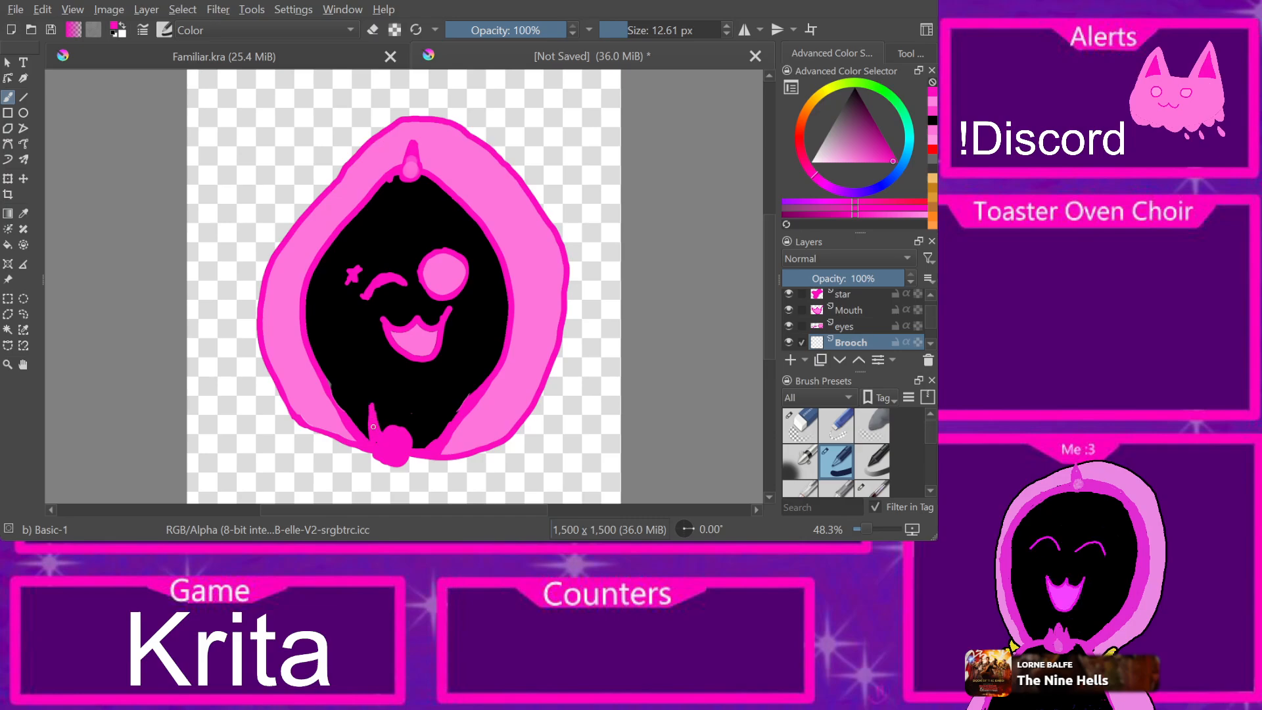
key(ctrl+z)
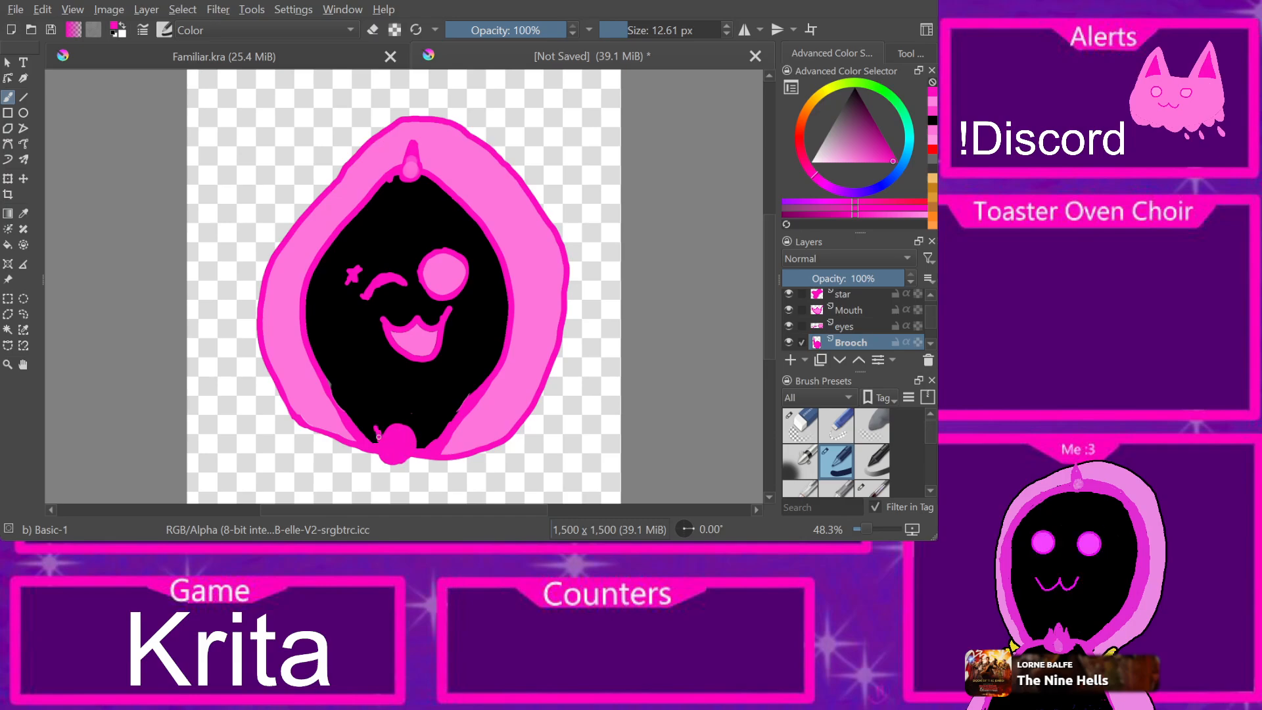
mouse_move(378, 414)
mouse_down()
mouse_move(391, 438)
mouse_move(381, 437)
mouse_move(380, 425)
mouse_move(414, 416)
mouse_up()
mouse_move(375, 424)
mouse_down()
mouse_move(374, 444)
mouse_move(375, 414)
mouse_move(390, 430)
mouse_move(393, 401)
mouse_move(393, 426)
mouse_move(416, 410)
mouse_up()
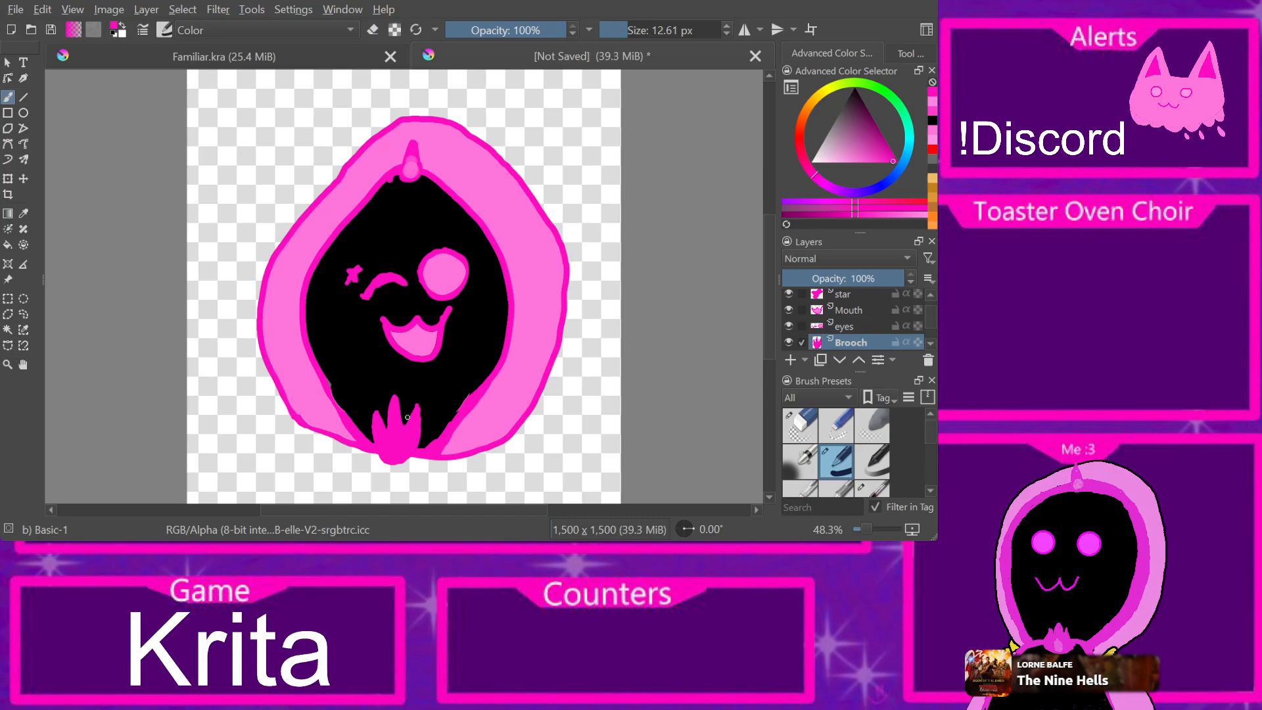
Step: Try shading the brooch in the hood's light pink with the Basic-2 Opacity brush at 40 px, reducing it to 9 px for the spikes
key(slash)
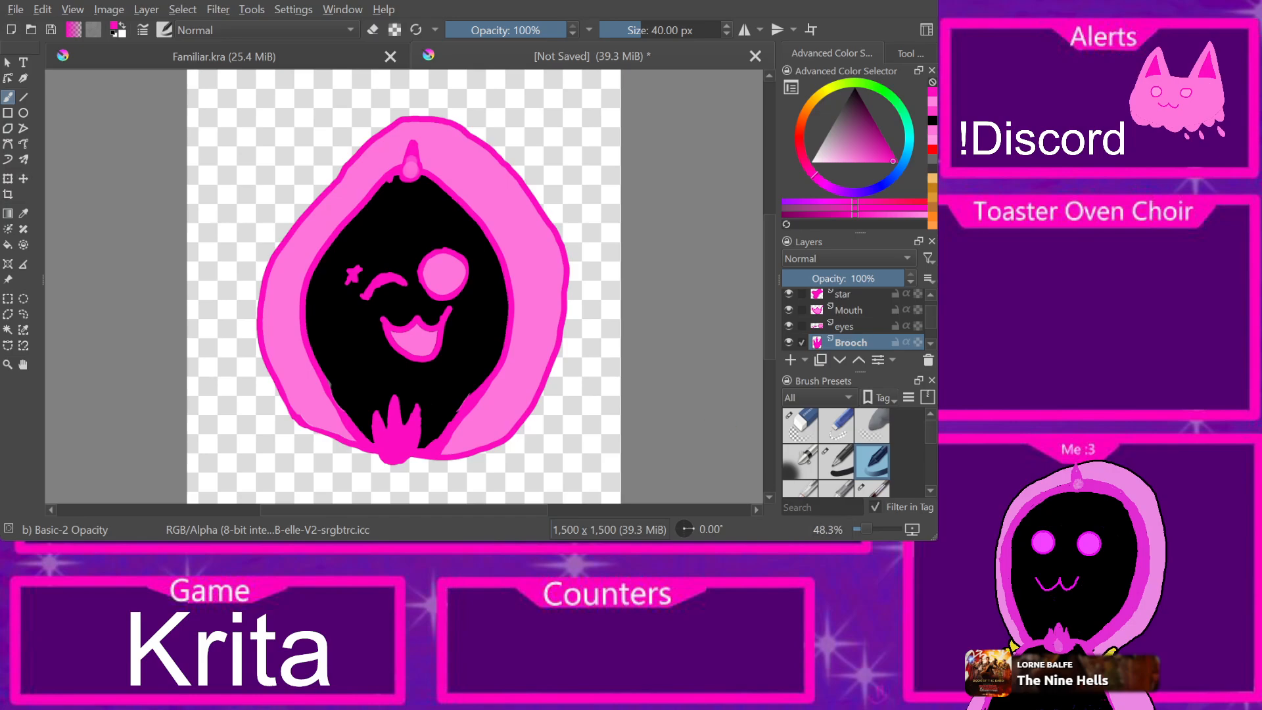
ctrl+click(329, 382)
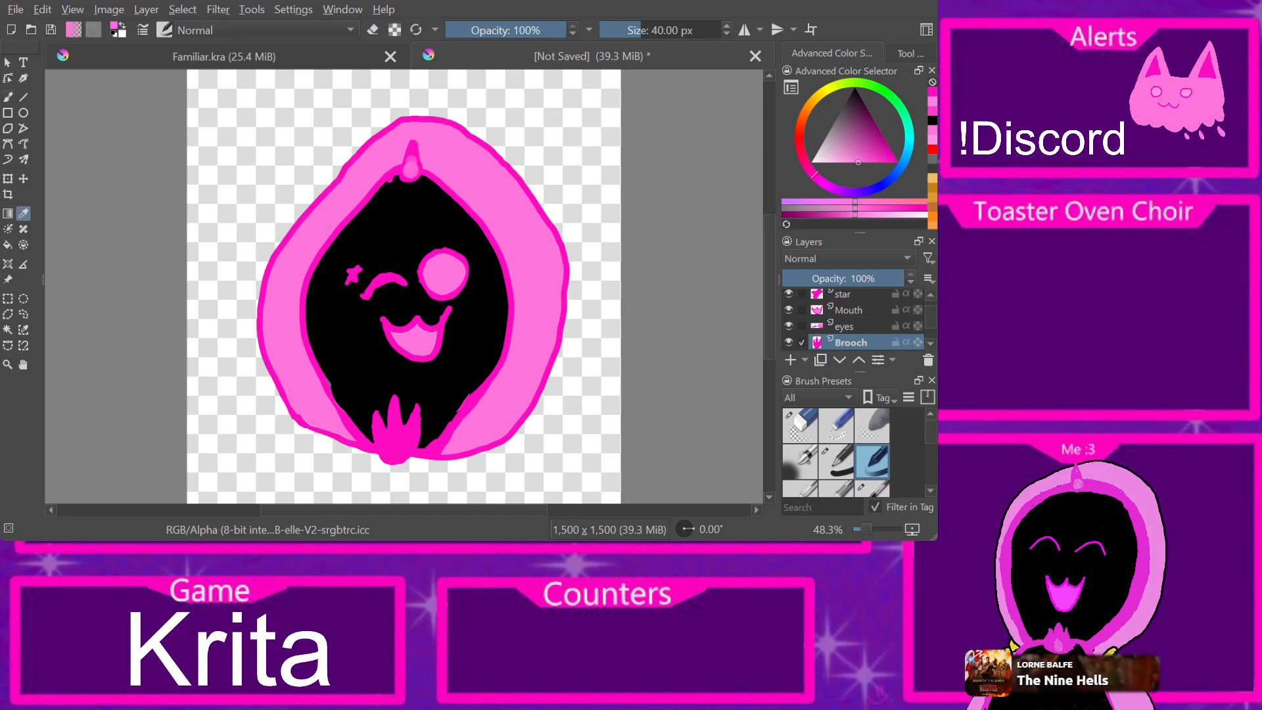
drag(394, 449, 394, 447)
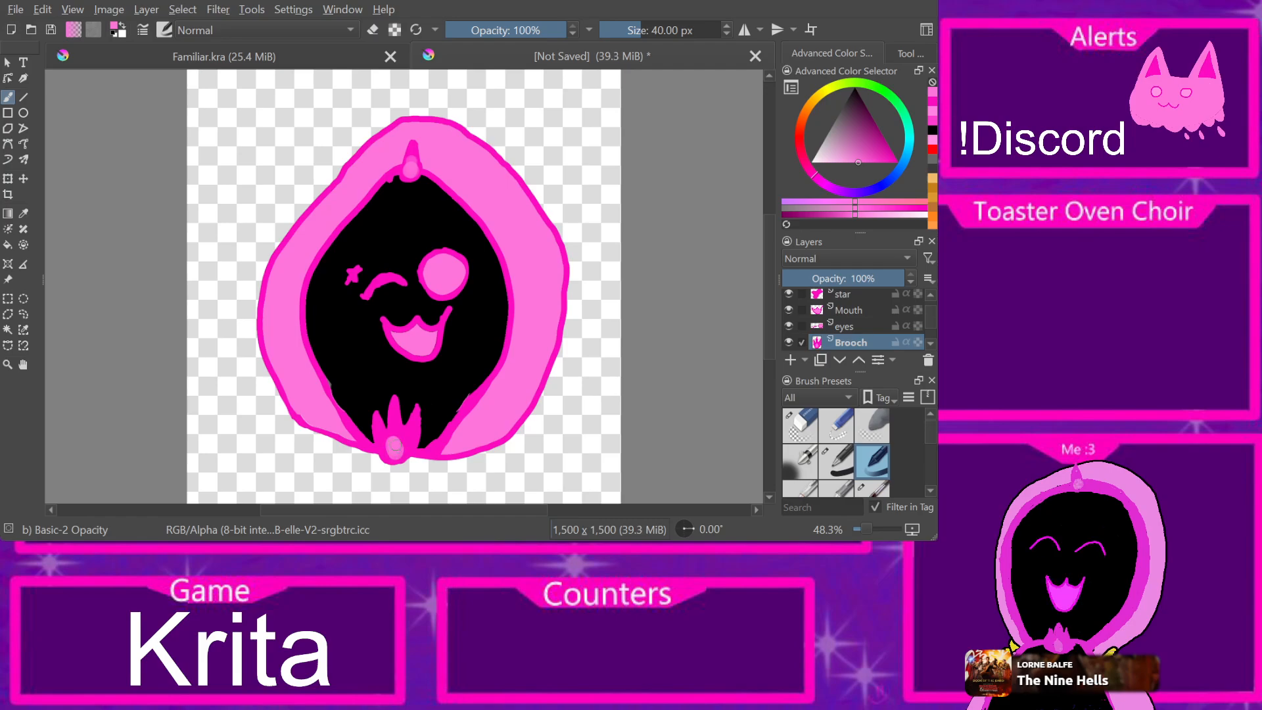
key(bracketleft)
key(bracketleft)
key(bracketleft)
key(bracketleft)
key(bracketleft)
key(bracketleft)
key(bracketleft)
key(bracketleft)
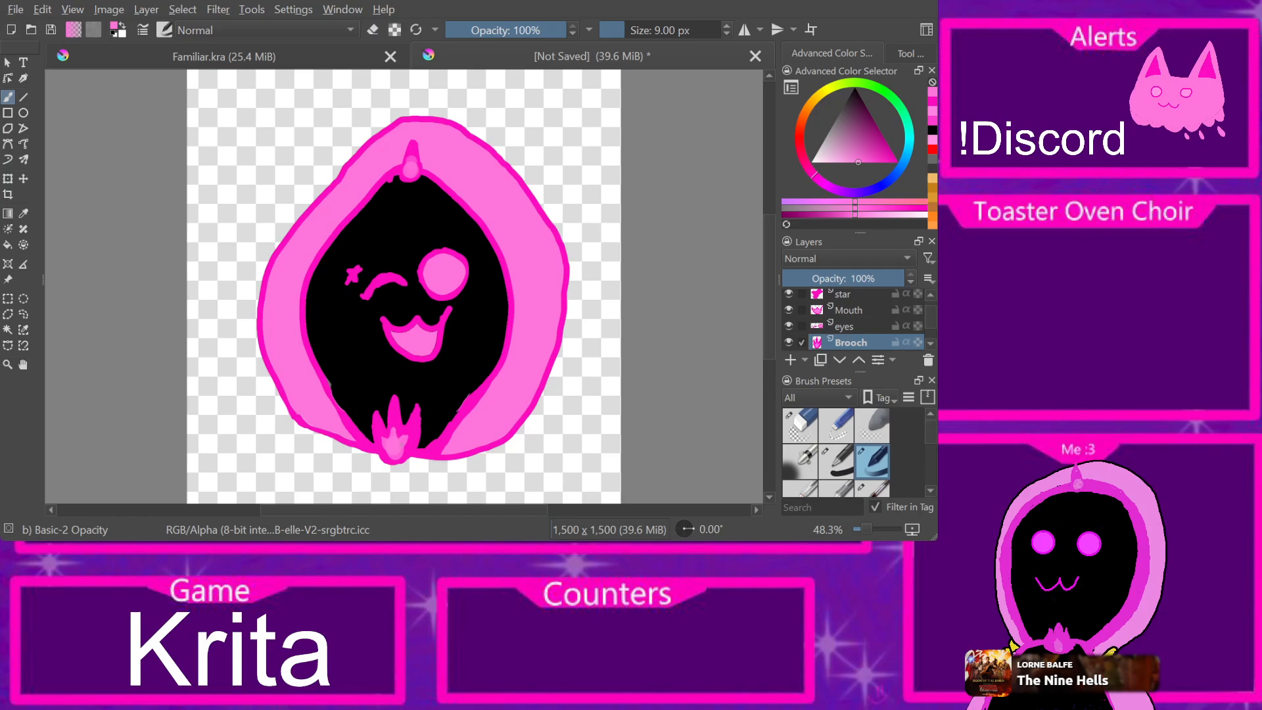
Step: Undo the light pink shading strokes on the brooch, keeping its solid dark pink shape
key(ctrl+z)
key(ctrl+z)
key(ctrl+z)
key(ctrl+z)
key(ctrl+z)
Step: Shade the brooch's base and the middle of its spikes in soft light pink with the Basic-4 Flow Opacity brush at 40 px
click(836, 462)
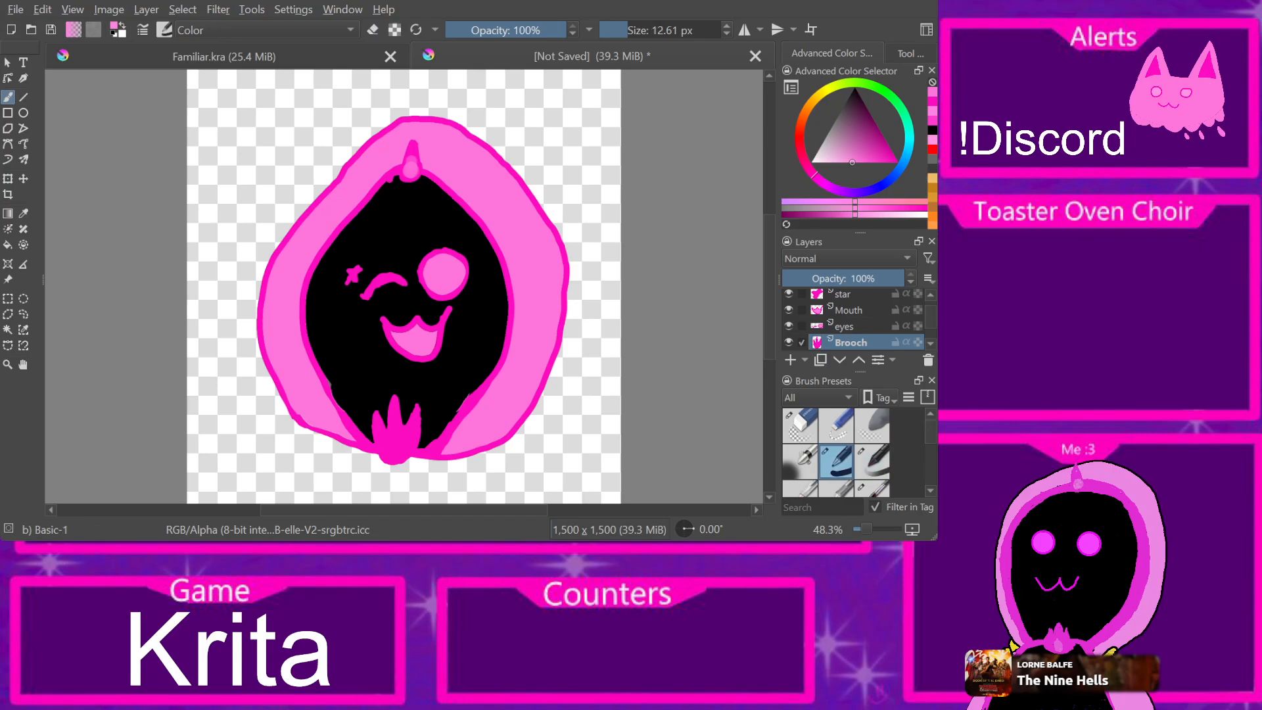
click(836, 489)
scroll(836, 460, down, 3)
scroll(836, 460, up, 3)
scroll(836, 460, down, 1)
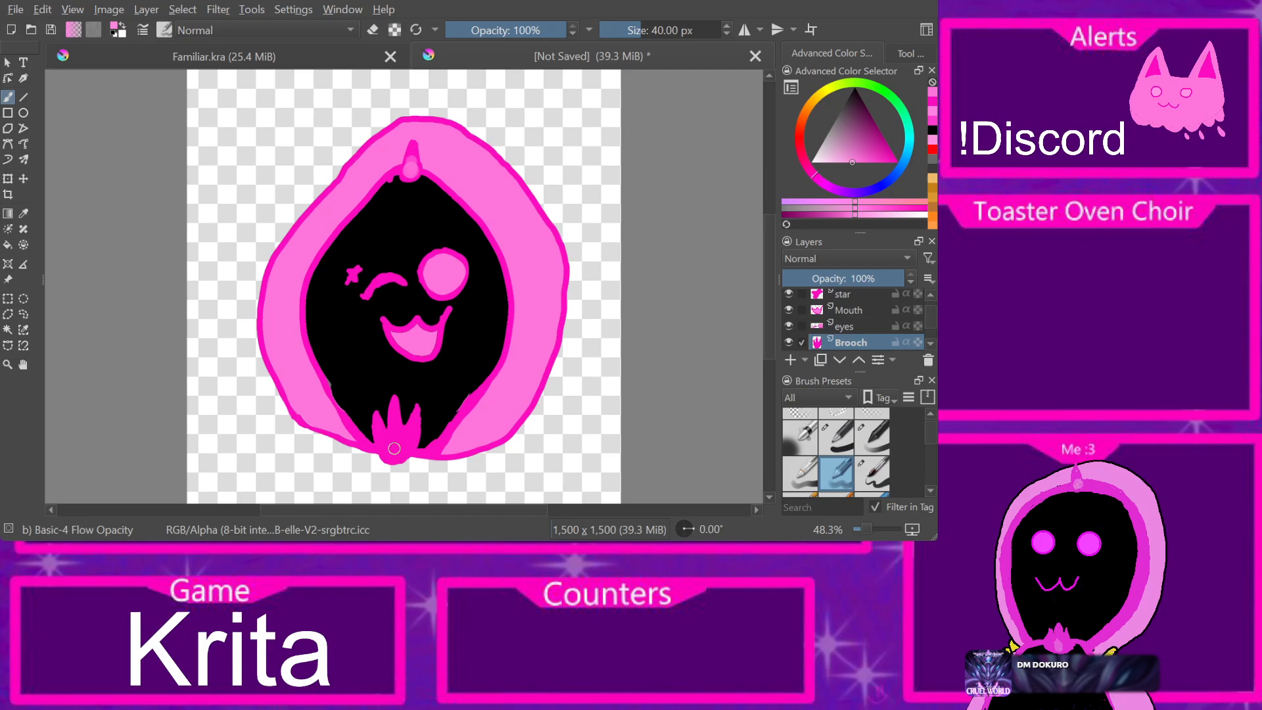
drag(391, 452, 403, 444)
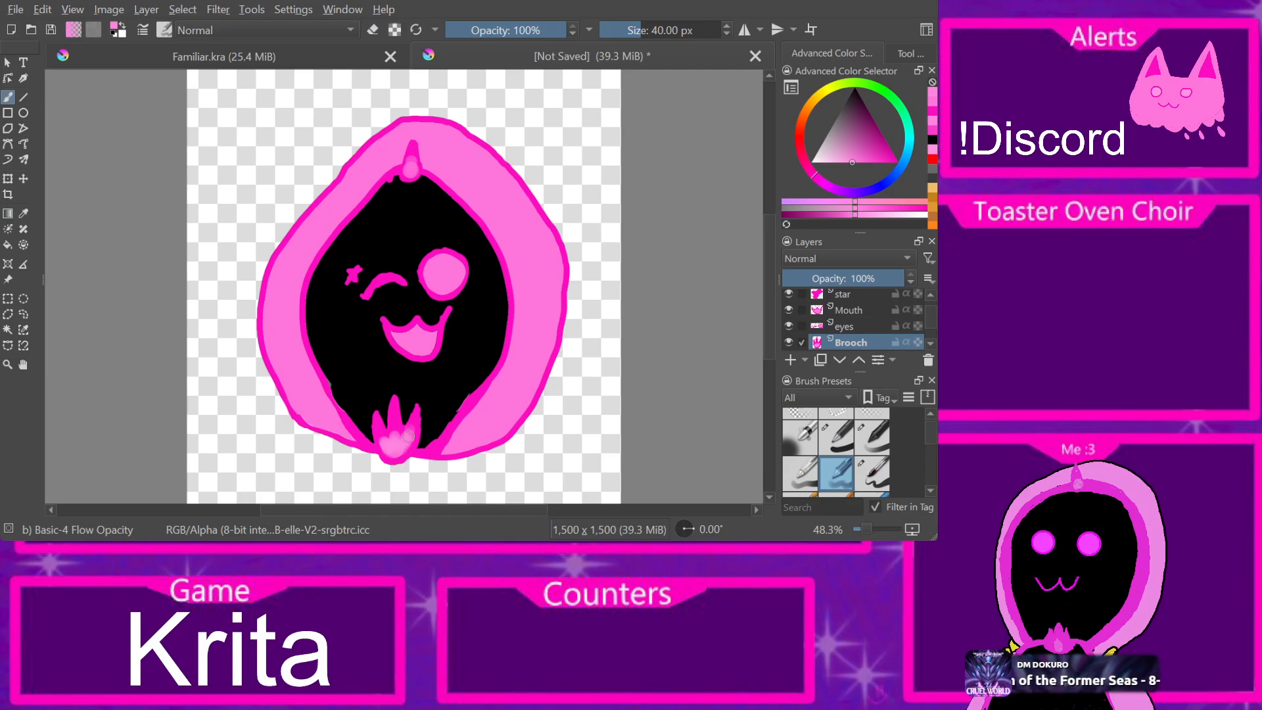
drag(382, 438, 390, 427)
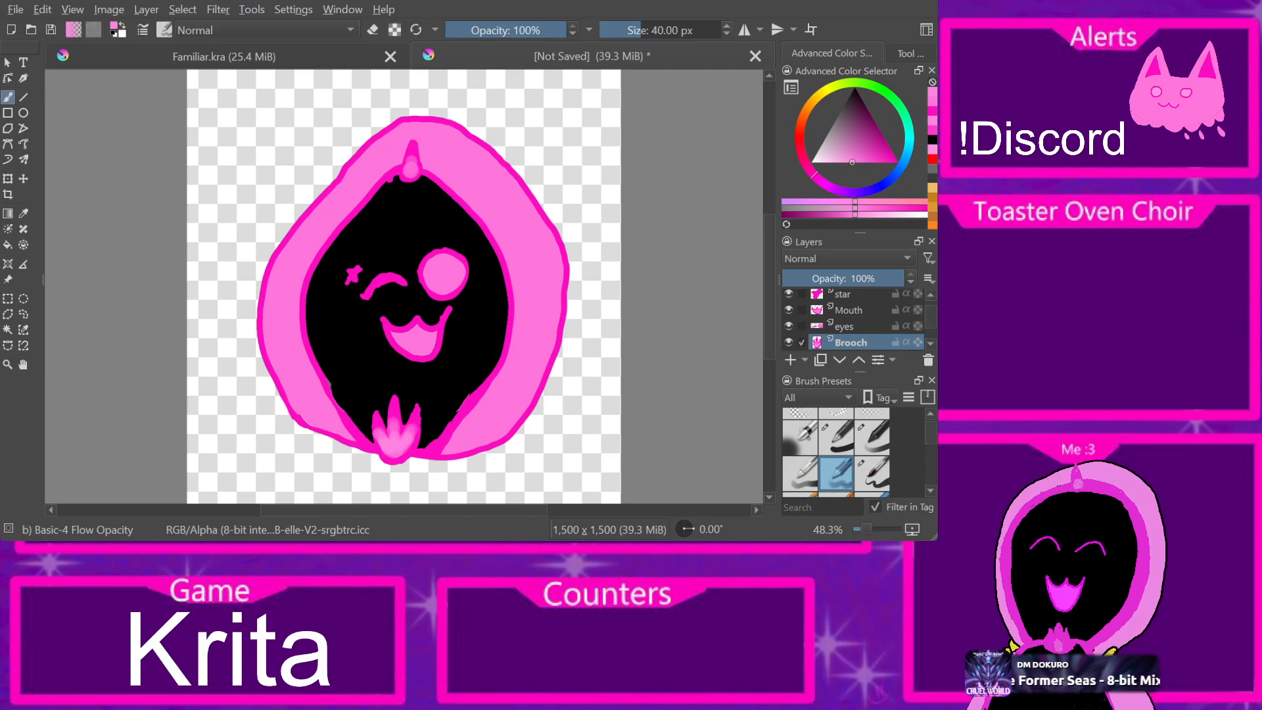
Step: Save the drawing as WinkingToast.kra
key(ctrl+s)
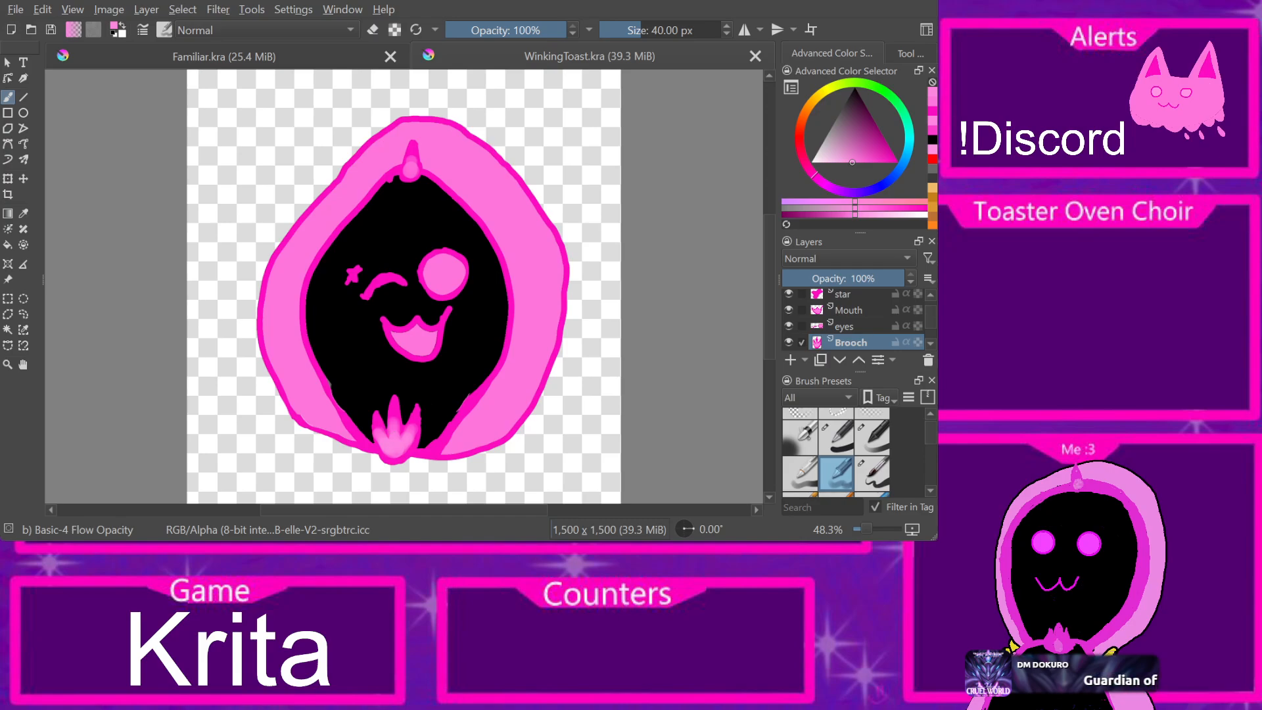
Step: Hide the Brooch, eyes, Mouth, star and head flame layers, leaving only the face and hood artwork showing
drag(469, 324, 465, 358)
key(ctrl+z)
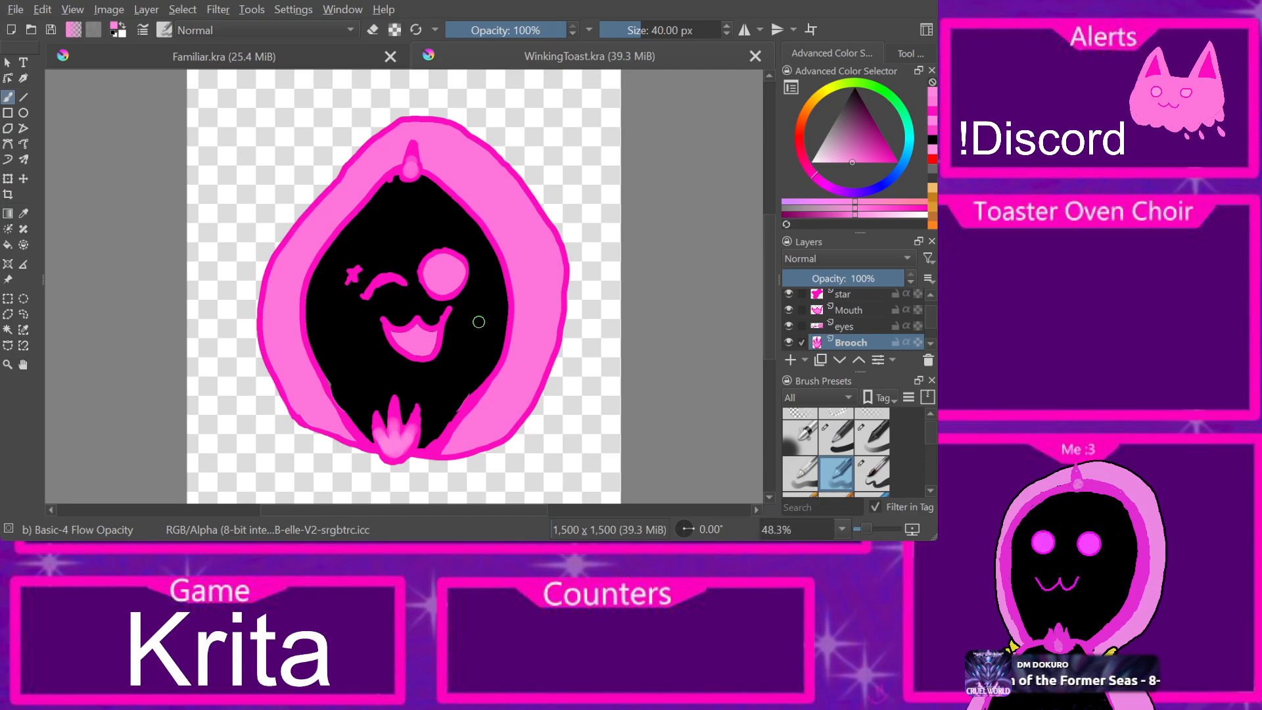
click(788, 341)
click(788, 326)
click(787, 310)
click(788, 294)
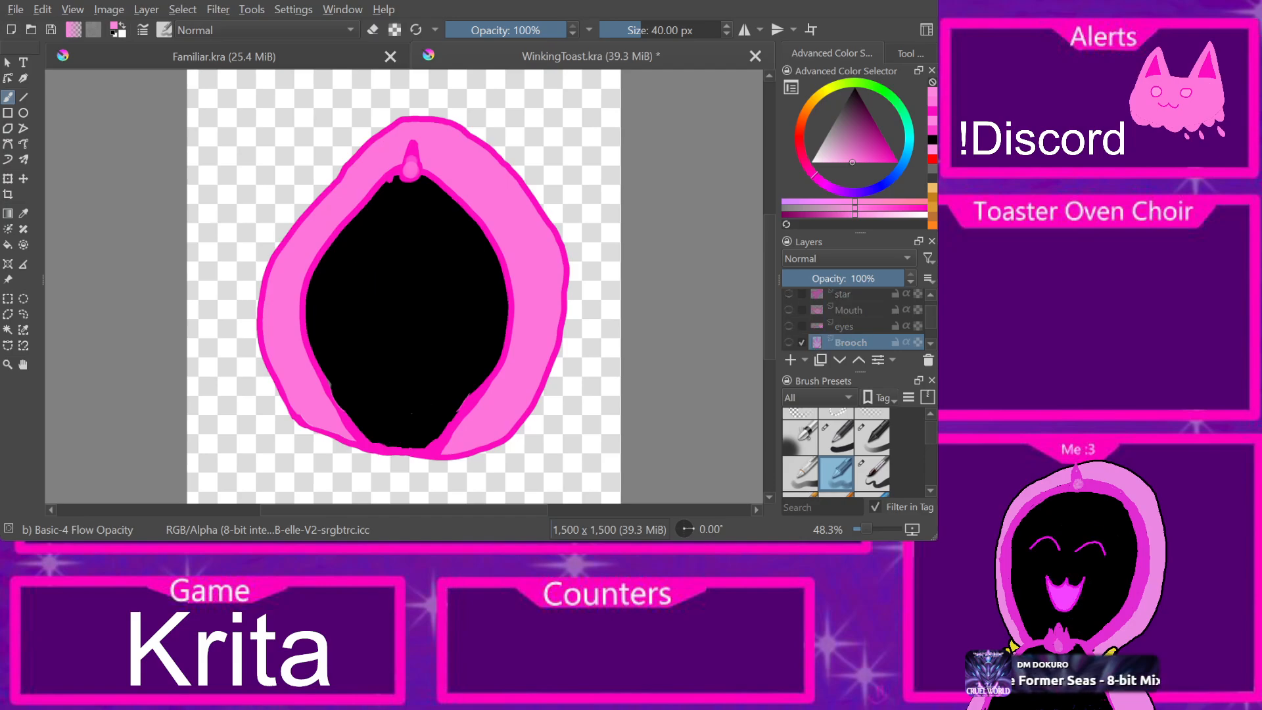
scroll(854, 318, up, 1)
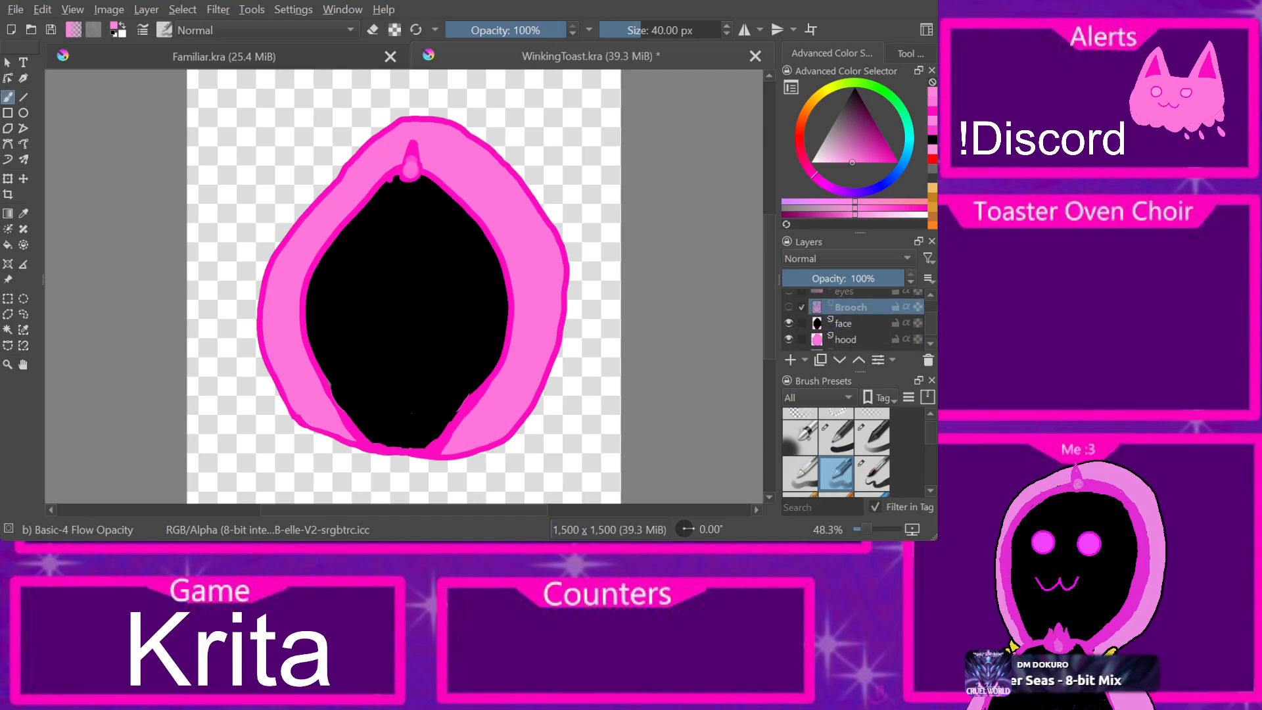
click(788, 297)
scroll(854, 318, down, 3)
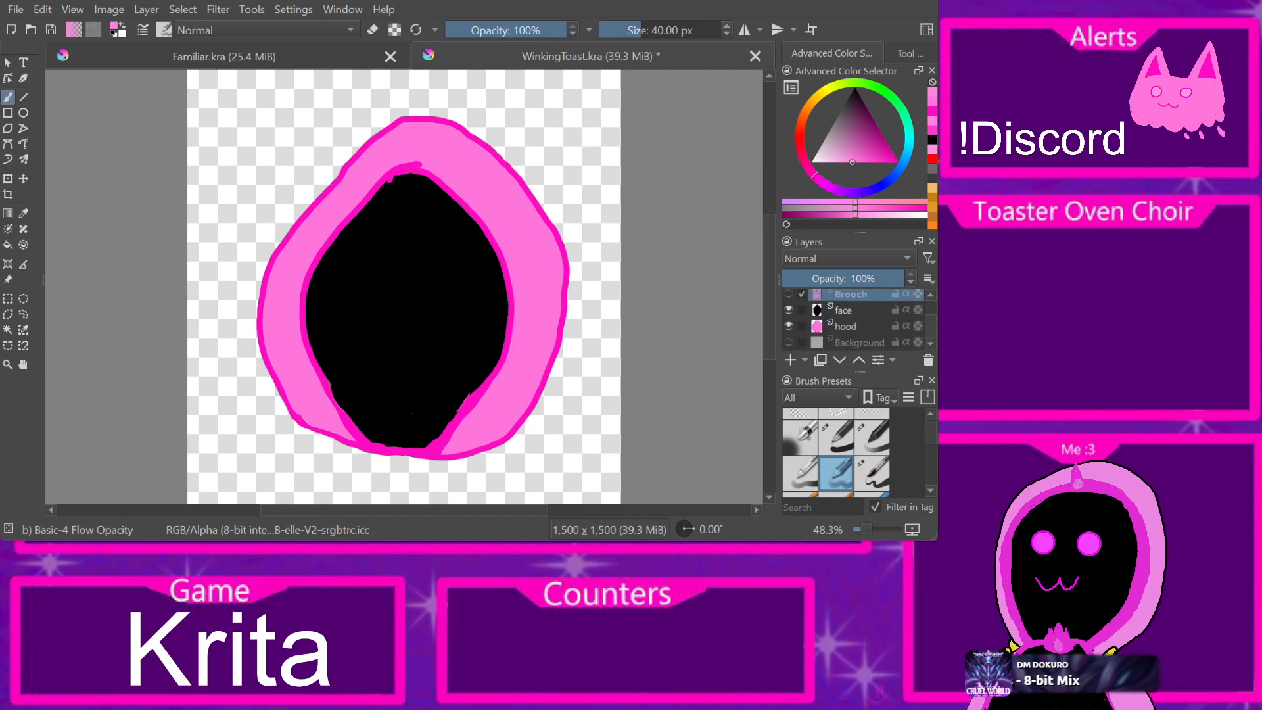
Step: Erase all artwork on the hood layer and on the face layer with Eraser Circle enlarged to 1000 px
click(846, 326)
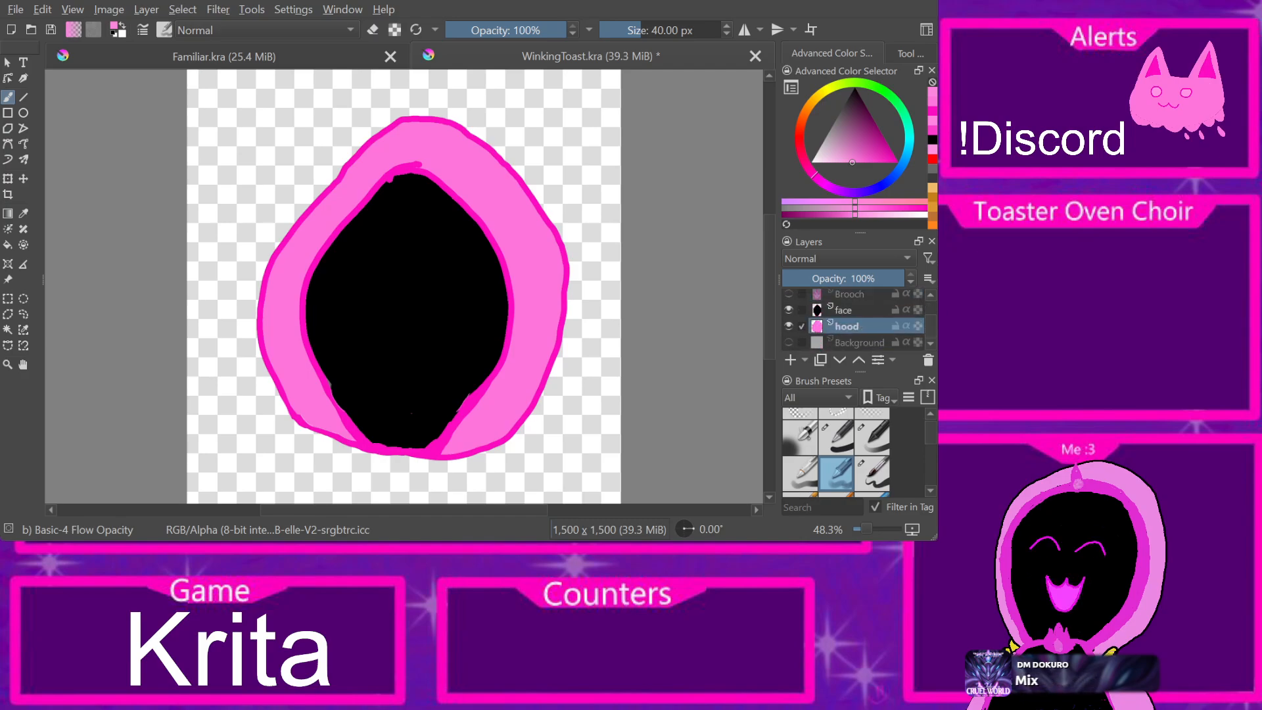
key(e)
mouse_move(564, 279)
mouse_down()
mouse_move(538, 338)
mouse_move(586, 314)
mouse_move(516, 442)
mouse_up()
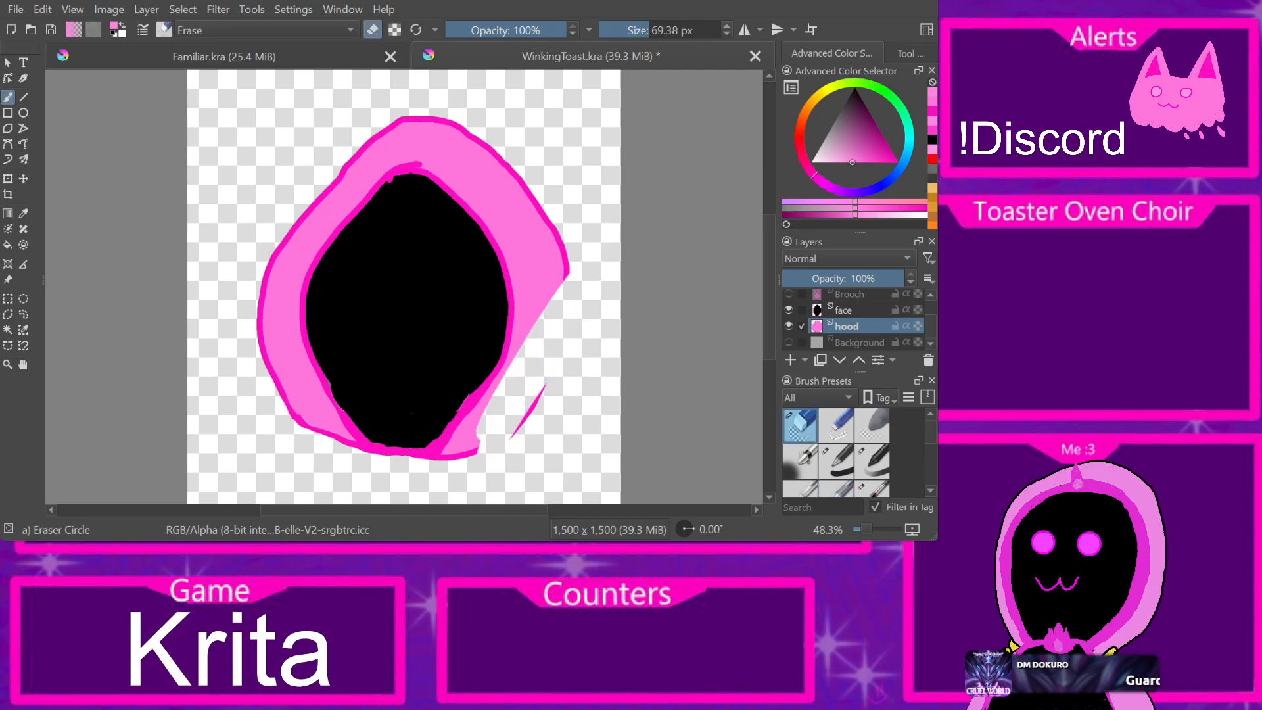
drag(657, 31, 720, 30)
mouse_move(608, 125)
mouse_down()
mouse_move(535, 239)
mouse_move(281, 366)
mouse_move(506, 57)
mouse_up()
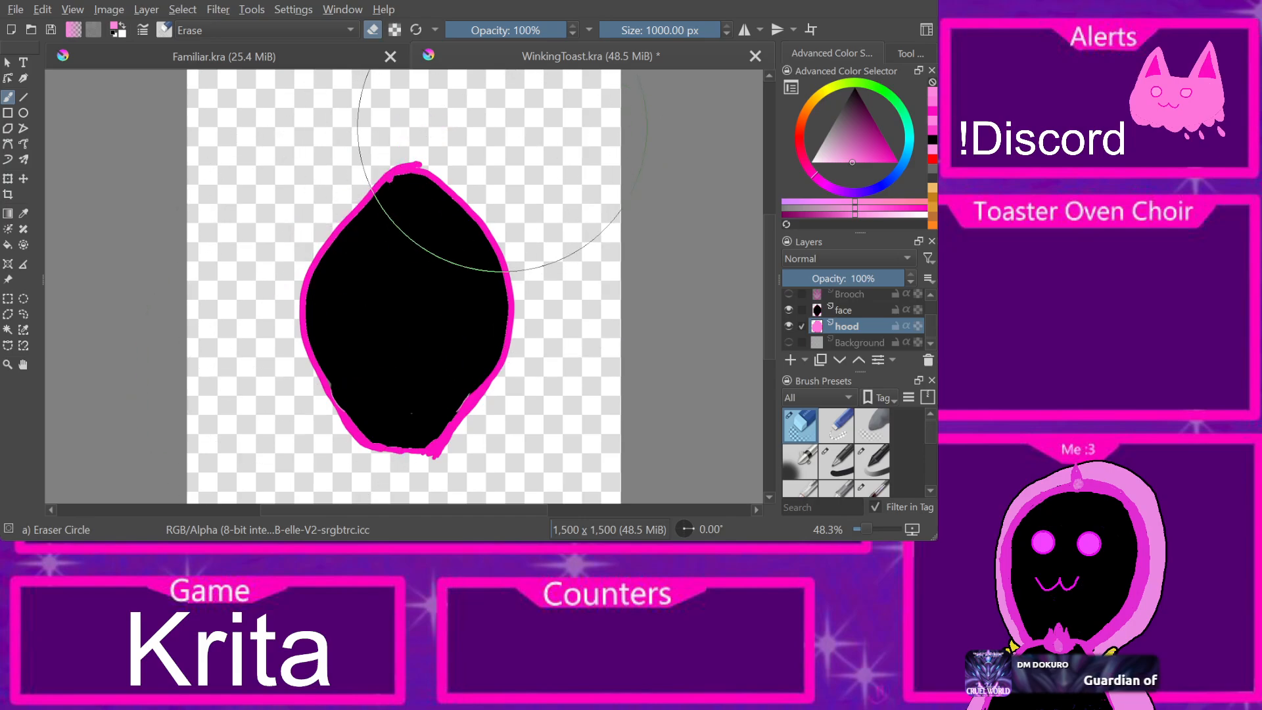
click(844, 311)
mouse_move(624, 315)
mouse_down()
mouse_move(490, 383)
mouse_move(443, 236)
mouse_move(529, 135)
mouse_up()
Step: Switch to the Basic-1 brush and sample the dark pink of the cat's inner ear in Familiar.kra as the painting colour for WinkingToast.kra
click(836, 461)
mouse_move(427, 316)
mouse_down()
mouse_move(479, 255)
mouse_move(439, 392)
mouse_up()
key(ctrl+z)
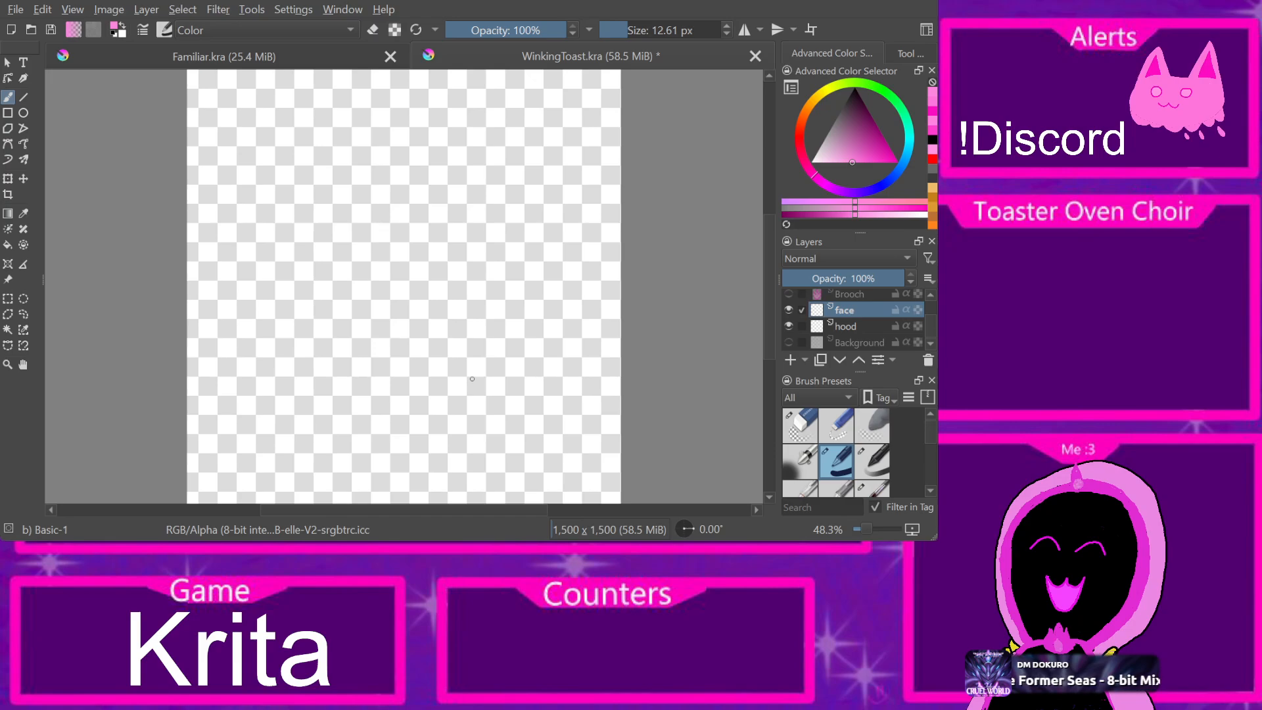
click(291, 57)
click(482, 260)
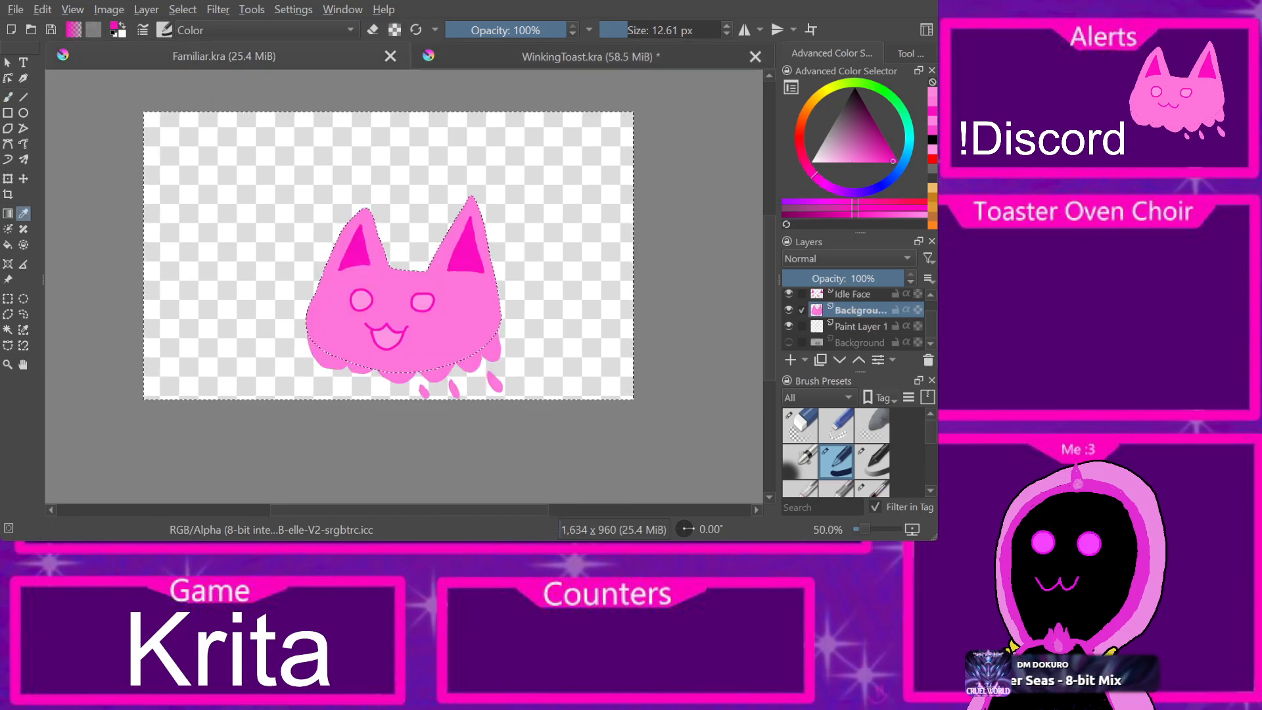
click(526, 57)
Step: Try a large round outline on the face layer with the 12.61 px brush, and enlarge the brush to 22.48 px
mouse_move(347, 167)
mouse_down()
mouse_move(287, 224)
mouse_move(278, 270)
mouse_move(307, 336)
mouse_move(418, 423)
mouse_move(490, 416)
mouse_up()
key(ctrl+z)
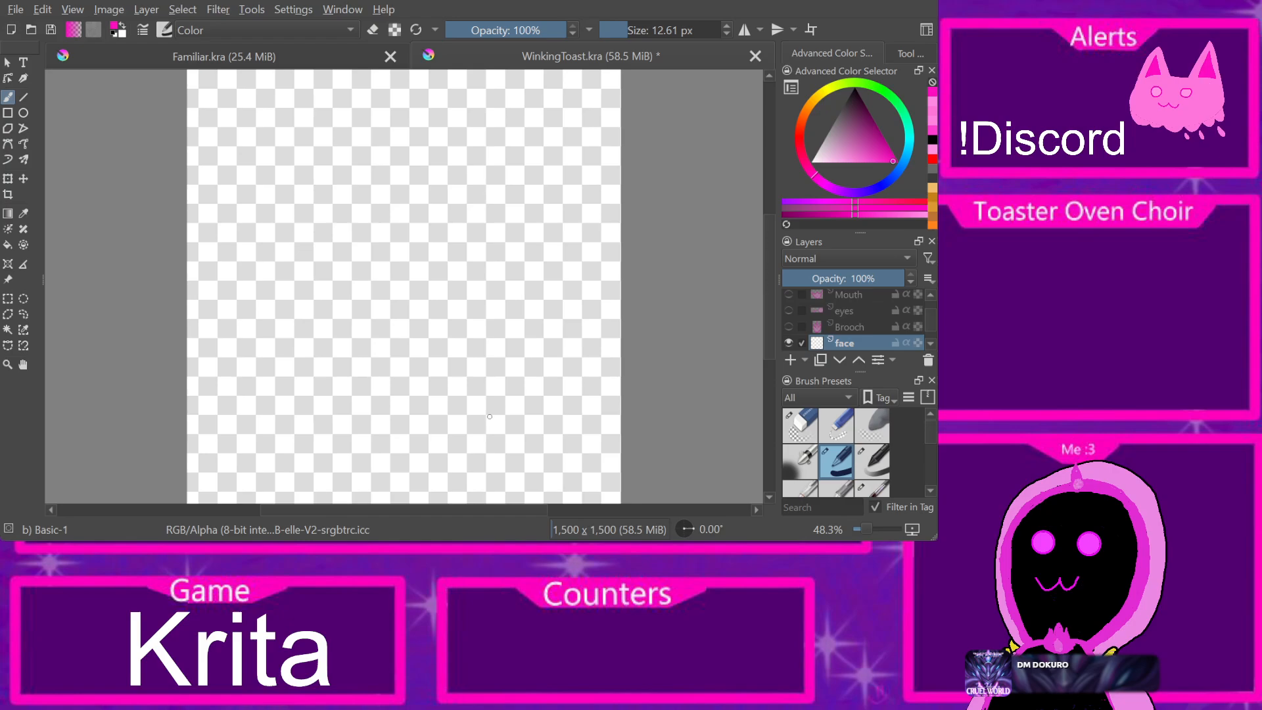
mouse_move(332, 173)
mouse_down()
mouse_move(297, 199)
mouse_move(264, 287)
mouse_move(279, 372)
mouse_move(354, 442)
mouse_move(479, 460)
mouse_move(556, 393)
mouse_move(567, 261)
mouse_move(525, 176)
mouse_move(432, 138)
mouse_move(342, 173)
mouse_move(297, 213)
mouse_move(271, 267)
mouse_move(306, 210)
mouse_up()
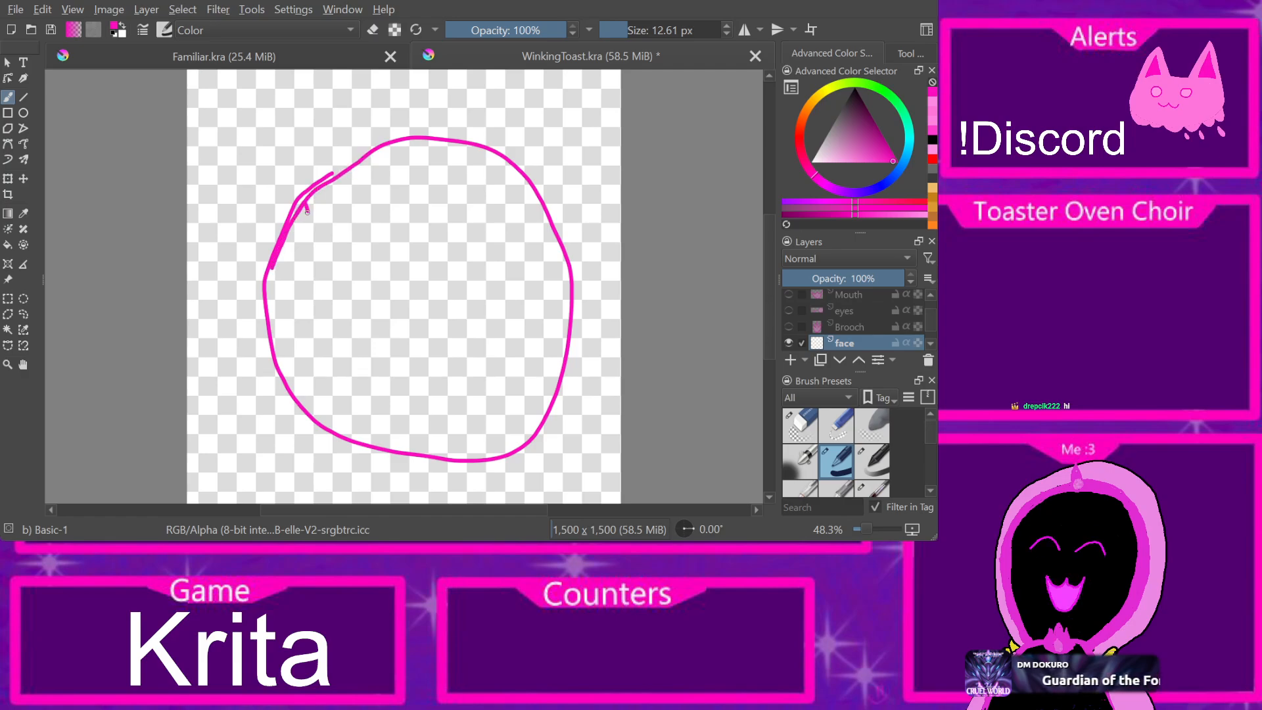
key(ctrl+z)
drag(632, 30, 633, 30)
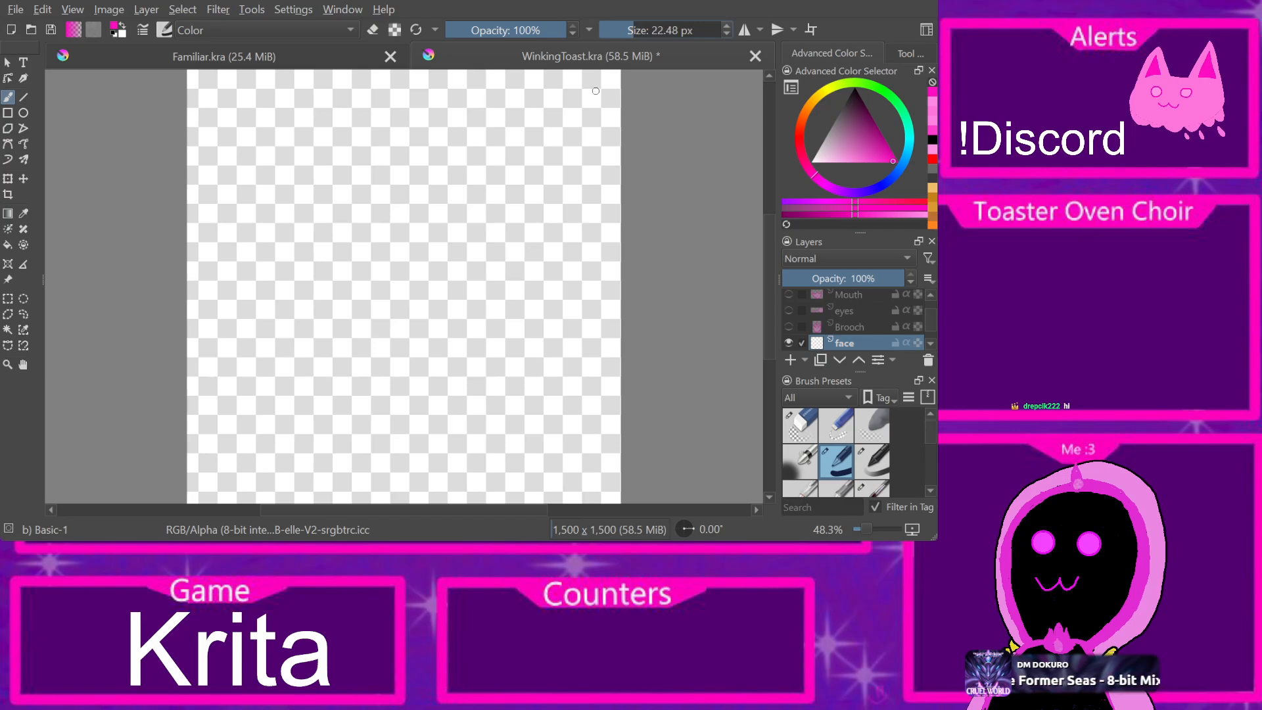
Step: Try several large oval face outlines on the empty canvas with the 22.48 px brush, checking one against the eyes layer
mouse_move(381, 161)
mouse_down()
mouse_move(297, 223)
mouse_move(285, 343)
mouse_move(322, 424)
mouse_move(397, 460)
mouse_move(470, 463)
mouse_move(534, 428)
mouse_move(566, 358)
mouse_move(515, 247)
mouse_move(427, 173)
mouse_move(374, 163)
mouse_move(408, 167)
mouse_up()
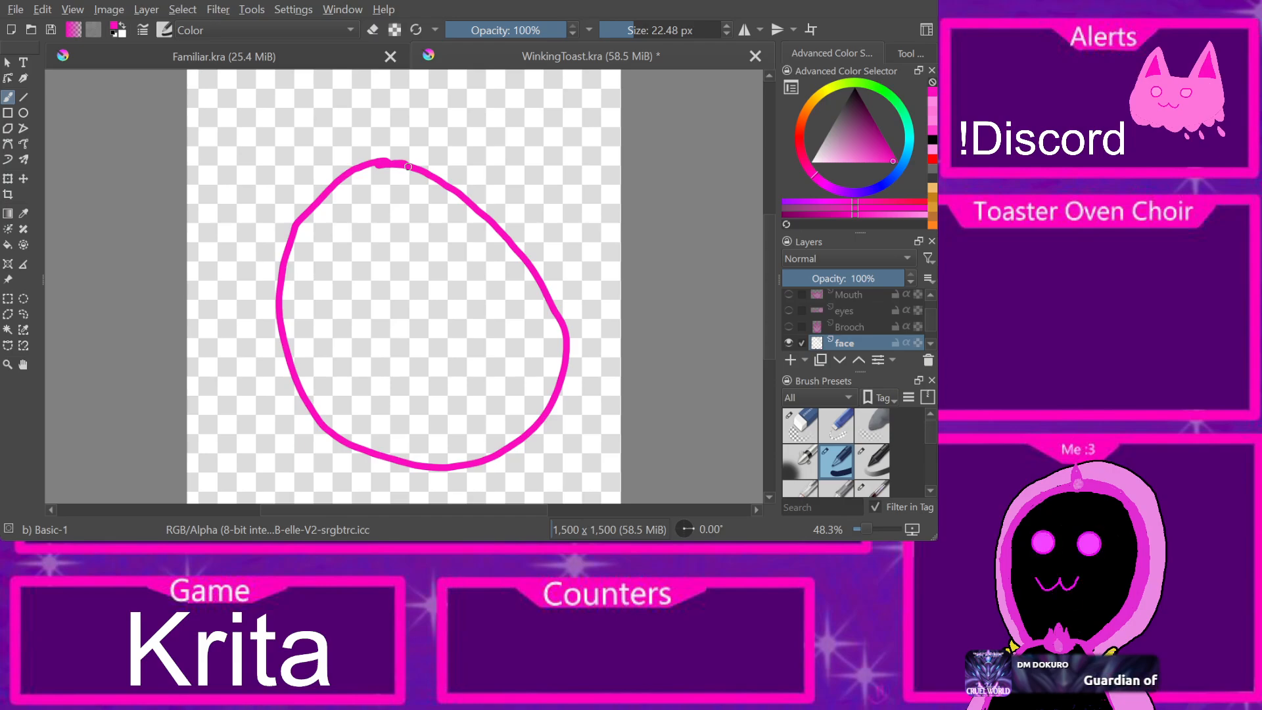
click(788, 310)
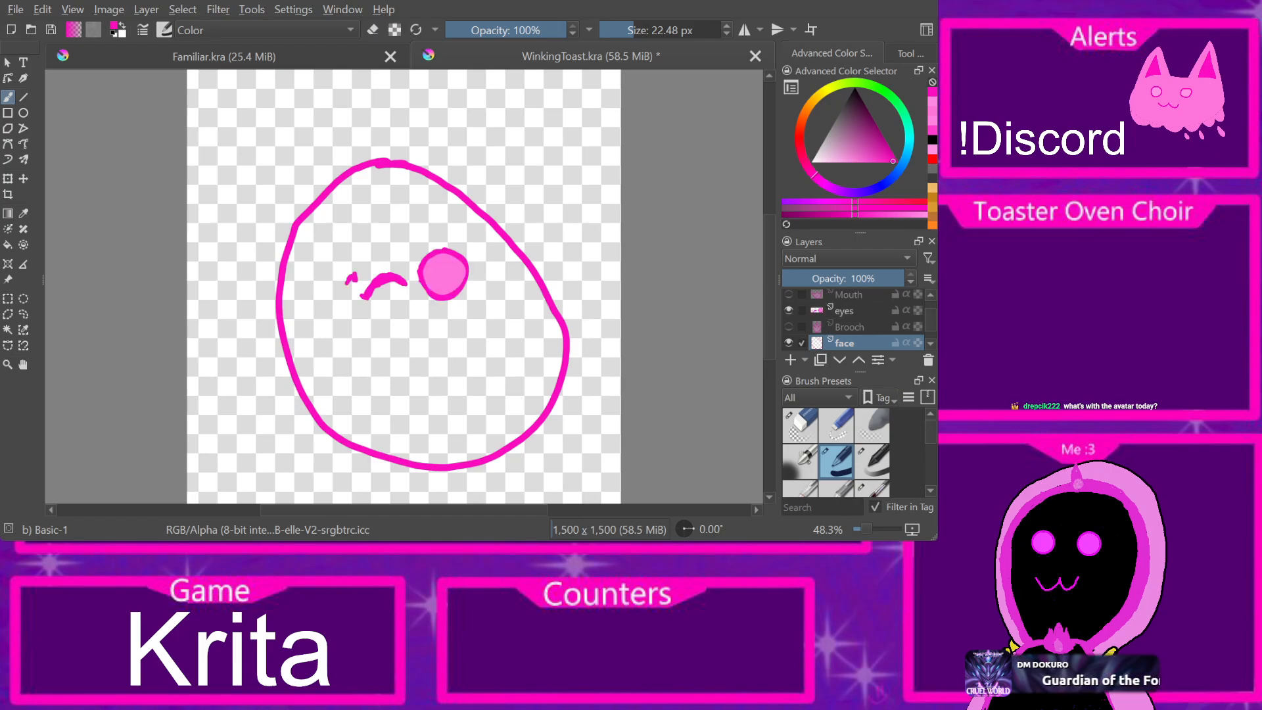
click(788, 310)
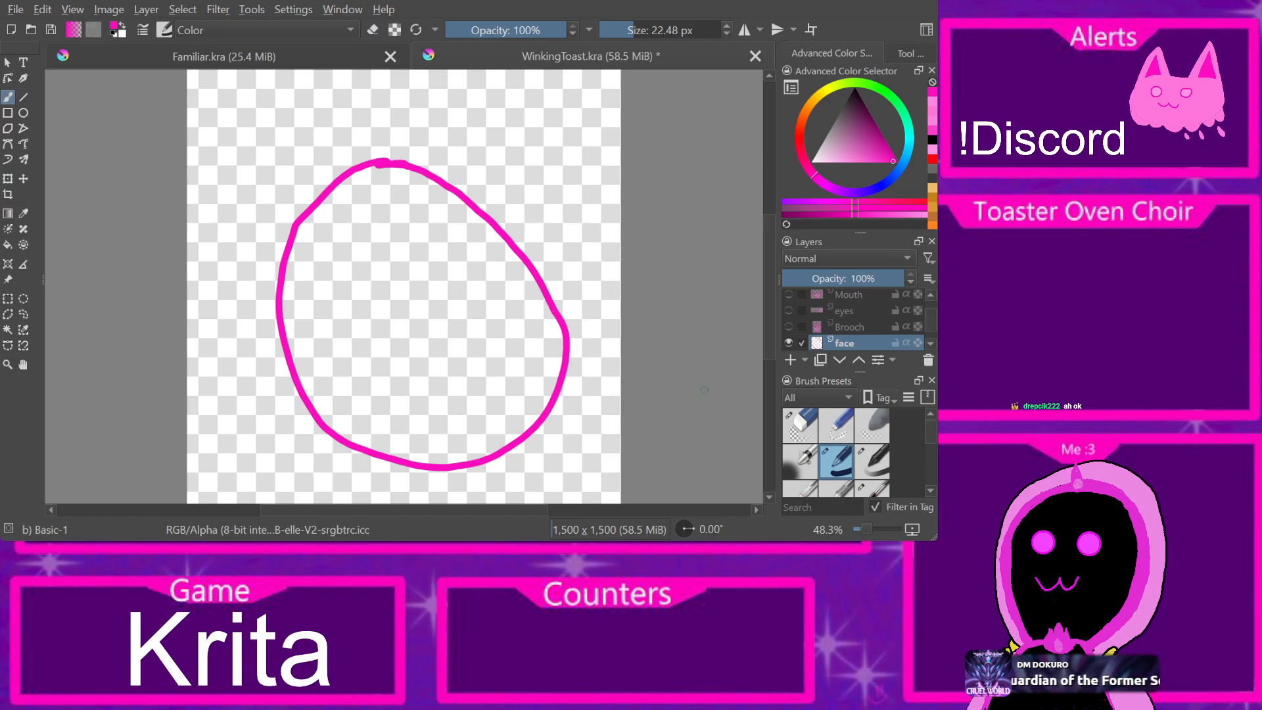
key(ctrl+z)
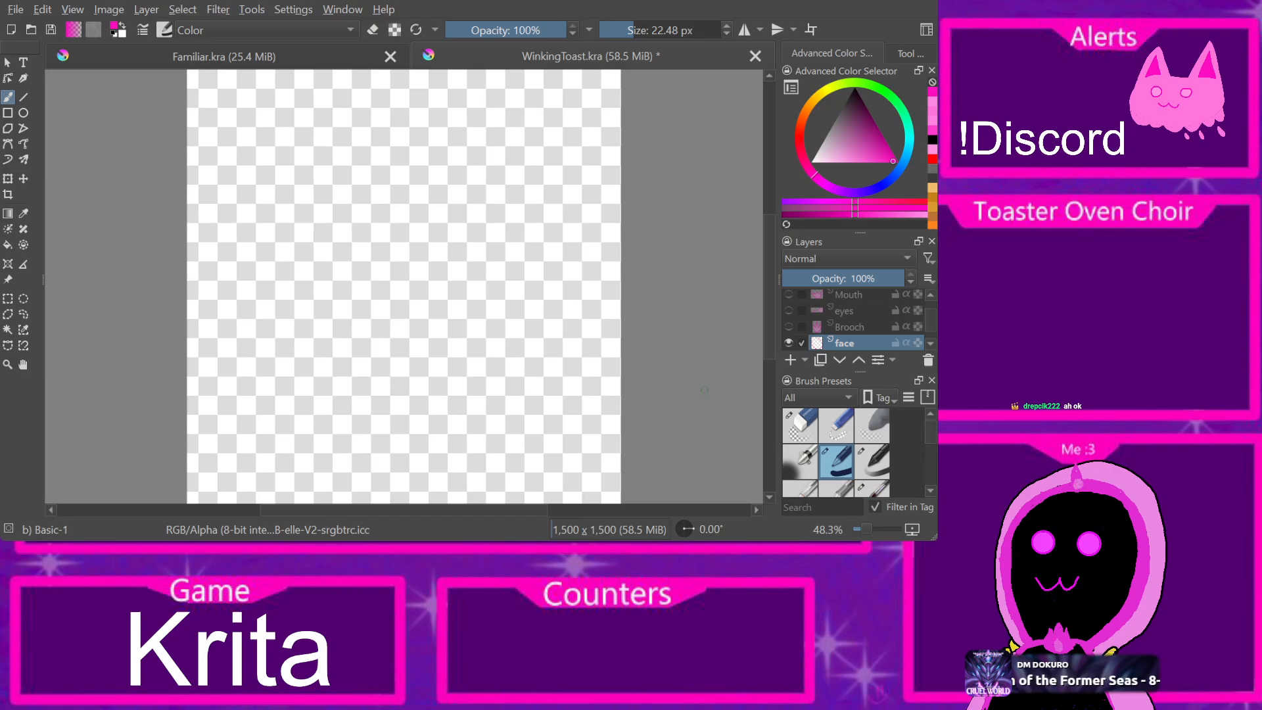
mouse_move(318, 419)
mouse_down()
mouse_move(386, 455)
mouse_move(432, 449)
mouse_move(500, 390)
mouse_move(519, 341)
mouse_move(499, 222)
mouse_move(447, 160)
mouse_move(390, 136)
mouse_move(334, 141)
mouse_move(287, 174)
mouse_move(254, 241)
mouse_move(265, 320)
mouse_move(299, 393)
mouse_move(369, 451)
mouse_up()
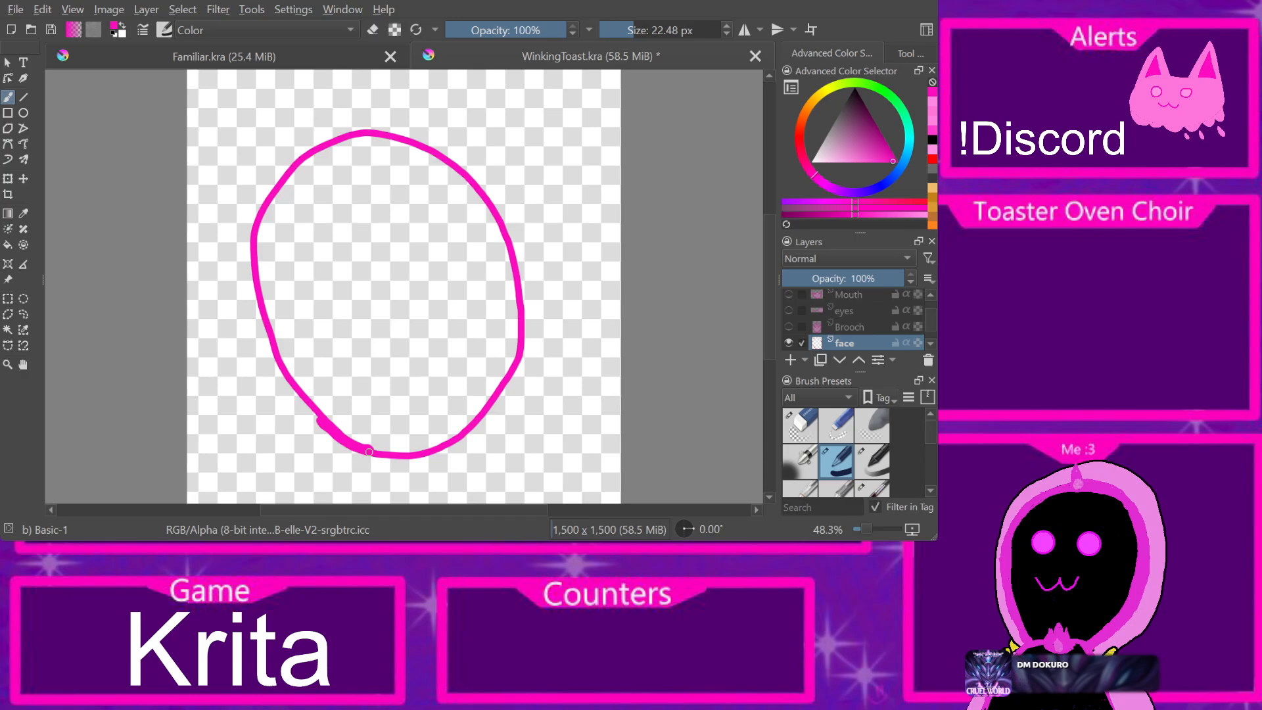
key(ctrl+z)
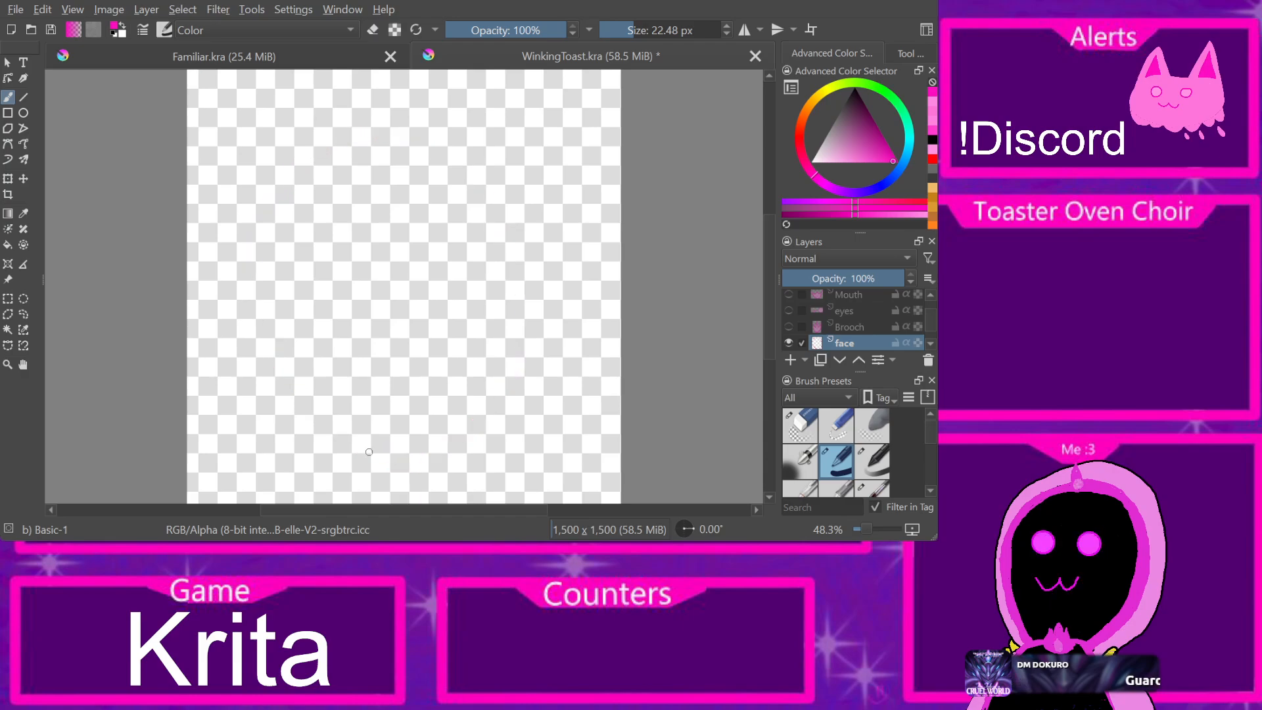
mouse_move(296, 417)
mouse_down()
mouse_move(395, 461)
mouse_move(472, 460)
mouse_move(524, 420)
mouse_move(551, 311)
mouse_move(553, 177)
mouse_move(509, 108)
mouse_move(428, 96)
mouse_move(327, 133)
mouse_move(275, 215)
mouse_move(287, 335)
mouse_move(316, 422)
mouse_up()
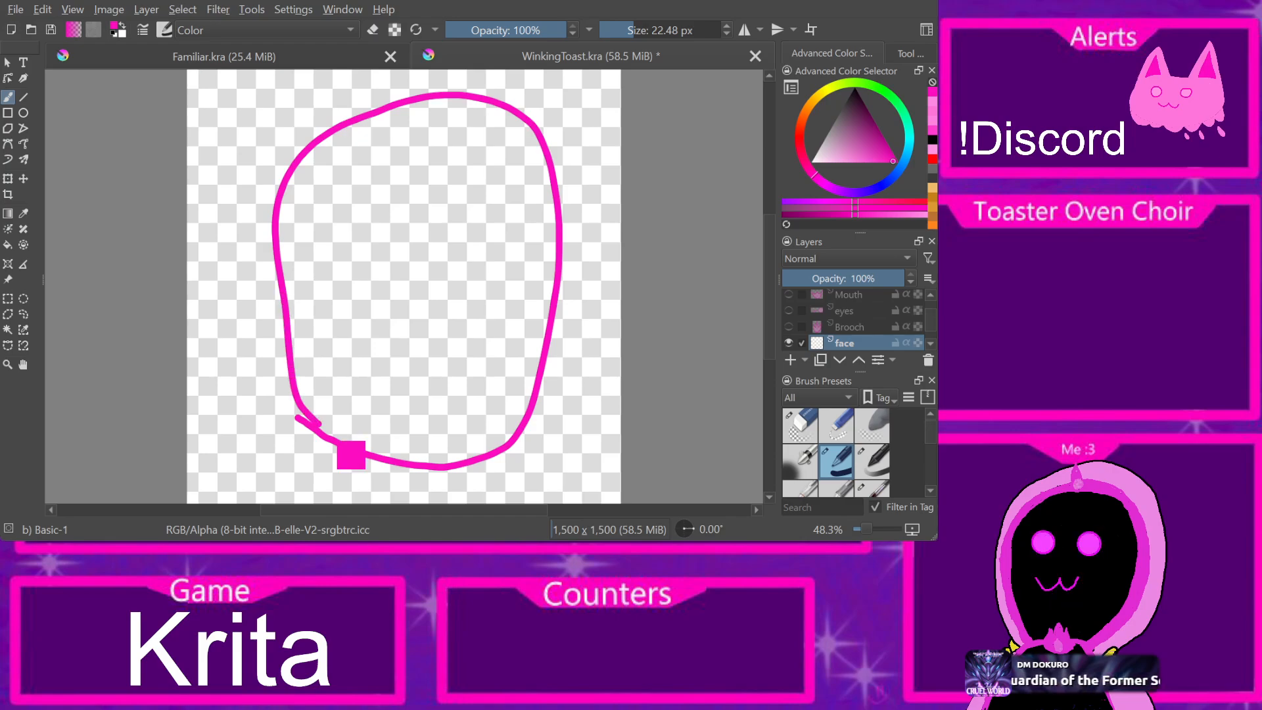
Step: Undo the last large outline and the hiding of the star, Mouth, eyes and Brooch layers
key(ctrl+z)
key(ctrl+z)
key(ctrl+z)
key(ctrl+z)
key(ctrl+z)
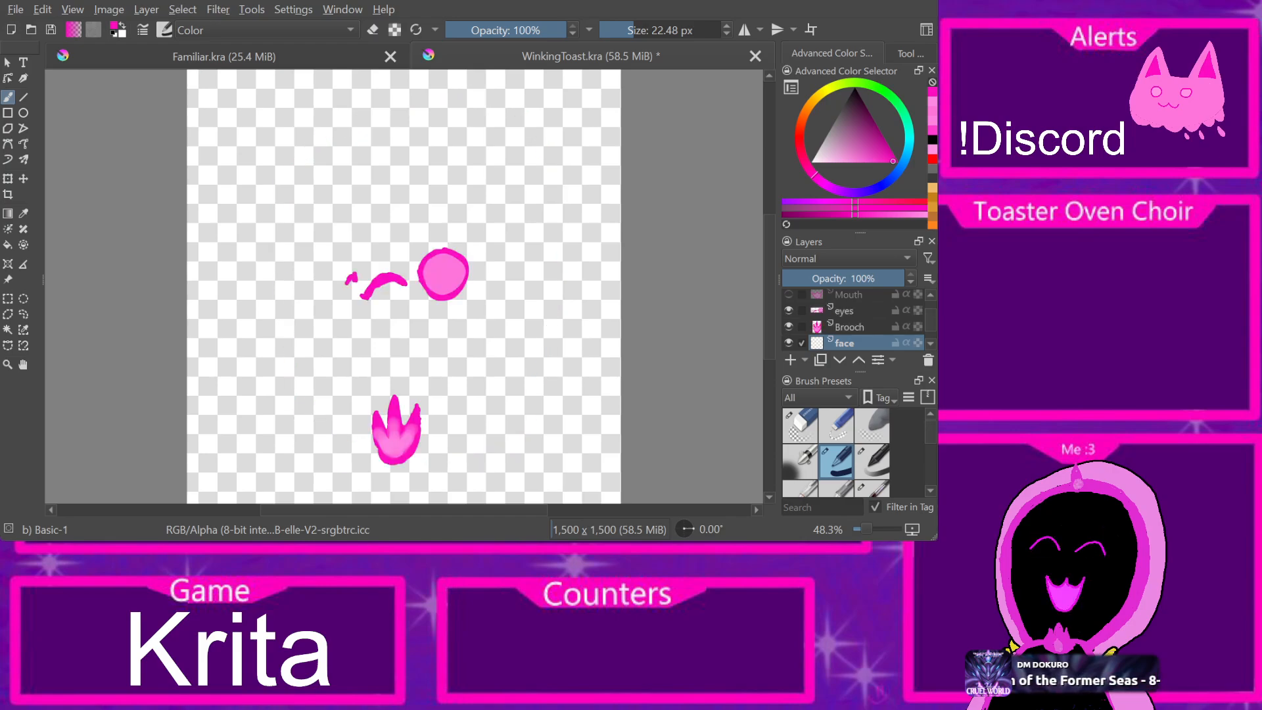
key(ctrl+z)
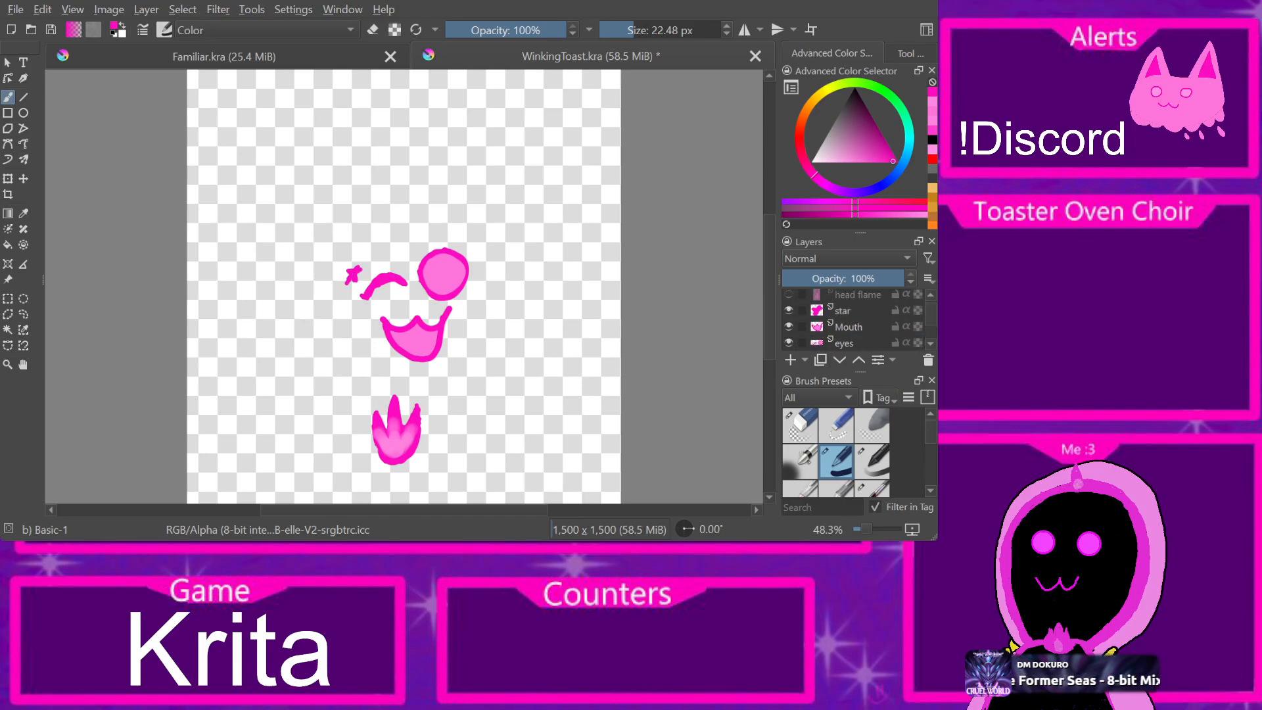
key(ctrl+z)
key(ctrl+shift+z)
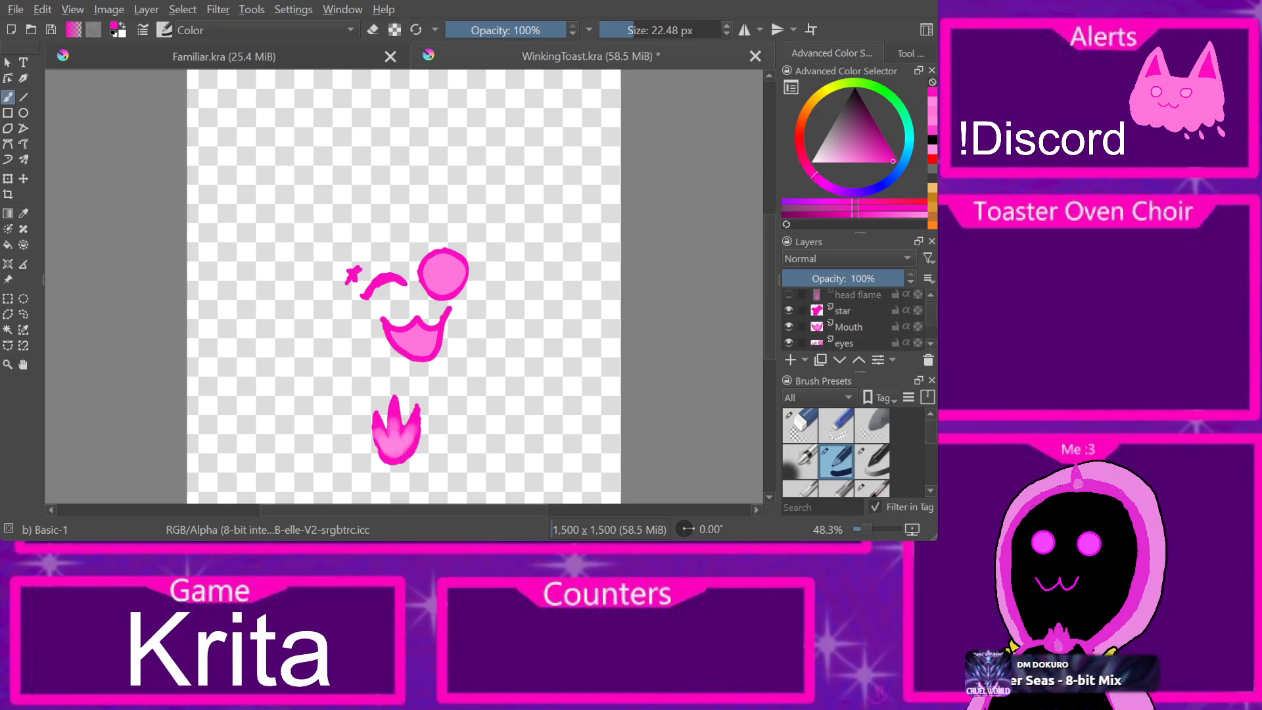
Step: Hide the Brooch layer and make the face layer visible
scroll(854, 322, down, 2)
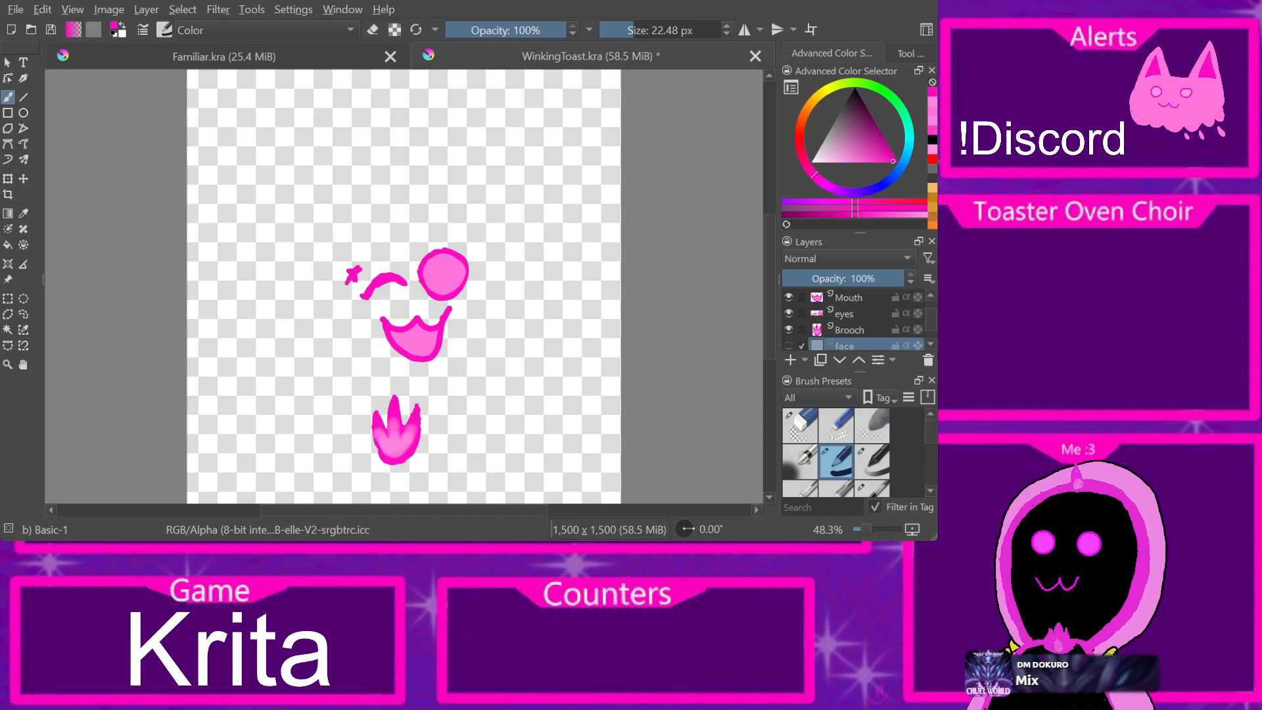
click(789, 330)
click(788, 345)
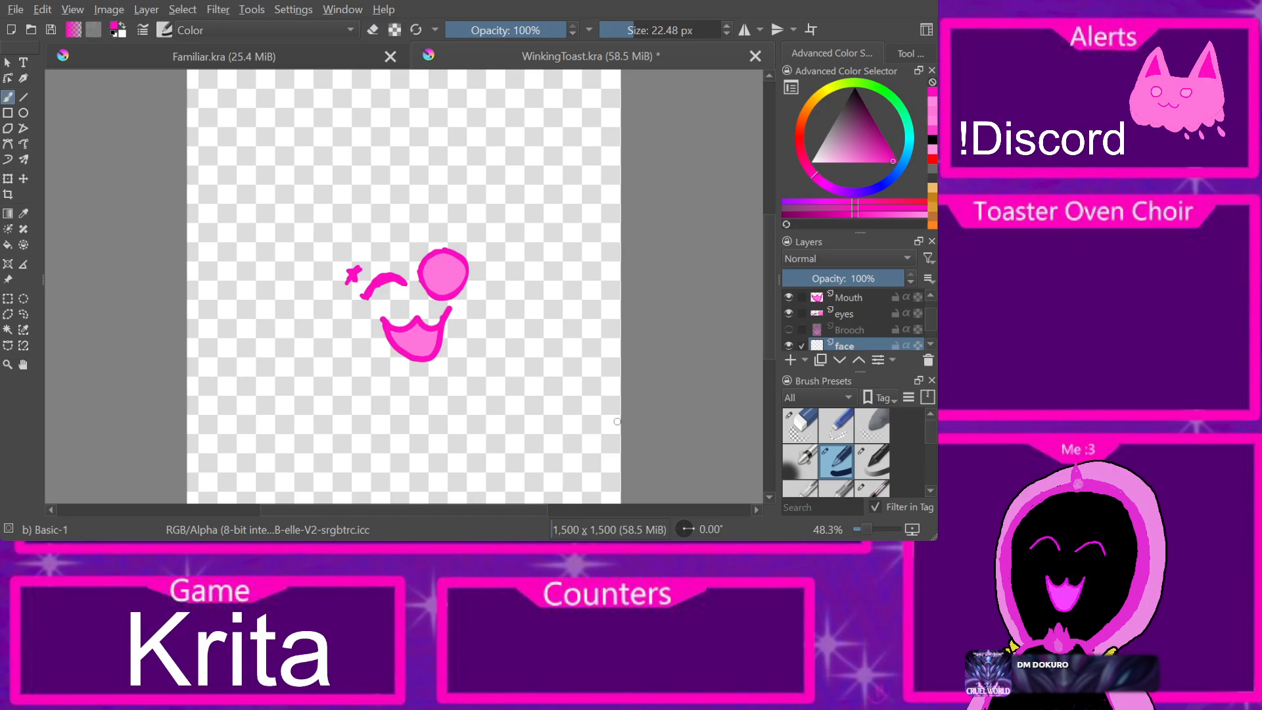
Step: Try several dark pink outlines around the eyes and mouth on the face layer, undoing each one
scroll(847, 326, down, 2)
click(847, 326)
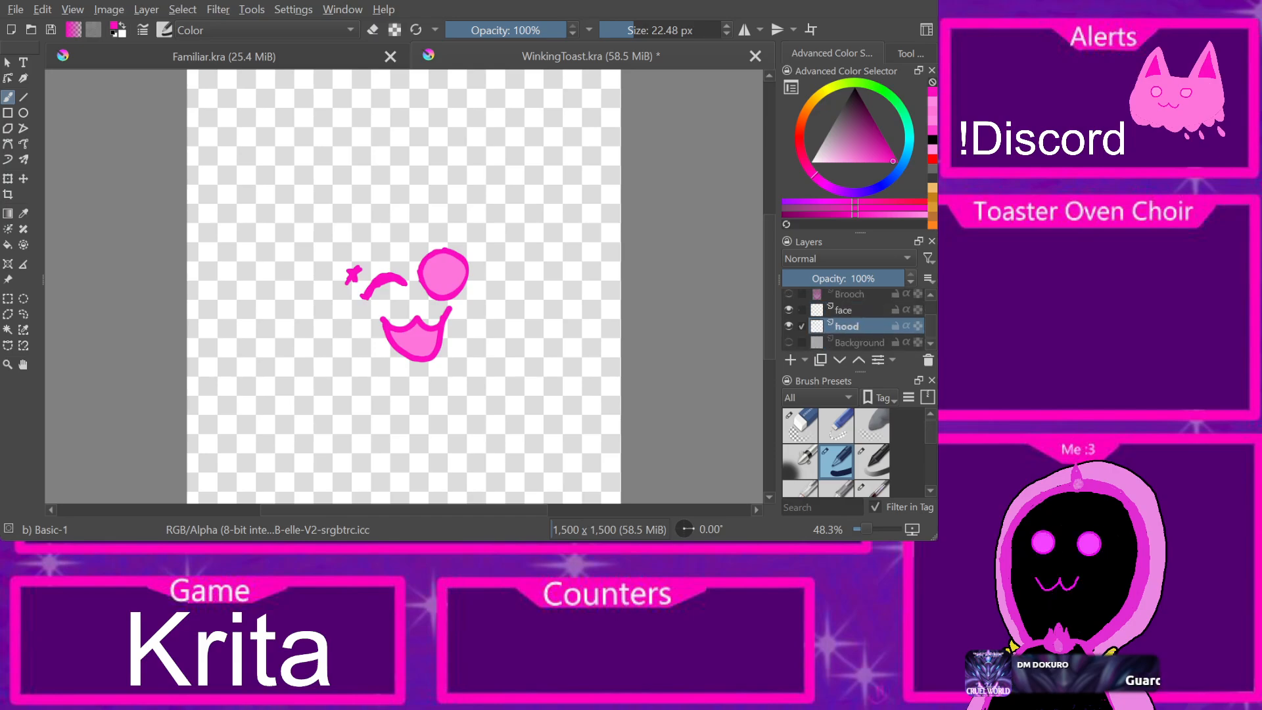
click(846, 309)
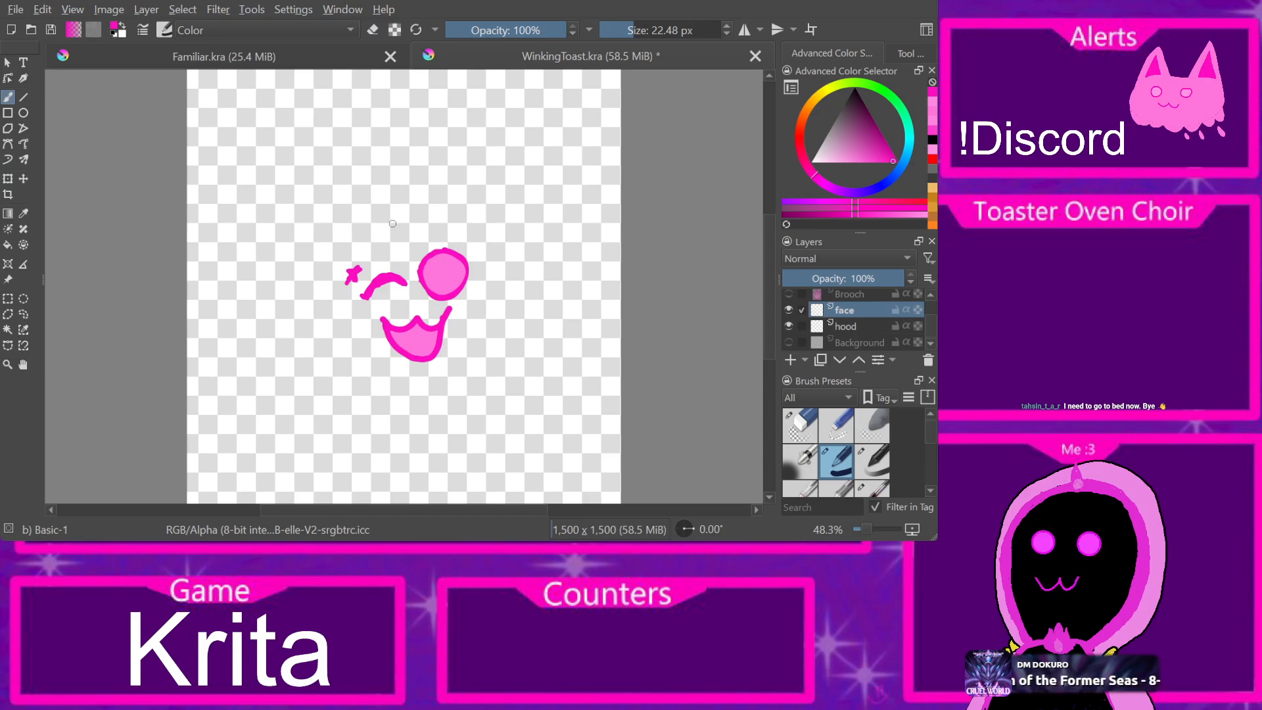
mouse_move(397, 223)
mouse_down()
mouse_move(348, 220)
mouse_move(330, 303)
mouse_move(414, 387)
mouse_move(514, 299)
mouse_move(347, 212)
mouse_up()
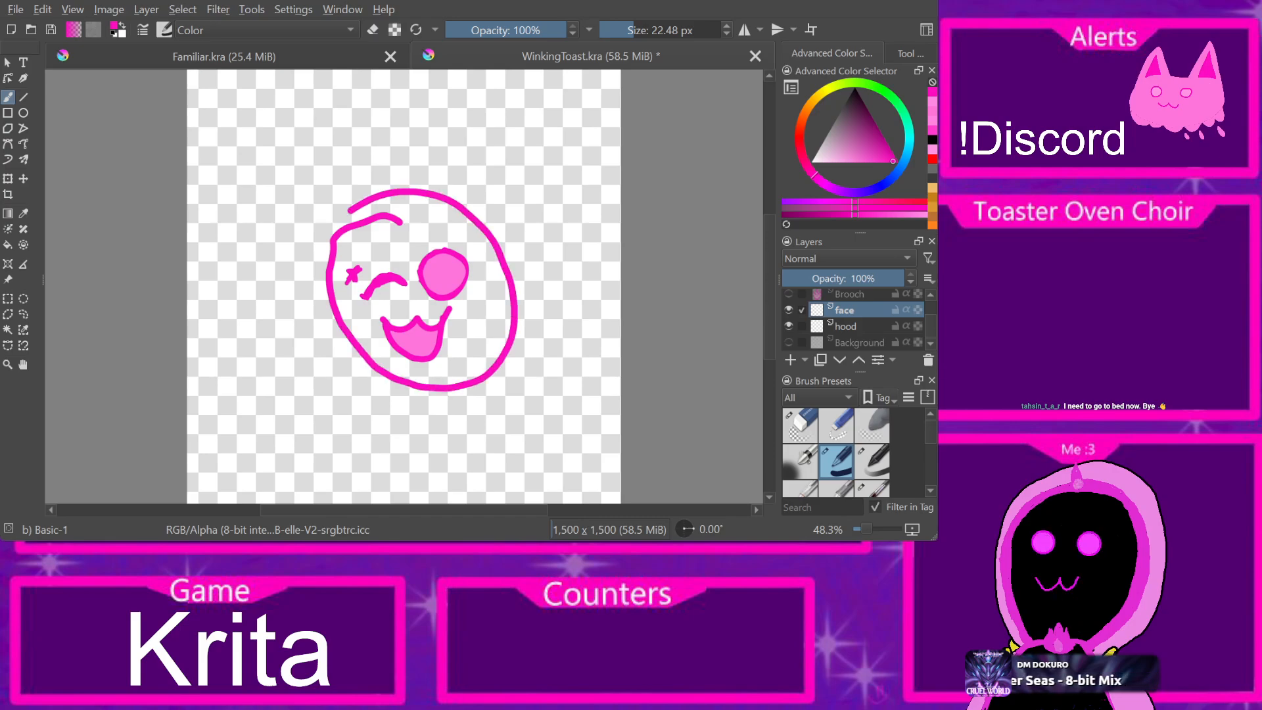
key(ctrl+z)
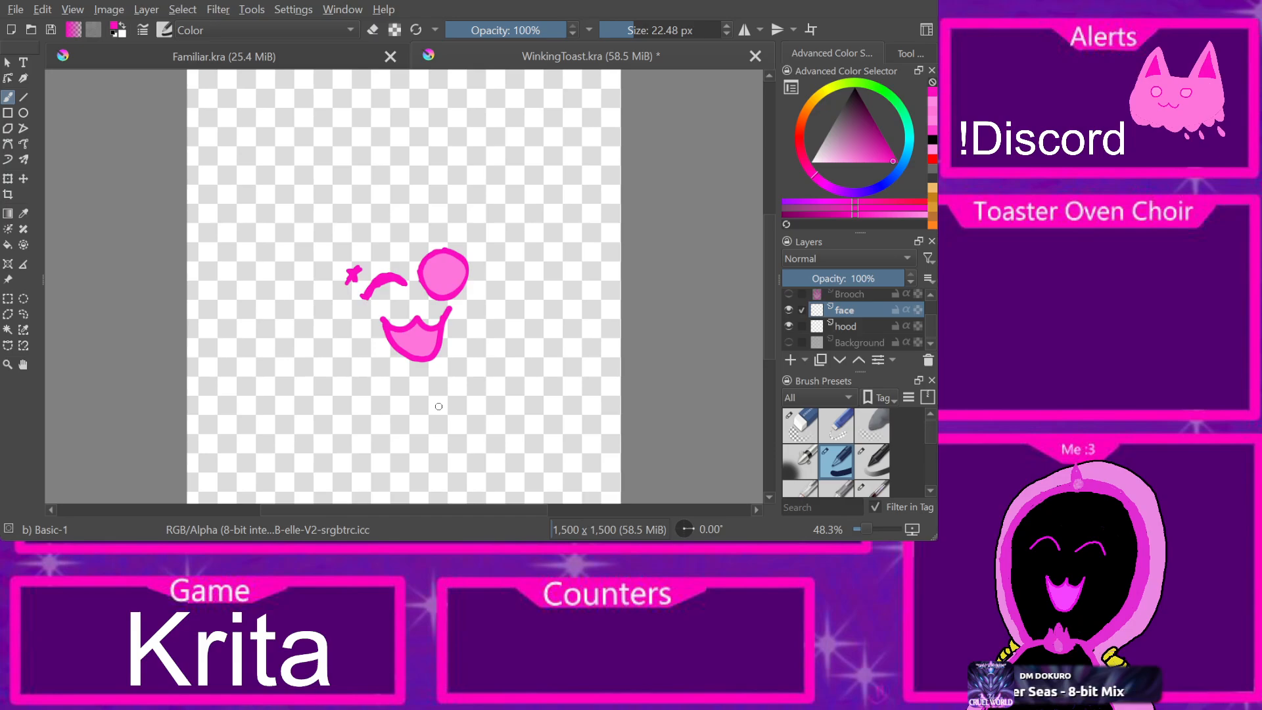
mouse_move(418, 417)
mouse_down()
mouse_move(478, 388)
mouse_move(504, 341)
mouse_move(513, 222)
mouse_move(482, 193)
mouse_move(433, 185)
mouse_move(374, 205)
mouse_move(329, 242)
mouse_move(326, 319)
mouse_move(376, 394)
mouse_move(419, 415)
mouse_up()
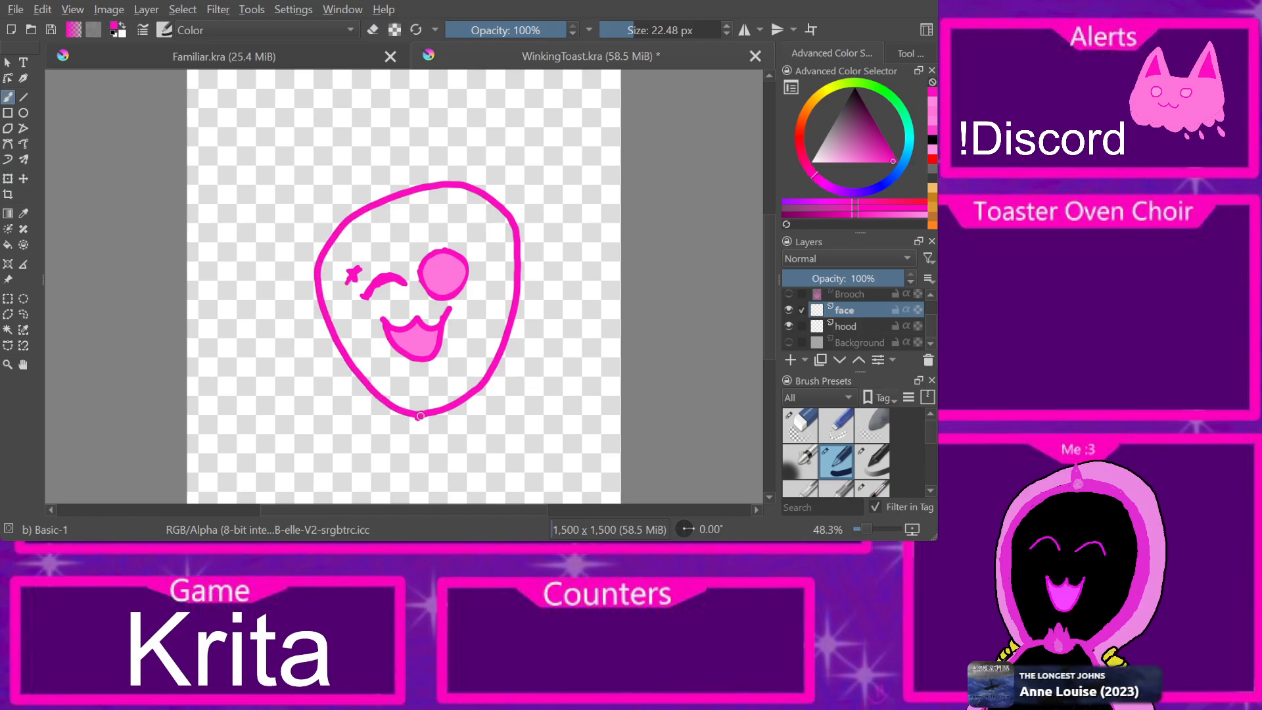
key(ctrl+z)
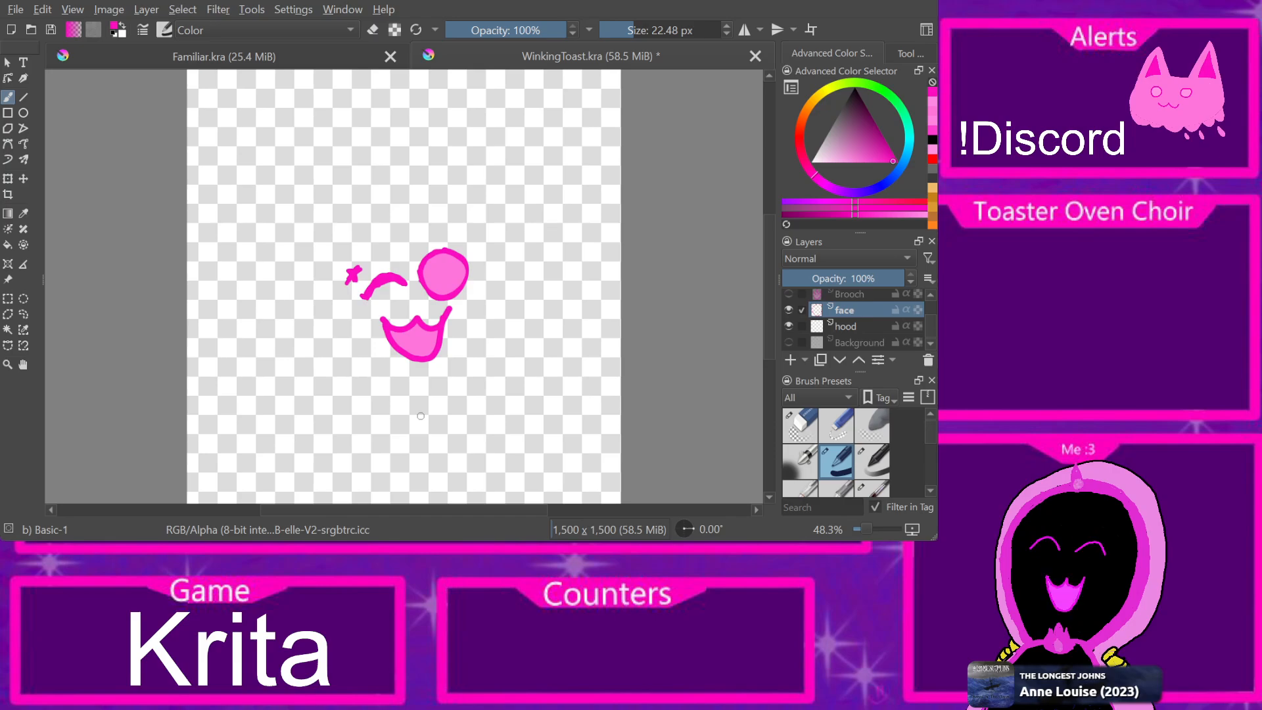
mouse_move(423, 406)
mouse_down()
mouse_move(475, 346)
mouse_move(490, 259)
mouse_move(436, 213)
mouse_move(332, 232)
mouse_move(321, 335)
mouse_move(420, 407)
mouse_move(449, 401)
mouse_up()
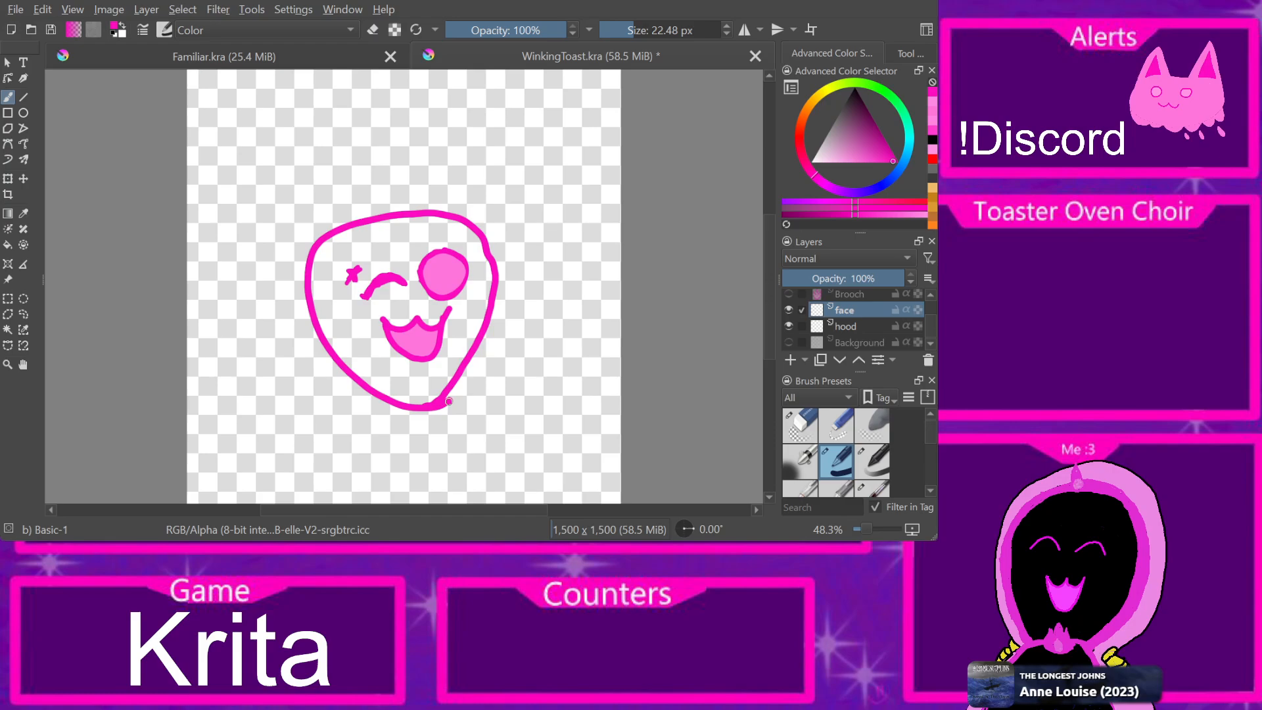
key(ctrl+z)
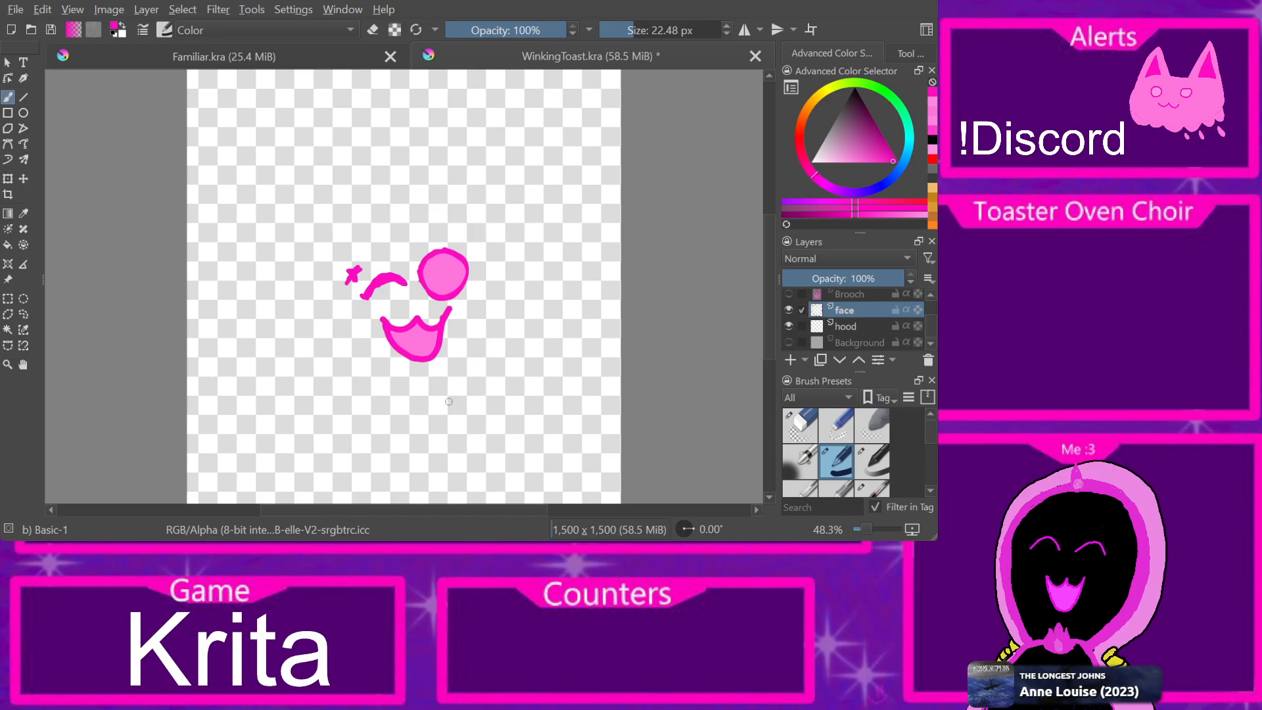
mouse_move(404, 223)
mouse_down()
mouse_move(342, 257)
mouse_move(332, 301)
mouse_move(343, 375)
mouse_move(403, 418)
mouse_move(488, 377)
mouse_move(500, 290)
mouse_move(446, 234)
mouse_move(377, 237)
mouse_up()
key(ctrl+z)
mouse_move(414, 231)
mouse_down()
mouse_move(347, 252)
mouse_move(329, 300)
mouse_move(345, 360)
mouse_move(406, 406)
mouse_move(489, 384)
mouse_move(508, 299)
mouse_move(466, 242)
mouse_move(400, 232)
mouse_move(334, 262)
mouse_move(342, 340)
mouse_move(388, 390)
mouse_move(348, 360)
mouse_move(367, 378)
mouse_up()
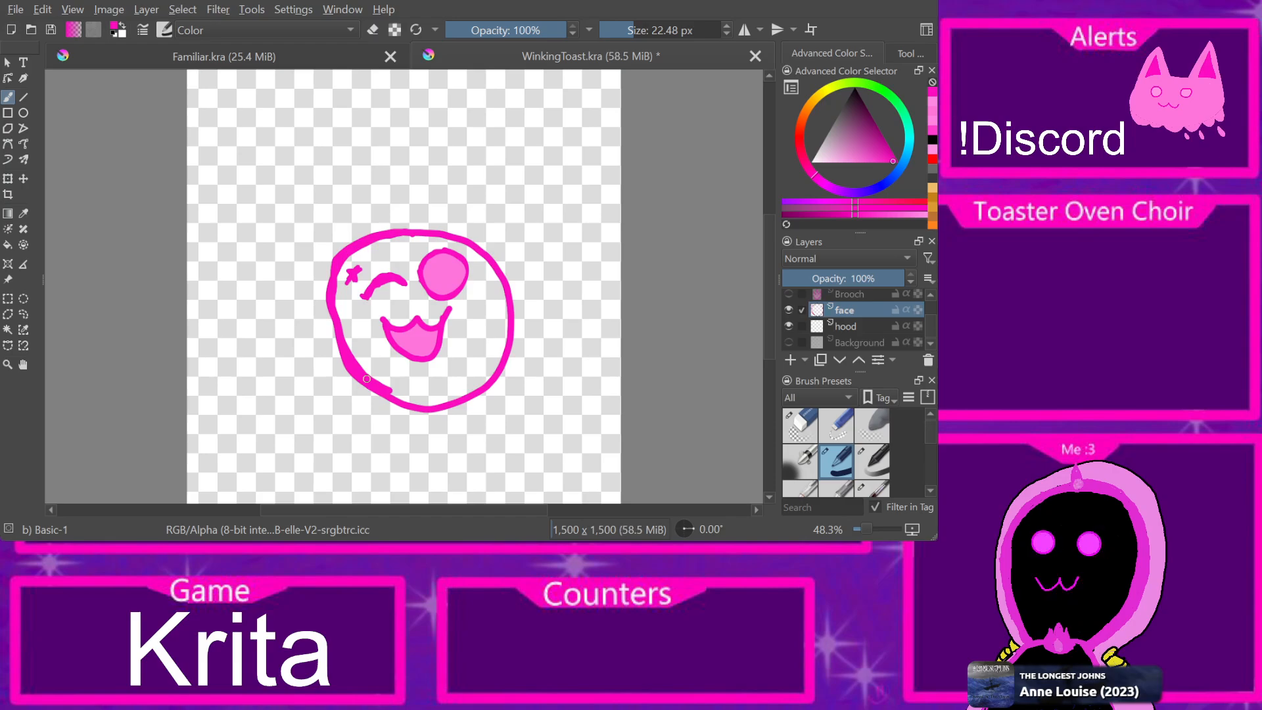
key(ctrl+z)
Step: Draw a closed dark pink face outline around the eyes and mouth, narrowing to a chin, and make the hood layer active
mouse_move(405, 395)
mouse_down()
mouse_move(474, 368)
mouse_move(508, 321)
mouse_move(505, 265)
mouse_move(478, 228)
mouse_move(368, 221)
mouse_move(325, 256)
mouse_move(325, 331)
mouse_move(373, 387)
mouse_move(403, 404)
mouse_move(413, 399)
mouse_move(391, 395)
mouse_move(426, 390)
mouse_up()
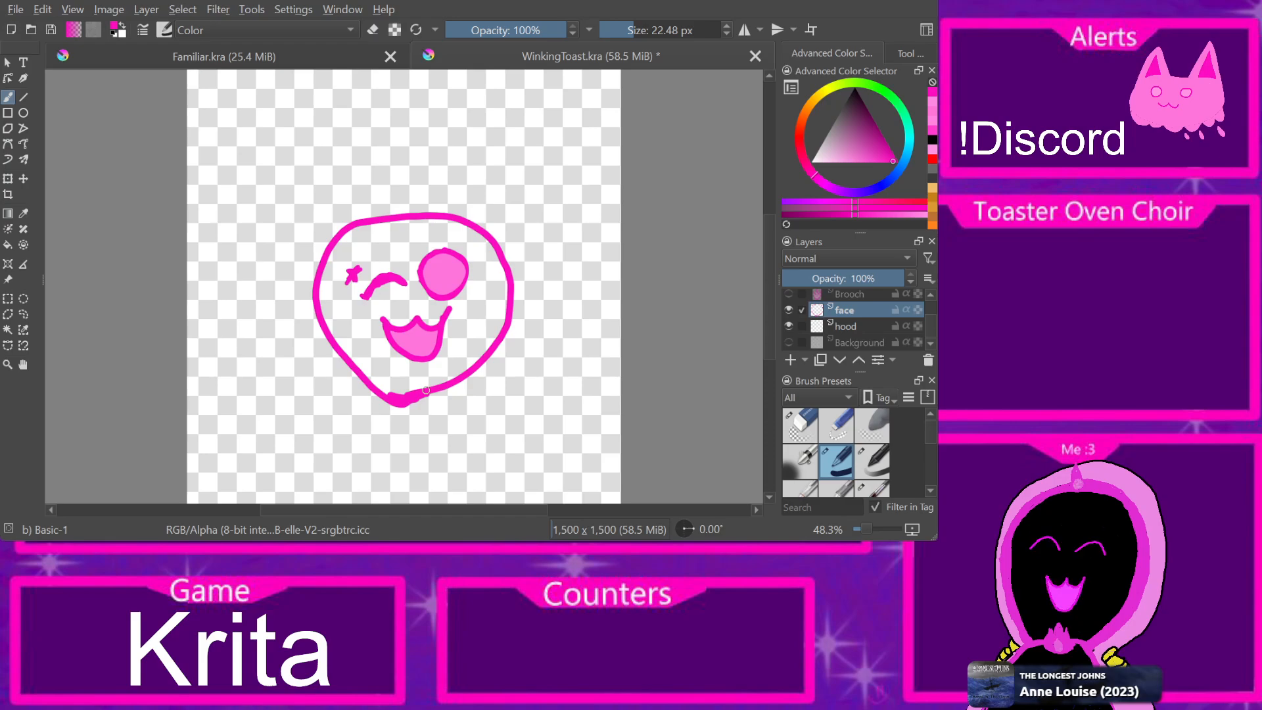
click(846, 326)
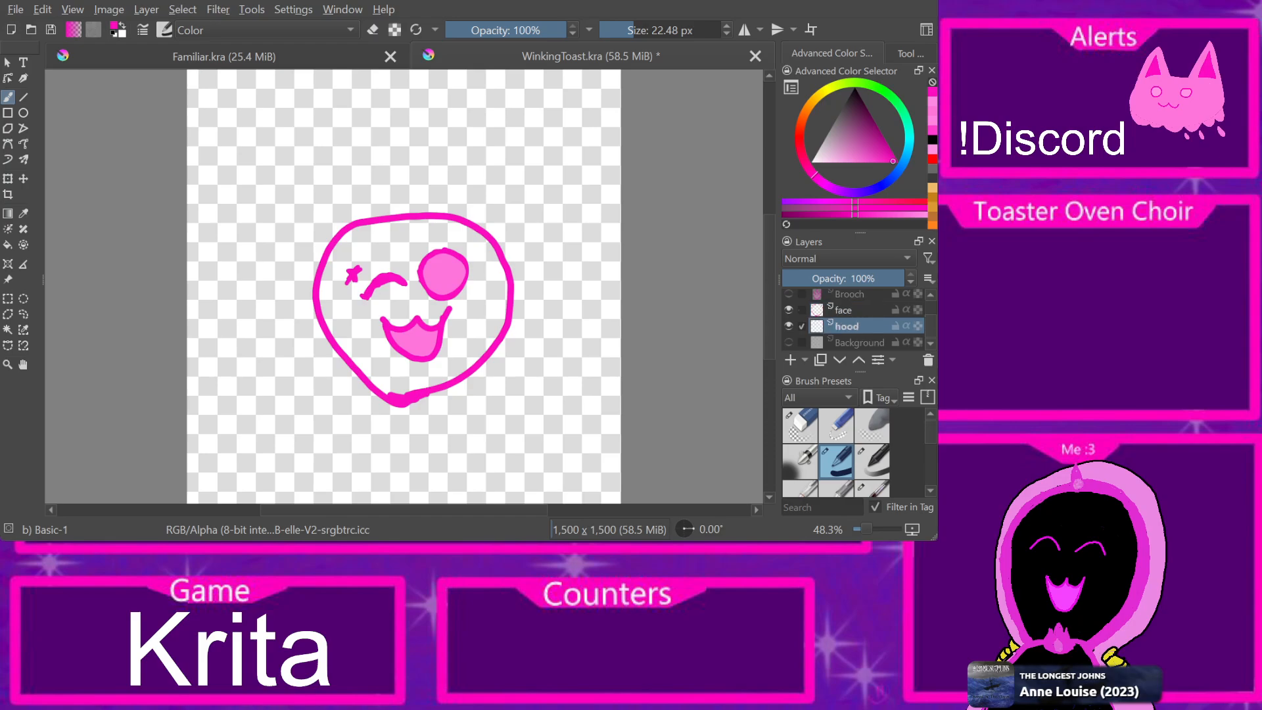
Step: Try several dark pink hood outlines around the face on the hood layer, undoing each one
mouse_move(413, 142)
mouse_down()
mouse_move(294, 263)
mouse_move(287, 360)
mouse_move(335, 431)
mouse_move(436, 453)
mouse_move(526, 419)
mouse_move(555, 306)
mouse_move(508, 213)
mouse_move(416, 144)
mouse_move(386, 150)
mouse_up()
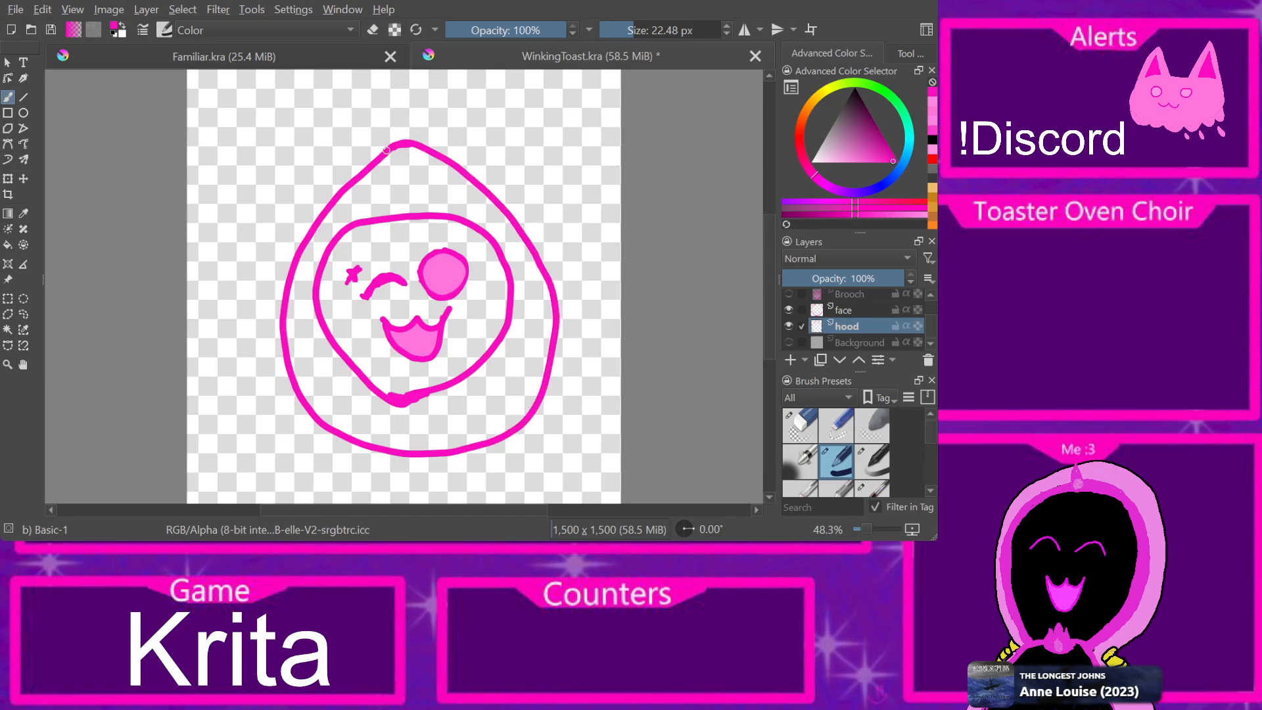
key(ctrl+z)
mouse_move(421, 396)
mouse_down()
mouse_move(510, 385)
mouse_move(536, 357)
mouse_move(554, 303)
mouse_move(551, 243)
mouse_move(526, 196)
mouse_move(467, 156)
mouse_move(366, 133)
mouse_move(278, 167)
mouse_move(233, 255)
mouse_move(259, 352)
mouse_move(327, 393)
mouse_move(408, 402)
mouse_up()
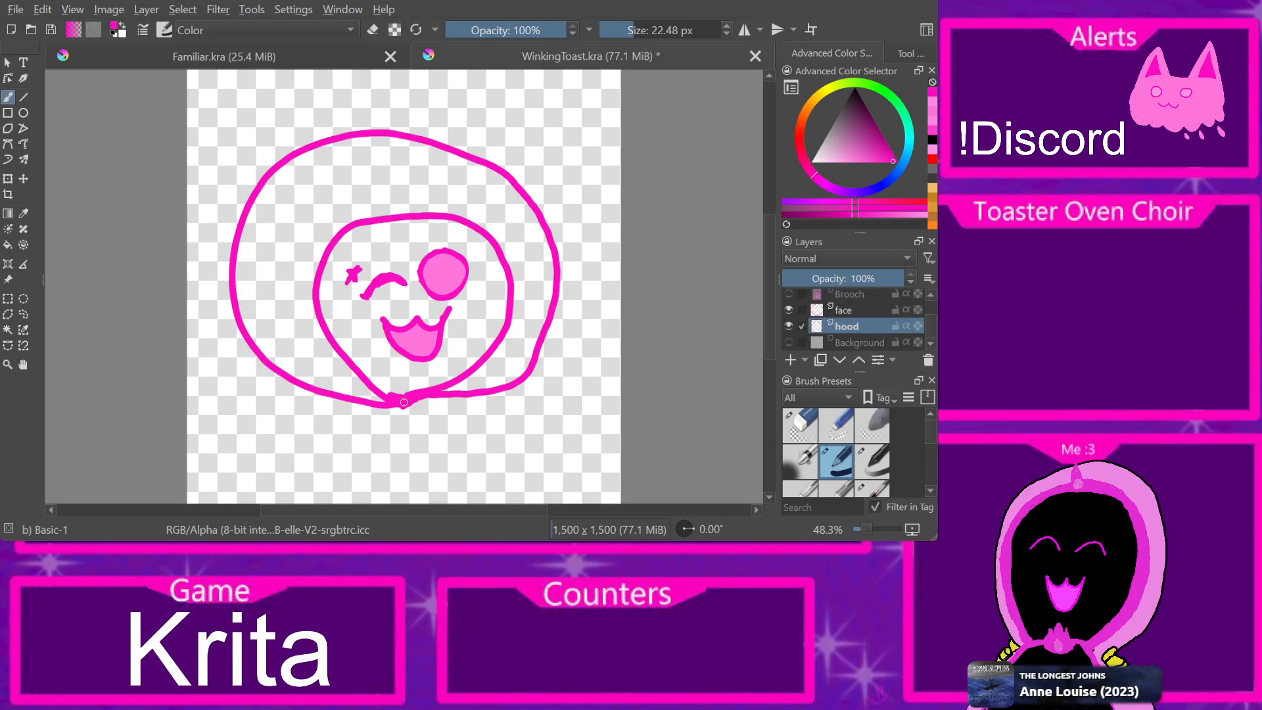
key(ctrl+z)
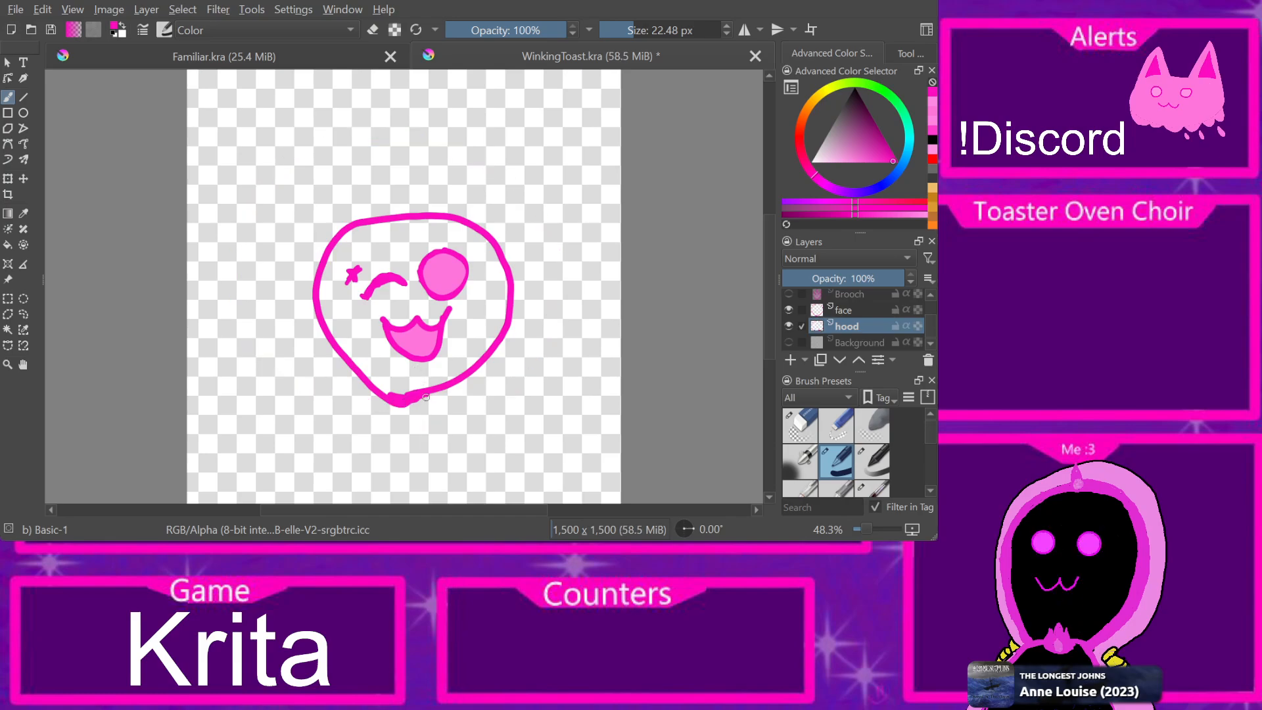
mouse_move(408, 401)
mouse_down()
mouse_move(506, 396)
mouse_move(544, 350)
mouse_move(558, 278)
mouse_move(547, 212)
mouse_move(514, 175)
mouse_move(386, 150)
mouse_move(318, 172)
mouse_move(281, 214)
mouse_move(276, 291)
mouse_move(304, 387)
mouse_move(361, 417)
mouse_move(414, 397)
mouse_up()
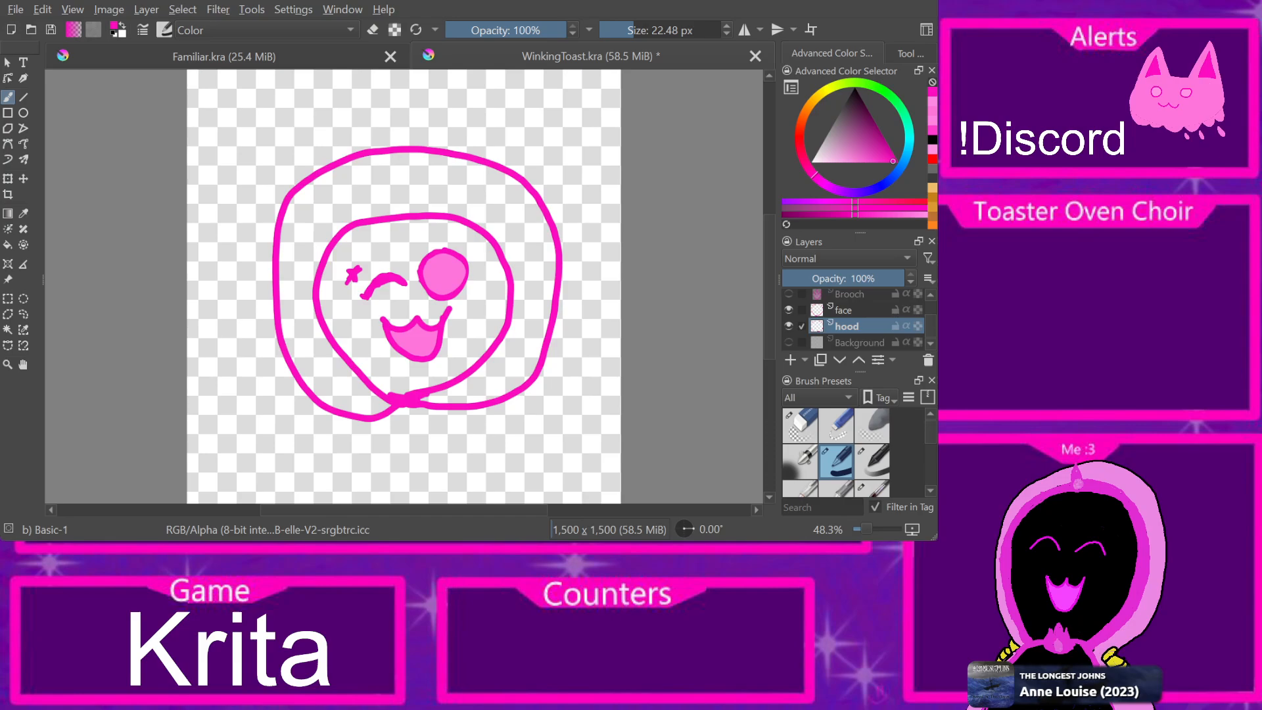
key(ctrl+z)
Step: Draw a rounded dark pink hood outline around the face, erasing the overlap below the chin and redrawing the line to close it
mouse_move(397, 407)
mouse_down()
mouse_move(325, 378)
mouse_move(297, 338)
mouse_move(283, 256)
mouse_move(319, 186)
mouse_move(424, 151)
mouse_move(528, 189)
mouse_move(550, 276)
mouse_move(519, 371)
mouse_move(473, 406)
mouse_move(387, 409)
mouse_up()
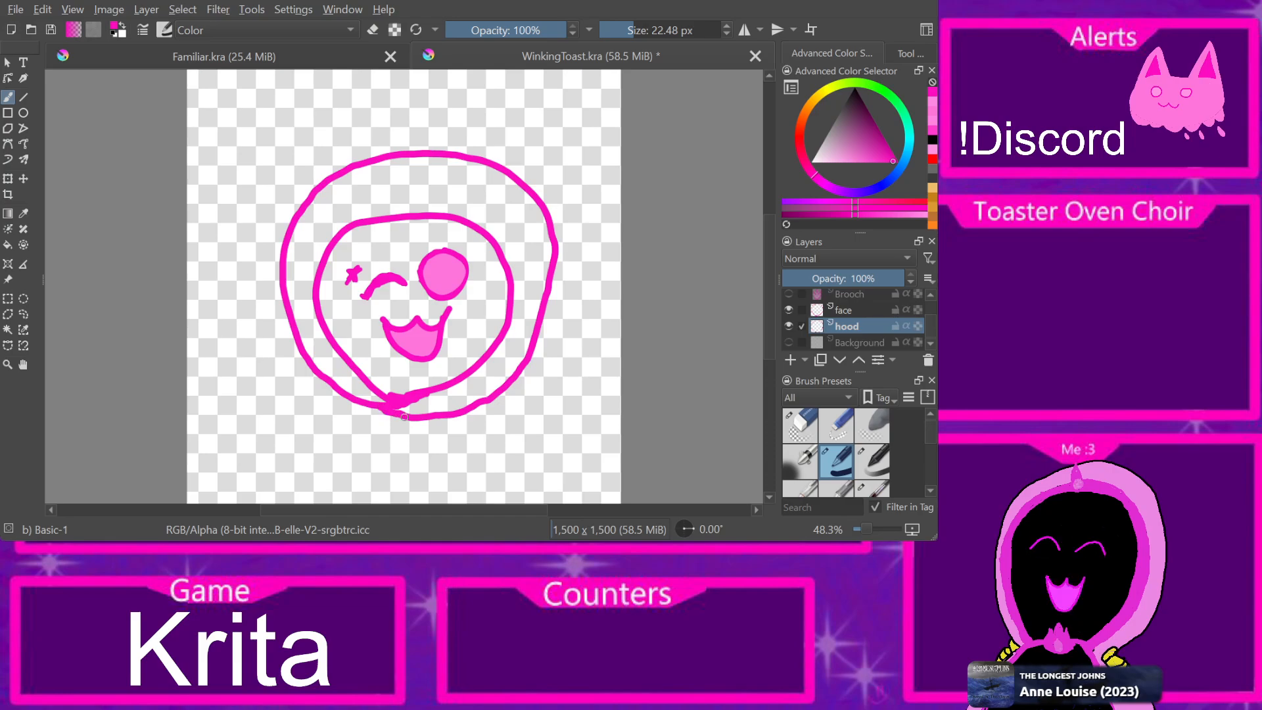
key(e)
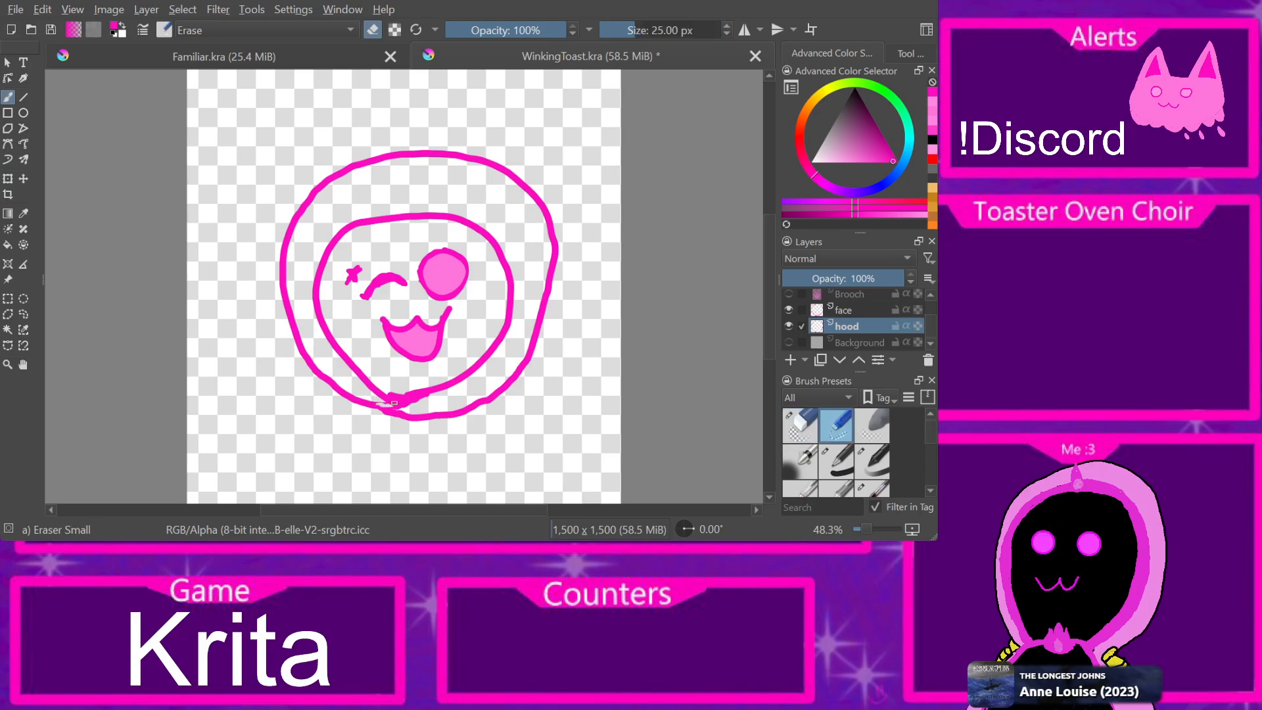
mouse_move(387, 403)
mouse_down()
mouse_move(416, 409)
mouse_move(366, 398)
mouse_up()
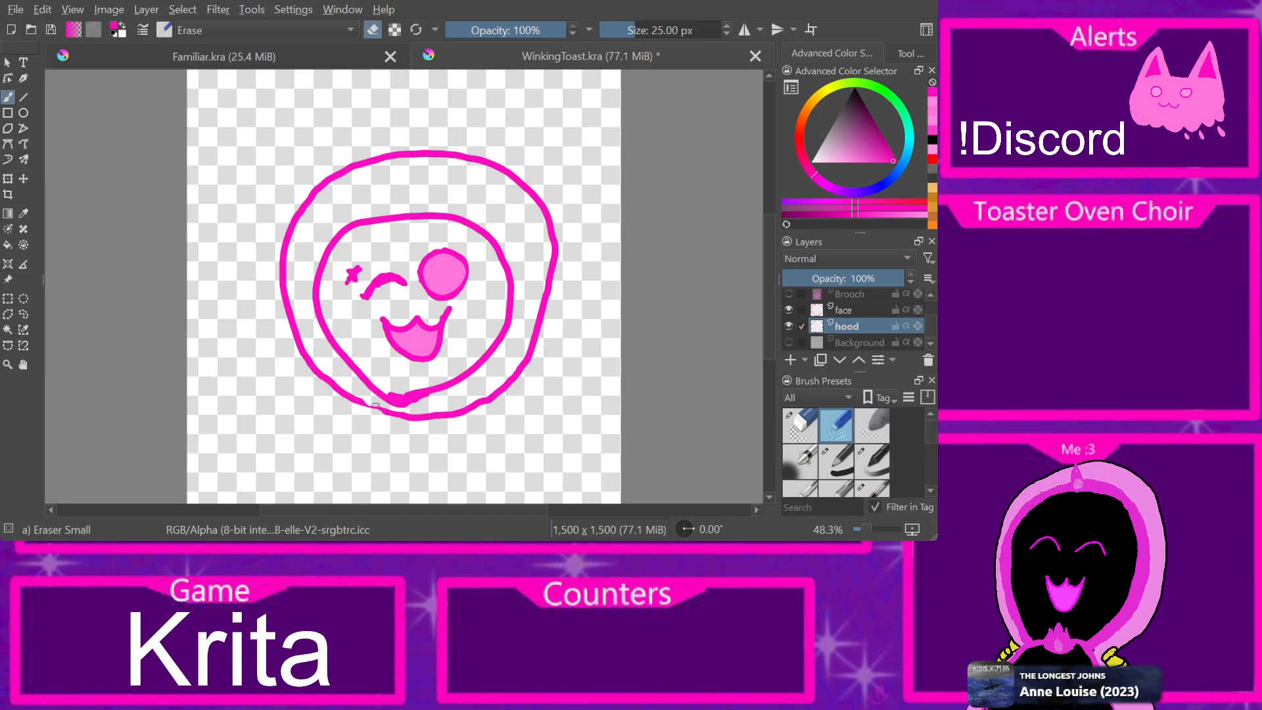
key(slash)
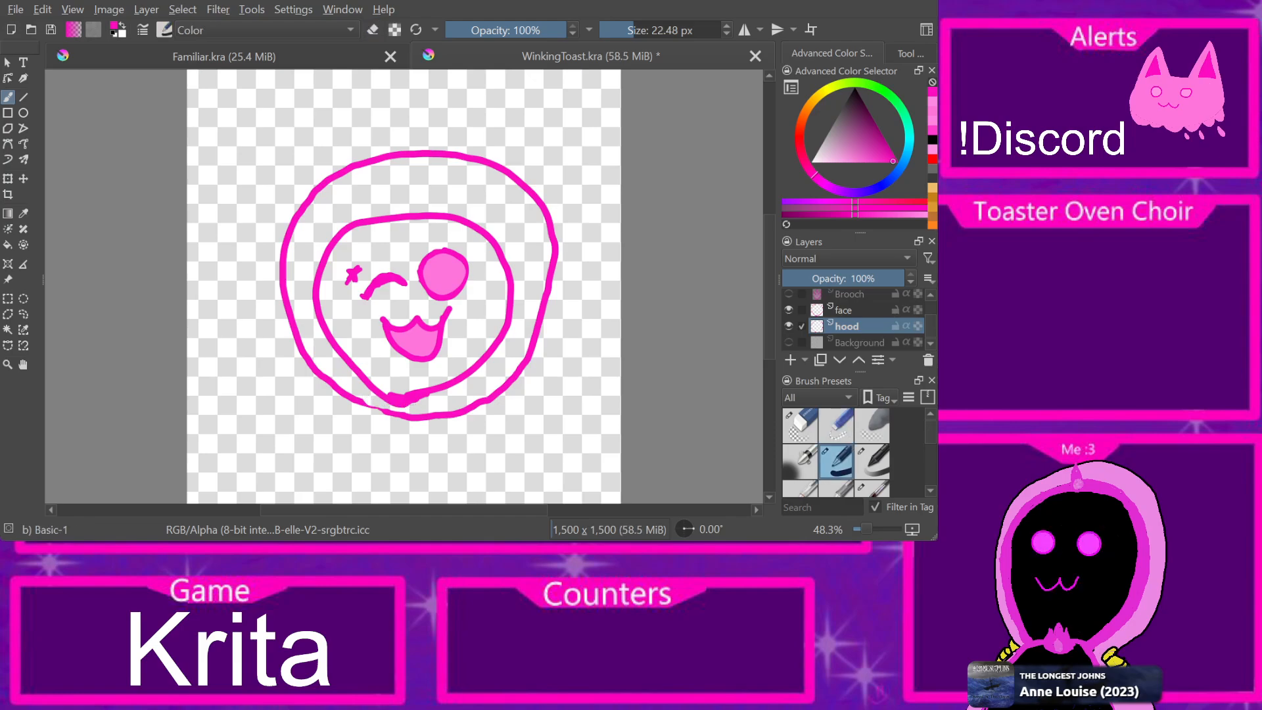
drag(355, 397, 397, 413)
Step: Sample the light pink of the cat's body in Familiar.kra and fill the hood in WinkingToast.kra with it
click(305, 58)
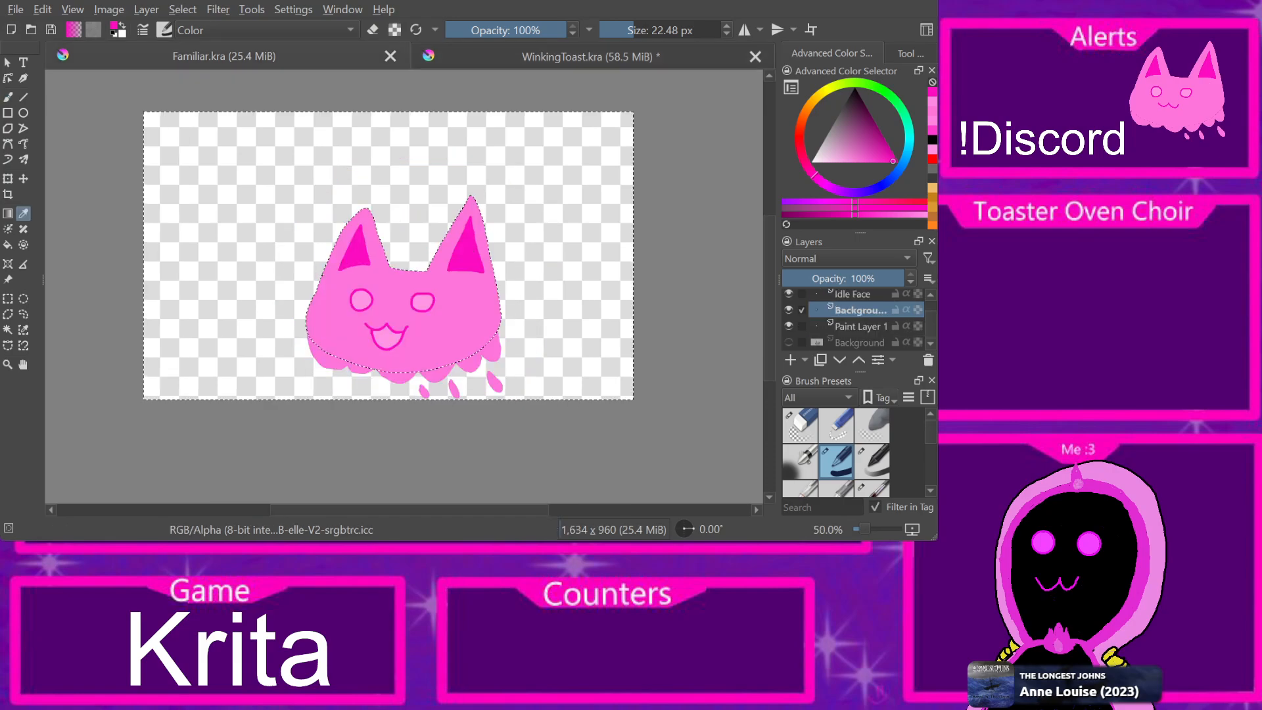
click(394, 279)
click(525, 57)
click(517, 242)
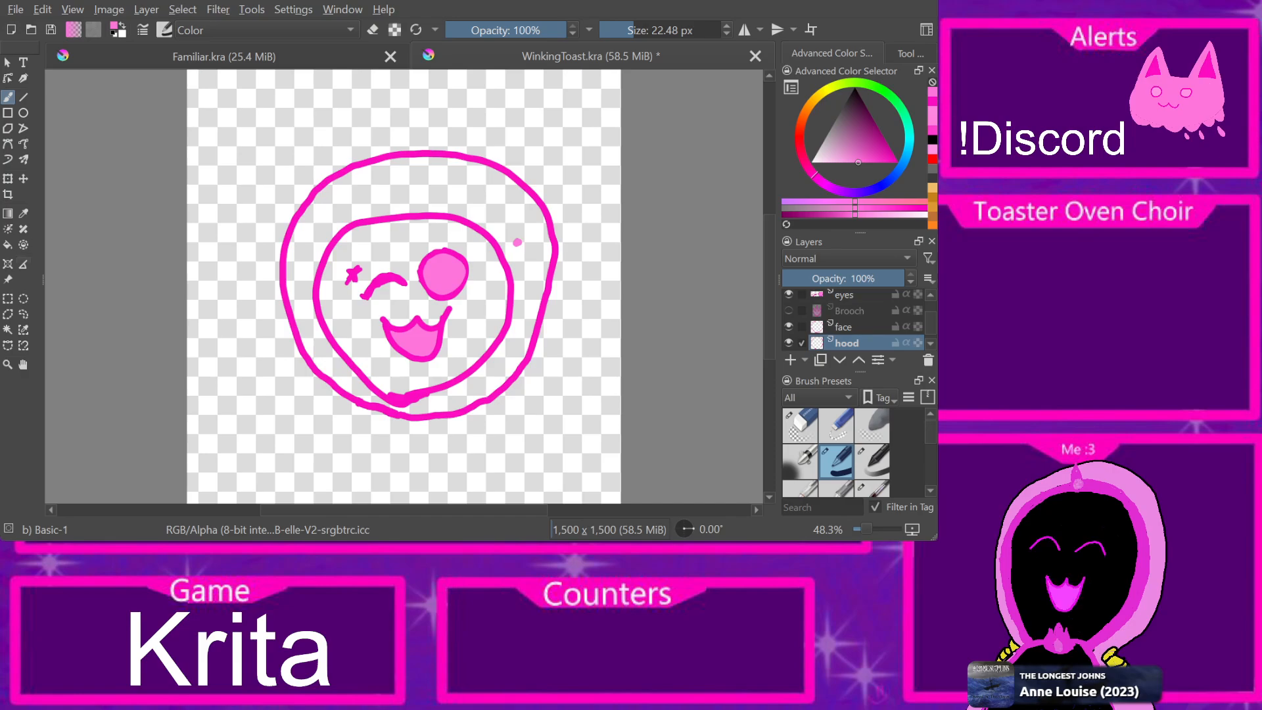
key(f)
click(520, 230)
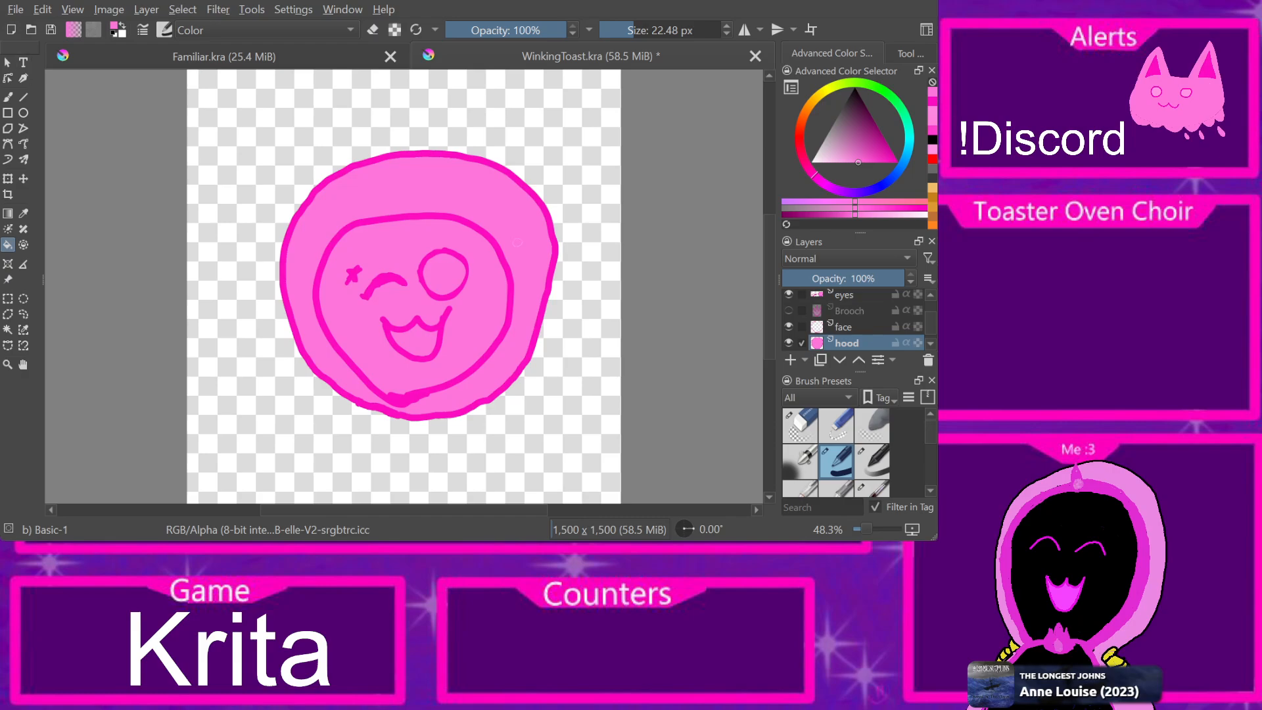
Step: Reset the foreground colour to black and fill the inside of the face outline on the face layer
key(b)
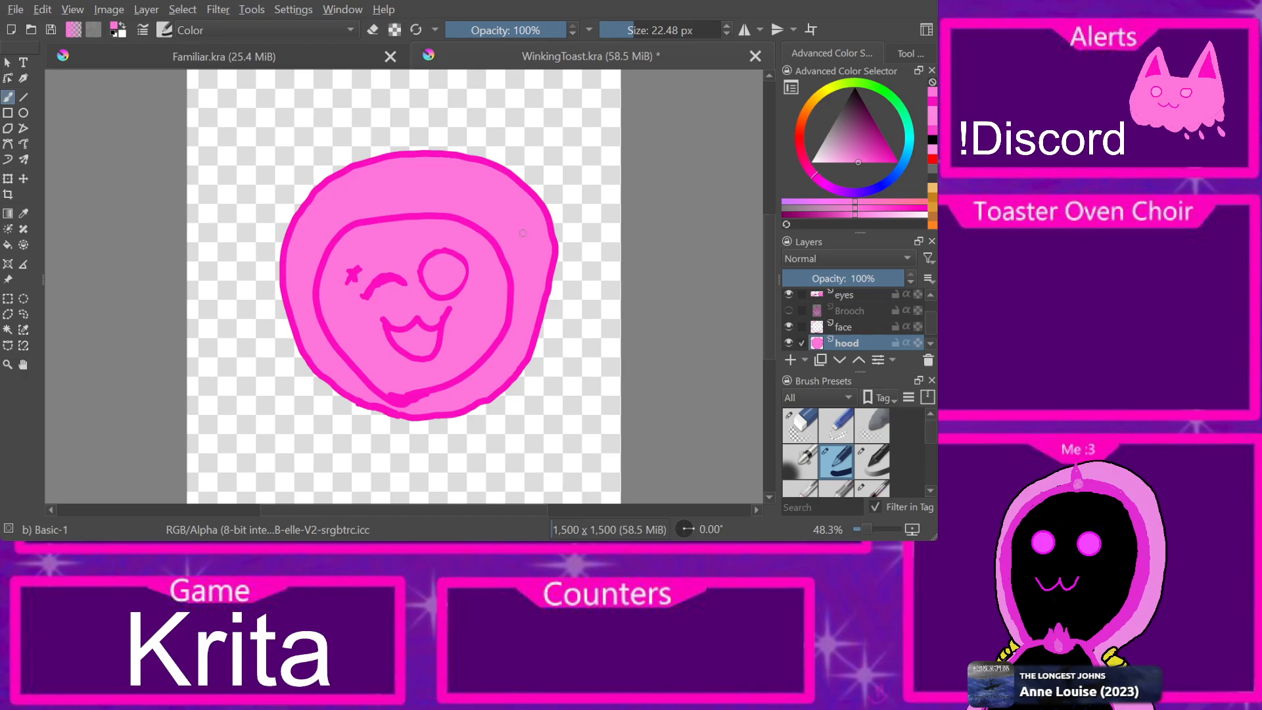
key(d)
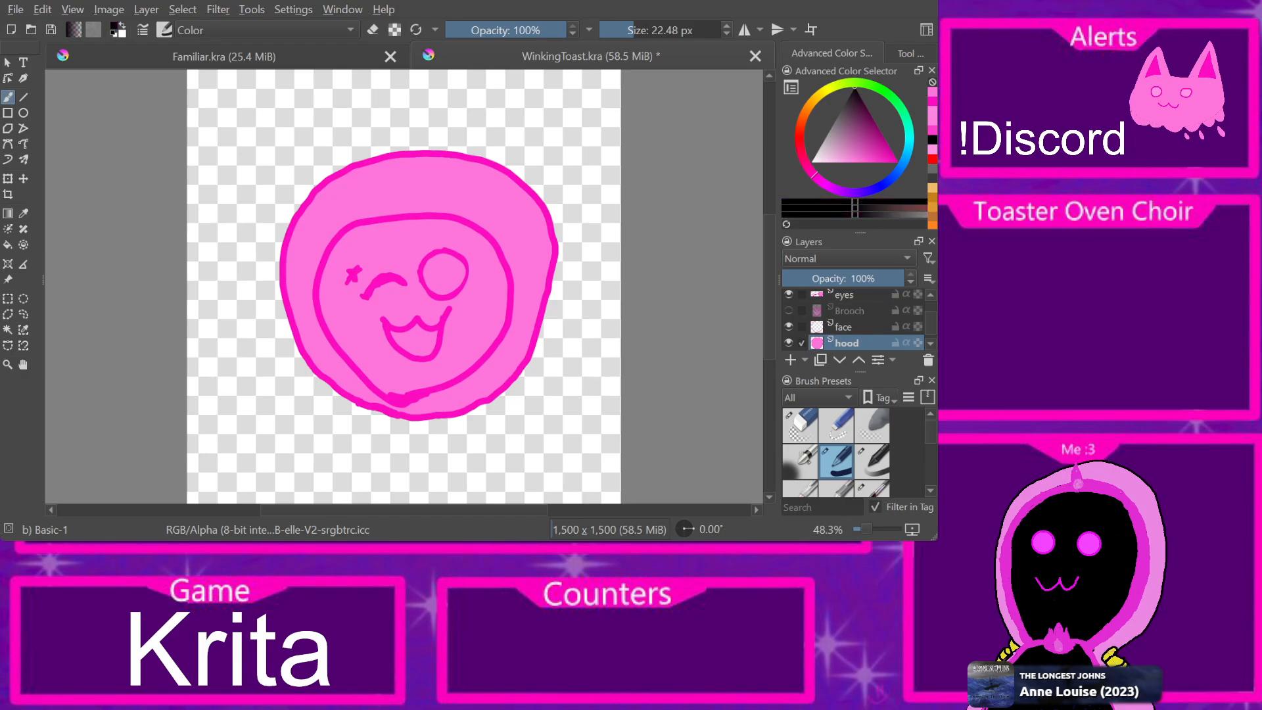
click(485, 298)
key(Page_Up)
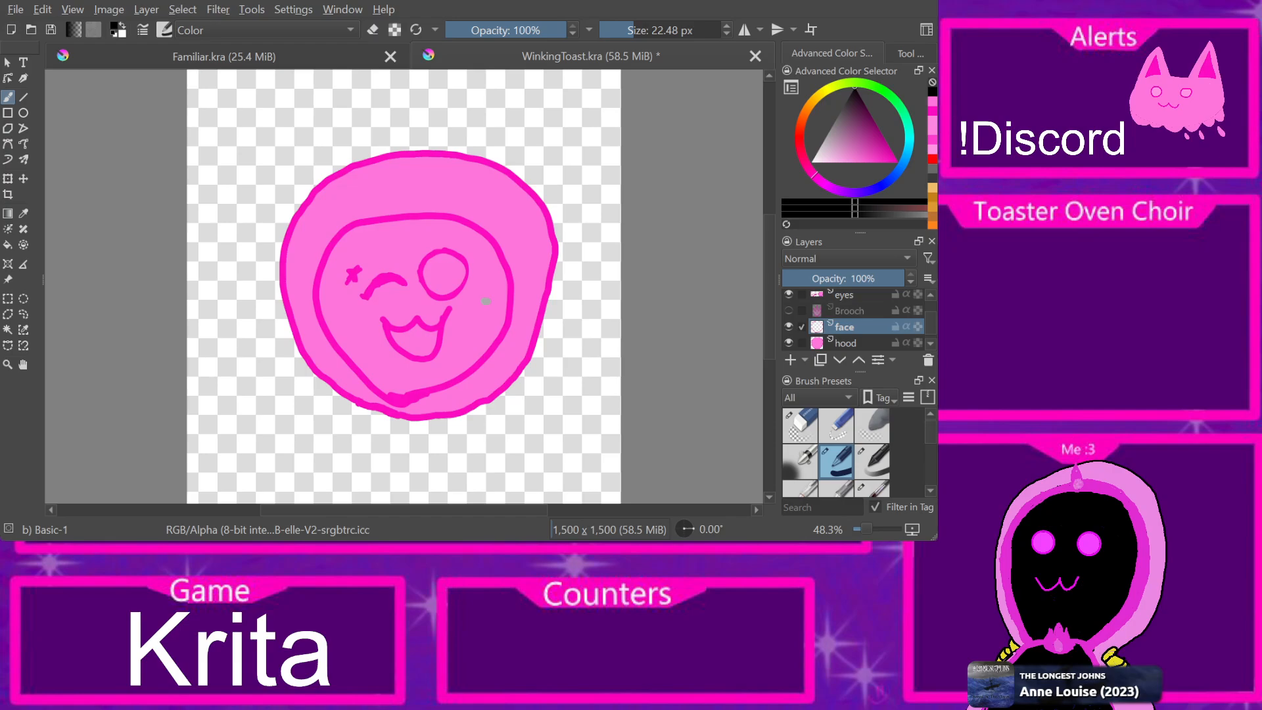
key(f)
click(485, 300)
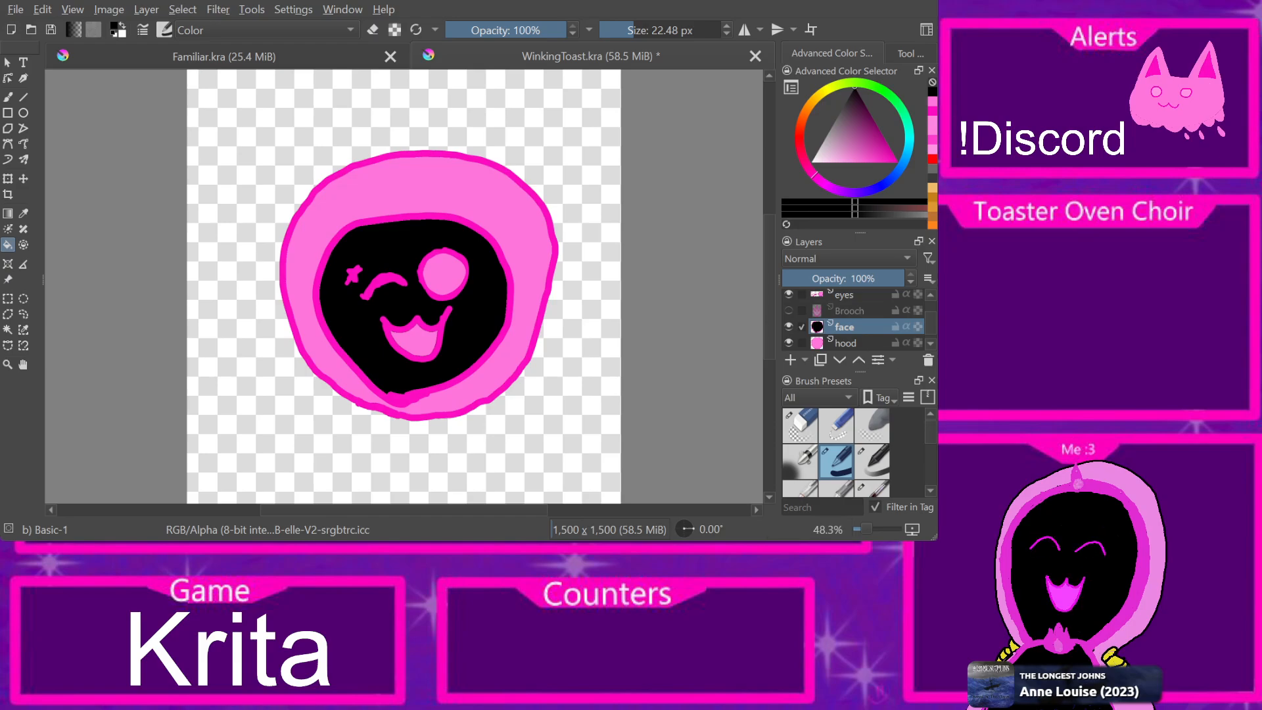
Step: Make the Brooch and head flame layers visible and shift the black face slightly up and to the right
click(789, 310)
scroll(789, 310, down, 1)
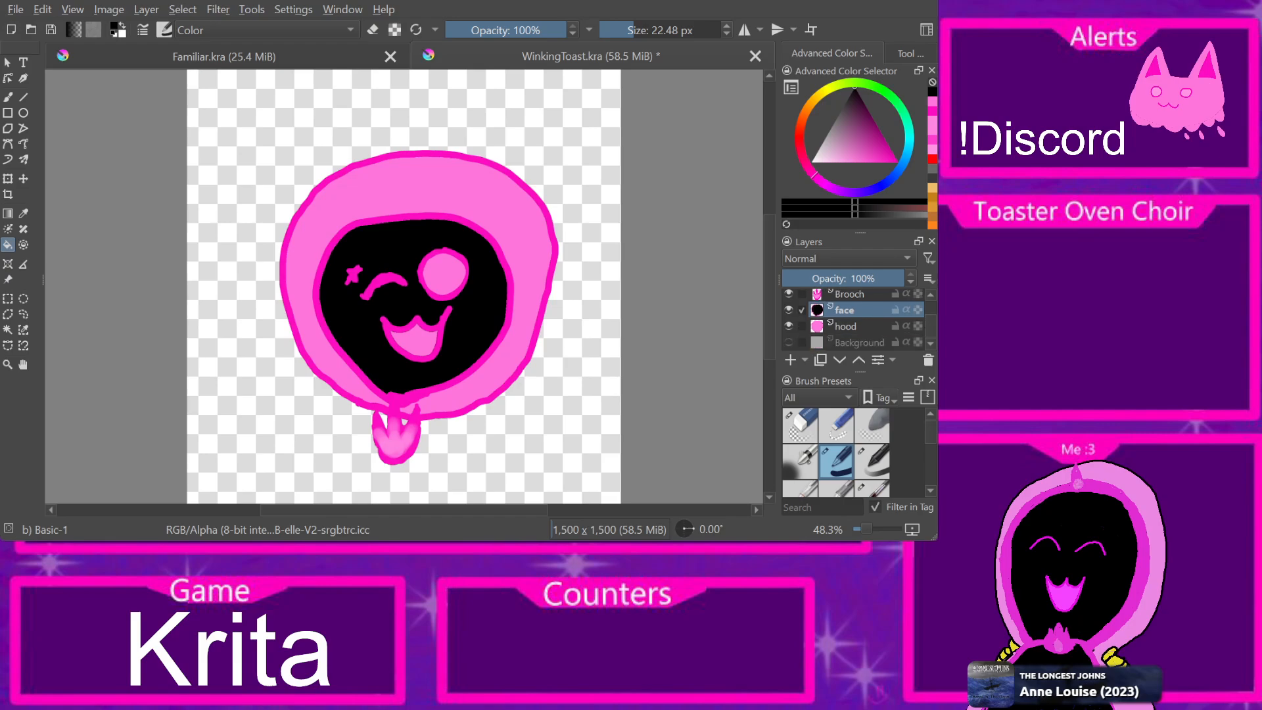
scroll(854, 318, up, 3)
click(789, 297)
click(23, 179)
mouse_move(414, 302)
mouse_down()
mouse_move(419, 287)
mouse_move(419, 297)
mouse_up()
Step: Move the brooch up onto the hood's lower edge and raise the black face within the hood
scroll(855, 322, down, 4)
click(848, 326)
scroll(851, 328, up, 3)
click(850, 333)
drag(396, 434, 403, 389)
click(844, 347)
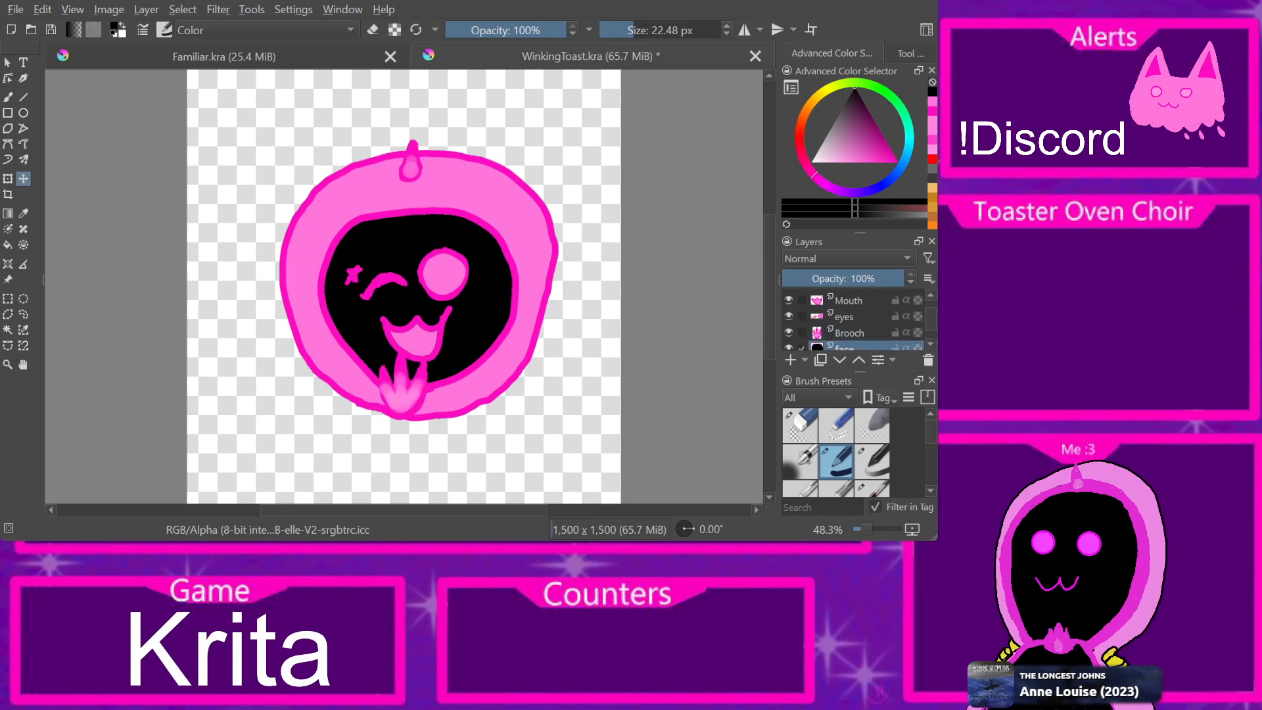
drag(421, 295, 422, 279)
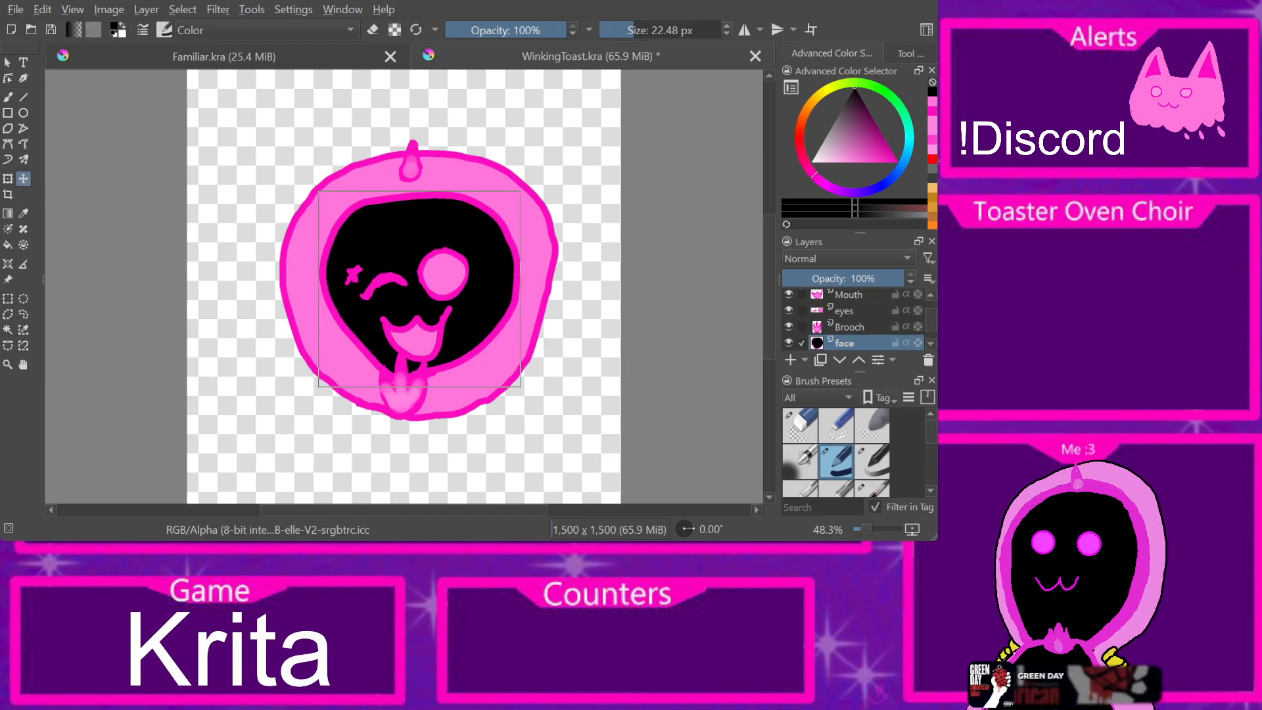
Step: Move the mouth slightly up and left, and the eyes up and right, to fit the raised face
click(849, 326)
click(844, 311)
click(848, 295)
drag(416, 335, 412, 323)
click(845, 314)
mouse_move(407, 275)
mouse_down()
mouse_move(405, 263)
mouse_move(424, 258)
mouse_up()
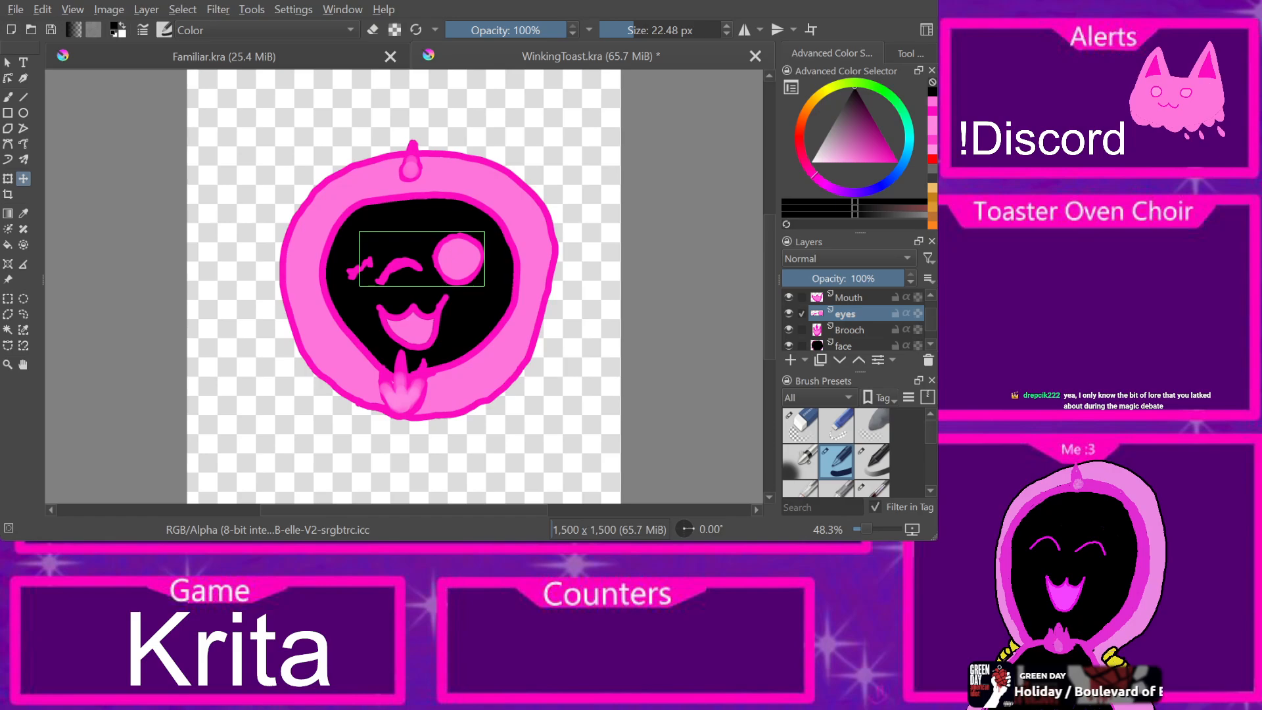
Step: Move the star up beside the winking eye and lower the head flame onto the hood's rim above the face
scroll(844, 313, up, 2)
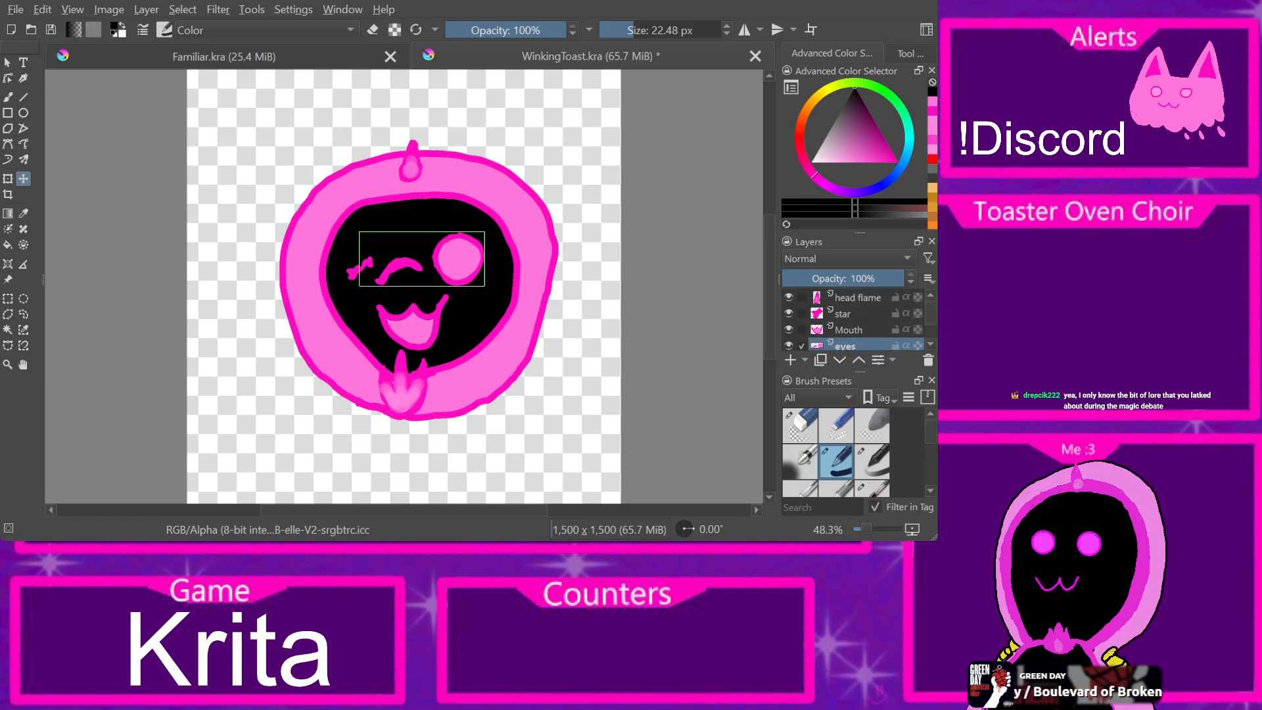
click(844, 314)
drag(354, 270, 364, 261)
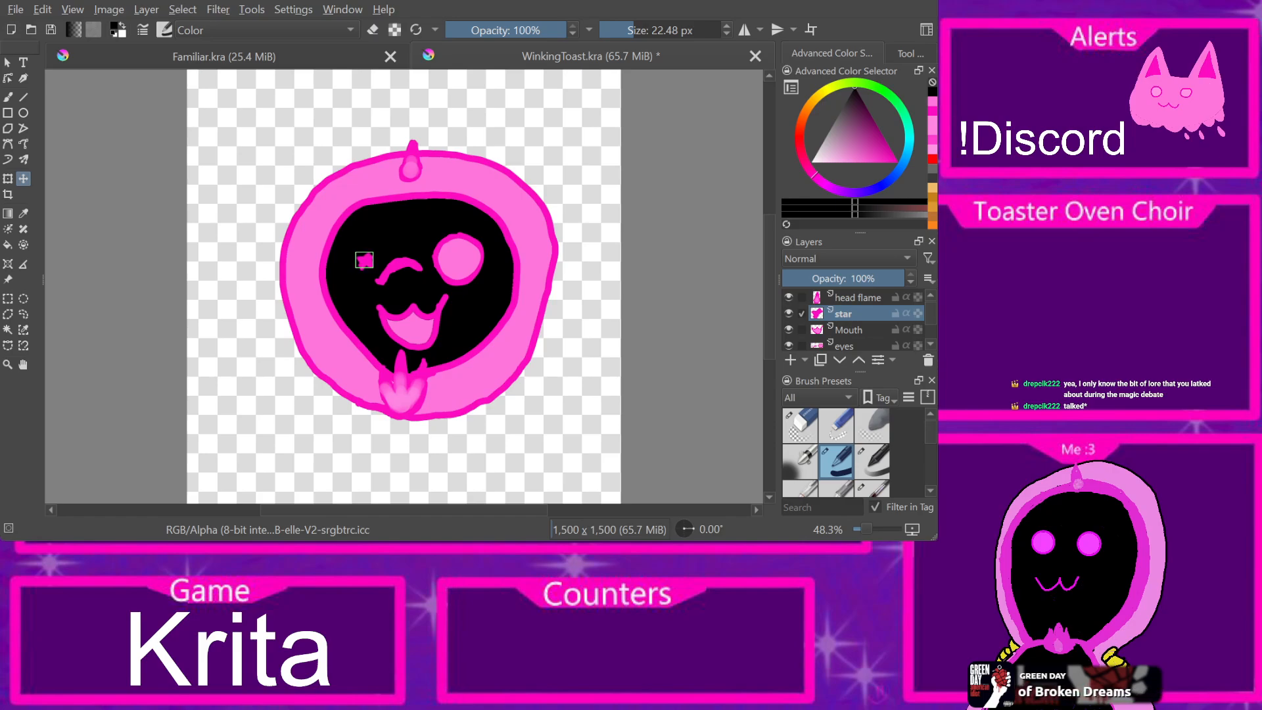
click(858, 297)
drag(411, 164, 419, 190)
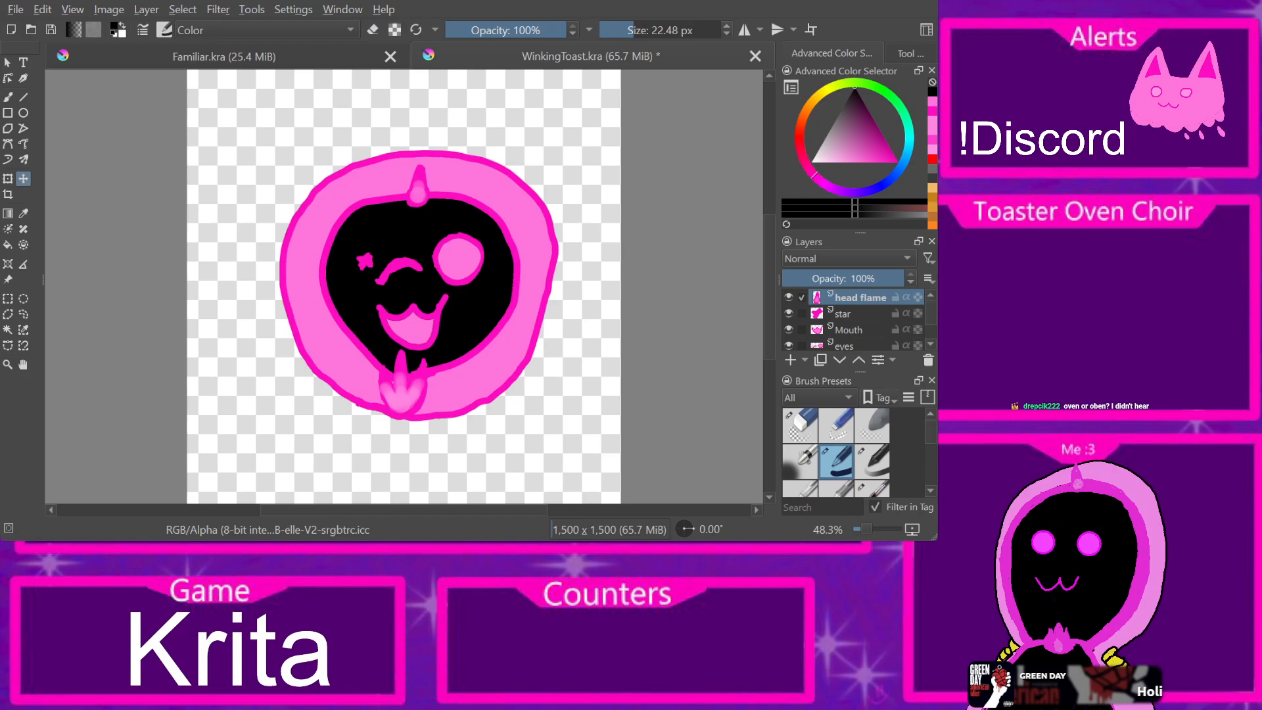
drag(418, 189, 421, 189)
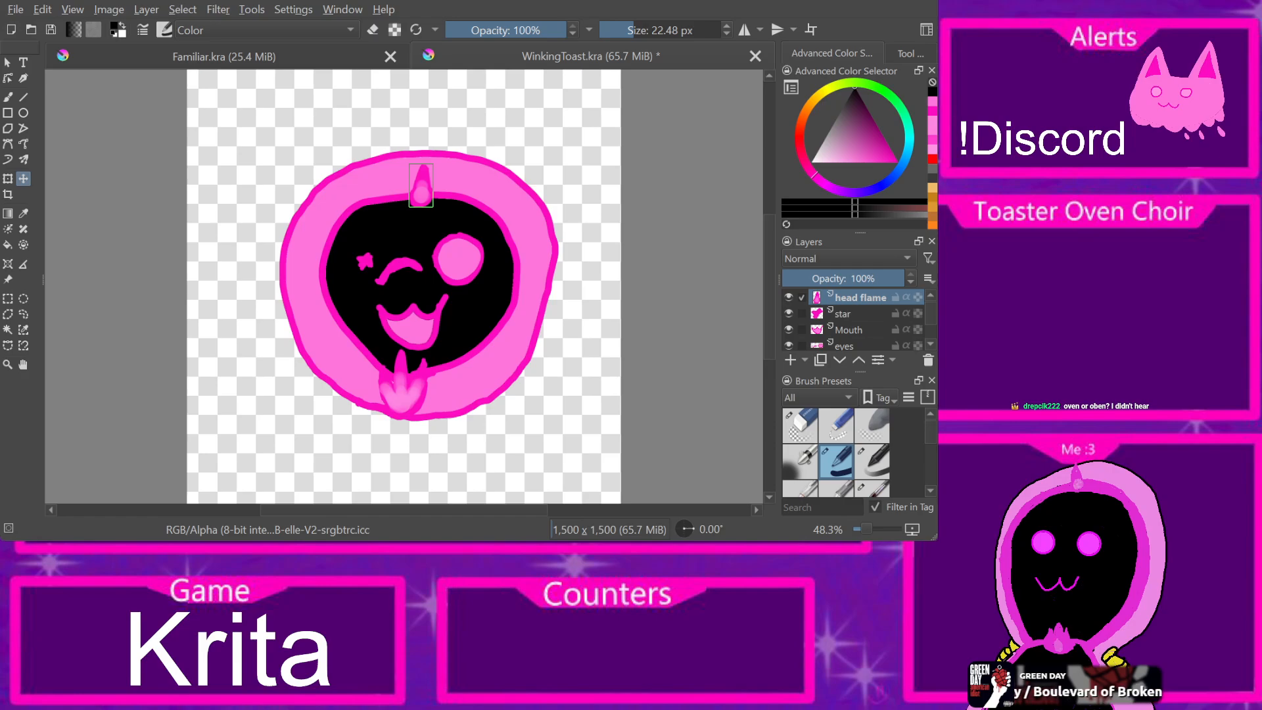
Step: Nudge the eyes layer left and very slightly up to centre the eyes above the mouth
click(845, 345)
drag(421, 259, 422, 256)
key(Up)
key(Up)
key(Up)
key(Up)
key(Up)
key(Up)
key(Up)
key(Up)
key(Up)
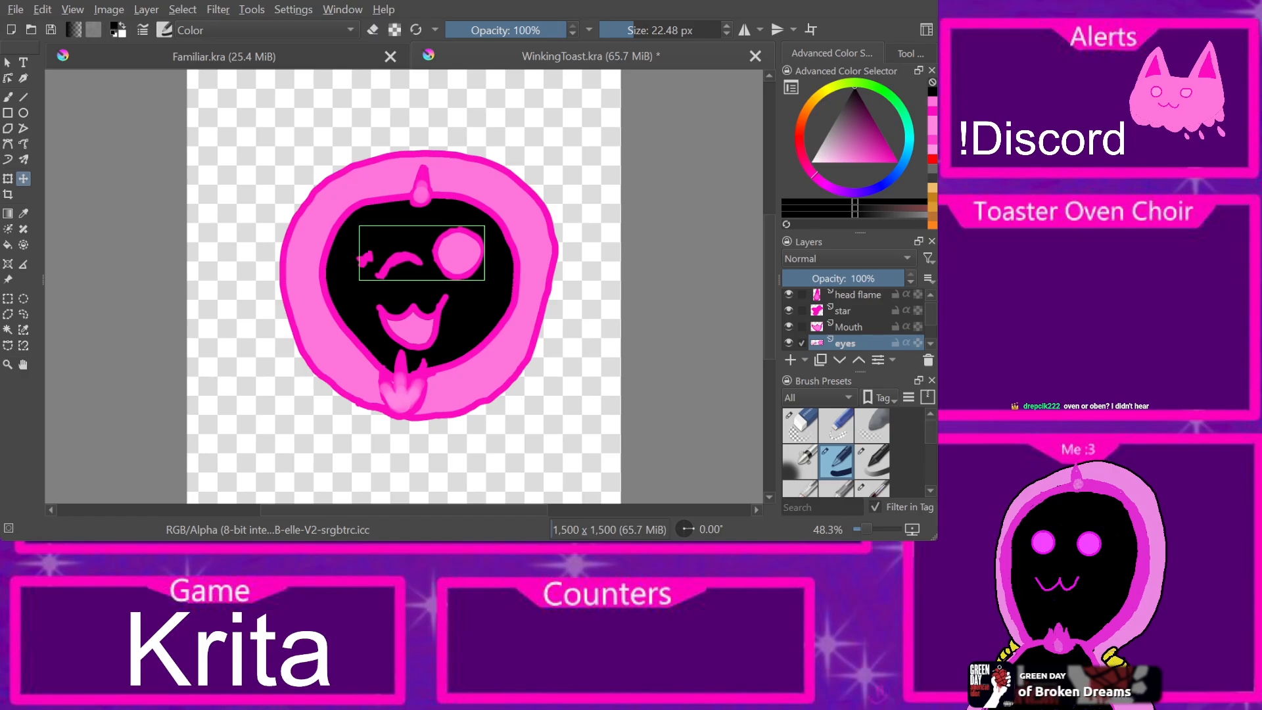
key(Down)
key(Down)
key(Down)
key(Down)
key(Down)
key(Down)
key(Down)
key(Down)
key(Down)
key(Left)
key(Left)
key(Left)
key(Left)
key(Left)
key(Left)
key(Left)
key(Left)
key(Left)
key(Left)
key(Left)
key(Left)
key(Left)
key(Left)
key(Left)
key(Left)
key(Left)
key(Left)
key(Left)
key(Left)
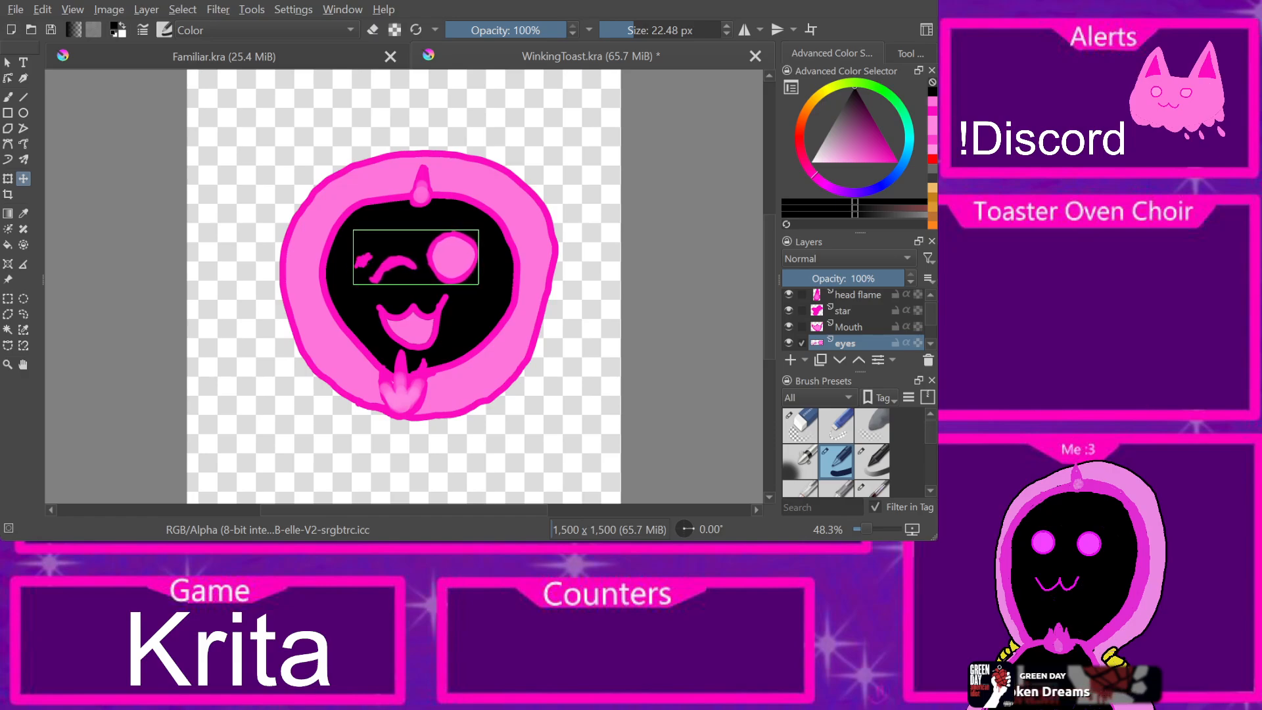
key(Down)
key(Down)
key(Down)
key(Down)
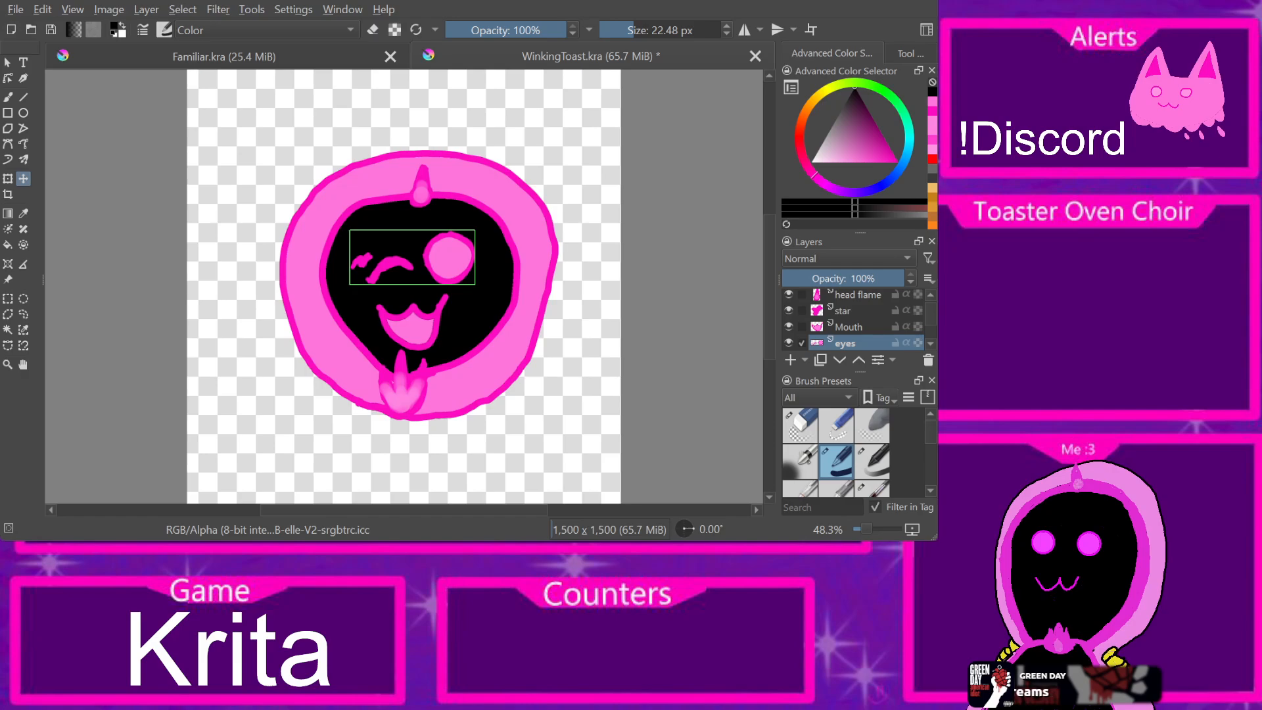
Step: Move the star left and slightly up to sit beside the winking eye, and save the document
click(843, 311)
drag(364, 260, 358, 257)
key(Down)
key(Down)
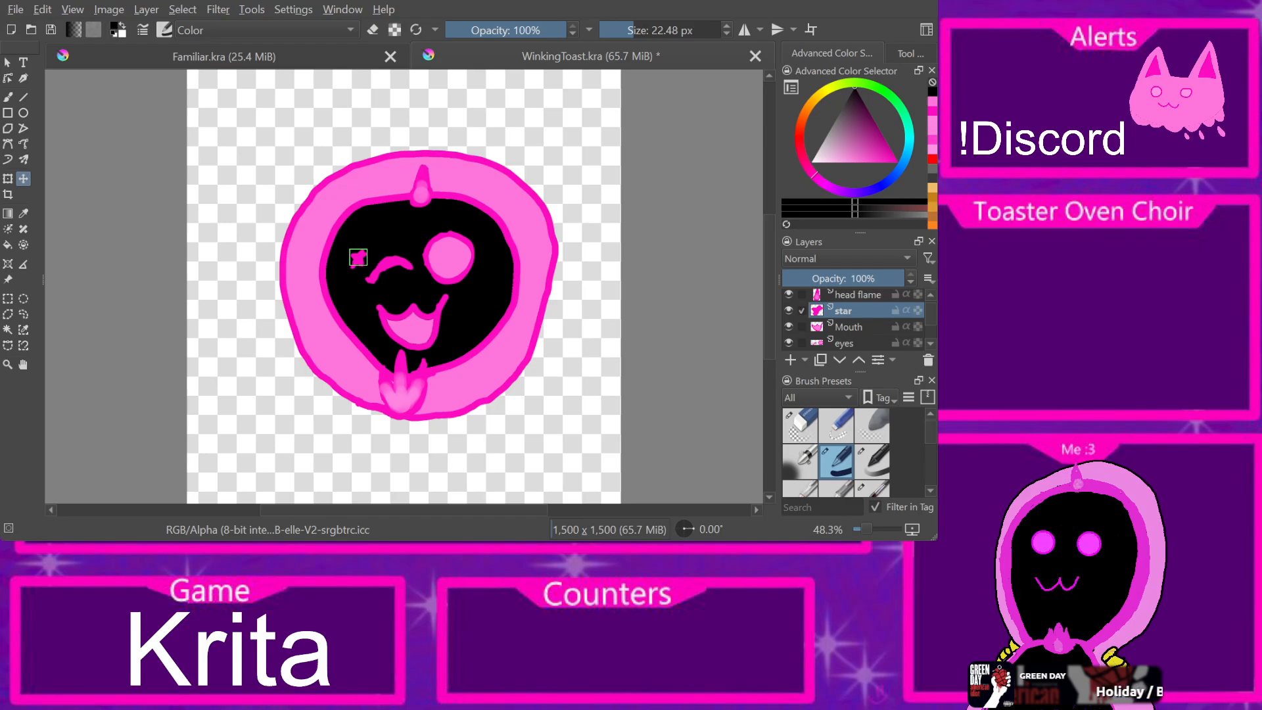
key(ctrl+s)
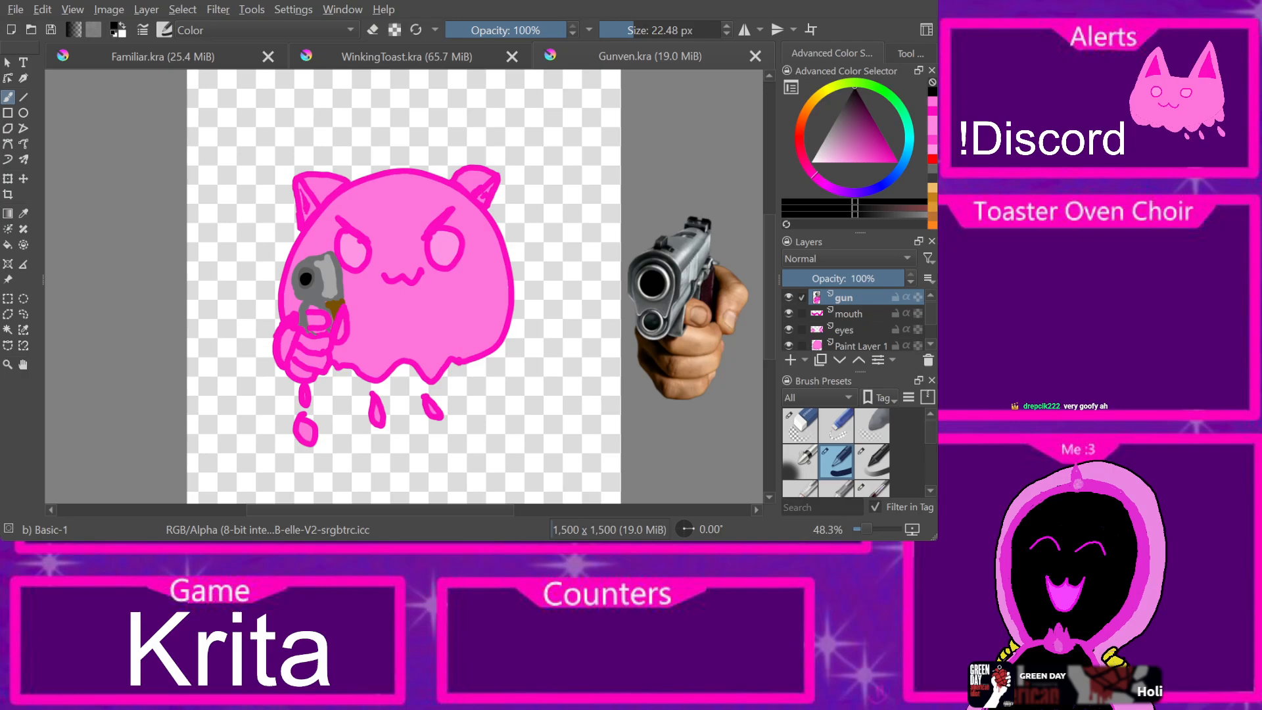
Step: Draw a short vertical black stroke to the right of the character on the gun layer in Gunven.kra
drag(575, 213, 573, 284)
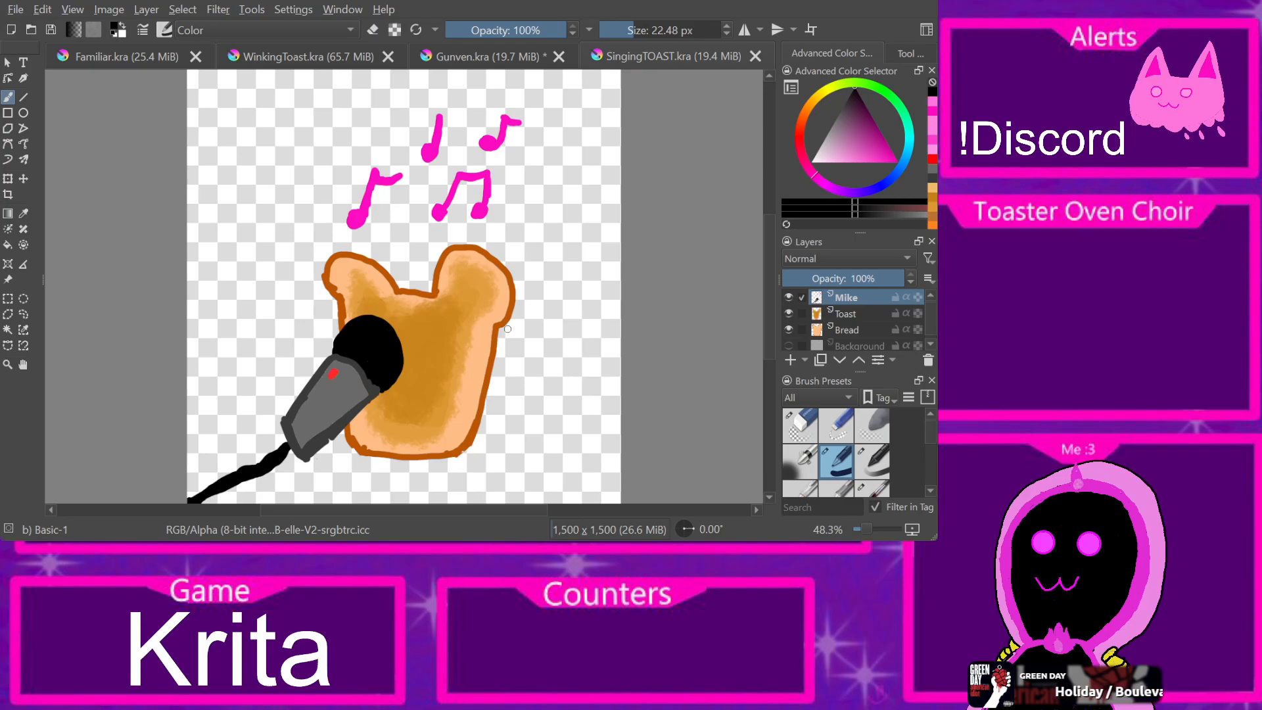
Step: Export the WinkingToast.kra drawing as WinkingToast.png and save the document
click(302, 57)
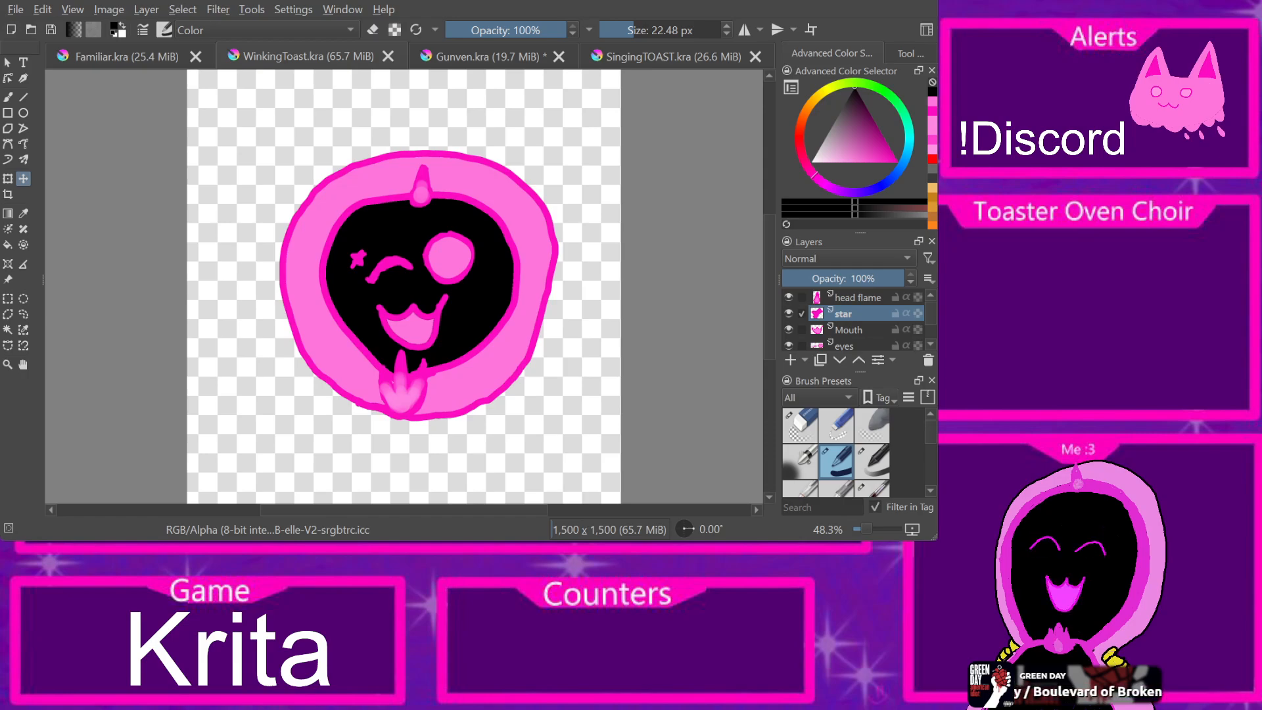
click(358, 258)
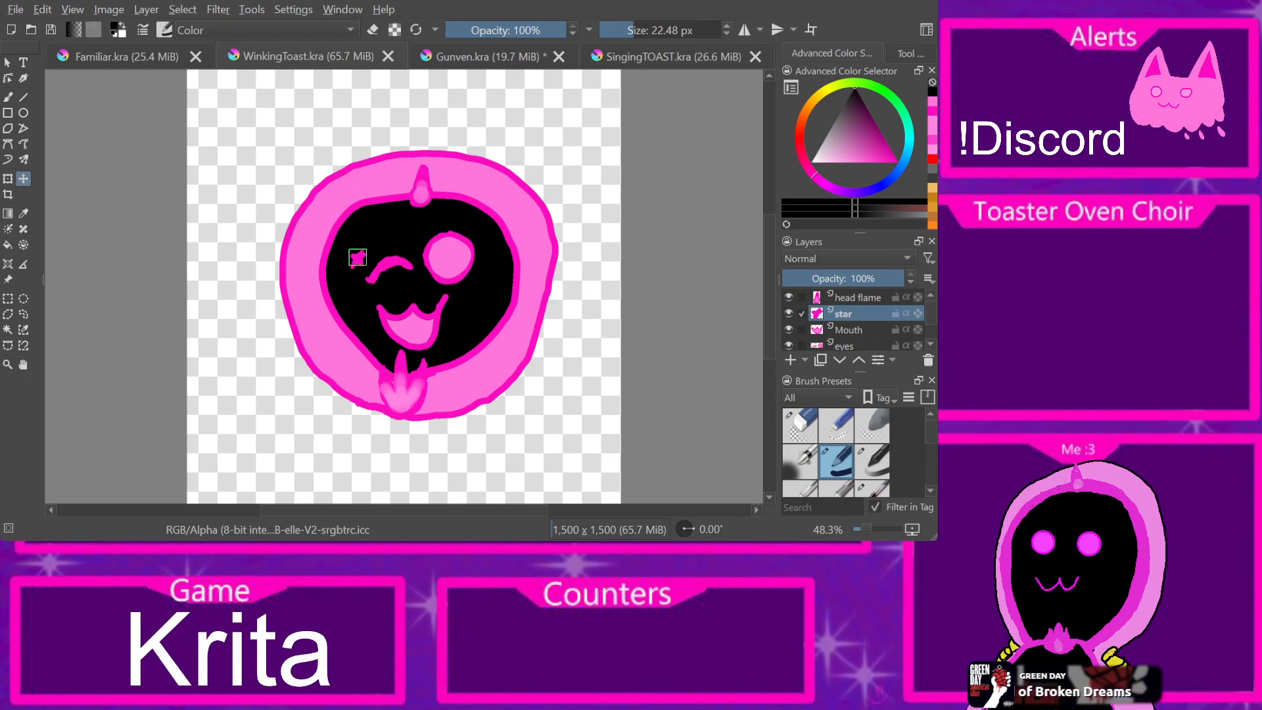
click(15, 9)
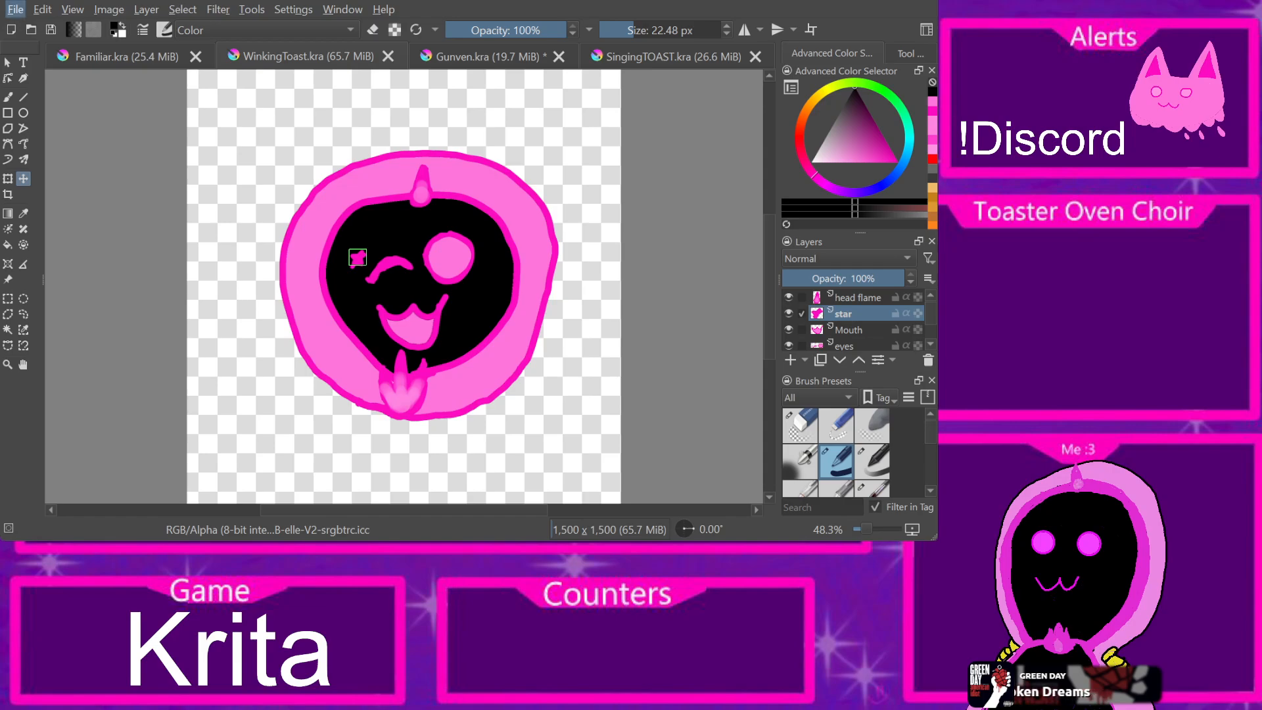
click(46, 92)
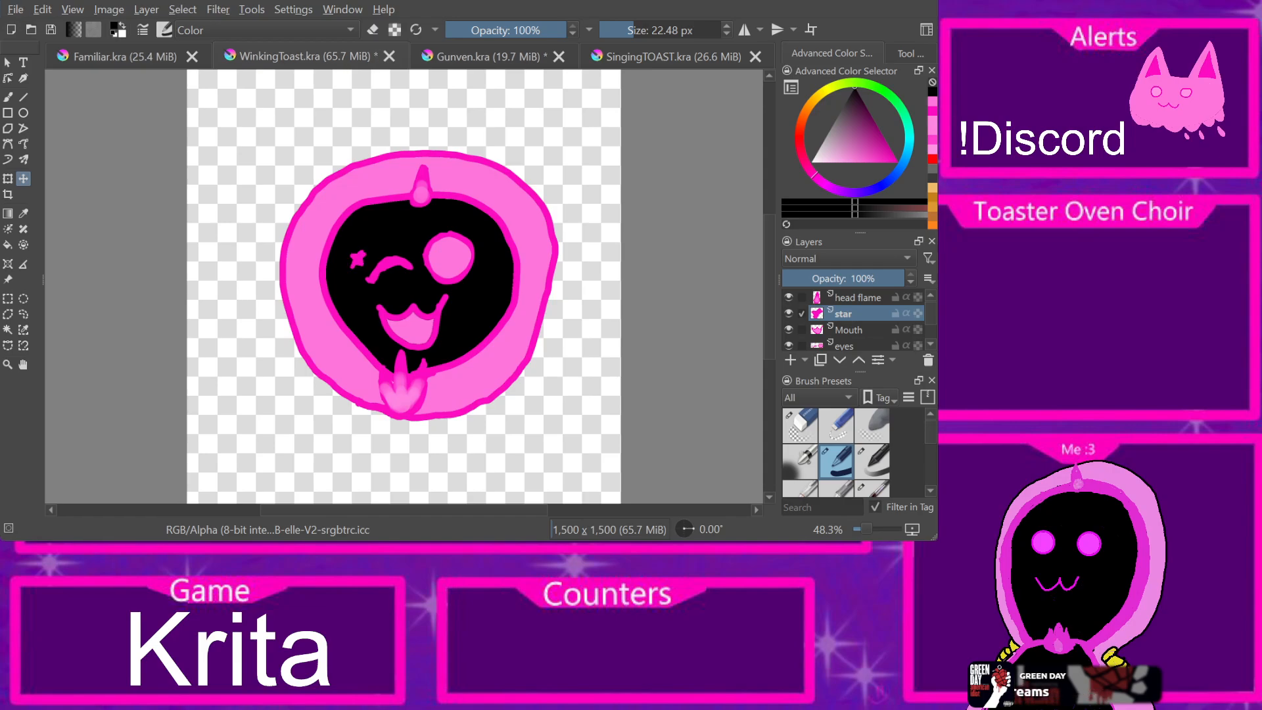
key(Return)
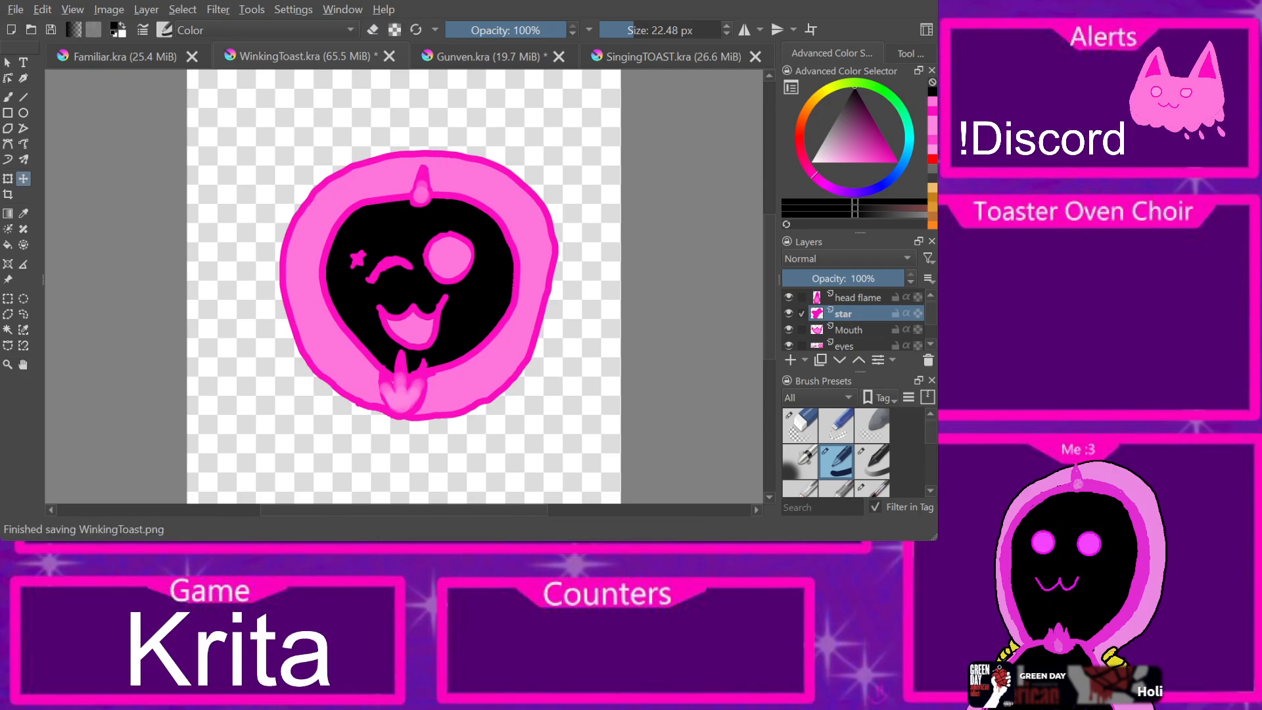
key(ctrl+s)
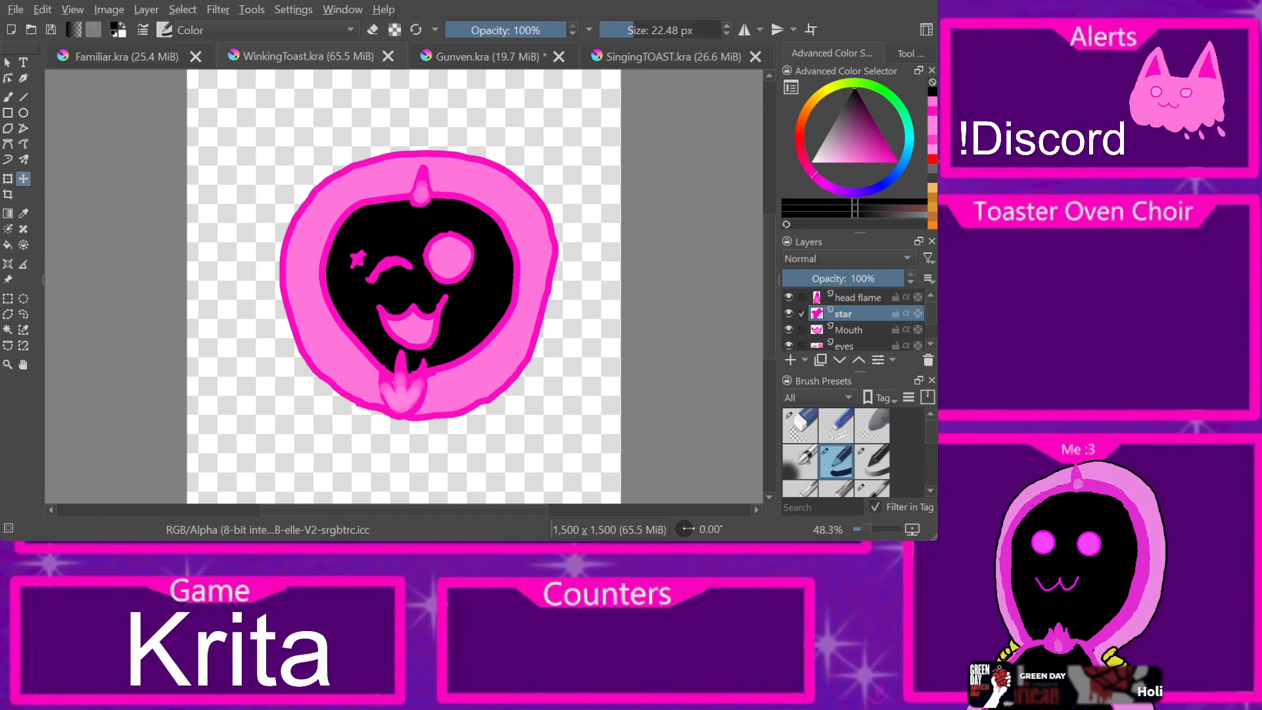
Step: Undo the black stroke drawn on the gun layer in Gunven.kra
scroll(854, 318, down, 3)
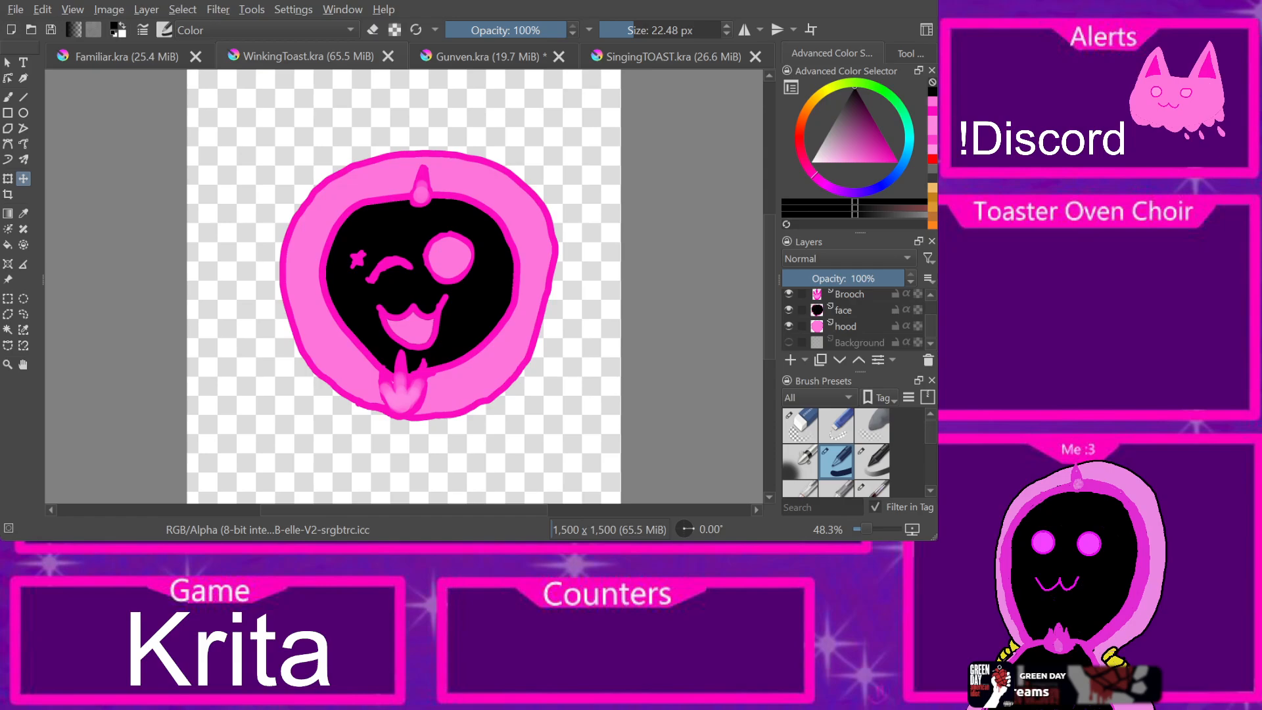
key(ctrl+Tab)
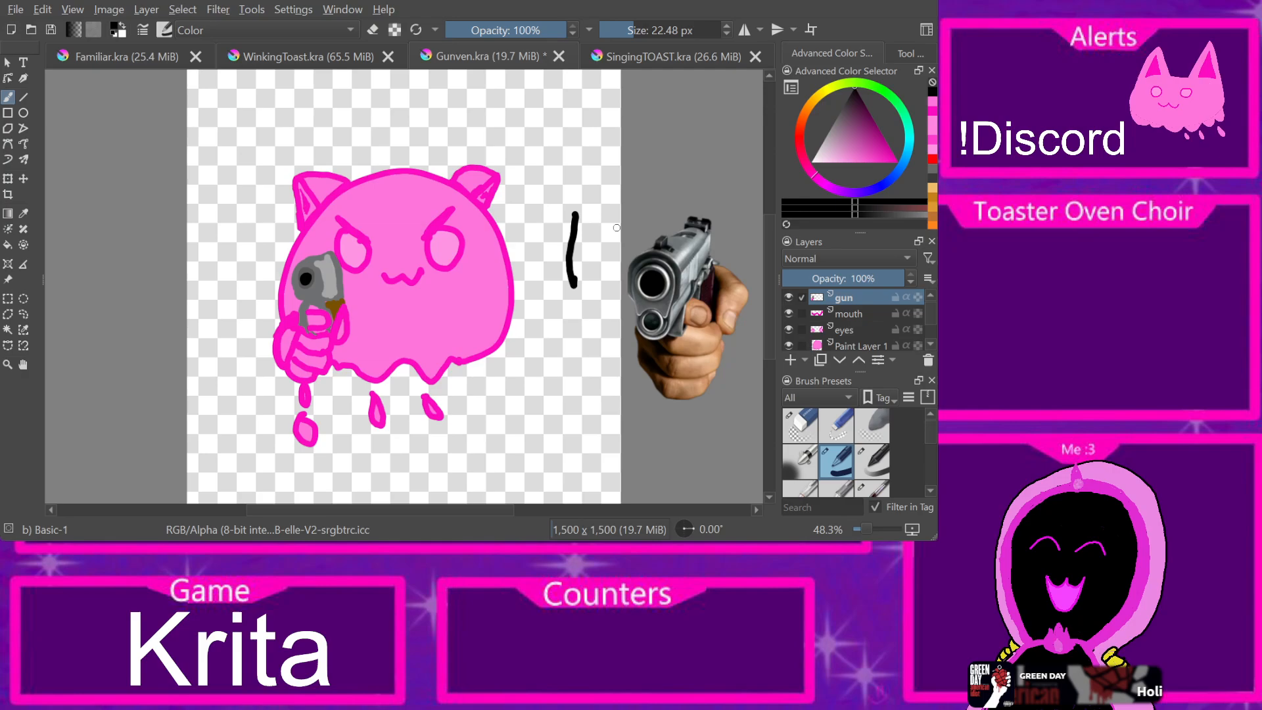
key(ctrl+z)
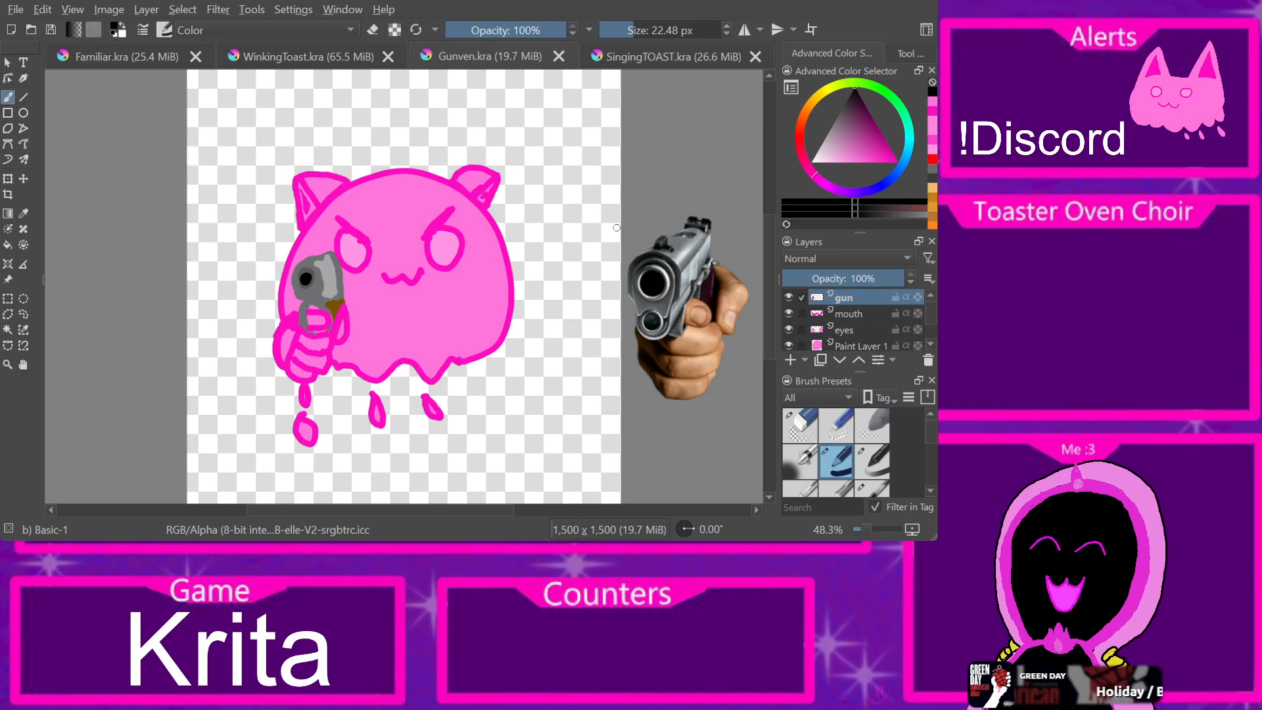
key(m)
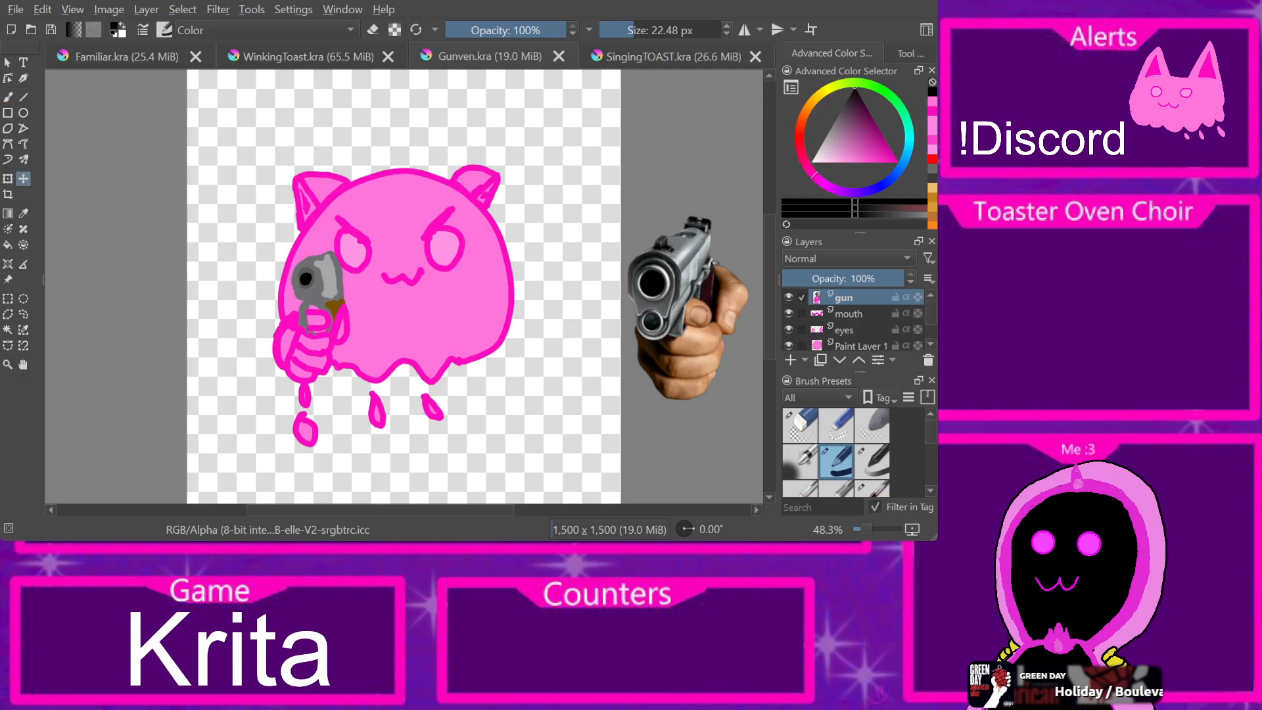
scroll(854, 319, down, 2)
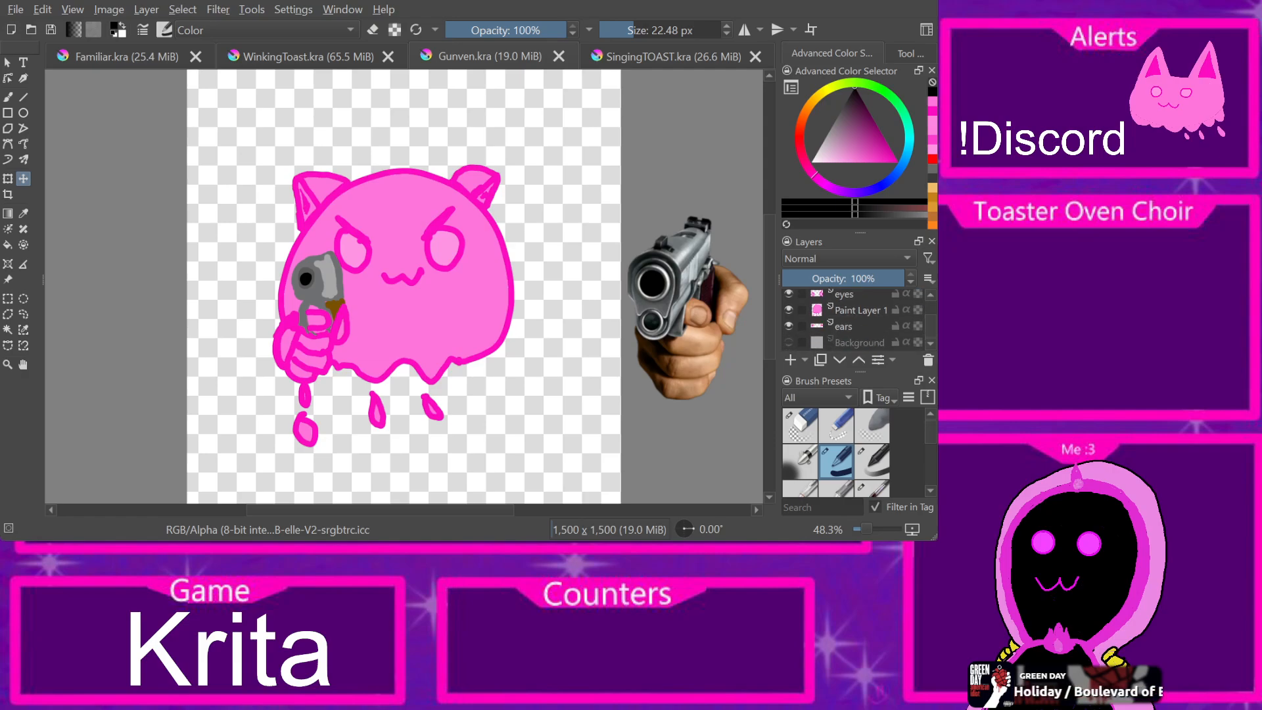
Step: Create a new 1,500 × 1,500 document, add a paint layer above the Background and hide the Background layer
key(ctrl+Tab)
key(ctrl+shift+Tab)
key(ctrl+shift+Tab)
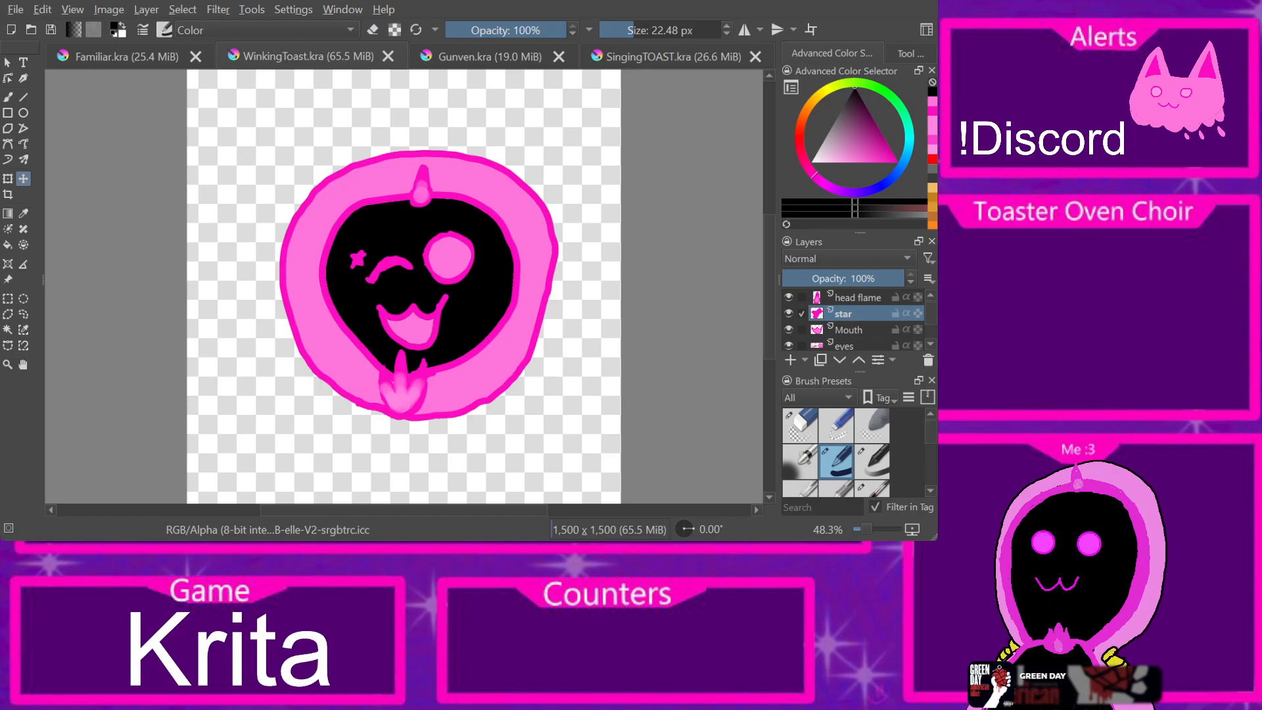
click(15, 10)
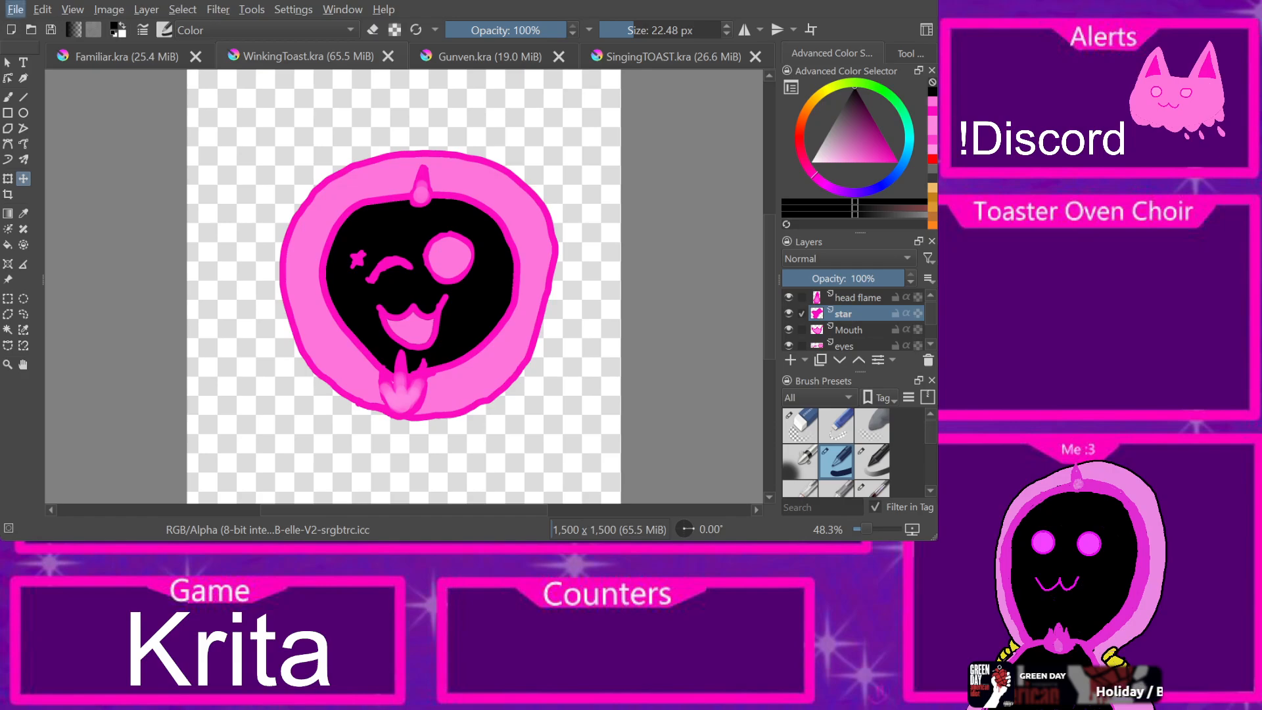
click(602, 475)
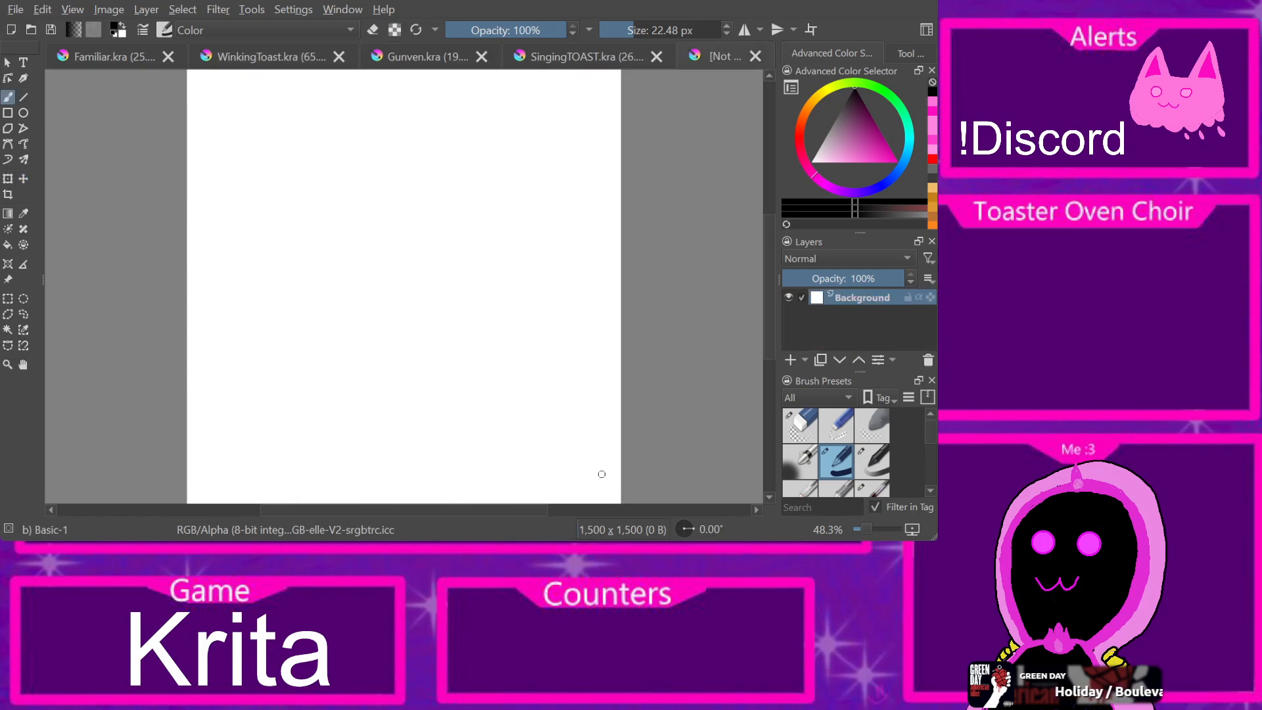
click(789, 360)
click(789, 314)
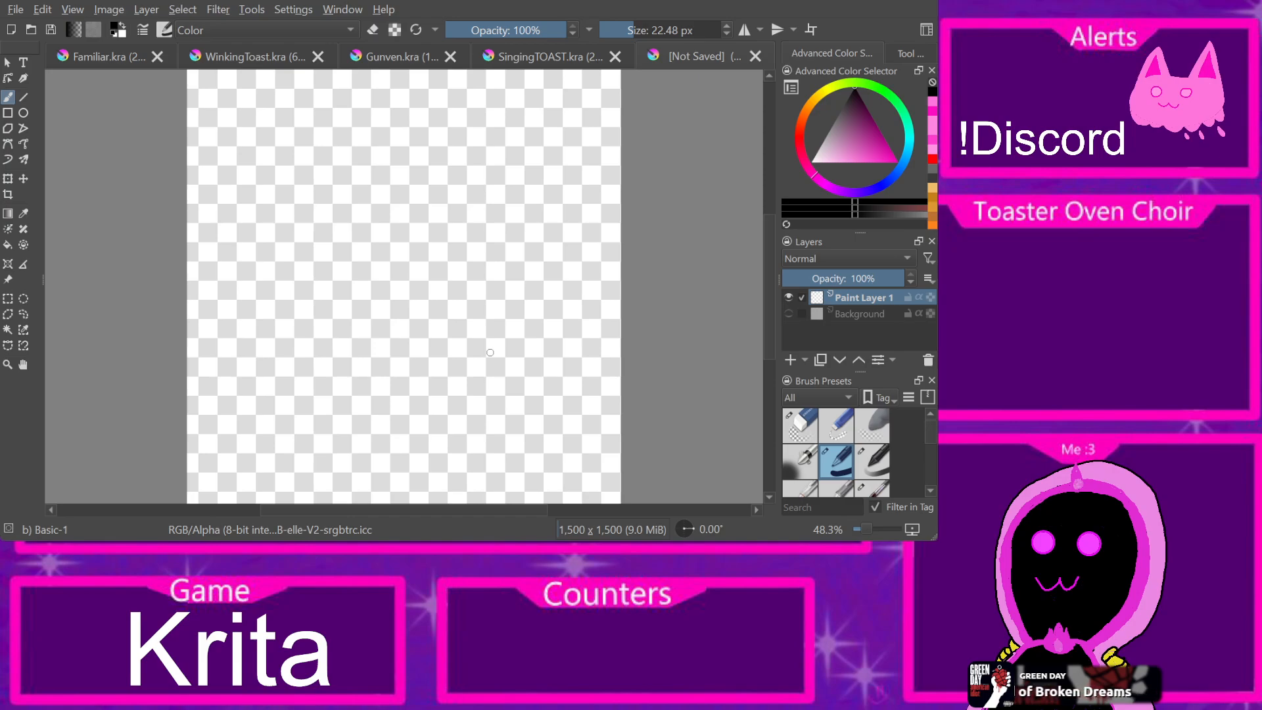
Step: Sample the dark pink inner ear colour from Familiar.kra and draw a closed, dome-shaped body outline with a dripping lower edge in the unsaved document
click(549, 57)
click(462, 251)
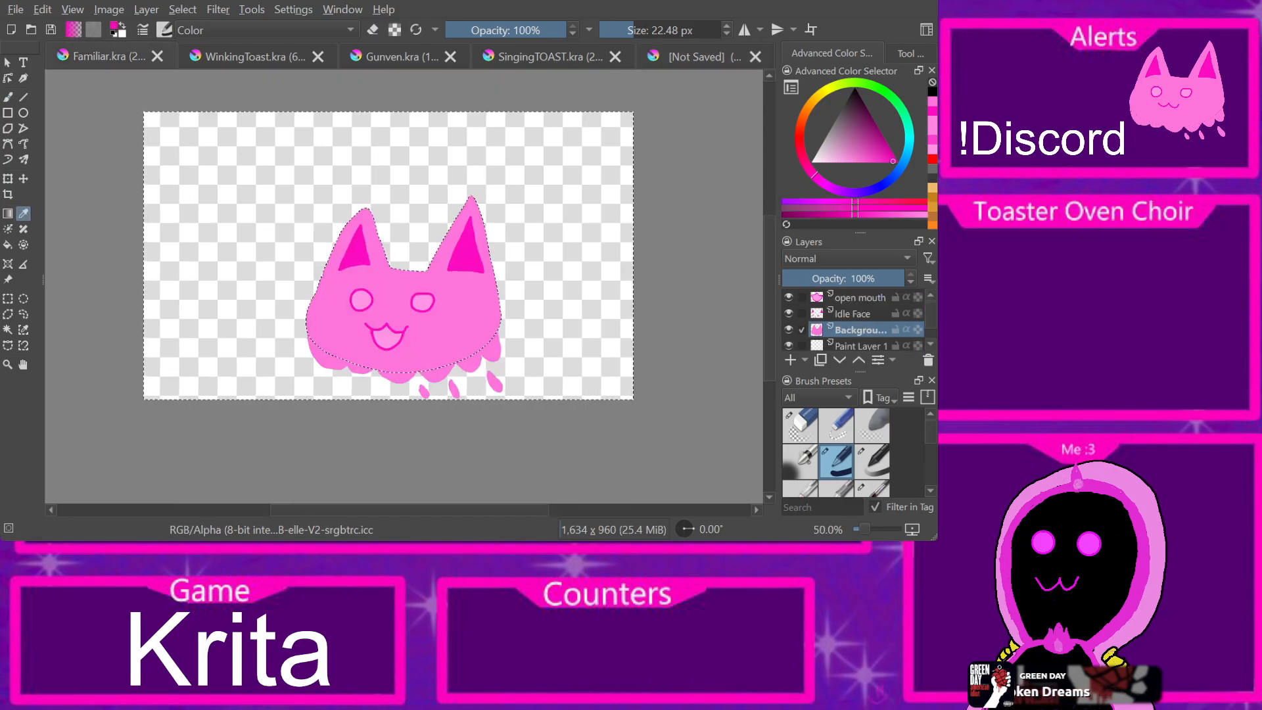
click(700, 58)
mouse_move(357, 239)
mouse_down()
mouse_move(320, 263)
mouse_move(324, 338)
mouse_move(392, 407)
mouse_move(496, 416)
mouse_move(562, 301)
mouse_move(474, 211)
mouse_move(338, 240)
mouse_move(304, 274)
mouse_up()
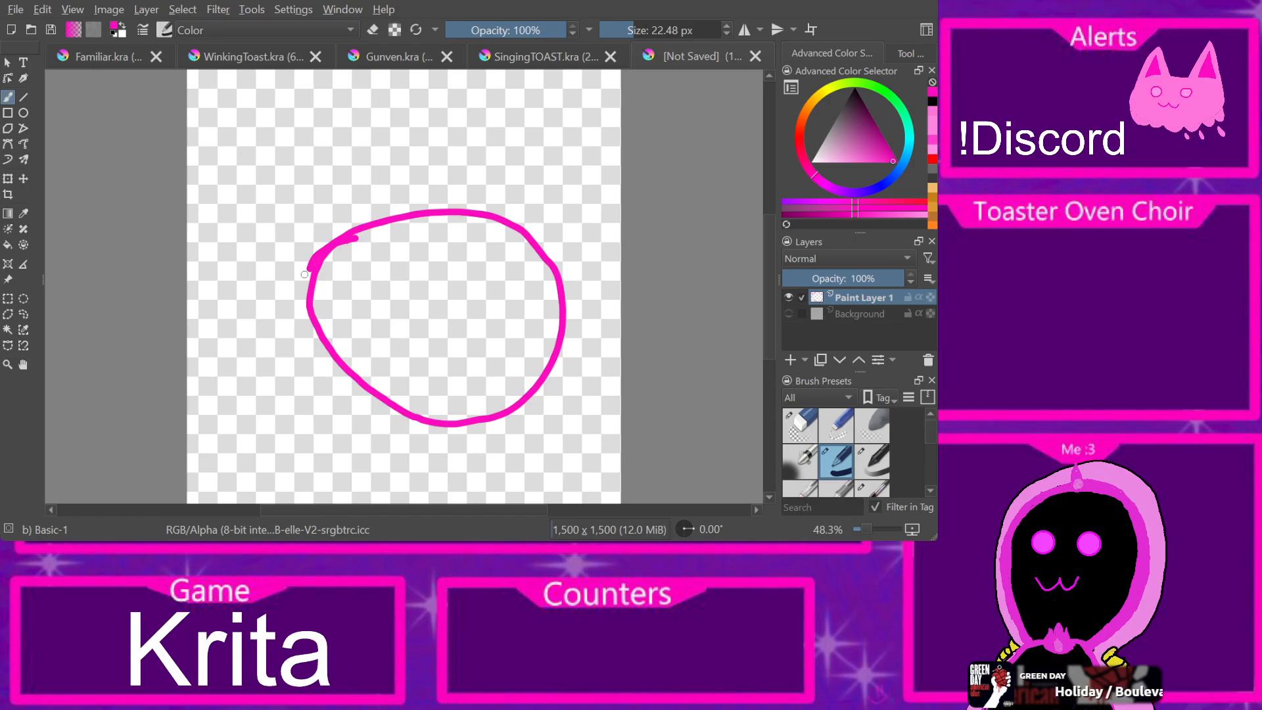
key(ctrl+z)
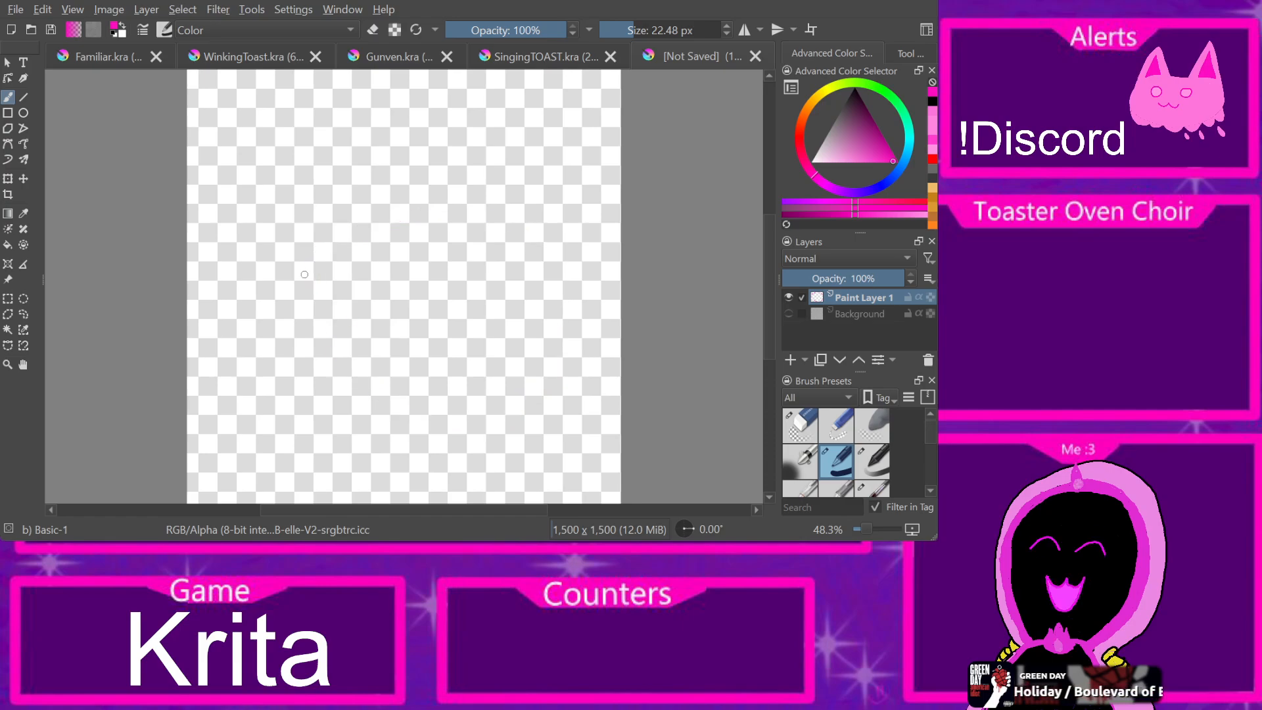
mouse_move(305, 353)
mouse_down()
mouse_move(291, 260)
mouse_move(333, 199)
mouse_move(401, 177)
mouse_move(458, 195)
mouse_move(522, 251)
mouse_move(534, 287)
mouse_move(474, 382)
mouse_move(438, 361)
mouse_move(392, 371)
mouse_move(386, 389)
mouse_move(375, 367)
mouse_move(305, 365)
mouse_up()
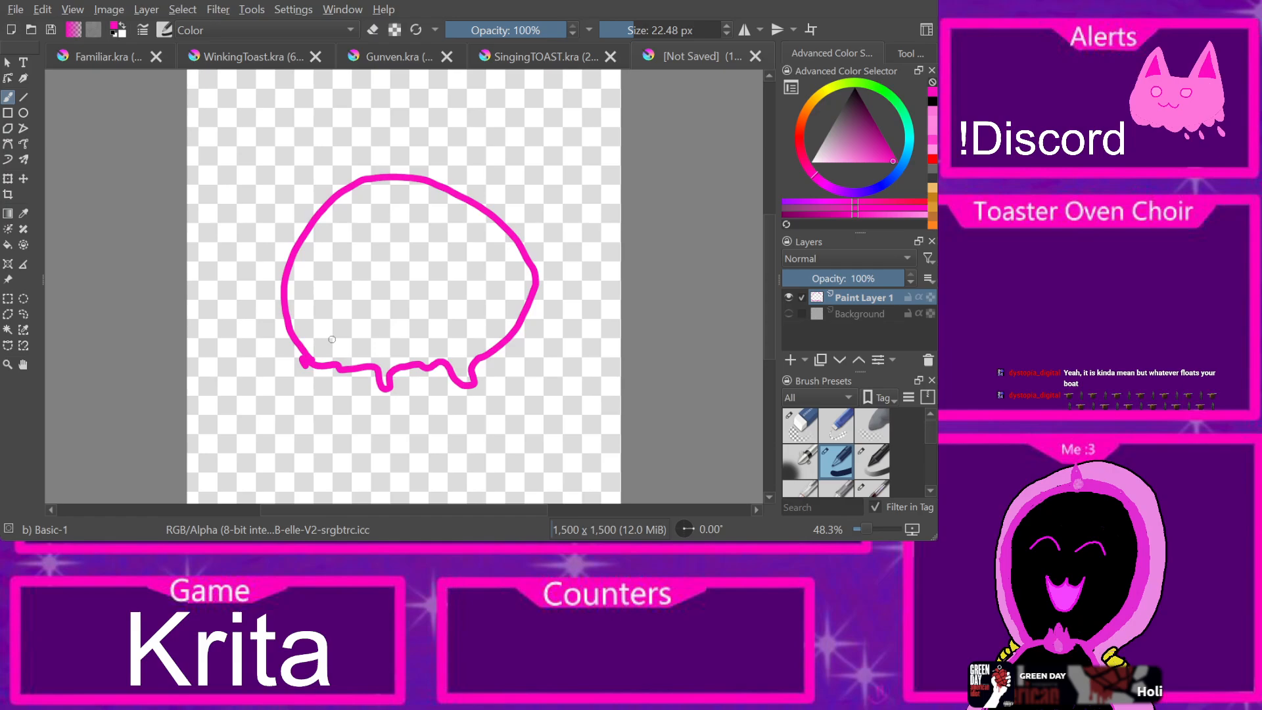
Step: Erase the stray blob at the lower-left corner of the body outline using a 3.99 px eraser, and return to the brush
key(e)
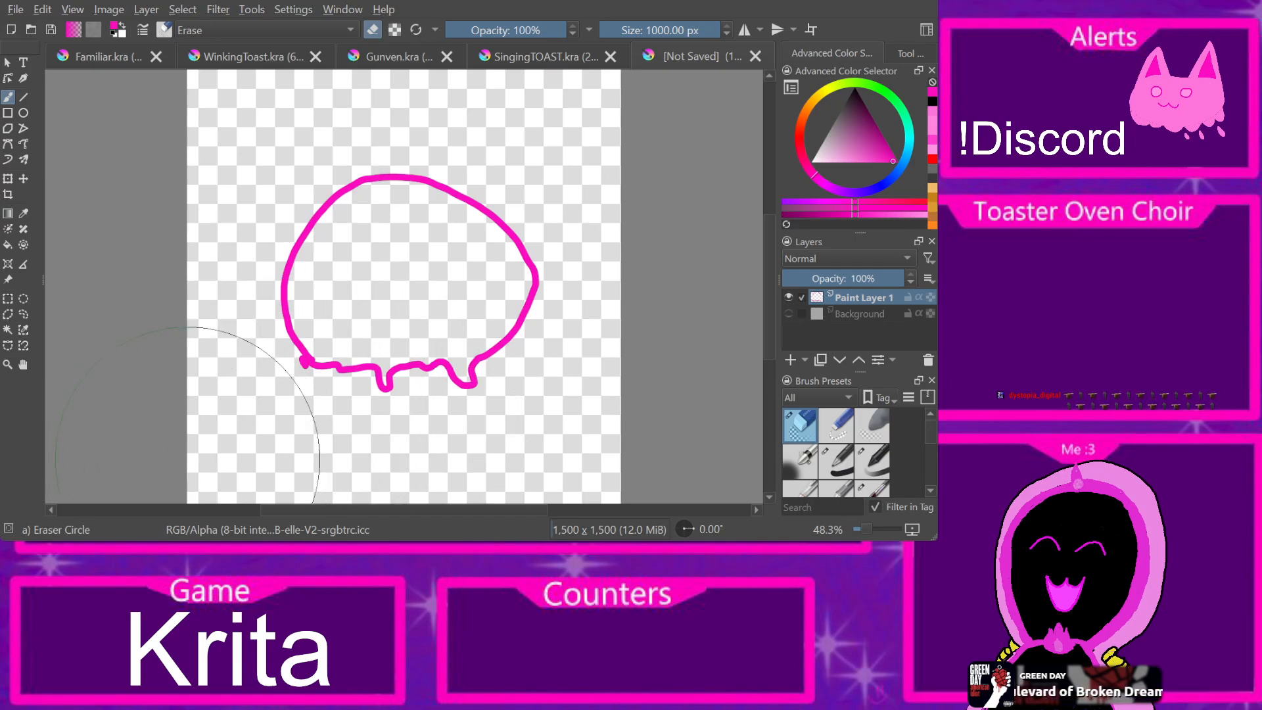
drag(211, 452, 214, 453)
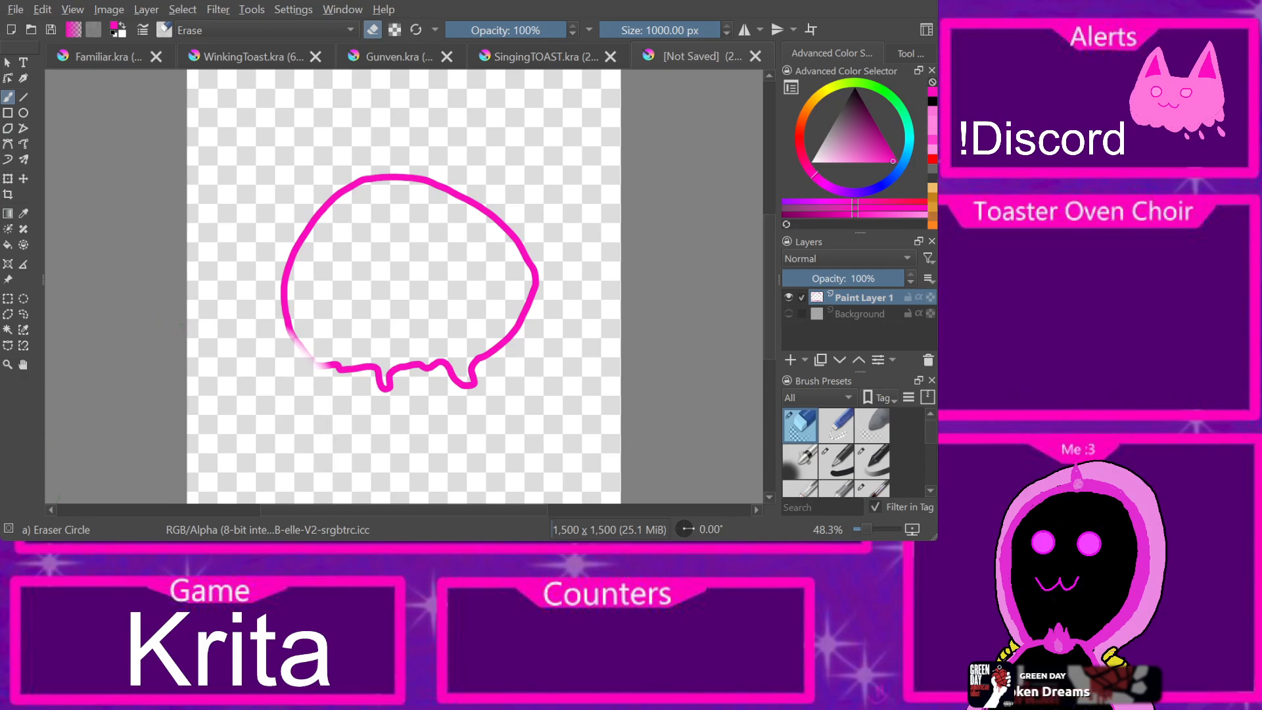
key(ctrl+z)
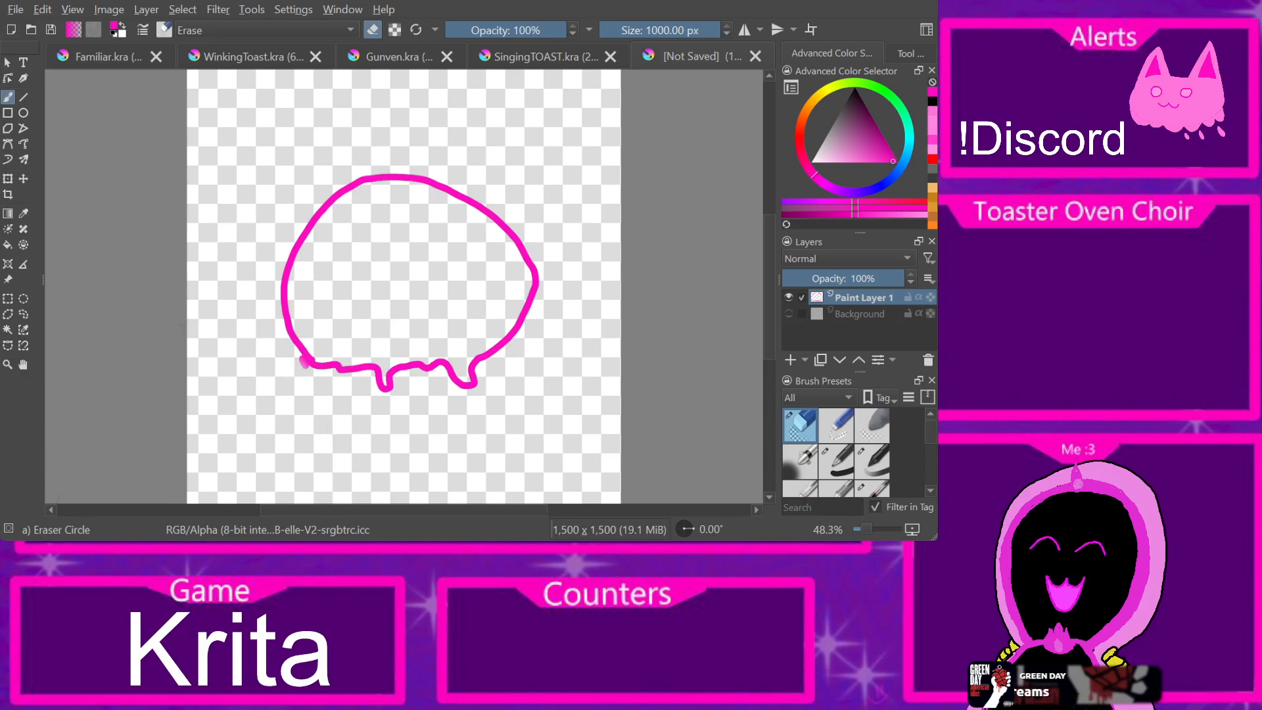
click(615, 30)
drag(616, 30, 618, 30)
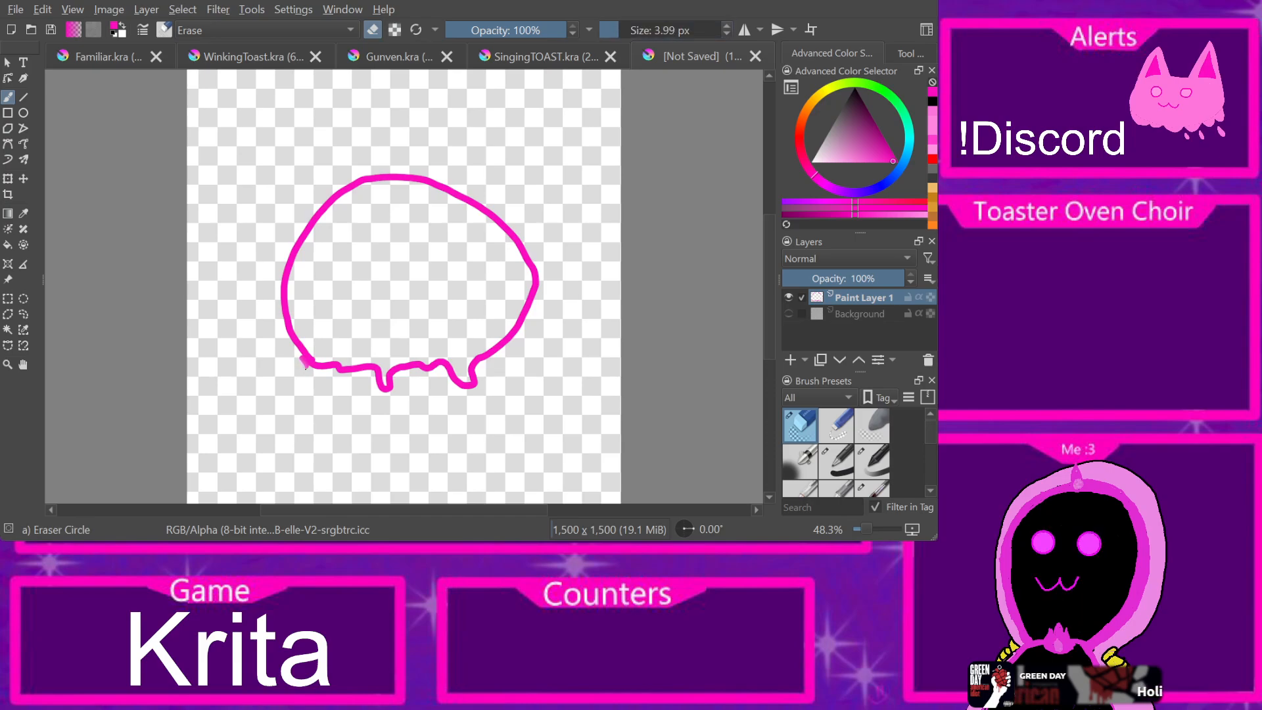
drag(301, 359, 306, 367)
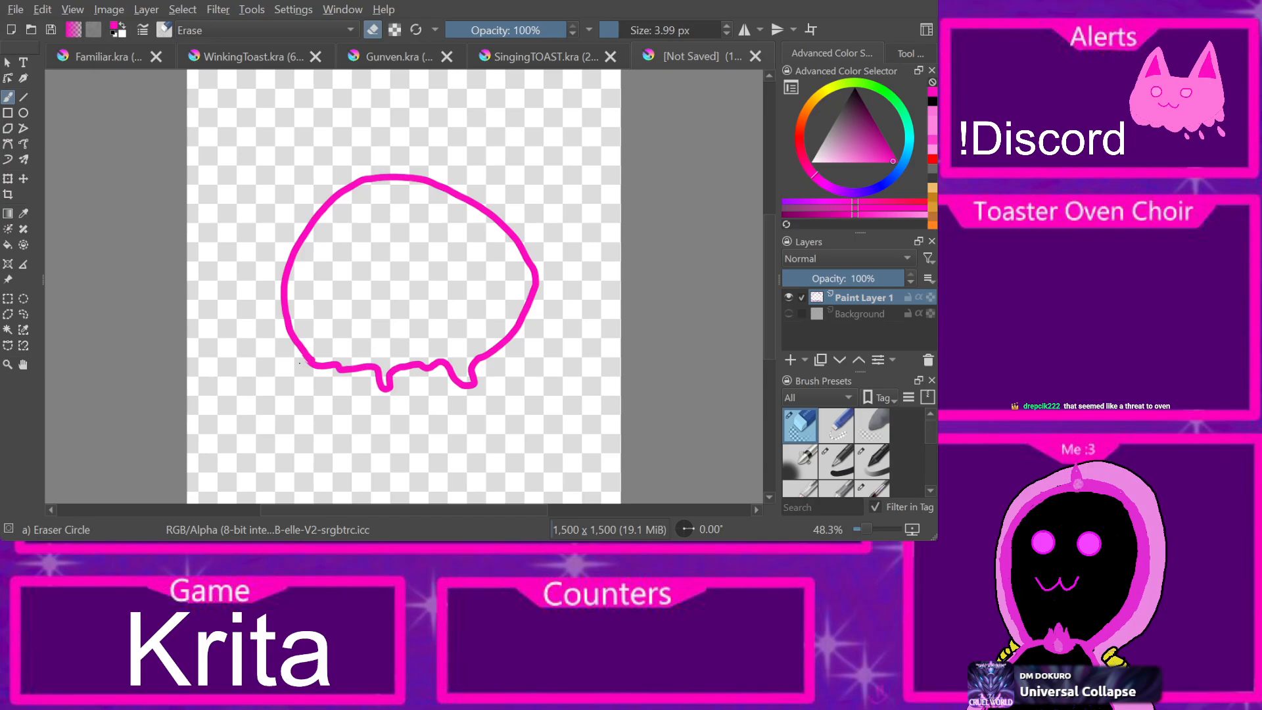
key(e)
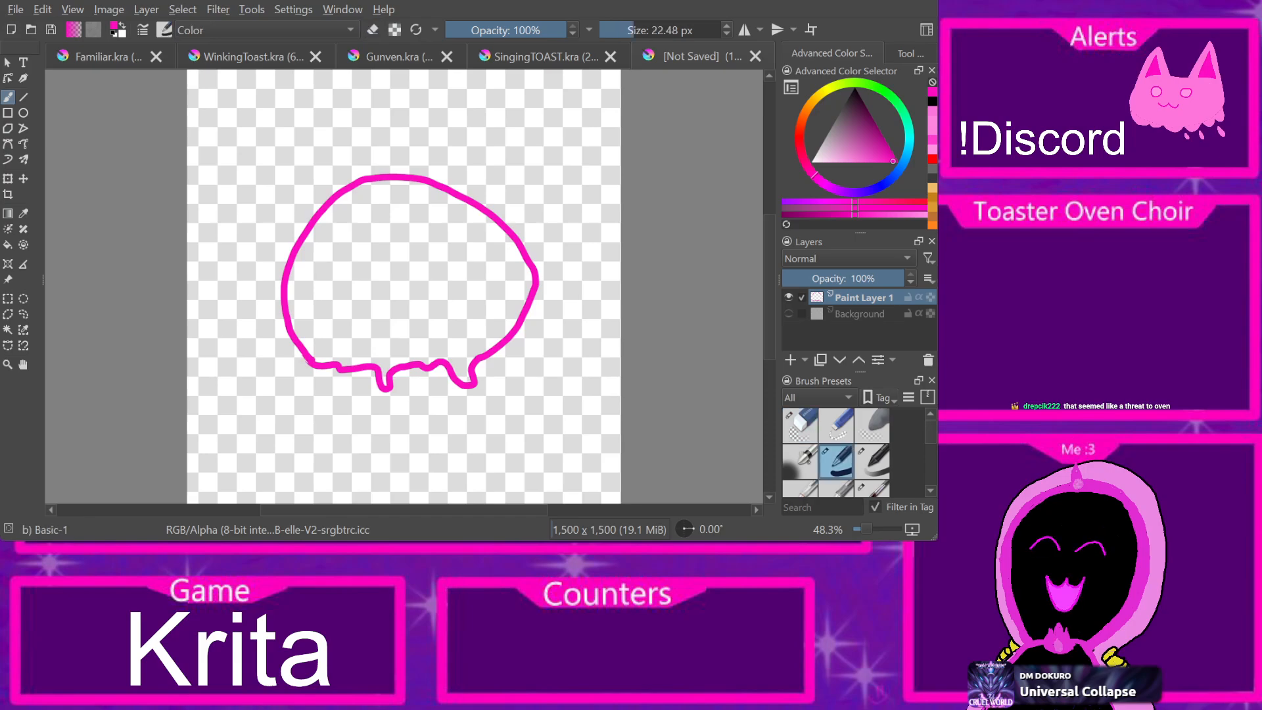
Step: Draw four small oval droplets in dark pink below the dripping edge of the body
mouse_move(340, 381)
mouse_down()
mouse_move(336, 403)
mouse_move(334, 383)
mouse_move(310, 383)
mouse_move(314, 403)
mouse_move(312, 377)
mouse_up()
mouse_move(392, 400)
mouse_down()
mouse_move(383, 408)
mouse_move(396, 426)
mouse_move(388, 402)
mouse_up()
mouse_move(475, 398)
mouse_down()
mouse_move(460, 408)
mouse_move(476, 424)
mouse_move(462, 401)
mouse_up()
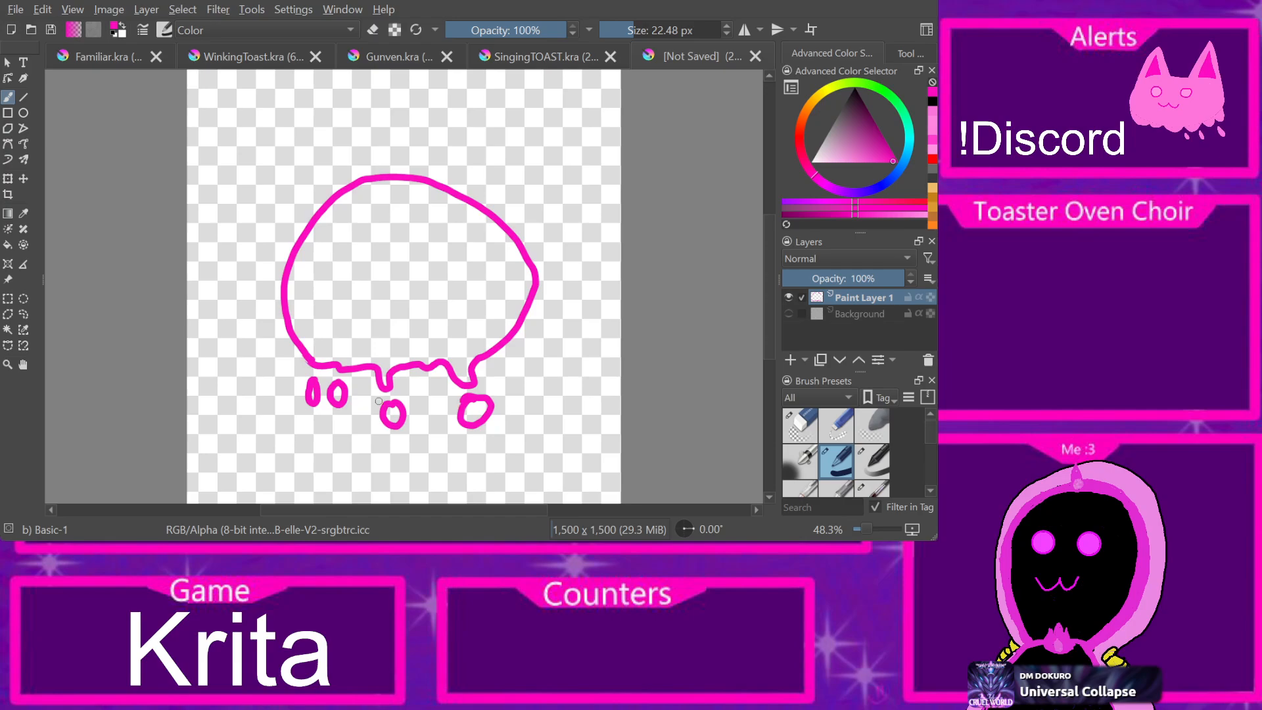
drag(383, 406, 383, 408)
mouse_move(476, 397)
mouse_down()
mouse_move(464, 423)
mouse_move(467, 402)
mouse_move(488, 399)
mouse_move(473, 395)
mouse_up()
Step: Sample the light pink body colour from Familiar.kra and fill the new body and its droplets with it
click(107, 57)
click(402, 289)
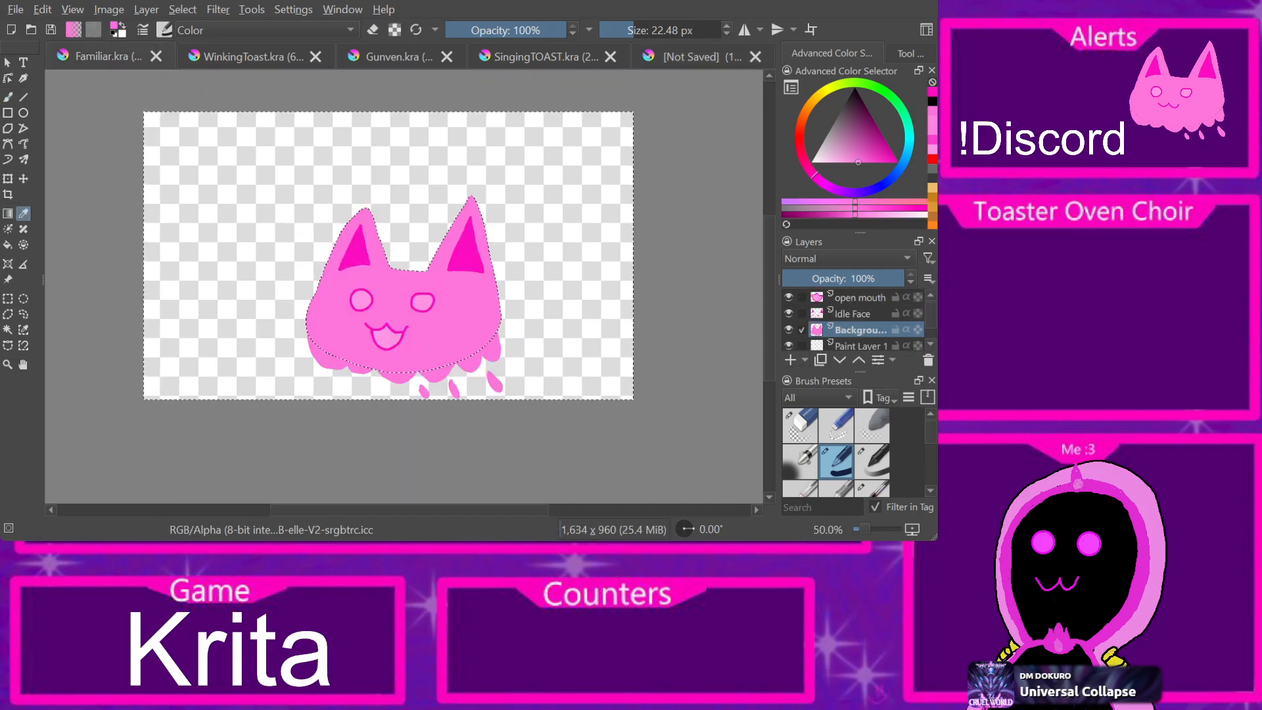
click(701, 57)
key(f)
click(407, 276)
click(475, 411)
click(392, 415)
click(338, 394)
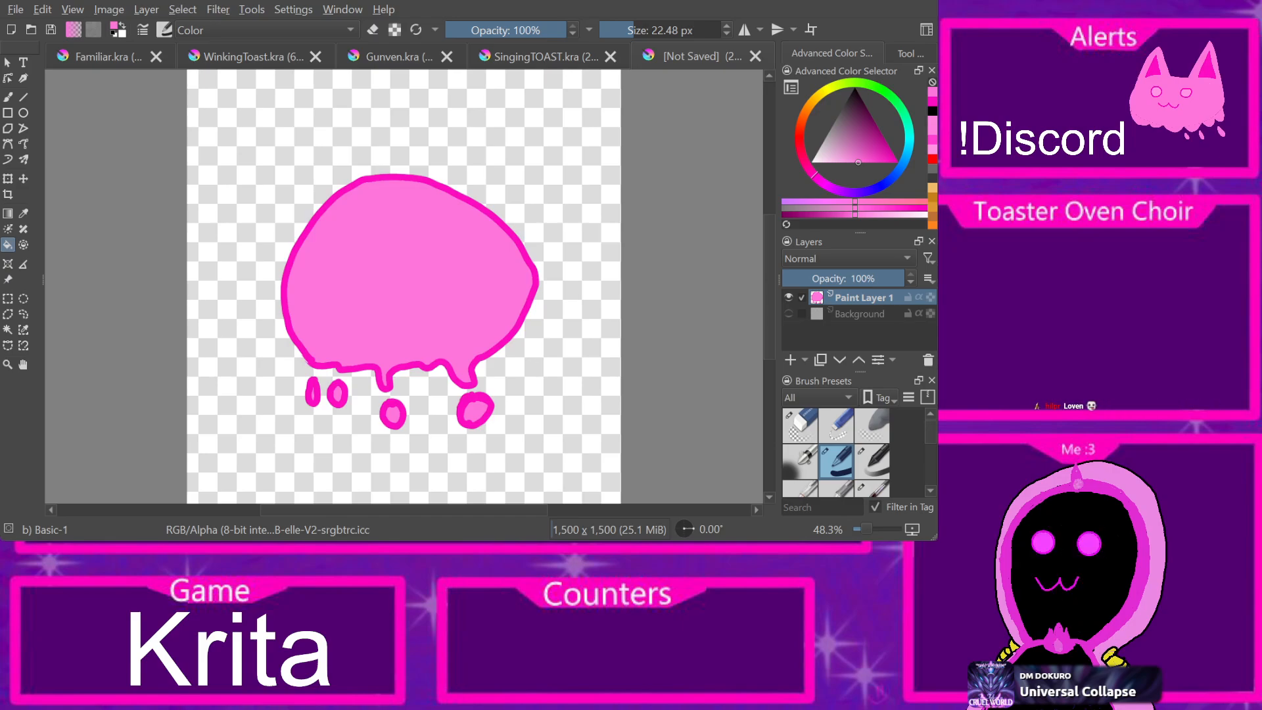
Step: Add a new paint layer above the body layer and name it Ears
click(790, 360)
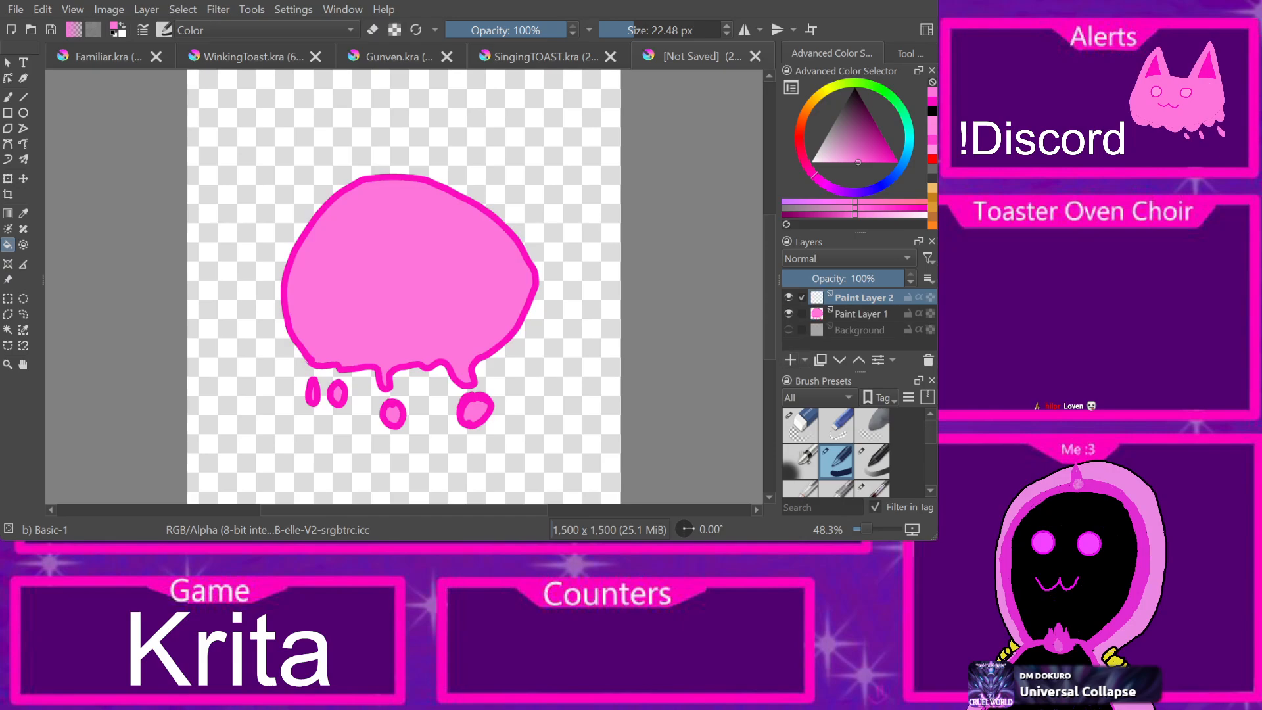
key(F2)
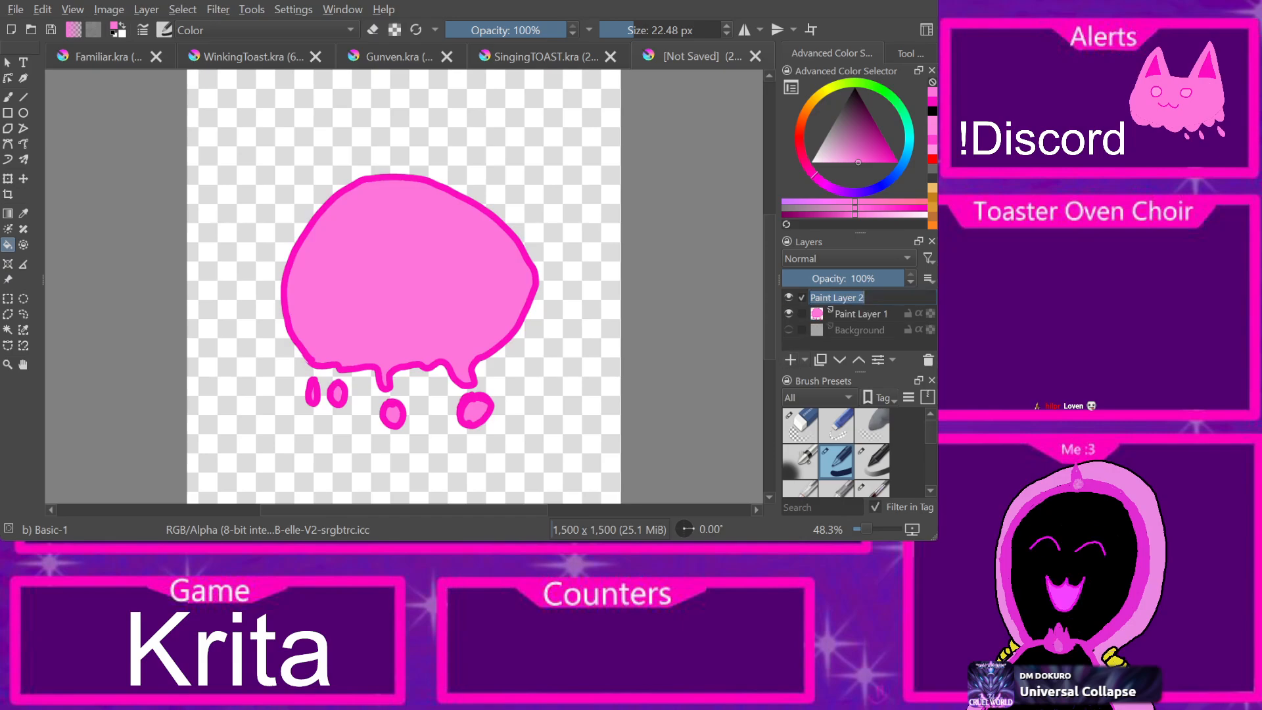
key(BackSpace)
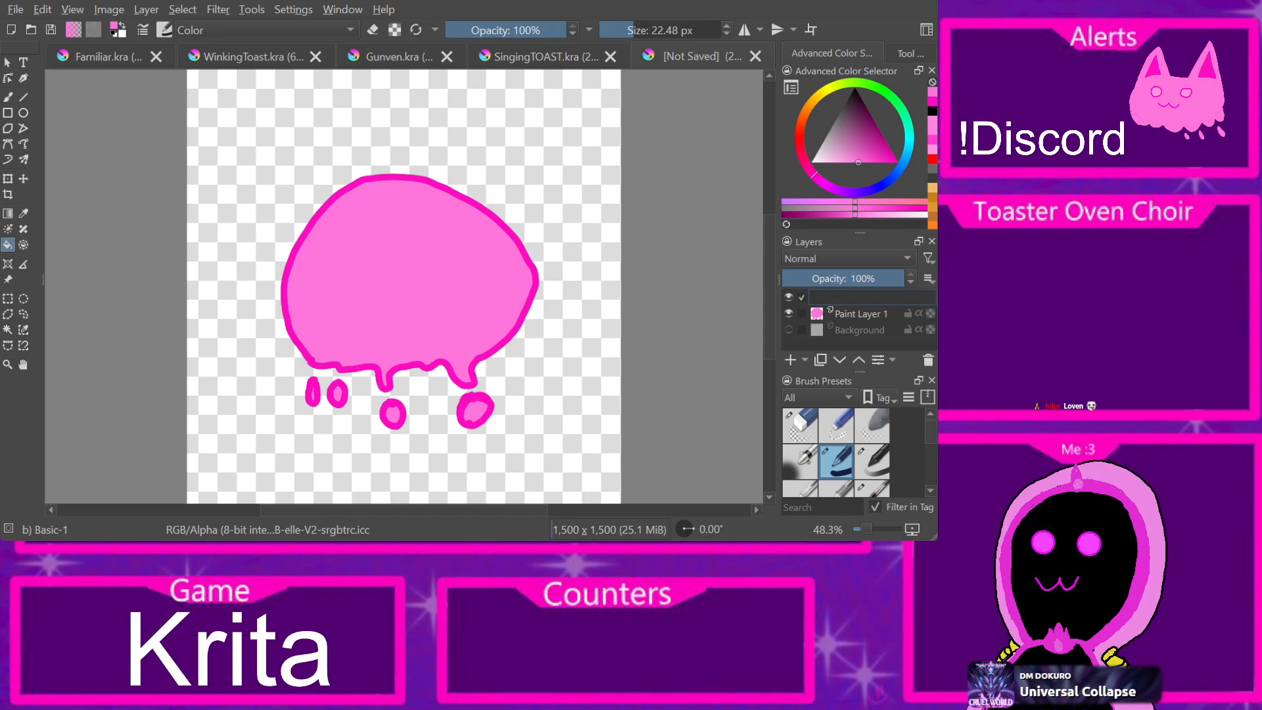
text(Ears)
key(Return)
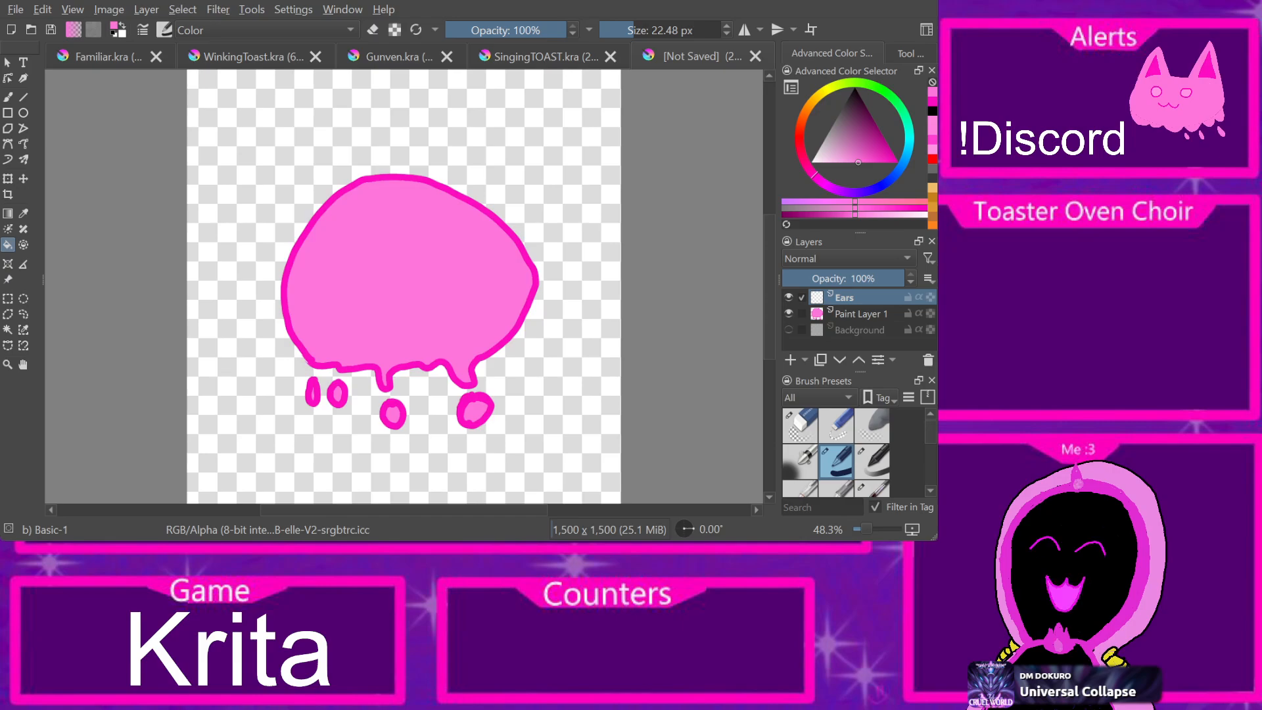
Step: Sample the dark pink inner ear colour from Familiar.kra for brushing on the Ears layer of the unsaved document
key(b)
drag(510, 191, 531, 217)
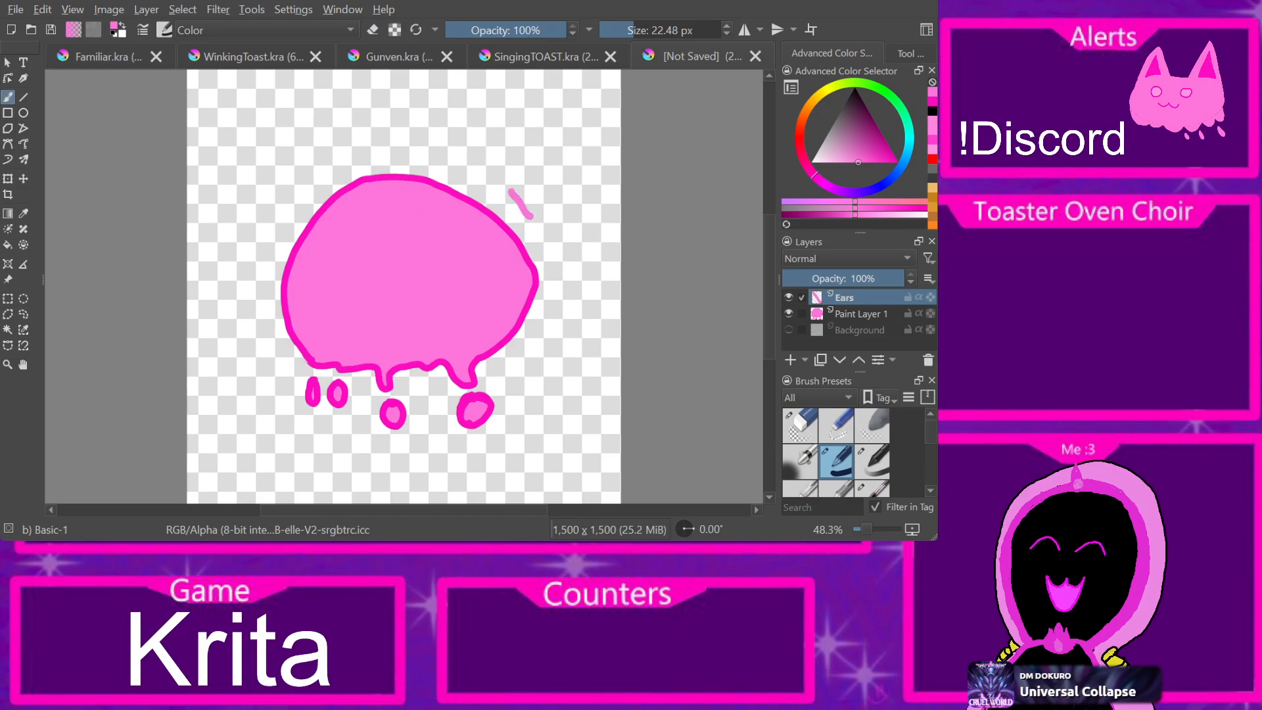
click(131, 55)
click(468, 253)
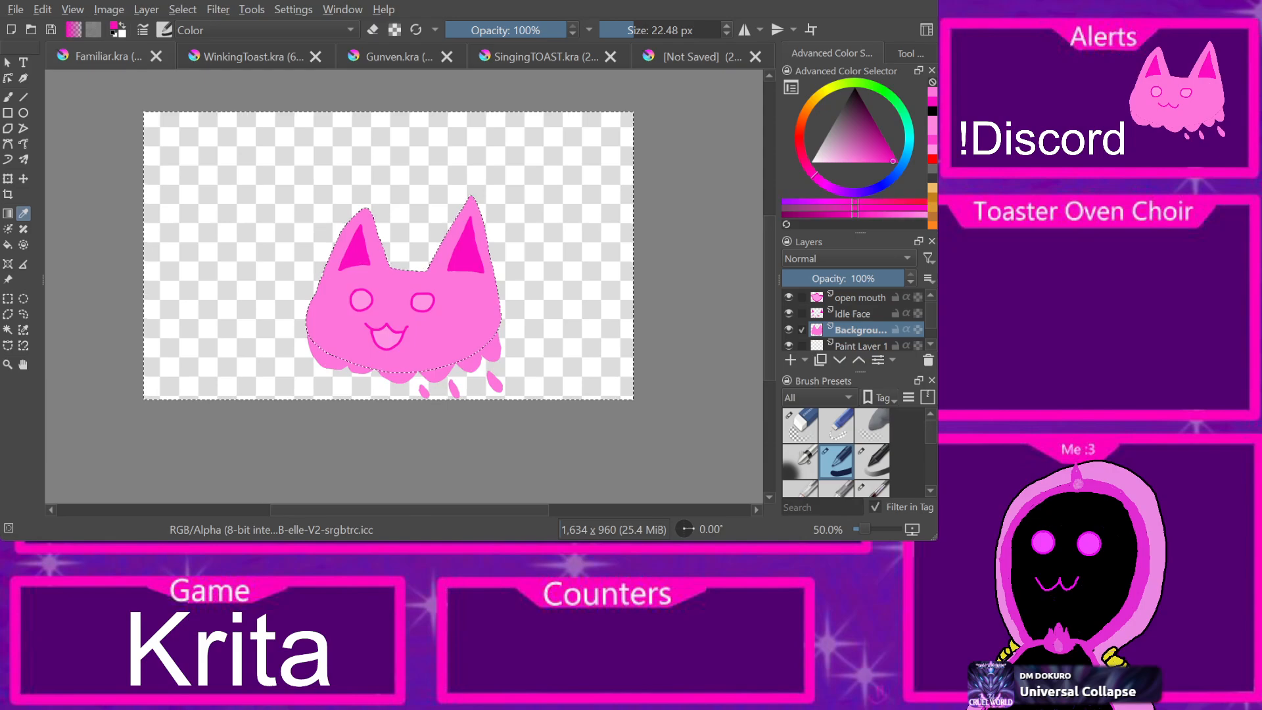
click(696, 57)
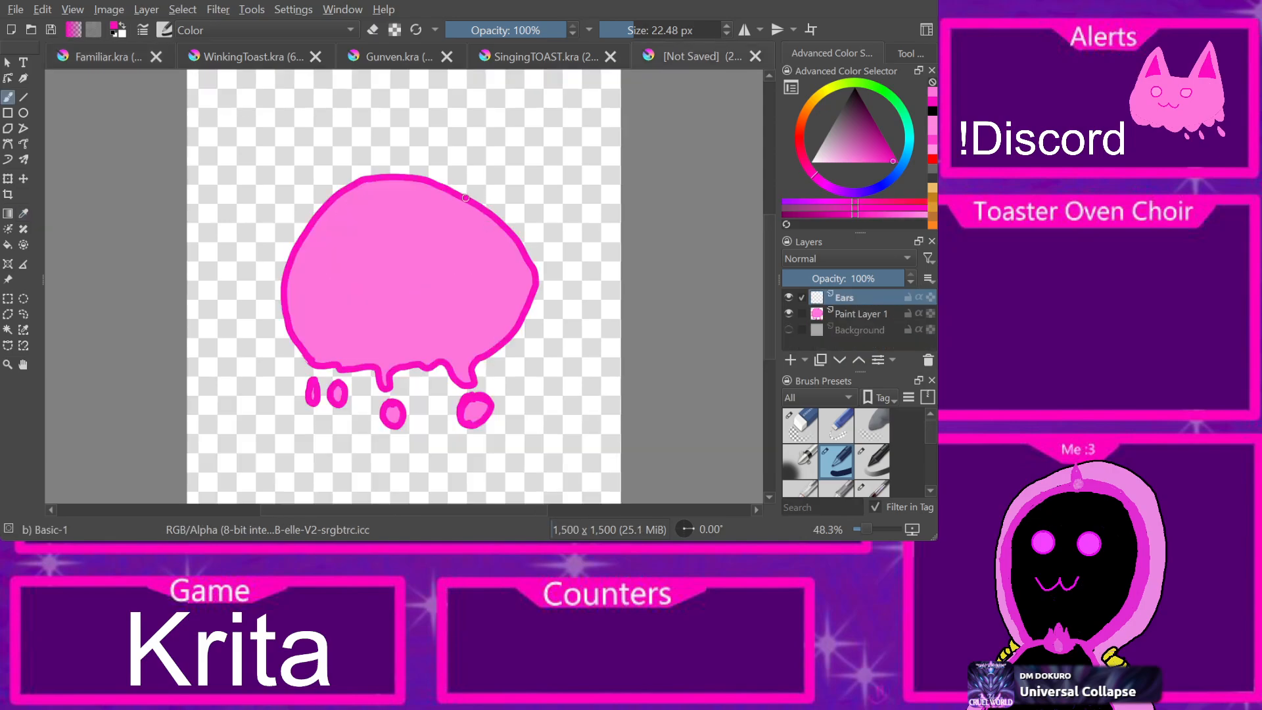
mouse_move(463, 196)
mouse_down()
mouse_move(493, 184)
mouse_move(511, 201)
mouse_move(489, 218)
mouse_move(507, 225)
mouse_move(495, 212)
mouse_up()
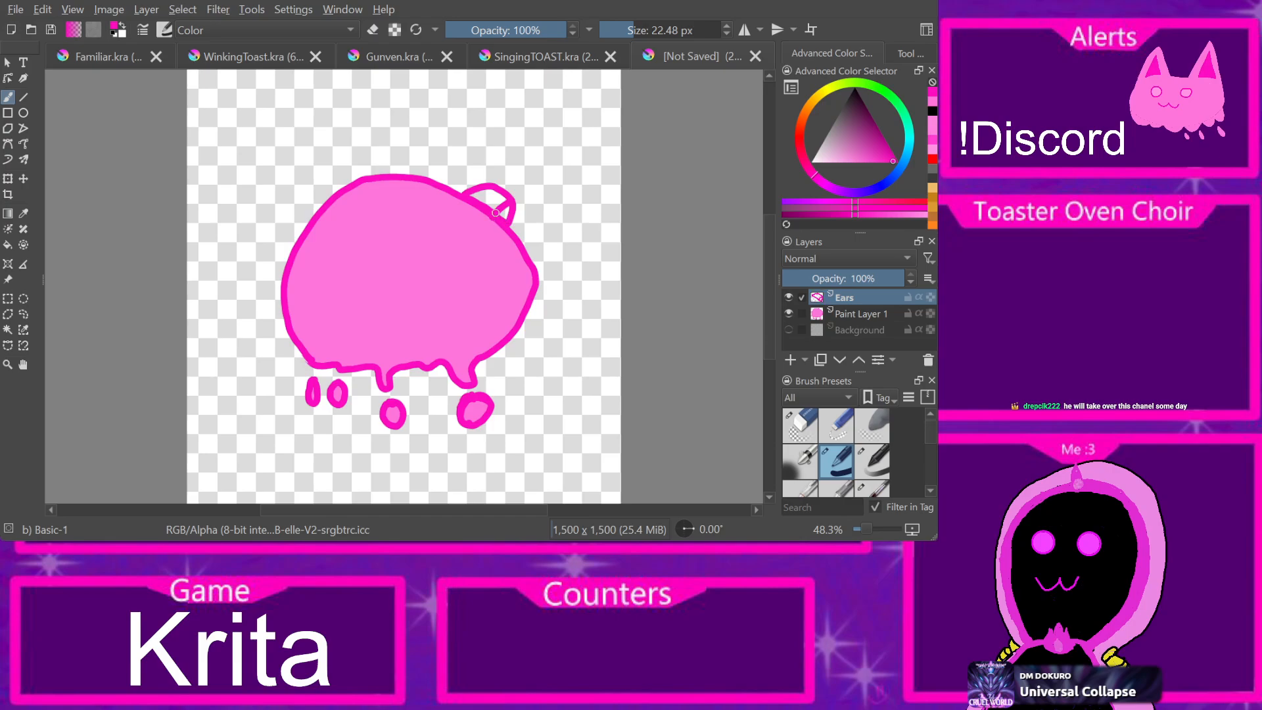
mouse_move(350, 184)
mouse_down()
mouse_move(310, 184)
mouse_move(325, 203)
mouse_move(345, 185)
mouse_up()
drag(311, 184, 308, 212)
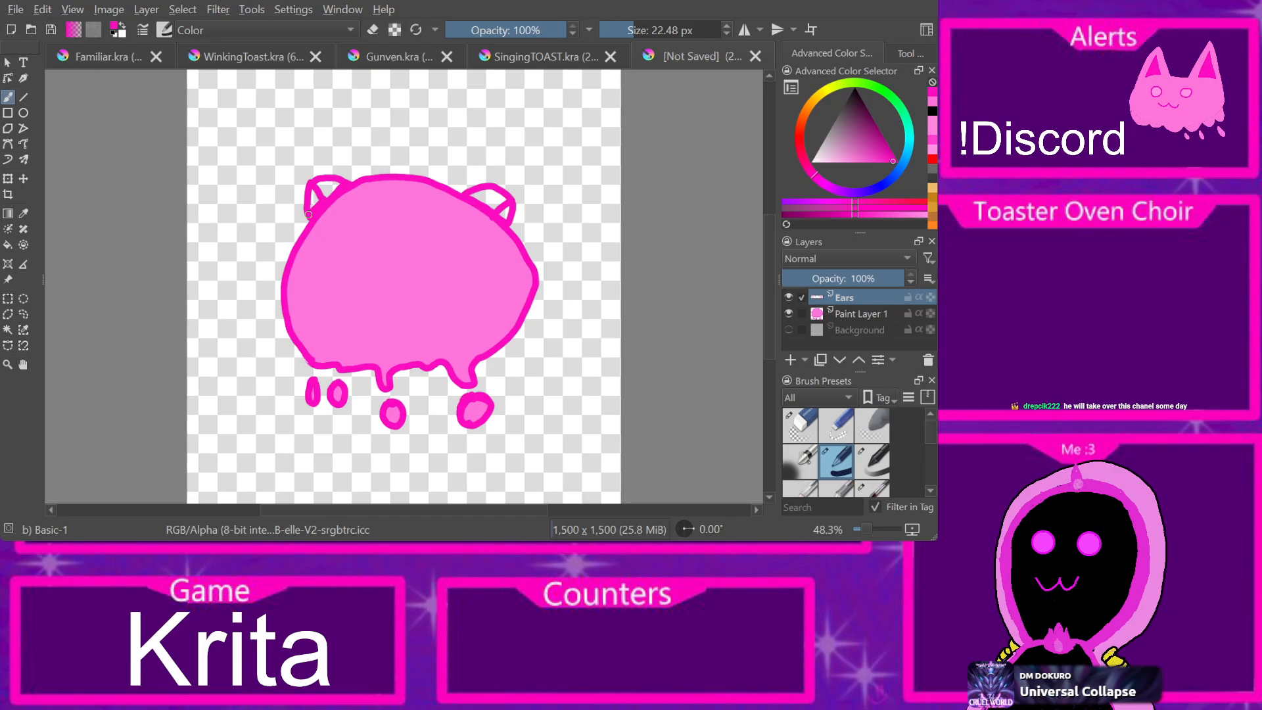
key(ctrl+z)
key(ctrl+z)
key(ctrl+z)
key(ctrl+z)
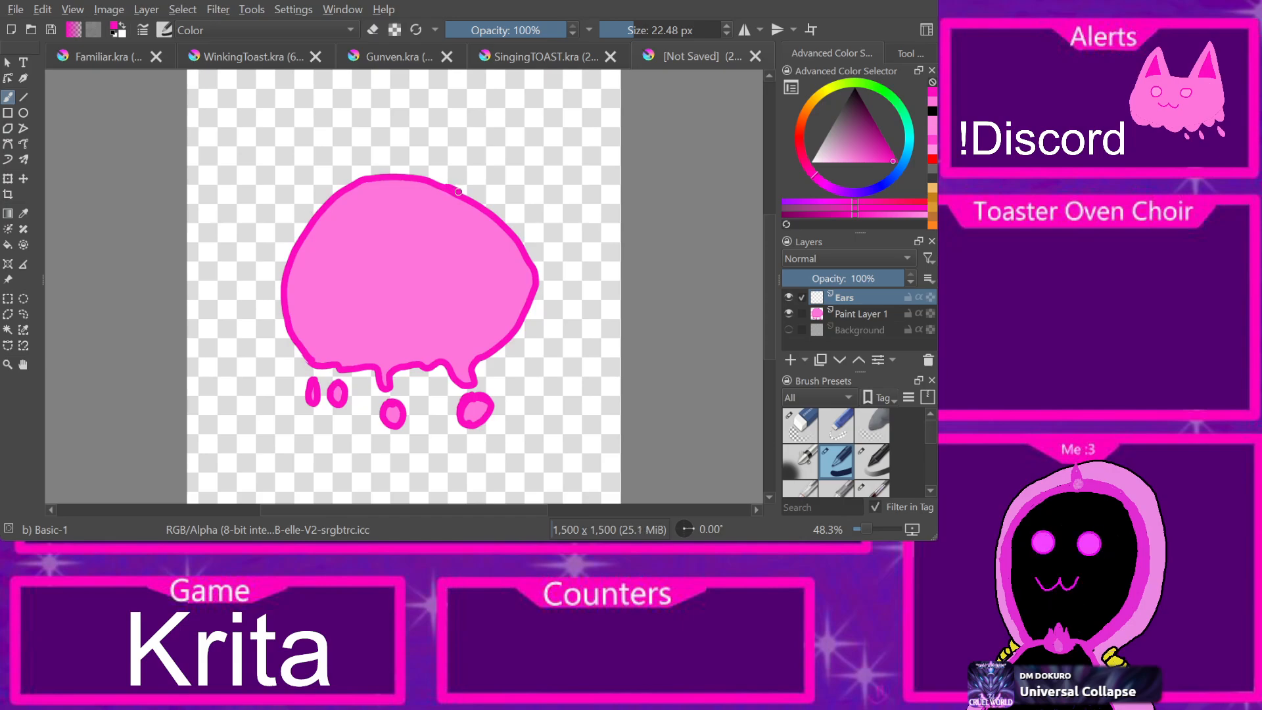
Step: Outline two pointed ears with inner ear lines on the upper sides of the body on the Ears layer
drag(472, 199, 490, 209)
mouse_move(449, 188)
mouse_down()
mouse_move(508, 179)
mouse_move(496, 198)
mouse_move(512, 194)
mouse_move(488, 208)
mouse_up()
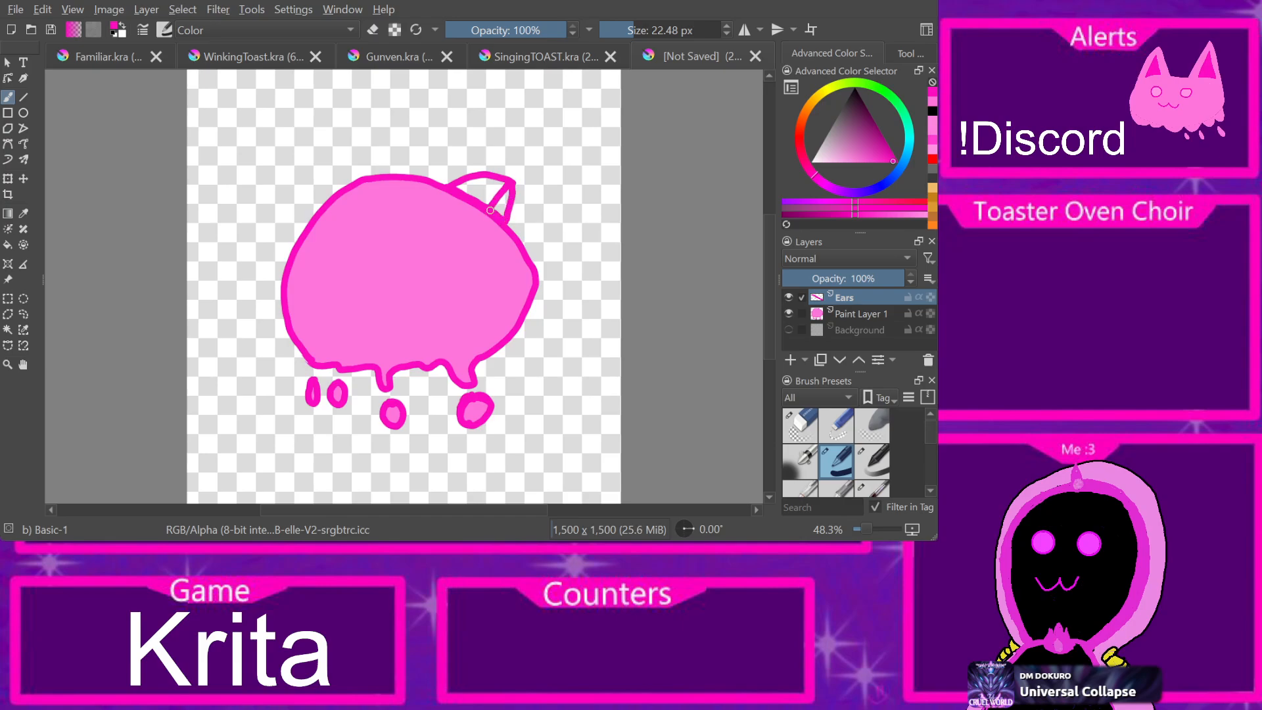
mouse_move(339, 196)
mouse_down()
mouse_move(300, 174)
mouse_move(282, 188)
mouse_move(313, 217)
mouse_move(283, 226)
mouse_move(291, 242)
mouse_move(312, 217)
mouse_move(290, 243)
mouse_up()
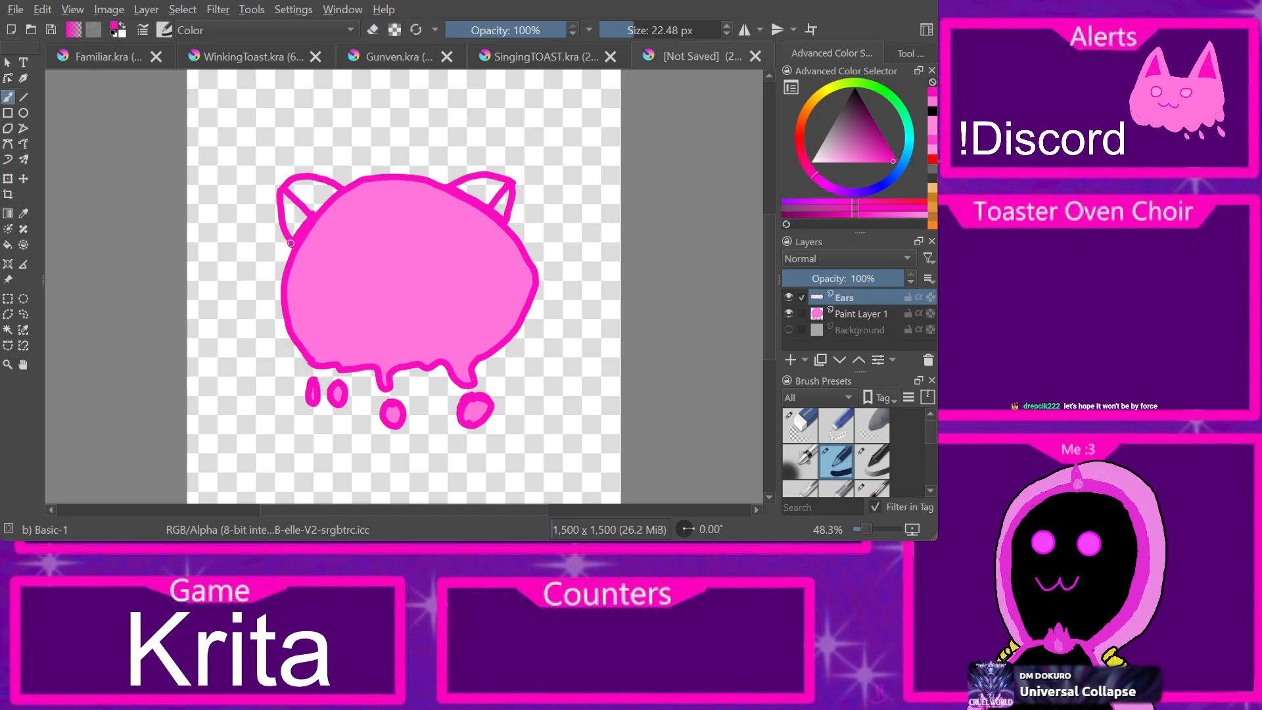
Step: Sample the light pink body colour from Familiar.kra and fill the left ear's inner section, undoing the fill that floods the canvas
click(108, 57)
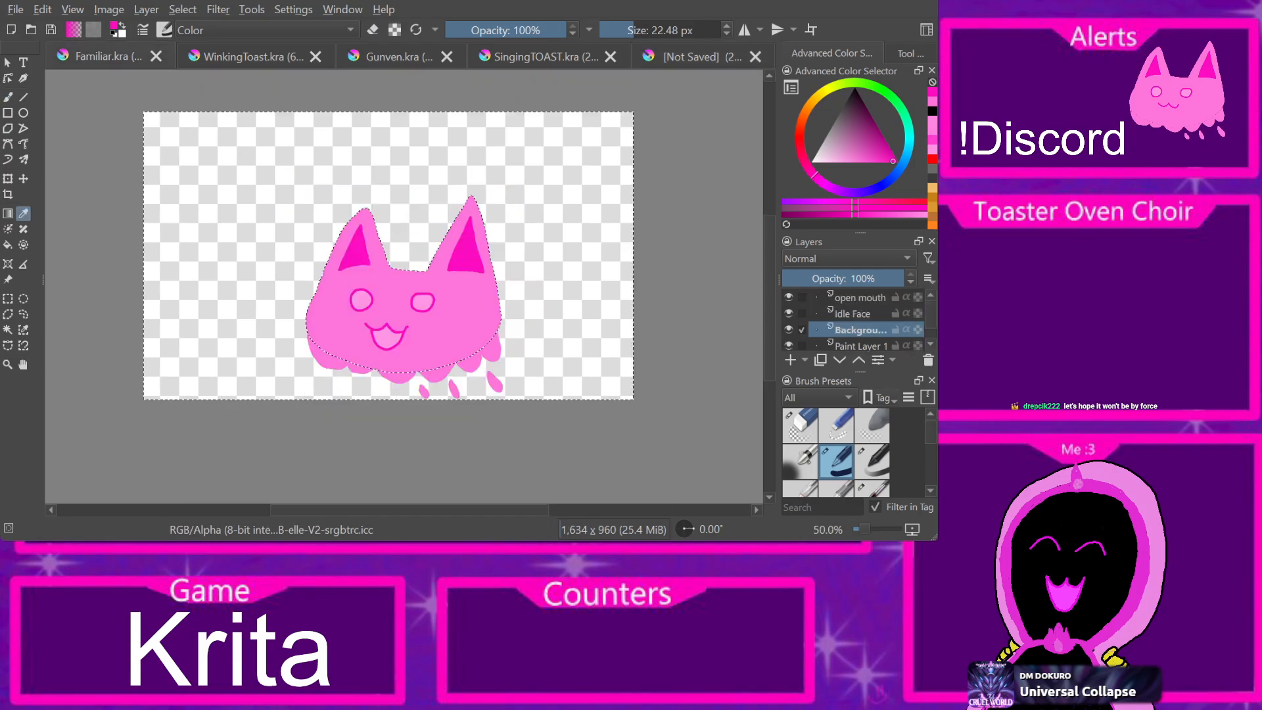
click(401, 292)
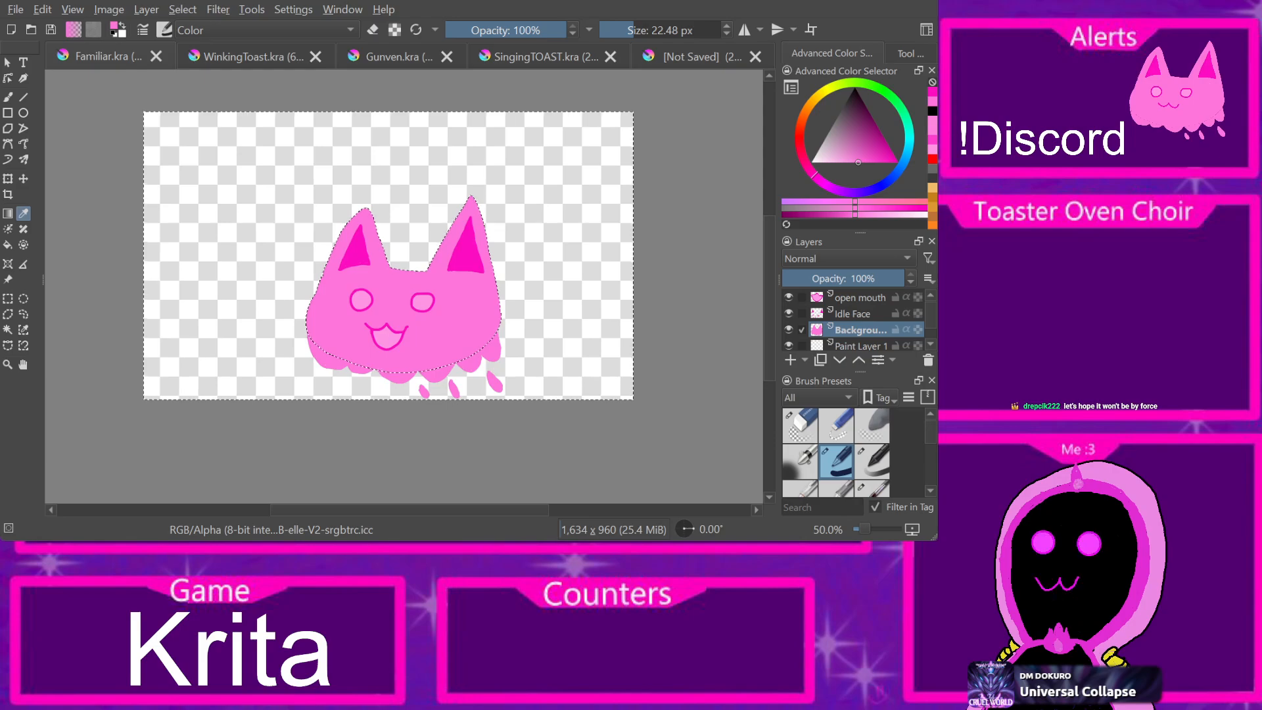
click(700, 56)
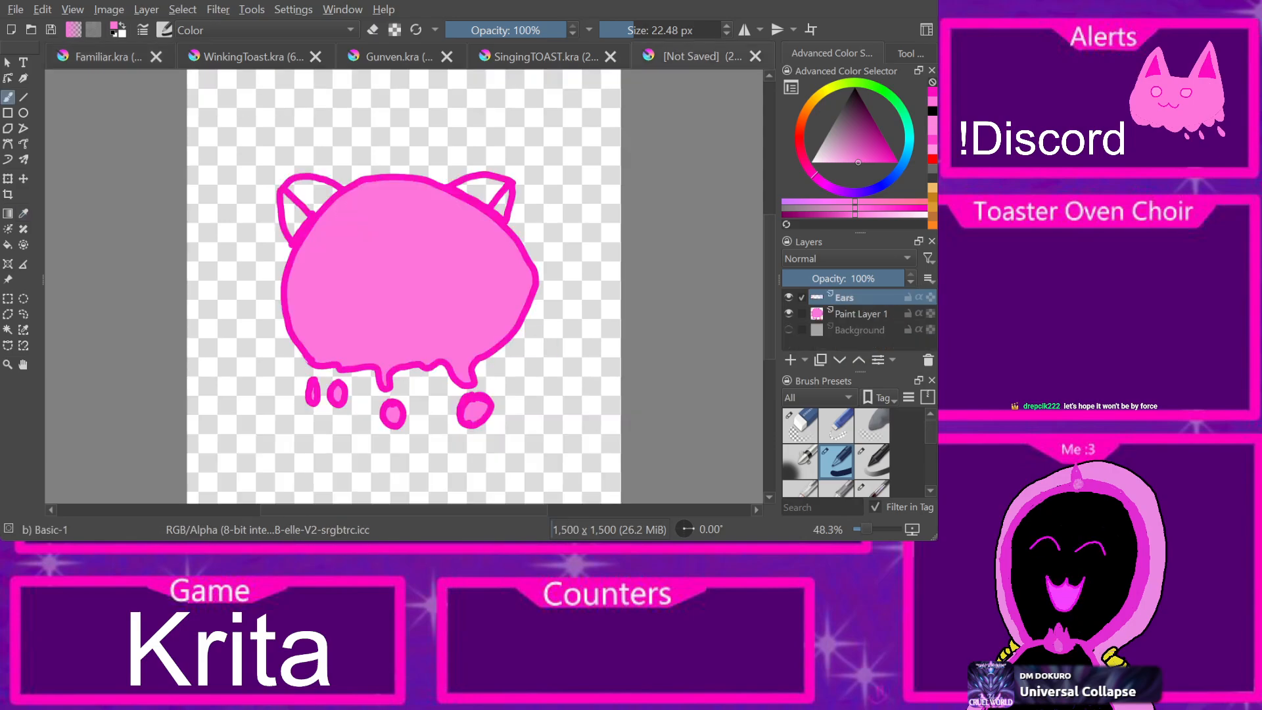
key(f)
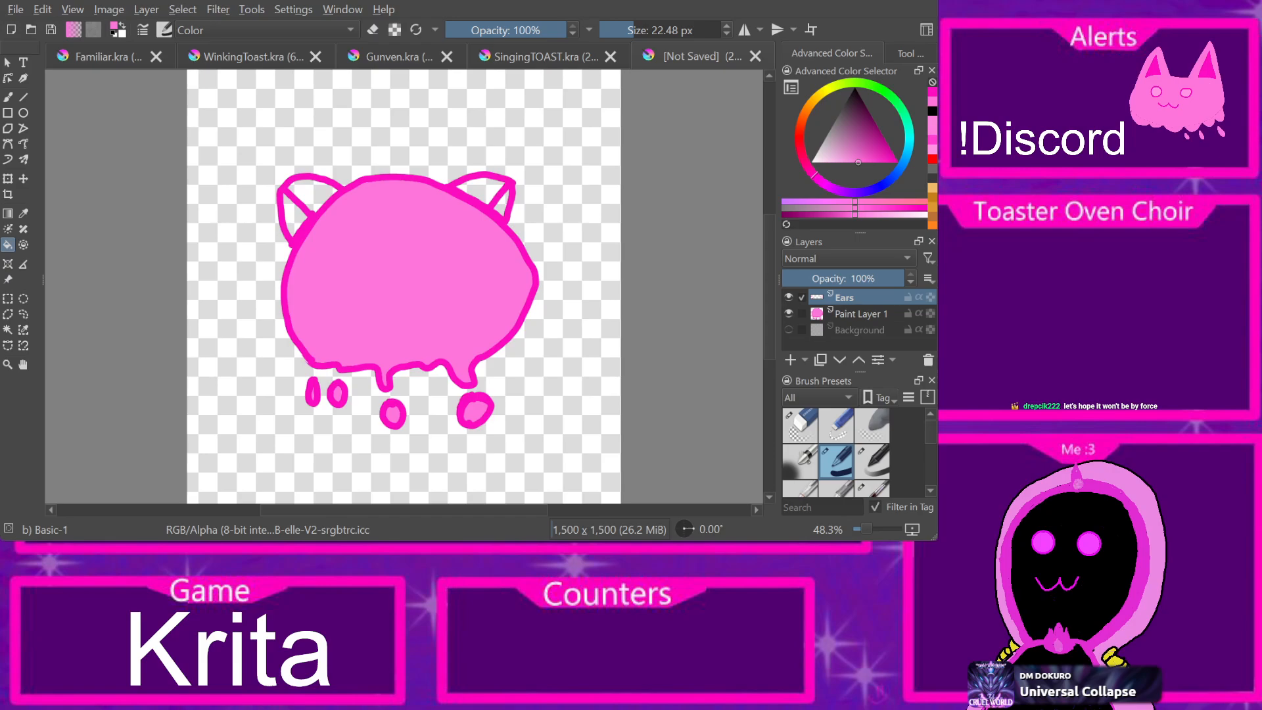
click(295, 217)
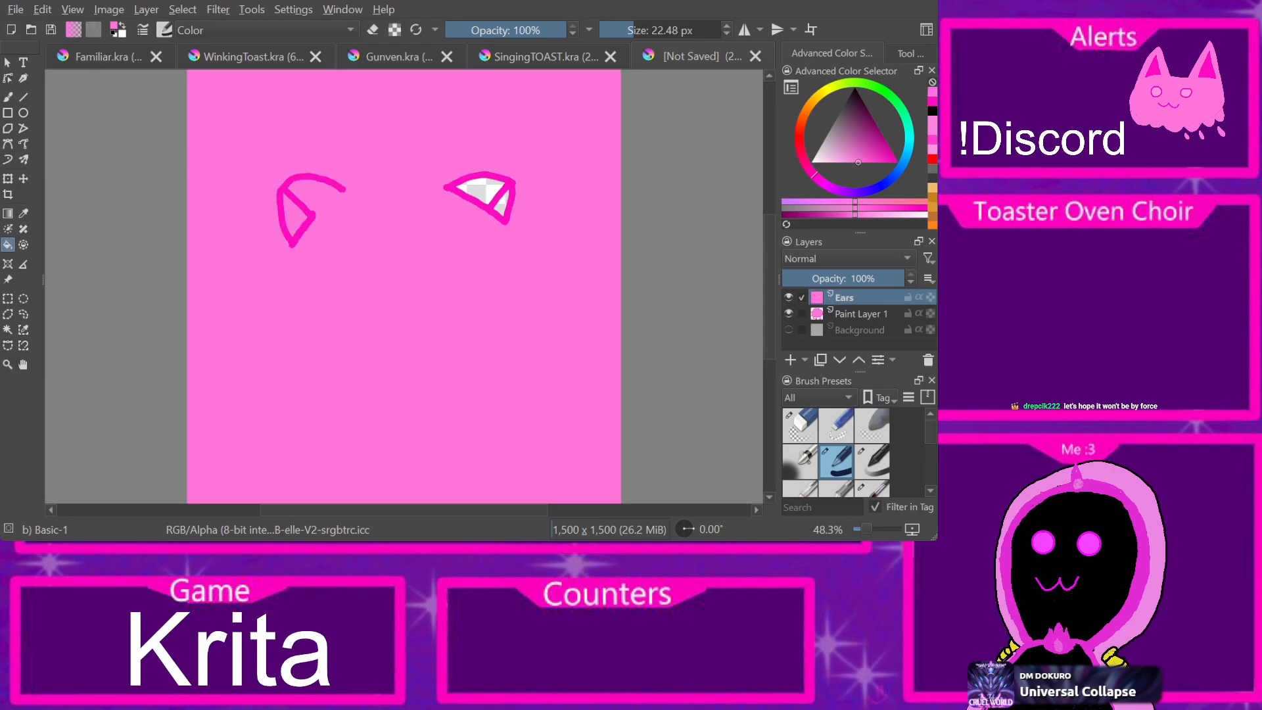
key(ctrl+z)
key(b)
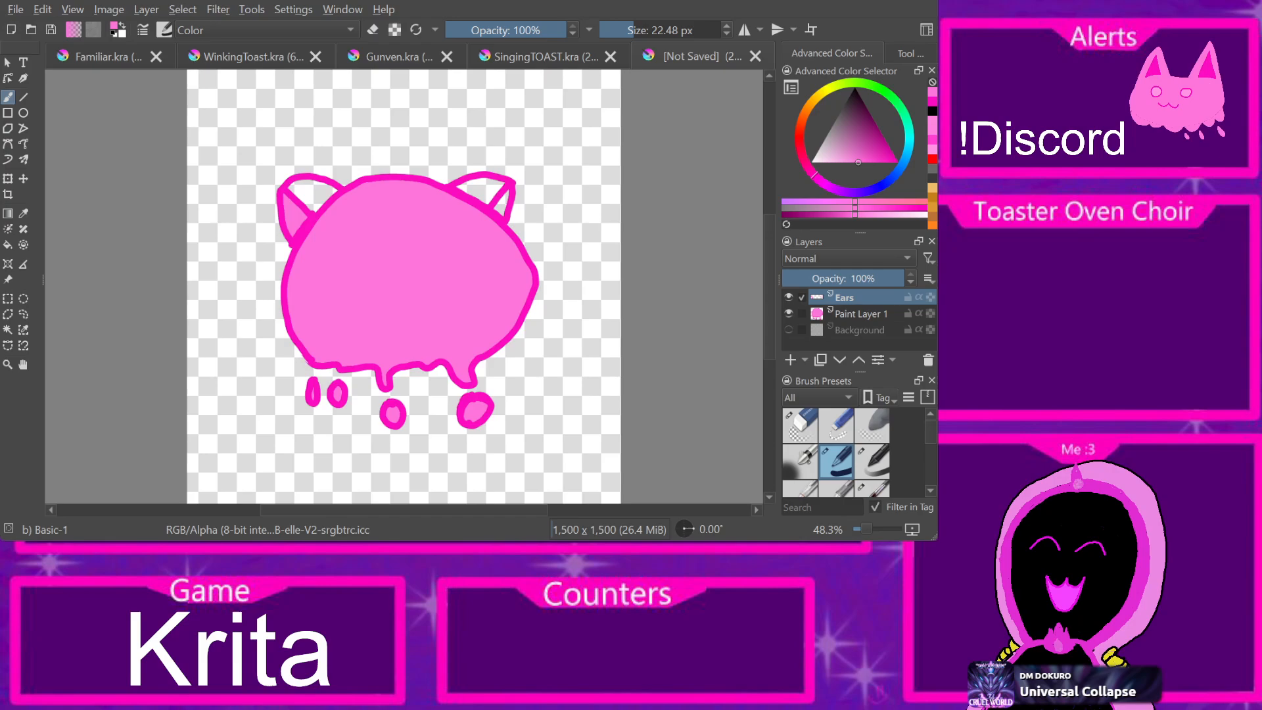
Step: Sample the dark pink outline colour from Familiar.kra and brush over the gap at the left ear's base on the Ears layer
click(253, 58)
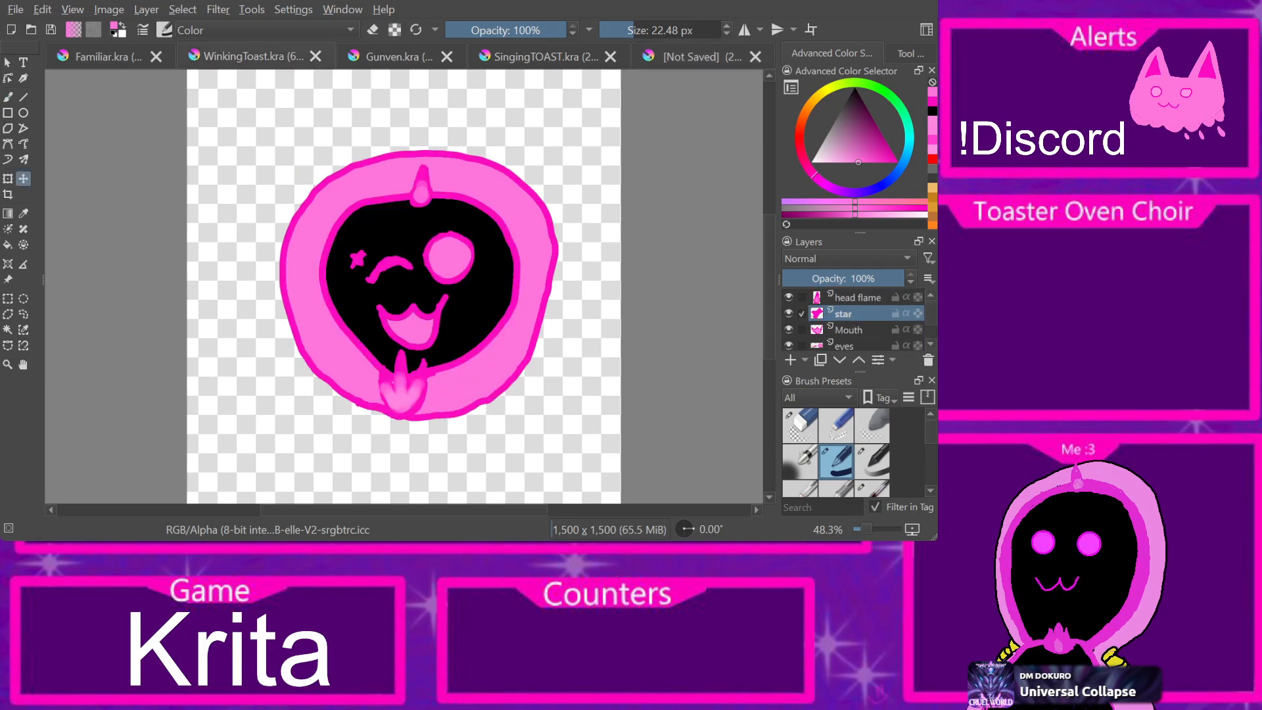
click(109, 56)
click(358, 245)
click(702, 56)
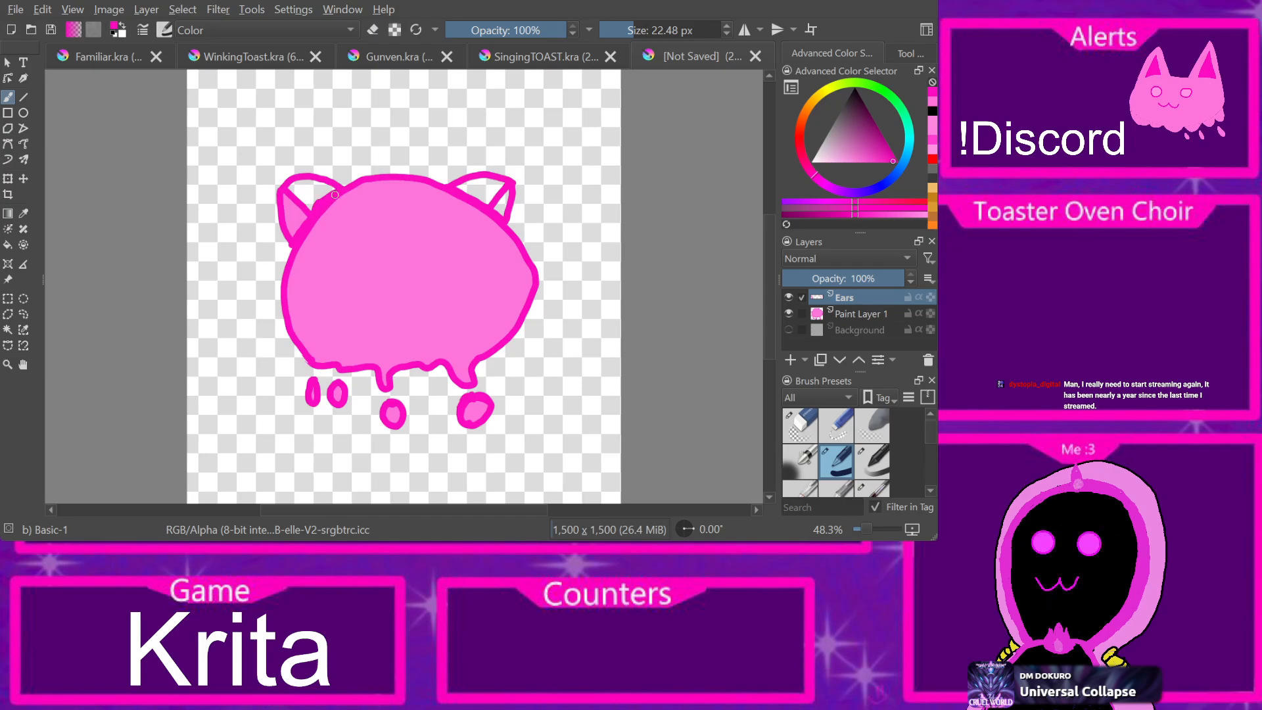
key(ctrl+z)
drag(316, 214, 328, 202)
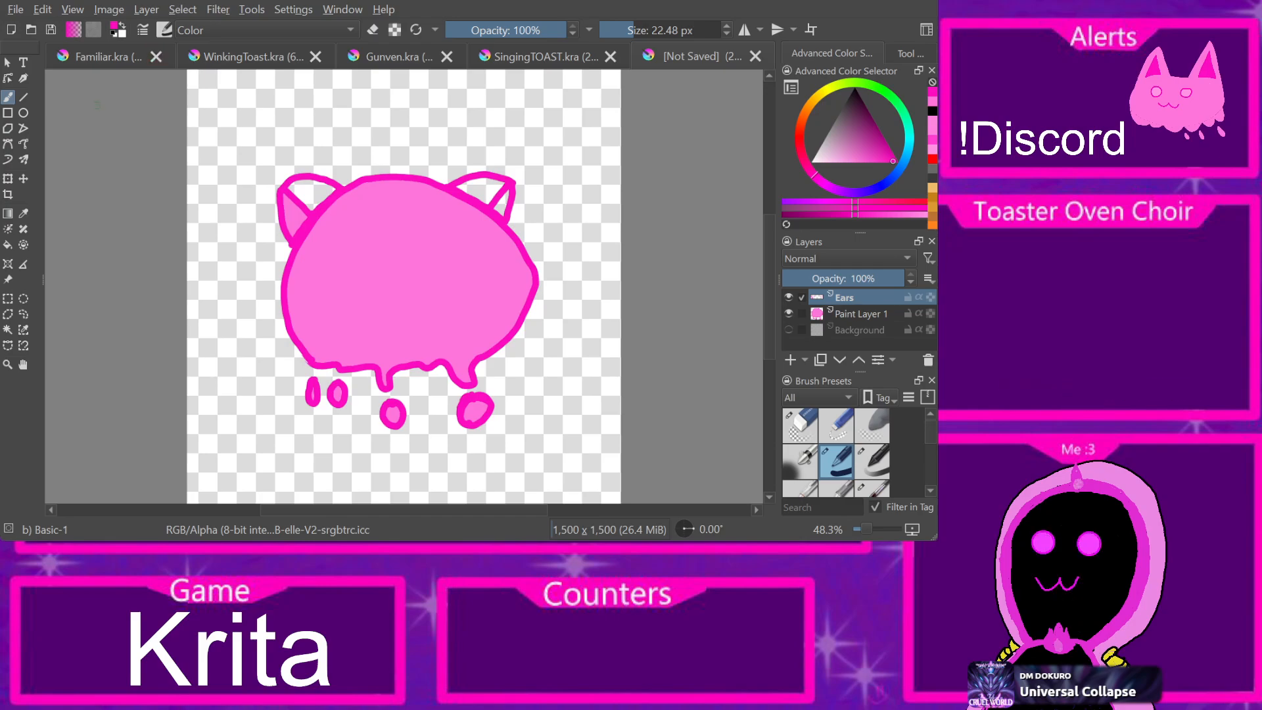
Step: Sample the light pink body colour from Familiar.kra and fill the left ear's outer section and the right ear with it
key(ctrl+Tab)
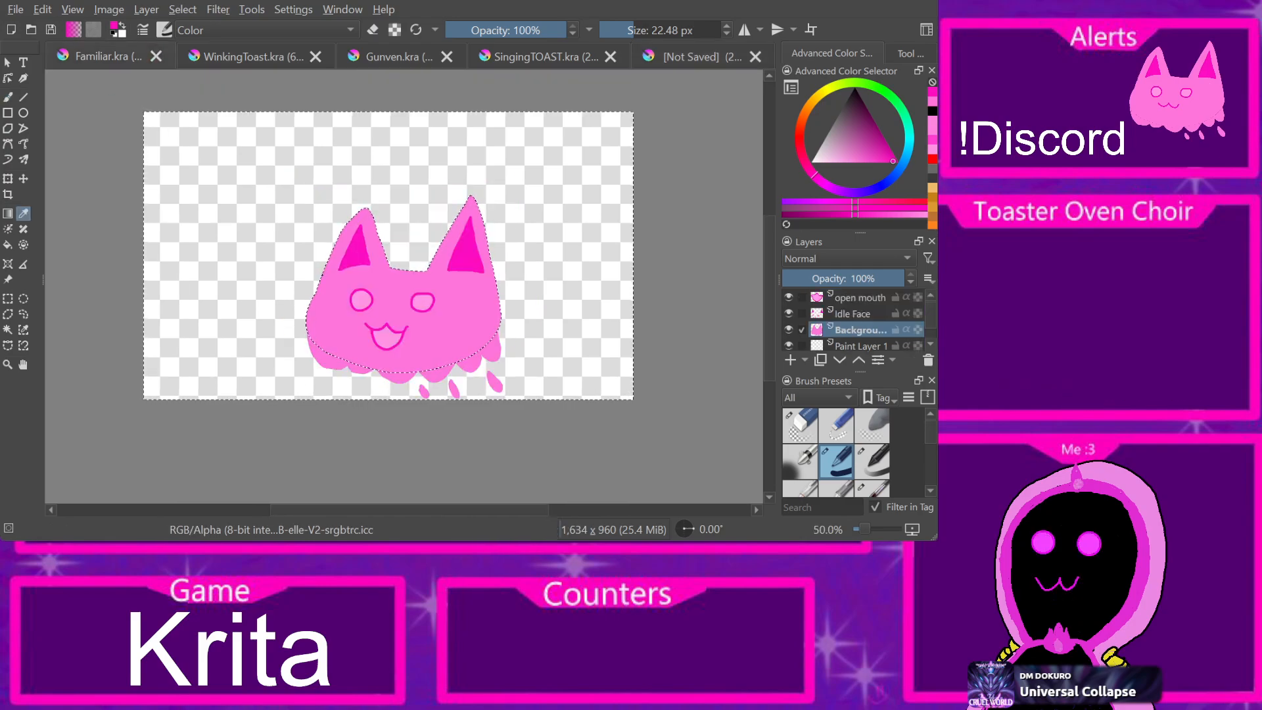
click(401, 296)
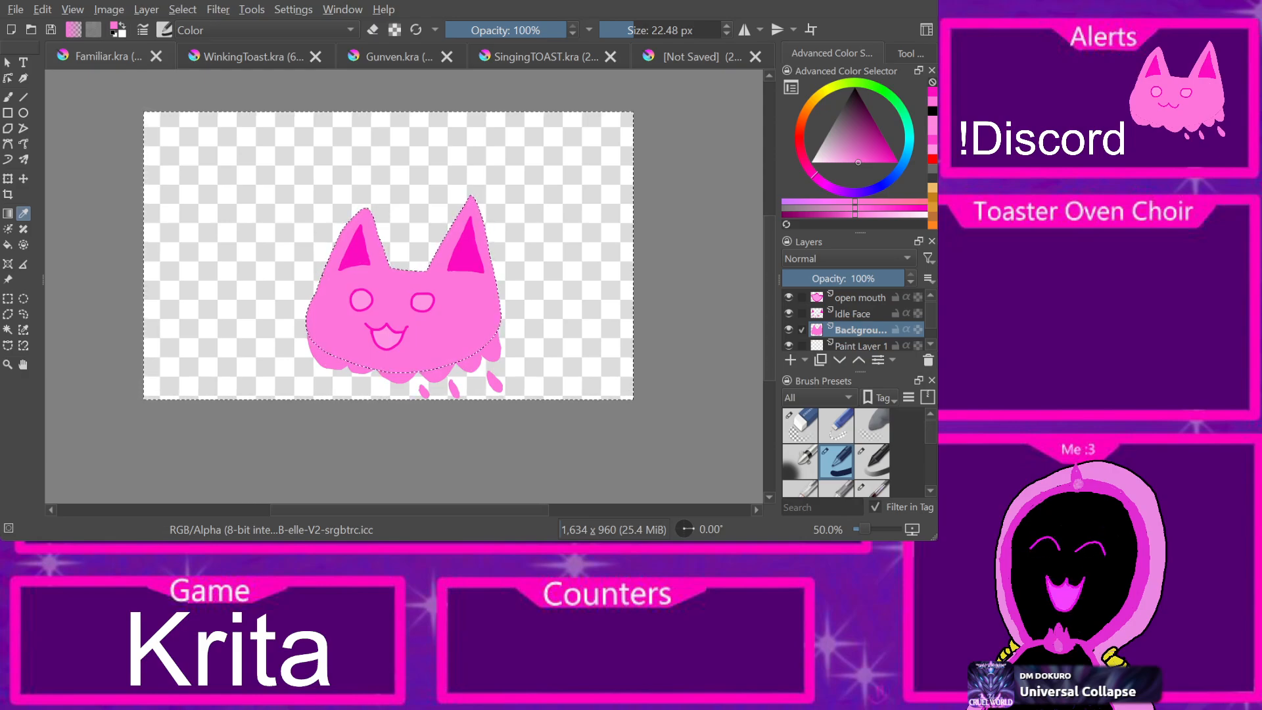
click(699, 57)
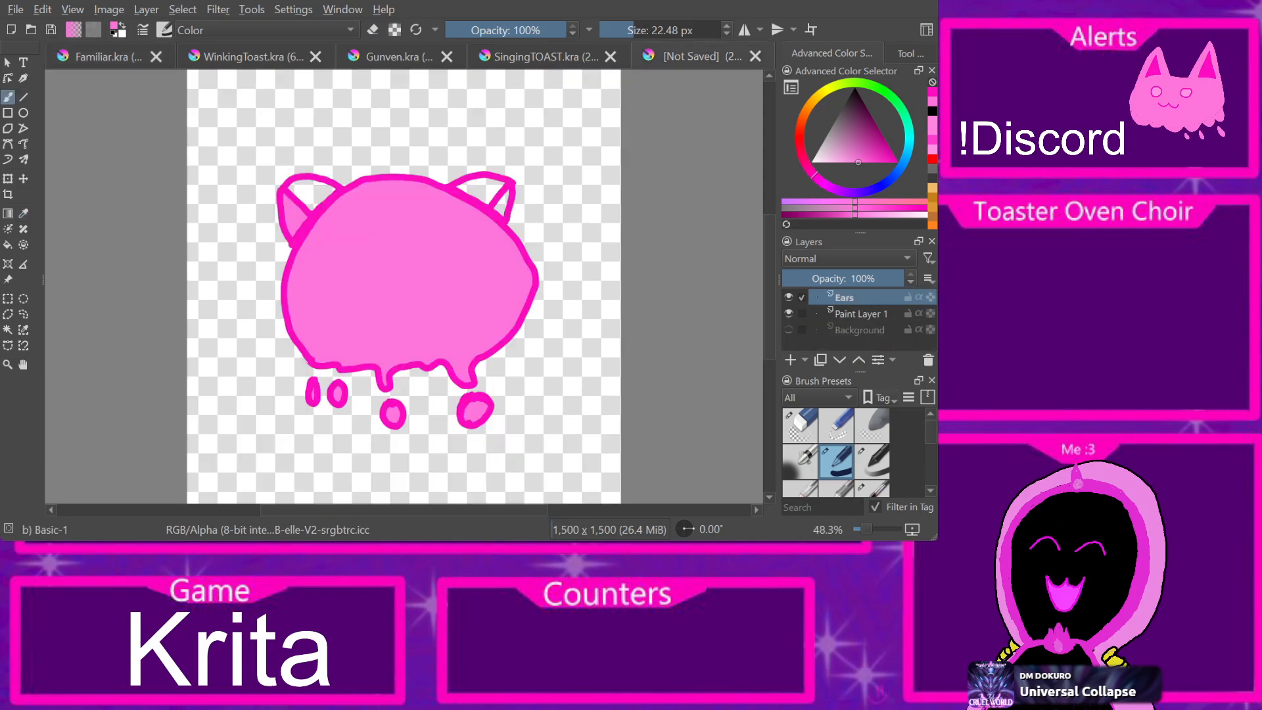
click(315, 194)
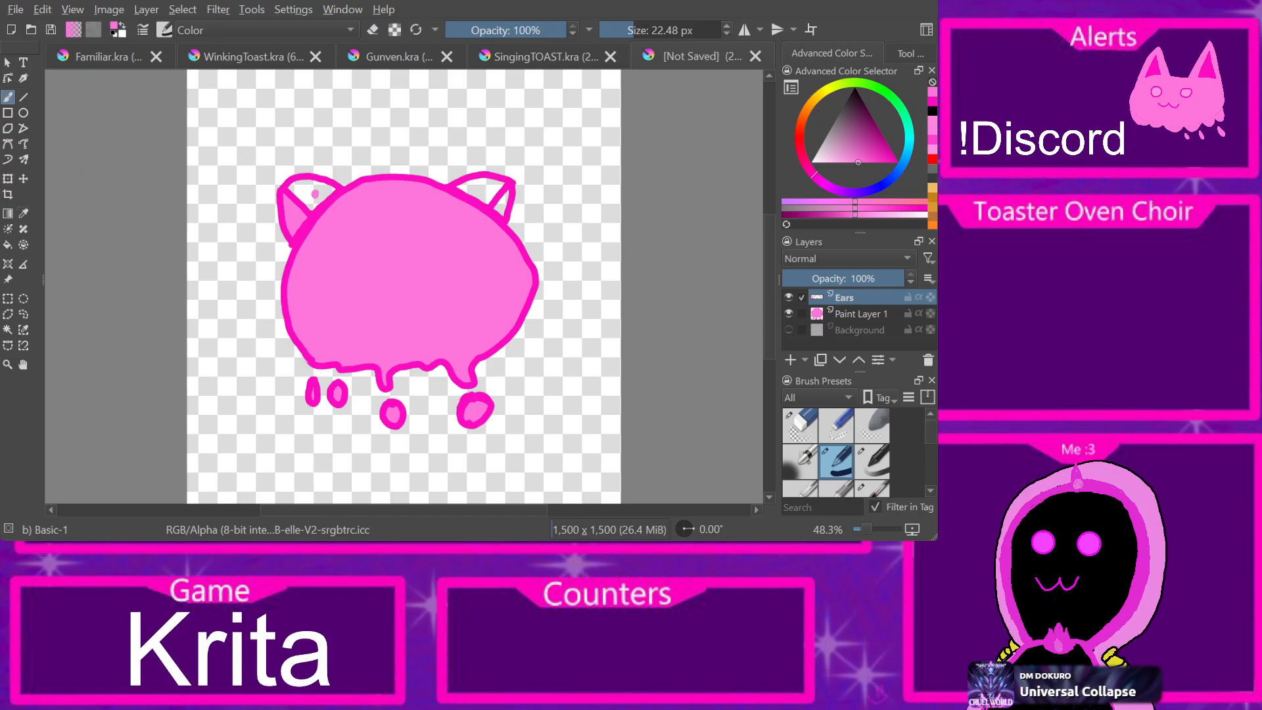
key(f)
click(312, 192)
key(b)
key(f)
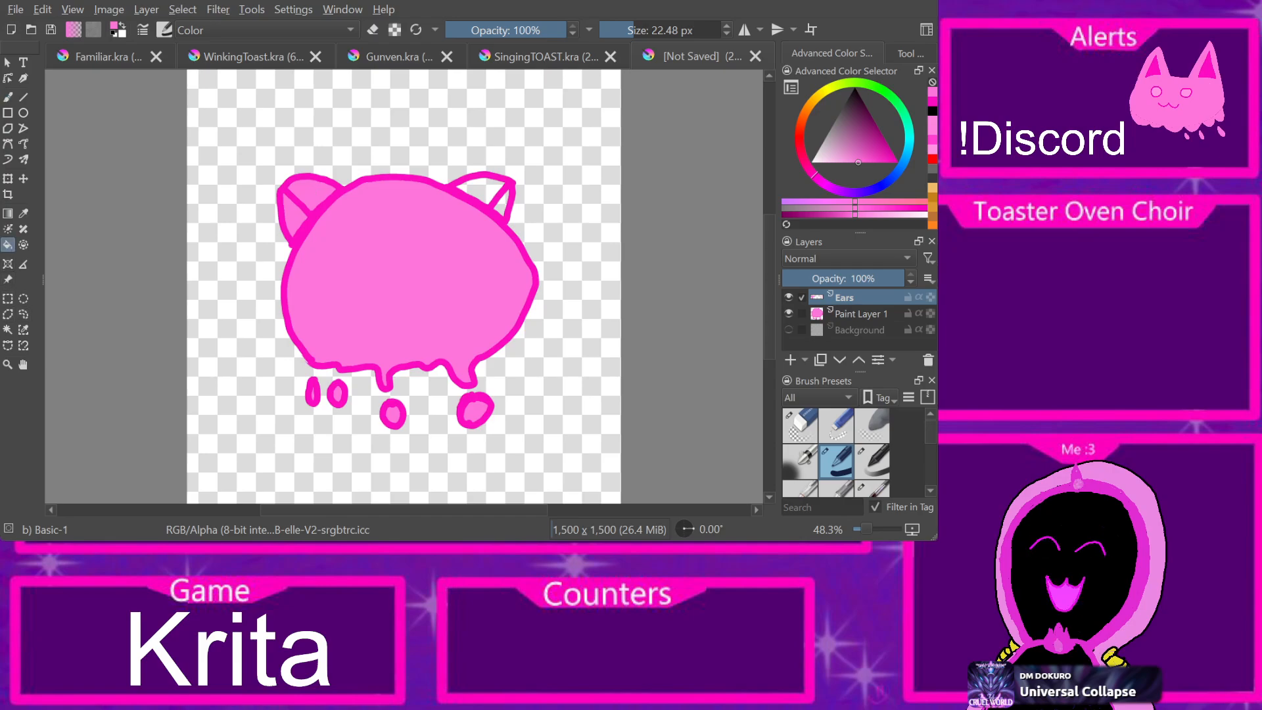
click(483, 188)
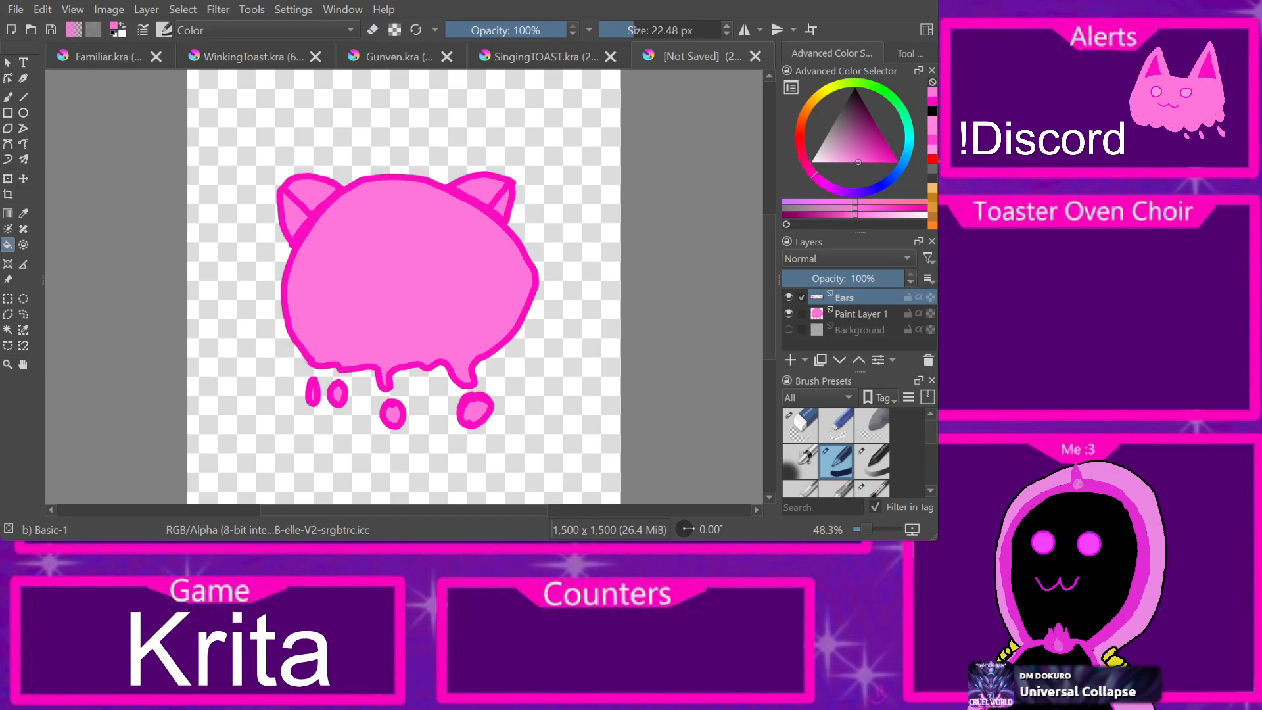
Step: Draw dark pink inner ear details inside both ears with the Basic-2 Opacity brush at 9 px
key(b)
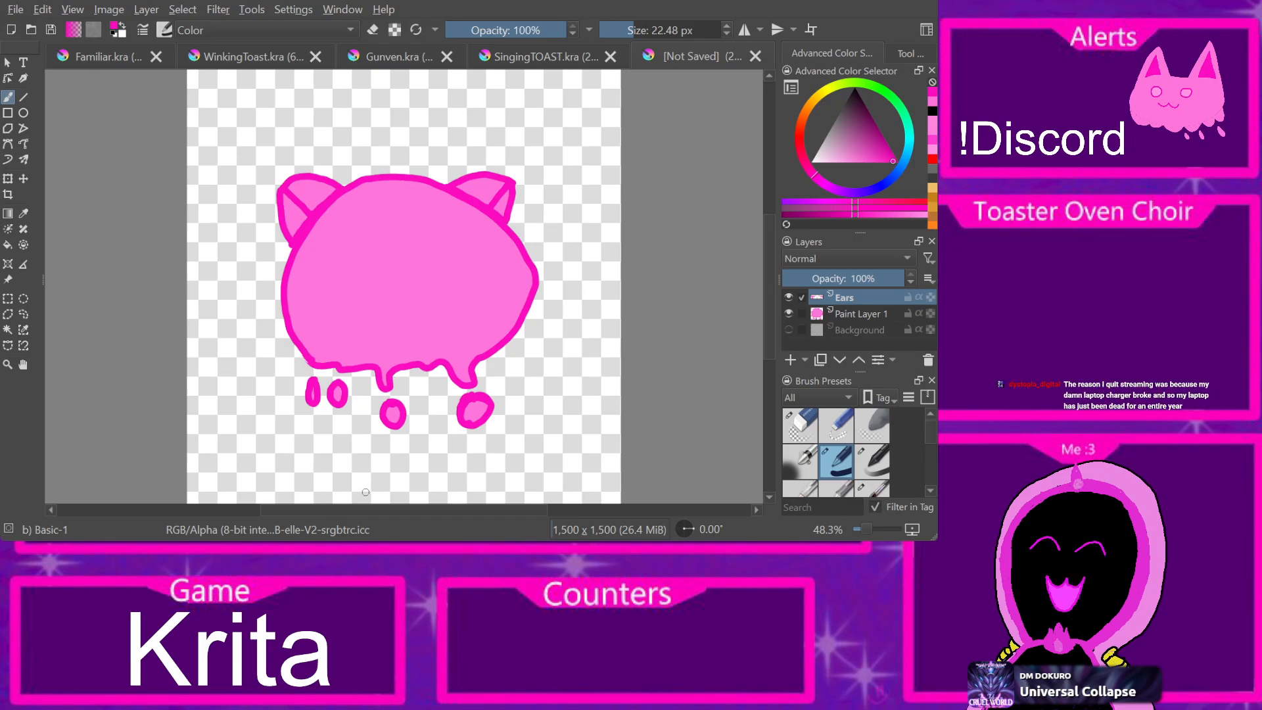
click(872, 461)
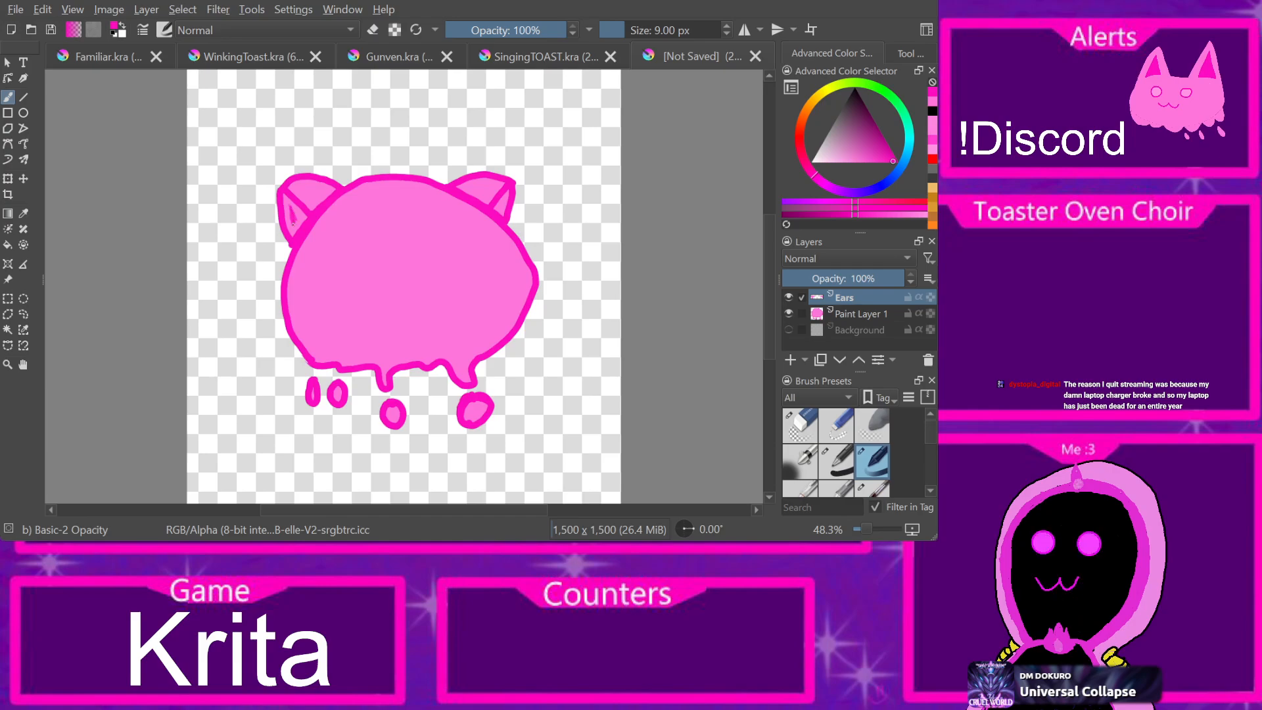
drag(289, 207, 294, 222)
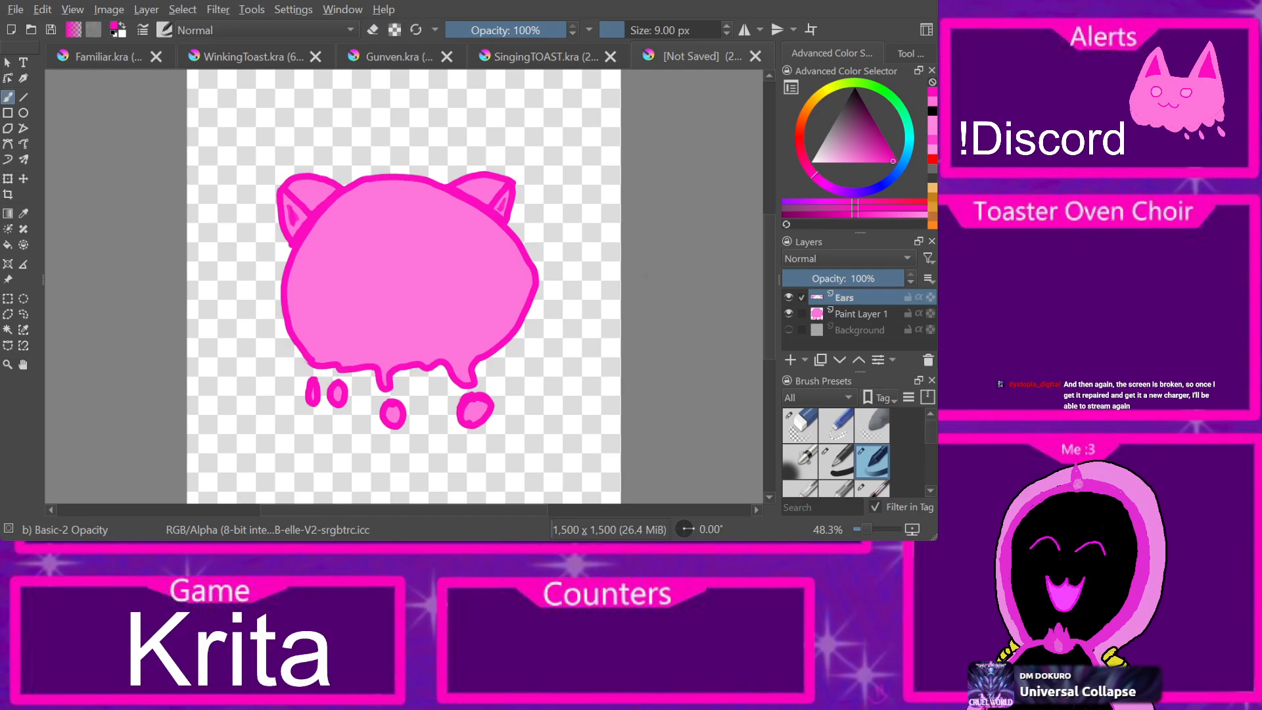
Step: Add a new paint layer above the Ears layer and name it mouth
key(Insert)
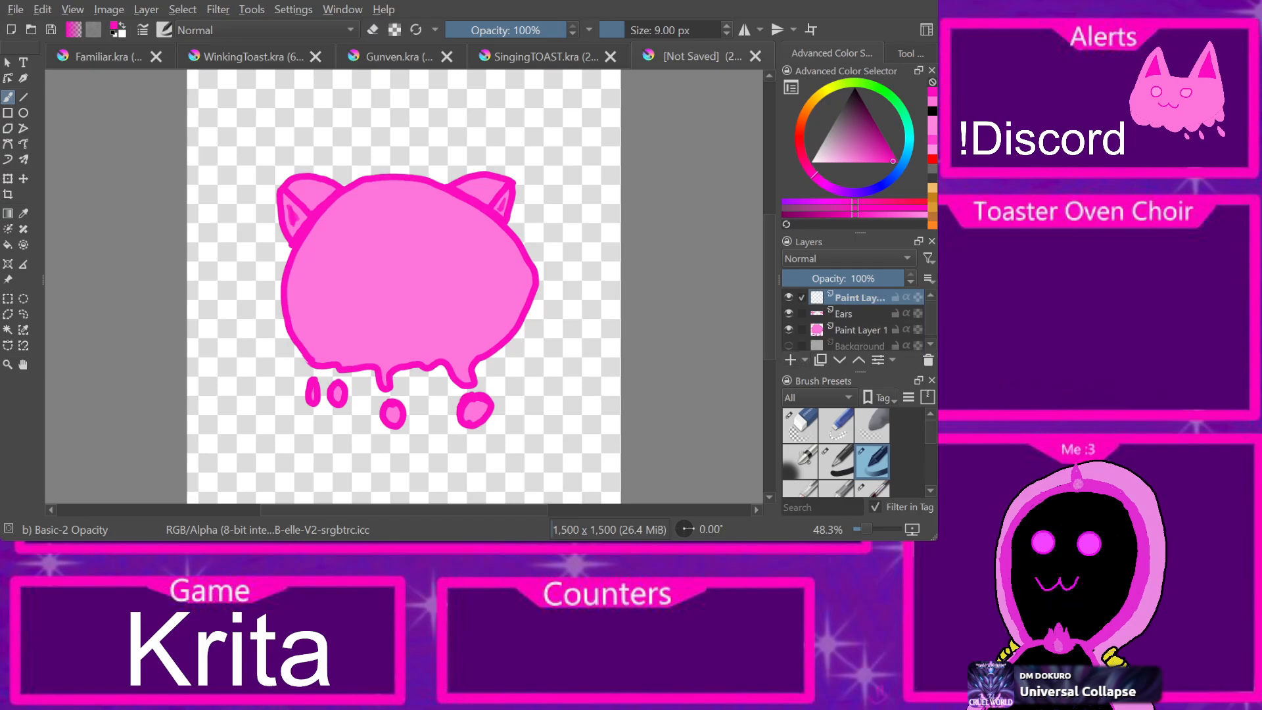
key(F2)
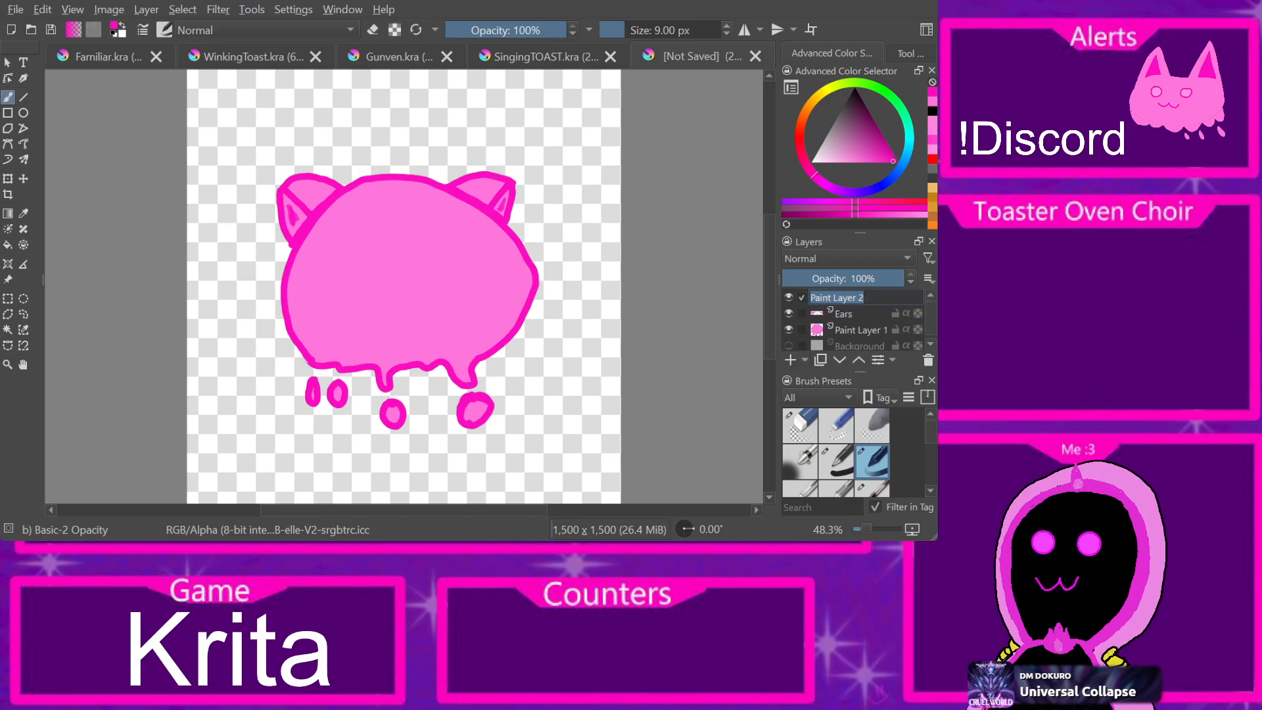
text(mouth)
key(Return)
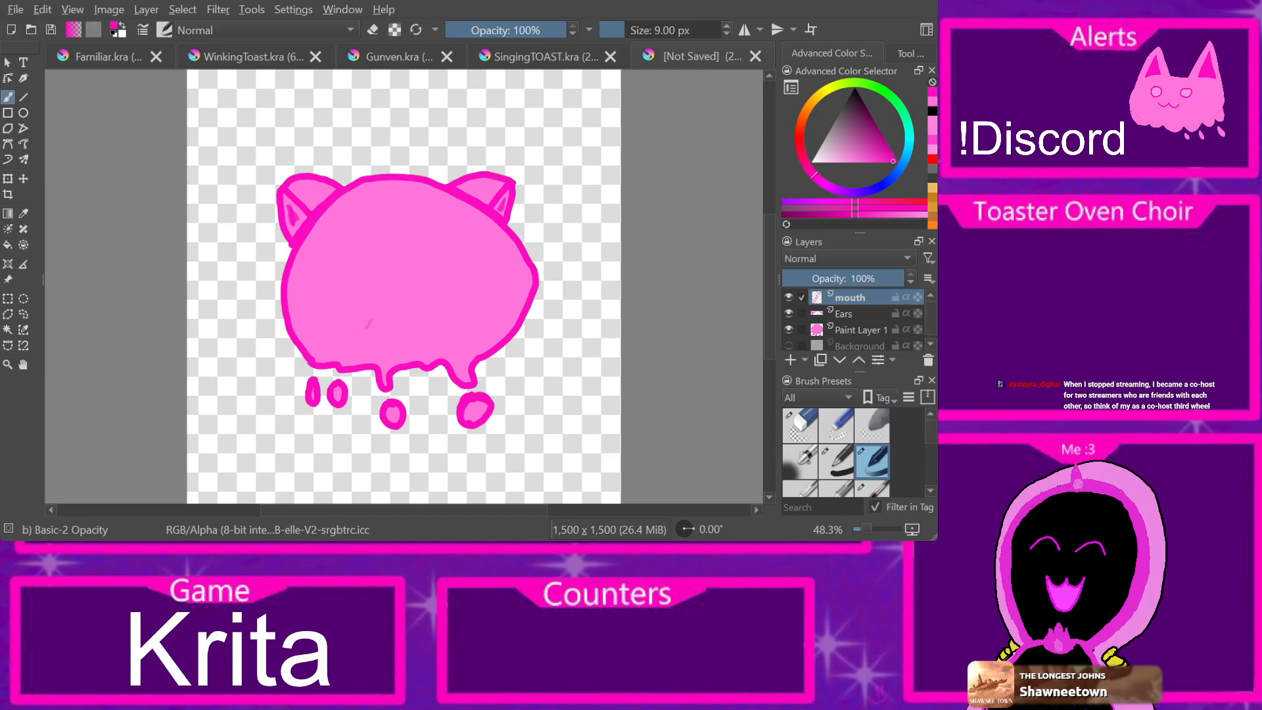
mouse_move(378, 306)
mouse_down()
mouse_move(363, 330)
mouse_move(387, 296)
mouse_move(400, 319)
mouse_up()
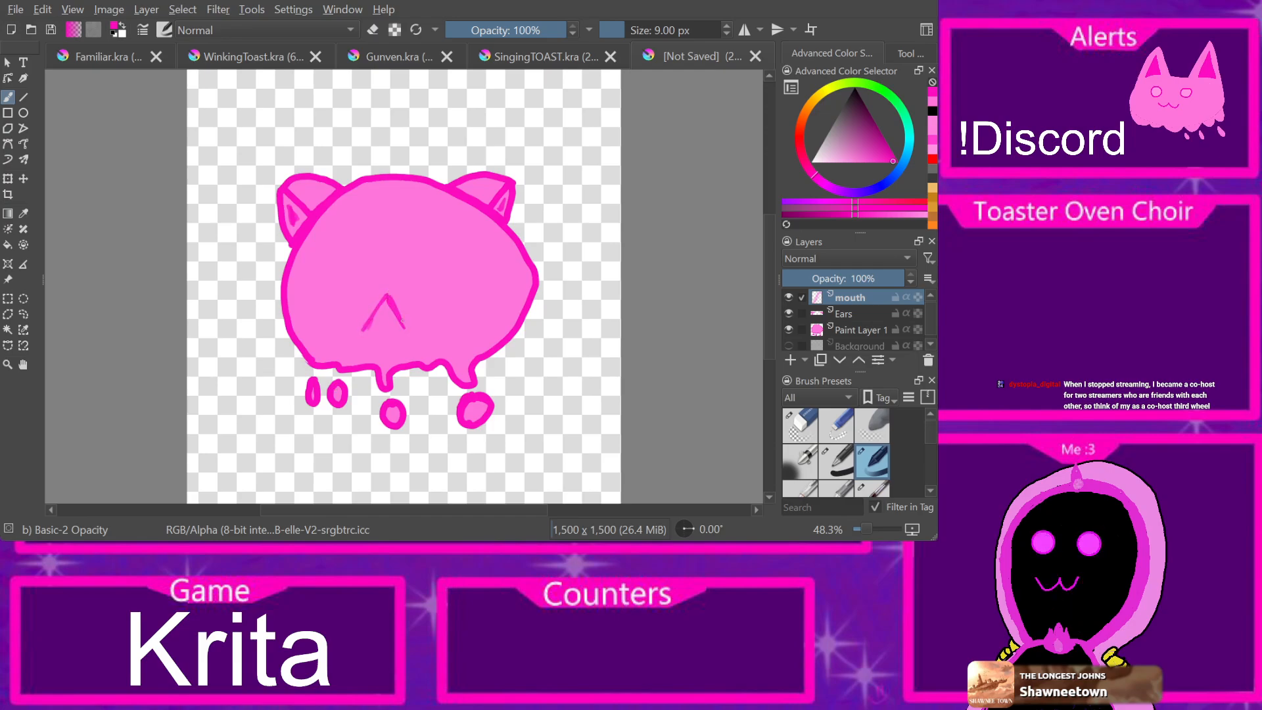
key(ctrl+z)
key(ctrl+z)
Step: Draw an inverted-V frowning mouth on the lower body with the Basic-1 brush at 22.48 px
key(/)
mouse_move(361, 332)
mouse_down()
mouse_move(385, 297)
mouse_move(406, 331)
mouse_up()
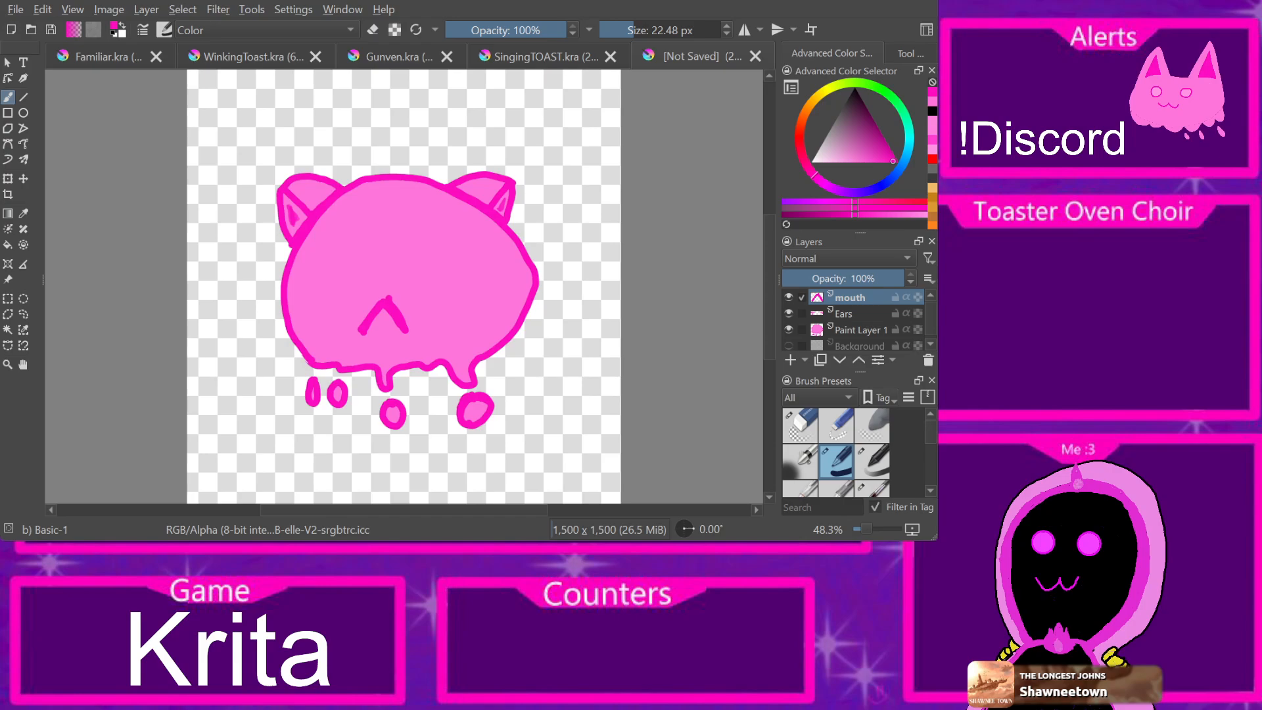
Step: Add the sad SpongeBob photo as a reference image and place it over the canvas's lower right corner
drag(609, 166, 618, 223)
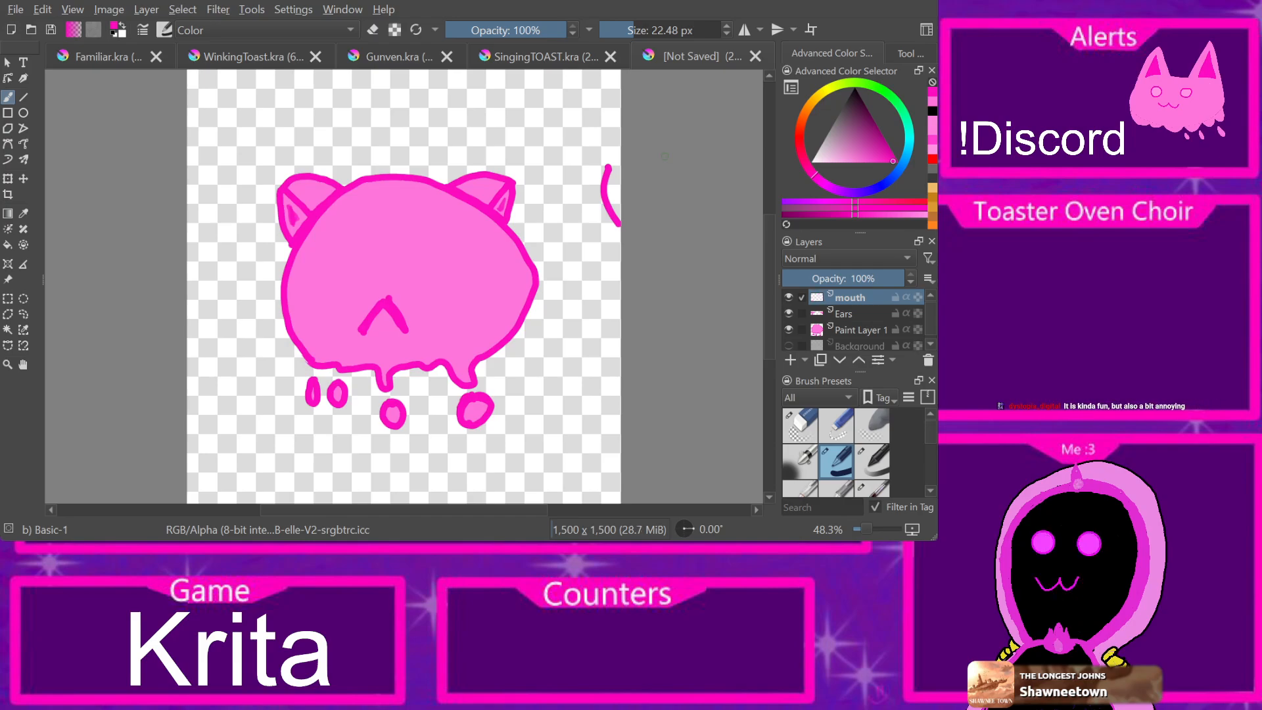
key(ctrl+shift+r)
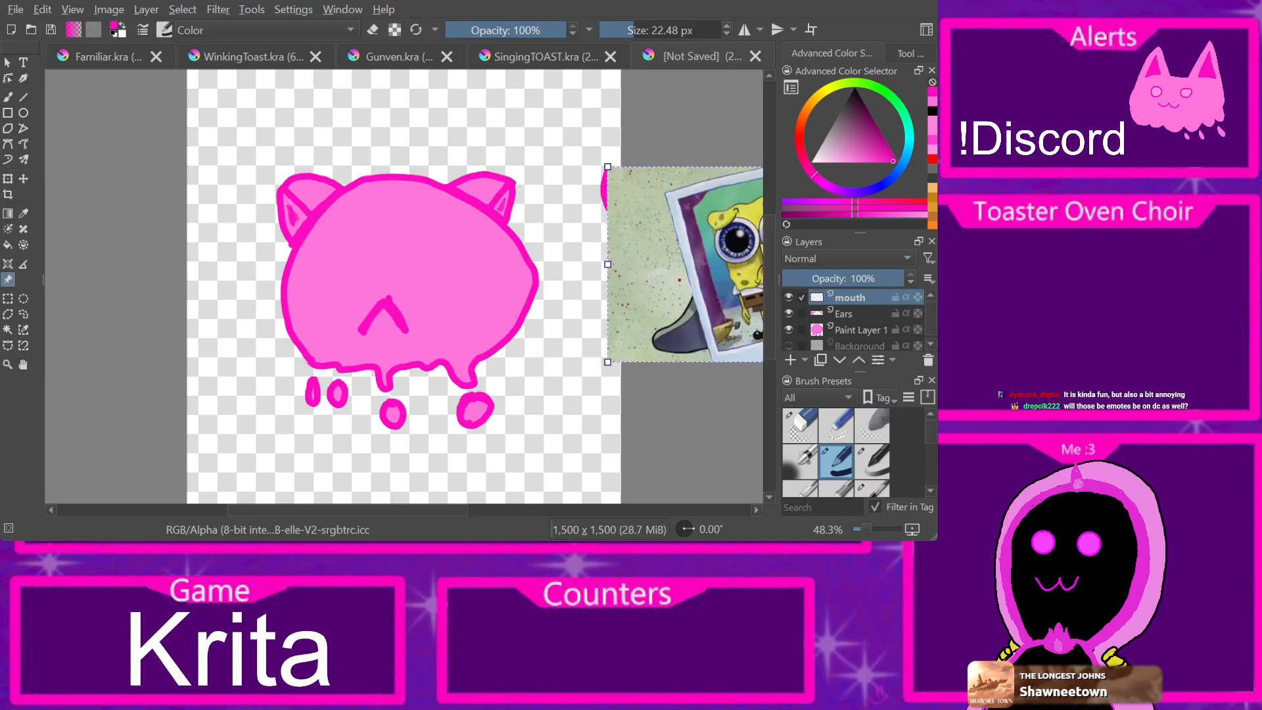
drag(685, 264, 523, 406)
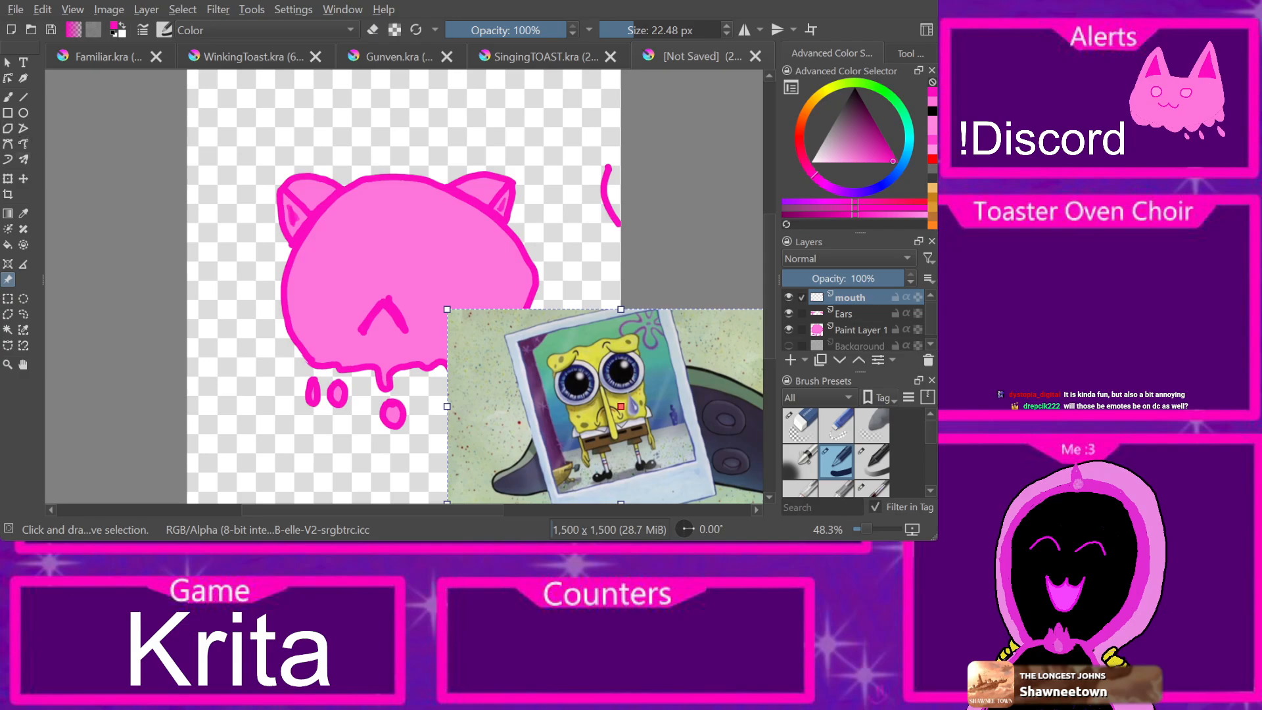
Step: Erase the stray stroke at the canvas's right edge with the Eraser Circle brush at 43.43 px
key(b)
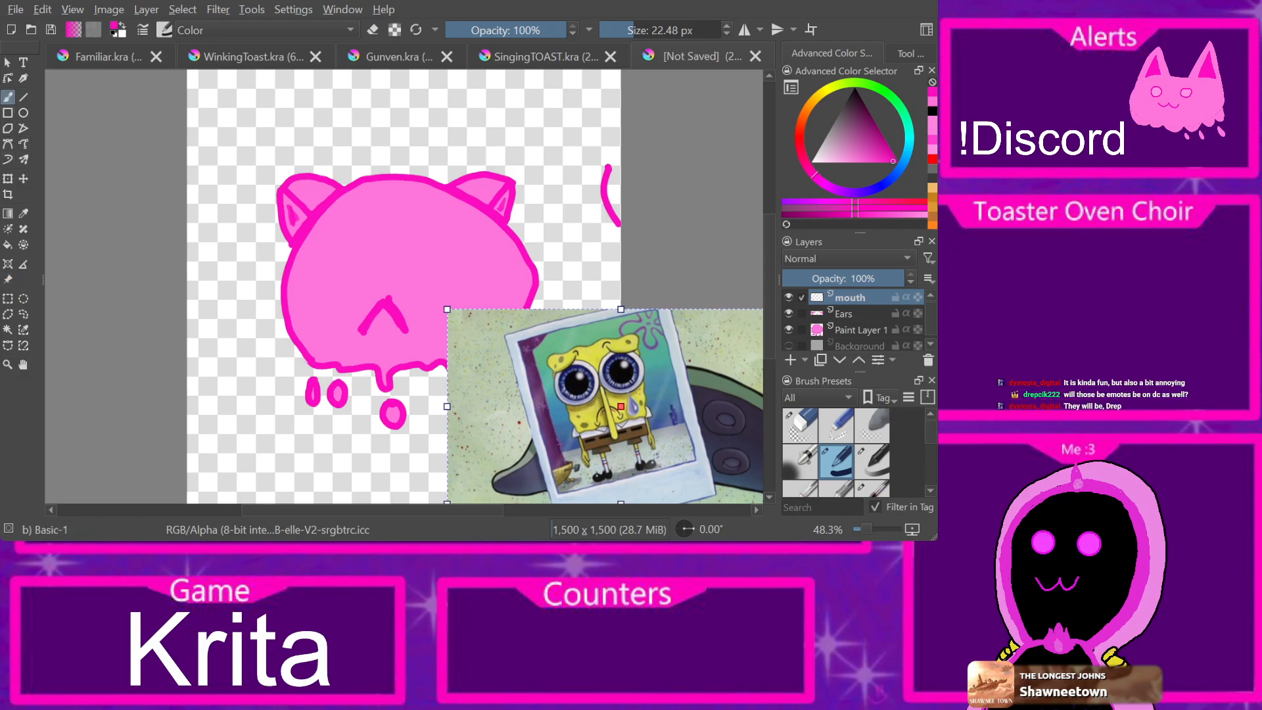
key(e)
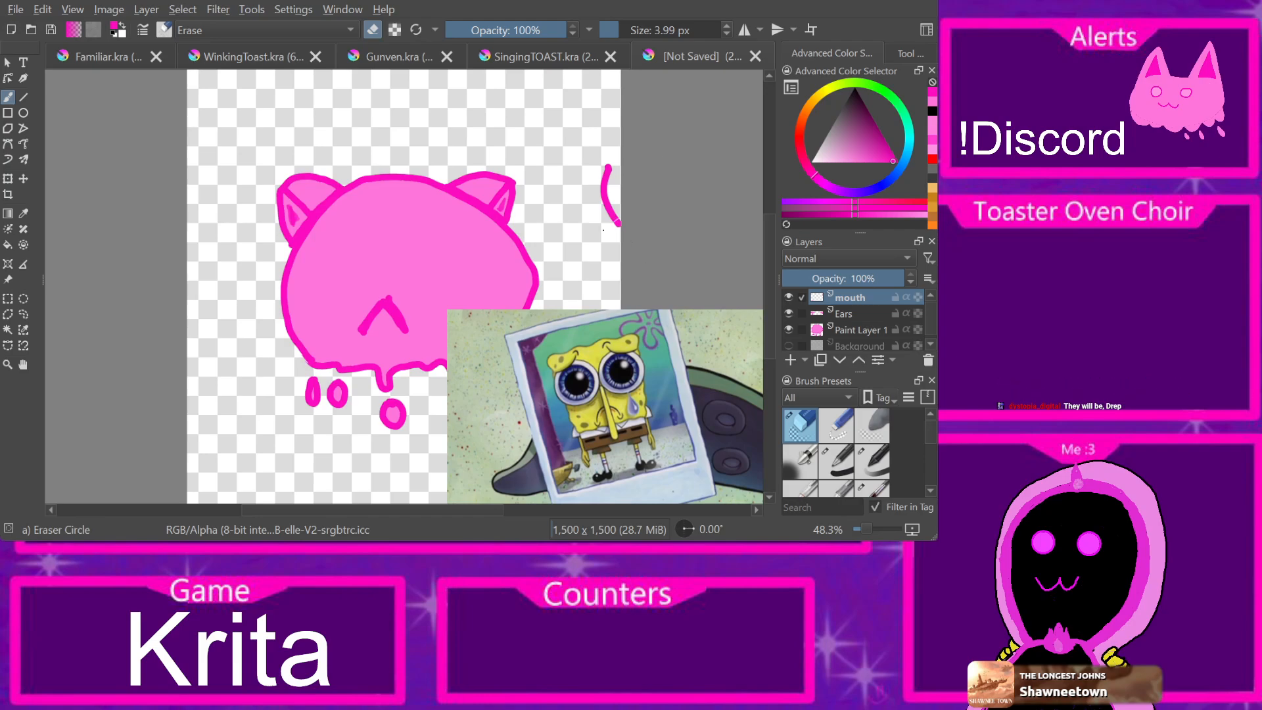
click(641, 31)
drag(606, 177, 613, 240)
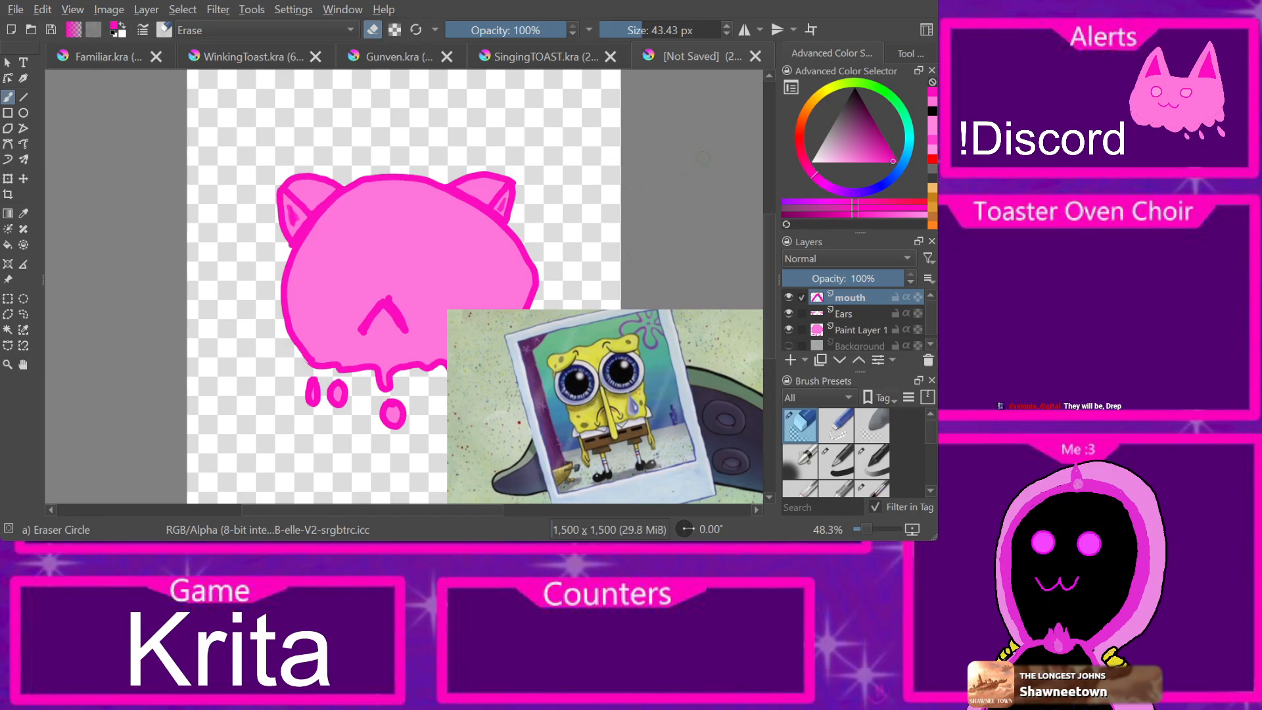
Step: Add a new paint layer above the mouth layer and name it Eyes
click(790, 359)
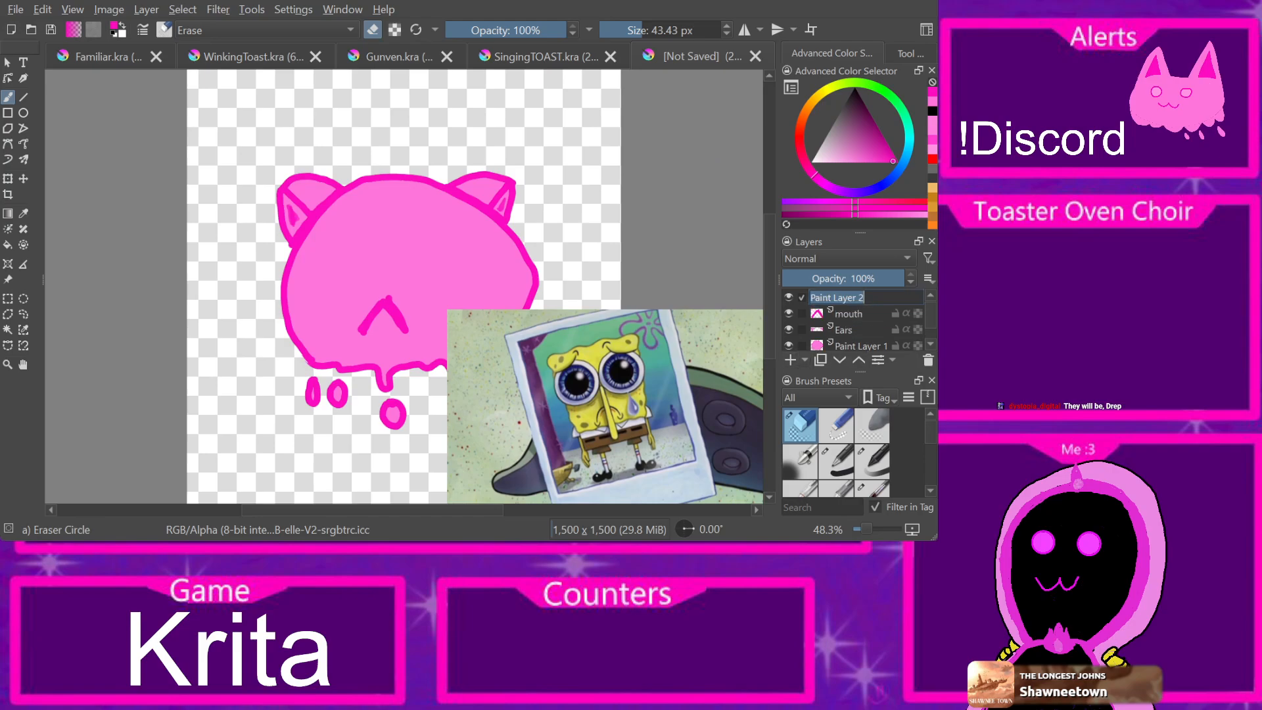
text(e)
key(BackSpace)
text(Eyes)
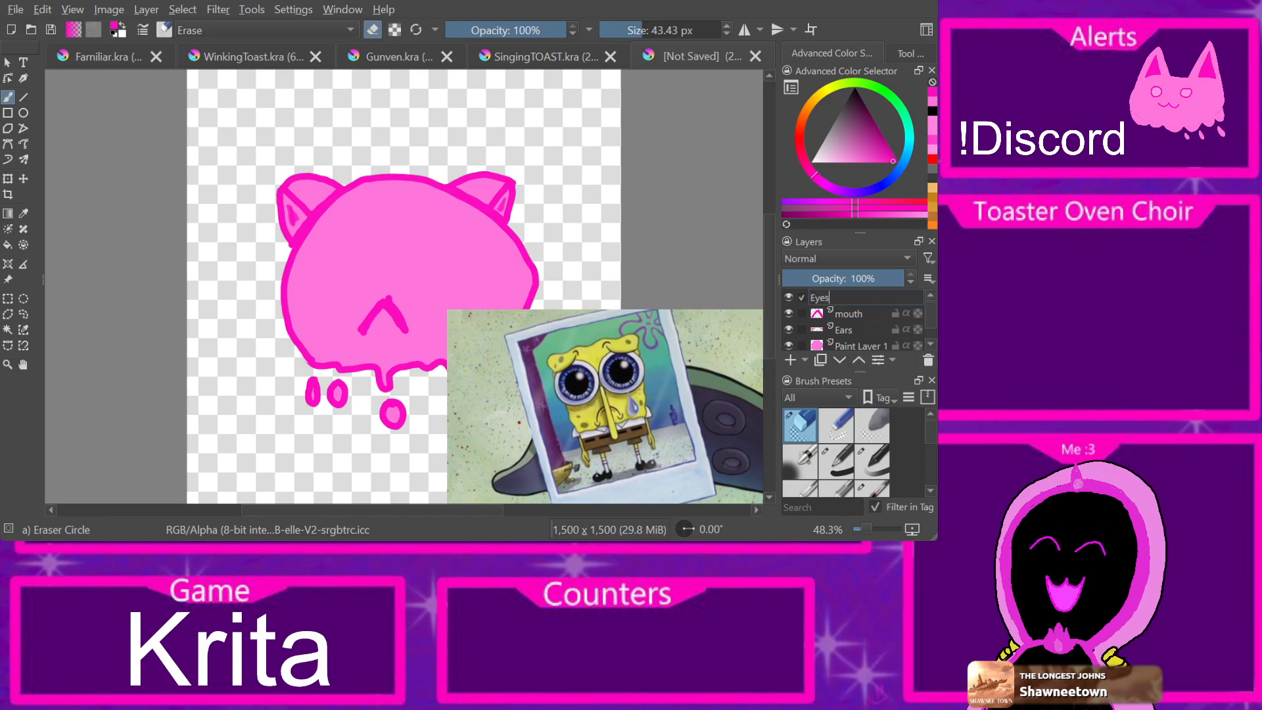
key(Return)
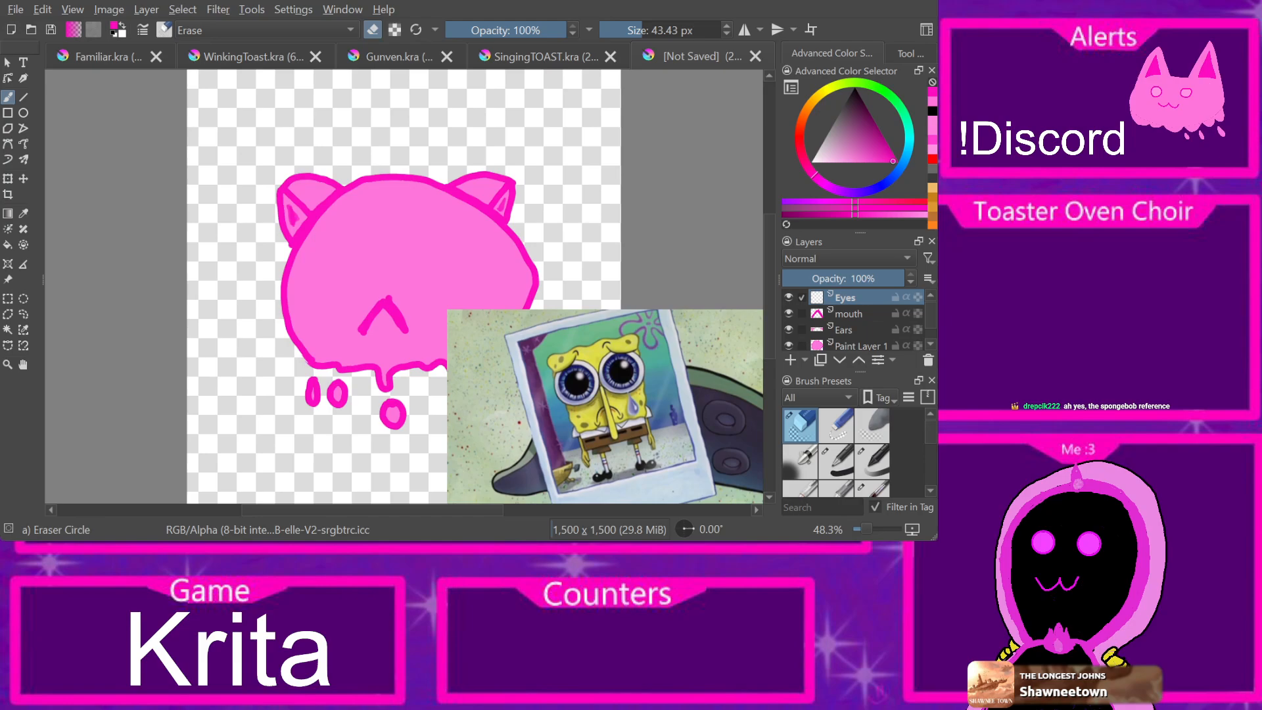
Step: Scale down the frown on the mouth layer and move it lower on the body
click(844, 330)
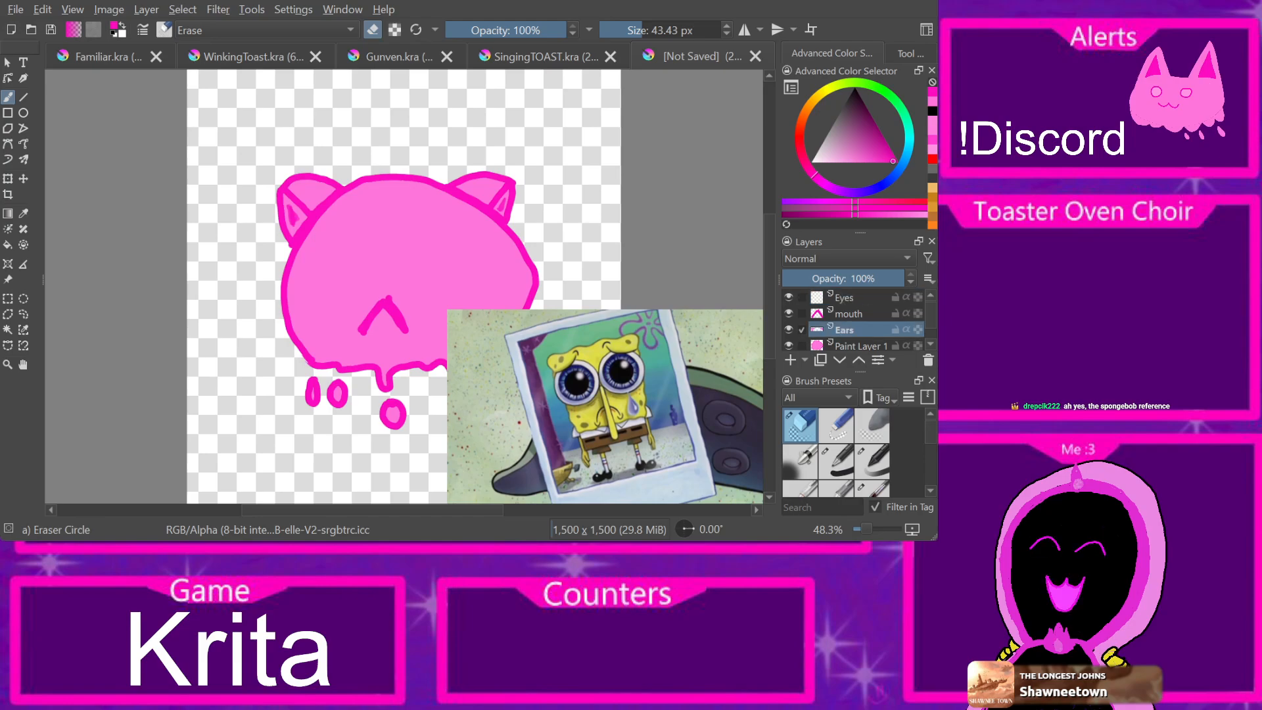
click(849, 314)
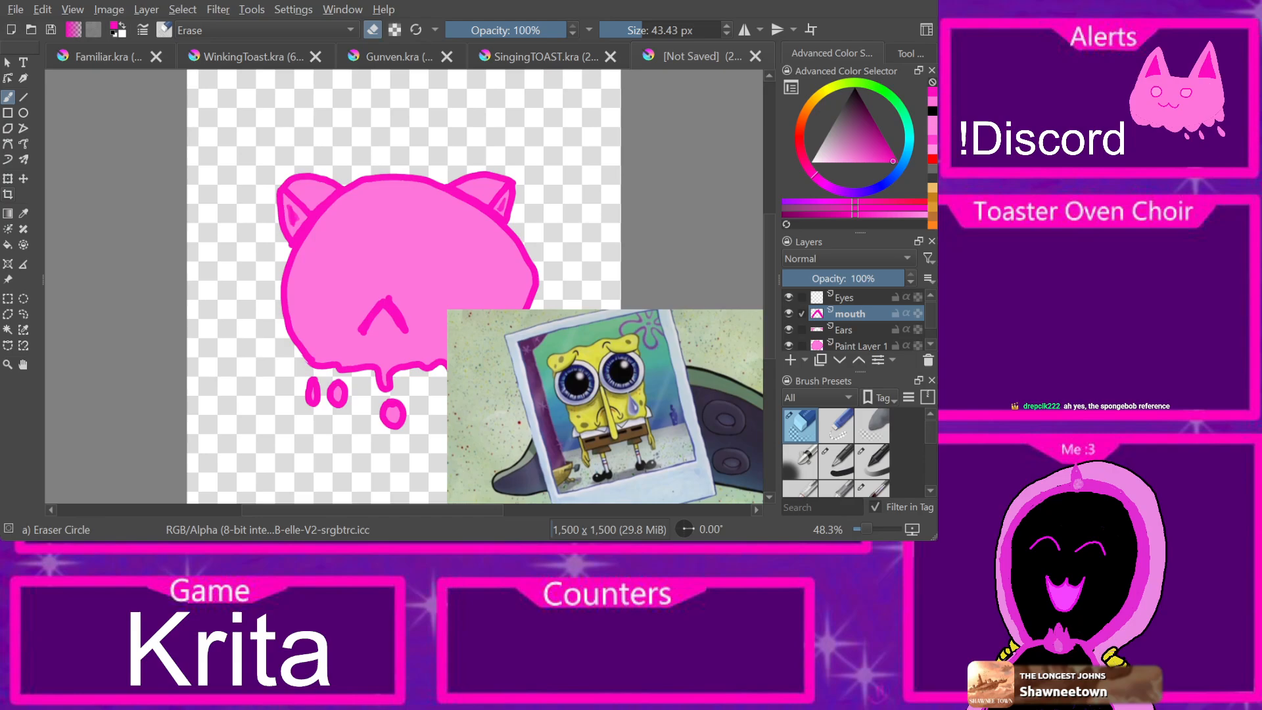
key(ctrl+t)
mouse_move(405, 292)
mouse_down()
mouse_move(380, 323)
mouse_move(395, 310)
mouse_move(394, 329)
mouse_up()
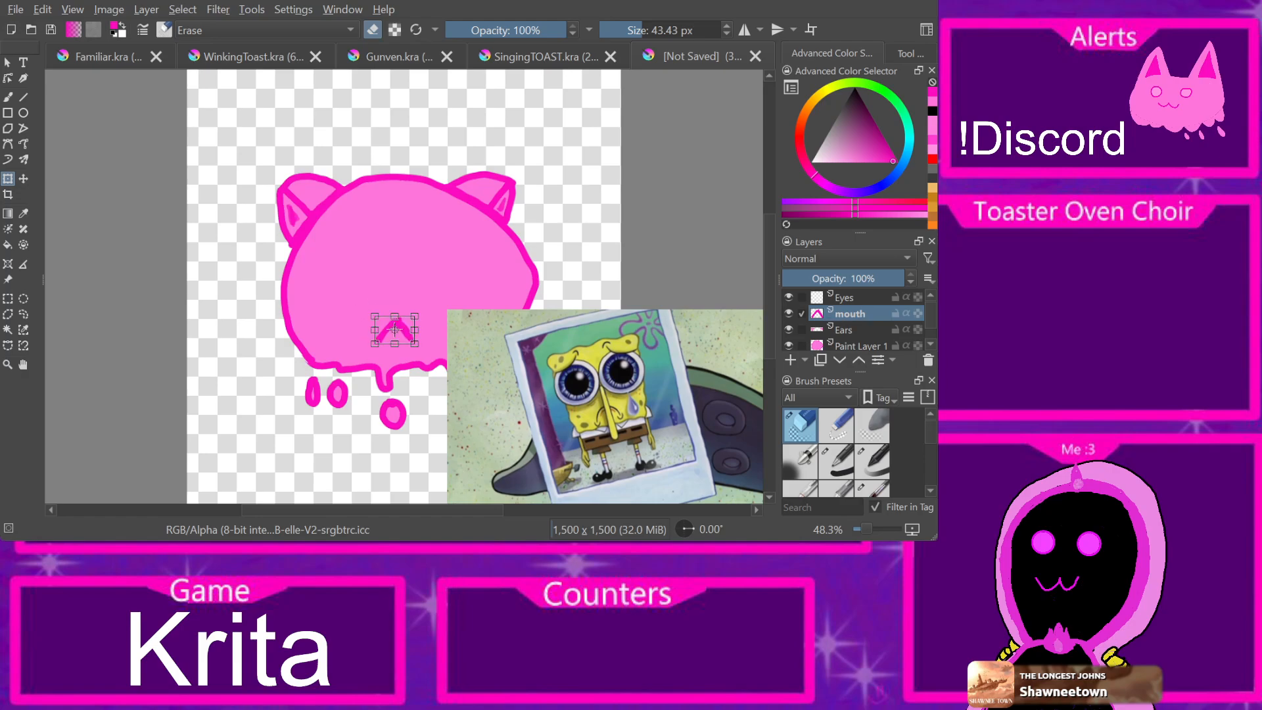
key(b)
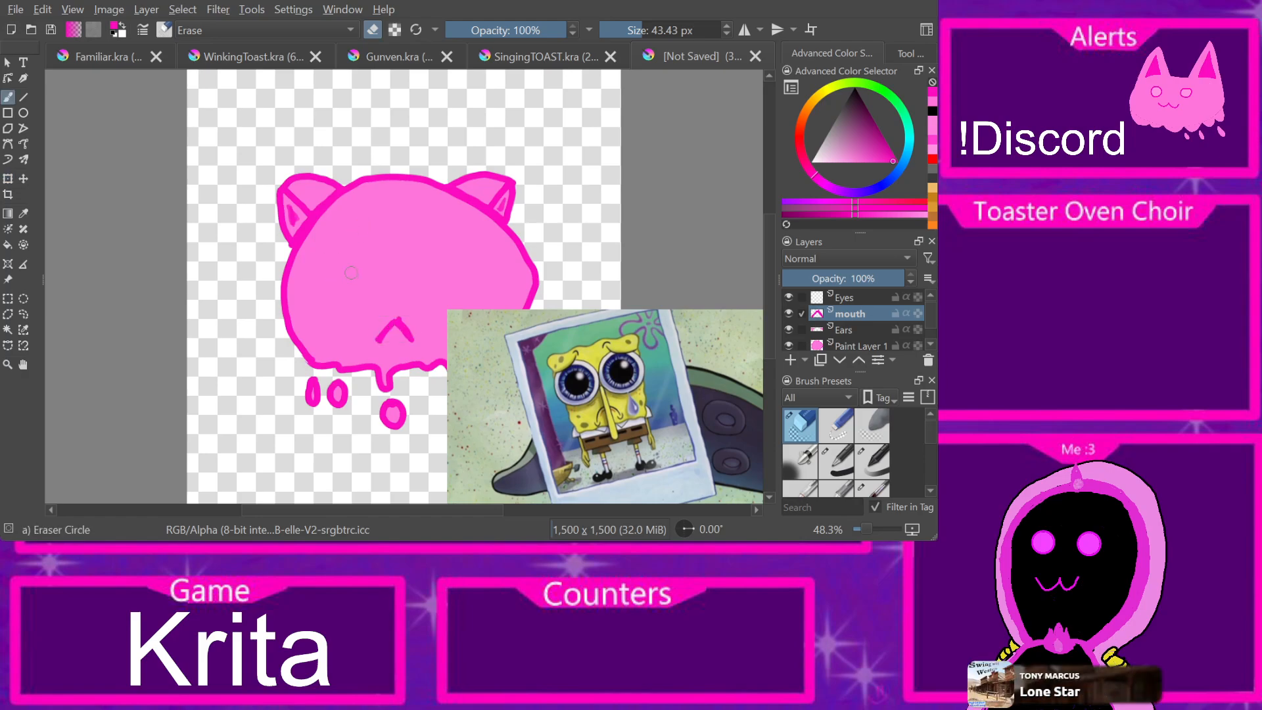
Step: Make the Eyes layer active and switch back to the Basic-1 brush
click(845, 297)
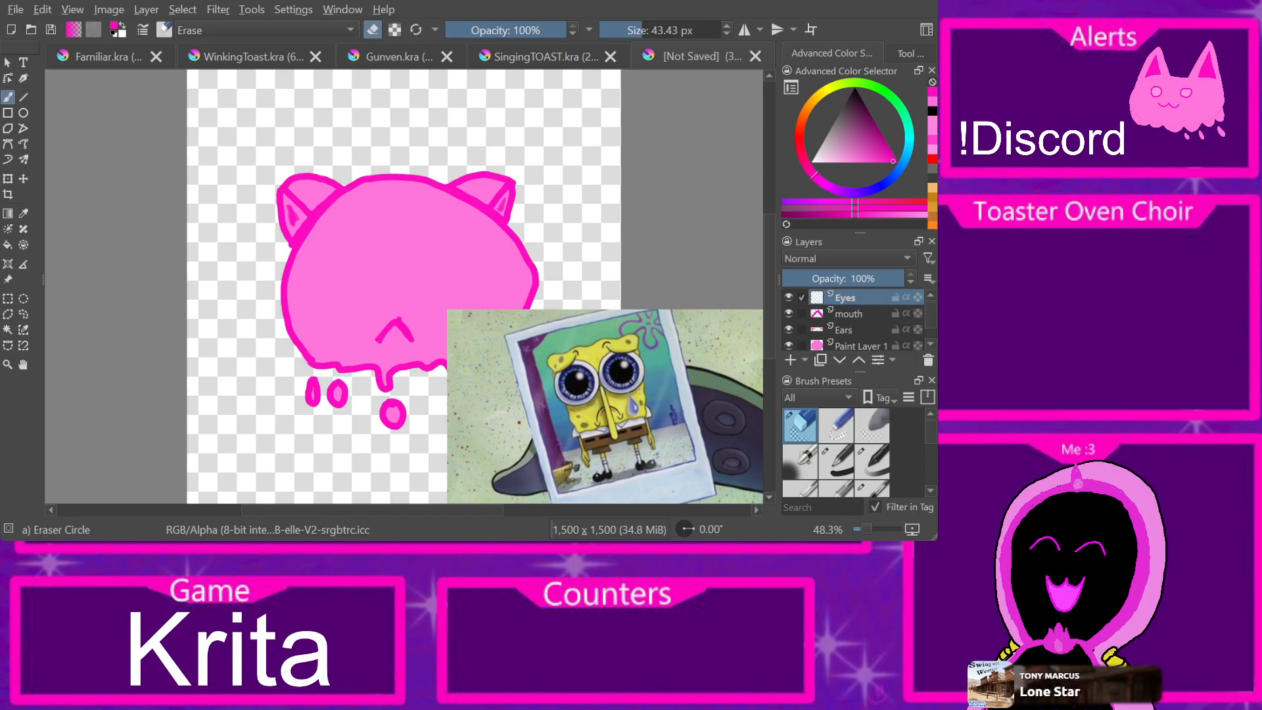
key(/)
Step: Try outlining large round eyes across the upper body in dark pink, and undo the attempts
mouse_move(367, 226)
mouse_down()
mouse_move(342, 268)
mouse_move(363, 278)
mouse_move(386, 257)
mouse_move(353, 213)
mouse_move(319, 221)
mouse_move(291, 277)
mouse_move(321, 309)
mouse_move(362, 290)
mouse_move(382, 255)
mouse_move(347, 225)
mouse_up()
key(ctrl+z)
mouse_move(465, 207)
mouse_down()
mouse_move(425, 259)
mouse_move(457, 293)
mouse_up()
key(ctrl+z)
key(ctrl+z)
mouse_move(351, 212)
mouse_down()
mouse_move(283, 229)
mouse_move(276, 292)
mouse_move(335, 318)
mouse_move(391, 281)
mouse_move(372, 226)
mouse_move(328, 224)
mouse_up()
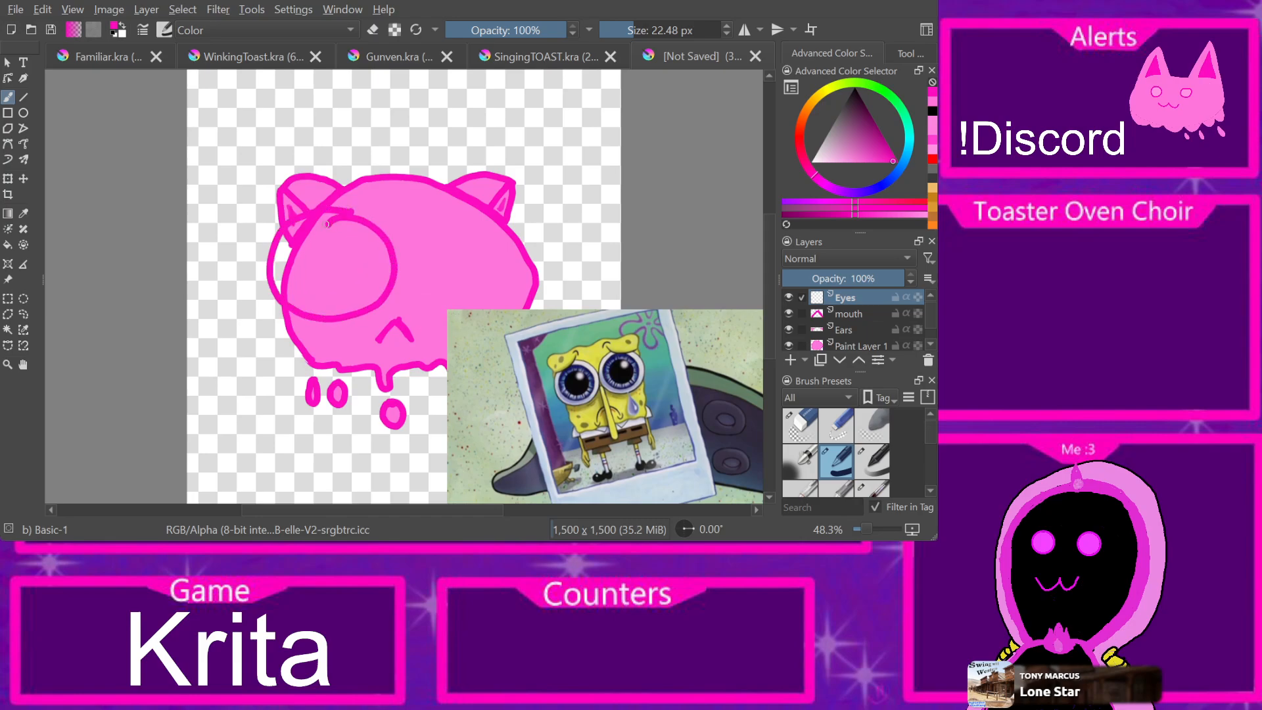
mouse_move(496, 212)
mouse_down()
mouse_move(423, 227)
mouse_move(406, 299)
mouse_move(504, 305)
mouse_move(562, 263)
mouse_move(499, 213)
mouse_up()
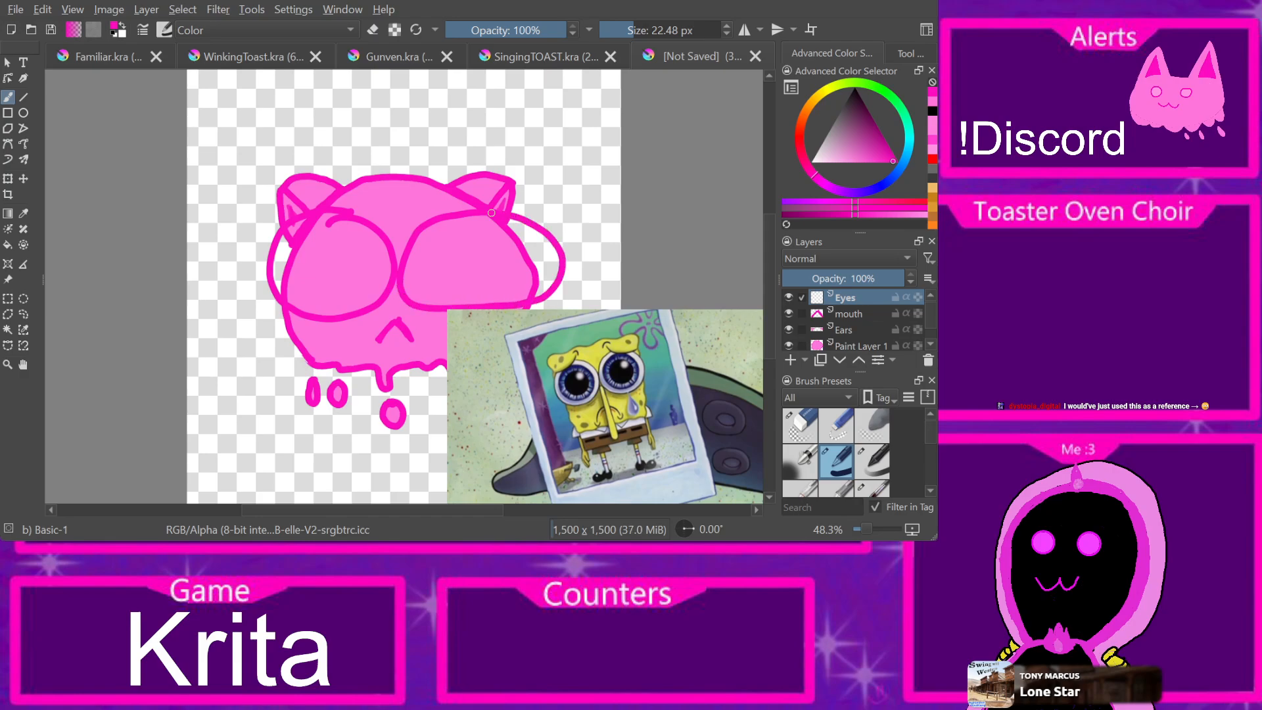
key(ctrl+z)
key(ctrl+z)
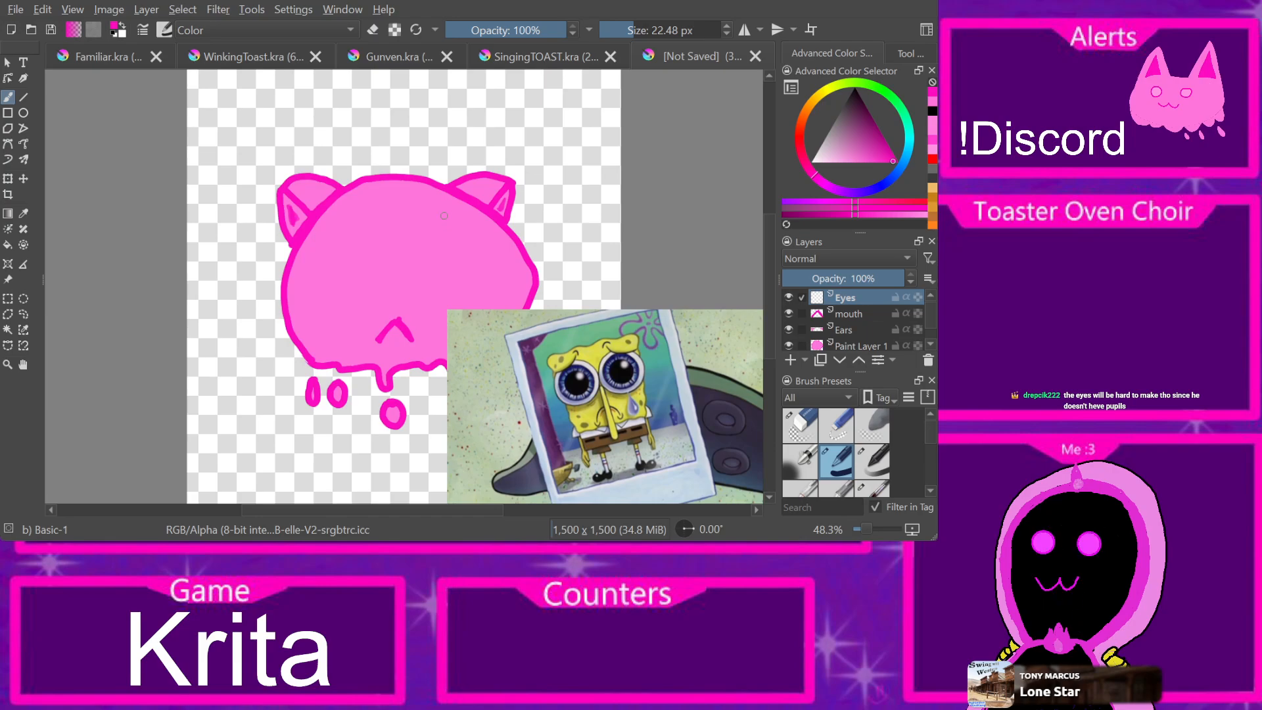
Step: Check the eyes in Familiar.kra, and outline two large round dark pink eyes overlapping the body's sides in the unsaved document
key(ctrl+Tab)
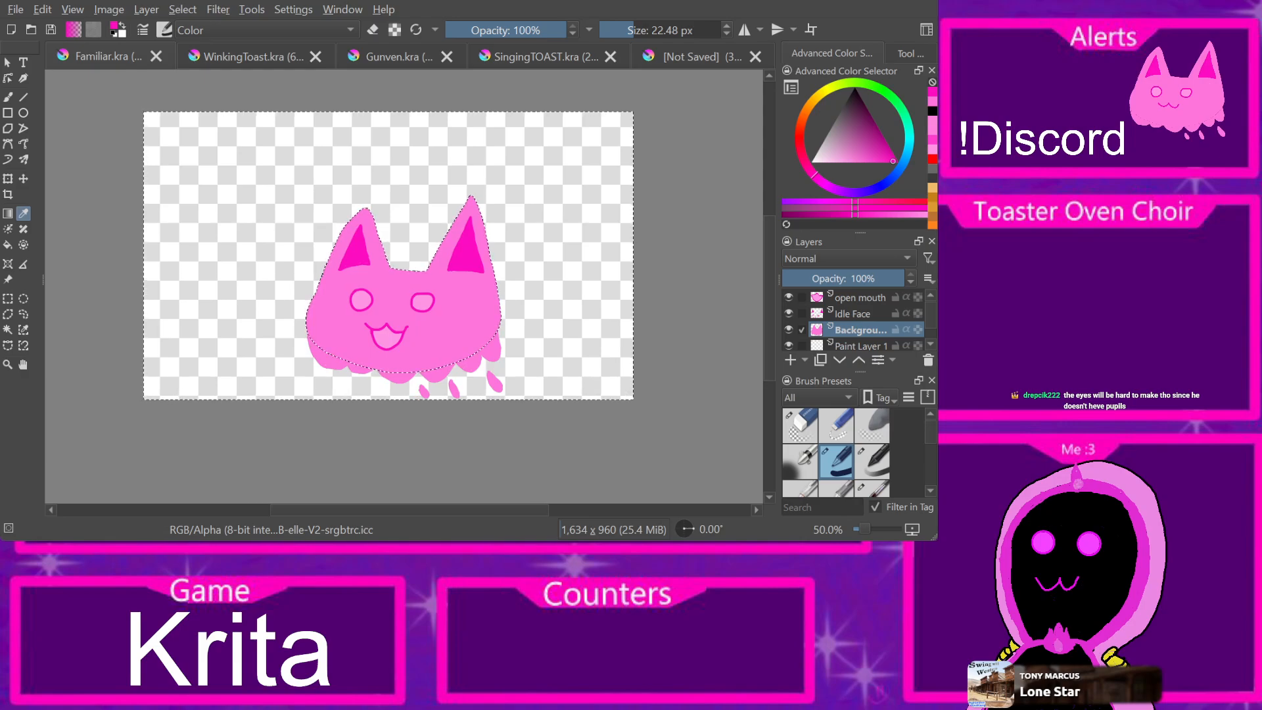
click(701, 56)
mouse_move(481, 217)
mouse_down()
mouse_move(450, 214)
mouse_move(425, 246)
mouse_move(442, 296)
mouse_move(519, 309)
mouse_move(542, 280)
mouse_move(542, 252)
mouse_move(526, 224)
mouse_move(468, 209)
mouse_up()
mouse_move(332, 215)
mouse_down()
mouse_move(265, 237)
mouse_move(259, 274)
mouse_move(280, 311)
mouse_move(316, 320)
mouse_move(362, 308)
mouse_move(385, 273)
mouse_move(374, 236)
mouse_move(347, 216)
mouse_move(293, 214)
mouse_up()
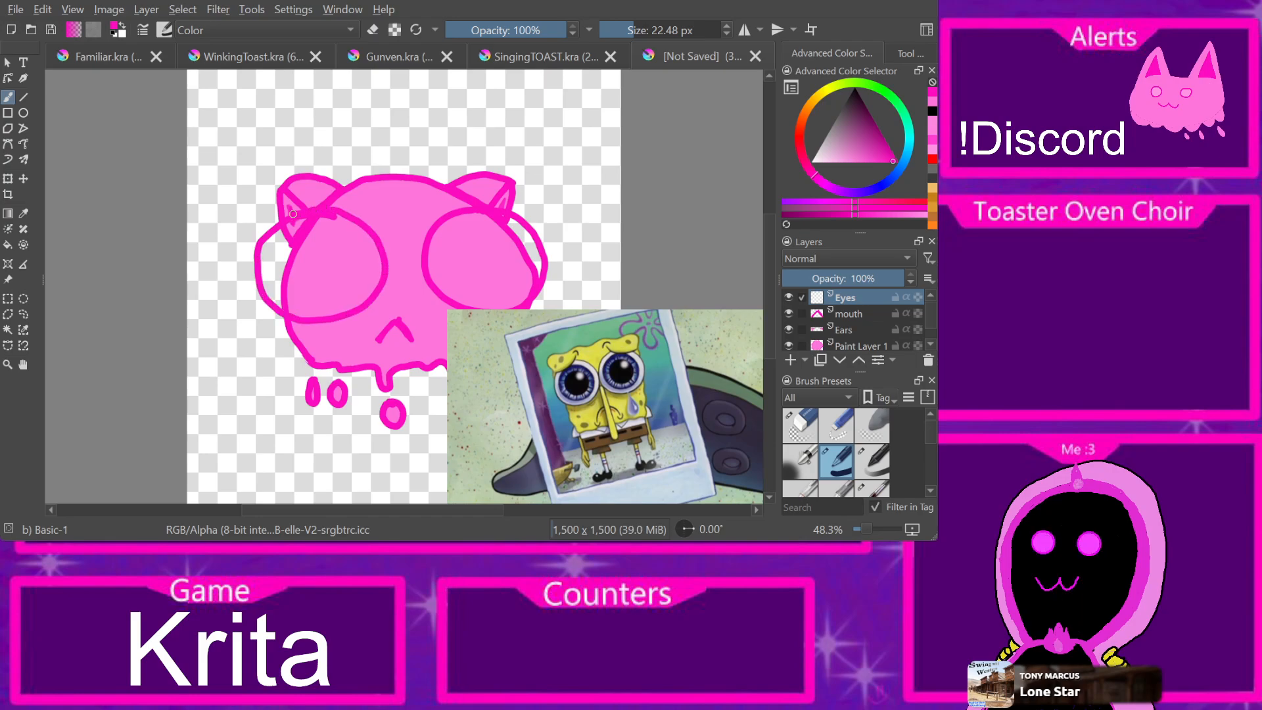
Step: Sample the light pink inside the mouth in Familiar.kra and fill both eyes with it on the Eyes layer
key(ctrl+Tab)
click(360, 300)
click(386, 339)
click(701, 56)
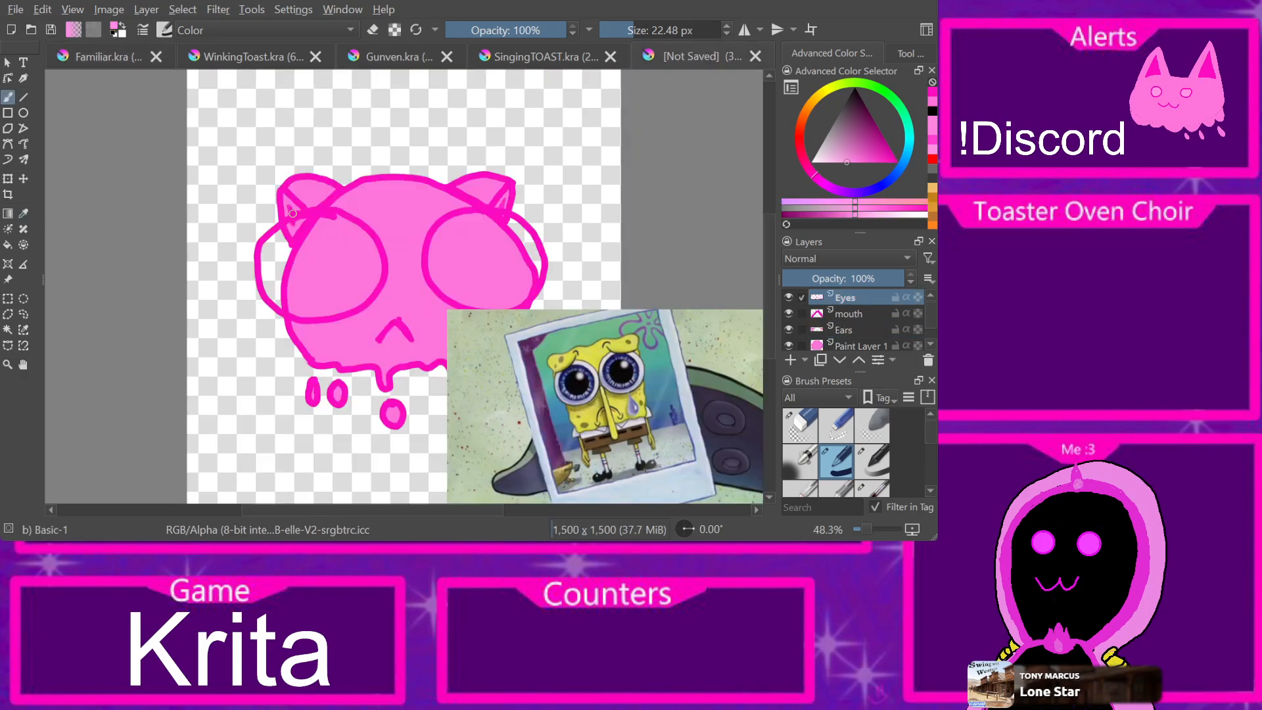
key(f)
click(322, 266)
click(483, 263)
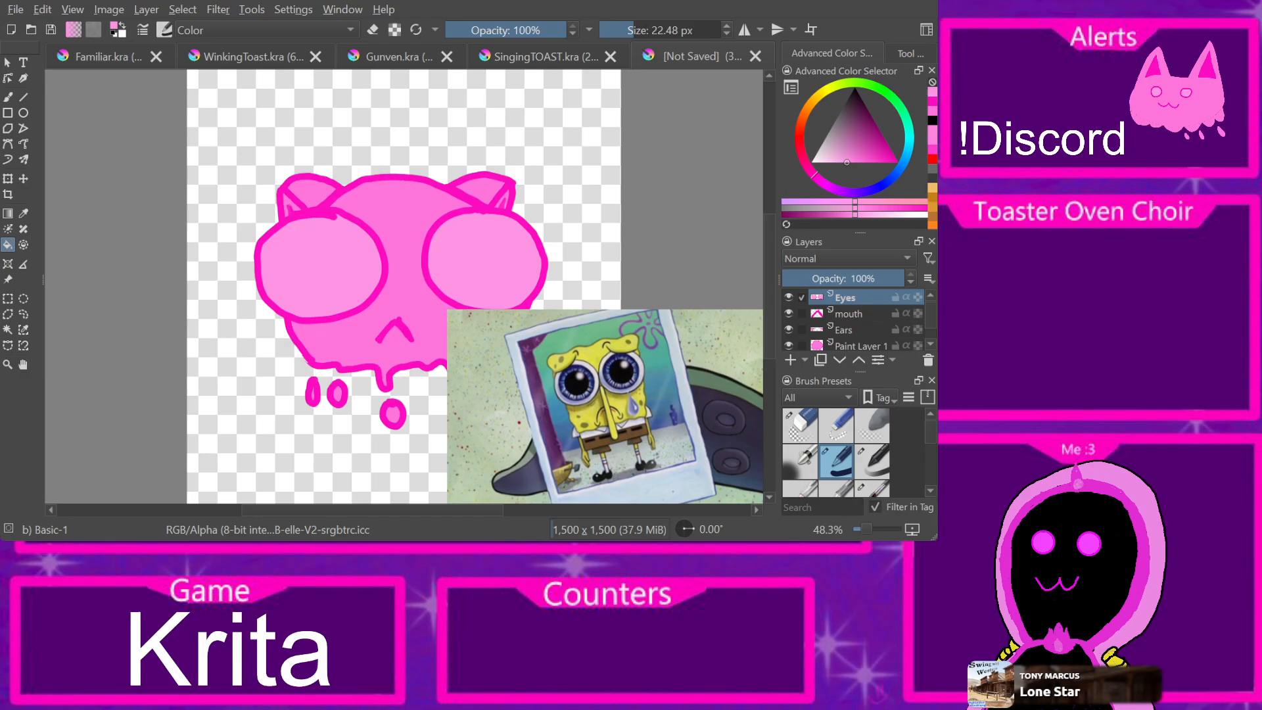
Step: Paint a small white highlight in the upper right of each eye with the Basic-1 brush at 22.48 px
key(d)
key(b)
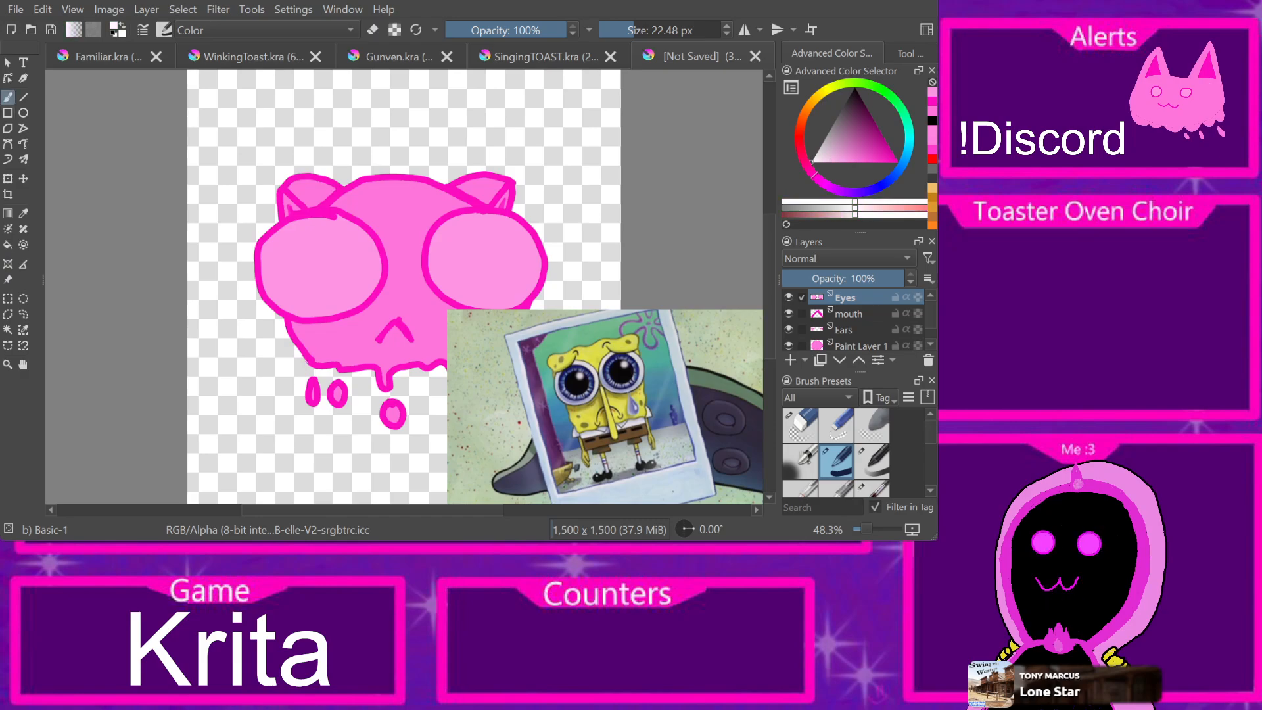
drag(507, 244, 512, 233)
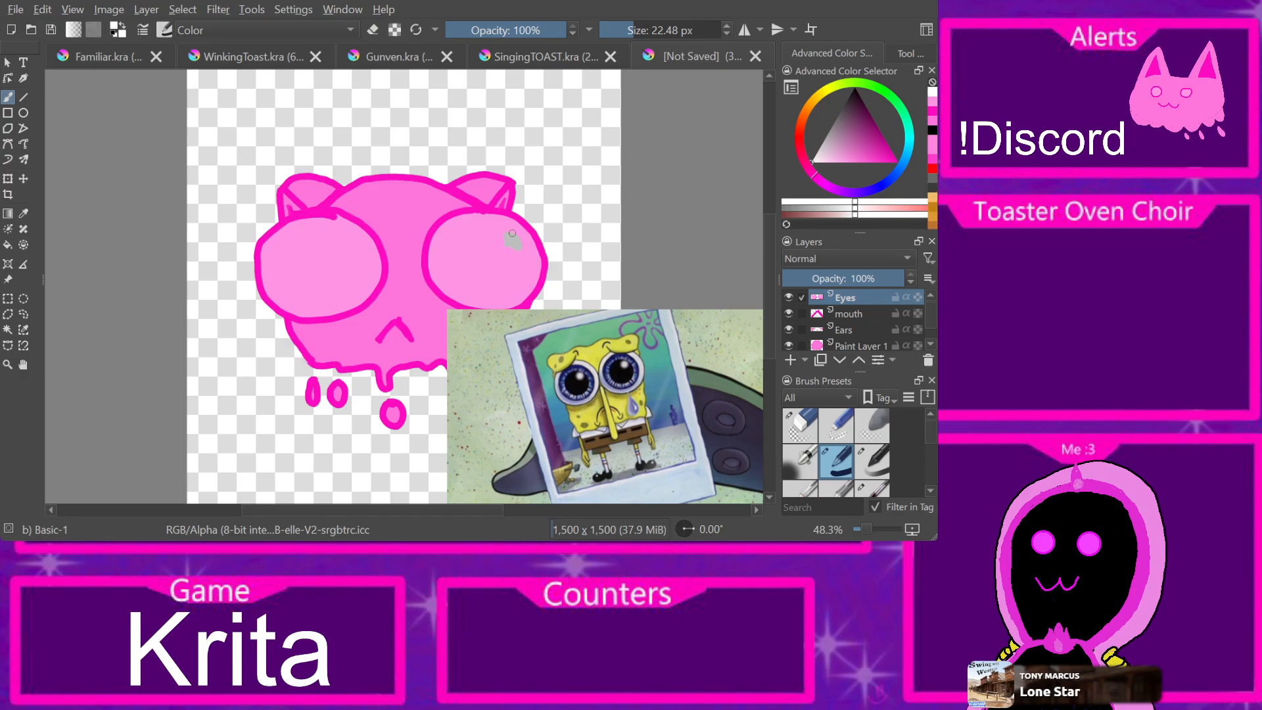
key(e)
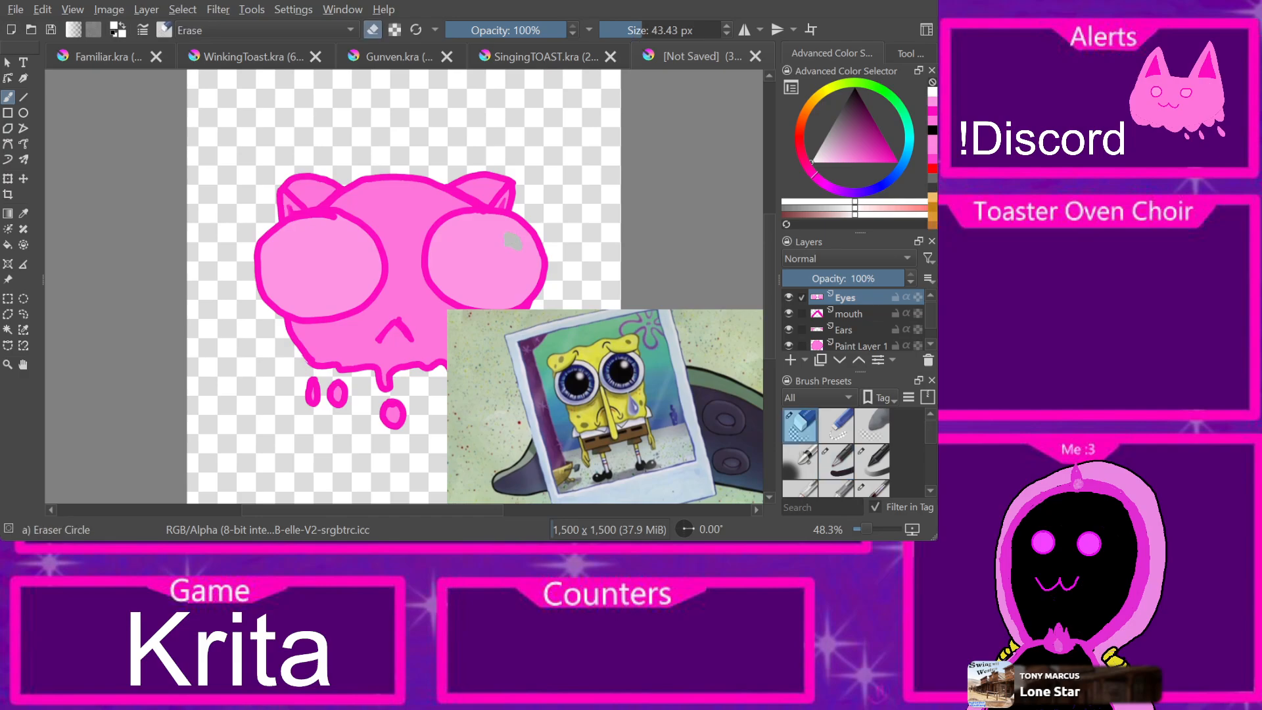
drag(514, 237, 511, 240)
drag(340, 240, 341, 235)
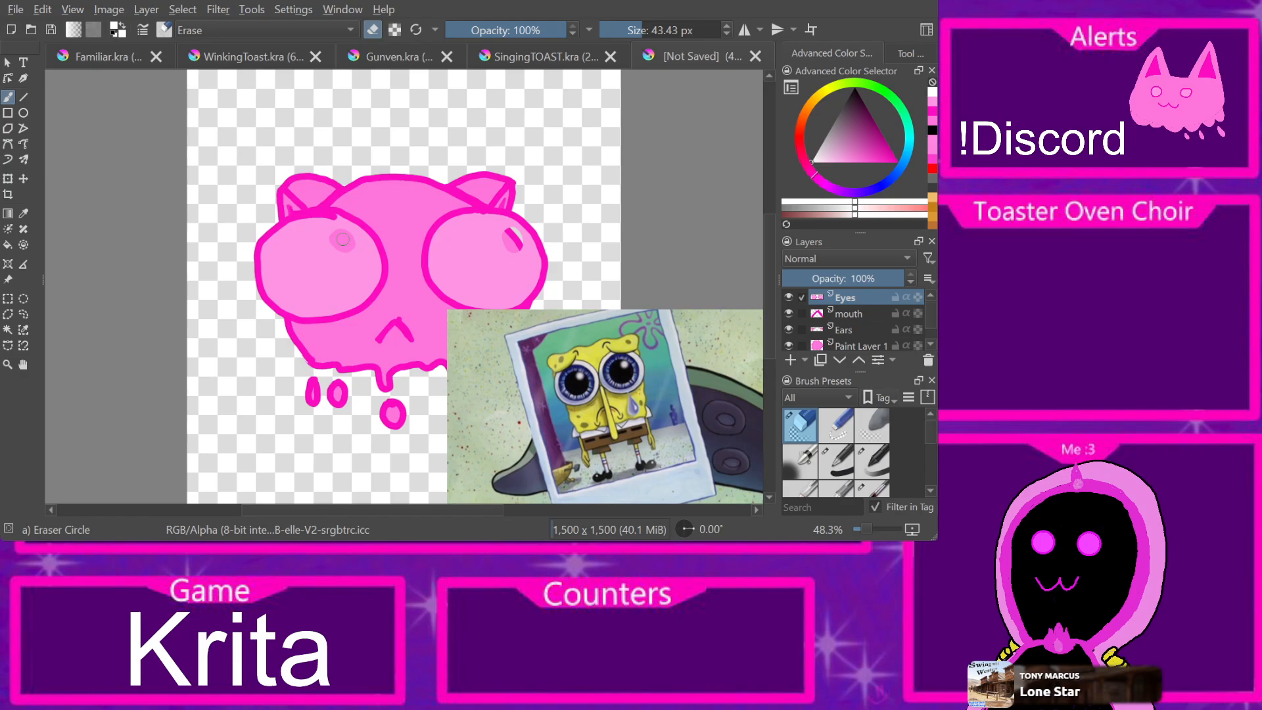
key(ctrl+z)
key(slash)
mouse_move(510, 232)
mouse_down()
mouse_move(511, 249)
mouse_move(517, 230)
mouse_up()
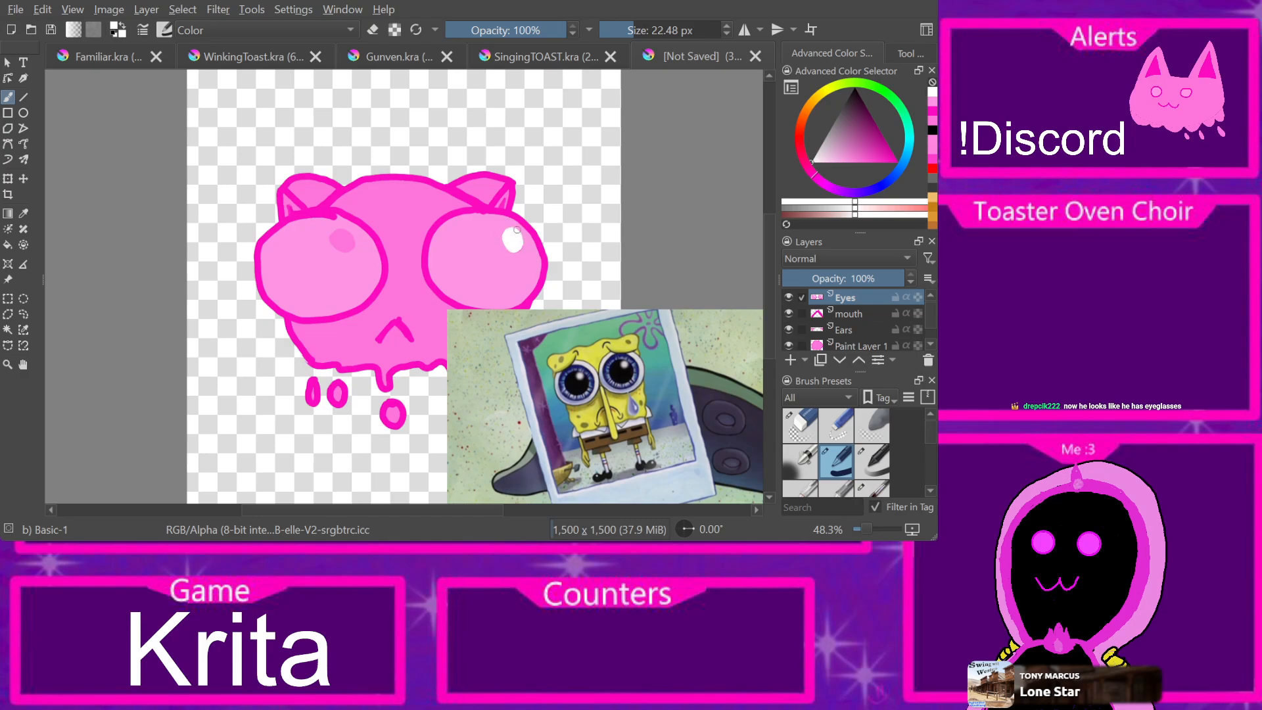
drag(342, 232, 349, 247)
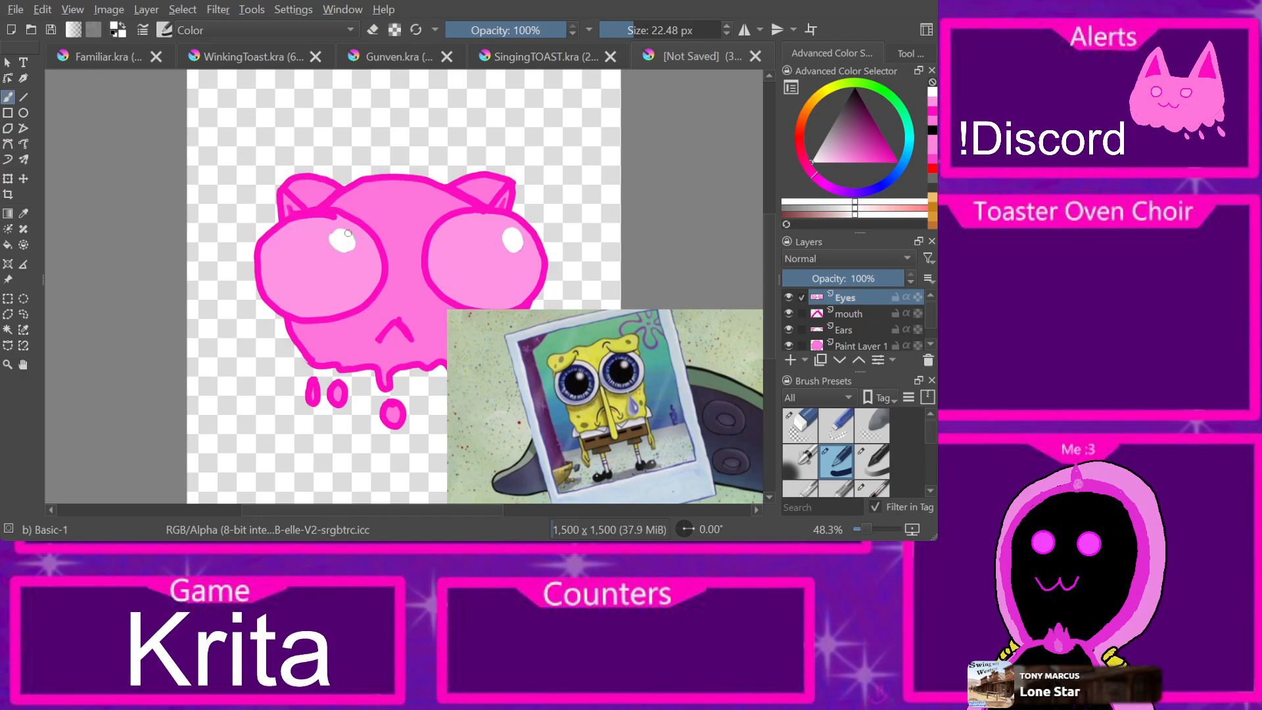
Step: Move the SpongeBob reference image to the right of the character, and compare the drawing with the Eyes layer hidden and shown
click(8, 279)
drag(559, 401, 658, 258)
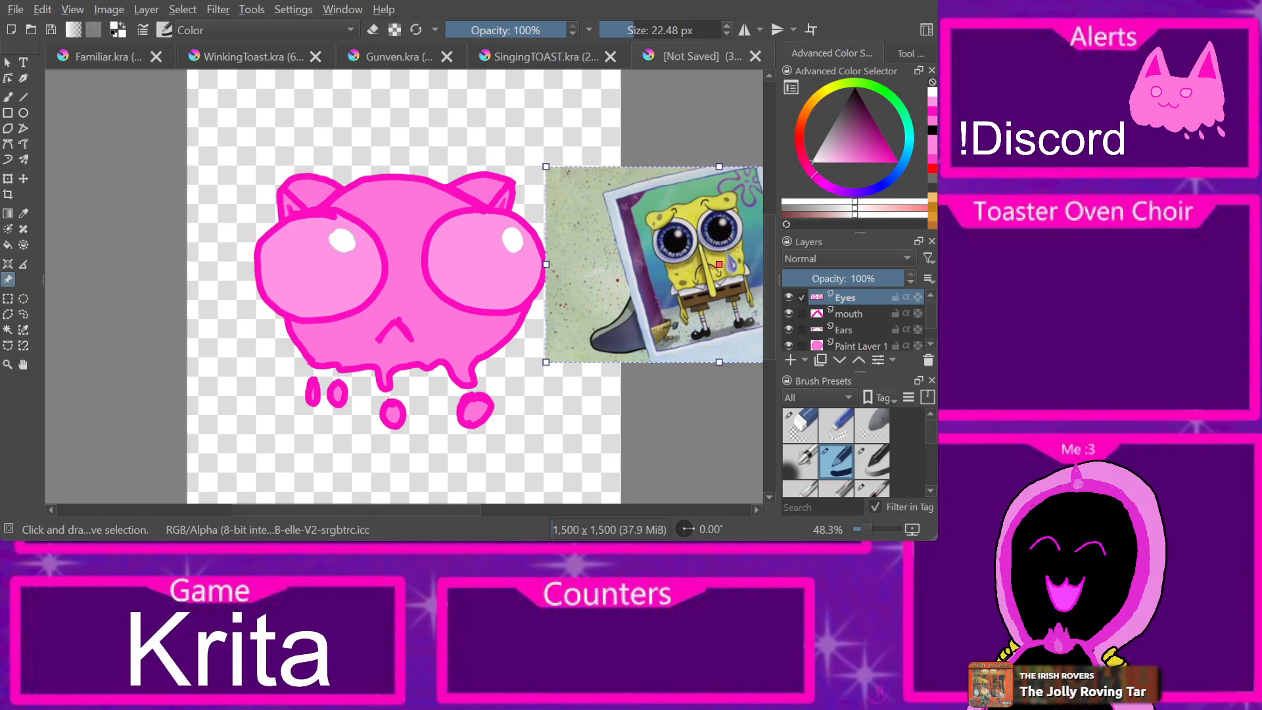
click(789, 298)
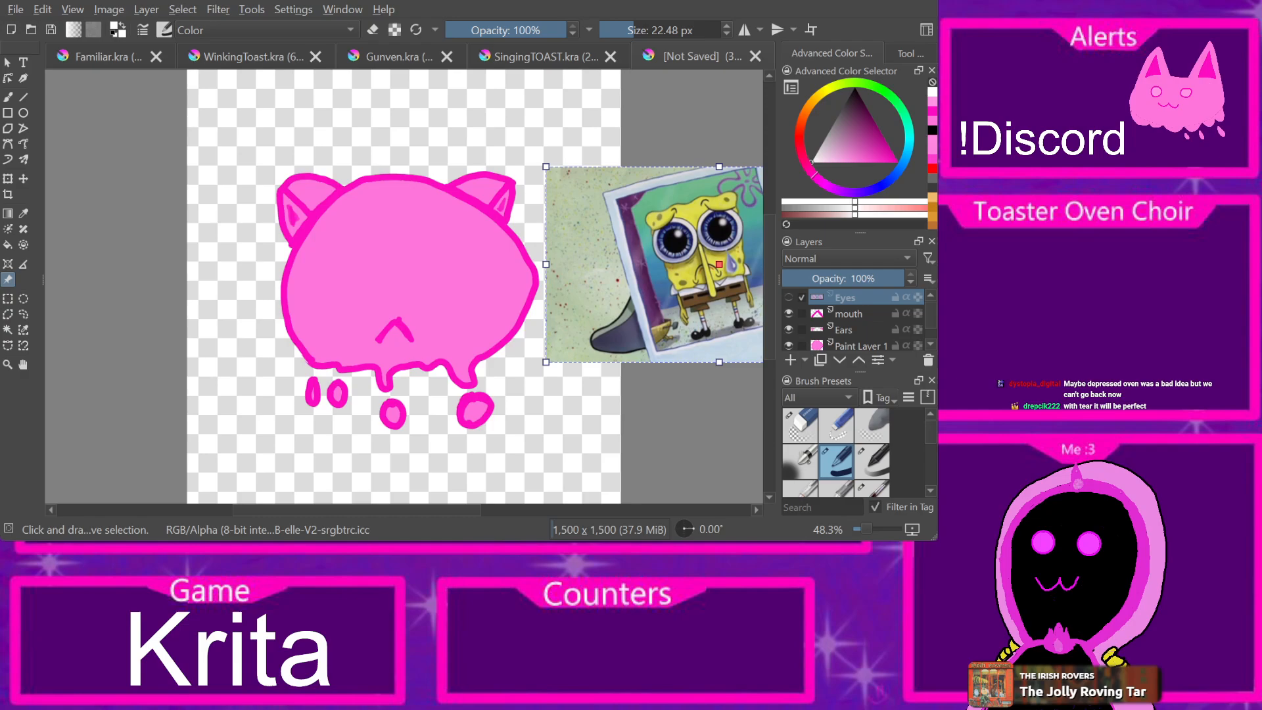
click(788, 298)
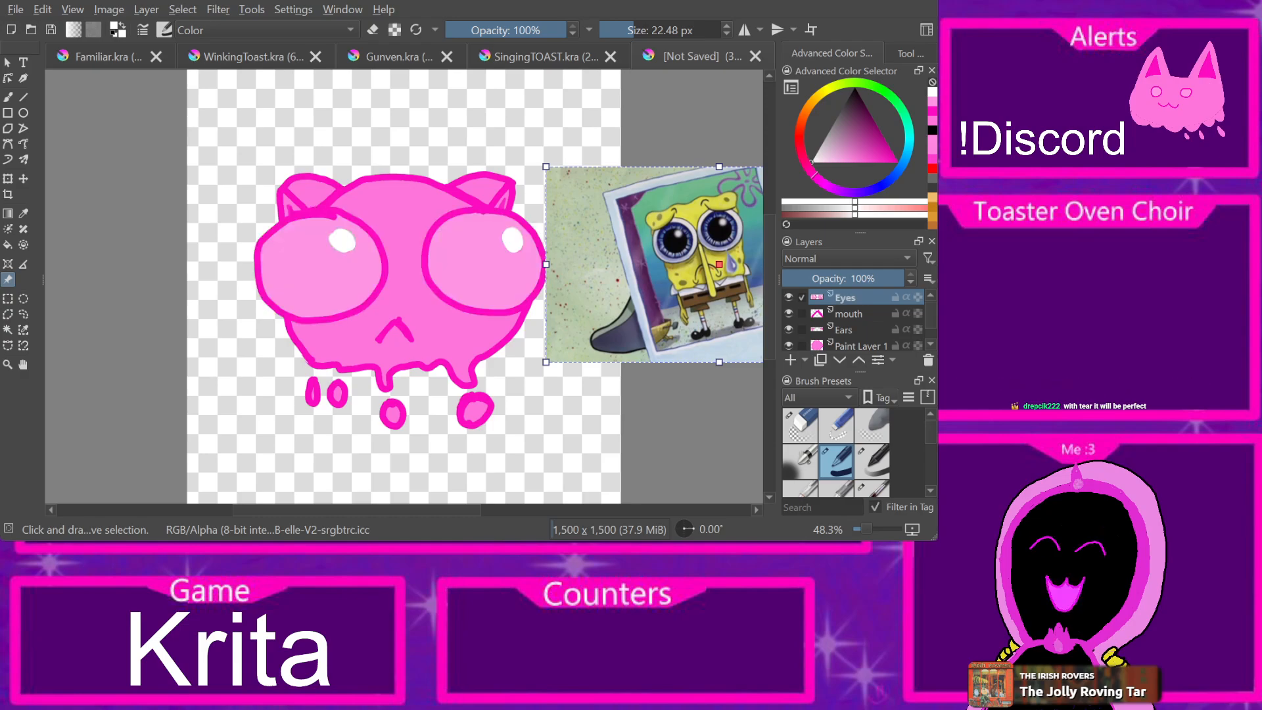
Step: Add a new paint layer named Tear above the Eyes layer, and hide the Eyes layer
key(Insert)
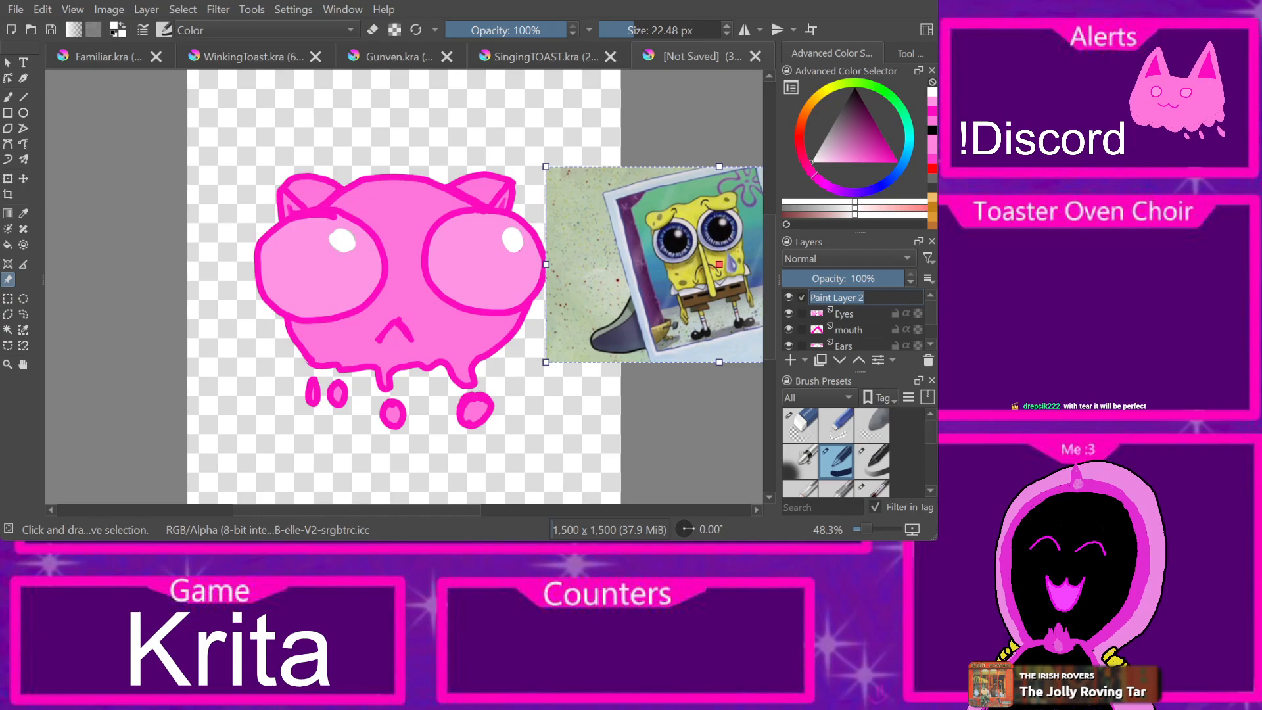
text(Tear)
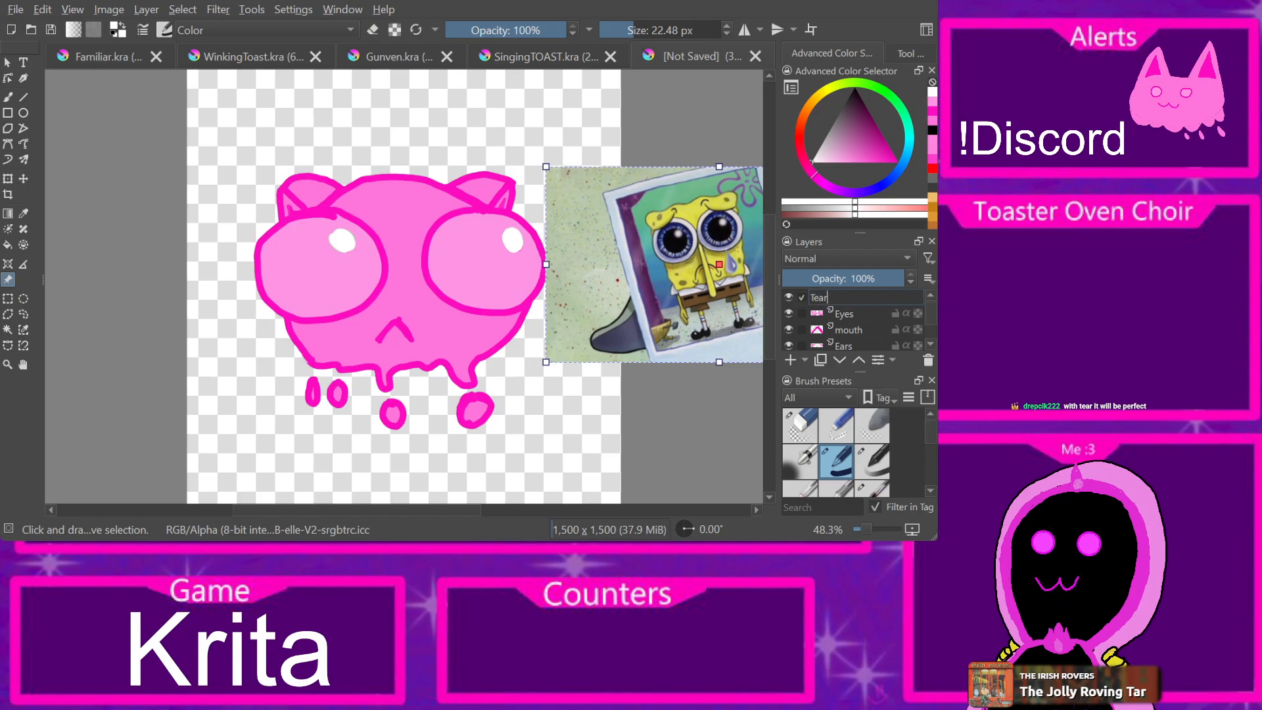
key(Return)
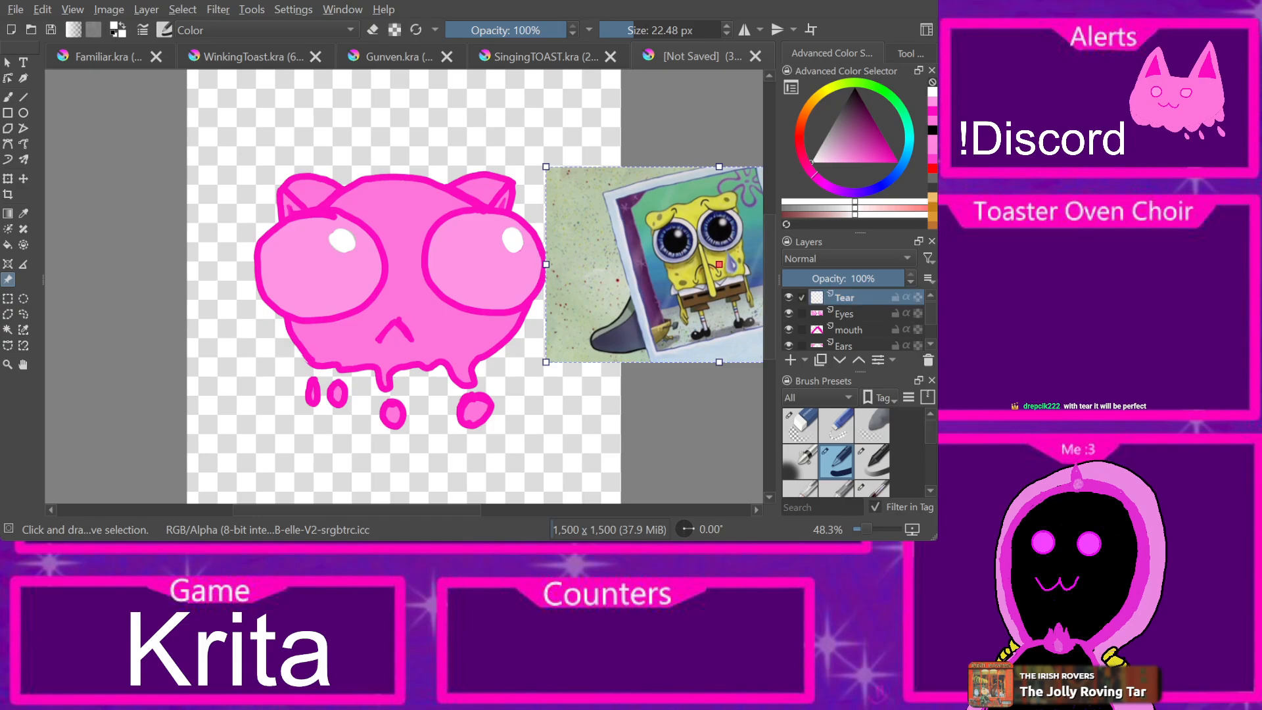
click(788, 297)
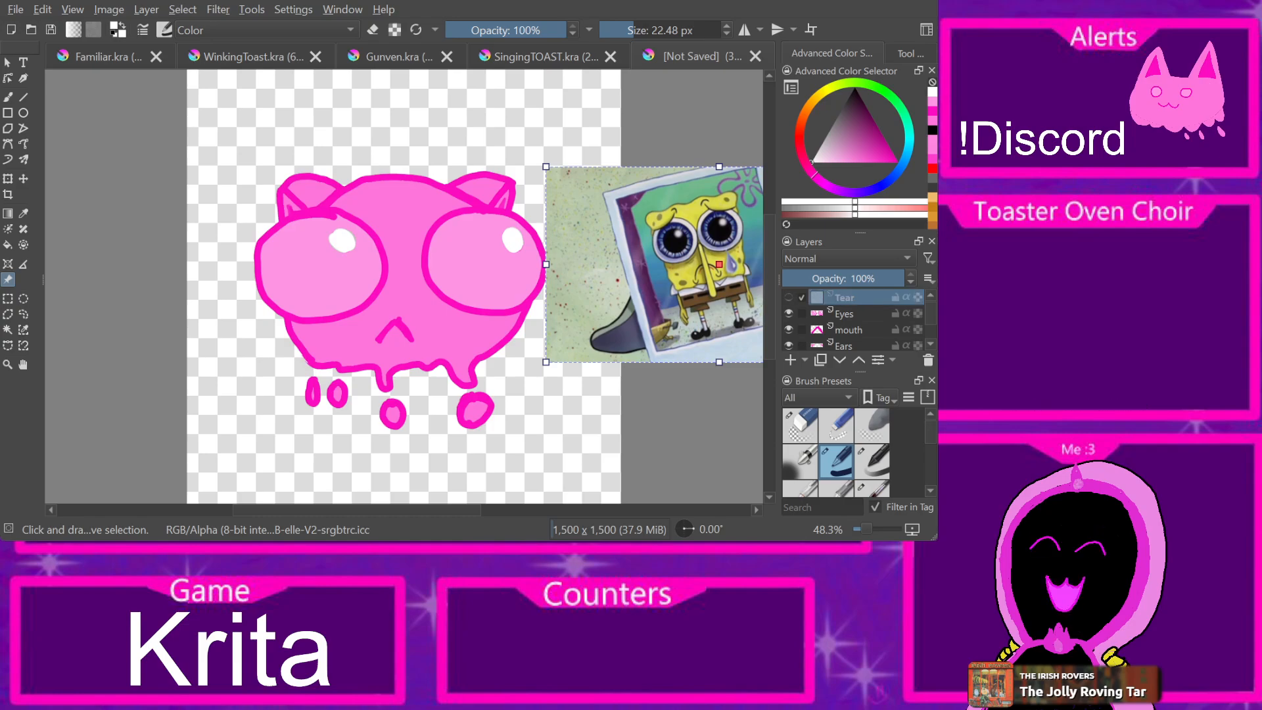
click(788, 298)
click(788, 314)
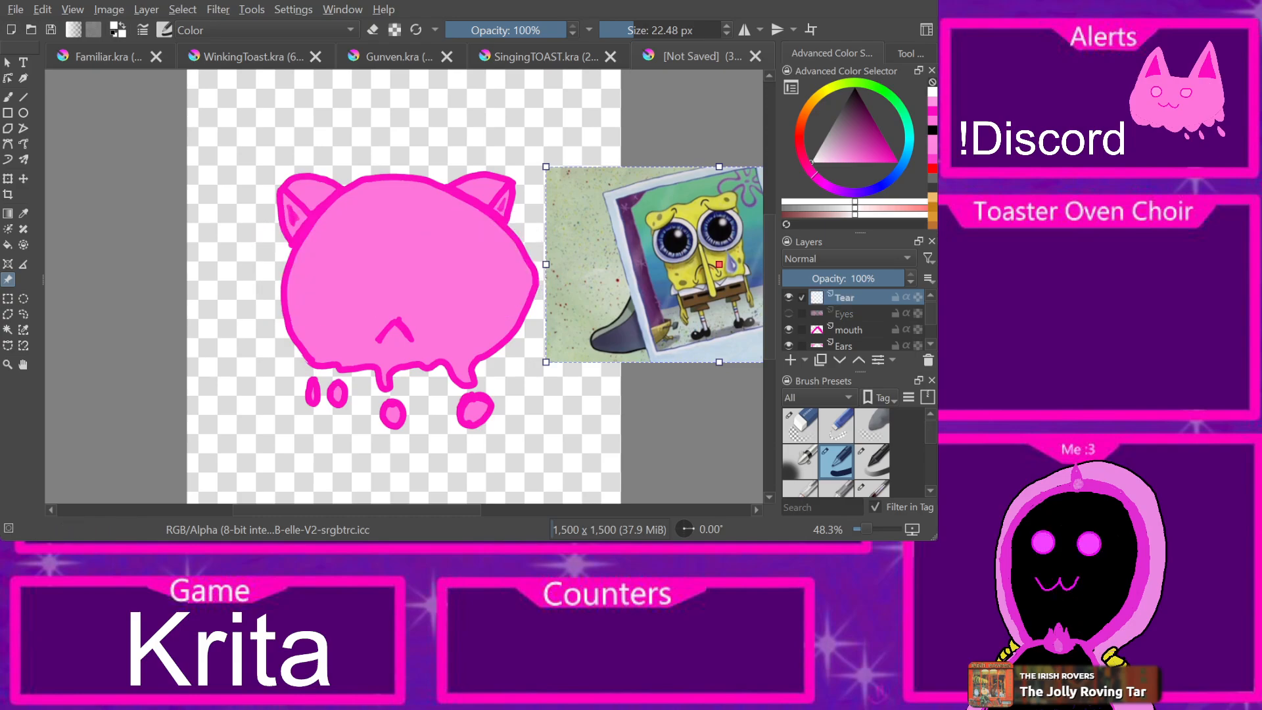
Step: Sample the dark pink of the inner ear in Familiar.kra and outline a long teardrop over the body's lower right edge with Basic-1
click(108, 57)
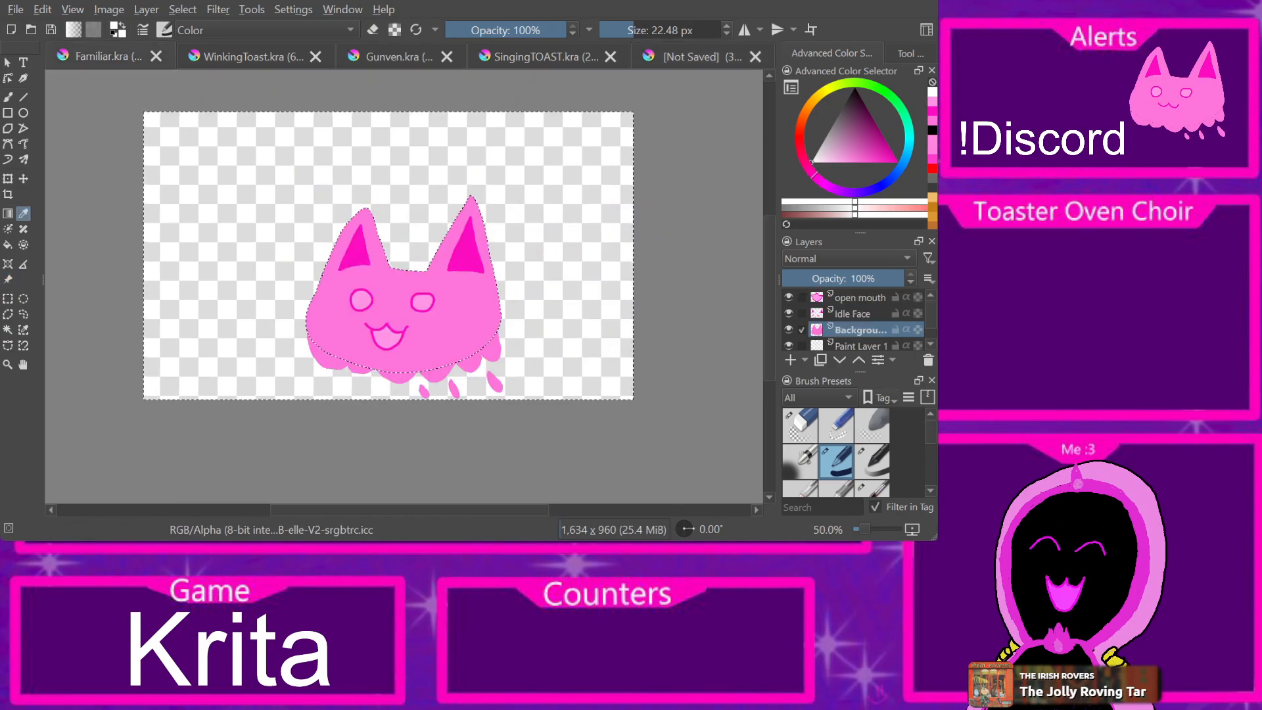
click(465, 259)
click(695, 57)
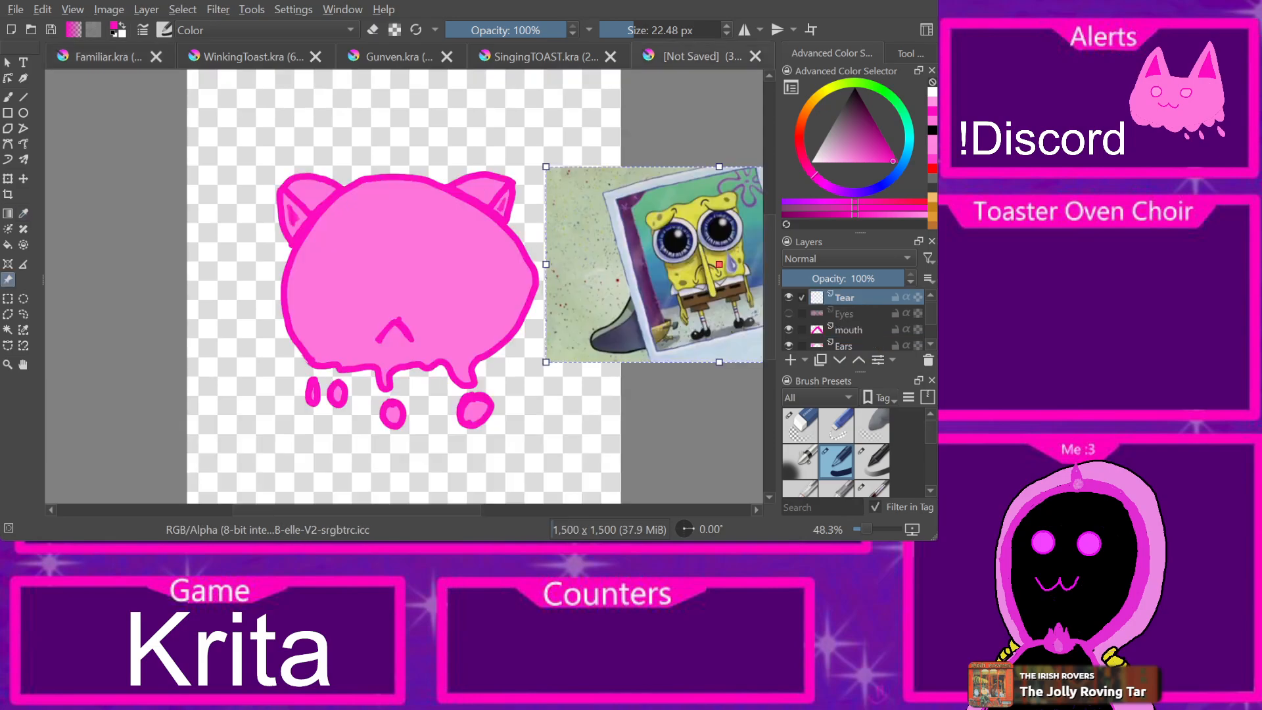
key(b)
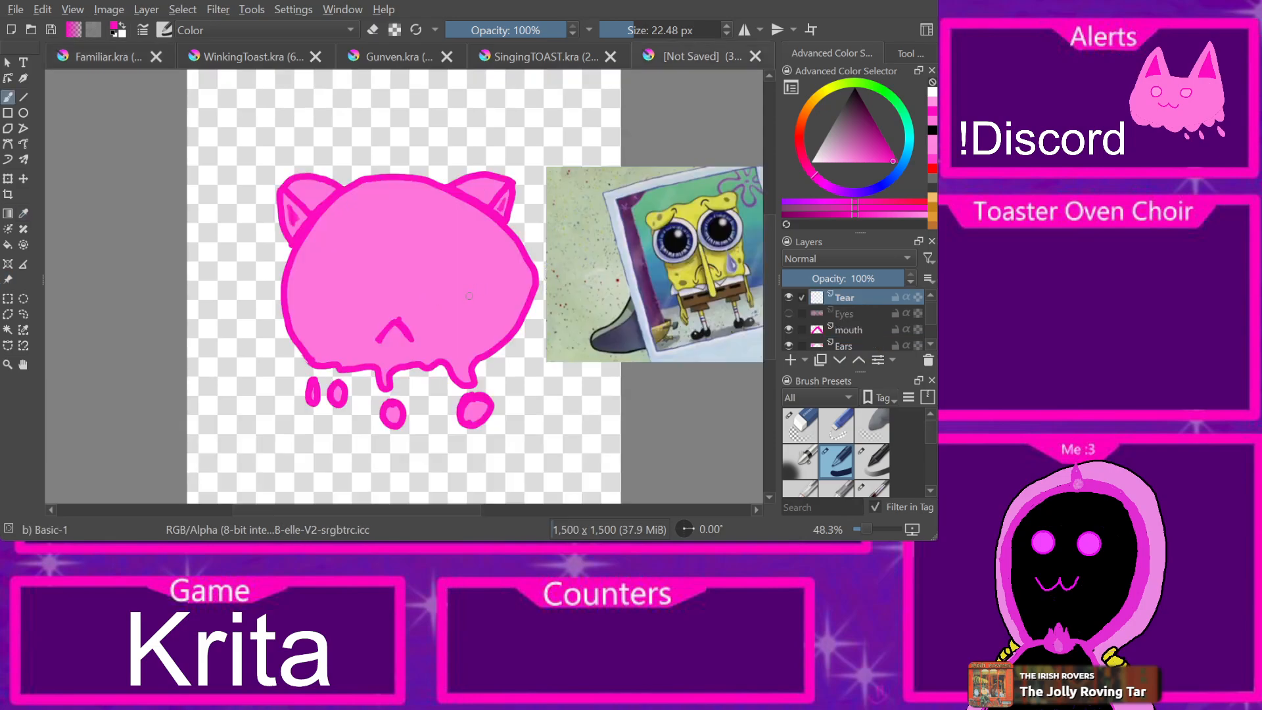
mouse_move(477, 305)
mouse_down()
mouse_move(468, 356)
mouse_move(485, 379)
mouse_move(498, 370)
mouse_move(479, 300)
mouse_up()
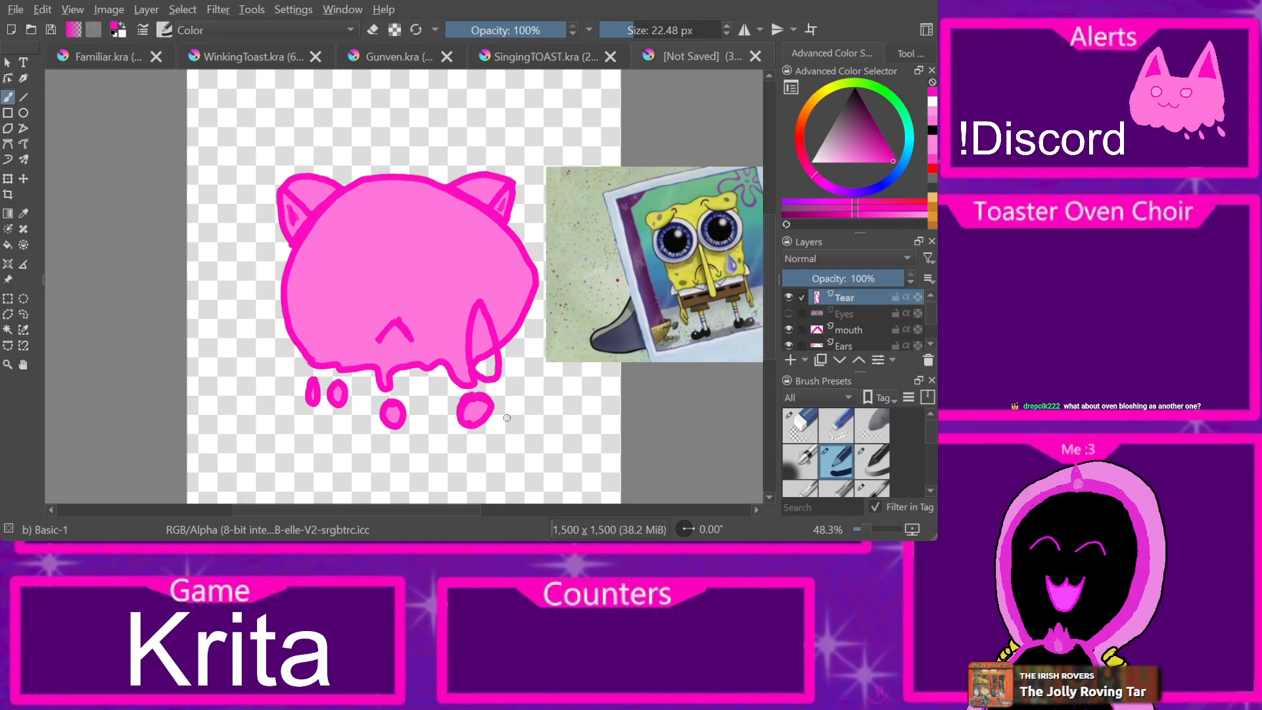
Step: Sample the body pink from Familiar.kra and fill the teardrop with it on the Tear layer
key(ctrl+Tab)
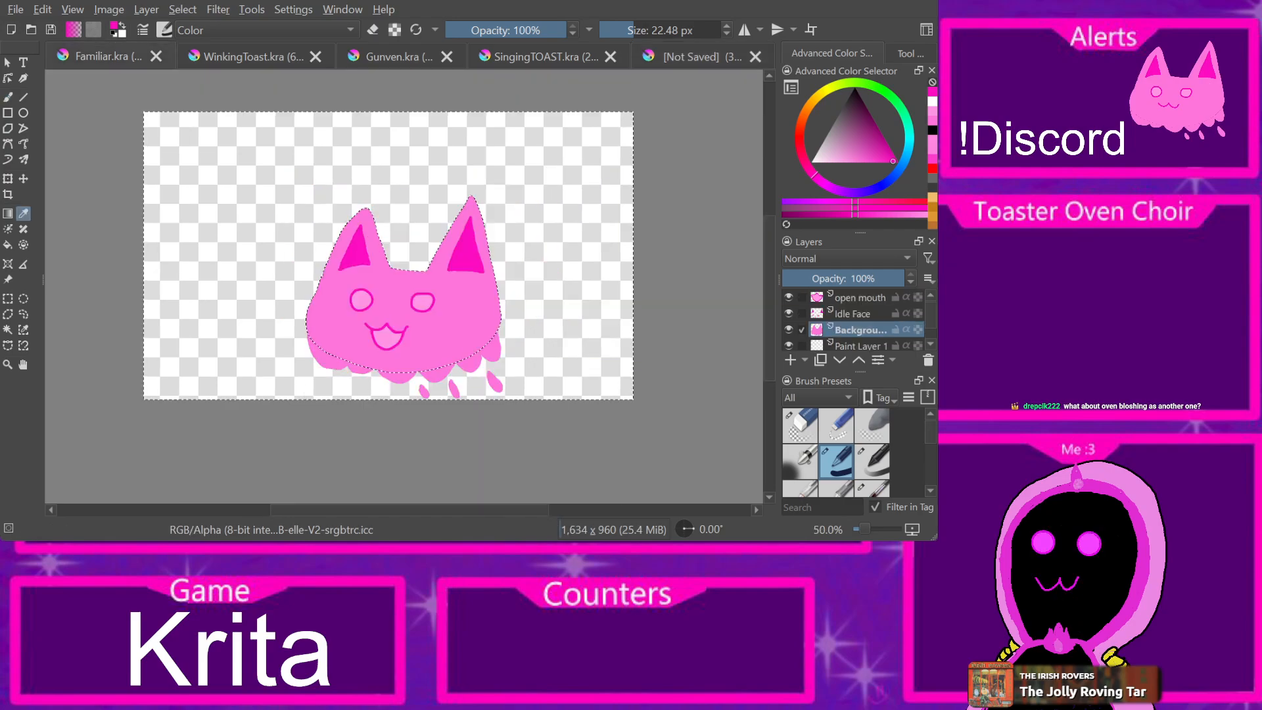
key(ctrl+Tab)
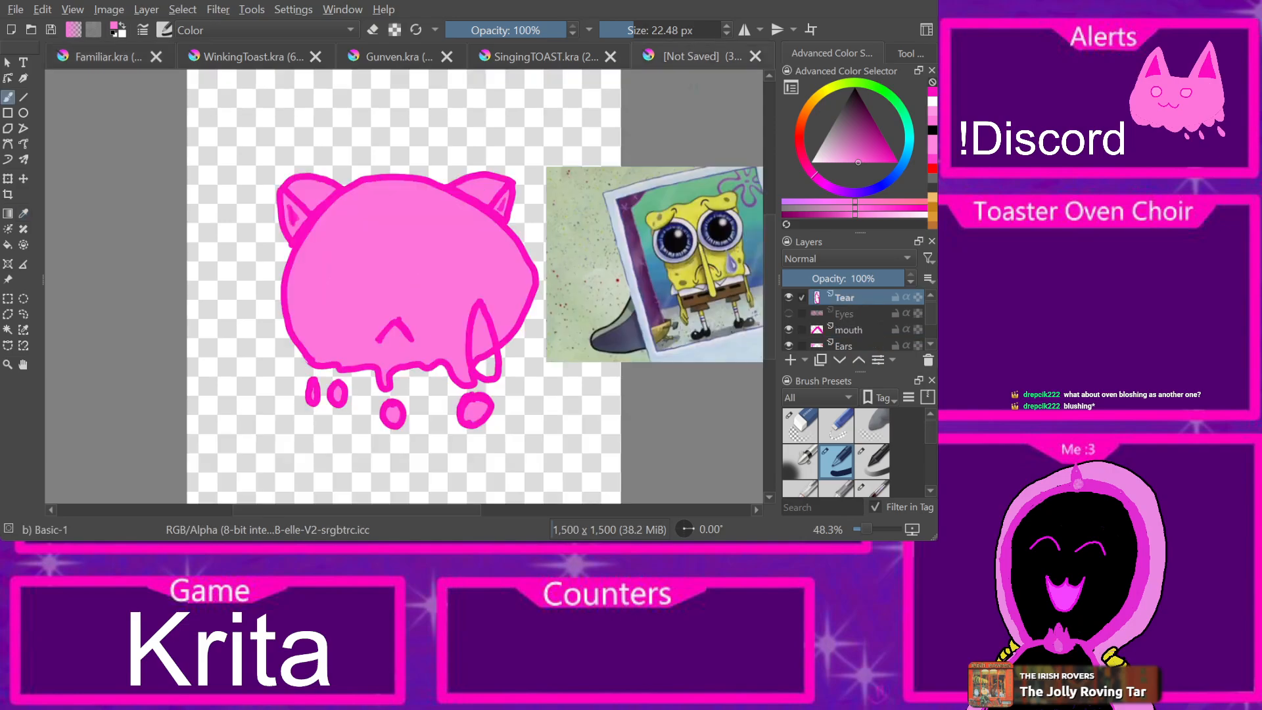
click(8, 244)
click(470, 341)
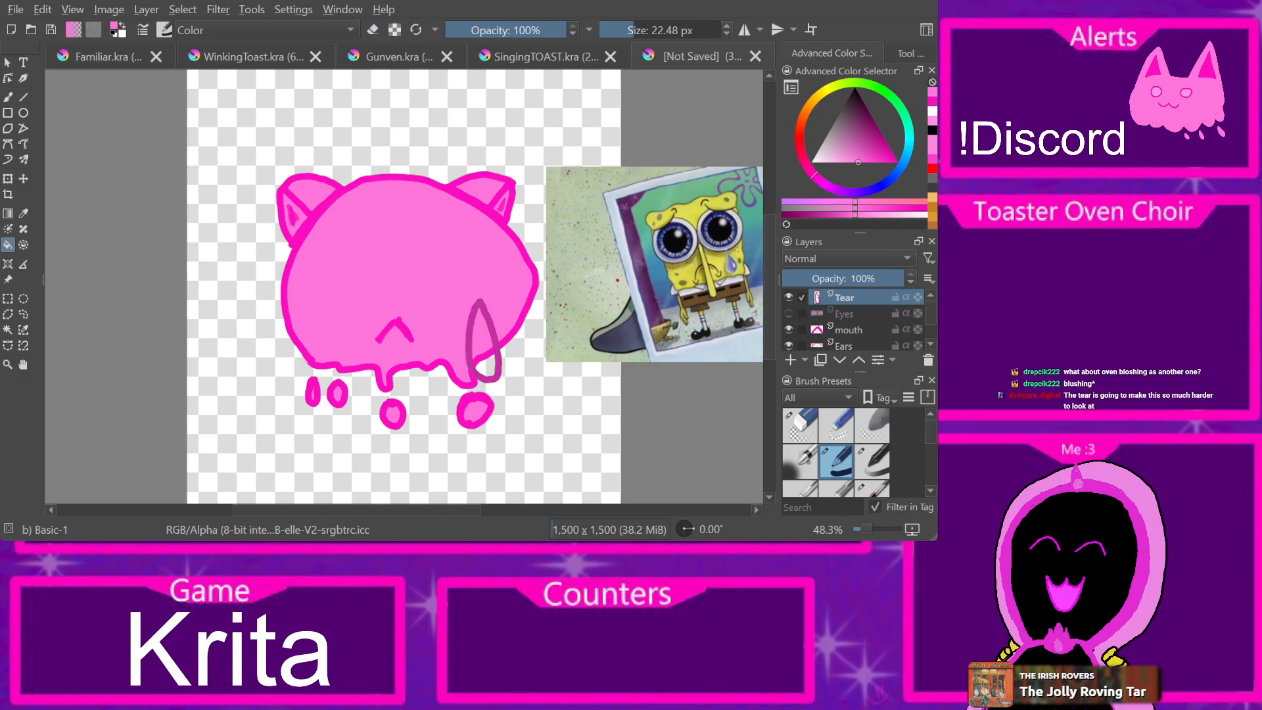
click(483, 345)
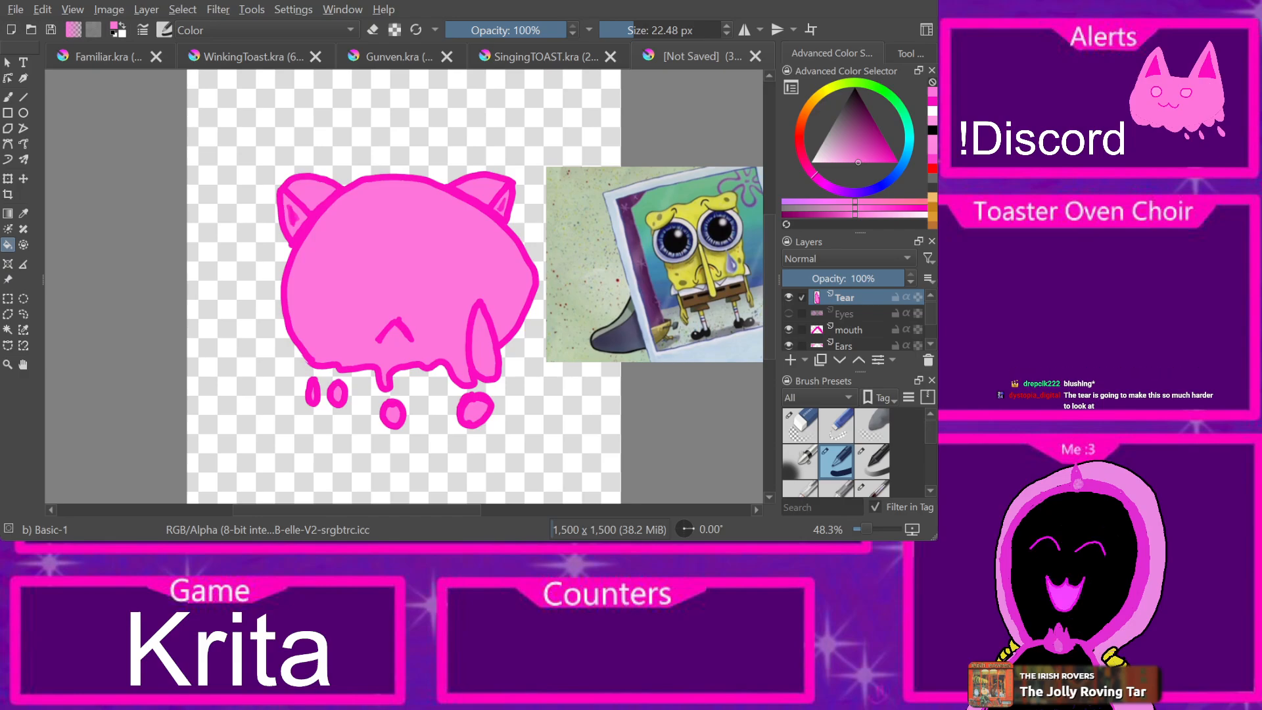
Step: Sample the body pink from Familiar.kra again, and undo and reapply the teardrop in the unsaved document
click(108, 57)
click(386, 338)
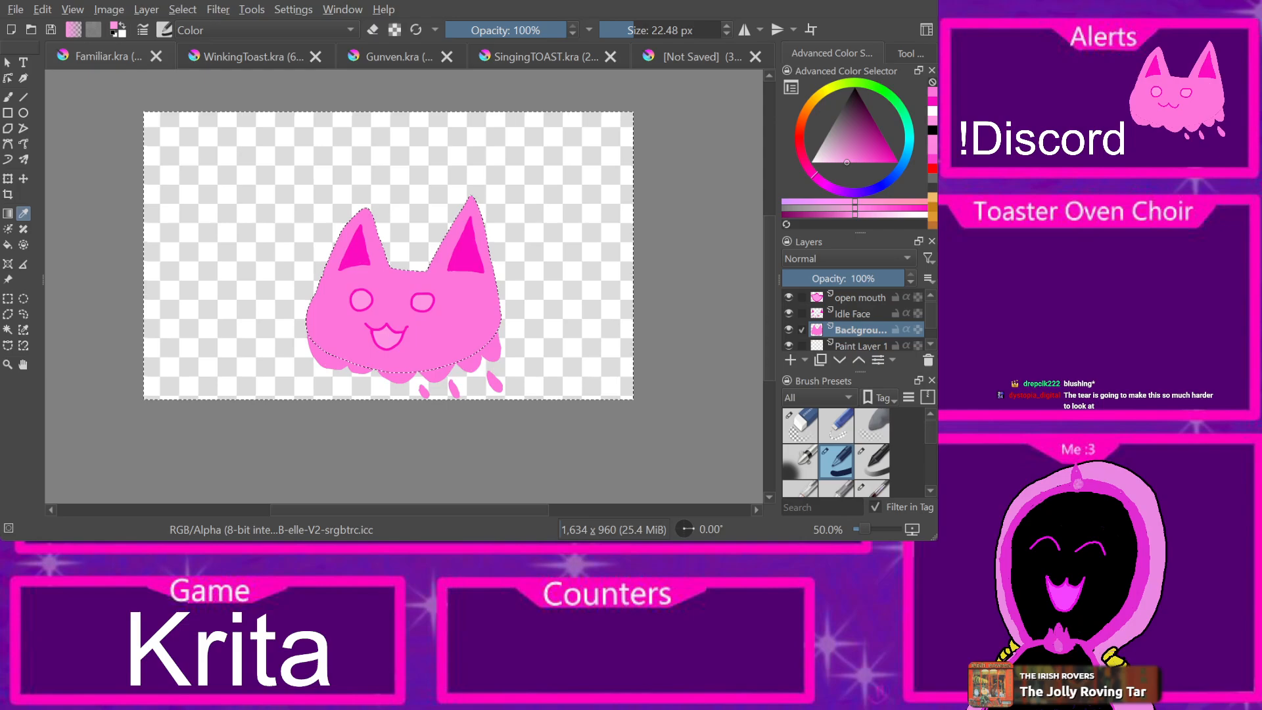
click(700, 56)
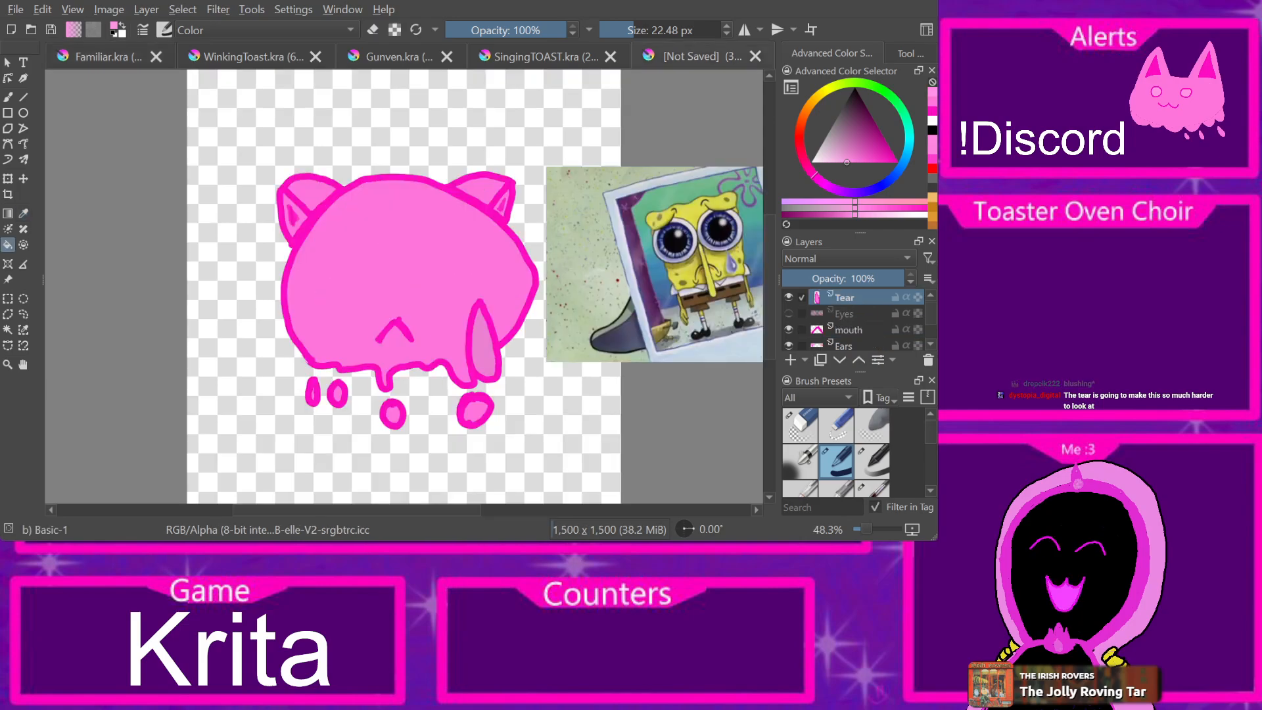
key(ctrl+z)
key(ctrl+z)
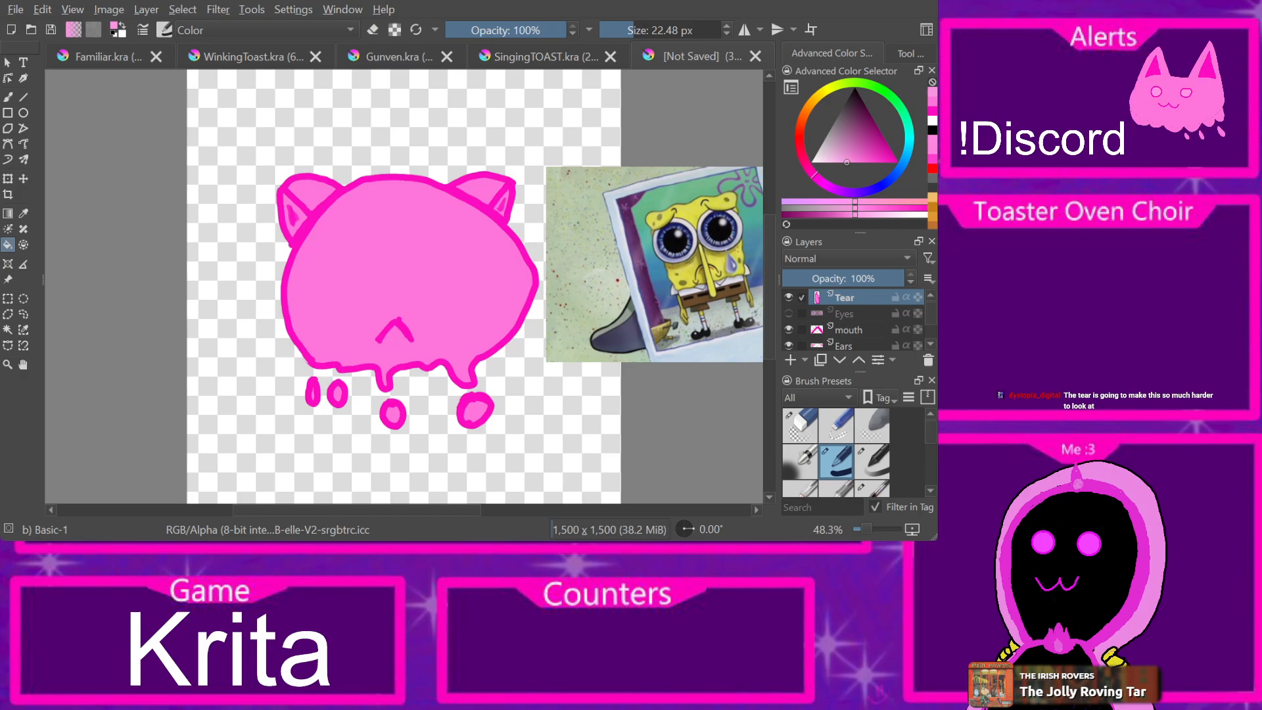
key(ctrl+shift+z)
key(ctrl+shift+z)
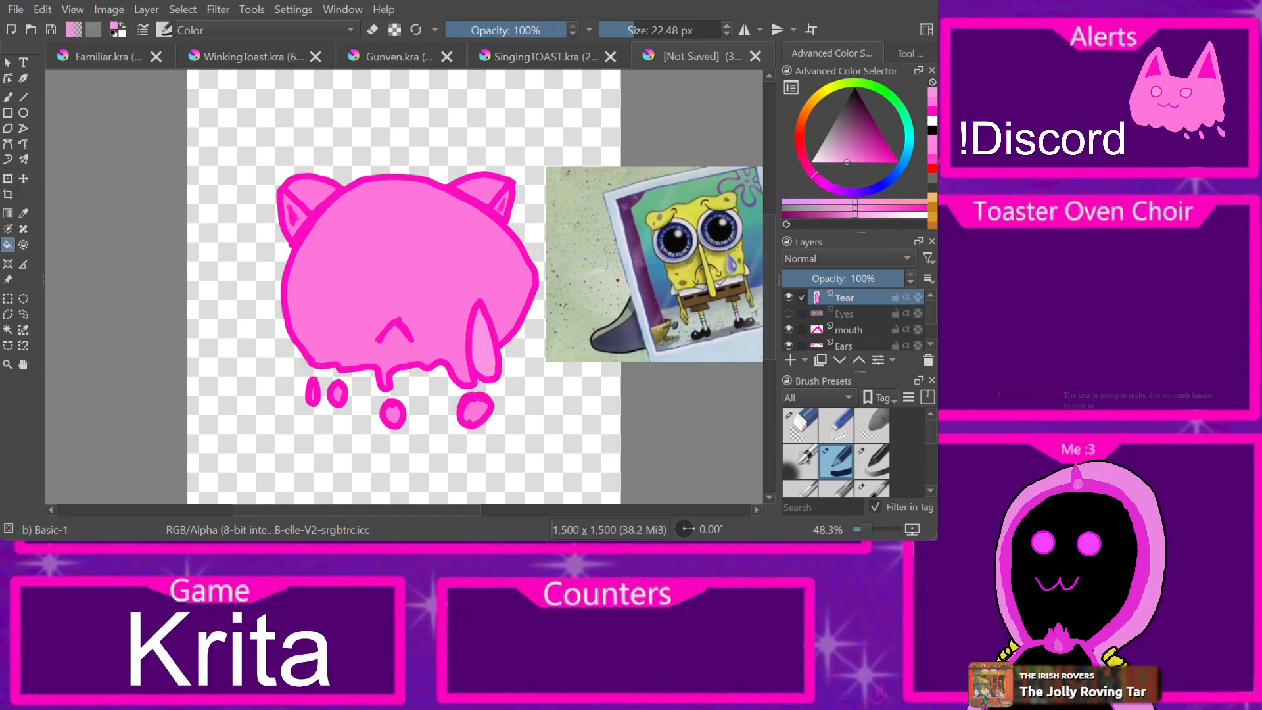
Step: Show the Eyes layer and try to fill just above the teardrop on the Tear layer with the sampled pink
click(789, 314)
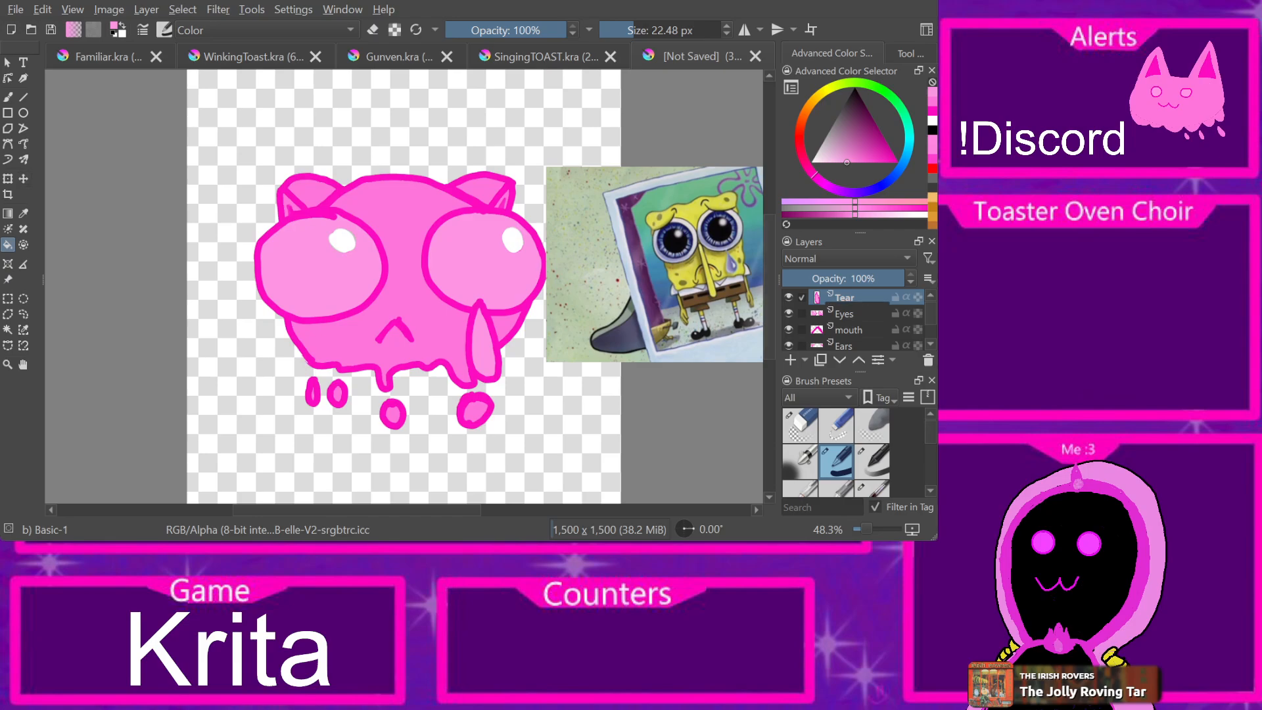
click(484, 270)
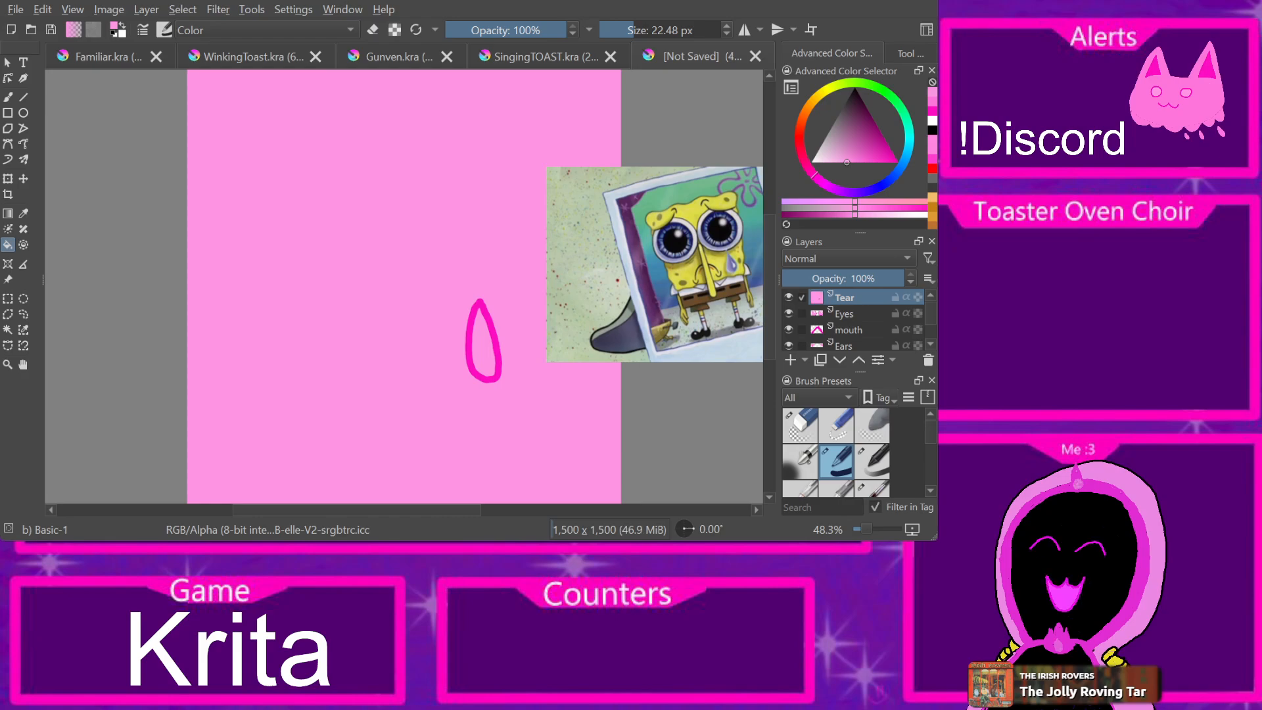
key(ctrl+z)
Step: Try moving the teardrop down toward the body's lower right edge, undo it, and hide the Eyes layer
key(t)
drag(485, 348, 517, 368)
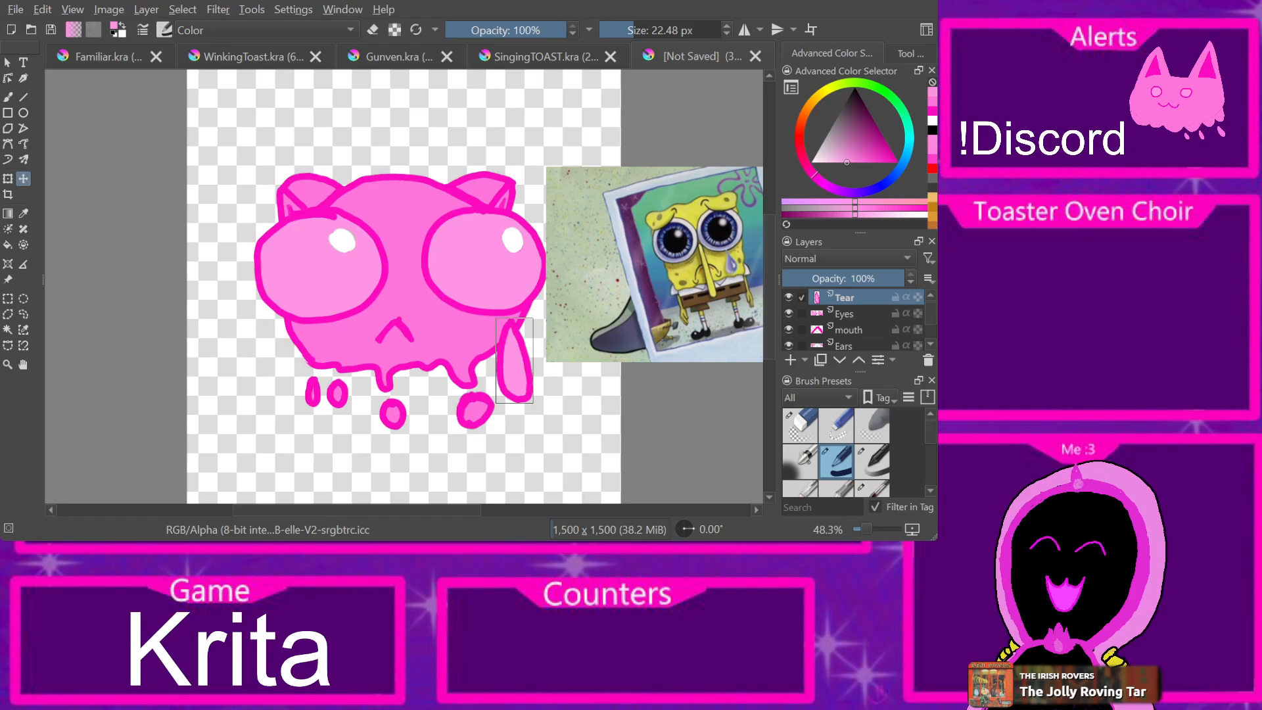
key(ctrl+z)
click(789, 313)
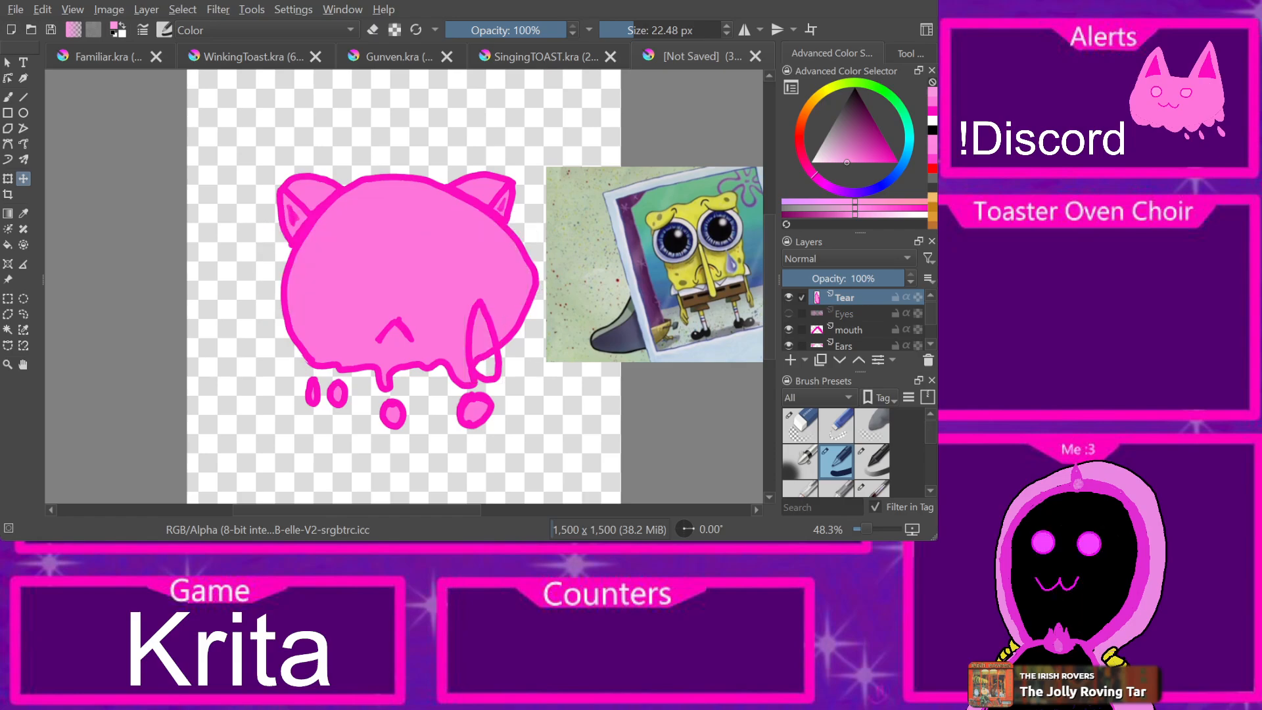
Step: Show the Eyes layer, move the empty teardrop outline to the body's right side and fill it with a very pale pink
click(788, 314)
drag(483, 342, 530, 350)
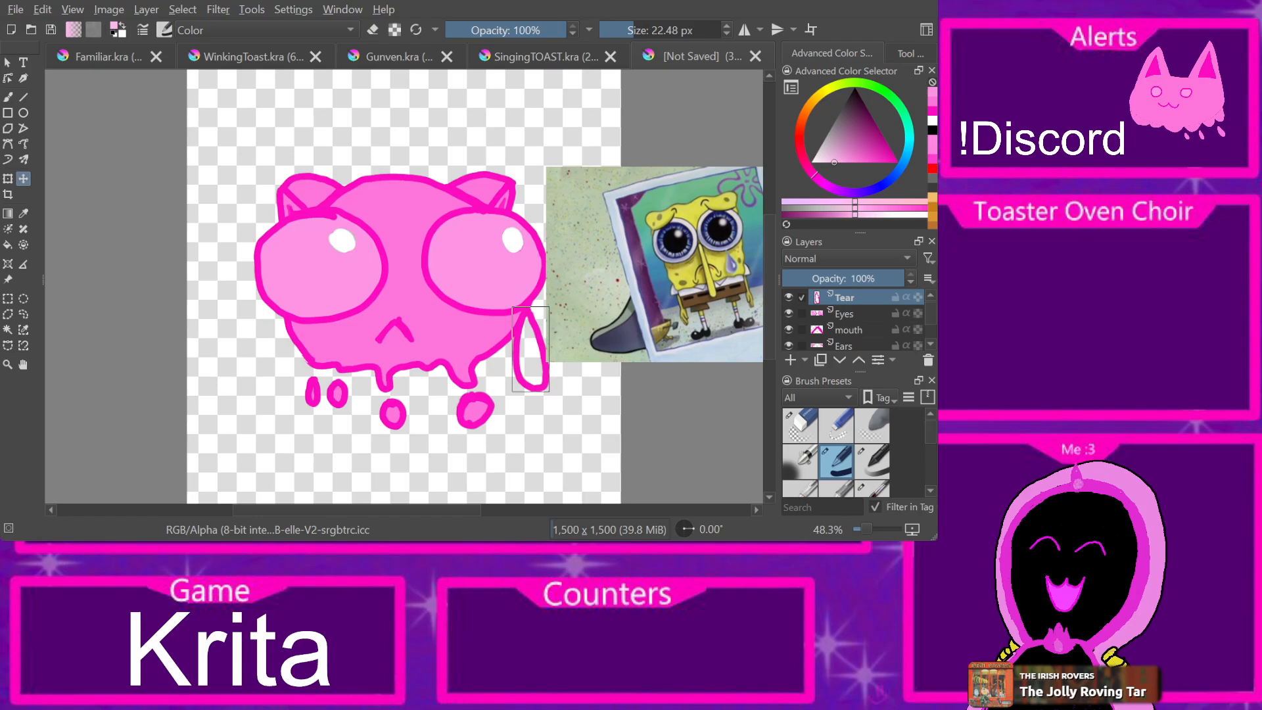
key(f)
click(531, 365)
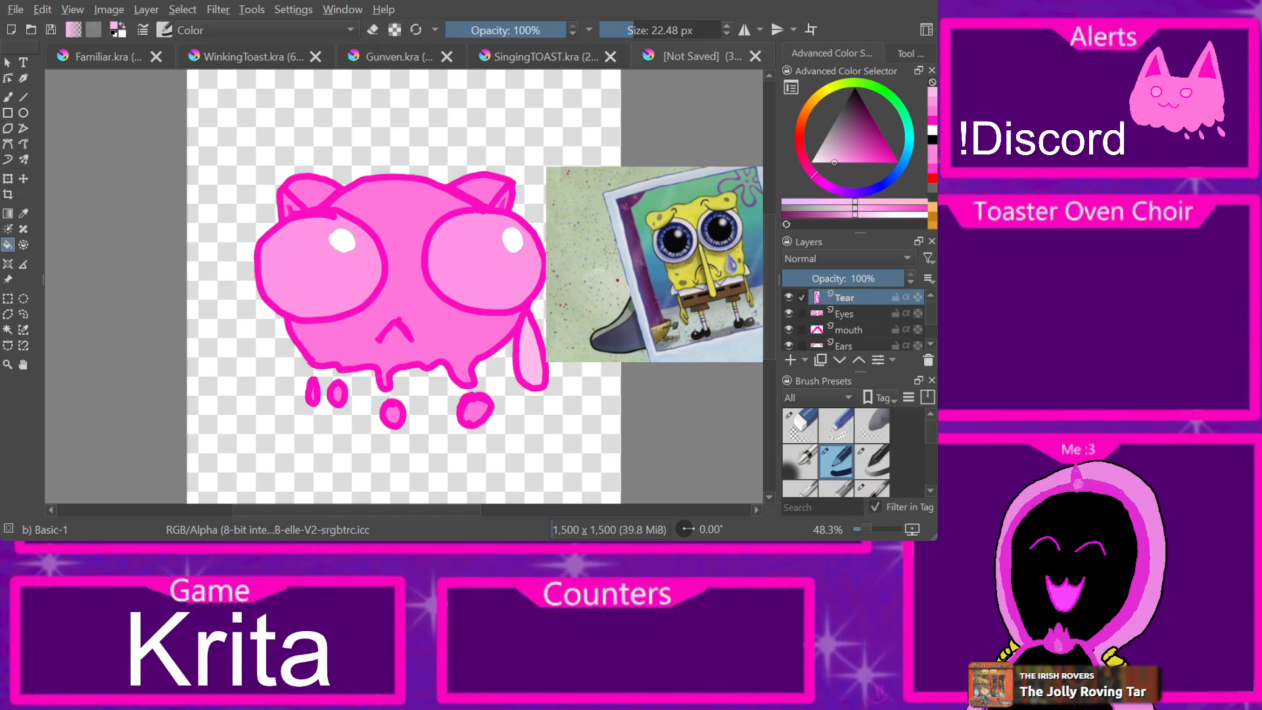
click(822, 162)
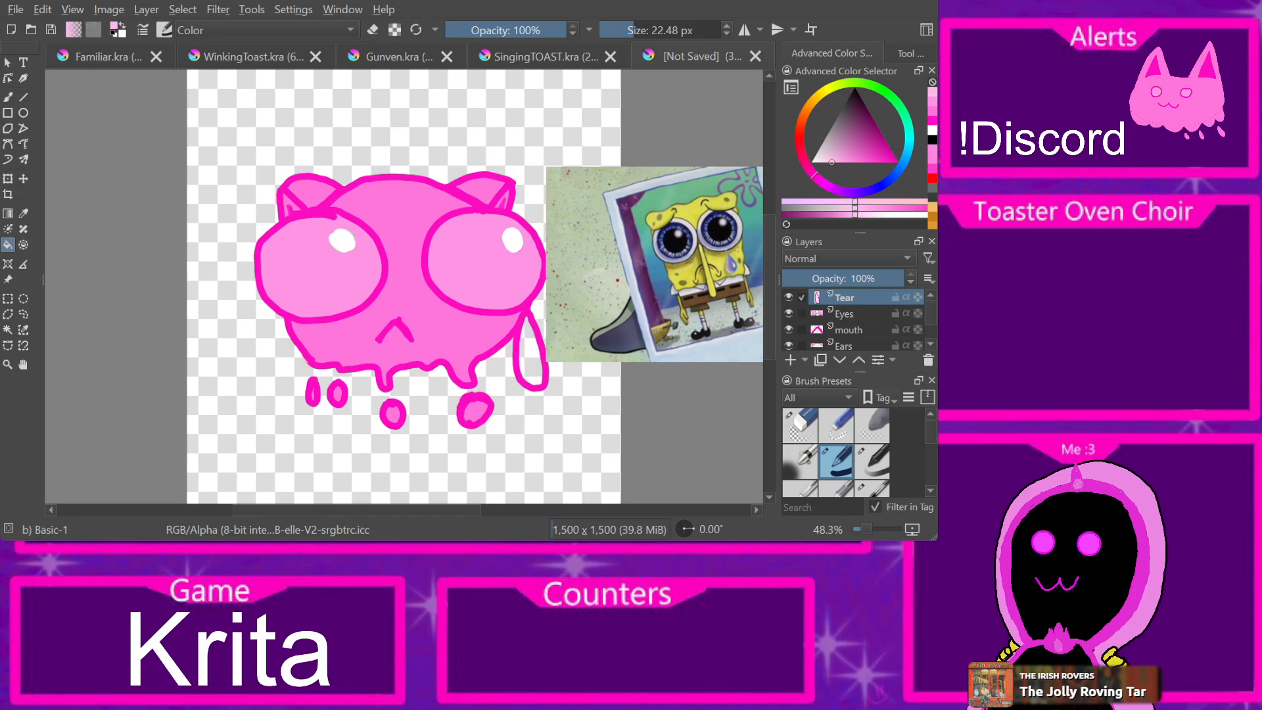
click(531, 358)
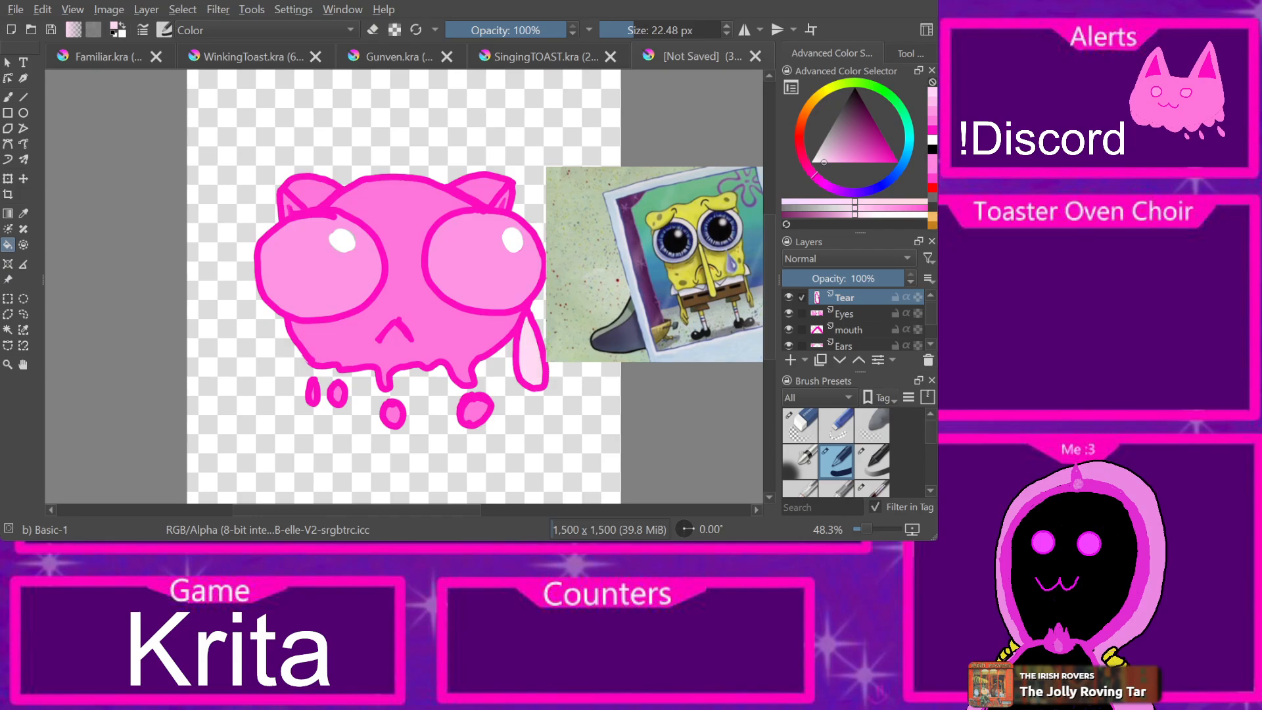
Step: Move the teardrop to just below the right eye, and shift the mouth slightly to the right on its own layer
key(t)
drag(531, 355, 502, 358)
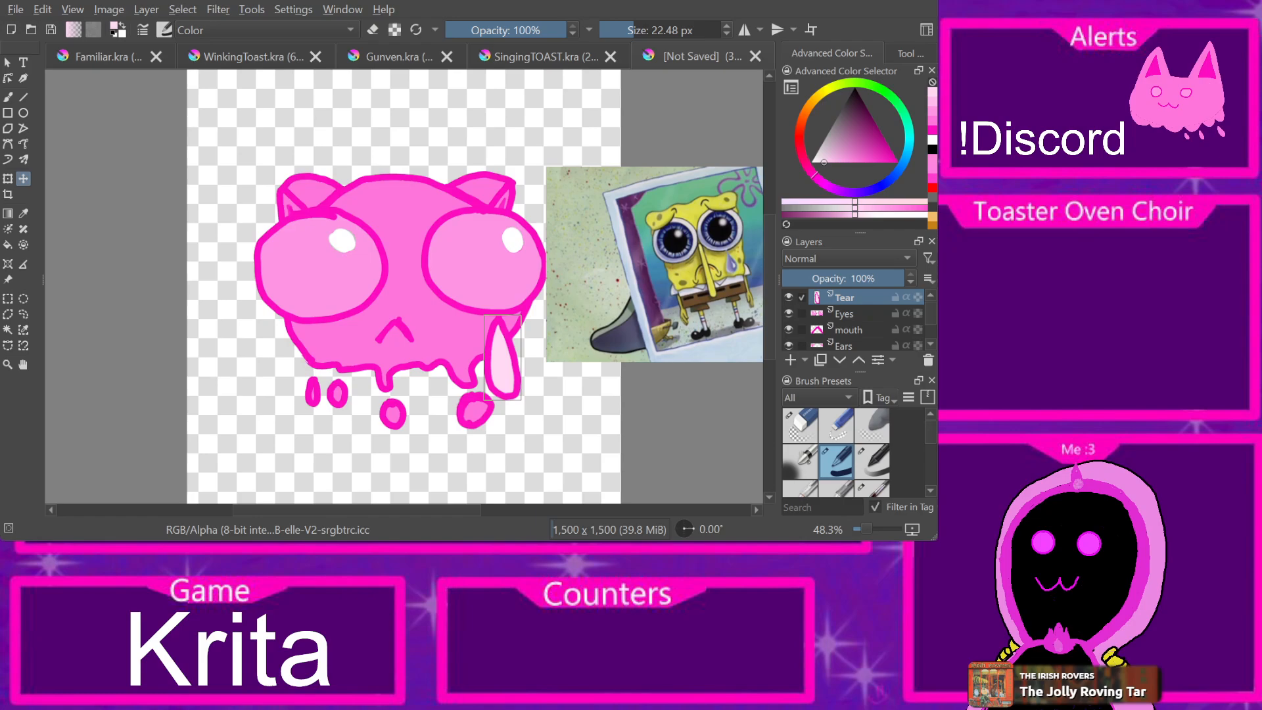
click(849, 330)
drag(395, 331, 408, 331)
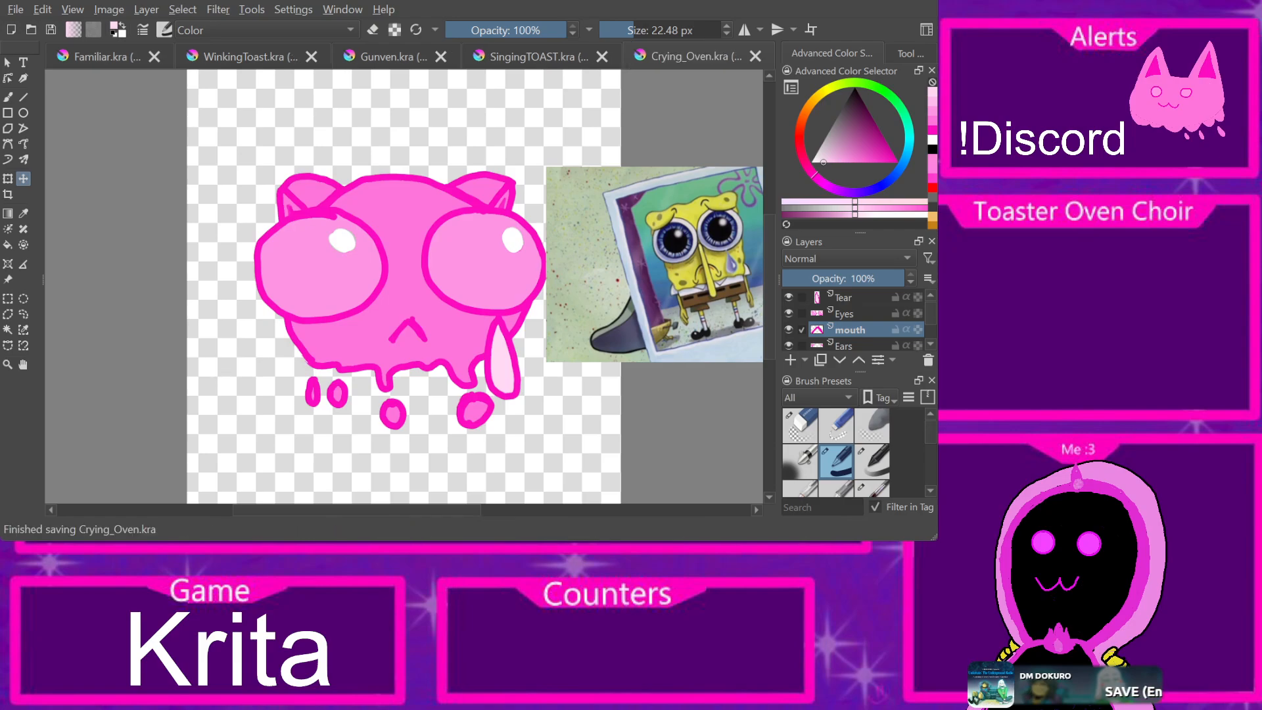
Step: Create a new blank 1,500 x 1,500 px document
click(15, 9)
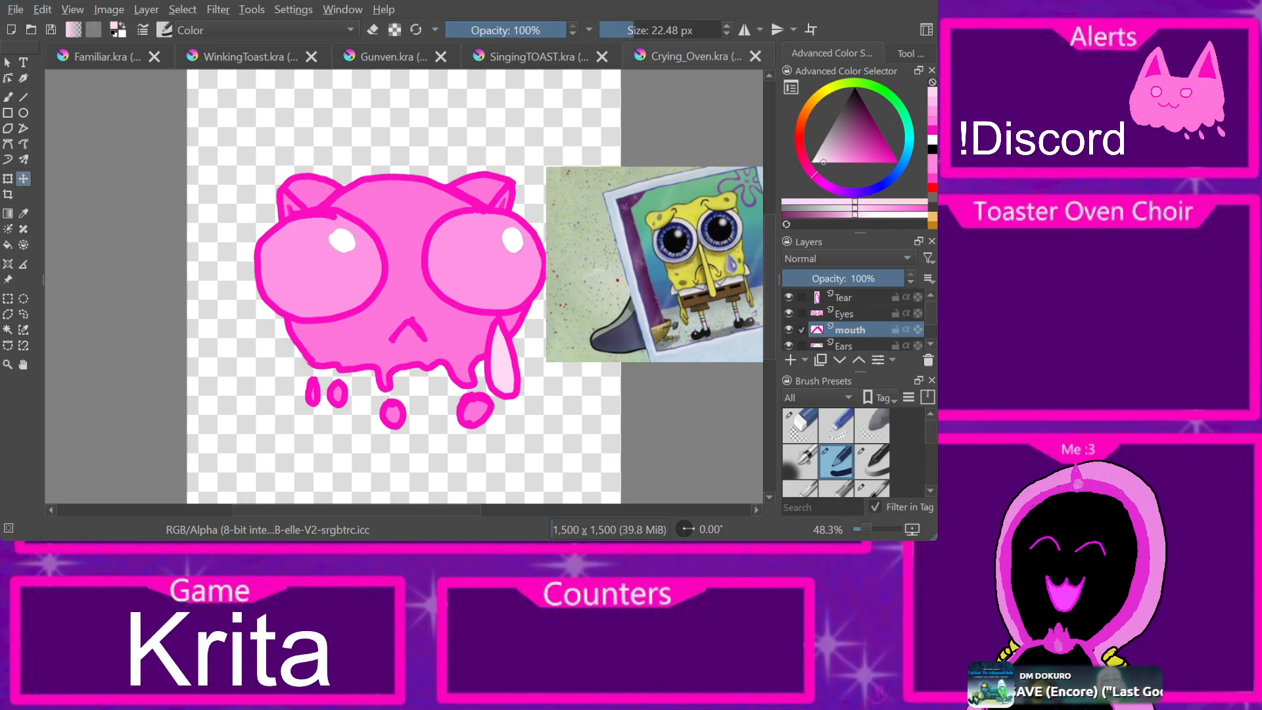
key(Return)
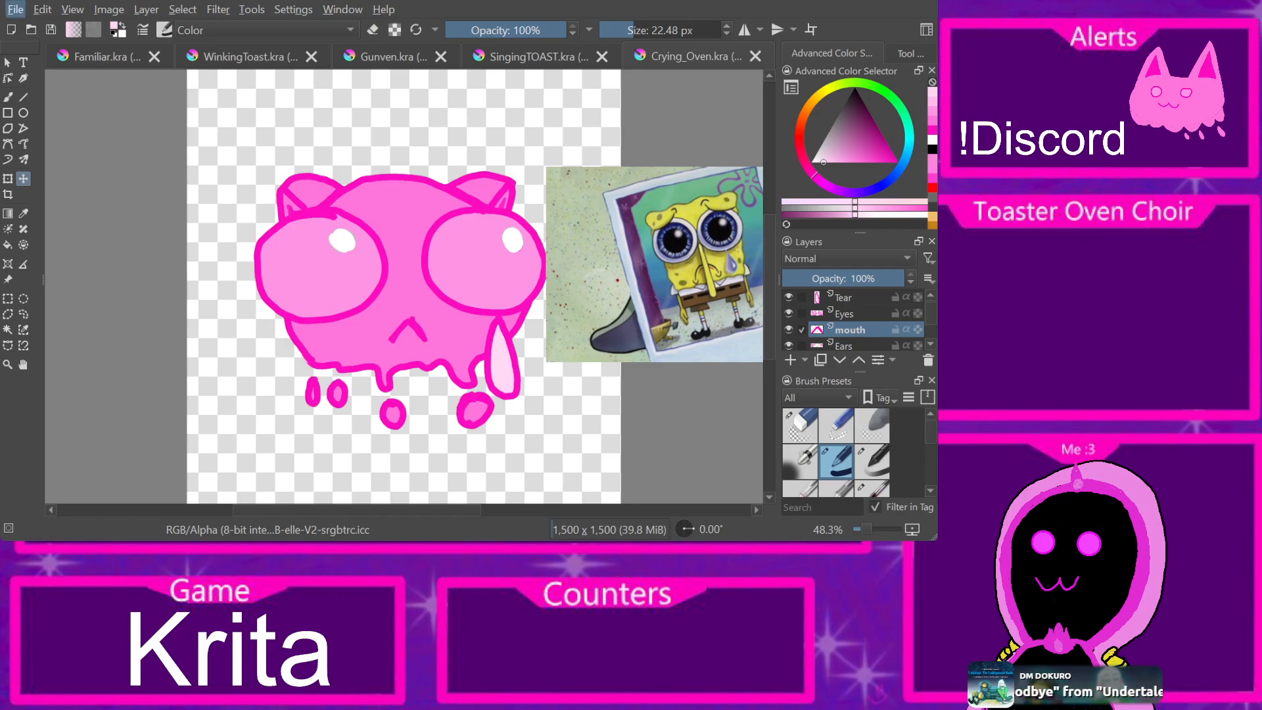
key(Return)
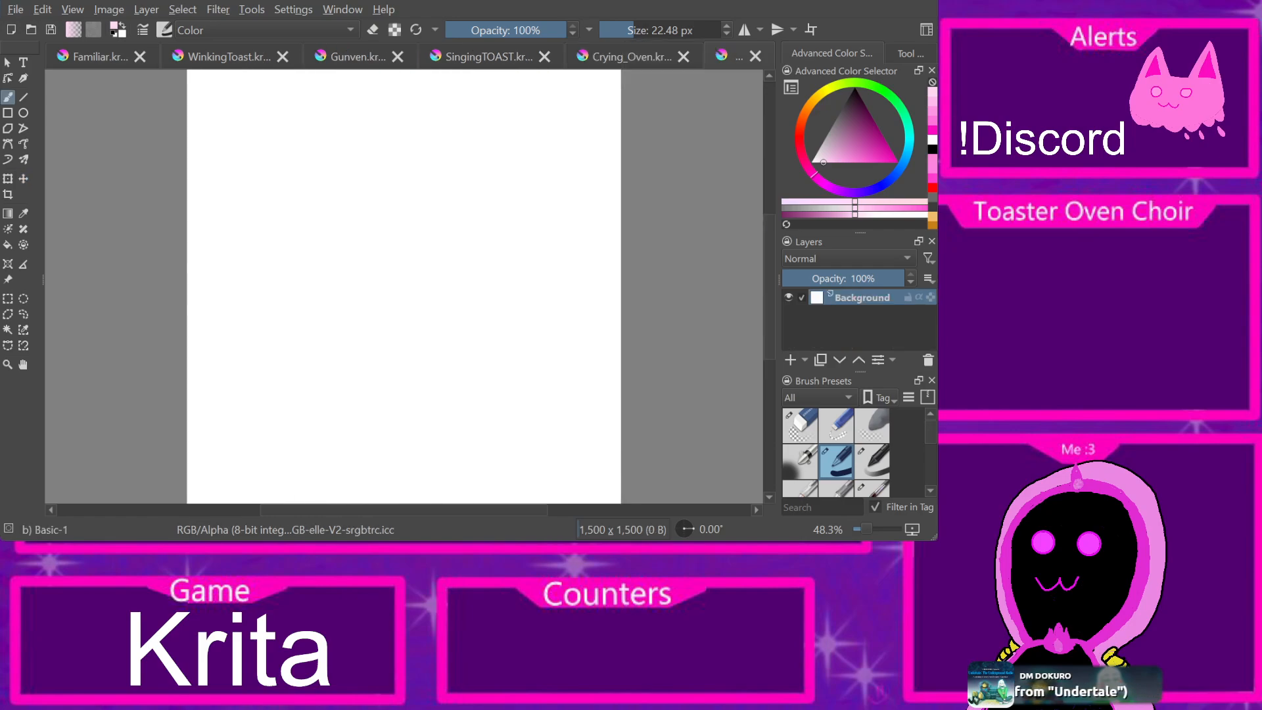
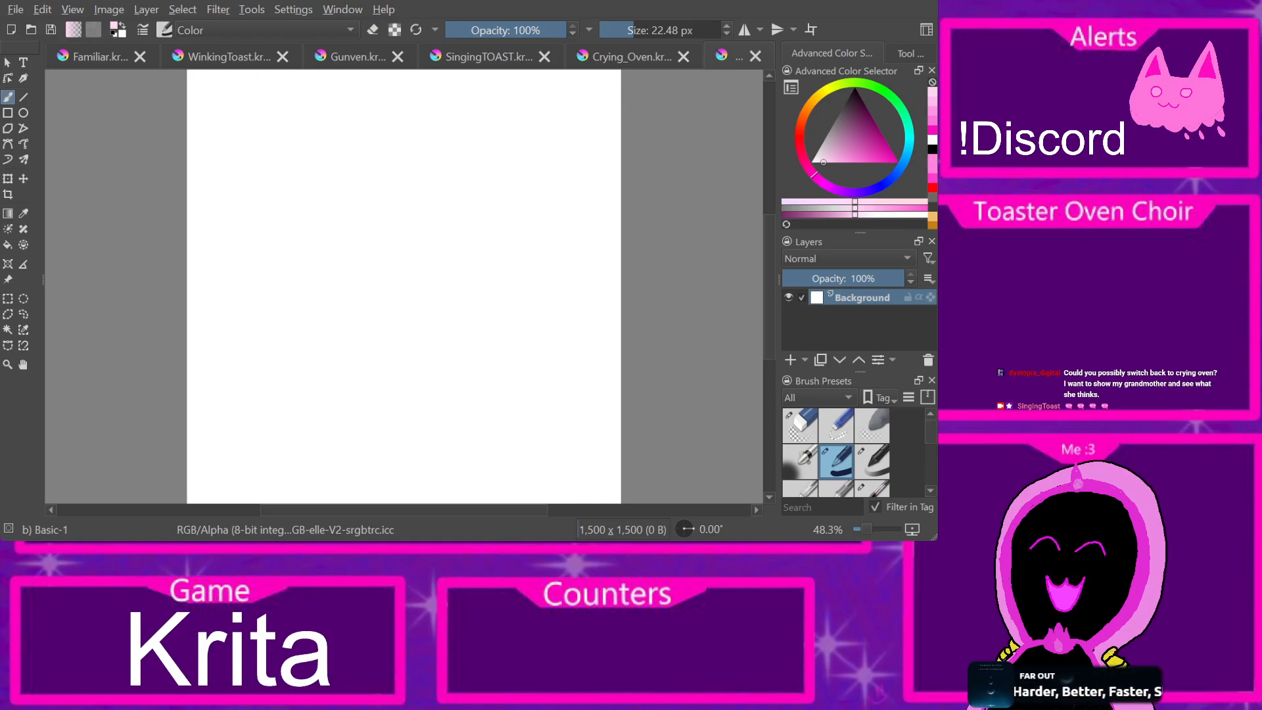
Step: Shift the mouth slightly to the left in Crying_Oven.kra, and close SingingTOAST.kra
click(631, 56)
drag(407, 331, 404, 333)
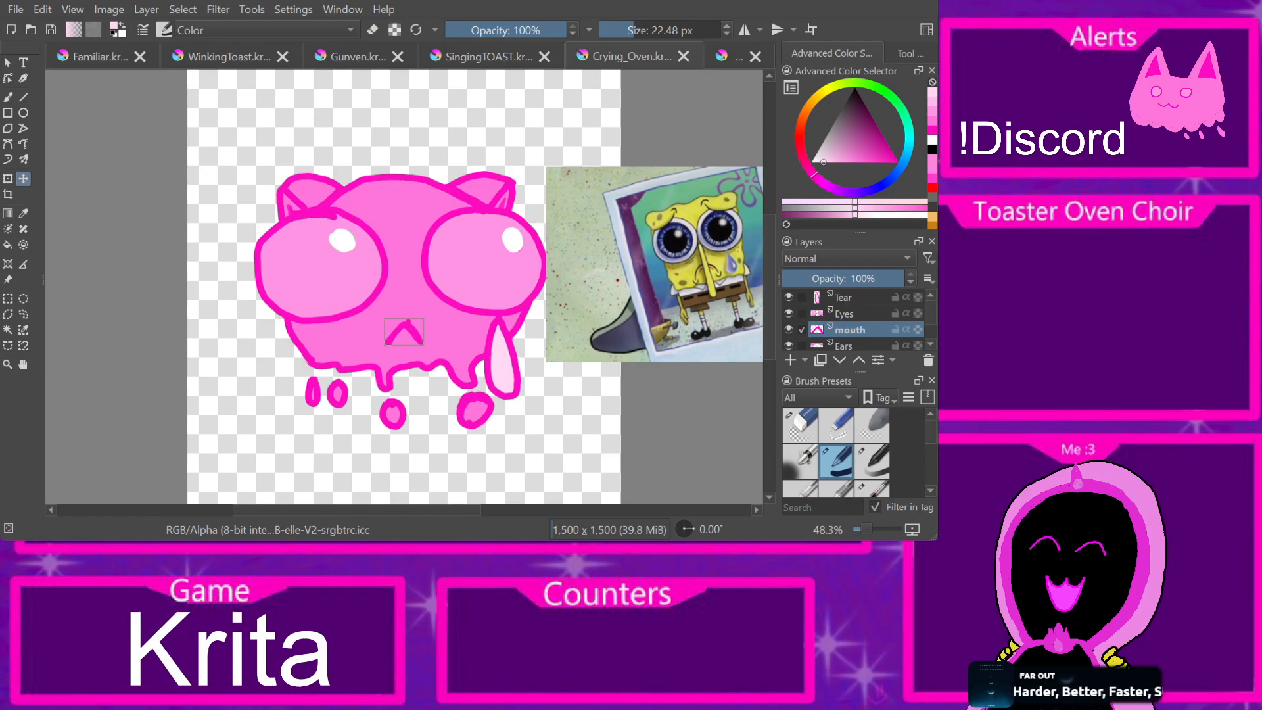
click(544, 57)
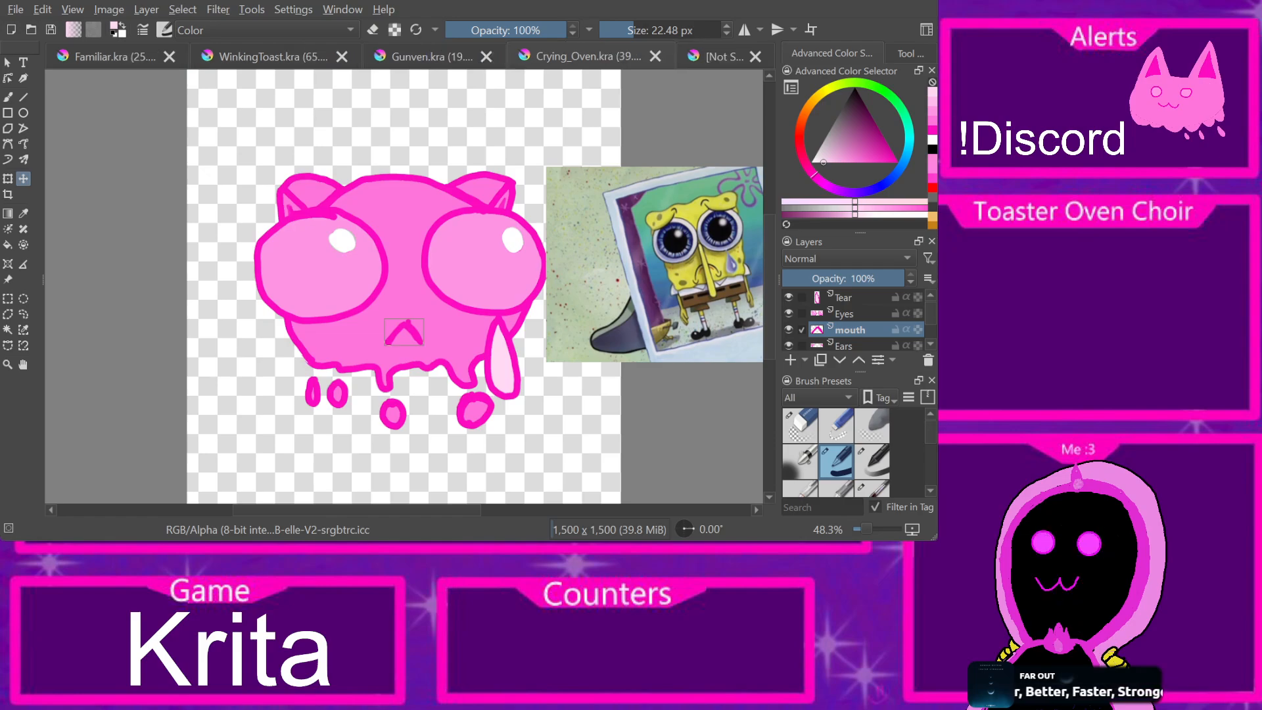
Step: Compare the finished characters in Gunven.kra and Crying_Oven.kra
click(432, 57)
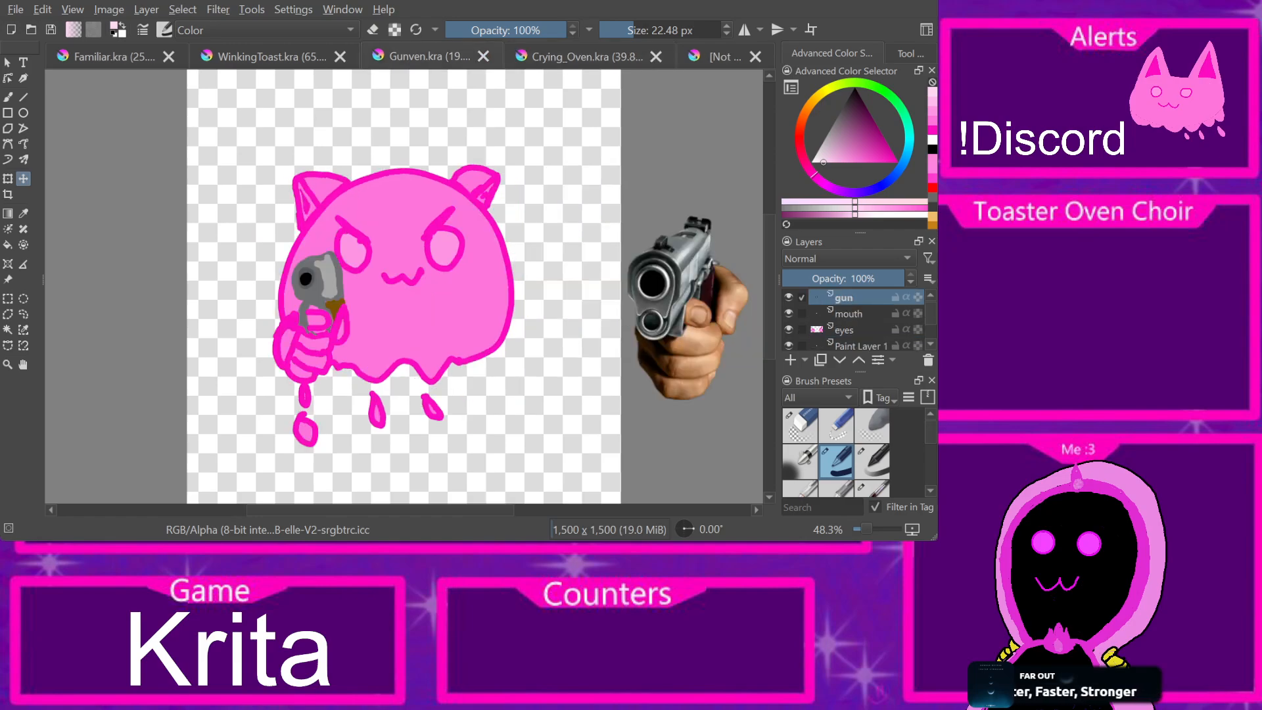
click(585, 56)
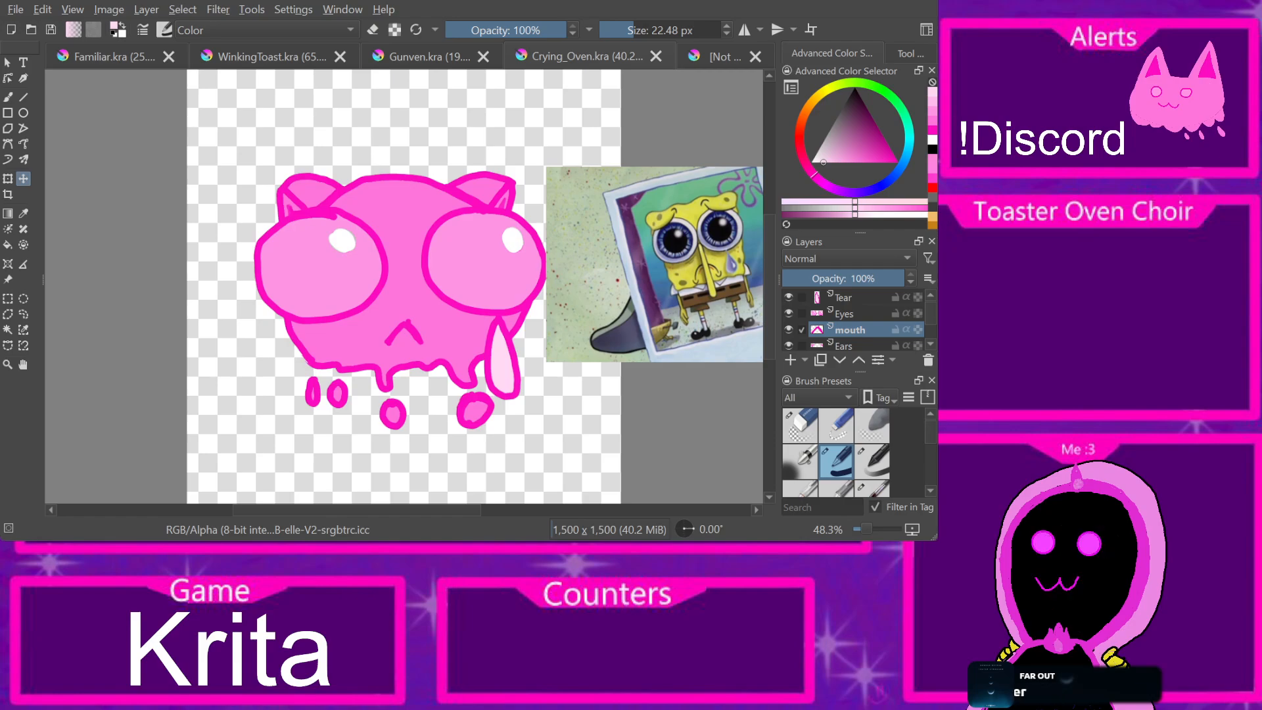
click(429, 57)
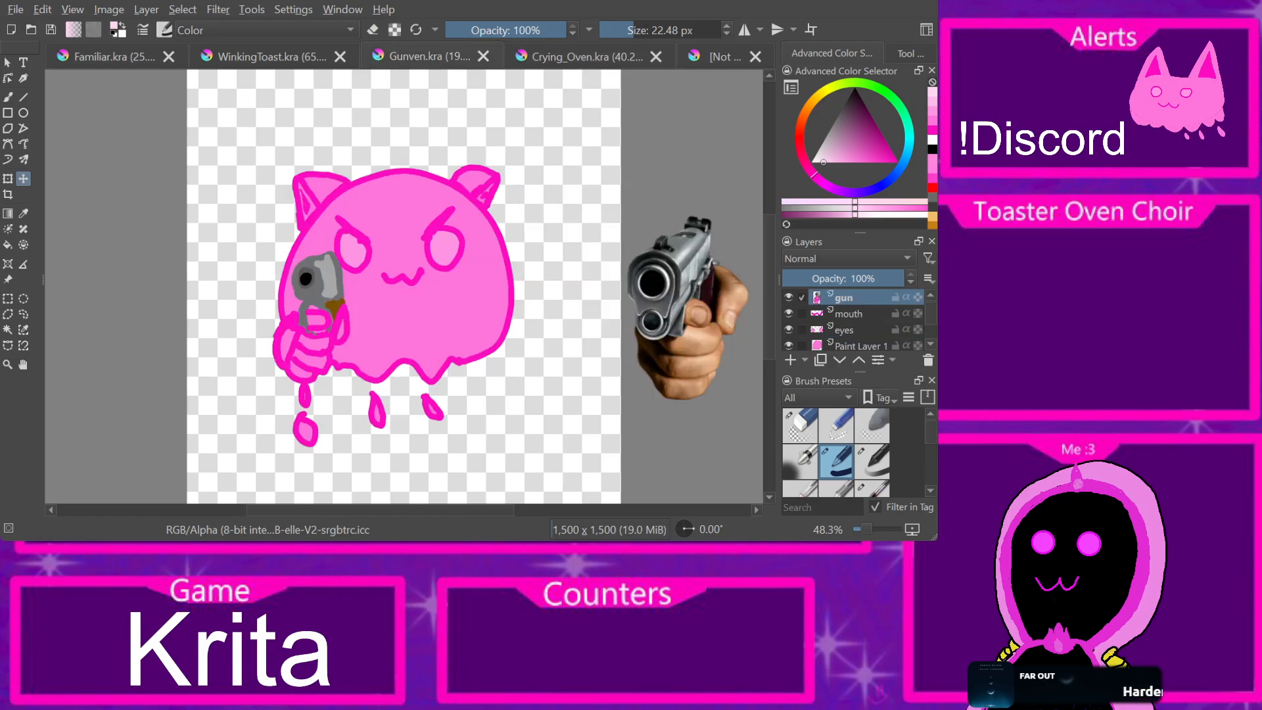
key(ctrl+Tab)
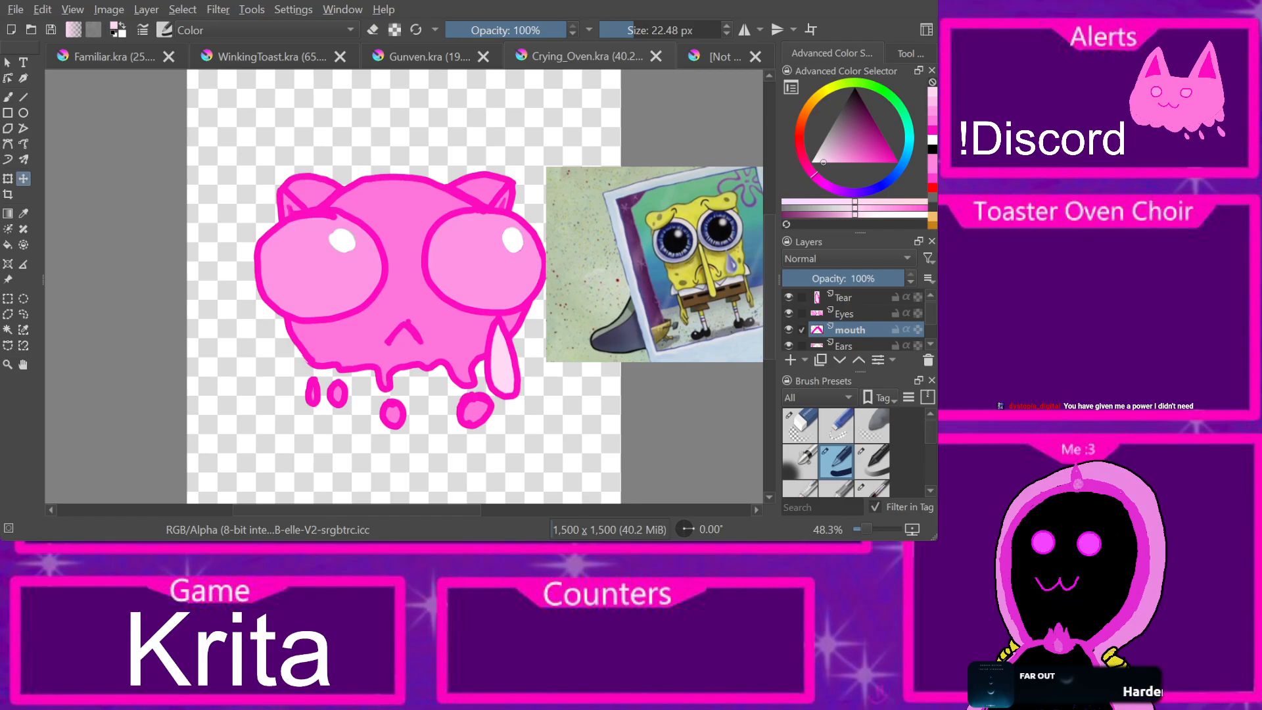
click(429, 56)
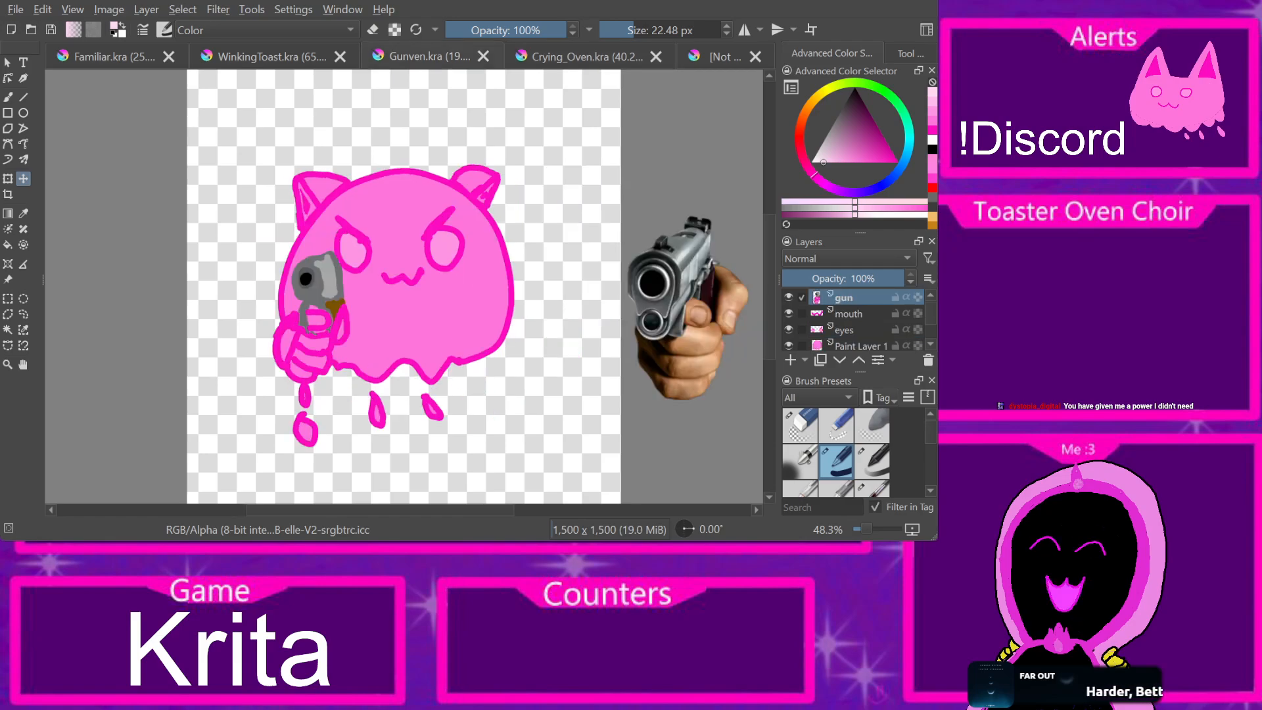
click(587, 57)
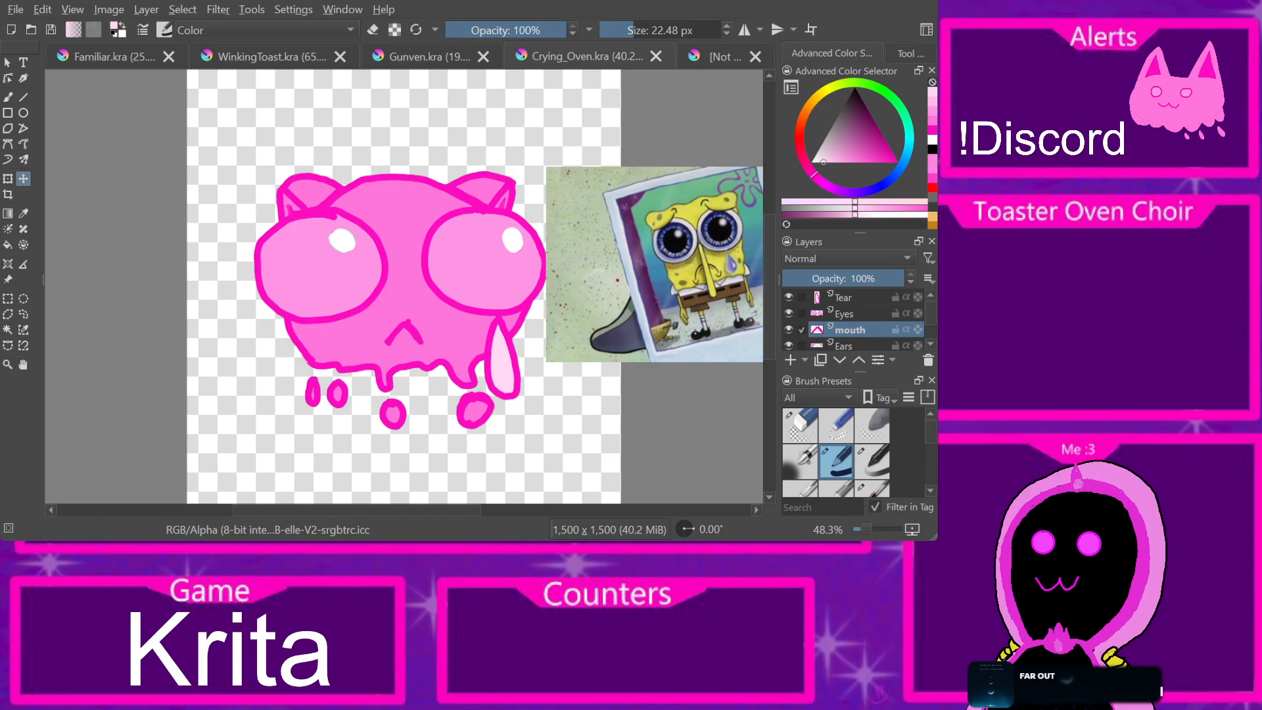
Step: In the new unsaved document, hide the Background layer and add a paint layer named Body
click(723, 57)
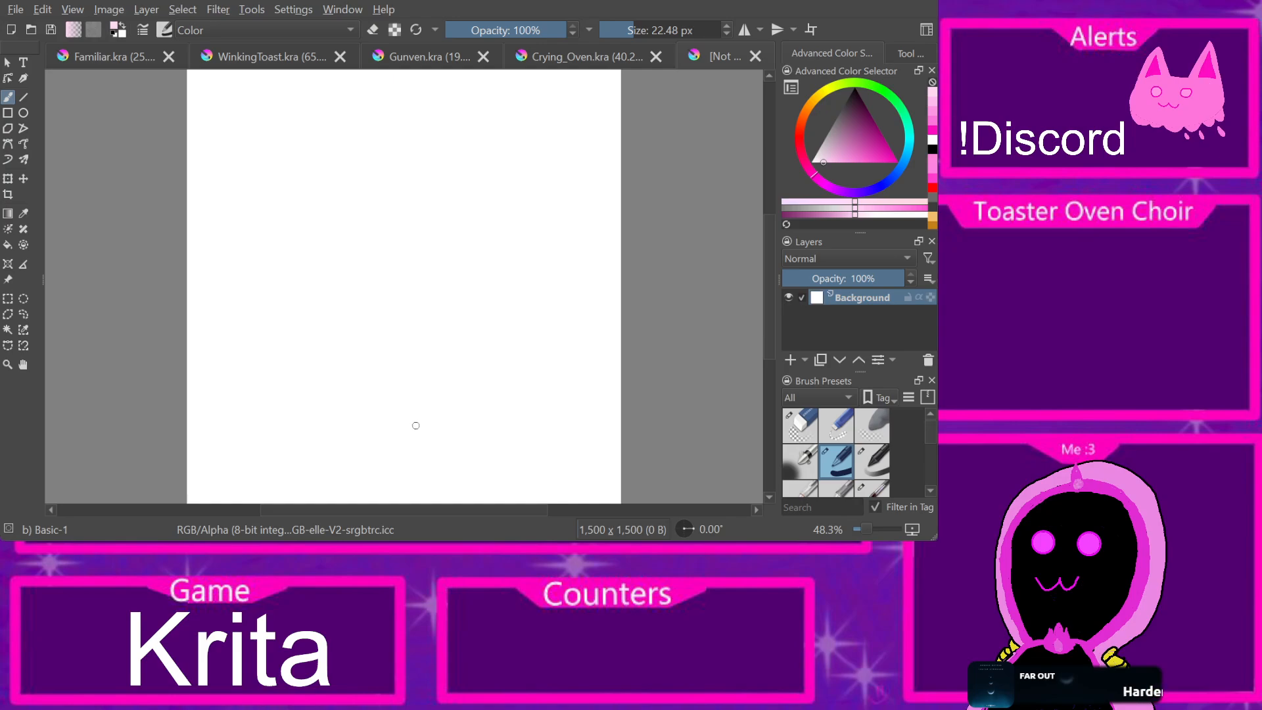
click(788, 298)
click(790, 360)
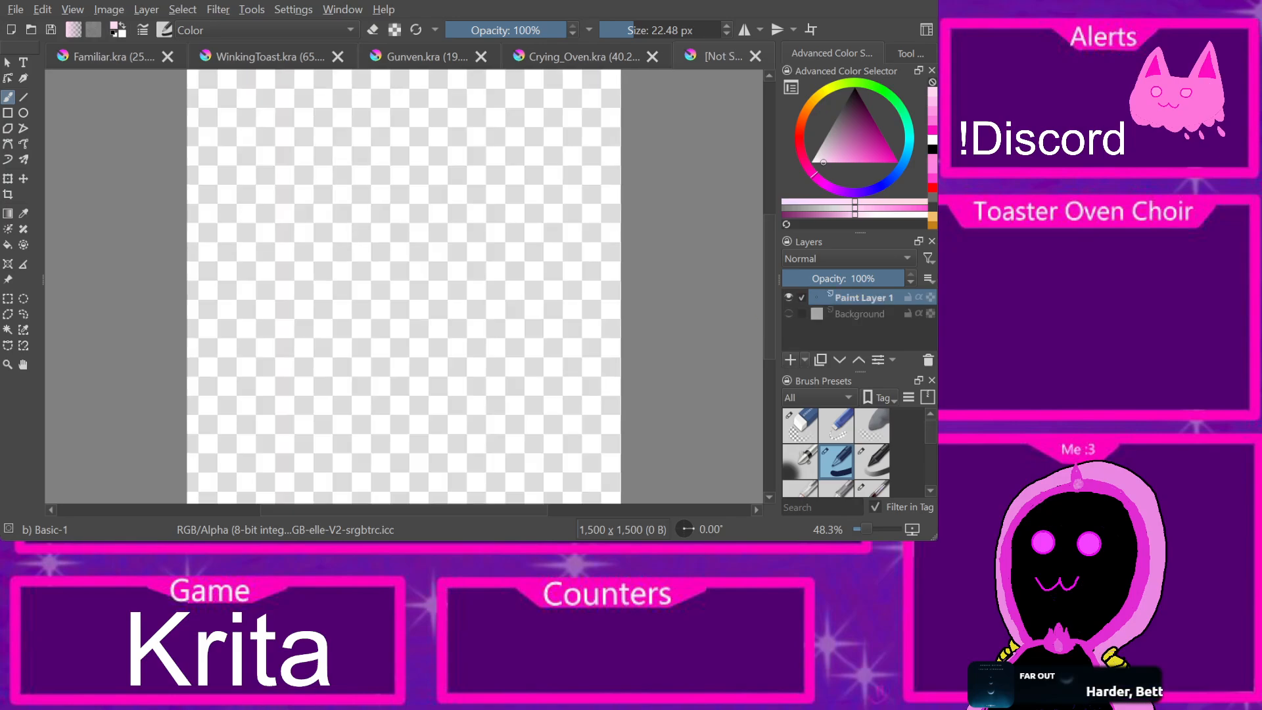
double_click(863, 297)
click(866, 297)
double_click(866, 297)
click(866, 297)
drag(866, 298, 809, 298)
text(Body)
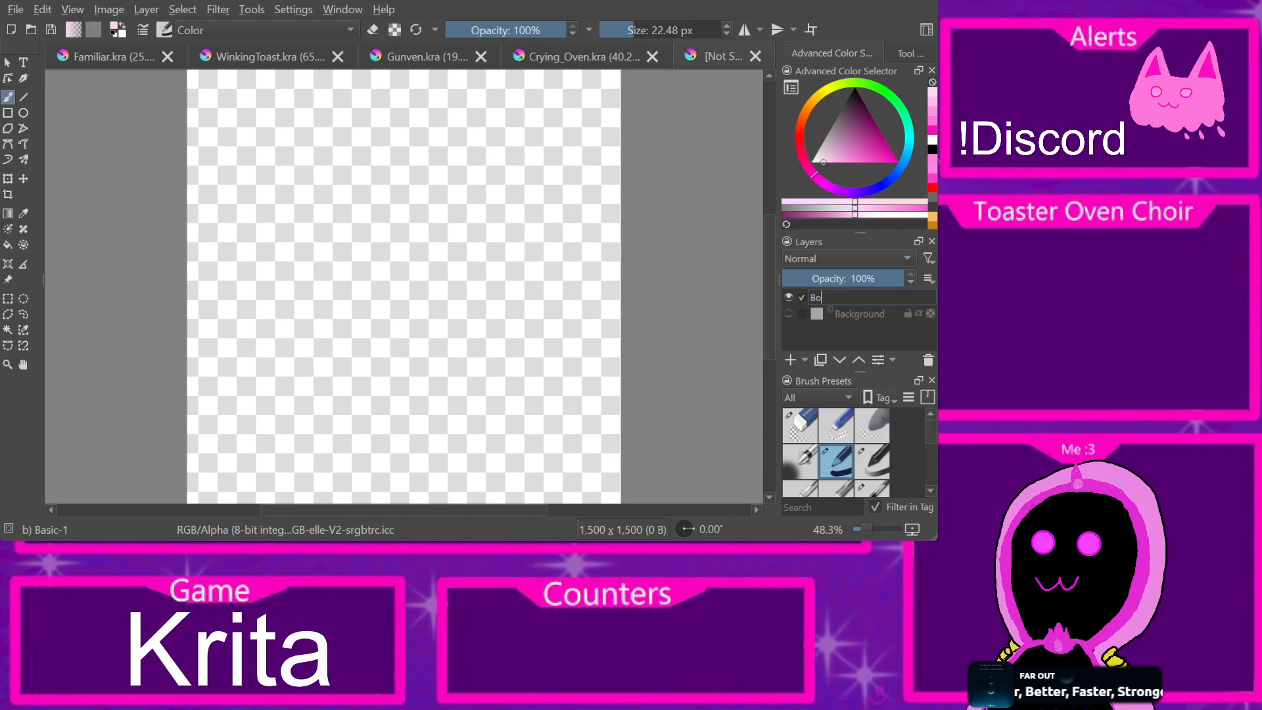
key(Return)
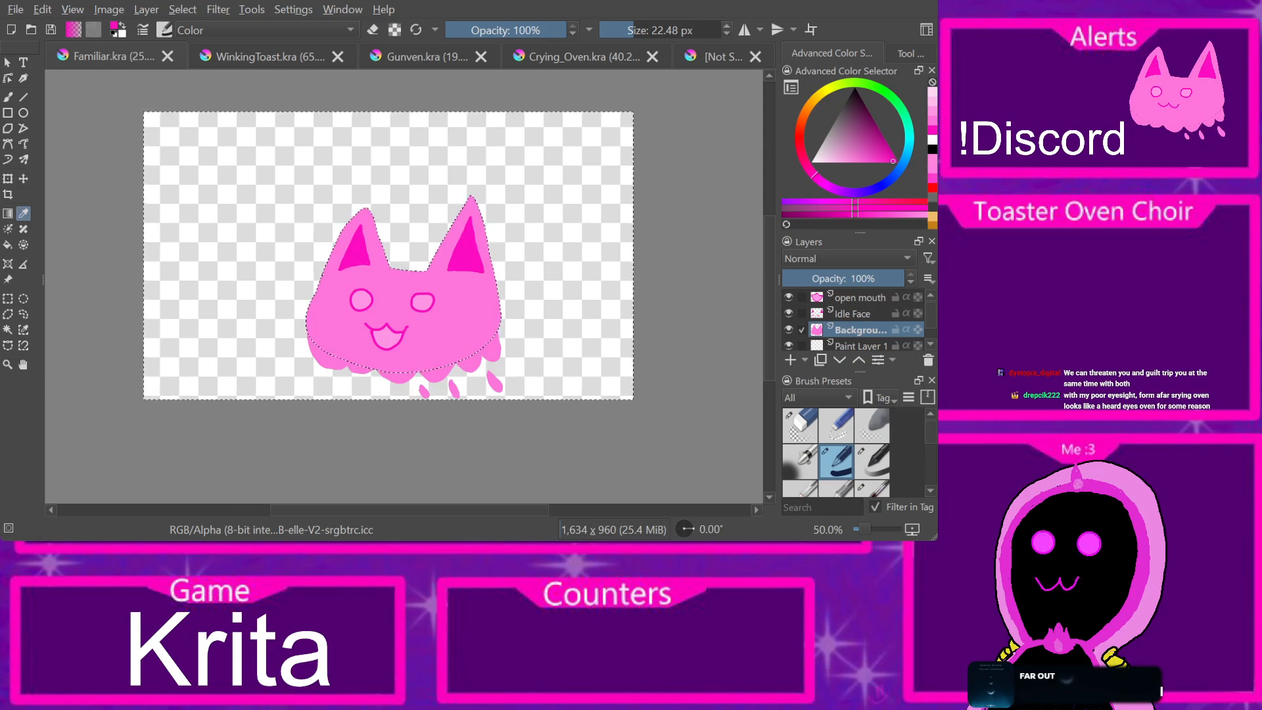
Step: Try outlining the body in Familiar.kra's dark pink with Basic-1, first as a tilted oval, then as a round blob with a ragged lower edge
key(ctrl+Tab)
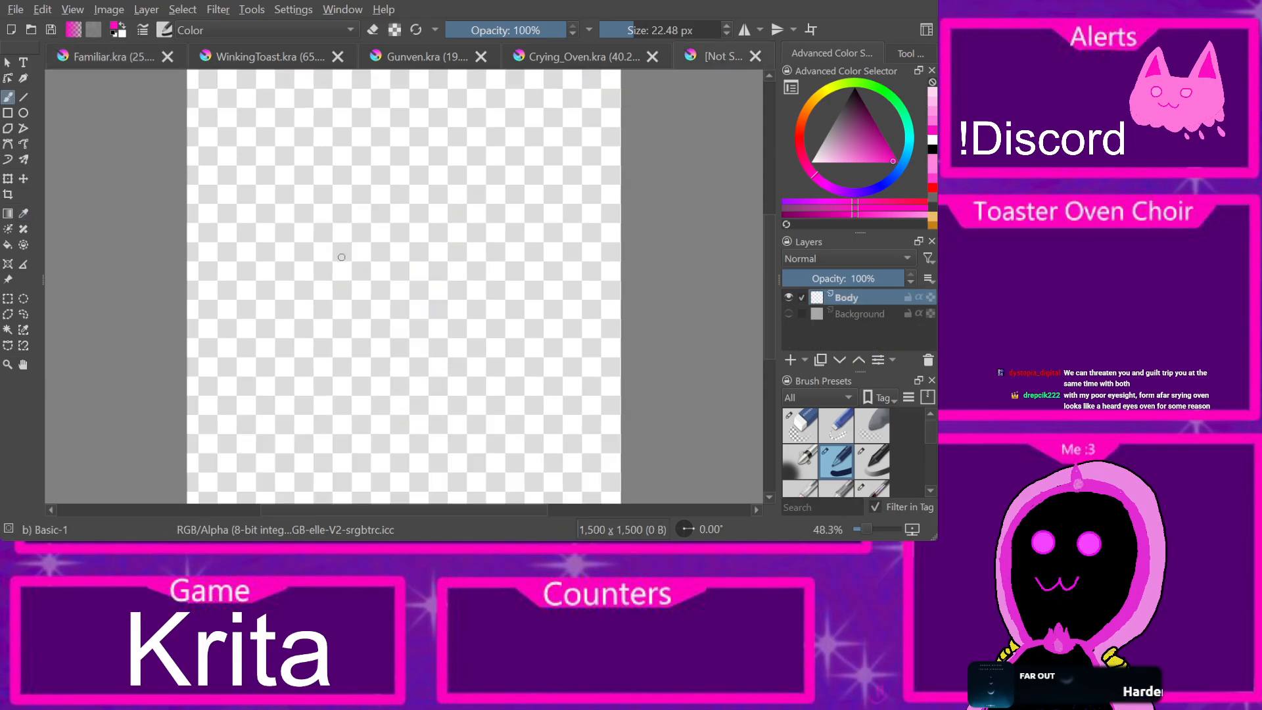
mouse_move(346, 212)
mouse_down()
mouse_move(320, 279)
mouse_move(362, 340)
mouse_move(427, 365)
mouse_move(479, 366)
mouse_move(516, 339)
mouse_move(526, 264)
mouse_move(483, 216)
mouse_move(414, 197)
mouse_move(349, 209)
mouse_move(327, 233)
mouse_up()
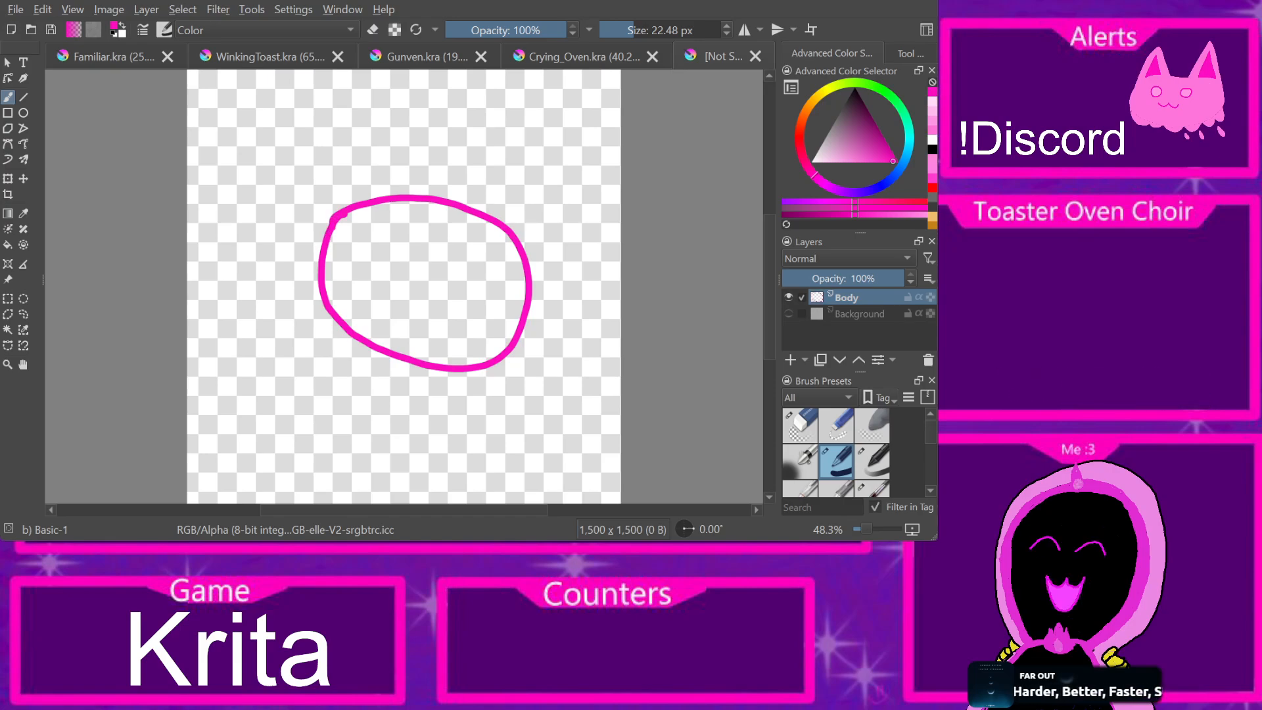
key(ctrl+z)
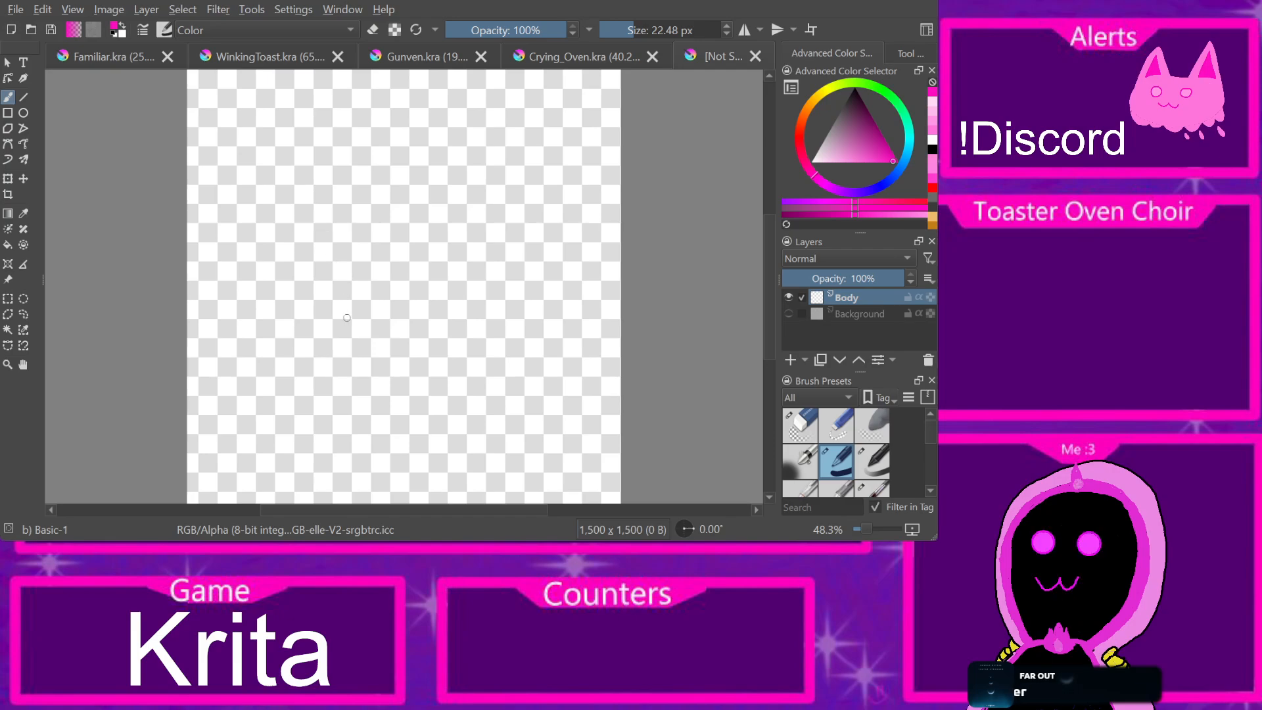
mouse_move(345, 319)
mouse_down()
mouse_move(364, 276)
mouse_move(342, 232)
mouse_move(352, 193)
mouse_move(383, 158)
mouse_move(429, 142)
mouse_move(480, 159)
mouse_move(518, 230)
mouse_move(487, 327)
mouse_move(422, 350)
mouse_move(344, 323)
mouse_up()
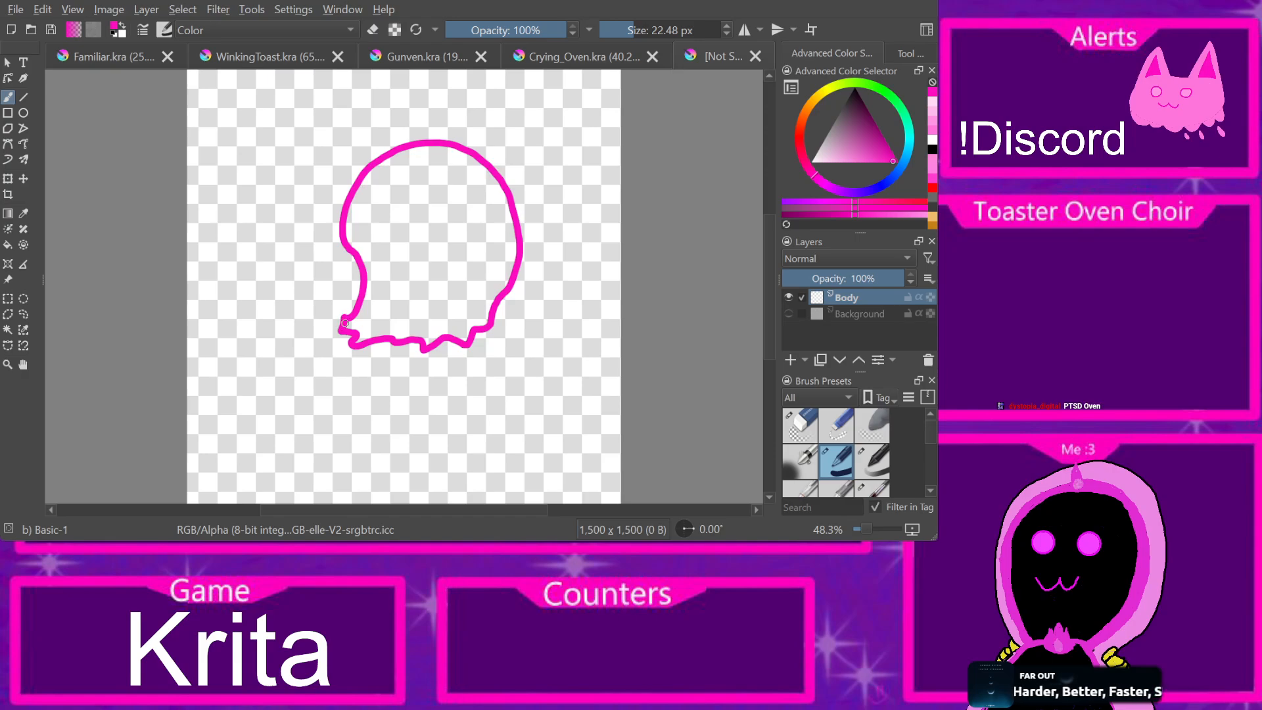
key(ctrl+z)
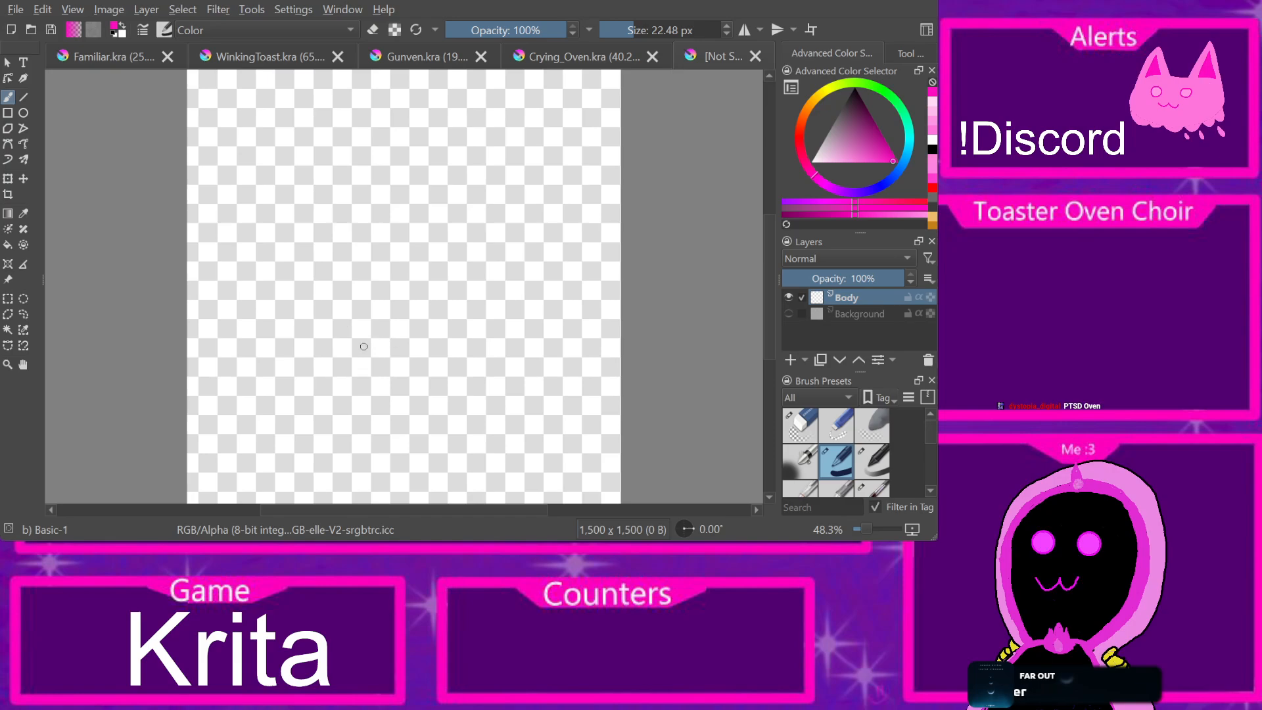
Step: On the Body layer, outline a tall rounded body with a wavy lower-left edge and several separate drips in dark pink
mouse_move(335, 348)
mouse_down()
mouse_move(404, 309)
mouse_move(461, 203)
mouse_move(506, 188)
mouse_move(558, 198)
mouse_move(585, 232)
mouse_move(588, 280)
mouse_move(561, 337)
mouse_move(510, 383)
mouse_move(416, 404)
mouse_up()
key(ctrl+z)
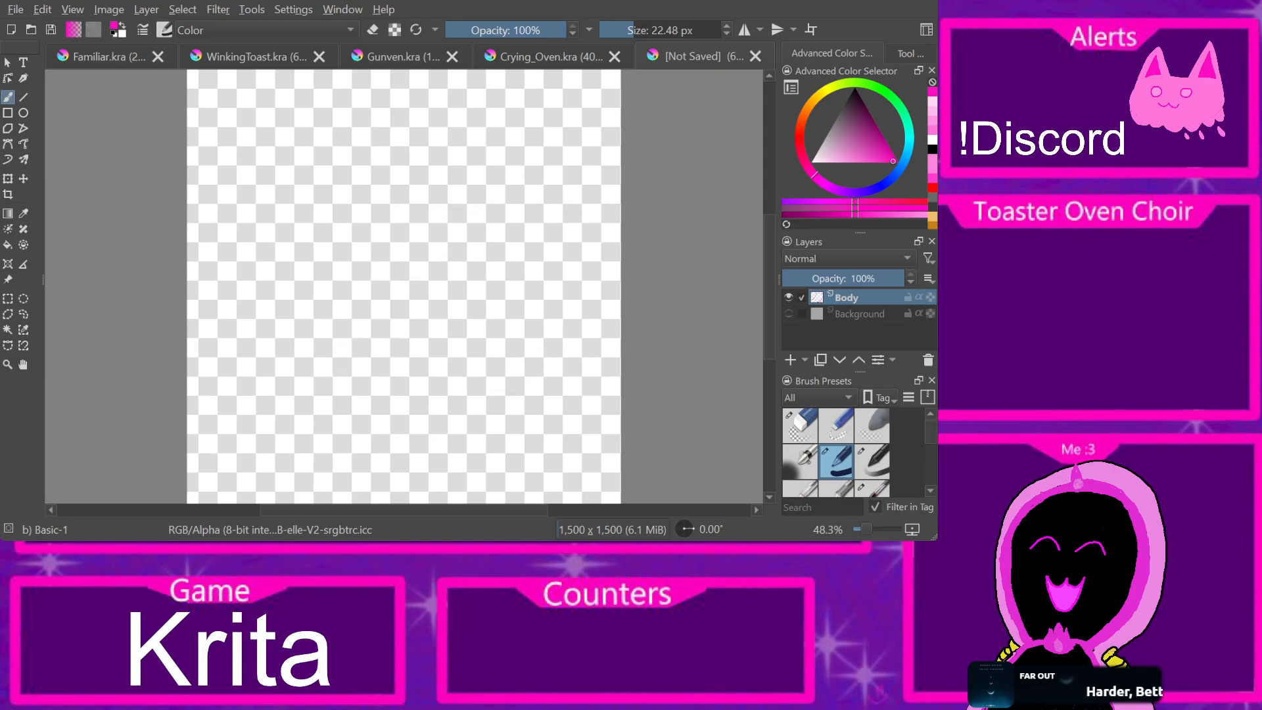
mouse_move(369, 327)
mouse_down()
mouse_move(401, 382)
mouse_move(483, 407)
mouse_move(551, 307)
mouse_move(569, 229)
mouse_move(562, 193)
mouse_move(527, 156)
mouse_move(475, 139)
mouse_move(432, 138)
mouse_move(382, 163)
mouse_move(352, 215)
mouse_move(364, 328)
mouse_move(357, 353)
mouse_move(326, 370)
mouse_move(330, 383)
mouse_move(345, 357)
mouse_move(329, 358)
mouse_move(363, 375)
mouse_move(347, 395)
mouse_move(371, 377)
mouse_move(400, 400)
mouse_up()
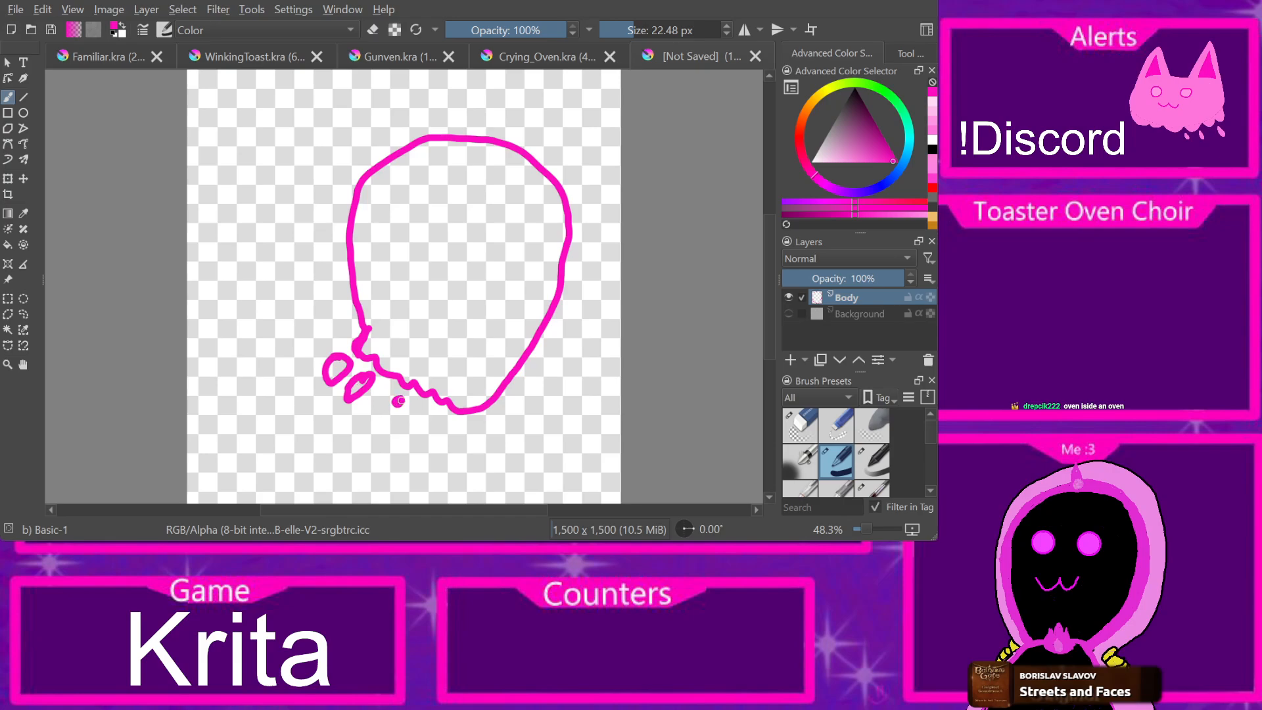
click(433, 421)
click(403, 420)
drag(398, 433, 407, 422)
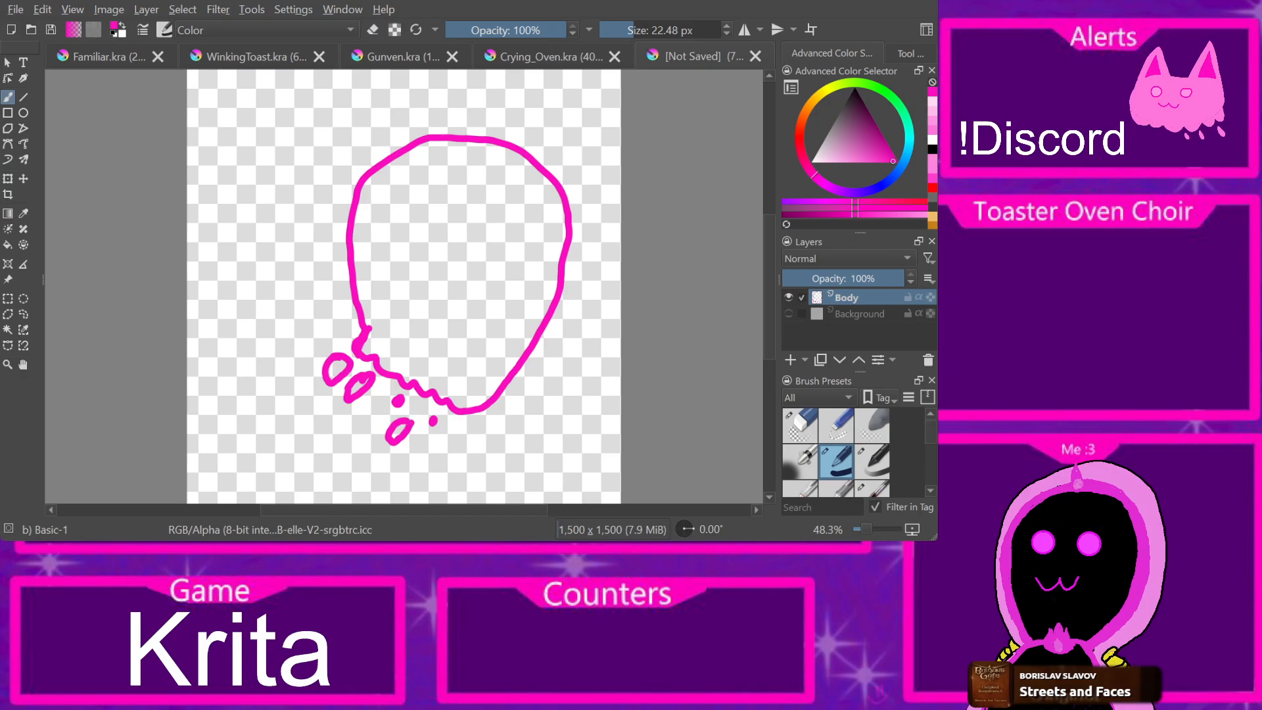
Step: Sample the light pink from the cat's body in Familiar.kra and fill the new character's body and larger drips with it
click(108, 56)
click(394, 282)
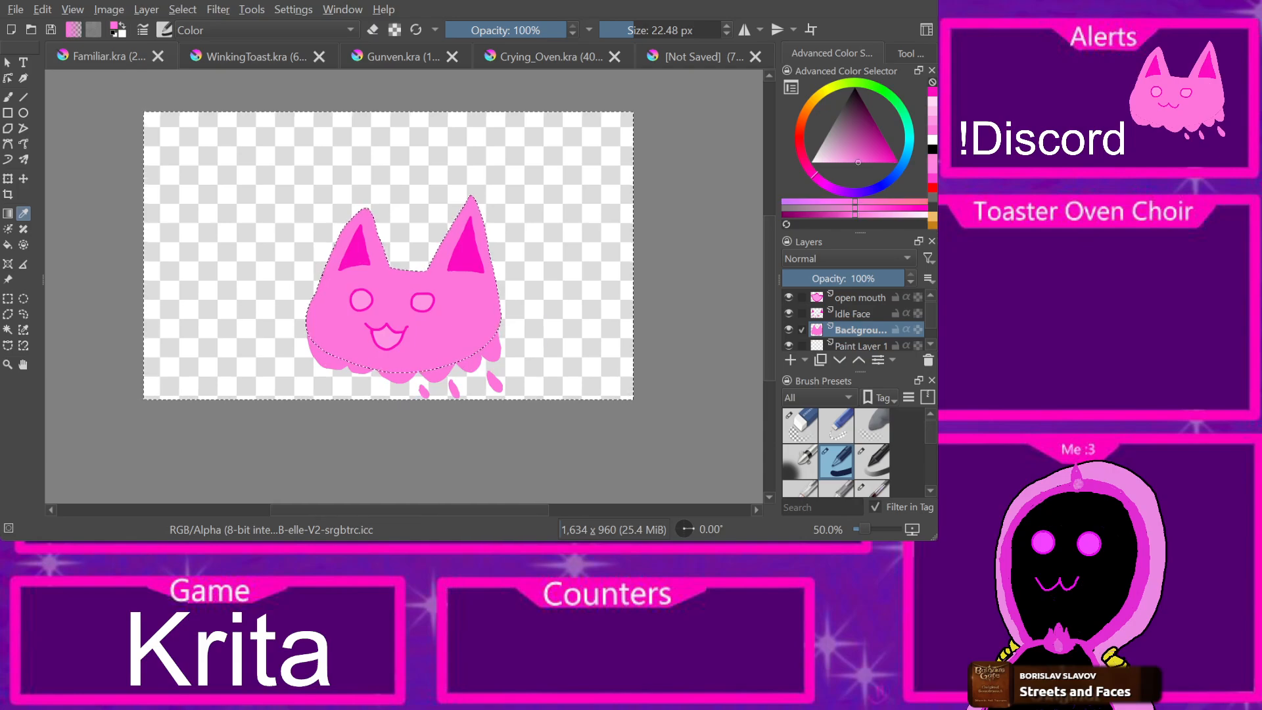
click(703, 57)
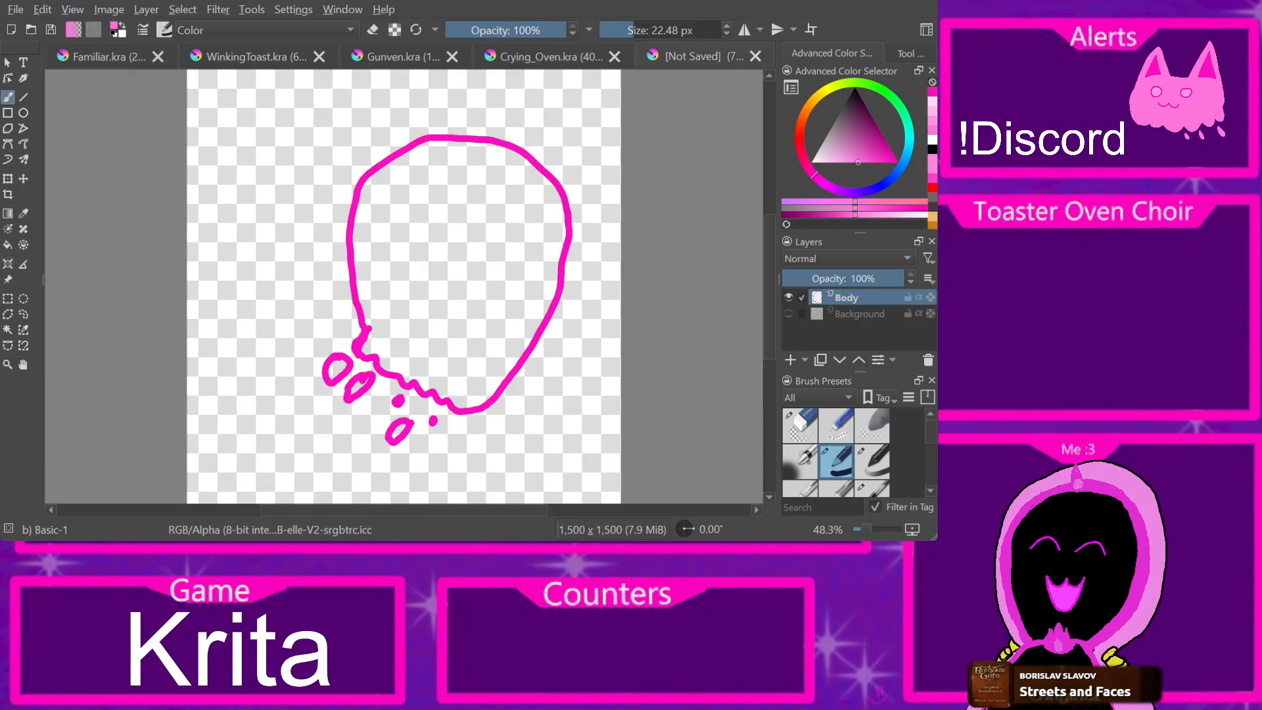
key(f)
click(454, 276)
click(398, 432)
click(360, 387)
click(336, 369)
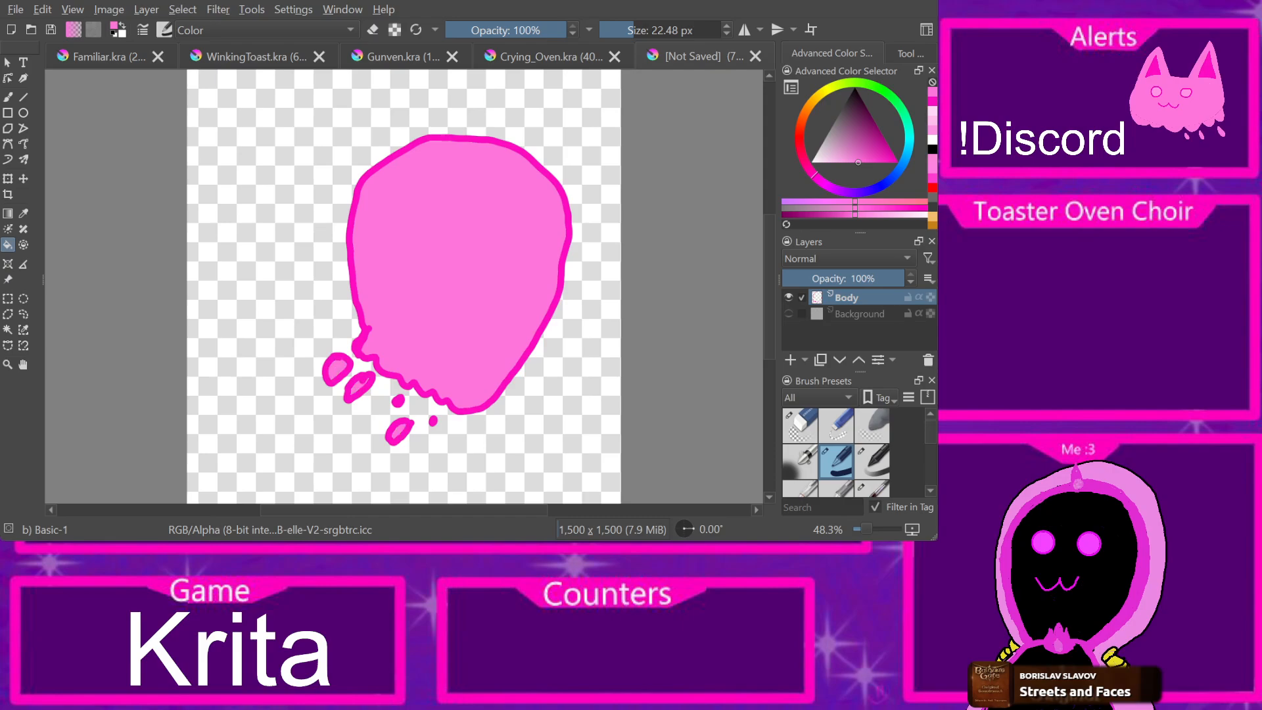
Step: Sample the dark pink from the cat's ear in Familiar.kra and add a paint layer named eyes above Body in the unsaved drawing
key(b)
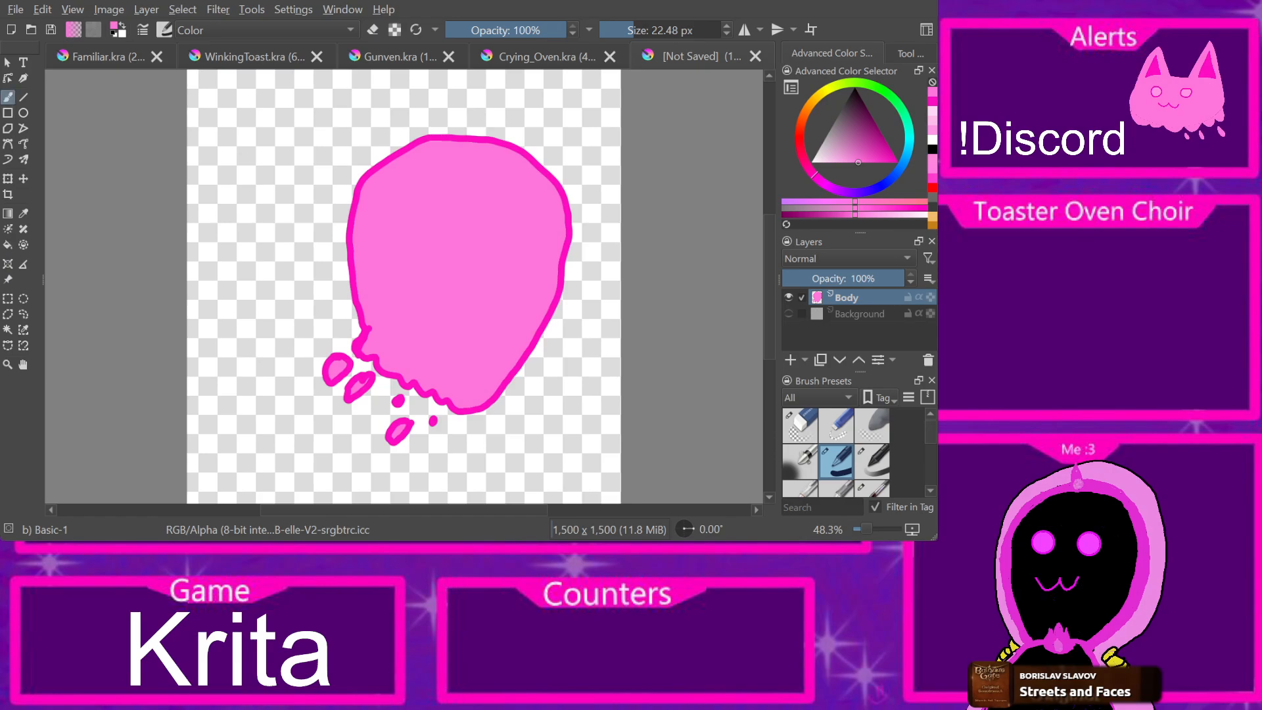
click(108, 57)
click(359, 250)
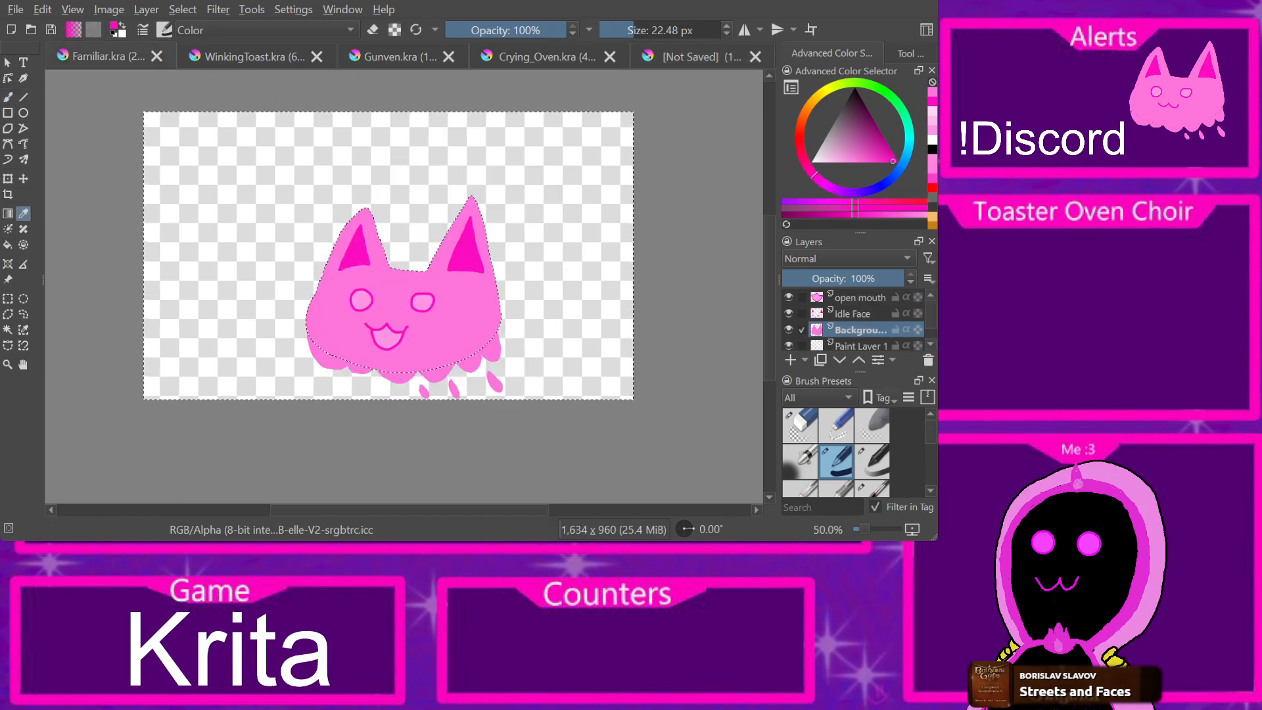
click(700, 57)
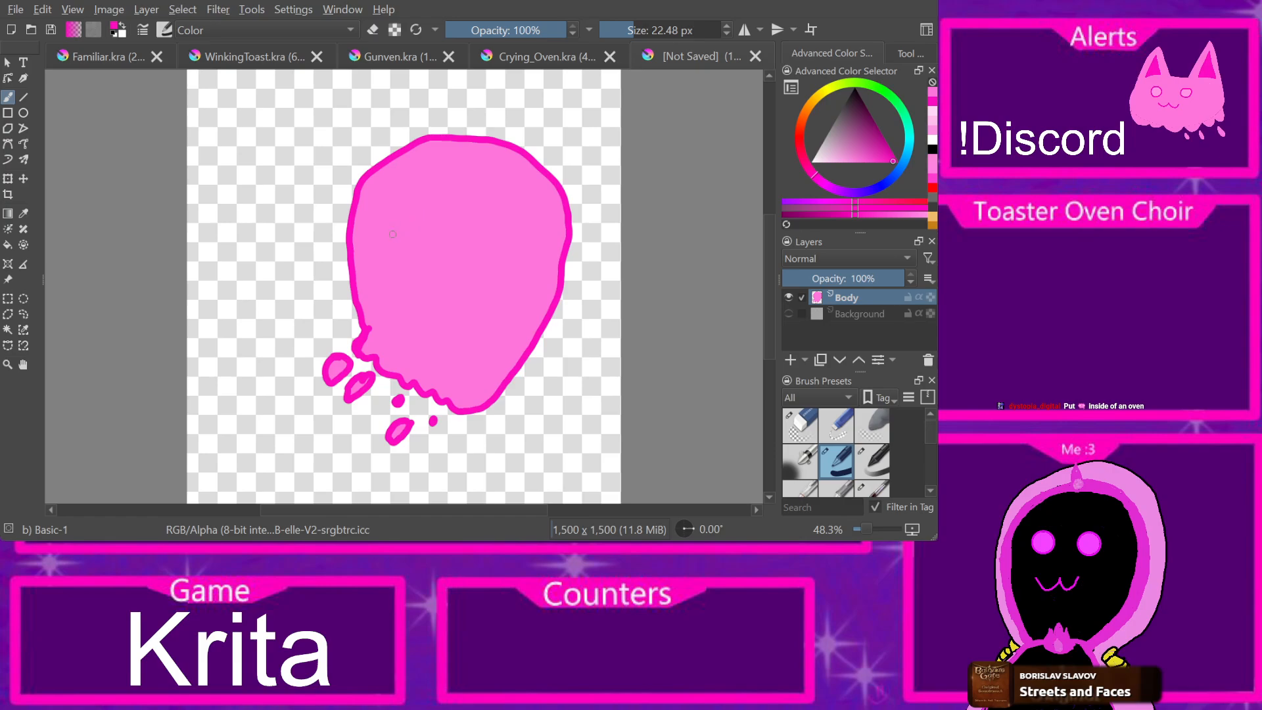
key(Insert)
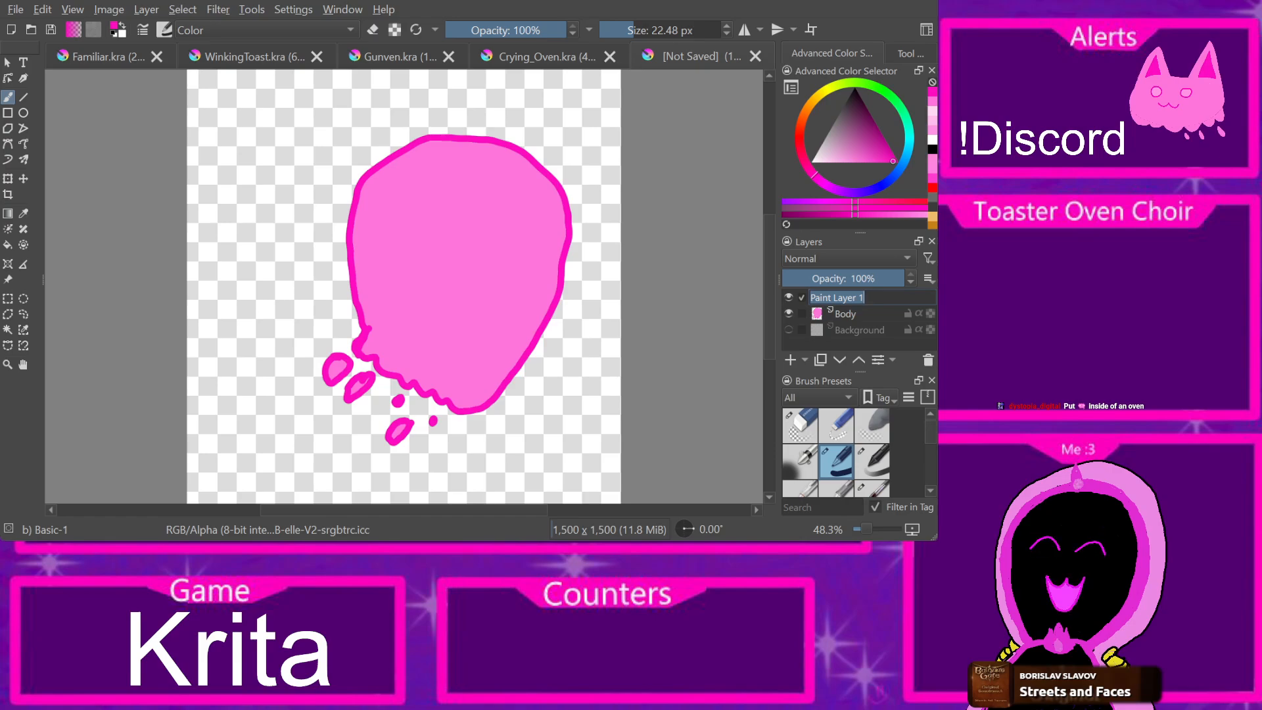
text(eyes)
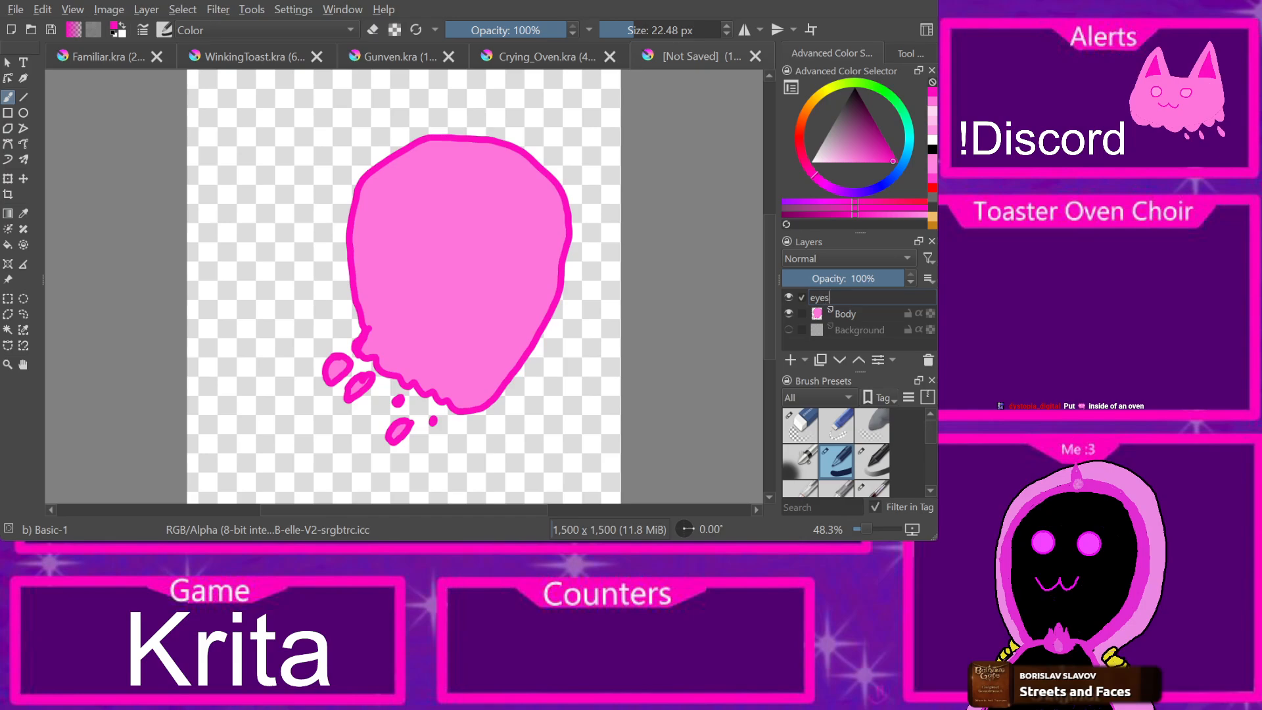
key(Return)
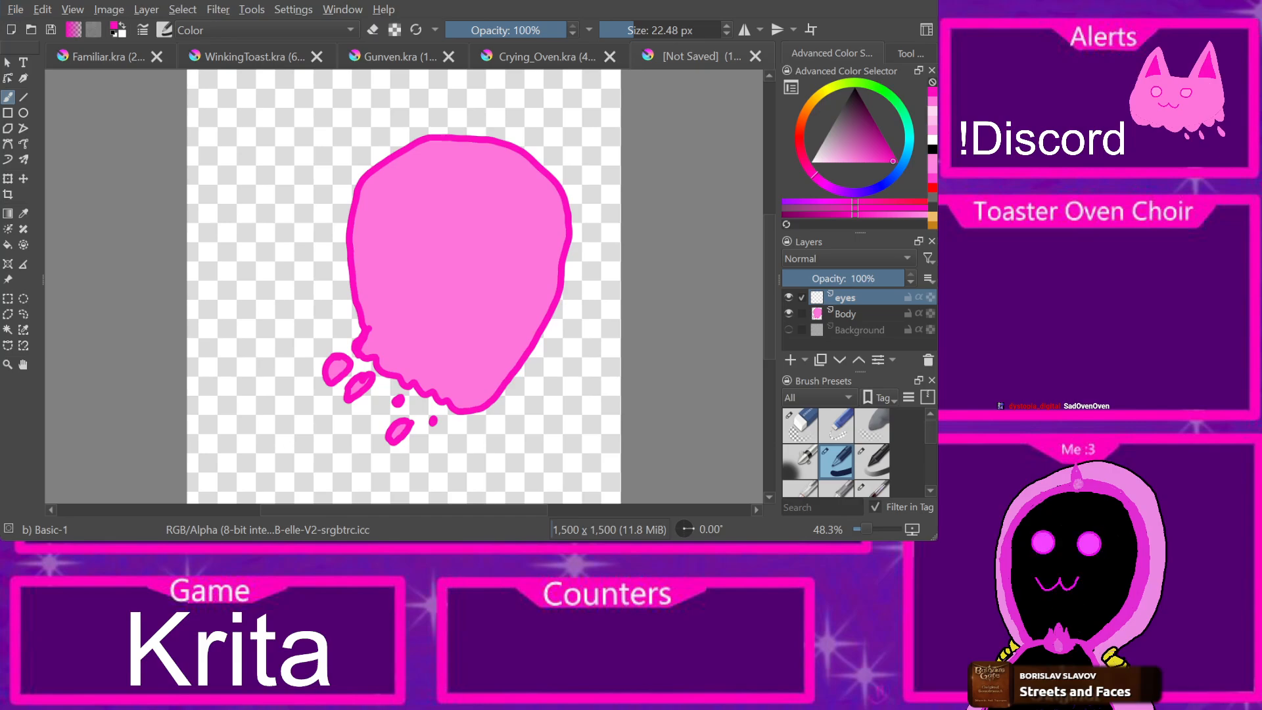
Step: Create another 1,500 x 1,500 px document, hide its Background layer, insert the wall oven photo and enlarge it slightly past the canvas width
click(594, 487)
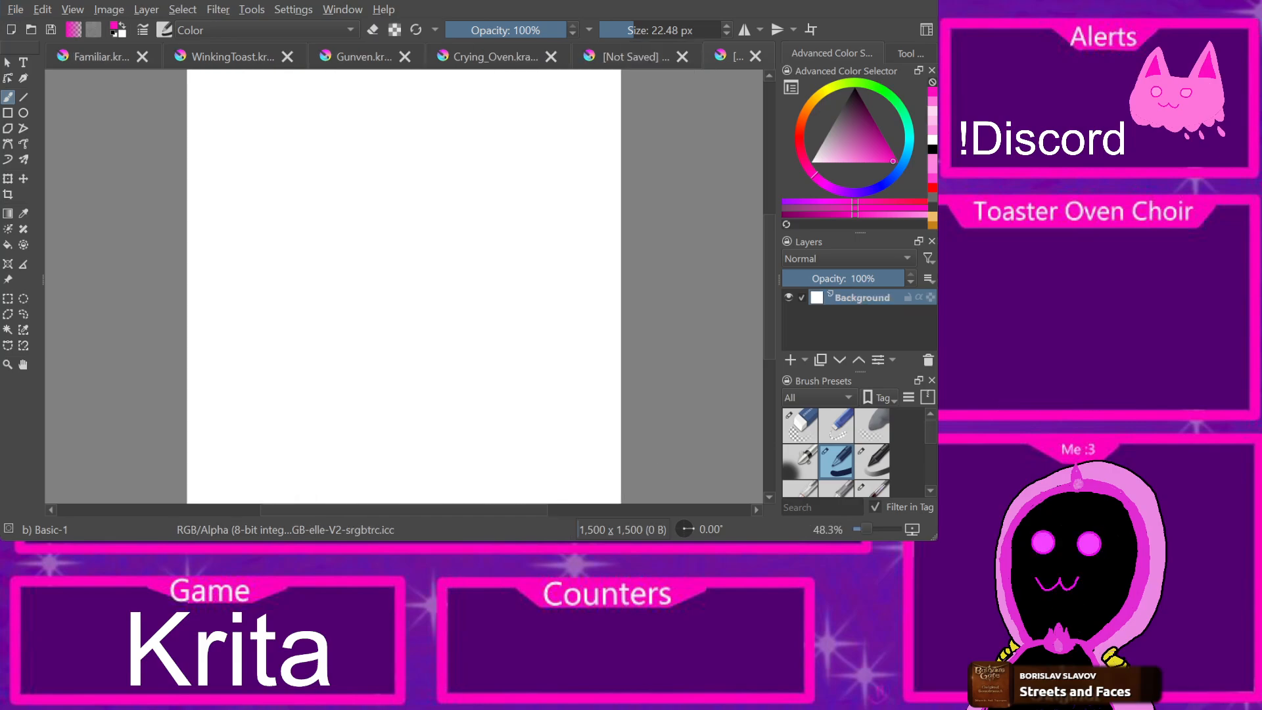
click(788, 298)
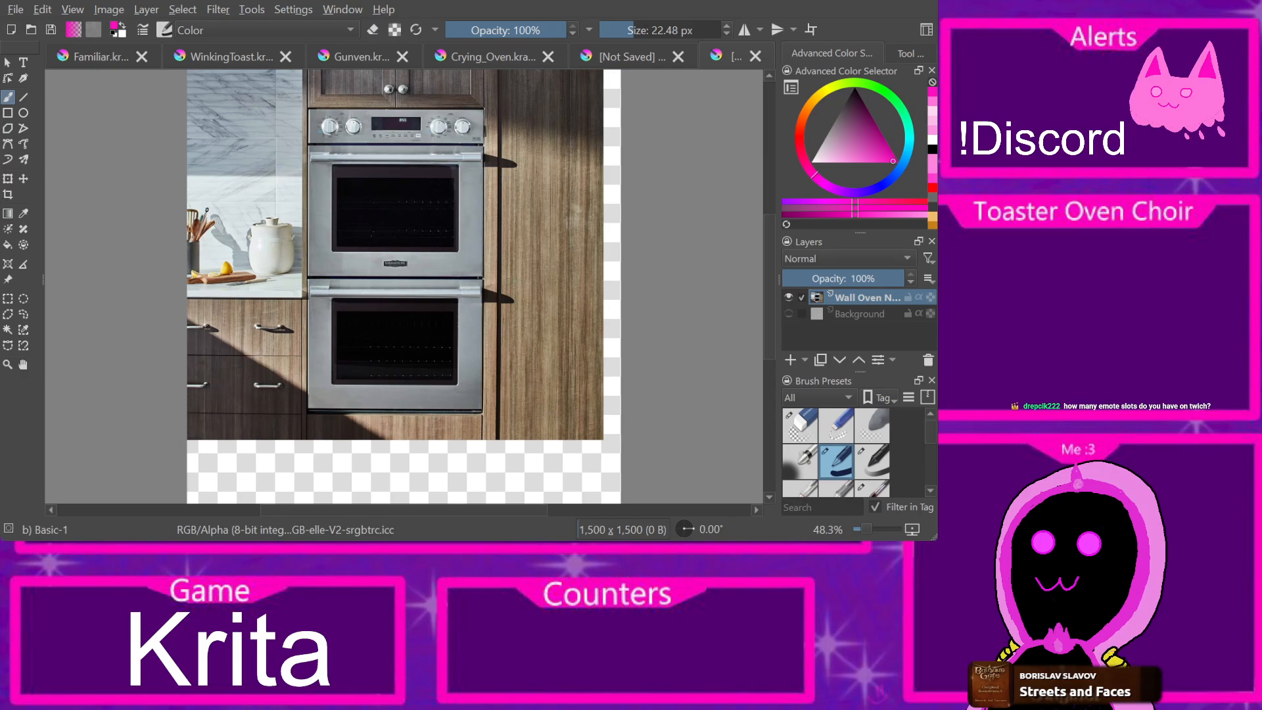
key(t)
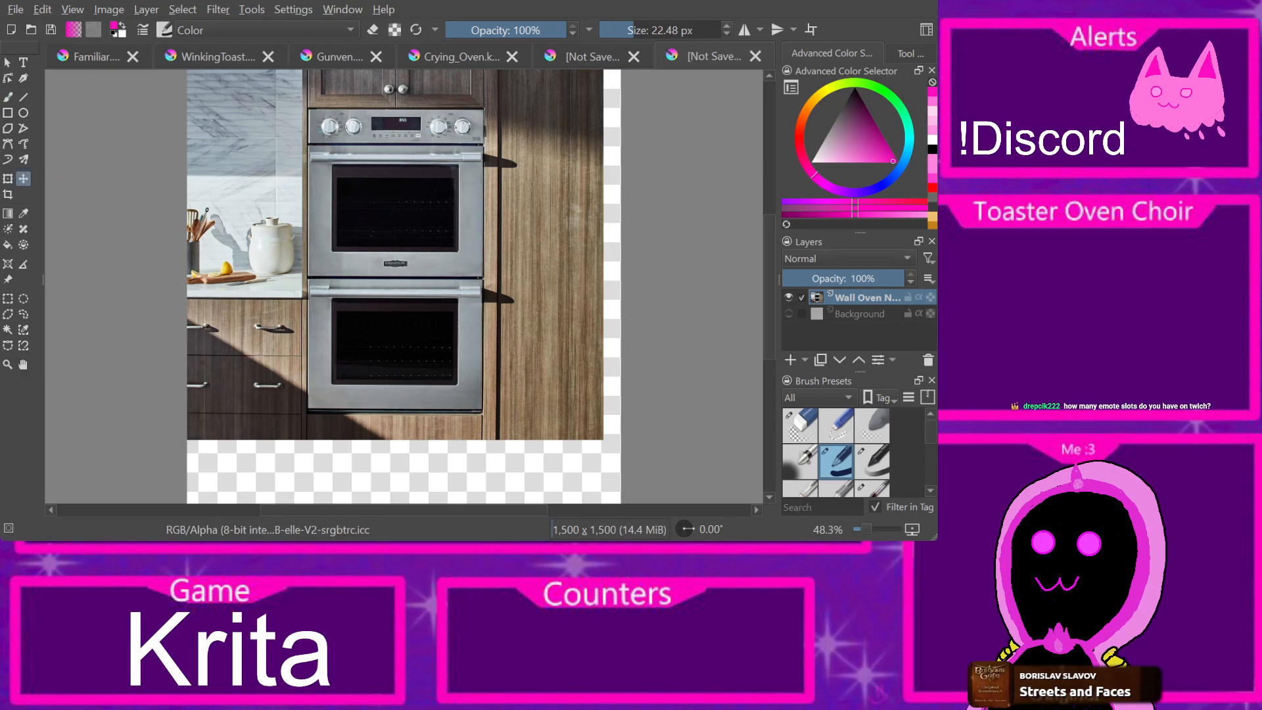
key(c)
key(ctrl+t)
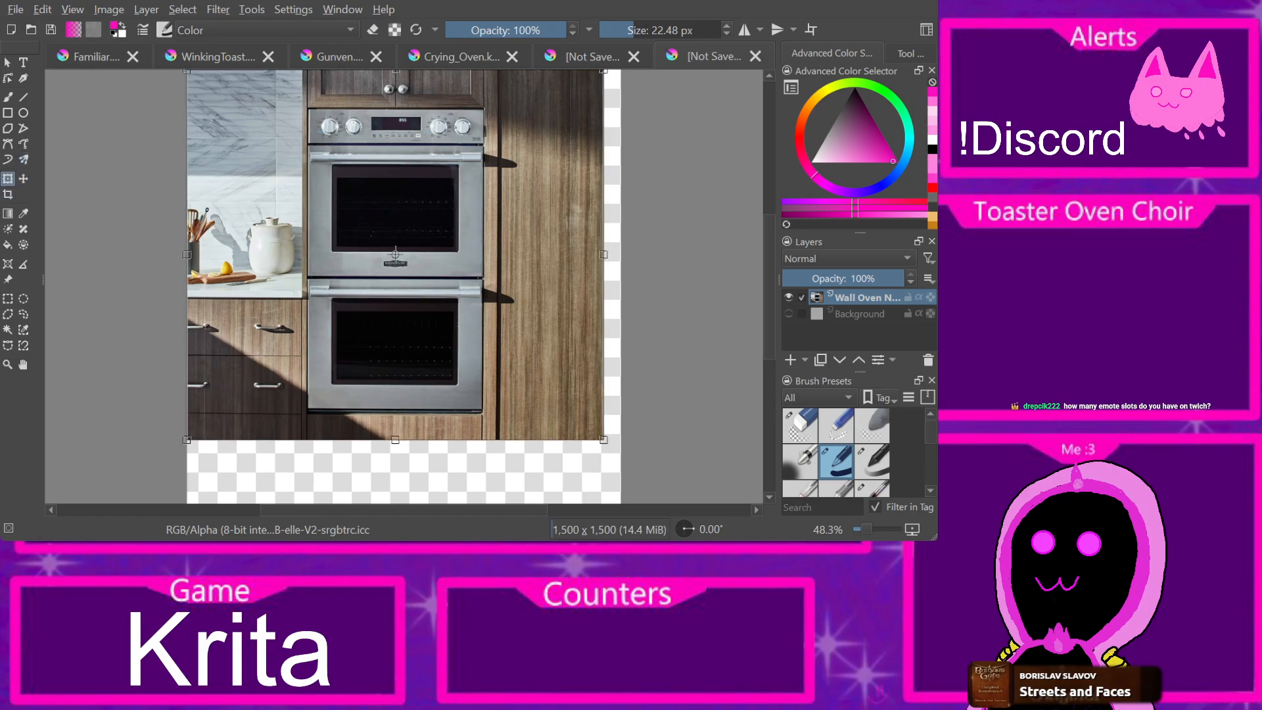
drag(603, 440, 648, 464)
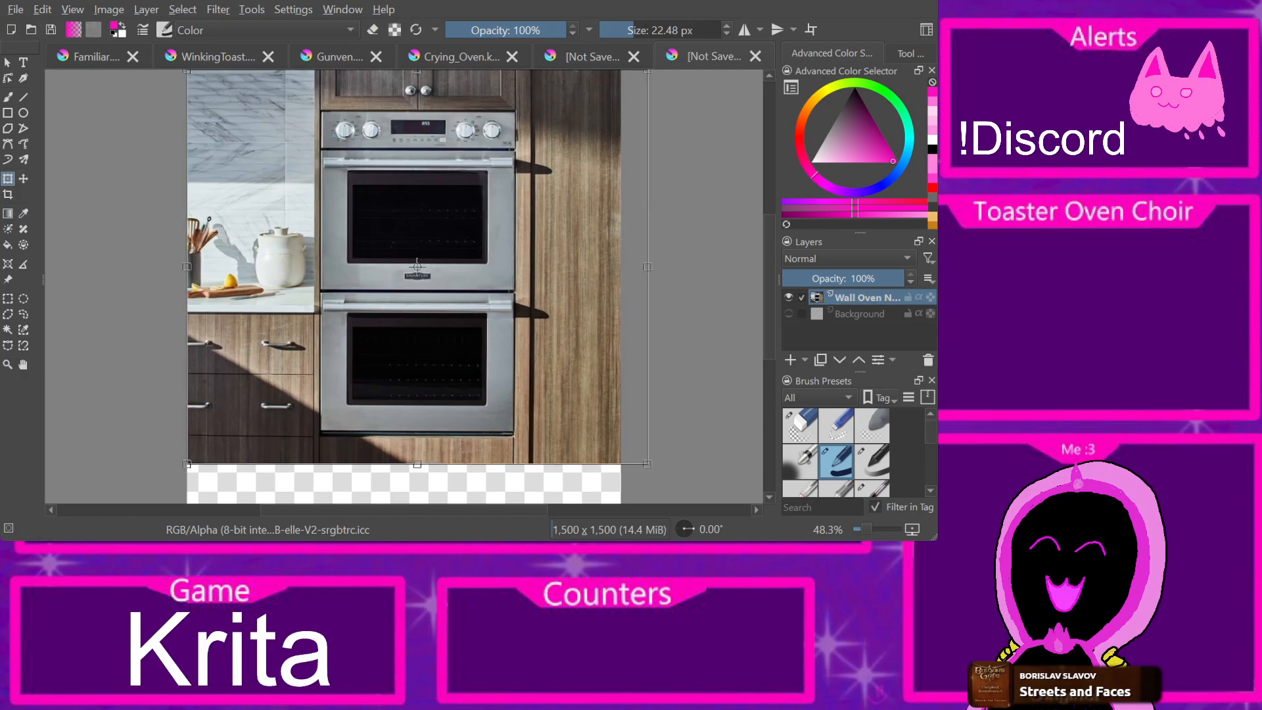
Step: Crop the canvas to just the upper oven in the photo, about 672 x 633 px
key(c)
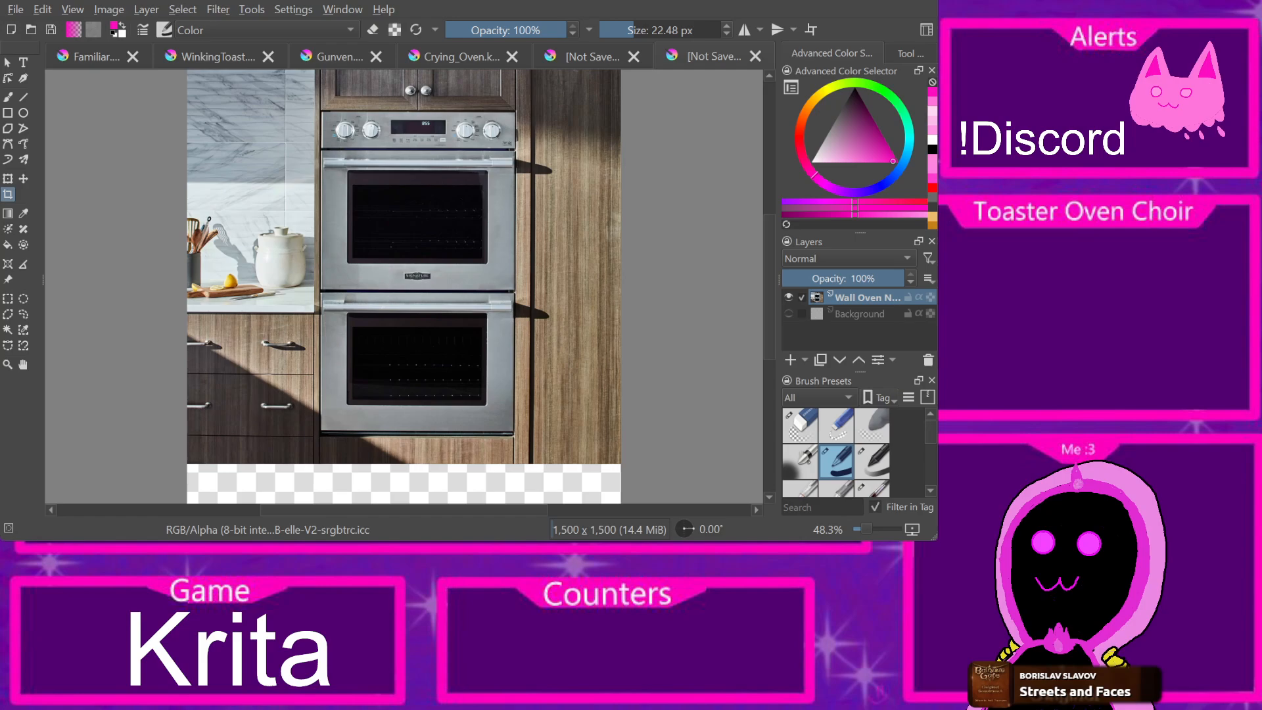
drag(322, 439, 518, 103)
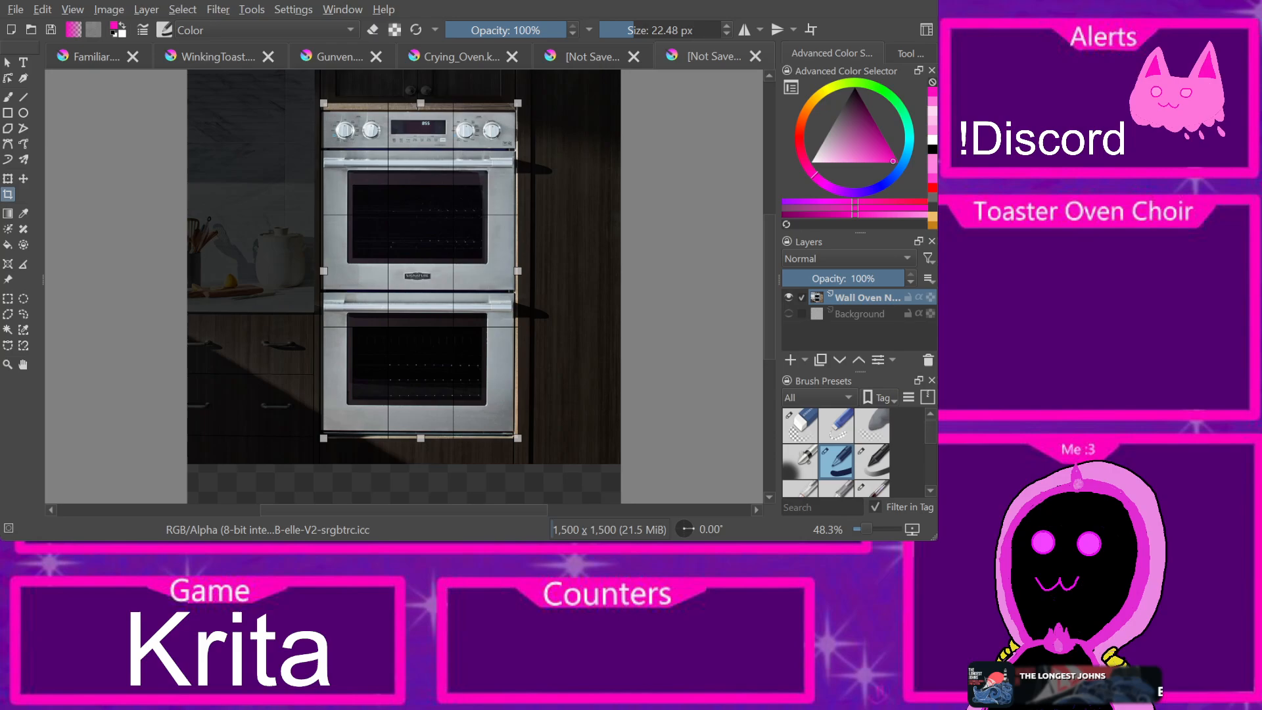
drag(420, 438, 421, 286)
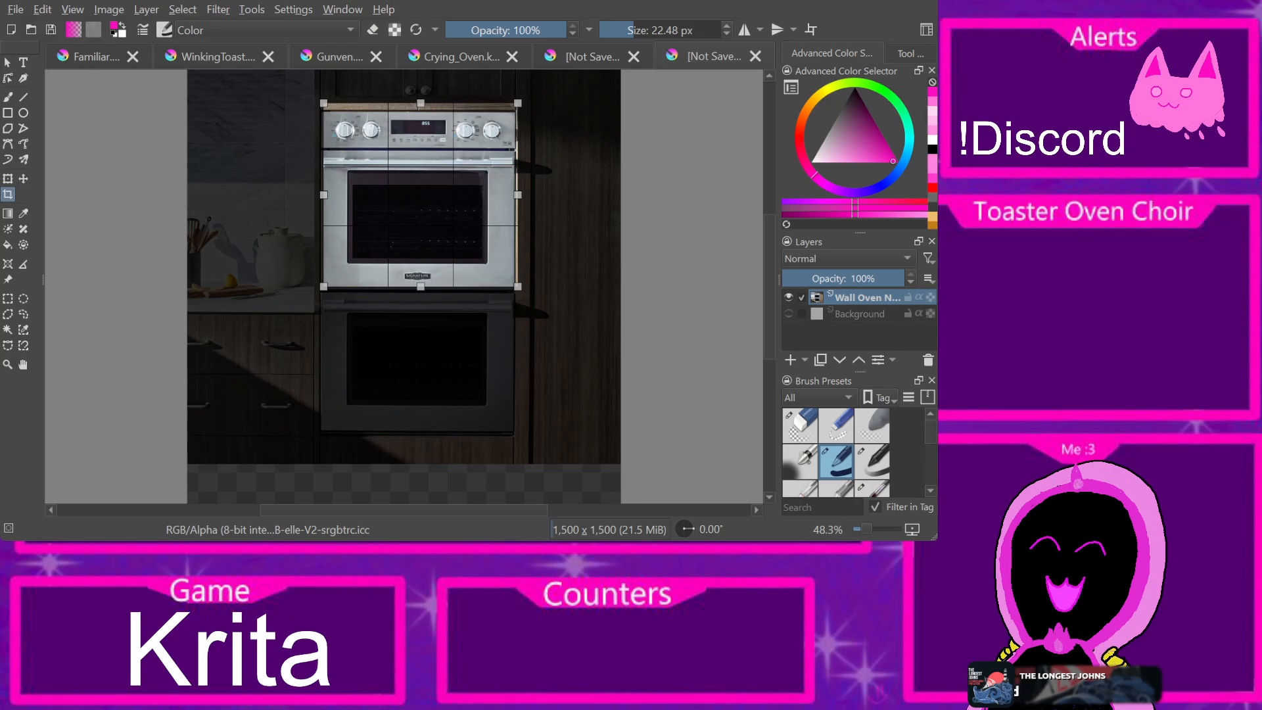
key(Return)
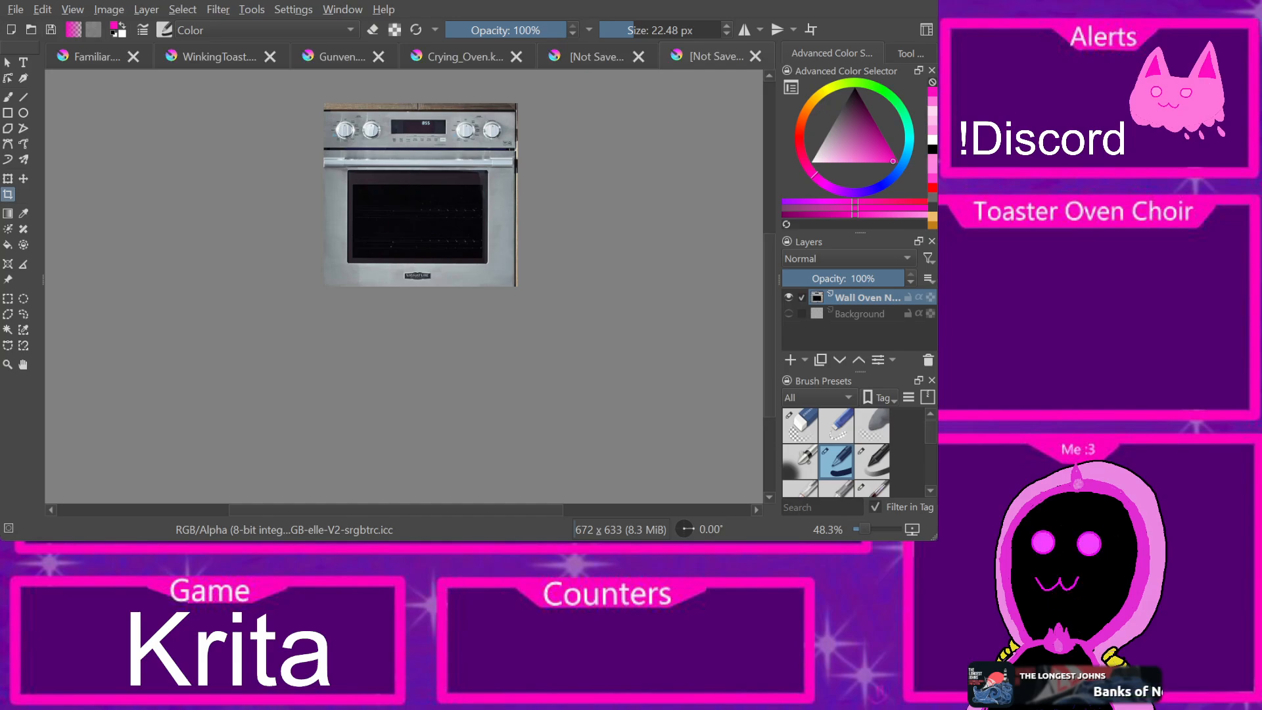
Step: Paste the Crying_Oven character above the oven photo, shrink it to roughly the oven door's size and centre it over the door
key(1)
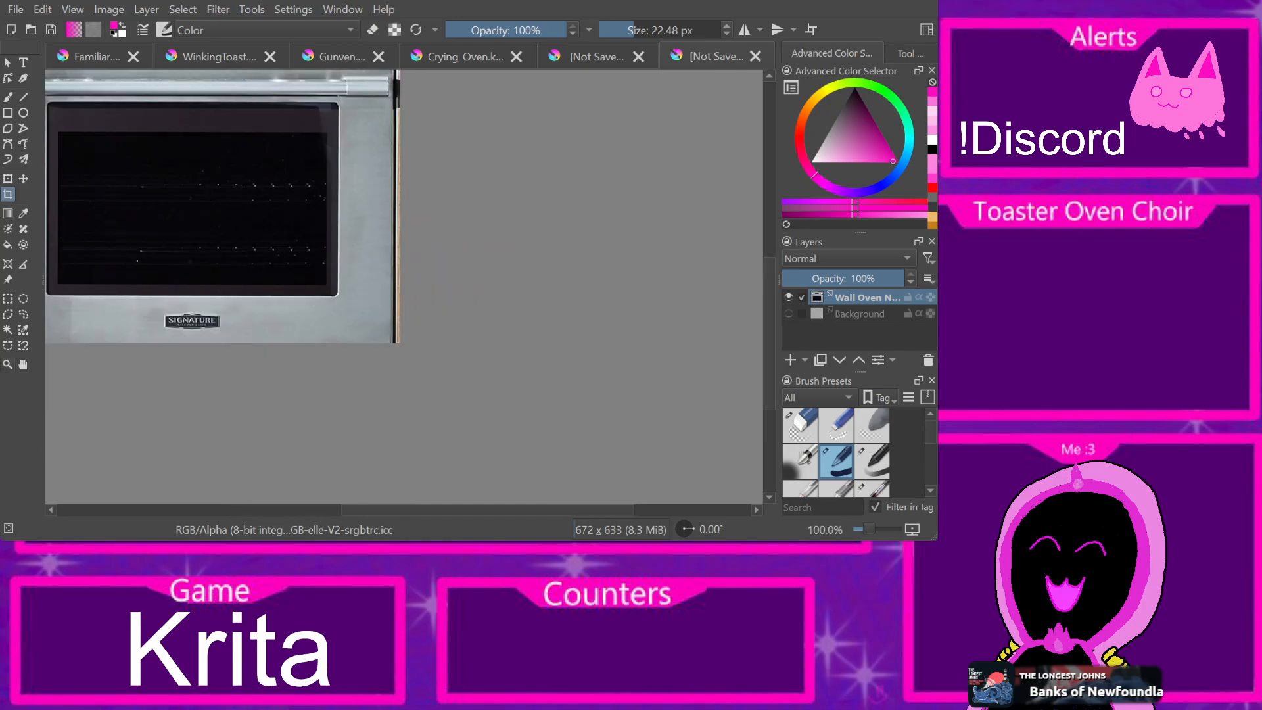
click(23, 364)
drag(217, 282, 444, 396)
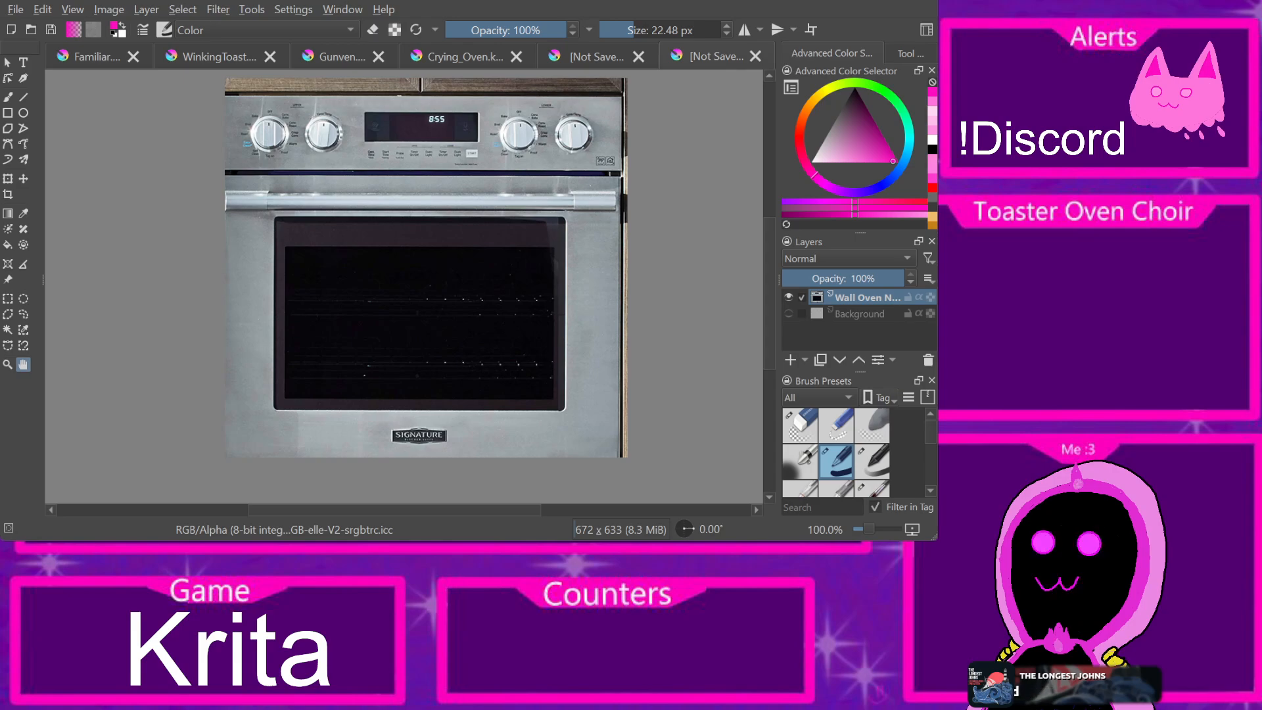
key(ctrl+v)
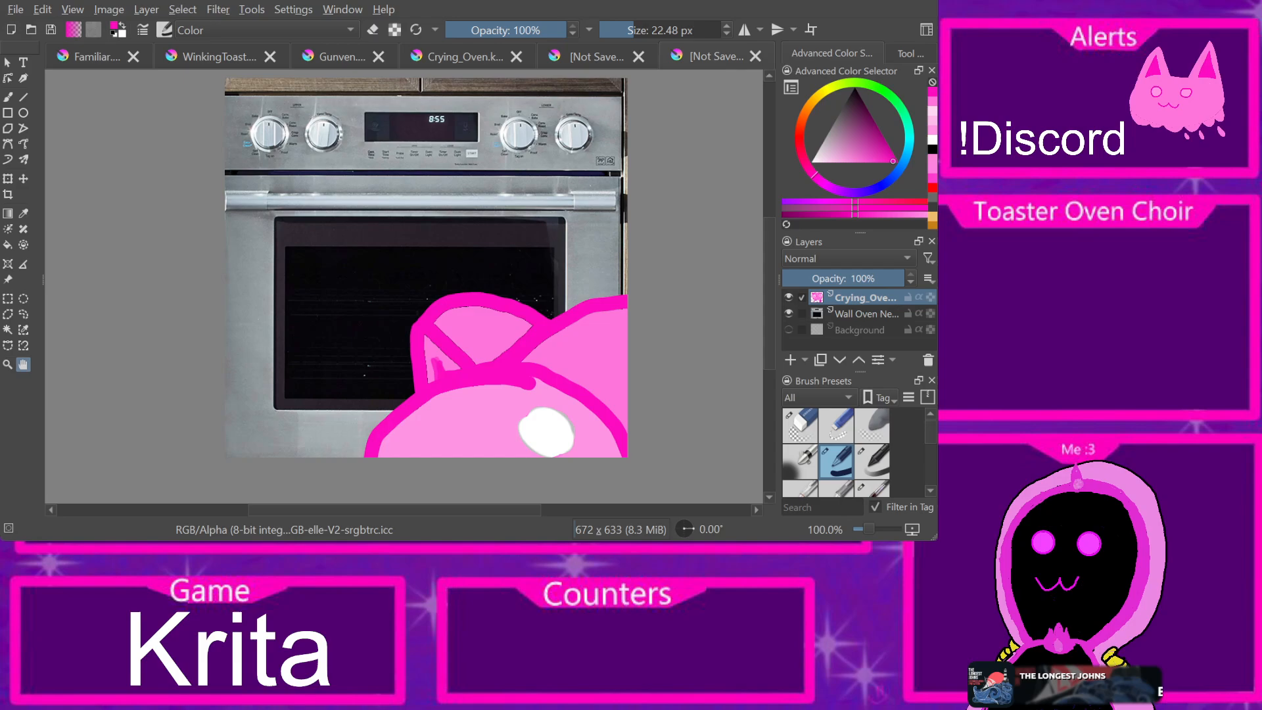
key(ctrl+t)
drag(532, 401, 346, 185)
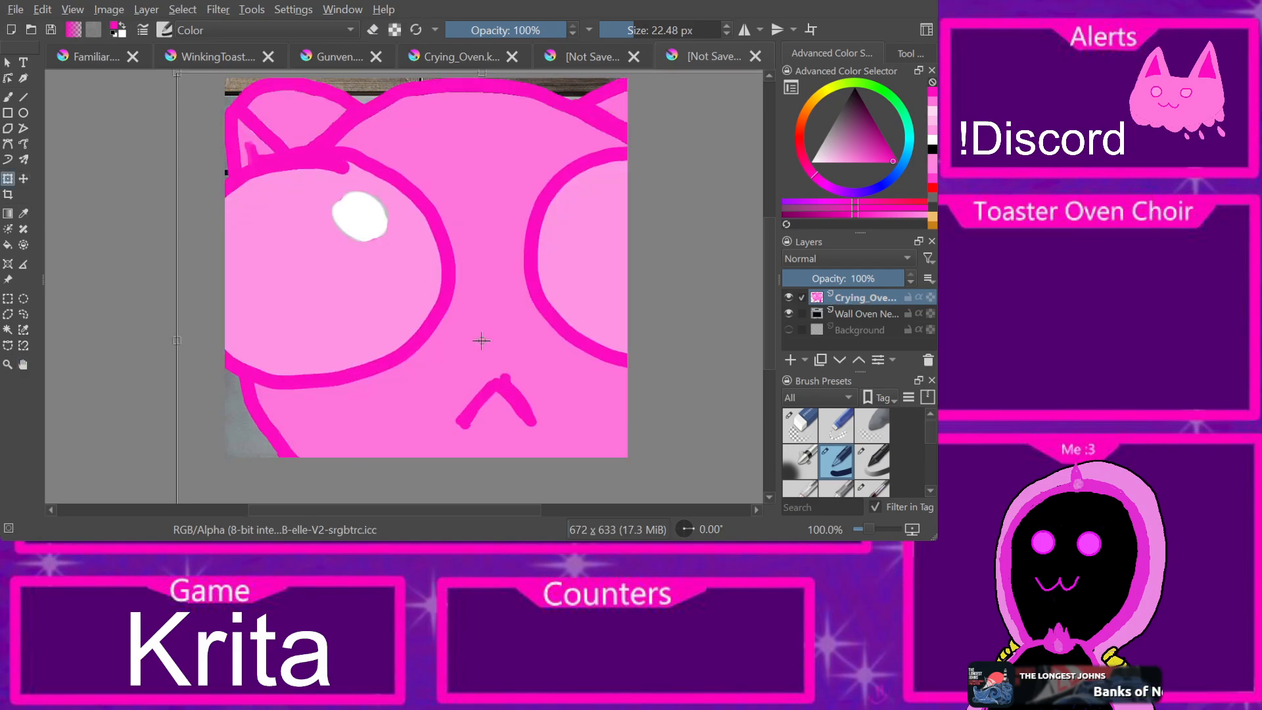
drag(481, 340, 524, 517)
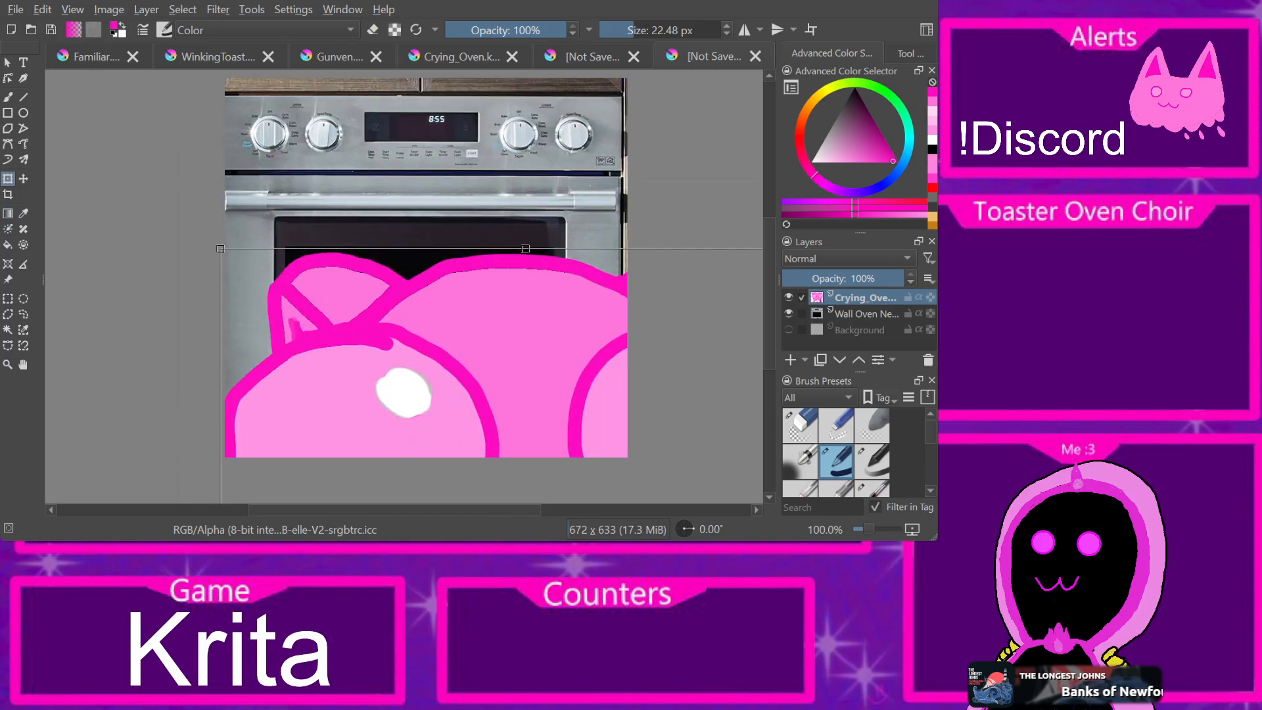
drag(220, 249, 523, 495)
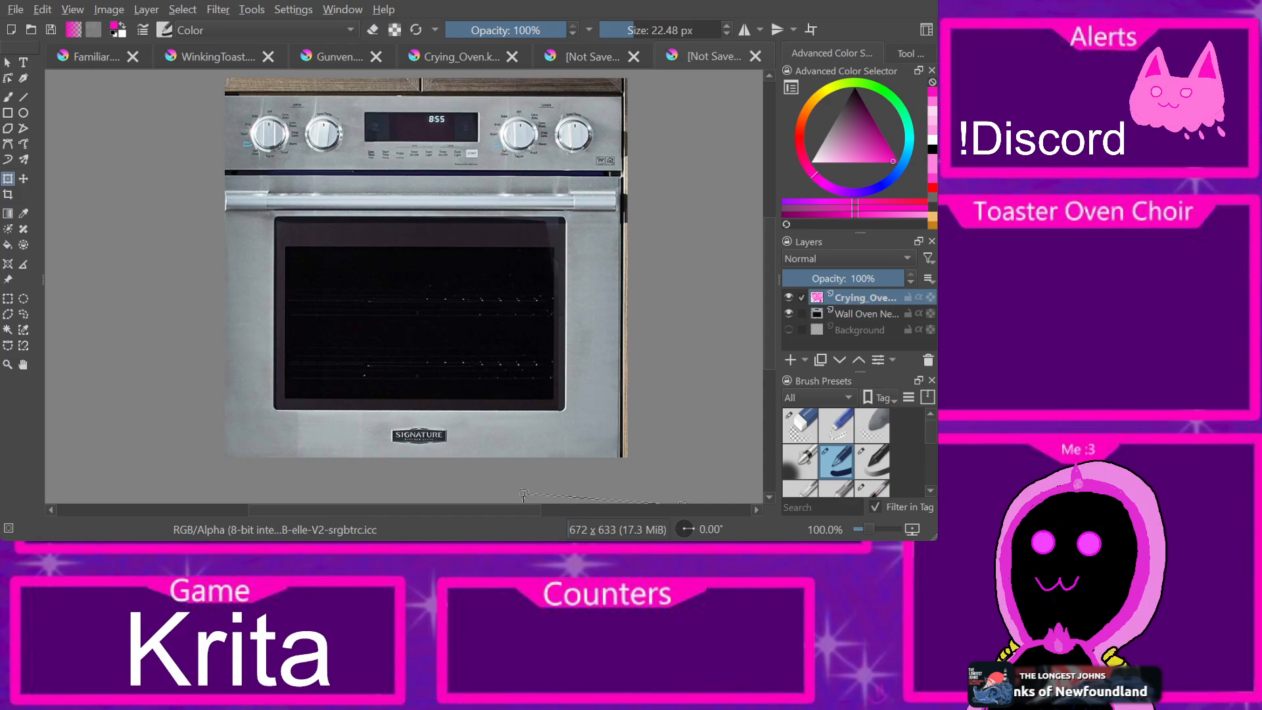
scroll(647, 476, down, 3)
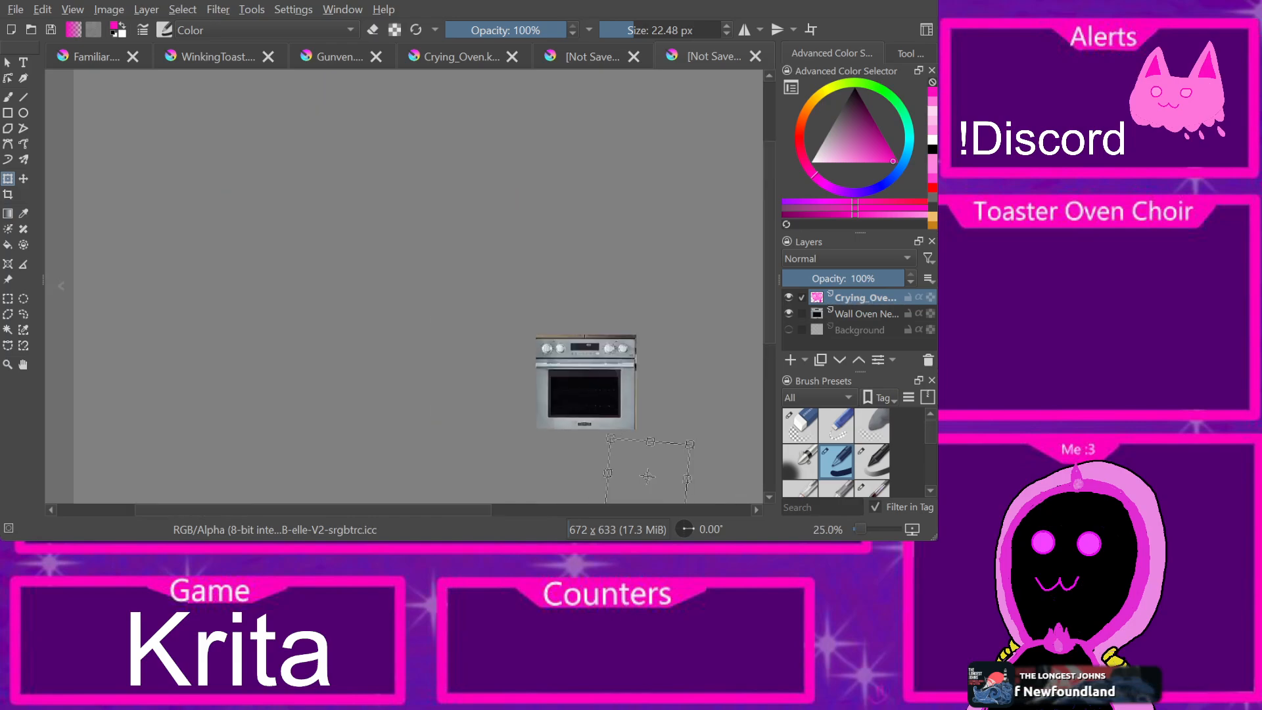
drag(647, 476, 584, 394)
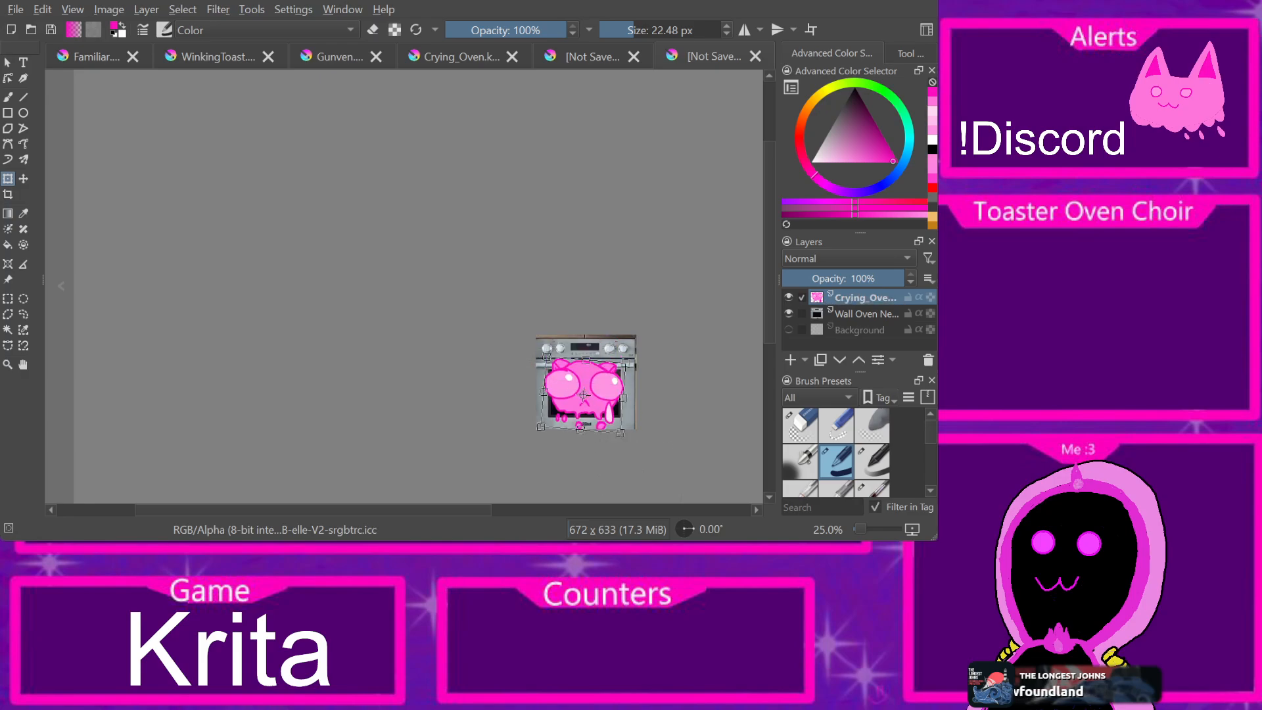
Step: Straighten the crying character, shrink and centre it inside the oven's dark door window, and save the document as Threat.kra
scroll(582, 364, up, 5)
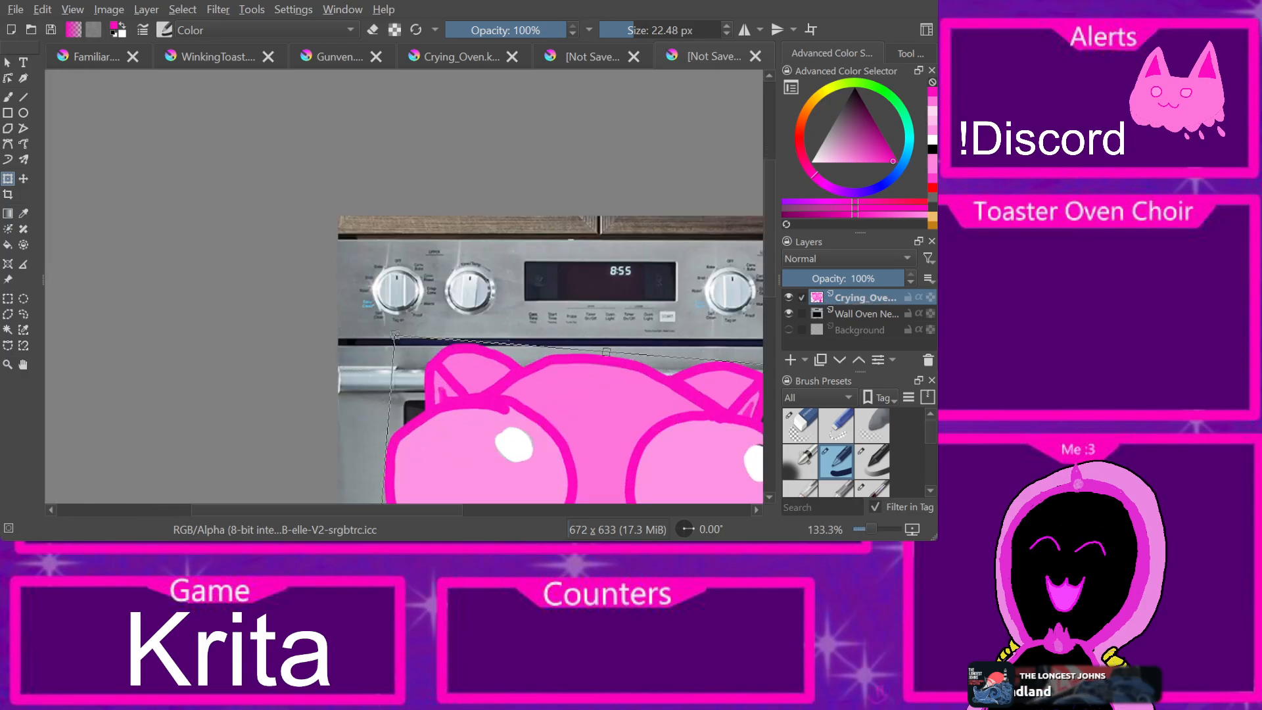
scroll(420, 351, down, 3)
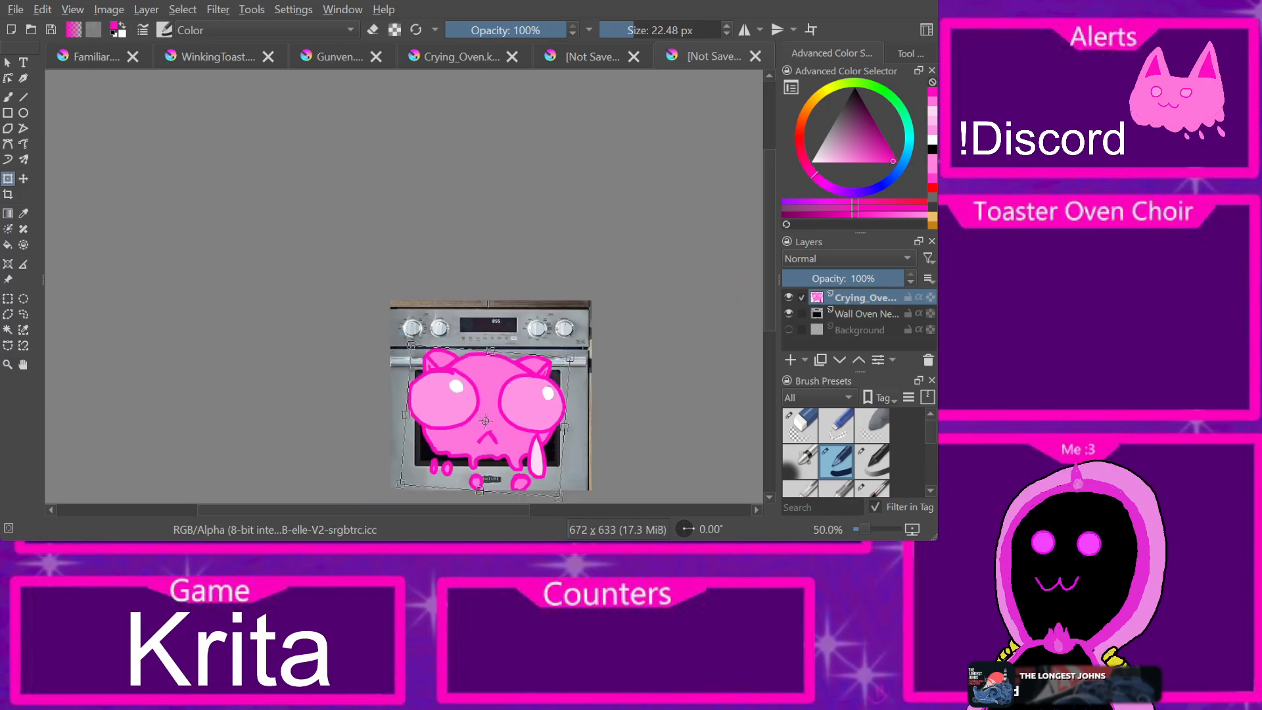
drag(587, 346, 580, 337)
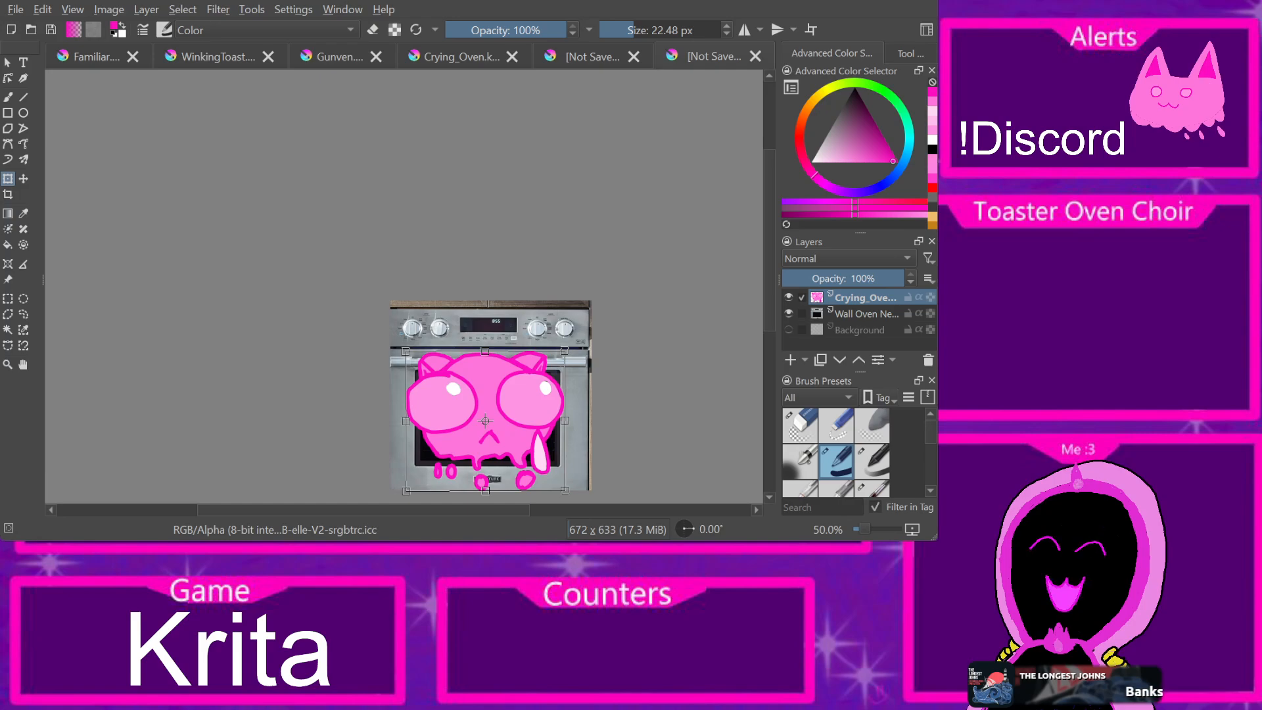
drag(406, 351, 534, 389)
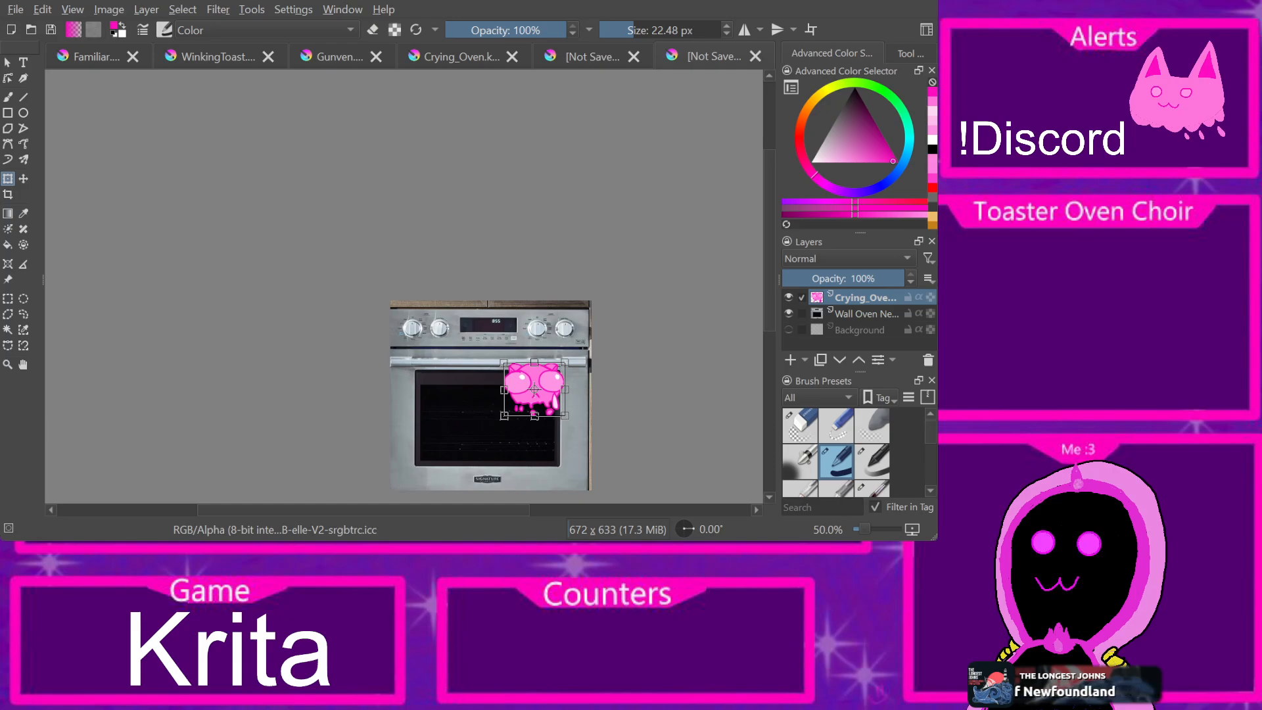
mouse_move(534, 389)
mouse_down()
mouse_move(470, 421)
mouse_move(537, 396)
mouse_move(538, 382)
mouse_move(538, 396)
mouse_up()
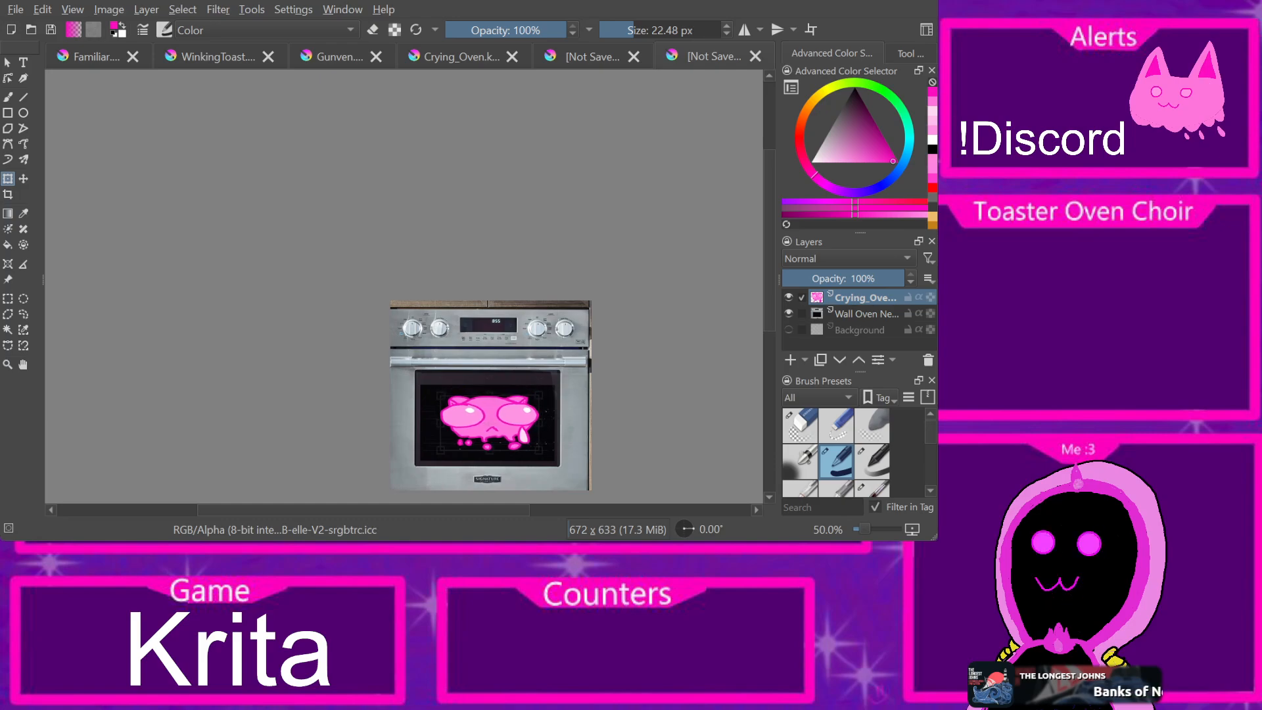
scroll(519, 380, up, 2)
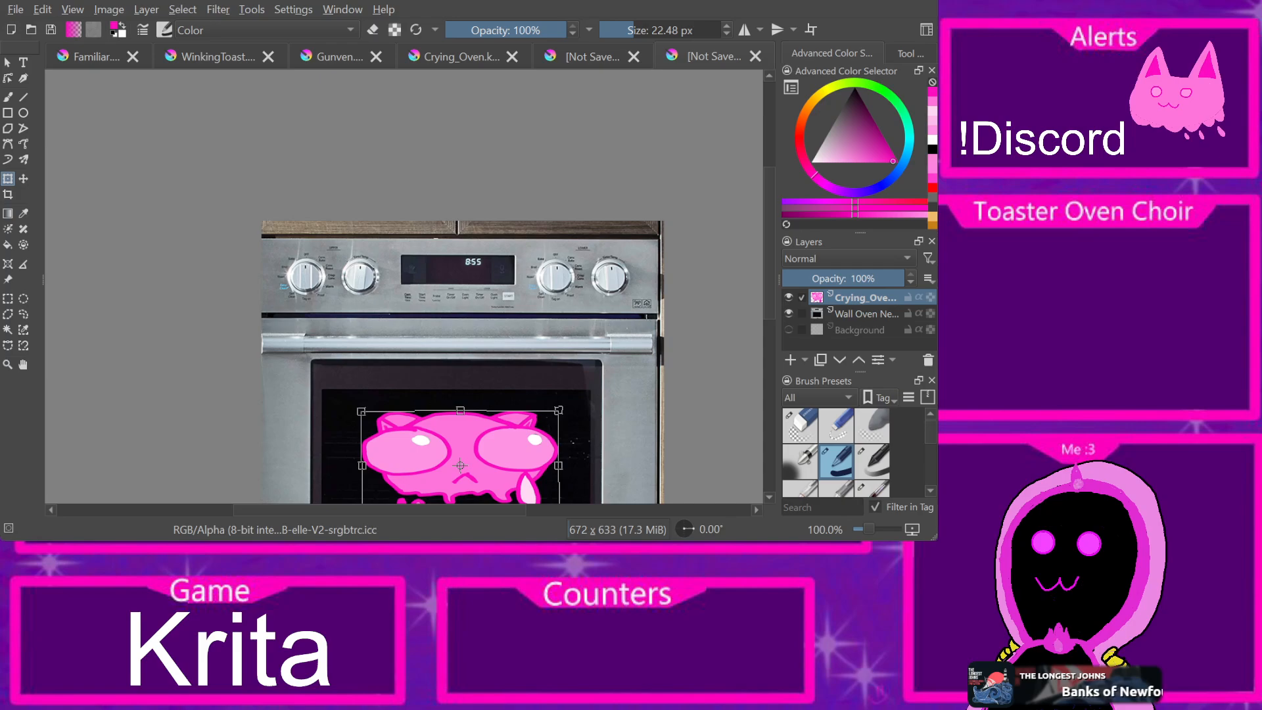
click(23, 364)
drag(420, 387, 440, 249)
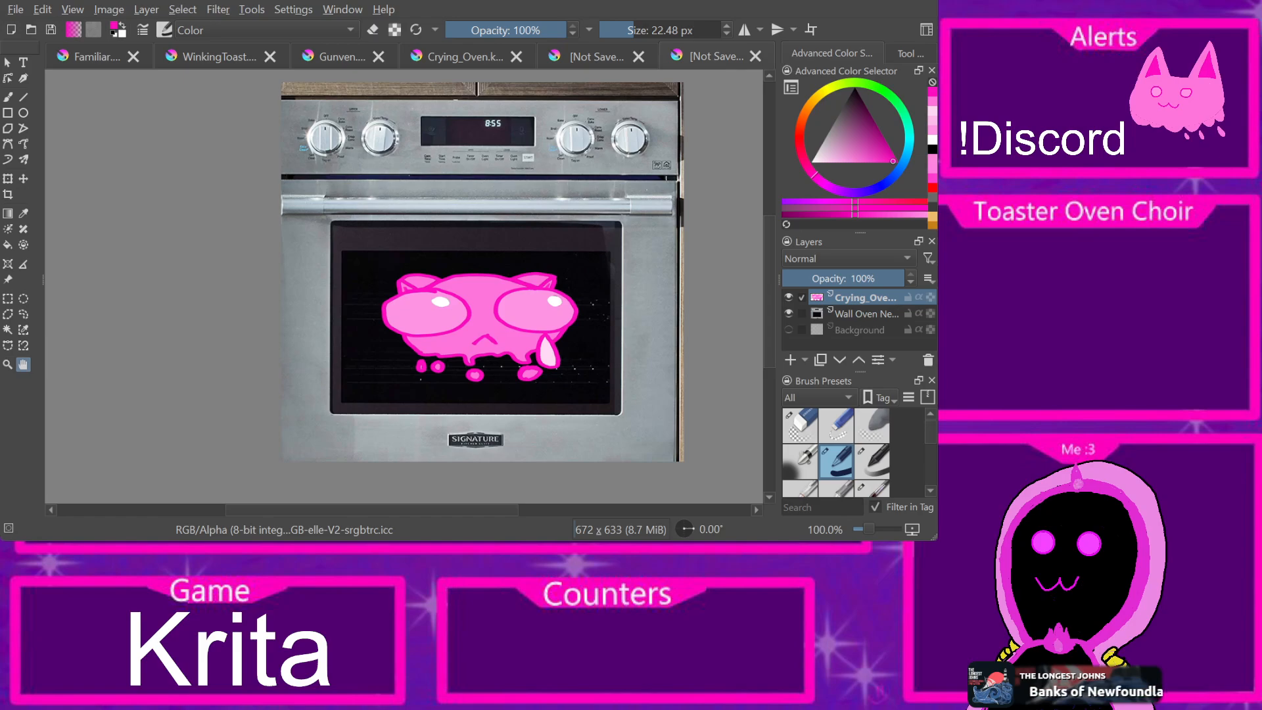
key(Return)
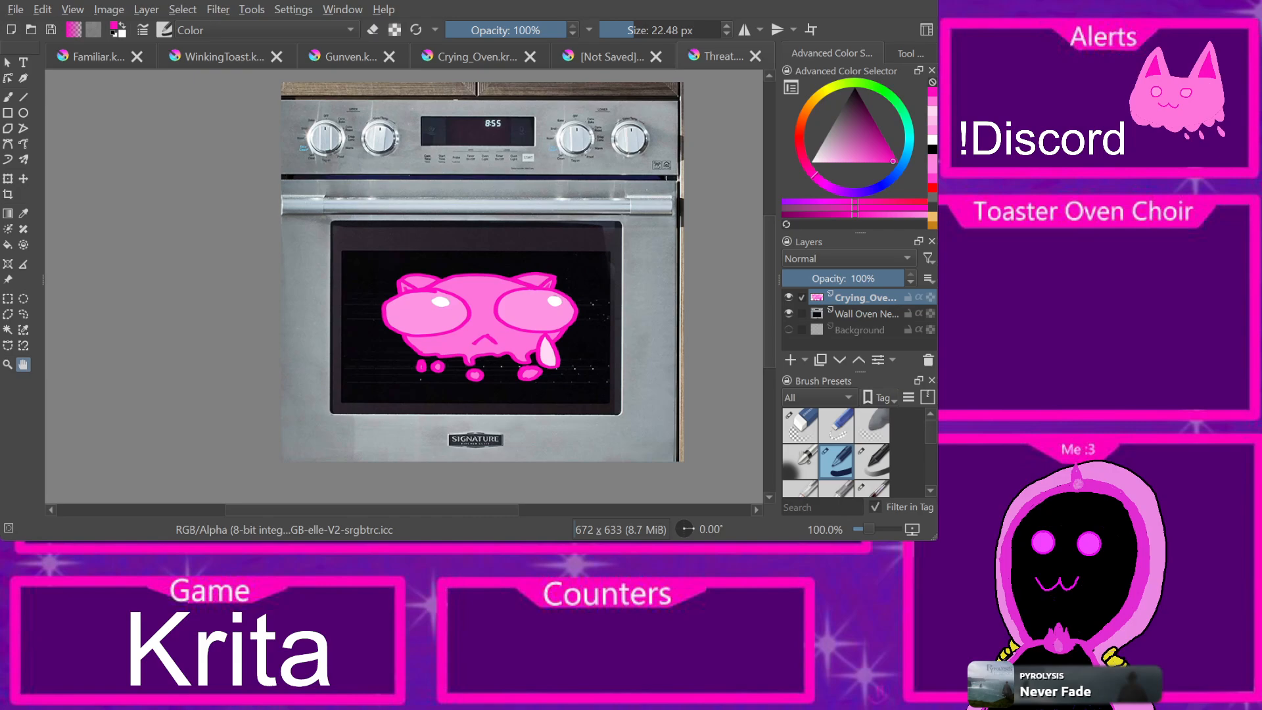
Step: Return to the unsaved pink blob drawing and draw two arched, happily closed eyes on the upper body in dark pink
click(606, 57)
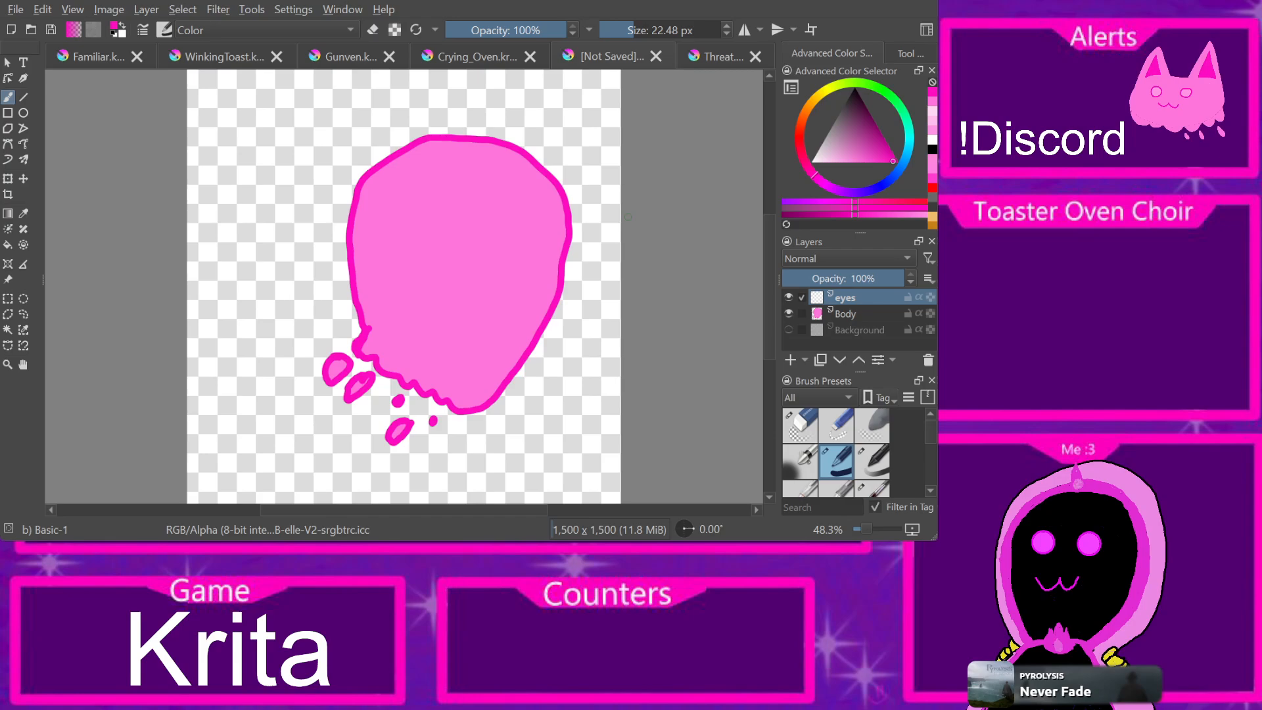
drag(402, 215, 528, 219)
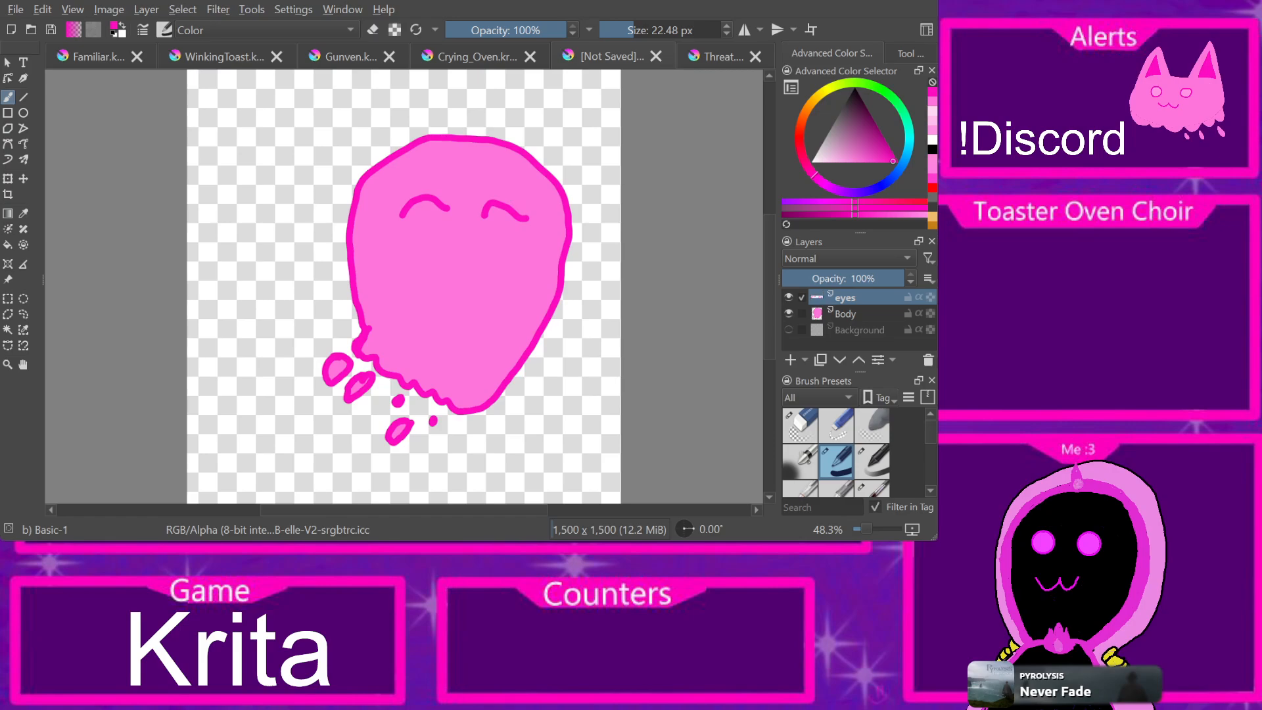
key(ctrl+z)
key(ctrl+z)
key(ctrl+z)
mouse_move(401, 223)
mouse_down()
mouse_move(433, 205)
mouse_move(444, 223)
mouse_move(524, 242)
mouse_up()
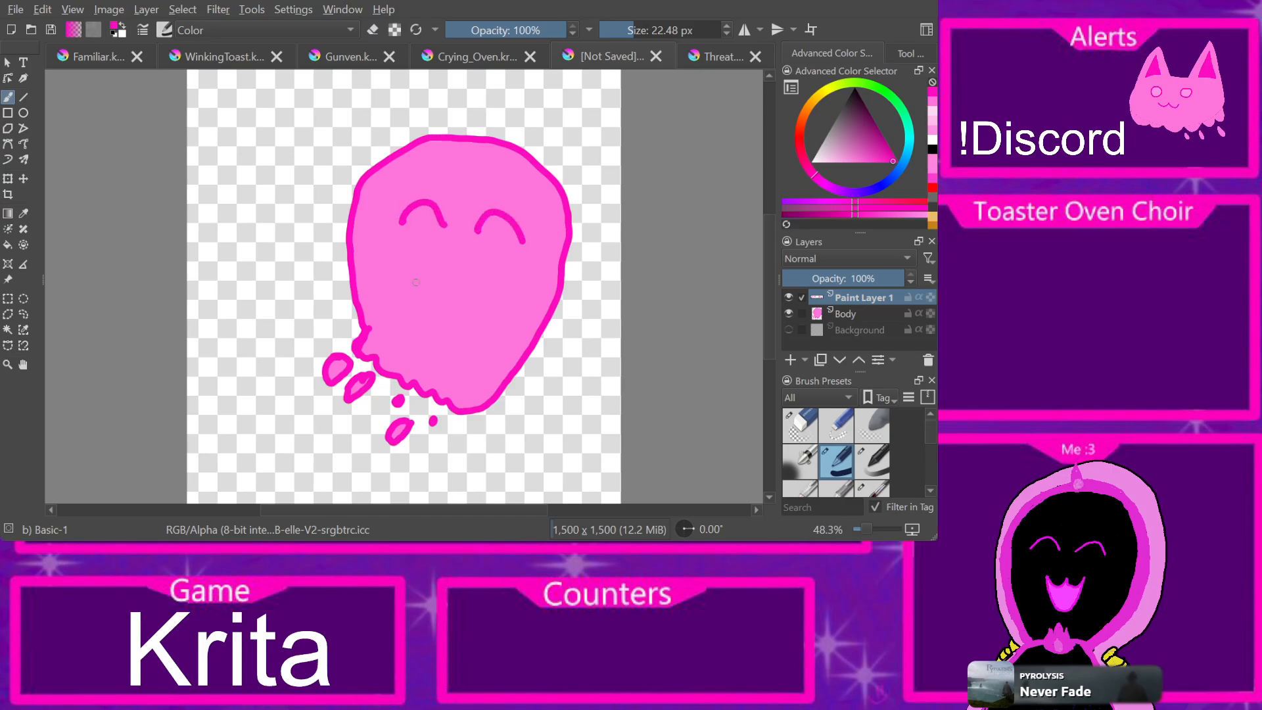
Step: Add a paint layer named Mouth above the eyes' layer
key(Insert)
key(F2)
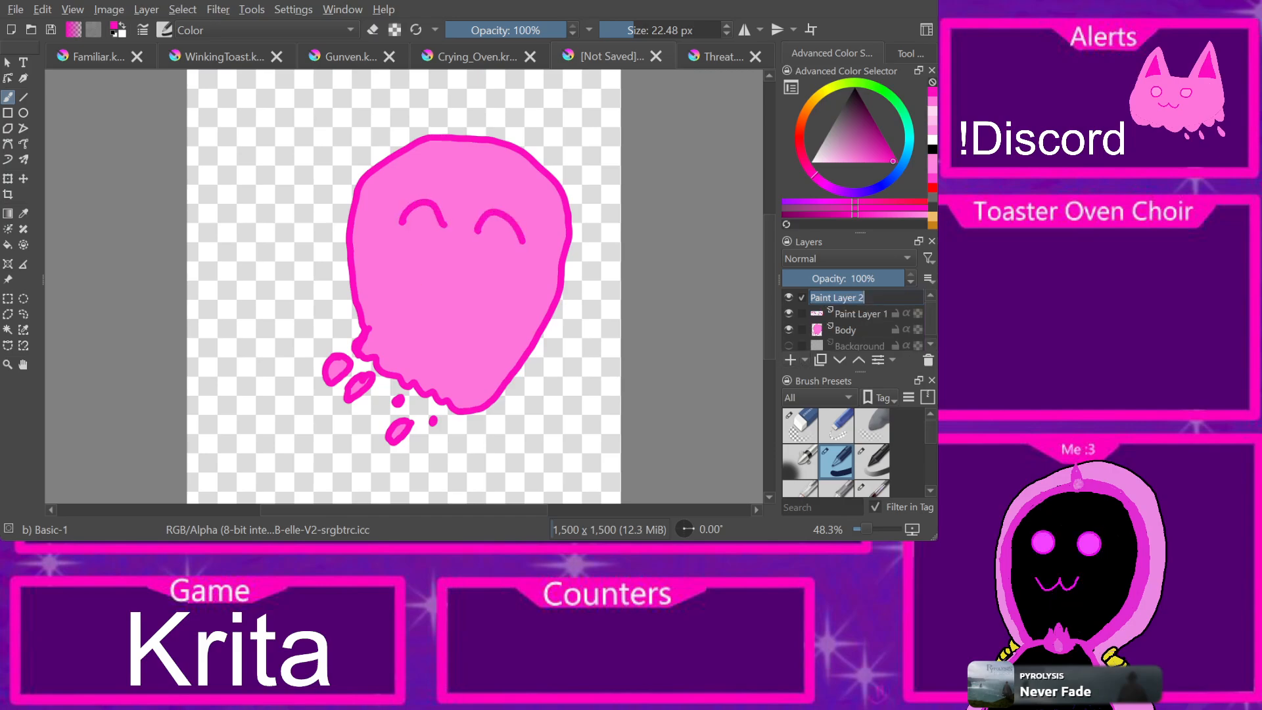
text(Mouth)
key(Return)
Step: Draw a wavy cat-like upper lip with a shallow lower jaw beneath the eyes, replacing the first attempt
mouse_move(395, 285)
mouse_down()
mouse_move(410, 305)
mouse_move(439, 299)
mouse_move(459, 338)
mouse_move(501, 305)
mouse_up()
mouse_move(398, 290)
mouse_down()
mouse_move(402, 326)
mouse_move(428, 356)
mouse_move(471, 321)
mouse_up()
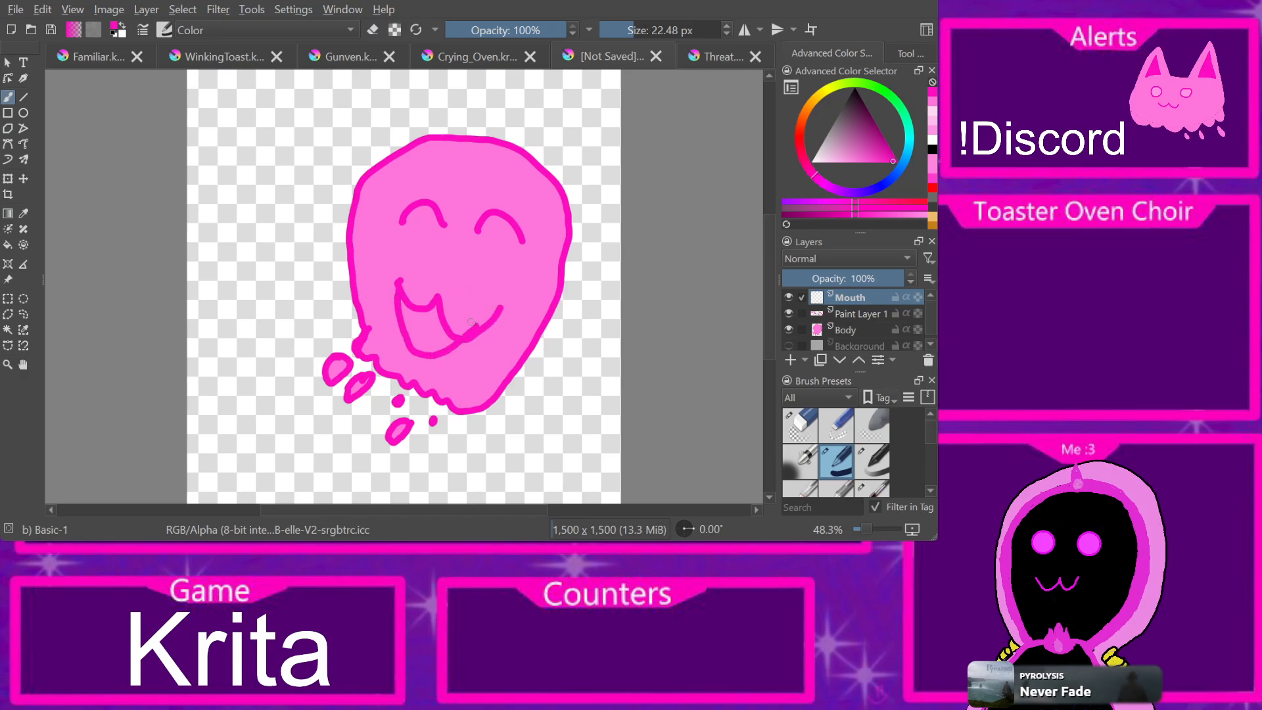
key(ctrl+z)
key(ctrl+z)
mouse_move(401, 268)
mouse_down()
mouse_move(444, 283)
mouse_move(491, 297)
mouse_up()
mouse_move(404, 288)
mouse_down()
mouse_move(443, 328)
mouse_move(492, 297)
mouse_up()
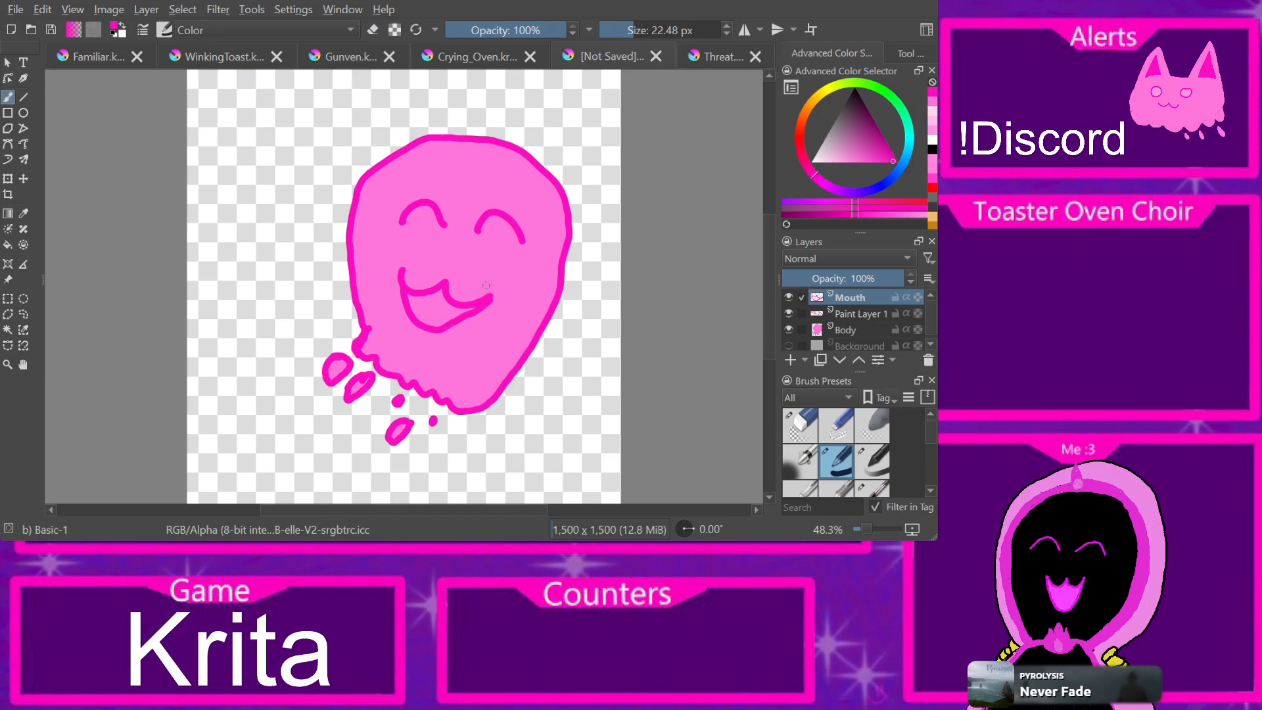
Step: Try filling the mouth with the light pink sampled from the cat's mouth in Familiar.kra, and undo the fill and the jaw stroke
click(98, 57)
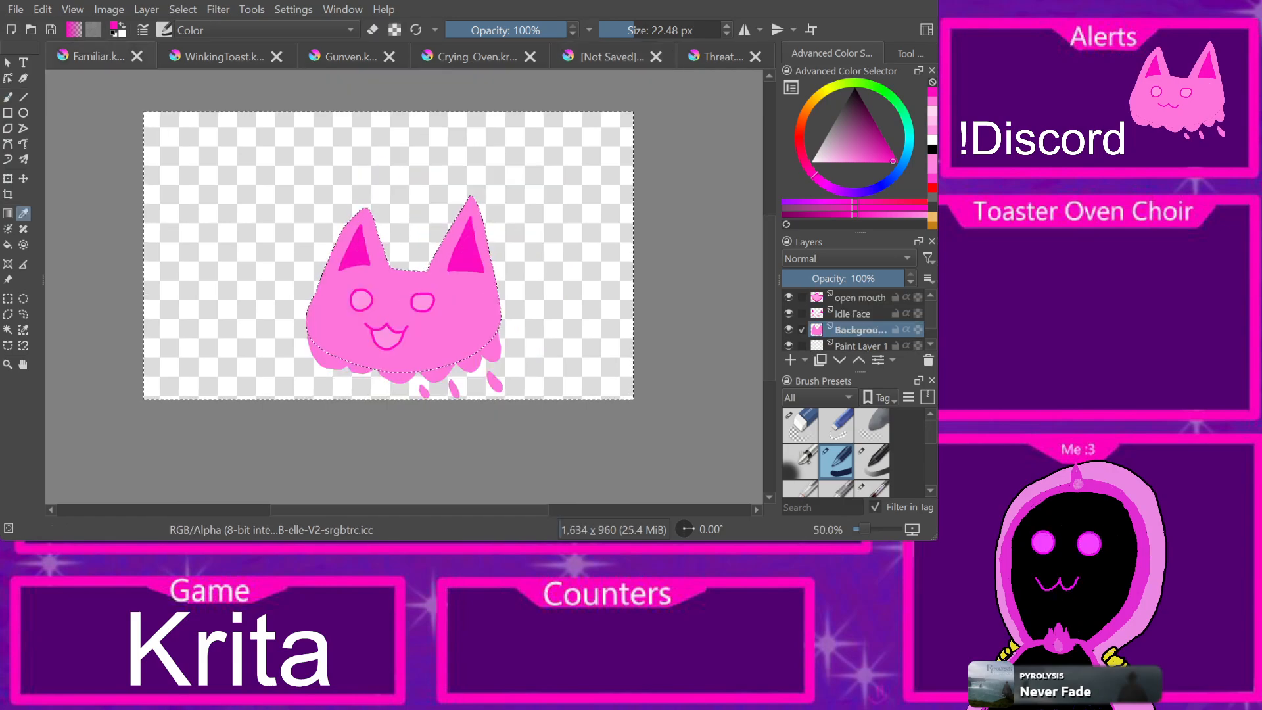
click(386, 339)
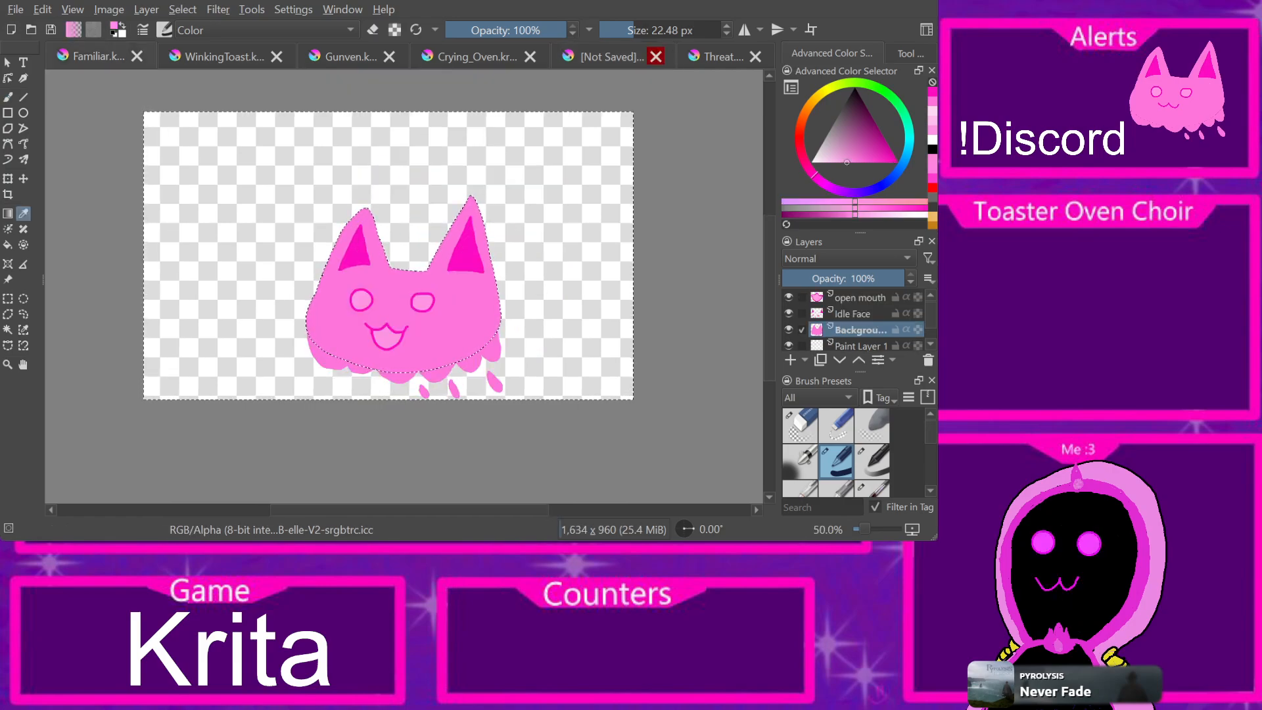
click(618, 57)
key(f)
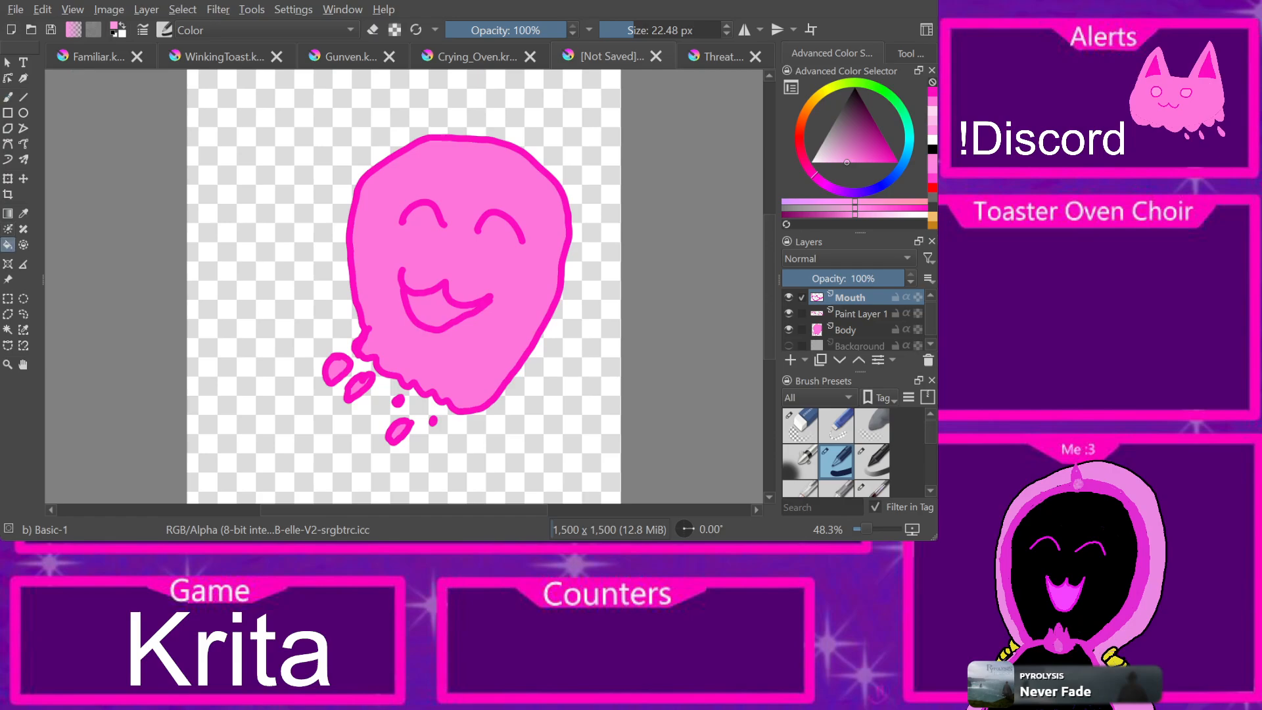
click(431, 309)
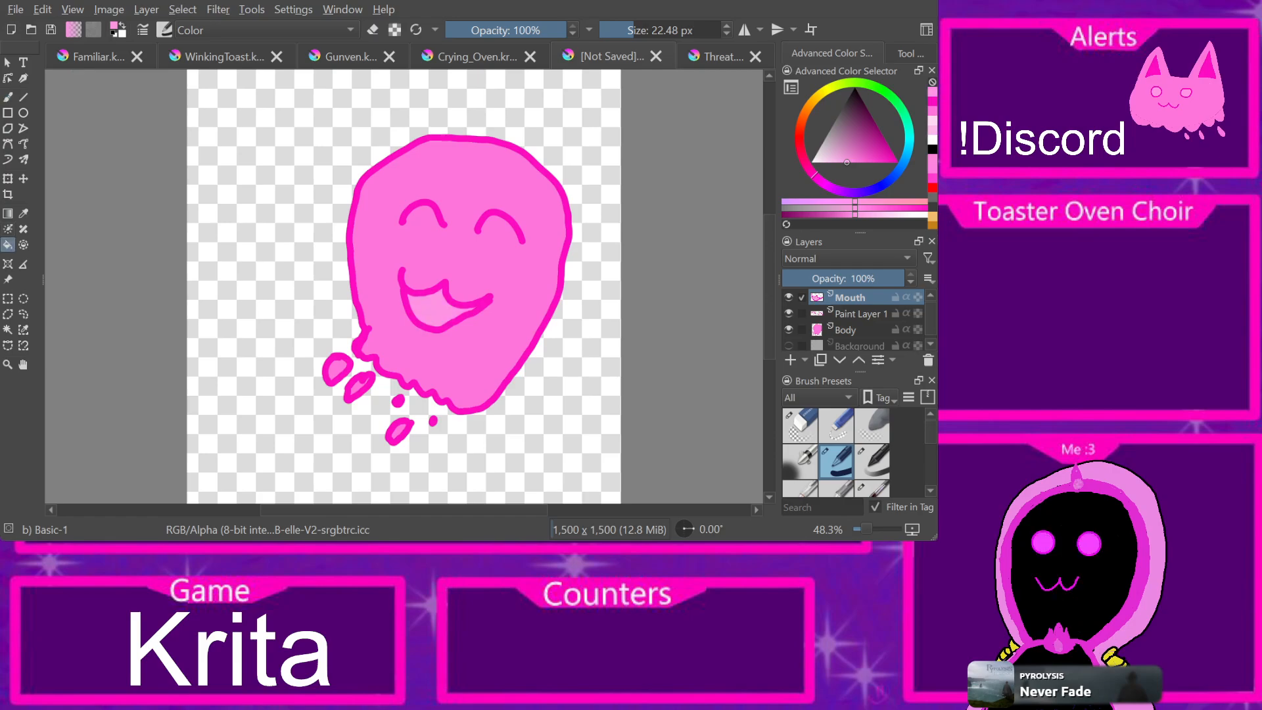
key(ctrl+z)
key(ctrl+z)
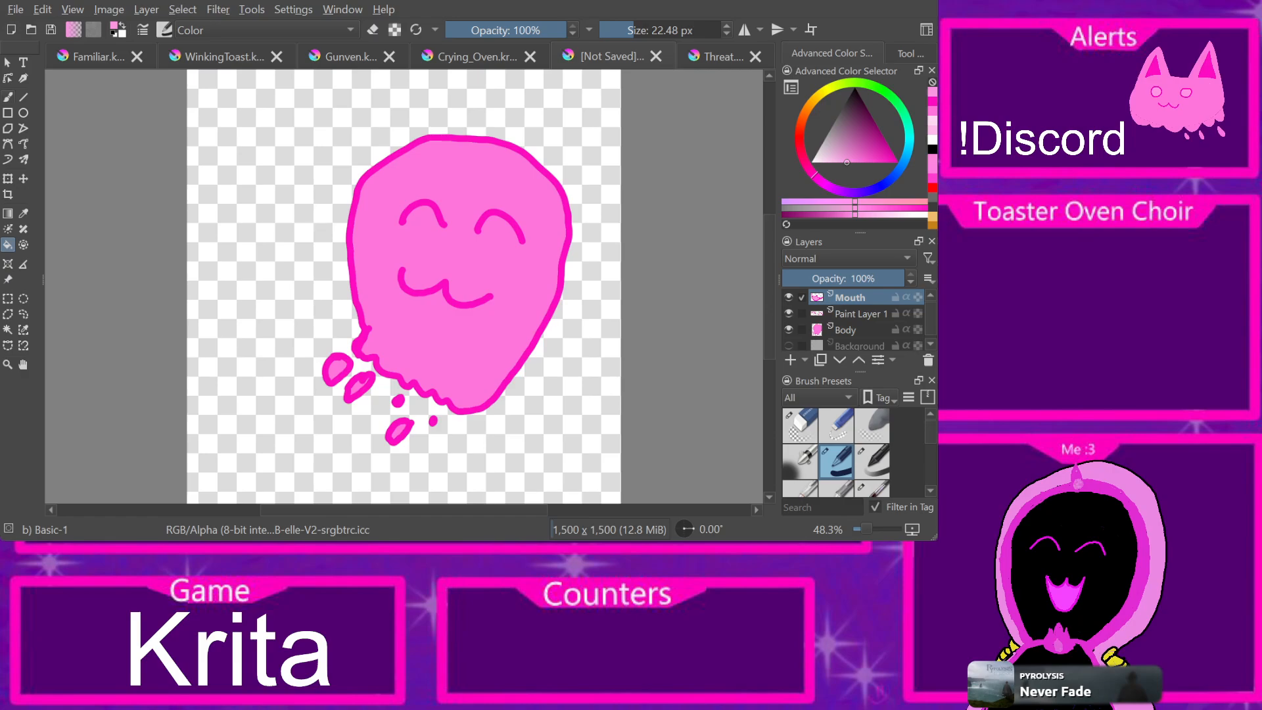
Step: Sample the dark pink of the lip line and draw a deeper lower jaw that closes the open mouth
key(b)
key(p)
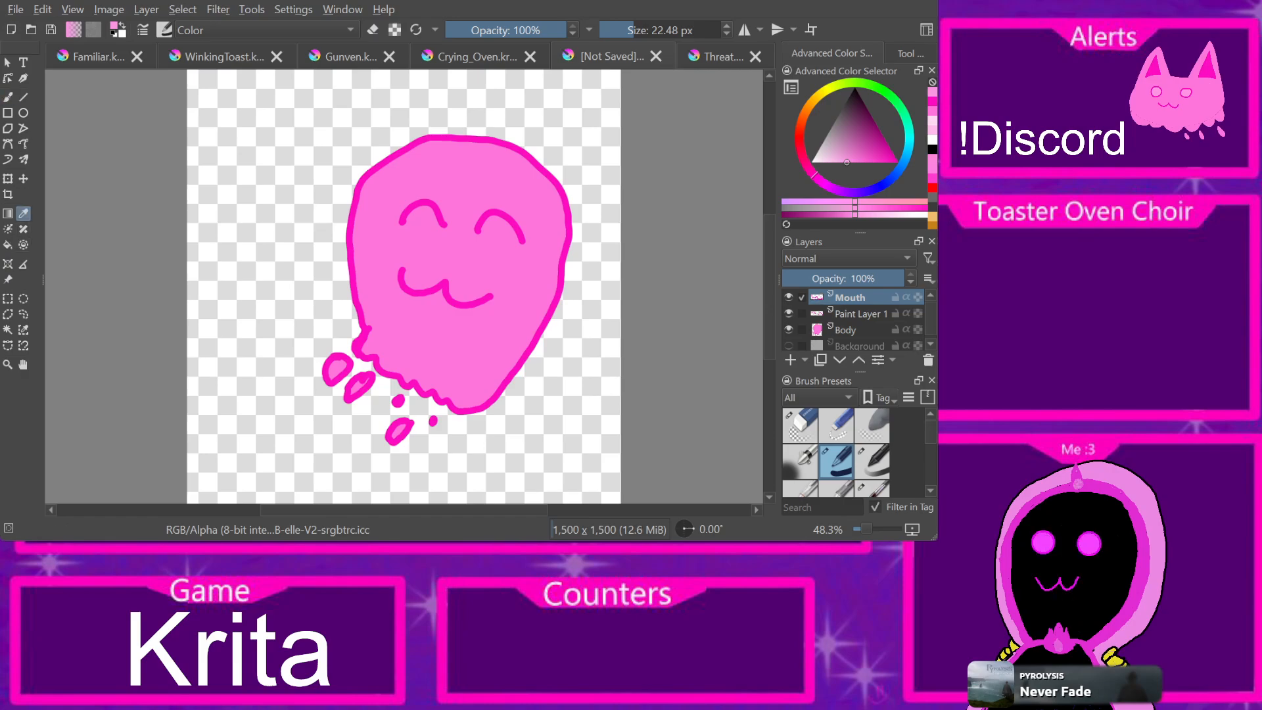
click(446, 287)
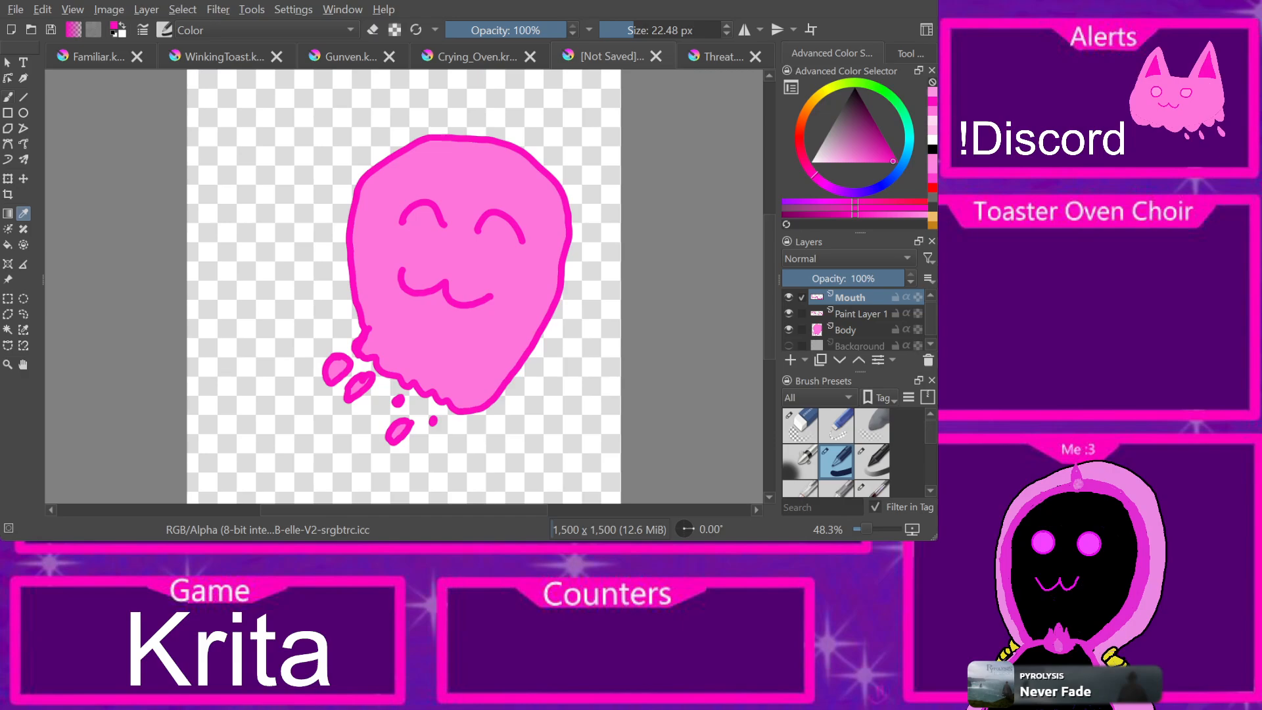
key(b)
mouse_move(403, 285)
mouse_down()
mouse_move(397, 270)
mouse_move(401, 329)
mouse_move(426, 342)
mouse_move(493, 297)
mouse_up()
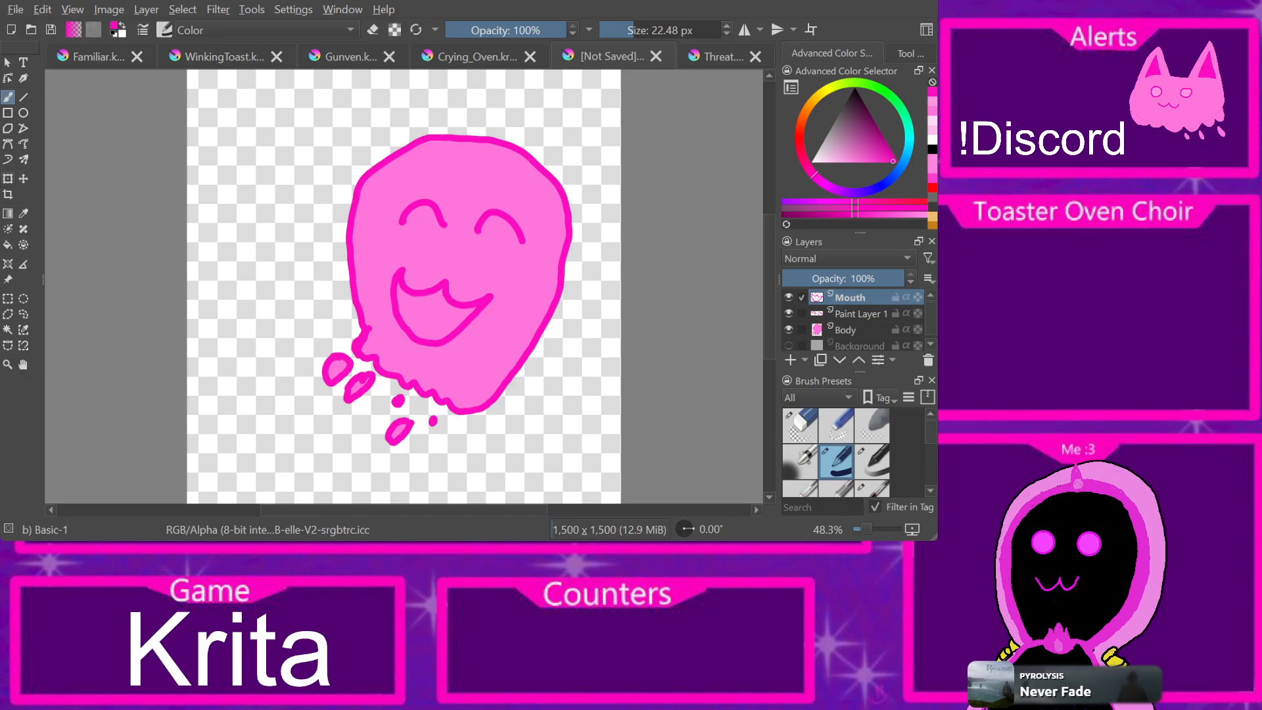
Step: Enlarge the mouth with a transform and move it up closer to the eyes
key(ctrl+t)
drag(494, 347, 465, 307)
key(Return)
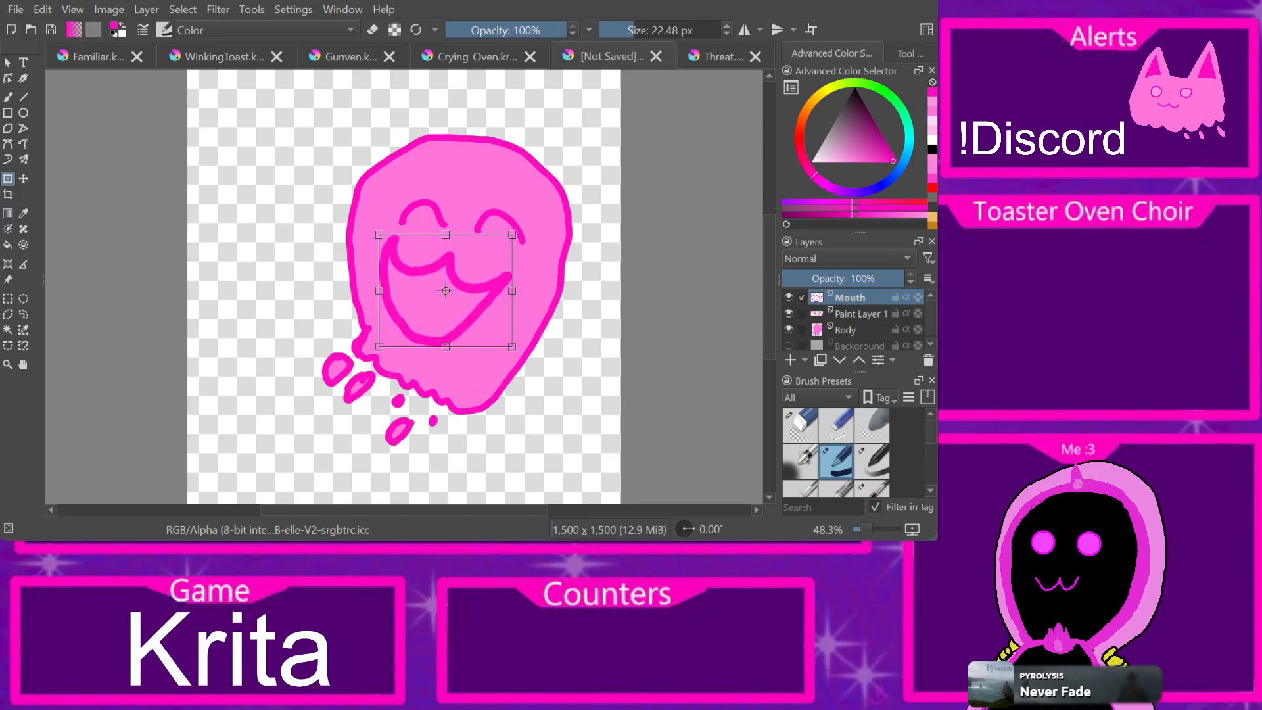
Step: Fill the open mouth with the light pink sampled from the cat's mouth in Familiar.kra
key(f)
click(436, 301)
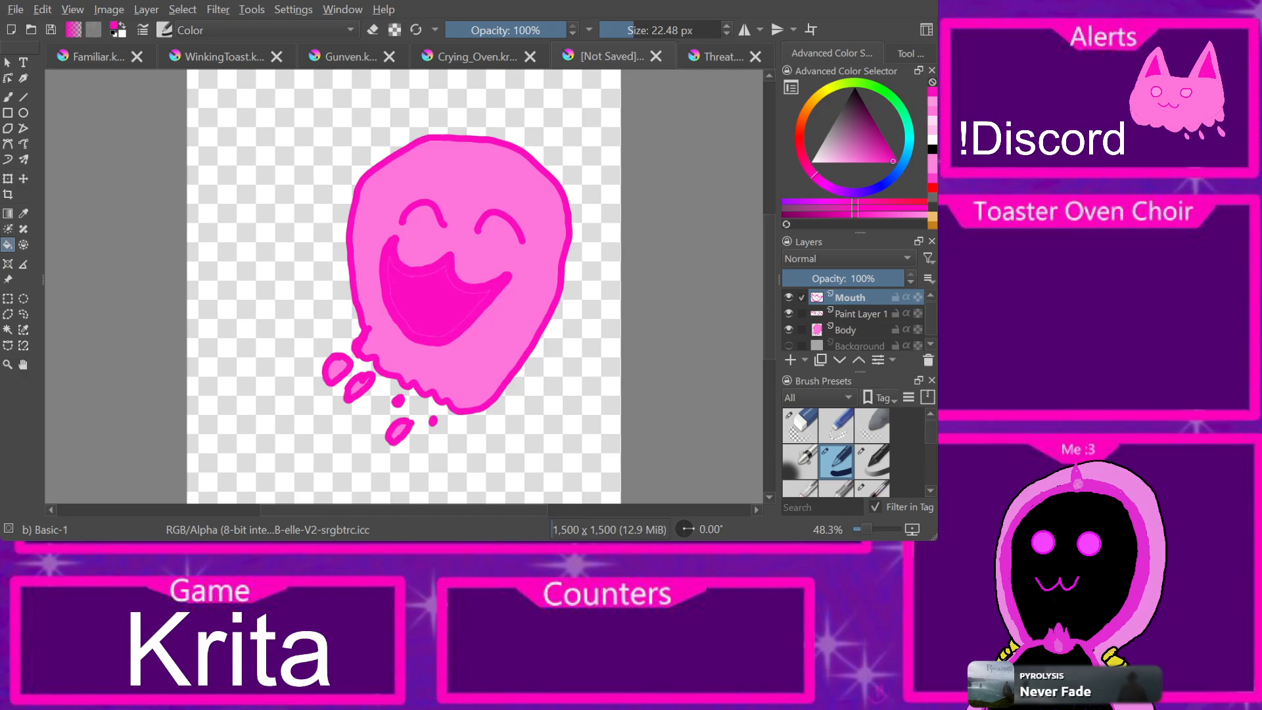
key(ctrl+z)
click(98, 56)
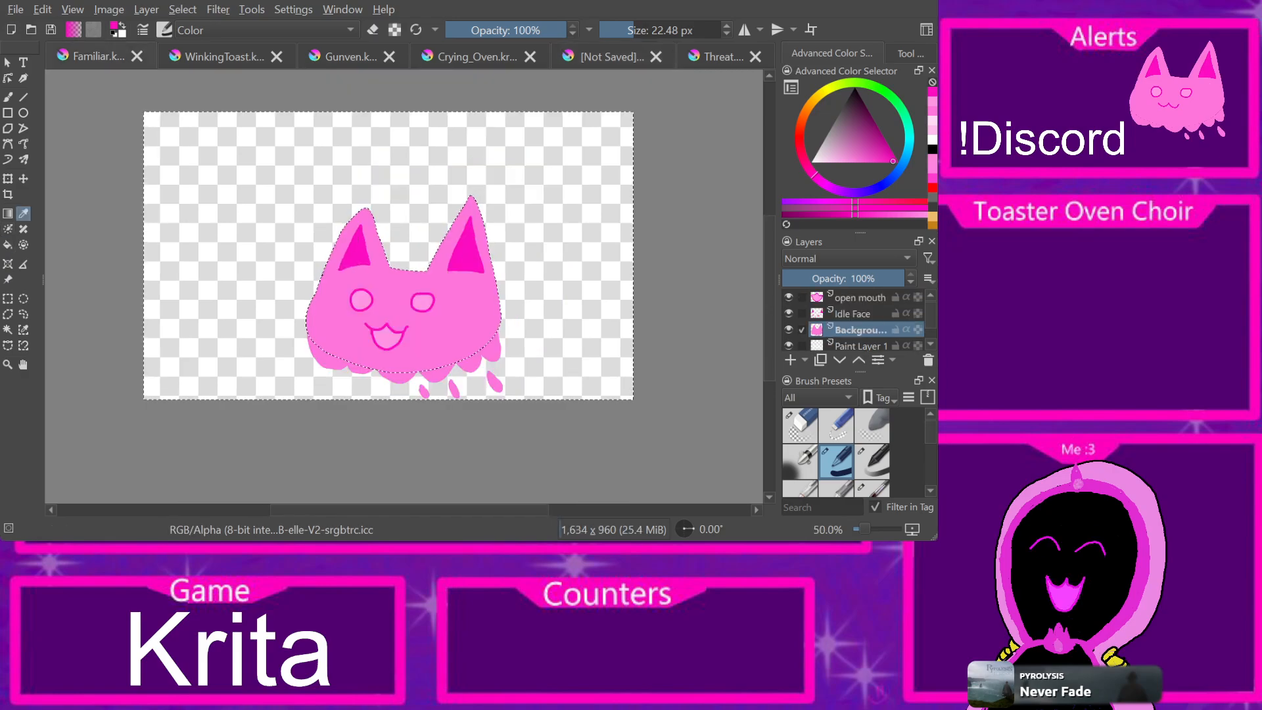
click(387, 339)
click(723, 56)
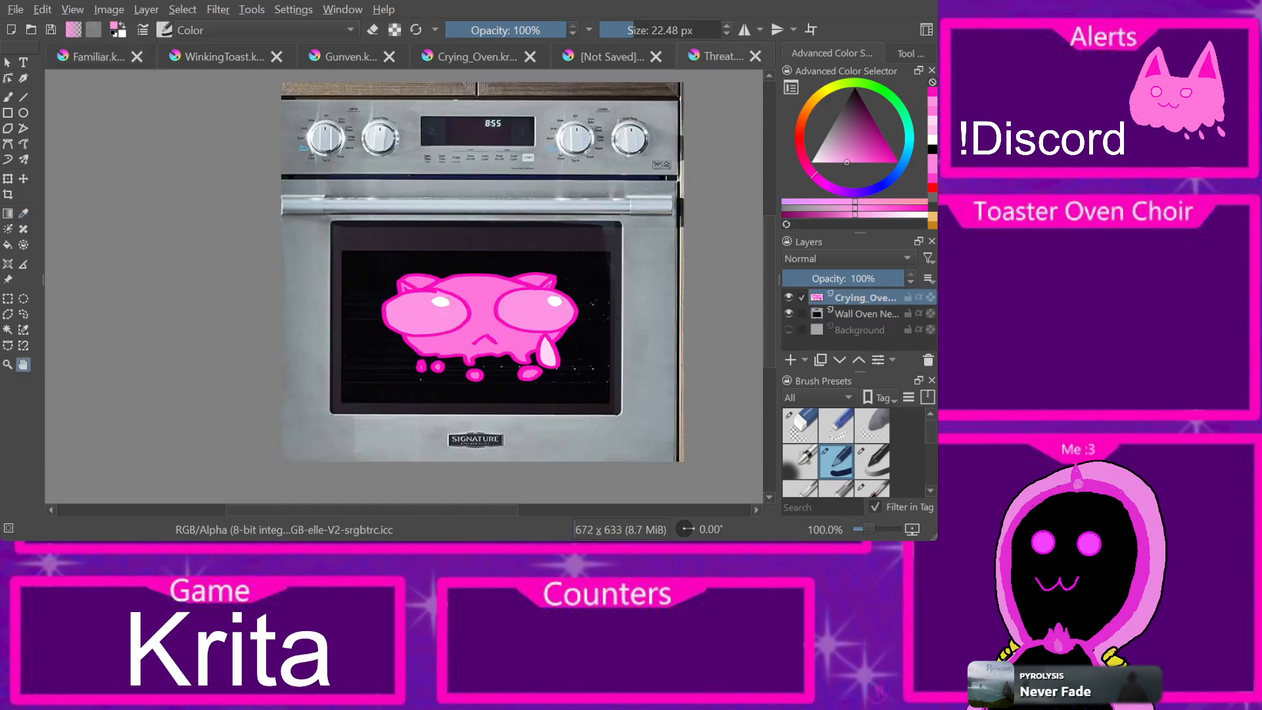
click(612, 57)
click(430, 303)
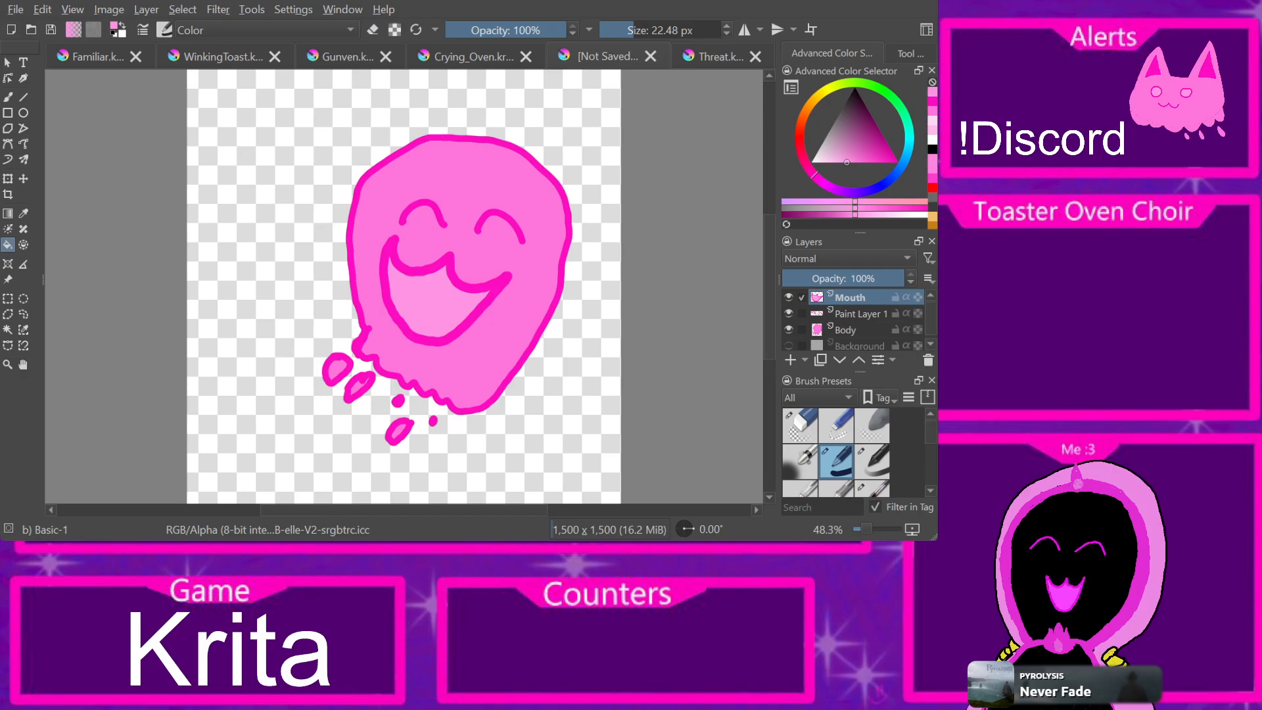
Step: Add a paint layer named Ears above Mouth and sample the dark pink from the cat's ear in Familiar.kra
key(b)
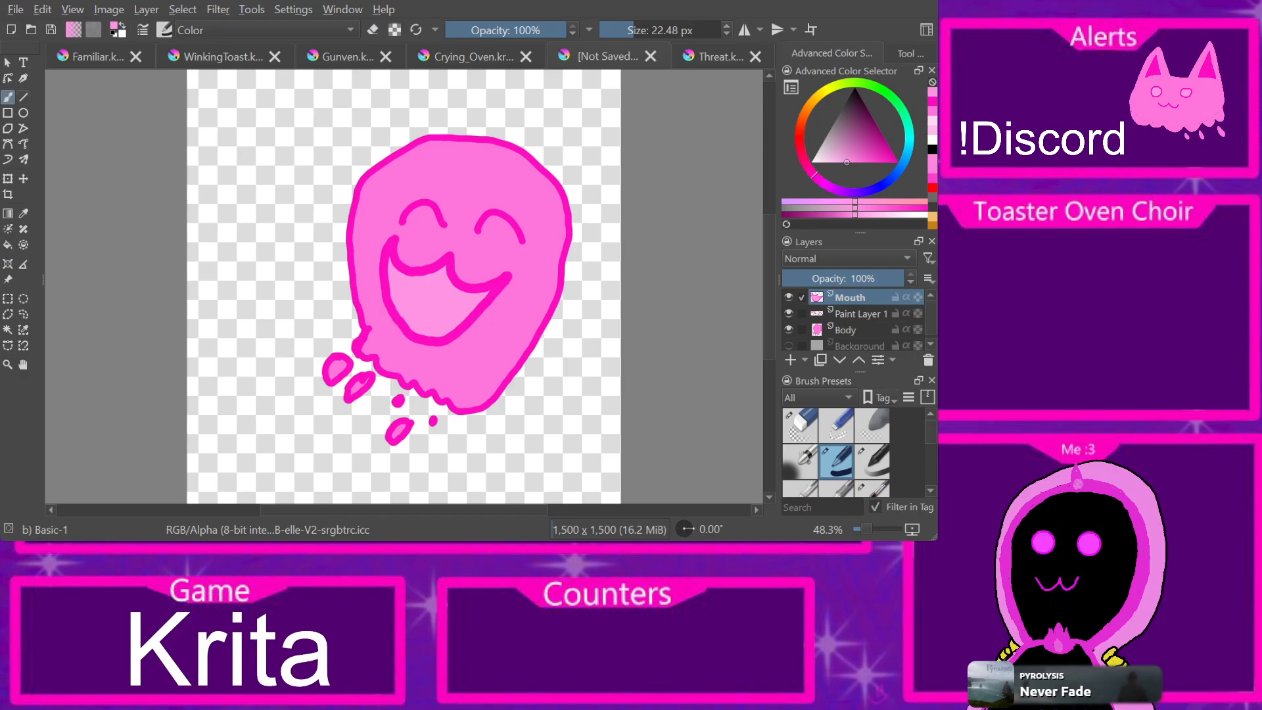
key(Insert)
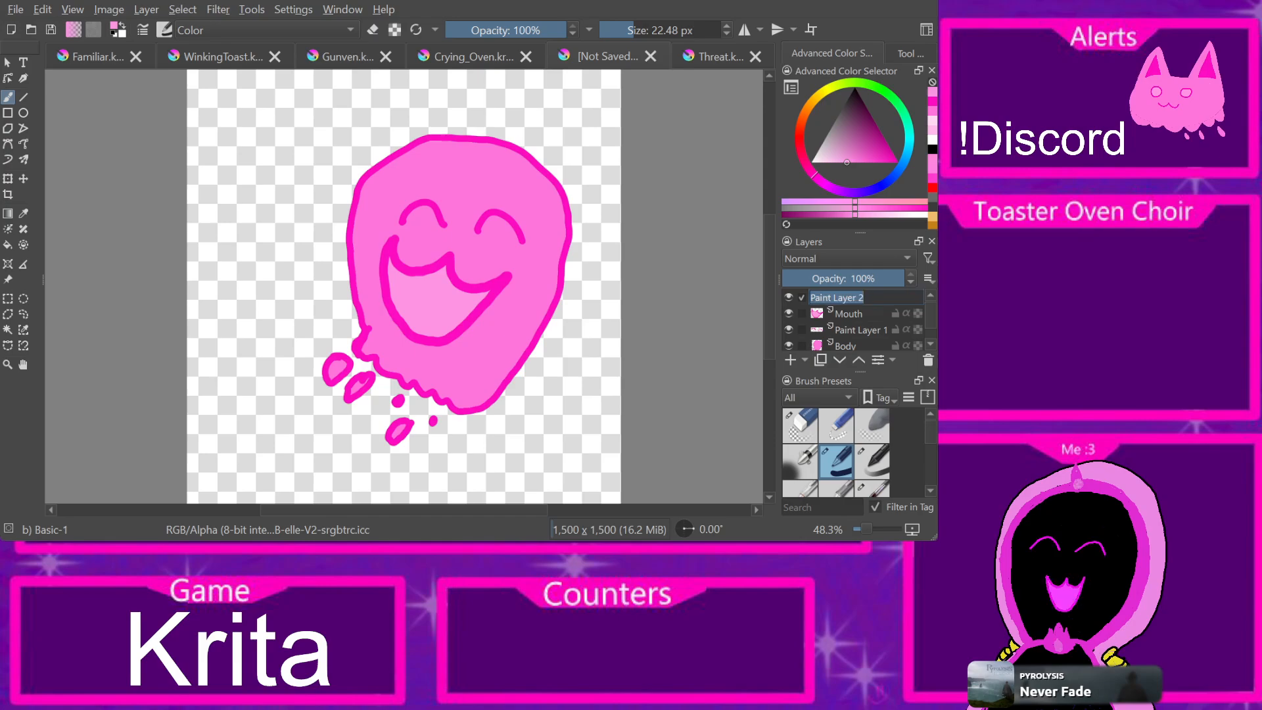
text(Ears)
key(Return)
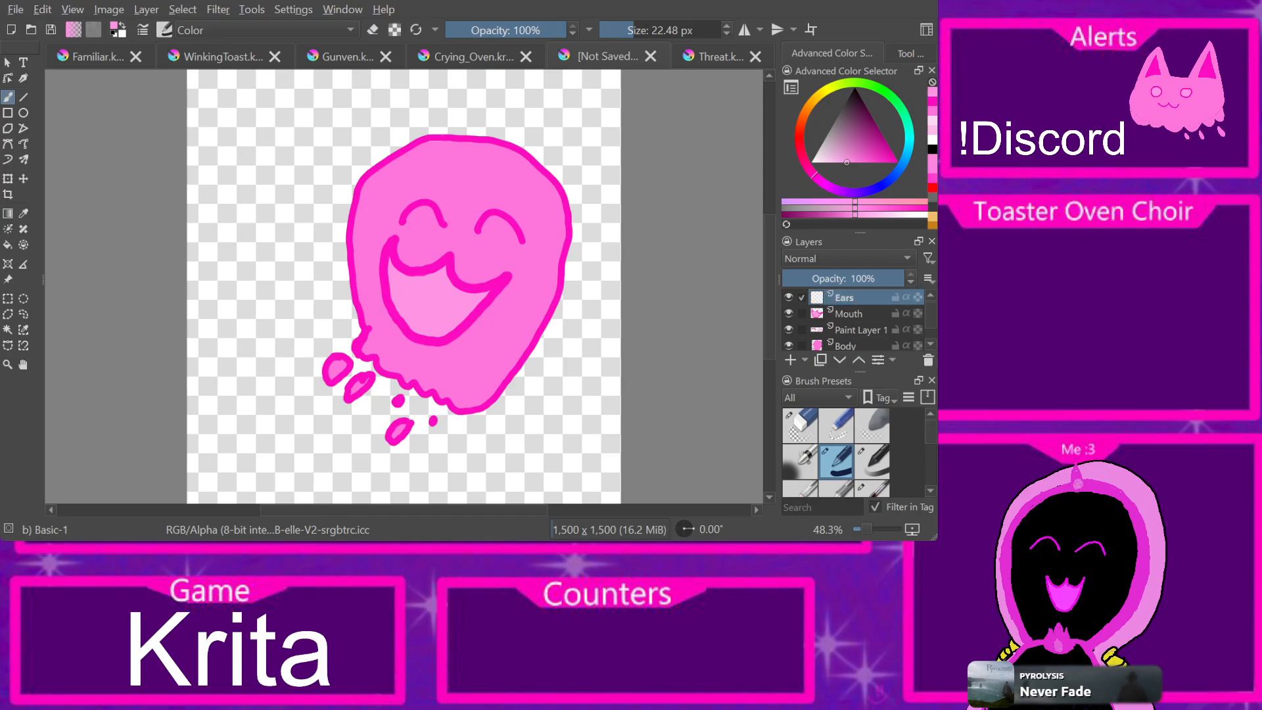
click(97, 57)
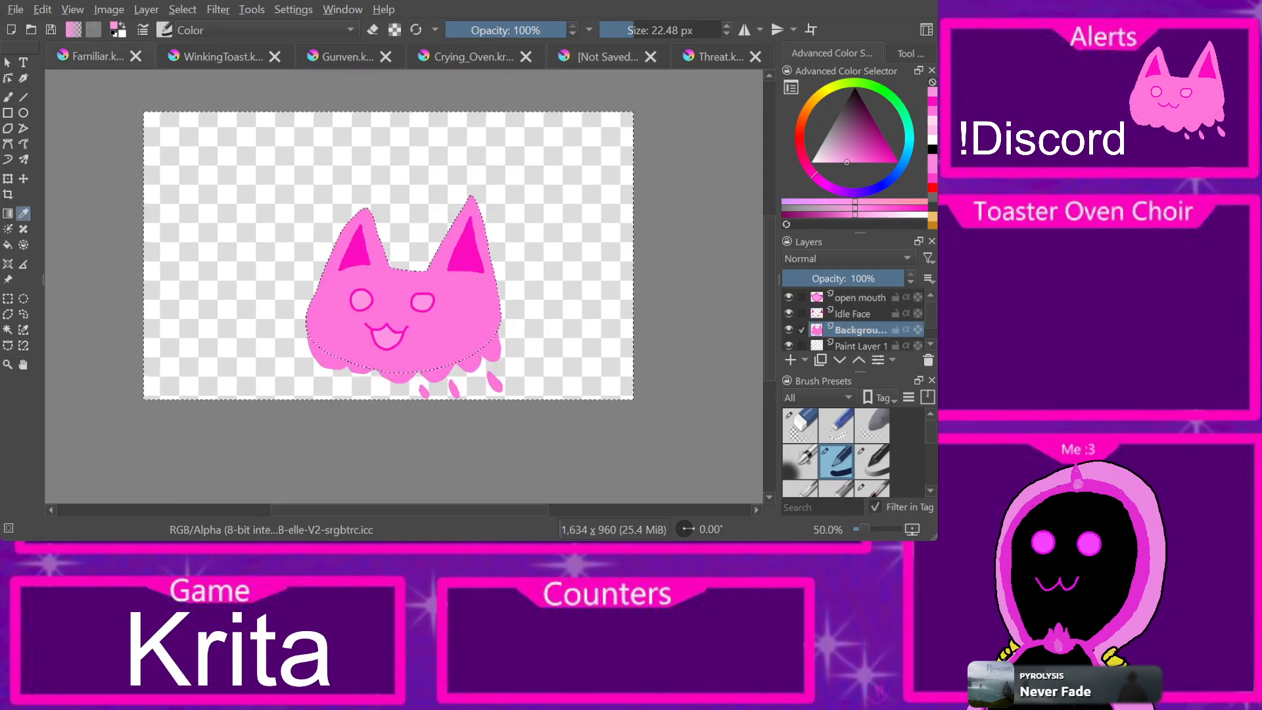
click(356, 253)
click(607, 56)
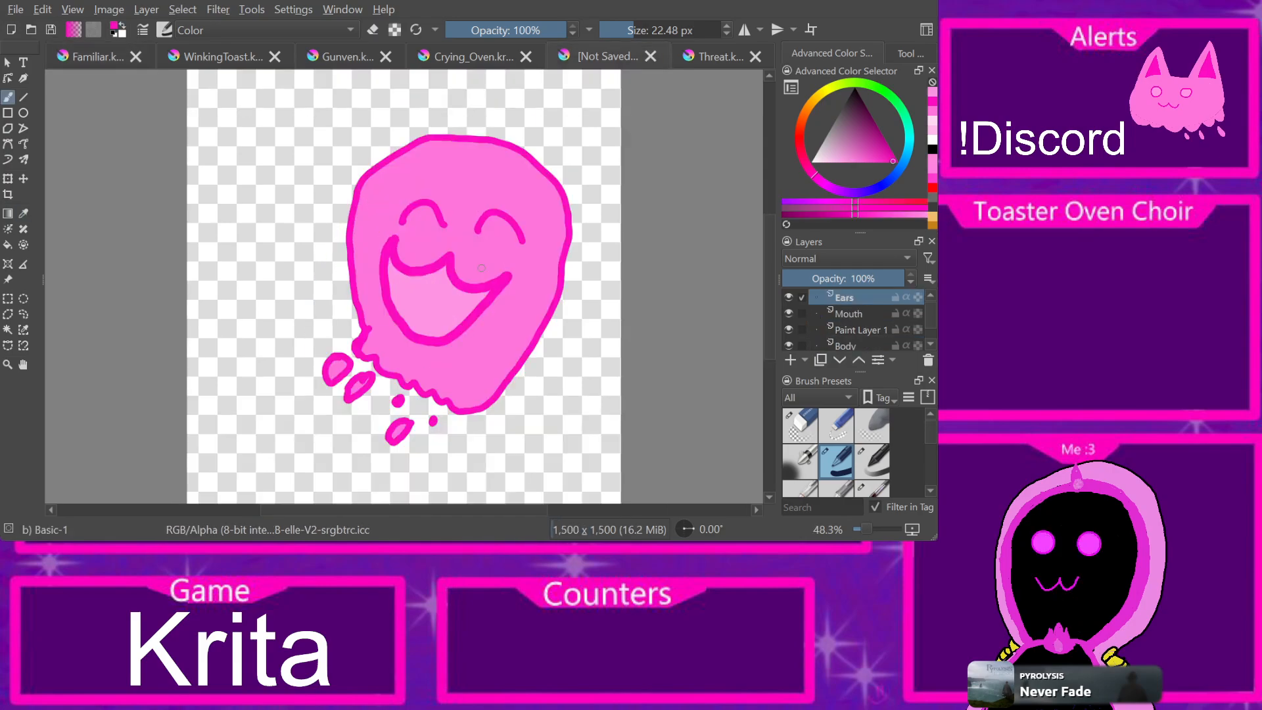
Step: Outline two pointed cat ears on top of the blob's head in dark pink on the Ears layer
mouse_move(381, 160)
mouse_down()
mouse_move(415, 90)
mouse_move(430, 132)
mouse_up()
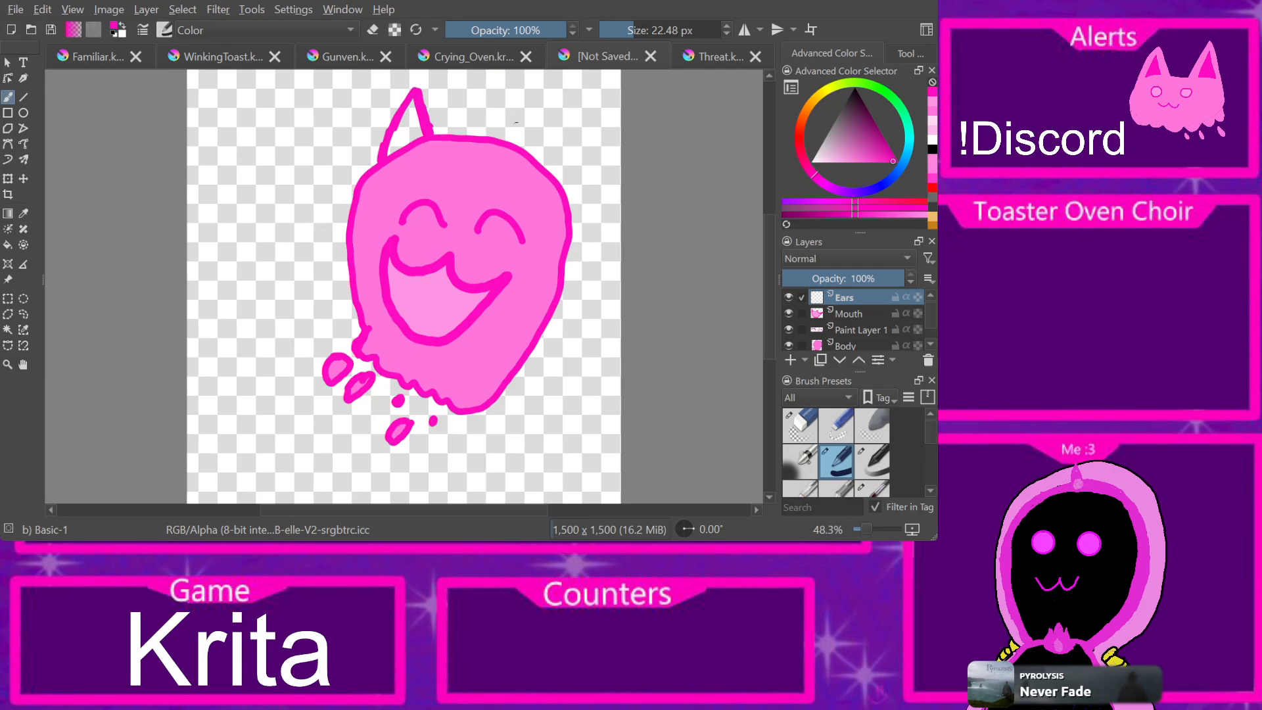
mouse_move(530, 151)
mouse_down()
mouse_move(556, 106)
mouse_move(556, 188)
mouse_move(546, 114)
mouse_move(526, 149)
mouse_move(552, 102)
mouse_up()
key(ctrl+z)
key(ctrl+z)
key(ctrl+z)
key(ctrl+z)
key(ctrl+z)
key(ctrl+z)
key(ctrl+z)
key(ctrl+z)
key(ctrl+z)
key(ctrl+z)
key(ctrl+z)
mouse_move(525, 152)
mouse_down()
mouse_move(559, 108)
mouse_move(550, 174)
mouse_up()
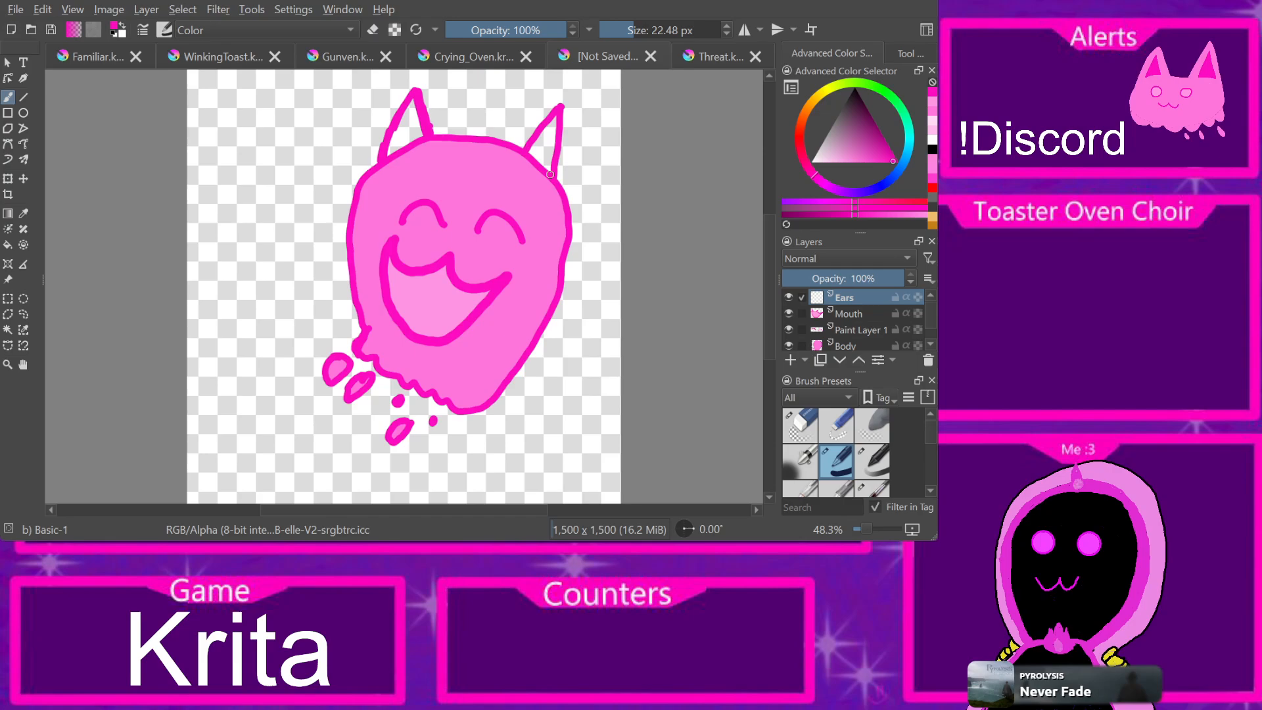
drag(383, 160, 431, 134)
drag(519, 145, 544, 168)
Step: Fill both ears with the body pink sampled from the cat in Familiar.kra
key(ctrl+Tab)
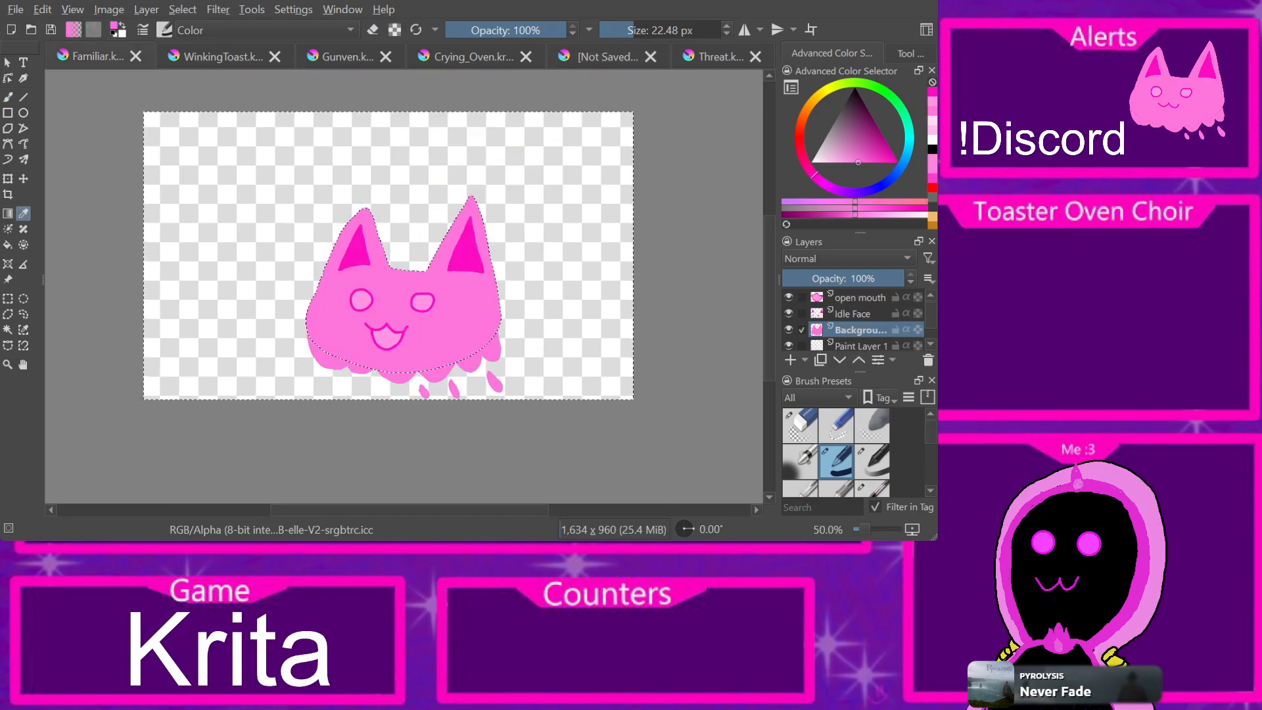
key(ctrl+Tab)
key(ctrl+Tab)
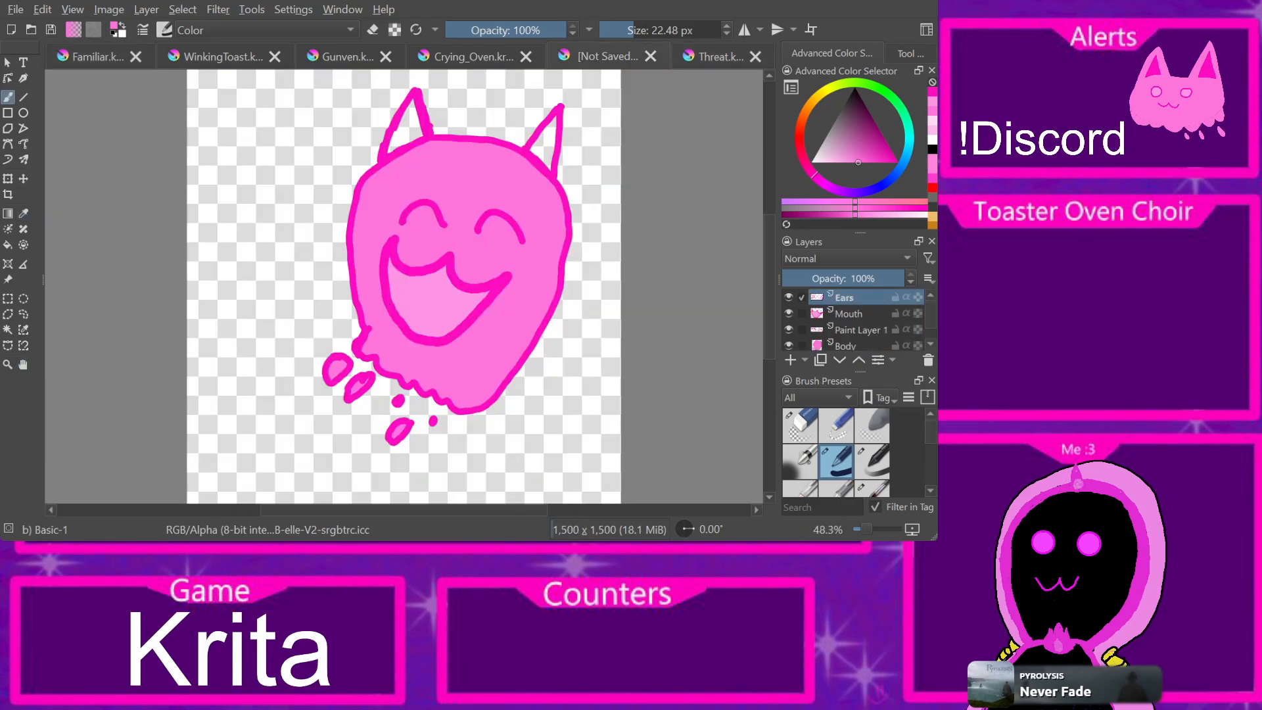
key(f)
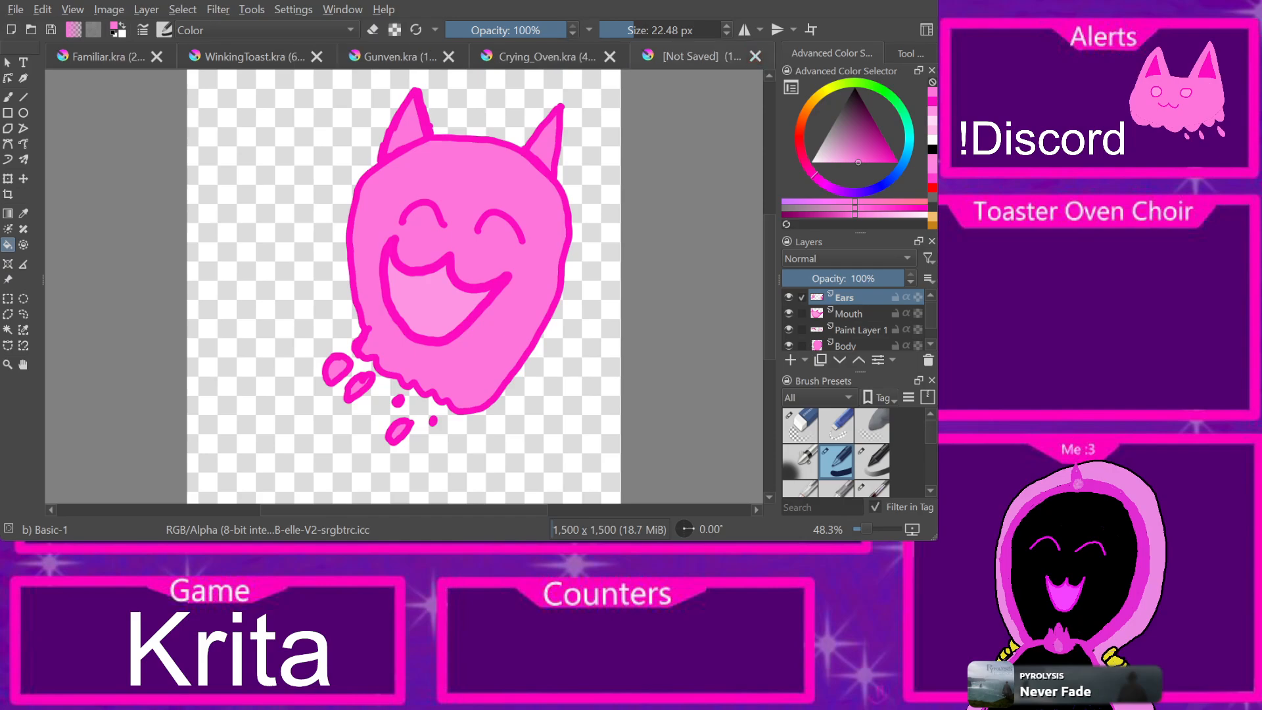
Step: Shade the inside of both ears with the Basic-4 Flow Opacity brush in the dark pink sampled from the cat's ear in Familiar.kra
key(ctrl+Tab)
click(359, 248)
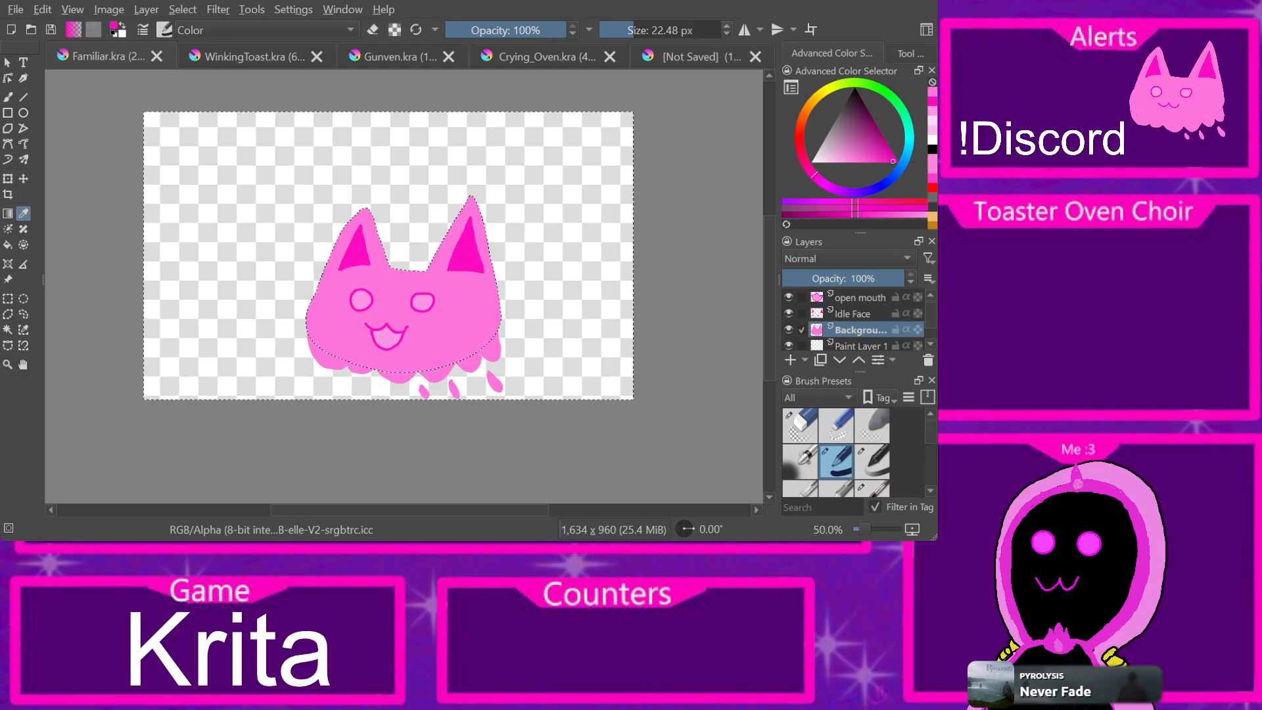
key(ctrl+shift+Tab)
key(b)
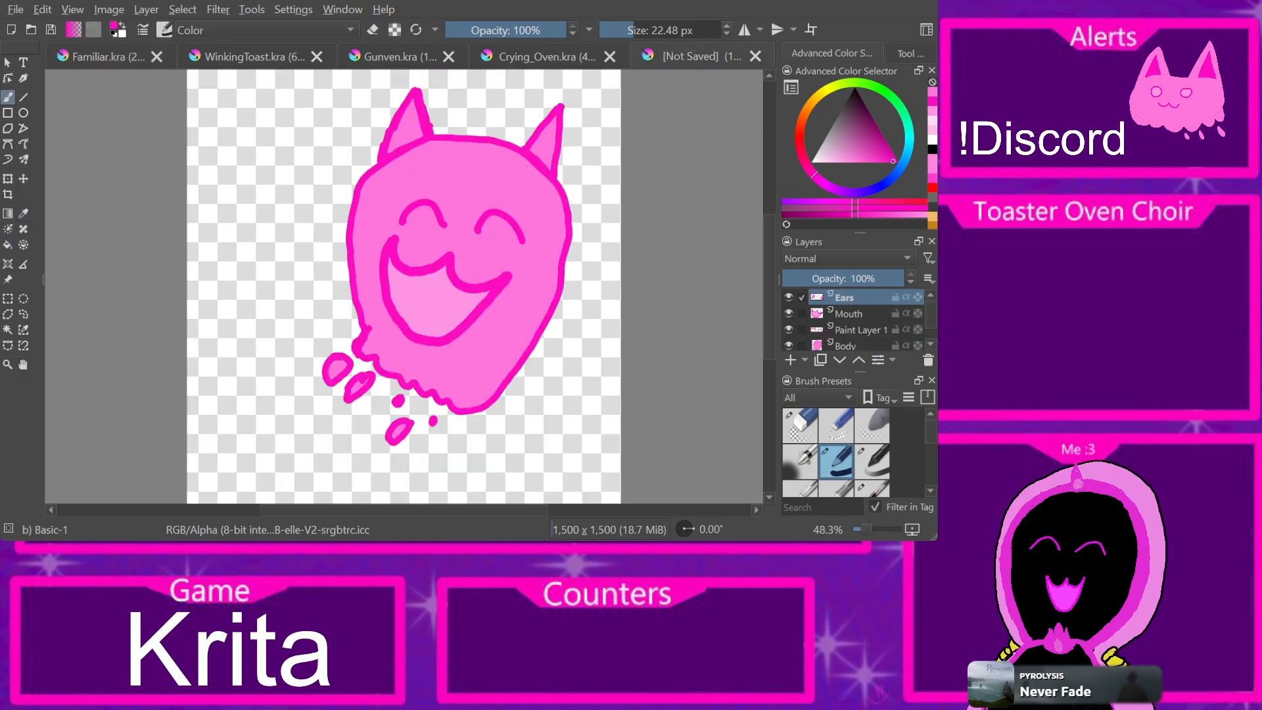
drag(412, 121, 412, 120)
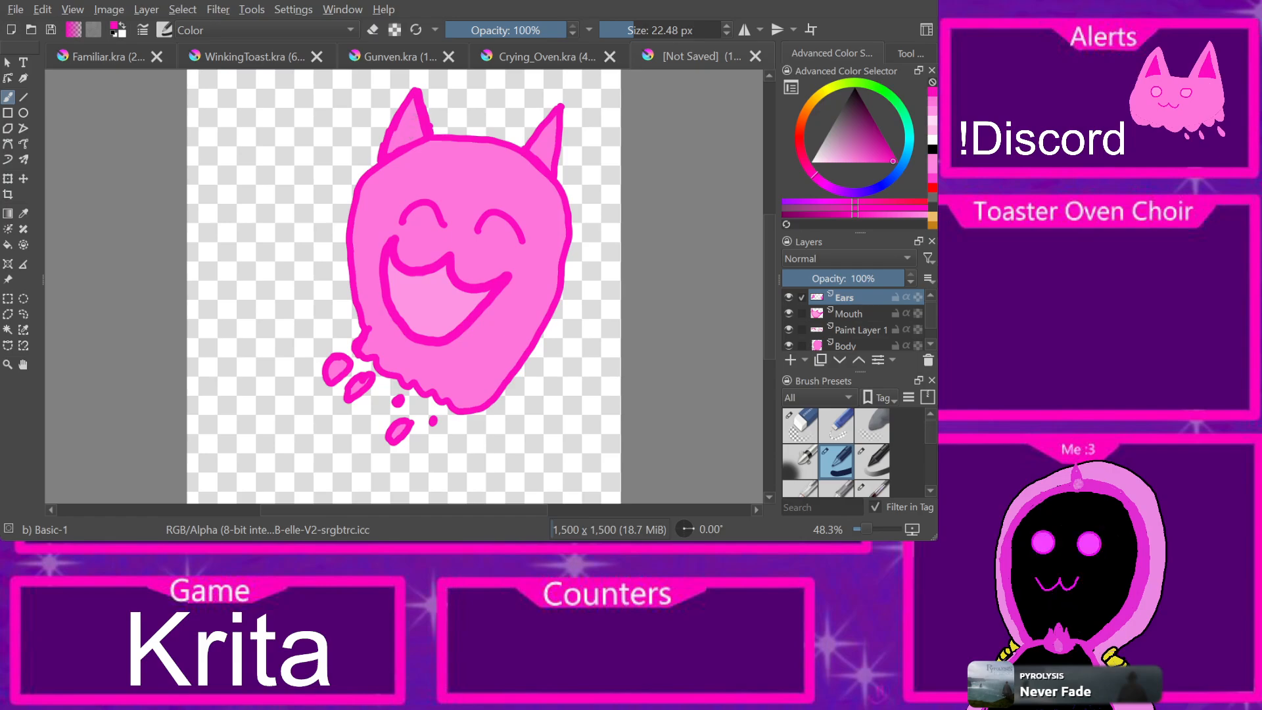
click(836, 488)
mouse_move(404, 135)
mouse_down()
mouse_move(411, 122)
mouse_move(405, 135)
mouse_up()
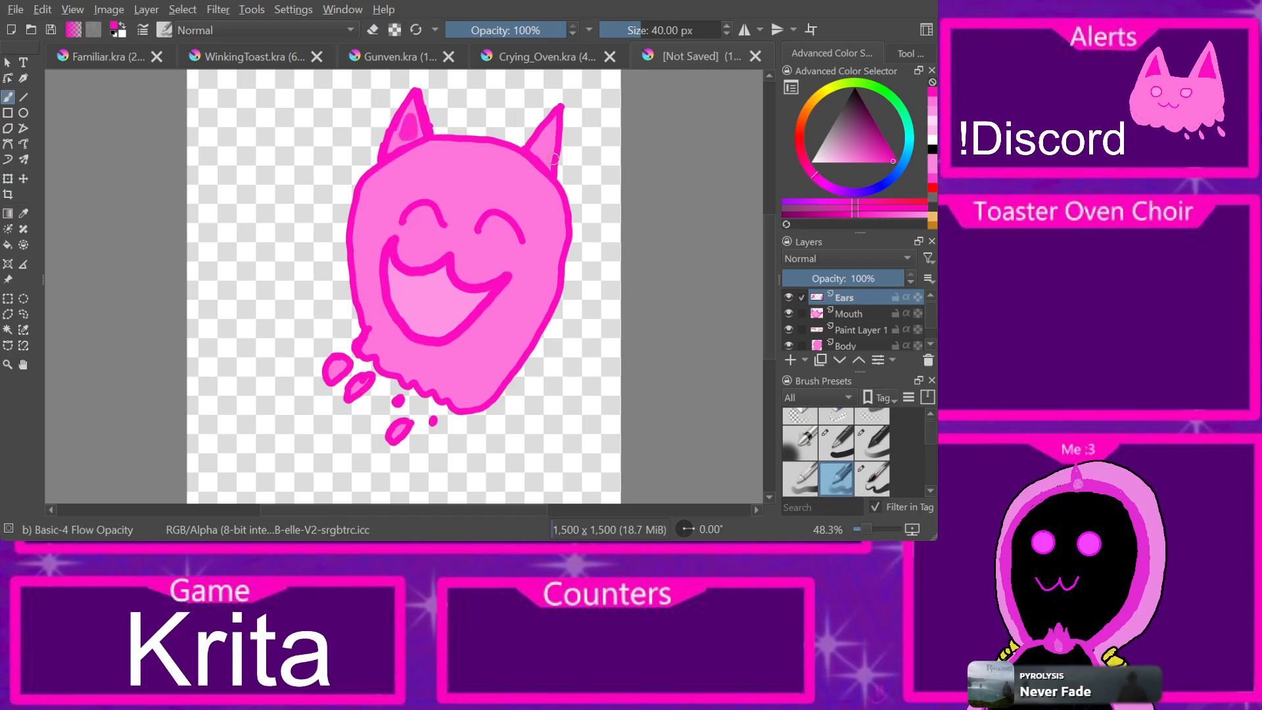
drag(538, 152, 543, 139)
key(ctrl+z)
drag(540, 149, 542, 137)
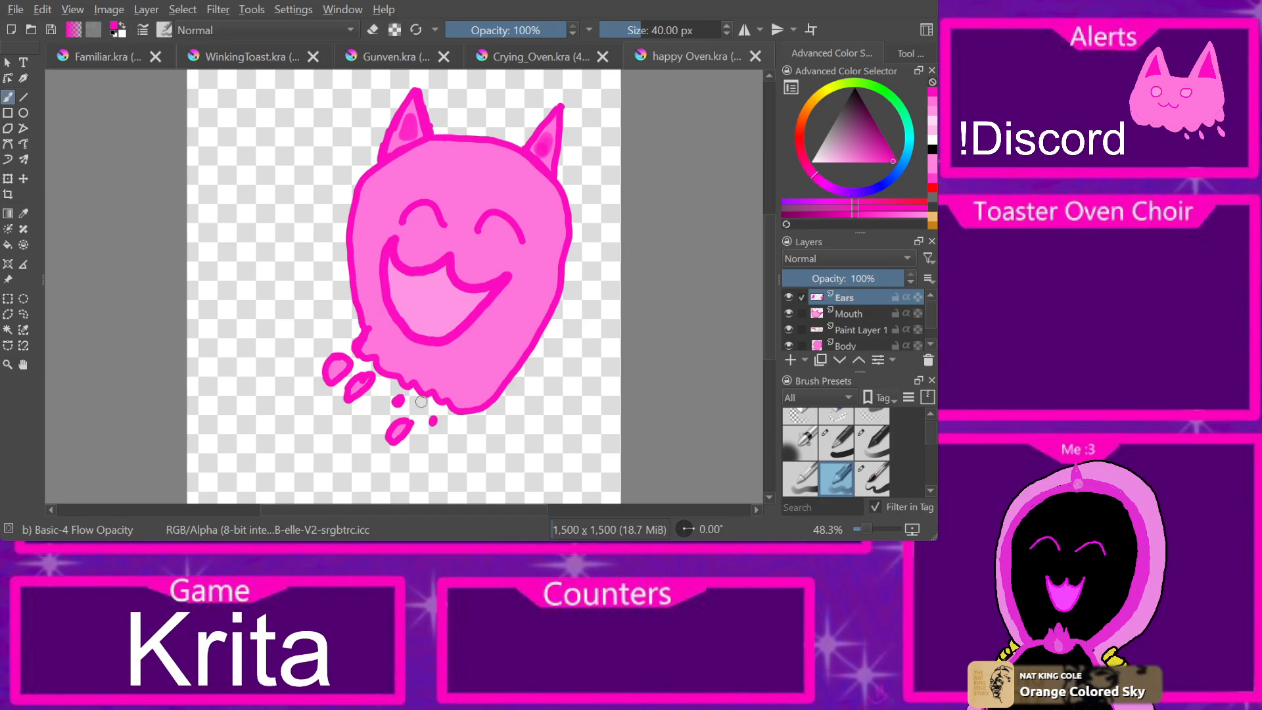
Step: Close the WinkingToast.kra and Gunven.kra documents
click(313, 57)
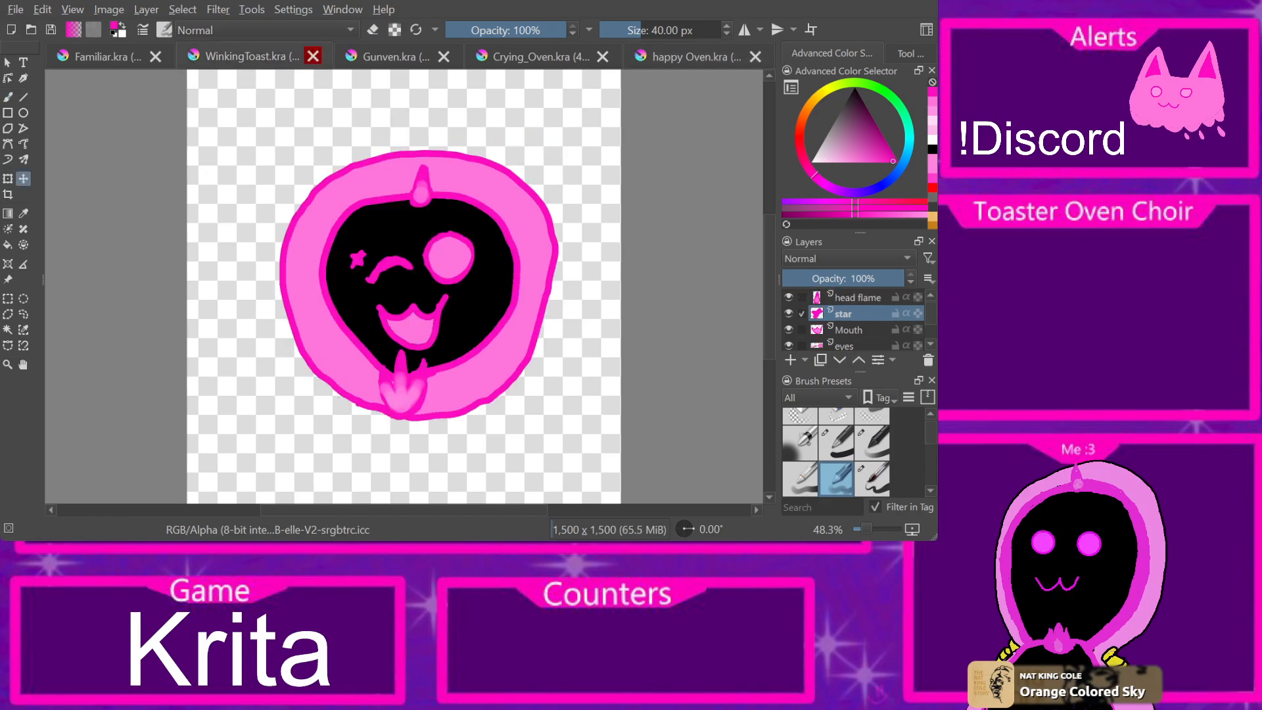
click(342, 57)
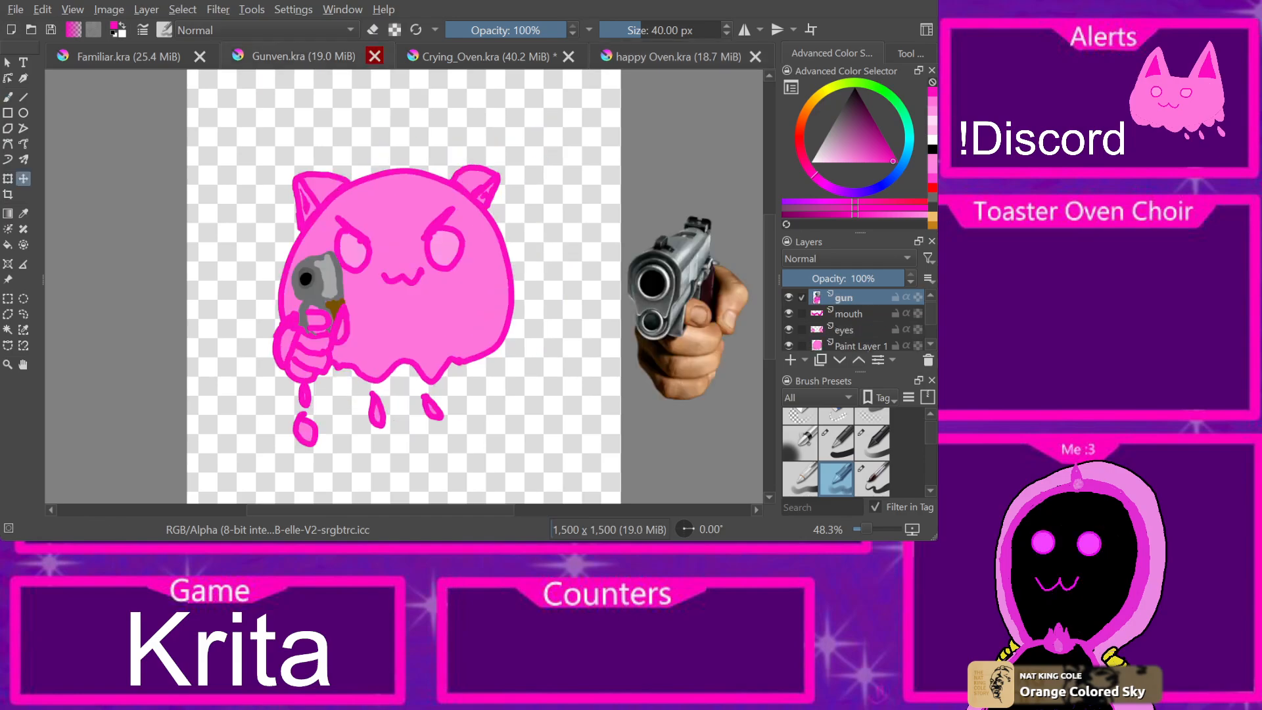
click(375, 56)
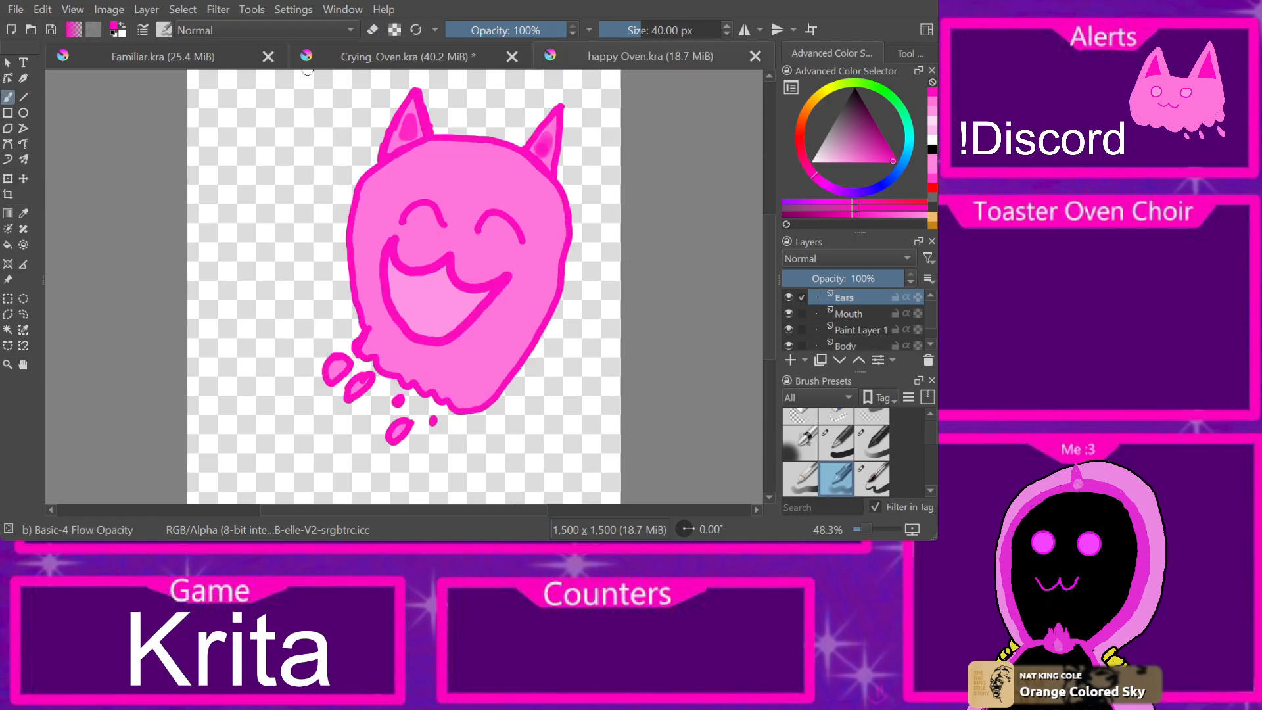
Step: Save Crying_Oven.kra and close both it and happy Oven.kra, keeping Familiar.kra open
click(375, 57)
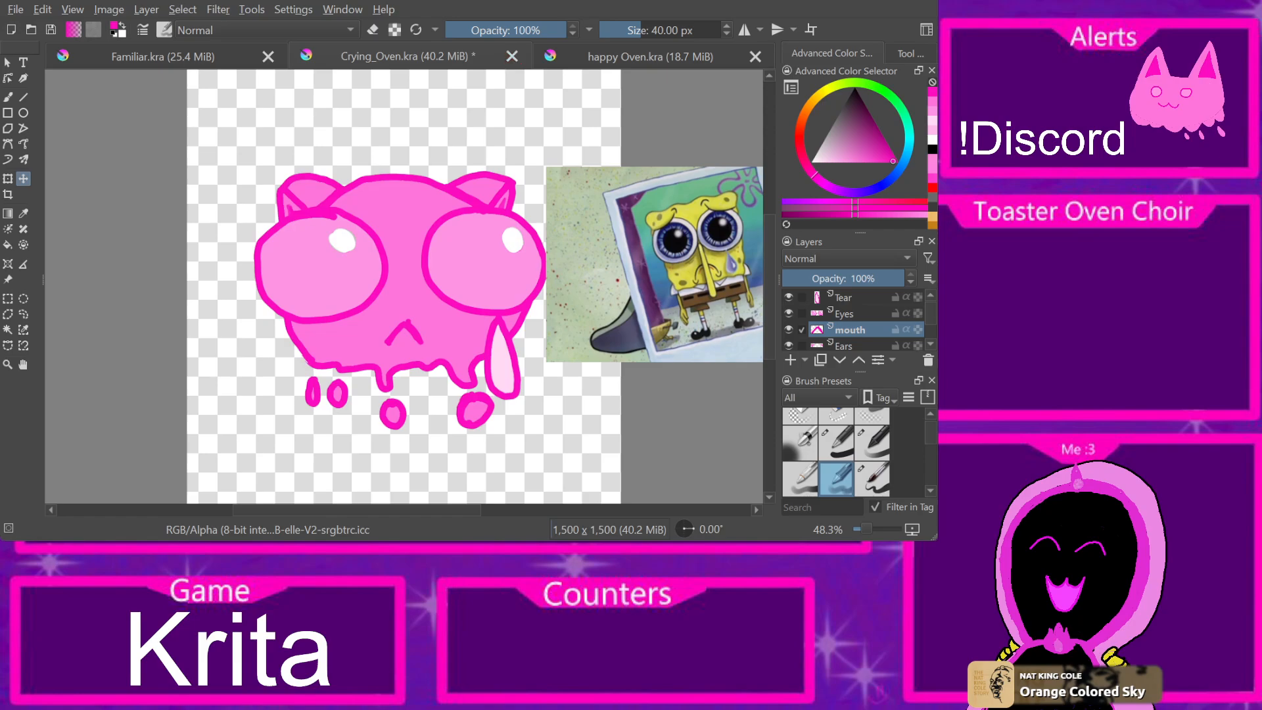
key(ctrl+s)
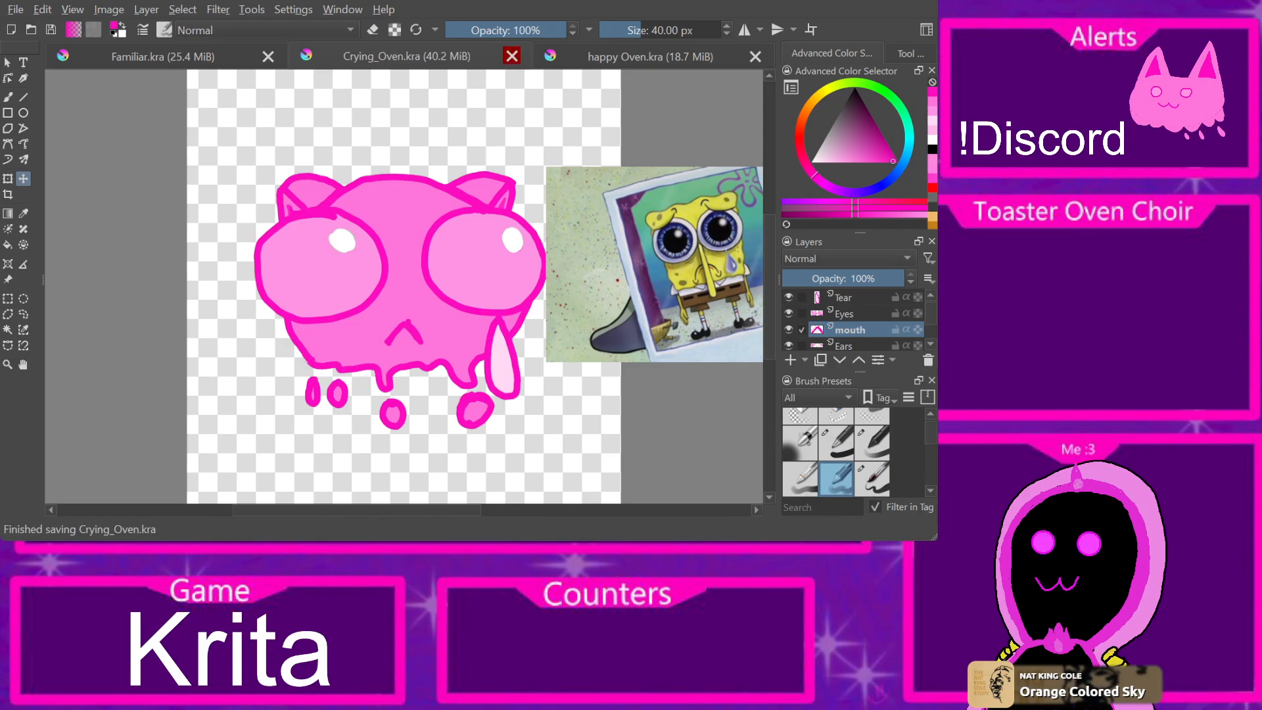
click(511, 56)
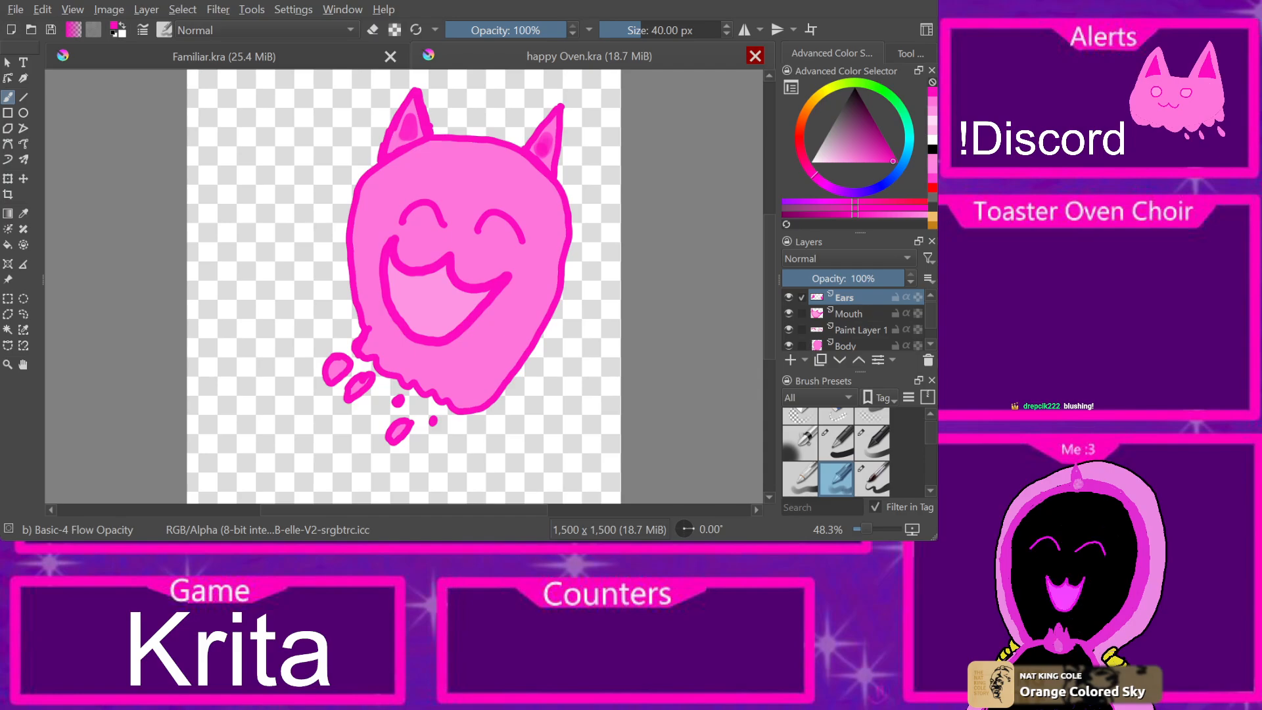
click(755, 56)
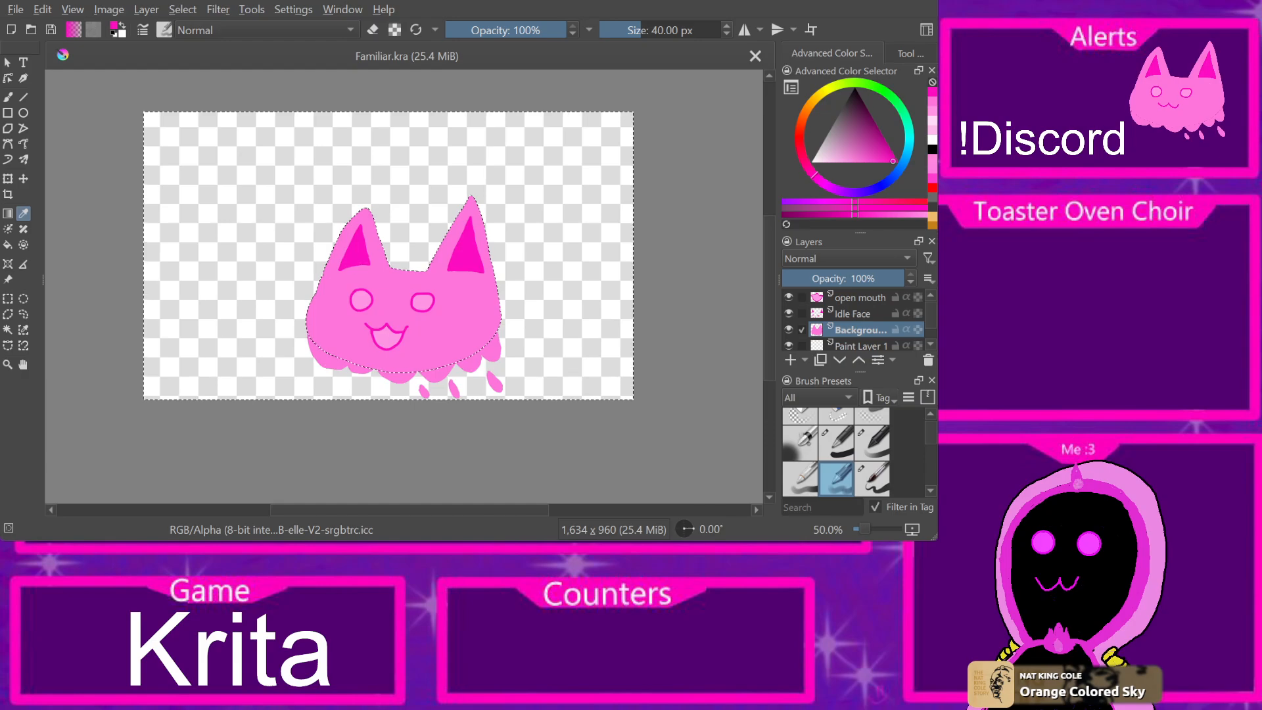
Step: Create a new blank 1,500 x 1,500 pixel document alongside Familiar.kra
click(632, 325)
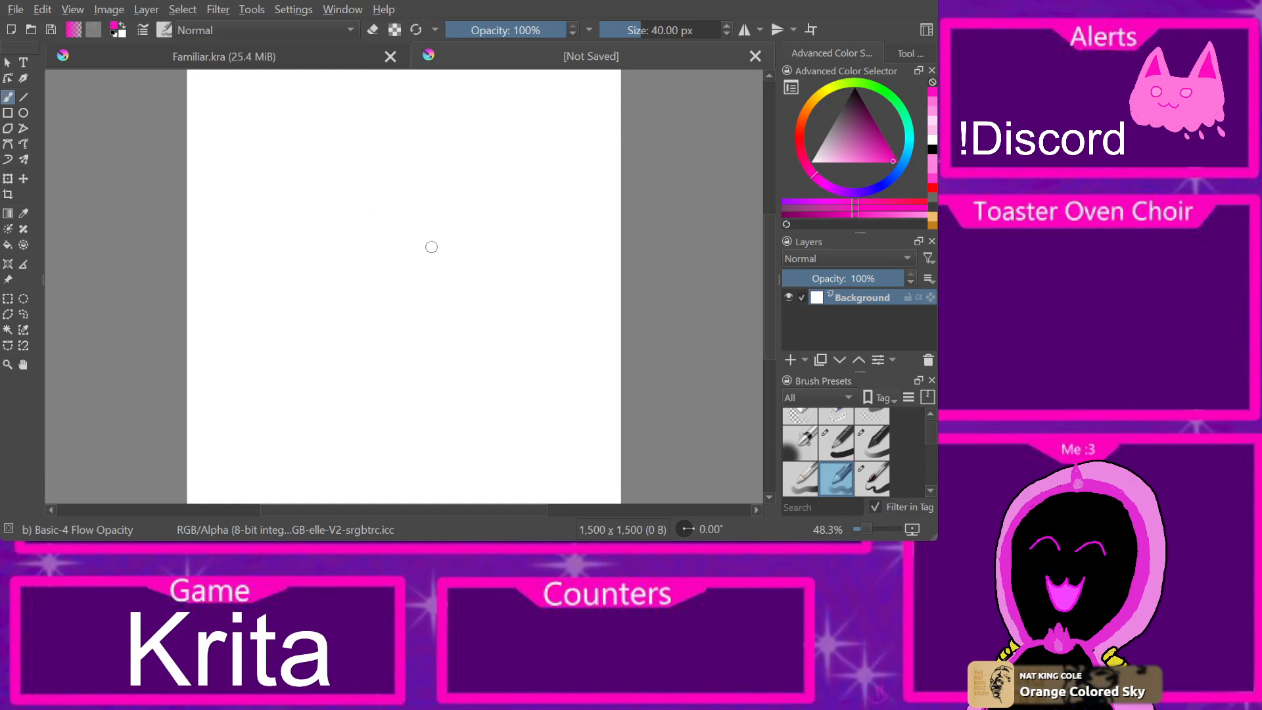
key(ctrl+Tab)
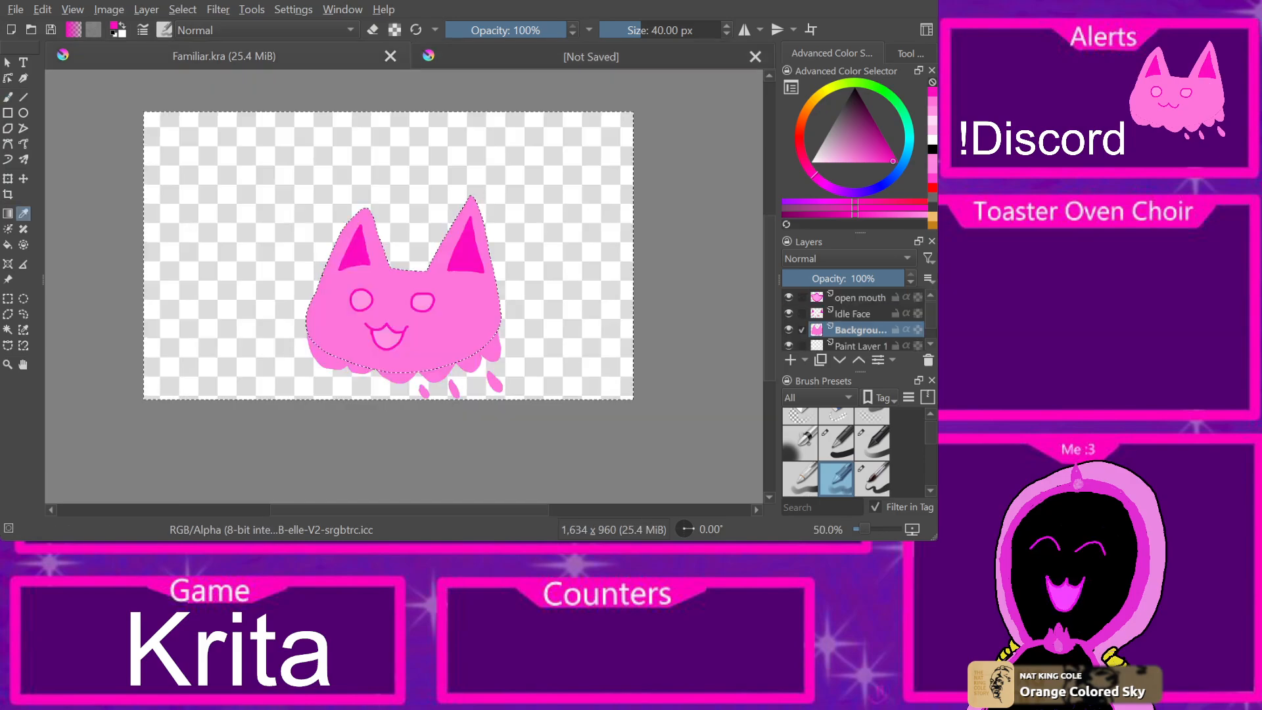
key(ctrl+Tab)
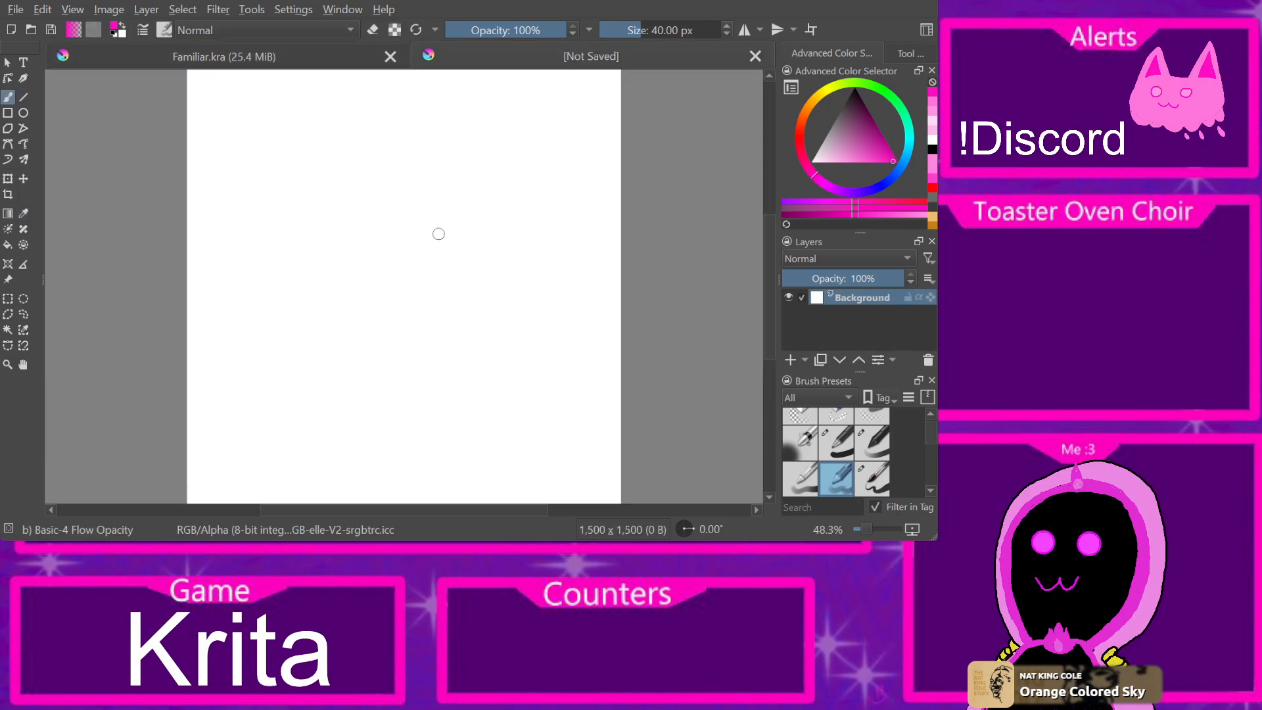
drag(307, 374, 354, 371)
key(ctrl+z)
key(ctrl+Tab)
key(ctrl+Tab)
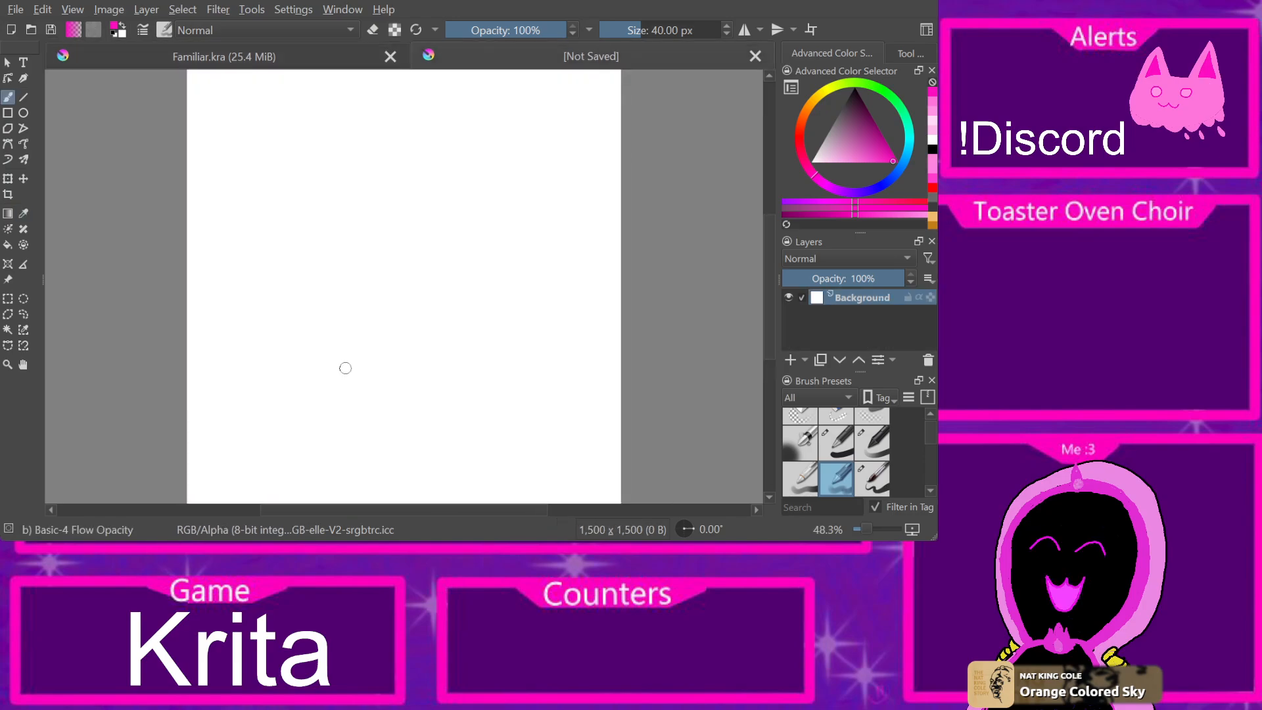
drag(269, 315, 314, 341)
Step: Outline a wide dome-shaped blob with a wavy, dripping underside in dark pink using Basic-1 on a new paint layer, with Background hidden
key(Insert)
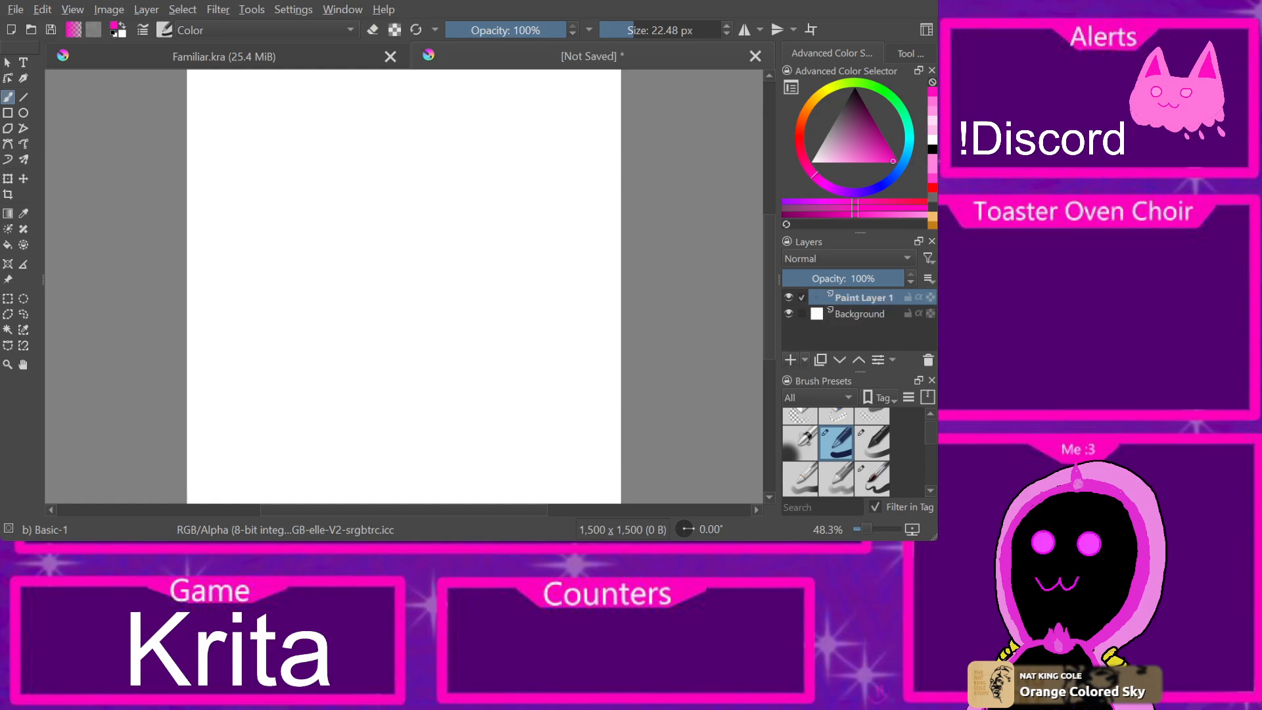
click(293, 310)
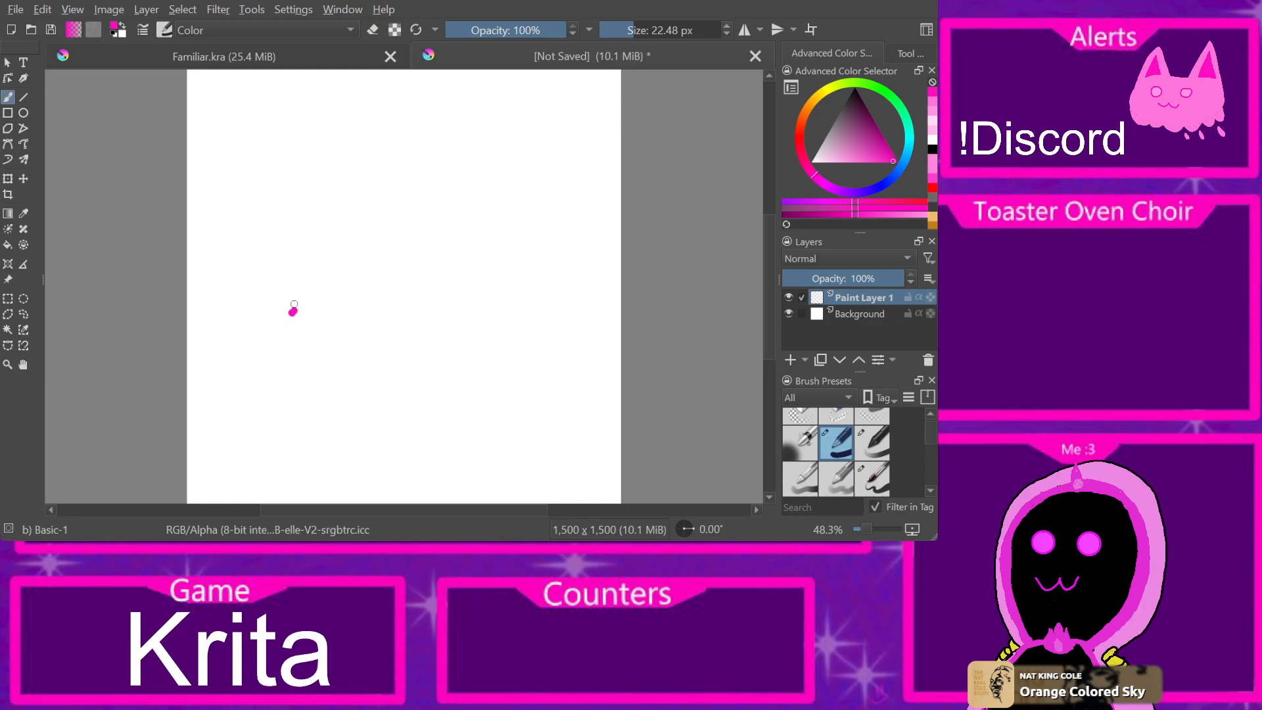
key(ctrl+z)
click(788, 314)
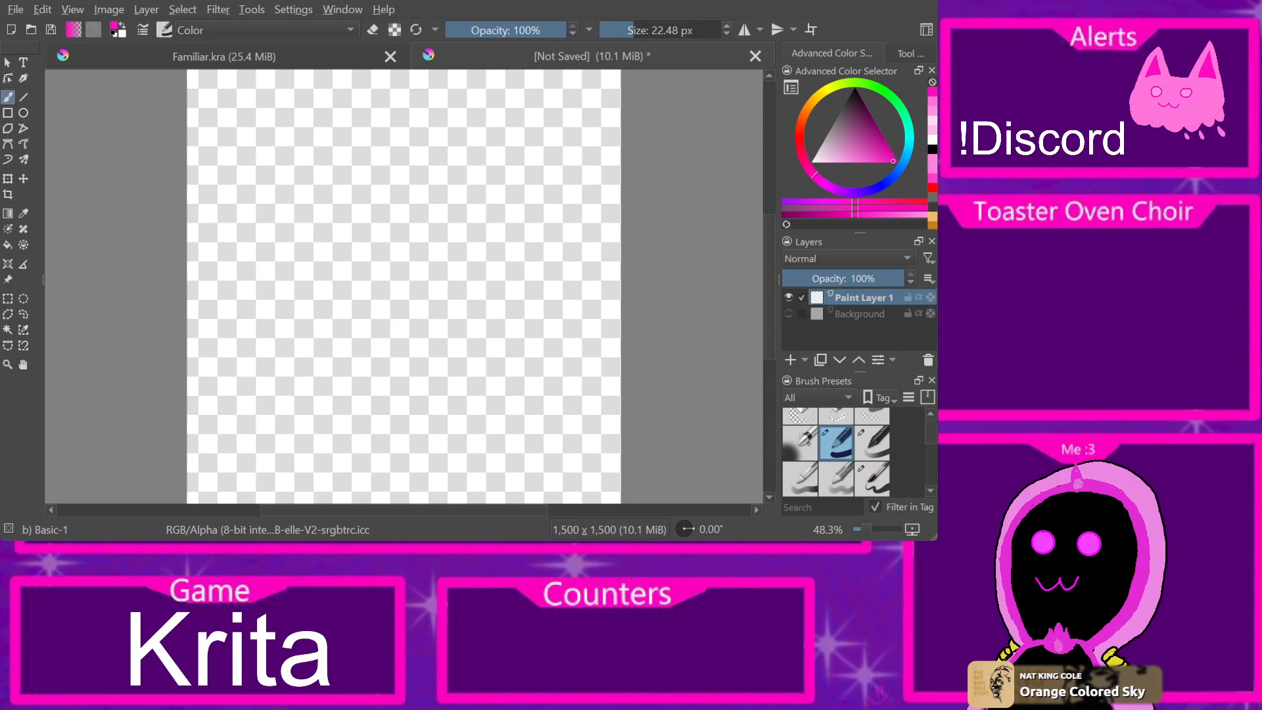
mouse_move(284, 360)
mouse_down()
mouse_move(360, 366)
mouse_move(447, 401)
mouse_move(468, 375)
mouse_move(490, 383)
mouse_move(543, 367)
mouse_move(546, 302)
mouse_move(522, 253)
mouse_move(476, 211)
mouse_move(405, 197)
mouse_move(319, 234)
mouse_move(275, 311)
mouse_move(294, 362)
mouse_move(347, 364)
mouse_up()
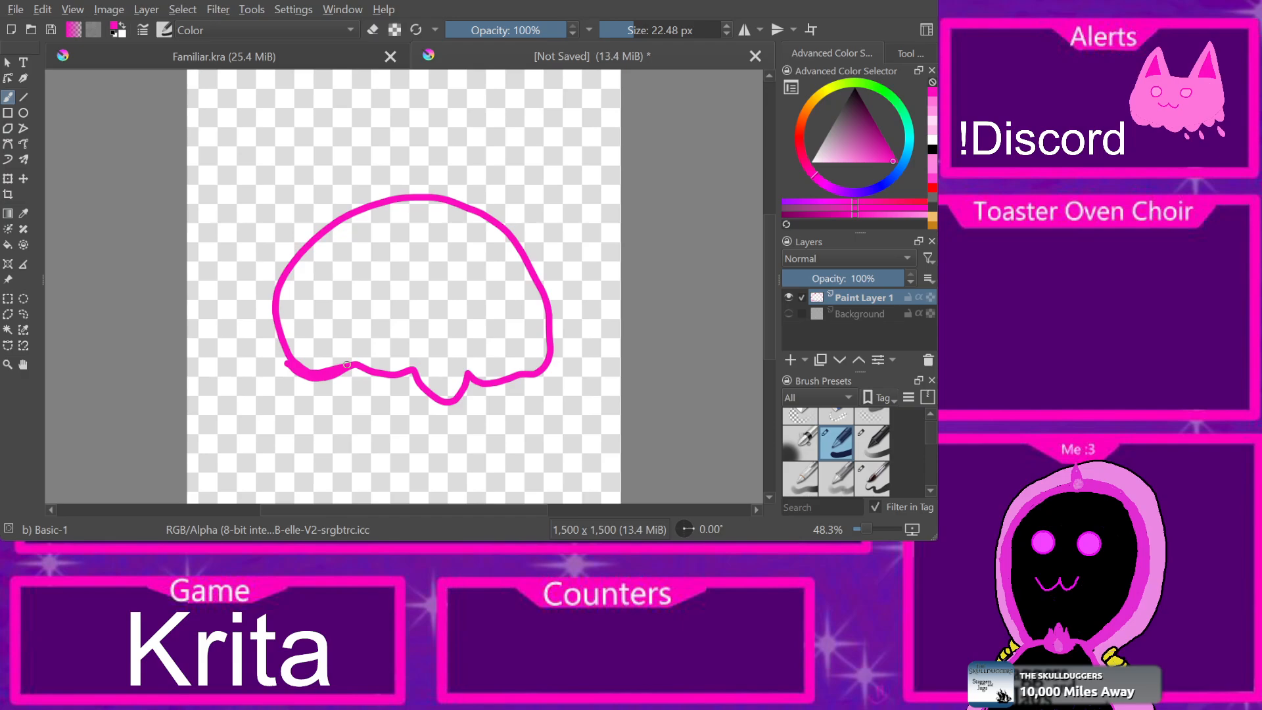
Step: Sample the light body pink from the cat in Familiar.kra and fill the outlined blob in the unsaved drawing with it
key(ctrl+Tab)
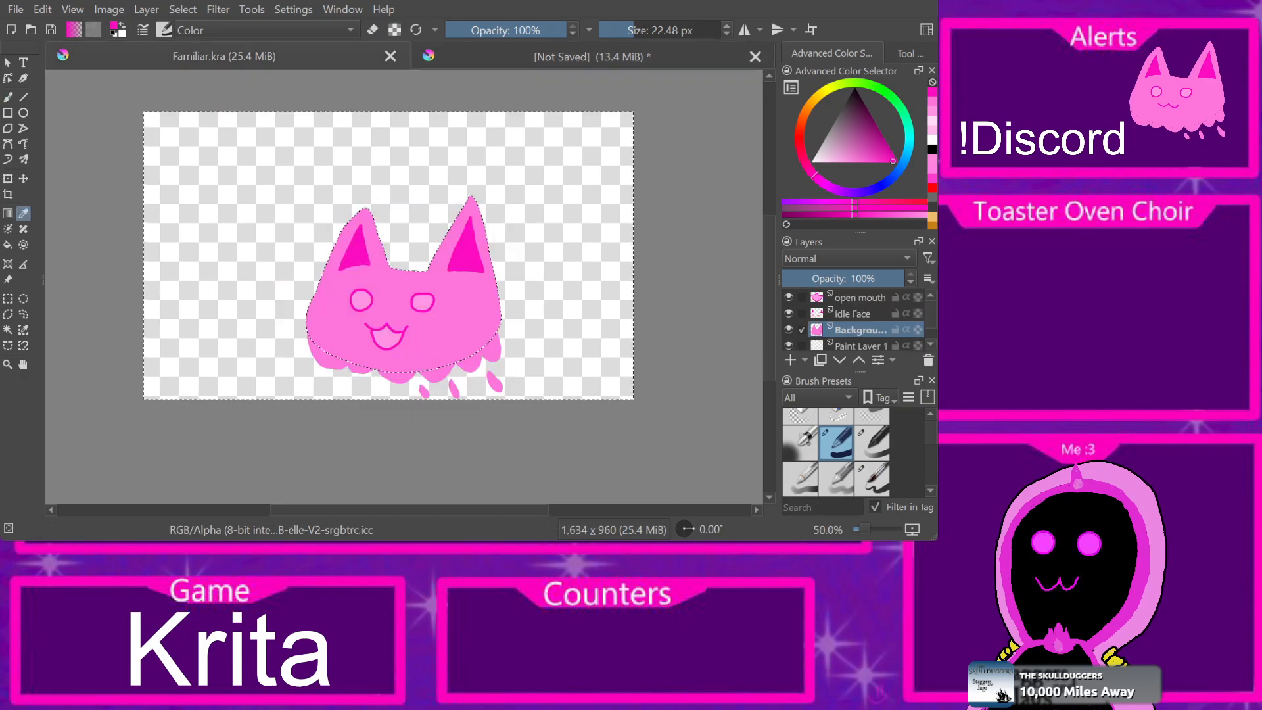
key(ctrl+Tab)
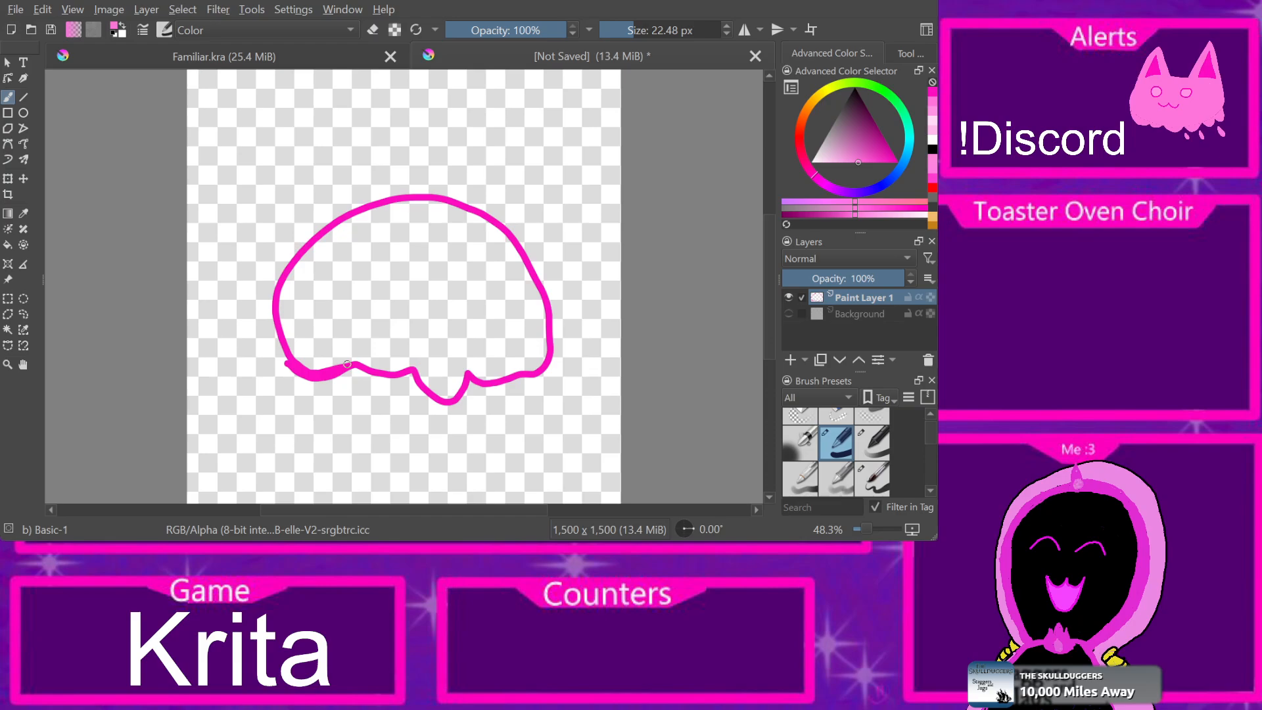
key(f)
click(347, 345)
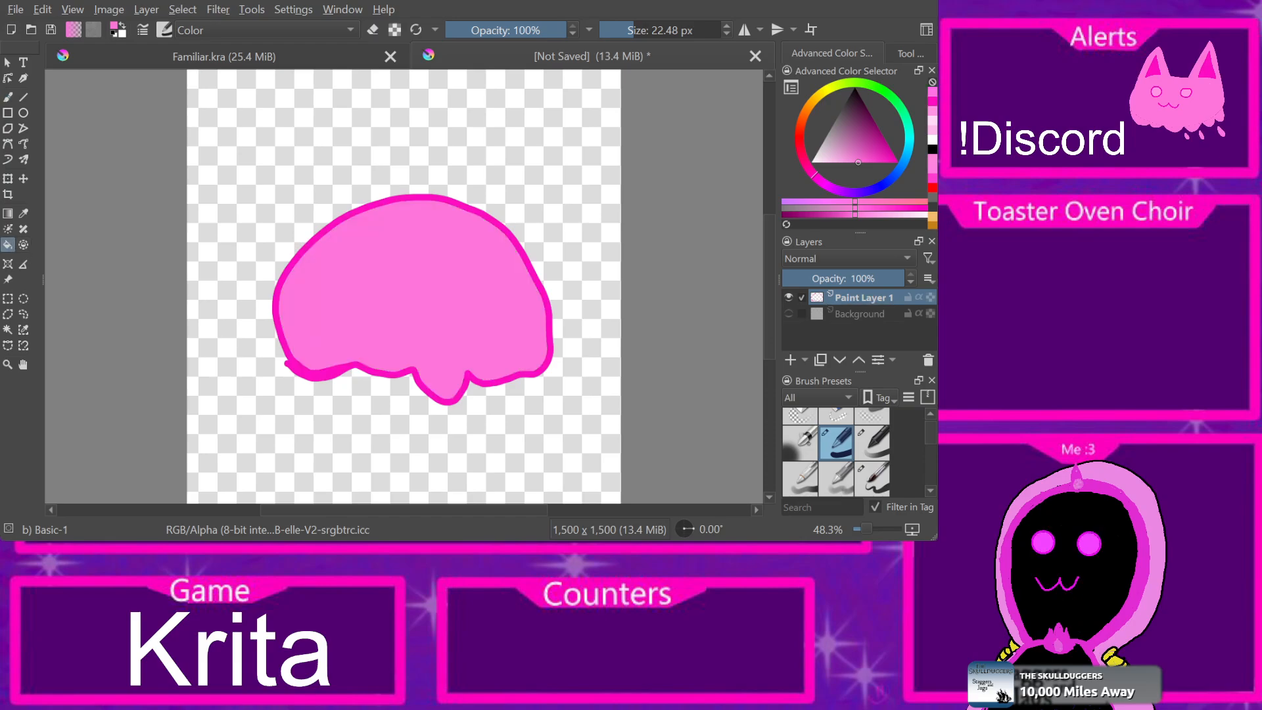
Step: Sample the dark inner-ear pink from Familiar.kra and return to the unsaved drawing with the brush ready
key(ctrl+Tab)
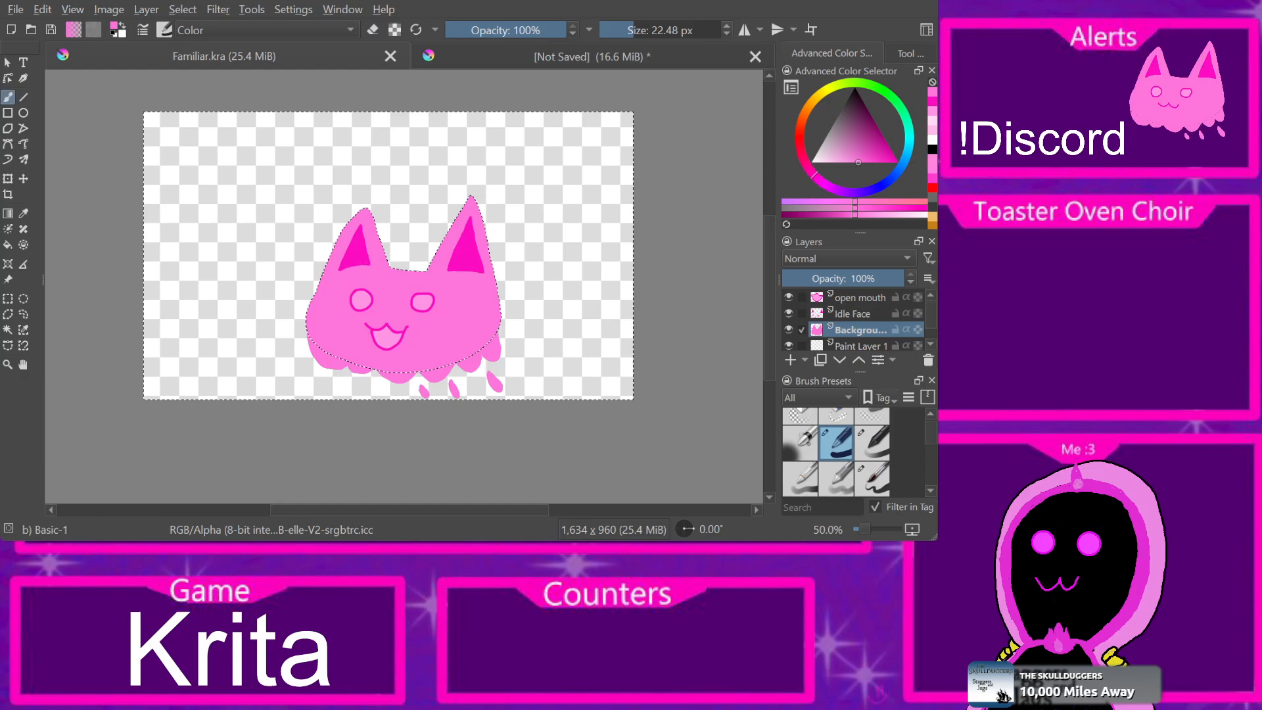
click(350, 251)
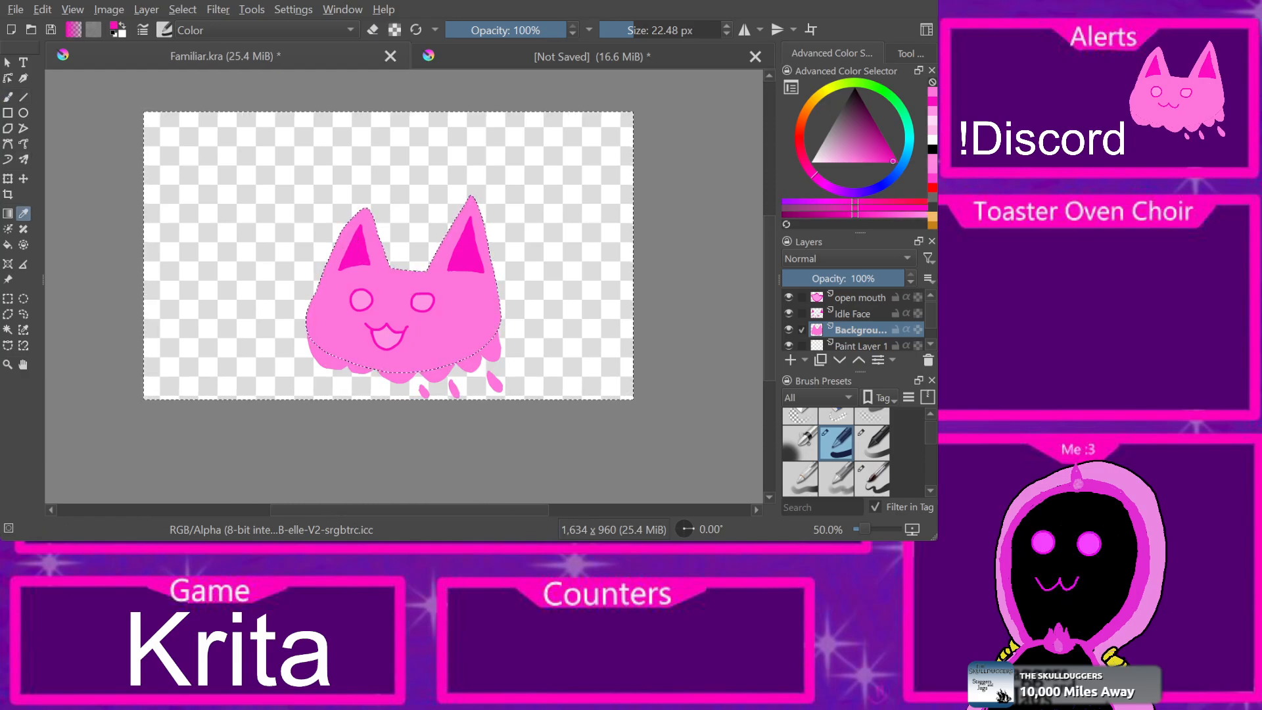
key(ctrl+Tab)
key(b)
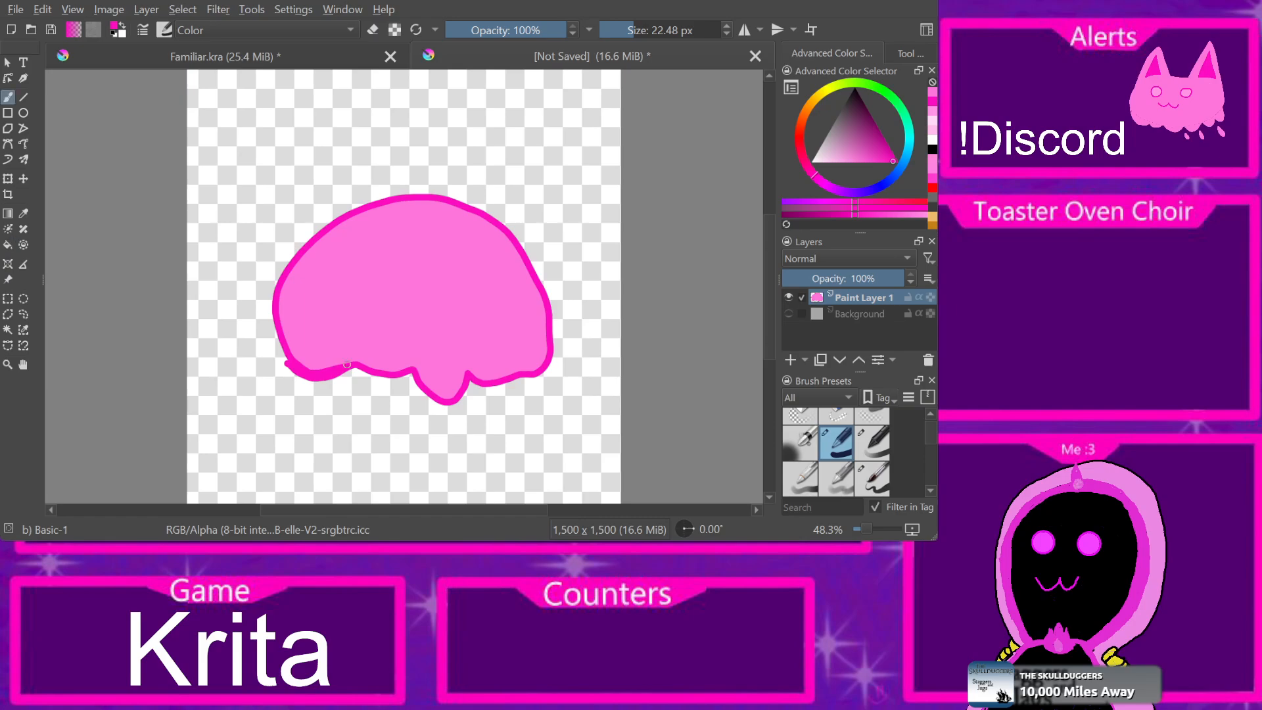
Step: Add a new paint layer above the body layer and name it Ears
key(Insert)
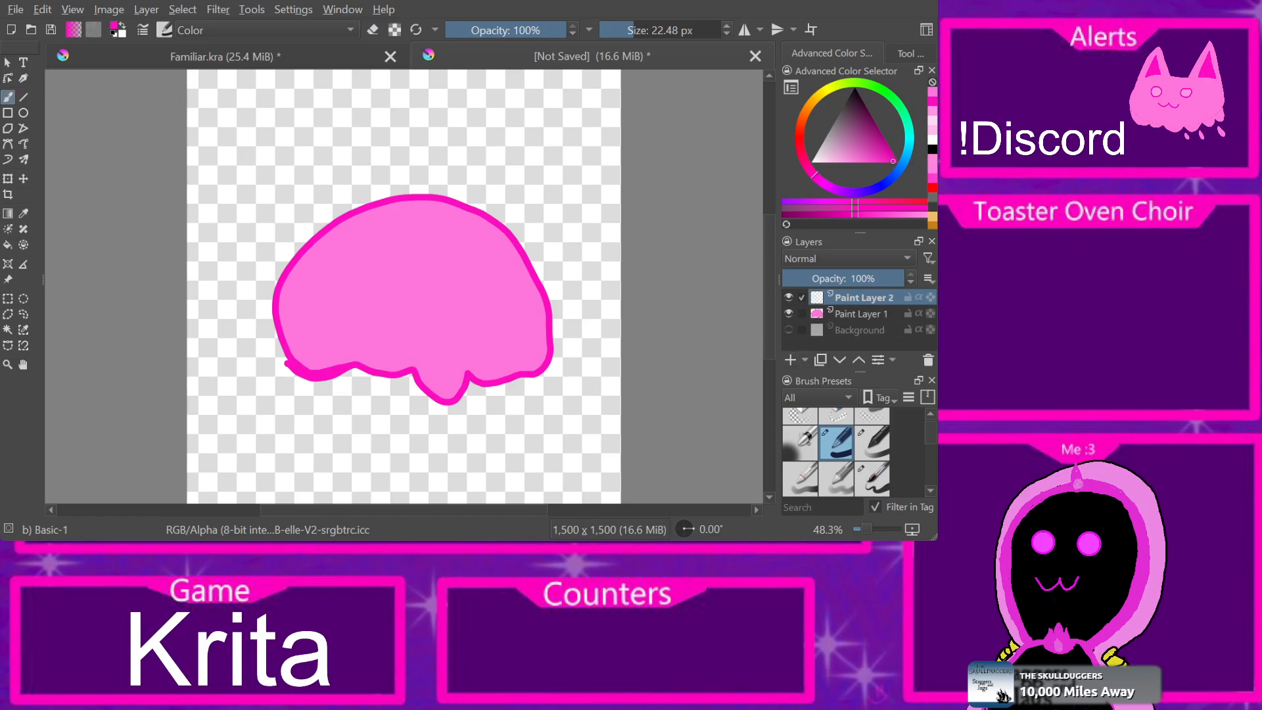
key(F2)
key(BackSpace)
key(BackSpace)
key(BackSpace)
key(BackSpace)
key(BackSpace)
key(BackSpace)
key(BackSpace)
key(BackSpace)
key(BackSpace)
key(BackSpace)
key(BackSpace)
key(BackSpace)
key(BackSpace)
text(Ears)
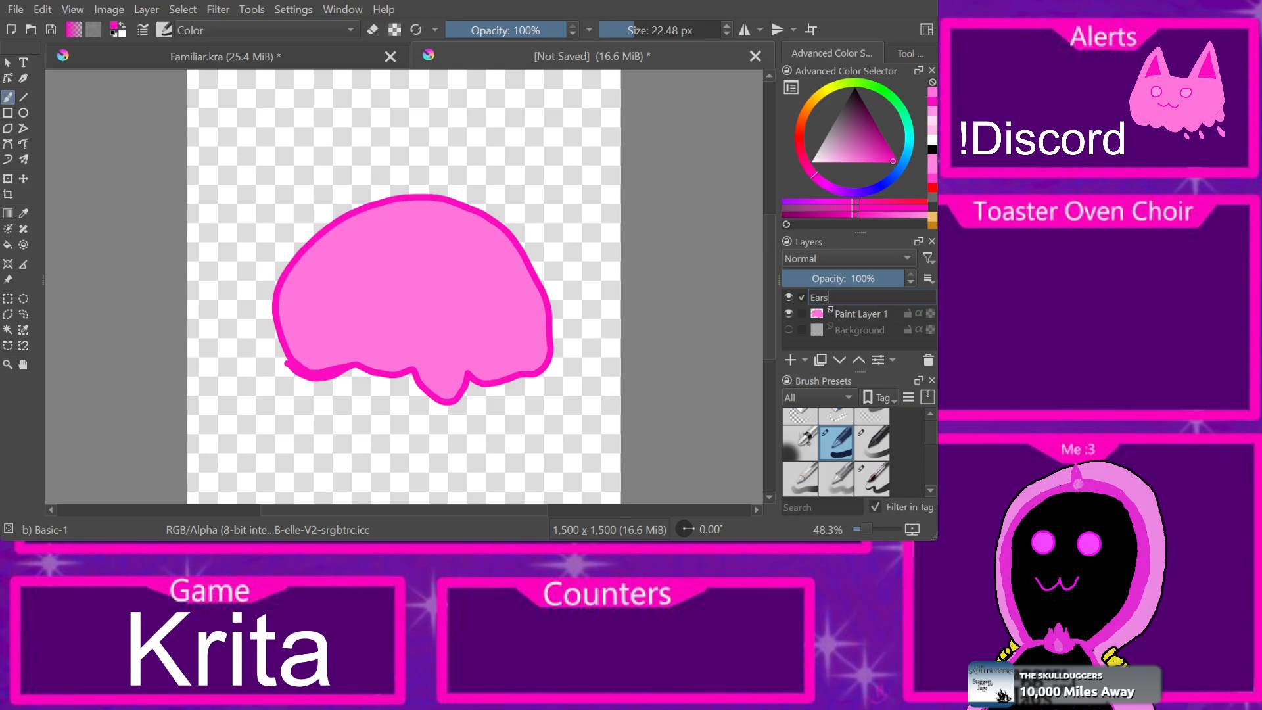
key(Return)
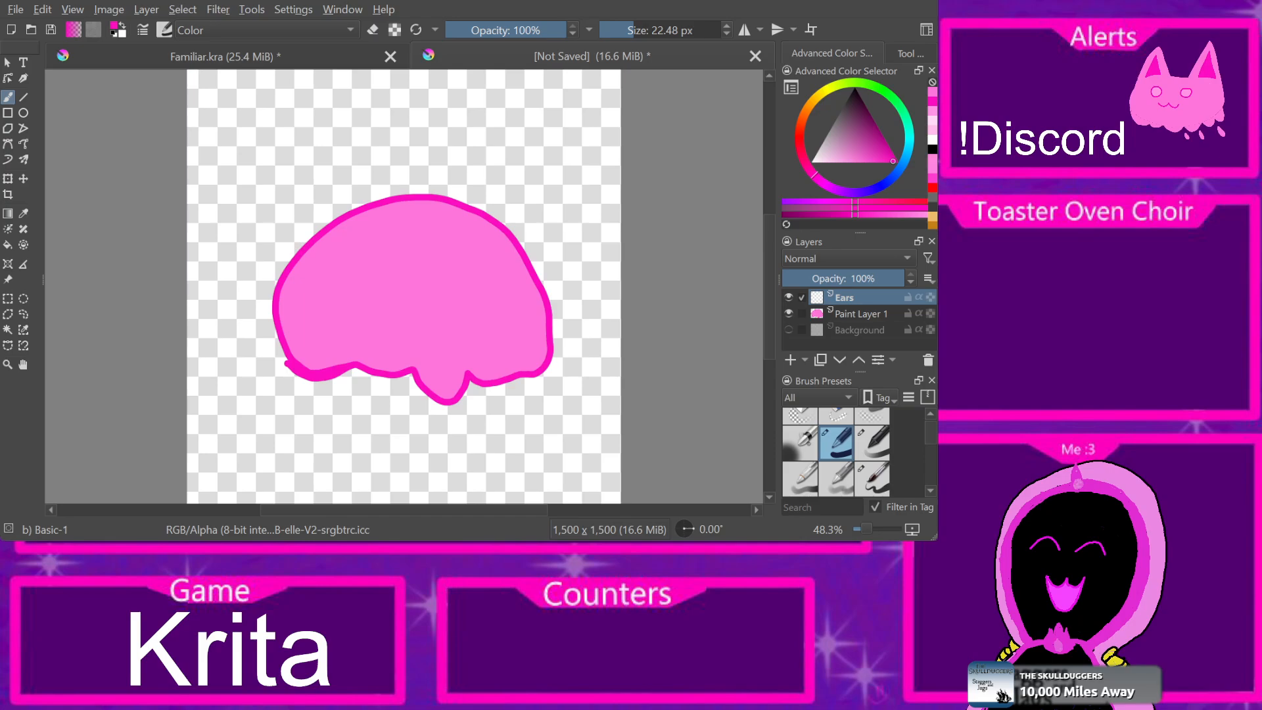
mouse_move(323, 229)
mouse_down()
mouse_move(343, 139)
mouse_move(361, 207)
mouse_up()
mouse_move(464, 205)
mouse_down()
mouse_move(485, 128)
mouse_move(490, 213)
mouse_up()
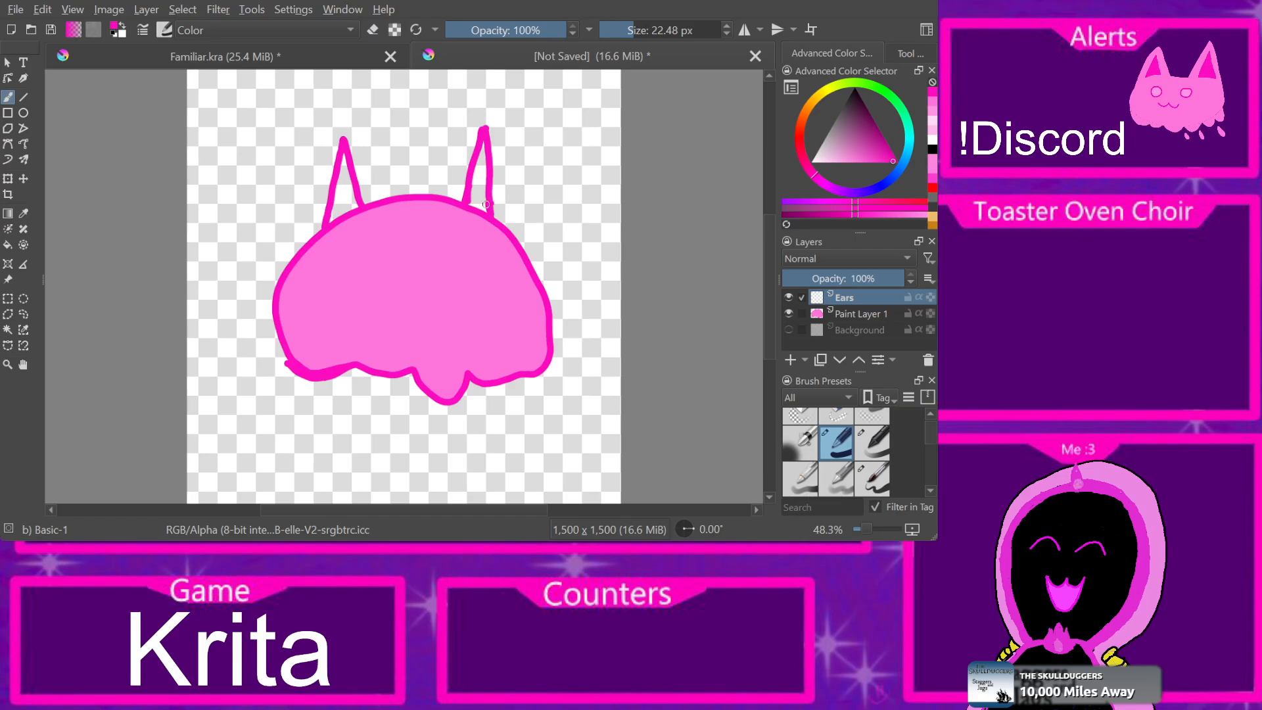
key(ctrl+z)
key(ctrl+z)
key(ctrl+z)
mouse_move(325, 225)
mouse_down()
mouse_move(370, 197)
mouse_move(368, 166)
mouse_up()
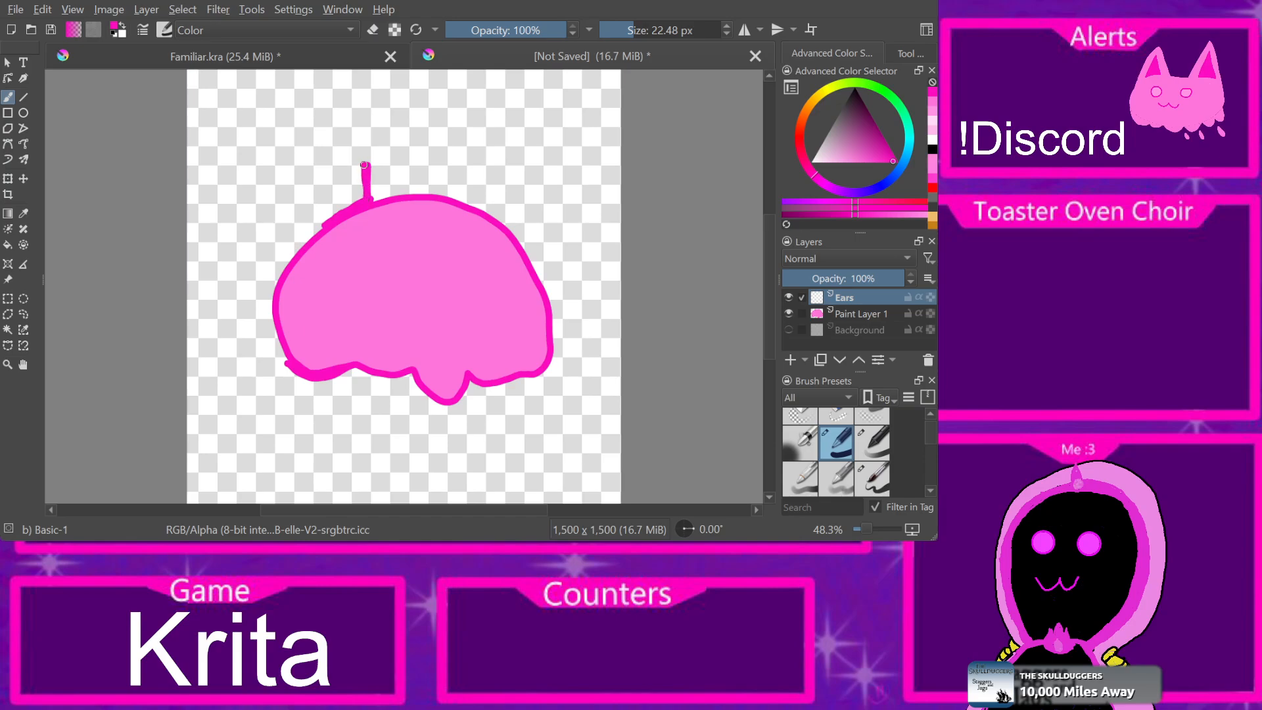
key(ctrl+z)
Step: Draw two short triangular cat ear outlines on the Ears layer, one on each side of the head's top edge
mouse_move(370, 199)
mouse_down()
mouse_move(332, 168)
mouse_move(320, 223)
mouse_up()
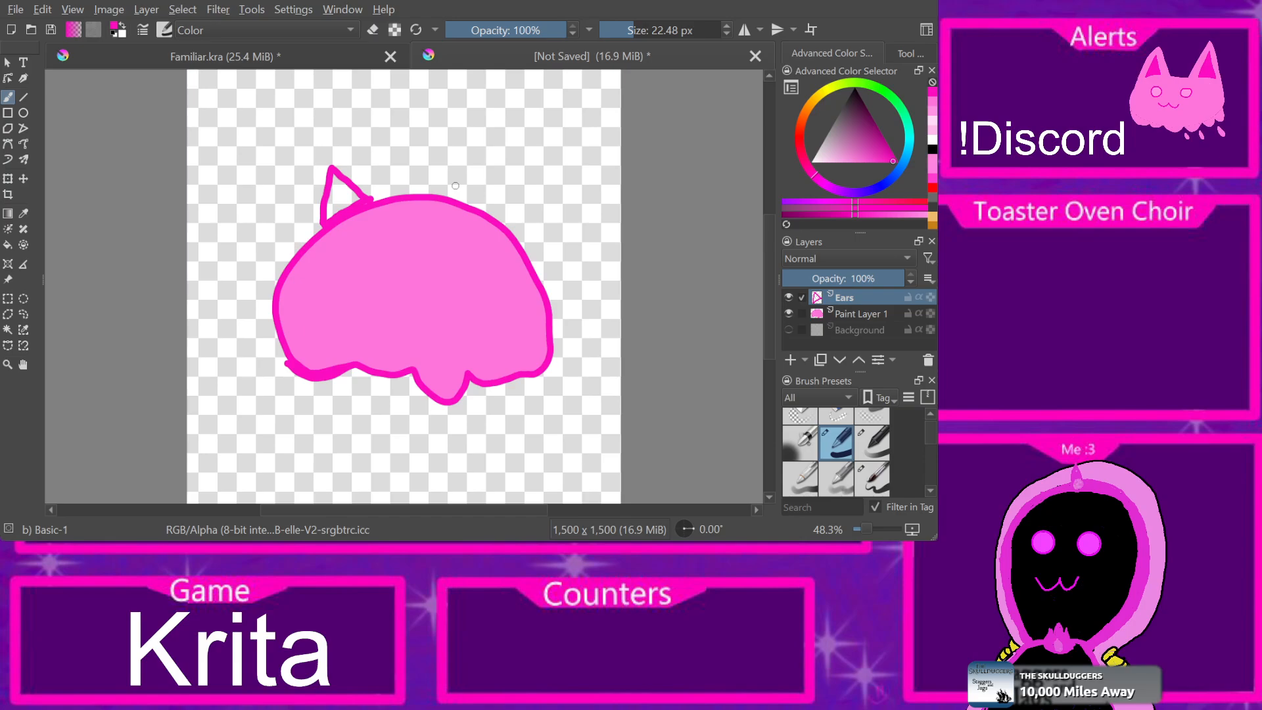
drag(551, 247, 550, 261)
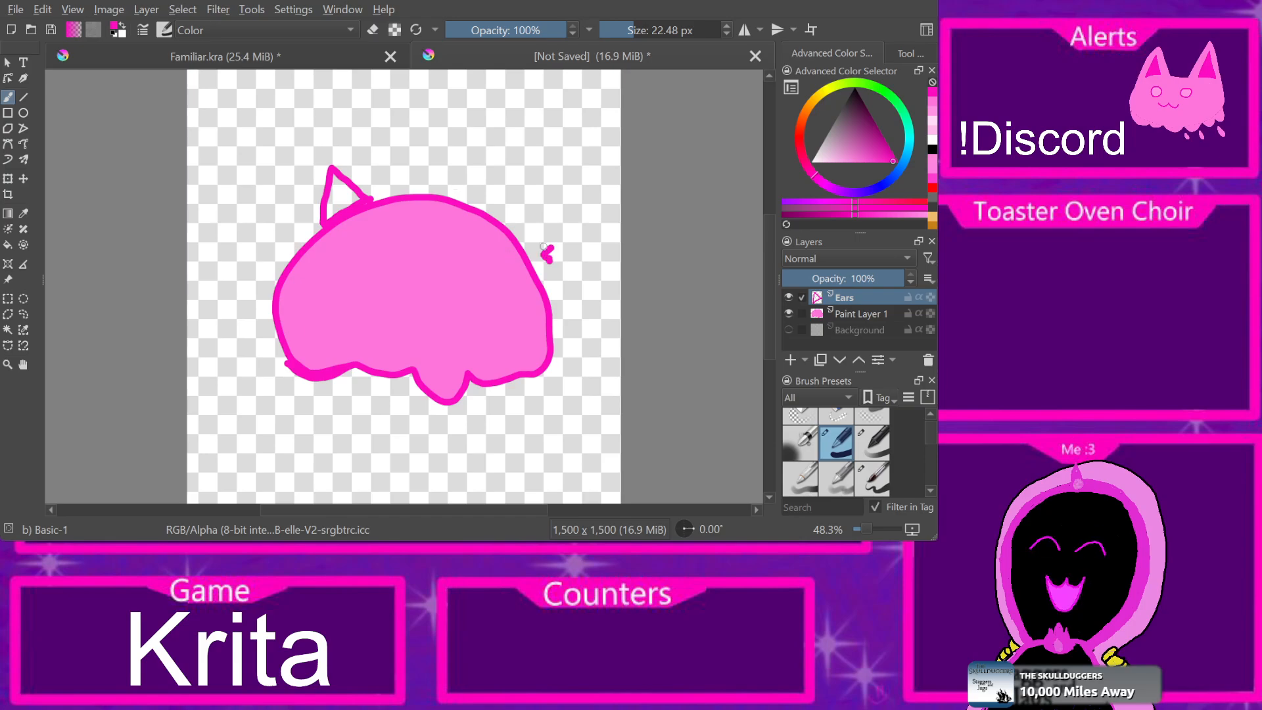
key(ctrl+z)
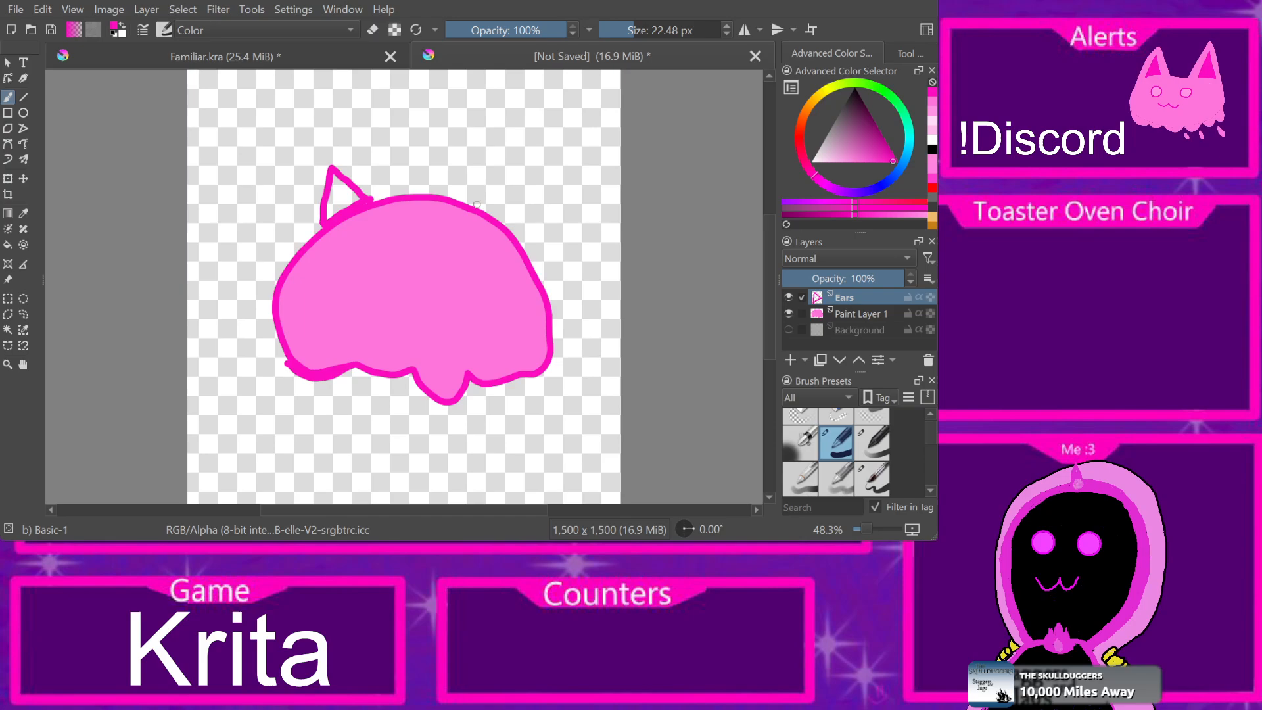
mouse_move(481, 217)
mouse_down()
mouse_move(458, 198)
mouse_move(479, 214)
mouse_move(498, 197)
mouse_move(499, 169)
mouse_move(455, 195)
mouse_up()
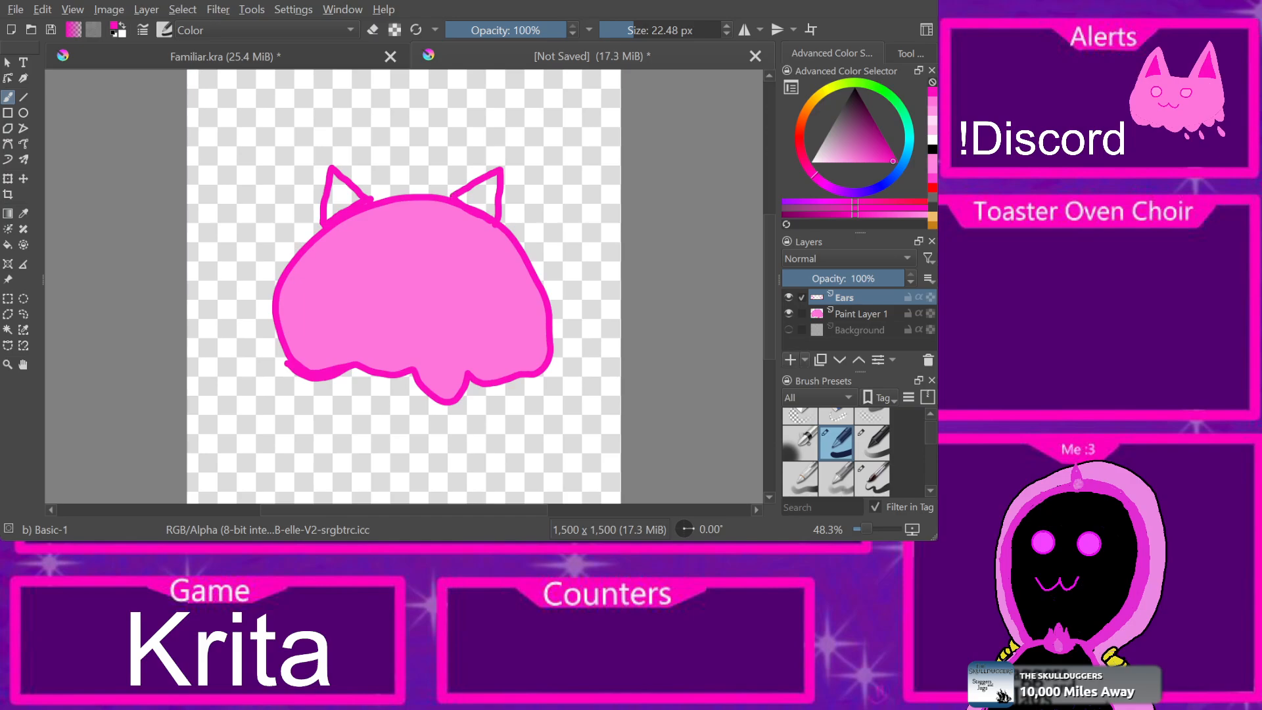
Step: Add a new paint layer above Ears and name it Eyes
click(790, 359)
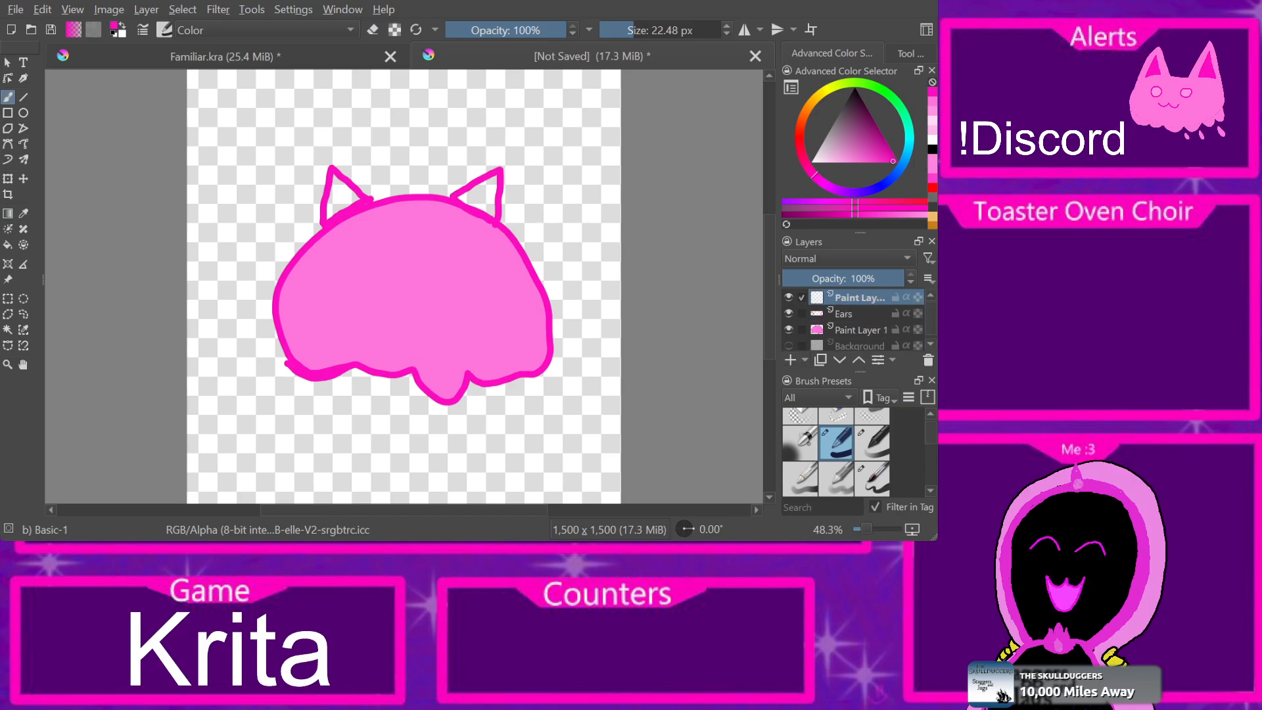
double_click(859, 298)
key(BackSpace)
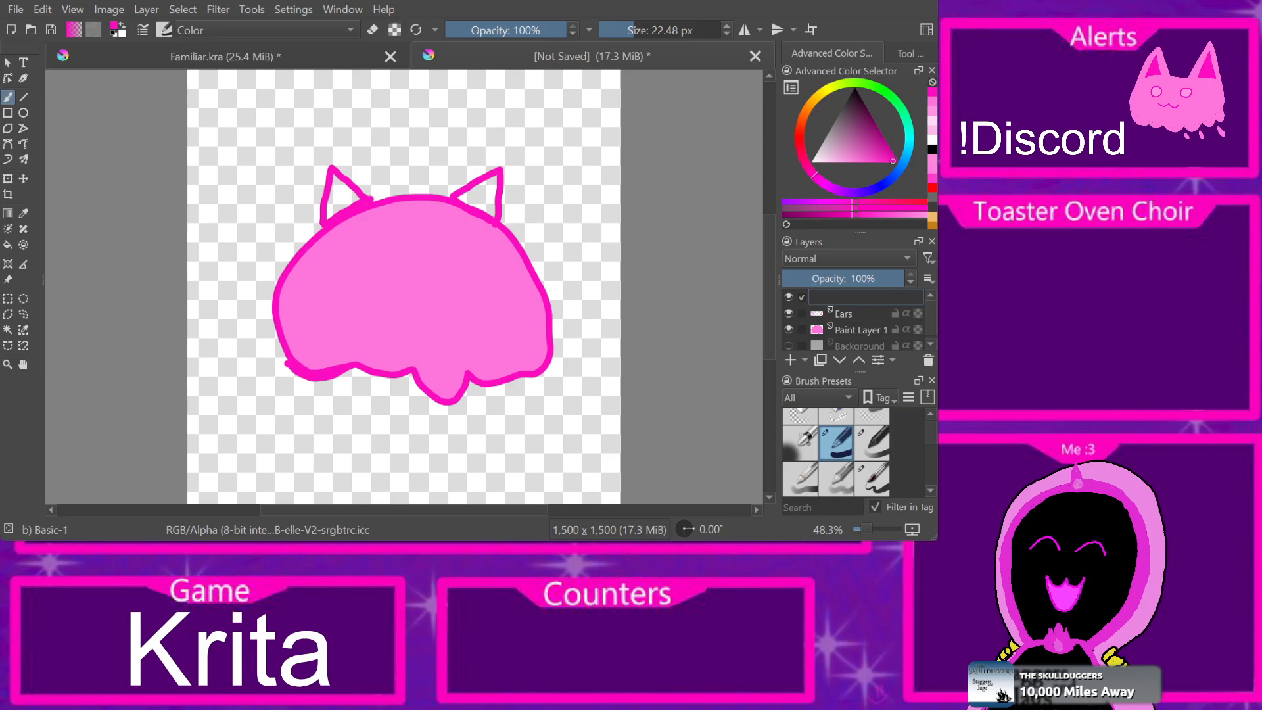
text(EyE)
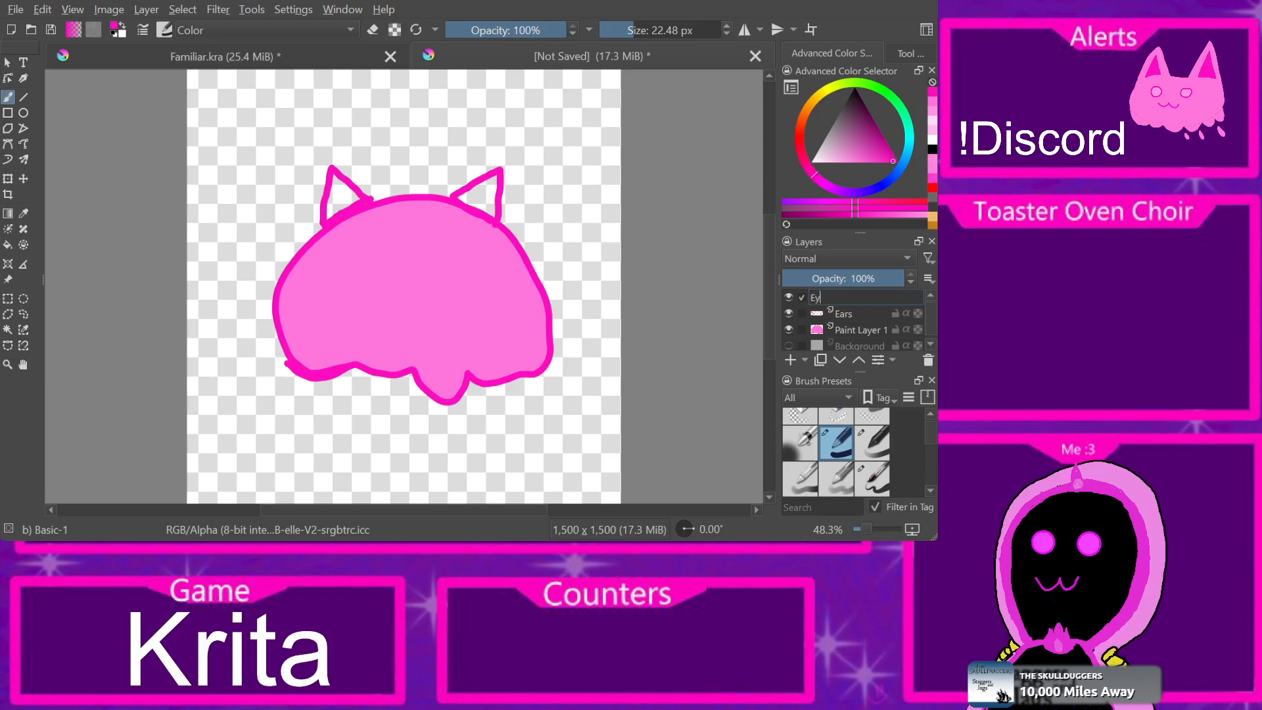
key(BackSpace)
text(es)
key(Return)
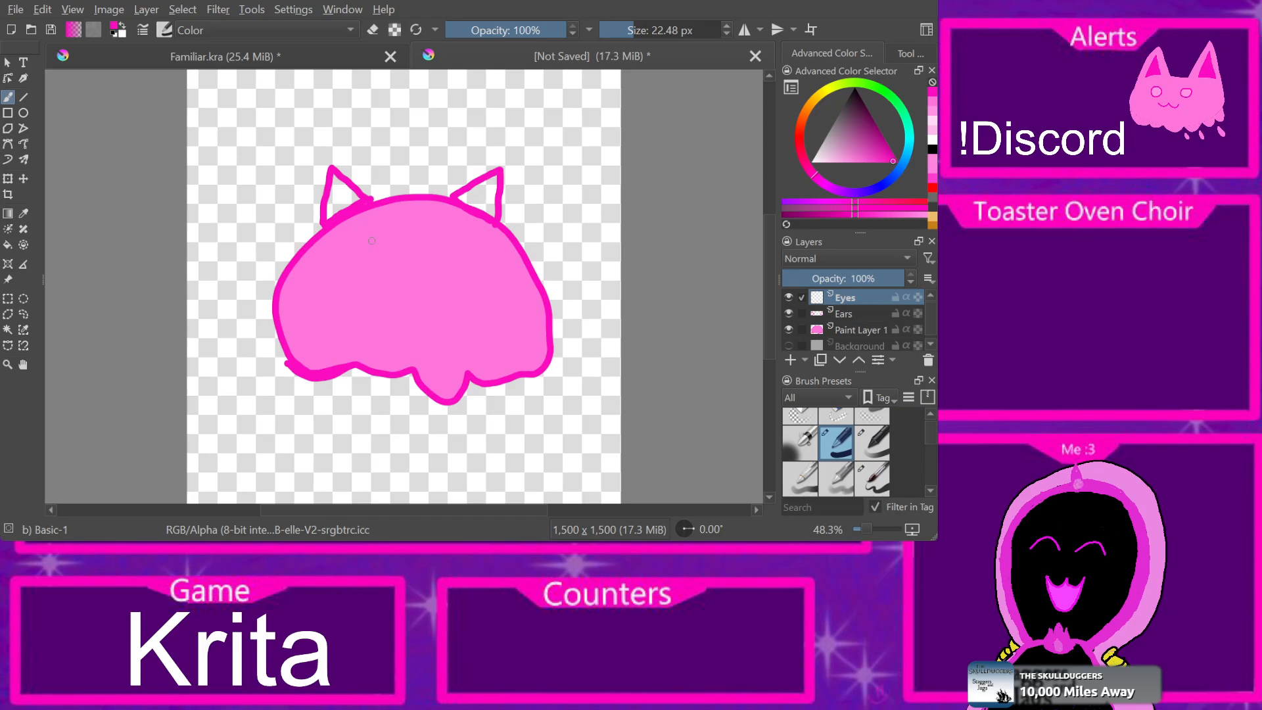
mouse_move(361, 234)
mouse_down()
mouse_move(353, 277)
mouse_move(385, 286)
mouse_move(395, 244)
mouse_move(361, 234)
mouse_up()
mouse_move(446, 237)
mouse_down()
mouse_move(446, 287)
mouse_move(437, 237)
mouse_up()
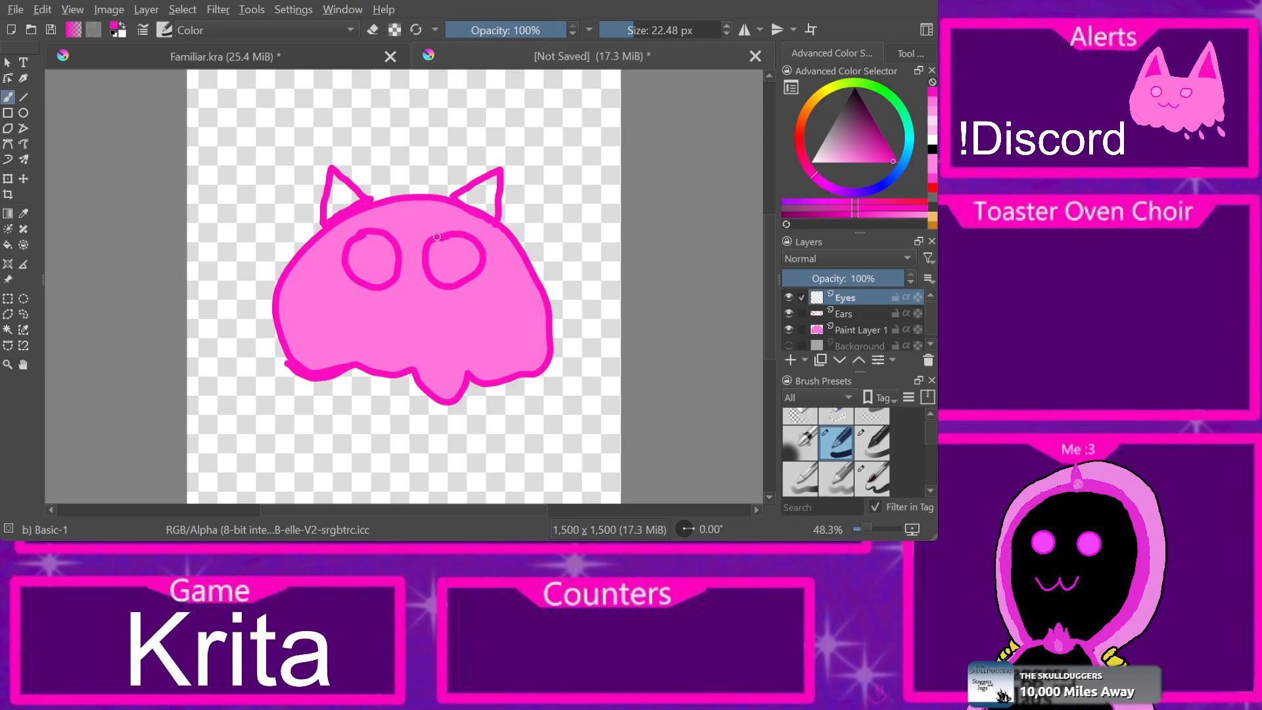
key(ctrl+z)
key(ctrl+z)
Step: Draw a small round left eye outline on the Eyes layer, below the left ear
mouse_move(363, 231)
mouse_down()
mouse_move(353, 278)
mouse_move(360, 223)
mouse_move(348, 248)
mouse_move(361, 271)
mouse_move(388, 251)
mouse_move(361, 237)
mouse_up()
key(ctrl+z)
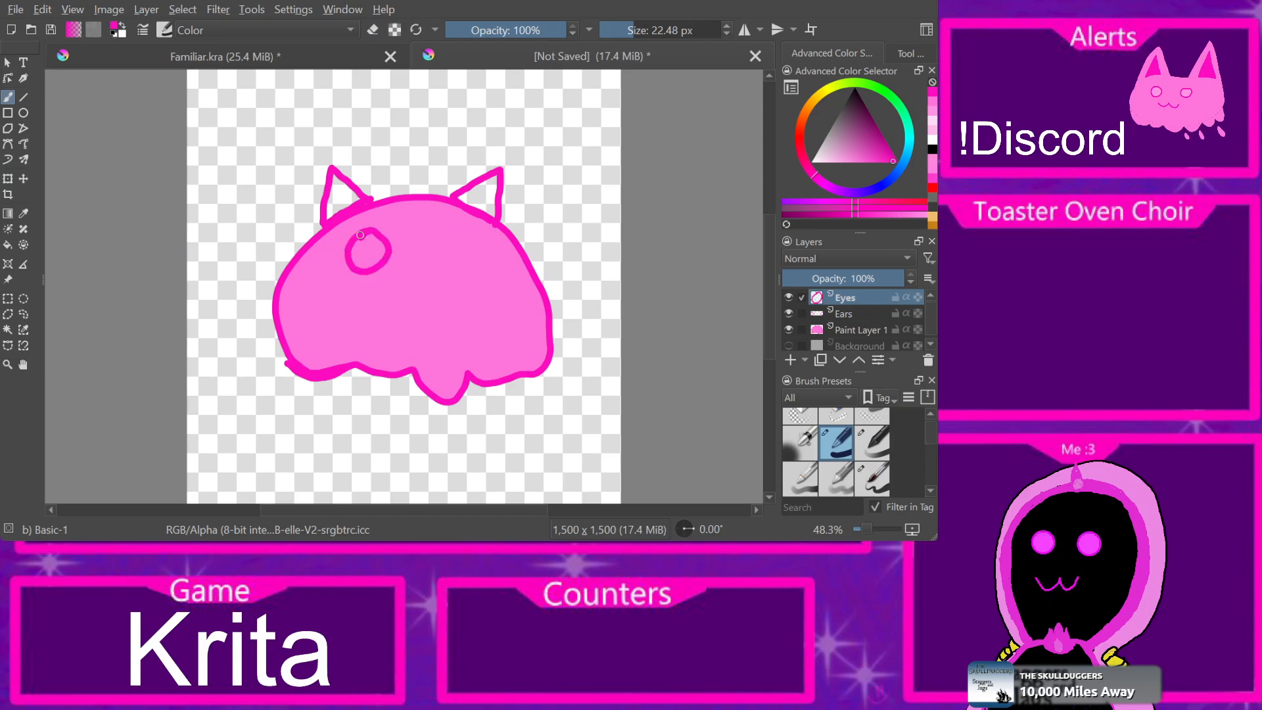
Step: Draw a matching round right eye and fill both eyes with the paler pink sampled from the mouth in Familiar.kra
drag(454, 230, 436, 257)
drag(477, 241, 454, 228)
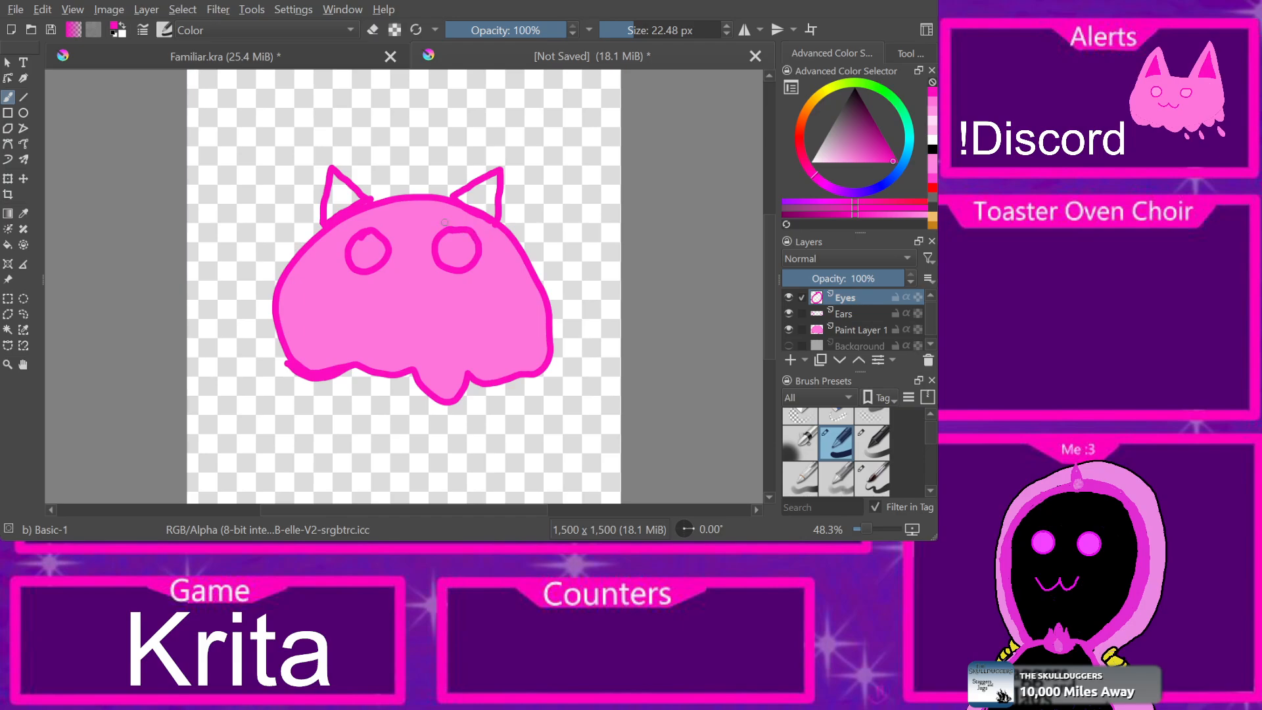
key(ctrl+Tab)
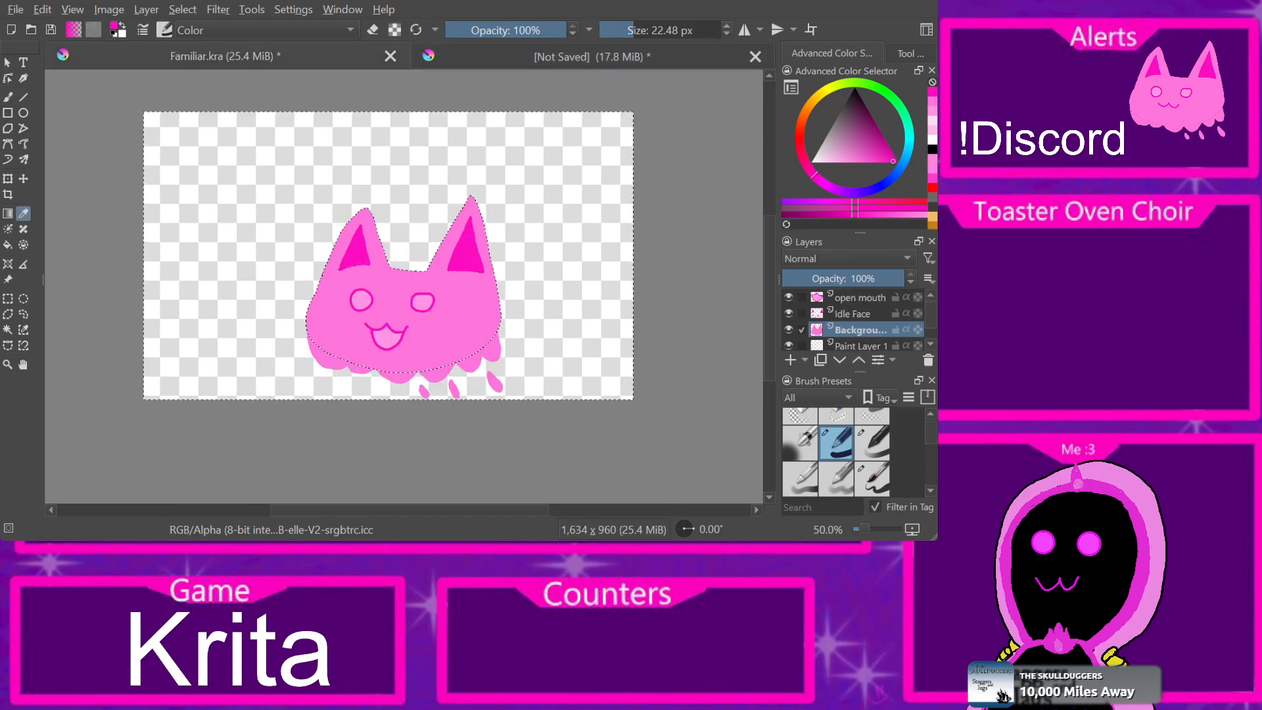
ctrl+click(405, 331)
key(ctrl+Tab)
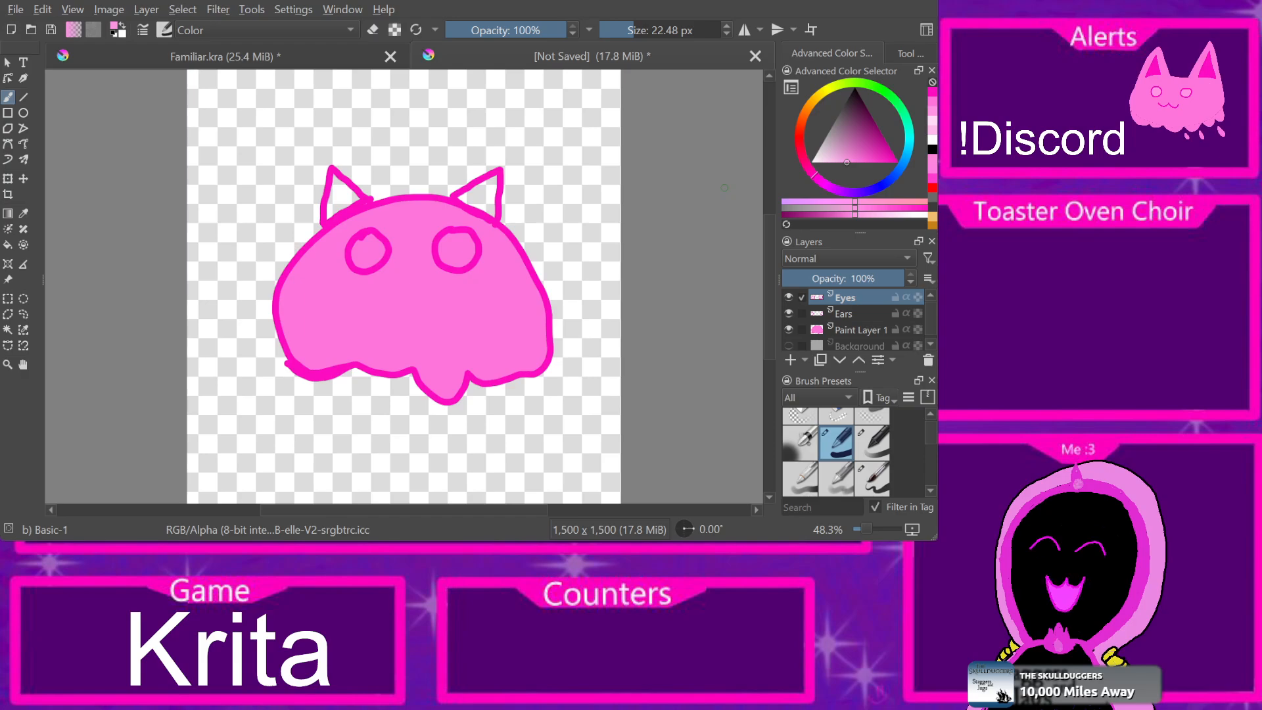
key(f)
click(368, 252)
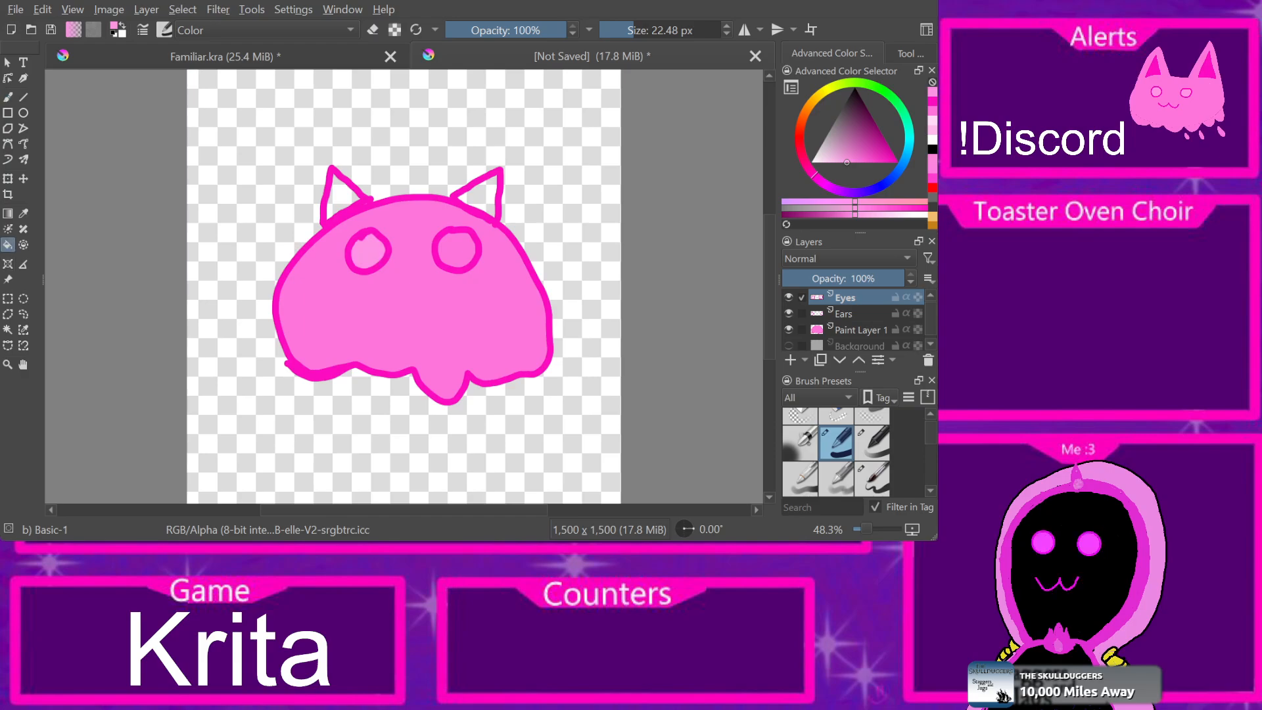
click(456, 250)
Step: Sample the body pink from Familiar.kra and fill both ears with it on the Ears layer
key(ctrl+Tab)
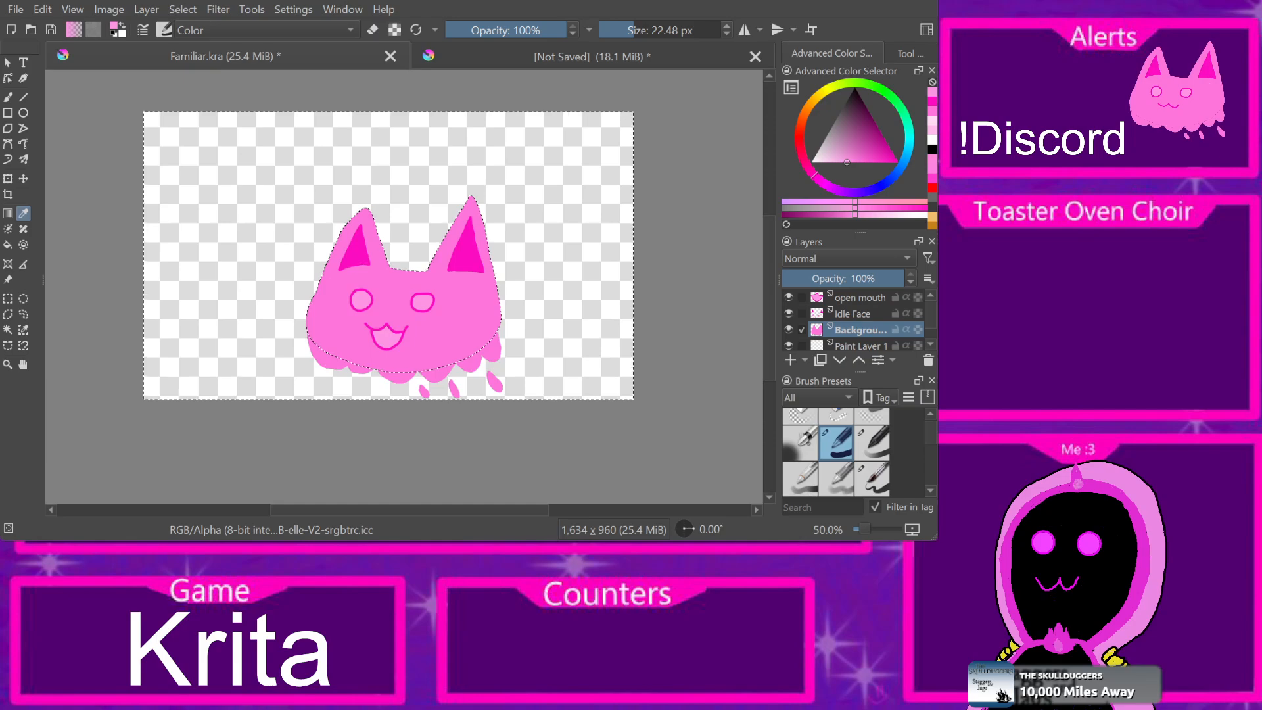
key(ctrl+Tab)
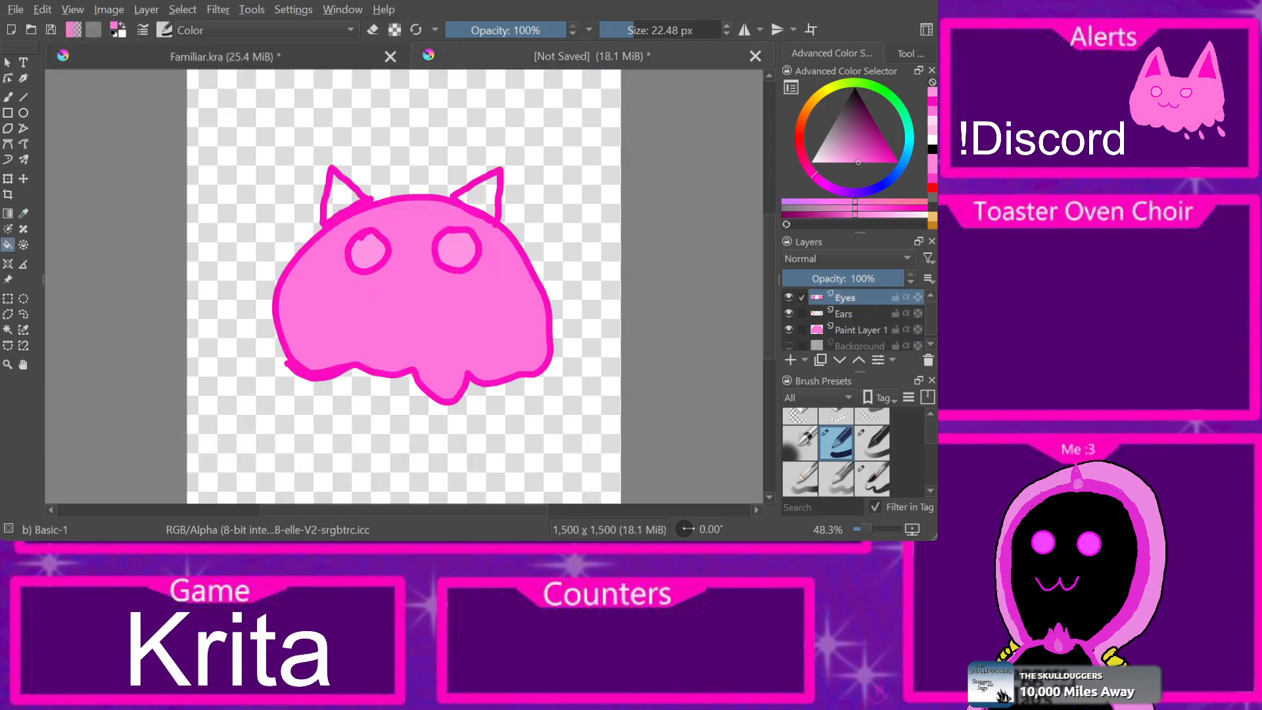
click(480, 195)
click(341, 198)
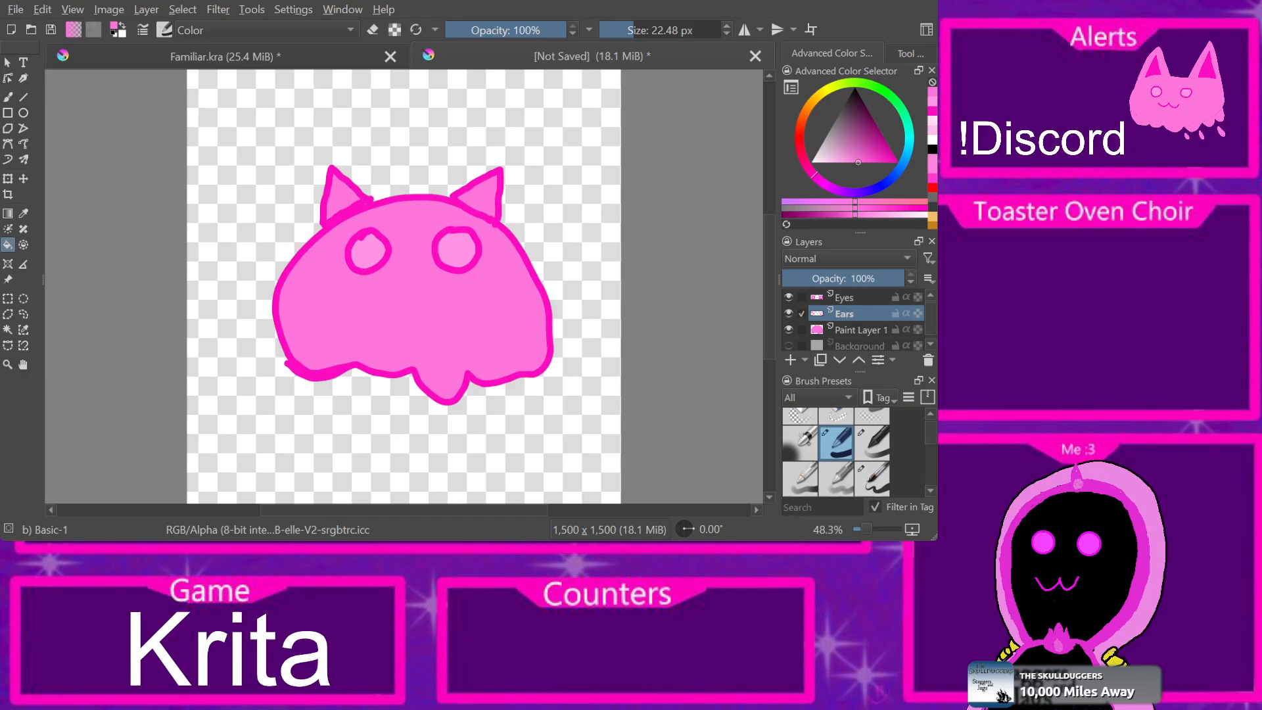
Step: Sample the dark inner-ear pink from Familiar.kra and shade the inside of both ears with the Basic-3 Flow brush
key(ctrl+Tab)
click(483, 226)
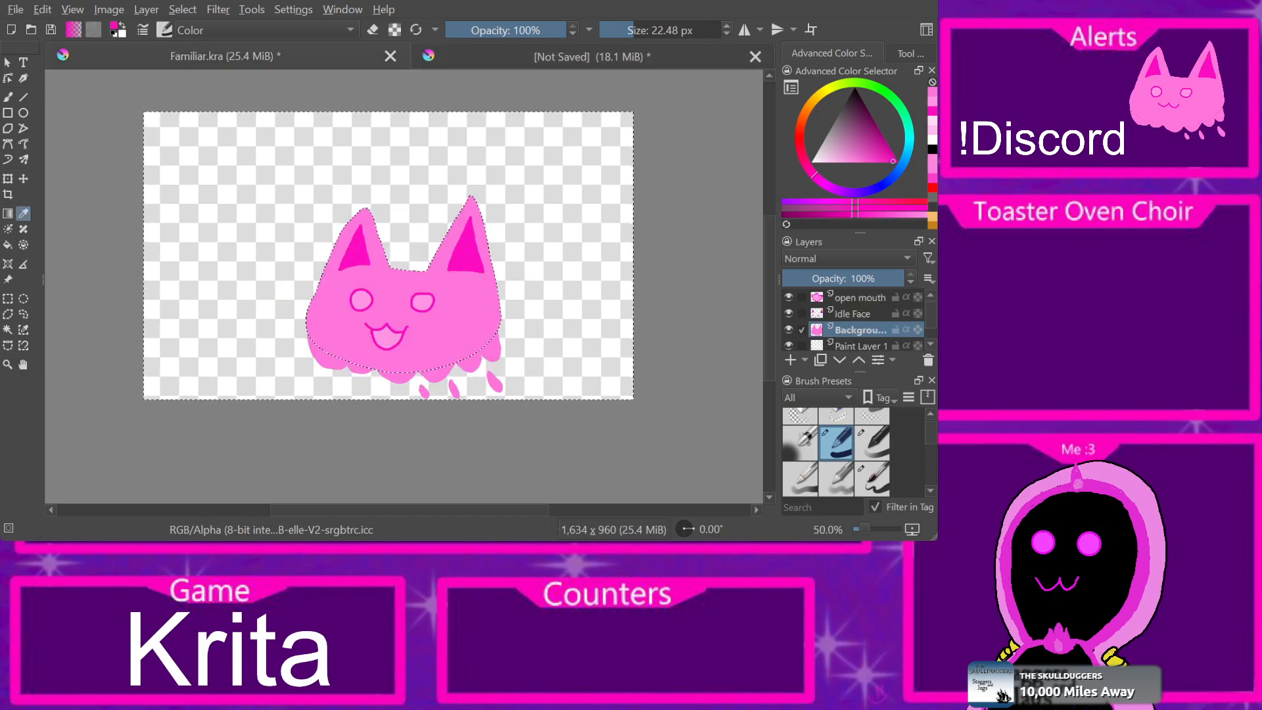
key(ctrl+Tab)
key(b)
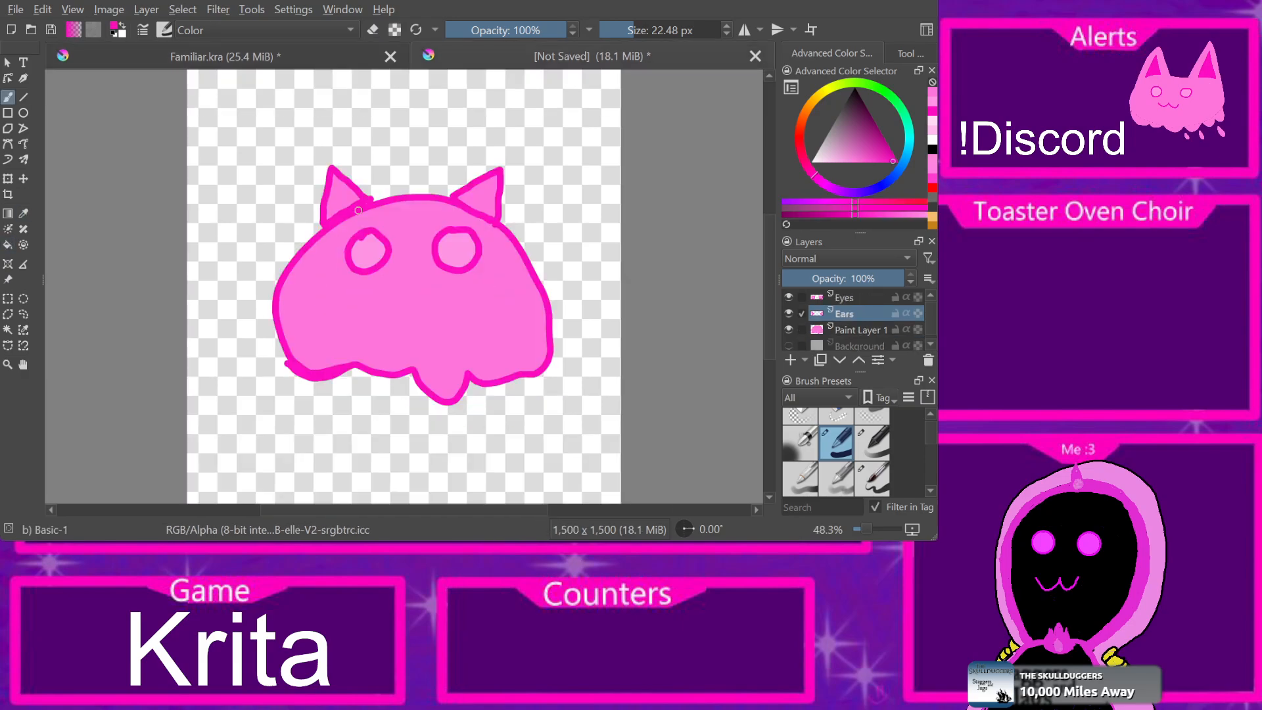
click(342, 198)
click(800, 478)
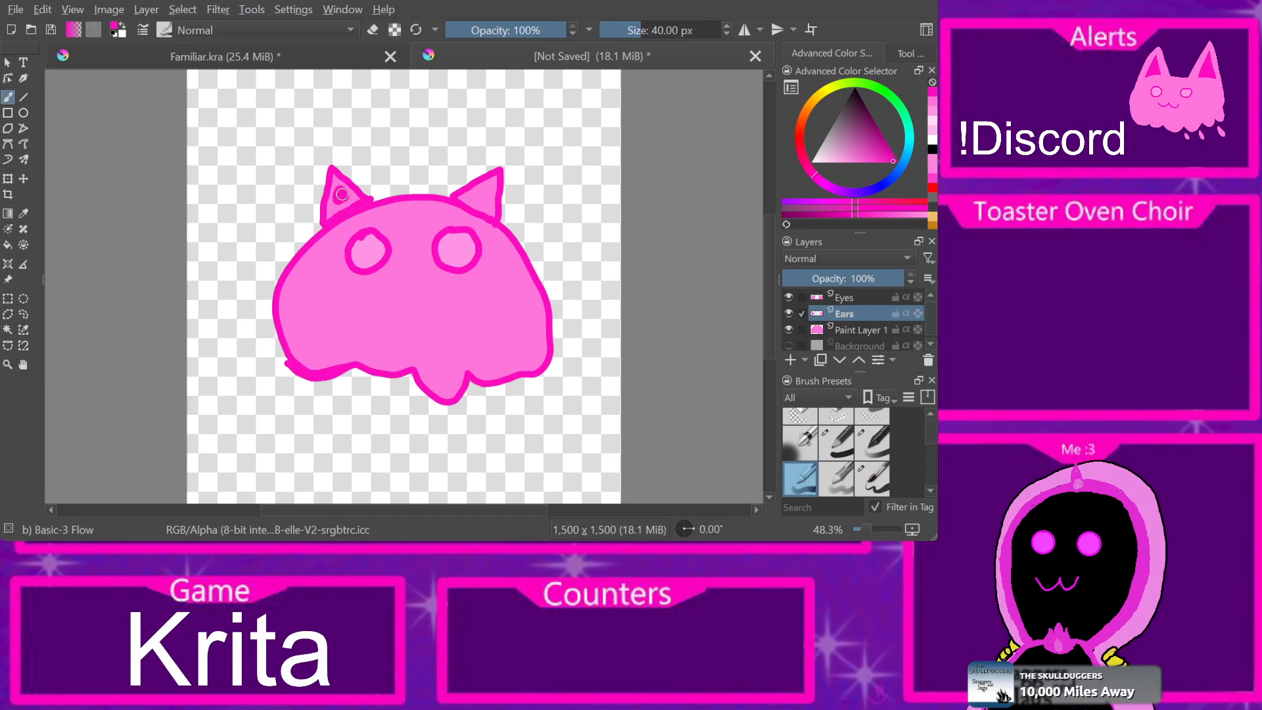
click(338, 193)
drag(472, 200, 482, 191)
mouse_move(345, 197)
mouse_down()
mouse_move(333, 204)
mouse_move(361, 192)
mouse_up()
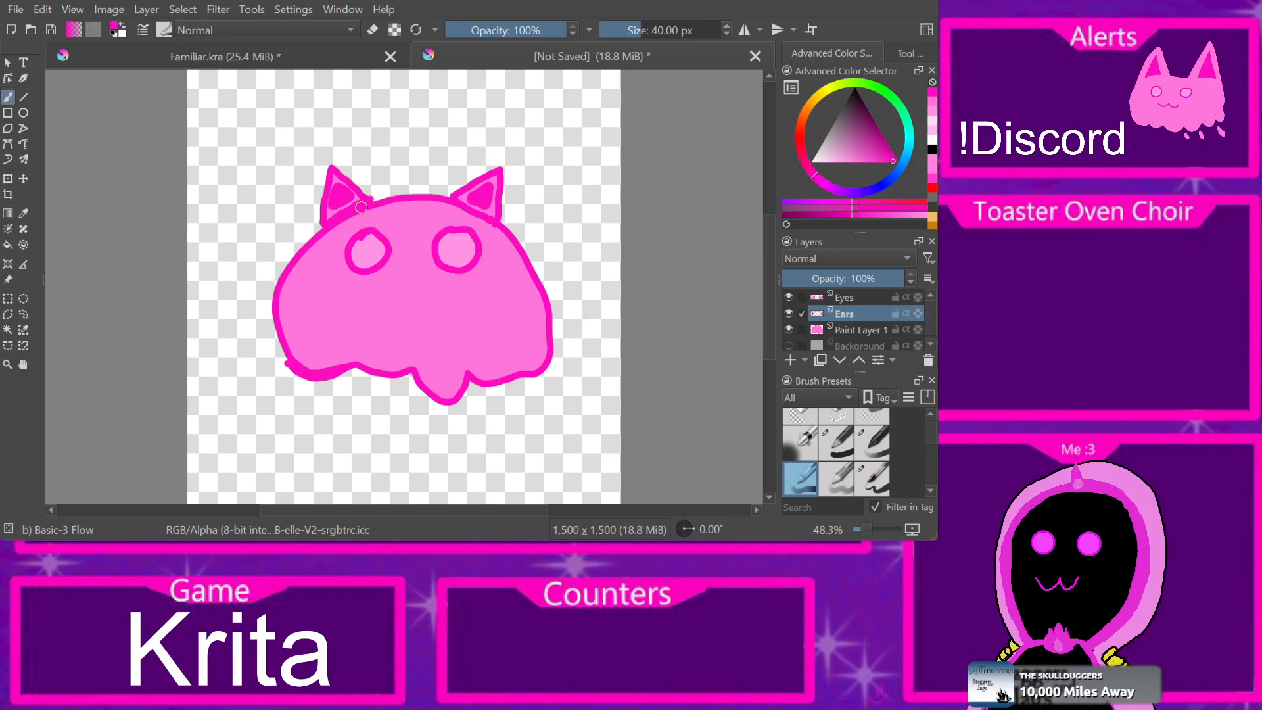
key(Delete)
drag(337, 201, 335, 192)
mouse_move(468, 198)
mouse_down()
mouse_move(488, 188)
mouse_move(468, 188)
mouse_up()
Step: Transform the ears by stretching them taller and moving them down onto the head
key(ctrl+t)
drag(412, 160, 411, 99)
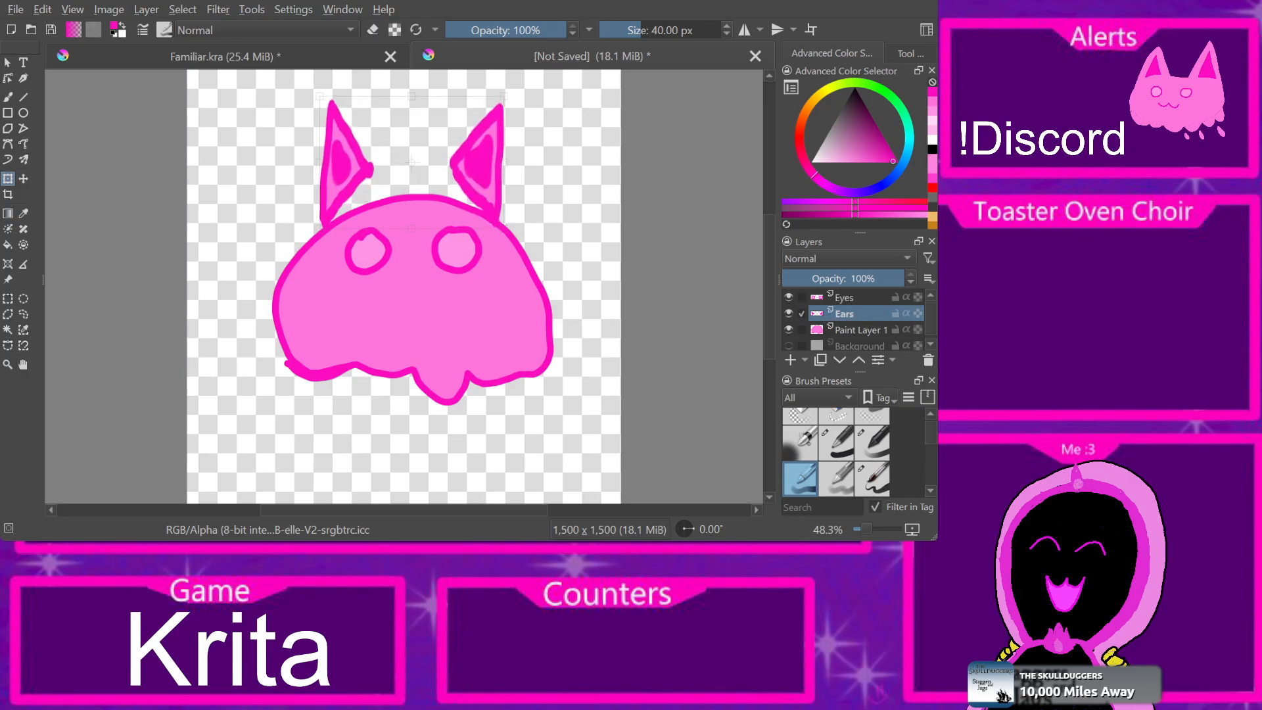
drag(411, 141, 416, 175)
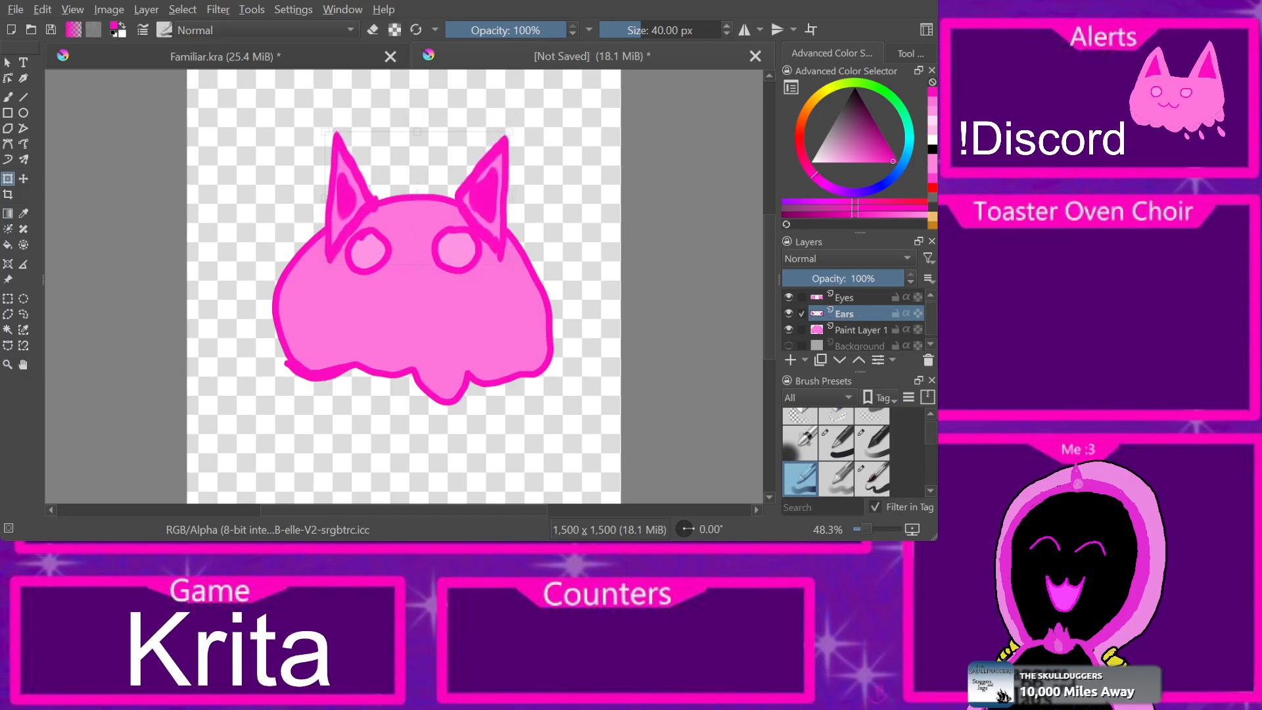
Step: Undo the ear transform, the ear shading, the ear and eye fills and the right eye outline
key(ctrl+z)
key(ctrl+z)
key(ctrl+z)
key(ctrl+z)
key(ctrl+z)
key(ctrl+z)
key(ctrl+z)
key(ctrl+z)
key(ctrl+z)
key(ctrl+z)
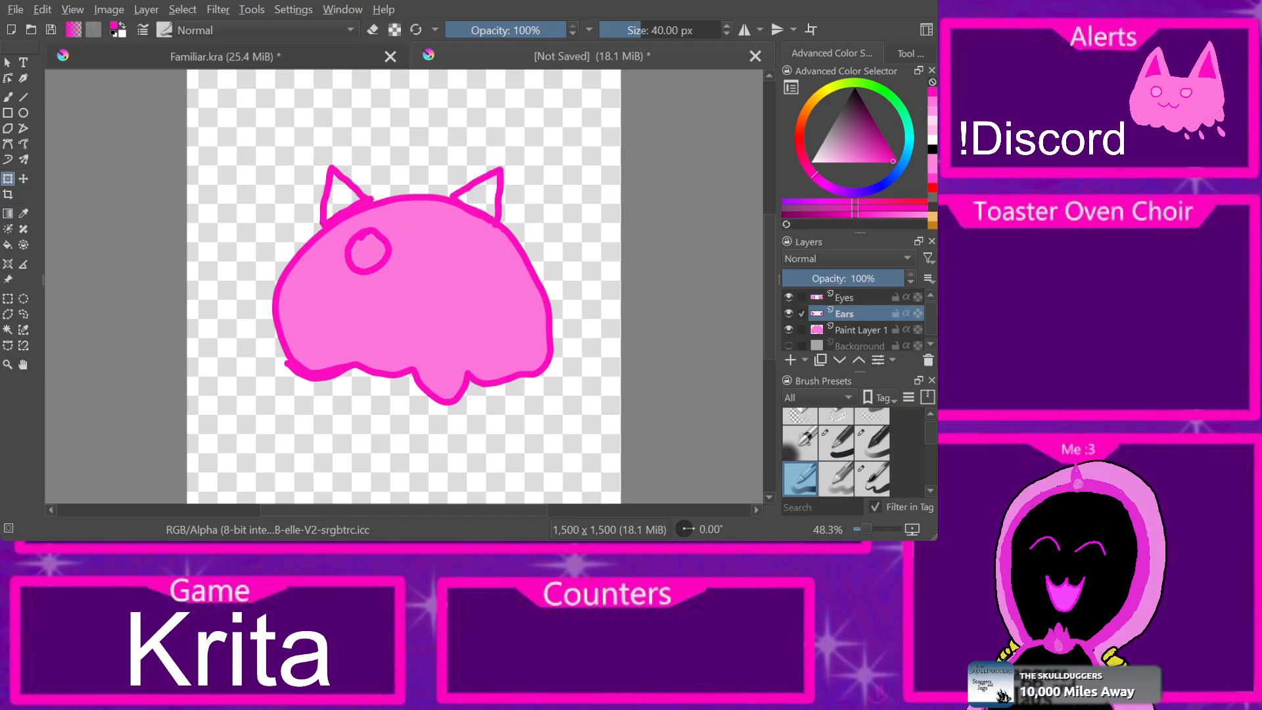
Step: Undo the left eye outline, the Eyes layer and both ear outlines, and select the Basic-1 brush
key(ctrl+z)
key(ctrl+z)
key(ctrl+z)
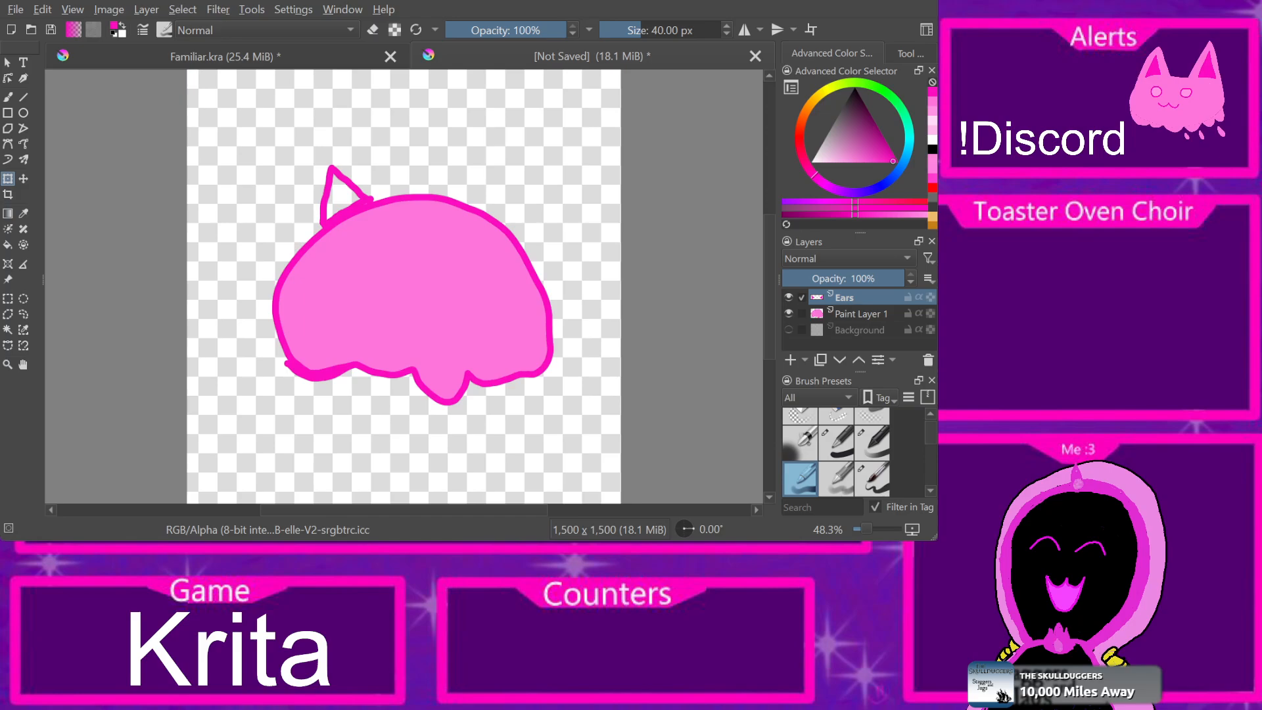
key(ctrl+z)
key(ctrl+z)
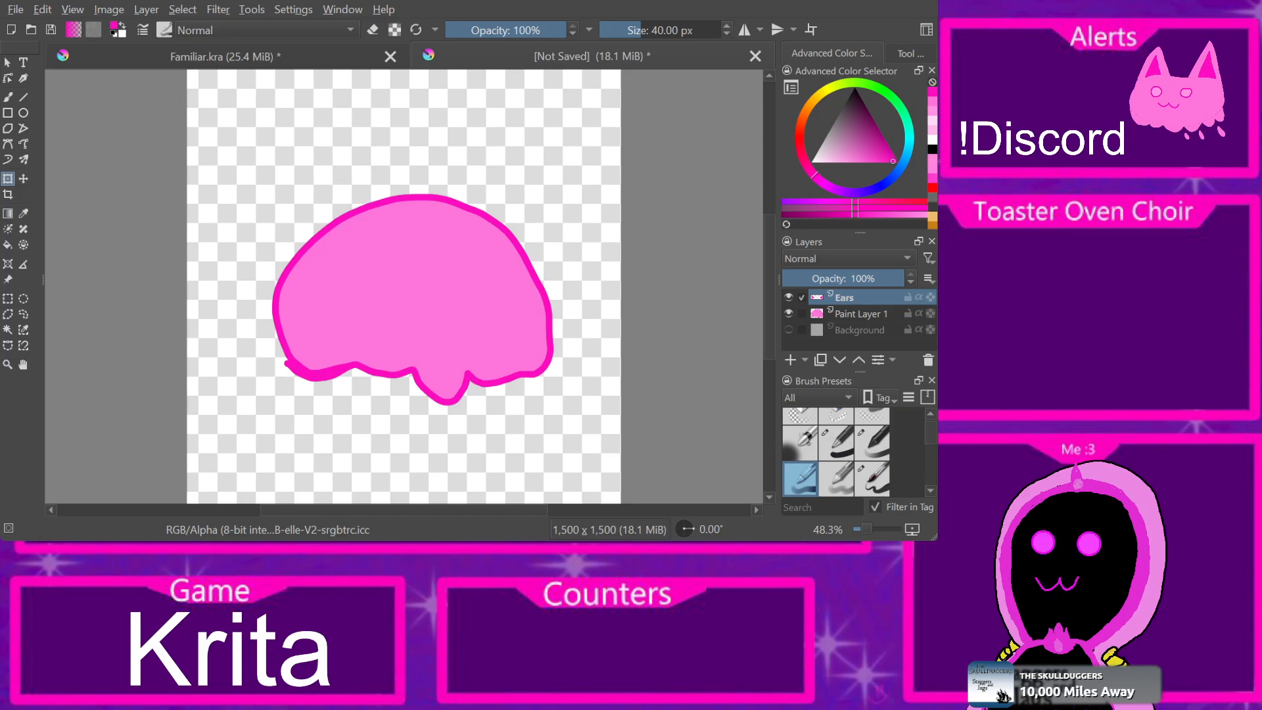
key(b)
click(835, 443)
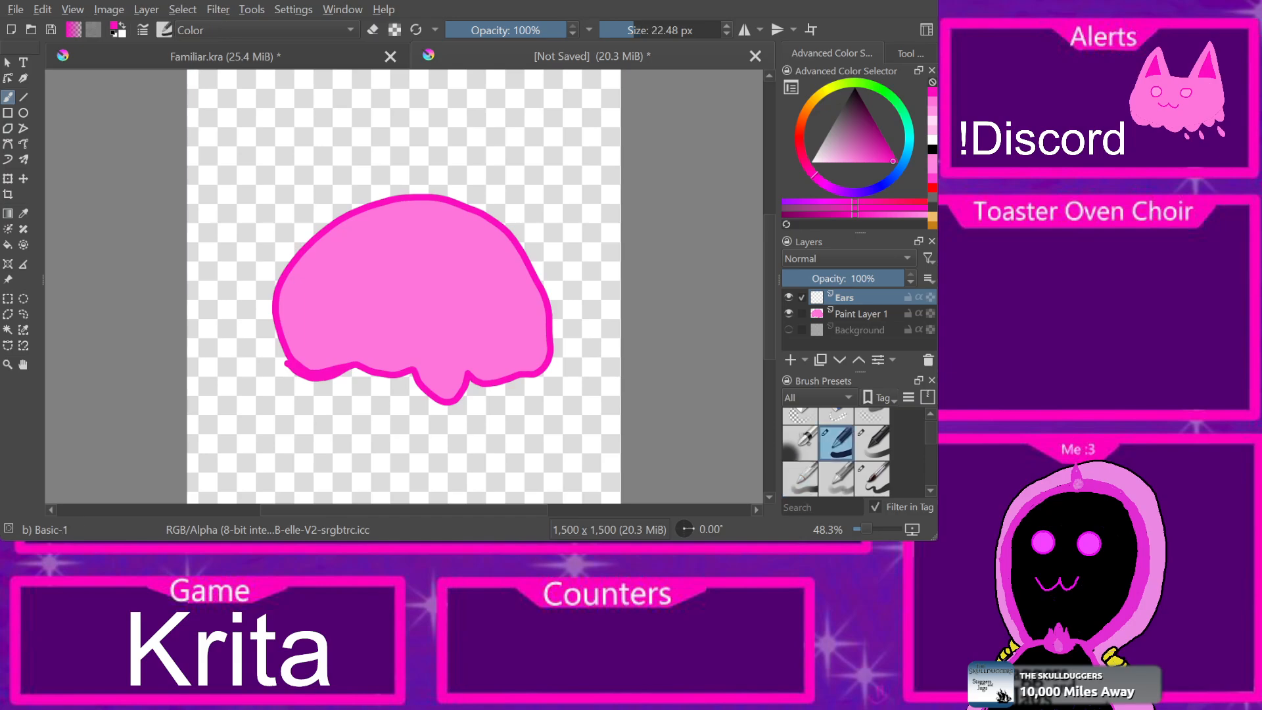
mouse_move(321, 230)
mouse_down()
mouse_move(367, 200)
mouse_move(302, 163)
mouse_move(314, 223)
mouse_up()
key(ctrl+z)
mouse_move(368, 201)
mouse_down()
mouse_move(310, 169)
mouse_move(327, 216)
mouse_up()
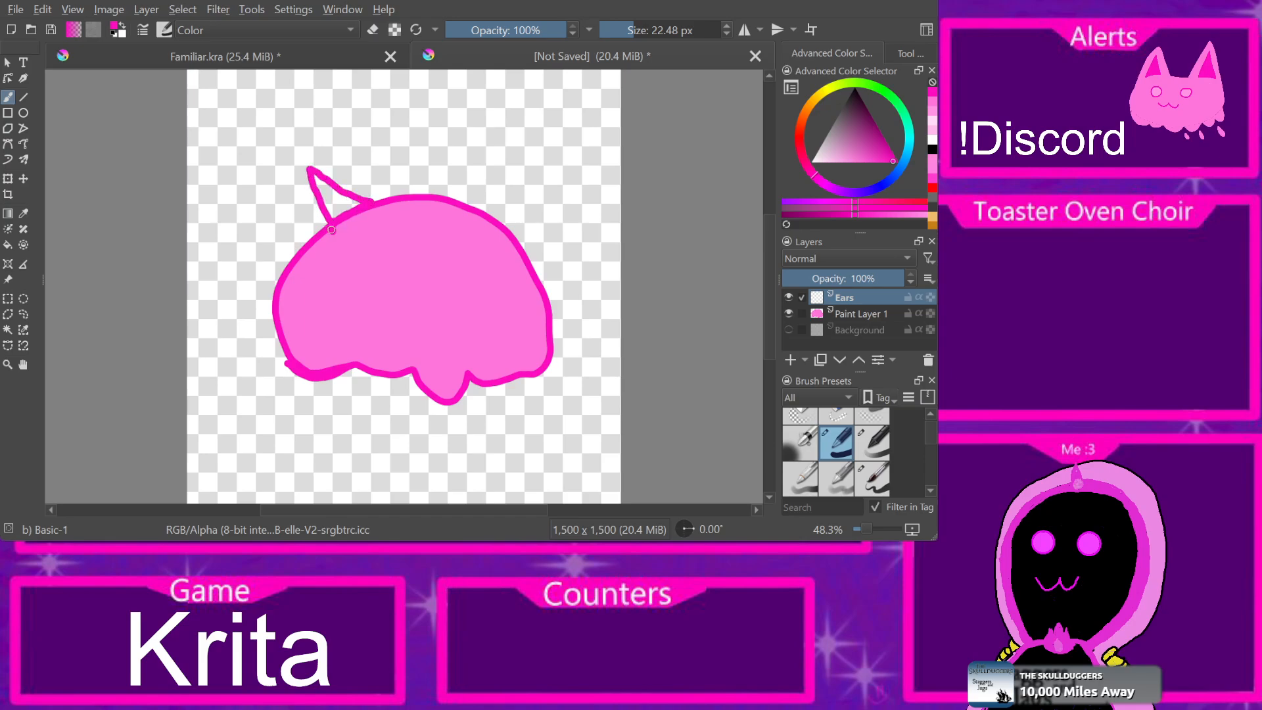
key(ctrl+z)
key(ctrl+z)
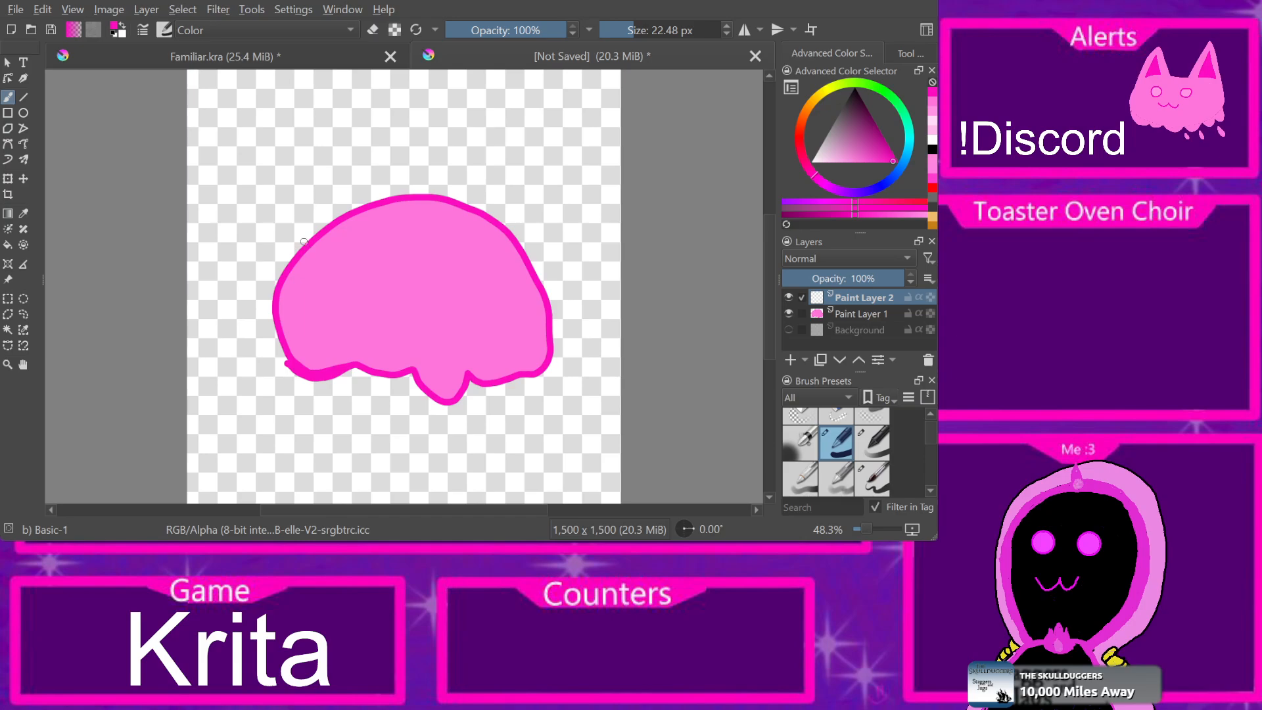
key(ctrl+shift+z)
drag(337, 218, 372, 196)
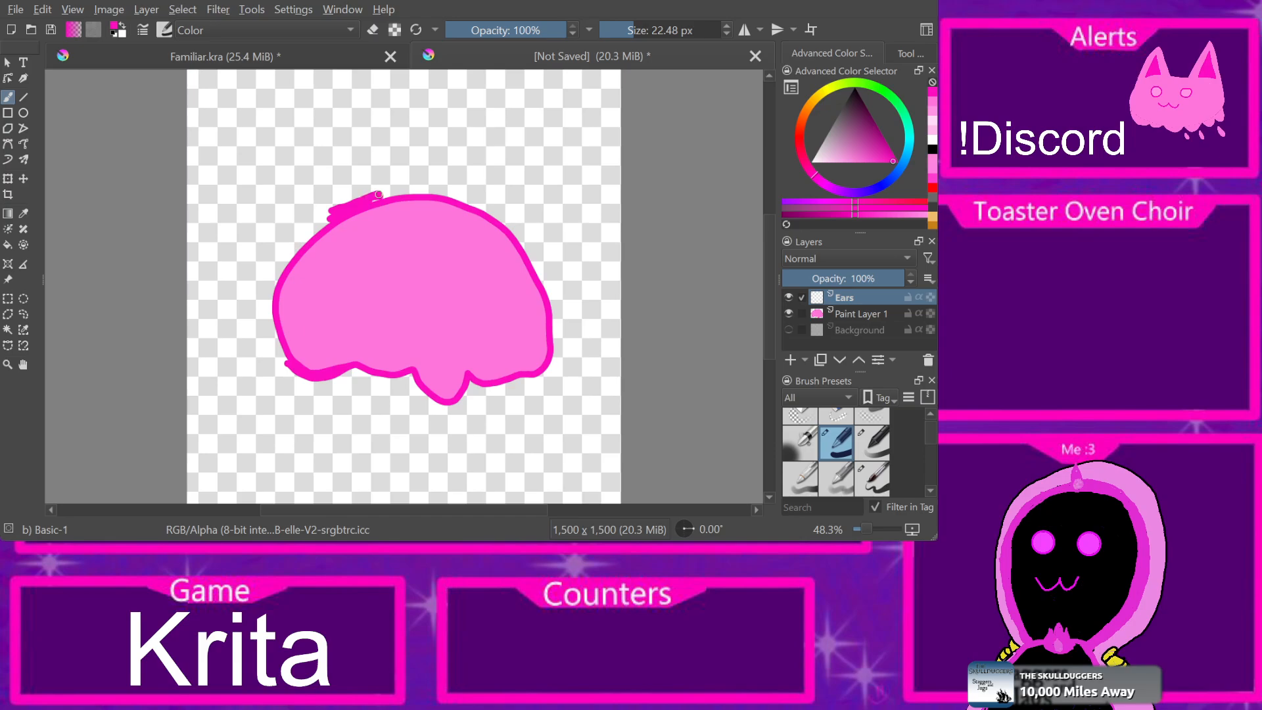
key(ctrl+z)
key(ctrl+z)
Step: Outline a pointed left ear with its base along the head's upper-left edge on the Ears layer
drag(342, 217, 375, 201)
mouse_move(321, 226)
mouse_down()
mouse_move(330, 169)
mouse_move(370, 198)
mouse_up()
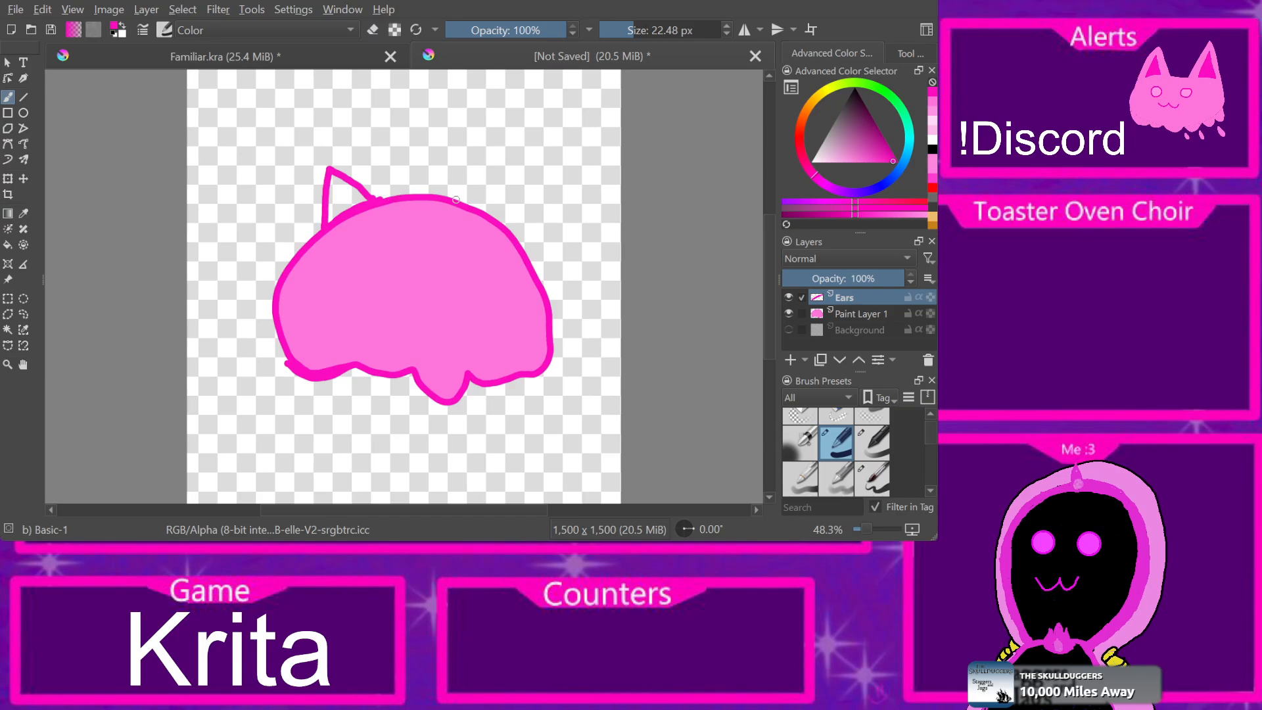
Step: Outline a matching right ear and add a curved fold line along the inner edge of both ears
mouse_move(463, 206)
mouse_down()
mouse_move(484, 213)
mouse_move(492, 169)
mouse_move(452, 196)
mouse_up()
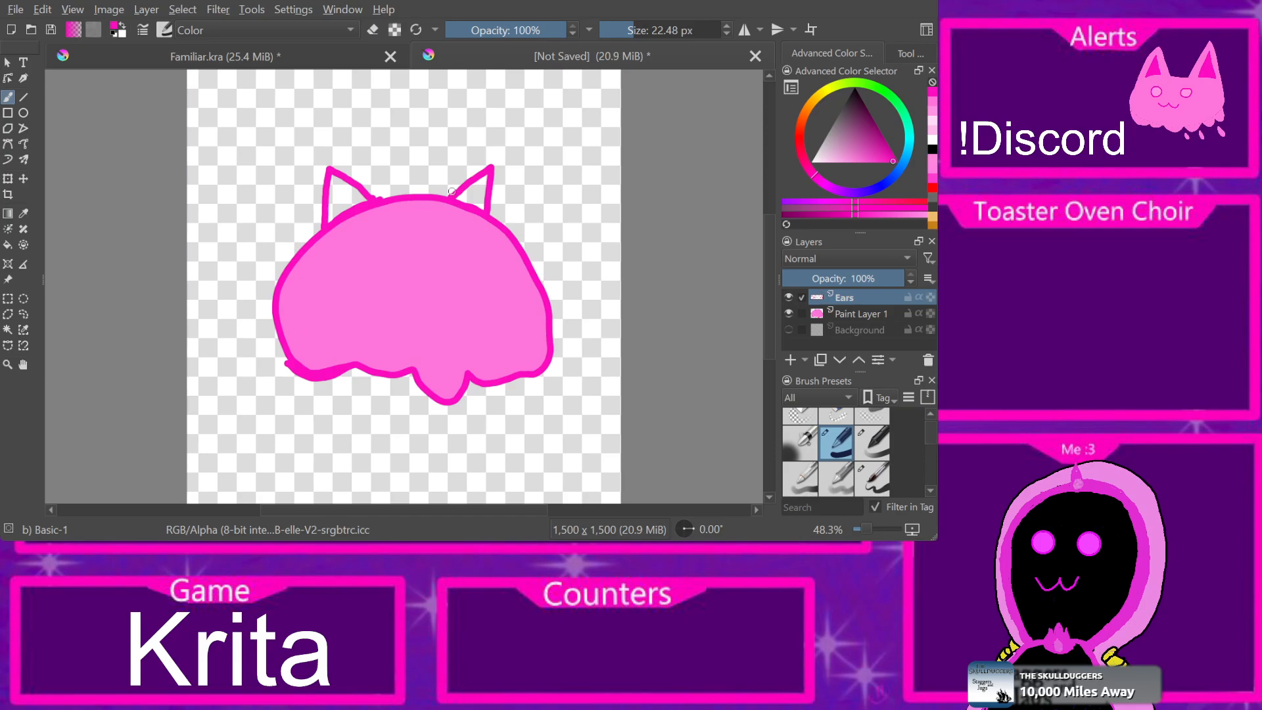
drag(487, 164, 444, 192)
drag(334, 165, 381, 197)
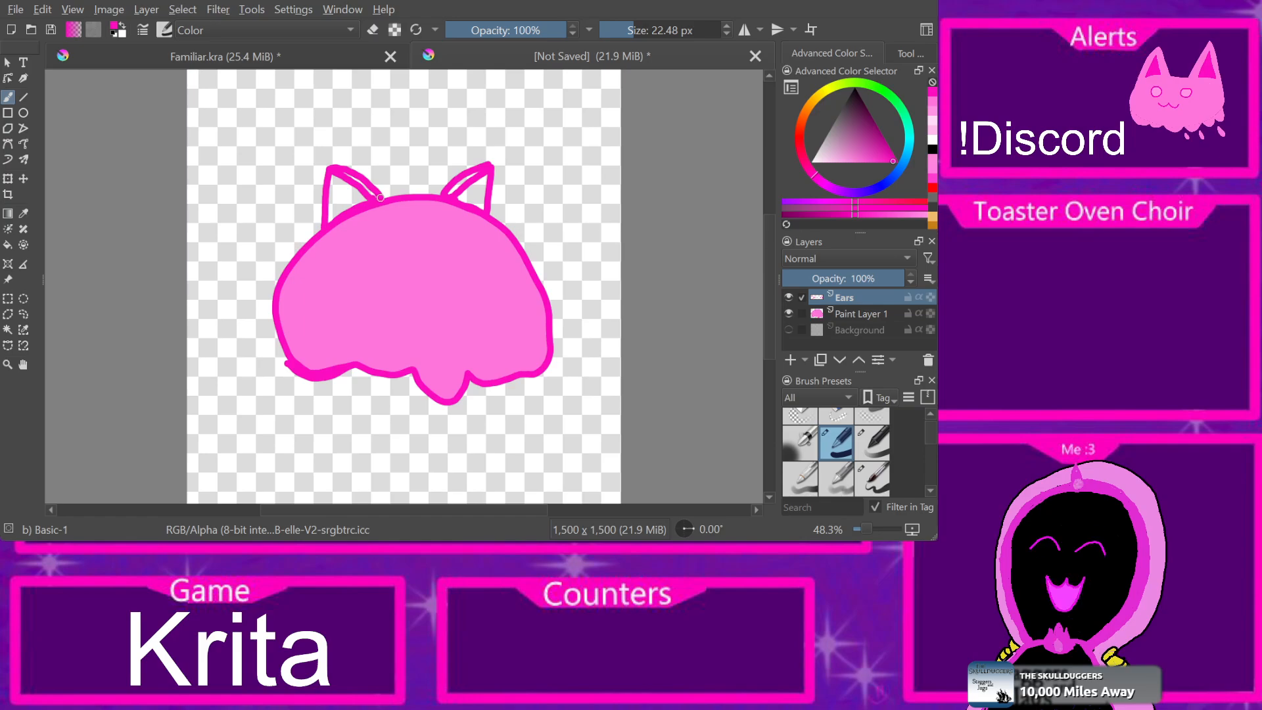
Step: Sample the body pink from Familiar.kra and fill both ears and their folds with it
key(ctrl+Tab)
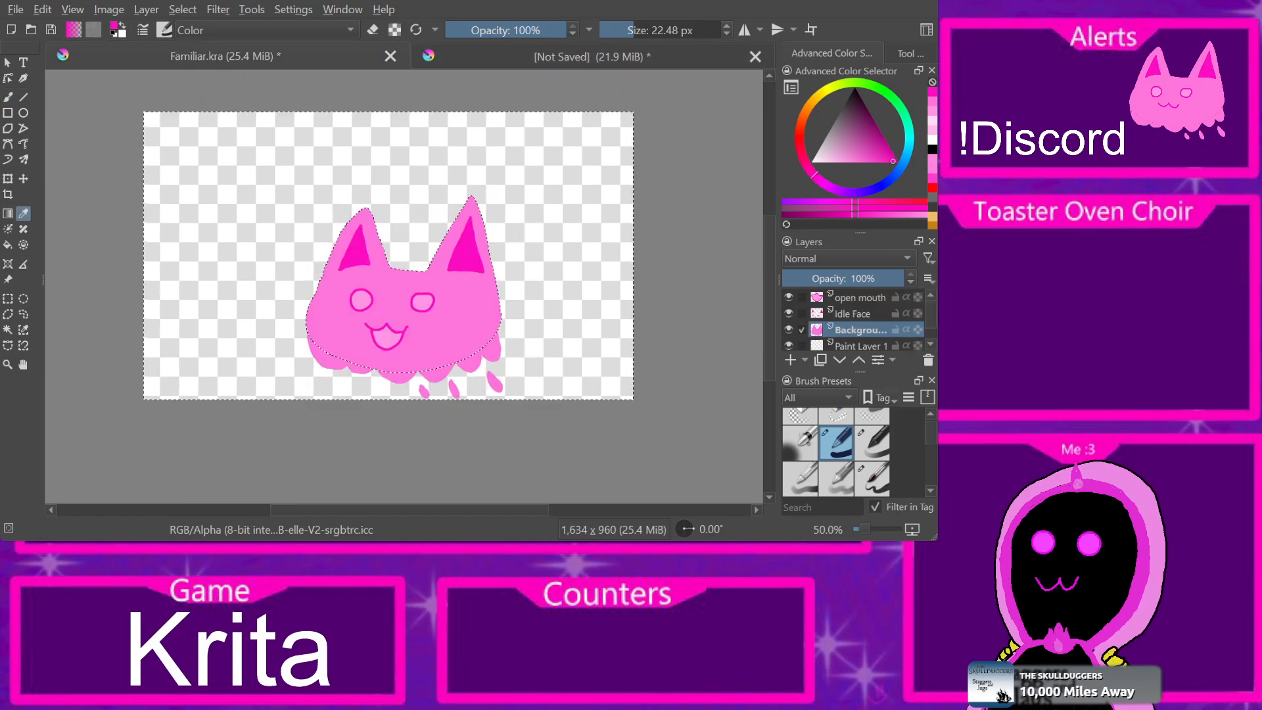
key(ctrl+Tab)
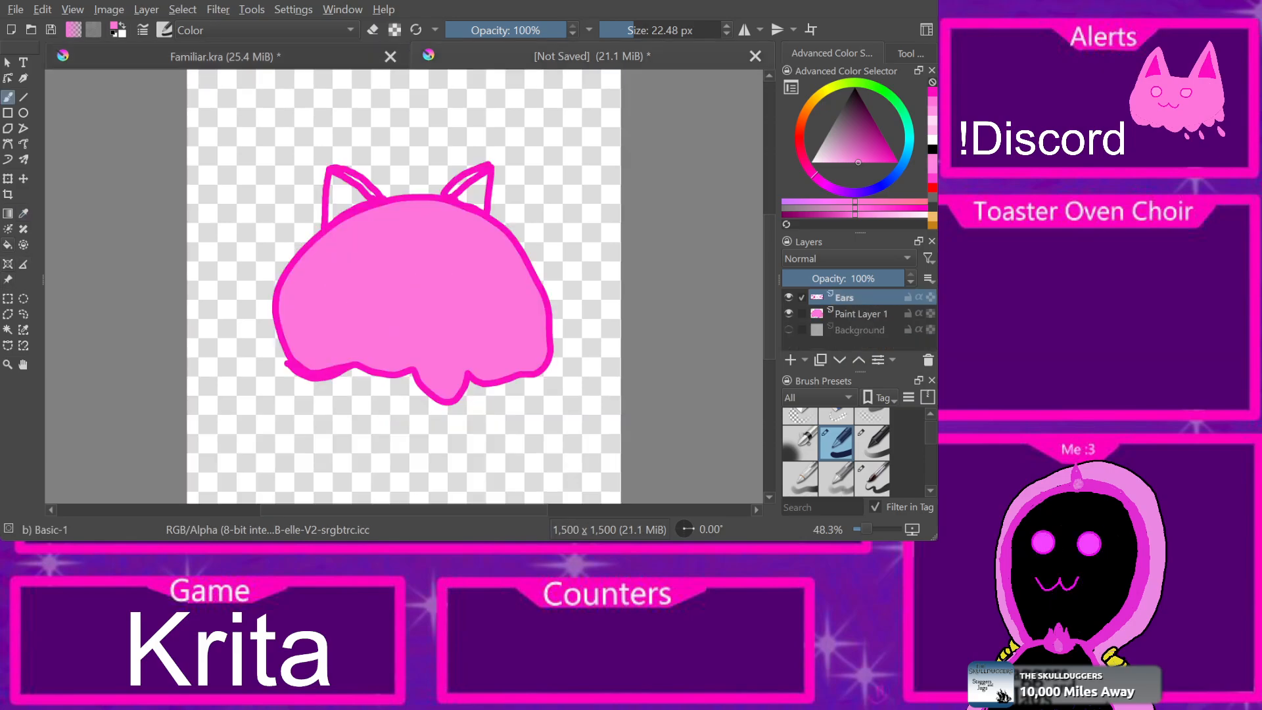
key(f)
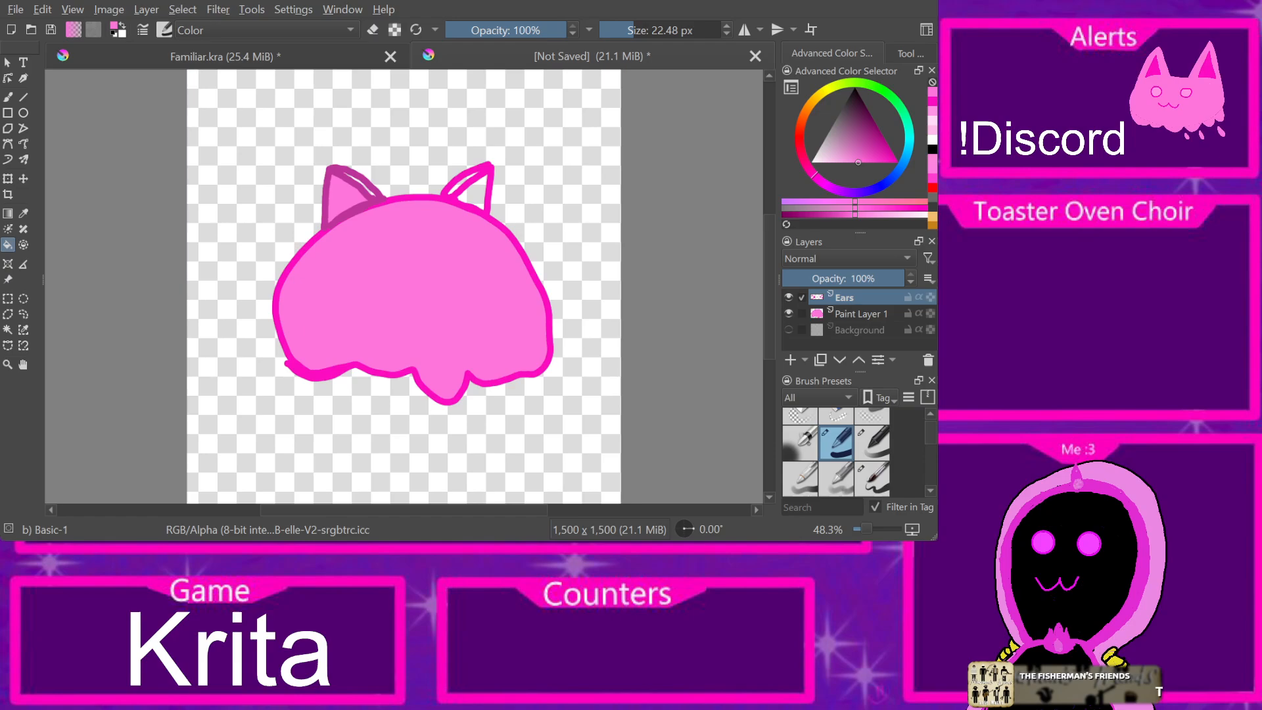
key(ctrl+z)
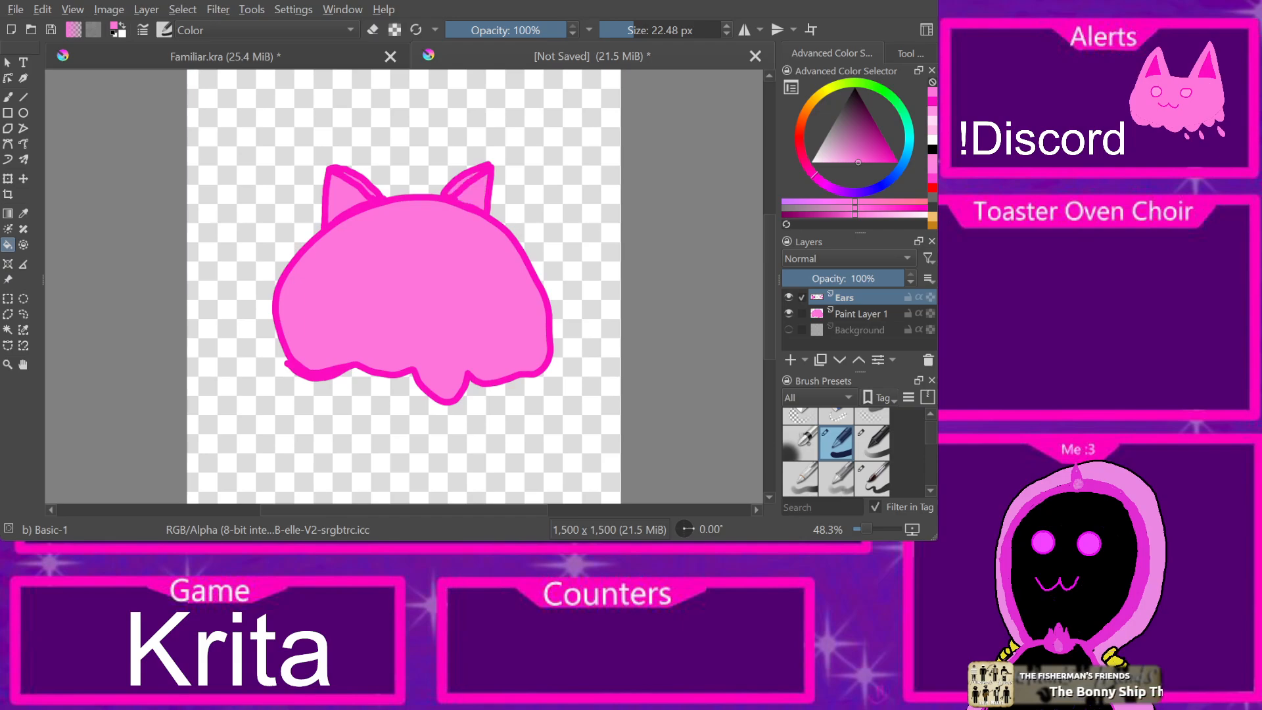
Step: Sample the dark inner-ear pink from Familiar.kra and shade inside both ears with the Basic-3 Flow brush
click(8, 97)
click(225, 56)
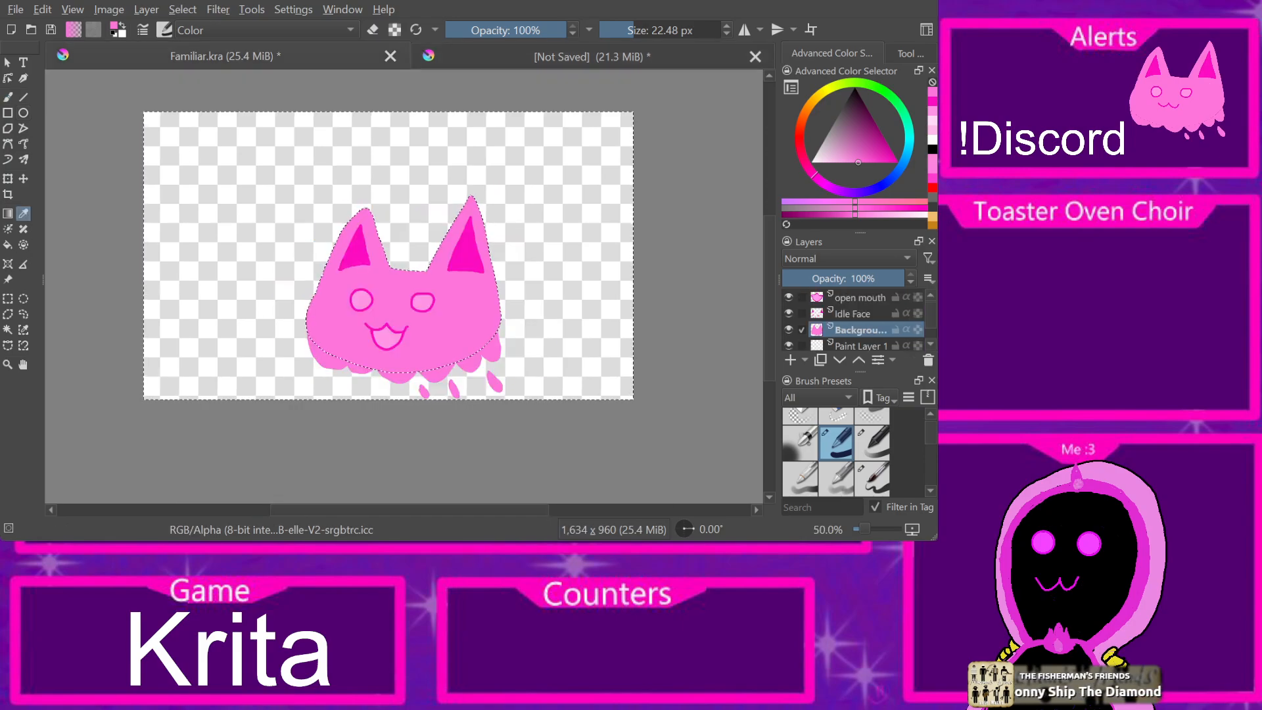
click(356, 253)
click(592, 56)
click(836, 478)
click(799, 478)
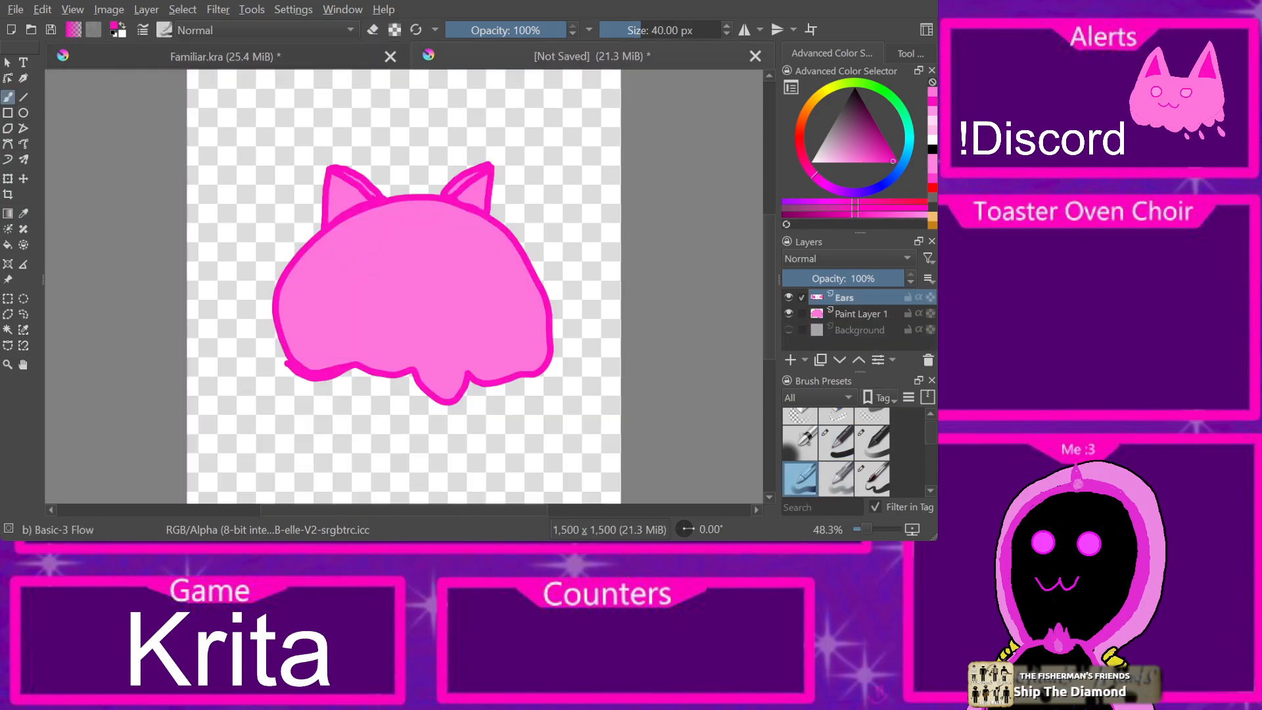
drag(339, 205, 347, 197)
drag(469, 197, 473, 182)
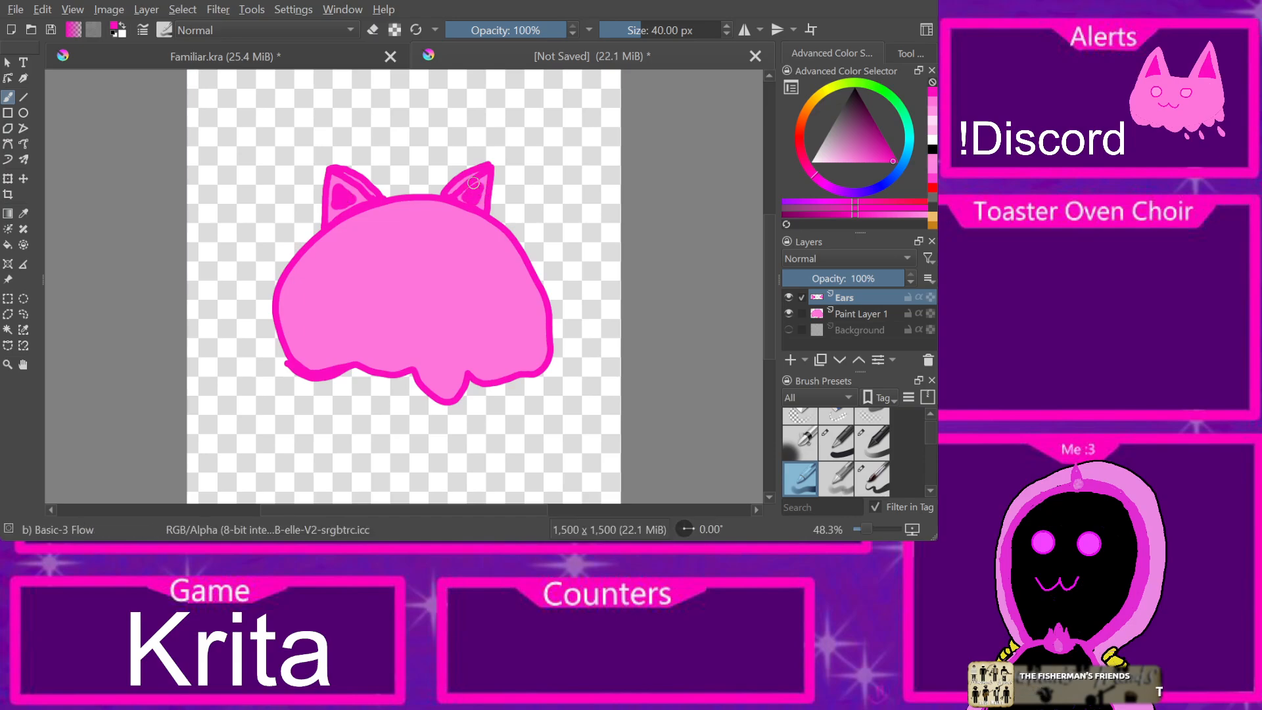
Step: Undo the inner-ear shading, the ear fills, the fold lines and the right ear outline
key(ctrl+z)
key(ctrl+z)
key(ctrl+z)
key(ctrl+z)
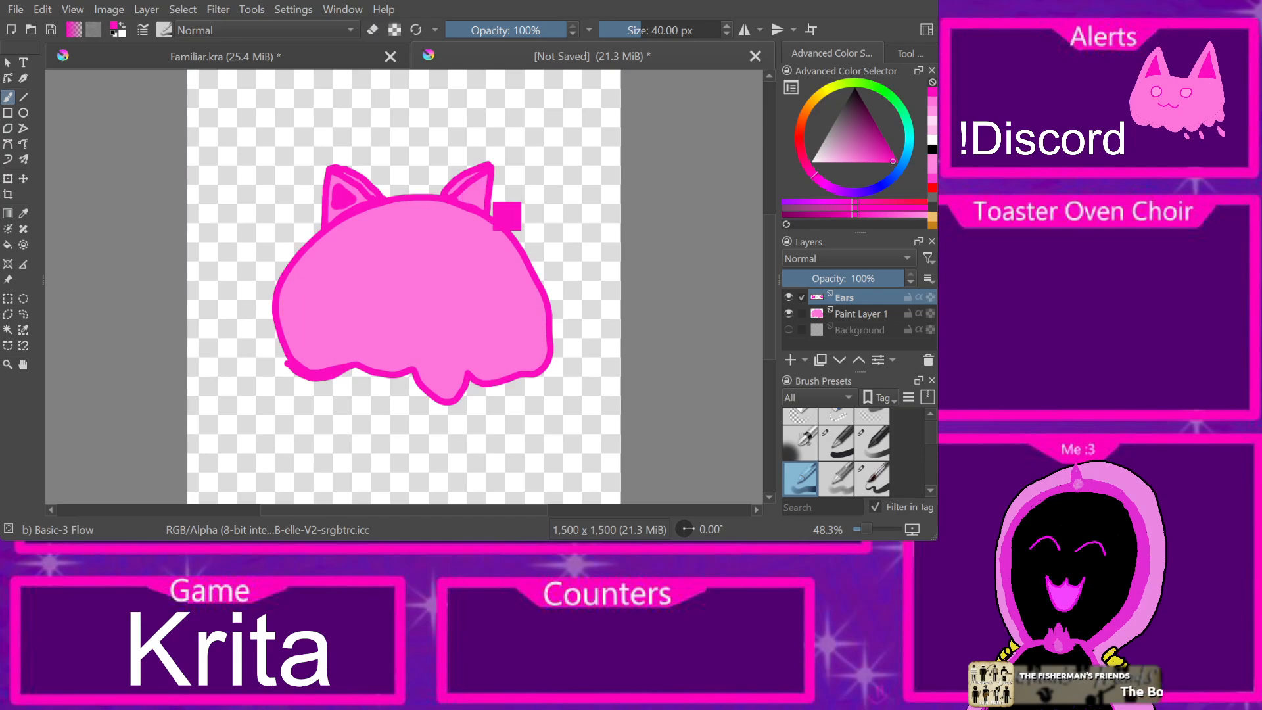
key(ctrl+z)
key(ctrl+z)
key(ctrl+z)
key(ctrl+z)
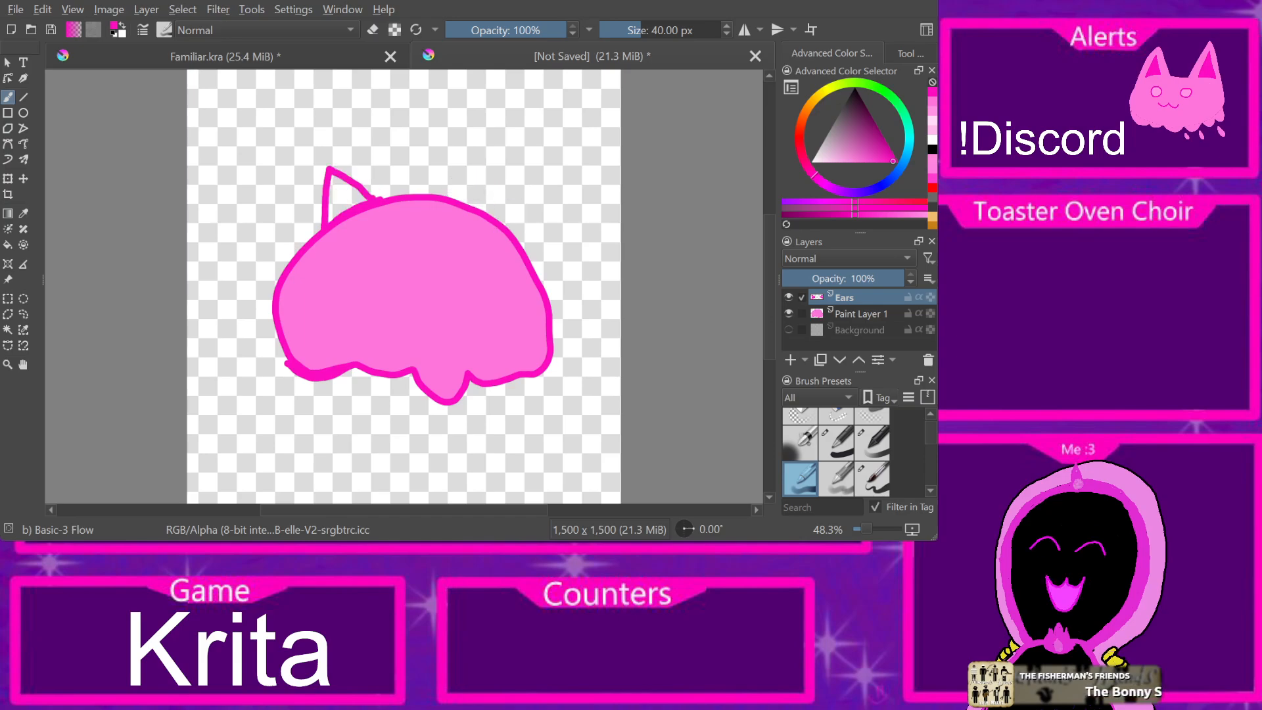
Step: Draw a curved fold from the left ear's tip down to the head with the Basic-1 brush
click(836, 442)
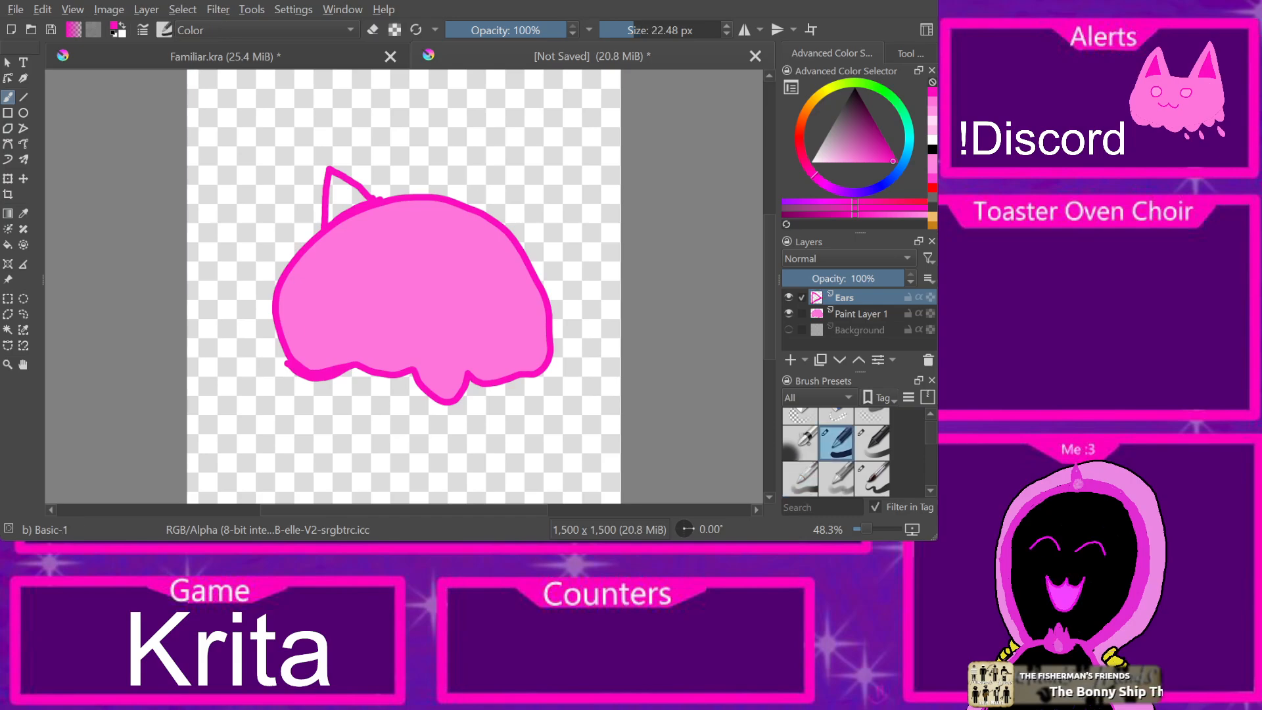
mouse_move(327, 165)
mouse_down()
mouse_move(378, 199)
mouse_move(332, 165)
mouse_move(375, 190)
mouse_move(339, 168)
mouse_move(373, 189)
mouse_up()
key(ctrl+z)
key(ctrl+z)
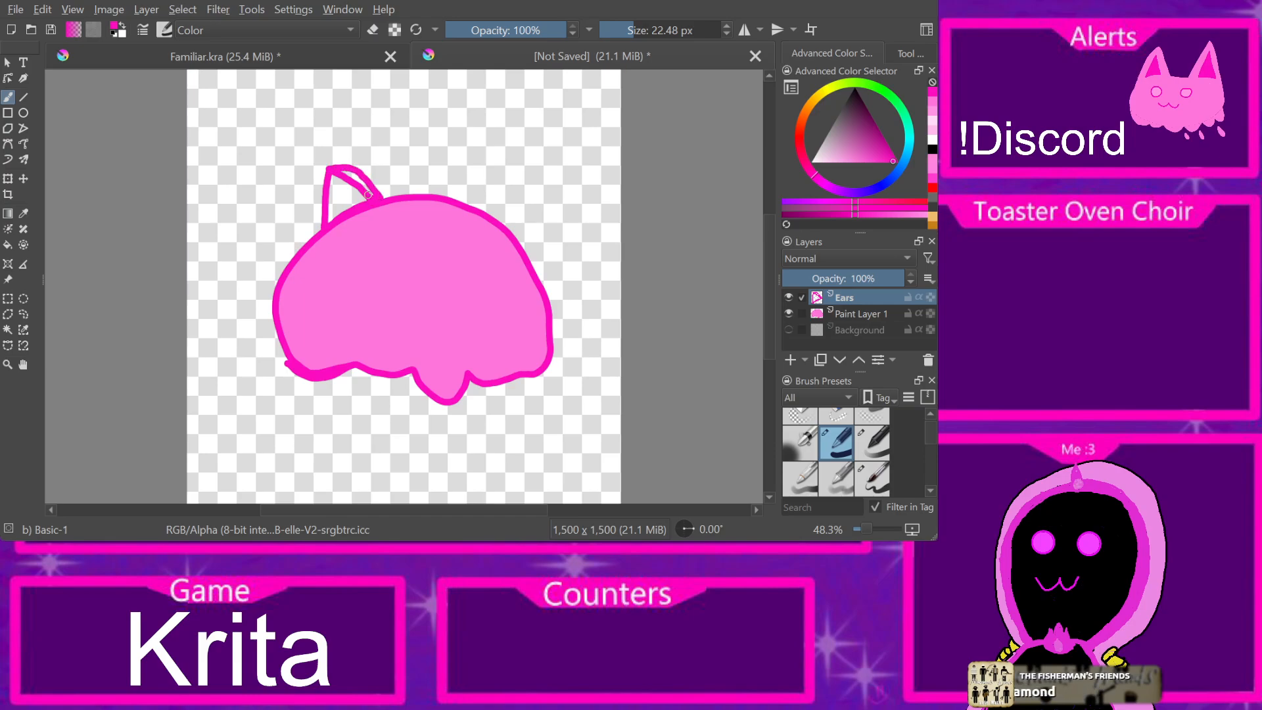
Step: Add a paint layer named Ear 2 above the Ears layer and outline the right ear with its curved fold on it
key(Insert)
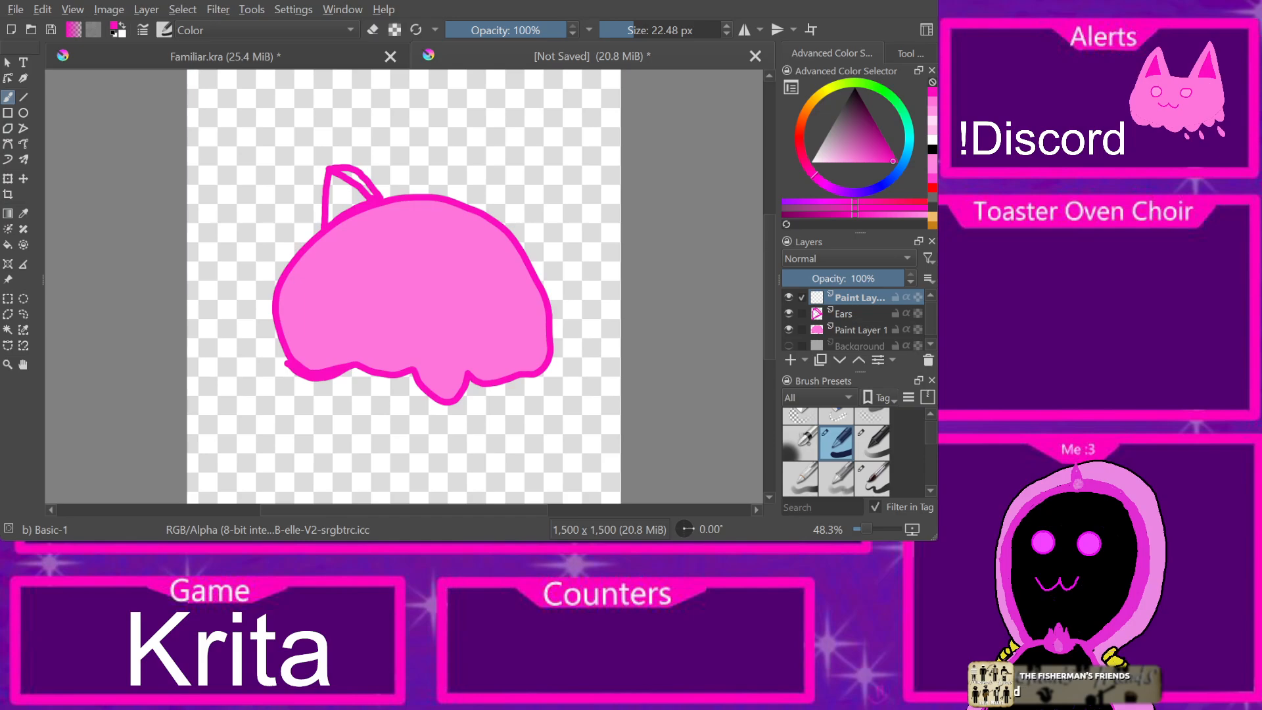
key(F2)
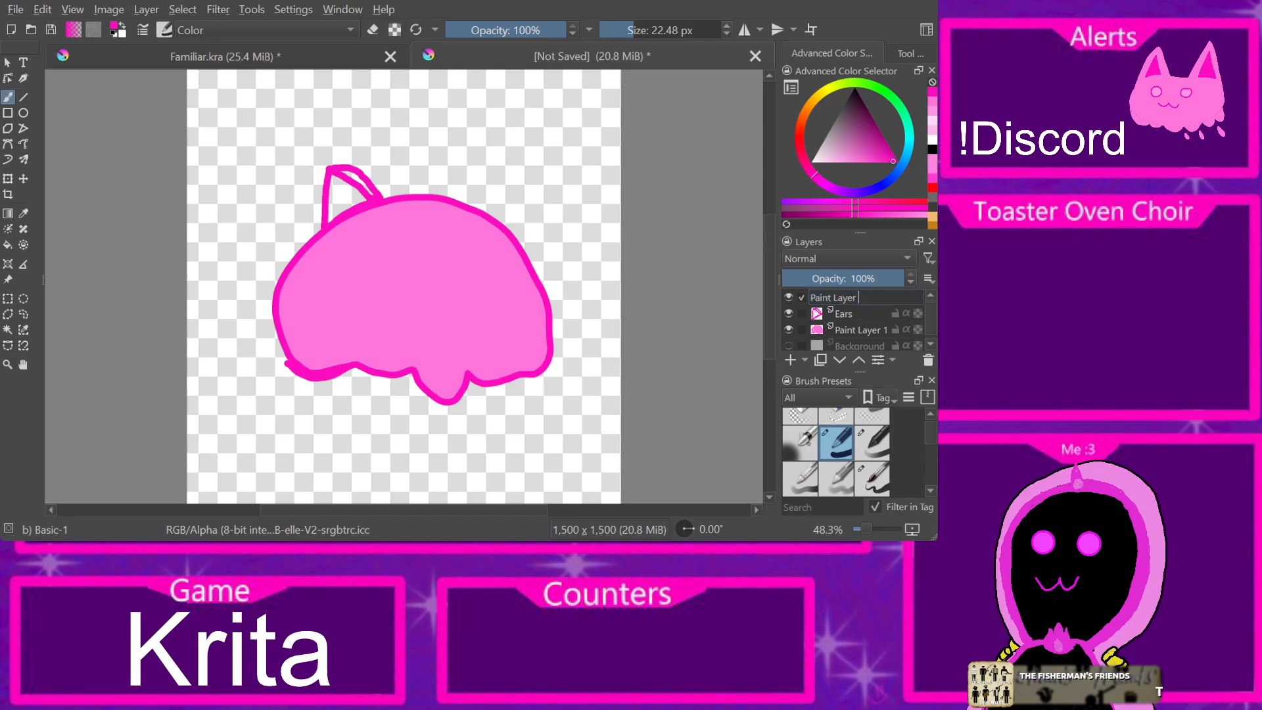
key(BackSpace)
key(BackSpace)
key(BackSpace)
key(BackSpace)
key(BackSpace)
key(BackSpace)
key(BackSpace)
key(BackSpace)
key(BackSpace)
key(BackSpace)
key(BackSpace)
key(Return)
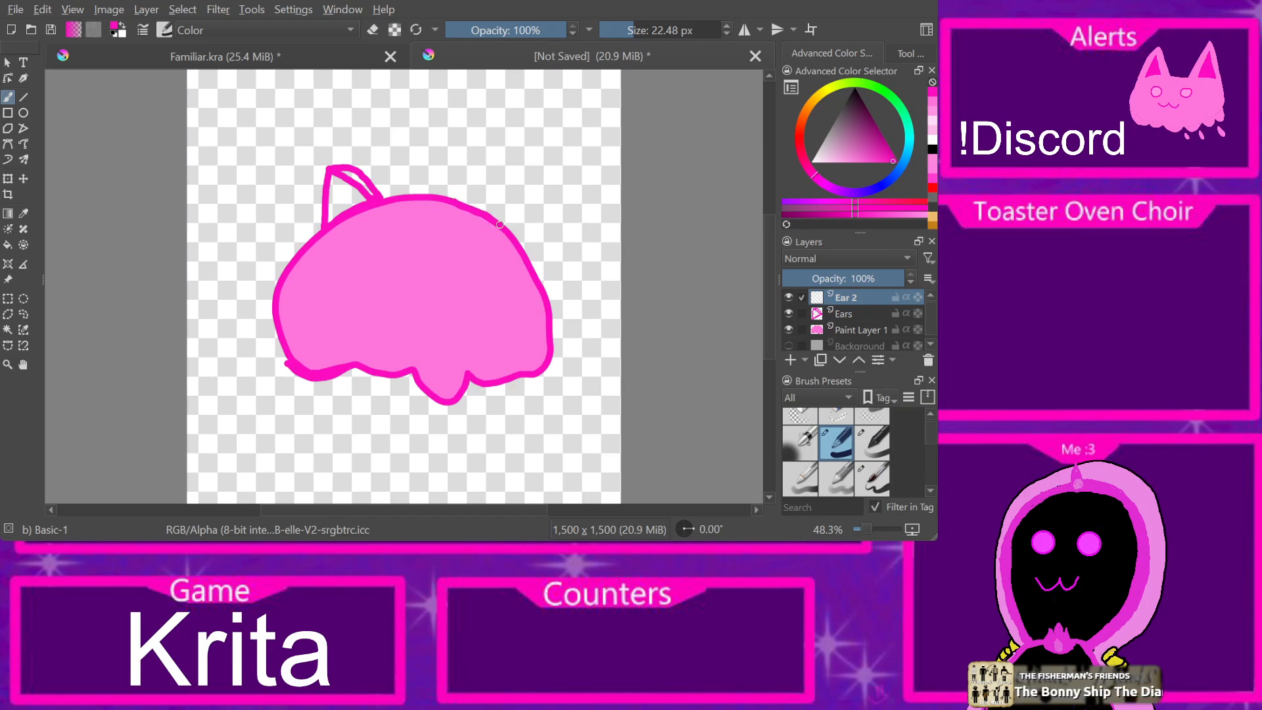
mouse_move(499, 224)
mouse_down()
mouse_move(511, 185)
mouse_move(457, 197)
mouse_move(510, 175)
mouse_up()
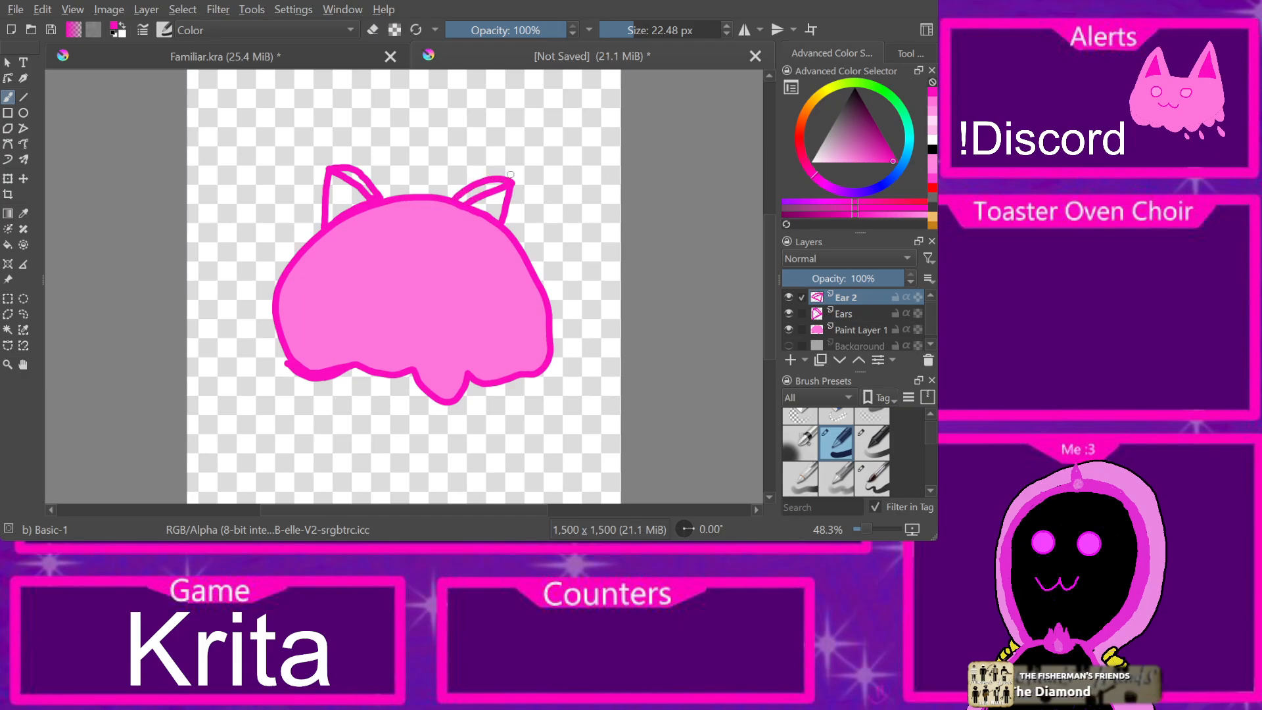
Step: Sample the body pink from Familiar.kra and fill the right ear and its fold with it on the Ear 2 layer
key(ctrl+Tab)
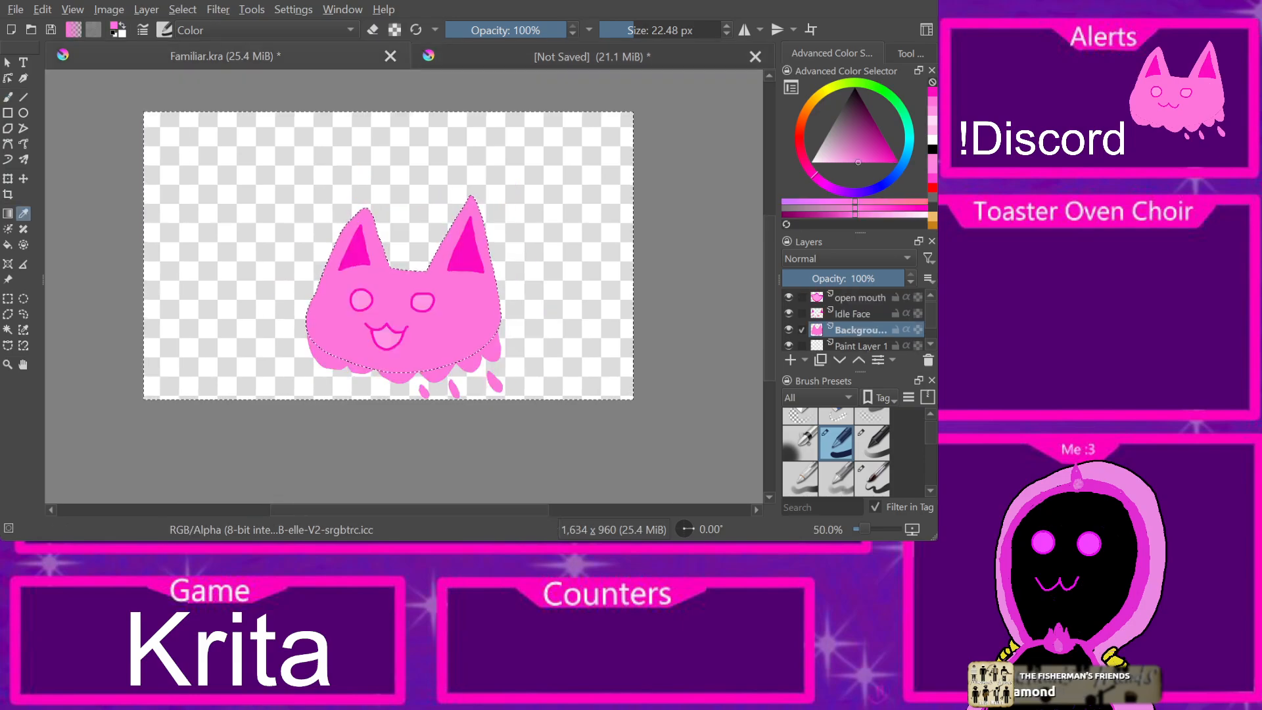
key(ctrl+Tab)
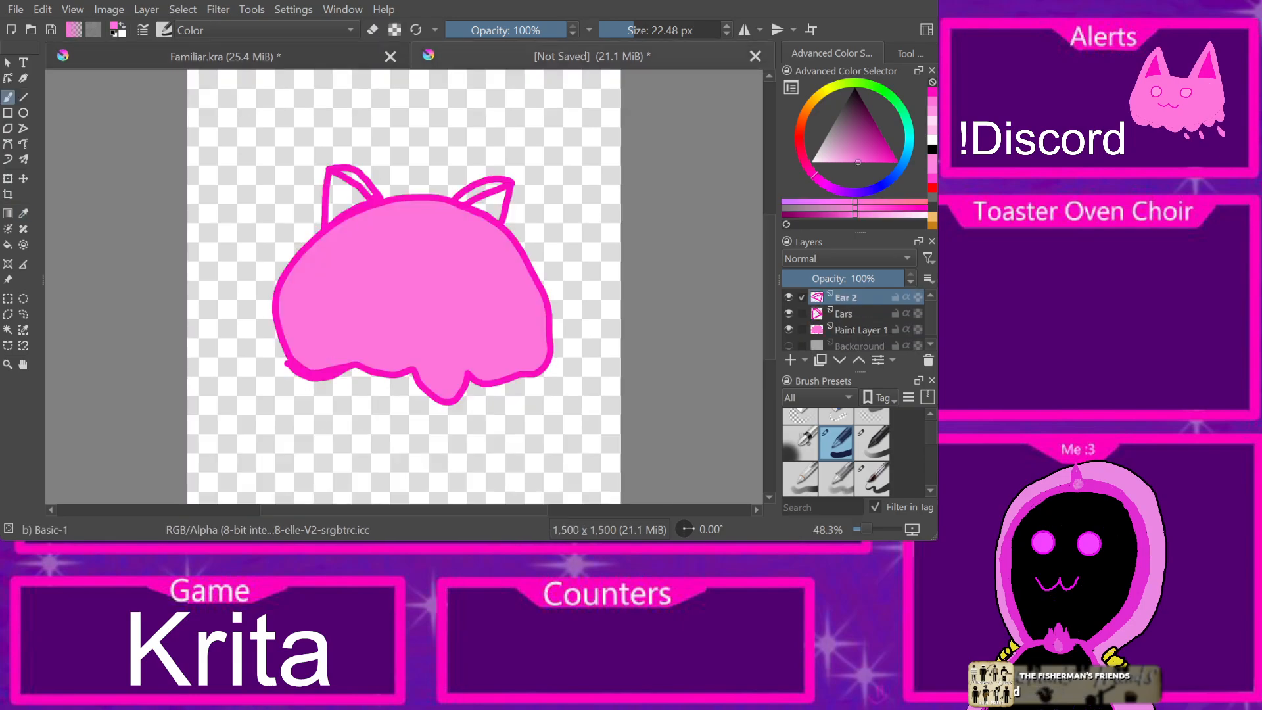
click(8, 244)
click(339, 202)
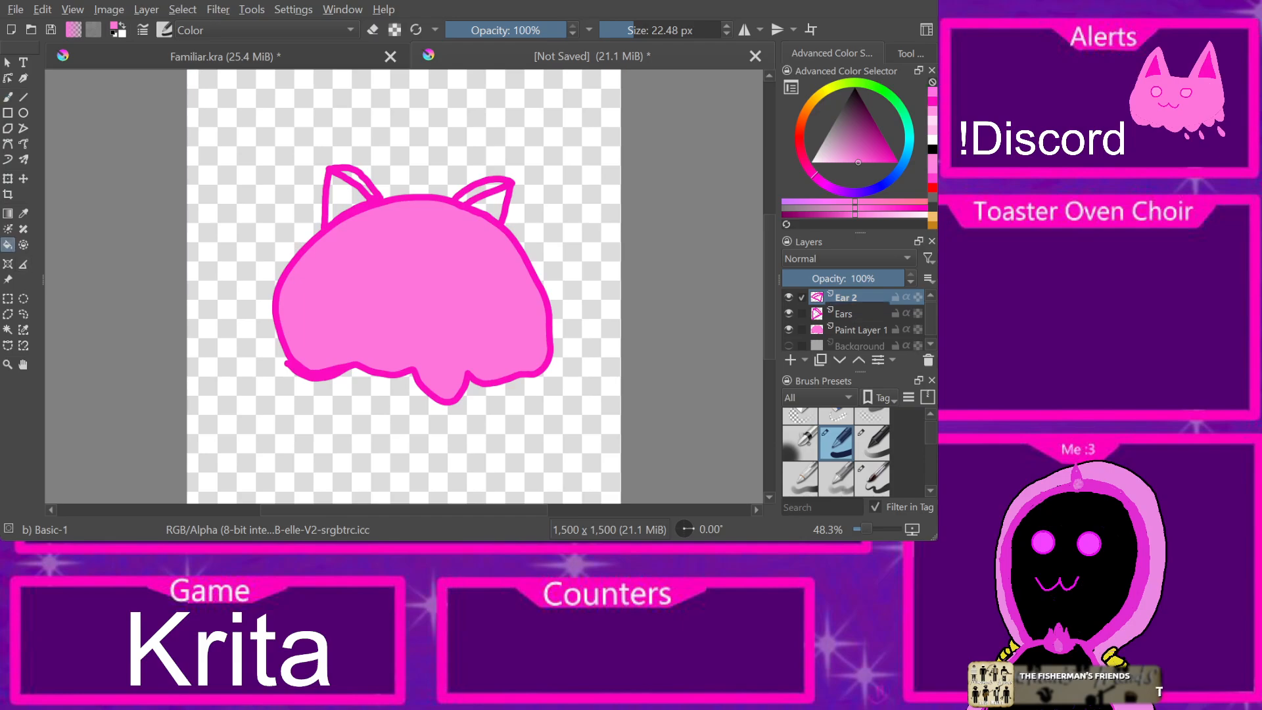
key(ctrl+z)
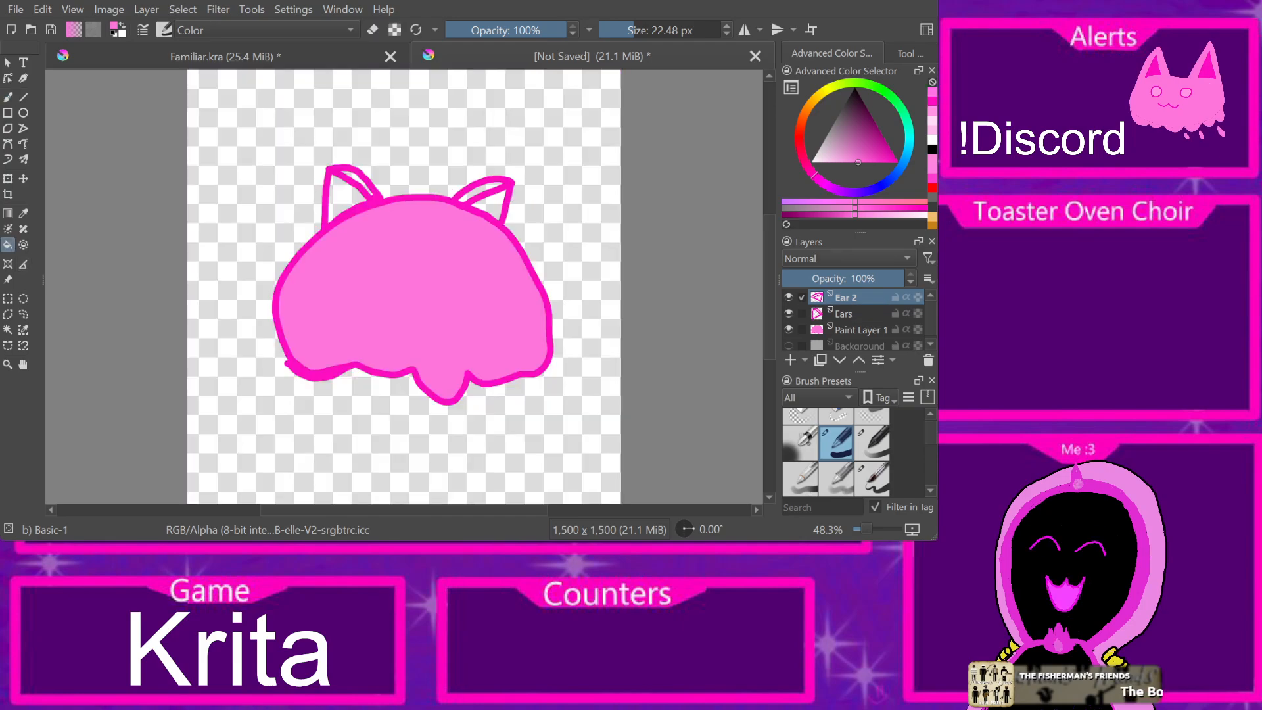
Step: Fill the left ear and its fold with the body pink on the Ears layer
click(859, 330)
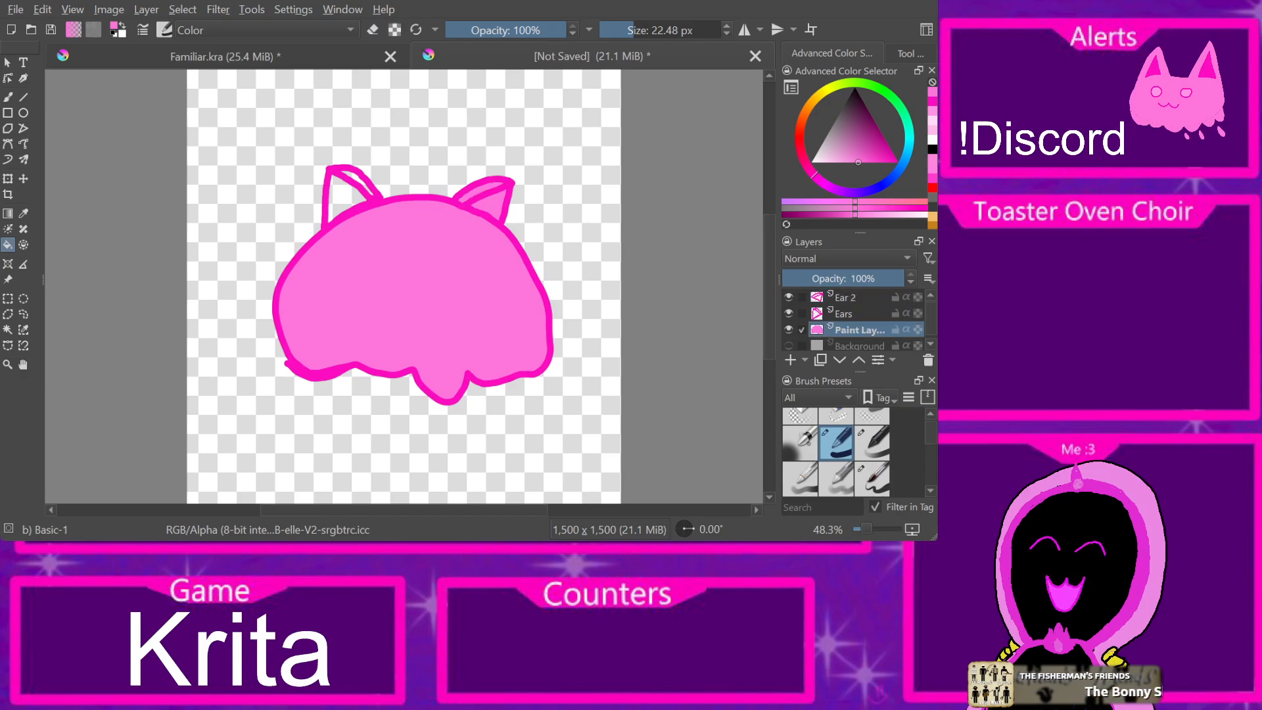
click(844, 314)
click(339, 201)
click(357, 180)
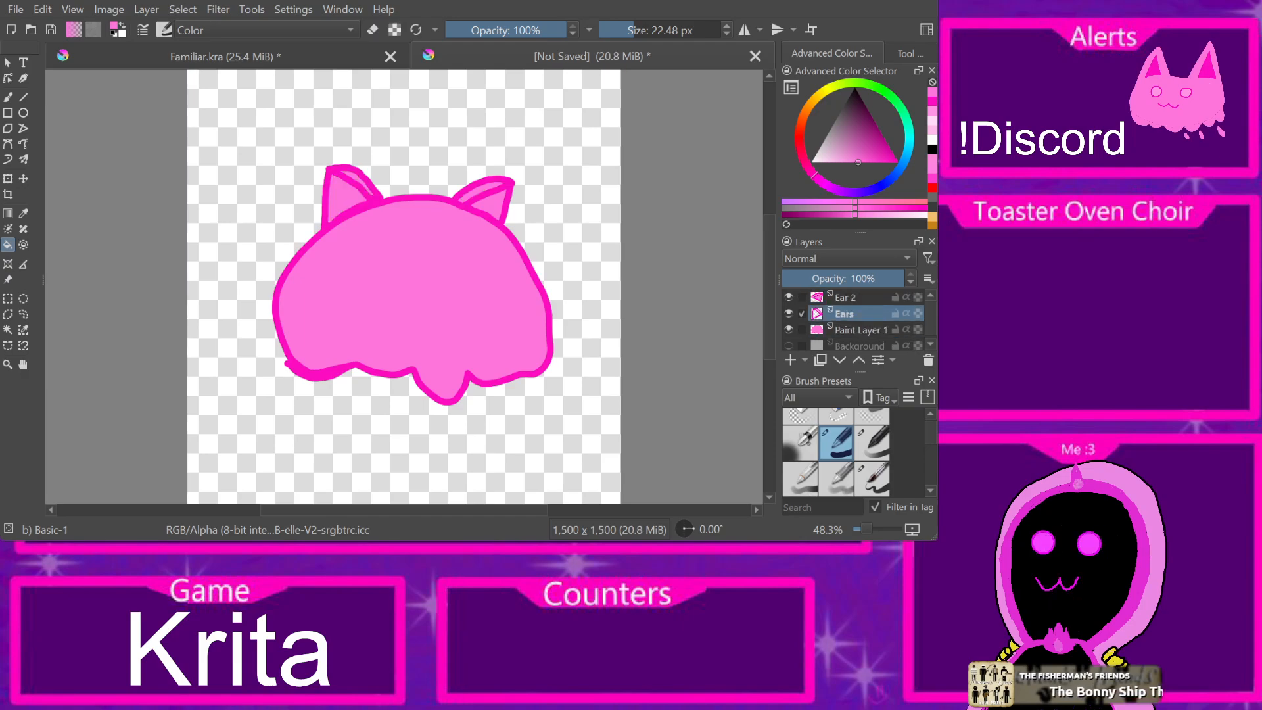
Step: Sample the dark inner-ear pink from Familiar.kra and shade both ears on the Ear 2 layer with the Basic-3 Flow brush
click(846, 298)
click(225, 56)
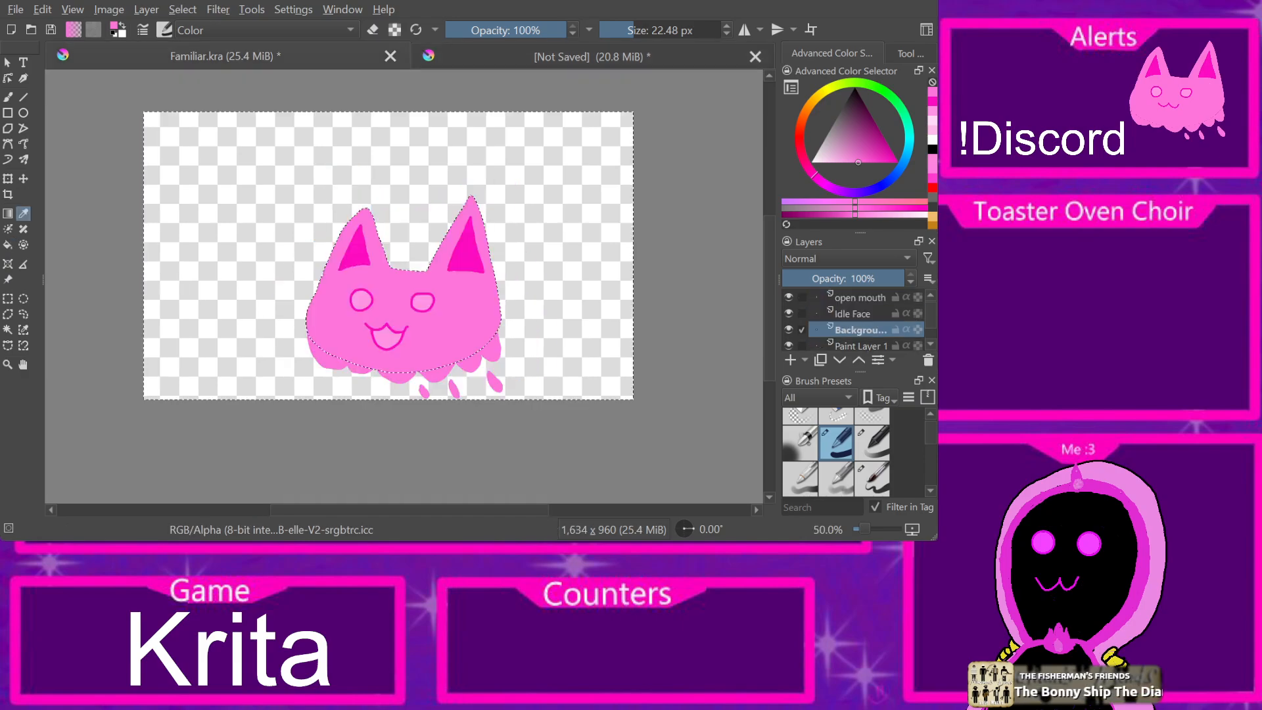
click(355, 253)
click(591, 56)
click(8, 97)
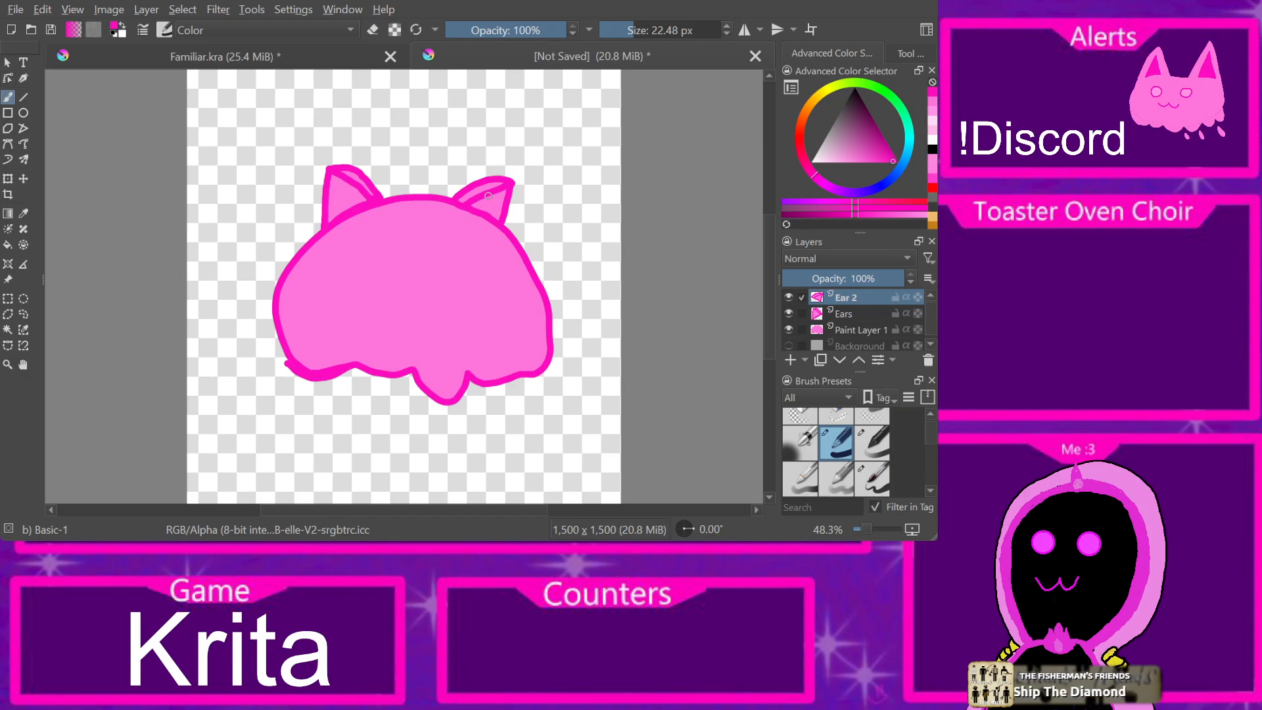
click(799, 479)
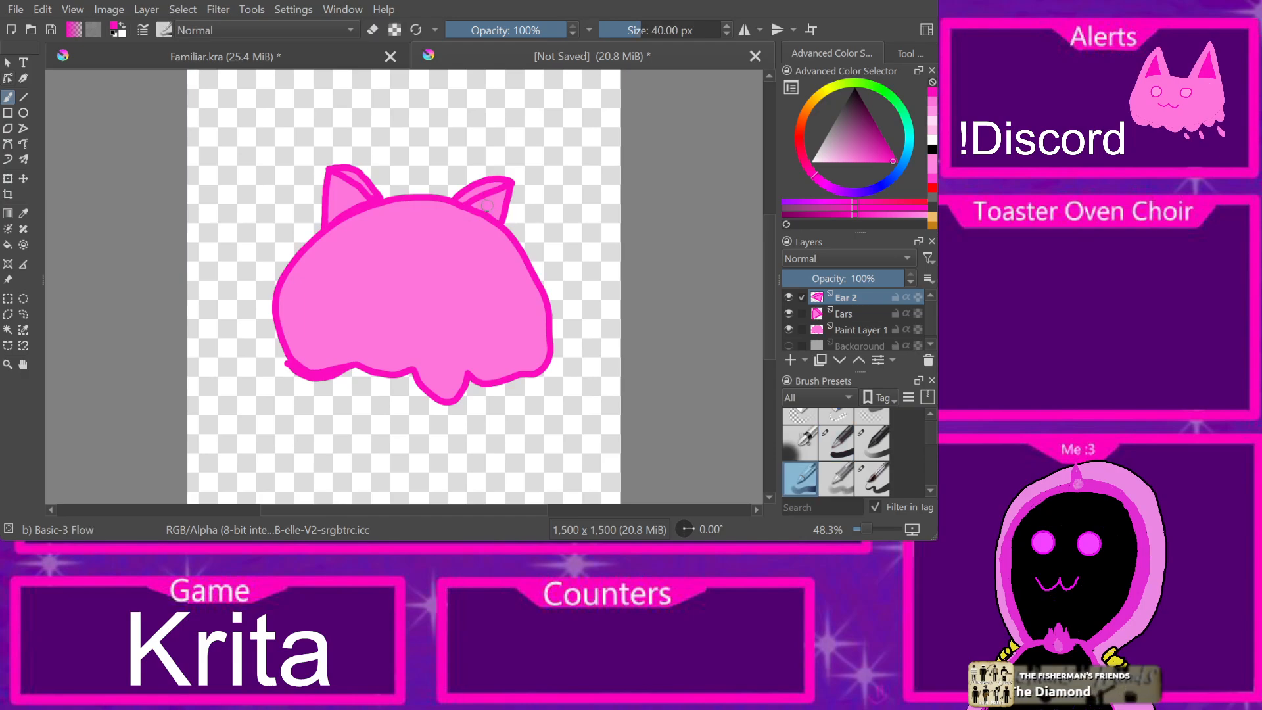
drag(335, 202, 342, 181)
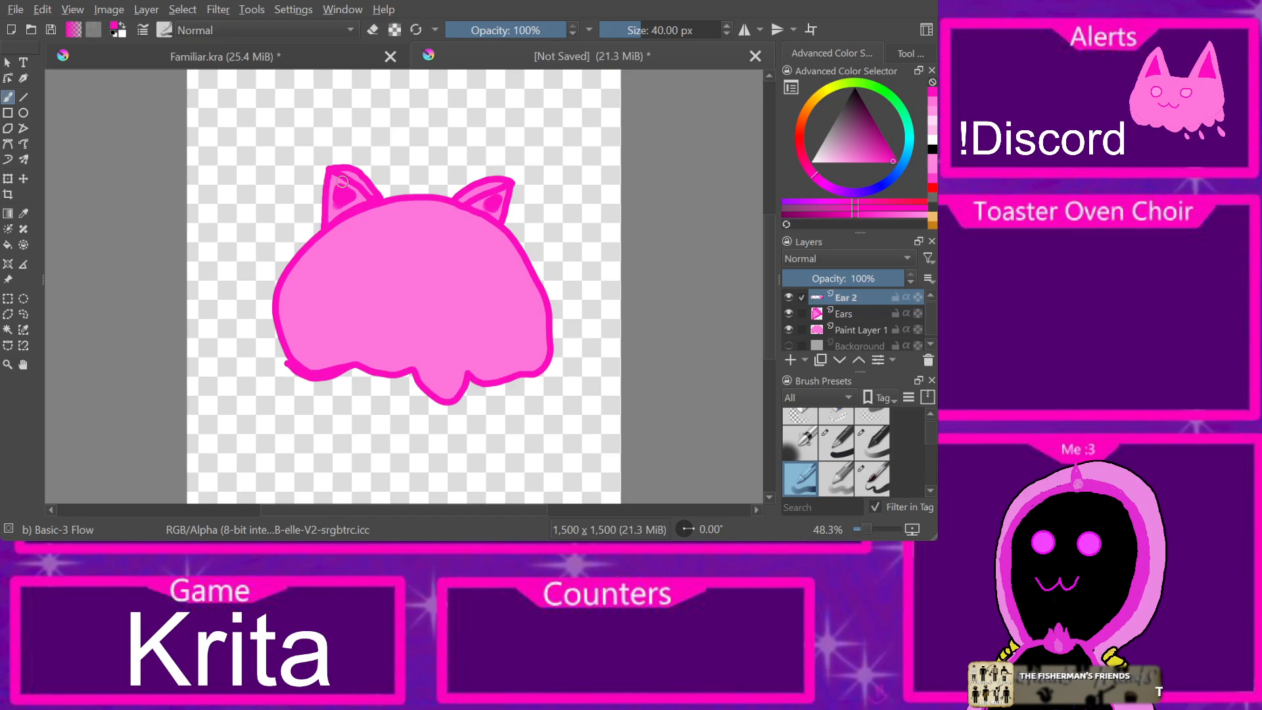
Step: Undo the left ear's dark inner shading that was painted on the Ear 2 layer
key(ctrl+t)
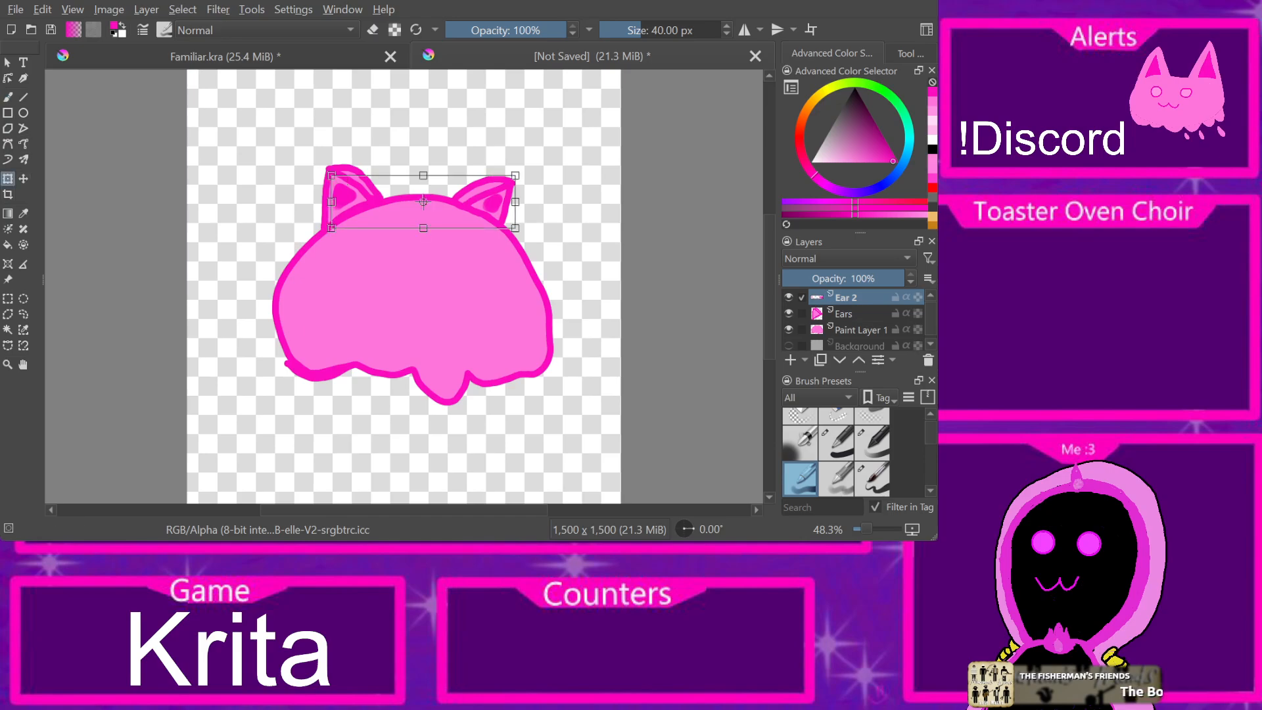
click(844, 314)
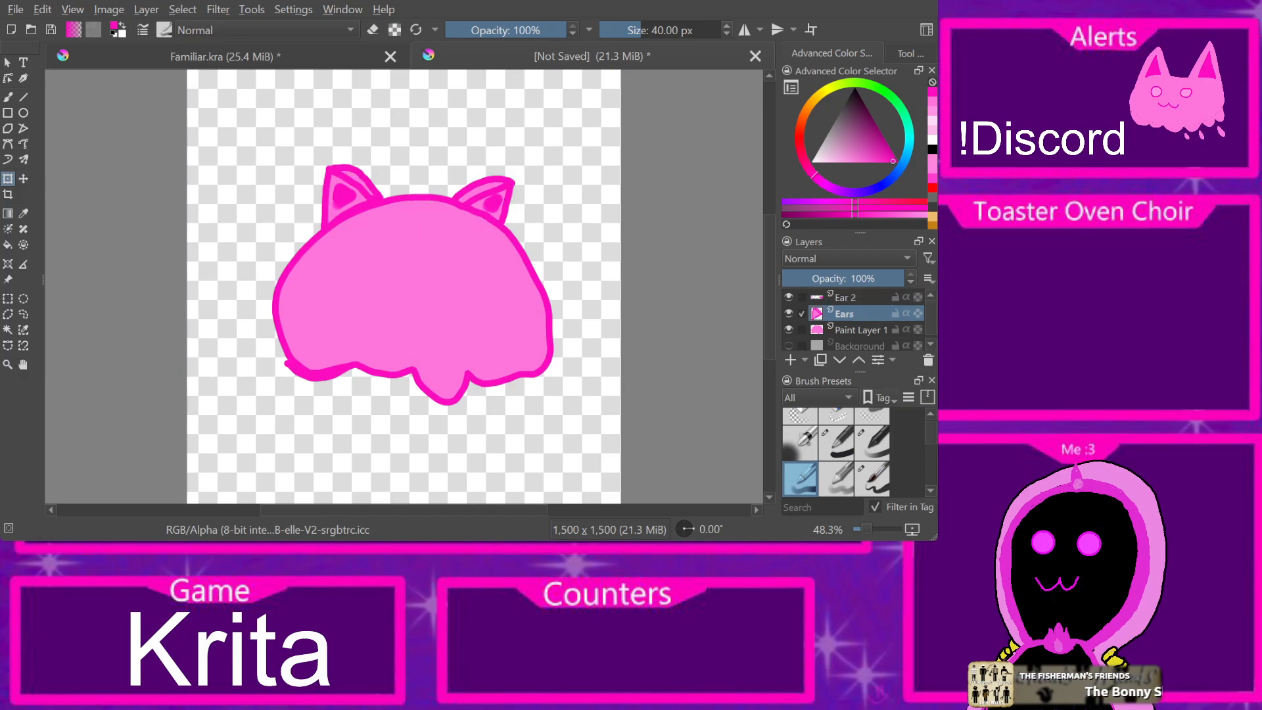
key(ctrl+z)
click(845, 297)
click(843, 314)
click(845, 298)
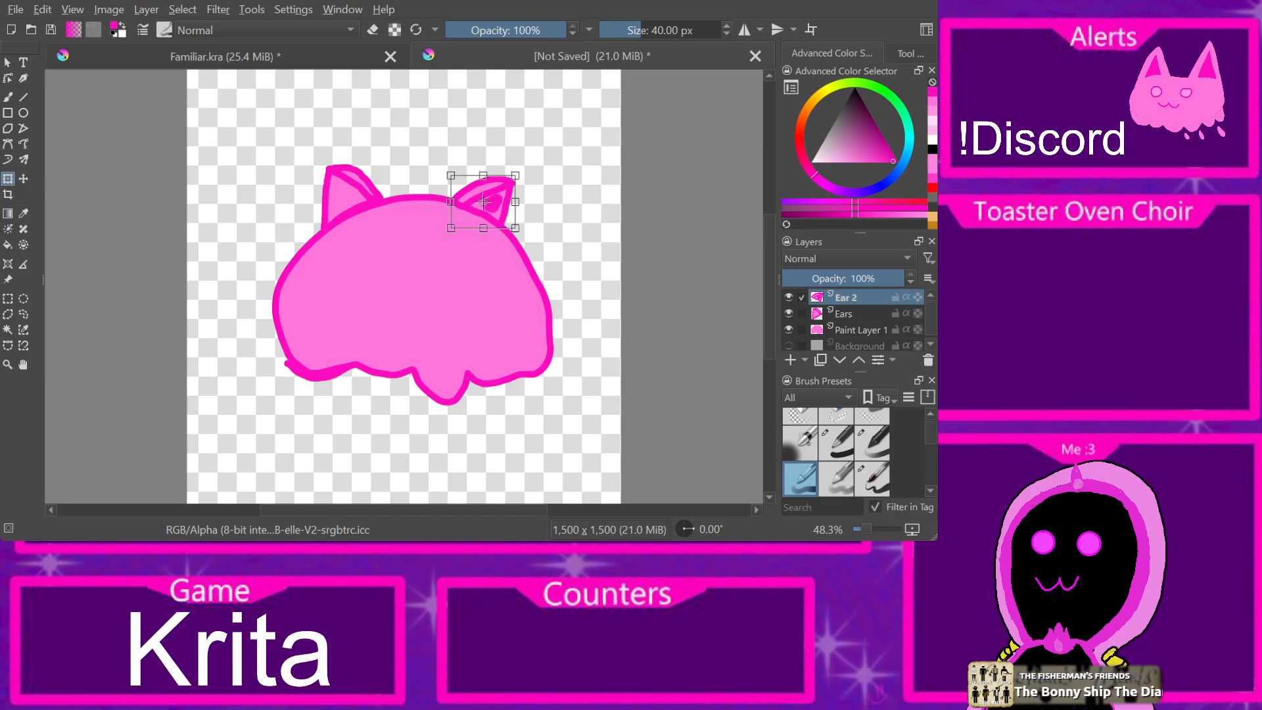
Step: Try to enlarge and then narrow and rotate the right ear on the Ear 2 layer with the Transform tool
mouse_move(514, 175)
mouse_down()
mouse_move(550, 145)
mouse_move(535, 155)
mouse_move(532, 133)
mouse_move(491, 122)
mouse_move(495, 190)
mouse_up()
key(ctrl+z)
key(ctrl+z)
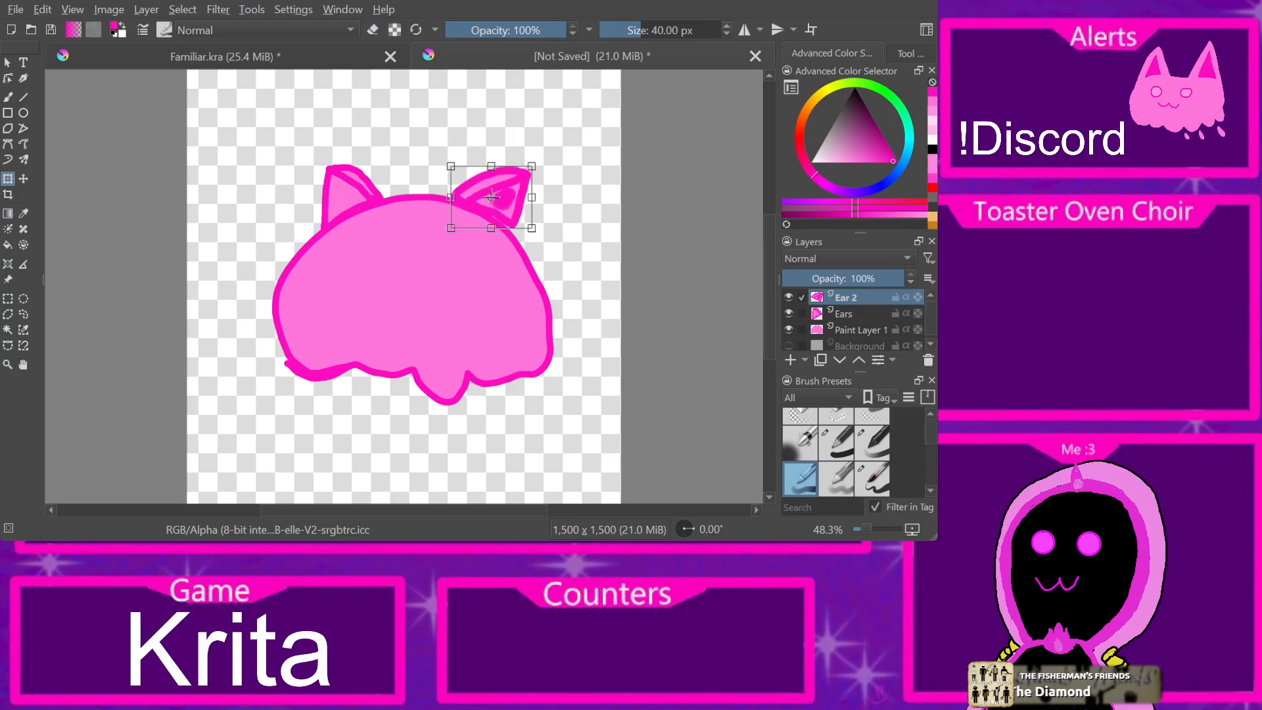
key(Return)
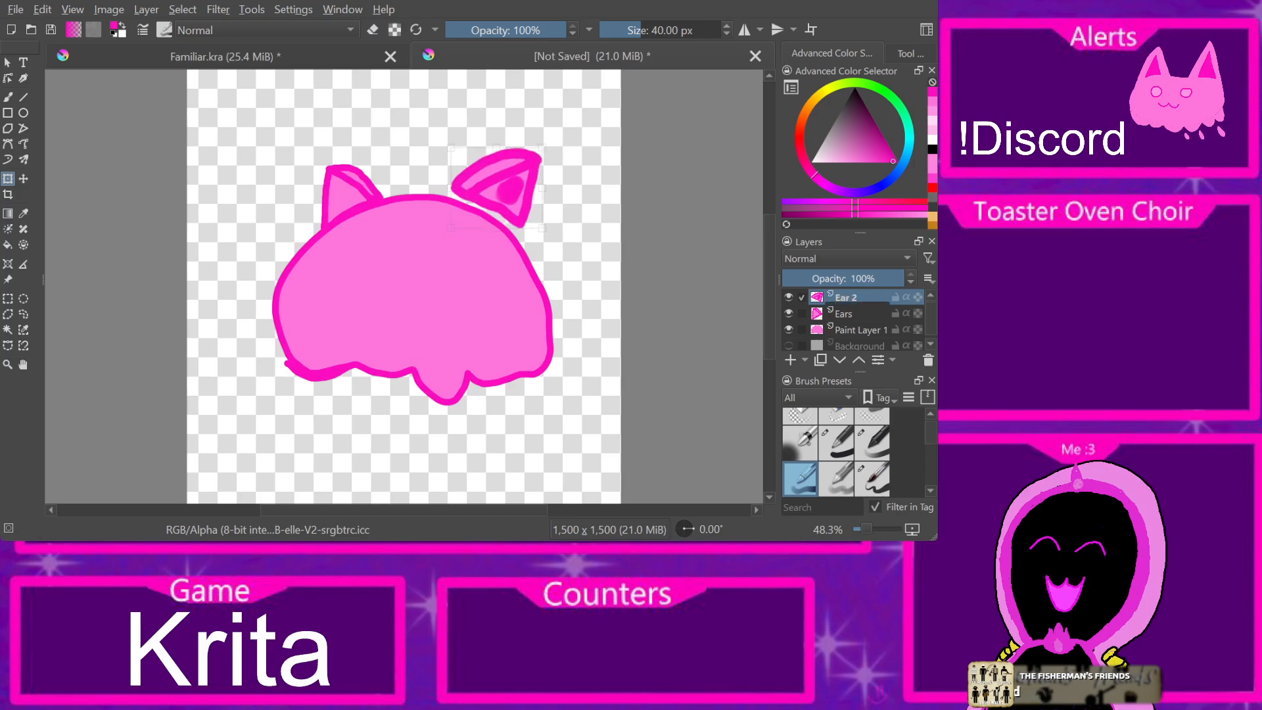
drag(557, 136, 592, 76)
key(Return)
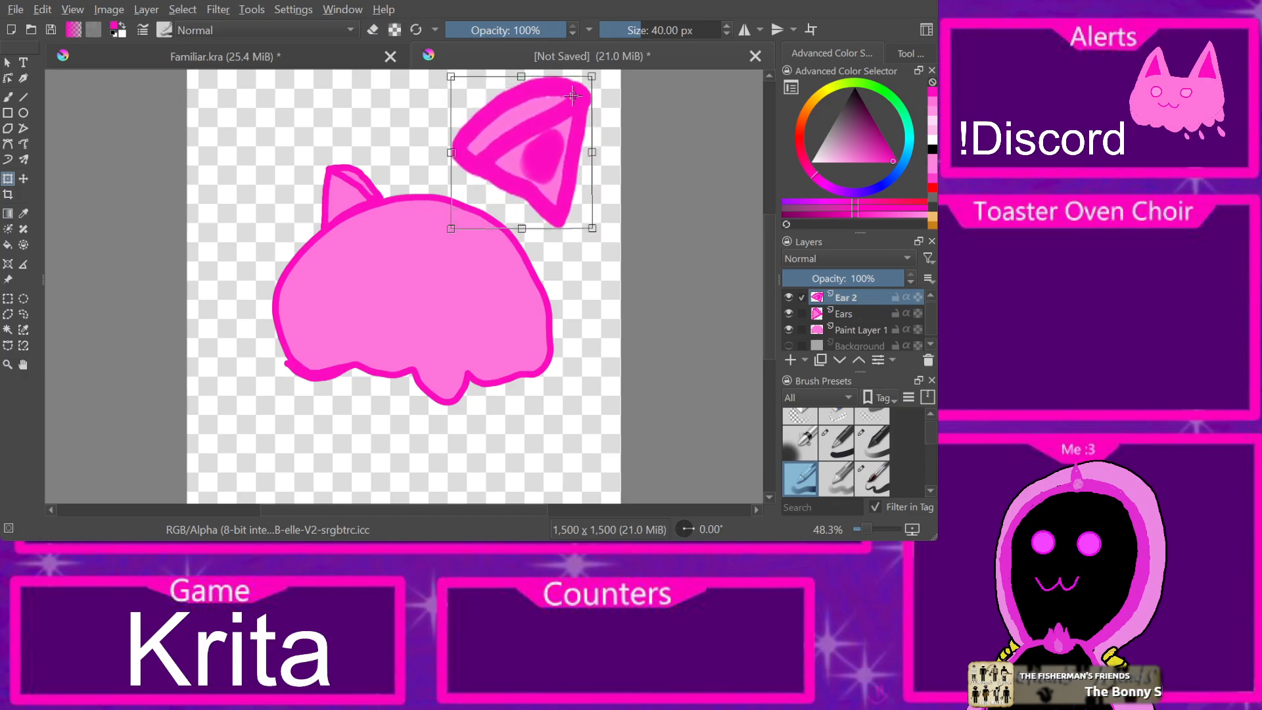
drag(572, 96, 519, 158)
key(Return)
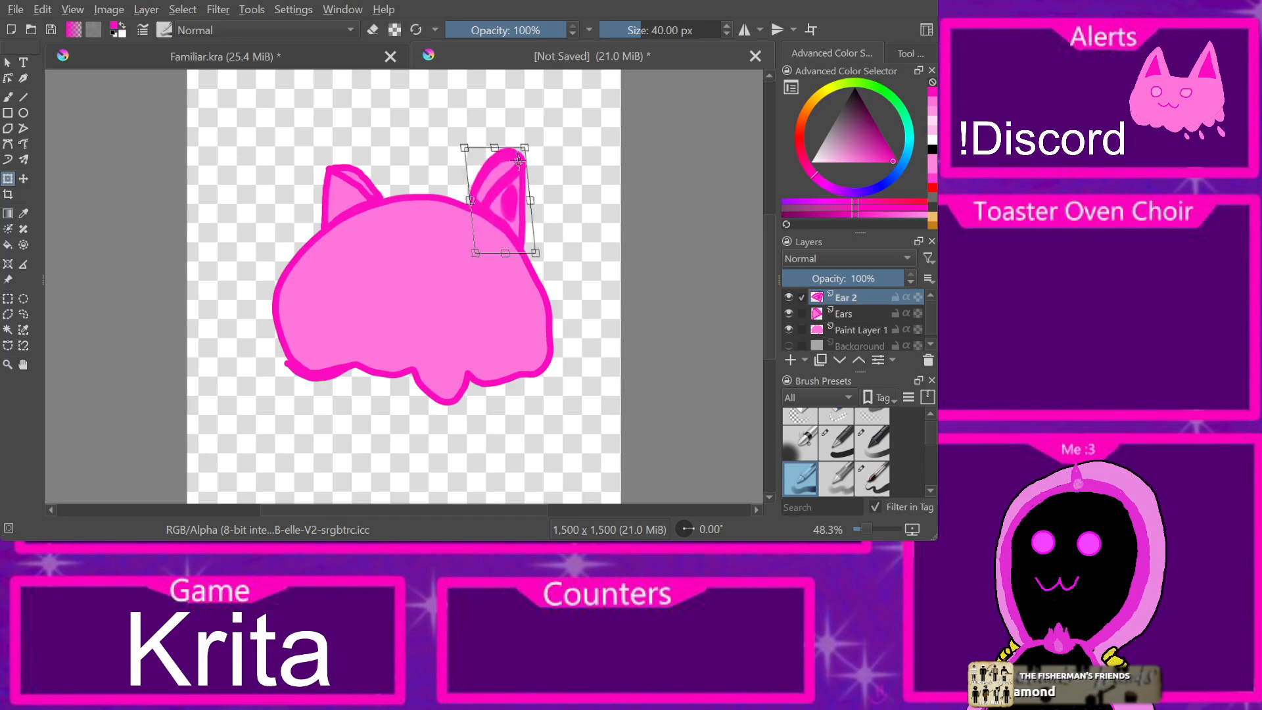
Step: Undo the right ear's transformations and its dark inner shading on the Ear 2 layer
key(ctrl+z)
key(ctrl+z)
key(ctrl+z)
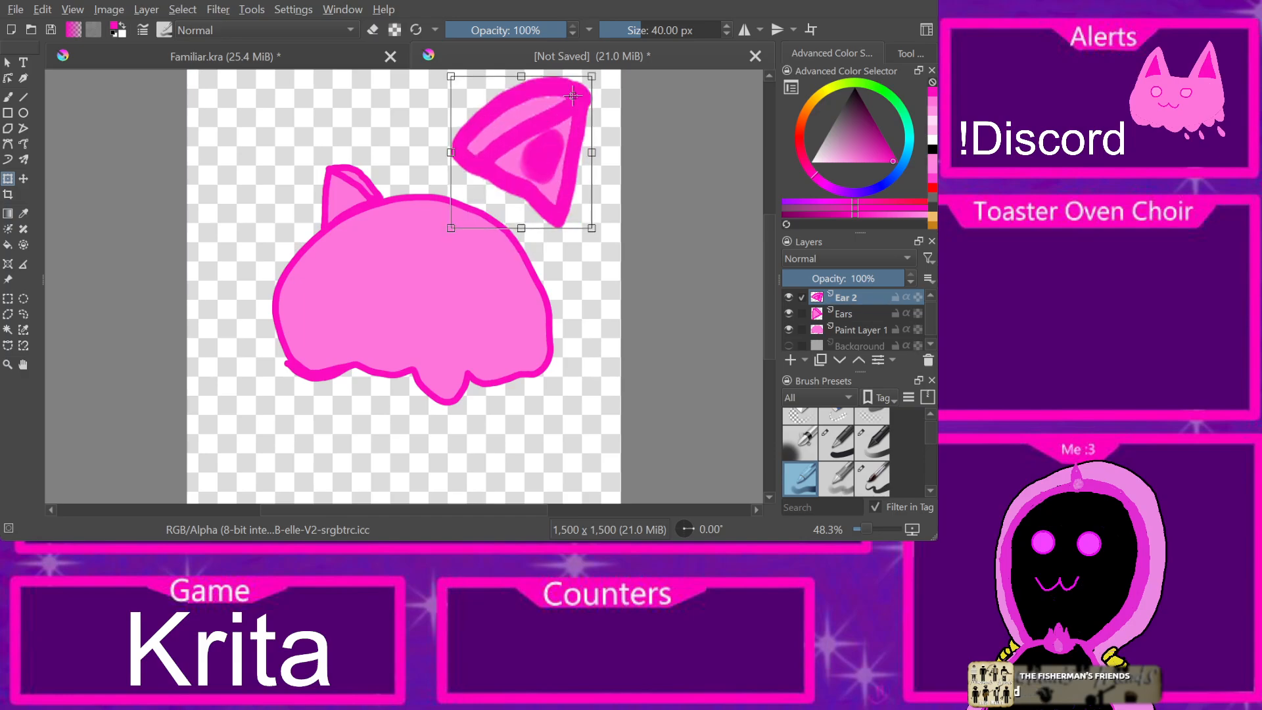
key(Return)
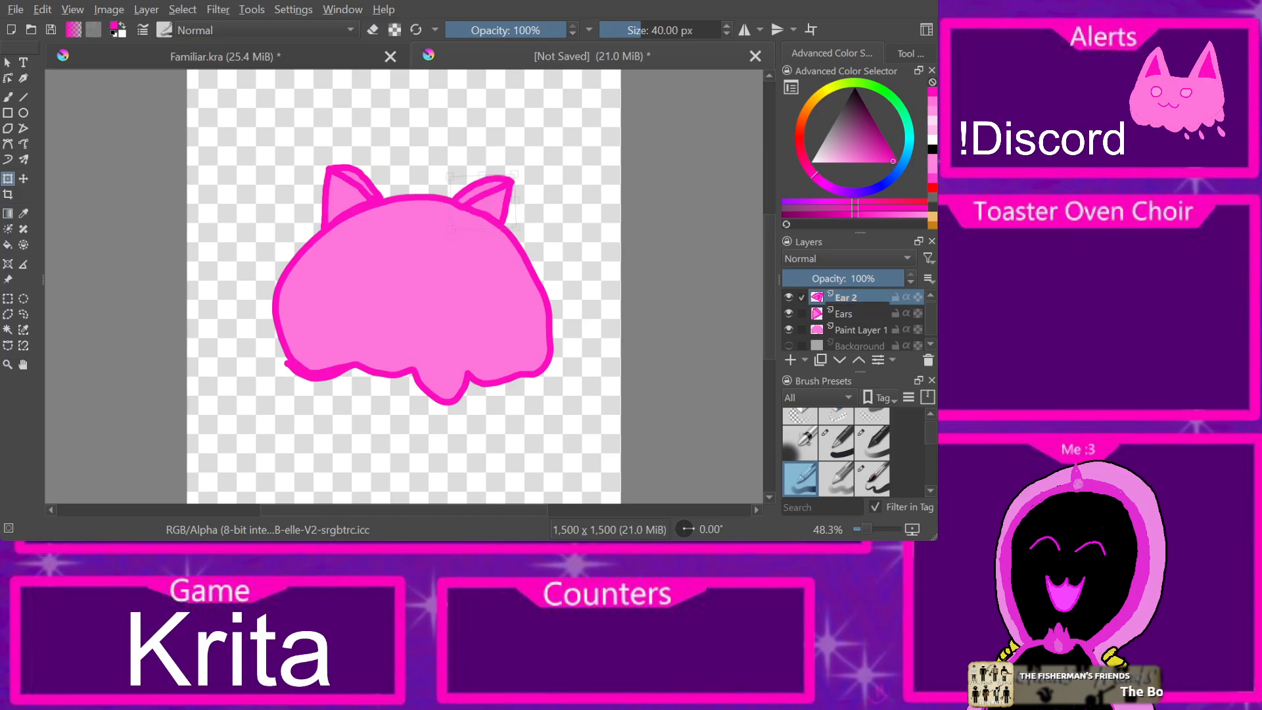
Step: Try to widen and tilt the right ear outward on the Ear 2 layer with the Transform tool
drag(517, 212, 483, 200)
drag(526, 156, 562, 155)
drag(509, 187, 493, 190)
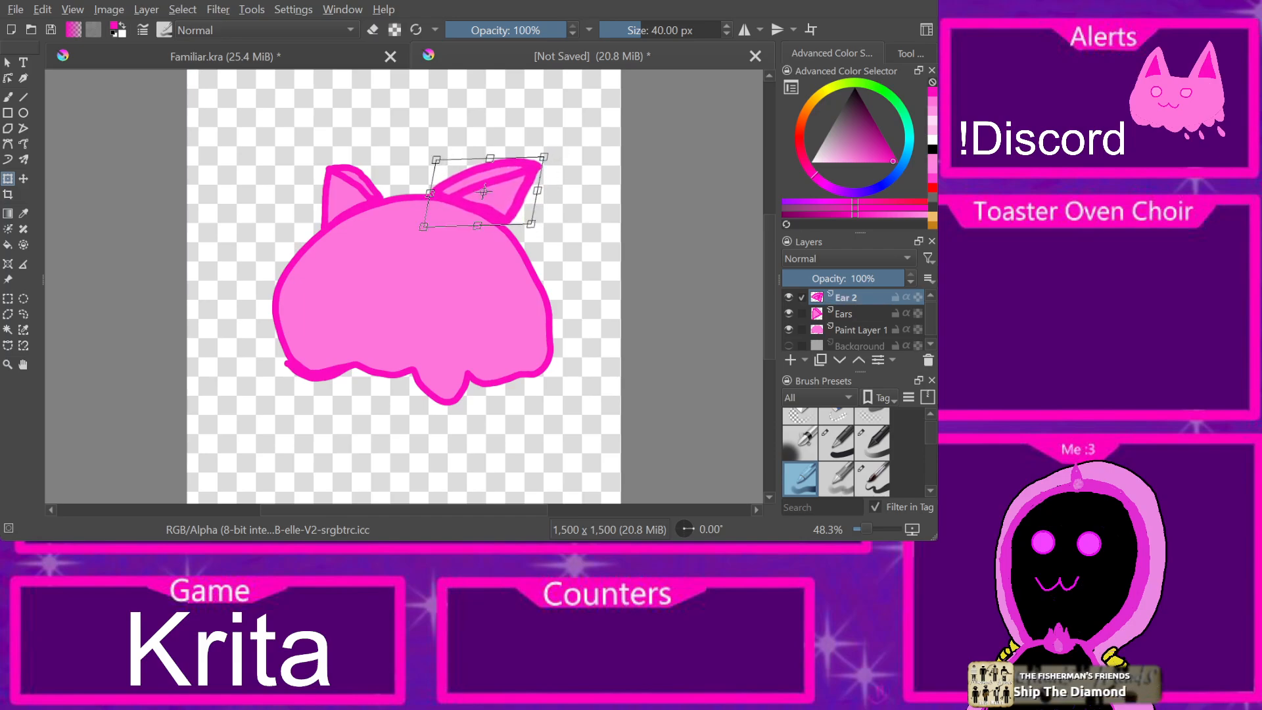
Step: Try to rotate and reposition the left ear on the Ears layer with the Transform tool
click(844, 314)
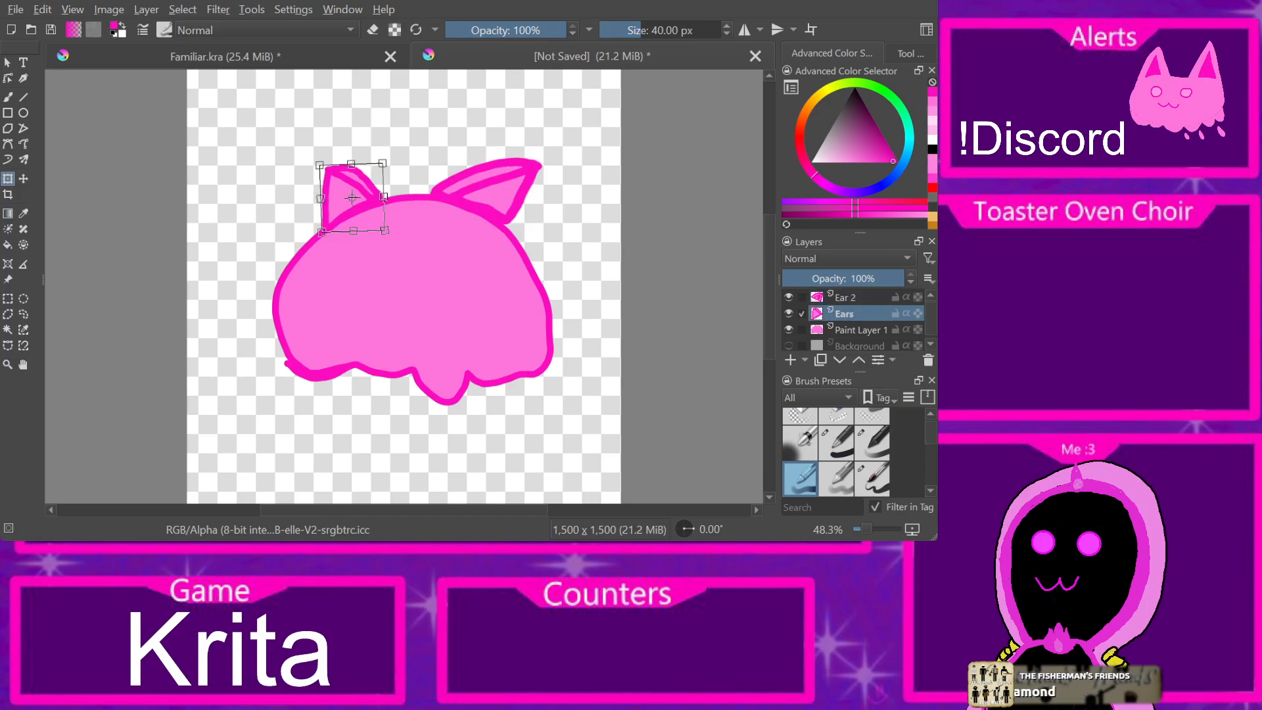
drag(367, 164, 291, 141)
drag(335, 186, 353, 187)
drag(278, 233, 310, 209)
mouse_move(365, 174)
mouse_down()
mouse_move(316, 150)
mouse_move(334, 138)
mouse_move(356, 188)
mouse_move(346, 159)
mouse_up()
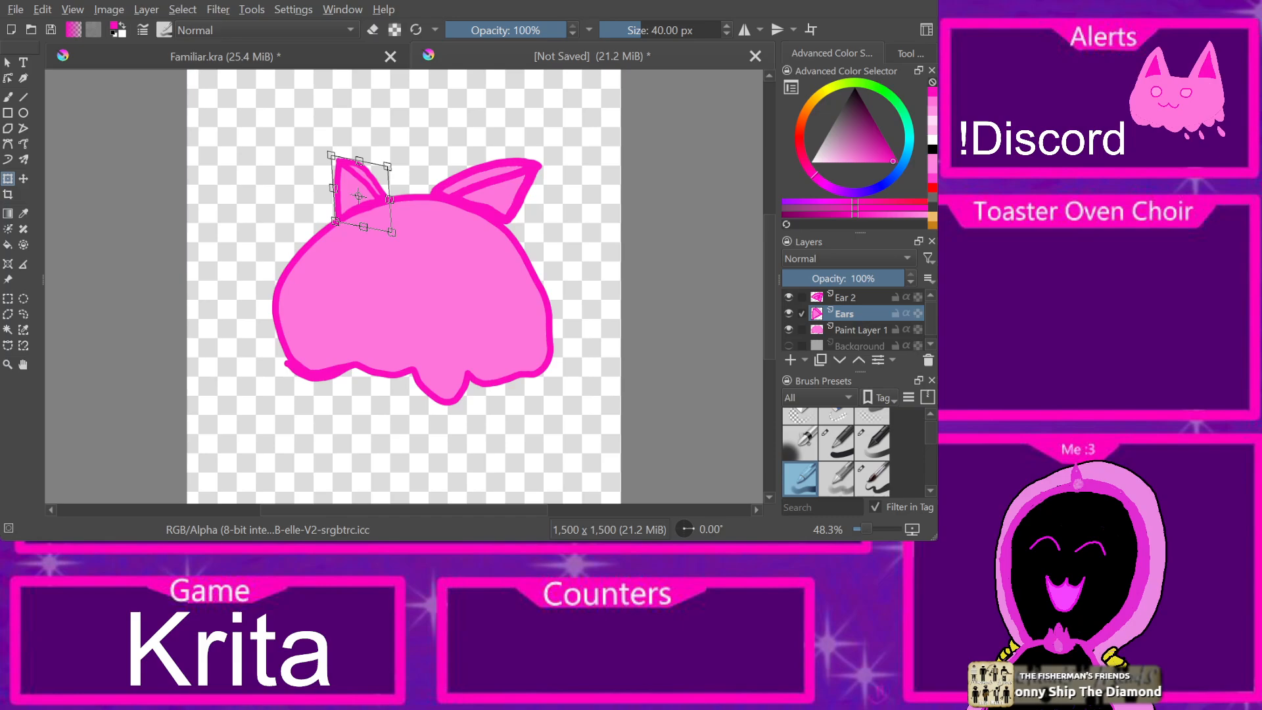
drag(332, 160, 319, 135)
Step: Undo the transformations of both ears, keeping the pink fill in each ear and its fold
key(ctrl+z)
key(ctrl+z)
key(ctrl+z)
key(ctrl+z)
key(ctrl+z)
key(ctrl+z)
key(ctrl+z)
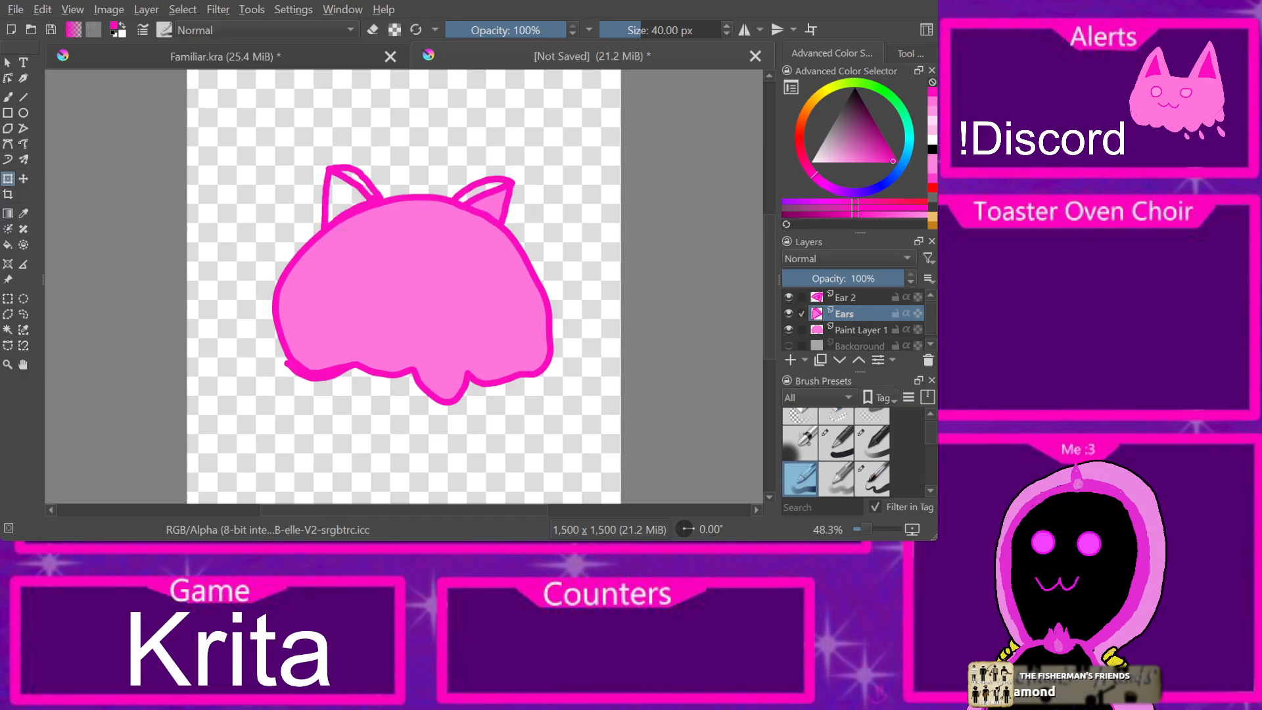
key(ctrl+shift+z)
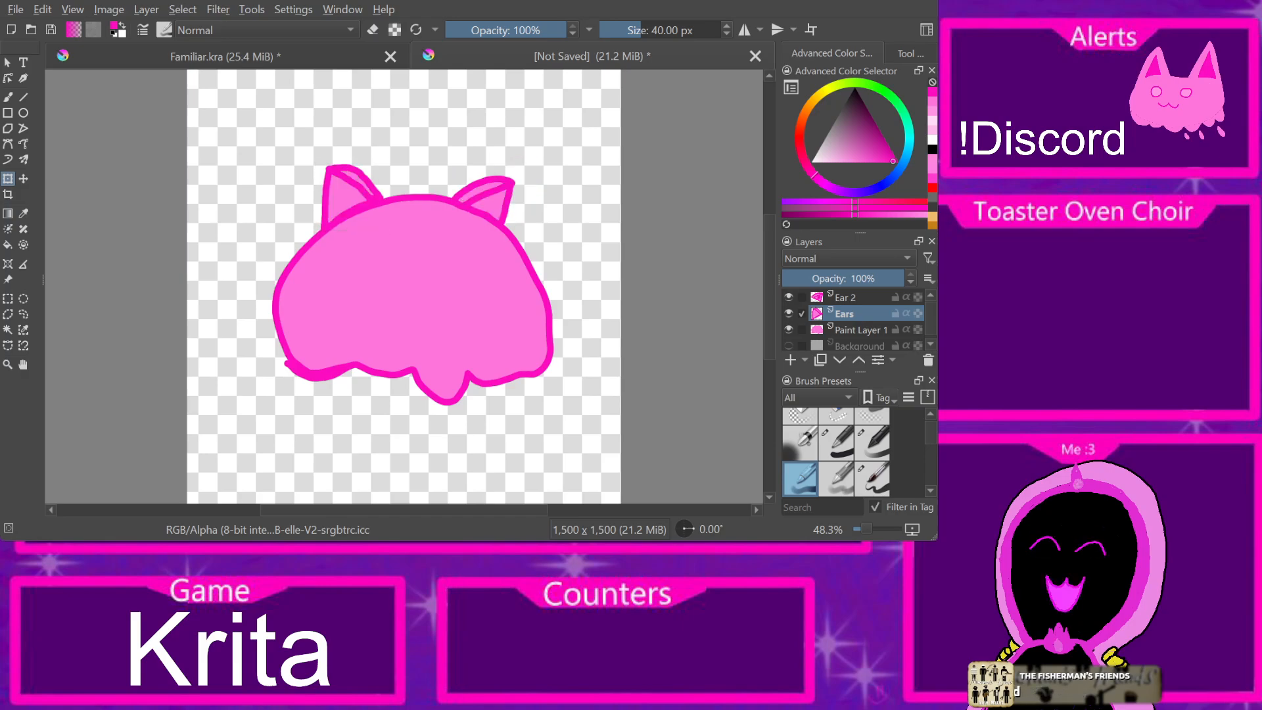
Step: Shade the inner left ear on the Ears layer and the inner right ear on the Ear 2 layer with the Basic-3 Flow brush
key(ctrl+Tab)
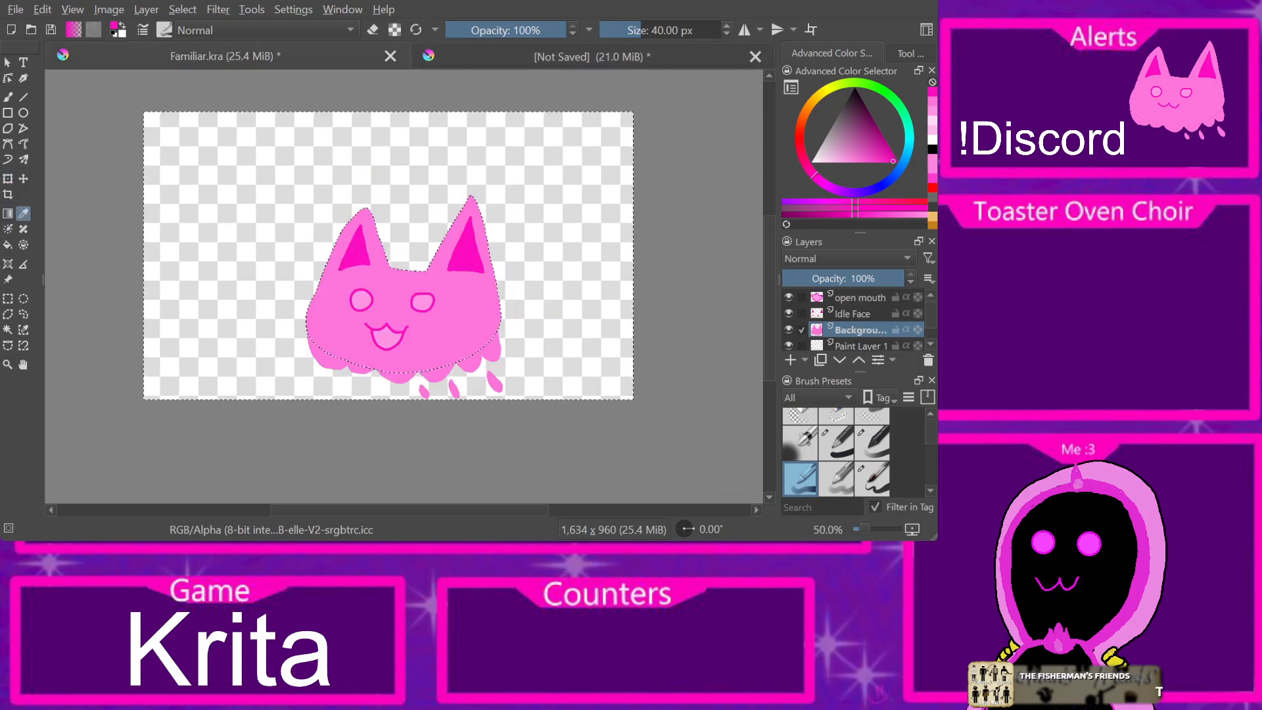
key(ctrl+Tab)
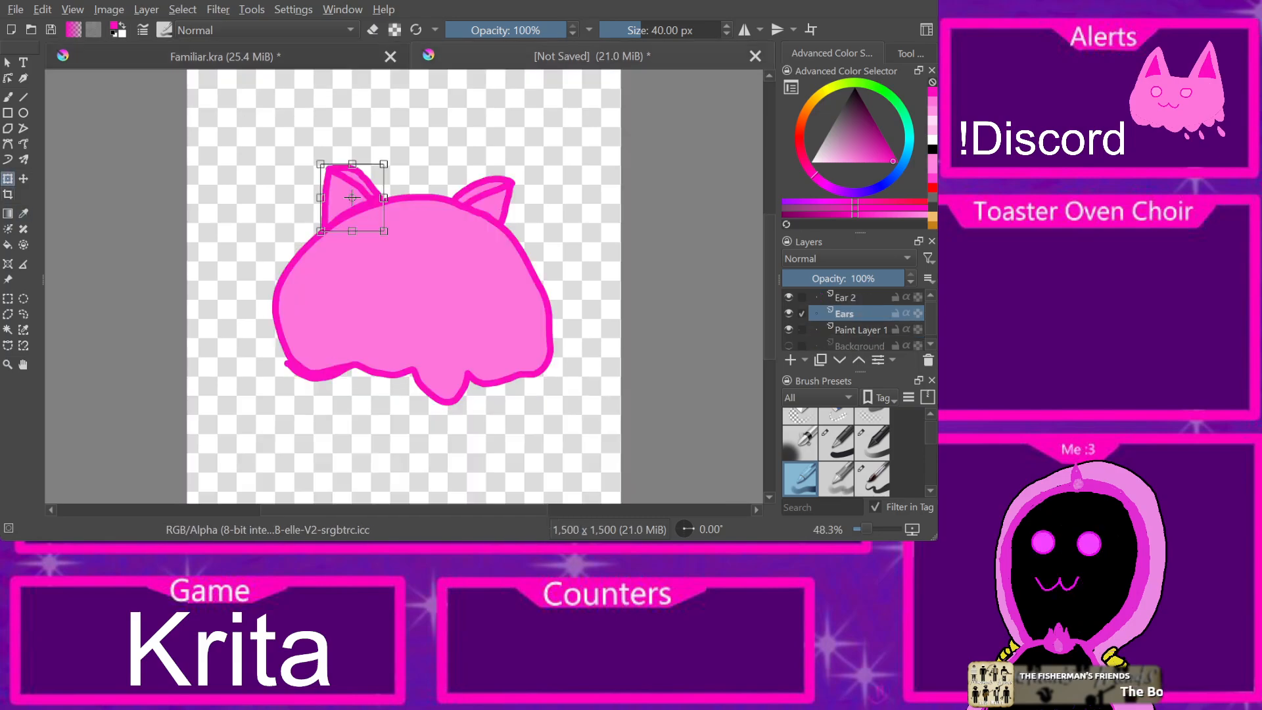
key(b)
drag(340, 201, 338, 188)
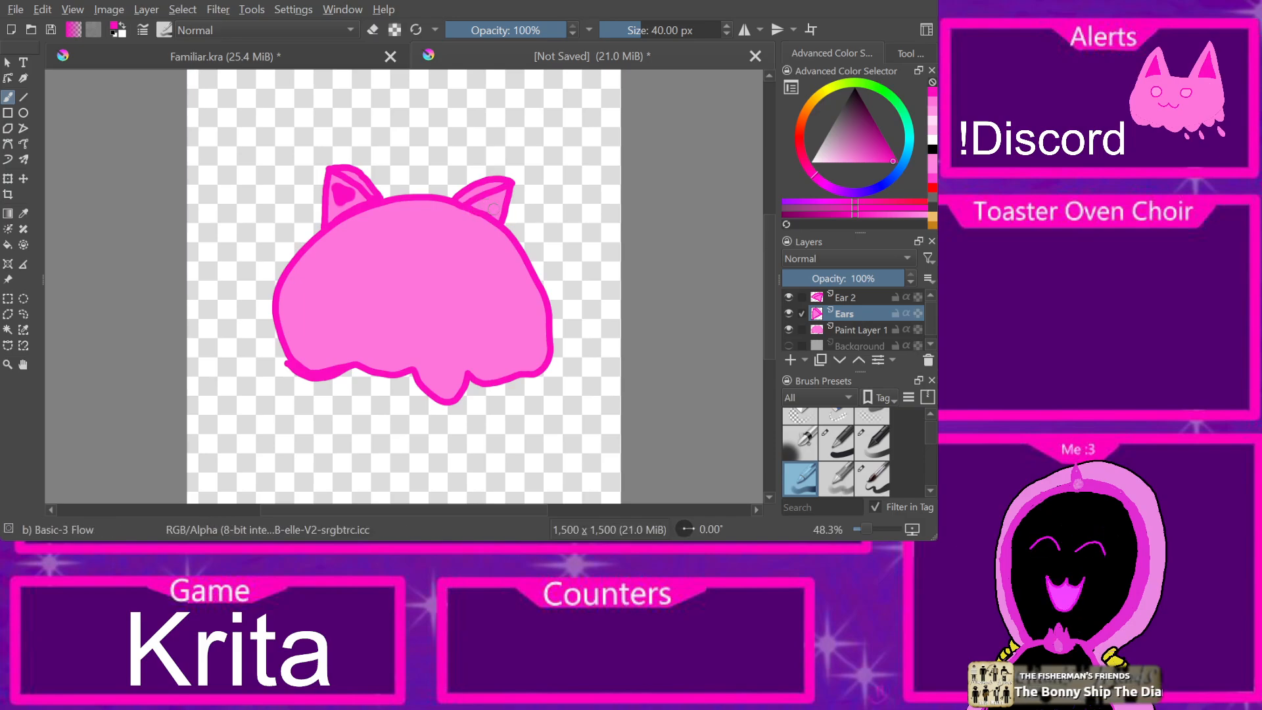
key(Page_Up)
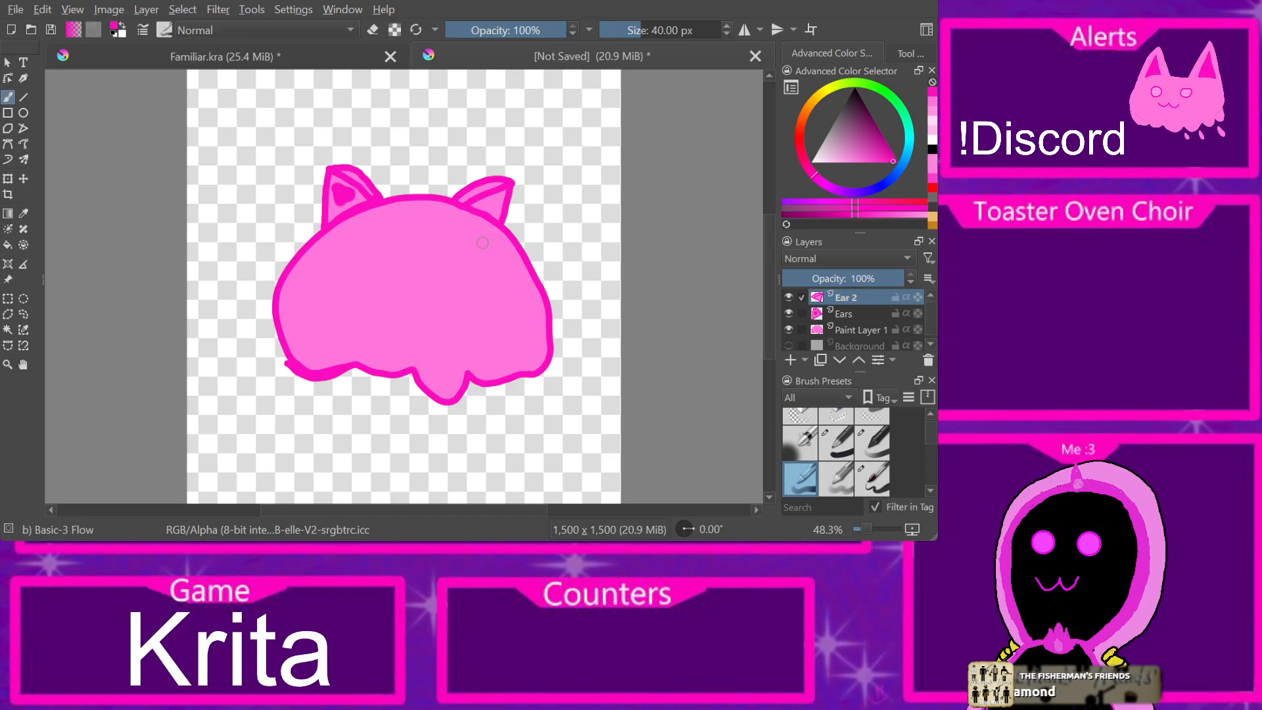
click(484, 203)
Step: Add the sleeping cat photo as a reference image and scale it down beside the slime drawing
click(8, 279)
drag(727, 348, 400, 86)
key(minus)
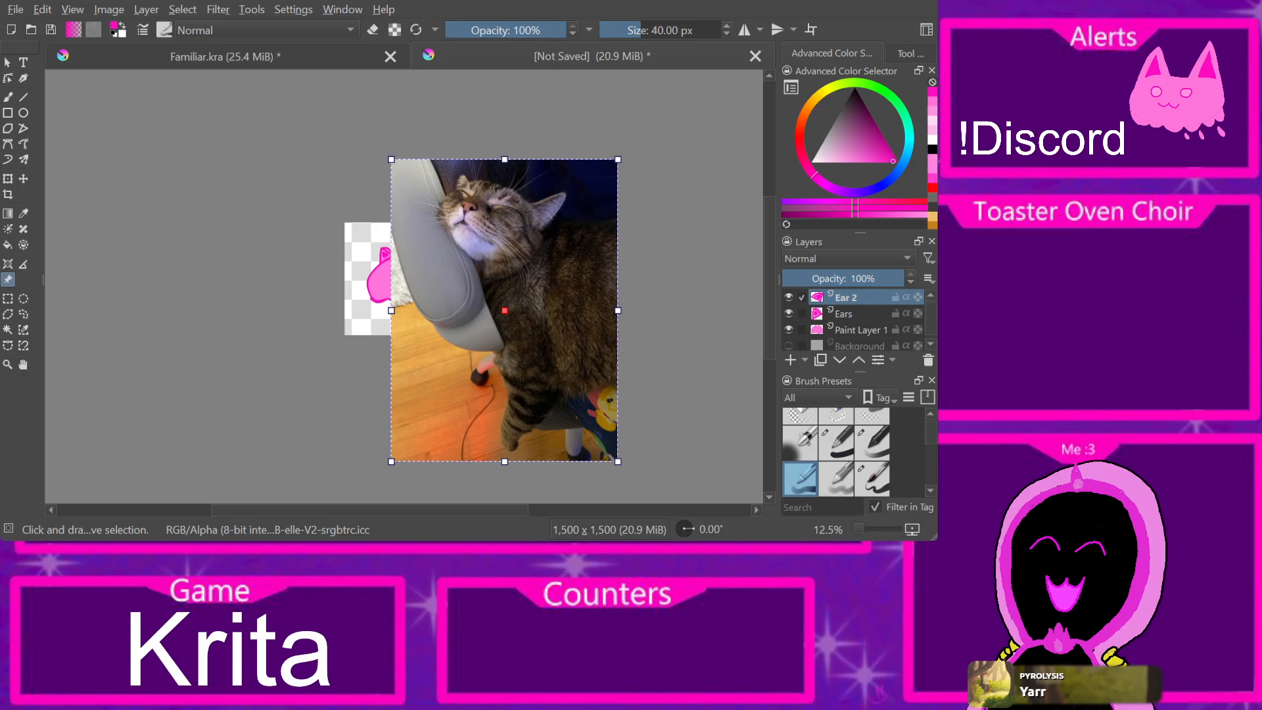
drag(391, 159, 510, 317)
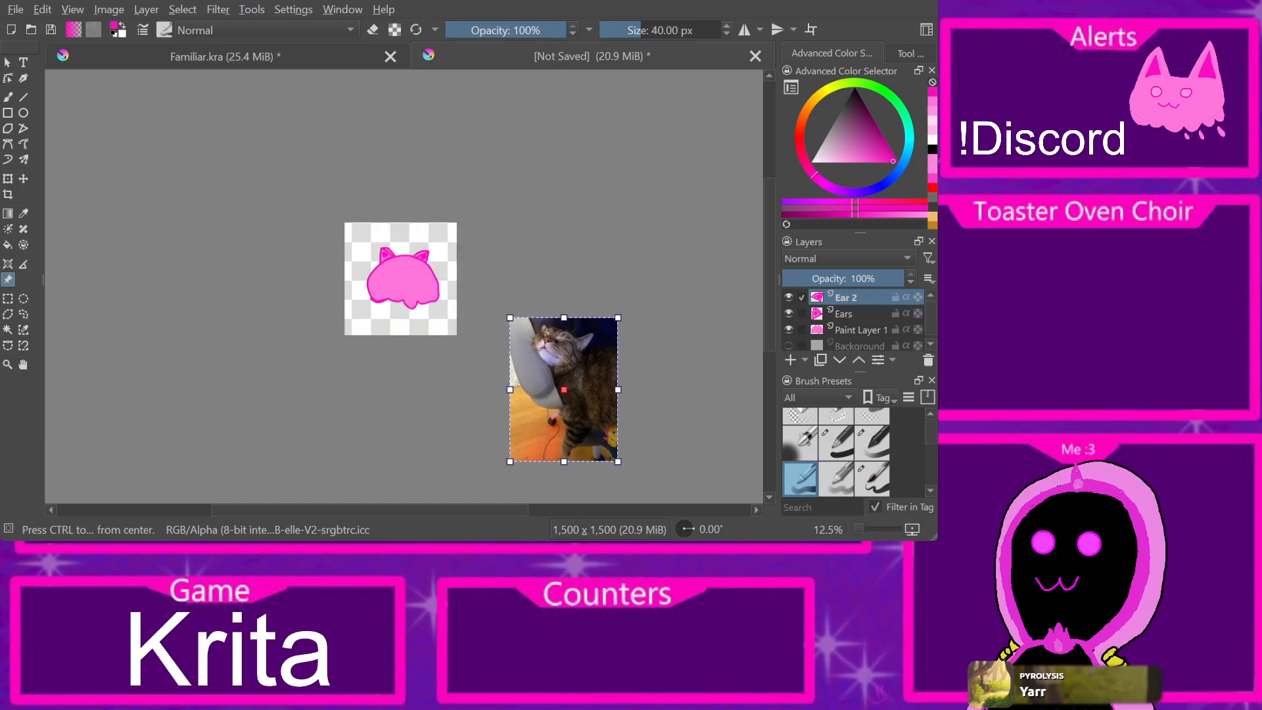
scroll(456, 301, up, 3)
mouse_move(684, 421)
mouse_down()
mouse_move(496, 332)
mouse_move(510, 384)
mouse_move(482, 284)
mouse_move(444, 329)
mouse_up()
scroll(529, 275, up, 2)
scroll(417, 250, down, 3)
scroll(389, 231, up, 1)
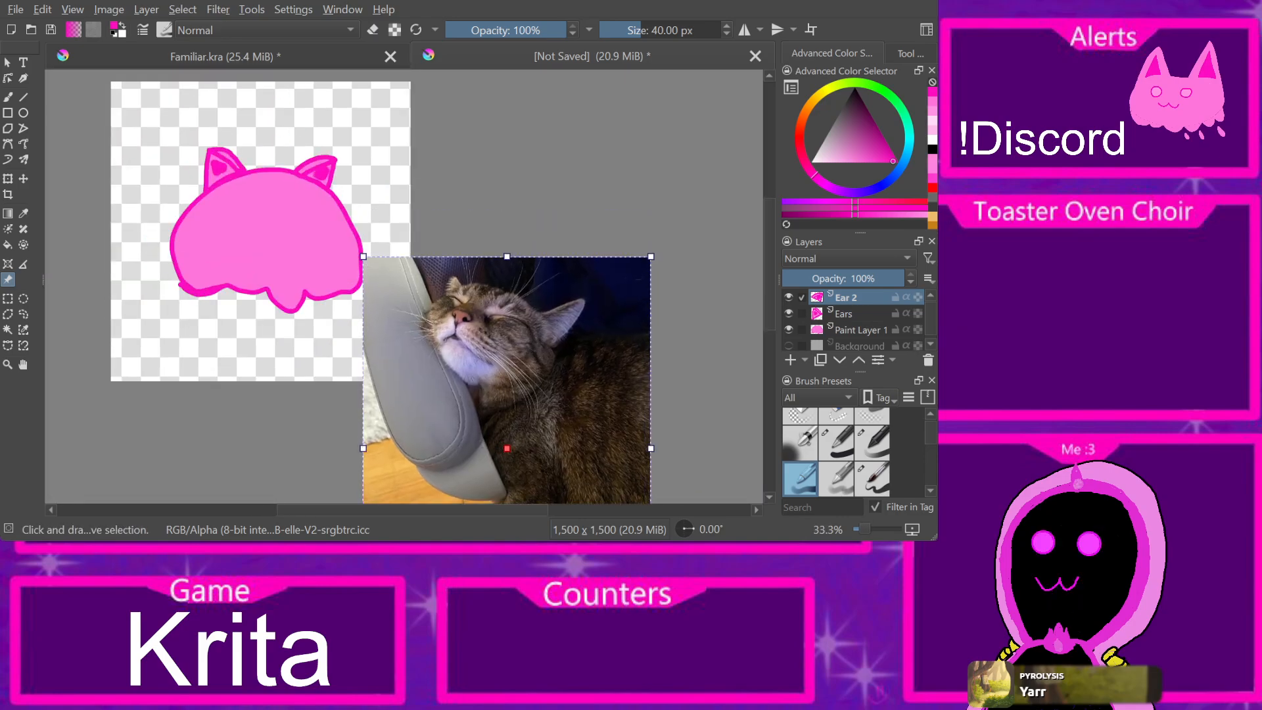
Step: Move the cat reference photo up so its face sits level with the slime's body
click(23, 364)
drag(247, 322, 293, 430)
scroll(314, 367, up, 2)
scroll(314, 365, down, 1)
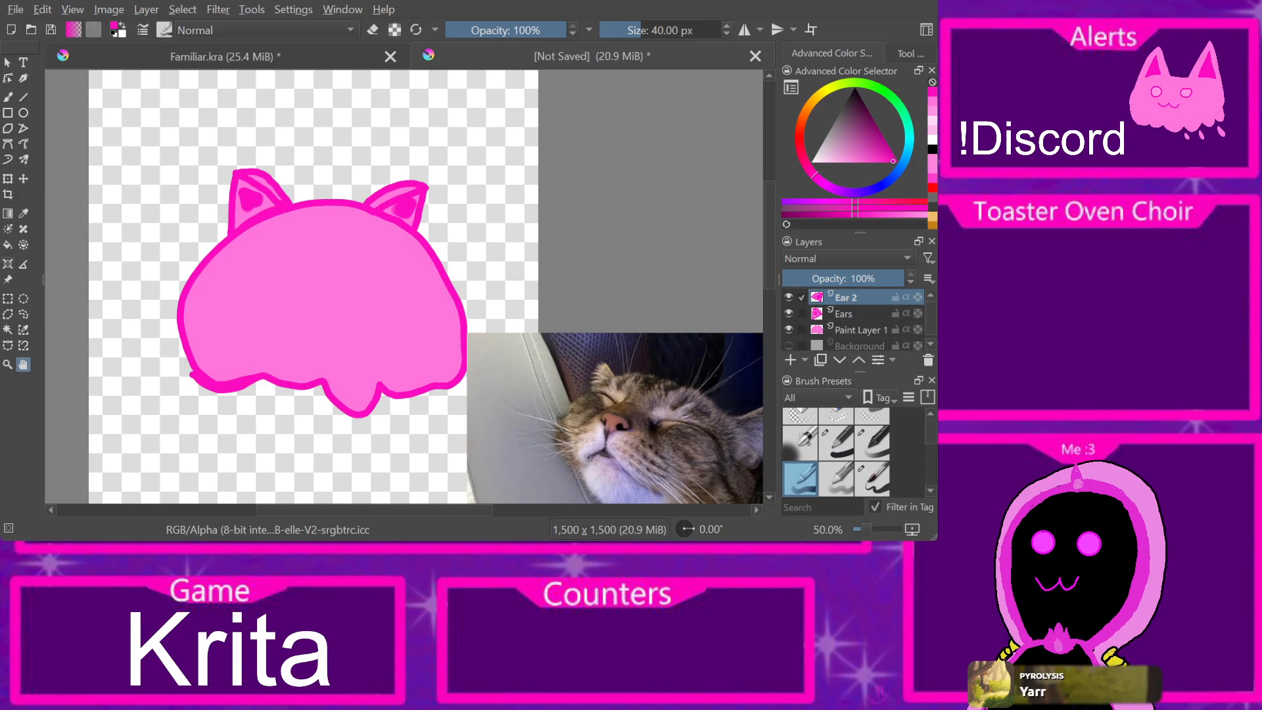
click(8, 279)
drag(615, 419, 609, 318)
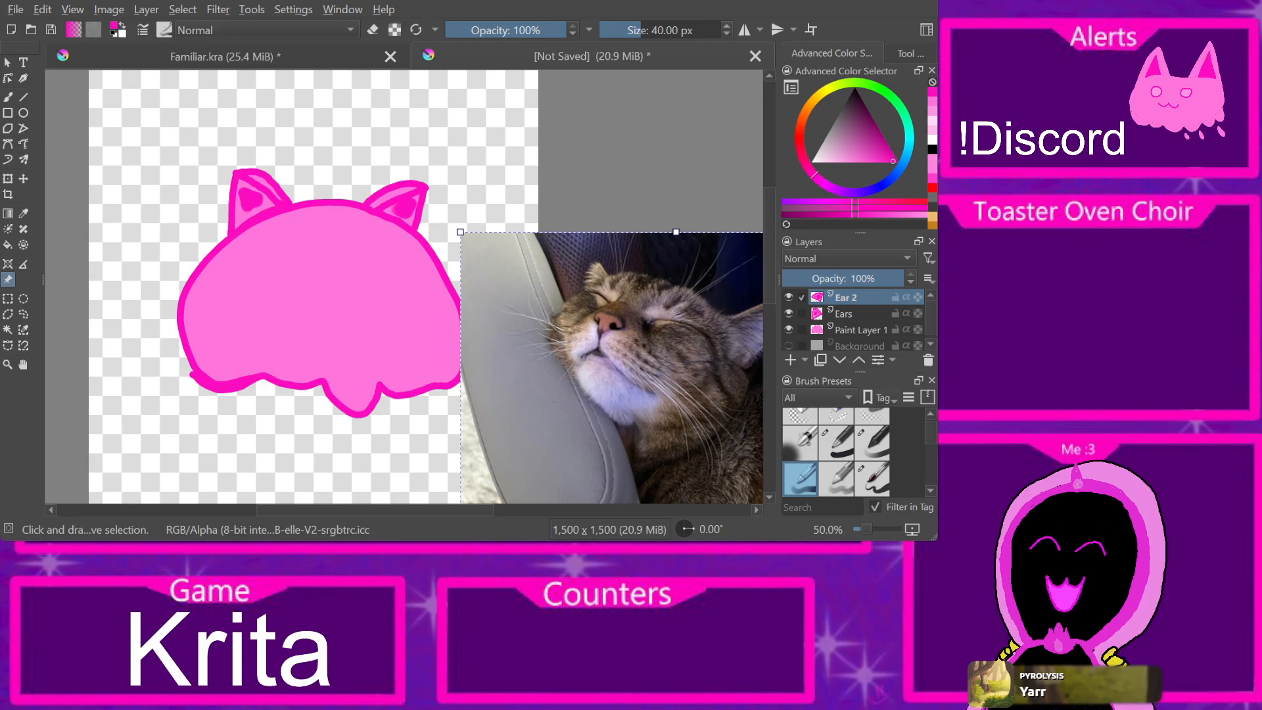
Step: Try a brush stroke on the slime's face and undo it
key(b)
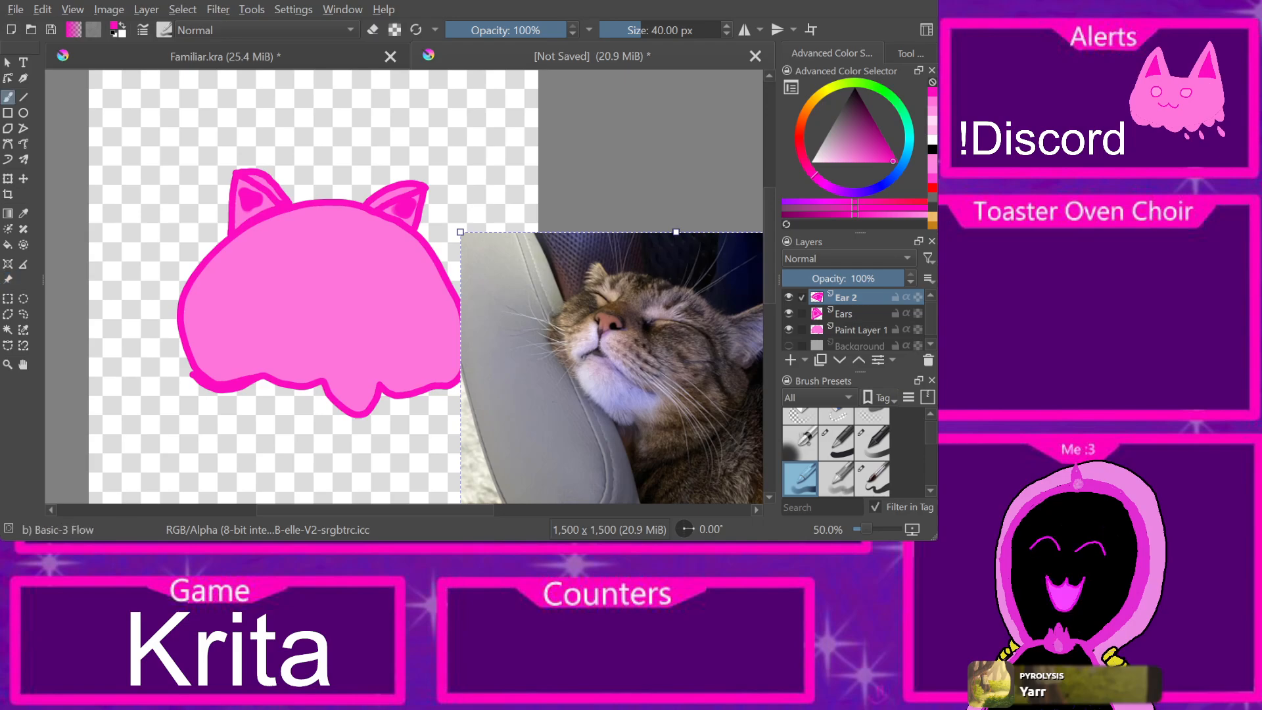
mouse_move(352, 282)
mouse_down()
mouse_move(389, 264)
mouse_move(404, 277)
mouse_up()
key(ctrl+z)
key(ctrl+z)
key(ctrl+z)
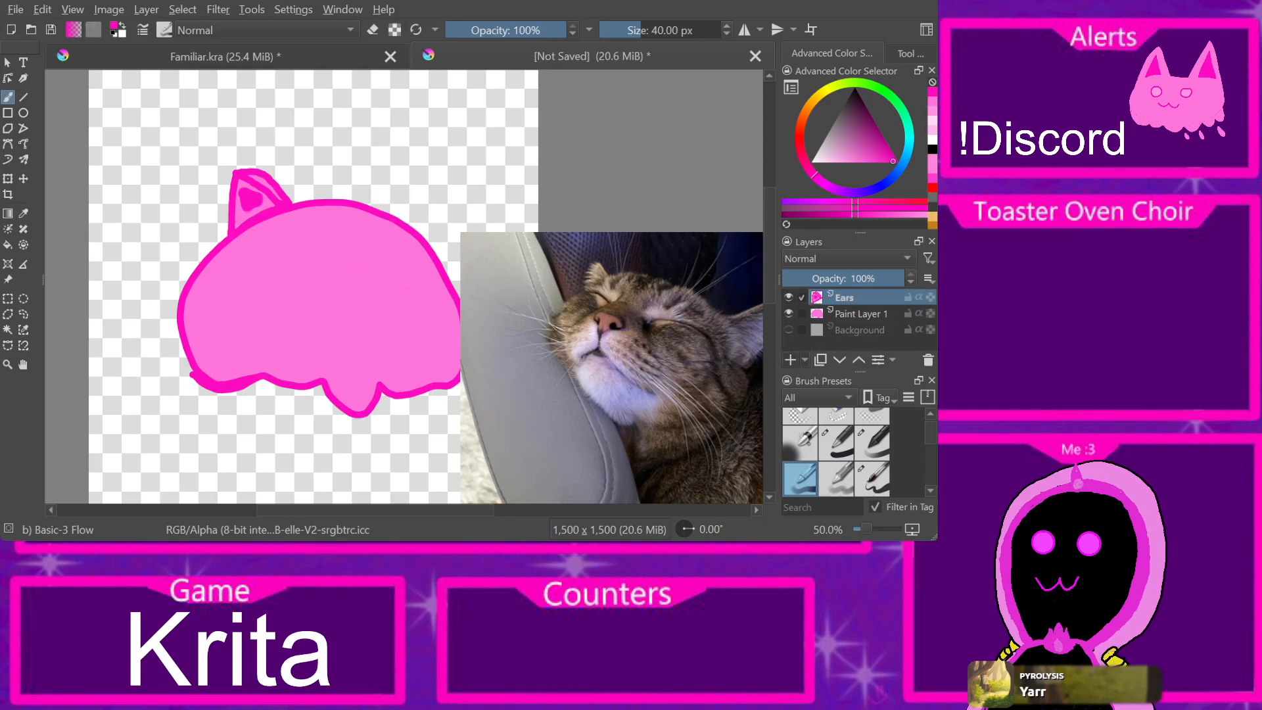
Step: Try a new paint layer named eyes above the Ears layer, and undo back to the shaded Ear 2 layer
double_click(859, 298)
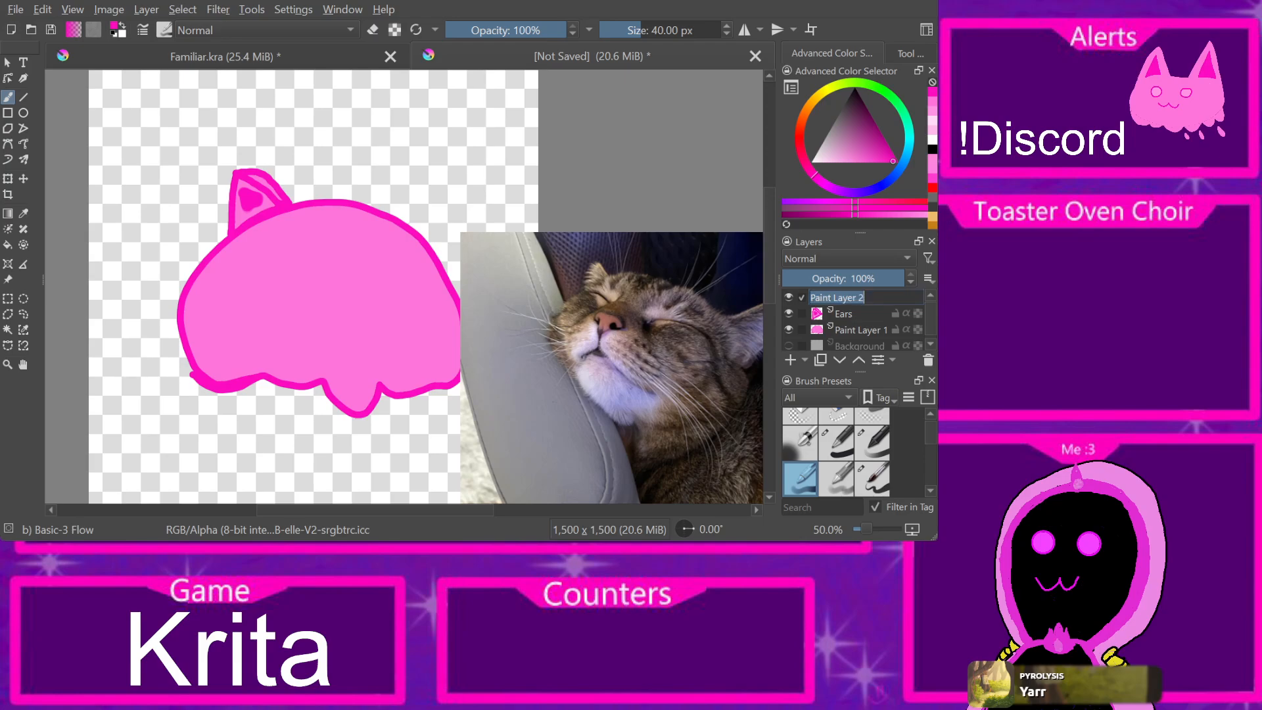
text(eyes)
key(Return)
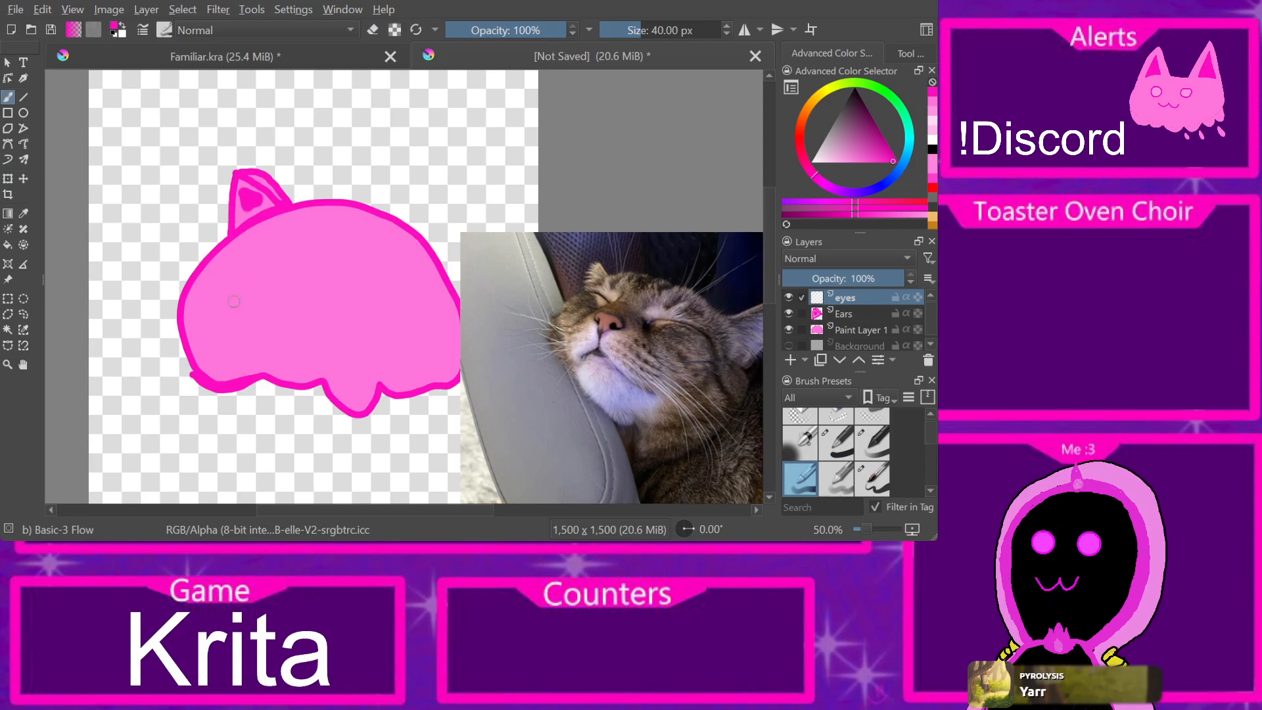
key(ctrl+z)
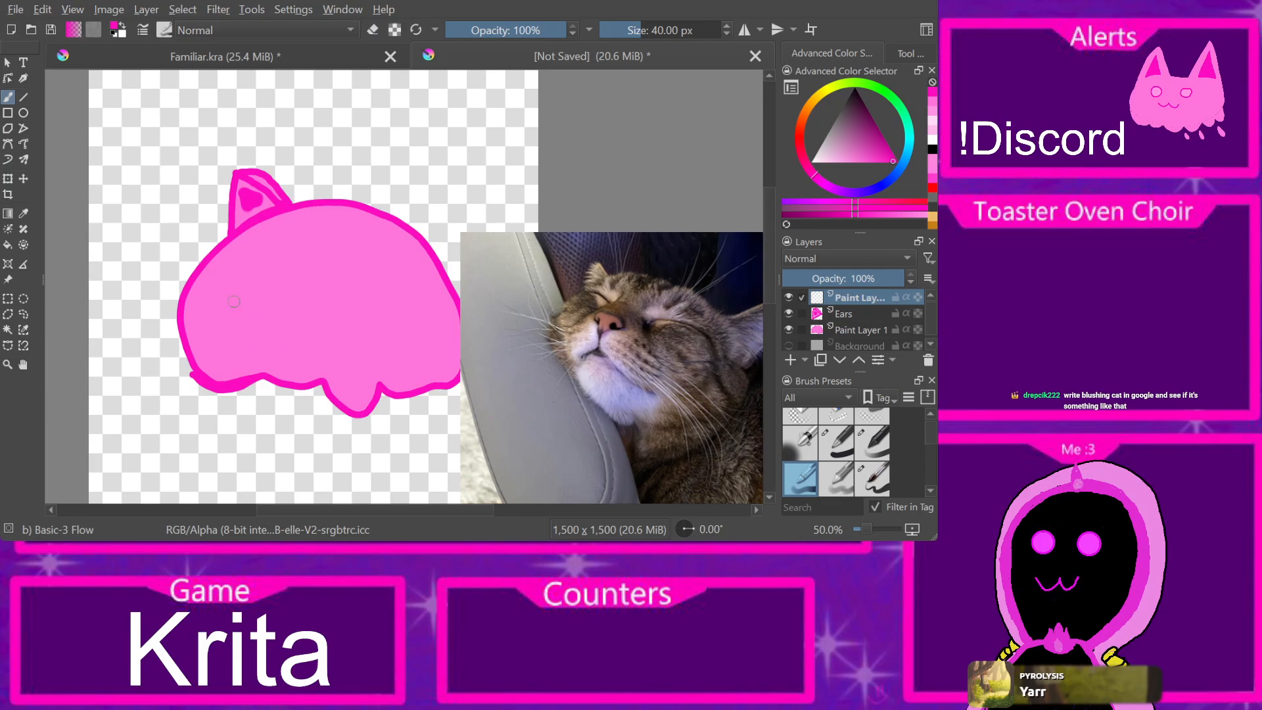
key(ctrl+z)
key(ctrl+z)
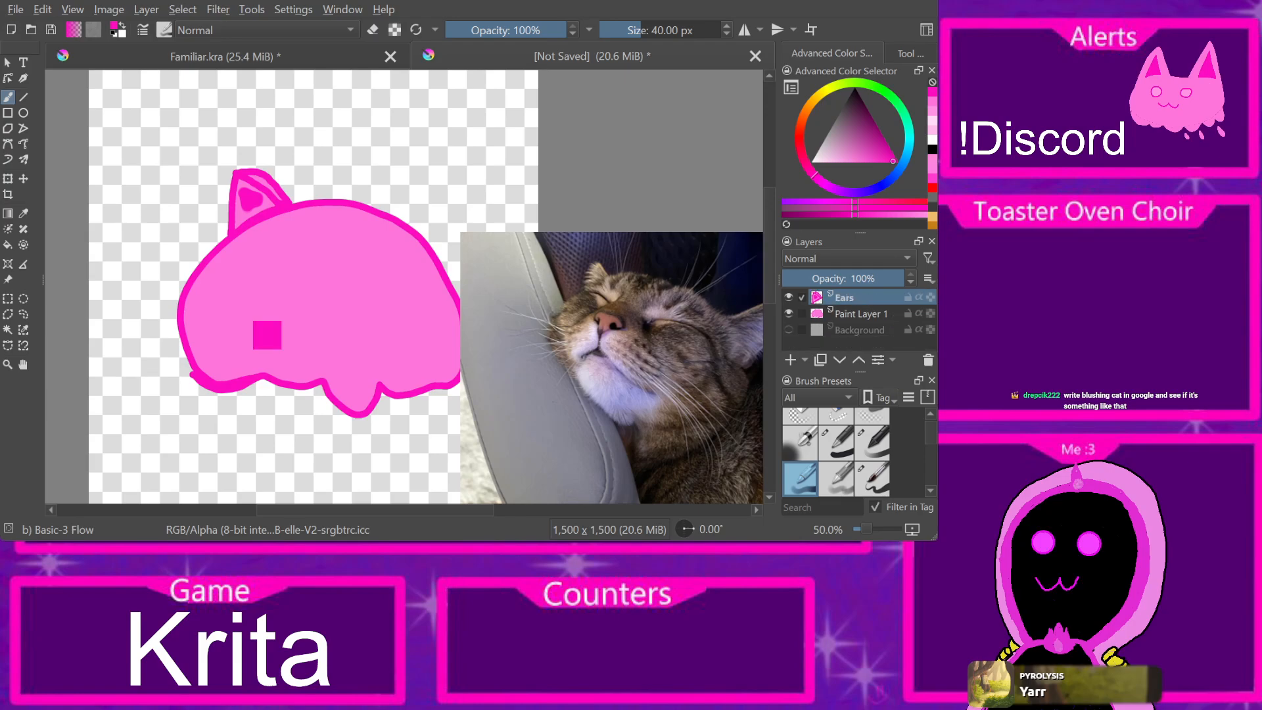
key(ctrl+z)
key(ctrl+z)
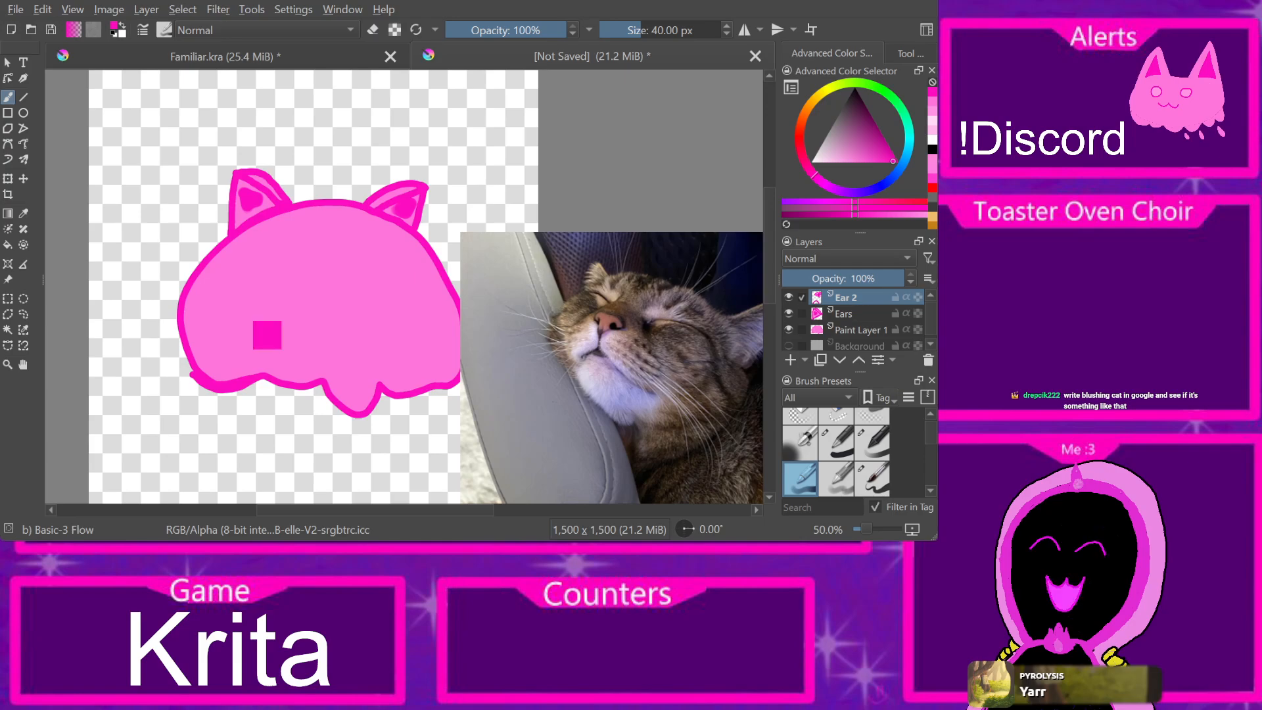
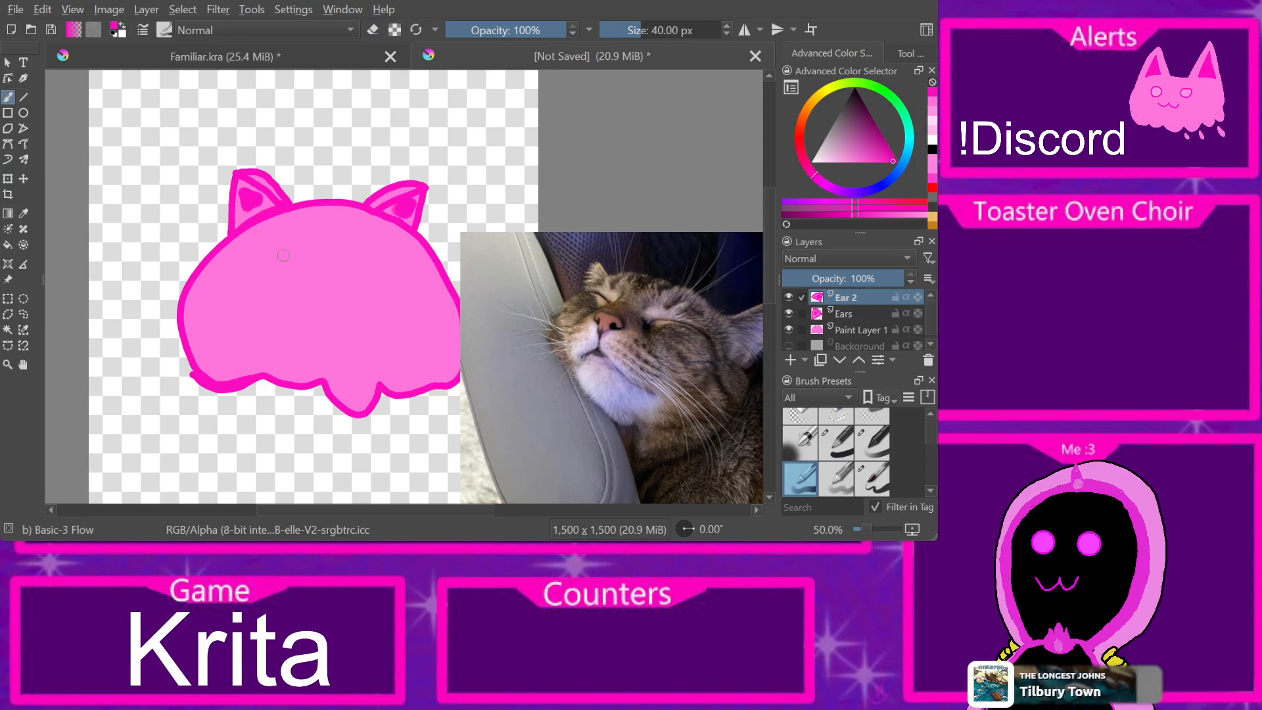
Step: Try to outline the slime's left eye on the Ear 2 layer
drag(275, 249, 270, 246)
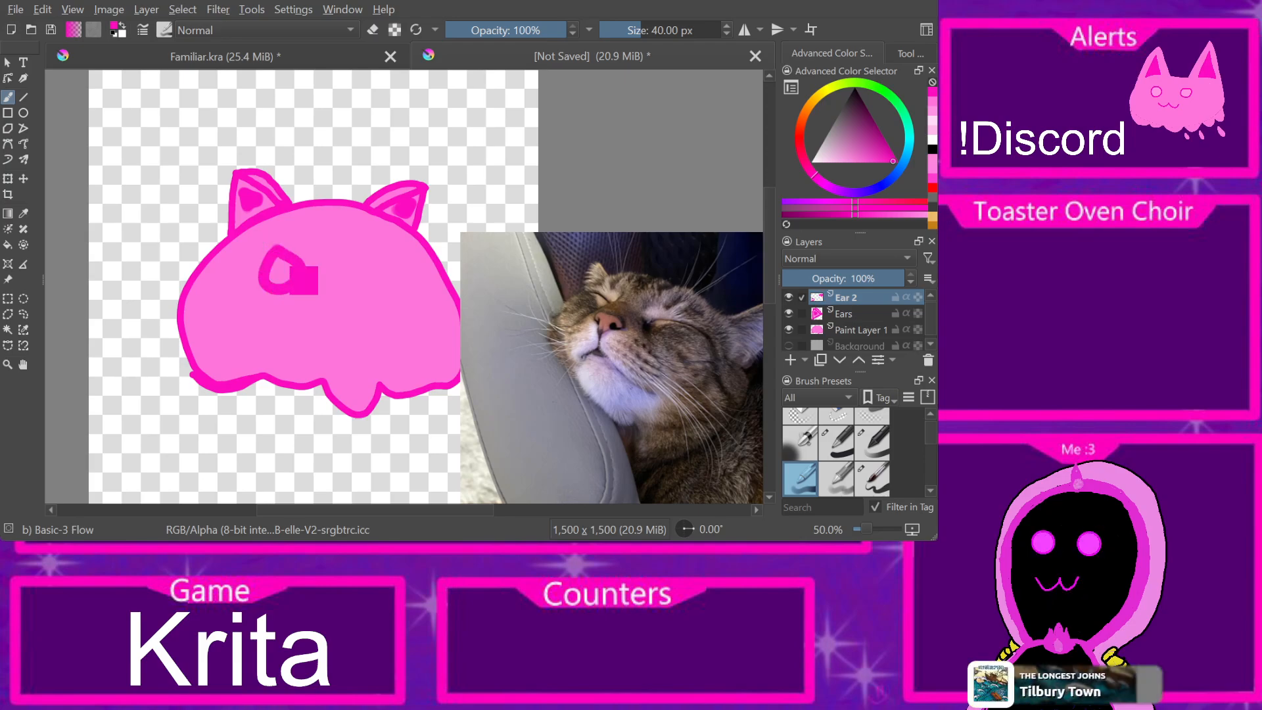
key(ctrl+z)
Step: Add a paint layer named EyEs above Ear 2 and draw two closed, arched eyes on the slime's face
click(790, 360)
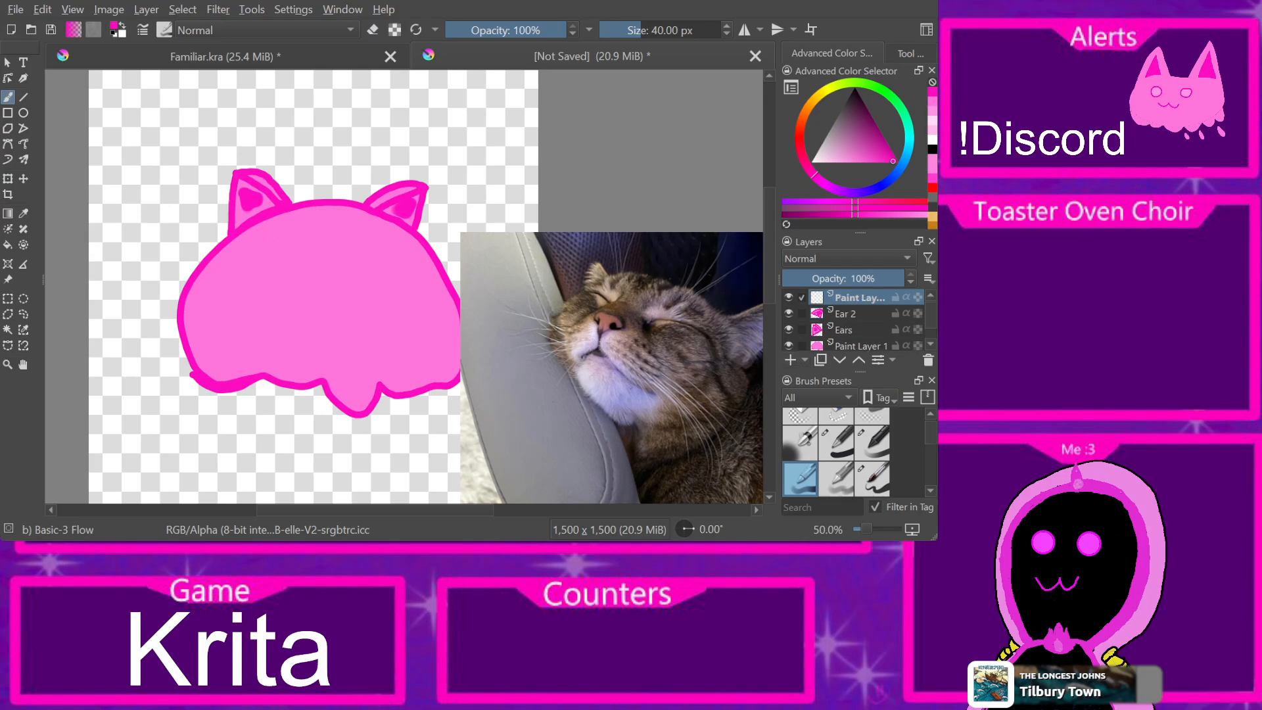
double_click(859, 298)
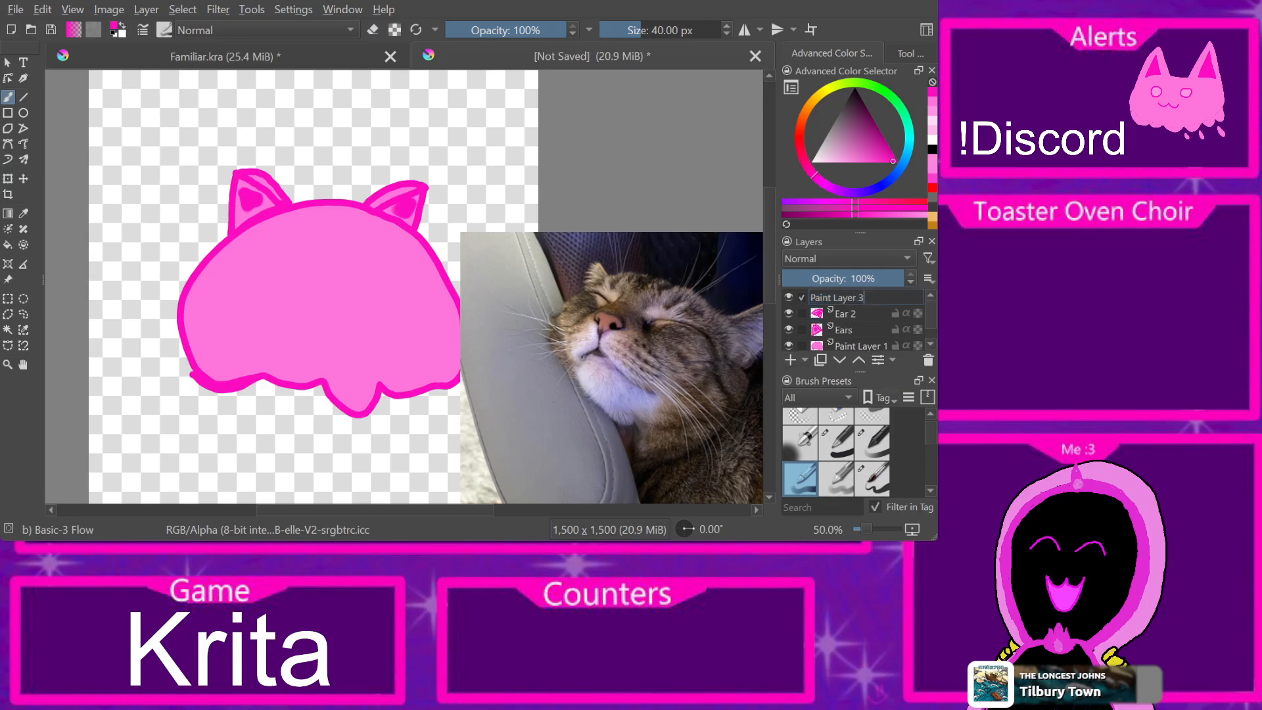
key(shift+Left)
key(shift+Left)
key(shift+Left)
key(shift+Left)
key(shift+Left)
key(shift+Left)
key(shift+Left)
key(shift+Left)
key(shift+Left)
key(shift+Left)
key(shift+Left)
key(shift+Left)
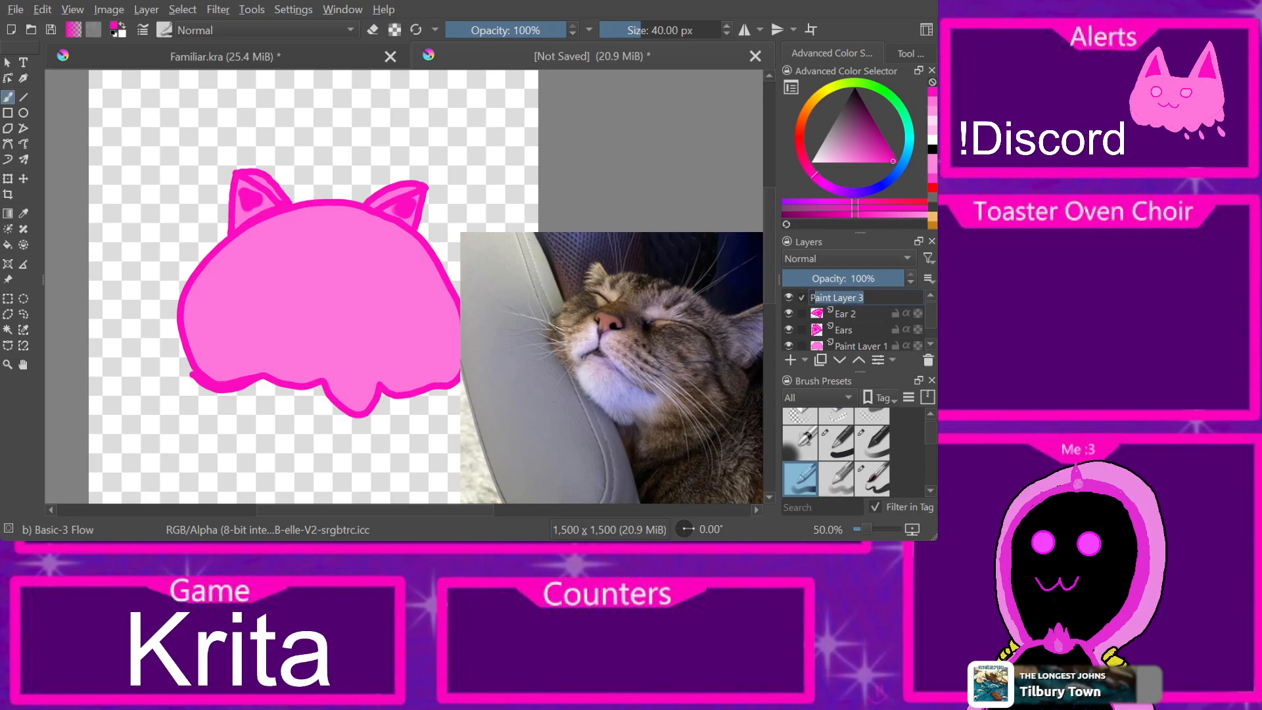
key(BackSpace)
key(BackSpace)
text(EyEs)
key(Return)
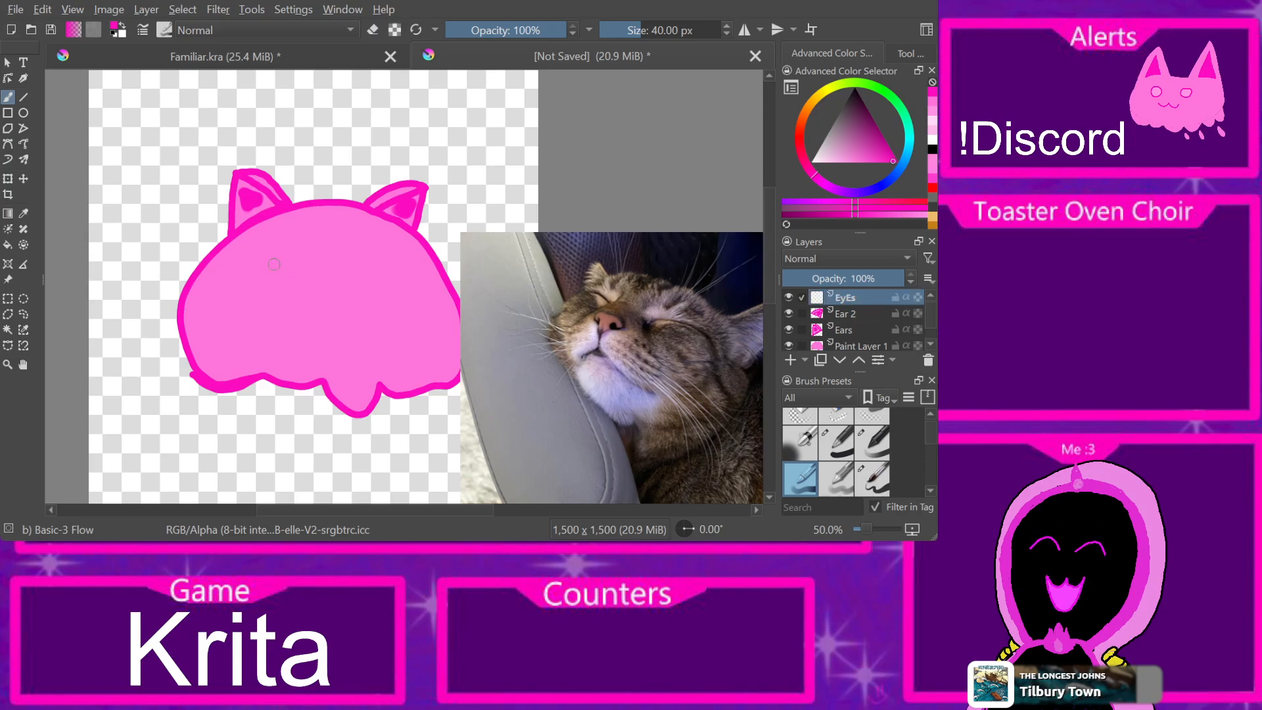
mouse_move(247, 277)
mouse_down()
mouse_move(280, 261)
mouse_move(387, 285)
mouse_up()
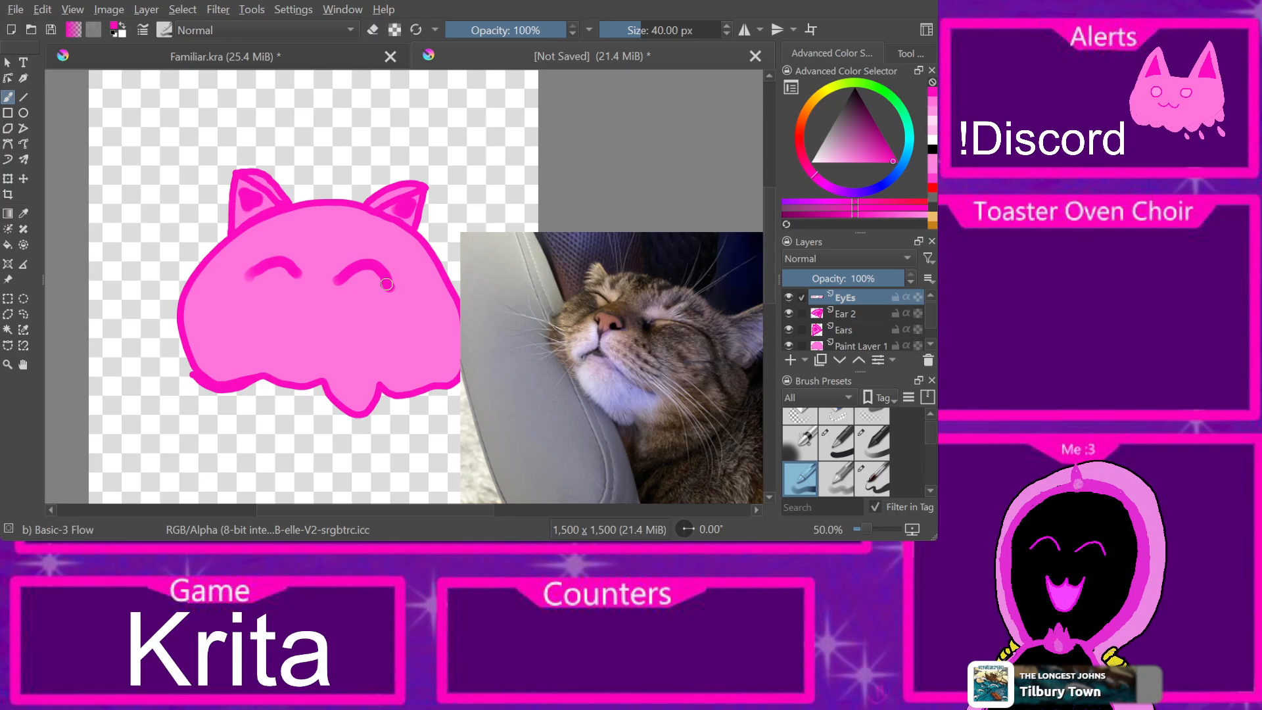
Step: Add a paint layer named Mouth above EyEs and draw a wide, wavy cat mouth below the eyes
key(Insert)
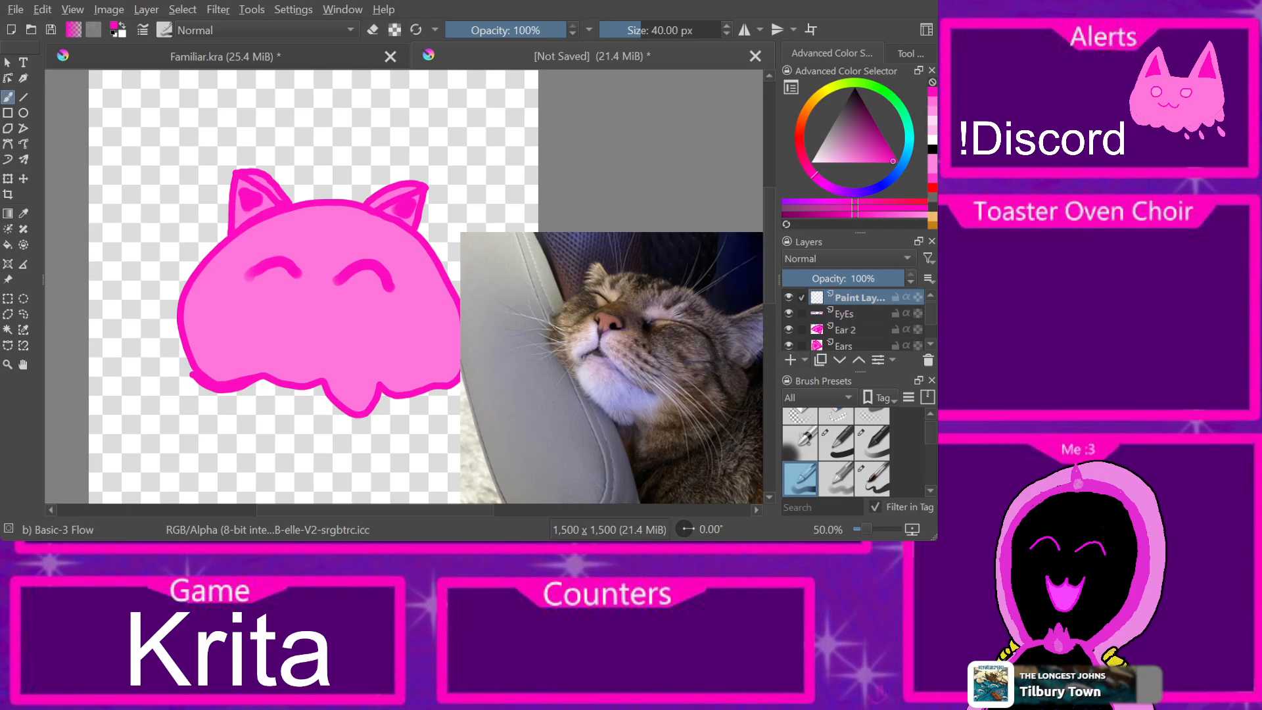
double_click(859, 297)
mouse_move(811, 298)
mouse_down()
mouse_move(860, 297)
mouse_move(843, 298)
mouse_up()
key(BackSpace)
key(BackSpace)
key(BackSpace)
key(BackSpace)
key(BackSpace)
key(BackSpace)
key(BackSpace)
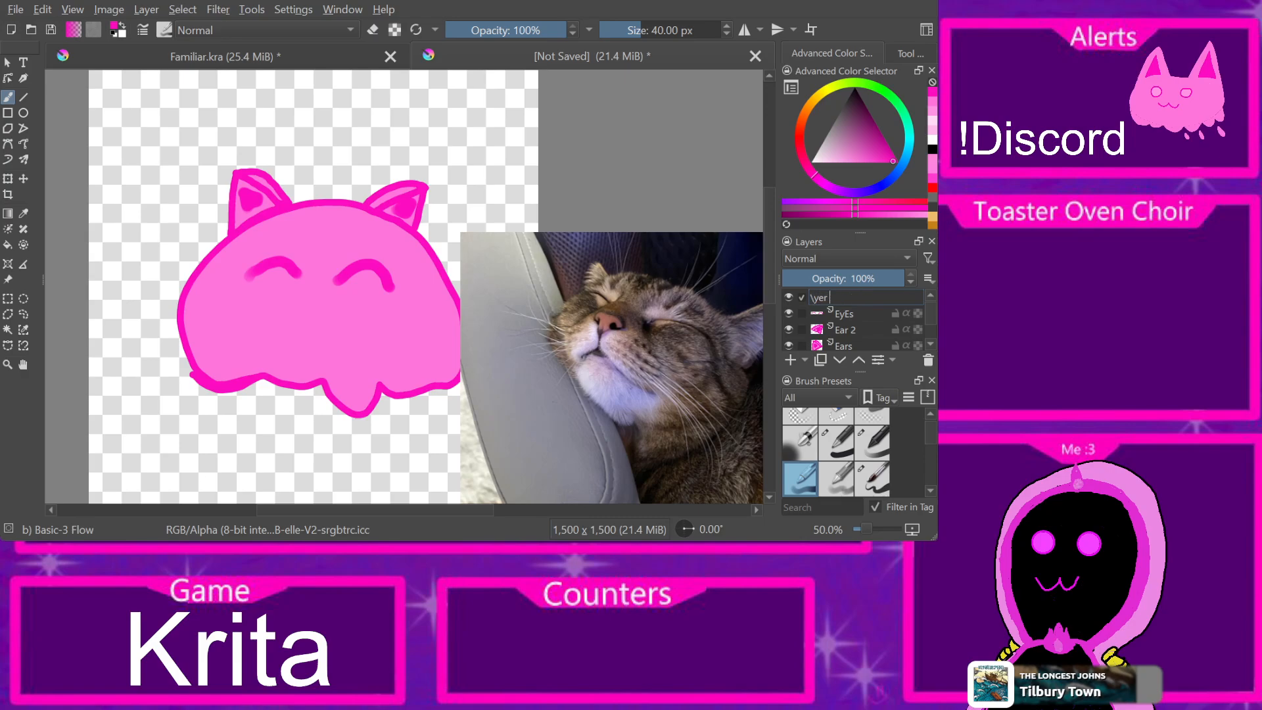
text(Mouth)
key(Return)
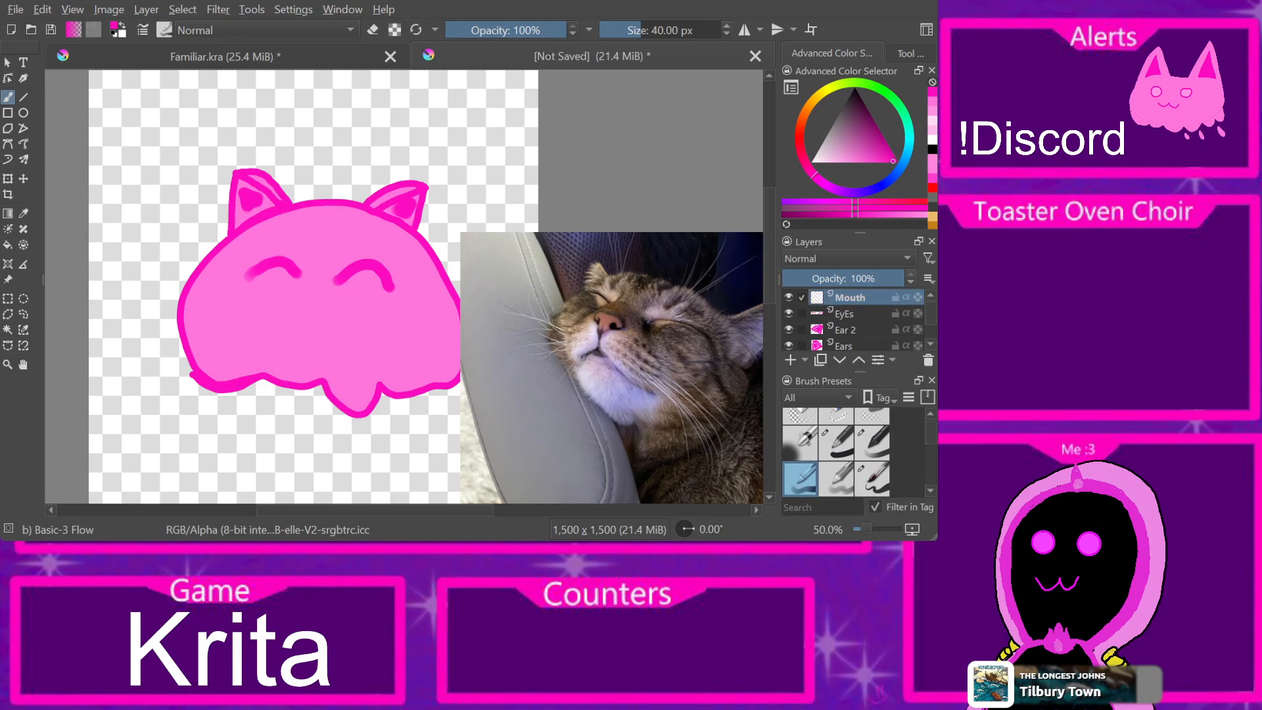
mouse_move(246, 314)
mouse_down()
mouse_move(278, 336)
mouse_move(304, 312)
mouse_move(322, 344)
mouse_move(345, 347)
mouse_move(384, 320)
mouse_up()
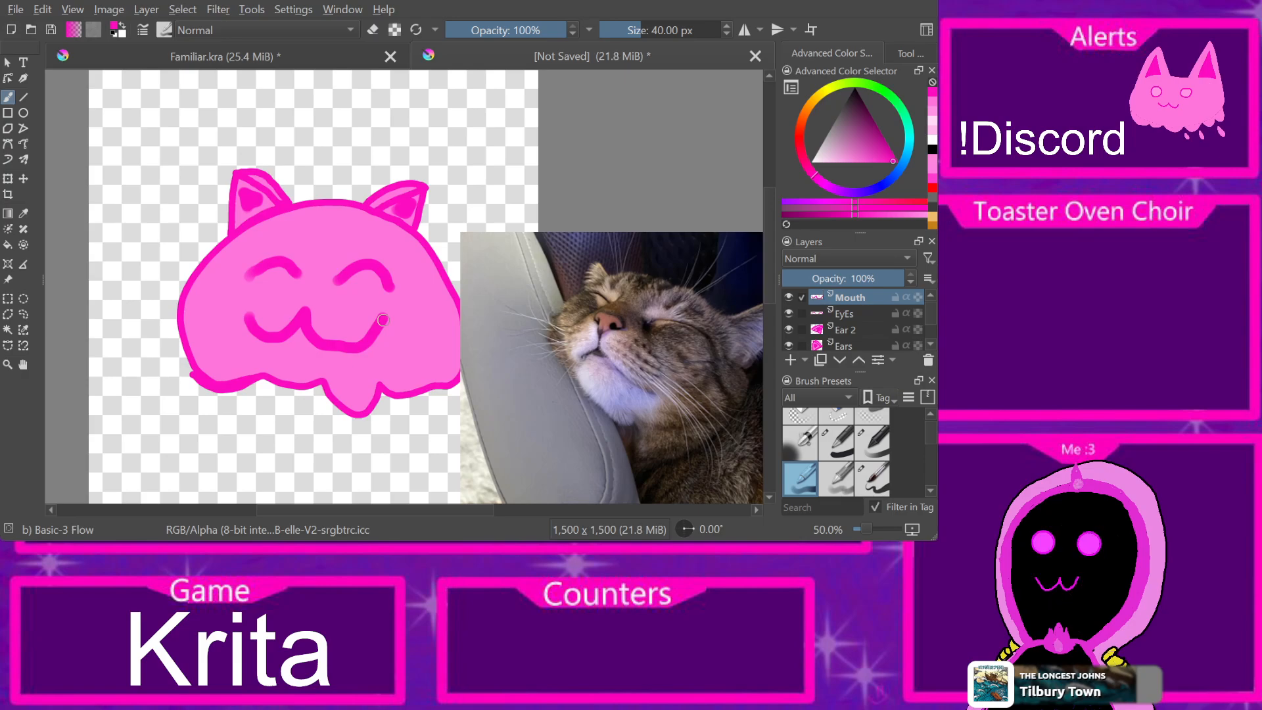
Step: Choose a lighter pink and add a paint layer named Blush above the Mouth layer
drag(887, 162, 864, 162)
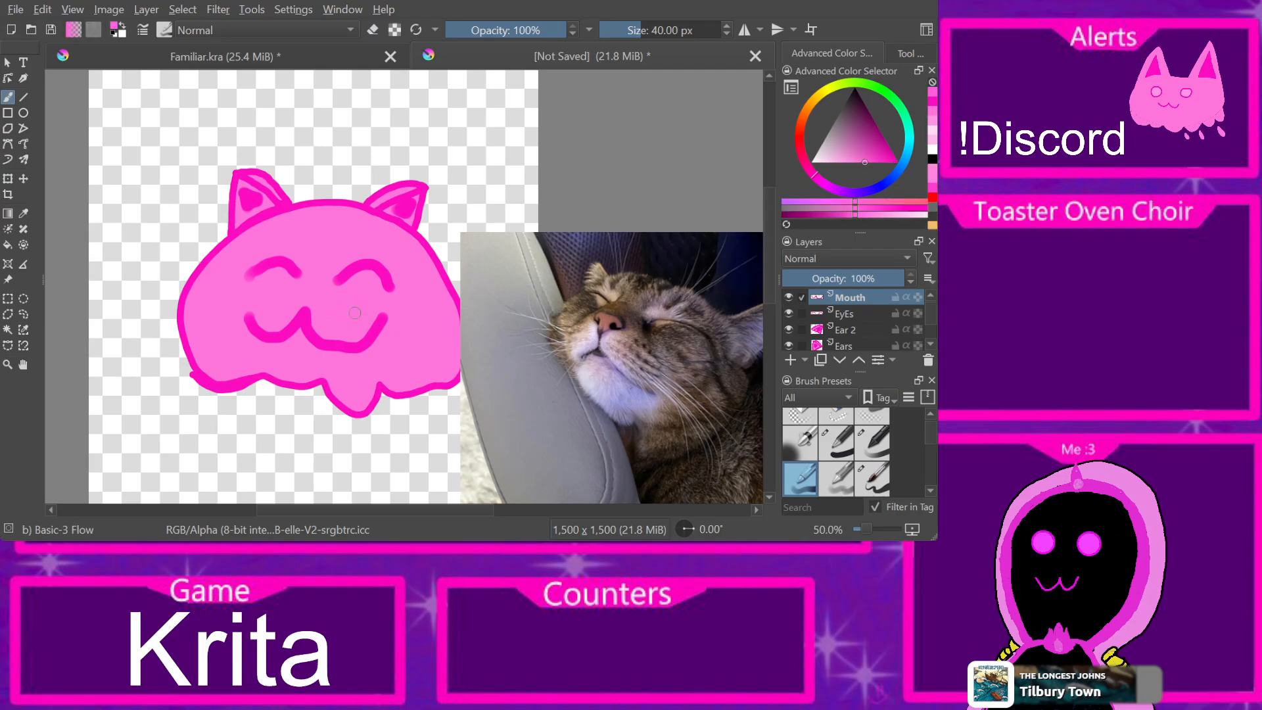
drag(626, 30, 623, 30)
key(Insert)
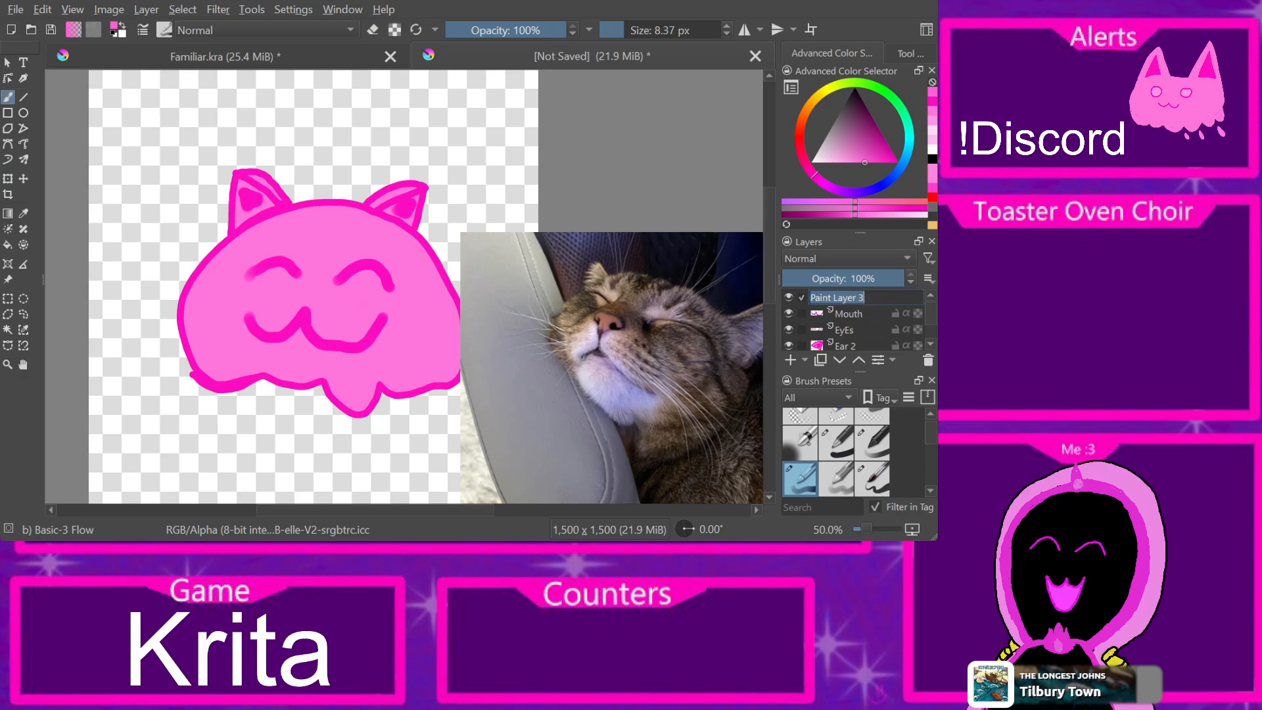
text(Blus)
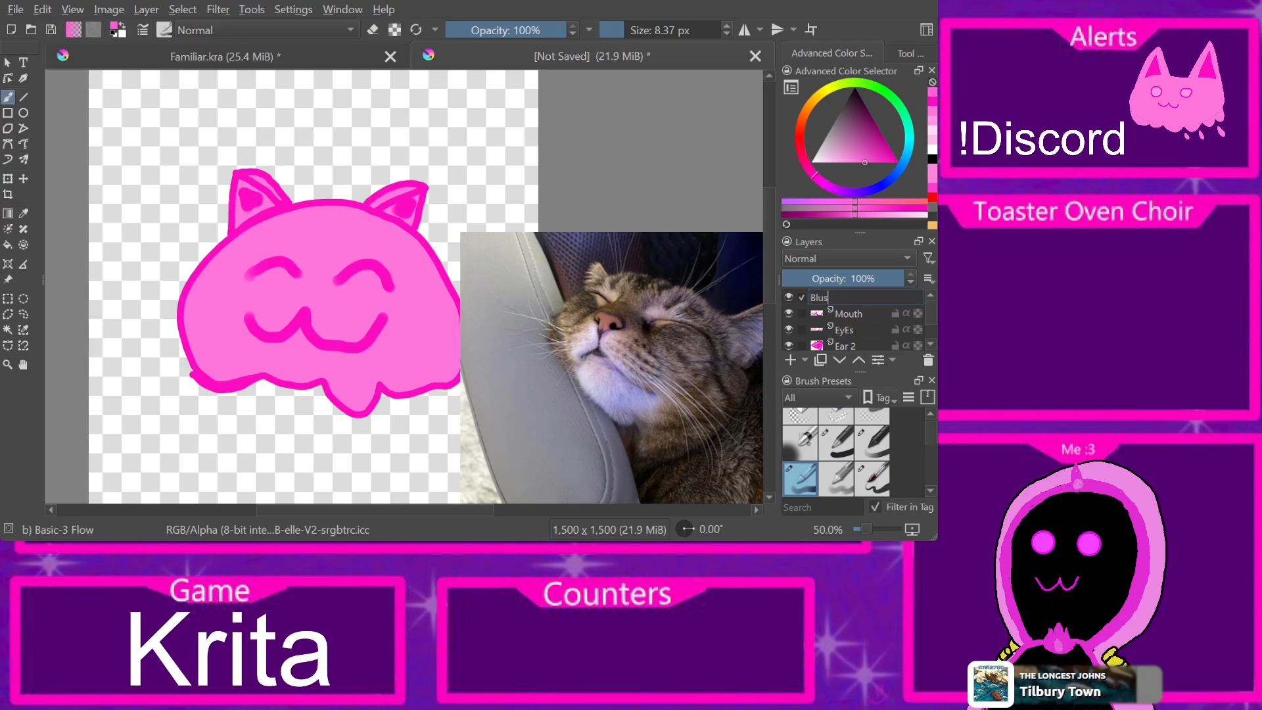
text(h)
key(Return)
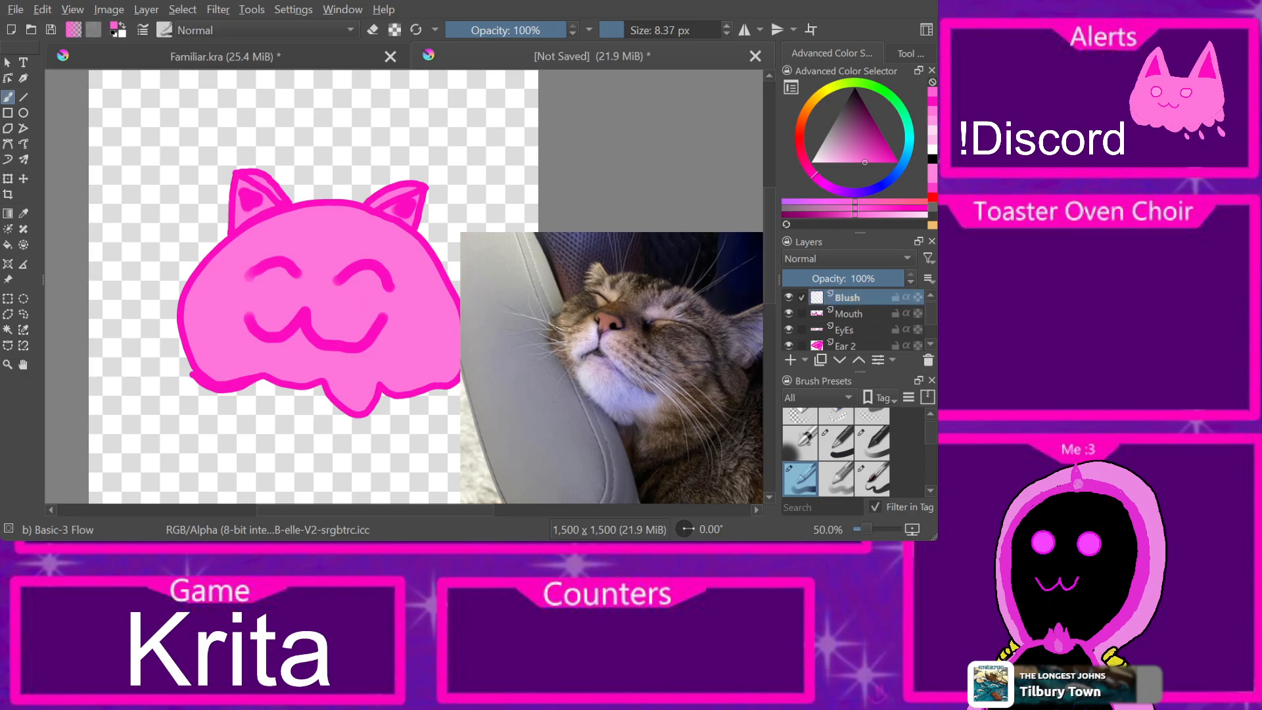
Step: Try a blush stroke across the slime's face with a 59.83 px brush and undo it
drag(628, 31, 646, 31)
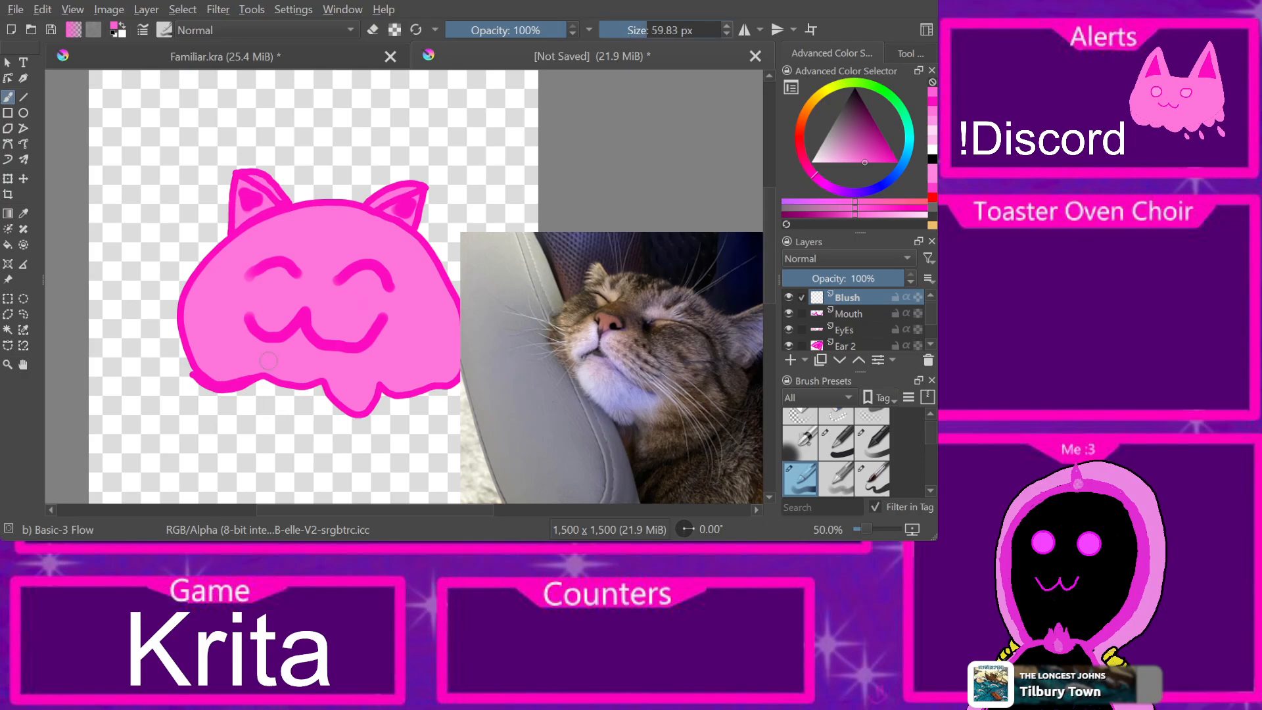
drag(247, 305, 392, 310)
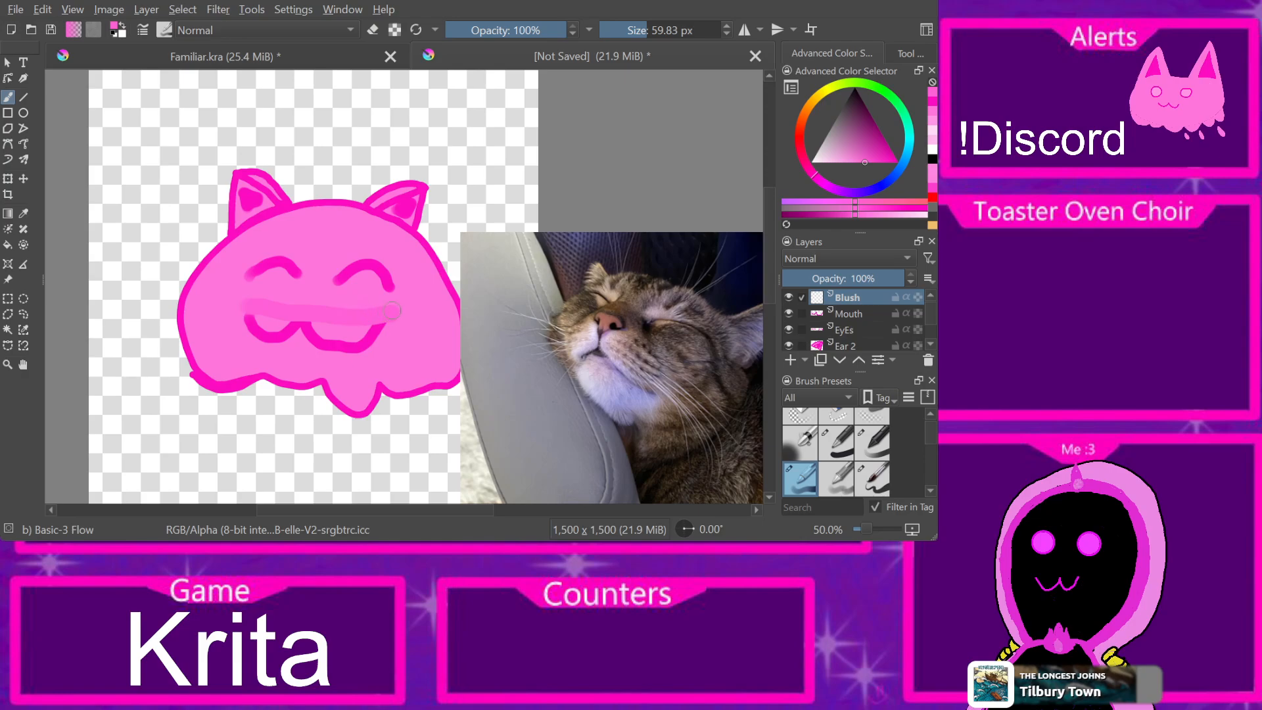
key(ctrl+z)
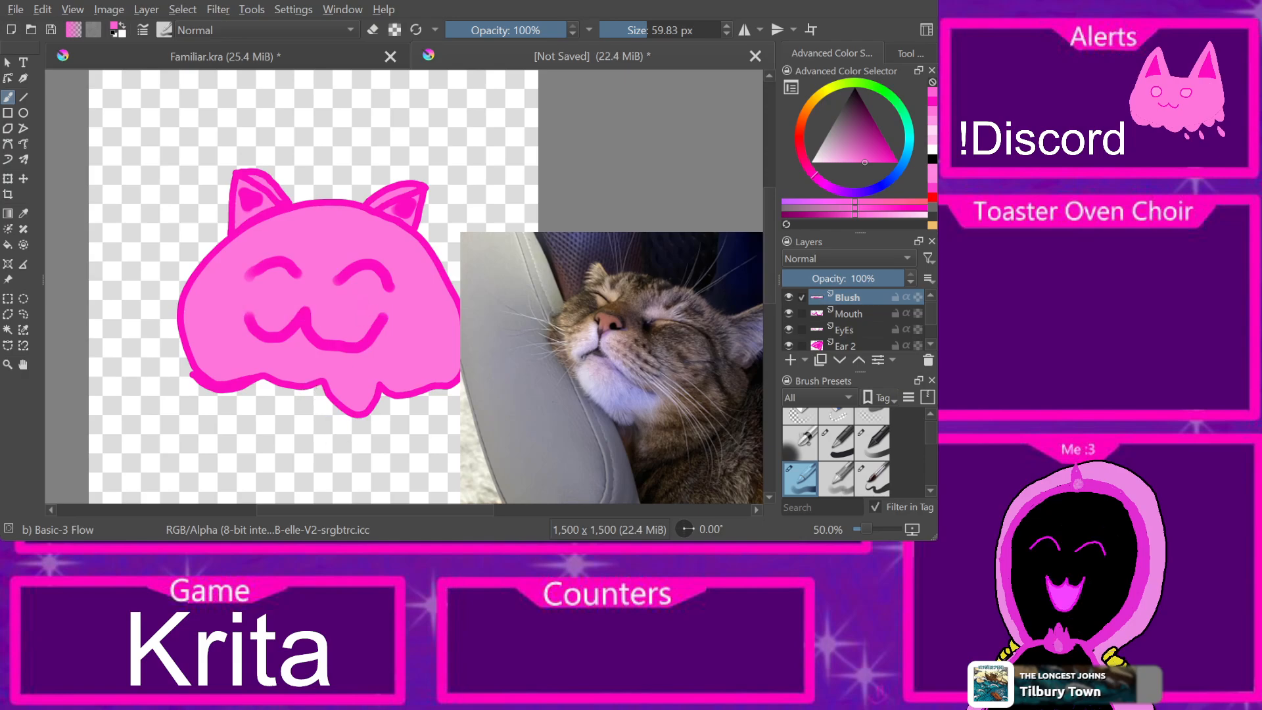
Step: Set the brush opacity to 49% and try a soft blush band across the face between the eyes and mouth
click(506, 30)
drag(506, 30, 505, 31)
scroll(835, 453, down, 3)
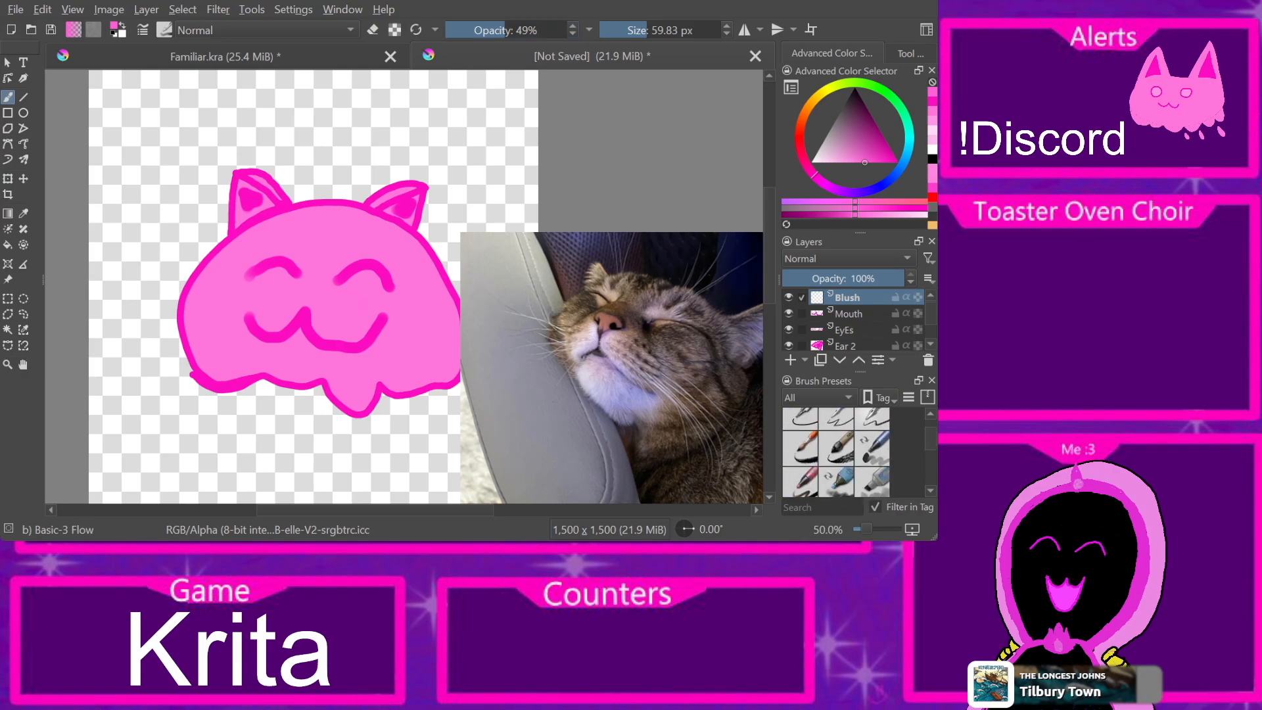
drag(245, 313, 384, 311)
drag(234, 307, 372, 309)
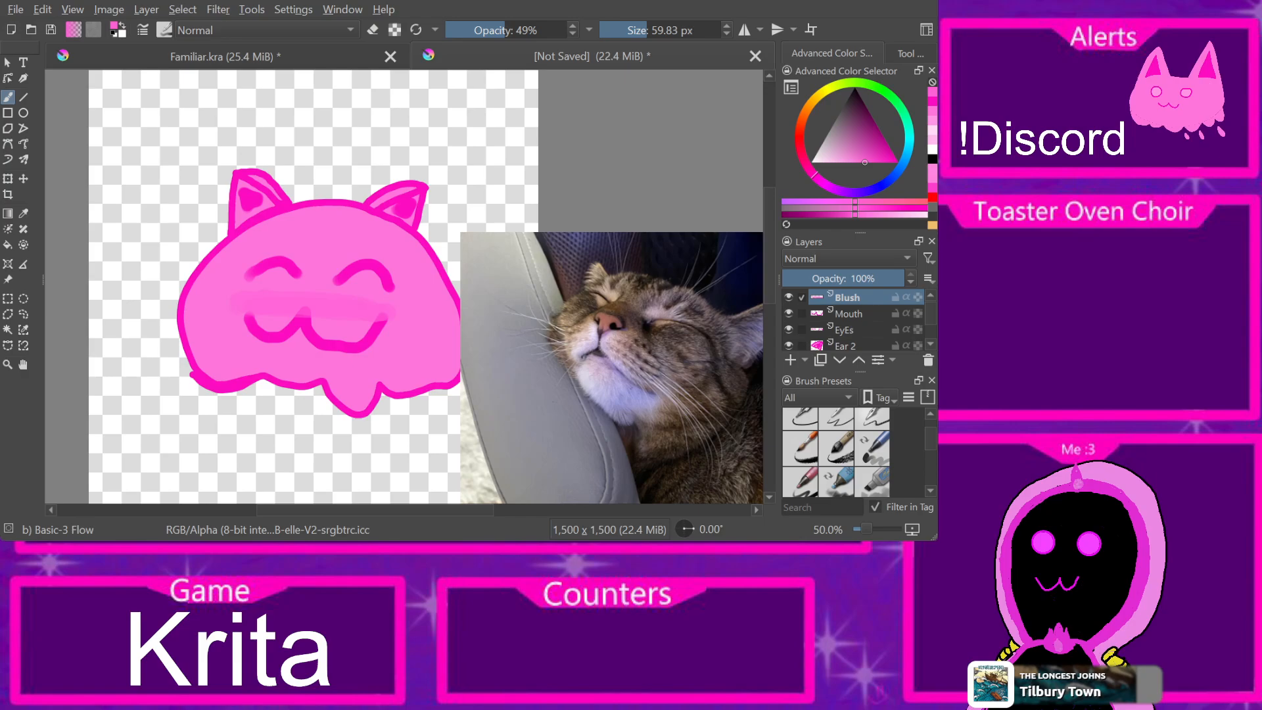
Step: Switch to the Basic-1 brush and sample the dark pink eye outline colour from Familiar.kra for the slime drawing
scroll(836, 452, up, 4)
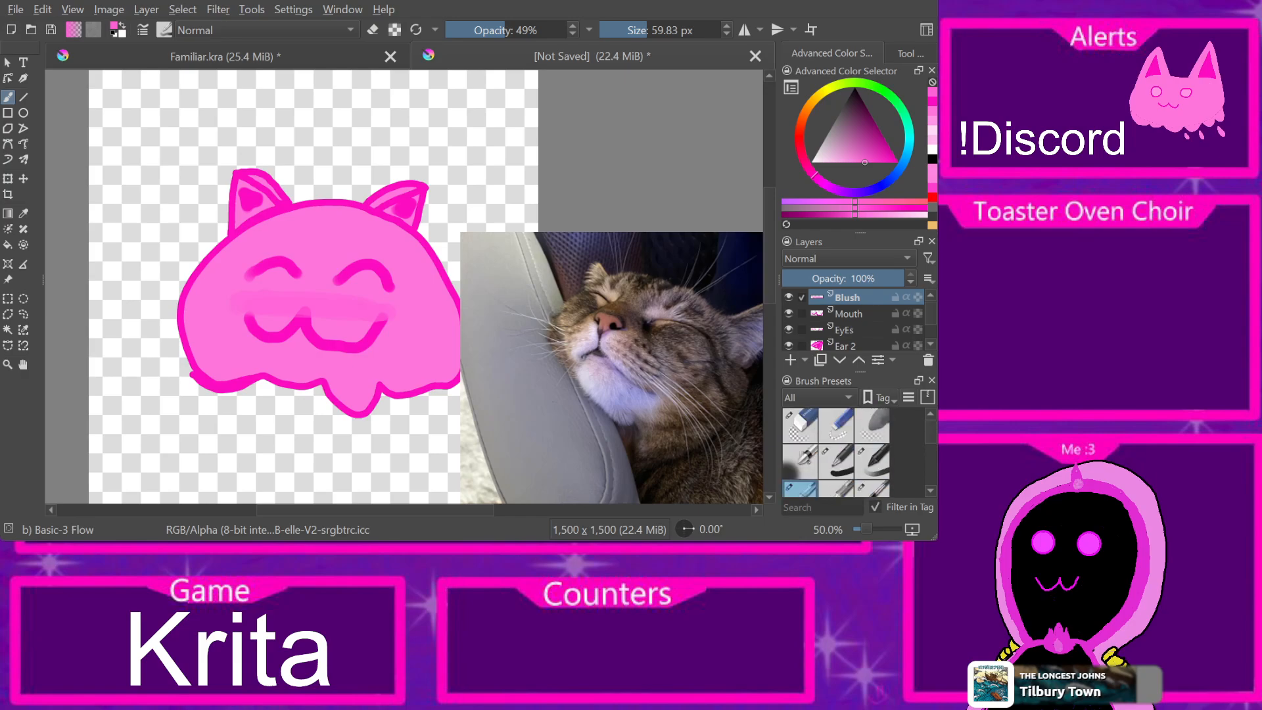
click(836, 461)
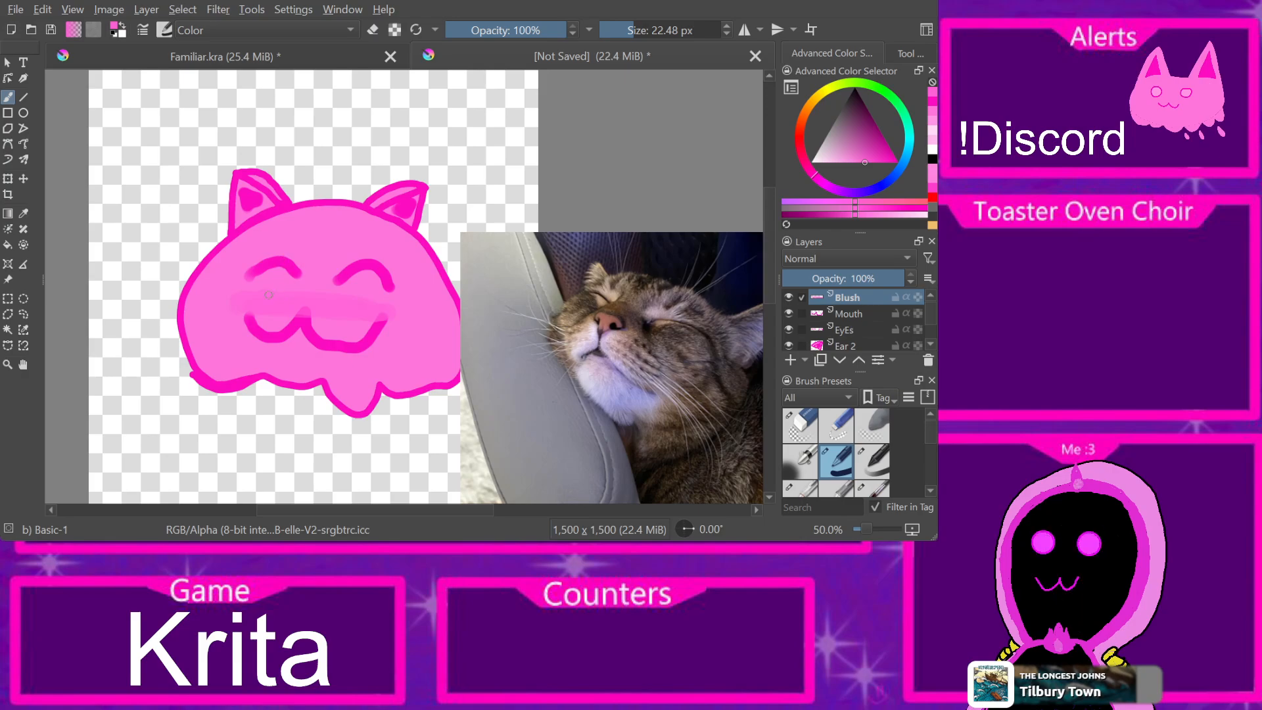
click(224, 57)
click(361, 255)
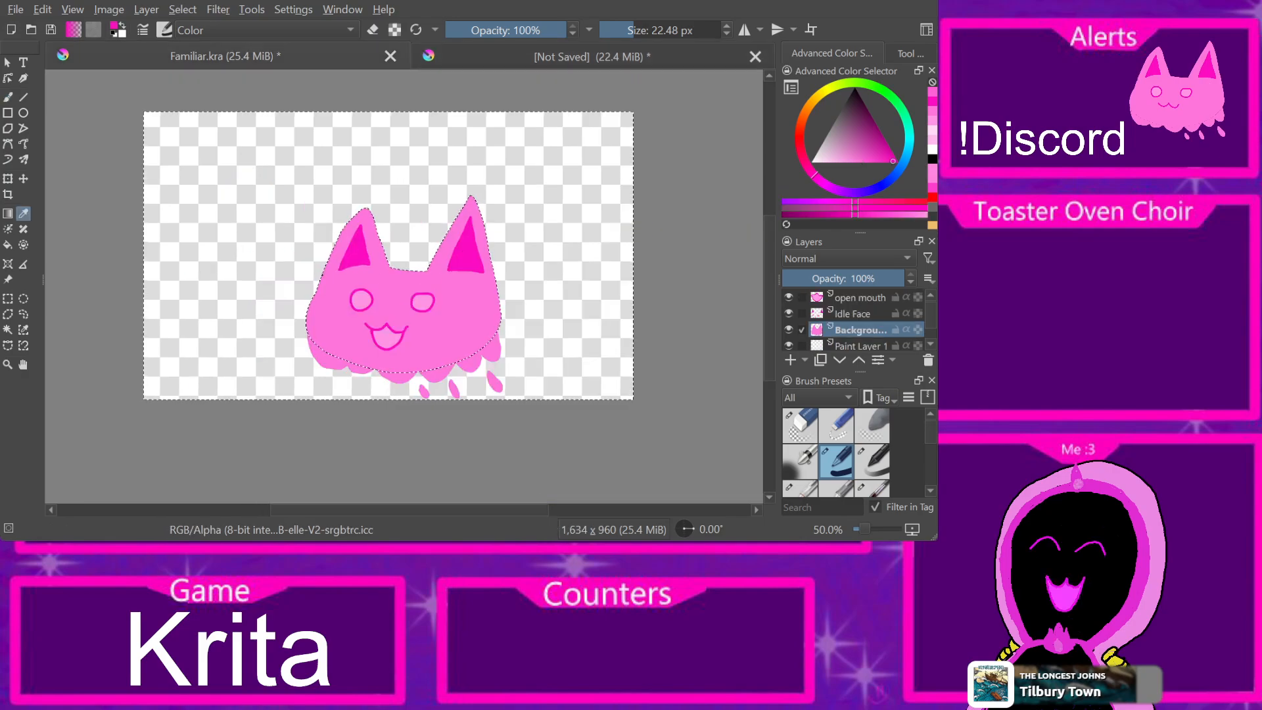
click(591, 57)
Step: Test short blush marks under the slime's left eye, undo them, and set the brush opacity to 38%
mouse_move(266, 290)
mouse_down()
mouse_move(257, 311)
mouse_move(268, 309)
mouse_up()
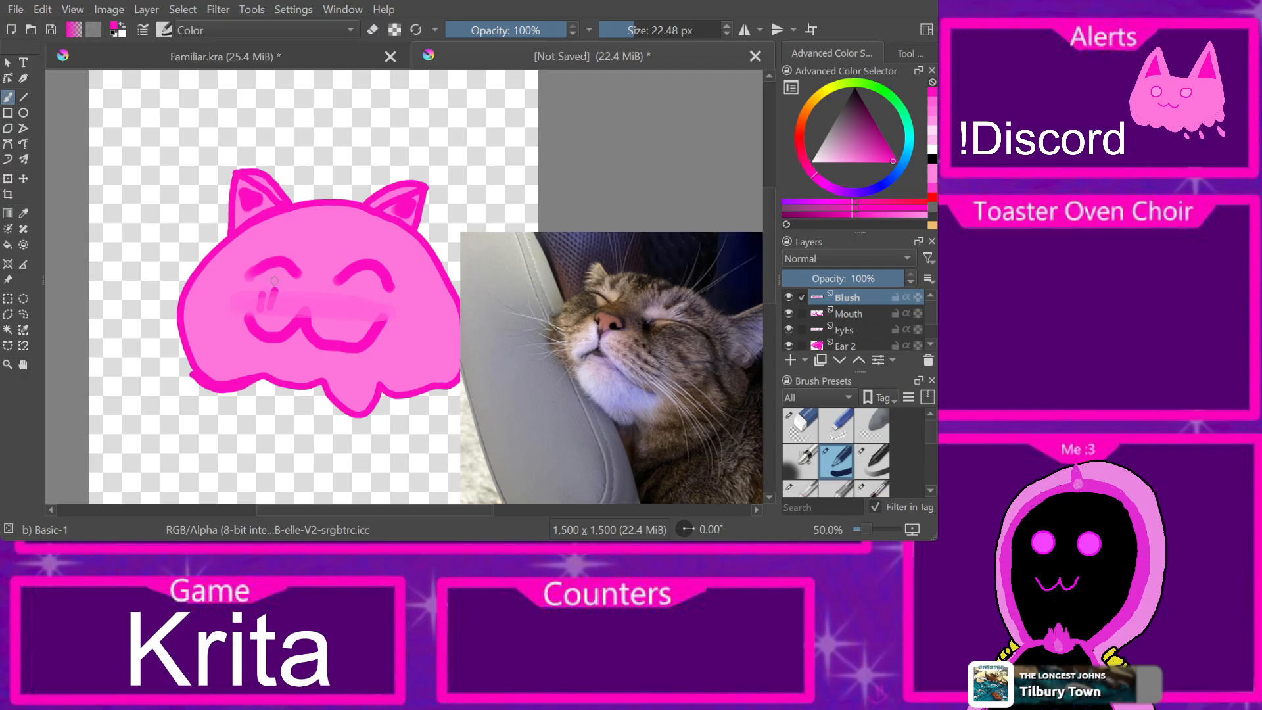
key(ctrl+z)
drag(511, 30, 492, 30)
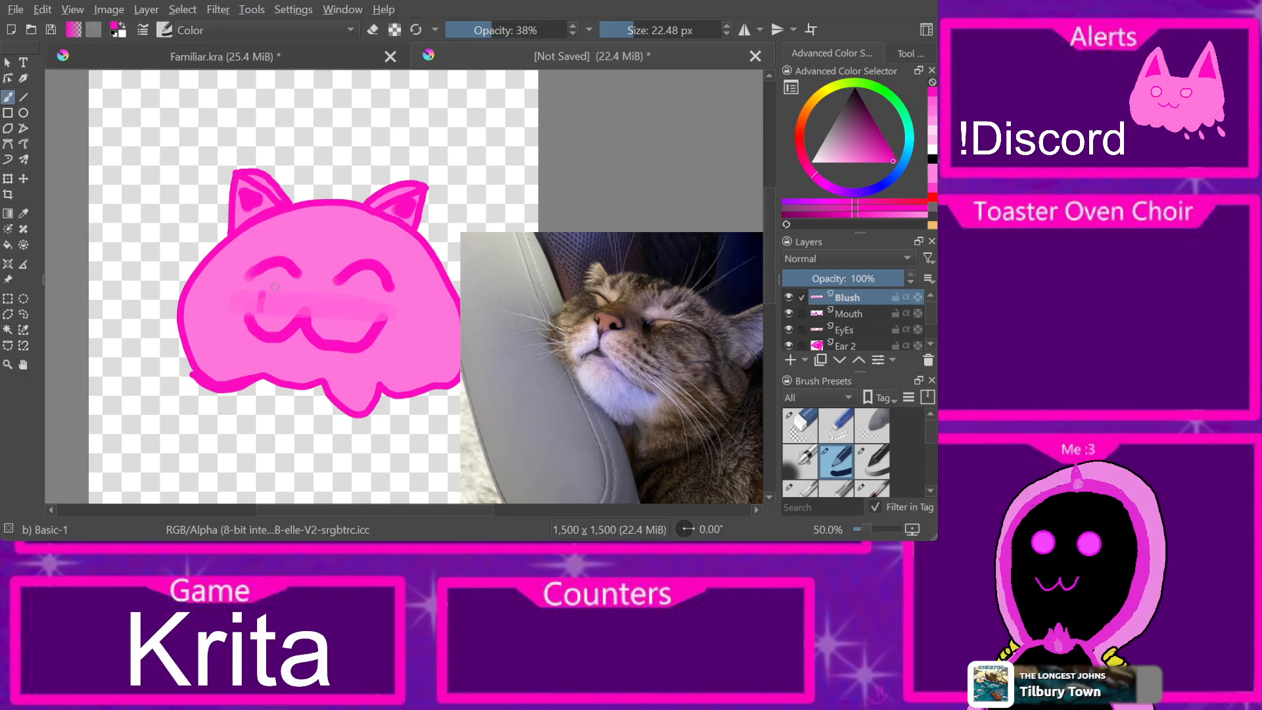
key(ctrl+z)
Step: Try a row of short vertical blush lines along the blush band beneath both eyes
mouse_move(247, 292)
mouse_down()
mouse_move(242, 303)
mouse_move(266, 297)
mouse_up()
mouse_move(286, 287)
mouse_down()
mouse_move(279, 300)
mouse_move(294, 302)
mouse_up()
mouse_move(315, 289)
mouse_down()
mouse_move(311, 301)
mouse_move(328, 301)
mouse_up()
drag(345, 287, 339, 303)
drag(357, 289, 368, 303)
drag(386, 294, 383, 304)
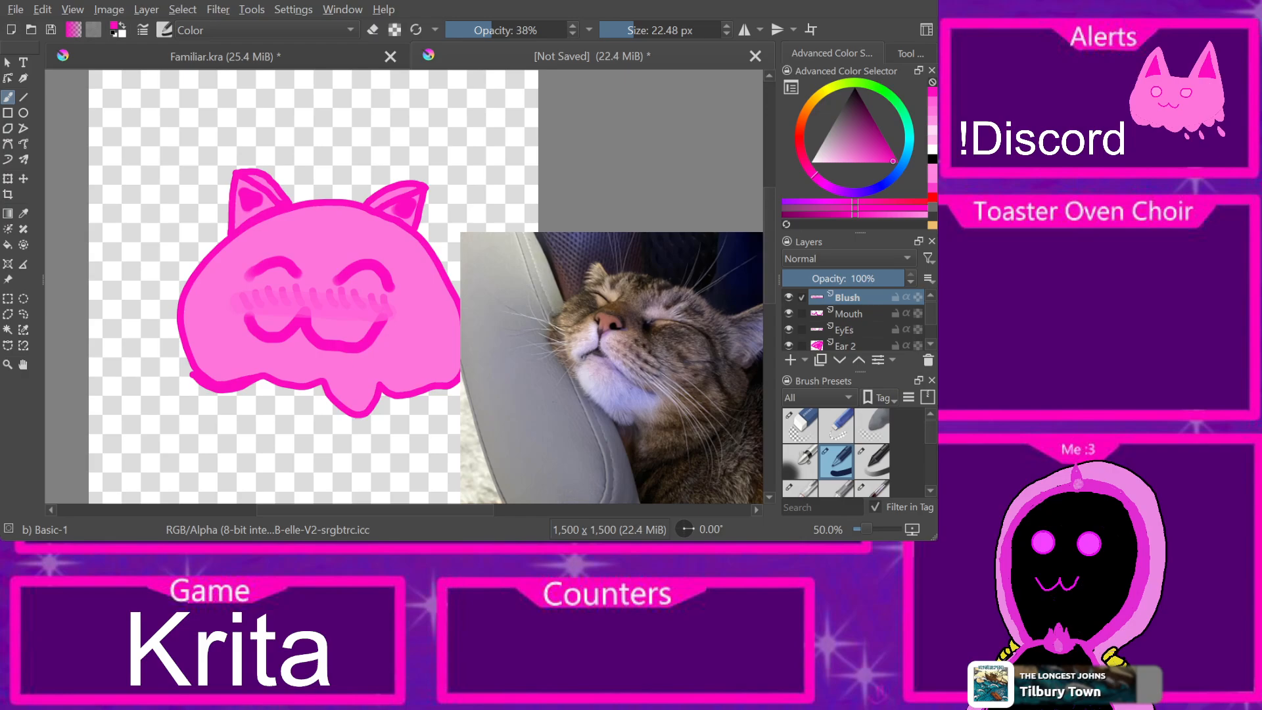
Step: Try moving the Blush layer below the Ears layer, directly above Paint Layer 1
drag(847, 297, 847, 337)
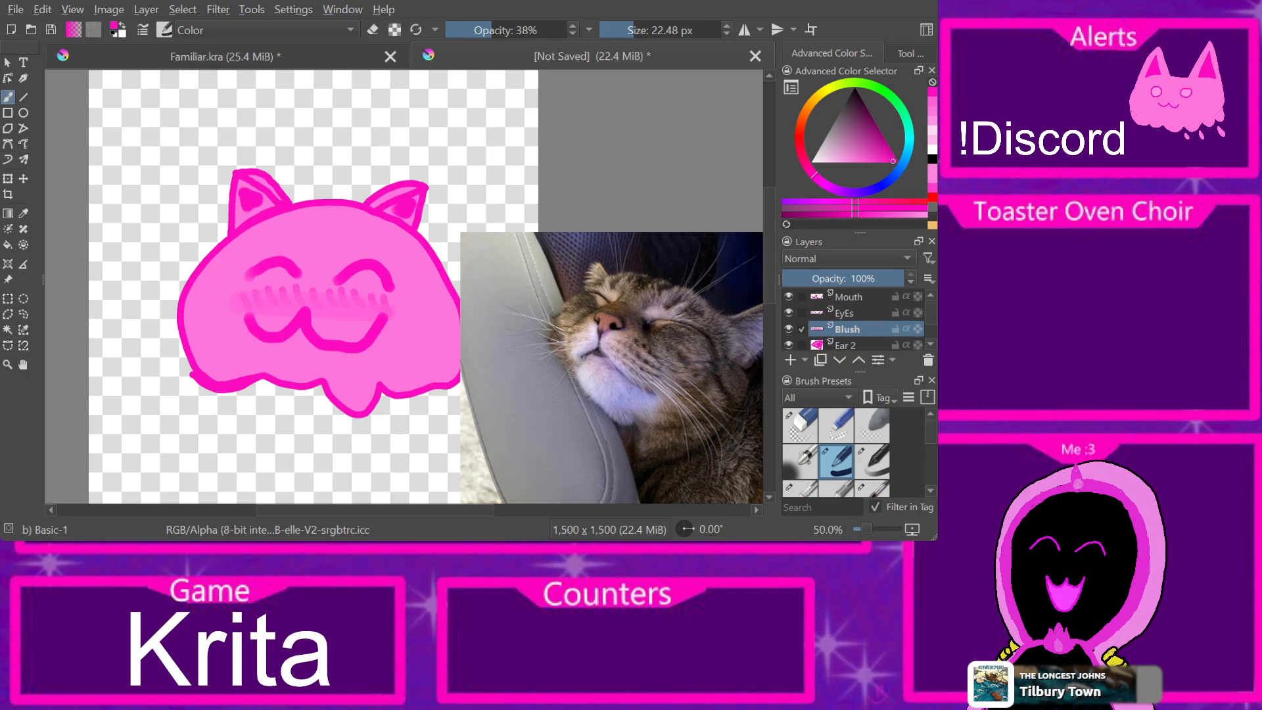
scroll(854, 329, down, 1)
scroll(854, 322, down, 1)
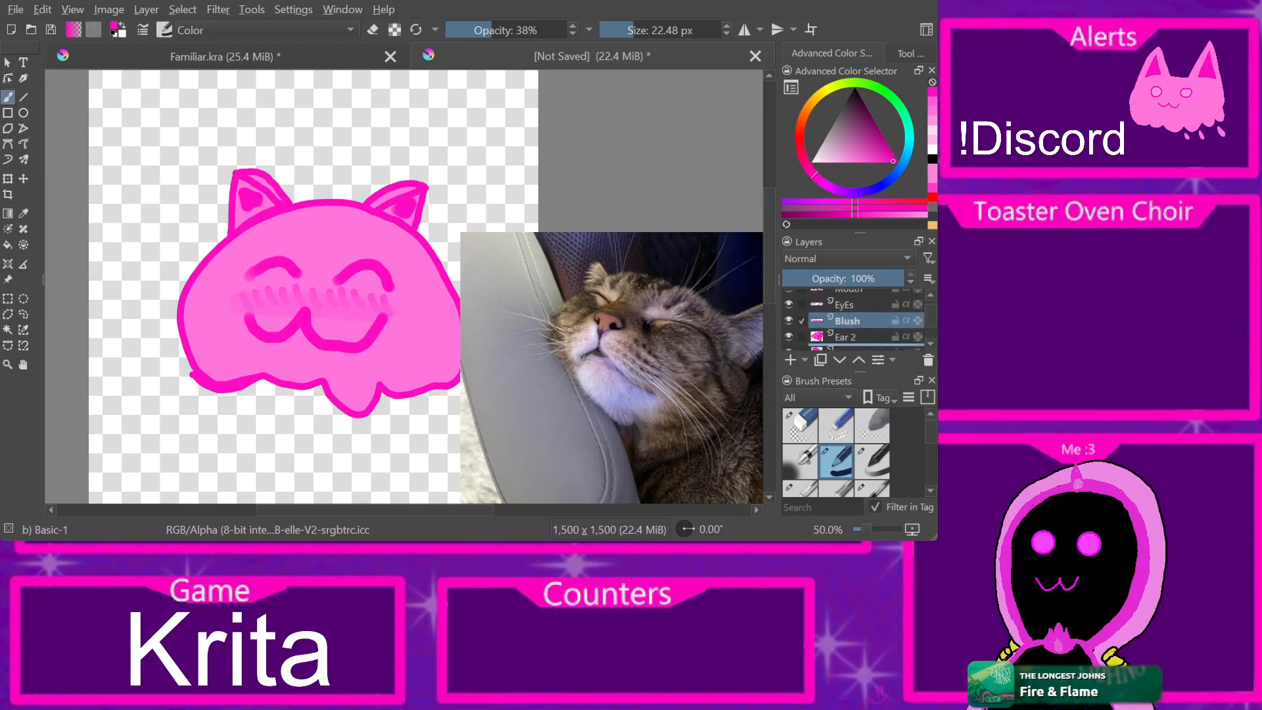
scroll(854, 322, down, 1)
drag(859, 340, 859, 326)
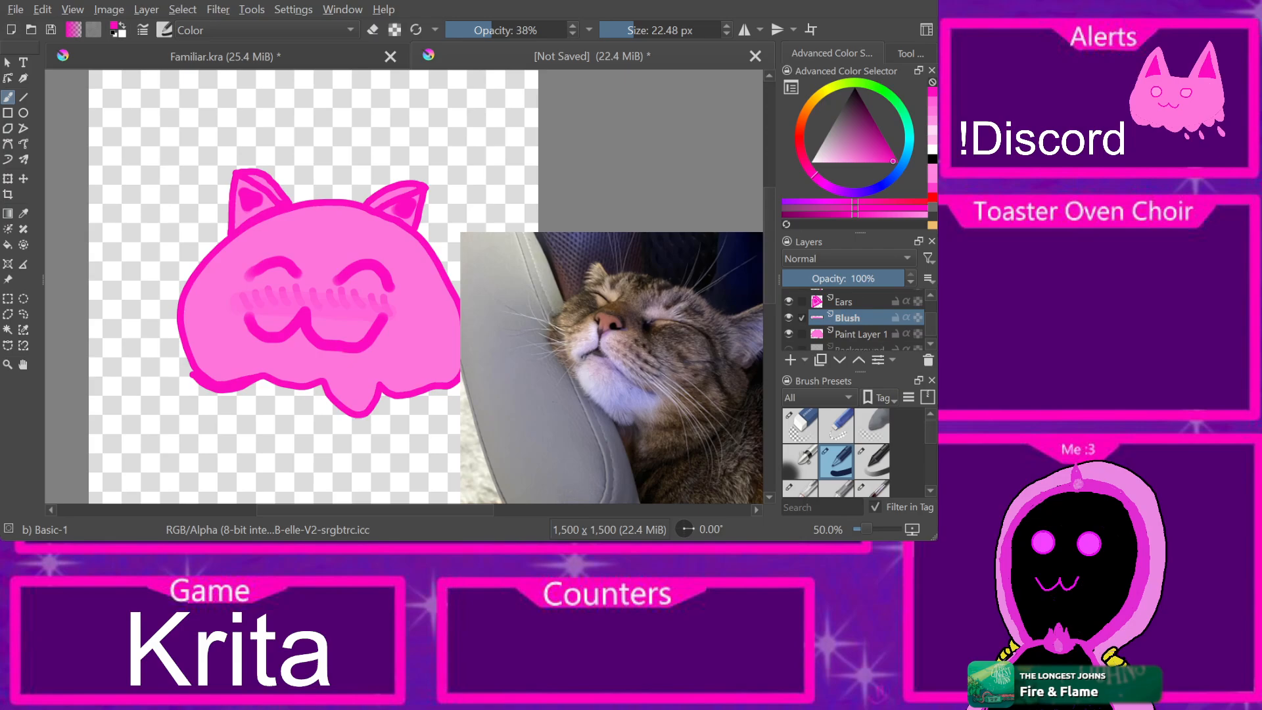
scroll(854, 319, down, 1)
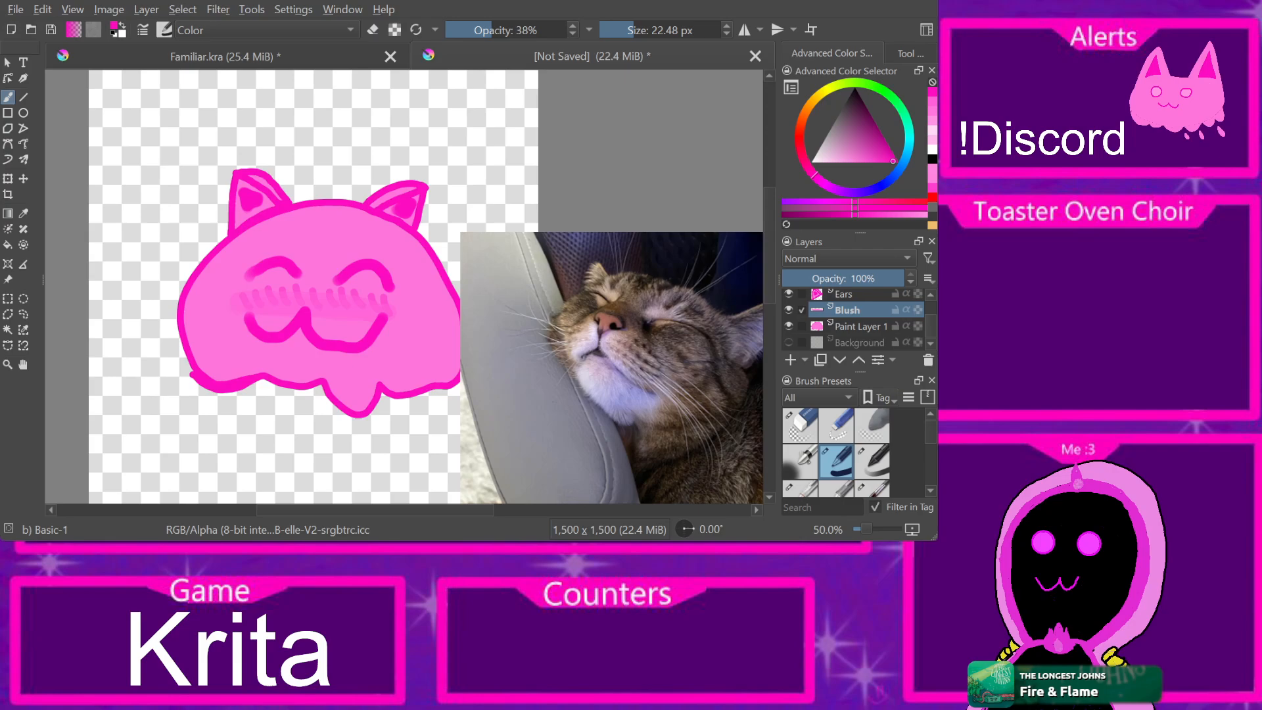
Step: Try a new paint layer named hearts between the Ears and Blush layers
click(790, 360)
double_click(864, 310)
click(864, 310)
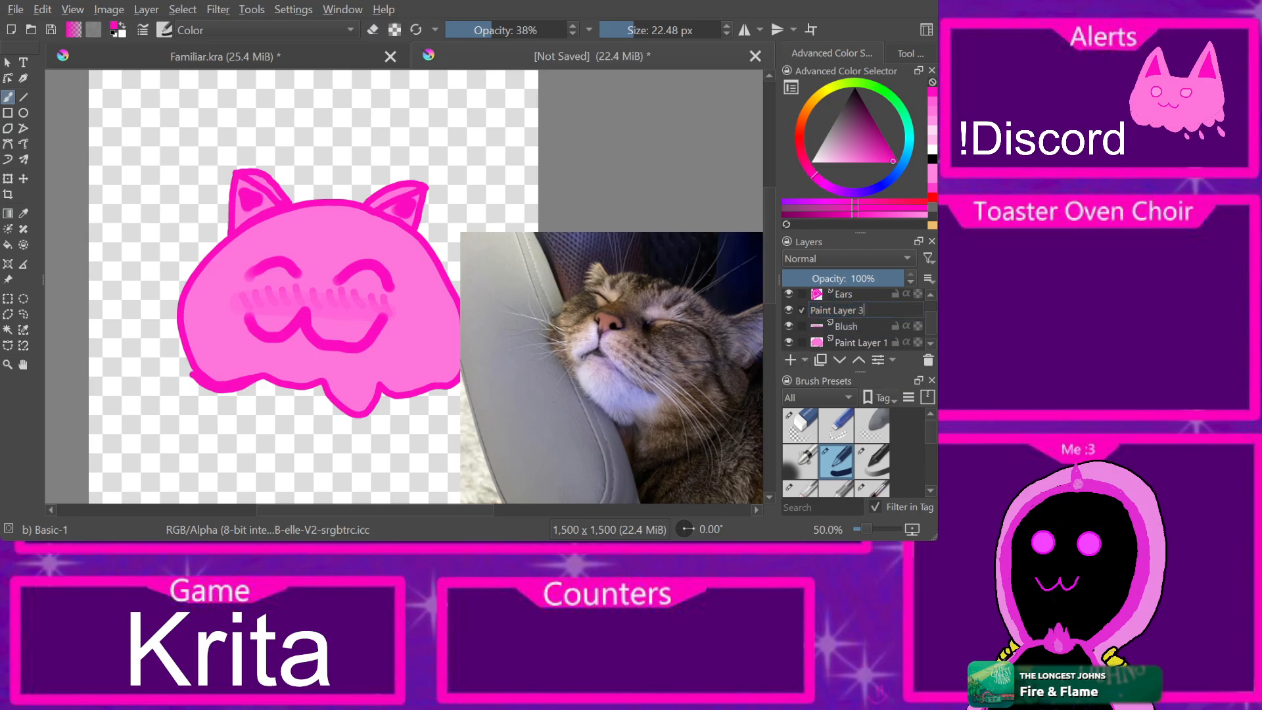
key(shift+Left)
key(shift+Left)
key(shift+Left)
key(shift+Left)
key(shift+Left)
key(shift+Left)
key(shift+Left)
key(shift+Left)
key(shift+Left)
key(shift+Left)
key(shift+Left)
key(shift+Left)
key(shift+Left)
text(hearts)
key(Return)
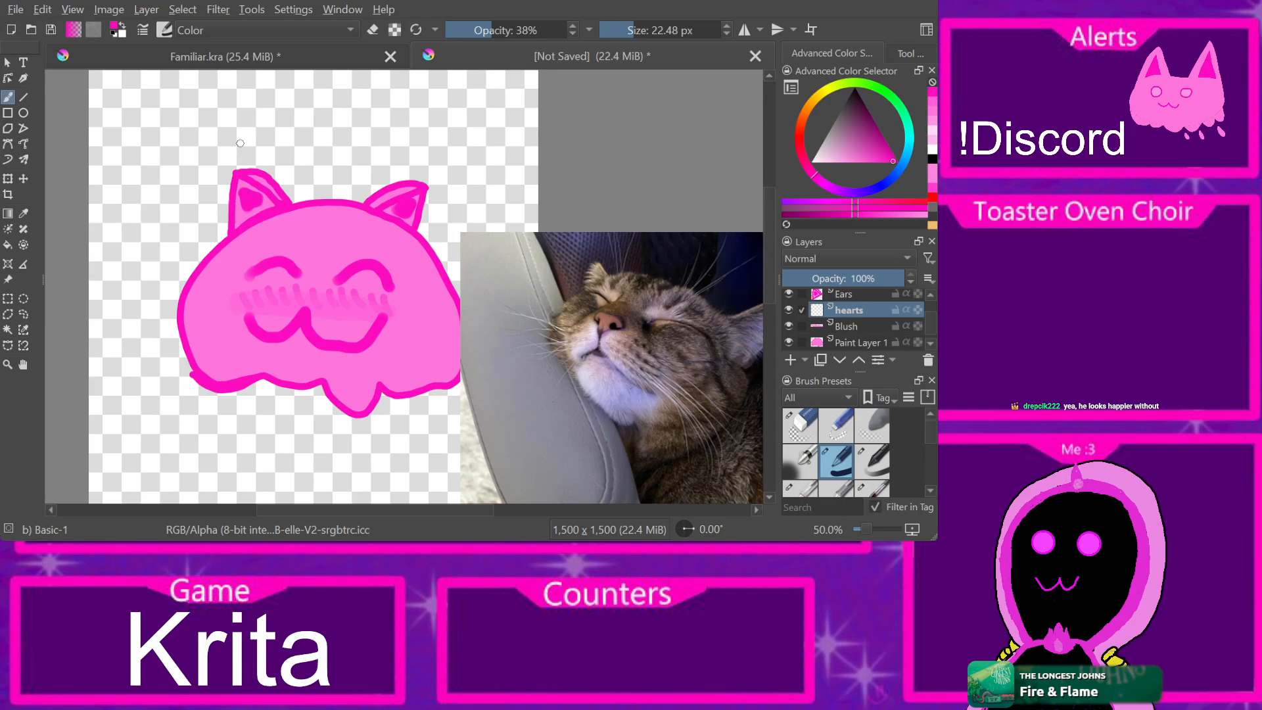
Step: Try three small translucent pink hearts floating around the slime's ears on the hearts layer
mouse_move(167, 188)
mouse_down()
mouse_move(180, 172)
mouse_move(185, 190)
mouse_move(169, 188)
mouse_move(181, 180)
mouse_up()
mouse_move(445, 165)
mouse_down()
mouse_move(469, 165)
mouse_move(445, 181)
mouse_move(447, 166)
mouse_move(469, 162)
mouse_up()
drag(290, 159, 297, 152)
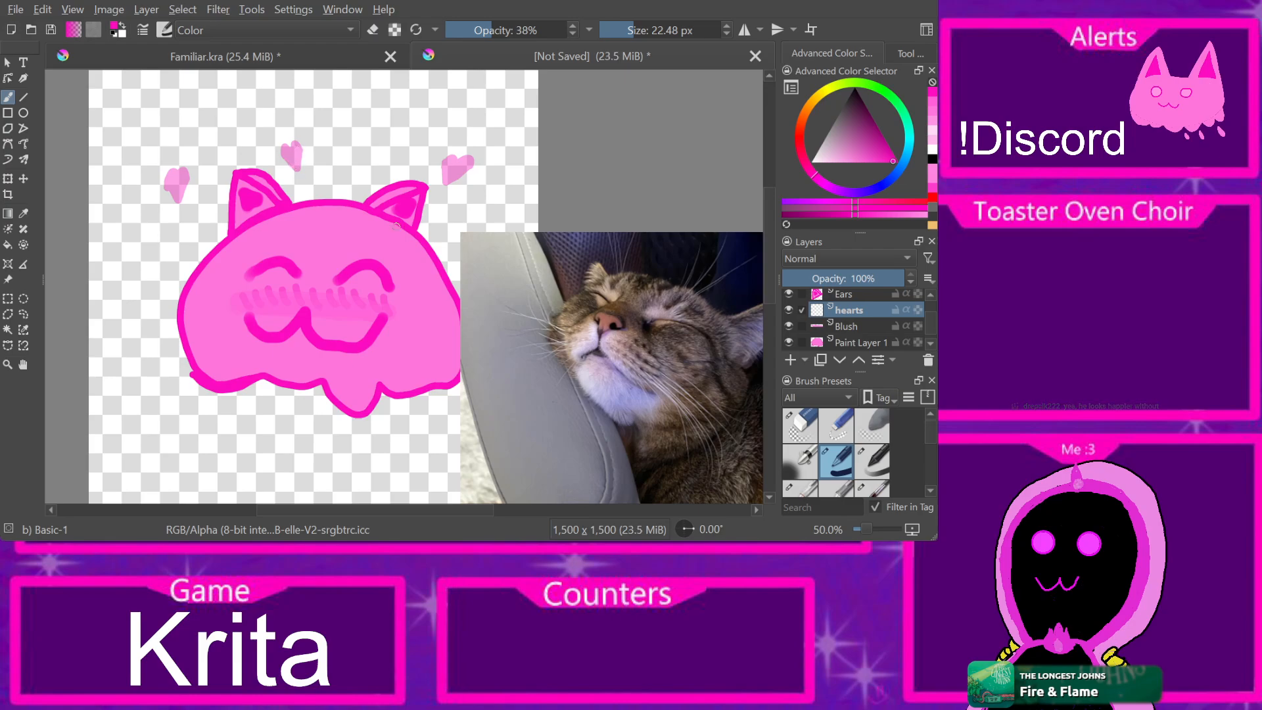
Step: Undo the hearts, the layer reordering and the blush strokes, back to the empty new paint layer above Mouth
key(ctrl+z)
key(ctrl+z)
key(ctrl+z)
key(ctrl+z)
key(ctrl+z)
key(ctrl+z)
key(ctrl+z)
key(ctrl+z)
key(ctrl+z)
key(ctrl+z)
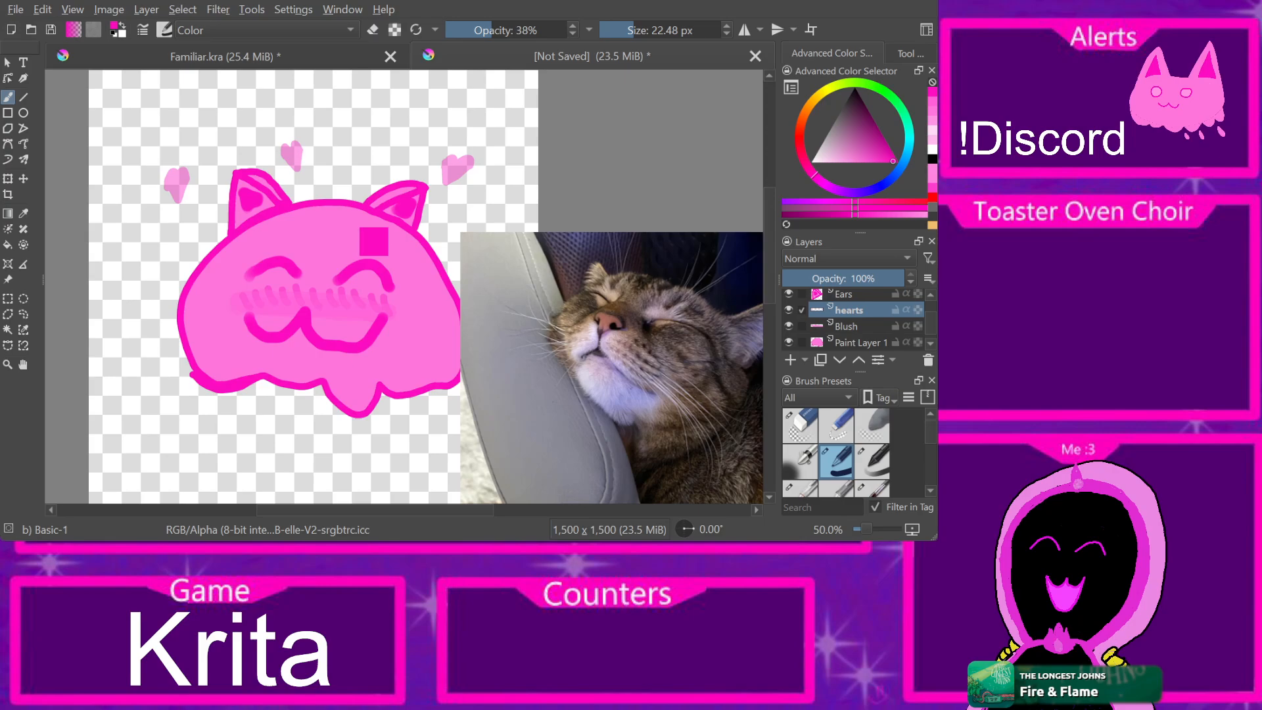
key(ctrl+z)
key(ctrl+z)
key(ctrl+z)
key(ctrl+z)
key(ctrl+z)
key(ctrl+z)
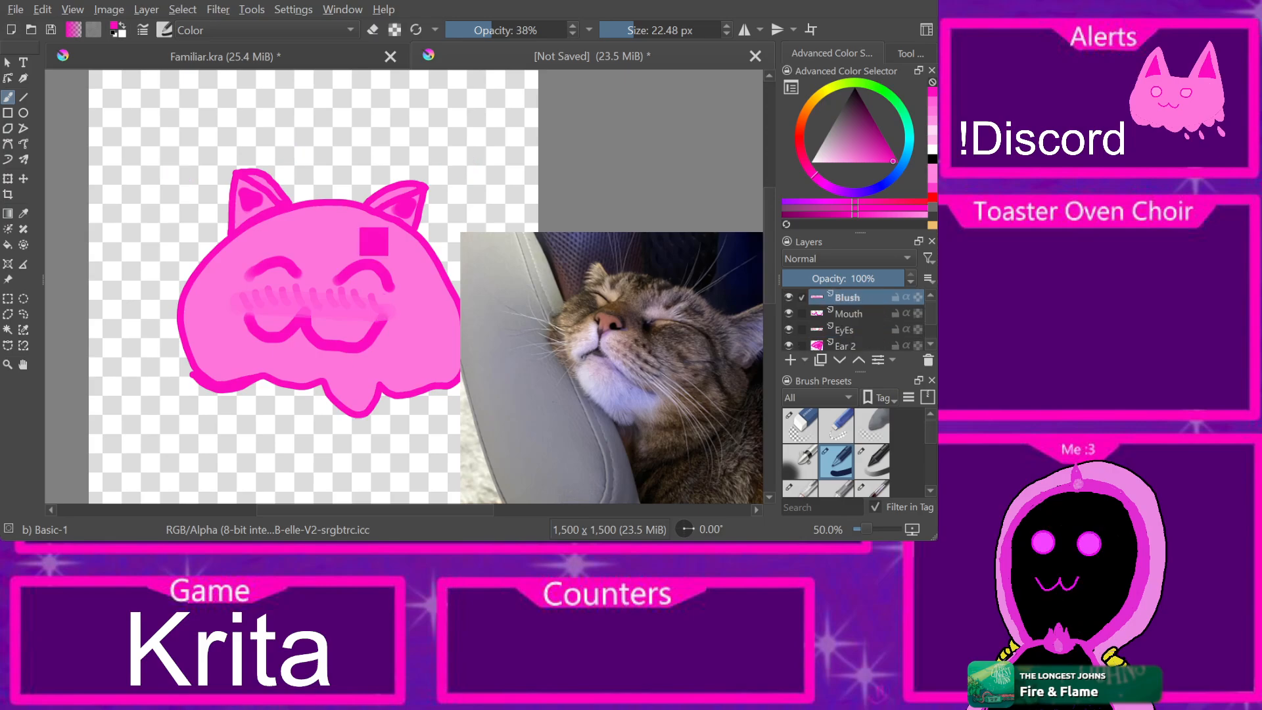
key(ctrl+z)
key(ctrl+z)
key(ctrl+z)
key(ctrl+z)
key(ctrl+z)
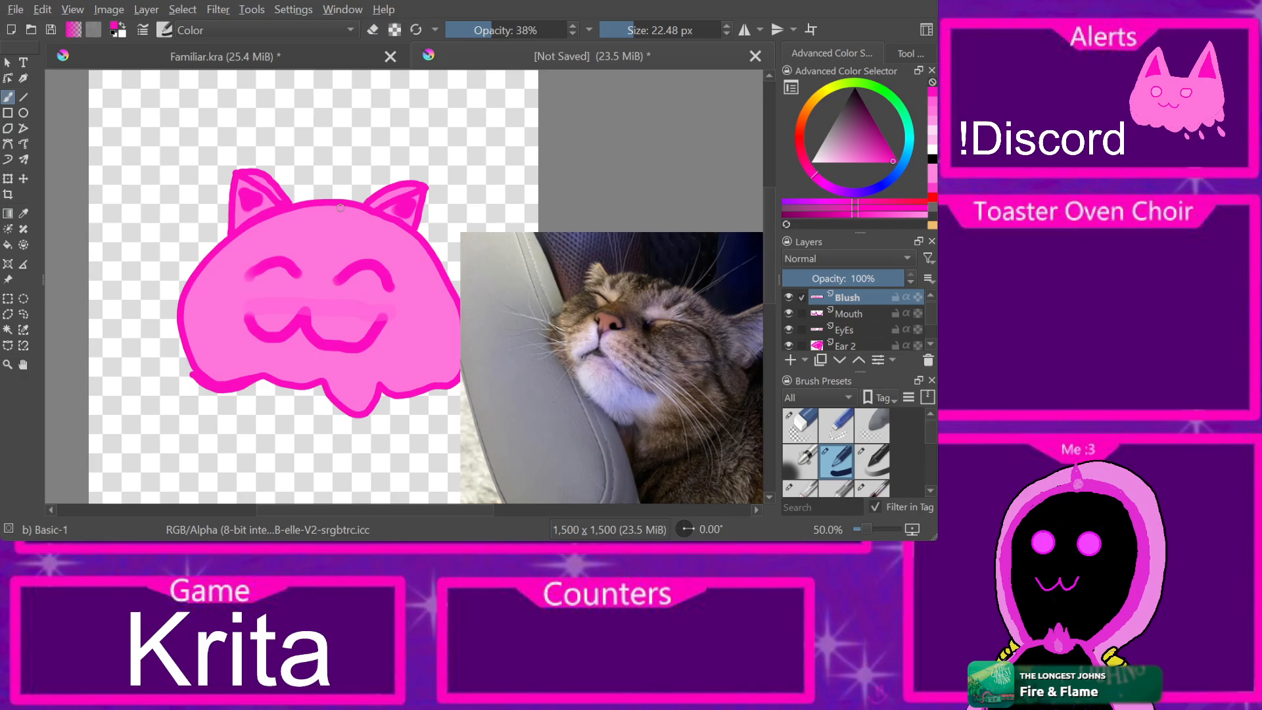
key(ctrl+z)
key(ctrl+z)
key(ctrl+z)
key(ctrl+shift+z)
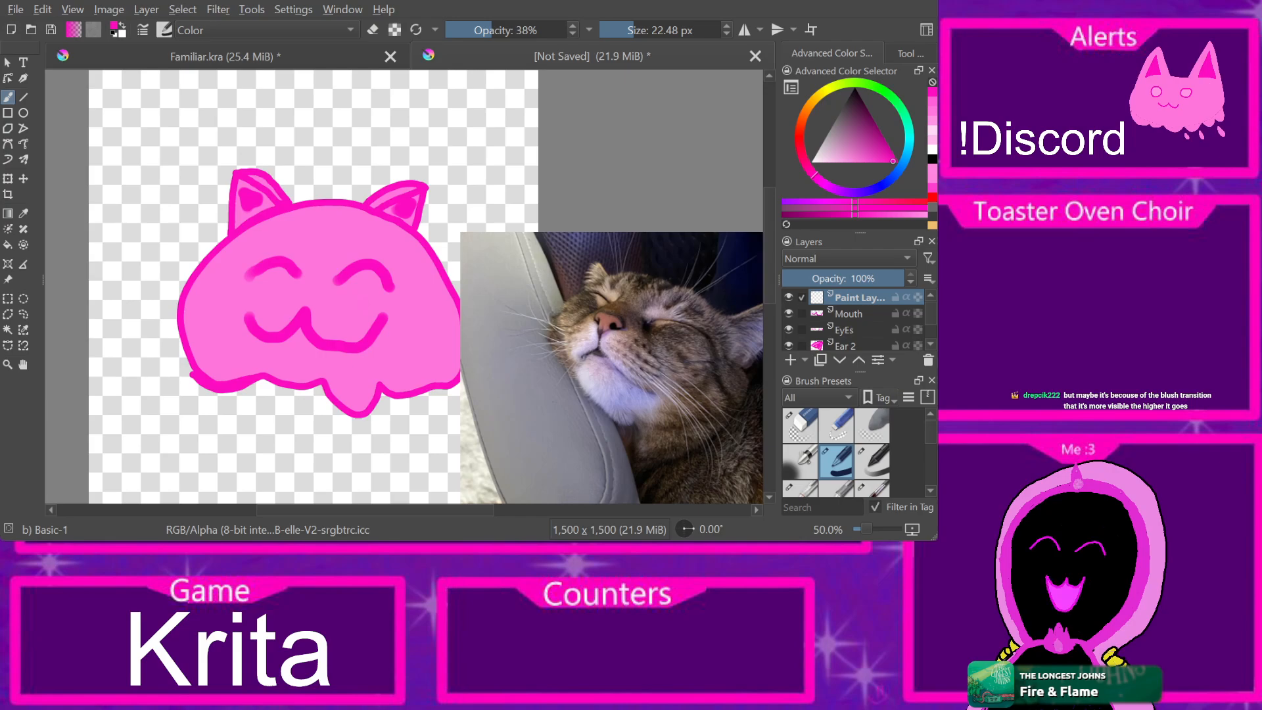
Step: Try renaming the empty paint layer above Mouth as hearts
key(F2)
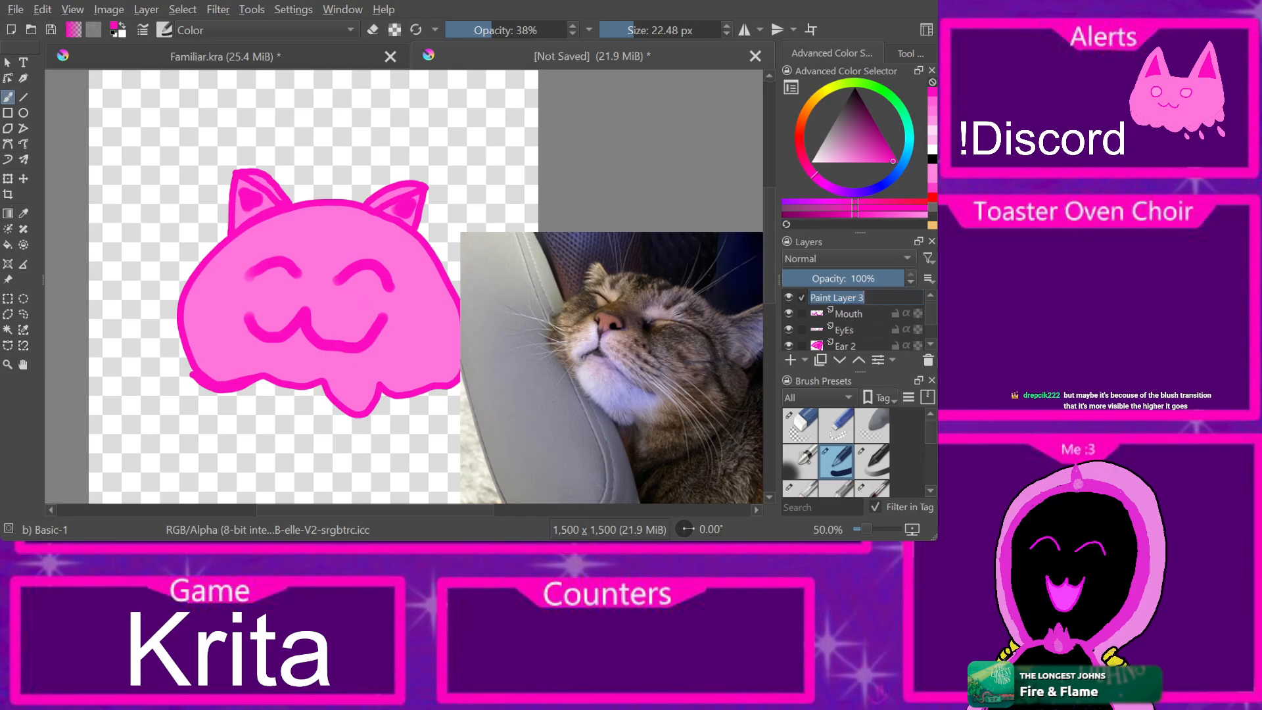
text(hearts)
key(Return)
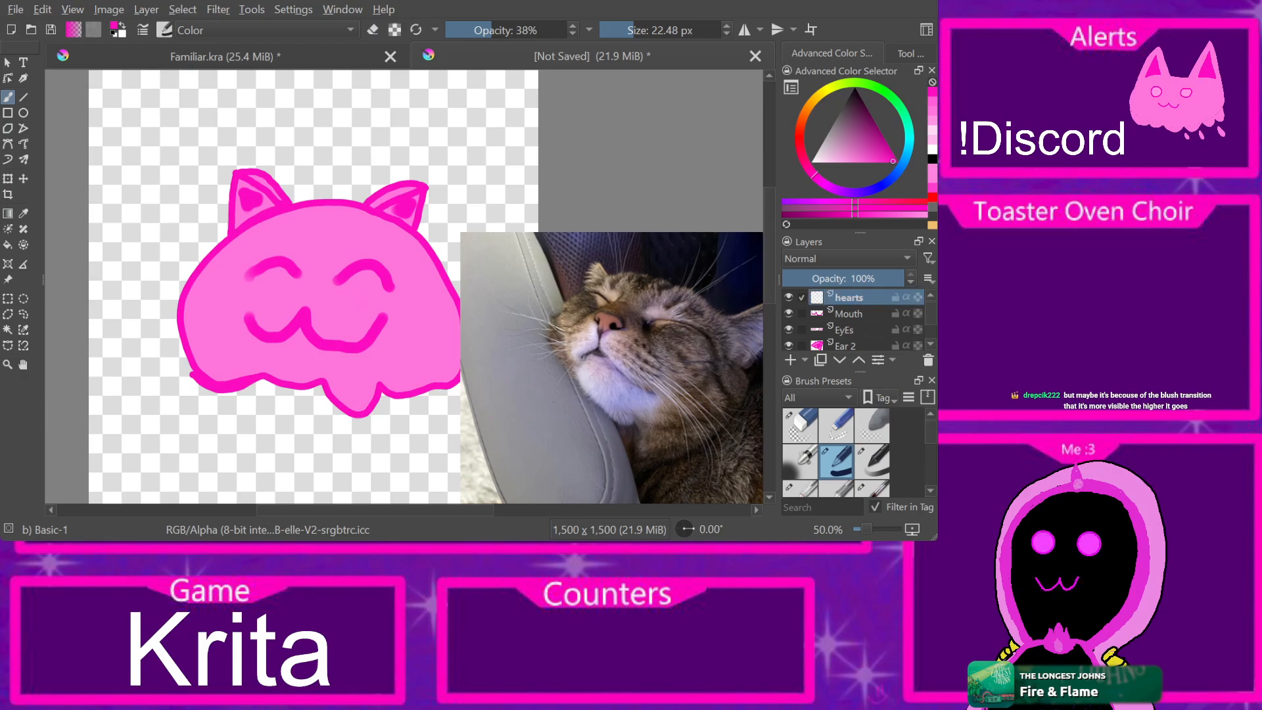
Step: Try a small translucent pink heart beside the slime's right ear with the Basic-1 brush, undoing each attempt
mouse_move(439, 156)
mouse_down()
mouse_move(461, 156)
mouse_move(445, 166)
mouse_up()
key(ctrl+z)
key(ctrl+z)
key(ctrl+z)
click(445, 170)
key(ctrl+z)
drag(451, 178, 459, 168)
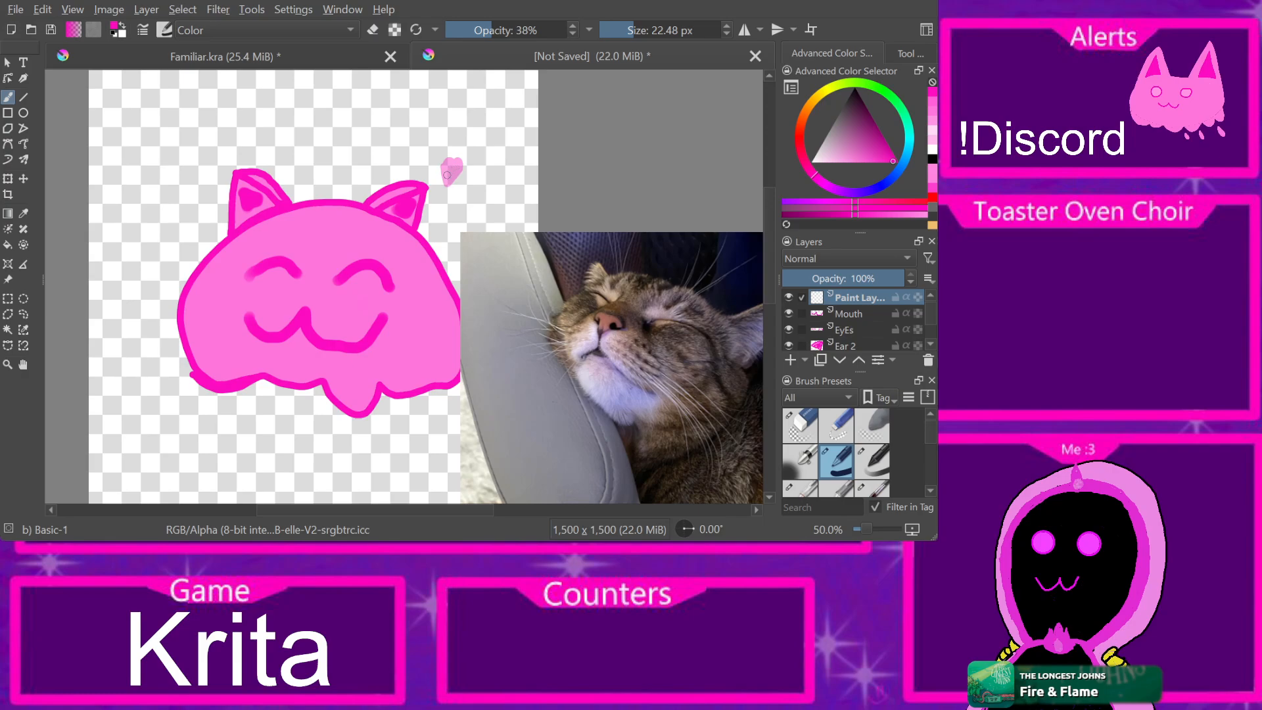
key(ctrl+z)
drag(472, 165, 460, 161)
key(ctrl+z)
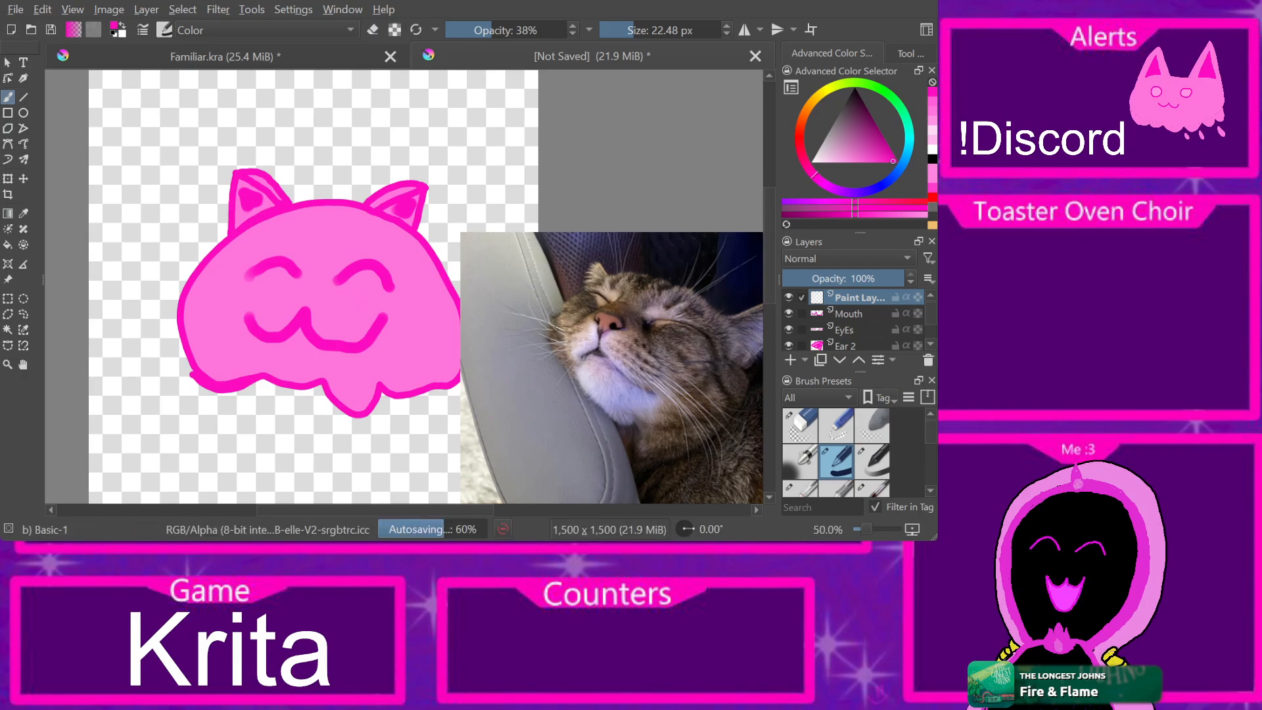
Step: Try renaming the empty paint layer above Mouth as blush
key(F2)
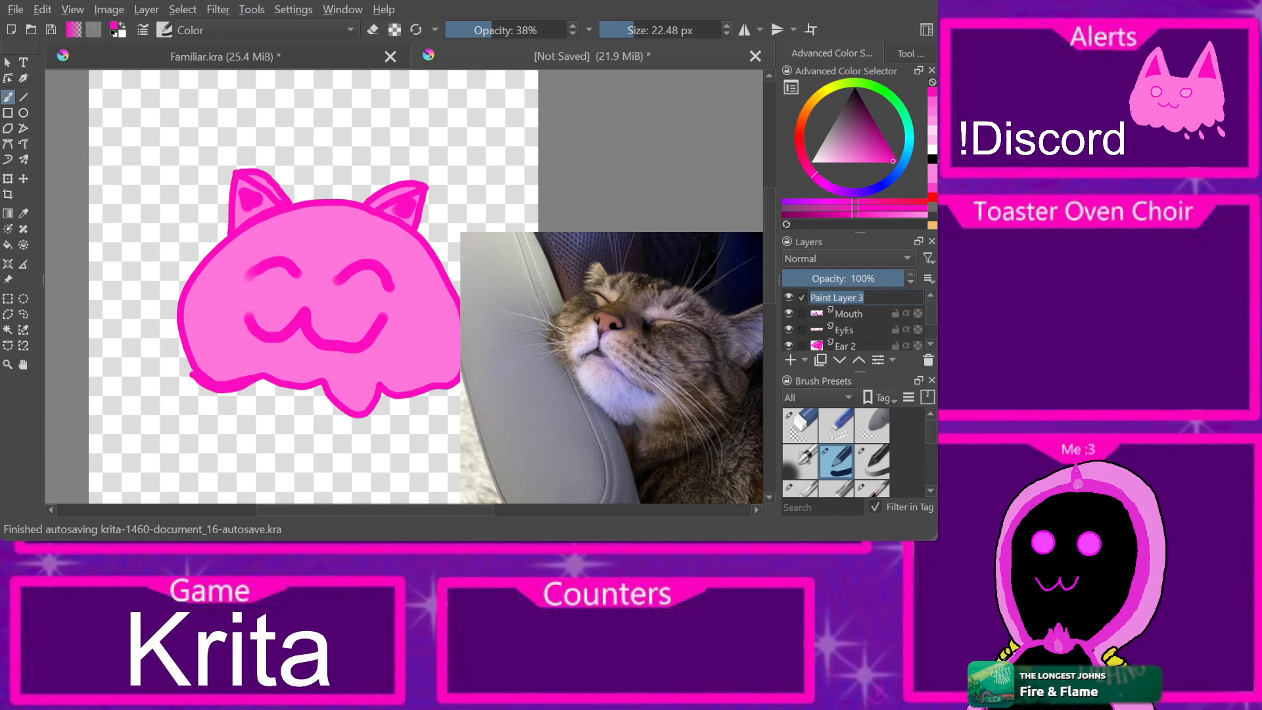
text(blush)
key(Return)
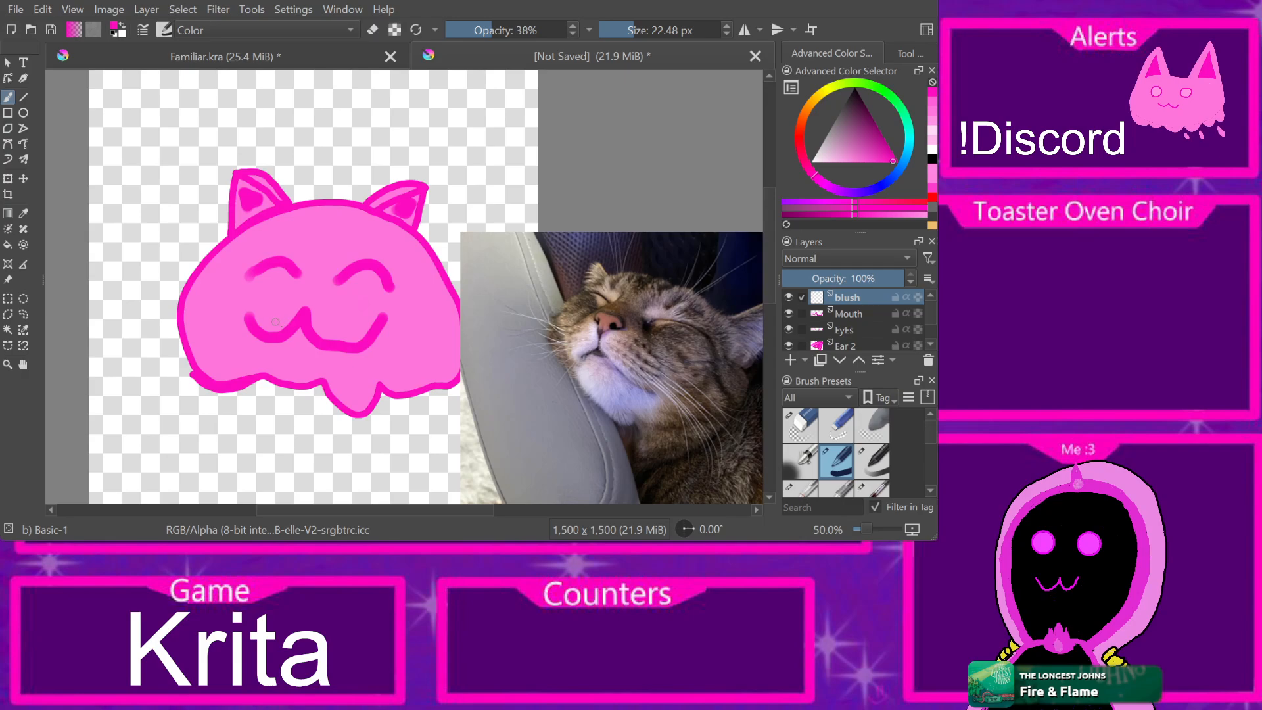
Step: Try wide blush strokes across the slime's face at 104.03 px, with reduced opacity on the second attempt, undoing both
click(656, 30)
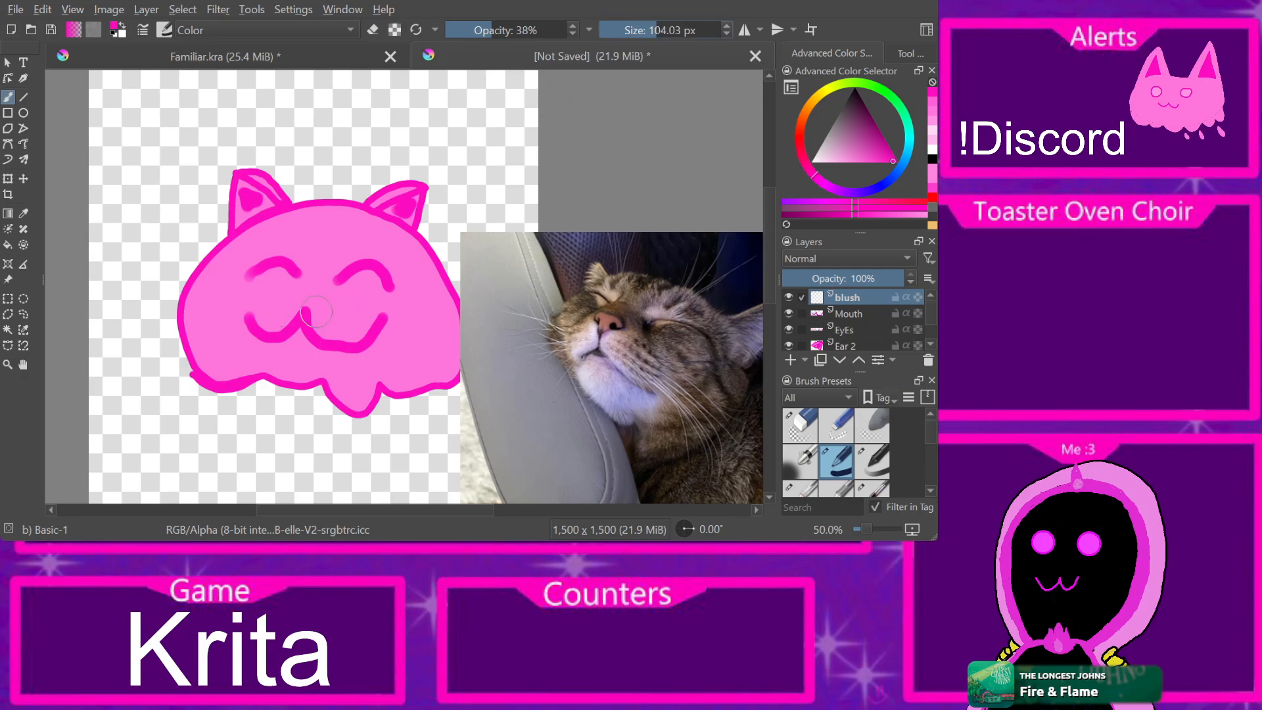
mouse_move(261, 321)
mouse_down()
mouse_move(253, 310)
mouse_move(383, 313)
mouse_up()
key(ctrl+z)
drag(473, 30, 470, 30)
drag(250, 313, 381, 314)
key(ctrl+z)
Step: Try a faint band of blush across the mouth in a less saturated pink at 26.22 px and 21% opacity
drag(626, 30, 636, 30)
drag(884, 161, 860, 162)
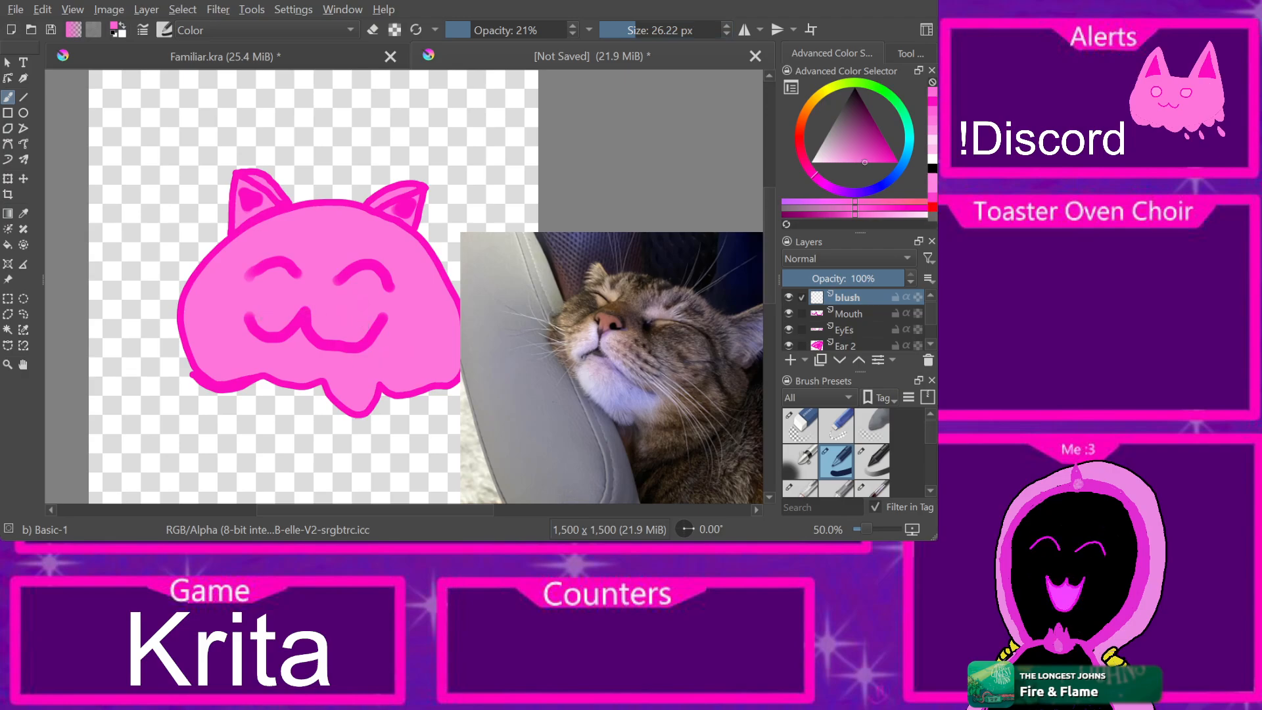
click(874, 162)
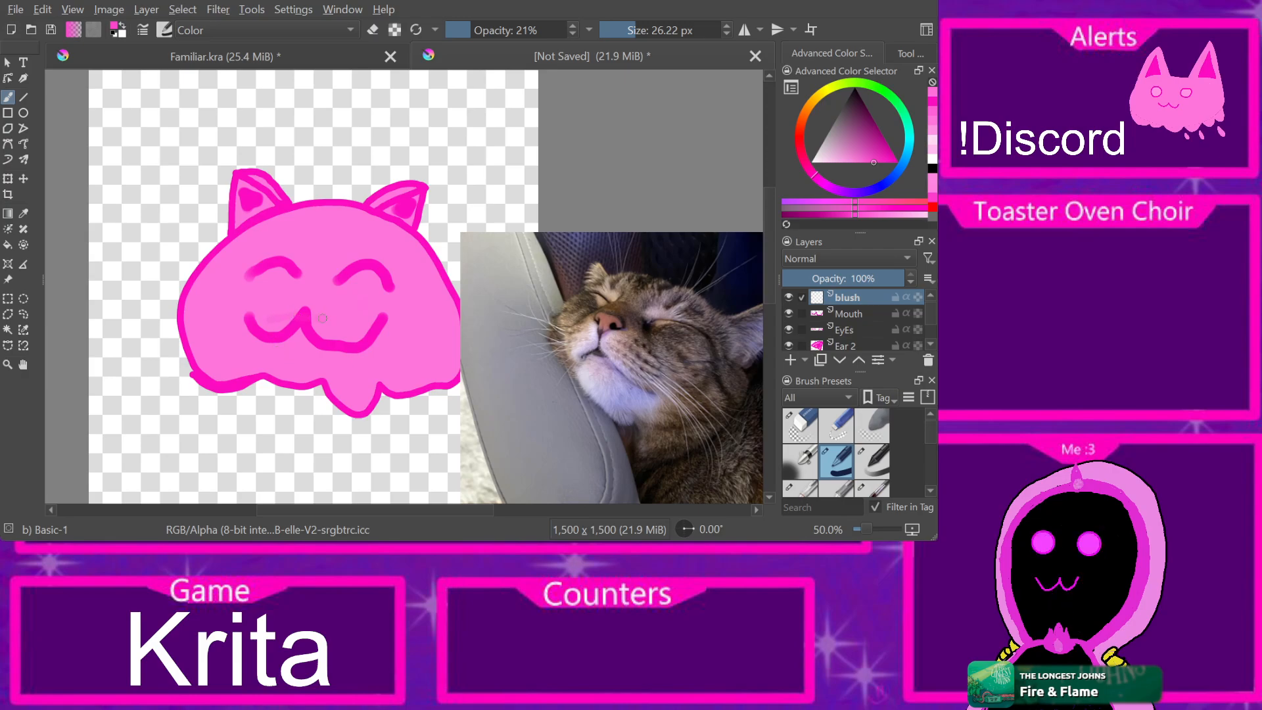
mouse_move(269, 312)
mouse_down()
mouse_move(379, 326)
mouse_move(267, 311)
mouse_move(379, 327)
mouse_move(338, 304)
mouse_up()
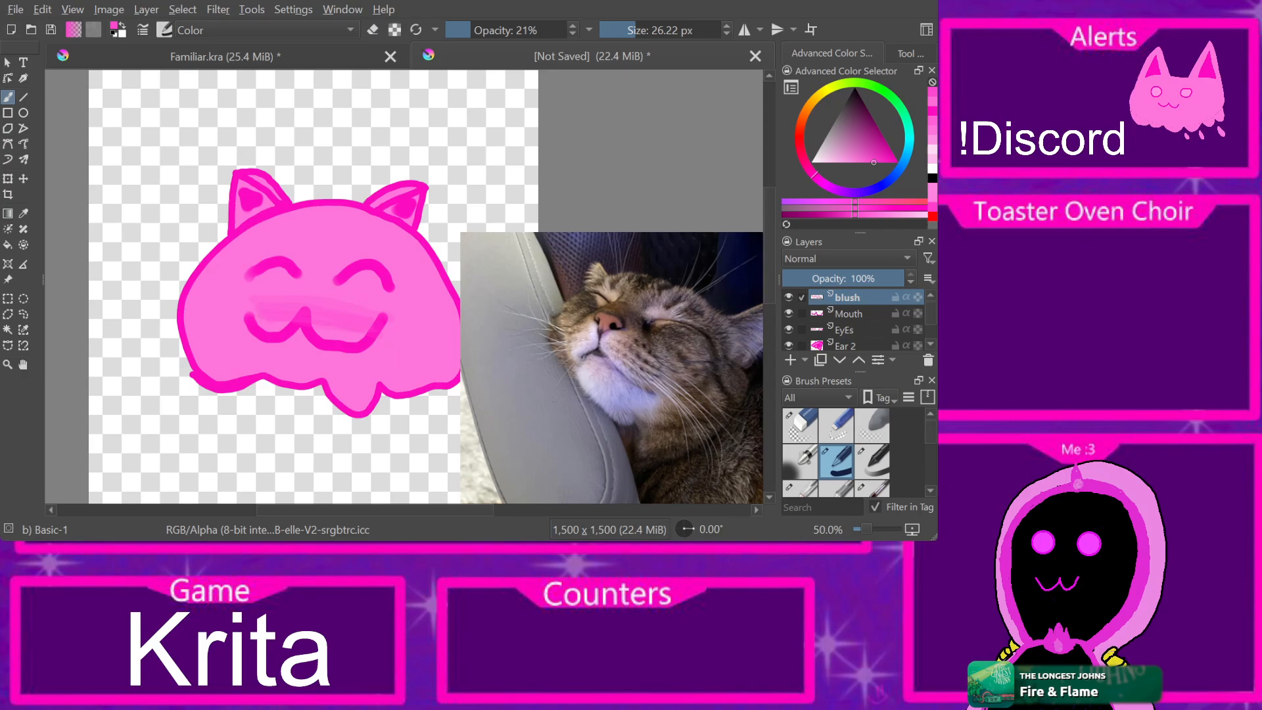
Step: Switch to the Basic-2 Opacity brush at 79% opacity in a stronger pink, test a stroke over the mouth and undo it
click(872, 462)
click(881, 163)
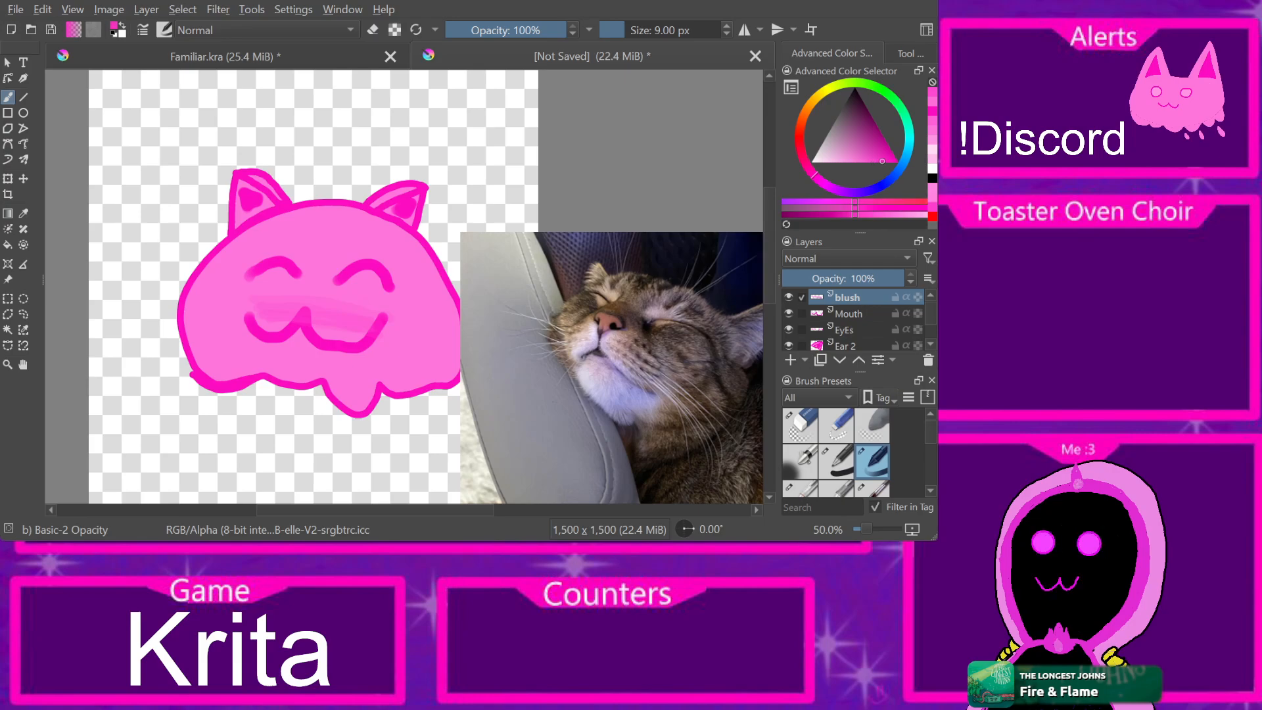
click(541, 30)
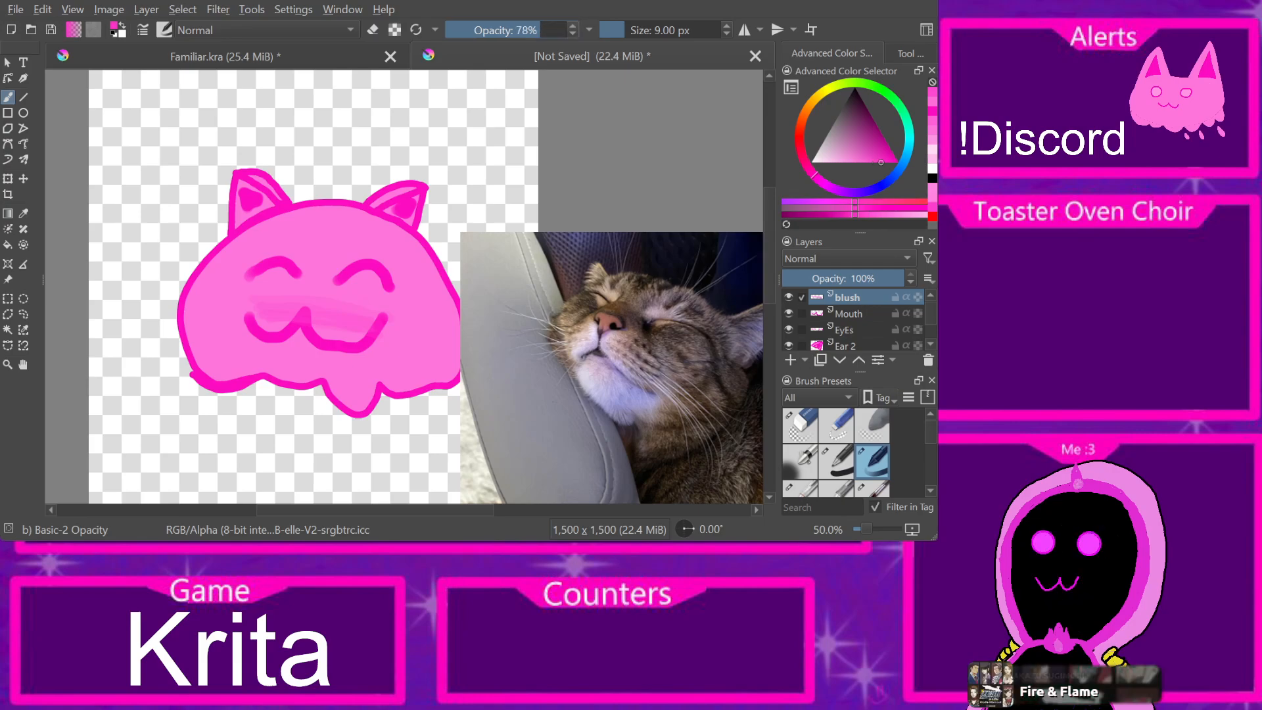
mouse_move(277, 303)
mouse_down()
mouse_move(277, 318)
mouse_move(292, 320)
mouse_up()
key(ctrl+z)
key(ctrl+z)
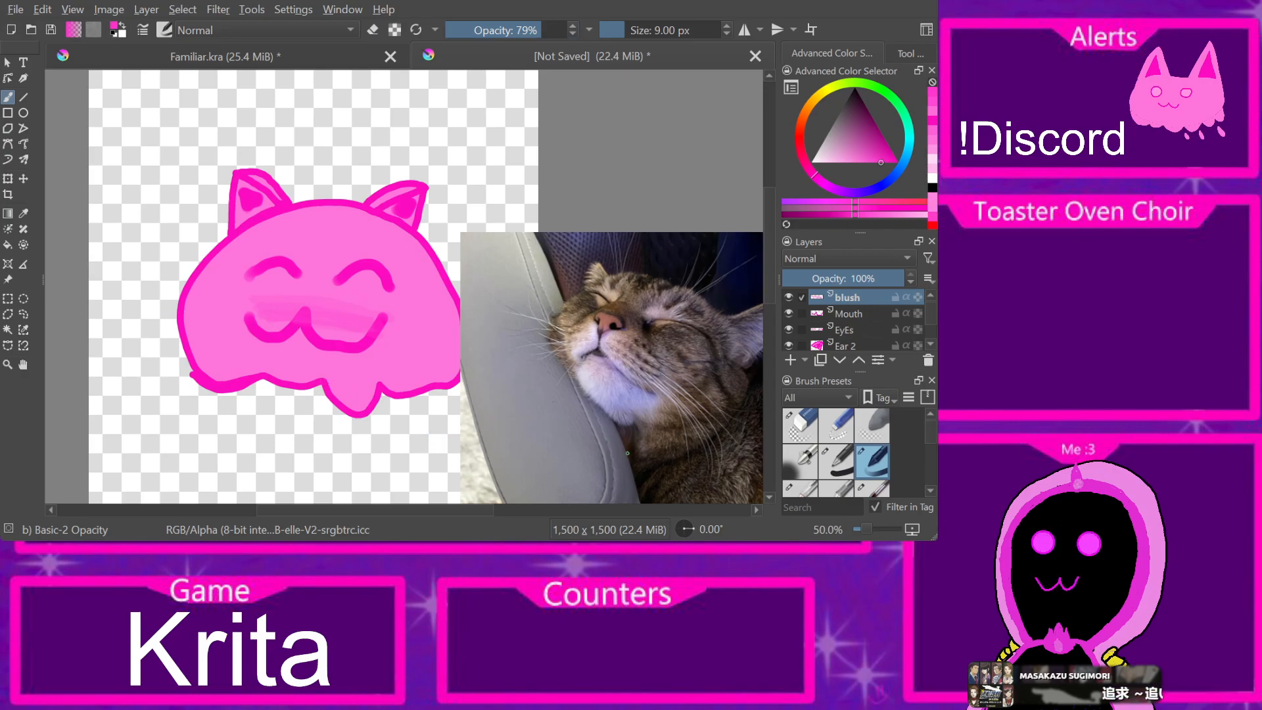
Step: Try blush strokes over the mouth with the Basic-3 Flow brush at 59.83 px and 49% opacity, and undo them
click(836, 461)
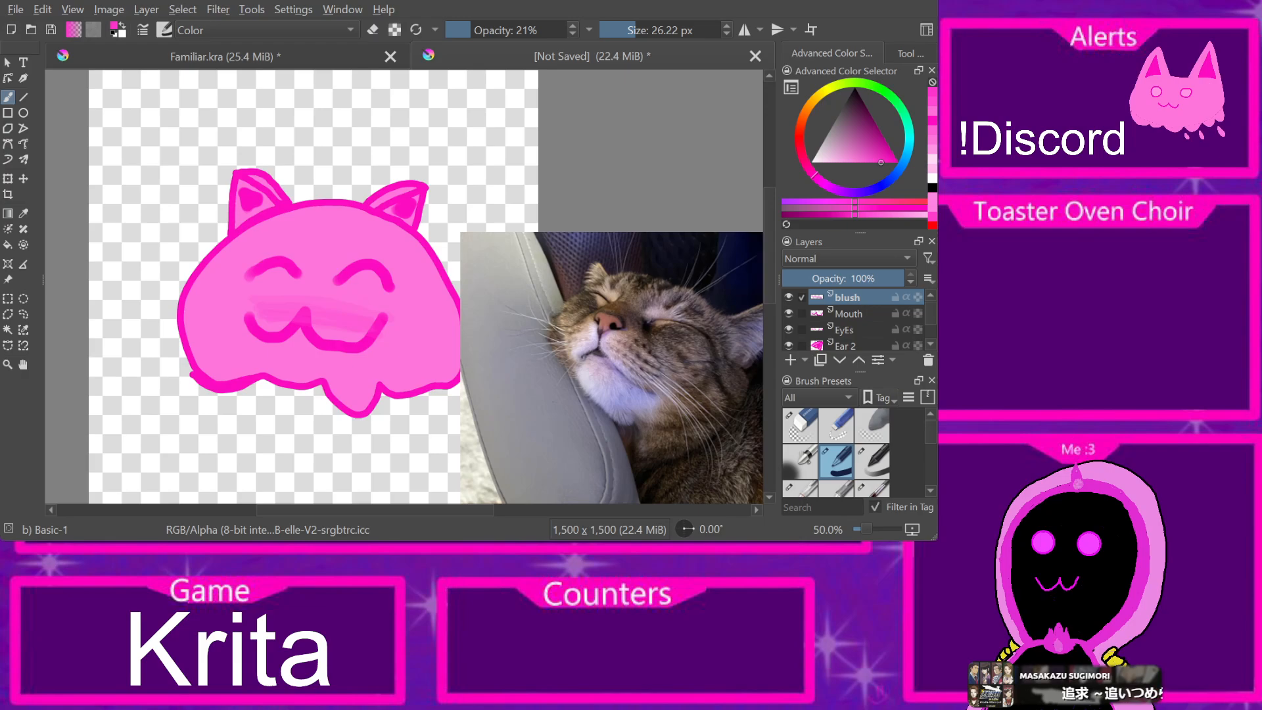
scroll(836, 460, down, 2)
scroll(836, 453, up, 4)
scroll(836, 453, down, 1)
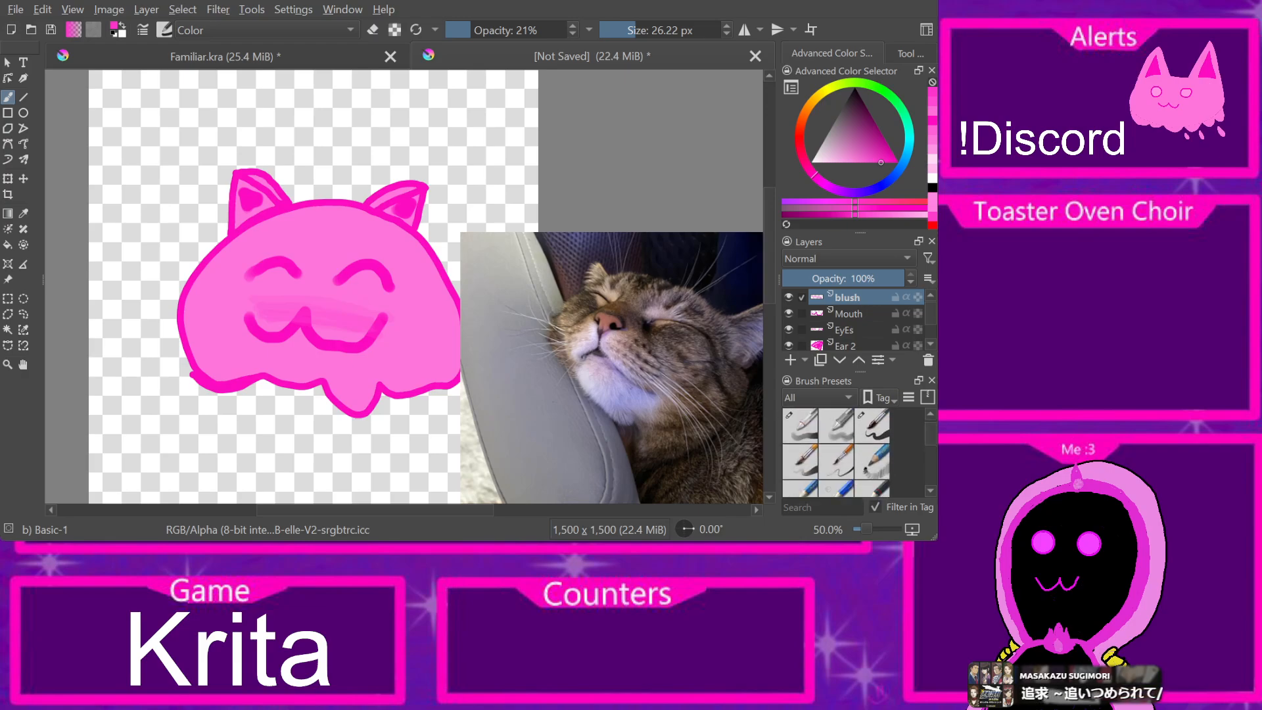
click(800, 426)
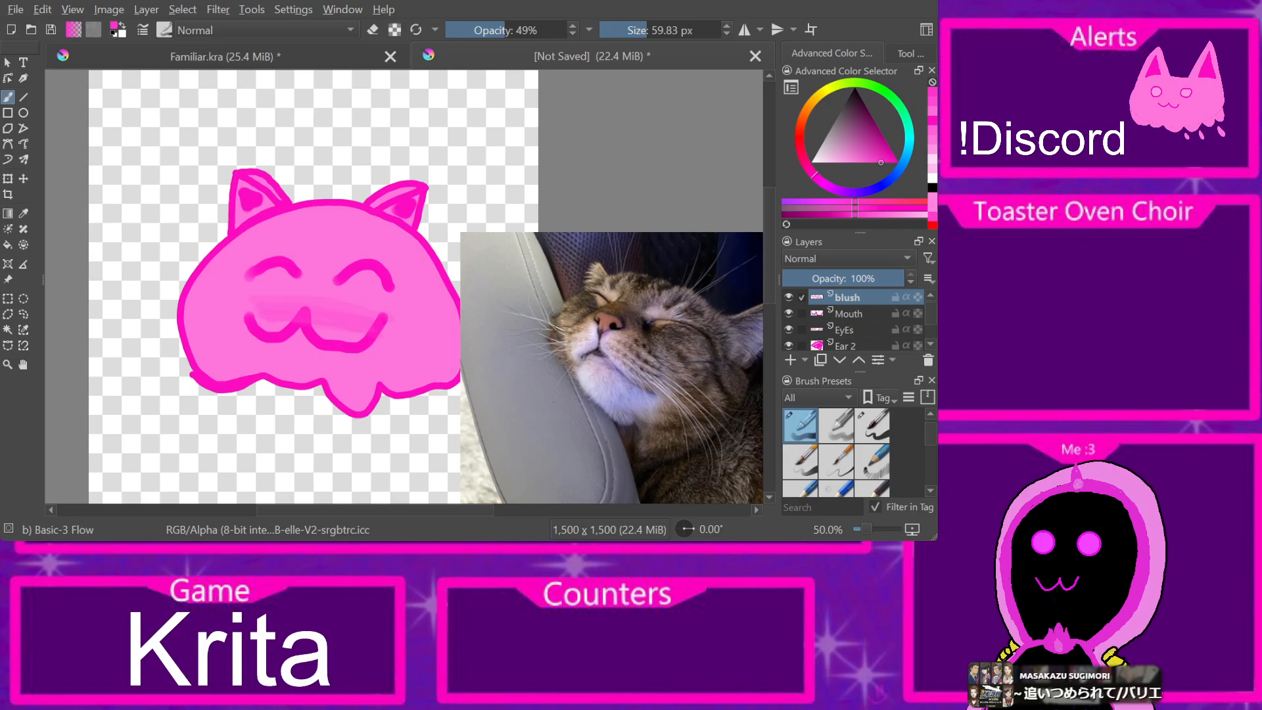
mouse_move(264, 306)
mouse_down()
mouse_move(293, 319)
mouse_move(302, 302)
mouse_move(314, 317)
mouse_move(339, 306)
mouse_move(380, 342)
mouse_up()
key(ctrl+z)
key(ctrl+z)
key(ctrl+z)
key(ctrl+z)
key(ctrl+z)
key(ctrl+z)
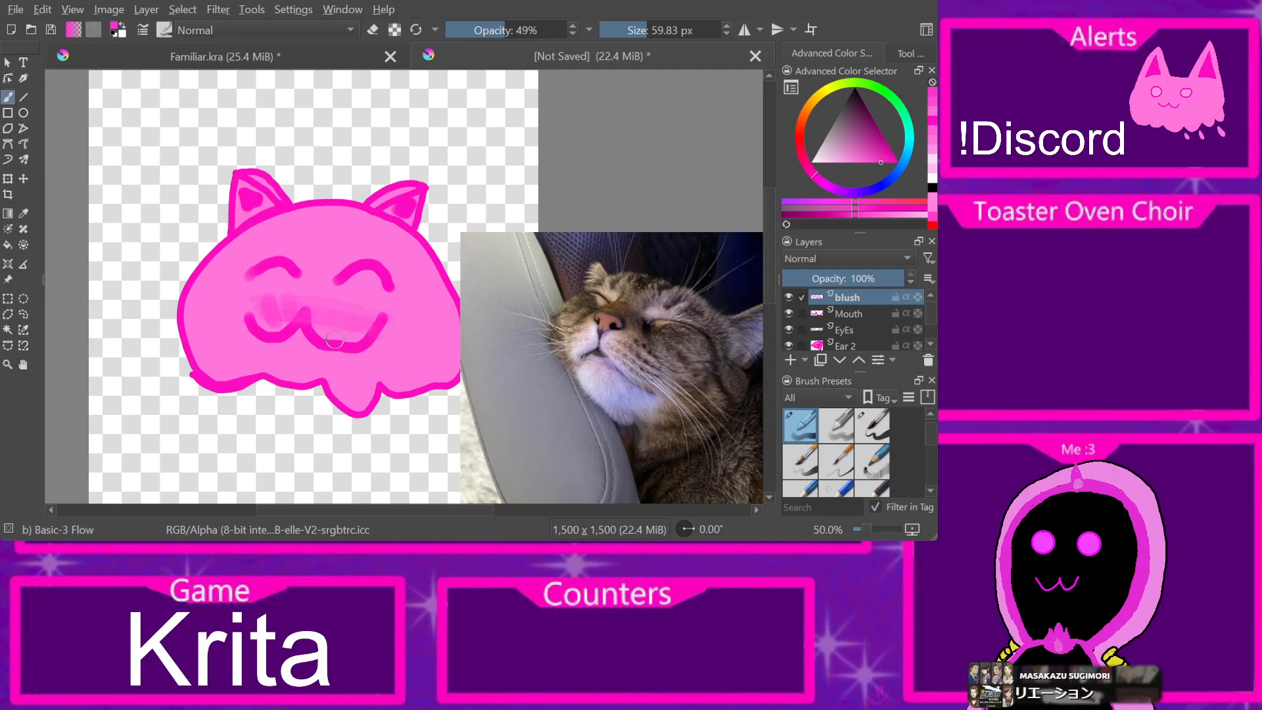
Step: Reduce the Basic-3 Flow brush to 9 px and try fine hatch lines over the blush band
click(625, 30)
drag(264, 302, 271, 316)
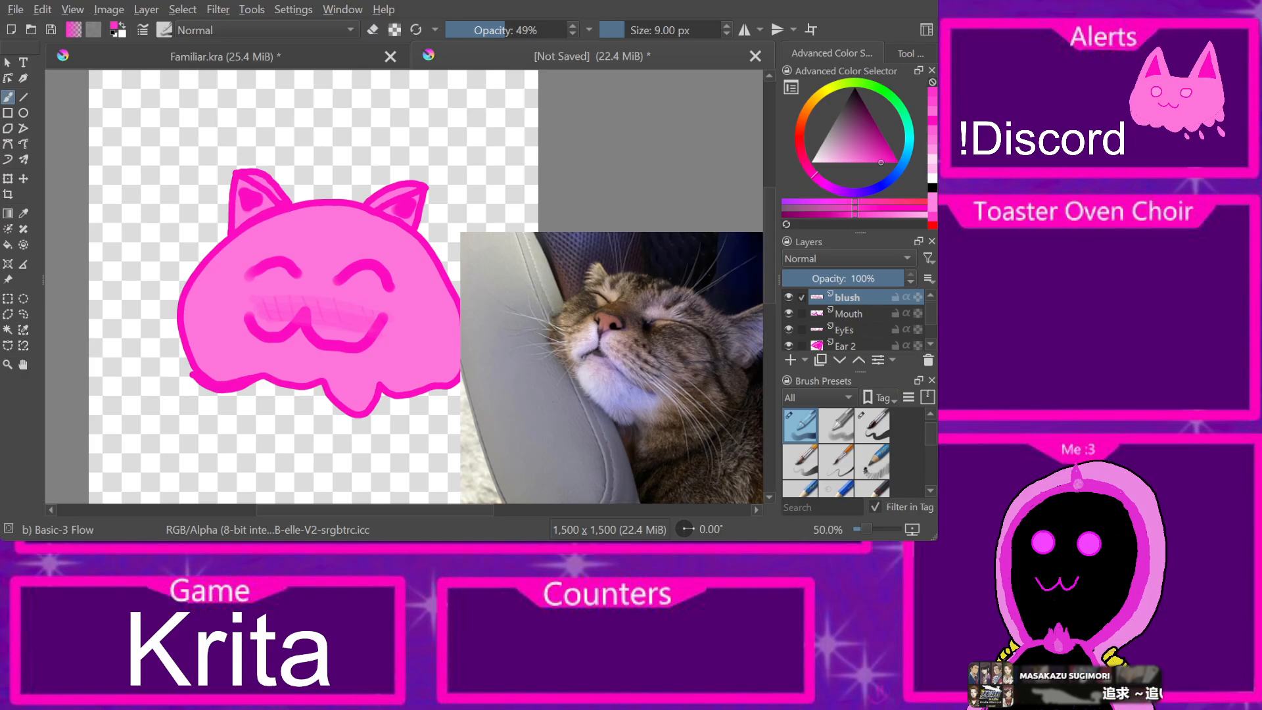
Step: Try moving the blush layer directly below the Ears layer, above Paint Layer 1
scroll(848, 326, down, 1)
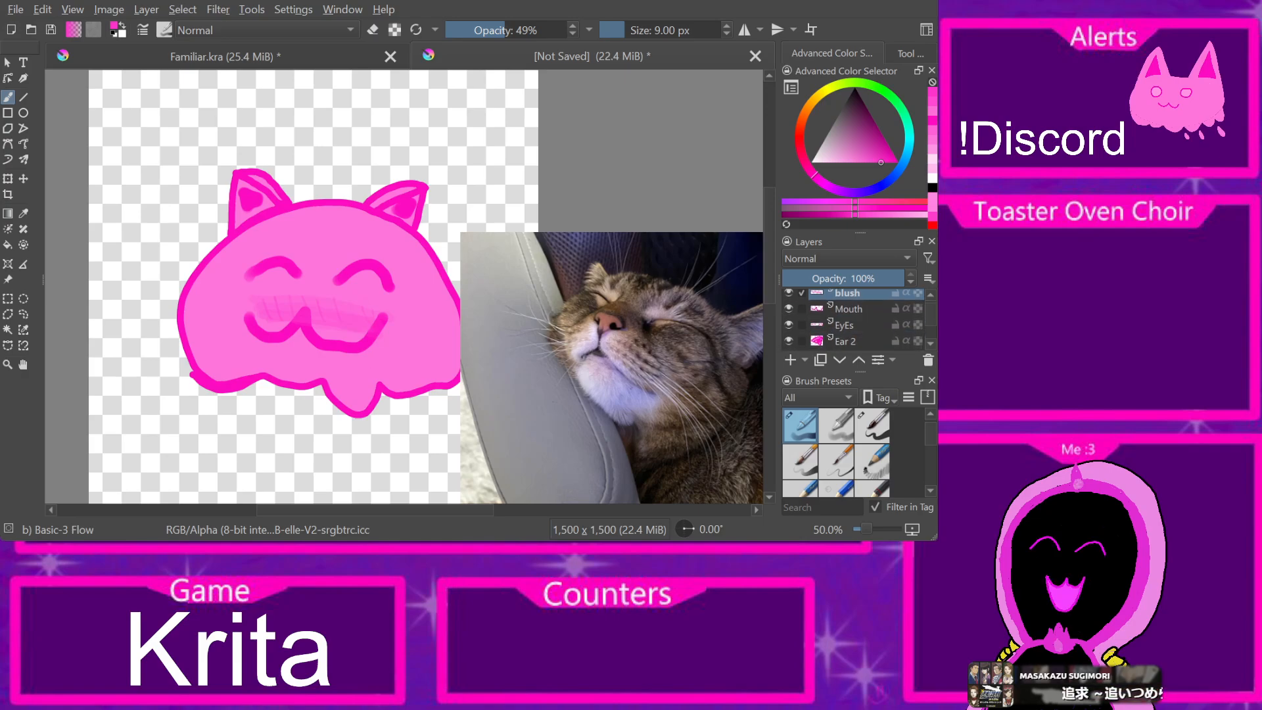
scroll(854, 319, down, 3)
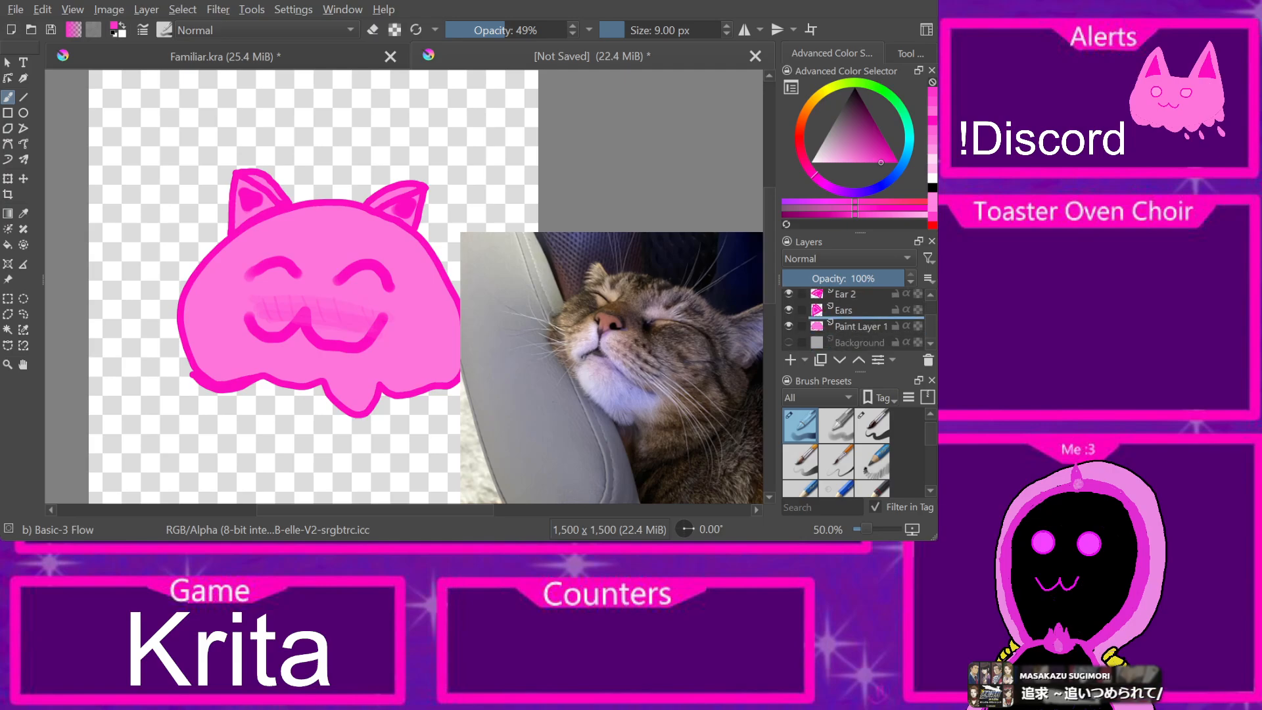
drag(854, 316, 855, 318)
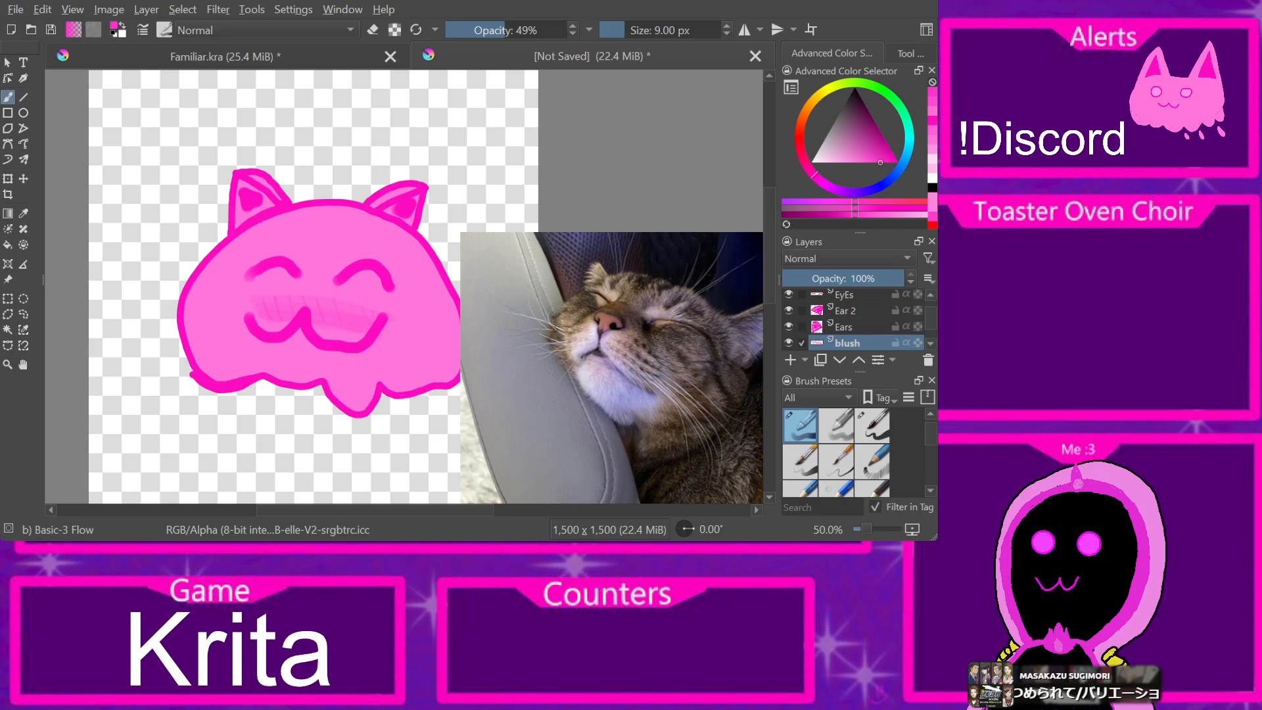
Step: Undo the layer move, the blush strokes and the layer rename, back to the empty paint layer above Mouth
key(ctrl+z)
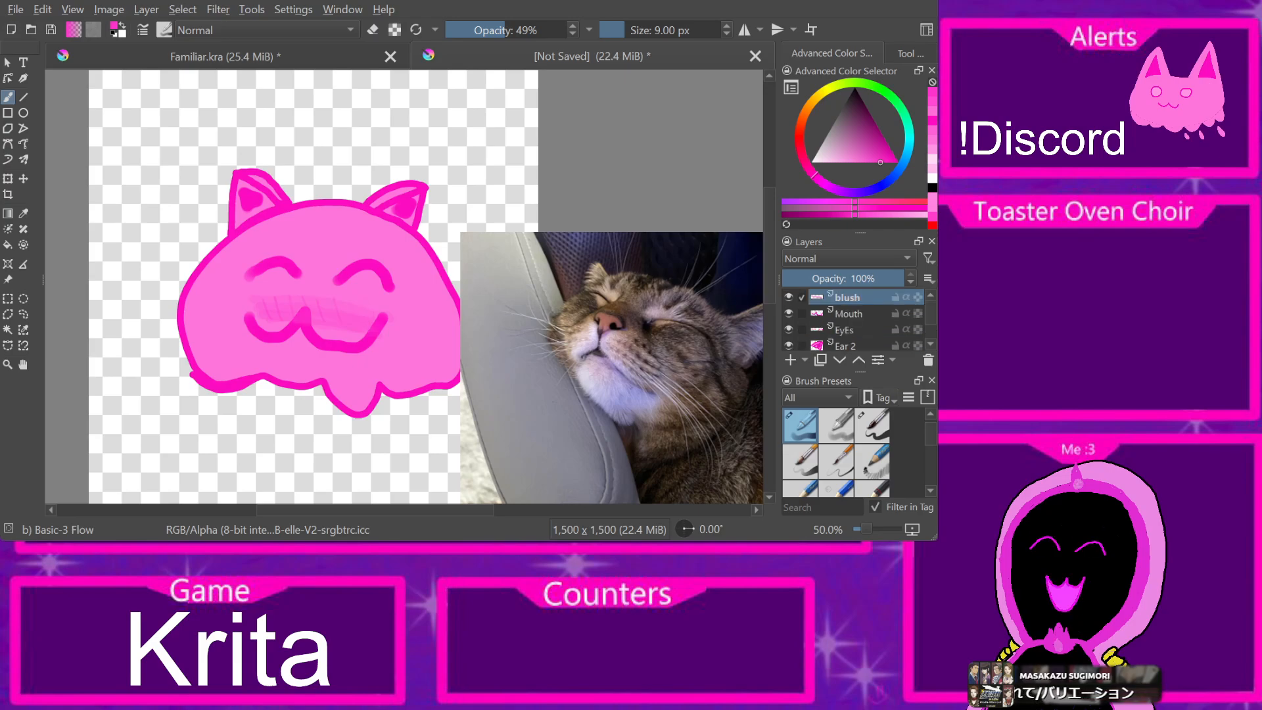
key(ctrl+z)
key(ctrl+z)
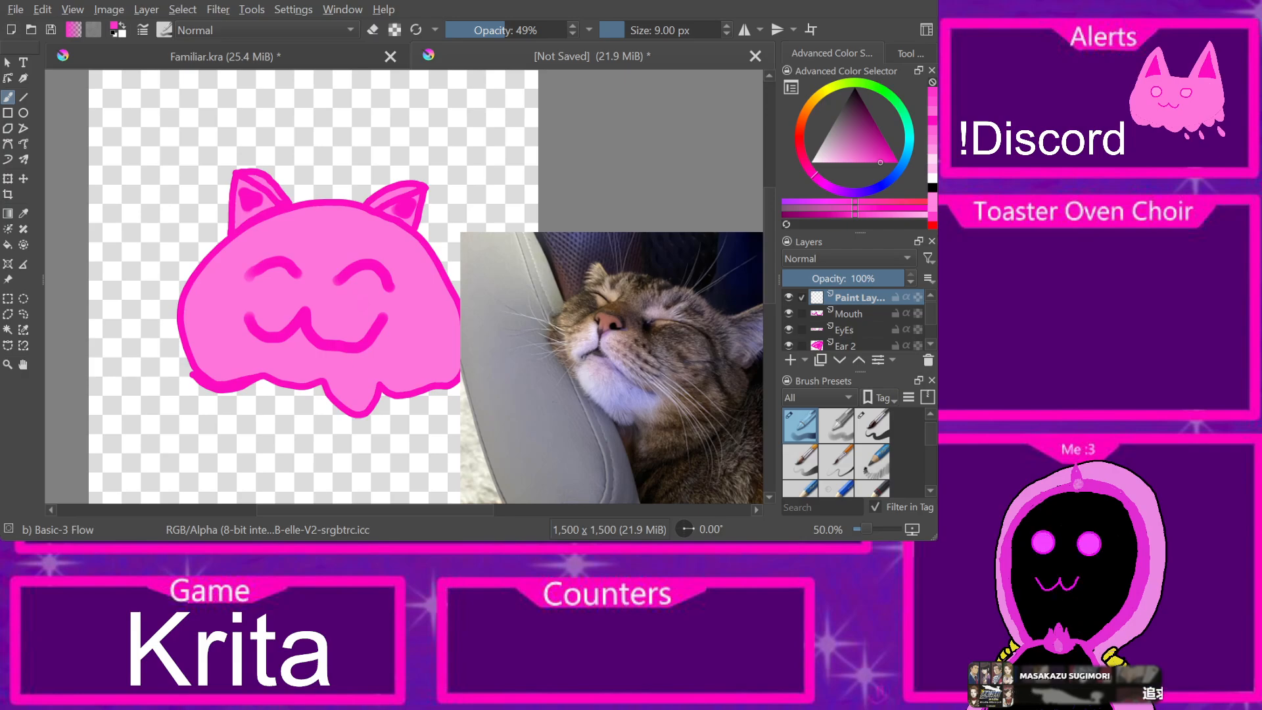
Step: Paint a pink oval on each cheek with Basic-2 Opacity at 22.48 px and 79% opacity, then texture them with Basic-3 Flow at 9 px
scroll(836, 452, up, 2)
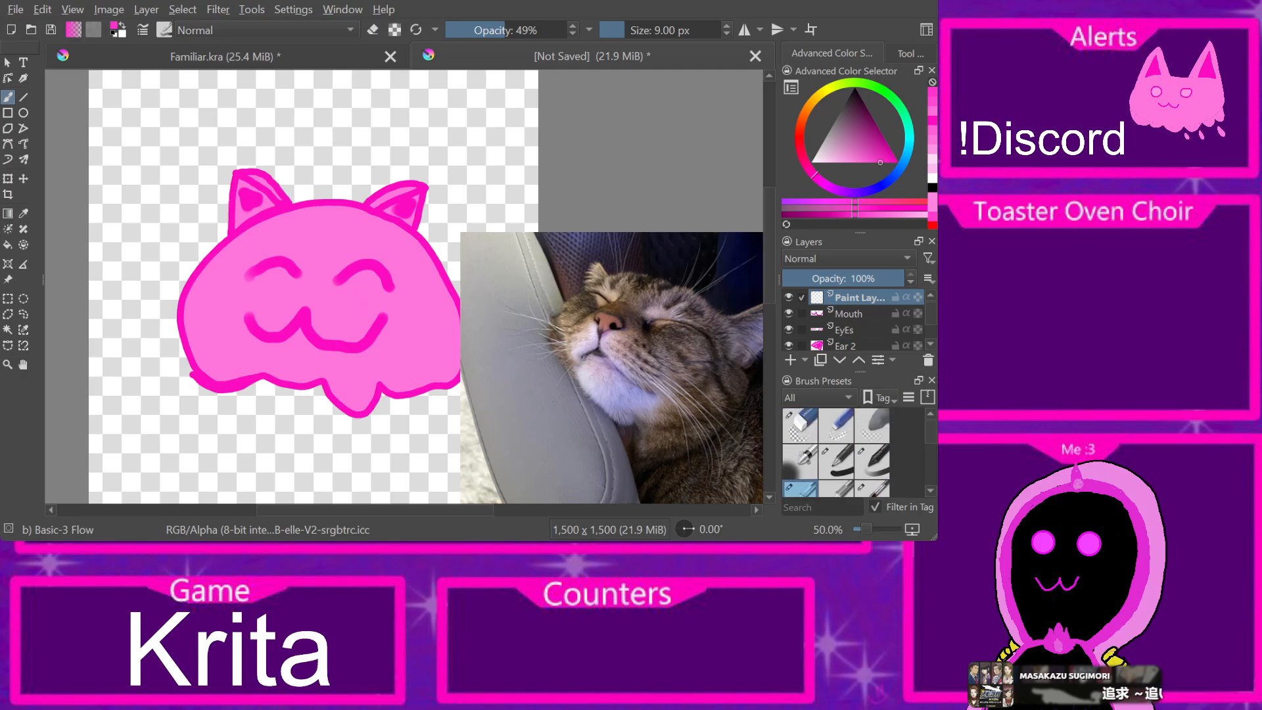
click(872, 461)
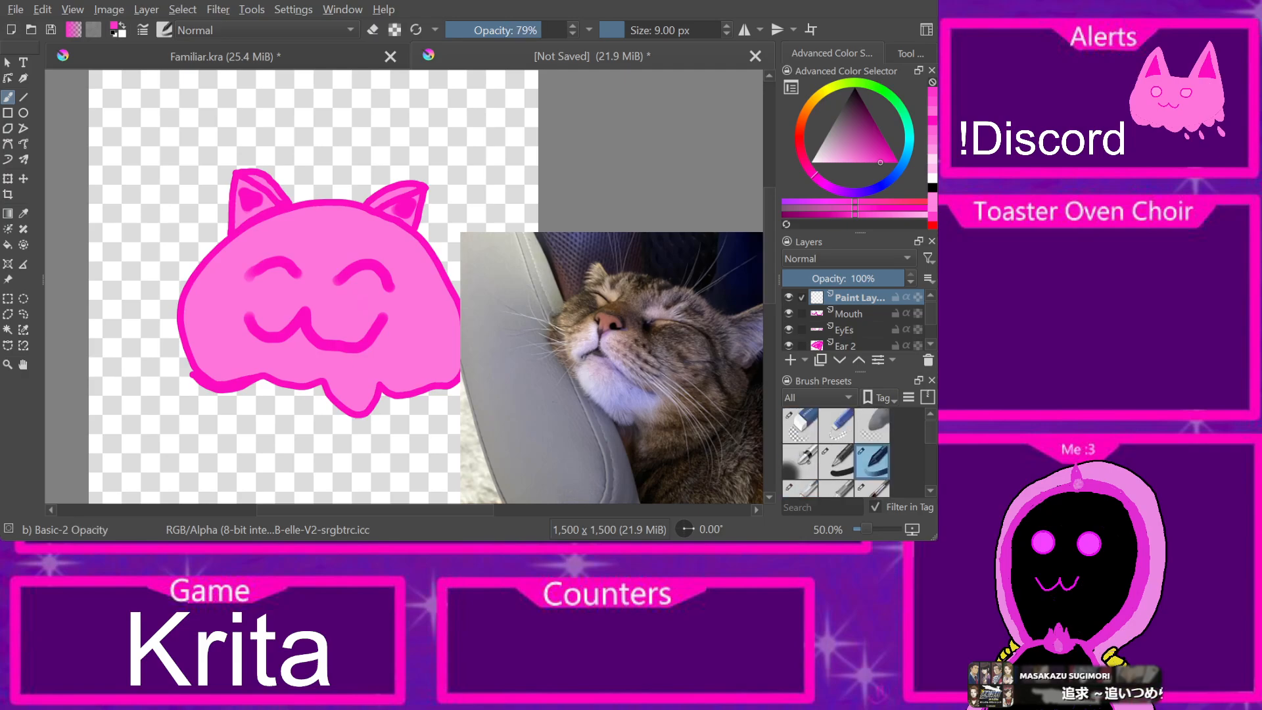
click(633, 30)
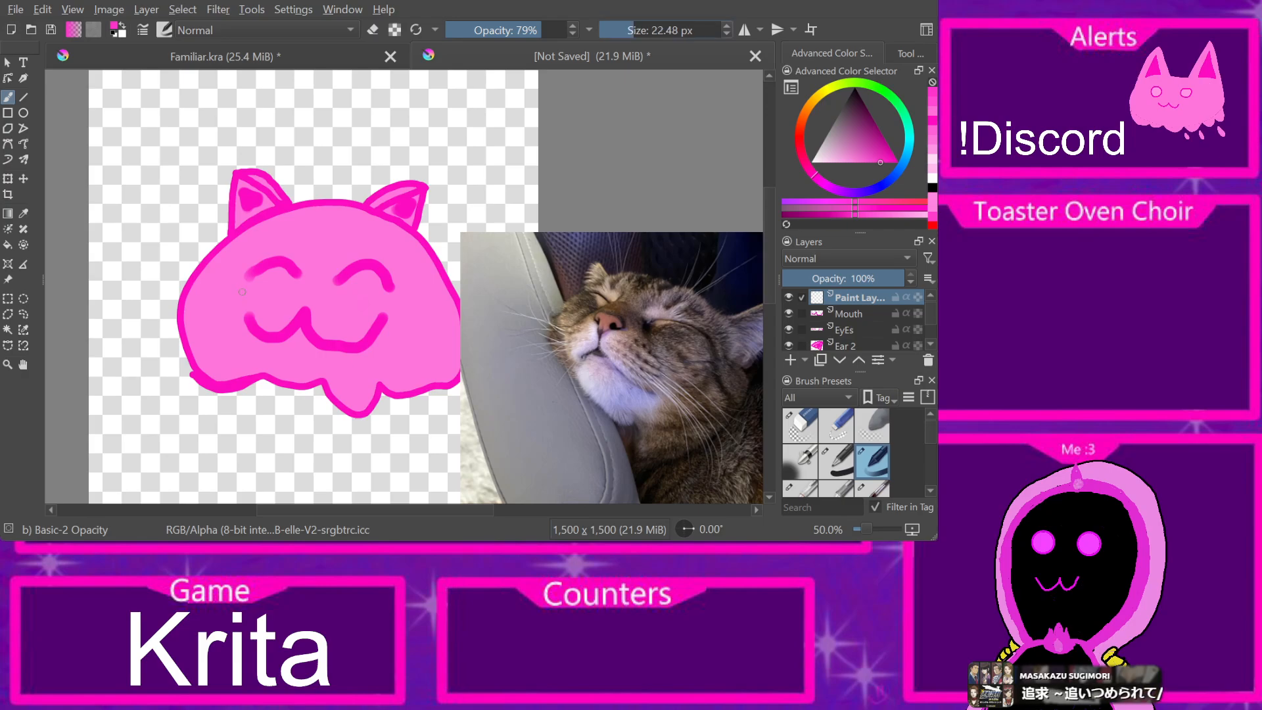
mouse_move(222, 307)
mouse_down()
mouse_move(242, 304)
mouse_move(213, 295)
mouse_move(231, 293)
mouse_up()
mouse_move(409, 304)
mouse_down()
mouse_move(420, 297)
mouse_move(409, 299)
mouse_up()
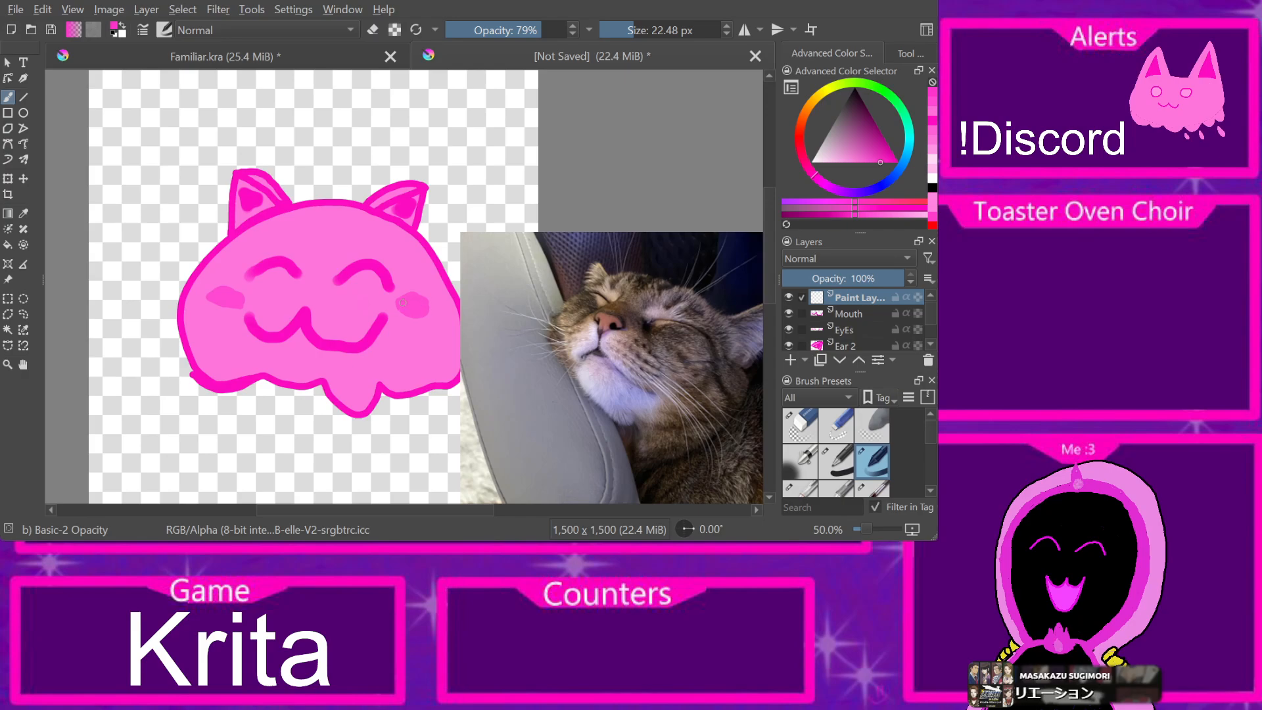
key(ctrl+z)
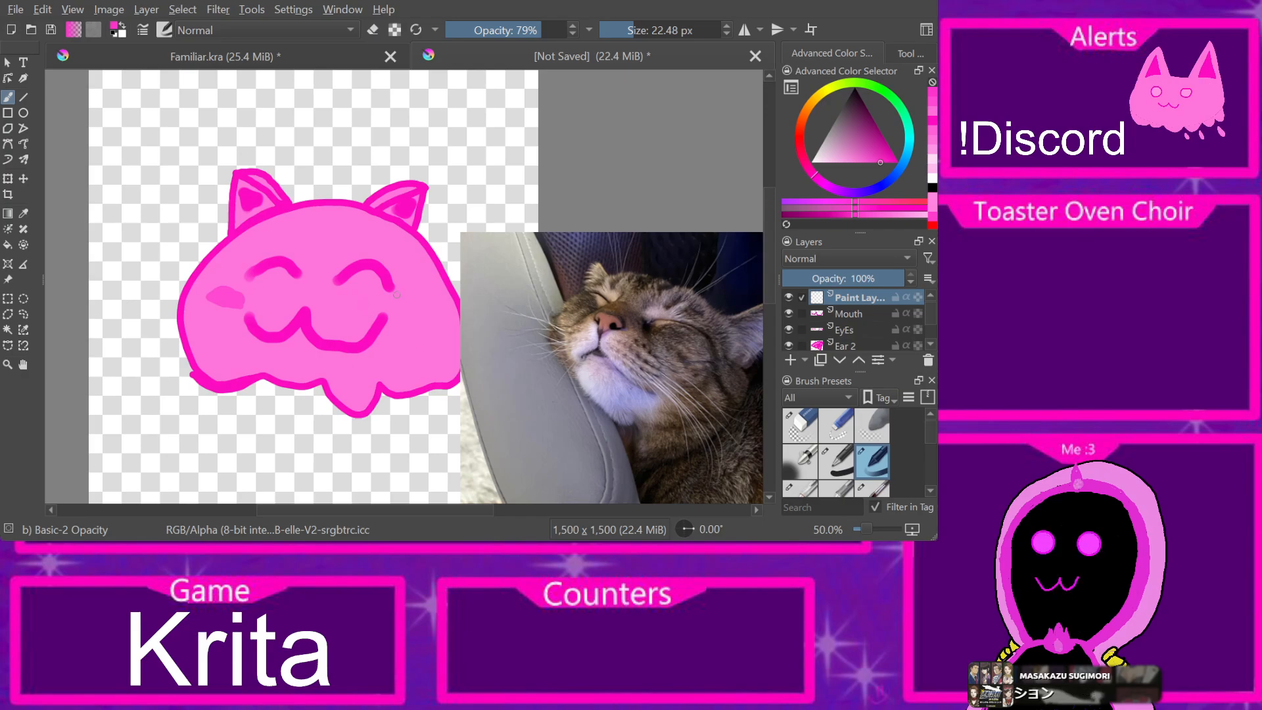
drag(400, 305, 426, 310)
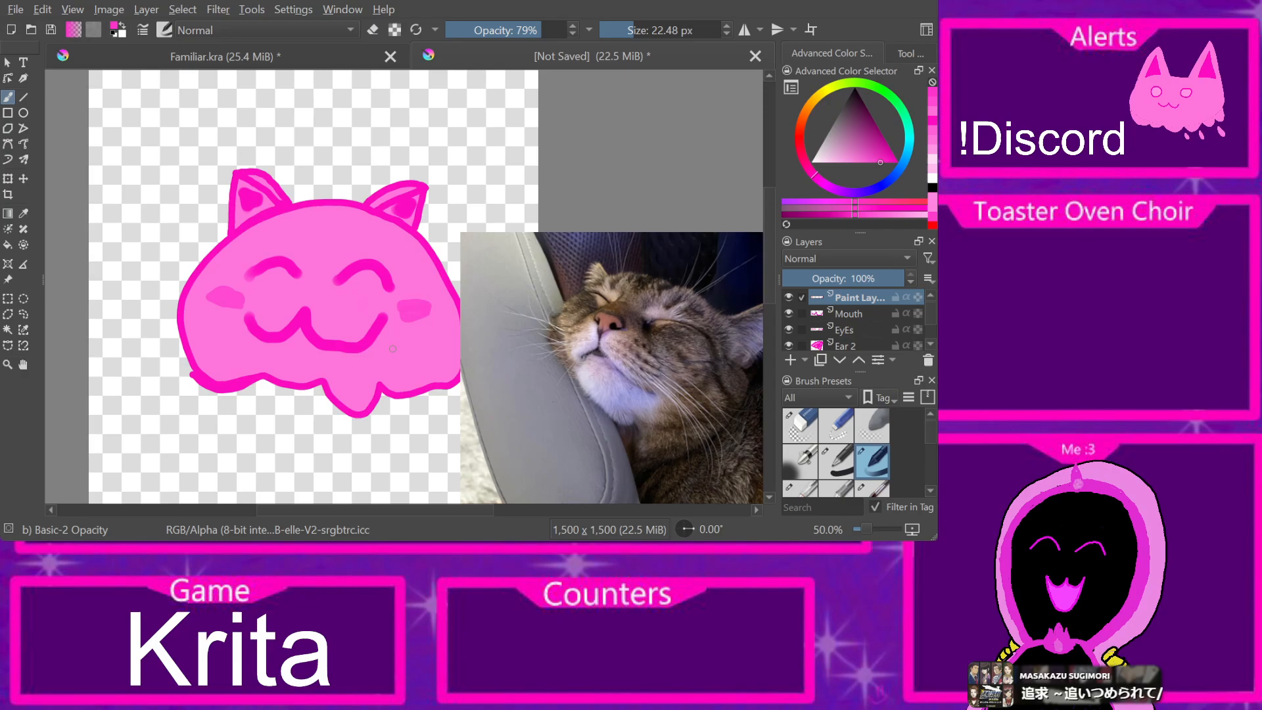
key(slash)
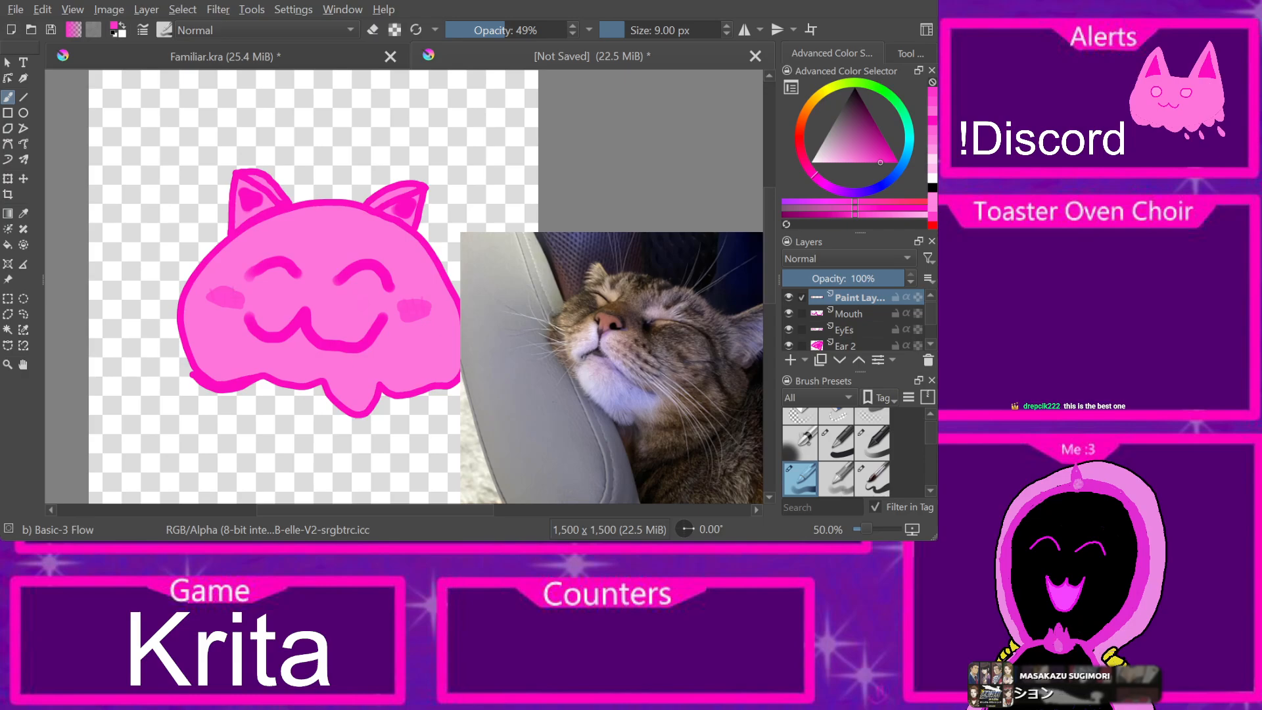
Step: Rename the layer holding the cheek ovals as blush
key(F2)
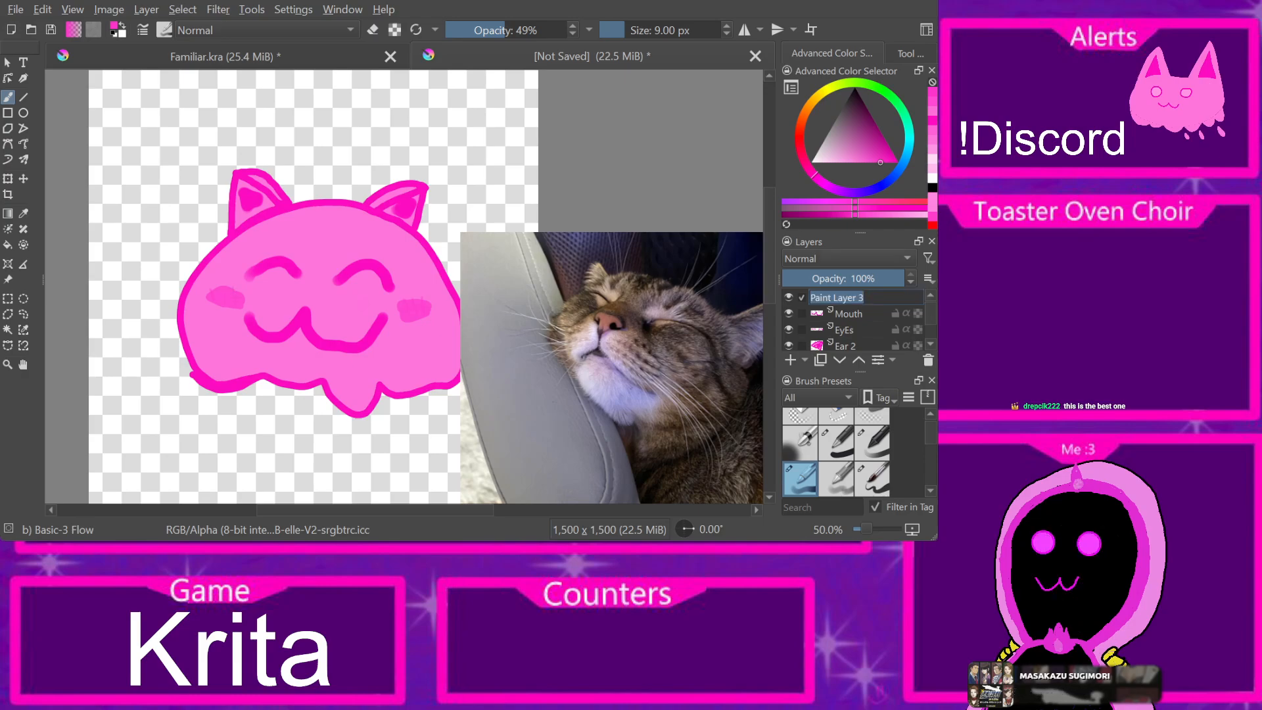
text(bl)
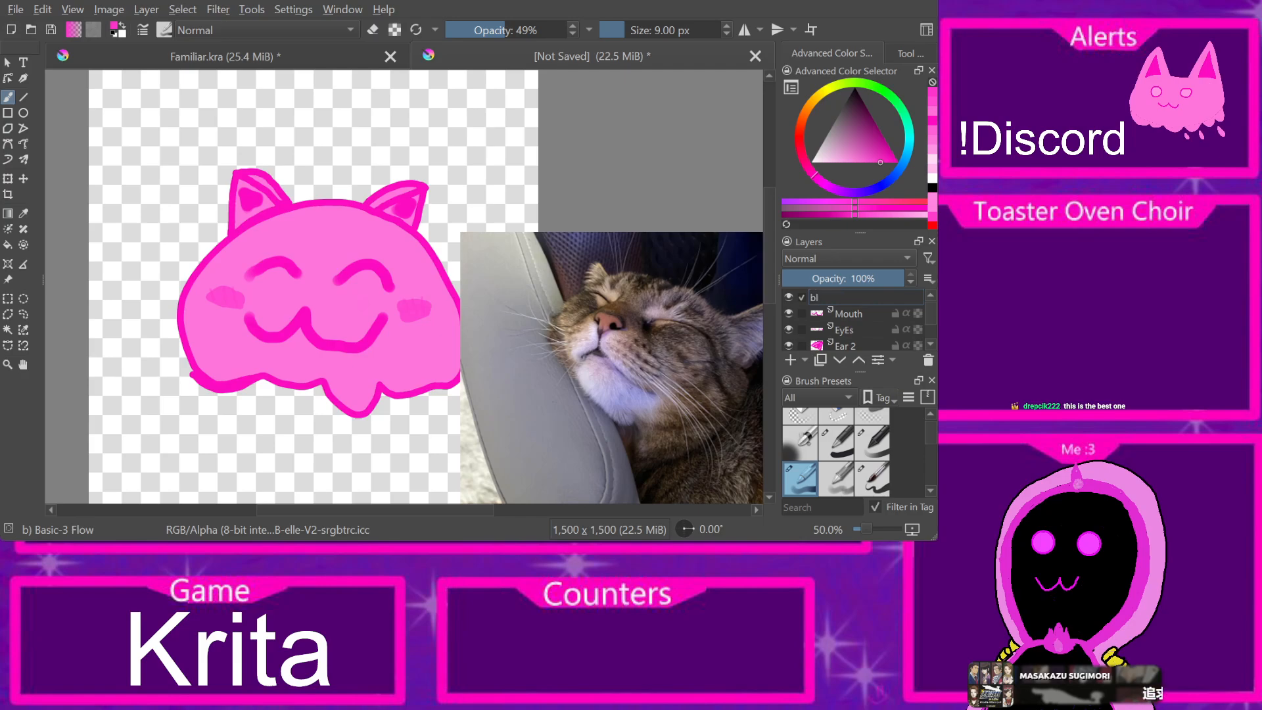
key(Return)
Step: Add a new paint layer named hearts above the blush layer
key(Insert)
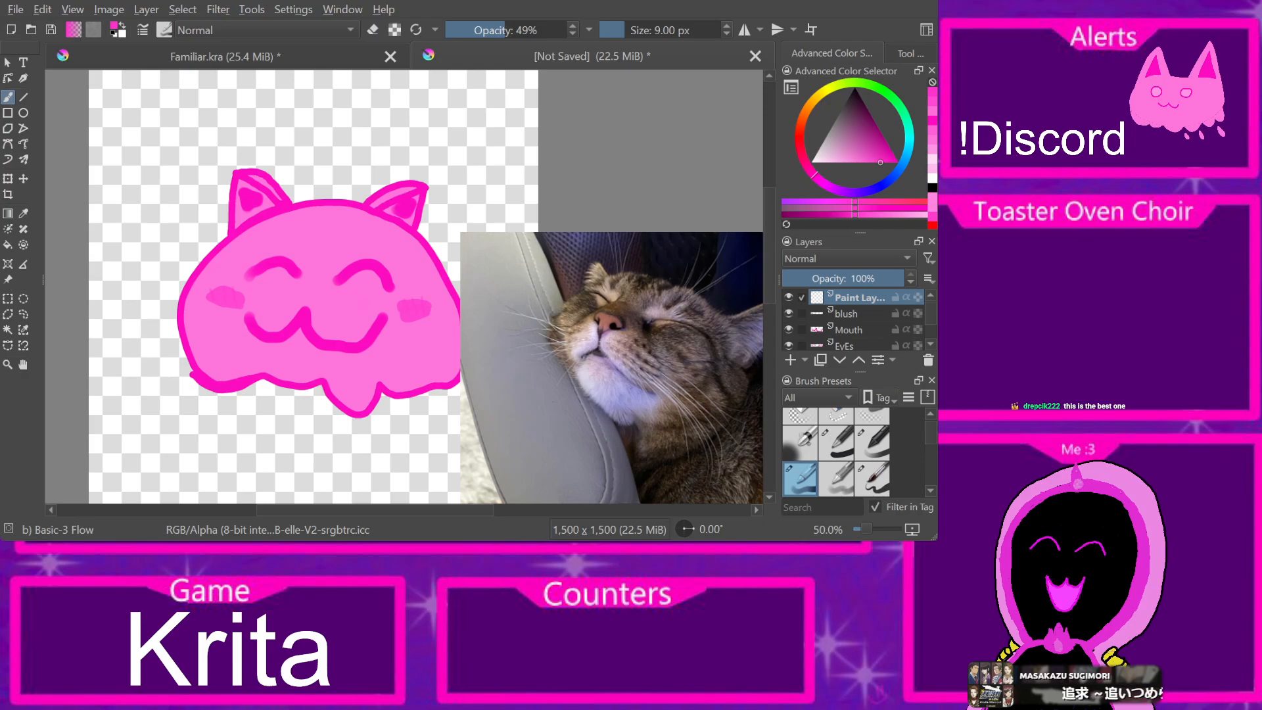
key(F2)
text(hearts)
key(Return)
Step: Paint five small magenta hearts around the slime on the hearts layer with Basic-1 at 26.22 px and 100% opacity
click(836, 443)
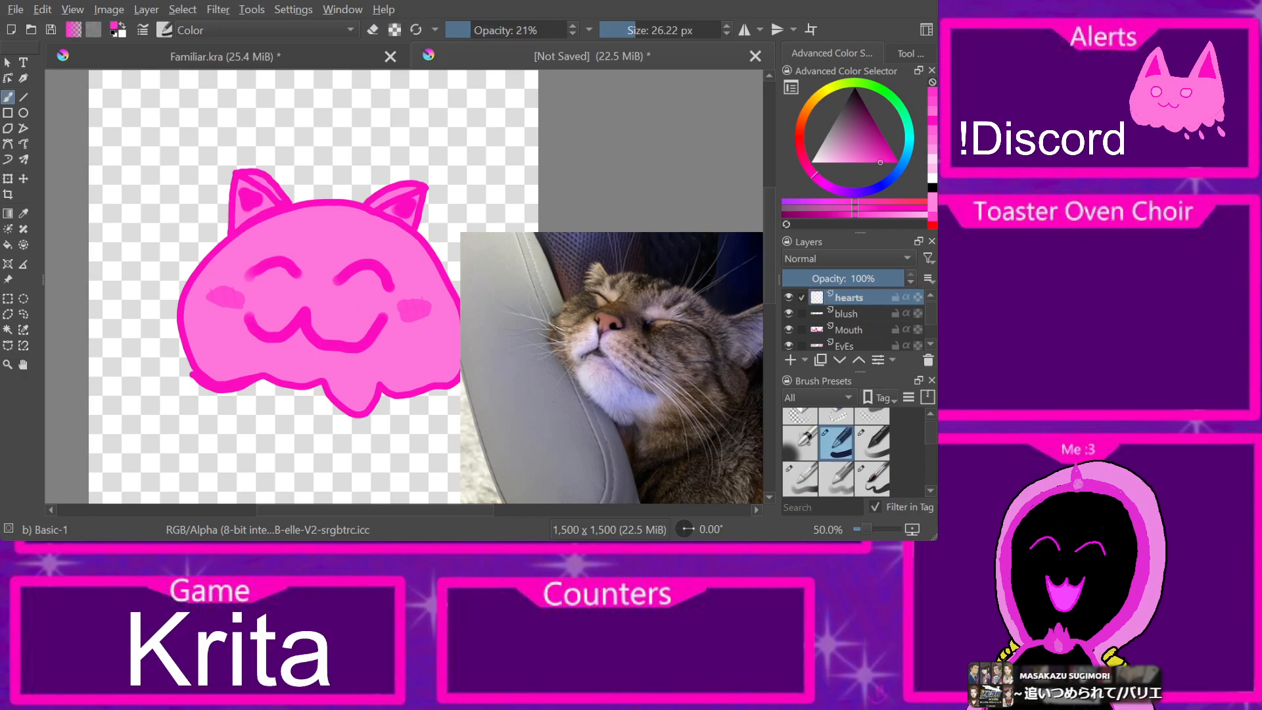
drag(512, 30, 569, 30)
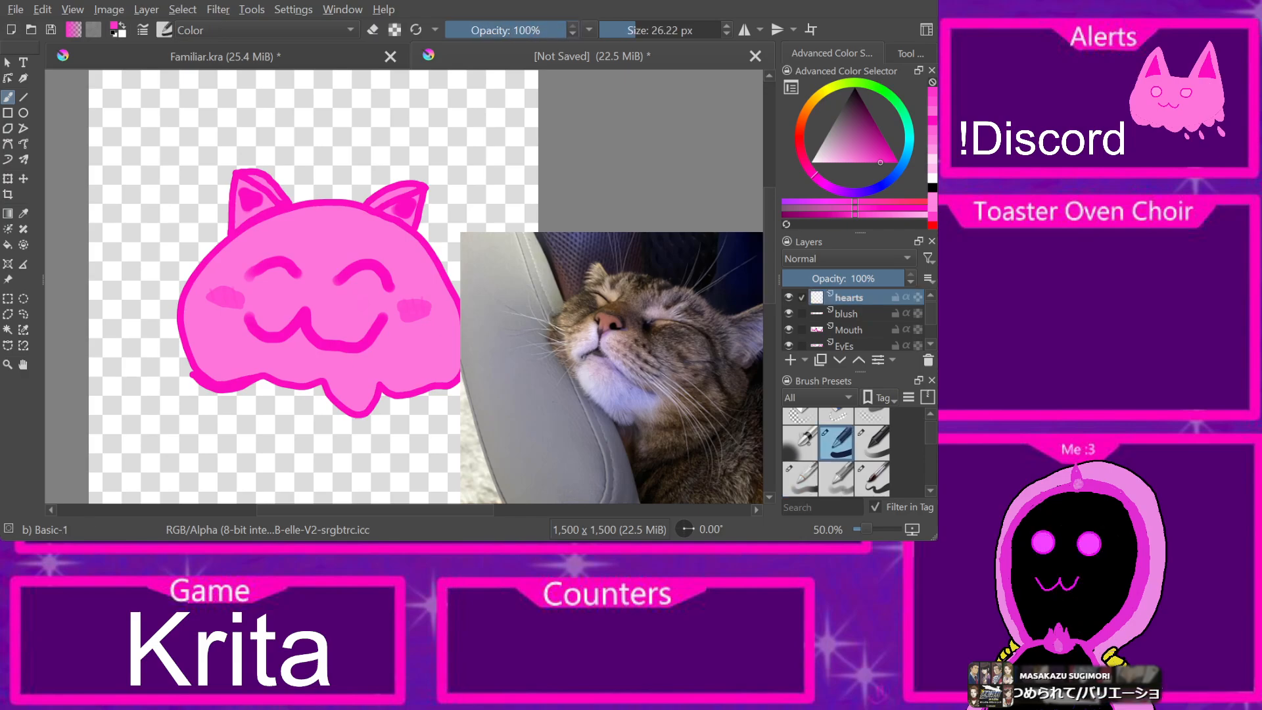
mouse_move(451, 138)
mouse_down()
mouse_move(471, 135)
mouse_move(458, 155)
mouse_up()
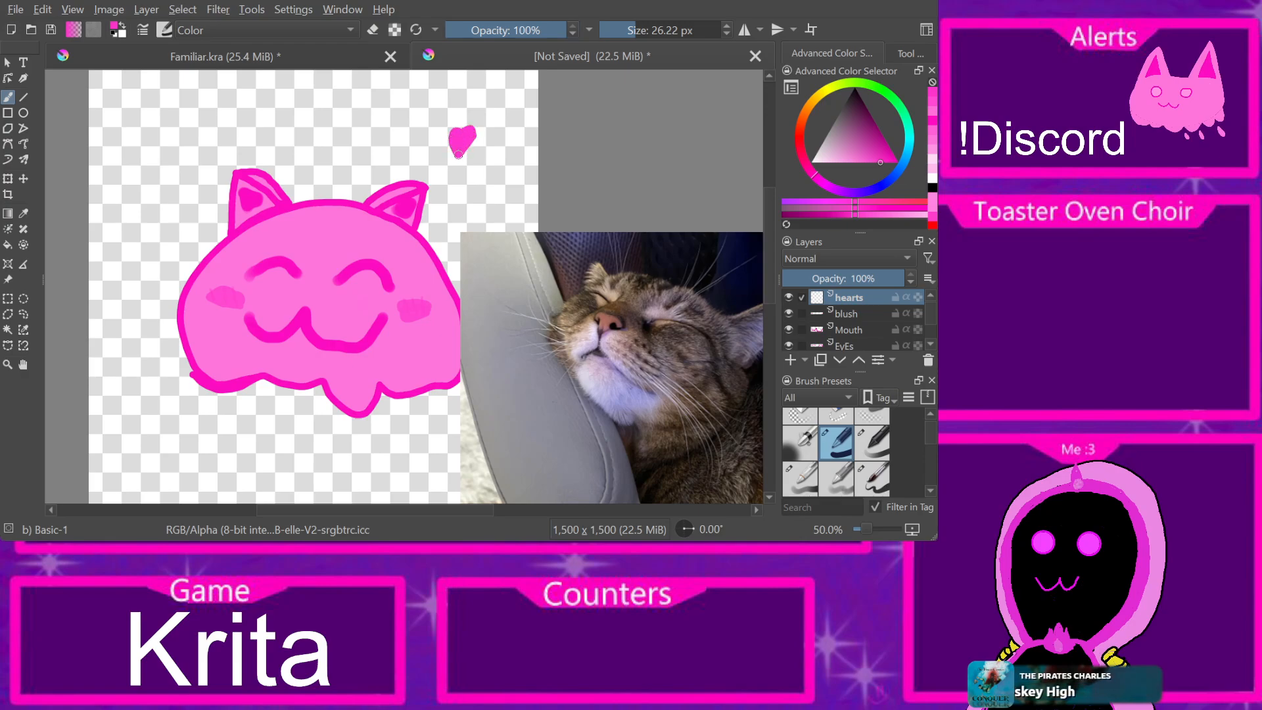
drag(163, 185, 163, 177)
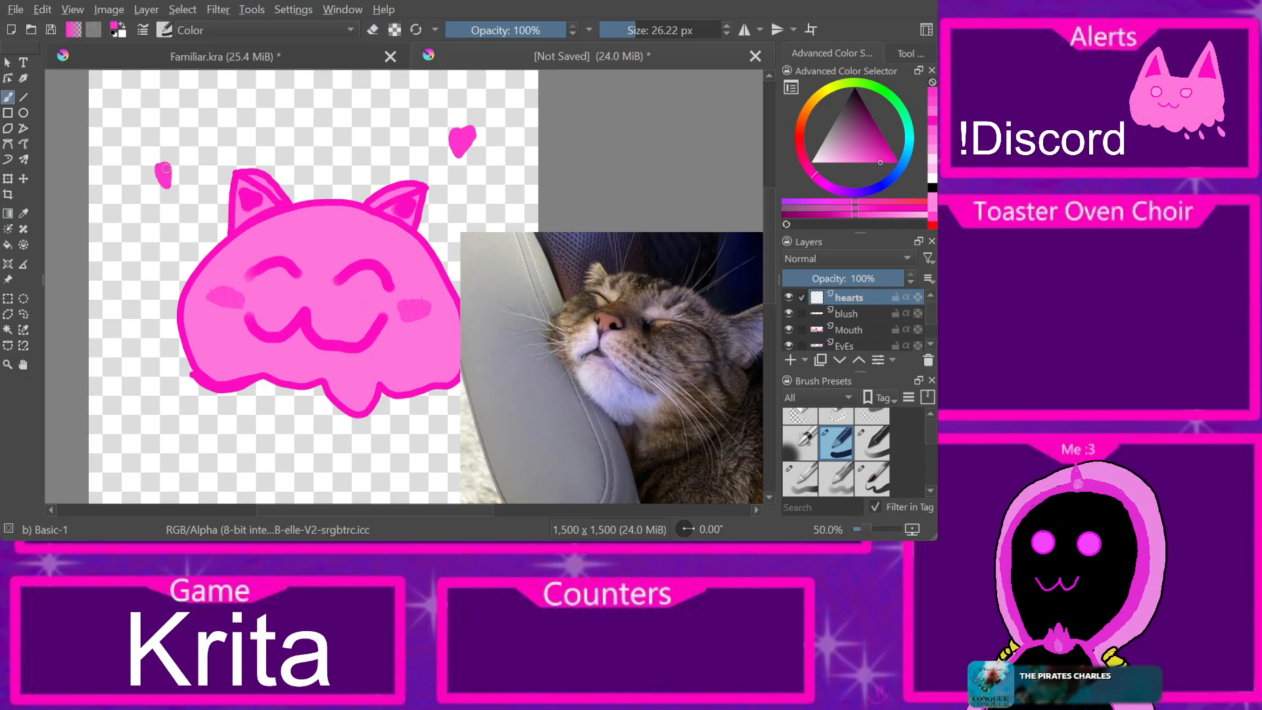
mouse_move(157, 388)
mouse_down()
mouse_move(157, 398)
mouse_move(158, 426)
mouse_move(138, 403)
mouse_move(153, 420)
mouse_move(153, 399)
mouse_move(153, 413)
mouse_move(136, 407)
mouse_move(155, 429)
mouse_move(142, 405)
mouse_up()
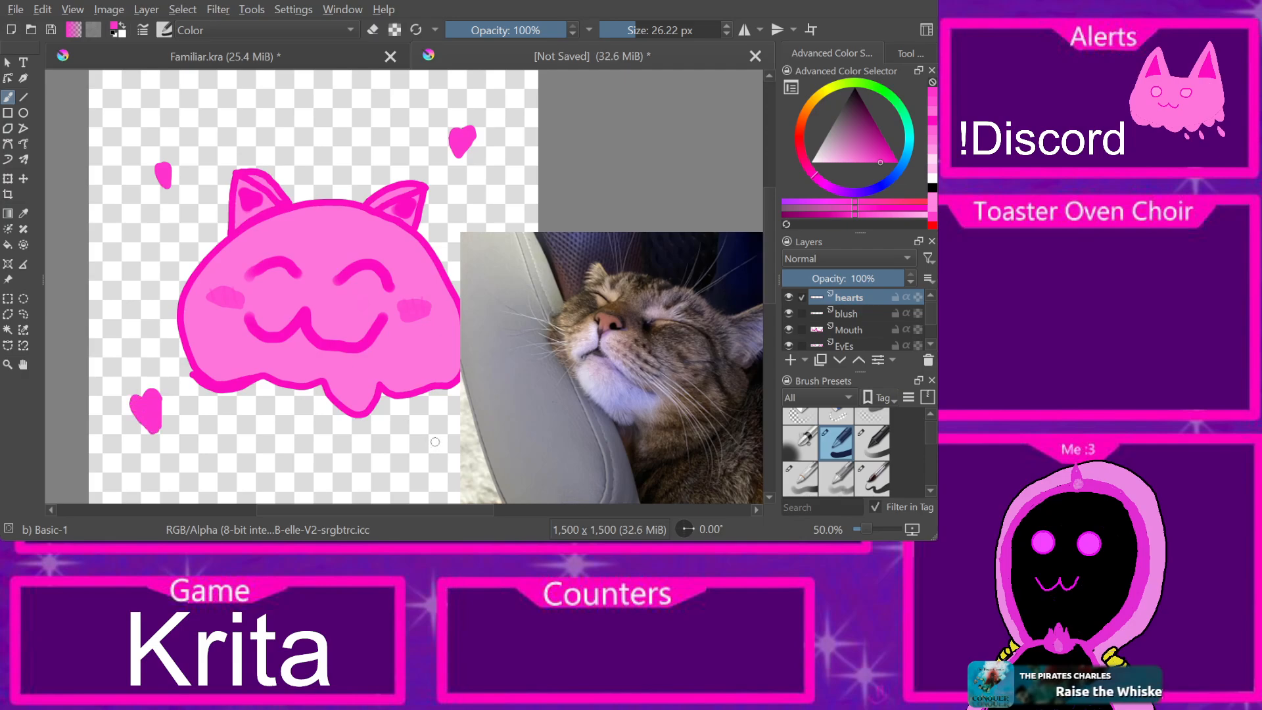
mouse_move(423, 438)
mouse_down()
mouse_move(423, 462)
mouse_move(432, 431)
mouse_move(423, 455)
mouse_move(437, 443)
mouse_up()
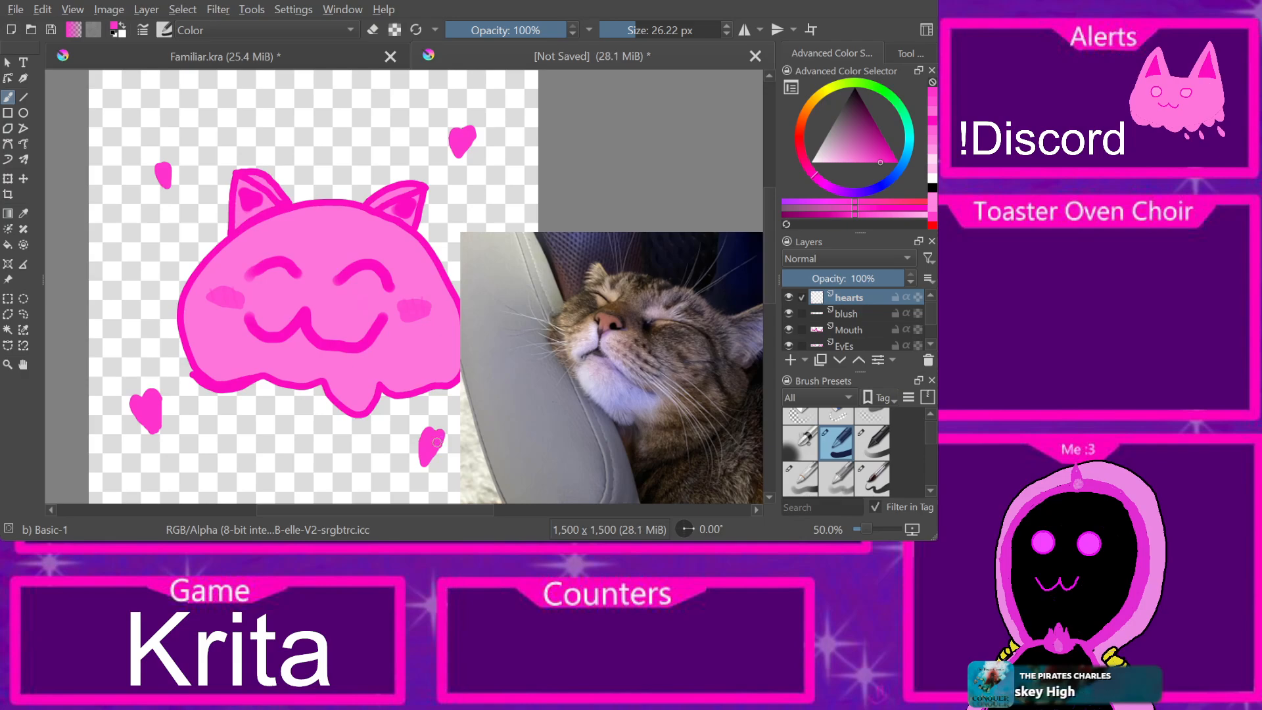
mouse_move(232, 460)
mouse_down()
mouse_move(241, 444)
mouse_move(248, 476)
mouse_move(241, 458)
mouse_up()
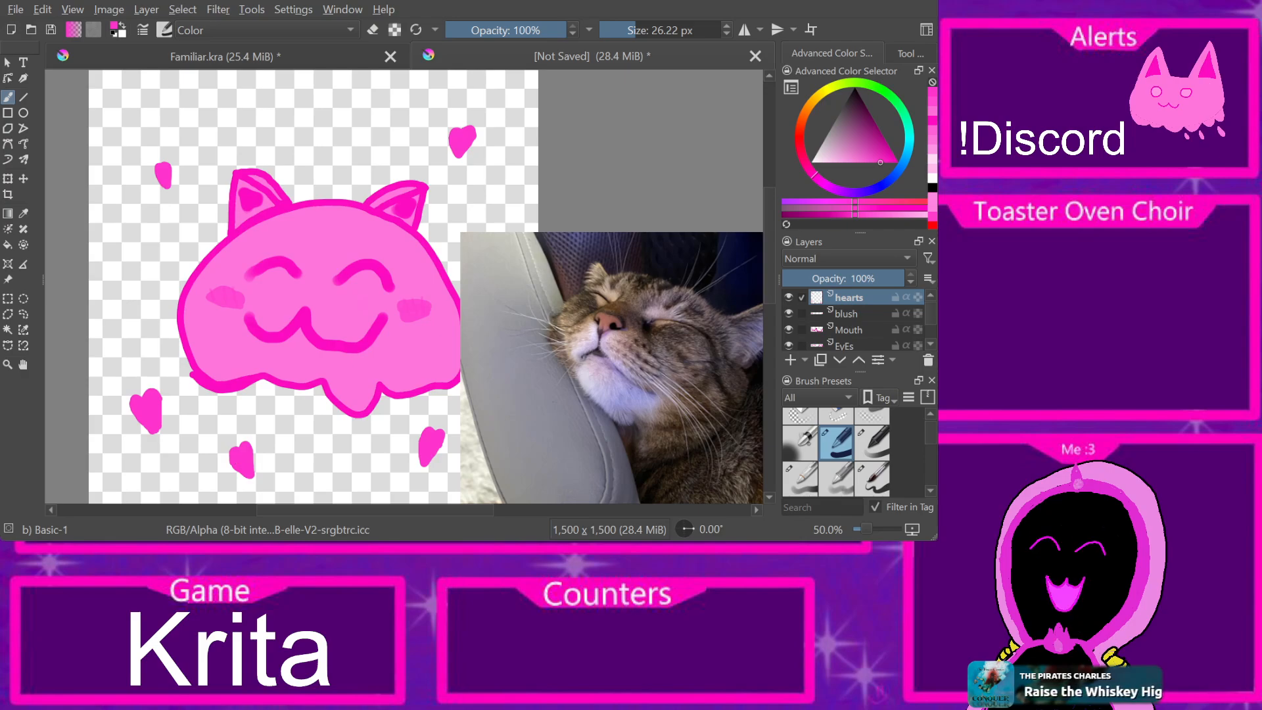
Step: Outline three round drops beneath the slime on the body's paint layer, using the bright magenta sampled from Familiar.kra
scroll(857, 322, down, 3)
click(858, 327)
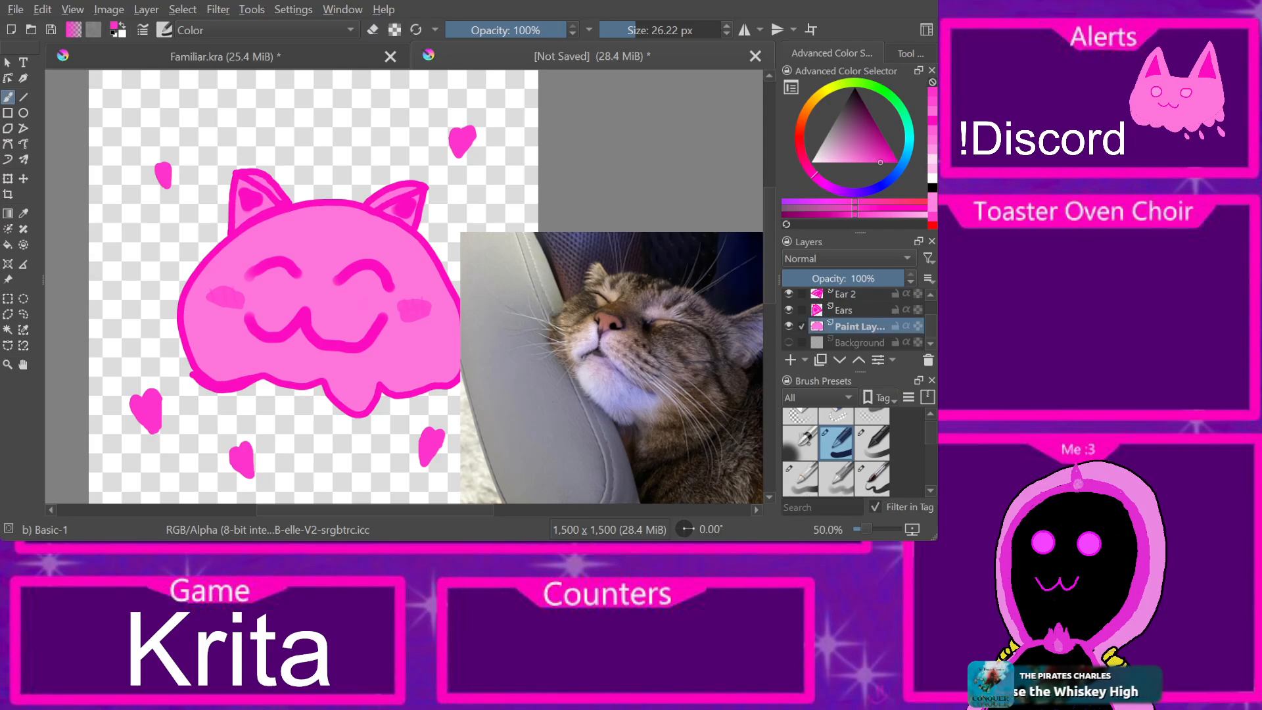
click(244, 57)
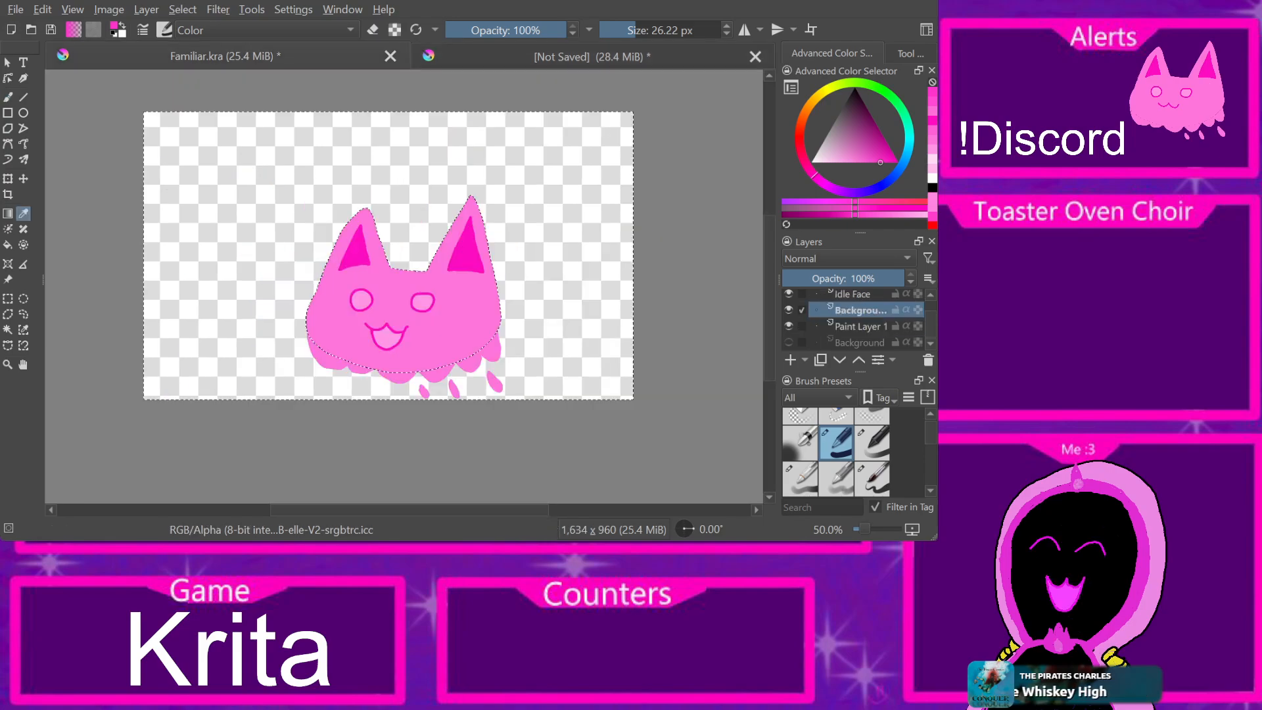
click(472, 354)
click(592, 57)
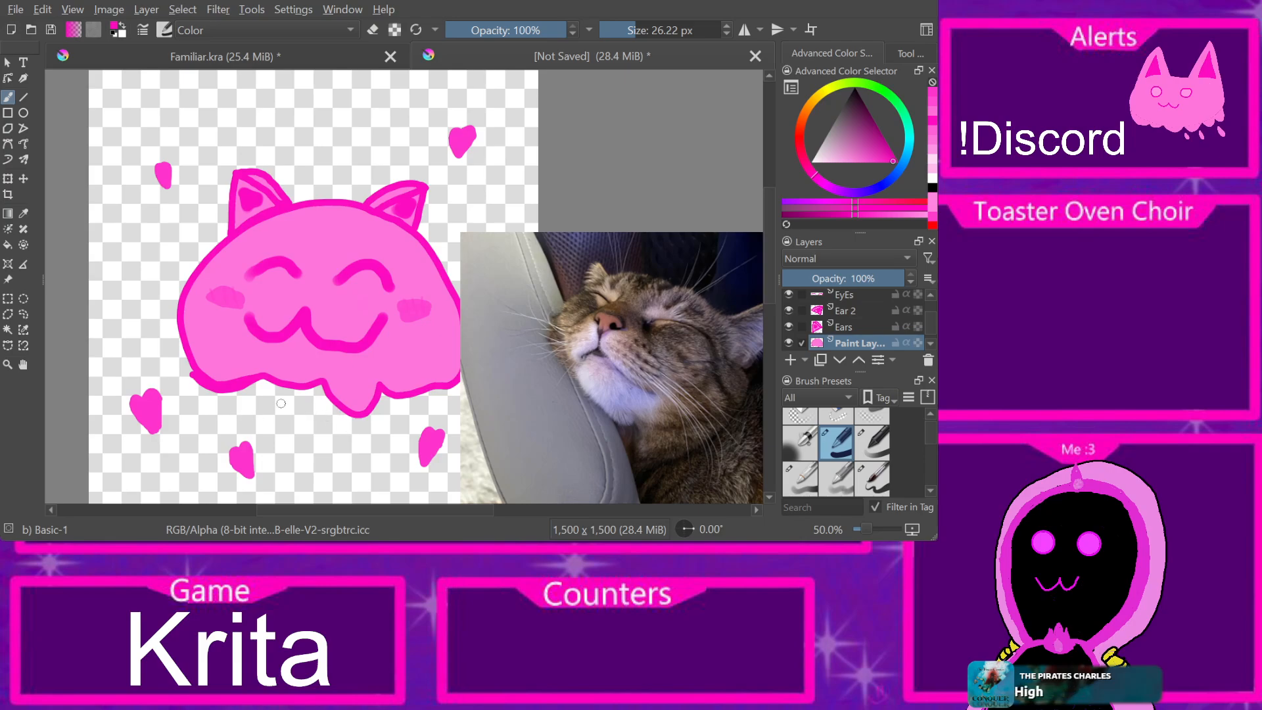
mouse_move(280, 401)
mouse_down()
mouse_move(302, 420)
mouse_move(278, 403)
mouse_move(226, 415)
mouse_up()
drag(416, 409, 416, 406)
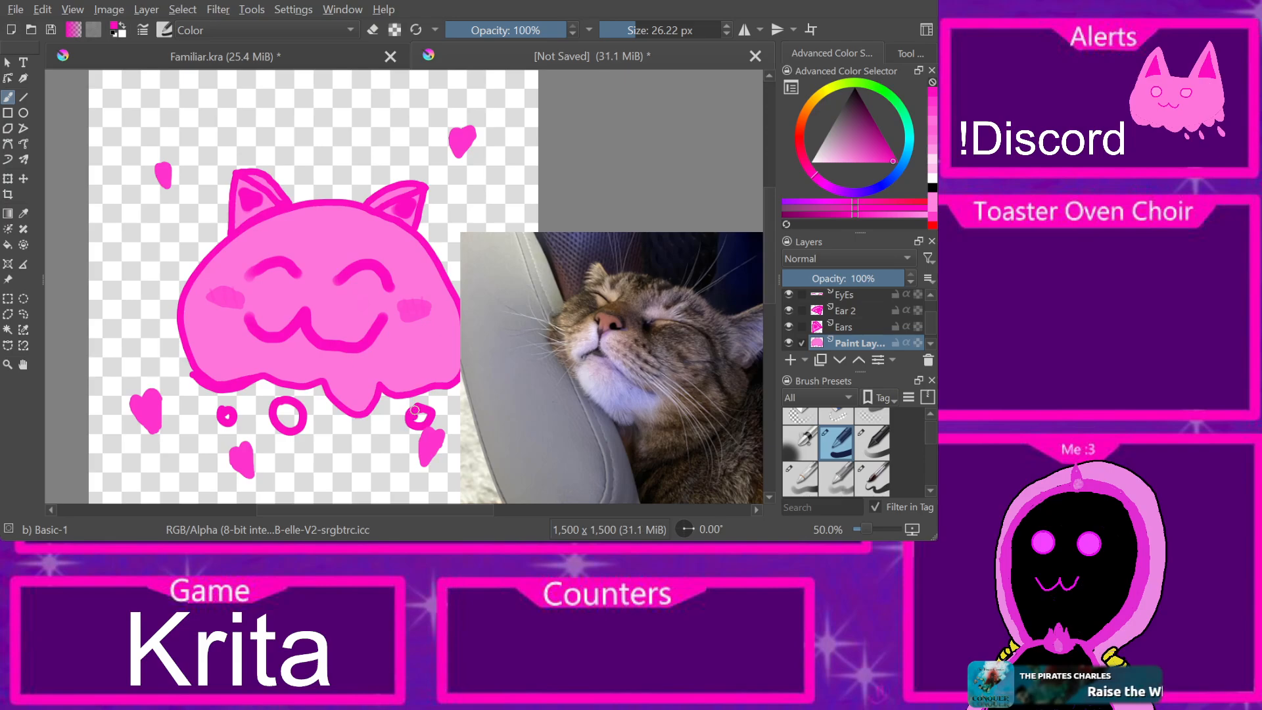
Step: Fill the drops beneath the slime with the lighter body pink sampled from Familiar.kra
key(ctrl+Tab)
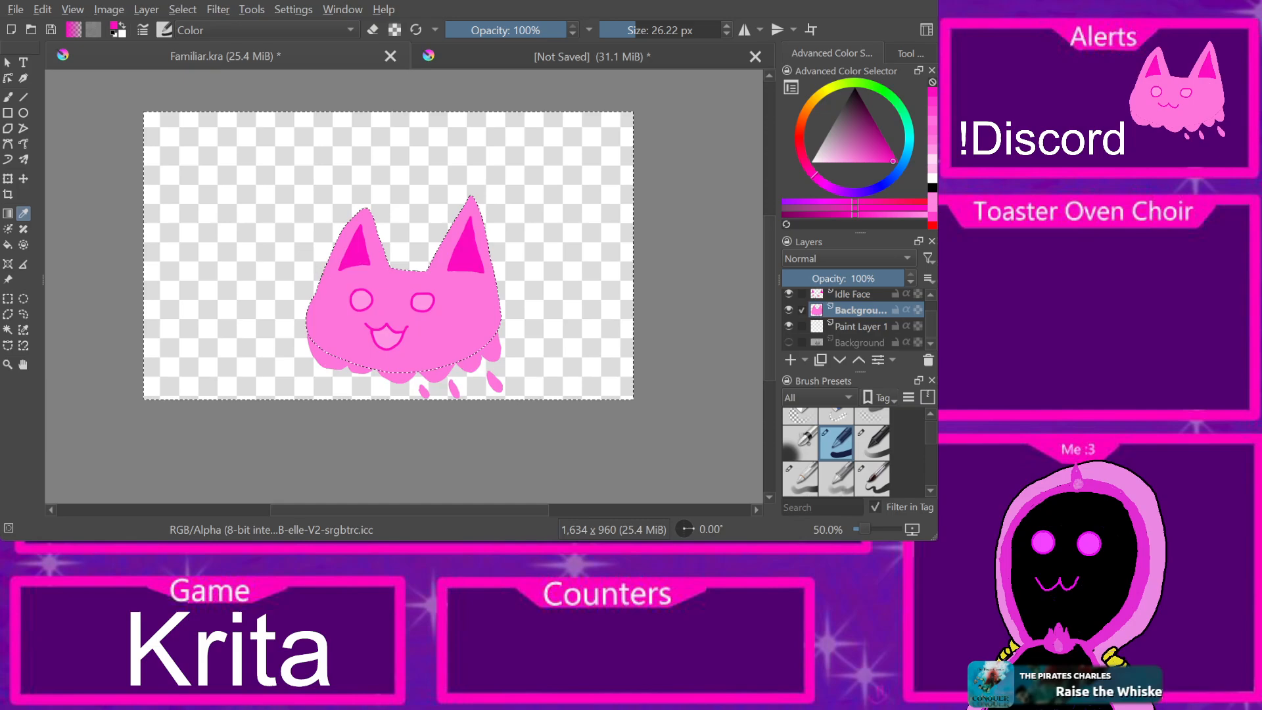
key(ctrl+Tab)
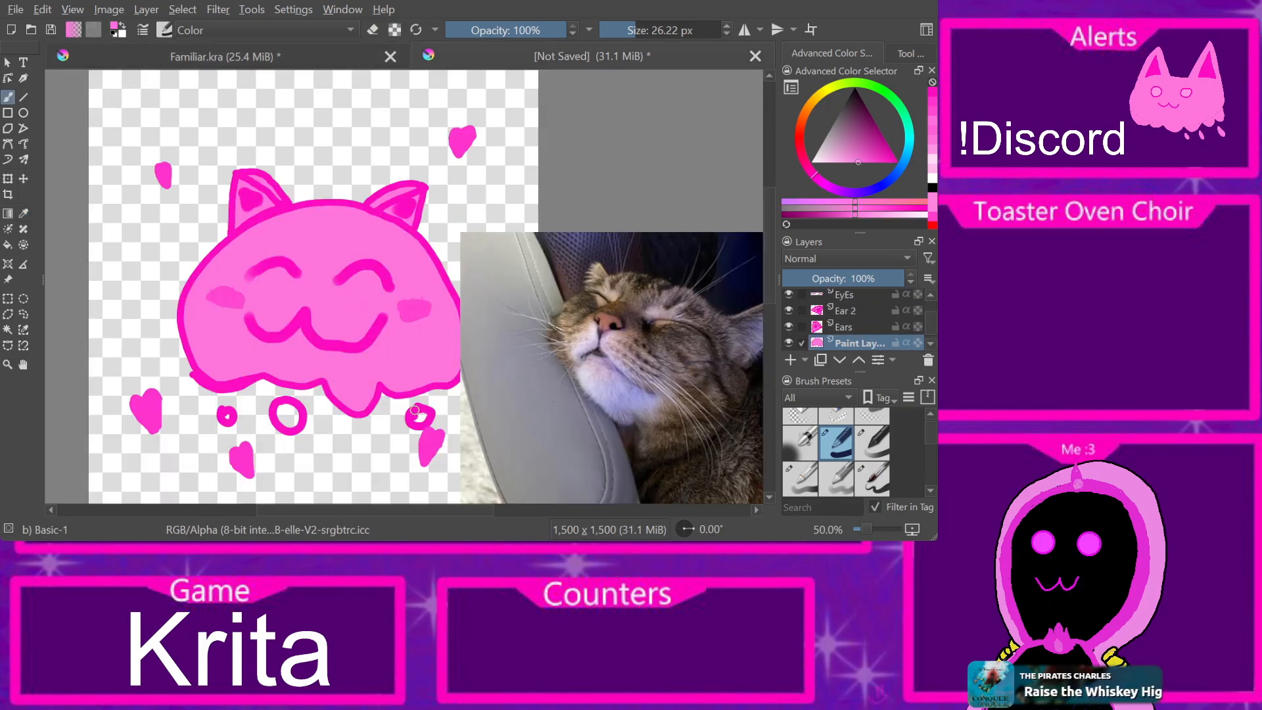
key(f)
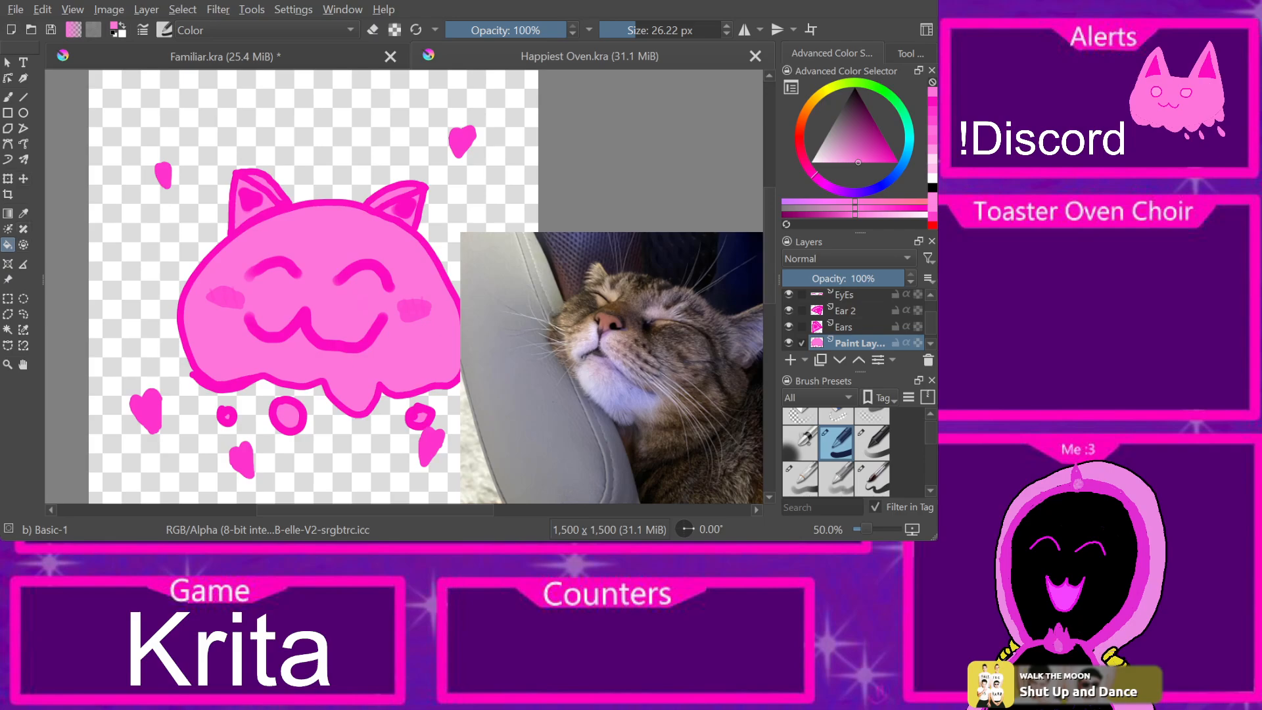
Step: Remove the cat reference photo from the slime drawing, undoing any fill accidentally applied to the paint layer
click(8, 279)
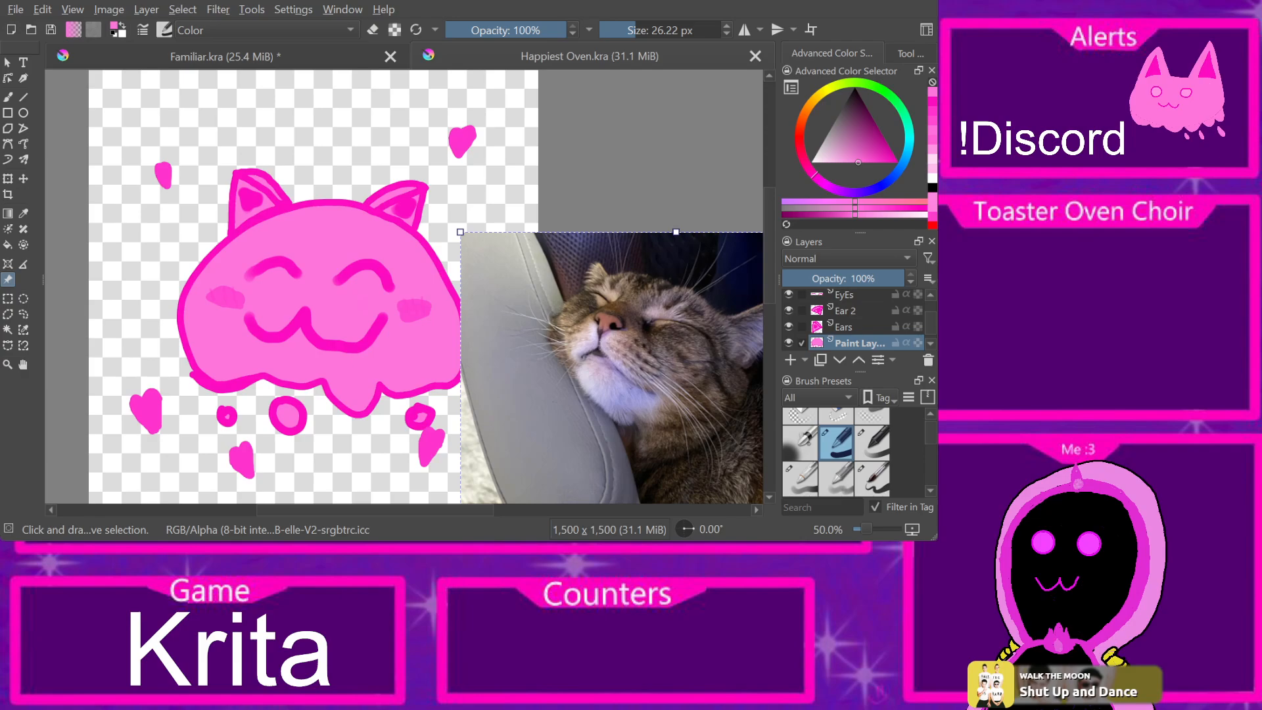
drag(611, 368, 619, 368)
key(BackSpace)
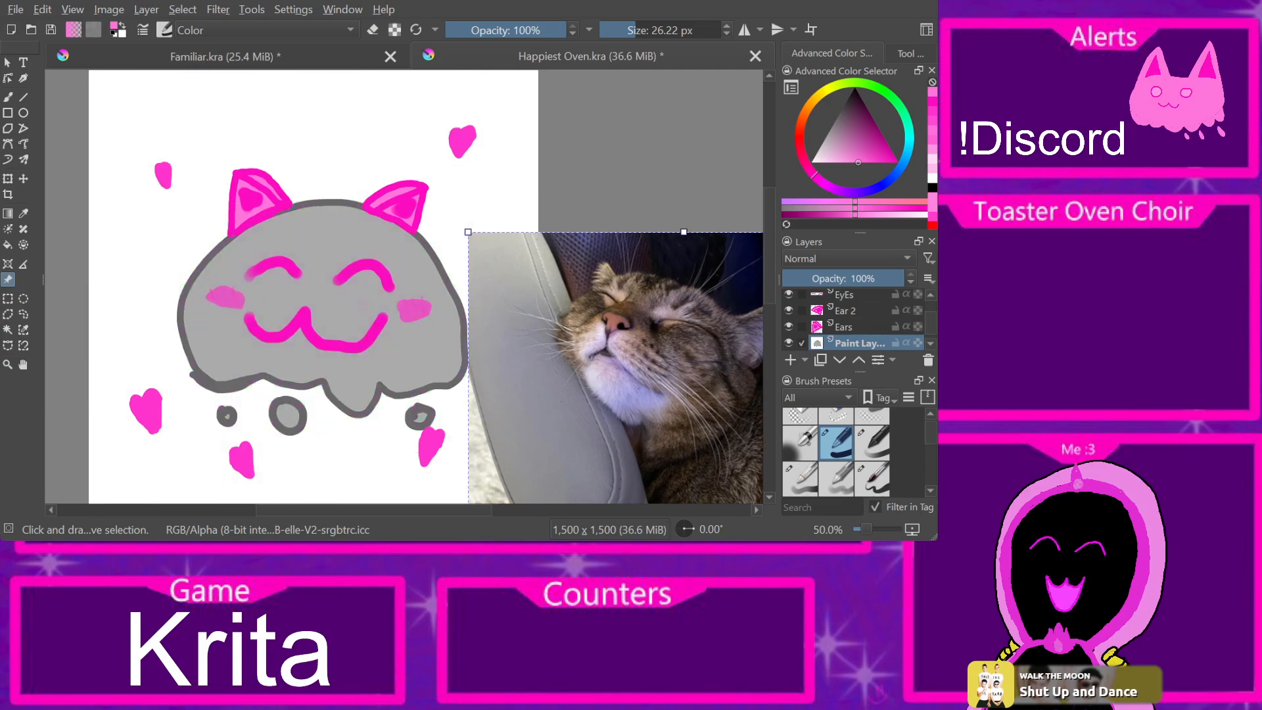
key(ctrl+z)
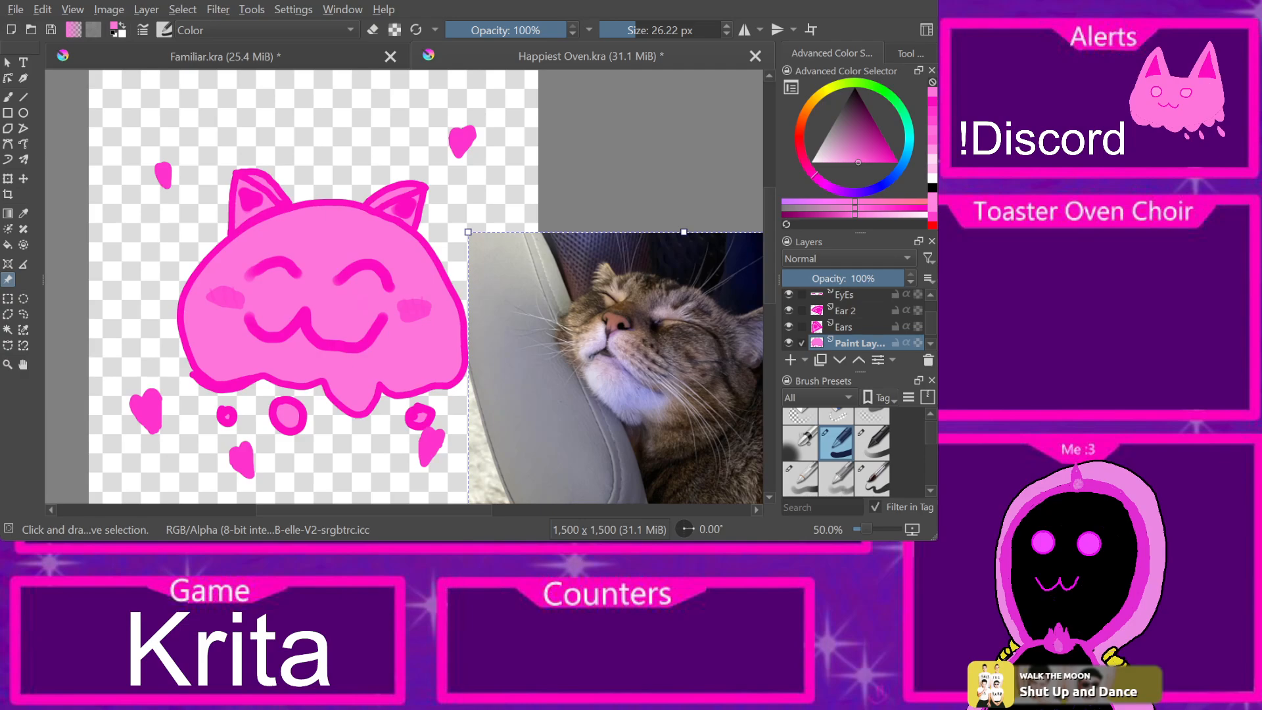
key(Delete)
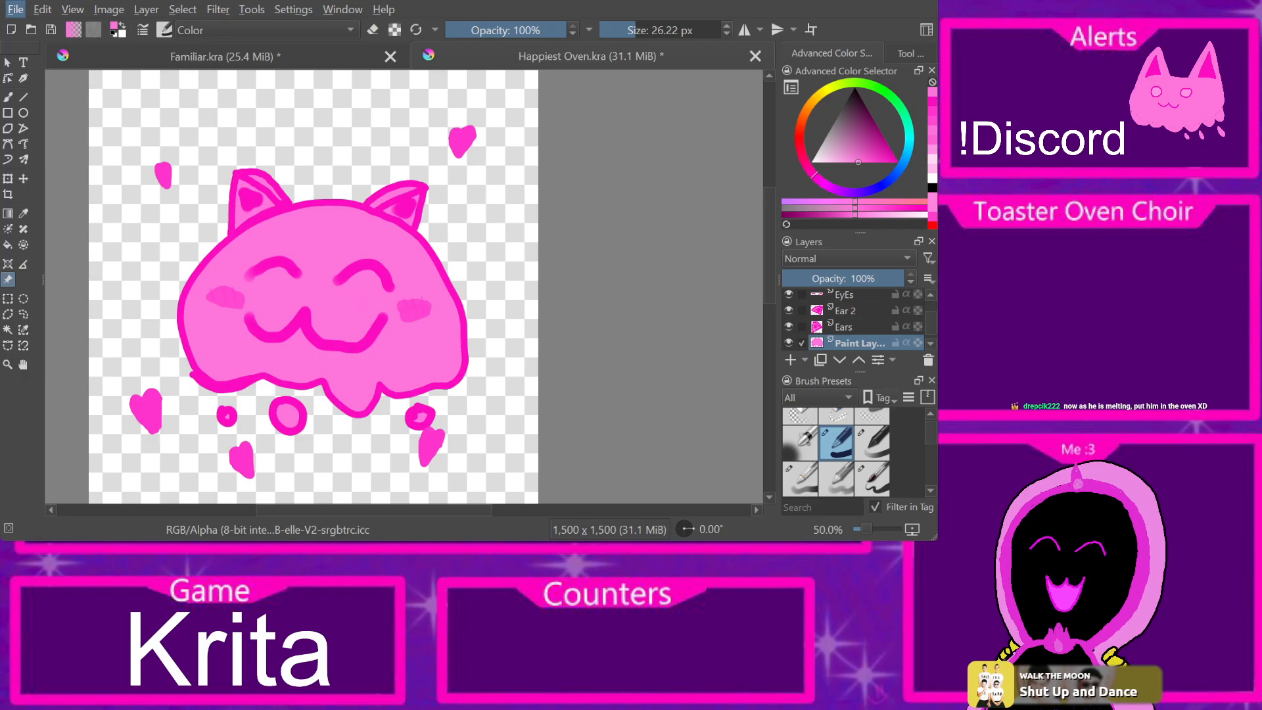
Step: Open Threat.kra and add the Happiest Oven slime drawing as a new layer above the crying slime layer
click(430, 220)
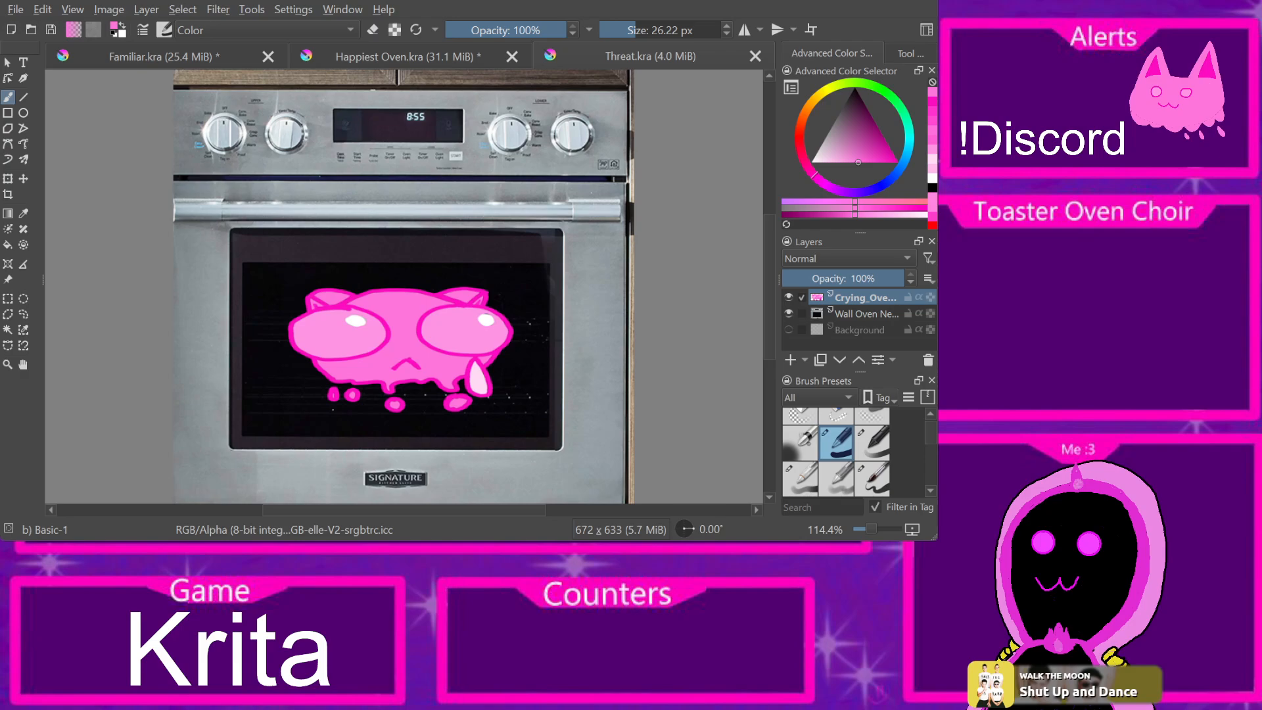
key(ctrl+v)
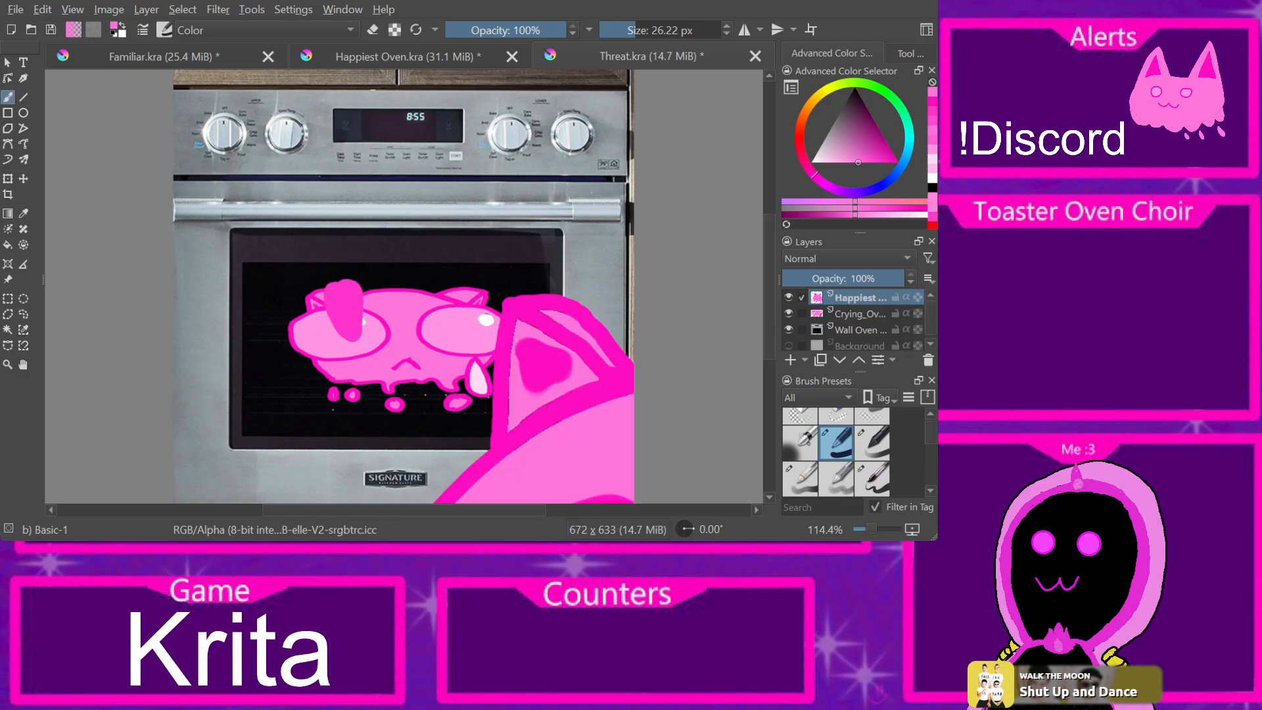
scroll(465, 284, down, 5)
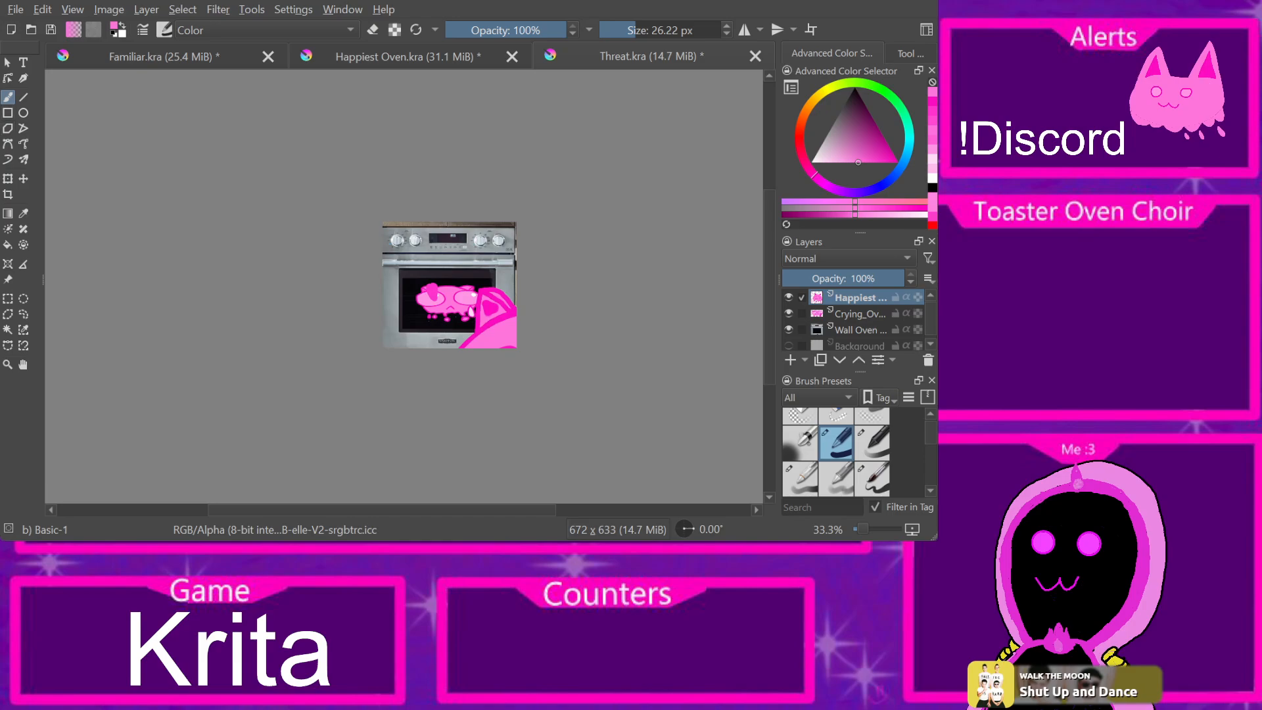
click(8, 195)
drag(621, 406, 498, 299)
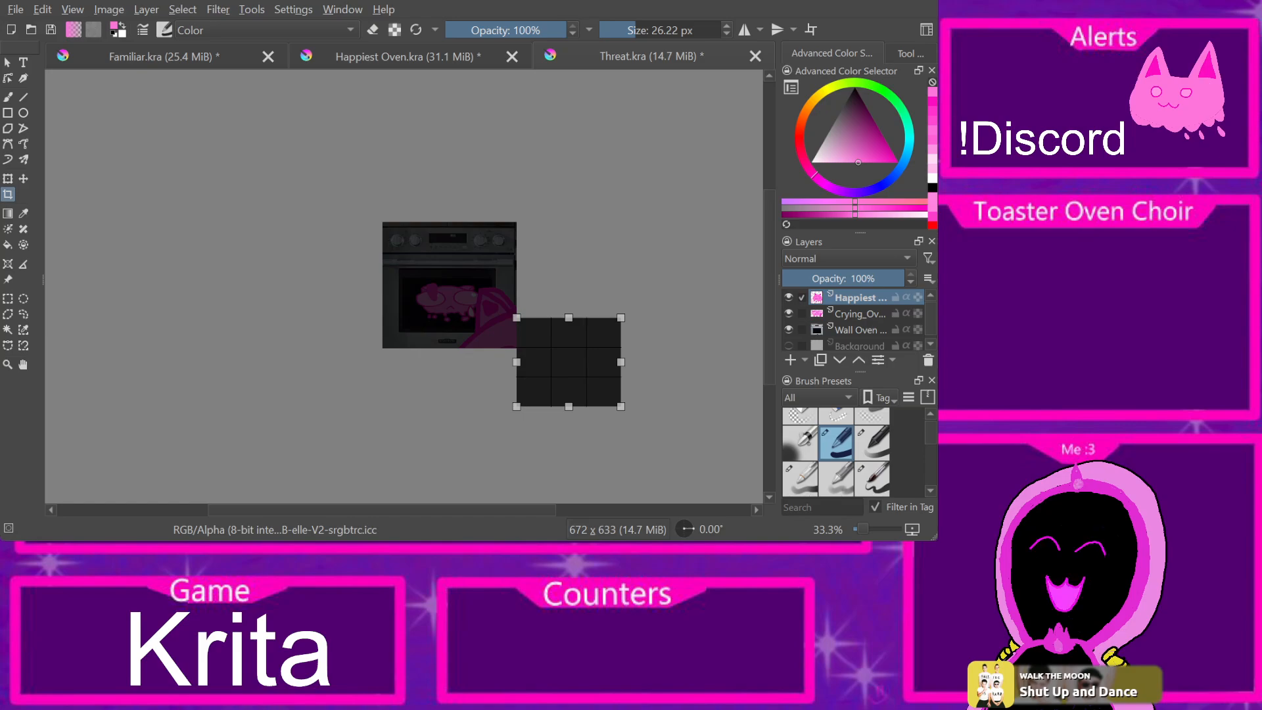
key(ctrl+z)
key(ctrl+shift+z)
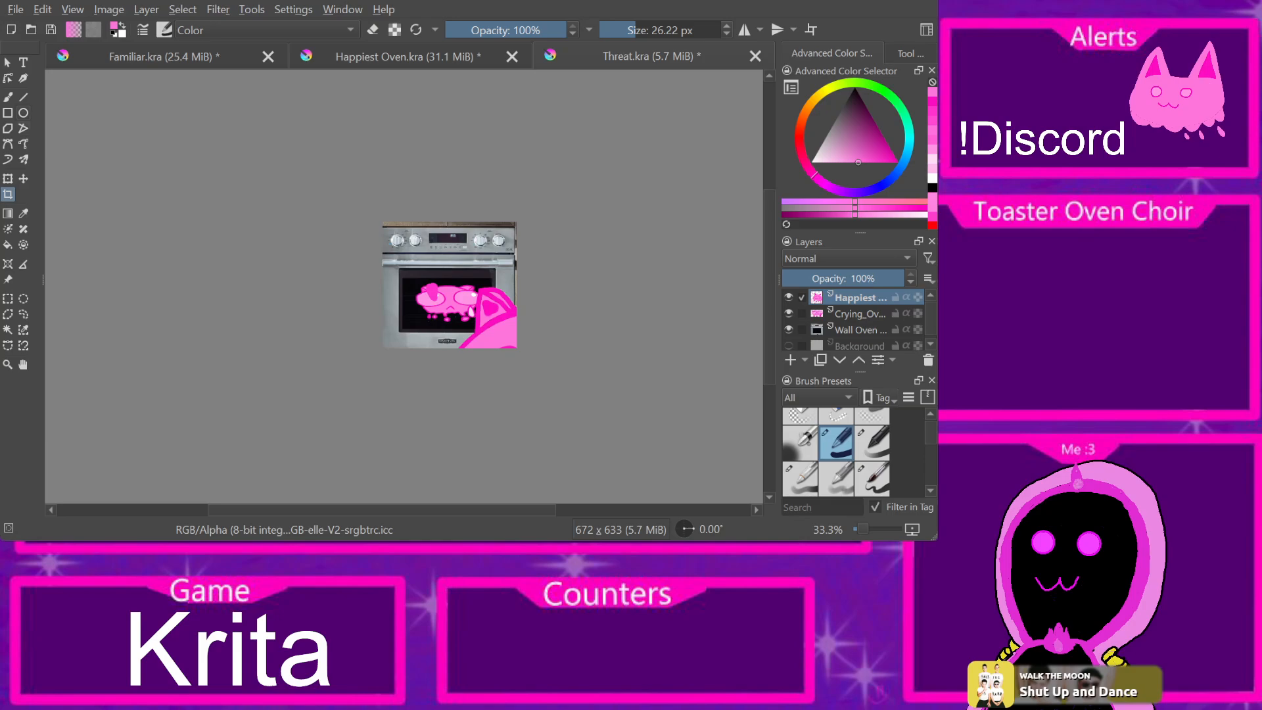
Step: Transform the happy slime layer, scaling it down and moving it so it fits inside the oven's window
click(8, 179)
drag(497, 329, 416, 234)
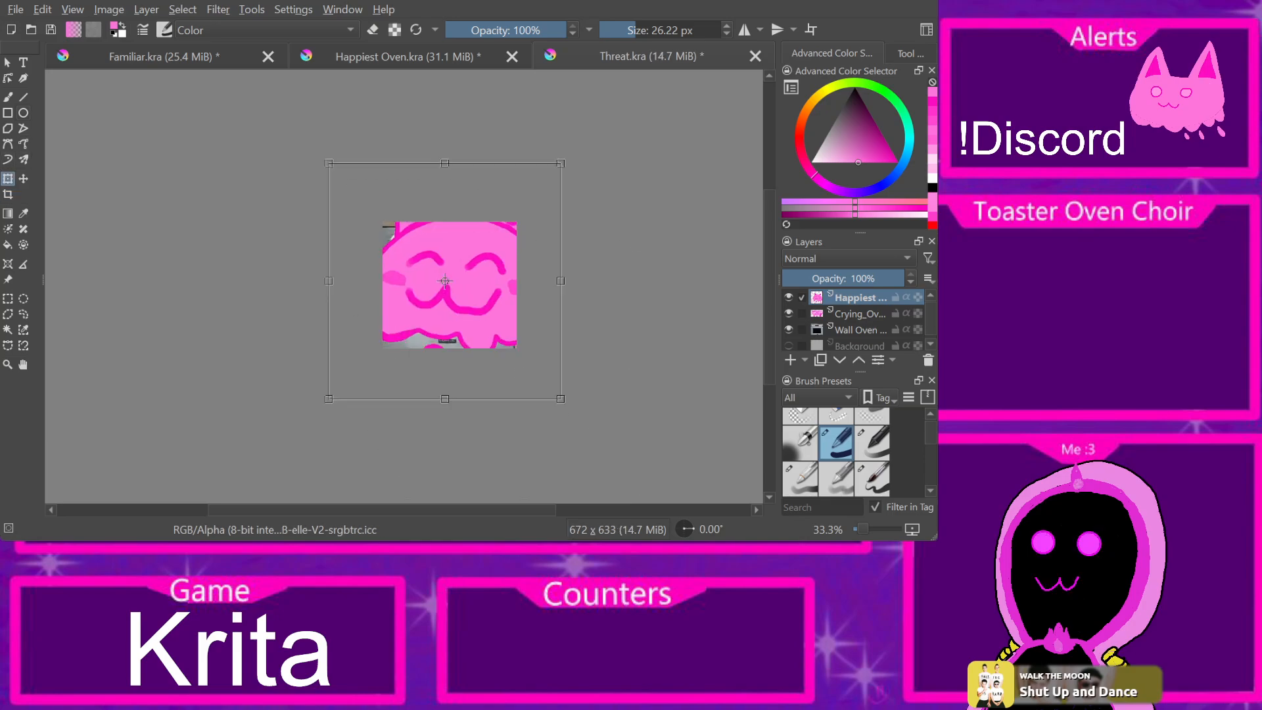
key(Escape)
drag(501, 333, 441, 289)
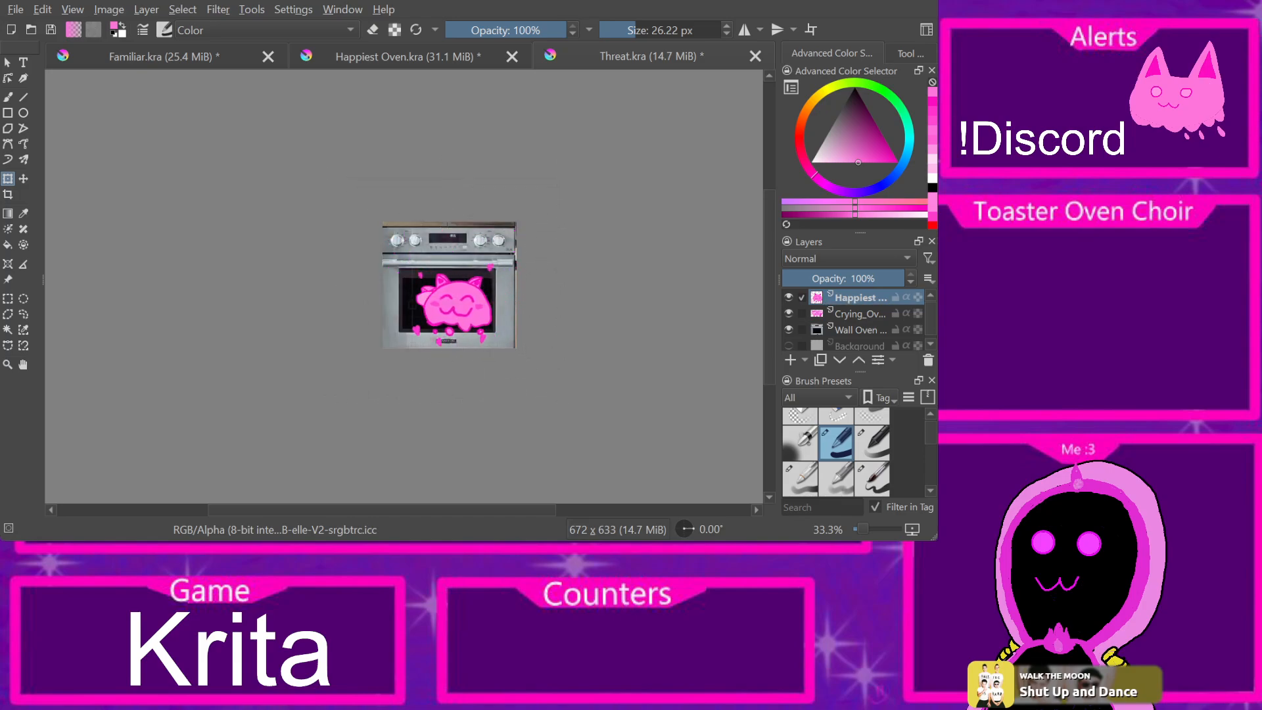
scroll(452, 304, up, 4)
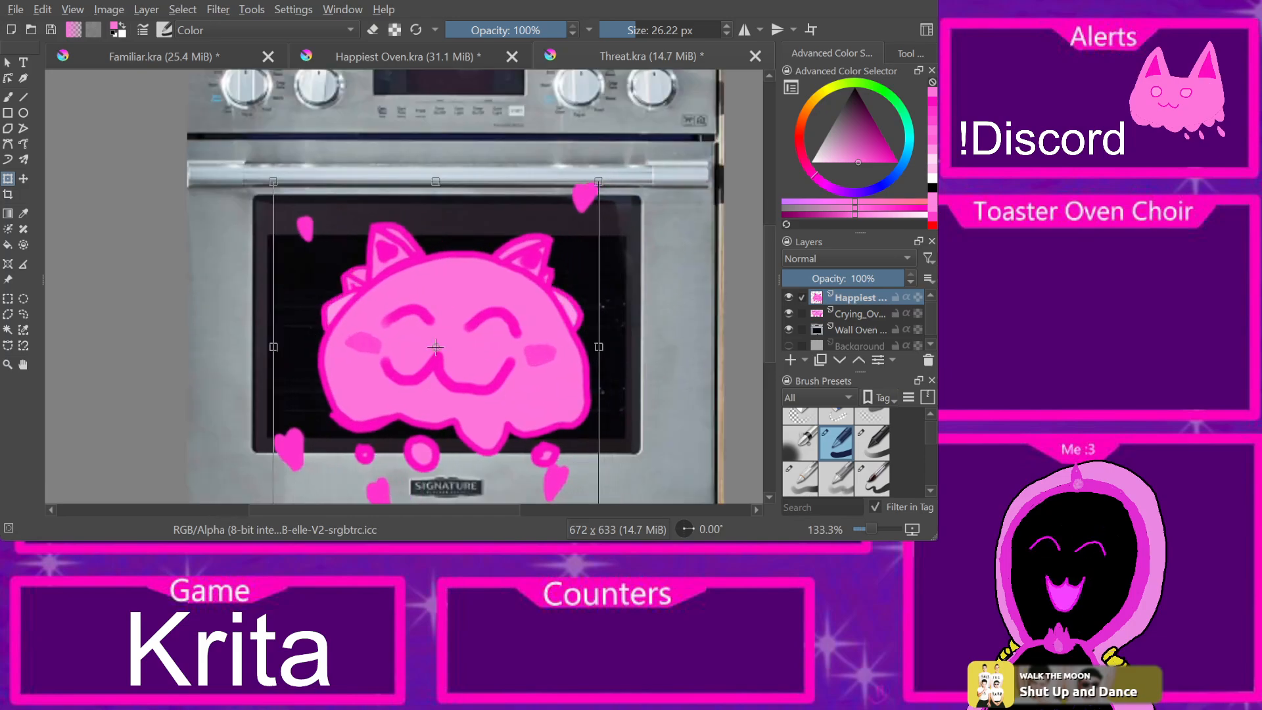
drag(273, 182, 322, 230)
drag(434, 348, 434, 314)
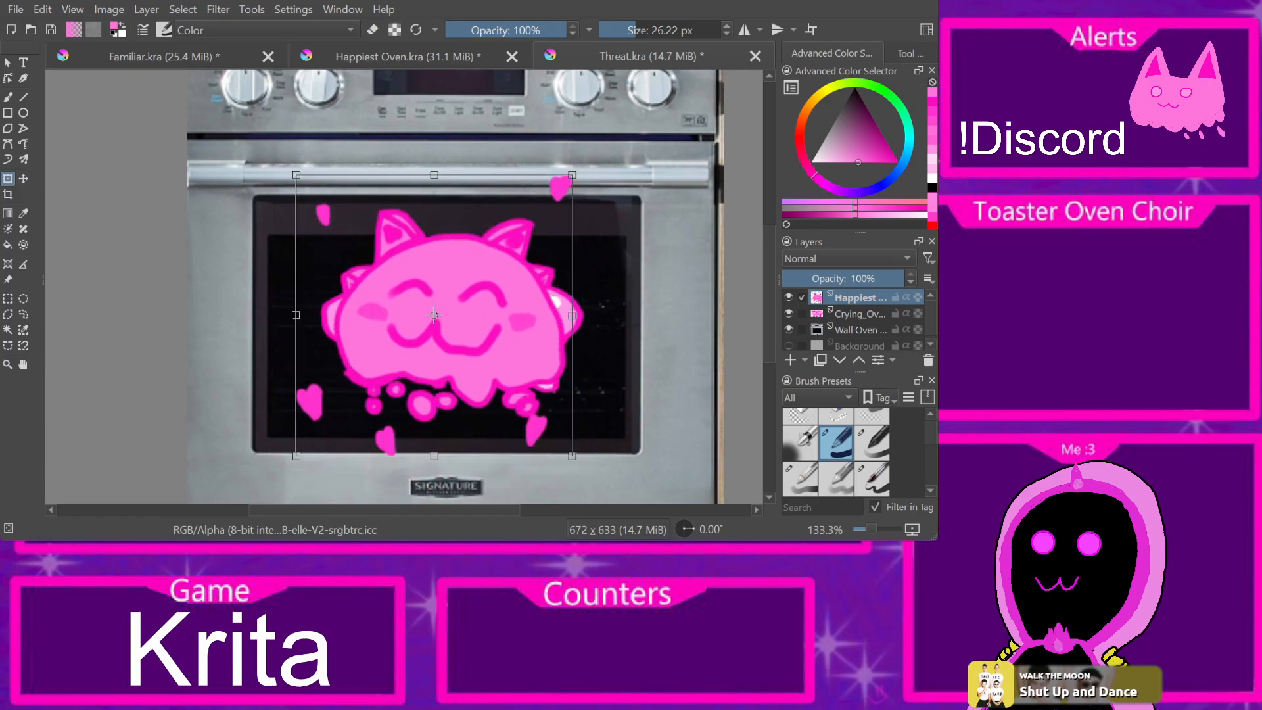
drag(296, 175, 346, 226)
mouse_move(433, 322)
mouse_down()
mouse_move(421, 328)
mouse_move(437, 322)
mouse_move(433, 306)
mouse_up()
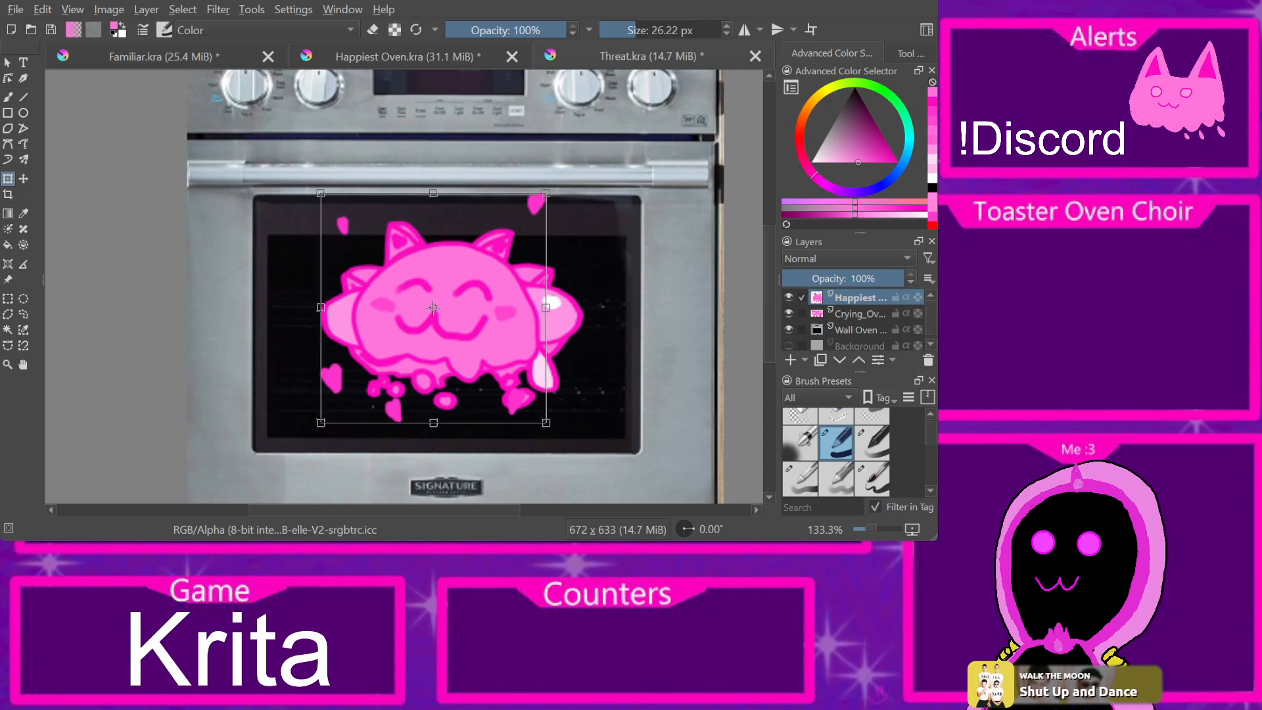
Step: Hide the crying slime layer and centre the happy slime in the oven's window
click(788, 313)
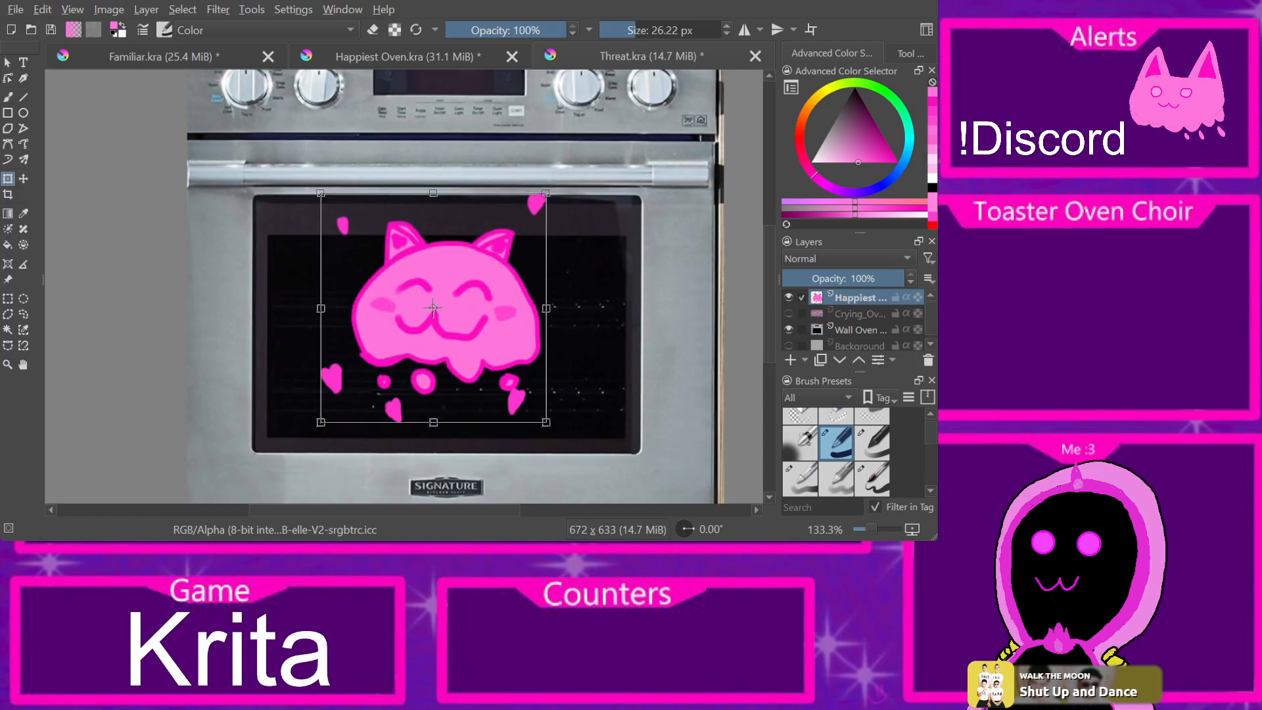
drag(433, 307, 446, 331)
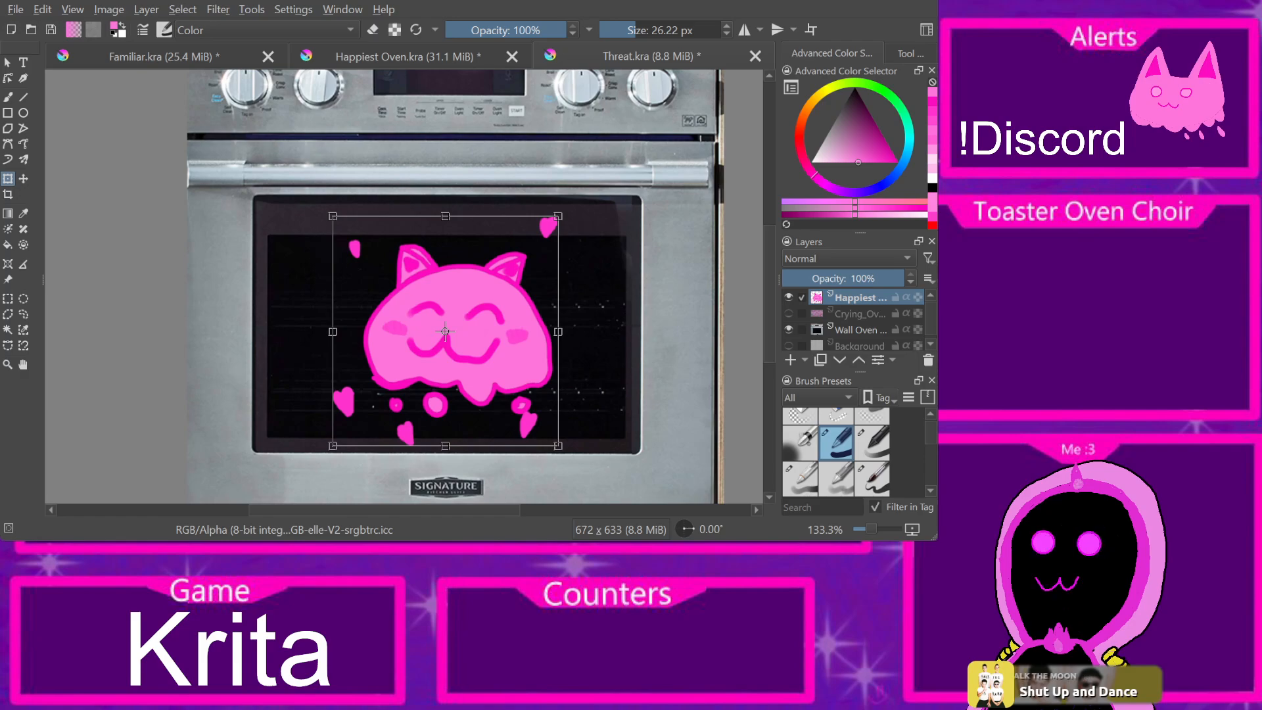
Step: Save both Threat.kra and Happiest Oven.kra, and return to the Threat.kra document
key(ctrl+s)
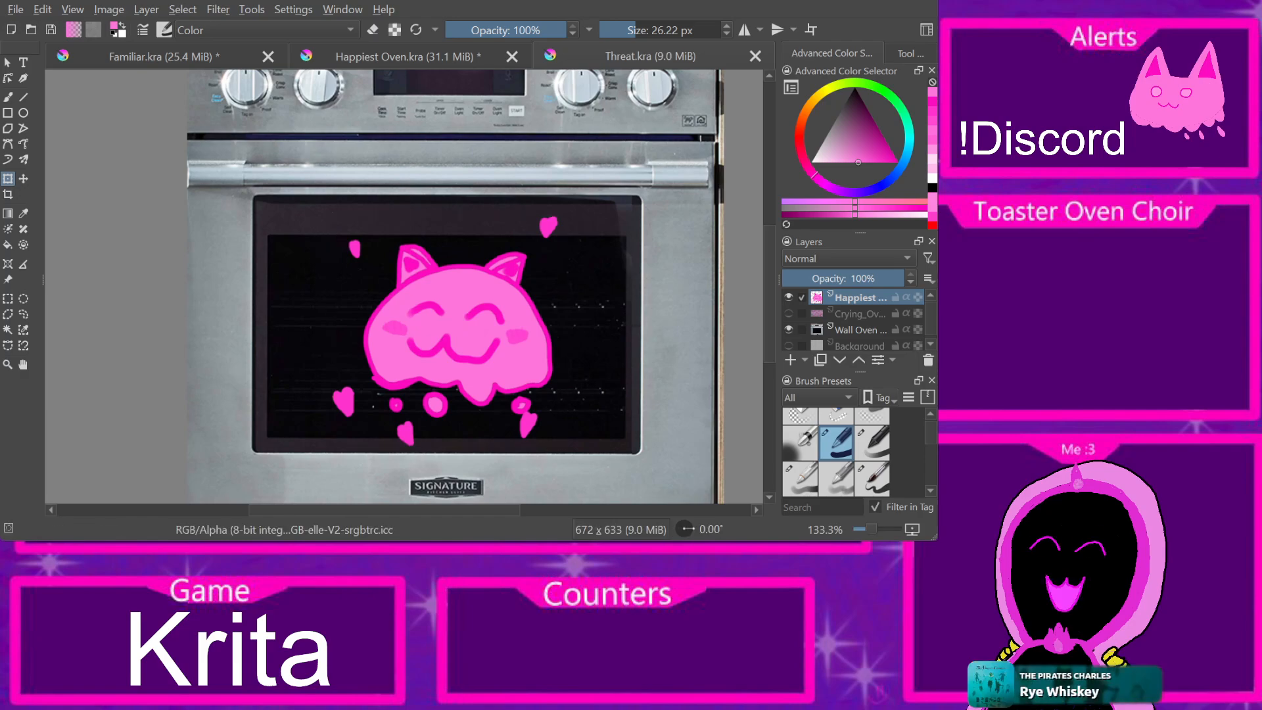
click(407, 57)
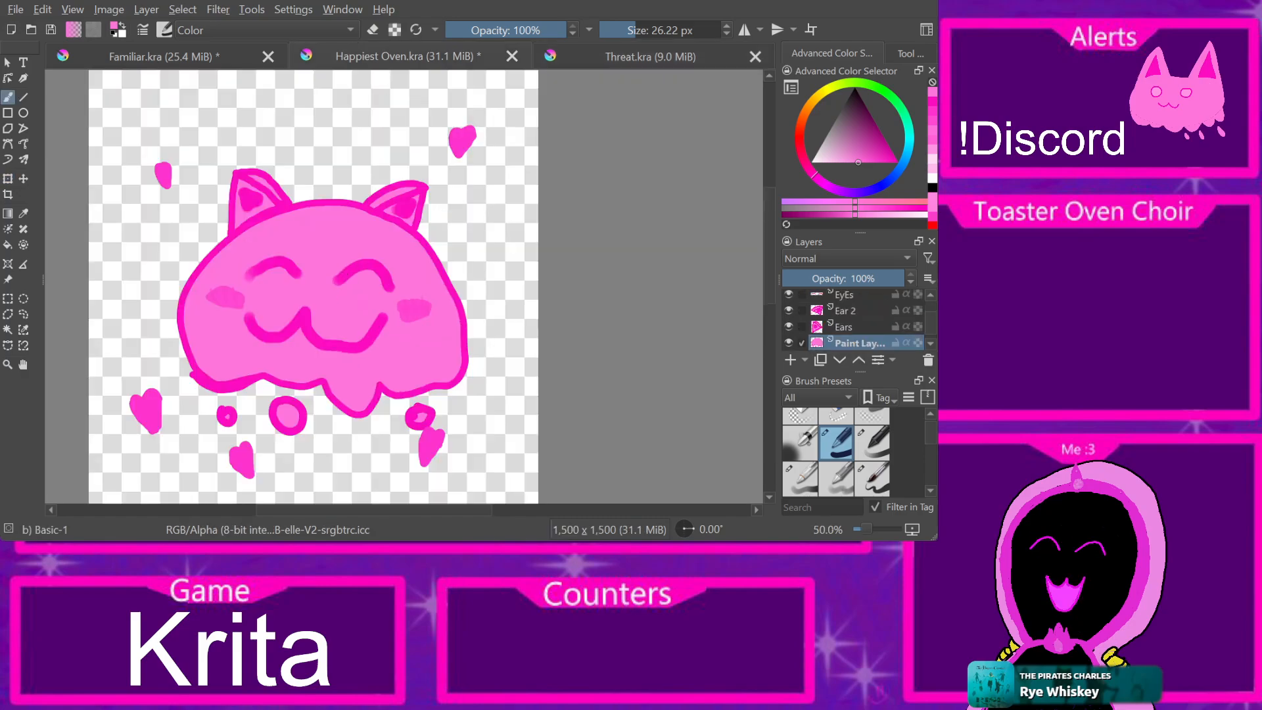
key(ctrl+s)
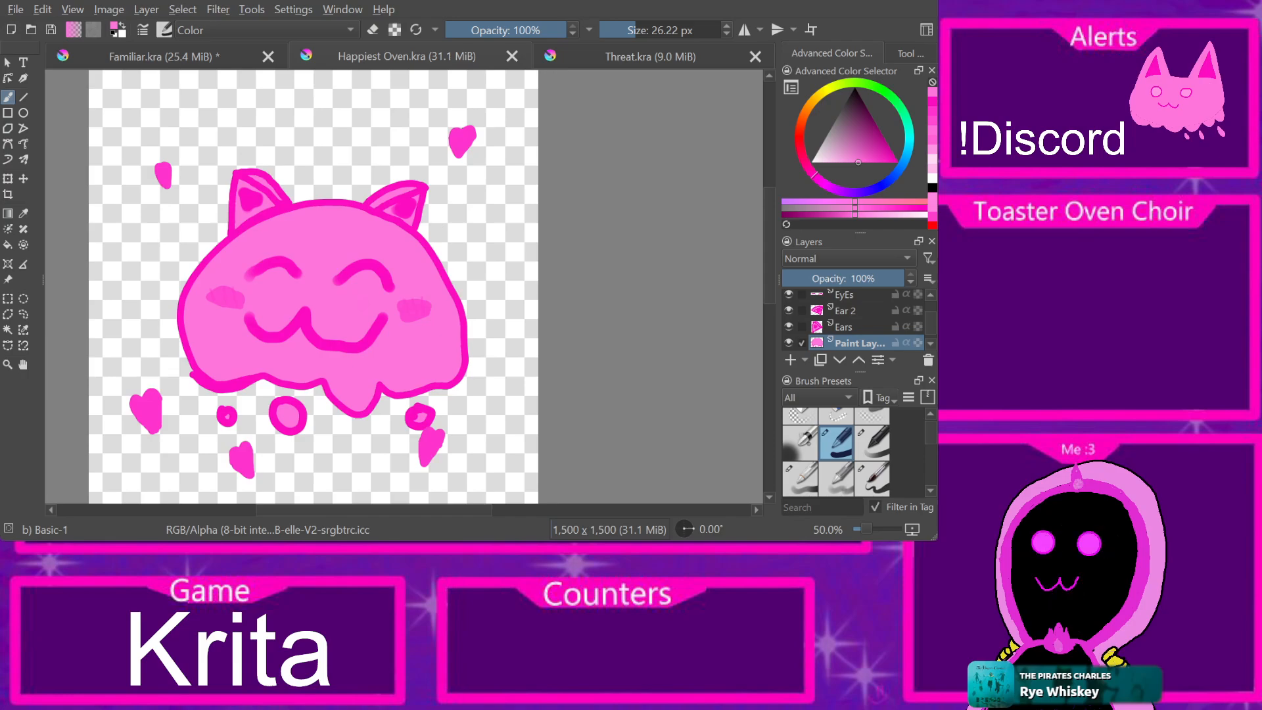
click(165, 56)
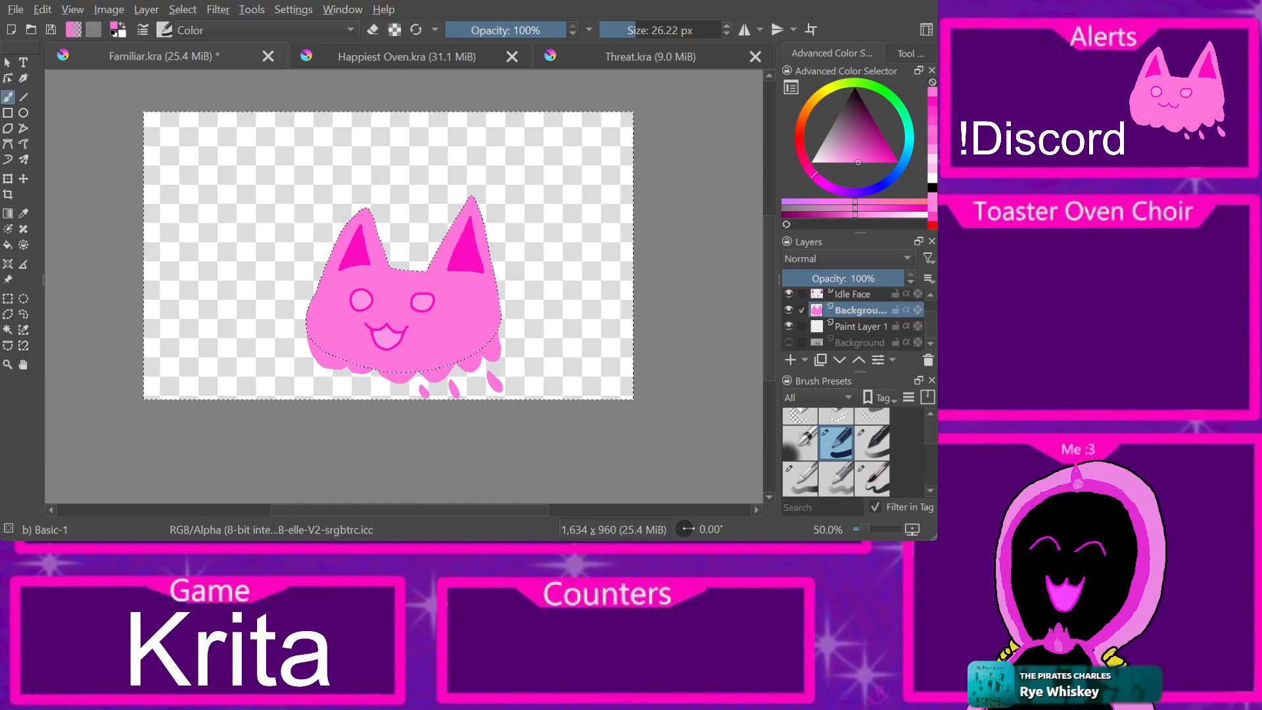
click(649, 57)
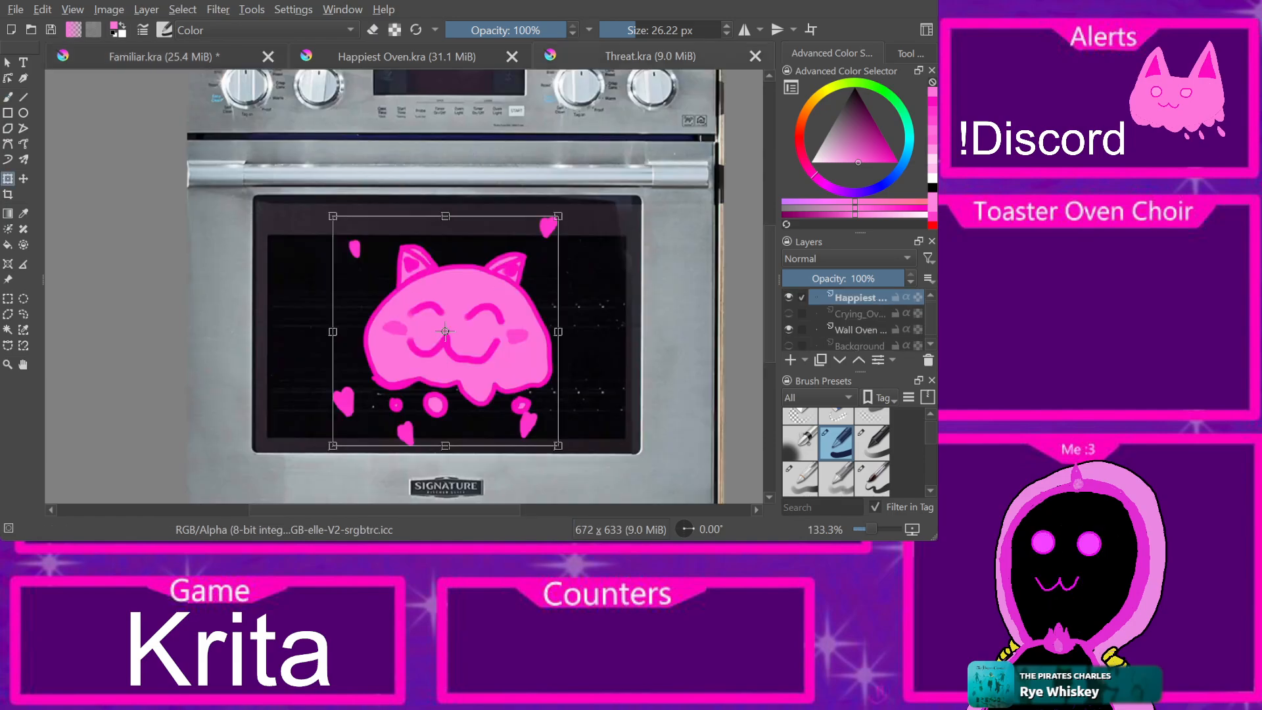
Step: Create a new 1,500 x 1,500 px document and sample the dark pink of the inner ear in Familiar.kra for it
click(406, 57)
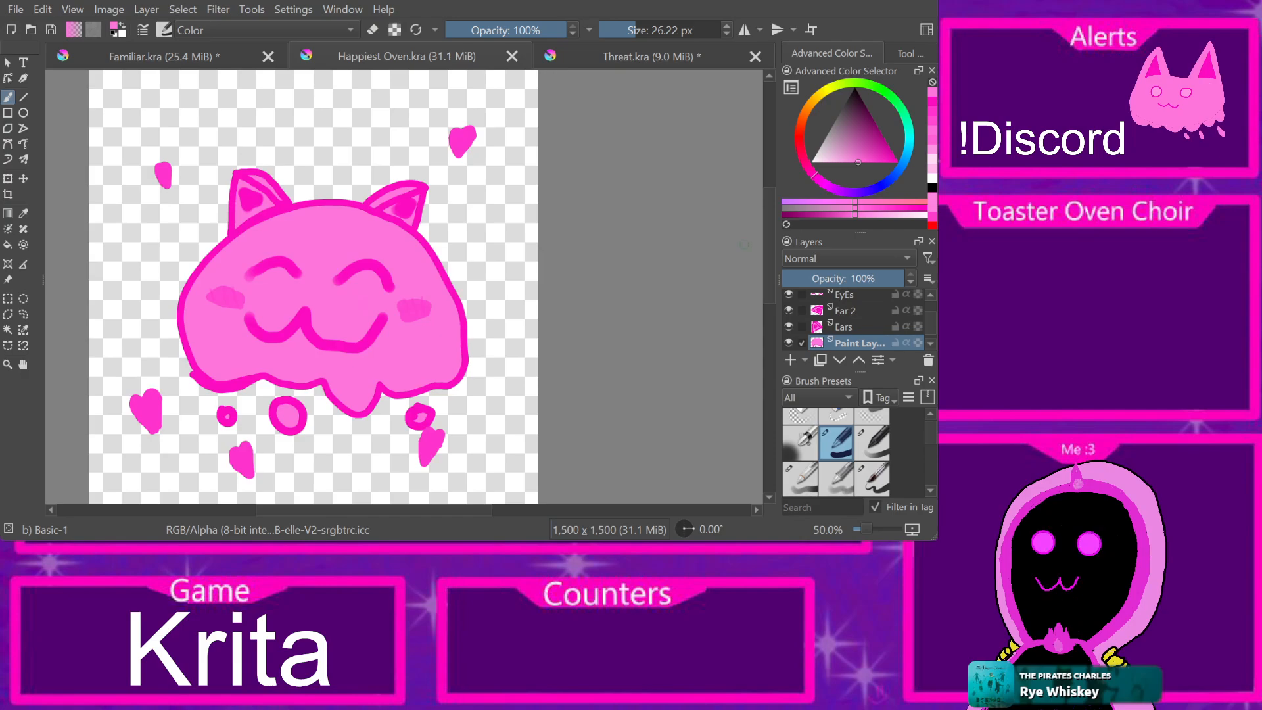
click(8, 280)
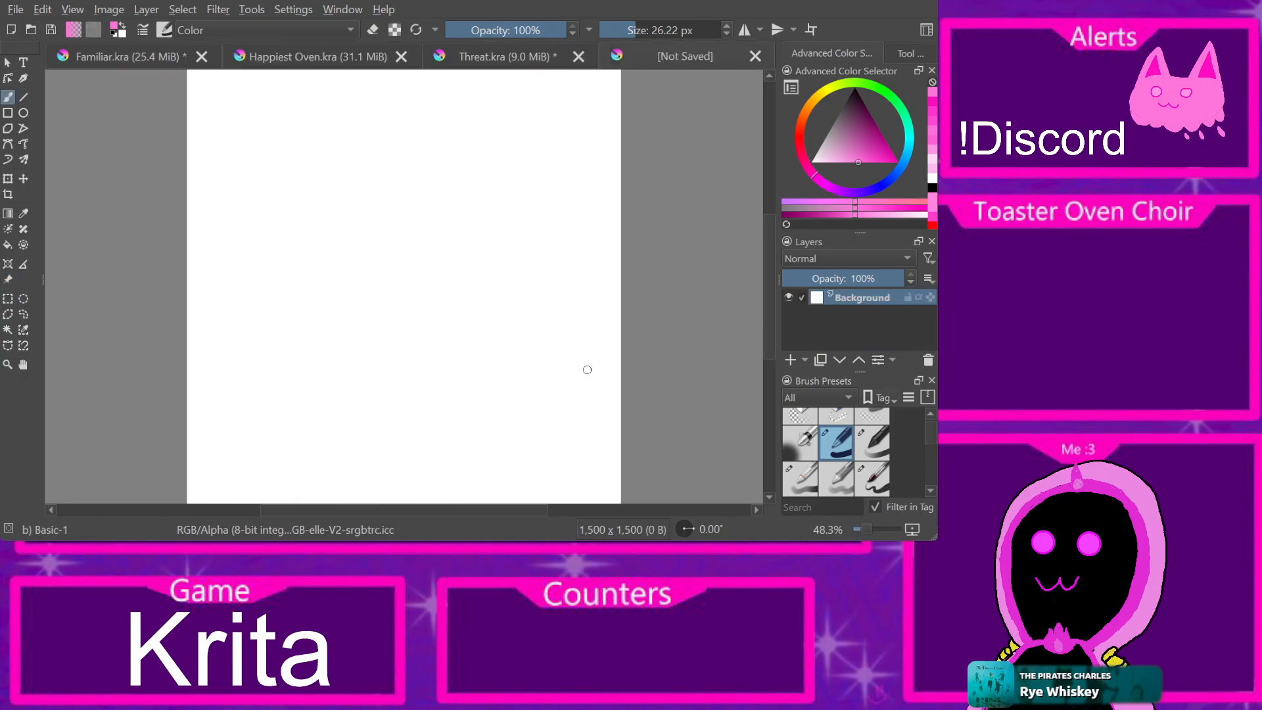
click(131, 56)
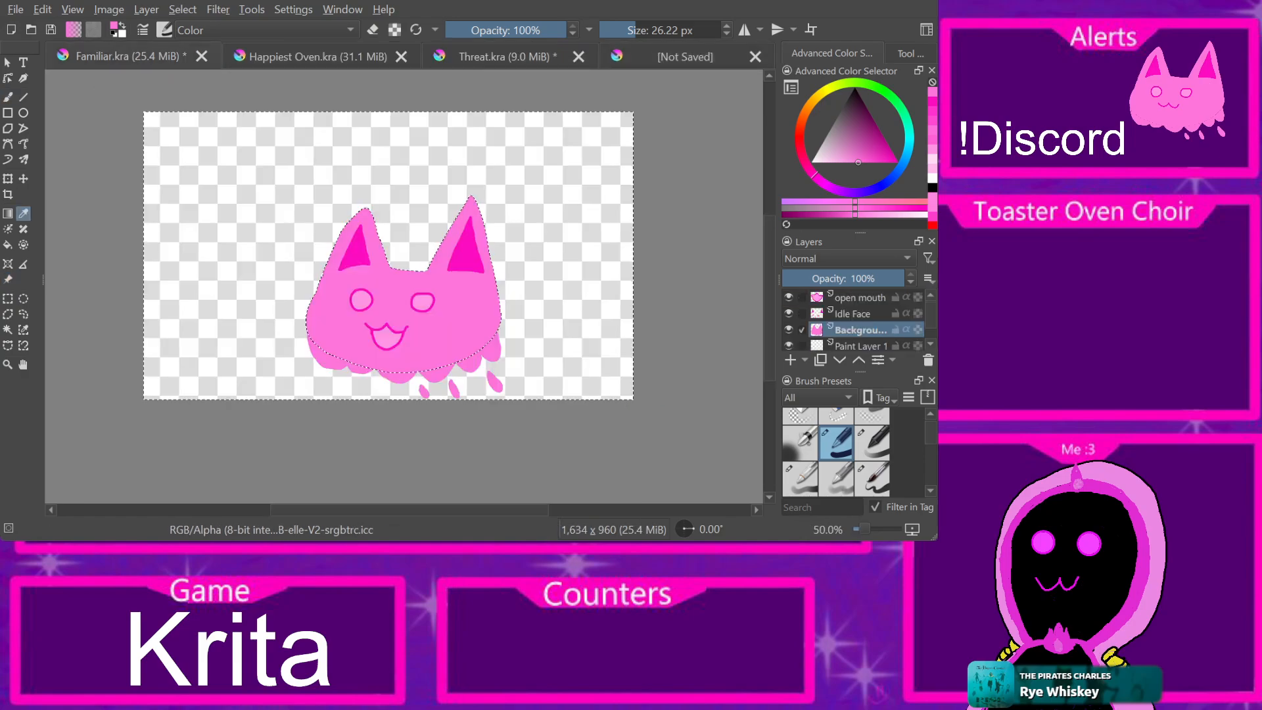
click(466, 248)
click(685, 57)
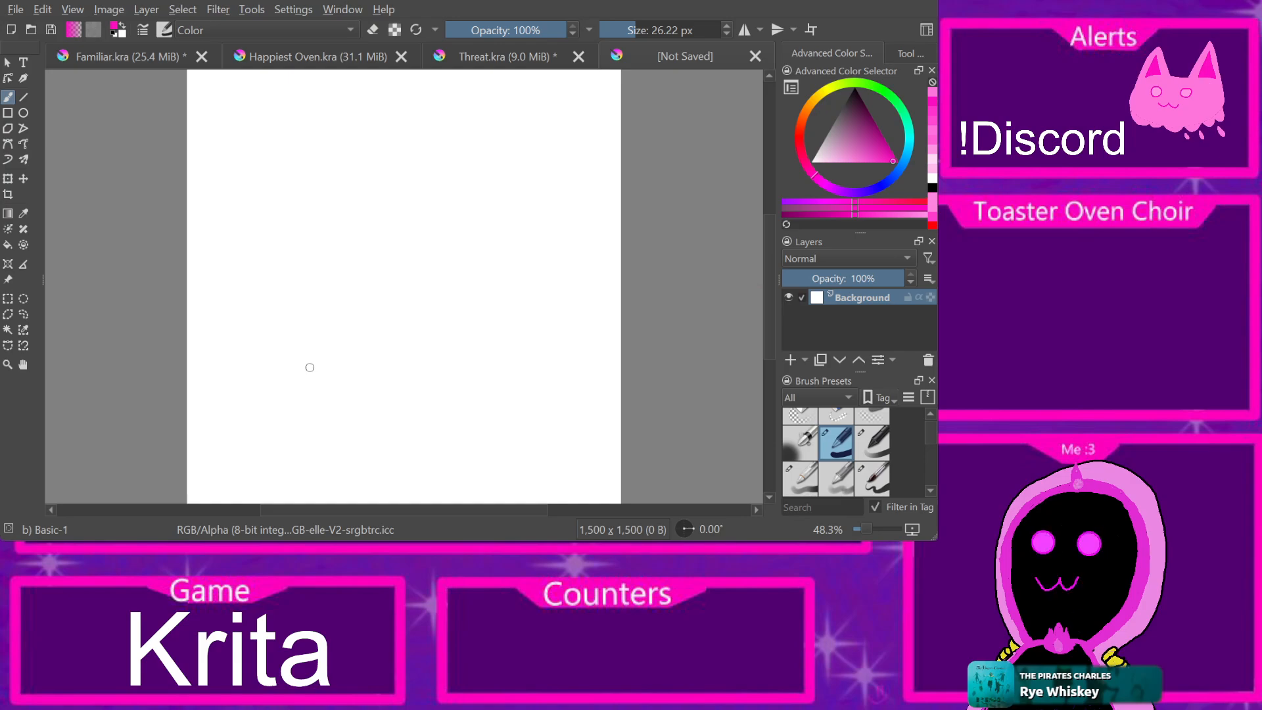
Step: Add an empty paint layer above the white background in the new document and hide the background layer
click(310, 382)
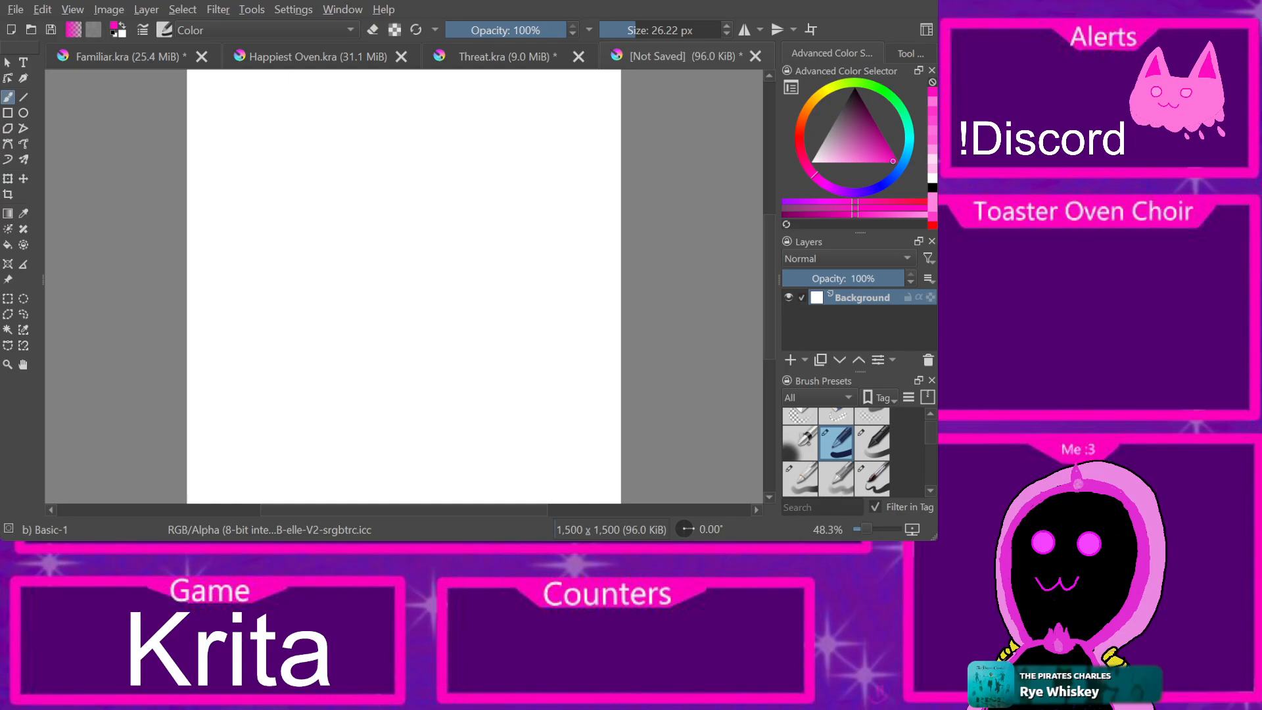
key(Insert)
click(789, 314)
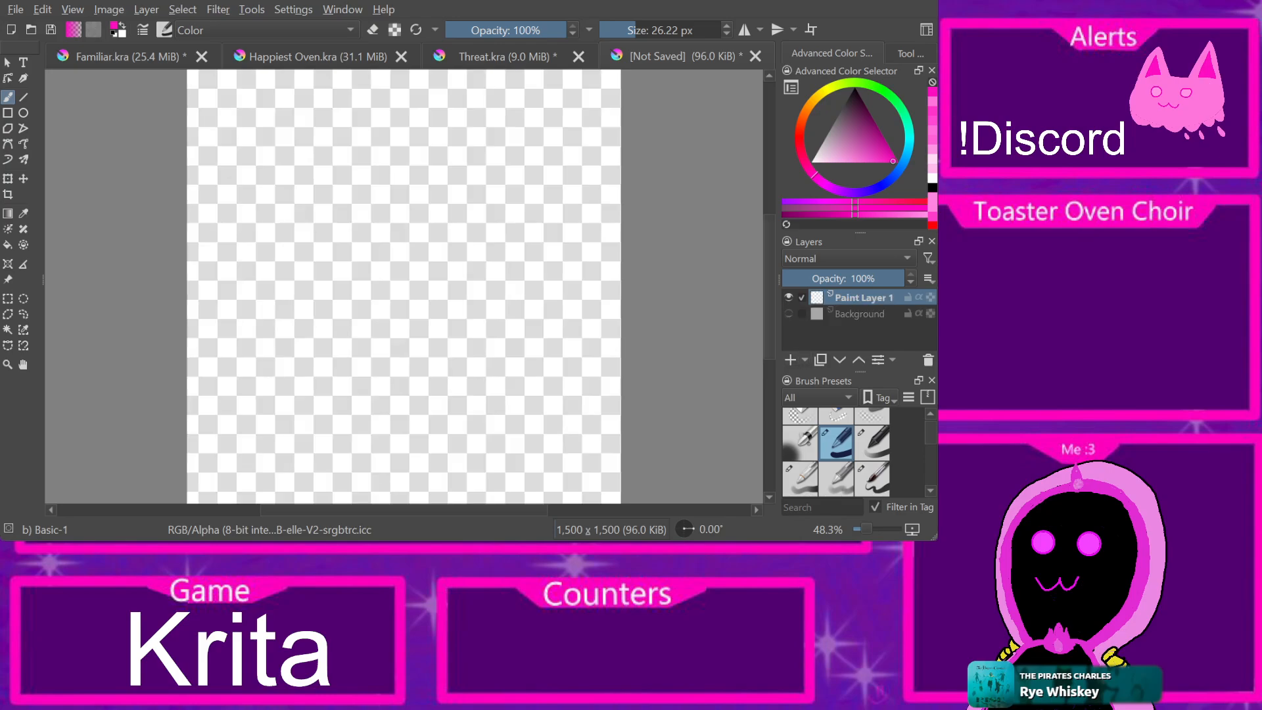
Step: Draw a closed dark pink outline of the slime's domed body with a wavy, dripping lower edge
mouse_move(324, 357)
mouse_down()
mouse_move(346, 382)
mouse_move(371, 354)
mouse_move(452, 379)
mouse_move(540, 377)
mouse_move(542, 359)
mouse_move(508, 261)
mouse_move(454, 203)
mouse_move(426, 199)
mouse_move(295, 241)
mouse_move(265, 295)
mouse_move(274, 347)
mouse_move(295, 366)
mouse_move(337, 378)
mouse_up()
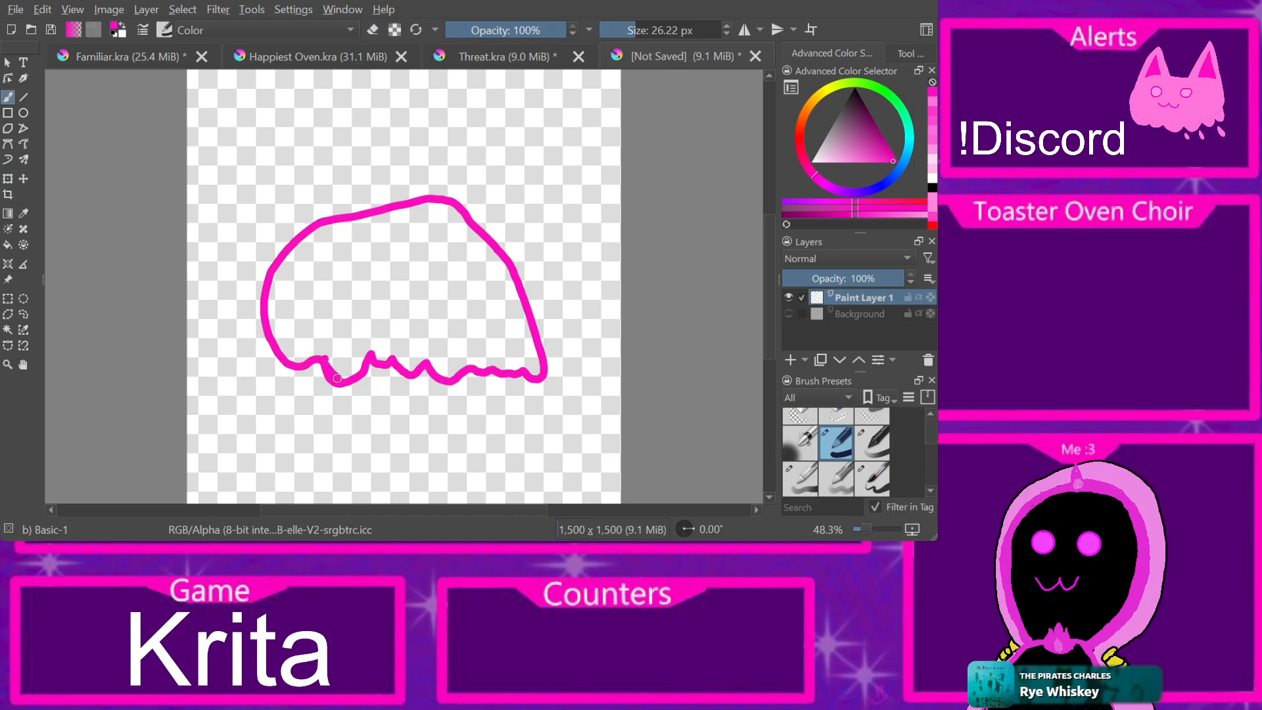
key(ctrl+z)
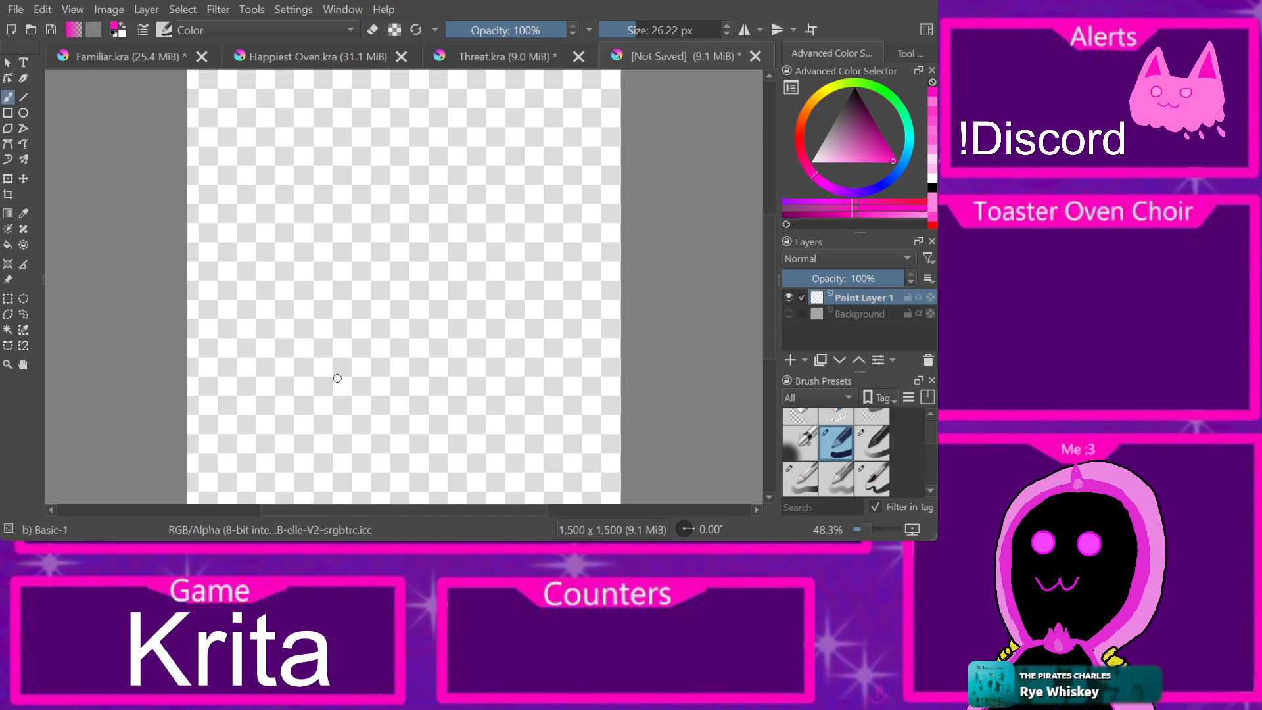
mouse_move(284, 405)
mouse_down()
mouse_move(292, 426)
mouse_move(346, 405)
mouse_move(416, 429)
mouse_move(446, 414)
mouse_move(469, 421)
mouse_move(526, 395)
mouse_move(529, 350)
mouse_move(514, 314)
mouse_move(441, 246)
mouse_move(314, 253)
mouse_move(264, 303)
mouse_move(251, 352)
mouse_move(260, 396)
mouse_move(279, 396)
mouse_move(299, 421)
mouse_up()
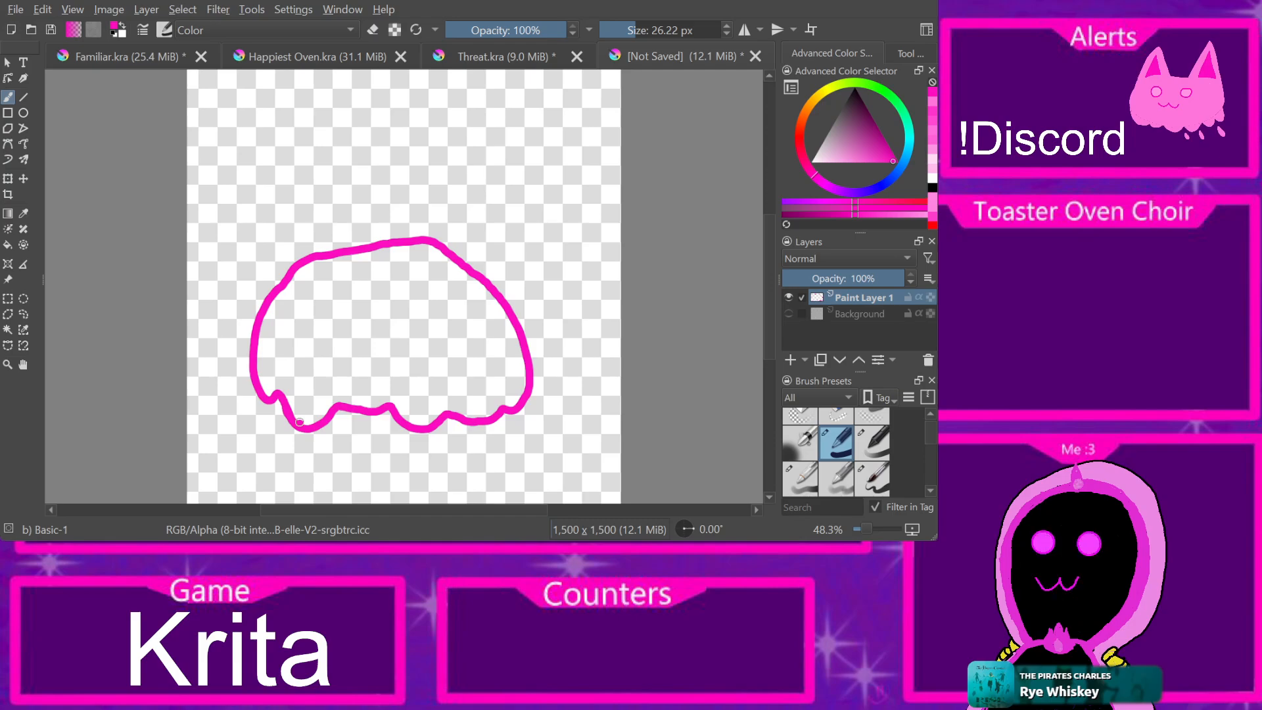
Step: Add a new paint layer above the body outline and name it "ears"
key(Insert)
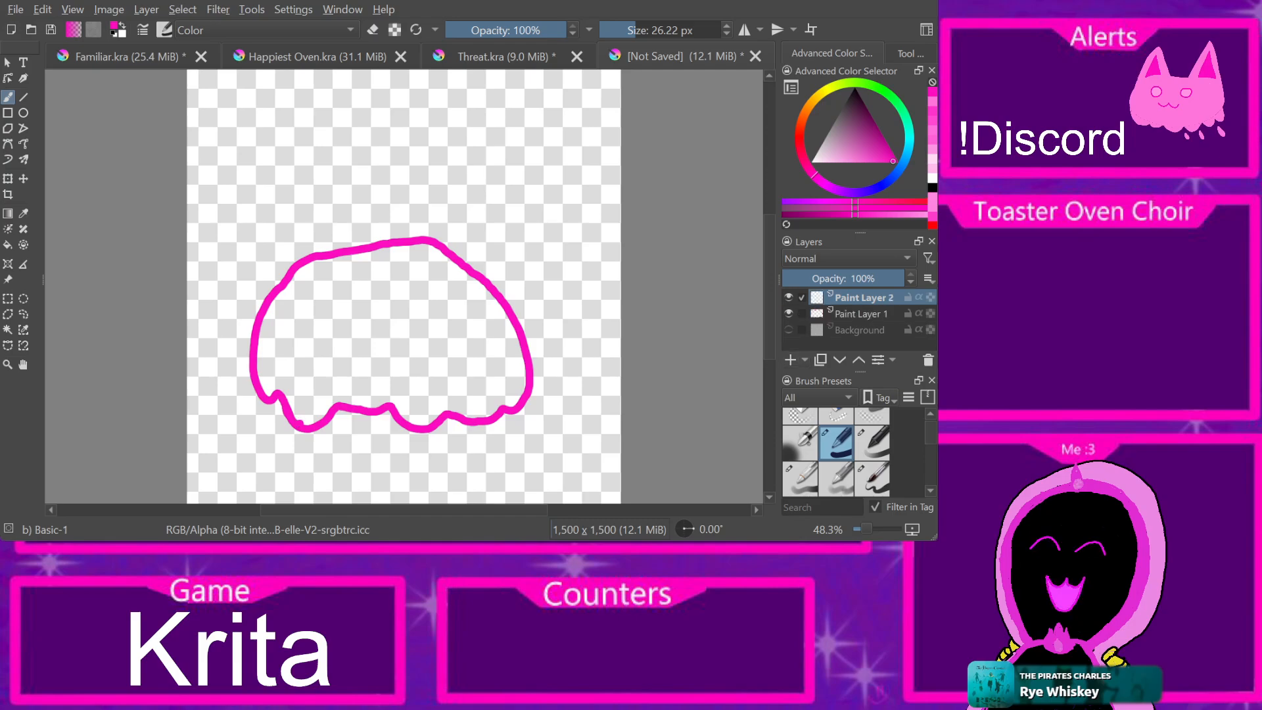
key(F2)
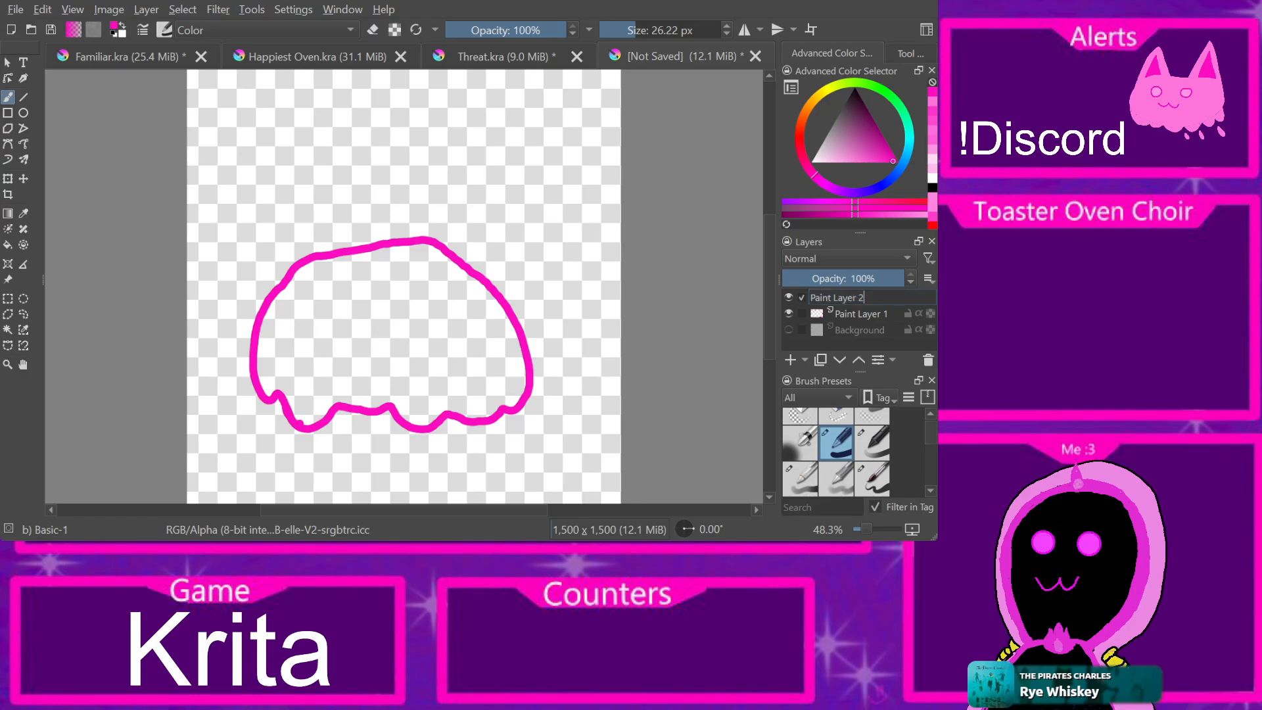
key(BackSpace)
key(BackSpace)
key(BackSpace)
key(BackSpace)
key(BackSpace)
key(BackSpace)
key(BackSpace)
key(BackSpace)
key(BackSpace)
key(BackSpace)
key(BackSpace)
key(BackSpace)
key(BackSpace)
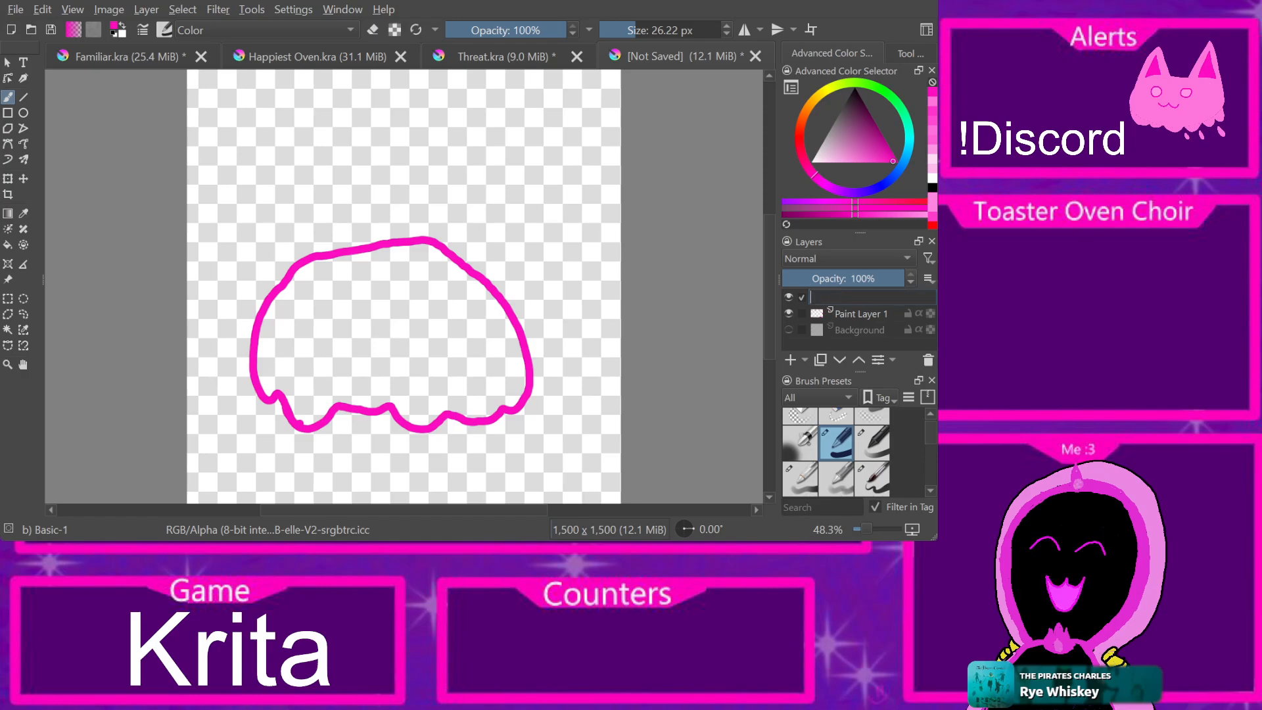
text(ears)
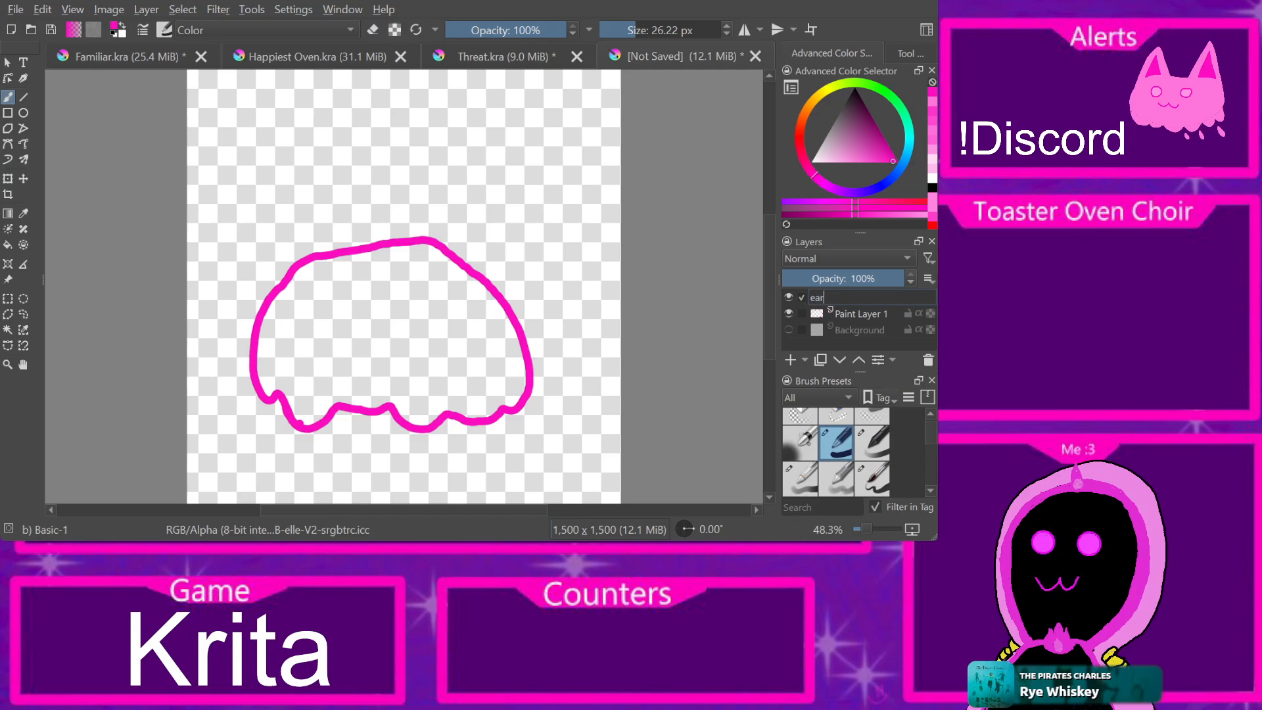
key(Return)
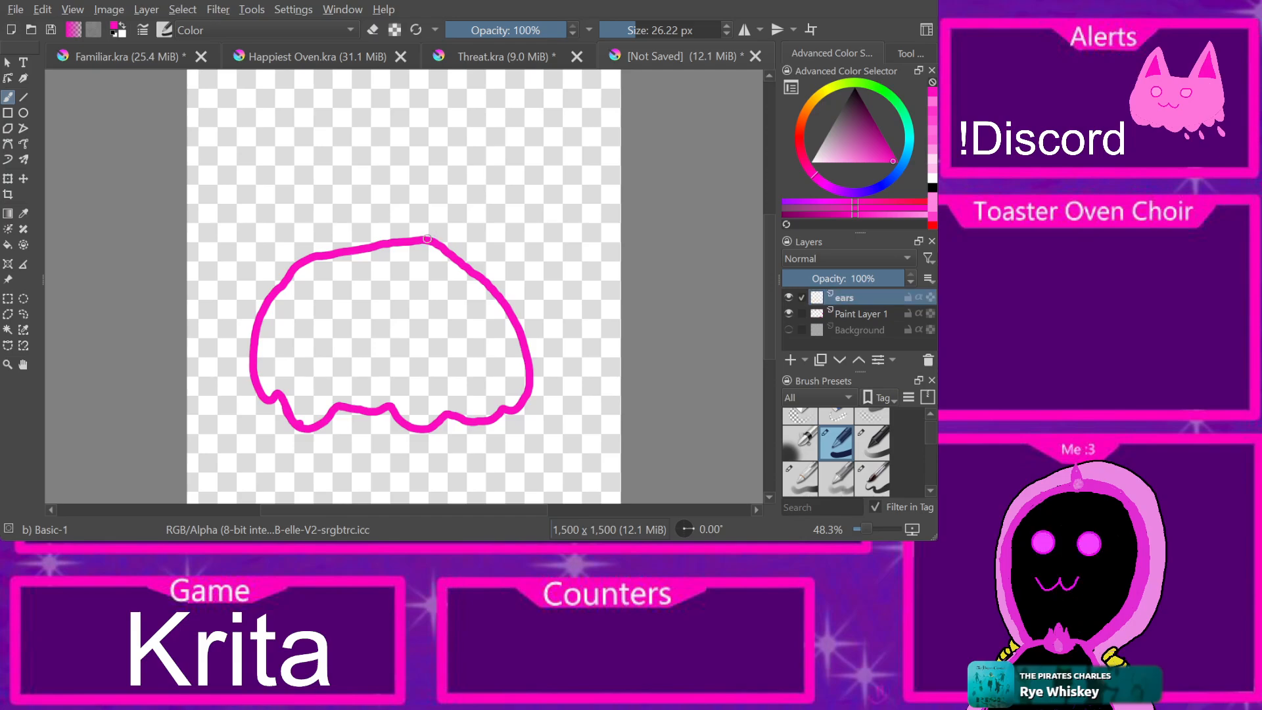
Step: Draw a pointed cat ear with an inner line on the right side of the slime's head
mouse_move(428, 239)
mouse_down()
mouse_move(455, 193)
mouse_move(463, 250)
mouse_up()
mouse_move(451, 197)
mouse_down()
mouse_move(421, 229)
mouse_move(421, 201)
mouse_up()
key(ctrl+z)
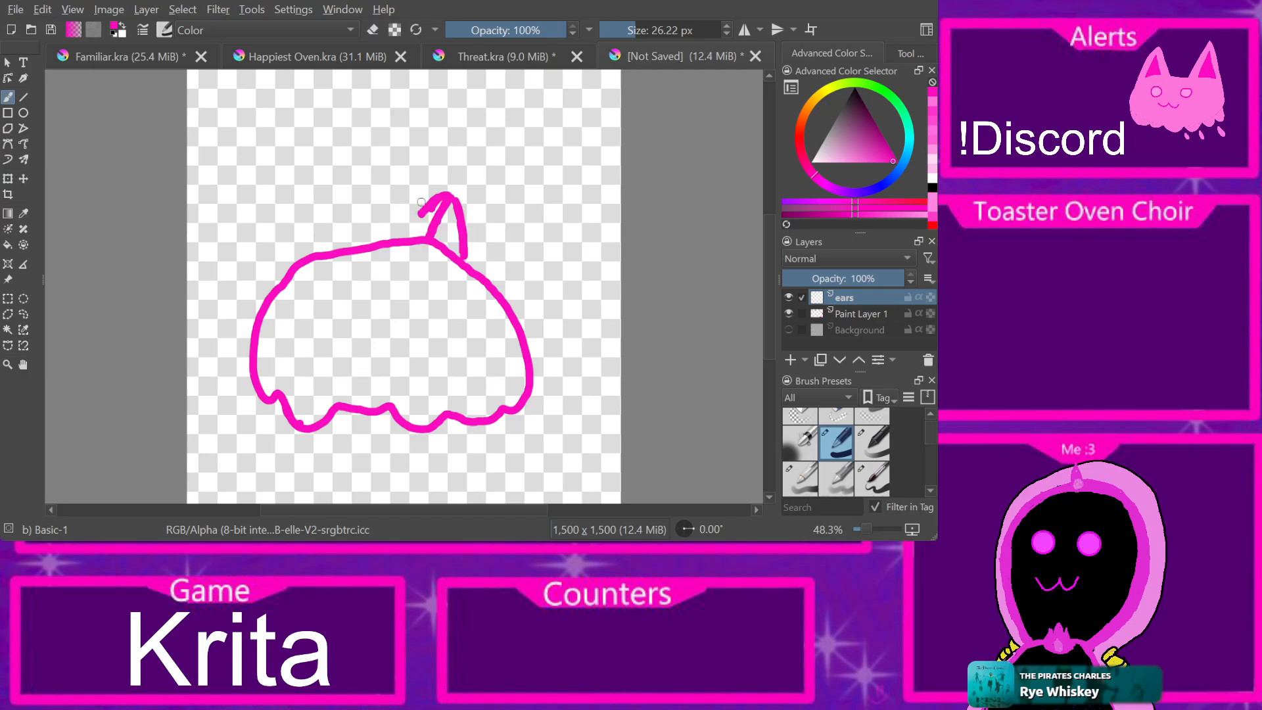
key(ctrl+z)
drag(448, 196, 408, 233)
Step: Draw a matching cat ear with an inner line on the left side of the head, undoing the misshapen first version
mouse_move(294, 242)
mouse_down()
mouse_move(306, 252)
mouse_move(287, 234)
mouse_move(289, 269)
mouse_move(309, 245)
mouse_up()
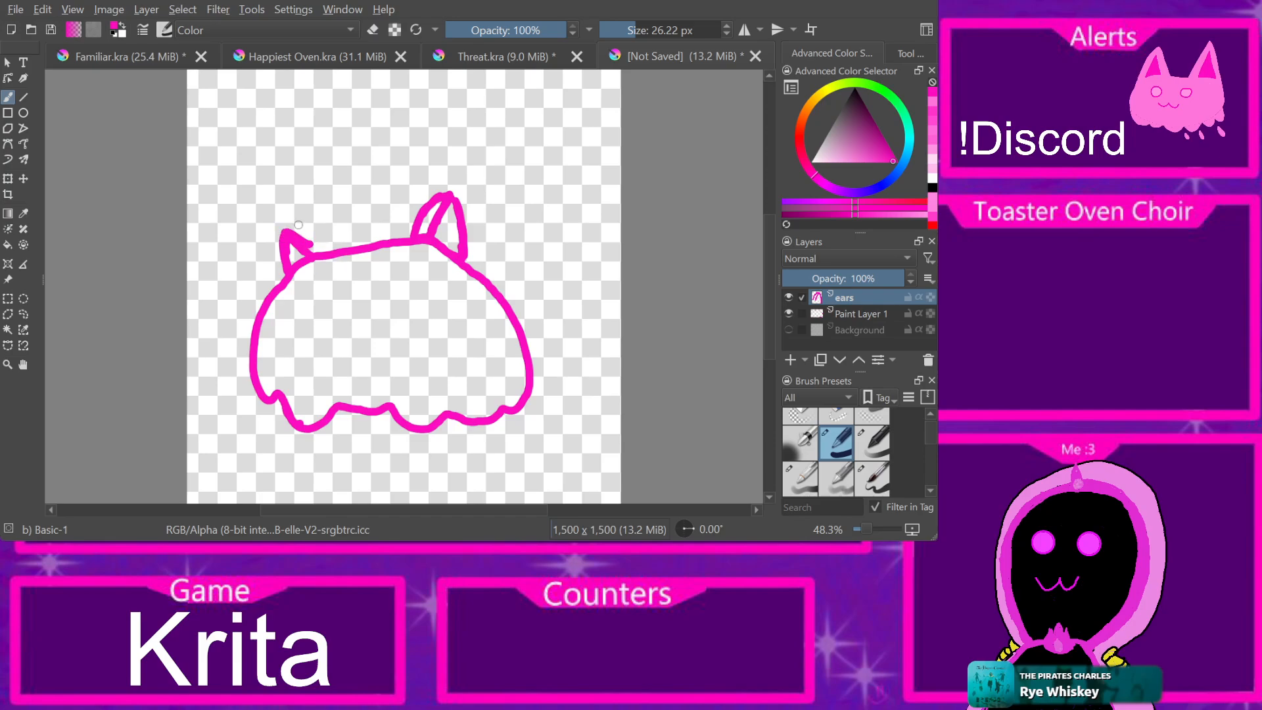
key(ctrl+z)
key(ctrl+z)
key(ctrl+z)
key(ctrl+z)
key(ctrl+z)
key(ctrl+z)
mouse_move(297, 261)
mouse_down()
mouse_move(295, 211)
mouse_move(330, 251)
mouse_up()
drag(296, 210, 343, 245)
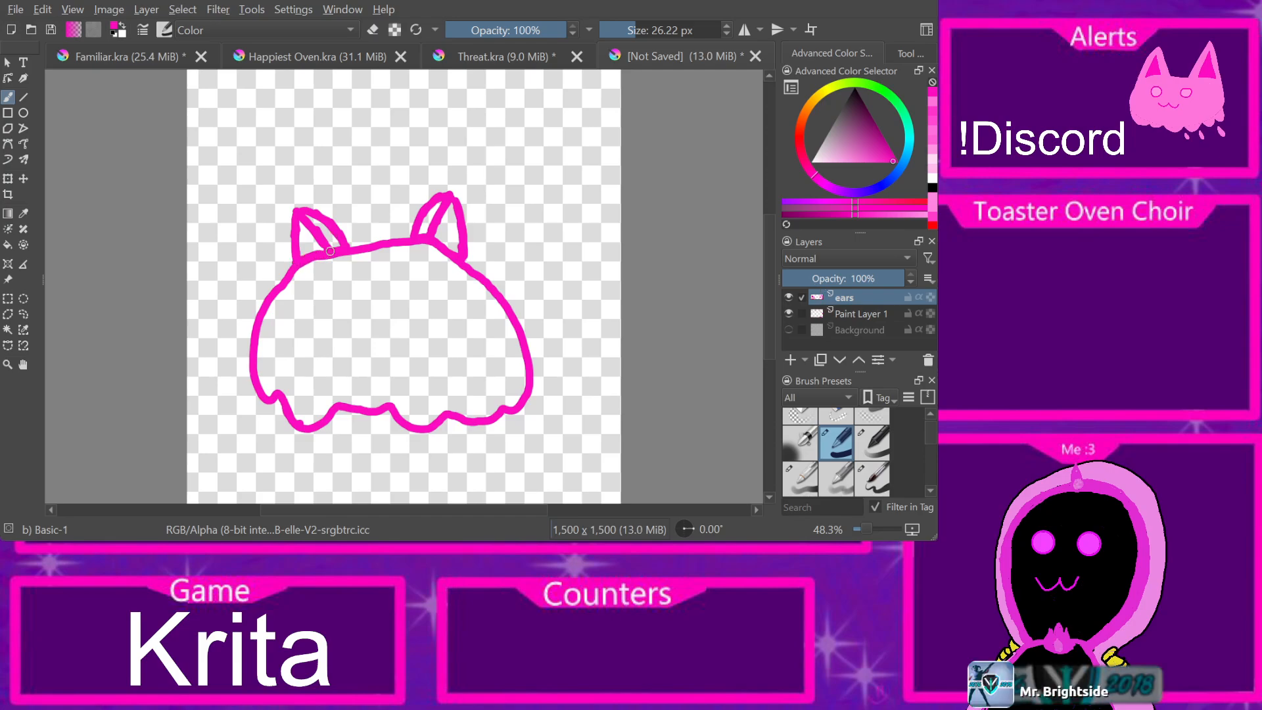
Step: Add a new paint layer above the ears layer and name it "Eyes"
key(Insert)
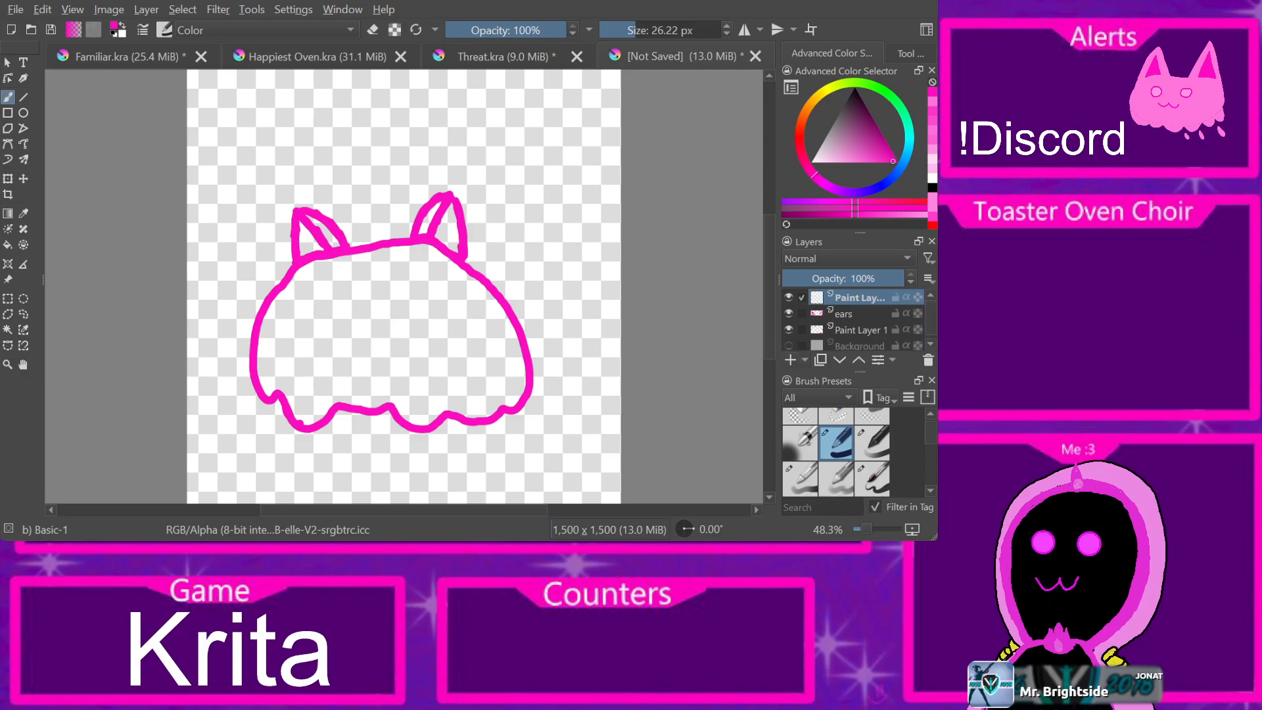
key(F2)
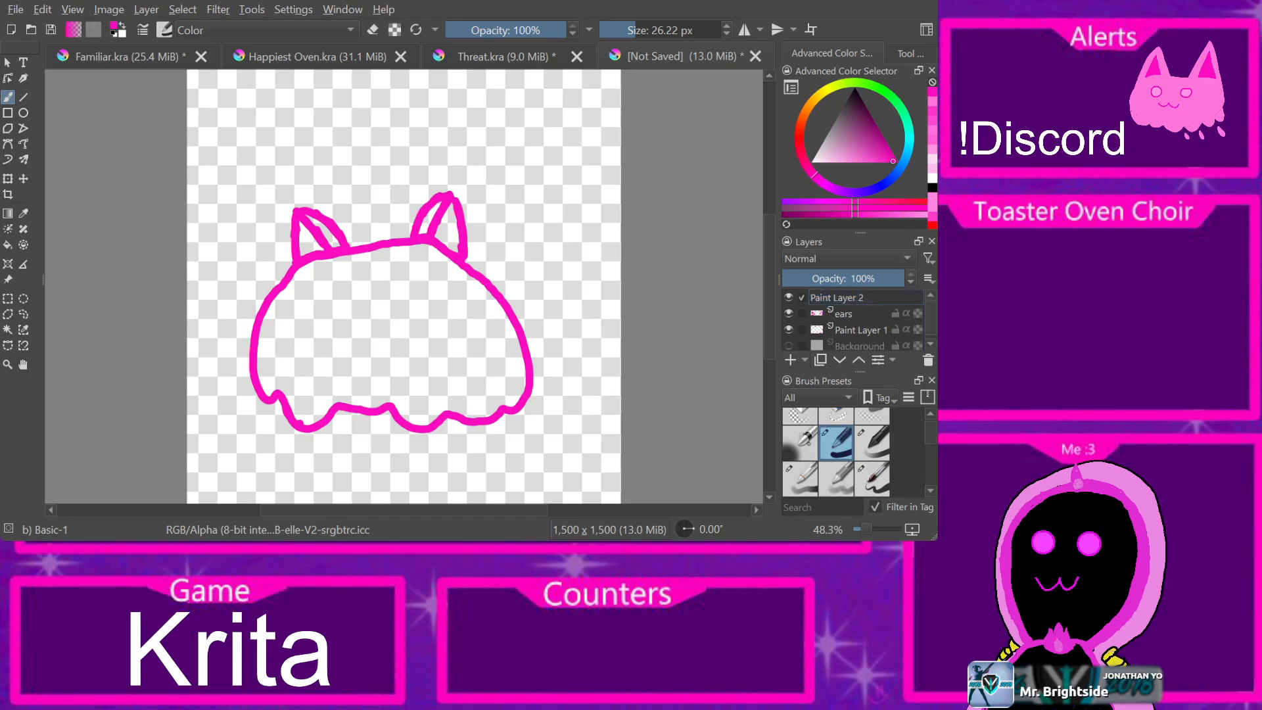
text(Eyes)
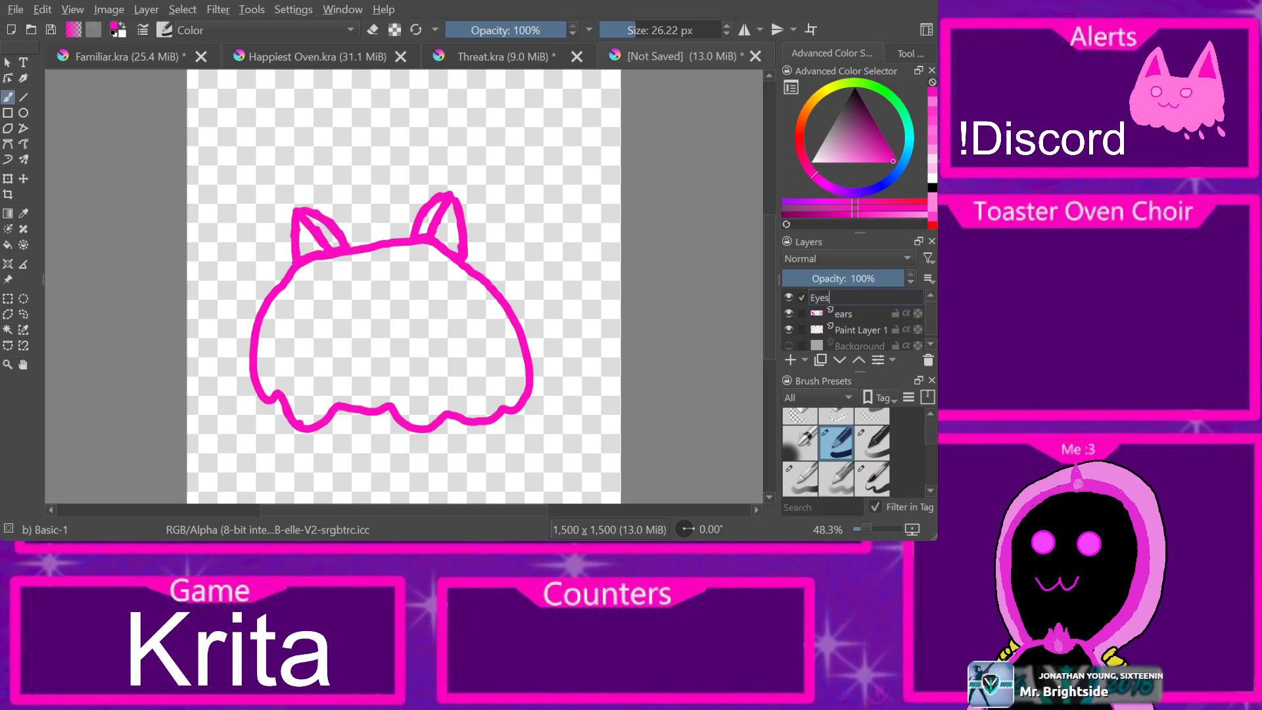
key(Return)
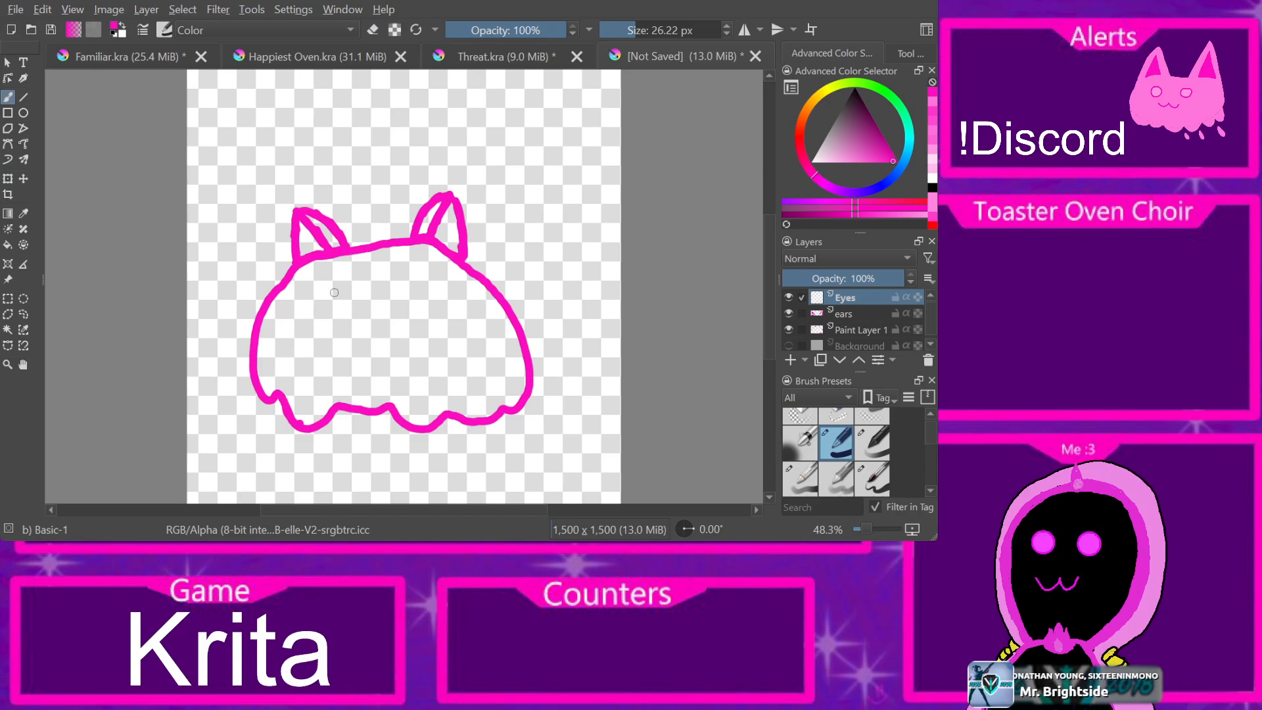
Step: Draw two round outlined eyes in the upper half of the slime's body, redrawing the right one smaller
mouse_move(337, 287)
mouse_down()
mouse_move(313, 313)
mouse_move(337, 326)
mouse_move(350, 306)
mouse_move(333, 291)
mouse_up()
mouse_move(411, 290)
mouse_down()
mouse_move(394, 312)
mouse_move(421, 325)
mouse_move(446, 302)
mouse_move(428, 285)
mouse_move(397, 295)
mouse_up()
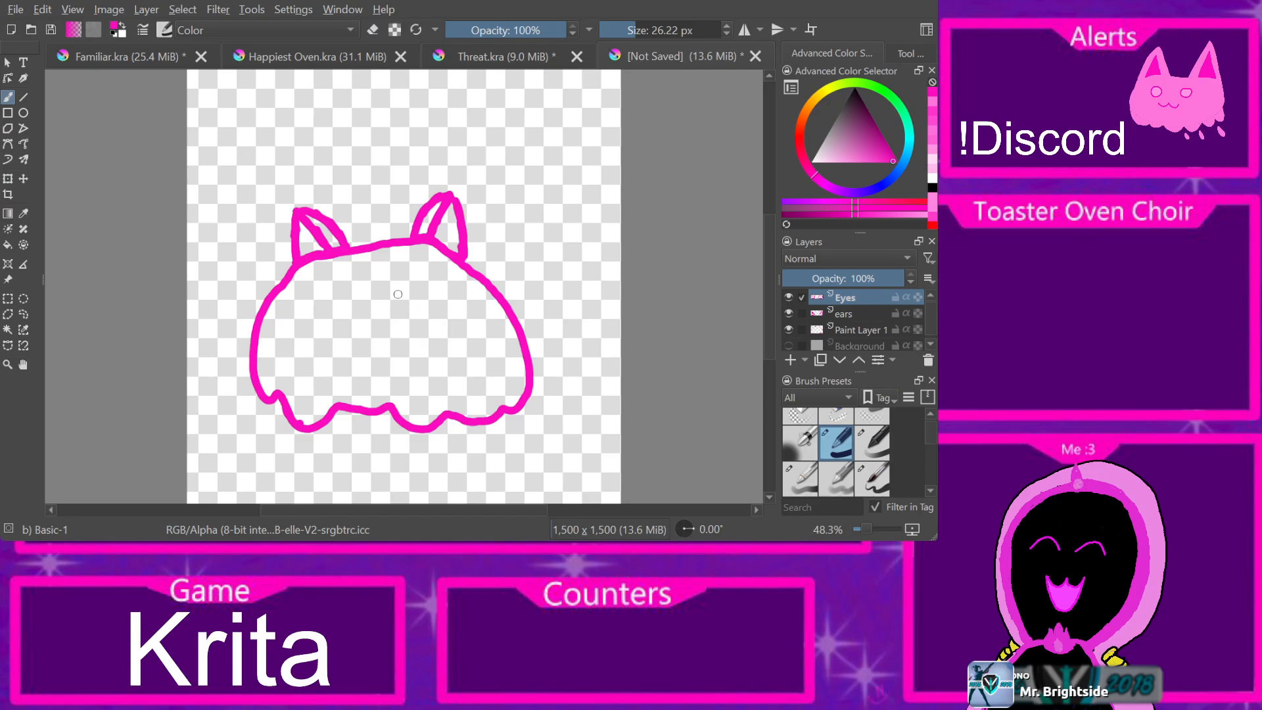
mouse_move(341, 281)
mouse_down()
mouse_move(407, 295)
mouse_move(437, 315)
mouse_move(419, 282)
mouse_up()
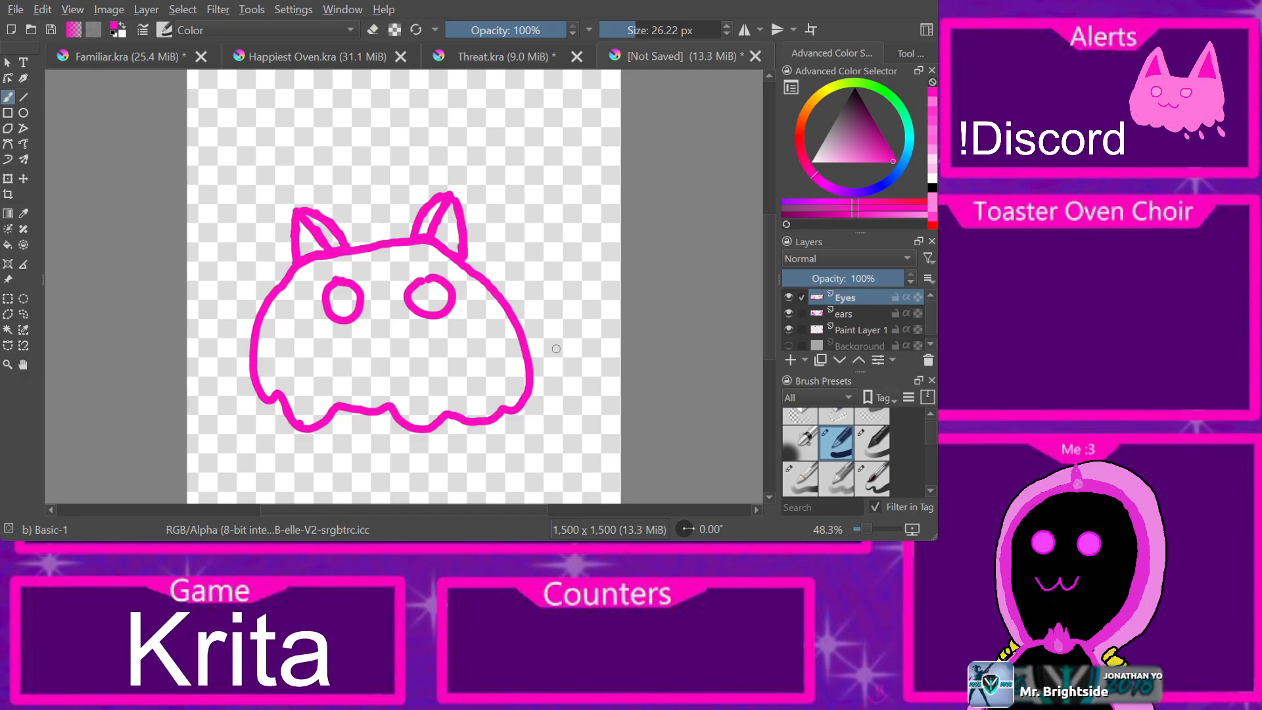
key(ctrl+z)
mouse_move(424, 286)
mouse_down()
mouse_move(423, 317)
mouse_move(445, 304)
mouse_move(422, 292)
mouse_up()
Step: Add a new layer named "Mouth" and draw a wavy cat-like smile on it below the eyes
key(Insert)
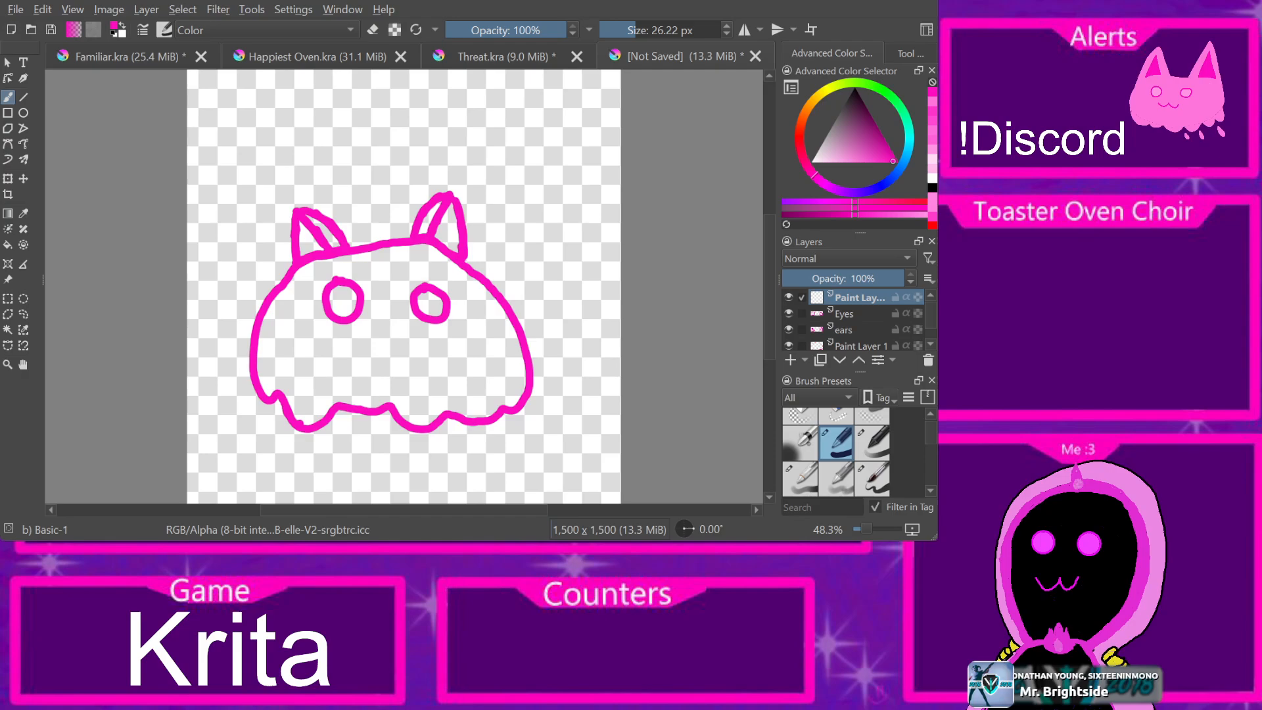
key(F2)
text(M)
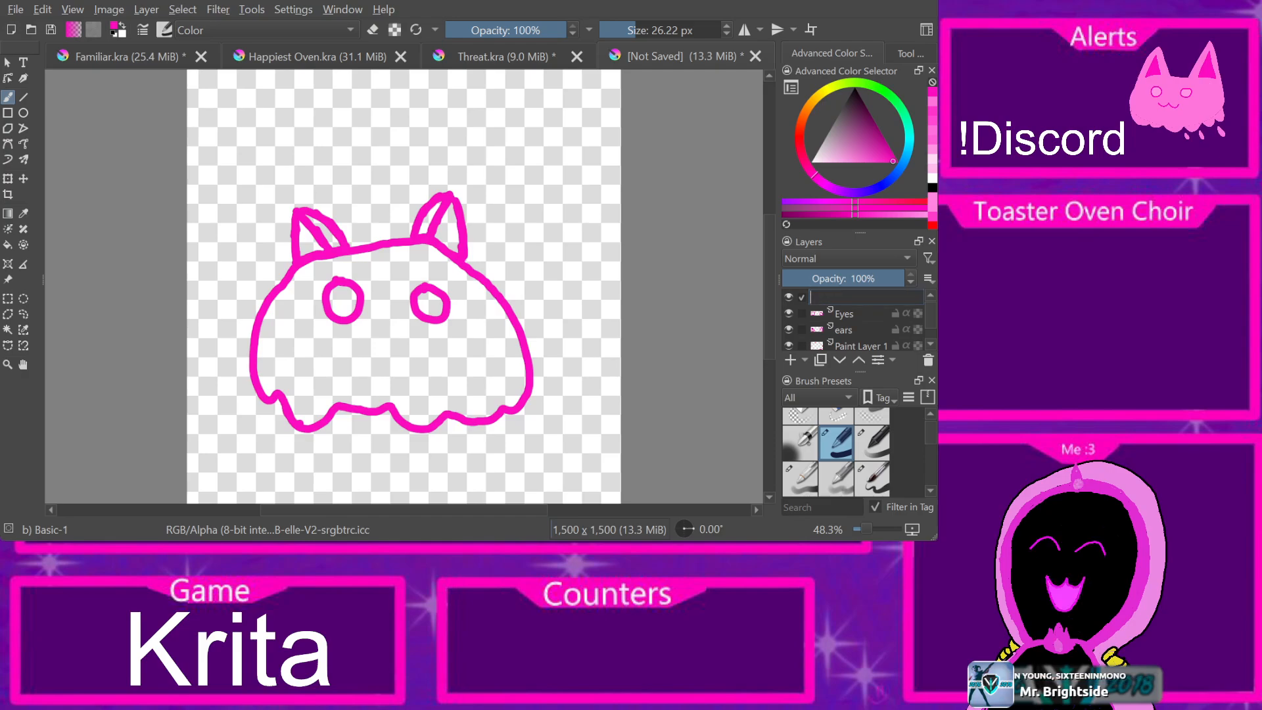
text(outh)
key(Return)
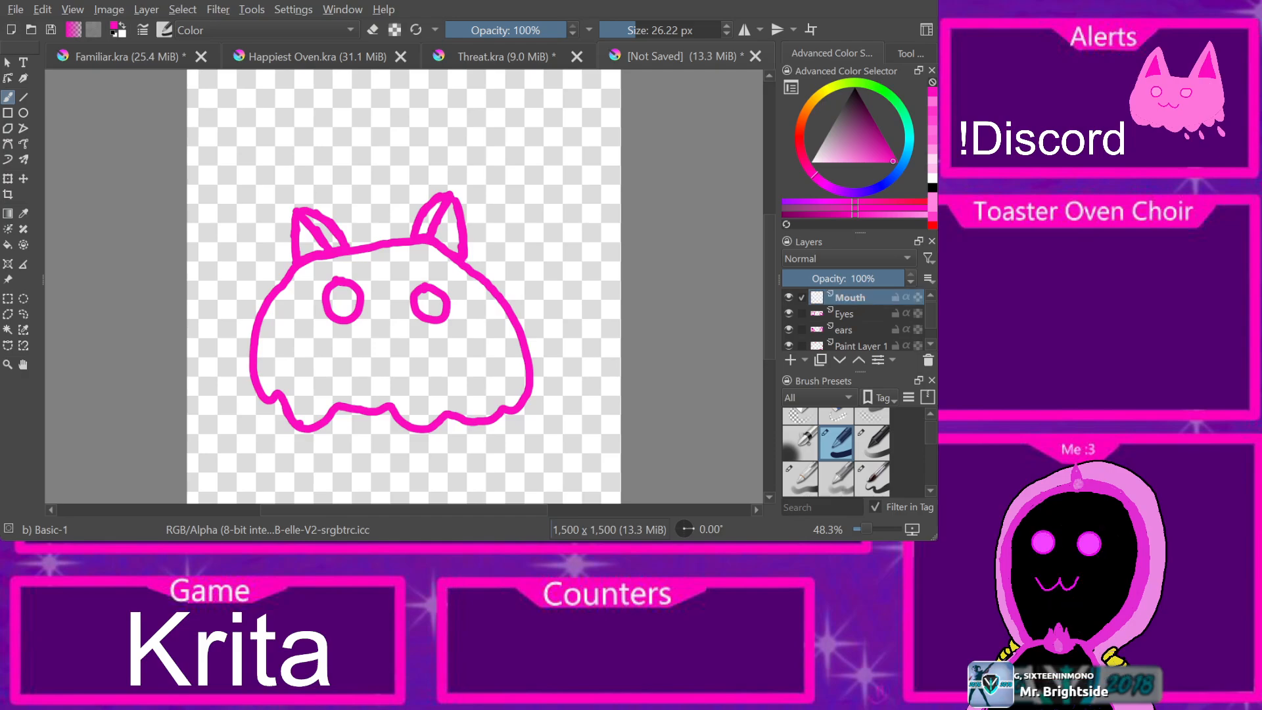
mouse_move(341, 346)
mouse_down()
mouse_move(371, 355)
mouse_move(387, 337)
mouse_move(436, 347)
mouse_up()
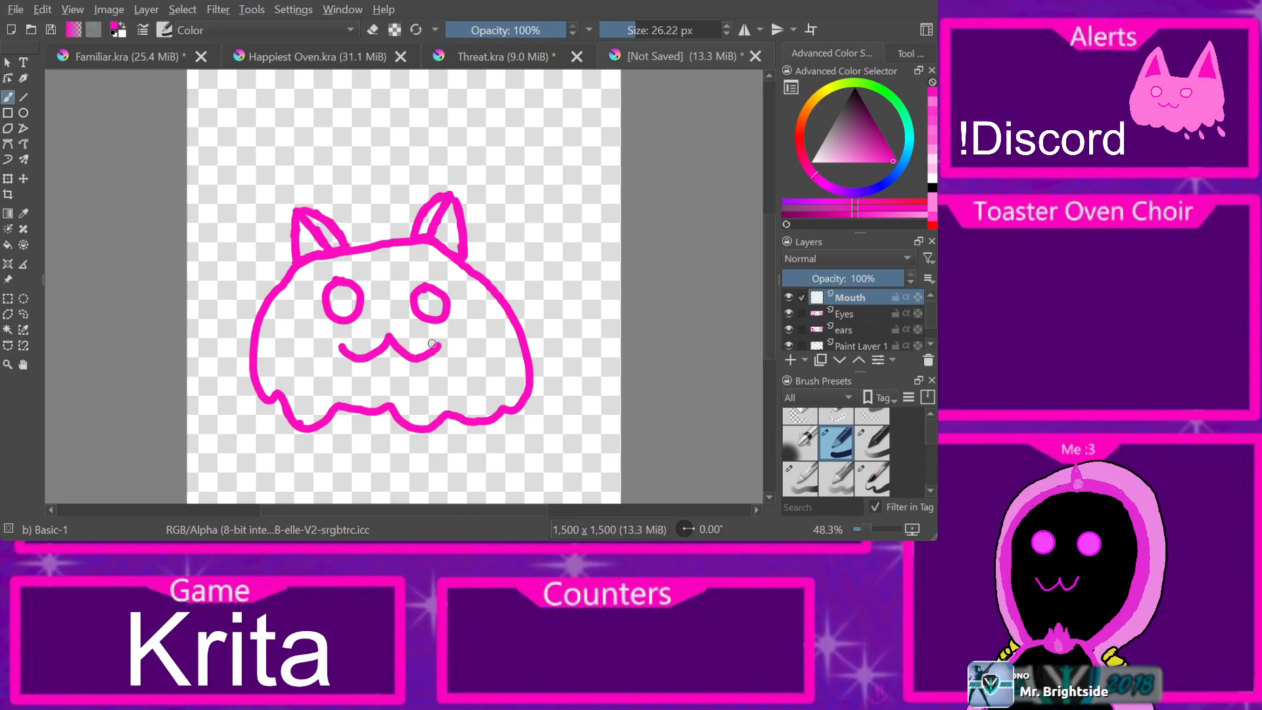
Step: On the body outline layer, draw four small outlined drips beneath the slime's lower edge
scroll(855, 322, down, 1)
click(859, 326)
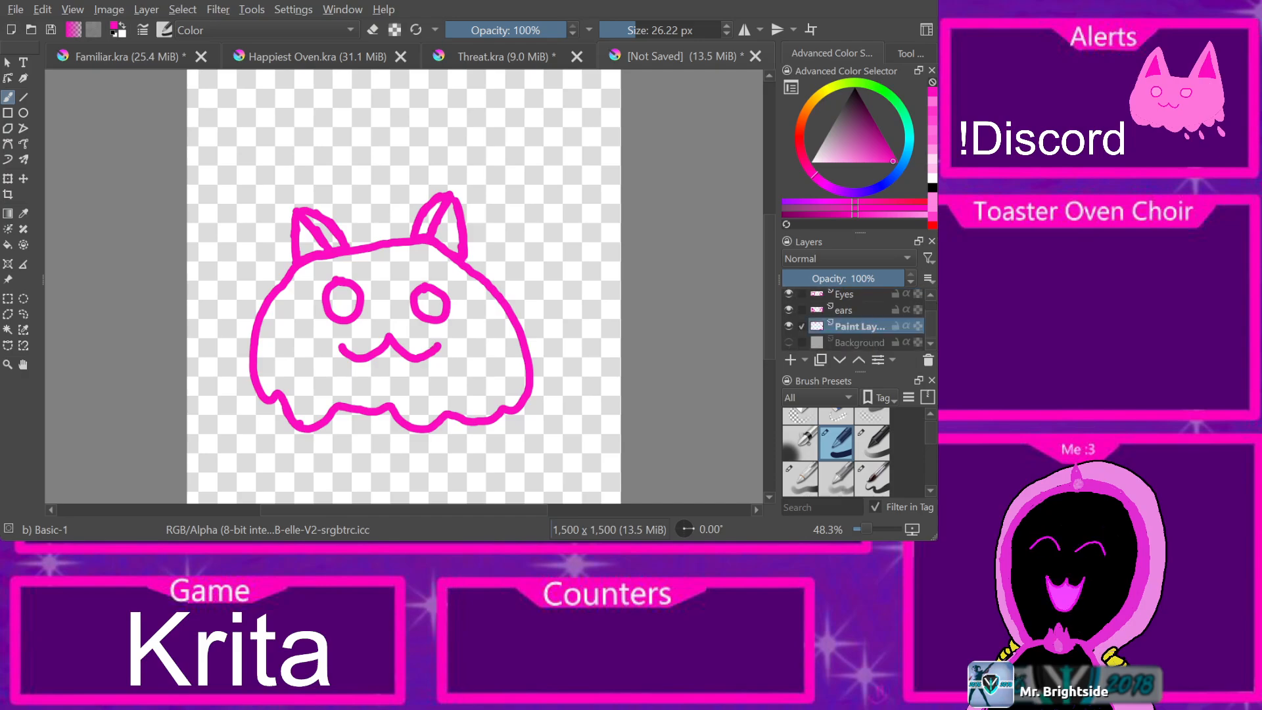
drag(354, 453, 357, 429)
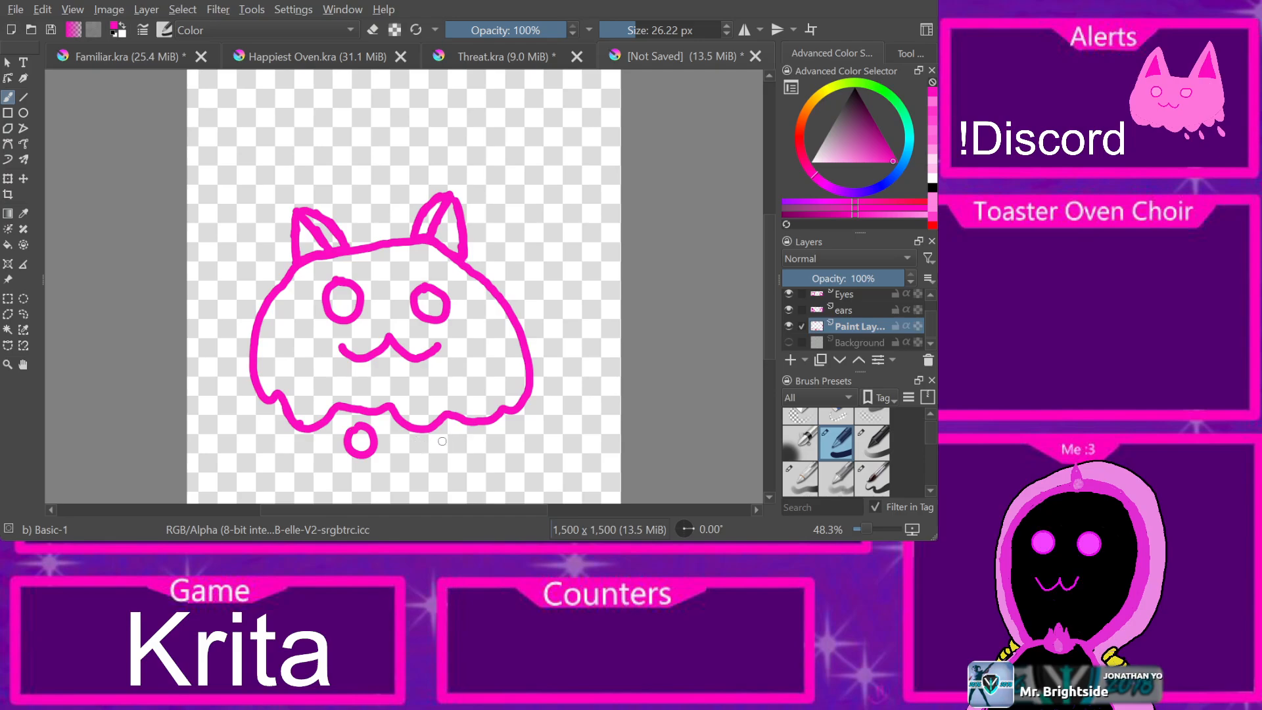
mouse_move(447, 436)
mouse_down()
mouse_move(458, 450)
mouse_move(450, 427)
mouse_move(507, 435)
mouse_up()
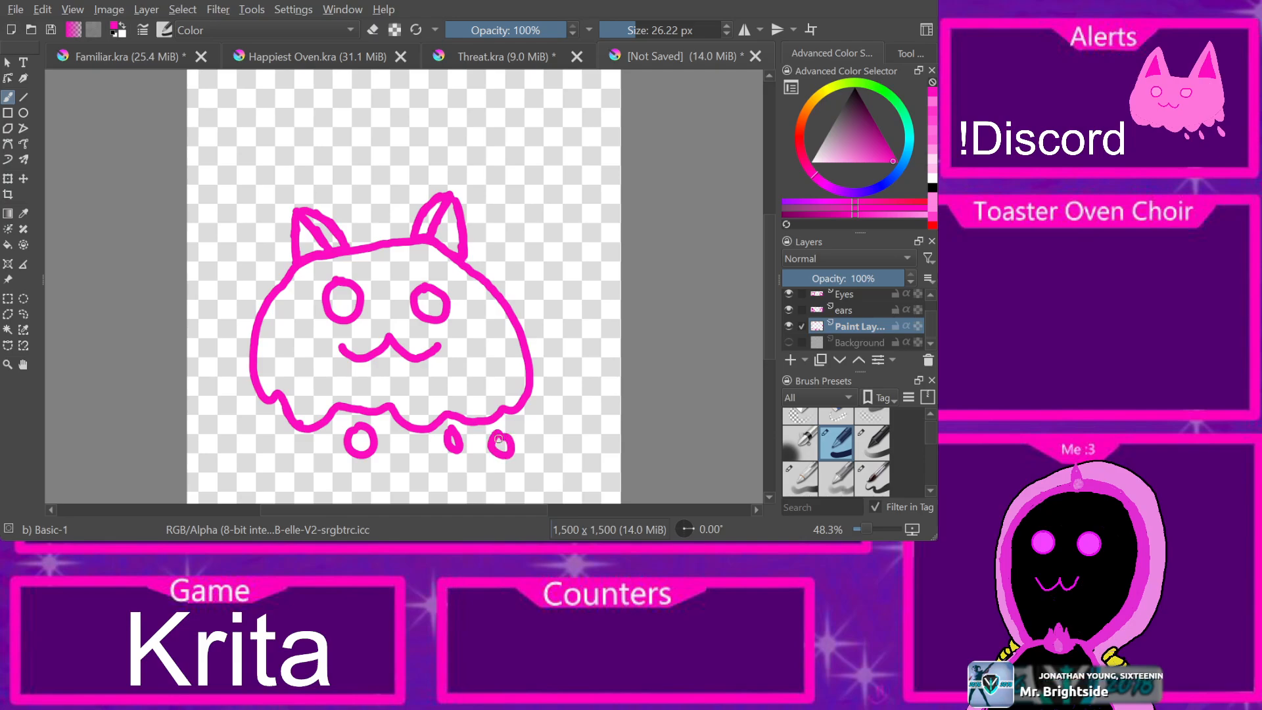
mouse_move(275, 432)
mouse_down()
mouse_move(268, 448)
mouse_move(283, 441)
mouse_move(278, 423)
mouse_up()
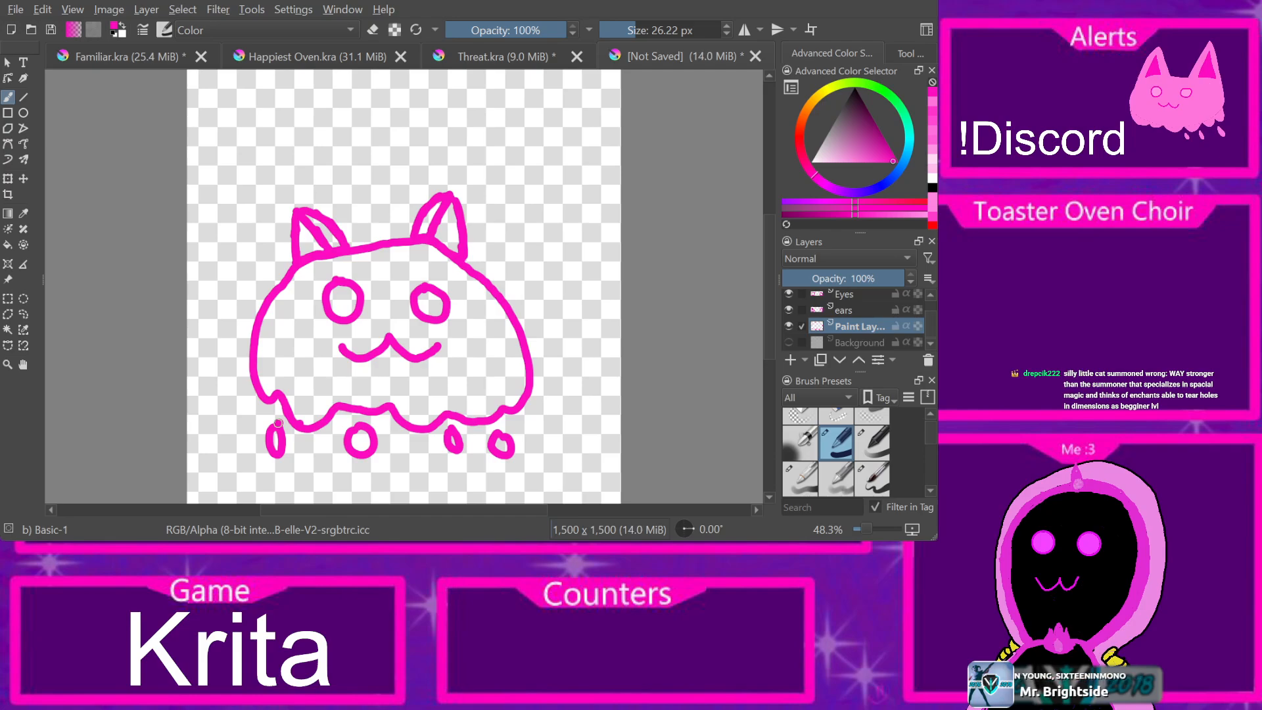
Step: Fill the slime's body and the drips with the light pink from Familiar.kra, undoing the fill that covers the background
key(ctrl+Tab)
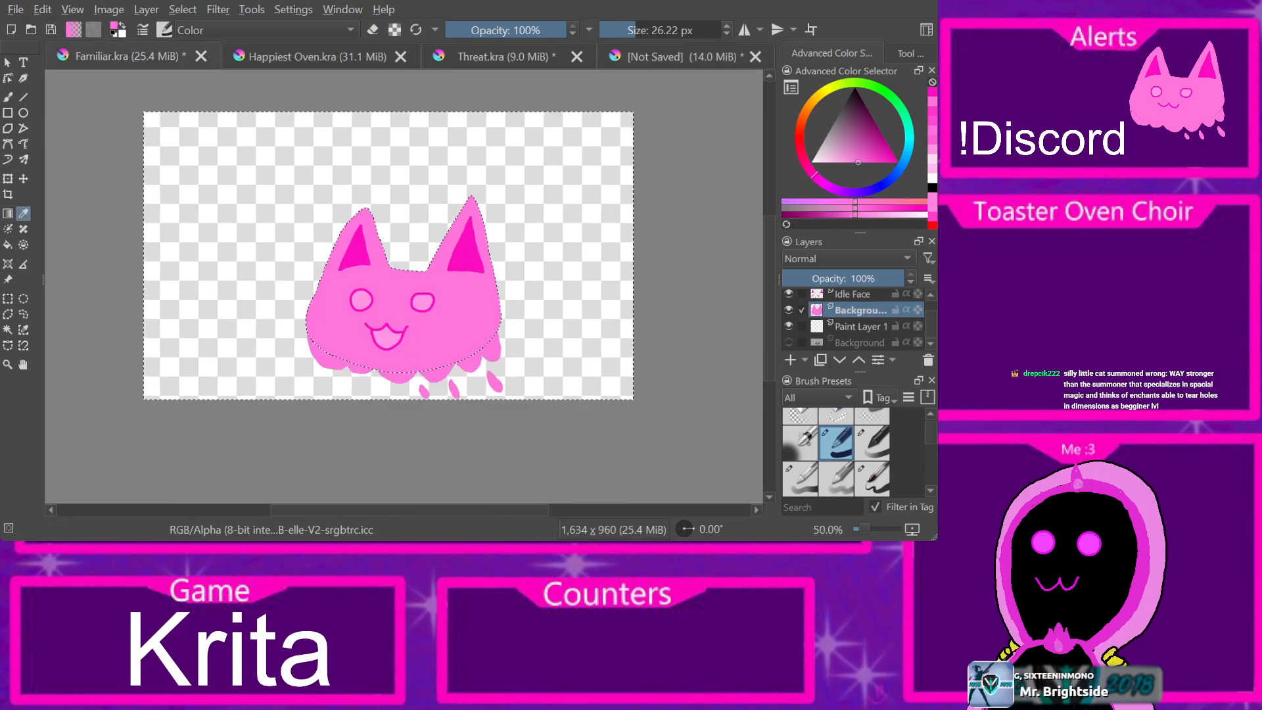
key(ctrl+shift+Tab)
key(f)
click(391, 309)
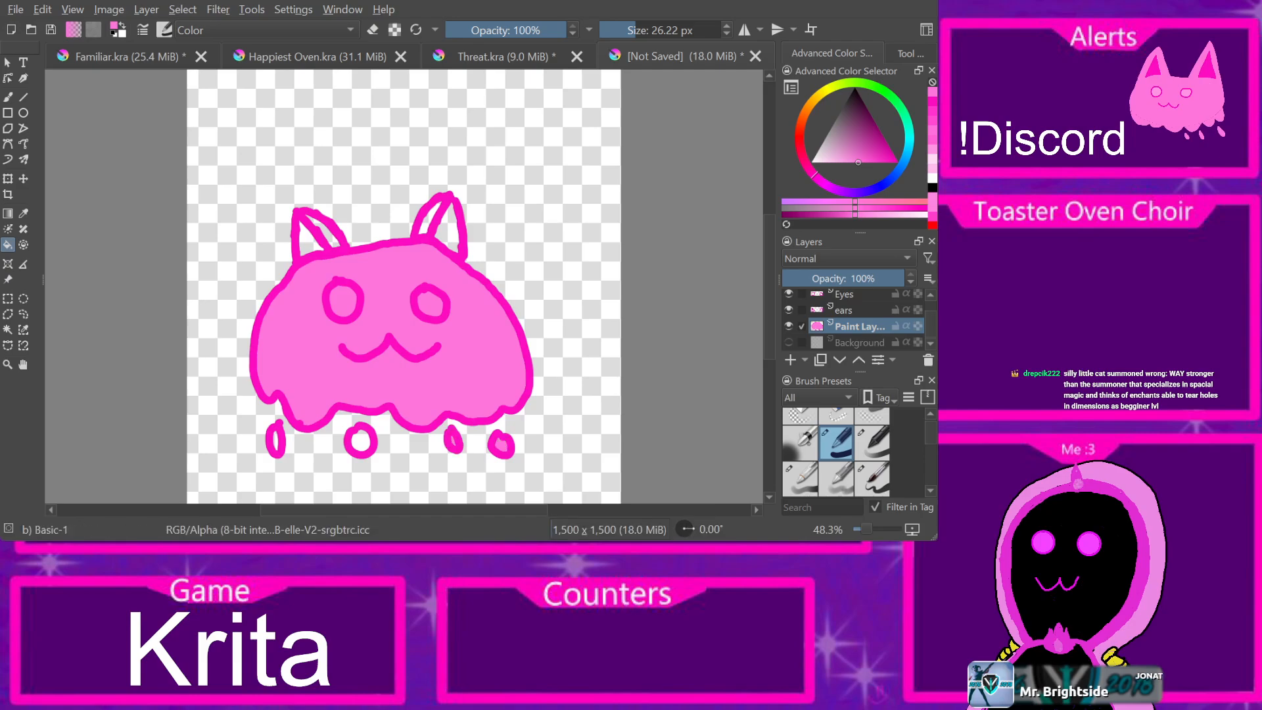
click(448, 231)
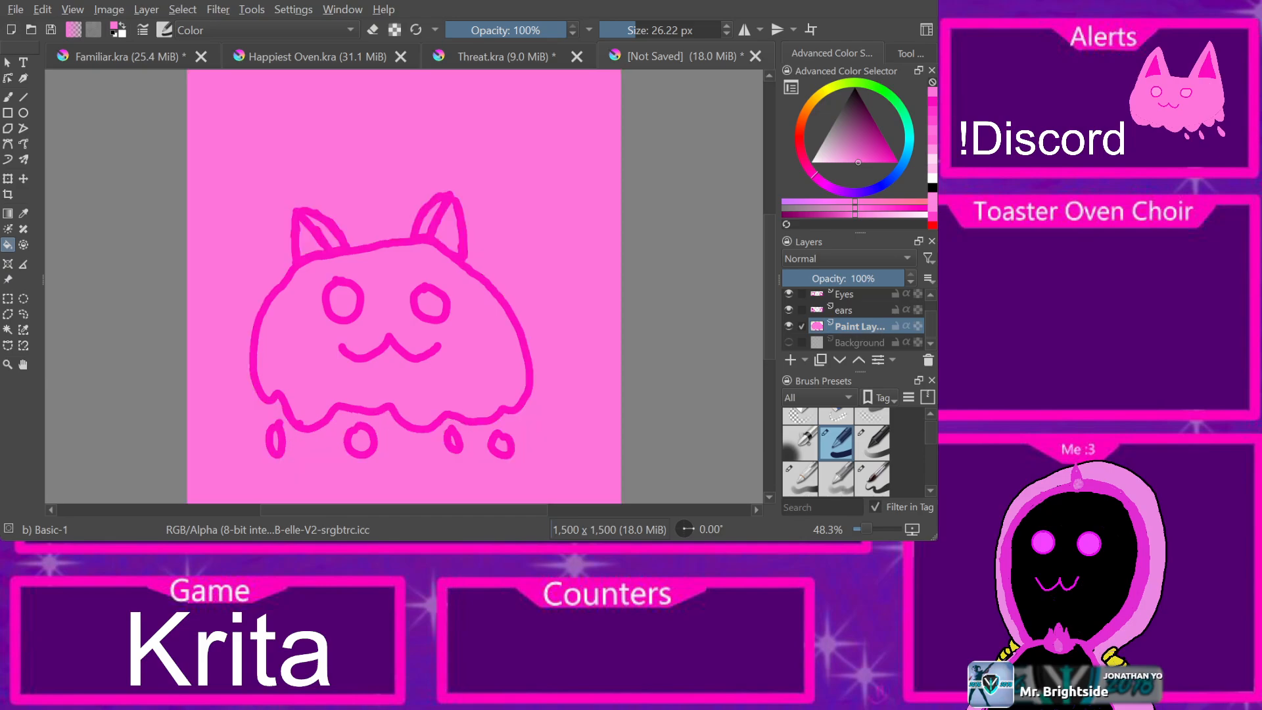
key(ctrl+z)
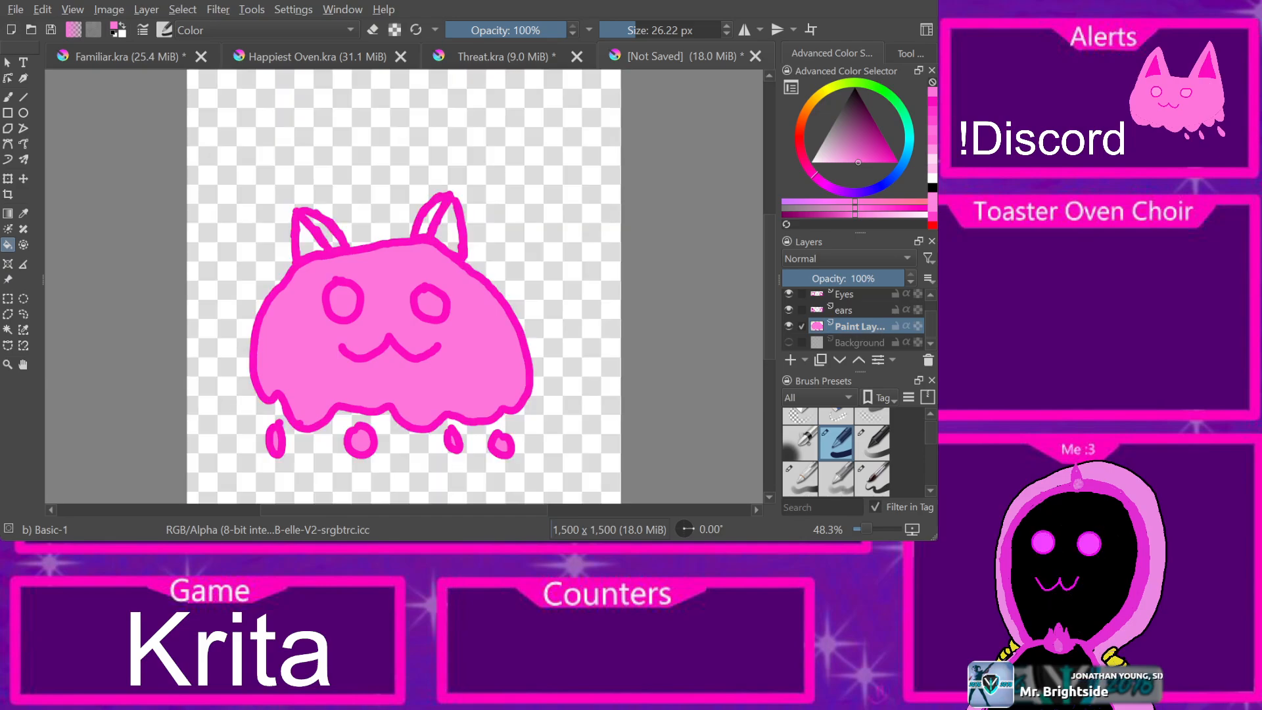
Step: On the ears layer, fill both cat ears, including their narrow side sections, with the light pink used for the body
key(ctrl+shift+z)
key(ctrl+z)
scroll(854, 320, up, 2)
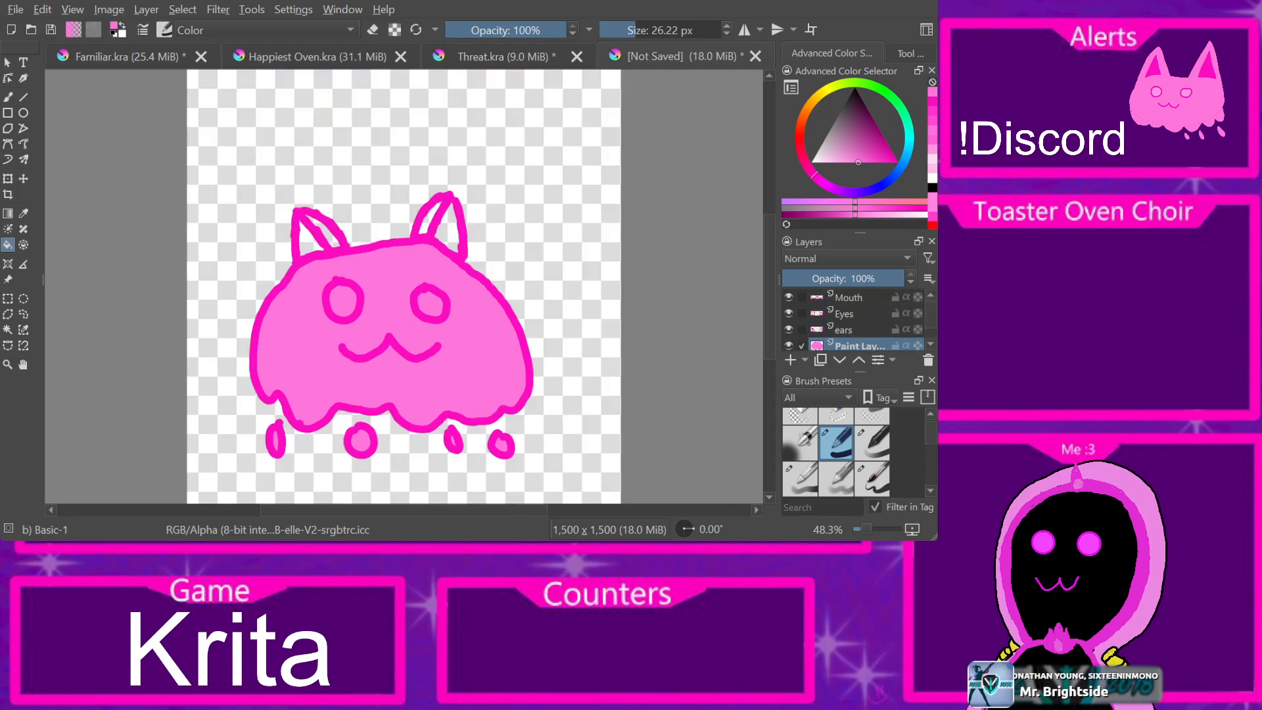
click(850, 298)
click(844, 330)
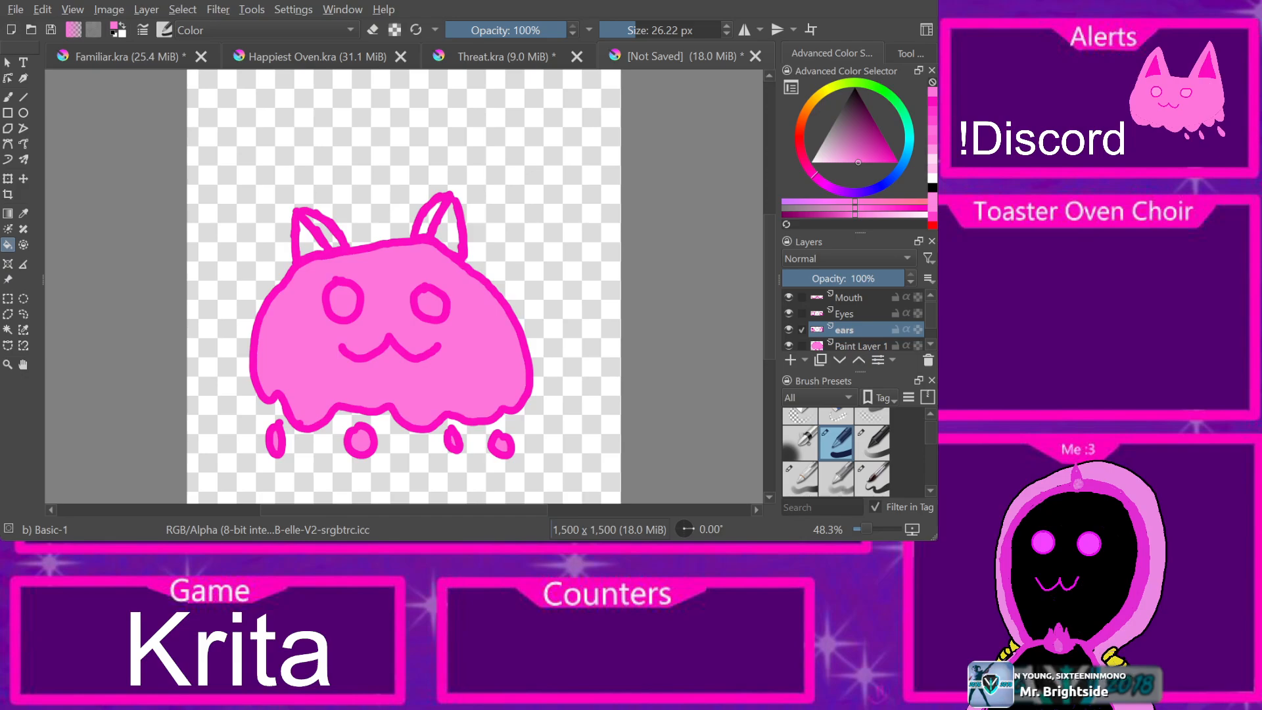
click(449, 231)
click(429, 218)
click(309, 243)
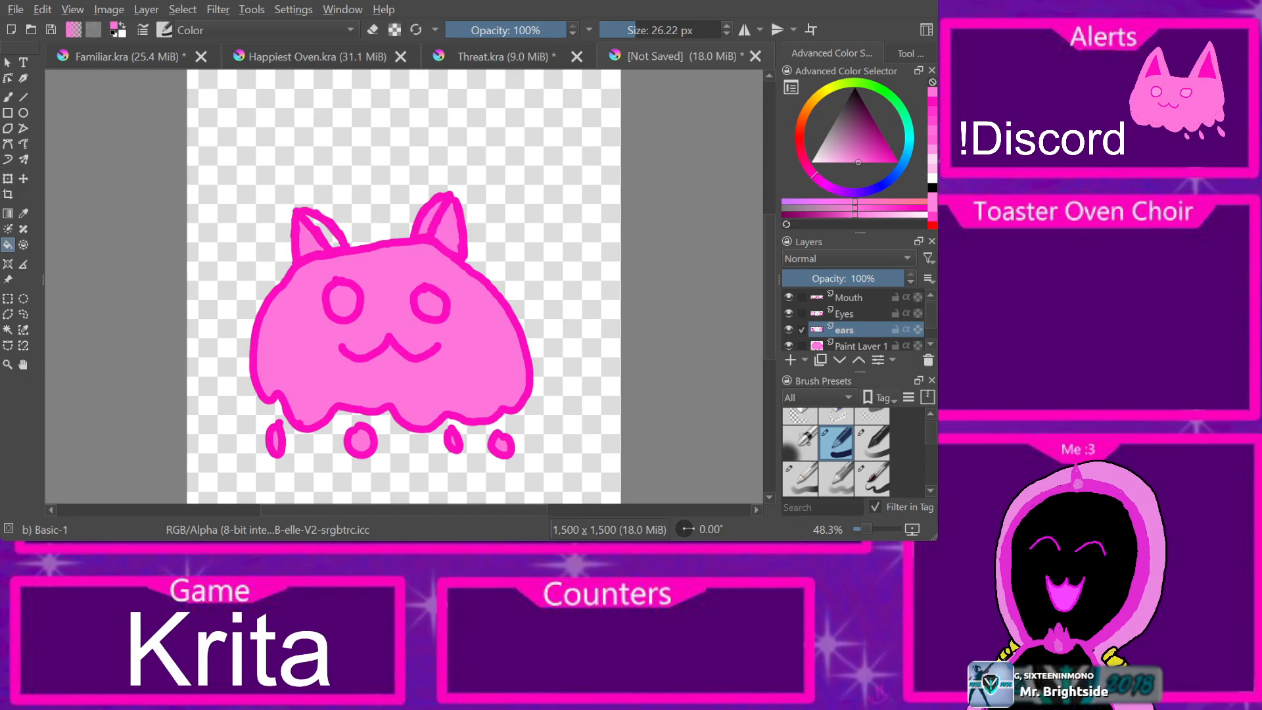
click(326, 231)
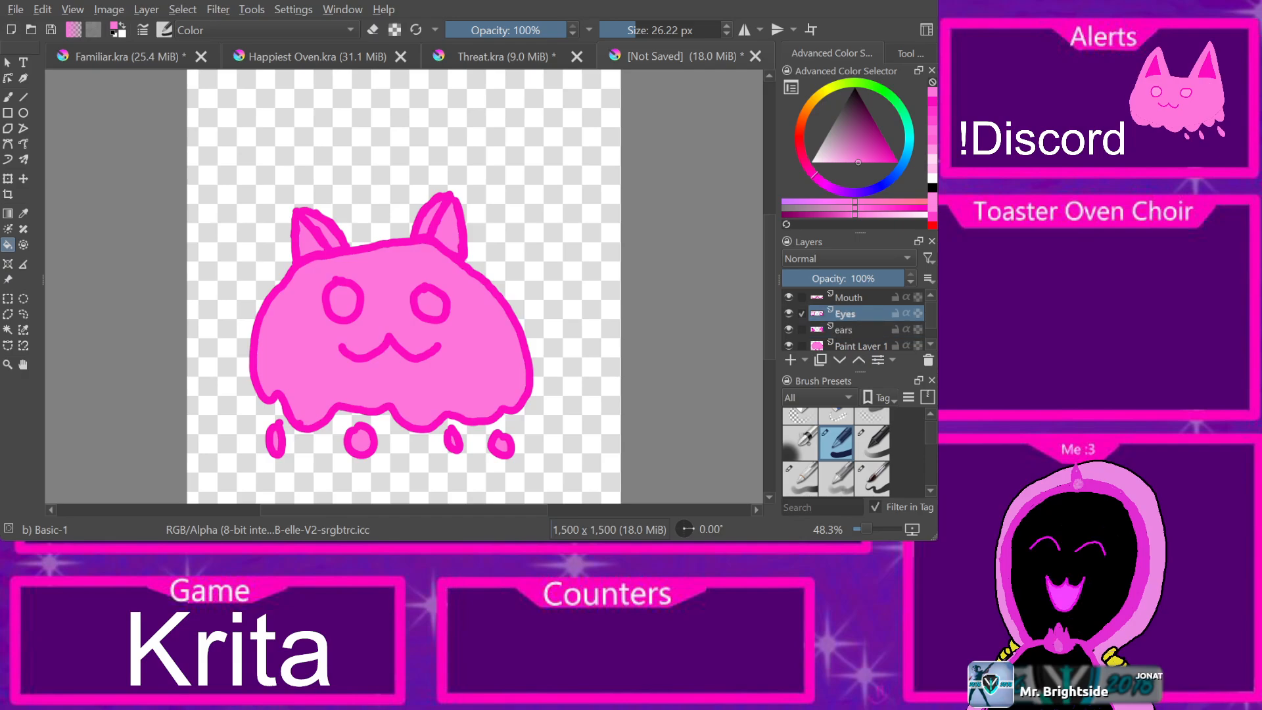
Step: Fill the eyes on the Eyes layer with the paler pink sampled from Familiar.kra
key(ctrl+Tab)
key(ctrl+Tab)
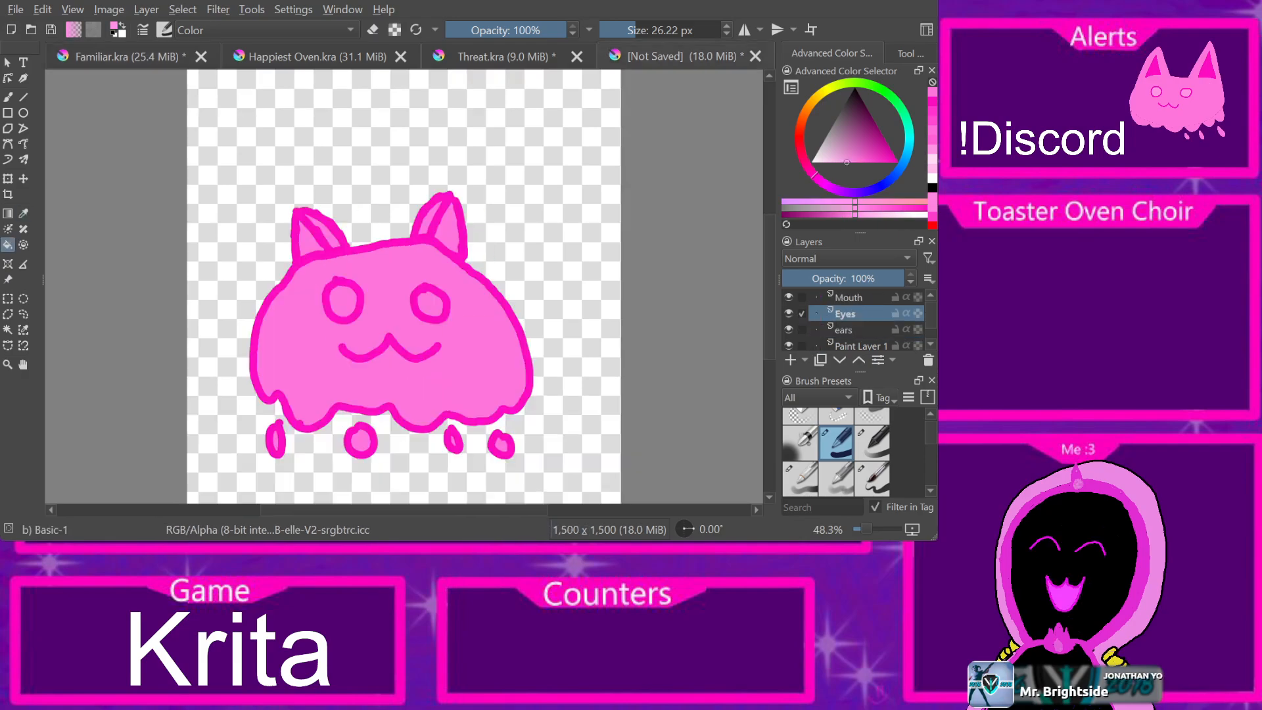
click(343, 302)
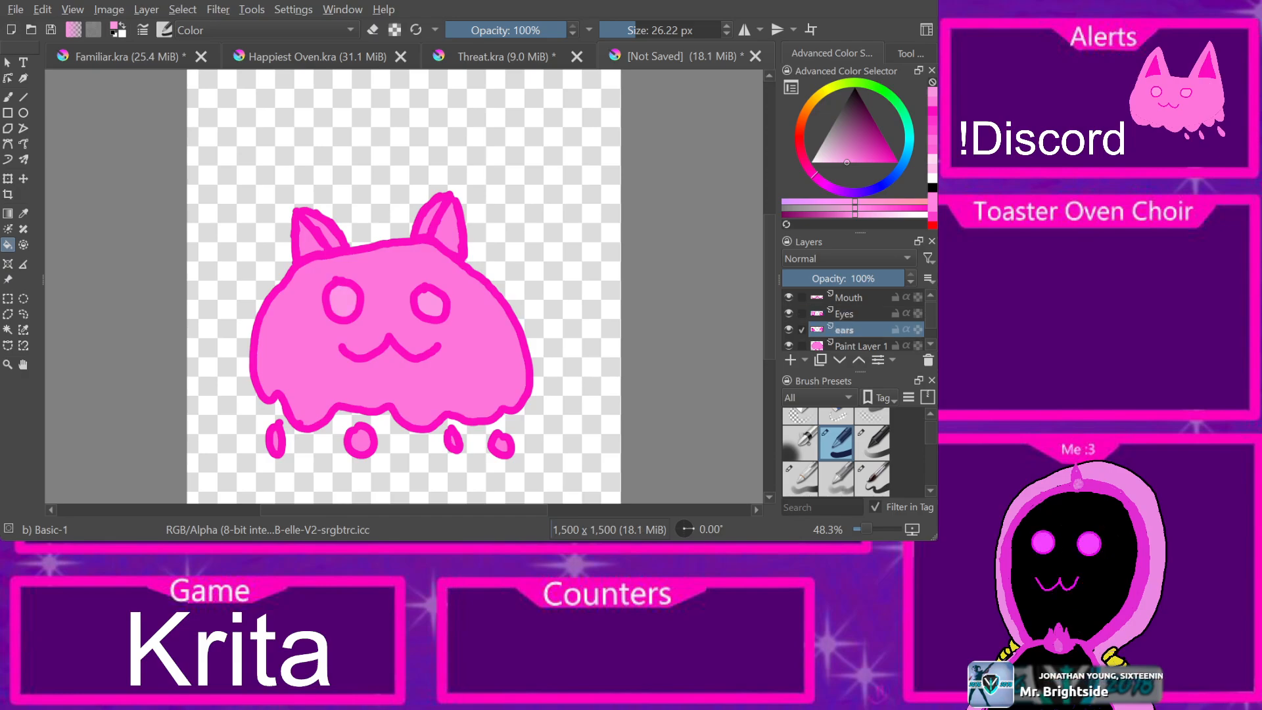
Step: On the ears layer, paint the inner ears in Familiar.kra's darker pink with the Basic-2 Opacity brush
key(ctrl+Tab)
key(ctrl+Tab)
key(b)
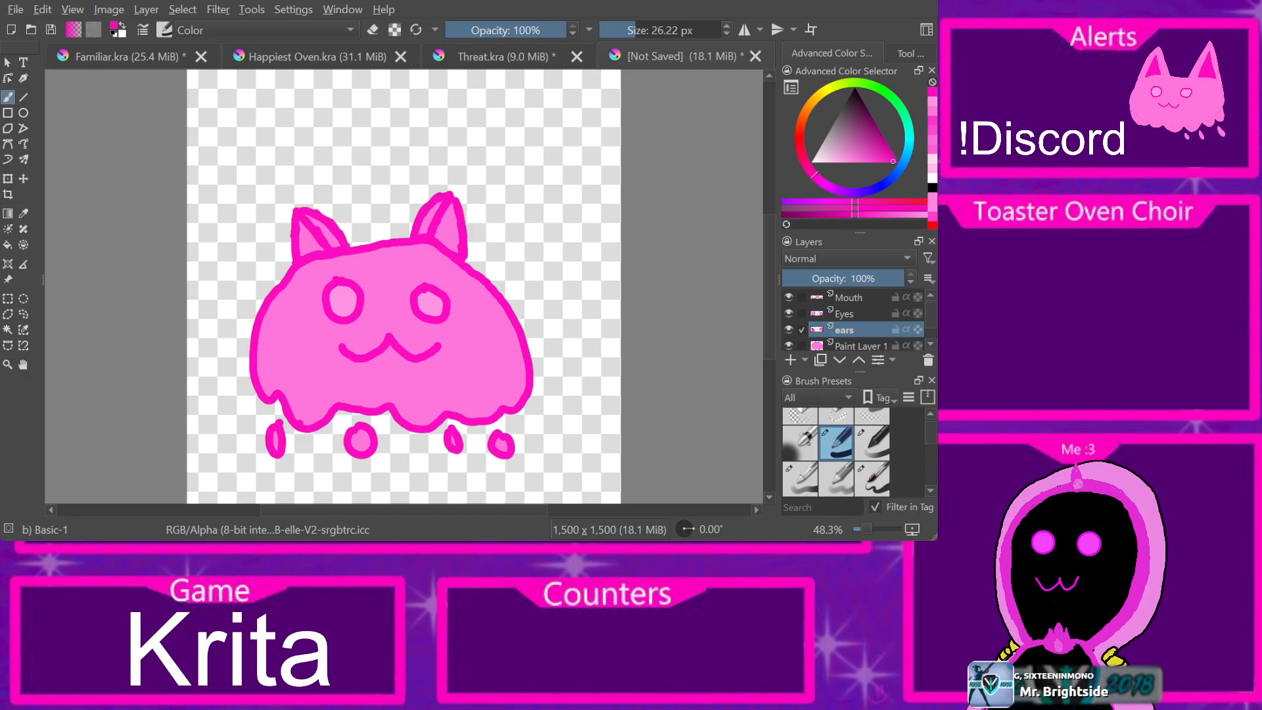
click(872, 443)
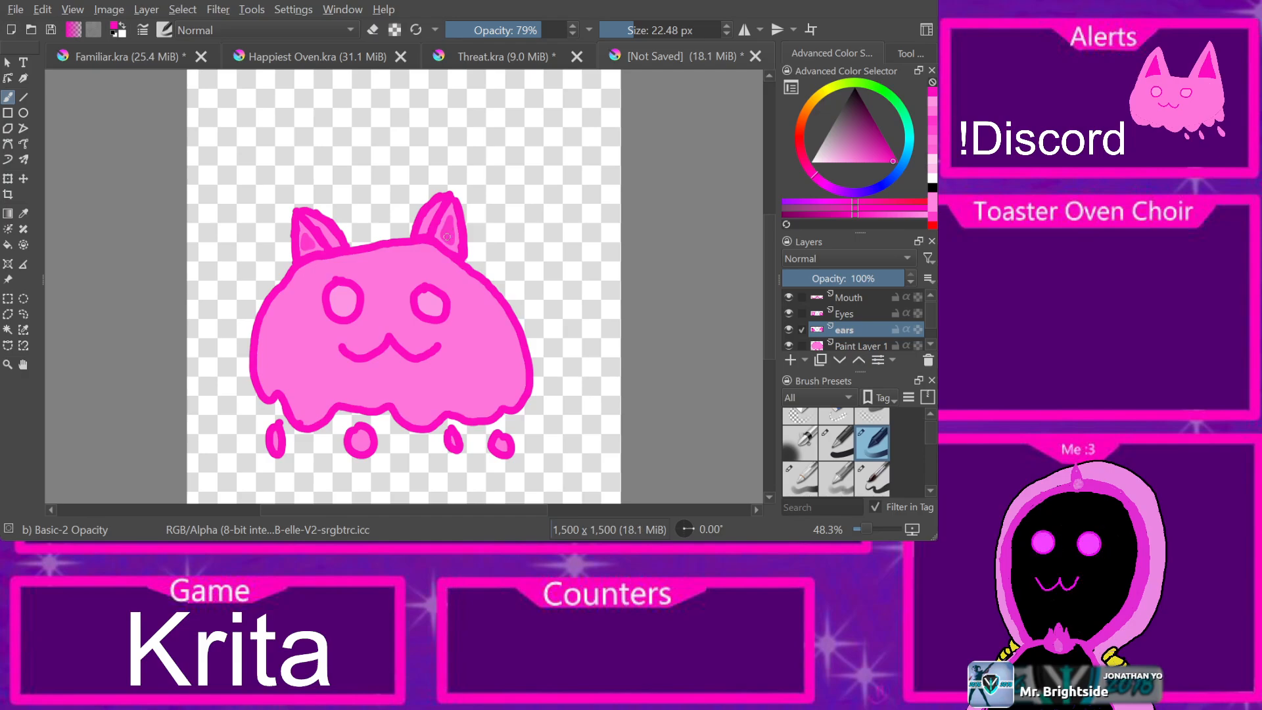
click(790, 359)
key(BackSpace)
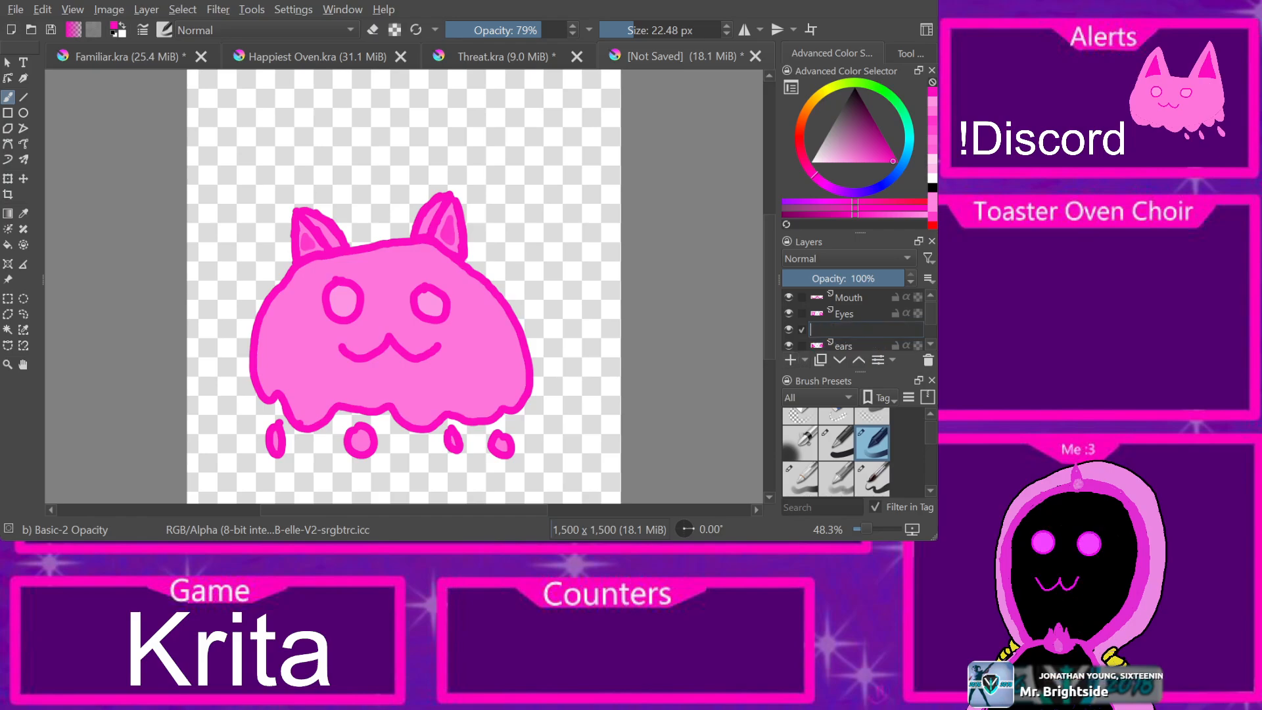
text(Closerd)
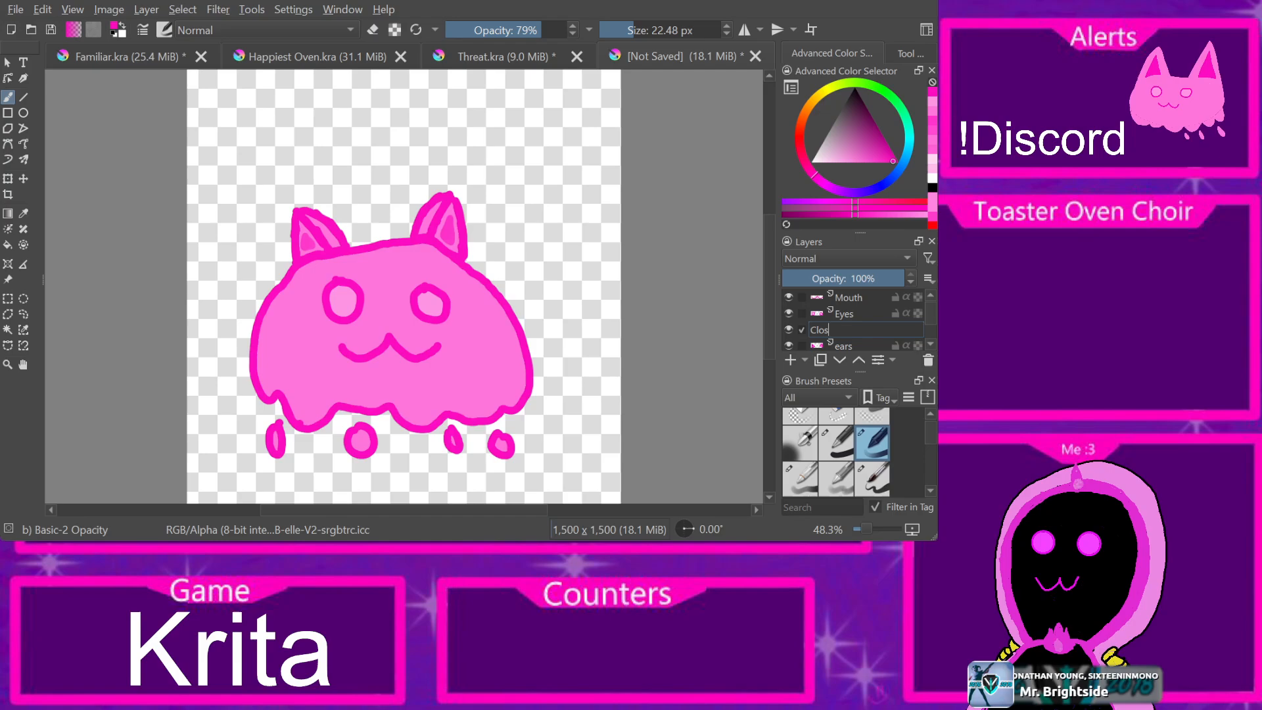
click(790, 360)
click(790, 359)
click(790, 359)
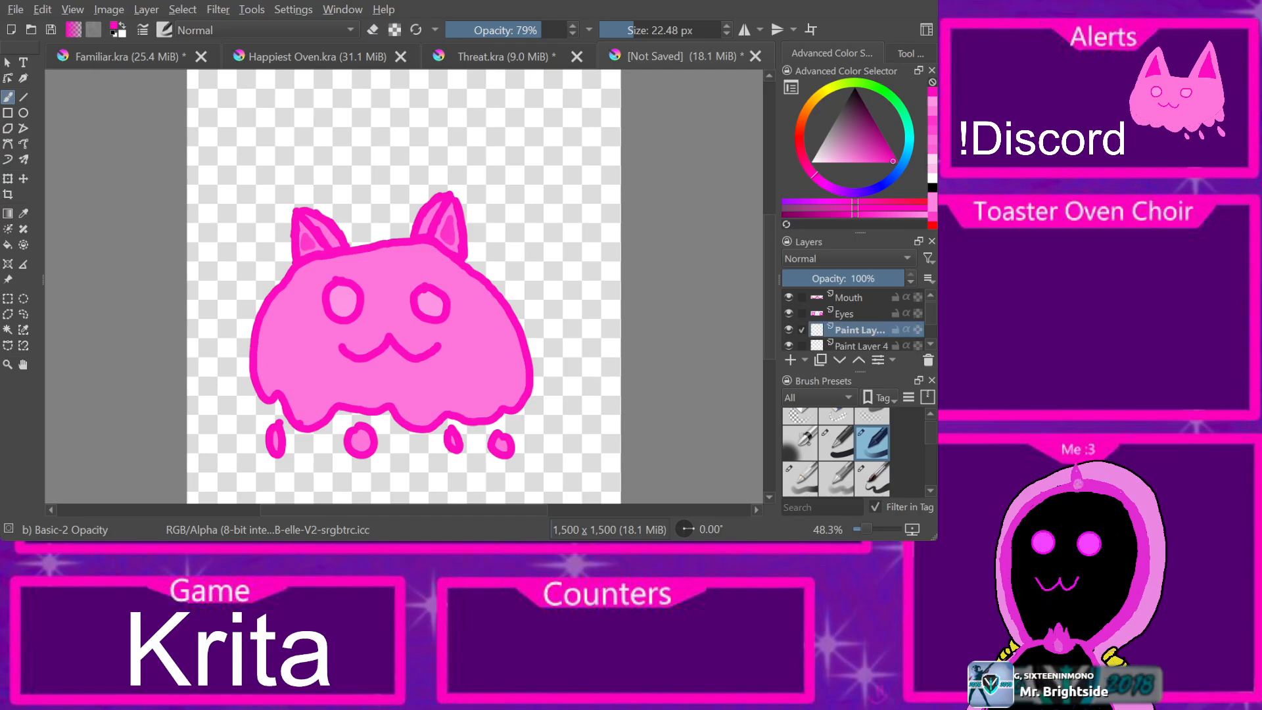
key(ctrl+z)
key(ctrl+z)
key(ctrl+z)
key(ctrl+z)
key(ctrl+z)
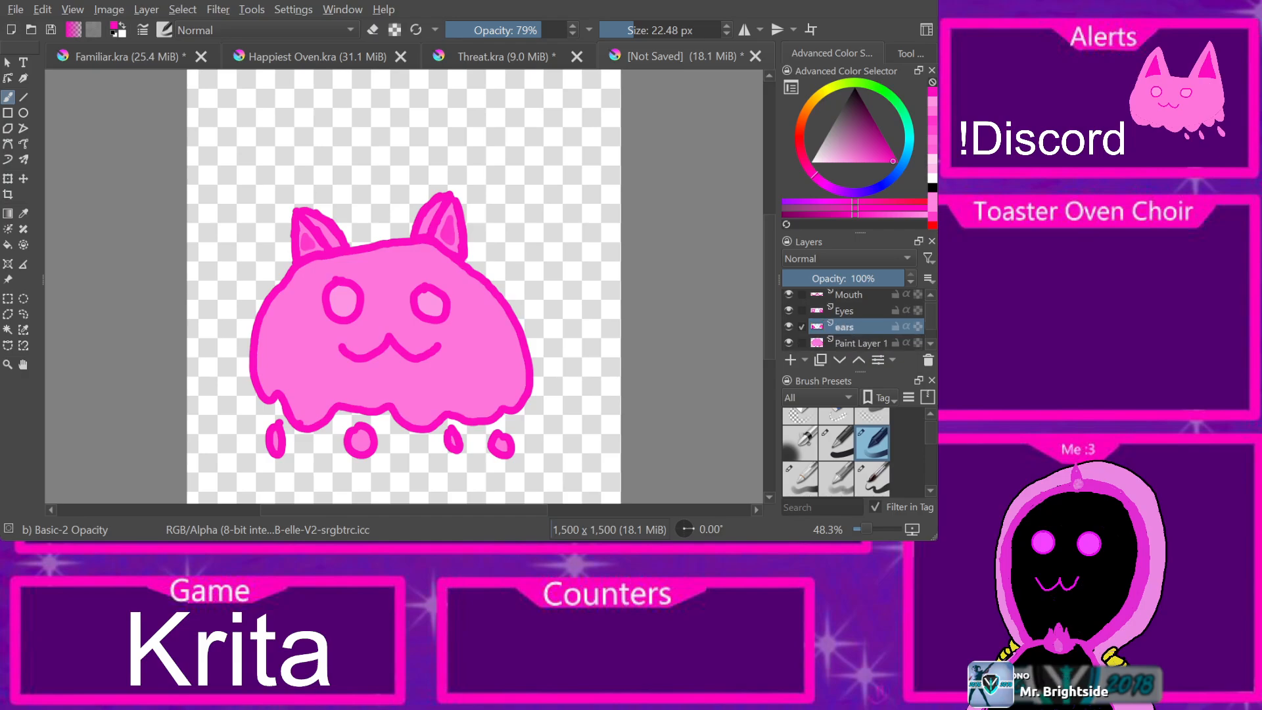
Step: Add a new layer named "Closed Eyes" directly above the ears layer
key(Insert)
key(F2)
text(C)
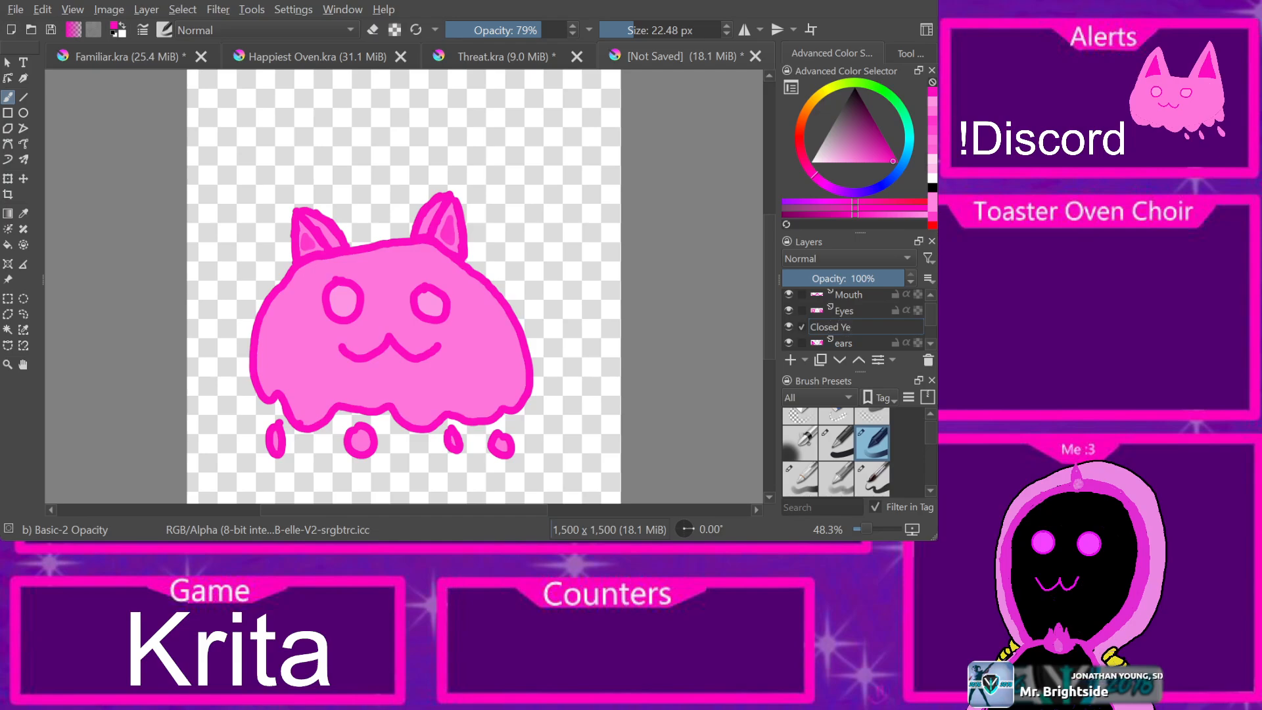
text(losed Eyes)
key(Return)
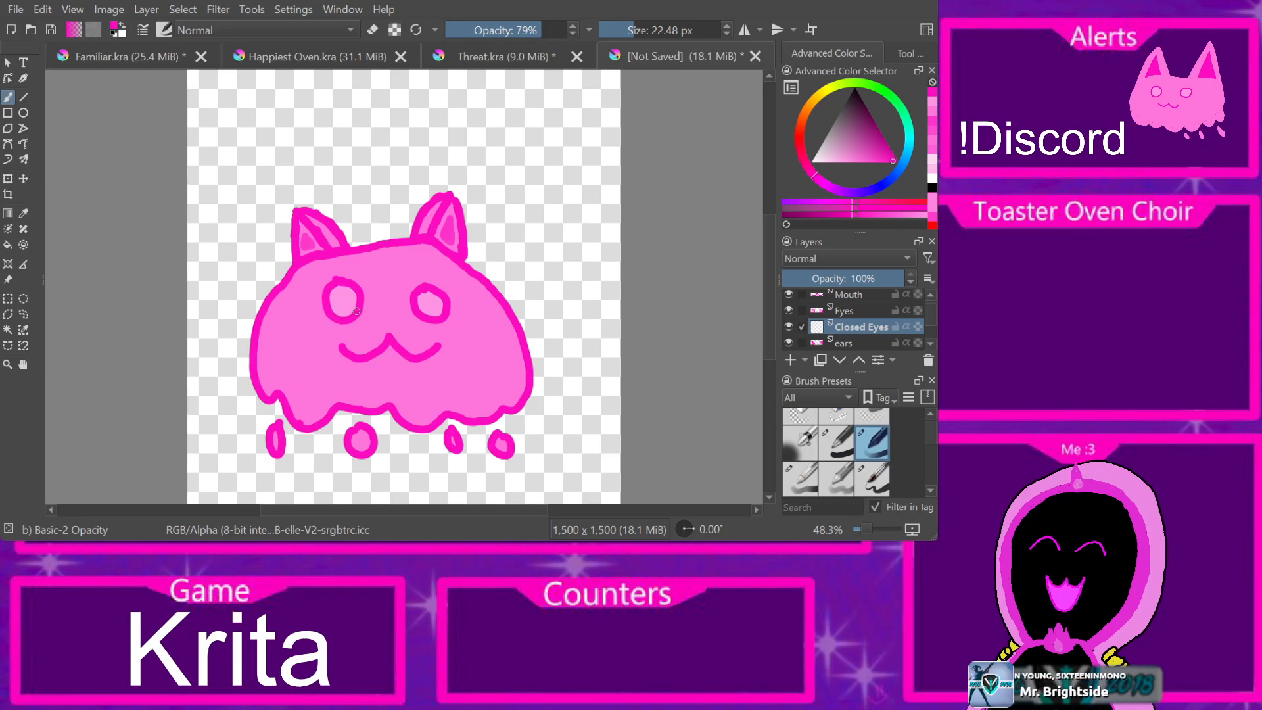
Step: Try drawing two curved closed eyes with the Basic-2 Opacity brush, toggling the Eyes layer's visibility to compare them
mouse_move(413, 310)
mouse_down()
mouse_move(440, 322)
mouse_move(449, 305)
mouse_up()
click(789, 310)
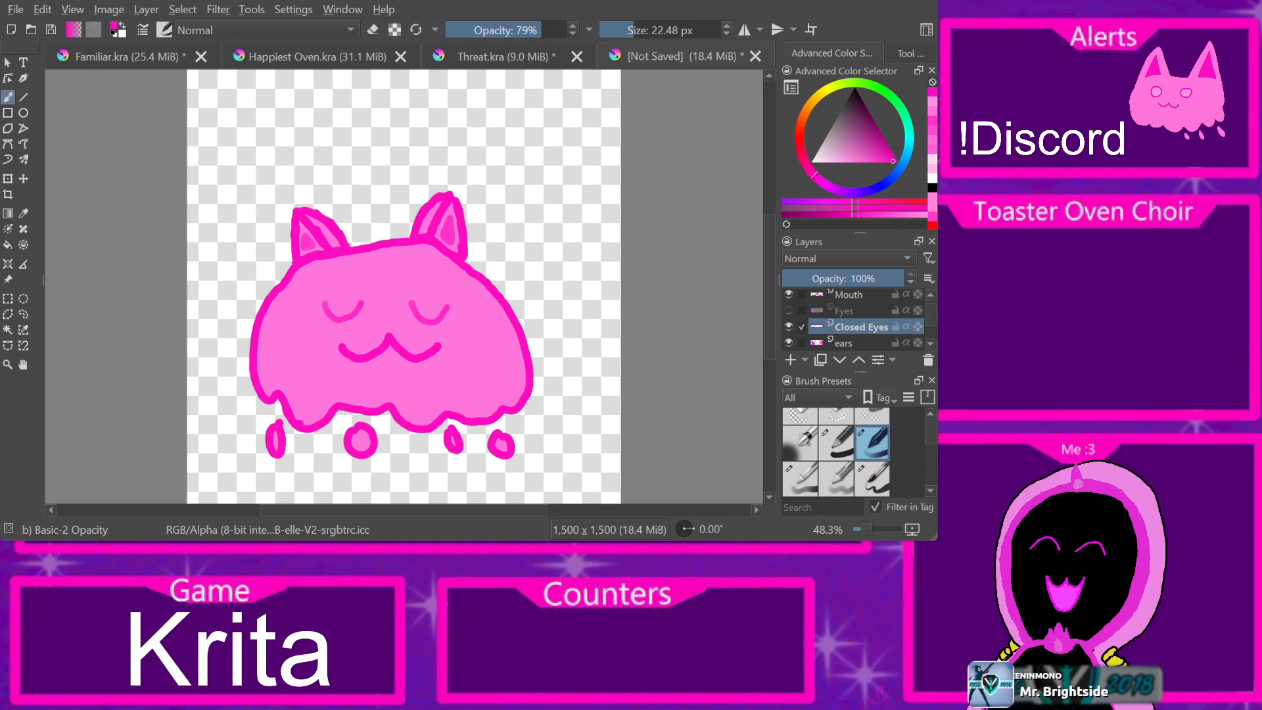
click(788, 310)
click(789, 311)
click(788, 310)
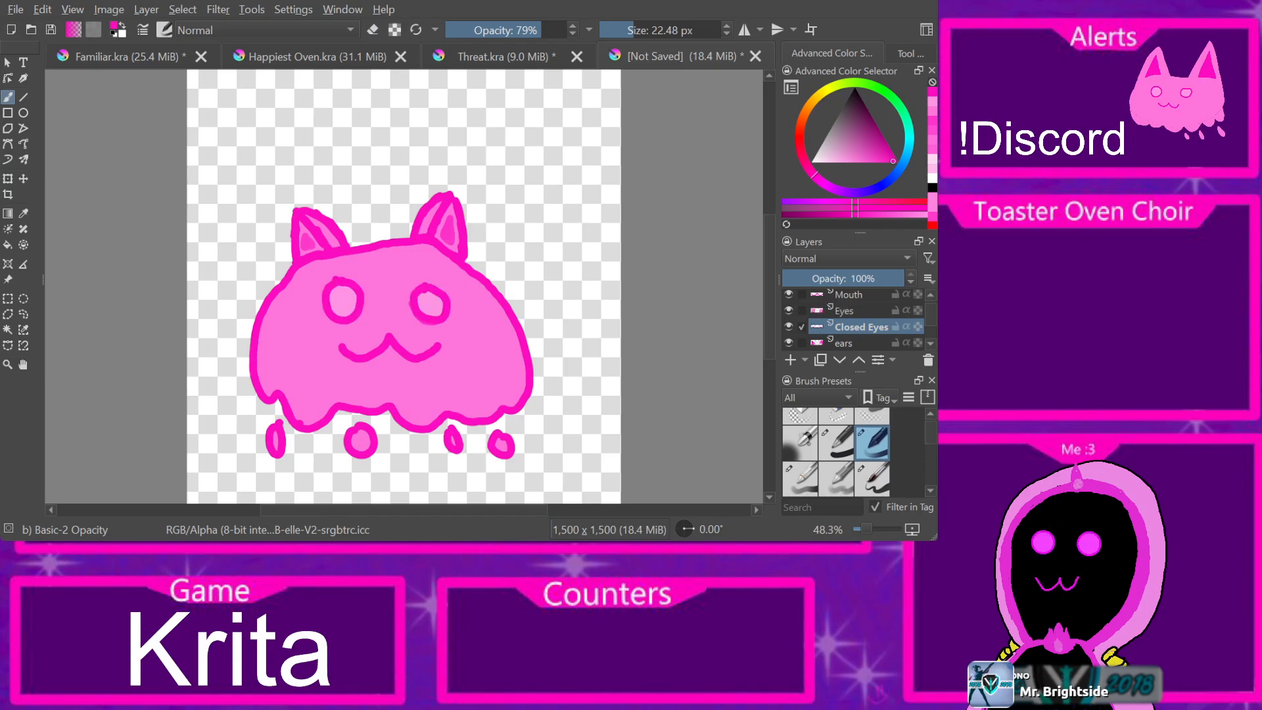
Step: Draw two downward-curved closed eyes over the open ones on the Closed Eyes layer with the Basic-1 brush
click(836, 443)
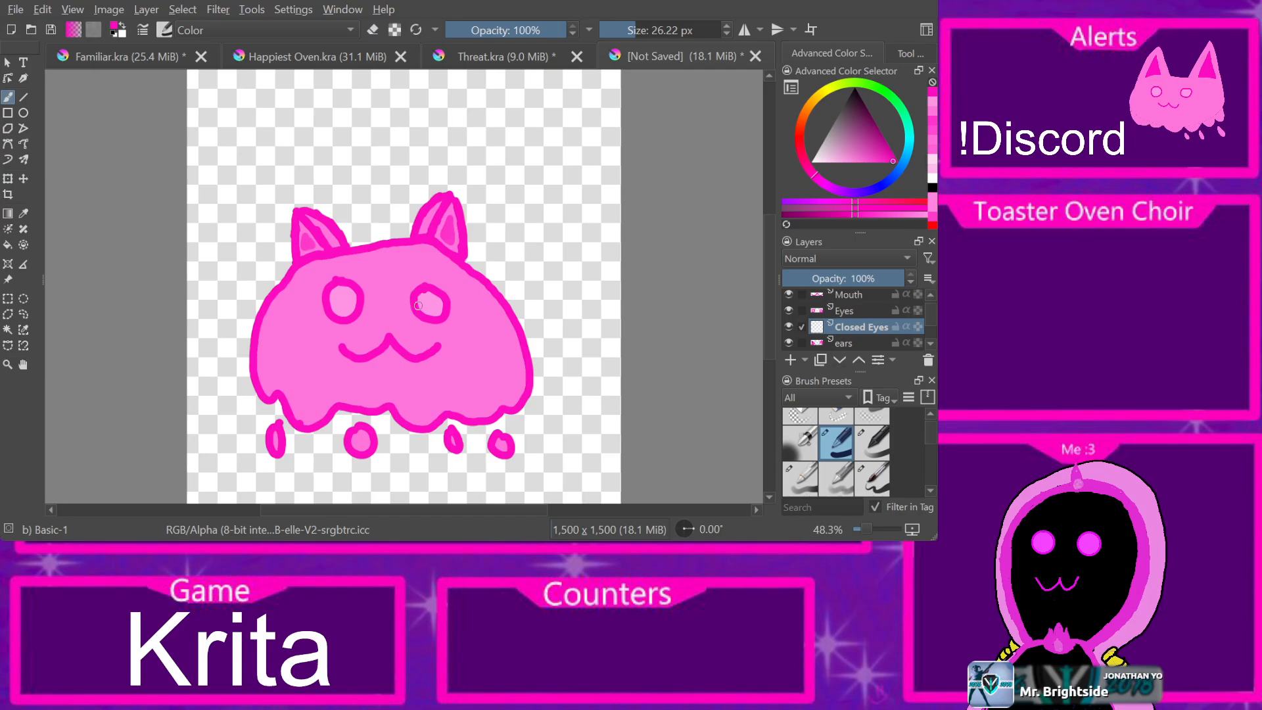
drag(431, 317, 445, 306)
mouse_move(325, 303)
mouse_down()
mouse_move(349, 318)
mouse_move(358, 305)
mouse_up()
click(789, 326)
click(788, 326)
click(789, 326)
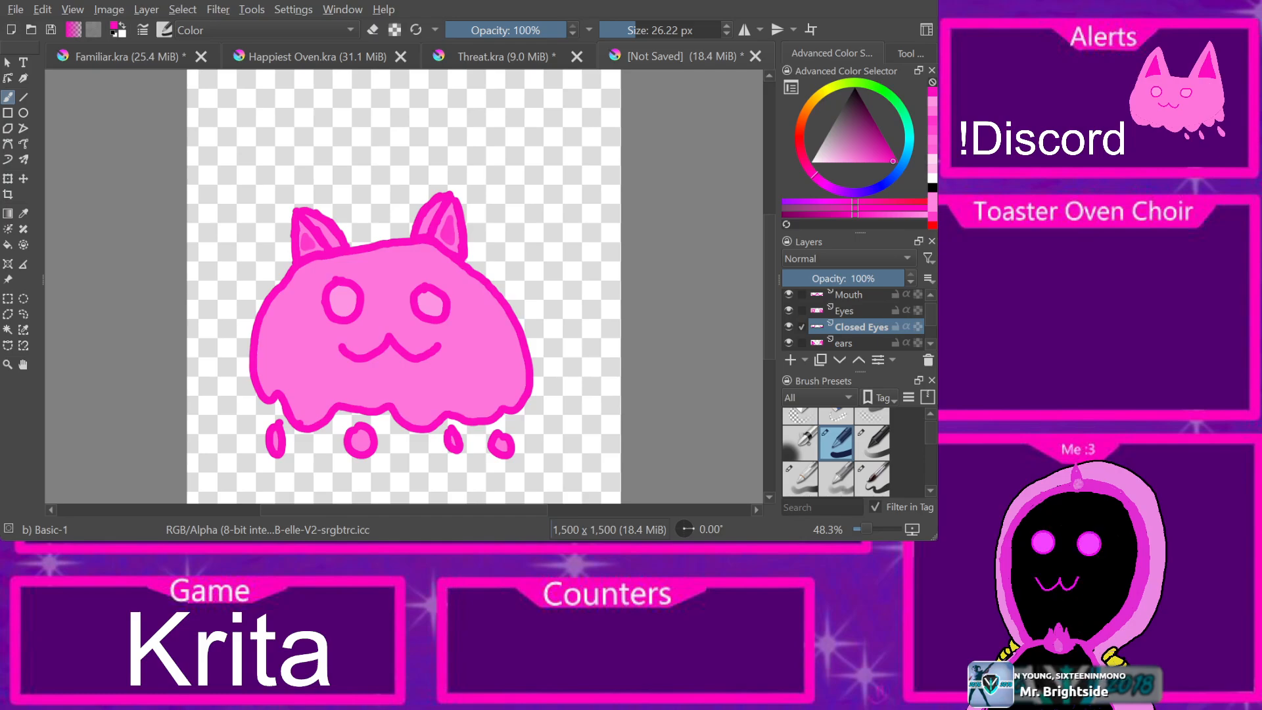
Step: Add a new layer above the Mouth layer and name it "Open_mouth"
click(849, 295)
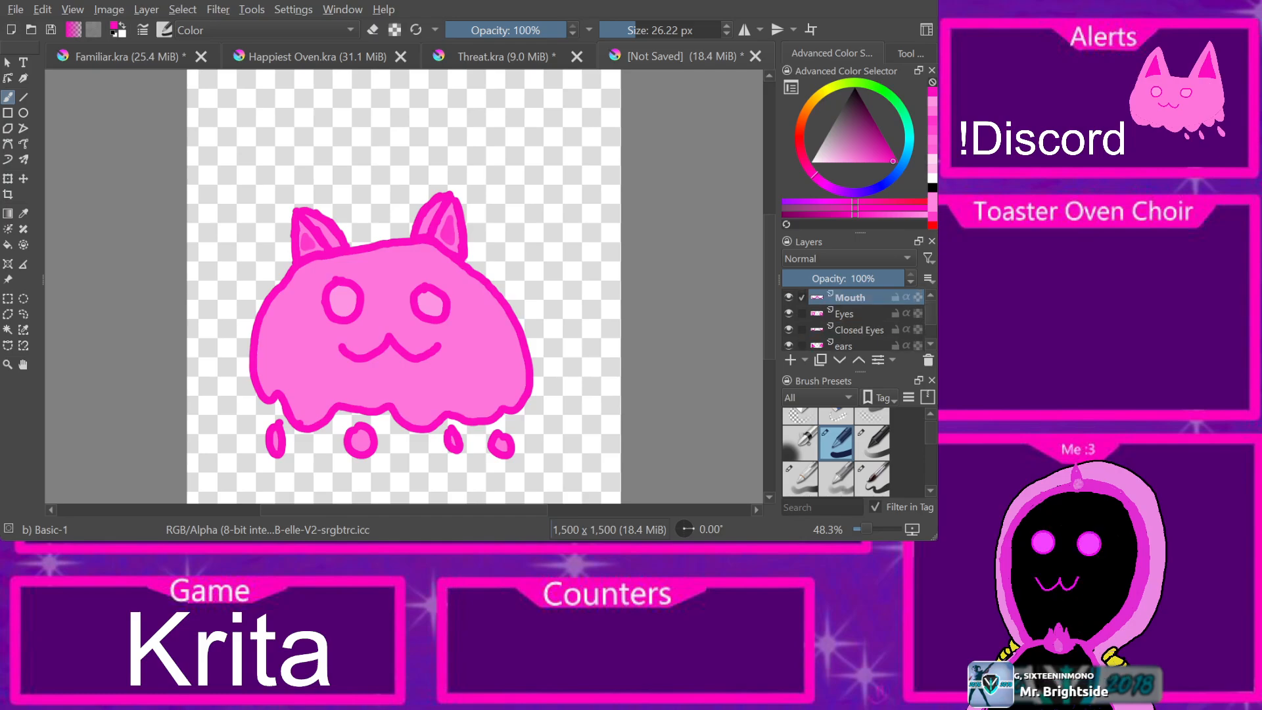
key(Insert)
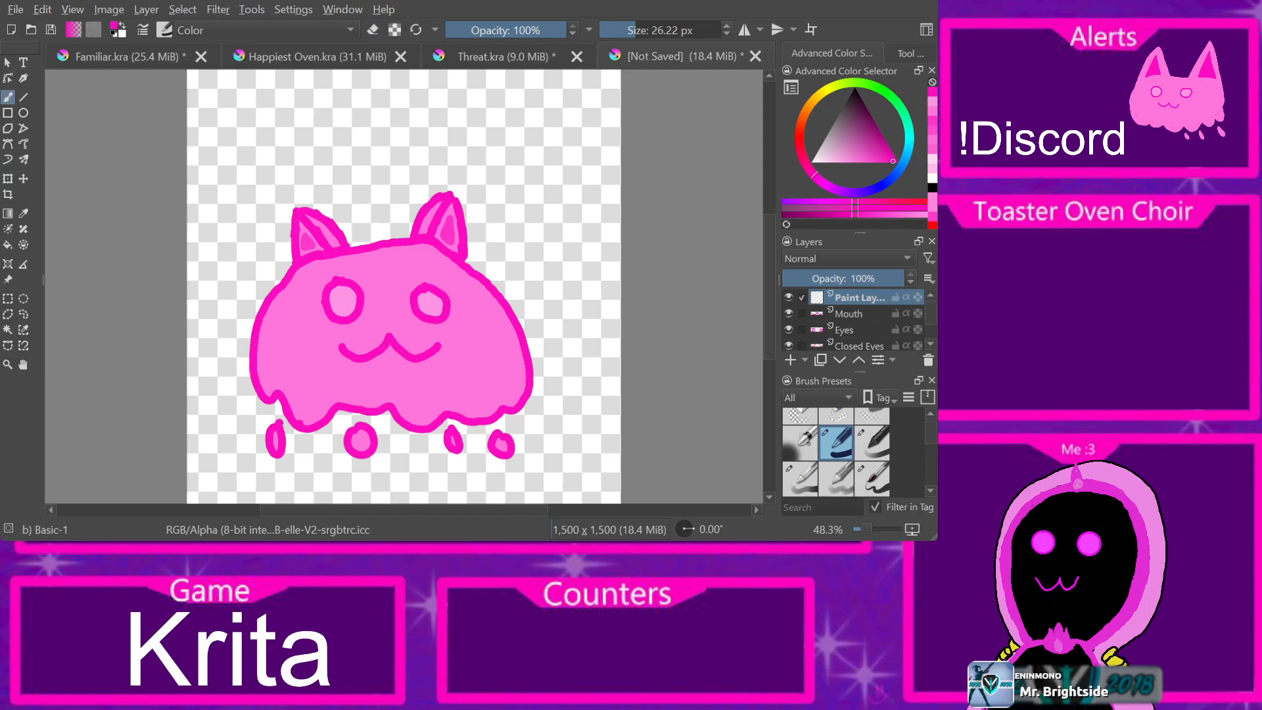
key(F2)
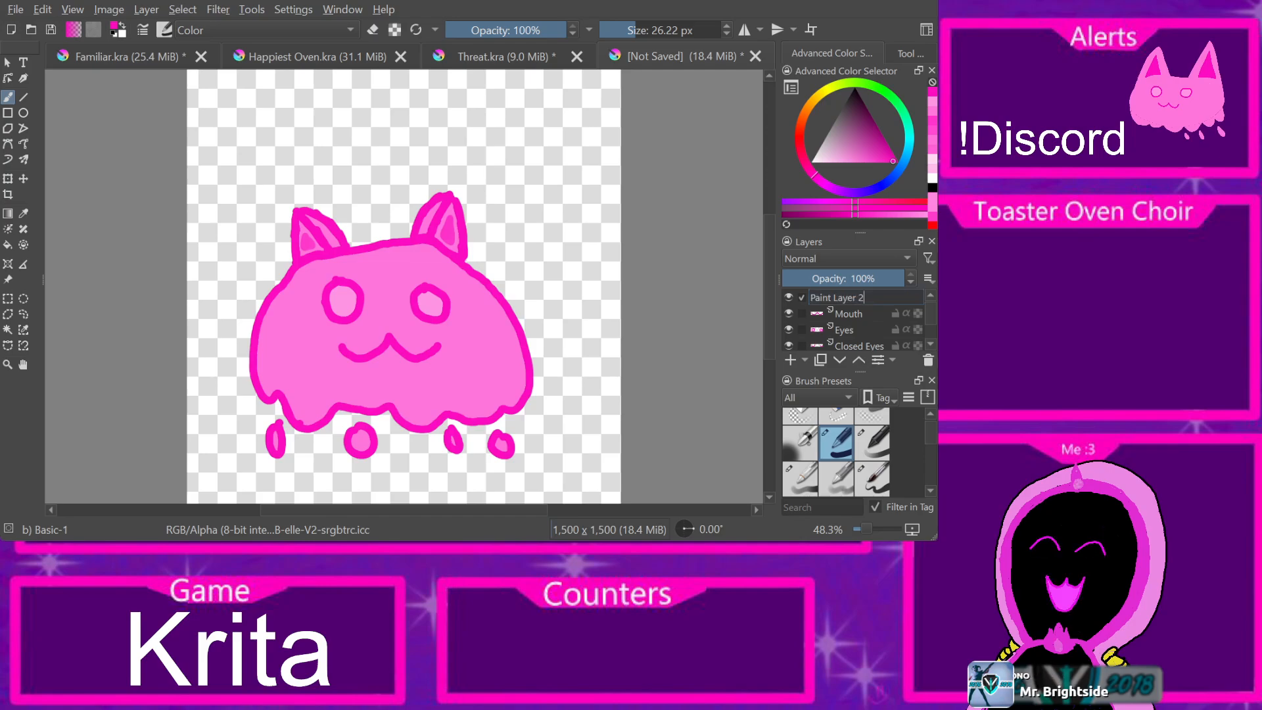
key(BackSpace)
key(BackSpace)
key(BackSpace)
key(BackSpace)
key(BackSpace)
key(BackSpace)
key(BackSpace)
key(BackSpace)
key(BackSpace)
key(BackSpace)
key(BackSpace)
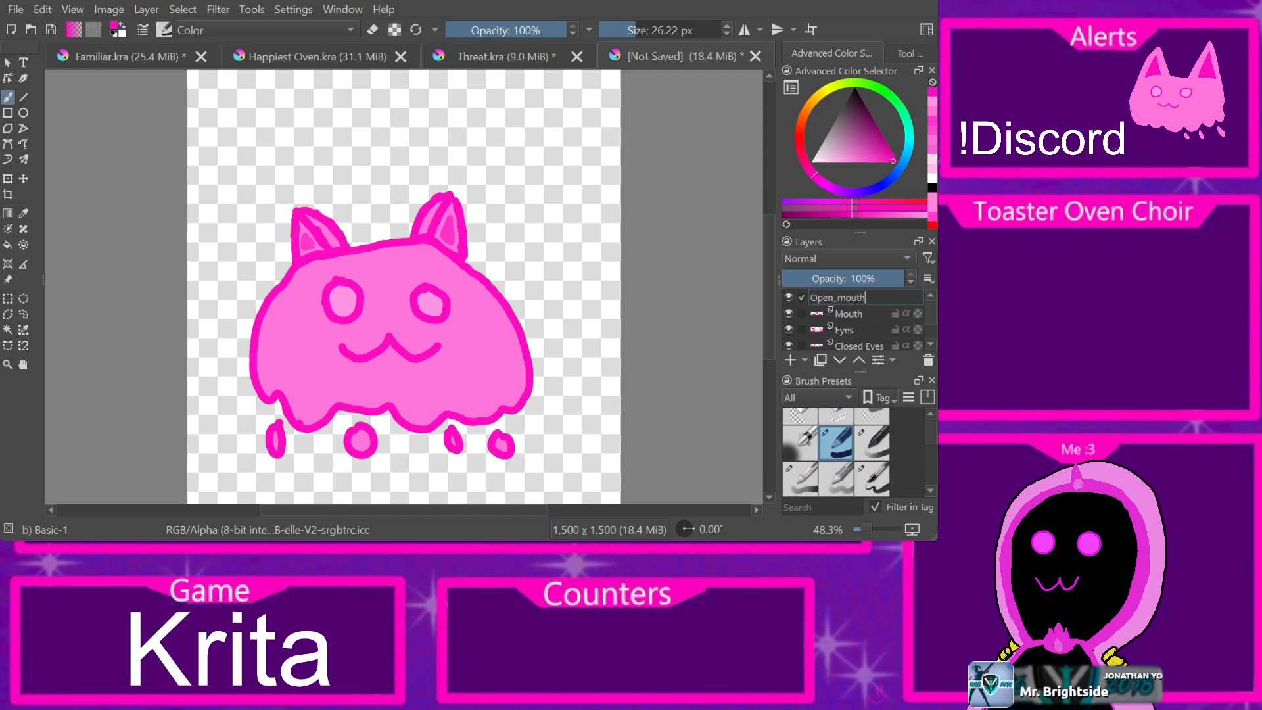
key(Return)
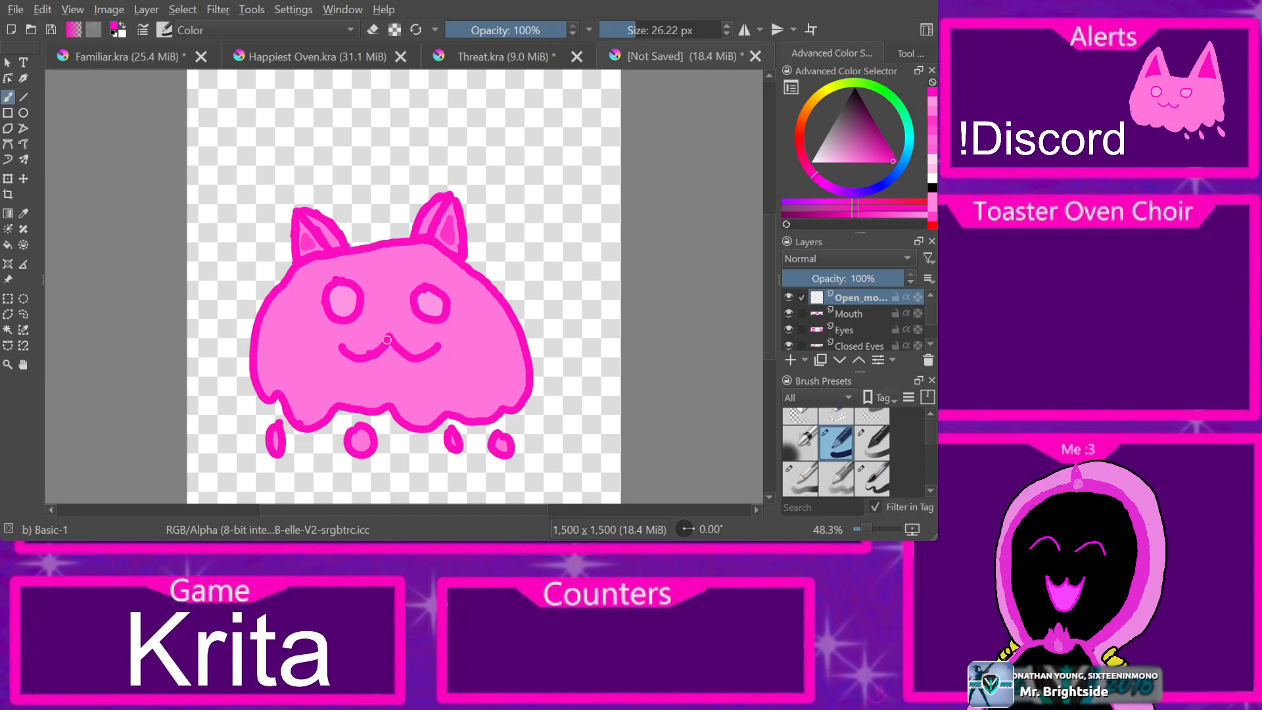
Step: Draw a rounded open mouth beneath the middle of the smile and fill it with the paler pink from Familiar.kra
mouse_move(407, 354)
mouse_down()
mouse_move(397, 380)
mouse_move(372, 356)
mouse_up()
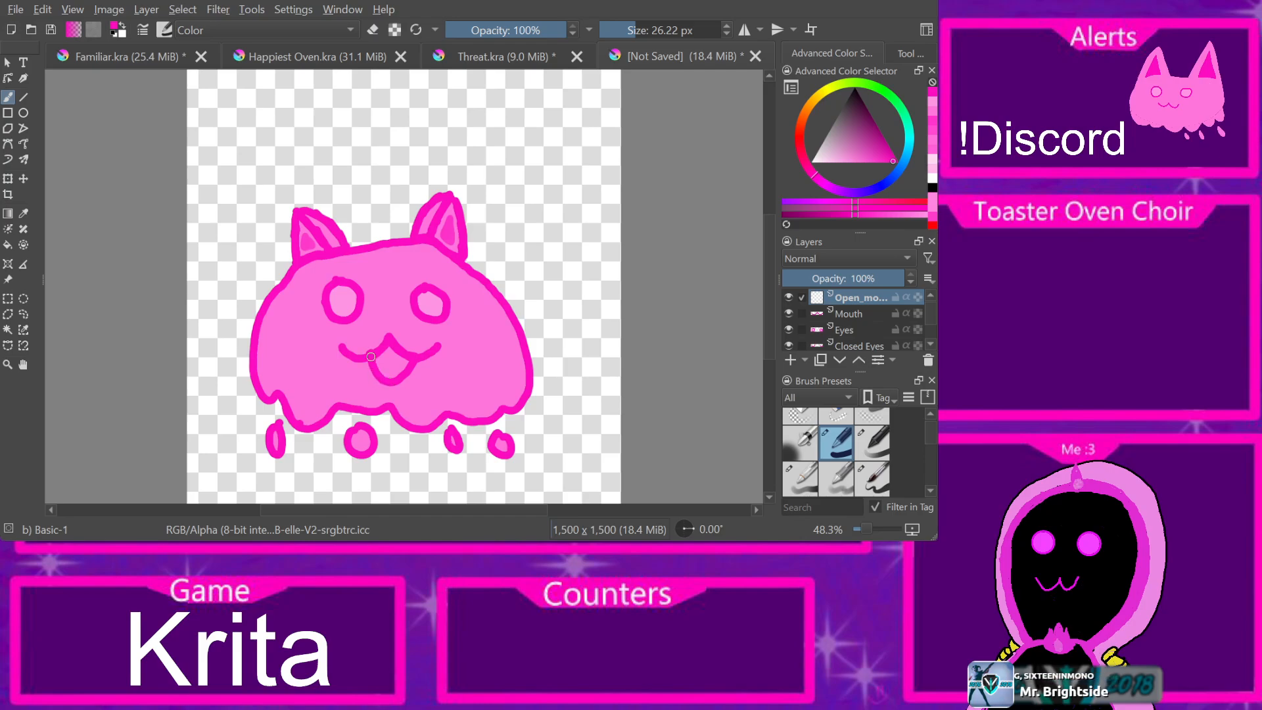
key(f)
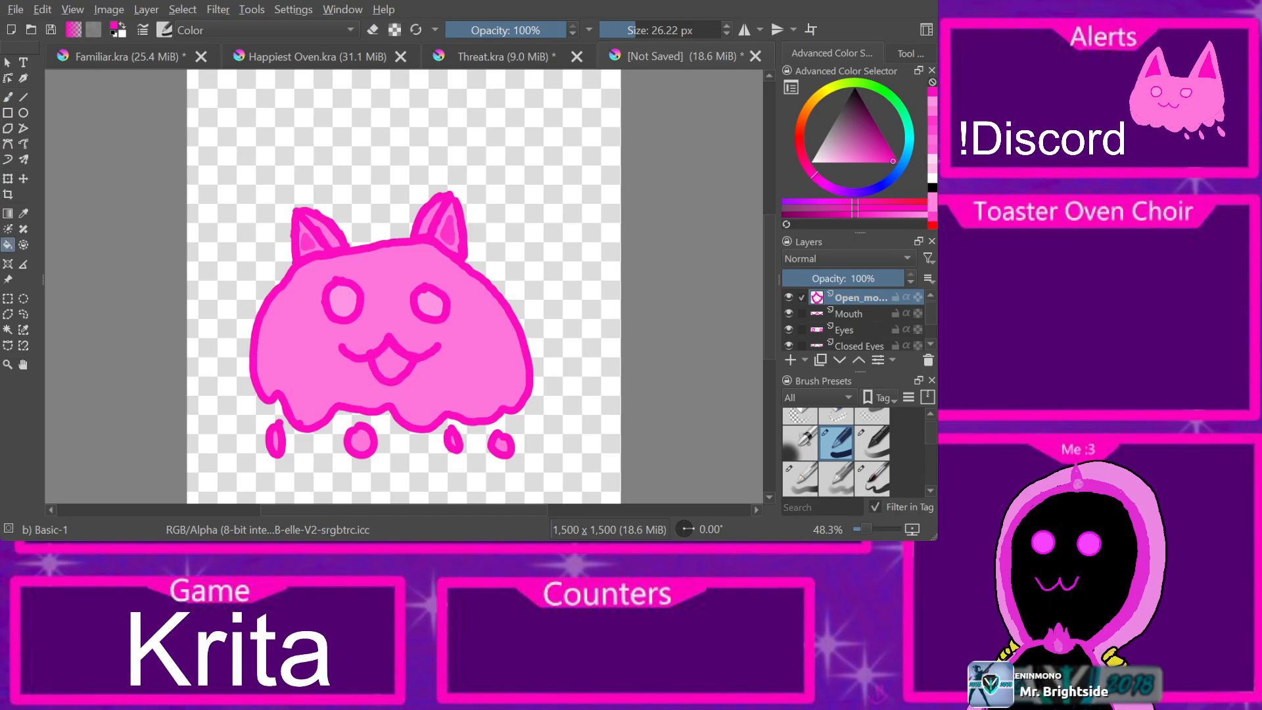
key(ctrl+Tab)
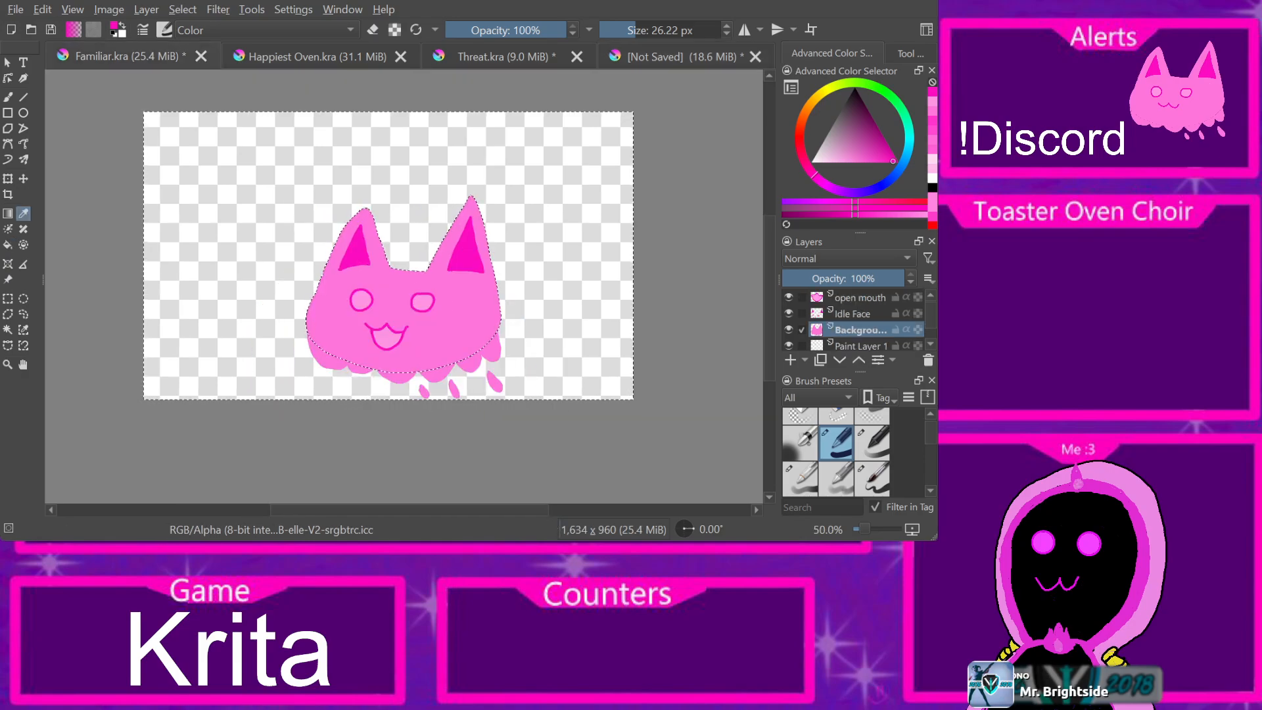
key(ctrl+Tab)
click(392, 365)
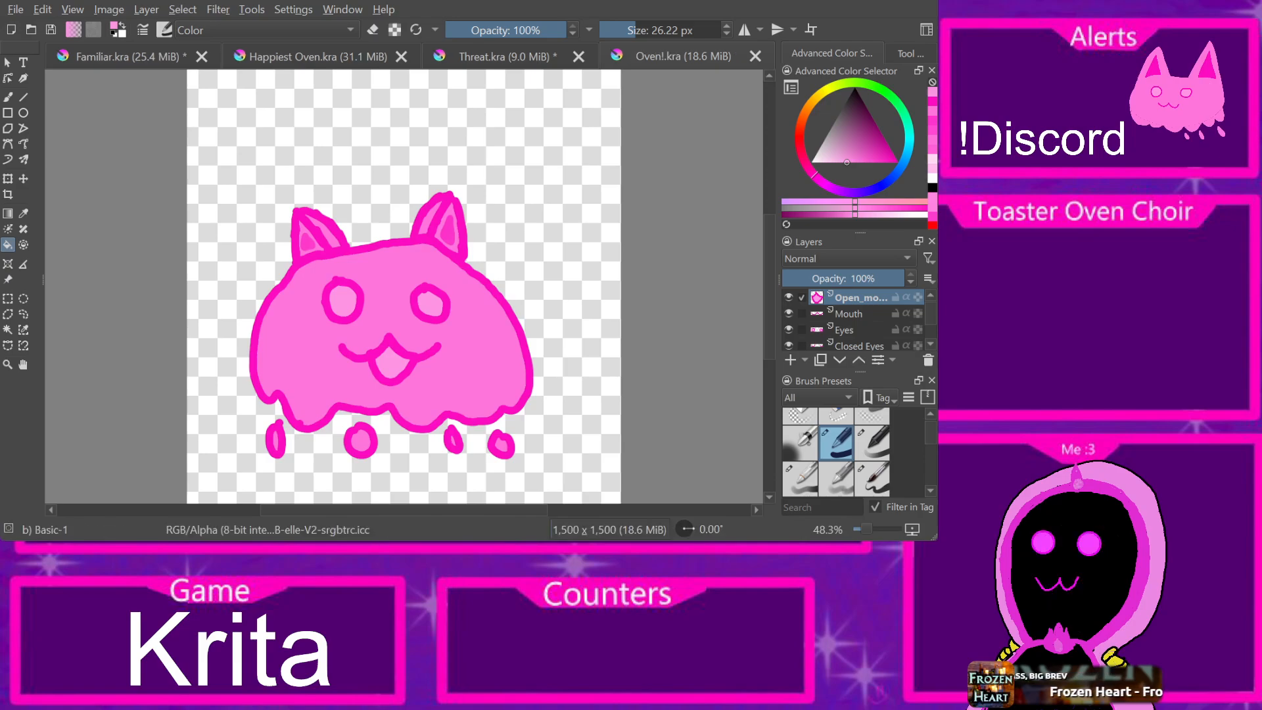
Step: Export the slime from Oven!.kra with the Open_mouth layer hidden, and restore that layer's visibility
click(15, 10)
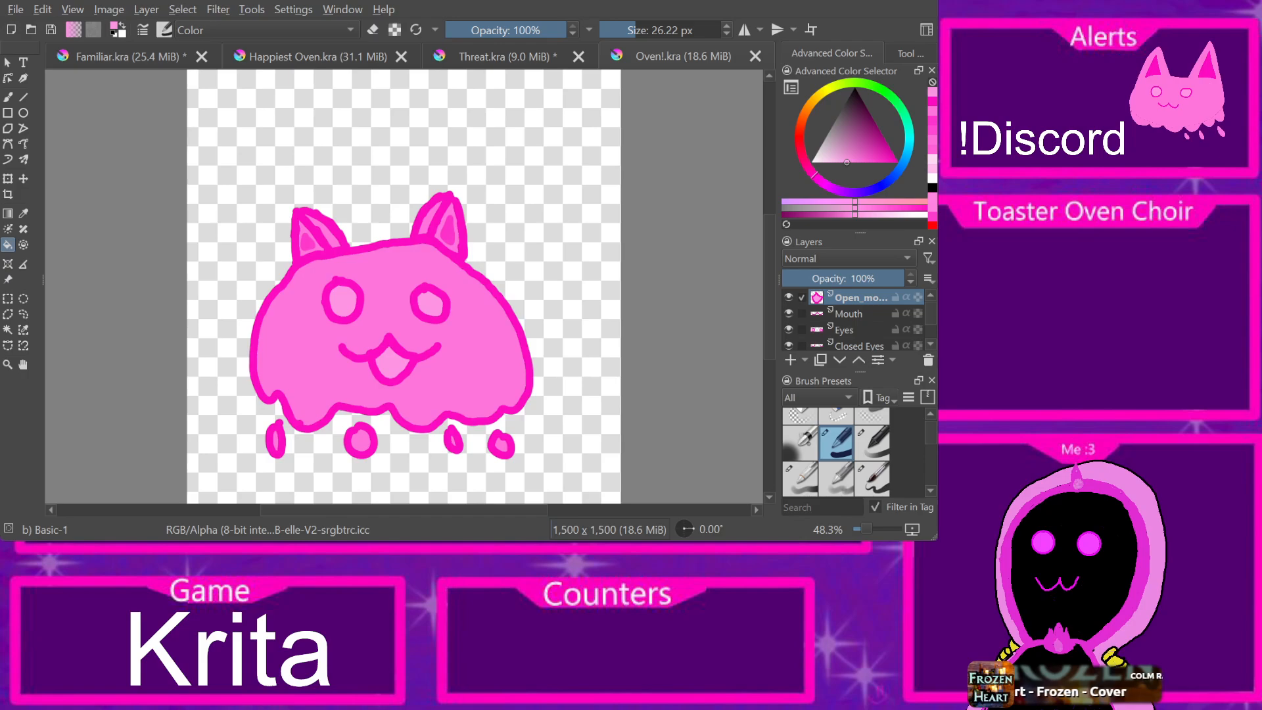
key(ctrl+s)
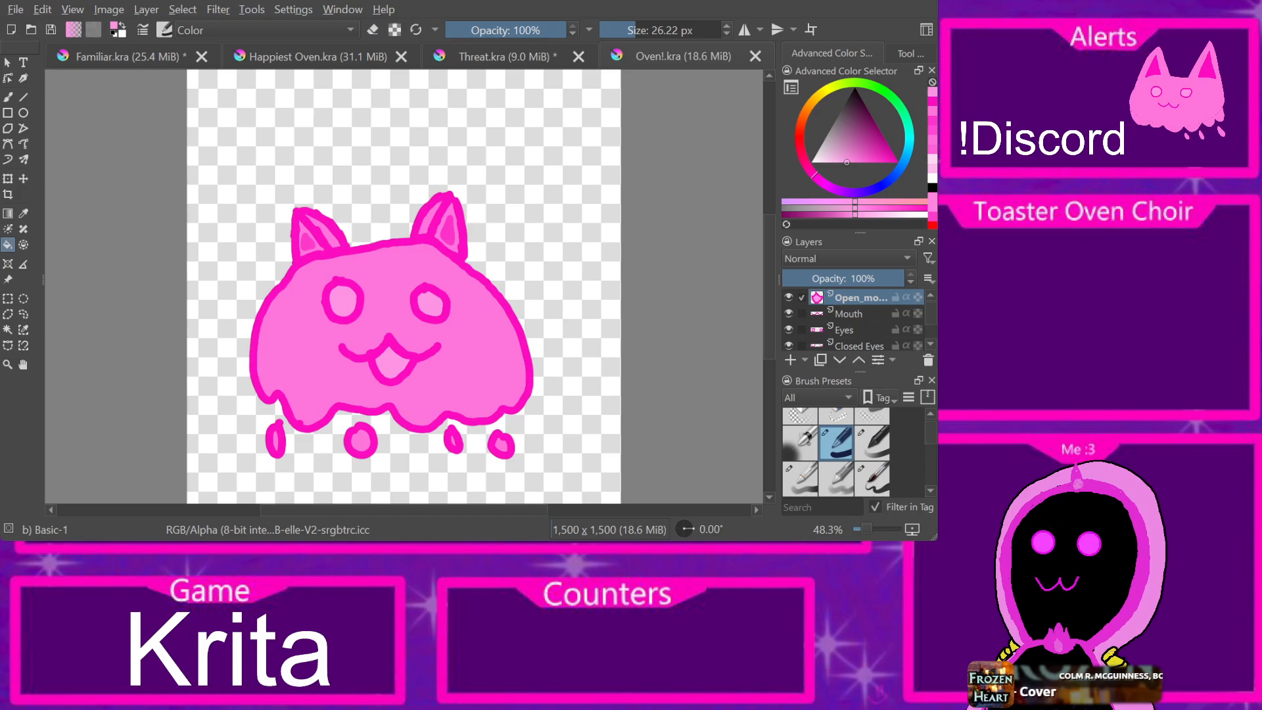
click(789, 298)
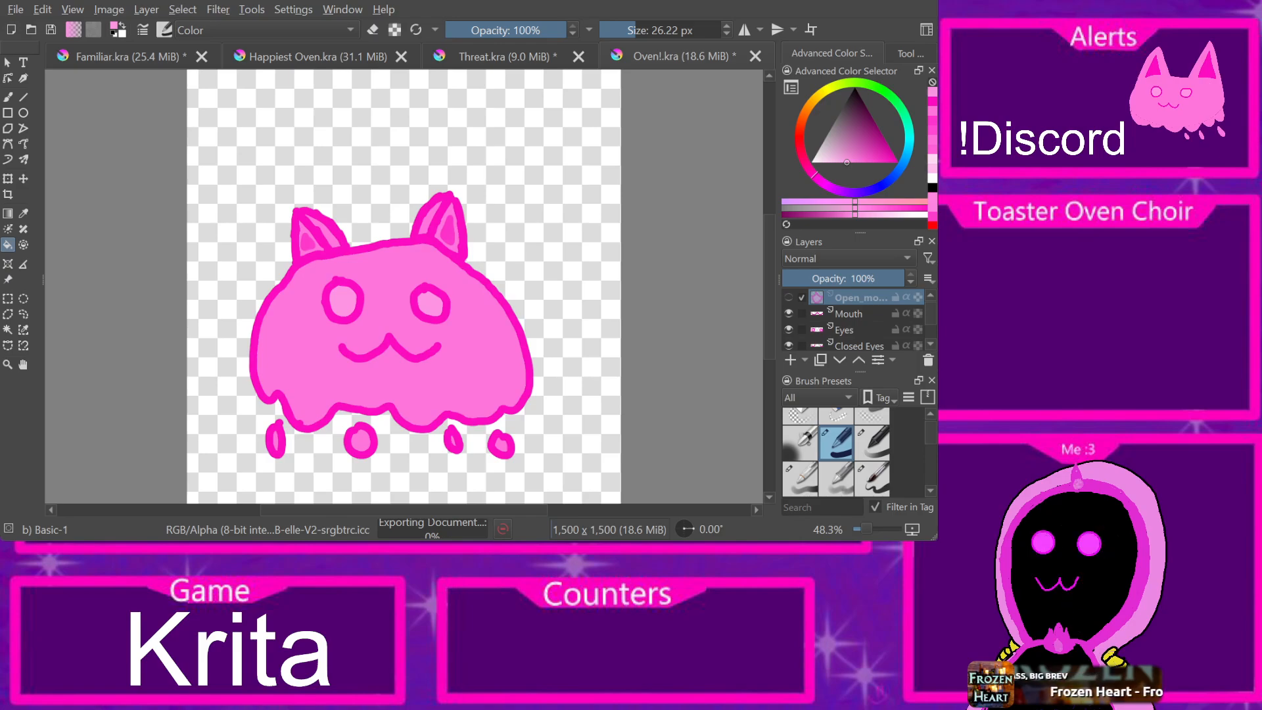
key(ctrl+z)
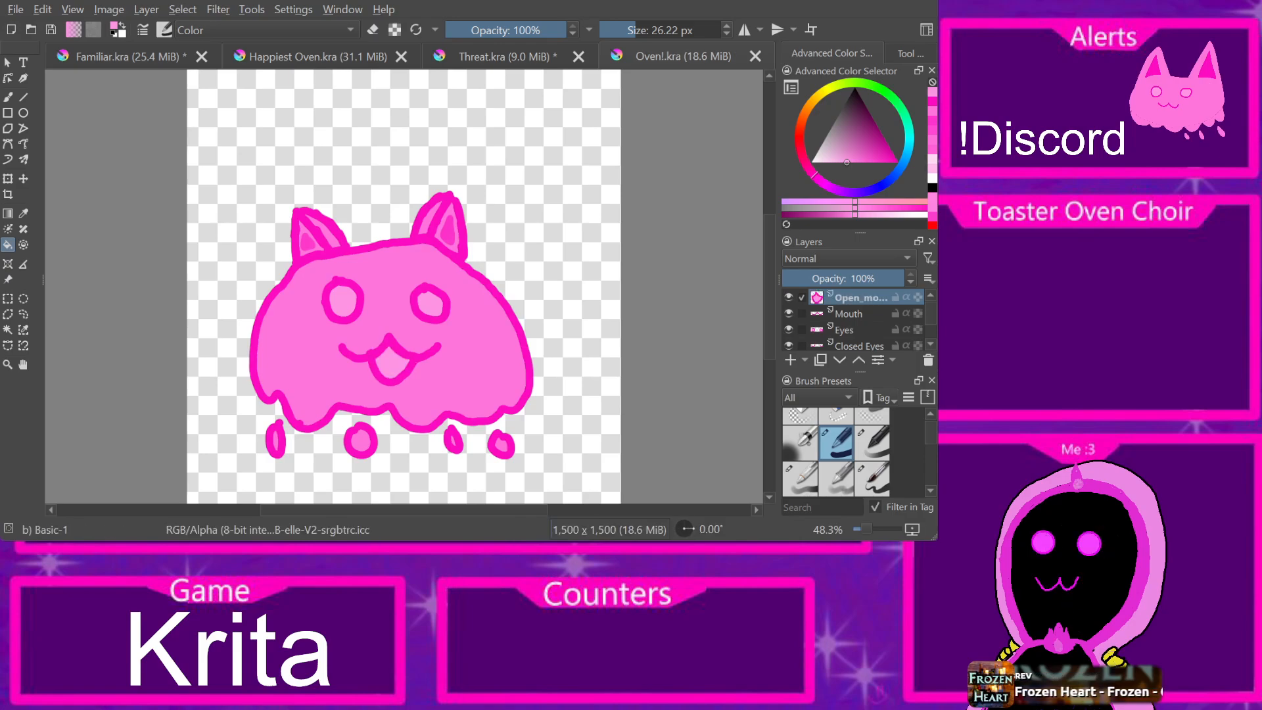
Step: Hide the Eyes layer and select the Closed Eyes layer, with the window resized to show the whole layer stack
scroll(788, 315, down, 2)
click(788, 315)
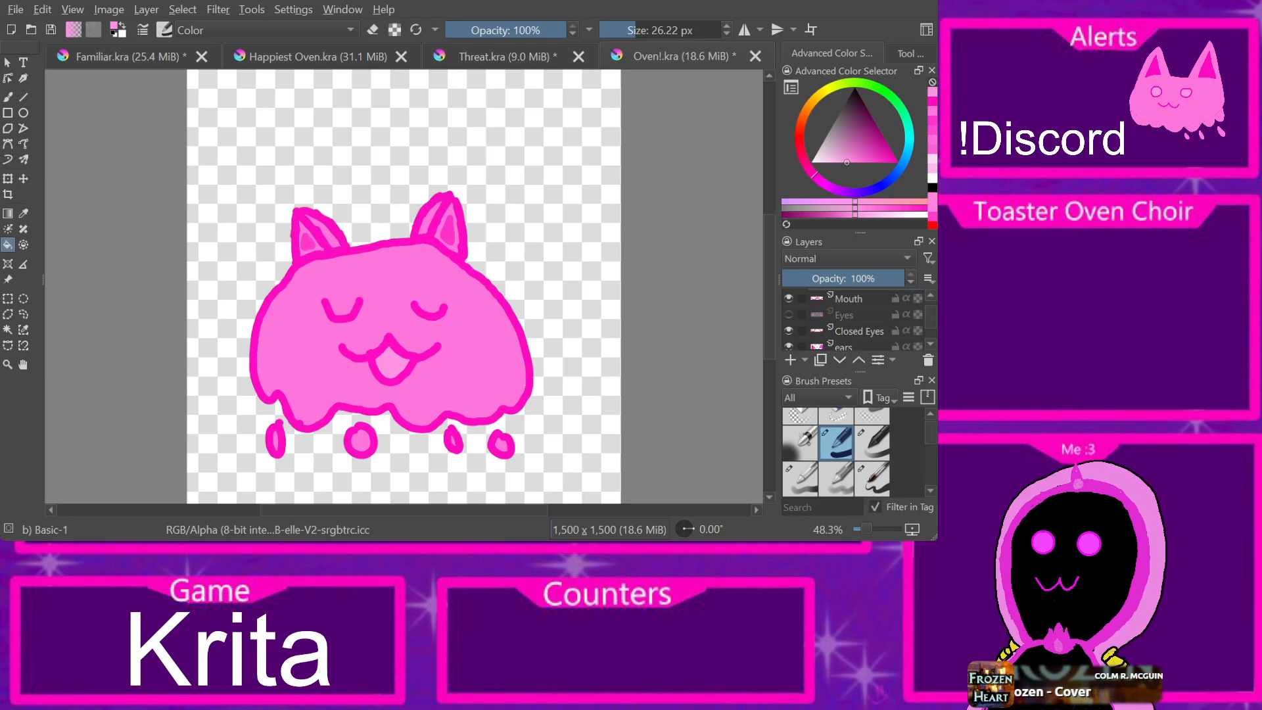
key(super+Down)
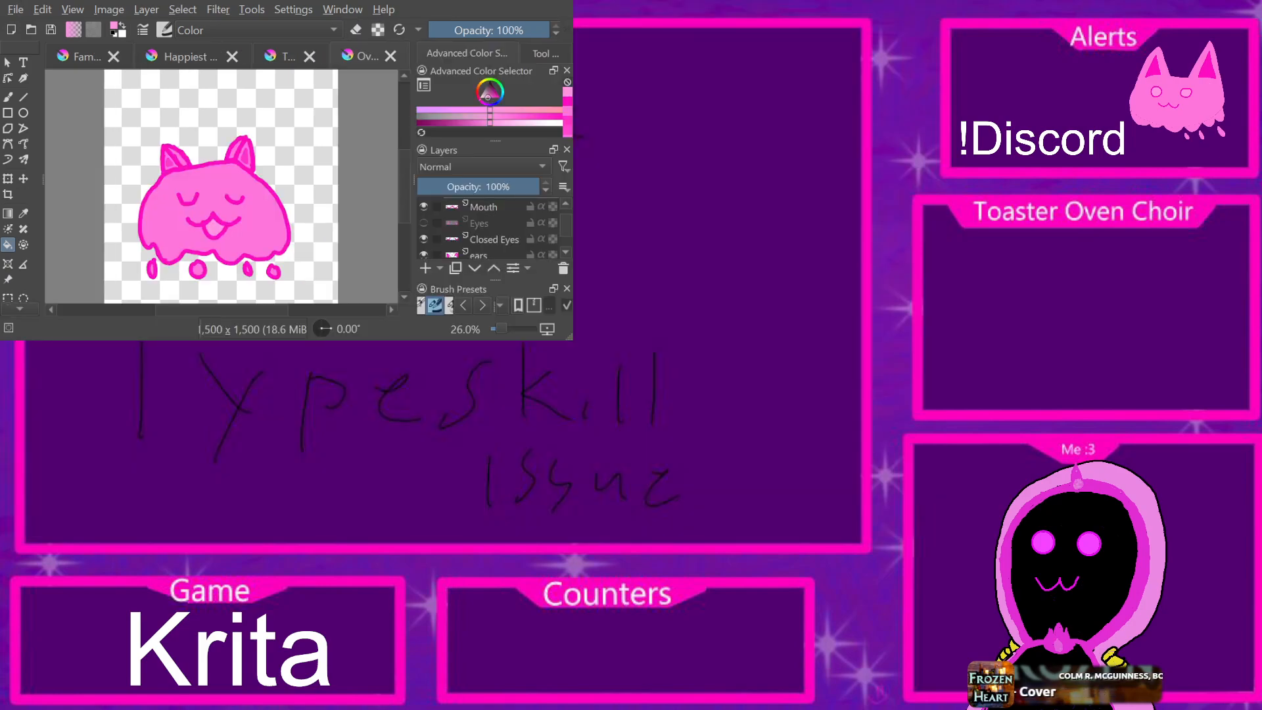
drag(572, 339, 900, 499)
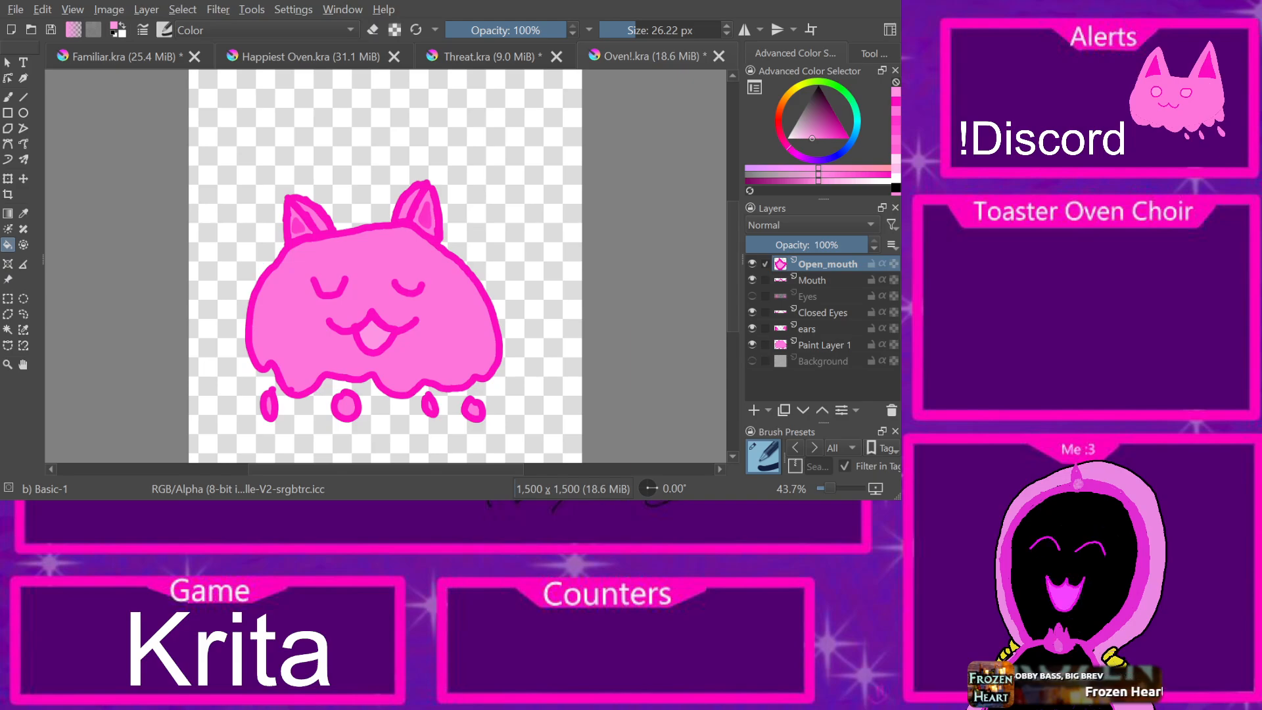
click(822, 313)
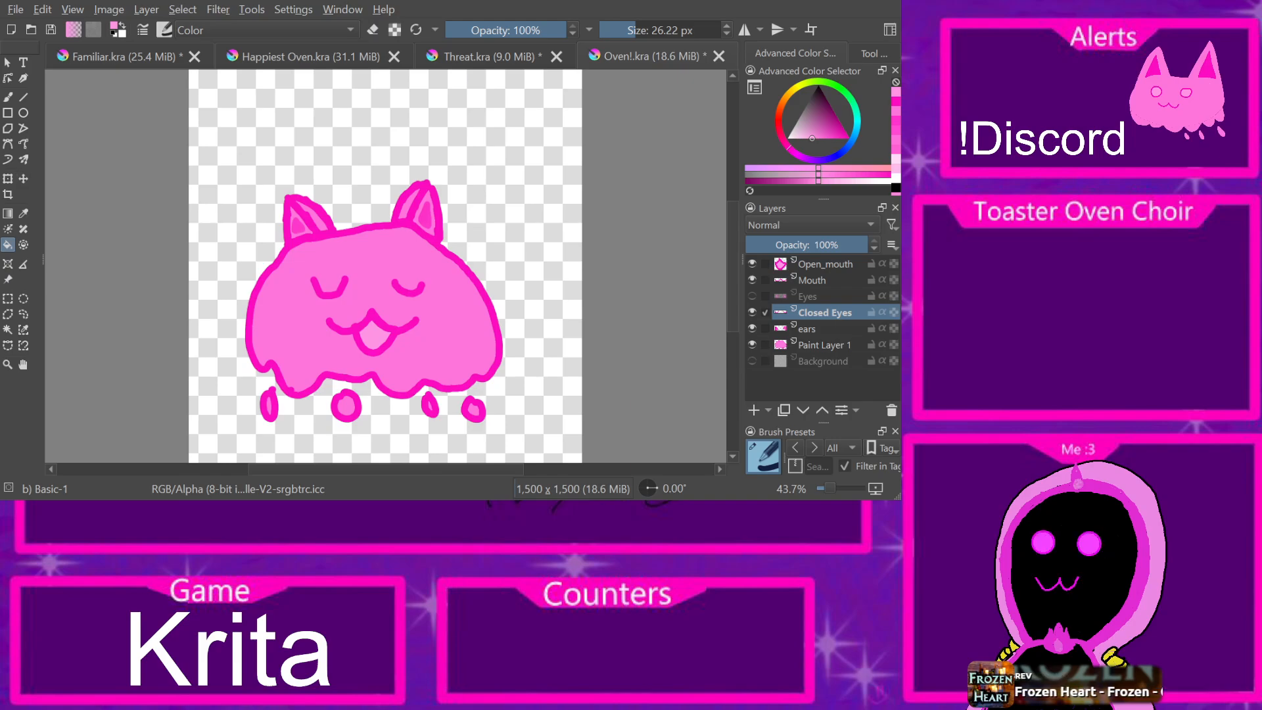
Step: Erase both closed-eye curves on the Closed Eyes layer with the Eraser Circle brush, enlarging the brush preset list to reach it
drag(823, 424, 823, 343)
click(763, 389)
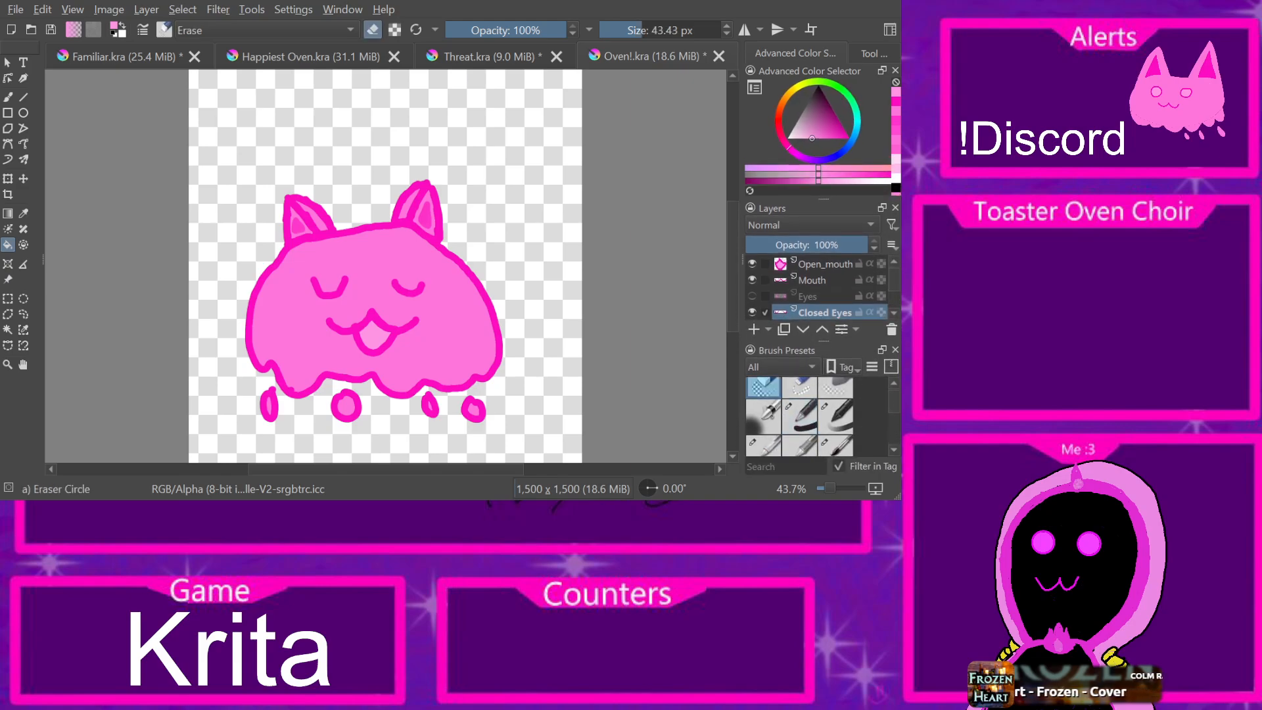
click(409, 291)
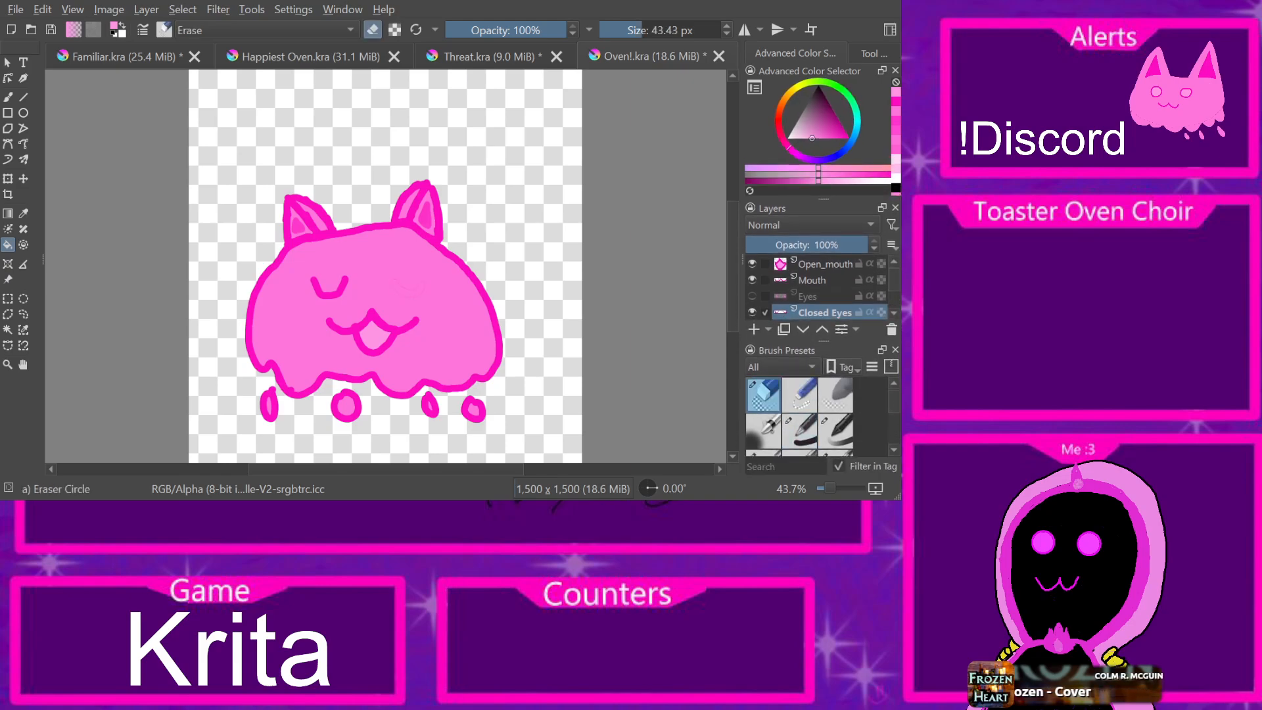
click(328, 287)
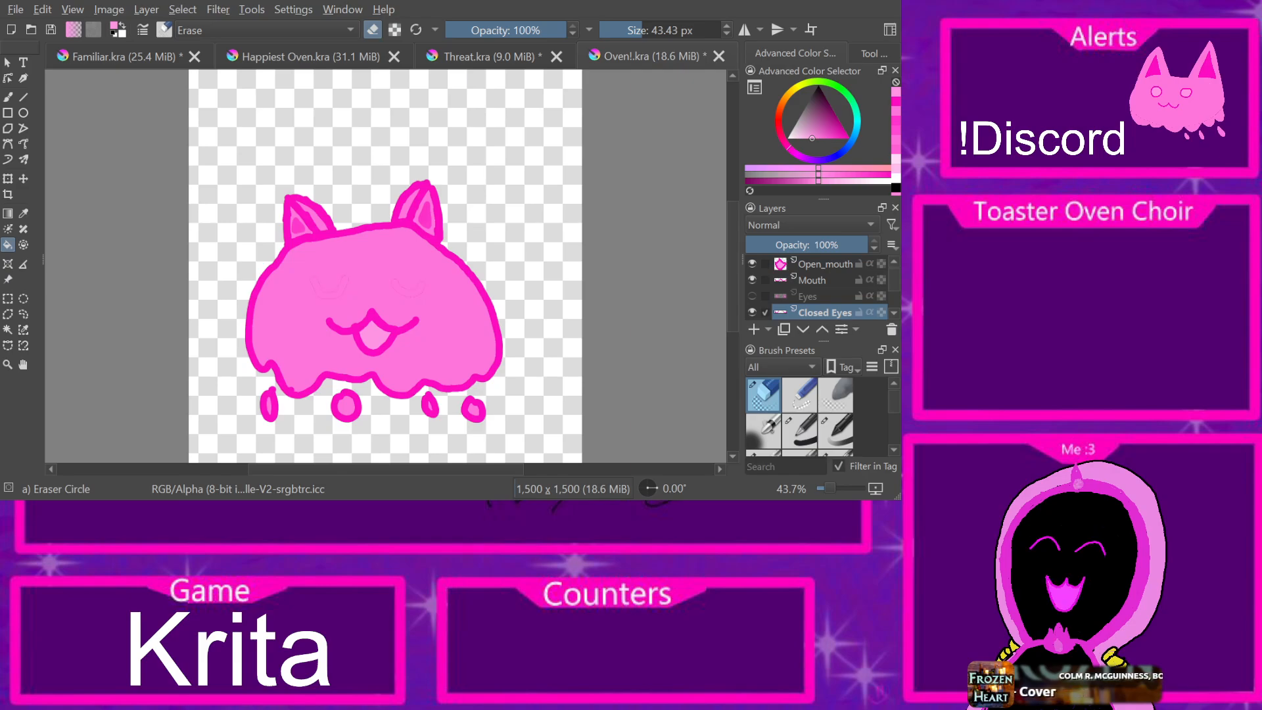
Step: Redraw the closed eyes as deeper U-shaped curves over the open eyes' lower outlines, using the Basic-1 brush in the dark pink sampled from the smile
click(799, 431)
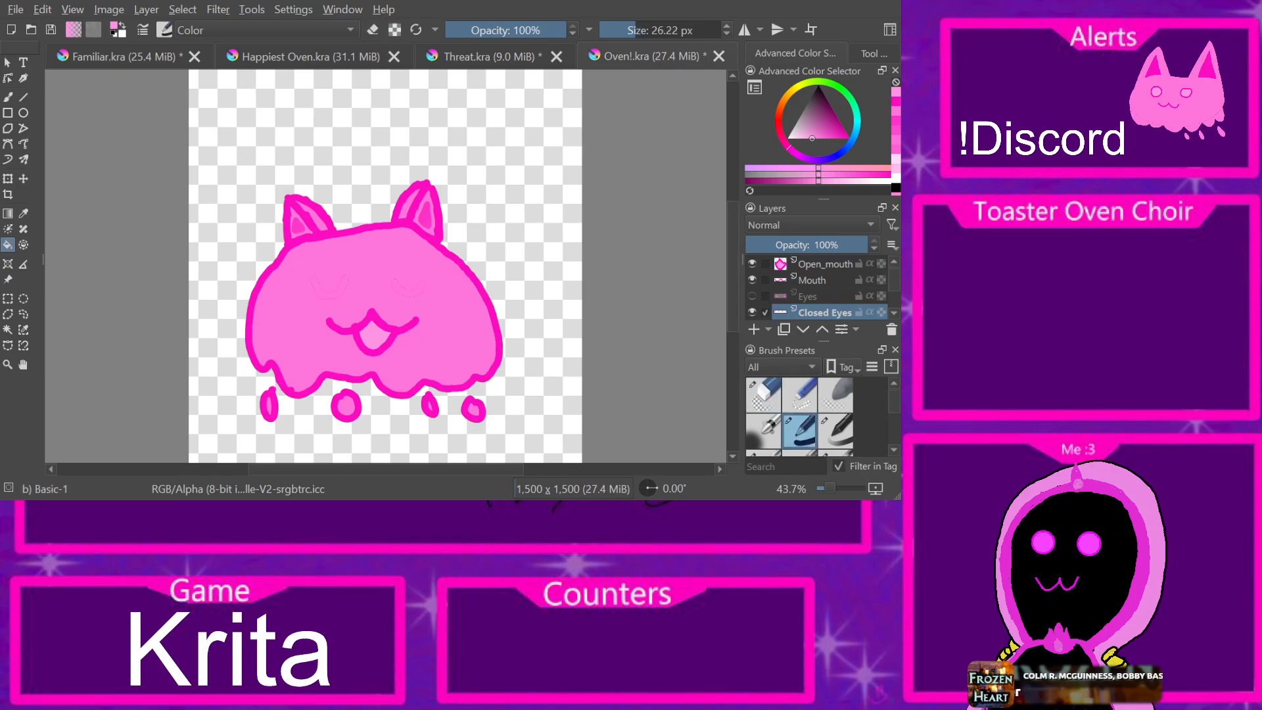
key(b)
drag(301, 274, 330, 290)
key(ctrl+z)
key(ctrl+z)
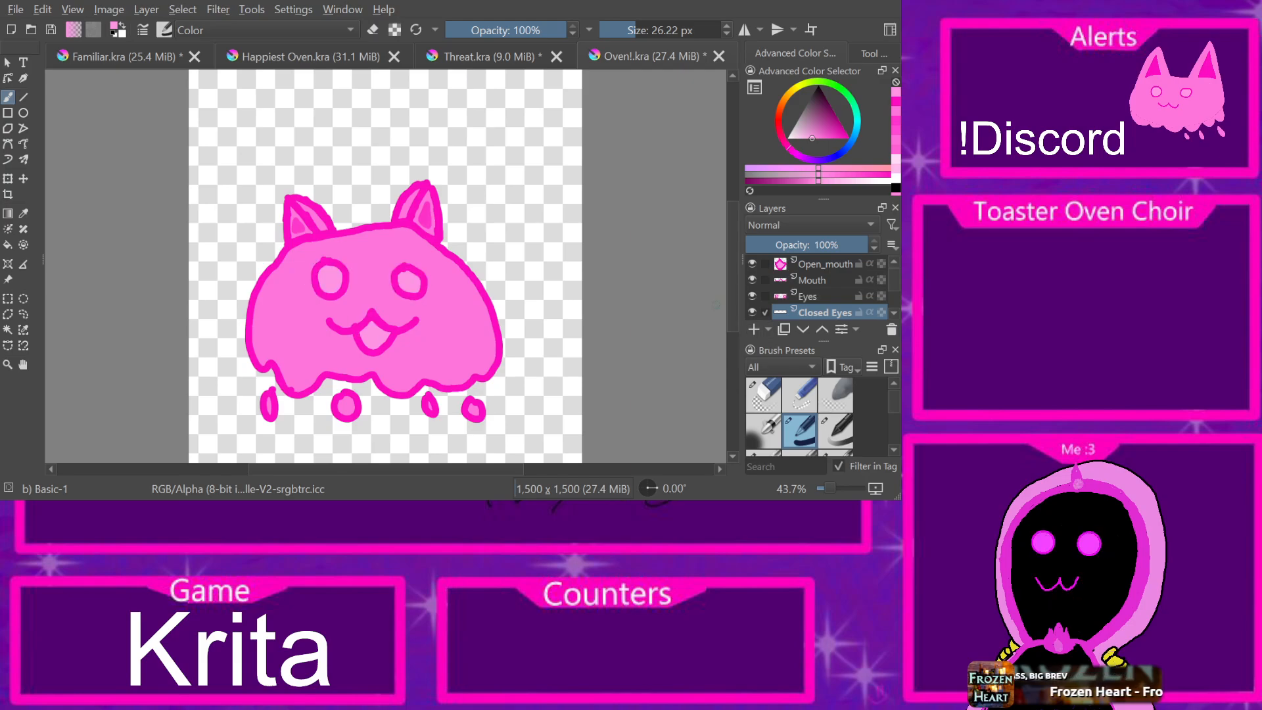
key(p)
click(394, 330)
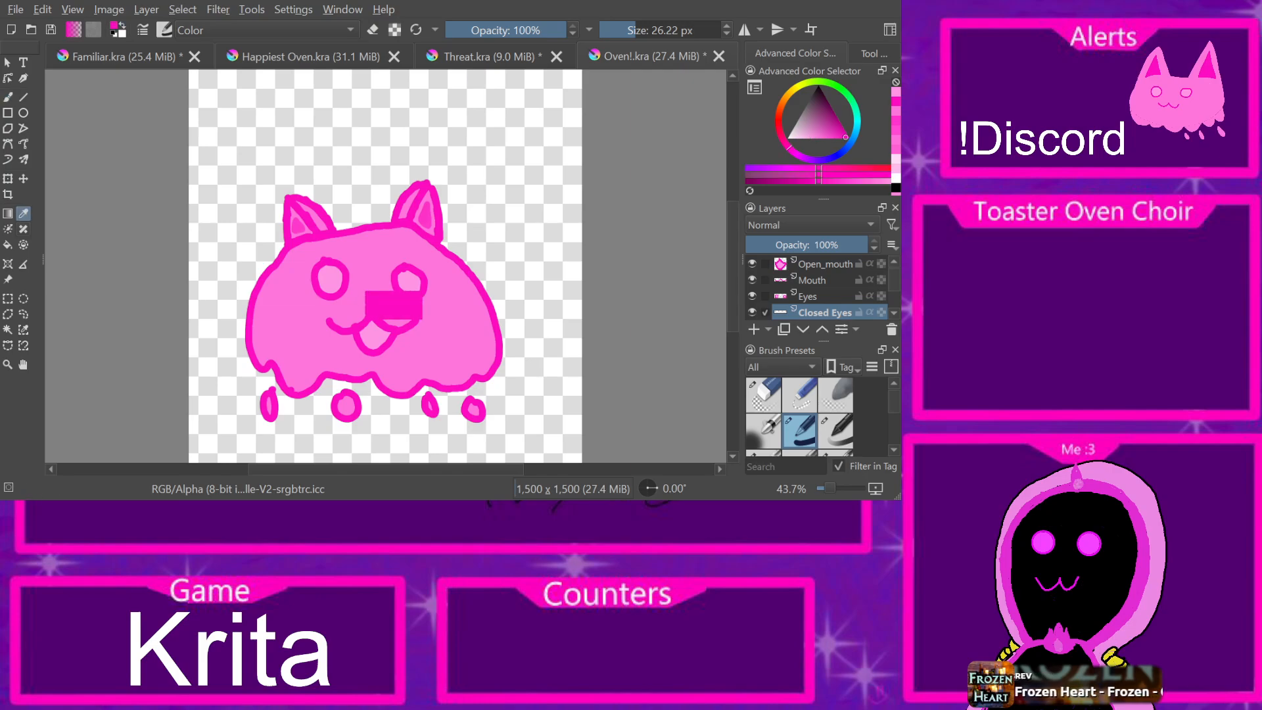
key(b)
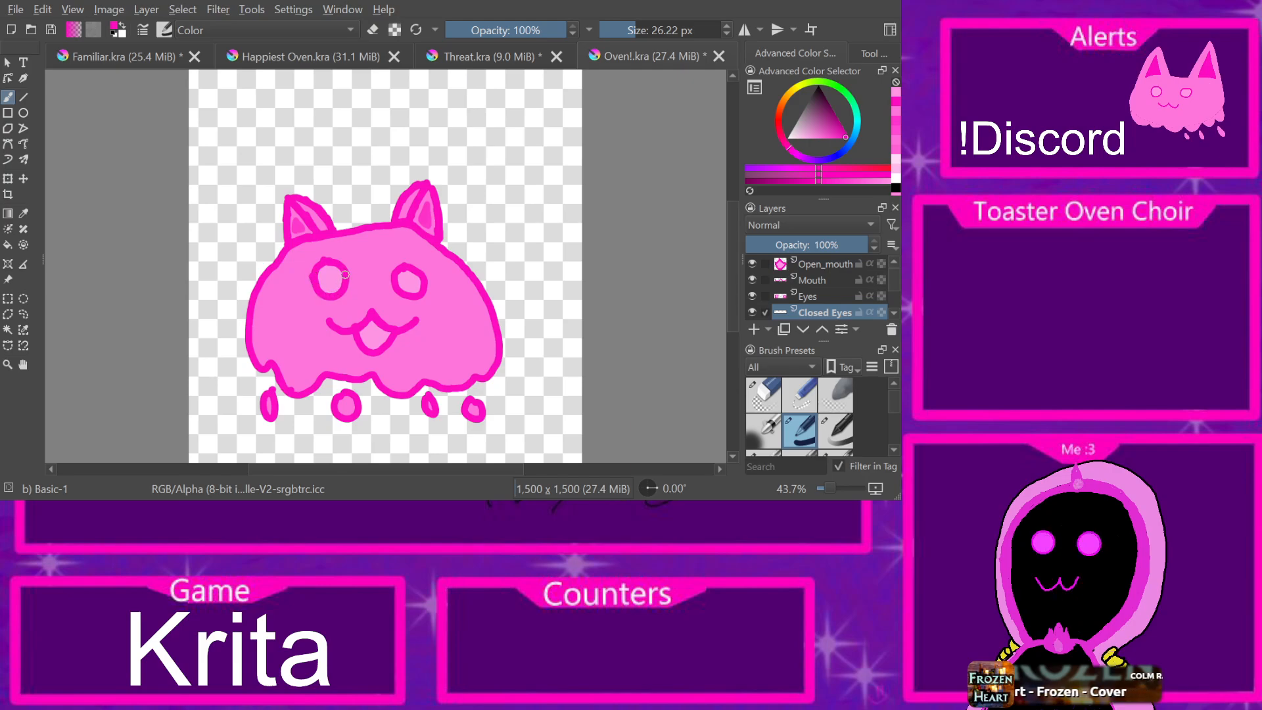
drag(393, 278, 419, 293)
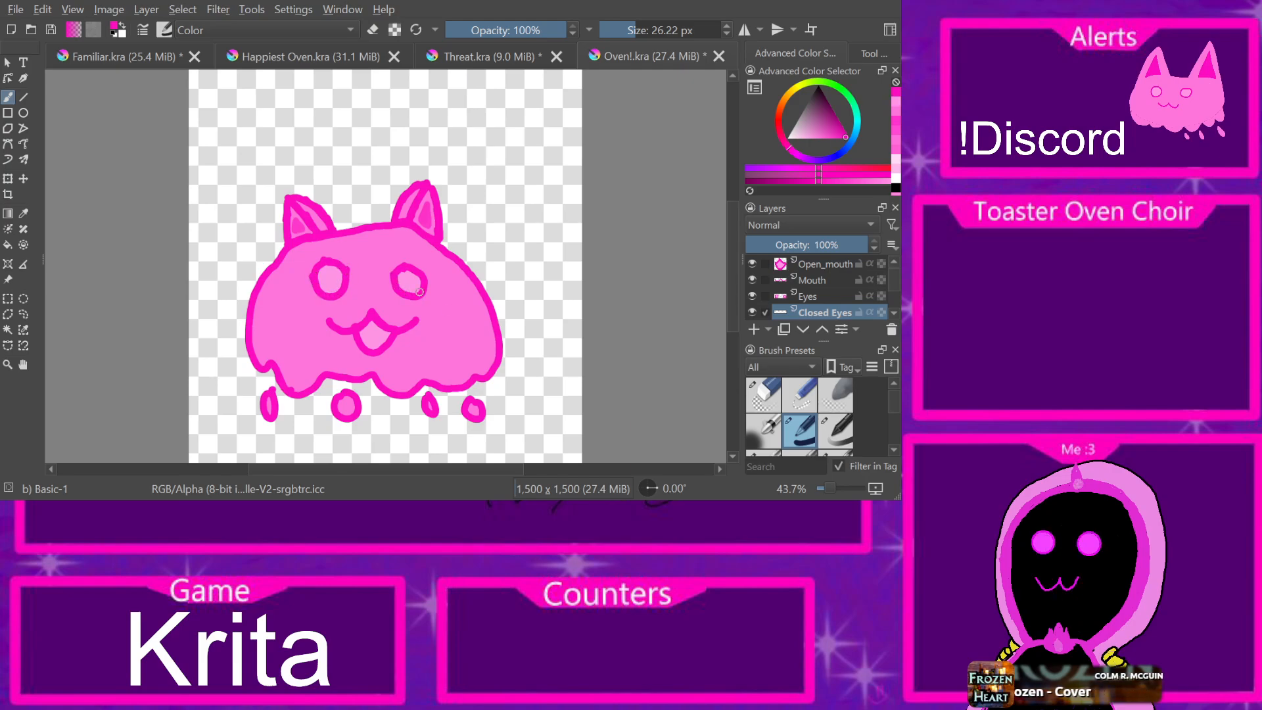
Step: Hide the Eyes layer so only the closed eyes show, save Oven!.kra, and make the Eyes layer visible again
click(752, 297)
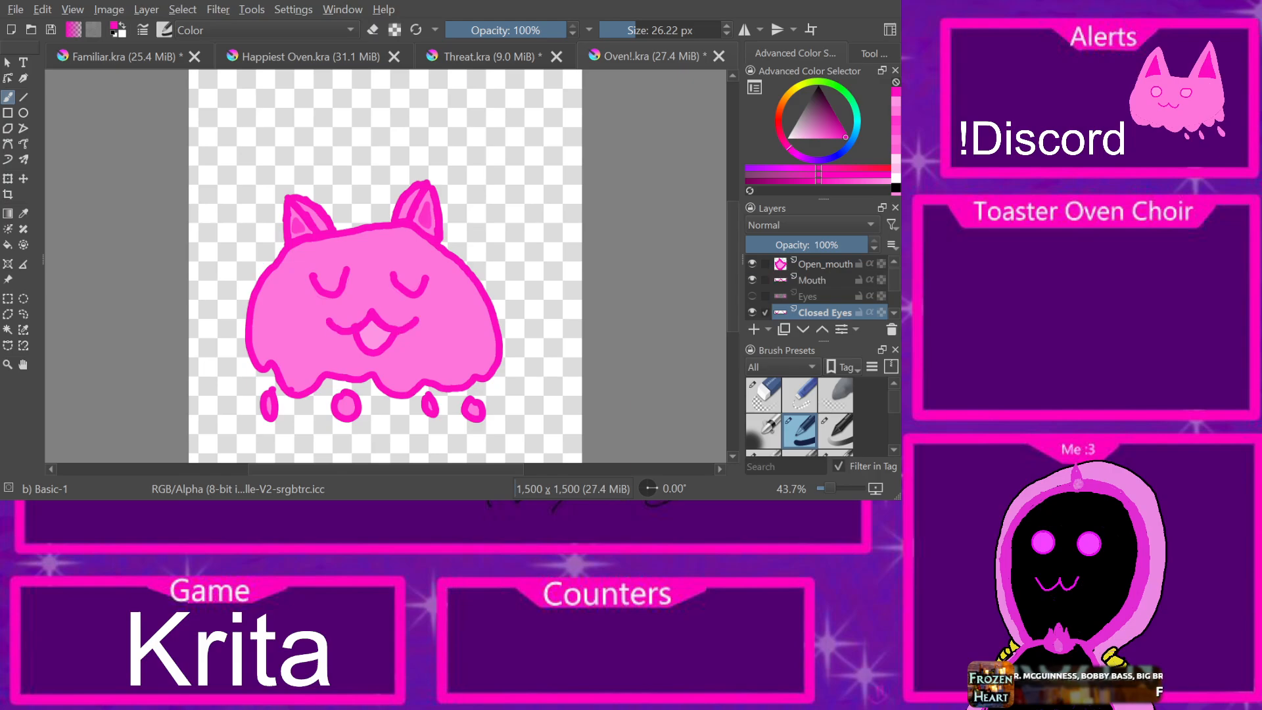
click(752, 296)
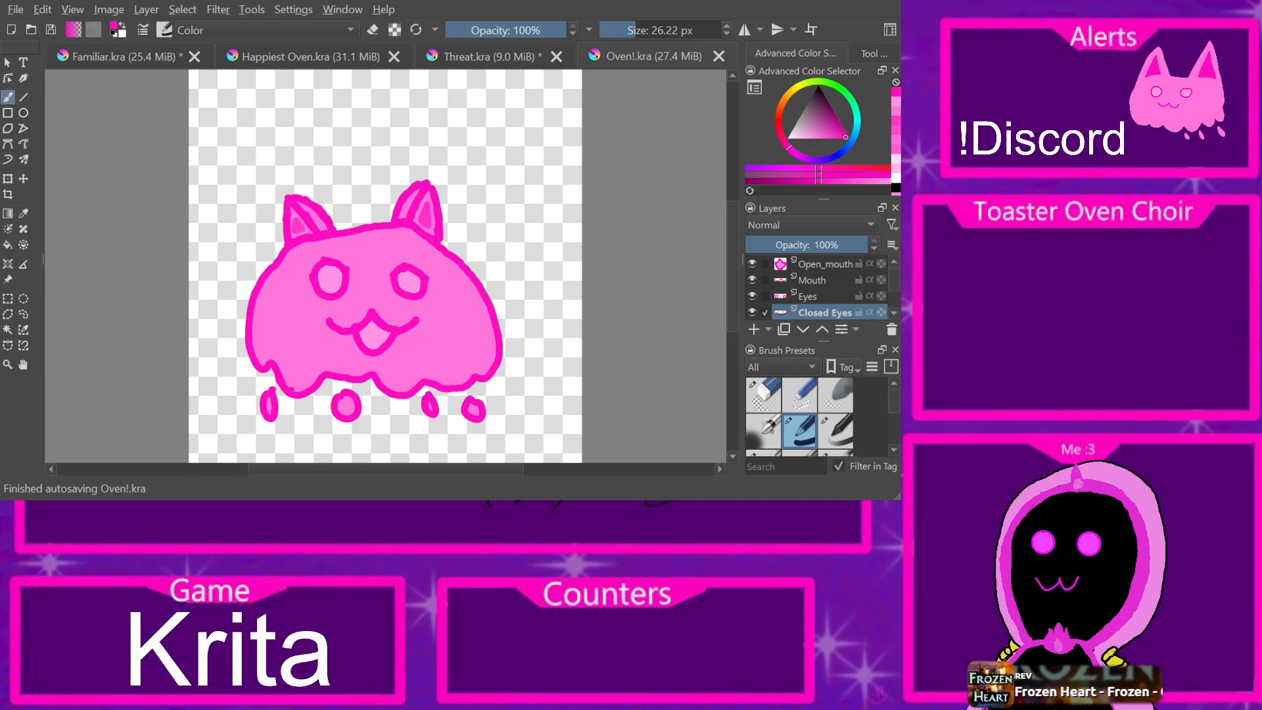
click(15, 9)
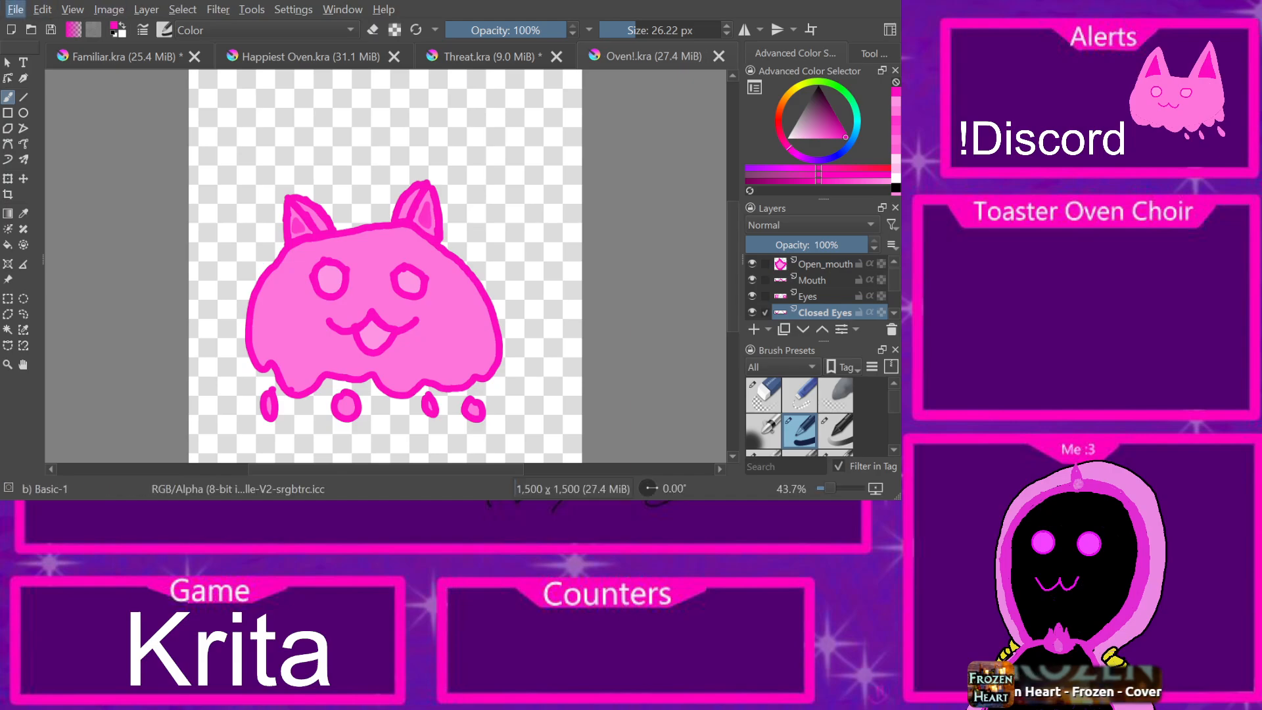
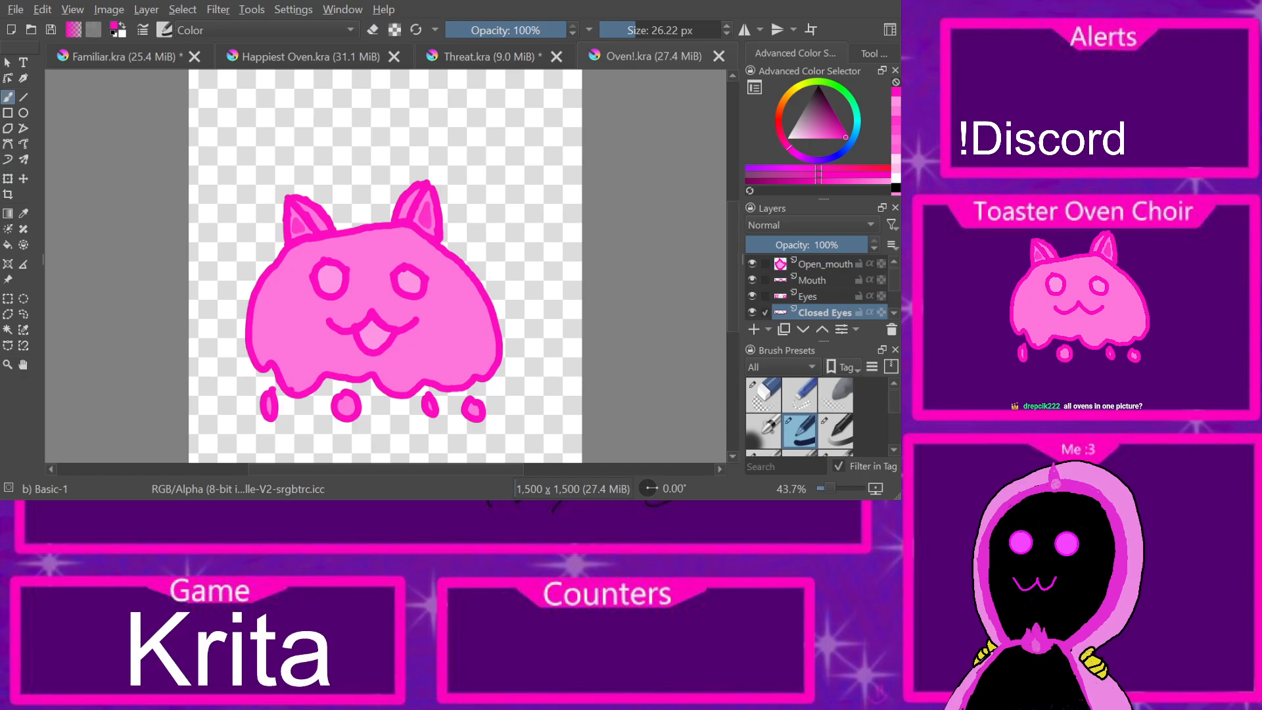
click(510, 72)
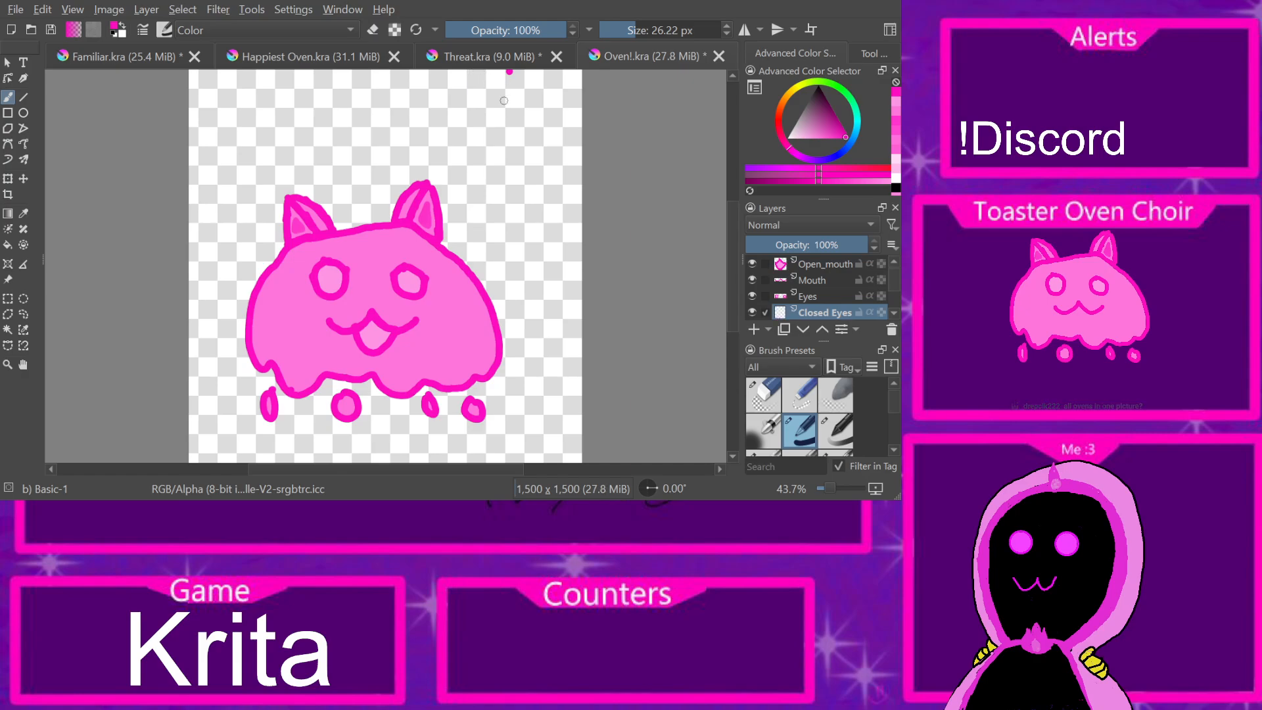
key(ctrl)
key(ctrl+z)
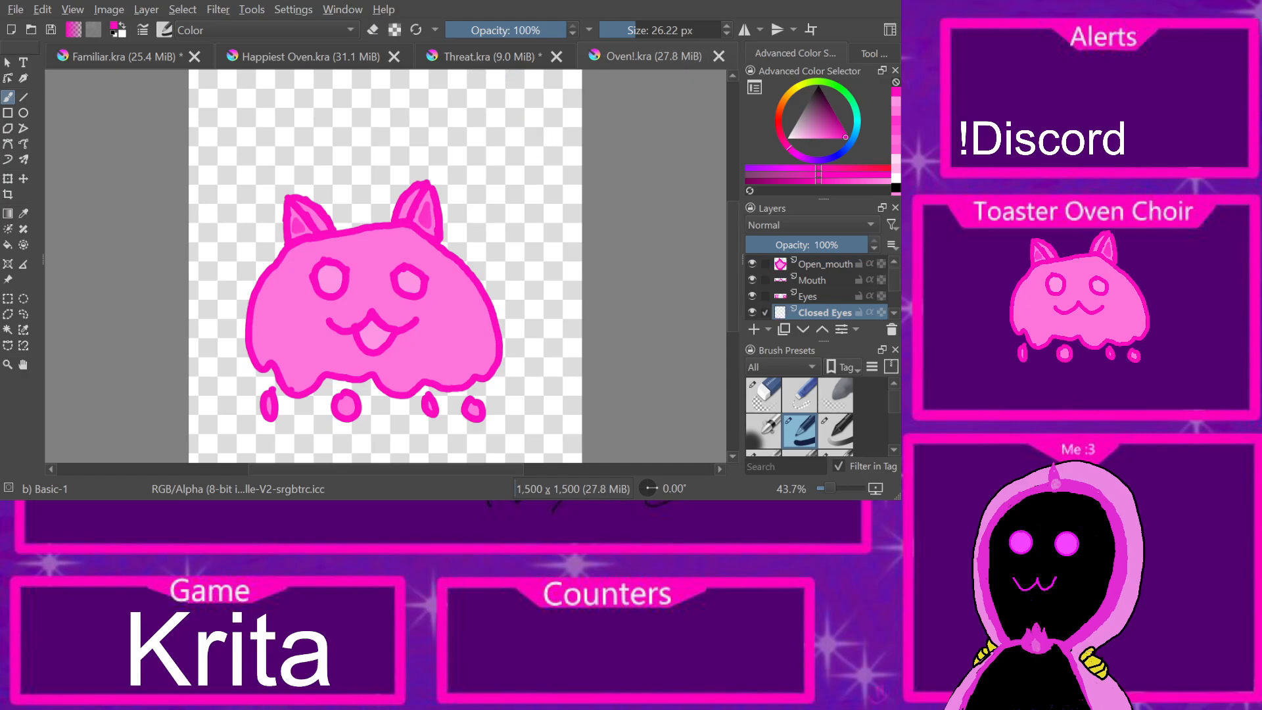
Step: Close the Threat.kra, Happiest Oven.kra and Oven!.kra documents, leaving Familiar.kra open
click(491, 57)
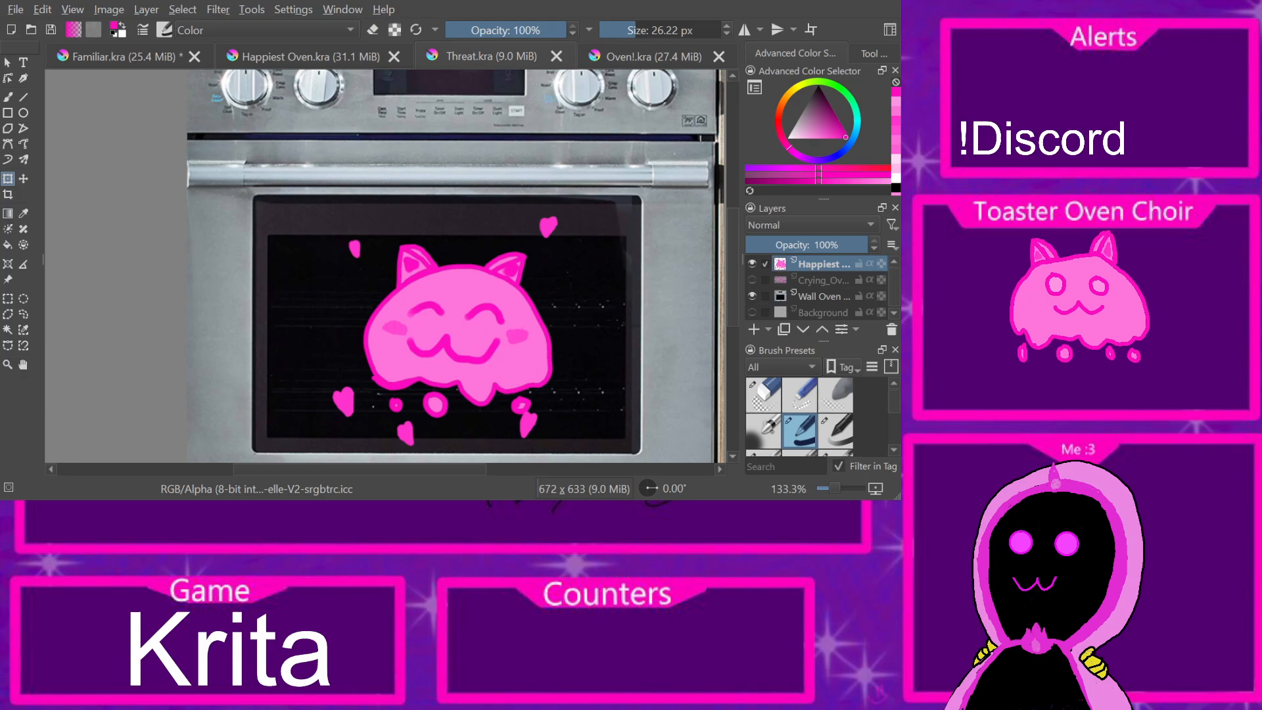
scroll(387, 186, down, 4)
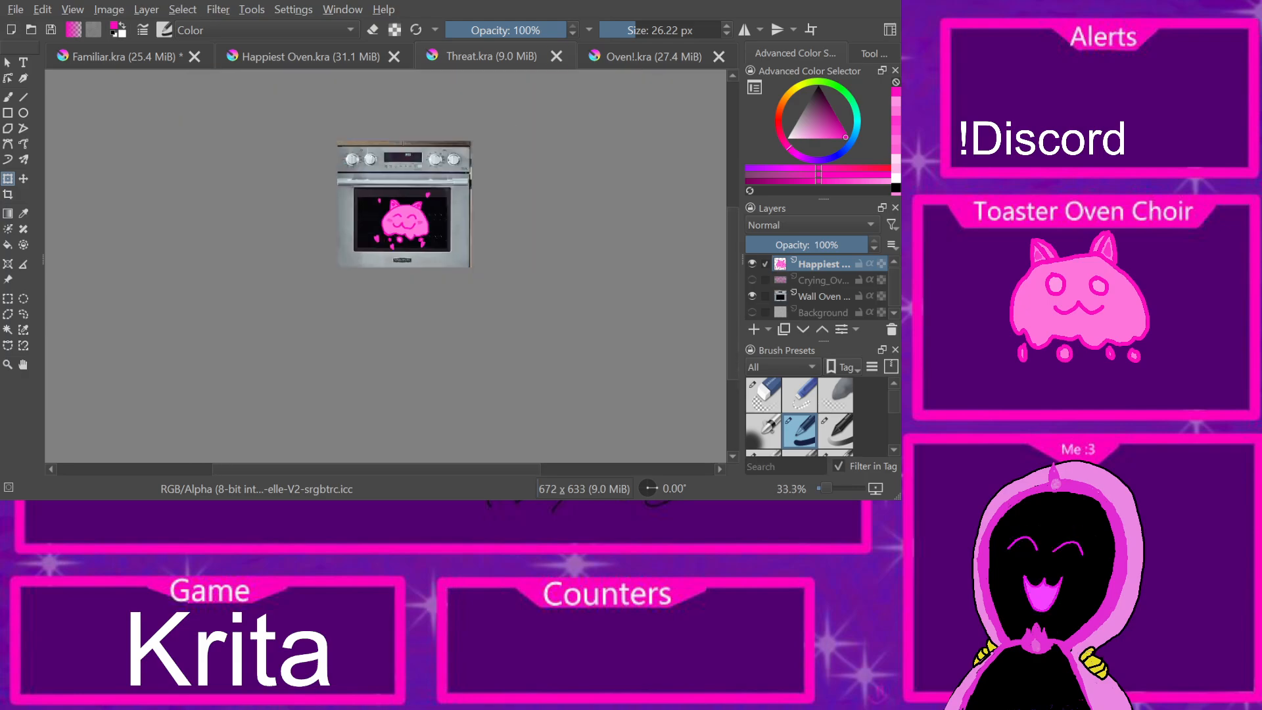
click(556, 56)
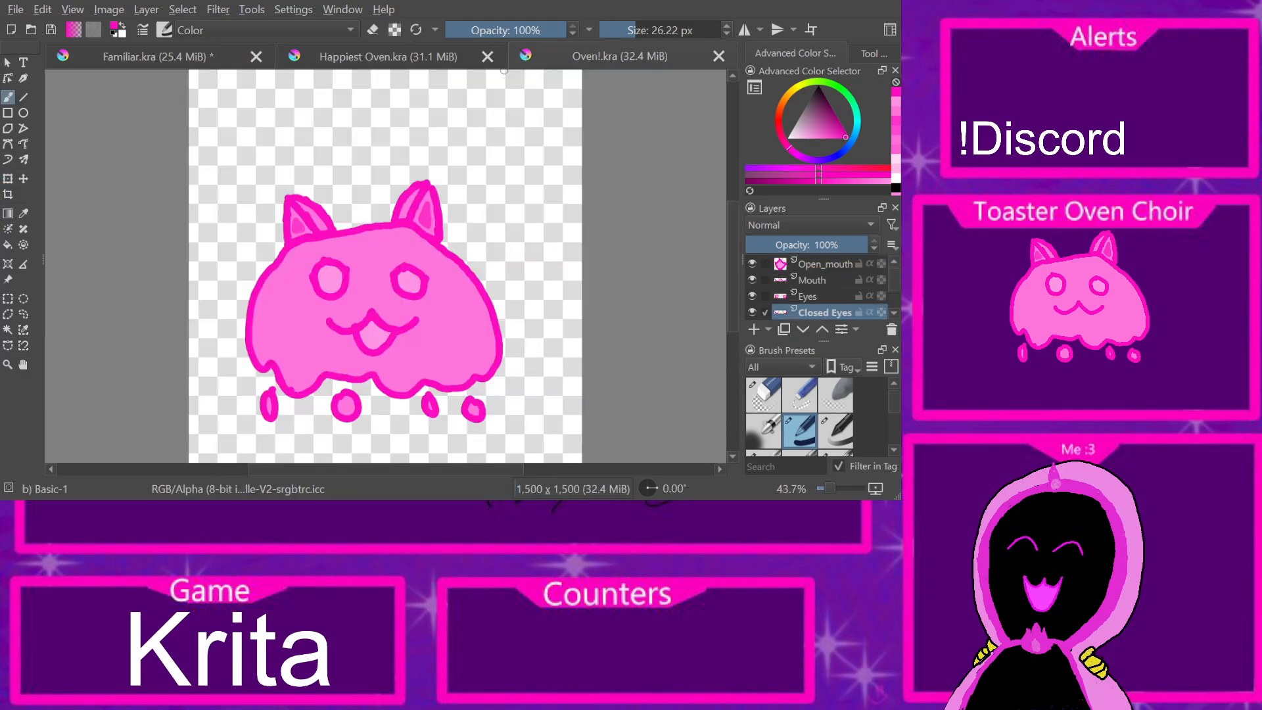
click(449, 58)
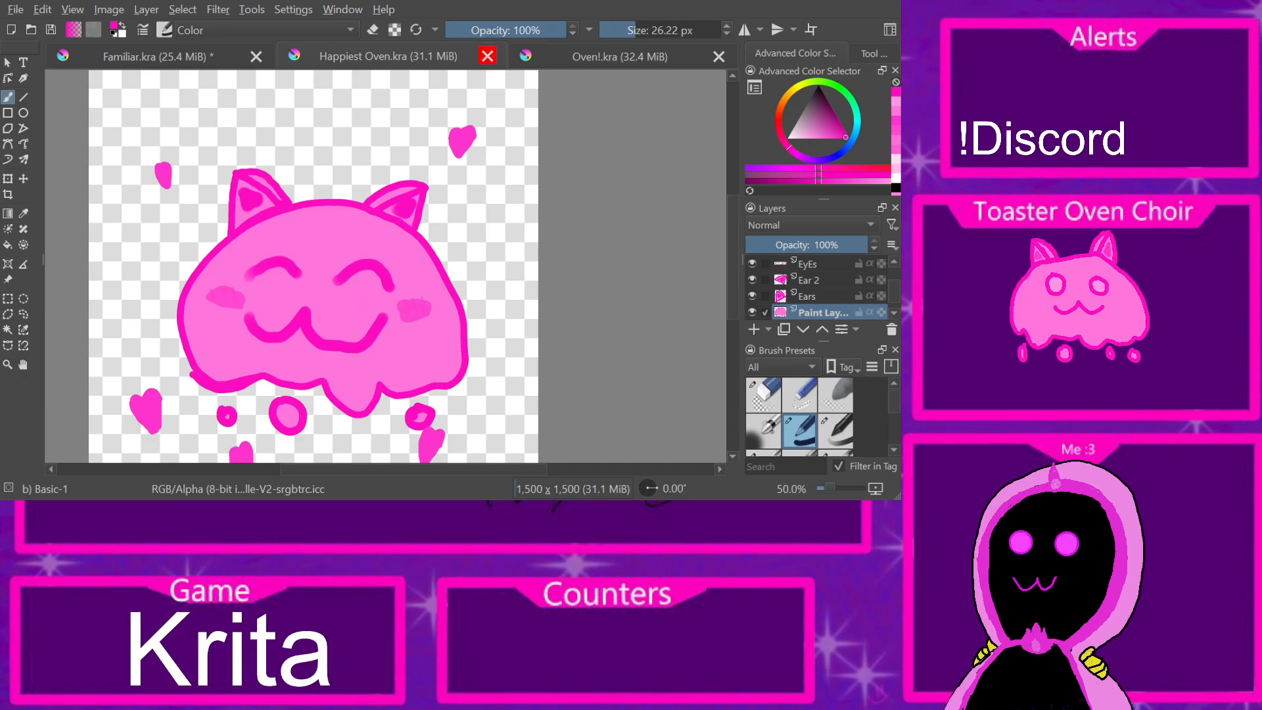
click(487, 56)
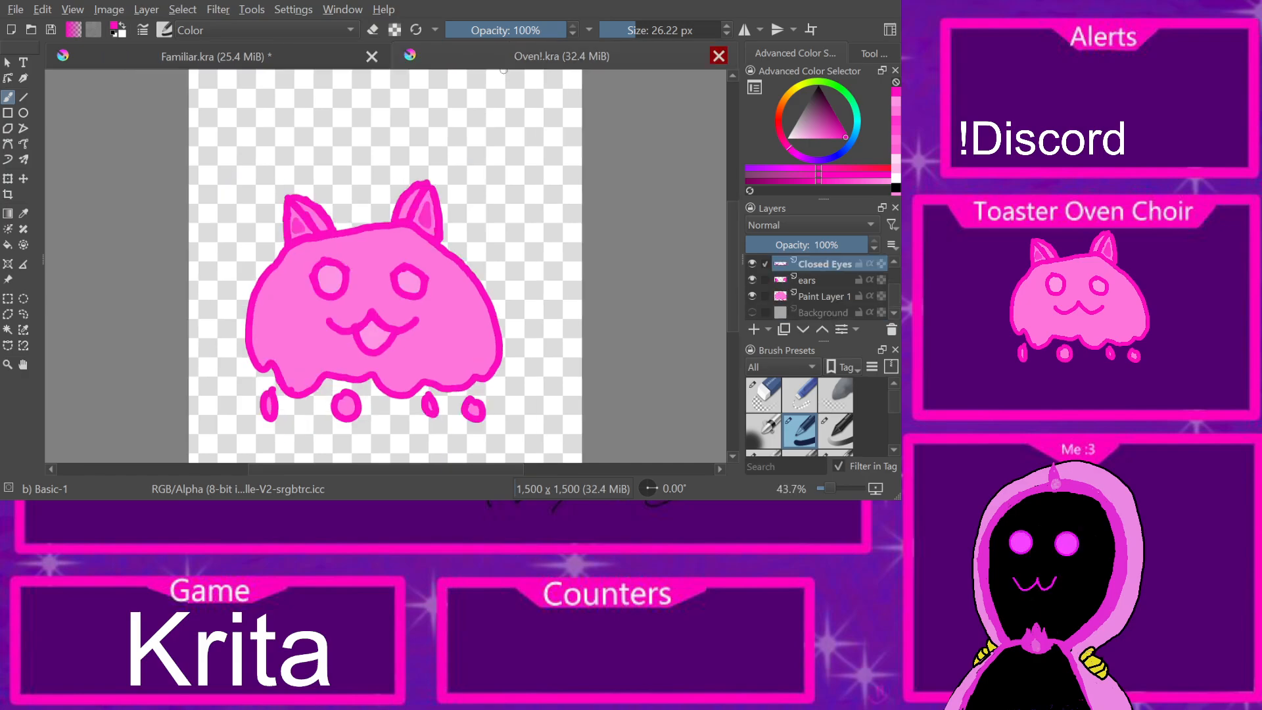
click(718, 56)
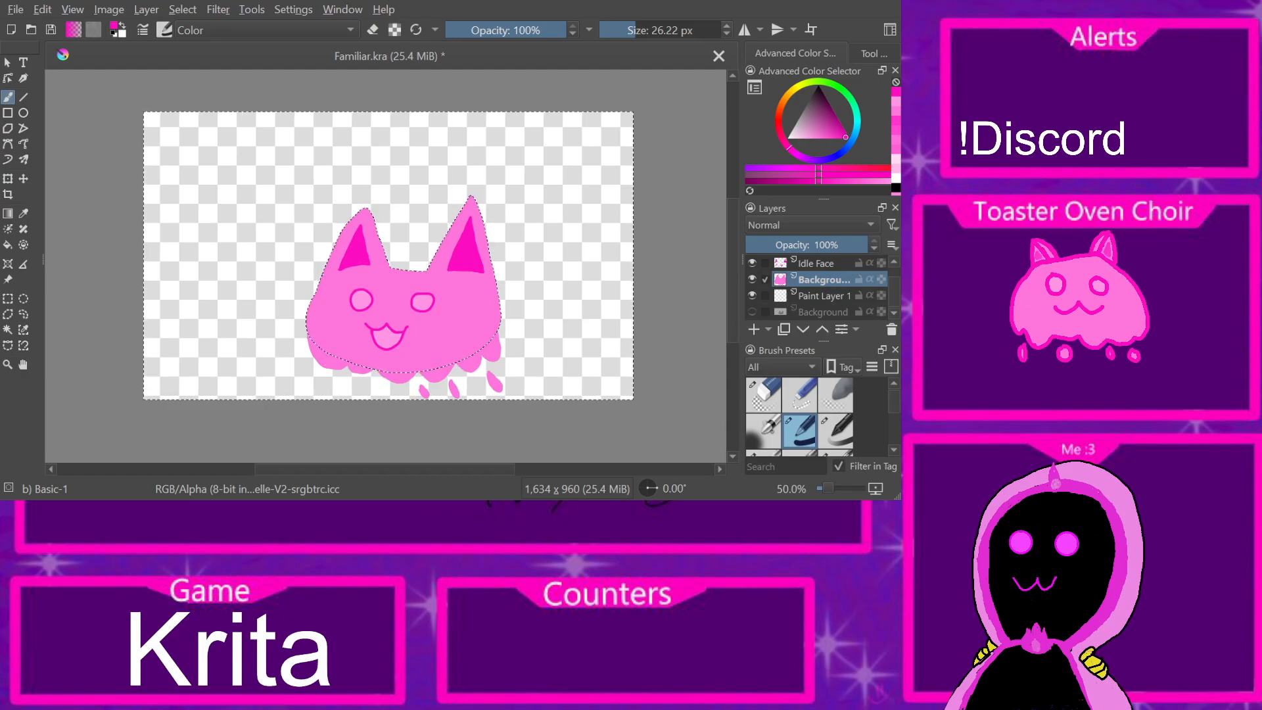
Step: Try to lay out the imported slime images on a new 3,000 x 1,500 px canvas, and close that document
key(Return)
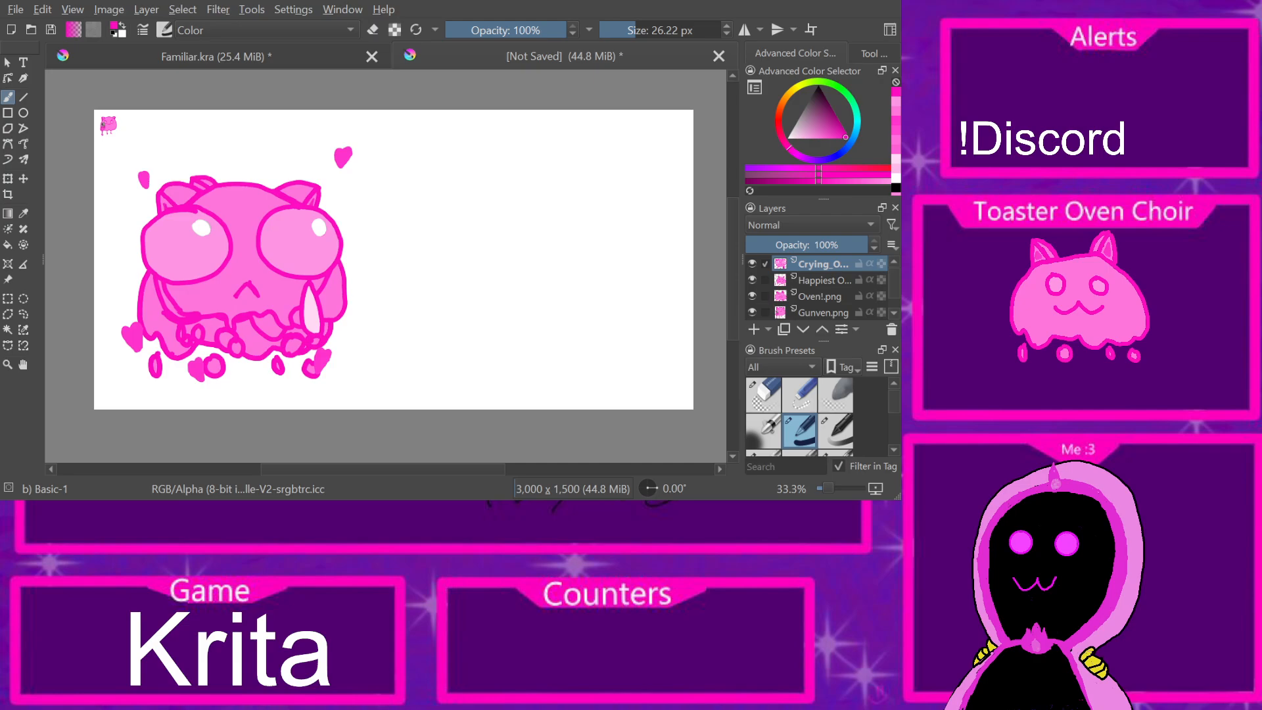
click(24, 179)
drag(239, 262, 525, 247)
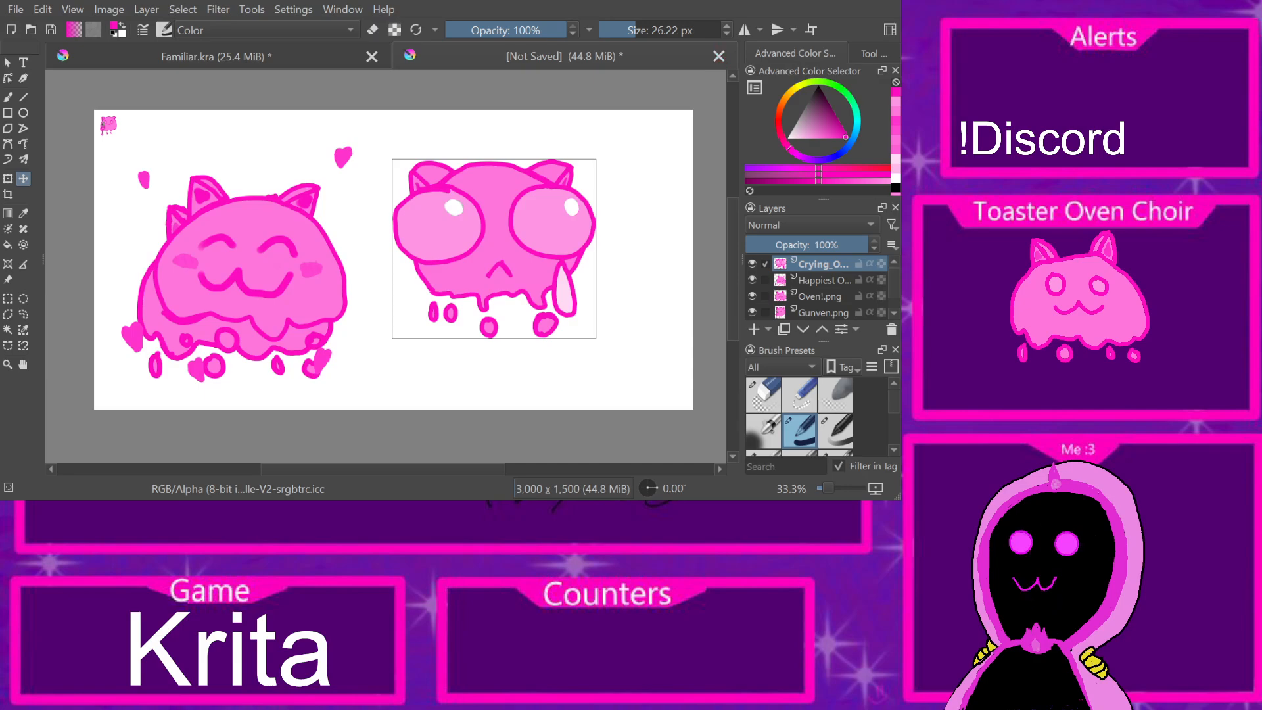
key(ctrl+w)
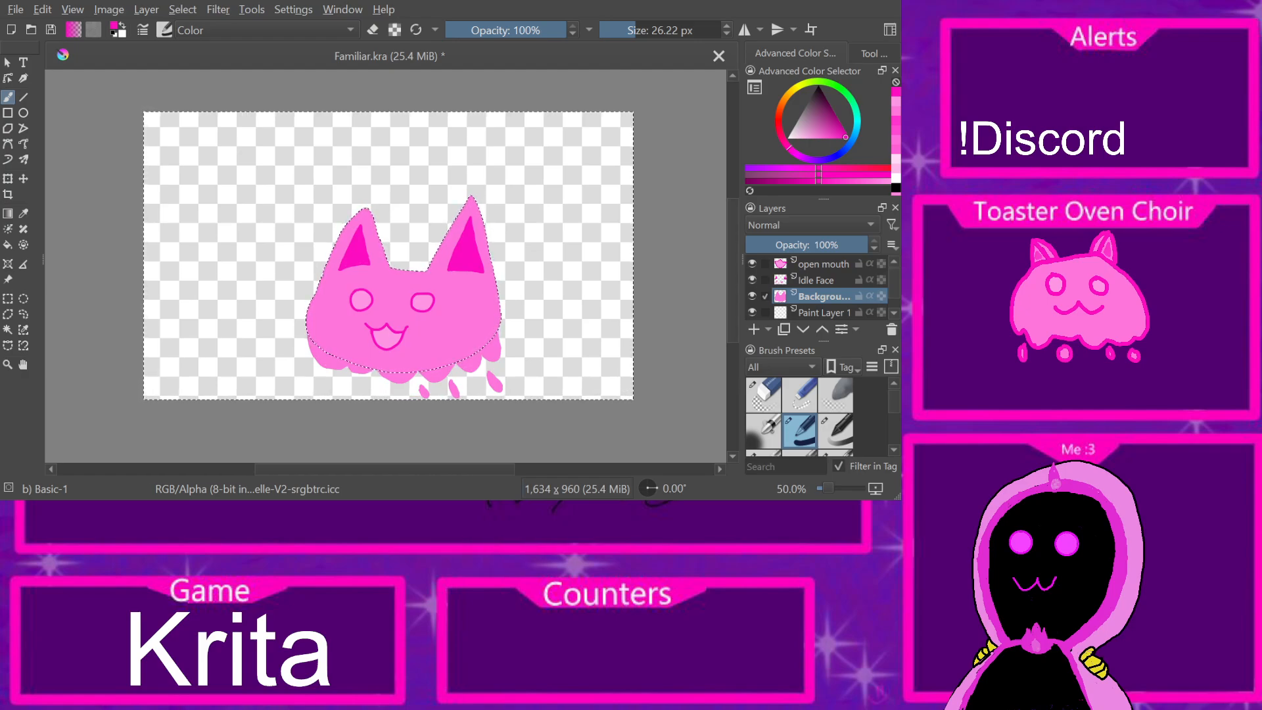
Step: Create a 3,000 x 3,000 px document and import the crying, happiest, Oven!.png and Gunven.png slimes as layers
click(504, 309)
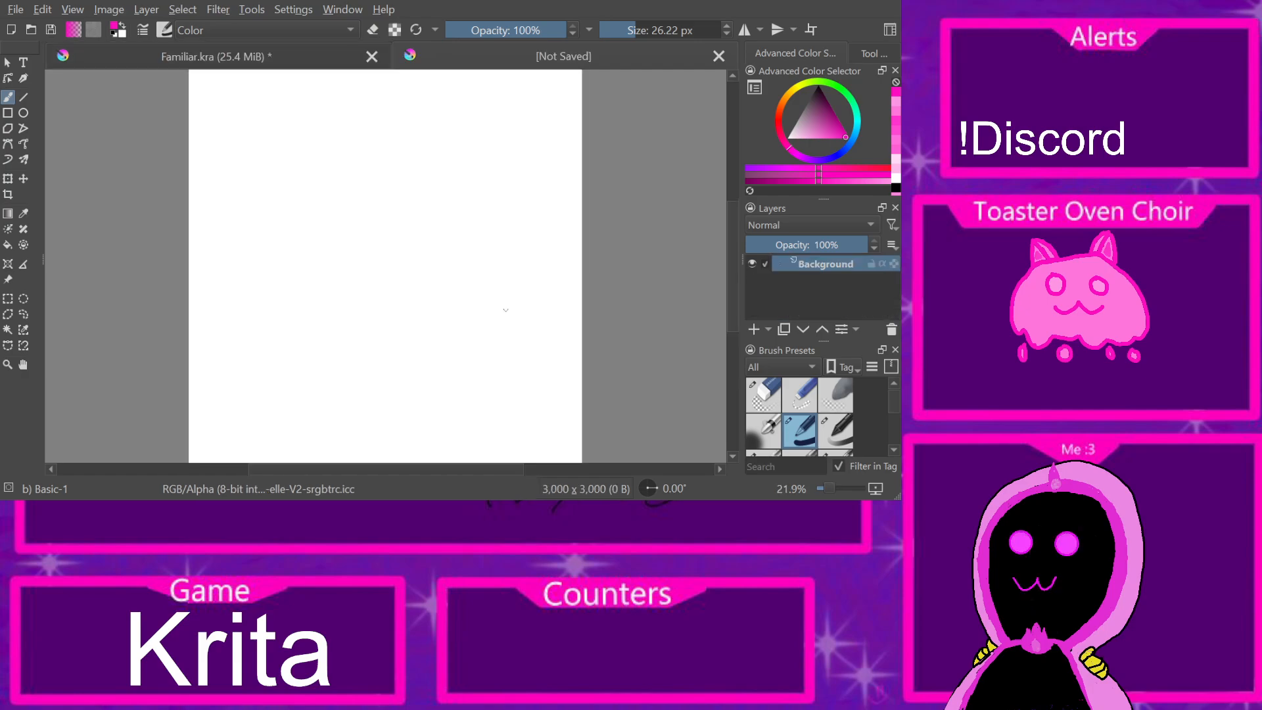
scroll(499, 306, down, 1)
scroll(540, 282, up, 1)
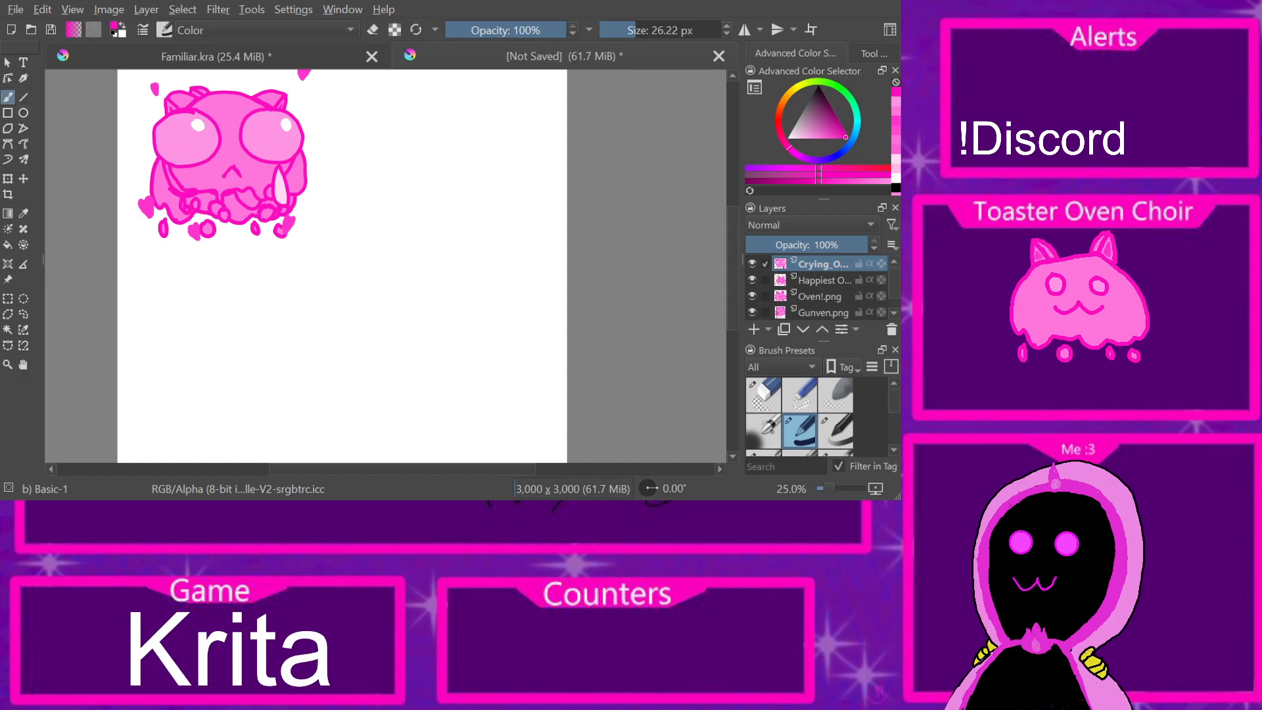
Step: Move the crying slime to the canvas's upper right, the happiest slime to the lower left and the Oven!.png slime to the lower right
key(t)
drag(228, 155, 438, 157)
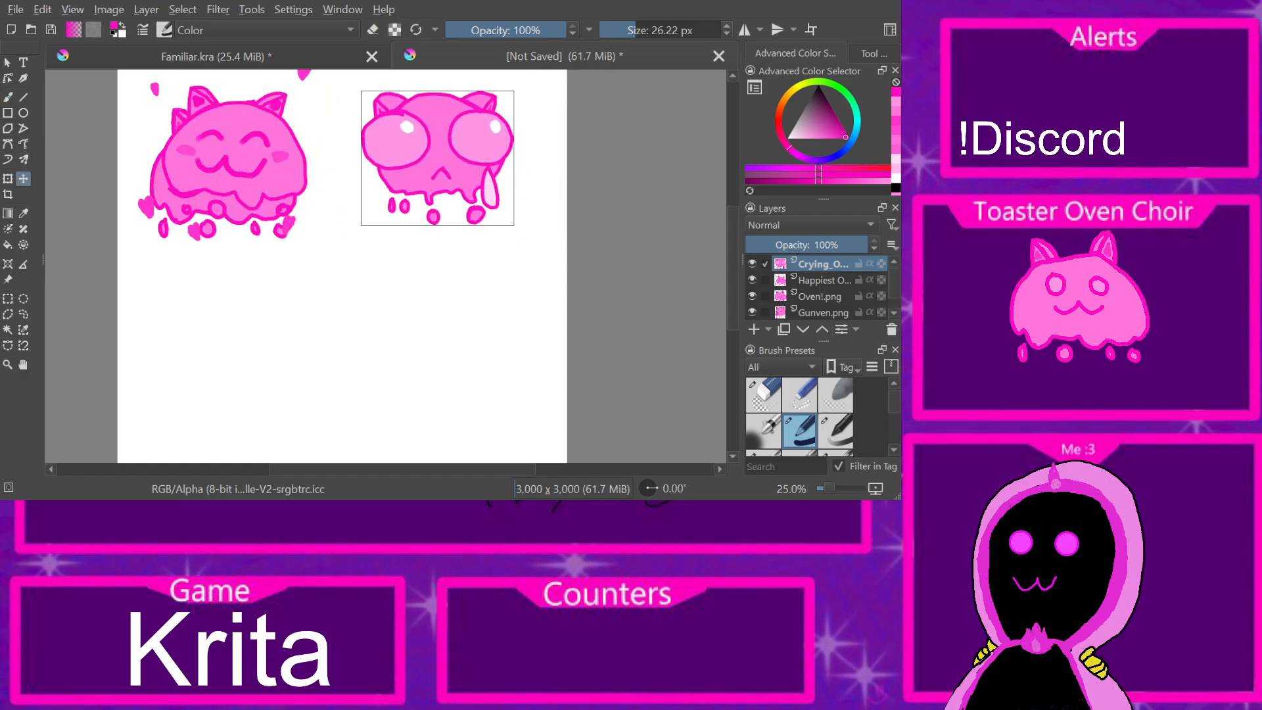
click(823, 280)
drag(229, 157, 227, 337)
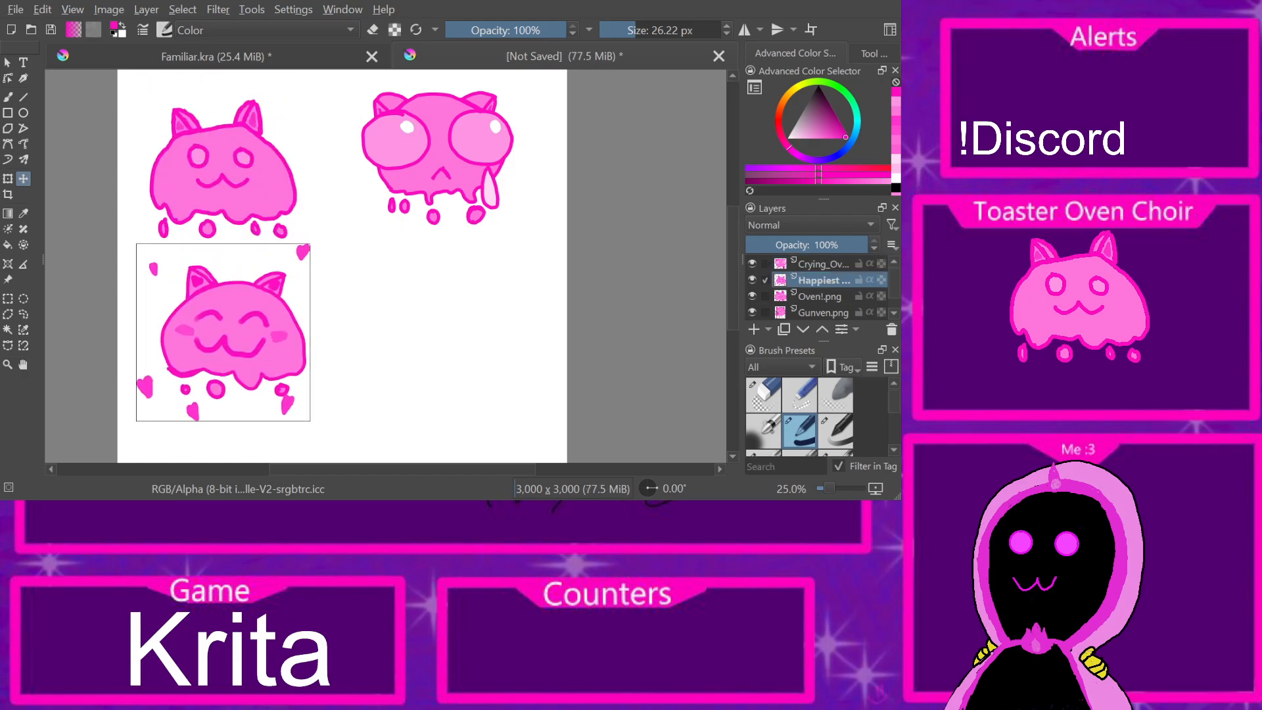
click(821, 297)
drag(224, 164, 464, 344)
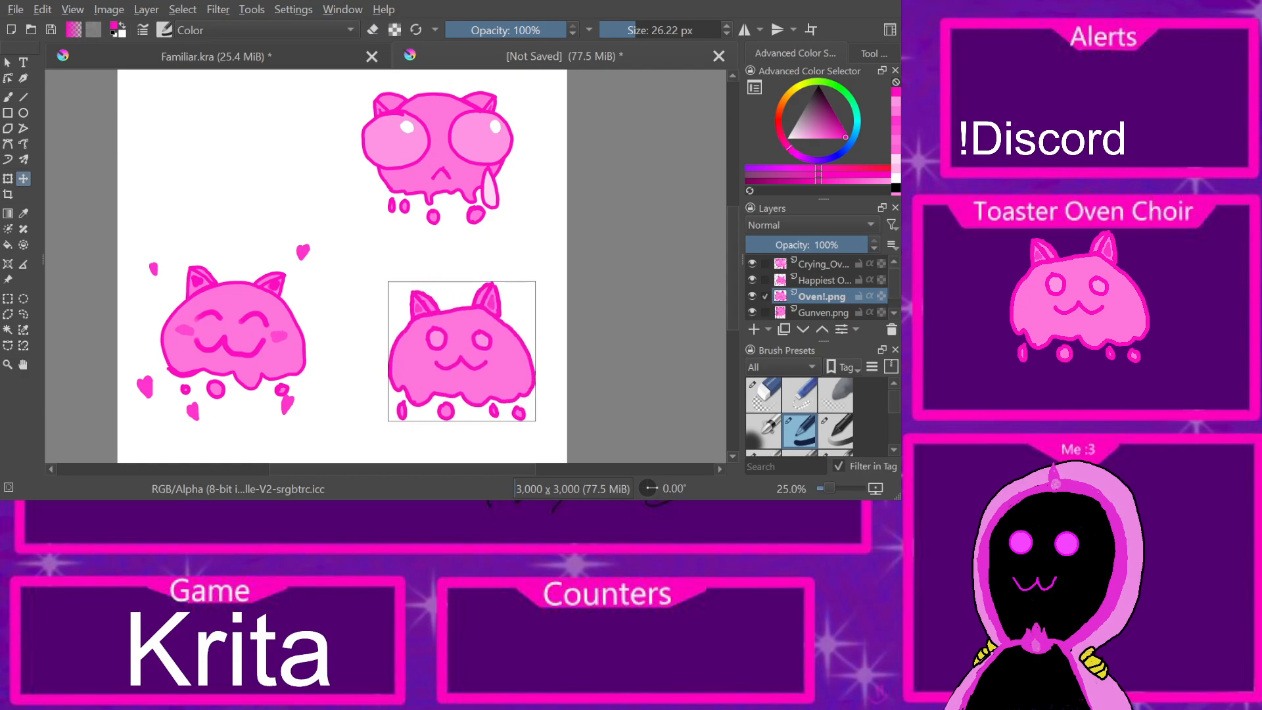
Step: Try to move the tiny Gunven.png slime into the canvas's upper-left corner and scale it up to match the other slimes
click(822, 312)
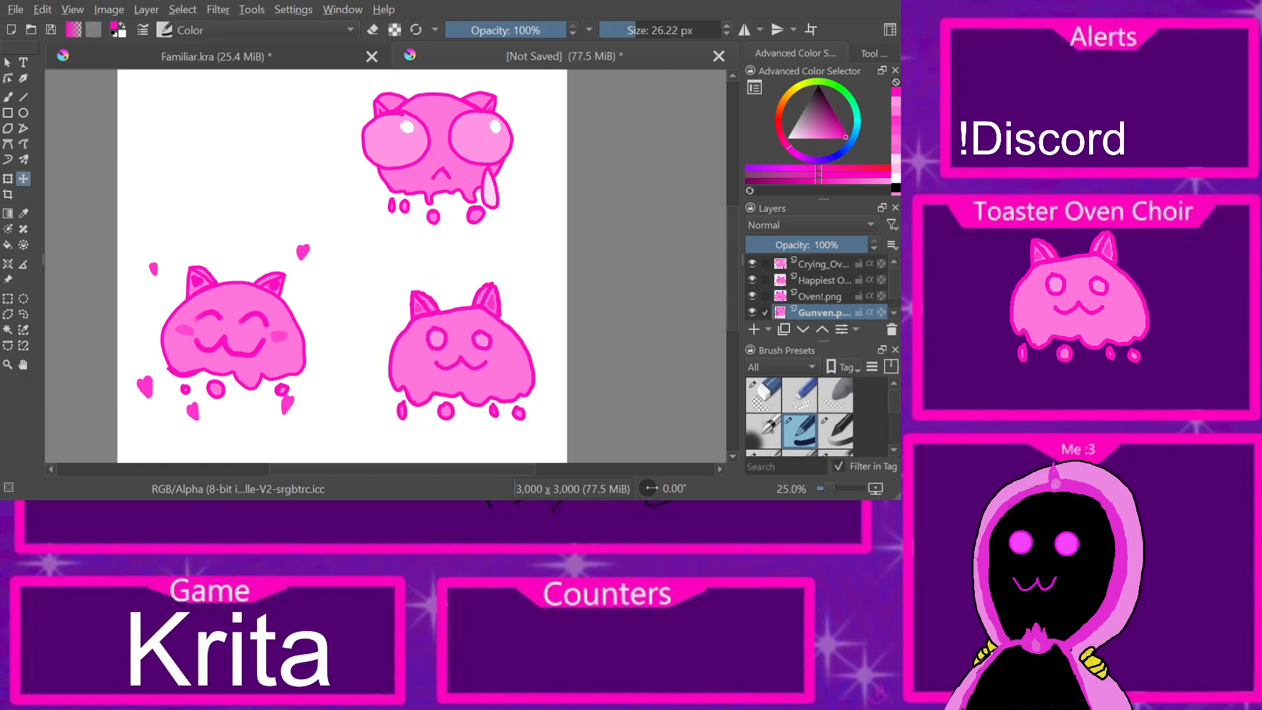
scroll(356, 299, down, 4)
scroll(355, 299, up, 4)
scroll(338, 261, down, 1)
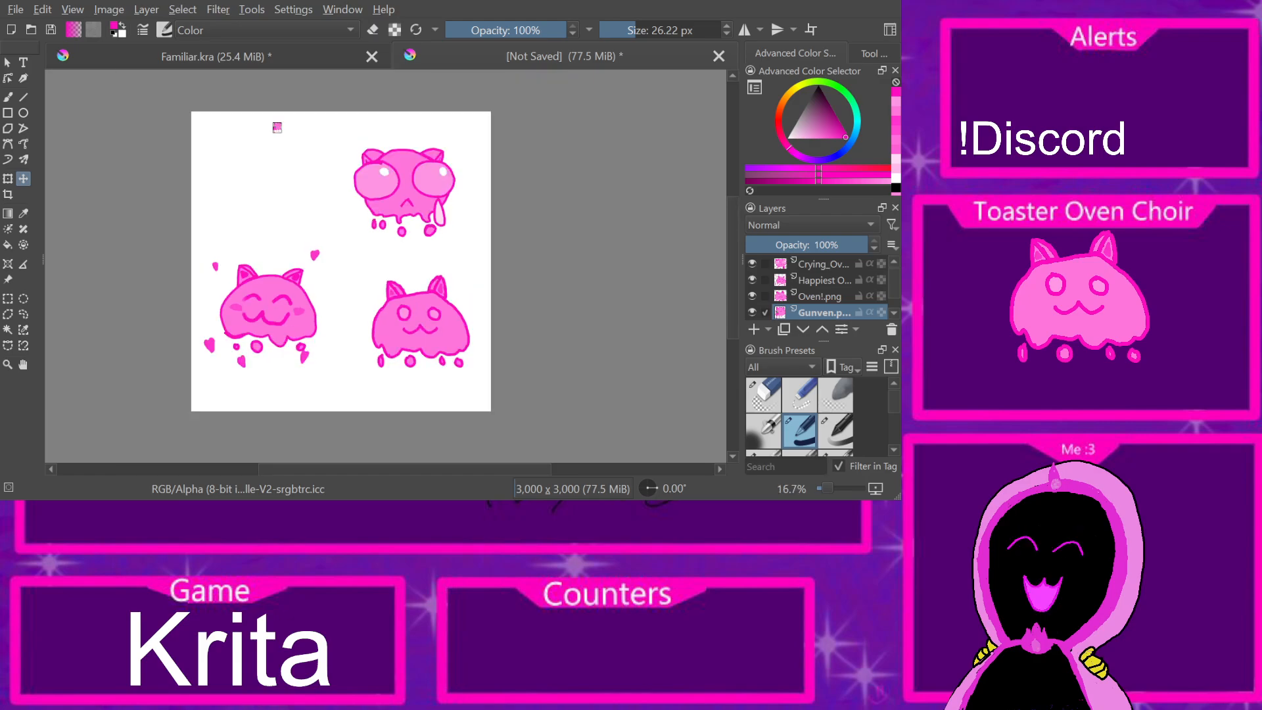
drag(277, 127, 218, 145)
key(ctrl+t)
drag(224, 151, 322, 253)
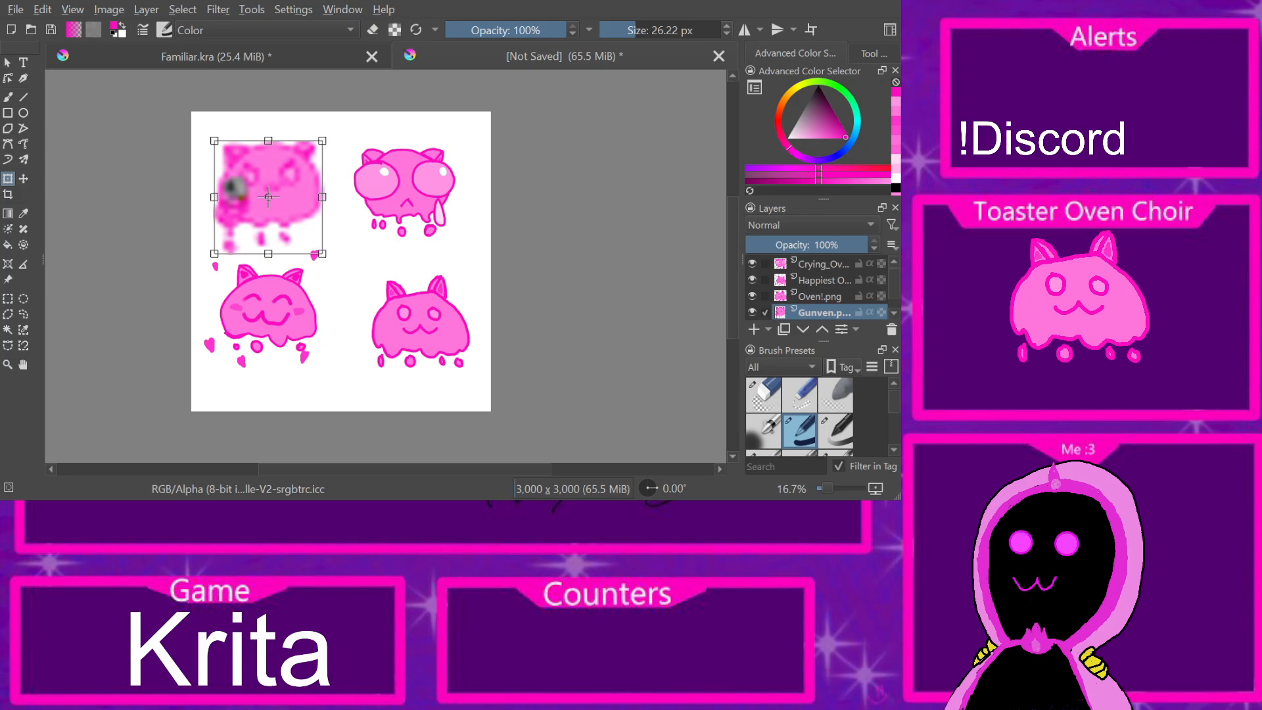
key(Return)
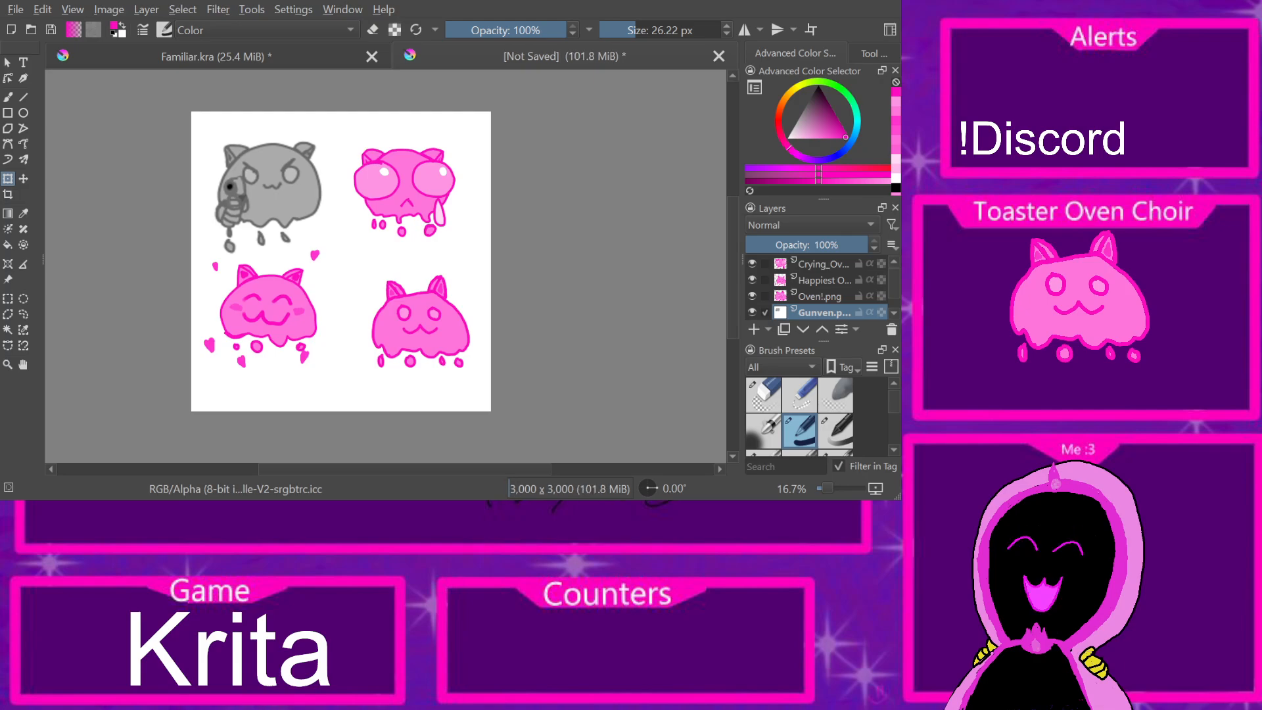
Step: Replace the grey Gunven slime in the canvas's upper left with the pink version from Gunven.kra
key(shift+Delete)
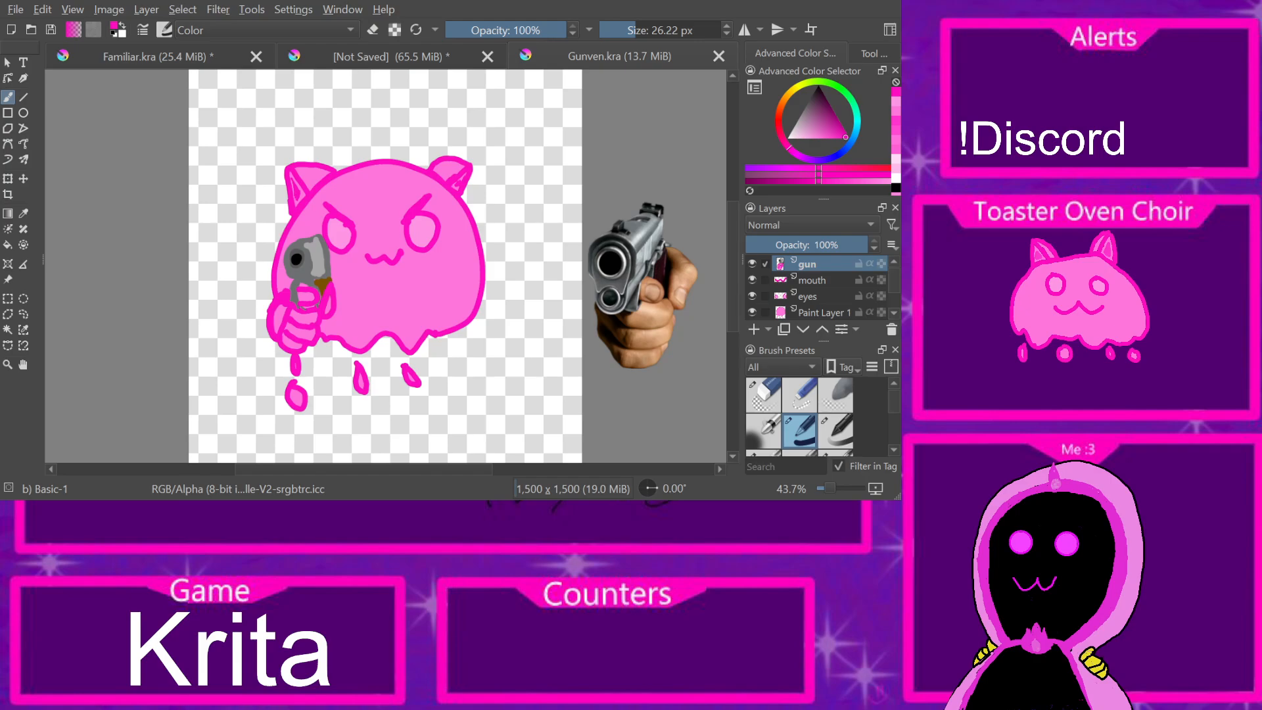
click(391, 56)
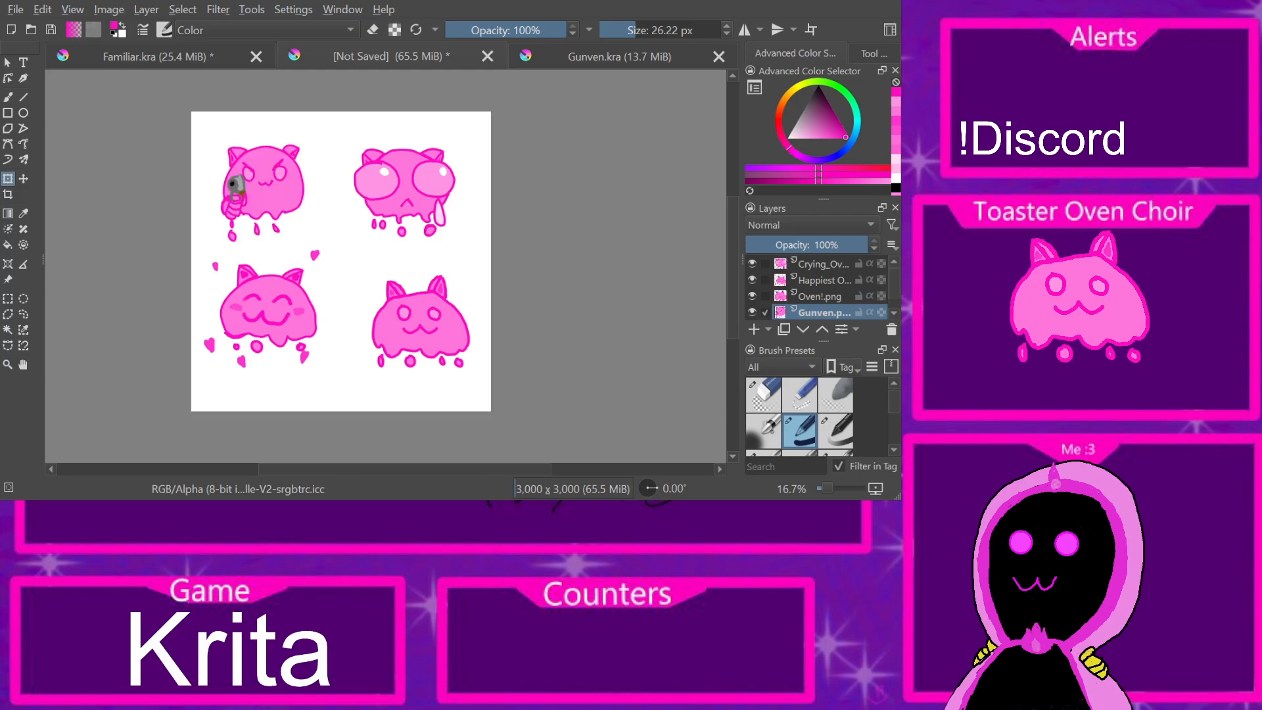
Step: Examine the arrangement of the four slimes on the white canvas, both up close and as a whole
scroll(438, 288, up, 2)
scroll(438, 288, down, 1)
scroll(404, 249, down, 1)
click(23, 364)
scroll(459, 317, up, 2)
drag(460, 317, 655, 379)
scroll(655, 379, down, 1)
scroll(409, 324, down, 1)
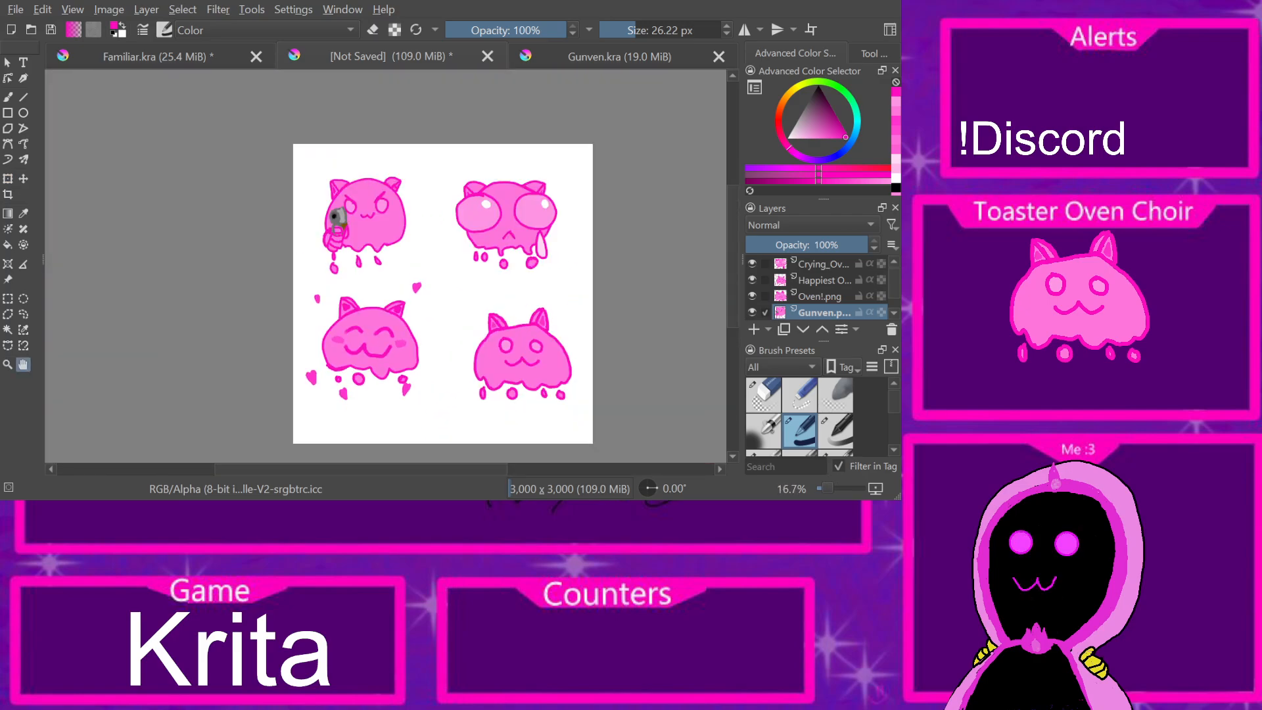
Step: Add a new paint layer to Oven Compilation.kra and name it Signature
drag(408, 324, 385, 326)
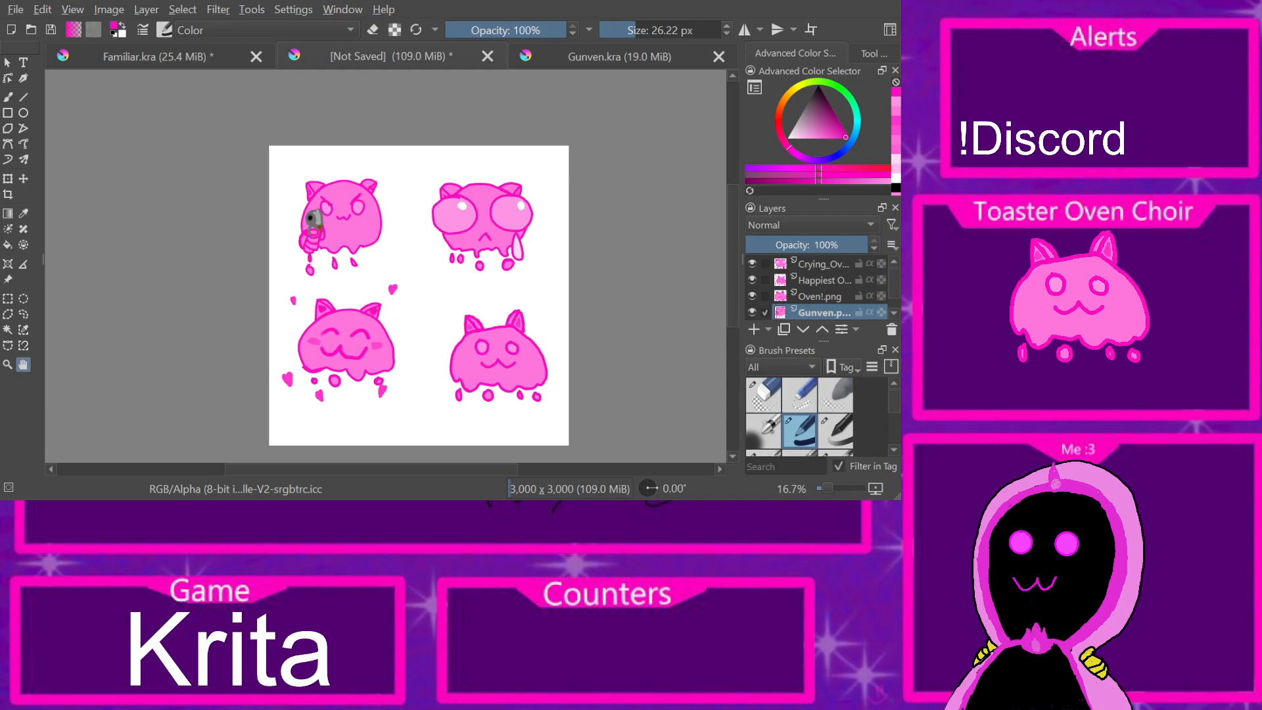
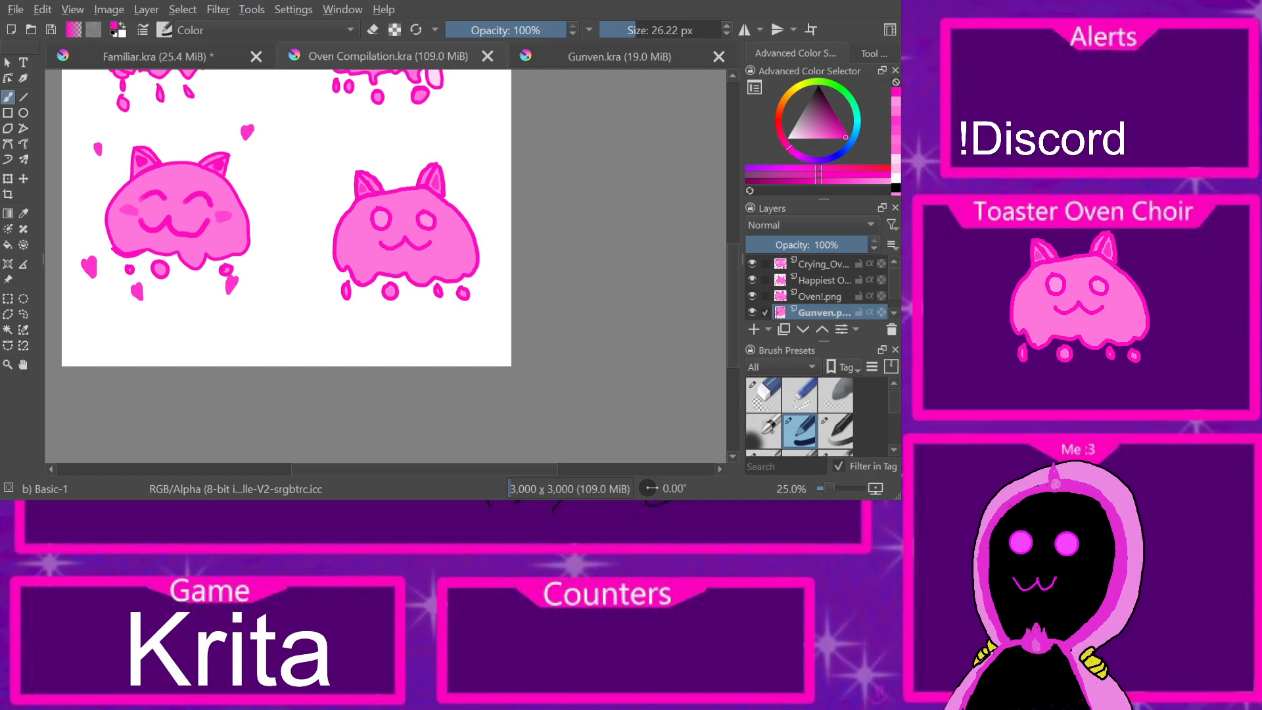
click(753, 329)
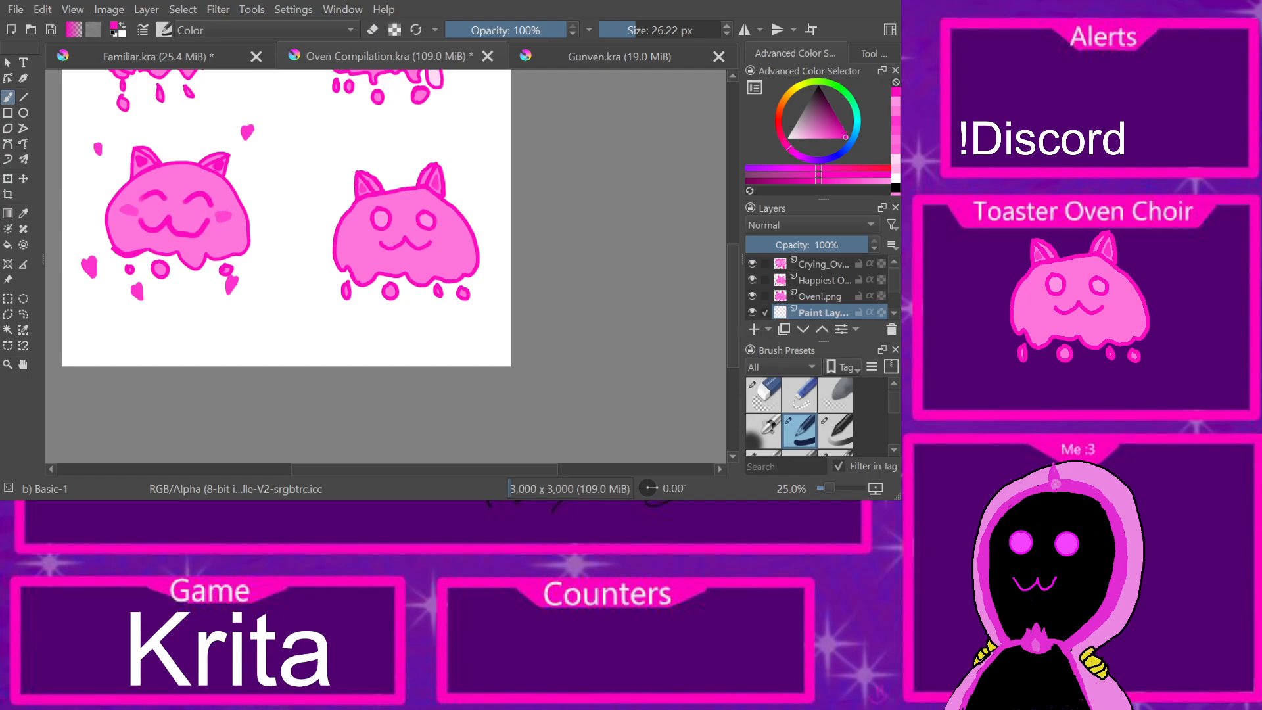
key(F2)
text(Sig)
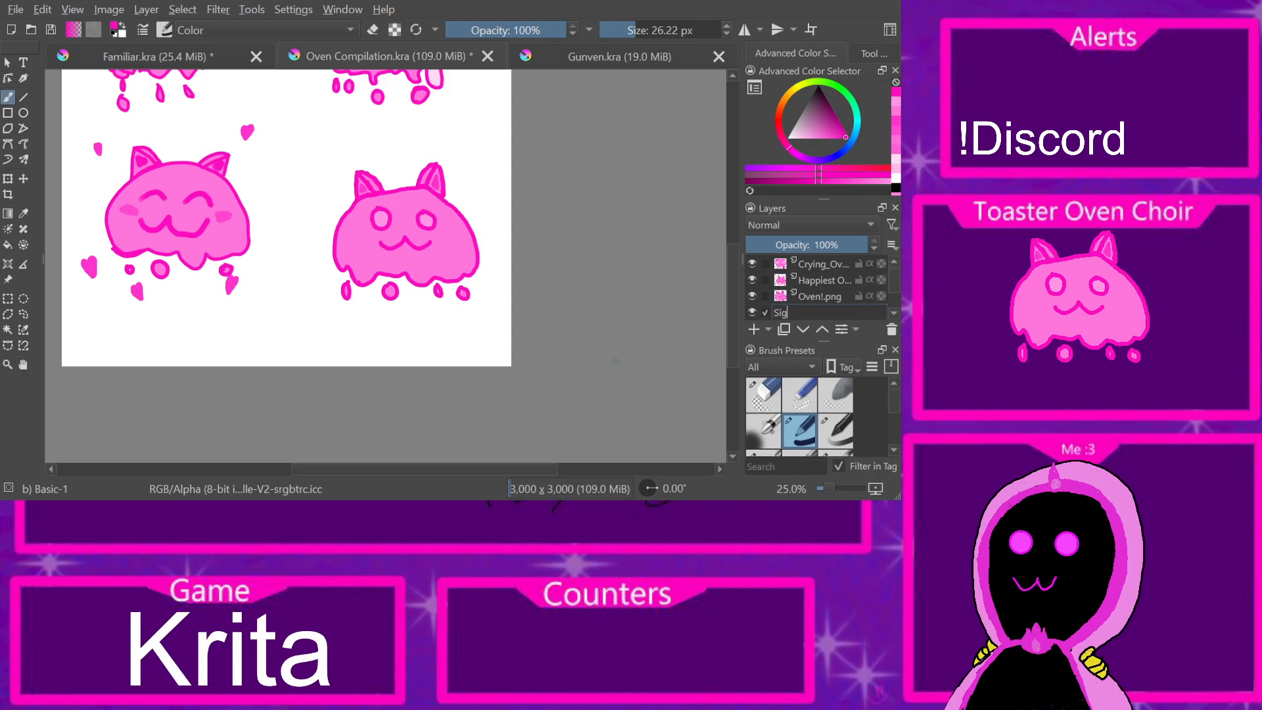
text(nature)
key(Return)
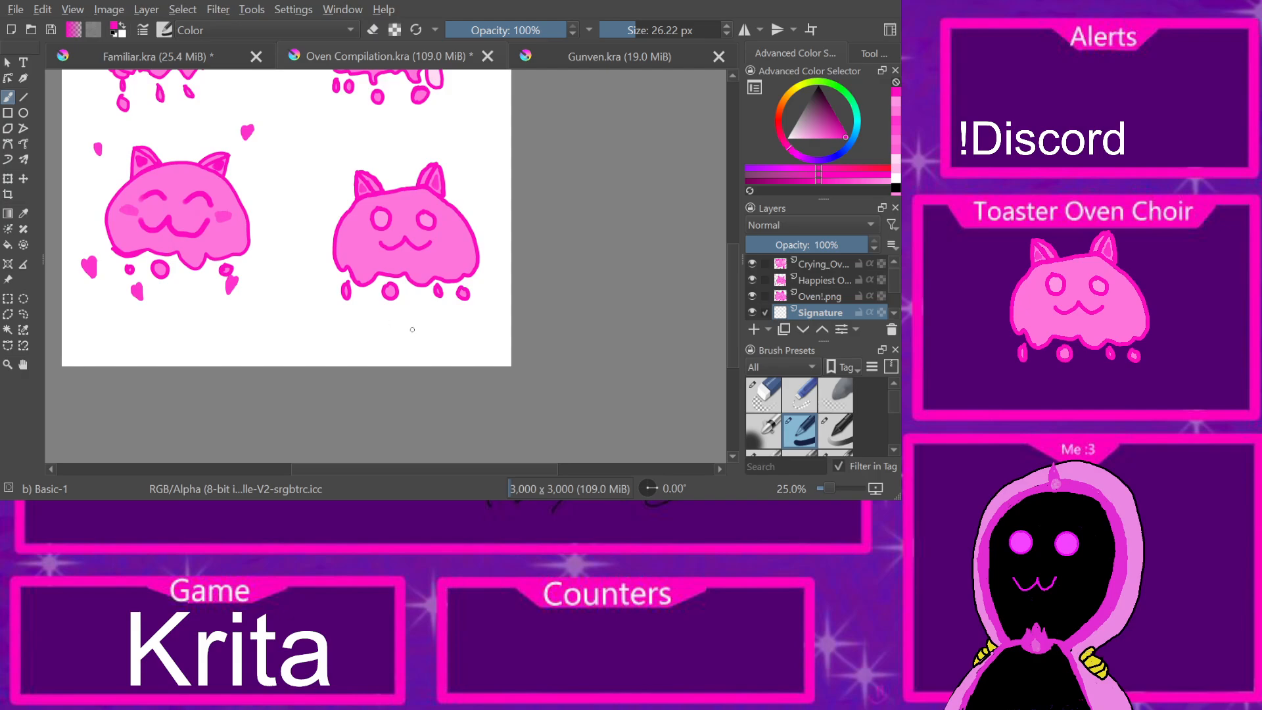
Step: Try to write the signature beneath the lower-right slime with a 77.18 px brush
click(651, 31)
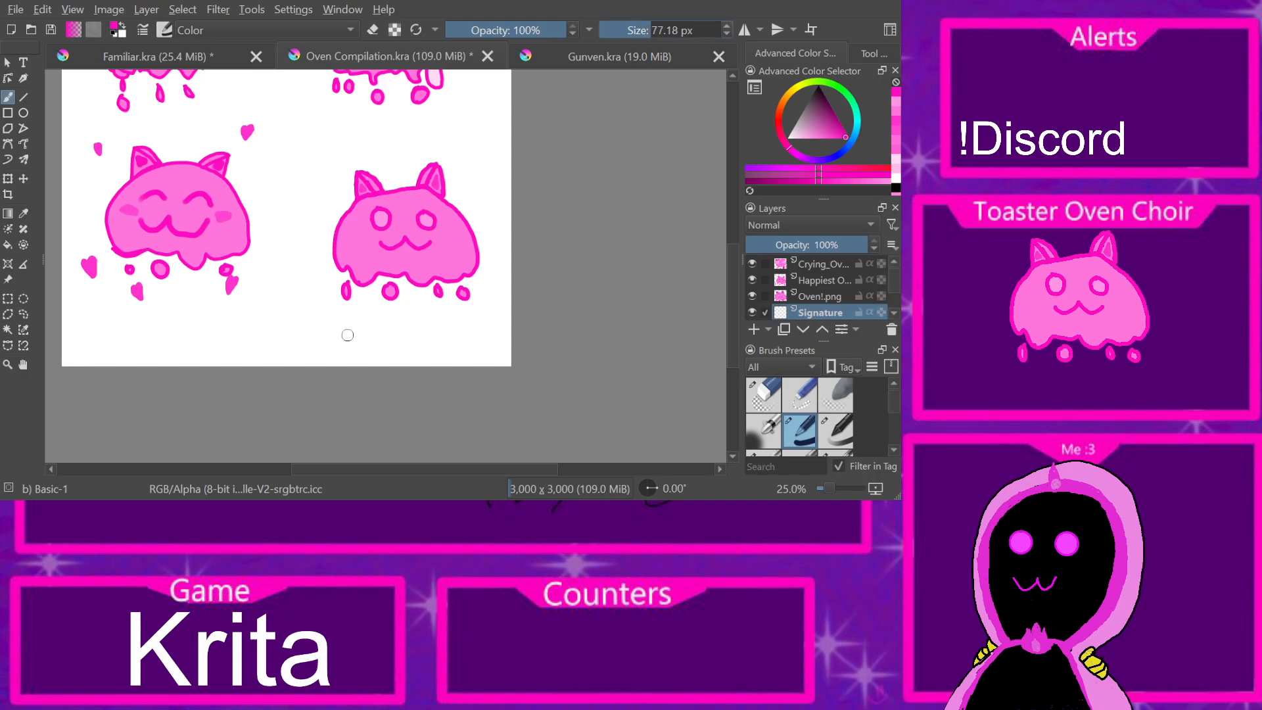
drag(360, 313, 337, 340)
mouse_move(360, 314)
mouse_down()
mouse_move(363, 343)
mouse_move(379, 330)
mouse_up()
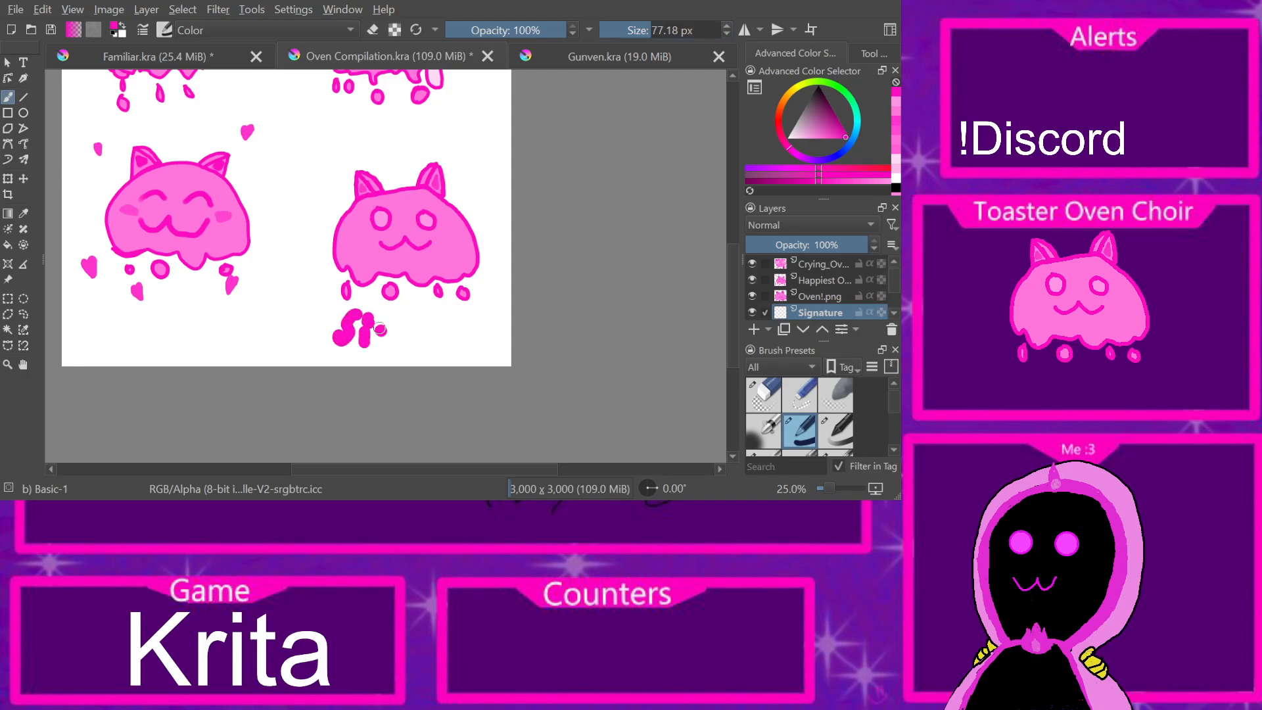
key(ctrl+z)
key(ctrl+z)
key(ctrl+z)
key(ctrl+z)
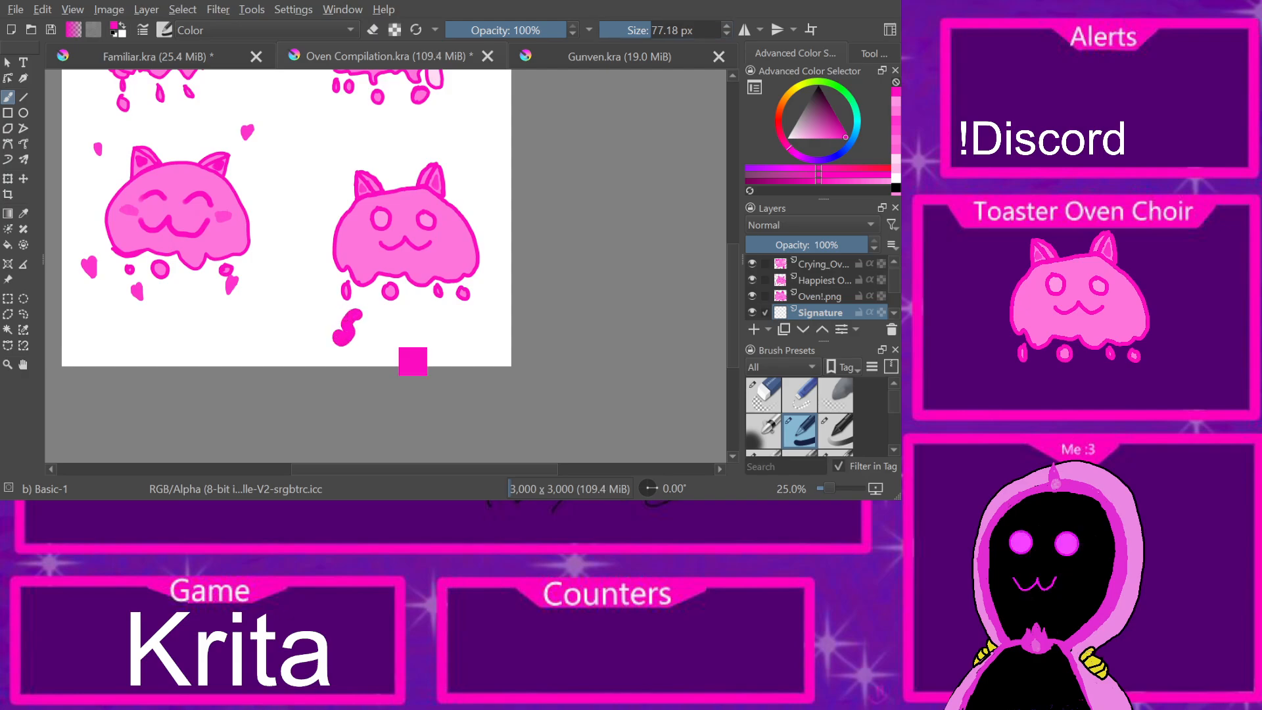
Step: Handwrite the artist's pen name in pink beneath the lower-right slime with a brush about 13 px wide, redoing misdrawn strokes
click(628, 30)
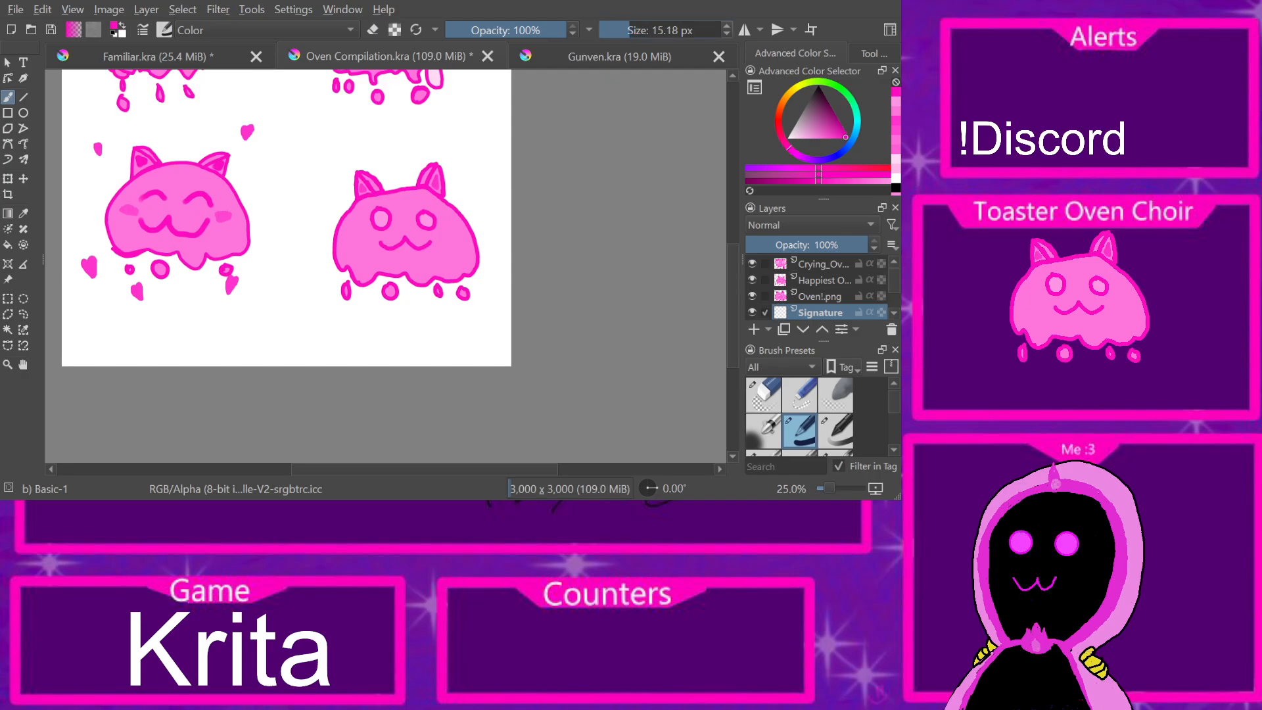
mouse_move(324, 317)
mouse_down()
mouse_move(312, 349)
mouse_move(337, 332)
mouse_move(371, 346)
mouse_move(365, 355)
mouse_move(392, 342)
mouse_up()
drag(395, 344, 402, 343)
mouse_move(408, 318)
mouse_down()
mouse_move(413, 344)
mouse_move(418, 323)
mouse_move(398, 348)
mouse_move(424, 341)
mouse_up()
key(ctrl+z)
key(ctrl+z)
mouse_move(415, 322)
mouse_down()
mouse_move(434, 315)
mouse_move(463, 343)
mouse_up()
mouse_move(479, 316)
mouse_down()
mouse_move(481, 342)
mouse_move(489, 320)
mouse_up()
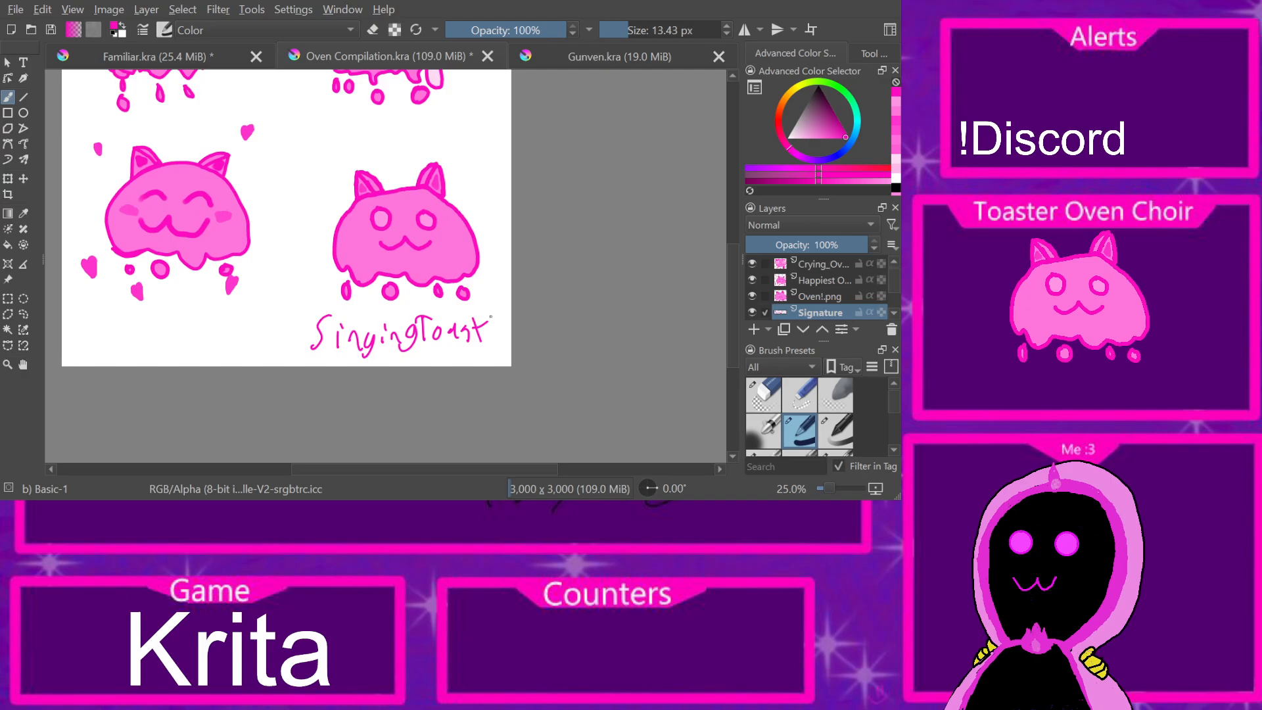
Step: Check how the signature sits in the whole picture and save Oven Compilation.kra
scroll(138, 204, down, 3)
scroll(183, 125, up, 2)
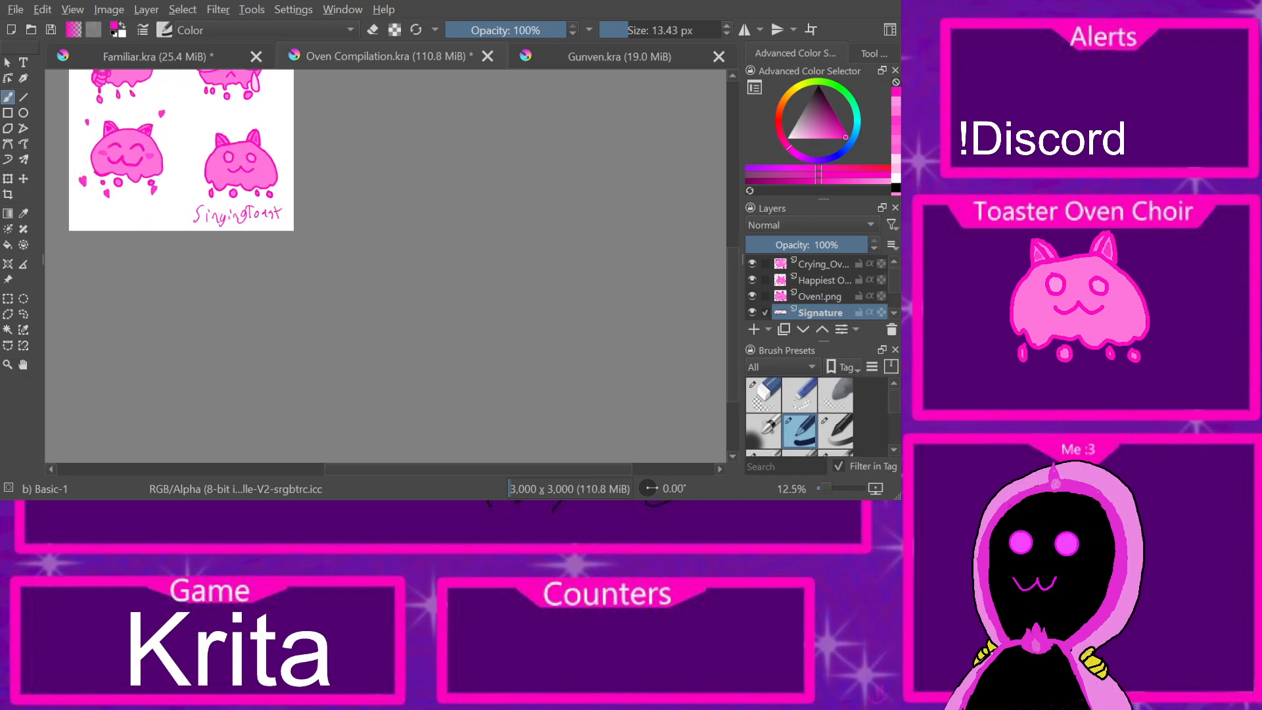
scroll(135, 148, up, 1)
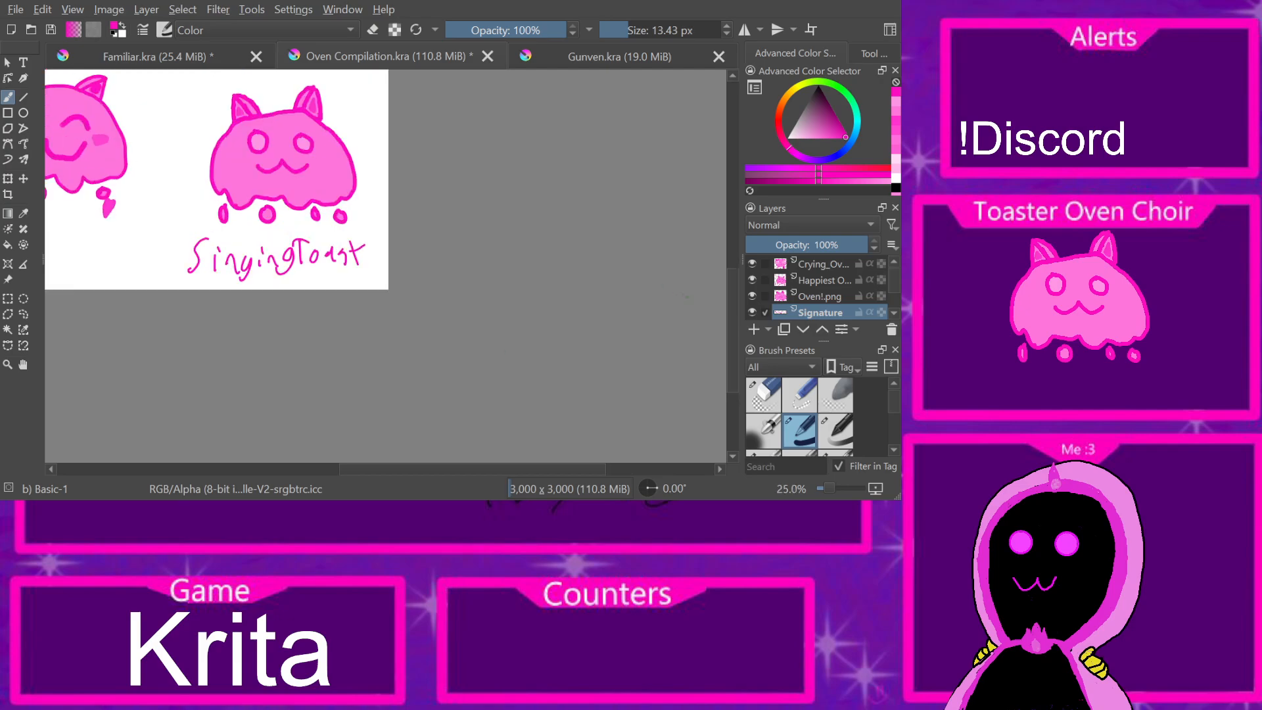
scroll(216, 197, down, 3)
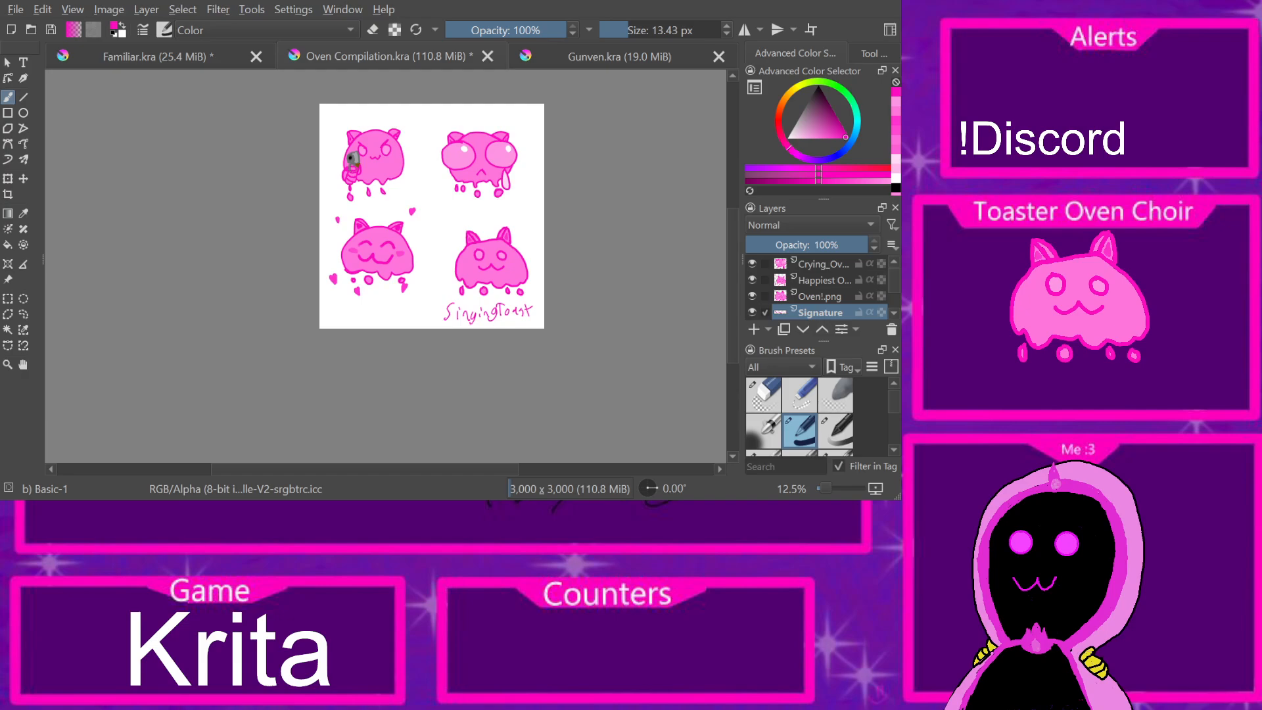
scroll(590, 197, up, 2)
click(23, 364)
drag(296, 262, 394, 277)
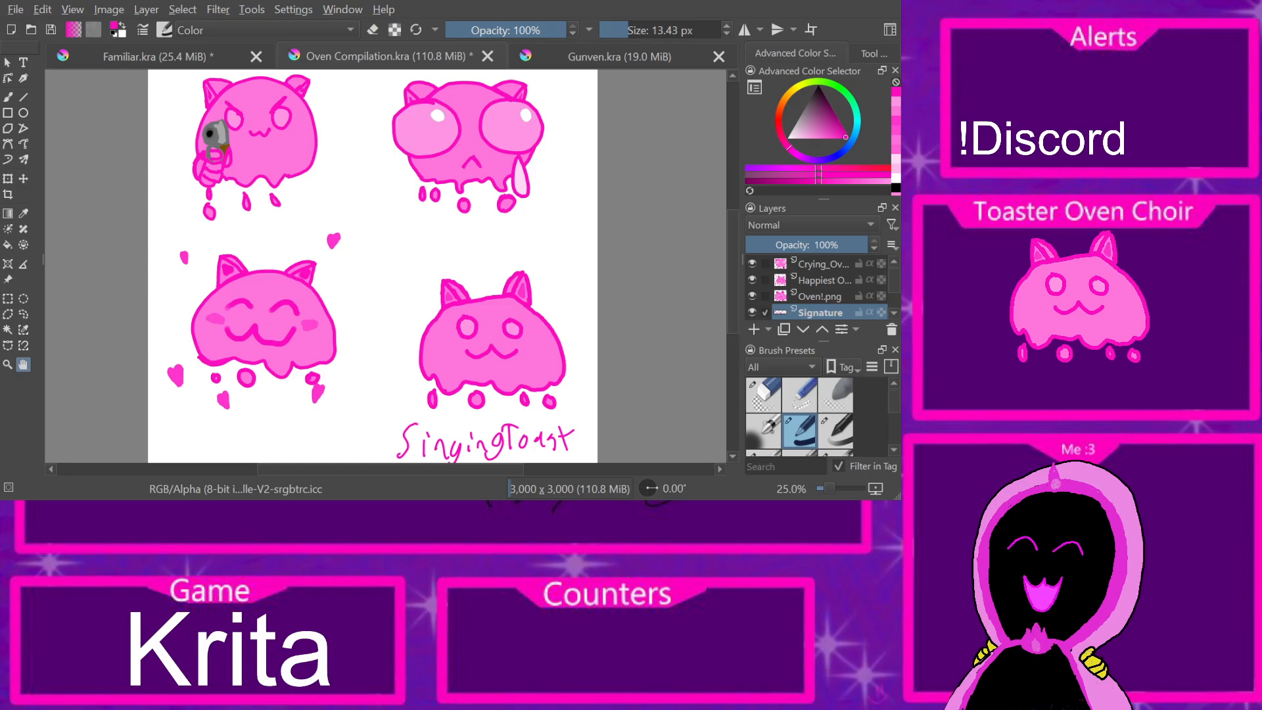
key(ctrl+s)
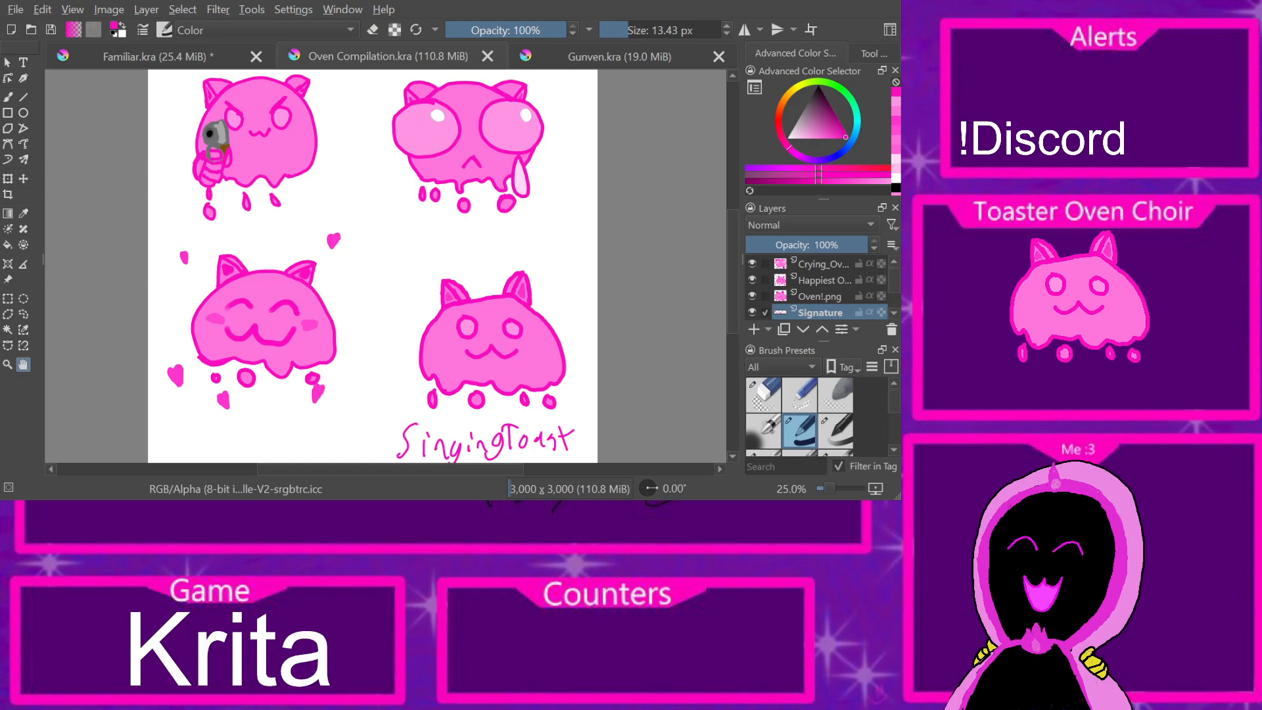
Step: Open happy Oven.kra and add its laughing slime to Oven Compilation.kra as a new layer
key(minus)
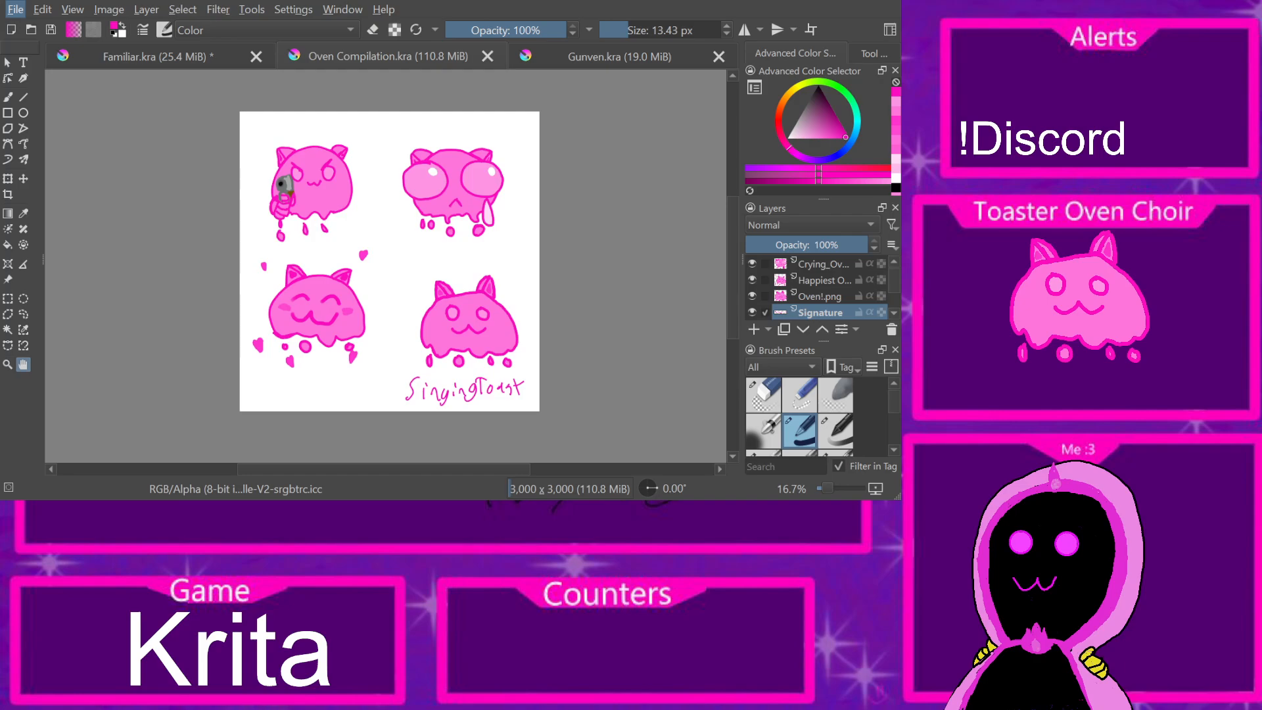
click(276, 85)
scroll(465, 245, up, 1)
scroll(465, 245, down, 1)
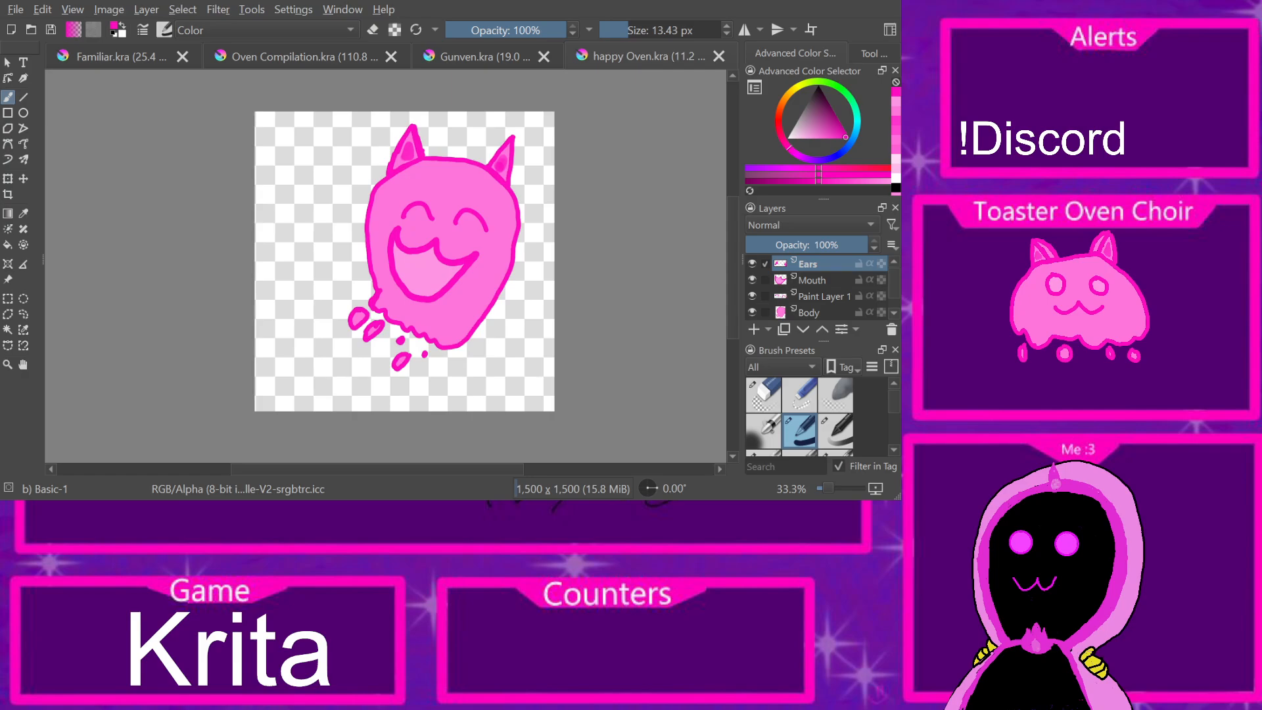
key(Return)
click(304, 56)
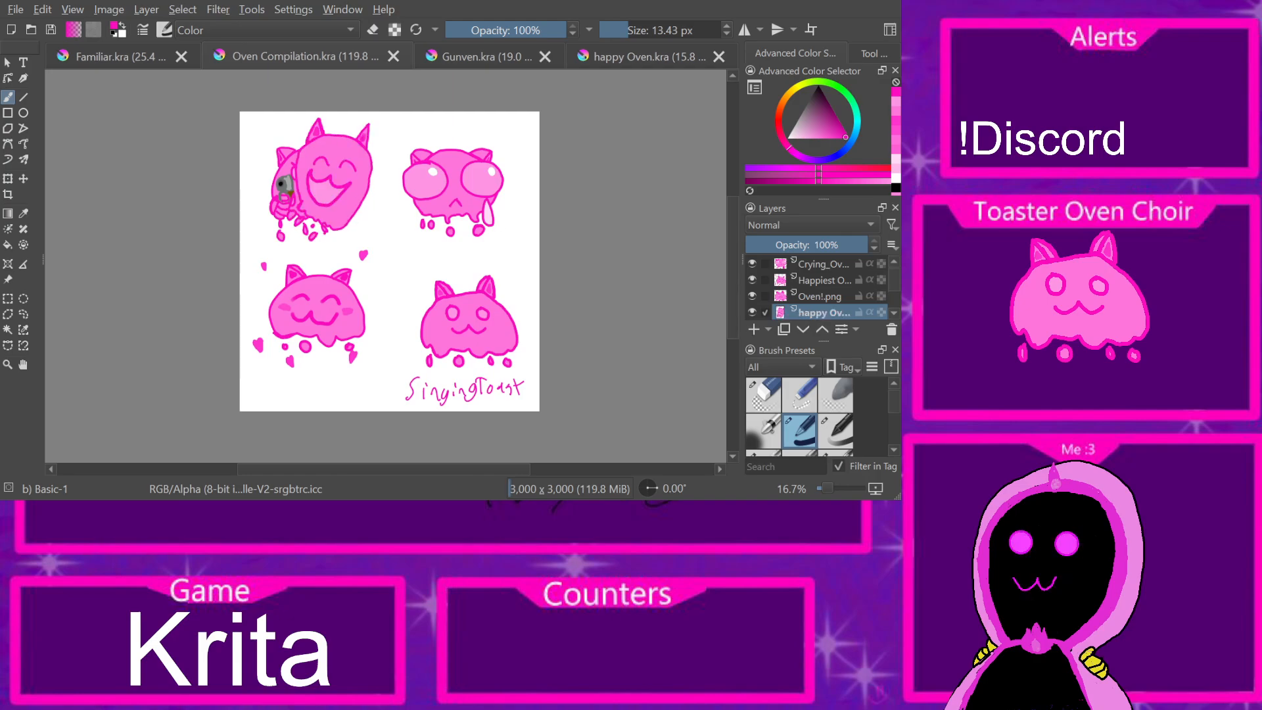
Step: Move the laughing slime to the canvas's upper right and the crying slime to the centre
key(t)
drag(329, 184, 487, 201)
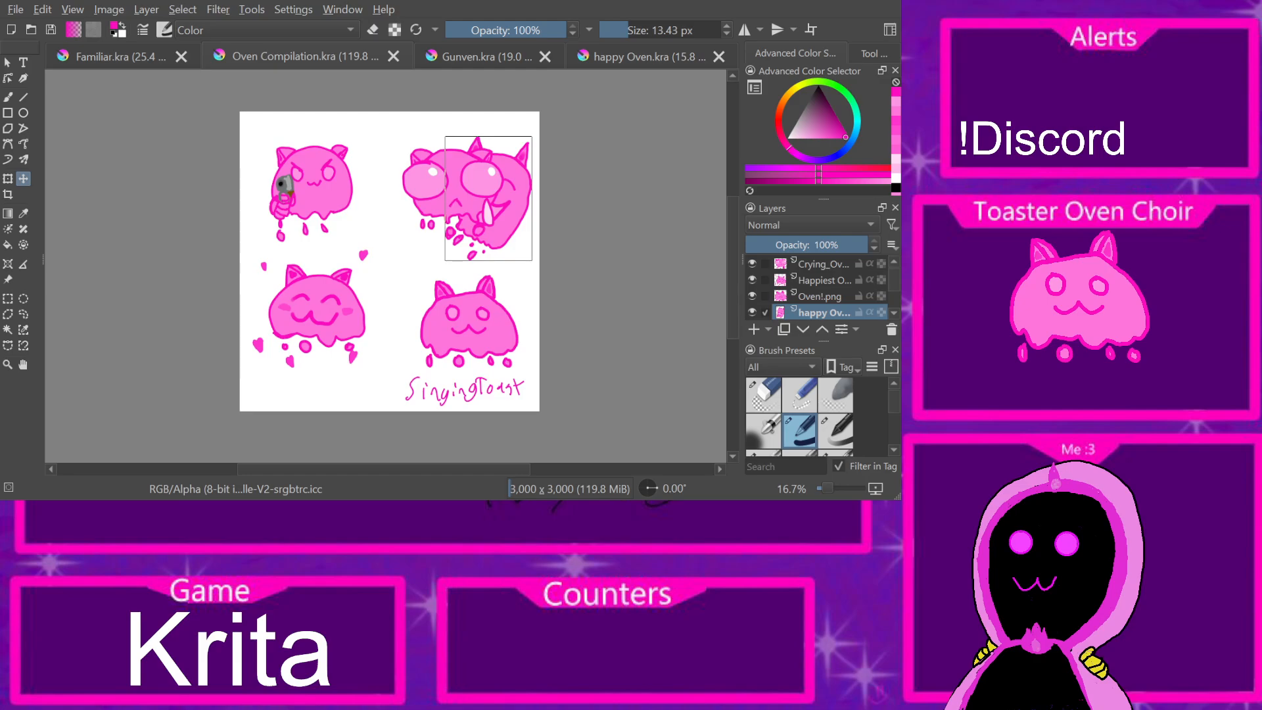
click(823, 263)
drag(453, 191, 399, 241)
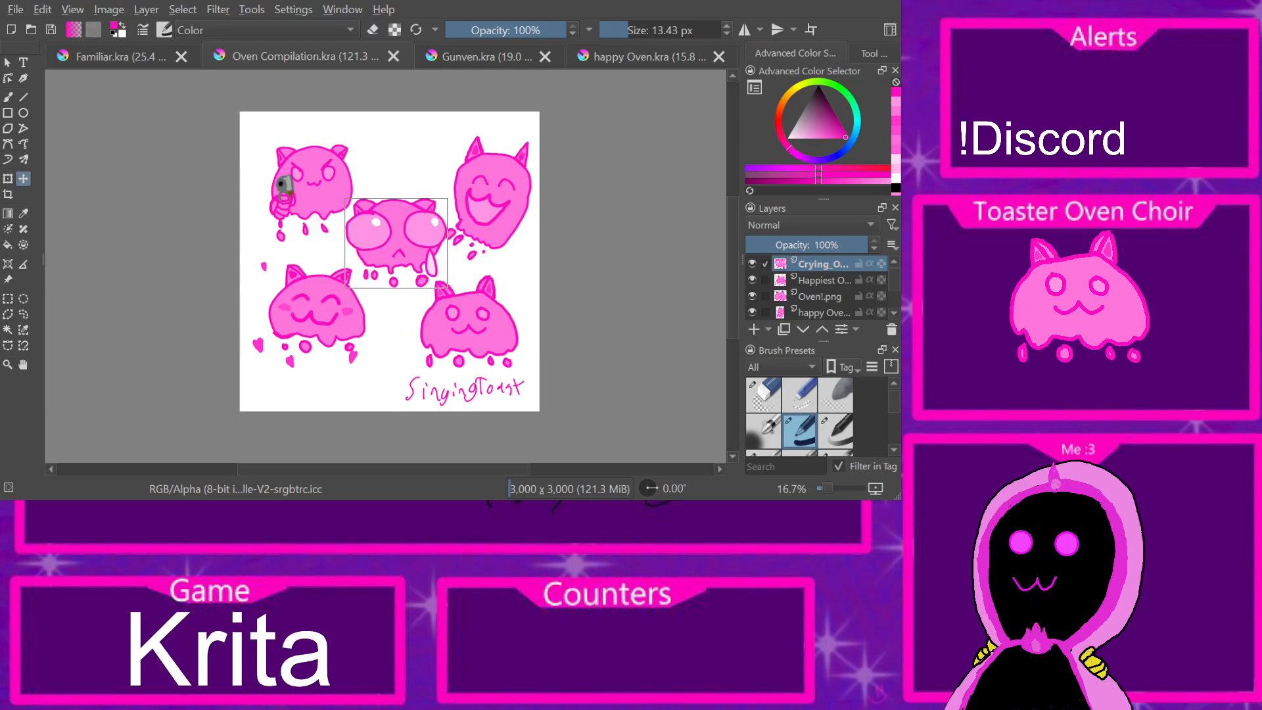
Step: Nudge the Oven!.png slime slightly right and move its layer below the laughing slime's layer
click(822, 296)
mouse_move(469, 321)
mouse_down()
mouse_move(493, 305)
mouse_move(454, 321)
mouse_move(479, 321)
mouse_up()
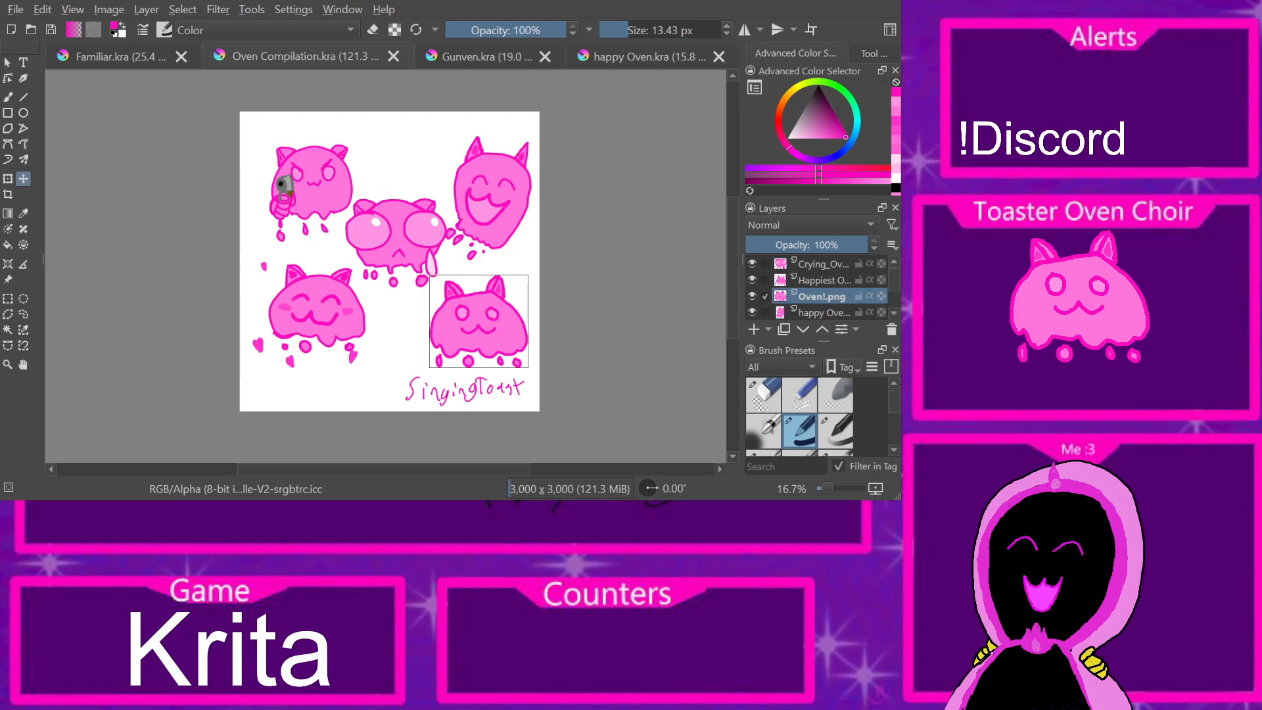
click(802, 328)
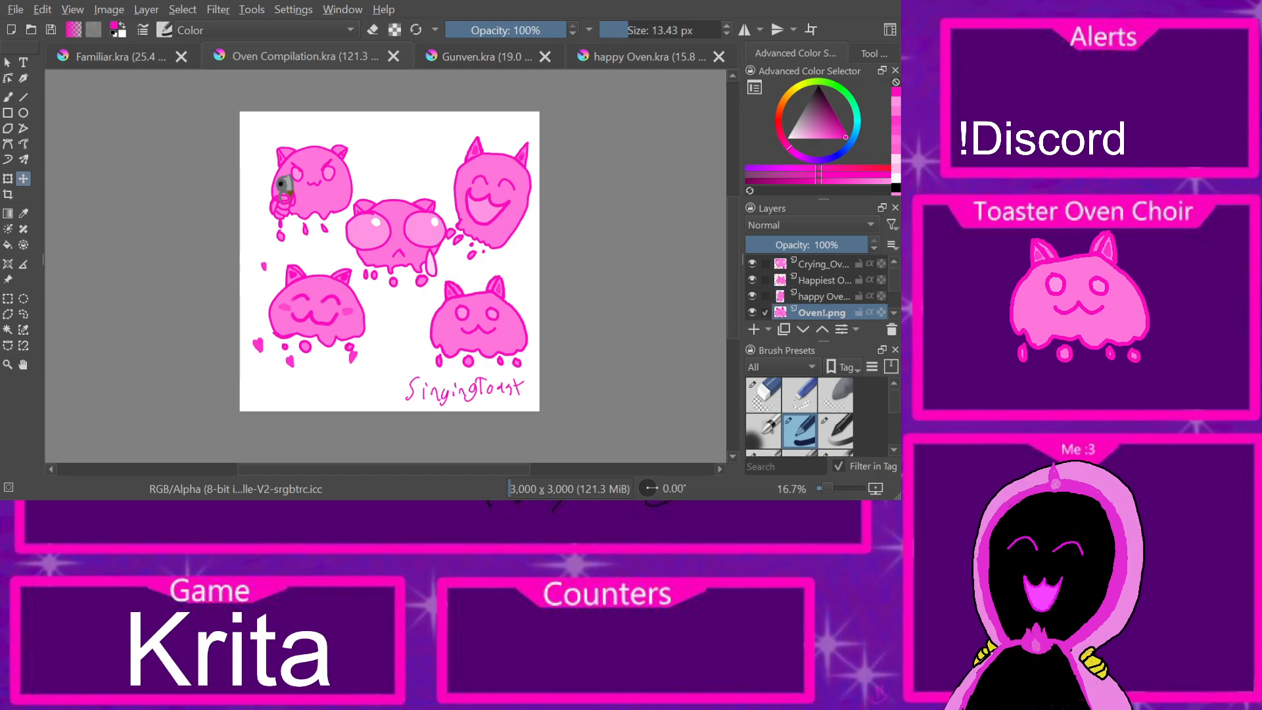
Step: Raise the laughing slime towards the canvas's upper edge and save the compilation
click(822, 297)
mouse_move(492, 192)
mouse_down()
mouse_move(556, 111)
mouse_move(482, 175)
mouse_move(503, 167)
mouse_move(492, 171)
mouse_up()
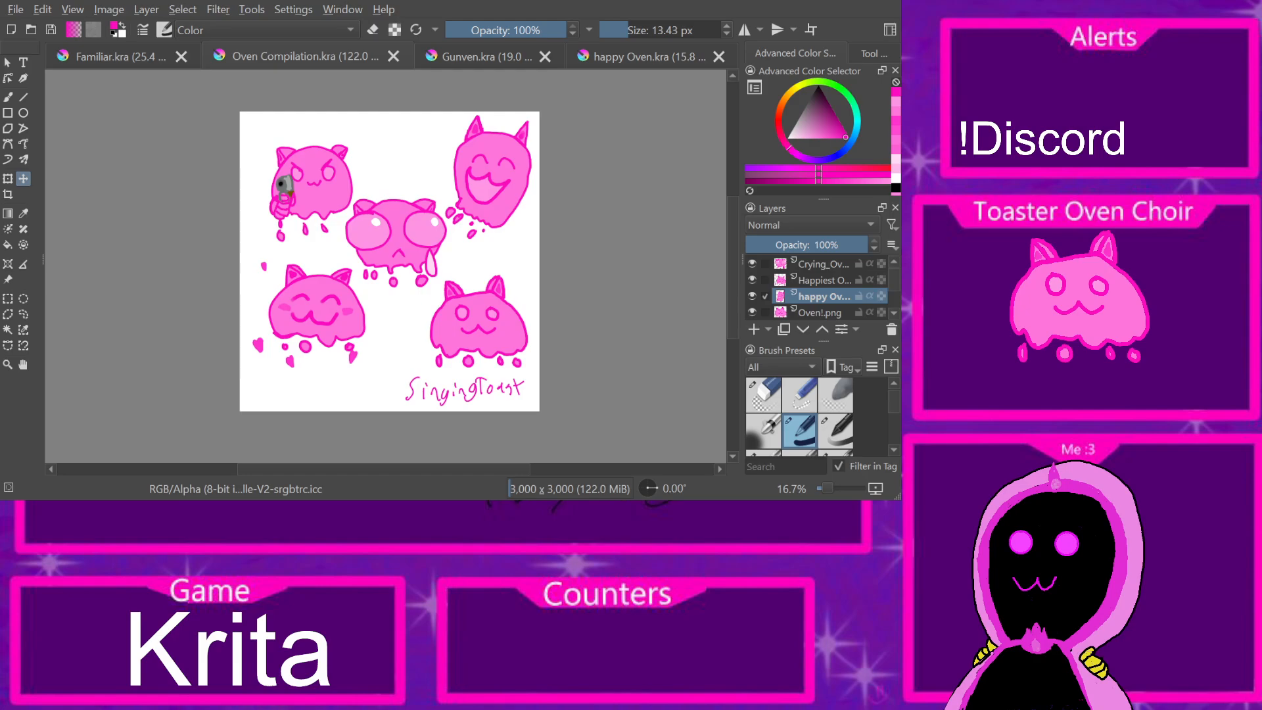
key(ctrl+s)
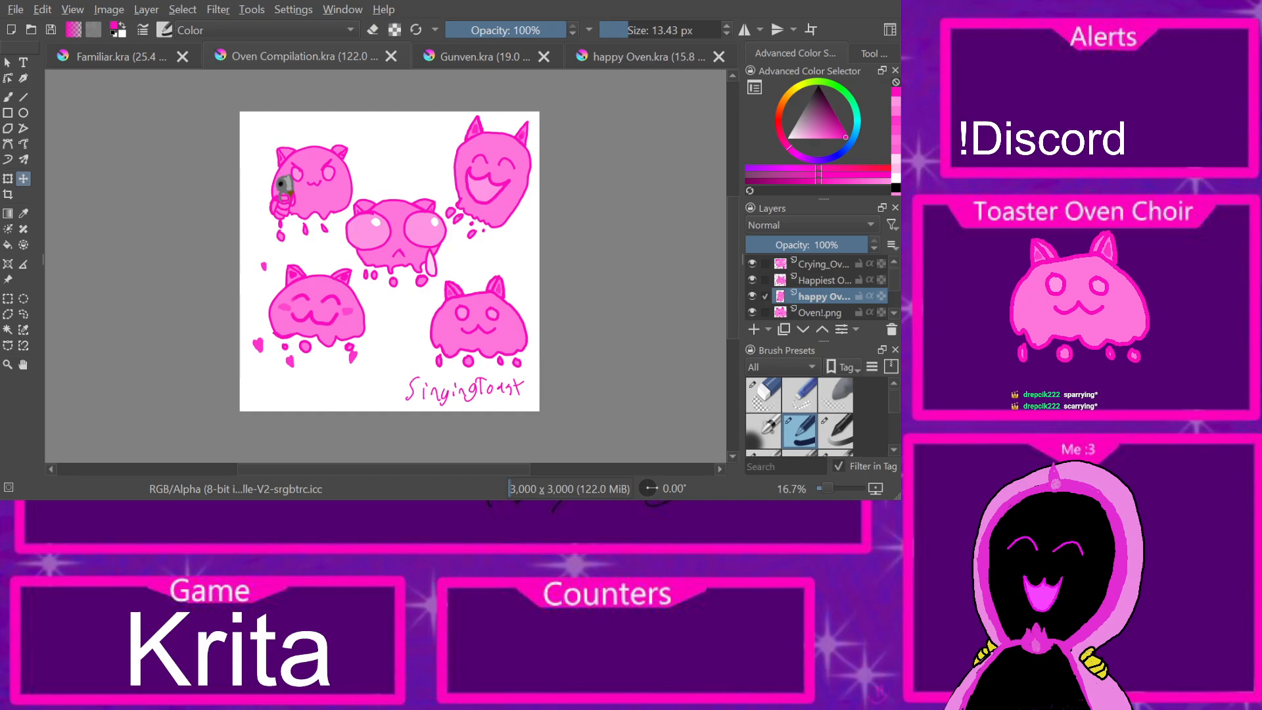
mouse_move(492, 178)
mouse_down()
mouse_move(425, 216)
mouse_move(454, 205)
mouse_move(458, 181)
mouse_move(451, 215)
mouse_move(494, 173)
mouse_move(494, 191)
mouse_up()
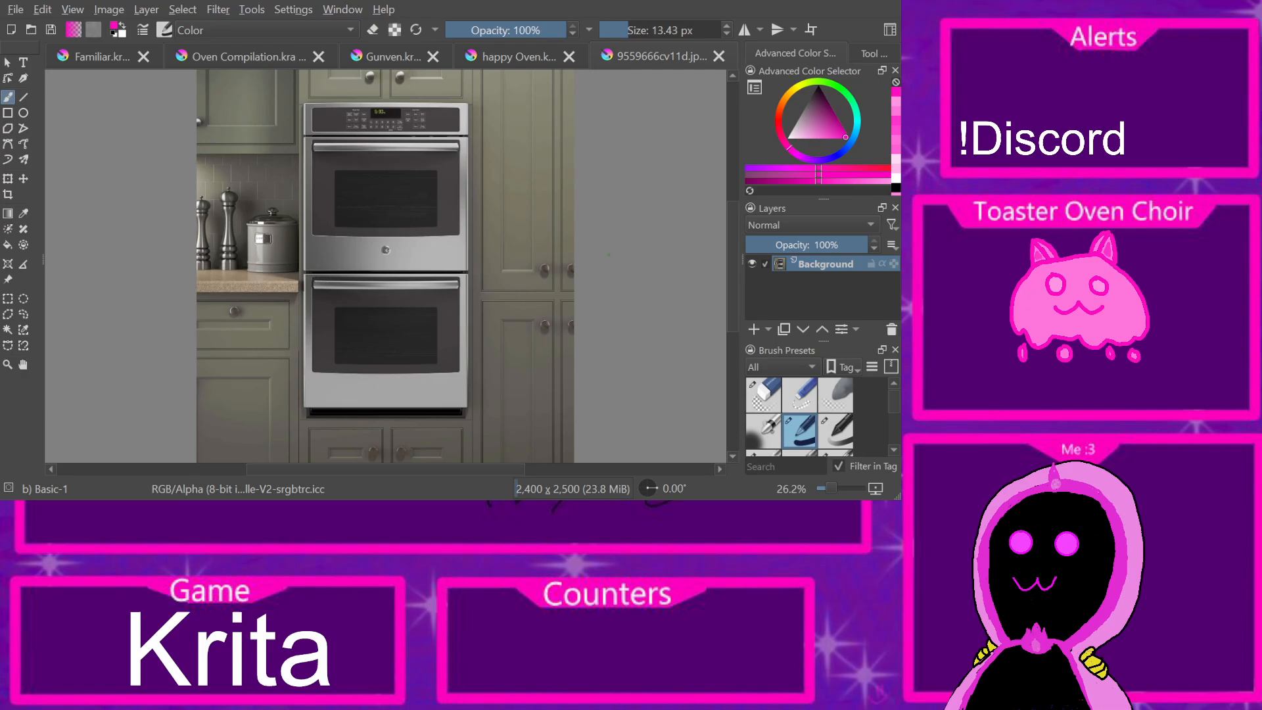
Step: Nudge the double-oven photo slightly left on its canvas
scroll(443, 244, up, 3)
scroll(447, 236, down, 3)
scroll(450, 230, up, 3)
scroll(455, 220, down, 1)
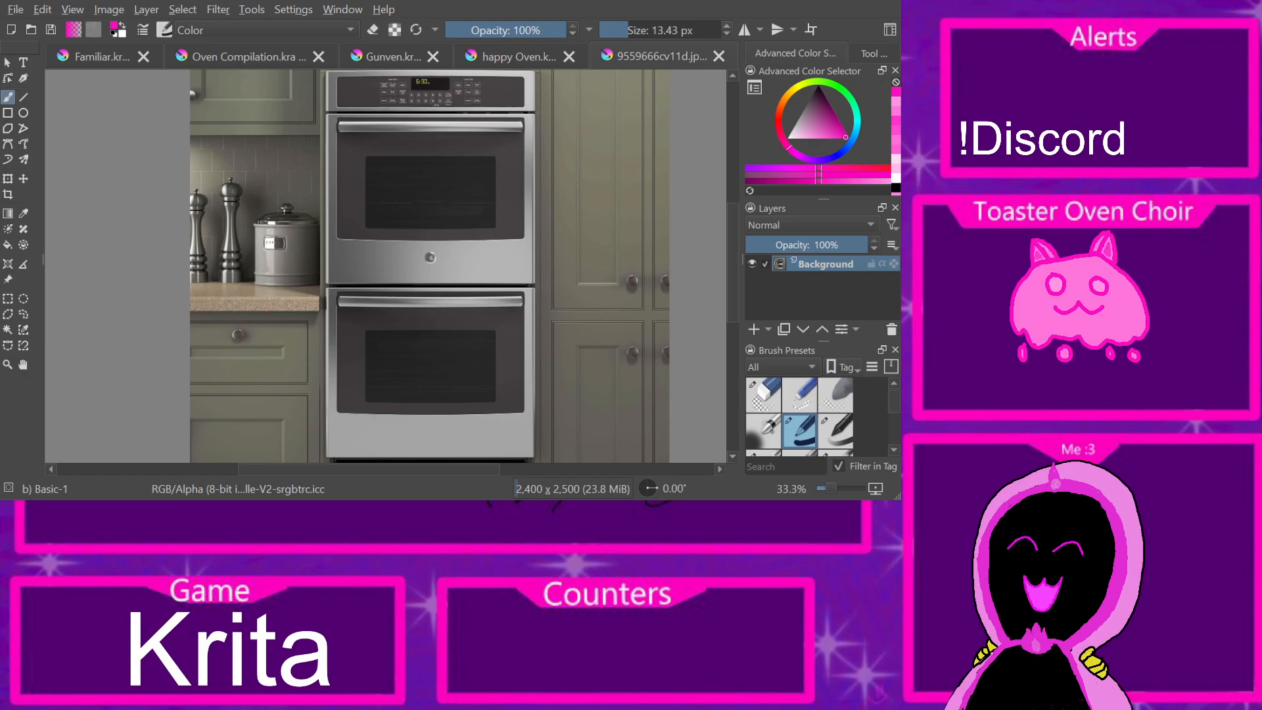
key(ctrl+t)
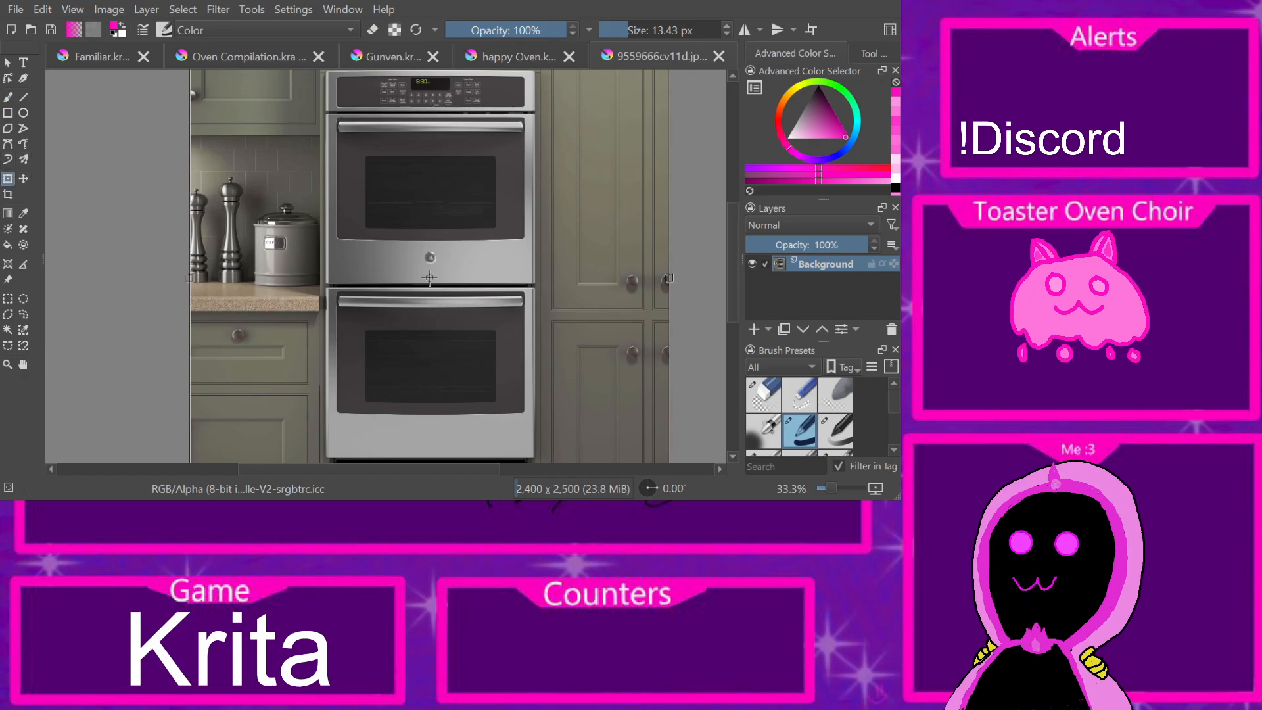
mouse_move(430, 278)
mouse_down()
mouse_move(511, 334)
mouse_move(457, 269)
mouse_move(413, 262)
mouse_move(426, 279)
mouse_up()
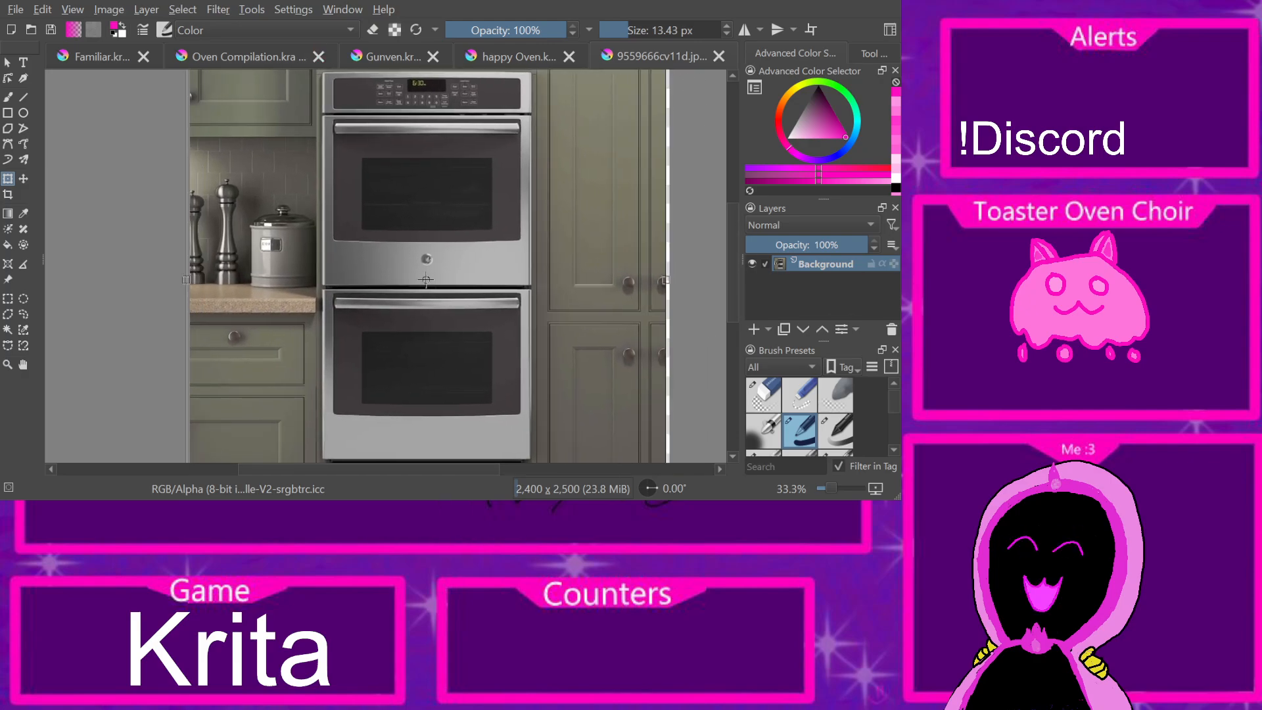
key(Return)
Step: Crop the photo tightly around the double oven to 1,200 x 1,962 px
key(minus)
key(c)
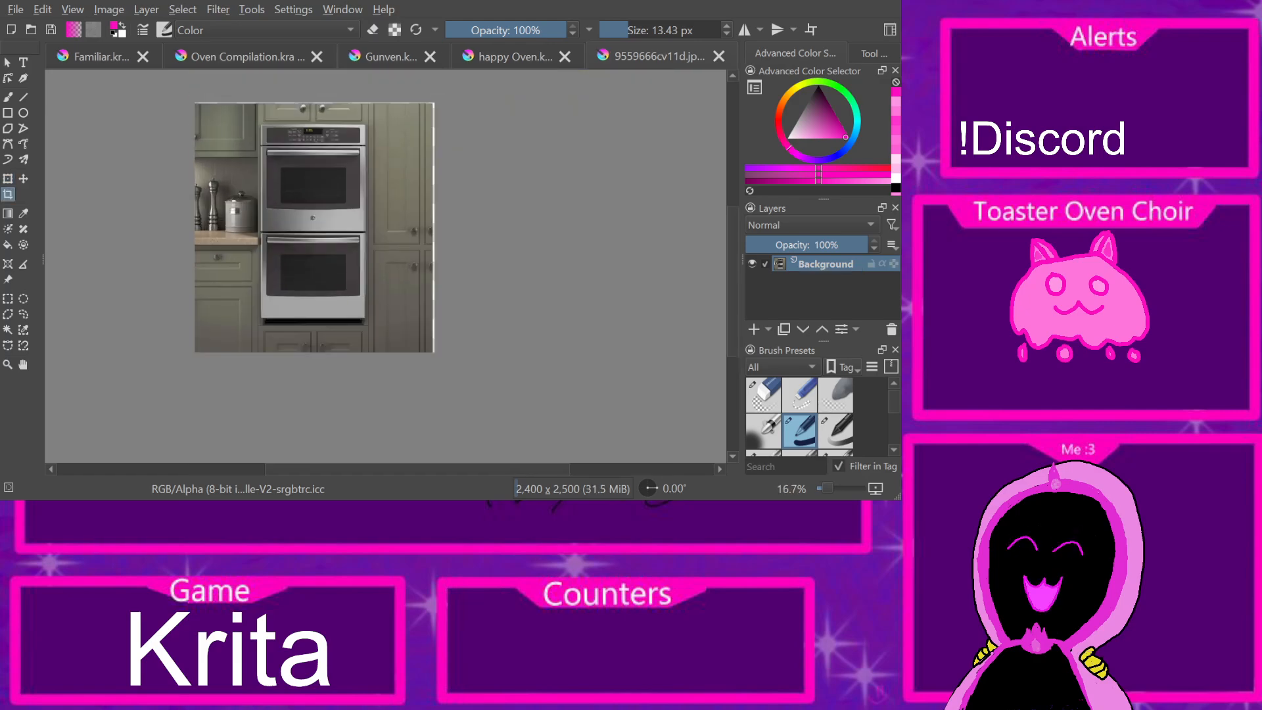
drag(253, 124, 374, 321)
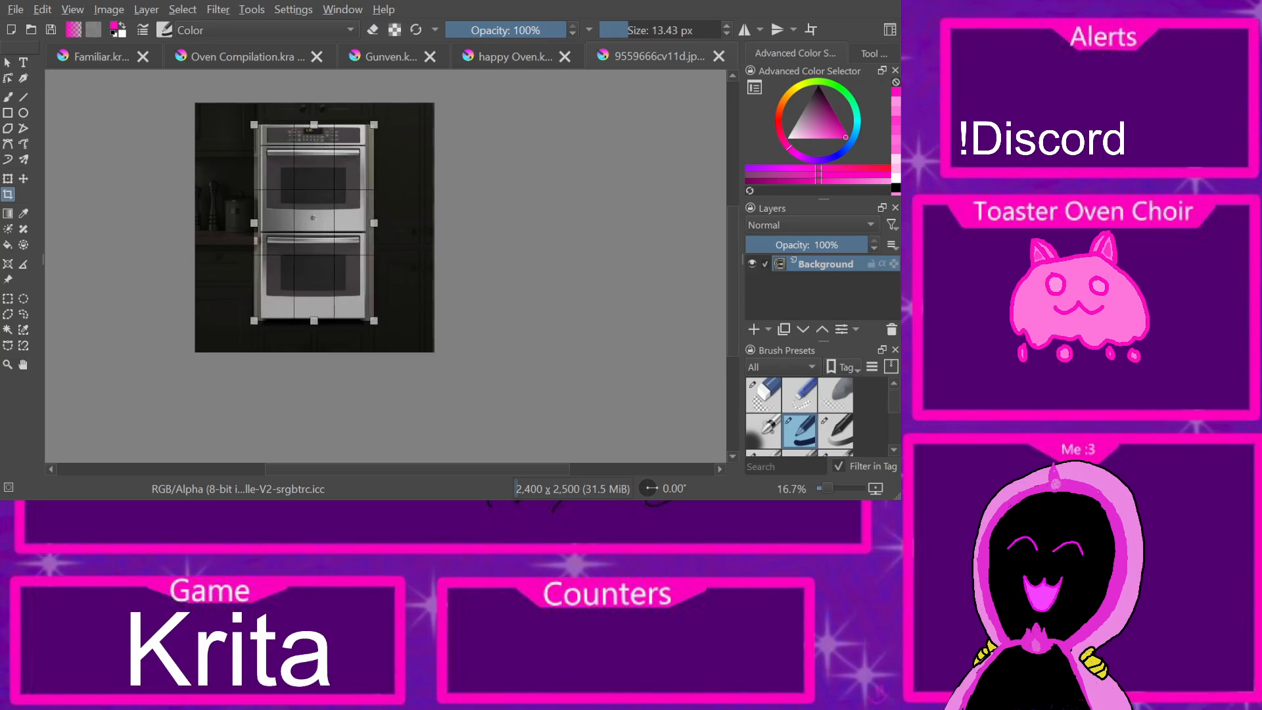
key(Return)
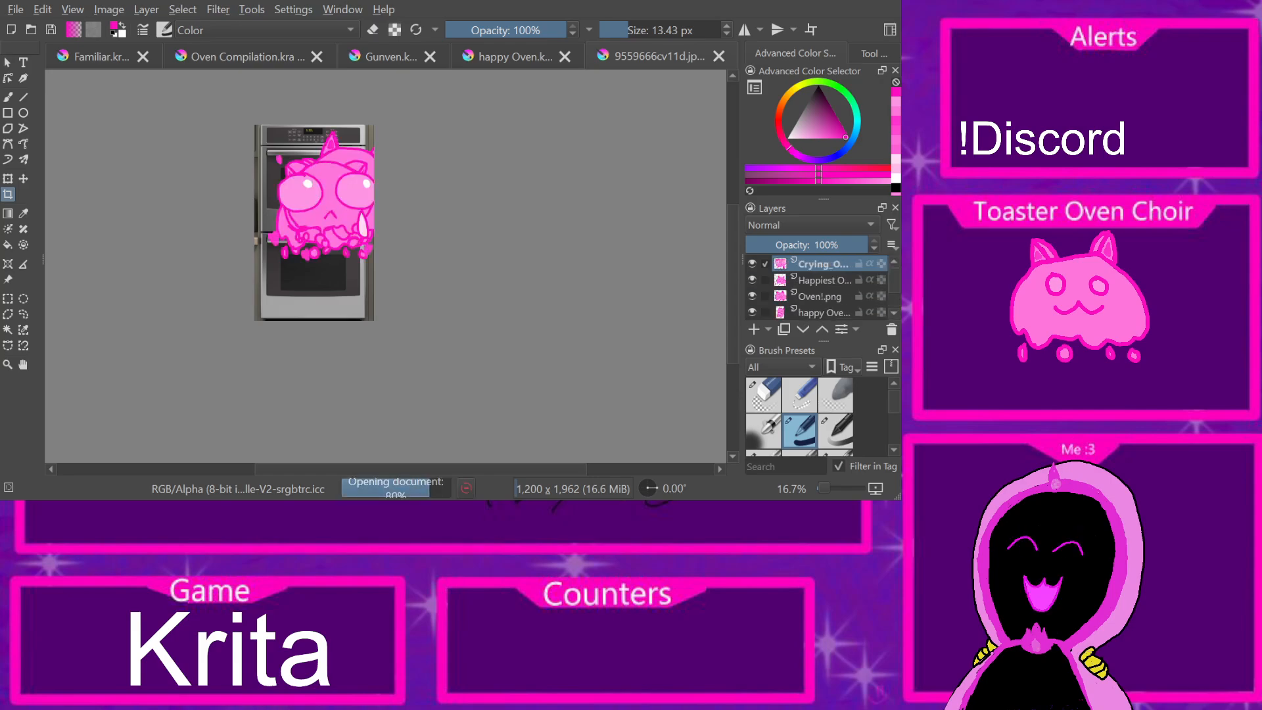
Step: Move the crying slime down and shrink it to fit the left half of the lower oven's window
scroll(358, 227, up, 3)
scroll(299, 225, down, 2)
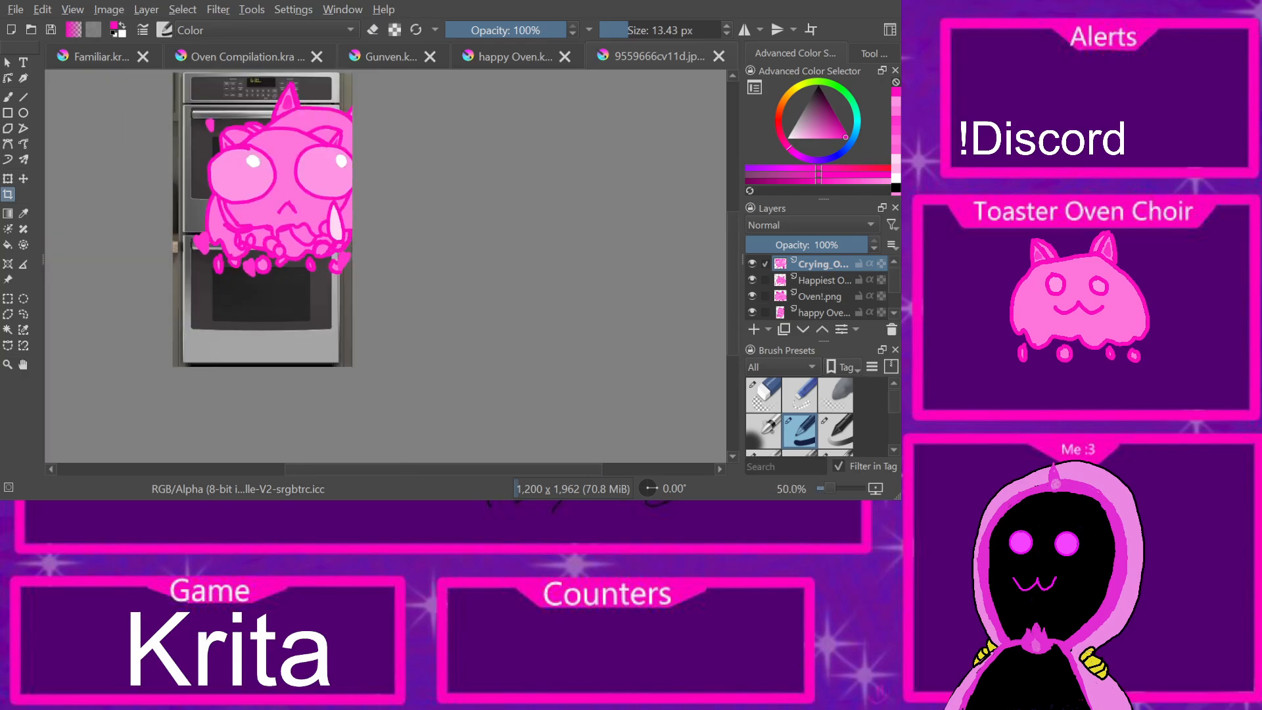
key(ctrl+t)
mouse_move(381, 112)
mouse_down()
mouse_move(339, 78)
mouse_move(399, 141)
mouse_move(366, 97)
mouse_move(382, 113)
mouse_up()
drag(303, 174, 296, 274)
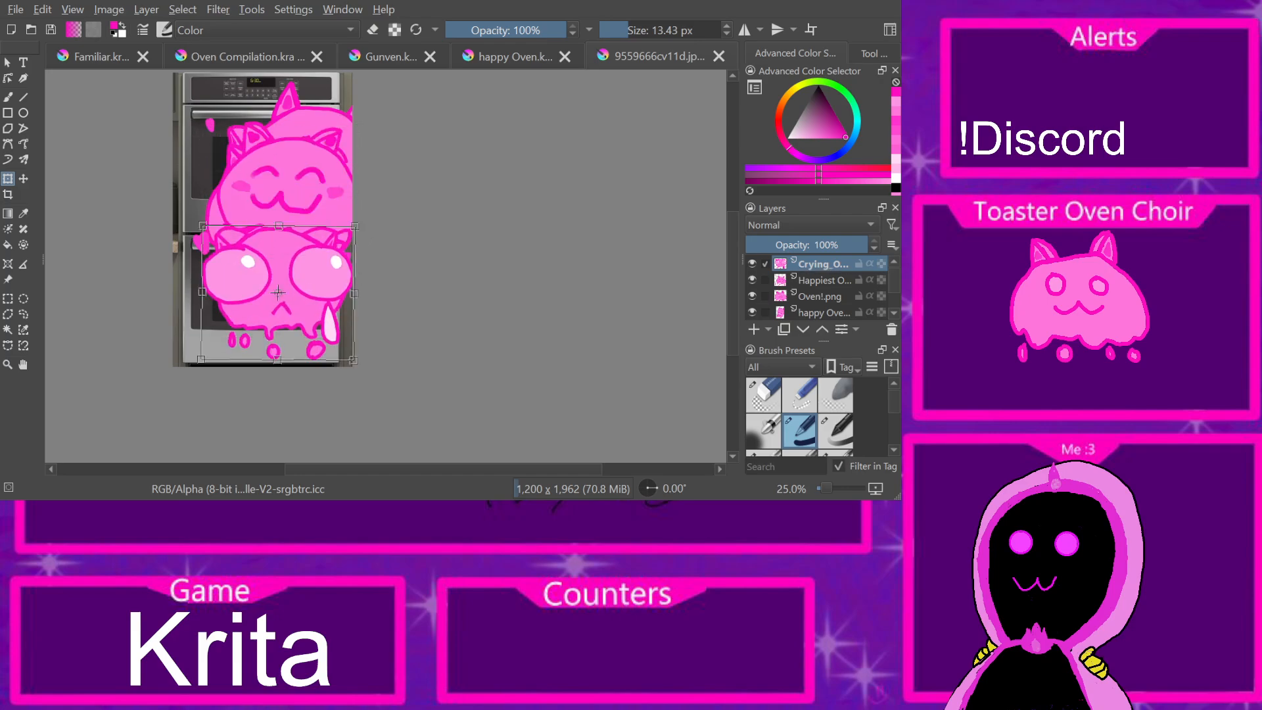
drag(354, 226, 254, 301)
scroll(312, 305, up, 3)
scroll(312, 305, down, 2)
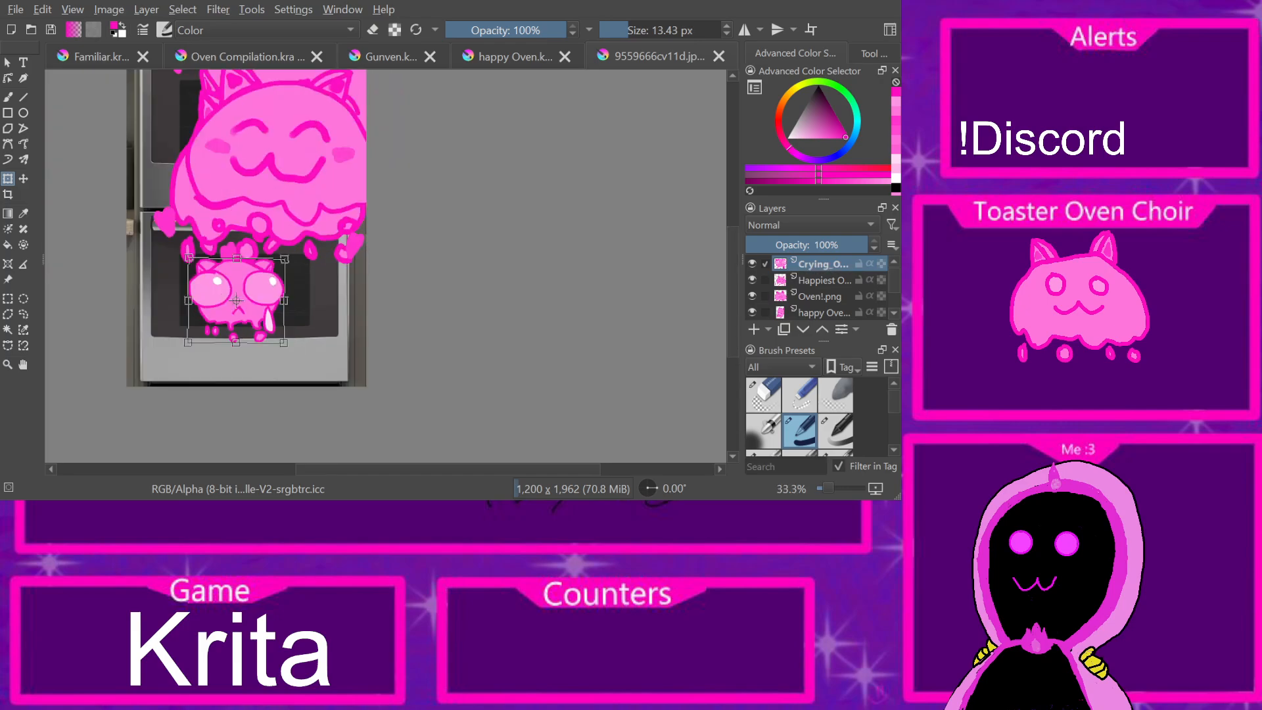
drag(285, 259, 222, 294)
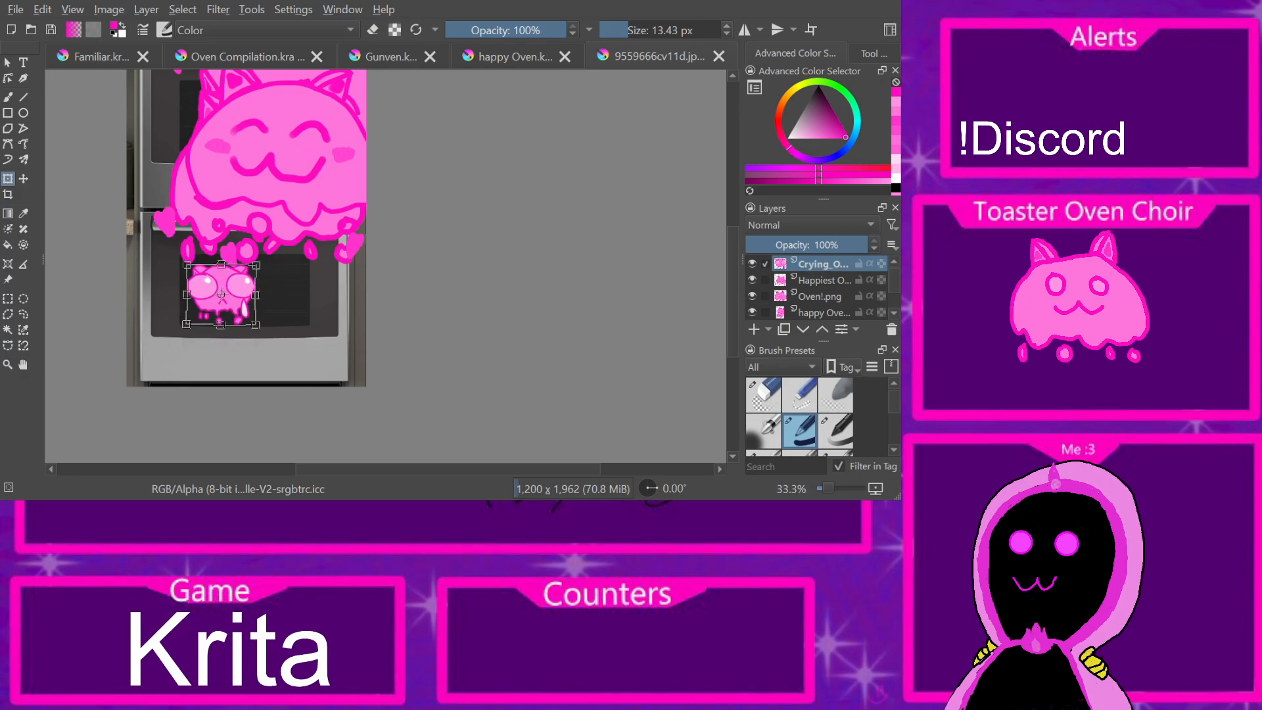
Step: Shrink the Happiest slime and place it beside the crying slime in the lower oven's window
click(823, 280)
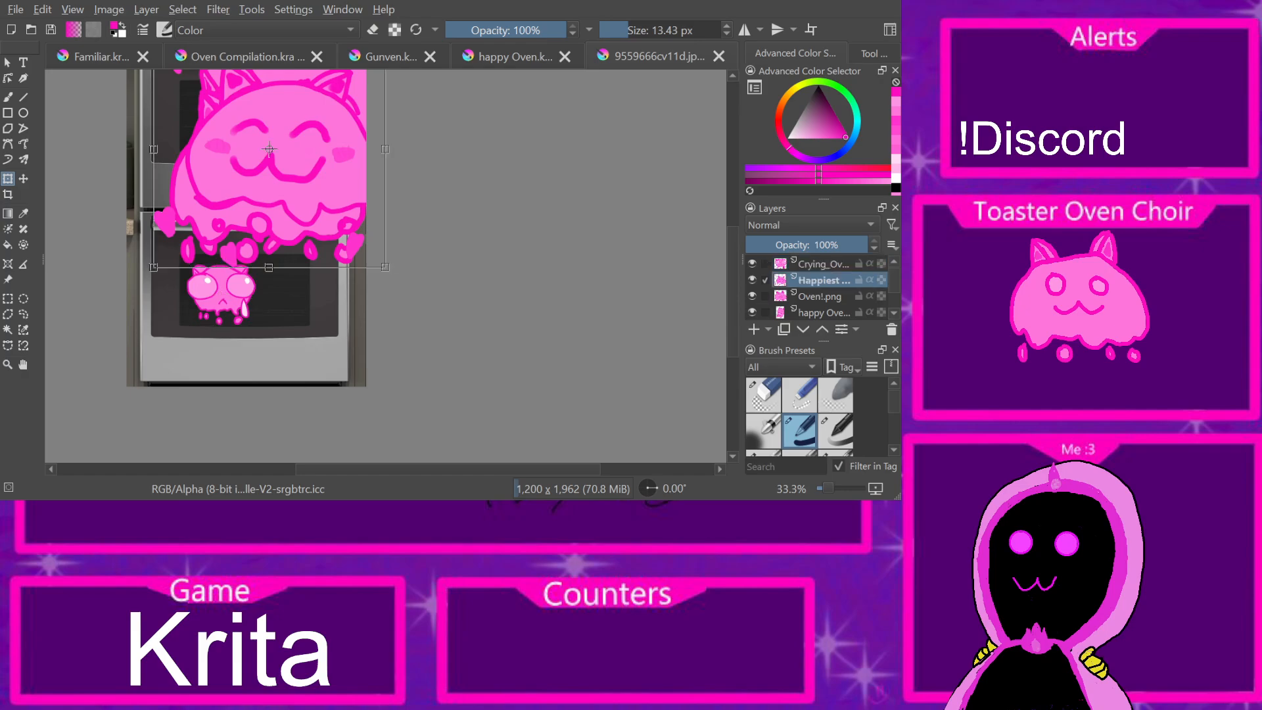
drag(269, 149, 388, 296)
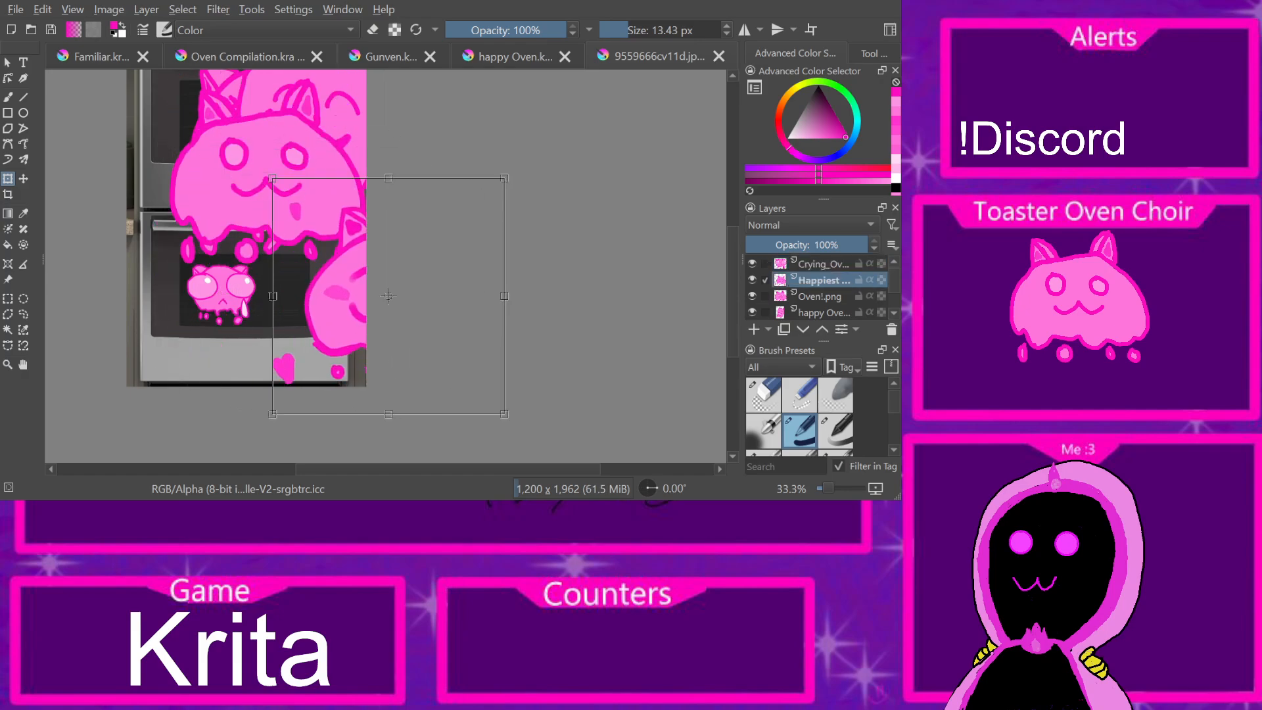
drag(504, 178, 370, 315)
drag(322, 364, 273, 288)
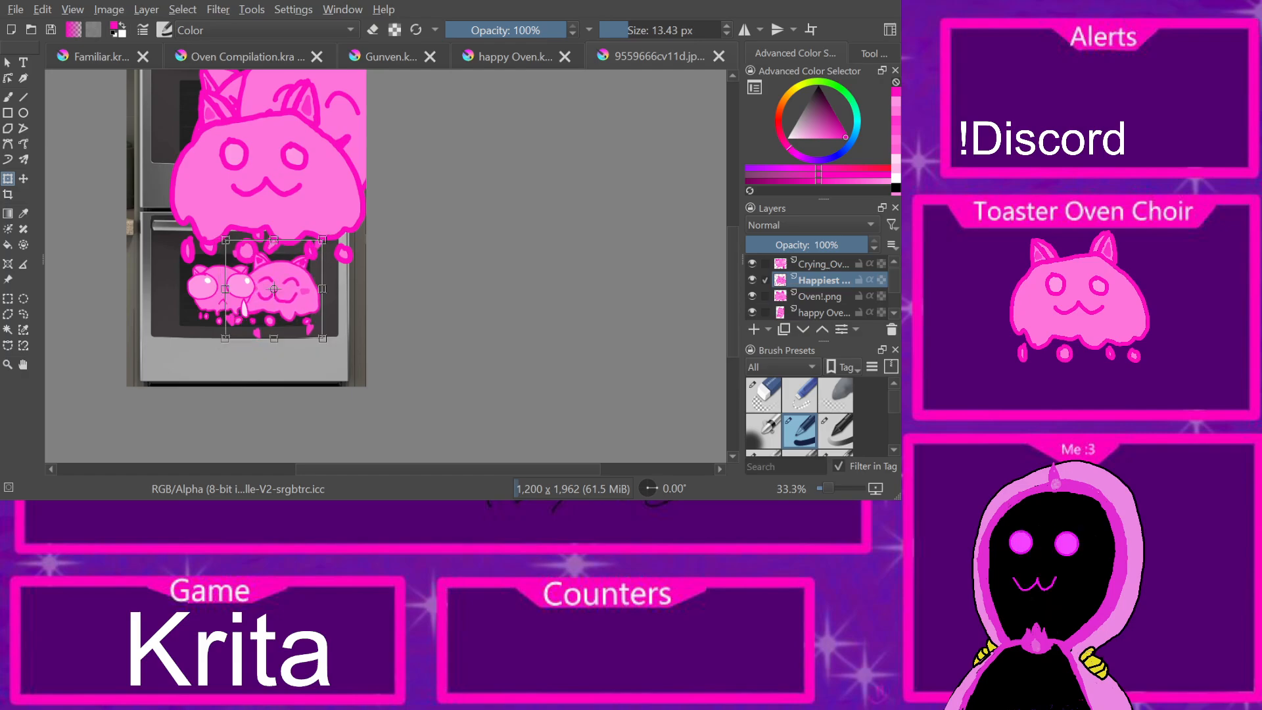
click(823, 264)
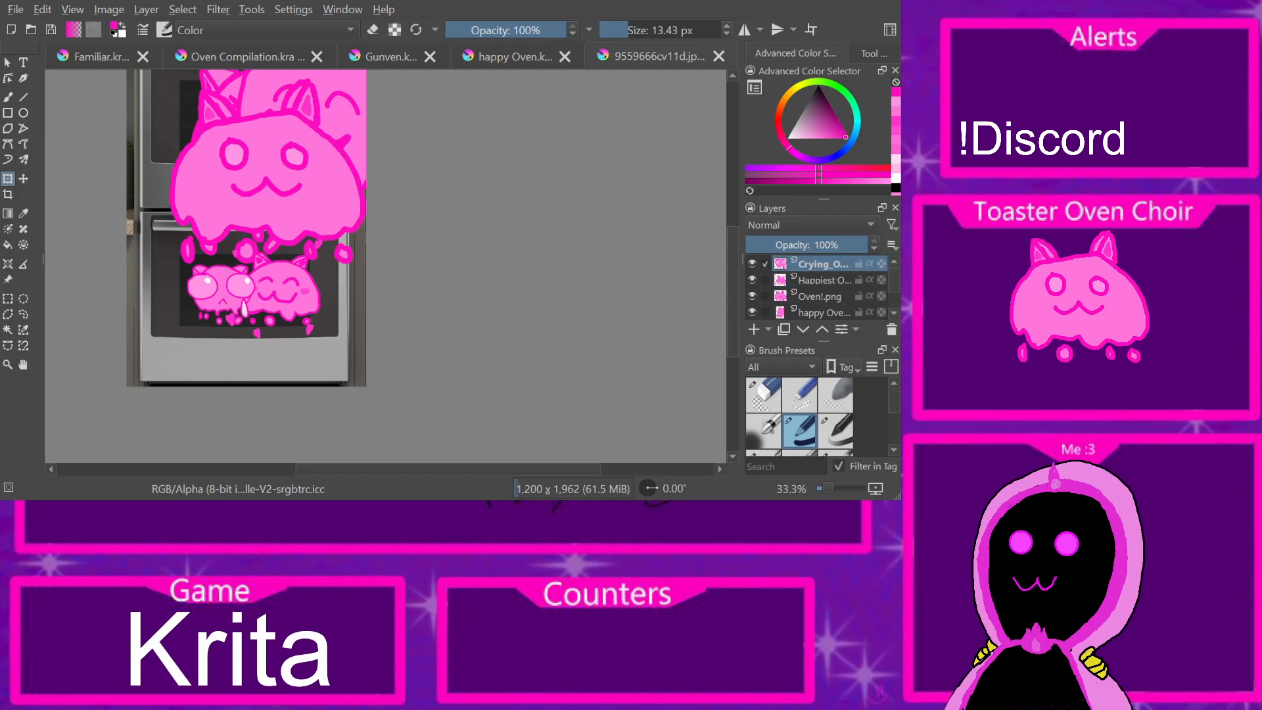
Step: Move the Oven!.png slime up and shrink it into the left end of the upper oven's window
drag(222, 294, 345, 392)
click(23, 364)
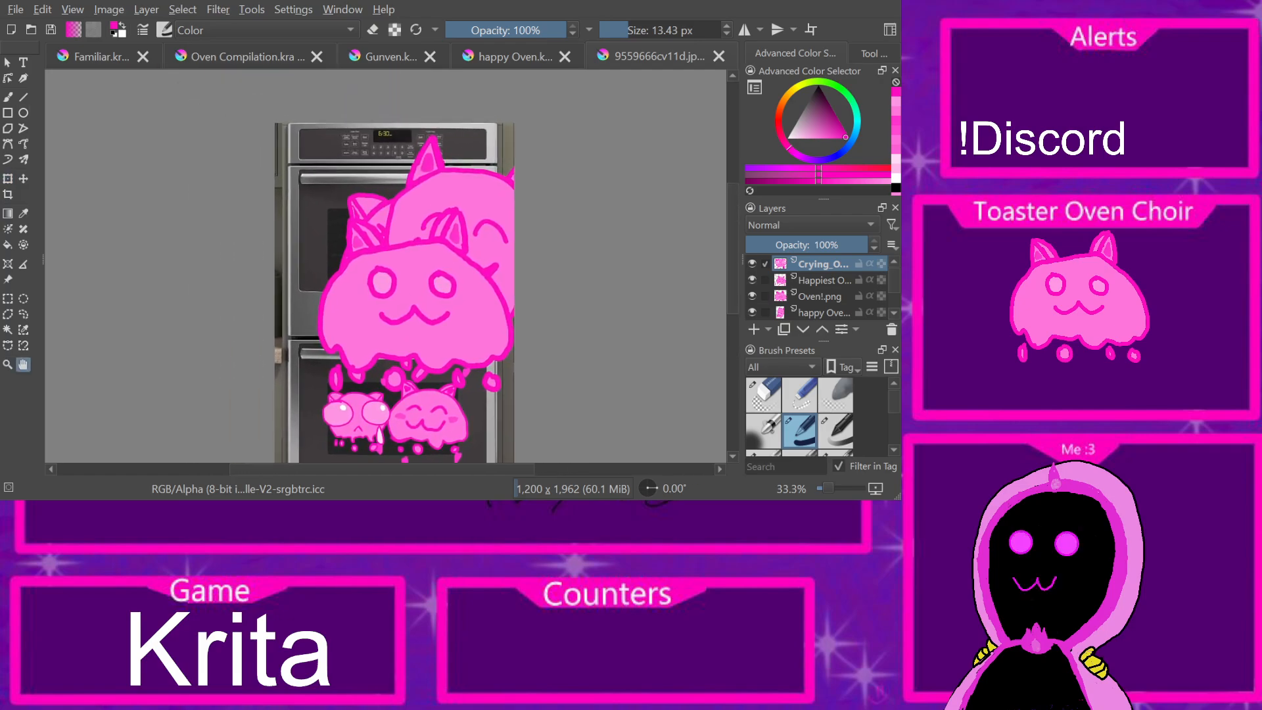
key(t)
click(823, 280)
click(819, 297)
scroll(819, 297, down, 1)
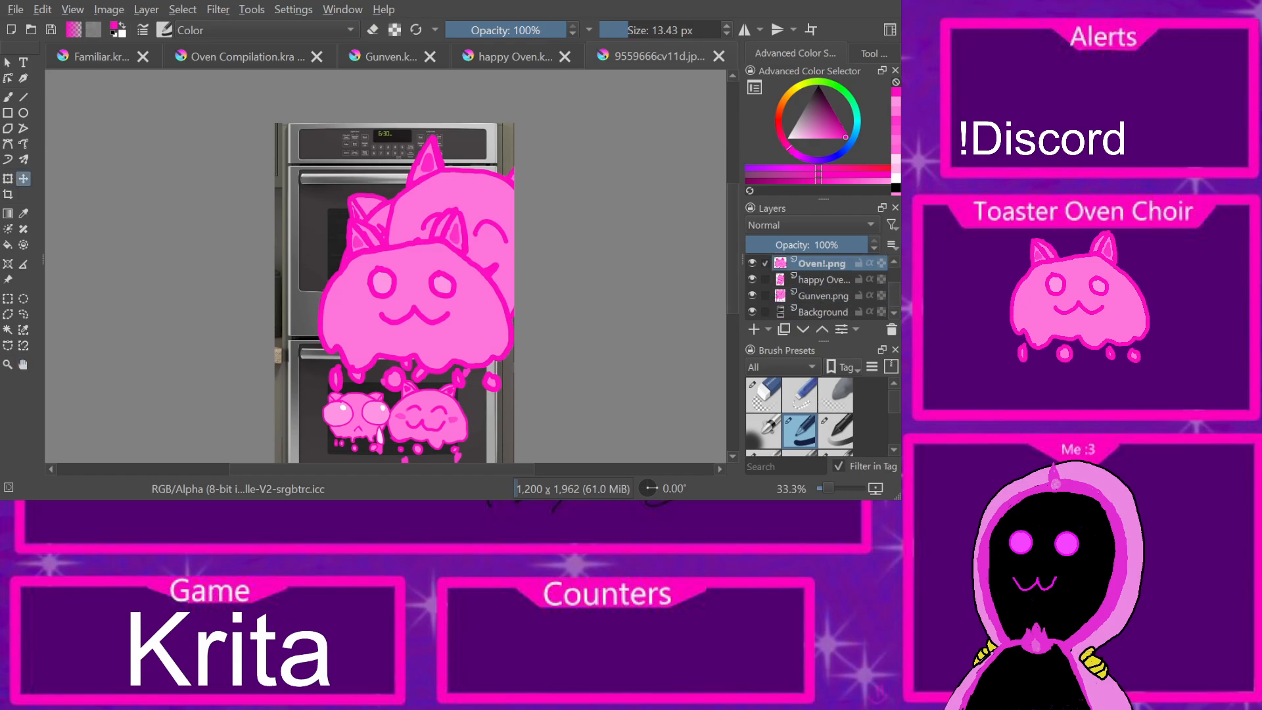
drag(414, 296, 395, 272)
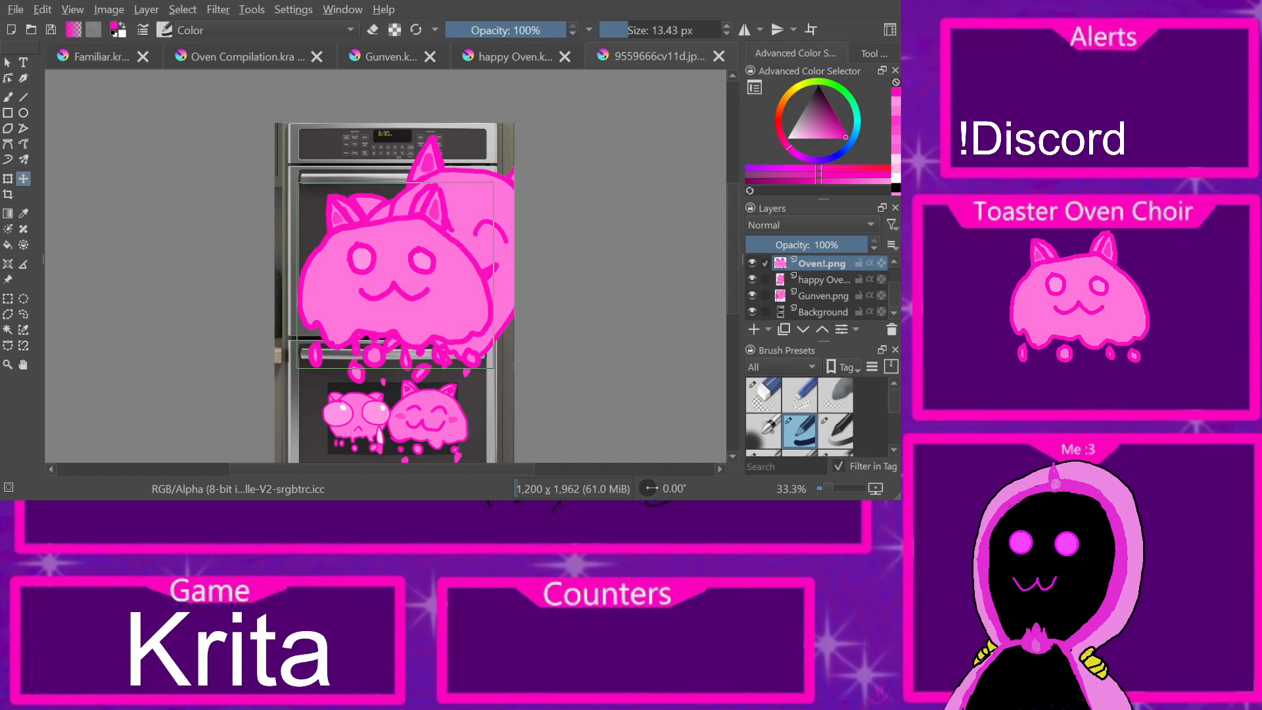
key(ctrl+t)
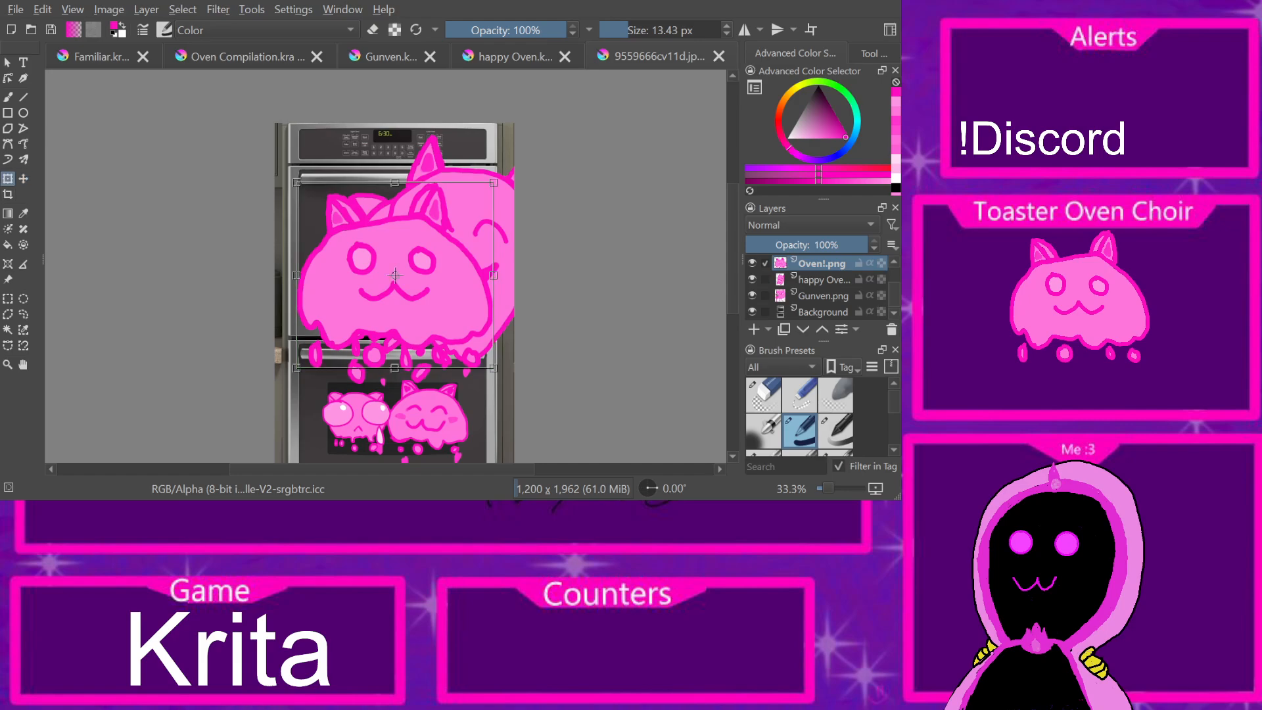
drag(444, 183, 449, 182)
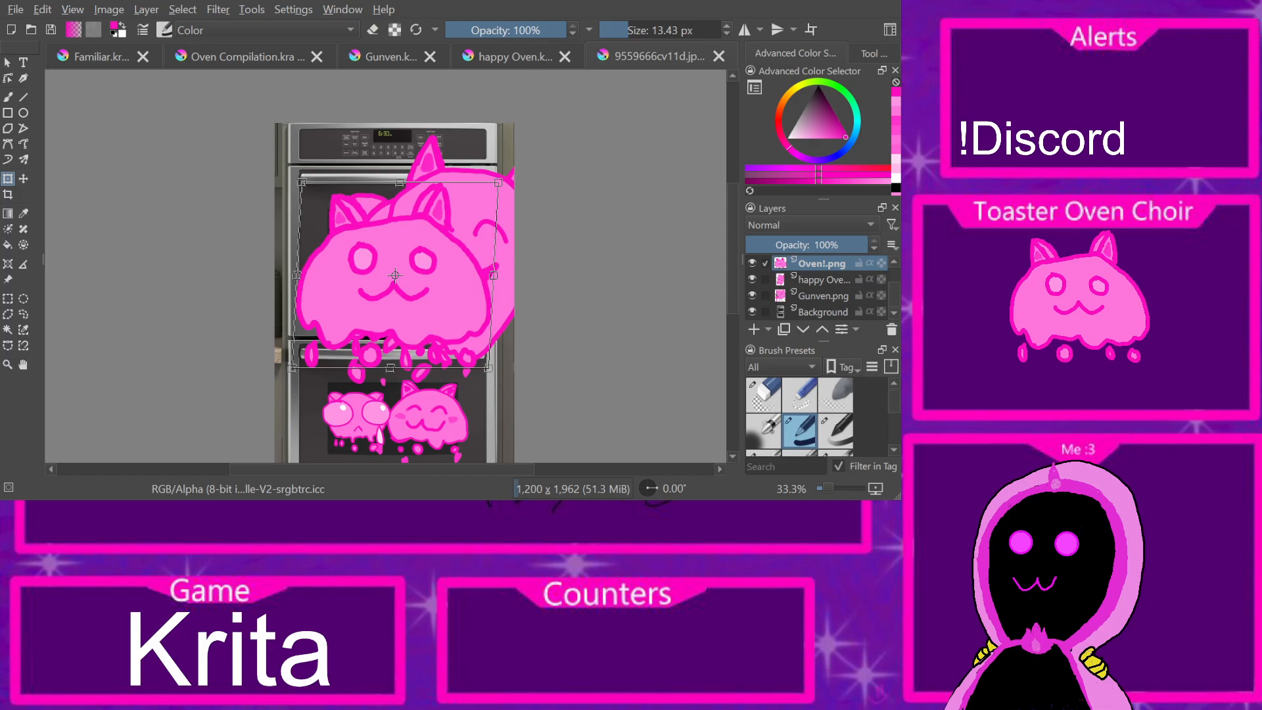
key(ctrl+z)
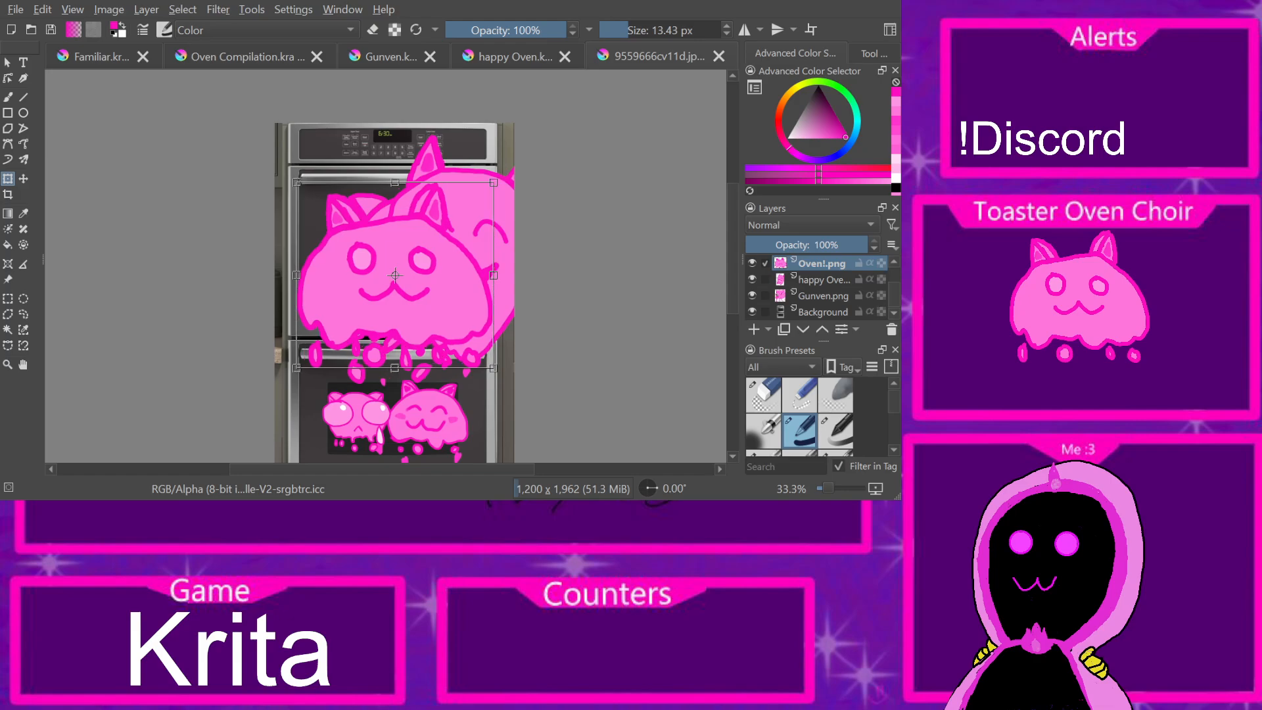
key(Escape)
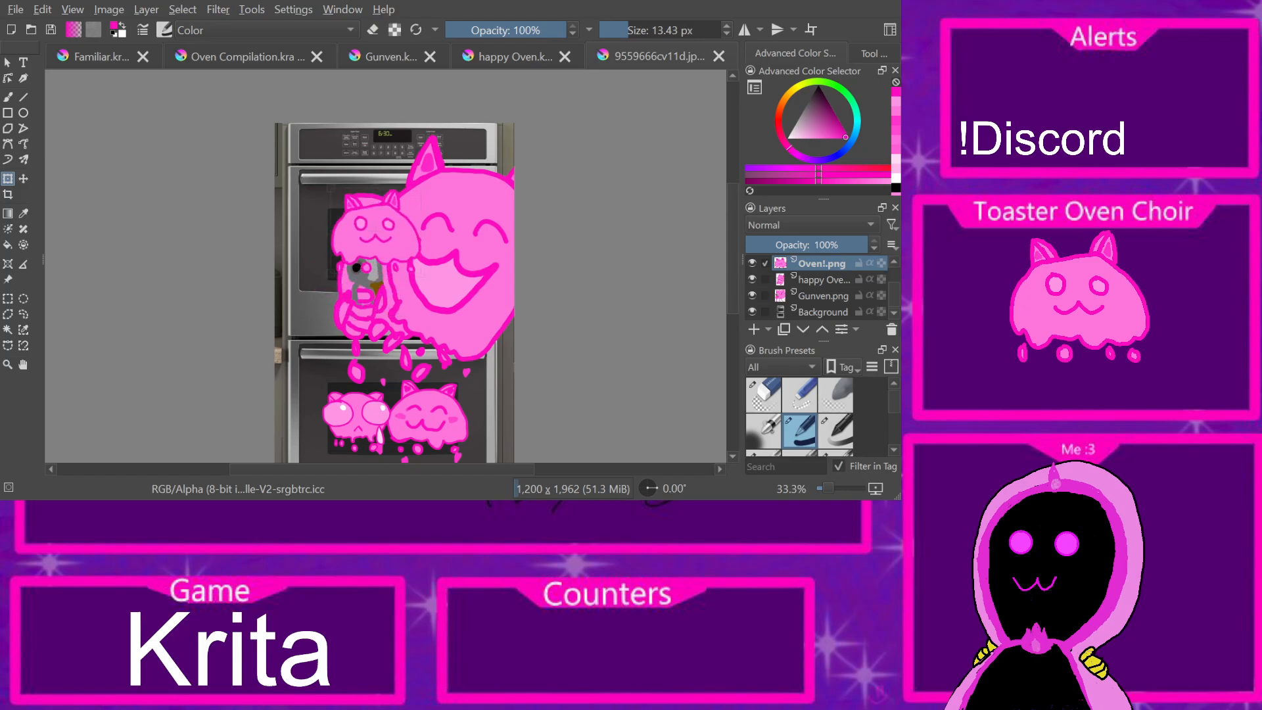
mouse_move(421, 189)
mouse_down()
mouse_move(373, 234)
mouse_move(352, 232)
mouse_up()
Step: Shrink the Gunven.png and happy Oven slimes and fit them beside the Oven!.png slime in the upper oven's window
click(822, 296)
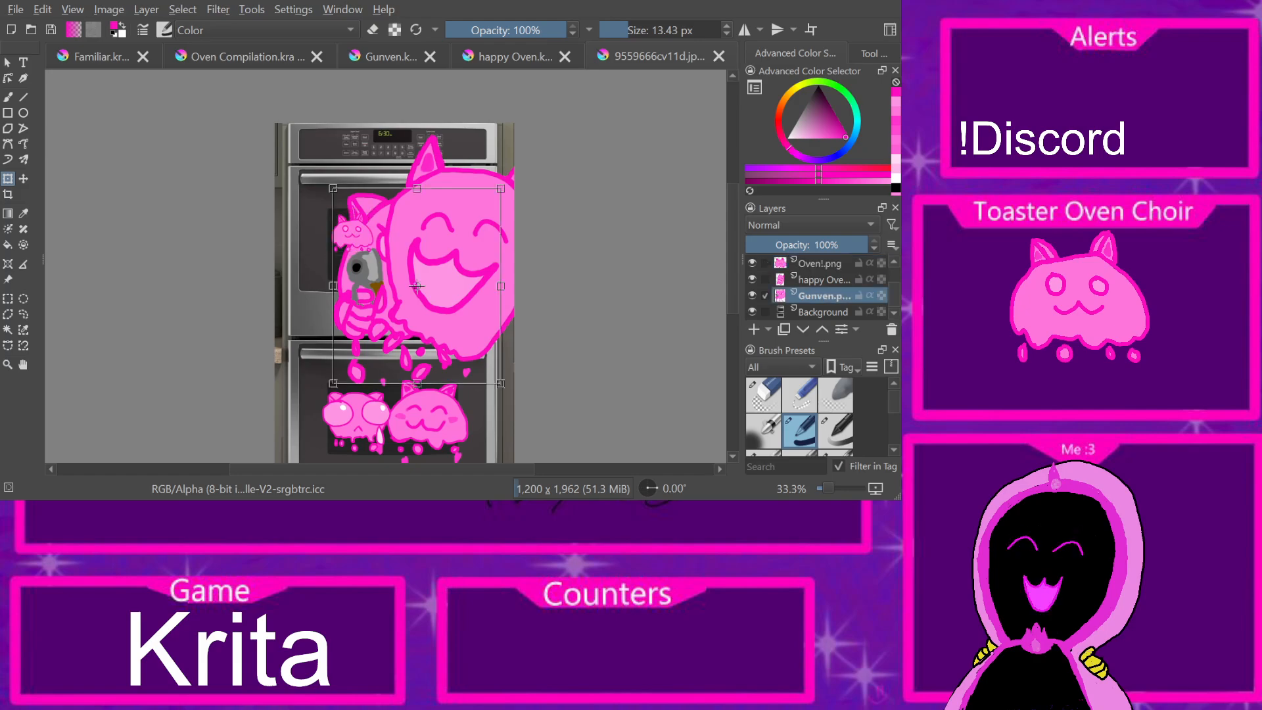
mouse_move(500, 189)
mouse_down()
mouse_move(398, 309)
mouse_move(384, 289)
mouse_move(397, 247)
mouse_up()
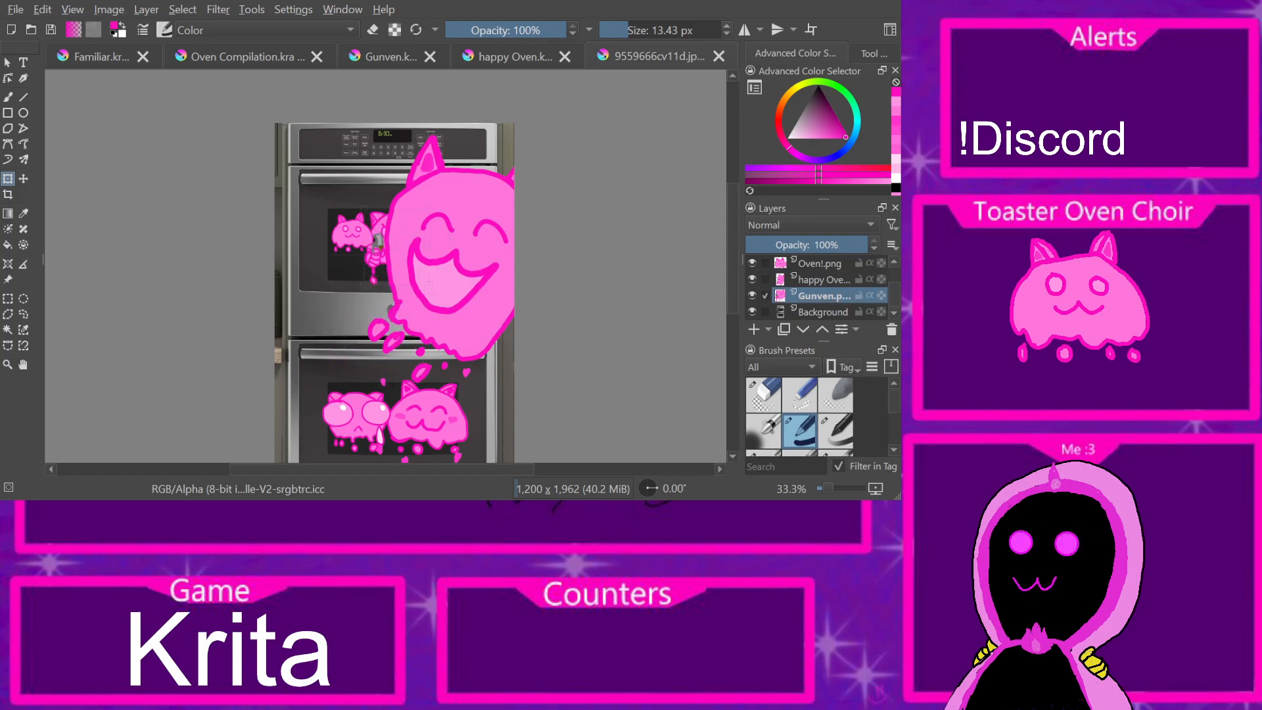
click(823, 280)
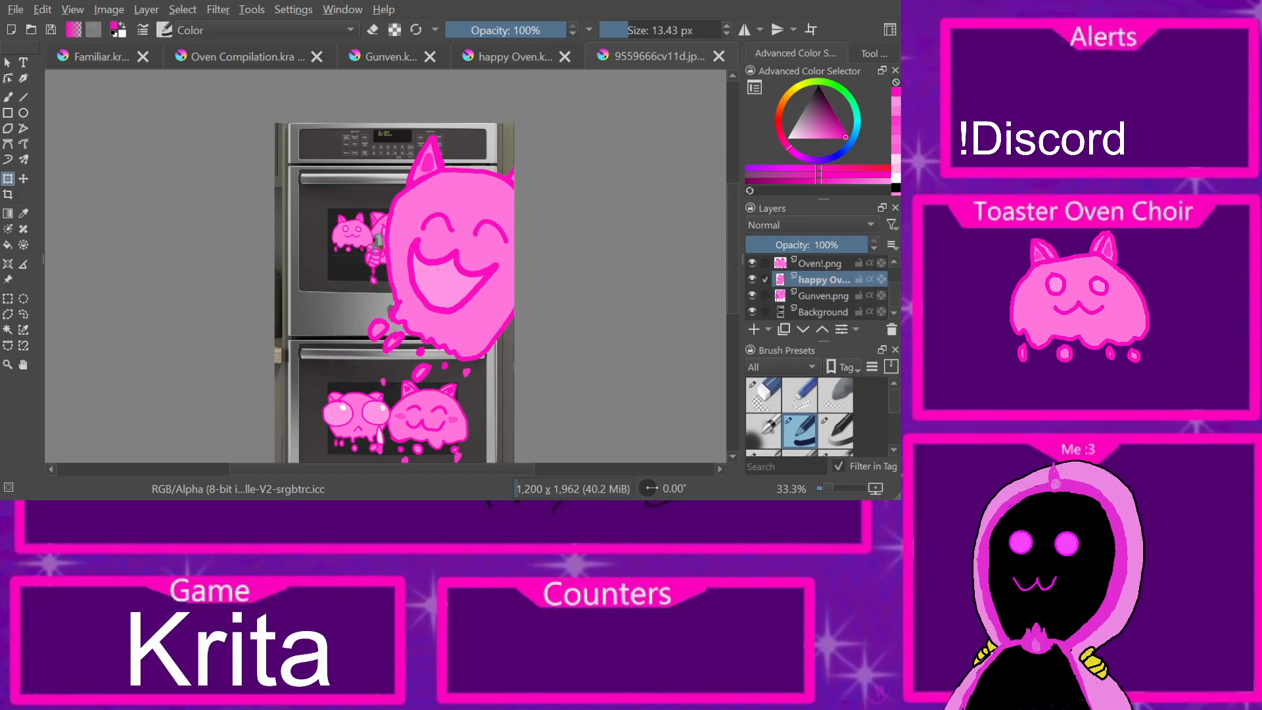
click(454, 258)
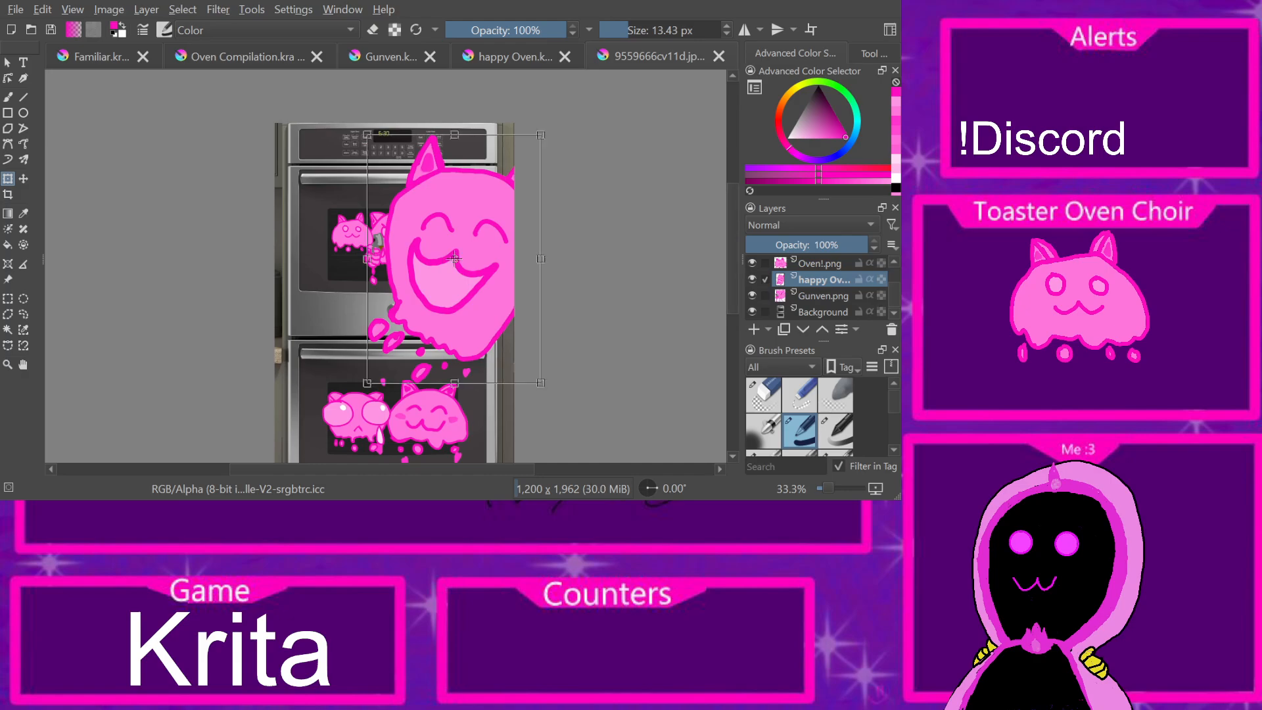
drag(540, 135, 435, 285)
drag(402, 334, 433, 240)
Step: Move the Gunven.png layer above the happy Oven layer and save the document
drag(823, 295, 823, 274)
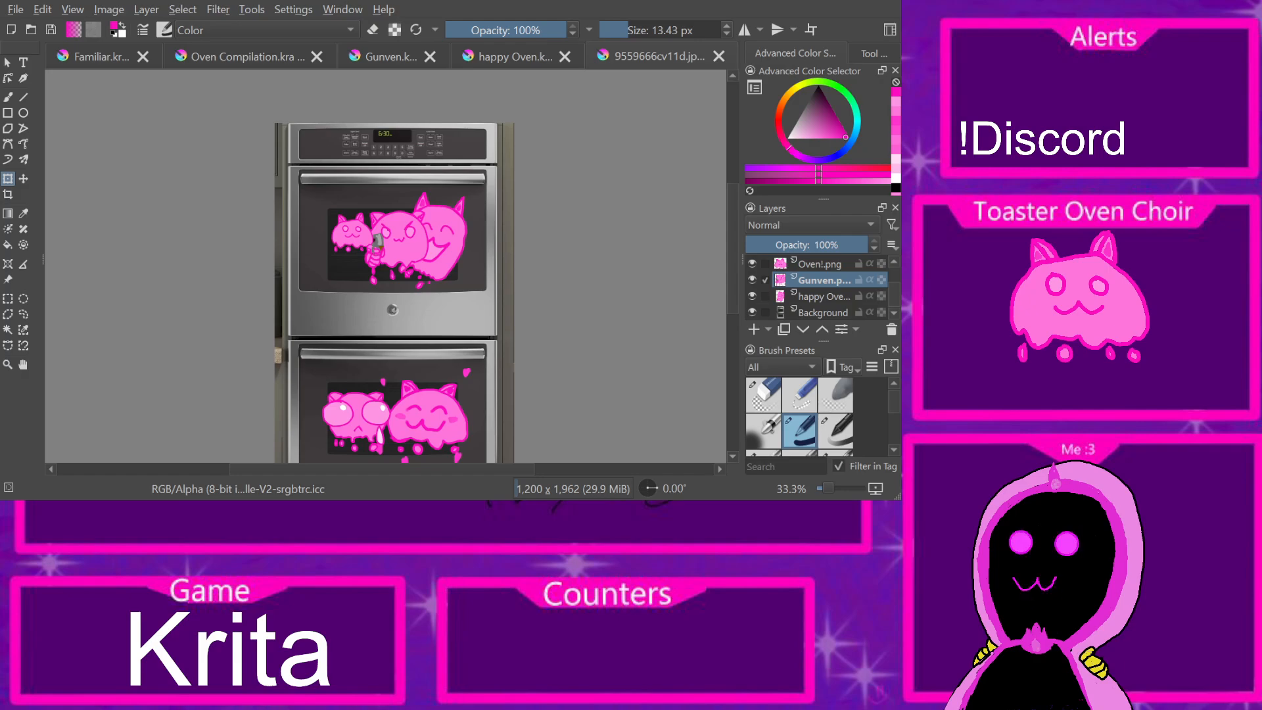
key(ctrl+s)
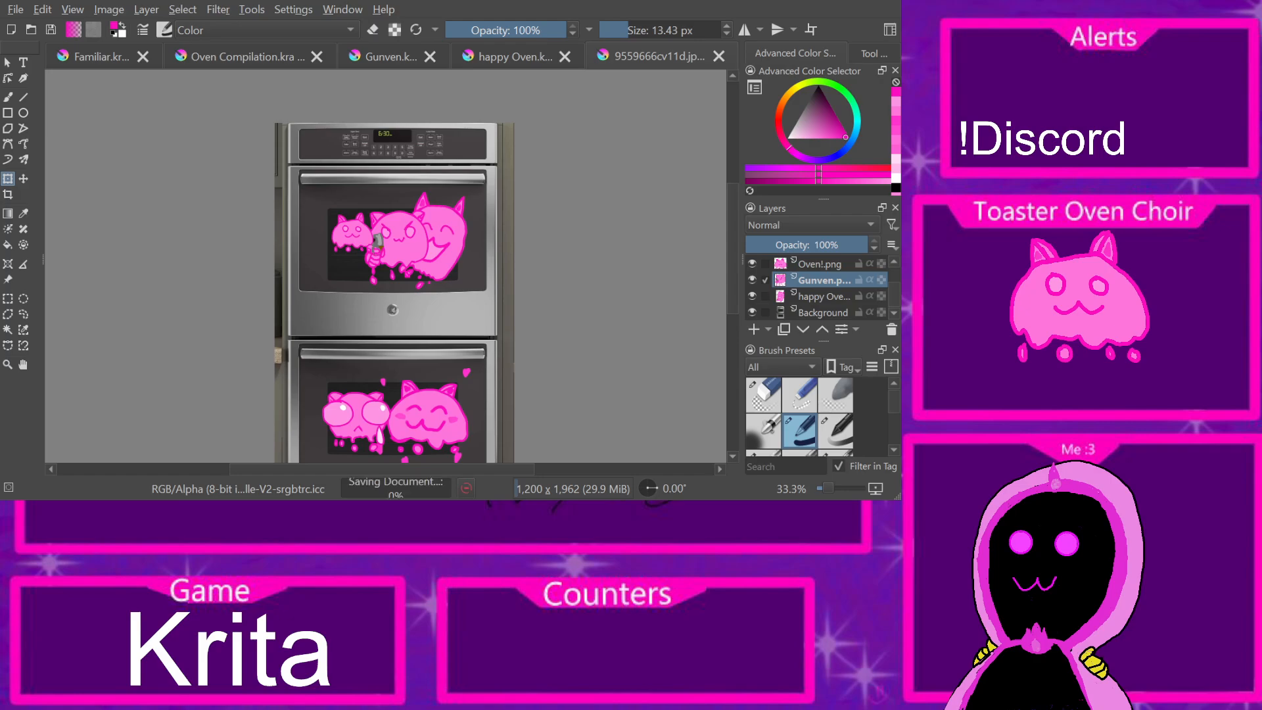